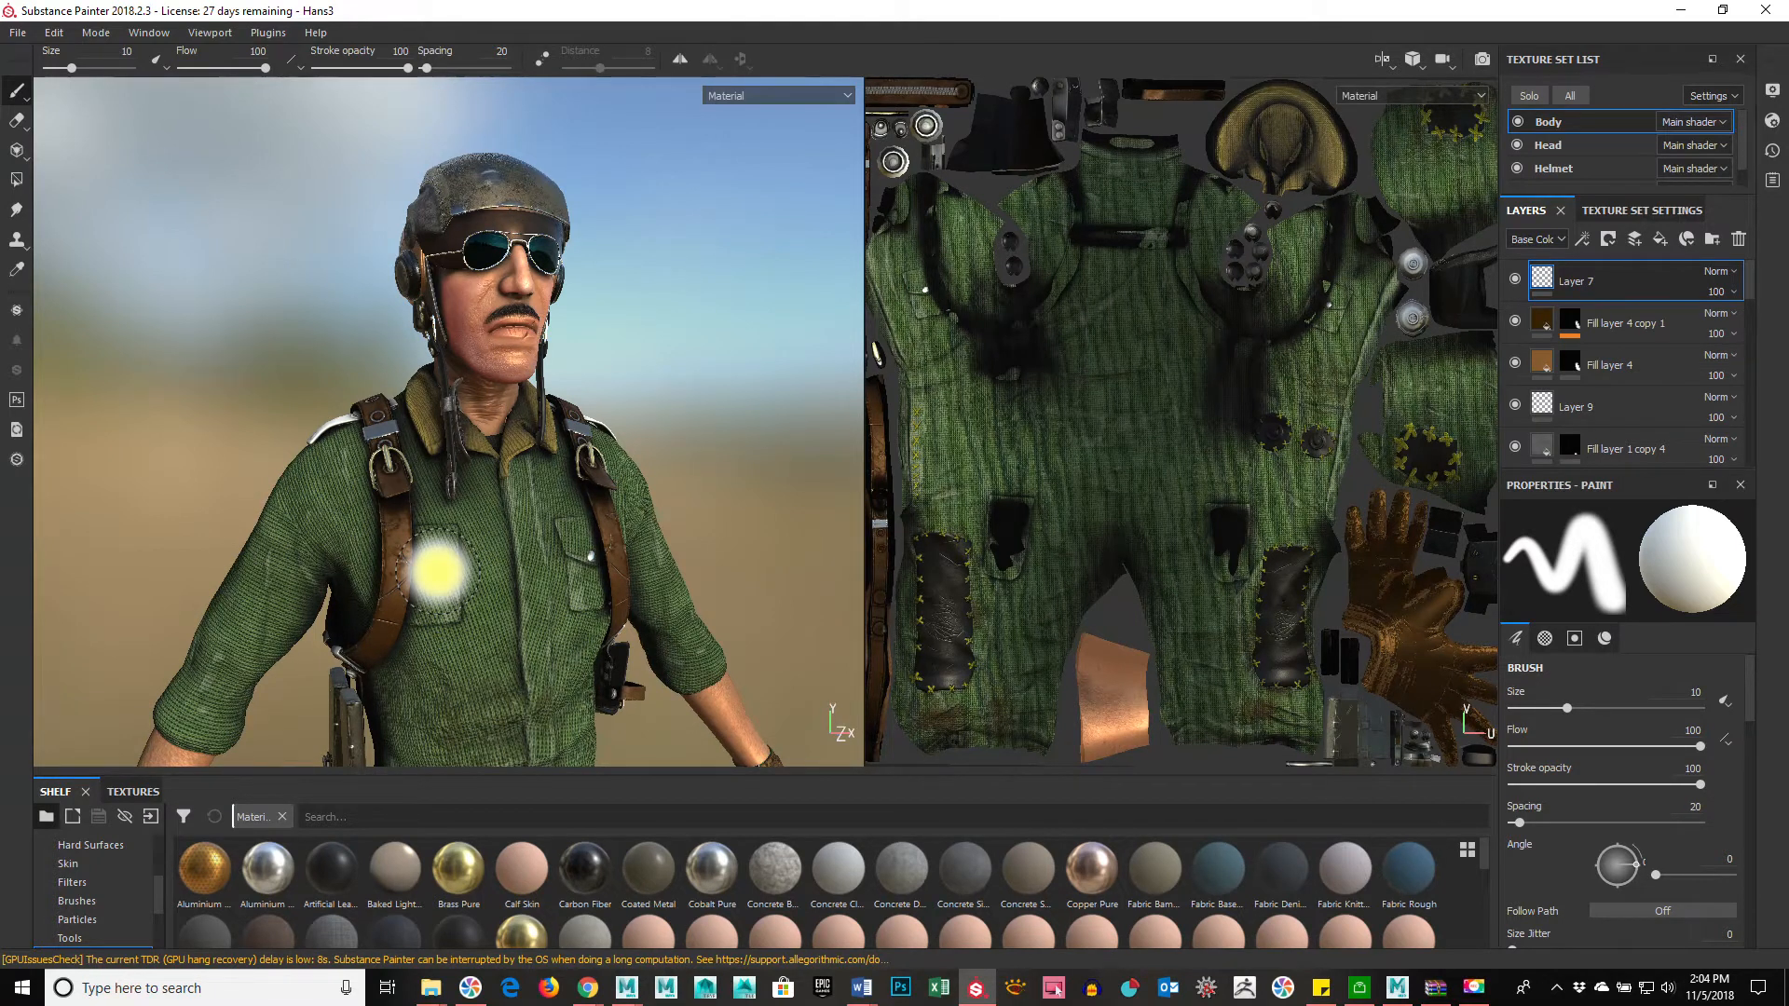
# Step: Start a new project and choose the hans mesh from the TemplateHans Character folder in Downloads as its file
pyautogui.click(17, 35)
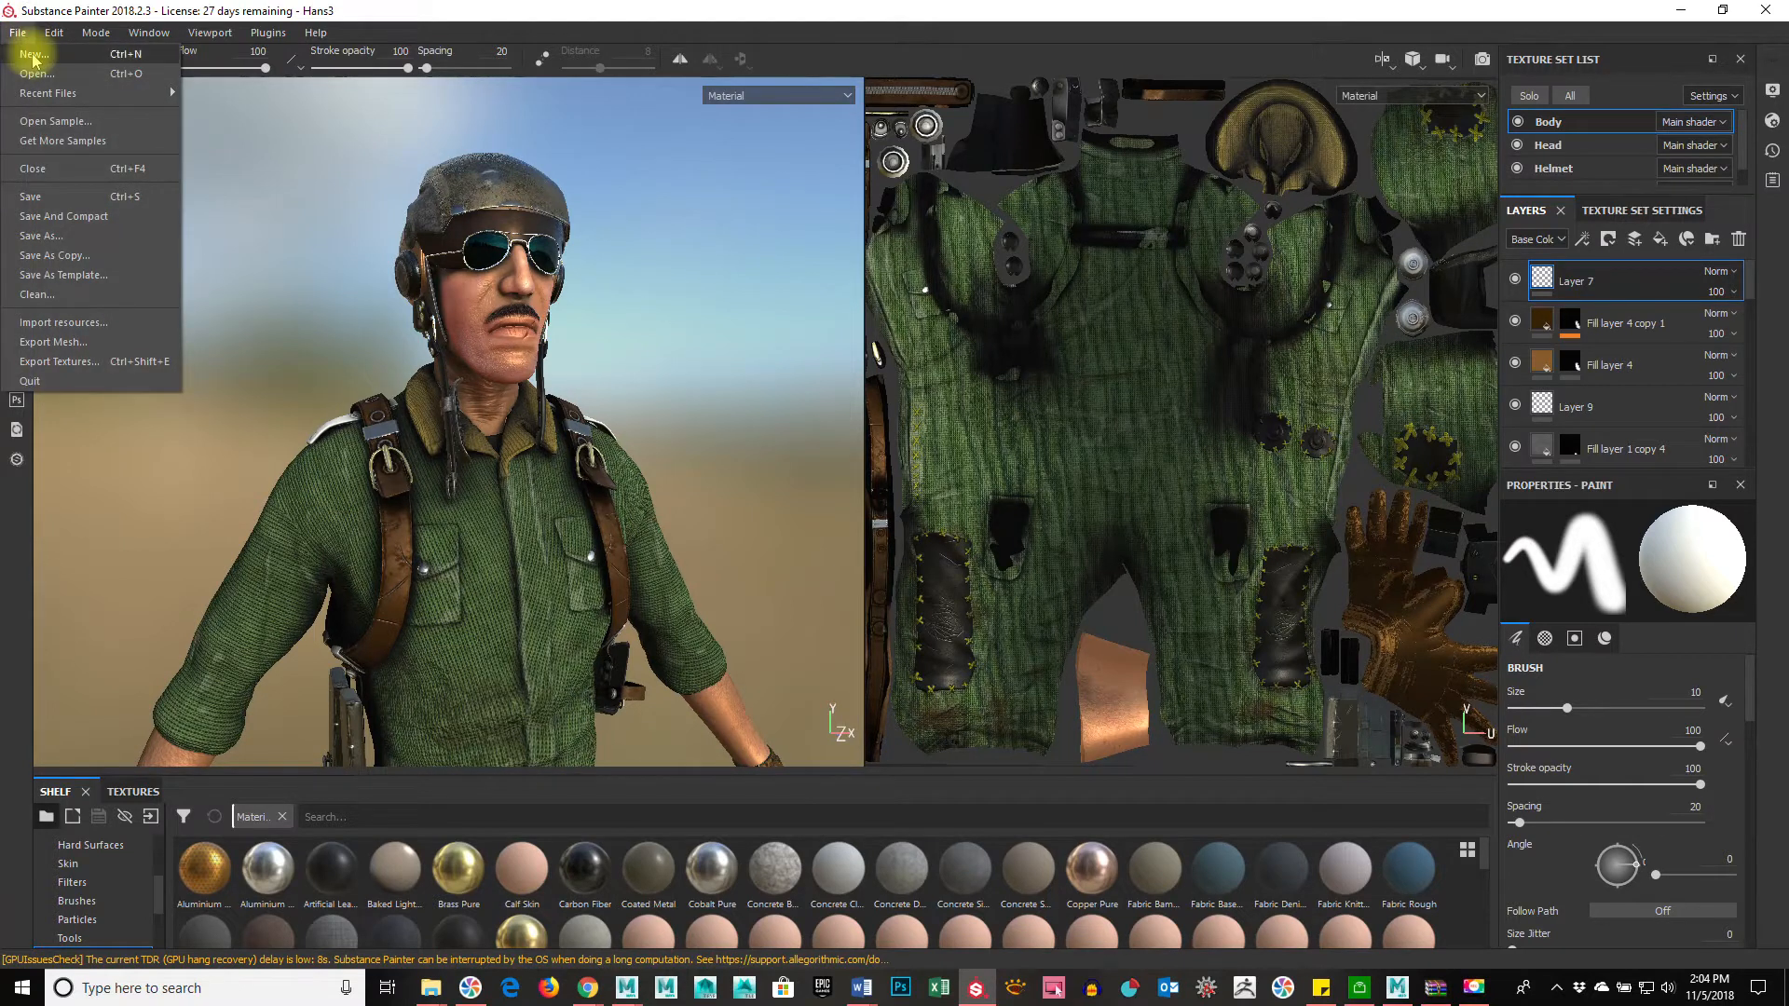
pyautogui.click(33, 55)
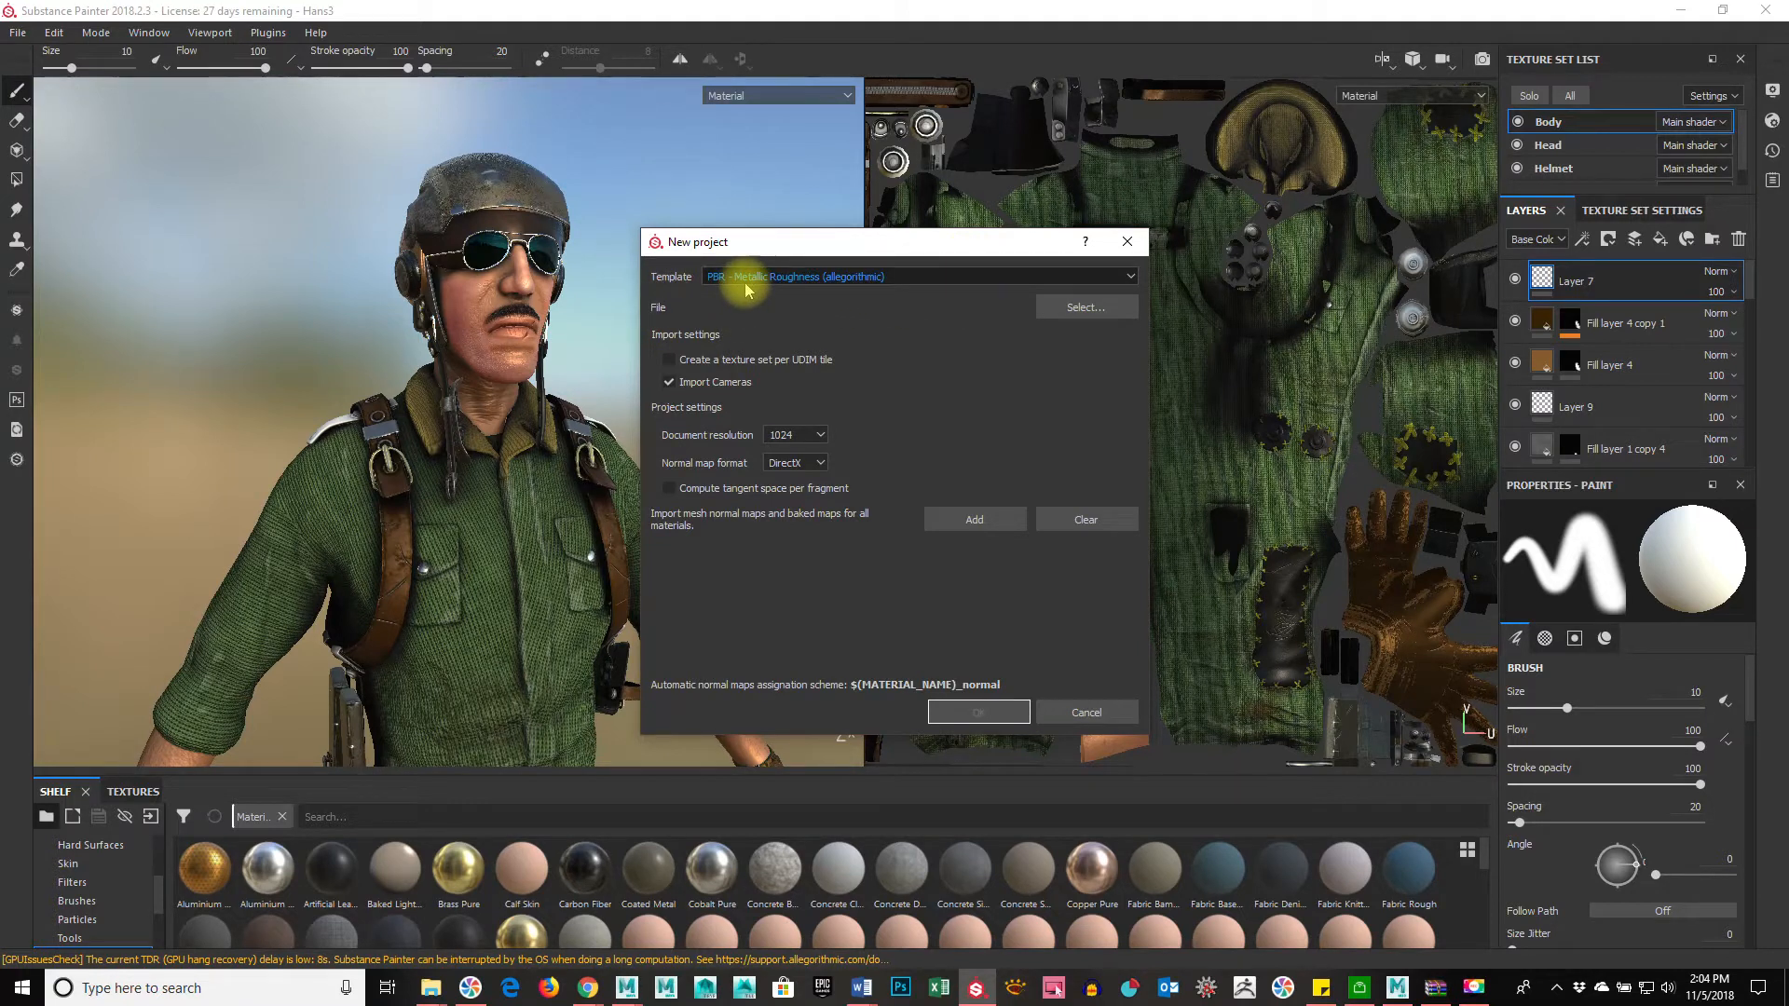
pyautogui.click(1098, 310)
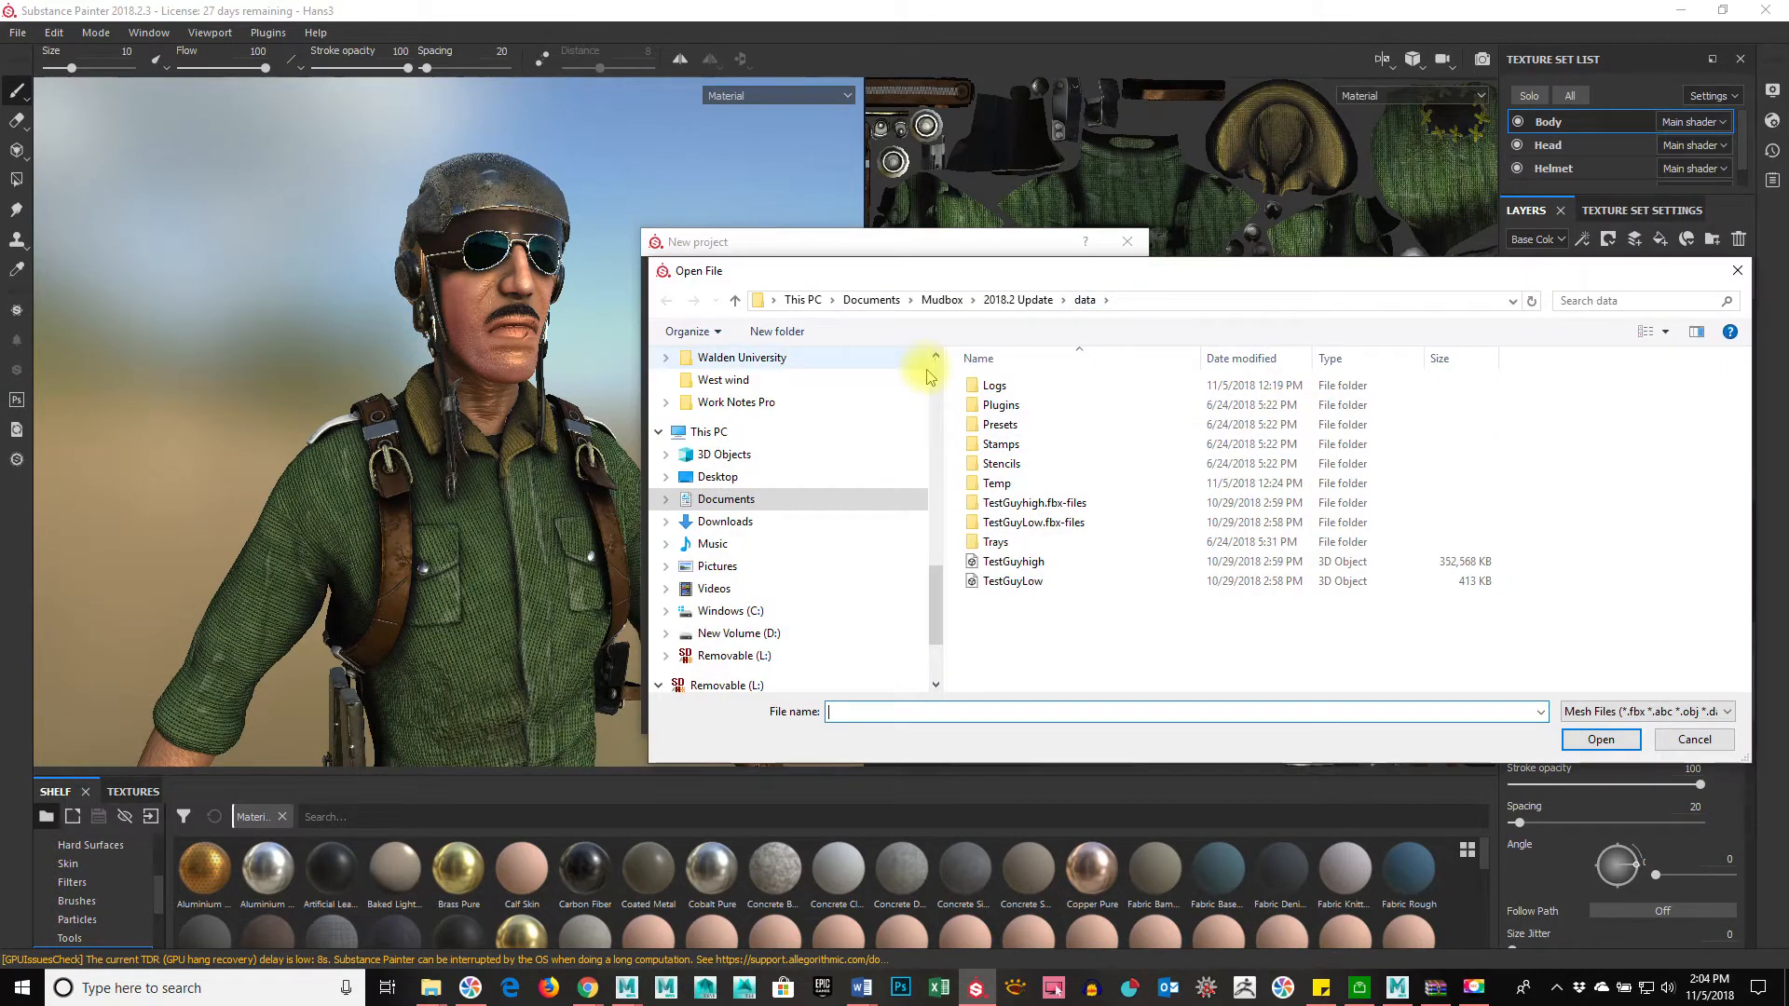
pyautogui.scroll(15, 932, 373)
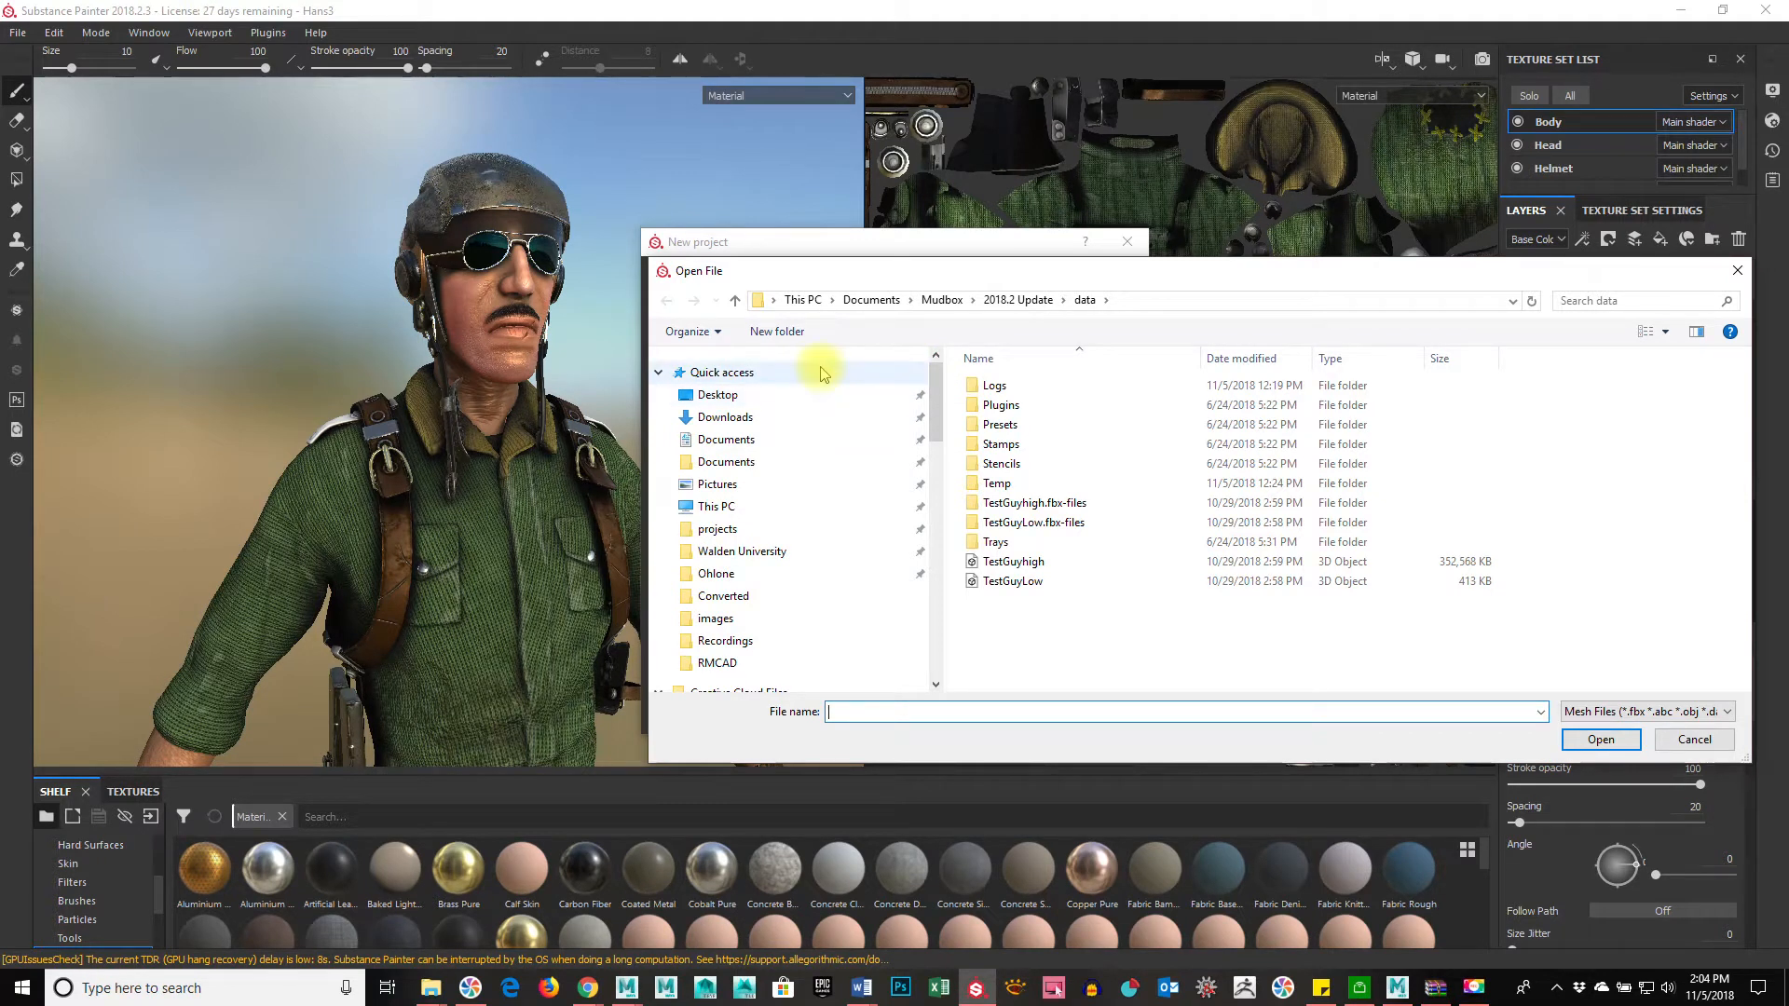
pyautogui.click(784, 417)
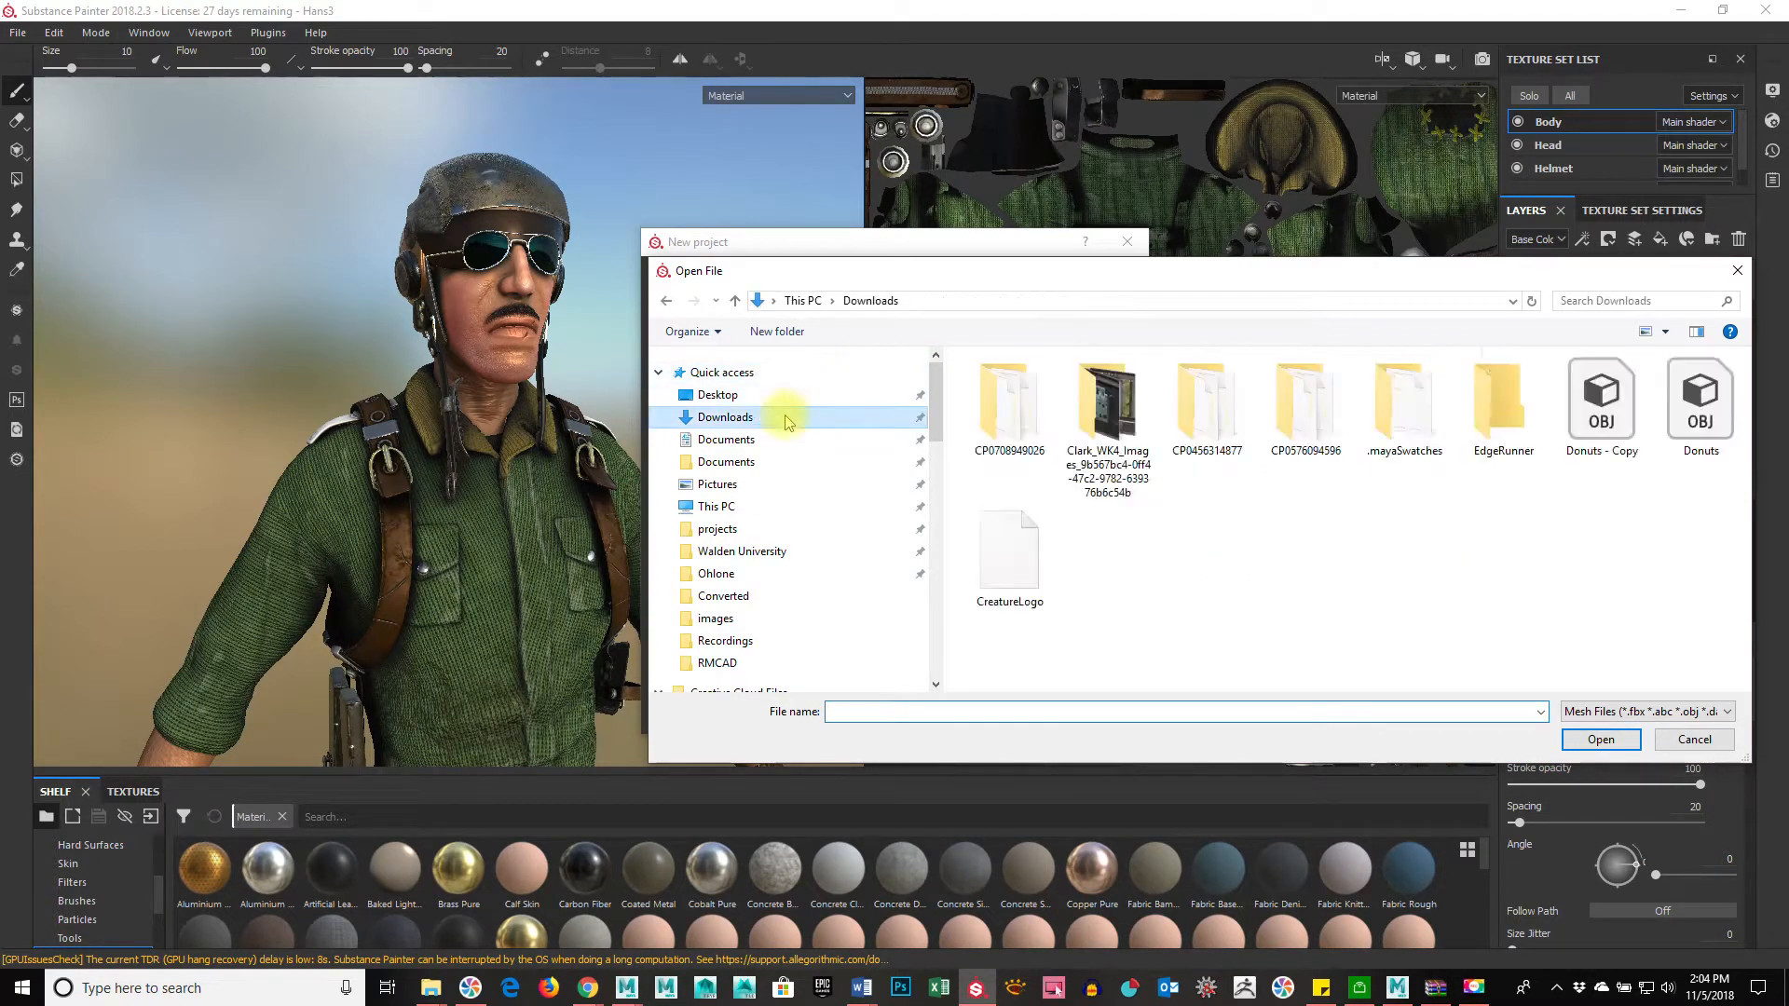
pyautogui.doubleClick(1014, 420)
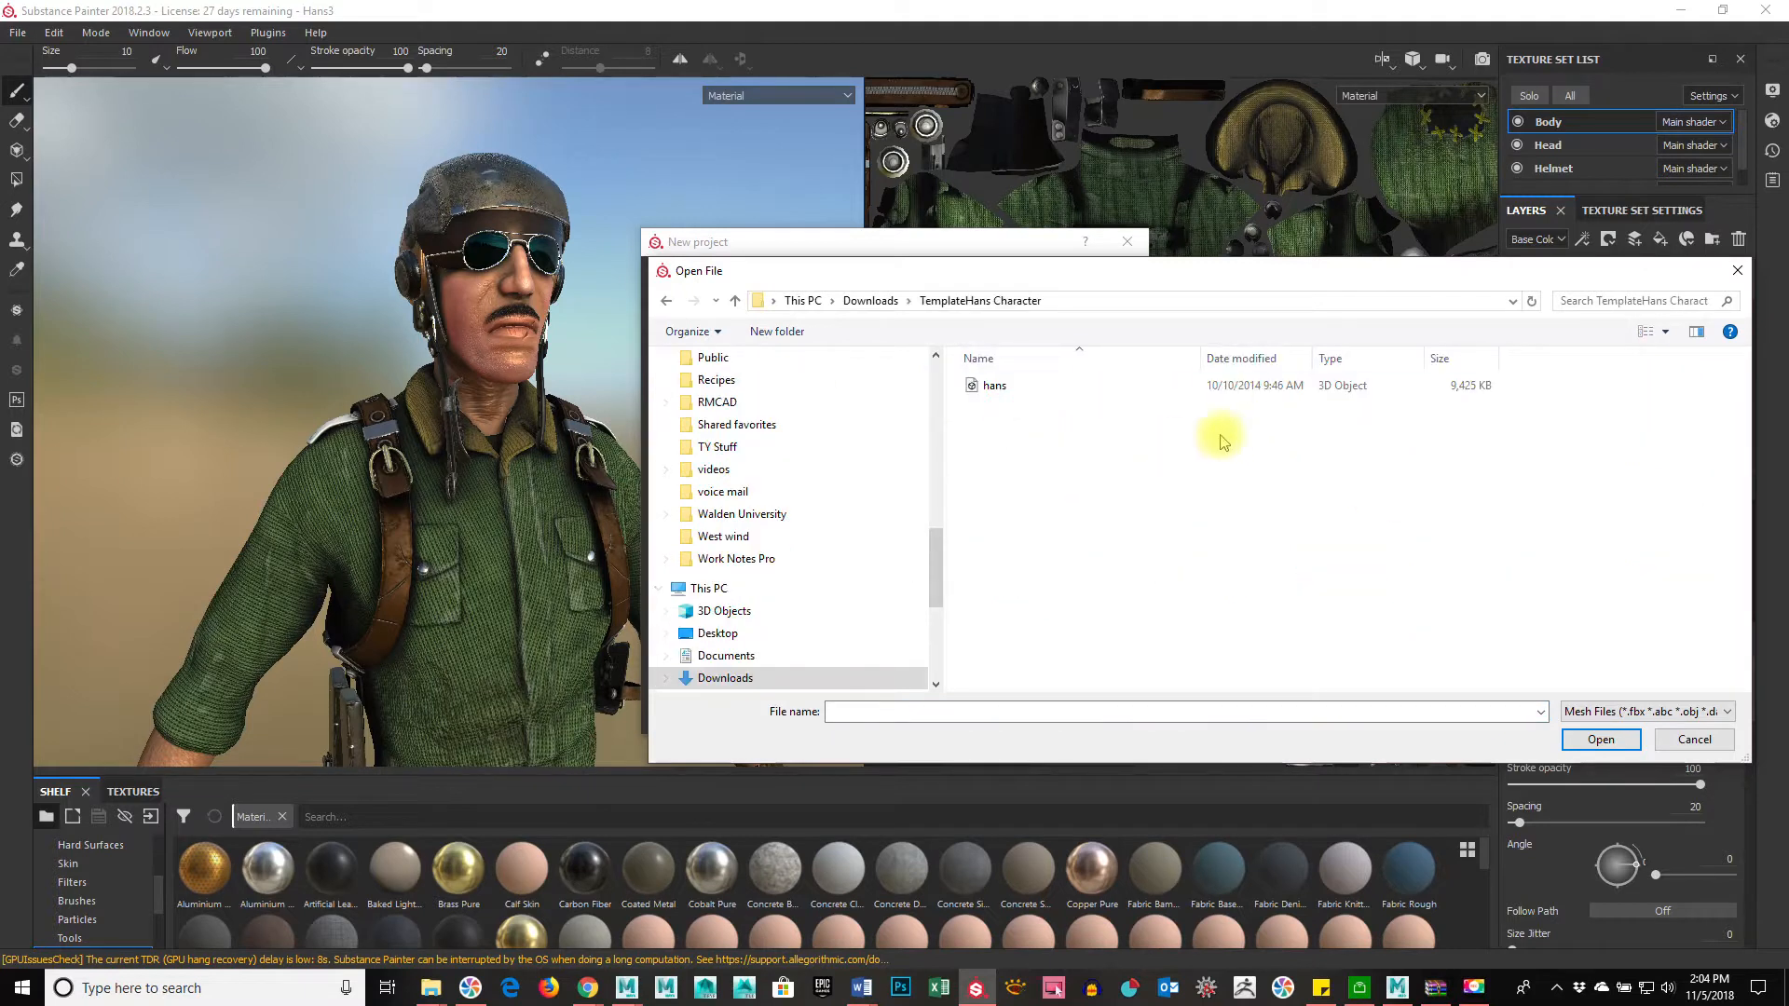
pyautogui.click(996, 386)
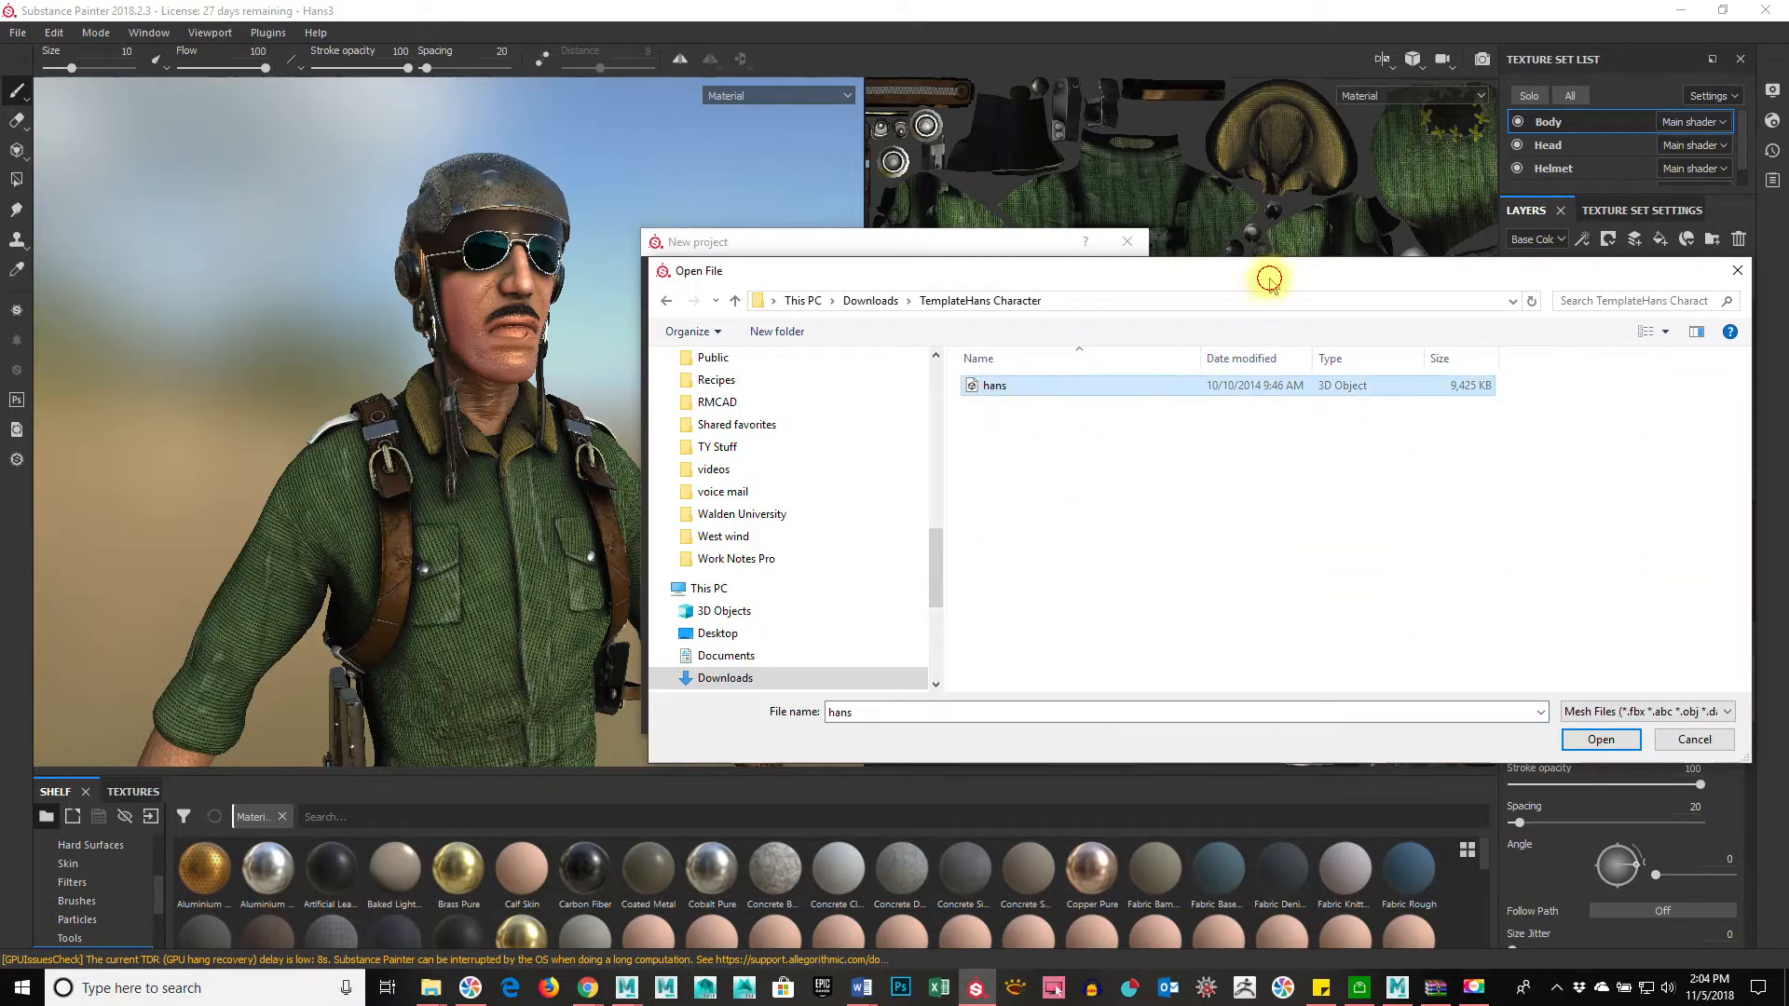
pyautogui.moveTo(1270, 278); pyautogui.dragTo(981, 141)
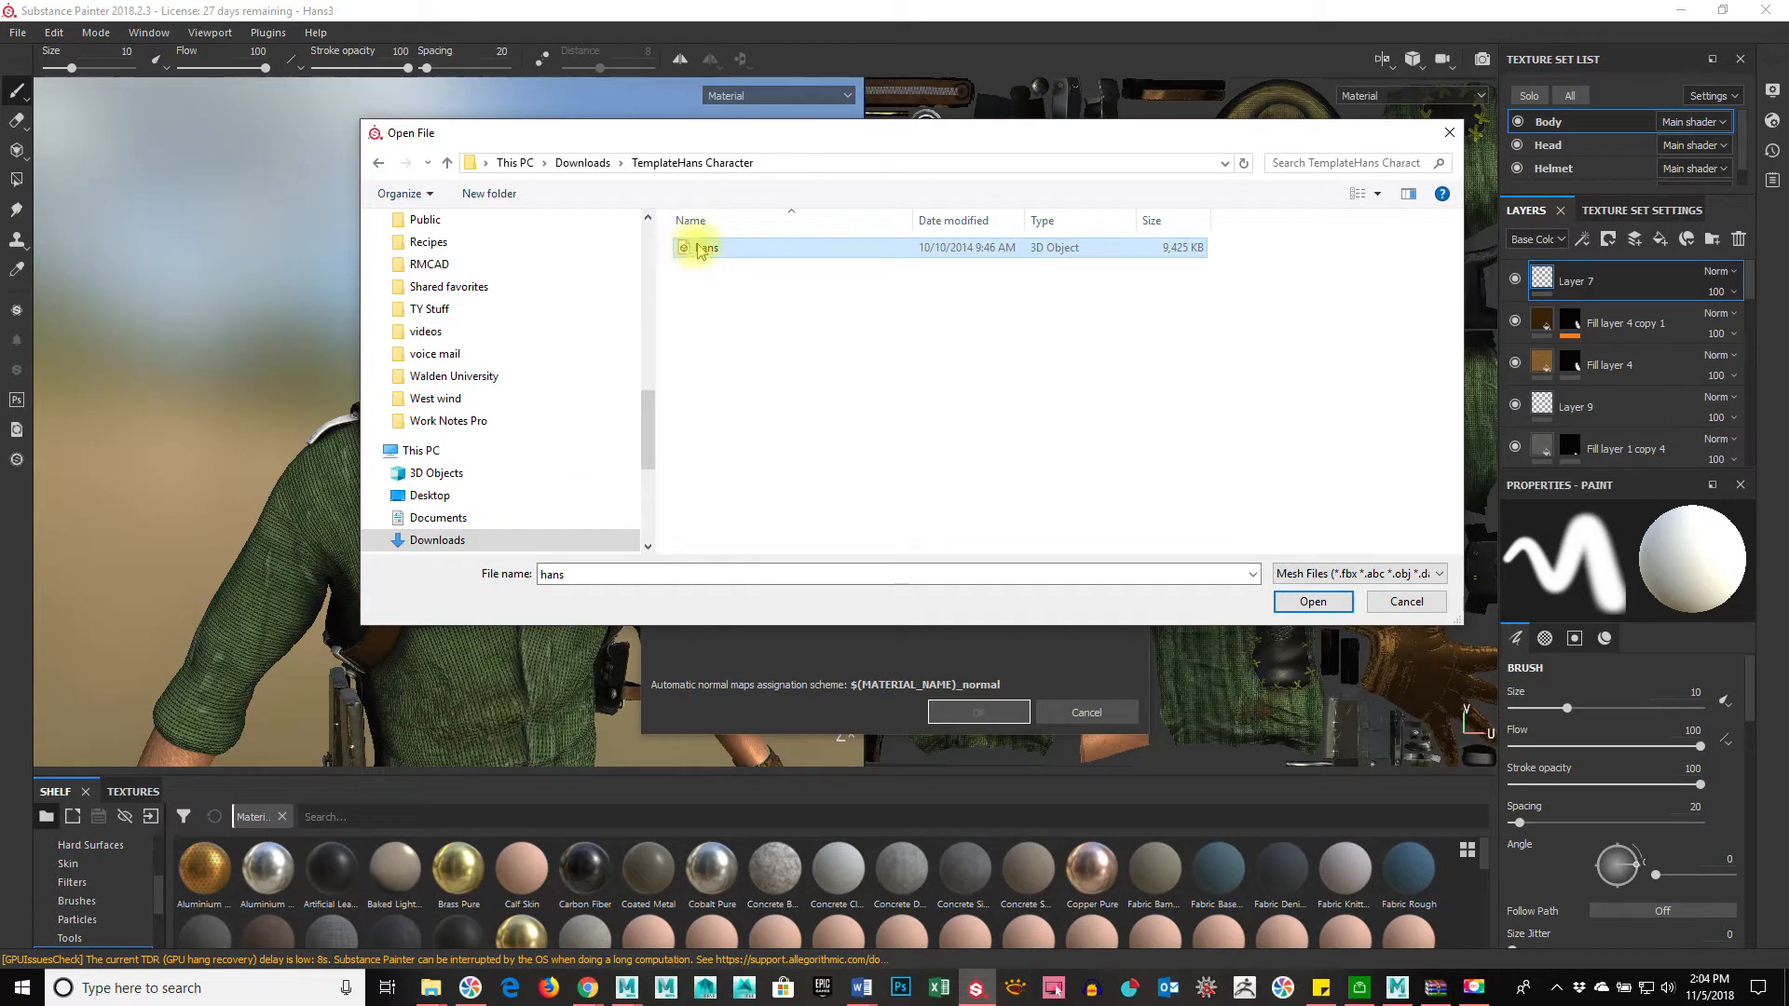
pyautogui.click(1326, 602)
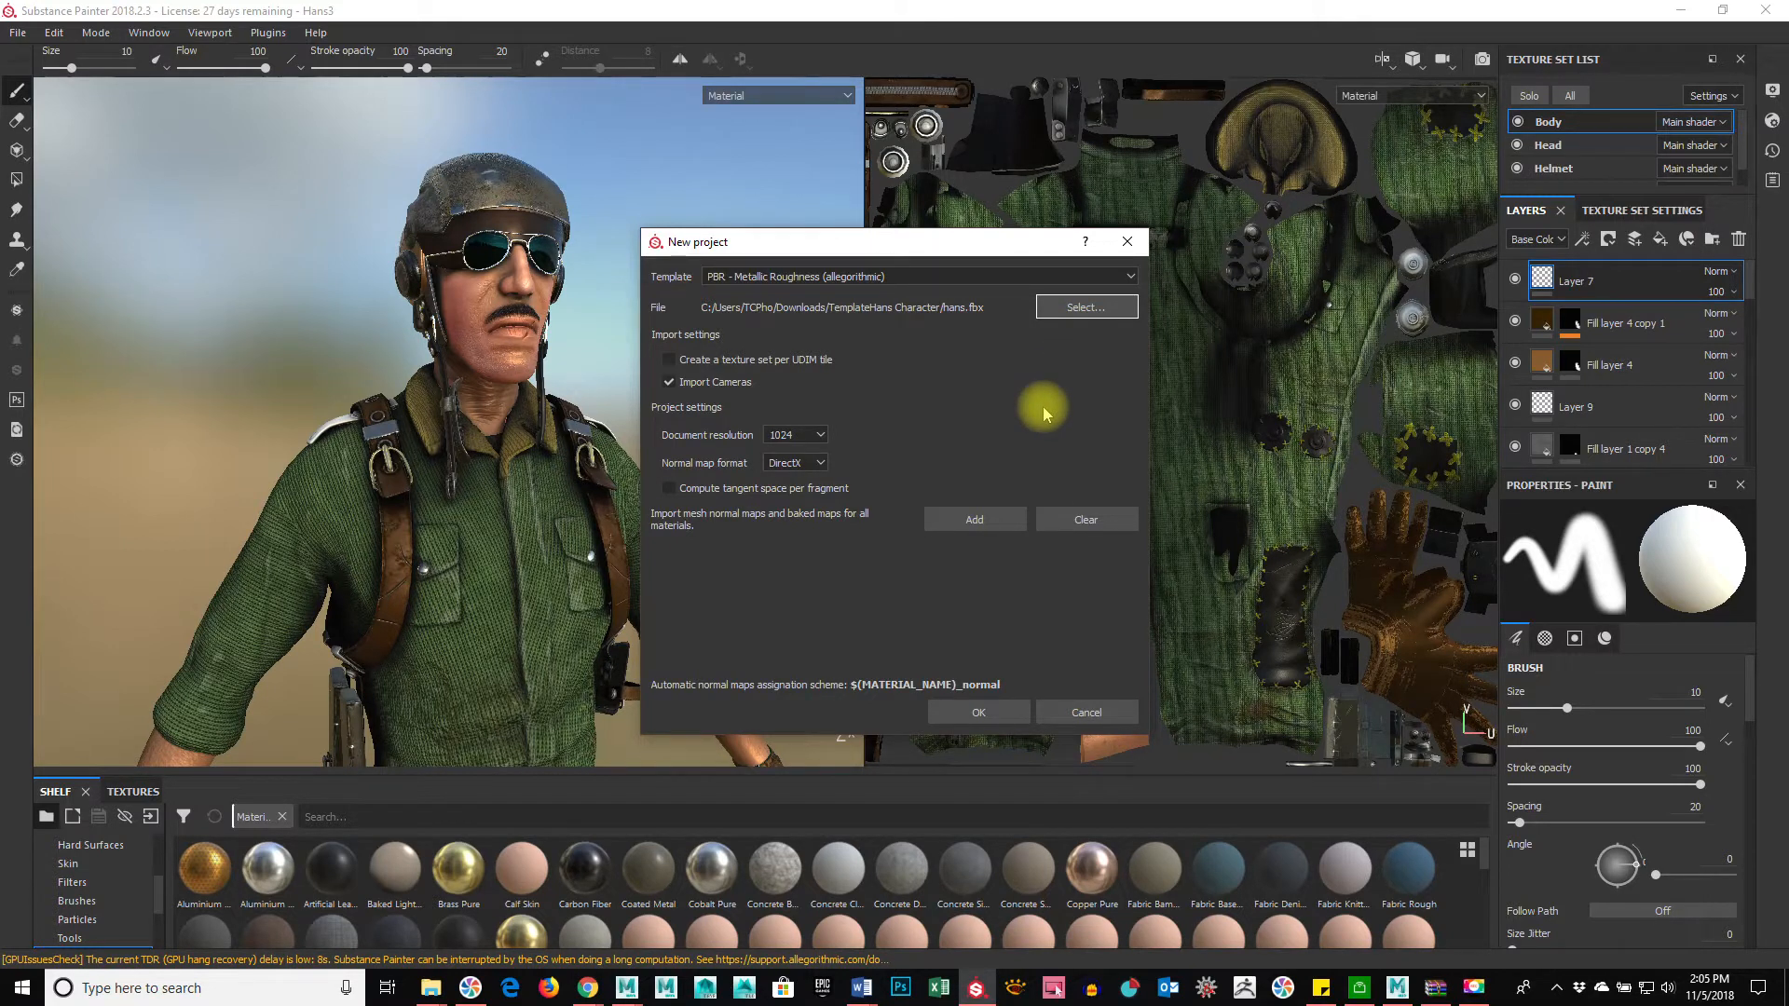
# Step: Set the new project's document resolution to 2048
pyautogui.click(1475, 988)
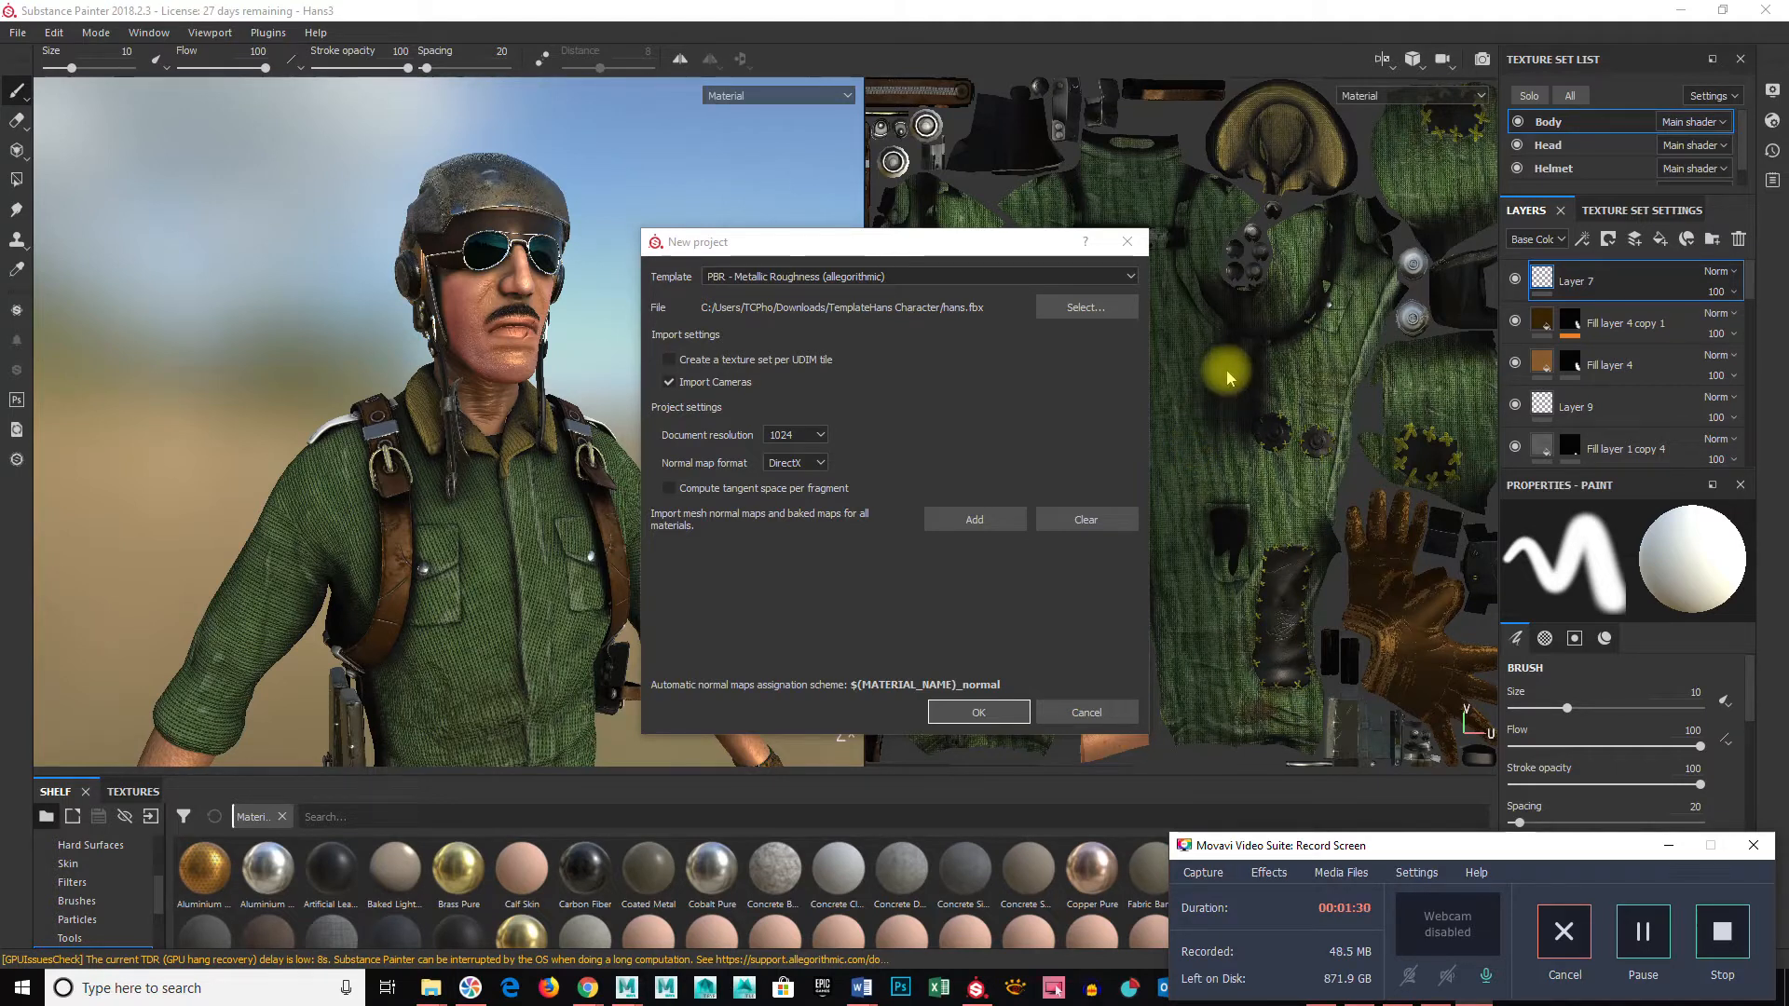
pyautogui.click(819, 436)
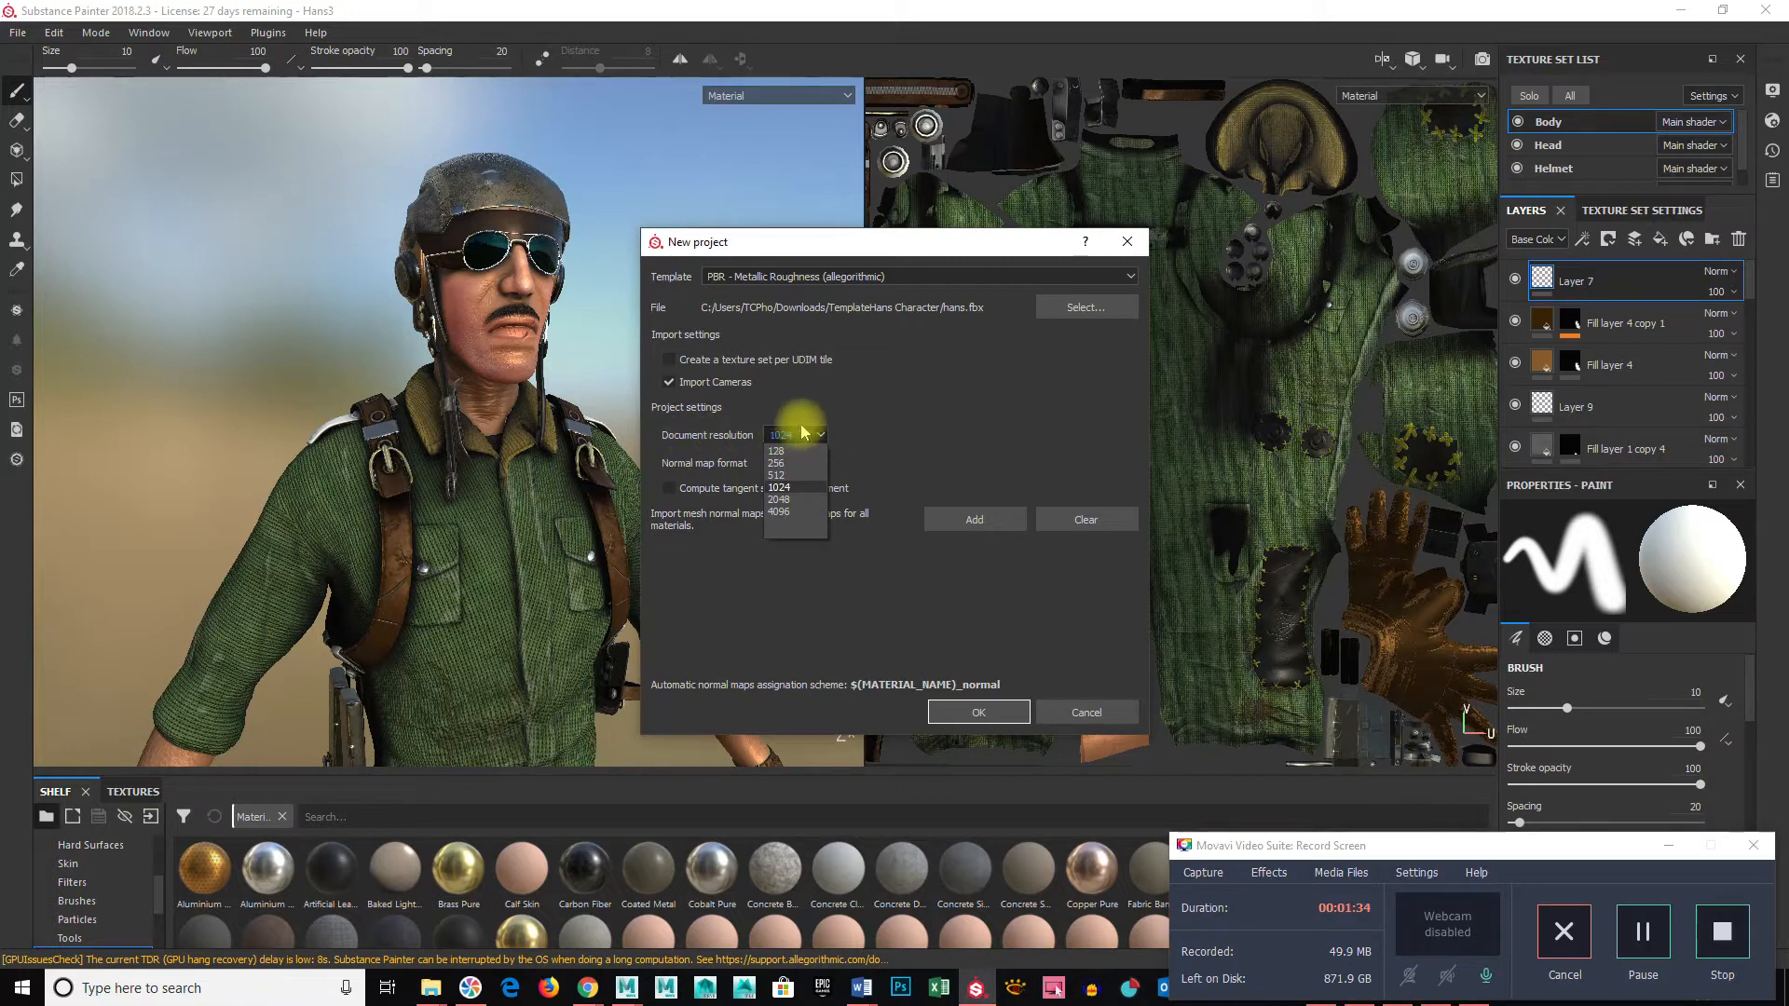
pyautogui.click(788, 500)
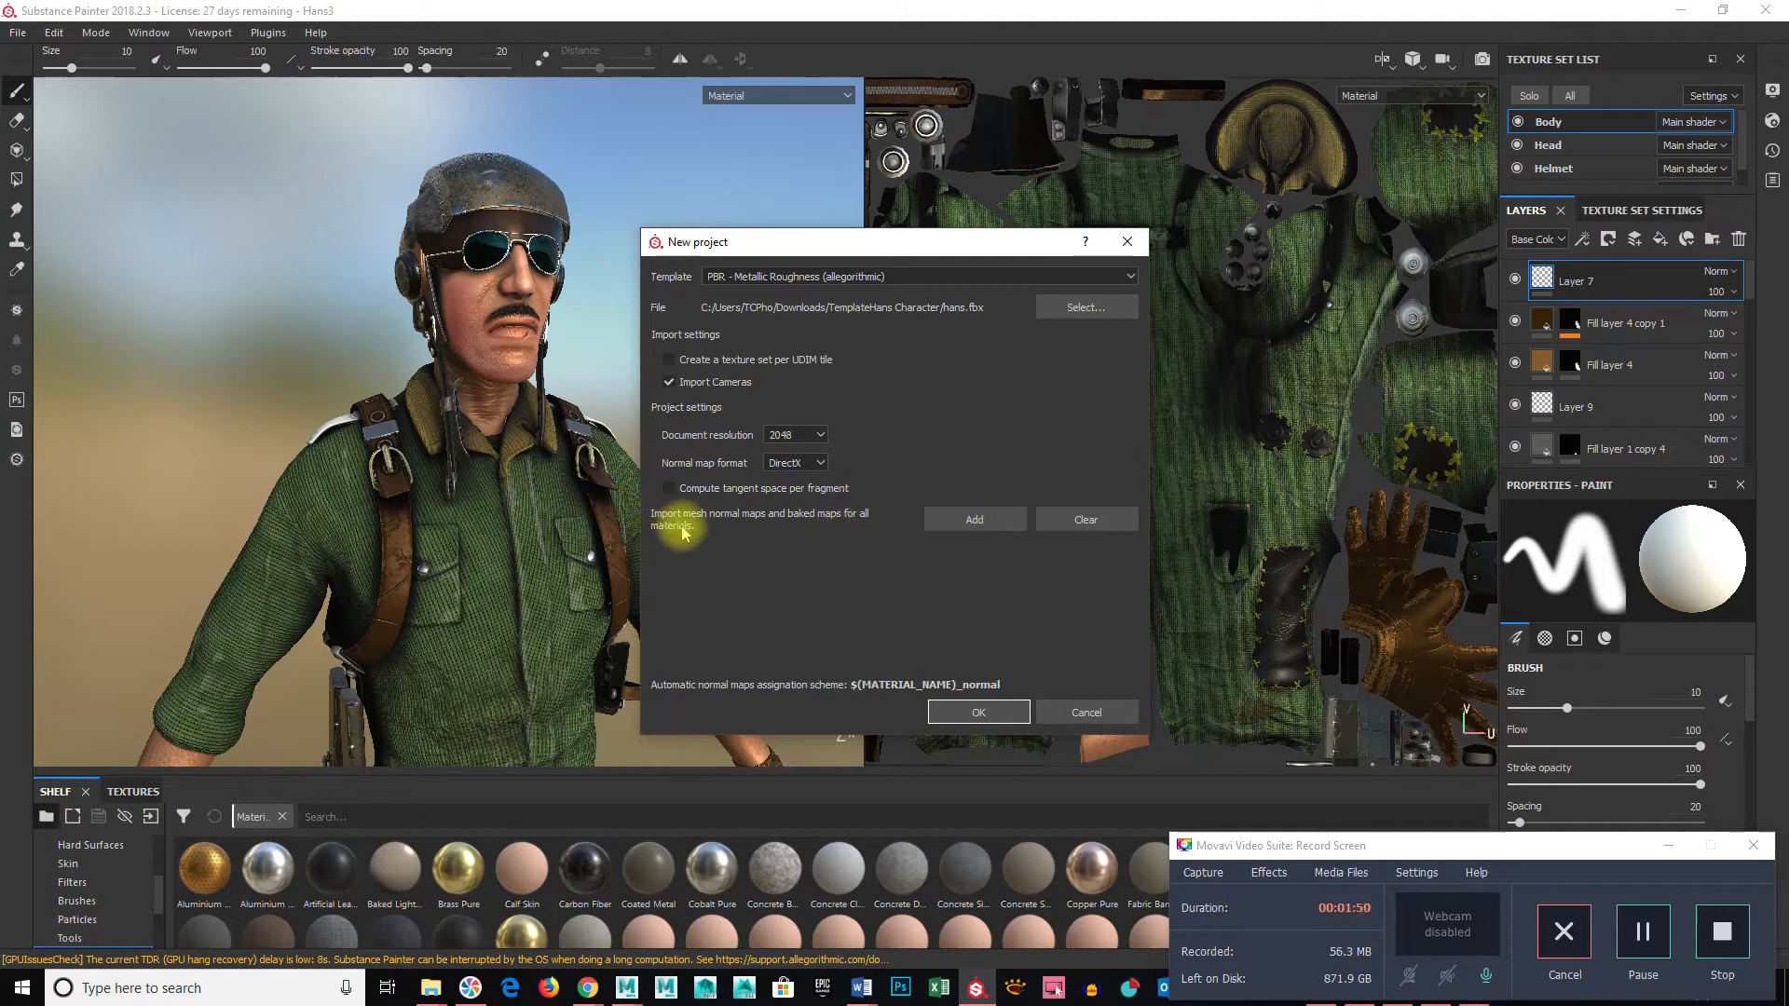
# Step: Add all the body, head, helmet and shoes ID and normal map images from the TemplateHans Character folder to the project
pyautogui.click(969, 518)
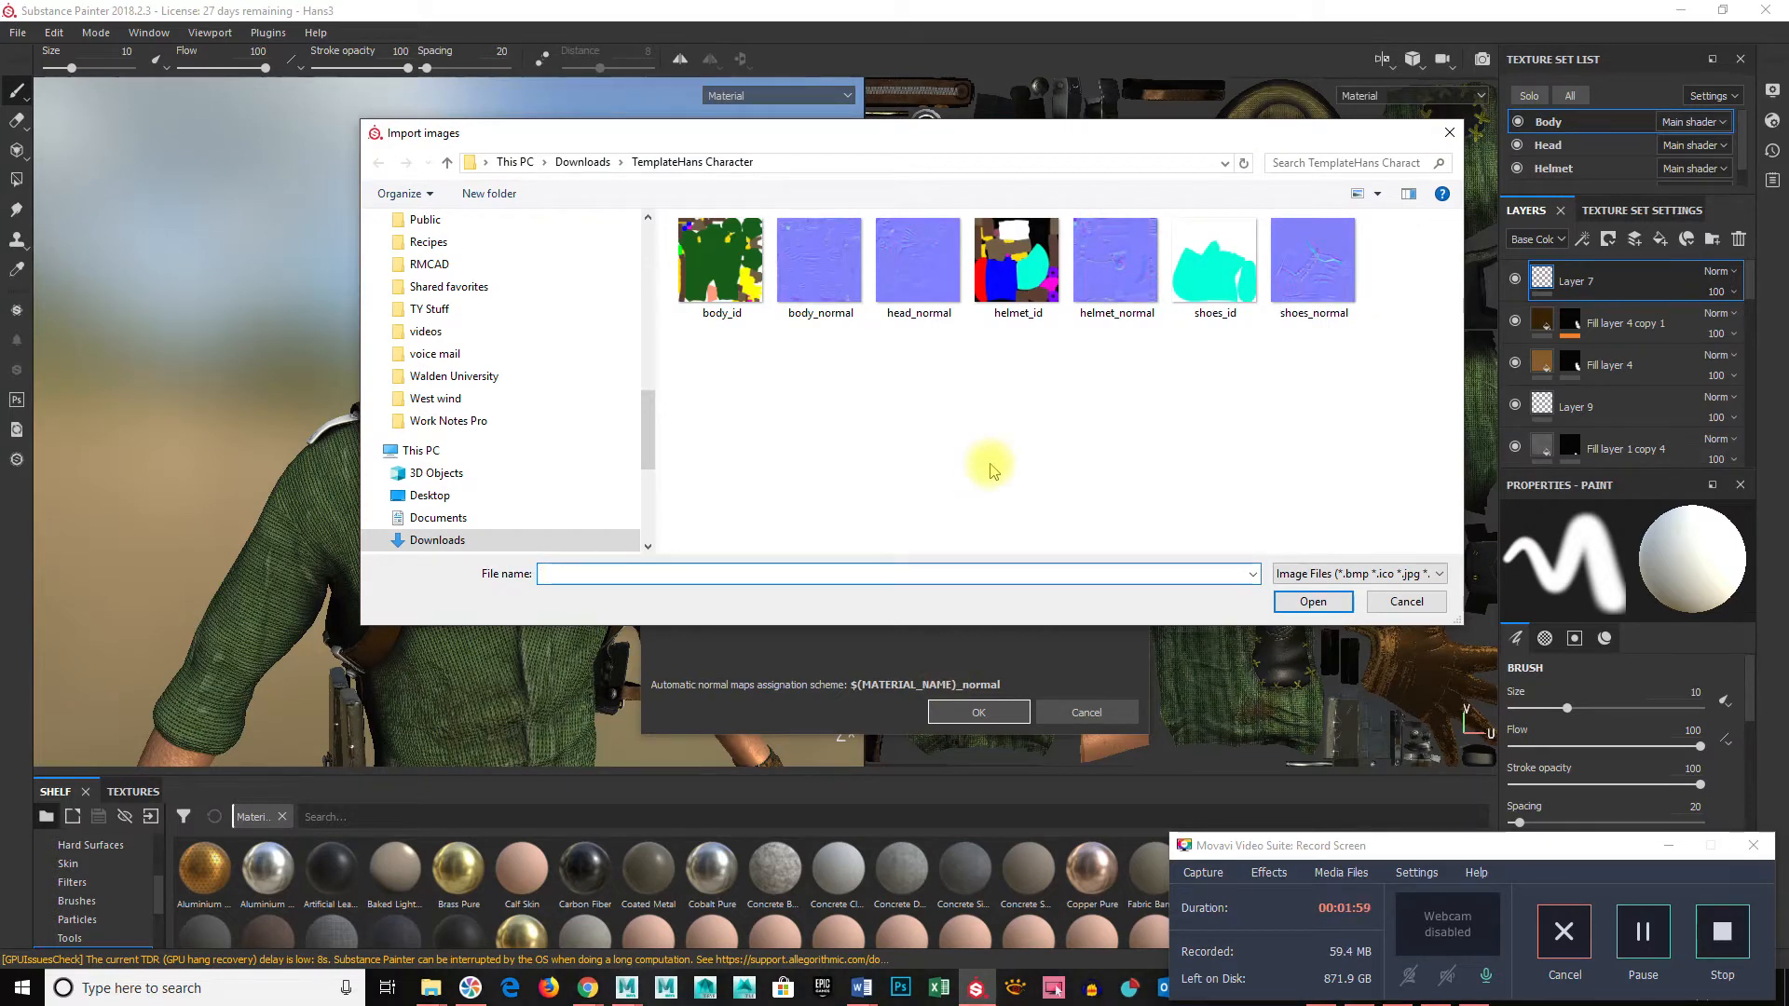
pyautogui.moveTo(1414, 390); pyautogui.dragTo(504, 186)
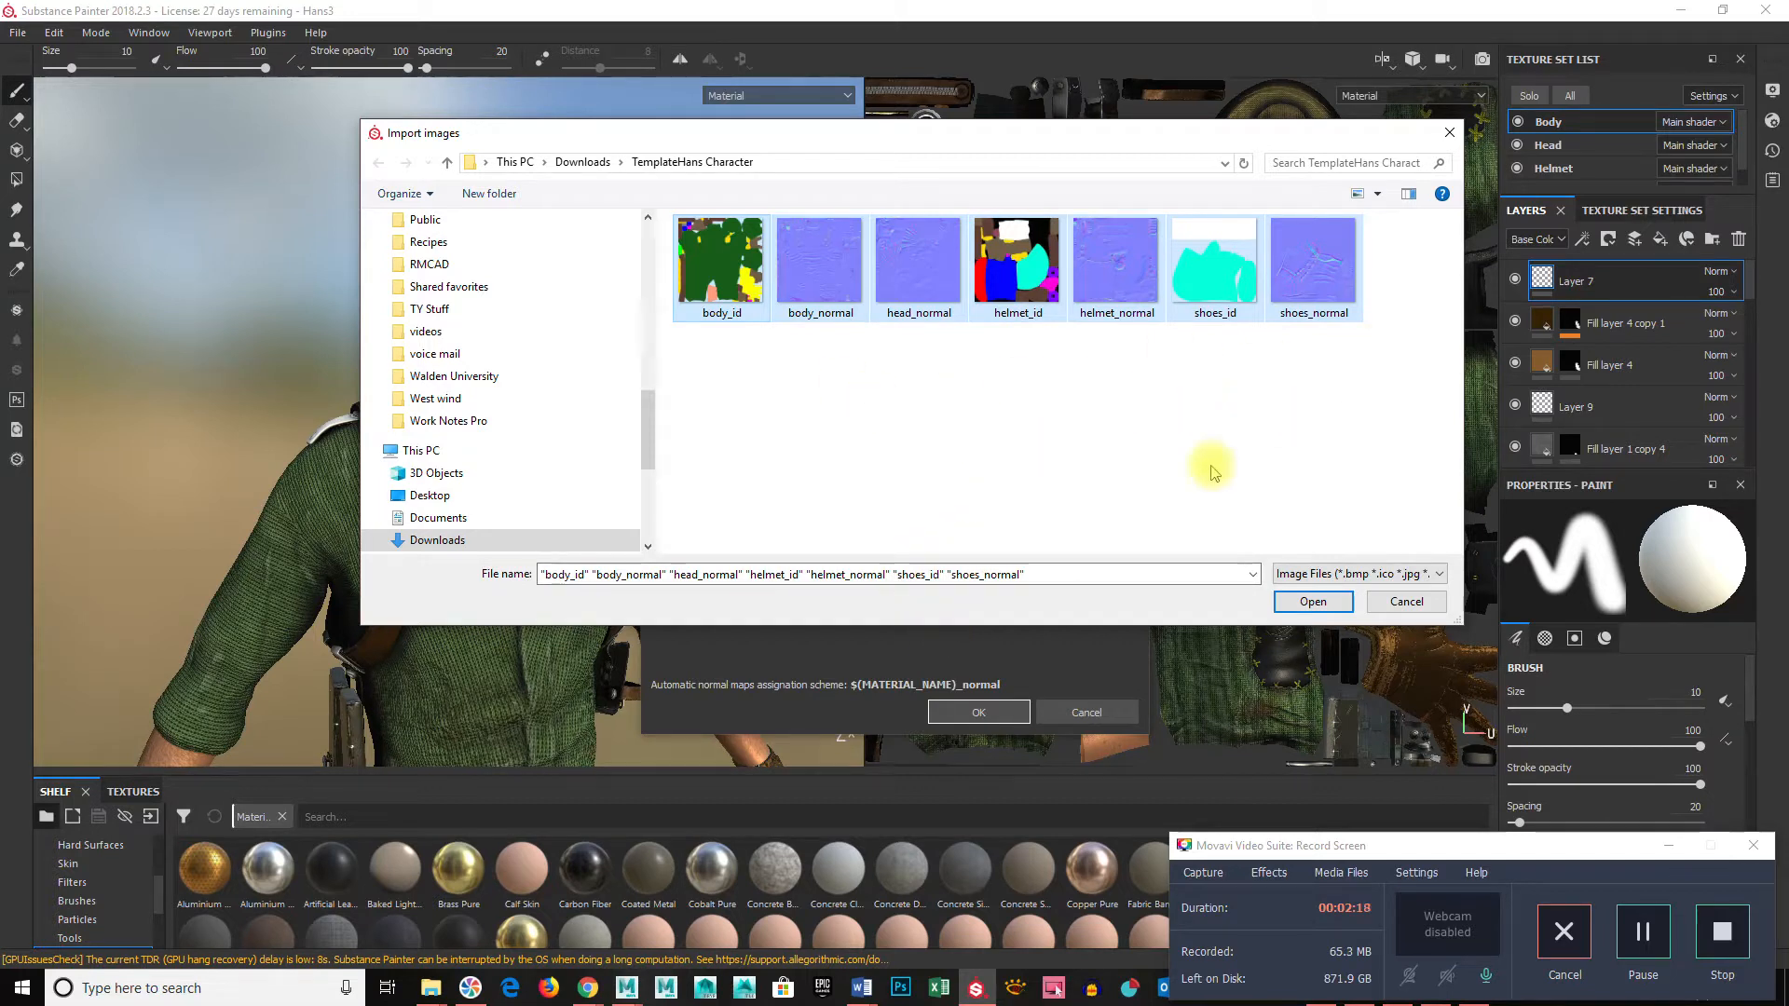
pyautogui.click(1327, 608)
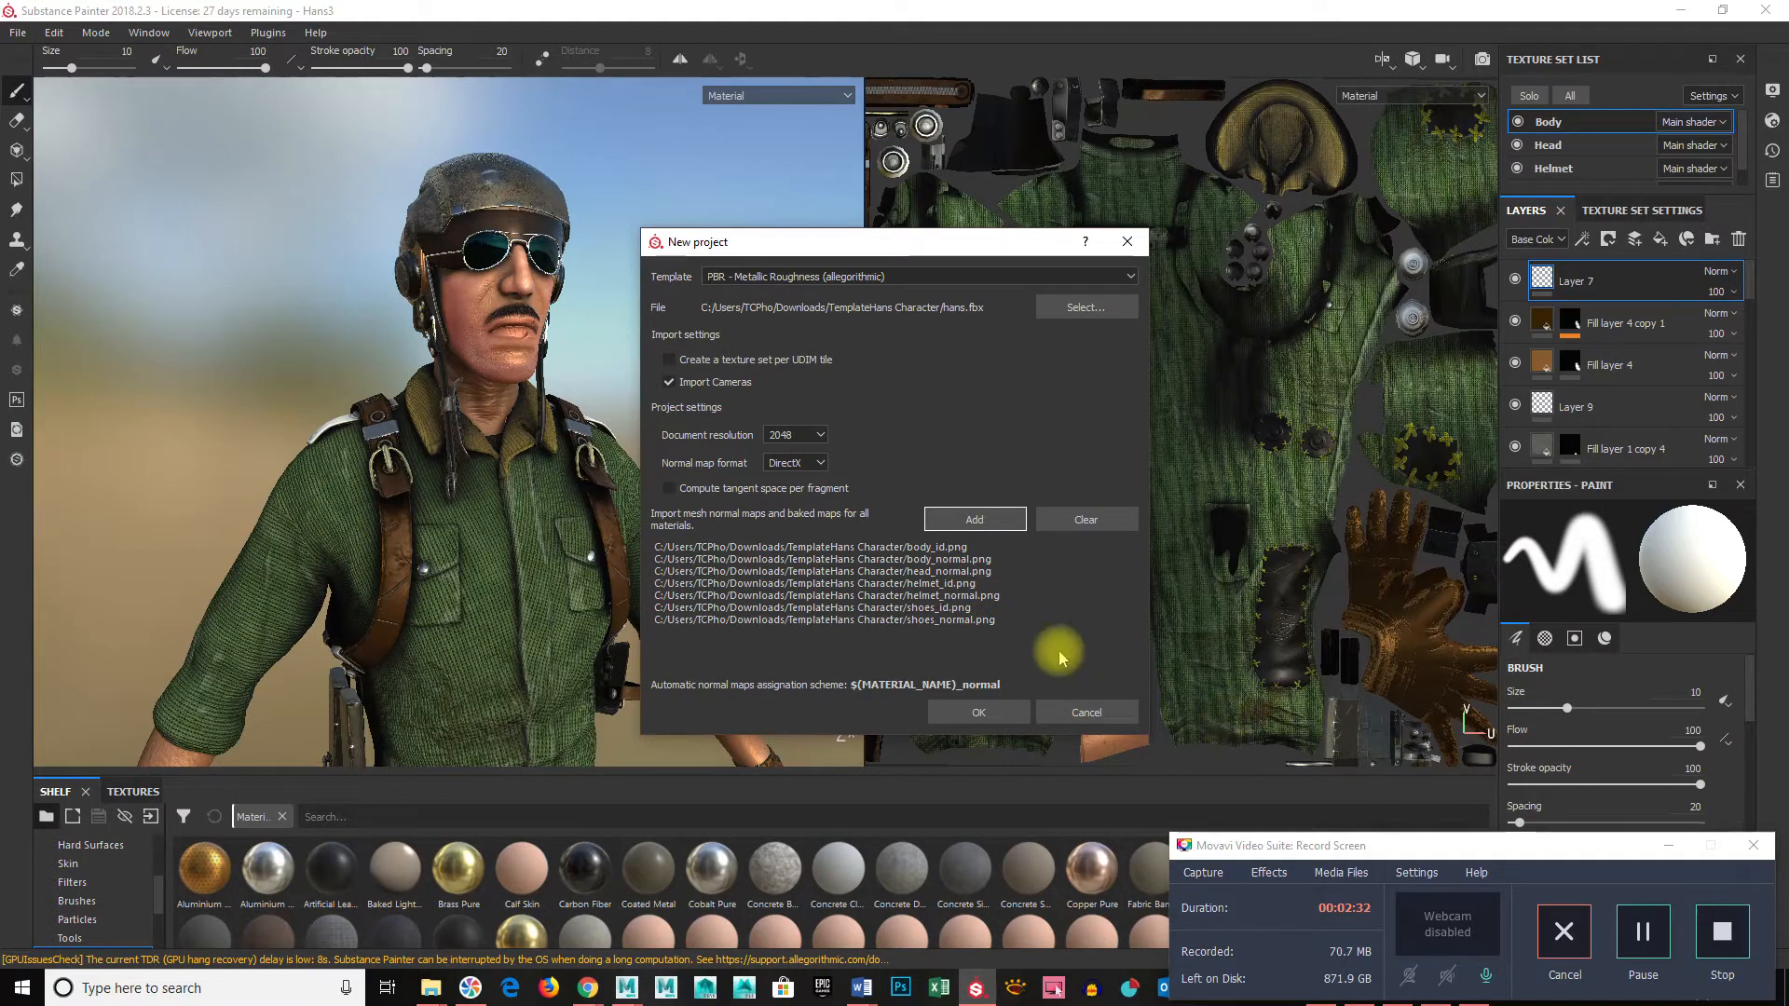
# Step: Create the new project, discarding the unsaved changes in the current one
pyautogui.click(993, 716)
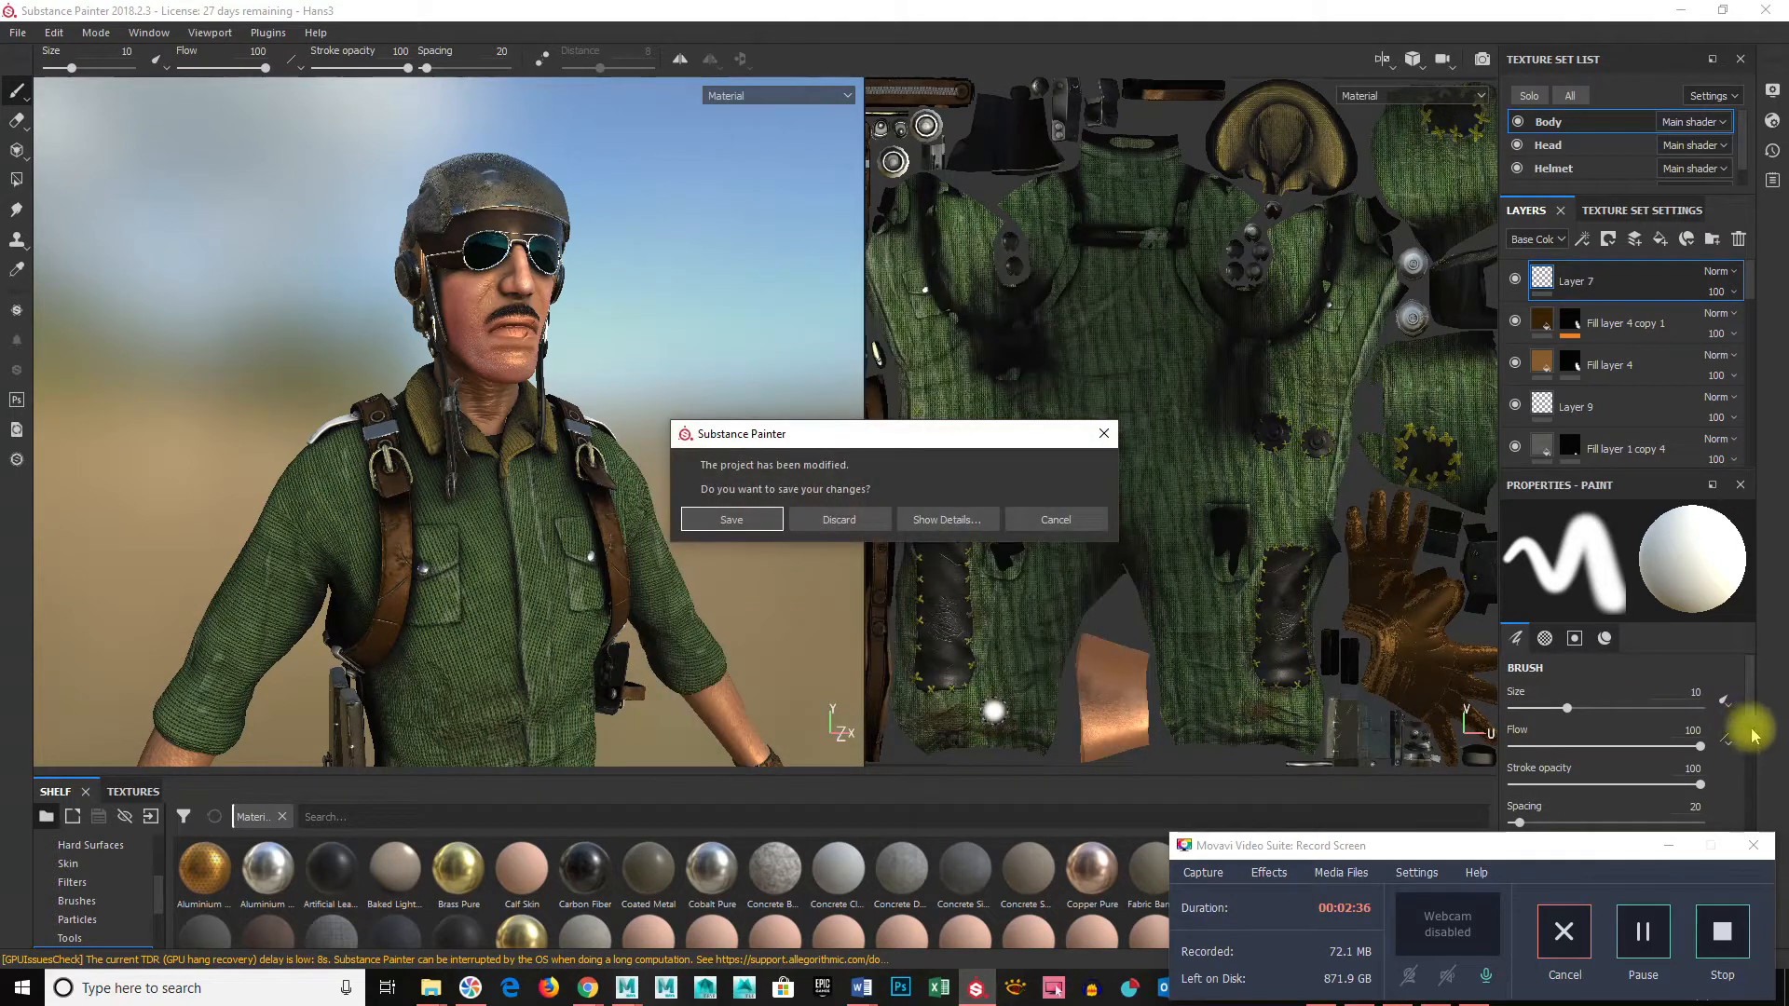
pyautogui.click(848, 519)
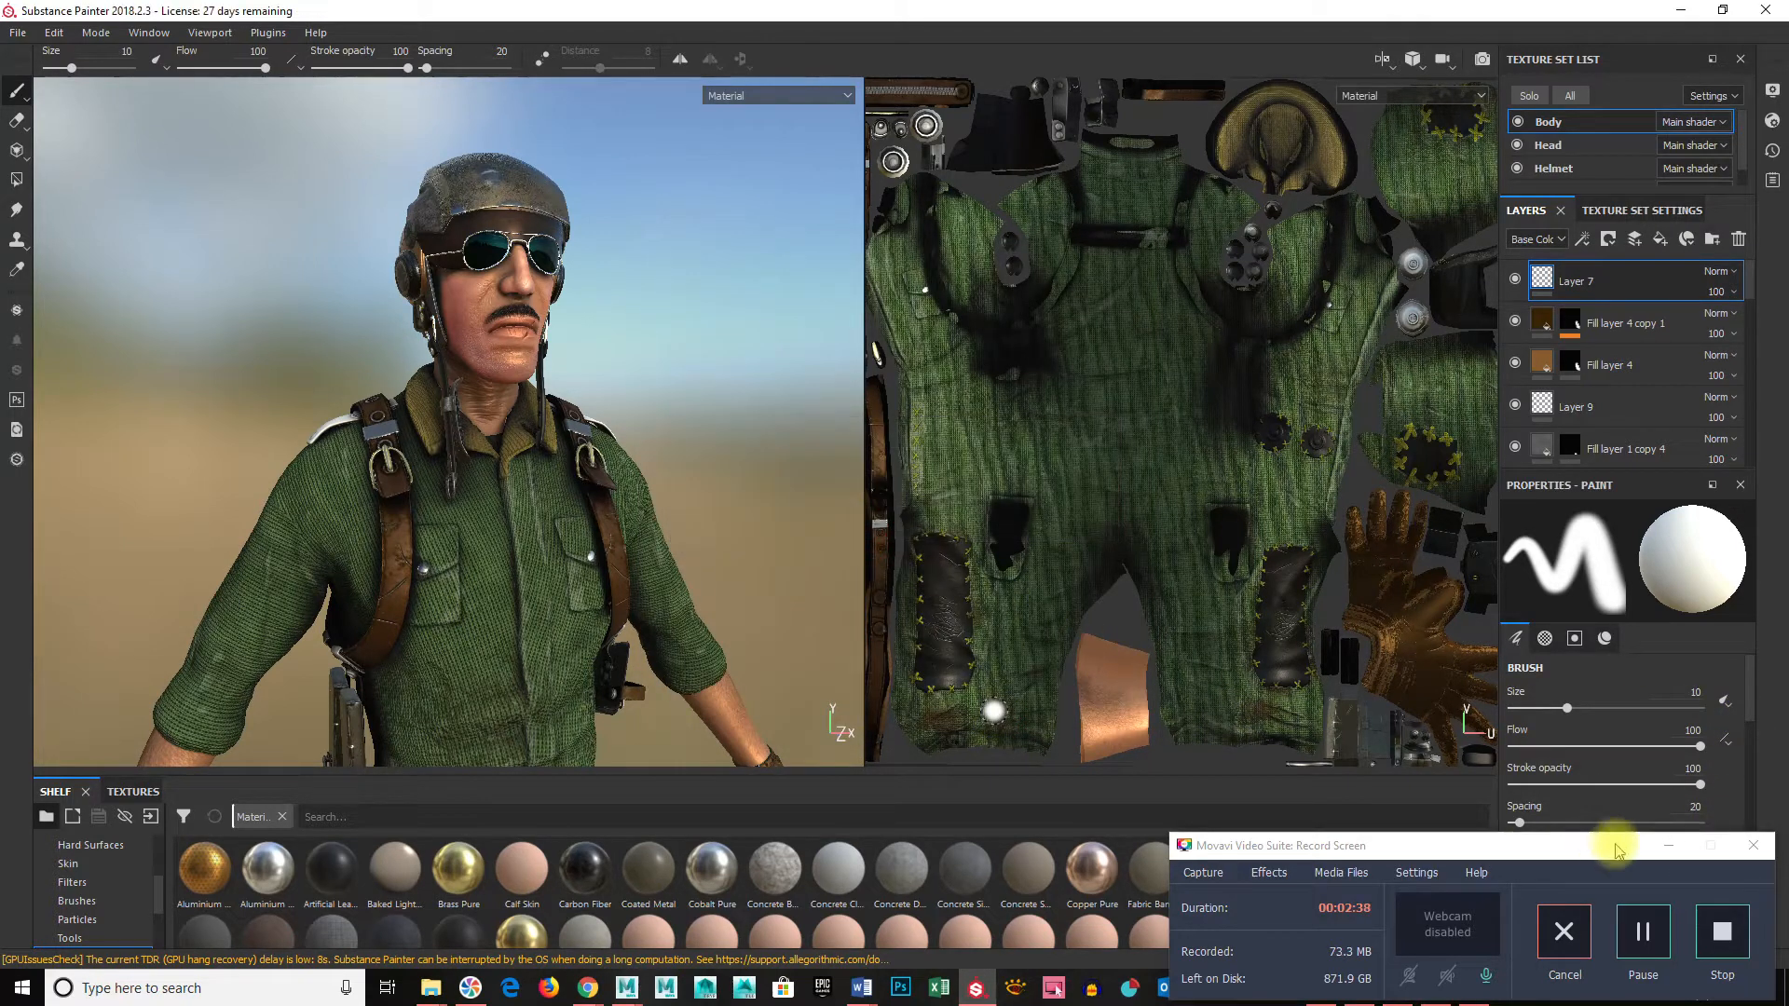
pyautogui.click(1671, 844)
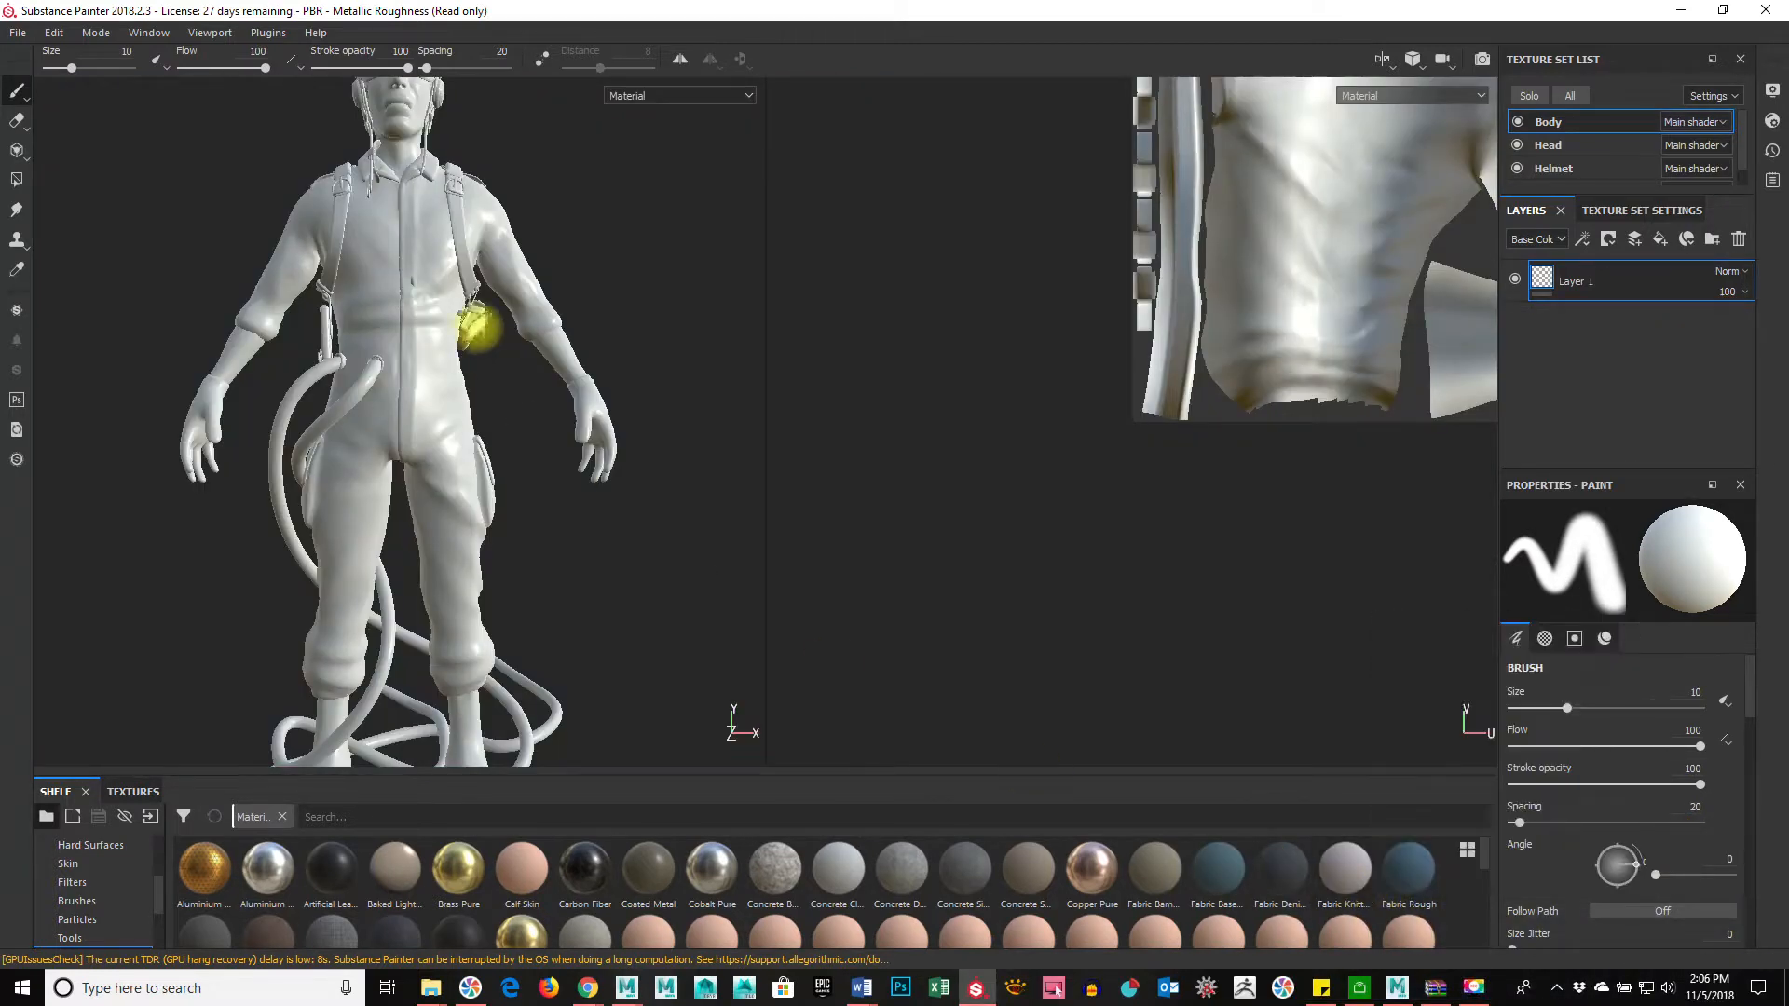
# Step: Frame the character's head and upper body in the 3D view, giving that view more width beside the UV view
pyautogui.keyDown('alt'); pyautogui.moveTo(380, 444); pyautogui.dragTo(427, 406); pyautogui.keyUp('alt')
pyautogui.keyDown('alt'); pyautogui.moveTo(427, 405); pyautogui.dragTo(531, 607, button='middle'); pyautogui.keyUp('alt')
pyautogui.keyDown('alt'); pyautogui.moveTo(528, 563); pyautogui.dragTo(988, 605, button='right'); pyautogui.keyUp('alt')
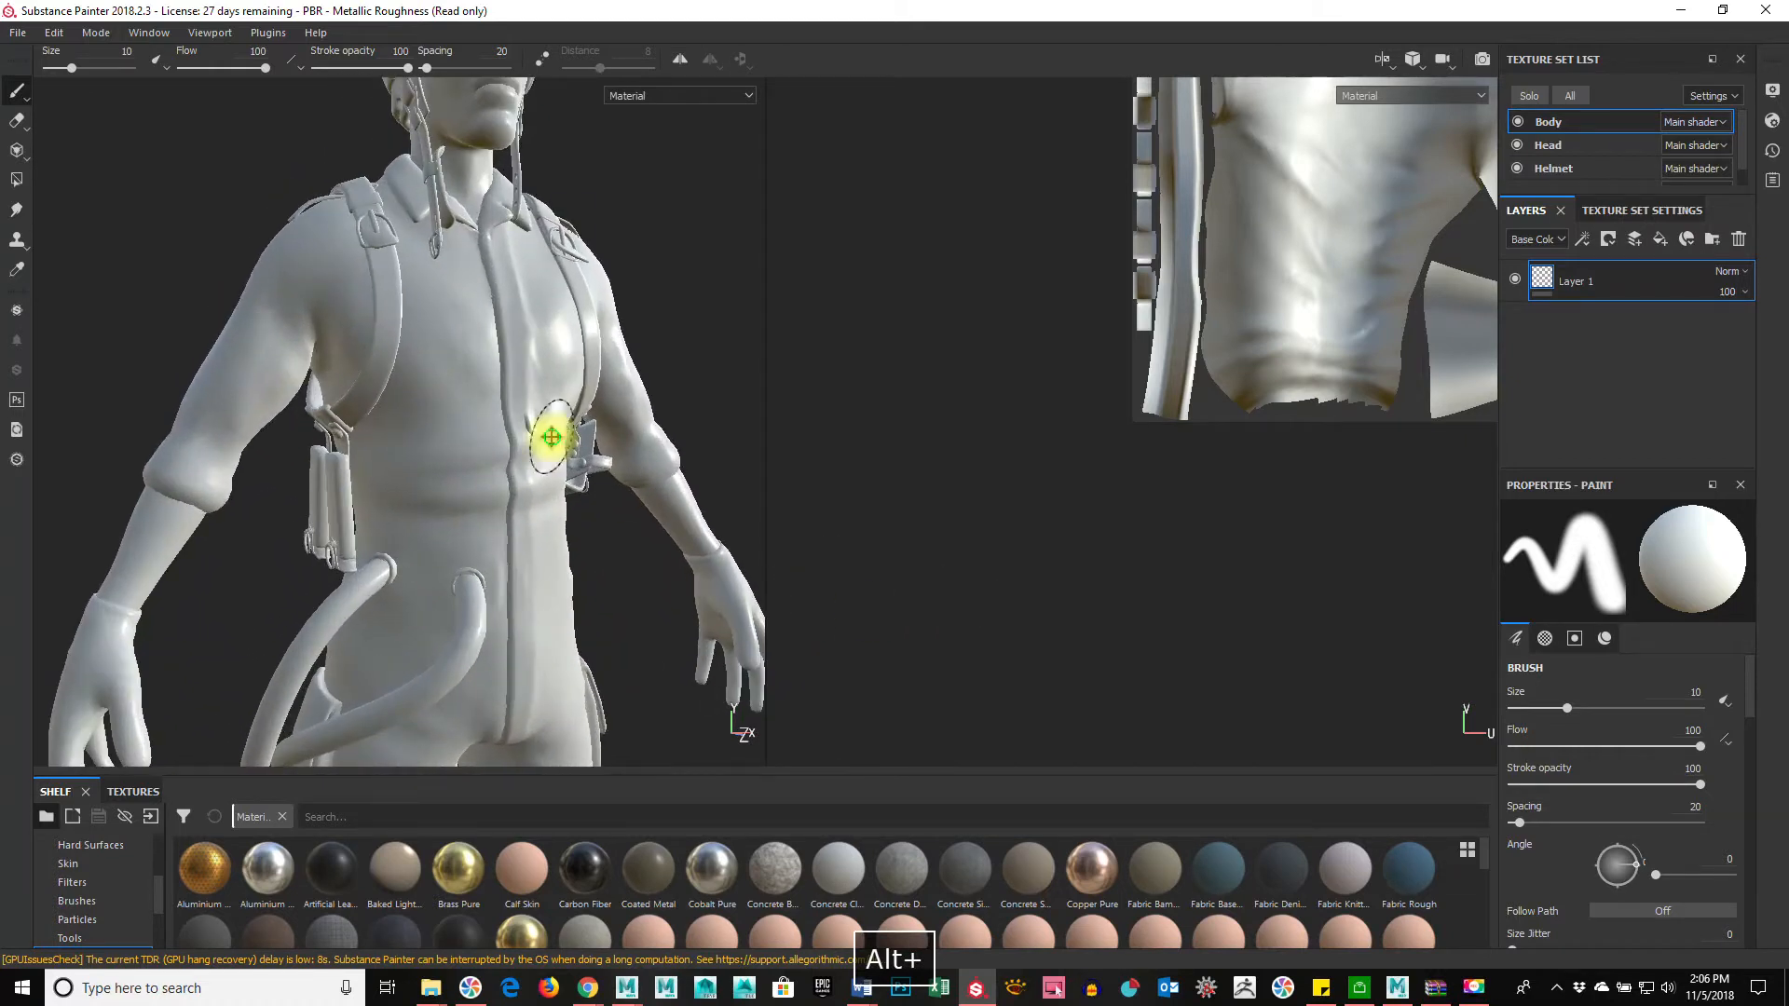
pyautogui.keyDown('alt'); pyautogui.moveTo(555, 446); pyautogui.dragTo(557, 643, button='middle'); pyautogui.keyUp('alt')
pyautogui.keyDown('alt'); pyautogui.moveTo(556, 643); pyautogui.dragTo(656, 612, button='right'); pyautogui.keyUp('alt')
pyautogui.keyDown('alt'); pyautogui.moveTo(681, 423); pyautogui.dragTo(742, 402); pyautogui.keyUp('alt')
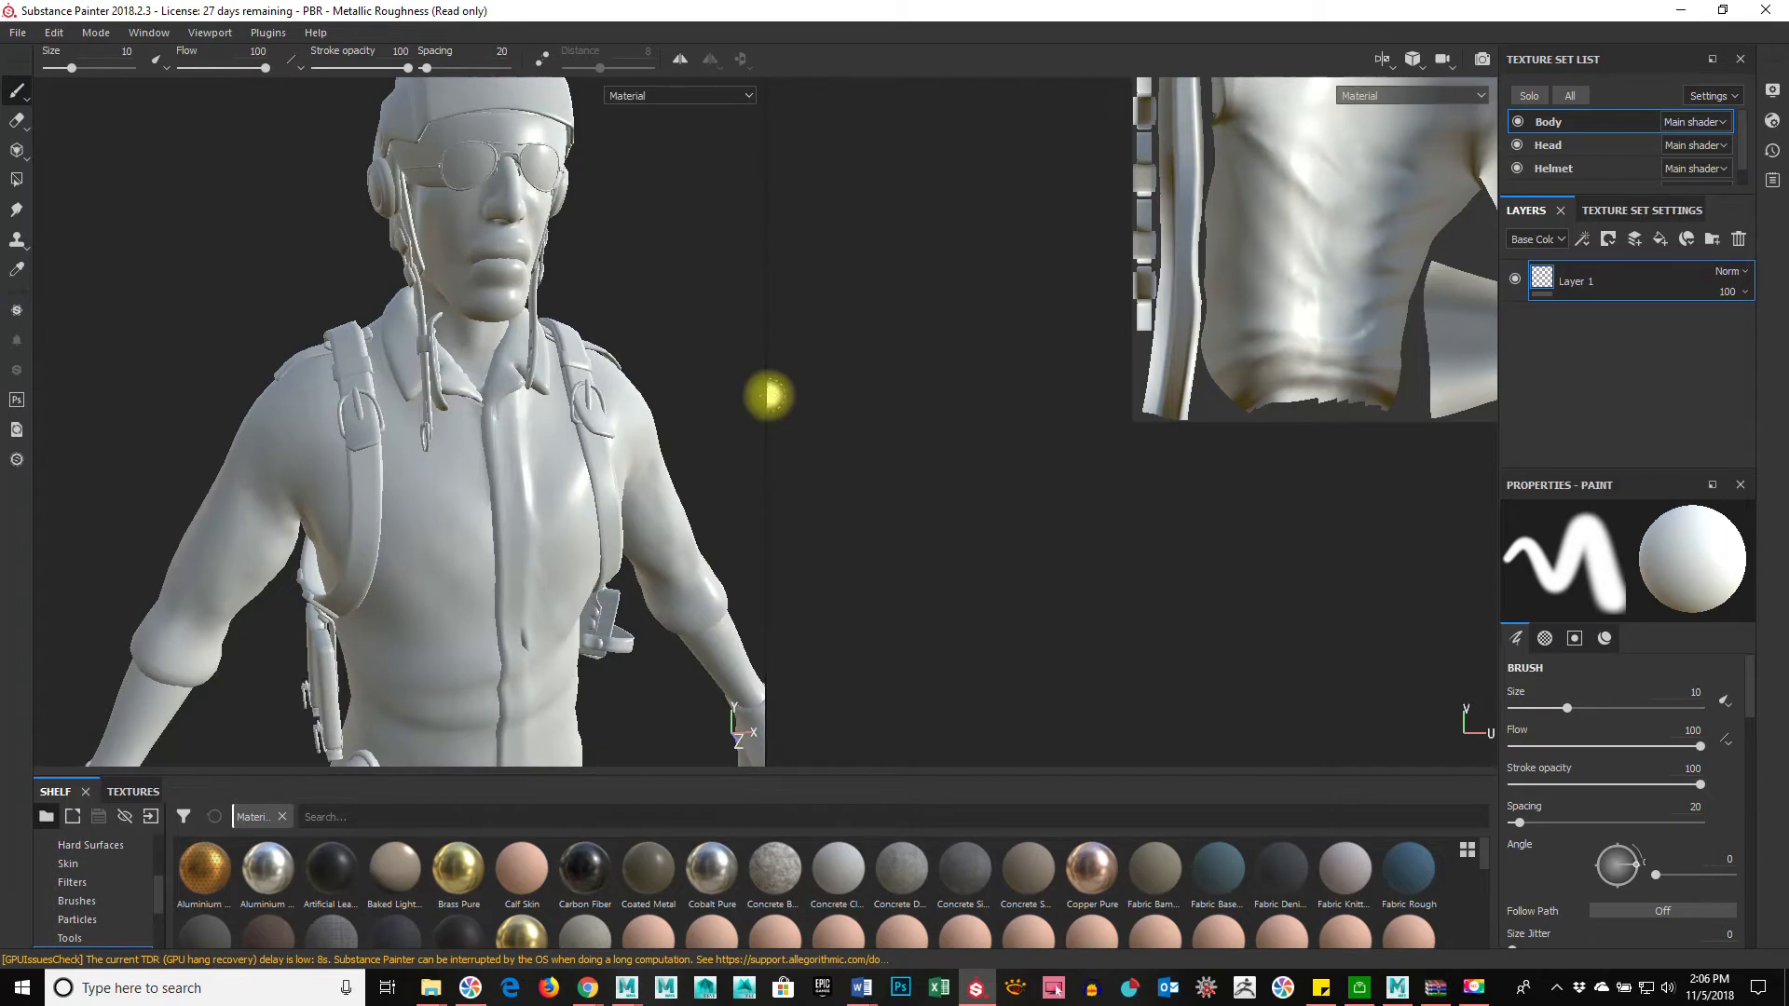
pyautogui.moveTo(766, 395); pyautogui.dragTo(1022, 429)
pyautogui.keyDown('alt'); pyautogui.moveTo(886, 467); pyautogui.dragTo(814, 517); pyautogui.keyUp('alt')
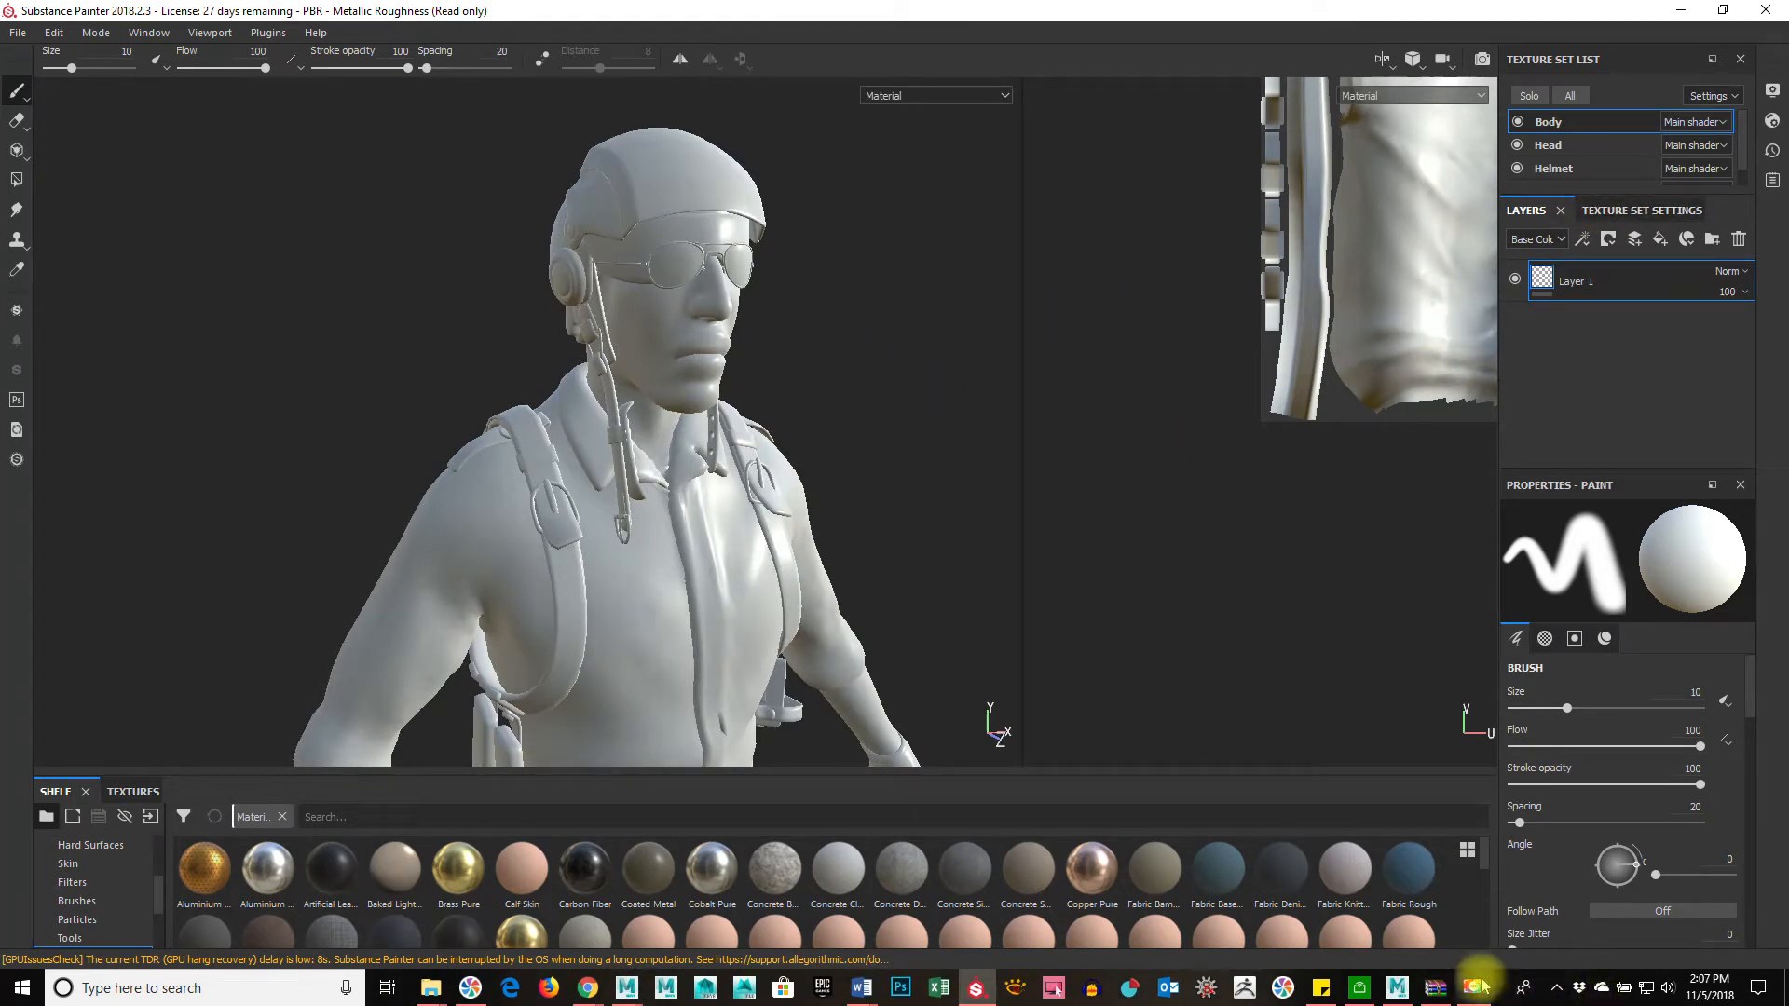
pyautogui.moveTo(1473, 985)
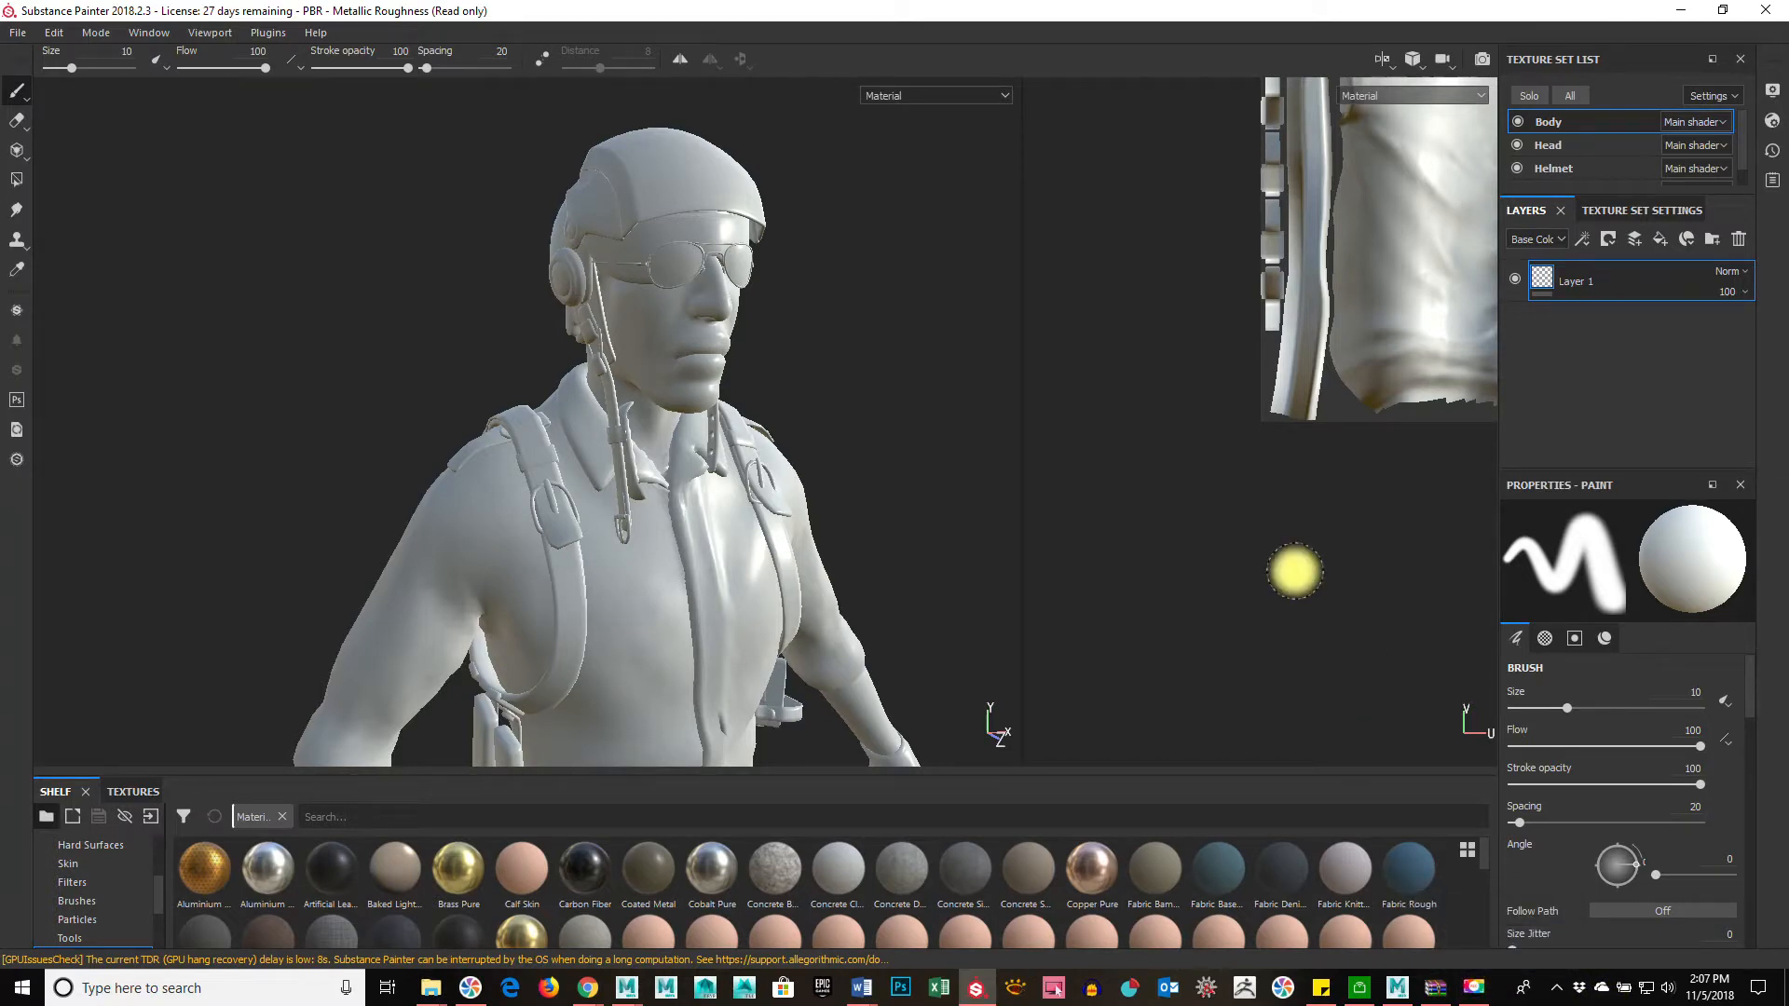
pyautogui.click(1474, 986)
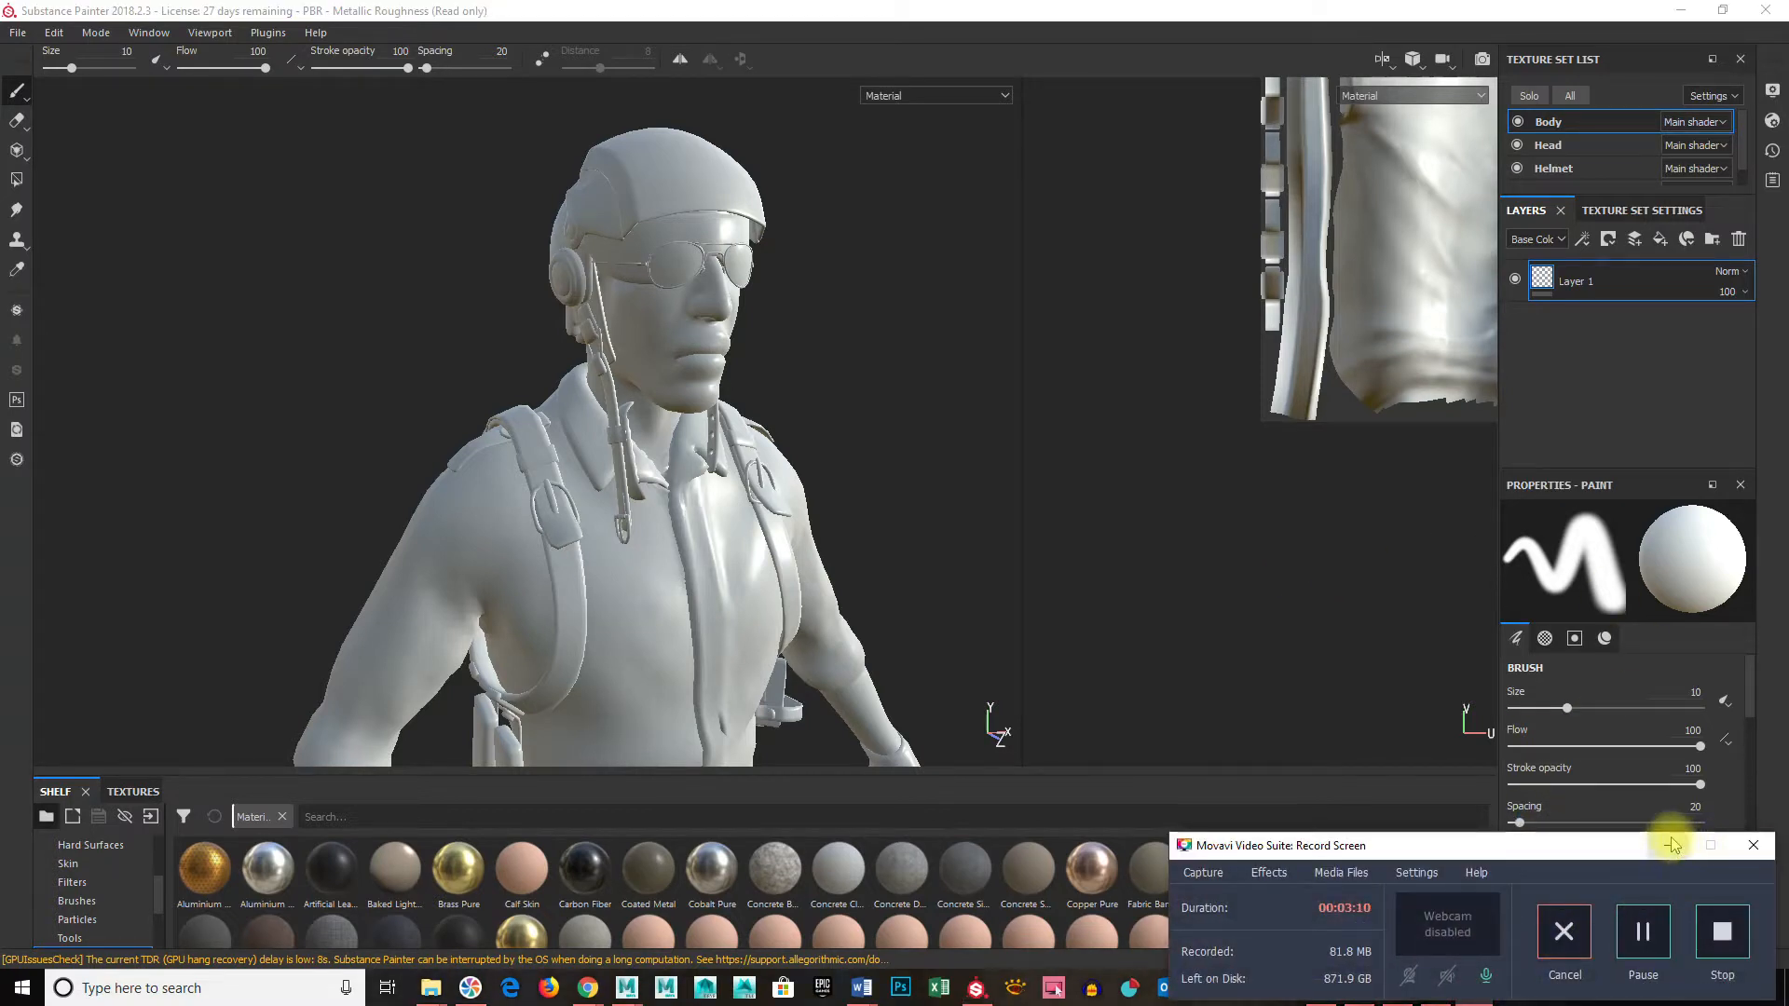
pyautogui.click(1672, 845)
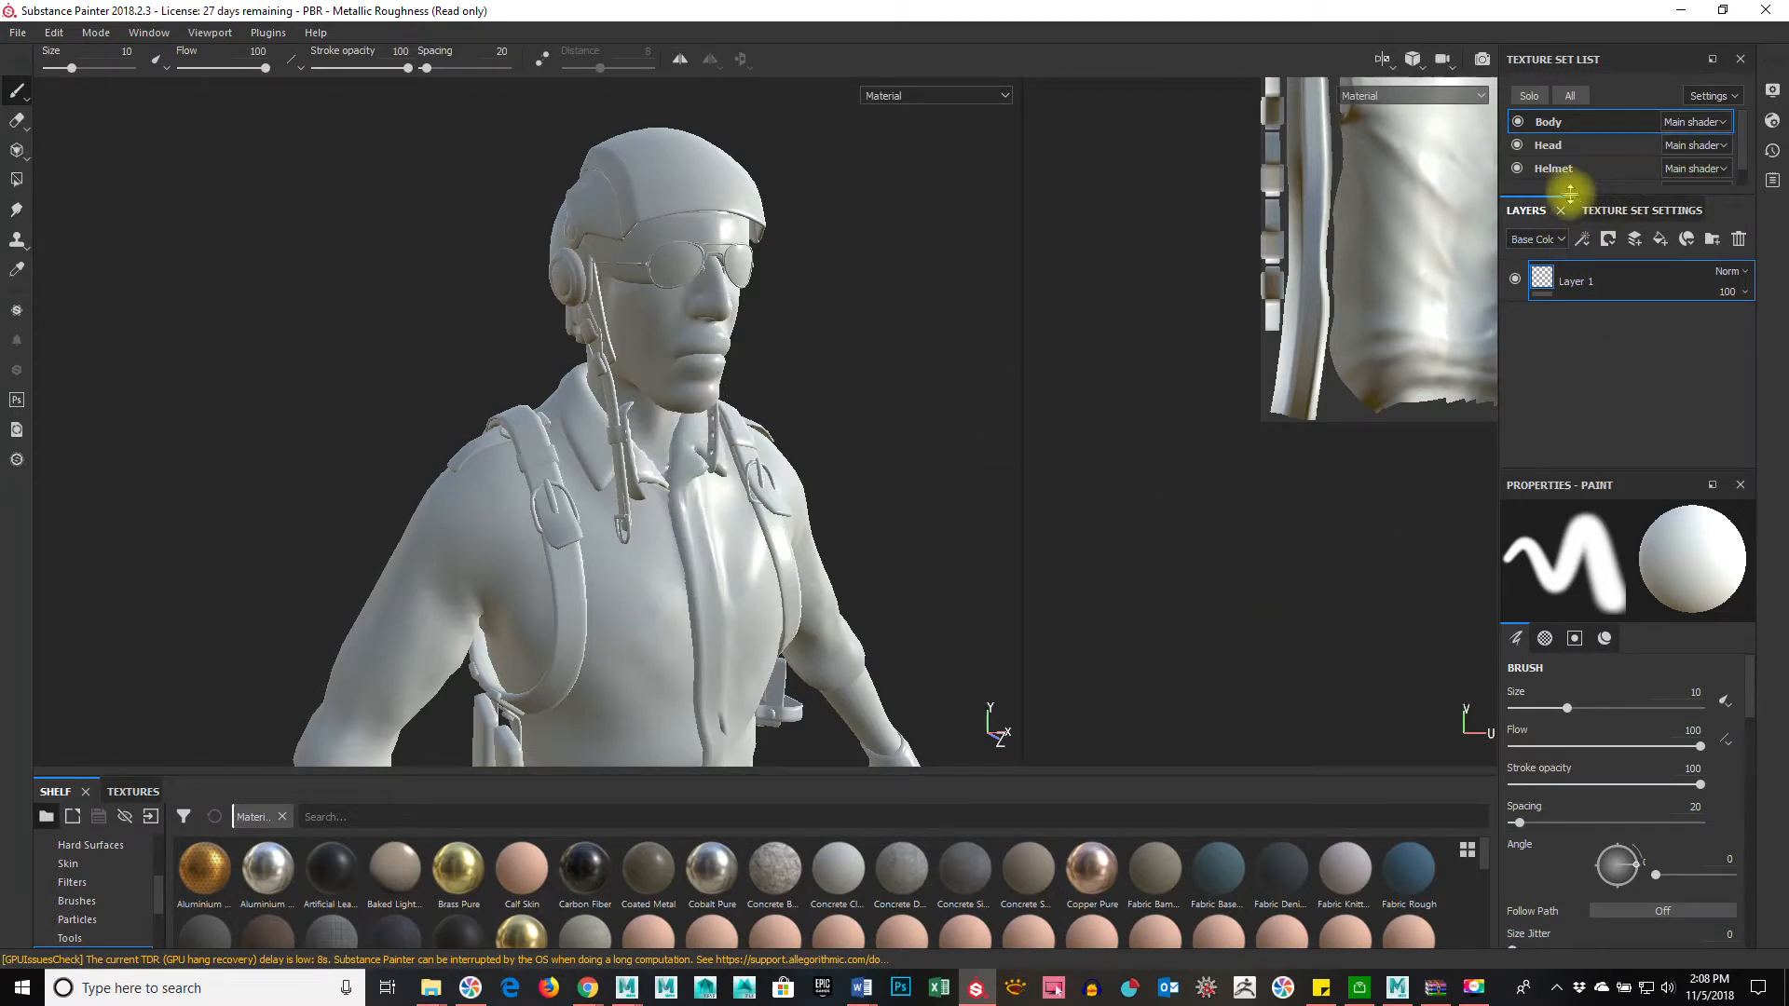
# Step: Enlarge the texture set list and examine the UV layouts of the Head, Body, Helmet and Shoes sets
pyautogui.moveTo(1571, 192); pyautogui.dragTo(1568, 265)
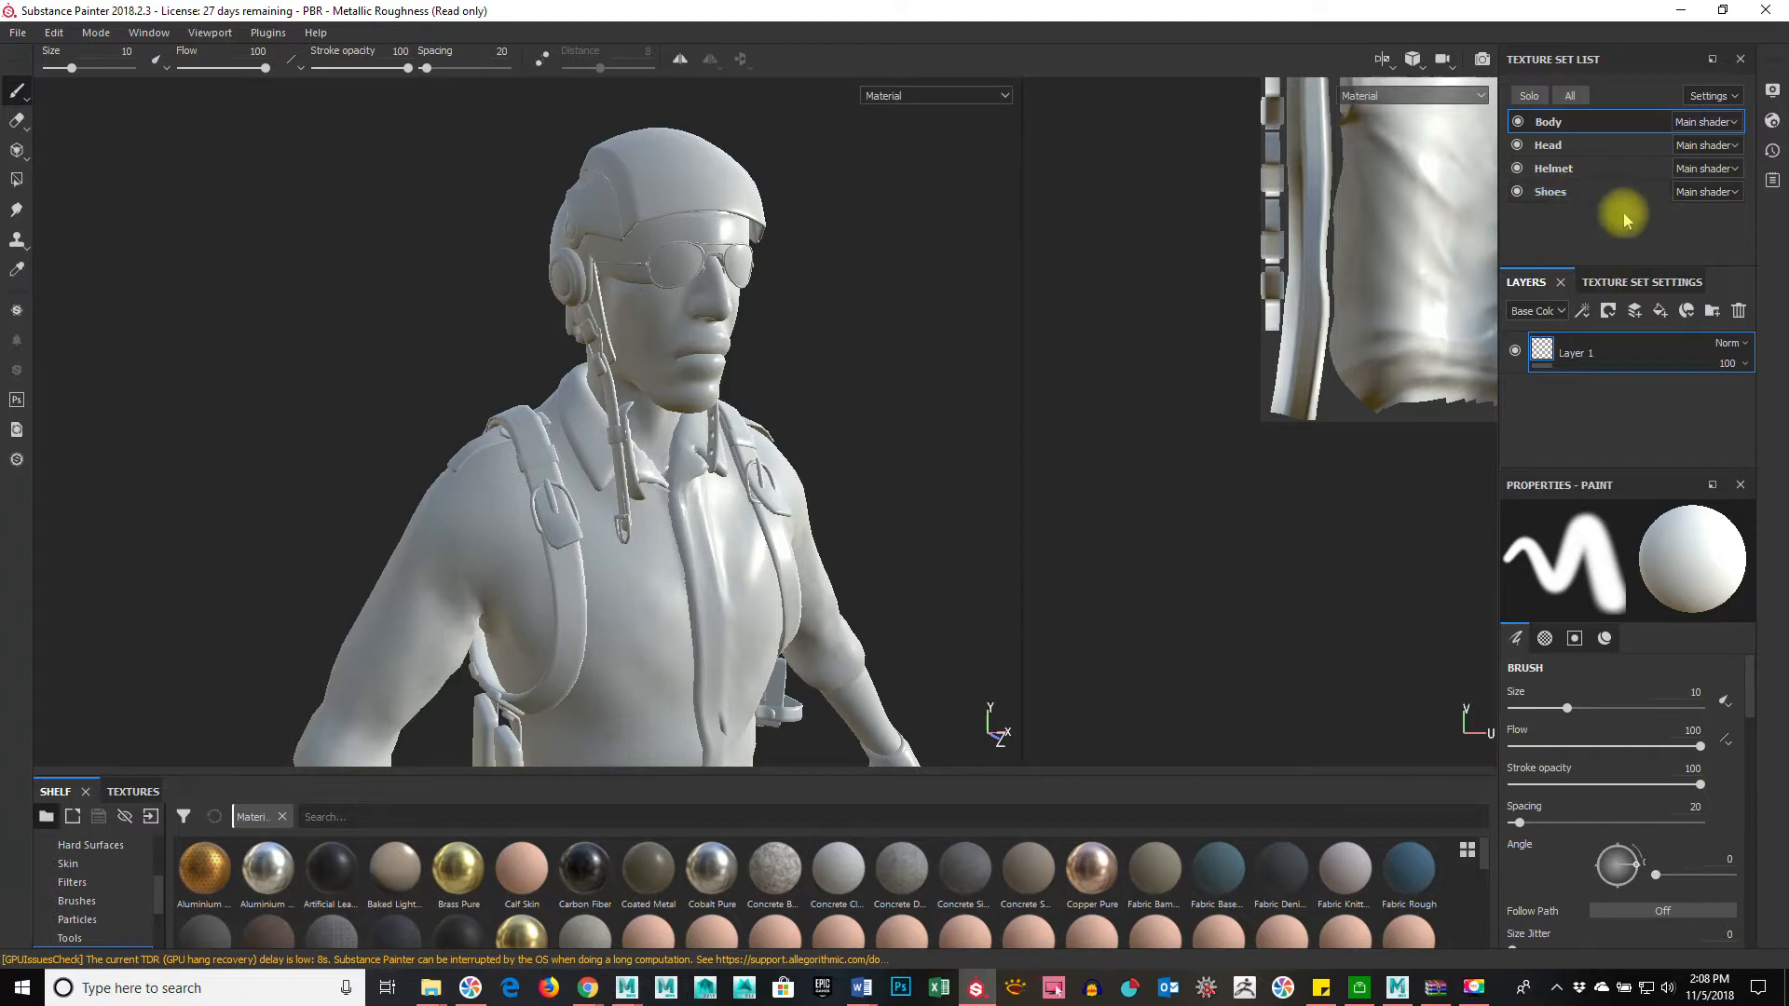
pyautogui.click(1548, 145)
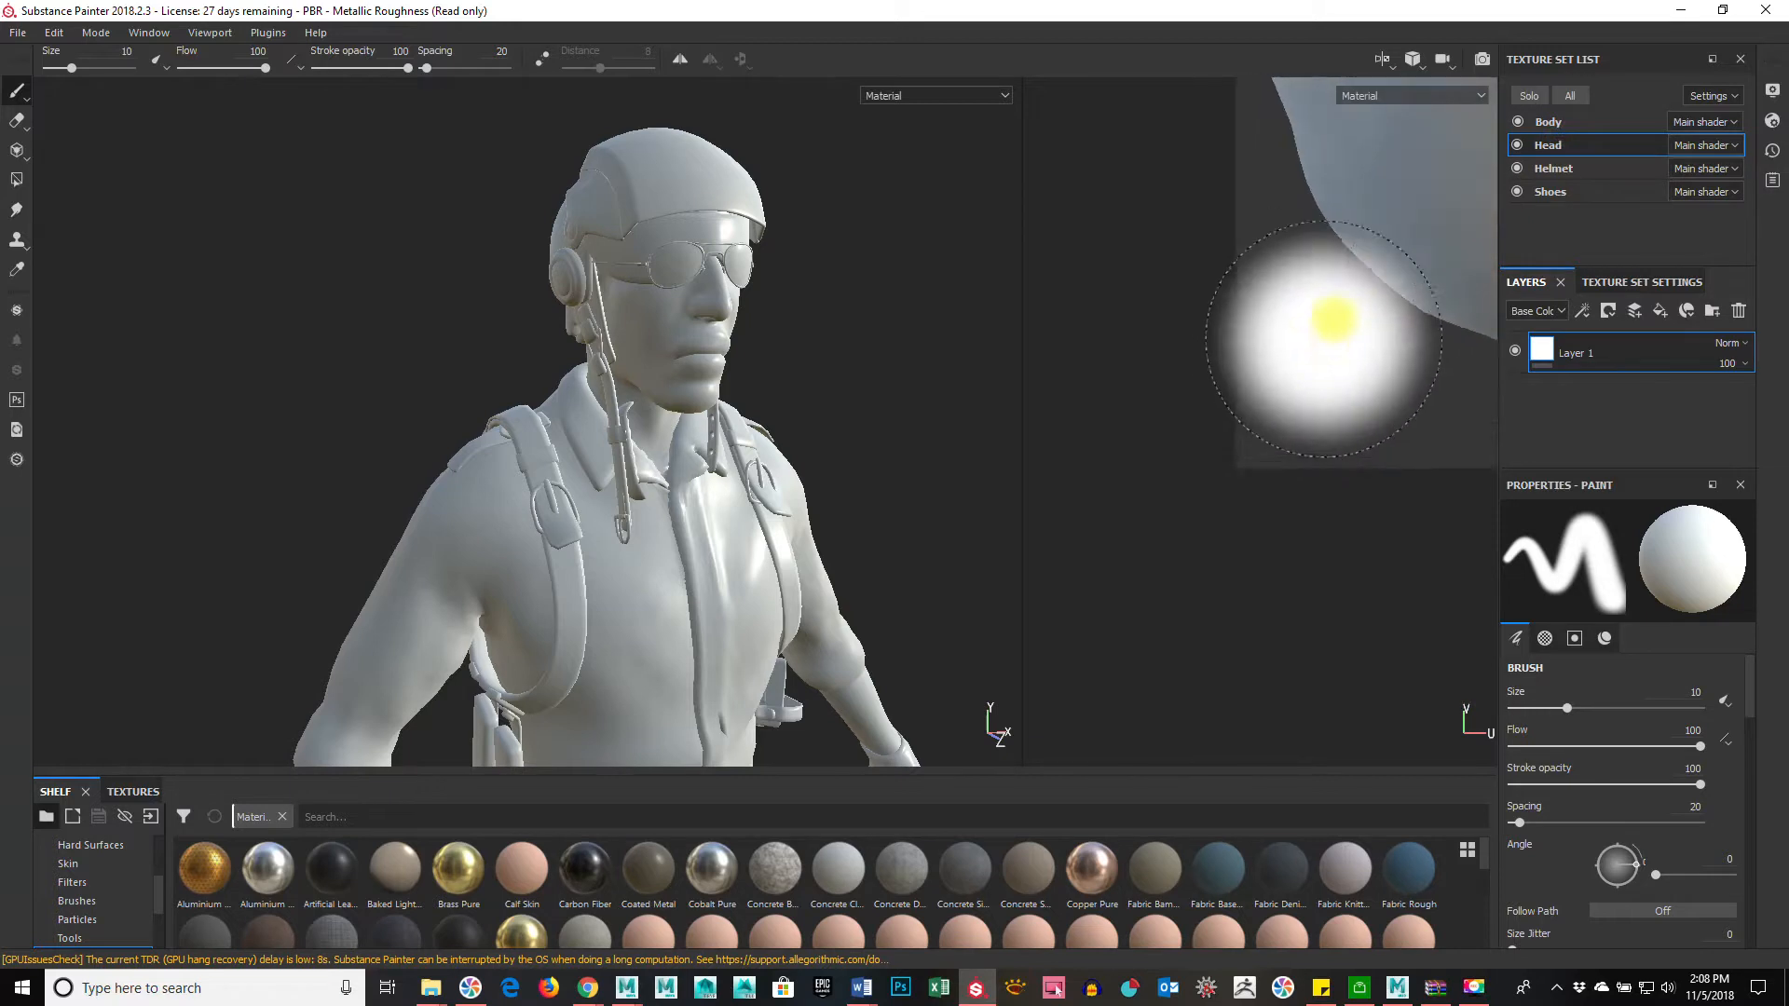
pyautogui.scroll(-3, 1346, 306)
pyautogui.keyDown('alt'); pyautogui.moveTo(1345, 306); pyautogui.dragTo(1109, 602, button='middle'); pyautogui.keyUp('alt')
pyautogui.scroll(-1, 1207, 561)
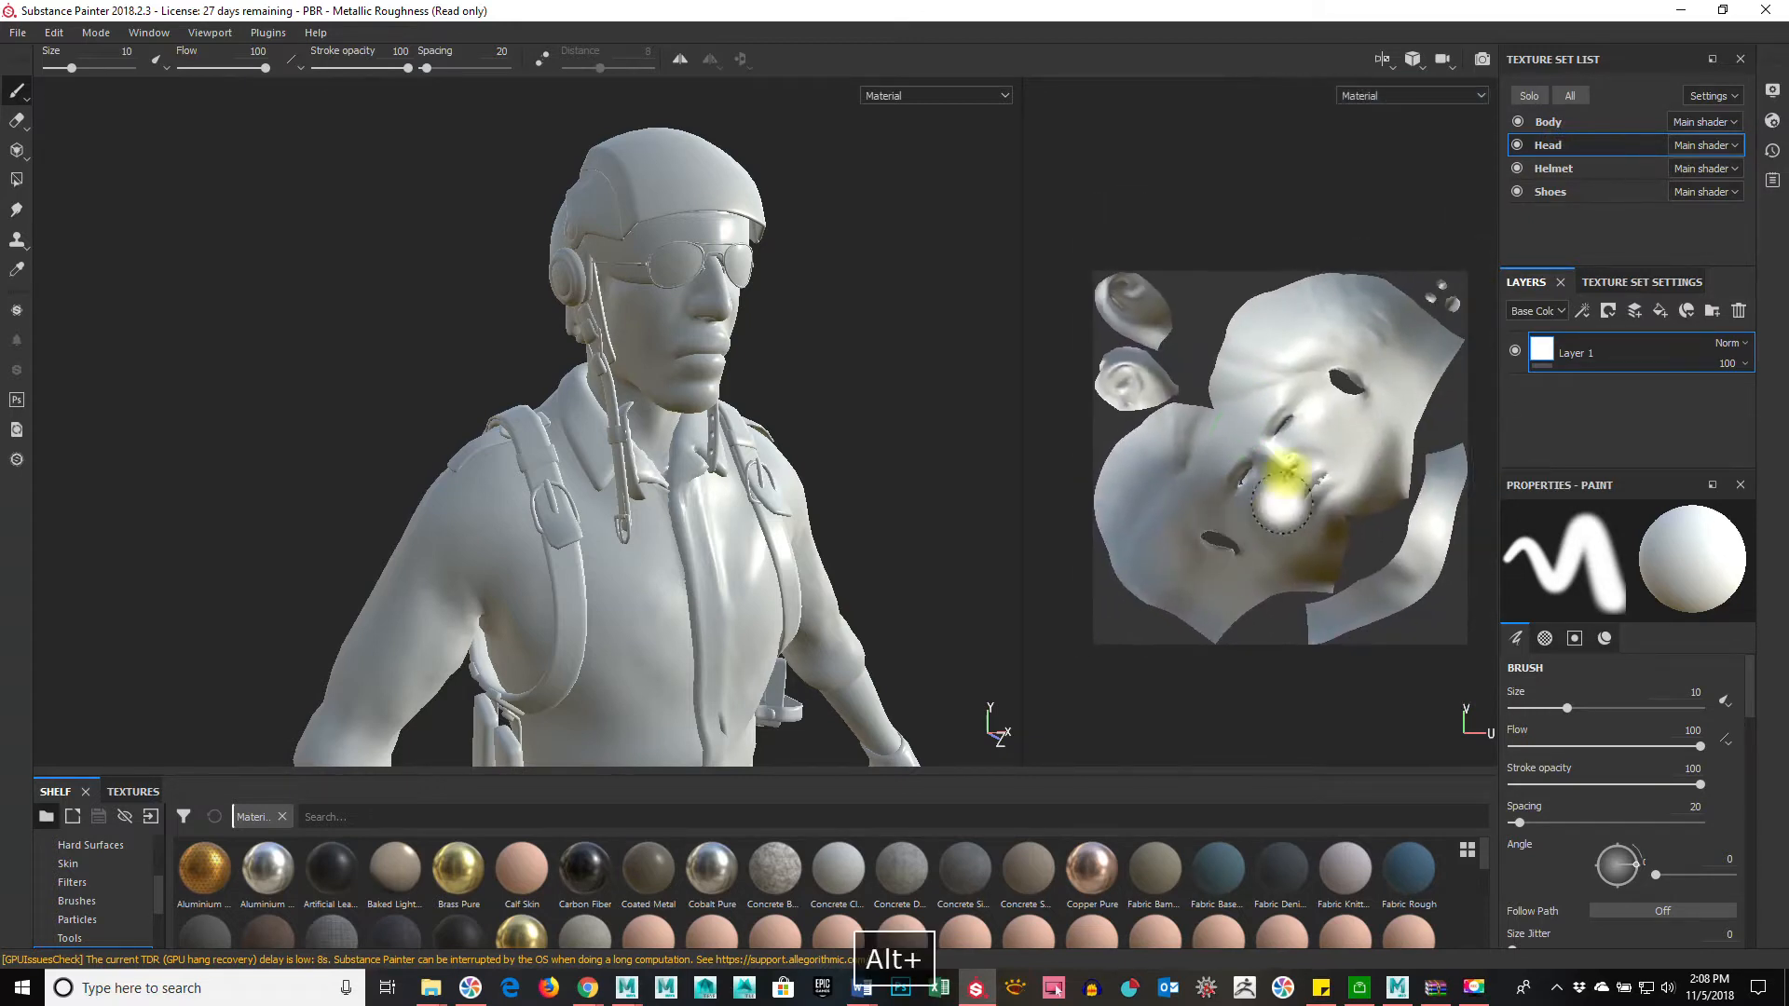
pyautogui.click(1569, 122)
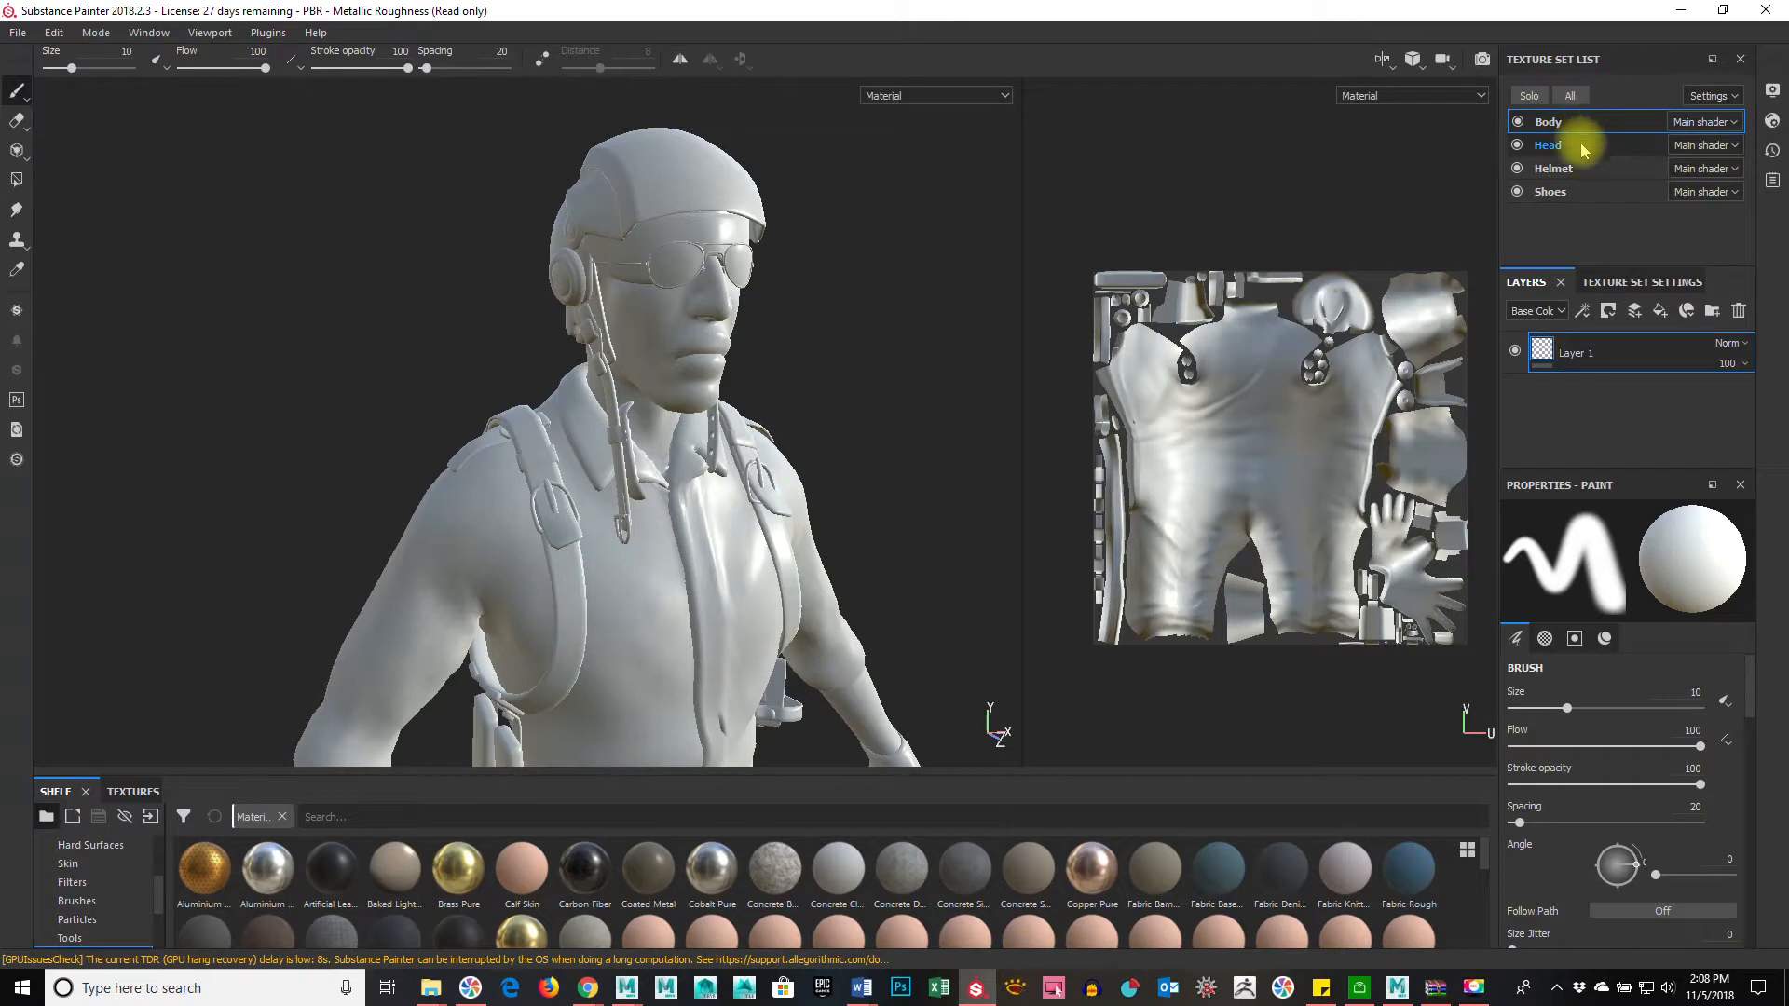
pyautogui.click(1583, 146)
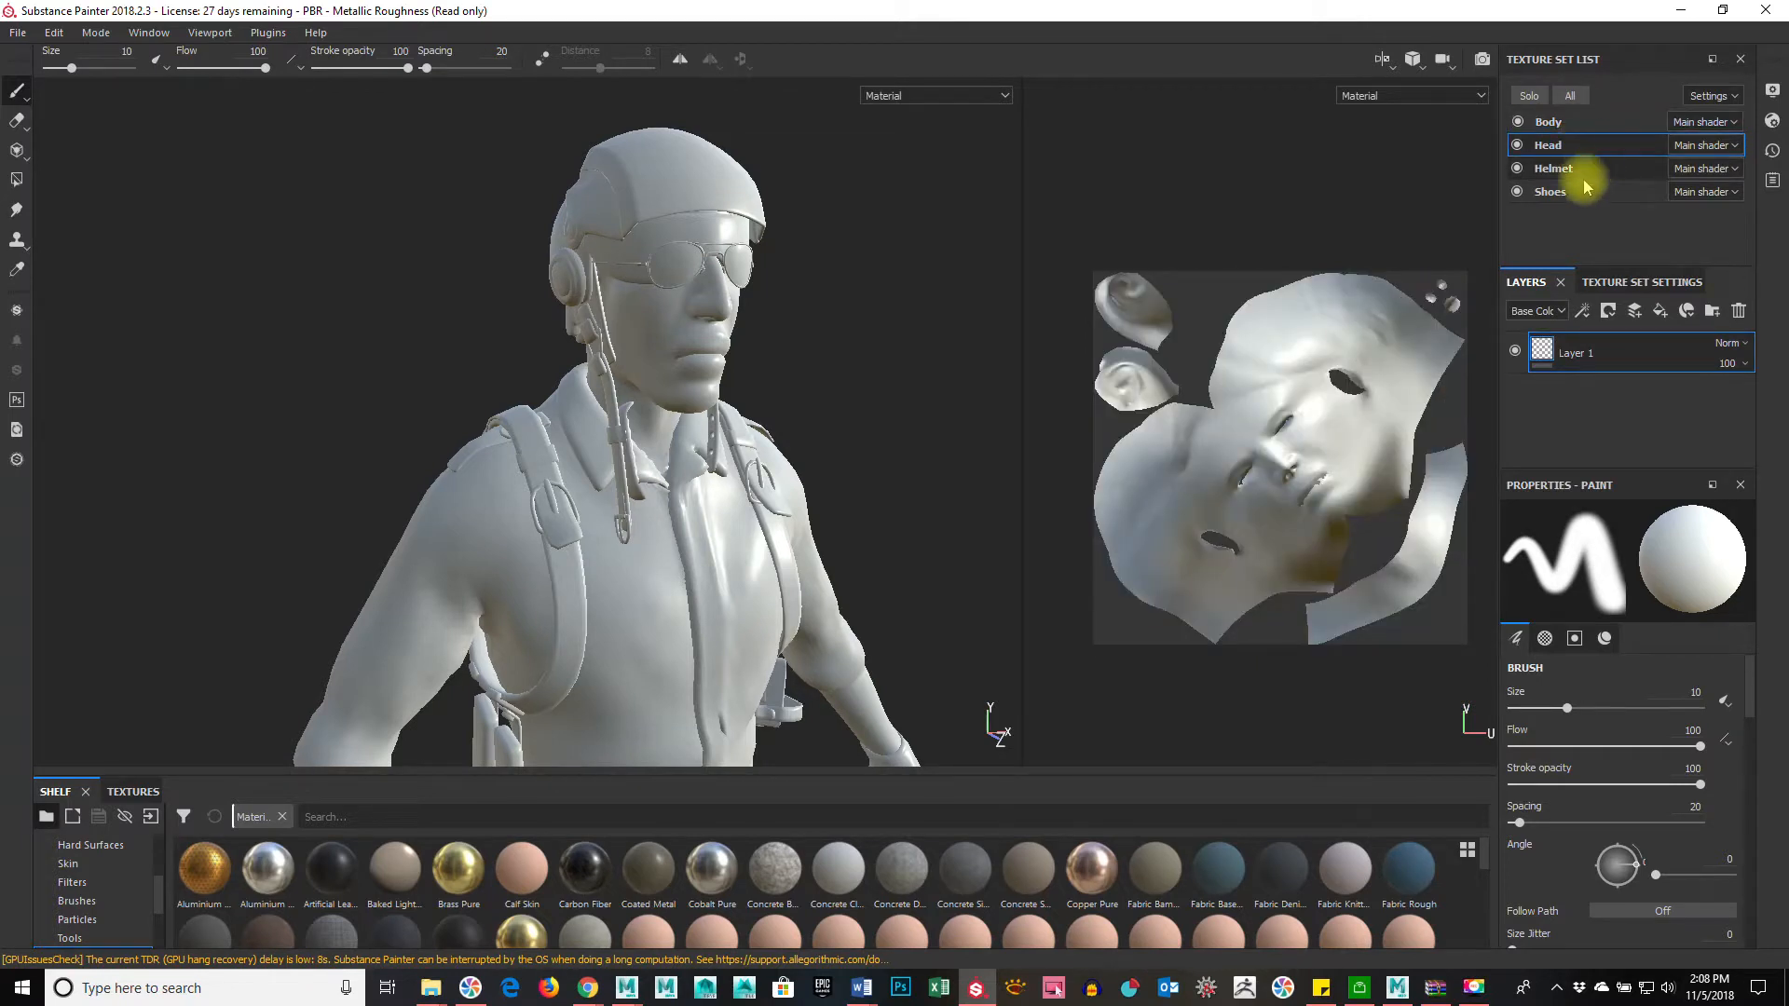
pyautogui.click(1586, 171)
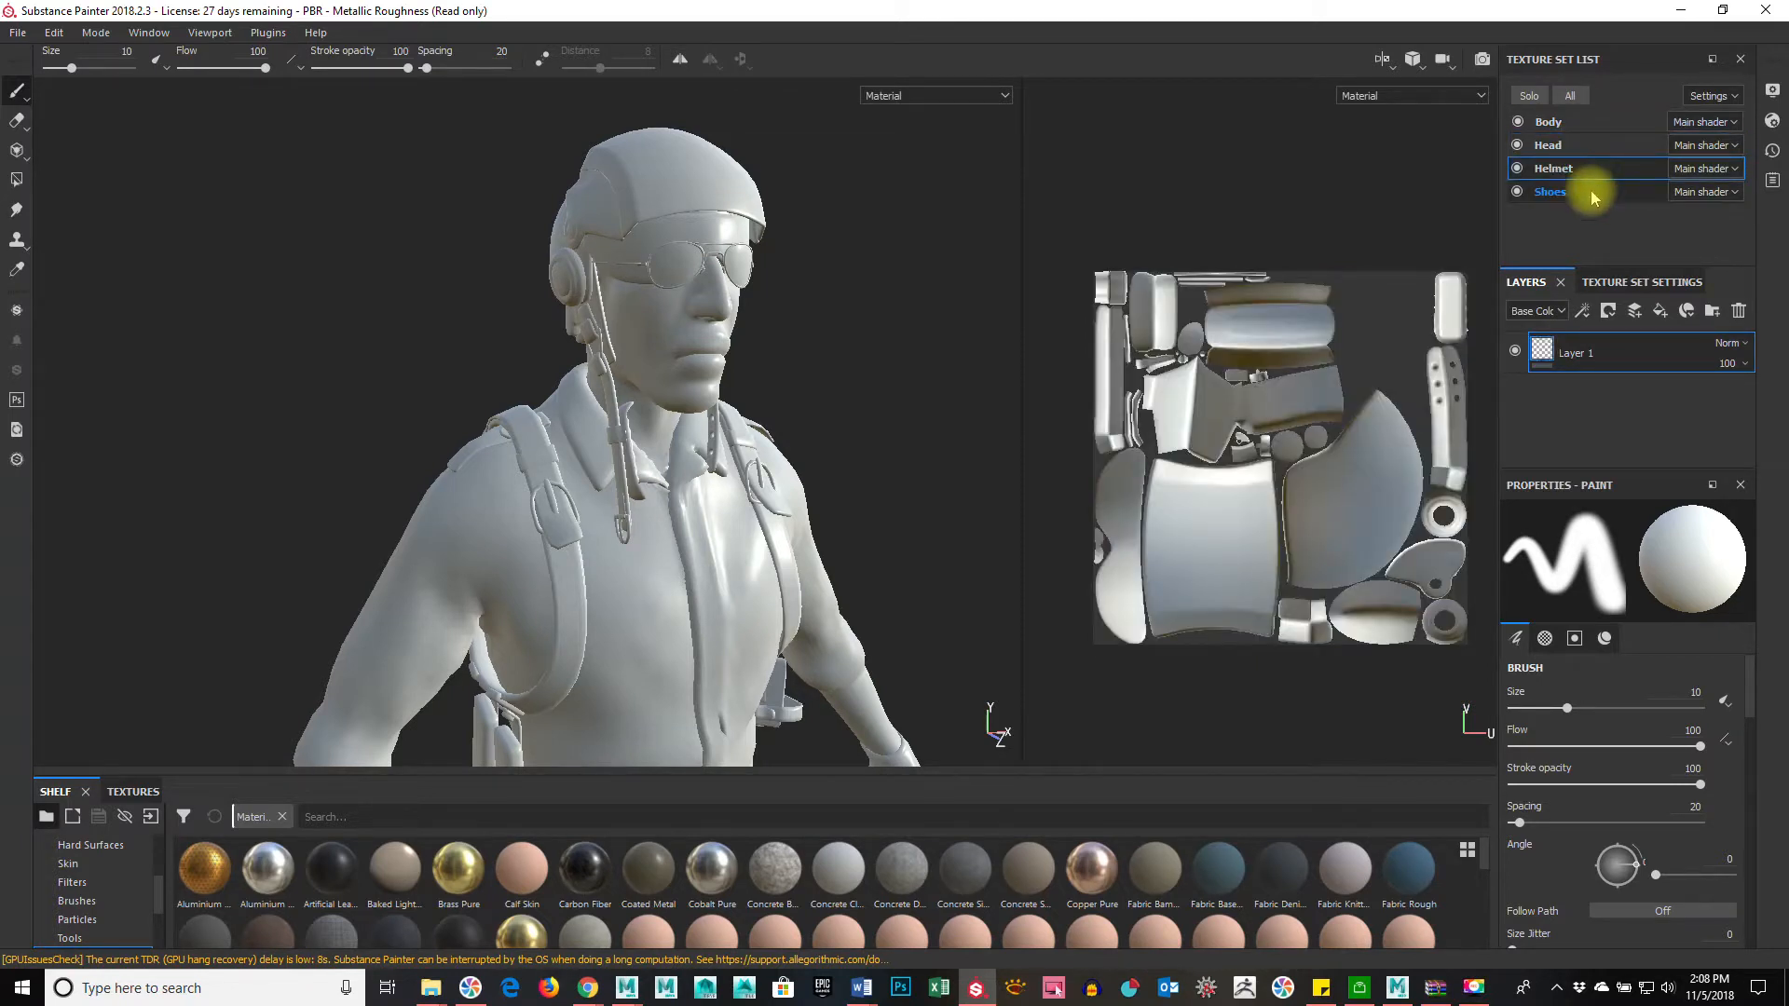
pyautogui.click(1591, 192)
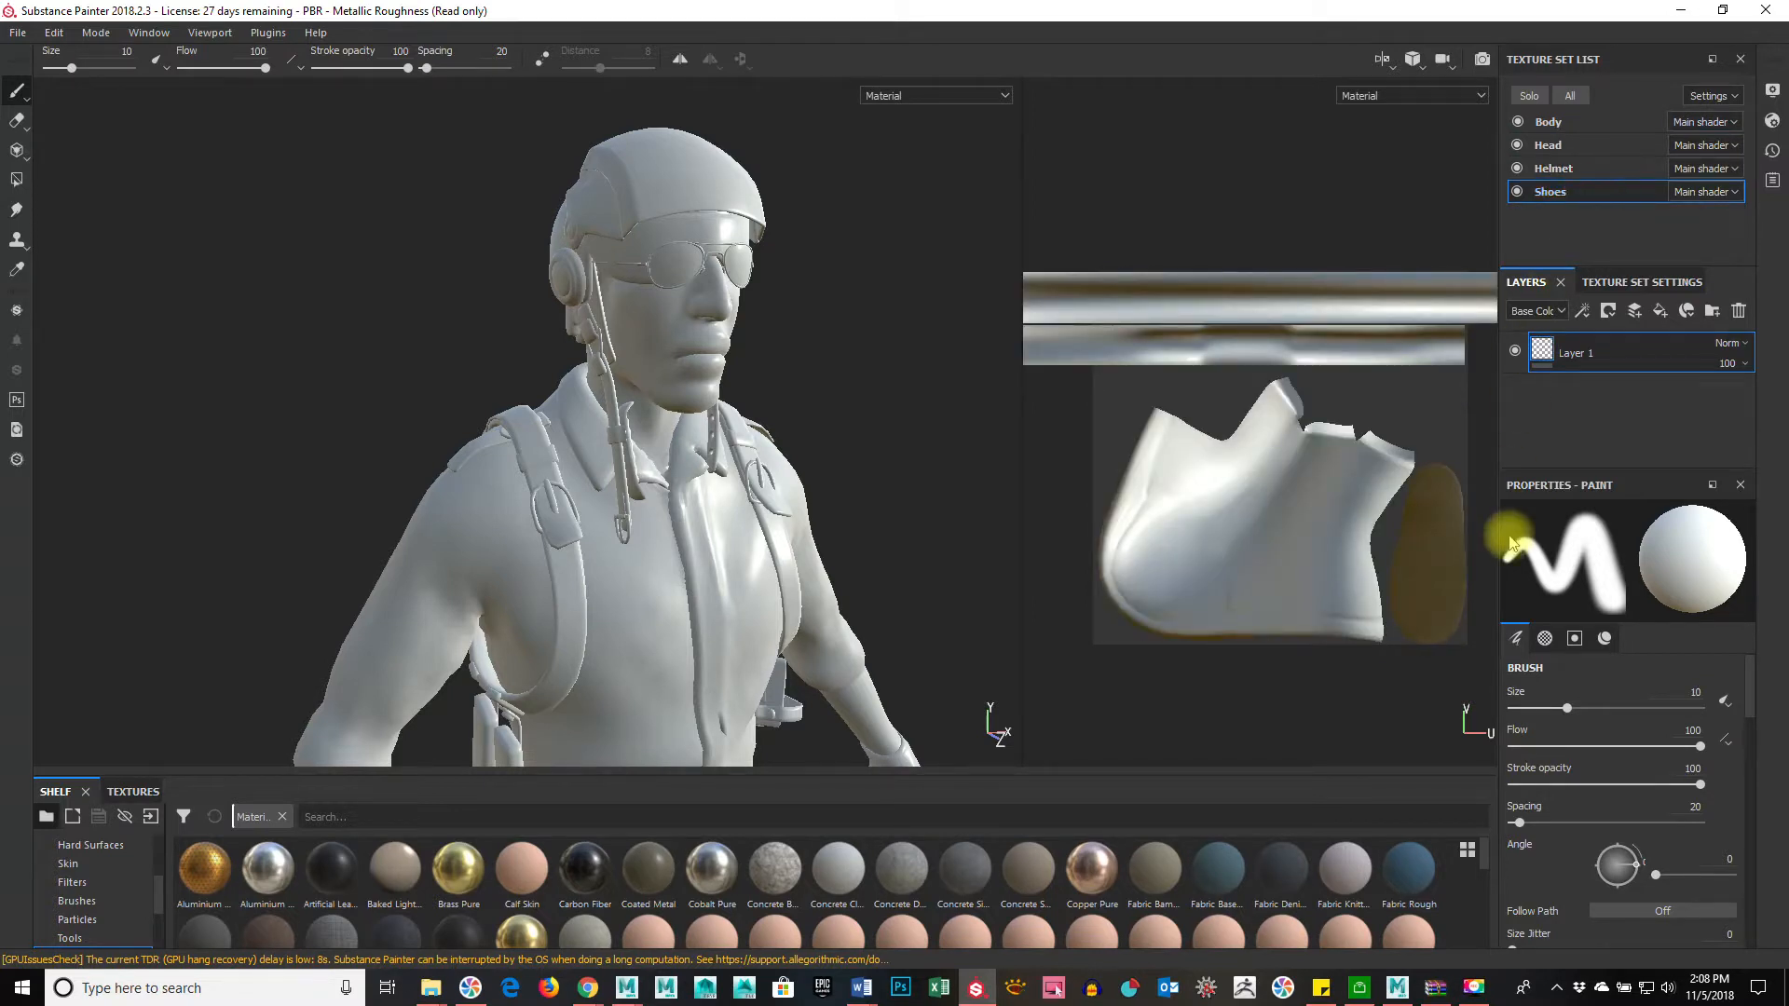
# Step: Open the texture set settings of the Body set, enlarge them, and examine its channels and mesh maps
pyautogui.click(1581, 124)
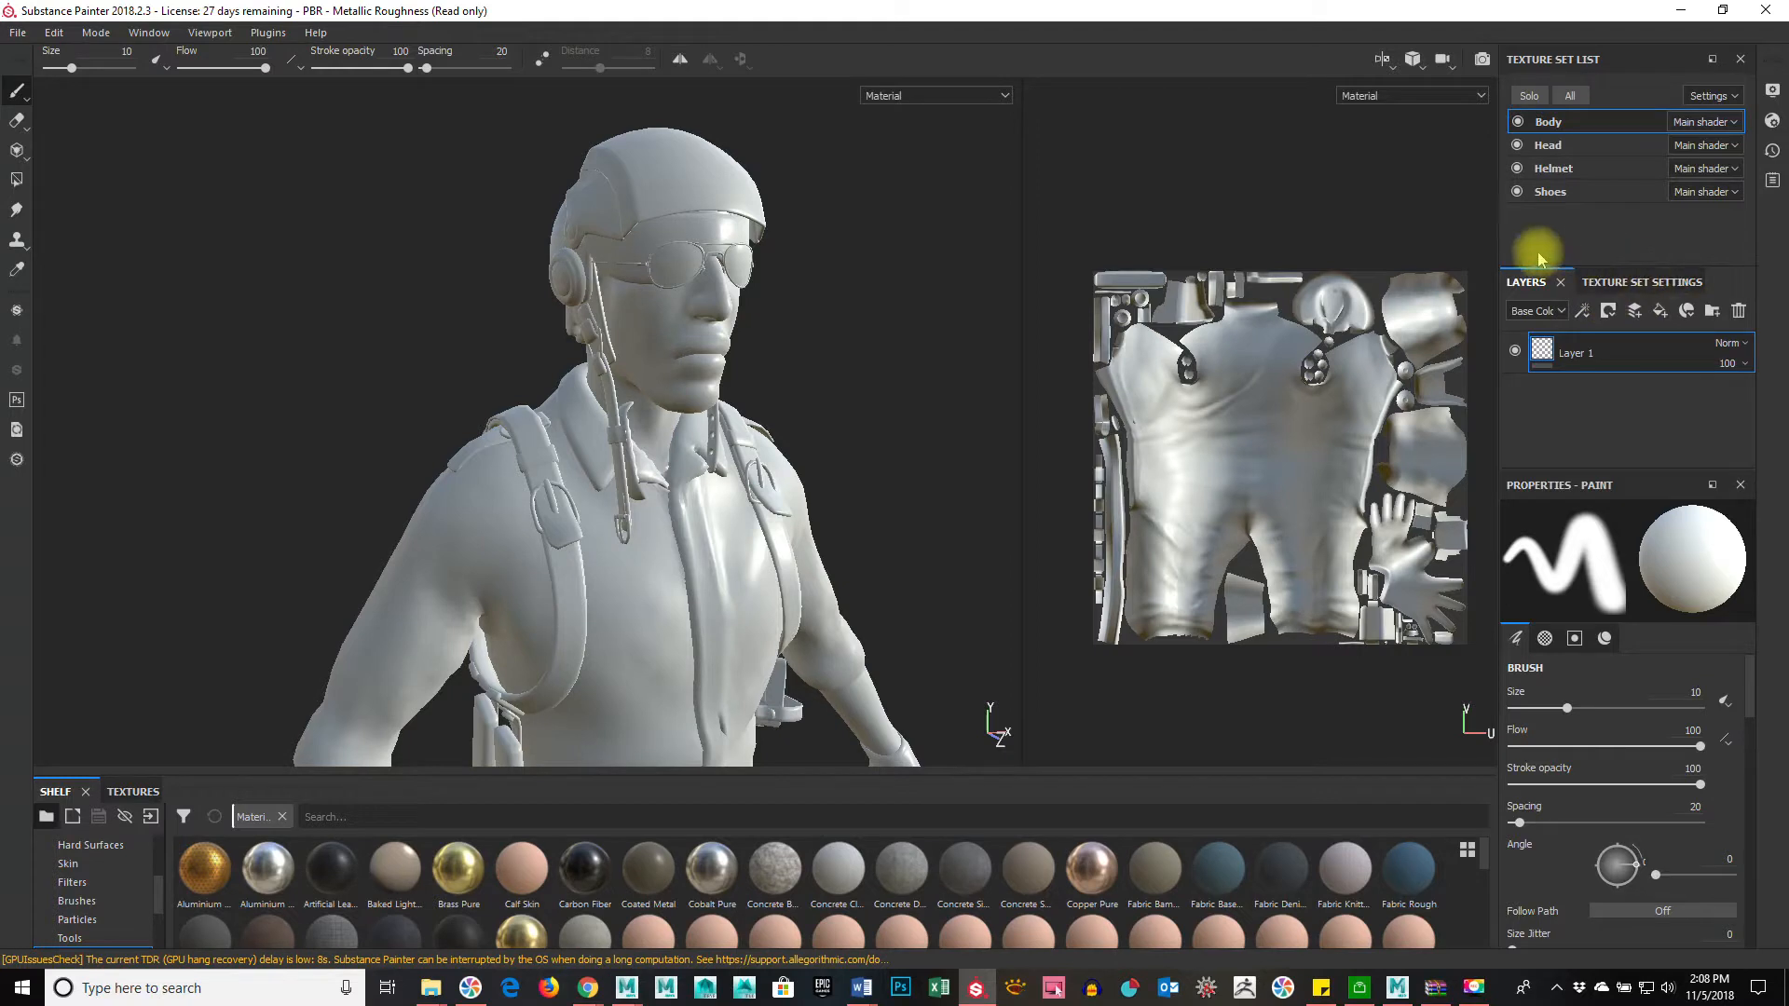
pyautogui.click(1652, 283)
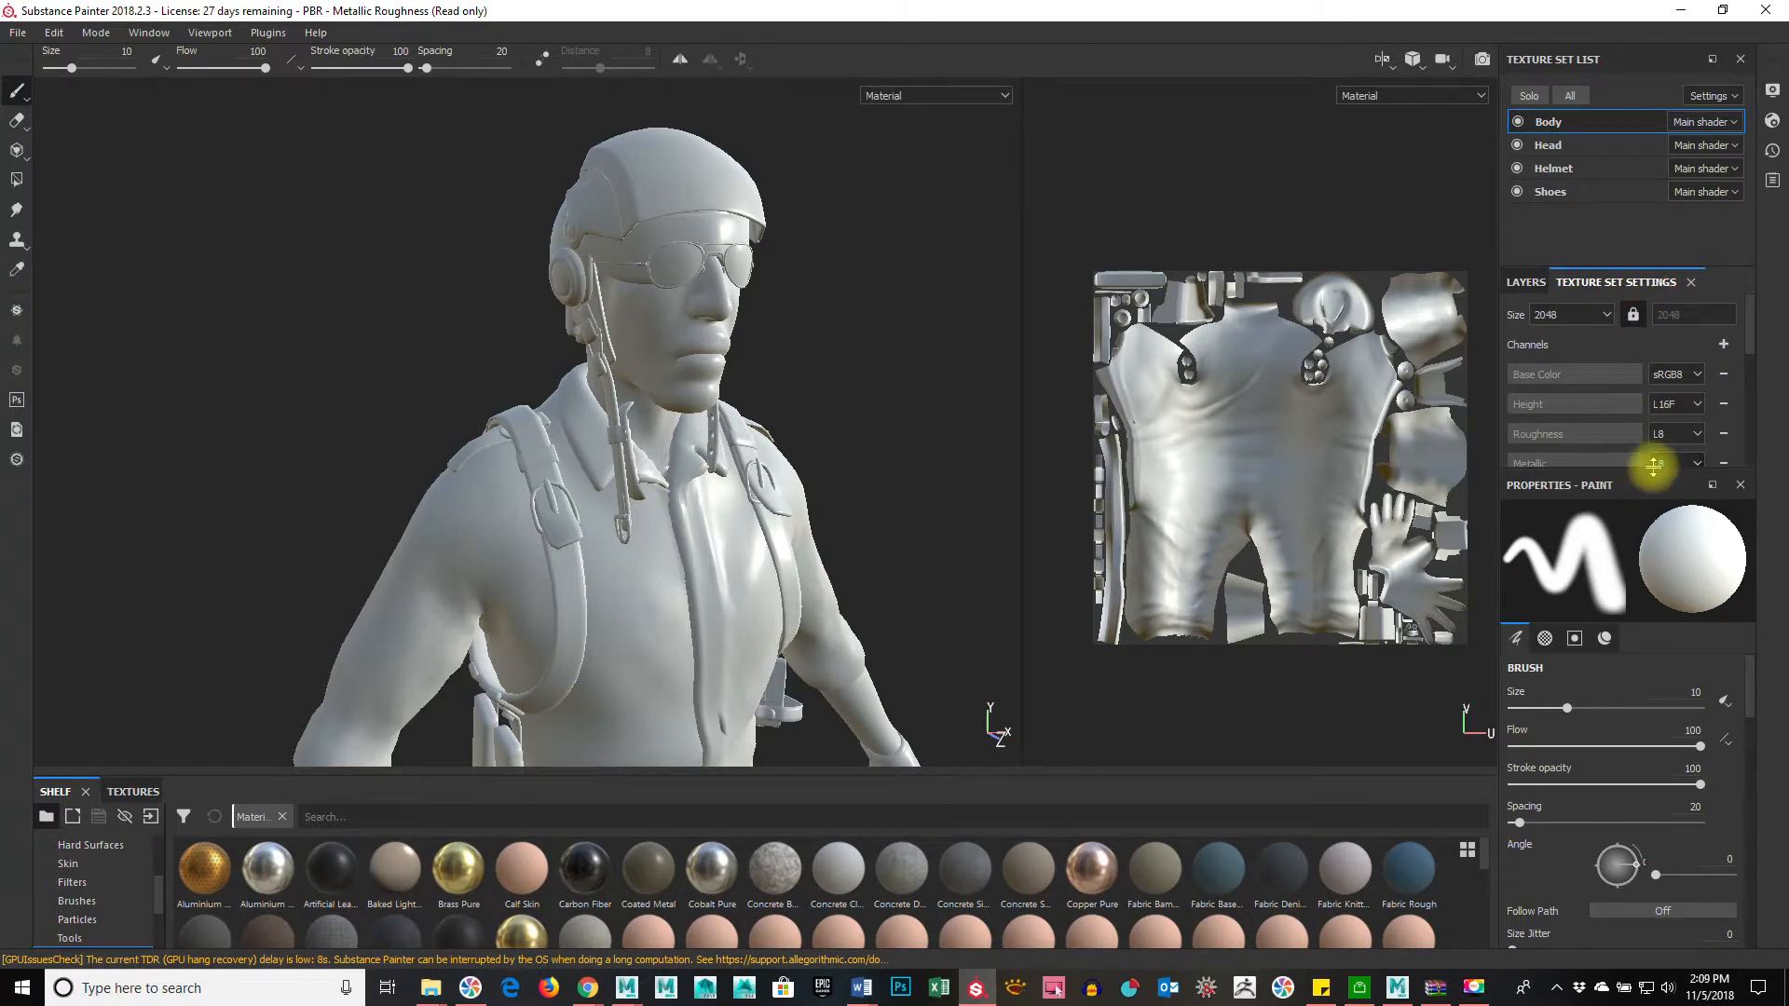
pyautogui.moveTo(1656, 468); pyautogui.dragTo(1655, 667)
pyautogui.scroll(-1, 1591, 519)
pyautogui.scroll(-1, 1590, 519)
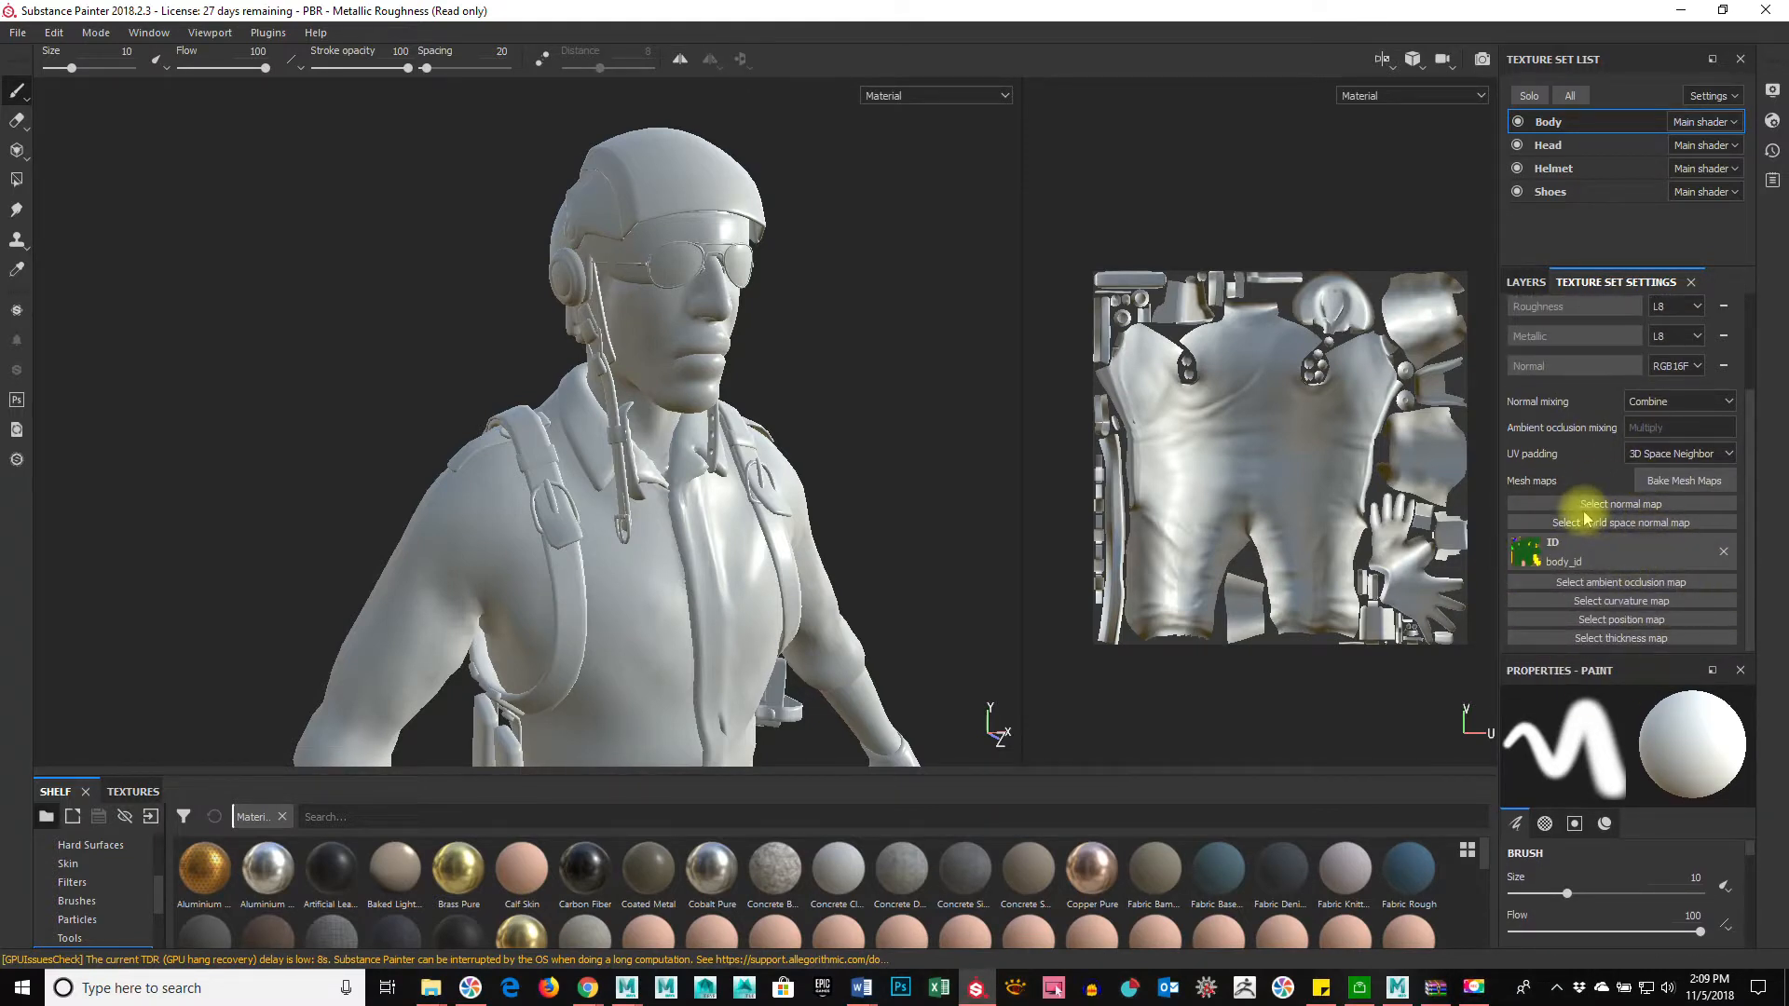
pyautogui.scroll(2, 1629, 379)
pyautogui.scroll(-2, 1629, 378)
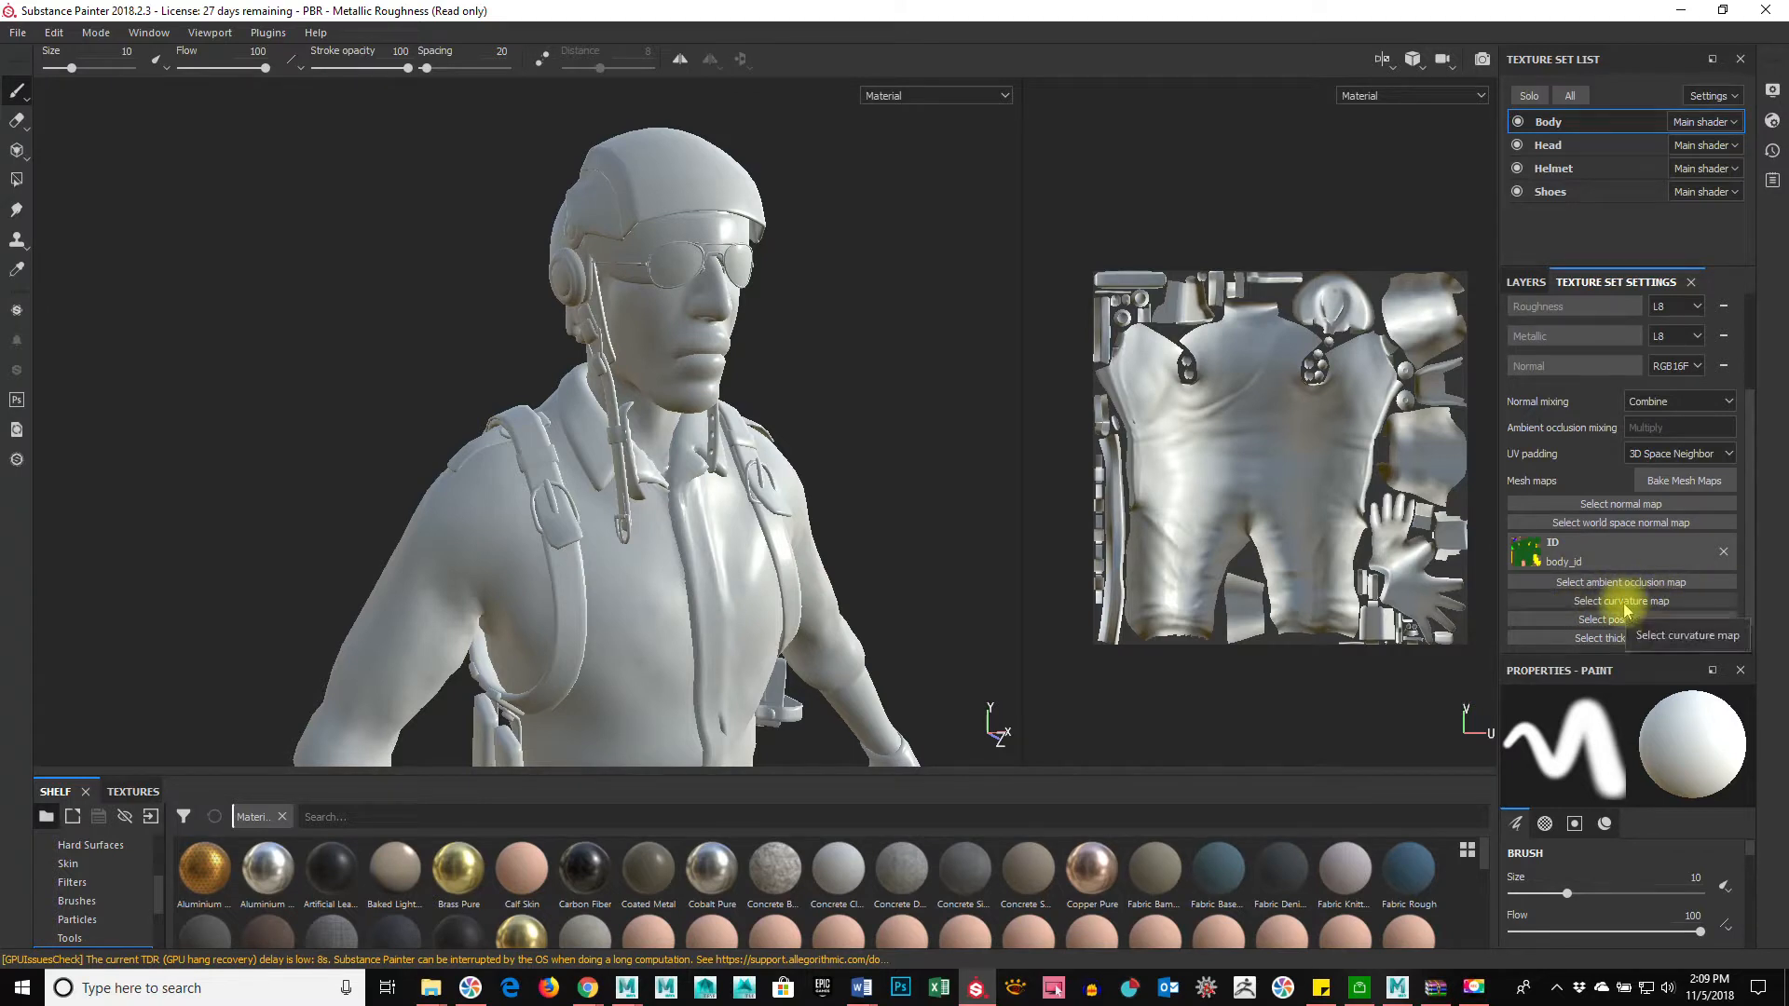
# Step: Assign the project's body_normal texture as the normal mesh map of the Body texture set
pyautogui.click(1598, 508)
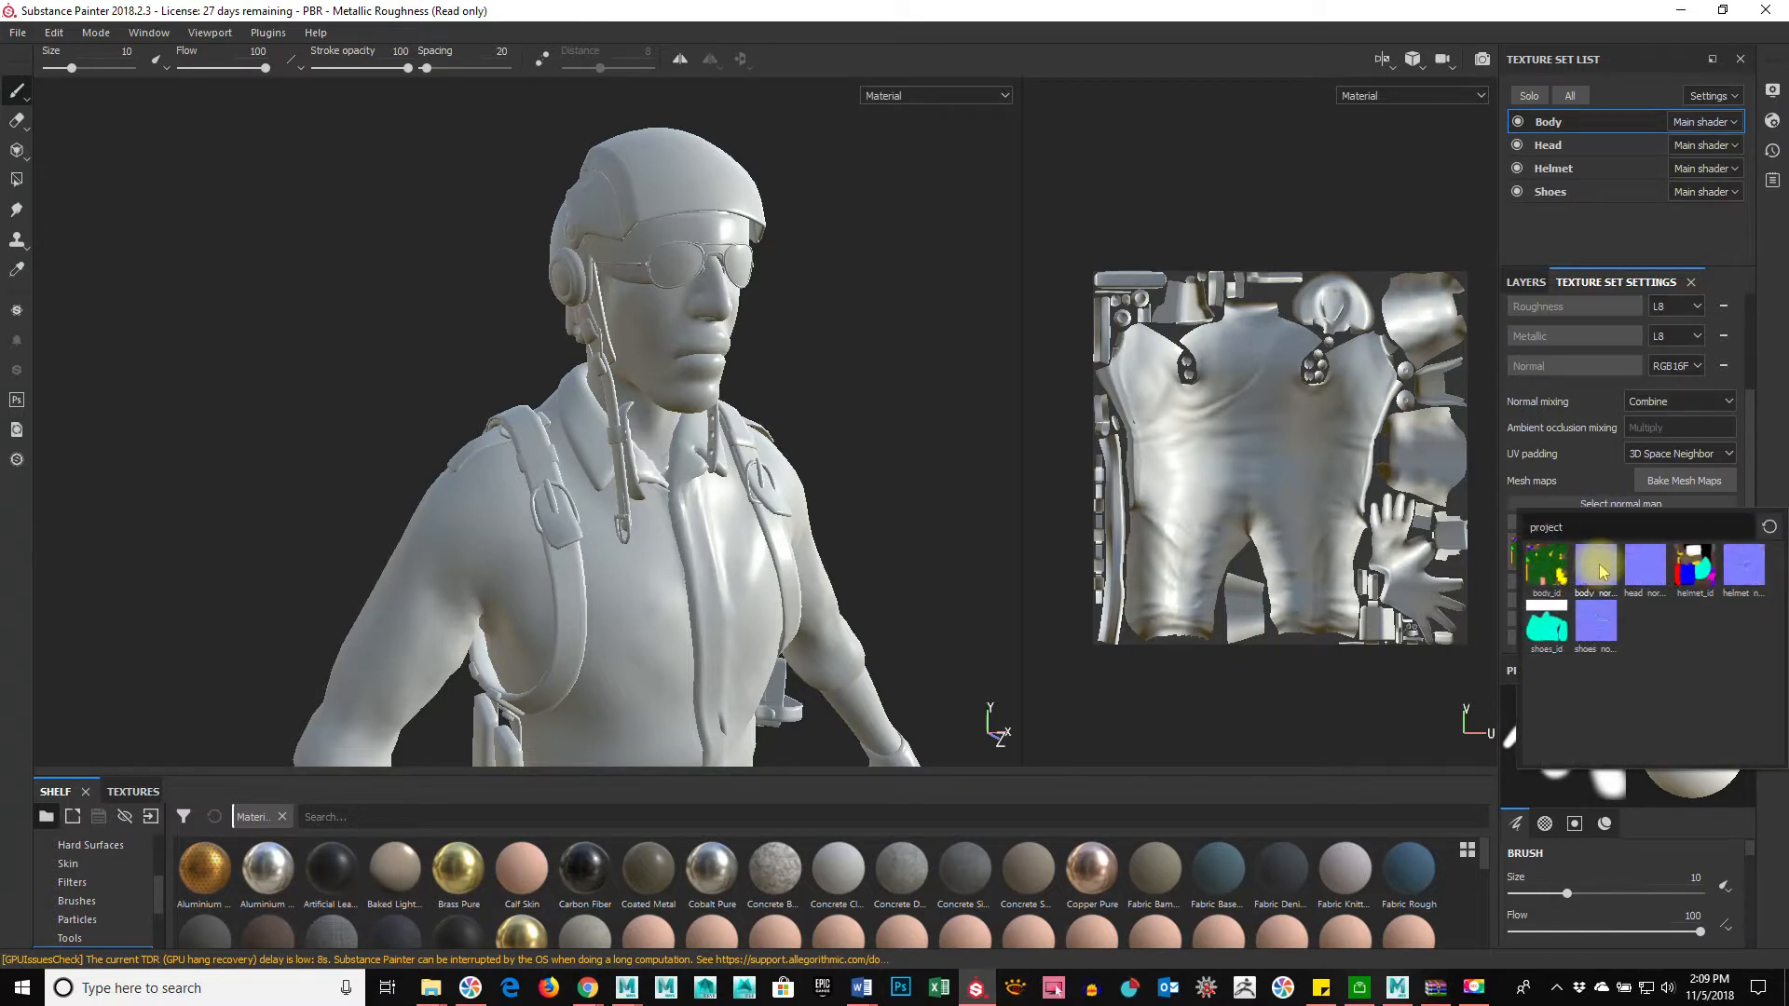
pyautogui.moveTo(1601, 570)
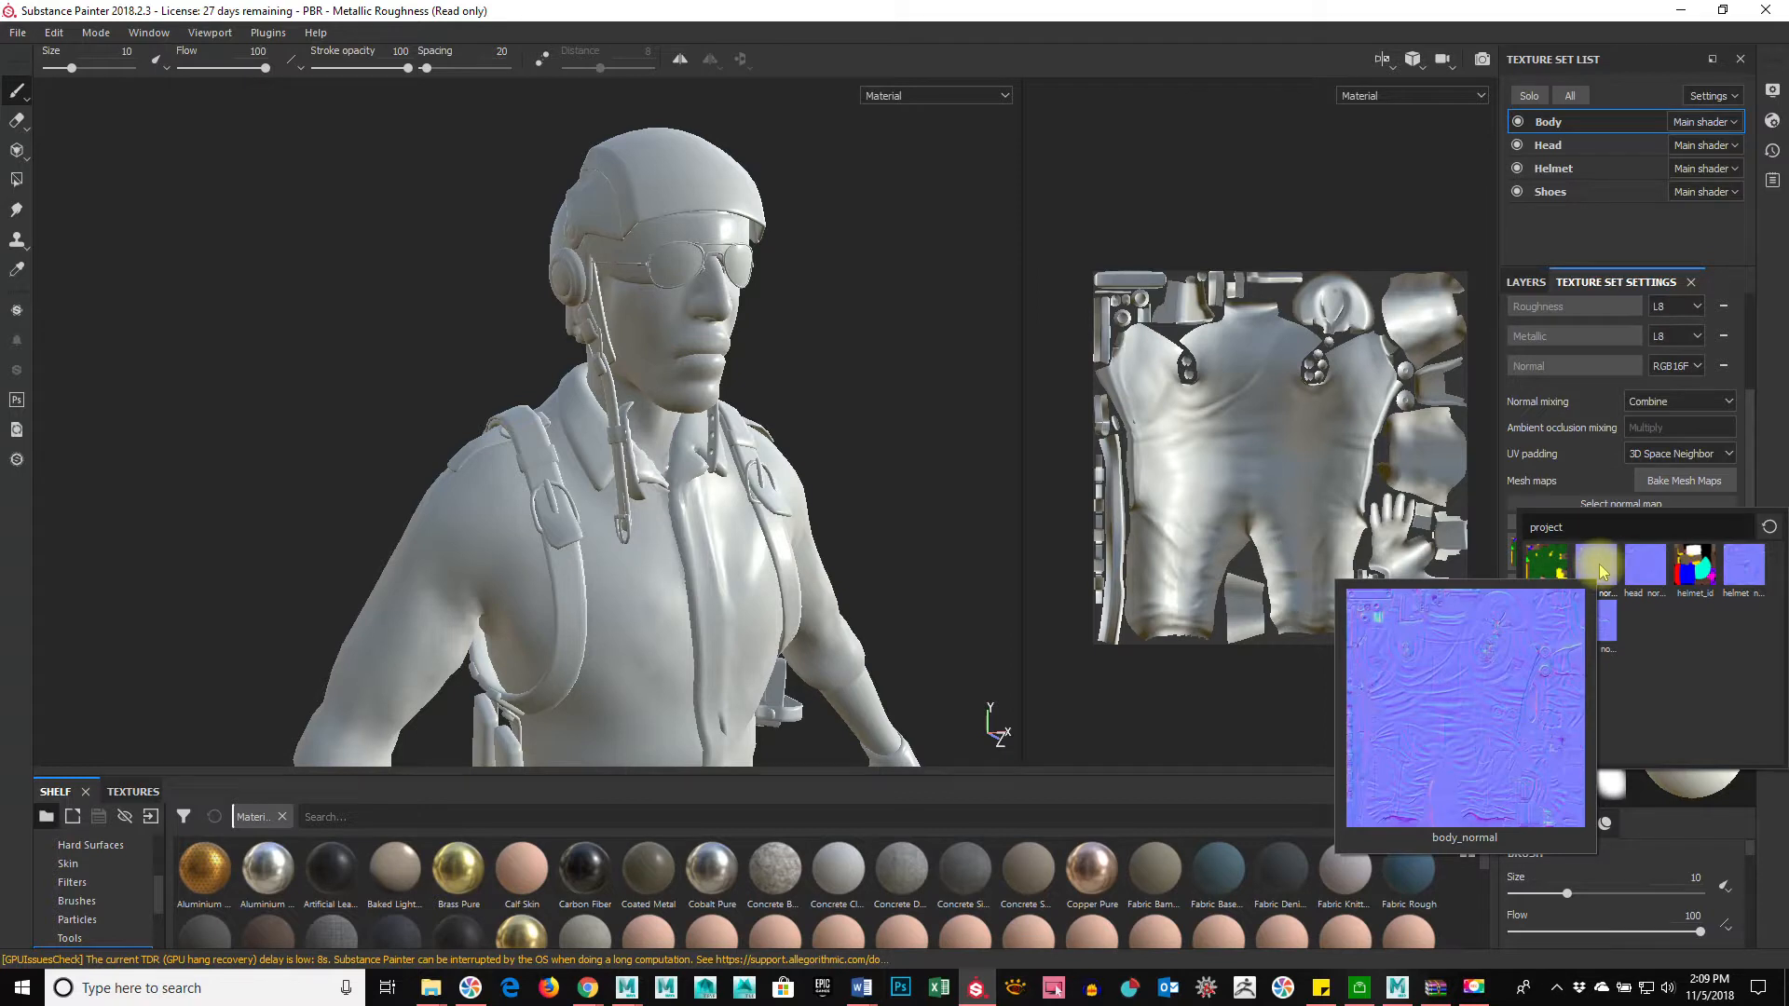
pyautogui.click(1599, 569)
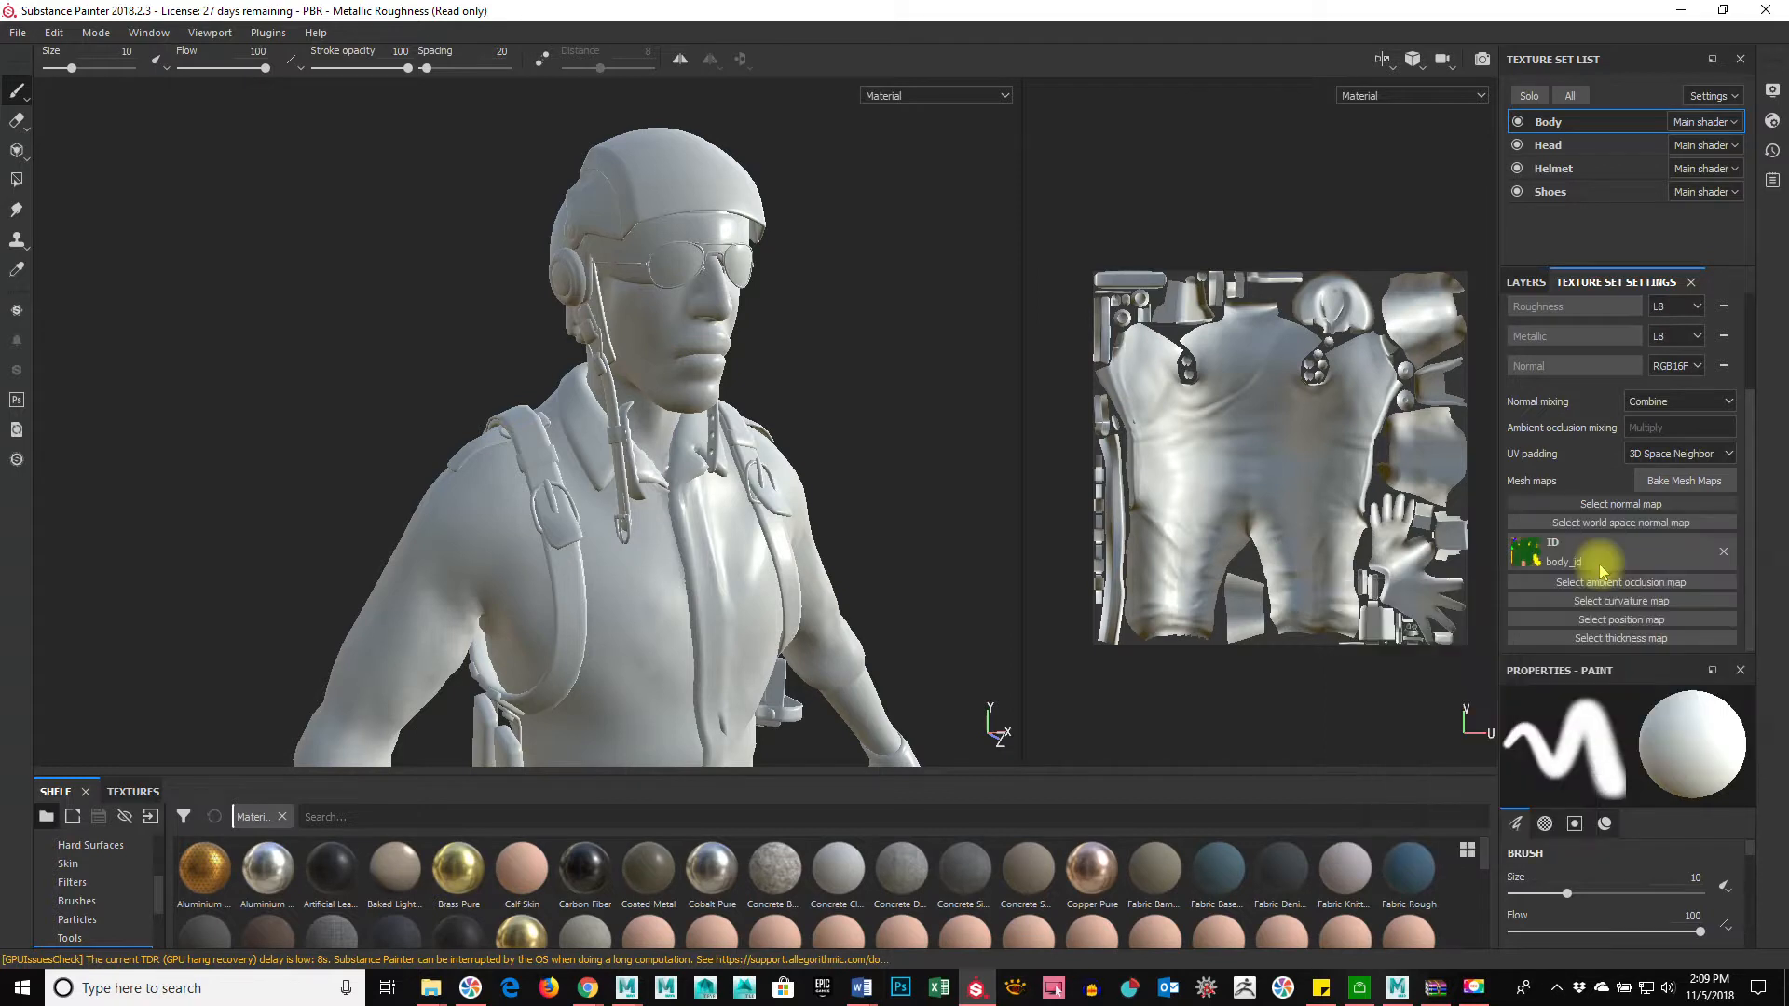
pyautogui.keyDown('alt'); pyautogui.moveTo(770, 680); pyautogui.dragTo(615, 604); pyautogui.keyUp('alt')
pyautogui.keyDown('alt'); pyautogui.moveTo(832, 617); pyautogui.dragTo(541, 574); pyautogui.keyUp('alt')
pyautogui.keyDown('alt'); pyautogui.moveTo(723, 687); pyautogui.dragTo(839, 466); pyautogui.keyUp('alt')
pyautogui.keyDown('alt'); pyautogui.moveTo(336, 446); pyautogui.dragTo(827, 56); pyautogui.keyUp('alt')
pyautogui.keyDown('alt'); pyautogui.moveTo(750, 486); pyautogui.dragTo(1088, 311); pyautogui.keyUp('alt')
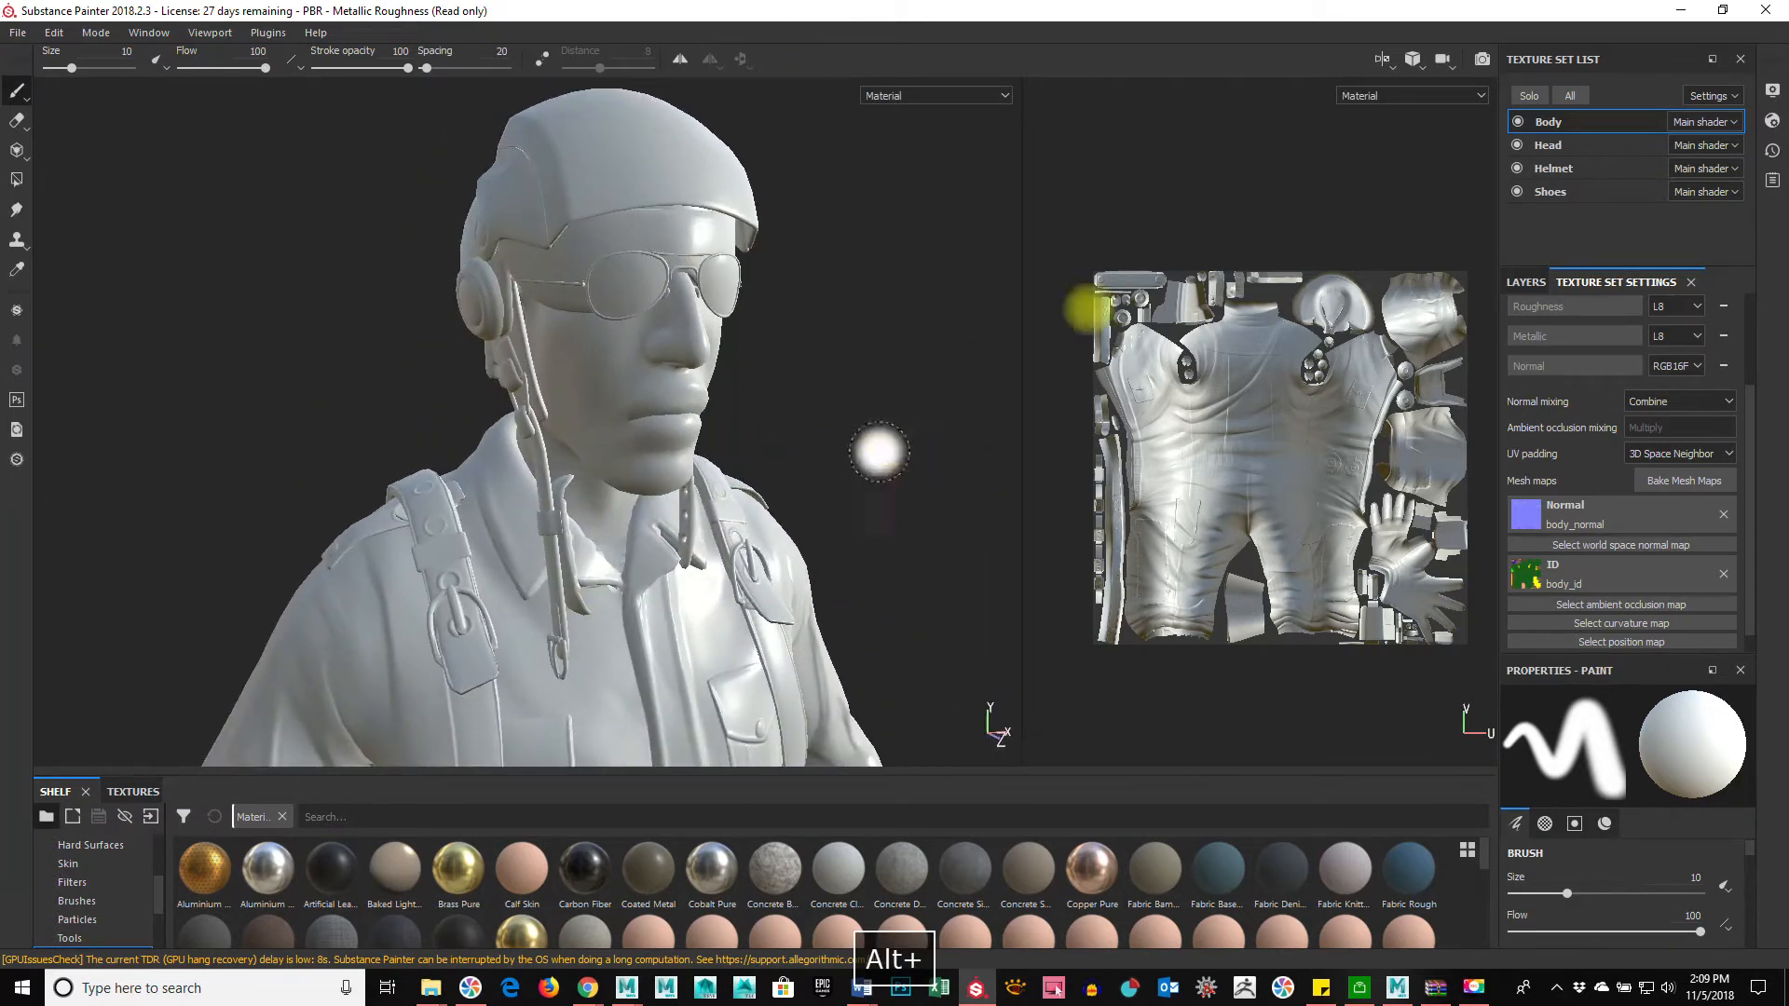
# Step: Assign the head_normal texture as the normal mesh map of the Head texture set
pyautogui.click(1593, 145)
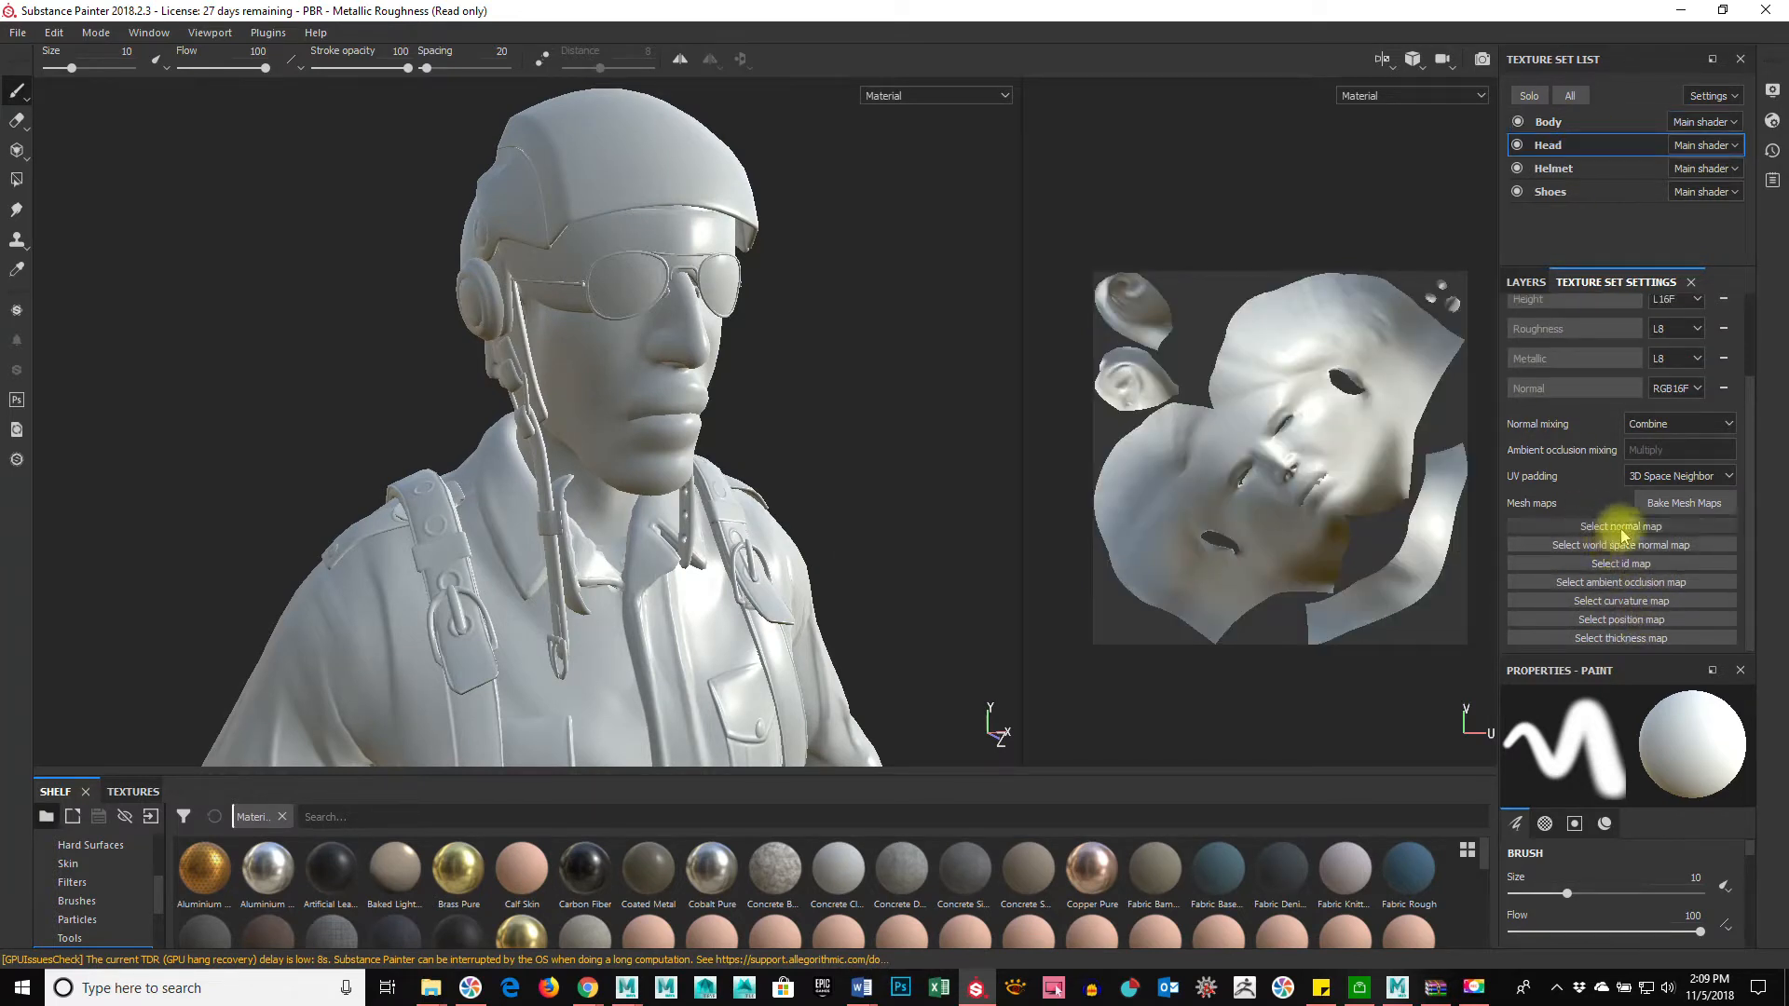
pyautogui.click(1621, 528)
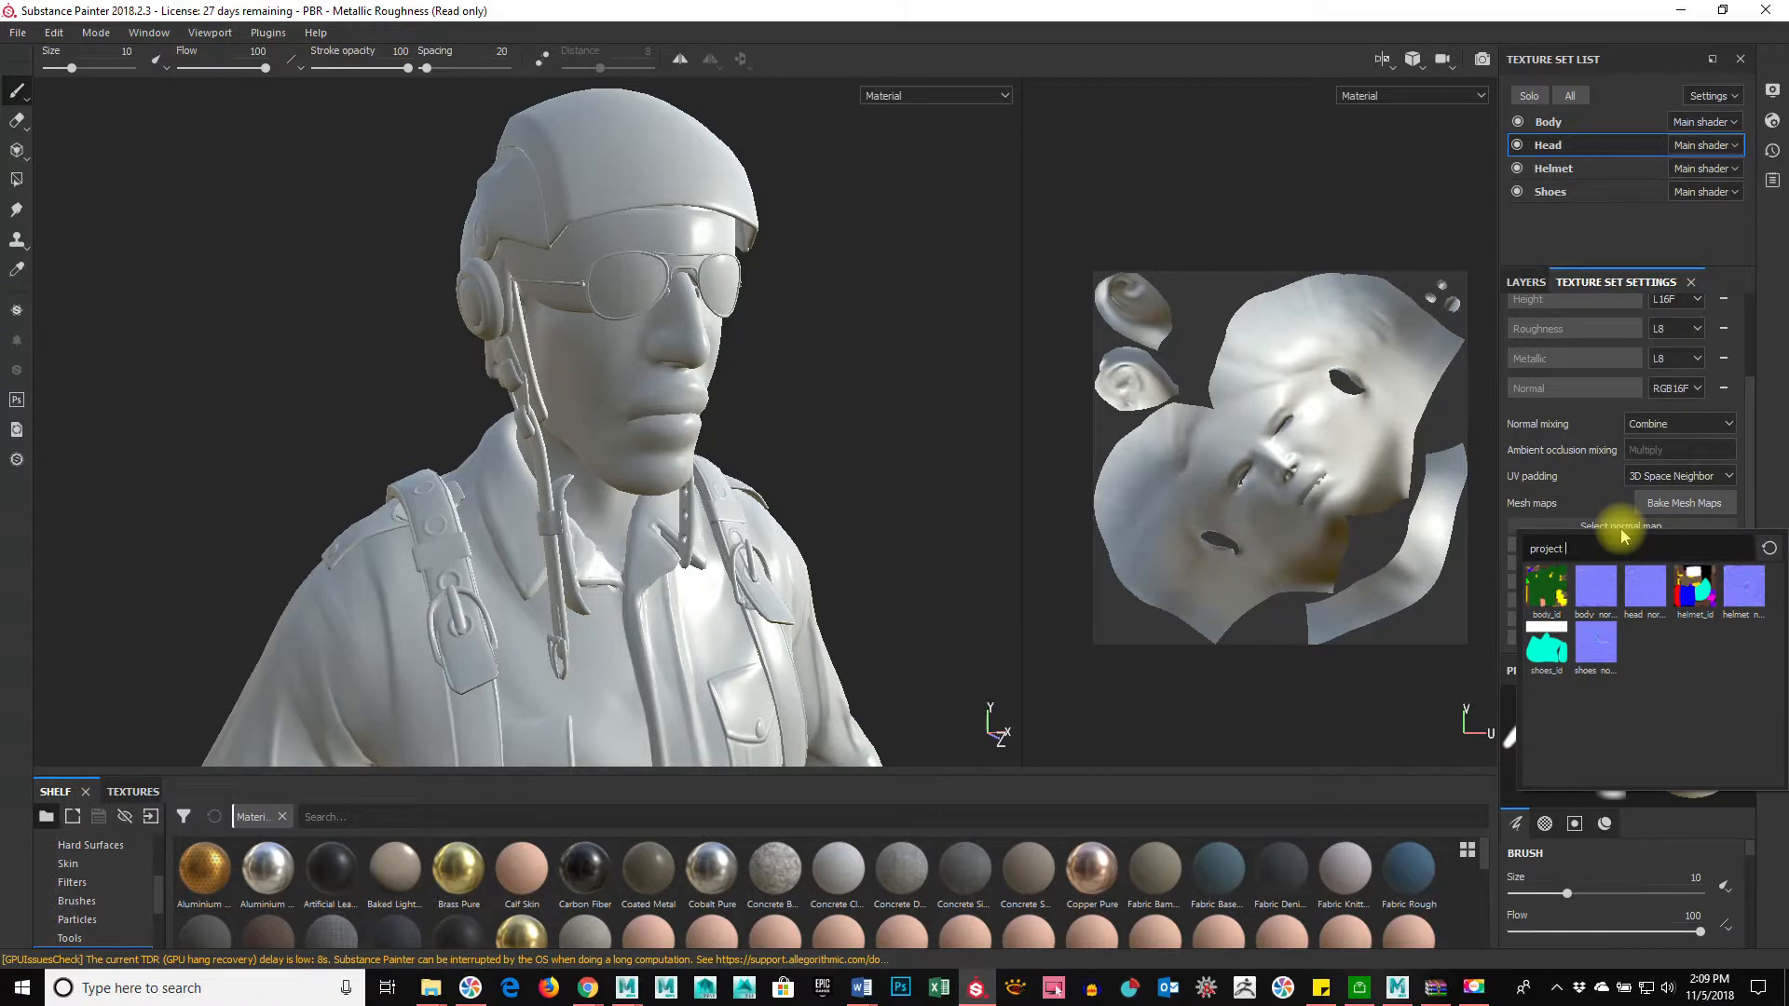
pyautogui.click(1640, 593)
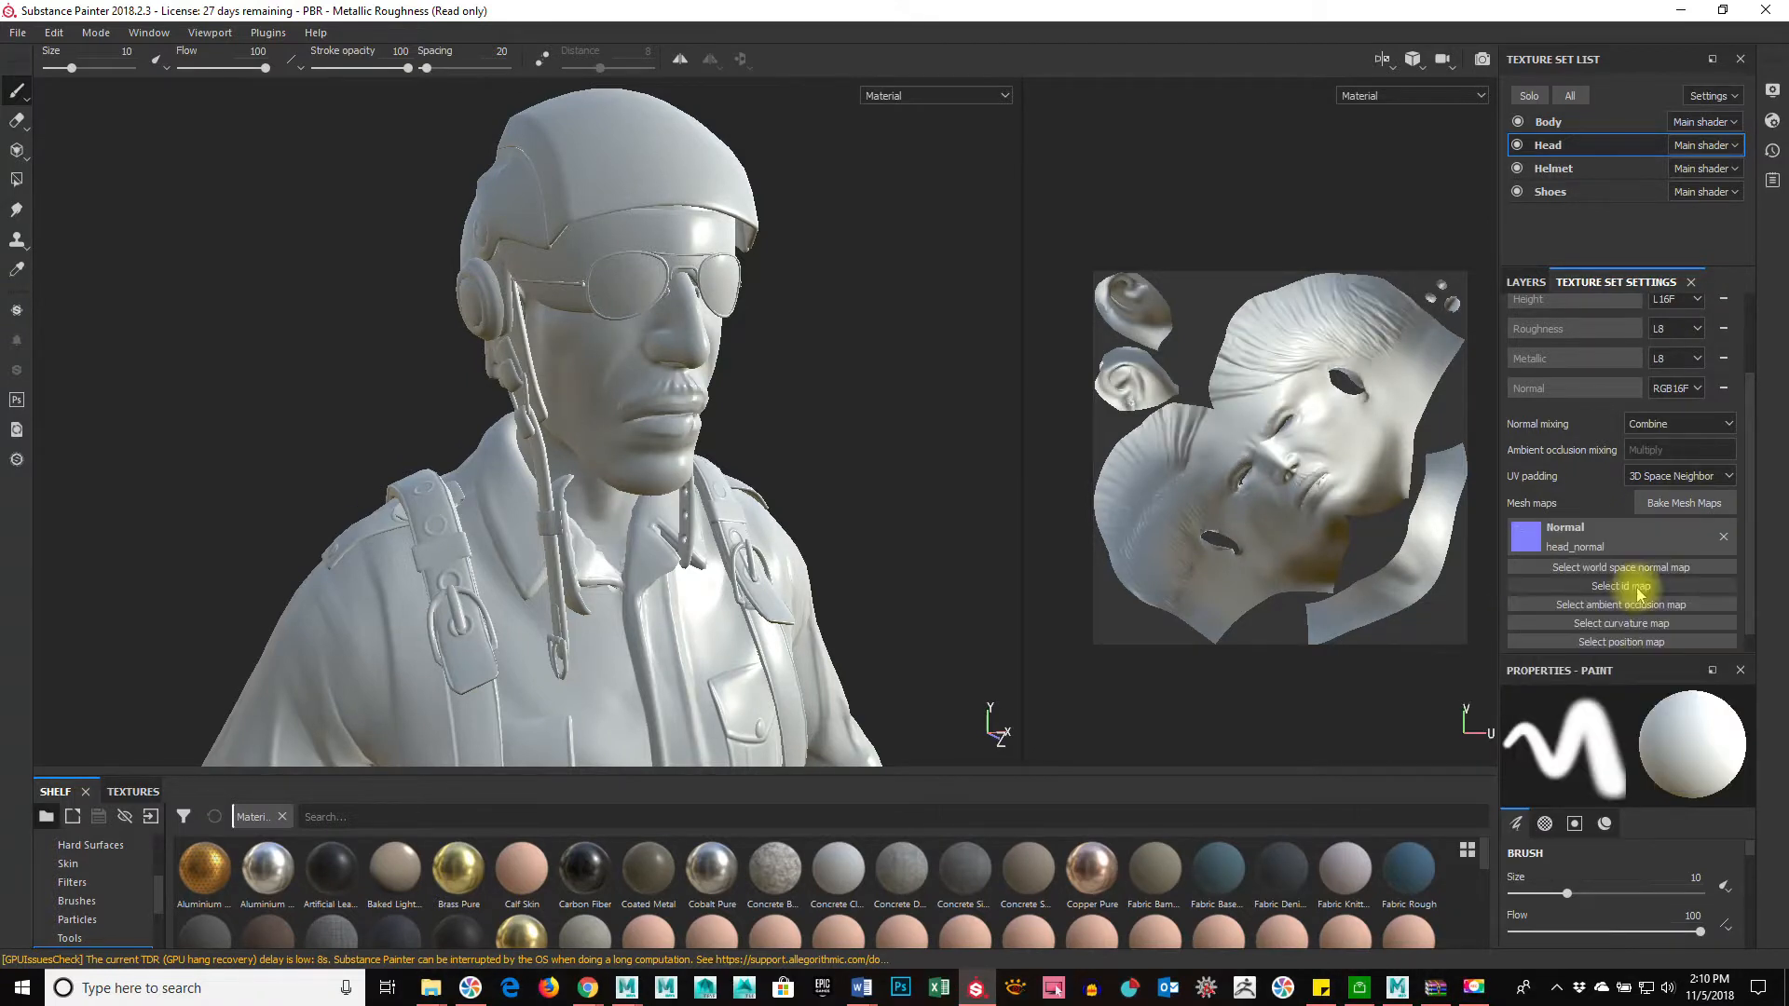
# Step: Examine the normal map detail on the character's face and head from both sides at close range
pyautogui.keyDown('alt'); pyautogui.moveTo(723, 494); pyautogui.dragTo(1089, 516, button='right'); pyautogui.keyUp('alt')
pyautogui.keyDown('alt'); pyautogui.moveTo(814, 495); pyautogui.dragTo(791, 457); pyautogui.keyUp('alt')
pyautogui.keyDown('alt'); pyautogui.moveTo(662, 366); pyautogui.dragTo(773, 511, button='middle'); pyautogui.keyUp('alt')
pyautogui.keyDown('alt'); pyautogui.moveTo(862, 553); pyautogui.dragTo(779, 550, button='right'); pyautogui.keyUp('alt')
pyautogui.keyDown('alt'); pyautogui.moveTo(779, 551); pyautogui.dragTo(645, 560); pyautogui.keyUp('alt')
pyautogui.keyDown('alt'); pyautogui.moveTo(876, 566); pyautogui.dragTo(889, 550, button='middle'); pyautogui.keyUp('alt')
pyautogui.keyDown('alt'); pyautogui.moveTo(846, 482); pyautogui.dragTo(1013, 450, button='right'); pyautogui.keyUp('alt')
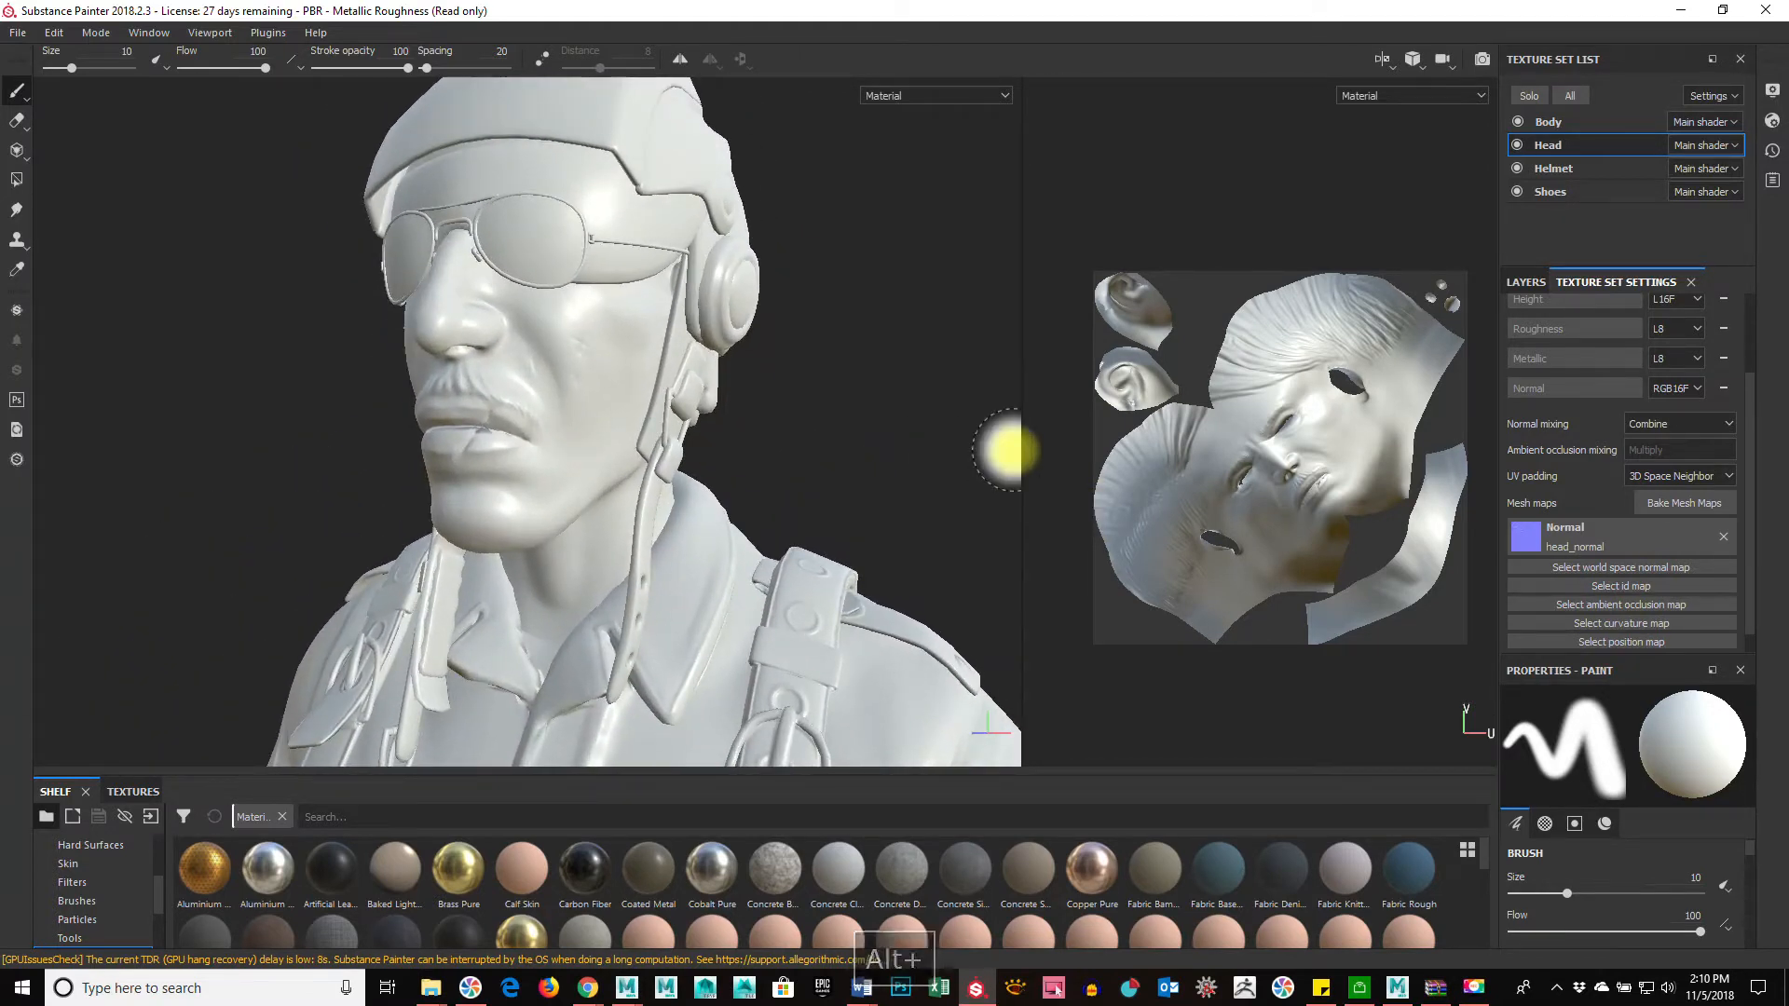
pyautogui.keyDown('alt'); pyautogui.moveTo(770, 507); pyautogui.dragTo(927, 491); pyautogui.keyUp('alt')
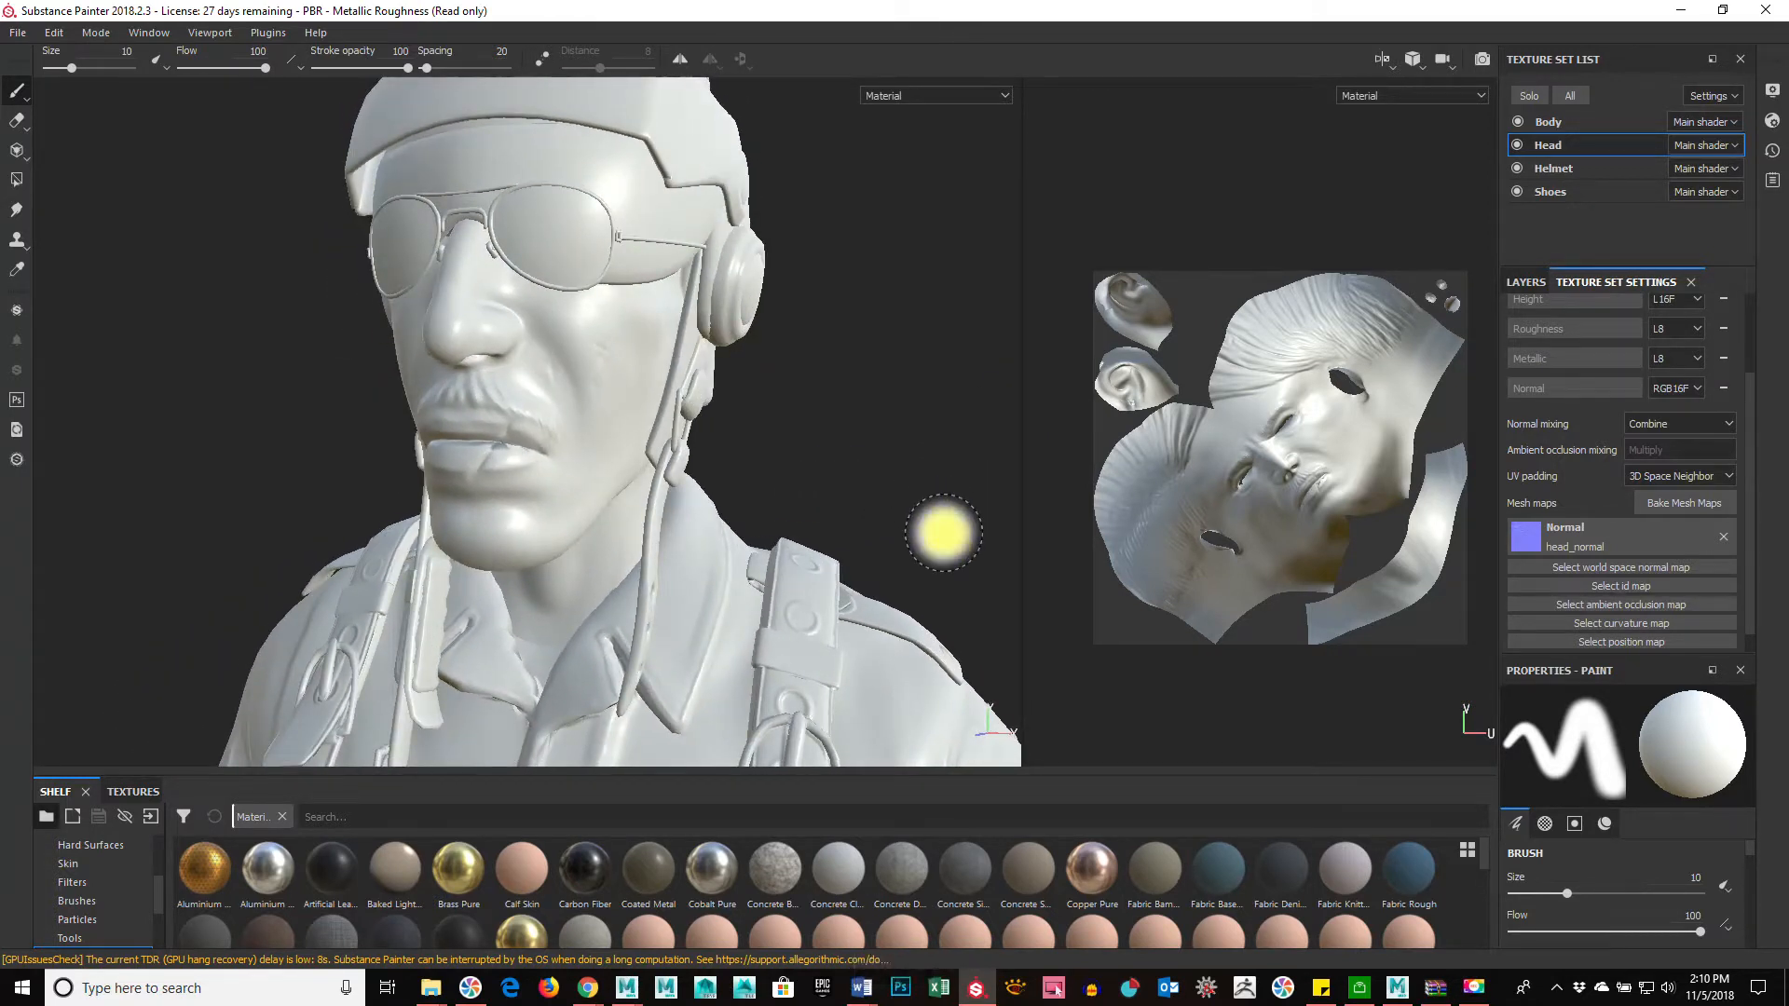
# Step: Assign the helmet_normal texture as the normal mesh map of the Helmet texture set
pyautogui.click(1573, 168)
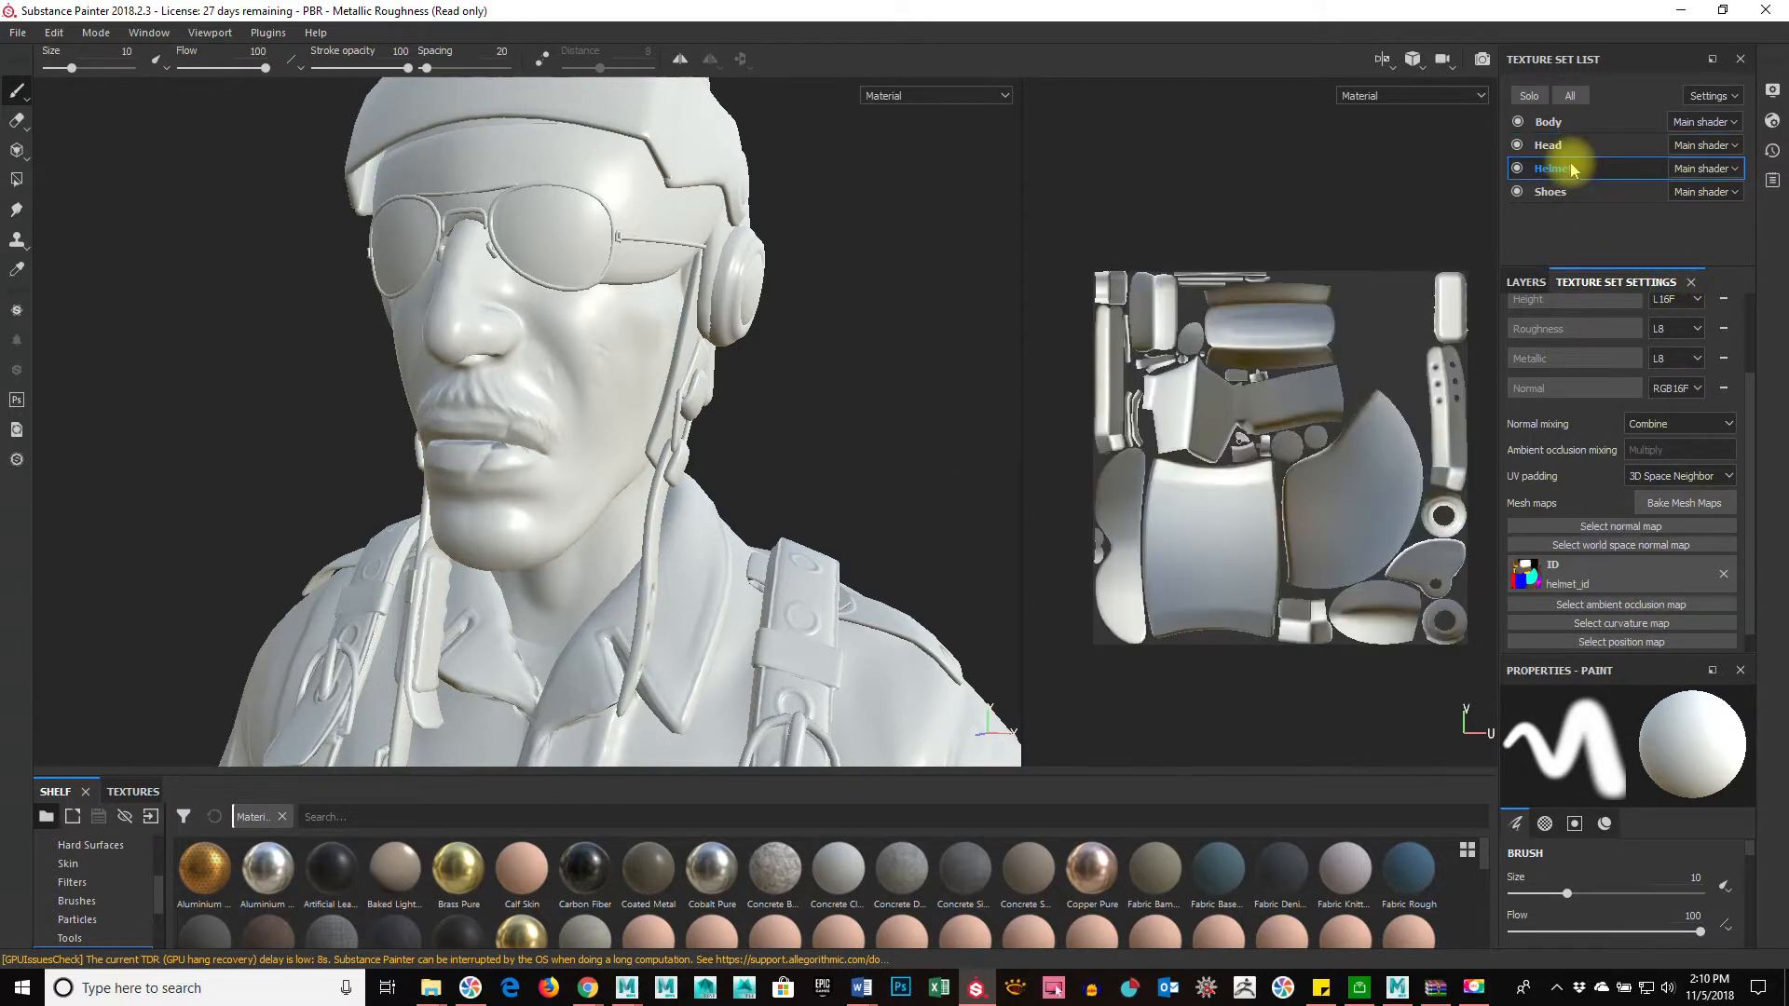
pyautogui.click(1621, 528)
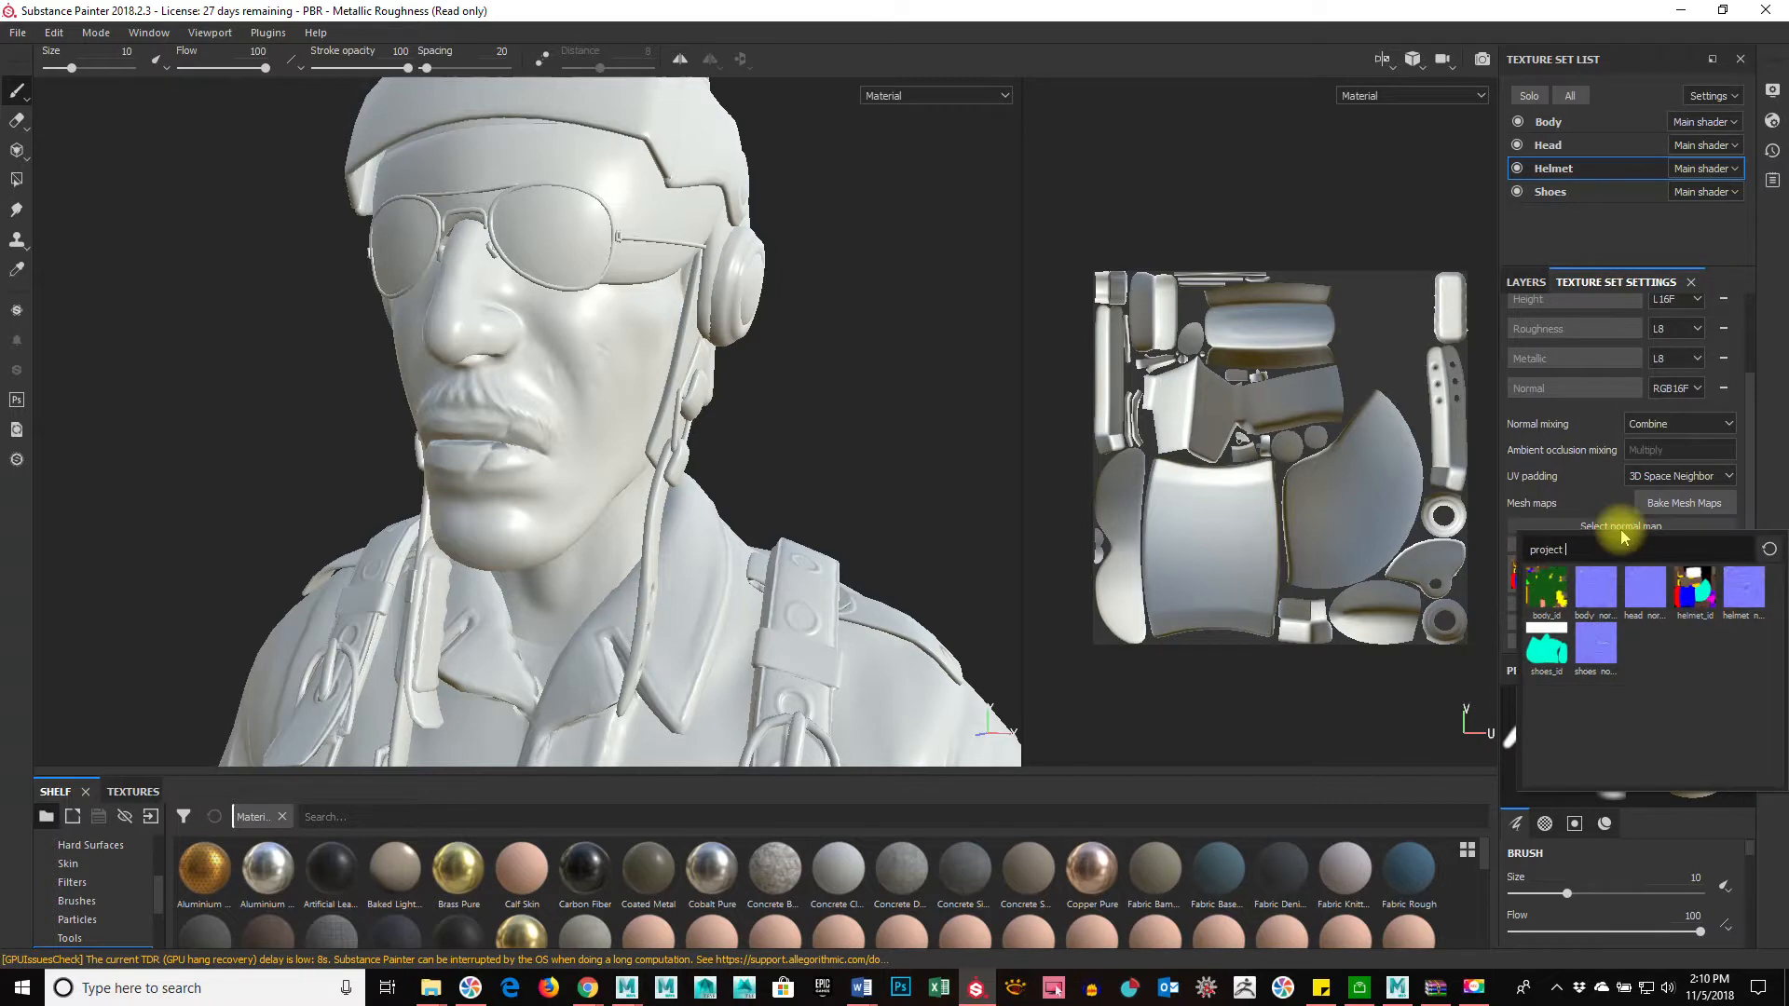
pyautogui.click(1744, 595)
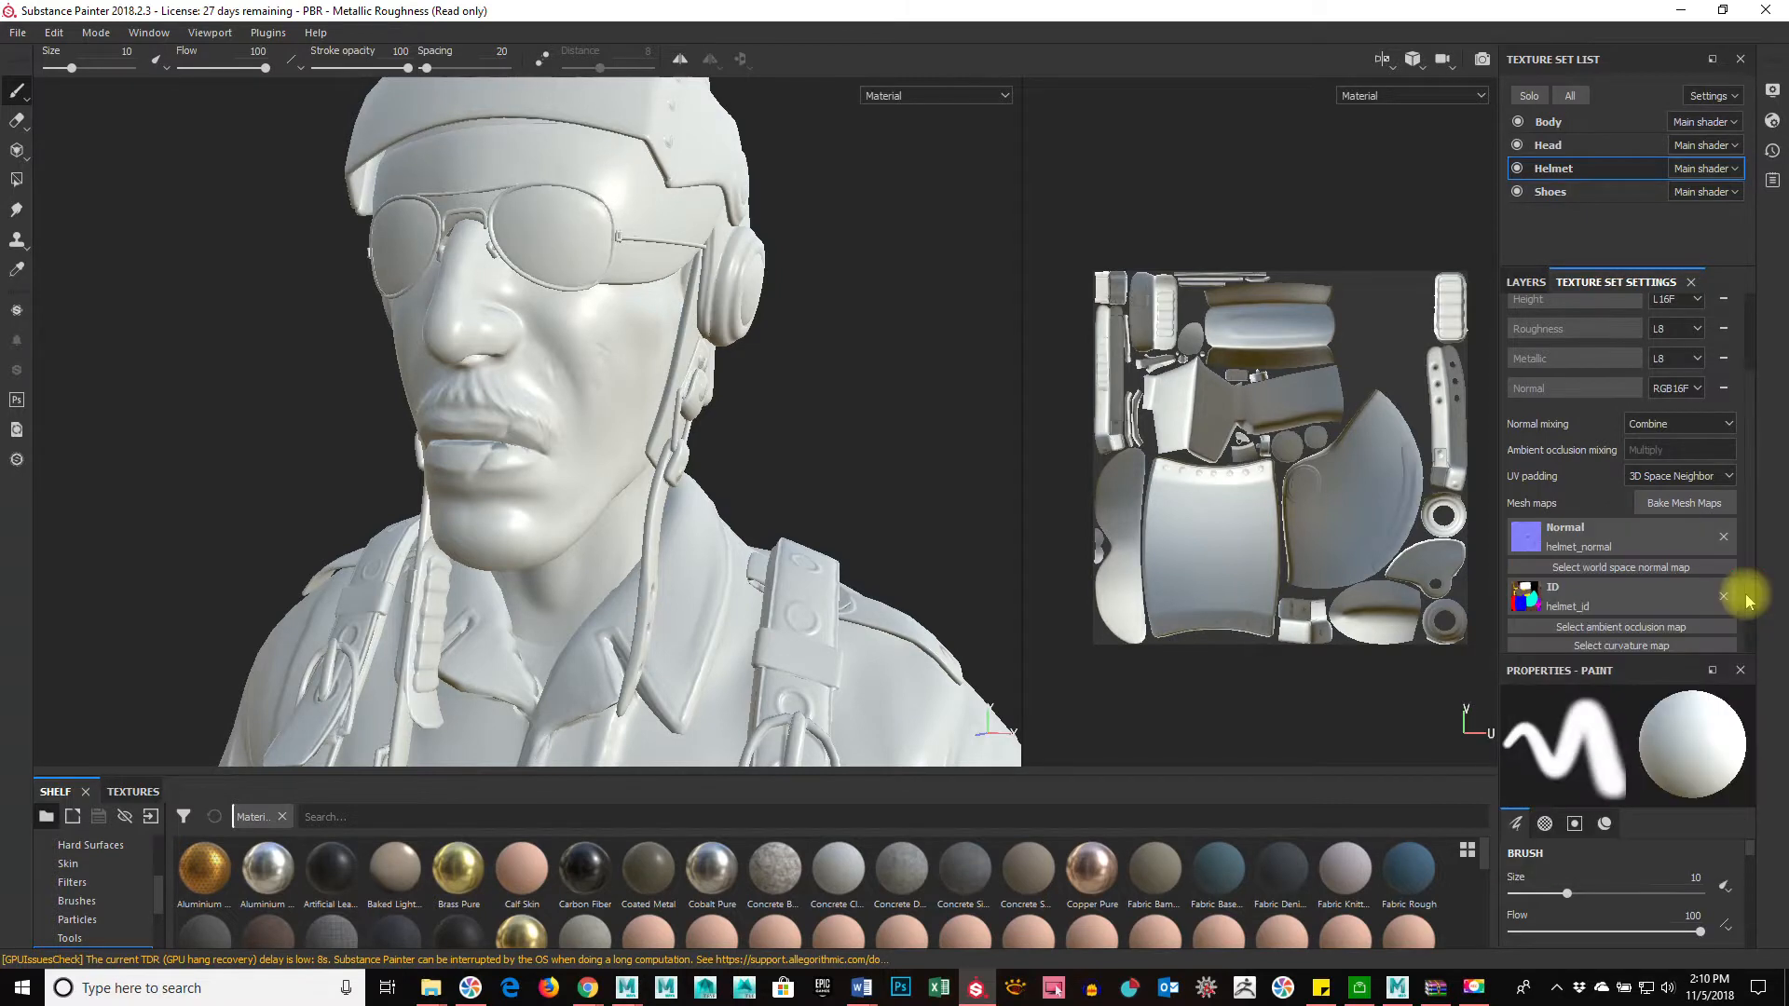
# Step: Assign the shoes_normal texture as the normal mesh map of the Shoes texture set
pyautogui.click(1590, 194)
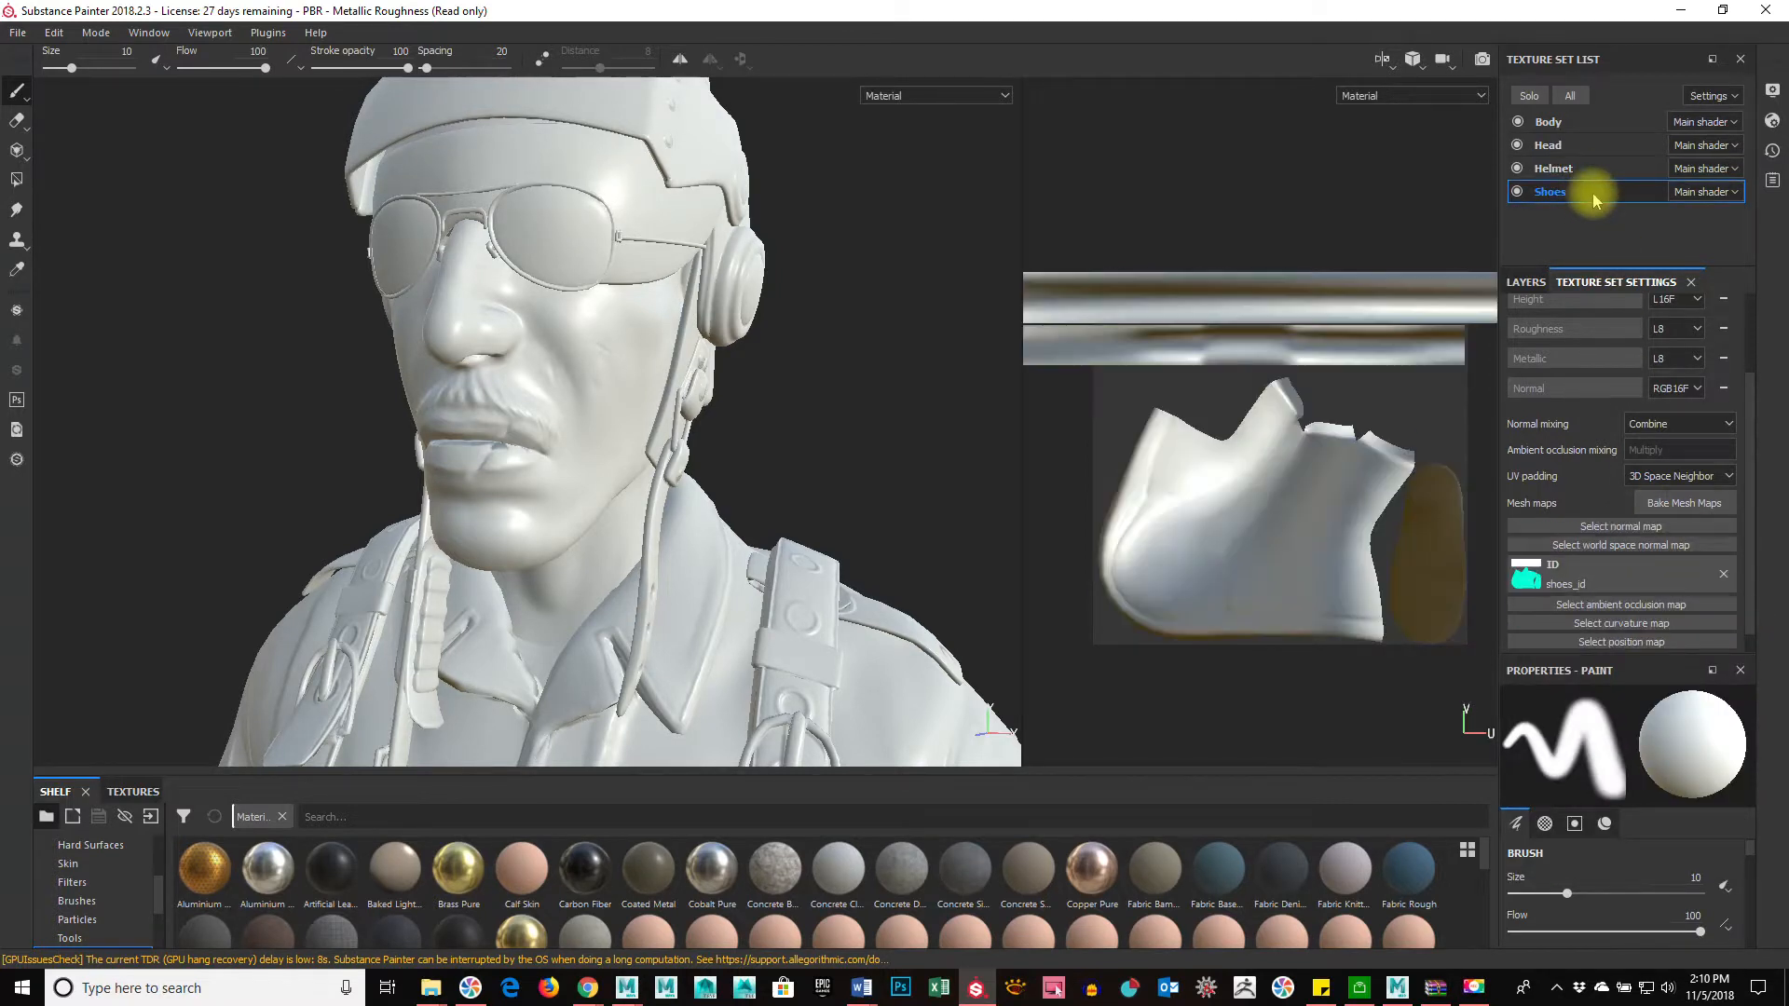
pyautogui.click(1615, 528)
pyautogui.click(1614, 638)
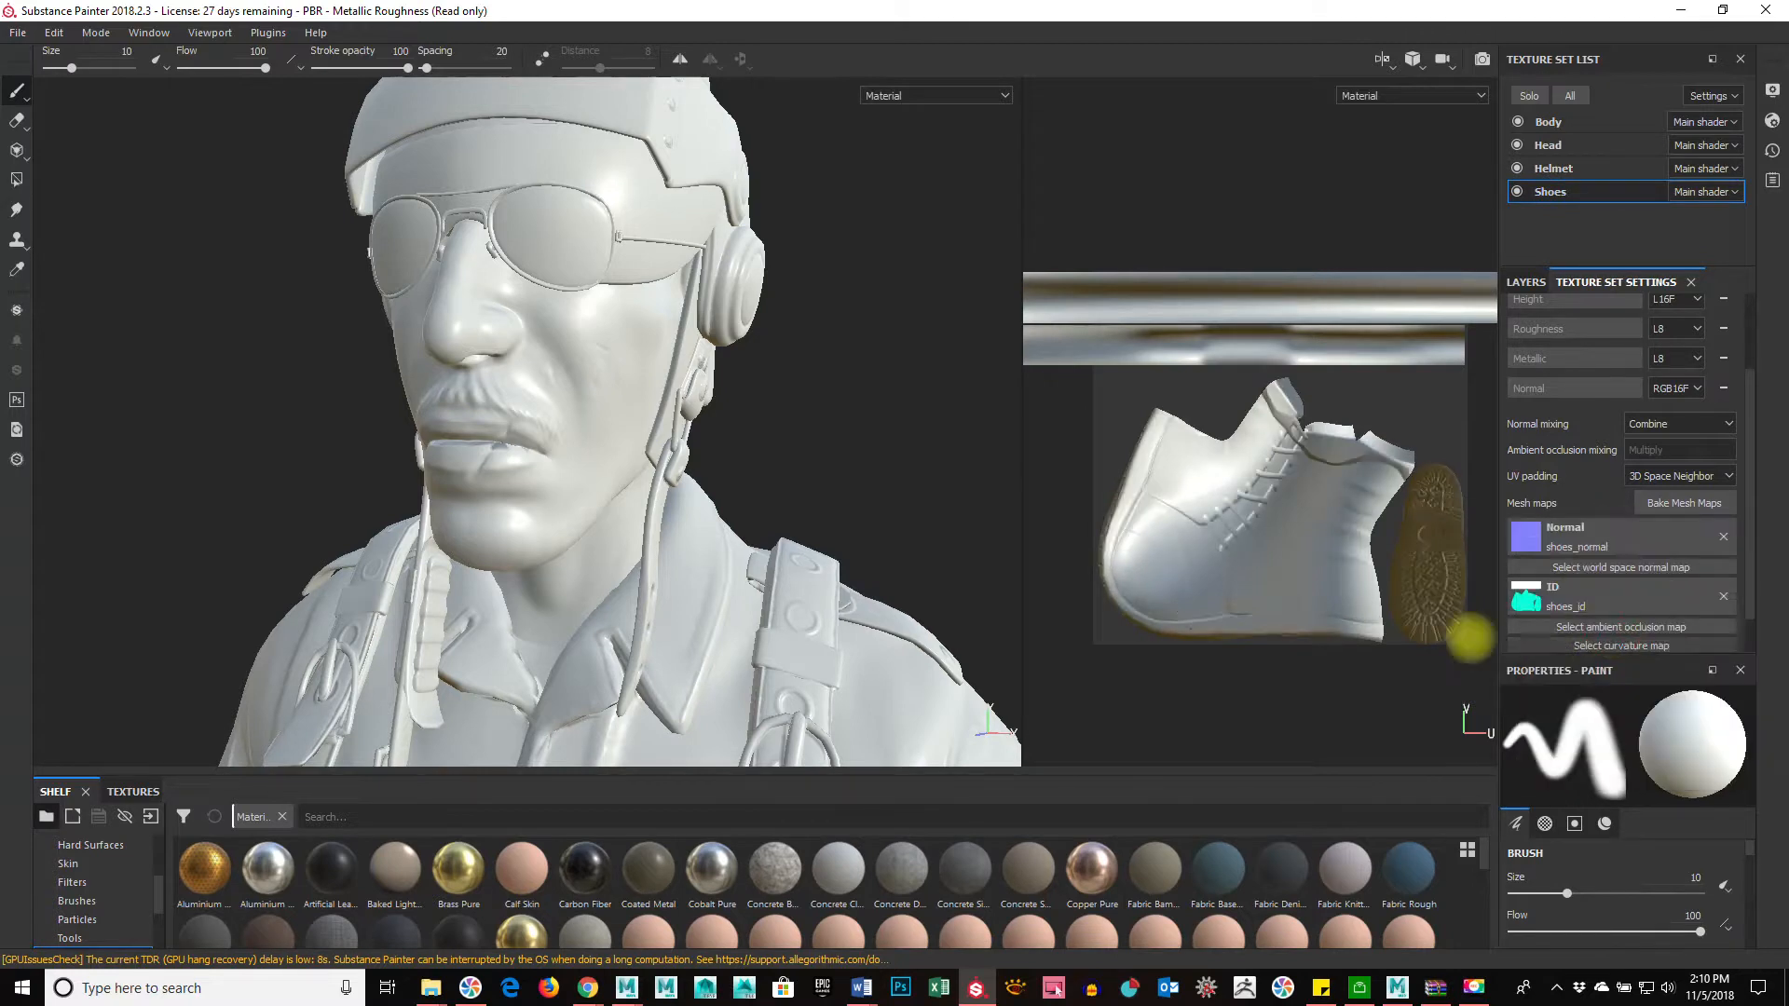
# Step: Examine the normal map detail over the whole character, from the helmet and torso down to the shoes
pyautogui.keyDown('alt'); pyautogui.moveTo(323, 498); pyautogui.dragTo(449, 517, button='right'); pyautogui.keyUp('alt')
pyautogui.keyDown('alt'); pyautogui.moveTo(449, 517); pyautogui.dragTo(736, 402); pyautogui.keyUp('alt')
pyautogui.keyDown('alt'); pyautogui.moveTo(736, 402); pyautogui.dragTo(739, 367, button='middle'); pyautogui.keyUp('alt')
pyautogui.moveTo(710, 685)
pyautogui.keyDown('alt'); pyautogui.mouseDown(button='middle')
pyautogui.moveTo(754, 360)
pyautogui.moveTo(748, 284)
pyautogui.mouseUp(button='middle'); pyautogui.keyUp('alt')
pyautogui.keyDown('alt'); pyautogui.moveTo(785, 536); pyautogui.dragTo(710, 448); pyautogui.keyUp('alt')
pyautogui.keyDown('alt'); pyautogui.moveTo(757, 639); pyautogui.dragTo(727, 358, button='middle'); pyautogui.keyUp('alt')
pyautogui.keyDown('alt'); pyautogui.moveTo(710, 478); pyautogui.dragTo(809, 425); pyautogui.keyUp('alt')
pyautogui.keyDown('alt'); pyautogui.moveTo(816, 601); pyautogui.dragTo(794, 874, button='middle'); pyautogui.keyUp('alt')
pyautogui.moveTo(739, 308)
pyautogui.keyDown('alt'); pyautogui.mouseDown(button='middle')
pyautogui.moveTo(746, 476)
pyautogui.moveTo(695, 590)
pyautogui.mouseUp(button='middle'); pyautogui.keyUp('alt')
pyautogui.keyDown('alt'); pyautogui.moveTo(574, 549); pyautogui.dragTo(1122, 503, button='right'); pyautogui.keyUp('alt')
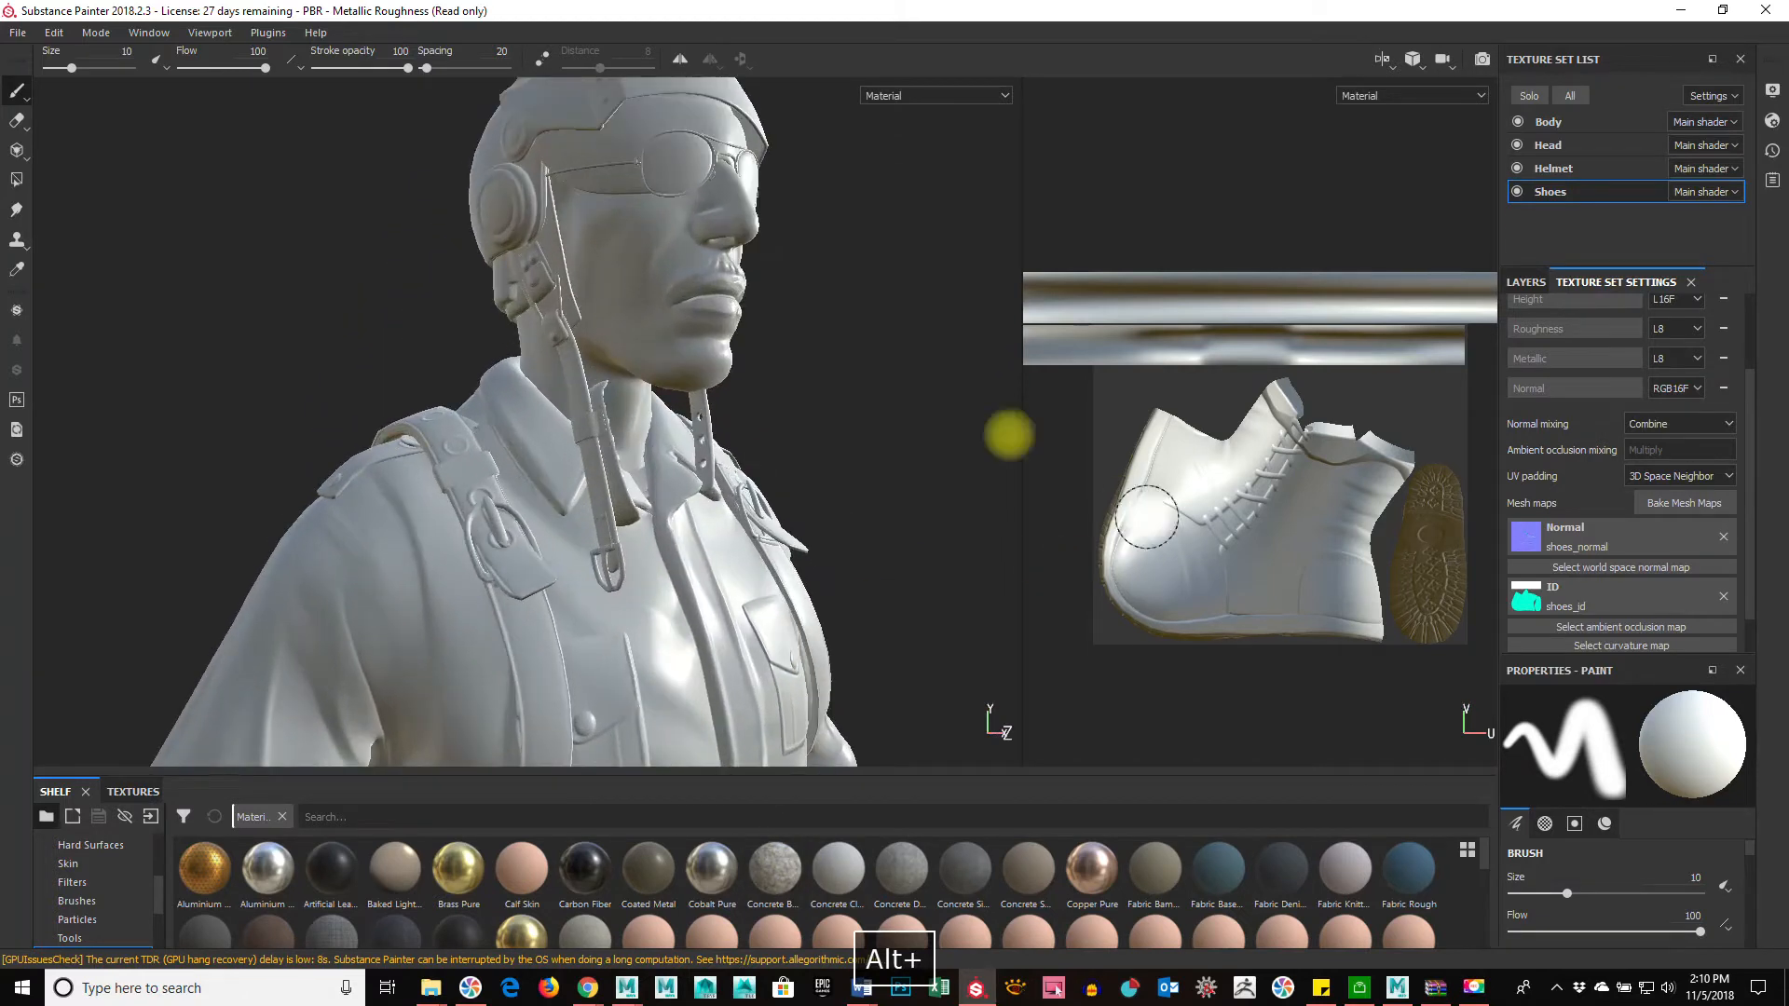
pyautogui.keyDown('alt'); pyautogui.moveTo(891, 447); pyautogui.dragTo(818, 499); pyautogui.keyUp('alt')
pyautogui.keyDown('alt'); pyautogui.moveTo(818, 500); pyautogui.dragTo(451, 519, button='right'); pyautogui.keyUp('alt')
pyautogui.keyDown('alt'); pyautogui.moveTo(781, 550); pyautogui.dragTo(786, 156, button='middle'); pyautogui.keyUp('alt')
pyautogui.keyDown('alt'); pyautogui.moveTo(823, 495); pyautogui.dragTo(818, 129, button='middle'); pyautogui.keyUp('alt')
pyautogui.keyDown('alt'); pyautogui.moveTo(569, 336); pyautogui.dragTo(867, 348, button='right'); pyautogui.keyUp('alt')
pyautogui.keyDown('alt'); pyautogui.moveTo(610, 410); pyautogui.dragTo(664, 97, button='middle'); pyautogui.keyUp('alt')
pyautogui.keyDown('alt'); pyautogui.moveTo(491, 281); pyautogui.dragTo(805, 307, button='right'); pyautogui.keyUp('alt')
pyautogui.keyDown('alt'); pyautogui.moveTo(803, 311); pyautogui.dragTo(615, 308); pyautogui.keyUp('alt')
pyautogui.keyDown('alt'); pyautogui.moveTo(691, 563); pyautogui.dragTo(770, 396); pyautogui.keyUp('alt')
pyautogui.keyDown('alt'); pyautogui.moveTo(809, 284); pyautogui.dragTo(820, 556, button='middle'); pyautogui.keyUp('alt')
pyautogui.keyDown('alt'); pyautogui.moveTo(824, 508); pyautogui.dragTo(438, 497, button='right'); pyautogui.keyUp('alt')
pyautogui.keyDown('alt'); pyautogui.moveTo(903, 335); pyautogui.dragTo(813, 658, button='middle'); pyautogui.keyUp('alt')
pyautogui.keyDown('alt'); pyautogui.moveTo(635, 401); pyautogui.dragTo(817, 345); pyautogui.keyUp('alt')
pyautogui.keyDown('alt'); pyautogui.moveTo(577, 311); pyautogui.dragTo(651, 639, button='middle'); pyautogui.keyUp('alt')
pyautogui.keyDown('alt'); pyautogui.moveTo(615, 643); pyautogui.dragTo(786, 680); pyautogui.keyUp('alt')
pyautogui.keyDown('alt'); pyautogui.moveTo(831, 428); pyautogui.dragTo(779, 663, button='middle'); pyautogui.keyUp('alt')
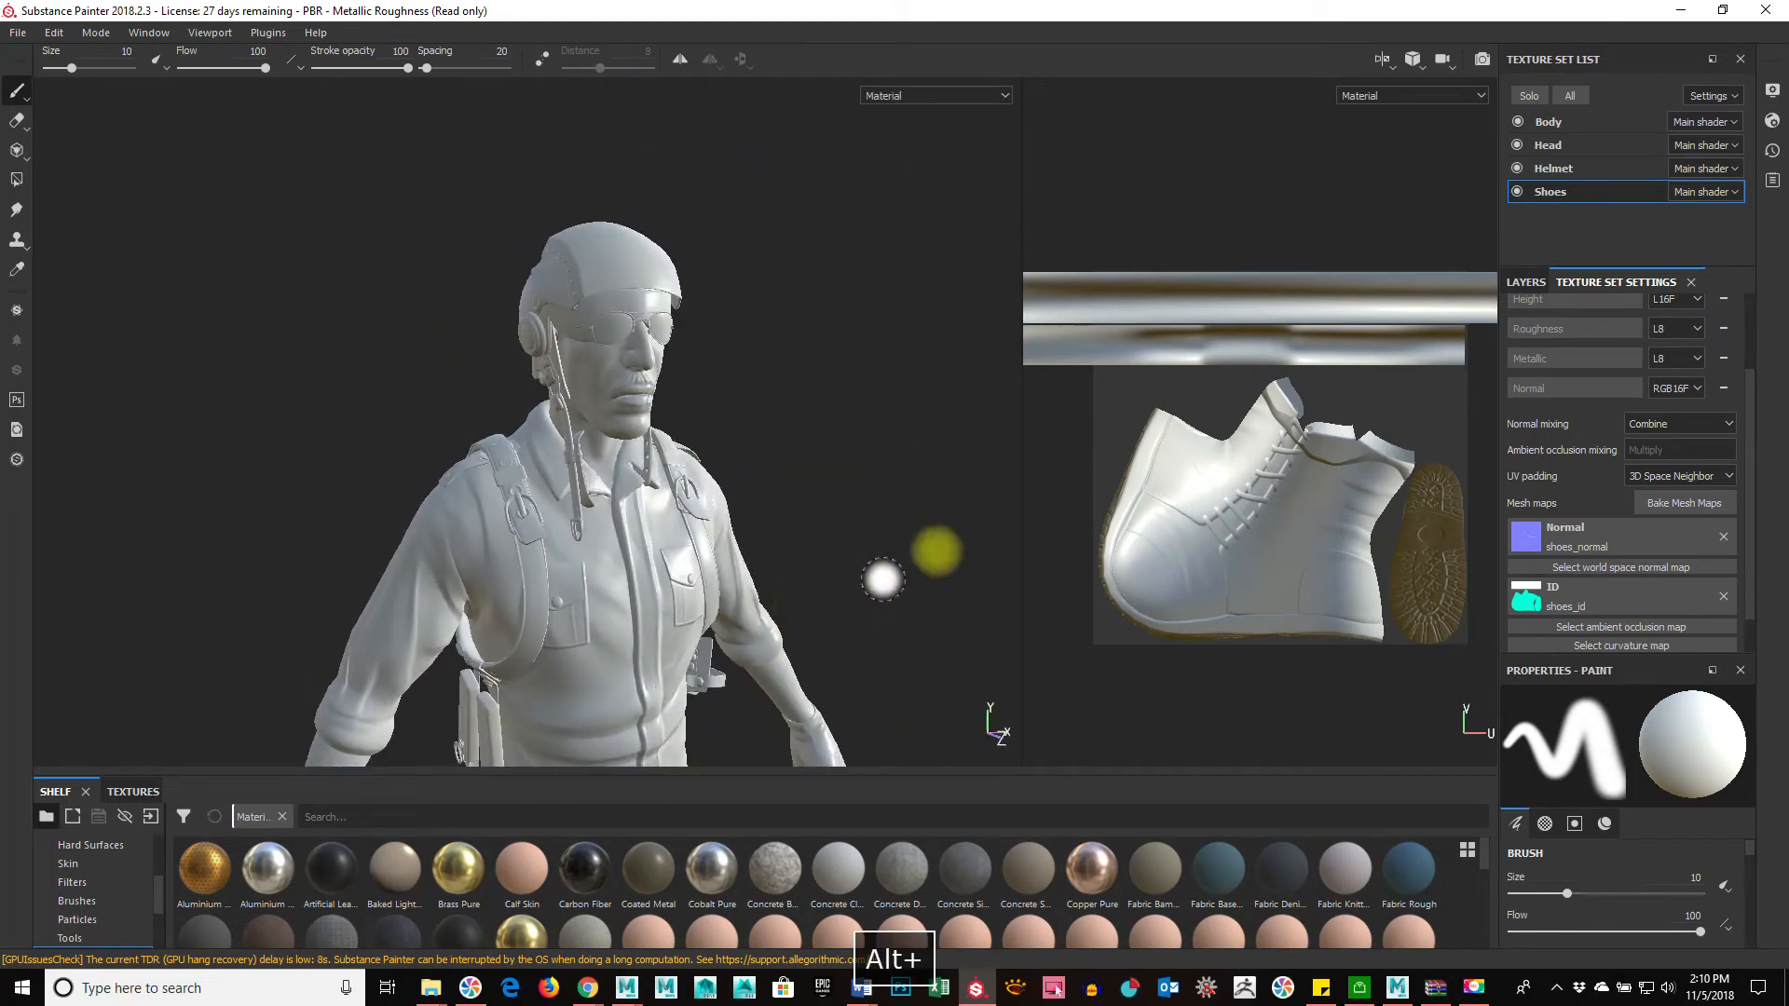
# Step: Make the Body texture set active and show its layer stack
pyautogui.click(1600, 124)
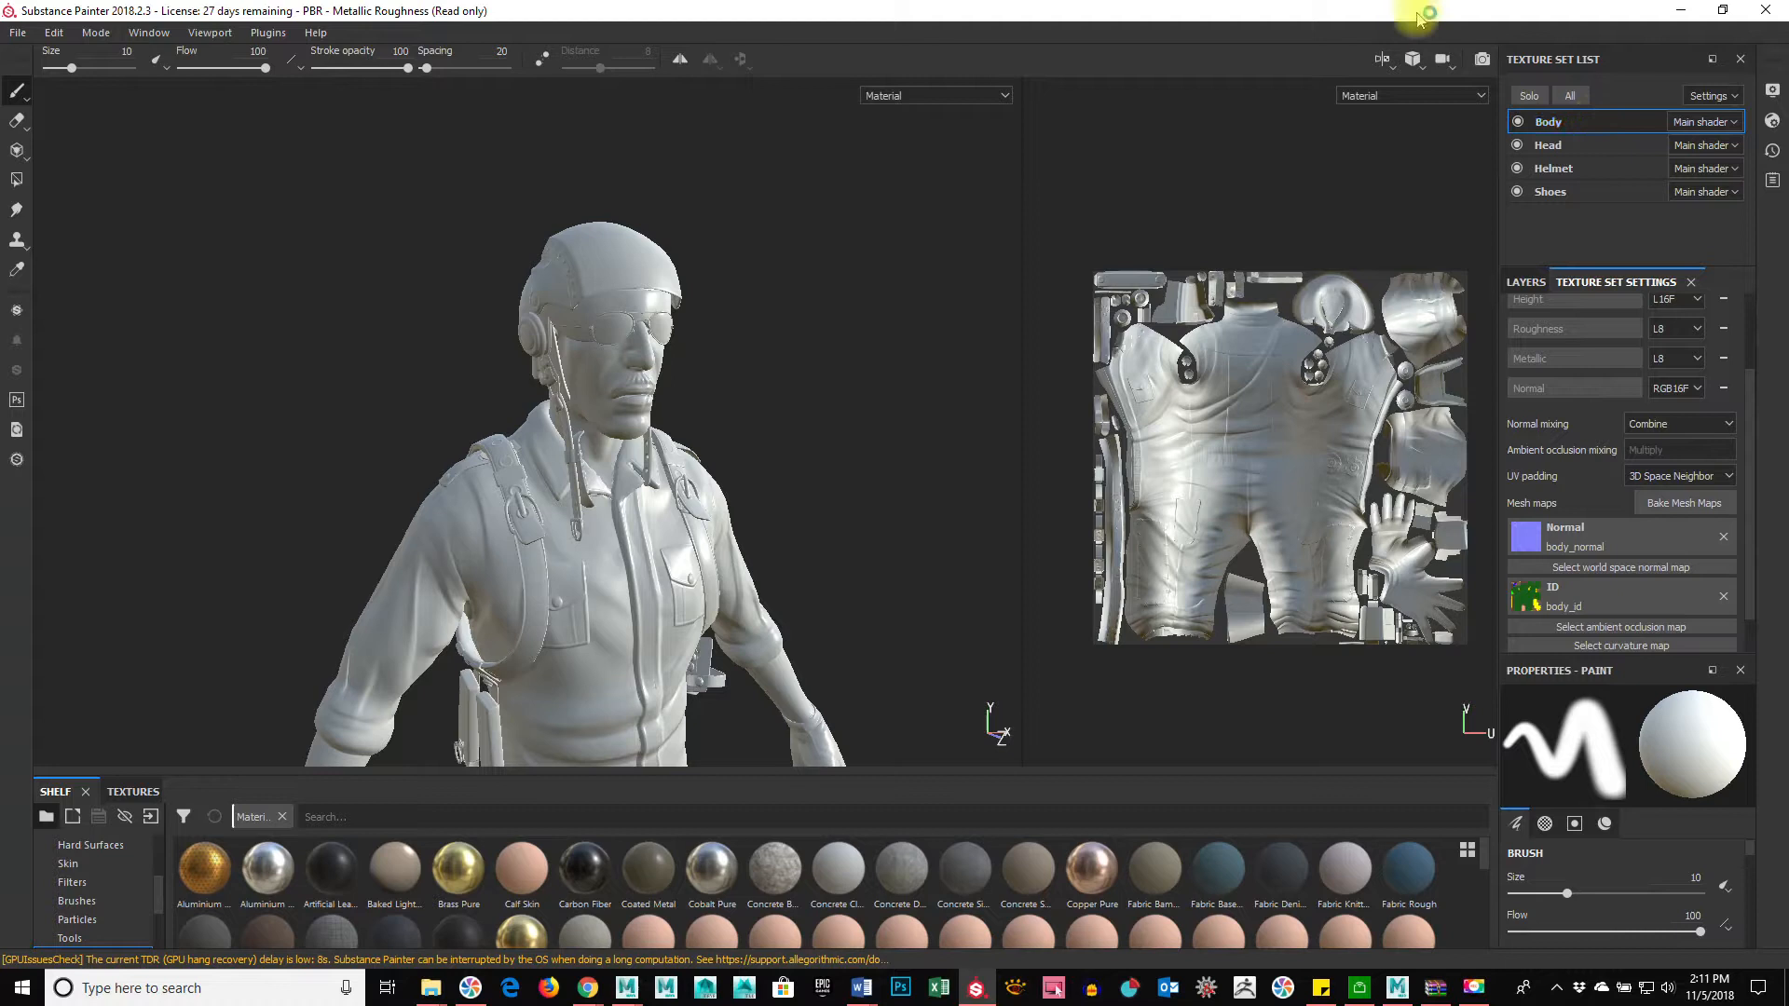
pyautogui.keyDown('alt'); pyautogui.moveTo(723, 452); pyautogui.dragTo(931, 422, button='right'); pyautogui.keyUp('alt')
pyautogui.keyDown('alt'); pyautogui.moveTo(931, 423); pyautogui.dragTo(907, 378, button='middle'); pyautogui.keyUp('alt')
pyautogui.keyDown('alt'); pyautogui.moveTo(907, 378); pyautogui.dragTo(954, 518); pyautogui.keyUp('alt')
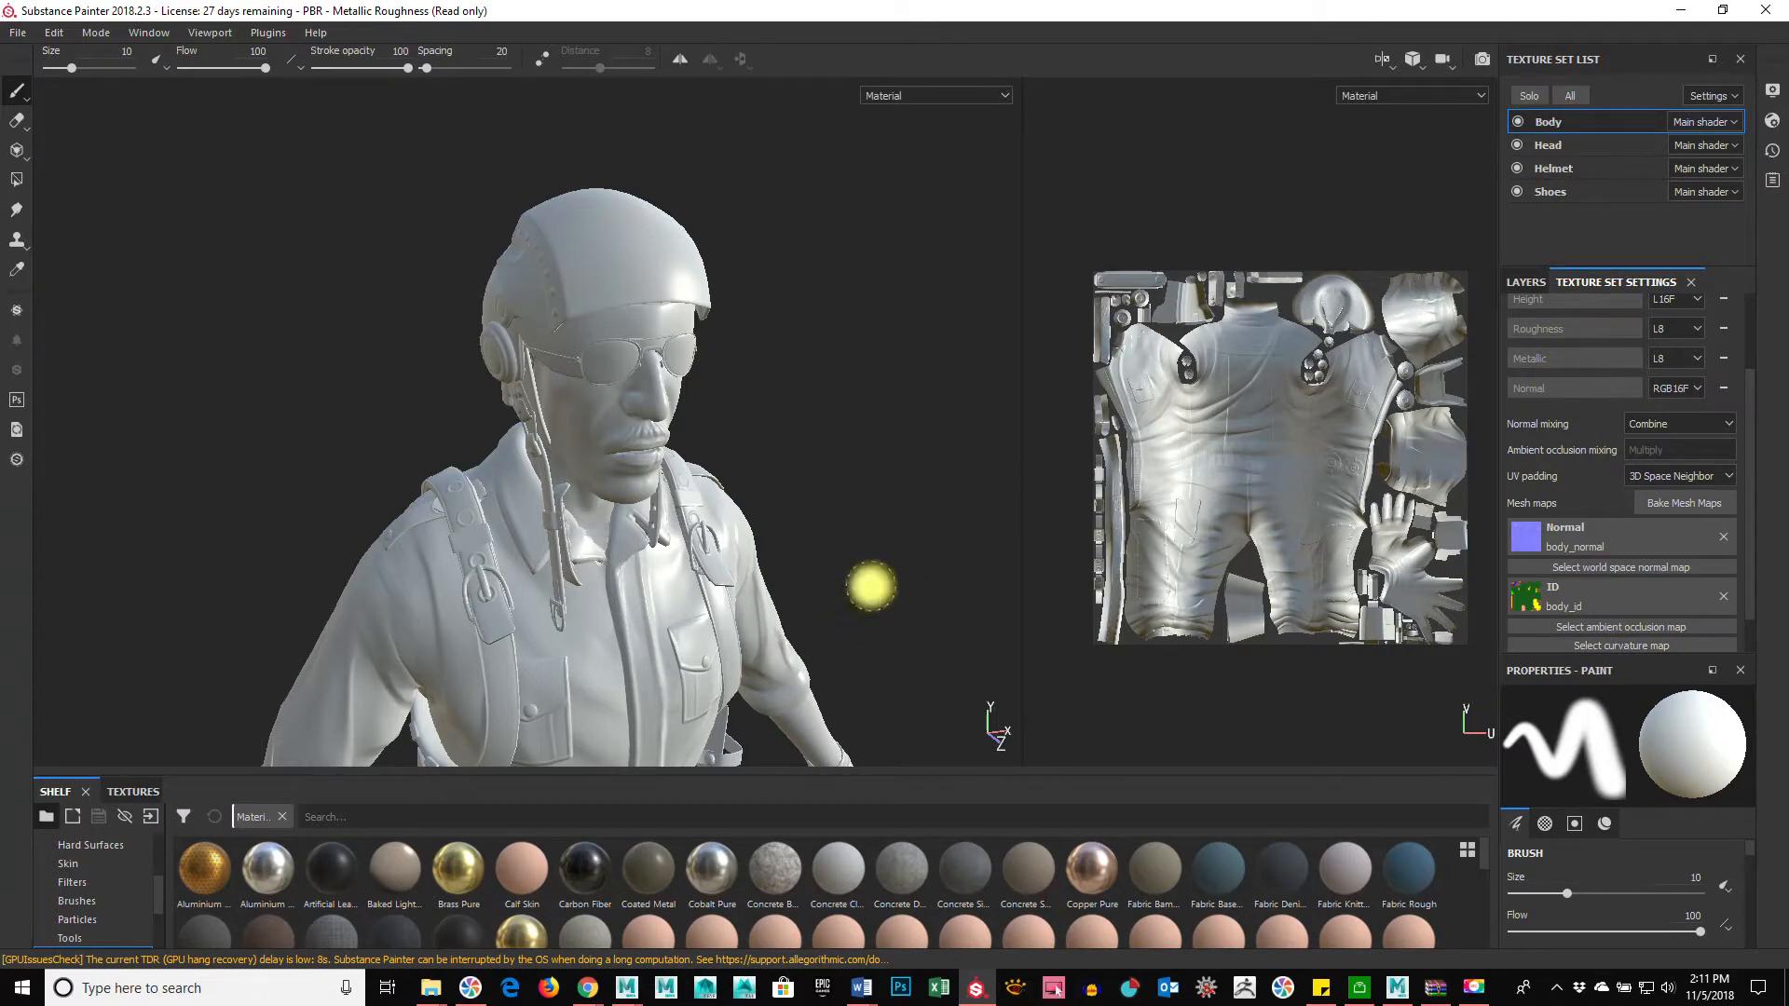
pyautogui.keyDown('alt'); pyautogui.moveTo(862, 673); pyautogui.dragTo(879, 319, button='middle'); pyautogui.keyUp('alt')
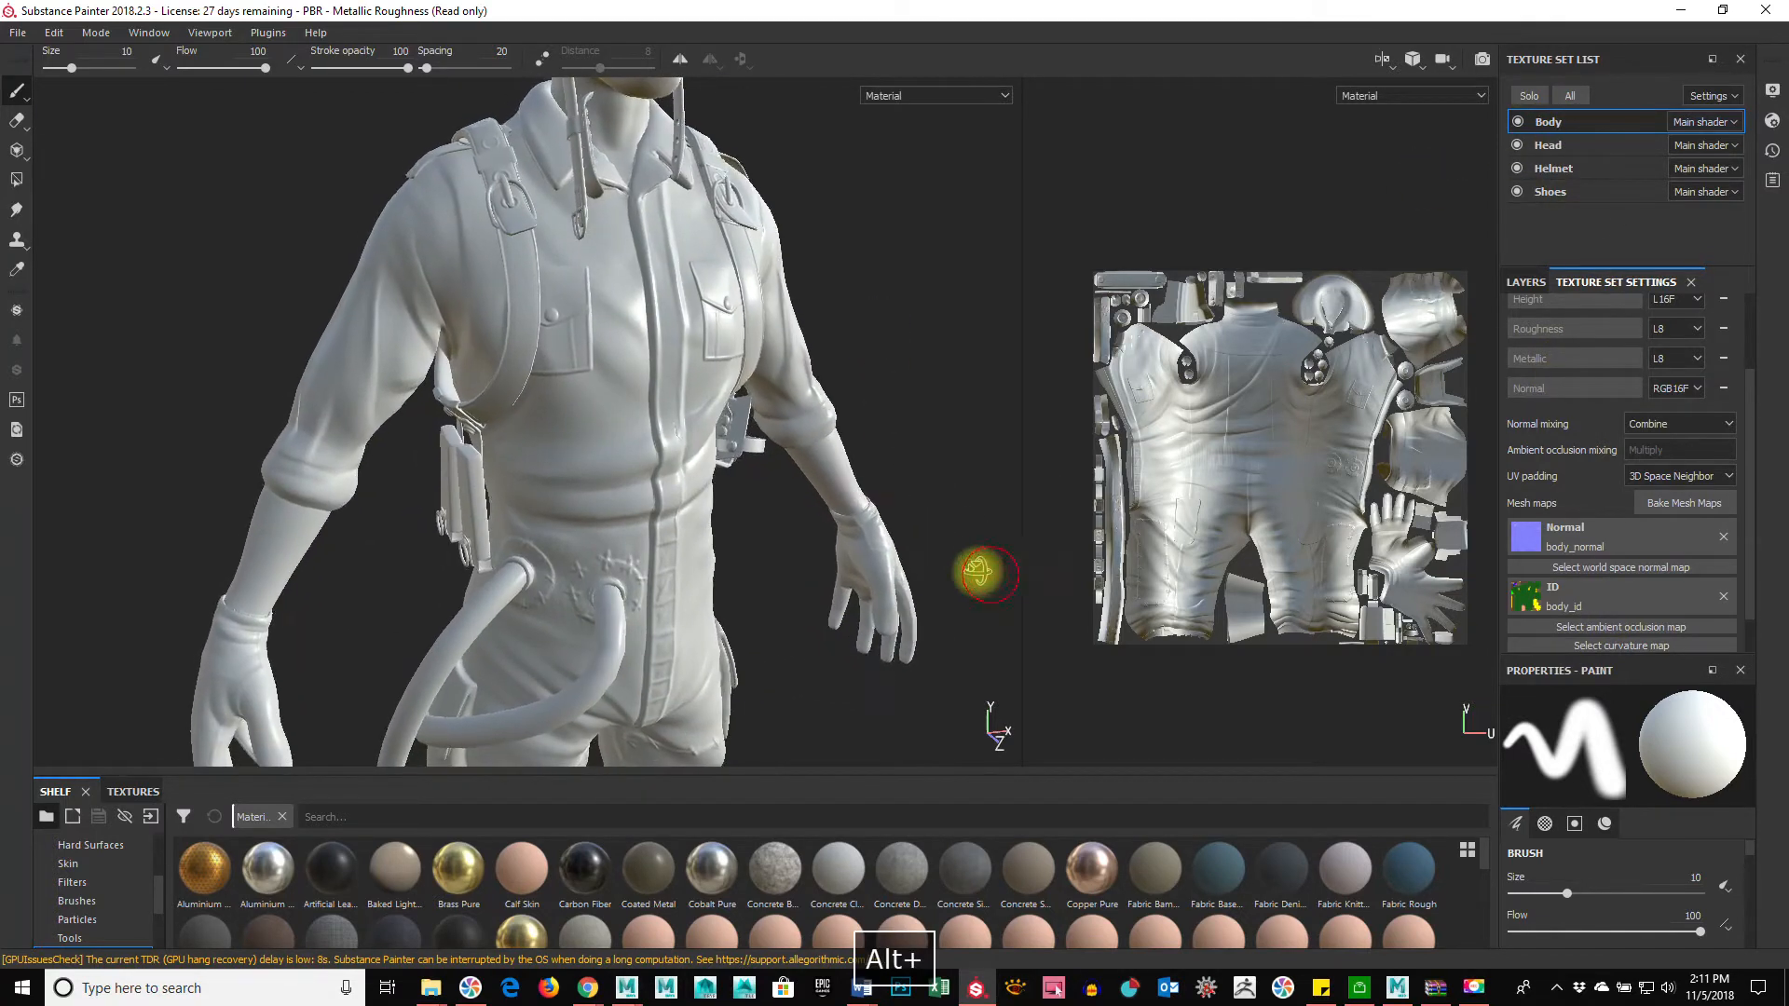
pyautogui.click(1528, 282)
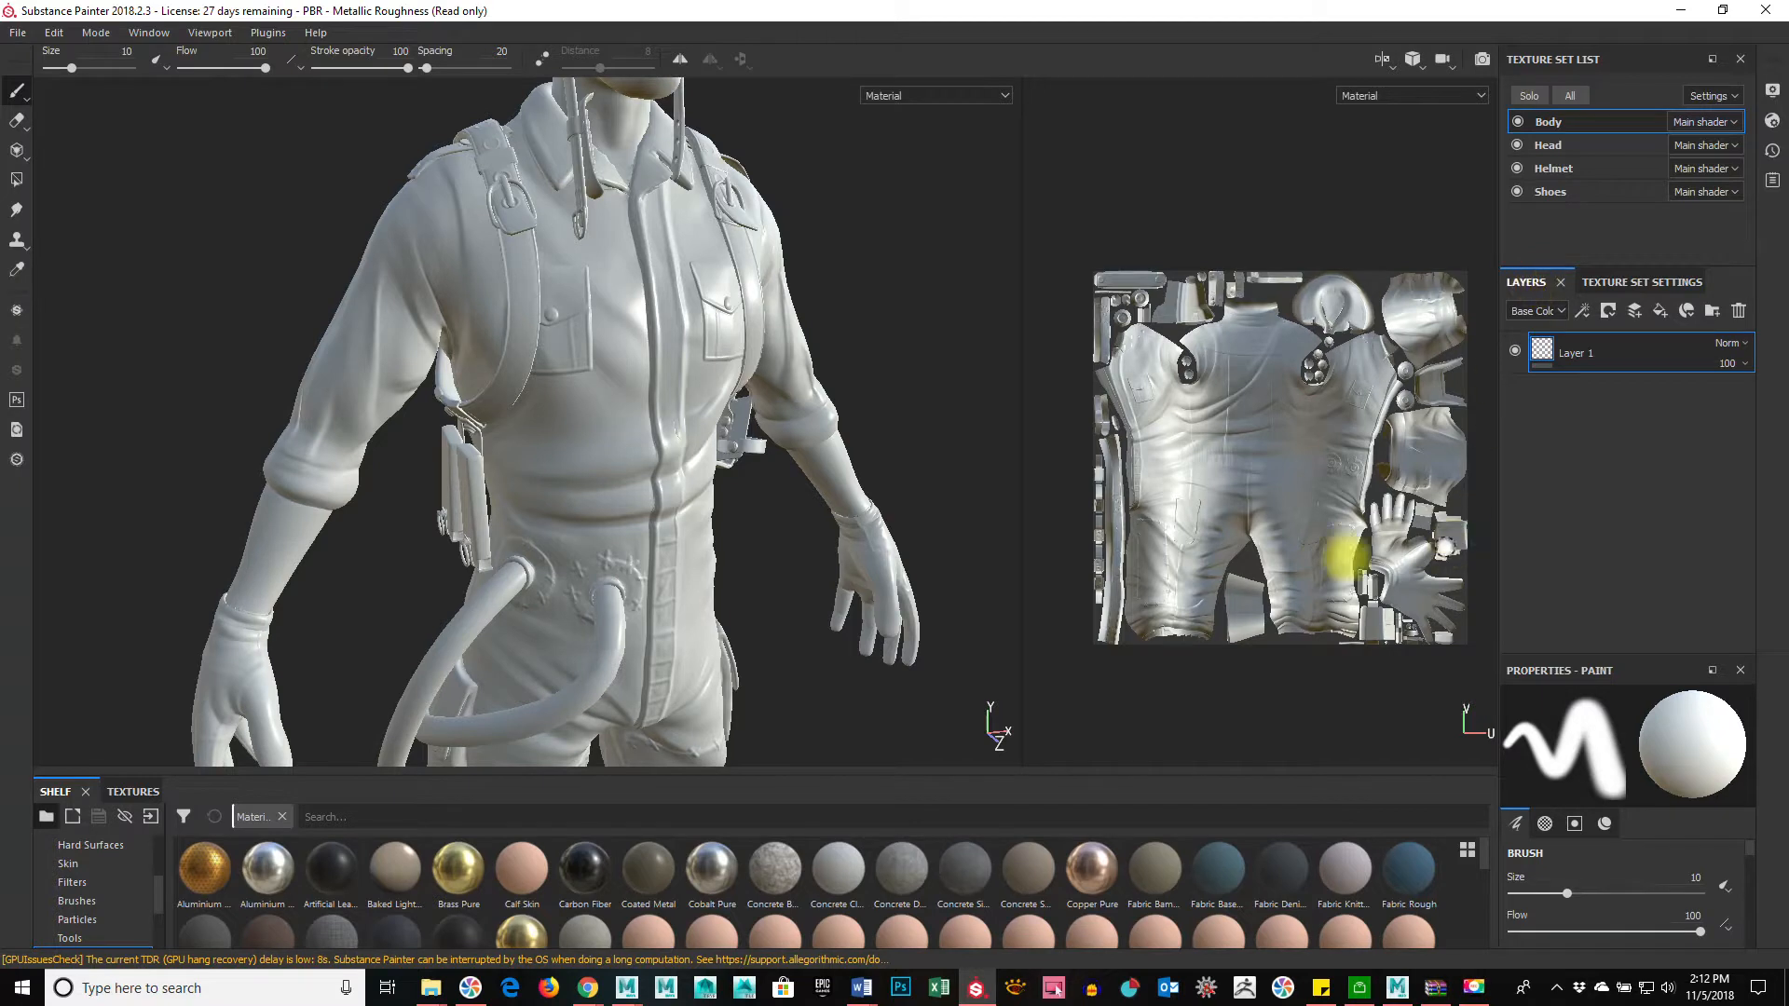
pyautogui.keyDown('alt'); pyautogui.moveTo(836, 267); pyautogui.dragTo(793, 461, button='middle'); pyautogui.keyUp('alt')
pyautogui.keyDown('alt'); pyautogui.moveTo(1072, 488); pyautogui.dragTo(978, 491, button='right'); pyautogui.keyUp('alt')
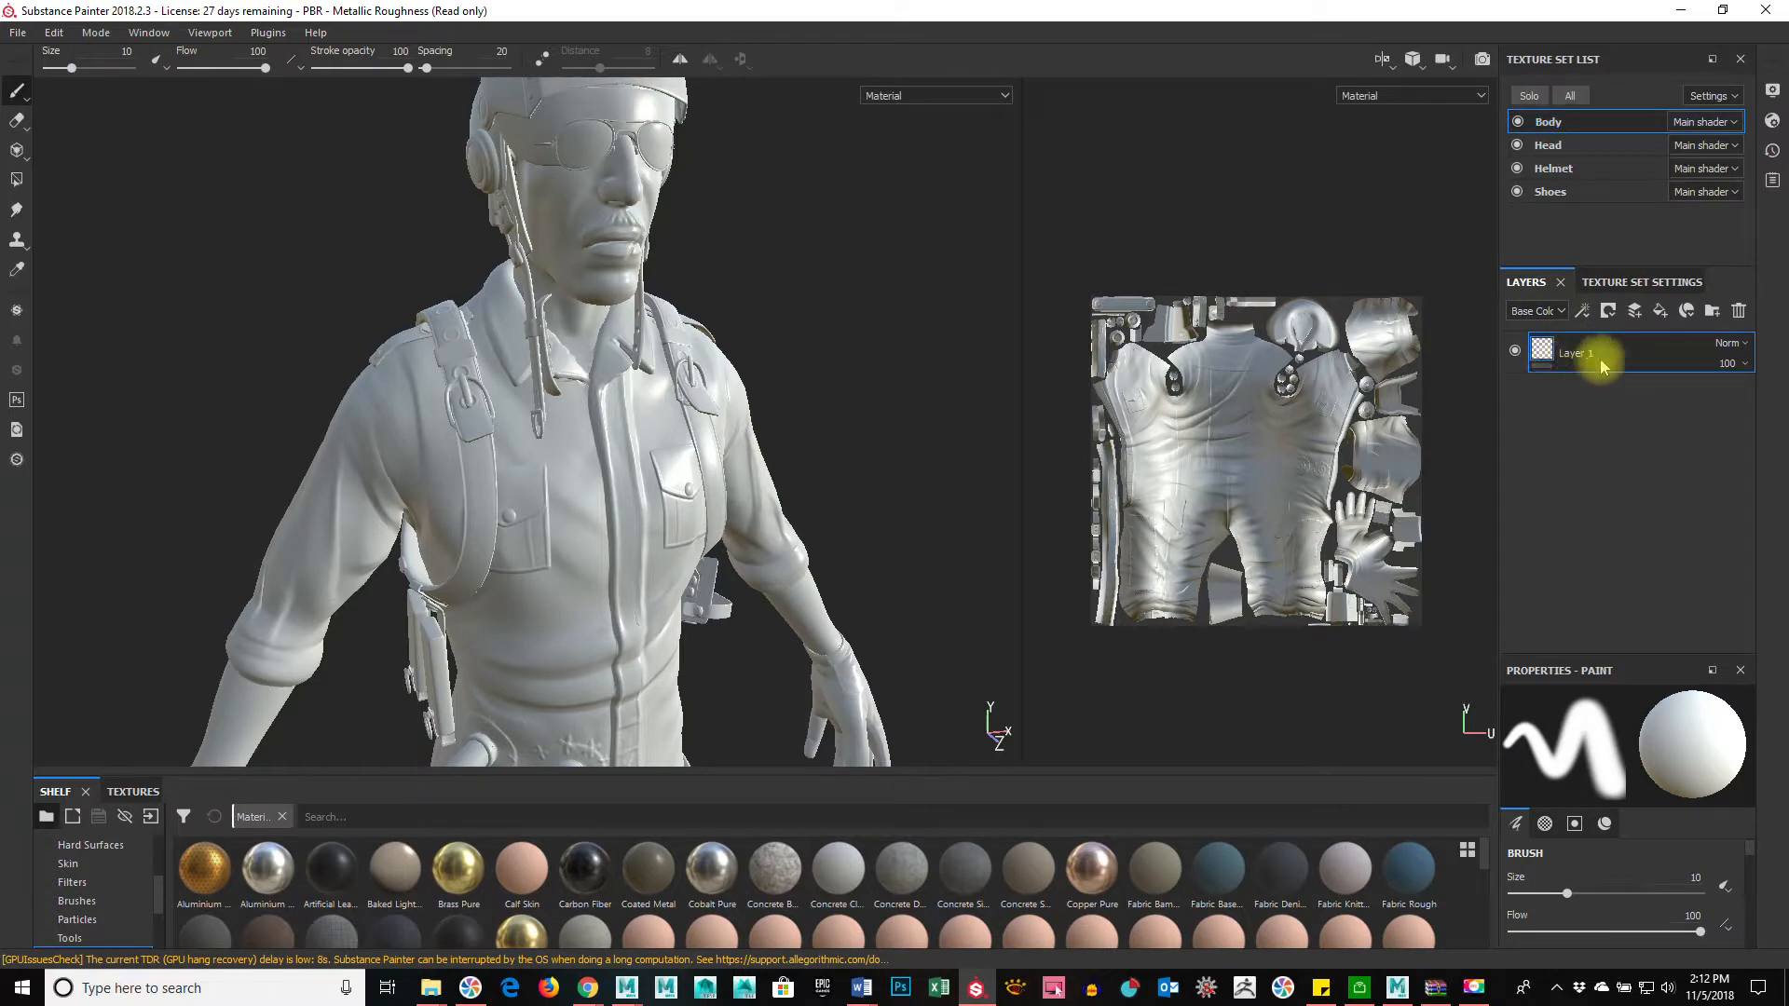
pyautogui.moveTo(701, 481)
pyautogui.keyDown('alt'); pyautogui.mouseDown()
pyautogui.moveTo(747, 448)
pyautogui.moveTo(834, 463)
pyautogui.moveTo(890, 379)
pyautogui.moveTo(651, 272)
pyautogui.mouseUp(); pyautogui.keyUp('alt')
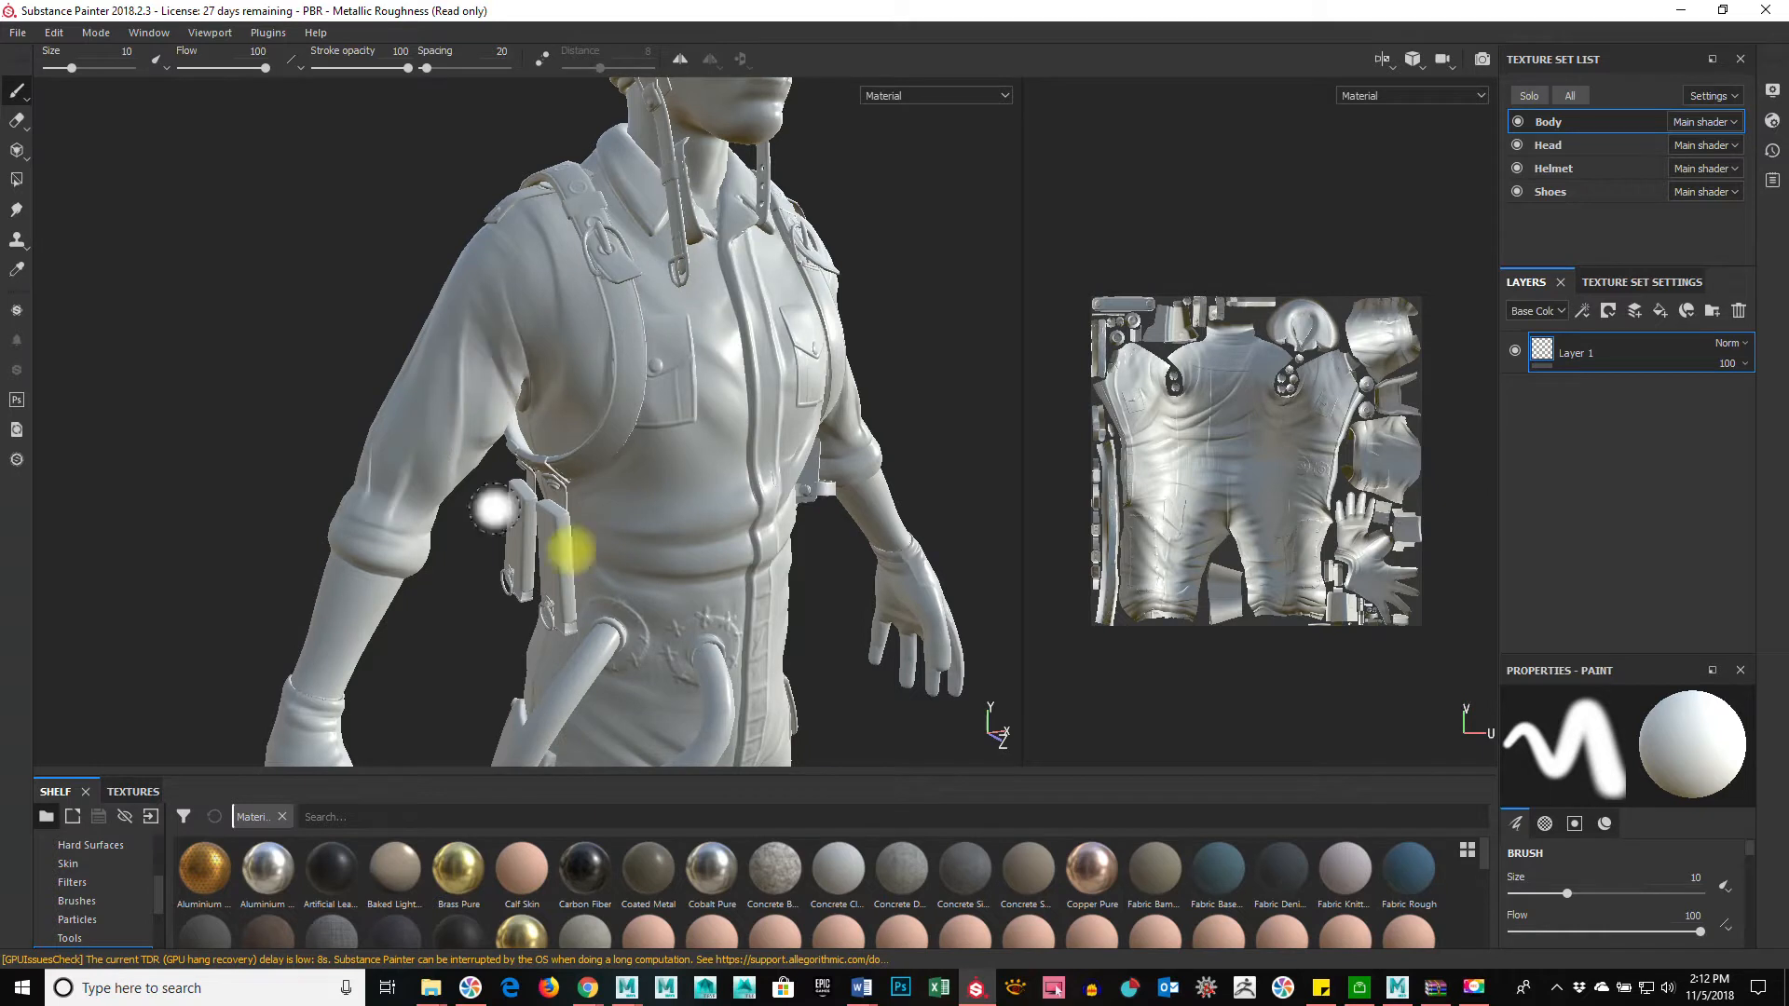
pyautogui.moveTo(1079, 388)
pyautogui.keyDown('alt'); pyautogui.mouseDown()
pyautogui.moveTo(1050, 370)
pyautogui.moveTo(1078, 372)
pyautogui.moveTo(1047, 375)
pyautogui.mouseUp(); pyautogui.keyUp('alt')
pyautogui.keyDown('alt'); pyautogui.moveTo(1006, 410); pyautogui.dragTo(938, 342, button='middle'); pyautogui.keyUp('alt')
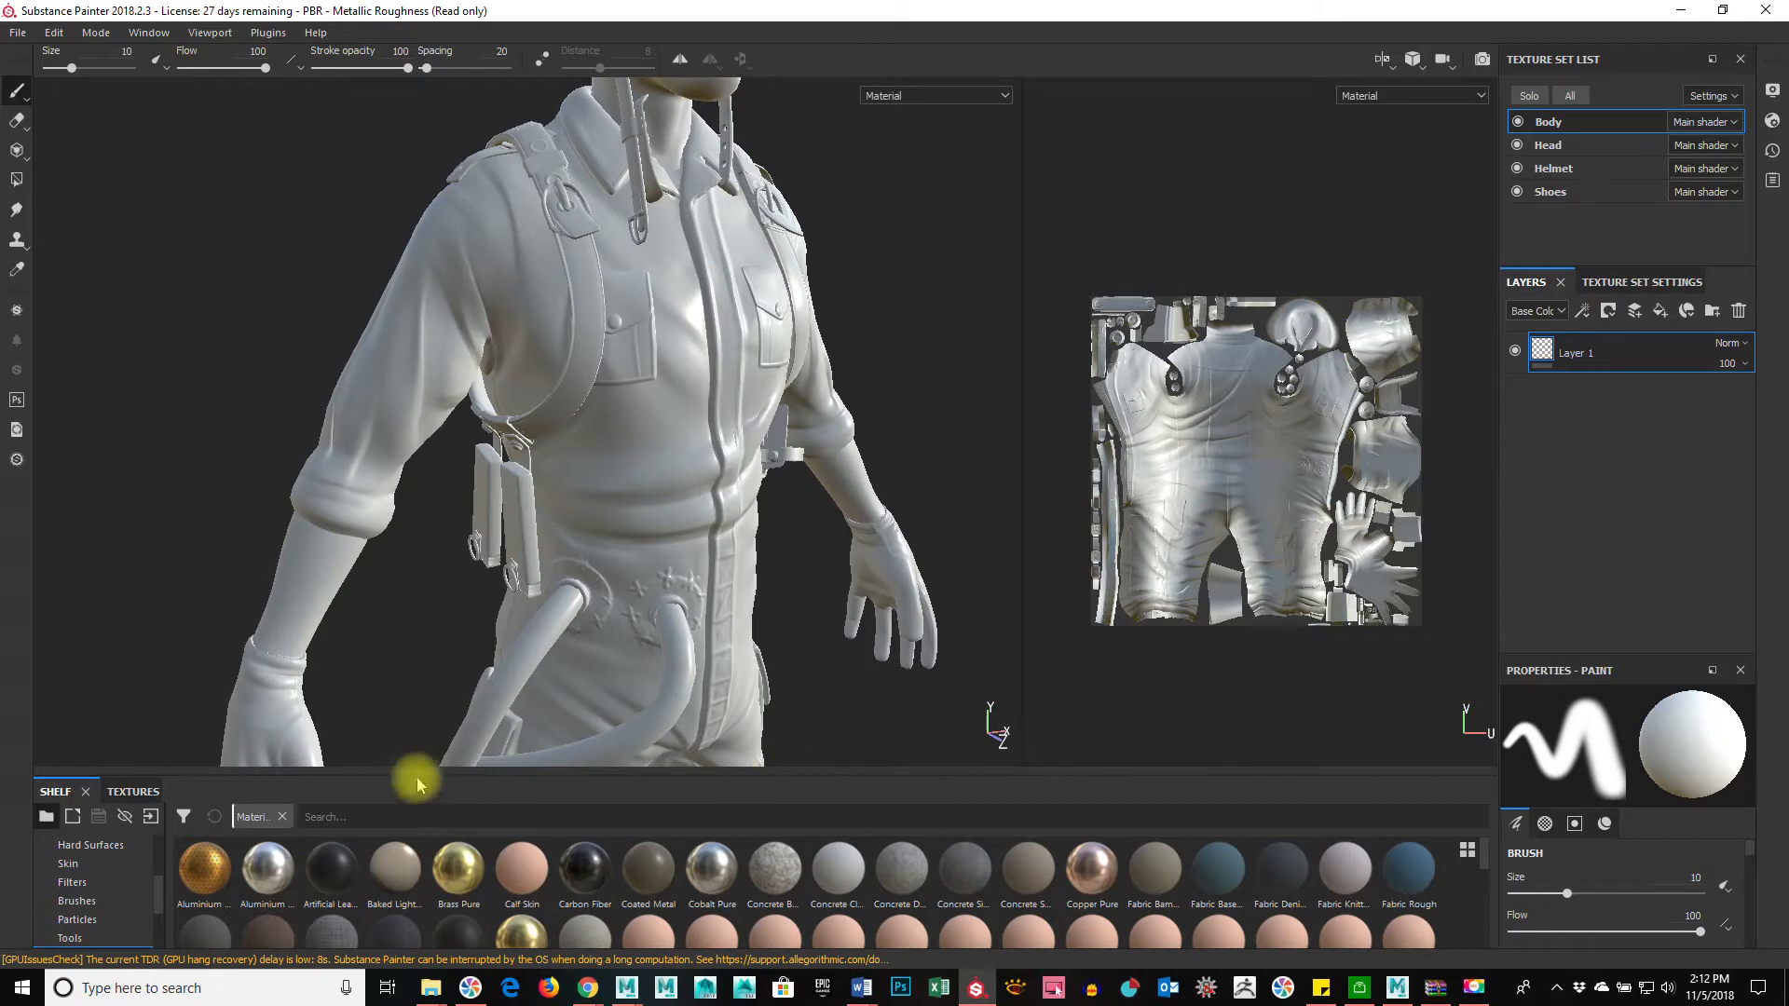
# Step: Enlarge the shelf and filter its materials by "fabric"
pyautogui.moveTo(432, 775); pyautogui.dragTo(447, 678)
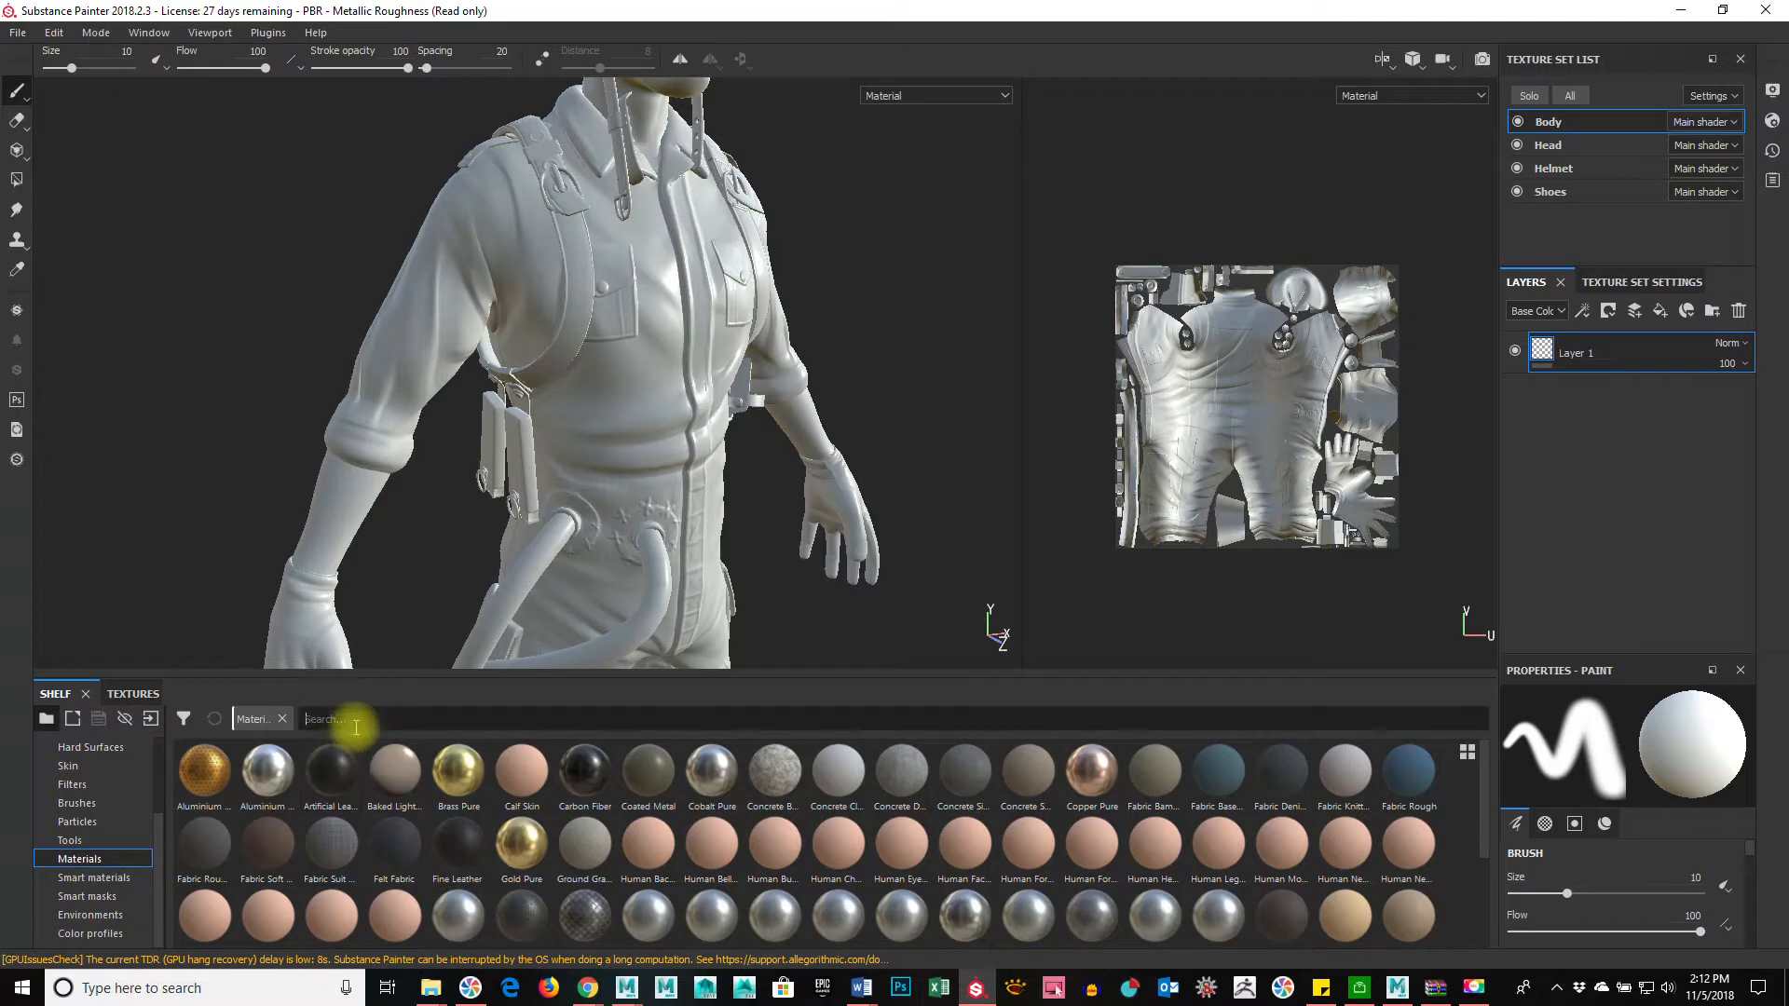
pyautogui.write('fa')
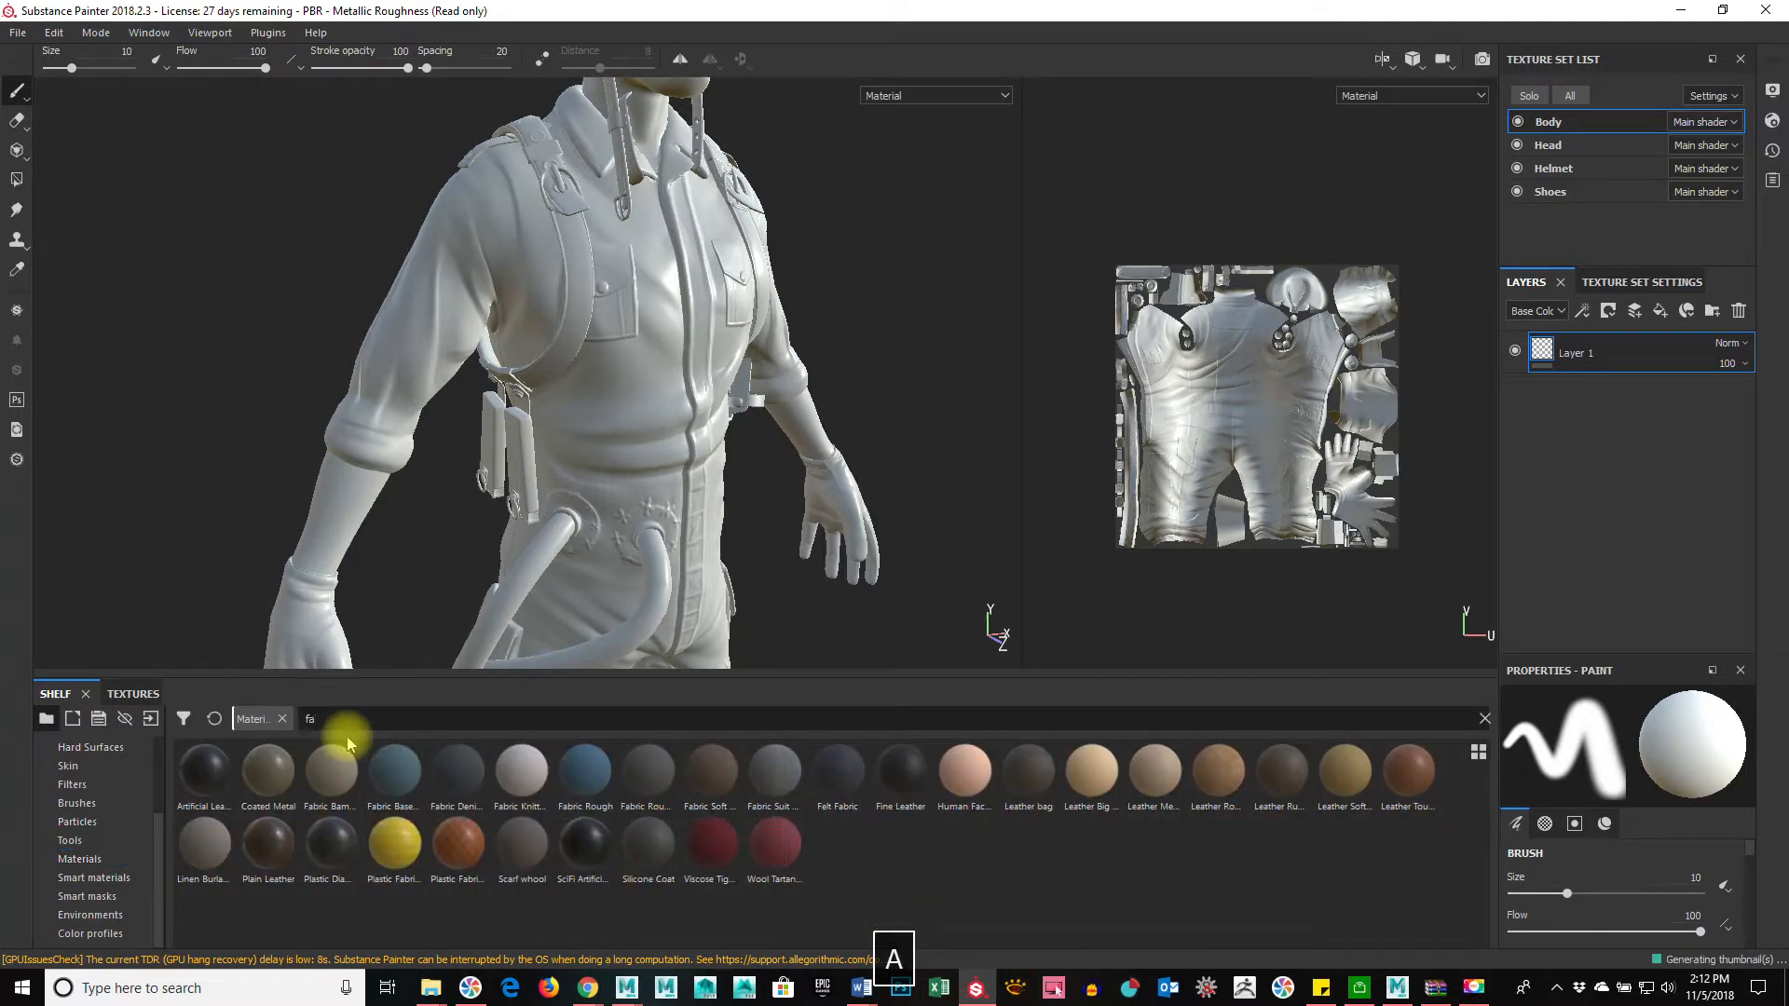
pyautogui.write('bric')
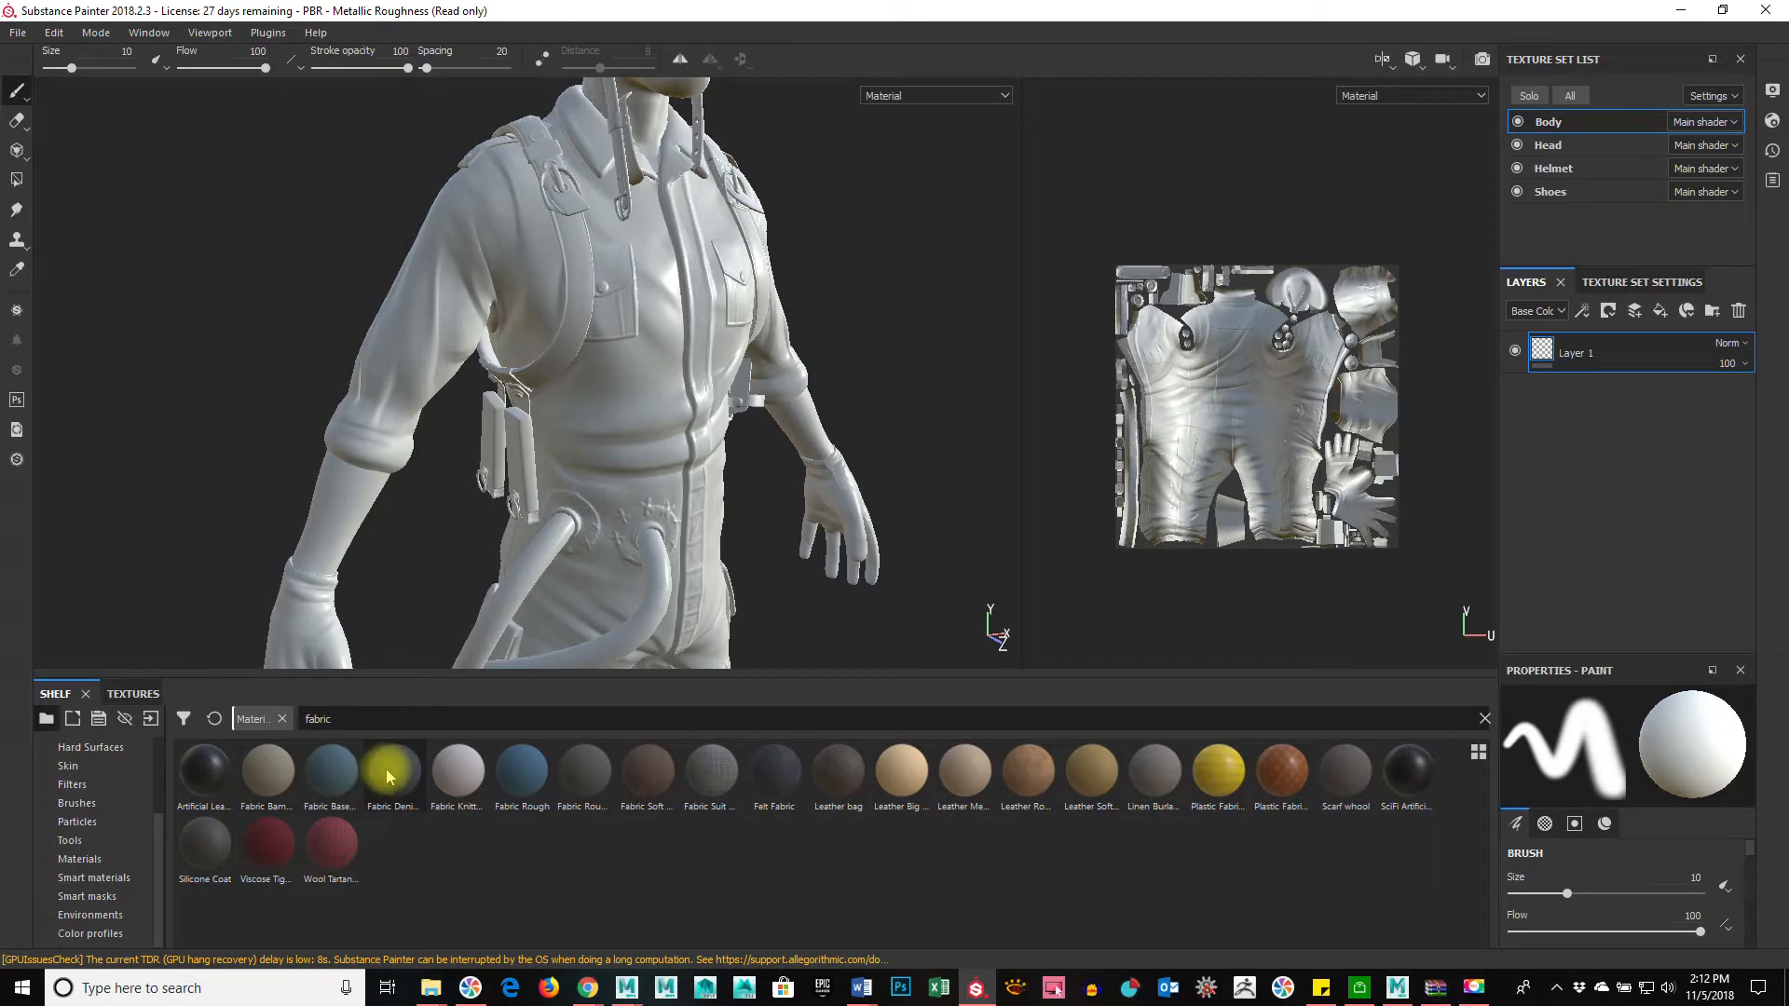
# Step: Compare the fabric materials and add Viscose Tight Weave as a fill layer above Layer 1 of the Body set
pyautogui.moveTo(413, 779)
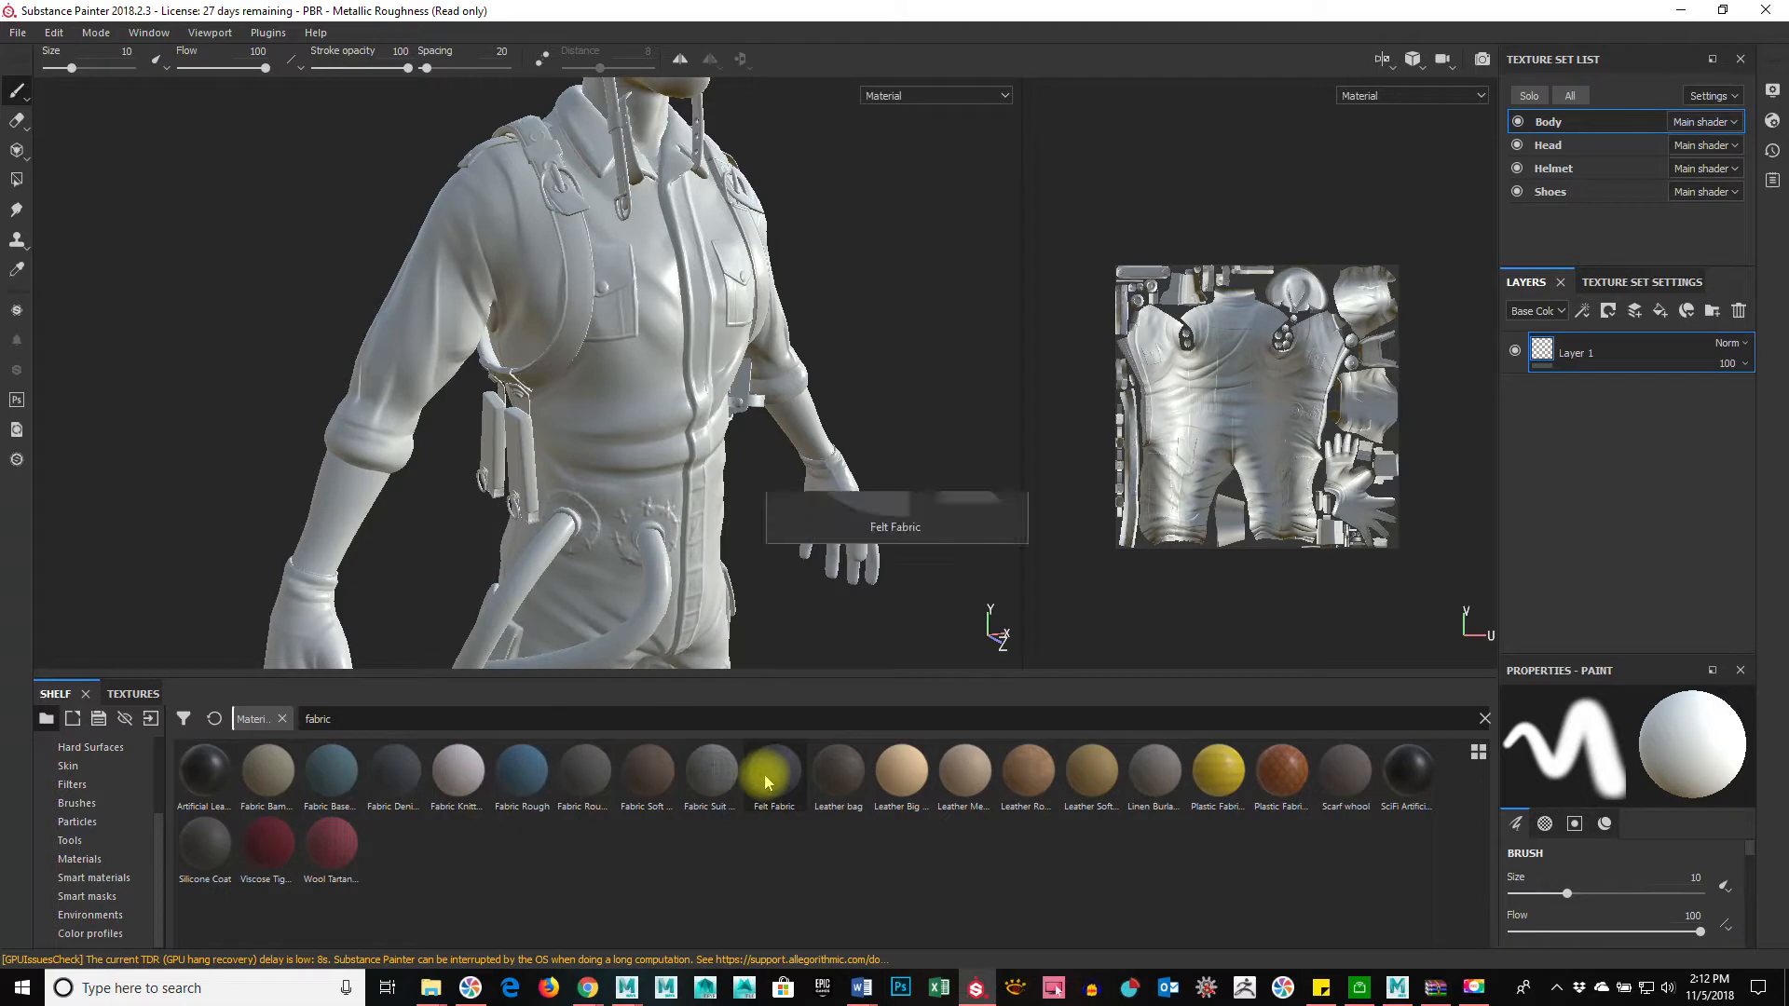
pyautogui.moveTo(728, 788)
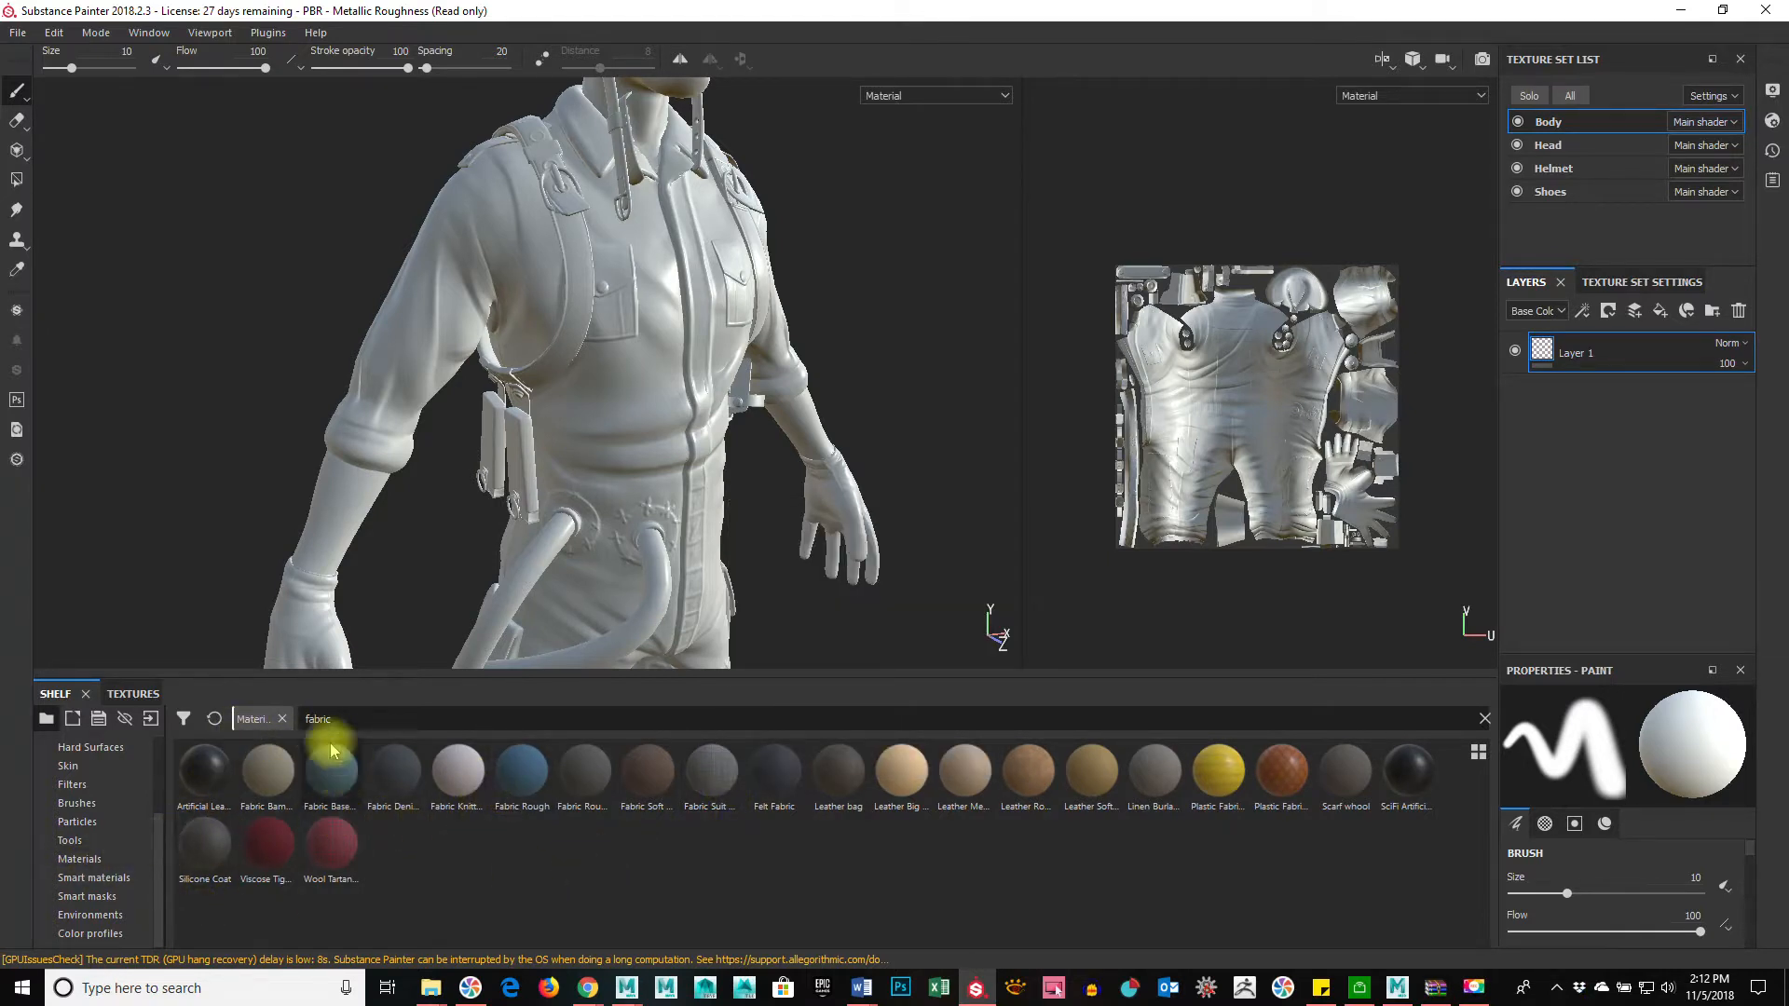
pyautogui.click(391, 779)
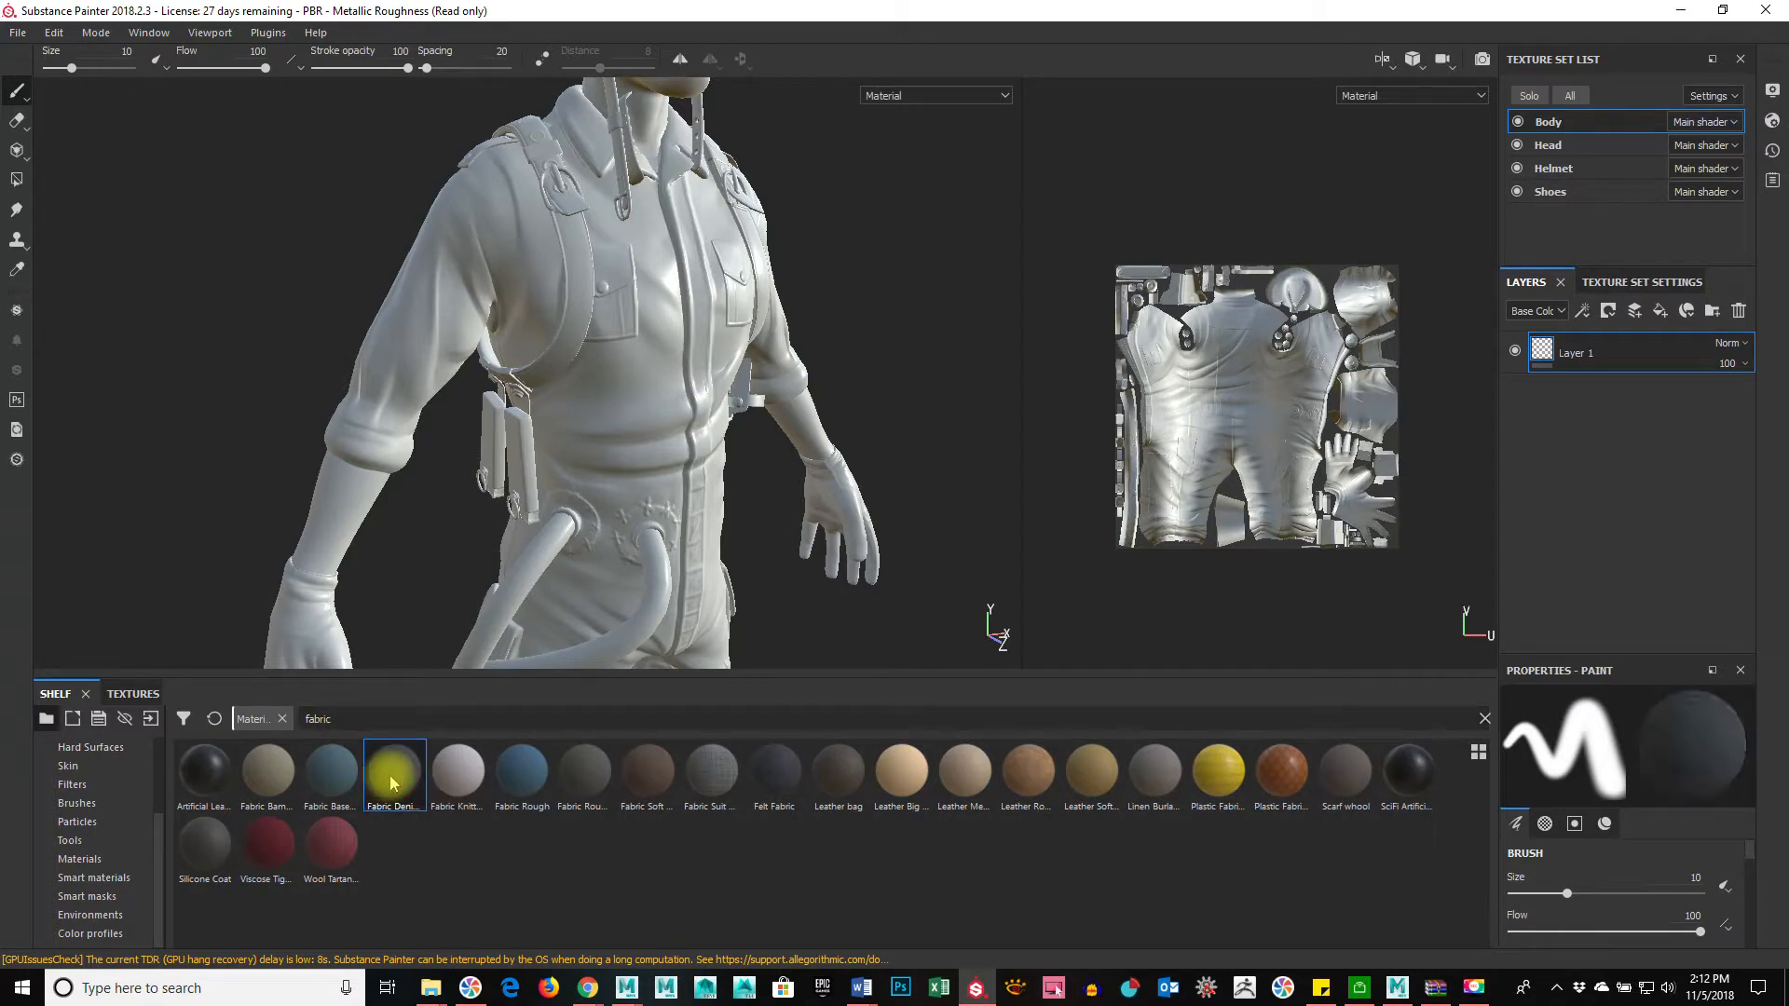
pyautogui.moveTo(400, 804)
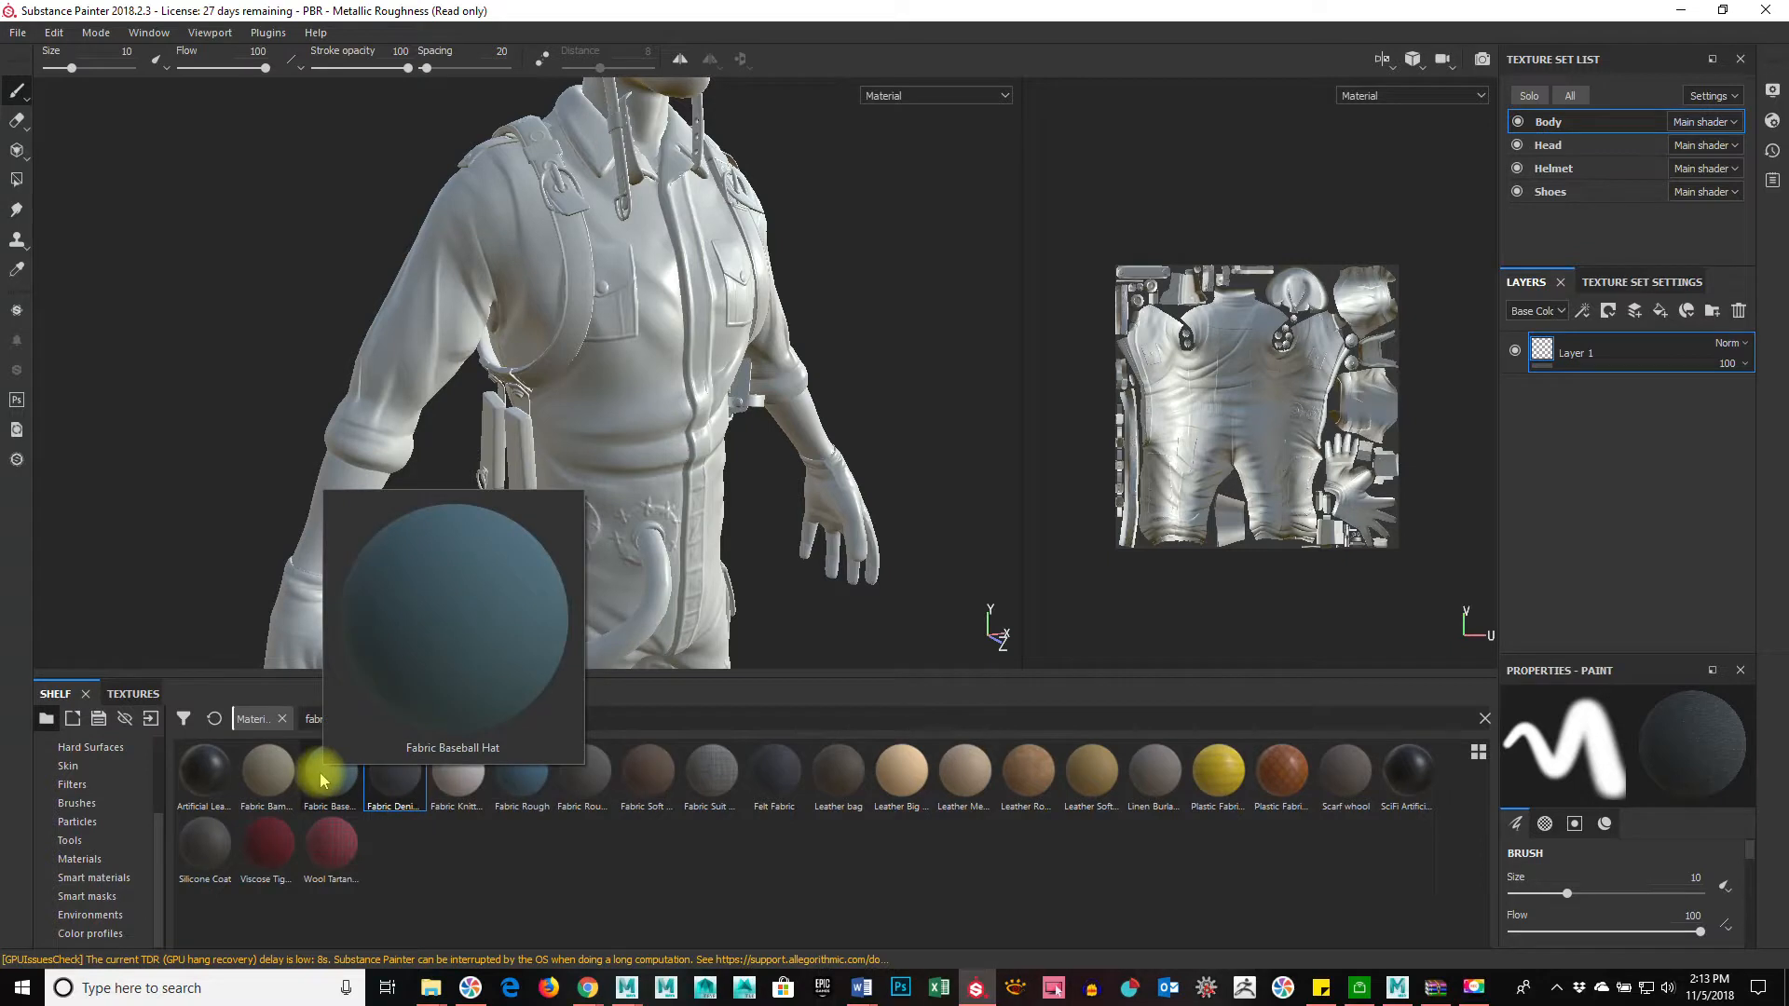
pyautogui.moveTo(260, 781)
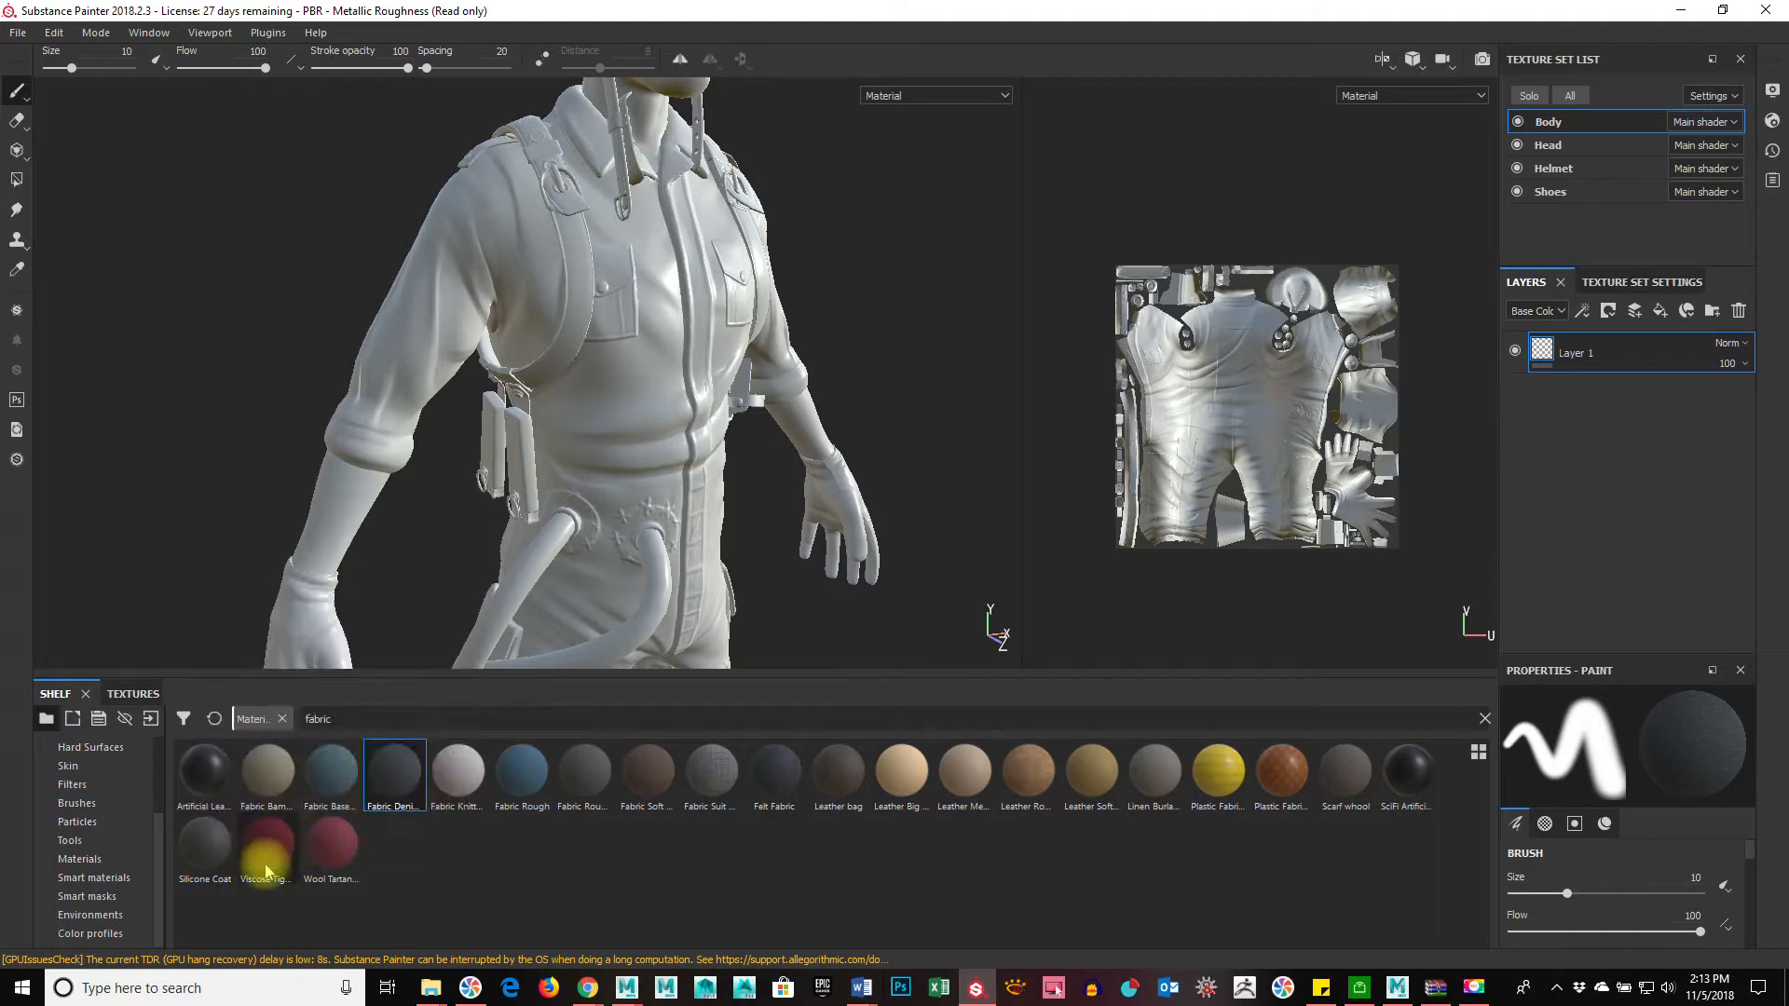
pyautogui.moveTo(265, 871)
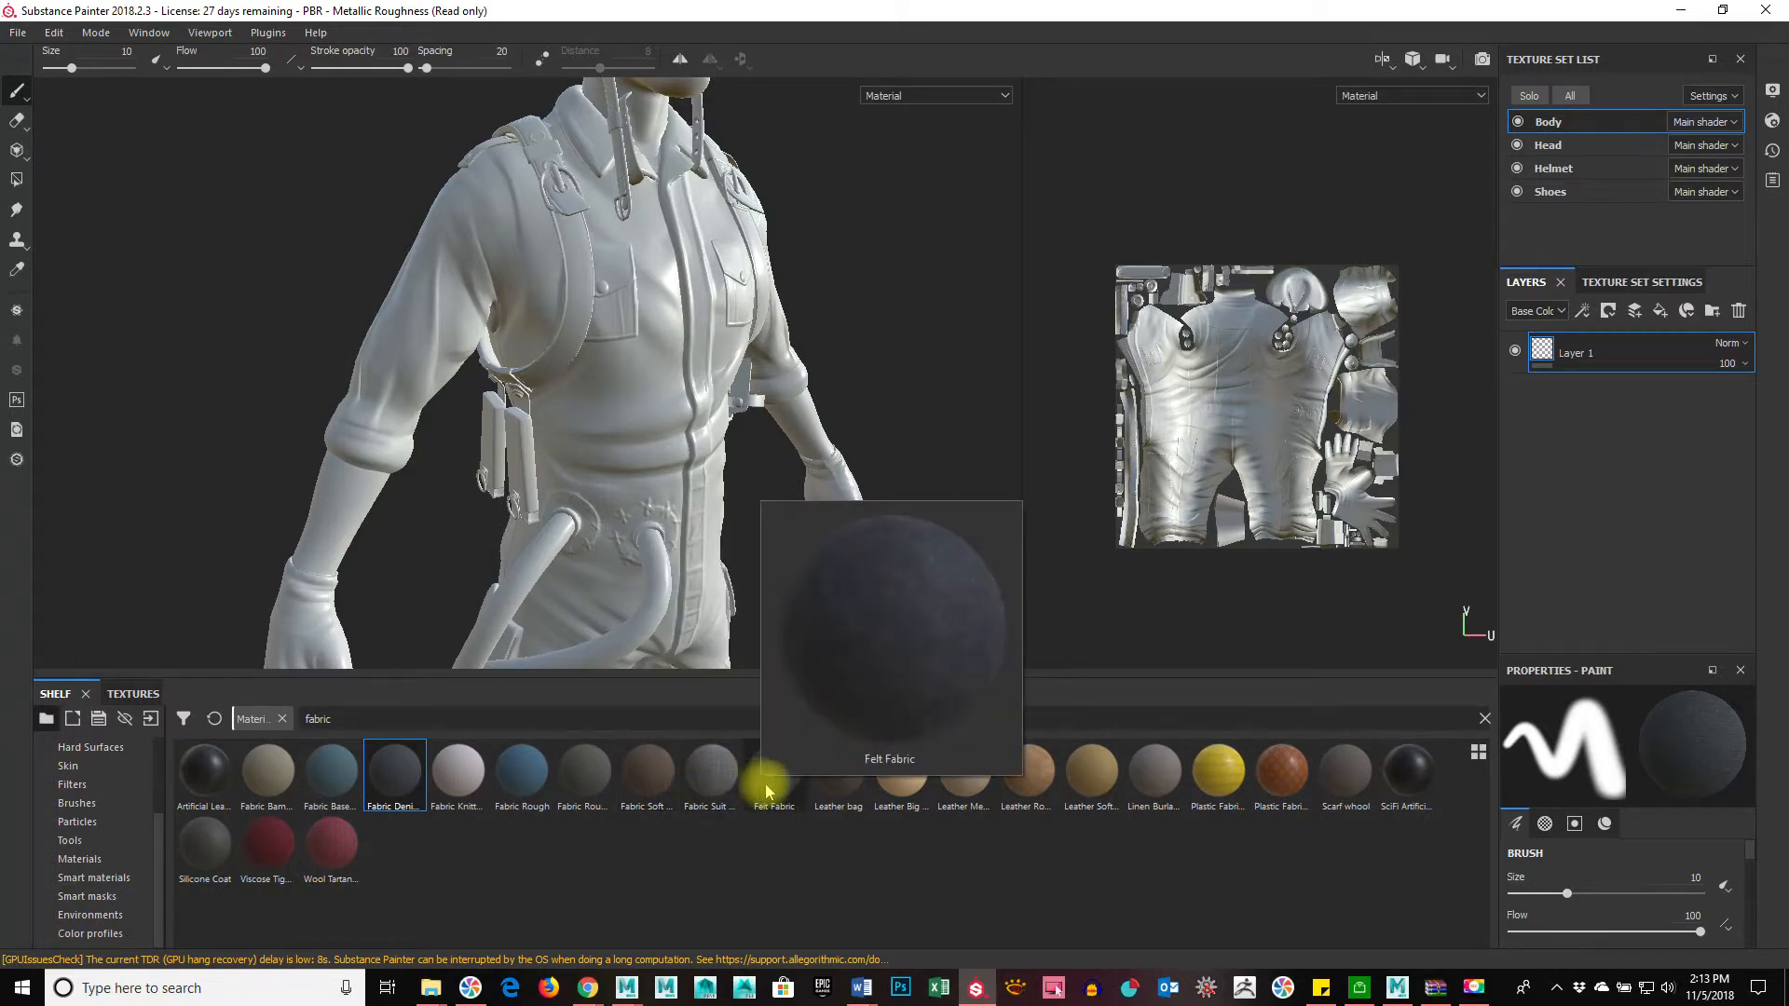
pyautogui.moveTo(1018, 799)
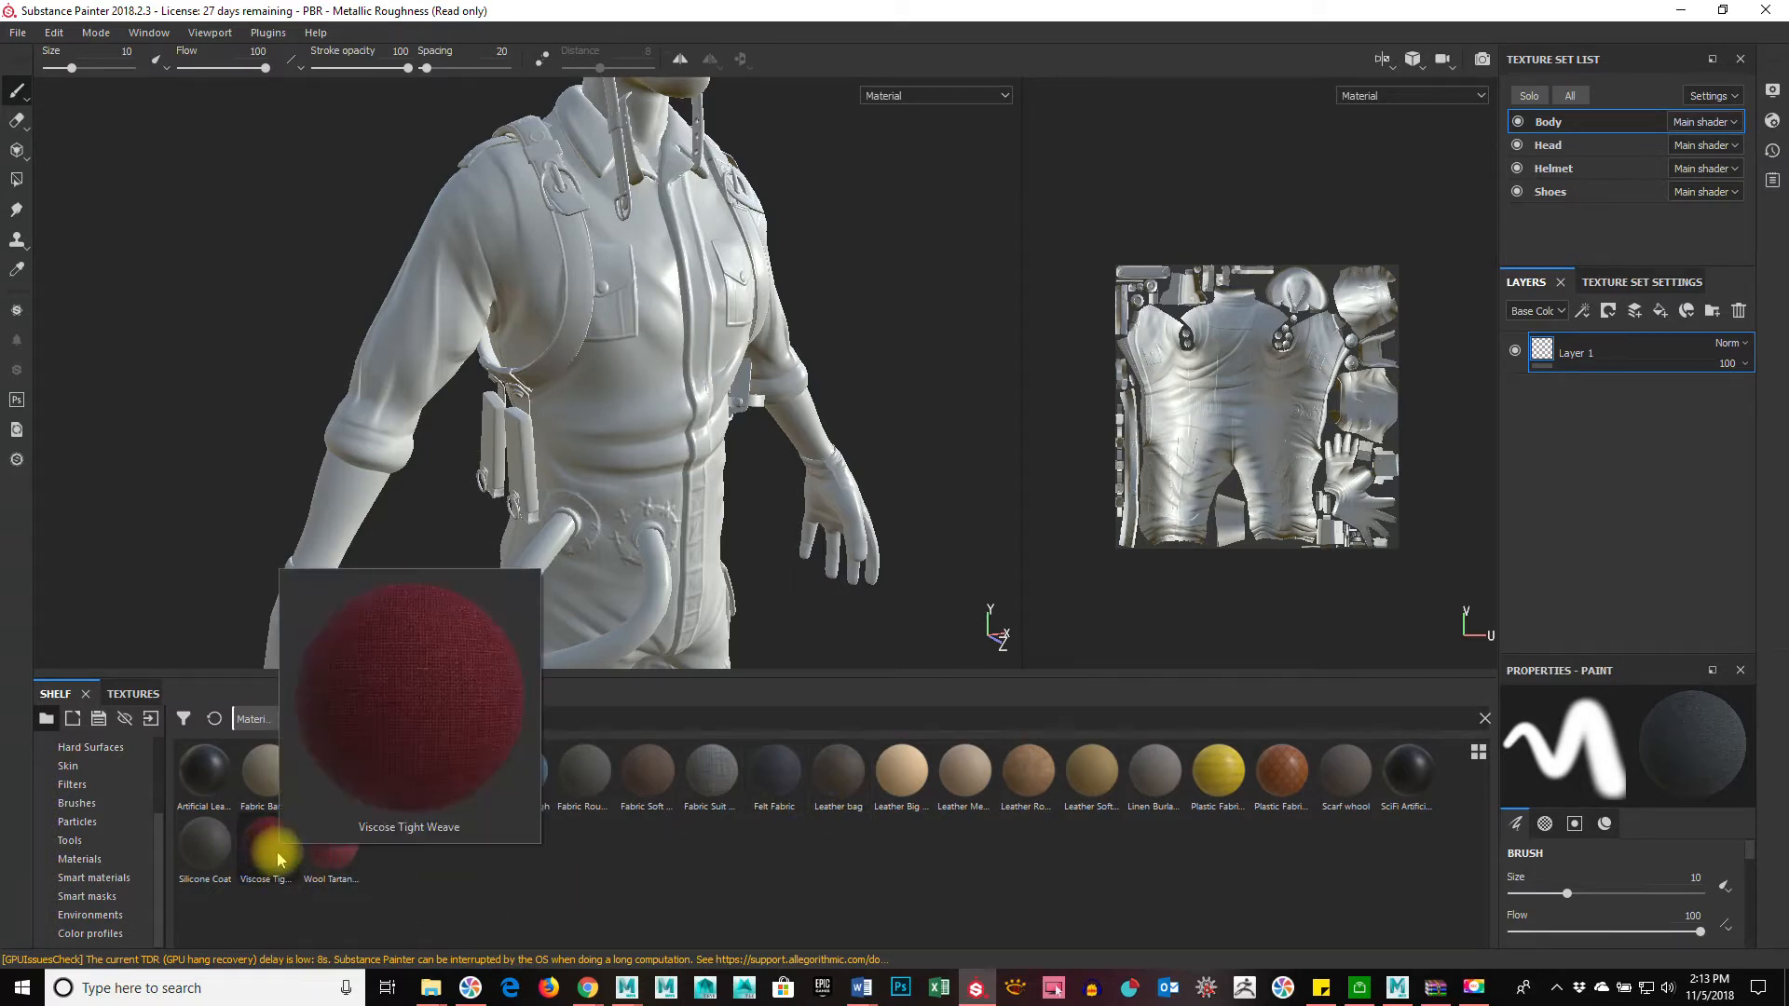
pyautogui.moveTo(277, 852); pyautogui.dragTo(1646, 340)
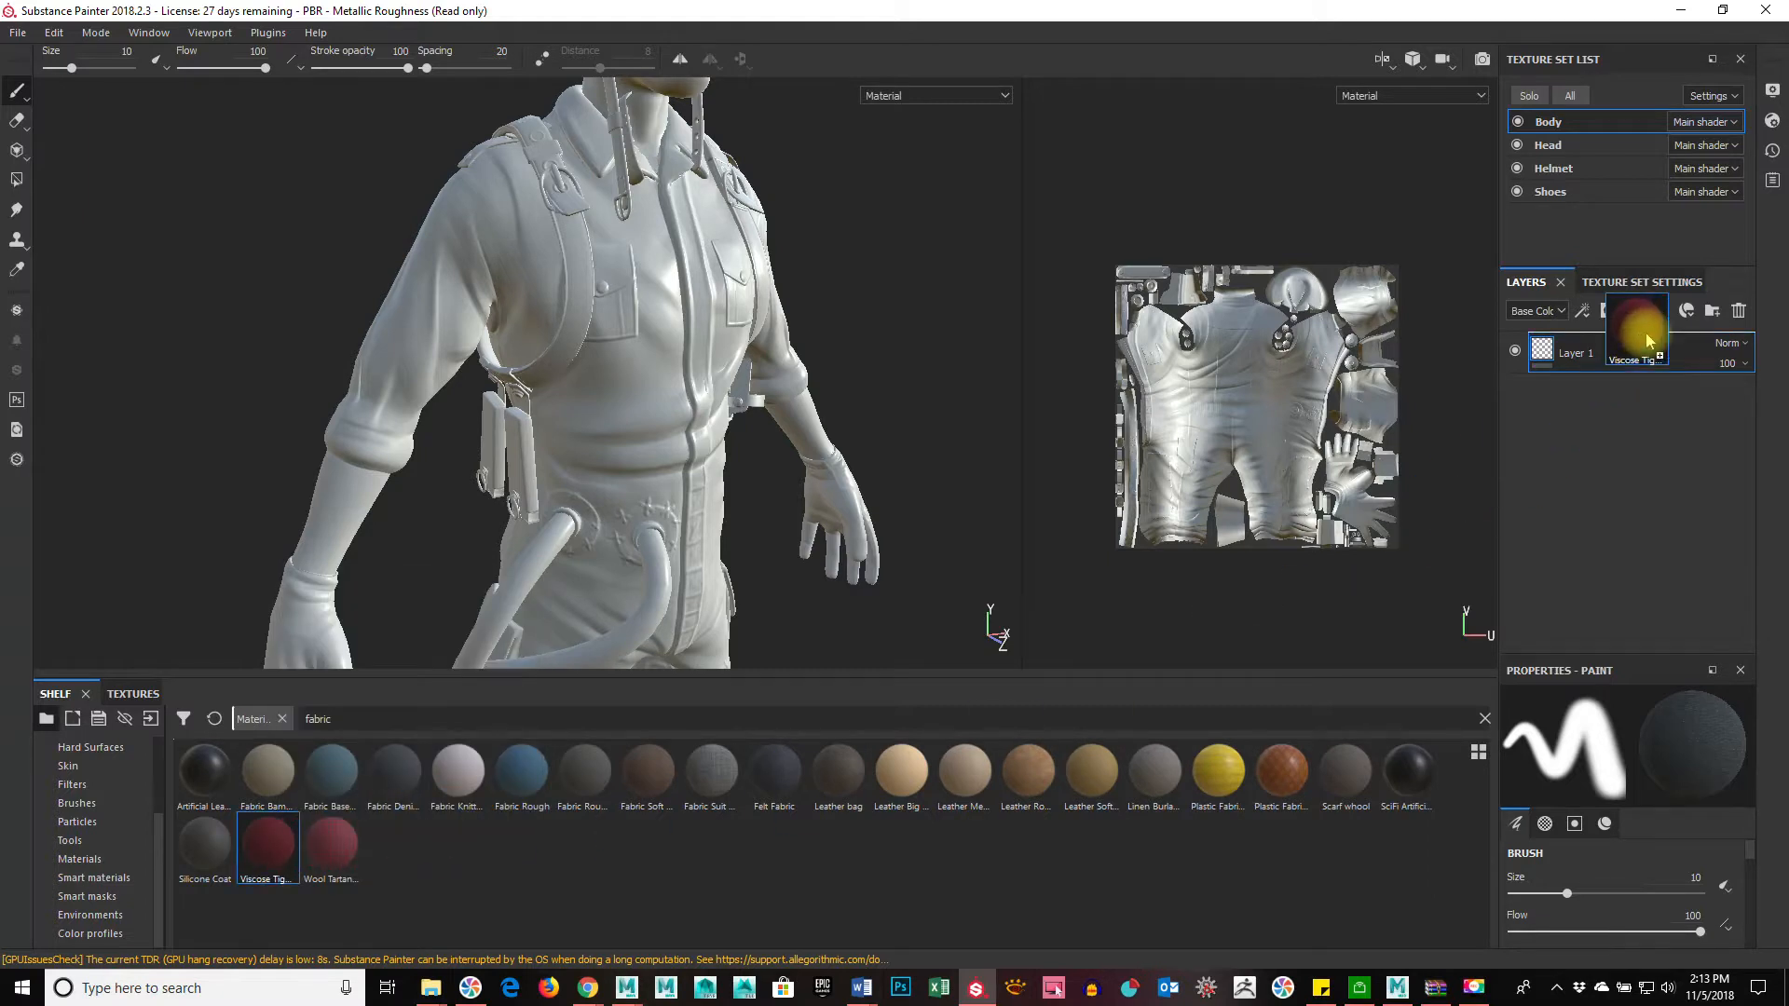
pyautogui.moveTo(1647, 340); pyautogui.dragTo(1642, 335)
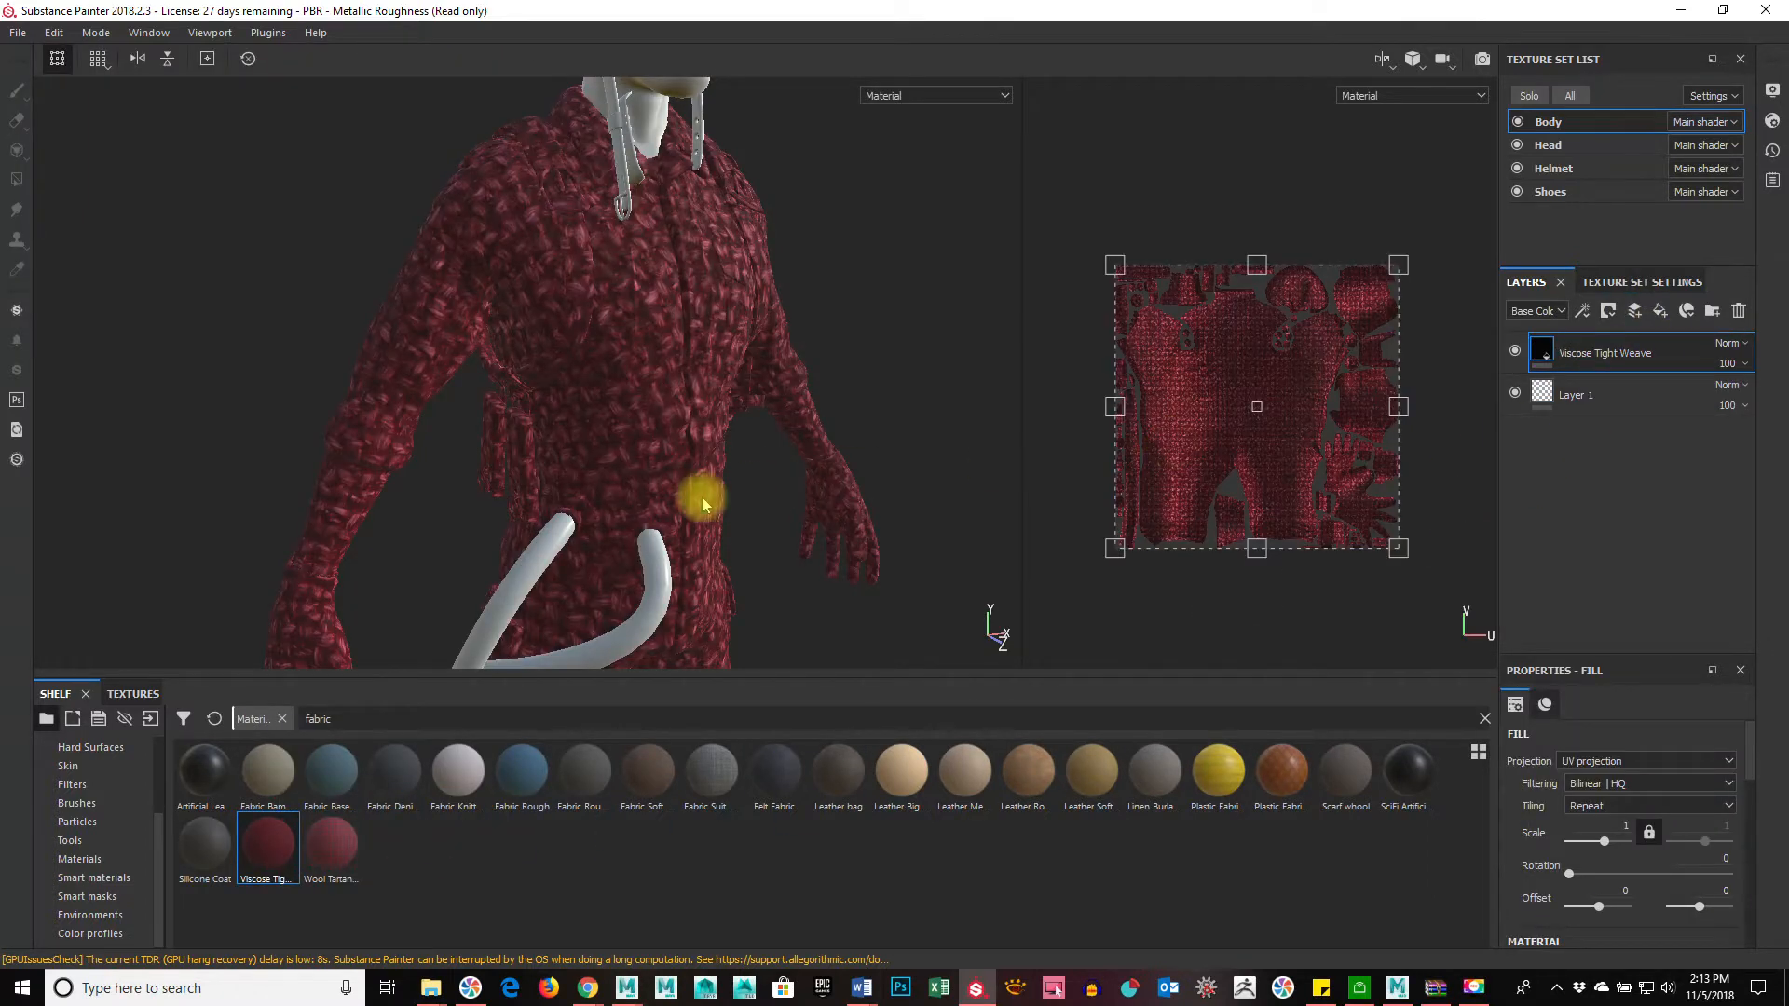
# Step: Examine the Viscose Tight Weave pattern on the torso up close and from several angles, comparing it with the material's preview
pyautogui.scroll(-2, 714, 494)
pyautogui.scroll(4, 701, 495)
pyautogui.scroll(3, 723, 485)
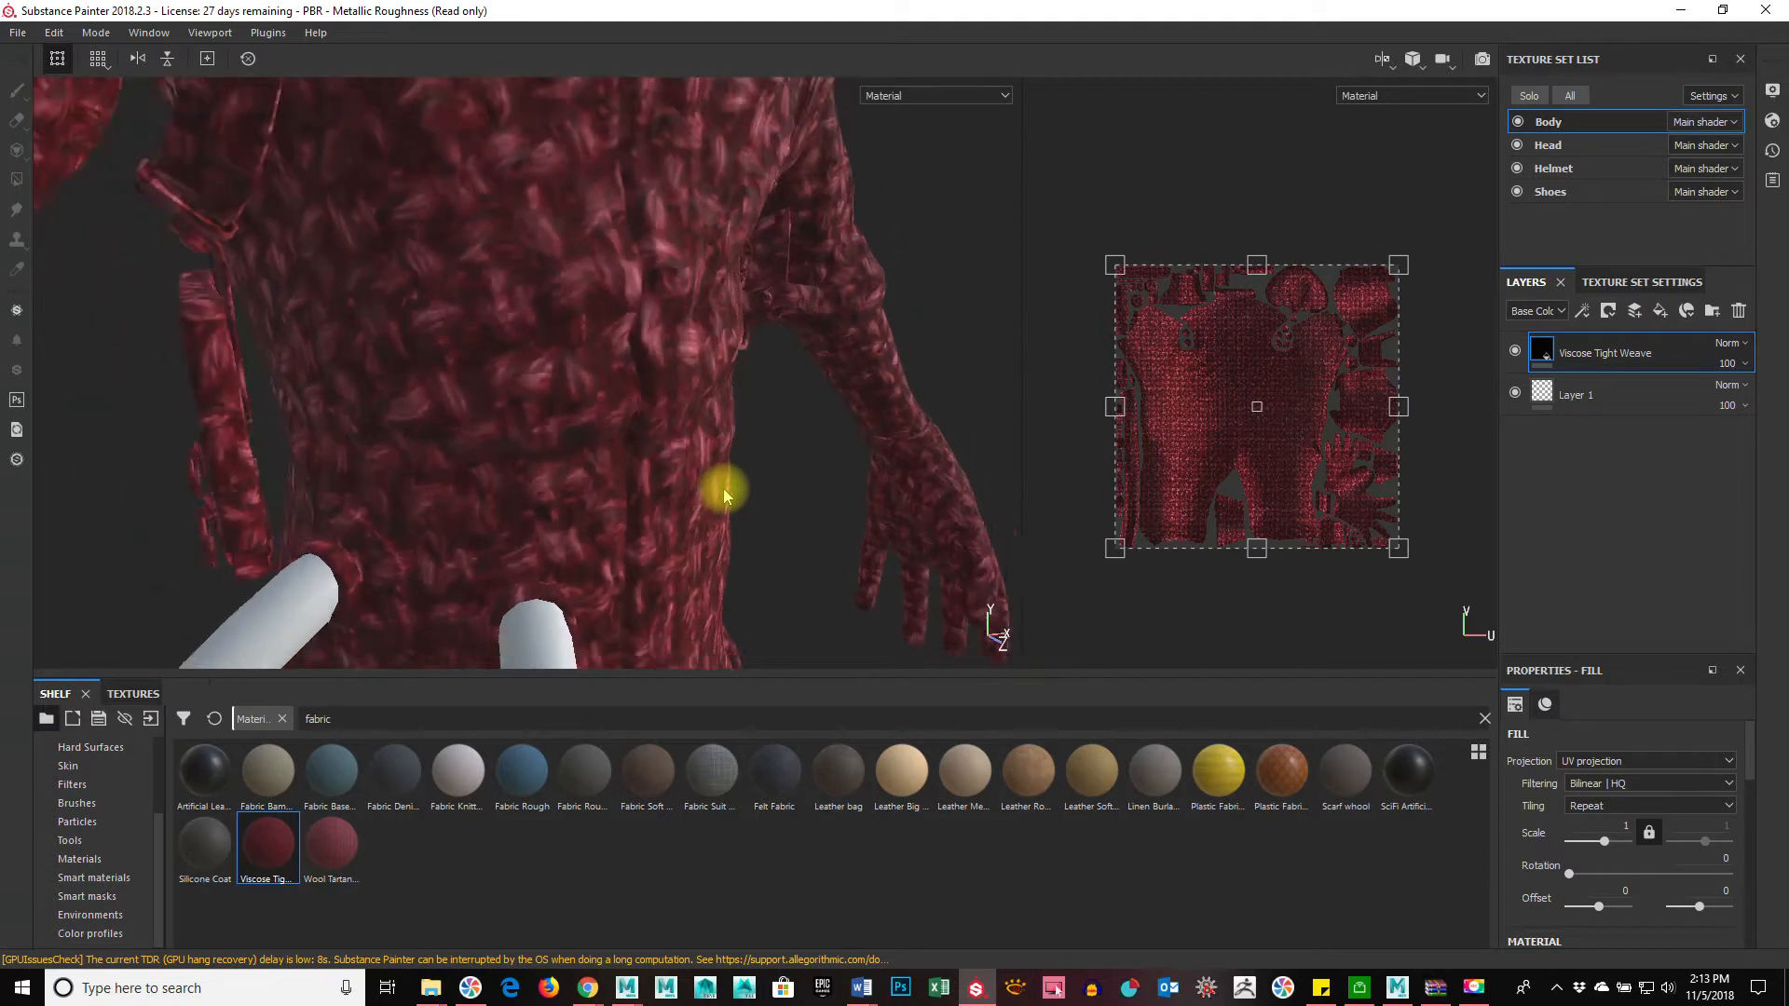
pyautogui.scroll(2, 812, 461)
pyautogui.scroll(-3, 813, 461)
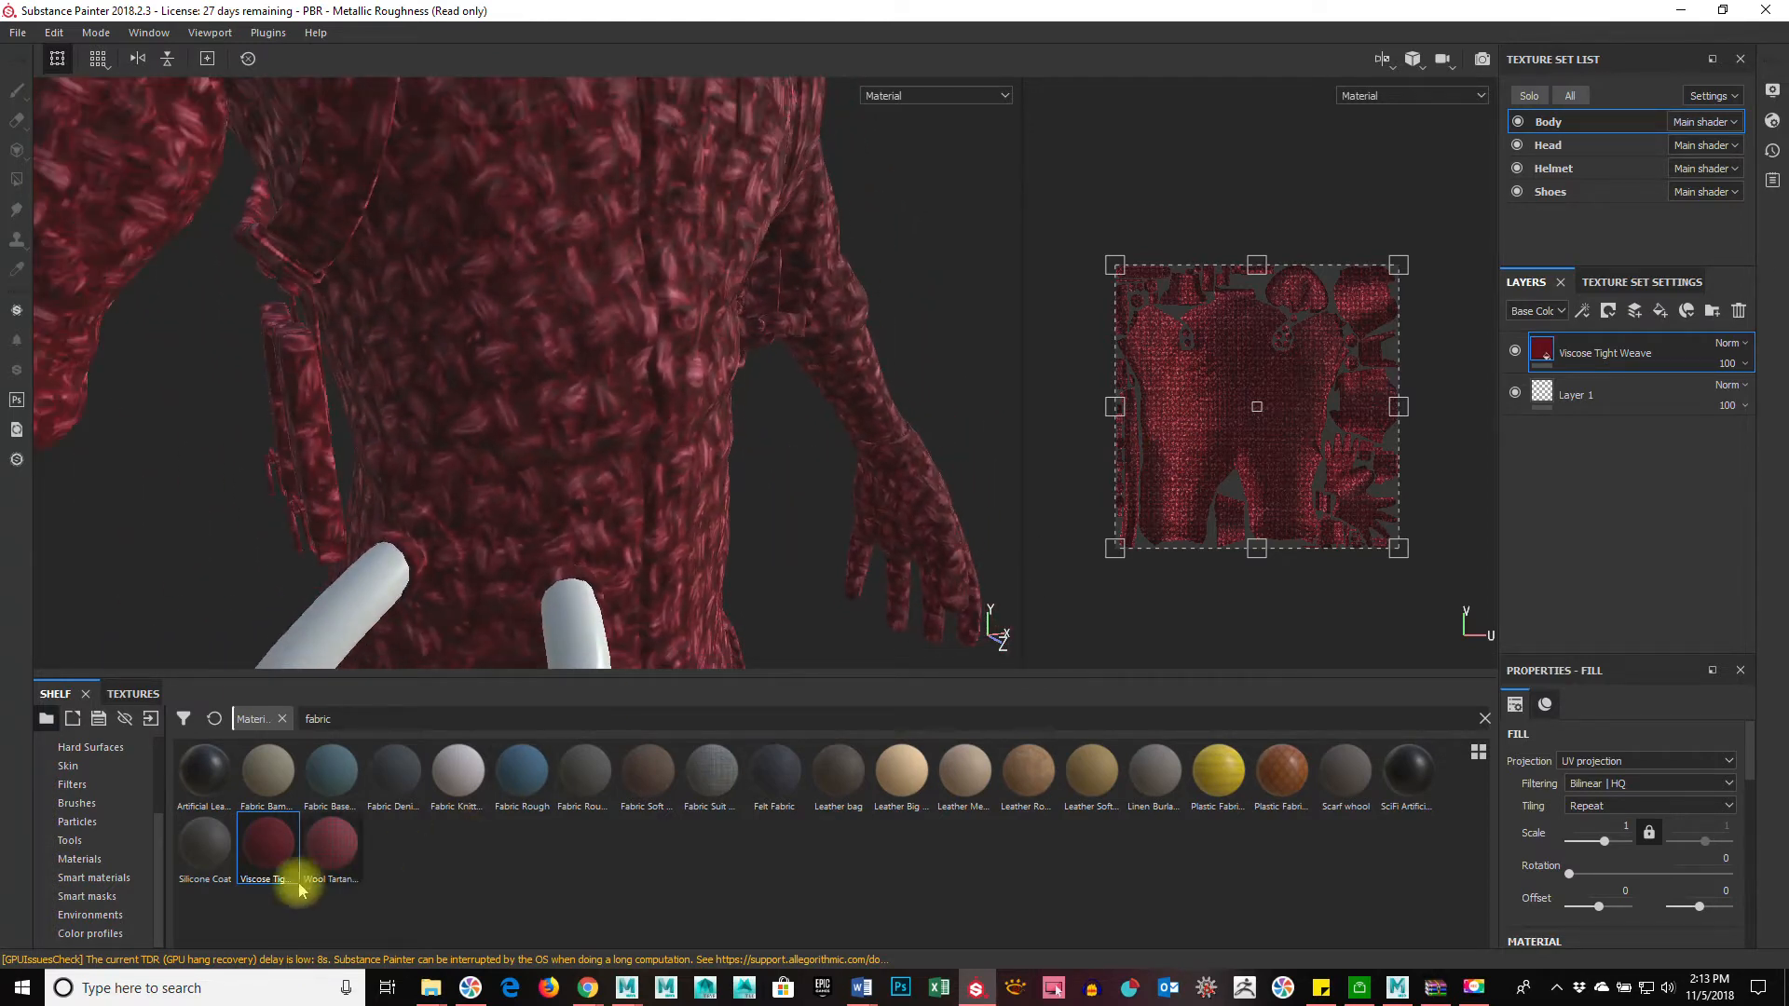
pyautogui.moveTo(293, 848)
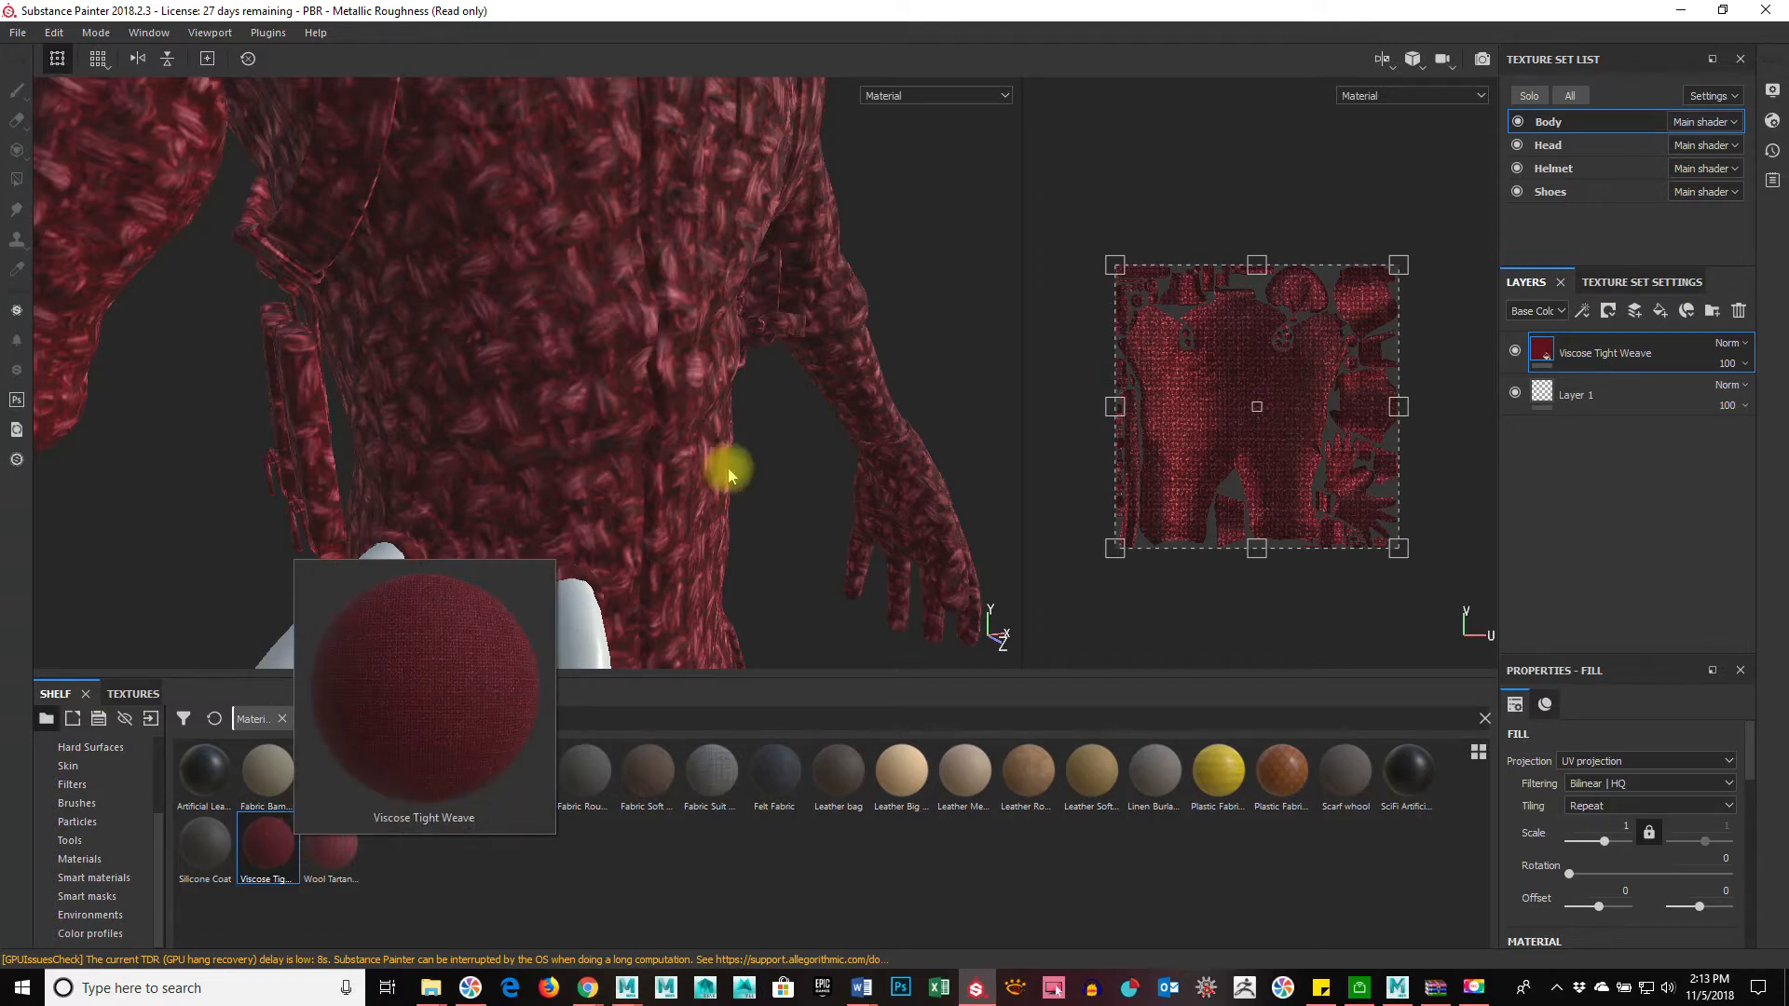
pyautogui.scroll(-3, 732, 468)
pyautogui.keyDown('alt'); pyautogui.moveTo(768, 411); pyautogui.dragTo(791, 600); pyautogui.keyUp('alt')
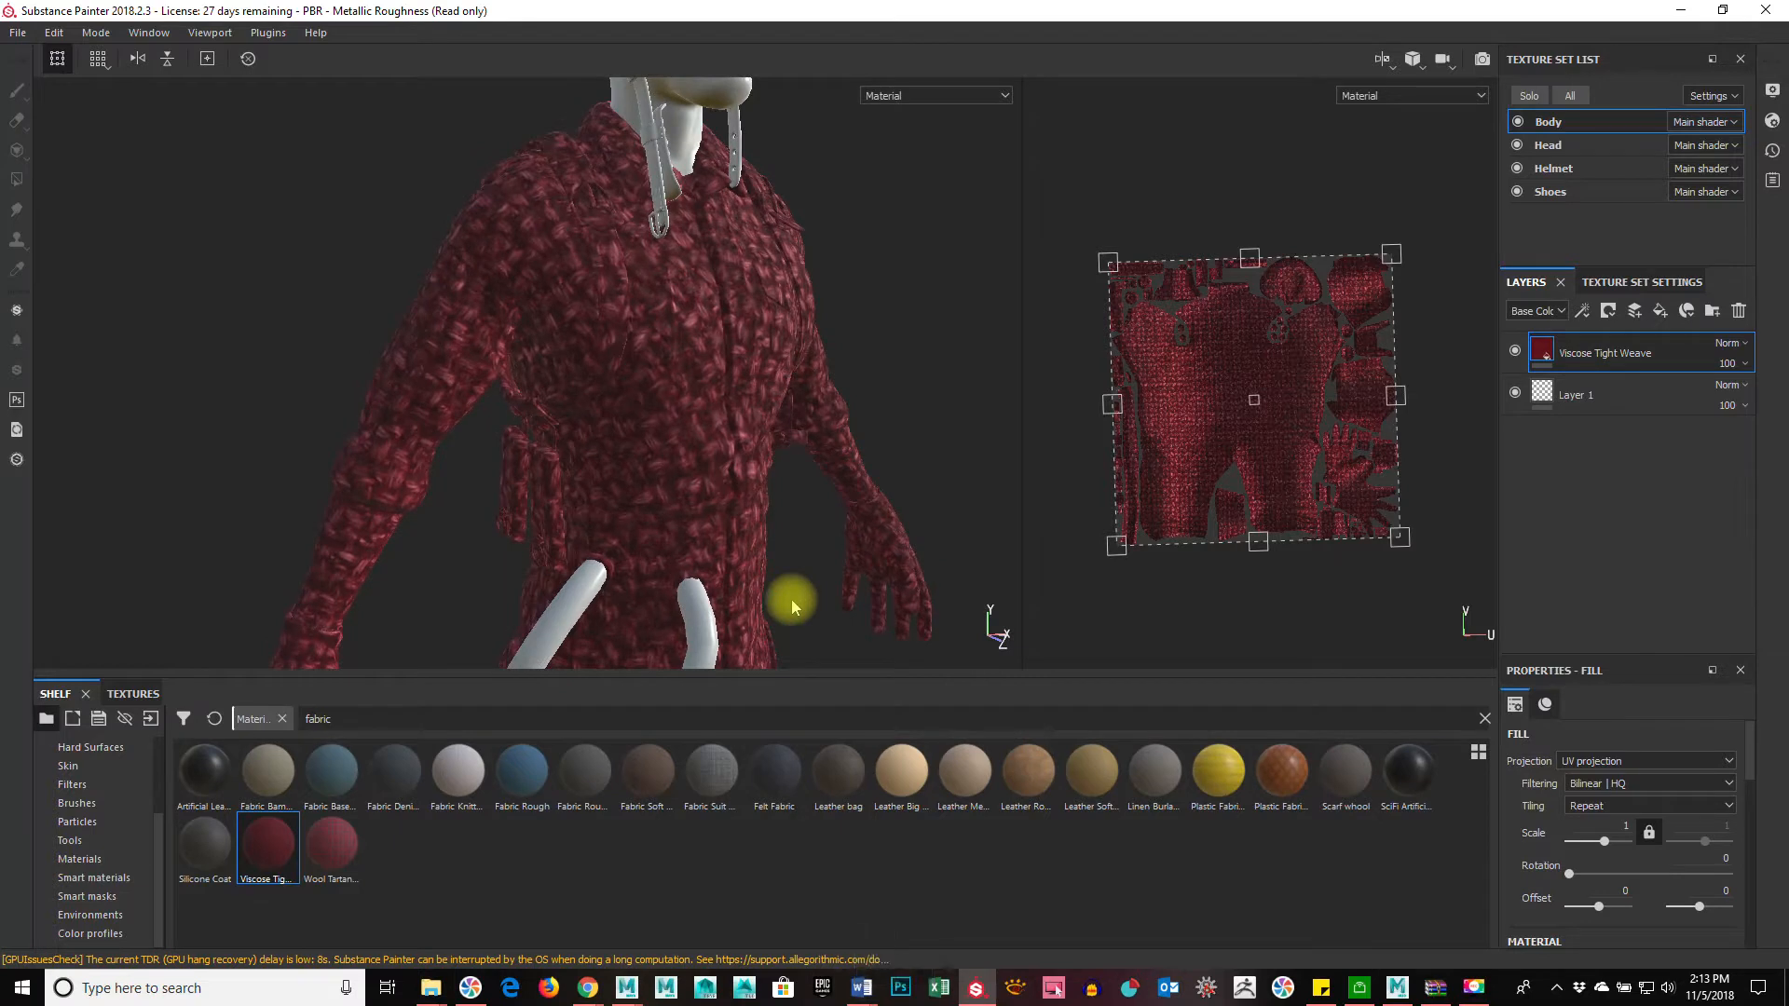
pyautogui.keyDown('alt'); pyautogui.moveTo(899, 663); pyautogui.dragTo(827, 534); pyautogui.keyUp('alt')
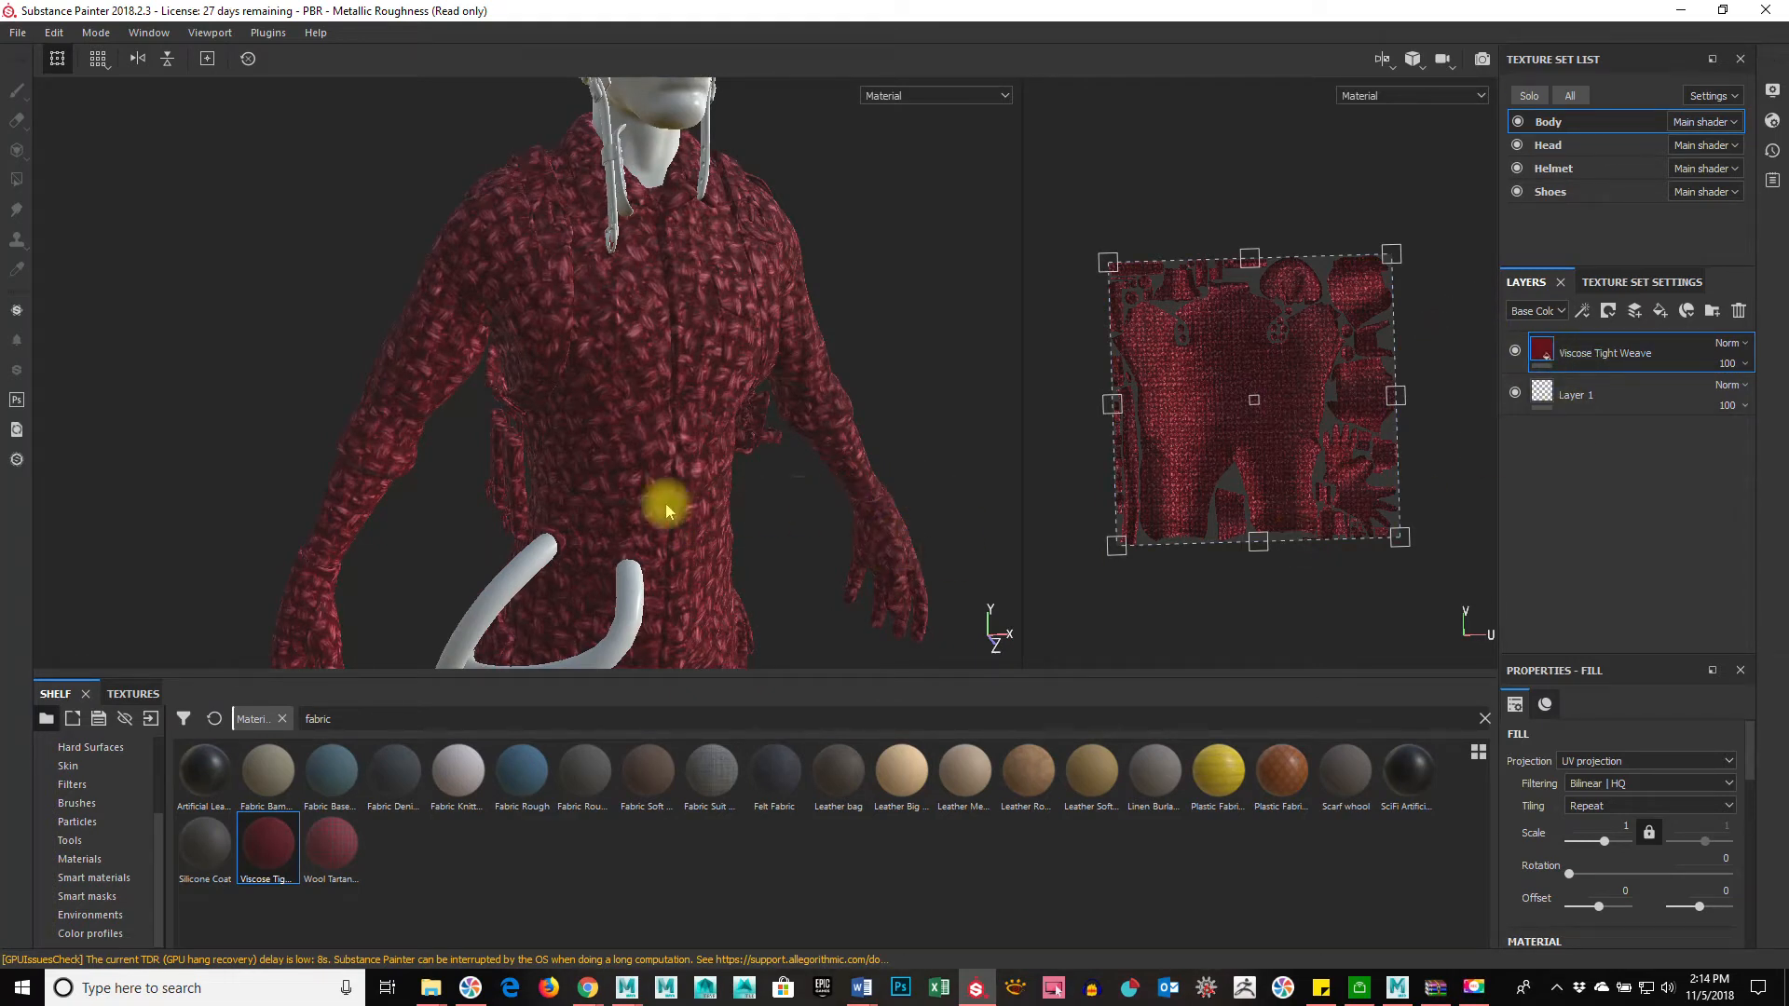
pyautogui.keyDown('alt'); pyautogui.moveTo(696, 503); pyautogui.dragTo(886, 489, button='right'); pyautogui.keyUp('alt')
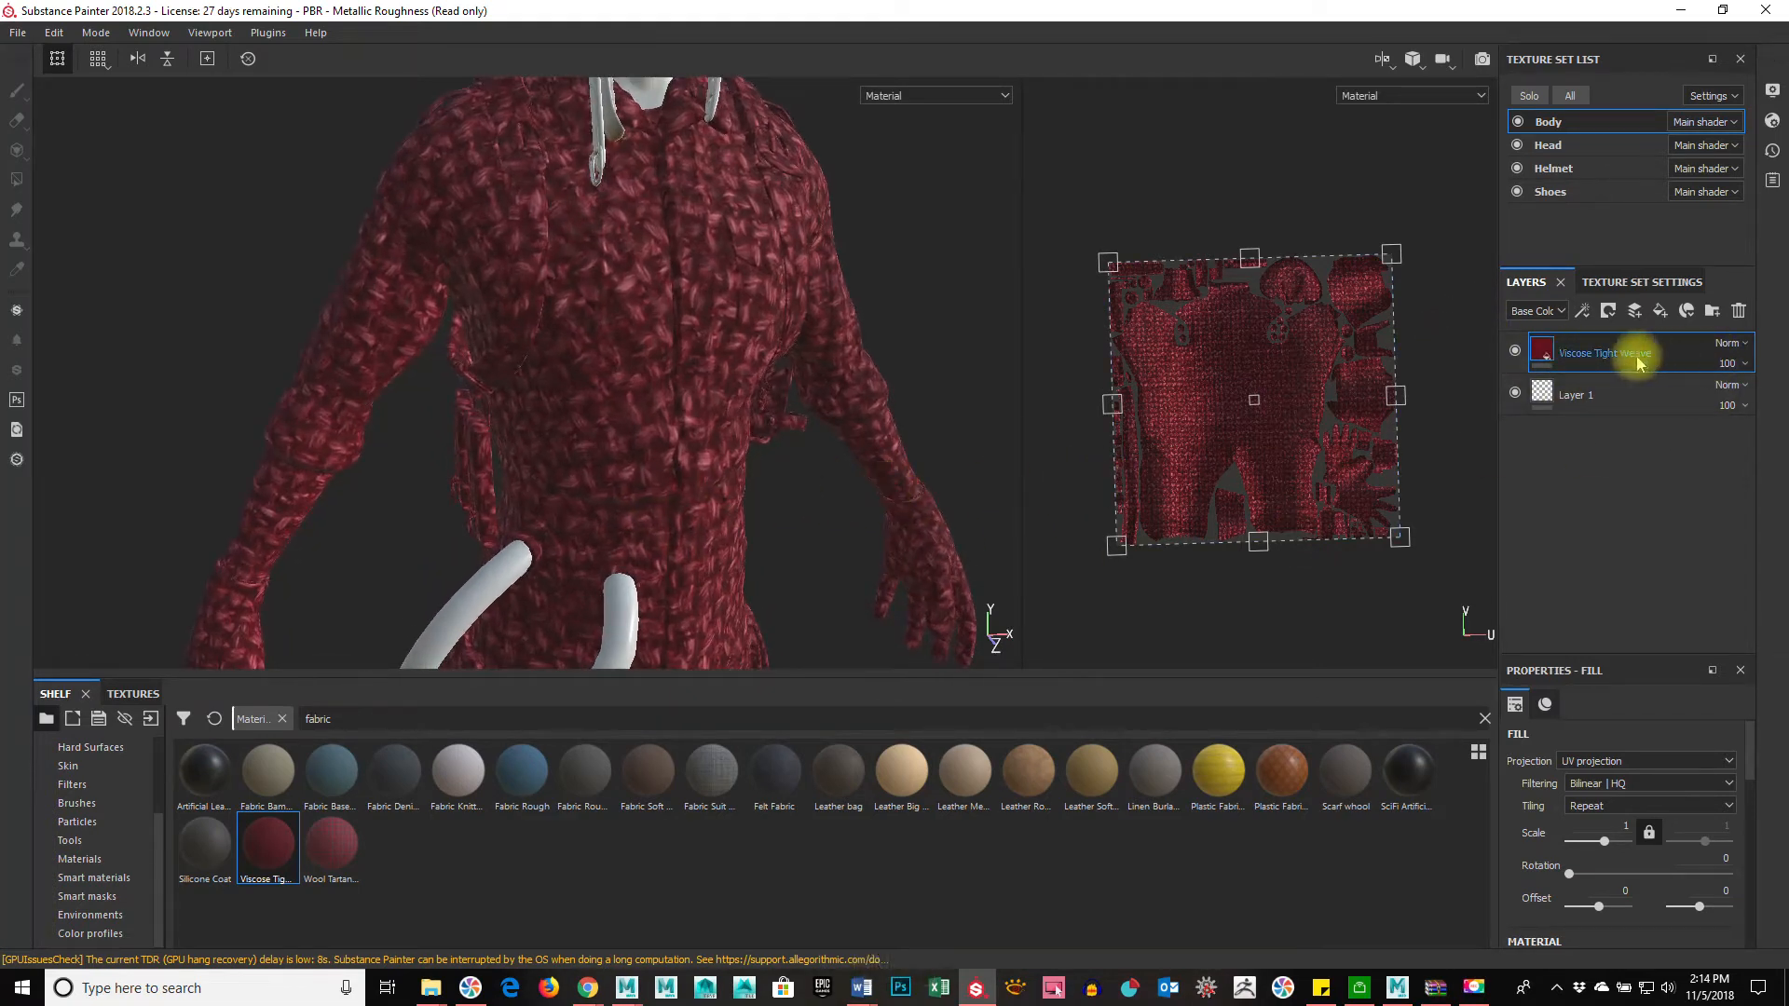
# Step: Try Fabric Suit Vintage as a fill layer in place of Viscose Tight Weave on the Body set, and delete it again
pyautogui.click(1739, 310)
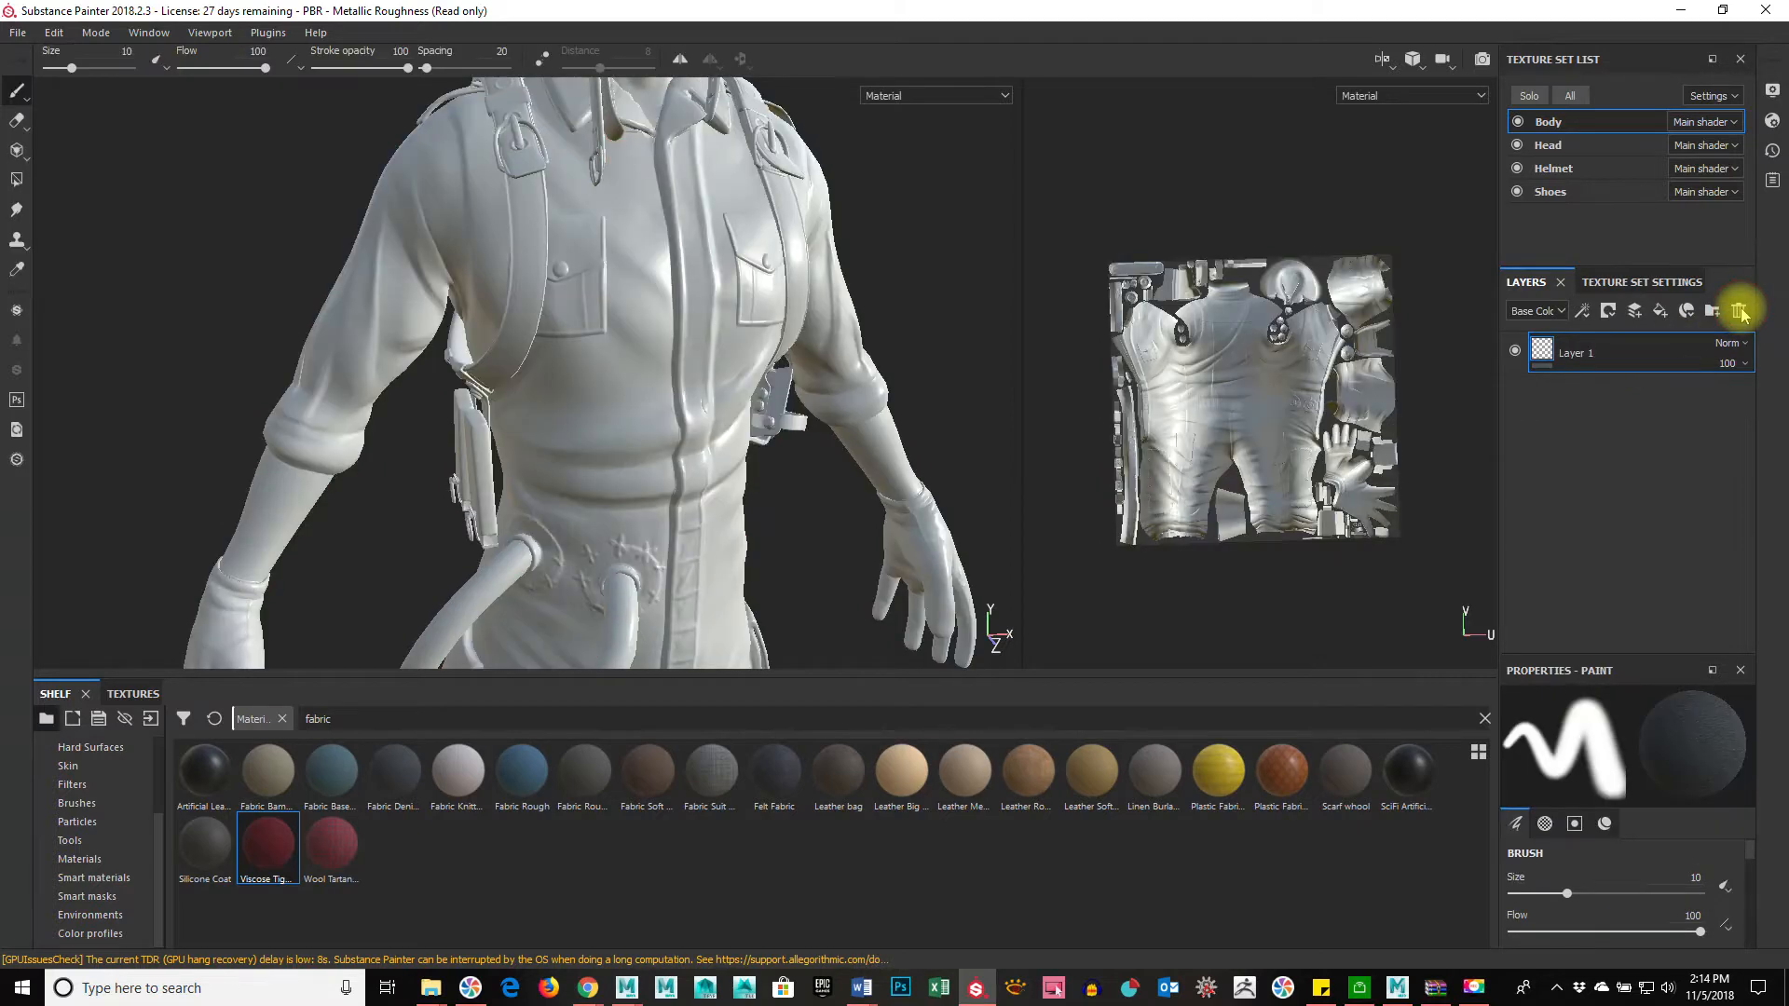
pyautogui.moveTo(720, 779); pyautogui.dragTo(1573, 346)
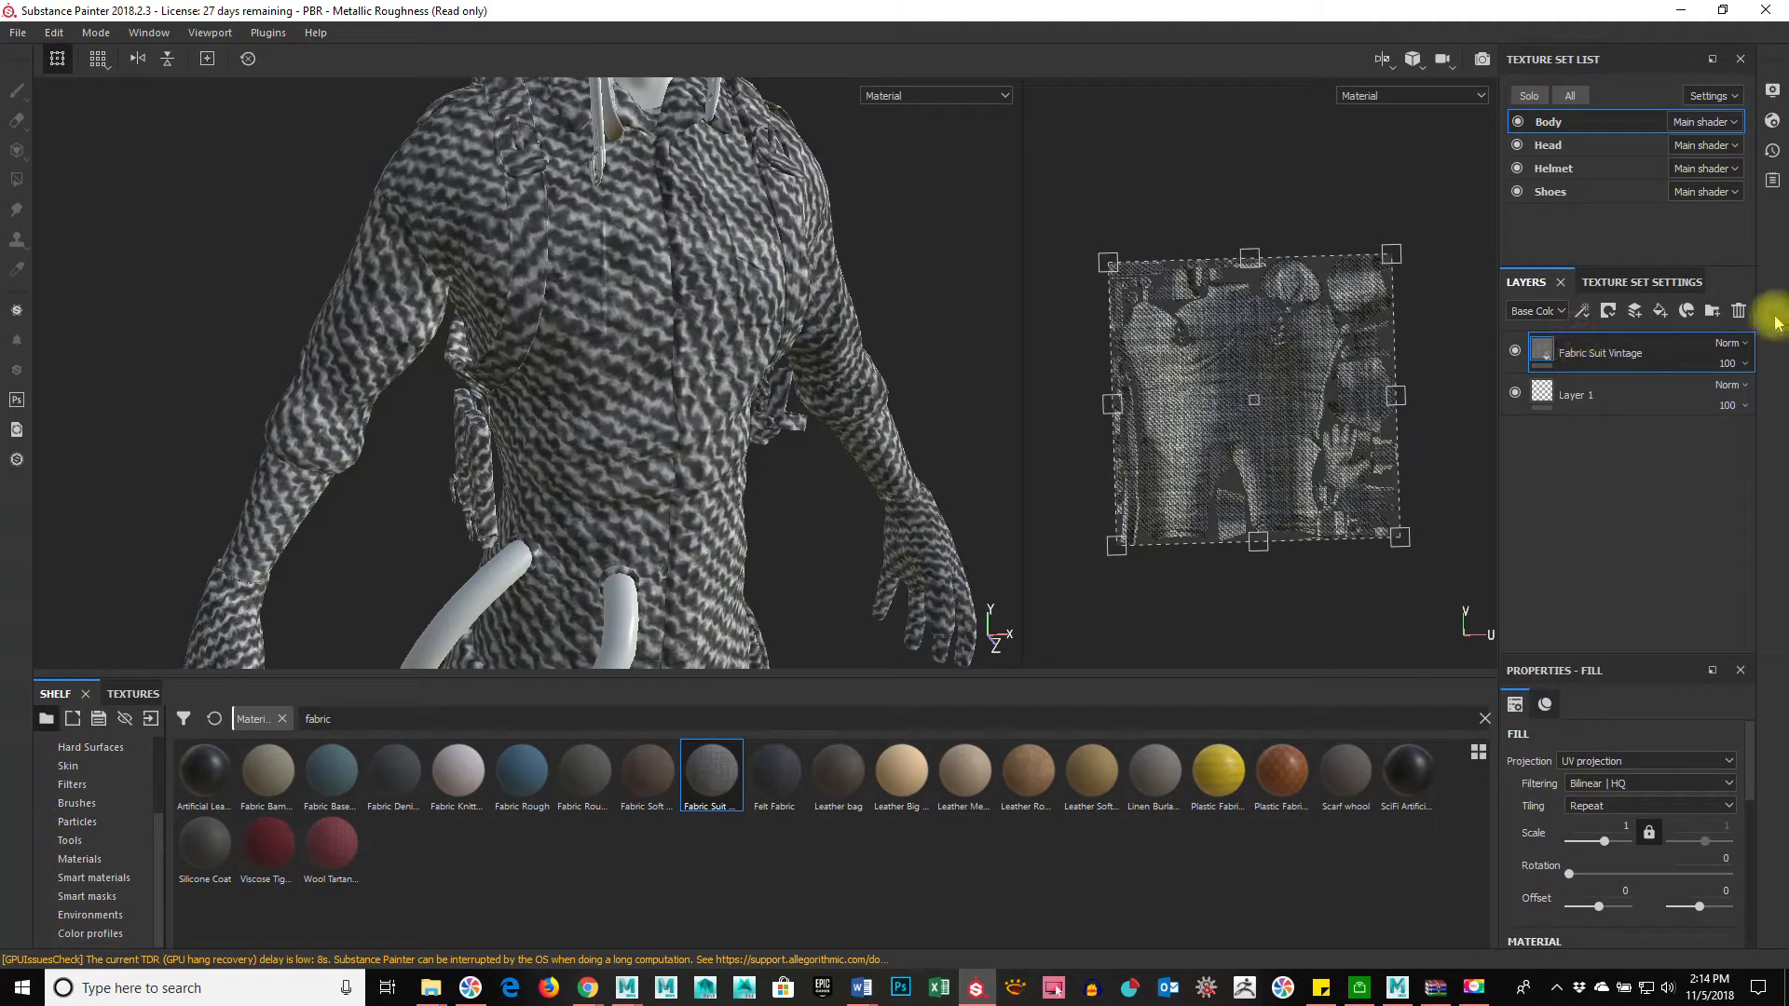
pyautogui.click(1739, 311)
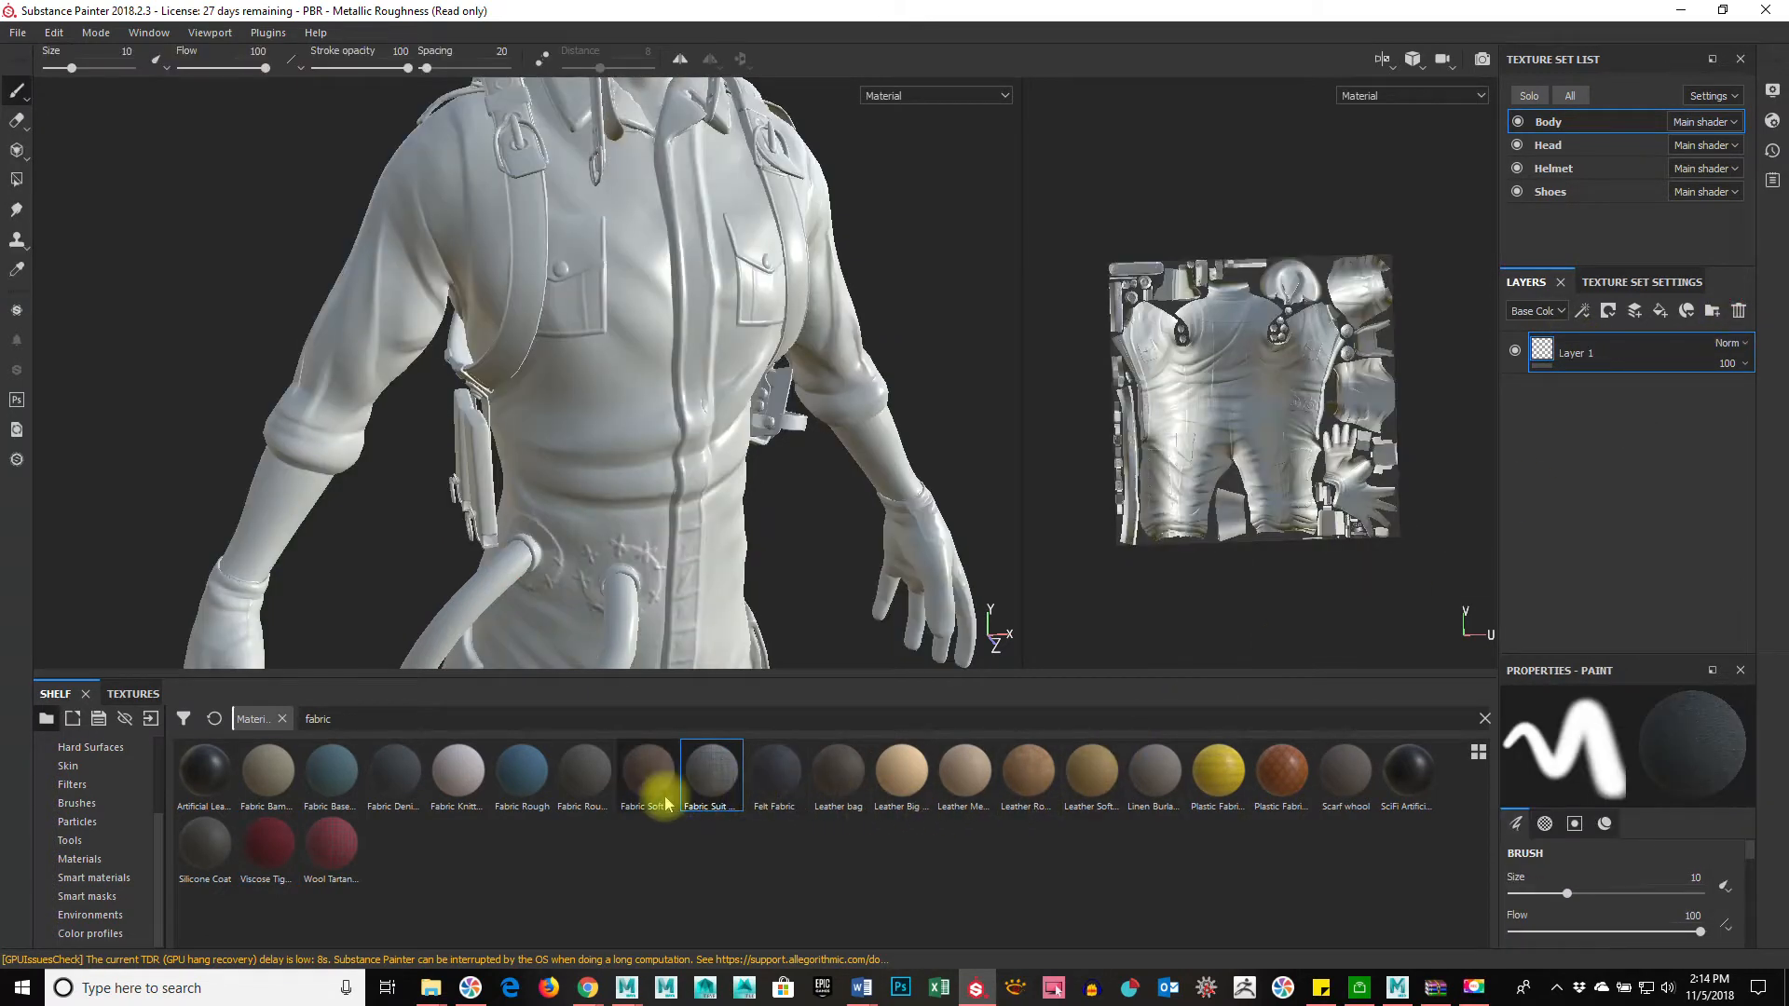
# Step: Try Fabric Soft Denim as a fill layer above Layer 1, inspect it around the torso, and delete it again
pyautogui.moveTo(407, 789)
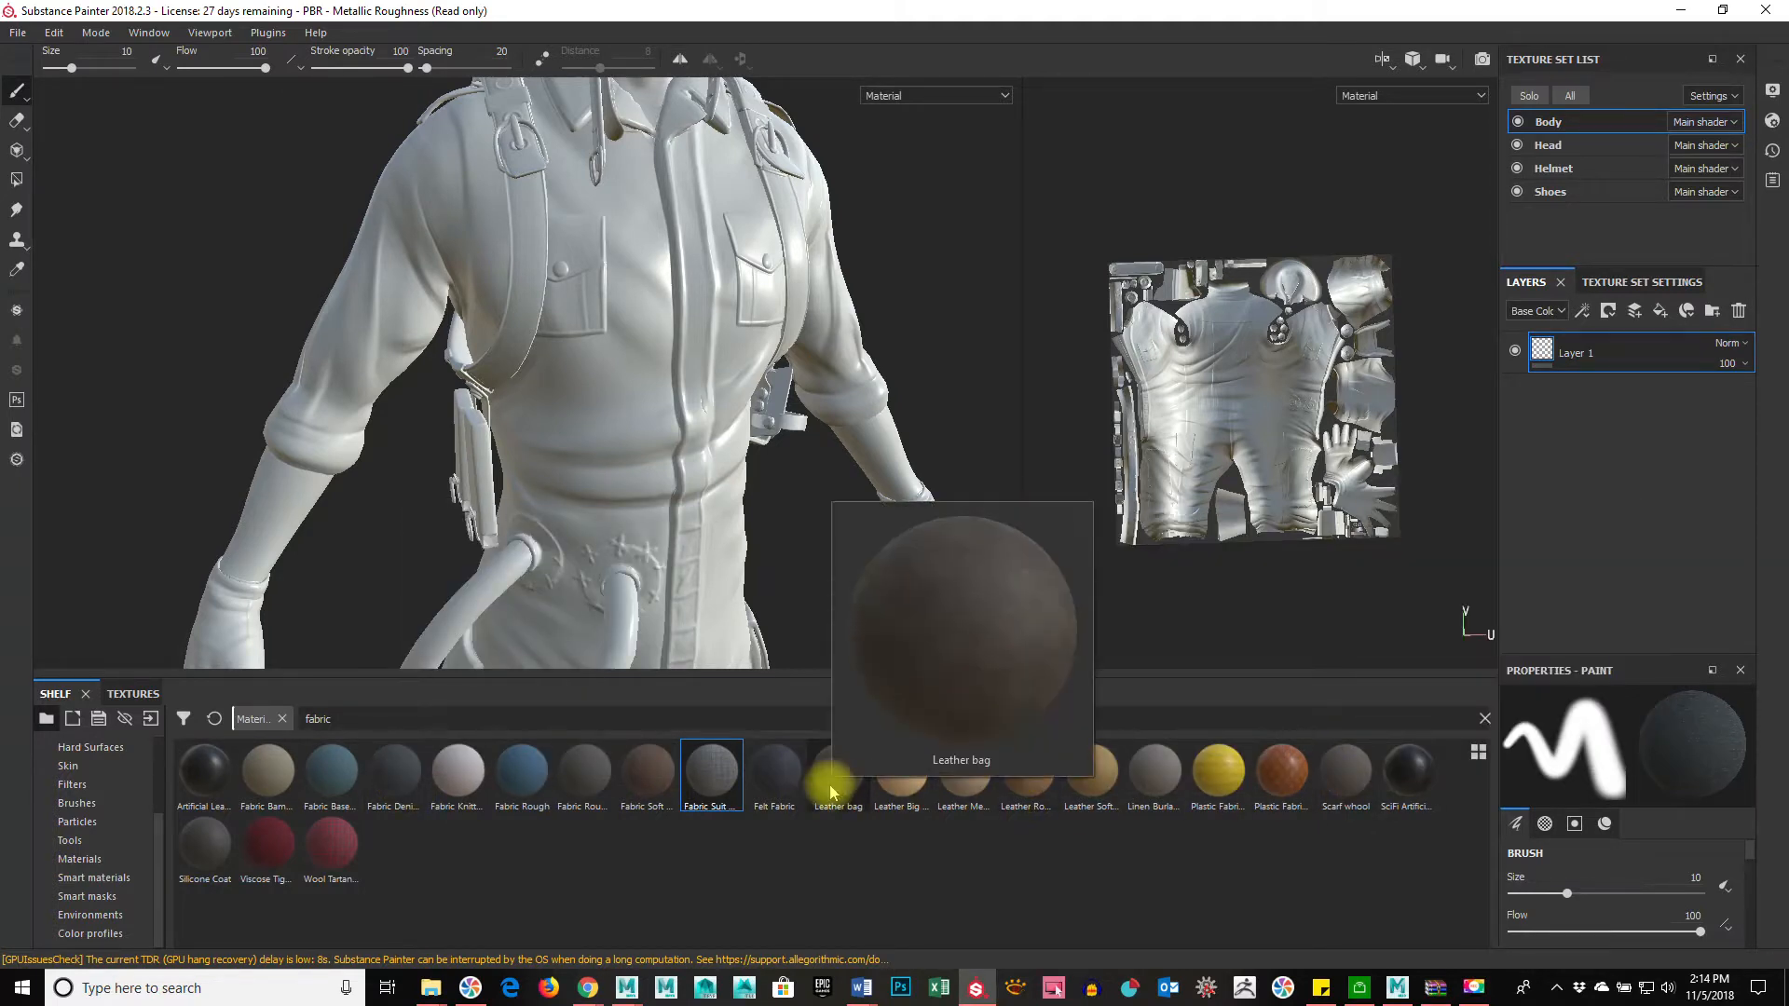
pyautogui.moveTo(650, 794)
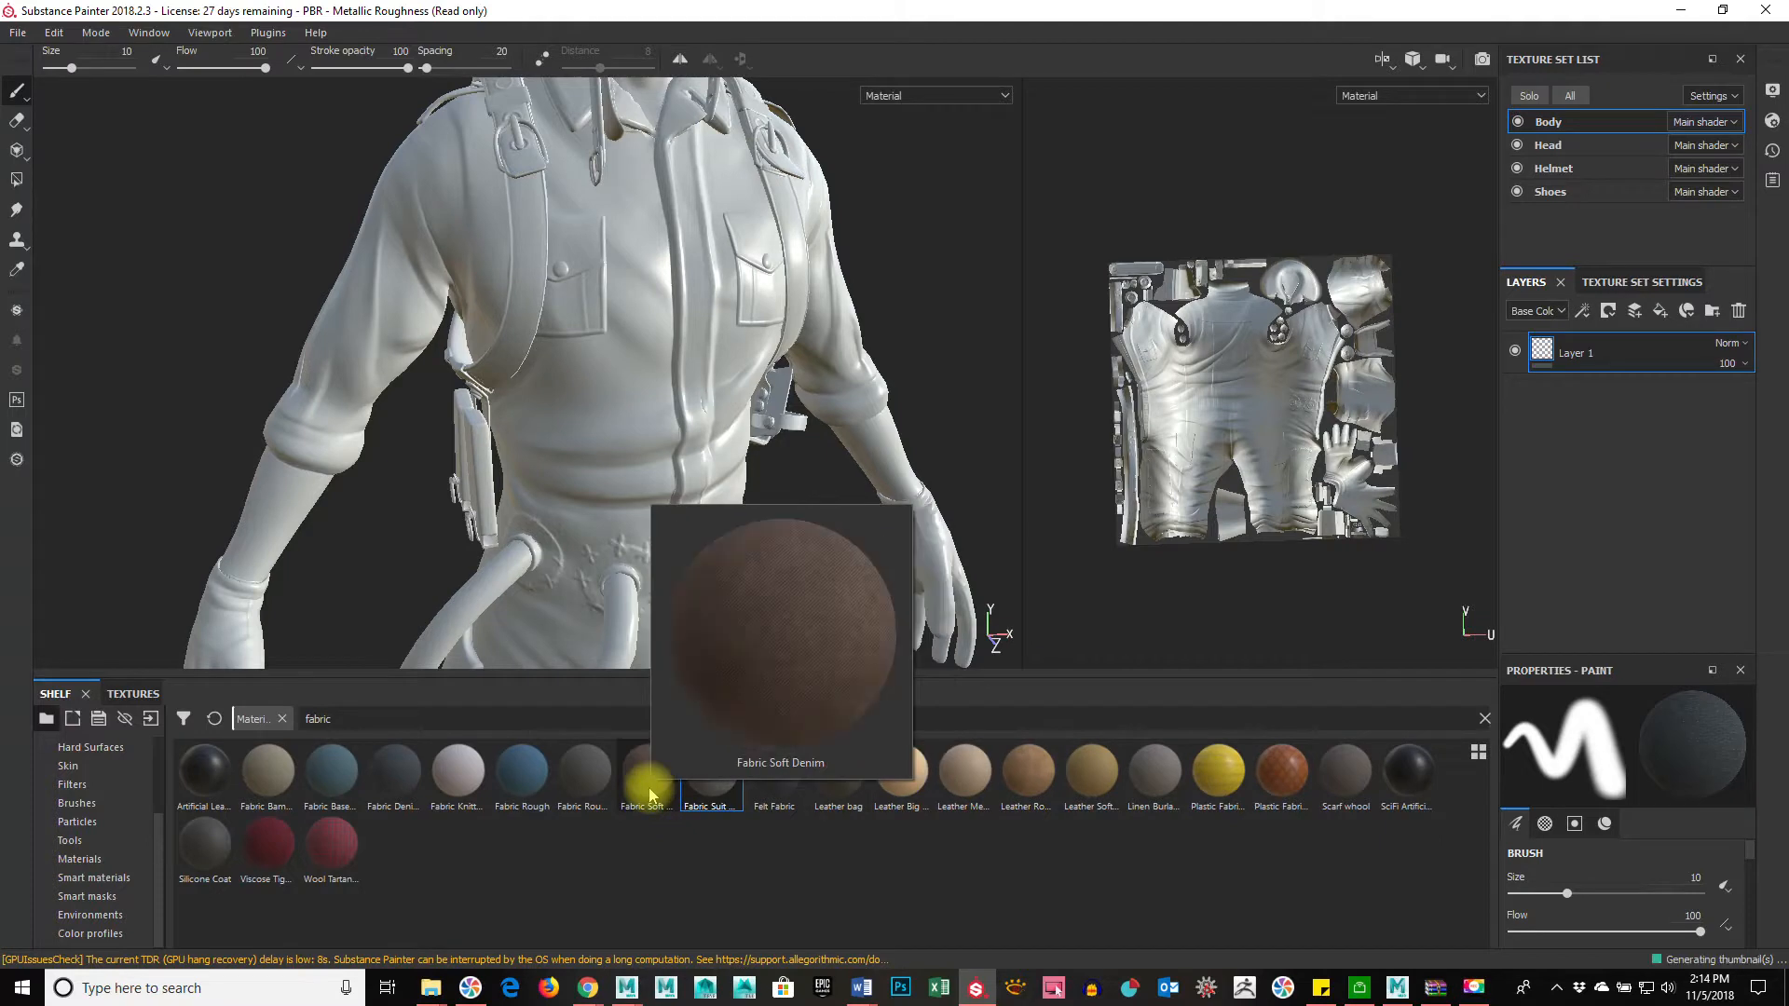
pyautogui.moveTo(593, 794)
pyautogui.moveTo(520, 790)
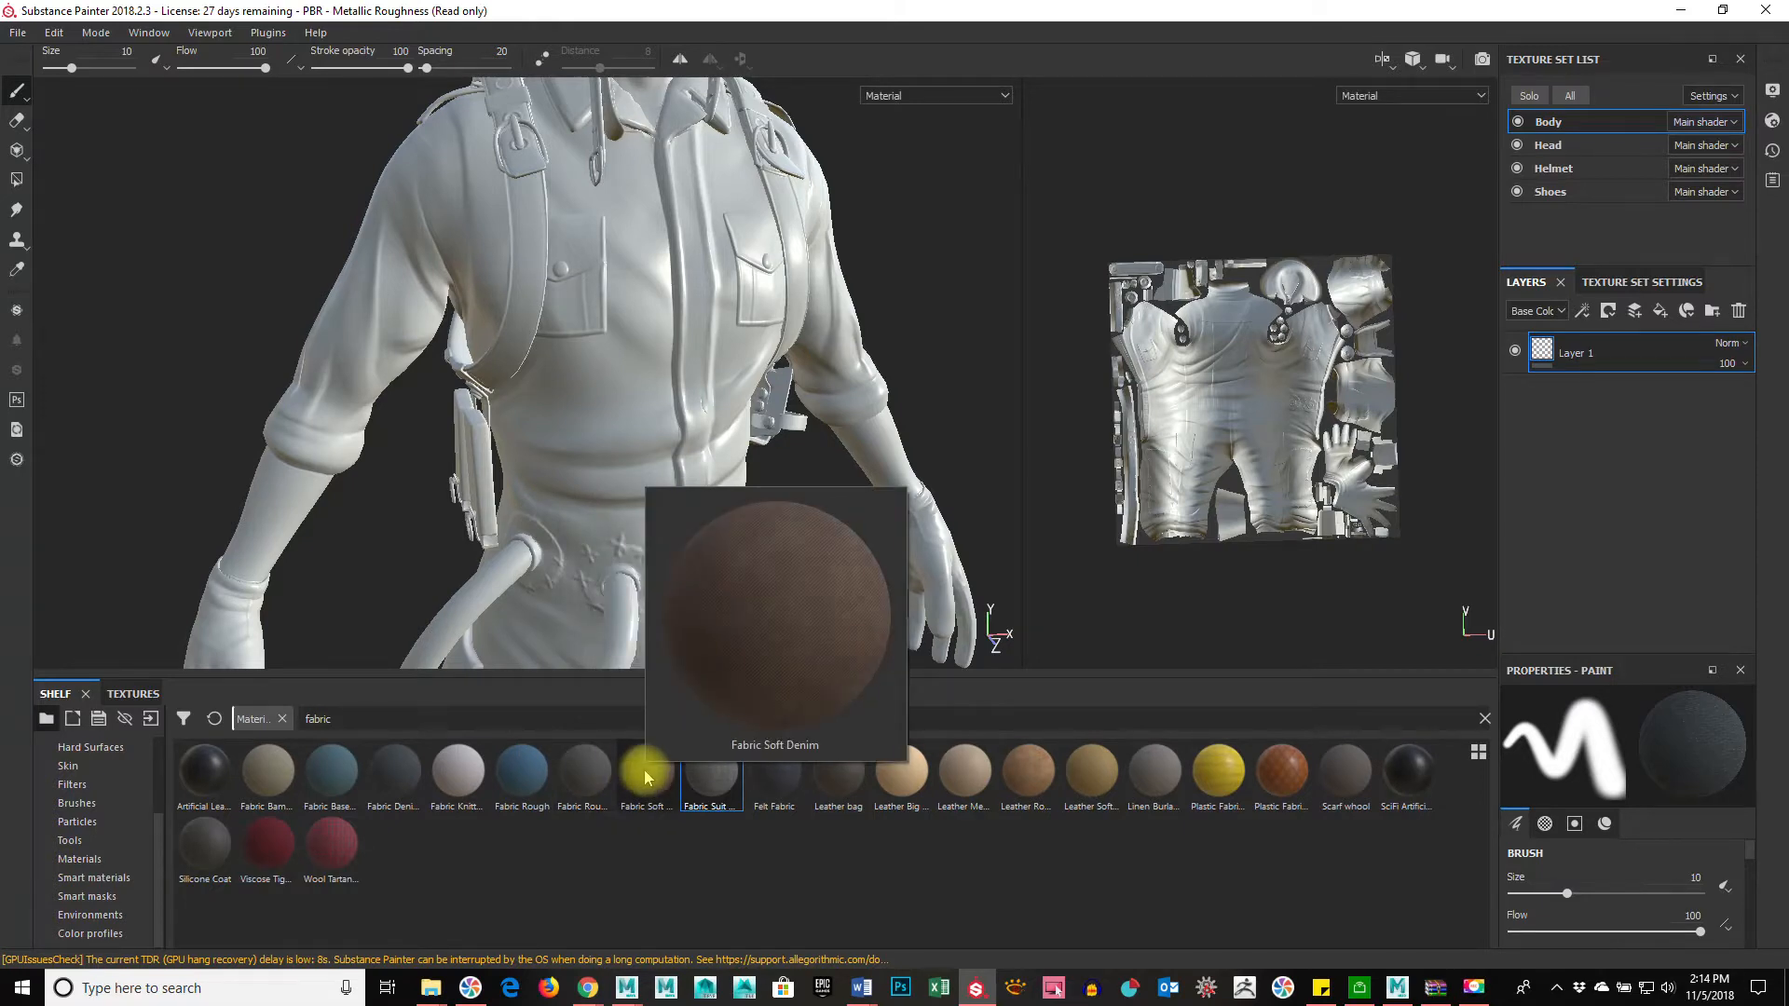
pyautogui.moveTo(645, 769); pyautogui.dragTo(1652, 335)
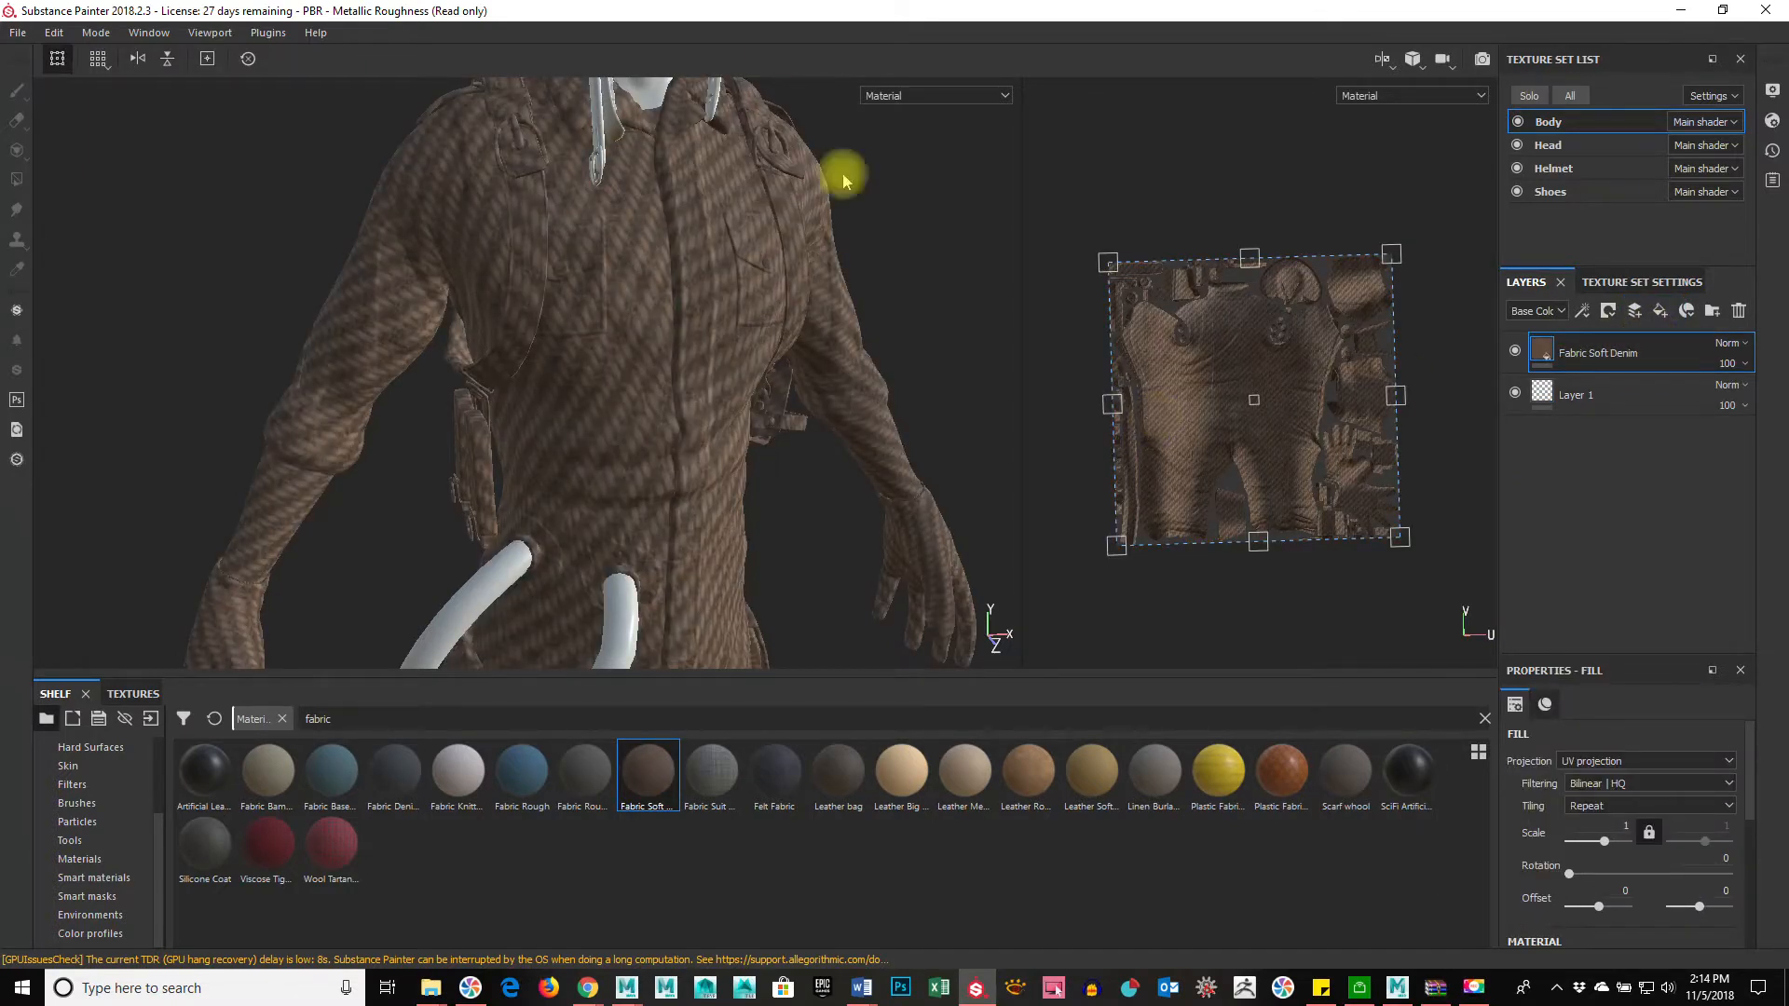
pyautogui.keyDown('alt'); pyautogui.moveTo(699, 511); pyautogui.dragTo(932, 538); pyautogui.keyUp('alt')
pyautogui.keyDown('alt'); pyautogui.moveTo(932, 539); pyautogui.dragTo(711, 506, button='right'); pyautogui.keyUp('alt')
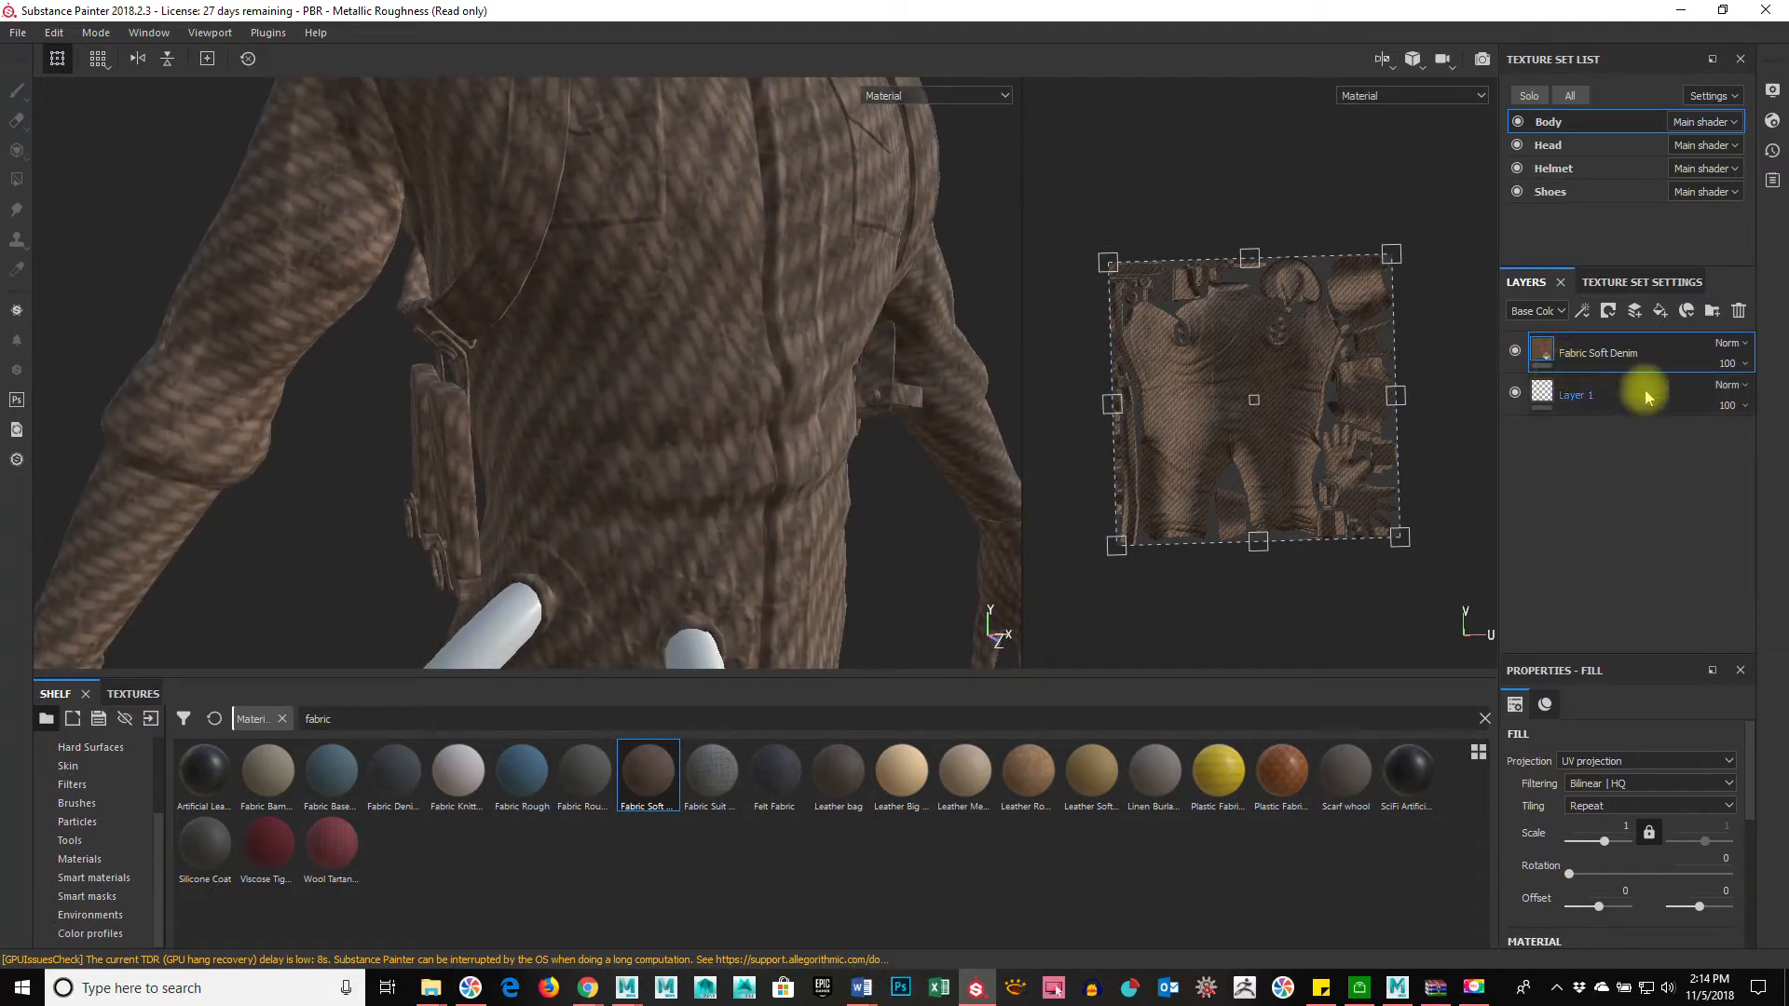
pyautogui.keyDown('alt'); pyautogui.moveTo(891, 397); pyautogui.dragTo(798, 395); pyautogui.keyUp('alt')
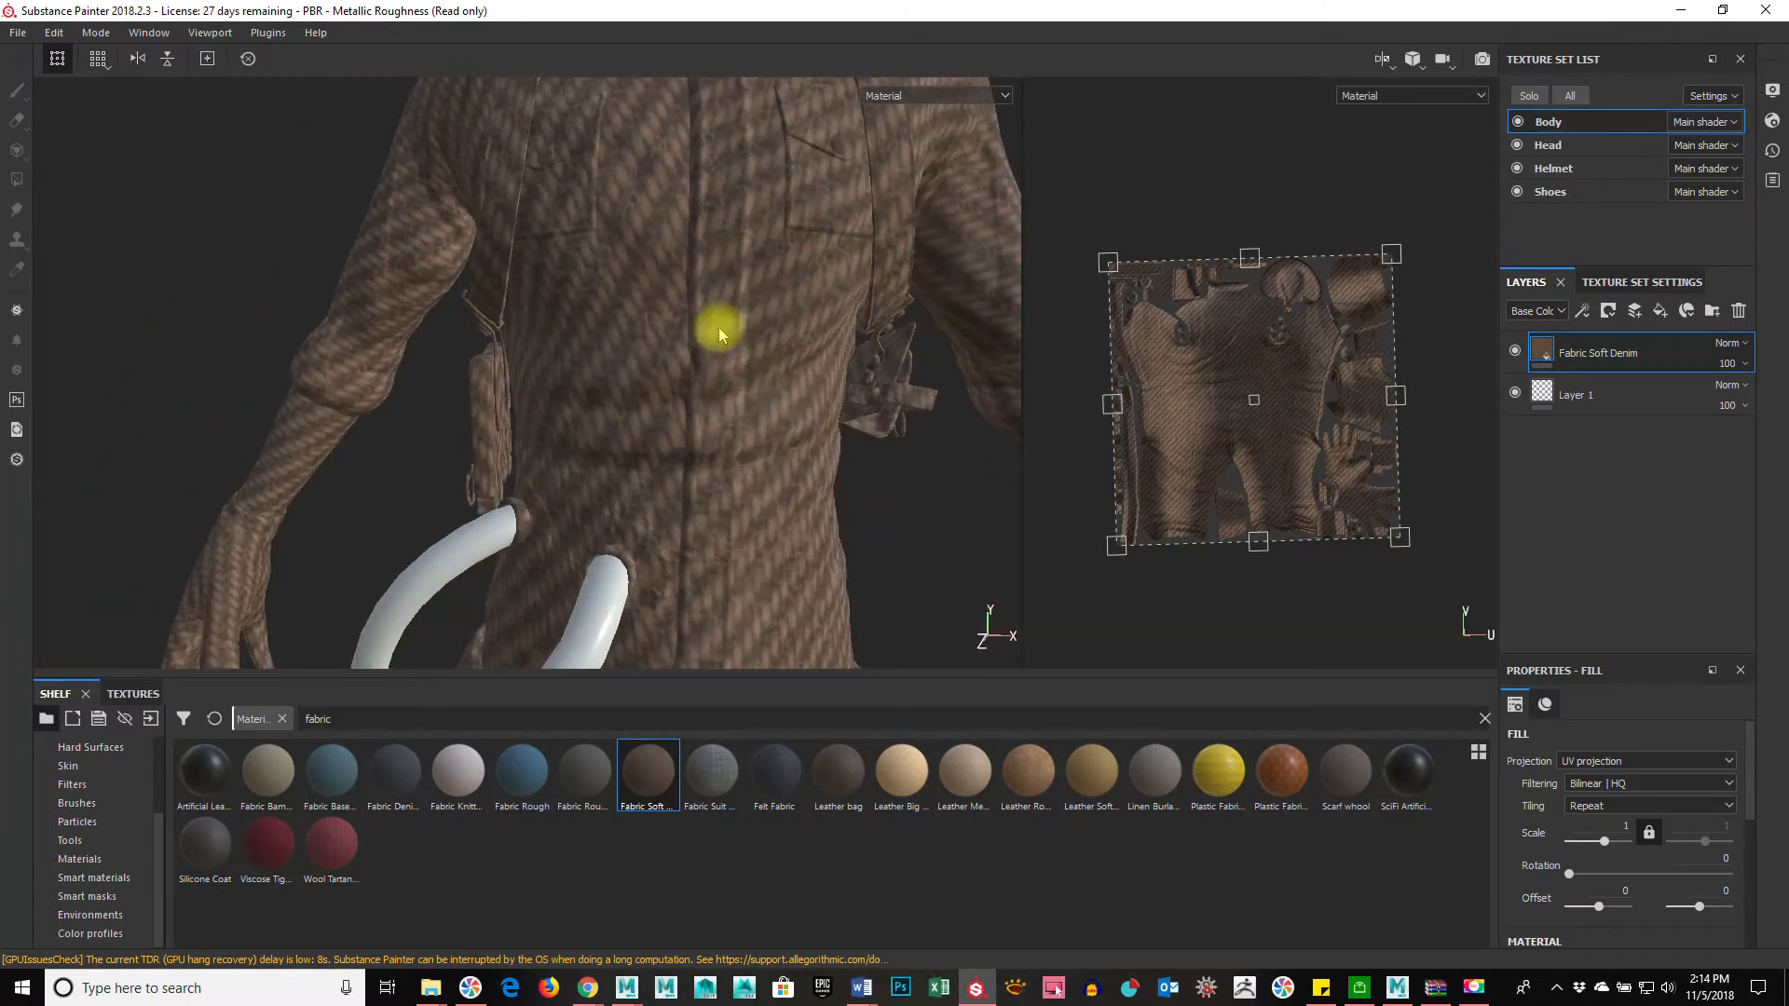
pyautogui.keyDown('alt'); pyautogui.moveTo(962, 388); pyautogui.dragTo(678, 383); pyautogui.keyUp('alt')
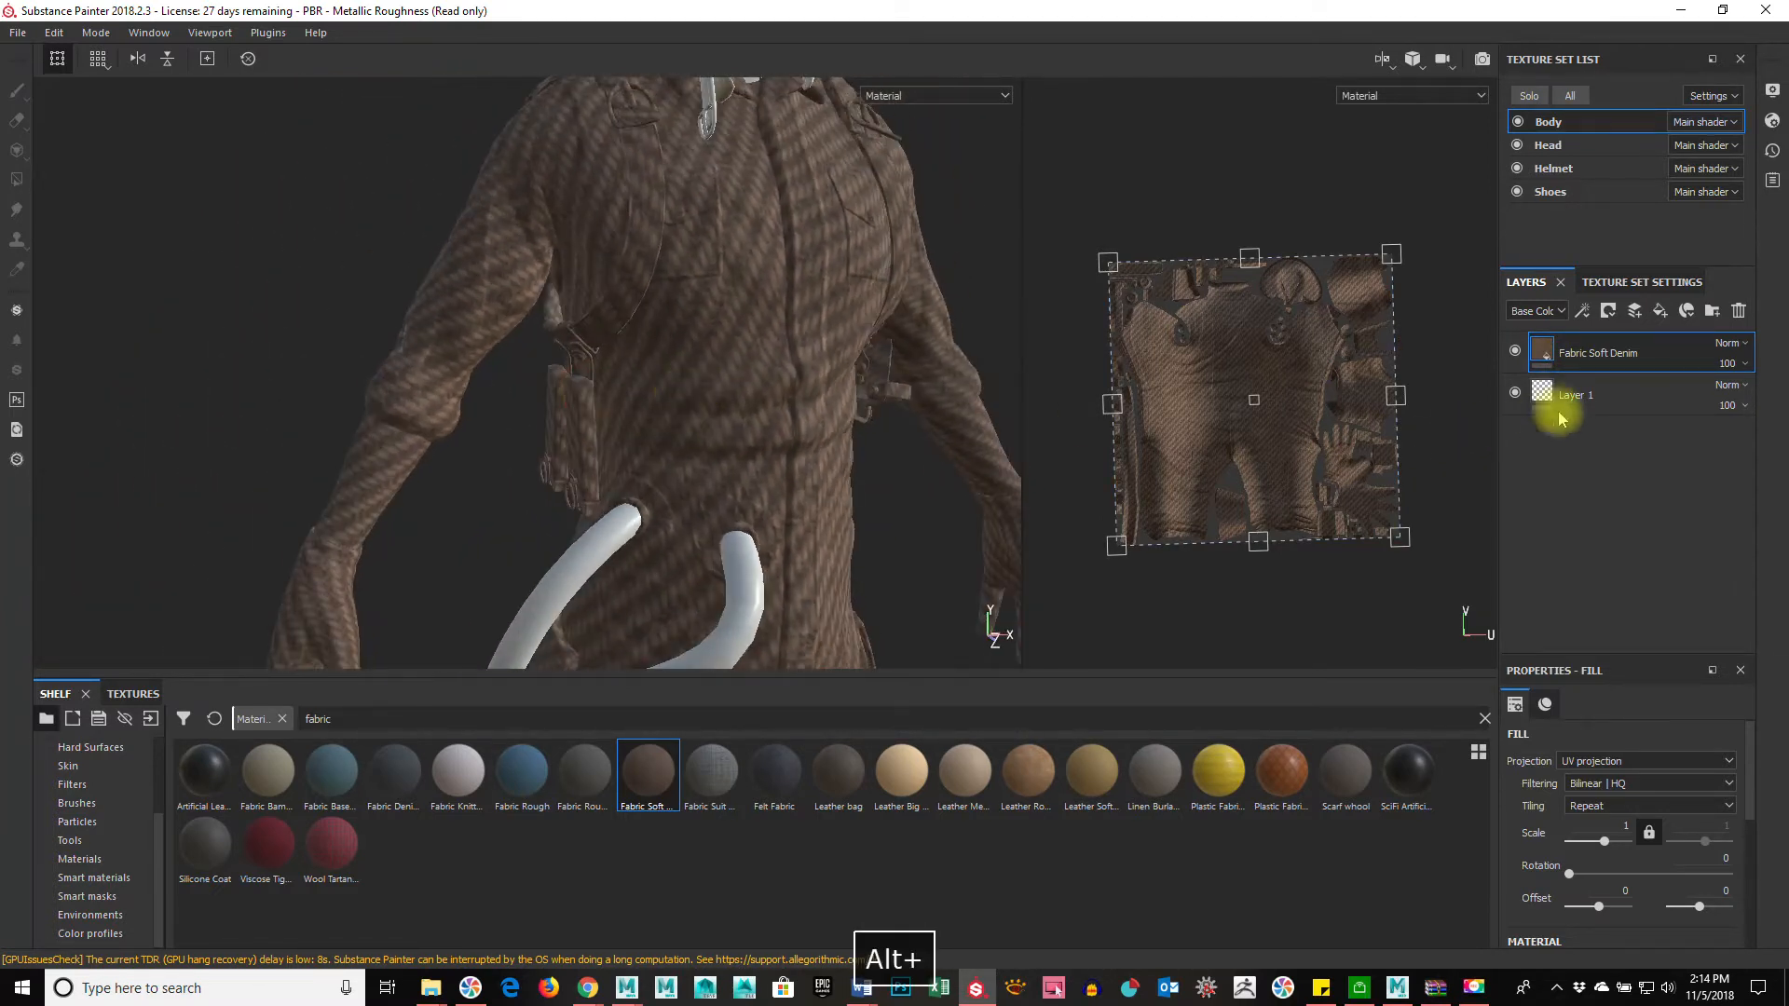
pyautogui.moveTo(1547, 352)
pyautogui.mouseDown()
pyautogui.moveTo(1705, 777)
pyautogui.moveTo(1750, 995)
pyautogui.moveTo(1773, 342)
pyautogui.moveTo(1739, 311)
pyautogui.mouseUp()
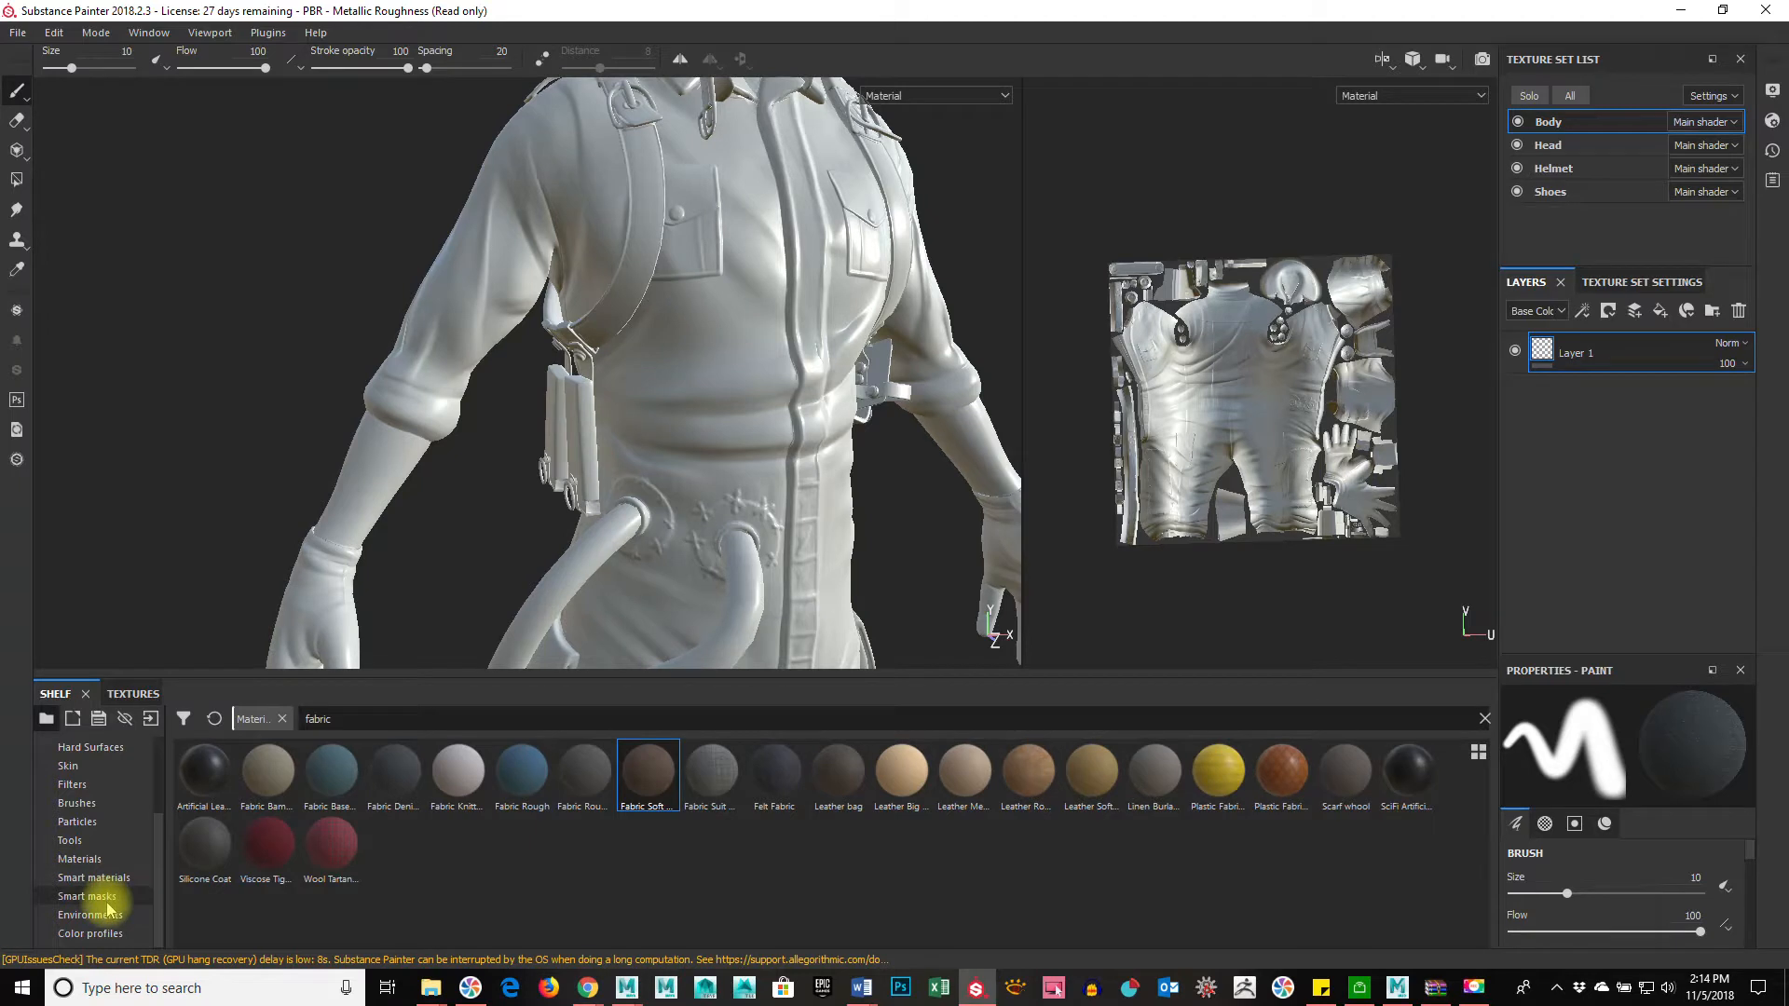
# Step: Filter the smart materials by "fabric" and compare previews such as Fabric Burlap, Fabric Super Hero, Fabric UCP and Fabric WOODLAND
pyautogui.click(93, 877)
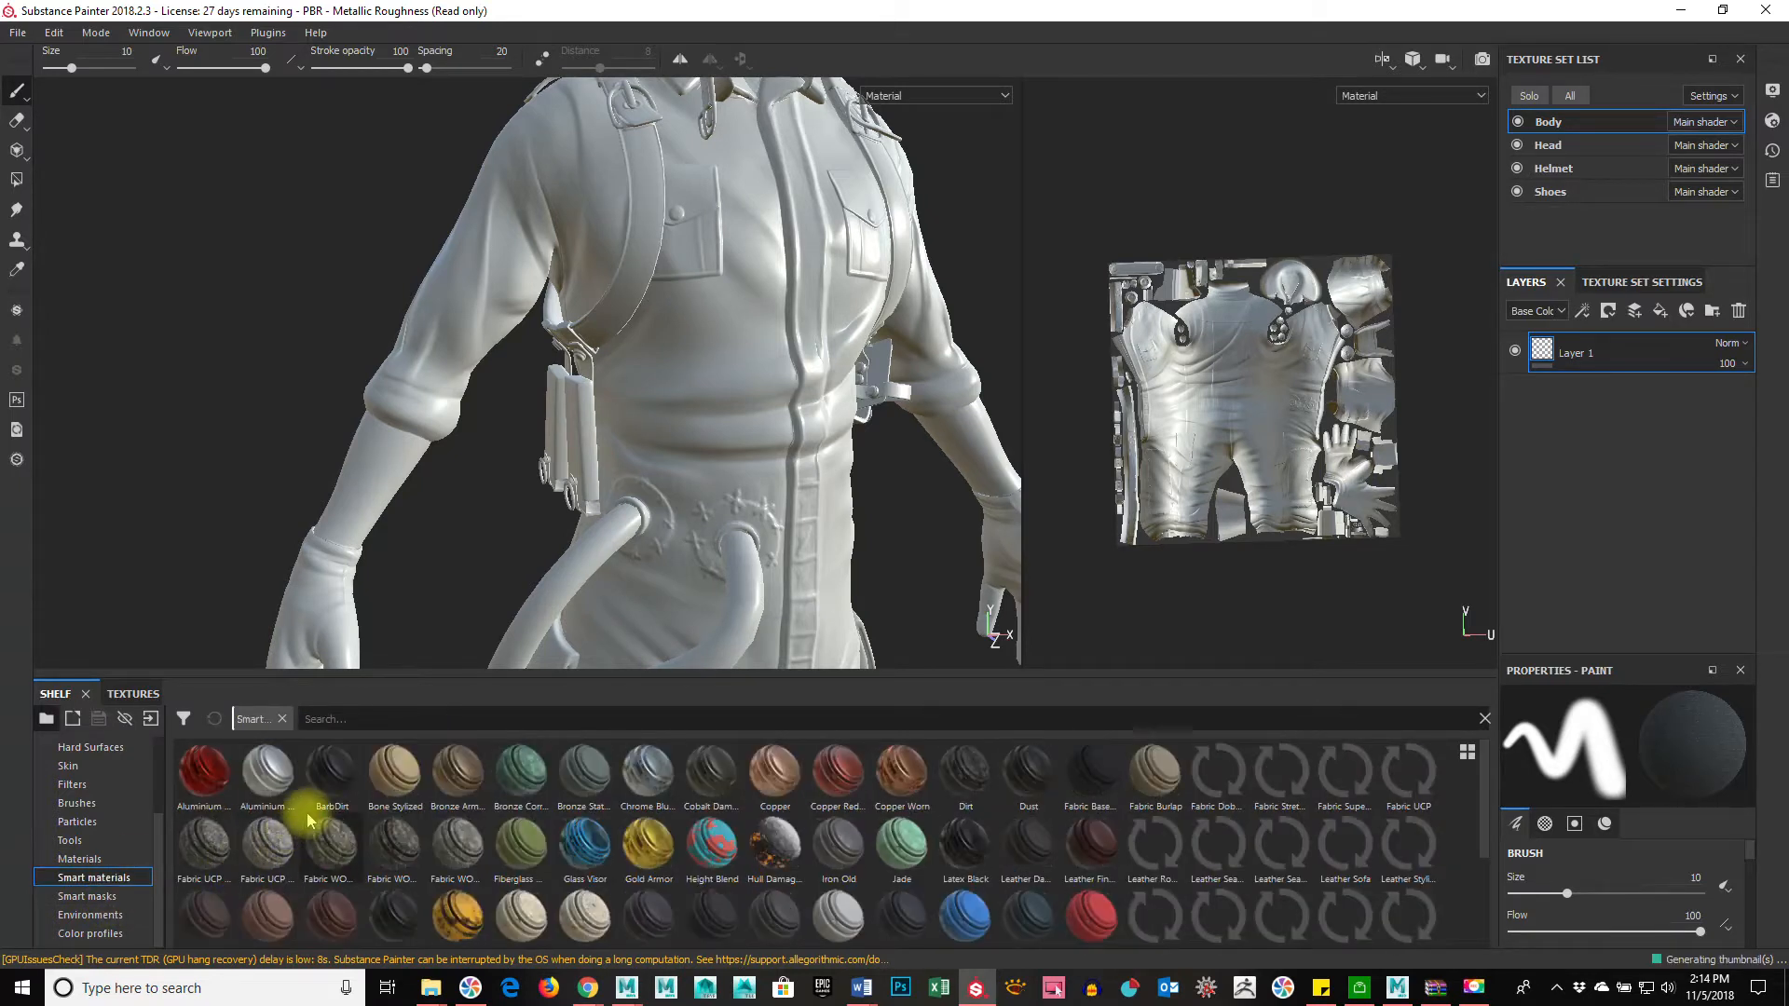
pyautogui.write('fabric')
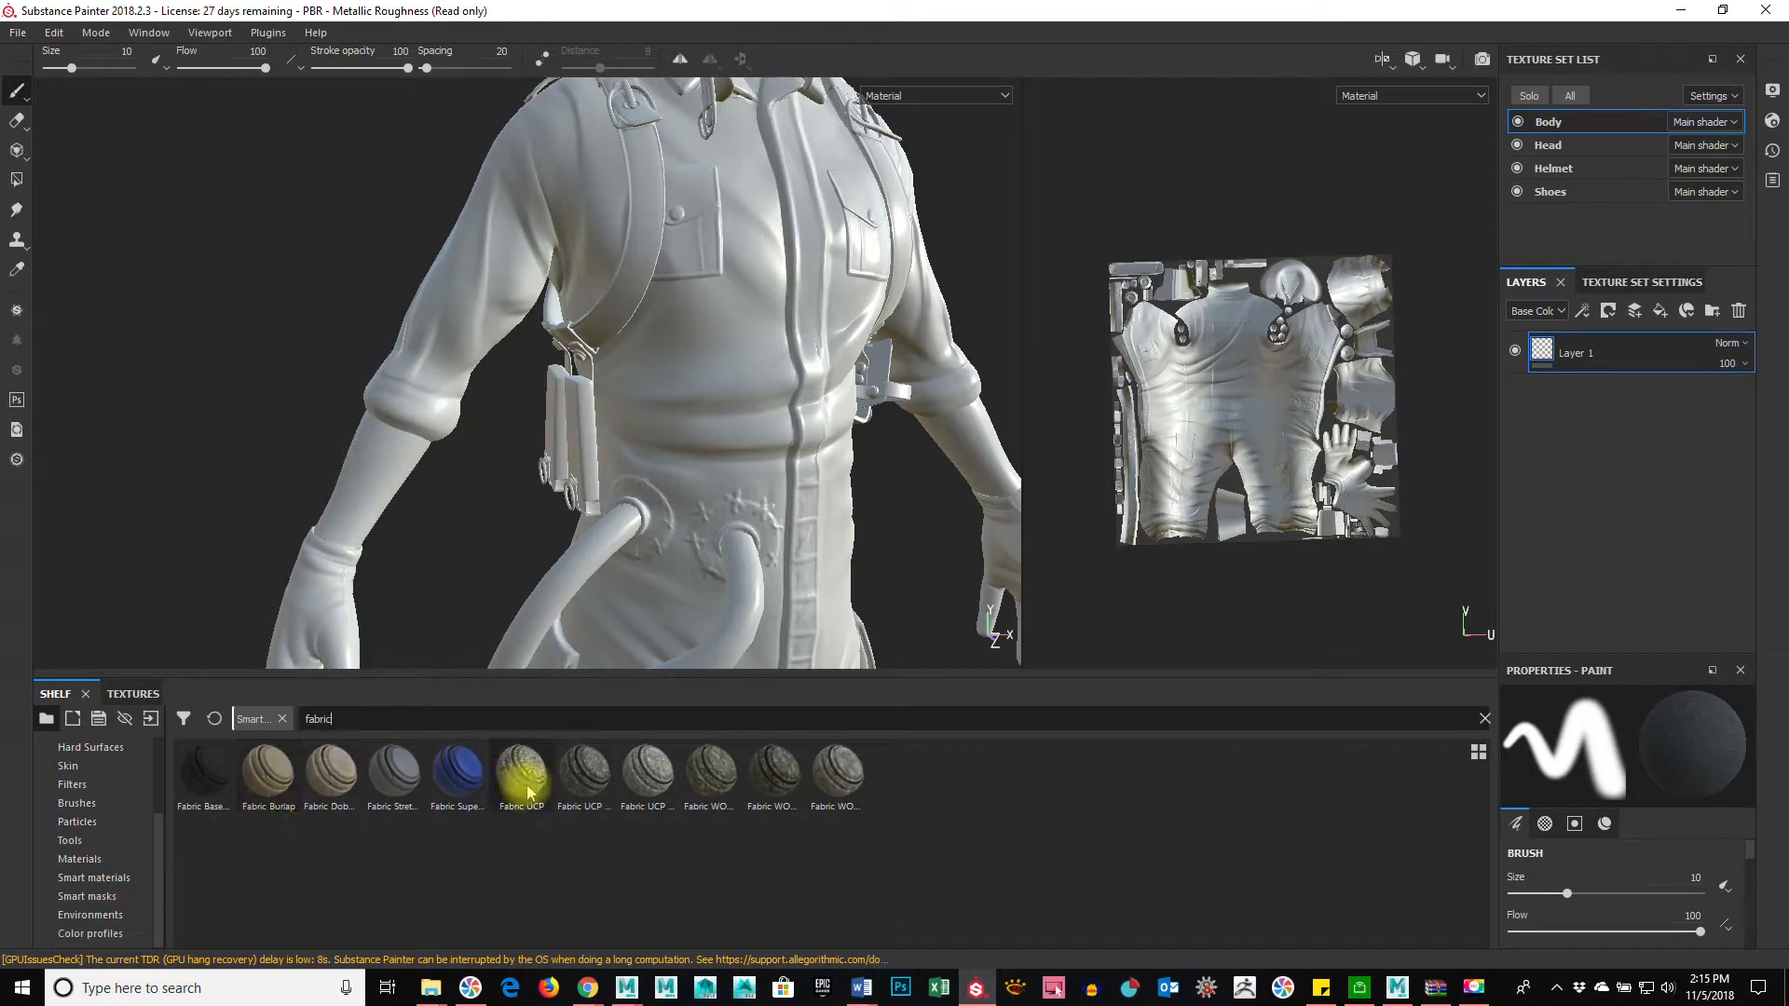
pyautogui.moveTo(621, 790)
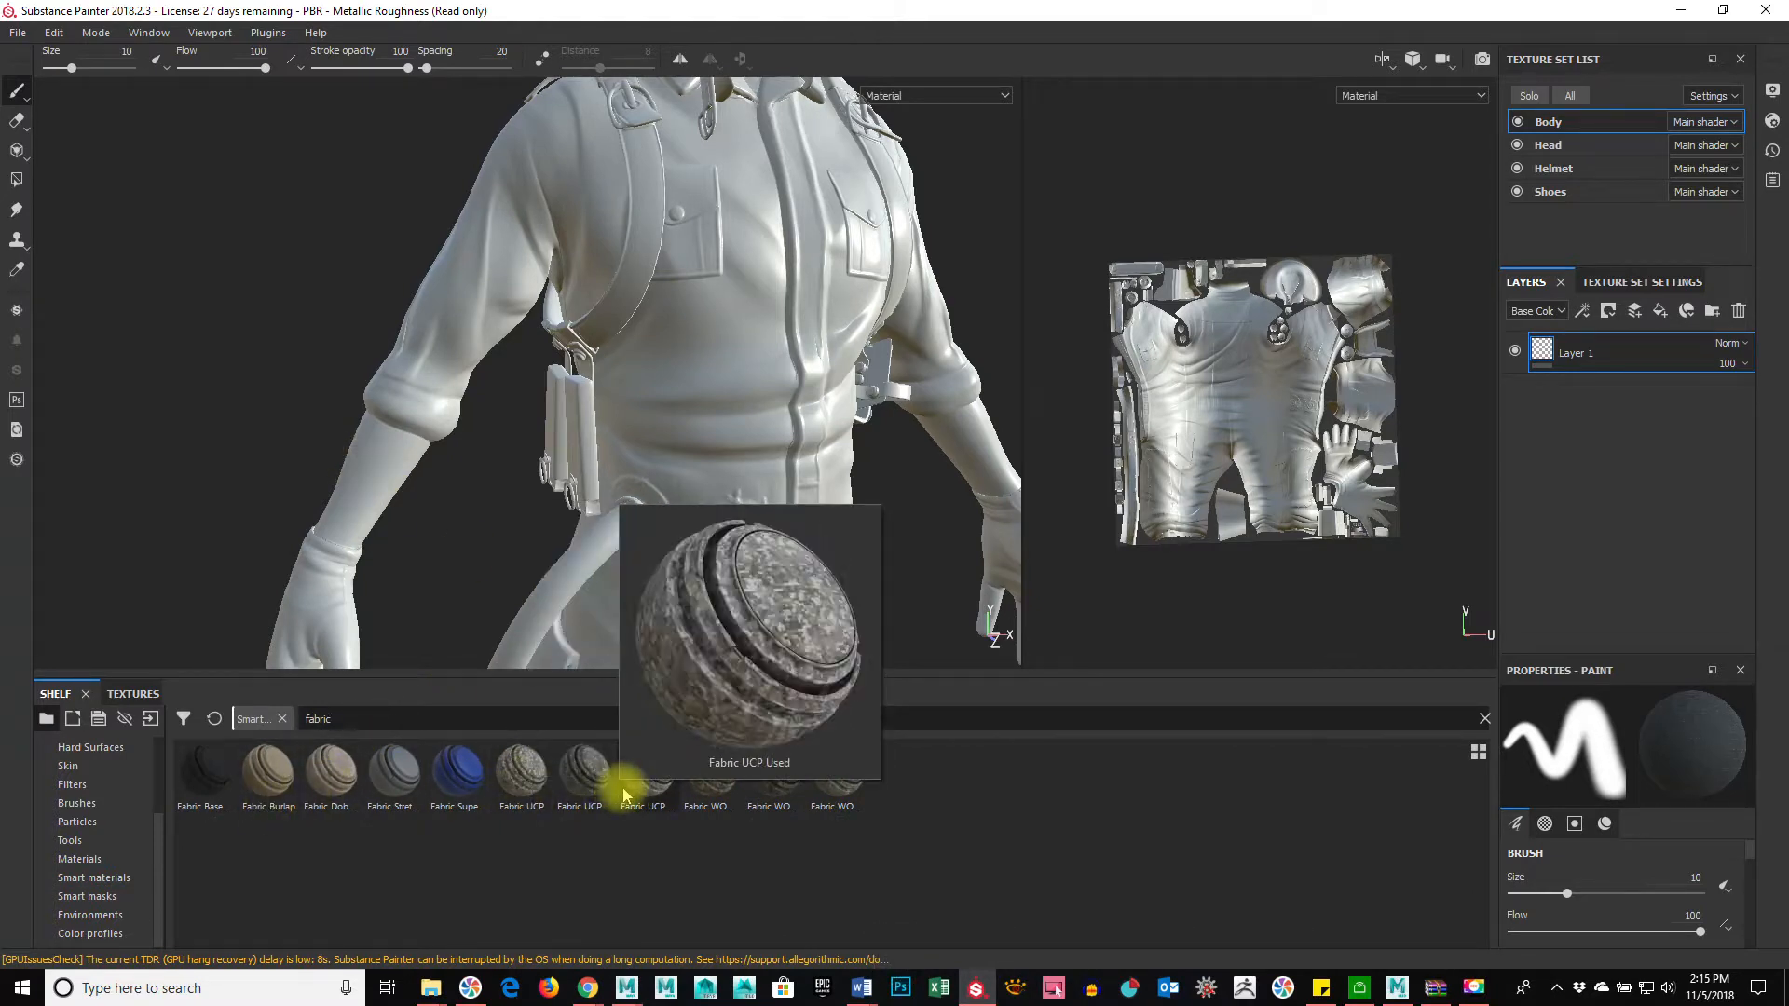
pyautogui.moveTo(302, 809)
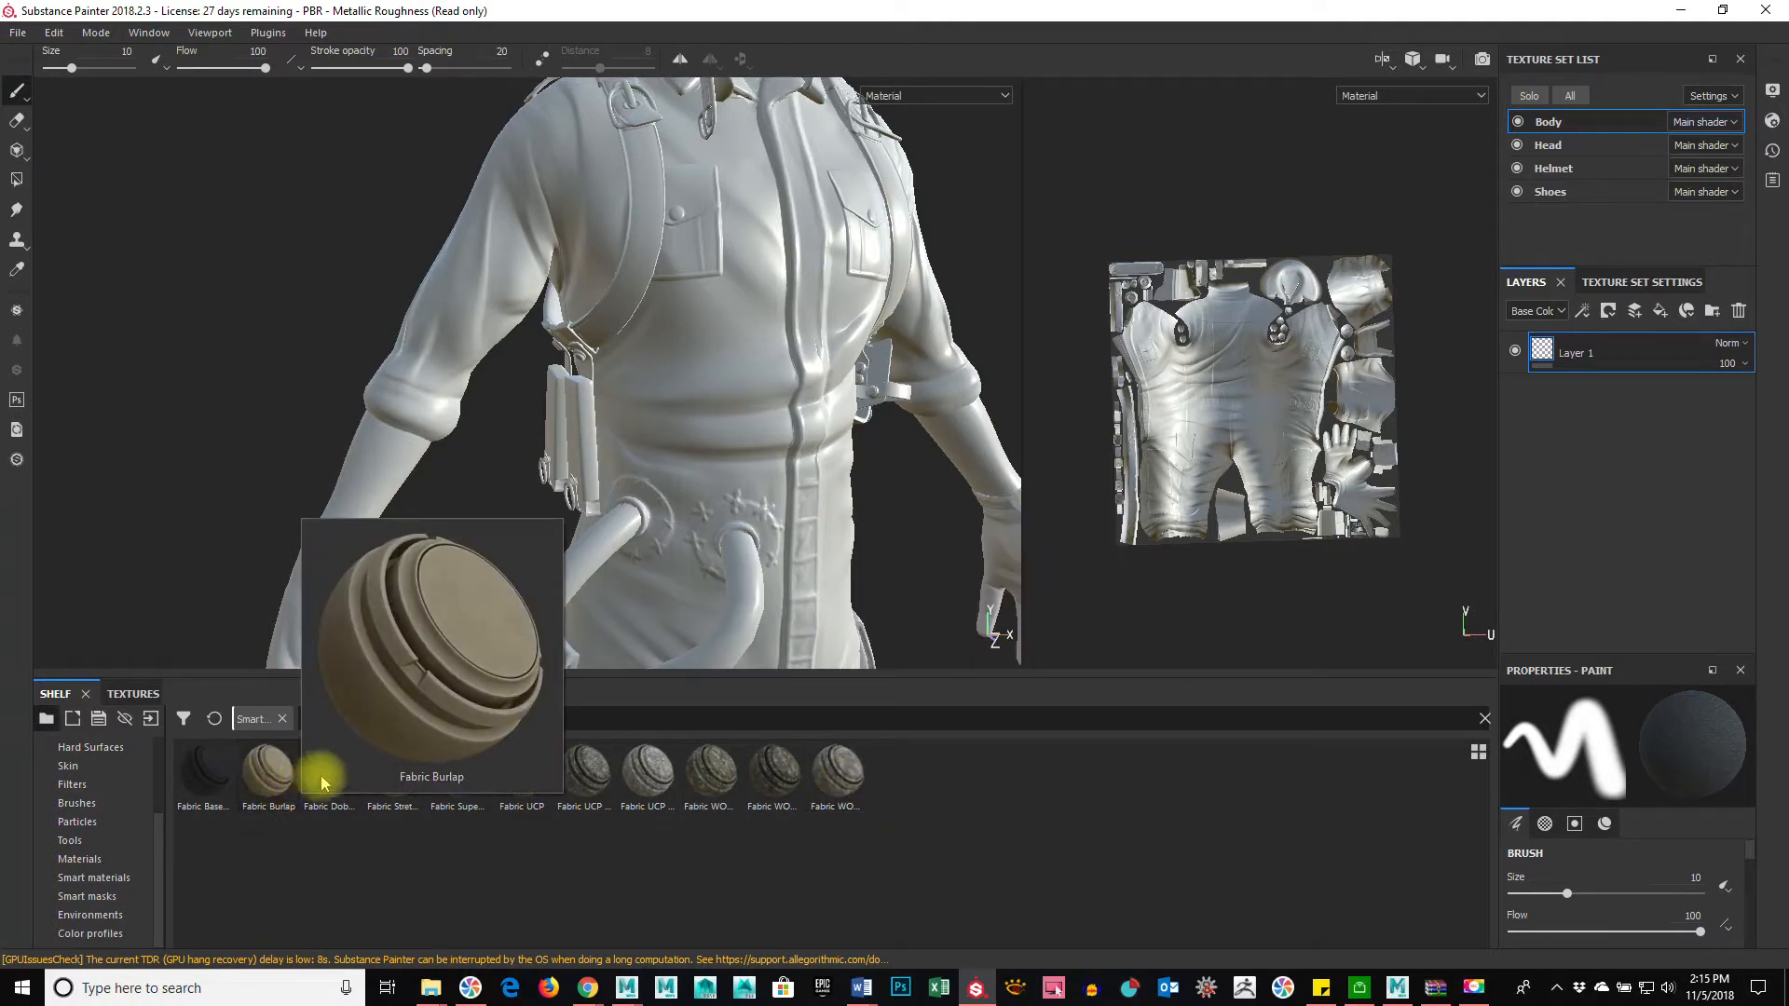
pyautogui.moveTo(413, 785)
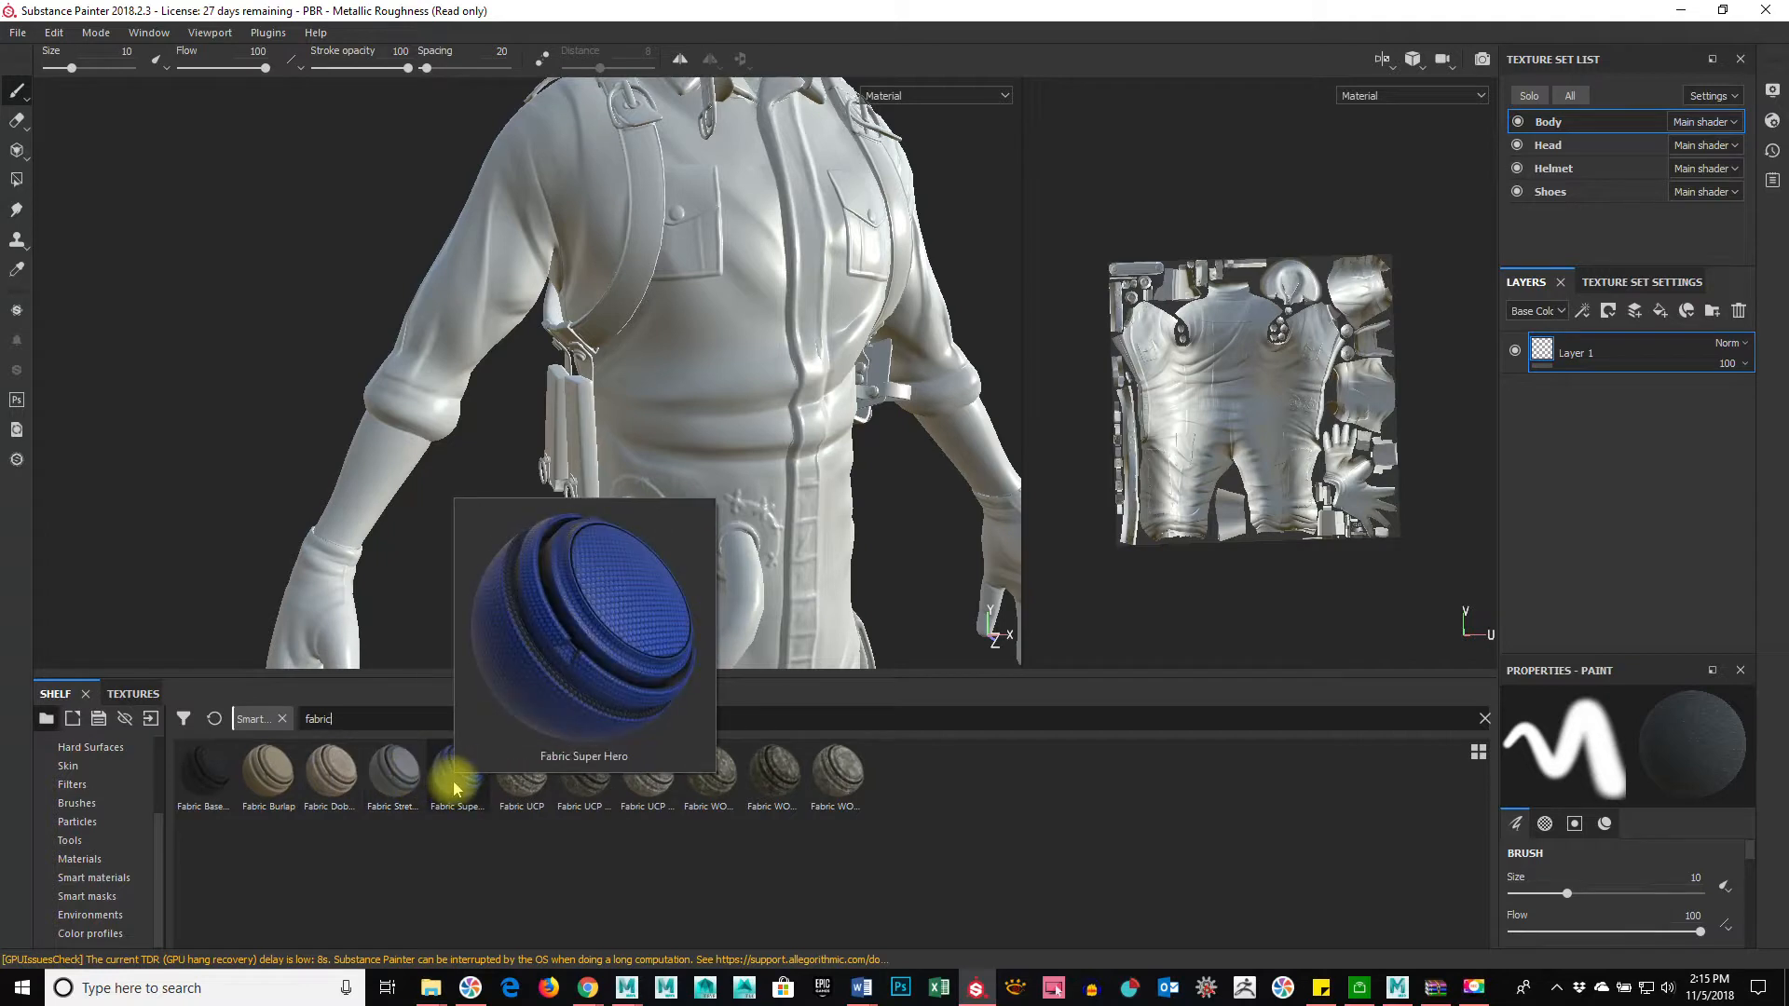
pyautogui.moveTo(189, 800)
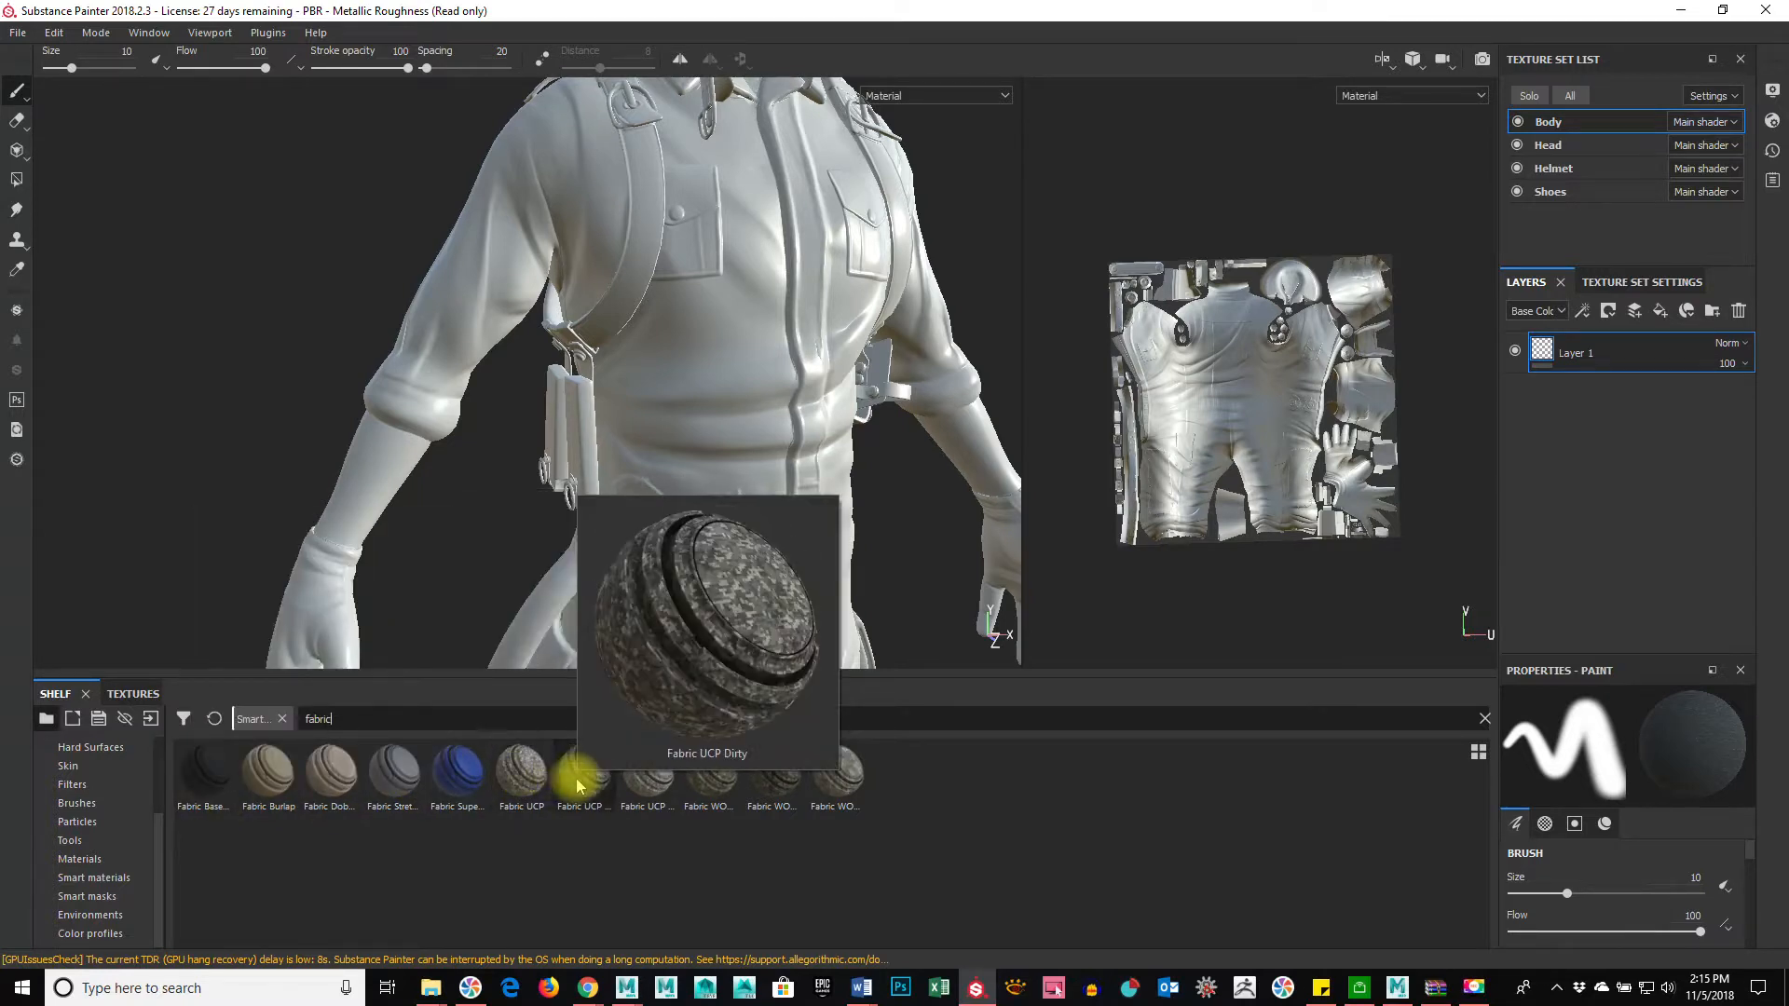
pyautogui.moveTo(706, 788)
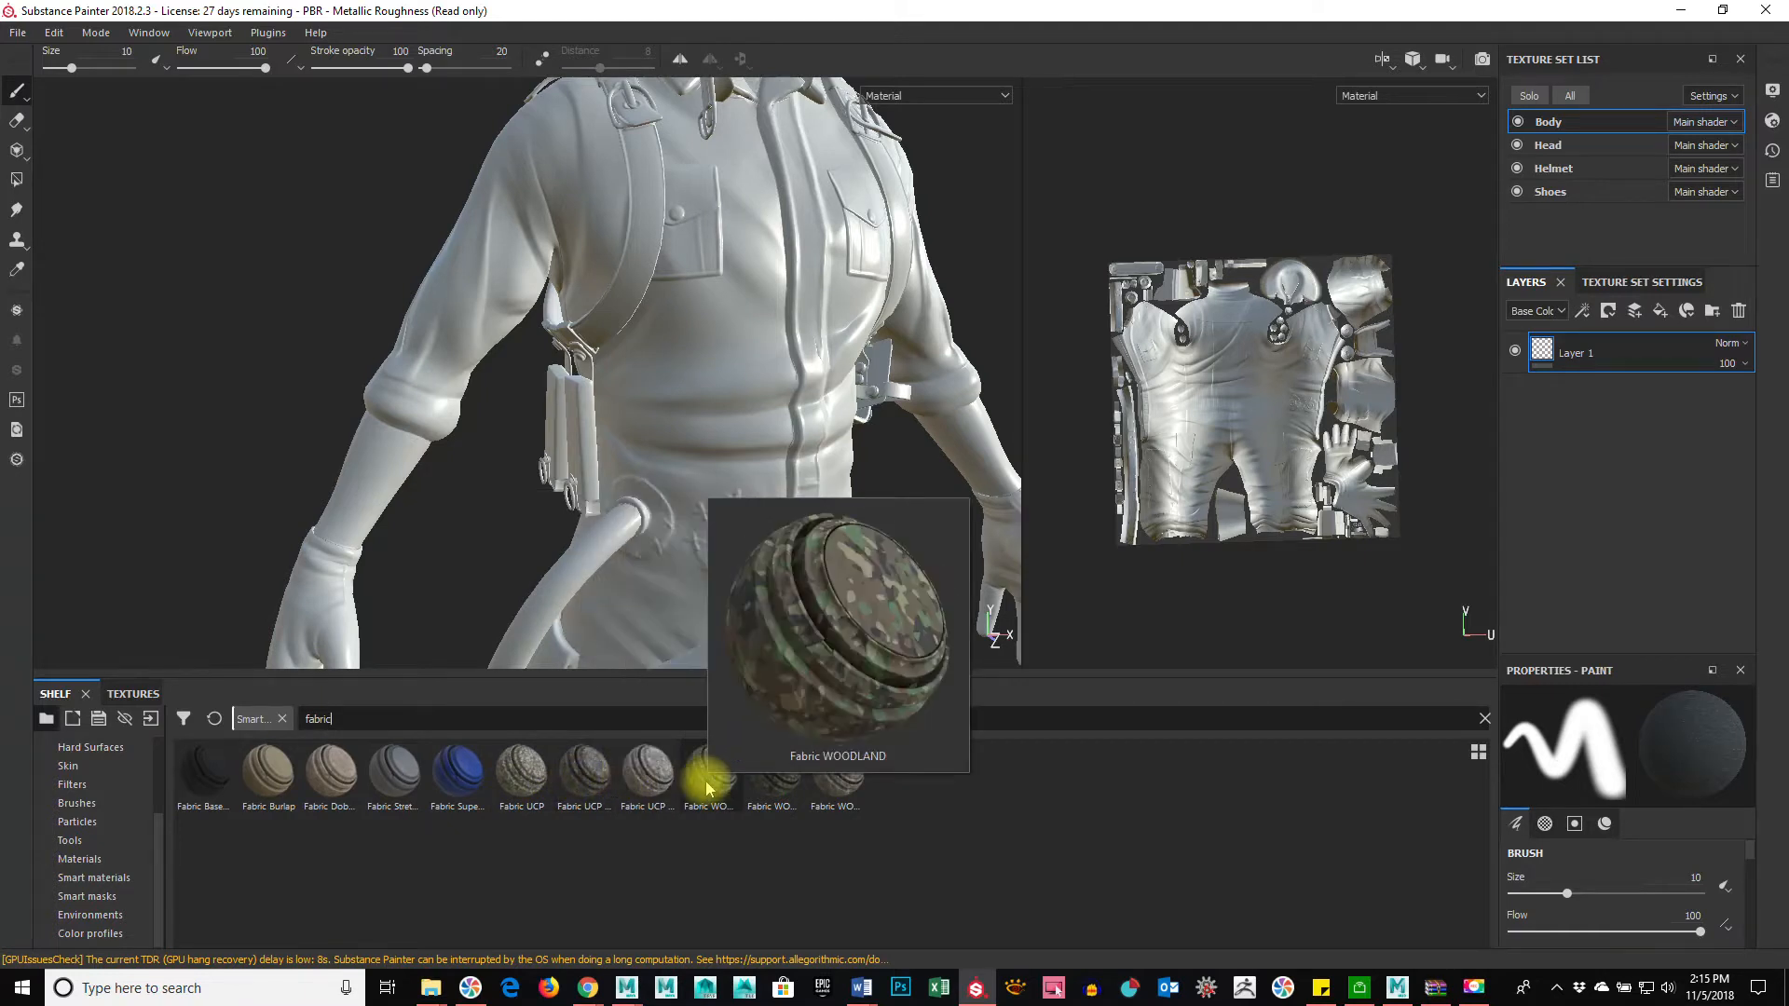
pyautogui.moveTo(773, 785)
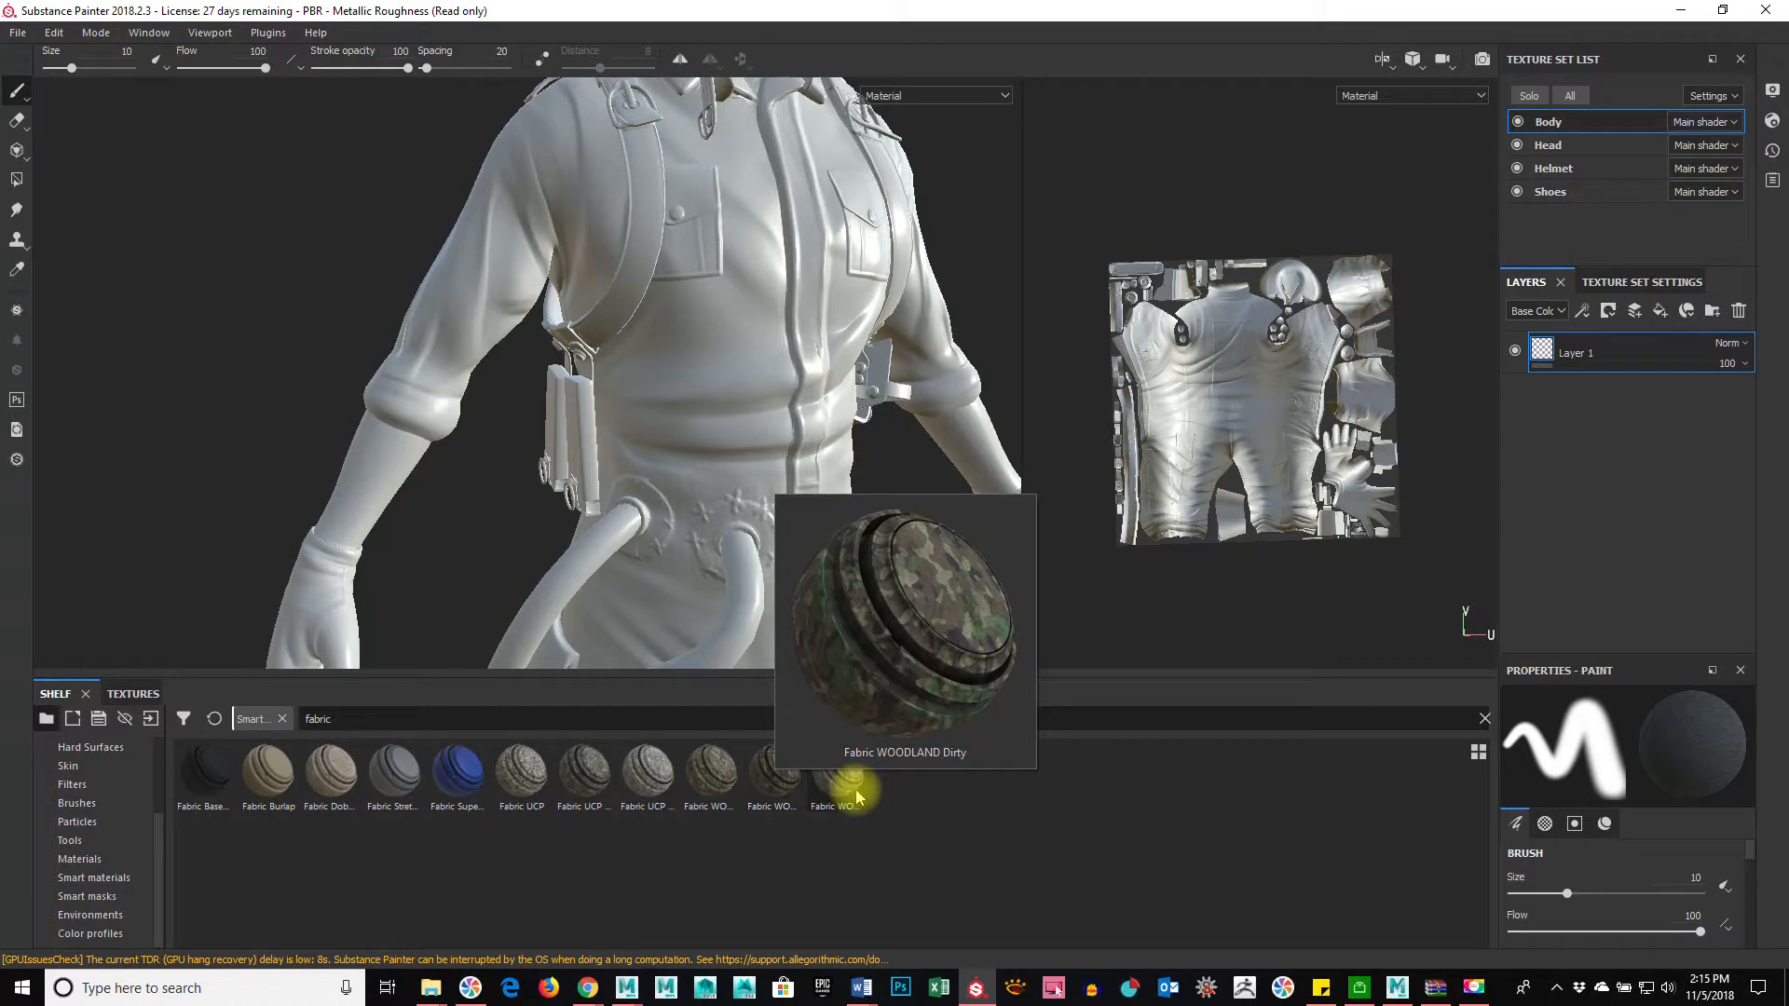
pyautogui.moveTo(851, 787)
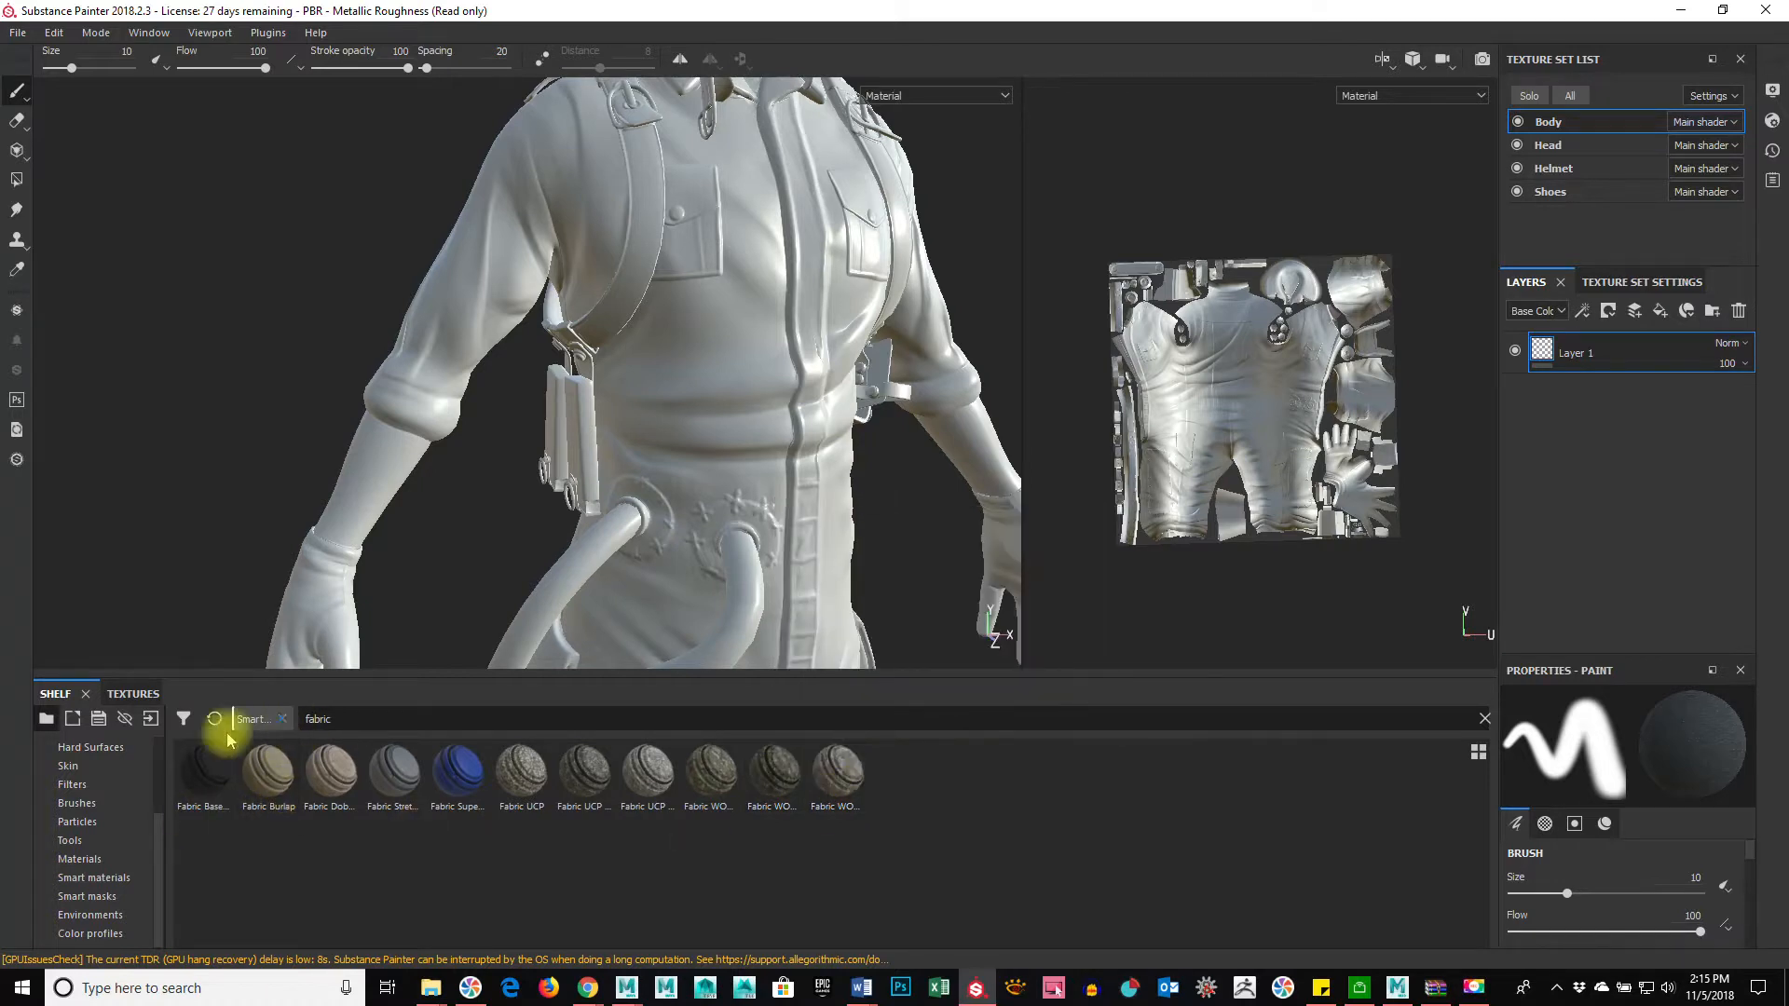
# Step: Return the shelf to the regular materials and filter them by "fabric"
pyautogui.click(109, 861)
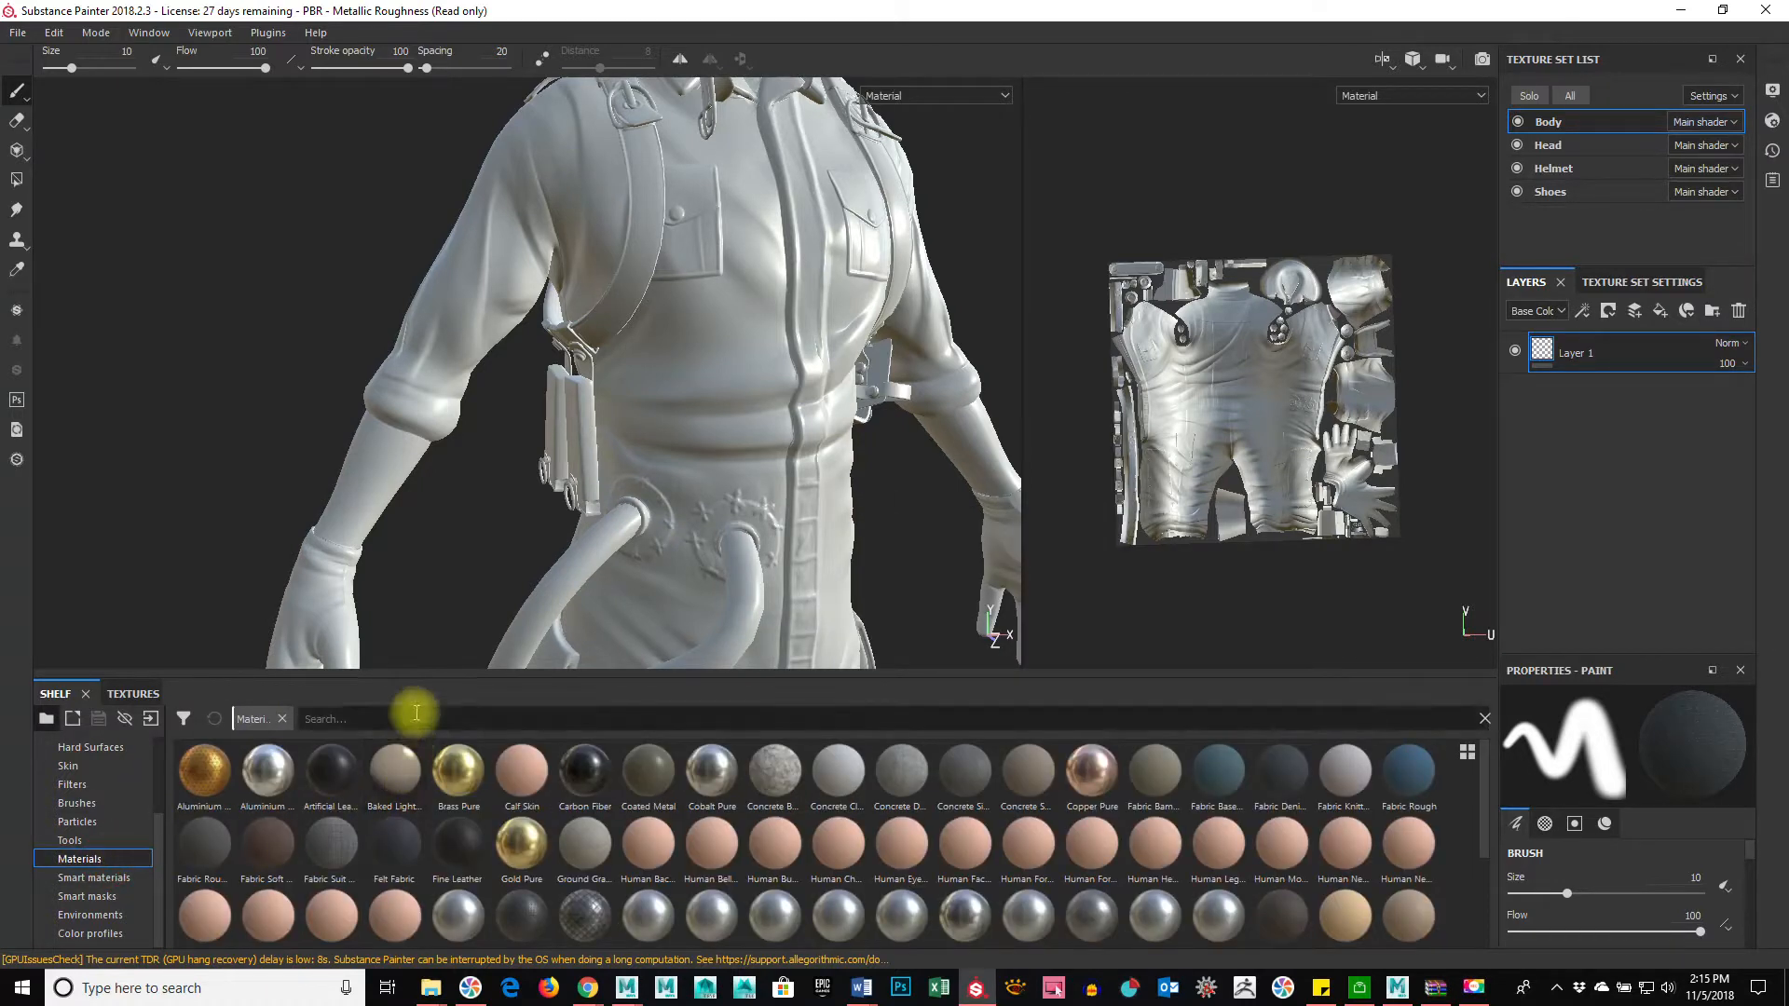
pyautogui.write('fabric')
pyautogui.press('BackSpace')
pyautogui.press('BackSpace')
pyautogui.press('BackSpace')
pyautogui.press('BackSpace')
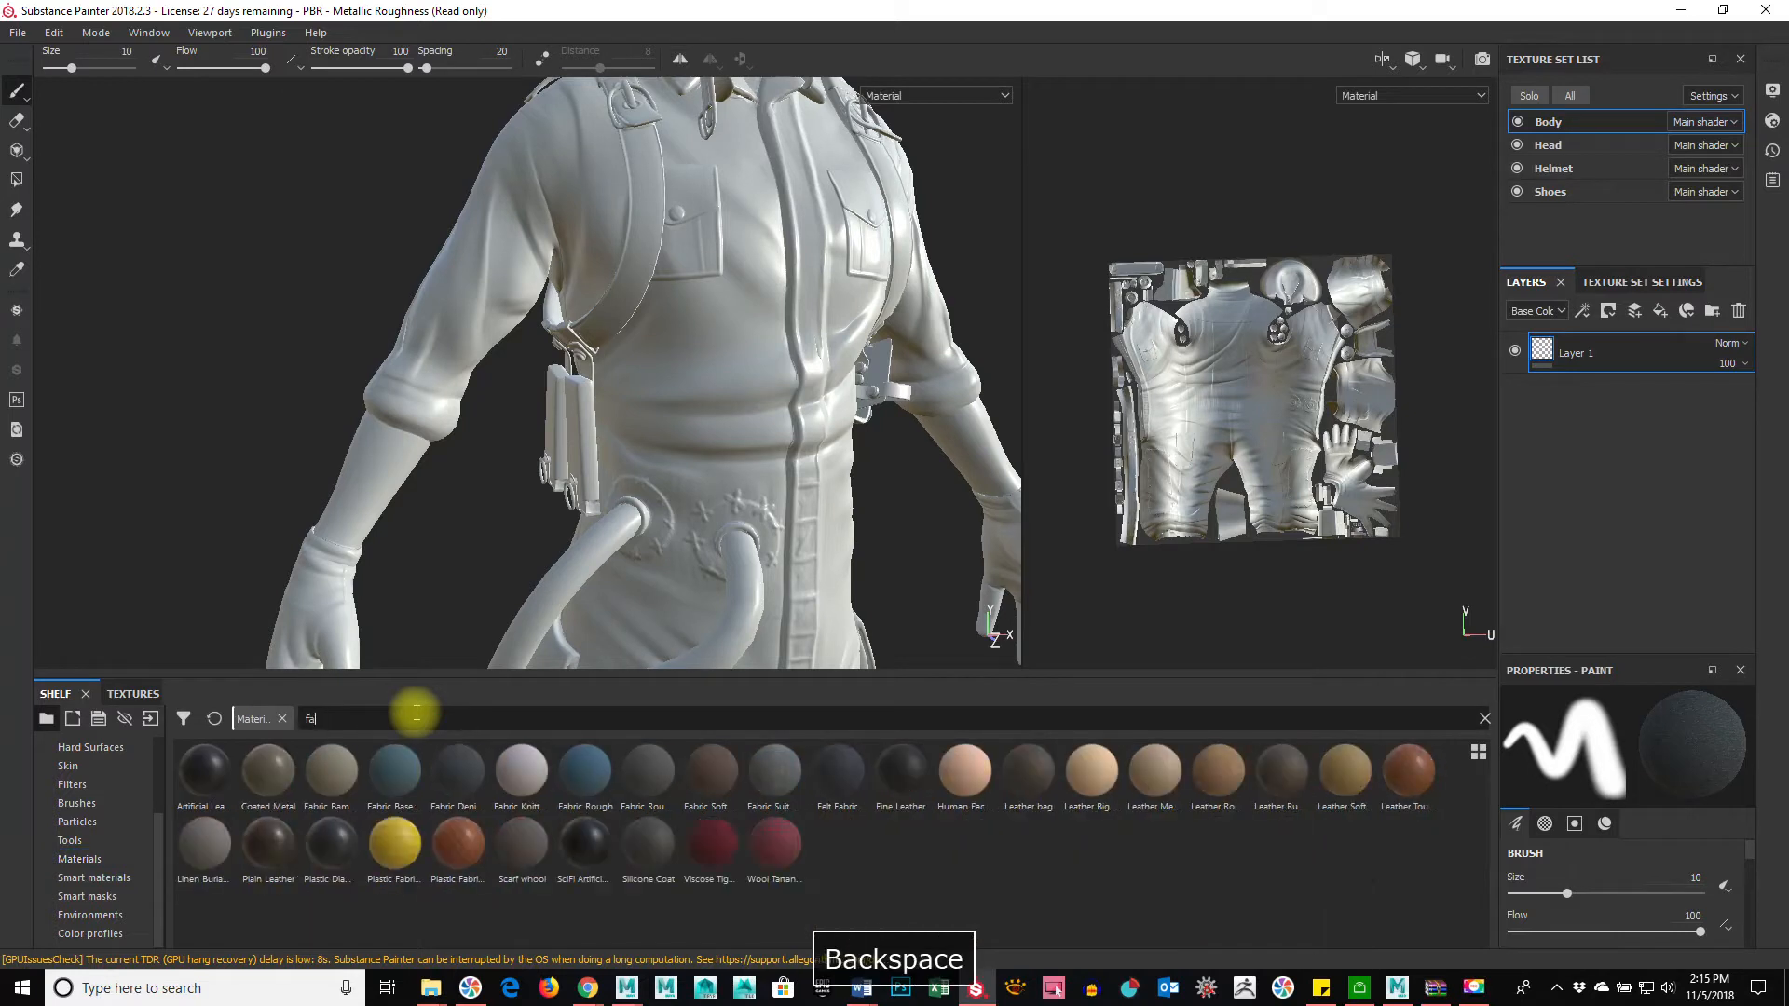
pyautogui.write('bric')
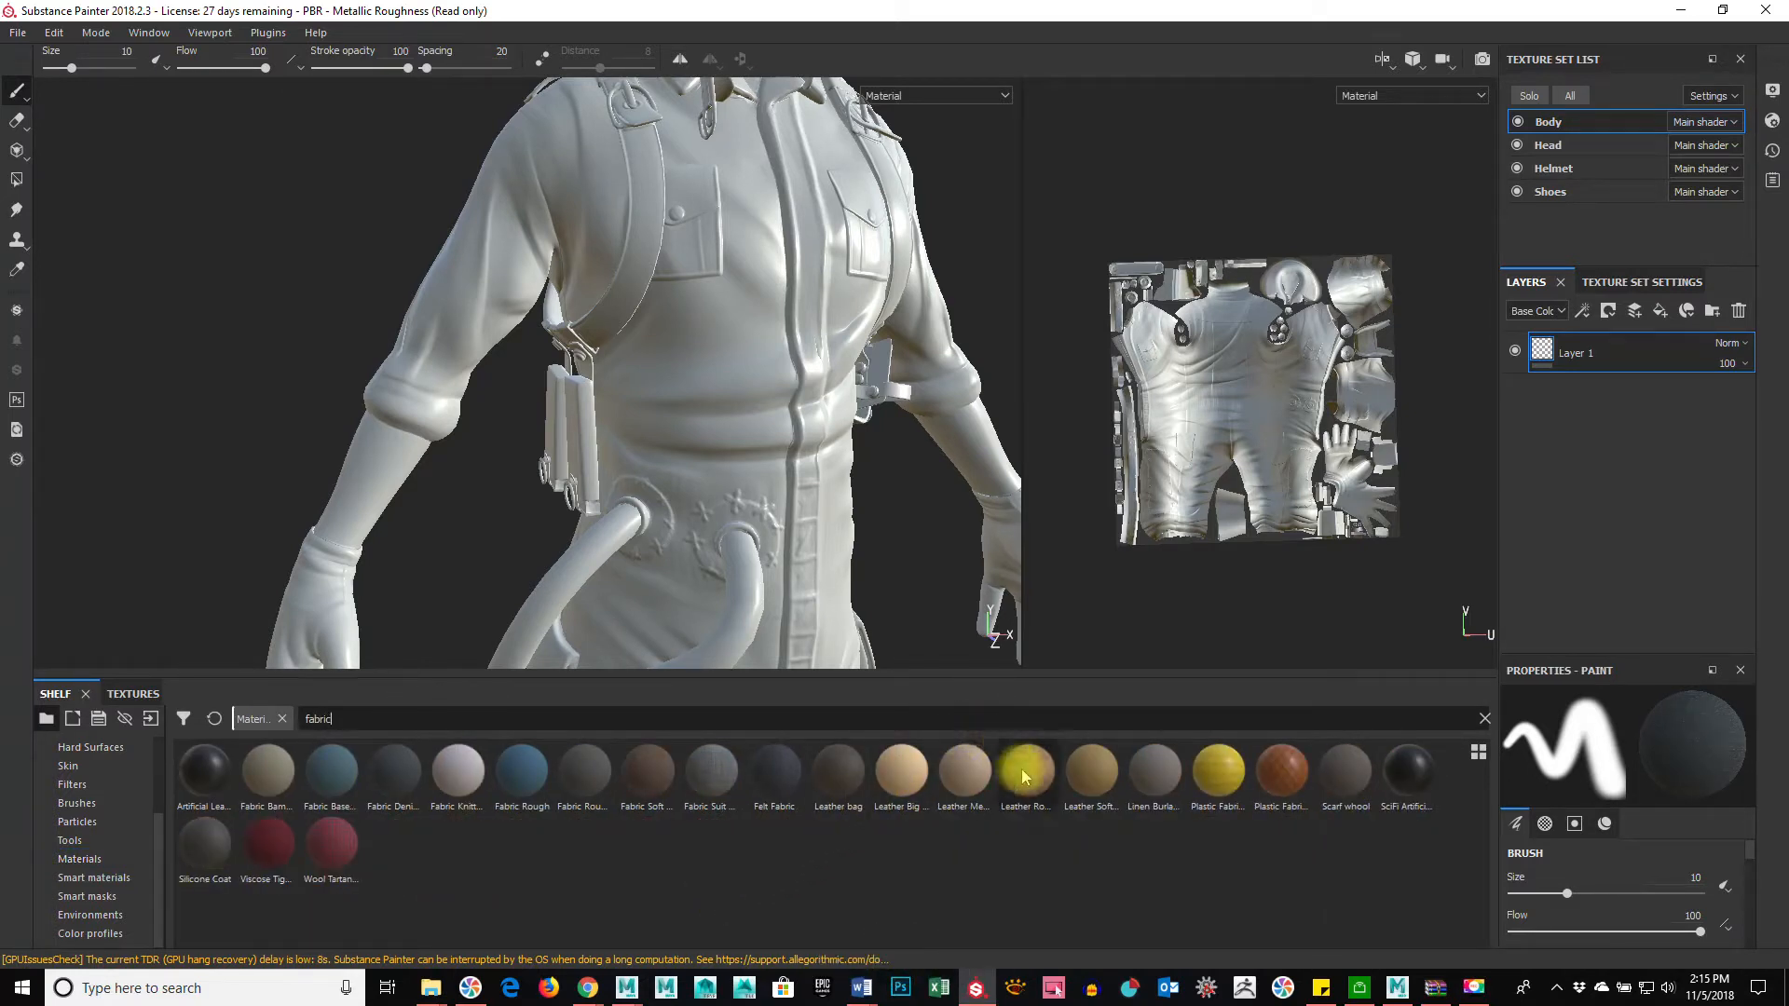
# Step: Compare the fabric and leather previews and add Viscose Tight Weave as a fill layer above Layer 1 of the Body set
pyautogui.moveTo(1023, 776)
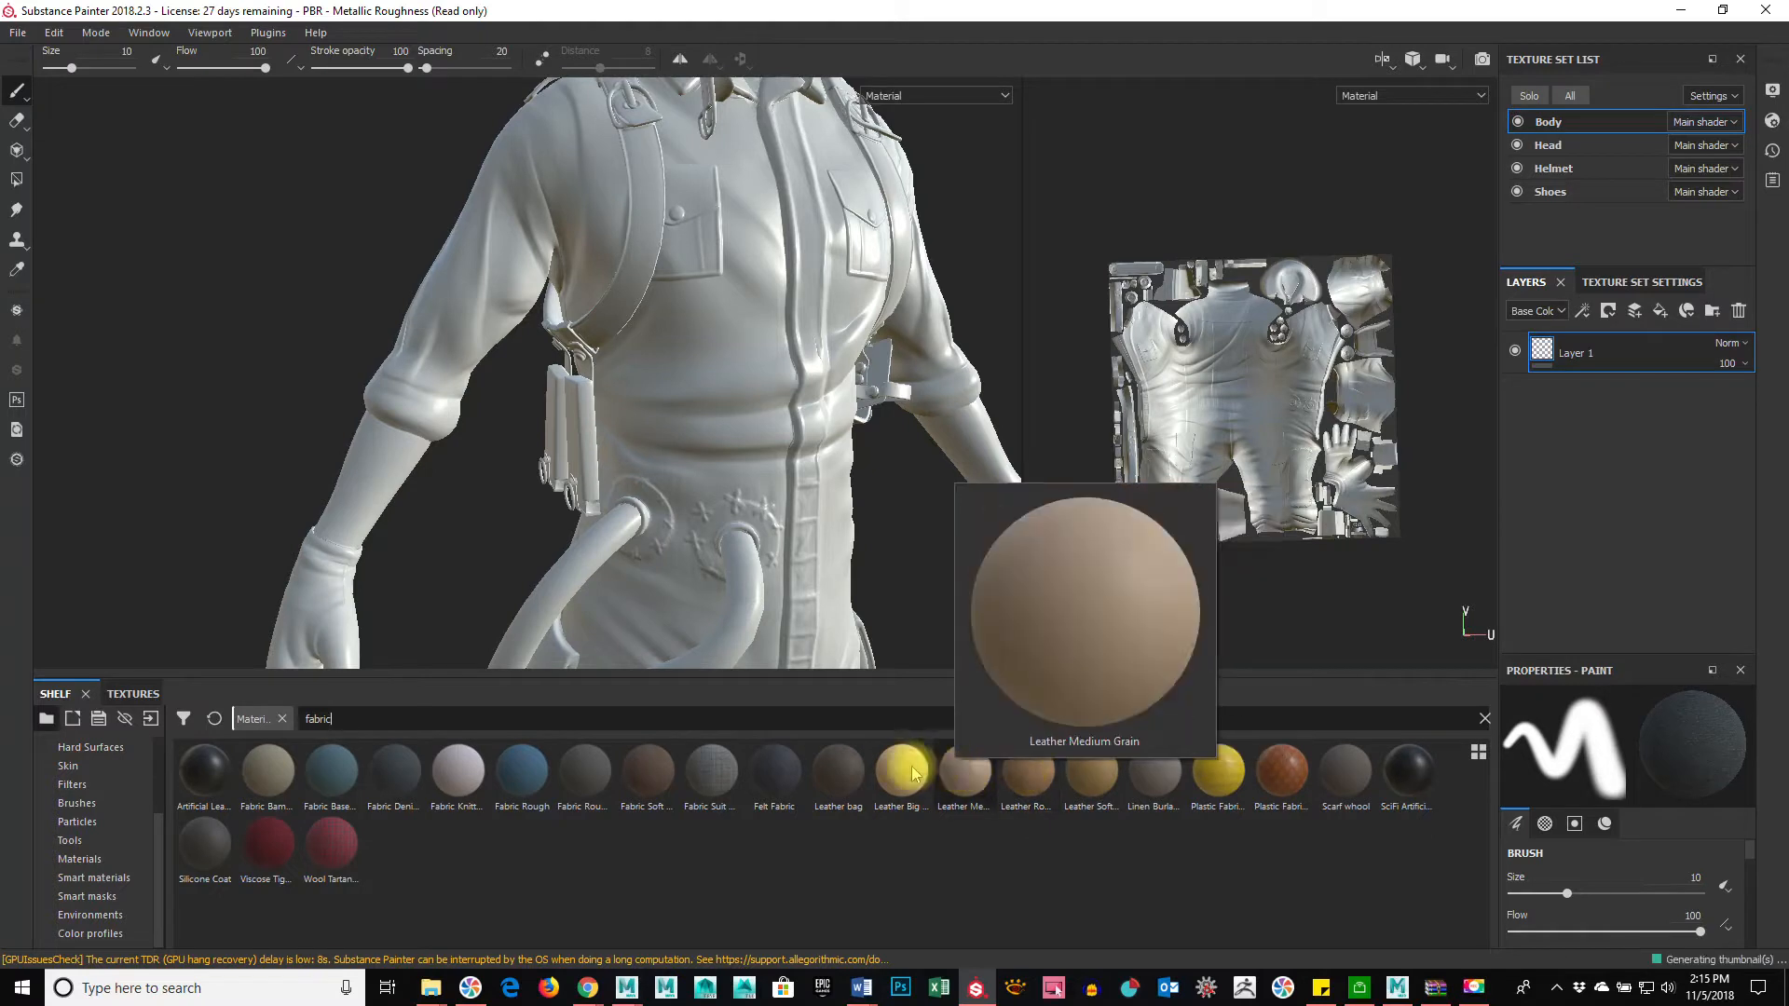
pyautogui.moveTo(858, 767)
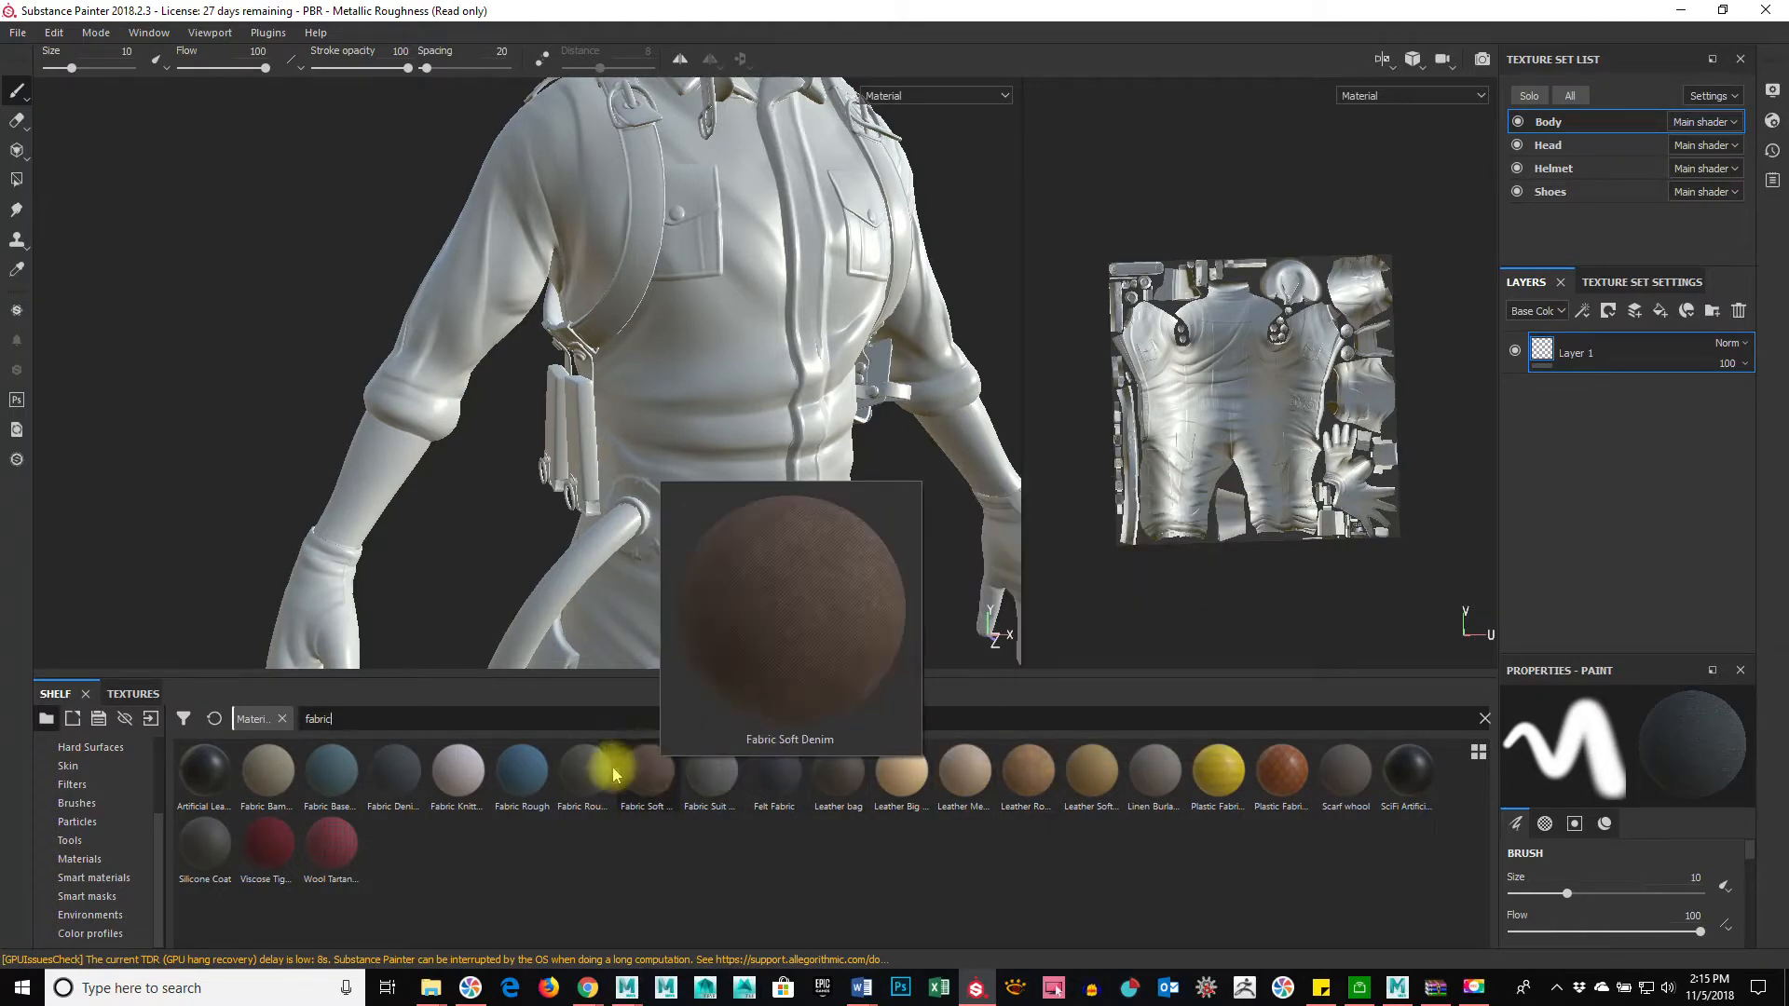
pyautogui.moveTo(308, 845)
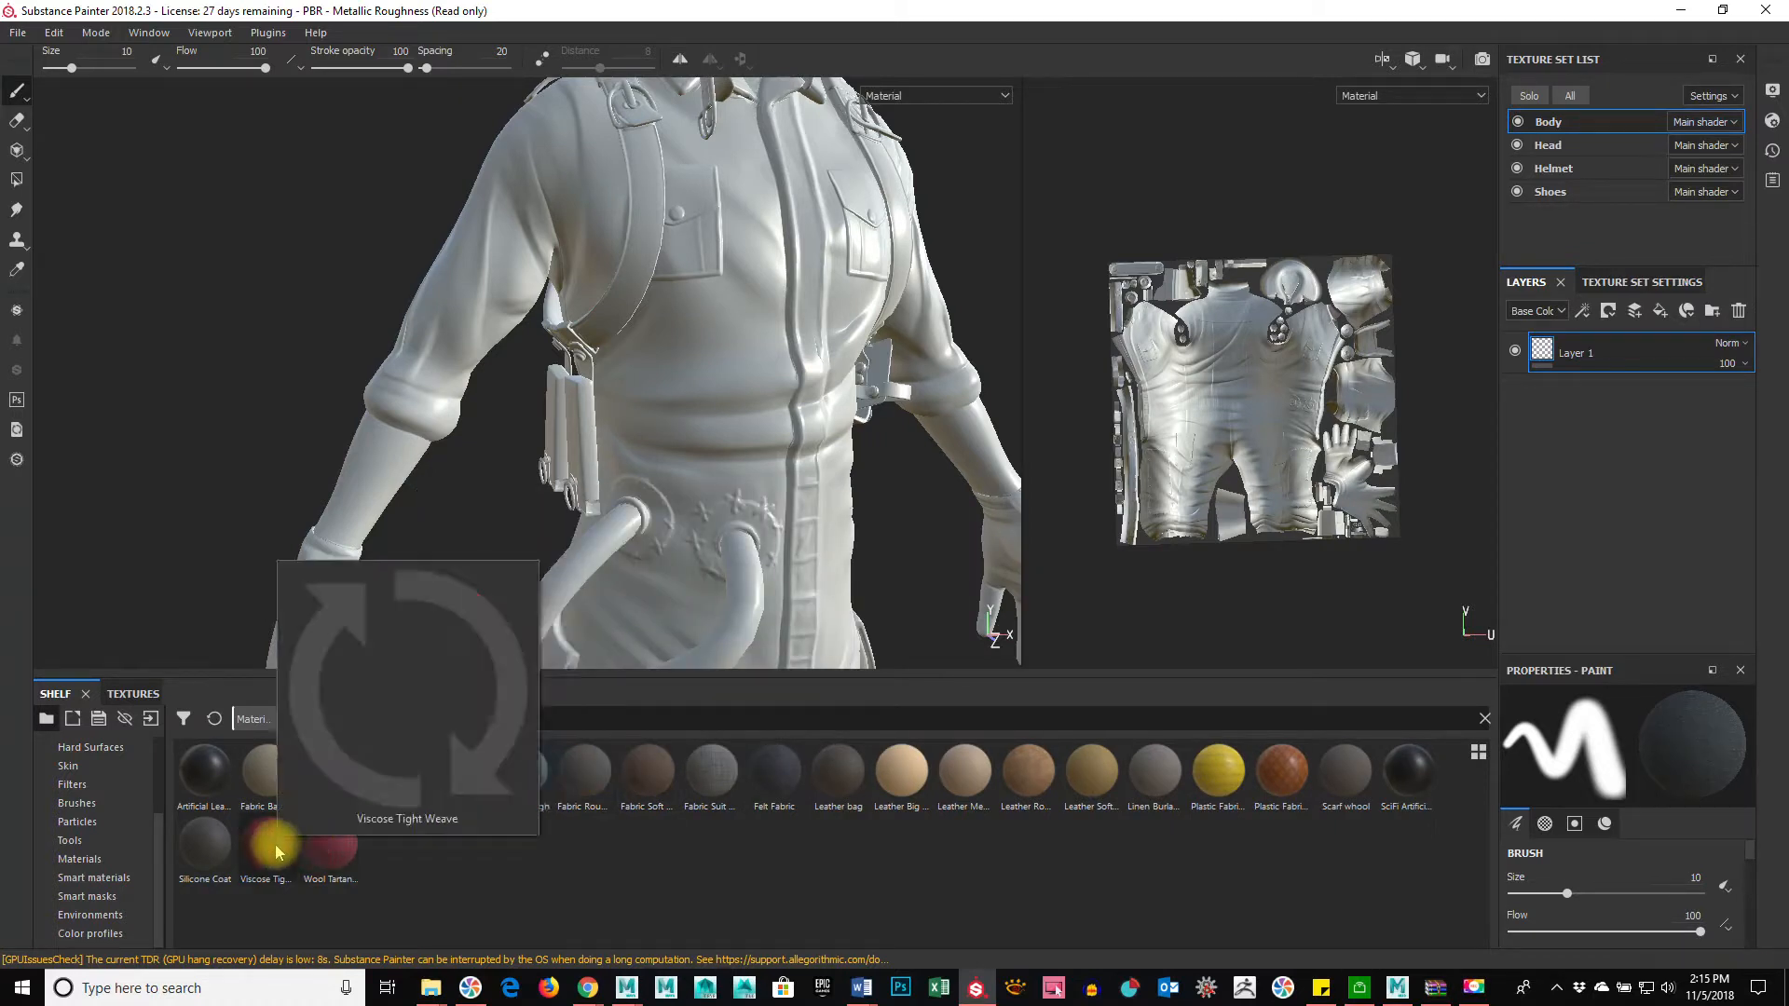
pyautogui.moveTo(215, 856)
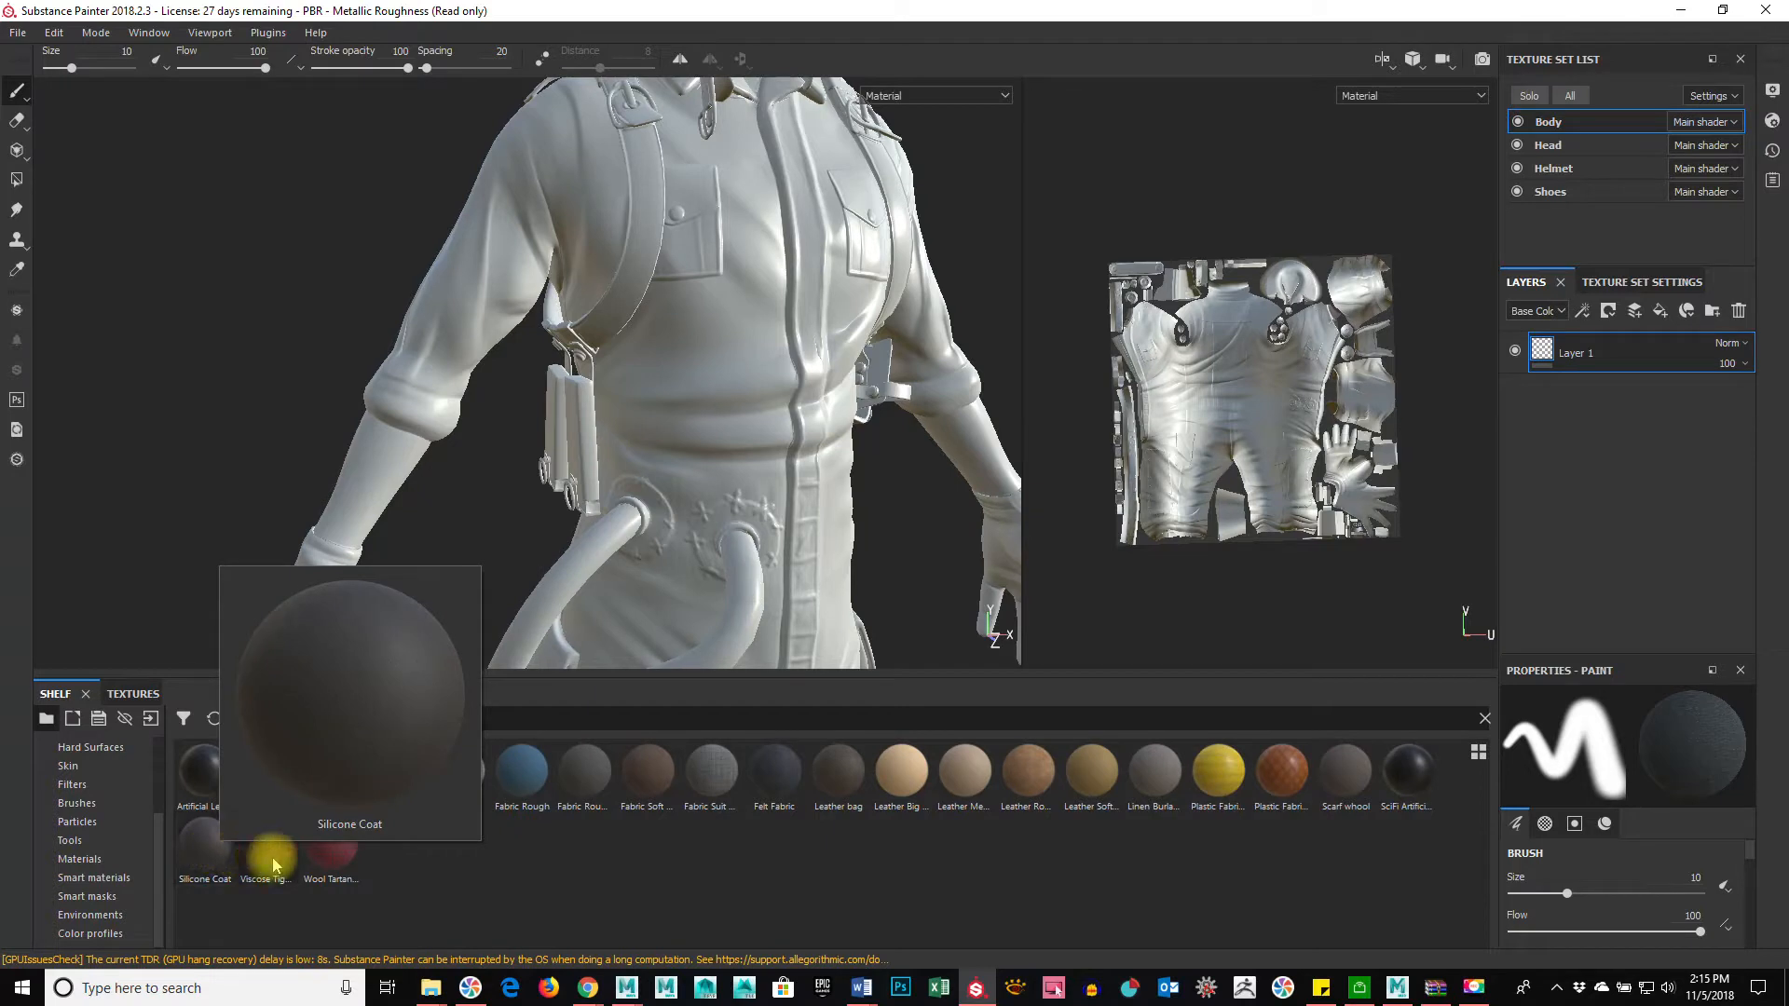
pyautogui.moveTo(276, 865); pyautogui.dragTo(1597, 344)
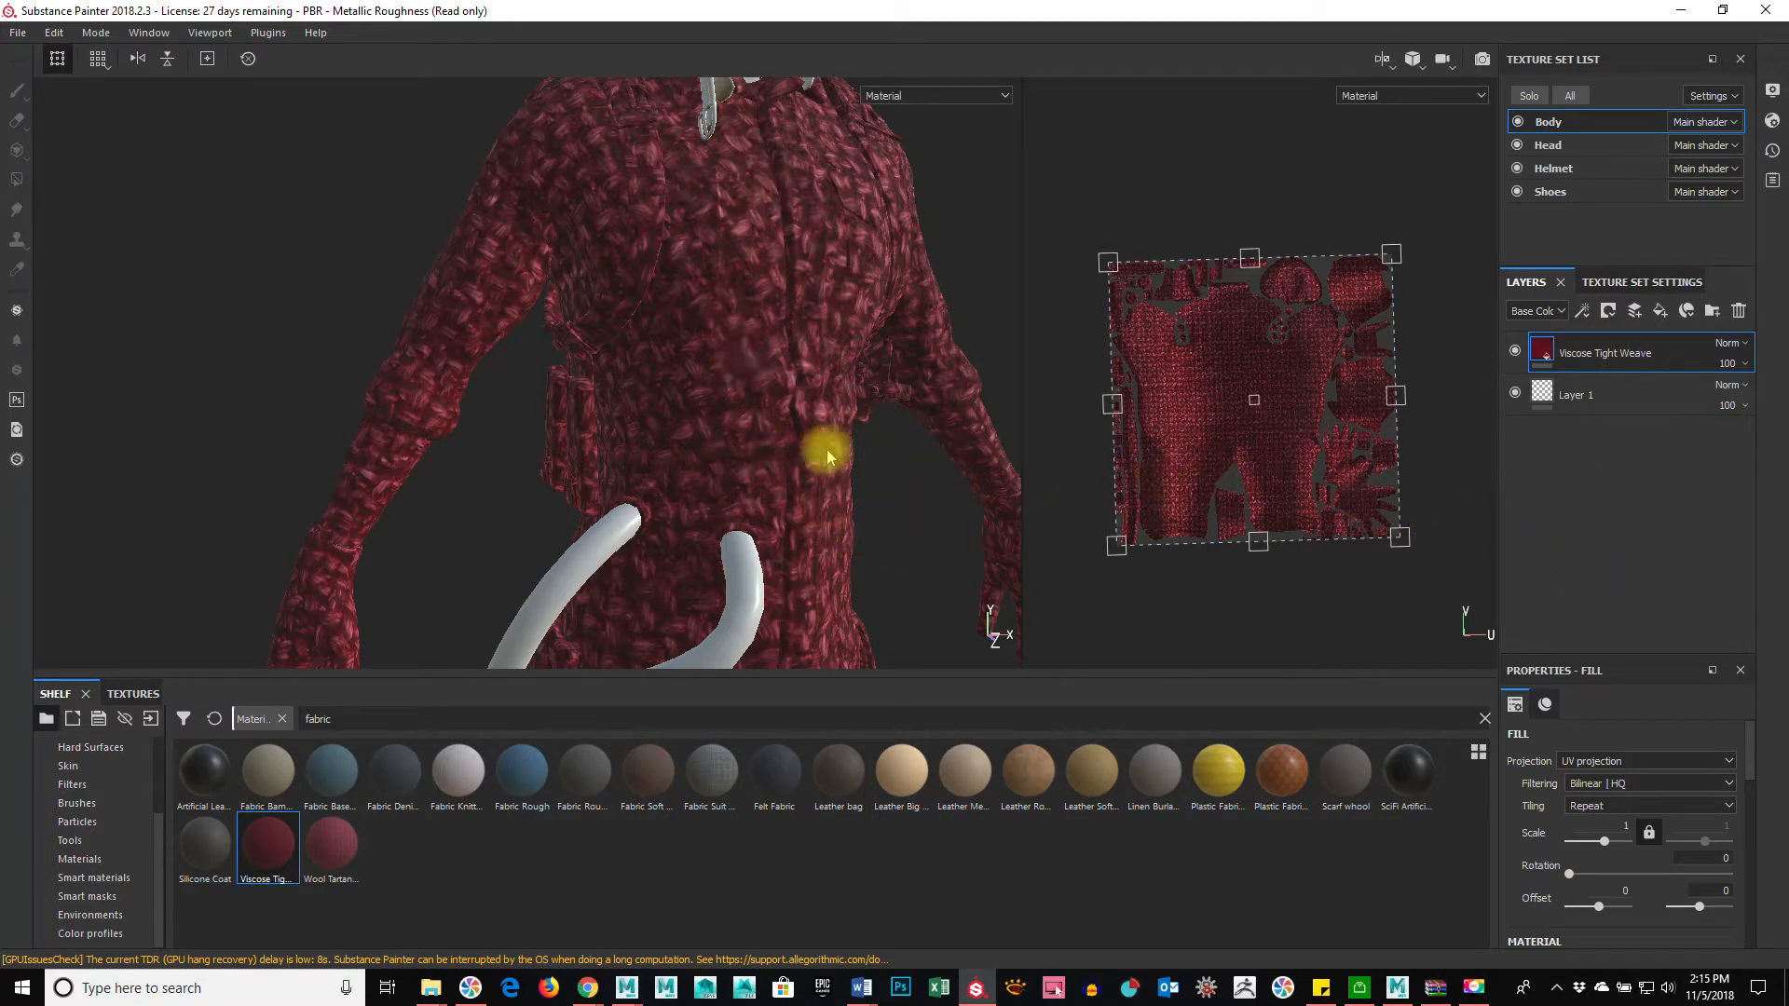
pyautogui.scroll(-8, 925, 546)
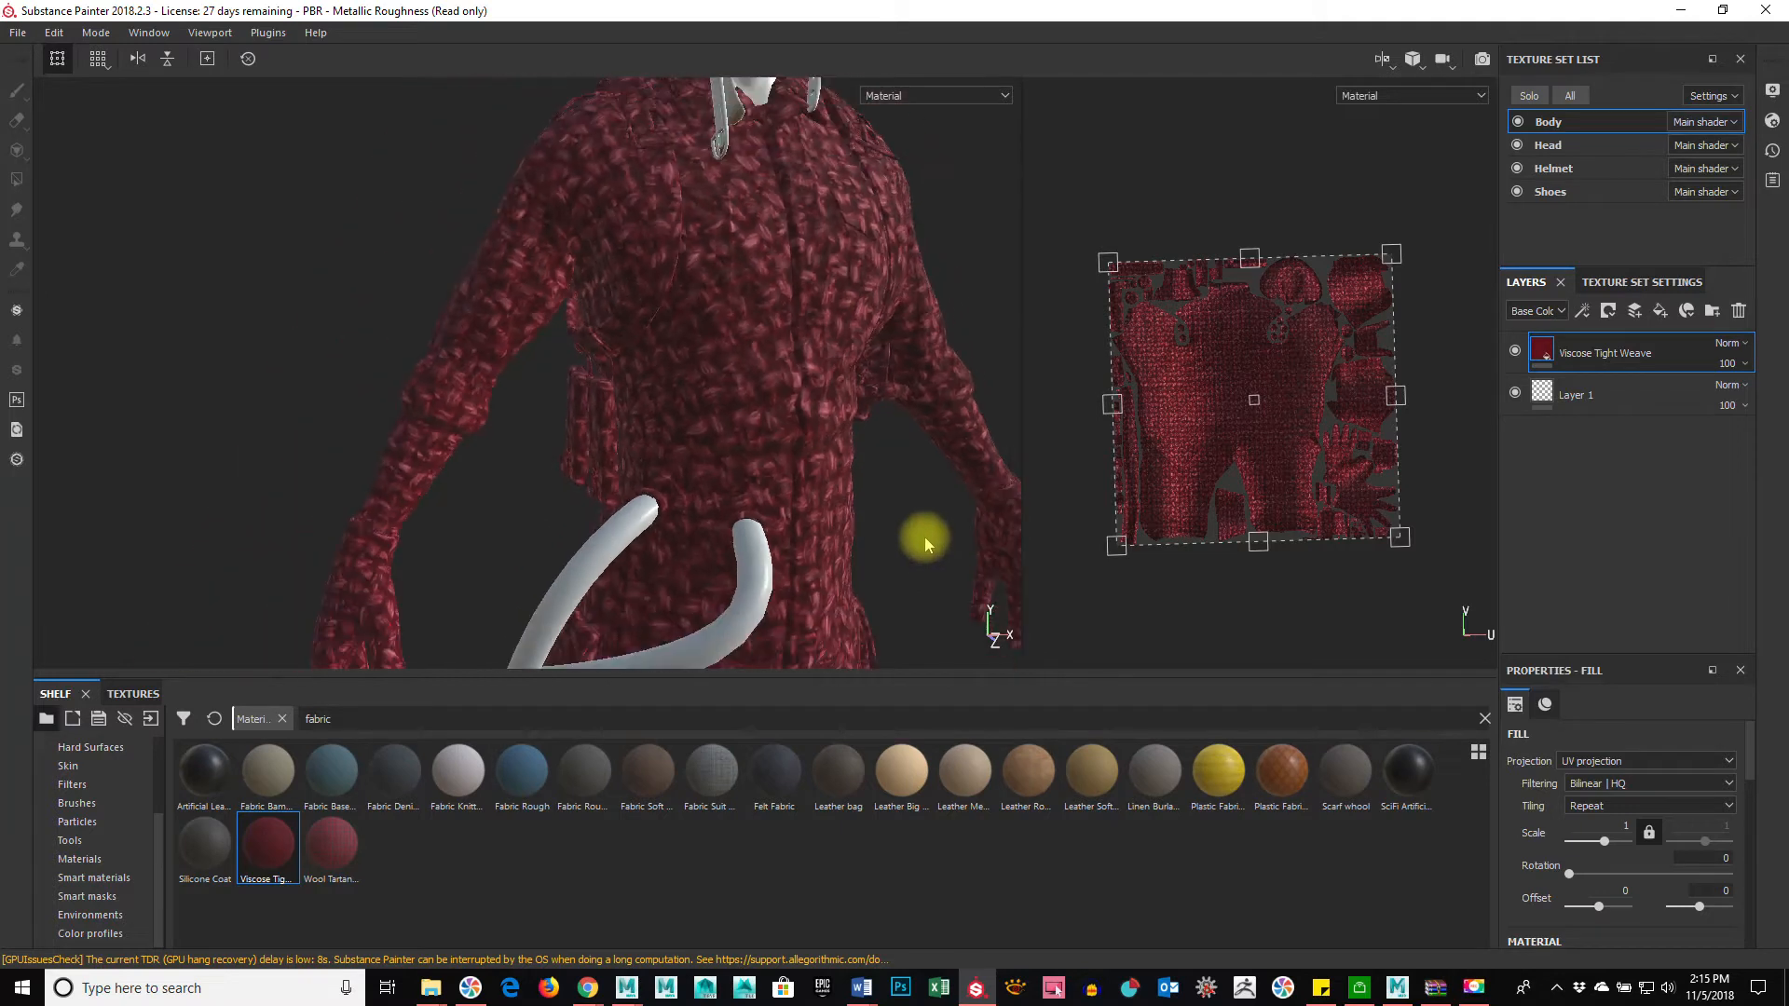
# Step: Enlarge the fill properties area and enable the height channel of the Viscose Tight Weave layer, checking its effect on the torso
pyautogui.scroll(8, 931, 529)
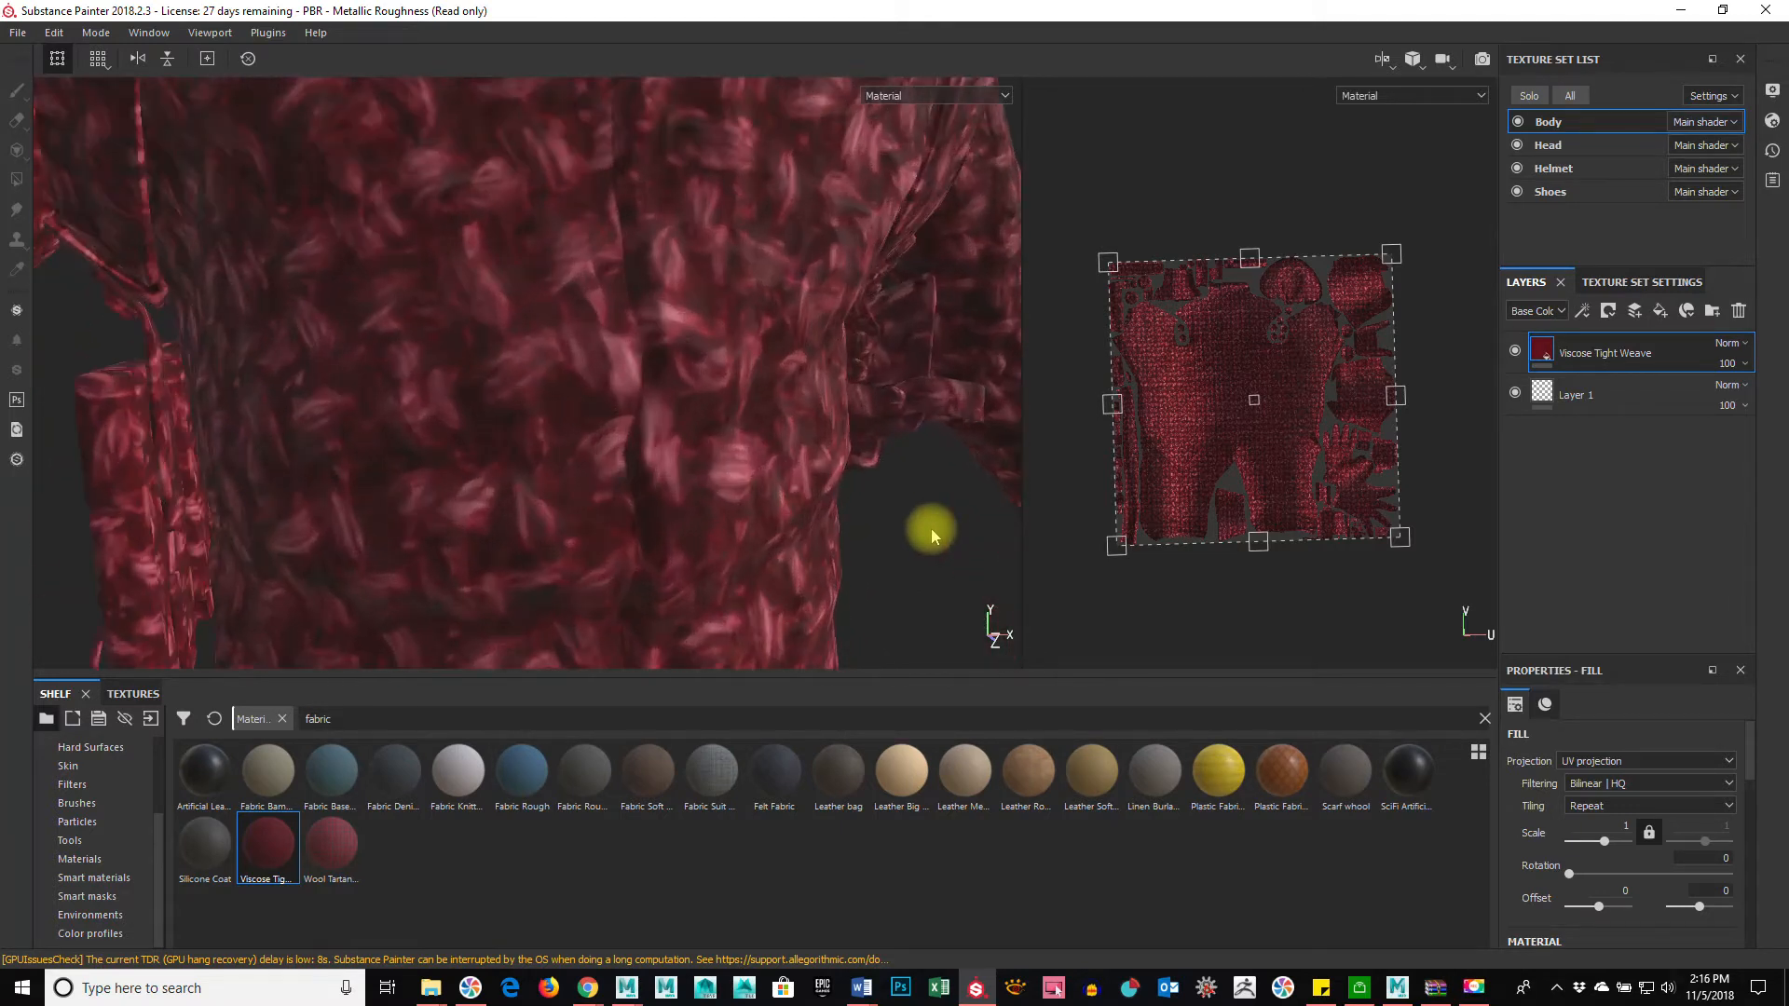
pyautogui.scroll(-5, 930, 517)
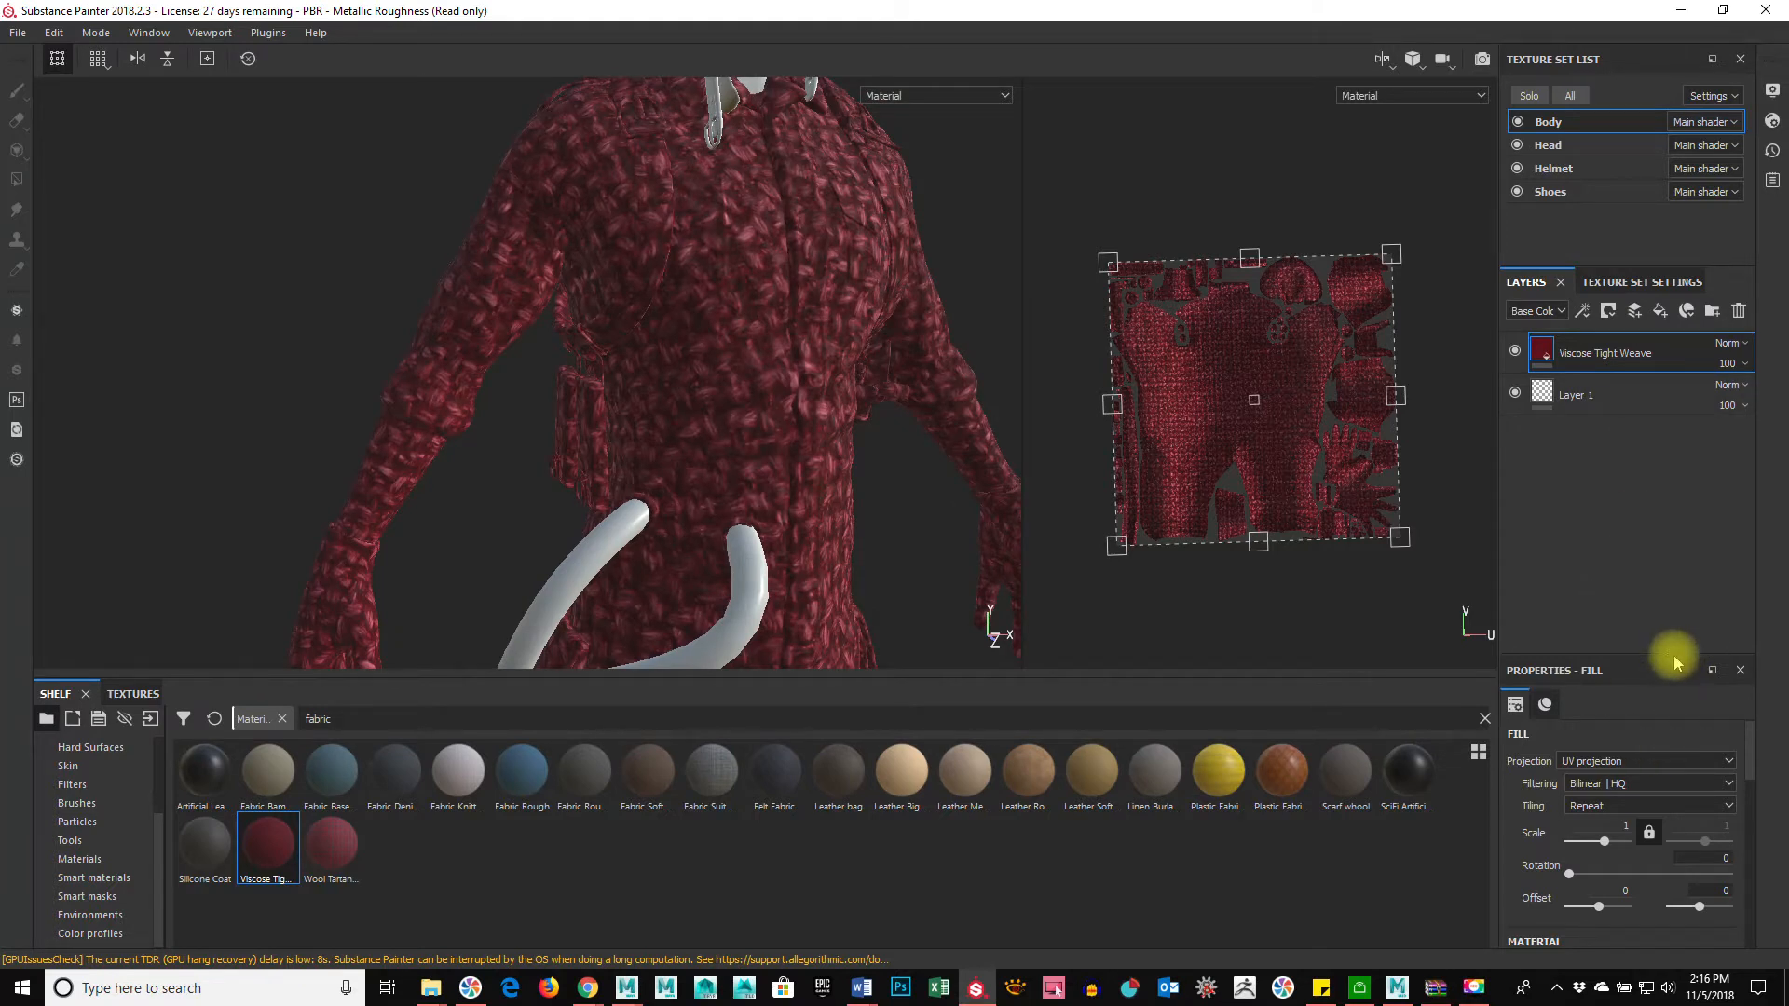
pyautogui.moveTo(1674, 656); pyautogui.dragTo(1674, 441)
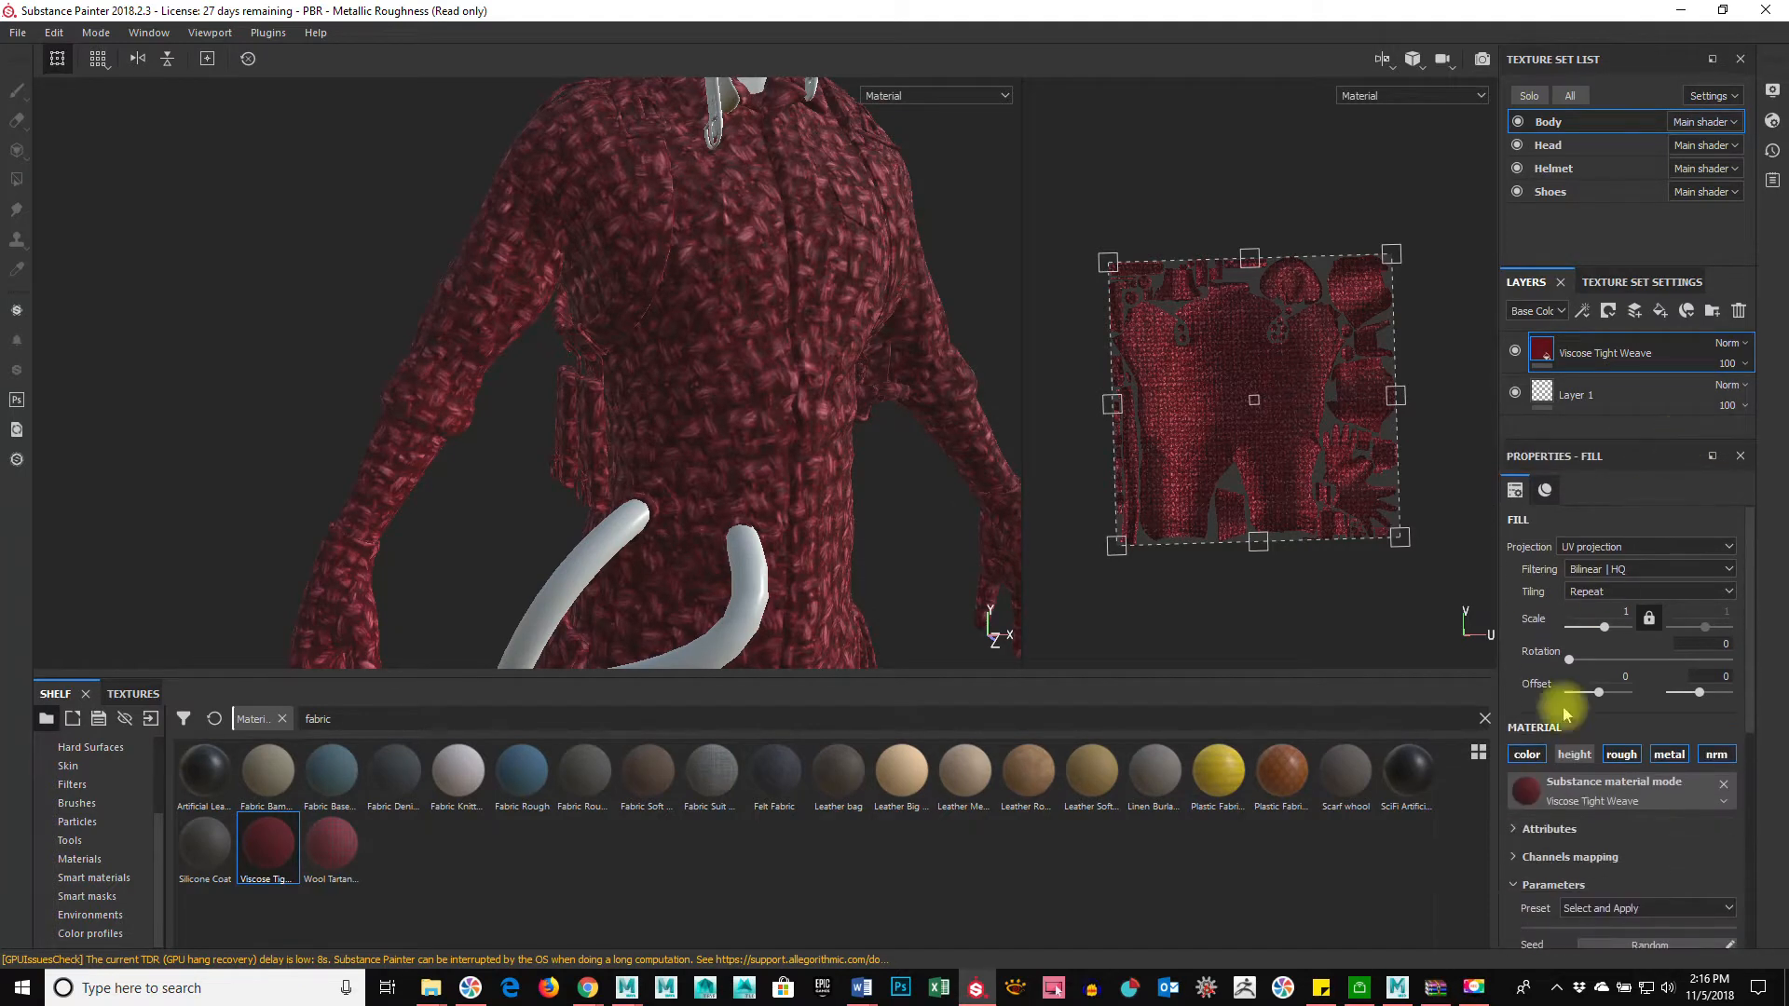
pyautogui.click(1575, 755)
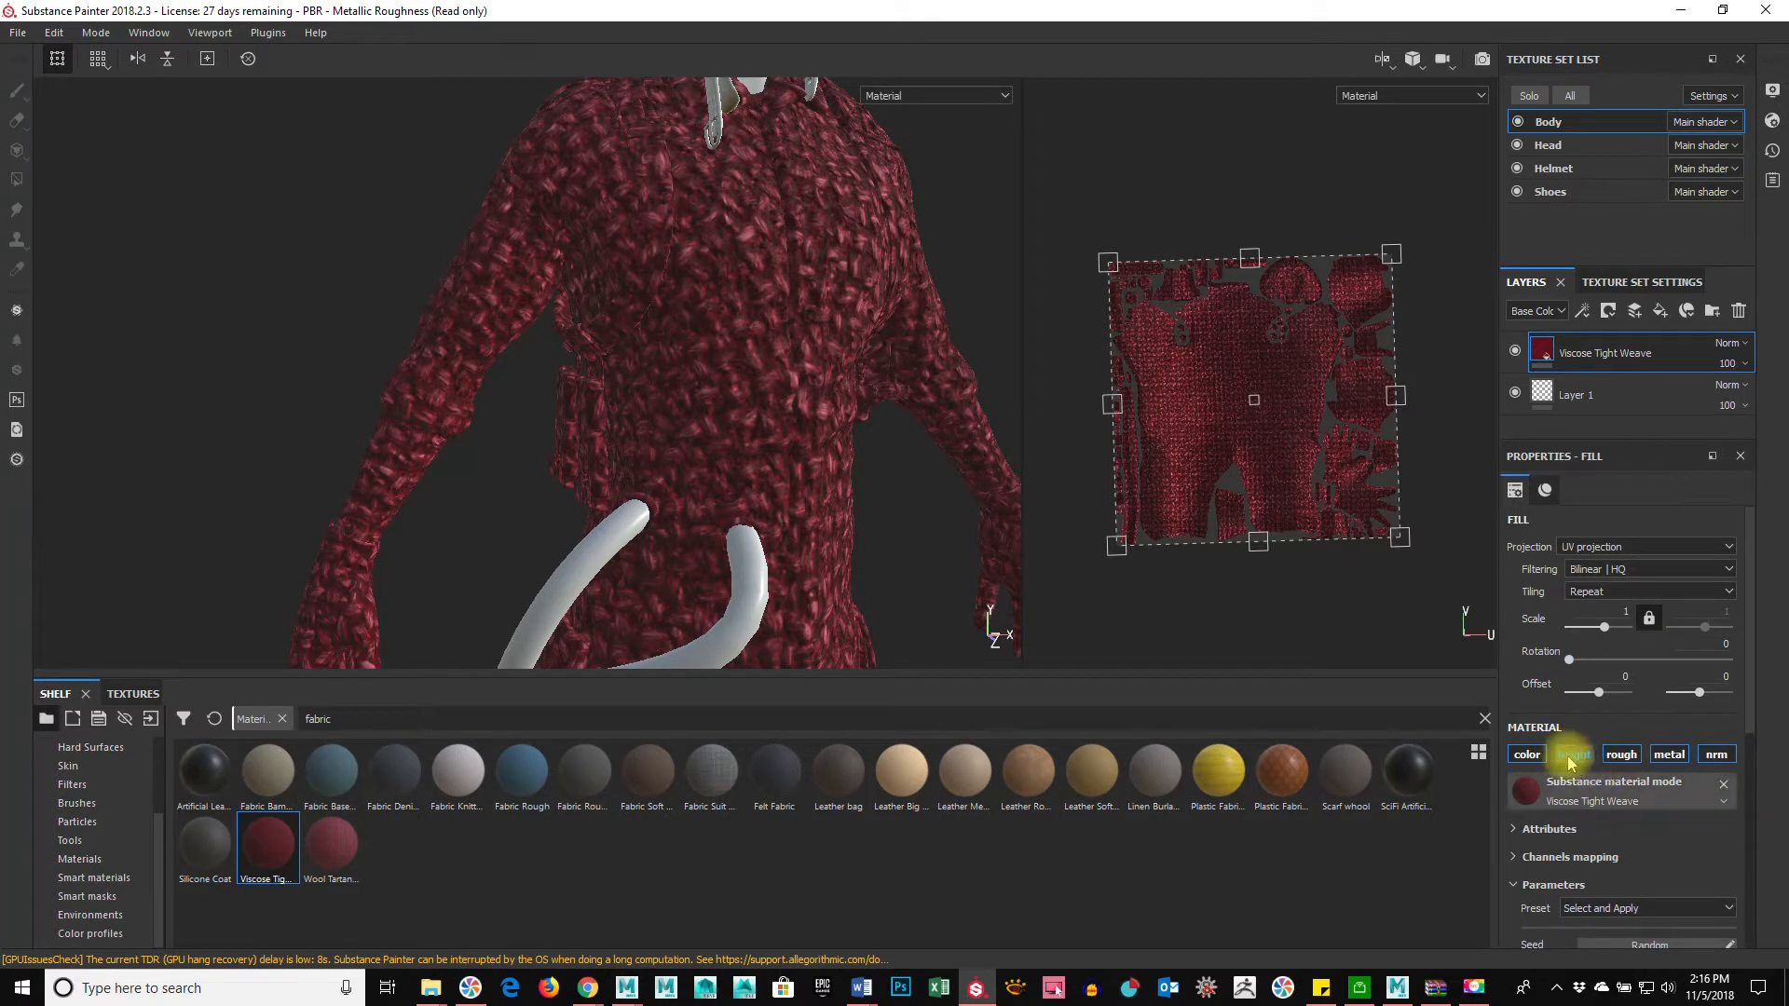
pyautogui.scroll(6, 842, 465)
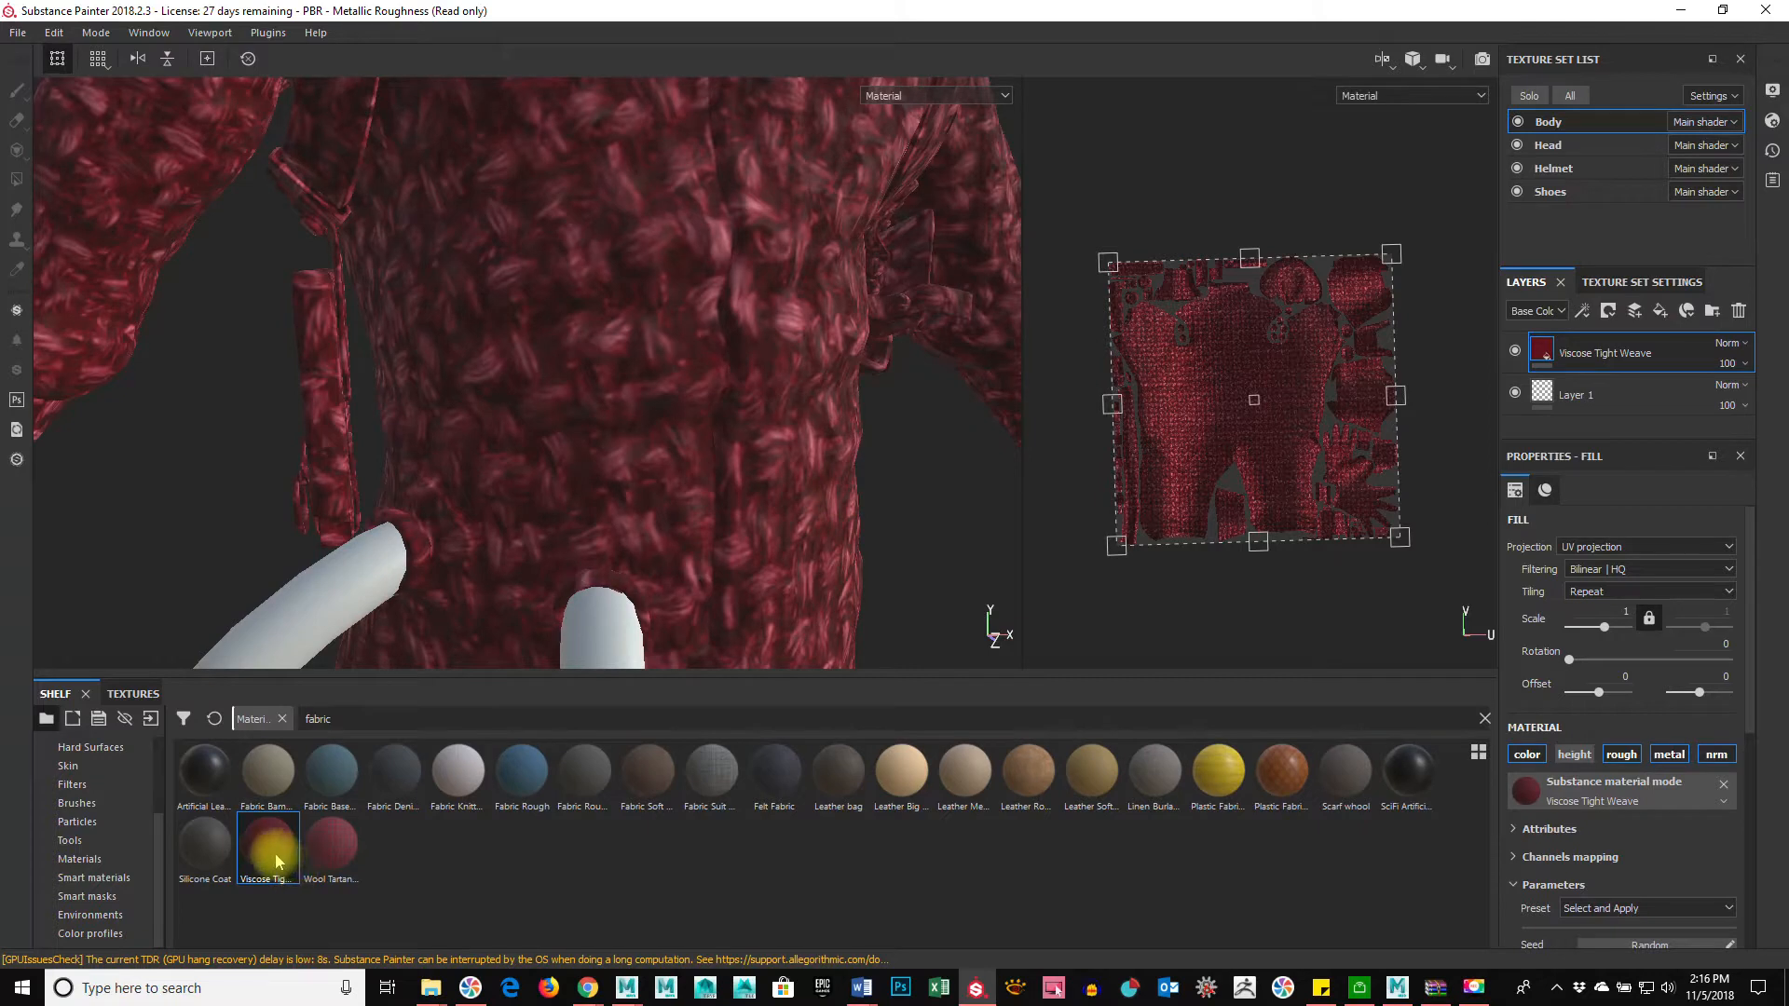
pyautogui.moveTo(277, 860)
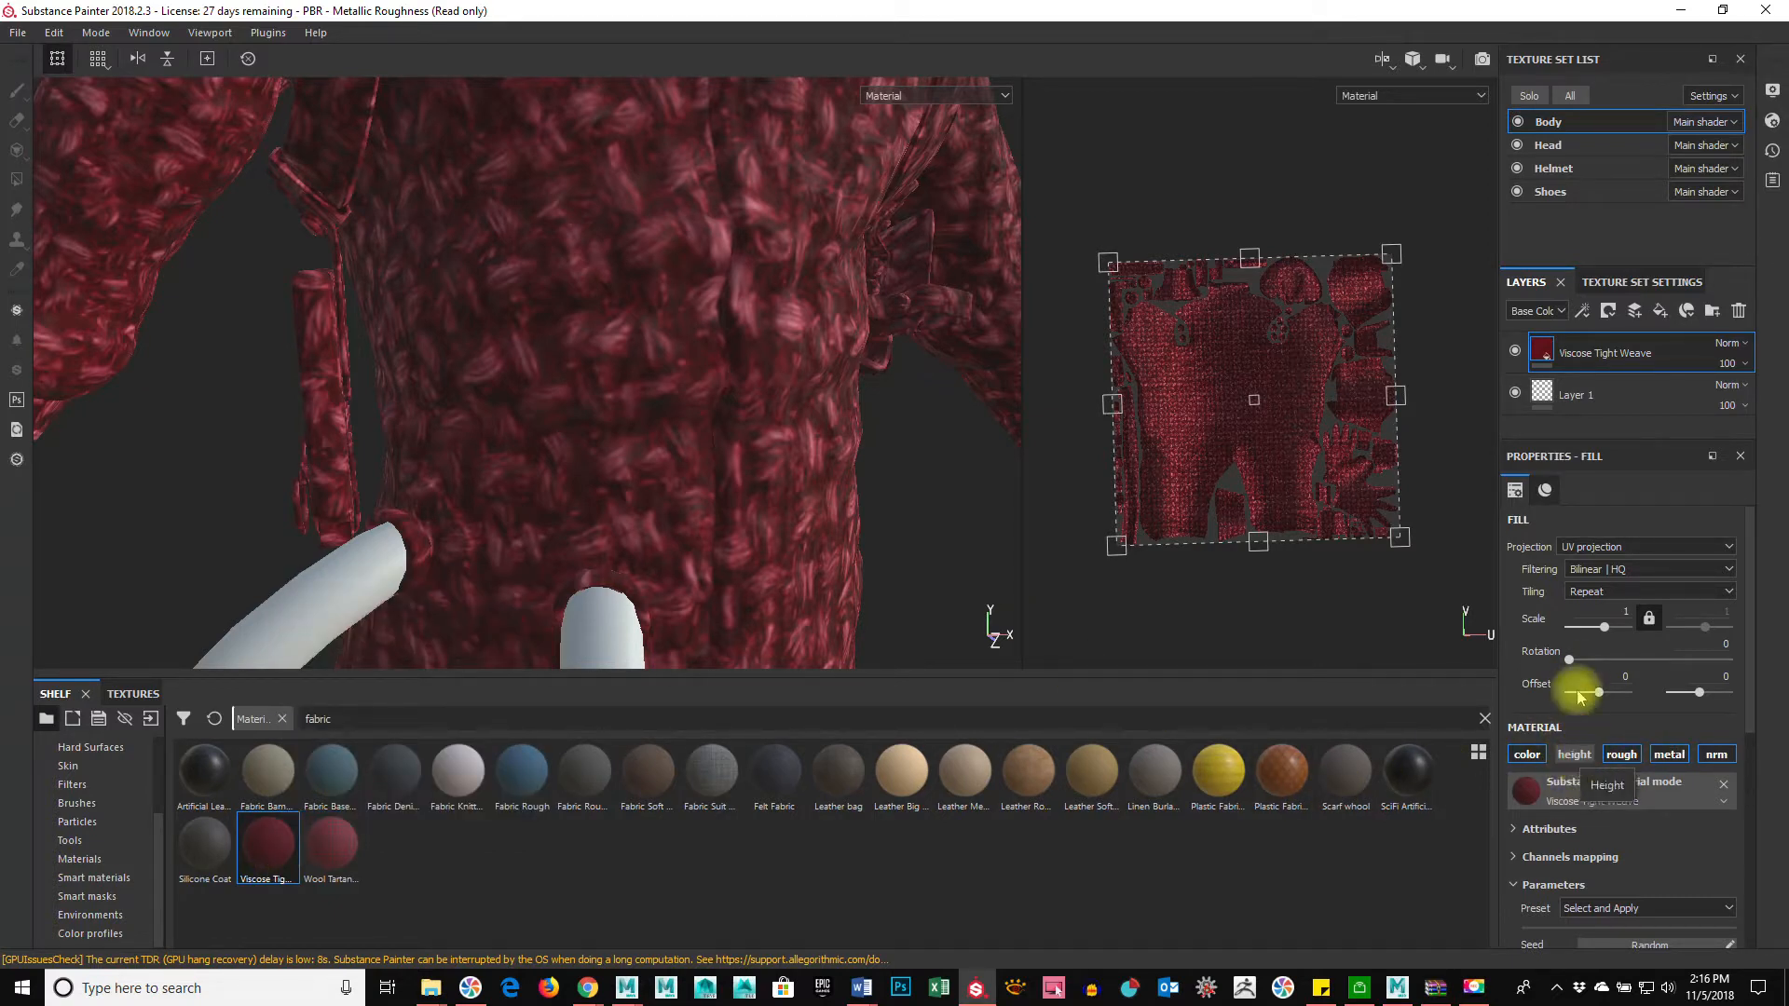
pyautogui.scroll(-2, 1581, 657)
pyautogui.scroll(1, 1590, 670)
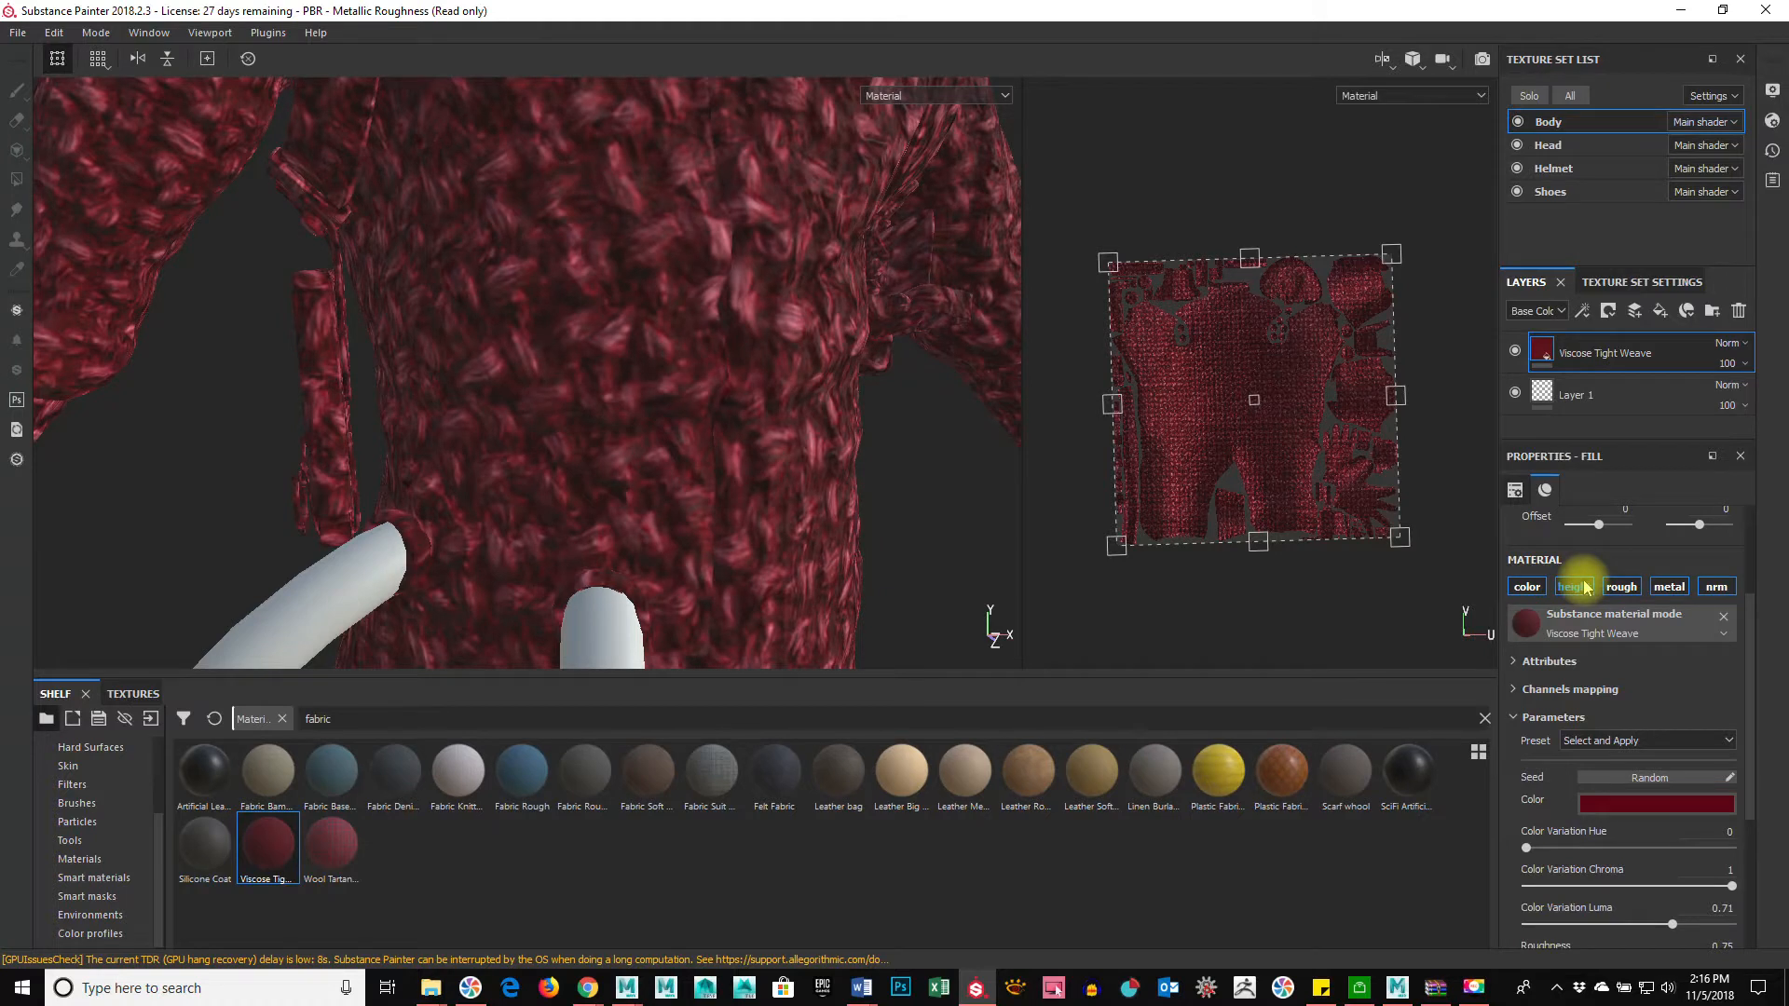
# Step: Try the fill's UV scale at 4 and at 6 on the Viscose Tight Weave layer
pyautogui.scroll(3, 1584, 585)
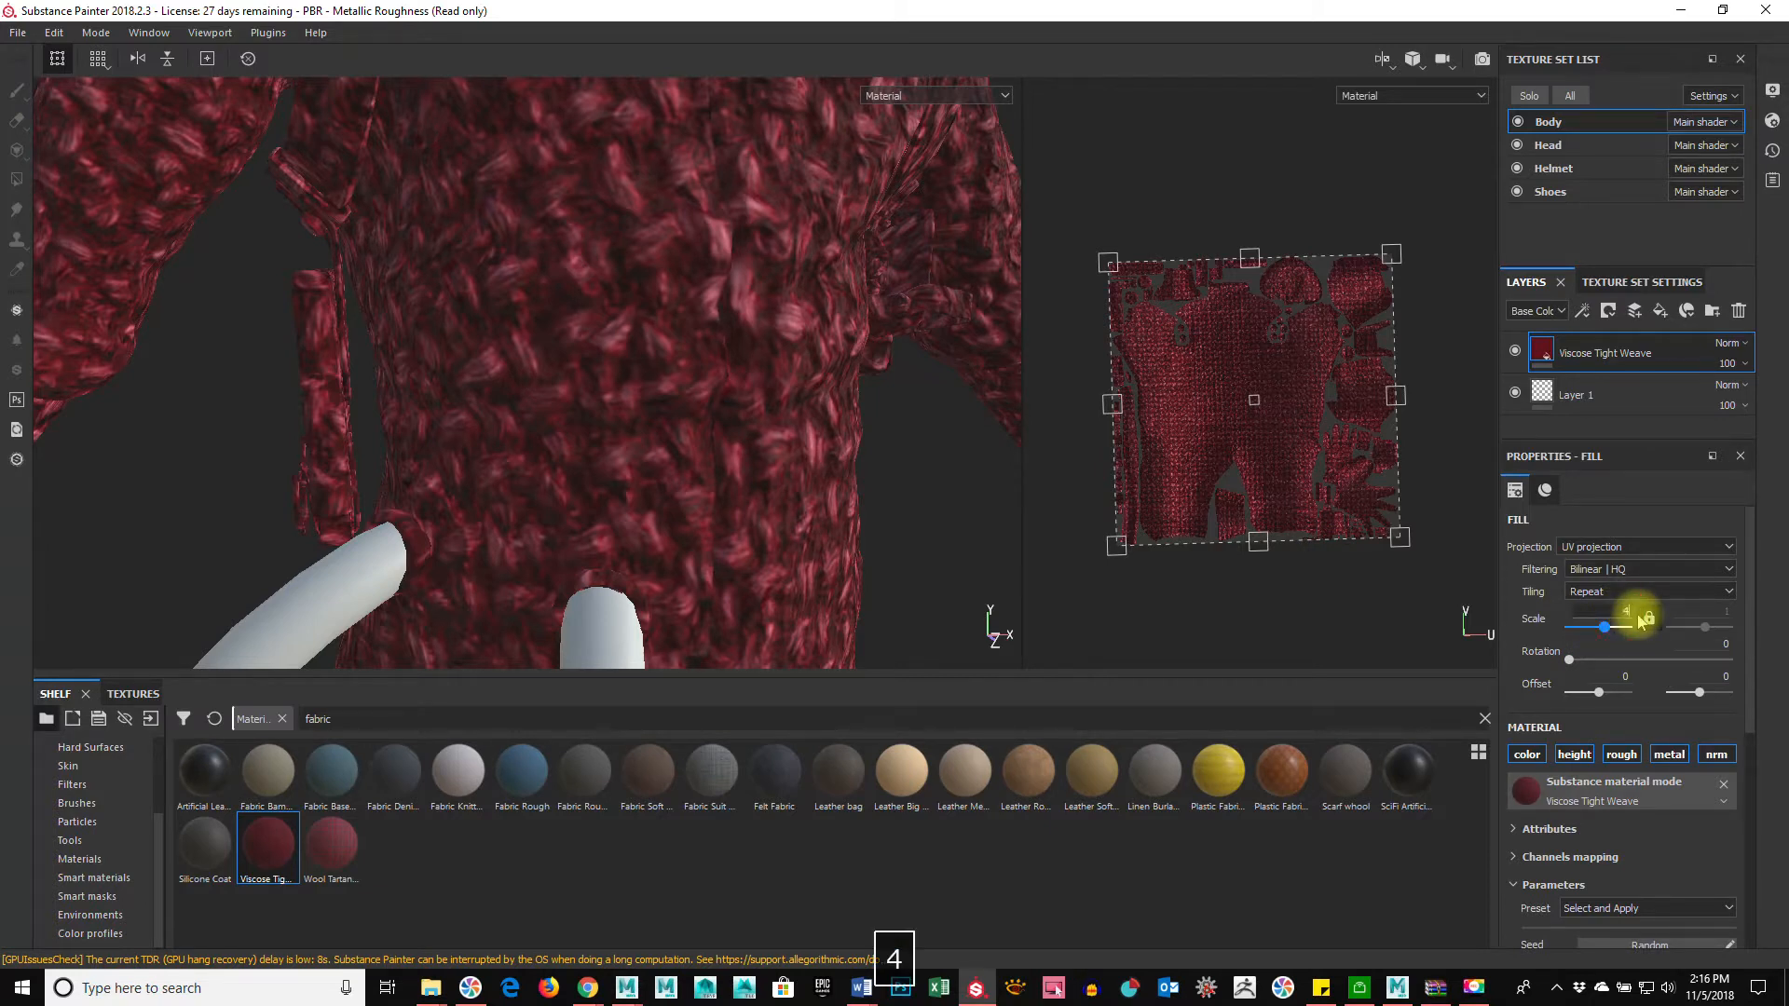
pyautogui.press('Return')
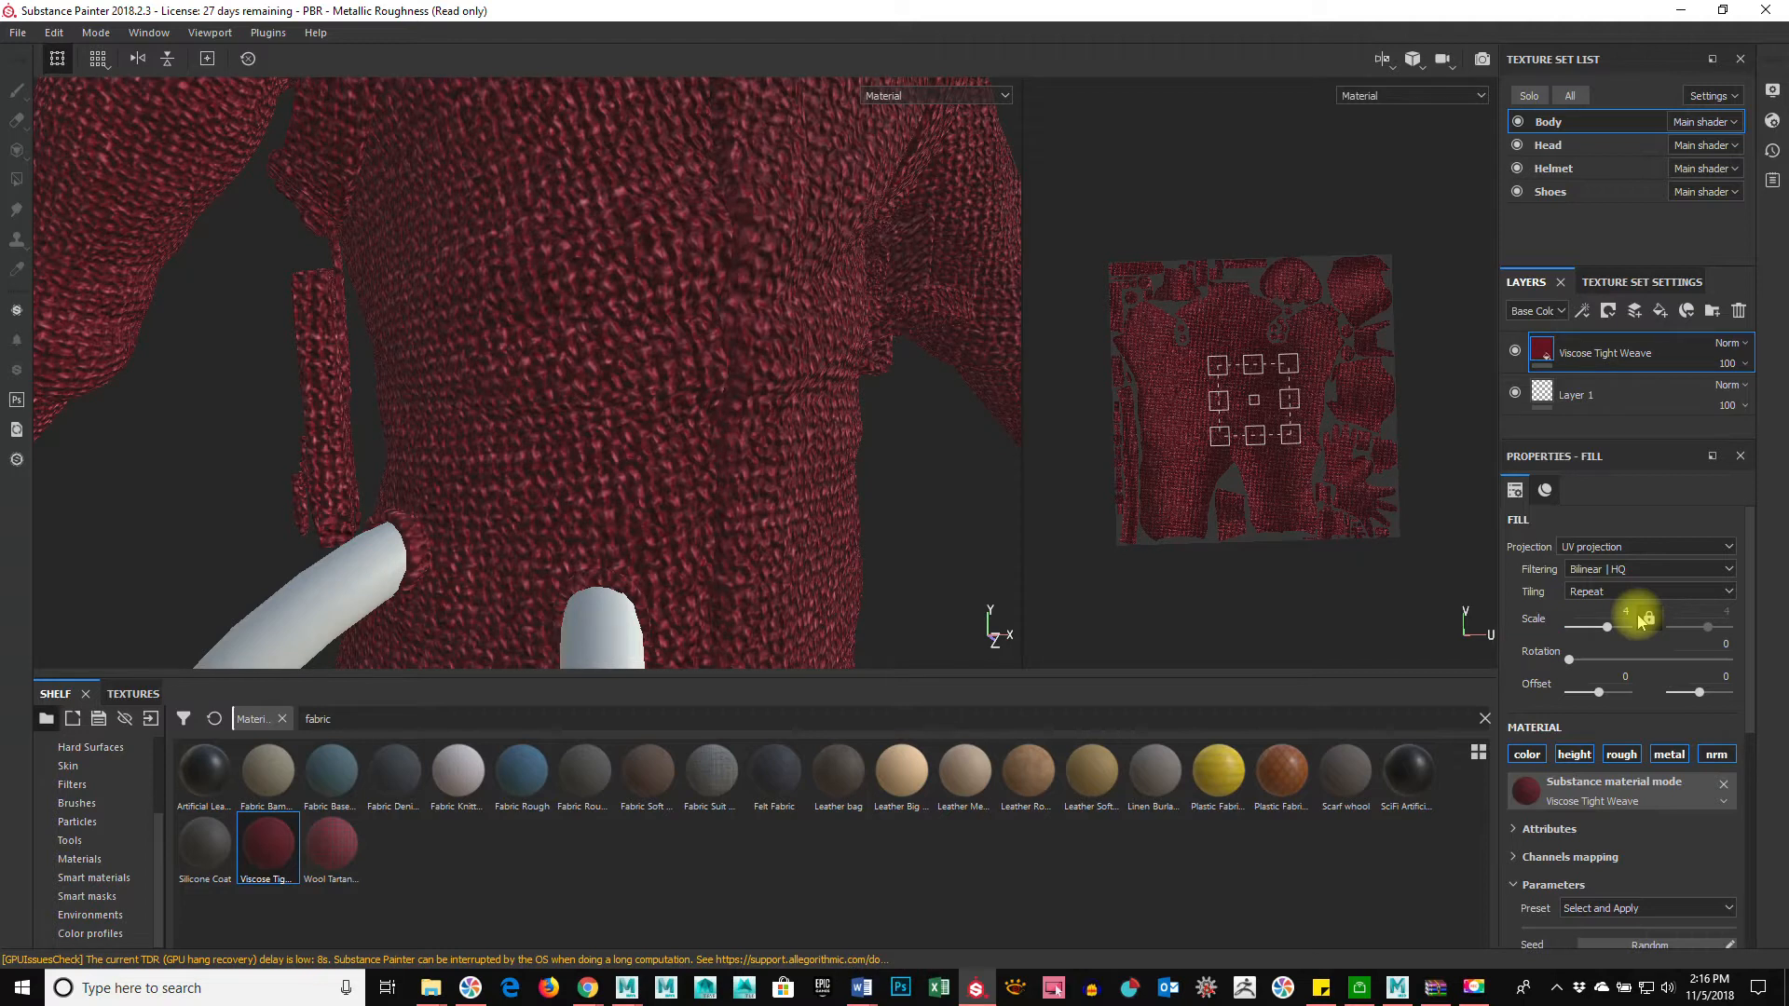
pyautogui.moveTo(1615, 616); pyautogui.dragTo(1653, 619)
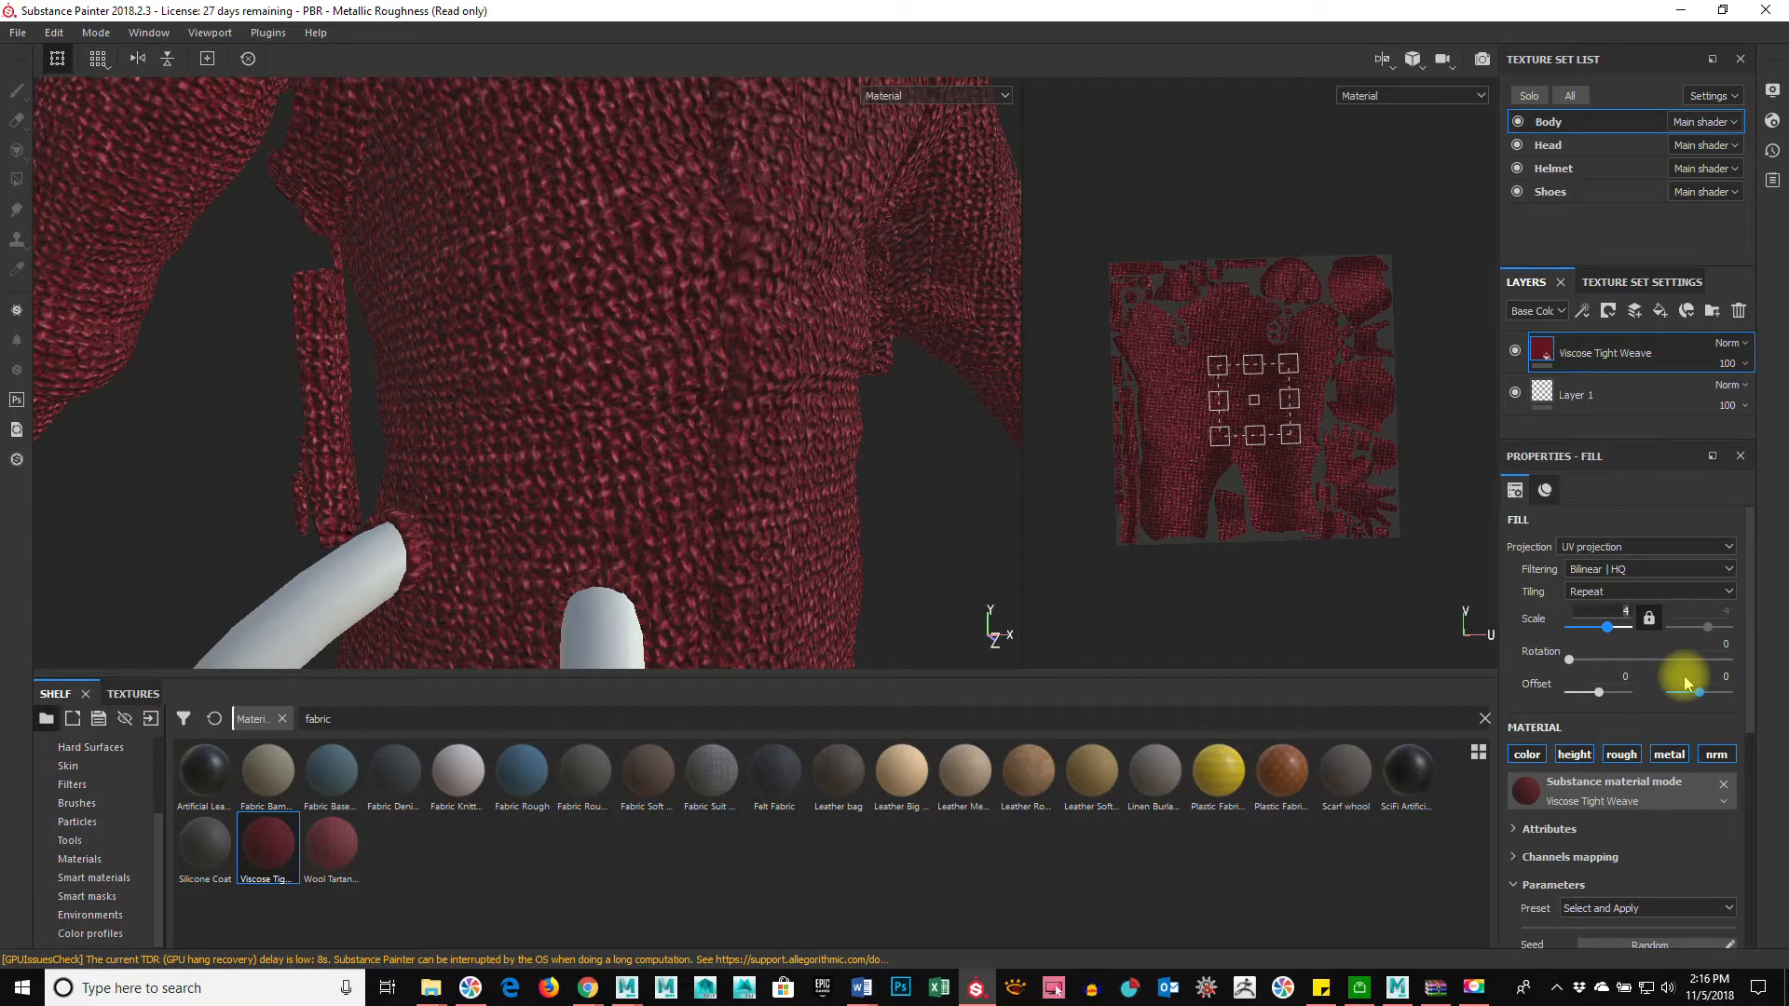
pyautogui.write('6')
pyautogui.press('Return')
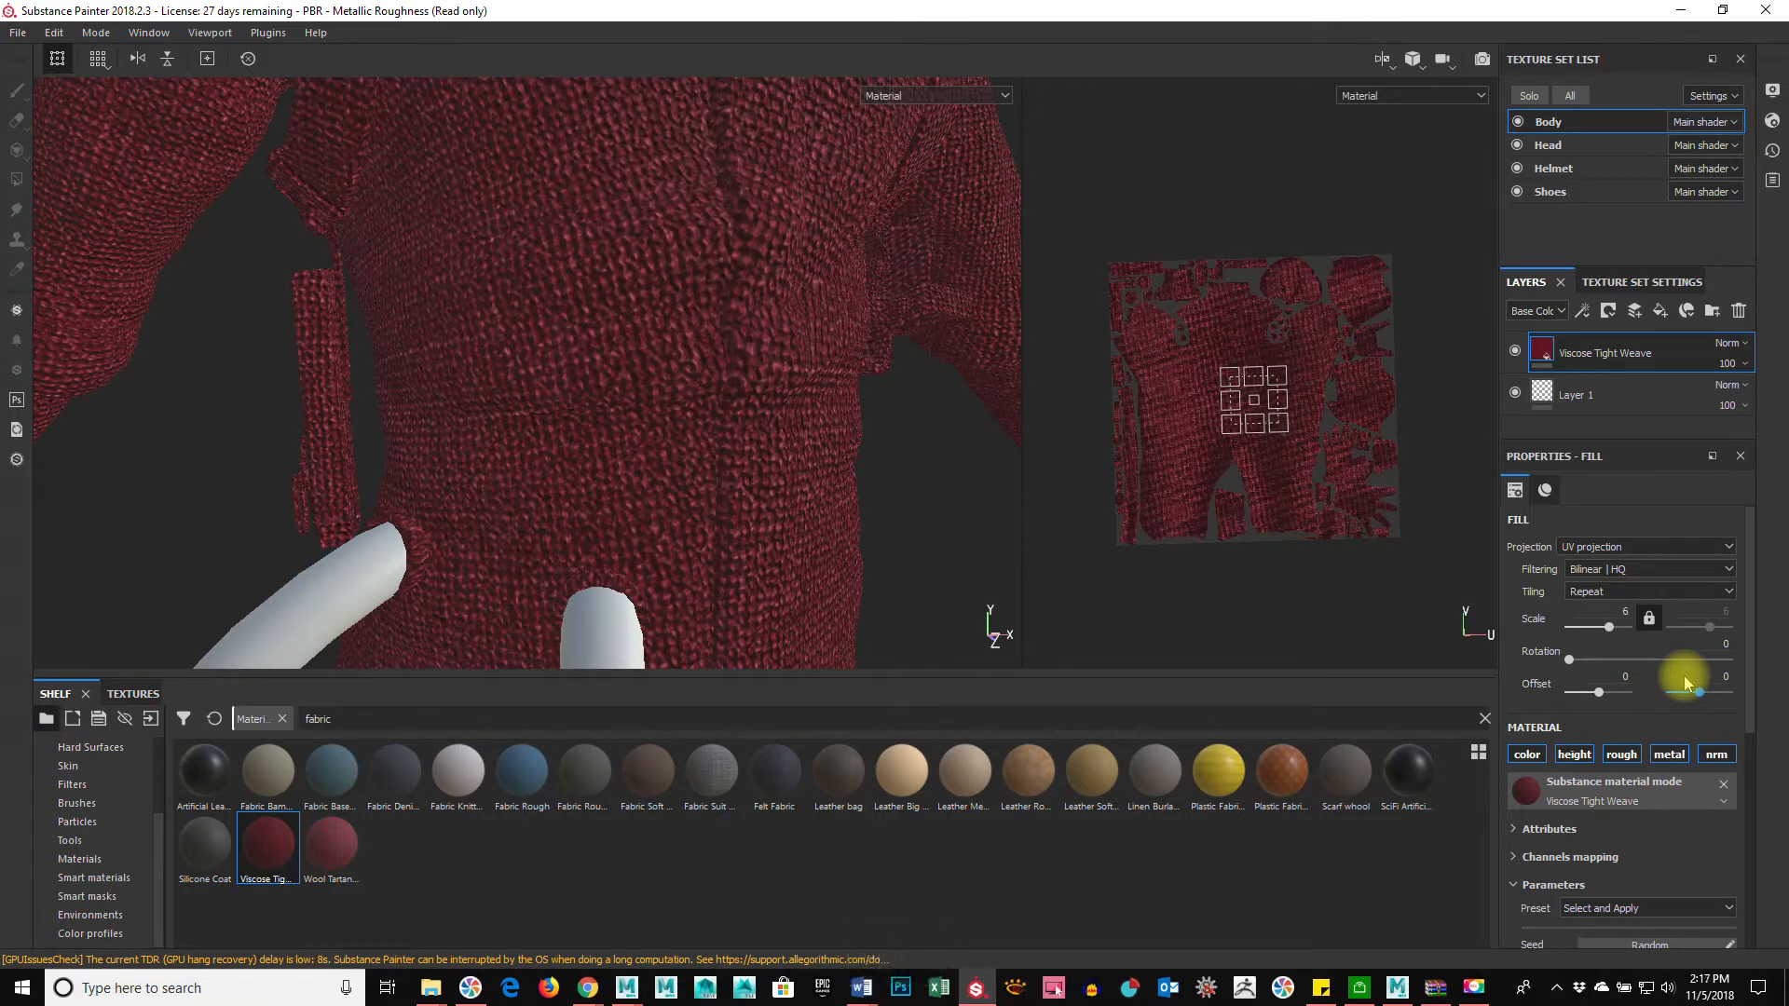
# Step: Inspect the weave density on the torso and set the fill's UV scale to 8
pyautogui.scroll(-6, 729, 334)
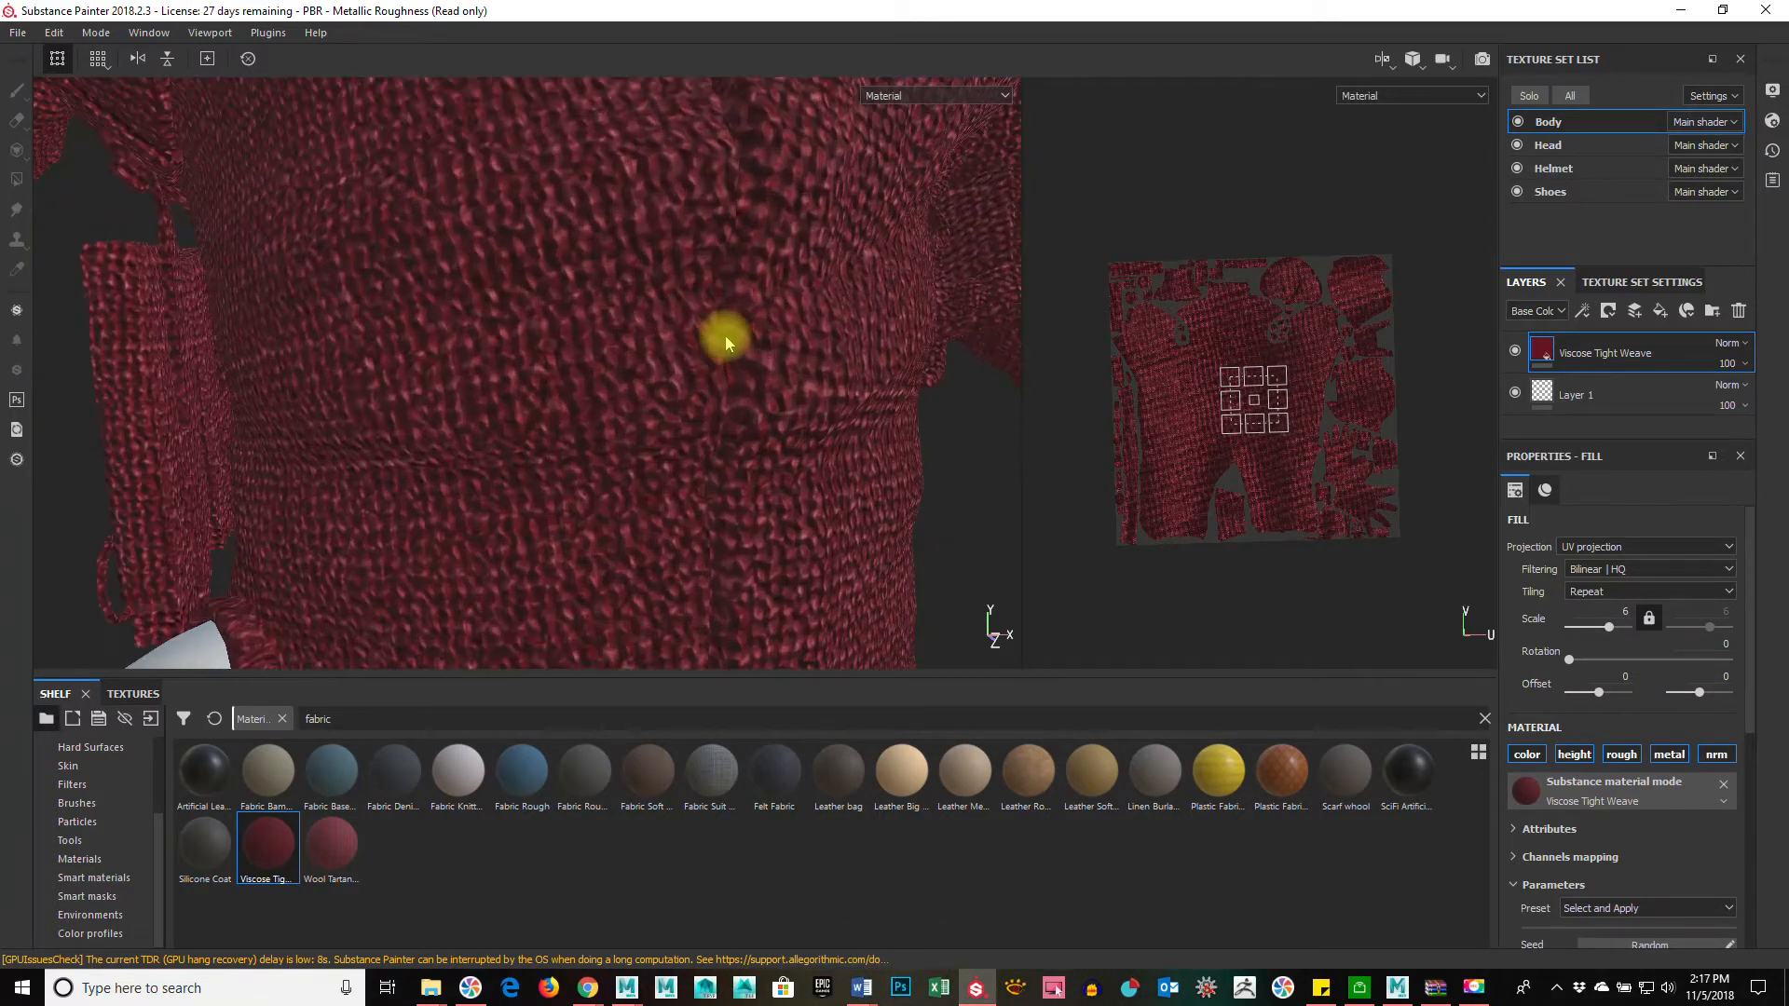
pyautogui.scroll(2, 771, 321)
pyautogui.scroll(3, 772, 322)
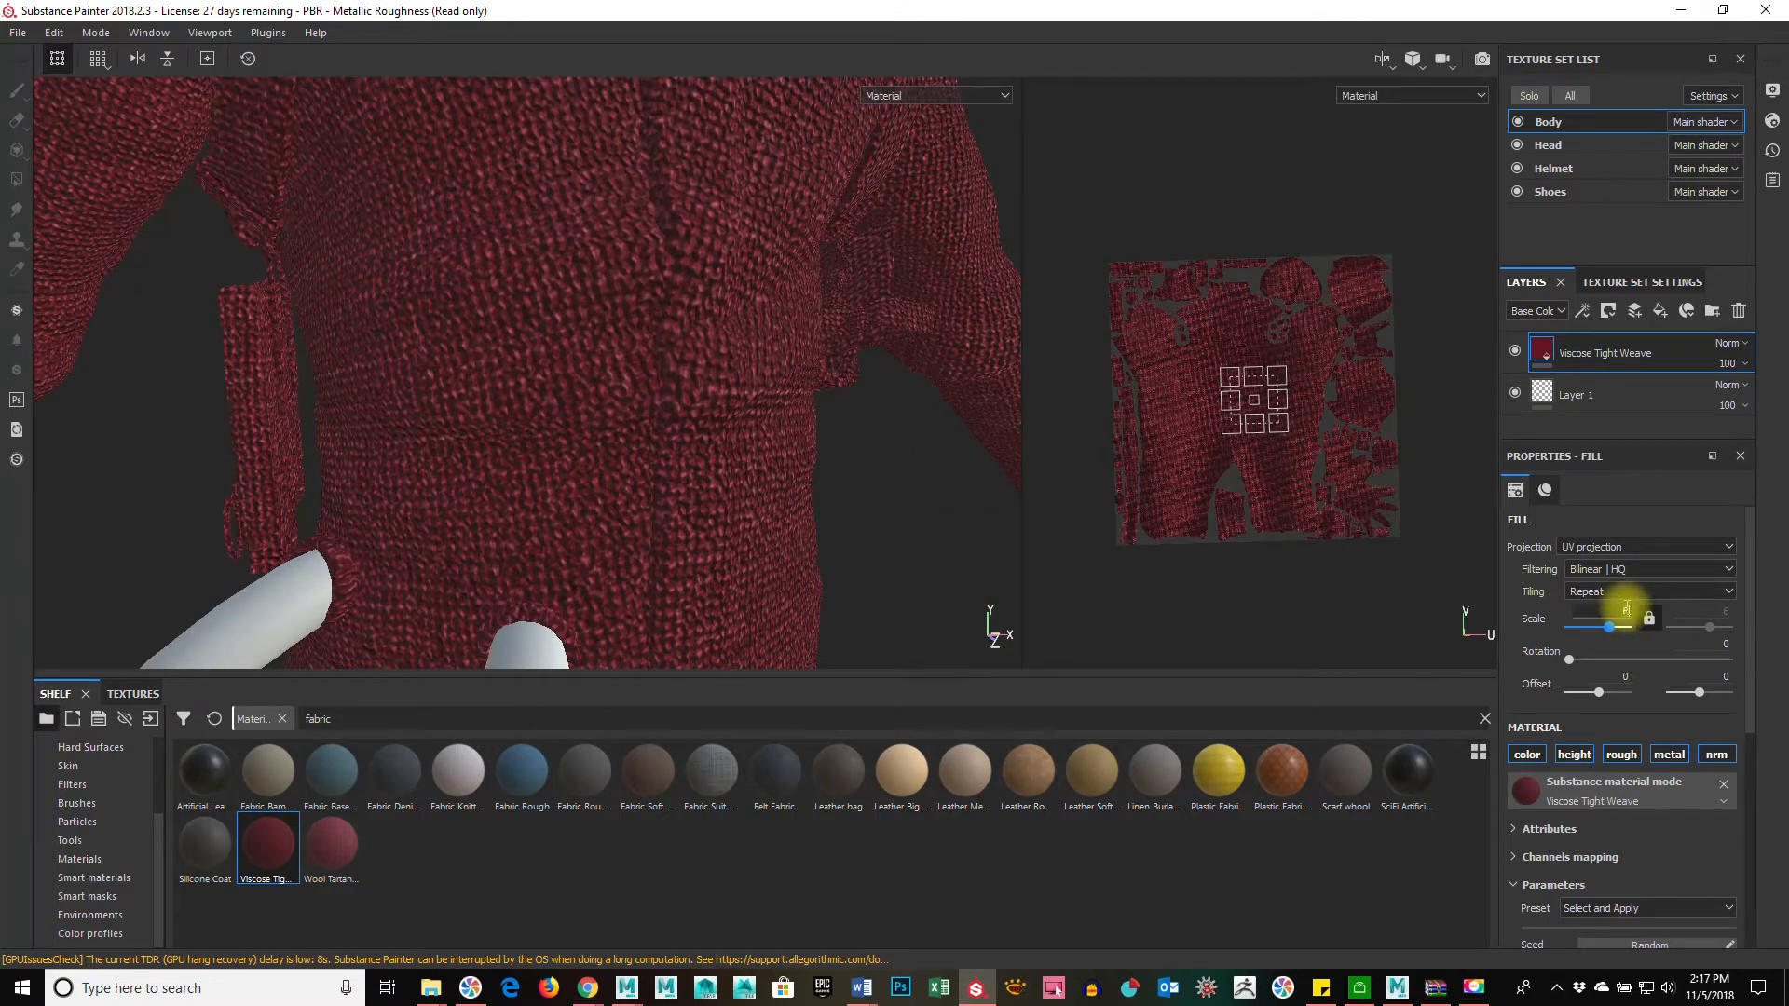
pyautogui.moveTo(1620, 611); pyautogui.dragTo(1652, 612)
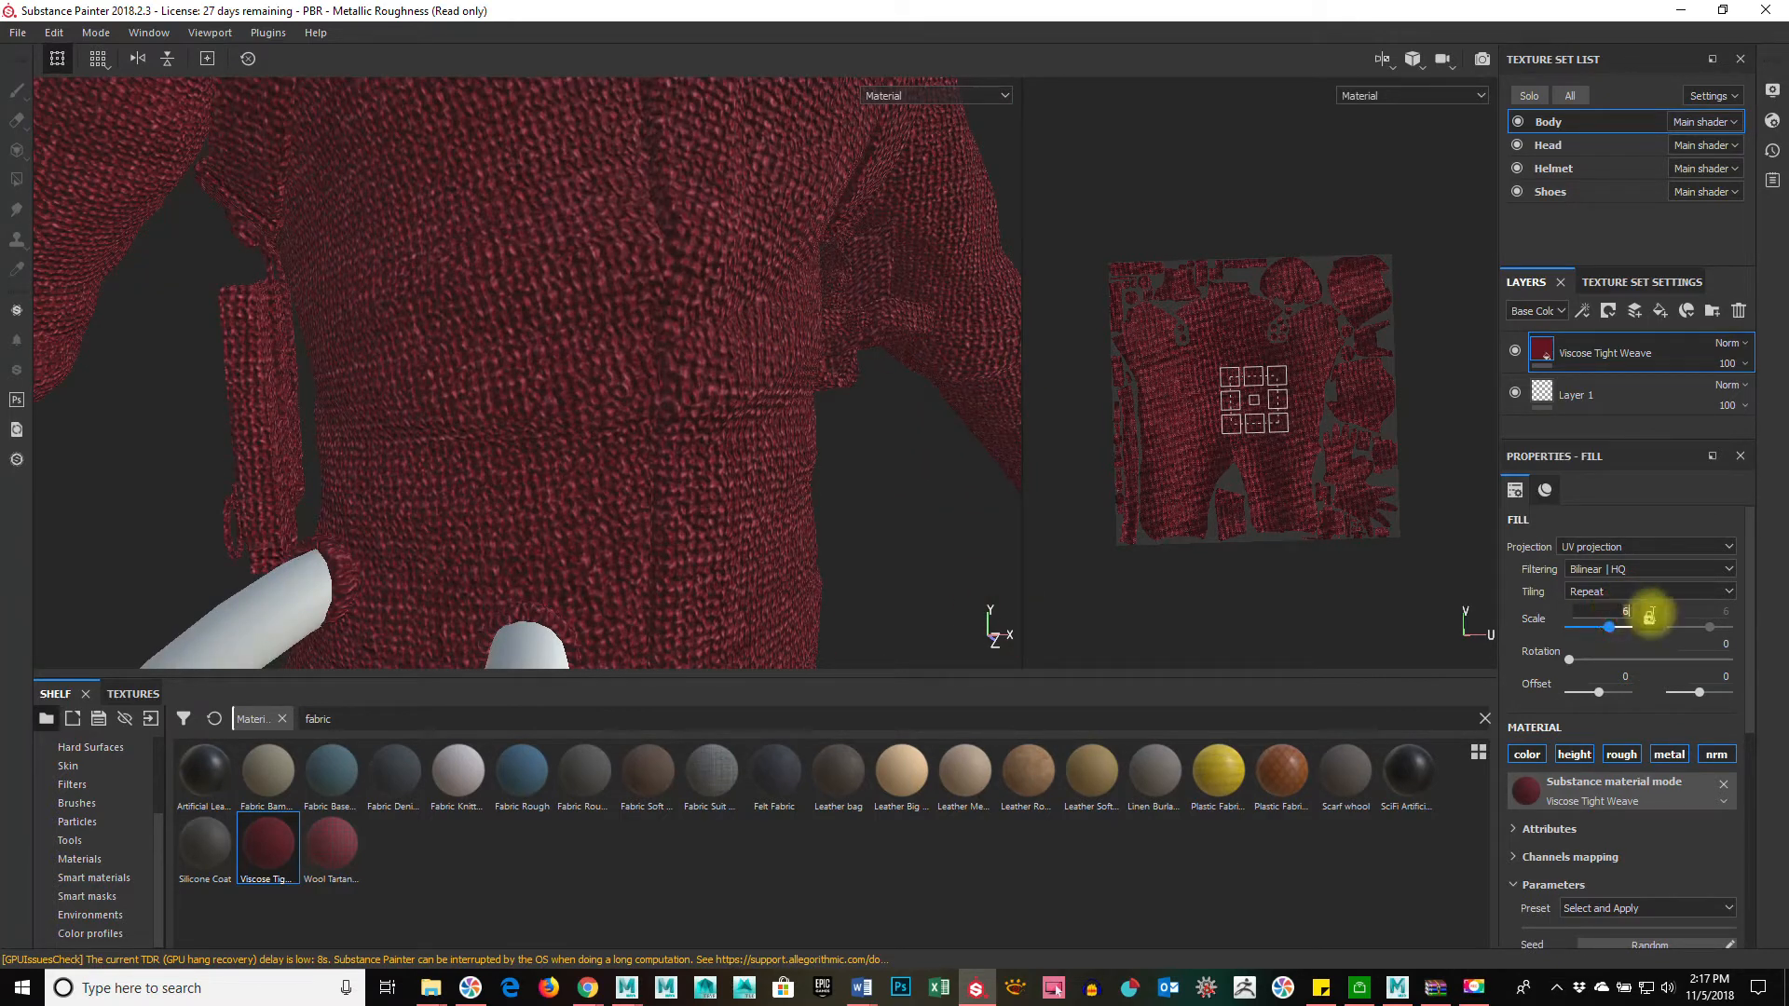
pyautogui.write('8')
pyautogui.press('Return')
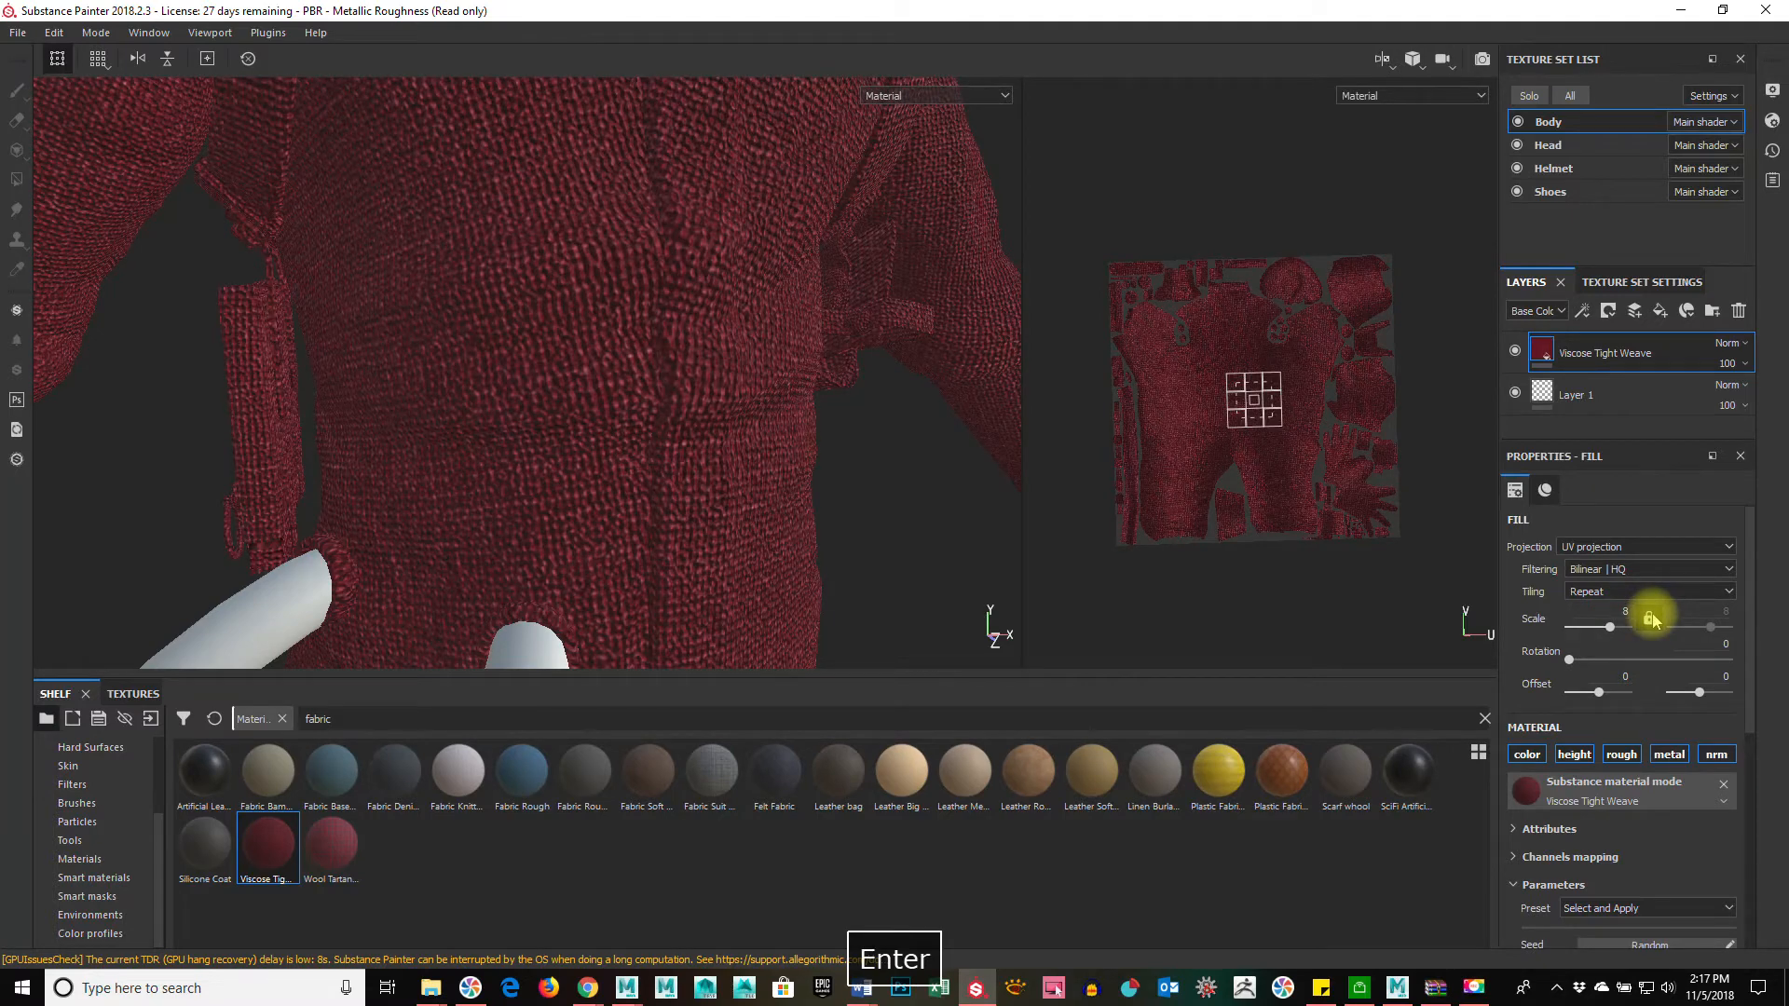
pyautogui.scroll(3, 771, 428)
pyautogui.scroll(-7, 771, 429)
pyautogui.scroll(5, 778, 428)
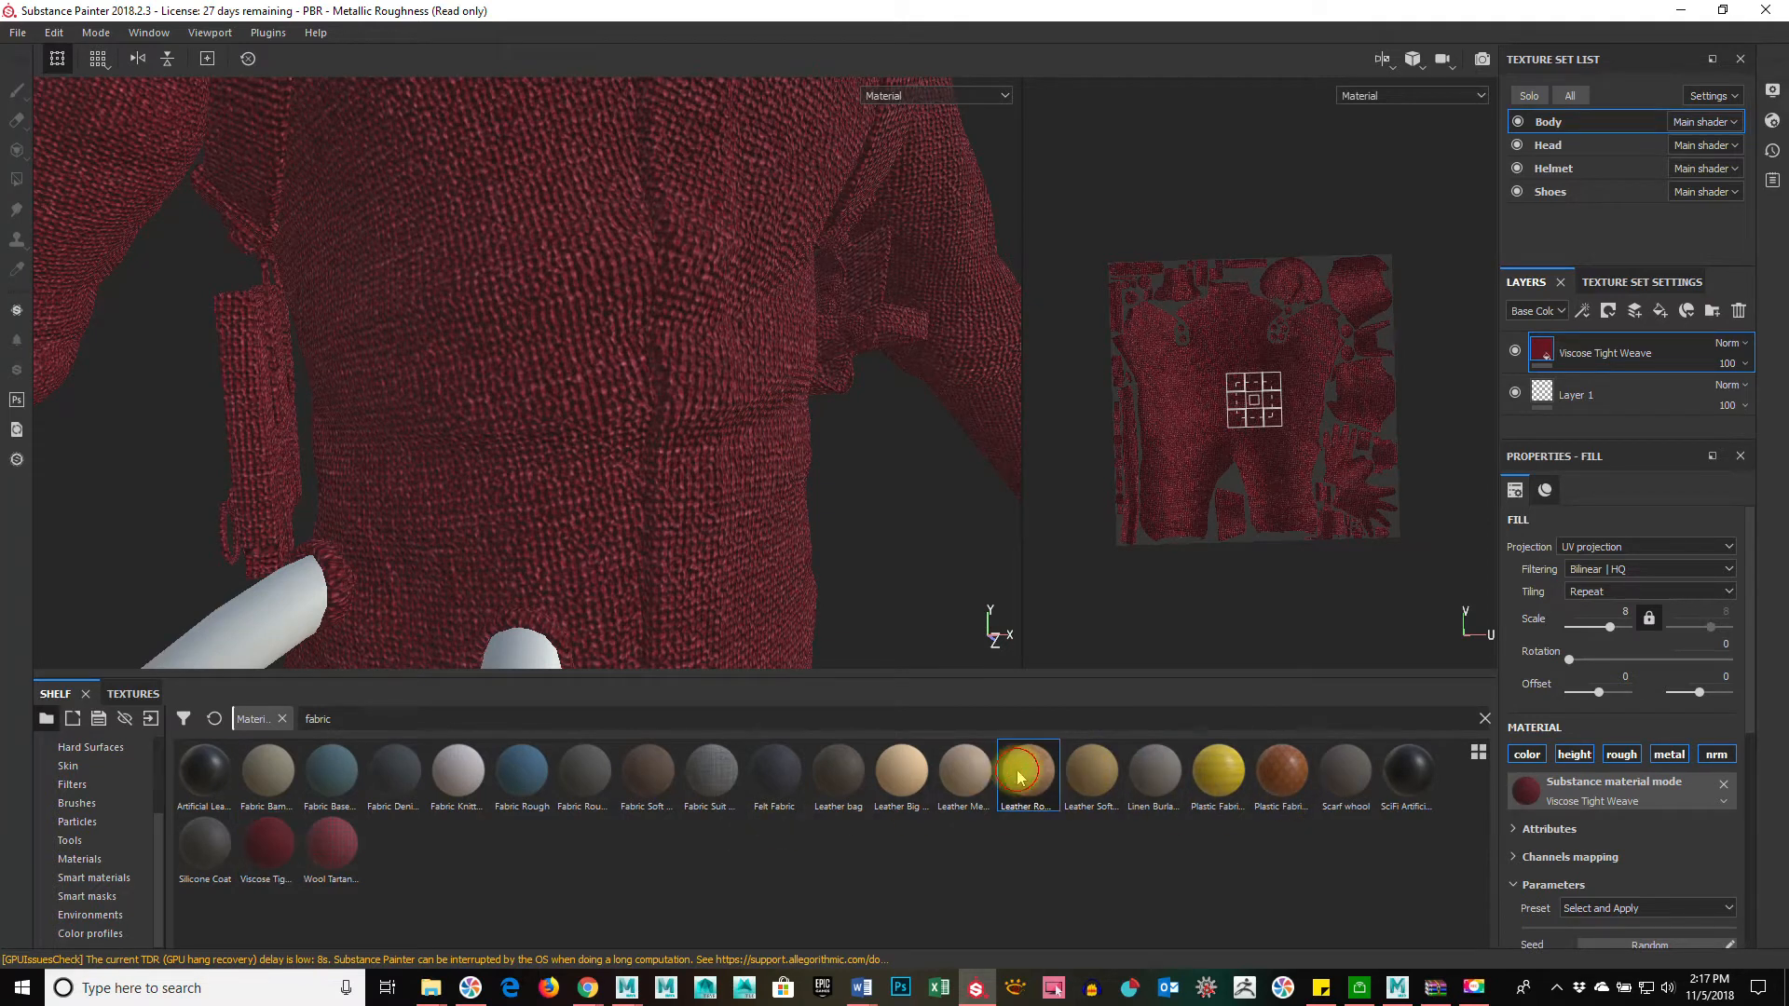
# Step: Try other materials on the fill layer, including Leather Big Grain, Felt Fabric, Fabric Suit Vintage, Fabric Soft Denim and Fabric Rough
pyautogui.click(902, 770)
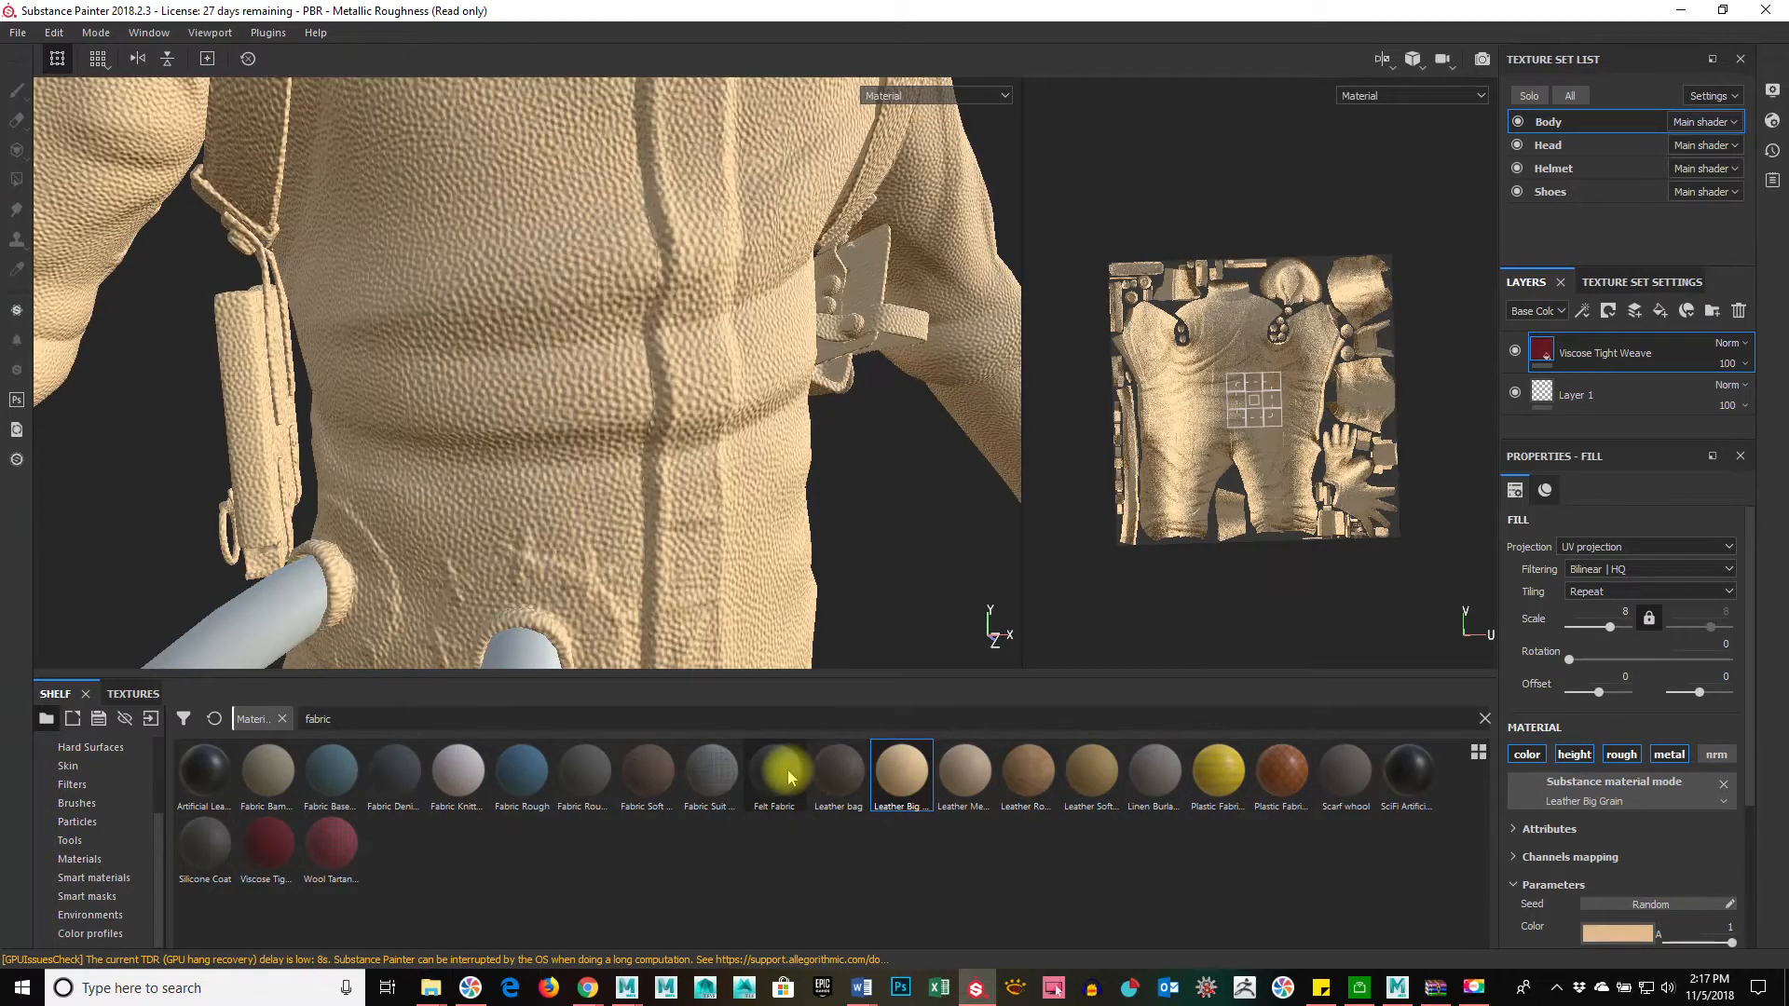
pyautogui.click(775, 774)
pyautogui.click(718, 777)
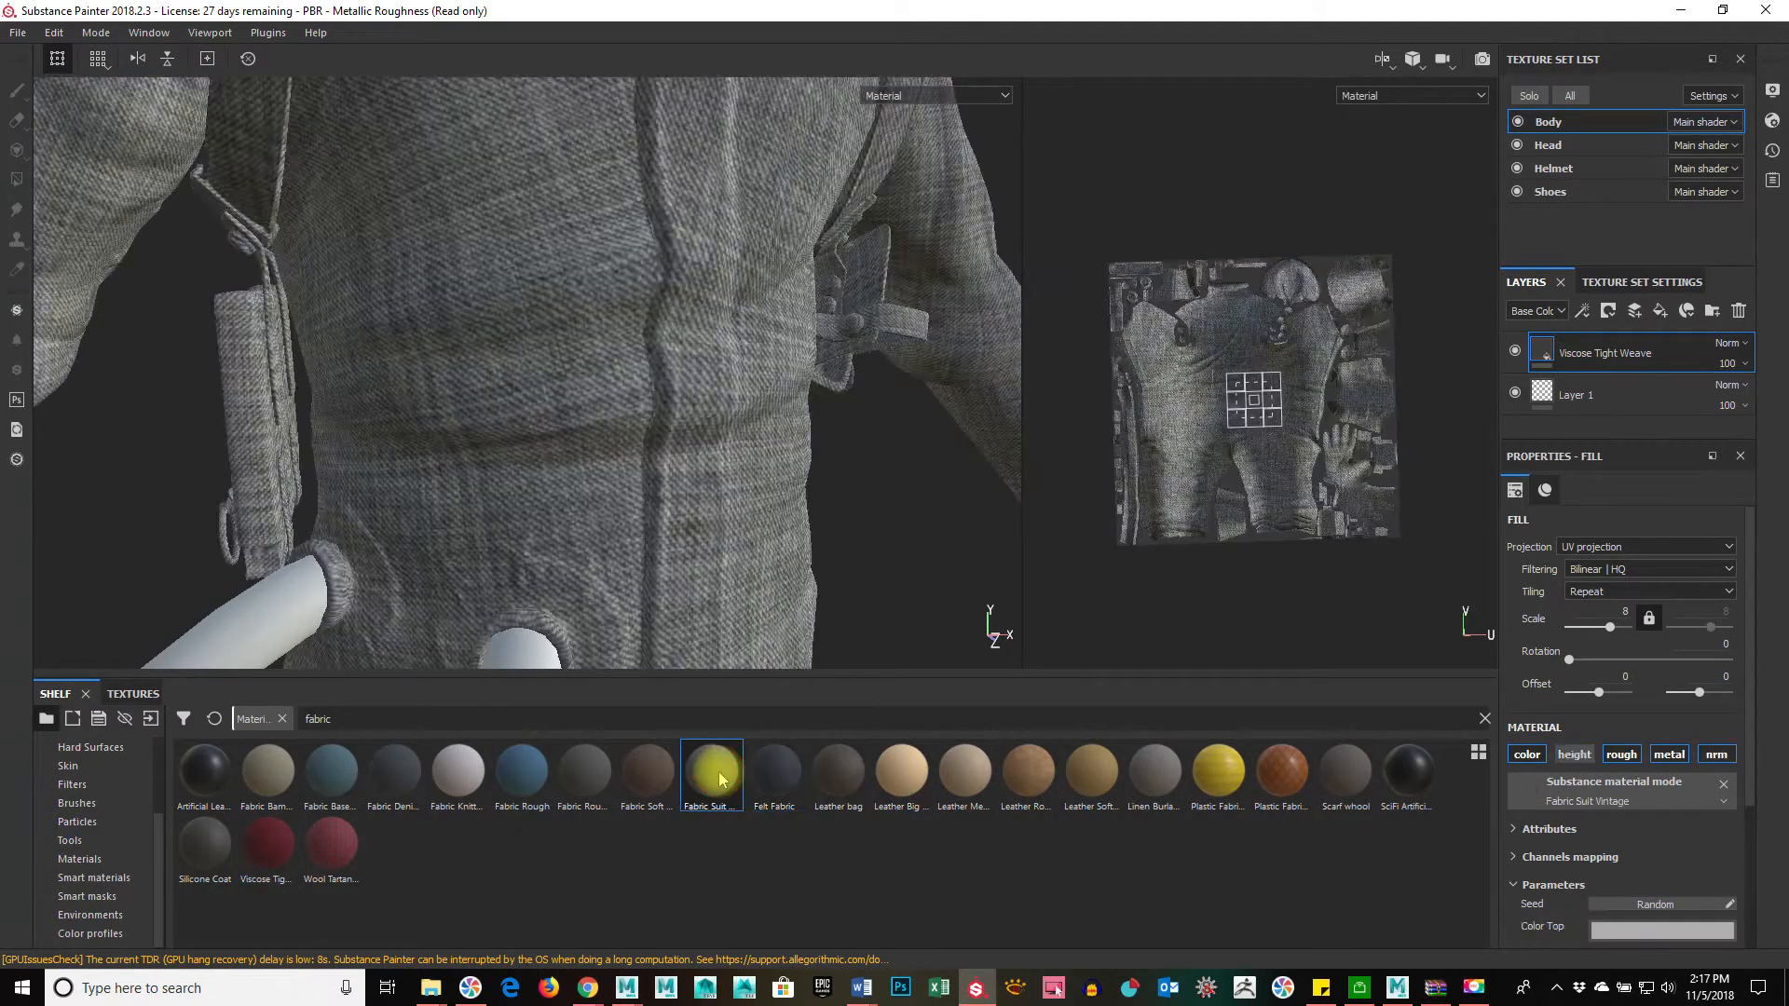
pyautogui.click(624, 776)
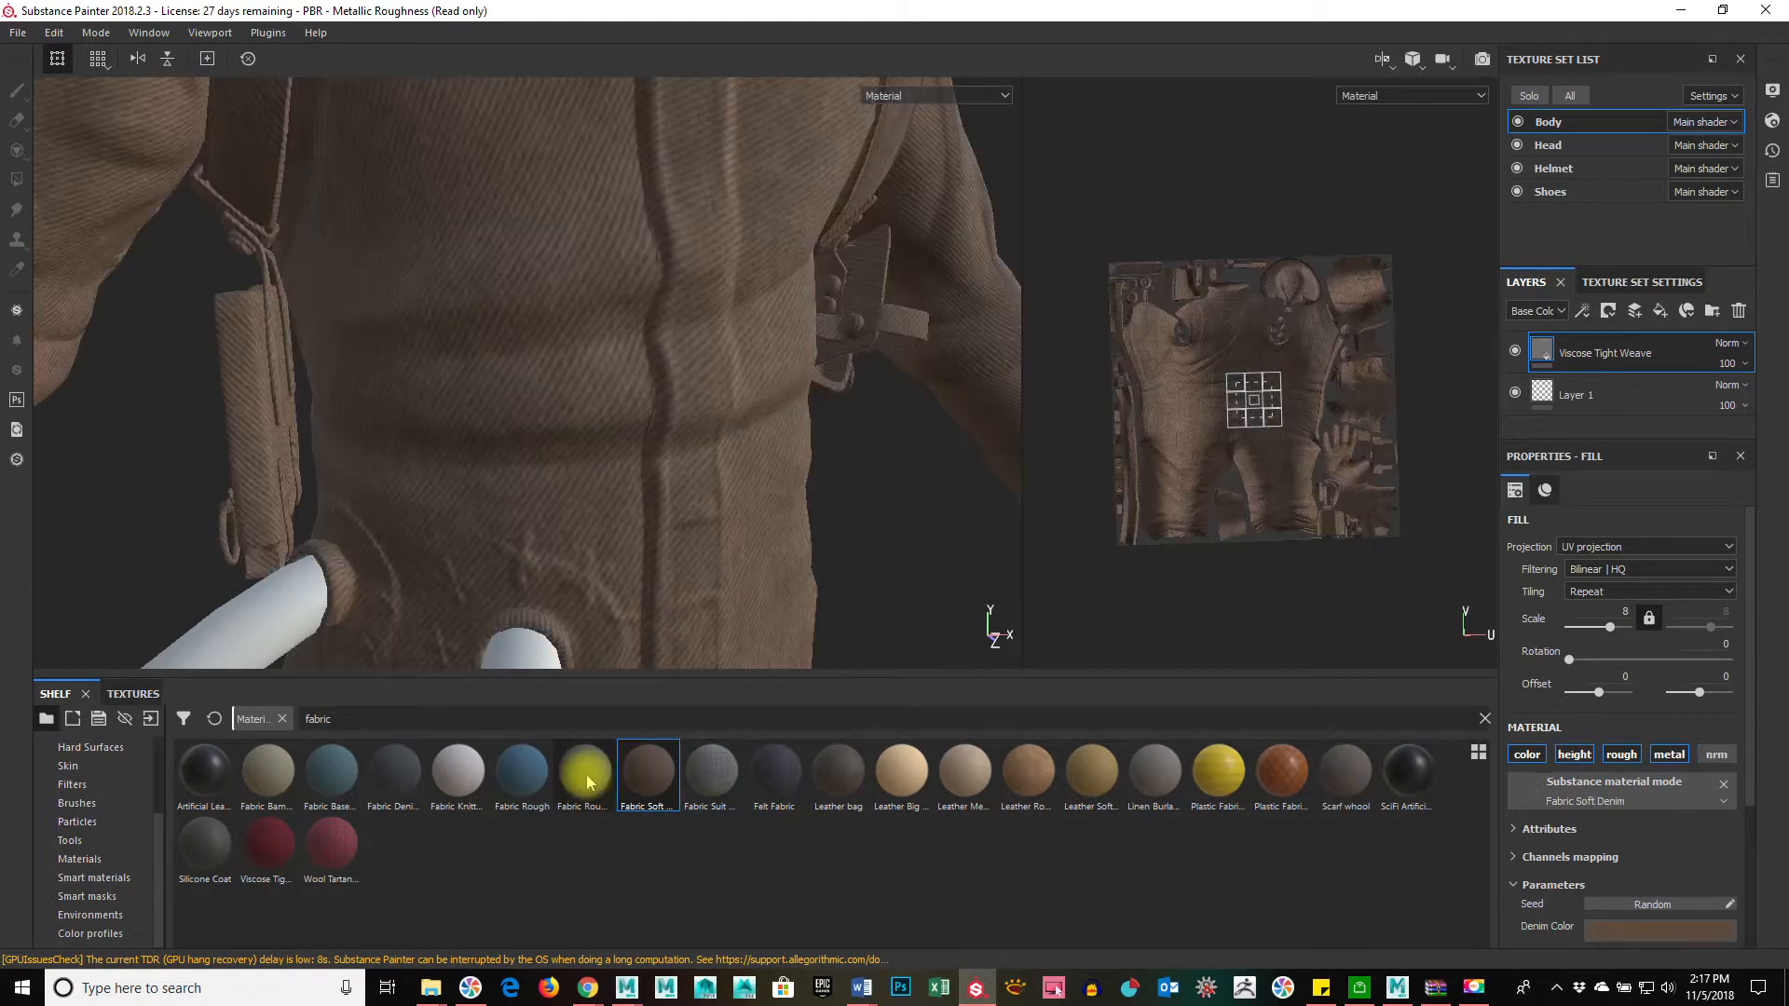
pyautogui.click(587, 781)
pyautogui.click(670, 781)
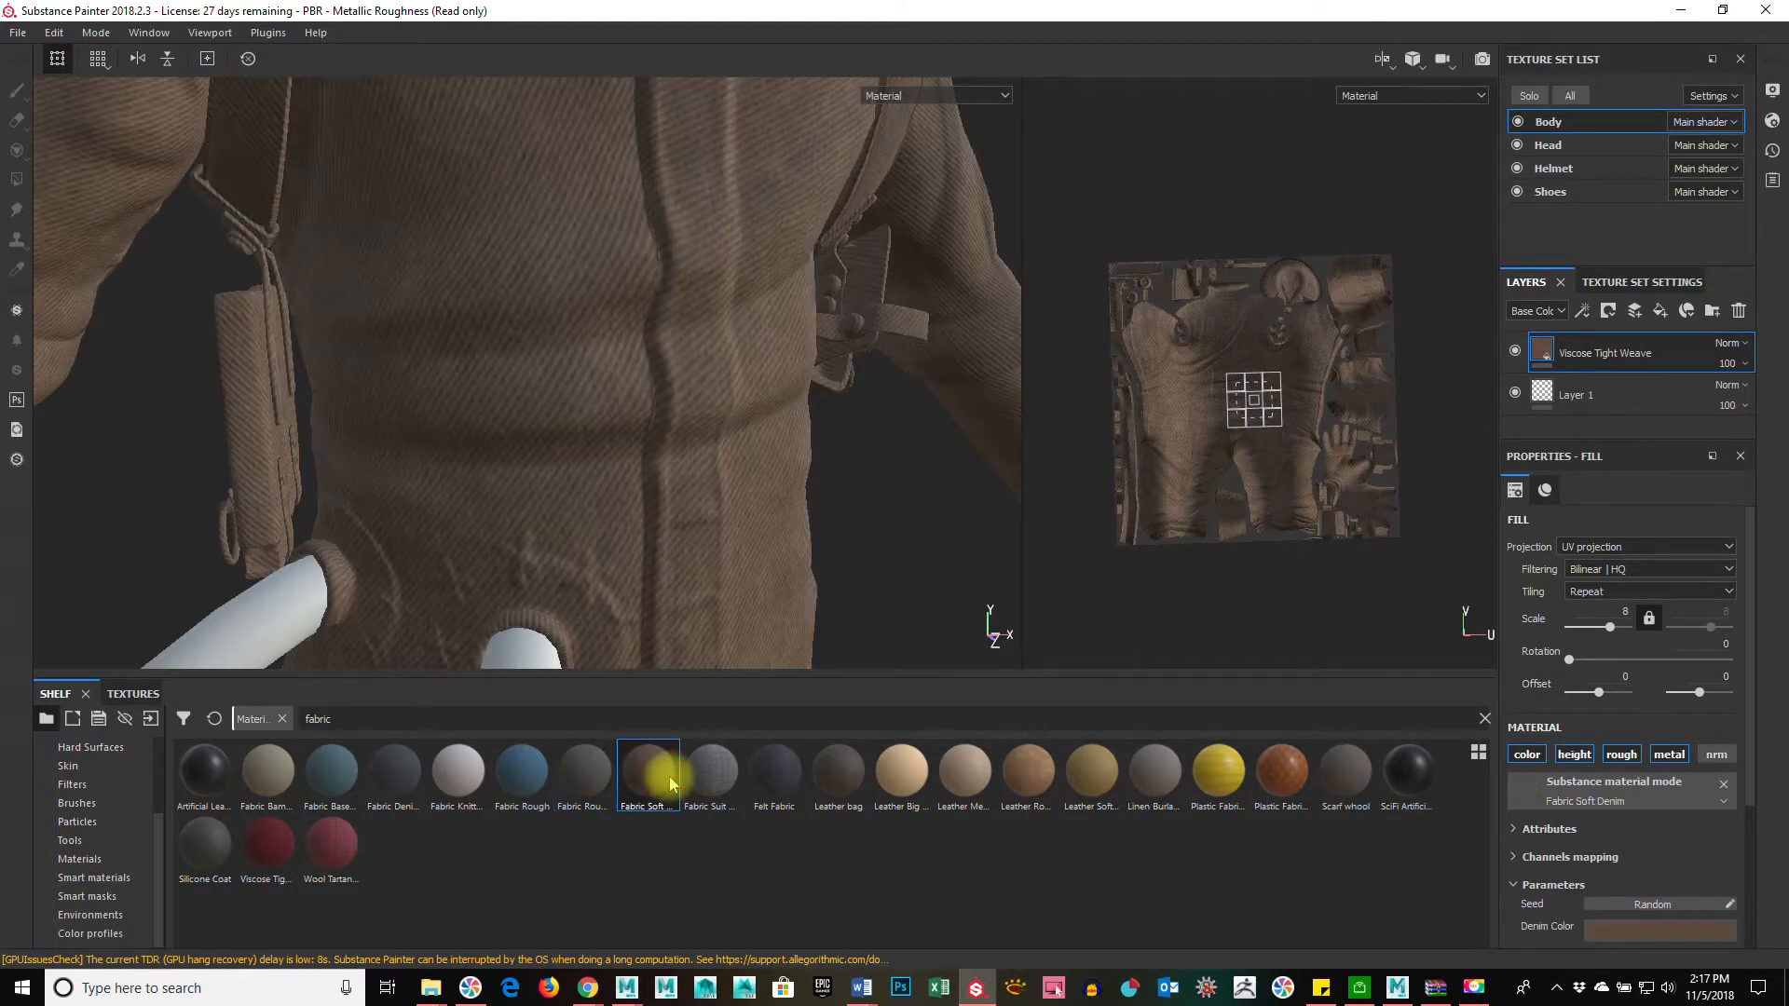
pyautogui.click(585, 778)
pyautogui.click(522, 783)
# Step: Replace the fill layer's material with Fabric Knitted Sweater and examine the knit on the torso
pyautogui.click(458, 779)
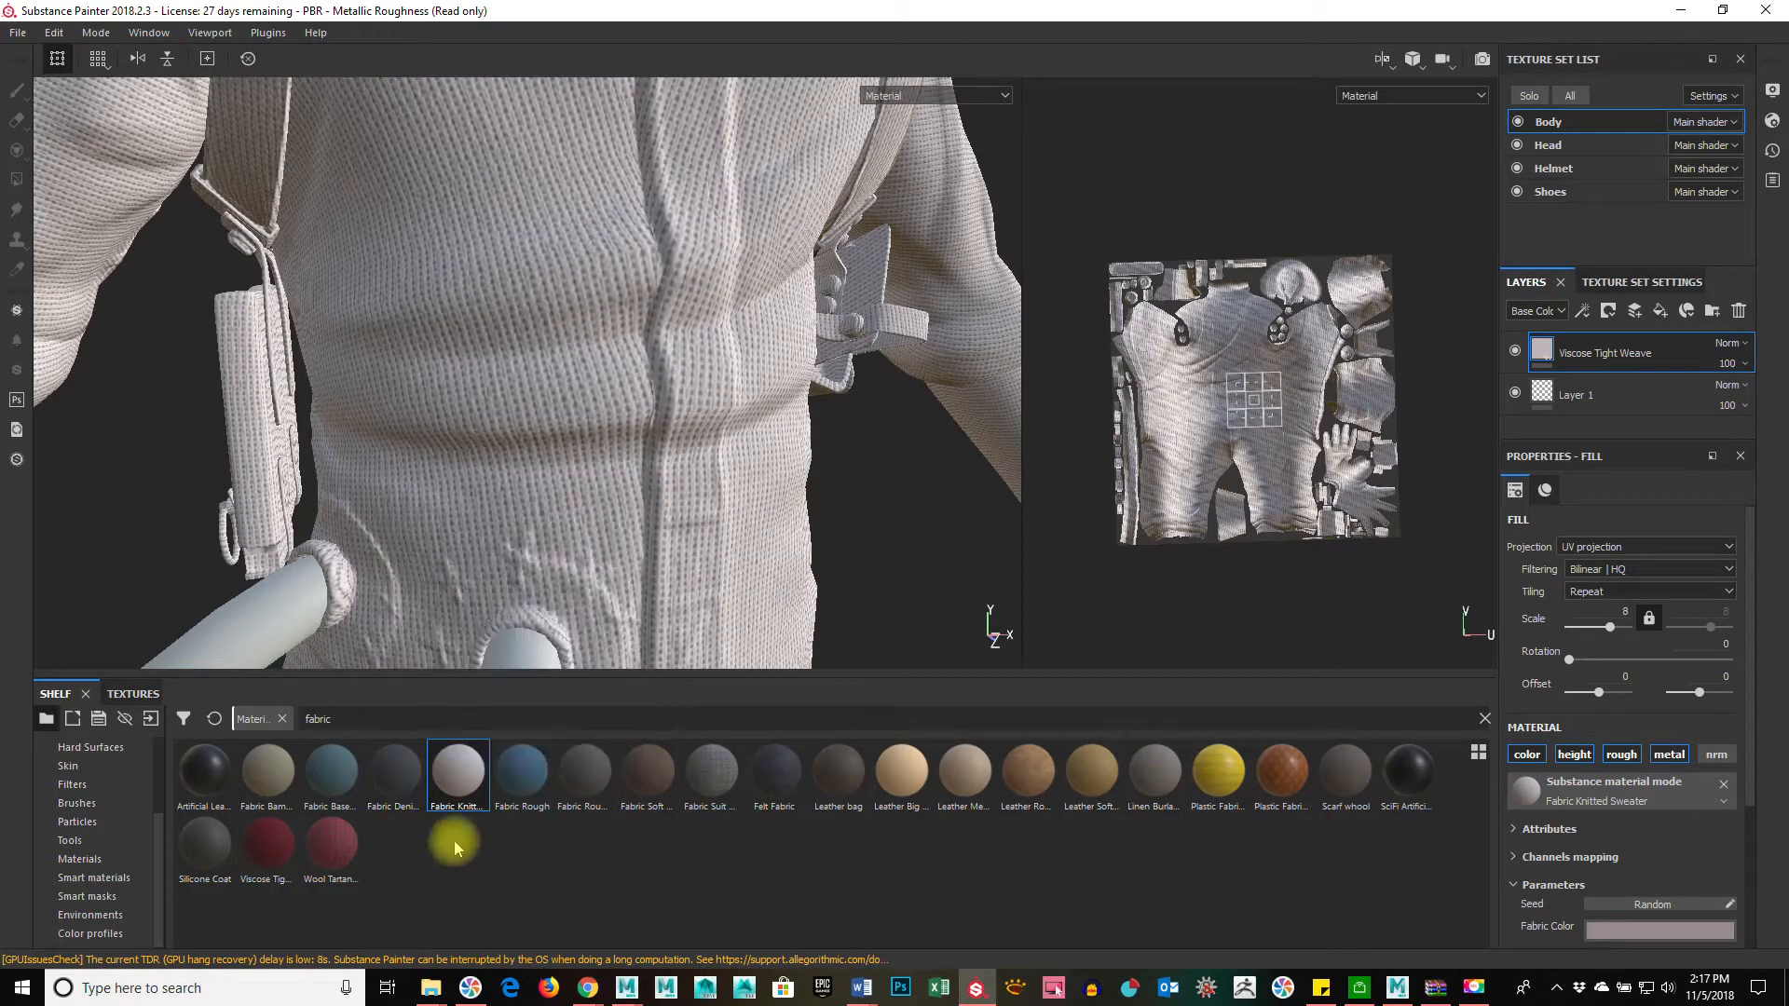
pyautogui.scroll(-6, 719, 403)
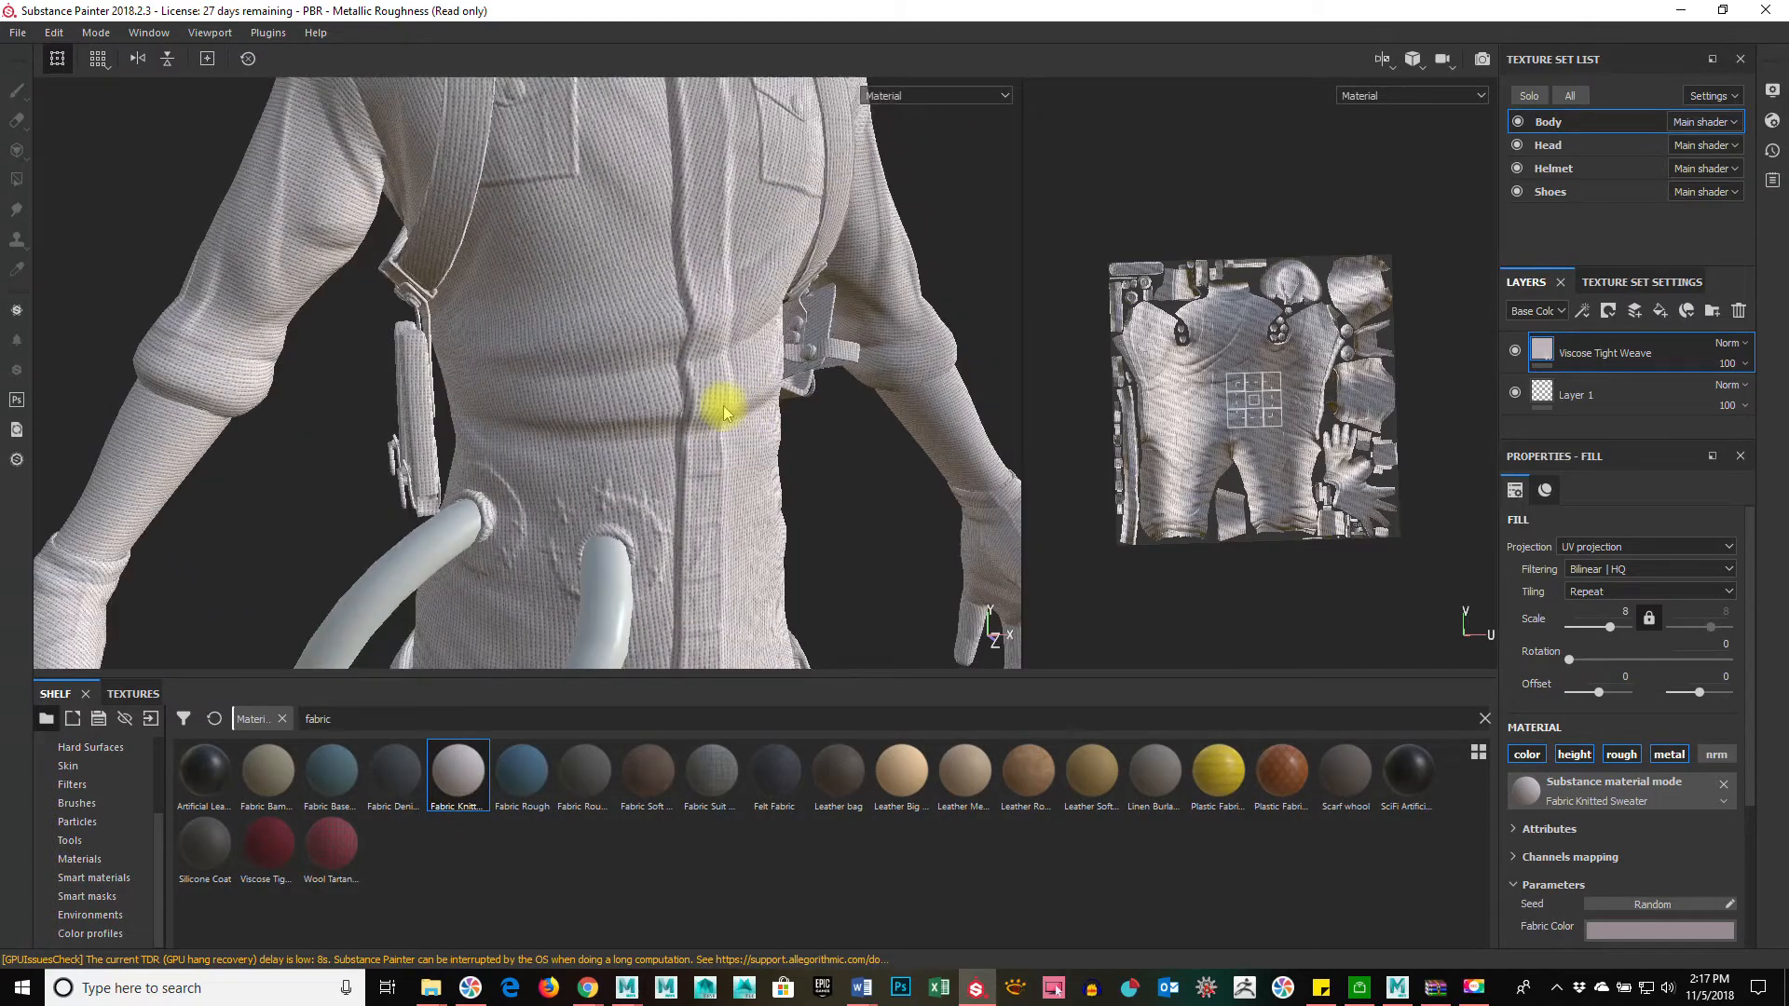
pyautogui.scroll(6, 793, 420)
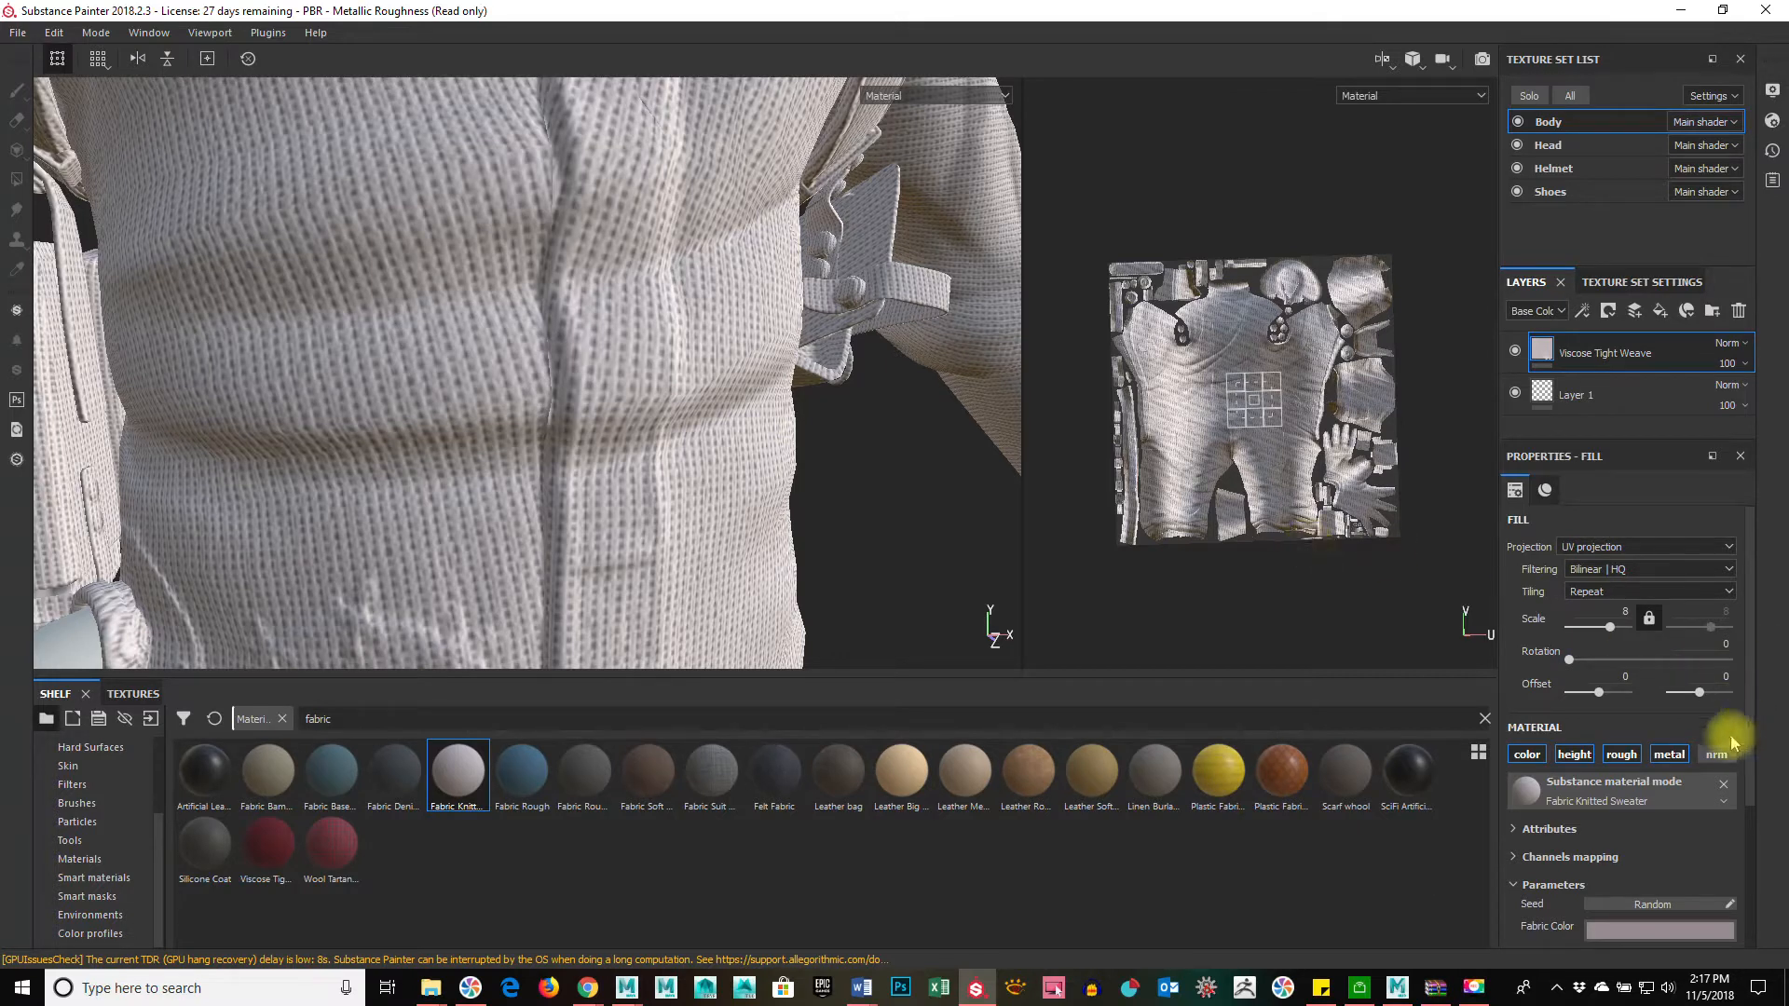
# Step: Set the fill's UV scale to 10 and check the knit pattern around the torso, shoulders and arms
pyautogui.click(1623, 612)
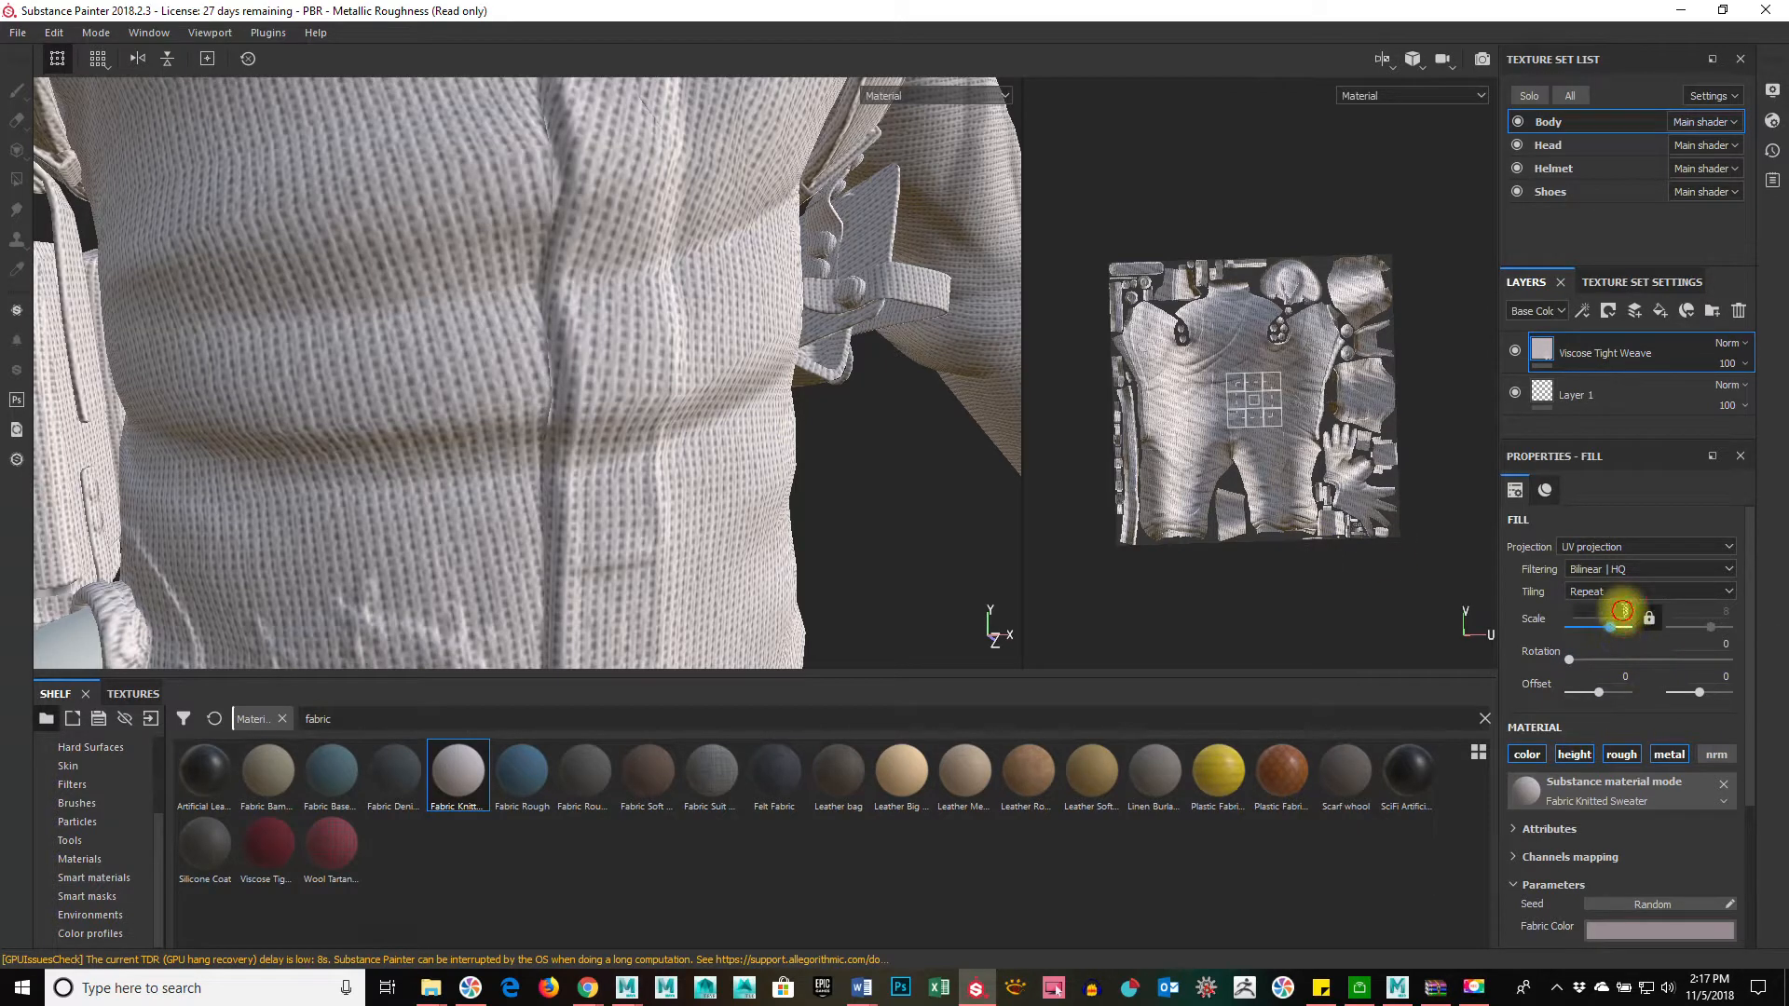
pyautogui.write('10')
pyautogui.press('Return')
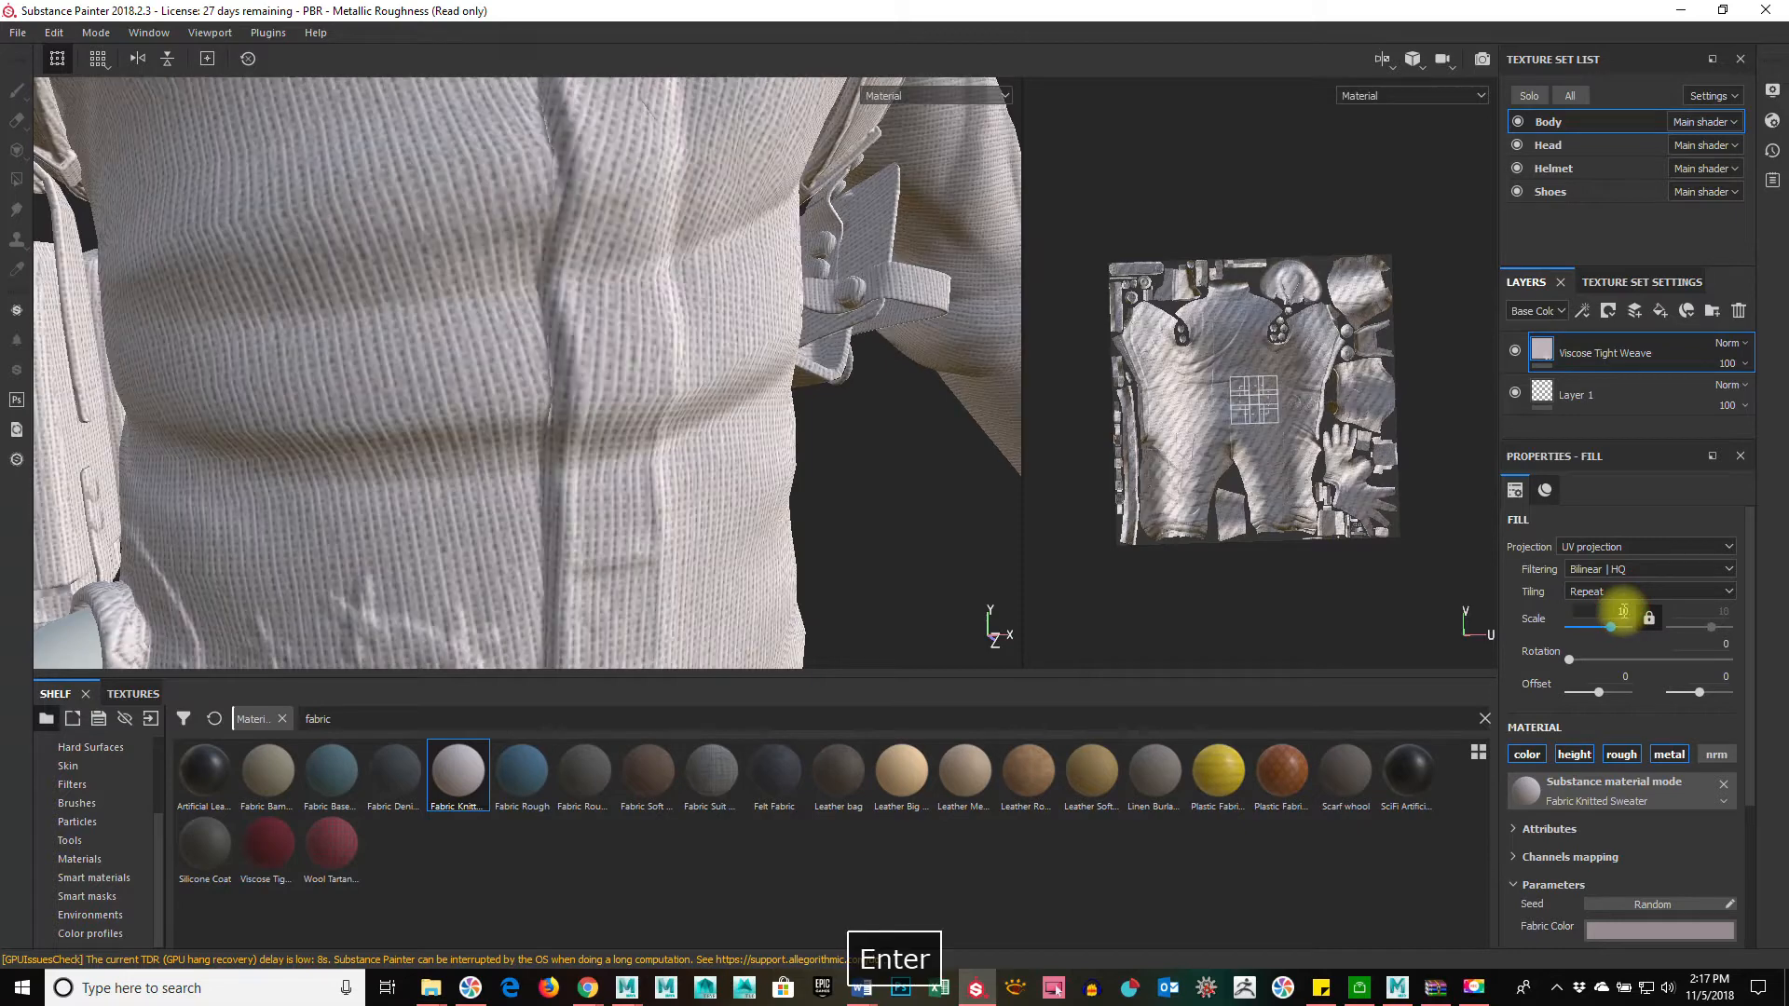
pyautogui.scroll(-5, 652, 390)
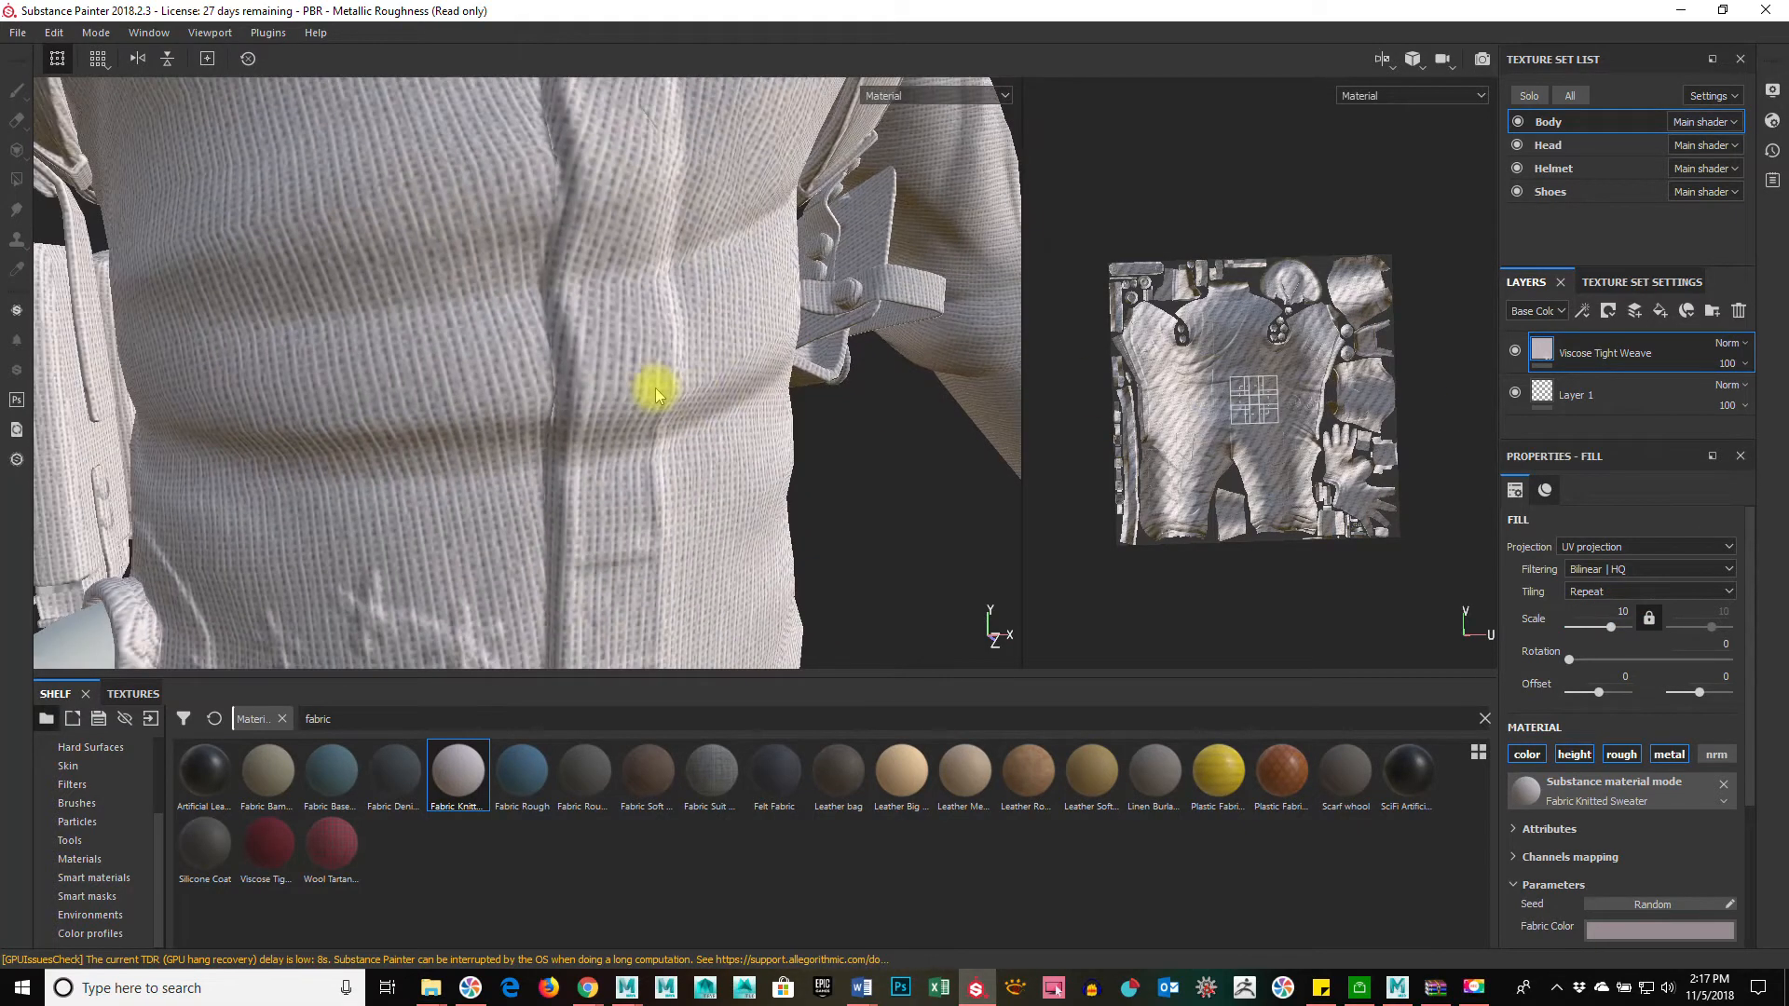
pyautogui.scroll(-3, 694, 384)
pyautogui.scroll(4, 697, 384)
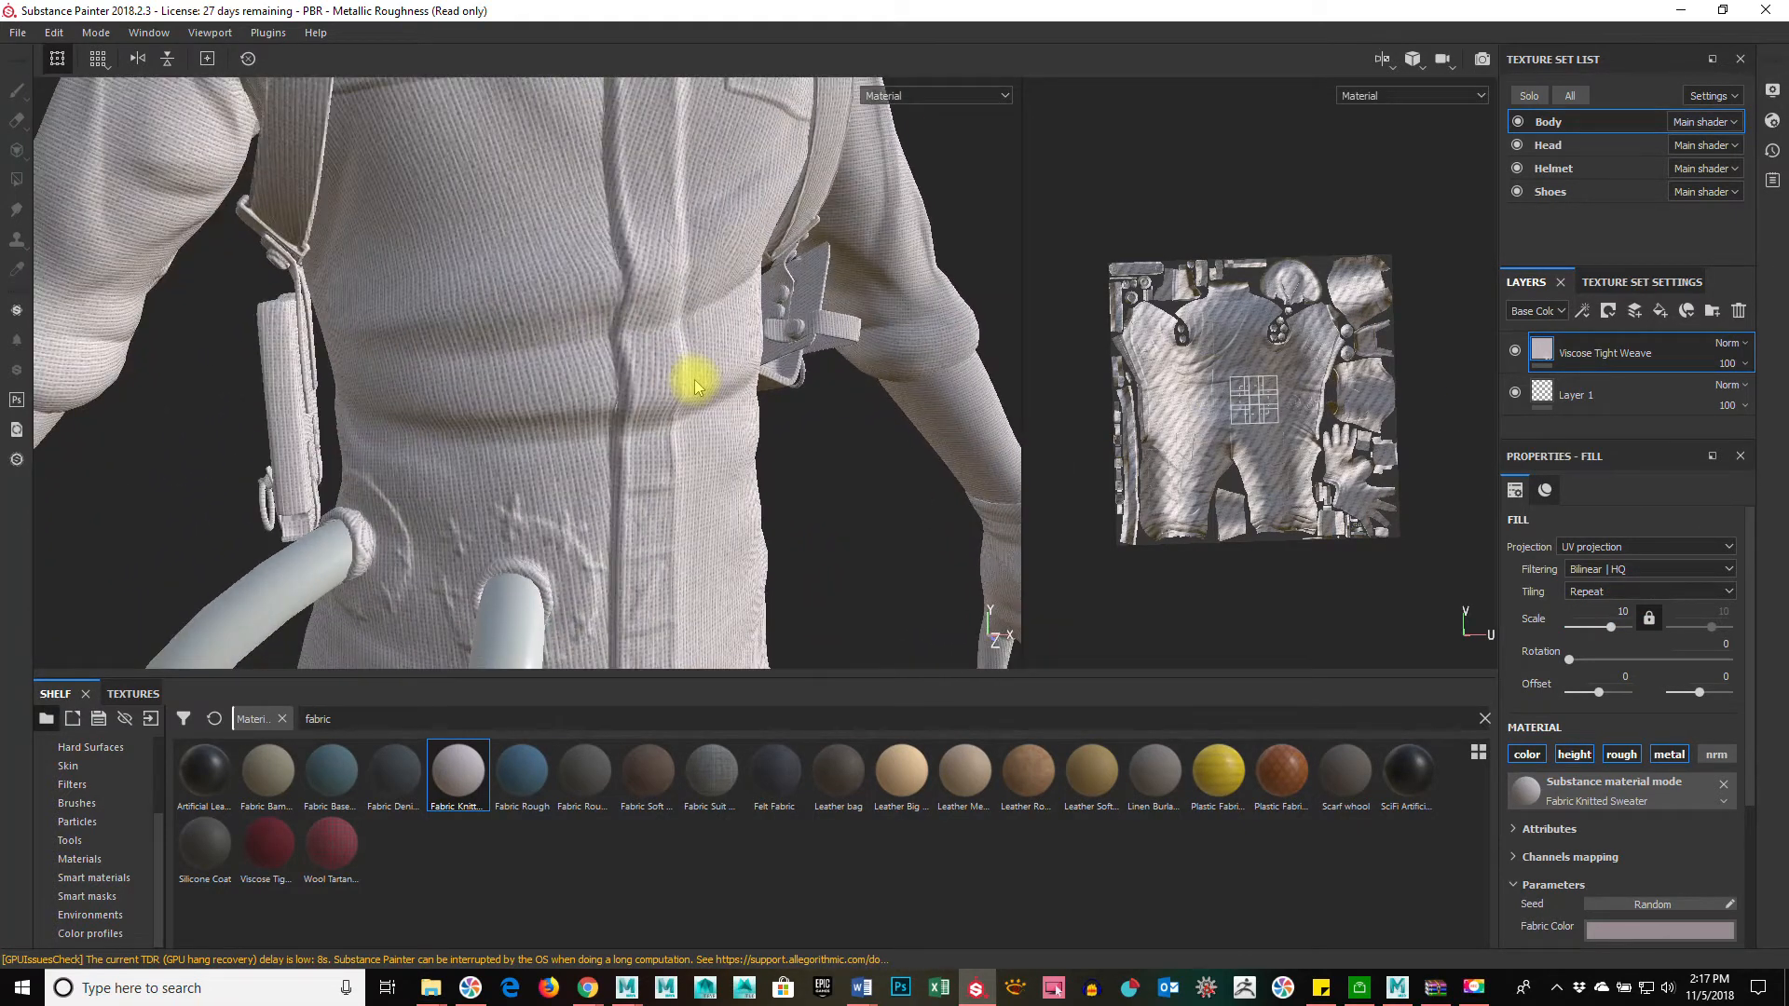
pyautogui.keyDown('alt'); pyautogui.moveTo(711, 303); pyautogui.dragTo(582, 368); pyautogui.keyUp('alt')
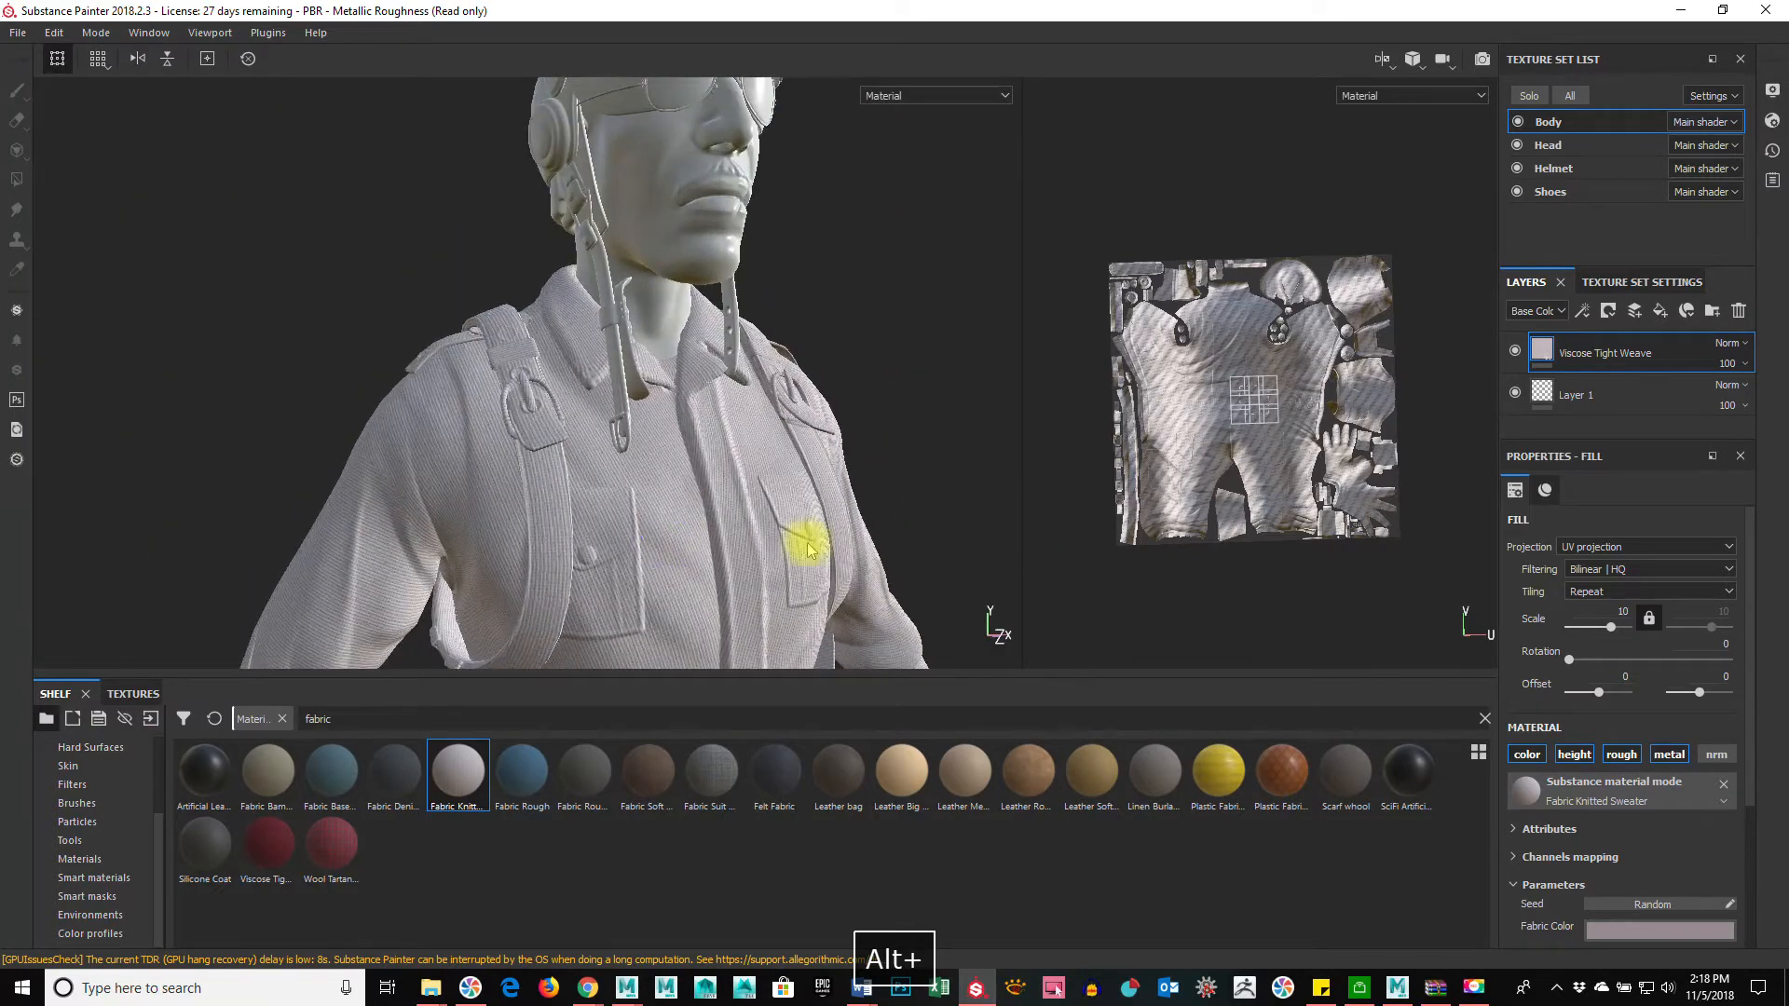
pyautogui.keyDown('alt'); pyautogui.moveTo(876, 565); pyautogui.dragTo(694, 490); pyautogui.keyUp('alt')
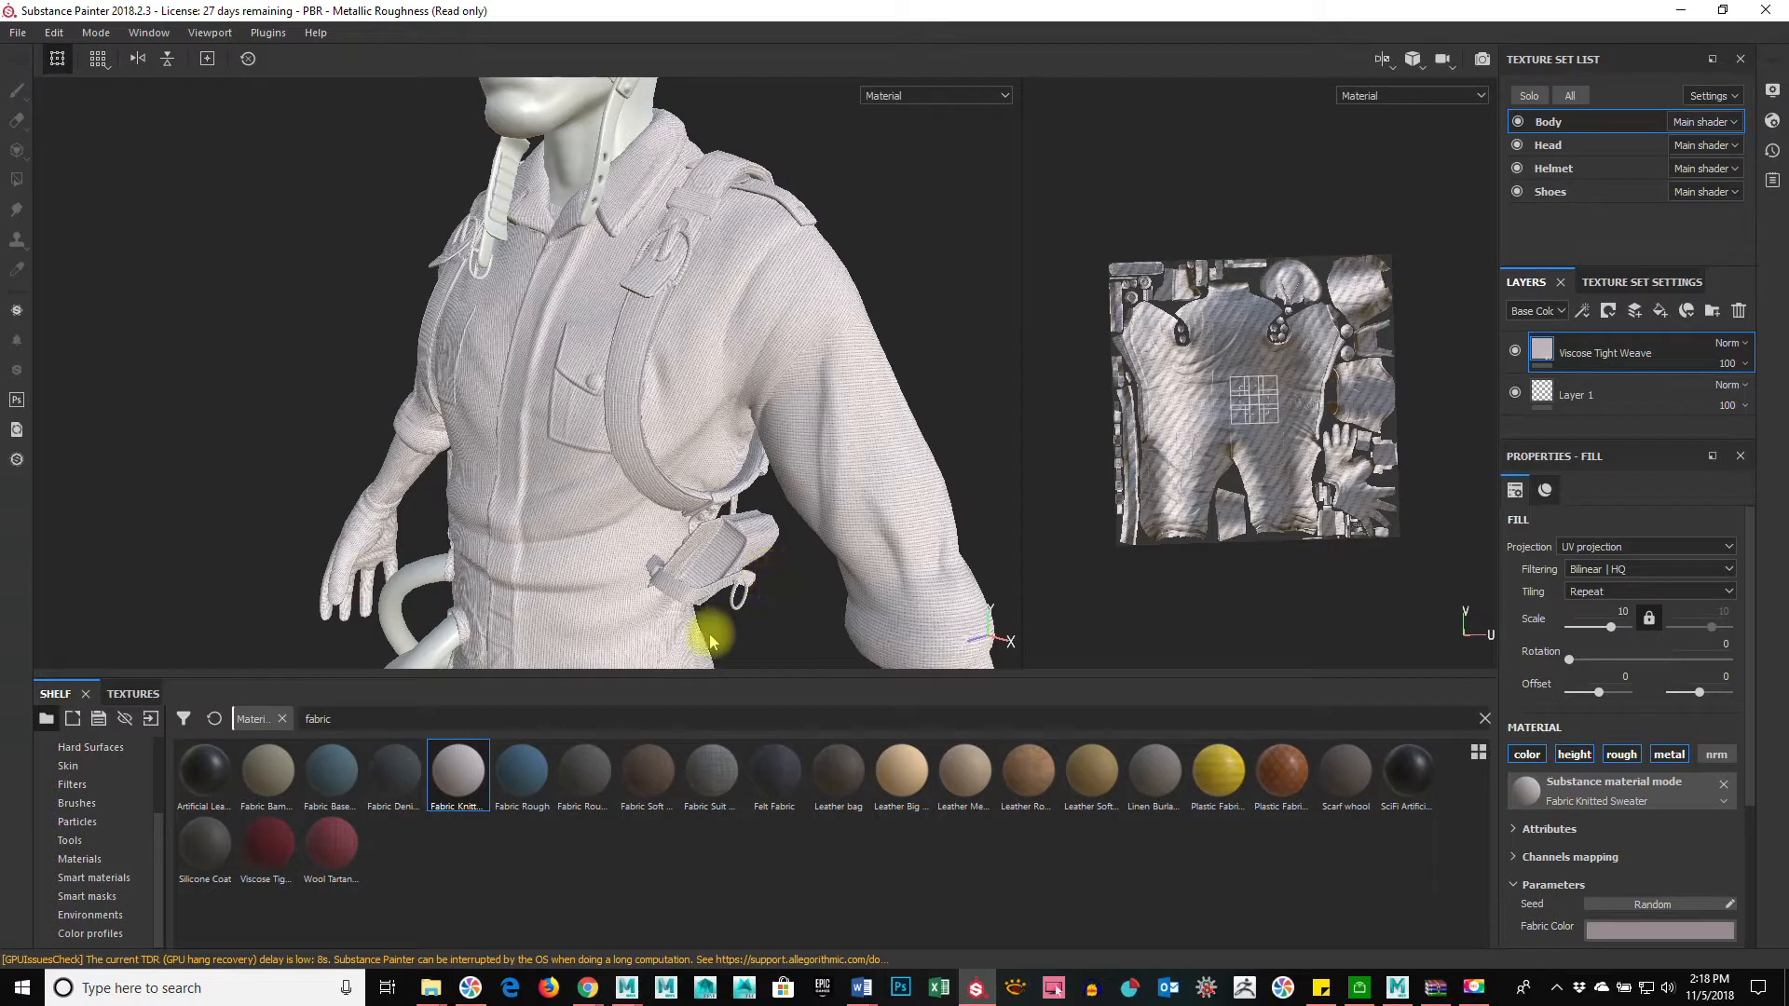
pyautogui.keyDown('alt'); pyautogui.moveTo(711, 641); pyautogui.dragTo(801, 538); pyautogui.keyUp('alt')
pyautogui.keyDown('alt'); pyautogui.moveTo(892, 521); pyautogui.dragTo(820, 501); pyautogui.keyUp('alt')
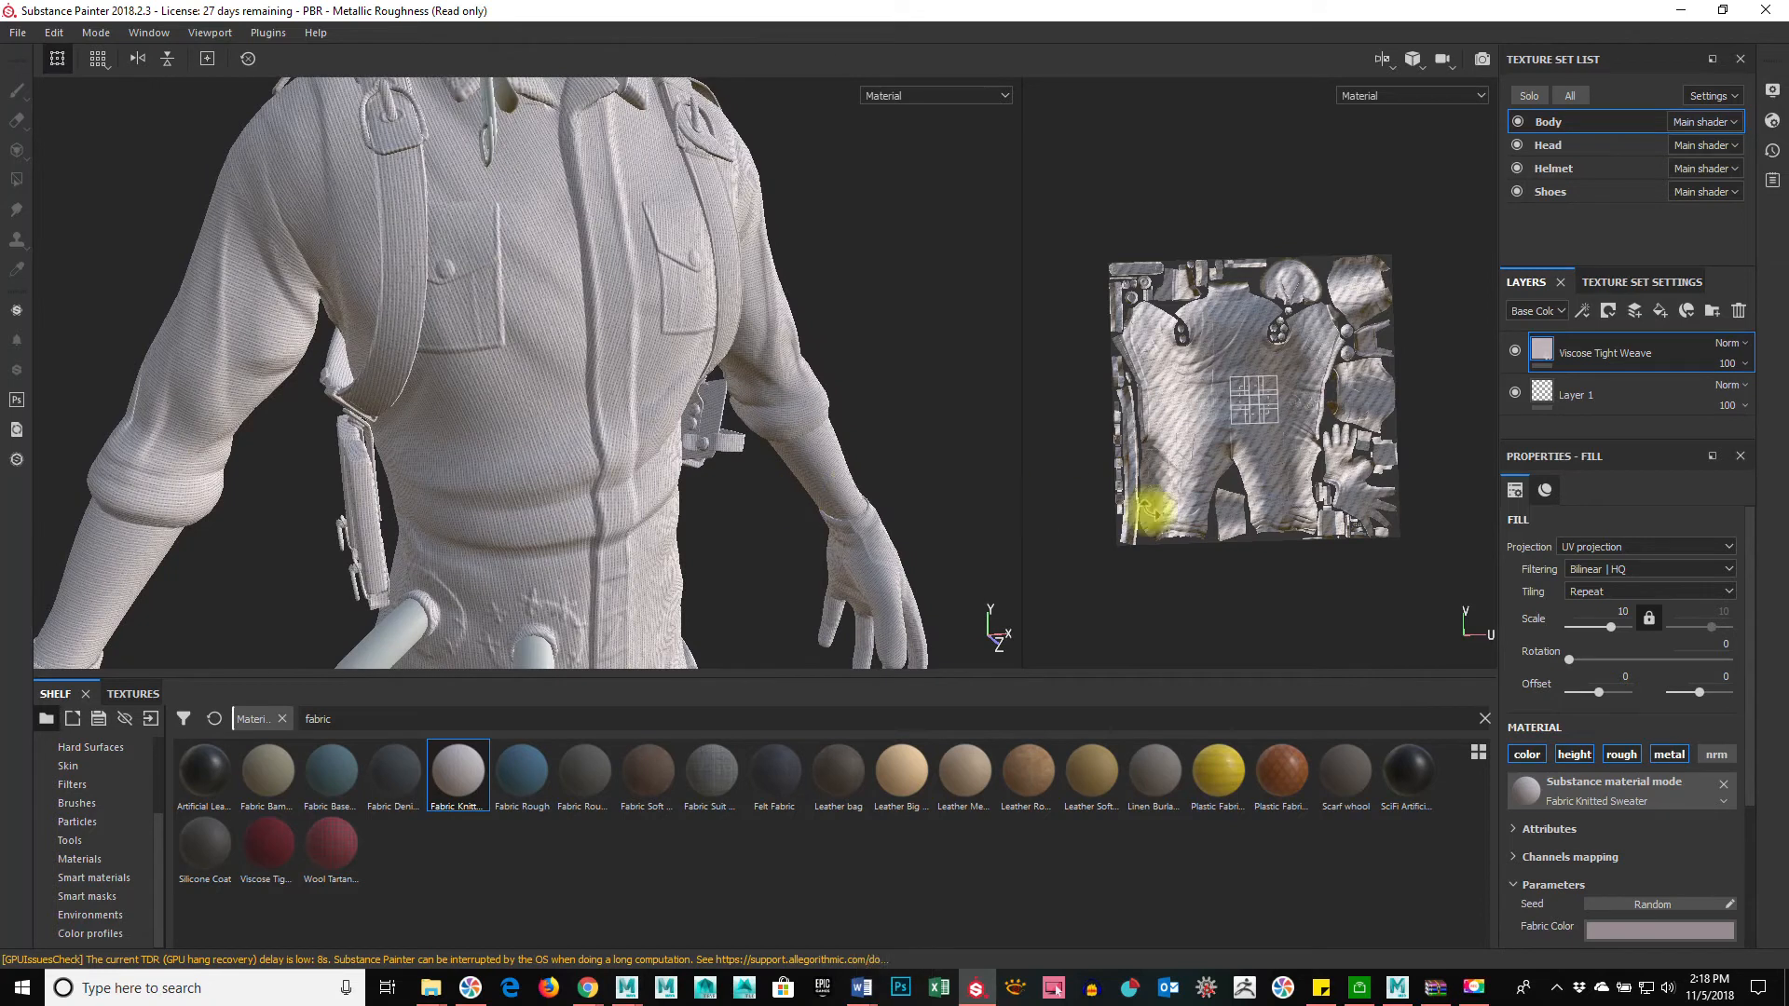
# Step: Set the Fabric Knitted Sweater's fabric color to a dark green (R 0.018, G 0.156, B 0.049) and inspect the uniform
pyautogui.scroll(-3, 1736, 742)
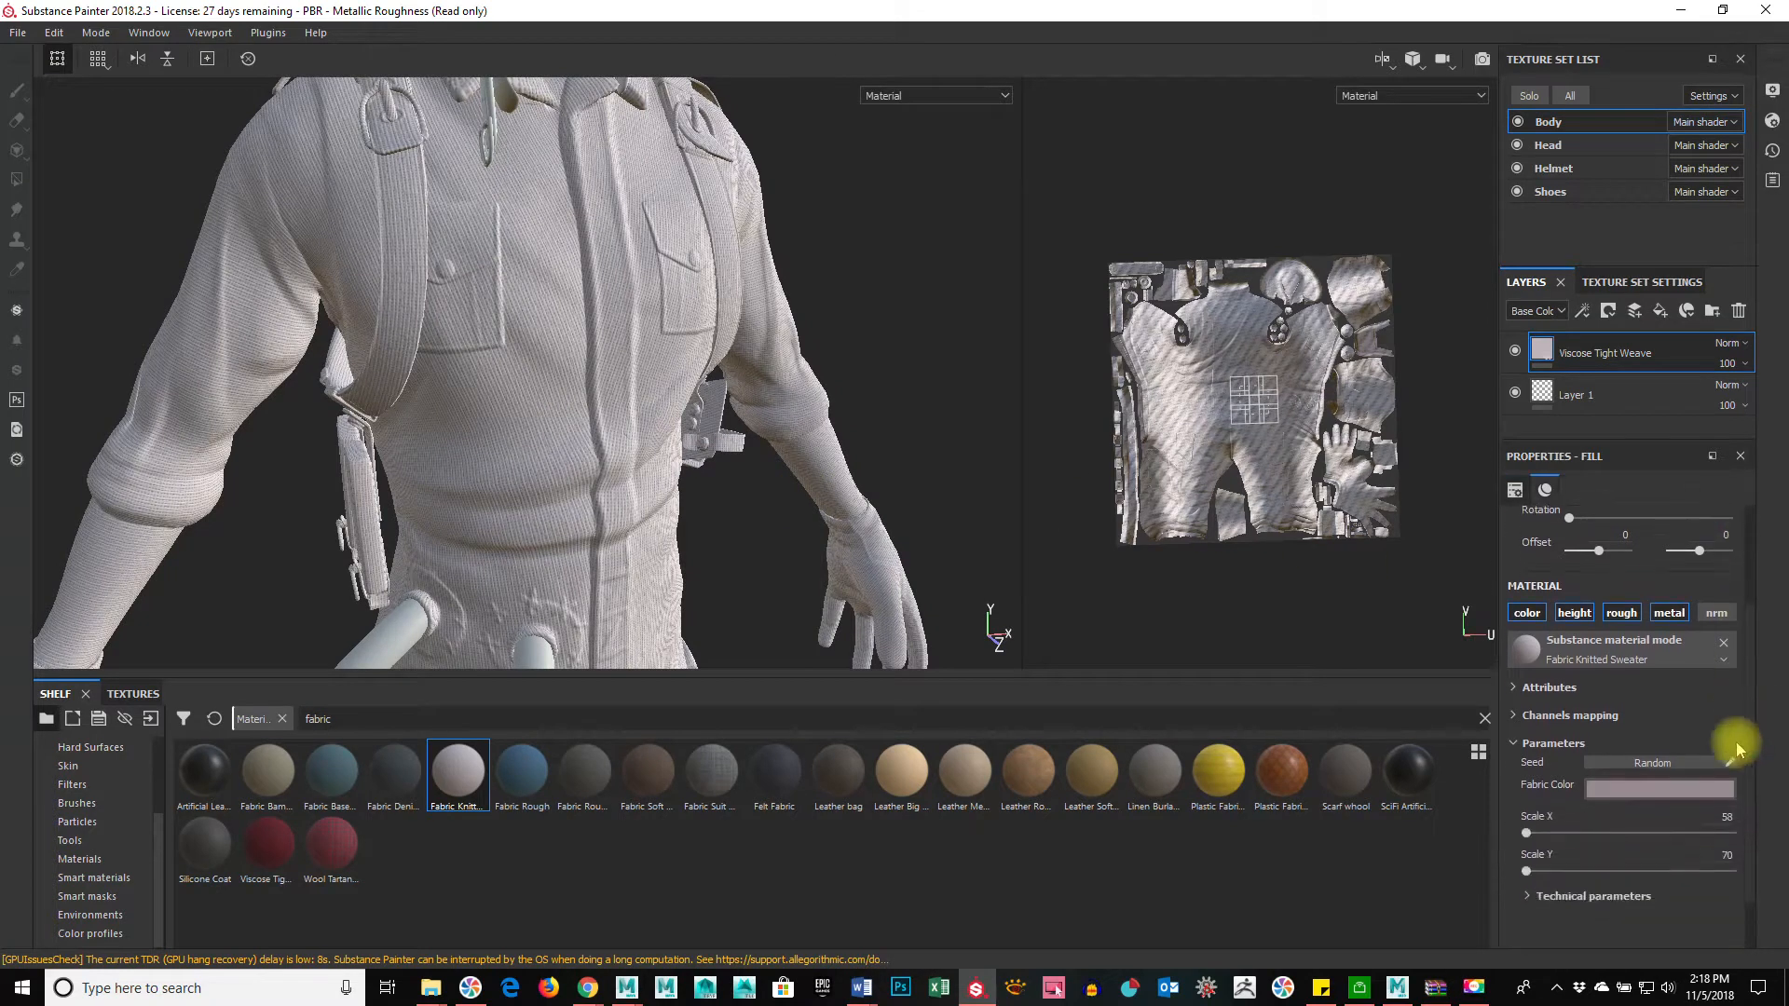
pyautogui.click(1652, 725)
pyautogui.moveTo(1580, 846); pyautogui.dragTo(1636, 888)
pyautogui.moveTo(1680, 783); pyautogui.dragTo(1659, 904)
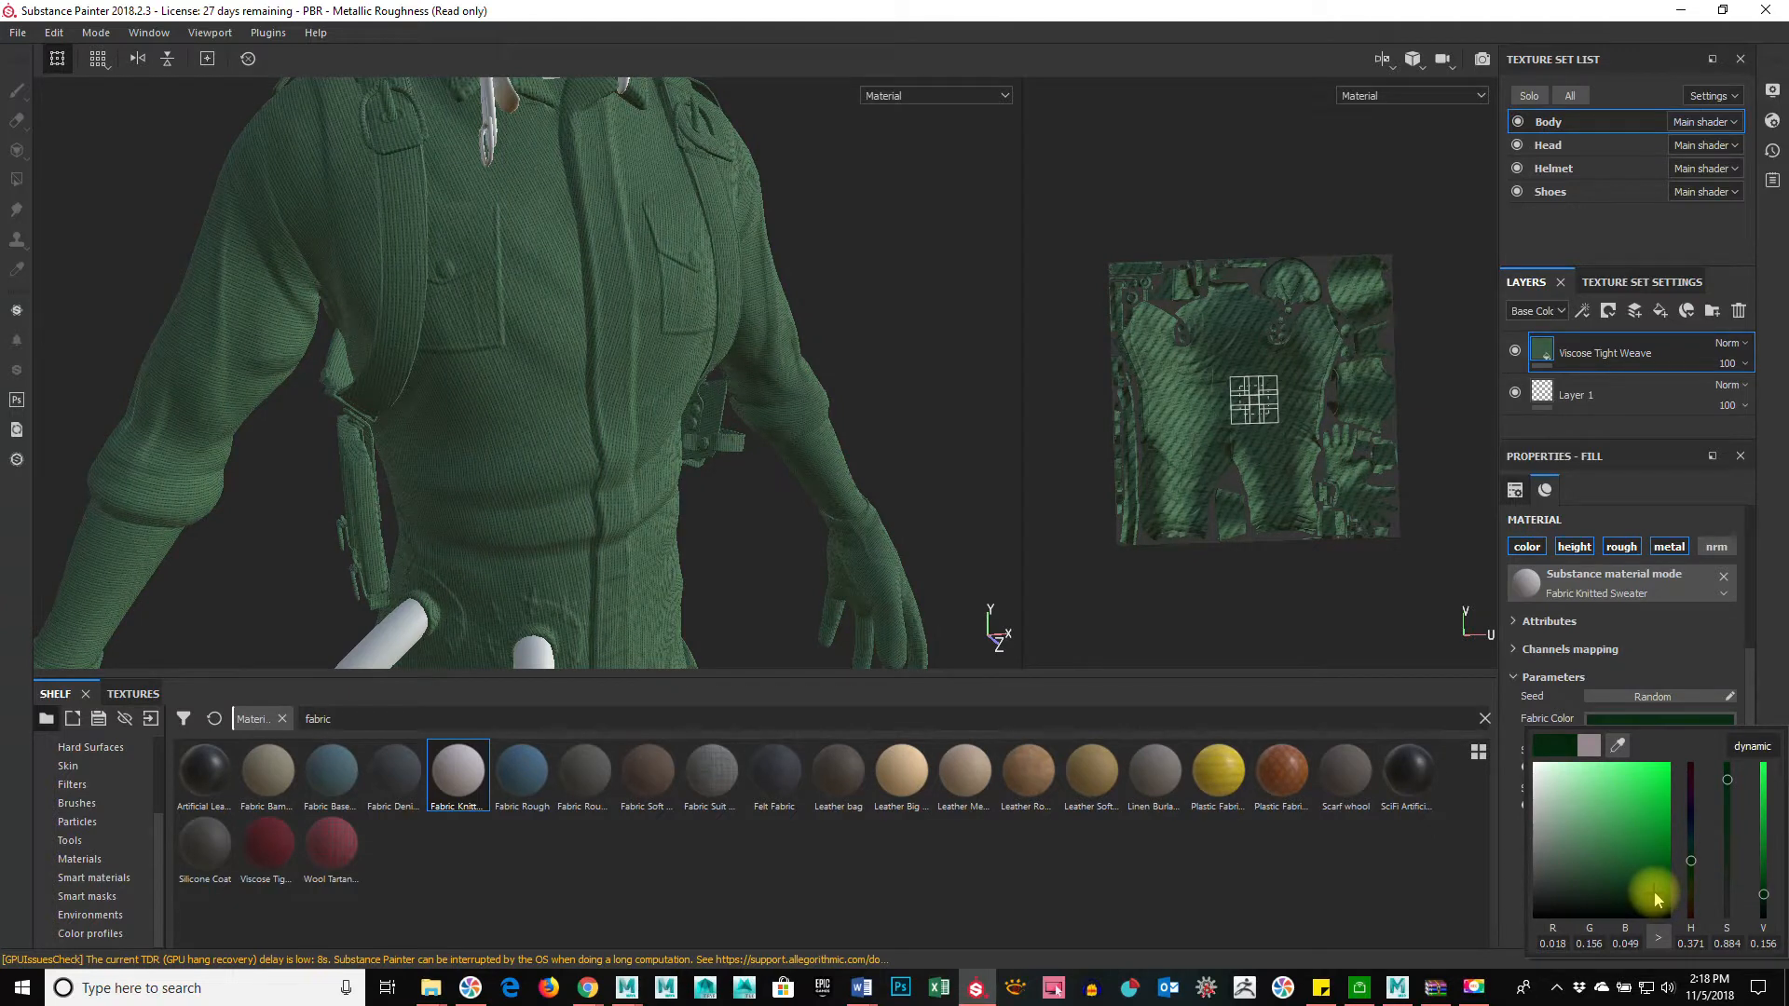
pyautogui.keyDown('alt'); pyautogui.moveTo(400, 380); pyautogui.dragTo(911, 499, button='right'); pyautogui.keyUp('alt')
pyautogui.keyDown('alt'); pyautogui.moveTo(910, 500); pyautogui.dragTo(615, 491); pyautogui.keyUp('alt')
pyautogui.keyDown('alt'); pyautogui.moveTo(615, 492); pyautogui.dragTo(791, 502, button='middle'); pyautogui.keyUp('alt')
pyautogui.keyDown('alt'); pyautogui.moveTo(790, 501); pyautogui.dragTo(711, 483); pyautogui.keyUp('alt')
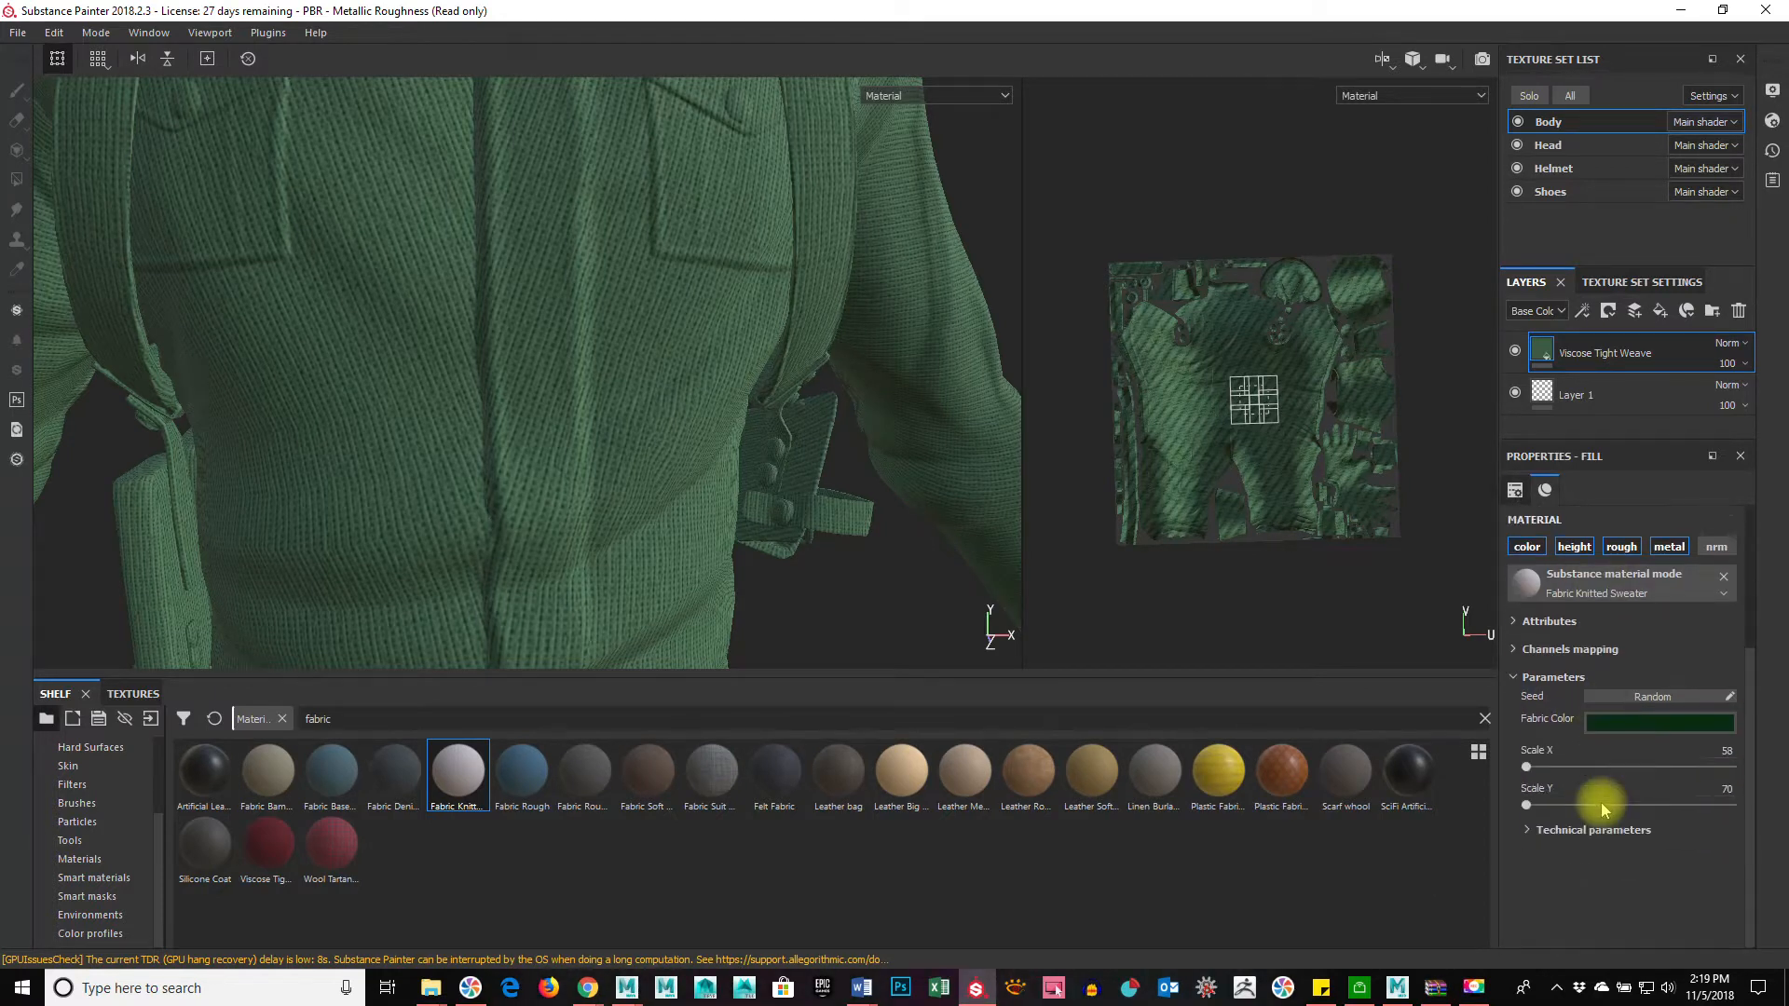
pyautogui.scroll(3, 1605, 759)
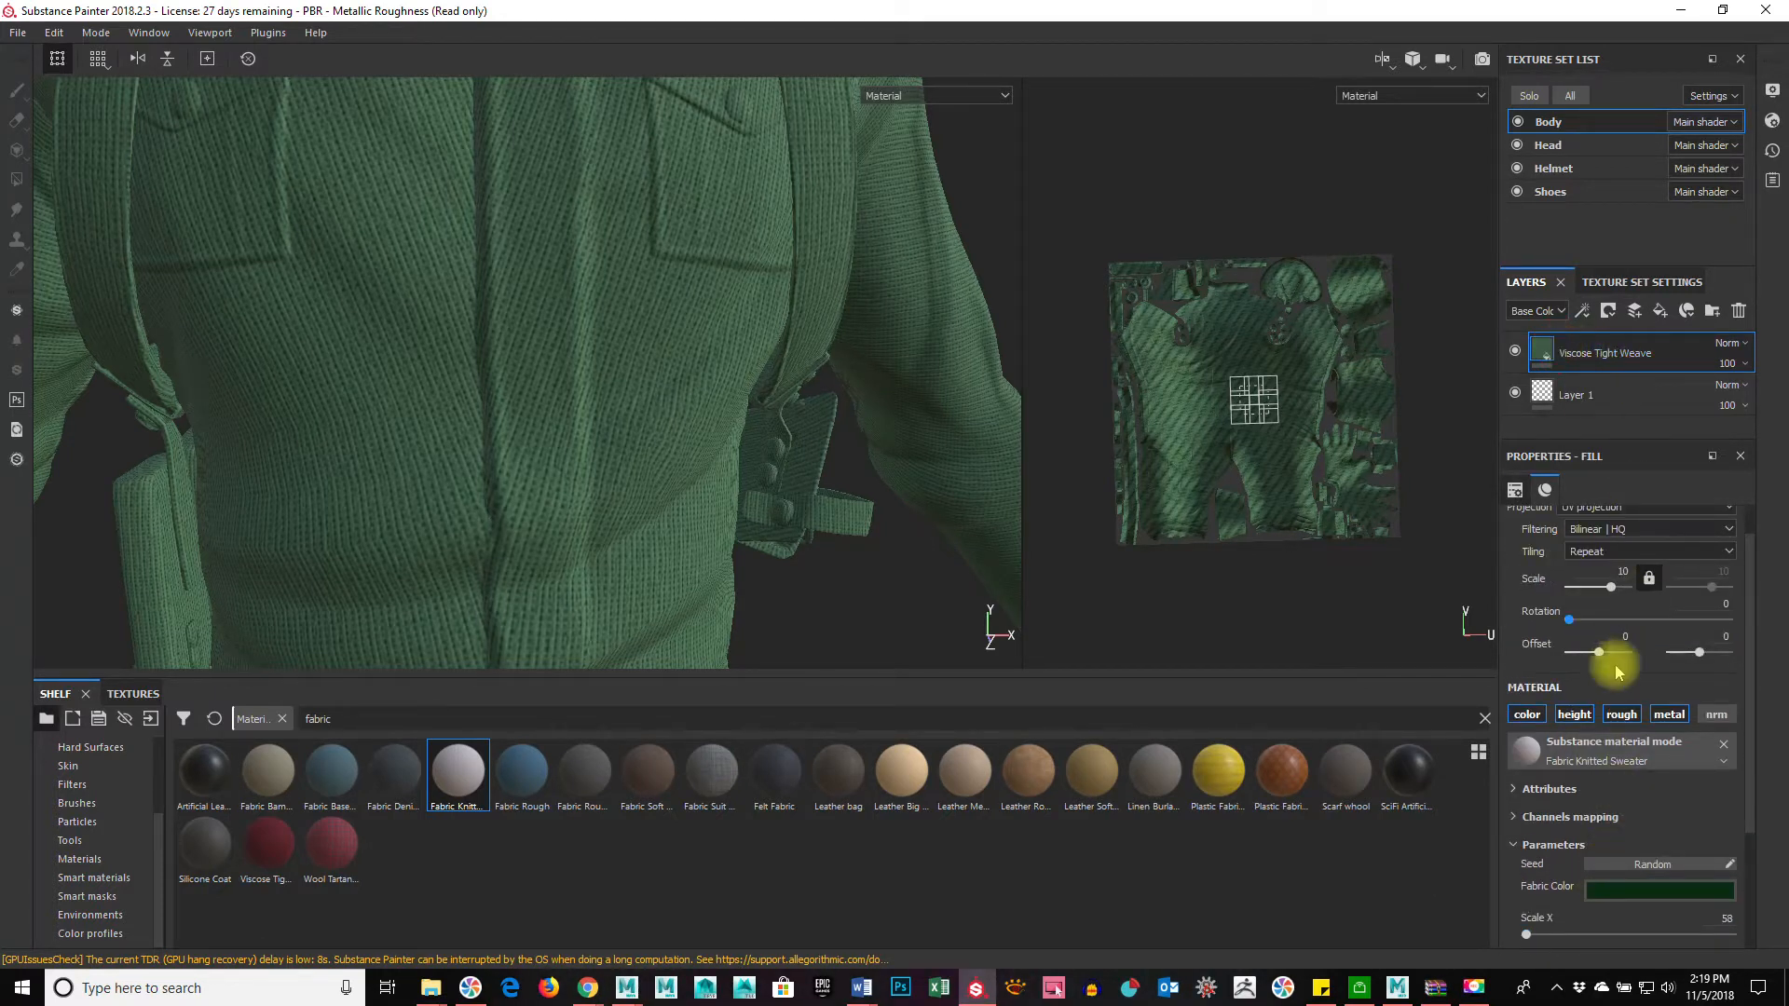
pyautogui.scroll(-3, 1614, 664)
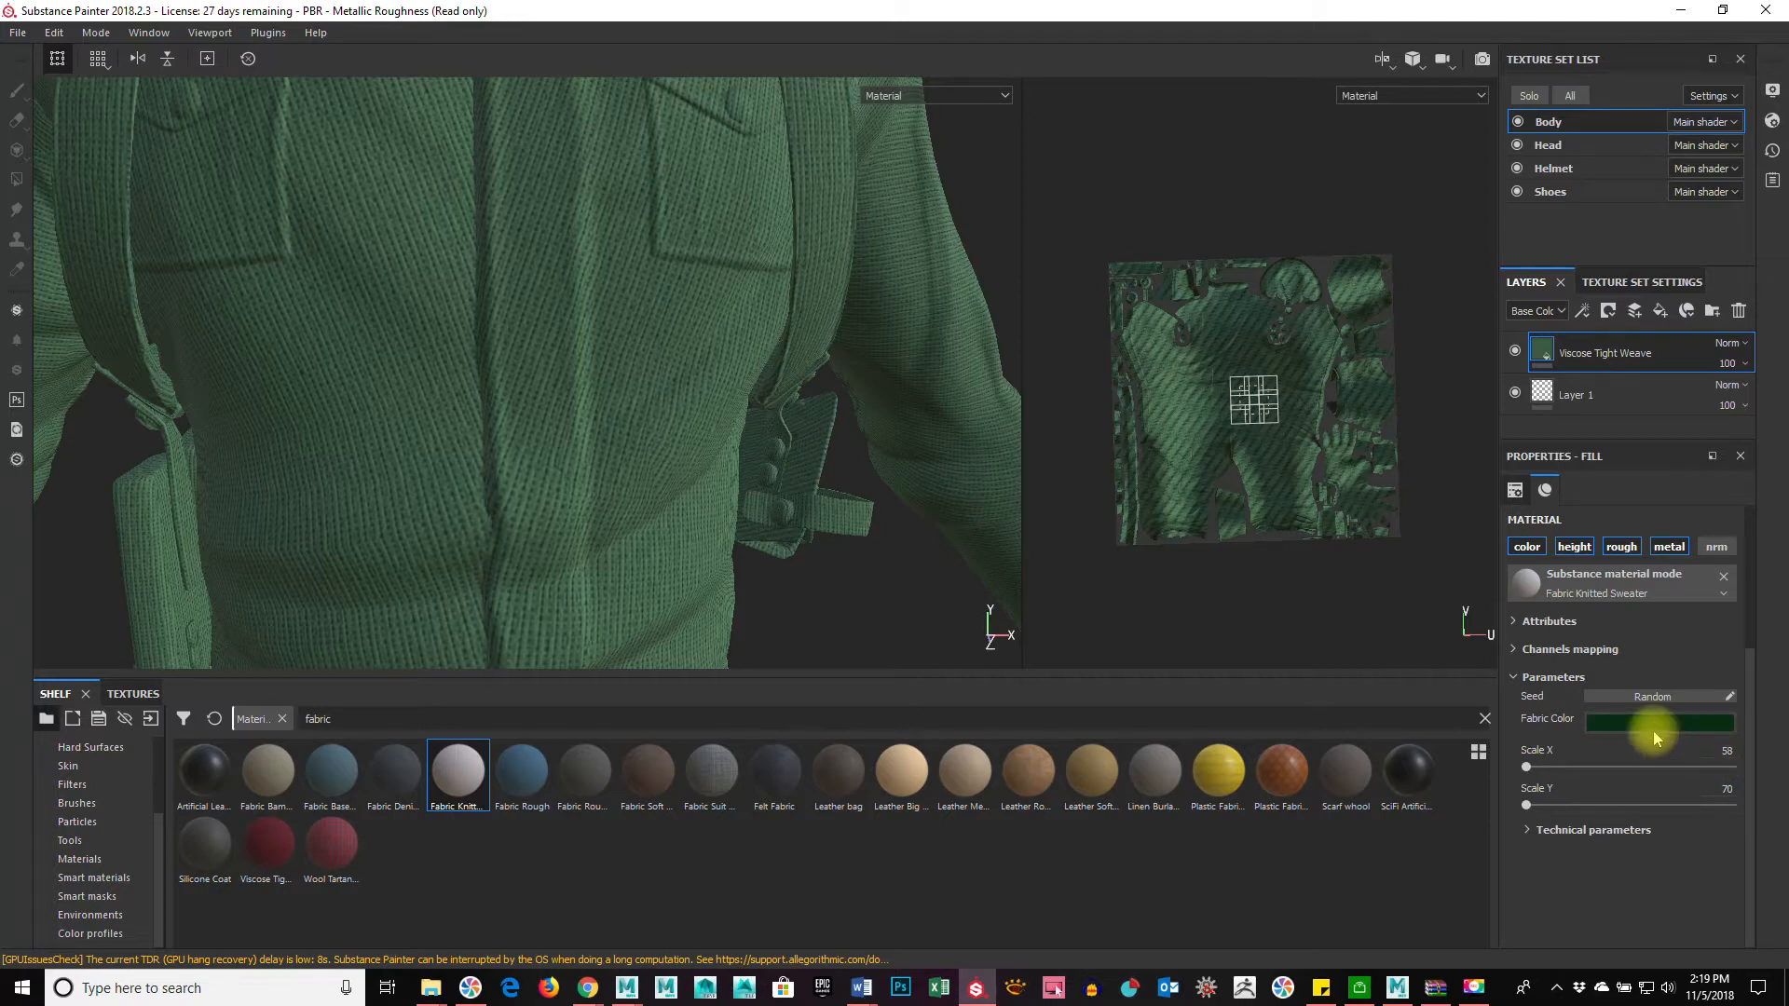
# Step: Try the fill layer with its metal channel switched off
pyautogui.scroll(2, 1653, 730)
pyautogui.scroll(2, 1655, 737)
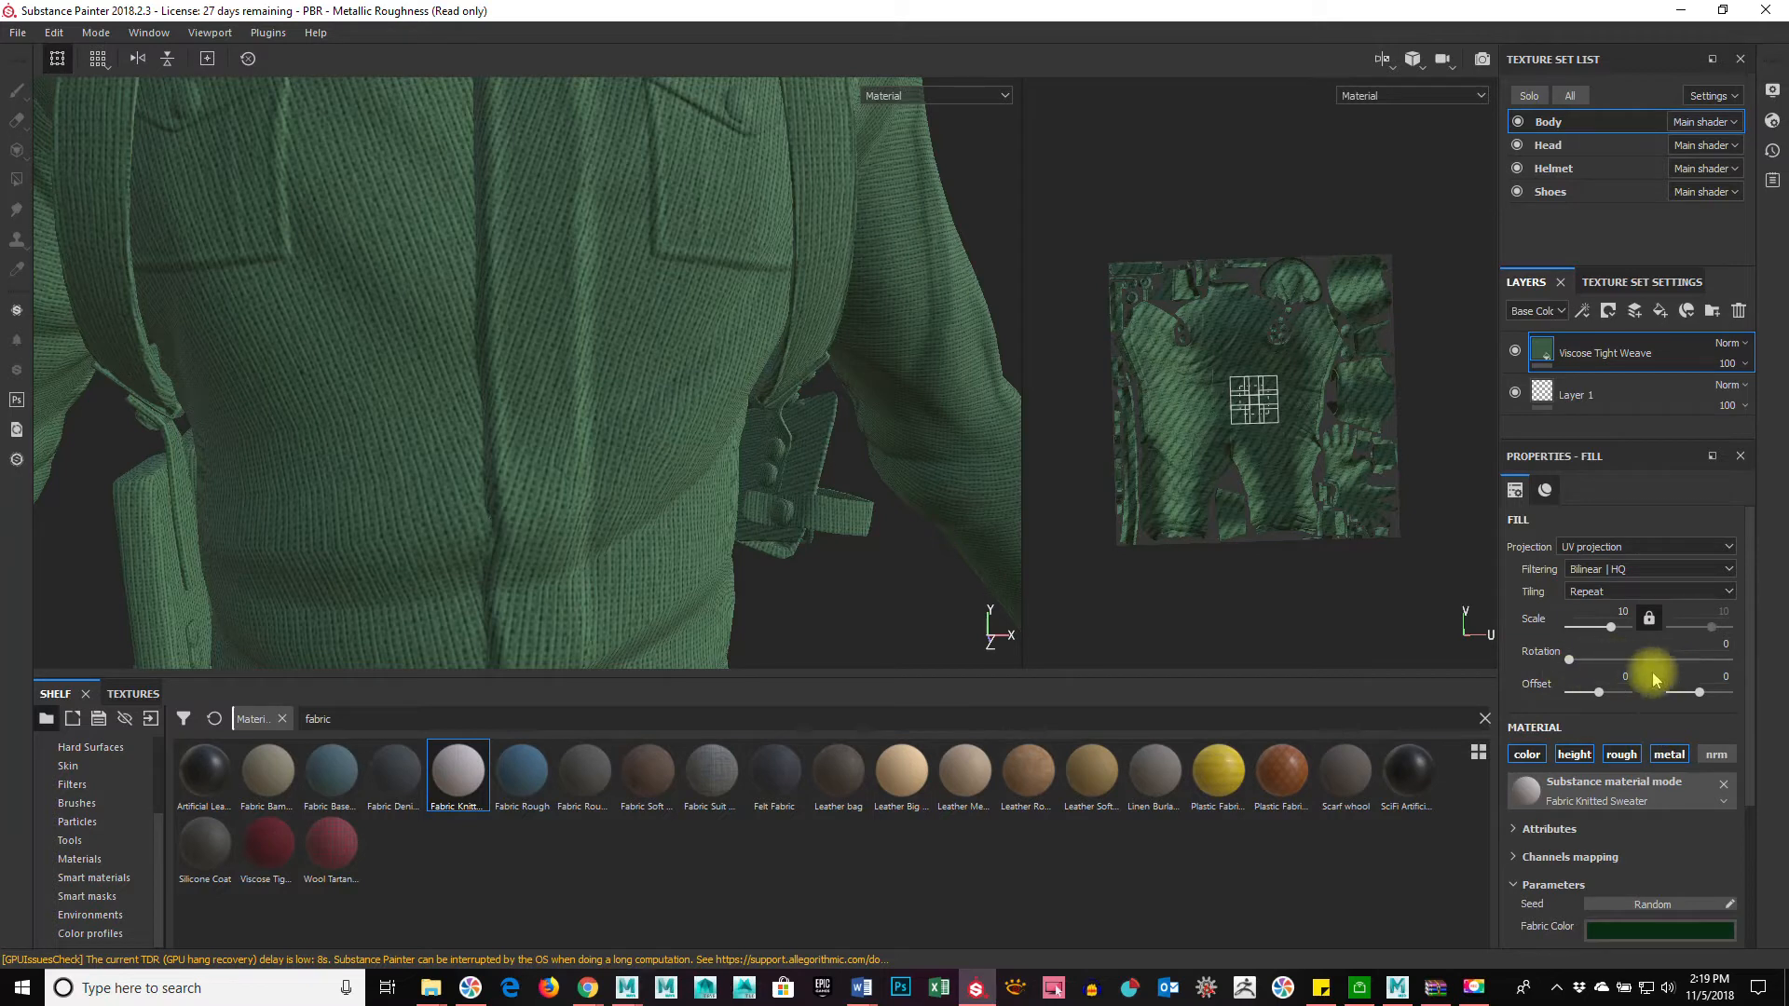
pyautogui.click(1664, 755)
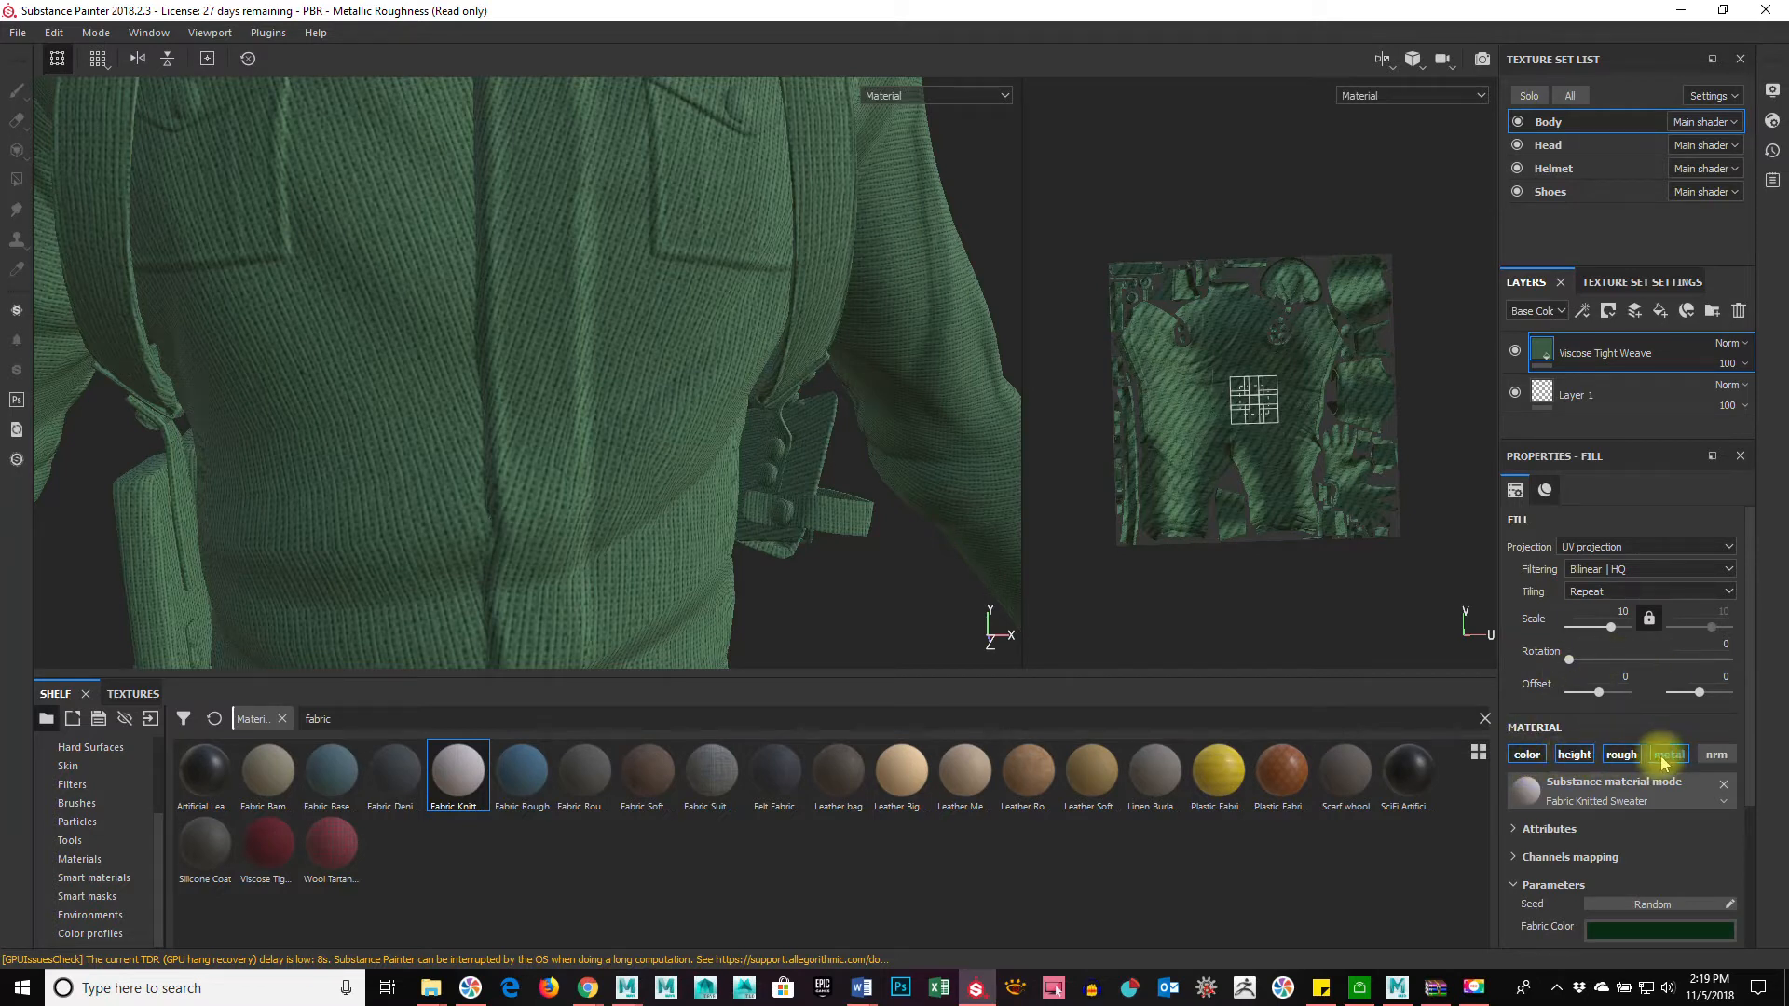
pyautogui.click(1667, 757)
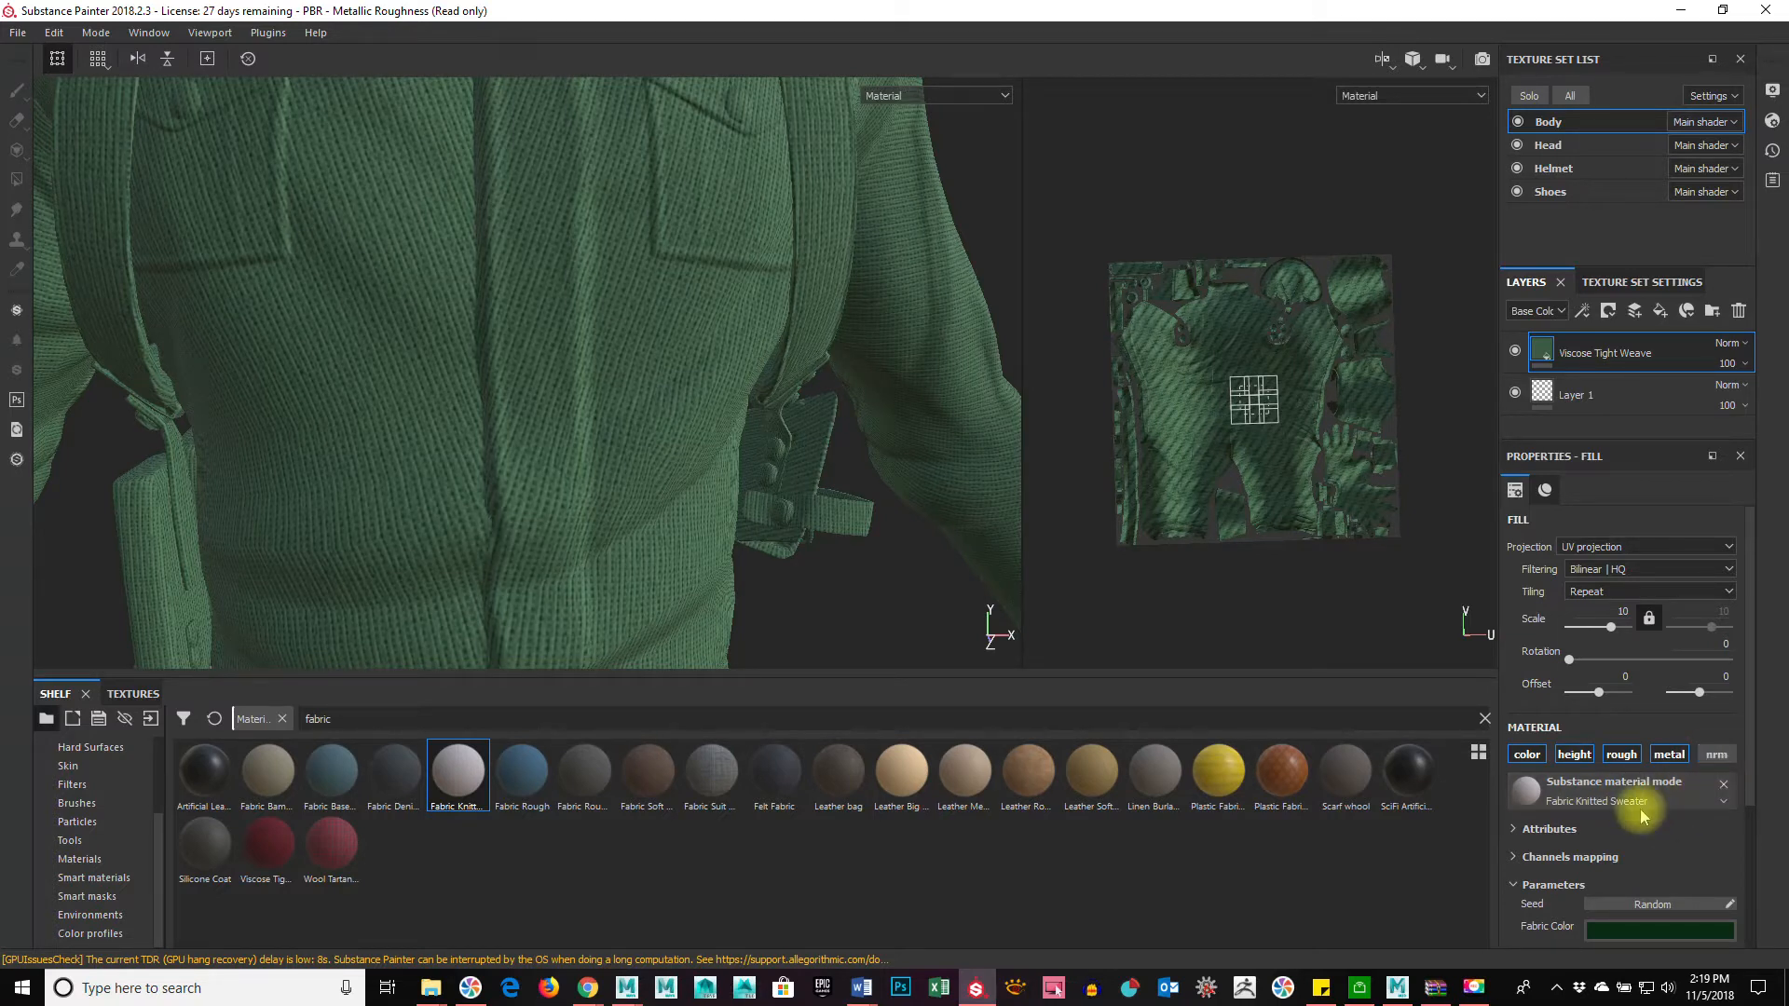
pyautogui.scroll(-1, 1638, 810)
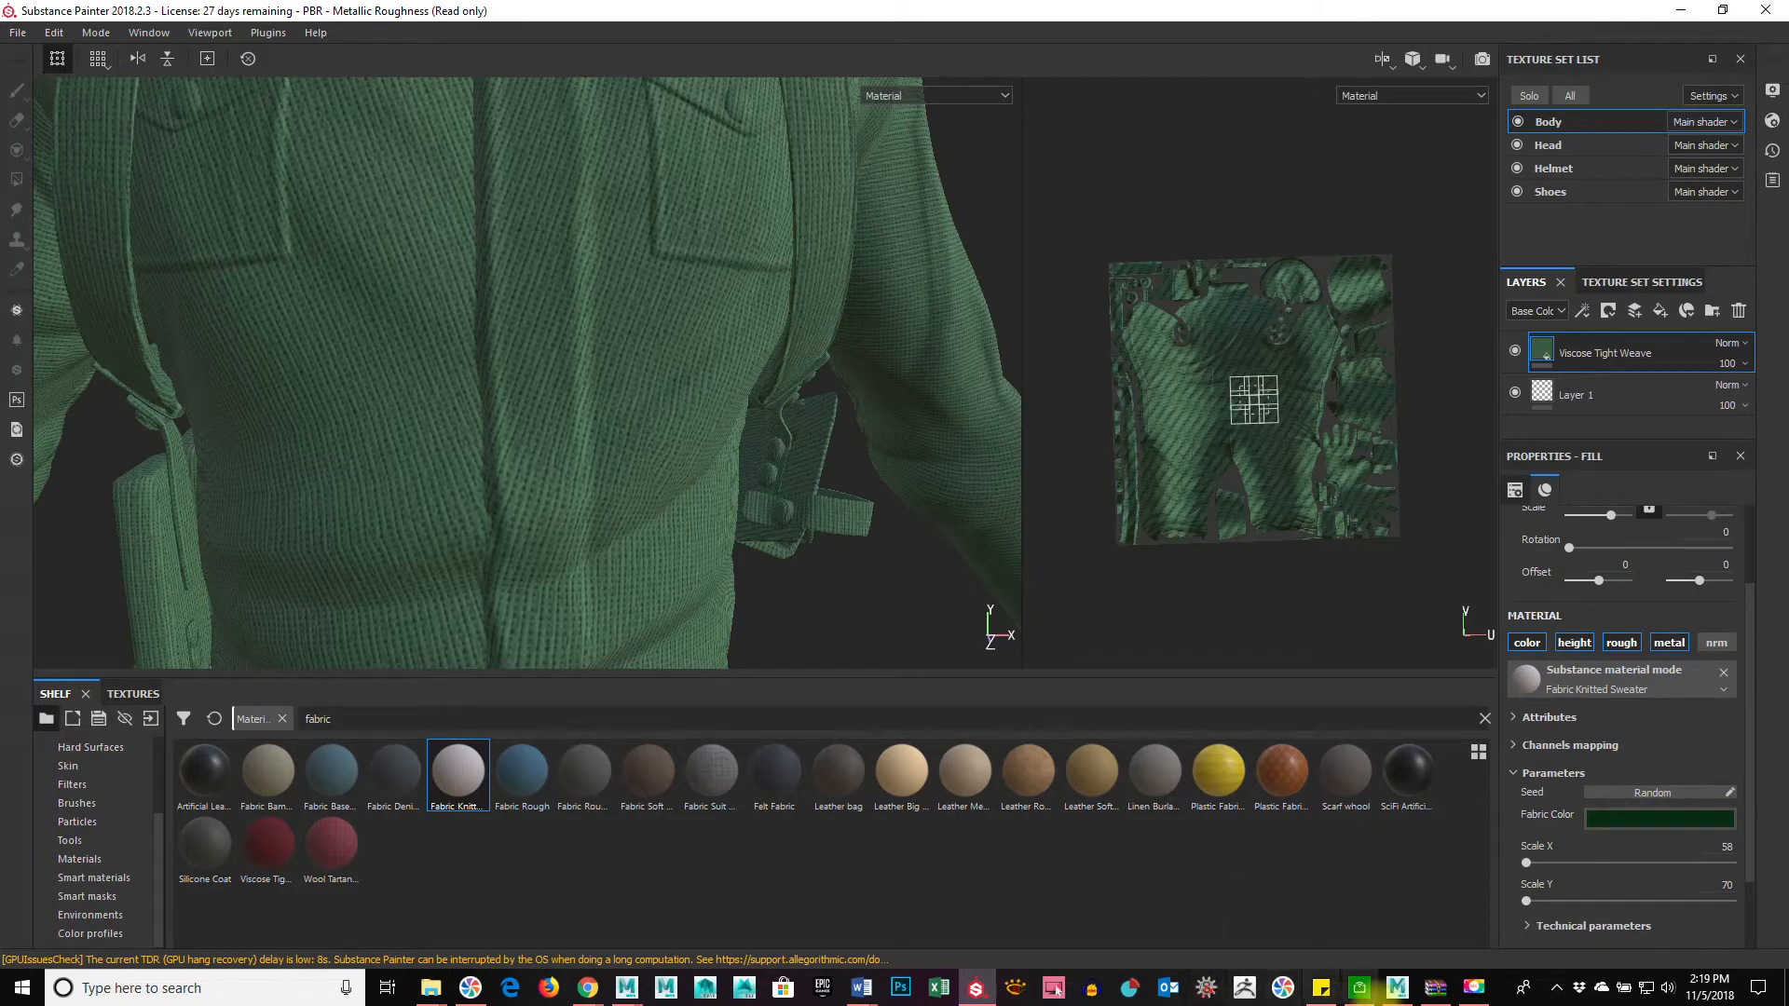
pyautogui.click(1482, 992)
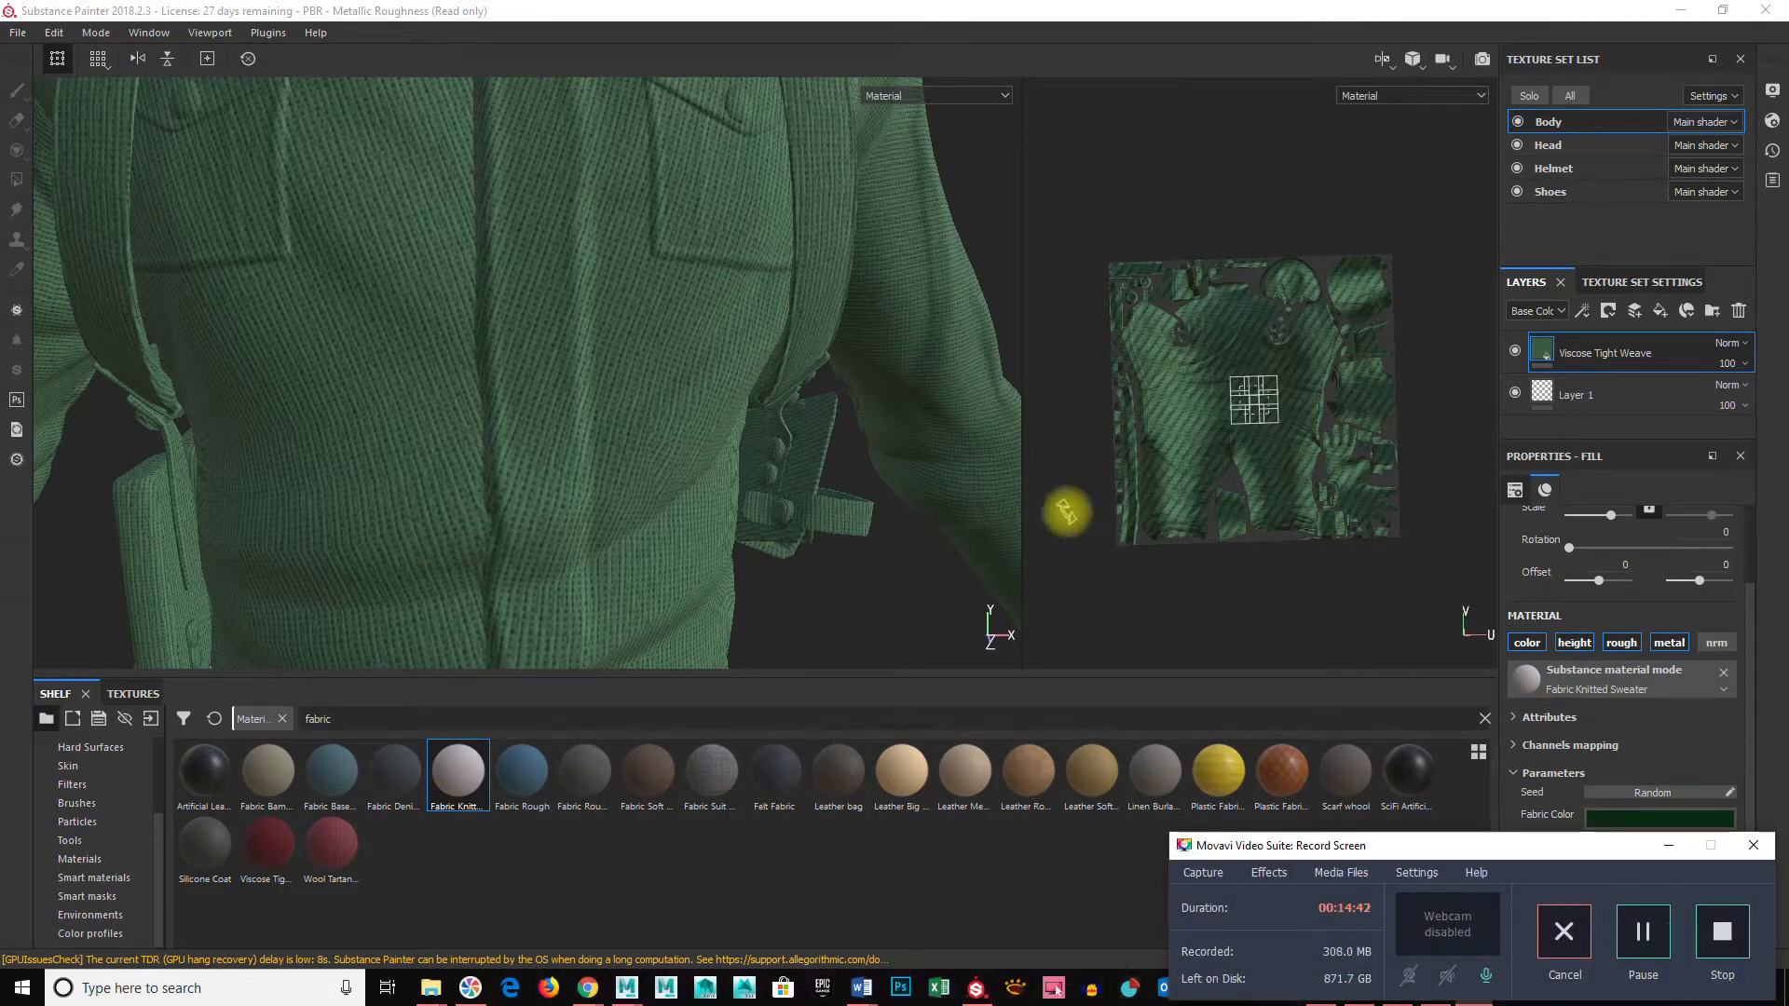
pyautogui.click(1677, 847)
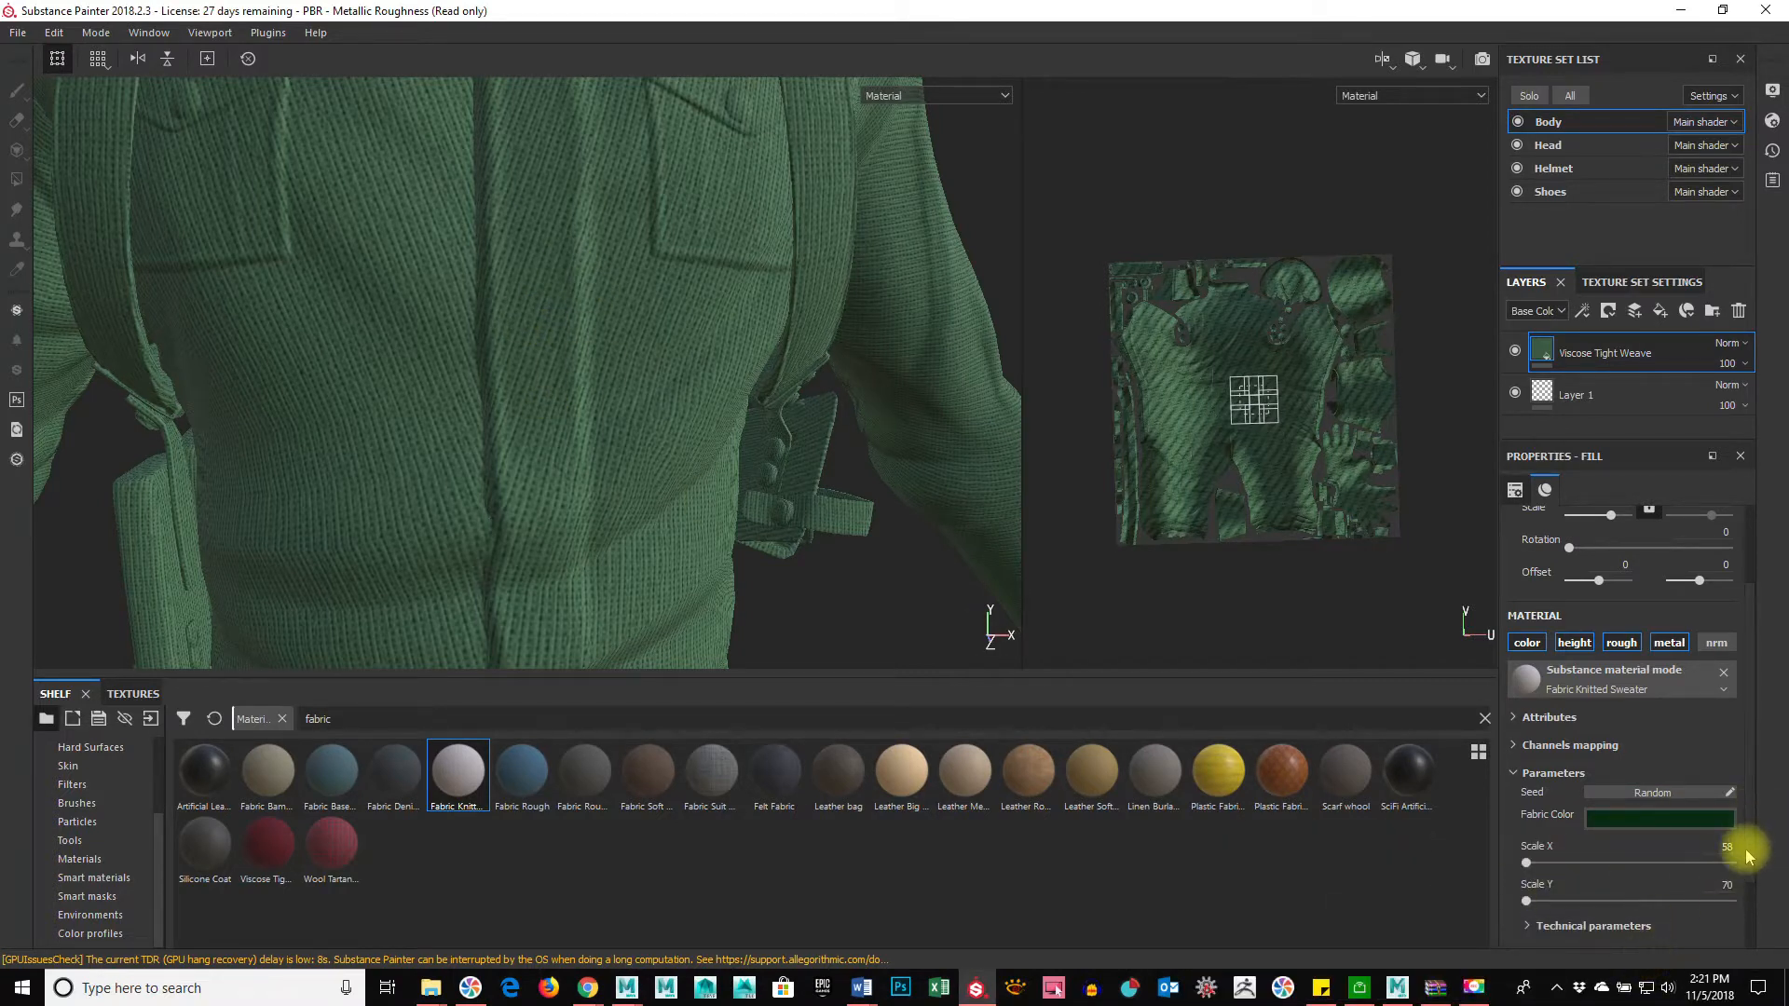
# Step: Look through the Fabric Knitted Sweater's attributes and channel mapping, and examine the knit on the torso and arms
pyautogui.scroll(-2, 1752, 843)
pyautogui.scroll(3, 1766, 818)
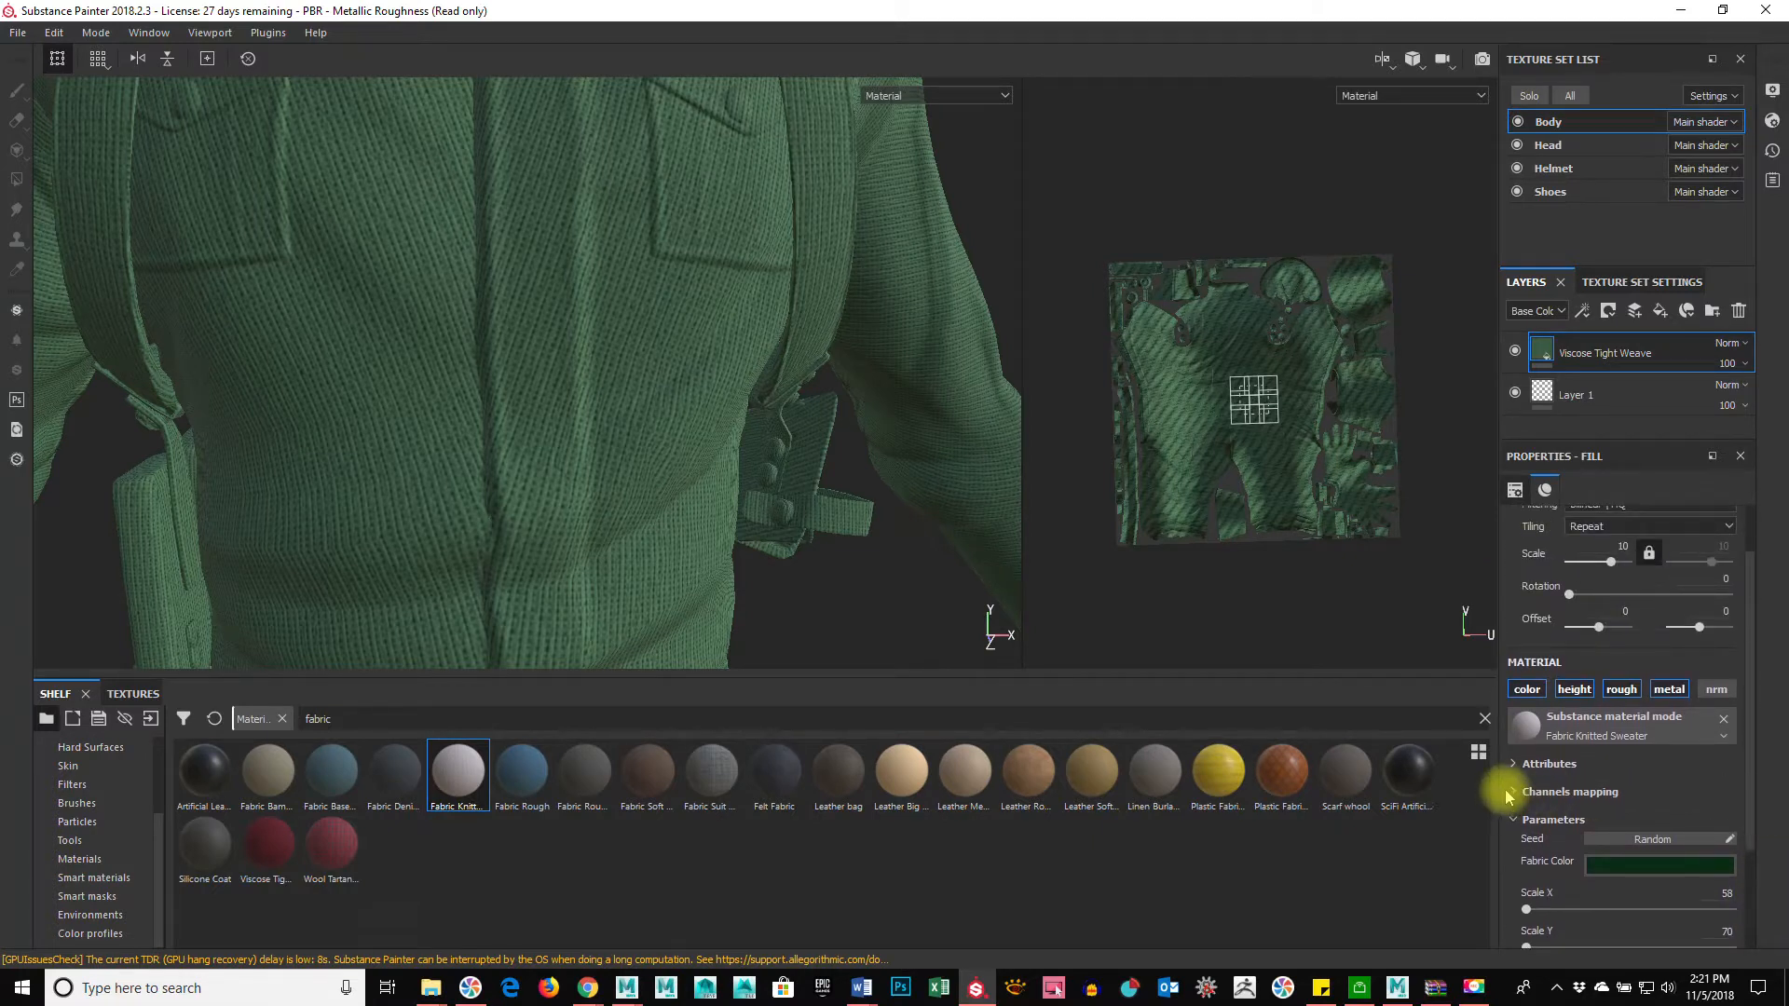
pyautogui.click(1510, 793)
pyautogui.click(1514, 765)
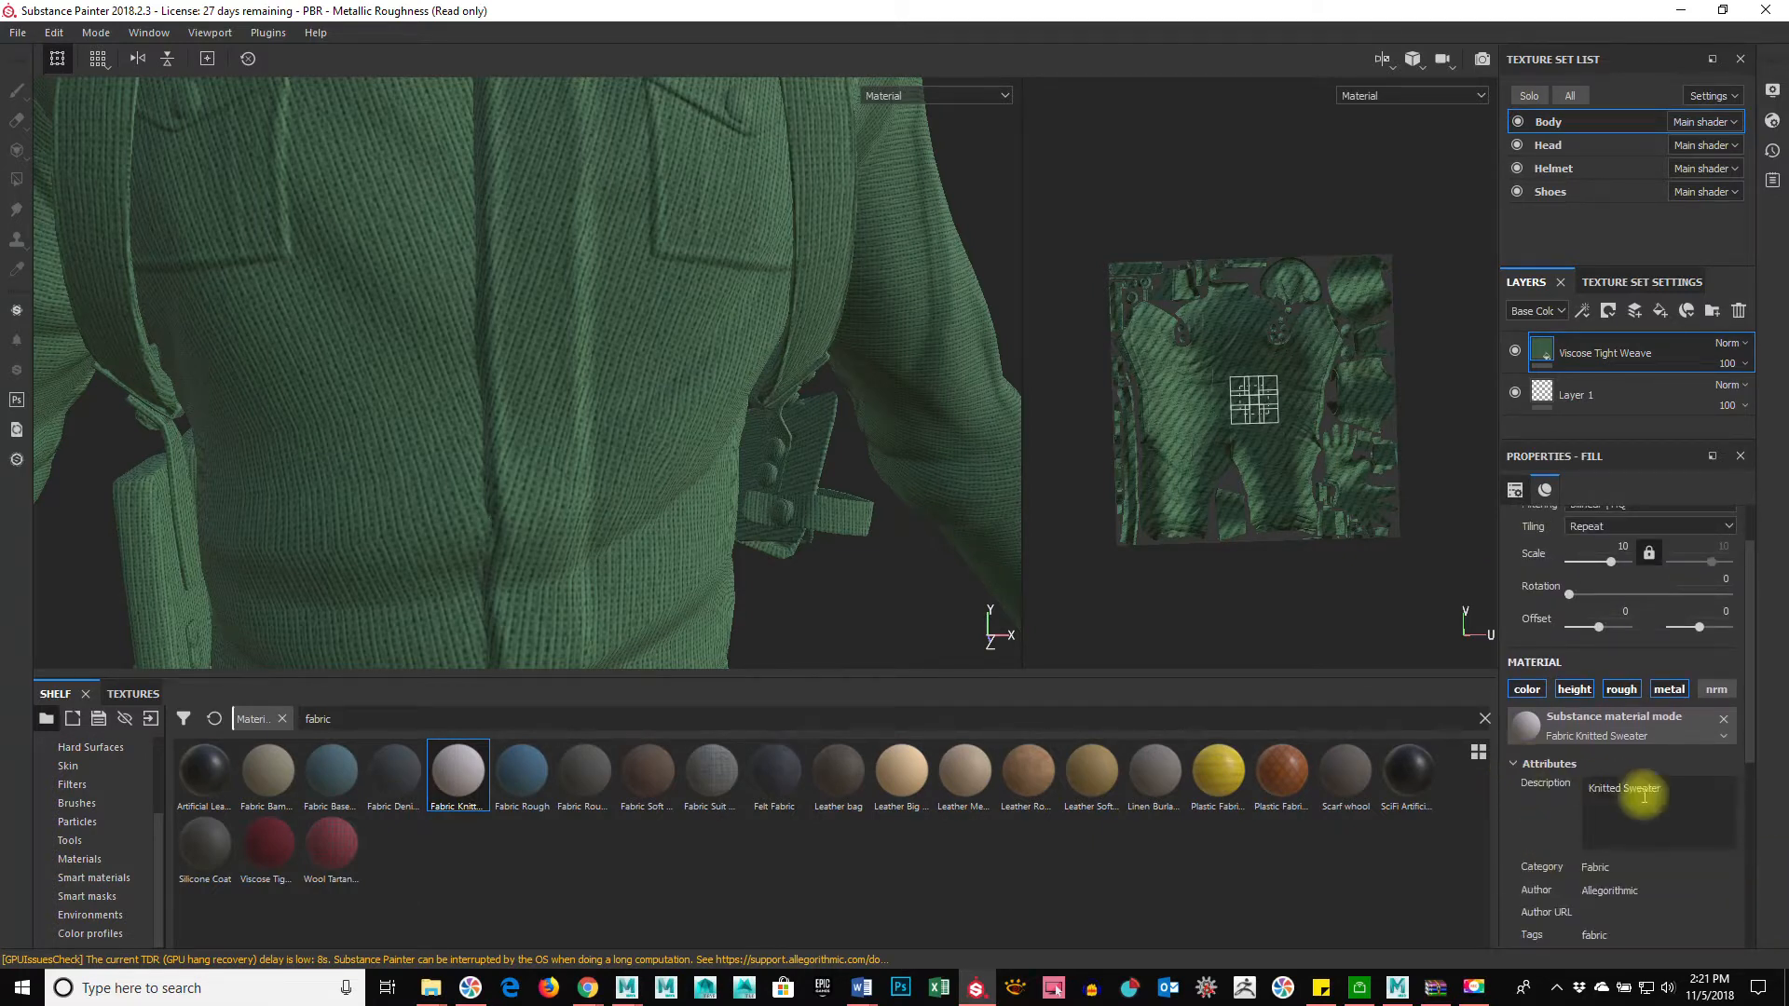
pyautogui.scroll(1, 1553, 826)
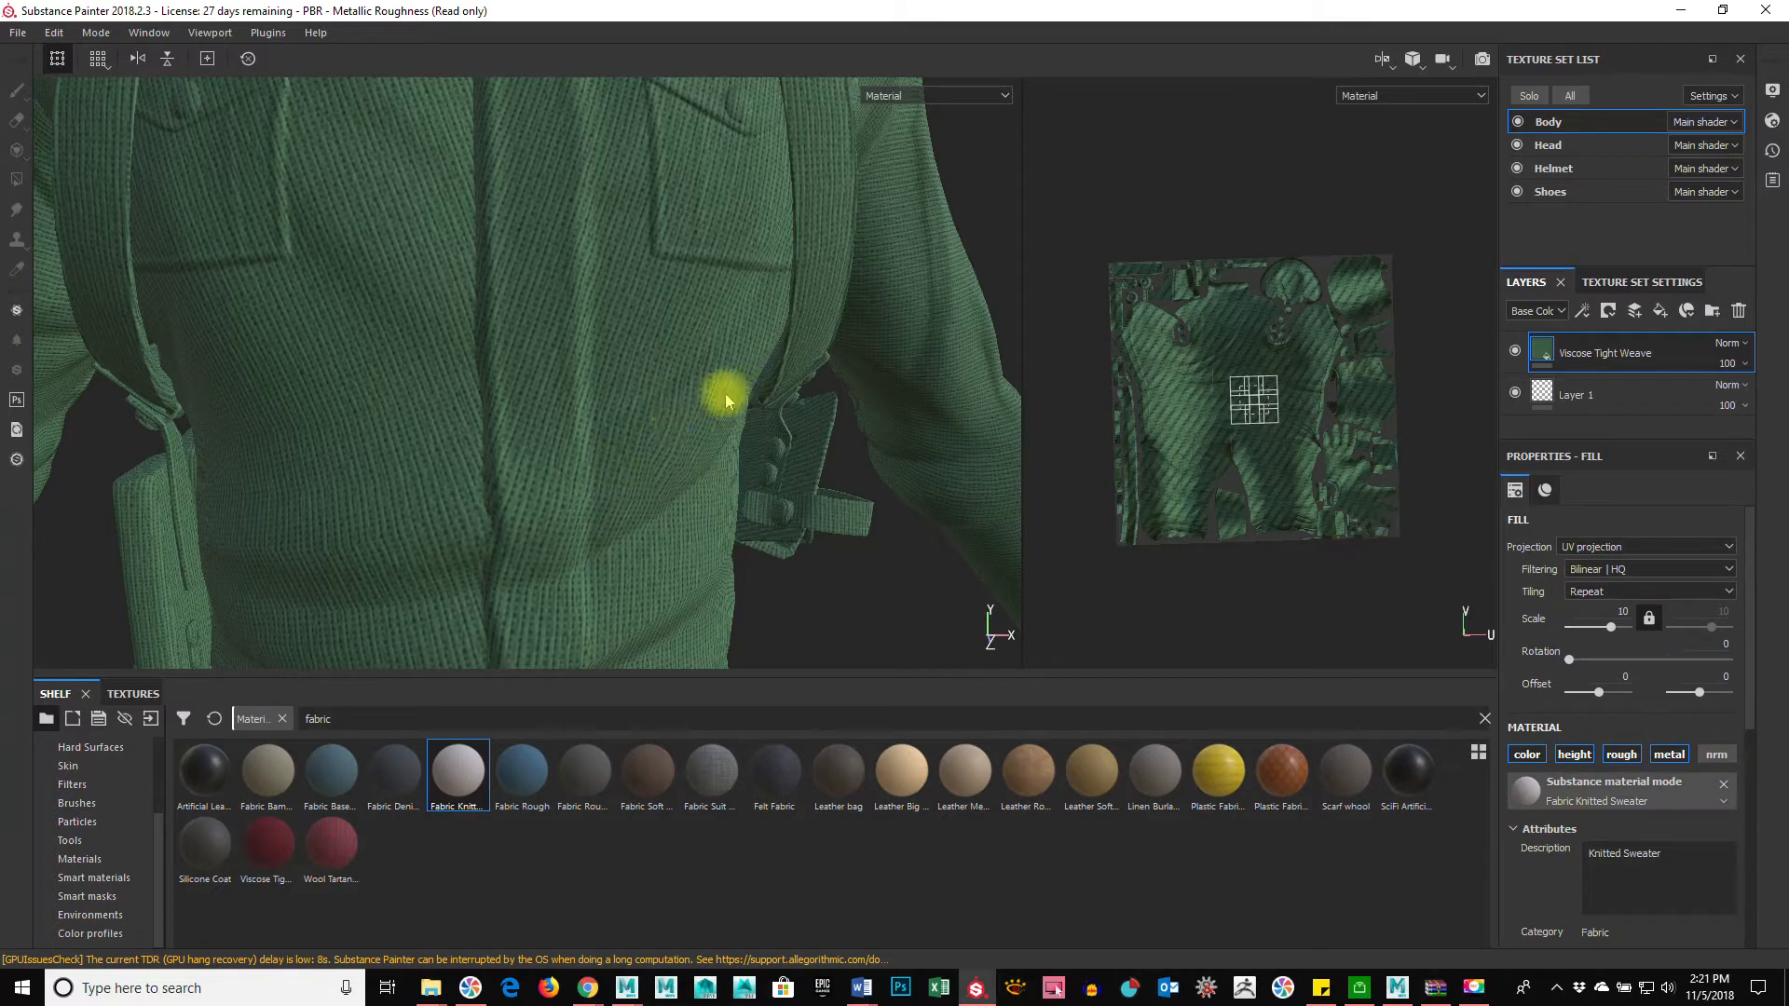
pyautogui.scroll(-5, 575, 551)
pyautogui.scroll(5, 670, 612)
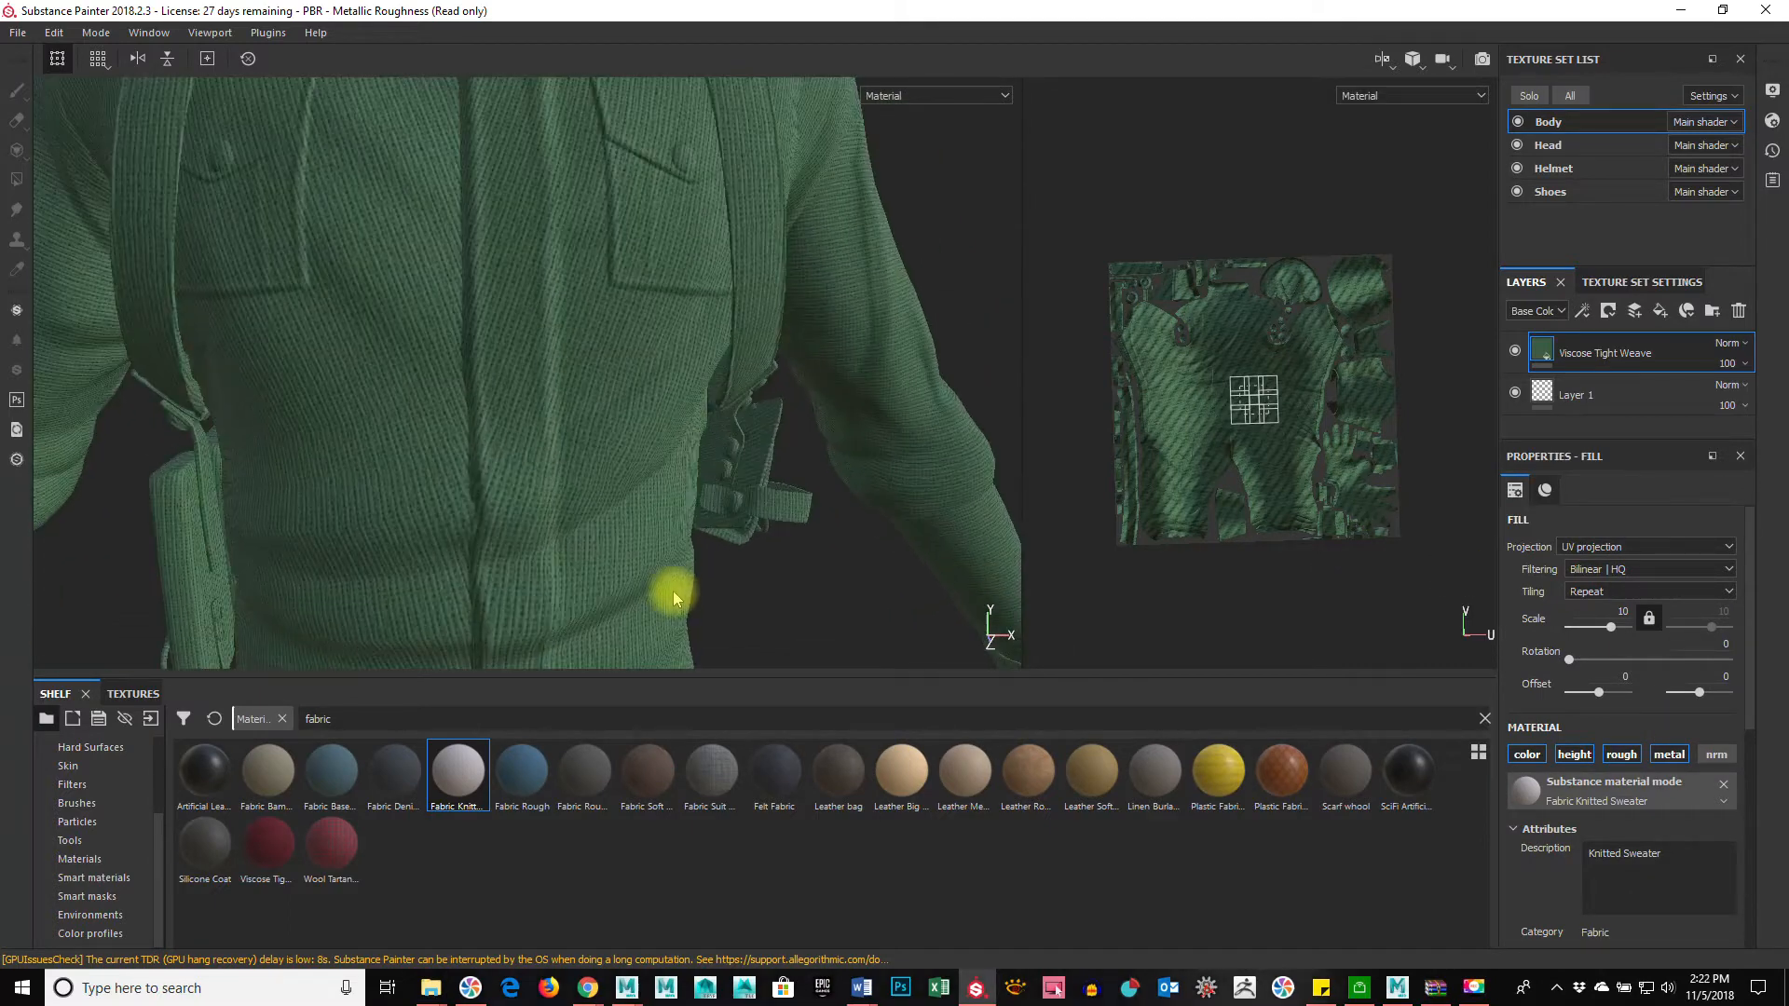
pyautogui.scroll(-6, 673, 576)
pyautogui.scroll(3, 703, 585)
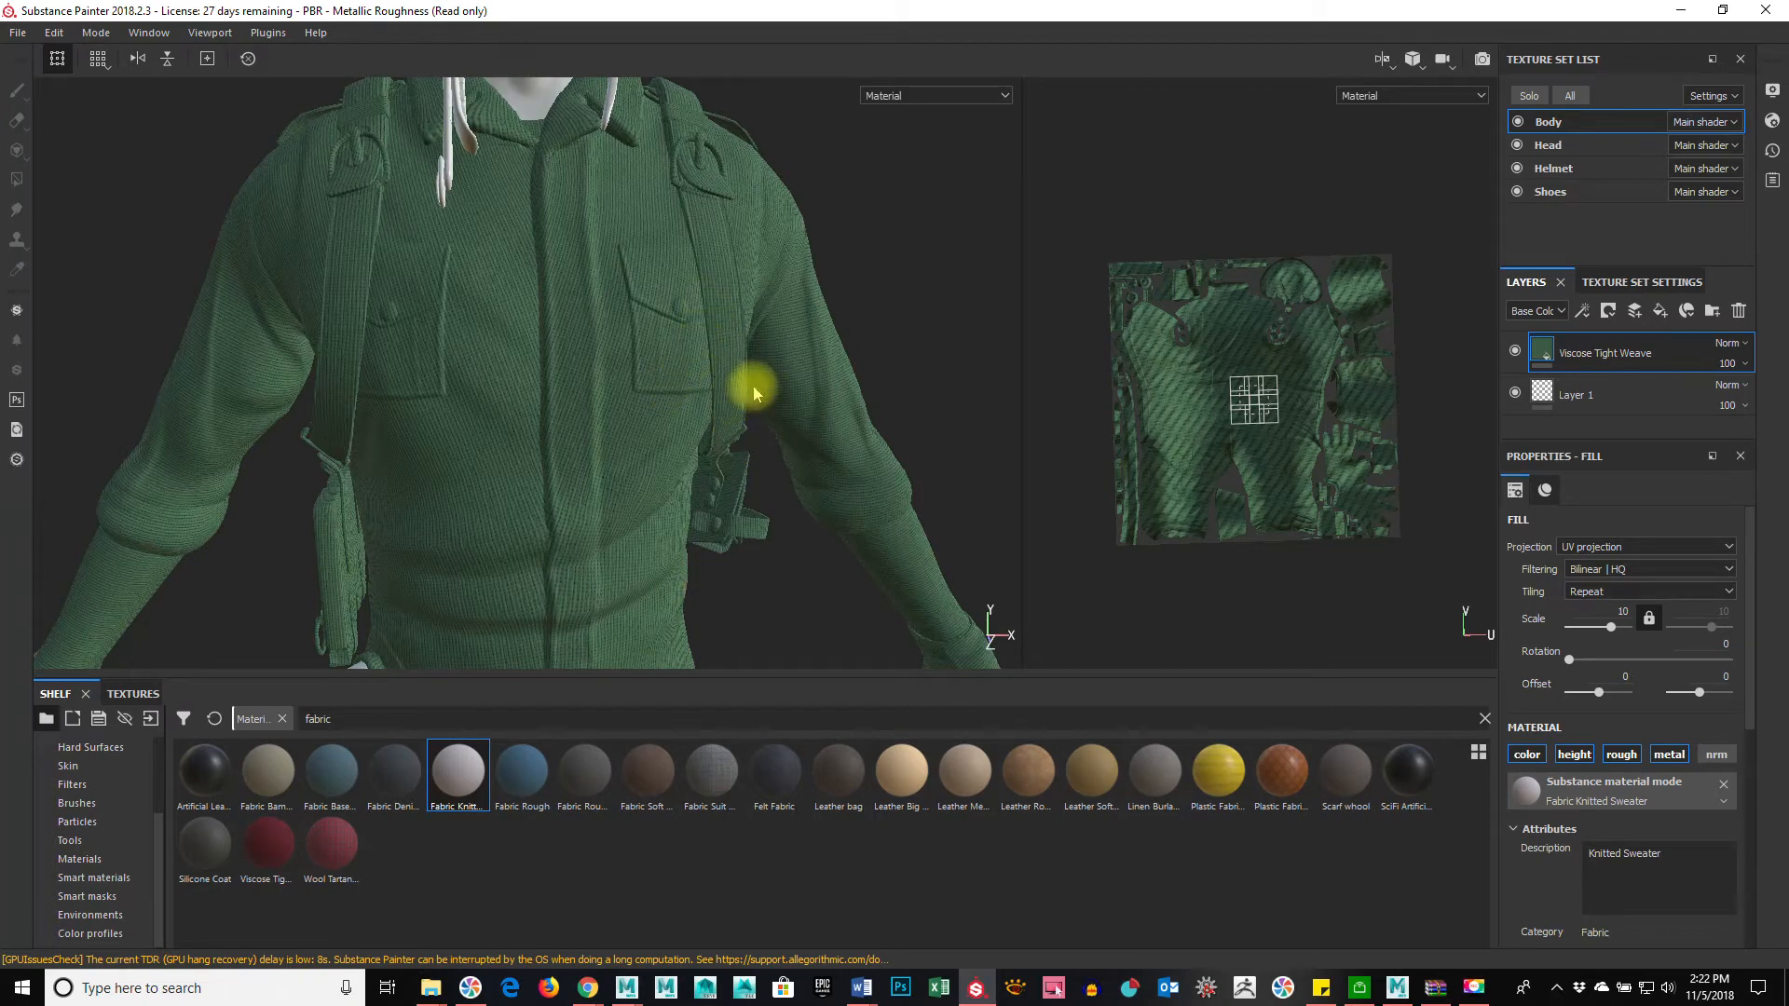
# Step: Darken the material's Fabric Color to a deeper green and check the uniform from the front and side
pyautogui.moveTo(1749, 699); pyautogui.dragTo(1773, 936)
pyautogui.click(1692, 817)
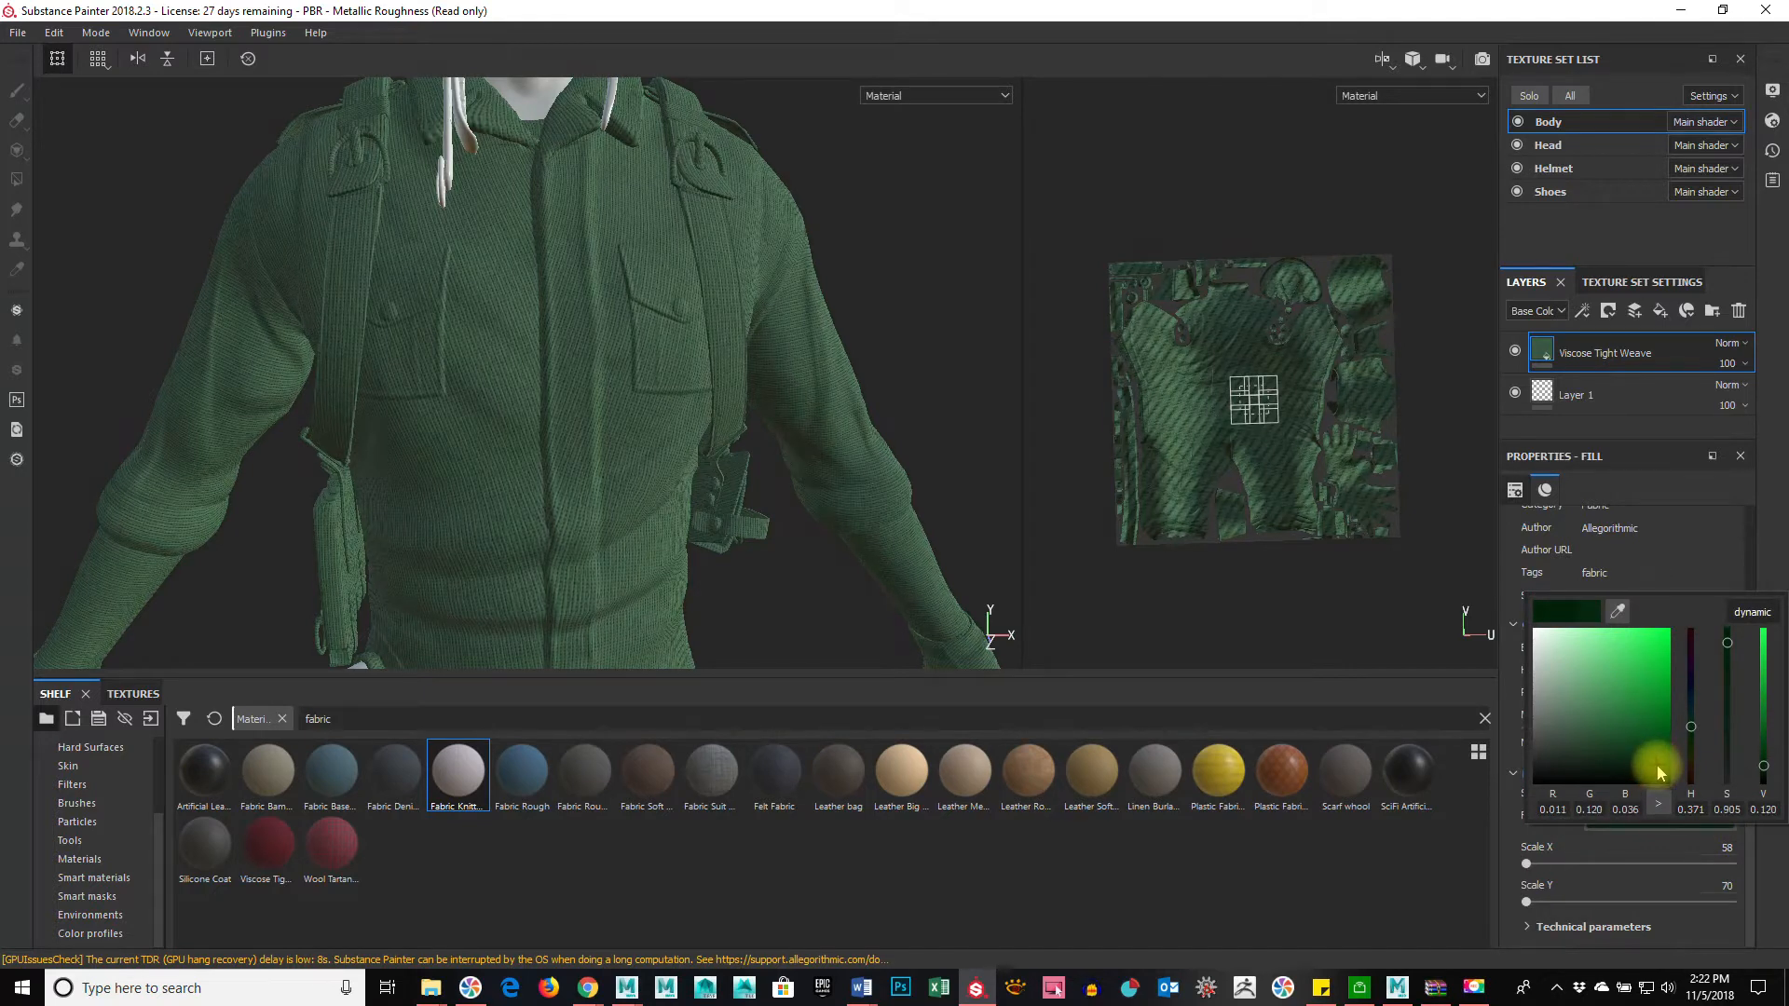
pyautogui.moveTo(1652, 770); pyautogui.dragTo(1663, 768)
pyautogui.click(1774, 512)
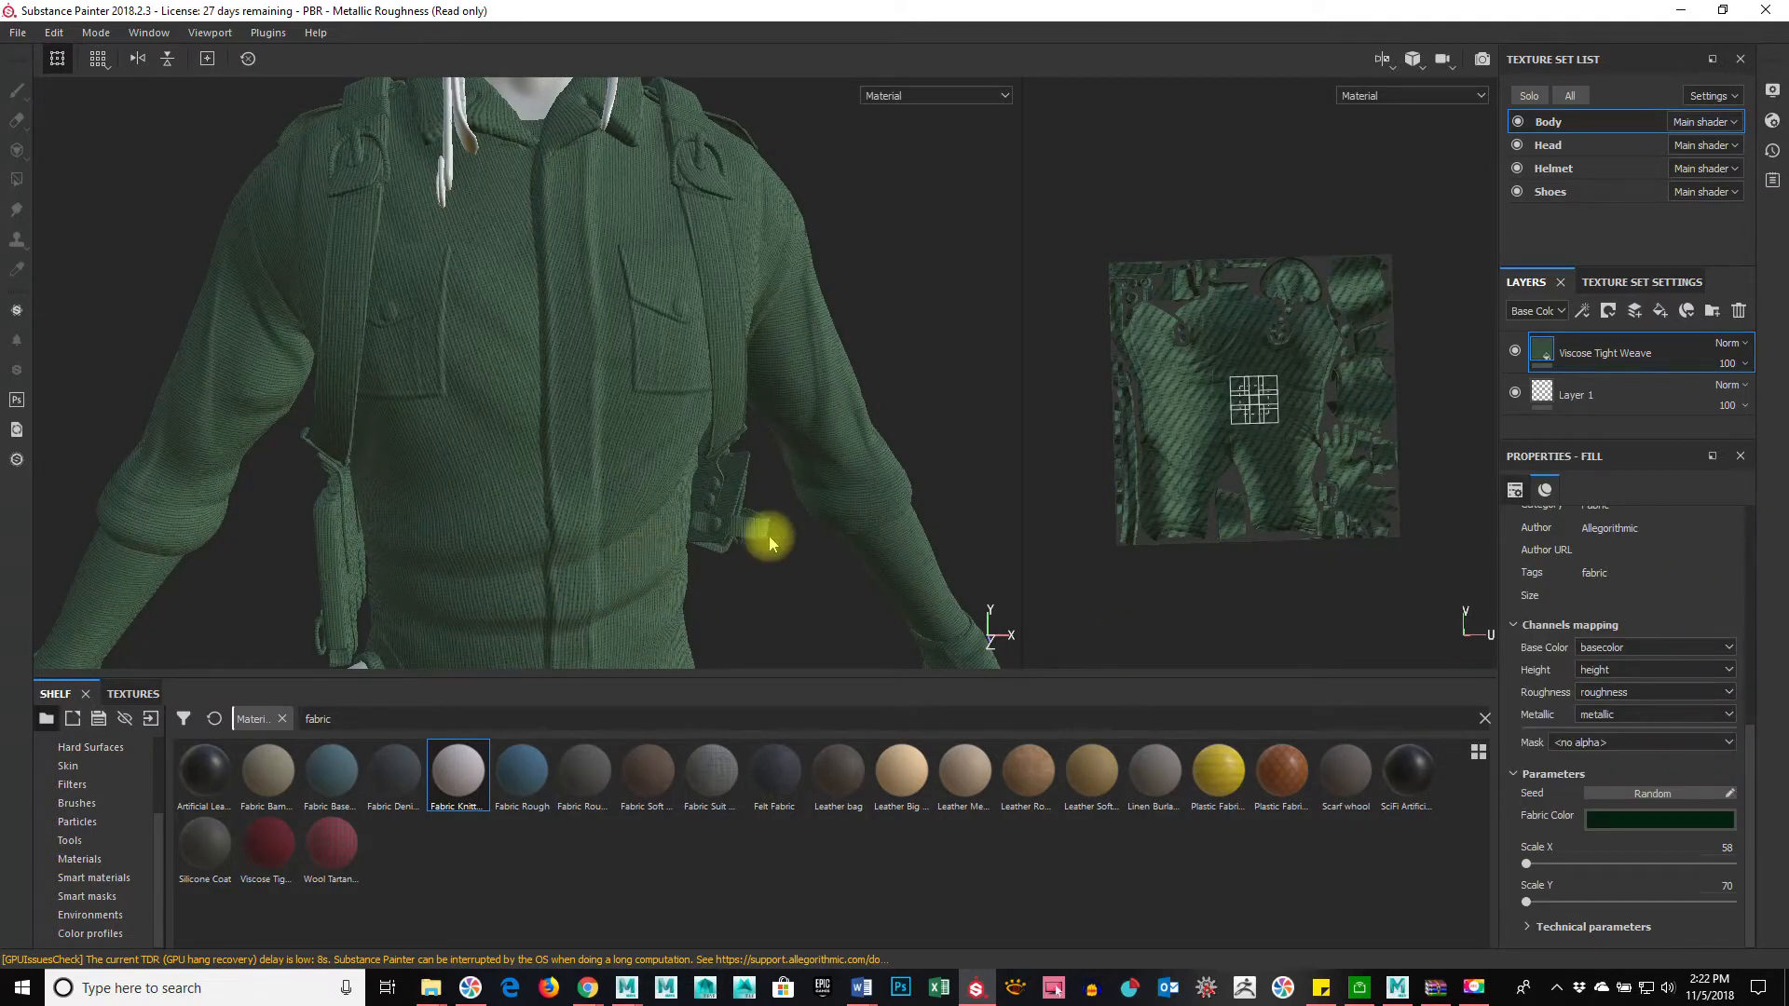
pyautogui.scroll(-5, 770, 539)
pyautogui.scroll(7, 801, 509)
pyautogui.scroll(-2, 803, 496)
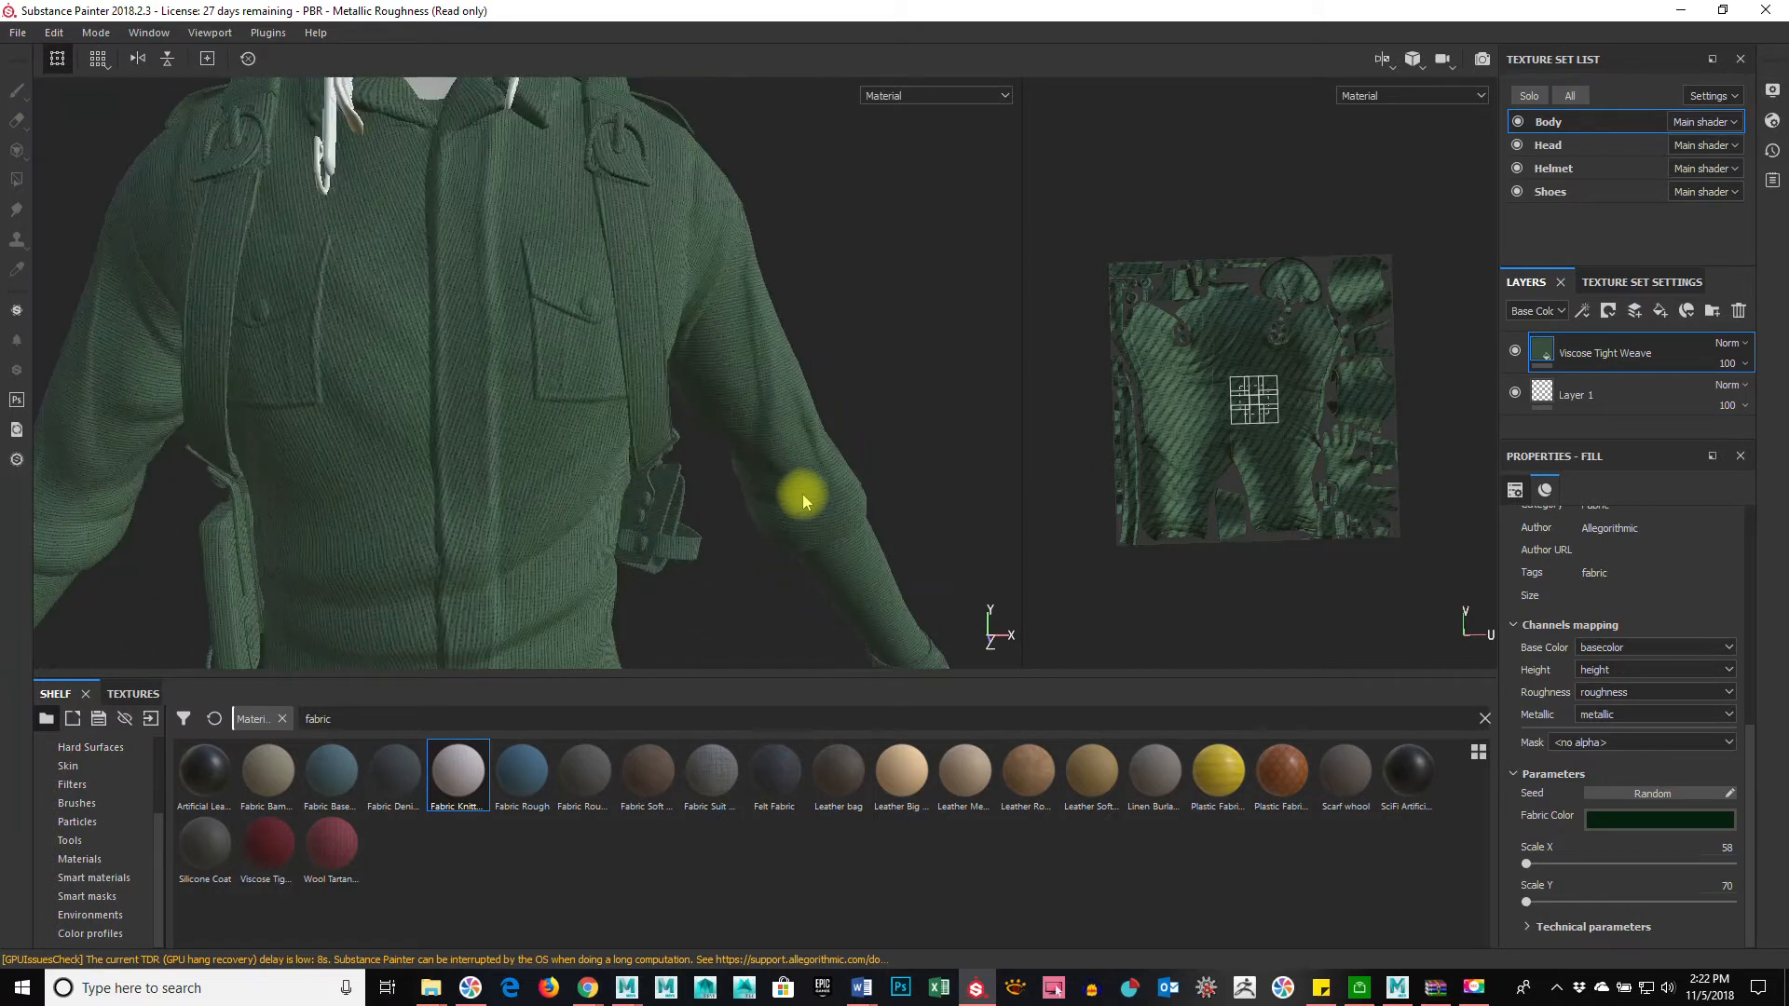
pyautogui.keyDown('alt'); pyautogui.moveTo(575, 479); pyautogui.dragTo(727, 503); pyautogui.keyUp('alt')
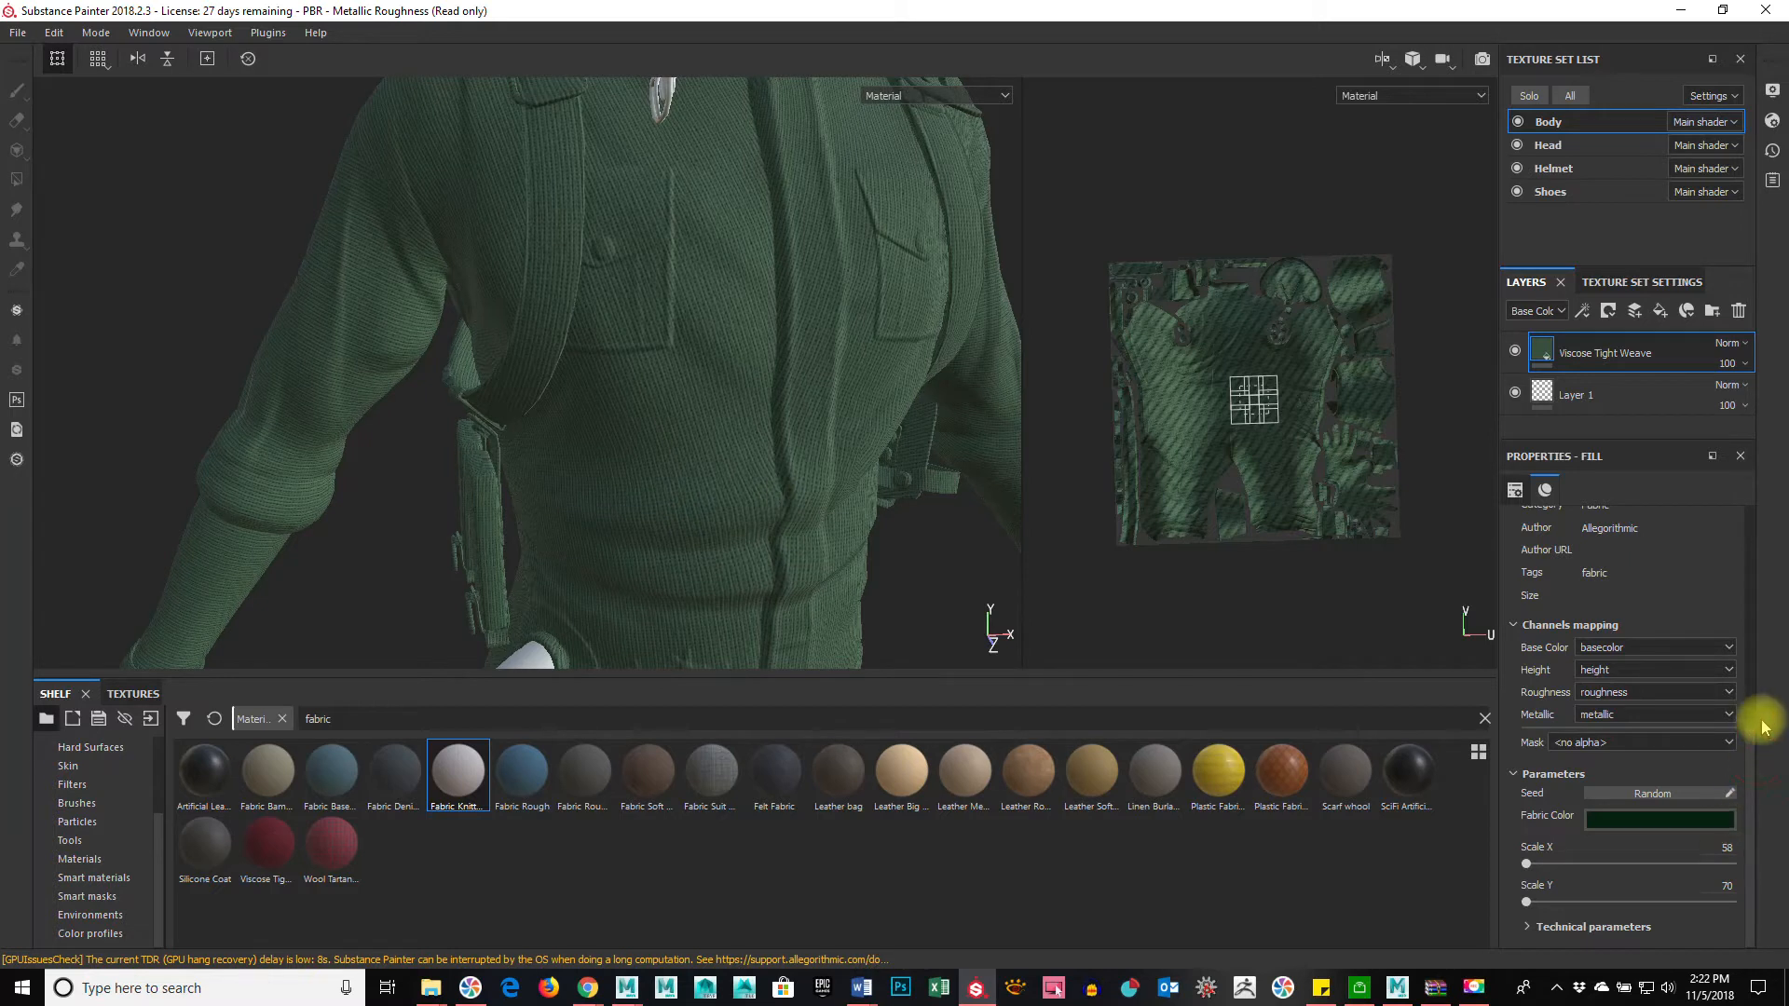
# Step: Set the material's Contrast to 0.38 in the technical parameters, keeping Luminosity at 0.5, and inspect the knit up close
pyautogui.click(1648, 927)
pyautogui.scroll(-3, 1650, 922)
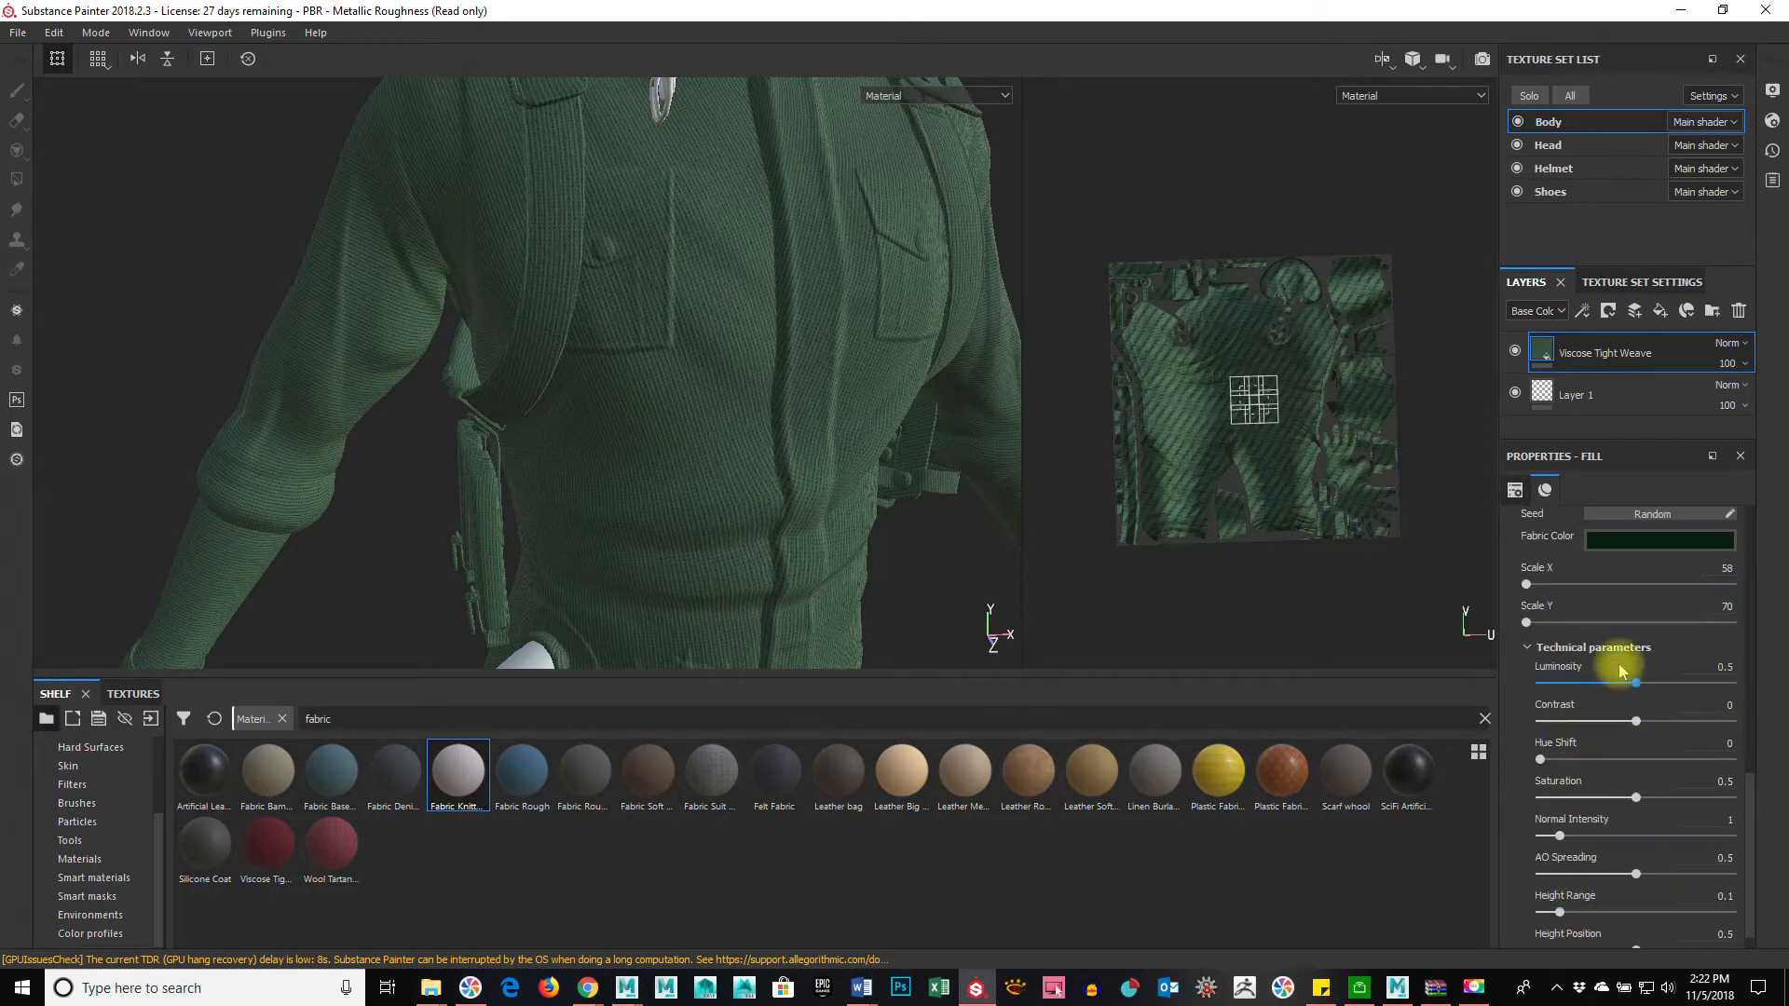
pyautogui.moveTo(1542, 766)
pyautogui.mouseDown()
pyautogui.moveTo(1678, 770)
pyautogui.moveTo(1477, 782)
pyautogui.moveTo(1566, 759)
pyautogui.moveTo(1554, 775)
pyautogui.mouseUp()
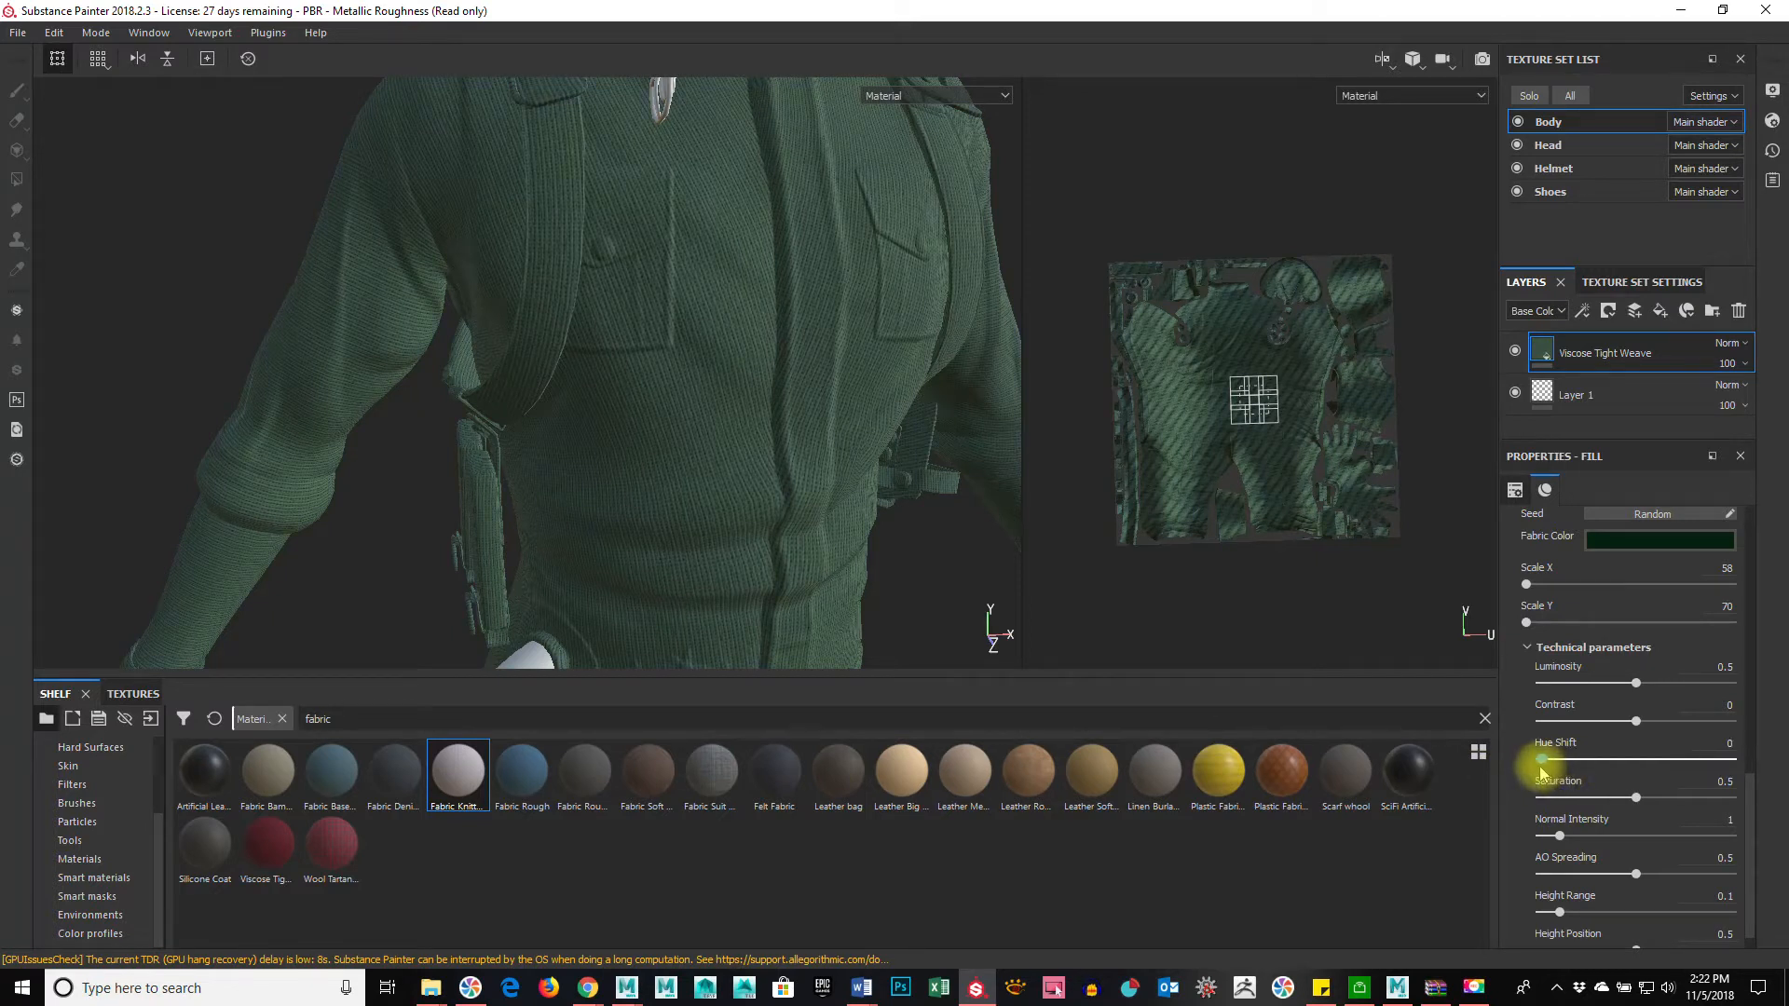
pyautogui.moveTo(1637, 720); pyautogui.dragTo(1675, 726)
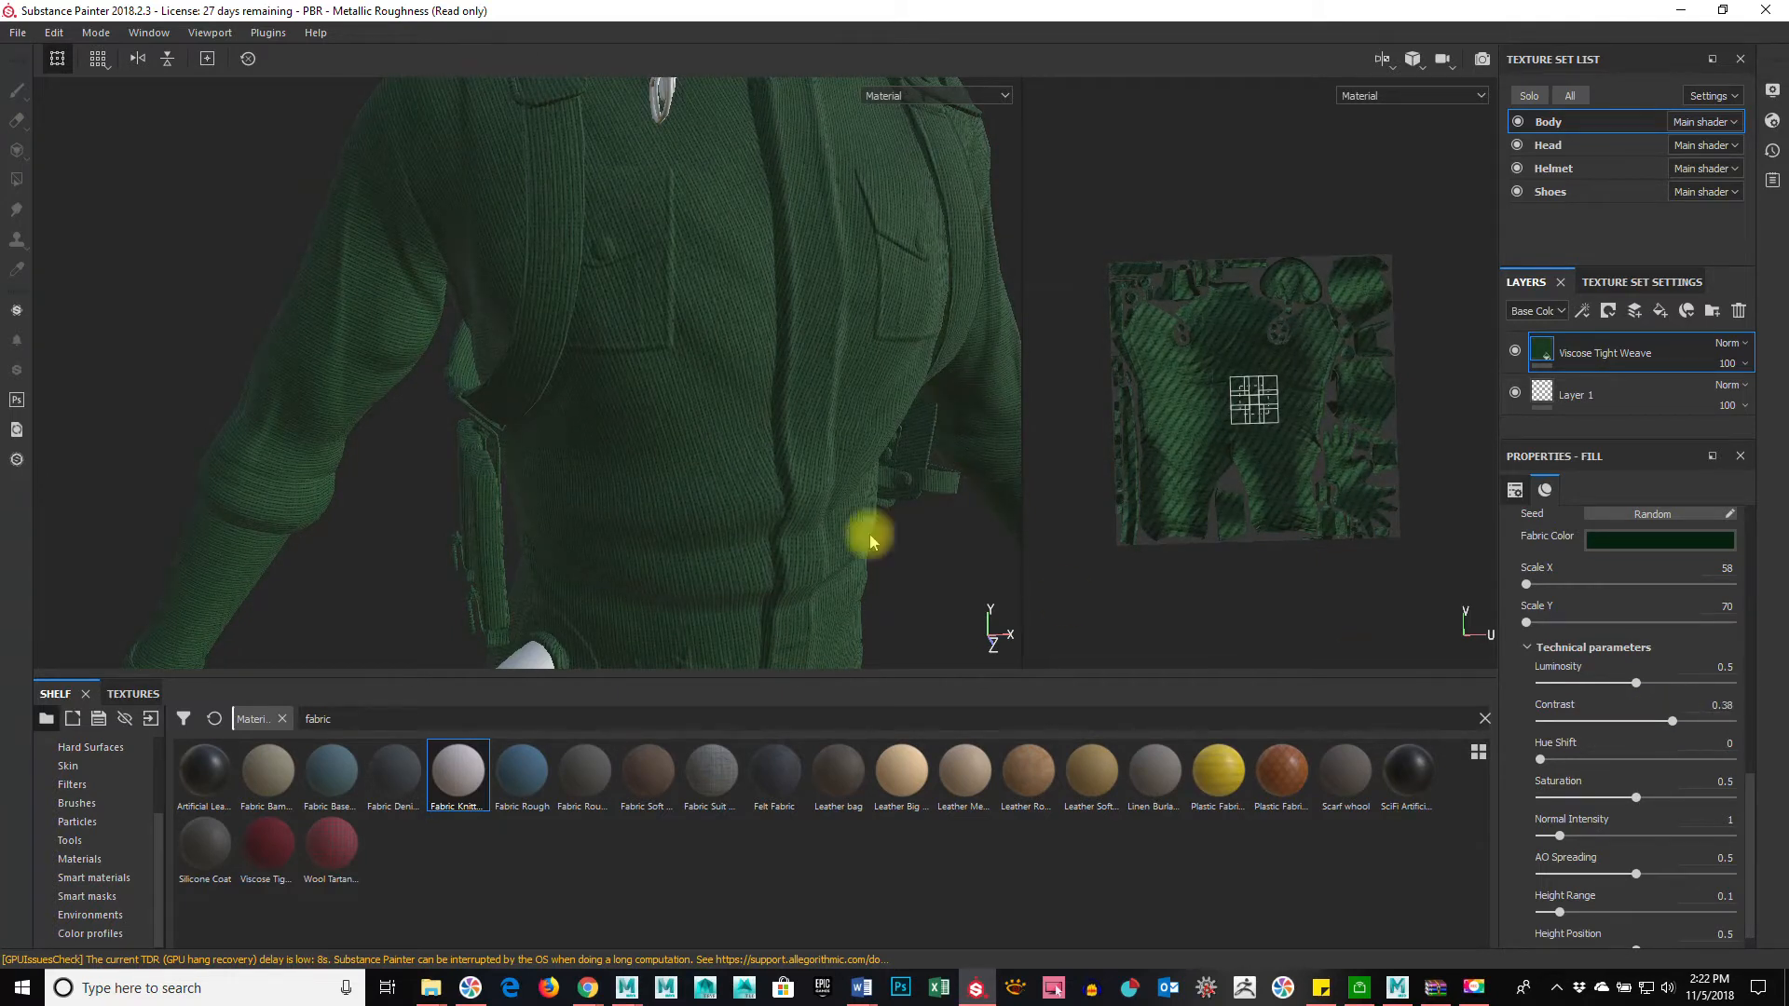
pyautogui.scroll(5, 784, 479)
pyautogui.scroll(-3, 799, 495)
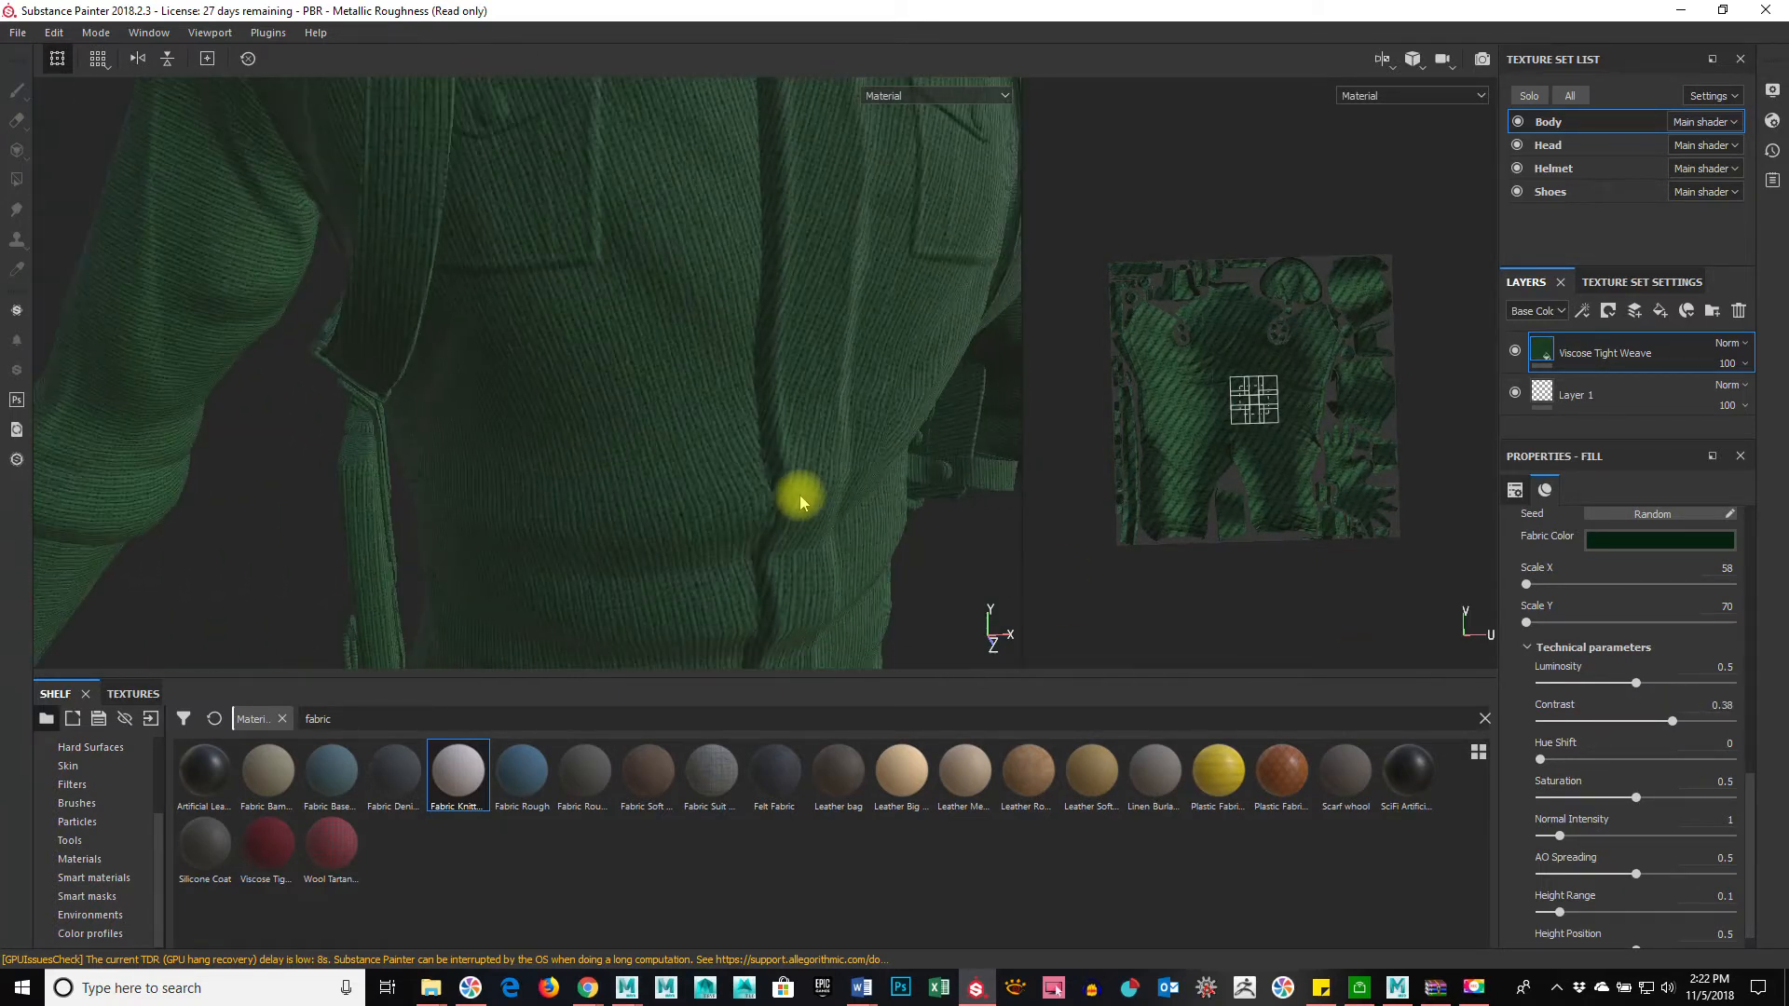
pyautogui.scroll(5, 809, 552)
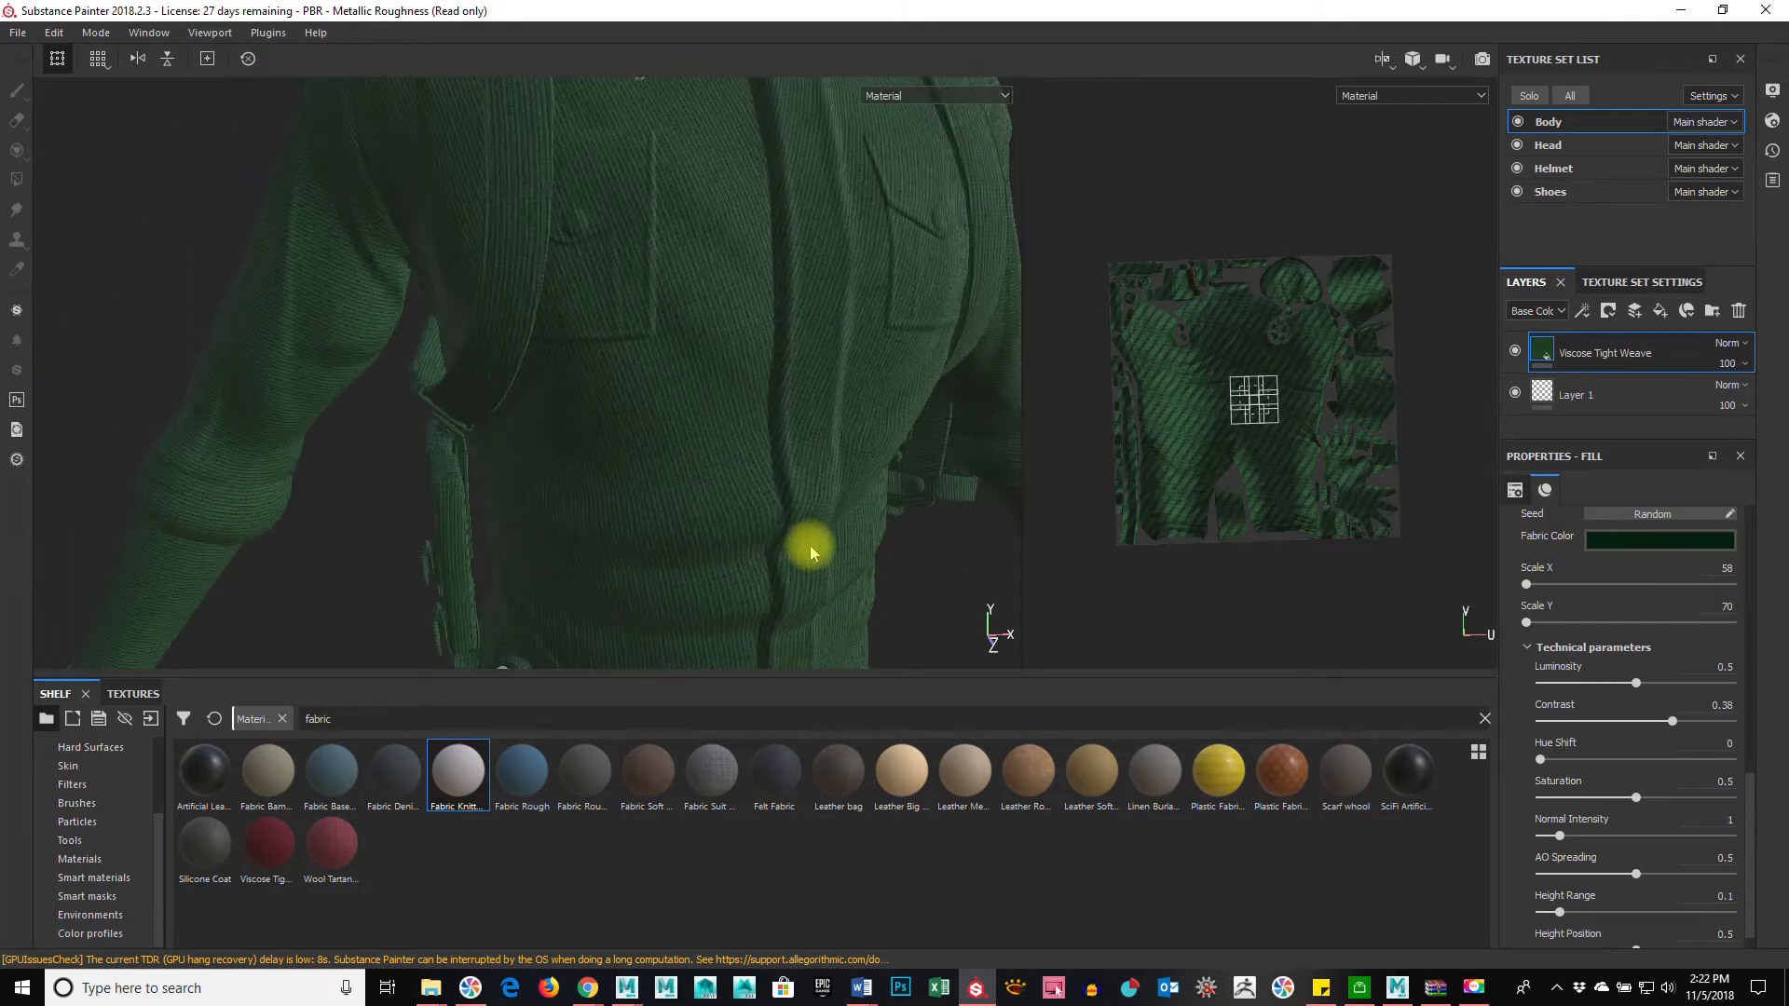
pyautogui.click(1637, 684)
pyautogui.moveTo(1636, 687)
pyautogui.mouseDown()
pyautogui.moveTo(1613, 684)
pyautogui.moveTo(1639, 690)
pyautogui.mouseUp()
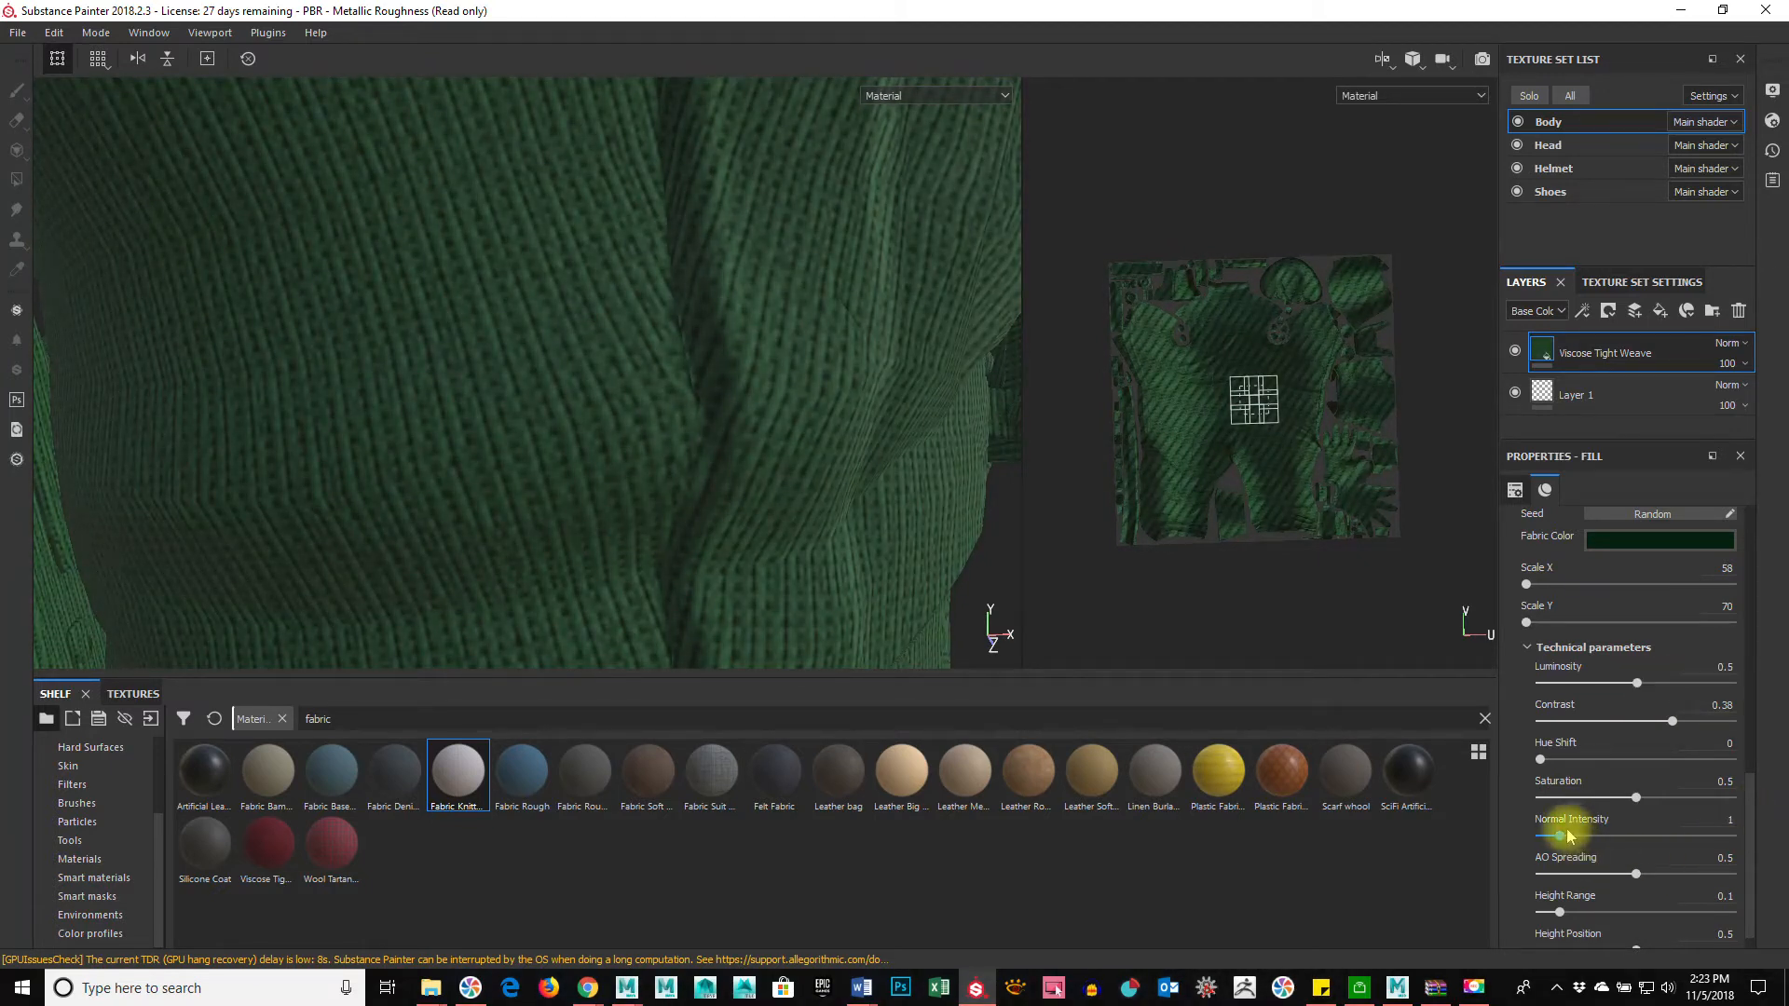
# Step: Try a Normal Intensity of 3.38 and a Height Range of 0.43 on the knit material
pyautogui.moveTo(1564, 837); pyautogui.dragTo(1606, 846)
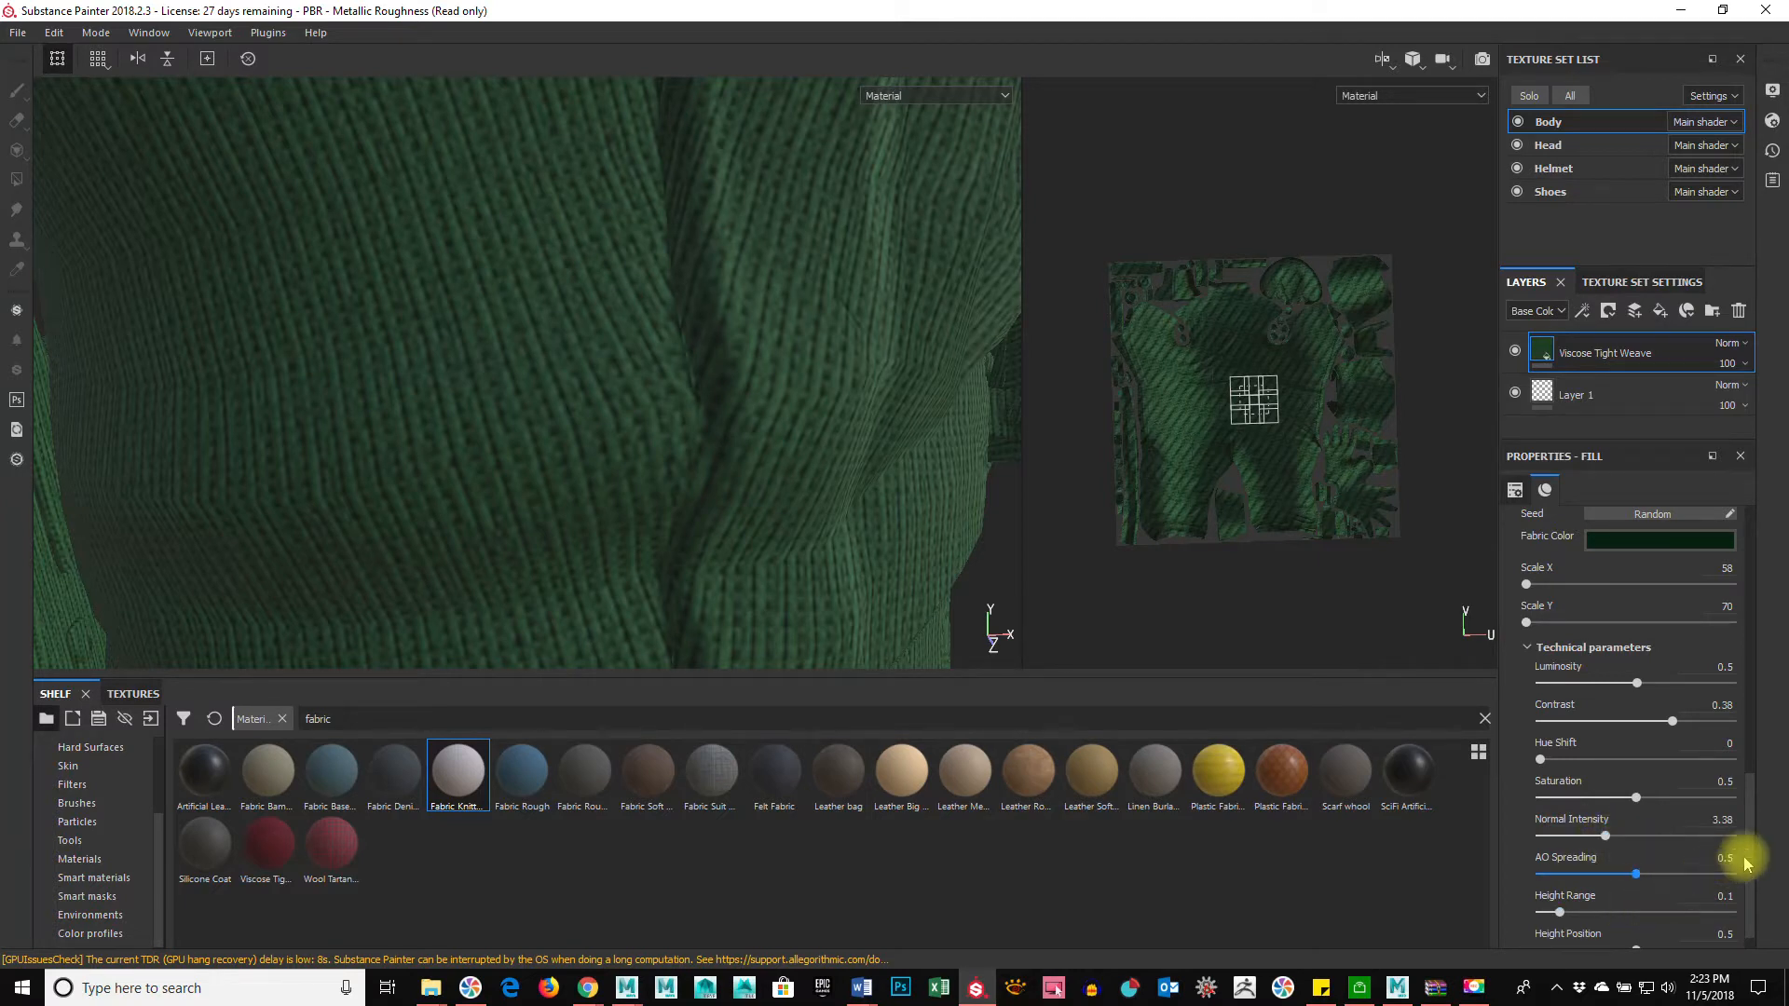
pyautogui.scroll(-1, 1749, 797)
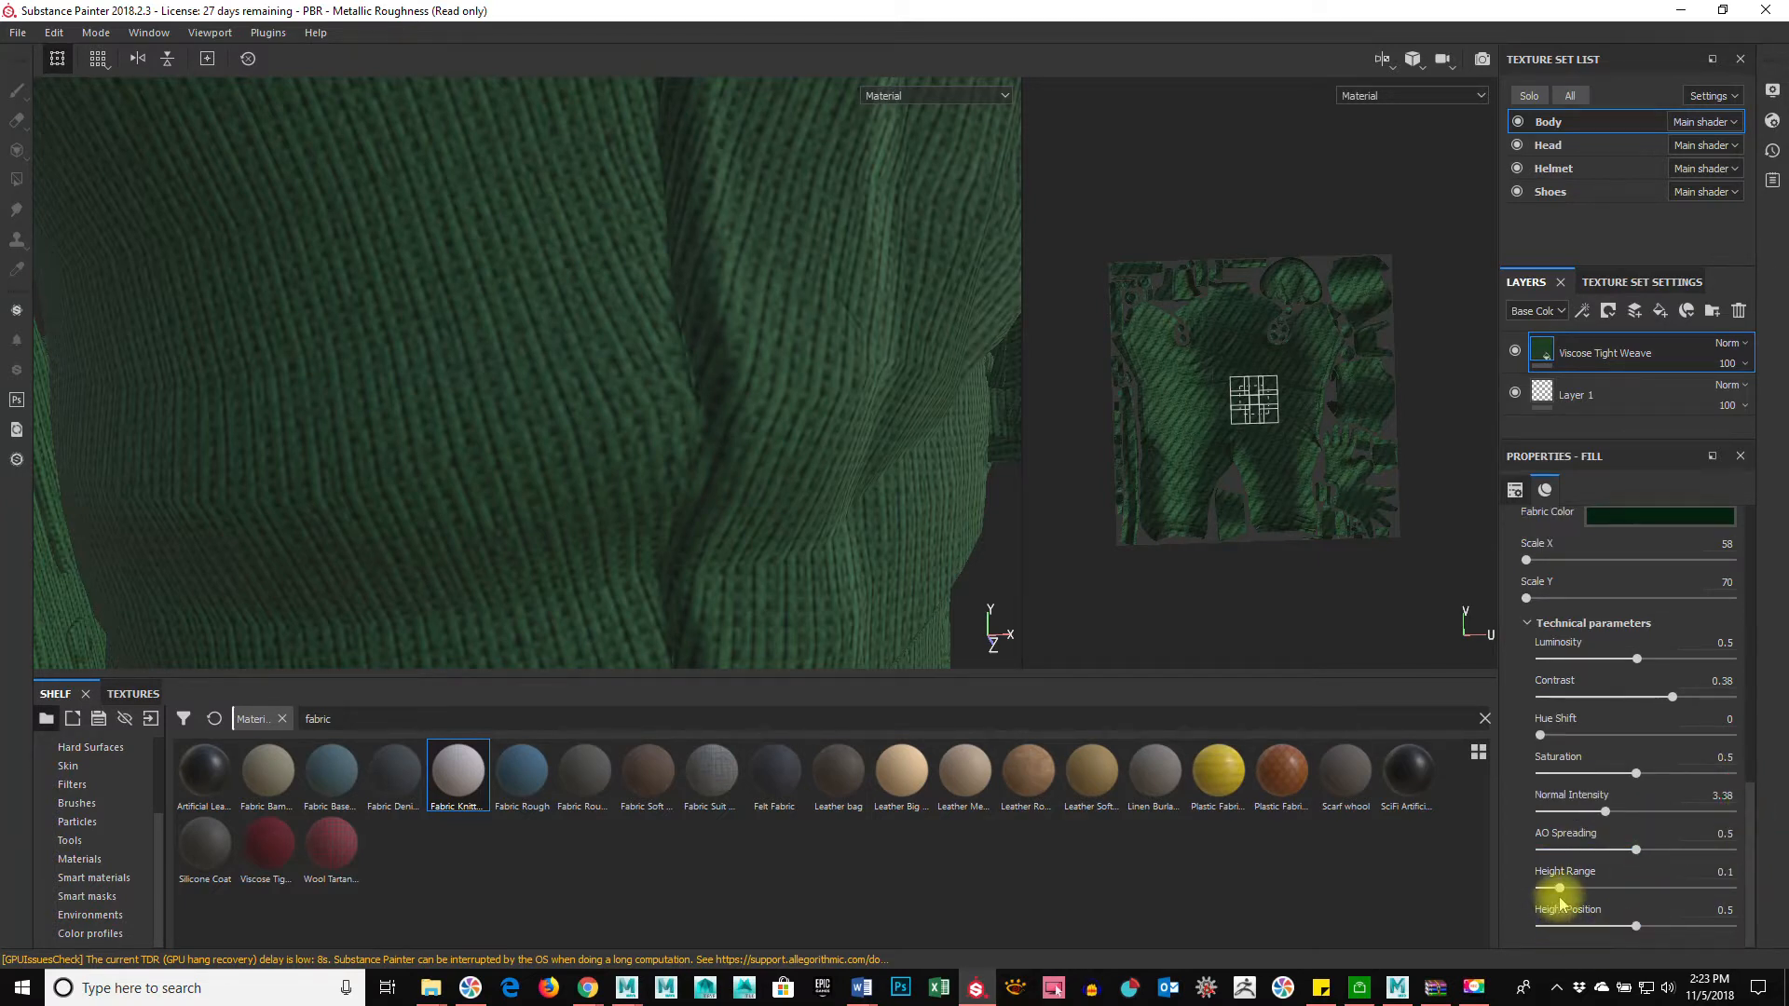
pyautogui.moveTo(1564, 888); pyautogui.dragTo(1620, 890)
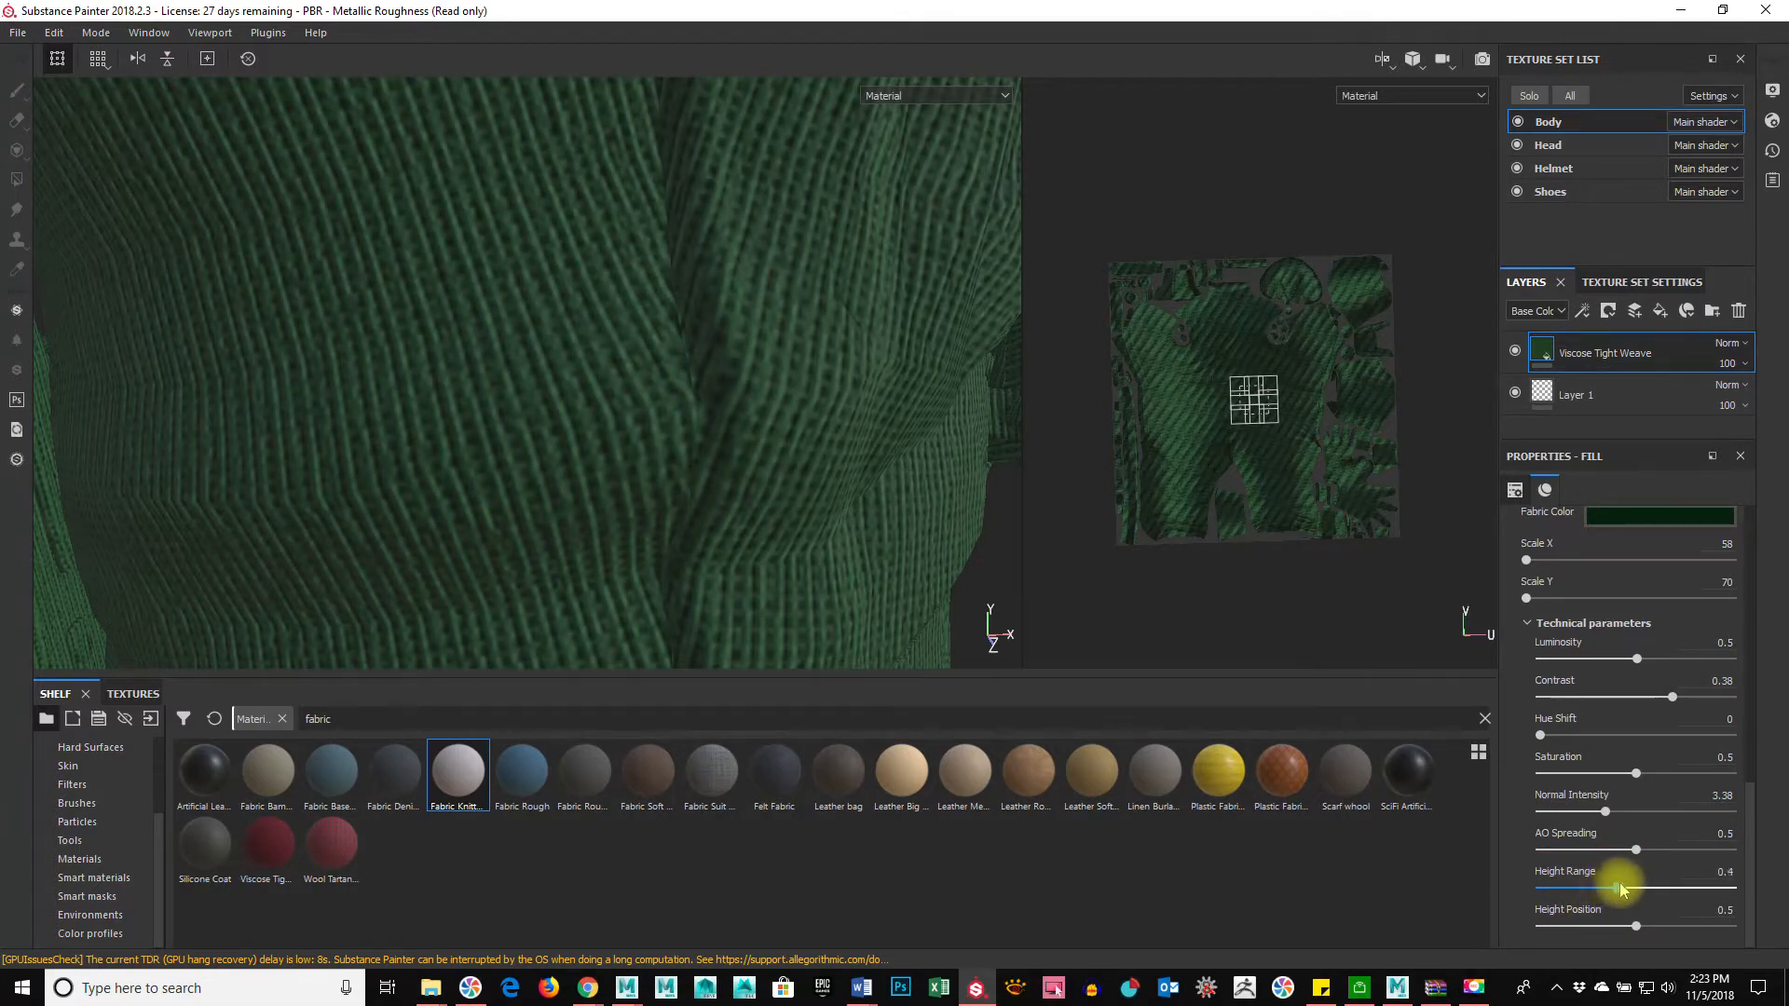
pyautogui.scroll(2, 851, 499)
pyautogui.scroll(-6, 862, 525)
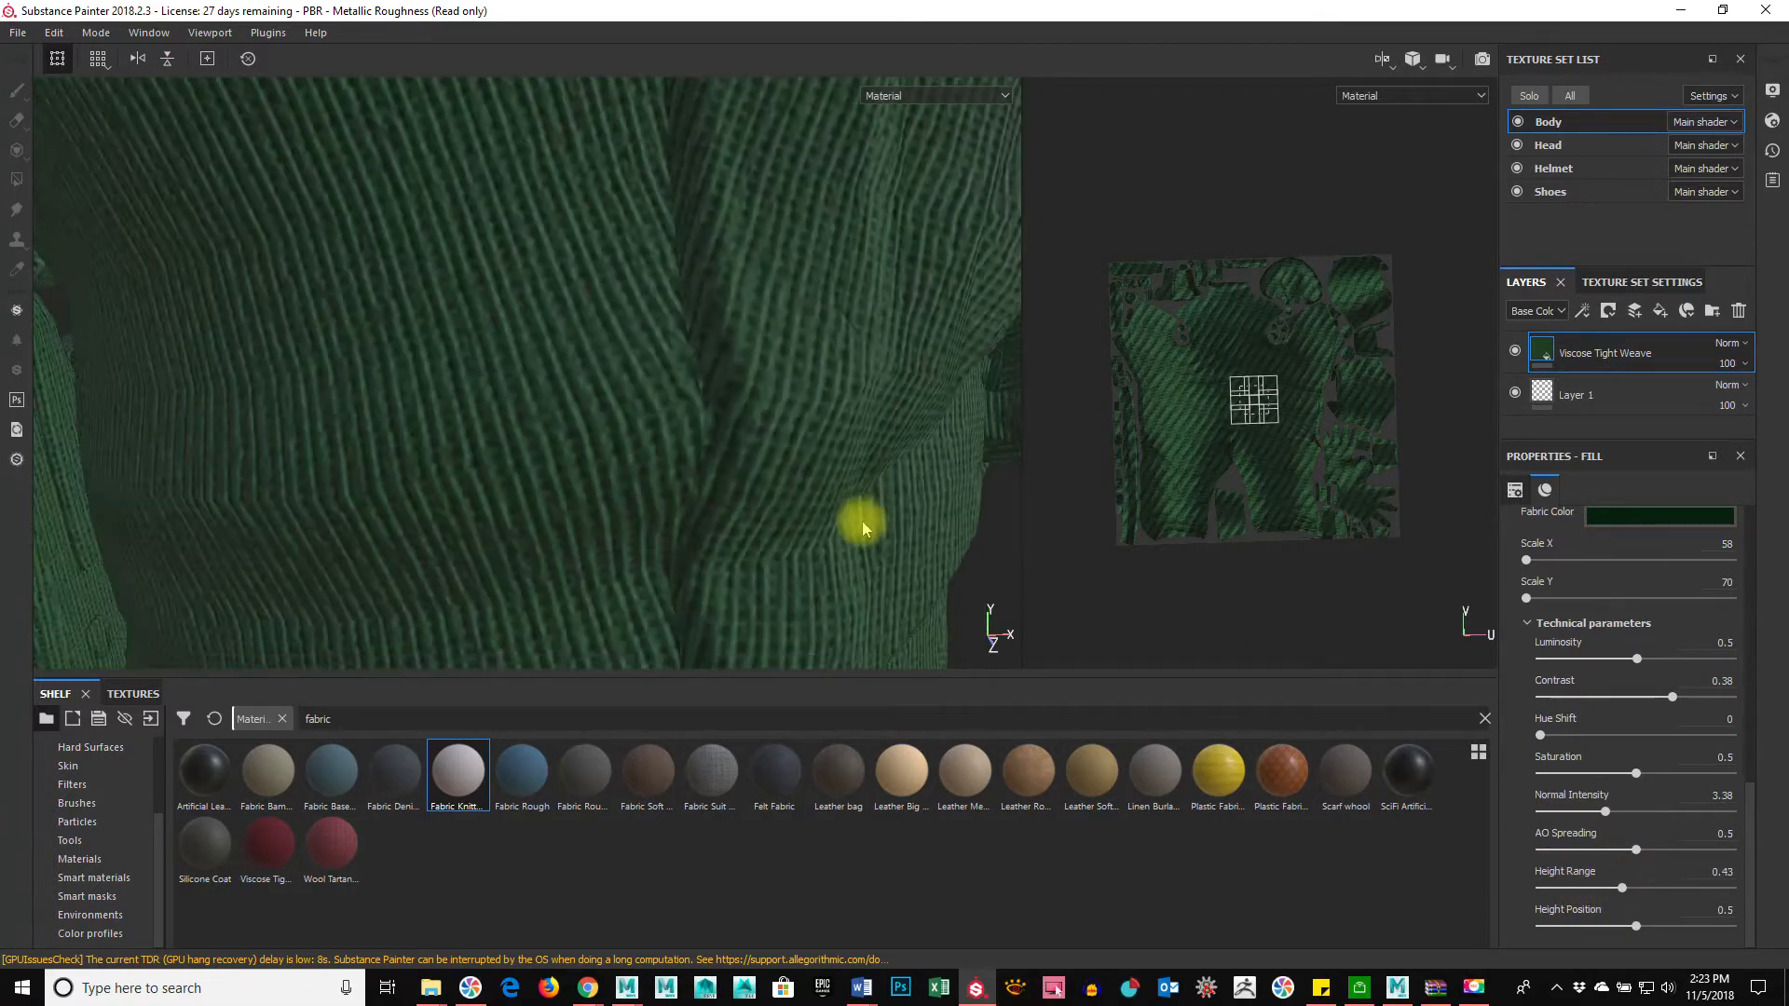
pyautogui.scroll(-2, 862, 525)
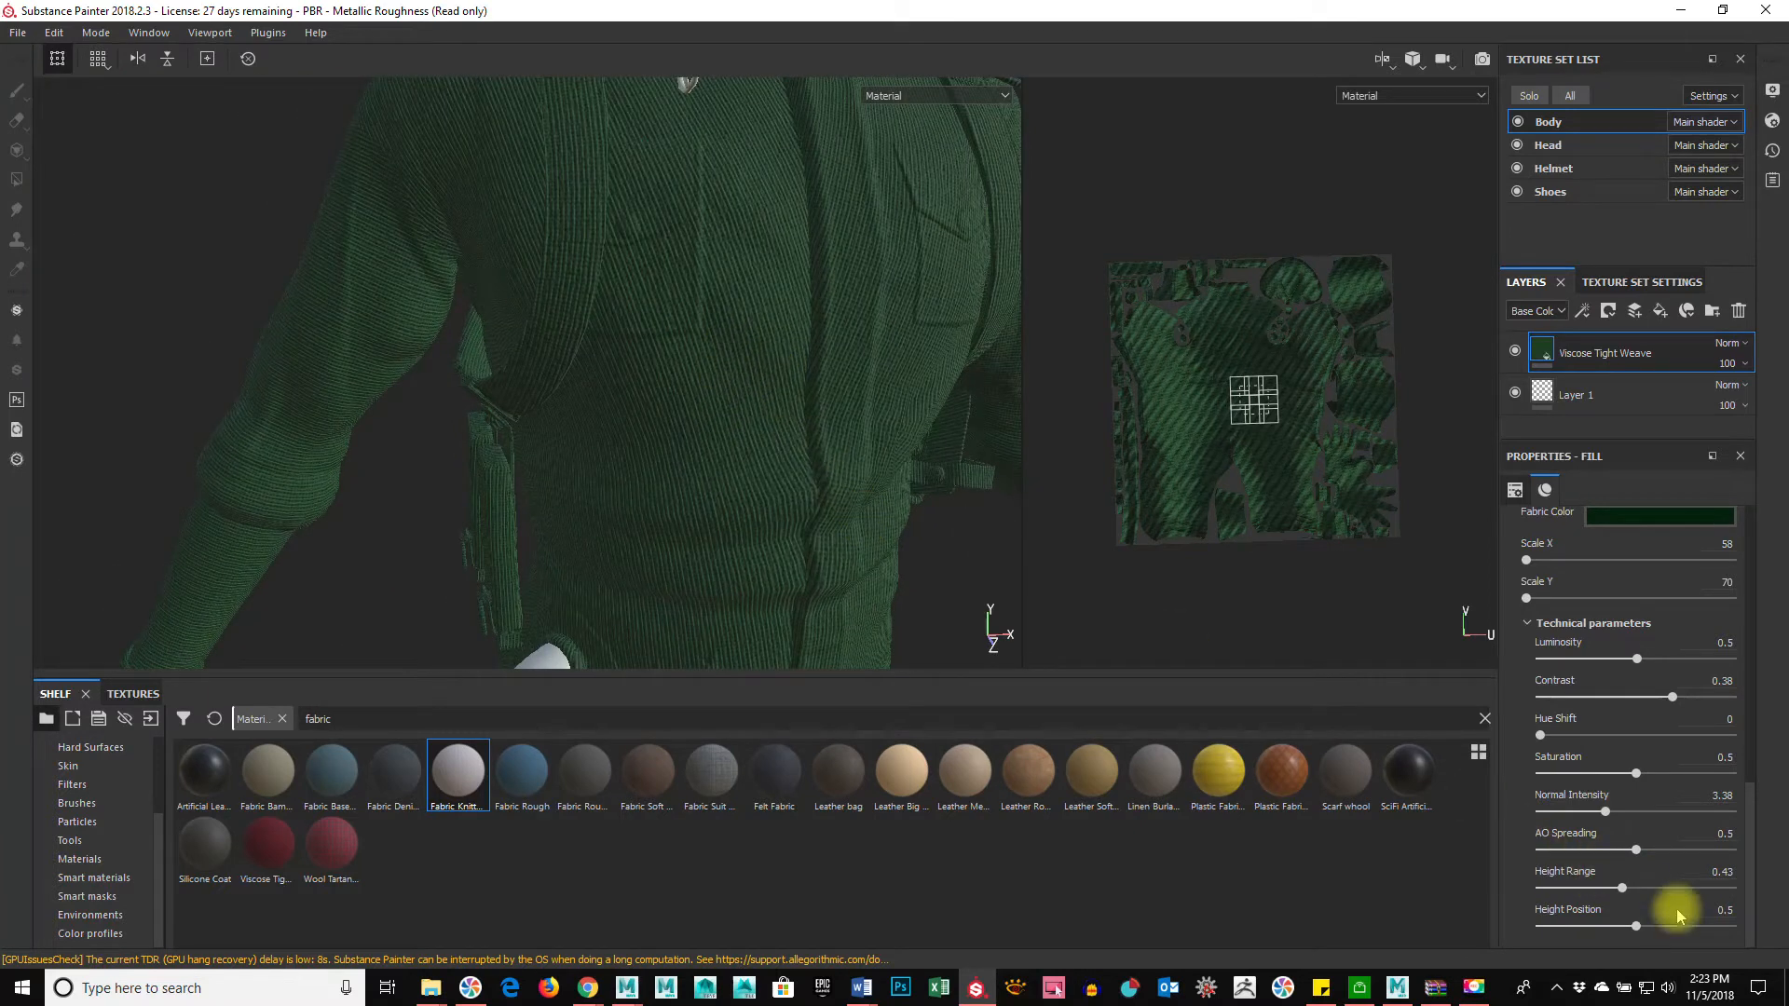
# Step: Set the knit material's Height Range to 0.23 and Normal Intensity to 3.63, and check the uniform over the whole body
pyautogui.moveTo(1627, 885); pyautogui.dragTo(1585, 889)
pyautogui.moveTo(1605, 812)
pyautogui.mouseDown()
pyautogui.moveTo(1773, 824)
pyautogui.moveTo(1358, 811)
pyautogui.moveTo(1613, 838)
pyautogui.mouseUp()
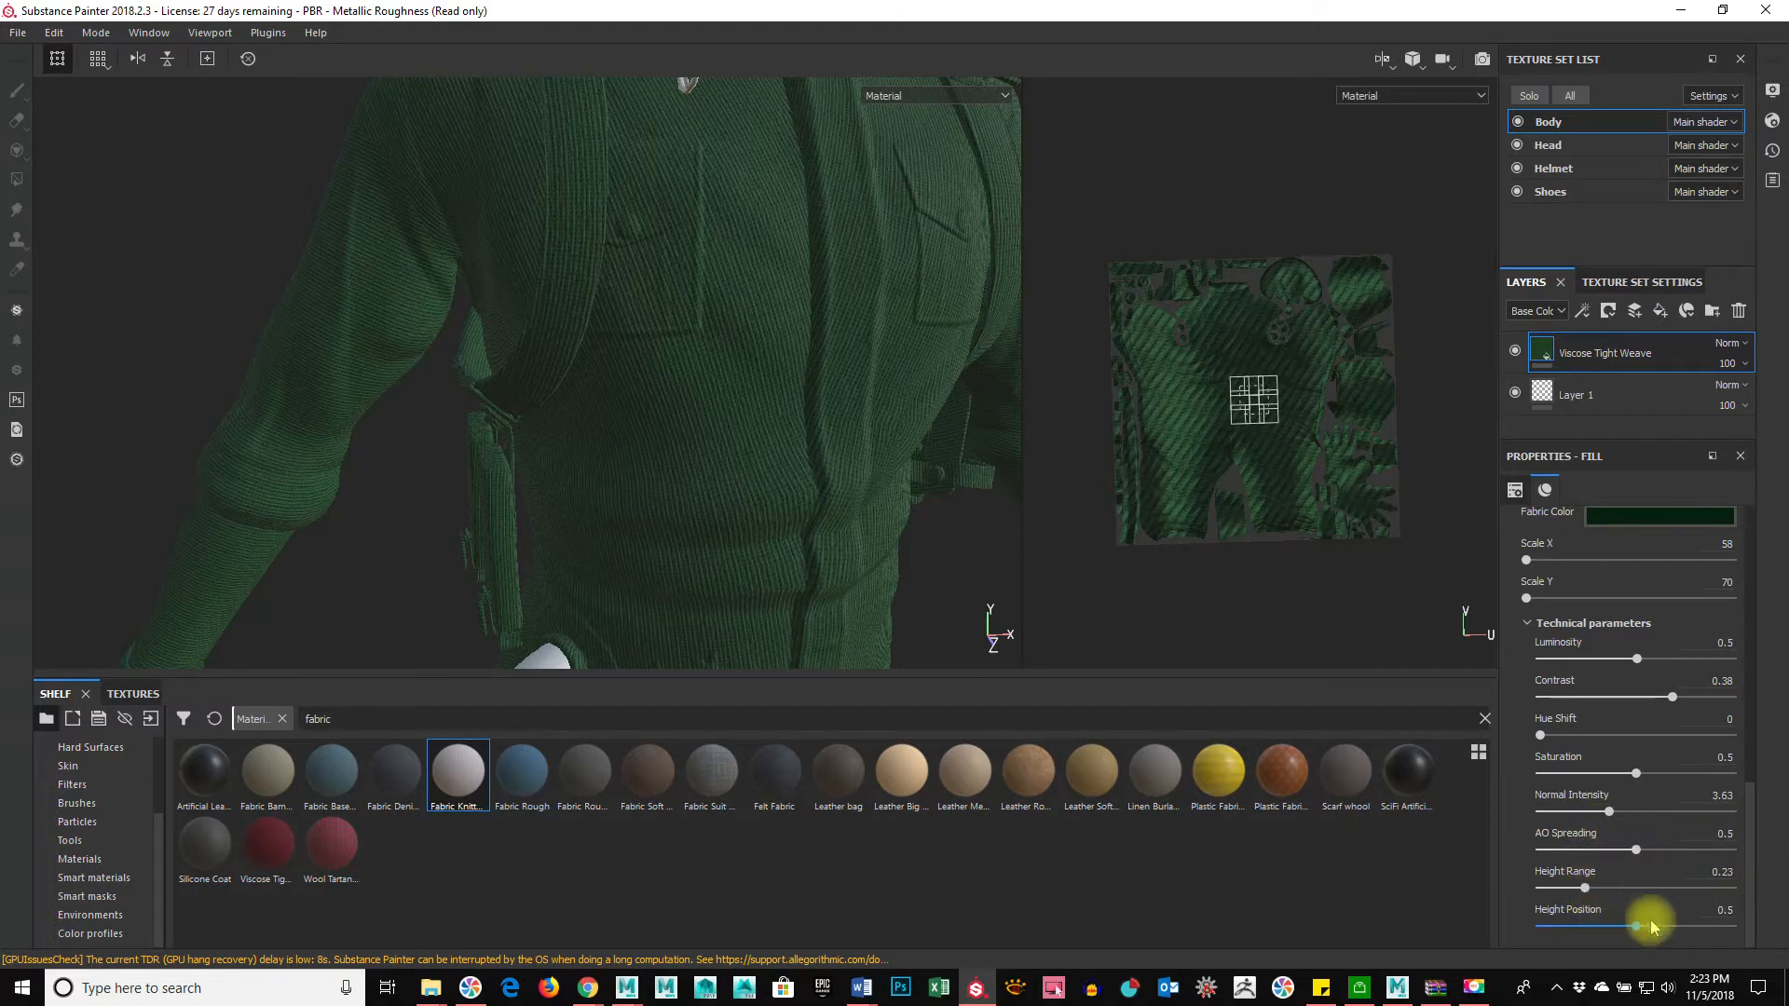
pyautogui.moveTo(1753, 788); pyautogui.dragTo(1745, 526)
pyautogui.keyDown('alt'); pyautogui.moveTo(850, 466); pyautogui.dragTo(860, 412, button='right'); pyautogui.keyUp('alt')
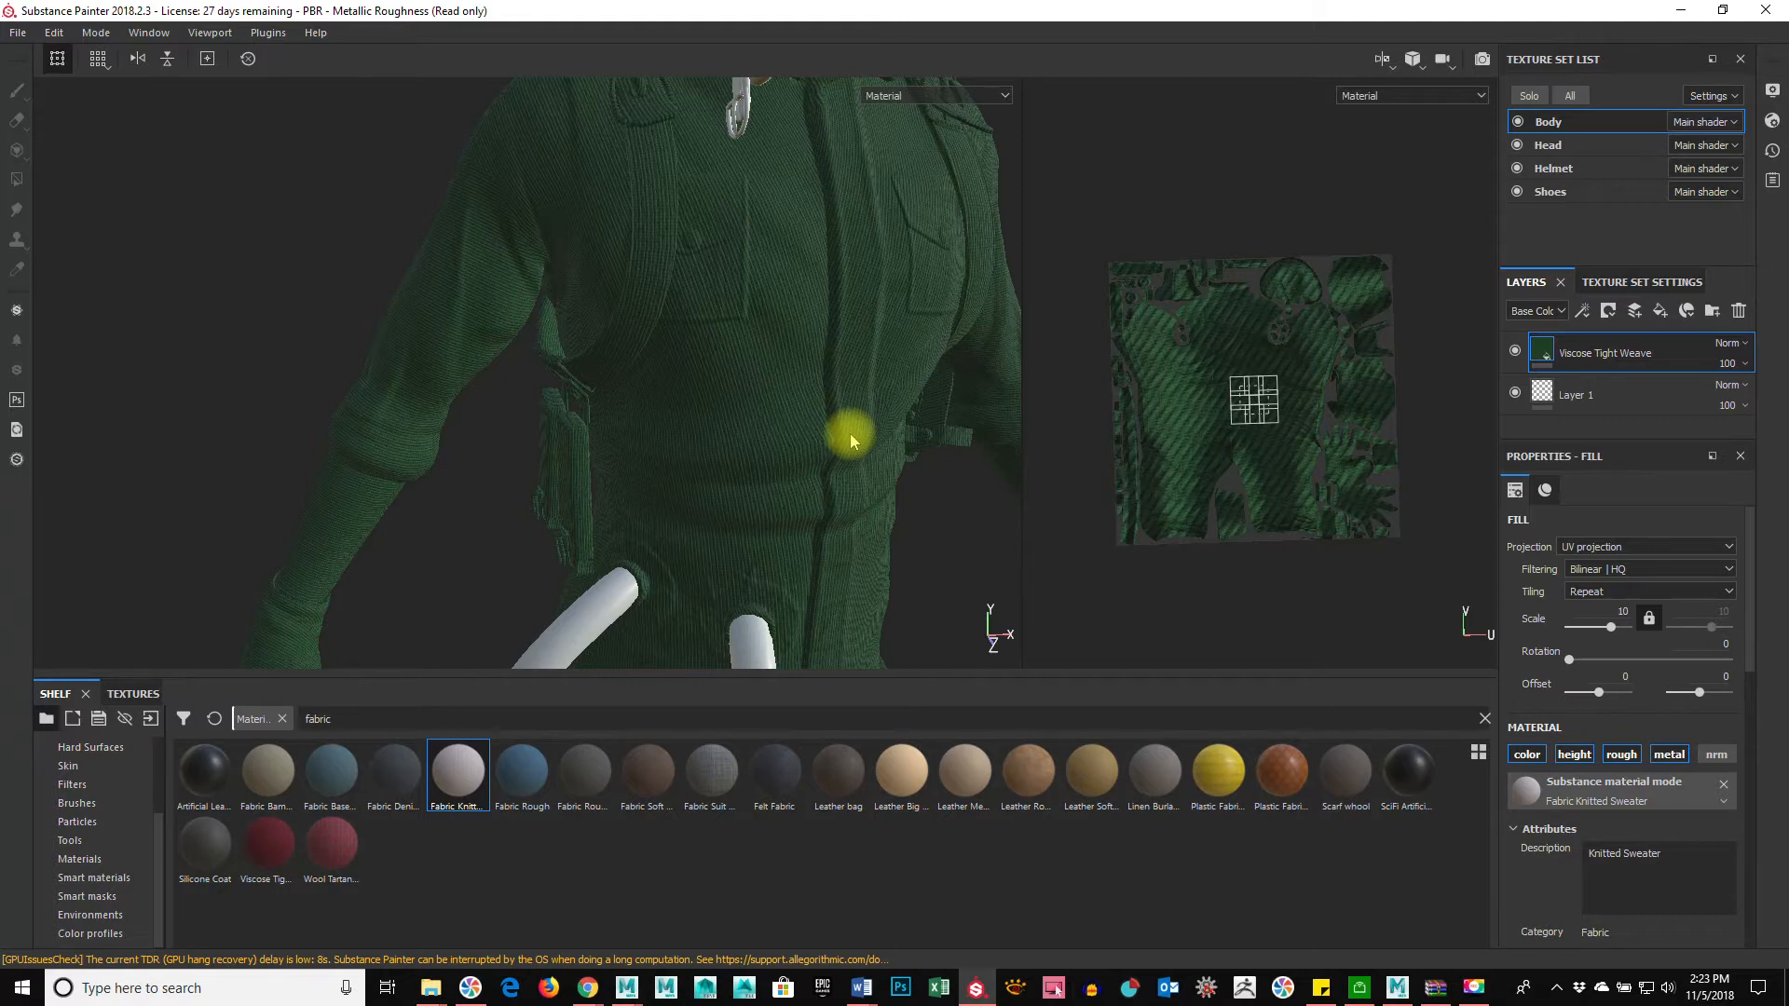
pyautogui.keyDown('alt'); pyautogui.moveTo(849, 433); pyautogui.dragTo(743, 355, button='right'); pyautogui.keyUp('alt')
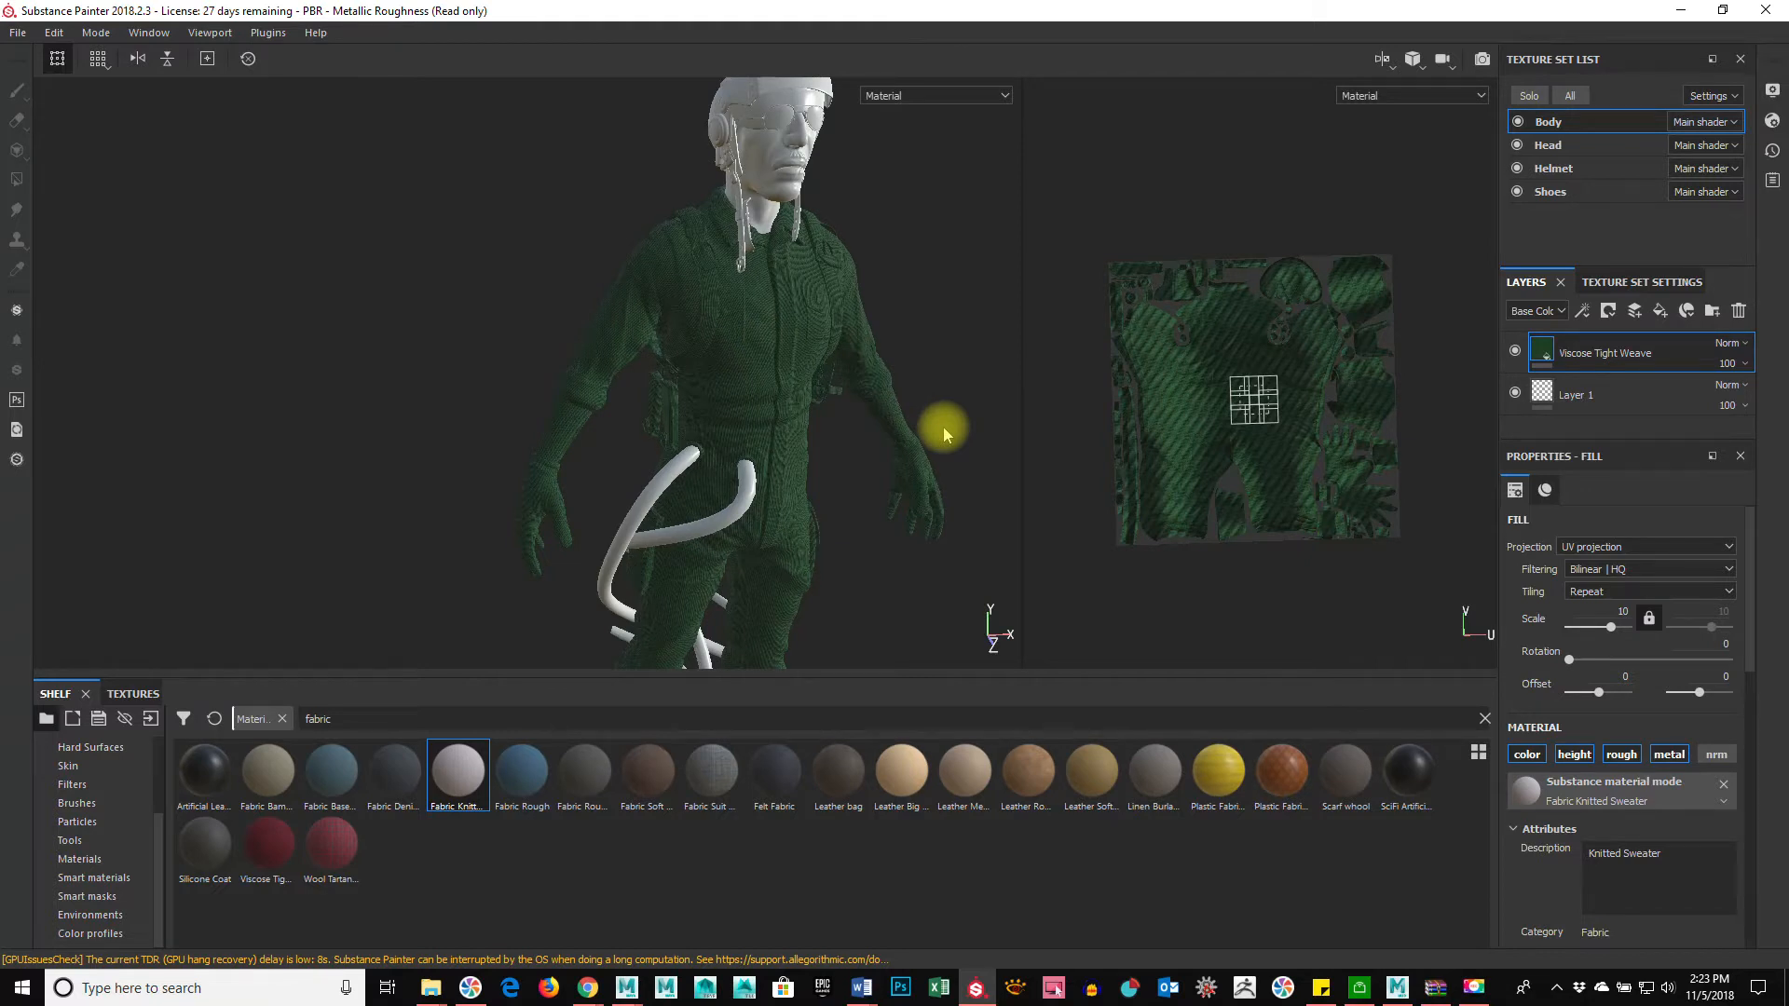
pyautogui.scroll(2, 943, 427)
pyautogui.scroll(2, 943, 427)
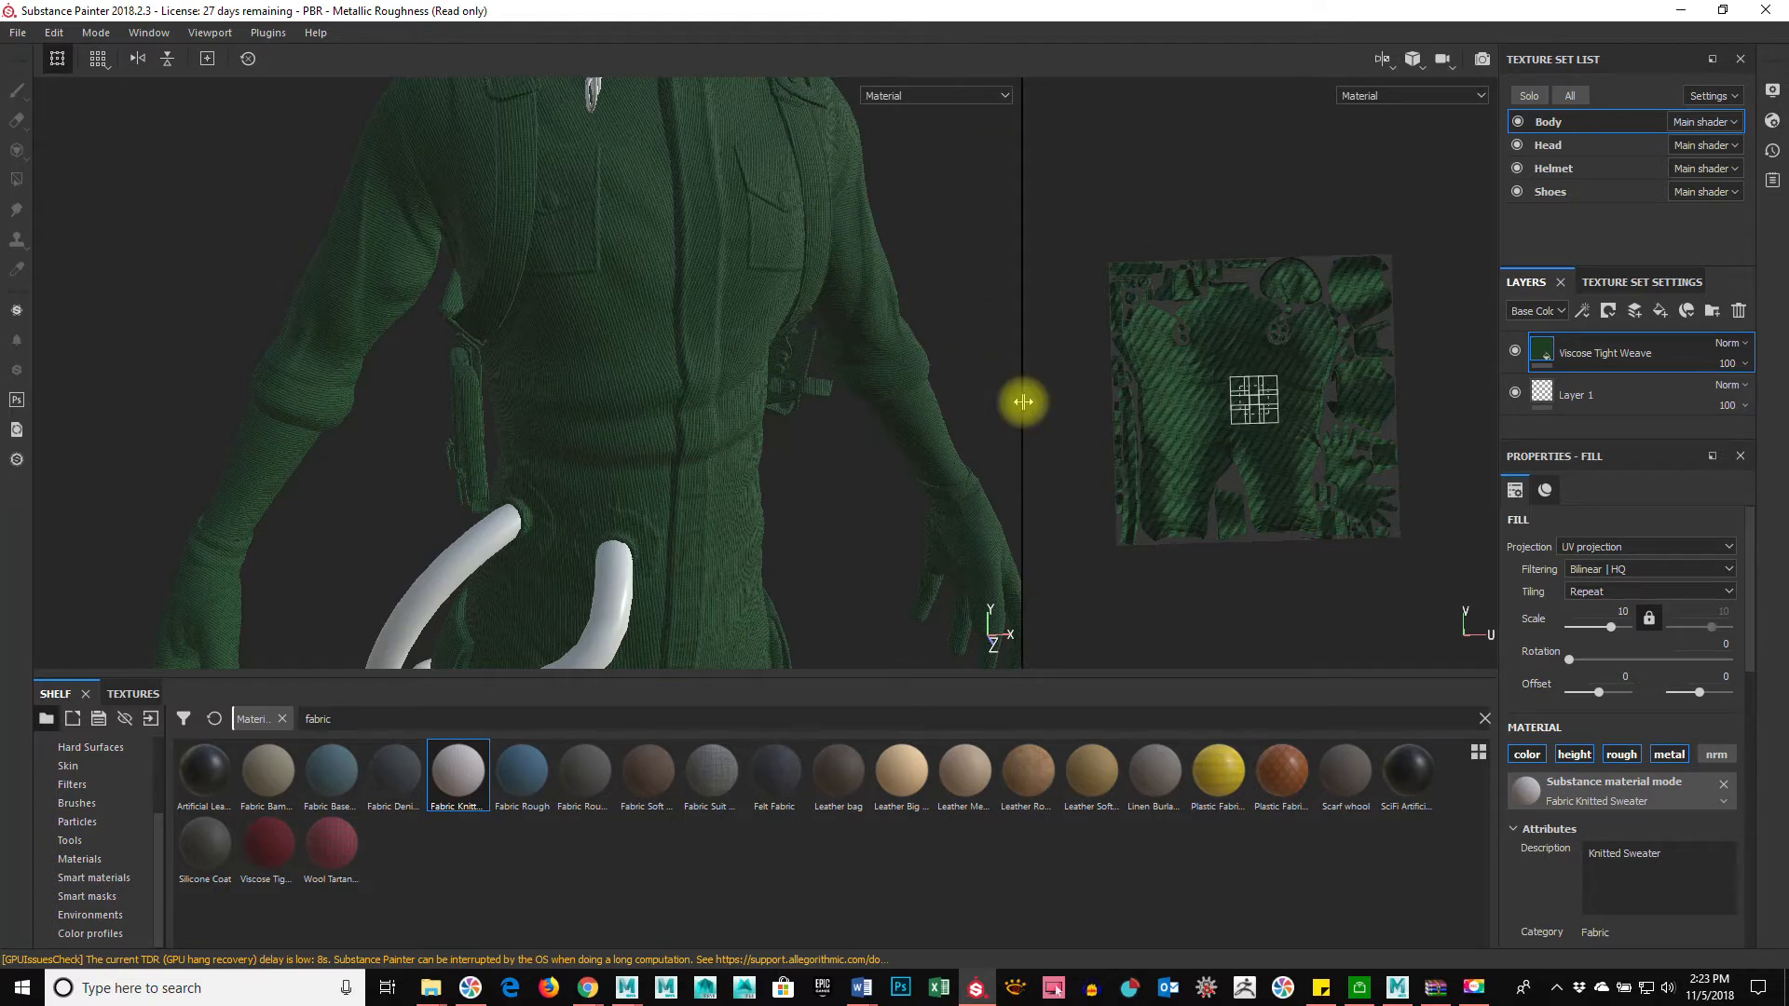
pyautogui.scroll(2, 836, 311)
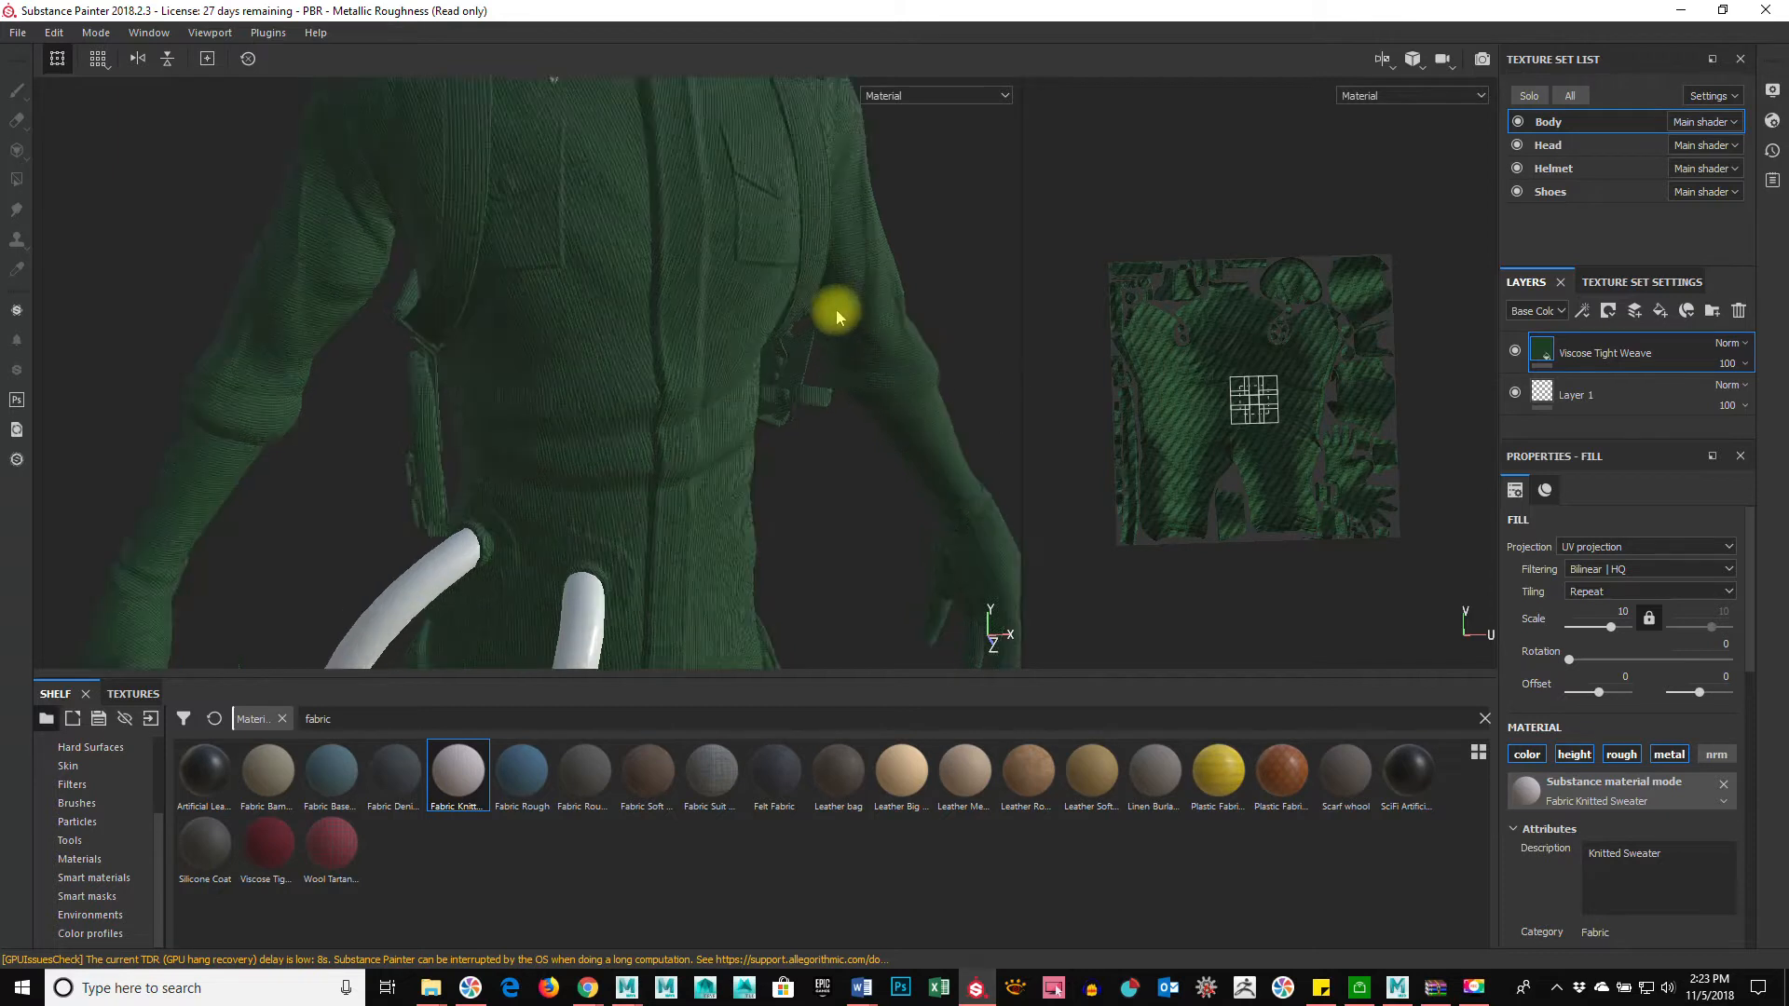
pyautogui.scroll(-3, 836, 311)
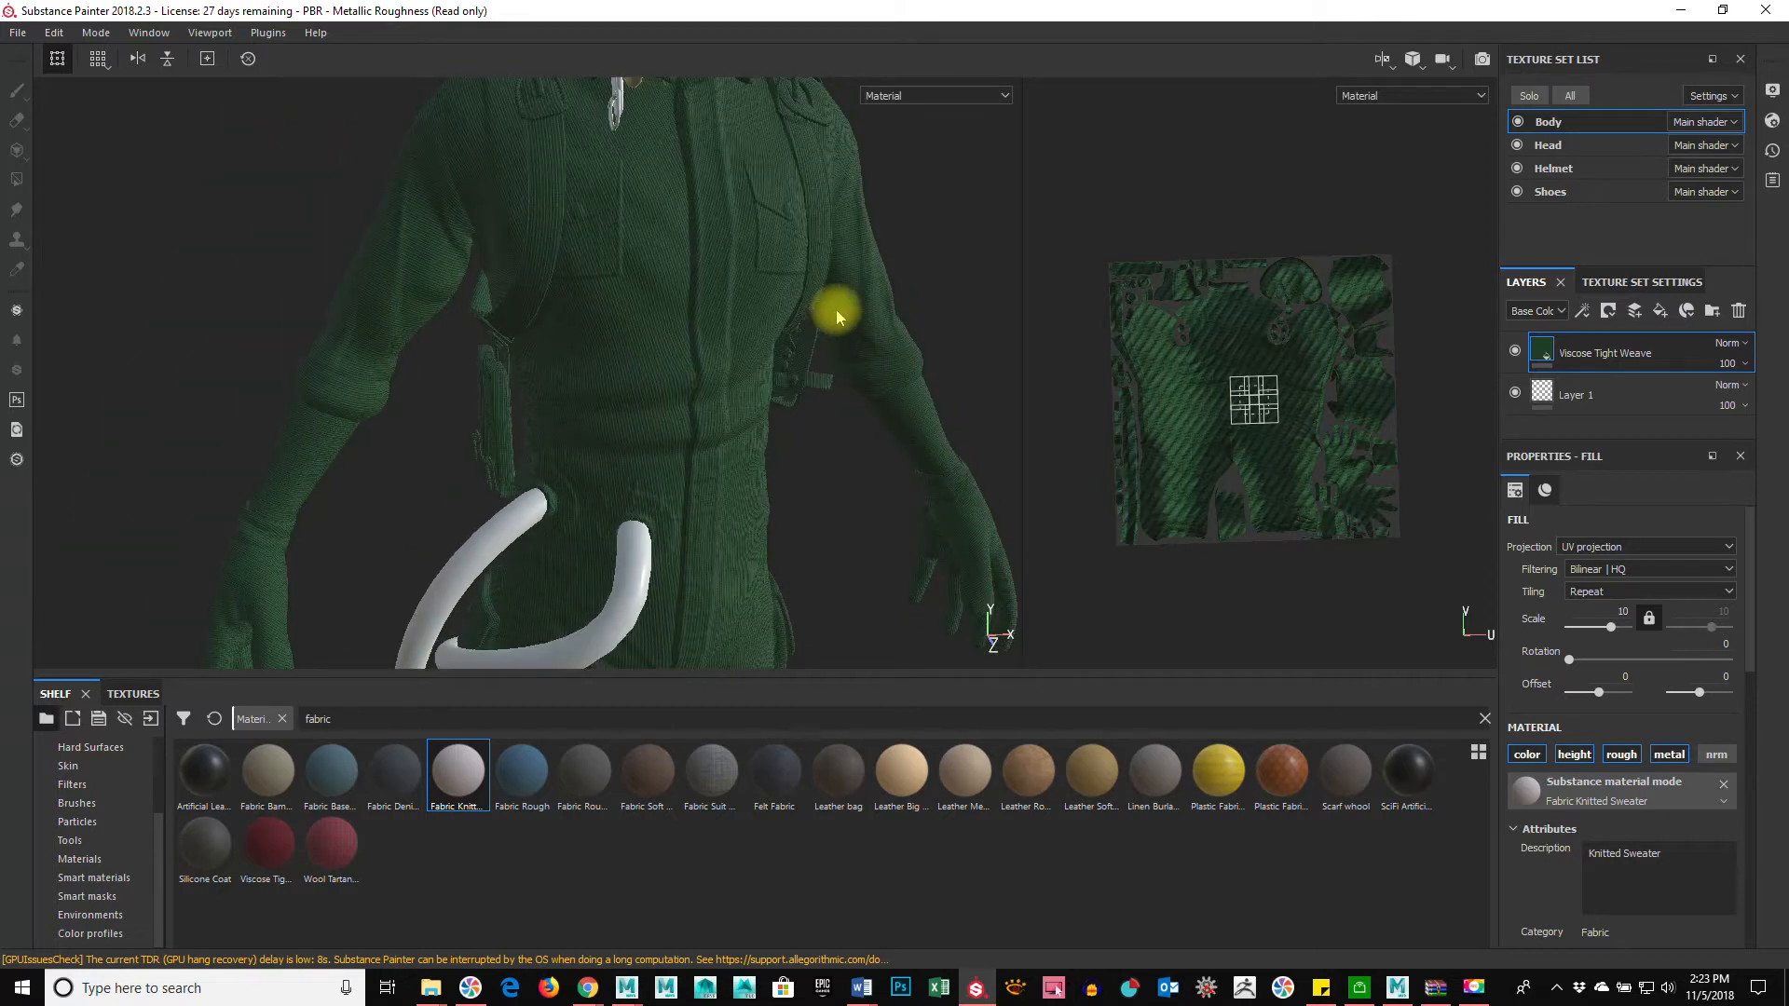
pyautogui.scroll(-3, 836, 310)
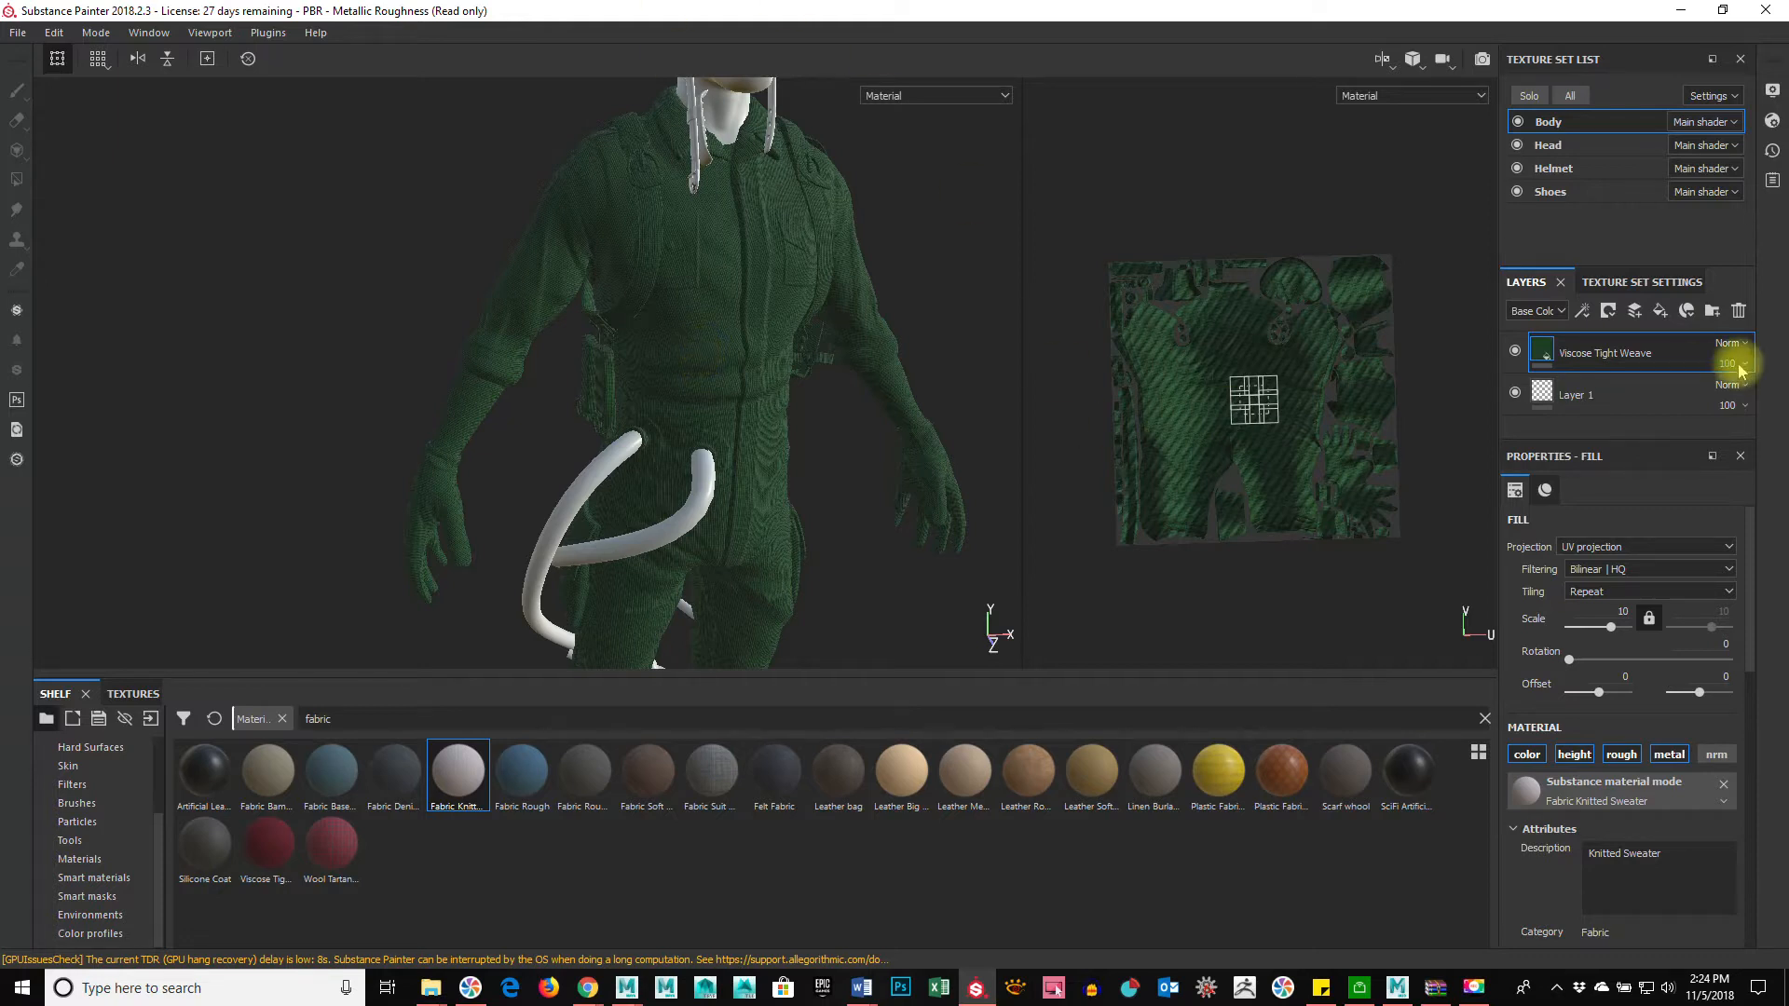
# Step: Add a black mask to the Viscose Tight Weave fill layer
pyautogui.doubleClick(1585, 358)
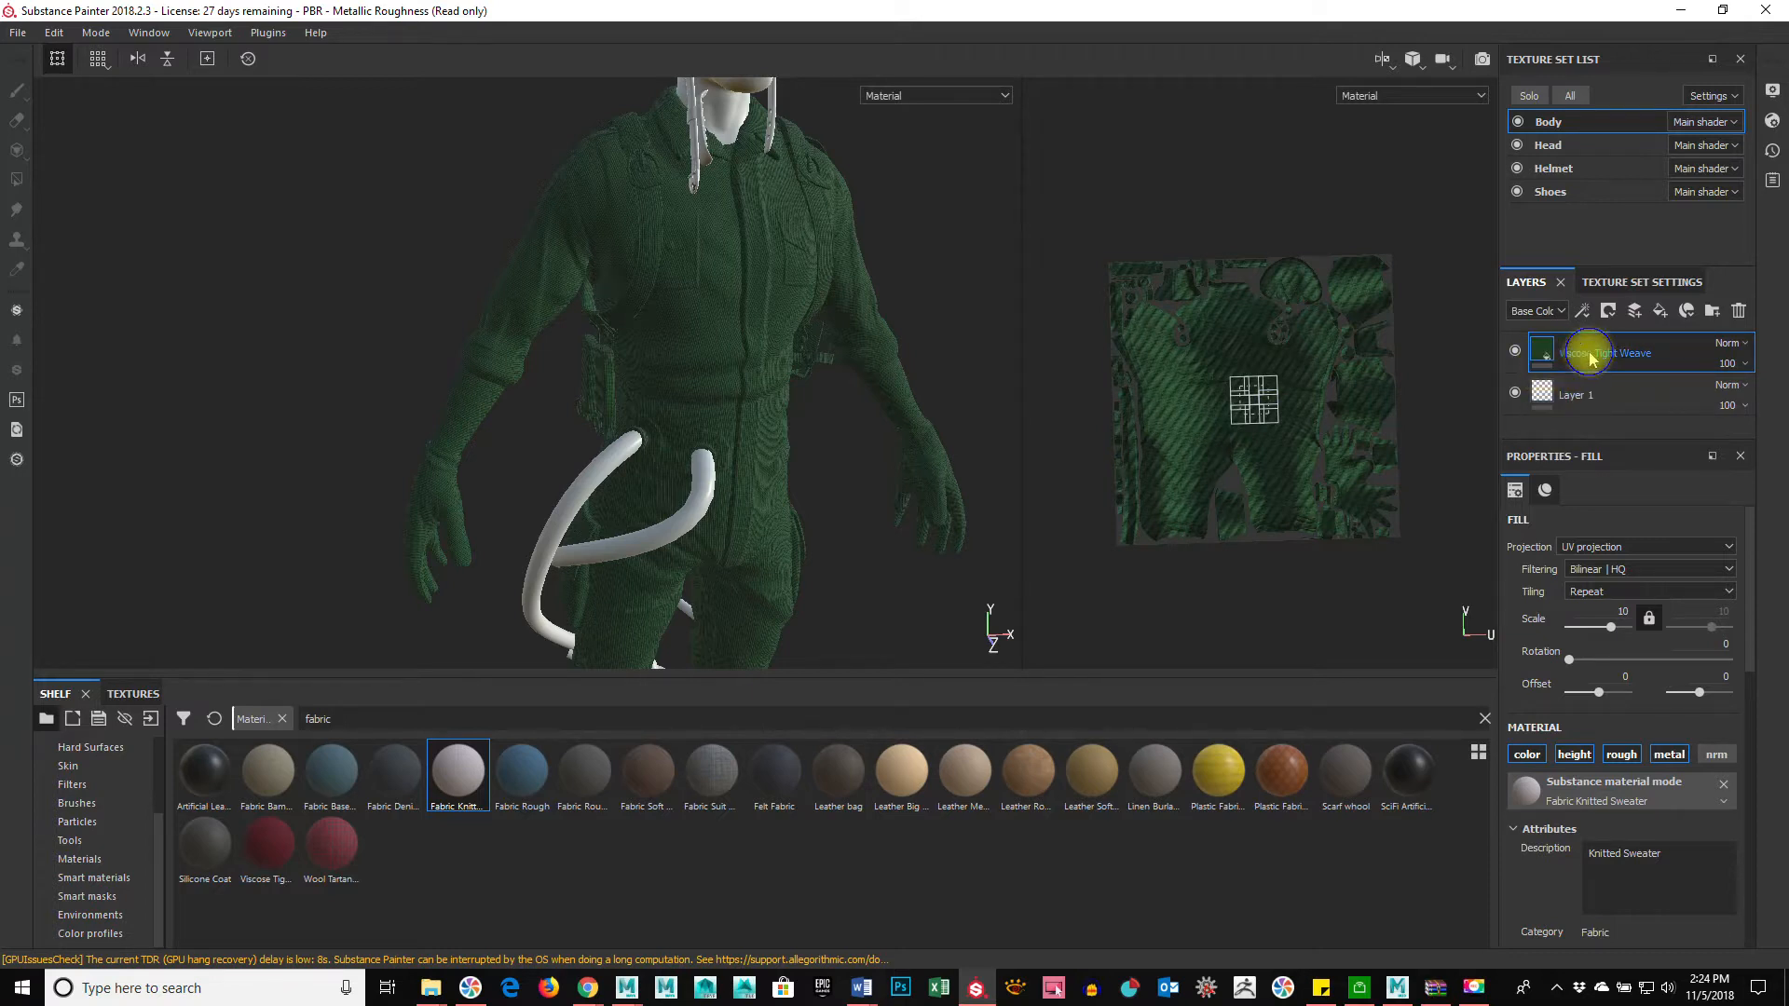
pyautogui.rightClick(1588, 359)
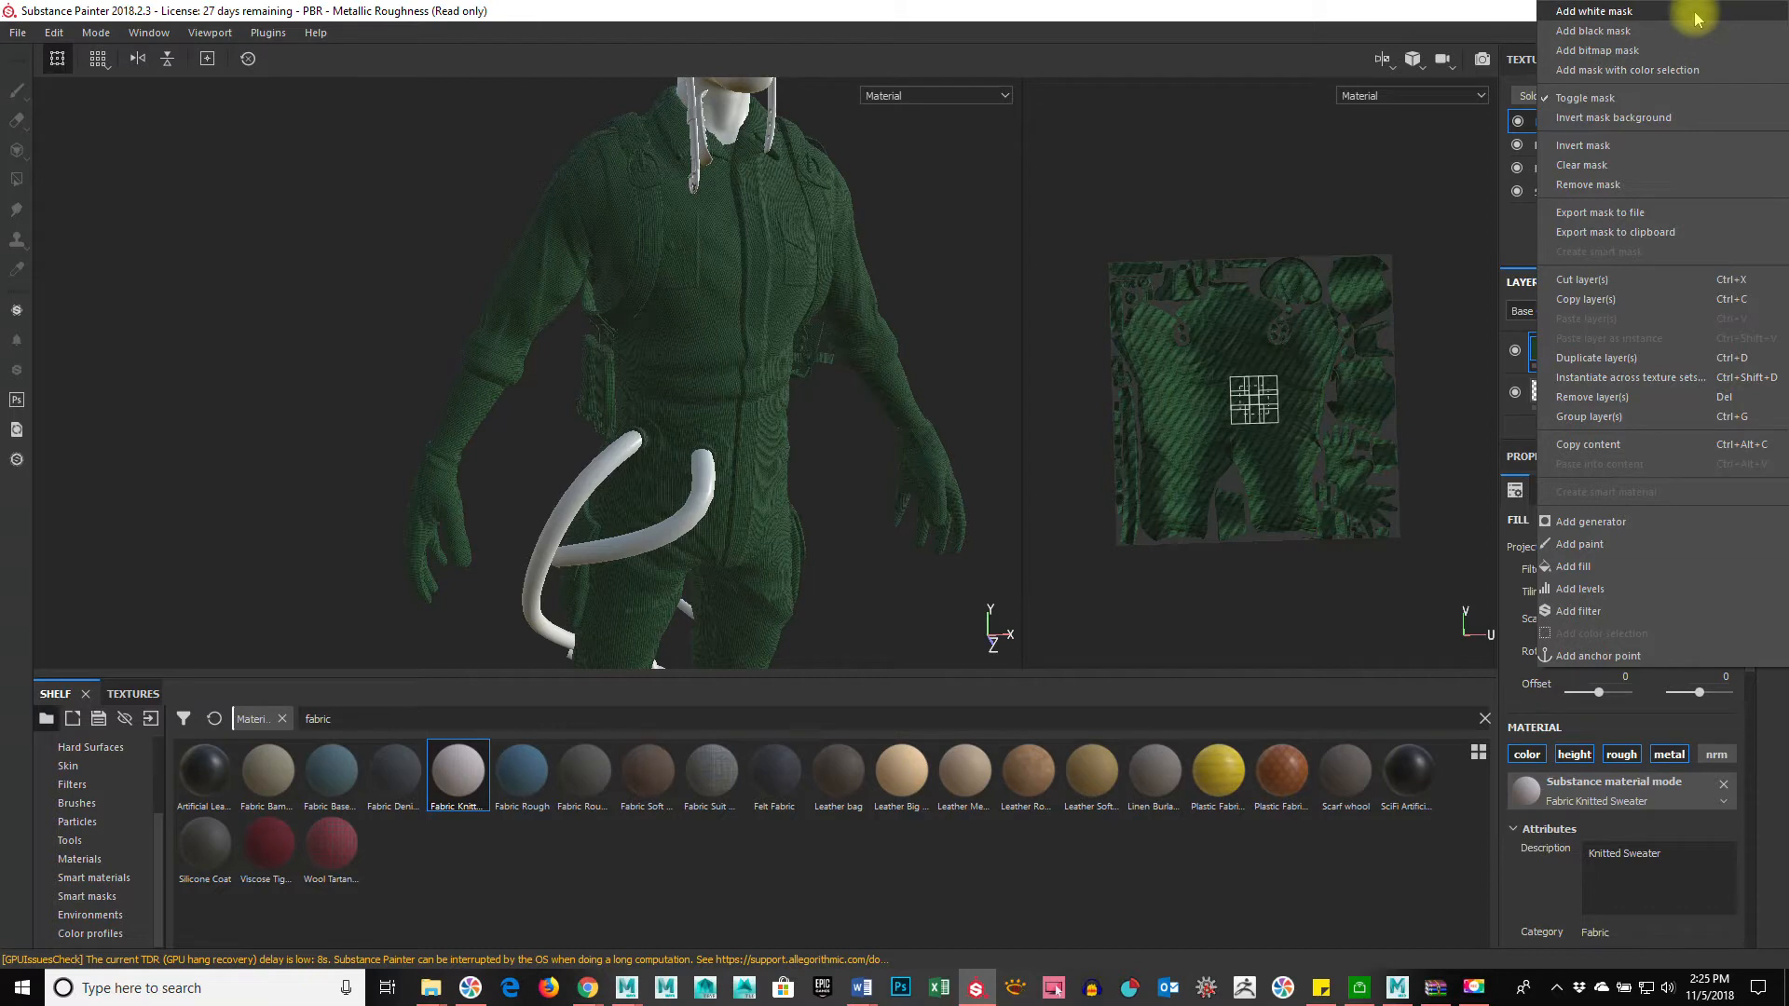
pyautogui.click(1617, 37)
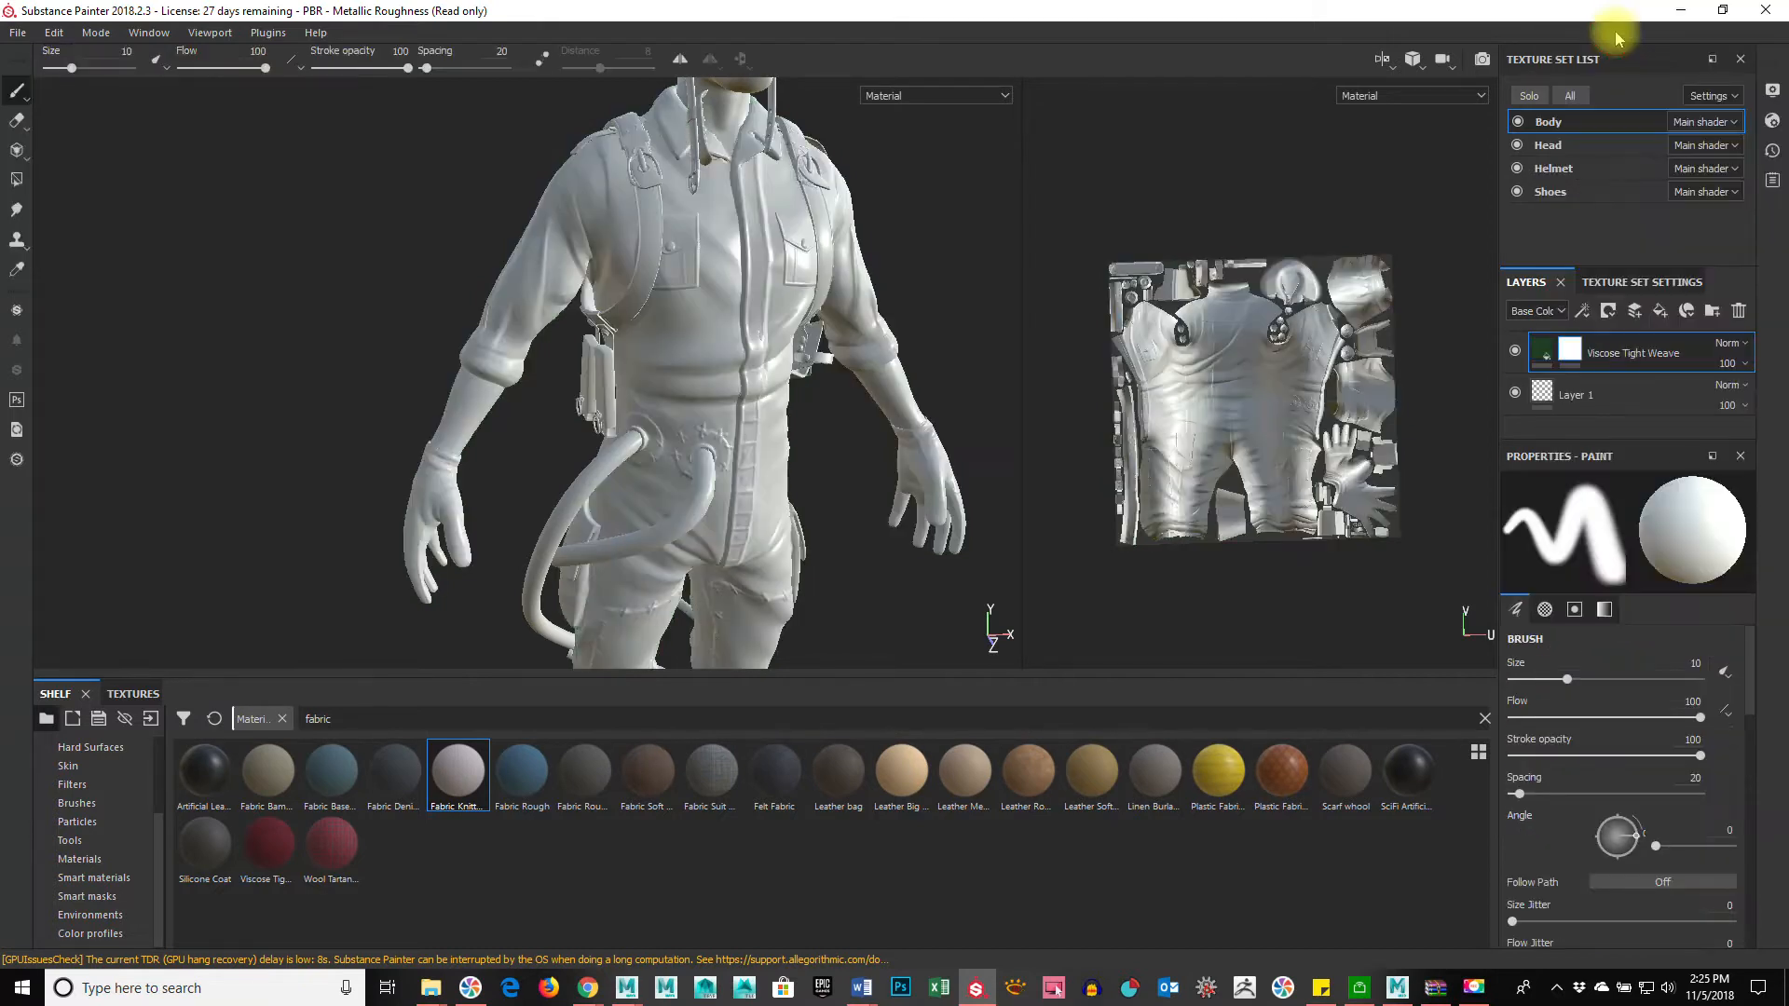
# Step: Reveal the fabric on the uniform's torso-and-legs UV island in the mask, using Polygon Fill in UV chunk mode
pyautogui.scroll(-5, 831, 403)
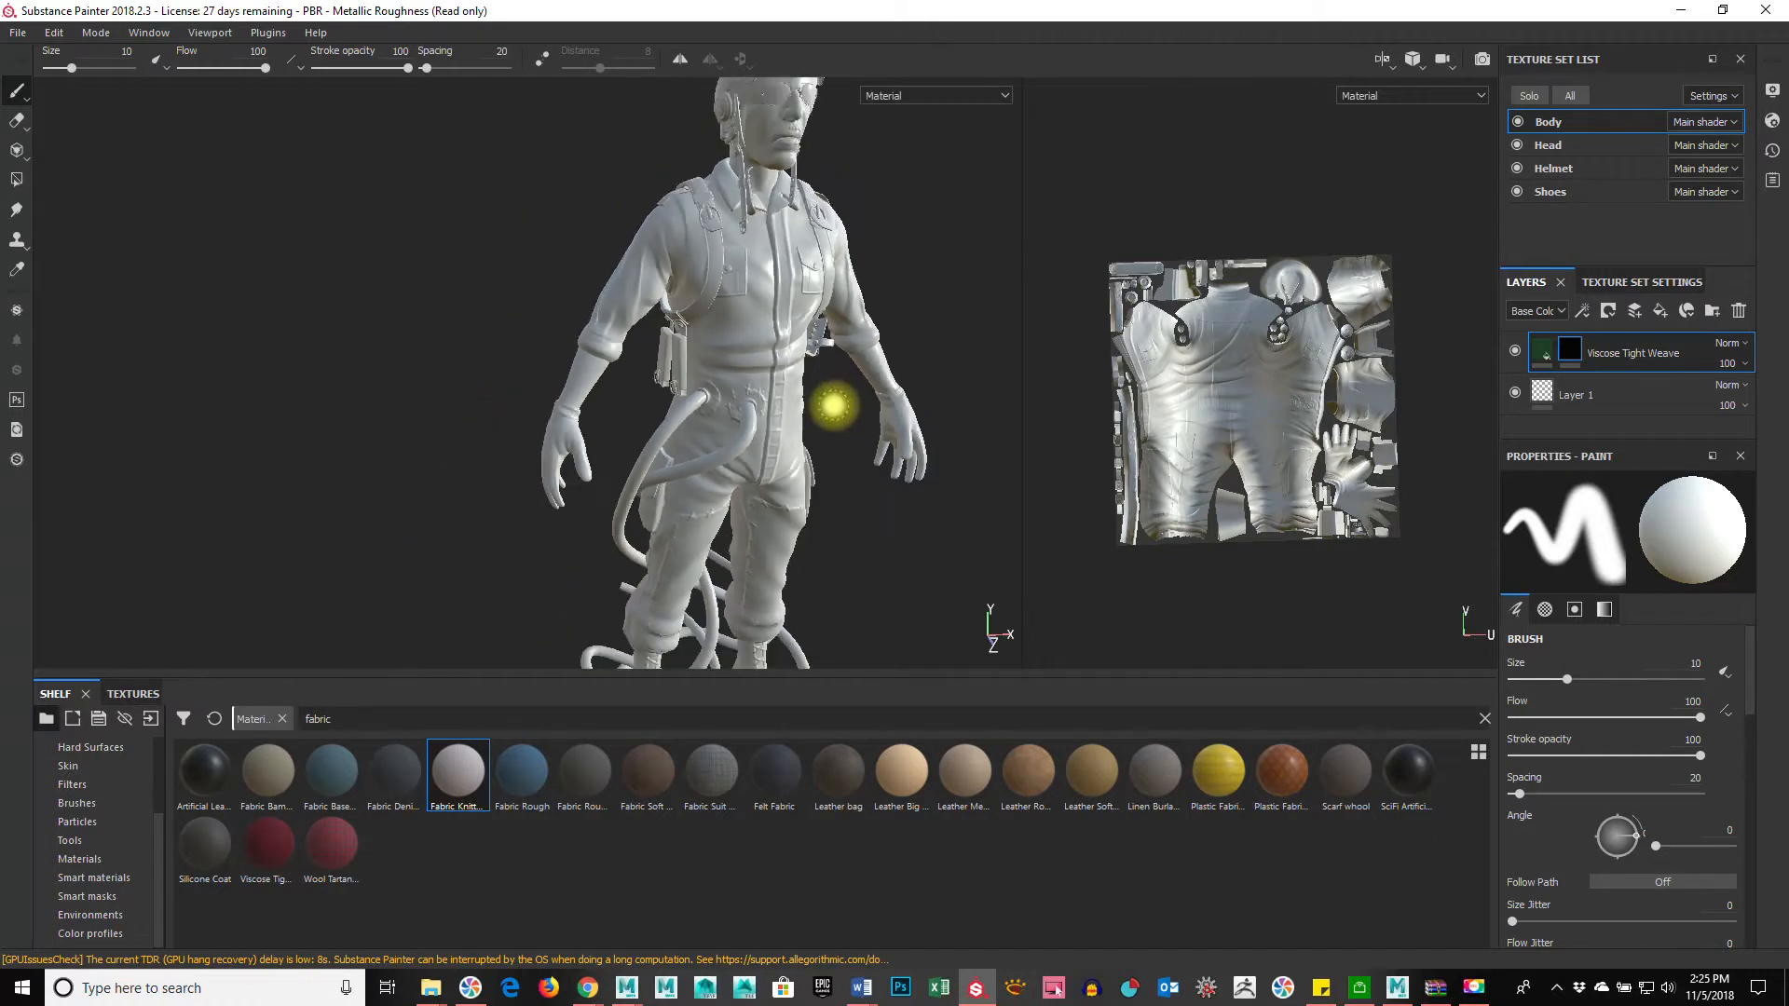
pyautogui.scroll(10, 832, 404)
pyautogui.scroll(-1, 1416, 445)
pyautogui.scroll(4, 1407, 445)
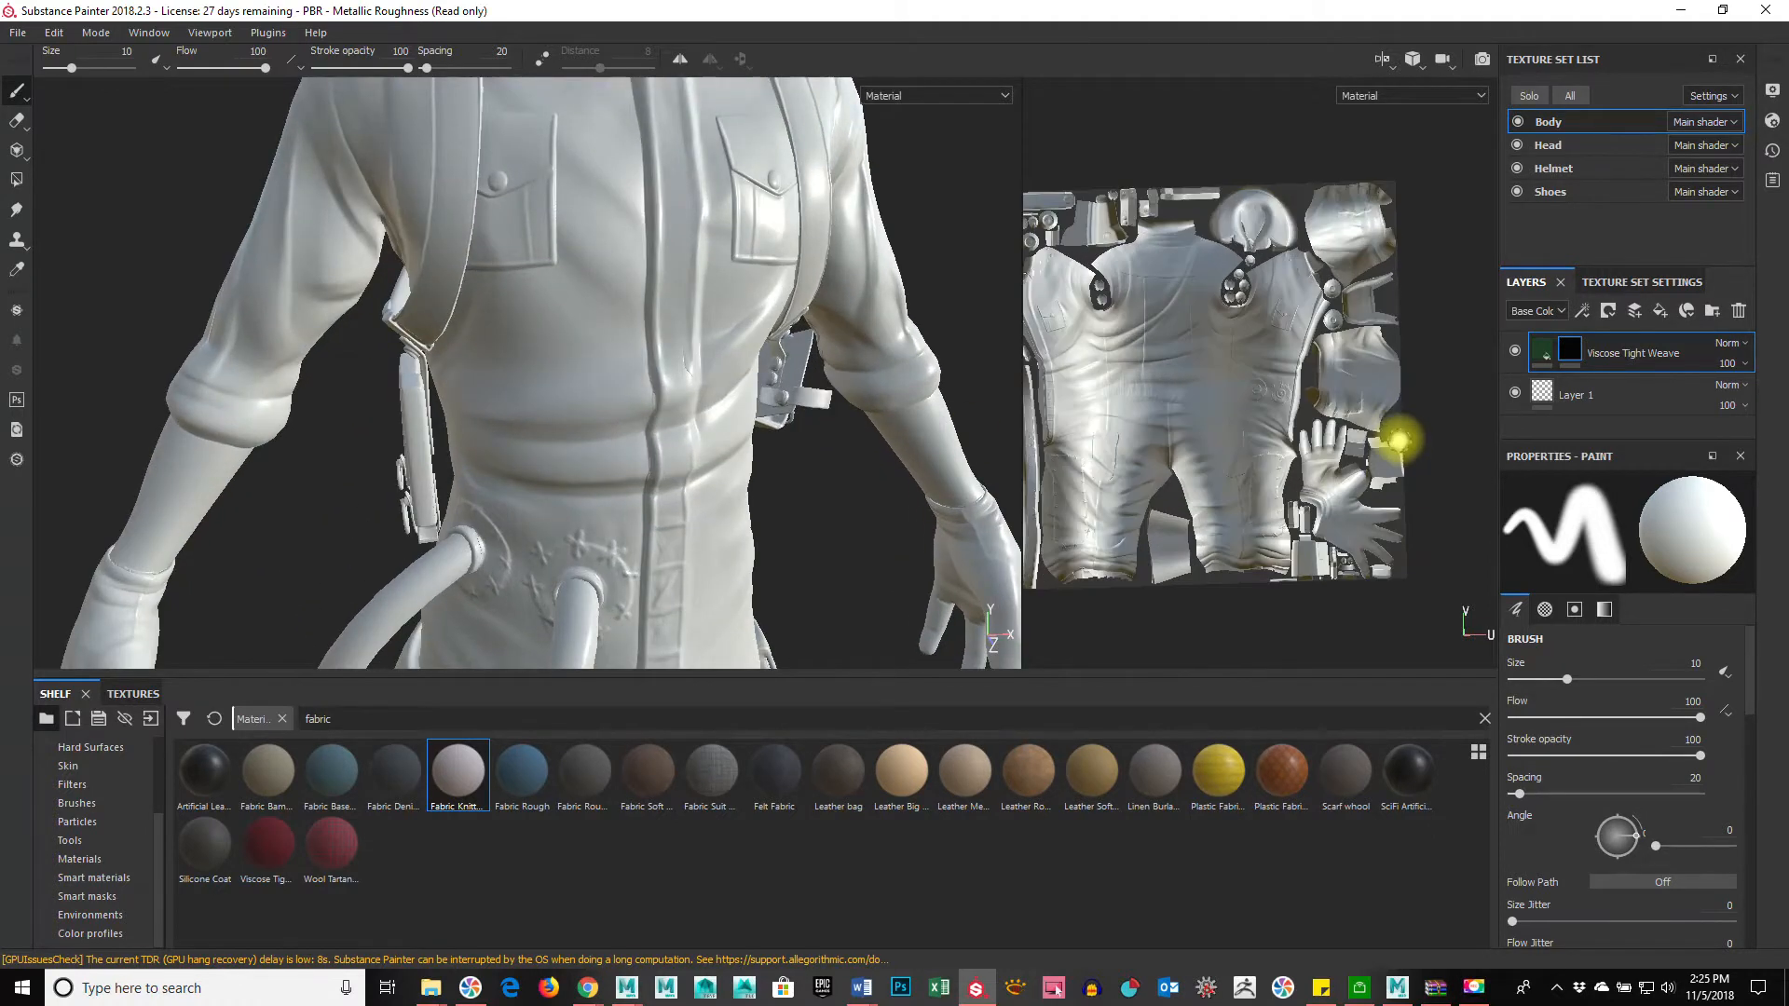
pyautogui.scroll(2, 1109, 233)
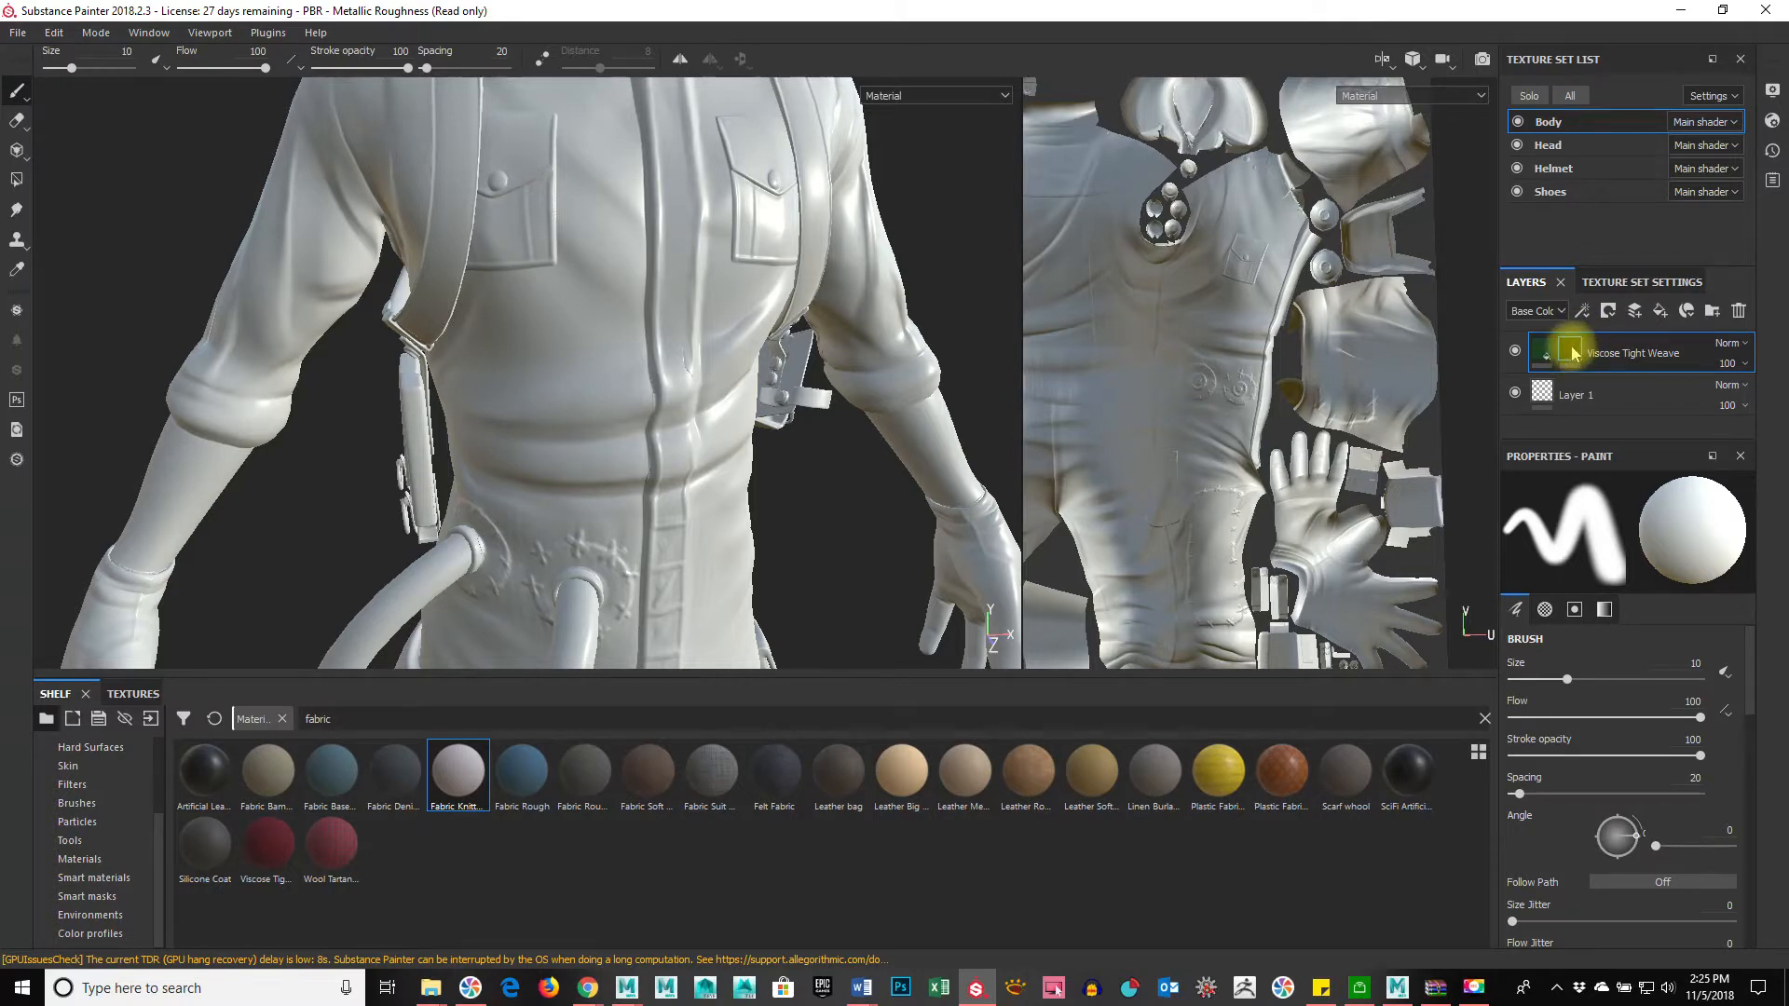
pyautogui.scroll(1, 1039, 383)
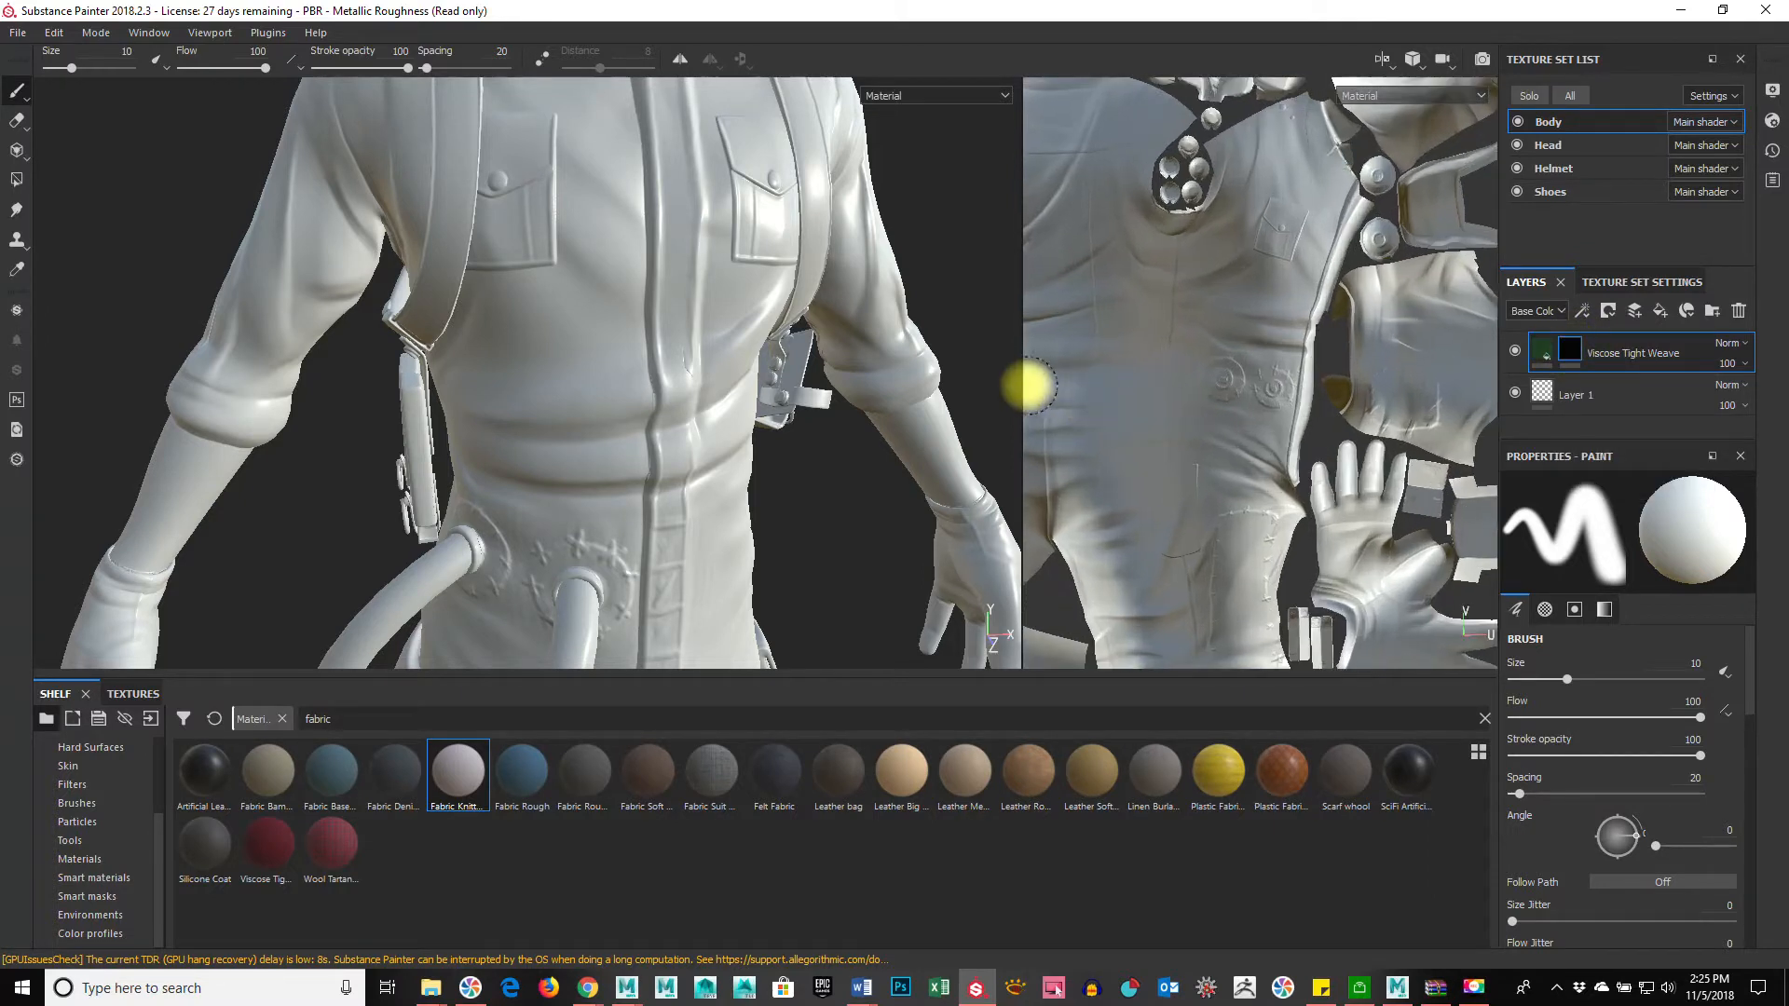
pyautogui.moveTo(1023, 388); pyautogui.dragTo(545, 392)
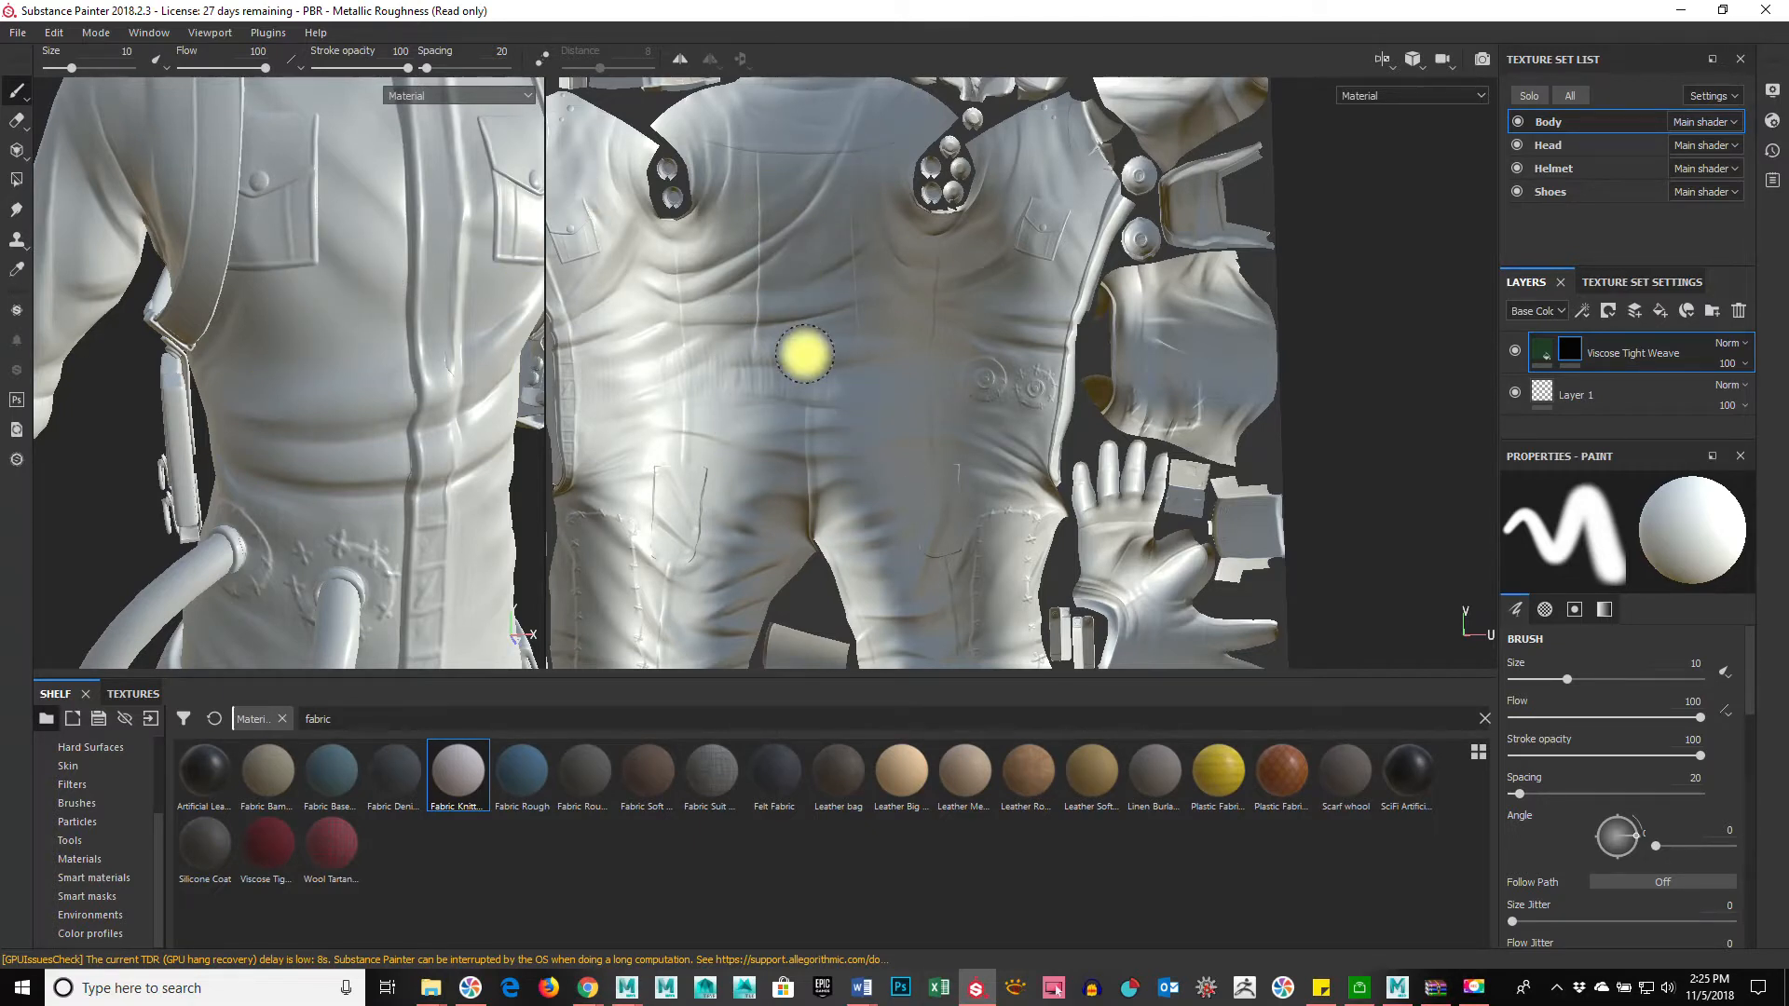
pyautogui.click(17, 179)
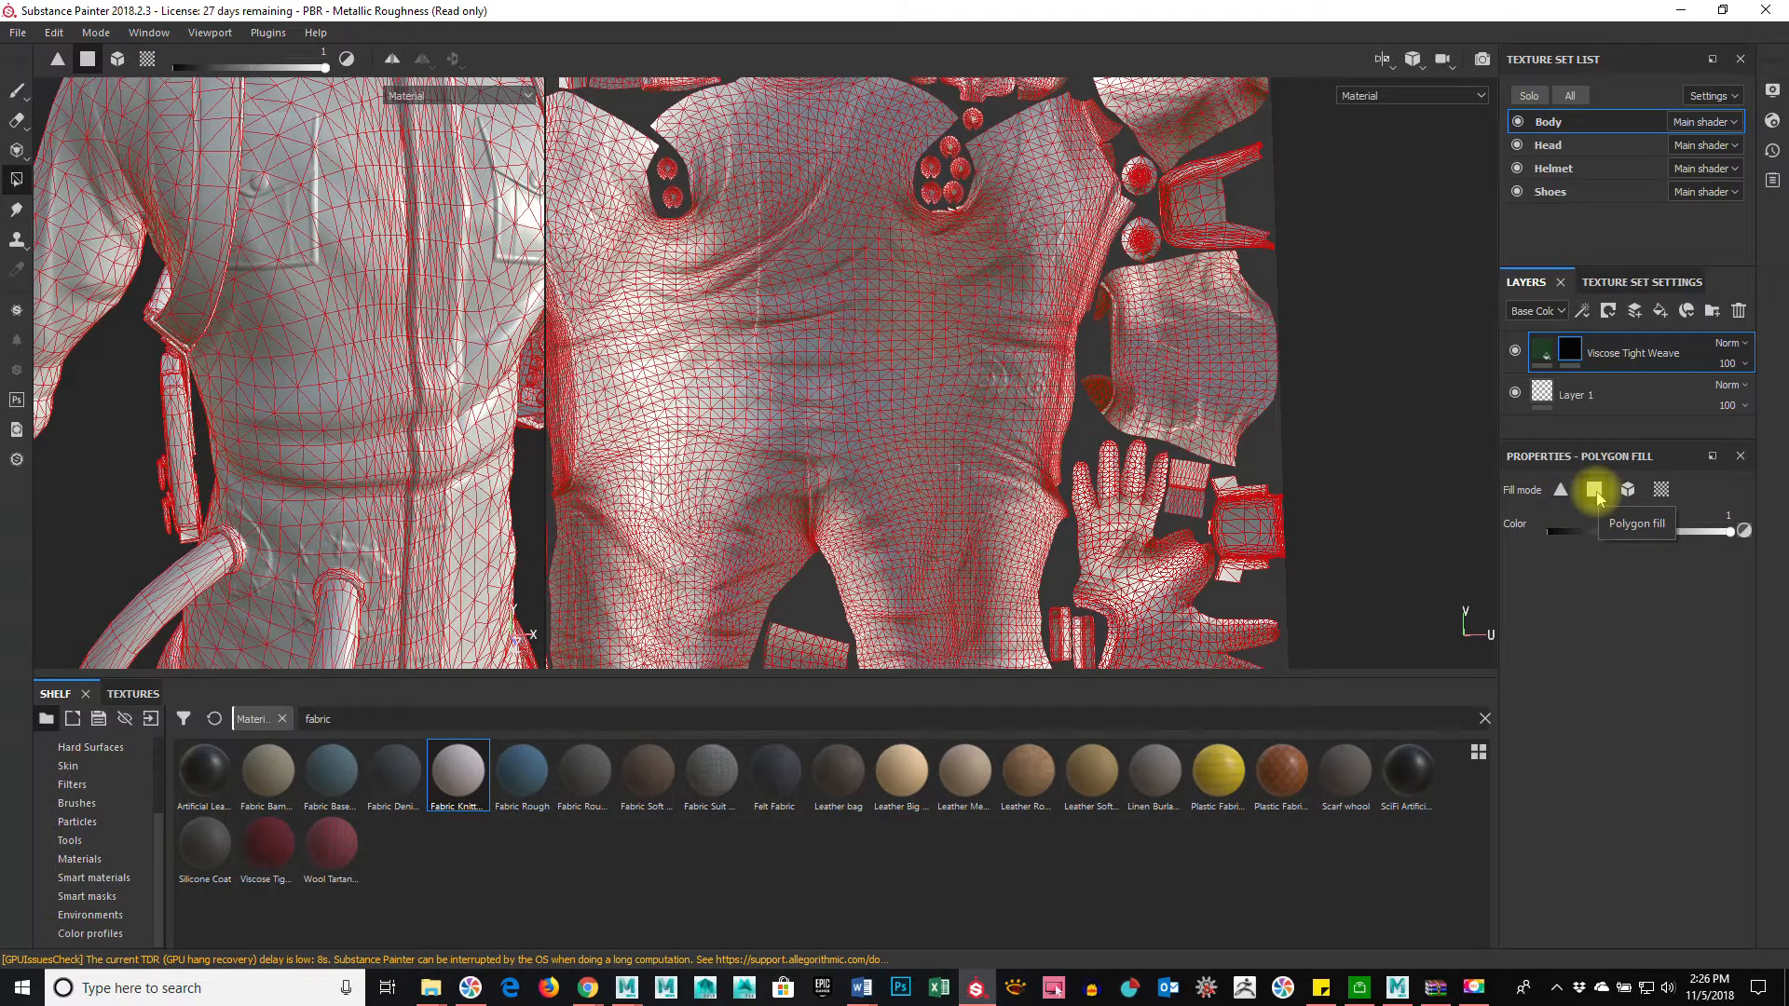
pyautogui.click(1660, 494)
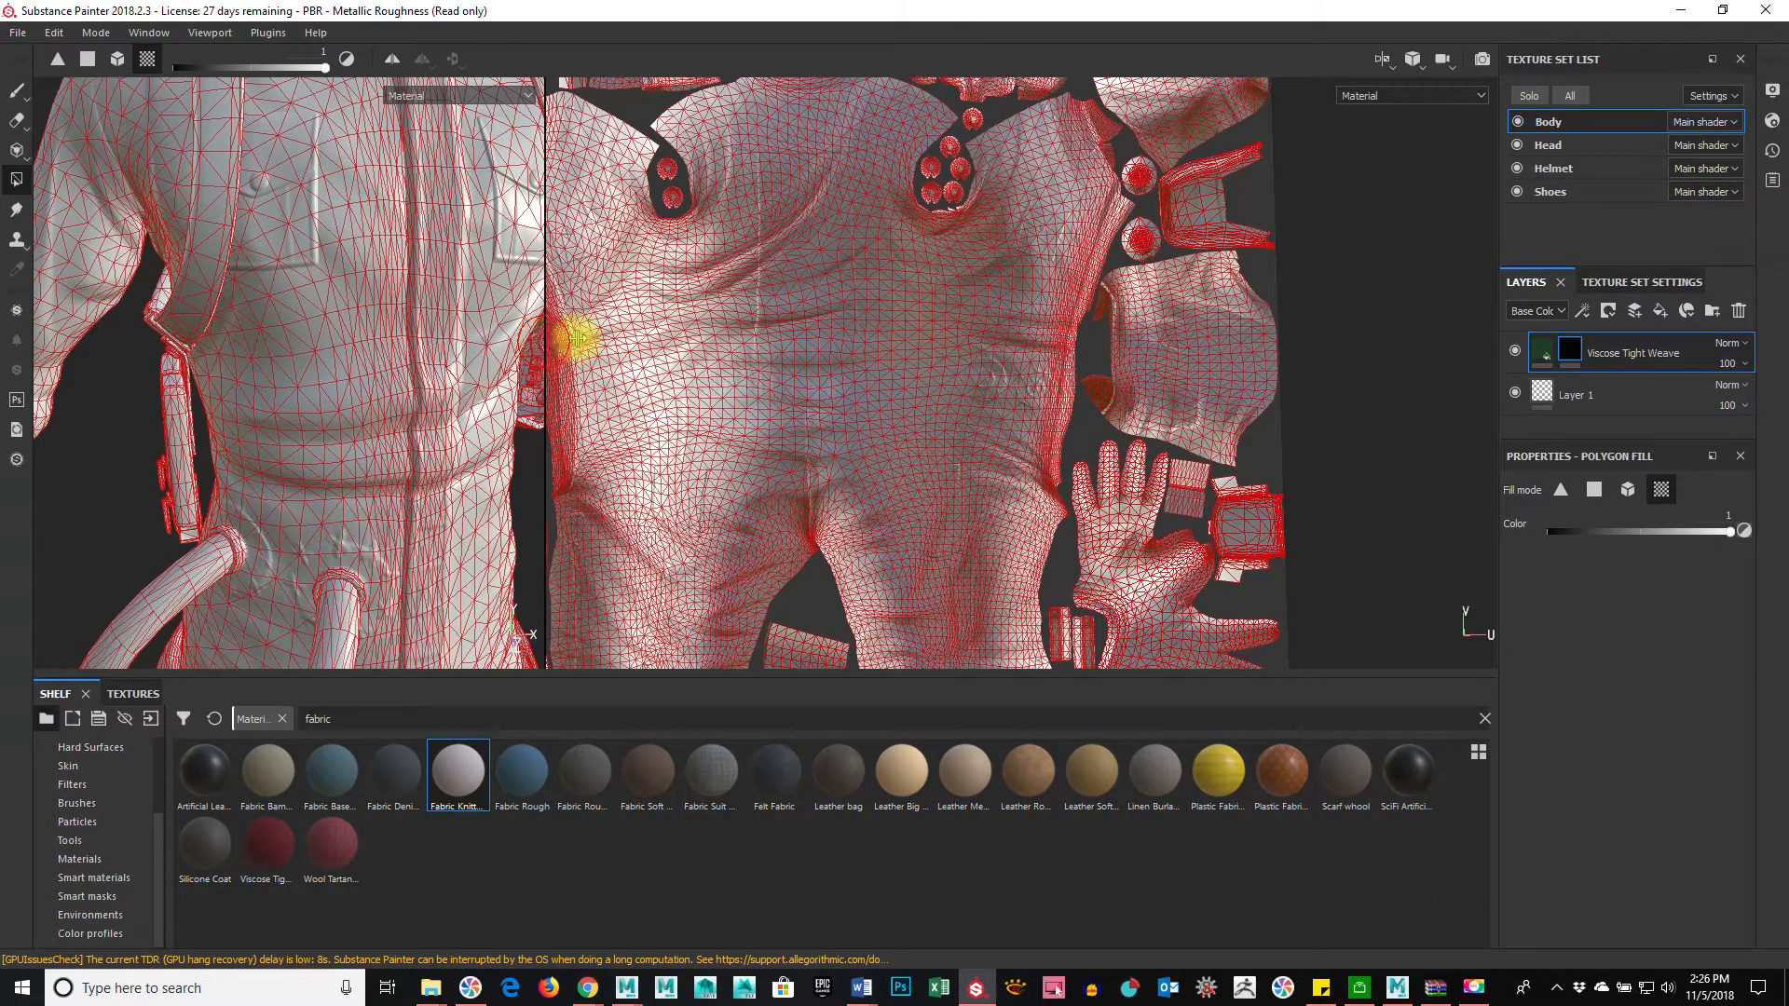
pyautogui.moveTo(543, 341); pyautogui.dragTo(706, 341)
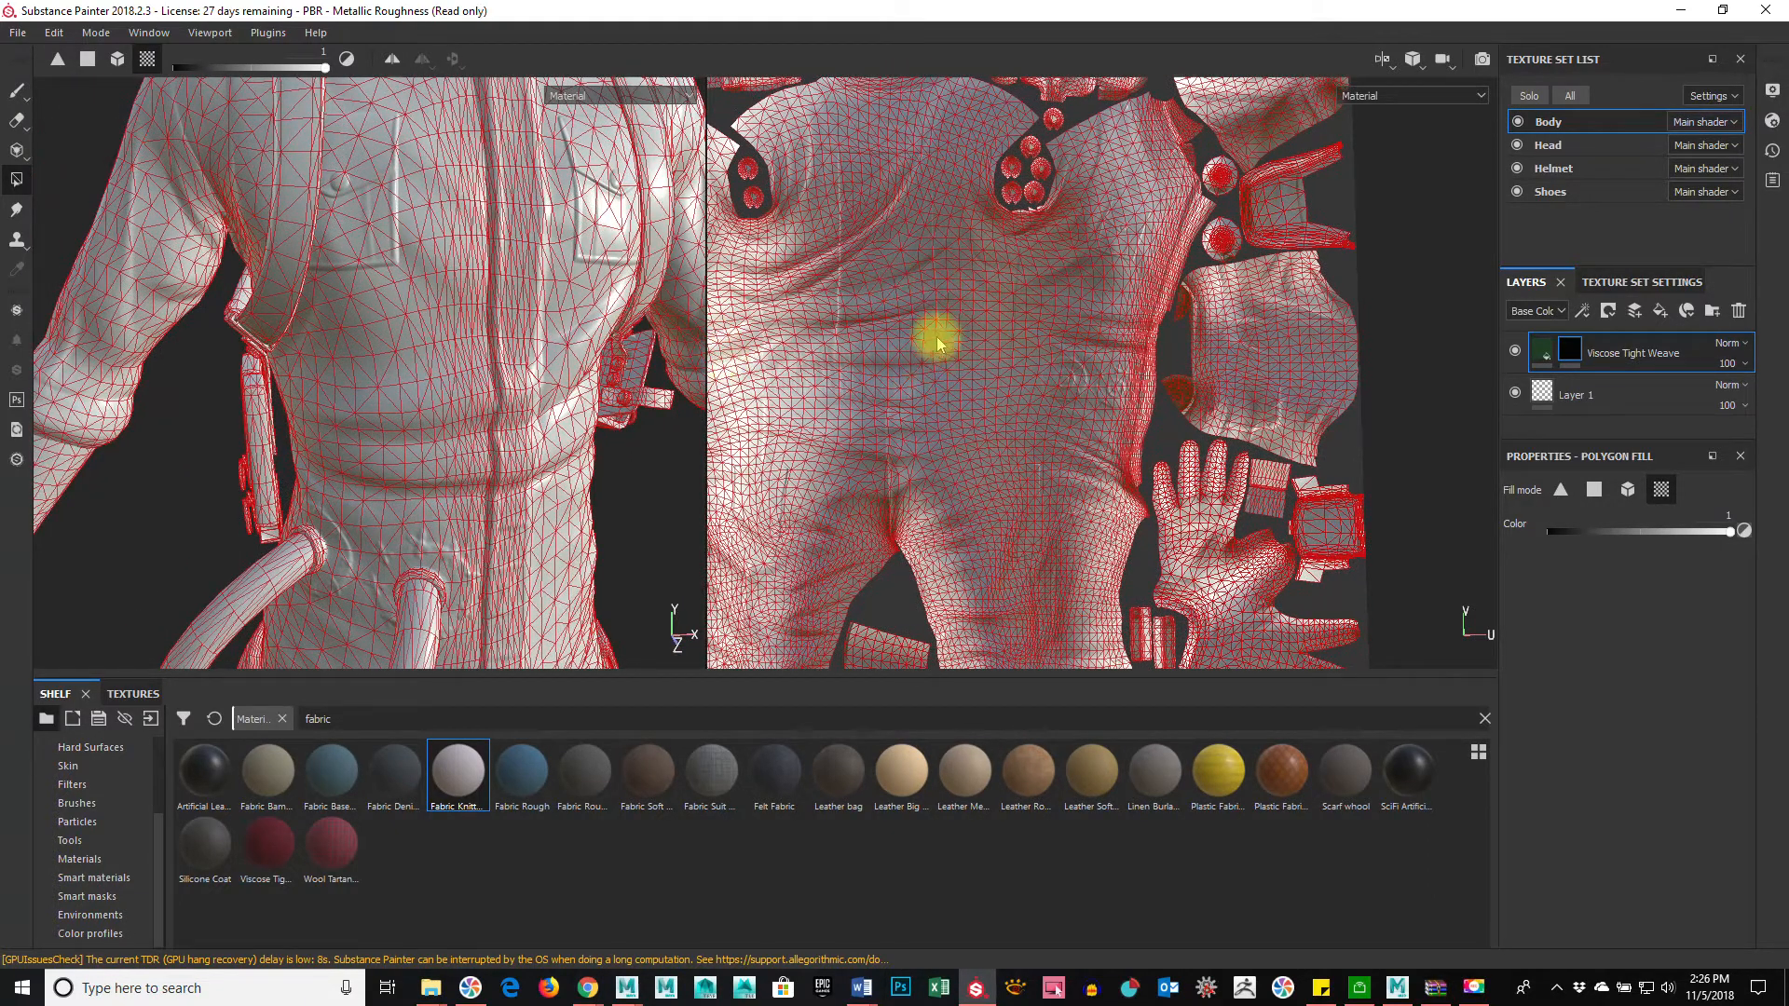
pyautogui.click(947, 291)
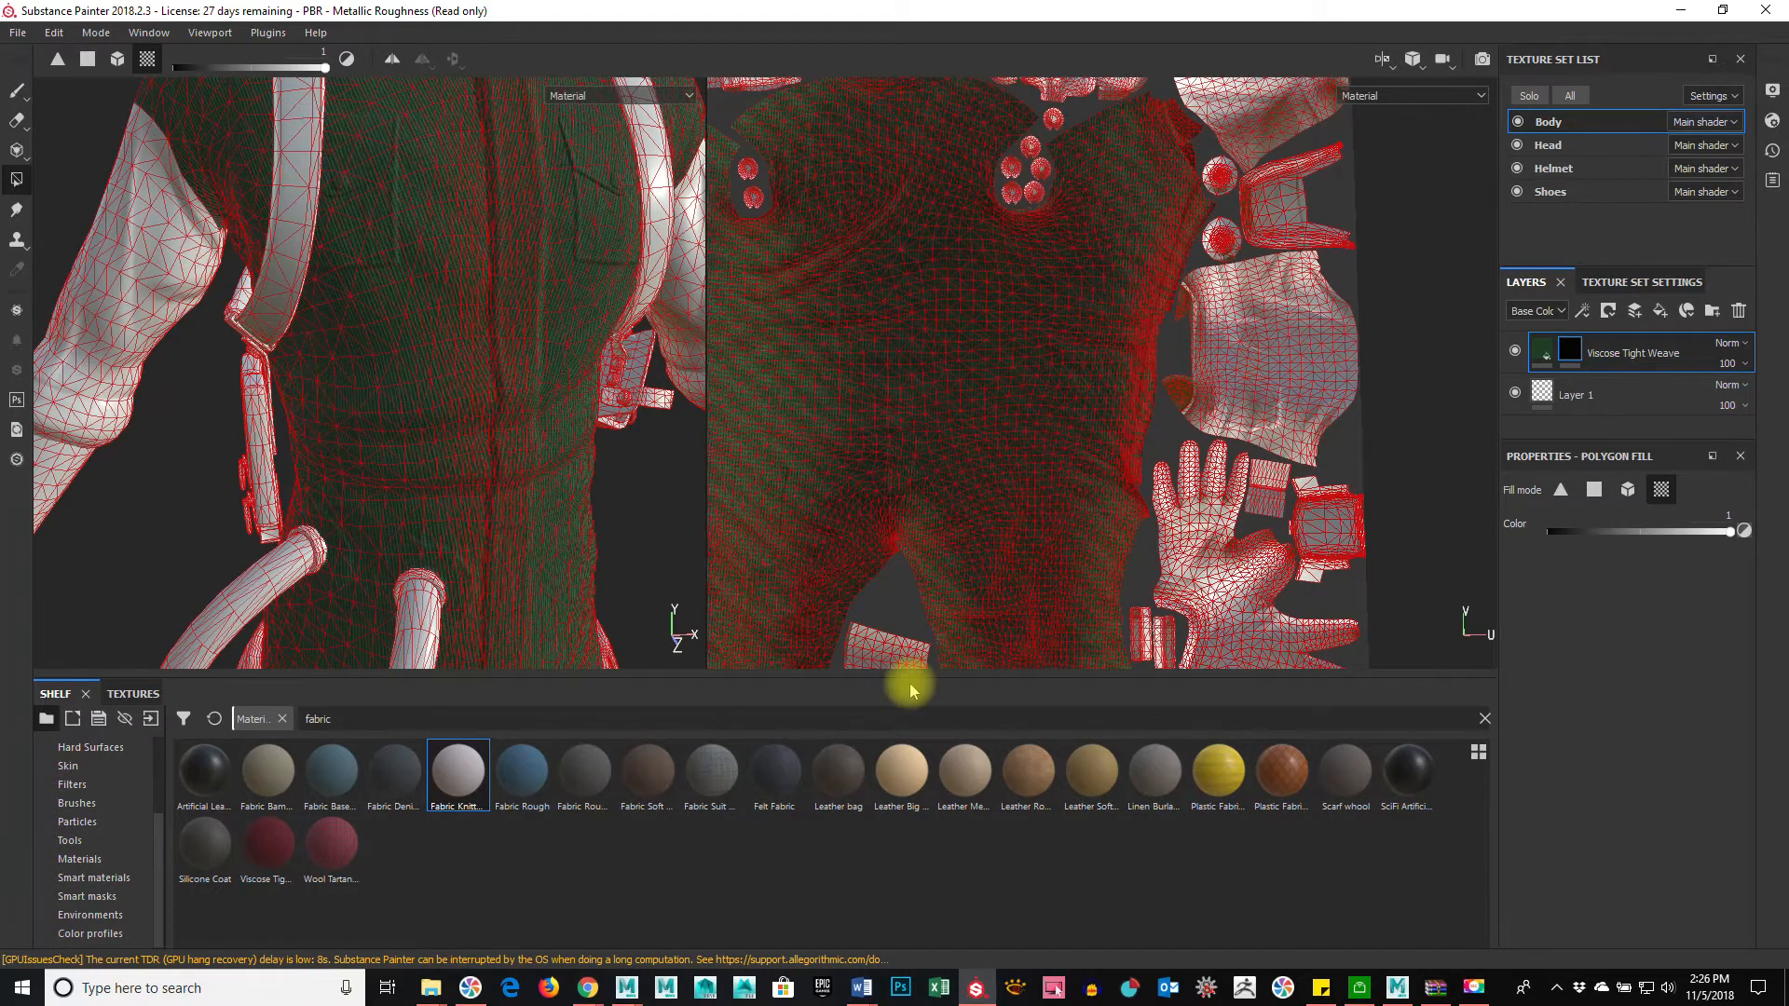
# Step: Fill both sleeves of the uniform in the mask so the green fabric covers them
pyautogui.scroll(-5, 416, 372)
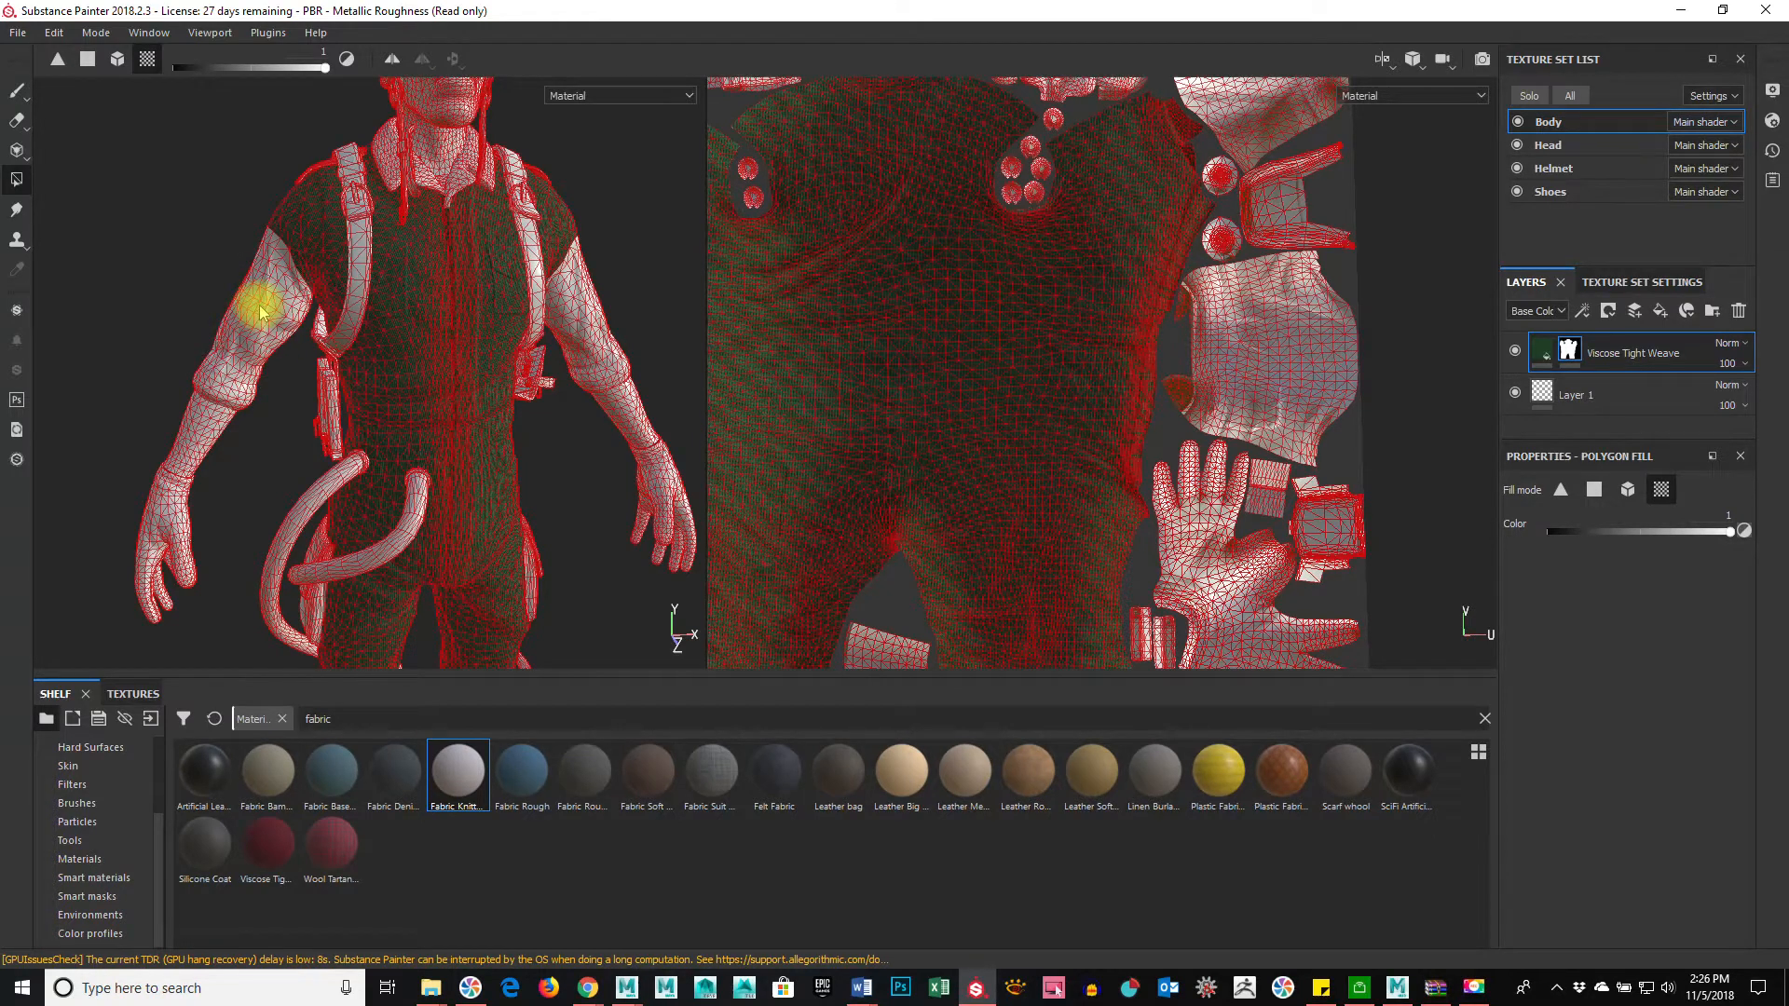
pyautogui.click(253, 328)
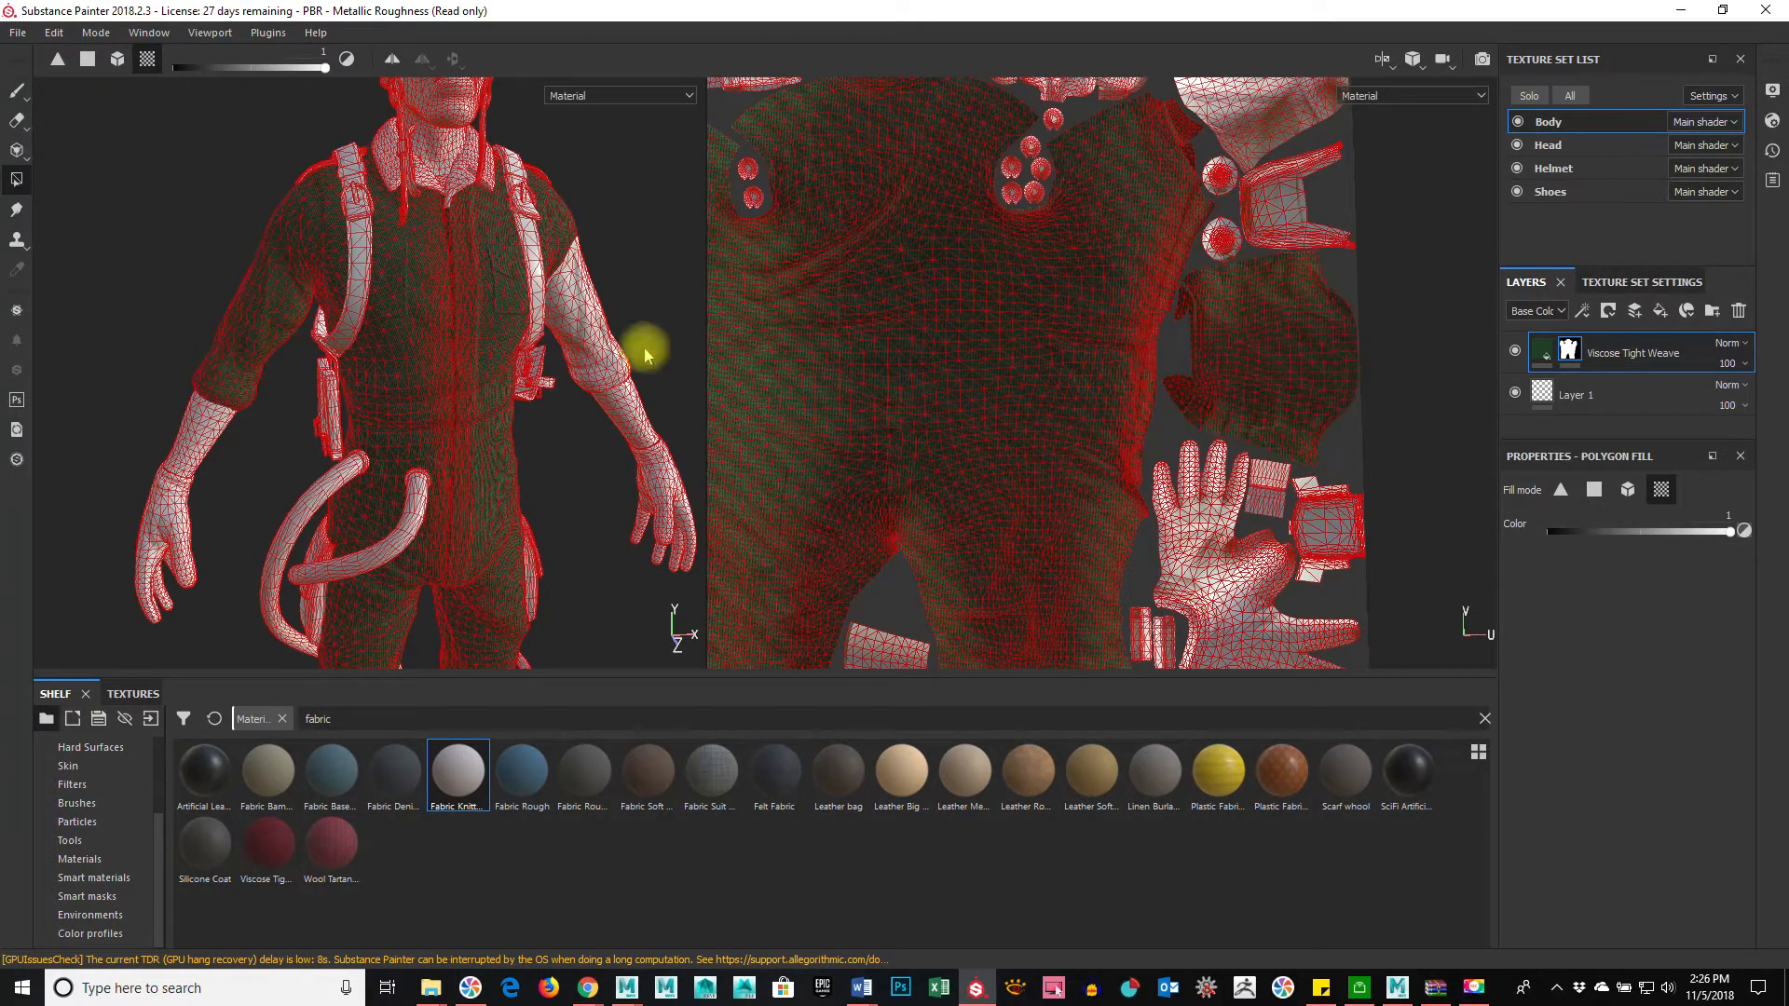
pyautogui.click(578, 291)
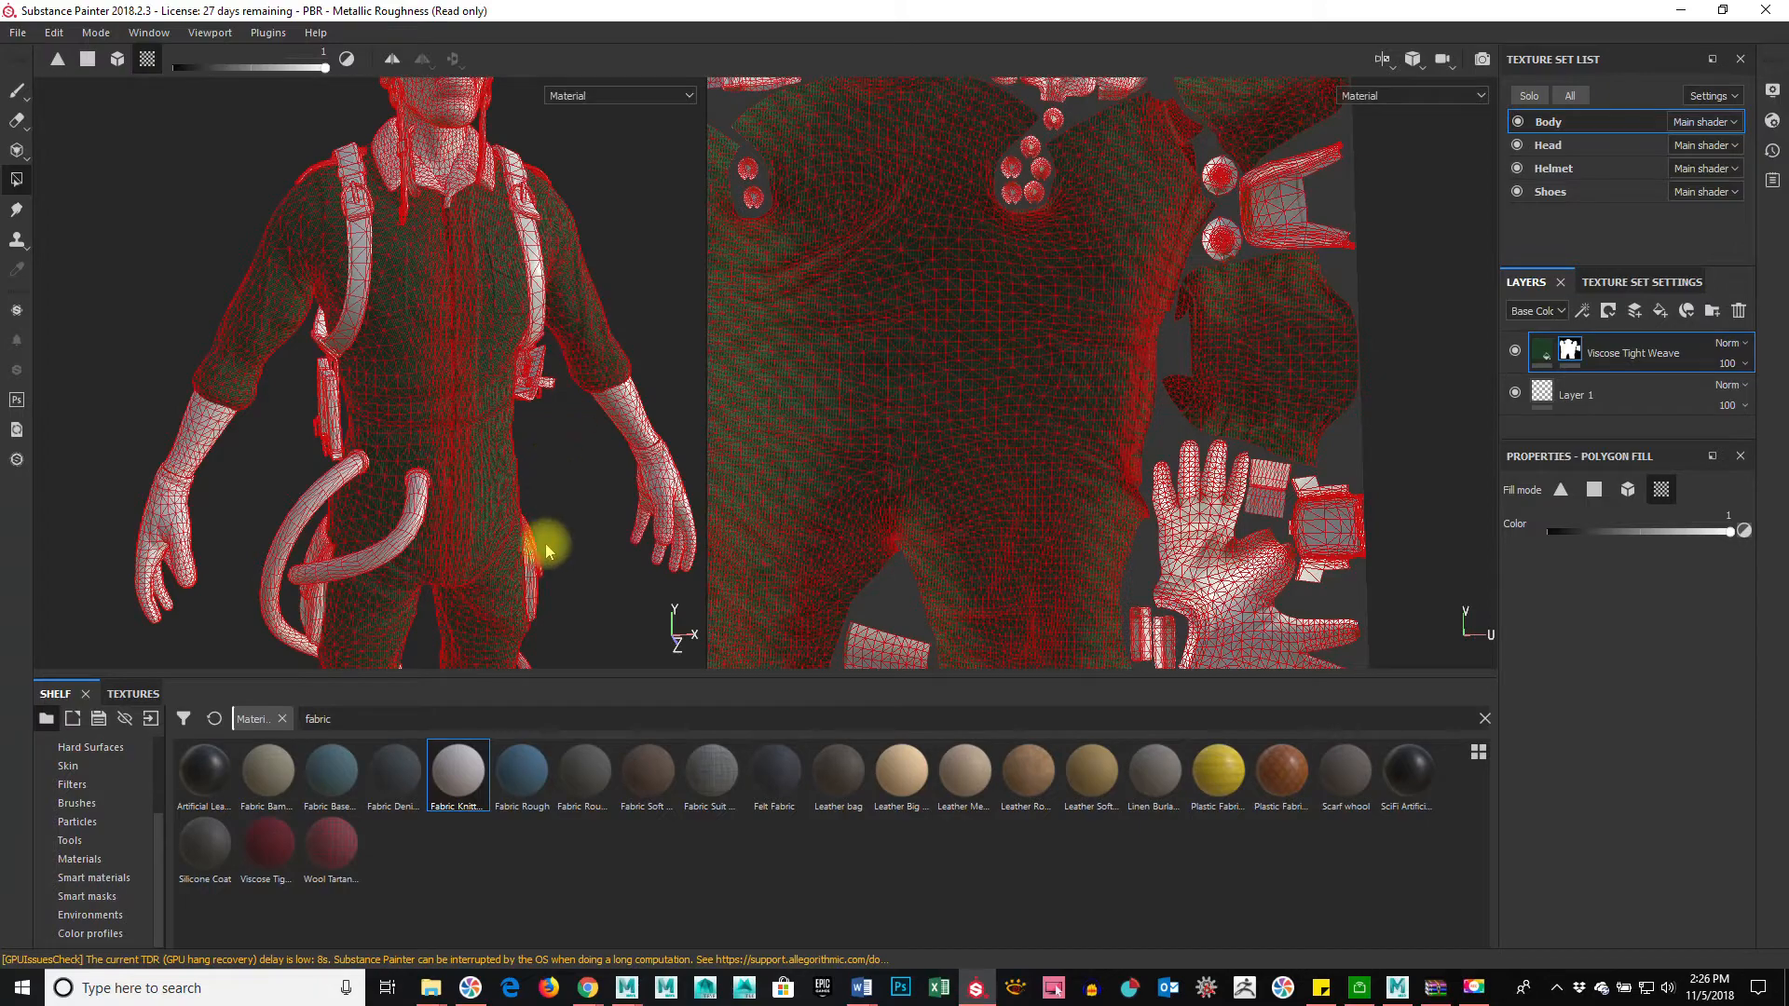
# Step: Examine the collar, straps, gloves and trousers up close to check which parts the mask covers
pyautogui.scroll(-2, 553, 551)
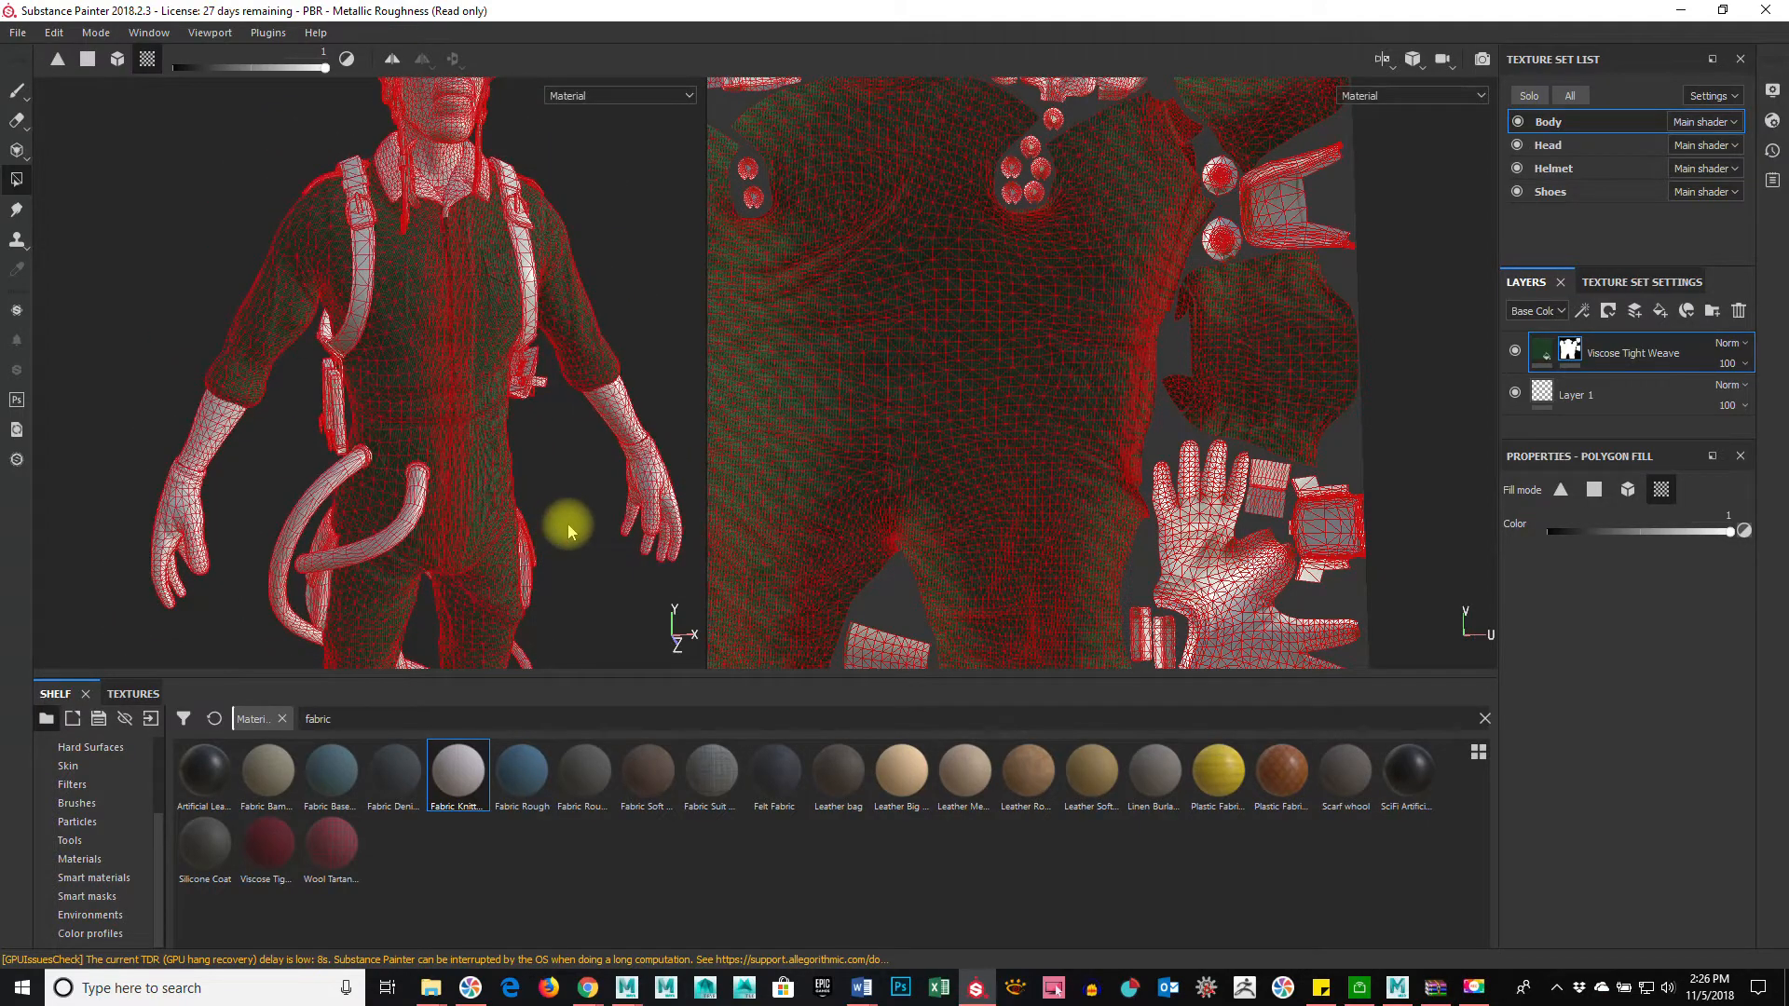
pyautogui.keyDown('alt'); pyautogui.moveTo(547, 510); pyautogui.dragTo(596, 550, button='middle'); pyautogui.keyUp('alt')
pyautogui.keyDown('alt'); pyautogui.moveTo(575, 227); pyautogui.dragTo(420, 432, button='middle'); pyautogui.keyUp('alt')
pyautogui.keyDown('alt'); pyautogui.moveTo(378, 427); pyautogui.dragTo(746, 459, button='right'); pyautogui.keyUp('alt')
pyautogui.keyDown('alt'); pyautogui.moveTo(510, 511); pyautogui.dragTo(439, 471, button='middle'); pyautogui.keyUp('alt')
pyautogui.keyDown('alt'); pyautogui.moveTo(439, 471); pyautogui.dragTo(423, 407); pyautogui.keyUp('alt')
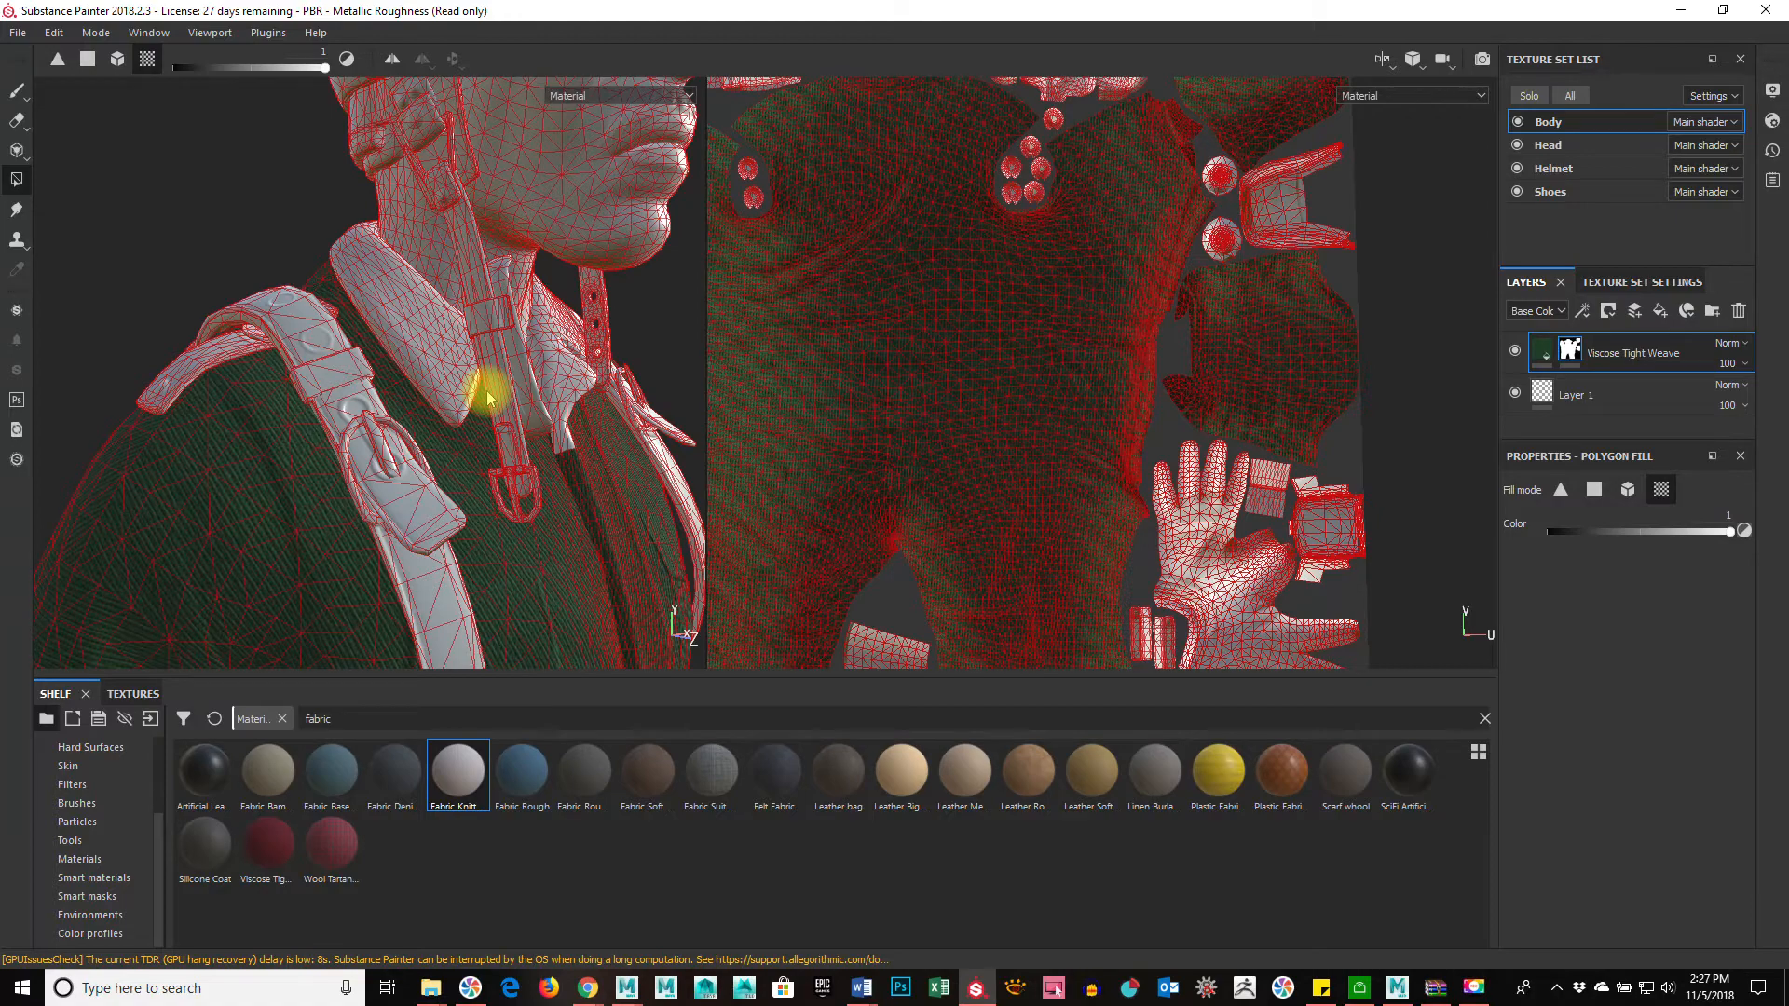
pyautogui.keyDown('alt'); pyautogui.moveTo(596, 564); pyautogui.dragTo(352, 531, button='right'); pyautogui.keyUp('alt')
pyautogui.keyDown('alt'); pyautogui.moveTo(508, 440); pyautogui.dragTo(371, 101); pyautogui.keyUp('alt')
pyautogui.keyDown('alt'); pyautogui.moveTo(346, 486); pyautogui.dragTo(581, 444); pyautogui.keyUp('alt')
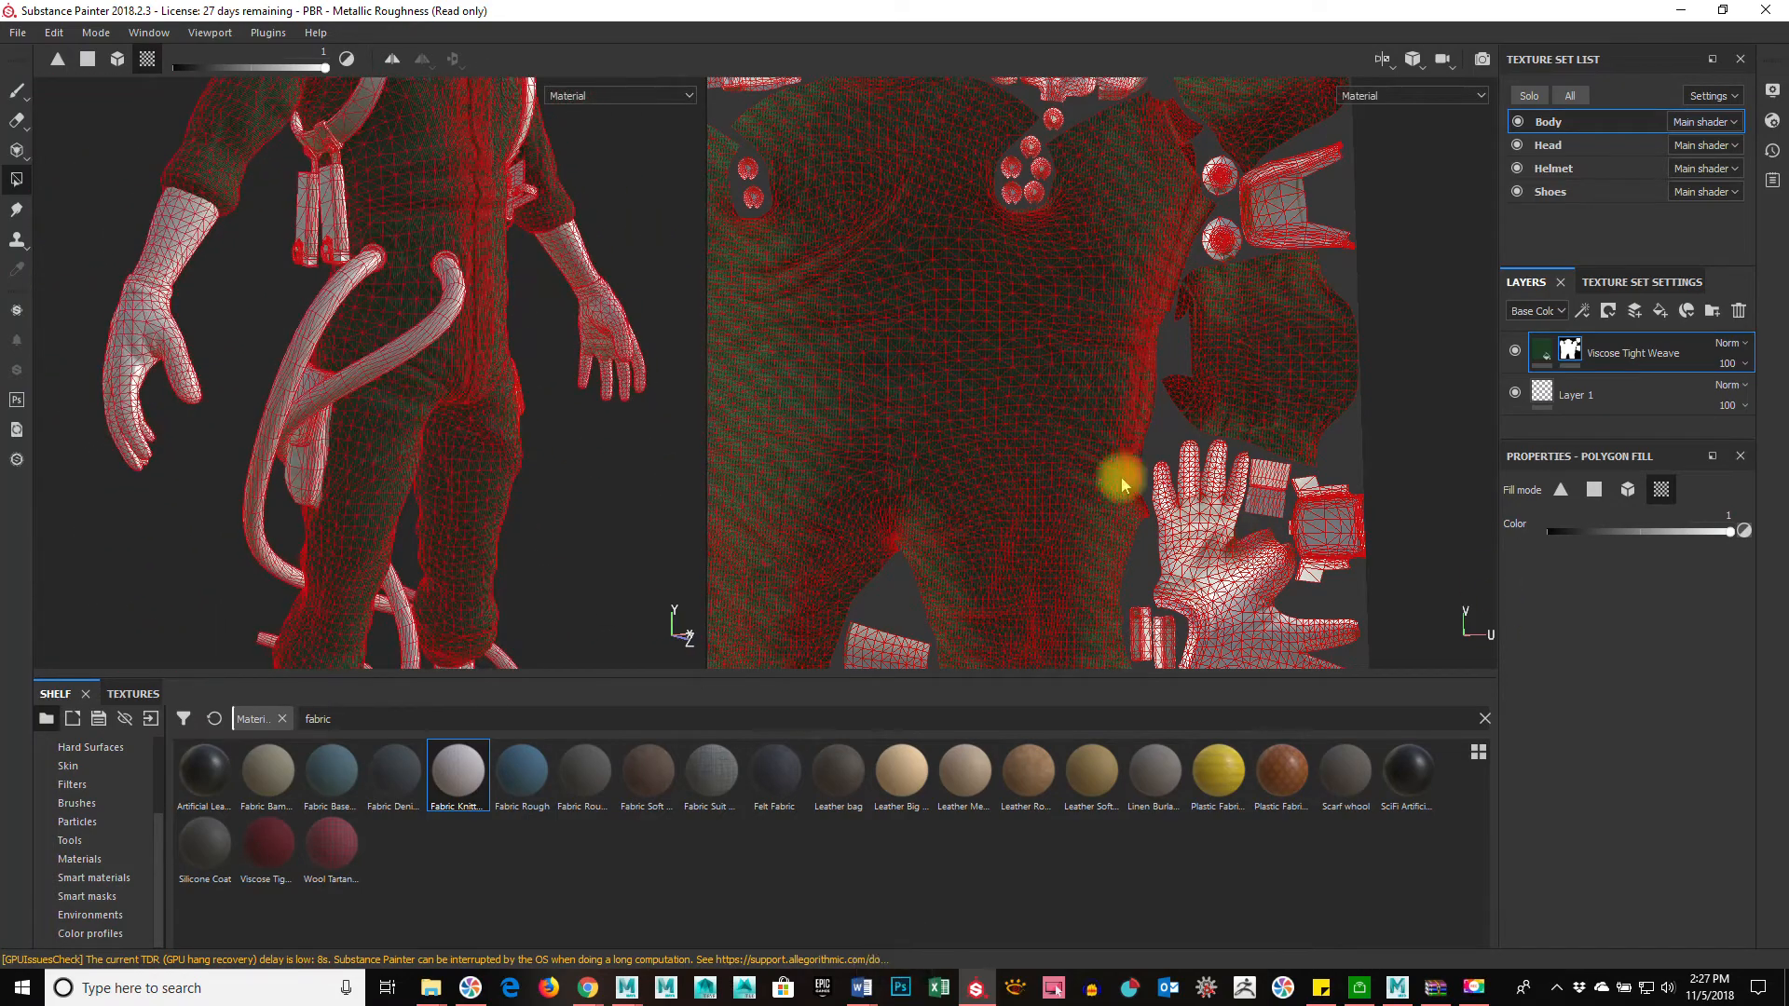
# Step: Switch to the Paint brush, enlarge the 3D view and inspect the knit on the torso without the wireframe
pyautogui.click(16, 88)
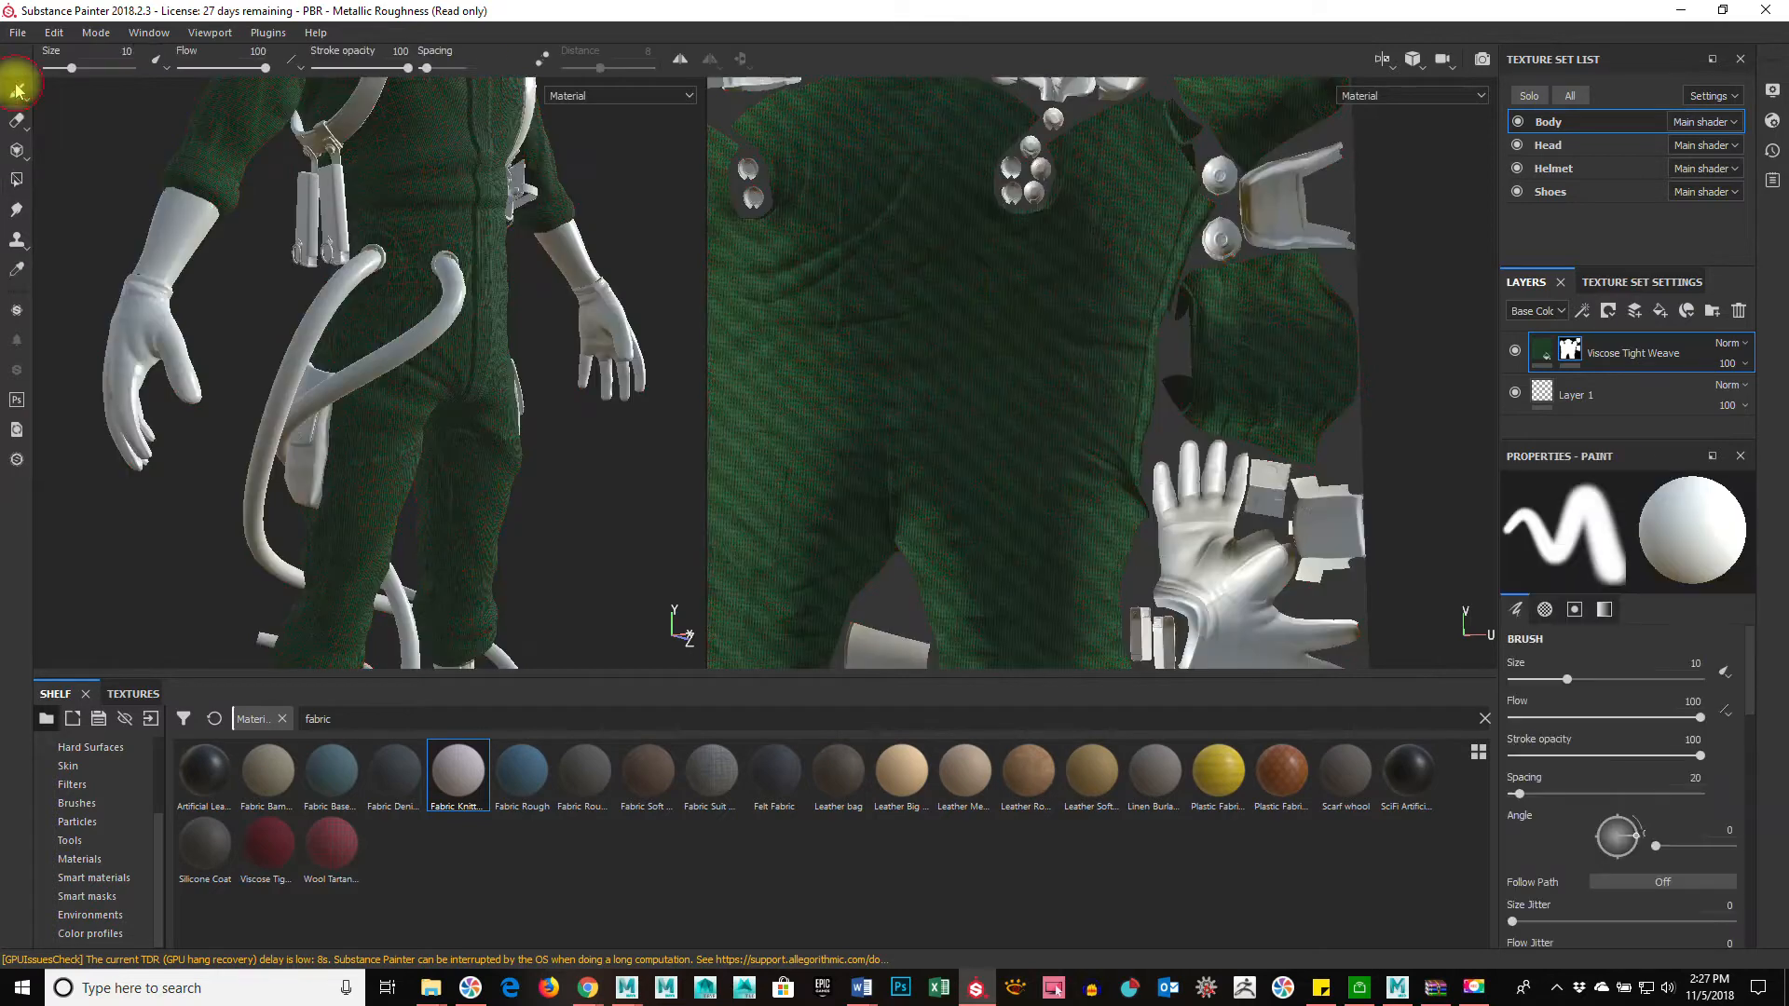
pyautogui.moveTo(467, 379)
pyautogui.keyDown('alt'); pyautogui.mouseDown()
pyautogui.moveTo(499, 687)
pyautogui.moveTo(276, 417)
pyautogui.moveTo(690, 451)
pyautogui.moveTo(403, 367)
pyautogui.moveTo(428, 407)
pyautogui.moveTo(513, 417)
pyautogui.moveTo(898, 404)
pyautogui.moveTo(431, 443)
pyautogui.moveTo(795, 367)
pyautogui.moveTo(1146, 387)
pyautogui.moveTo(997, 396)
pyautogui.mouseUp(); pyautogui.keyUp('alt')
pyautogui.keyDown('alt'); pyautogui.moveTo(845, 403); pyautogui.dragTo(639, 443); pyautogui.keyUp('alt')
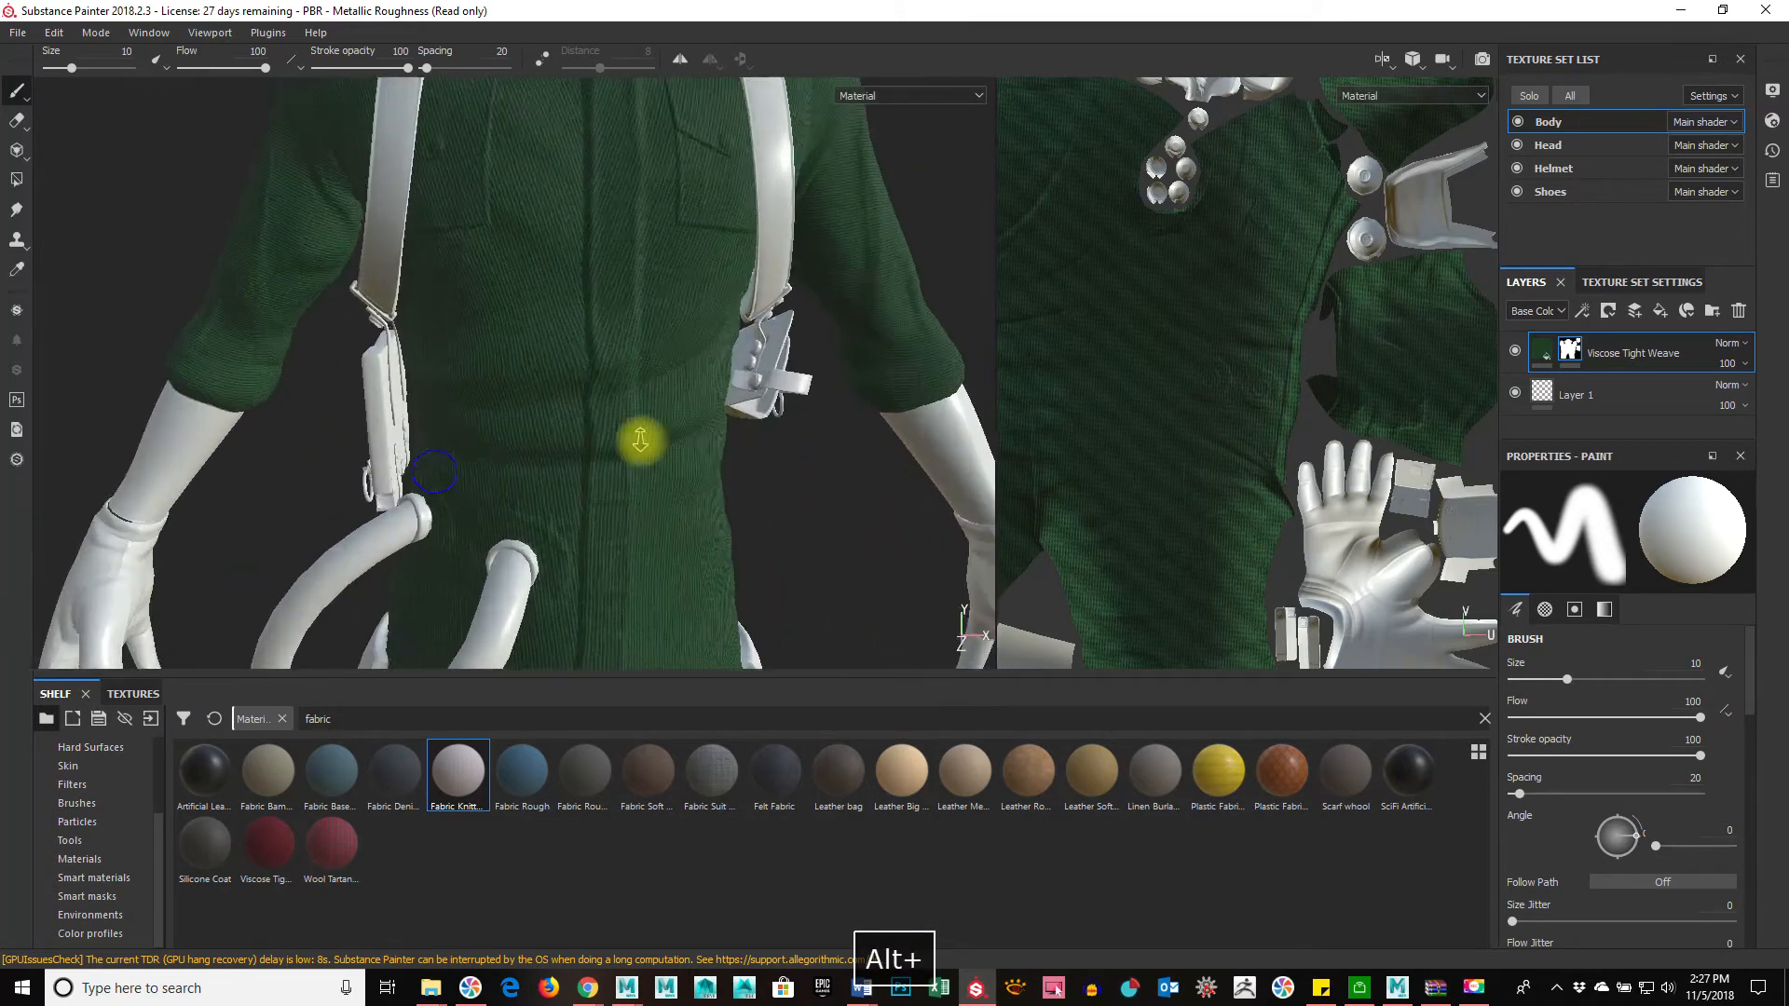
pyautogui.keyDown('alt'); pyautogui.moveTo(639, 443); pyautogui.dragTo(760, 491, button='right'); pyautogui.keyUp('alt')
pyautogui.keyDown('alt'); pyautogui.moveTo(760, 492); pyautogui.dragTo(734, 479, button='middle'); pyautogui.keyUp('alt')
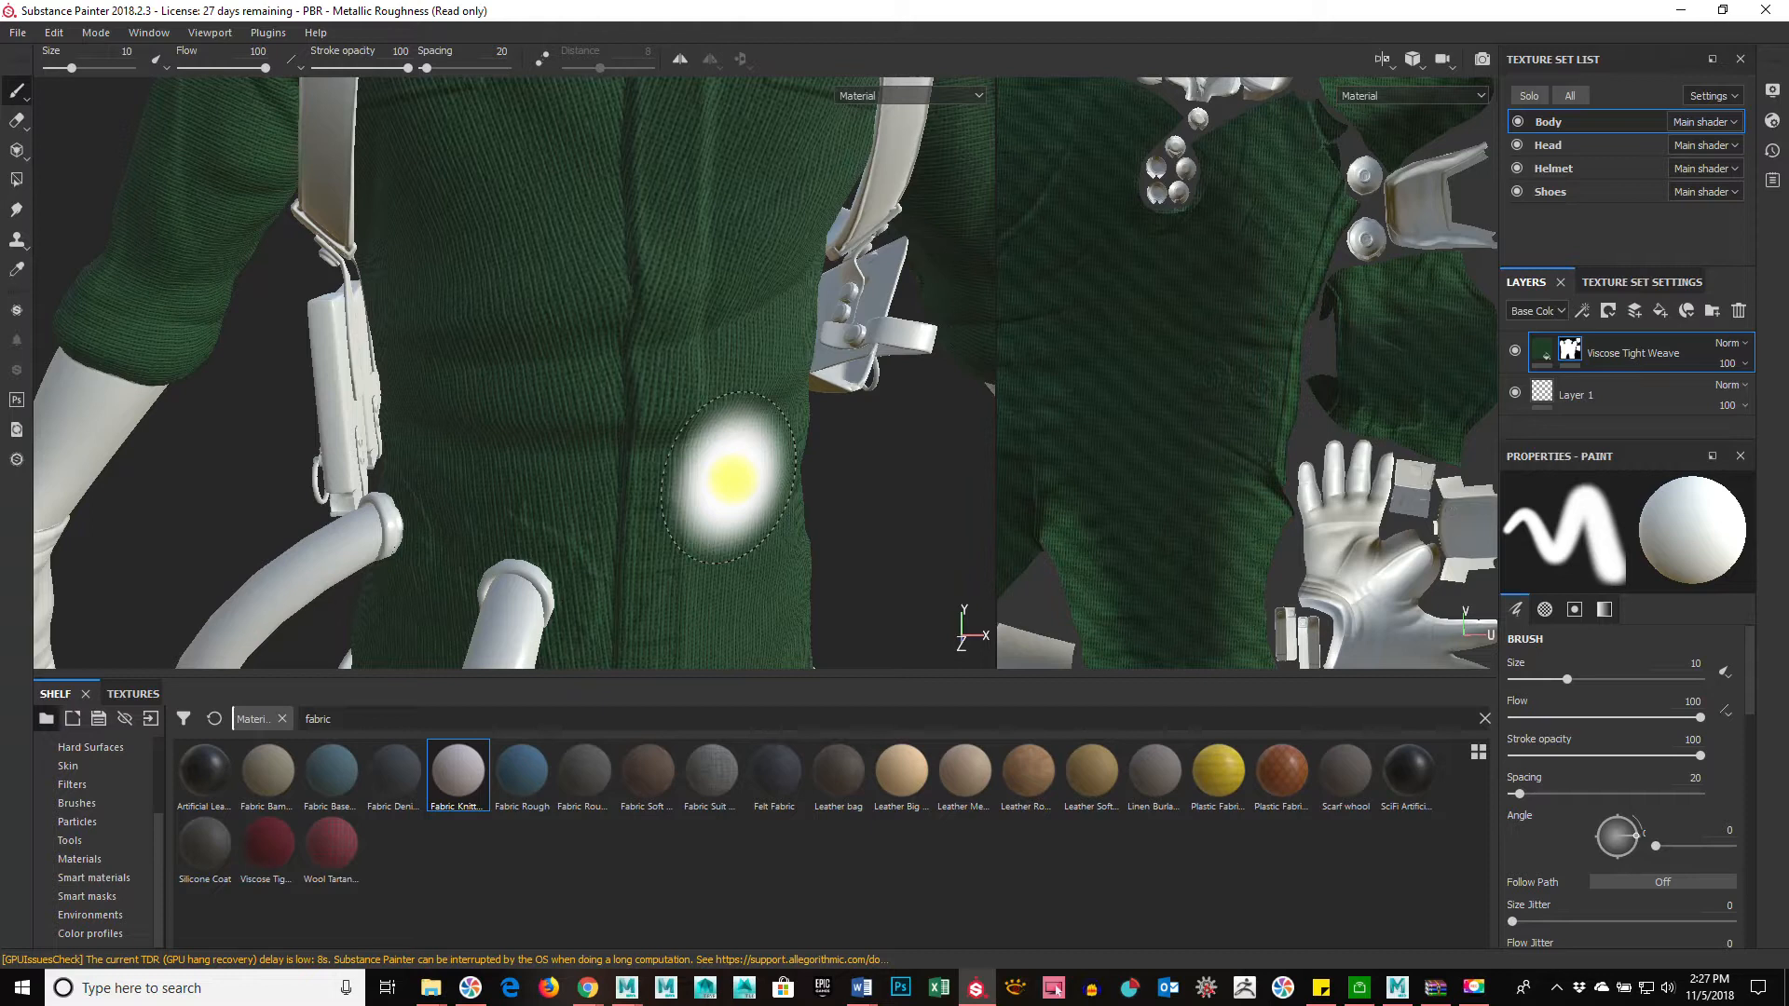
# Step: Rename the Viscose Tight Weave layer as GreenFabricBase
pyautogui.doubleClick(1668, 354)
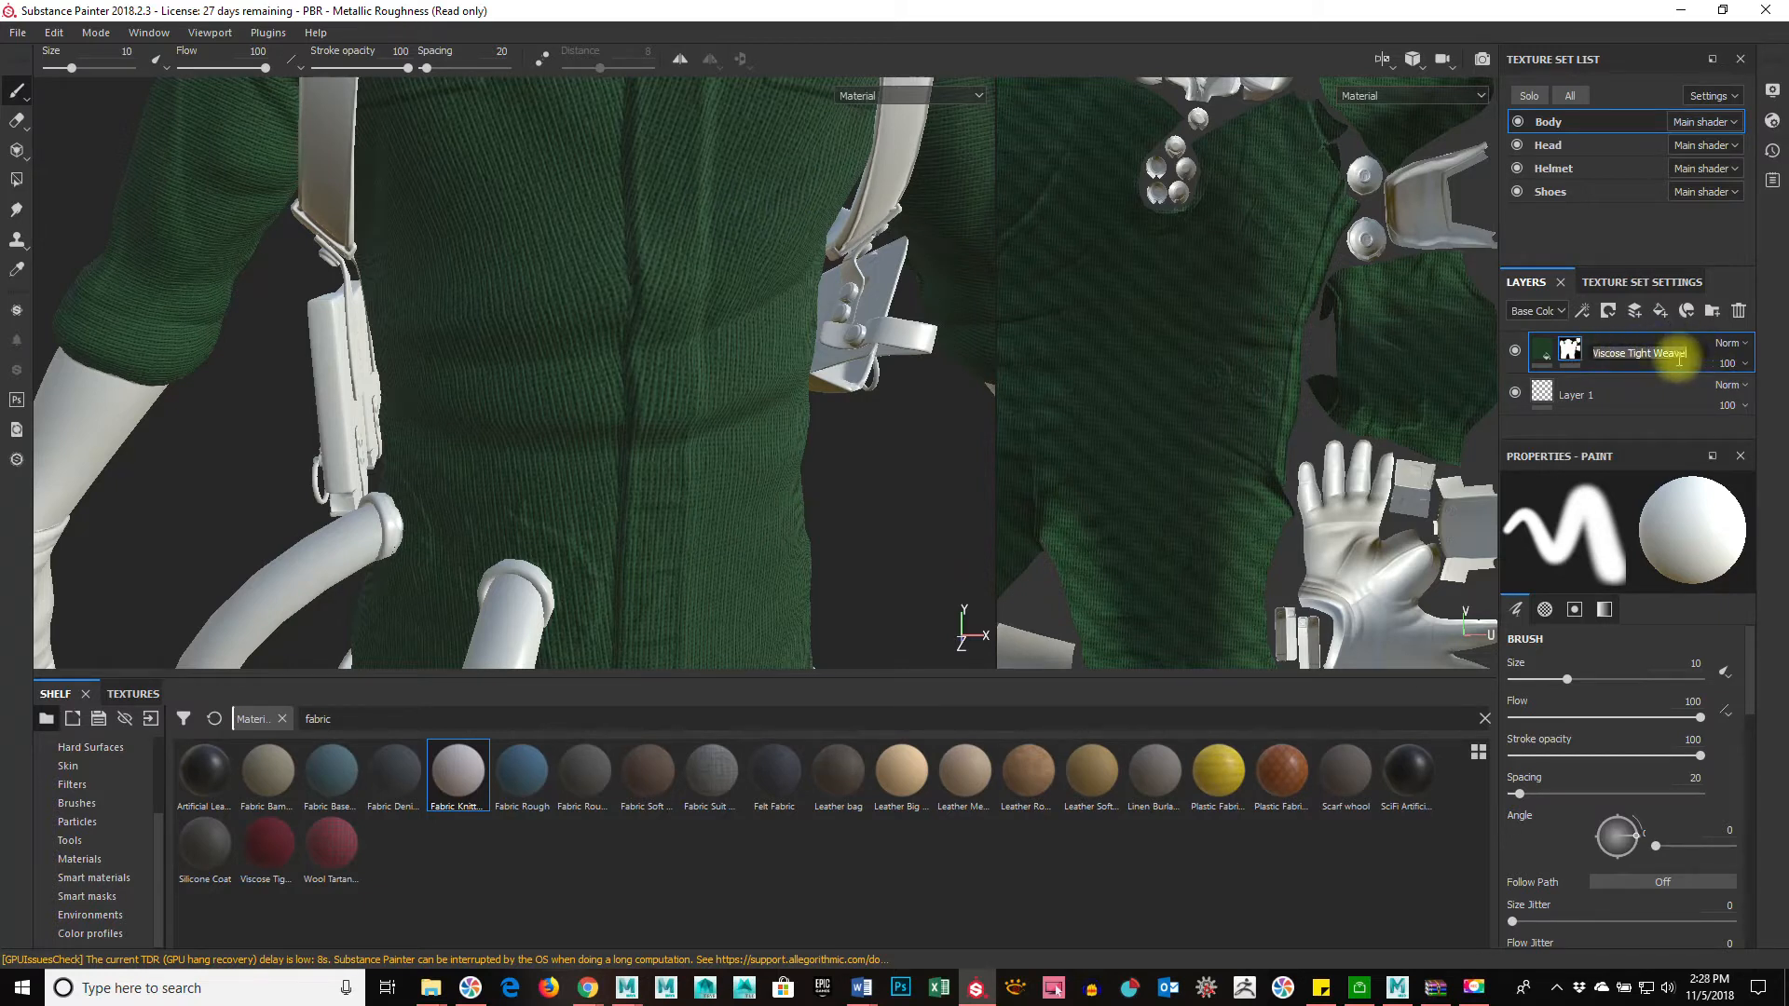
pyautogui.write('Gre')
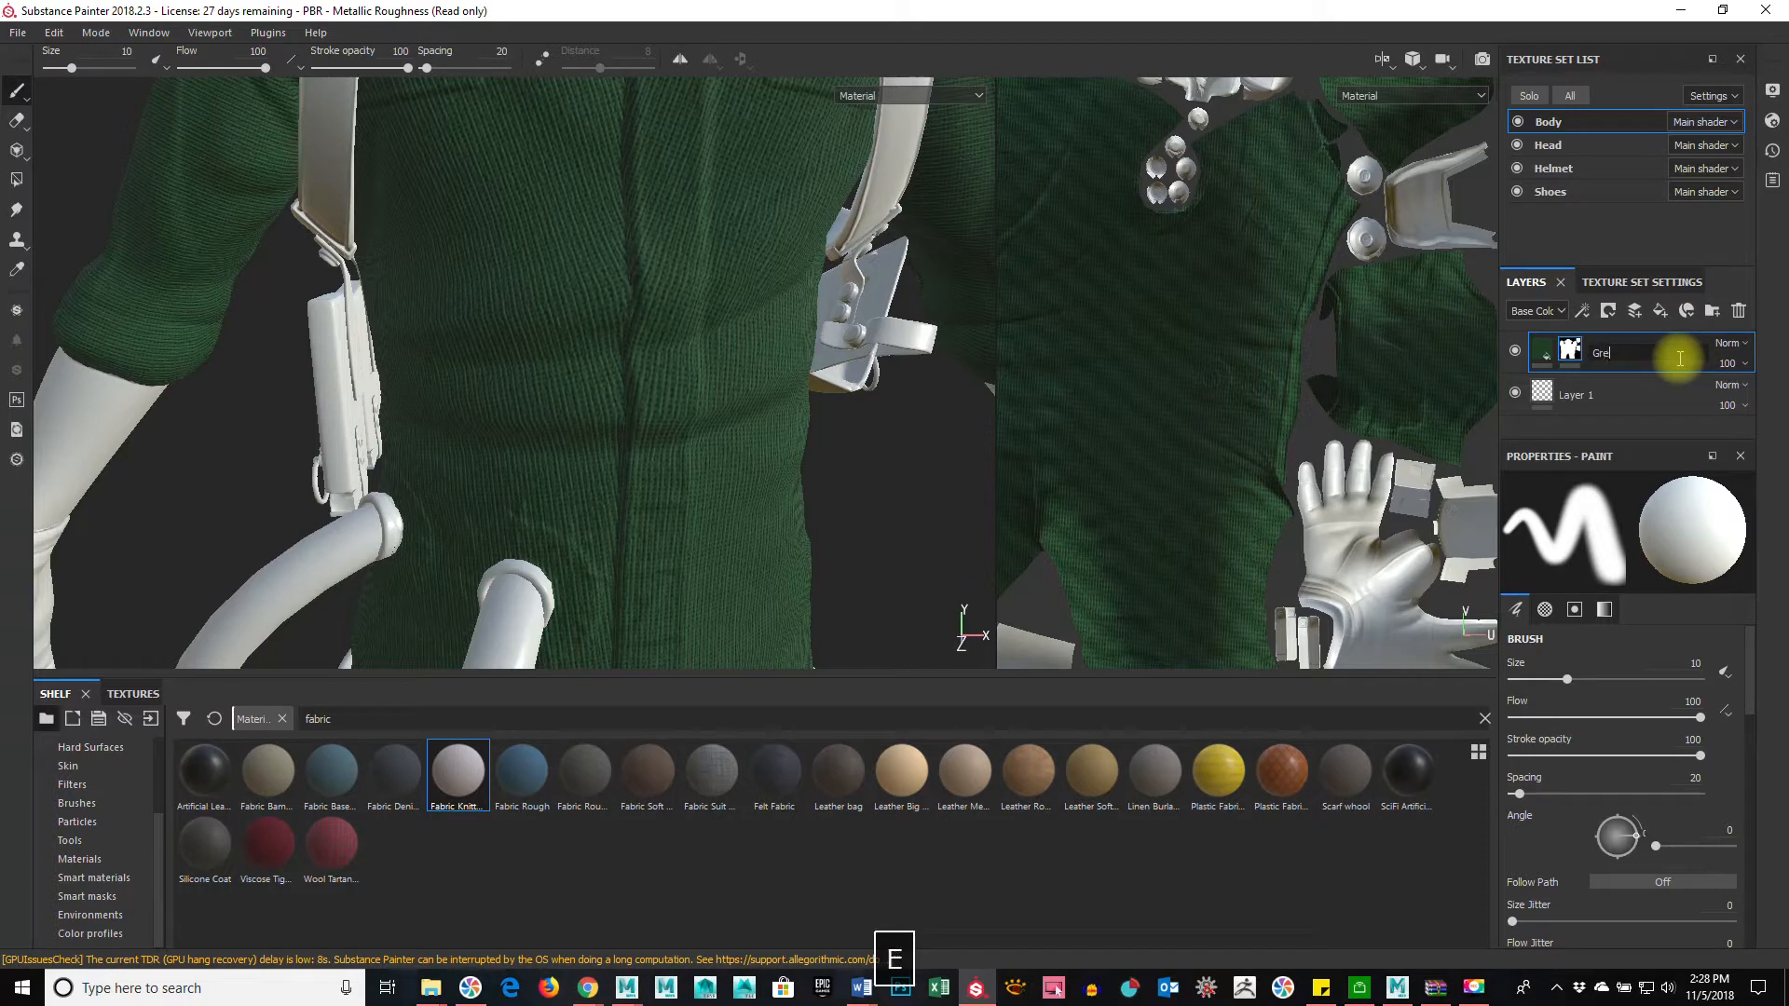
pyautogui.write('enFabricBase')
pyautogui.press('Return')
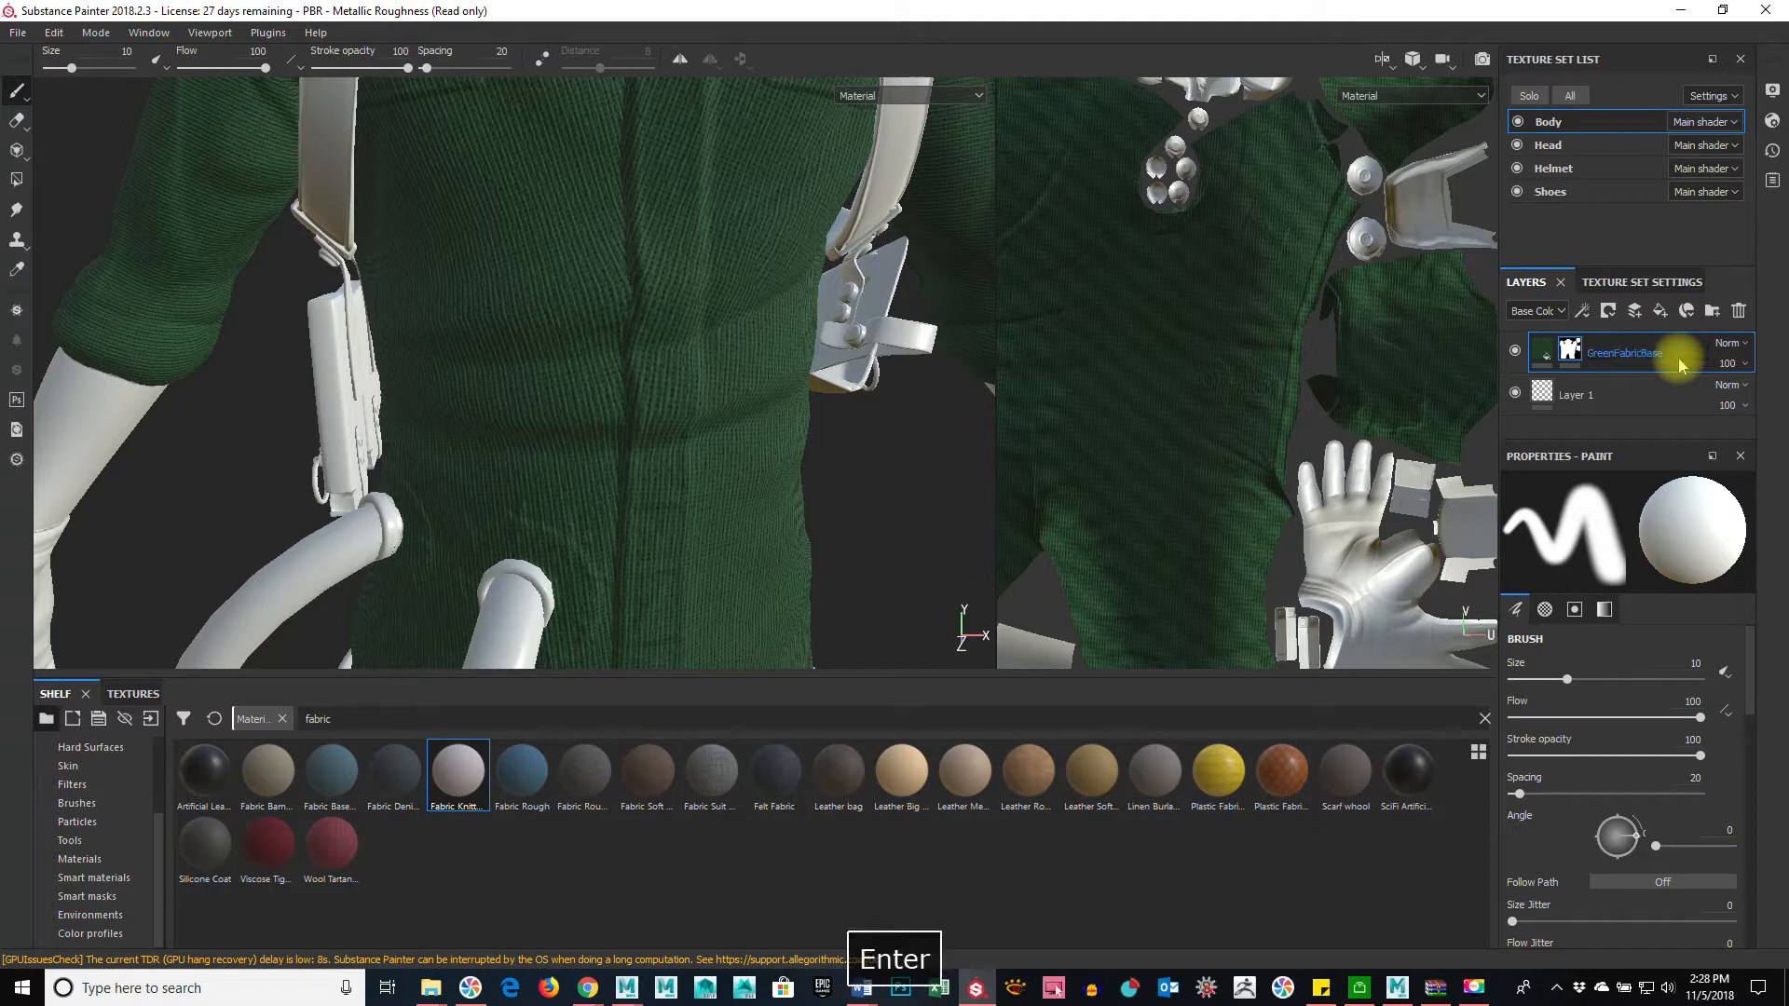
# Step: Duplicate the GreenFabricBase layer and rename the copy as FabricFaded
pyautogui.rightClick(1607, 358)
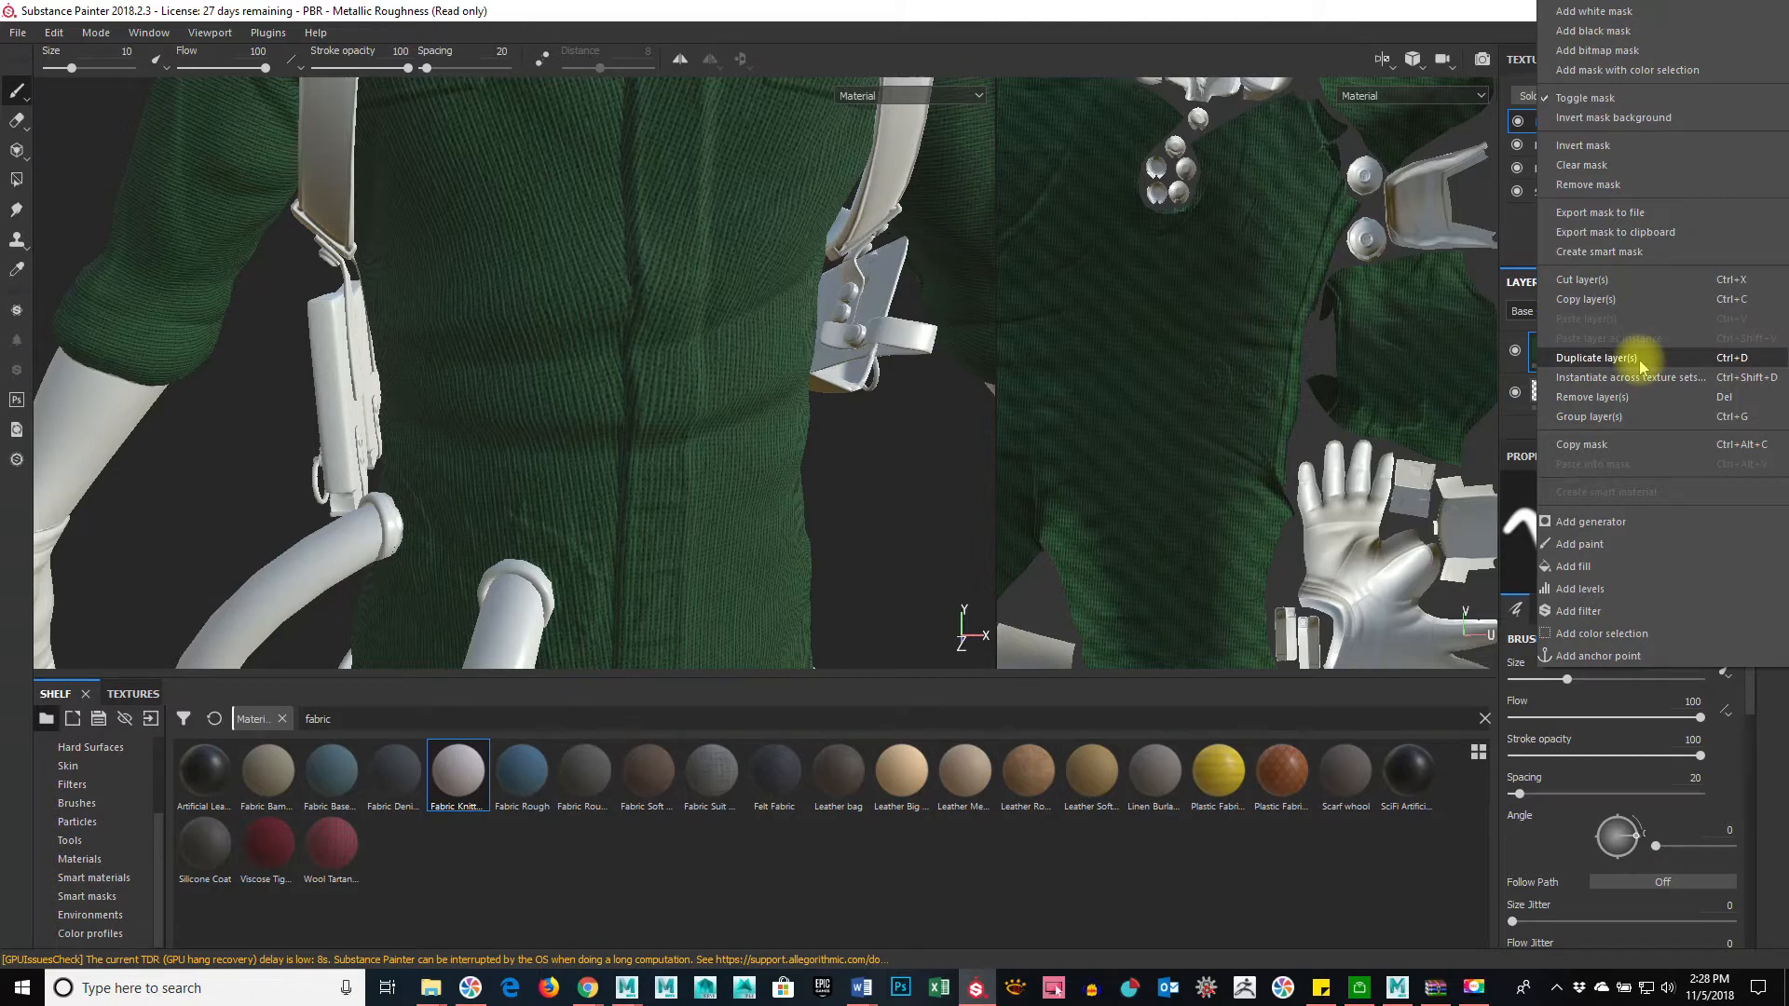
pyautogui.click(1640, 359)
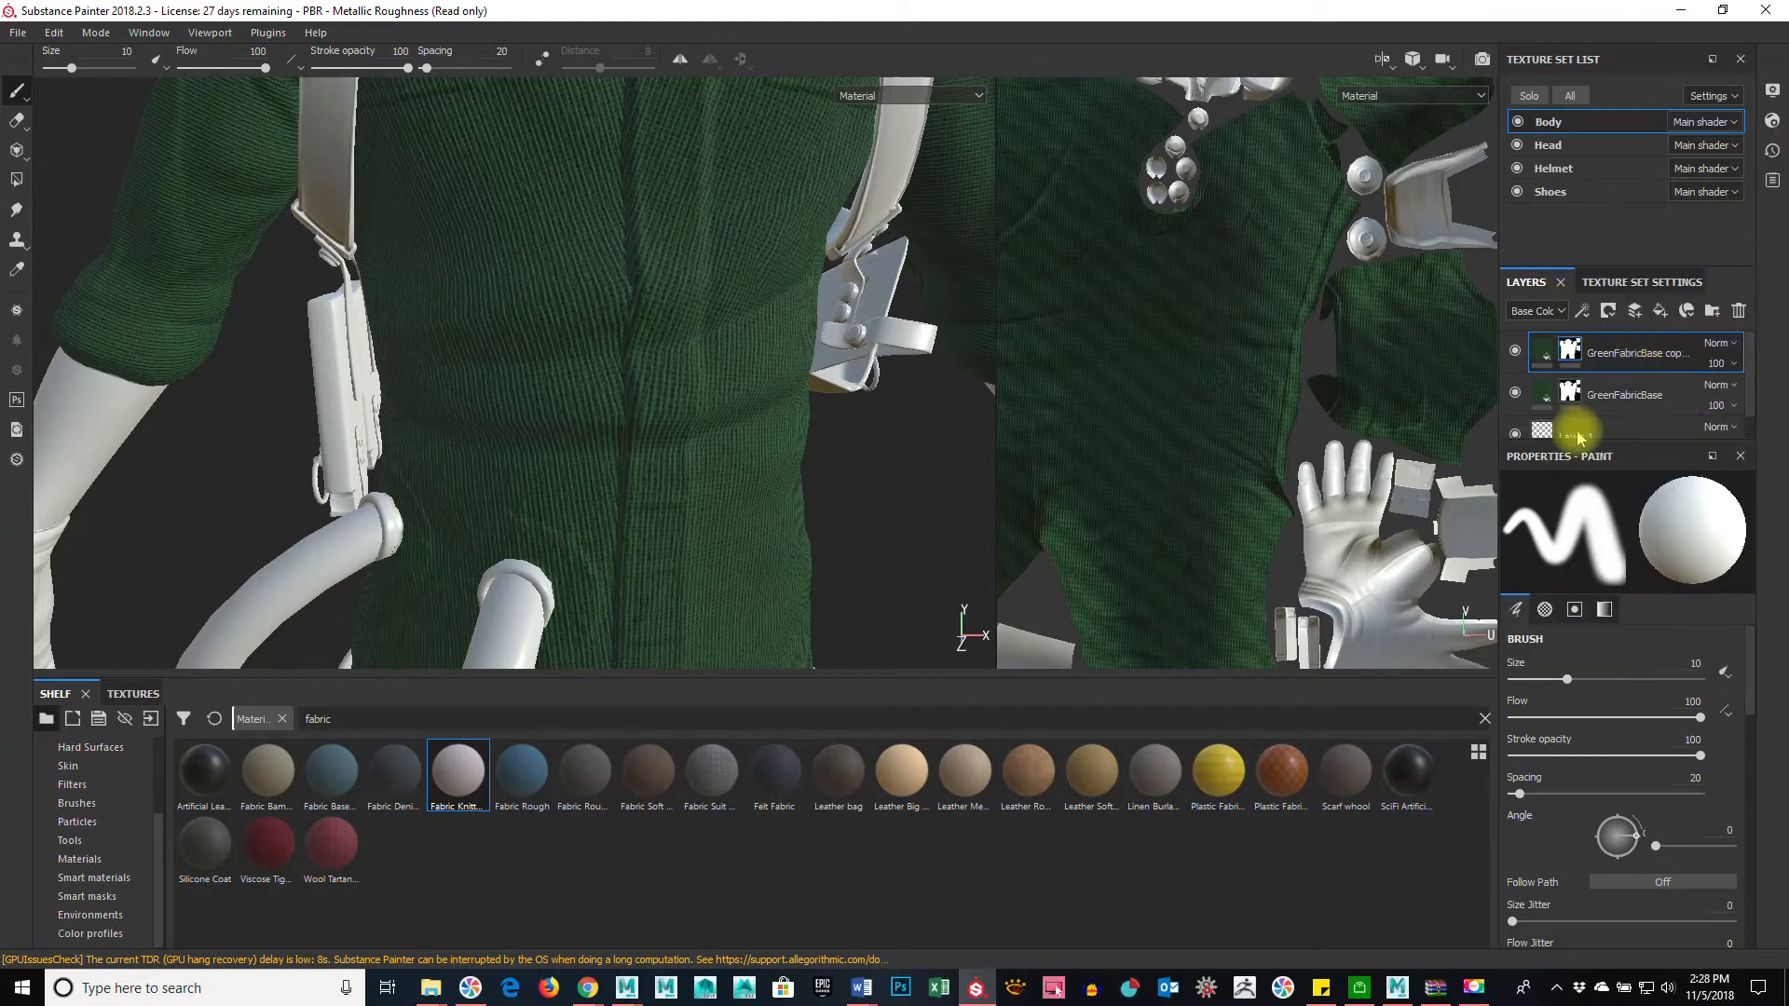
pyautogui.doubleClick(1644, 359)
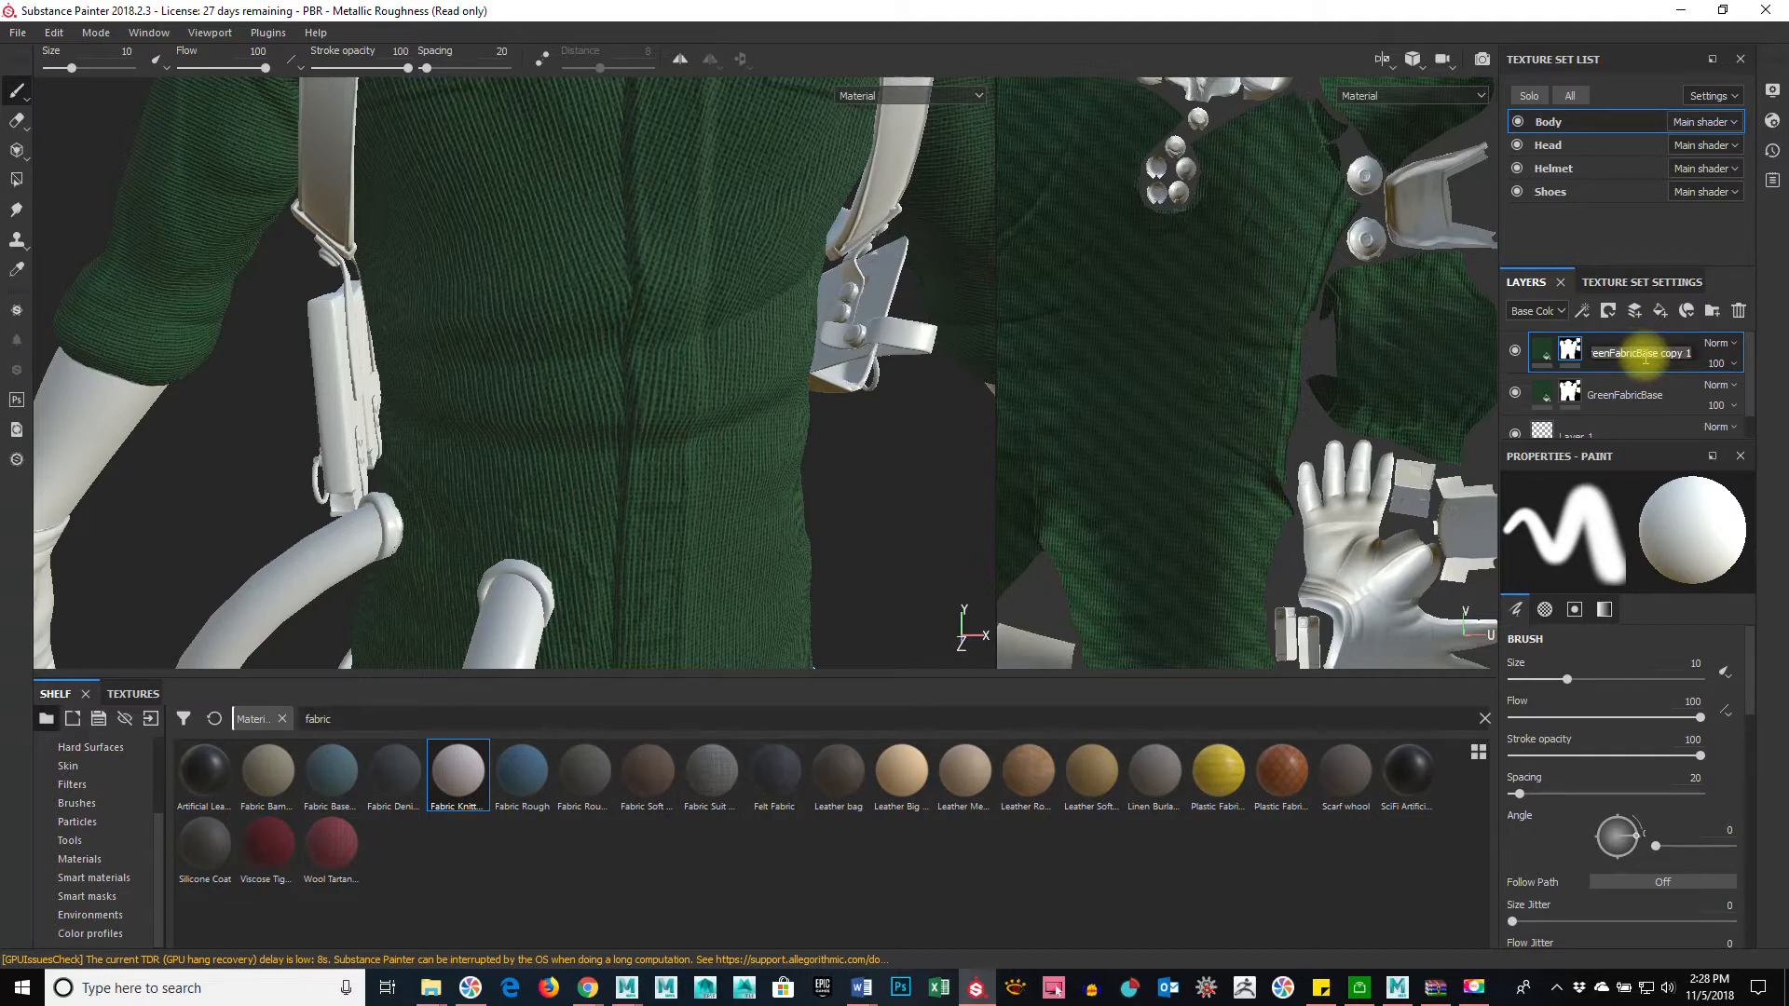
pyautogui.write('FabricFaded')
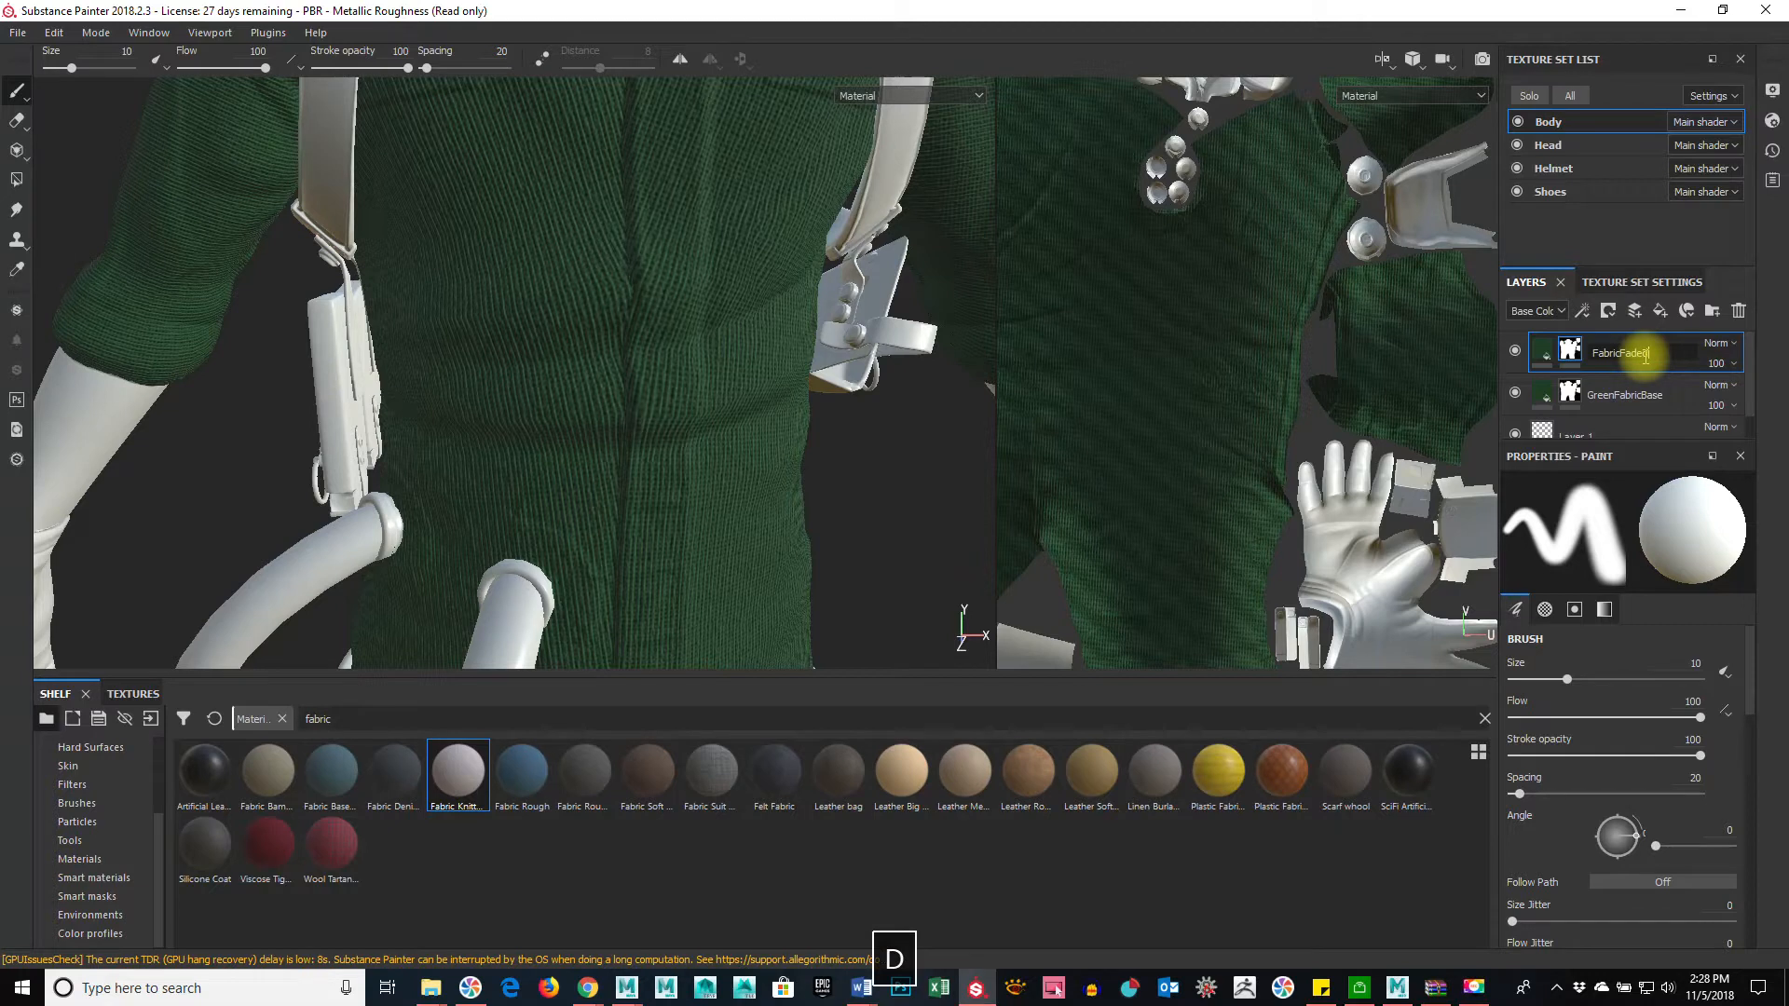
pyautogui.press('Return')
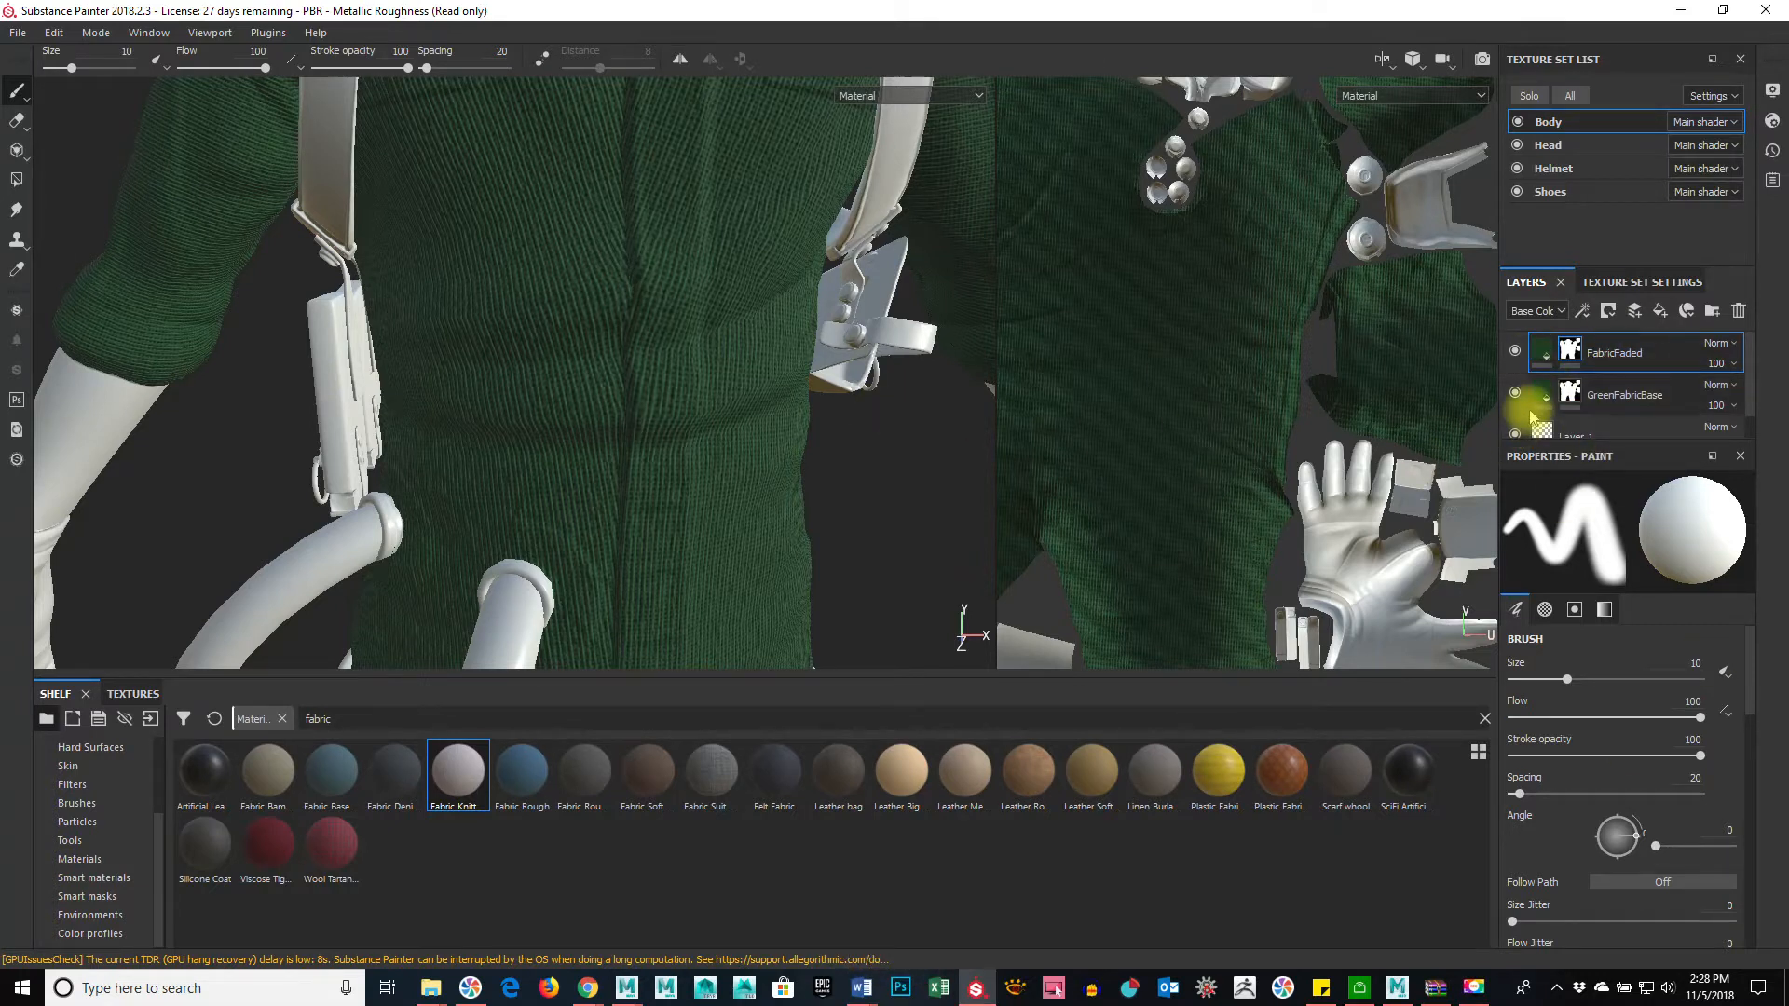
# Step: Set the Saturation of the FabricFaded layer's material to 0.49 in its technical parameters
pyautogui.click(1547, 351)
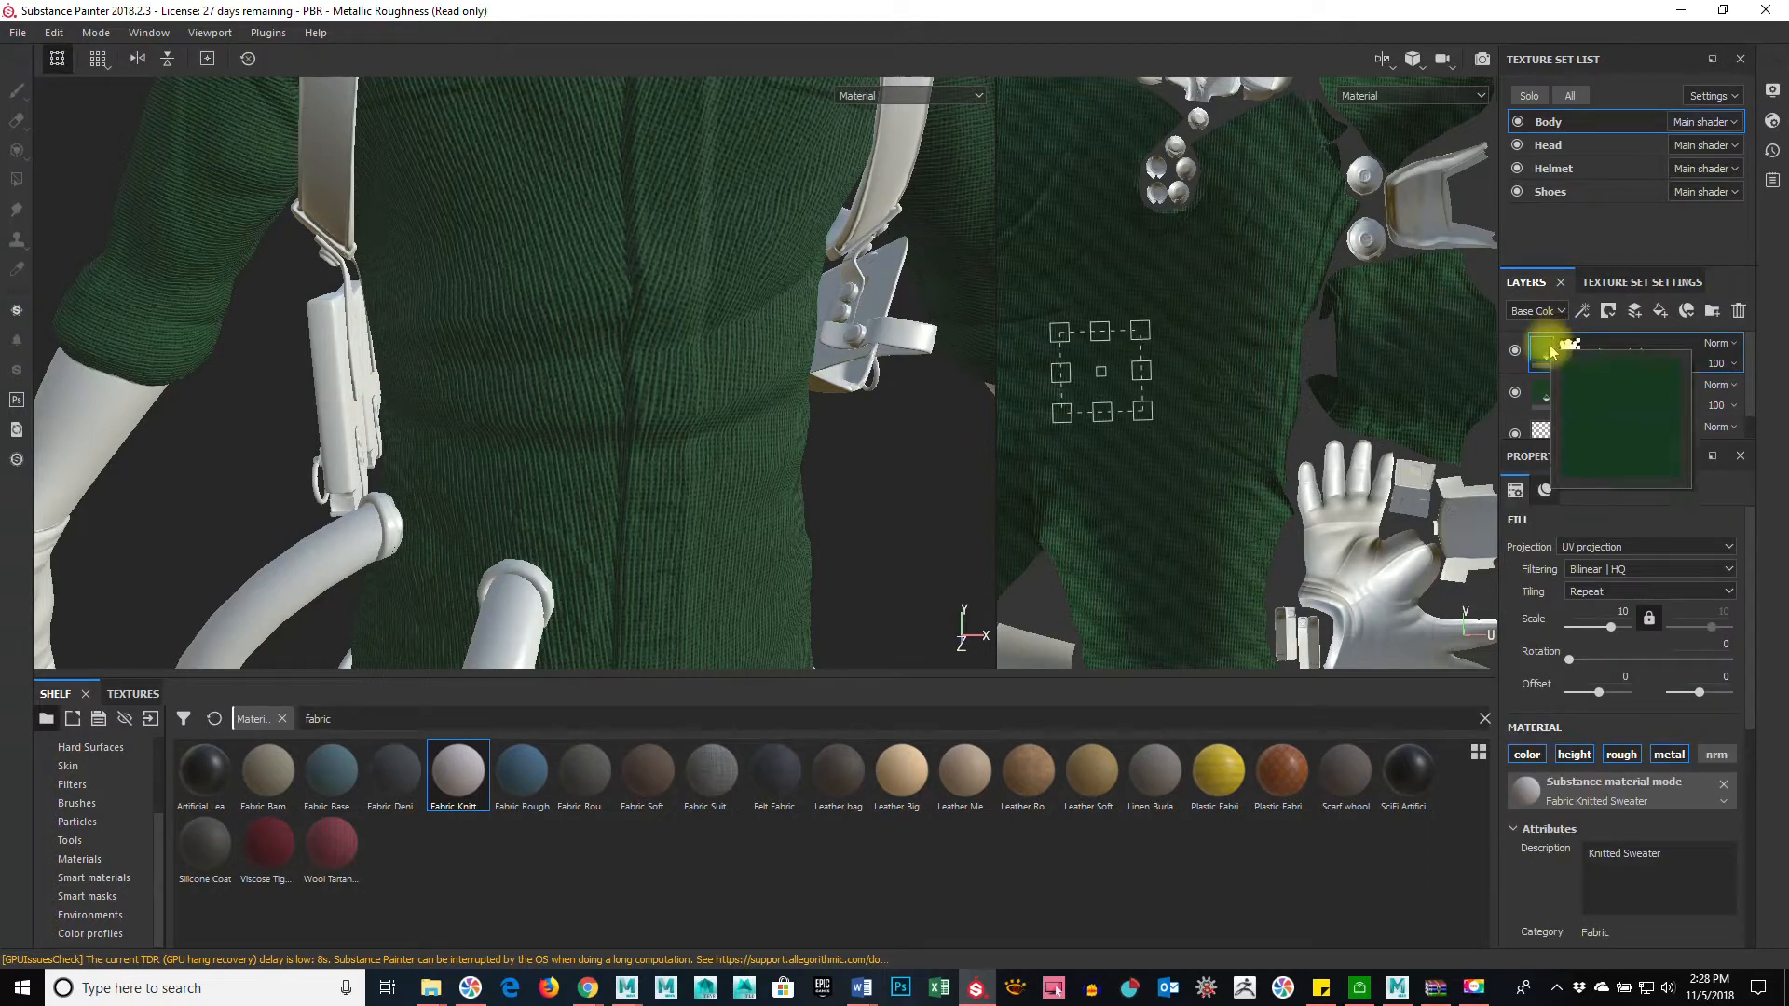
pyautogui.click(1544, 351)
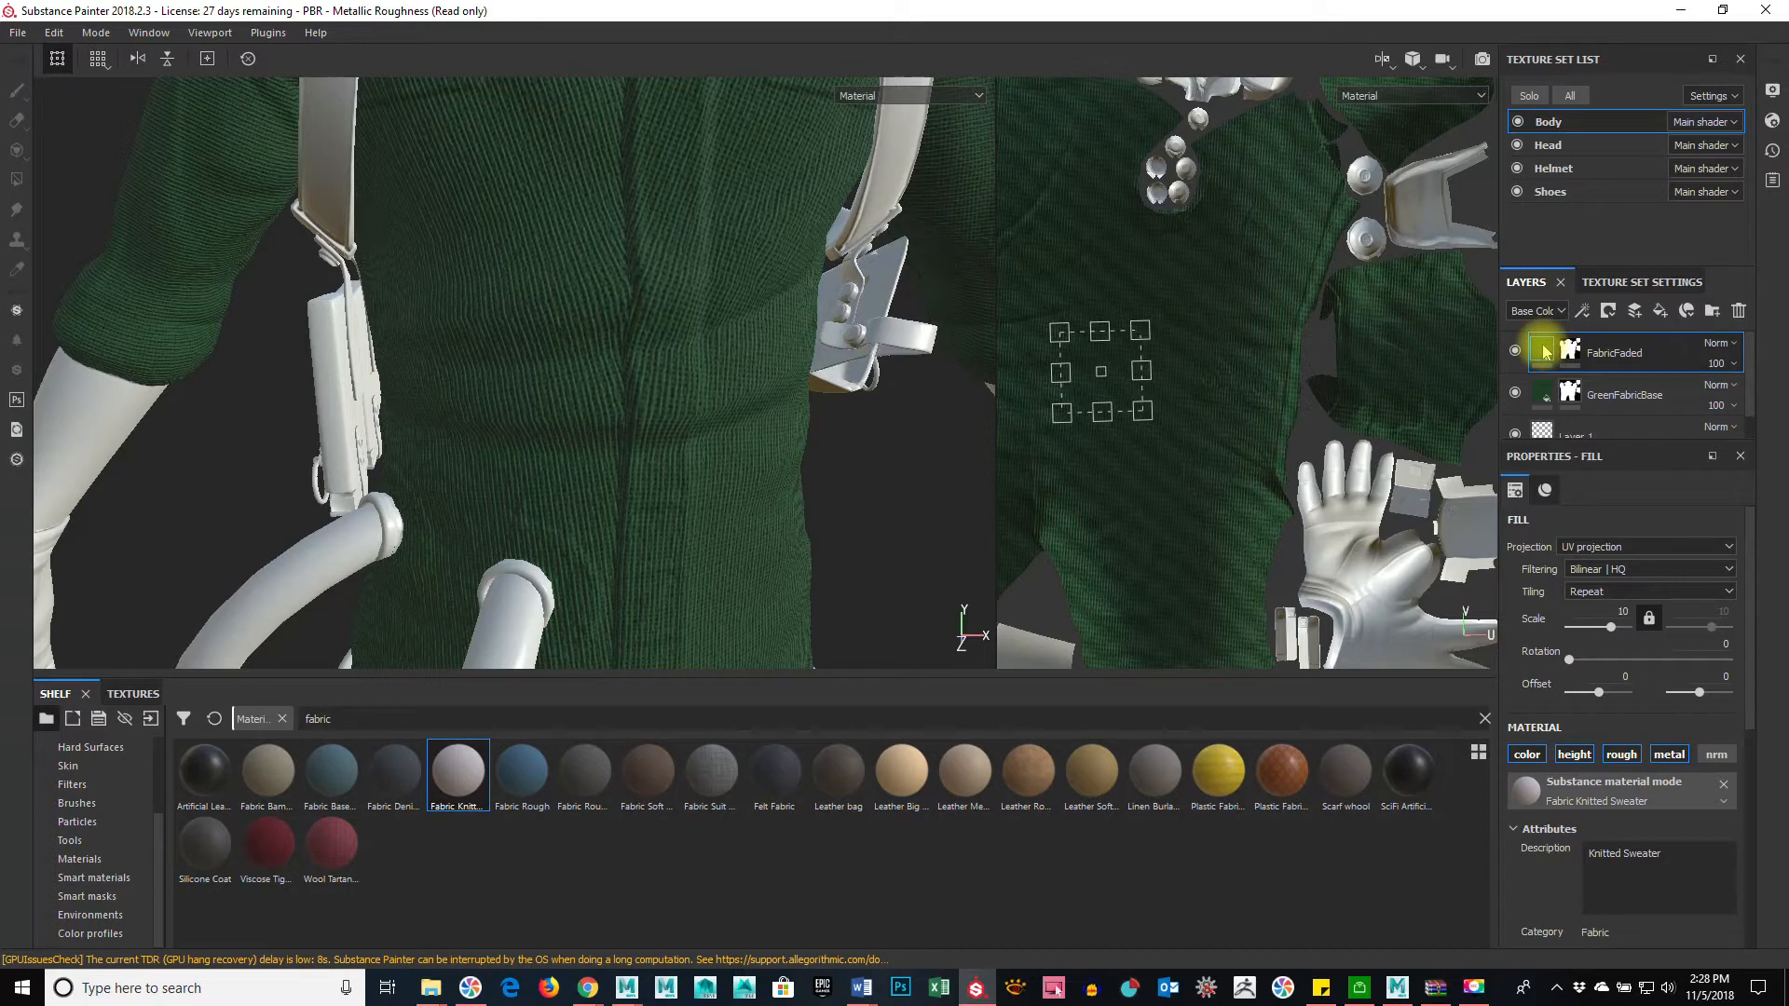
pyautogui.moveTo(1544, 351)
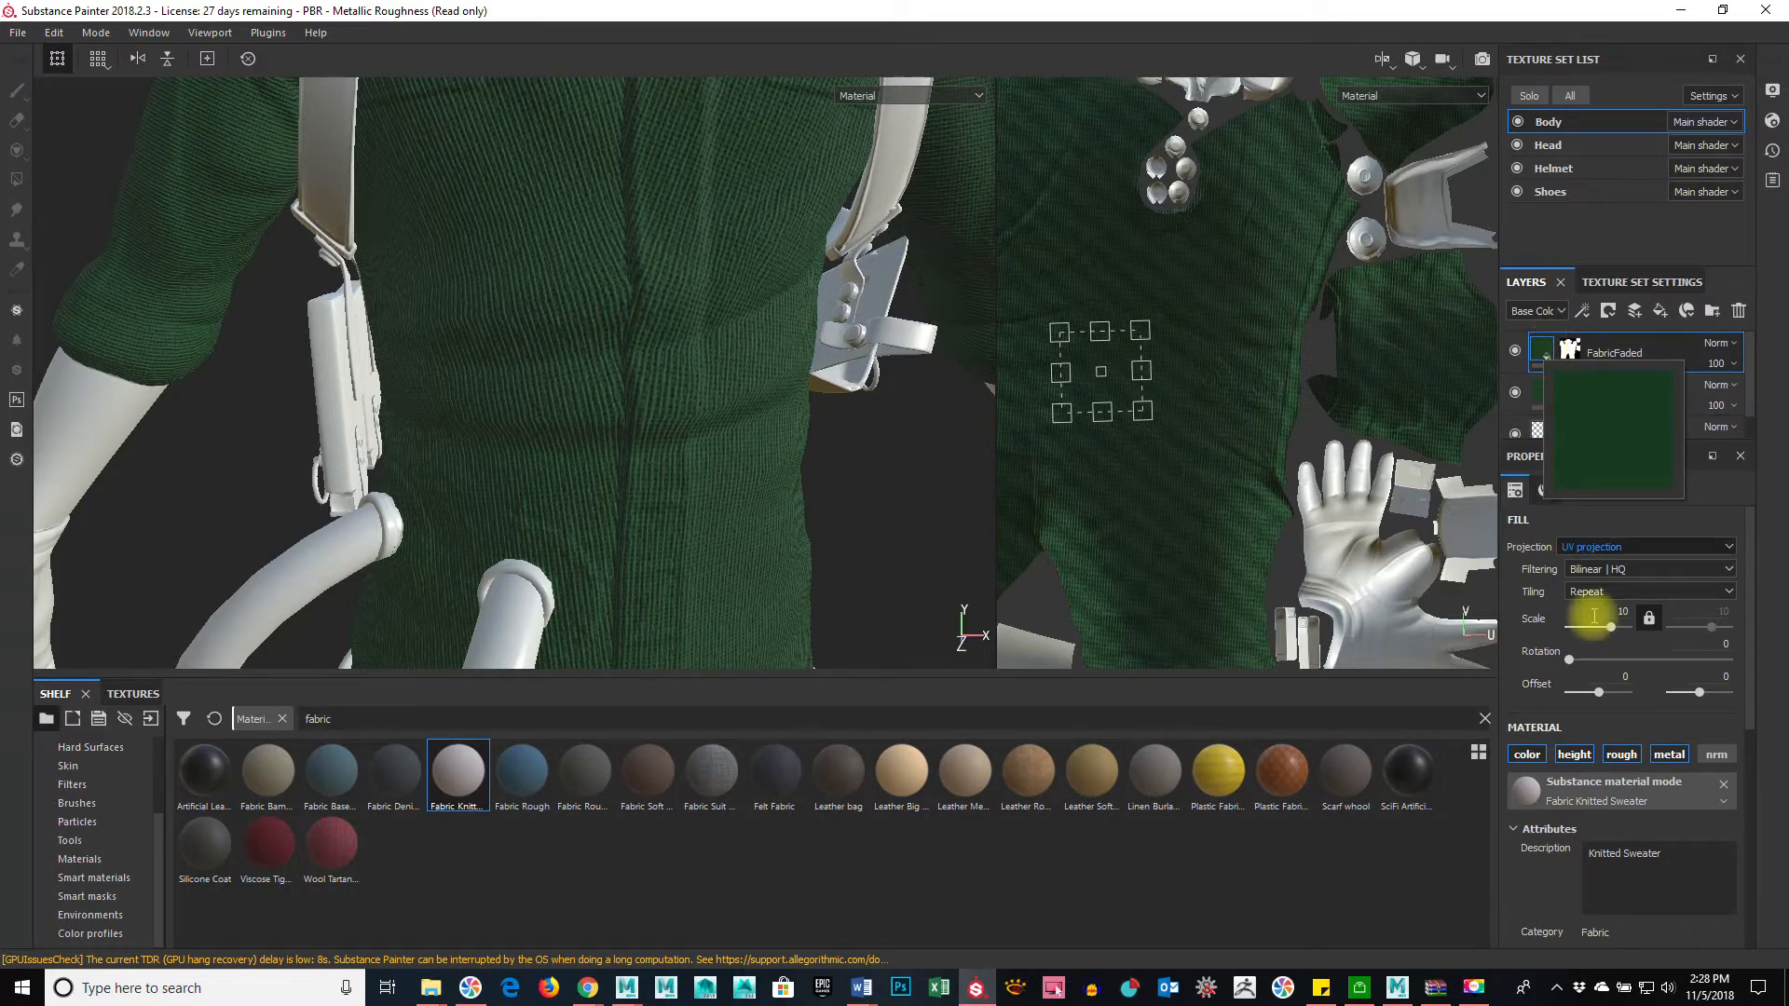
pyautogui.scroll(-10, 1641, 747)
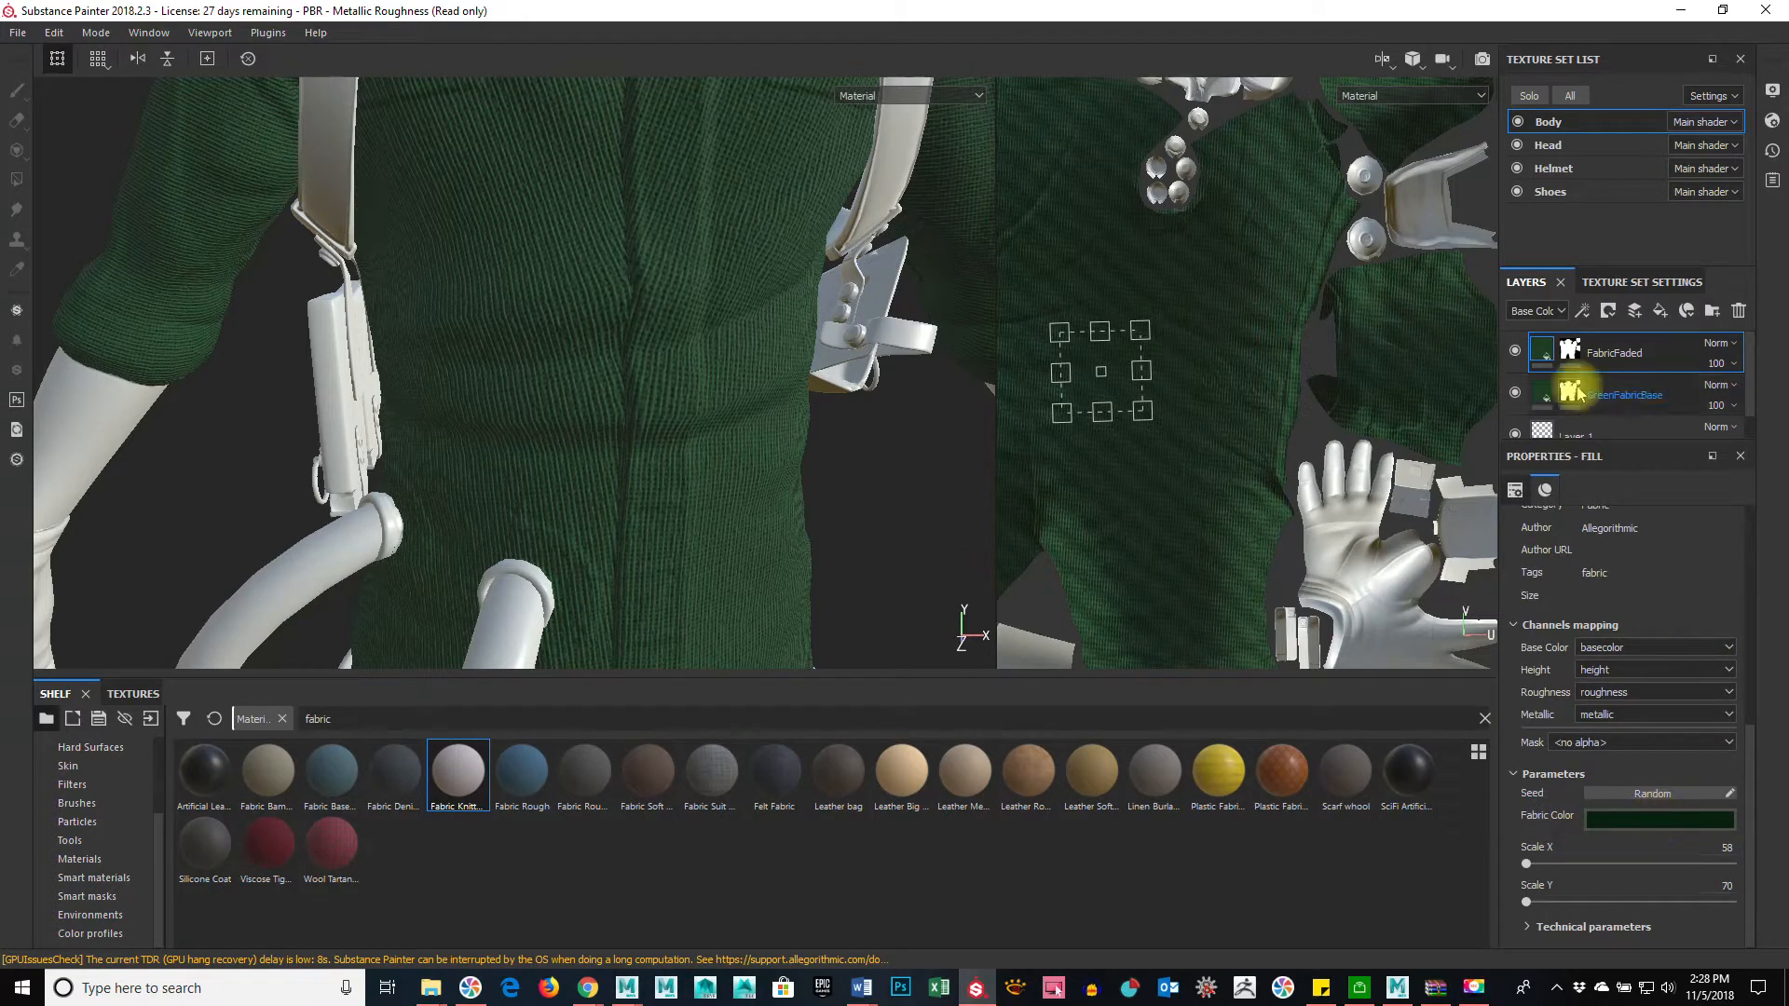
pyautogui.click(1542, 927)
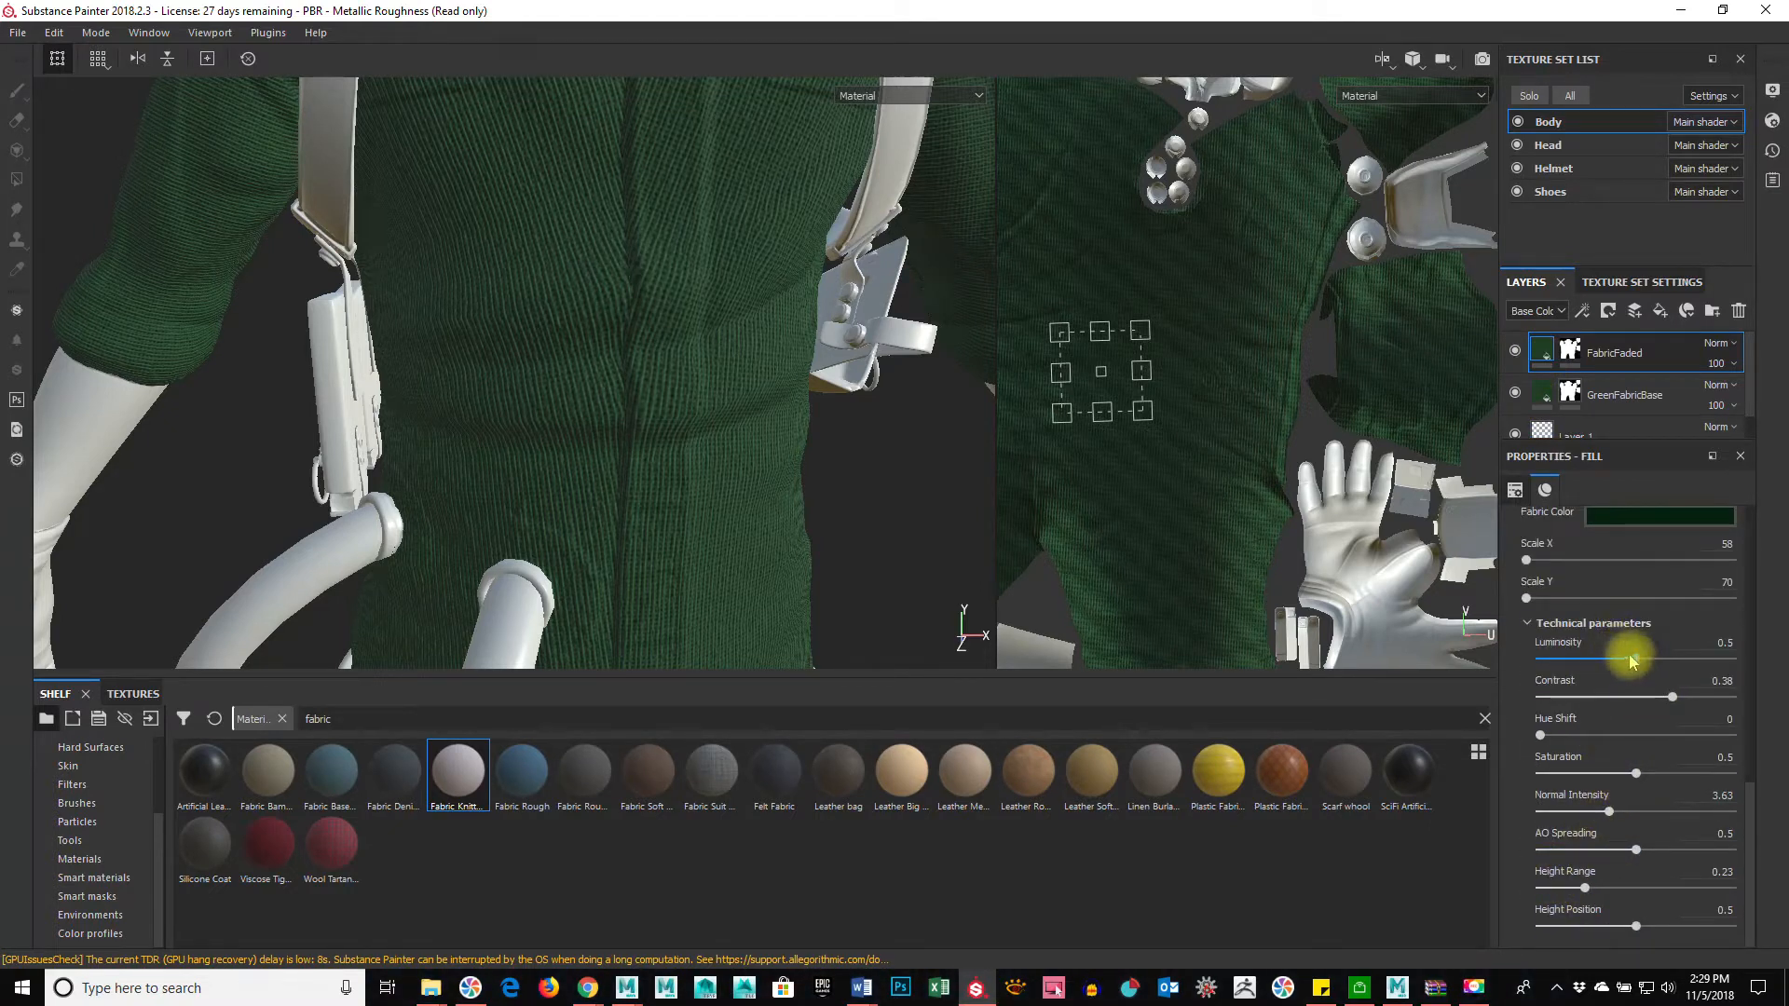
pyautogui.moveTo(1636, 772)
pyautogui.mouseDown()
pyautogui.moveTo(1594, 771)
pyautogui.moveTo(1636, 772)
pyautogui.mouseUp()
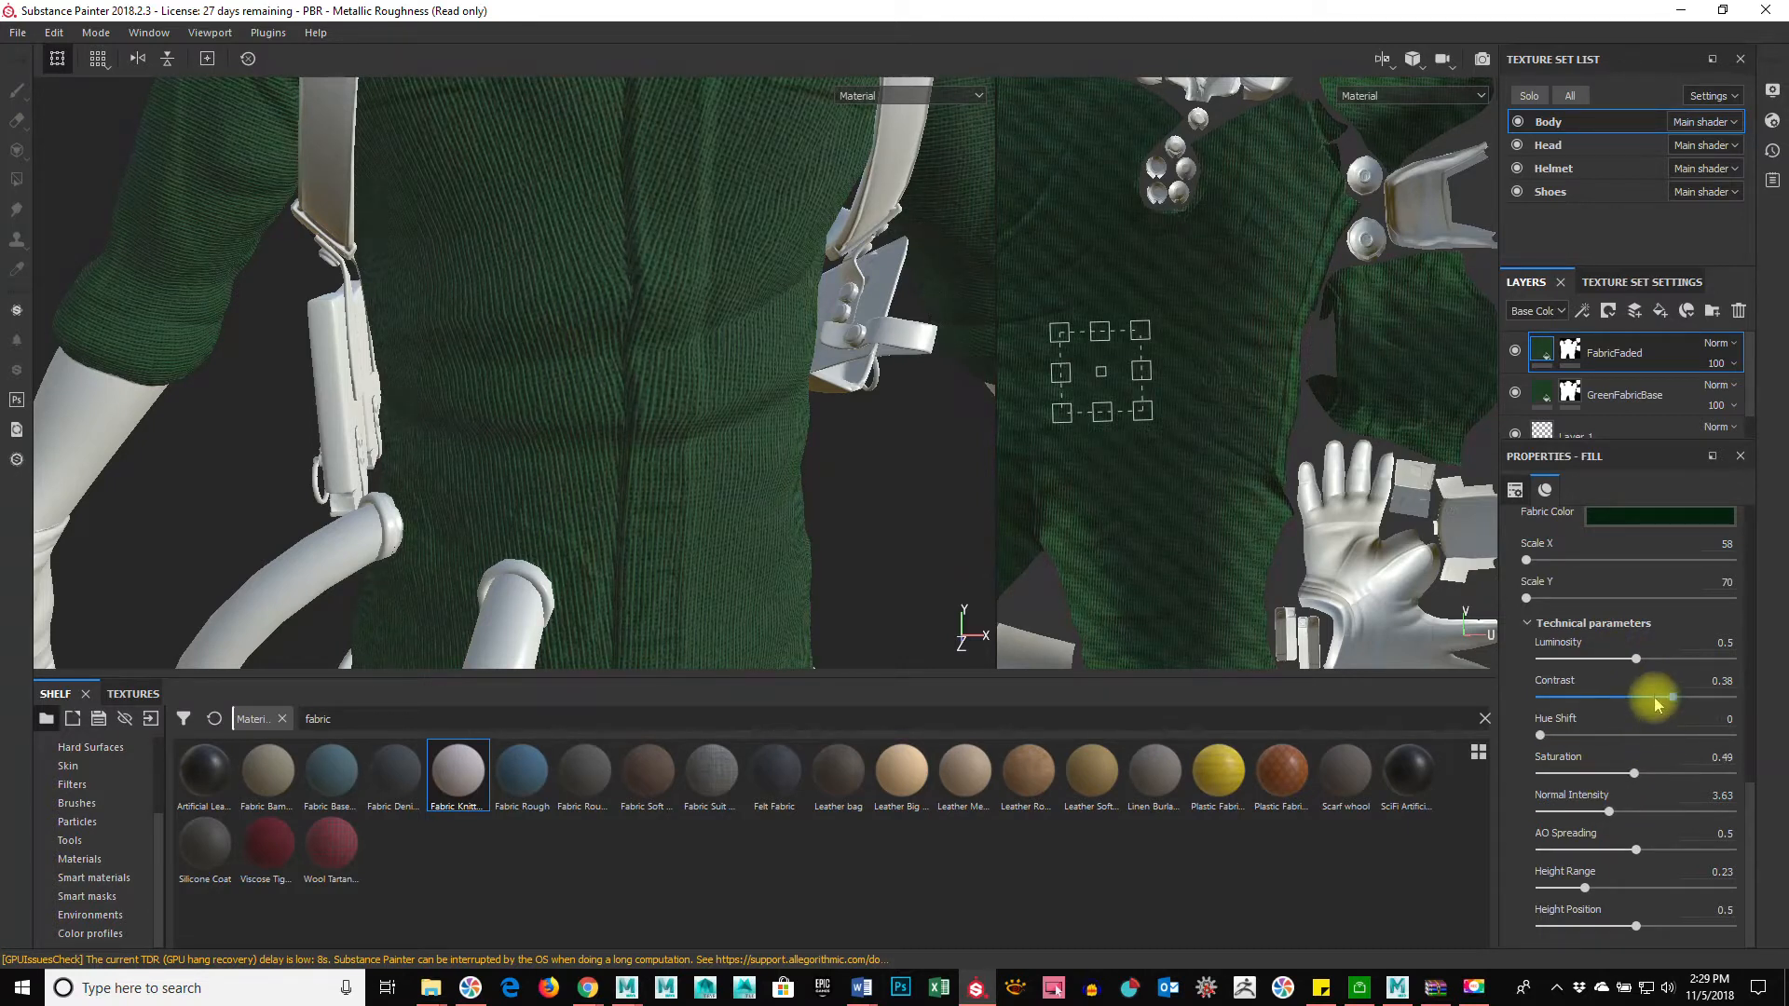
# Step: Set the FabricFaded material's Contrast to 0.37, Hue Shift to 0.01, Luminosity to 0.54 and Saturation to 0.46
pyautogui.moveTo(1677, 696); pyautogui.dragTo(1666, 678)
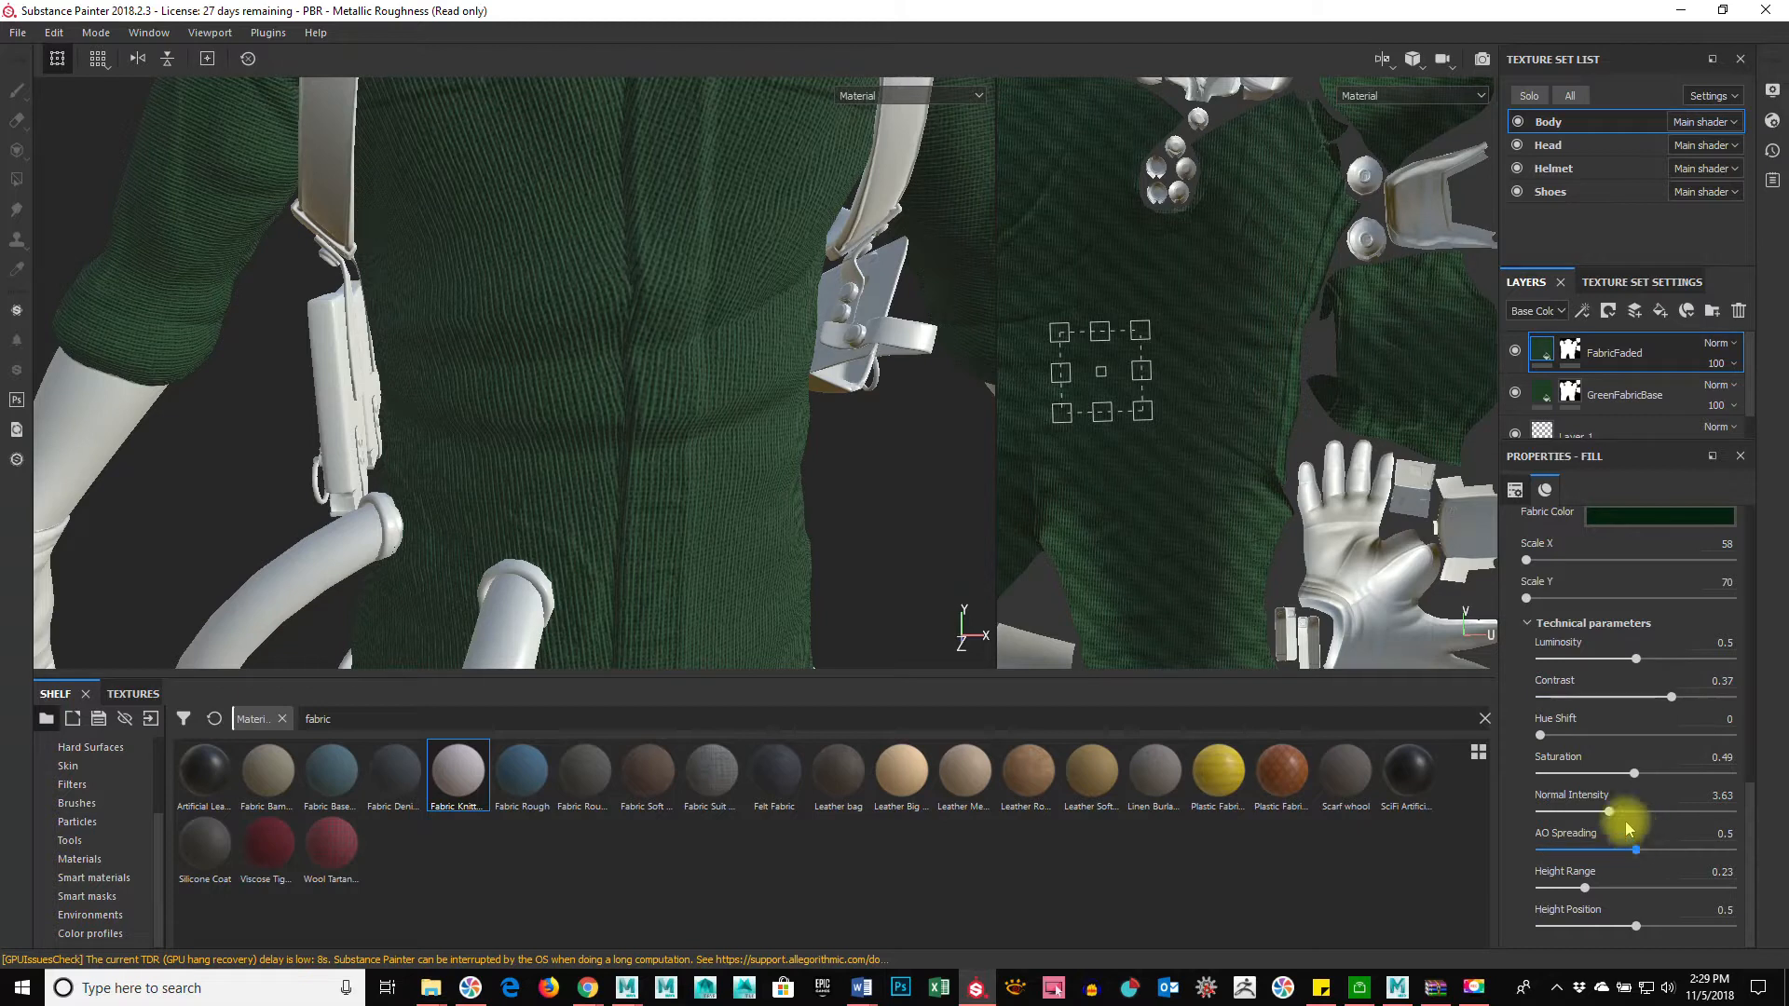
pyautogui.moveTo(1544, 739)
pyautogui.mouseDown()
pyautogui.moveTo(1566, 731)
pyautogui.moveTo(1544, 738)
pyautogui.mouseUp()
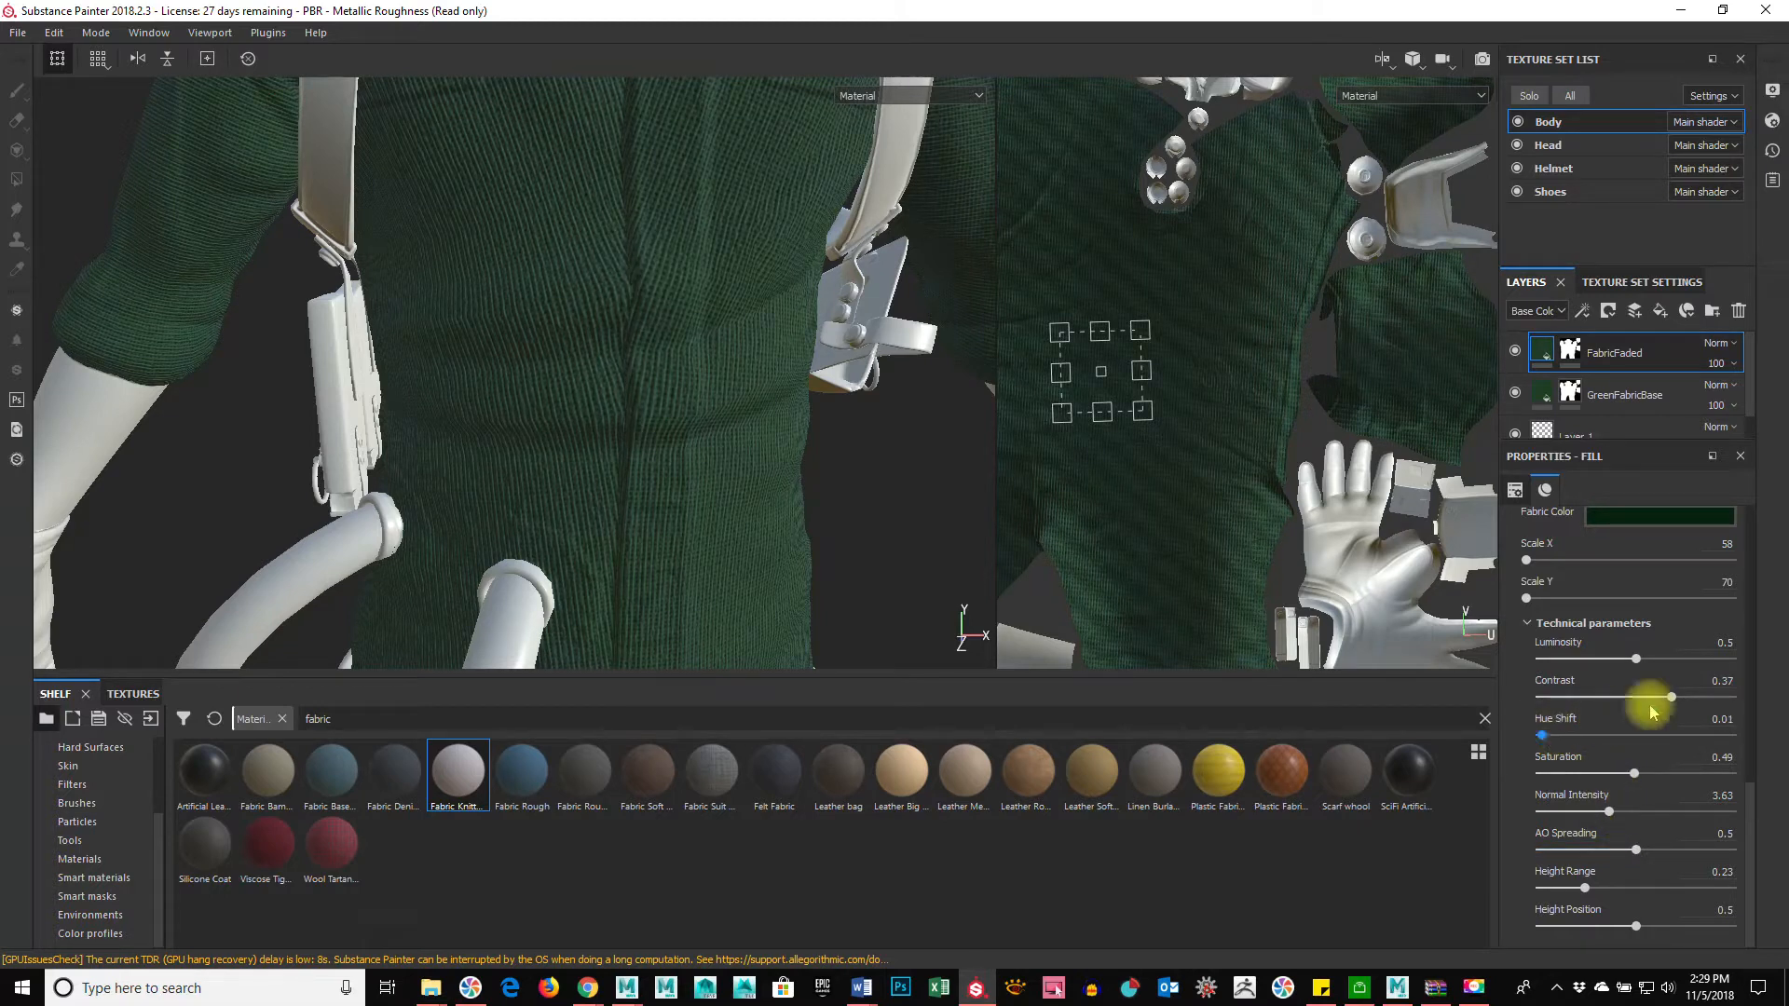
pyautogui.moveTo(1637, 658); pyautogui.dragTo(1646, 661)
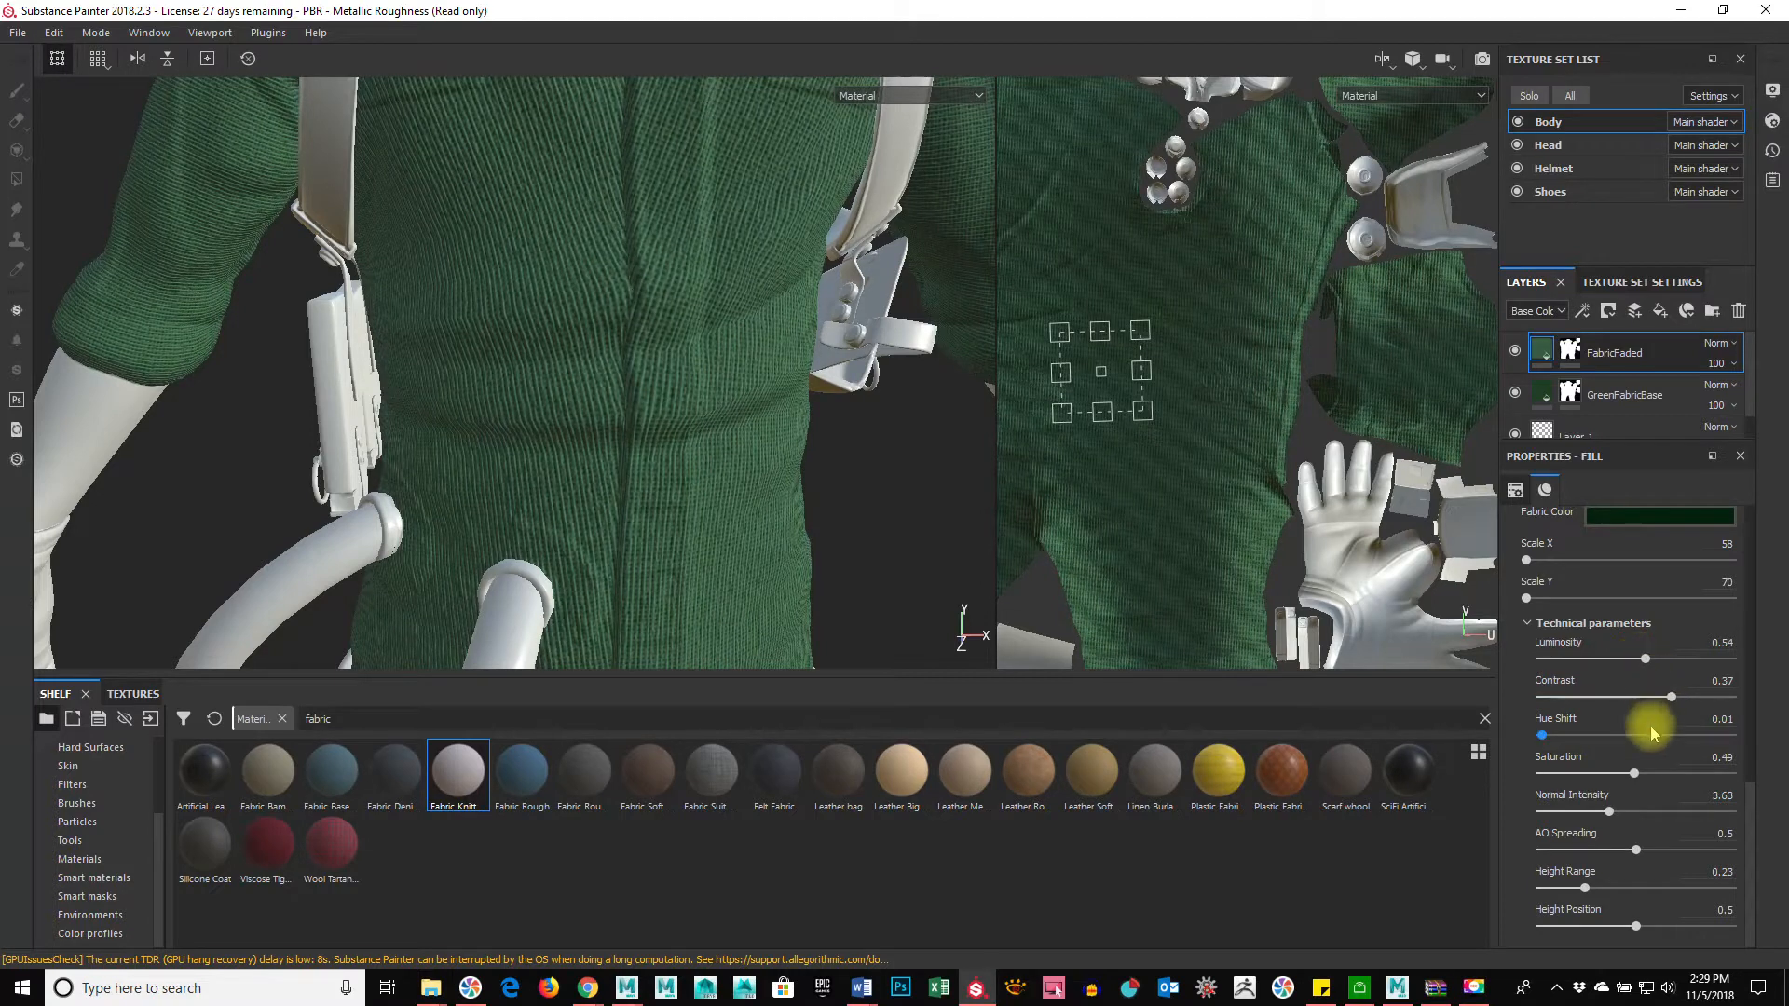
pyautogui.moveTo(1636, 775); pyautogui.dragTo(1636, 777)
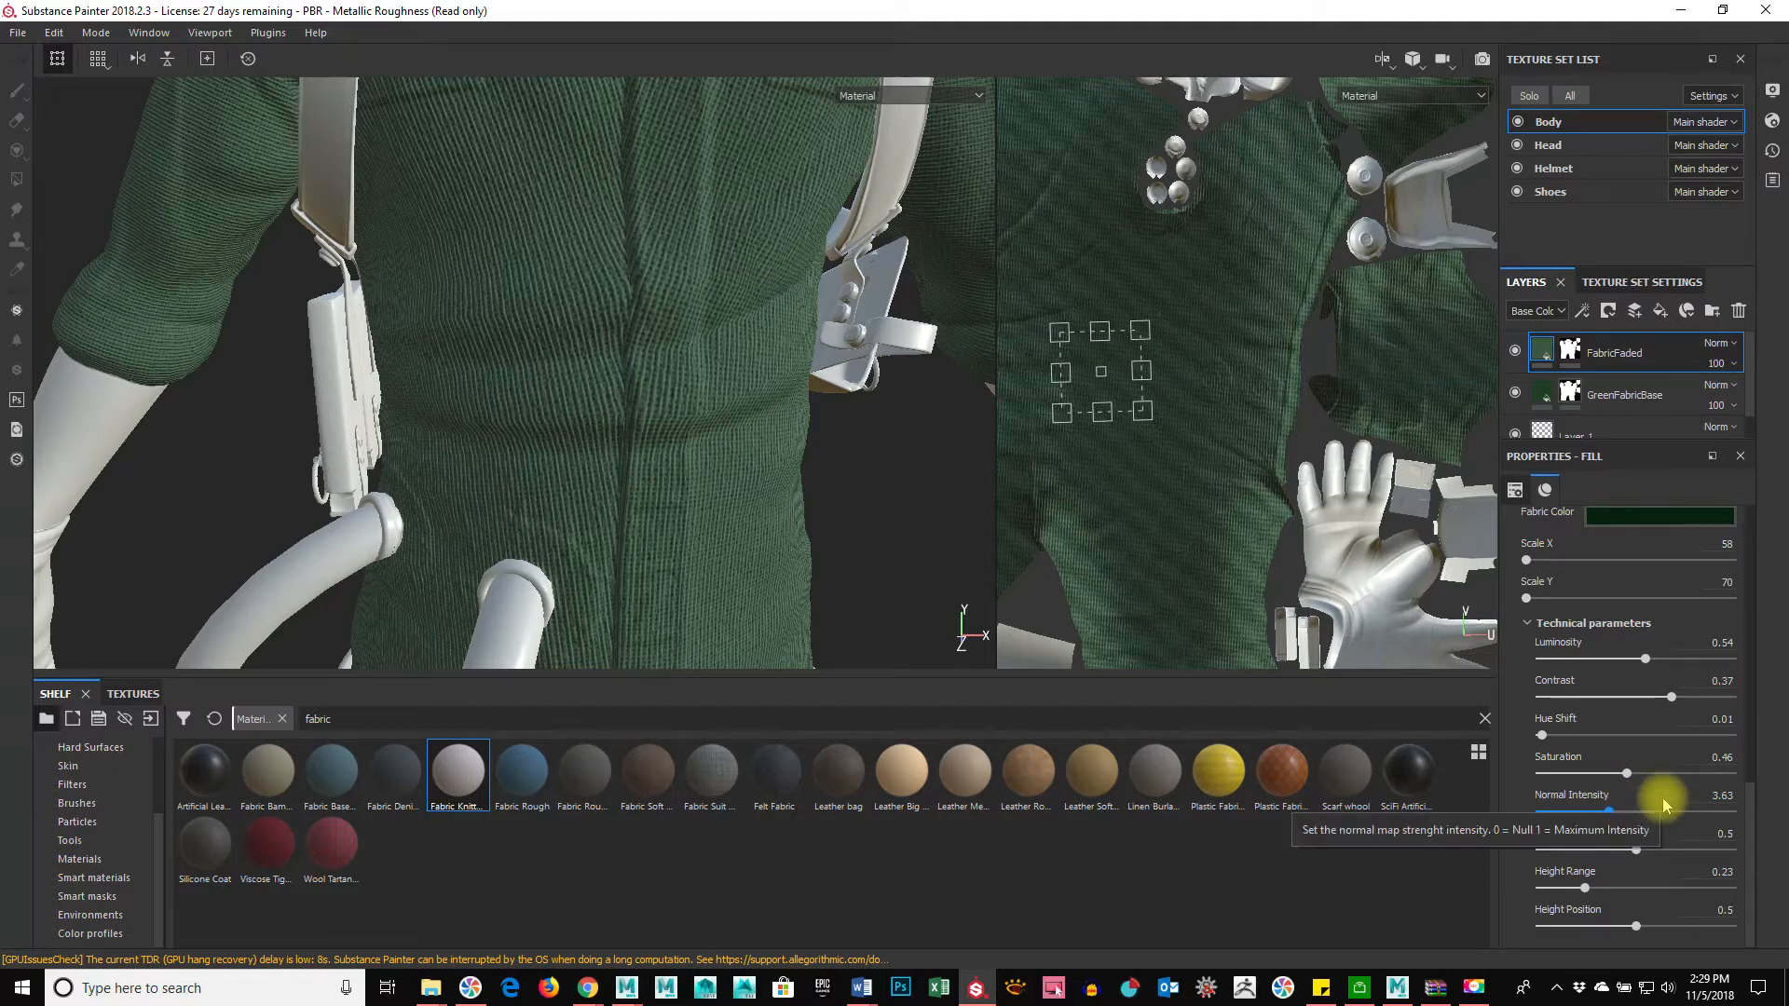
# Step: Toggle the FabricFaded layer's visibility repeatedly to compare the faded fabric with the green base, leaving the layer shown
pyautogui.click(1516, 352)
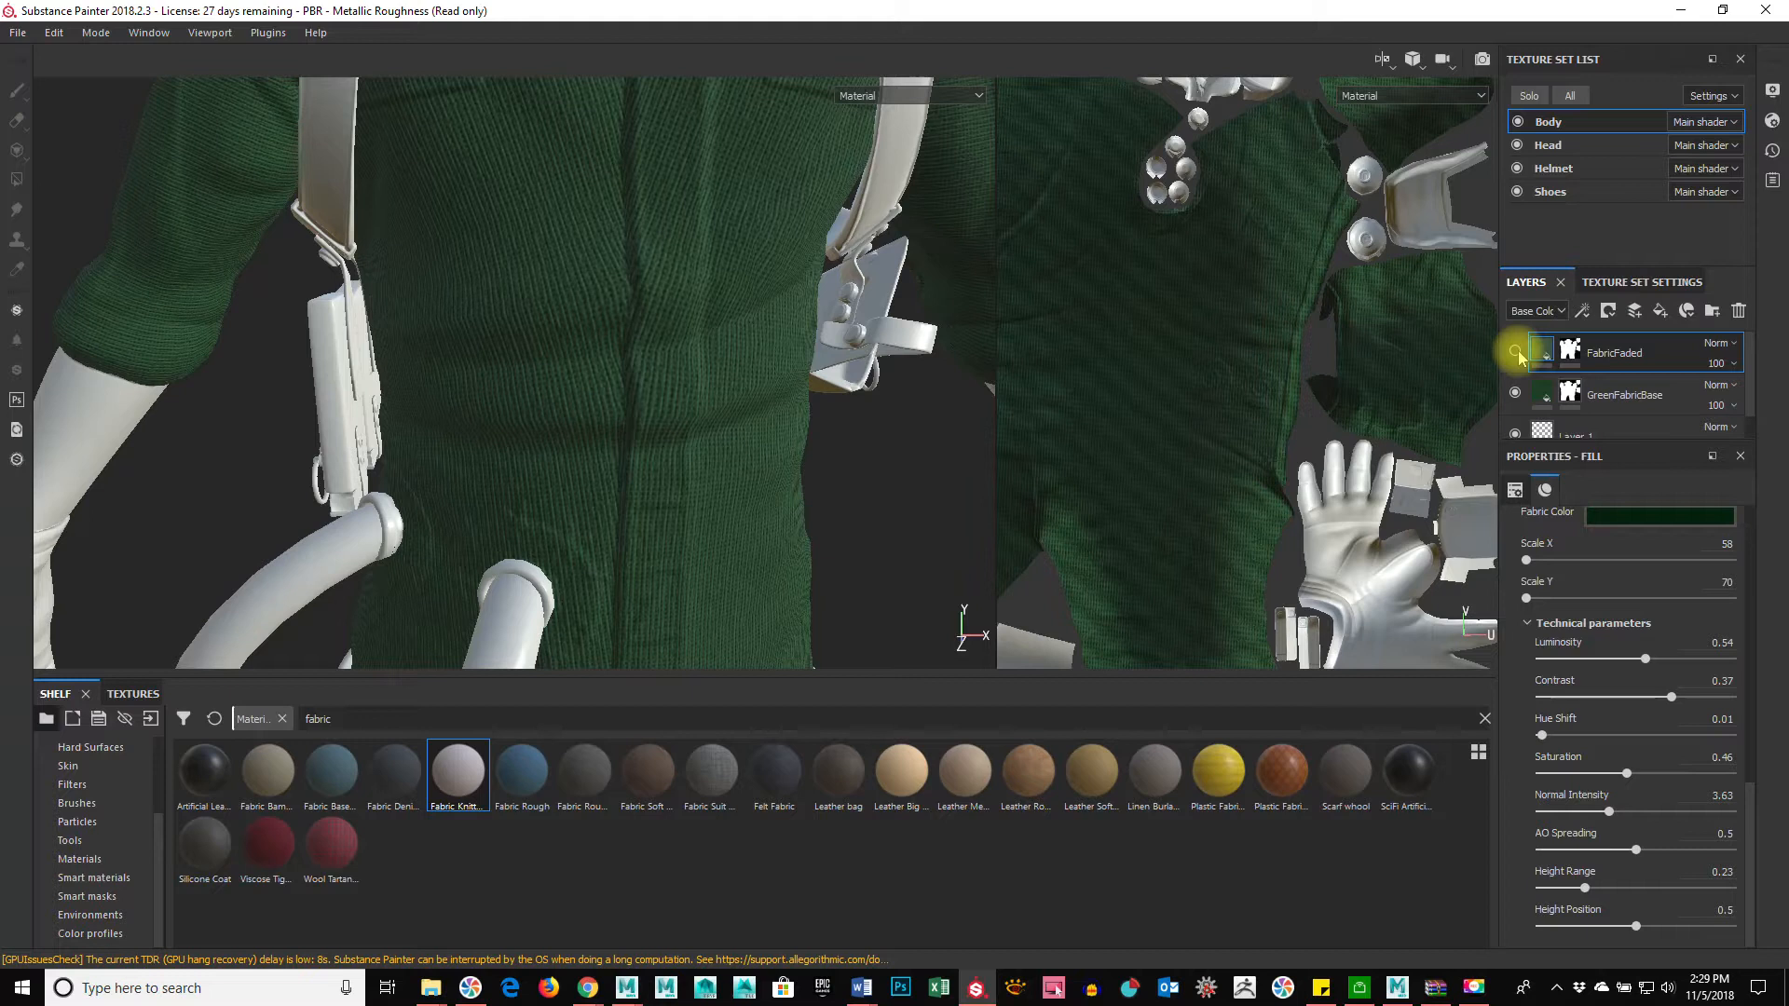
pyautogui.click(1515, 352)
pyautogui.click(1516, 352)
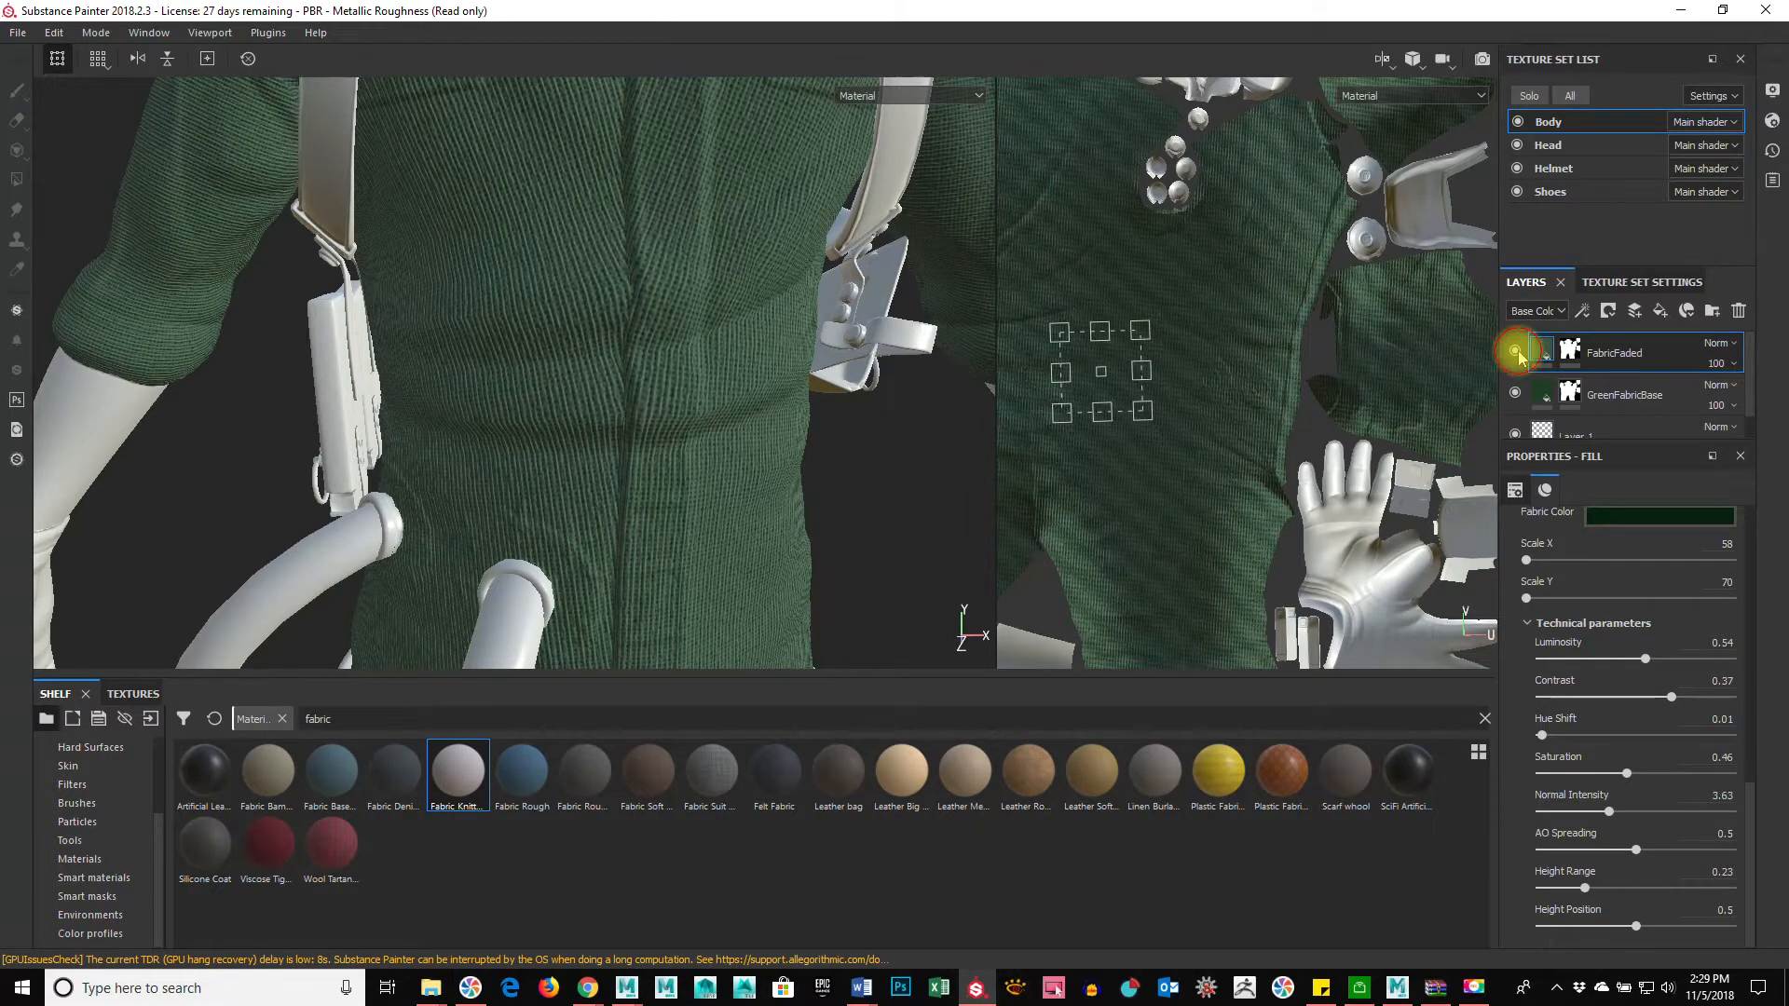
pyautogui.click(1516, 352)
pyautogui.click(1515, 352)
pyautogui.click(1515, 353)
pyautogui.click(1515, 352)
pyautogui.click(1515, 353)
pyautogui.click(1515, 352)
pyautogui.click(1515, 352)
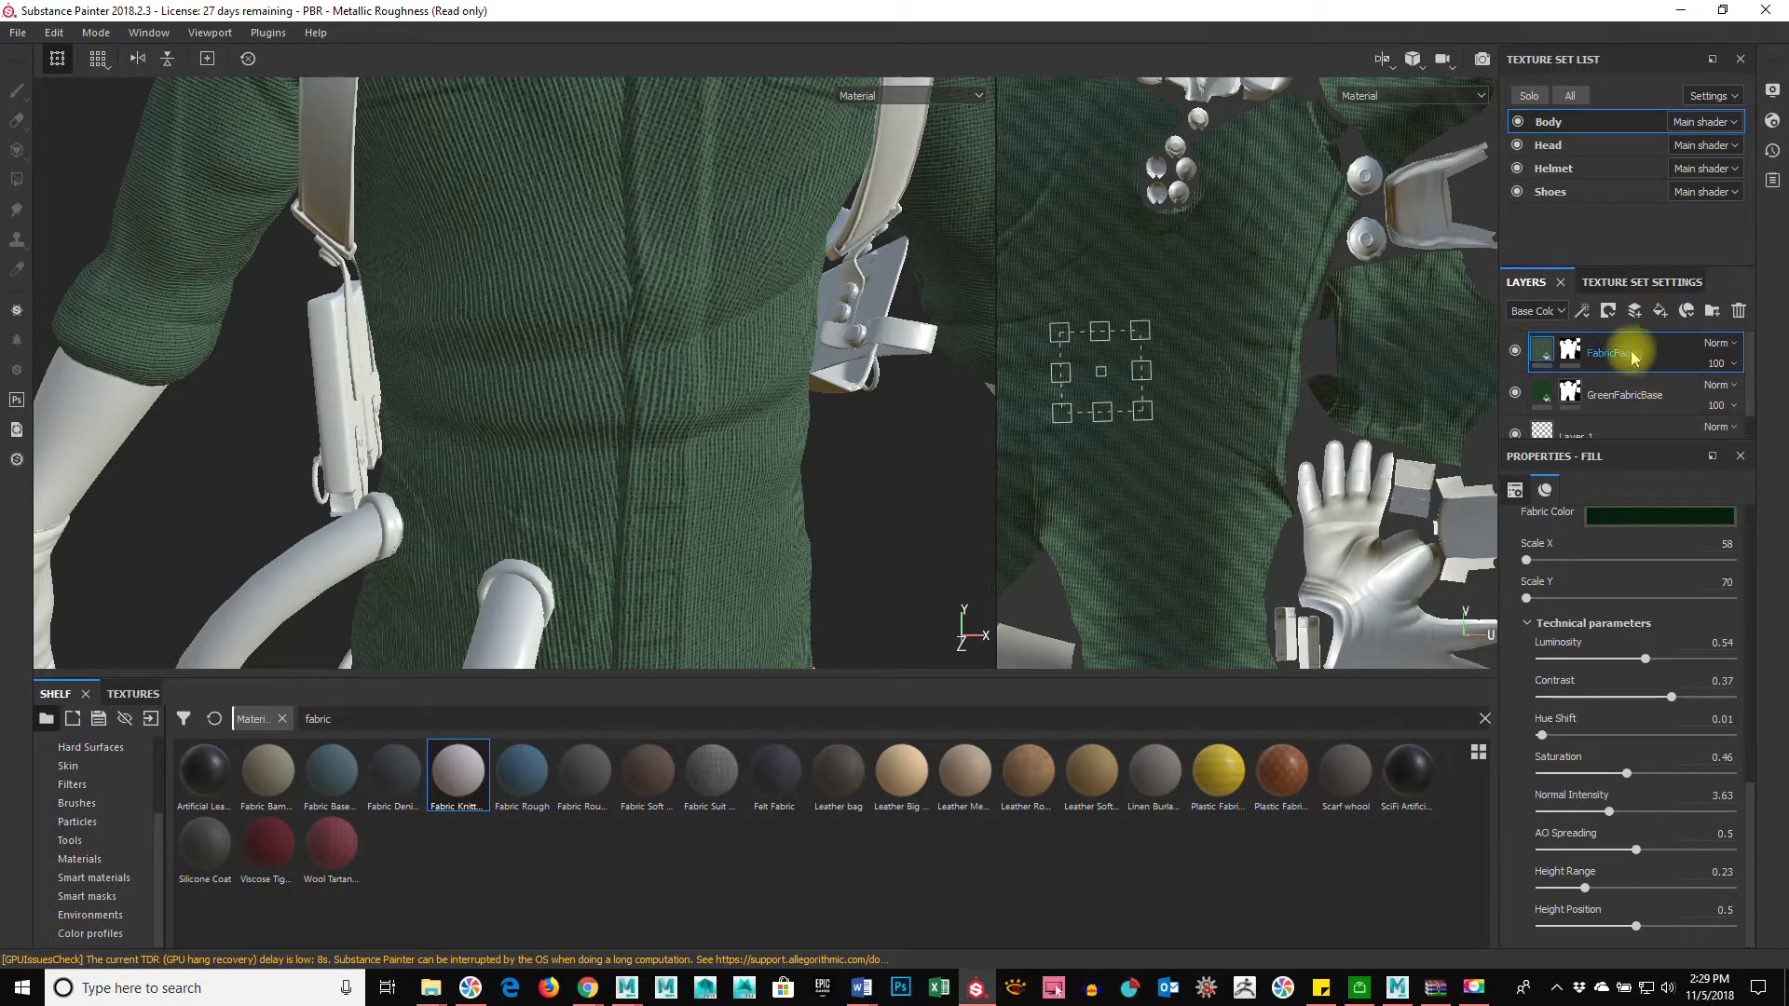
# Step: Replace the FabricFaded layer's mask with a black mask and select that mask for painting
pyautogui.moveTo(1574, 354)
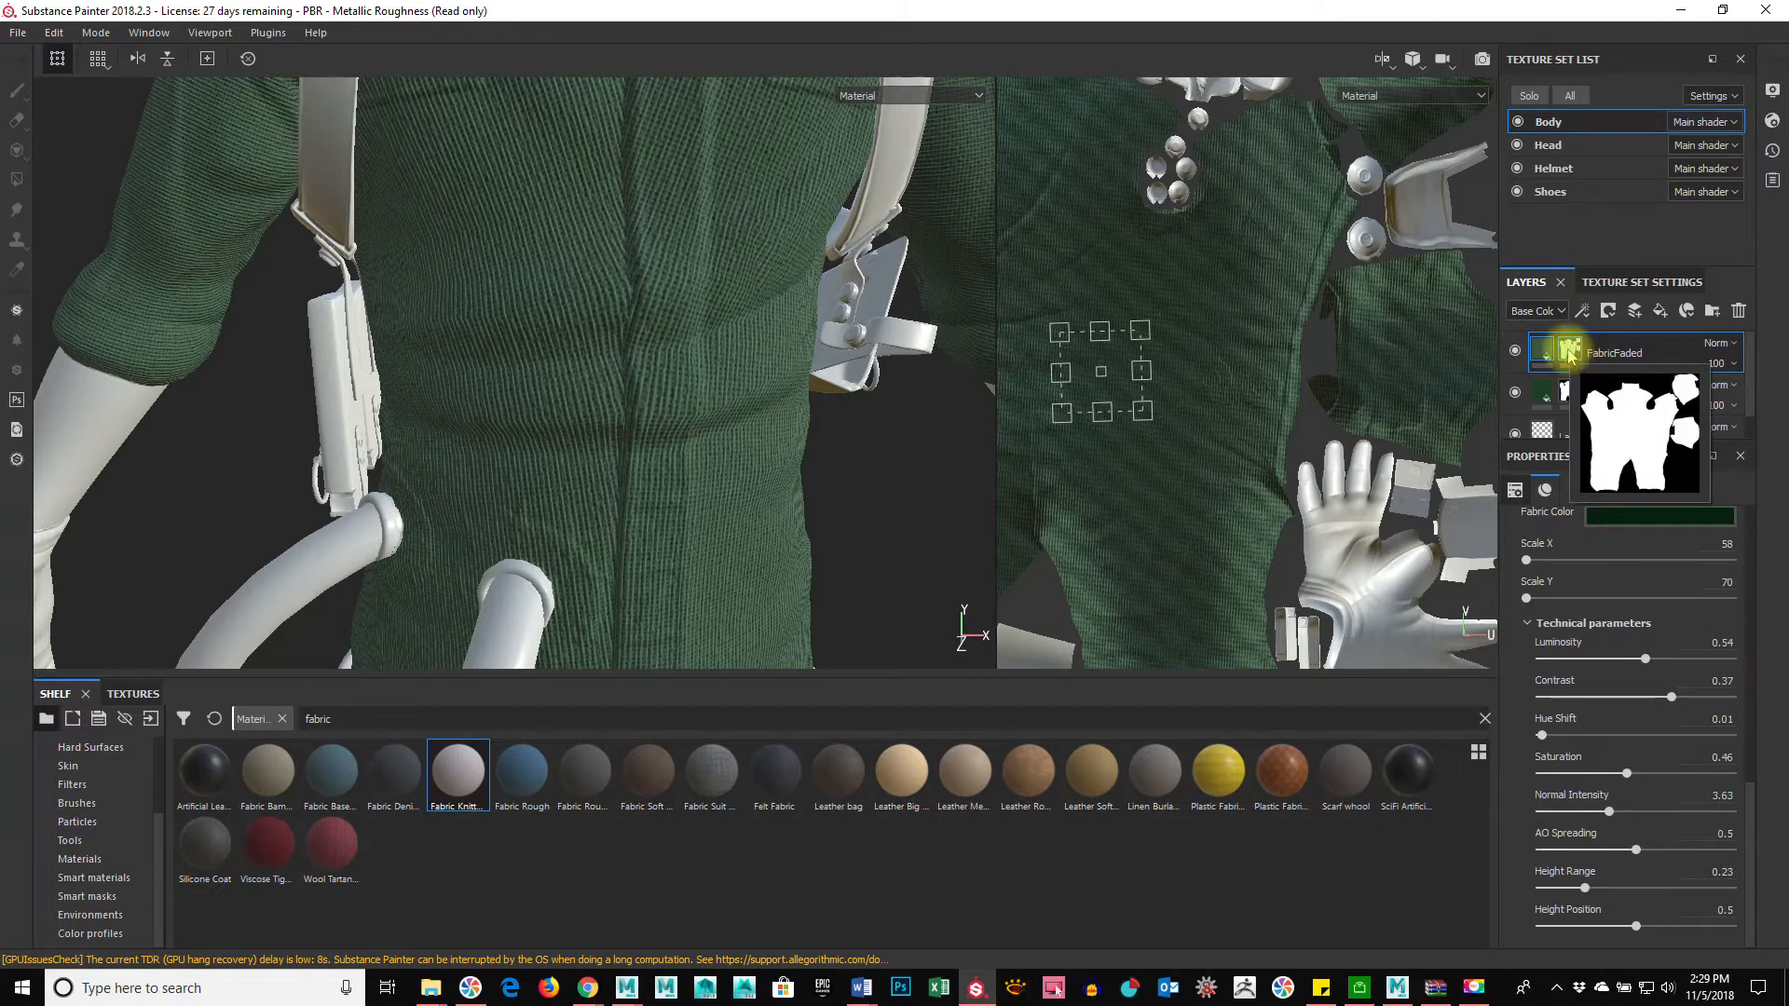
pyautogui.rightClick(1571, 354)
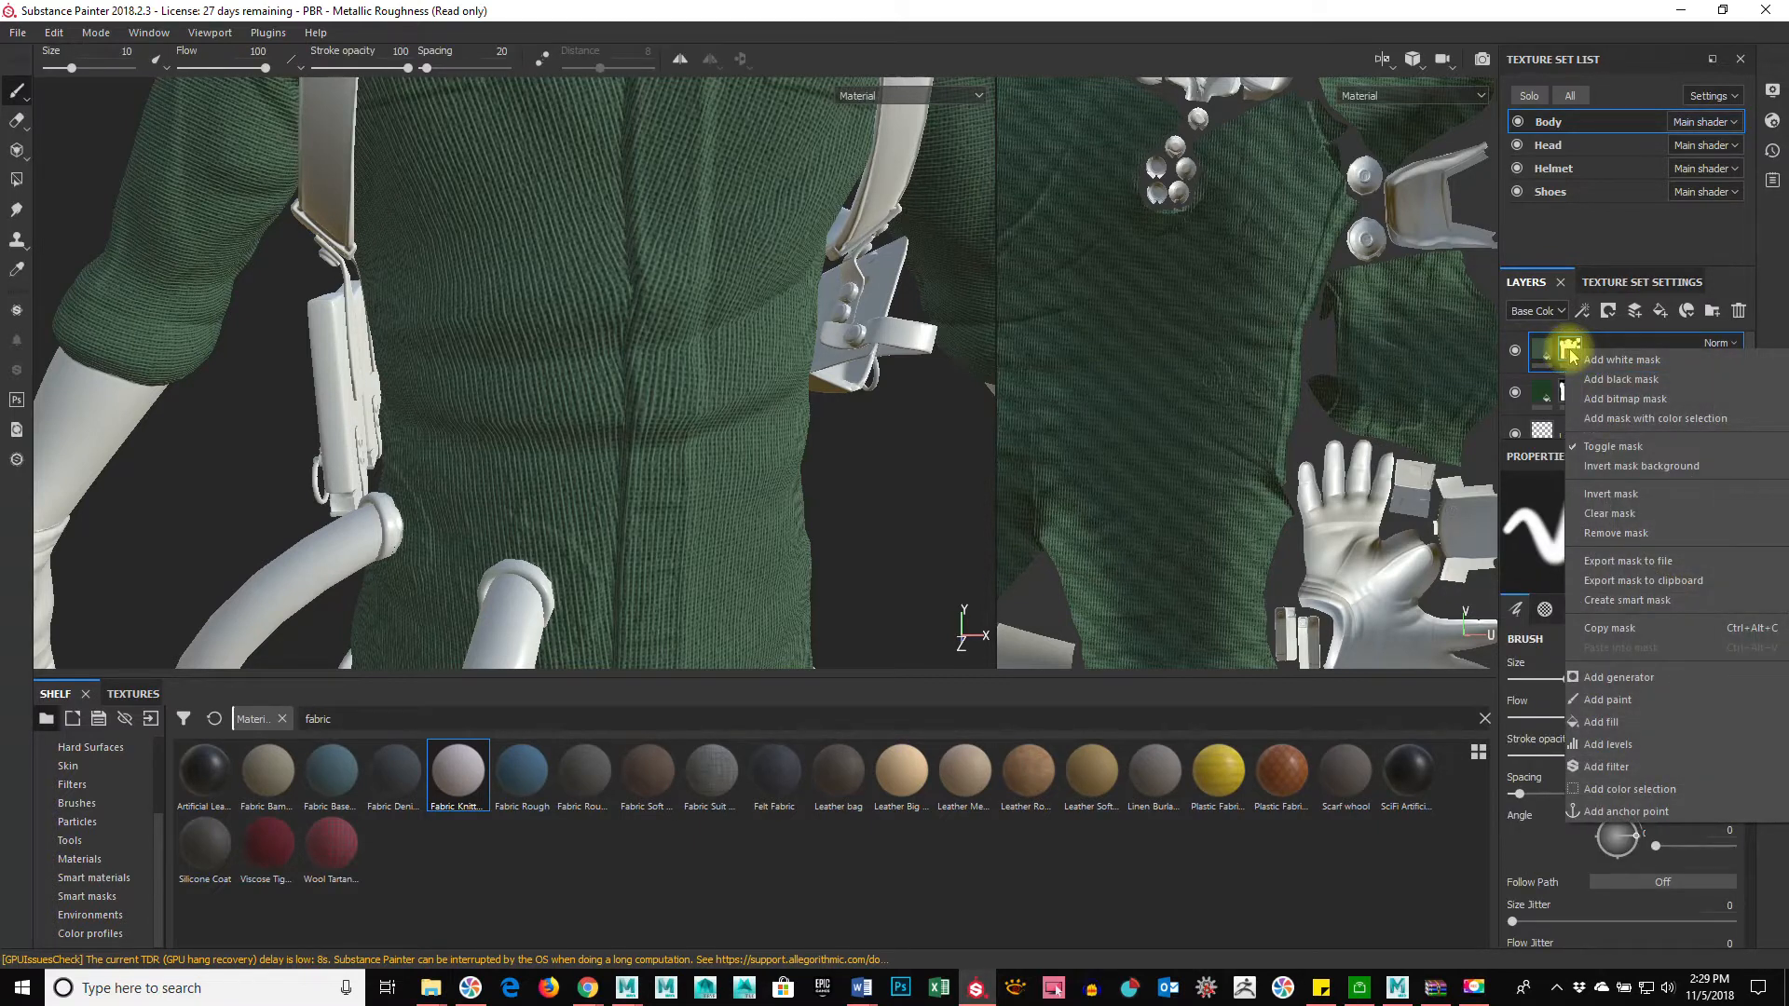
pyautogui.click(1622, 380)
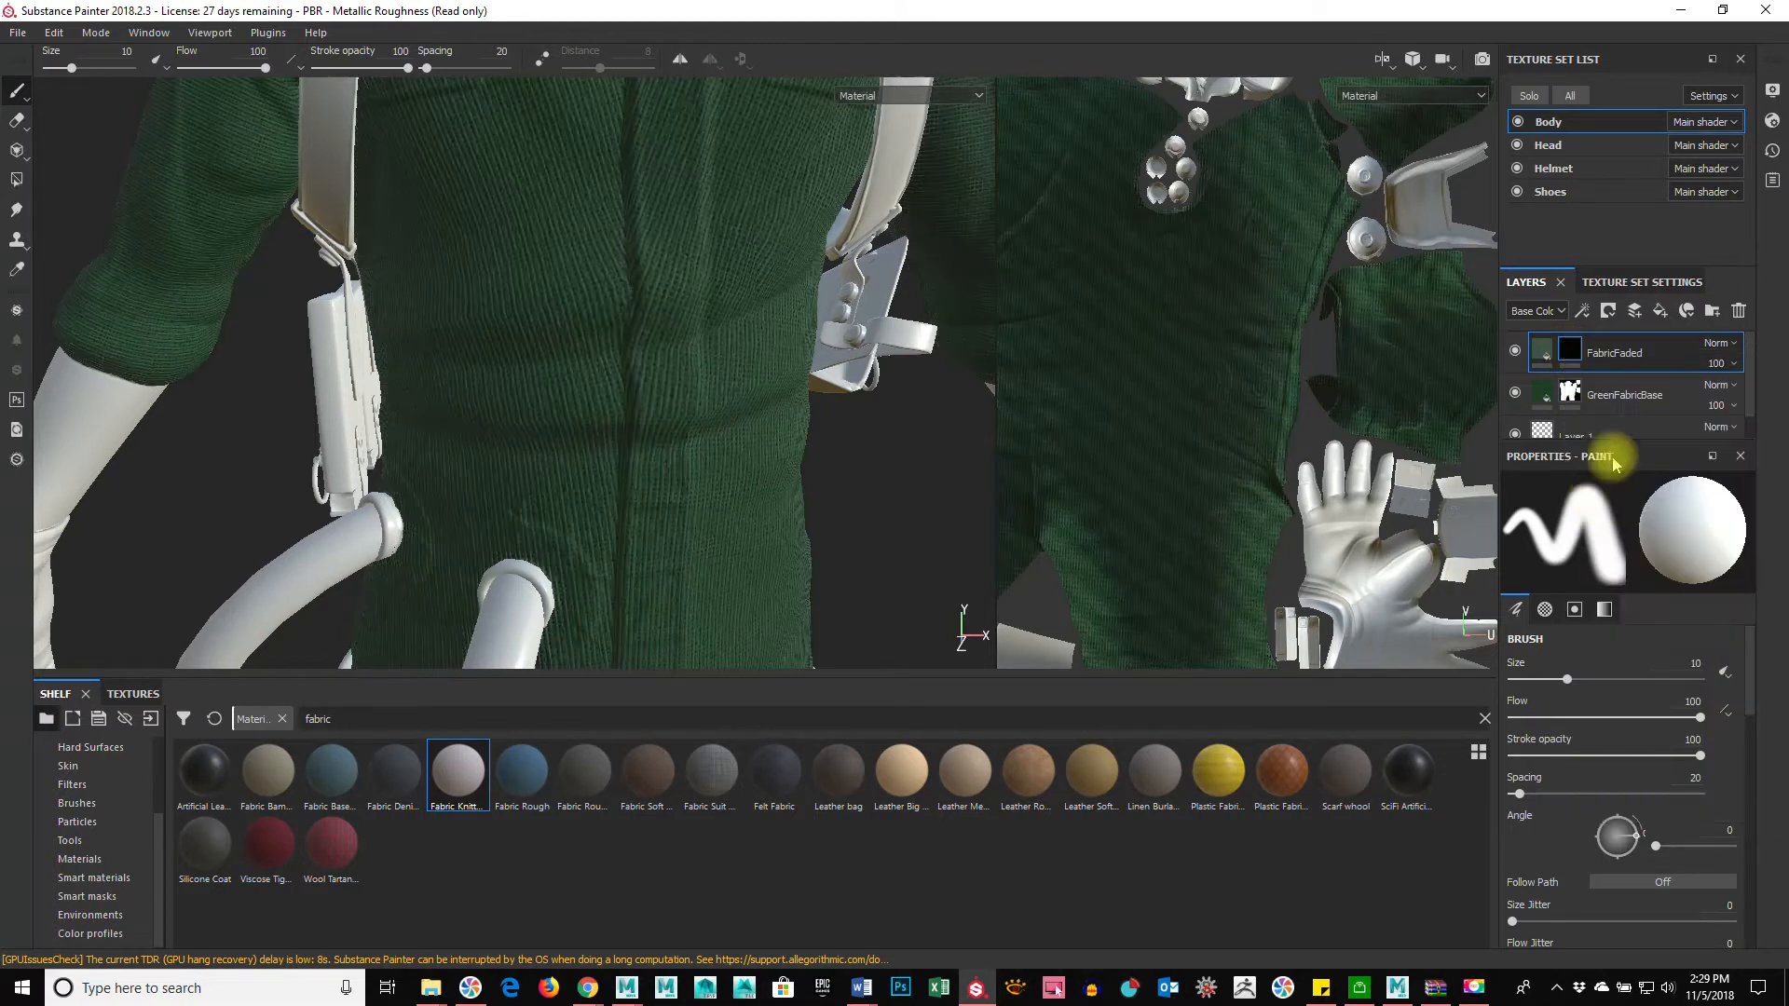
pyautogui.click(1572, 356)
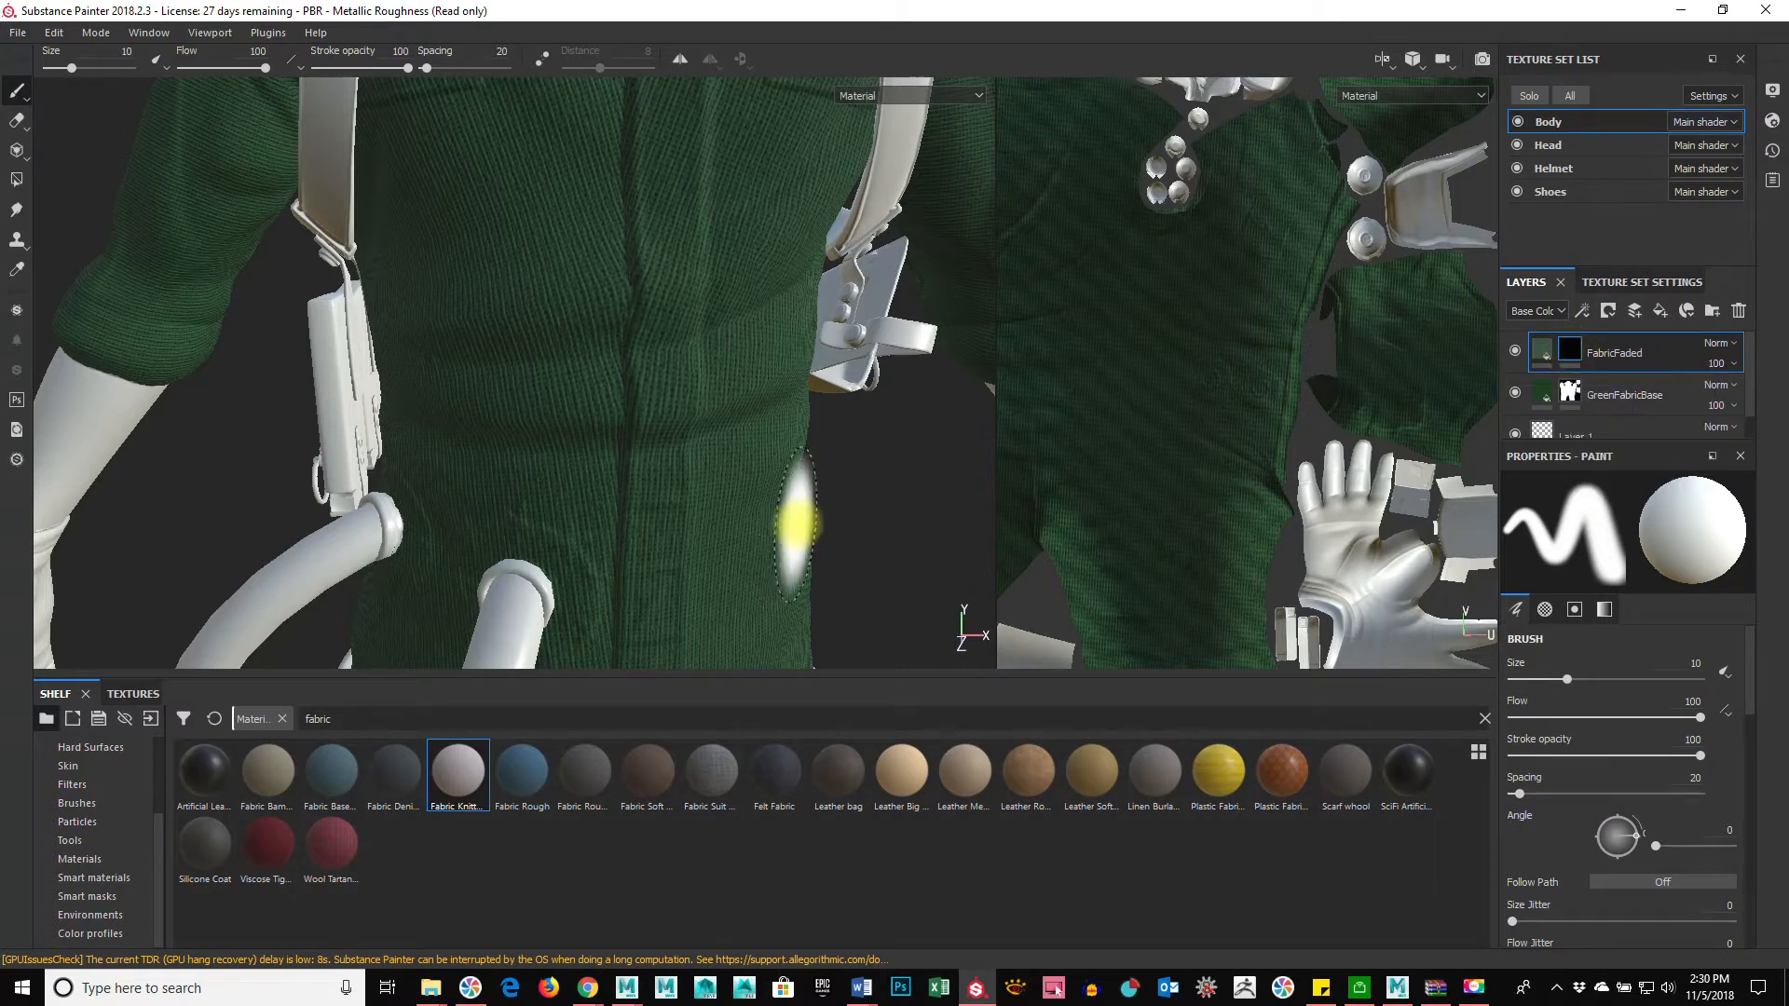
# Step: Choose the Dirt Brushed brush for the FabricFaded mask and set its size to 5.29 with a flow of 37
pyautogui.click(114, 804)
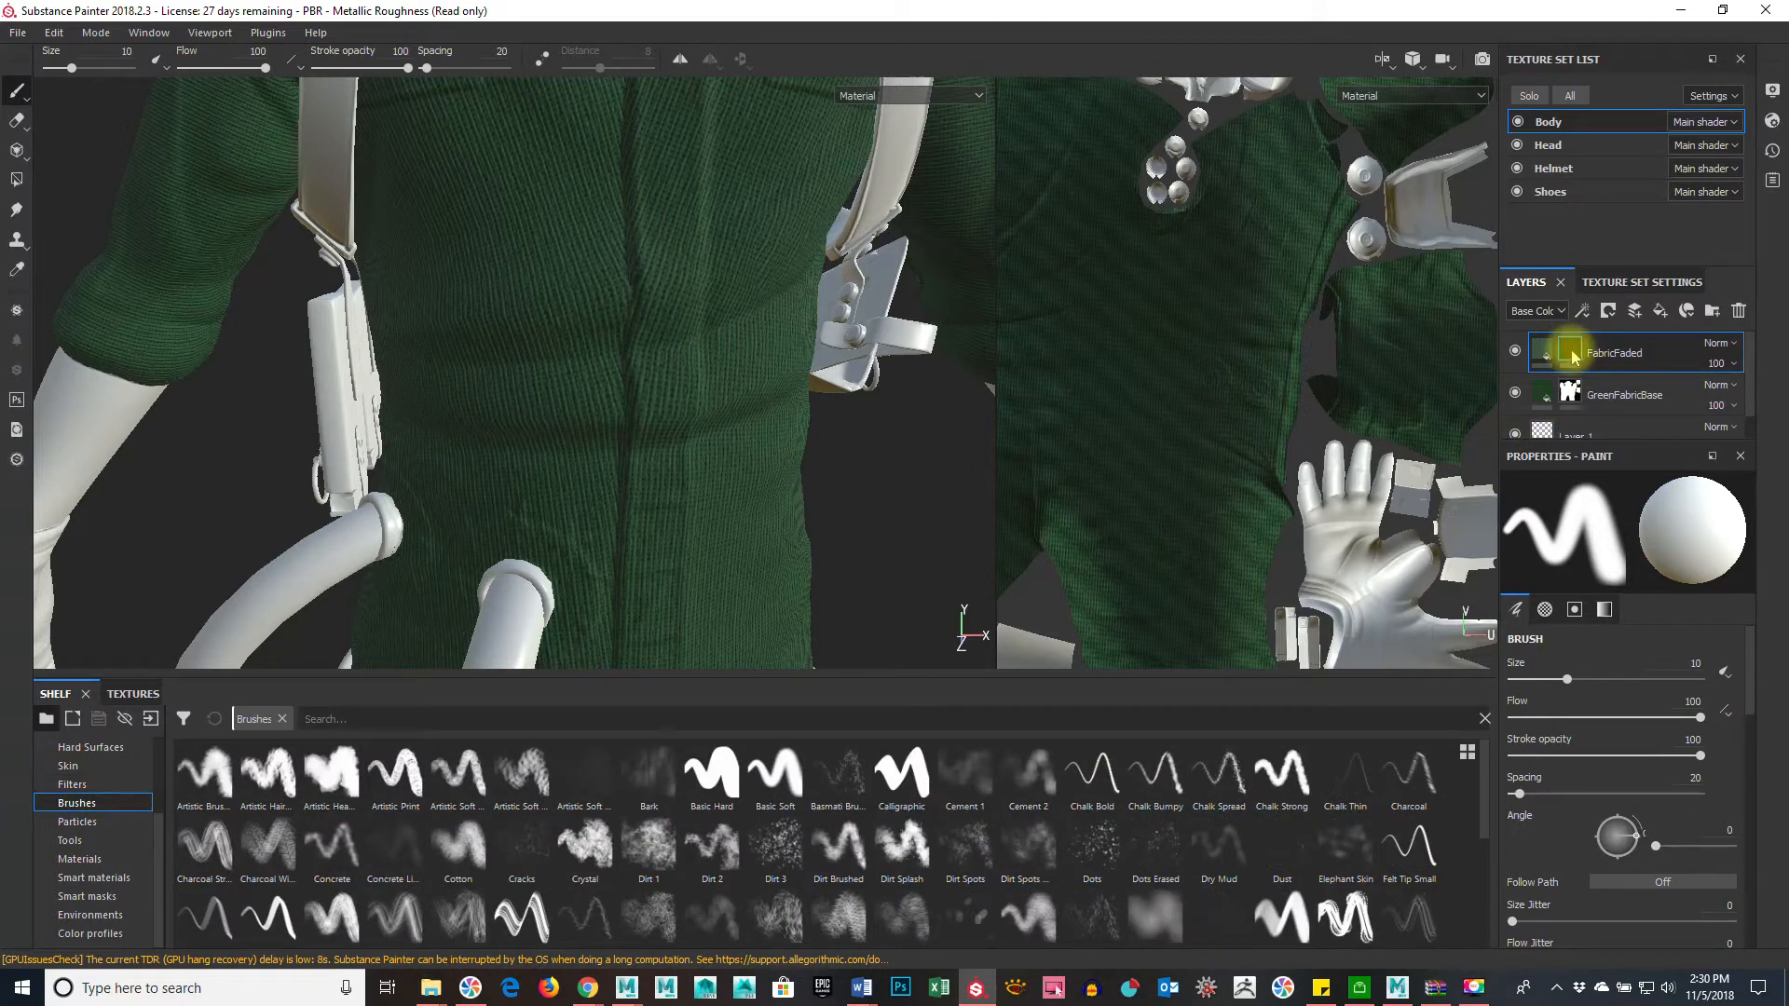
pyautogui.moveTo(1573, 357)
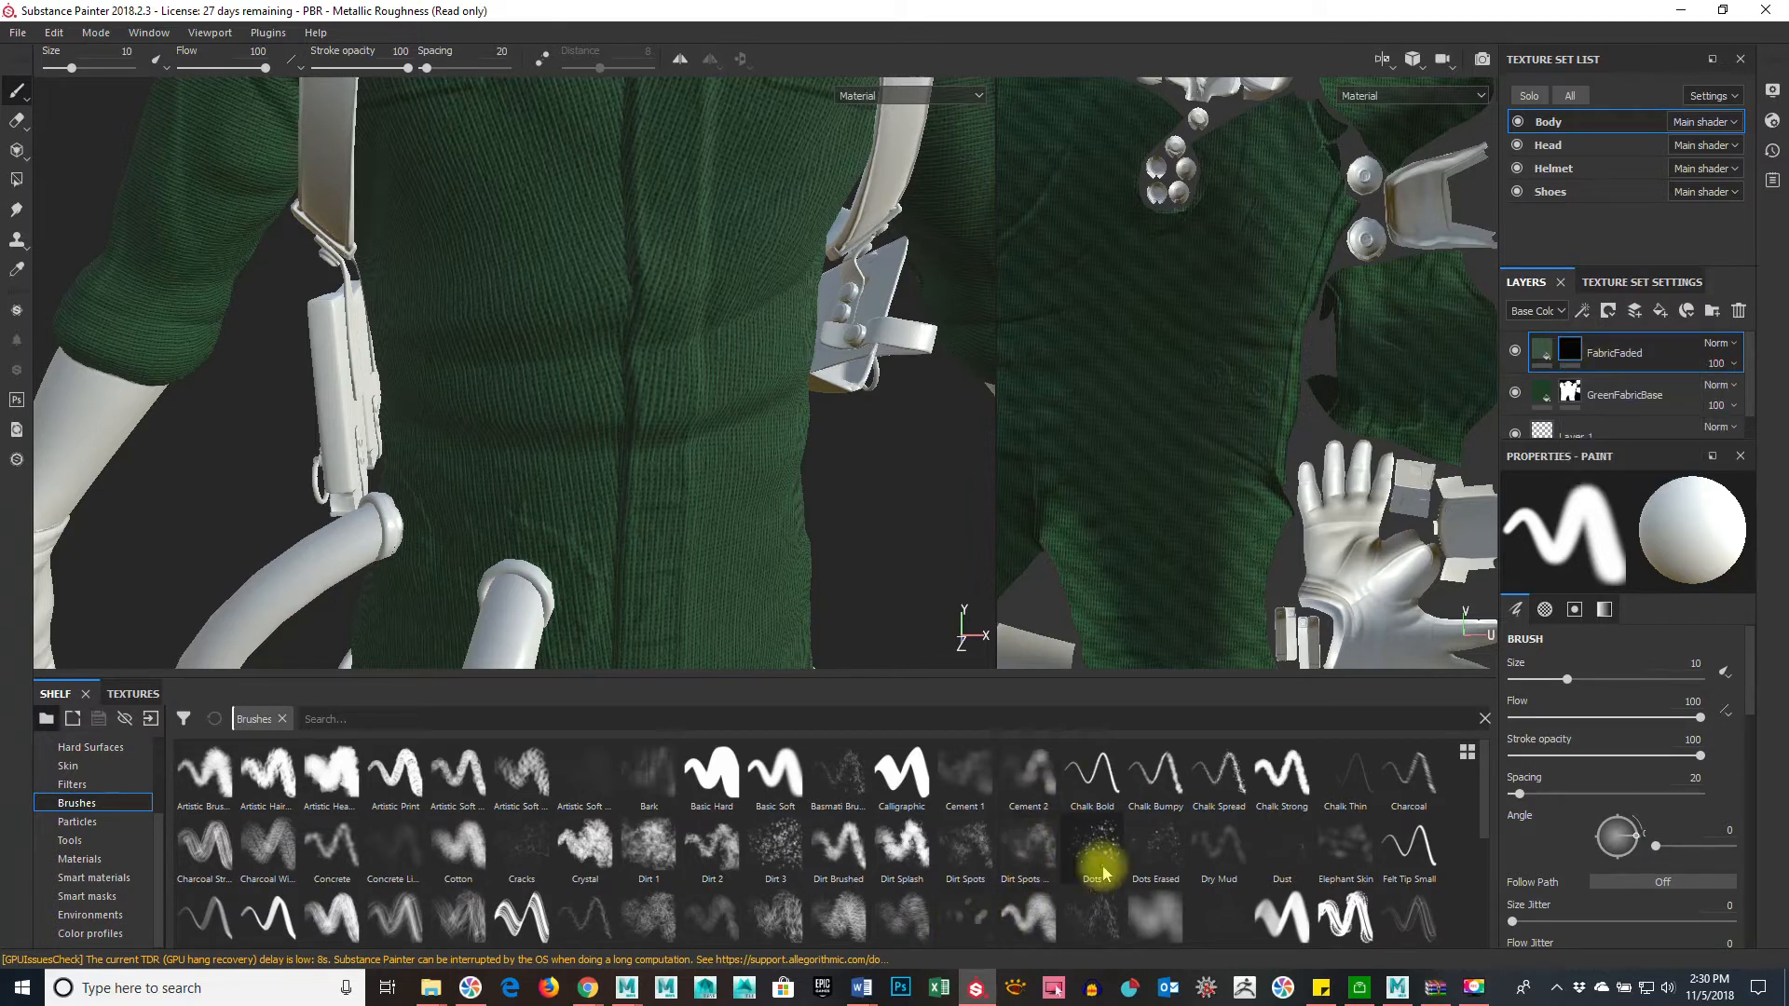
pyautogui.click(843, 848)
pyautogui.moveTo(634, 345); pyautogui.dragTo(667, 280)
pyautogui.moveTo(667, 280)
pyautogui.keyDown('ctrl'); pyautogui.mouseDown(button='right')
pyautogui.moveTo(651, 280)
pyautogui.moveTo(680, 288)
pyautogui.moveTo(554, 309)
pyautogui.mouseUp(button='right'); pyautogui.keyUp('ctrl')
pyautogui.keyDown('ctrl'); pyautogui.moveTo(679, 280); pyautogui.dragTo(576, 292, button='right'); pyautogui.keyUp('ctrl')
pyautogui.moveTo(577, 291)
pyautogui.keyDown('ctrl'); pyautogui.mouseDown()
pyautogui.moveTo(463, 311)
pyautogui.moveTo(389, 351)
pyautogui.mouseUp(); pyautogui.keyUp('ctrl')
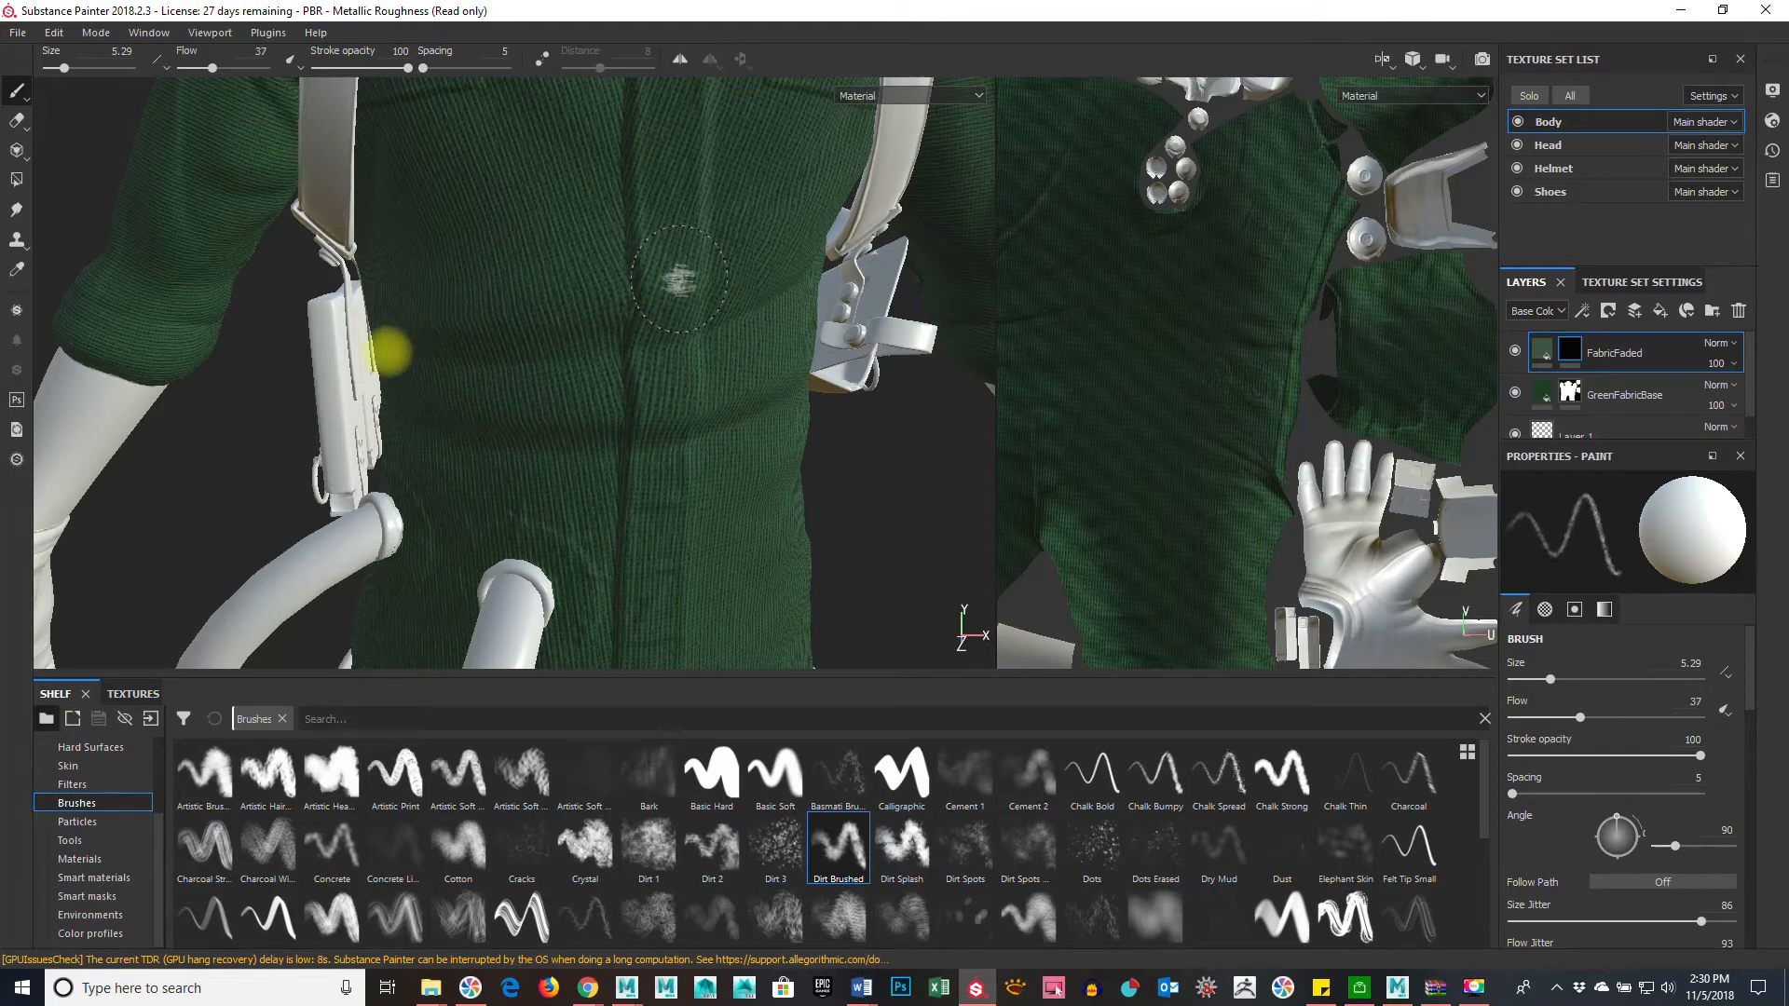
# Step: Paint a light faded streak into the mask beside the front placket fold on the chest, with brush size 4.25 and flow 37
pyautogui.keyDown('alt'); pyautogui.moveTo(573, 399); pyautogui.dragTo(866, 402, button='right'); pyautogui.keyUp('alt')
pyautogui.keyDown('alt'); pyautogui.moveTo(809, 396); pyautogui.dragTo(737, 464, button='middle'); pyautogui.keyUp('alt')
pyautogui.moveTo(737, 464)
pyautogui.keyDown('alt'); pyautogui.mouseDown()
pyautogui.moveTo(711, 451)
pyautogui.moveTo(723, 463)
pyautogui.mouseUp(); pyautogui.keyUp('alt')
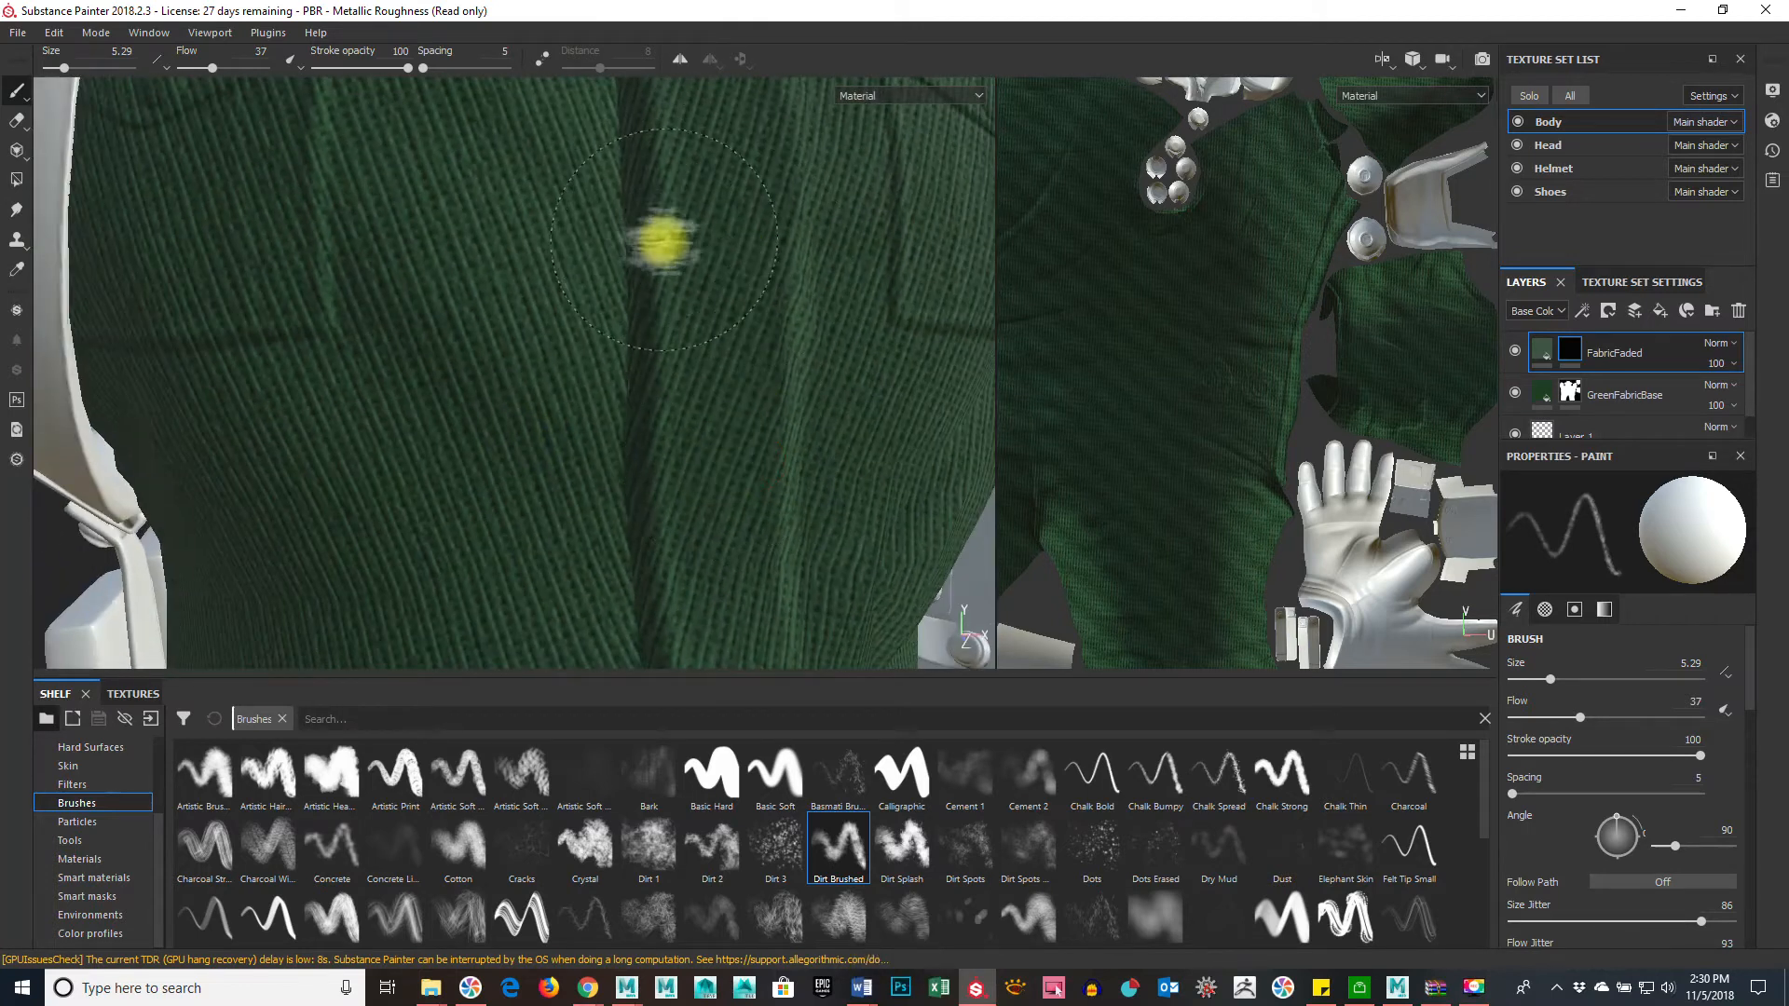
pyautogui.moveTo(669, 271)
pyautogui.keyDown('ctrl'); pyautogui.mouseDown(button='right')
pyautogui.moveTo(639, 271)
pyautogui.moveTo(671, 271)
pyautogui.moveTo(667, 218)
pyautogui.mouseUp(button='right'); pyautogui.keyUp('ctrl')
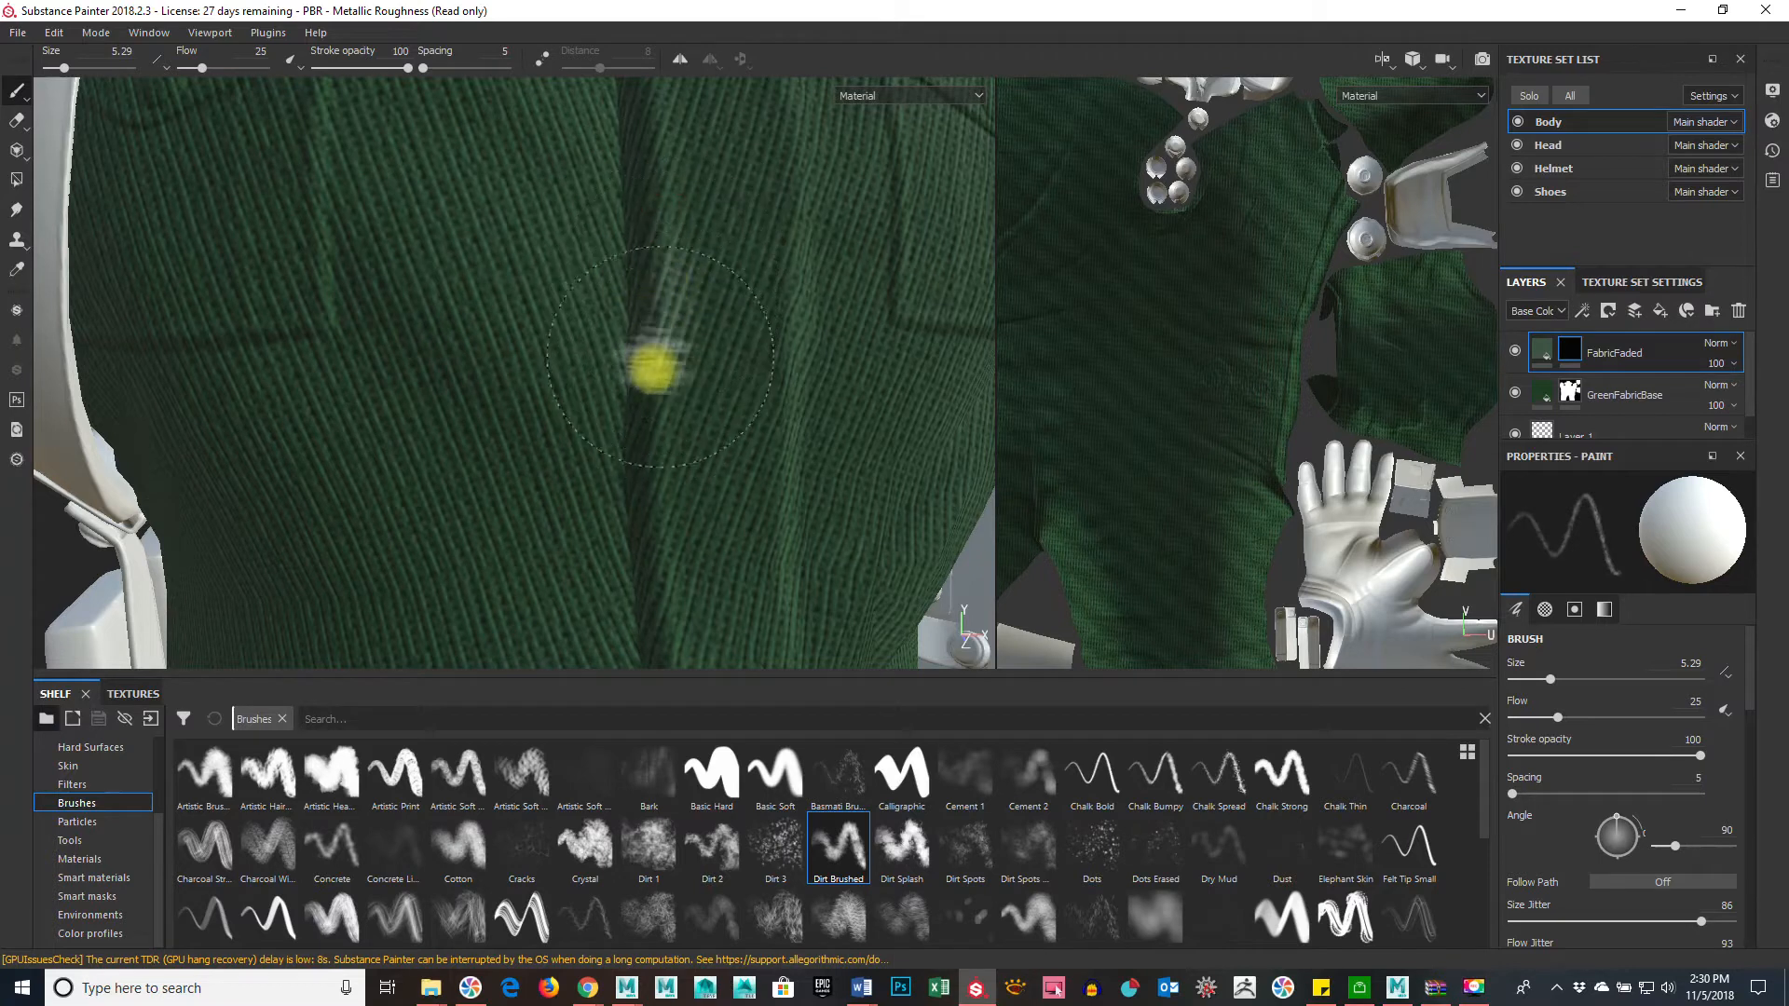
pyautogui.keyDown('ctrl'); pyautogui.moveTo(653, 368); pyautogui.dragTo(653, 368); pyautogui.keyUp('ctrl')
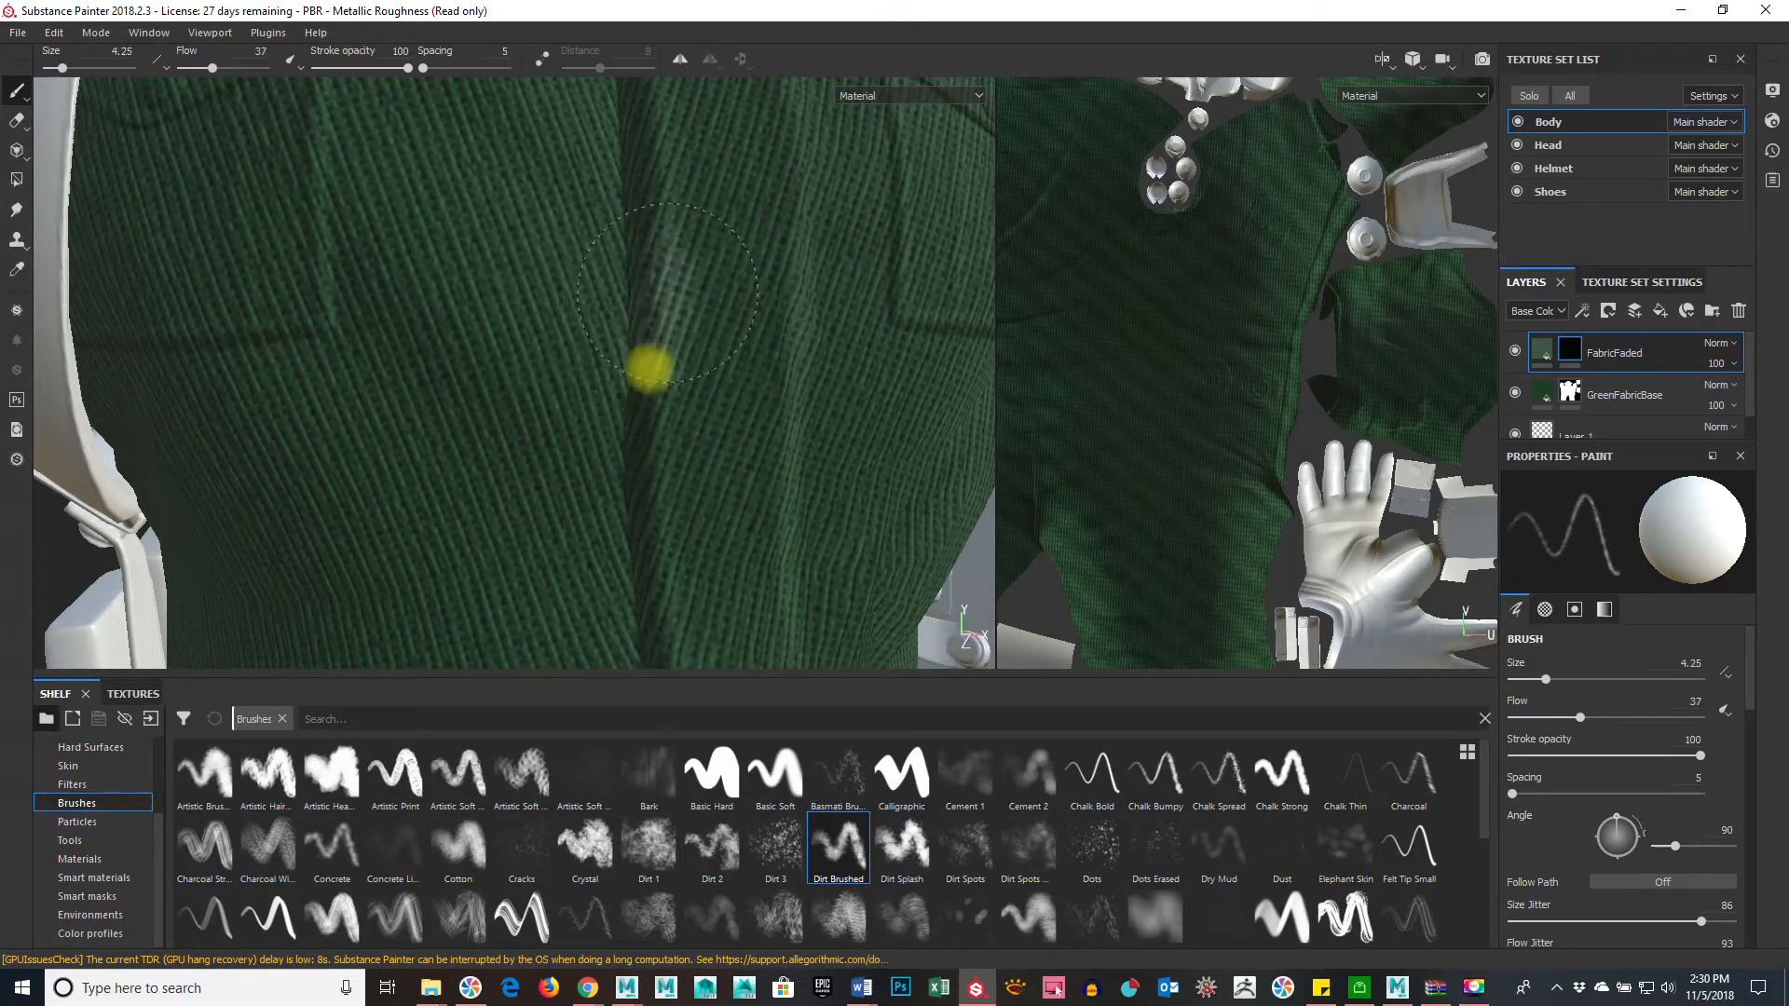
# Step: Extend the fading up the placket fold on the chest with a straight stroke, after undoing the freehand attempt
pyautogui.keyDown('alt'); pyautogui.moveTo(843, 460); pyautogui.dragTo(383, 504, button='right'); pyautogui.keyUp('alt')
pyautogui.keyDown('alt'); pyautogui.moveTo(803, 500); pyautogui.dragTo(251, 520, button='right'); pyautogui.keyUp('alt')
pyautogui.moveTo(687, 512)
pyautogui.keyDown('alt'); pyautogui.mouseDown()
pyautogui.moveTo(574, 501)
pyautogui.moveTo(689, 494)
pyautogui.mouseUp(); pyautogui.keyUp('alt')
pyautogui.keyDown('alt'); pyautogui.moveTo(690, 494); pyautogui.dragTo(923, 463, button='right'); pyautogui.keyUp('alt')
pyautogui.keyDown('alt'); pyautogui.moveTo(764, 363); pyautogui.dragTo(885, 419, button='right'); pyautogui.keyUp('alt')
pyautogui.moveTo(710, 247); pyautogui.dragTo(720, 337)
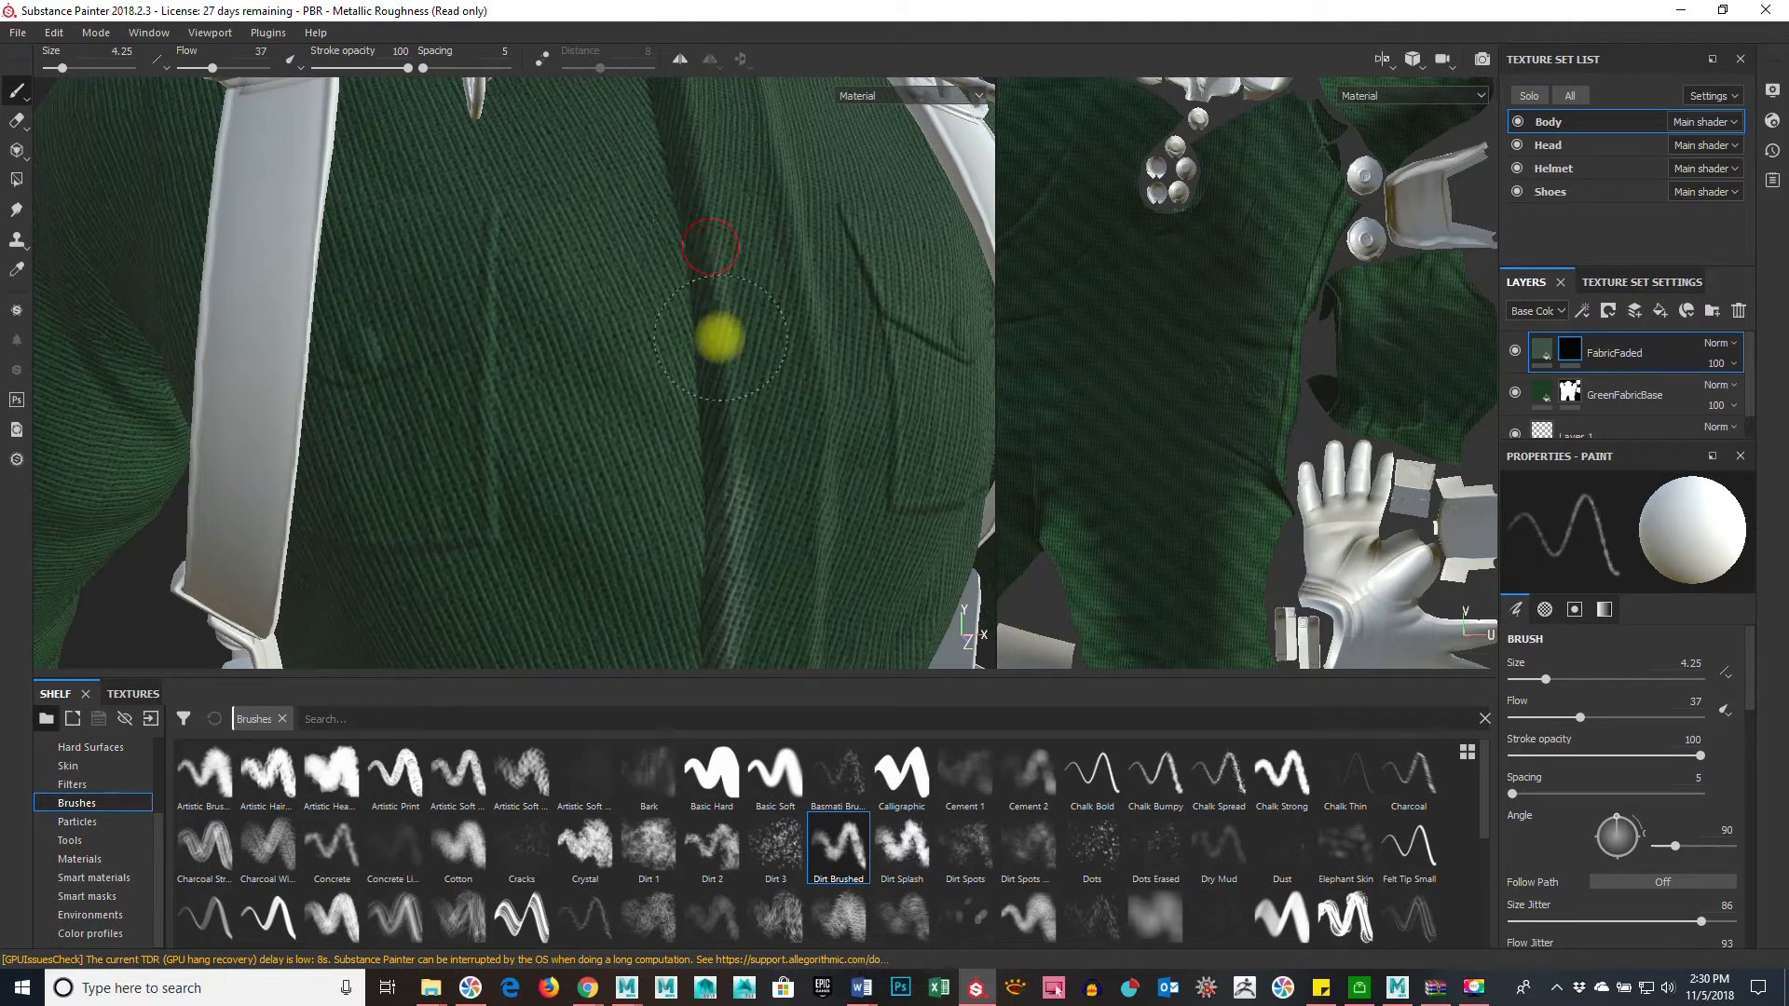
pyautogui.hotkey('ctrl', 'z')
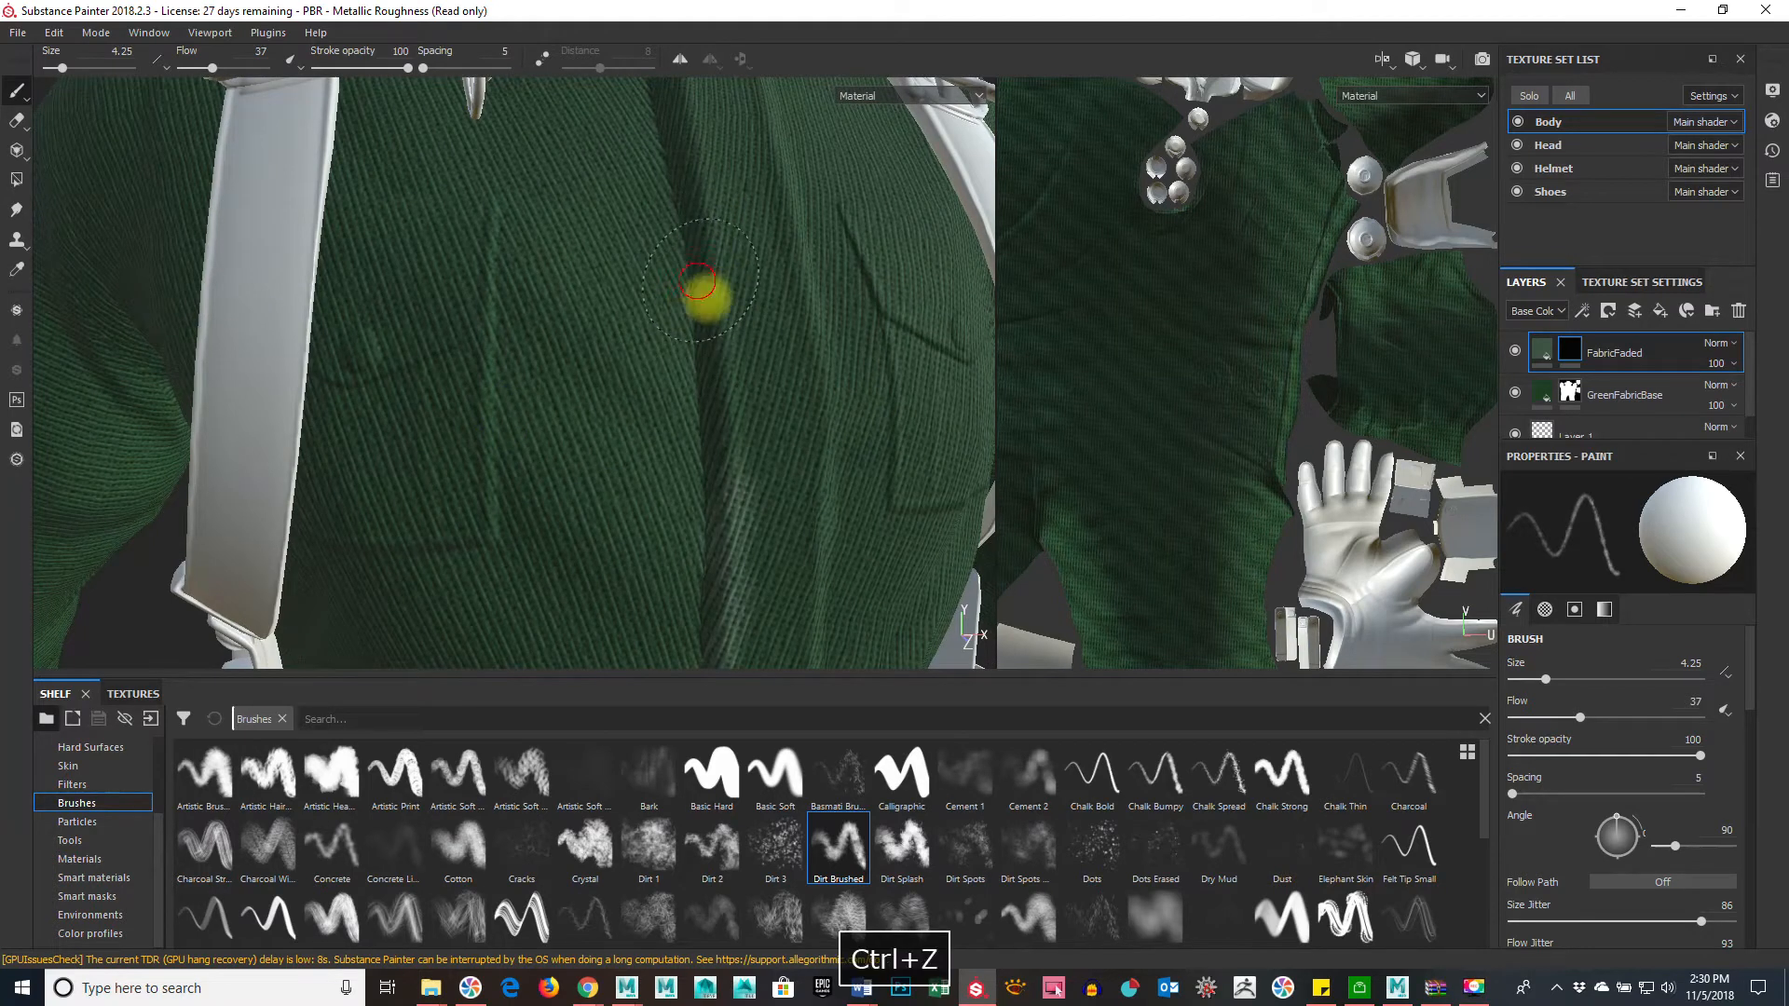
pyautogui.keyDown('shift'); pyautogui.click(716, 254); pyautogui.keyUp('shift')
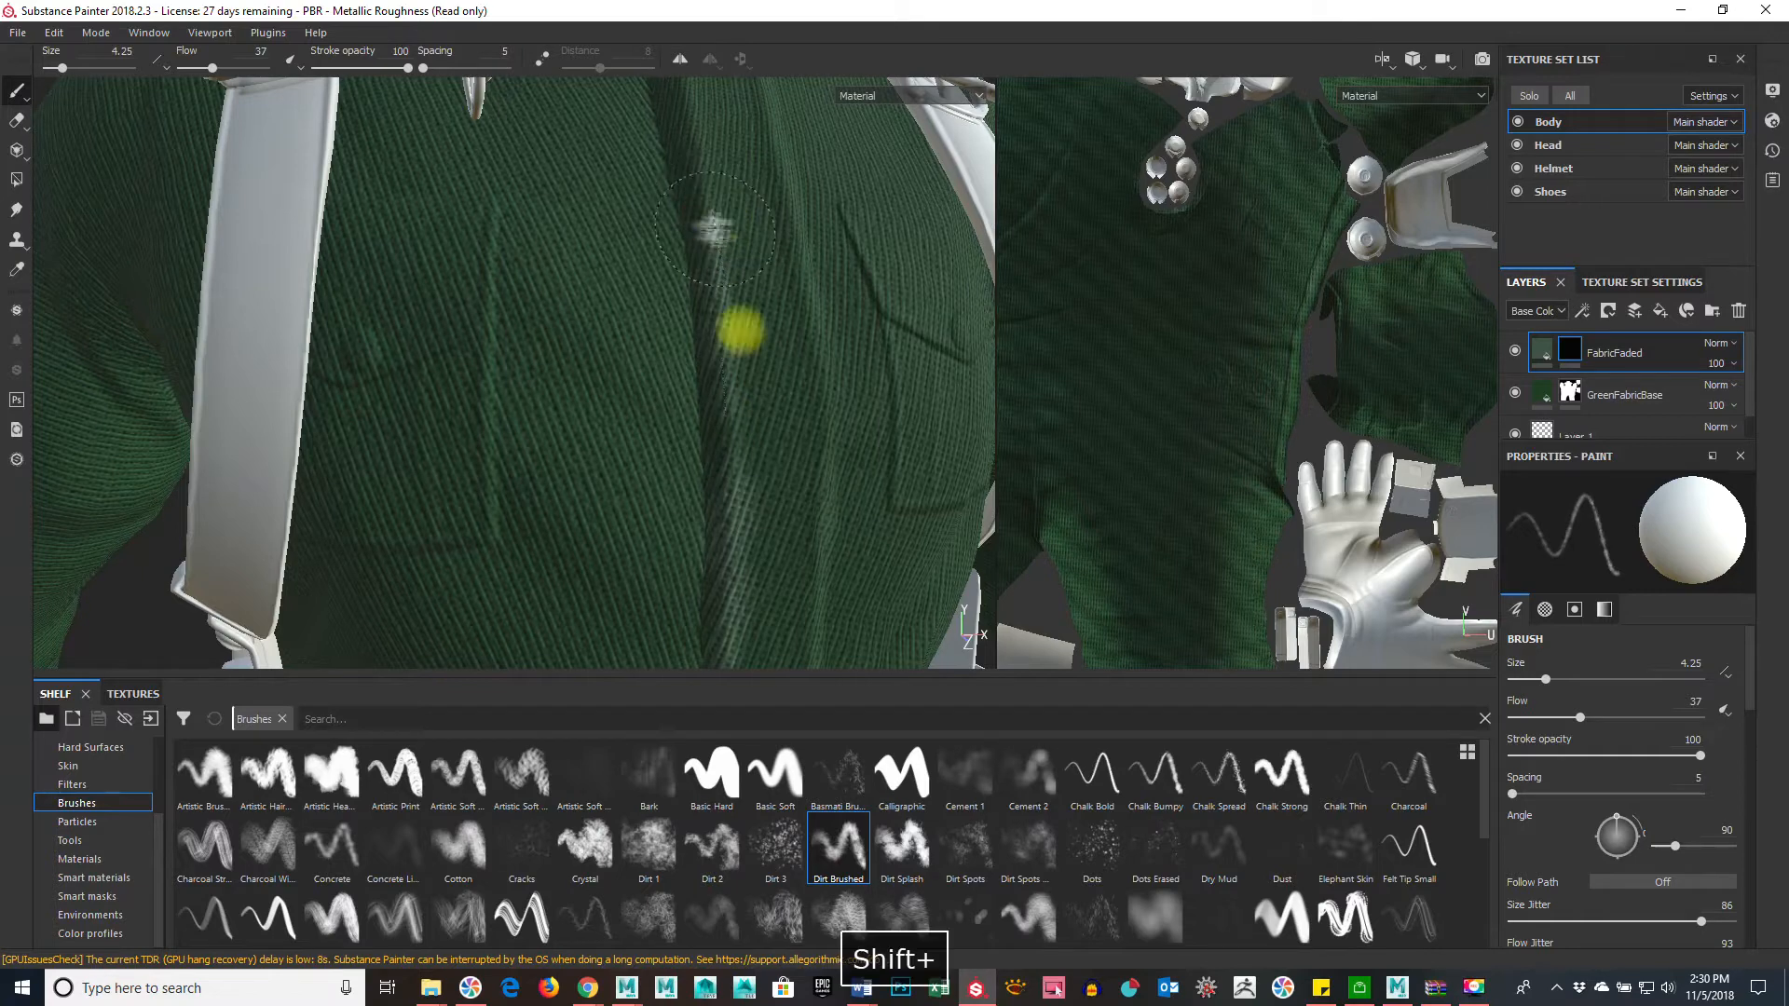
# Step: Paint fading along the placket's second seam, using brush size 2.62 and flow 49
pyautogui.moveTo(931, 479)
pyautogui.keyDown('alt'); pyautogui.mouseDown()
pyautogui.moveTo(531, 463)
pyautogui.moveTo(634, 483)
pyautogui.moveTo(571, 484)
pyautogui.moveTo(870, 503)
pyautogui.moveTo(712, 319)
pyautogui.moveTo(867, 293)
pyautogui.moveTo(794, 238)
pyautogui.moveTo(808, 213)
pyautogui.mouseUp(); pyautogui.keyUp('alt')
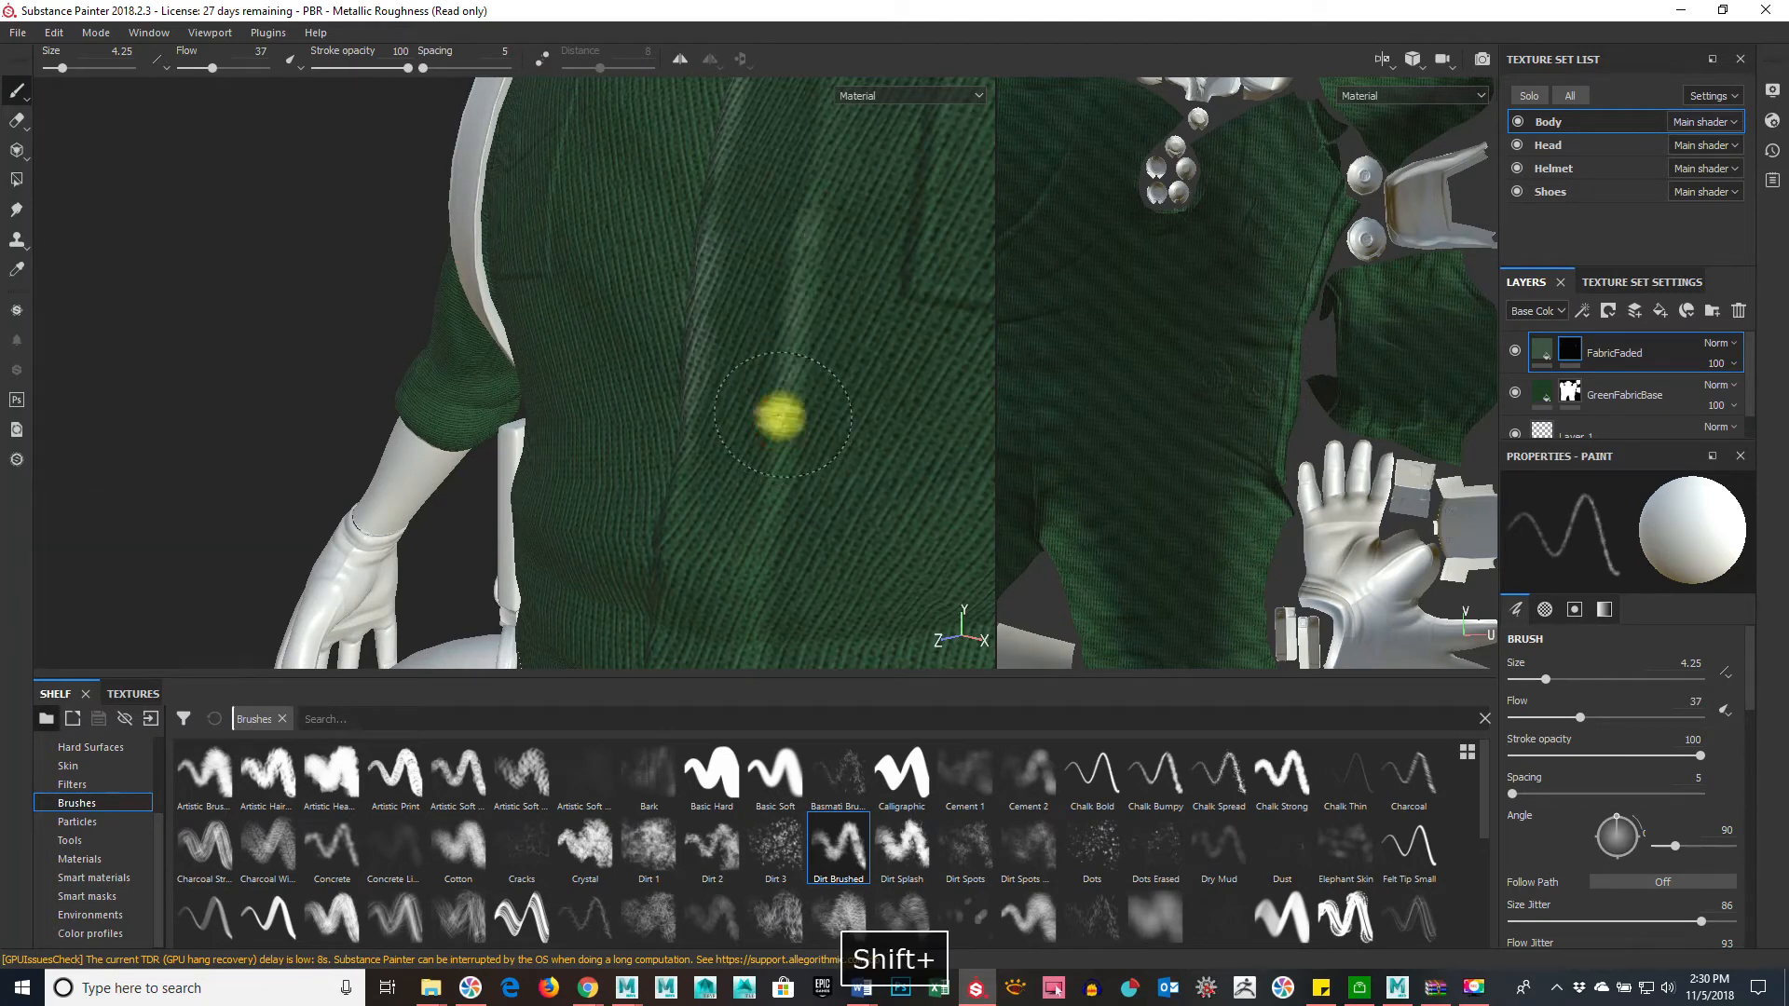
pyautogui.keyDown('ctrl'); pyautogui.moveTo(794, 346); pyautogui.dragTo(785, 346, button='right'); pyautogui.keyUp('ctrl')
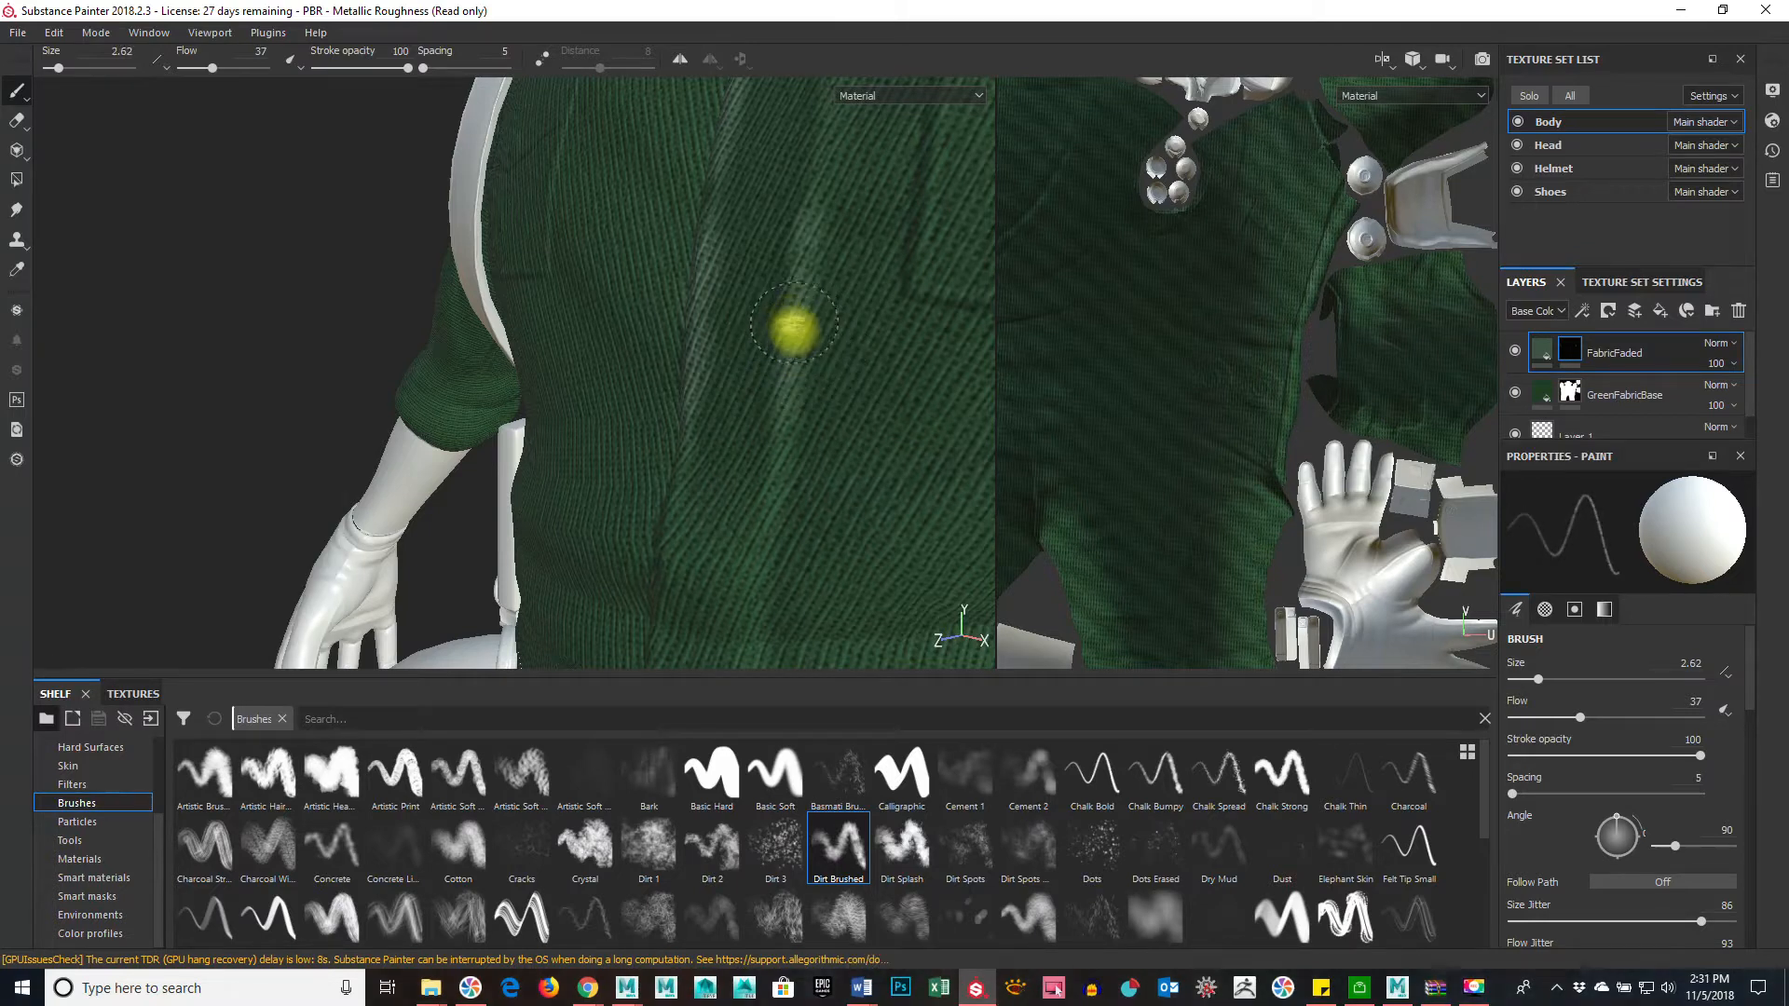
pyautogui.keyDown('ctrl'); pyautogui.moveTo(795, 332); pyautogui.dragTo(835, 327); pyautogui.keyUp('ctrl')
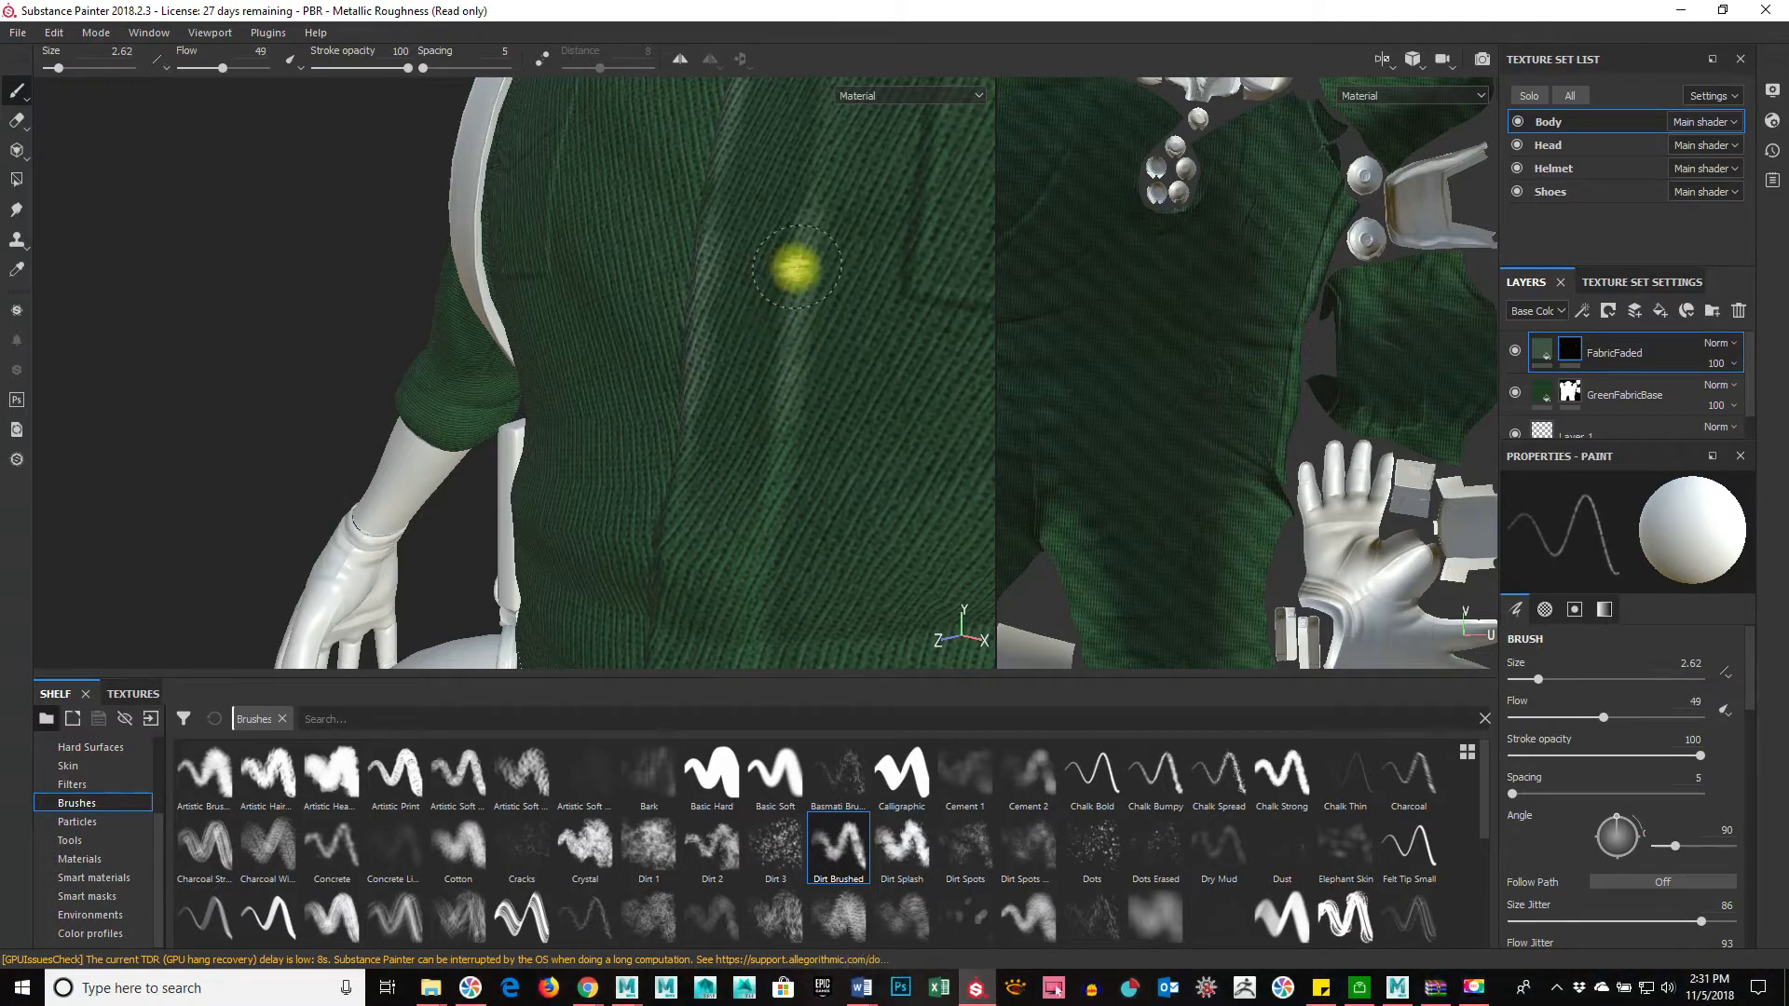
# Step: Continue the fading along the placket edges up to the collar and set the brush spacing to 23
pyautogui.keyDown('alt'); pyautogui.moveTo(773, 473); pyautogui.dragTo(1011, 457); pyautogui.keyUp('alt')
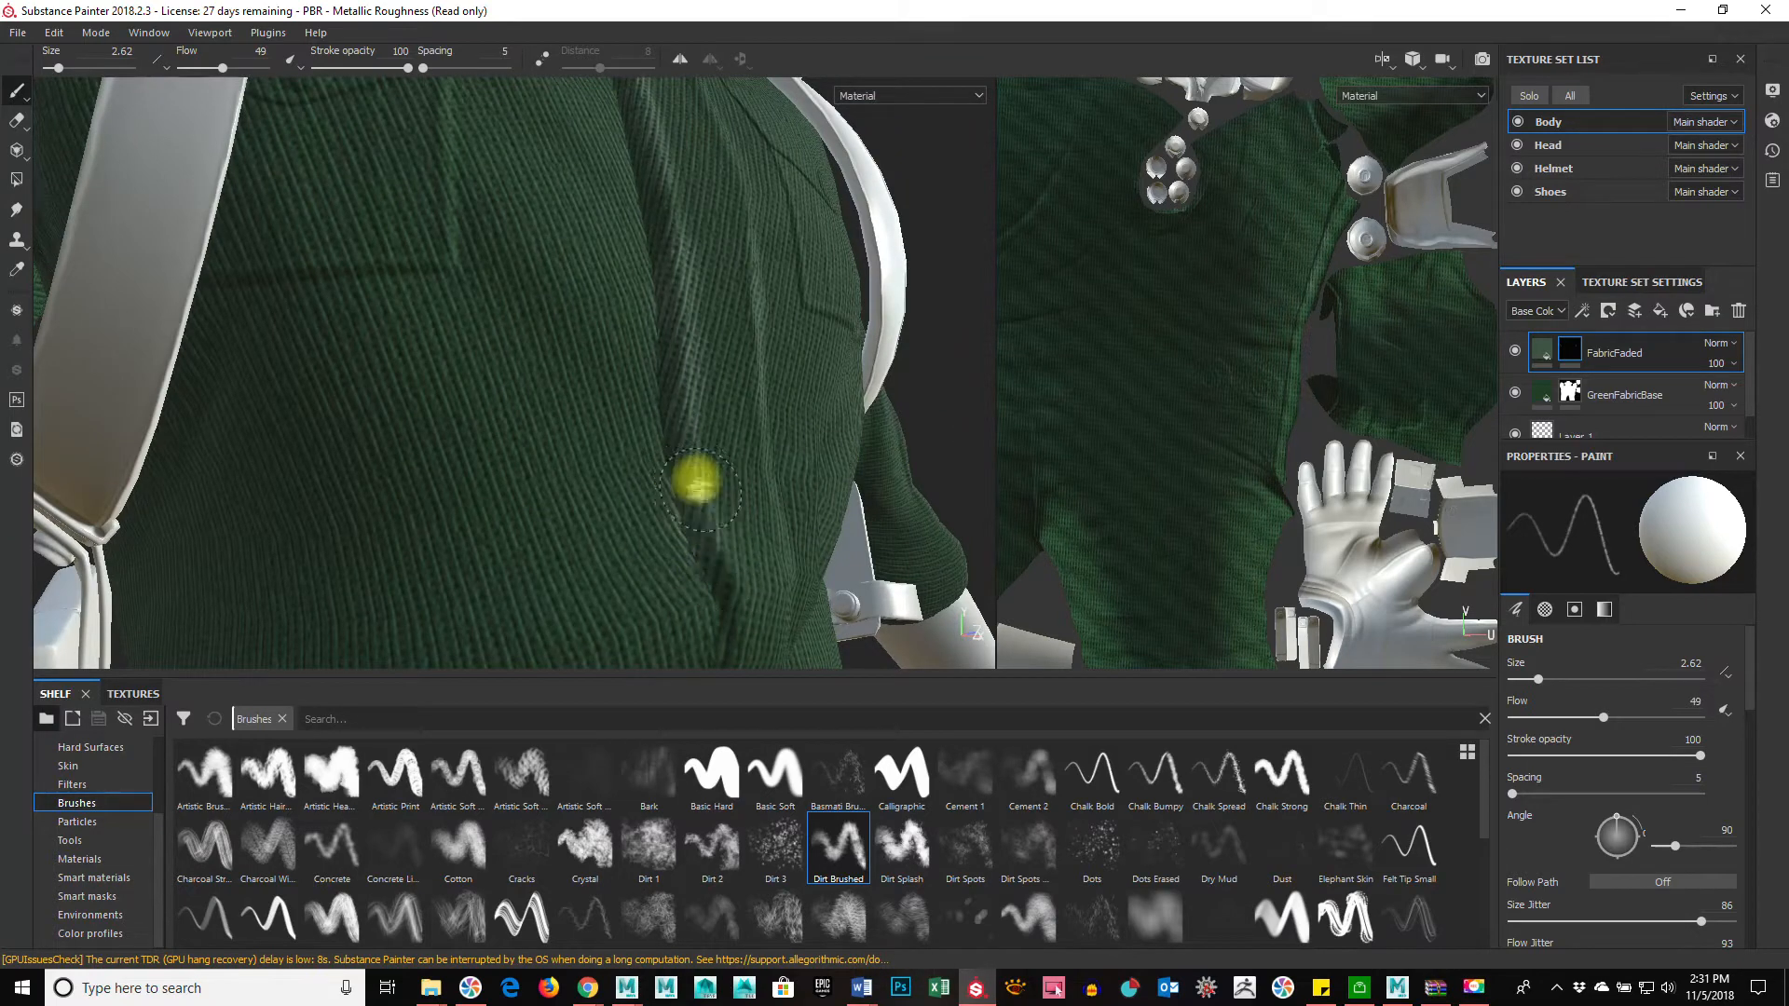
pyautogui.moveTo(752, 484)
pyautogui.keyDown('alt'); pyautogui.mouseDown()
pyautogui.moveTo(745, 463)
pyautogui.moveTo(575, 467)
pyautogui.moveTo(886, 427)
pyautogui.moveTo(653, 380)
pyautogui.mouseUp(); pyautogui.keyUp('alt')
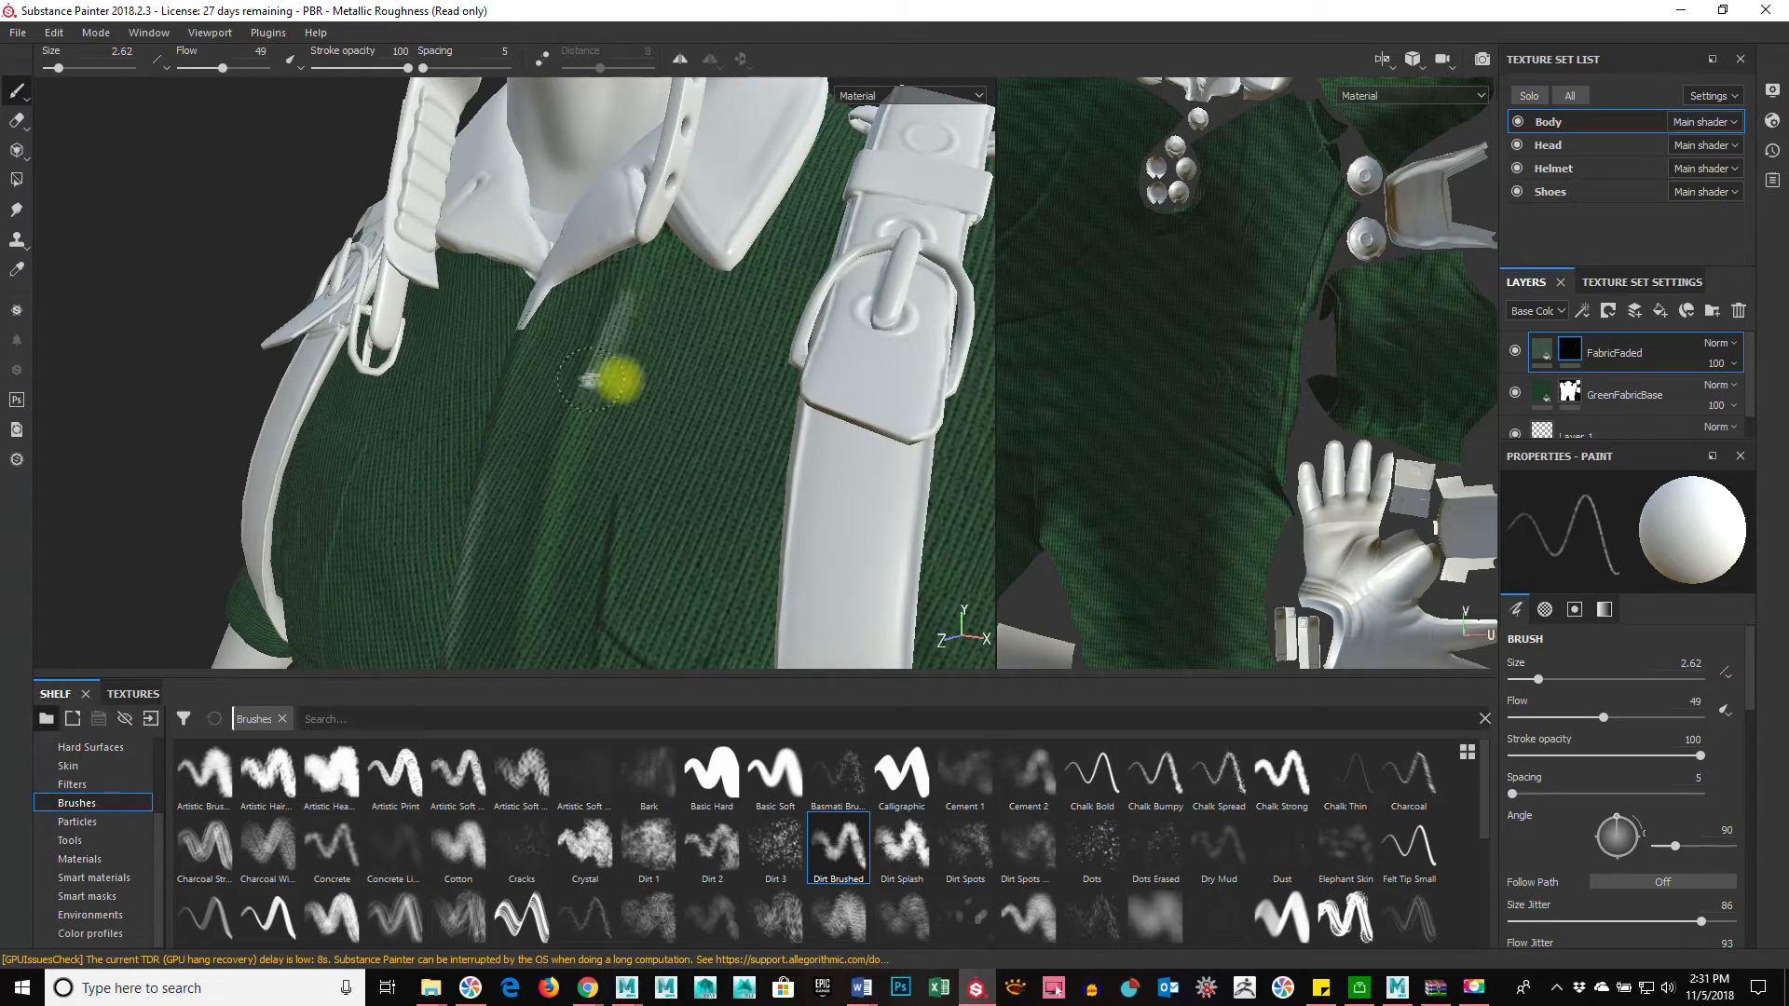
pyautogui.moveTo(1511, 795); pyautogui.dragTo(1519, 794)
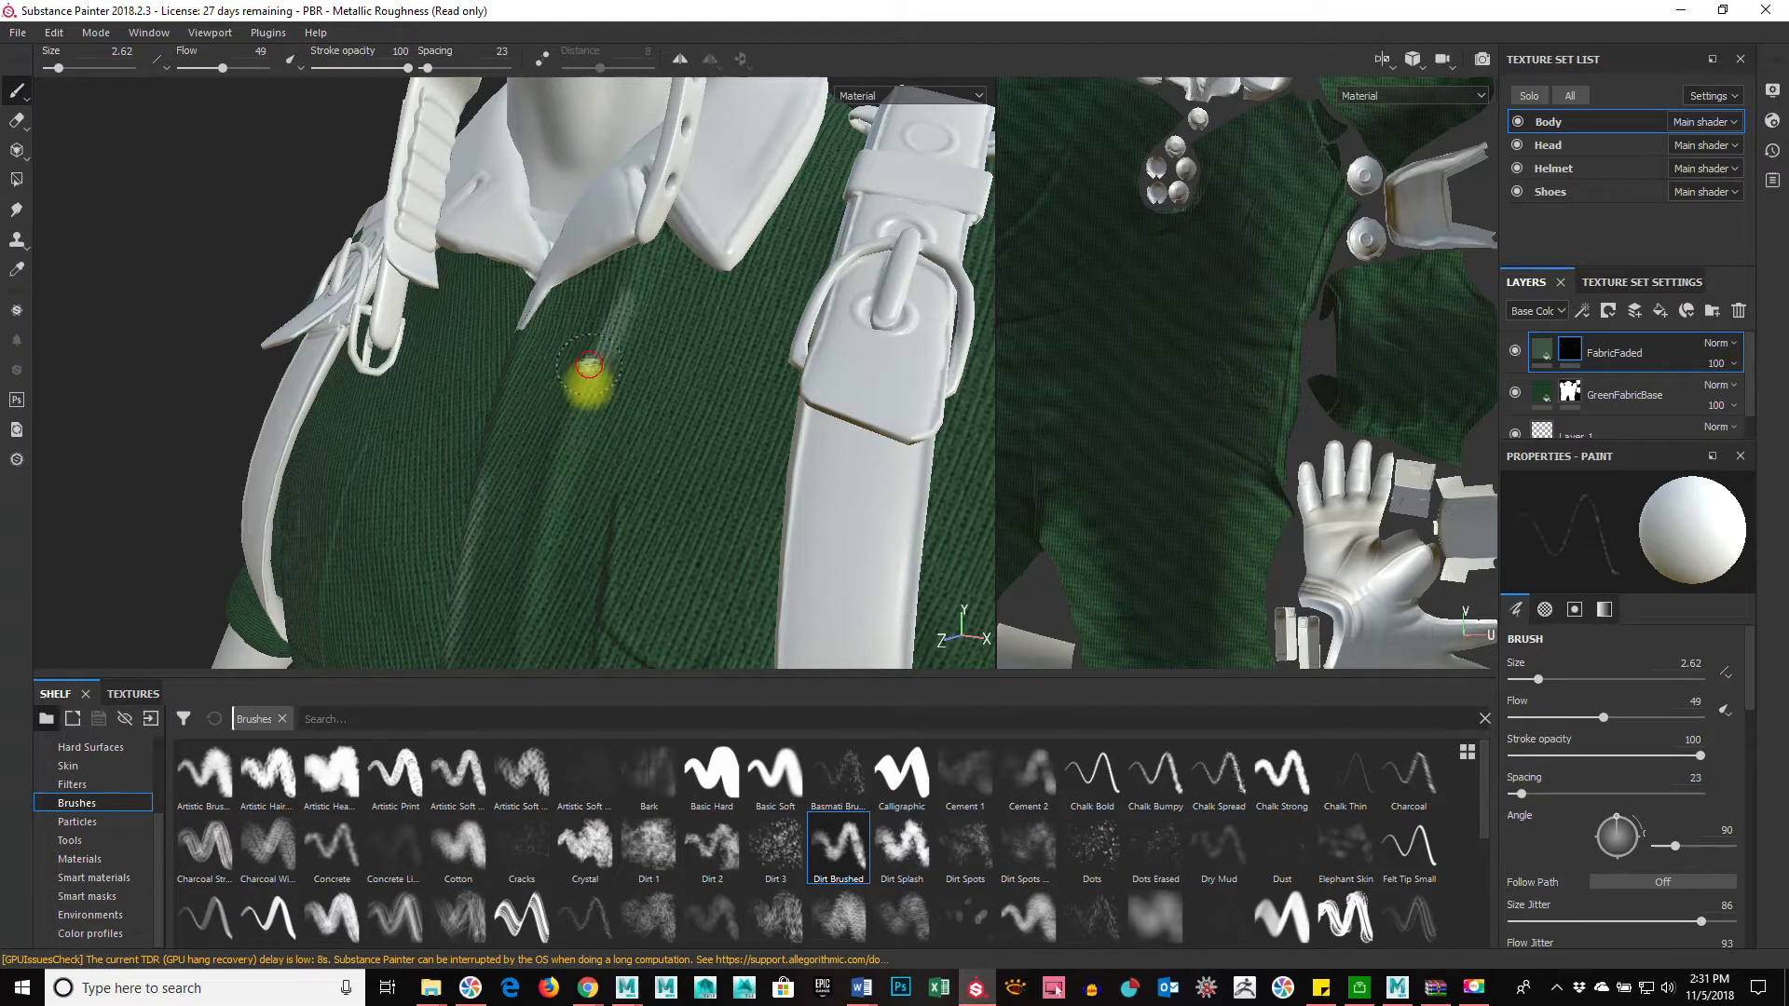
# Step: Paint broad, soft fading over the shirt front beside the placket, with brush size 9.85 and flow 20
pyautogui.keyDown('alt'); pyautogui.moveTo(556, 527); pyautogui.dragTo(719, 479); pyautogui.keyUp('alt')
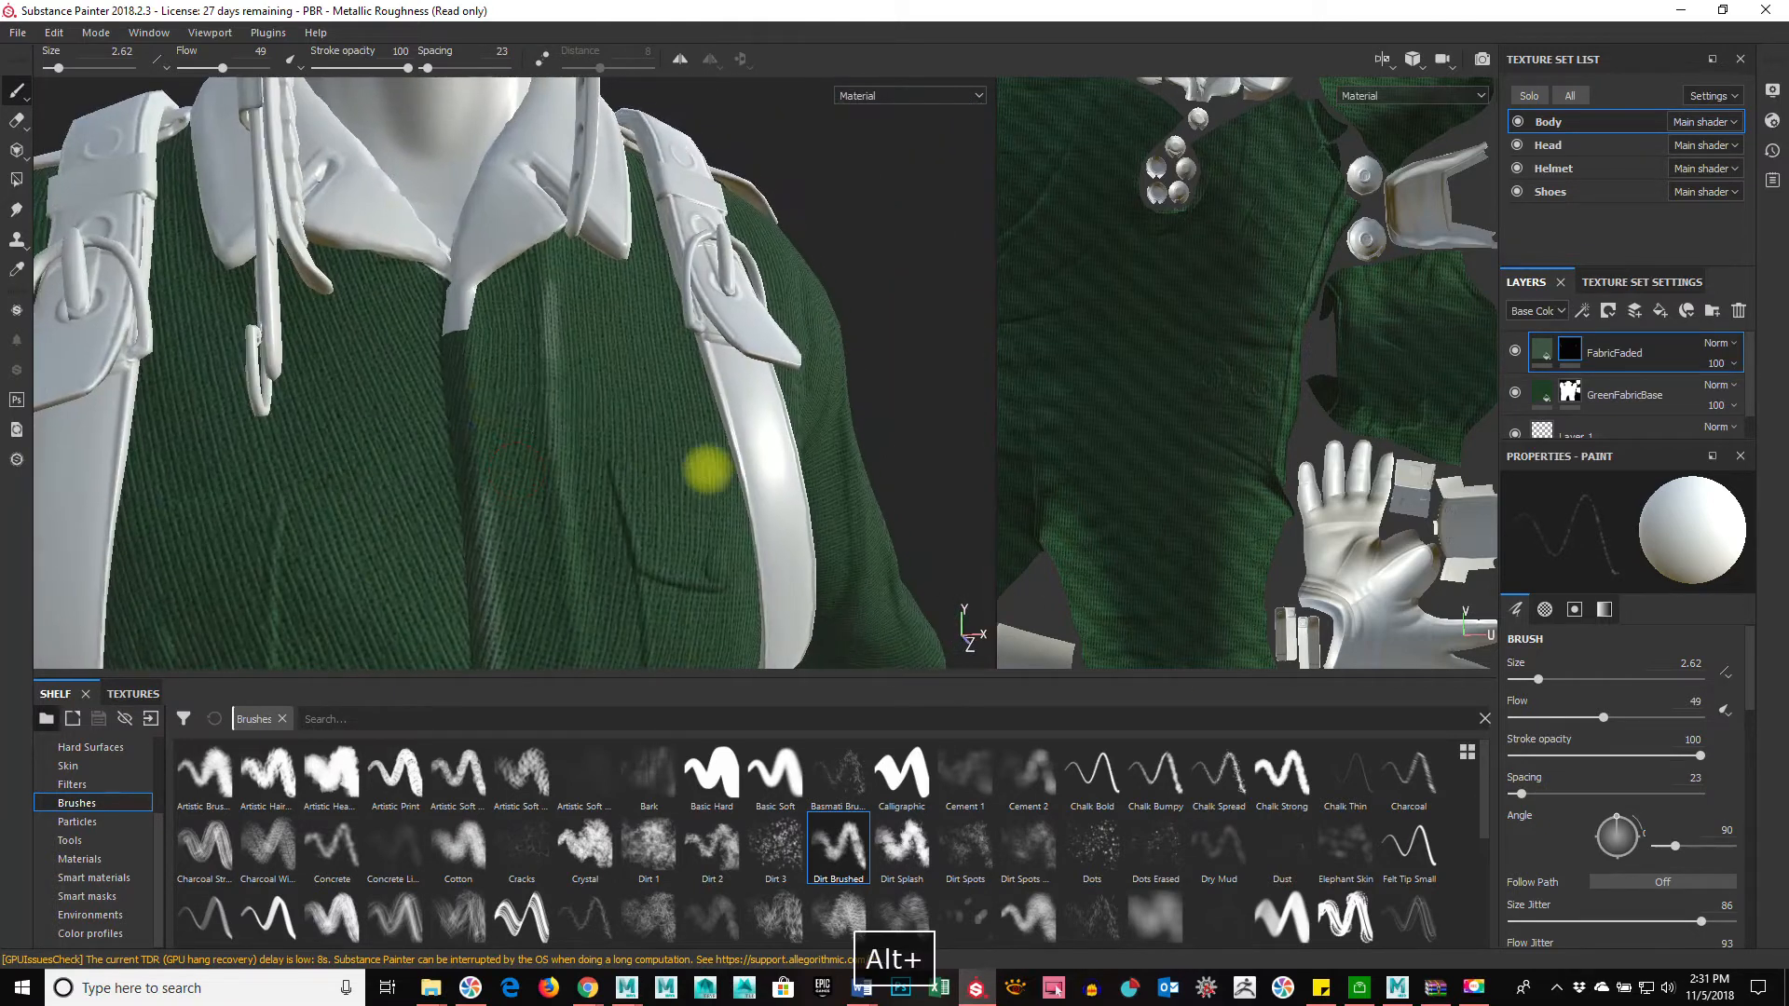
pyautogui.moveTo(684, 476)
pyautogui.keyDown('alt'); pyautogui.mouseDown(button='right')
pyautogui.moveTo(250, 523)
pyautogui.moveTo(718, 443)
pyautogui.moveTo(679, 559)
pyautogui.mouseUp(button='right'); pyautogui.keyUp('alt')
pyautogui.keyDown('ctrl'); pyautogui.moveTo(557, 511); pyautogui.dragTo(592, 511, button='right'); pyautogui.keyUp('ctrl')
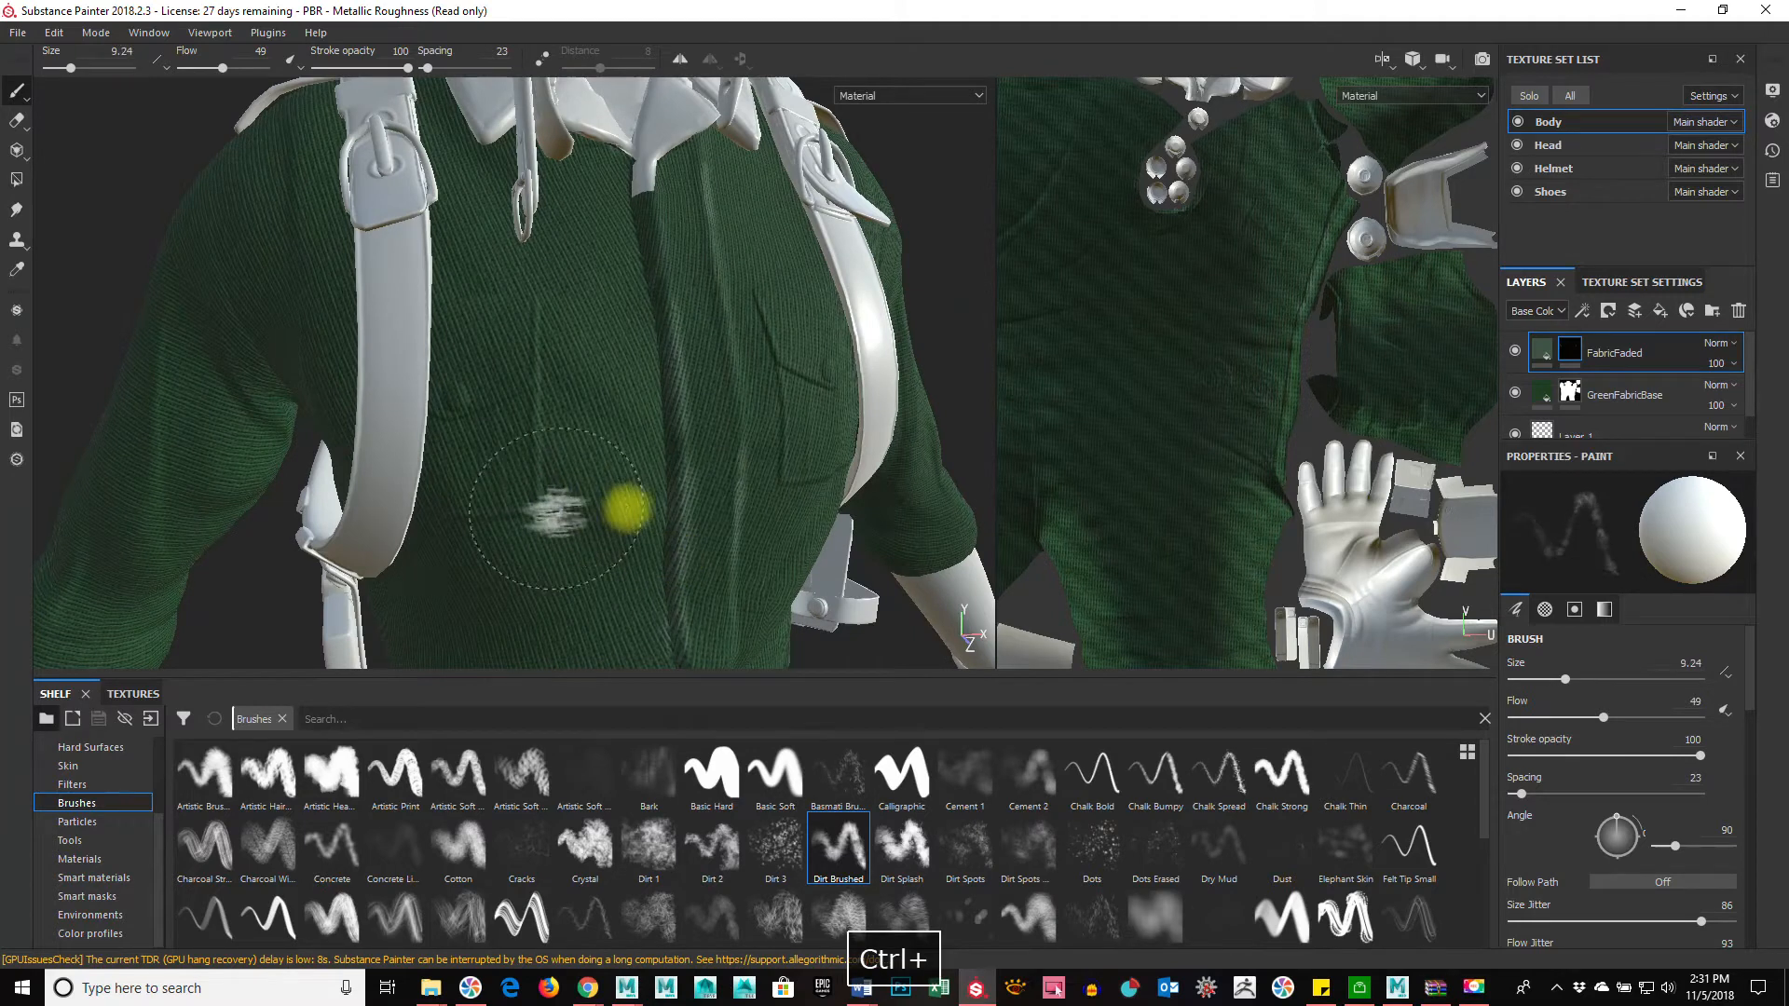
pyautogui.keyDown('ctrl'); pyautogui.moveTo(515, 510); pyautogui.dragTo(540, 396); pyautogui.keyUp('ctrl')
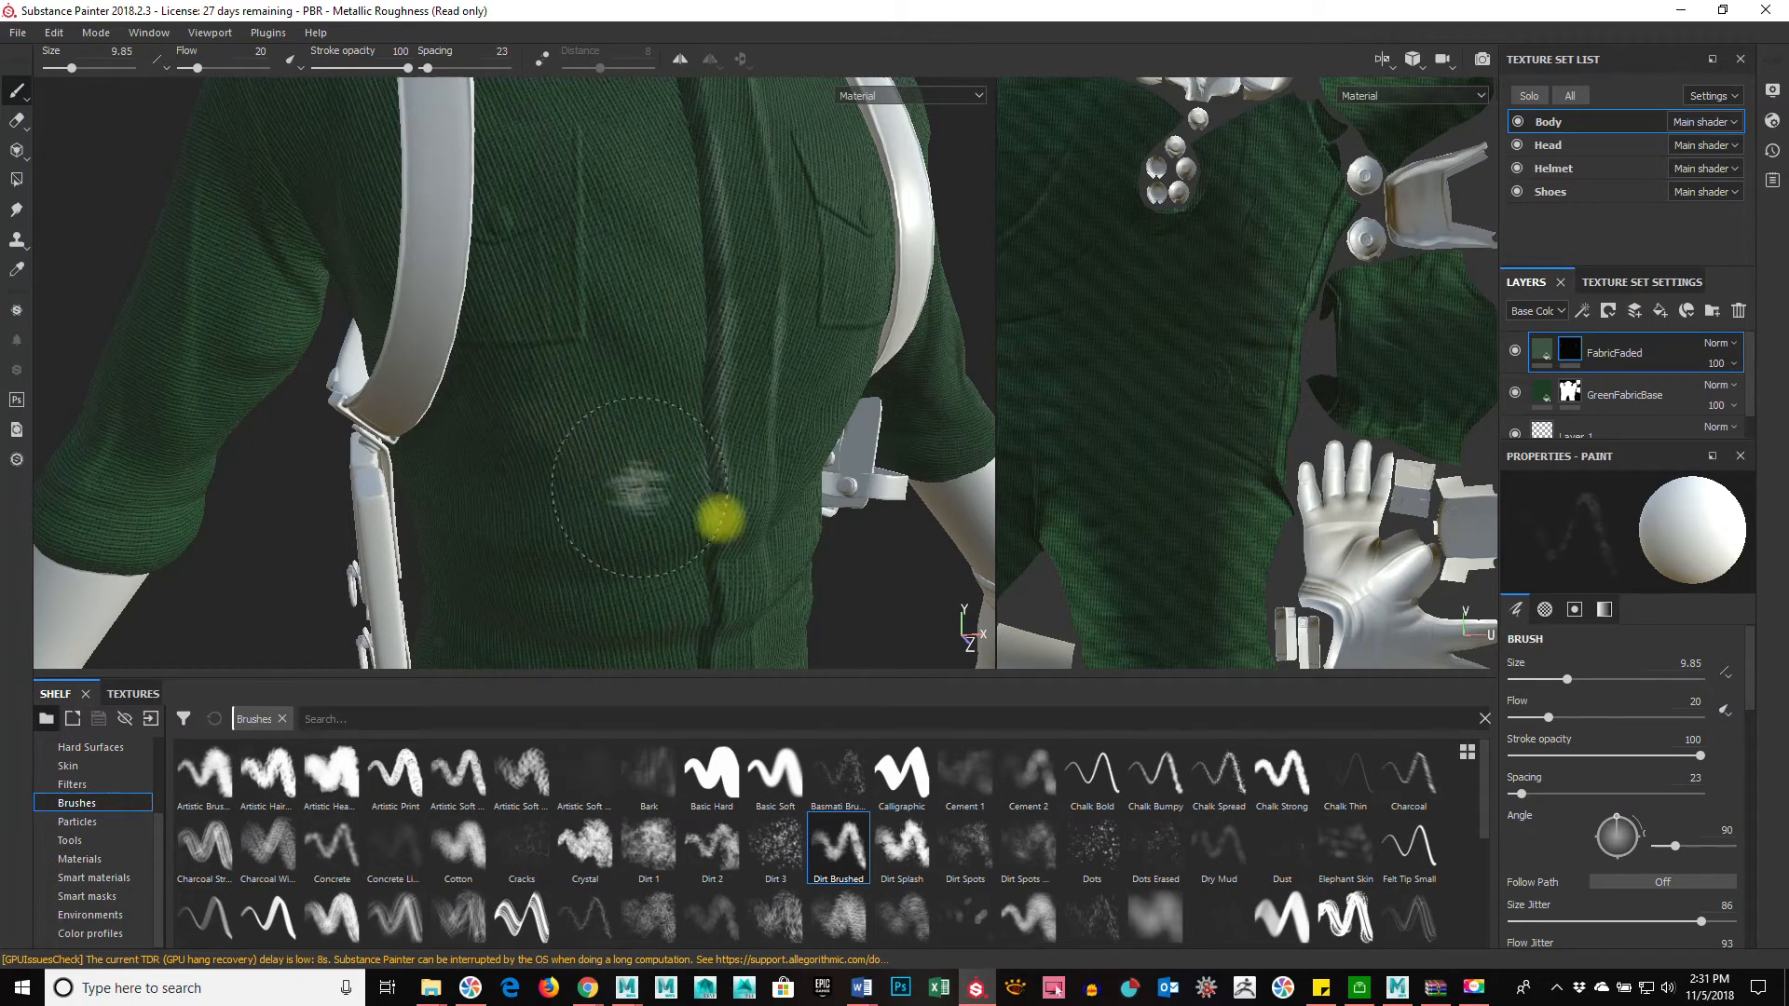
# Step: Paint fading down the placket over the abdomen, with brush size 4.08 and flow 34
pyautogui.keyDown('alt'); pyautogui.moveTo(718, 511); pyautogui.dragTo(460, 512, button='right'); pyautogui.keyUp('alt')
pyautogui.keyDown('alt'); pyautogui.moveTo(459, 511); pyautogui.dragTo(745, 486); pyautogui.keyUp('alt')
pyautogui.keyDown('alt'); pyautogui.moveTo(746, 485); pyautogui.dragTo(606, 428, button='middle'); pyautogui.keyUp('alt')
pyautogui.keyDown('alt'); pyautogui.moveTo(606, 428); pyautogui.dragTo(1050, 436, button='right'); pyautogui.keyUp('alt')
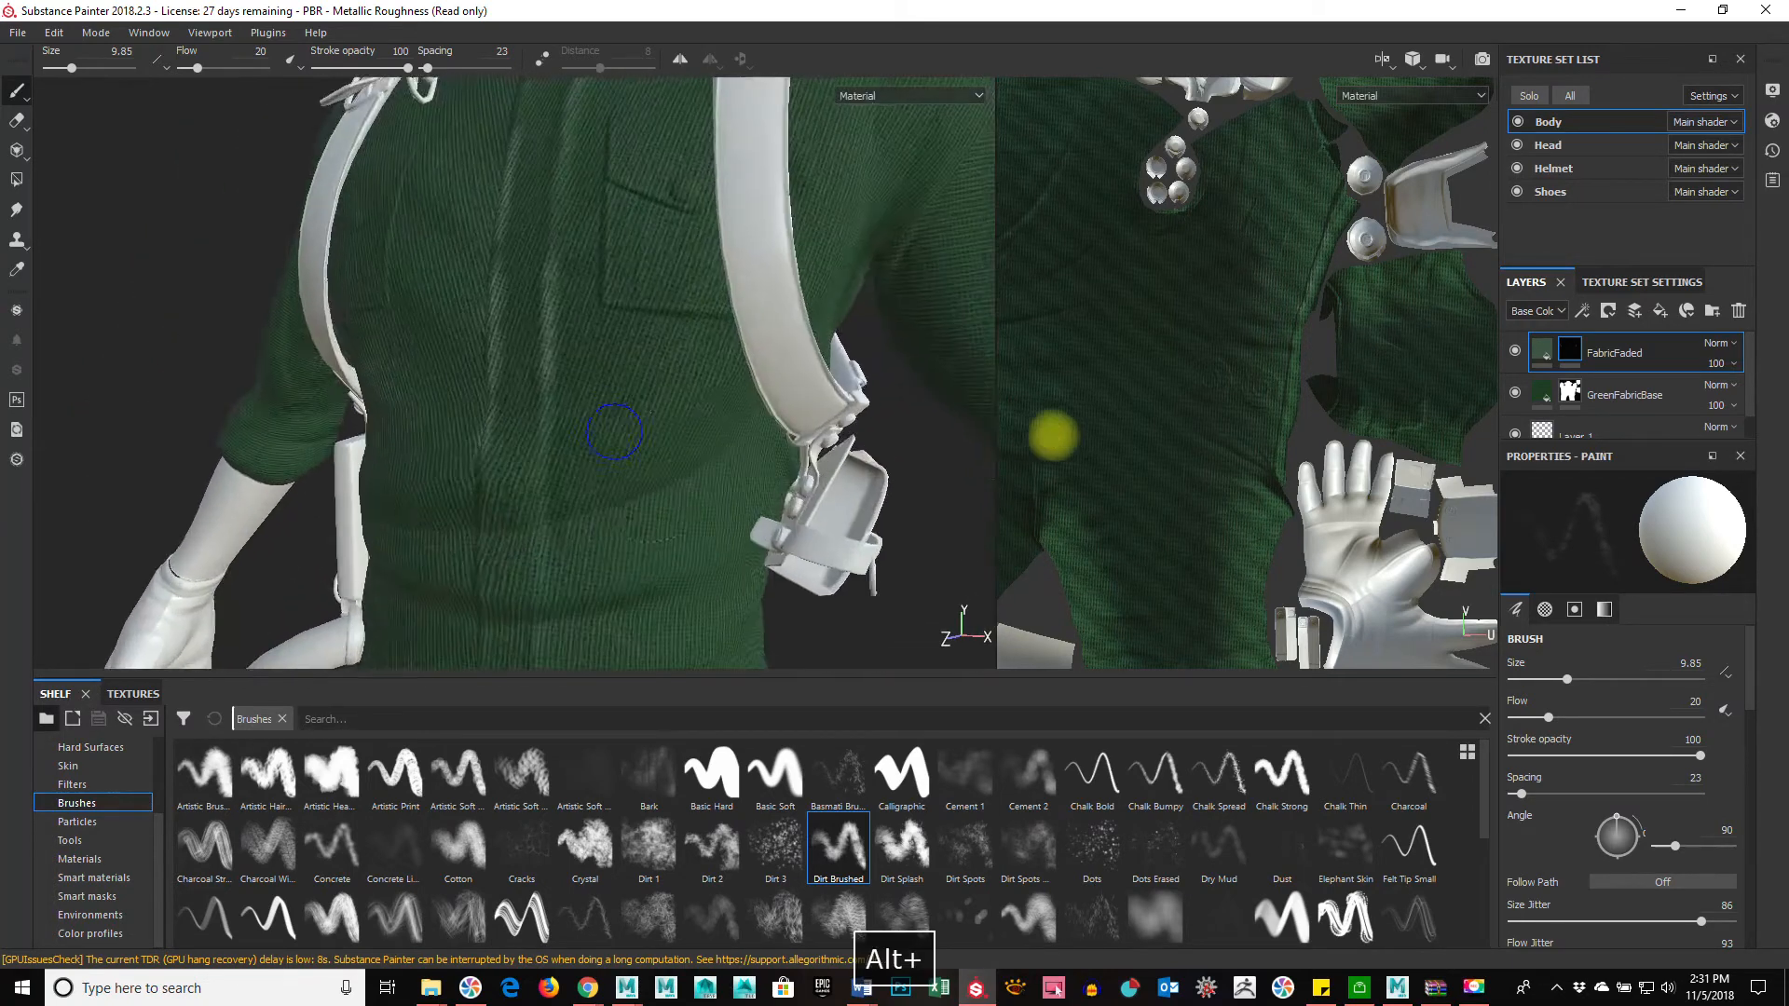
pyautogui.keyDown('alt'); pyautogui.moveTo(560, 487); pyautogui.dragTo(701, 467, button='right'); pyautogui.keyUp('alt')
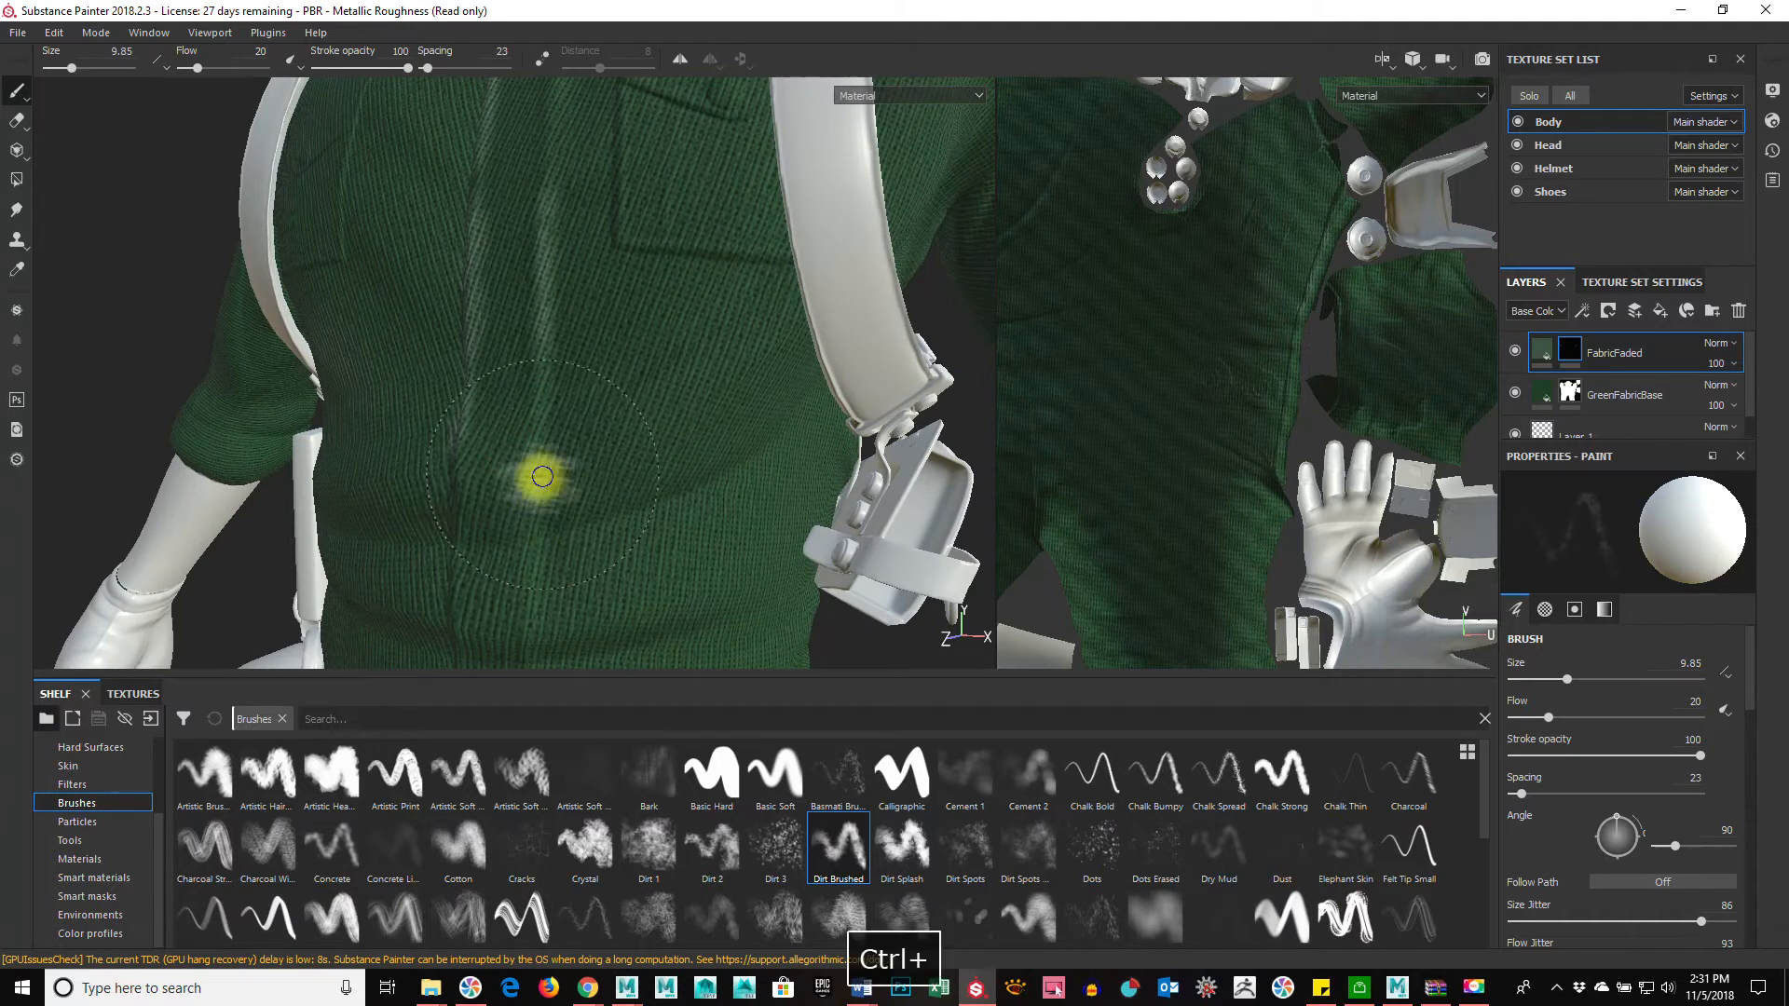
pyautogui.moveTo(504, 482)
pyautogui.keyDown('ctrl'); pyautogui.mouseDown(button='right')
pyautogui.moveTo(547, 447)
pyautogui.moveTo(522, 503)
pyautogui.moveTo(580, 508)
pyautogui.mouseUp(button='right'); pyautogui.keyUp('ctrl')
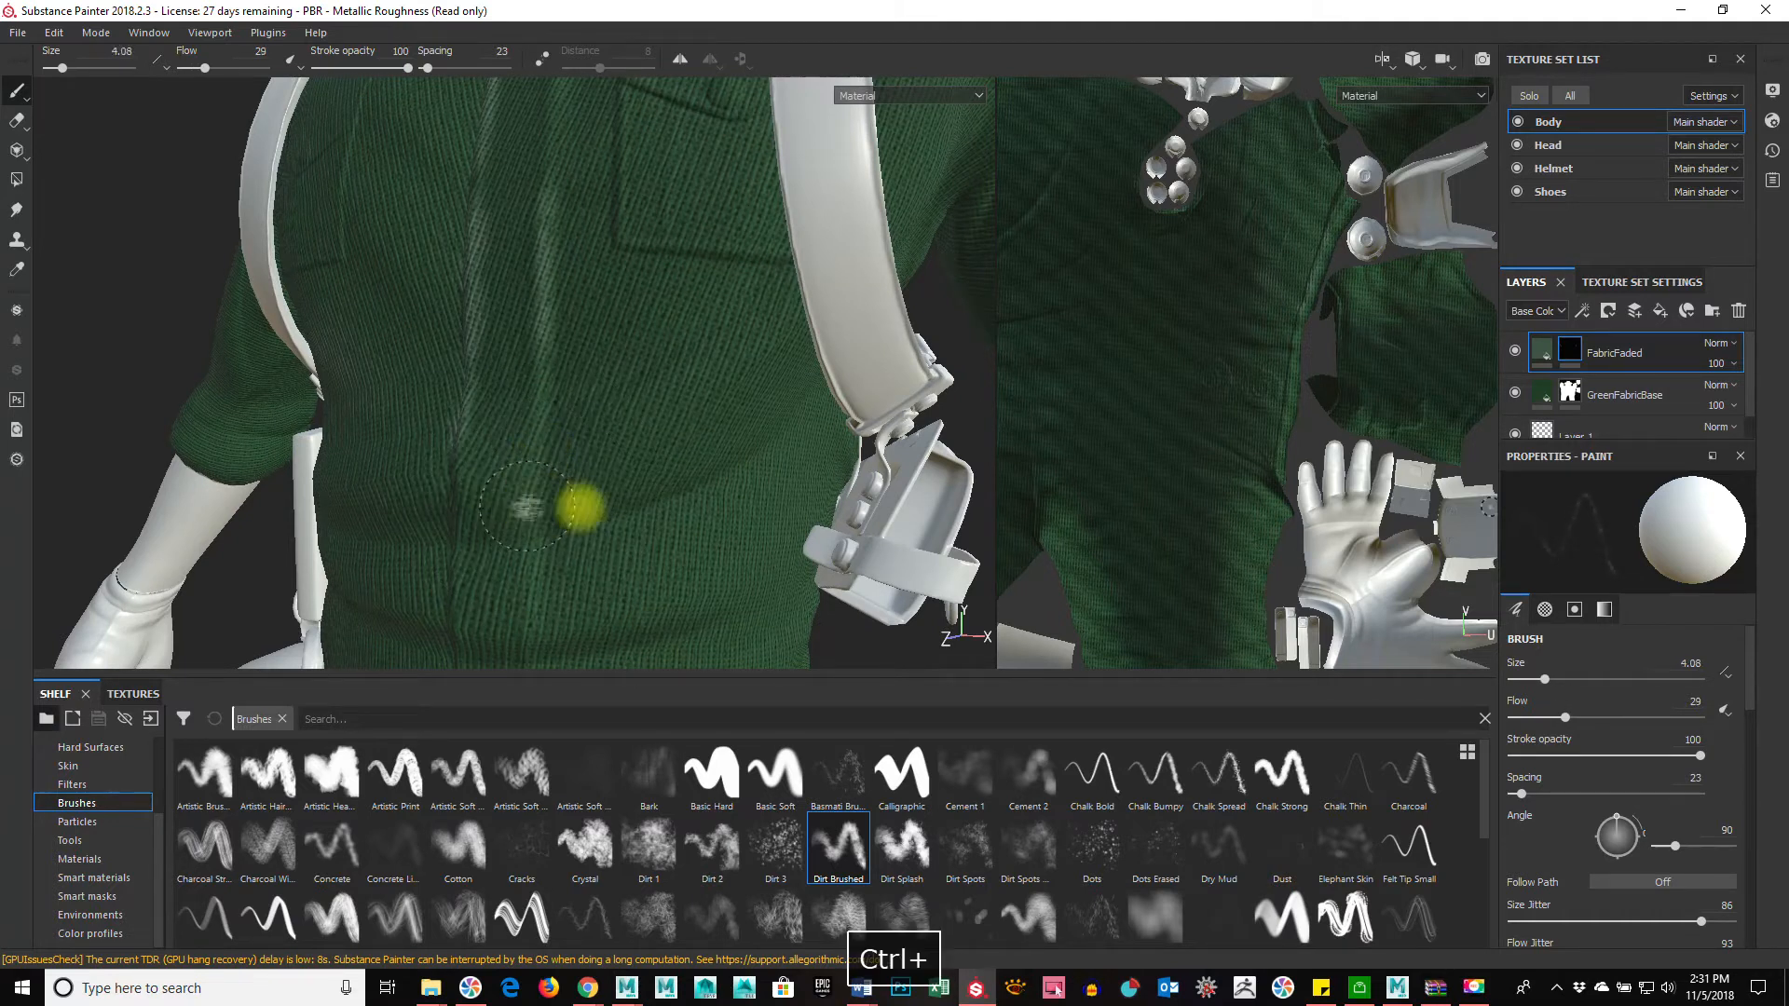
pyautogui.moveTo(521, 474); pyautogui.dragTo(520, 540)
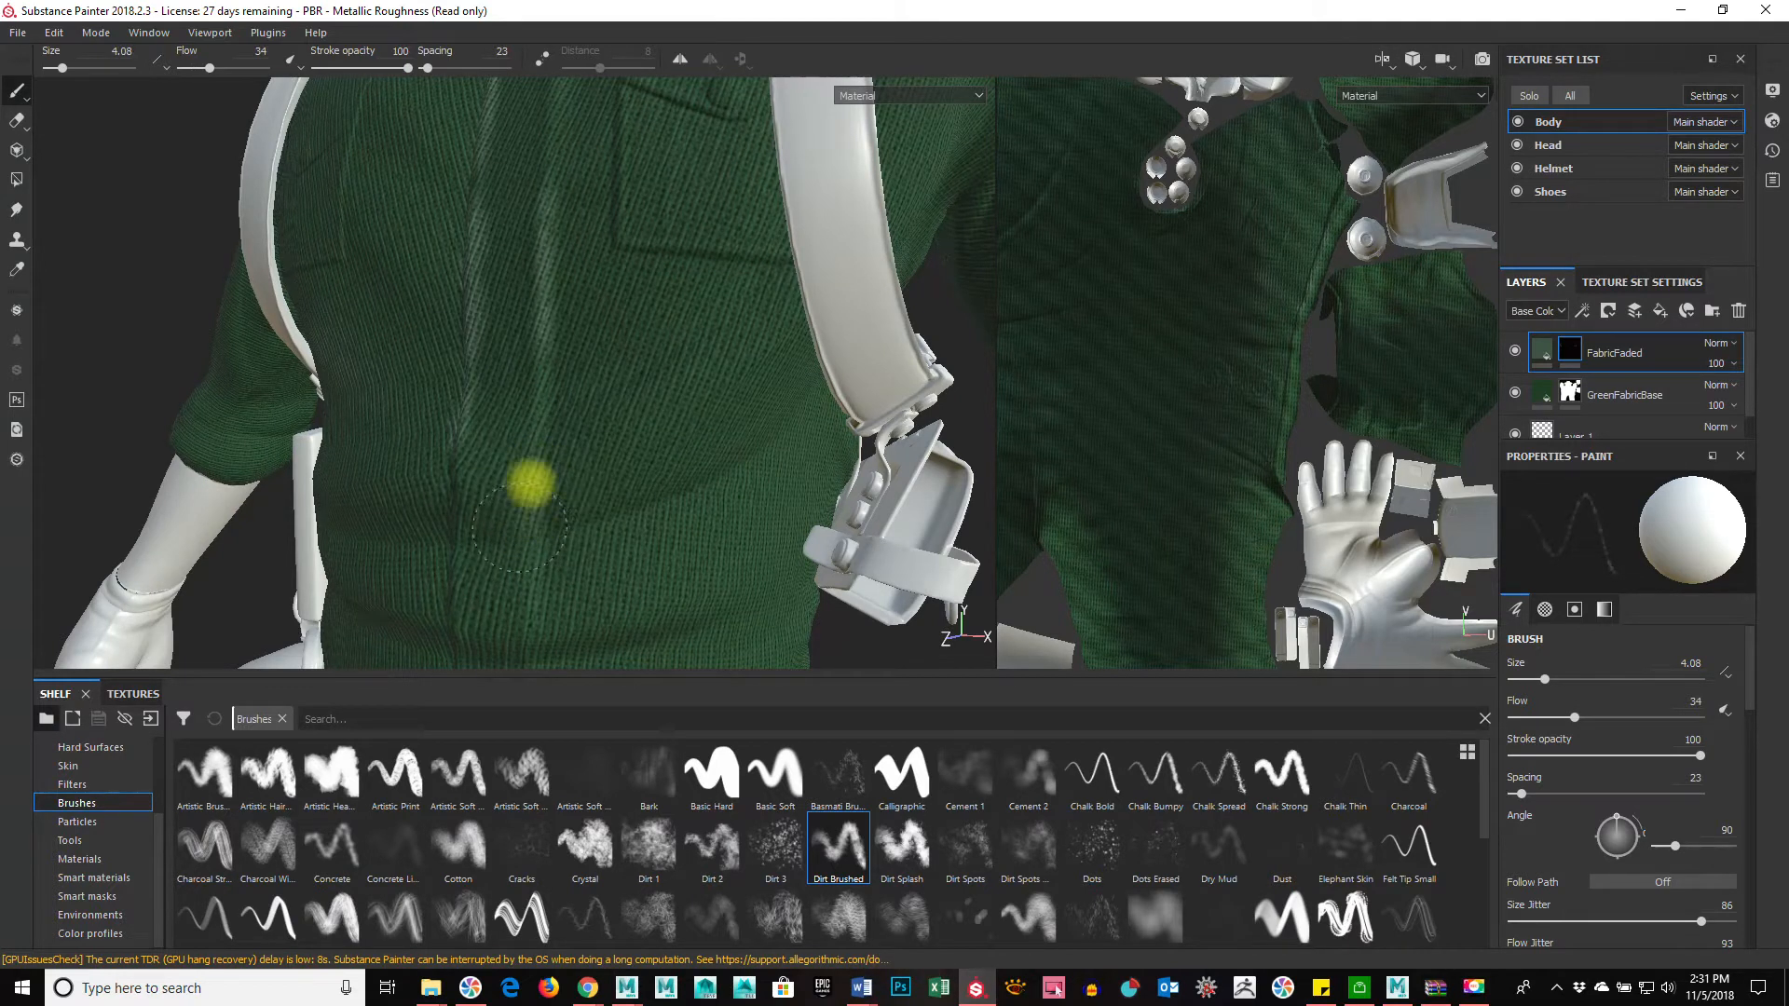
# Step: Enlarge the brush to 6.67 and paint soft fading on the shirt below the chest pocket
pyautogui.keyDown('ctrl'); pyautogui.moveTo(643, 411); pyautogui.dragTo(683, 411, button='right'); pyautogui.keyUp('ctrl')
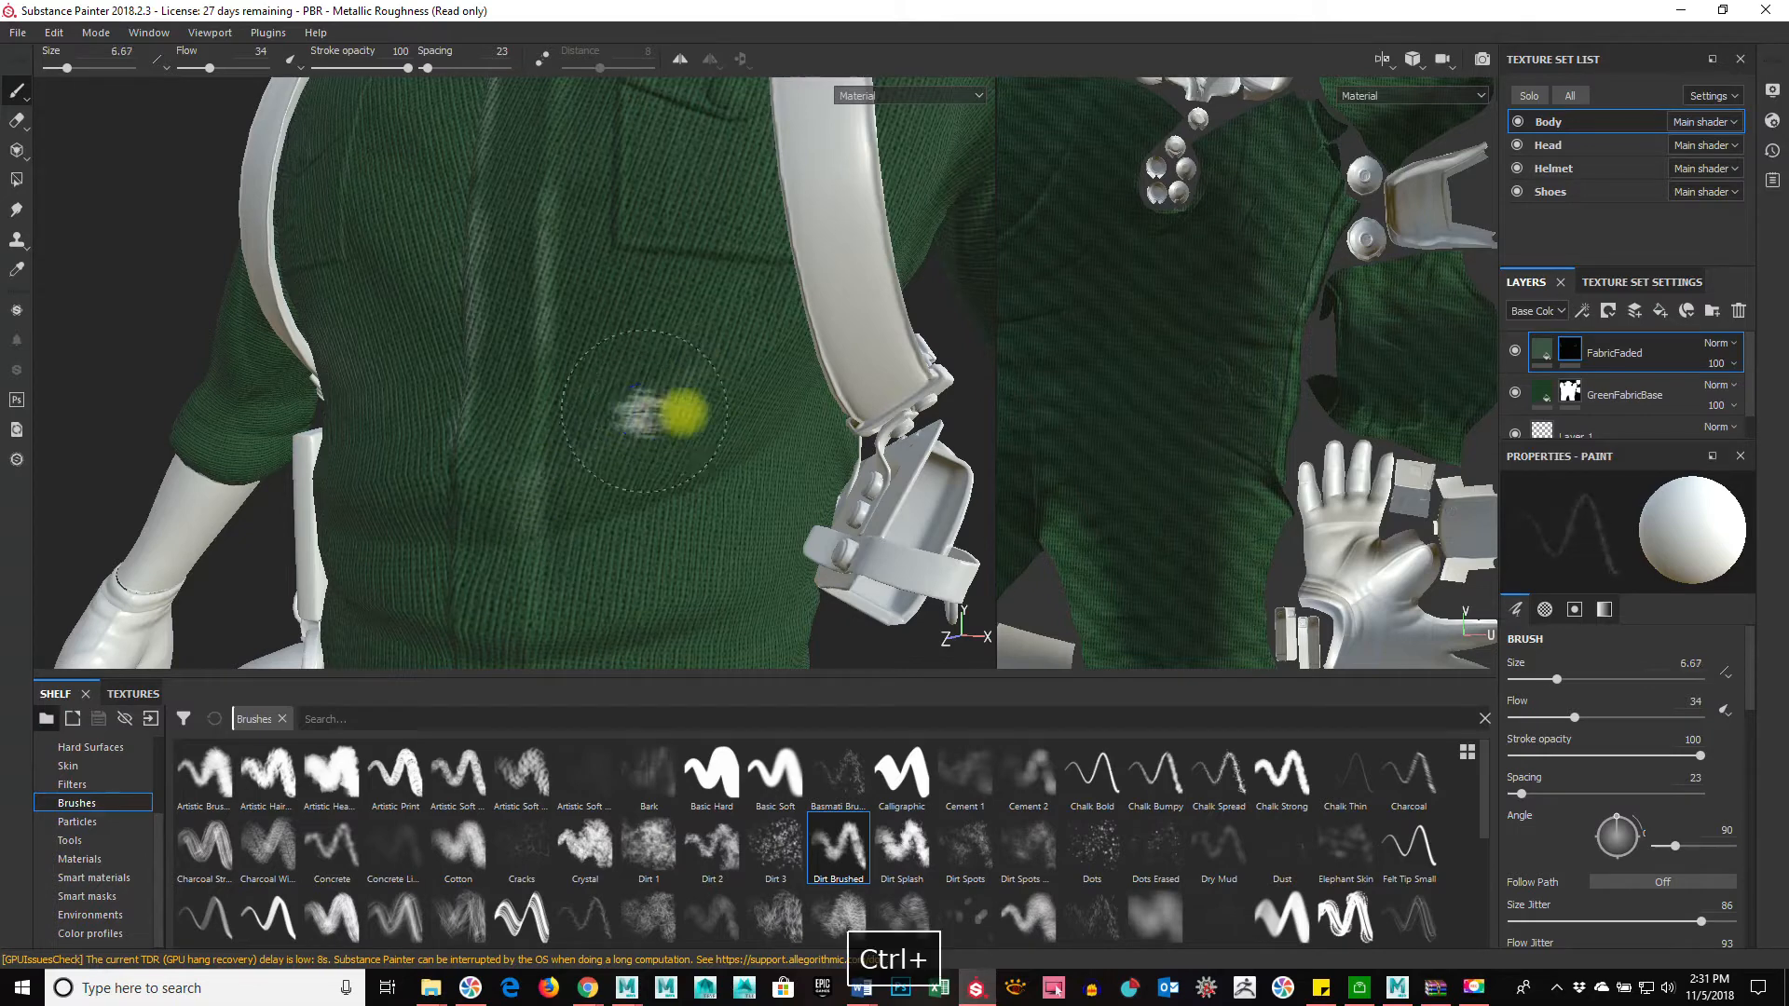
pyautogui.moveTo(628, 426); pyautogui.dragTo(643, 431)
pyautogui.keyDown('alt'); pyautogui.moveTo(807, 451); pyautogui.dragTo(596, 491, button='right'); pyautogui.keyUp('alt')
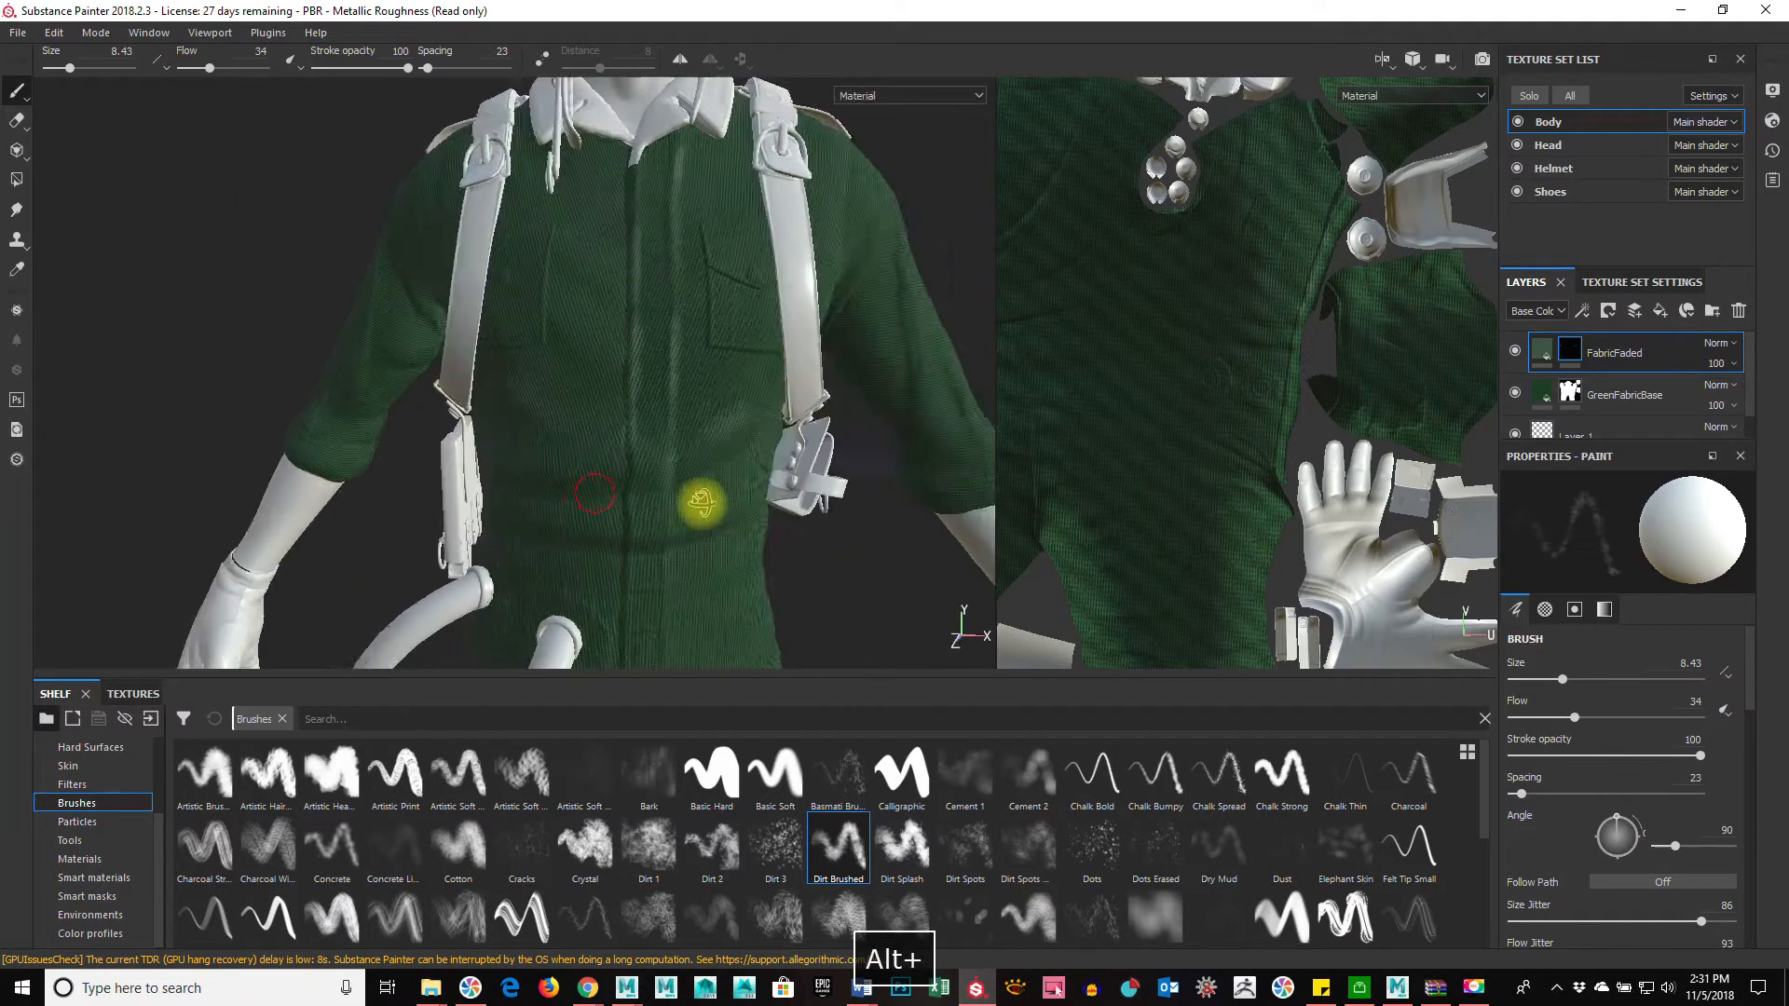
# Step: Paint soft fading over the waist folds beside the placket, with brush size 4.77 and flow 34
pyautogui.keyDown('alt'); pyautogui.moveTo(593, 491); pyautogui.dragTo(757, 501); pyautogui.keyUp('alt')
pyautogui.keyDown('alt'); pyautogui.moveTo(643, 546); pyautogui.dragTo(699, 499, button='middle'); pyautogui.keyUp('alt')
pyautogui.keyDown('alt'); pyautogui.moveTo(612, 507); pyautogui.dragTo(746, 512, button='right'); pyautogui.keyUp('alt')
pyautogui.keyDown('alt'); pyautogui.moveTo(631, 531); pyautogui.dragTo(760, 527); pyautogui.keyUp('alt')
pyautogui.keyDown('alt'); pyautogui.moveTo(603, 555); pyautogui.dragTo(606, 457, button='middle'); pyautogui.keyUp('alt')
pyautogui.keyDown('alt'); pyautogui.moveTo(469, 483); pyautogui.dragTo(806, 497, button='right'); pyautogui.keyUp('alt')
pyautogui.moveTo(871, 451)
pyautogui.keyDown('alt'); pyautogui.mouseDown()
pyautogui.moveTo(634, 475)
pyautogui.moveTo(643, 451)
pyautogui.mouseUp(); pyautogui.keyUp('alt')
pyautogui.keyDown('ctrl'); pyautogui.moveTo(685, 438); pyautogui.dragTo(620, 438, button='right'); pyautogui.keyUp('ctrl')
pyautogui.moveTo(700, 430); pyautogui.dragTo(722, 426)
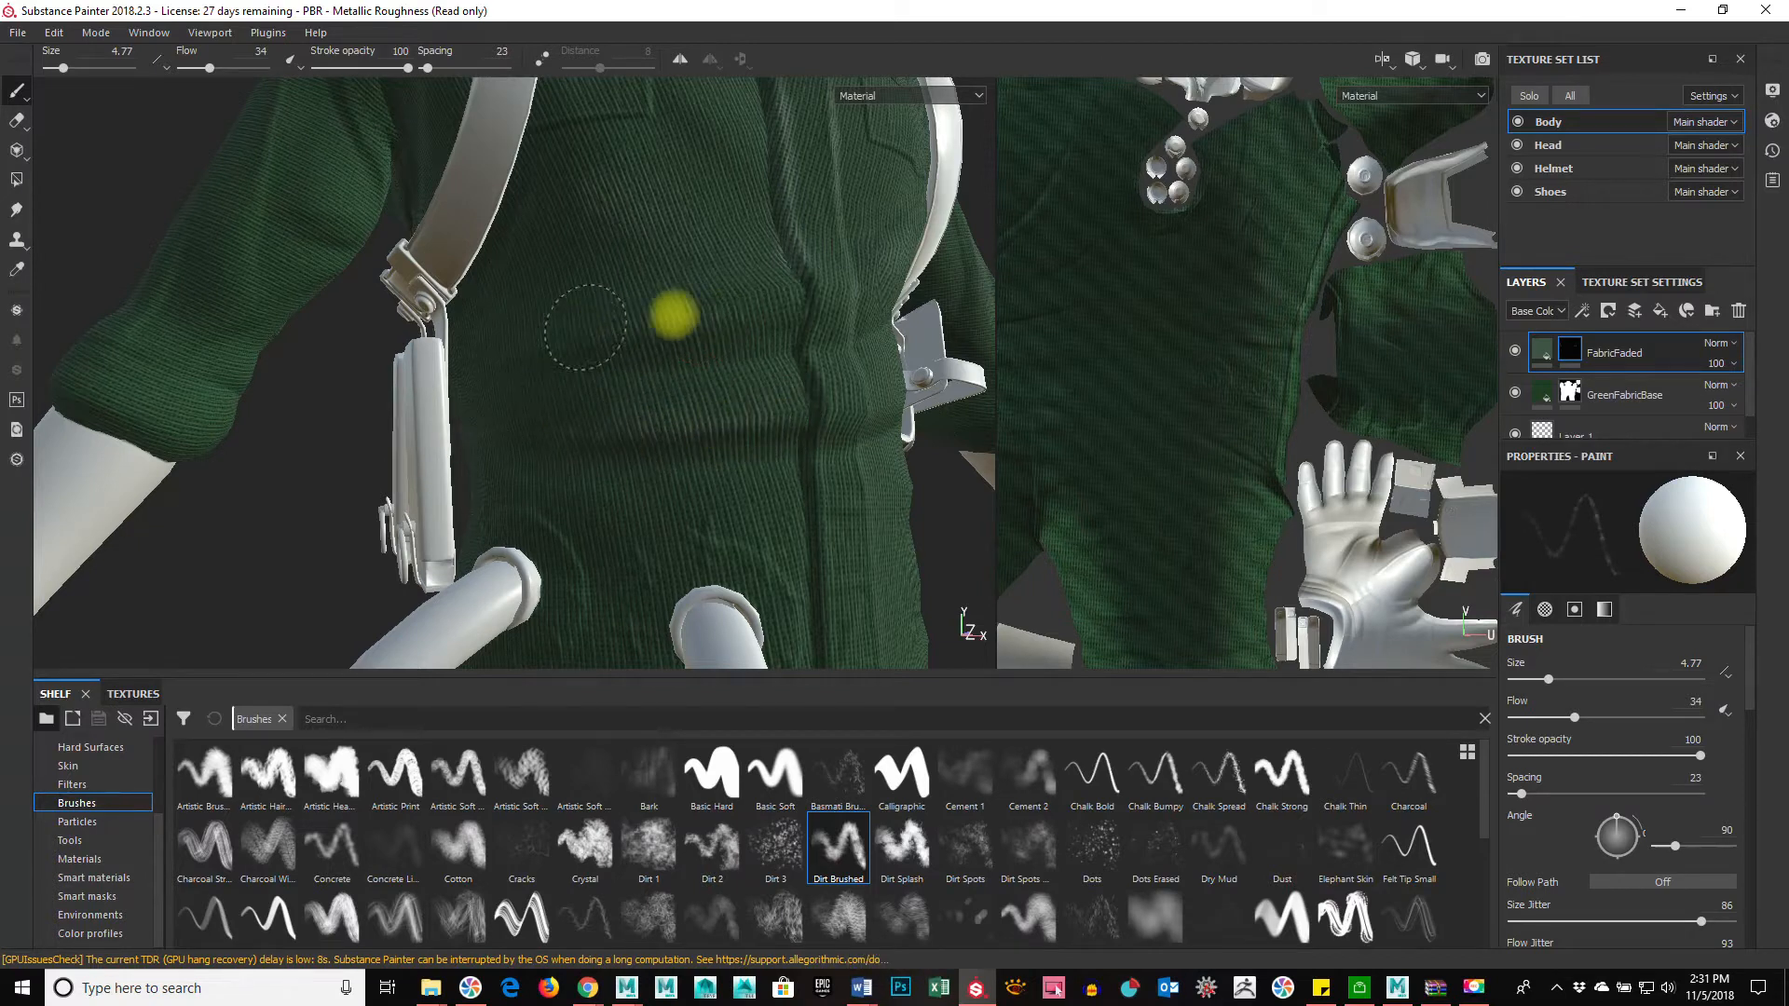
# Step: Paint stronger fading where the waist crease meets the placket, reducing the brush to 2.96 and raising the flow to 94
pyautogui.keyDown('alt'); pyautogui.moveTo(547, 344); pyautogui.dragTo(802, 364); pyautogui.keyUp('alt')
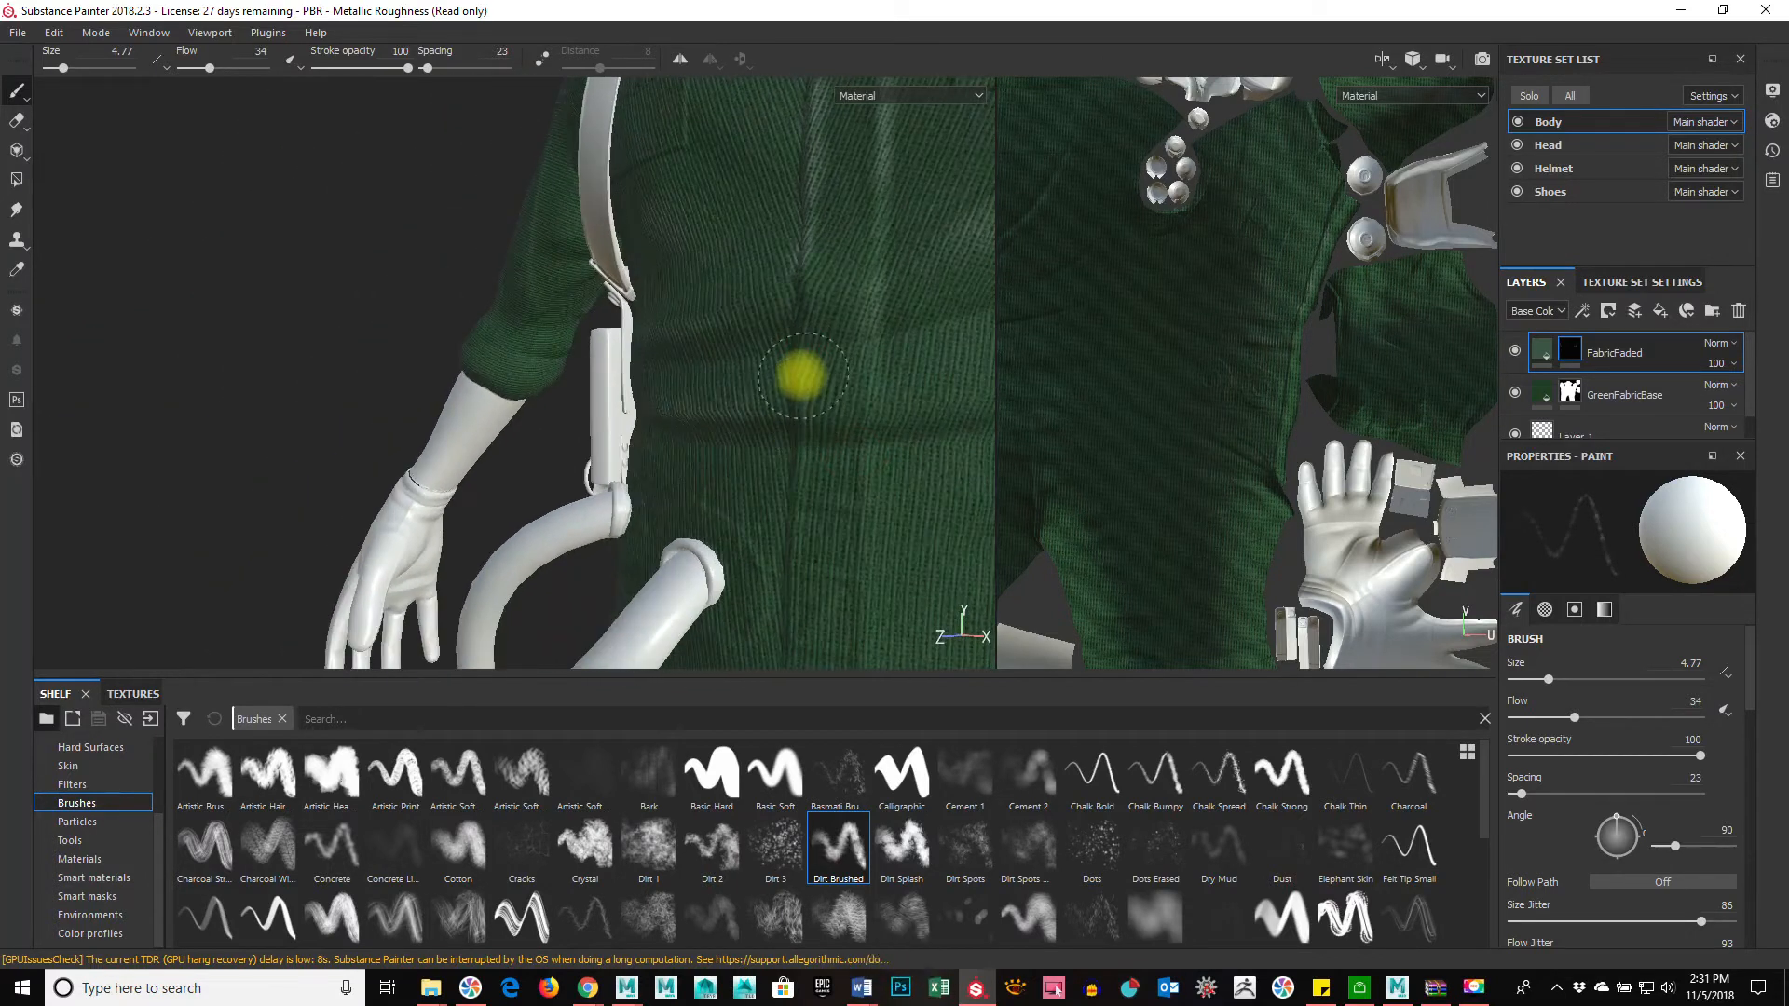
pyautogui.keyDown('alt'); pyautogui.moveTo(885, 442); pyautogui.dragTo(798, 425); pyautogui.keyUp('alt')
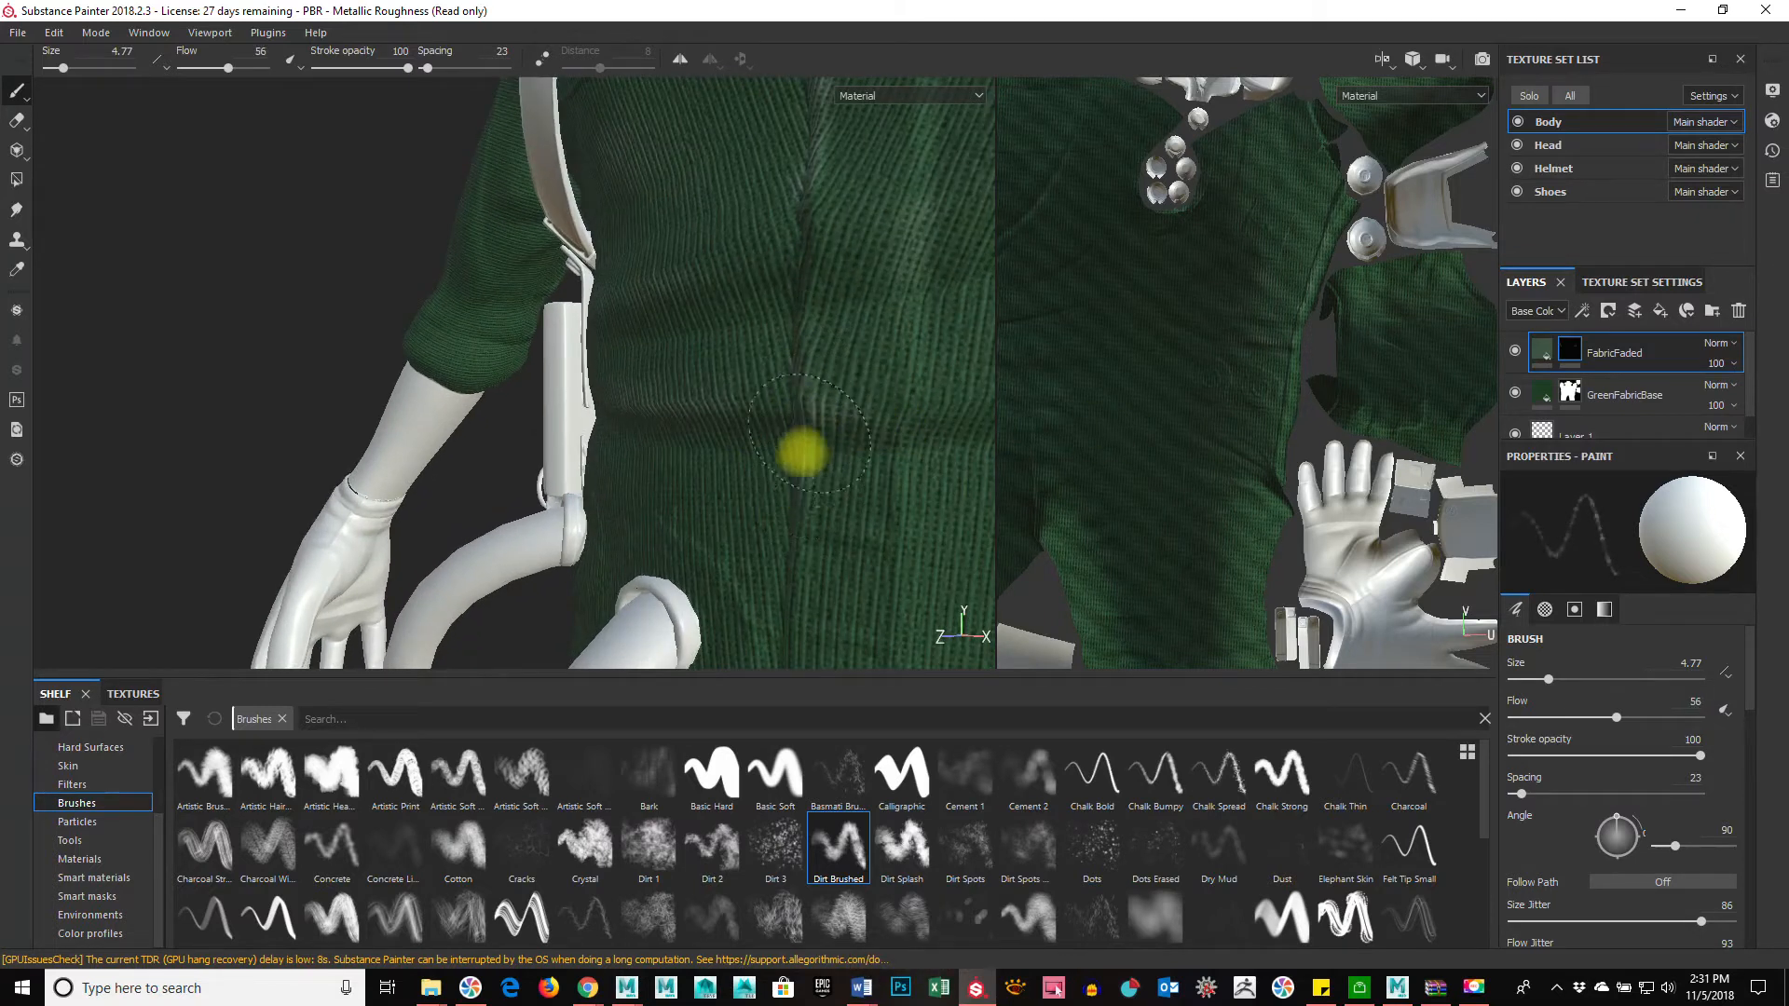
pyautogui.keyDown('ctrl'); pyautogui.moveTo(821, 411); pyautogui.dragTo(801, 411, button='right'); pyautogui.keyUp('ctrl')
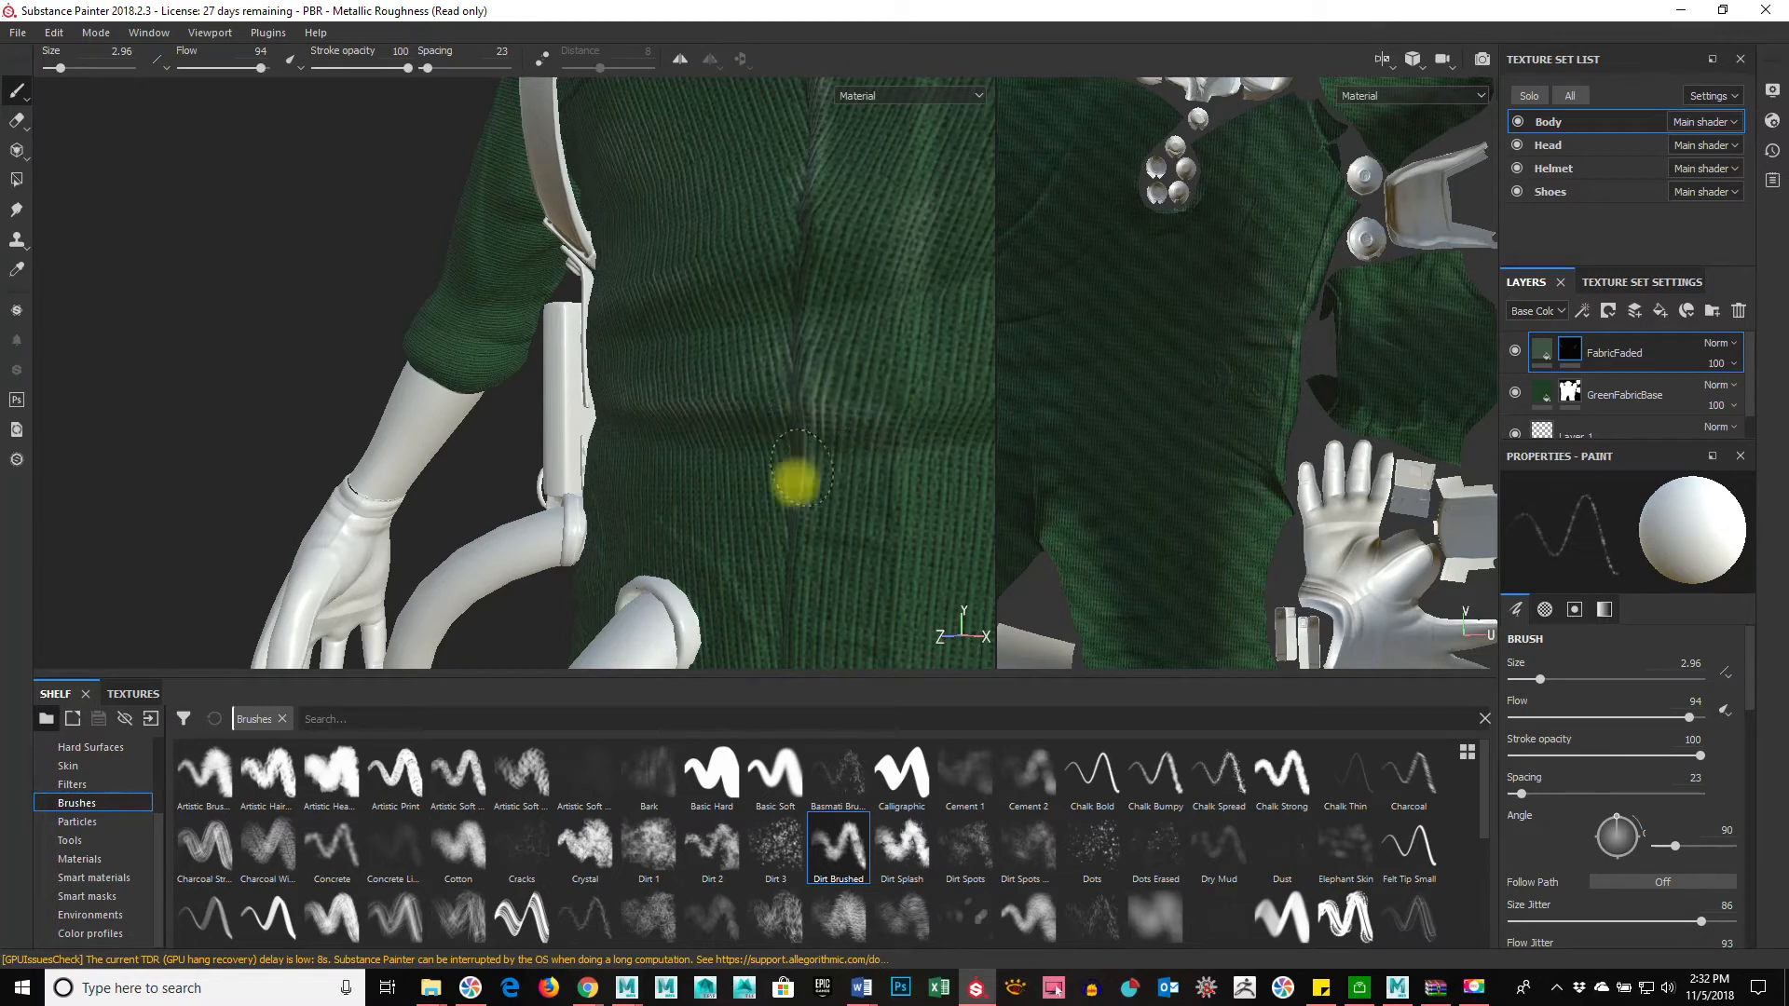
# Step: Paint a straight line of fading down the placket edge below the waist, with brush size 3.29 and flow 94
pyautogui.keyDown('alt'); pyautogui.moveTo(876, 461); pyautogui.dragTo(347, 464, button='right'); pyautogui.keyUp('alt')
pyautogui.keyDown('alt'); pyautogui.moveTo(351, 458); pyautogui.dragTo(606, 466); pyautogui.keyUp('alt')
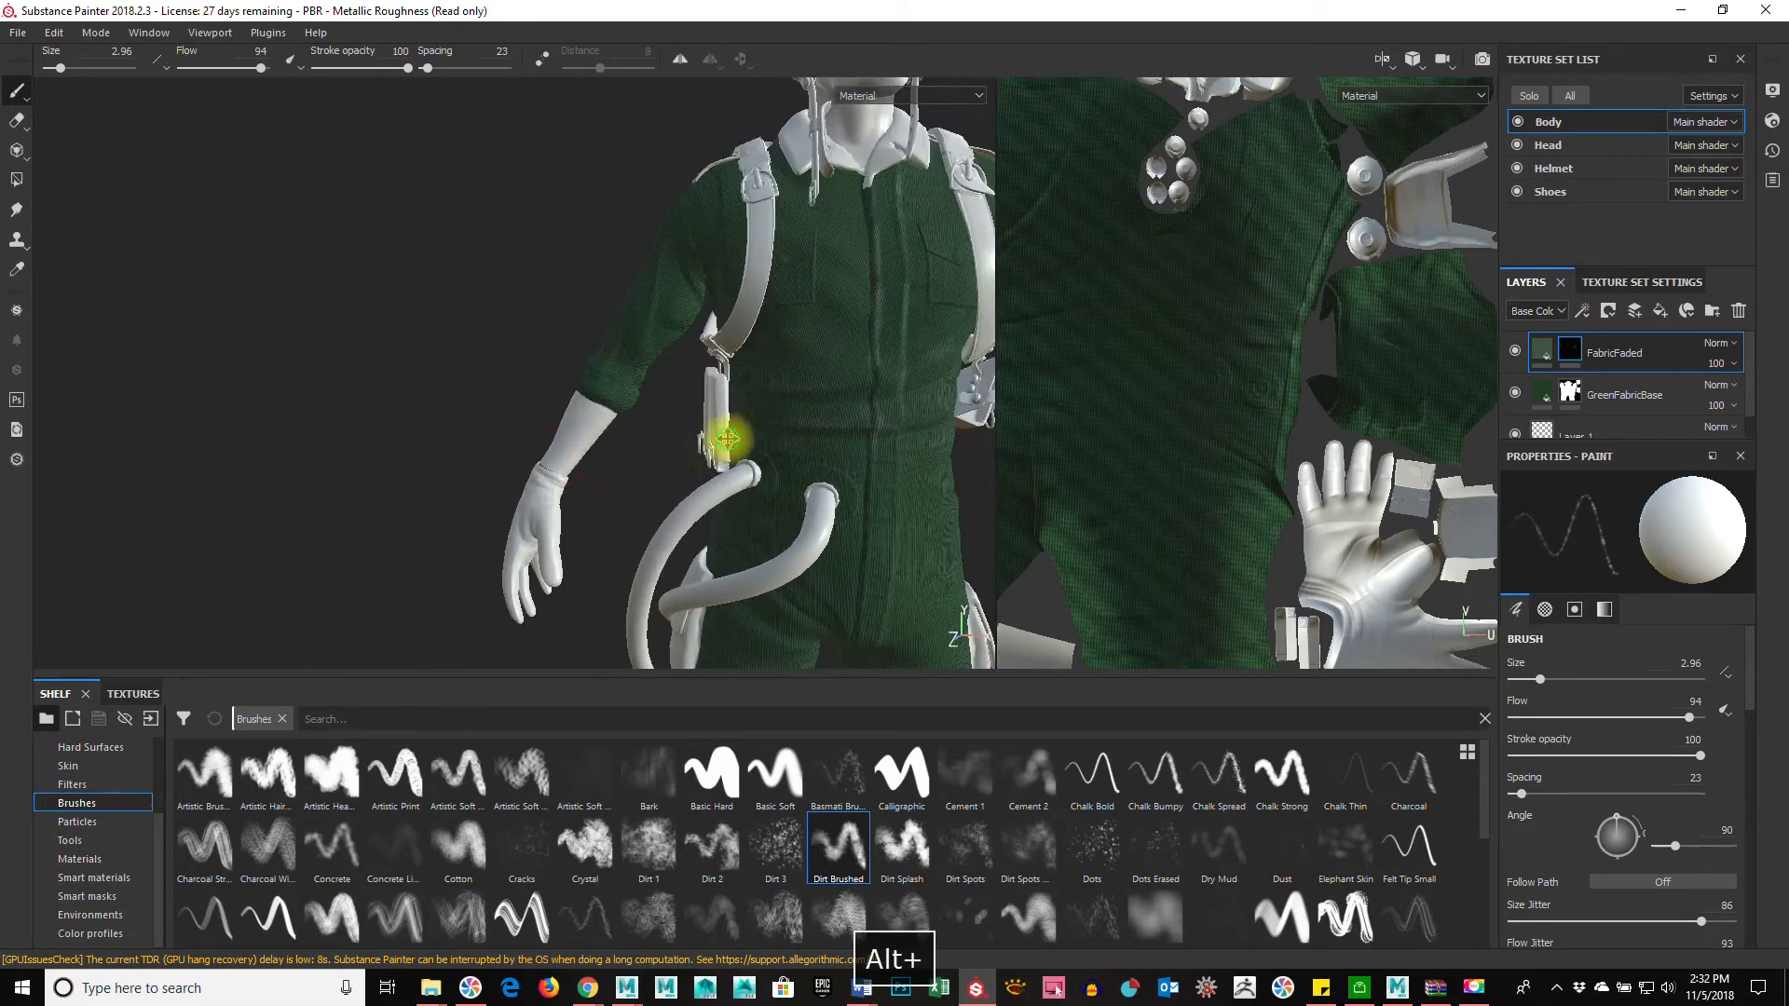
pyautogui.keyDown('alt'); pyautogui.moveTo(735, 439); pyautogui.dragTo(517, 517, button='middle'); pyautogui.keyUp('alt')
pyautogui.keyDown('alt'); pyautogui.moveTo(511, 512); pyautogui.dragTo(859, 550, button='right'); pyautogui.keyUp('alt')
pyautogui.moveTo(731, 488)
pyautogui.keyDown('alt'); pyautogui.mouseDown()
pyautogui.moveTo(887, 495)
pyautogui.moveTo(659, 507)
pyautogui.moveTo(699, 510)
pyautogui.moveTo(551, 463)
pyautogui.mouseUp(); pyautogui.keyUp('alt')
pyautogui.moveTo(551, 463)
pyautogui.keyDown('ctrl'); pyautogui.mouseDown(button='right')
pyautogui.moveTo(519, 451)
pyautogui.moveTo(563, 444)
pyautogui.mouseUp(button='right'); pyautogui.keyUp('ctrl')
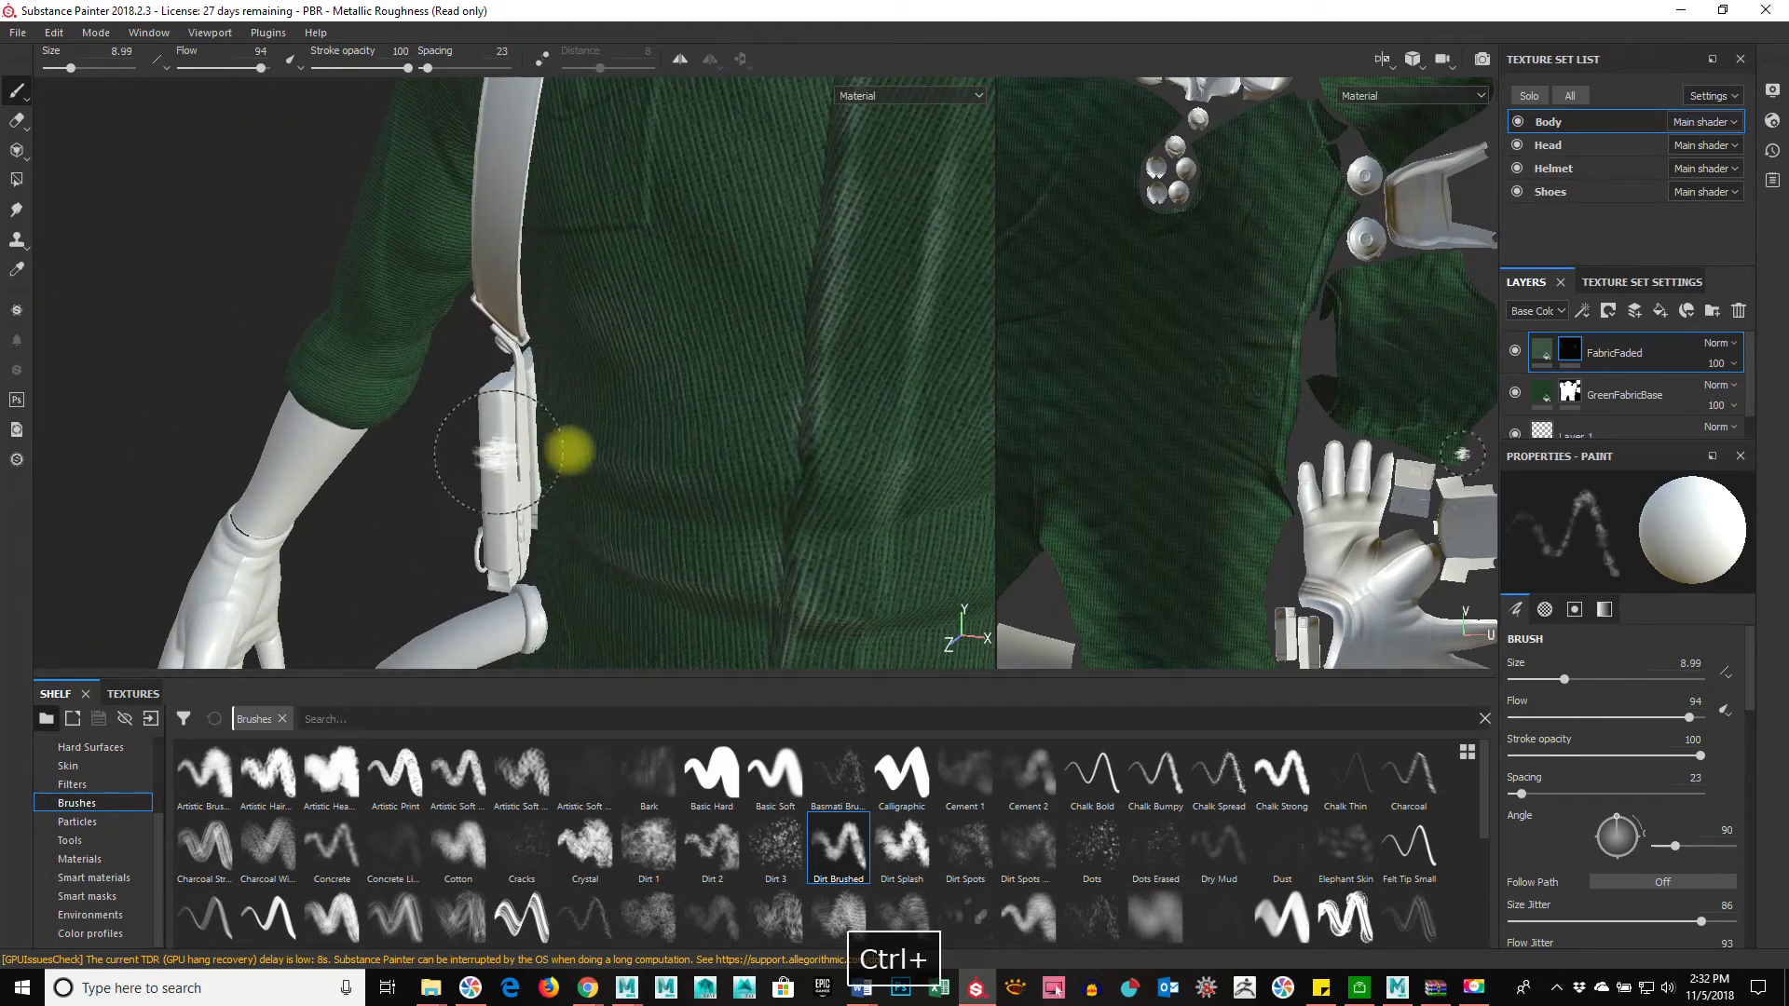
pyautogui.keyDown('alt'); pyautogui.moveTo(831, 433); pyautogui.dragTo(739, 507, button='right'); pyautogui.keyUp('alt')
pyautogui.keyDown('alt'); pyautogui.moveTo(739, 507); pyautogui.dragTo(853, 496); pyautogui.keyUp('alt')
pyautogui.keyDown('alt'); pyautogui.moveTo(667, 499); pyautogui.dragTo(541, 395, button='middle'); pyautogui.keyUp('alt')
pyautogui.moveTo(541, 394)
pyautogui.keyDown('alt'); pyautogui.mouseDown(button='right')
pyautogui.moveTo(946, 383)
pyautogui.moveTo(600, 339)
pyautogui.moveTo(770, 320)
pyautogui.moveTo(743, 268)
pyautogui.mouseUp(button='right'); pyautogui.keyUp('alt')
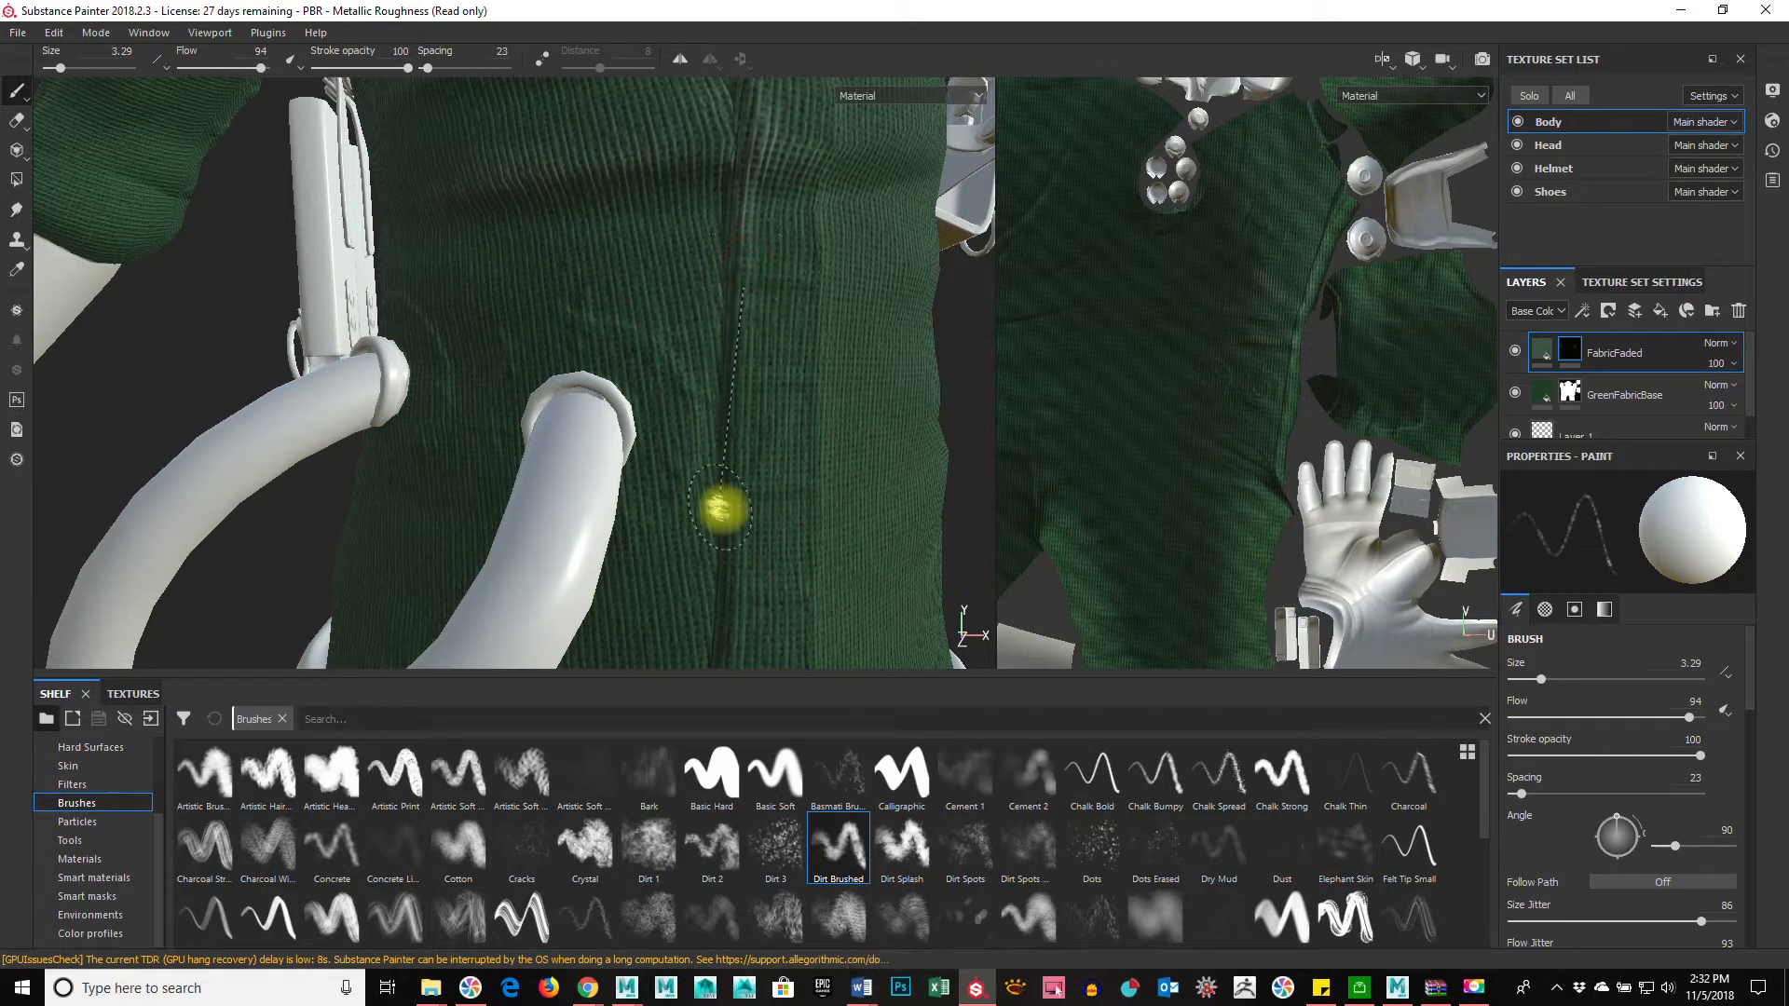
# Step: Continue the fading across the placket folds on the lower abdomen and undo the last stroke
pyautogui.keyDown('alt'); pyautogui.moveTo(779, 507); pyautogui.dragTo(886, 327); pyautogui.keyUp('alt')
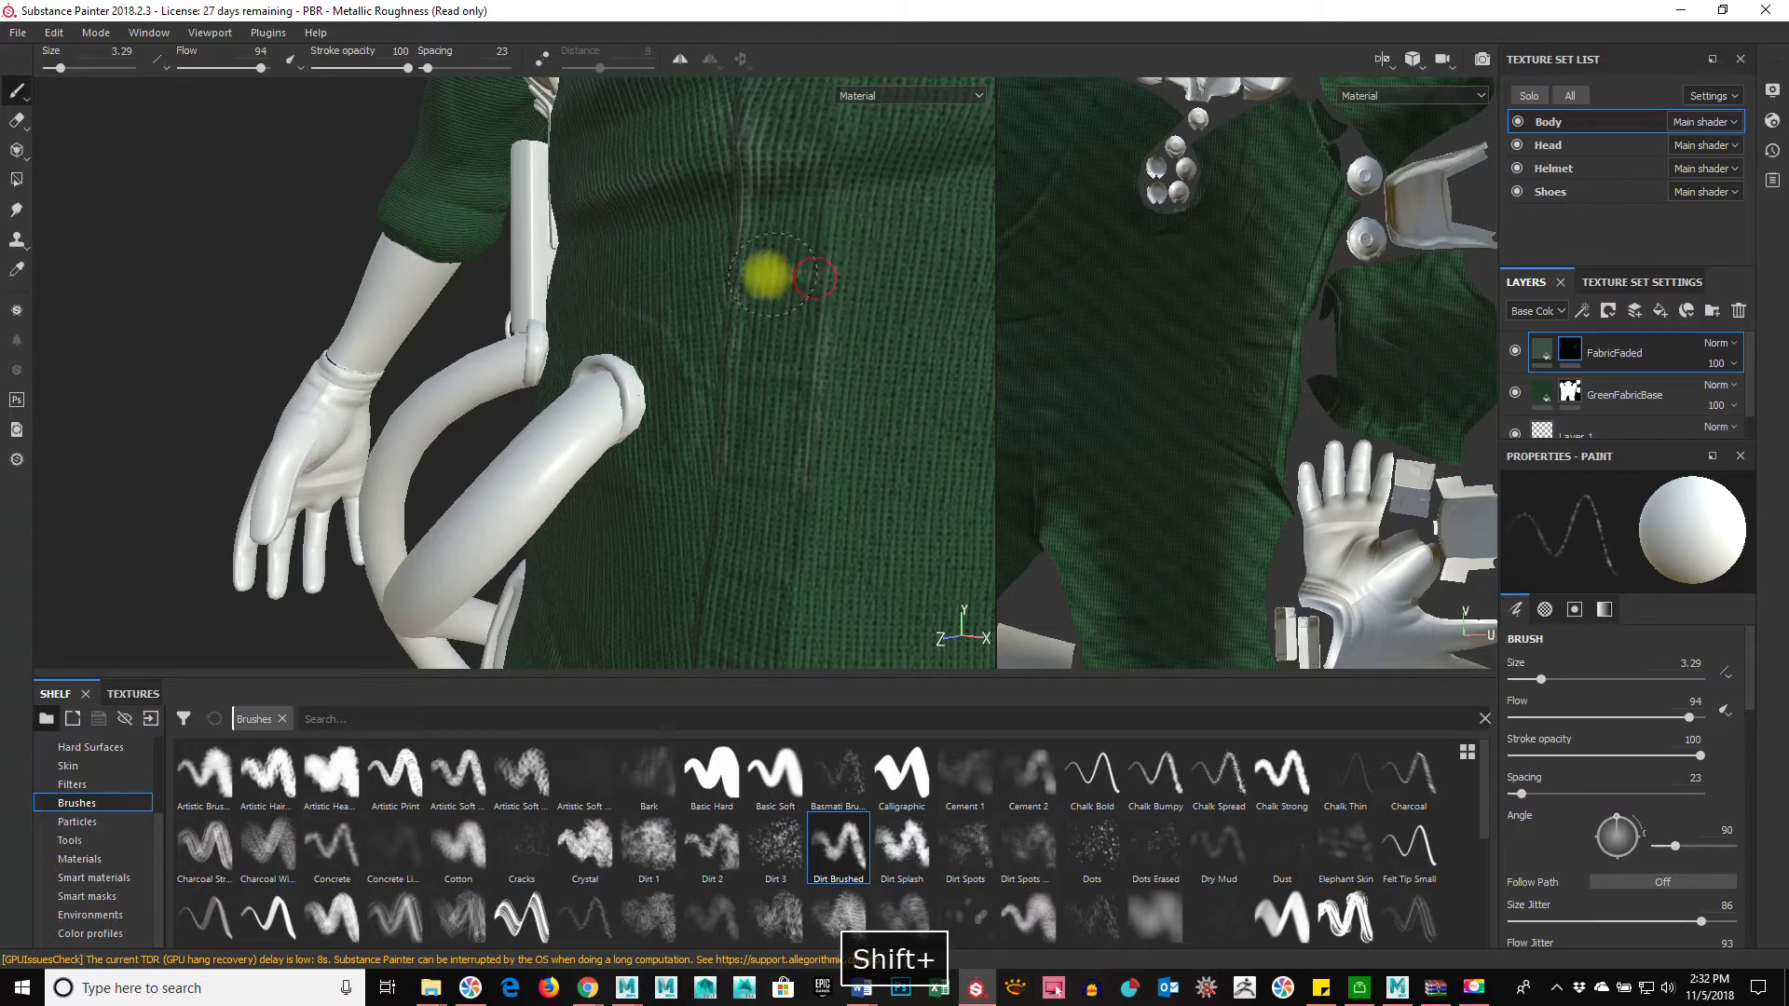
pyautogui.moveTo(796, 276)
pyautogui.keyDown('alt'); pyautogui.mouseDown()
pyautogui.moveTo(336, 368)
pyautogui.moveTo(820, 444)
pyautogui.moveTo(910, 423)
pyautogui.moveTo(743, 439)
pyautogui.moveTo(786, 411)
pyautogui.moveTo(682, 491)
pyautogui.moveTo(822, 428)
pyautogui.moveTo(707, 495)
pyautogui.moveTo(786, 267)
pyautogui.mouseUp(); pyautogui.keyUp('alt')
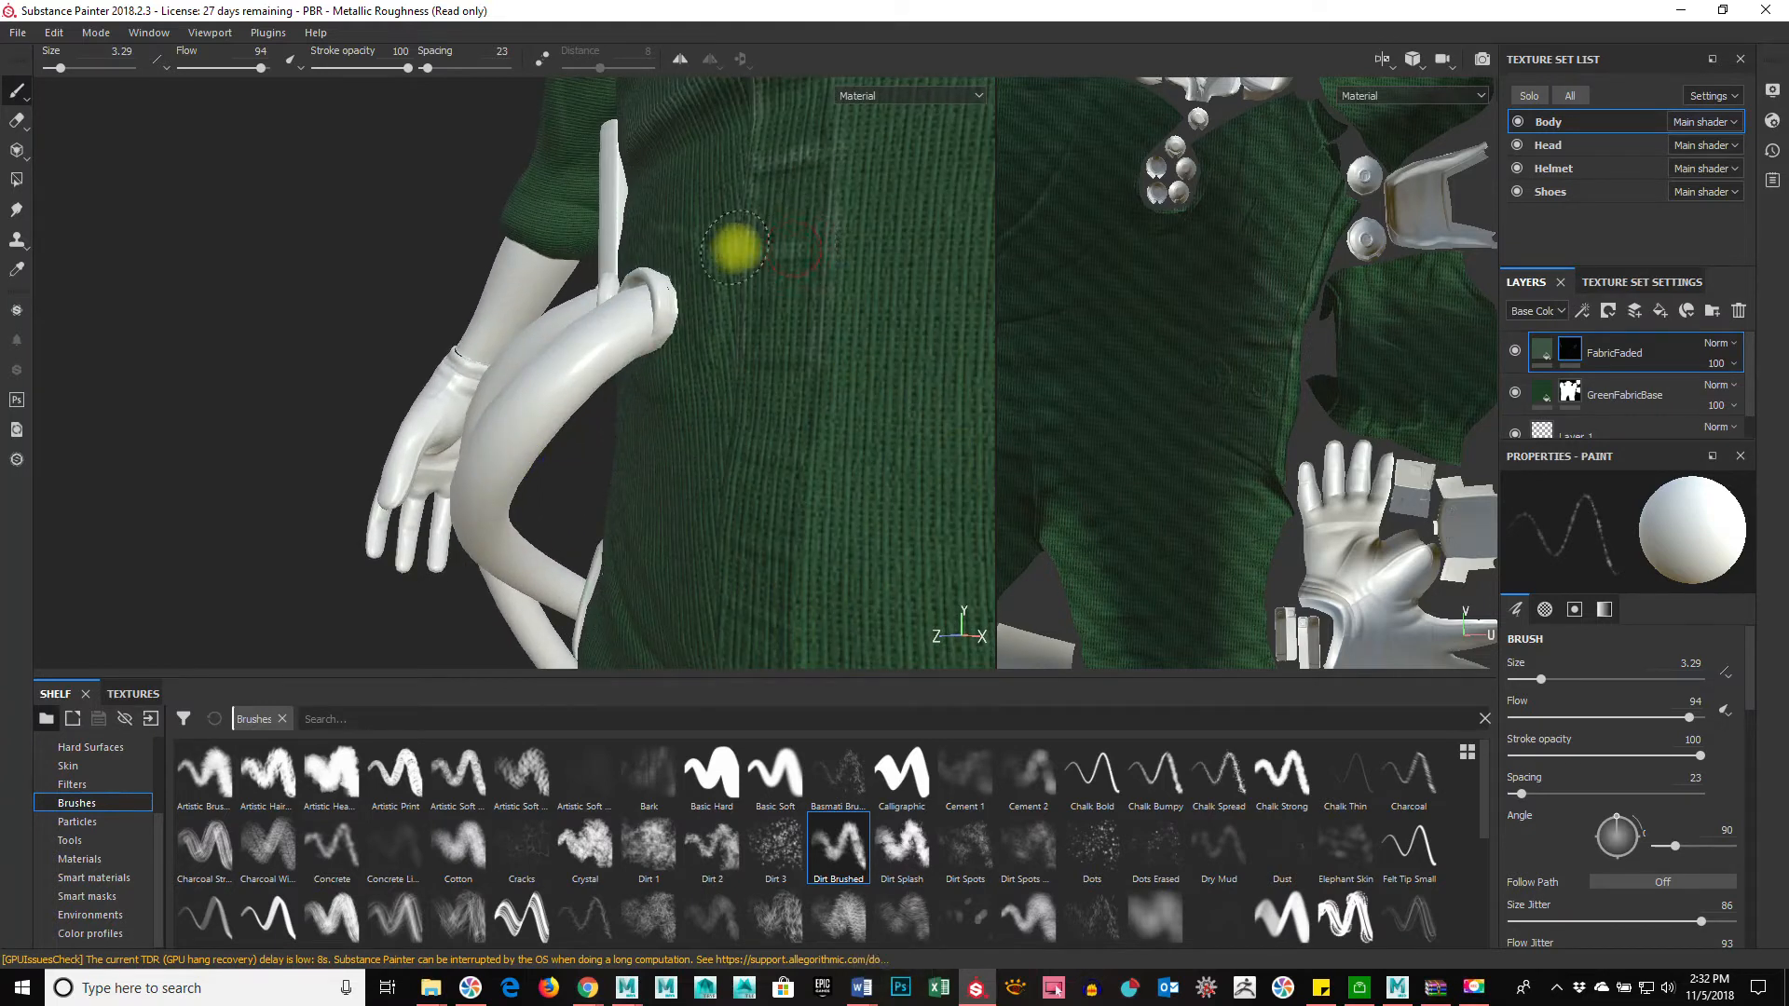
pyautogui.hotkey('ctrl', 'z')
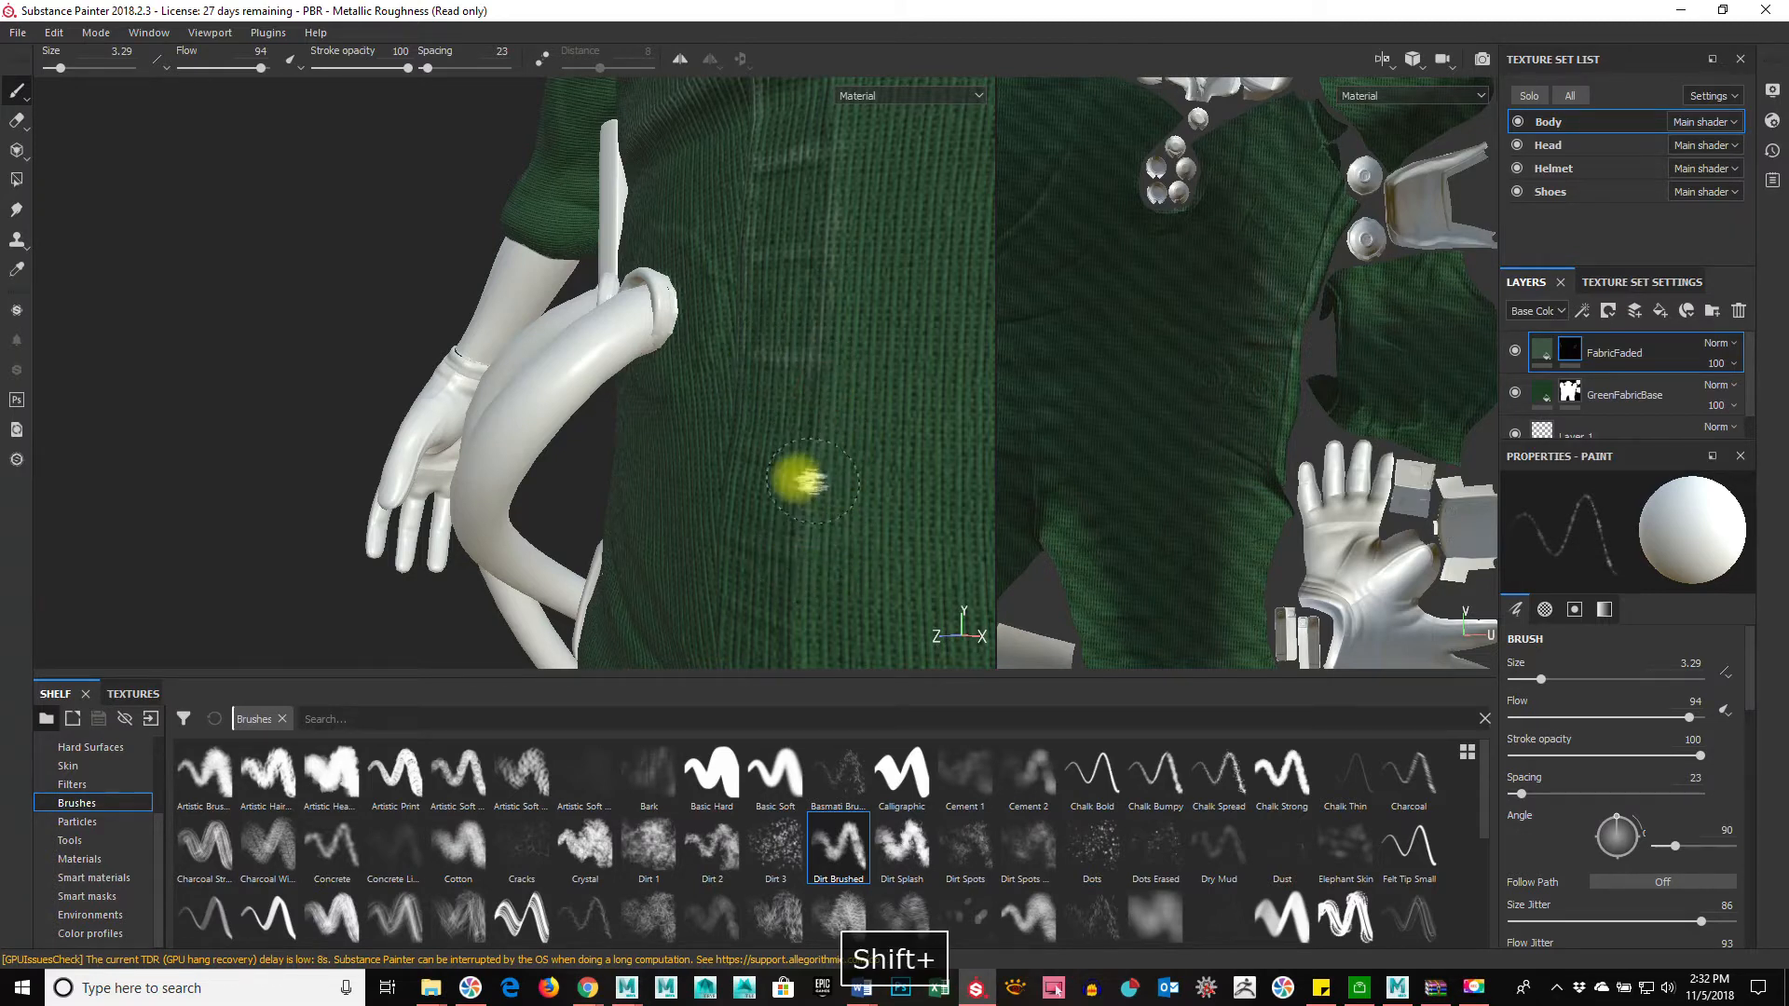
# Step: Paint fine wear lines on the lower placket's edge and folds, with brush size 2.06 and flow 100
pyautogui.keyDown('ctrl'); pyautogui.moveTo(807, 479); pyautogui.dragTo(787, 478, button='right'); pyautogui.keyUp('ctrl')
pyautogui.moveTo(775, 472)
pyautogui.keyDown('ctrl'); pyautogui.mouseDown()
pyautogui.moveTo(1009, 496)
pyautogui.moveTo(743, 458)
pyautogui.mouseUp(); pyautogui.keyUp('ctrl')
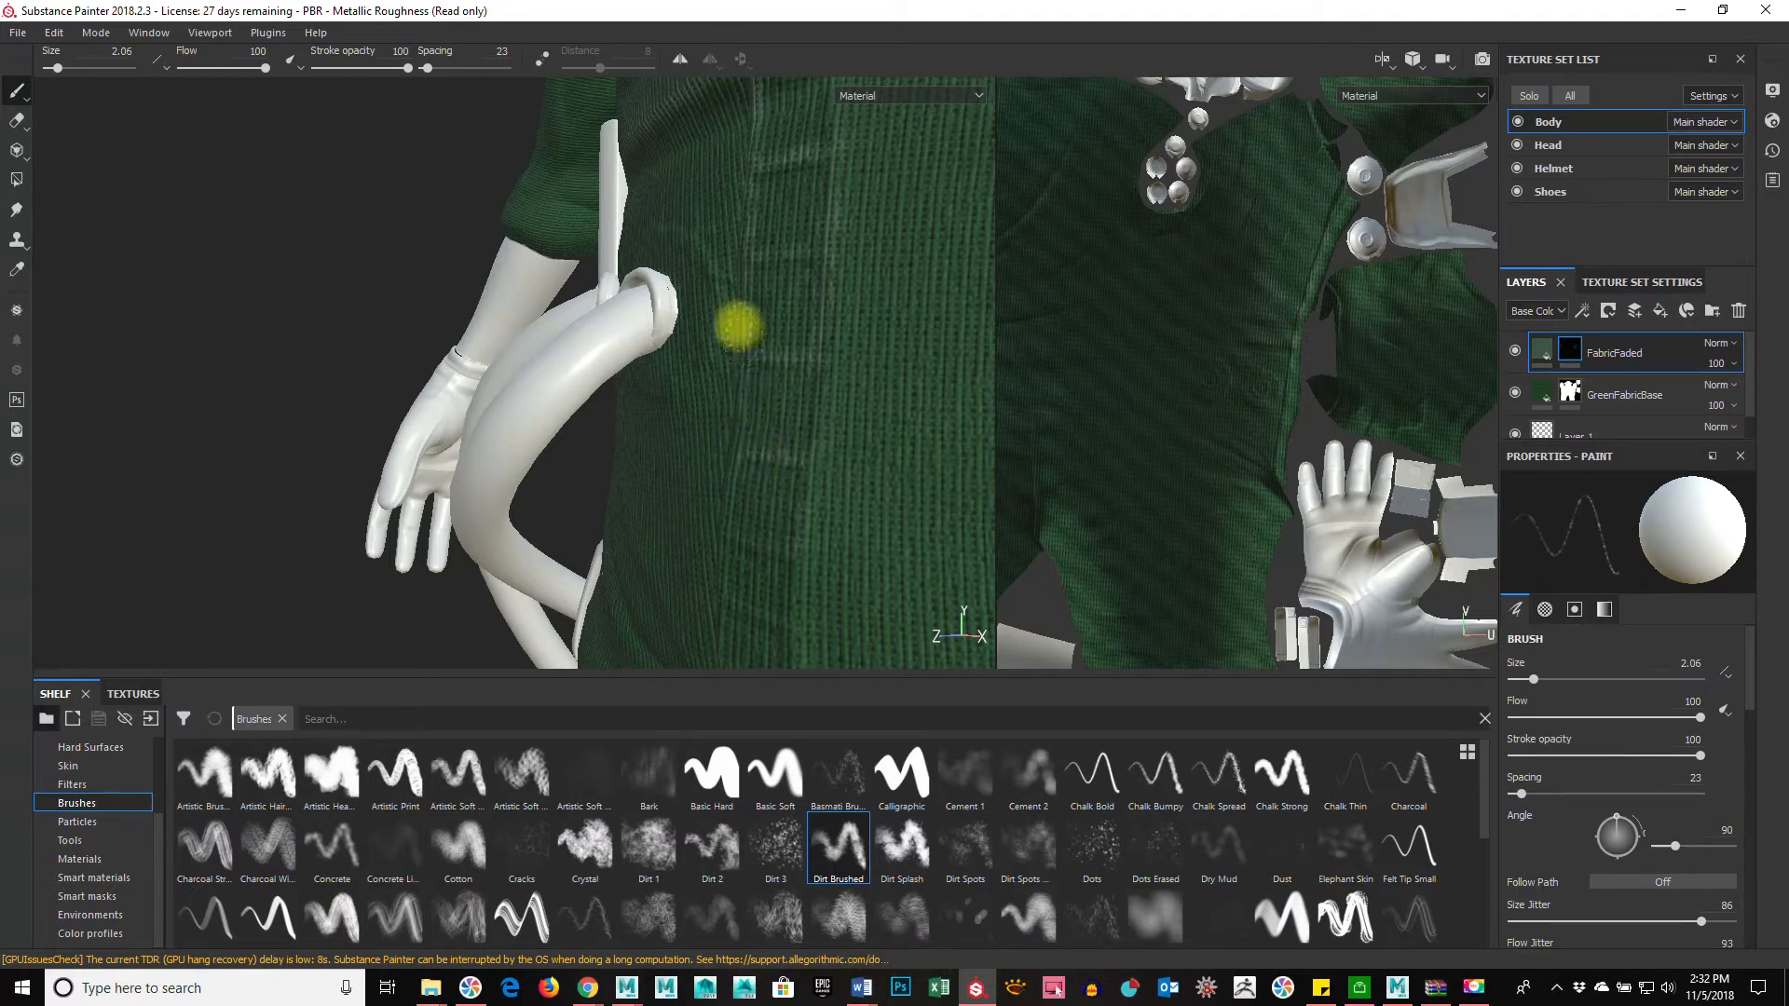
pyautogui.moveTo(758, 367)
pyautogui.keyDown('alt'); pyautogui.mouseDown()
pyautogui.moveTo(801, 485)
pyautogui.moveTo(813, 396)
pyautogui.moveTo(781, 363)
pyautogui.mouseUp(); pyautogui.keyUp('alt')
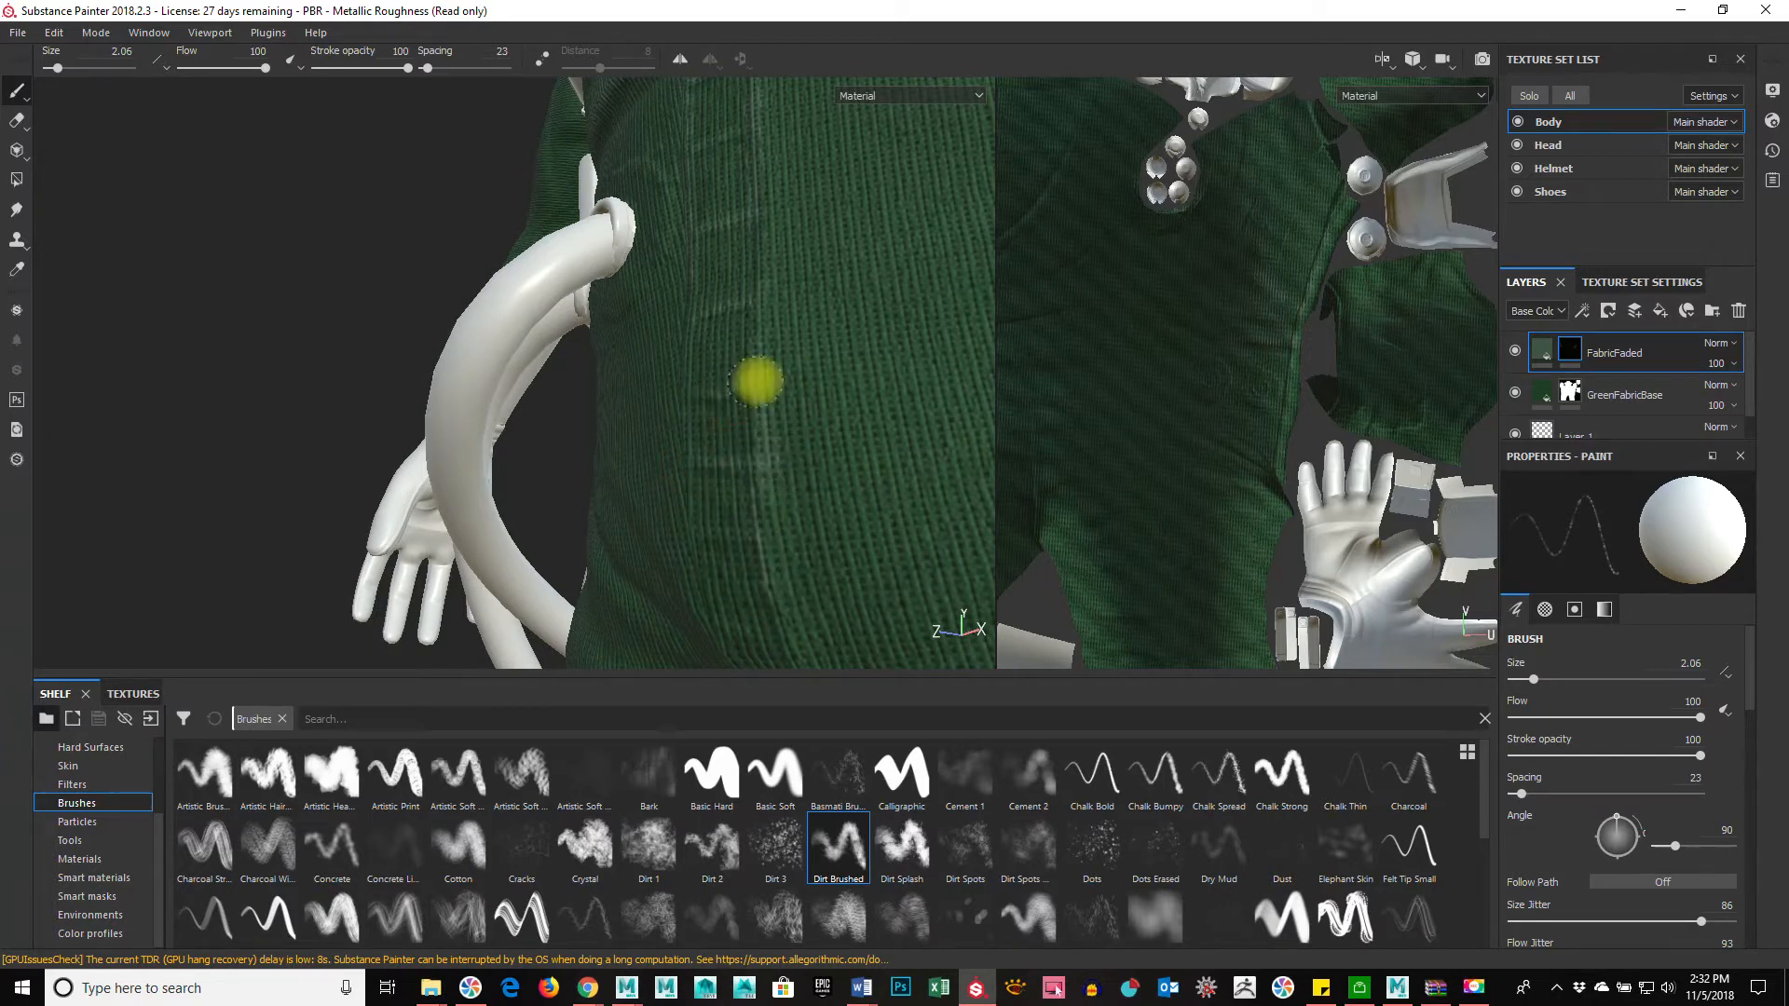
# Step: Paint broad, soft fading over the lower abdomen and hip beside the placket, with brush size 10.74 and flow 32
pyautogui.moveTo(683, 431)
pyautogui.keyDown('alt'); pyautogui.mouseDown()
pyautogui.moveTo(821, 414)
pyautogui.moveTo(643, 494)
pyautogui.moveTo(611, 420)
pyautogui.mouseUp(); pyautogui.keyUp('alt')
pyautogui.keyDown('ctrl'); pyautogui.moveTo(611, 419); pyautogui.dragTo(723, 377, button='right'); pyautogui.keyUp('ctrl')
pyautogui.keyDown('ctrl'); pyautogui.moveTo(724, 378); pyautogui.dragTo(416, 403); pyautogui.keyUp('ctrl')
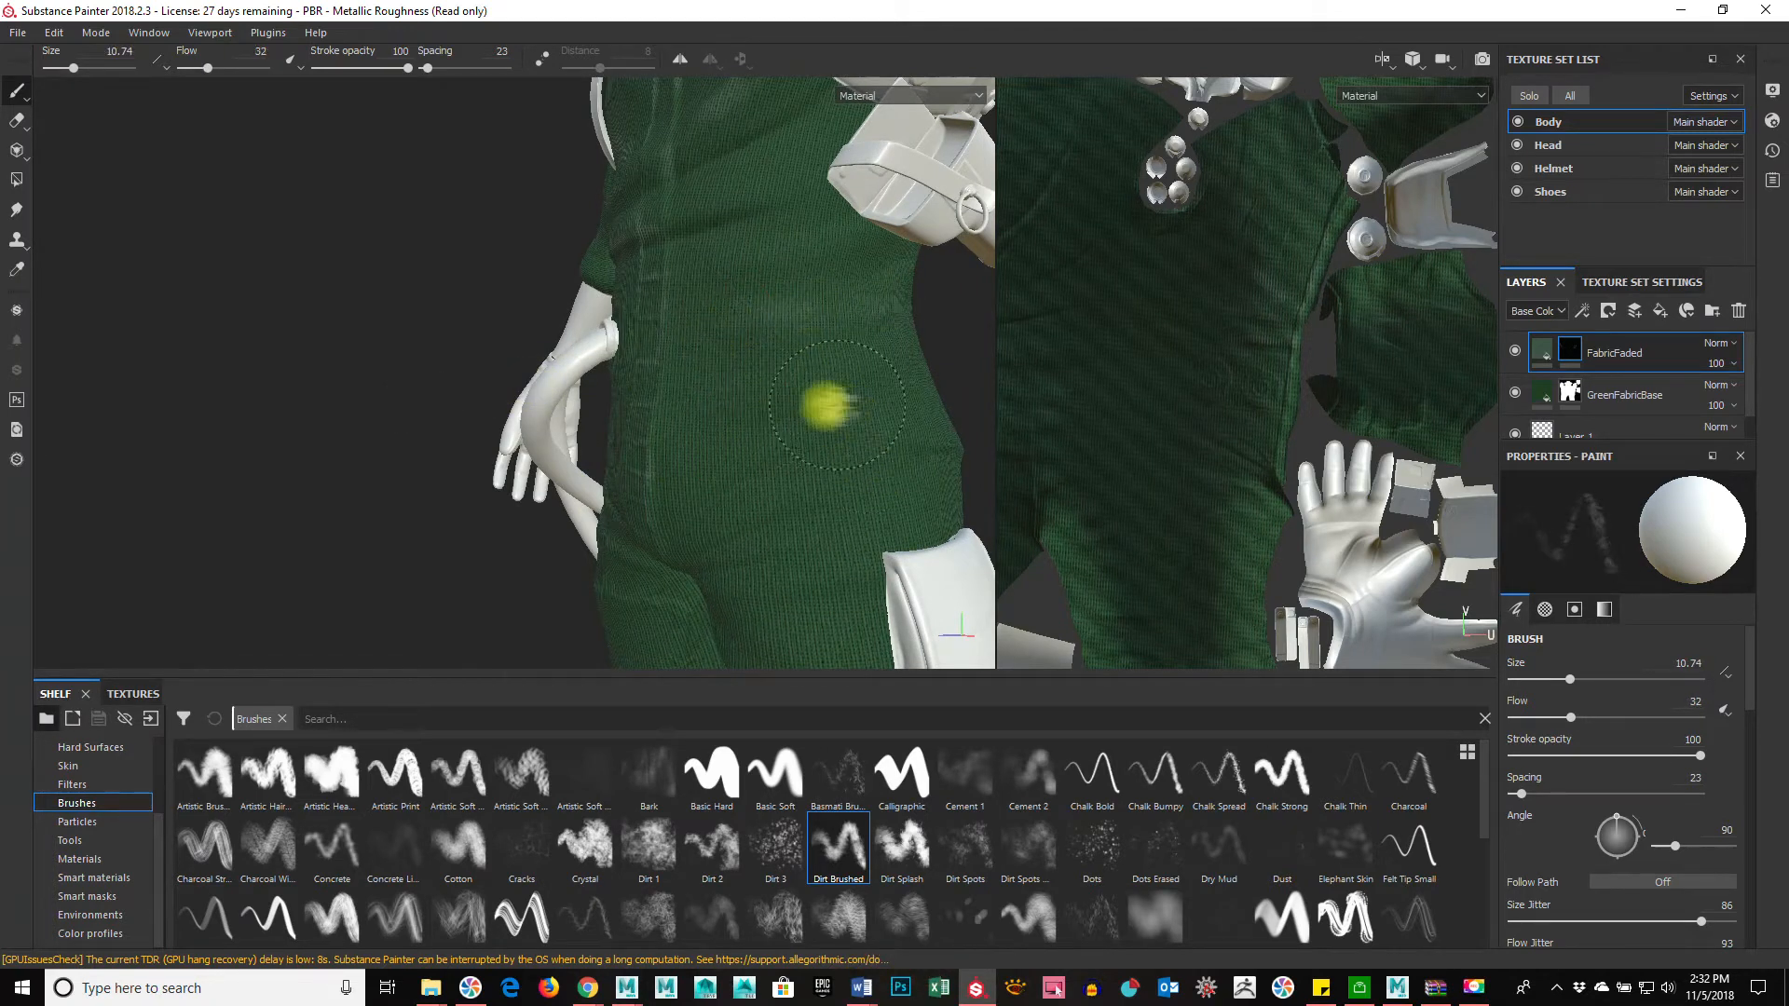
pyautogui.keyDown('alt'); pyautogui.moveTo(950, 423); pyautogui.dragTo(798, 326); pyautogui.keyUp('alt')
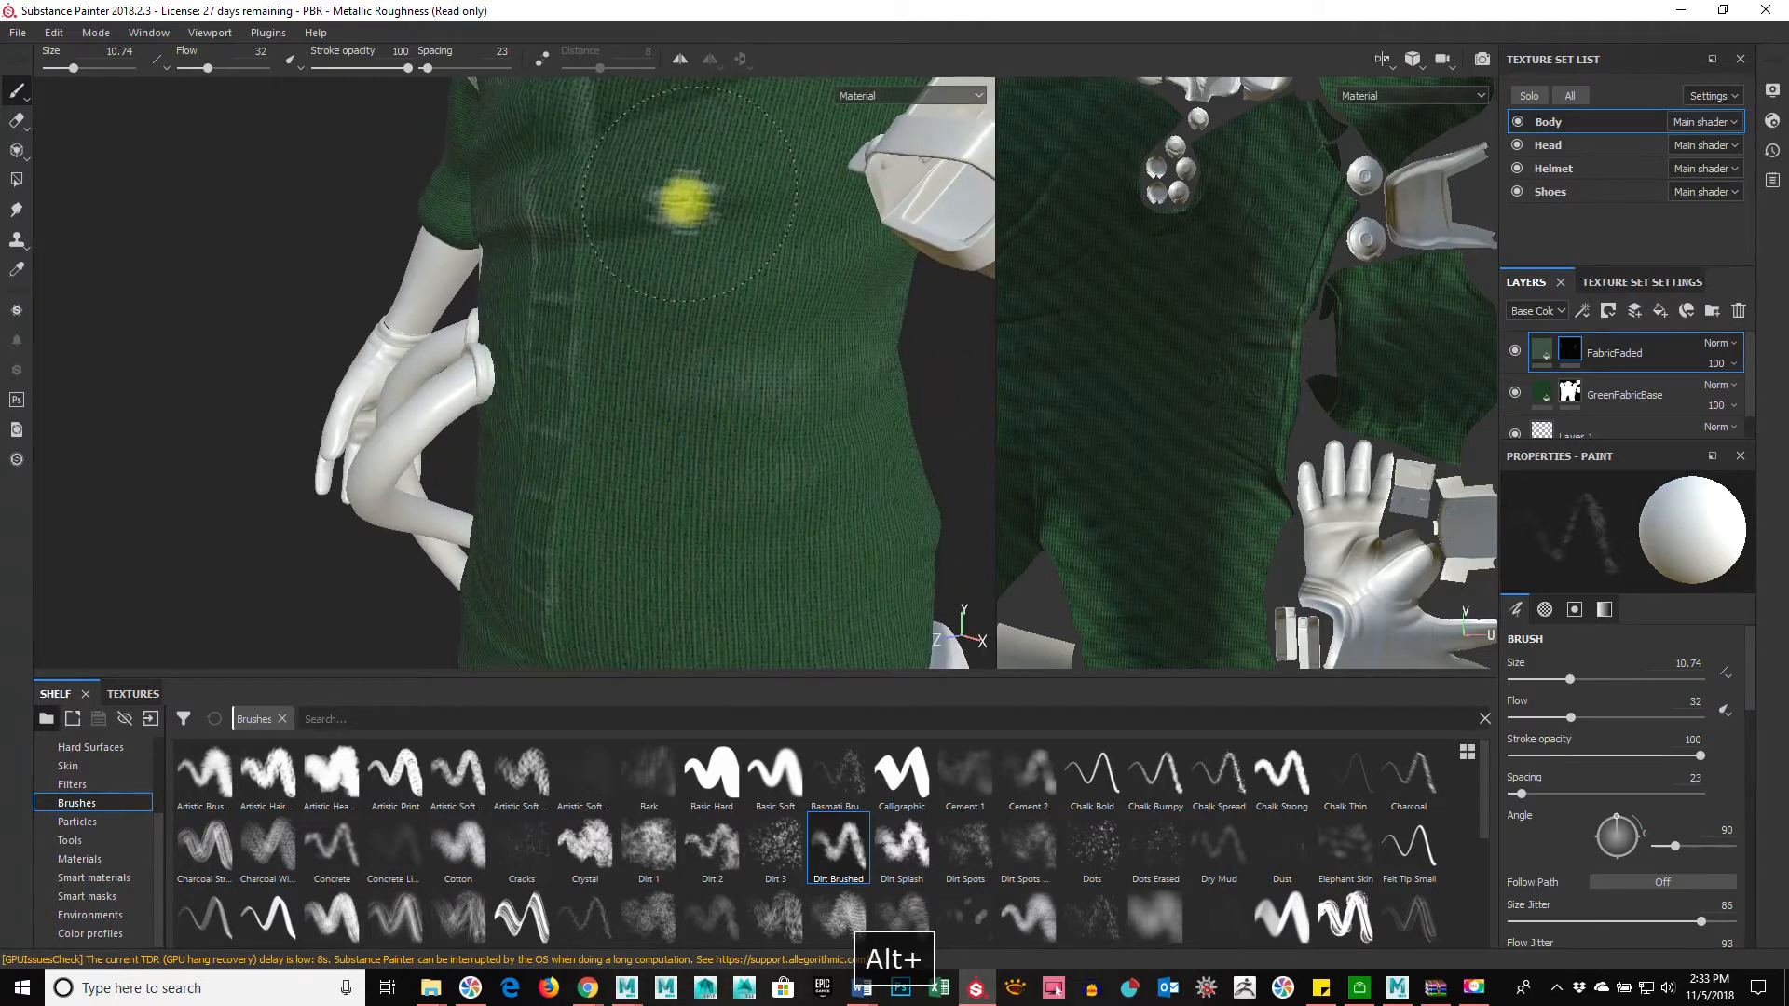
# Step: Reduce the brush to 5.28 and paint fading along the waist crease and the shirt front below the chest pocket
pyautogui.keyDown('ctrl'); pyautogui.moveTo(659, 192); pyautogui.dragTo(671, 192, button='right'); pyautogui.keyUp('ctrl')
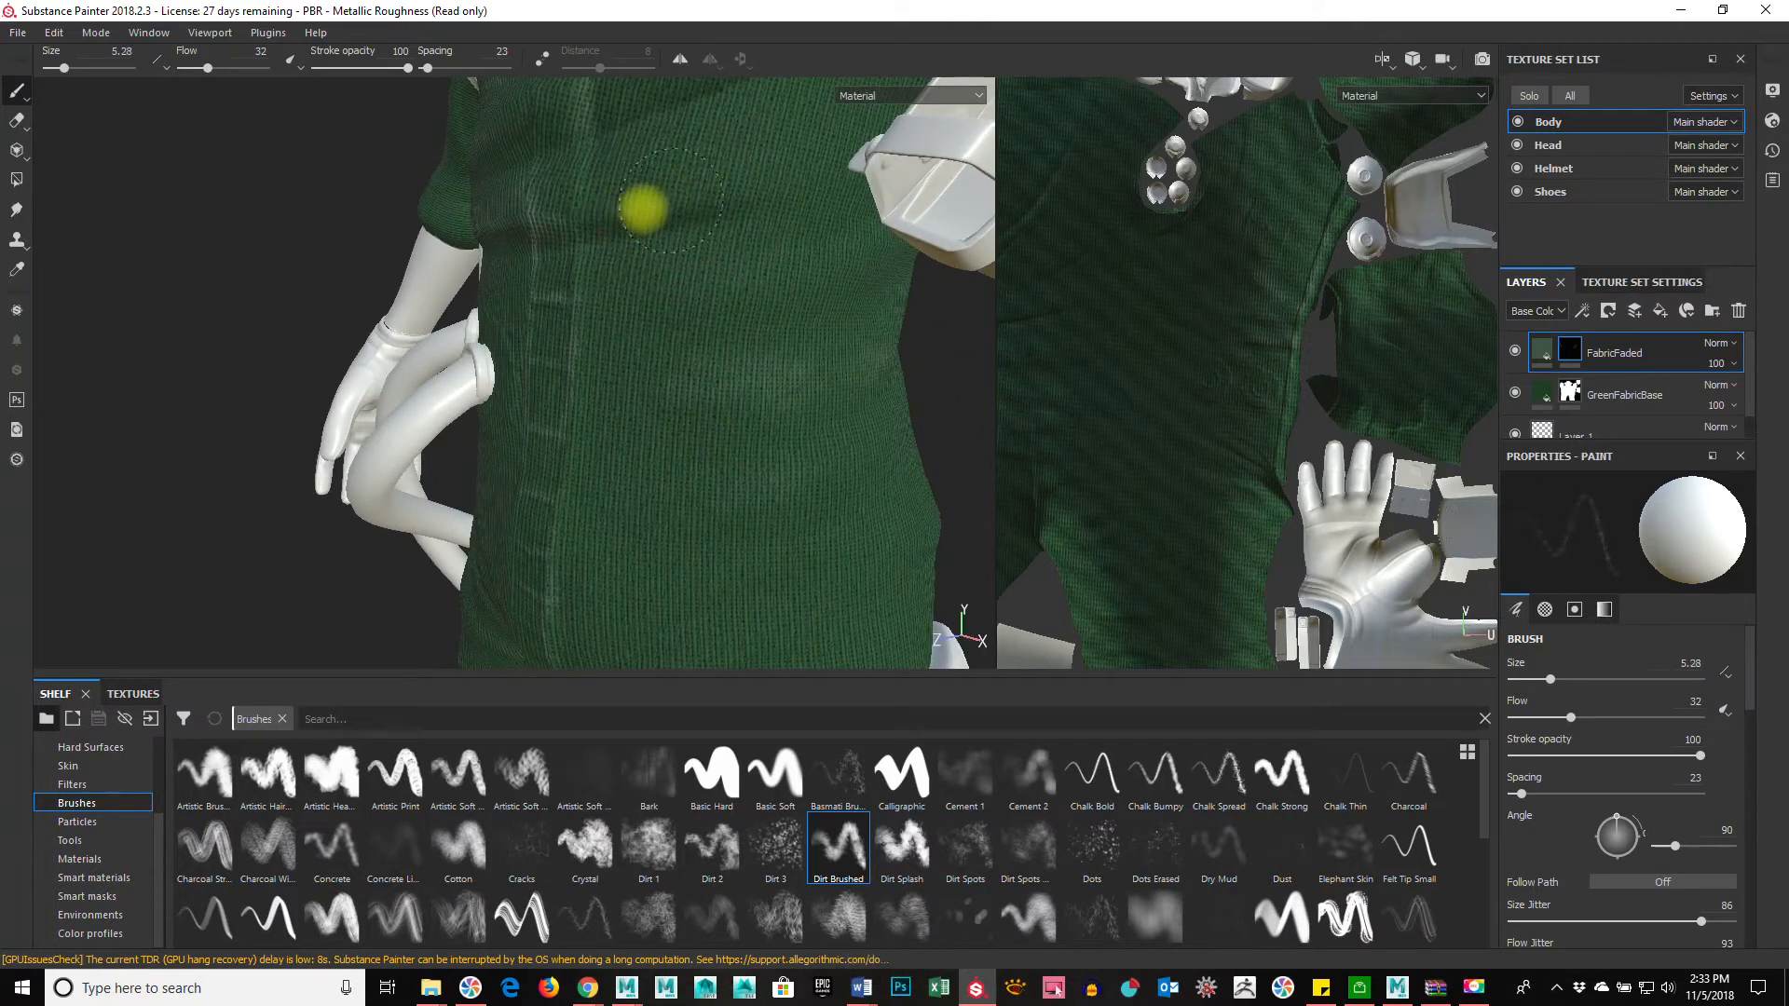
pyautogui.keyDown('alt'); pyautogui.moveTo(681, 196); pyautogui.dragTo(671, 424); pyautogui.keyUp('alt')
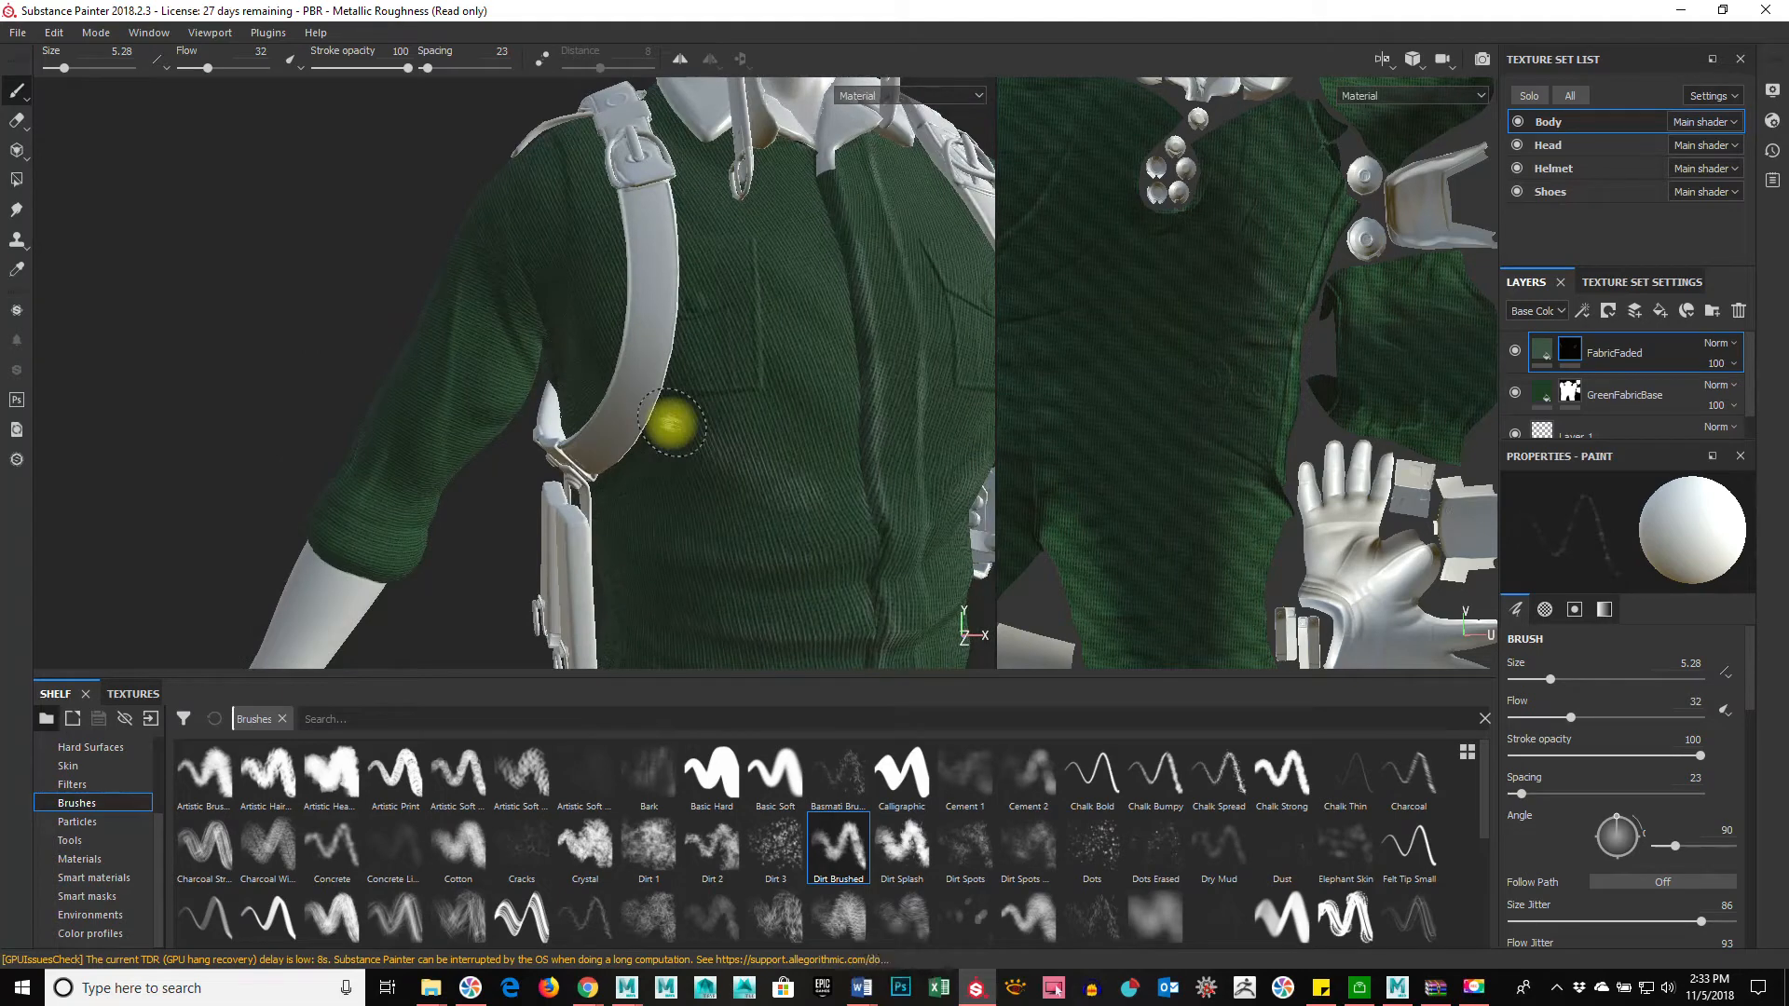
pyautogui.keyDown('alt'); pyautogui.moveTo(820, 578); pyautogui.dragTo(591, 446); pyautogui.keyUp('alt')
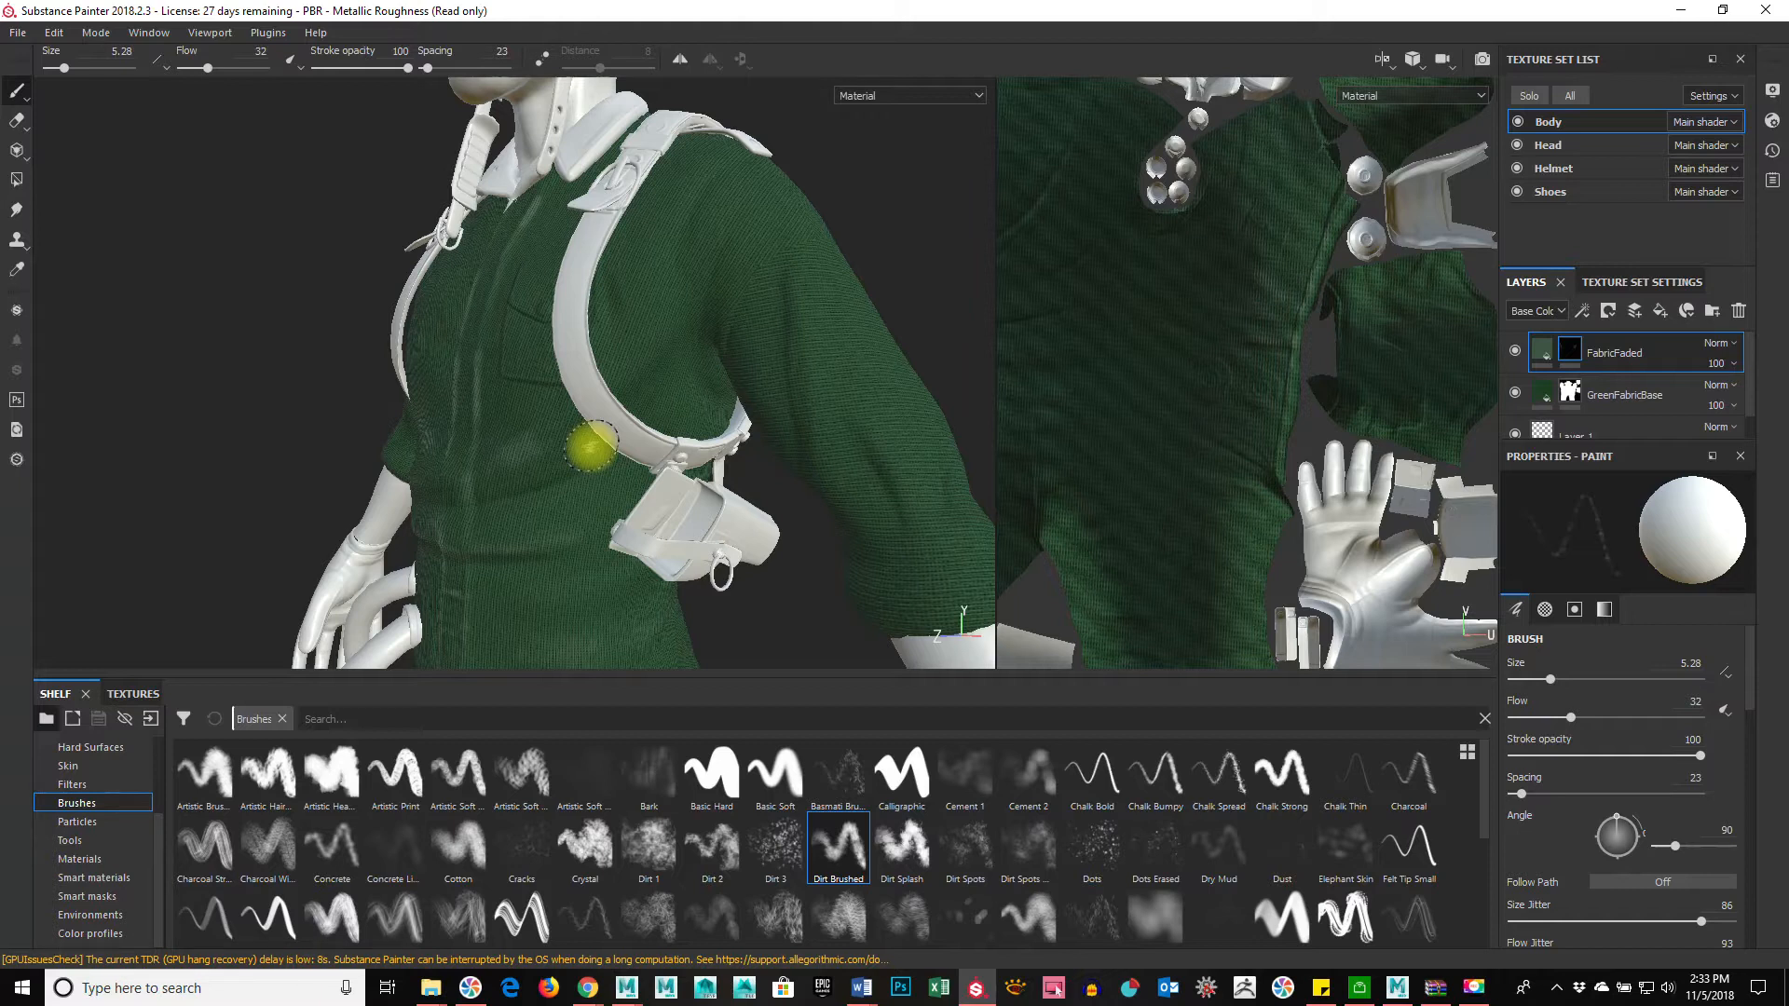
# Step: Examine the Body set channel by channel, including Base Color, Height, Roughness, Metallic, Normal and Mask, and return to the Material view
pyautogui.press('c')
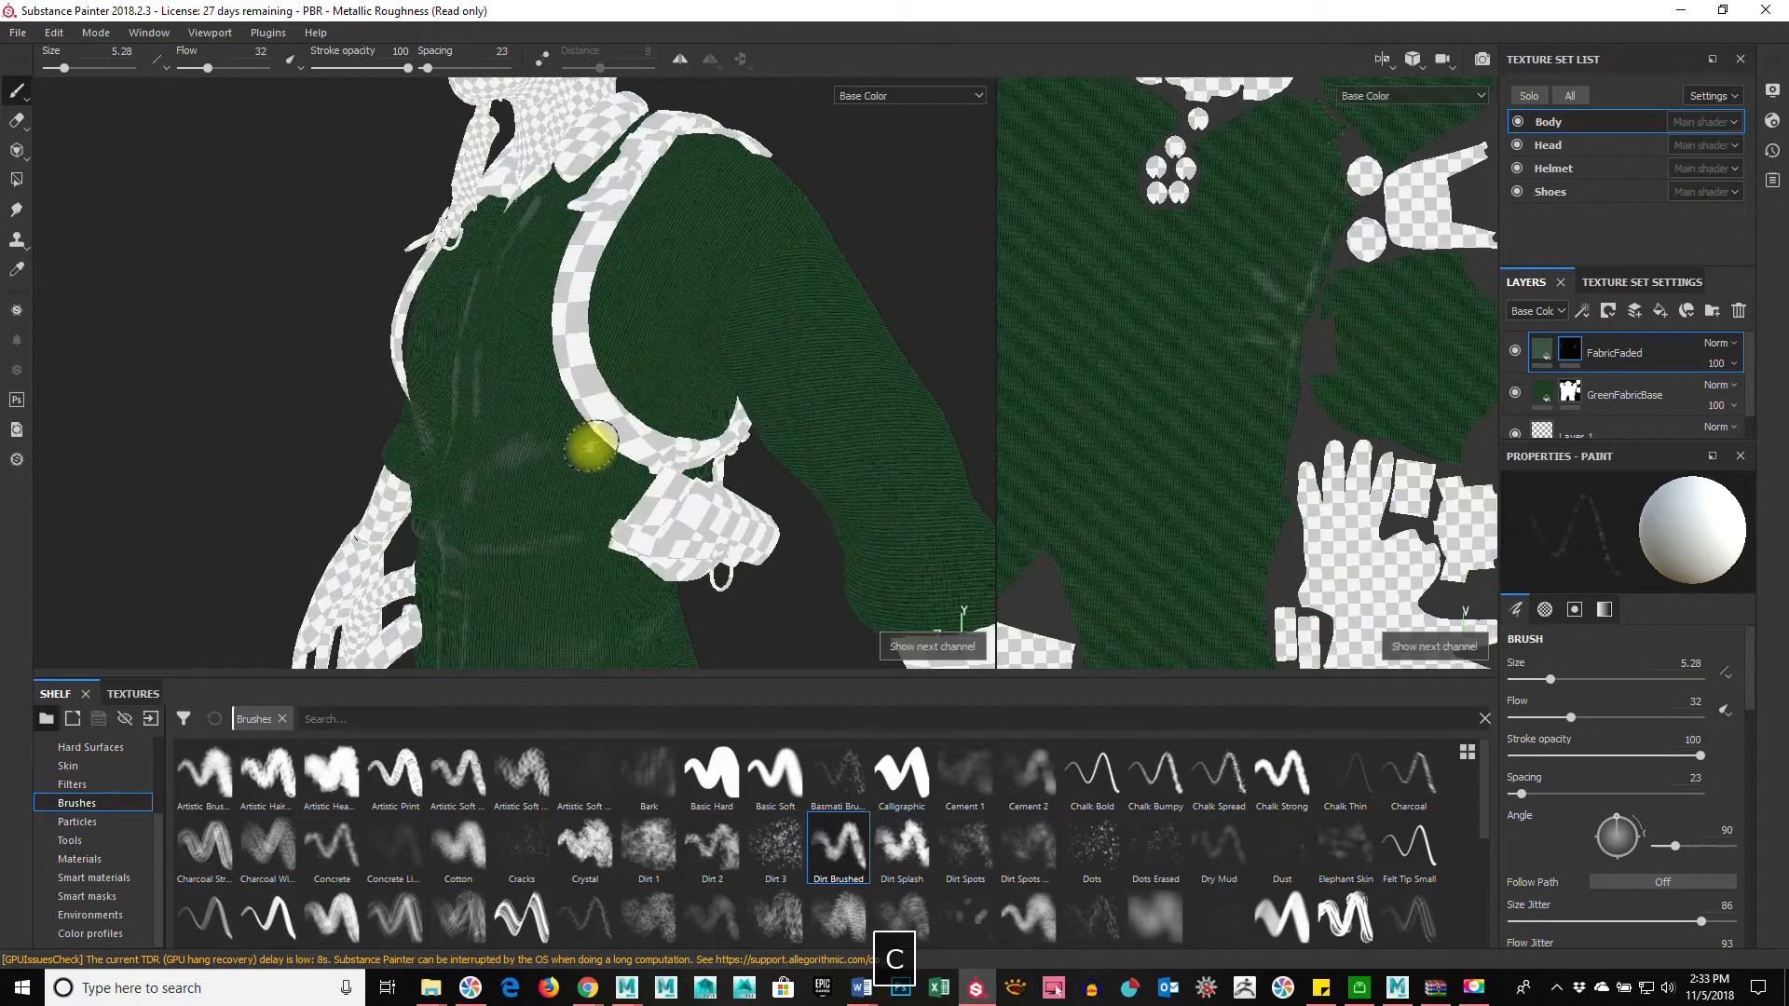
pyautogui.press('c')
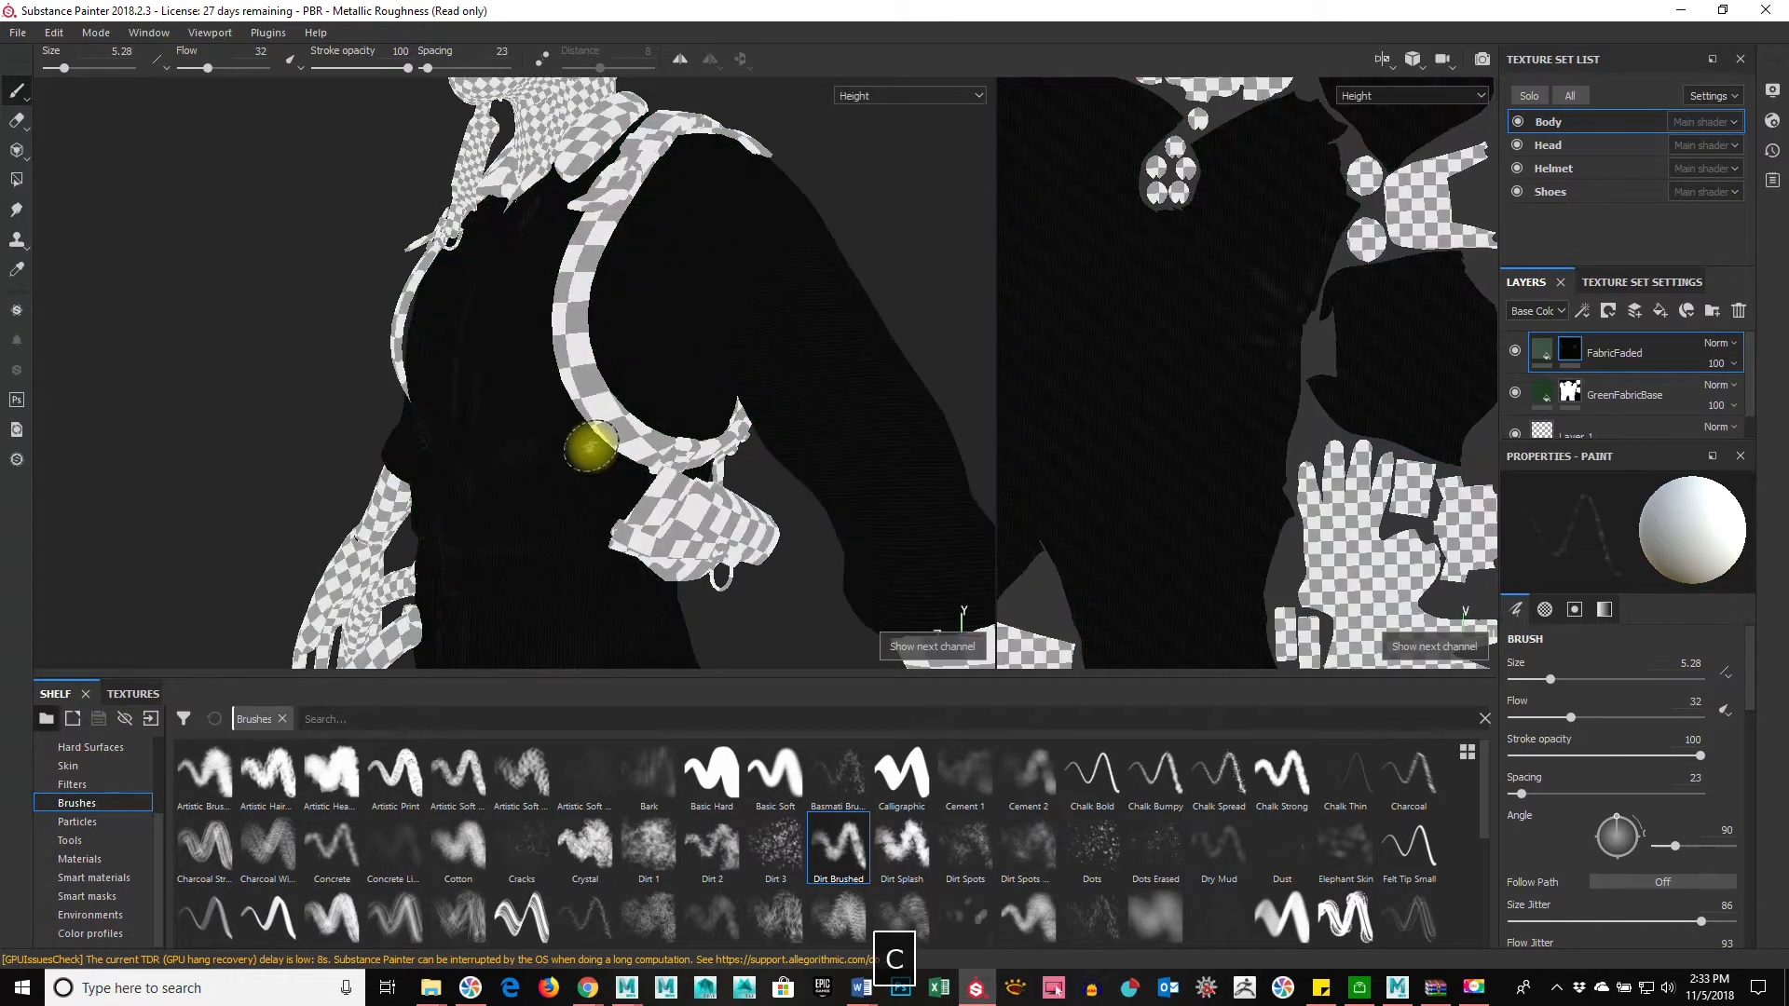
pyautogui.press('c')
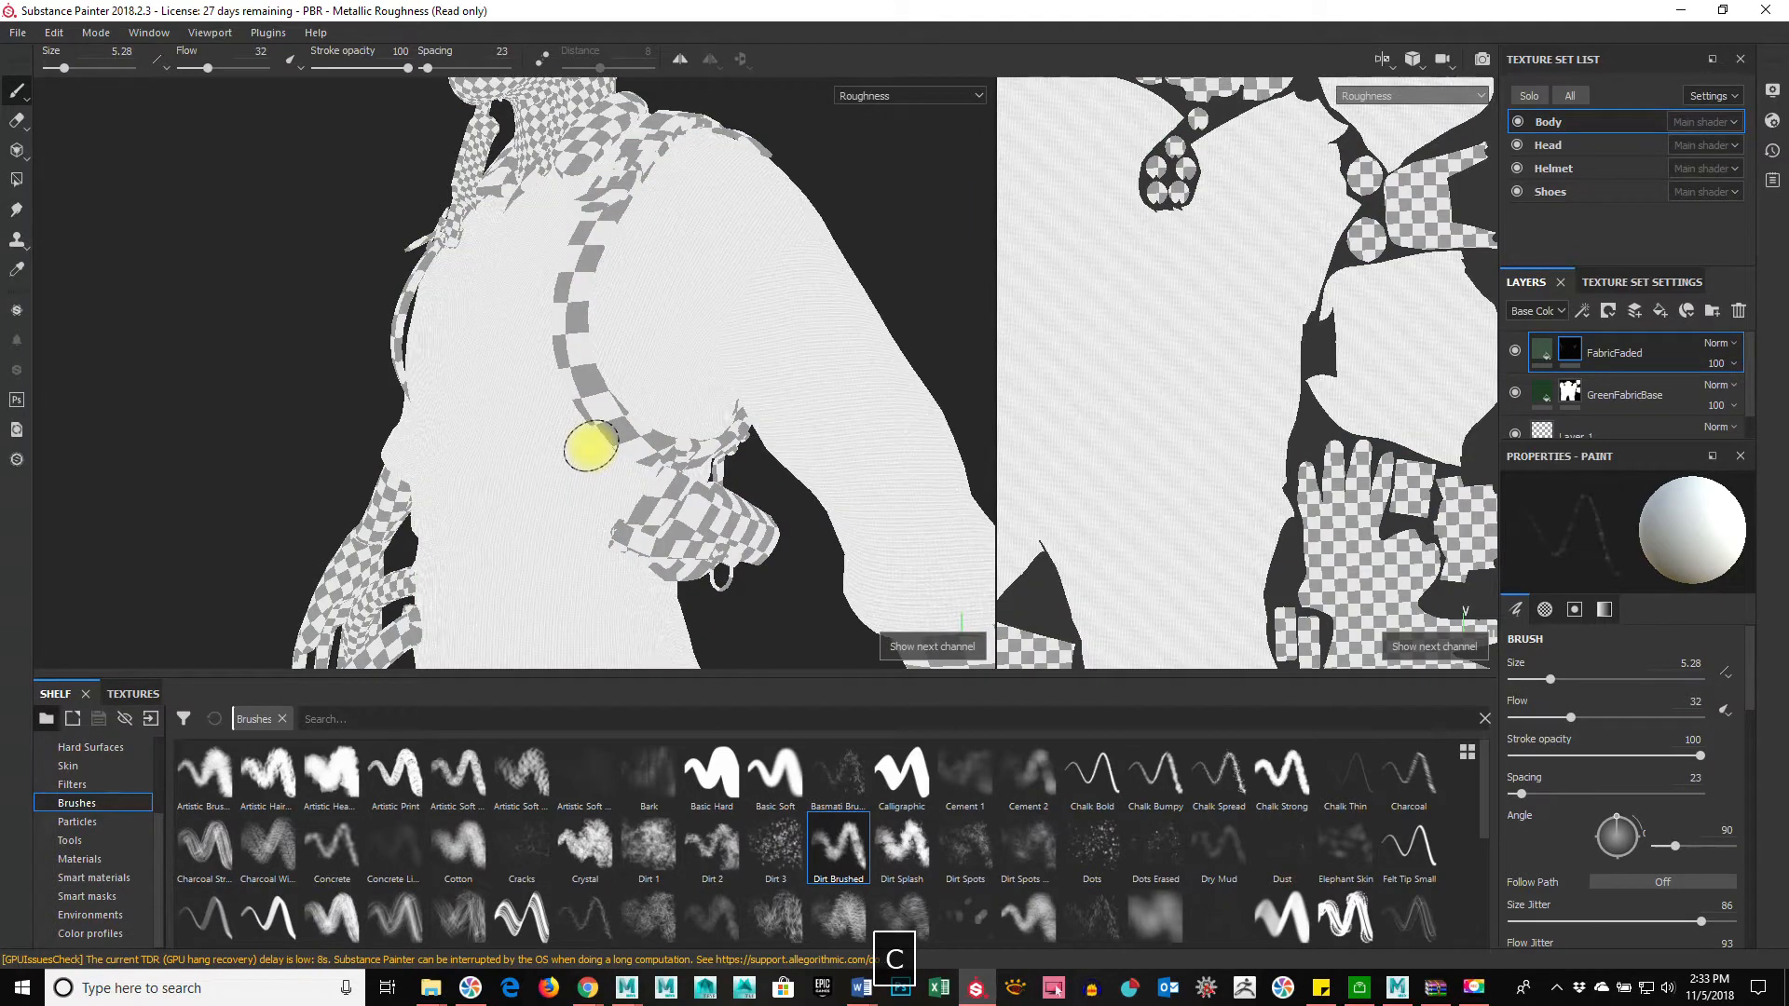
pyautogui.press('c')
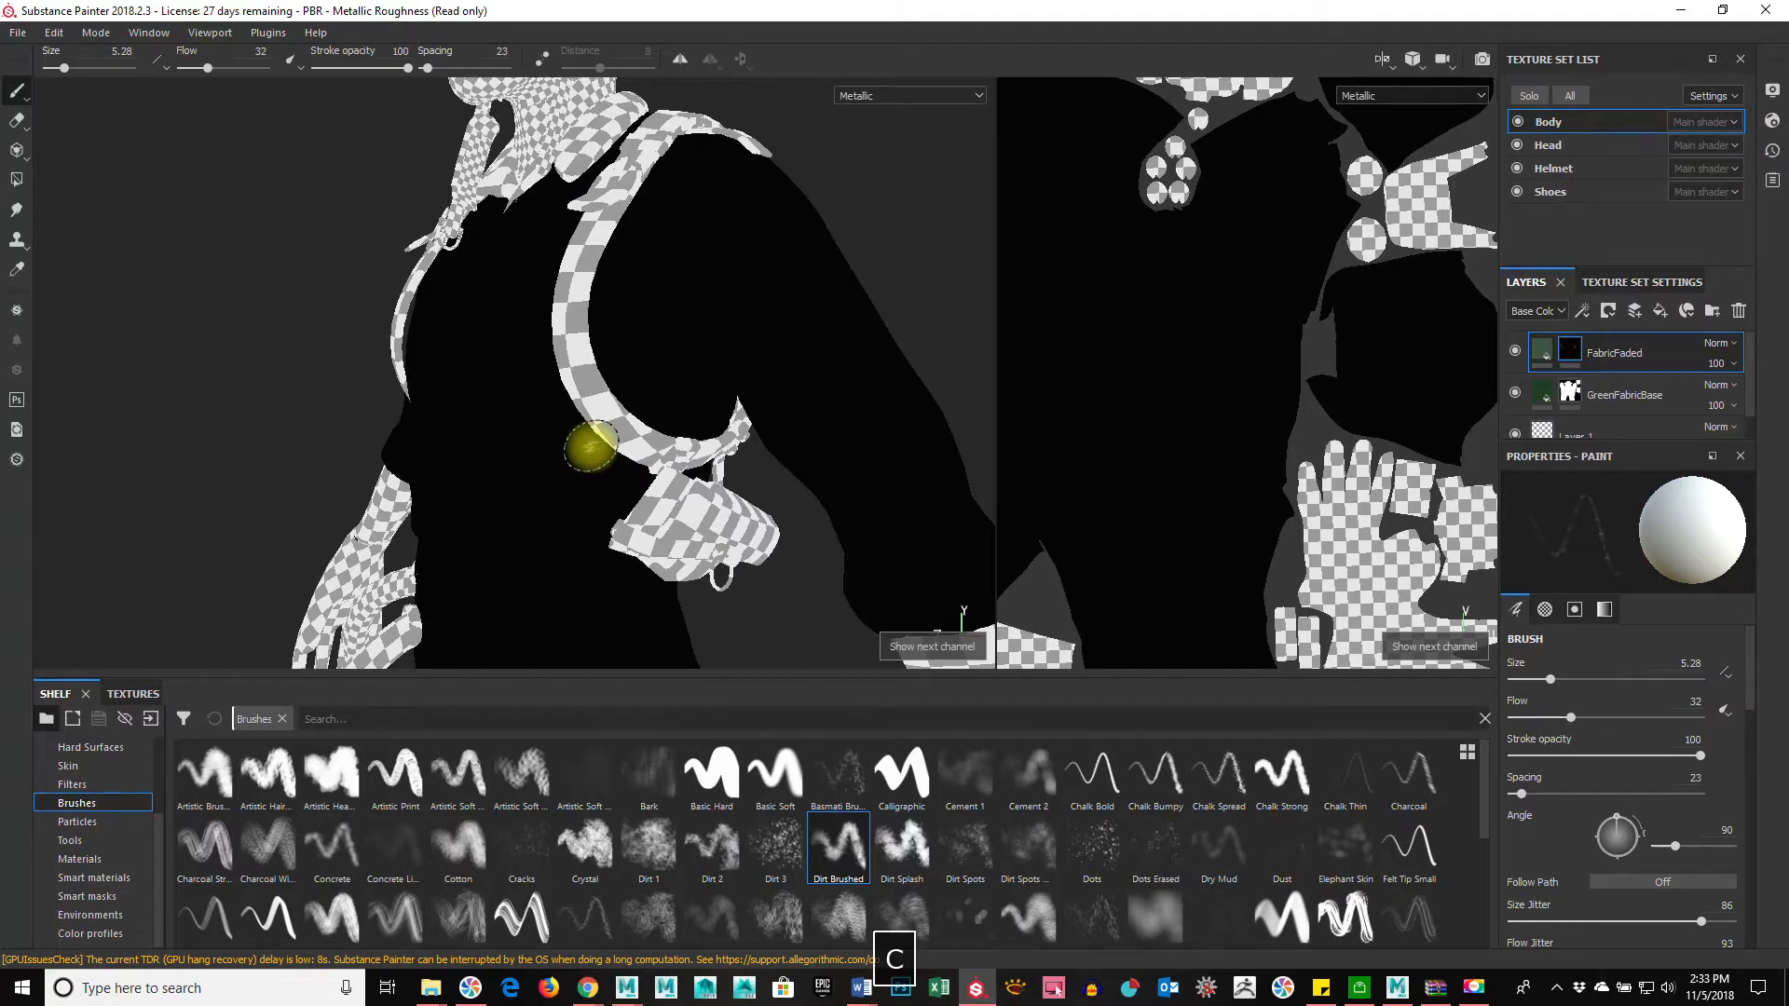
pyautogui.press('c')
pyautogui.press('c')
pyautogui.press('c')
pyautogui.press('c')
pyautogui.press('c')
pyautogui.press('c')
pyautogui.press('c')
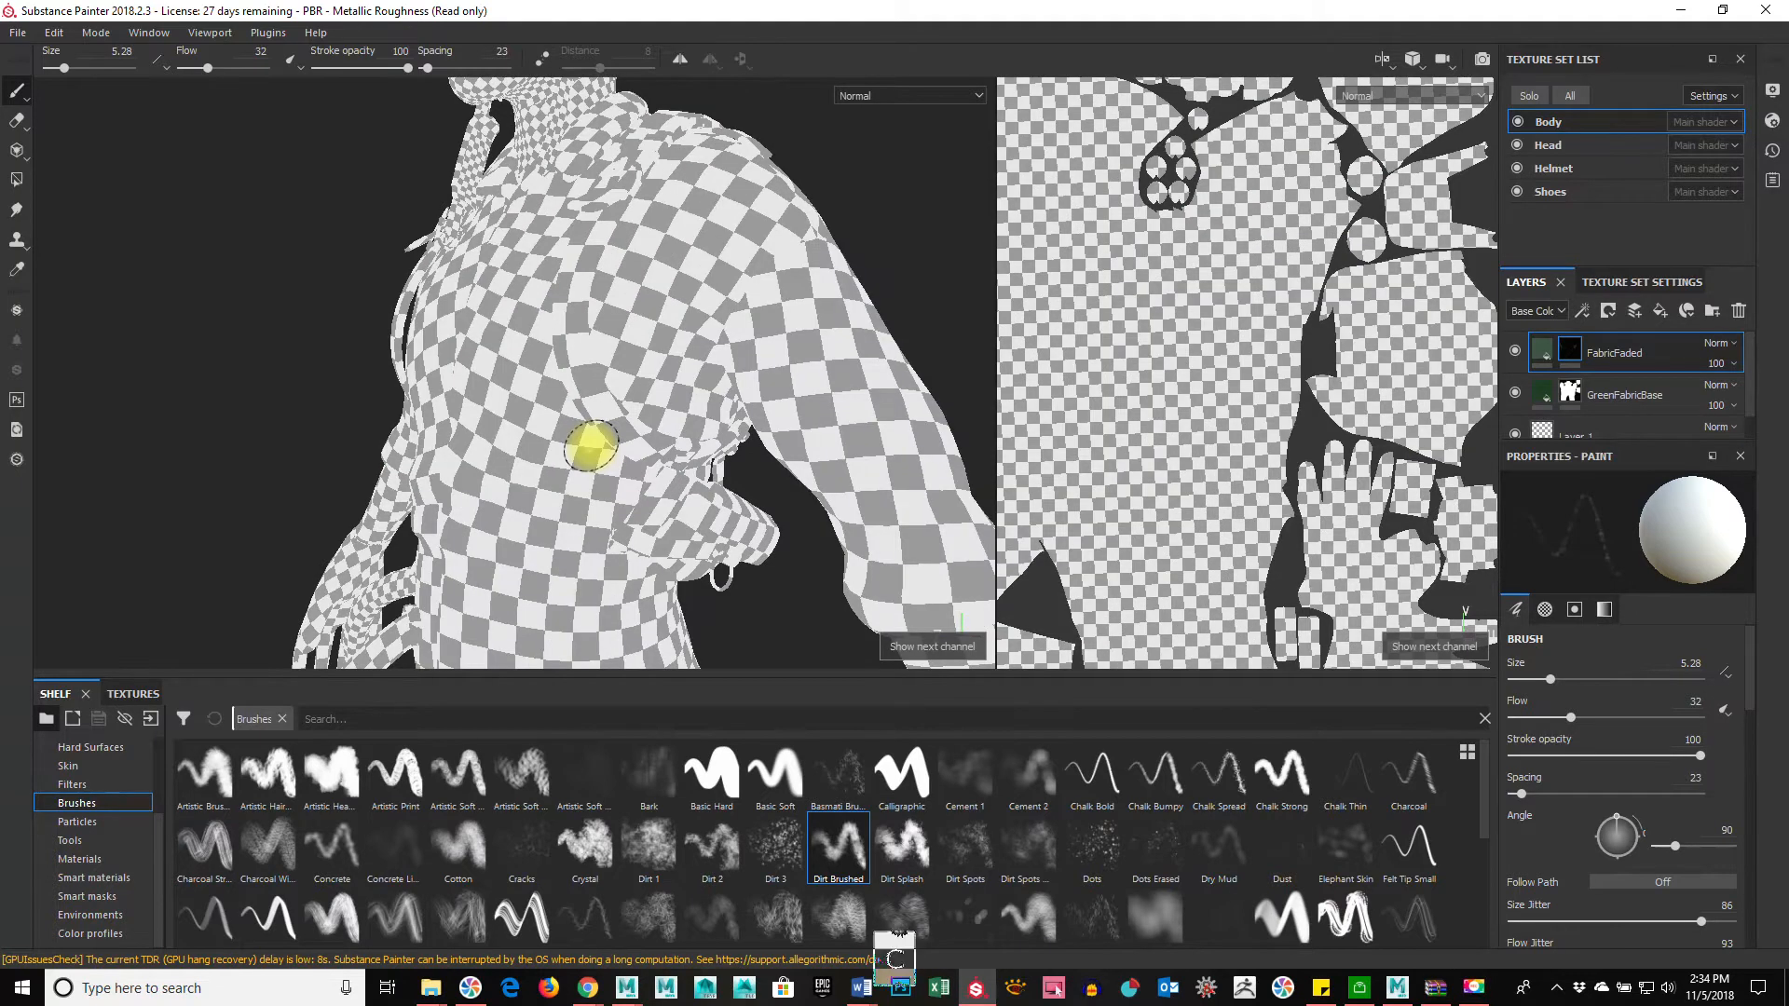
pyautogui.press('c')
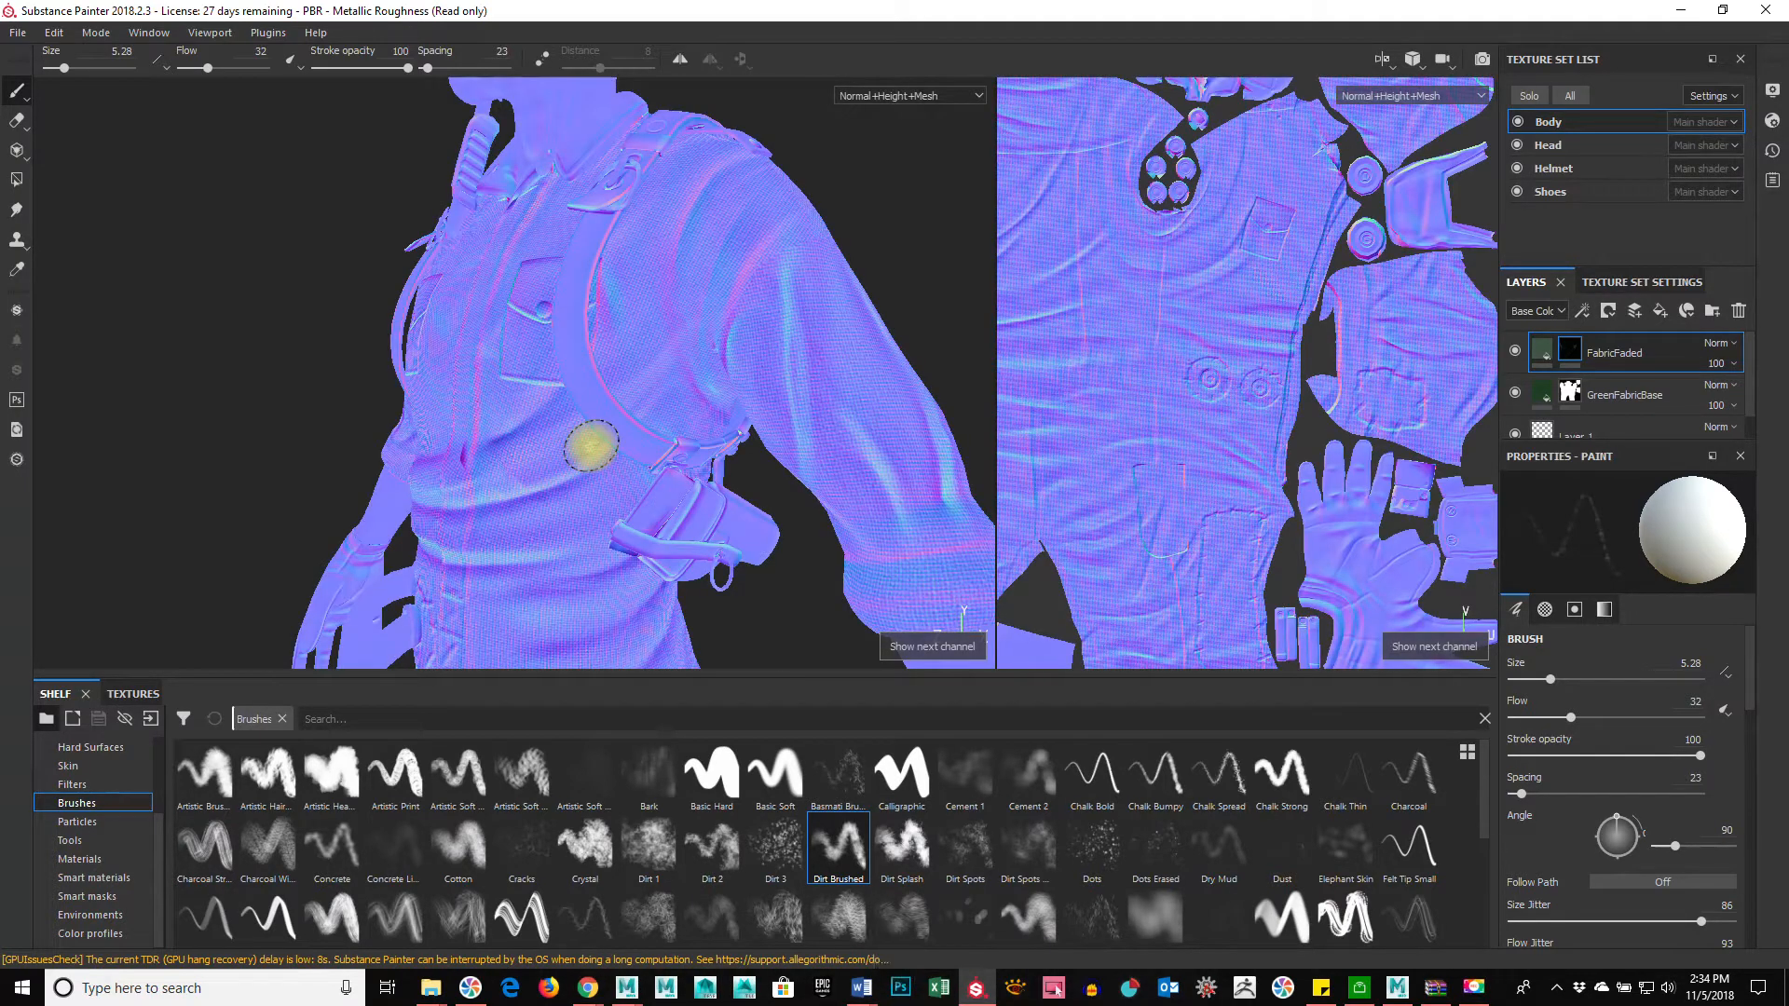
pyautogui.press('c')
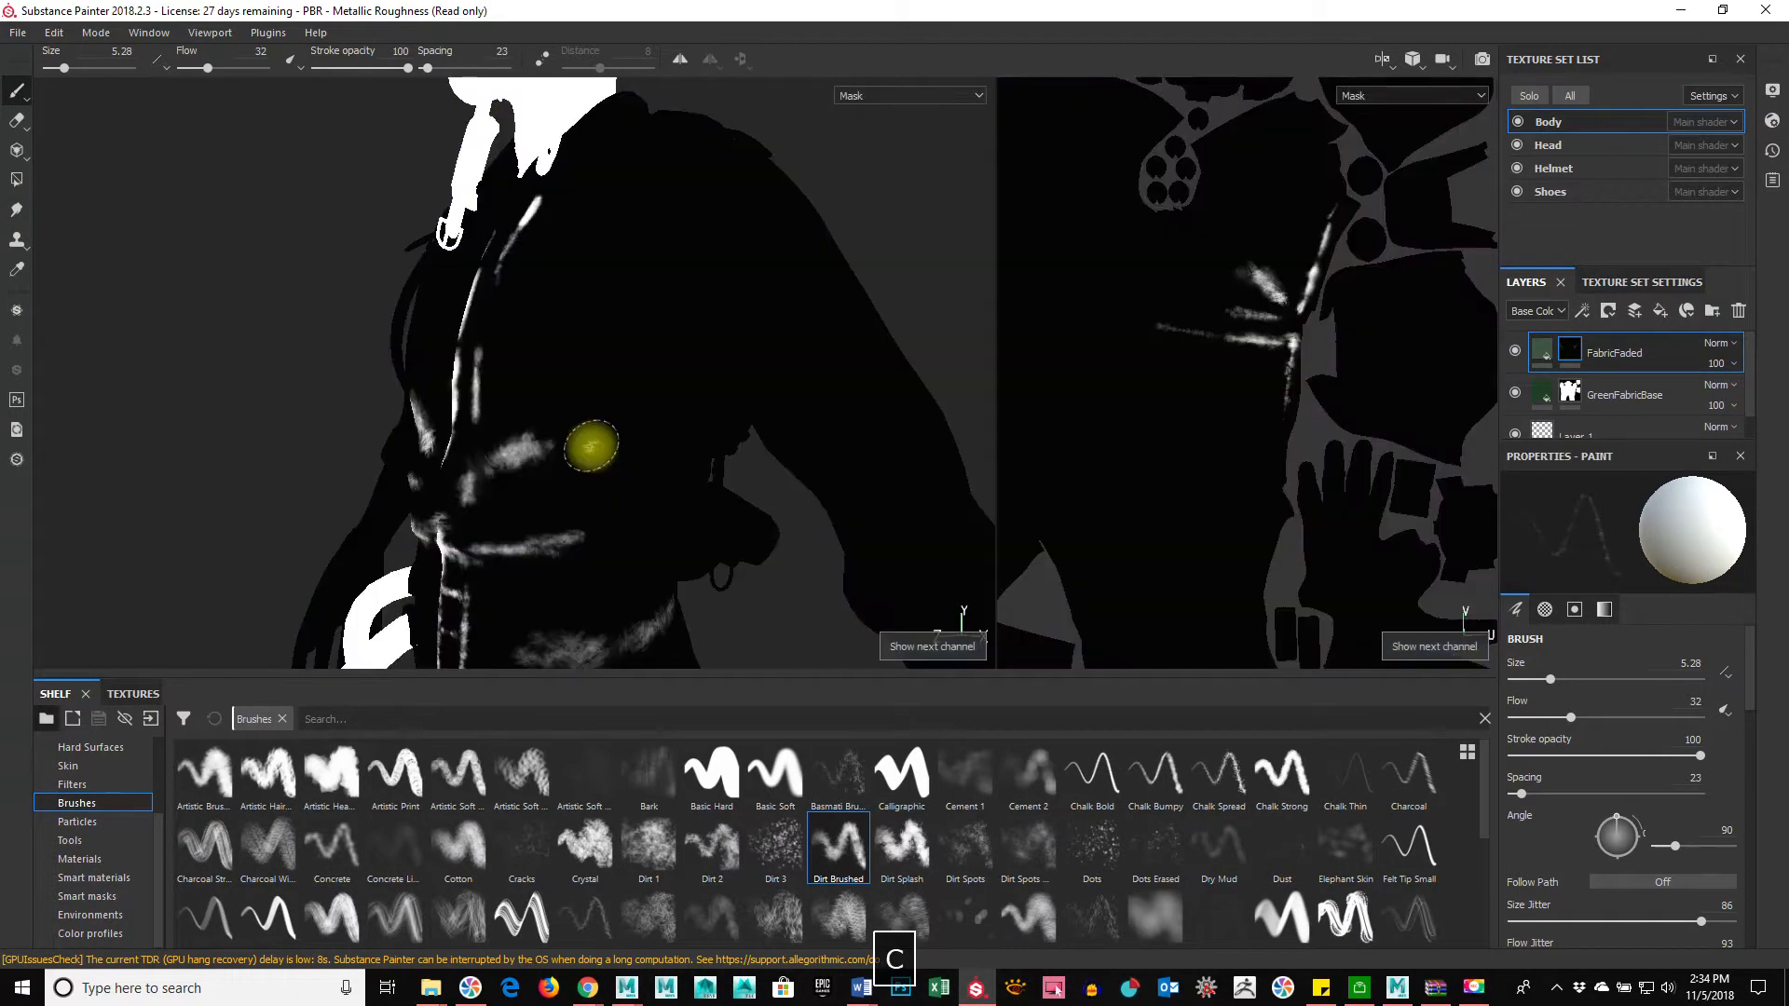
pyautogui.press('c')
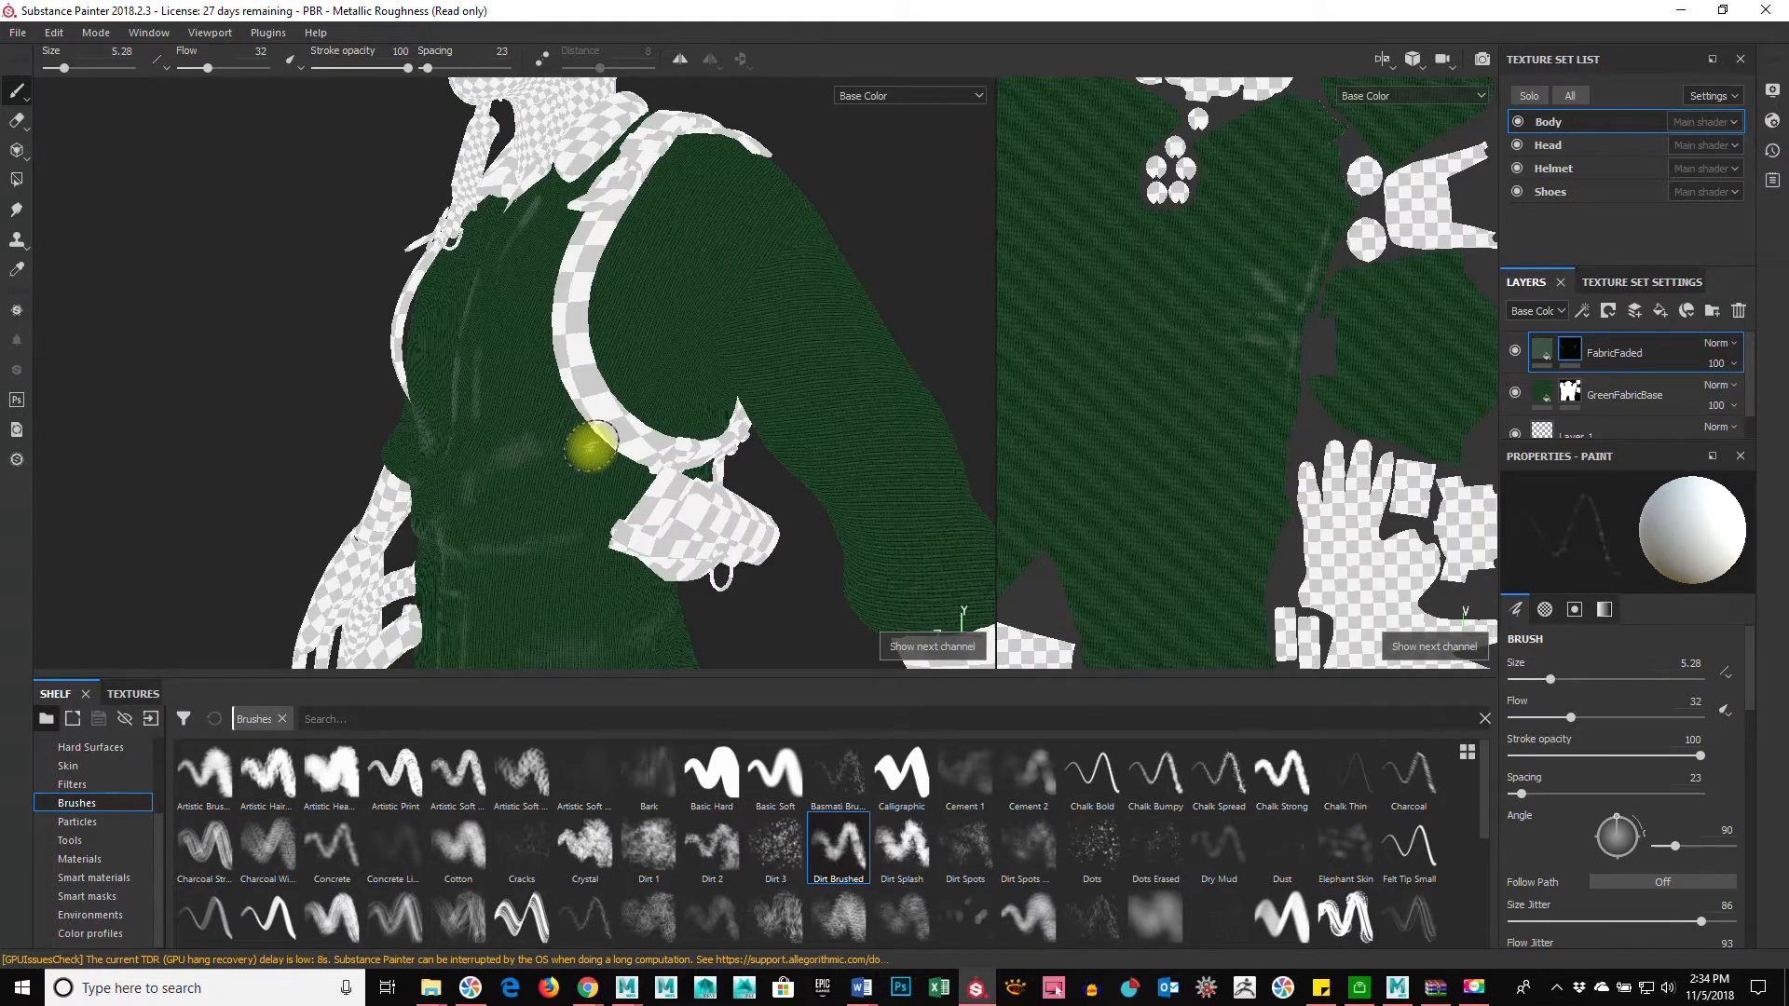
pyautogui.press('c')
pyautogui.press('m')
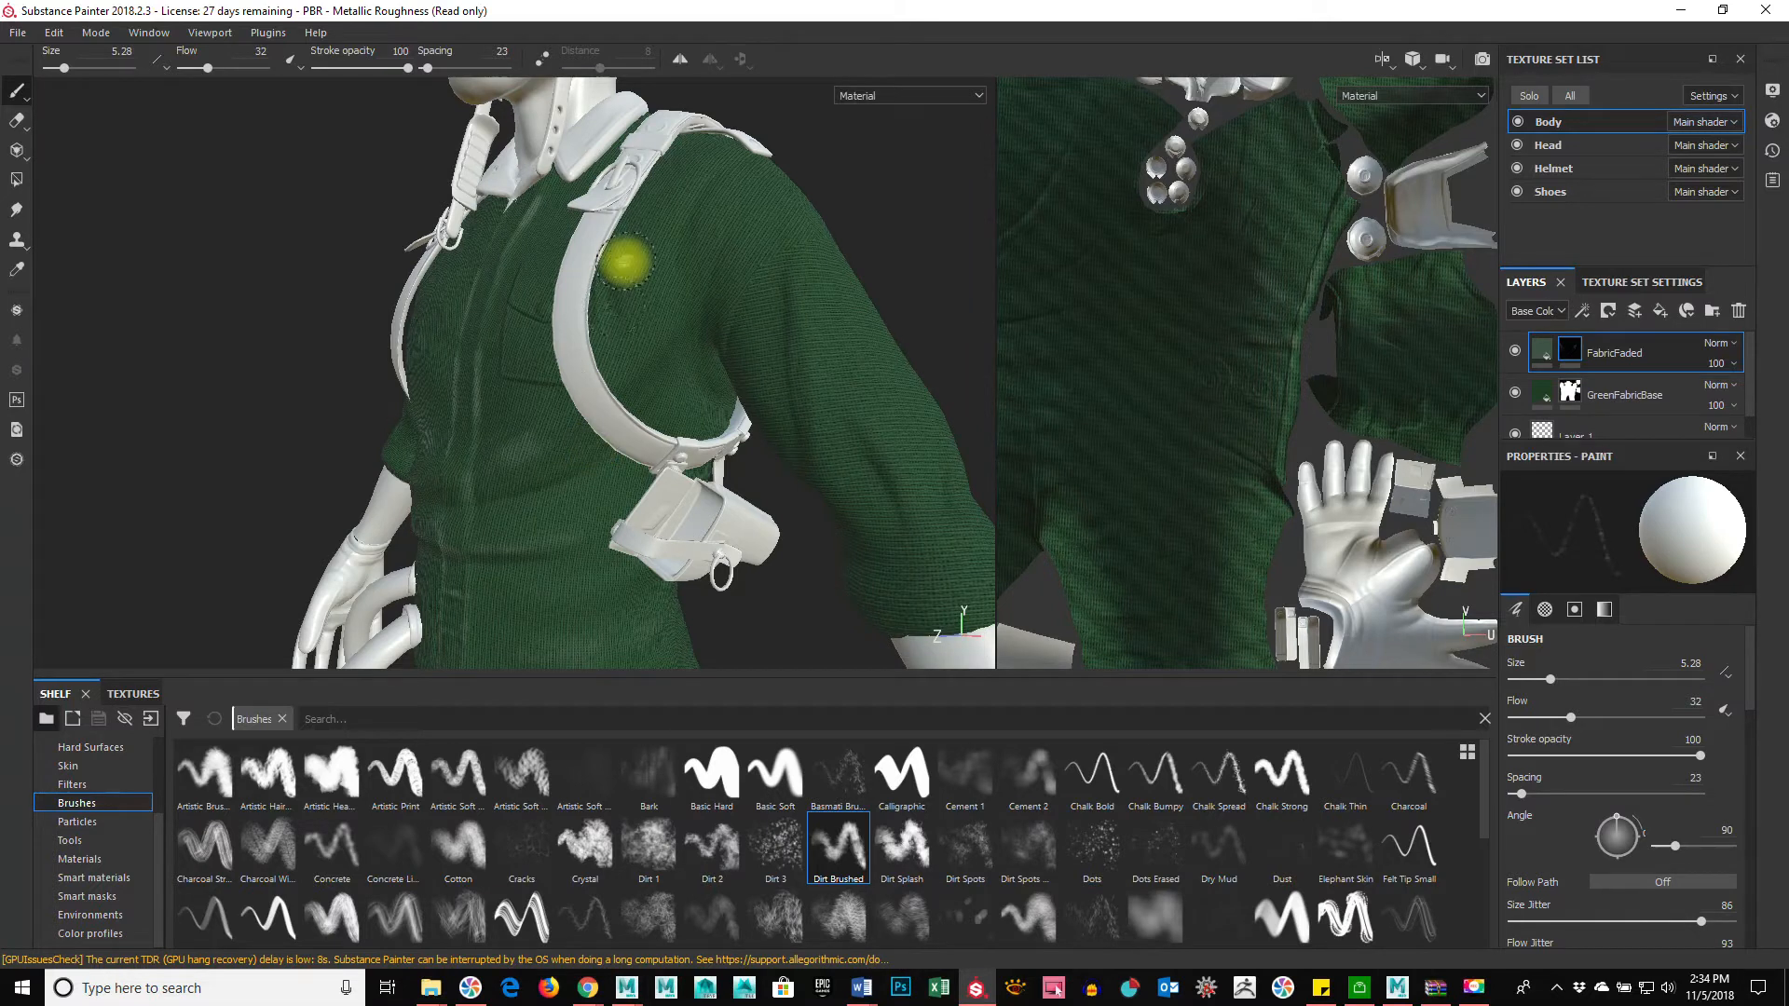
# Step: Paint soft fading on the folds of the upper sleeve and shoulder, with brush size 7.3 and flow 32
pyautogui.keyDown('alt'); pyautogui.moveTo(380, 540); pyautogui.dragTo(583, 290); pyautogui.keyUp('alt')
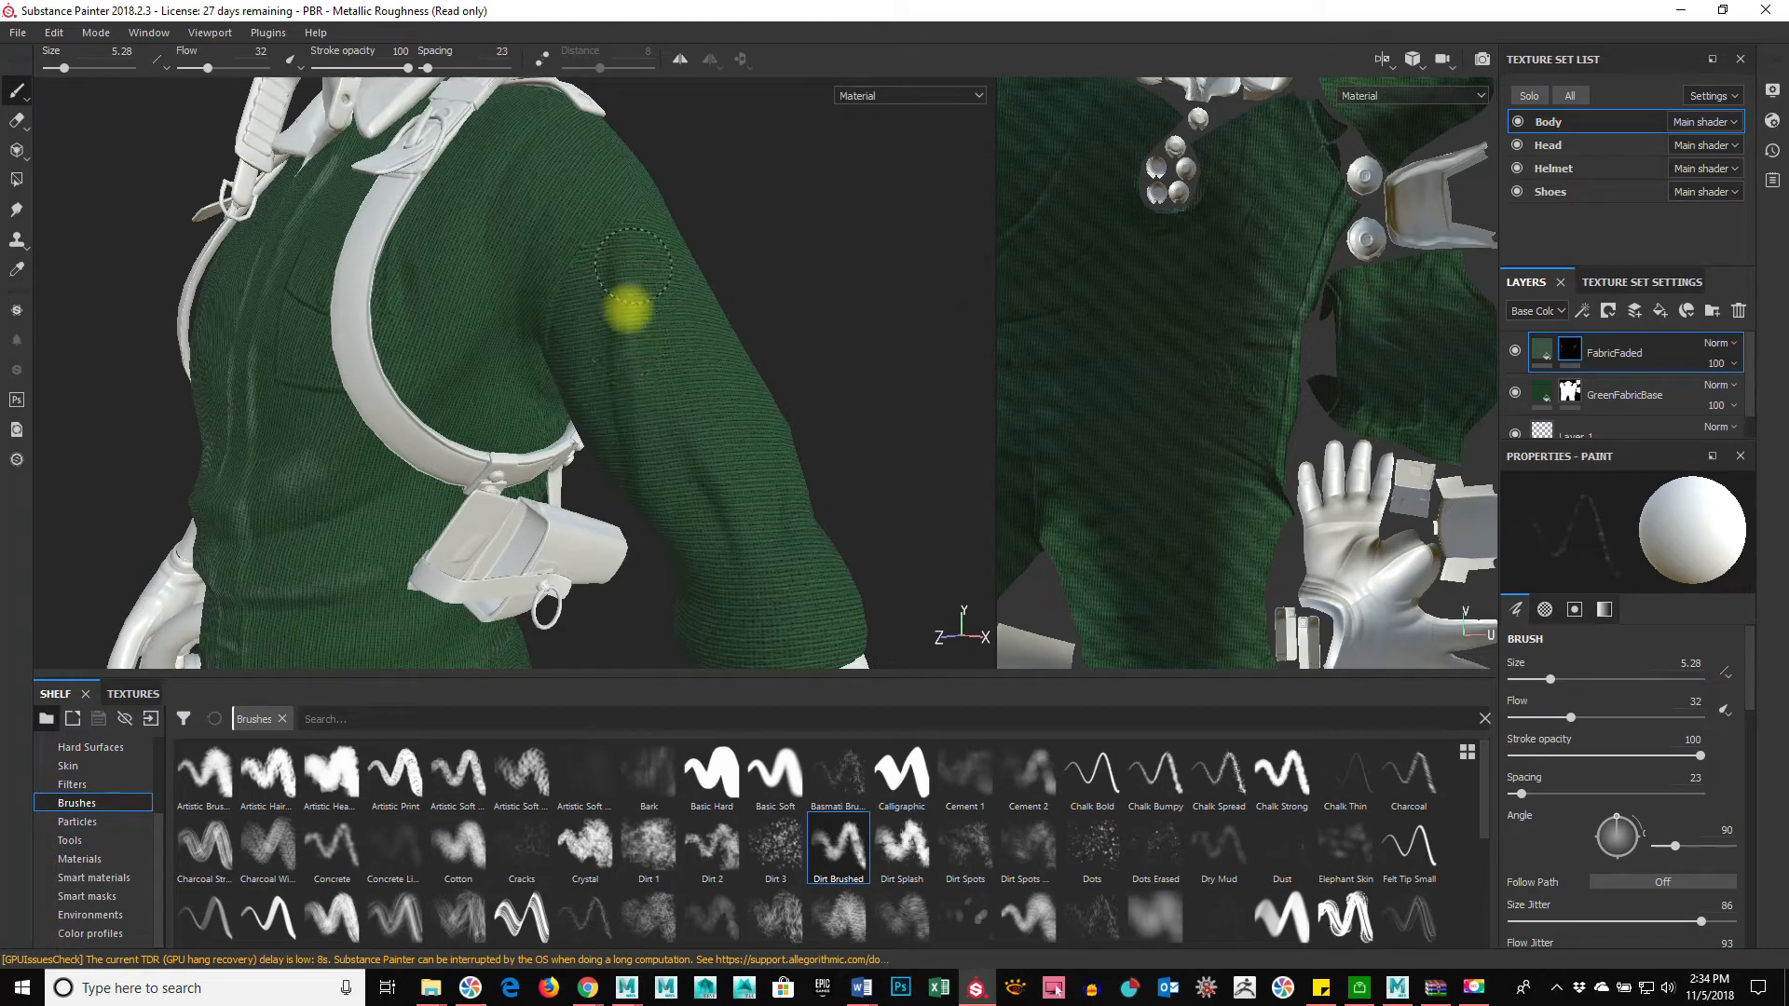
pyautogui.keyDown('alt'); pyautogui.moveTo(677, 504); pyautogui.dragTo(630, 378); pyautogui.keyUp('alt')
pyautogui.press('b')
pyautogui.press('b')
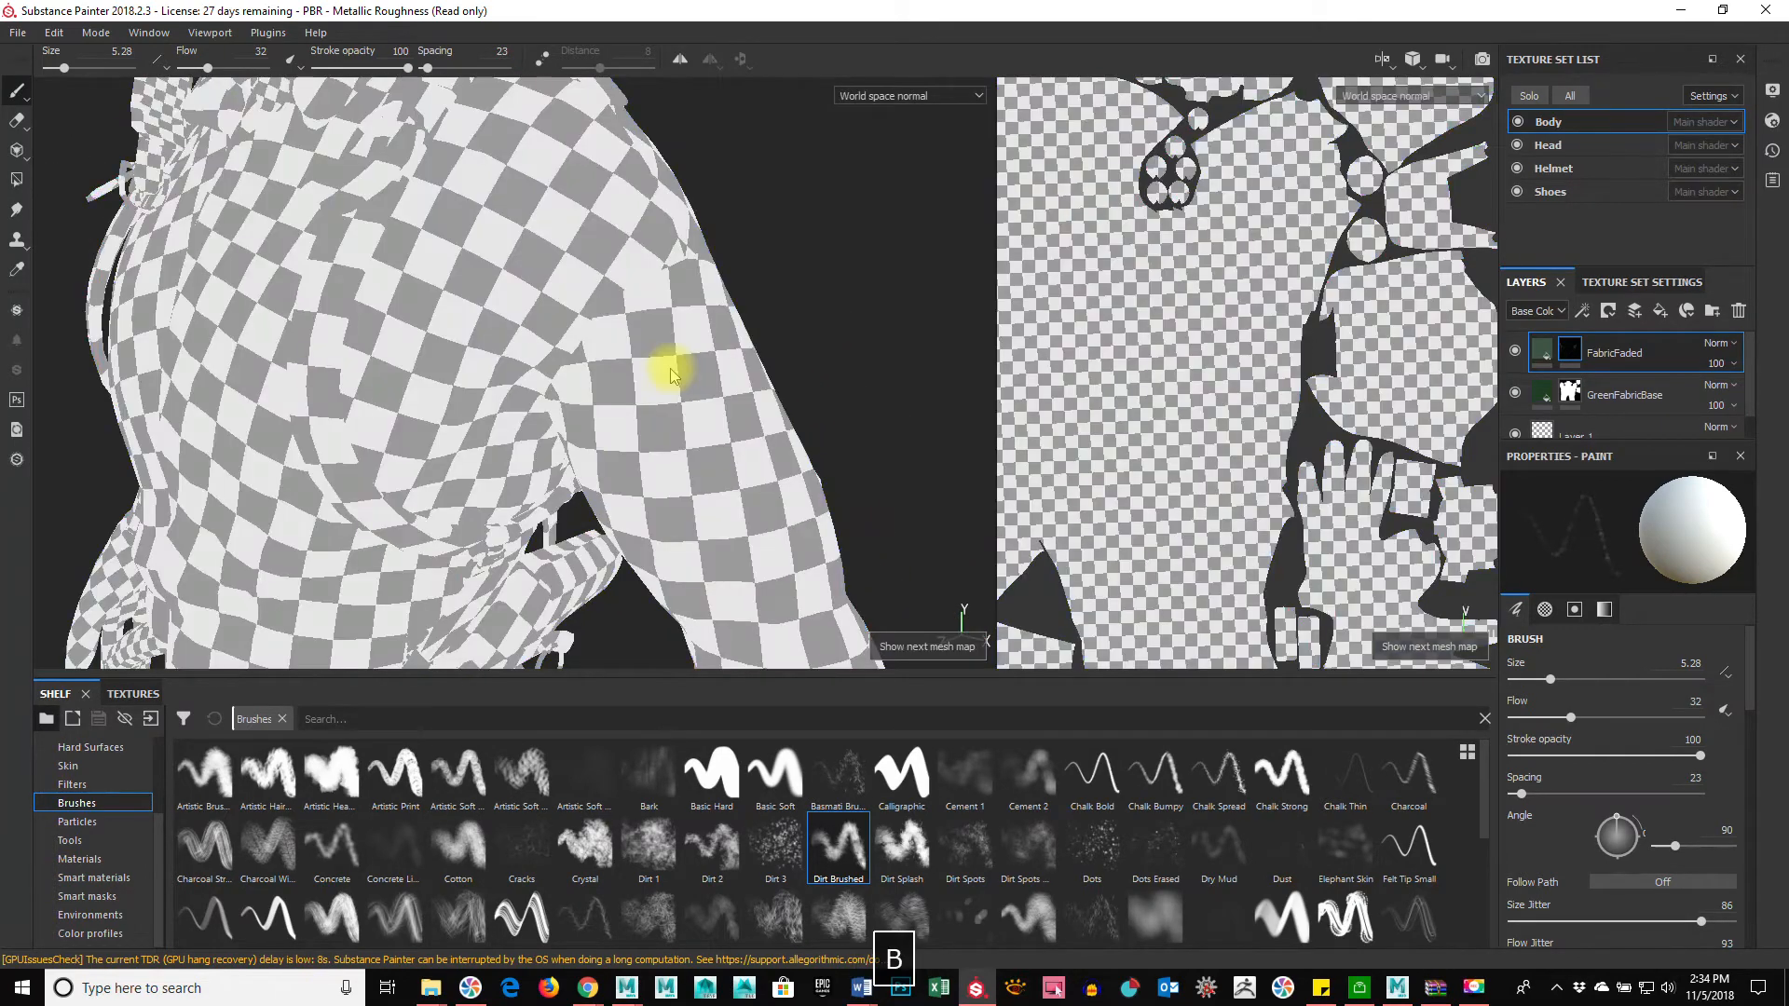
pyautogui.press('m')
pyautogui.keyDown('ctrl'); pyautogui.moveTo(646, 392); pyautogui.dragTo(834, 369, button='right'); pyautogui.keyUp('ctrl')
pyautogui.keyDown('alt'); pyautogui.moveTo(840, 360); pyautogui.dragTo(827, 466, button='middle'); pyautogui.keyUp('alt')
pyautogui.keyDown('alt'); pyautogui.moveTo(557, 408); pyautogui.dragTo(697, 346, button='right'); pyautogui.keyUp('alt')
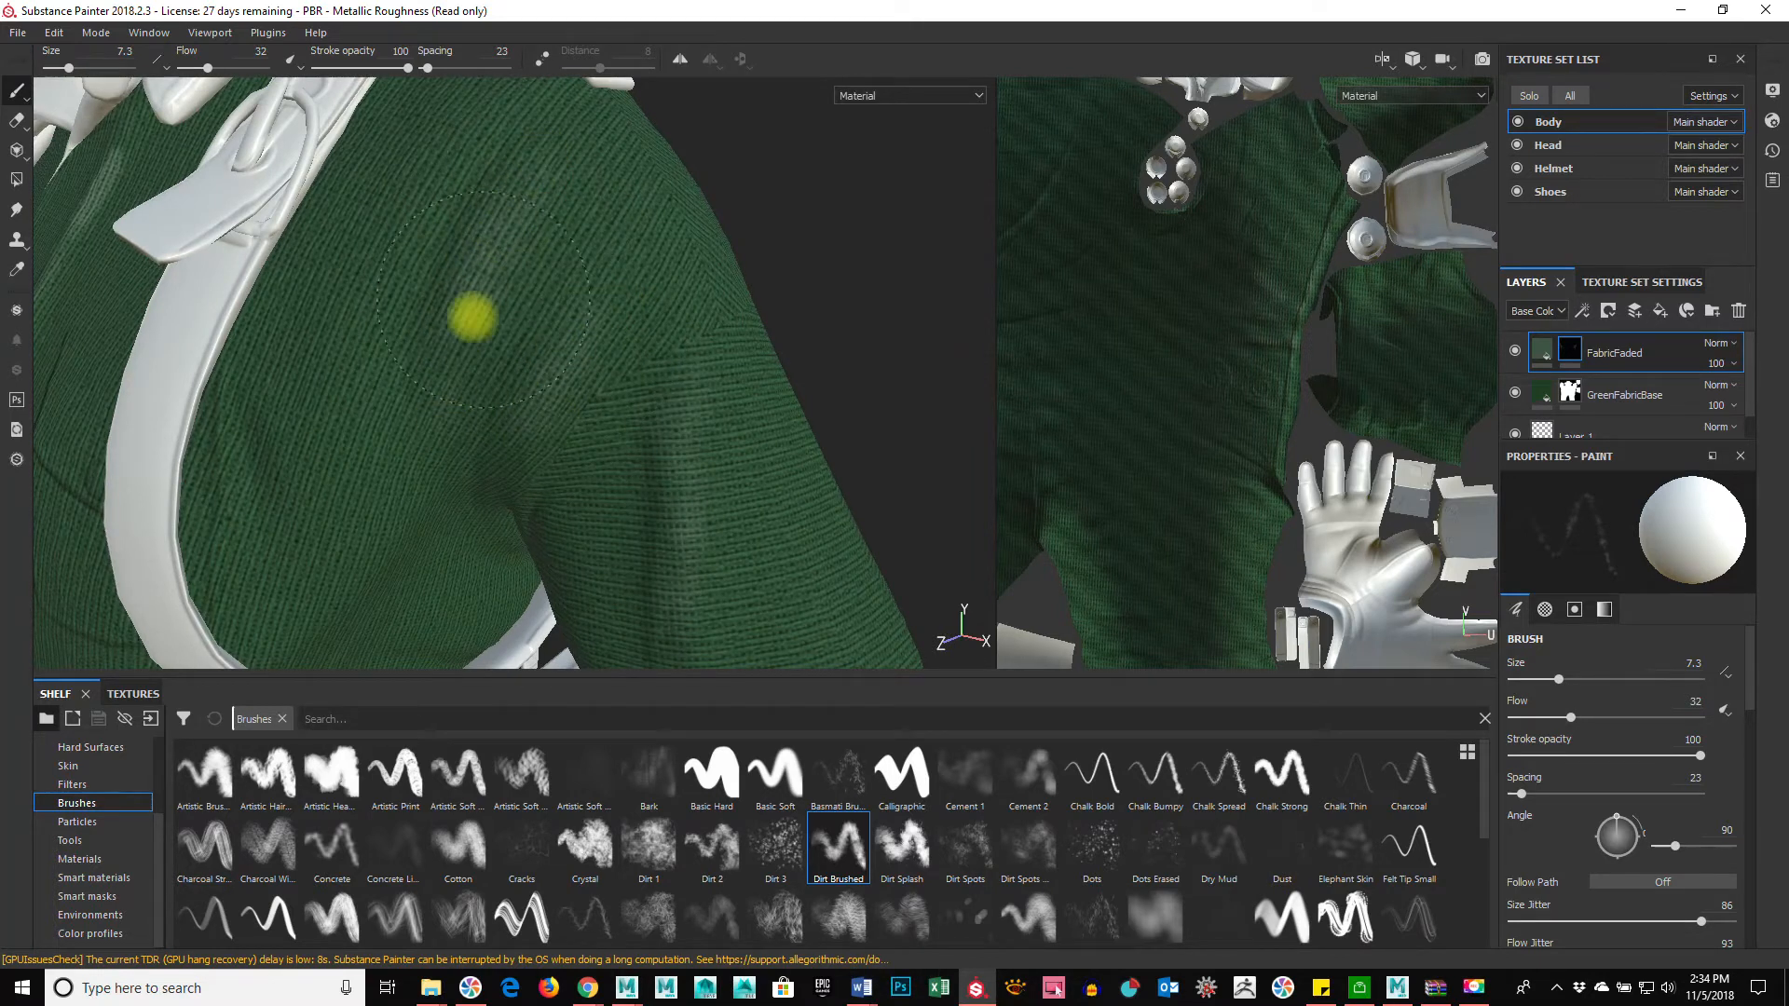
# Step: Examine the fading on both sleeves, the shoulders and the shirt front from several sides
pyautogui.keyDown('alt'); pyautogui.moveTo(752, 383); pyautogui.dragTo(639, 503, button='right'); pyautogui.keyUp('alt')
pyautogui.keyDown('alt'); pyautogui.moveTo(640, 504); pyautogui.dragTo(531, 484); pyautogui.keyUp('alt')
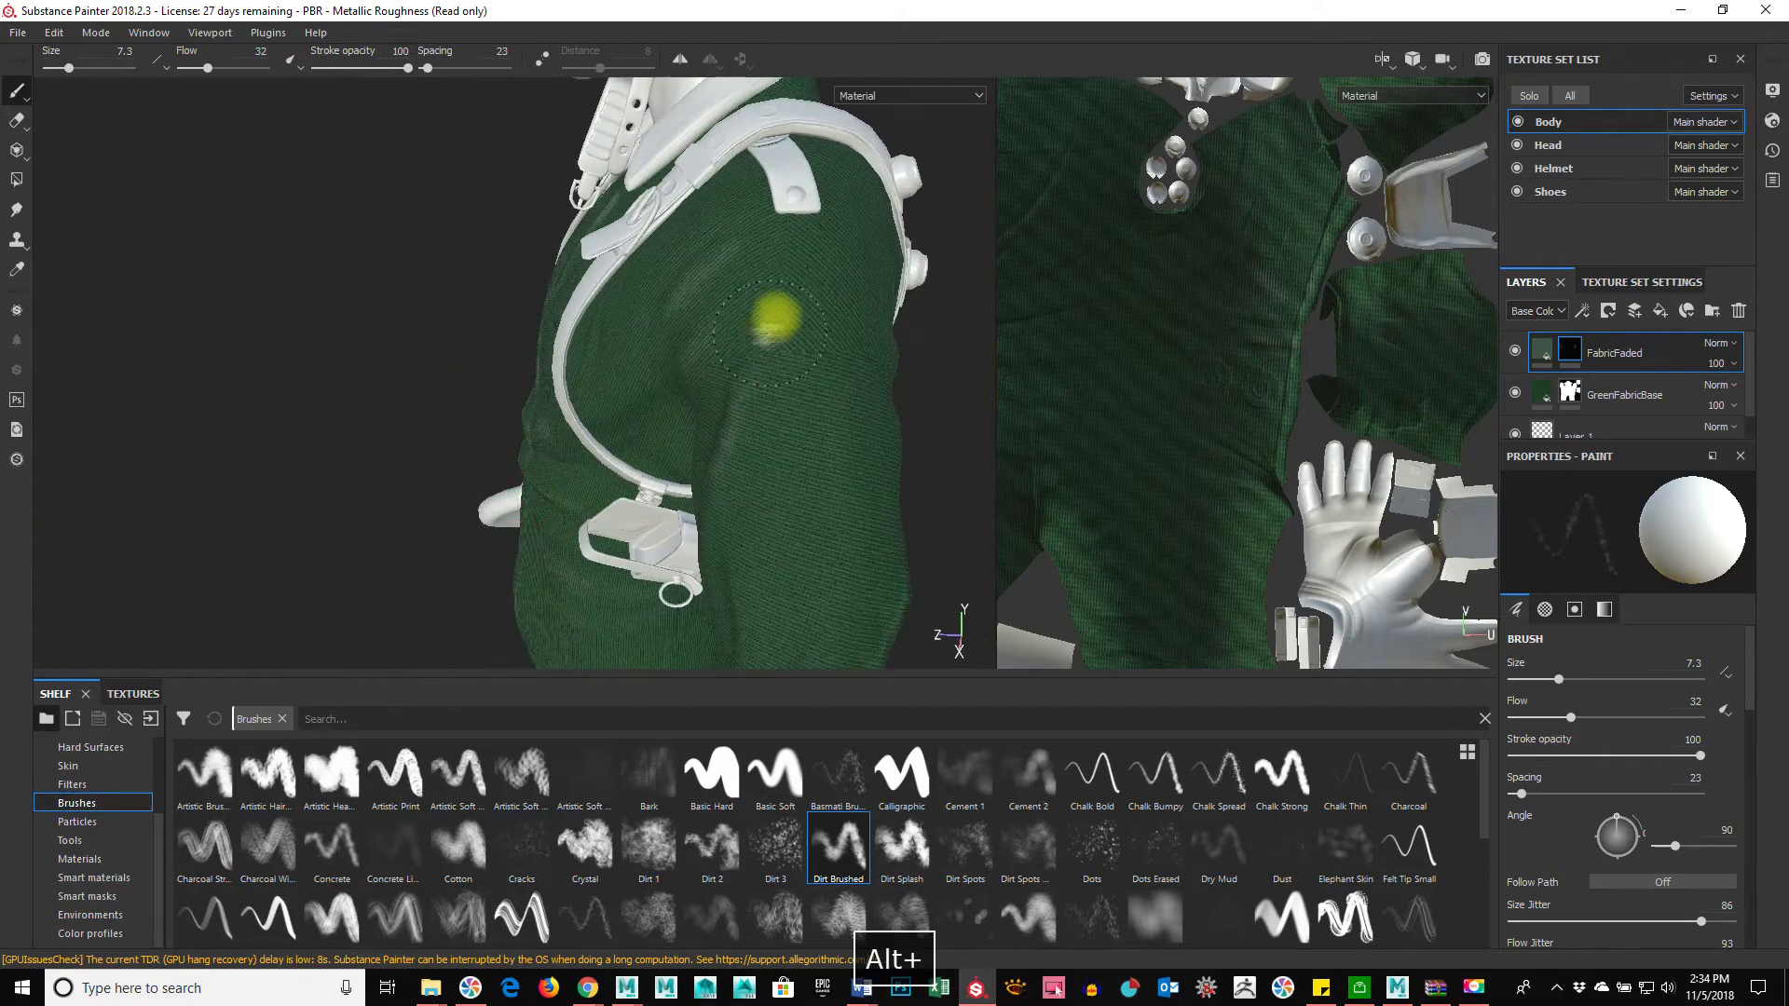
pyautogui.keyDown('alt'); pyautogui.moveTo(675, 454); pyautogui.dragTo(859, 392); pyautogui.keyUp('alt')
pyautogui.keyDown('alt'); pyautogui.moveTo(792, 518); pyautogui.dragTo(702, 483, button='right'); pyautogui.keyUp('alt')
pyautogui.keyDown('alt'); pyautogui.moveTo(559, 487); pyautogui.dragTo(714, 500); pyautogui.keyUp('alt')
pyautogui.keyDown('alt'); pyautogui.moveTo(715, 501); pyautogui.dragTo(419, 531, button='right'); pyautogui.keyUp('alt')
pyautogui.keyDown('alt'); pyautogui.moveTo(519, 568); pyautogui.dragTo(727, 528); pyautogui.keyUp('alt')
pyautogui.keyDown('alt'); pyautogui.moveTo(439, 474); pyautogui.dragTo(837, 462, button='right'); pyautogui.keyUp('alt')
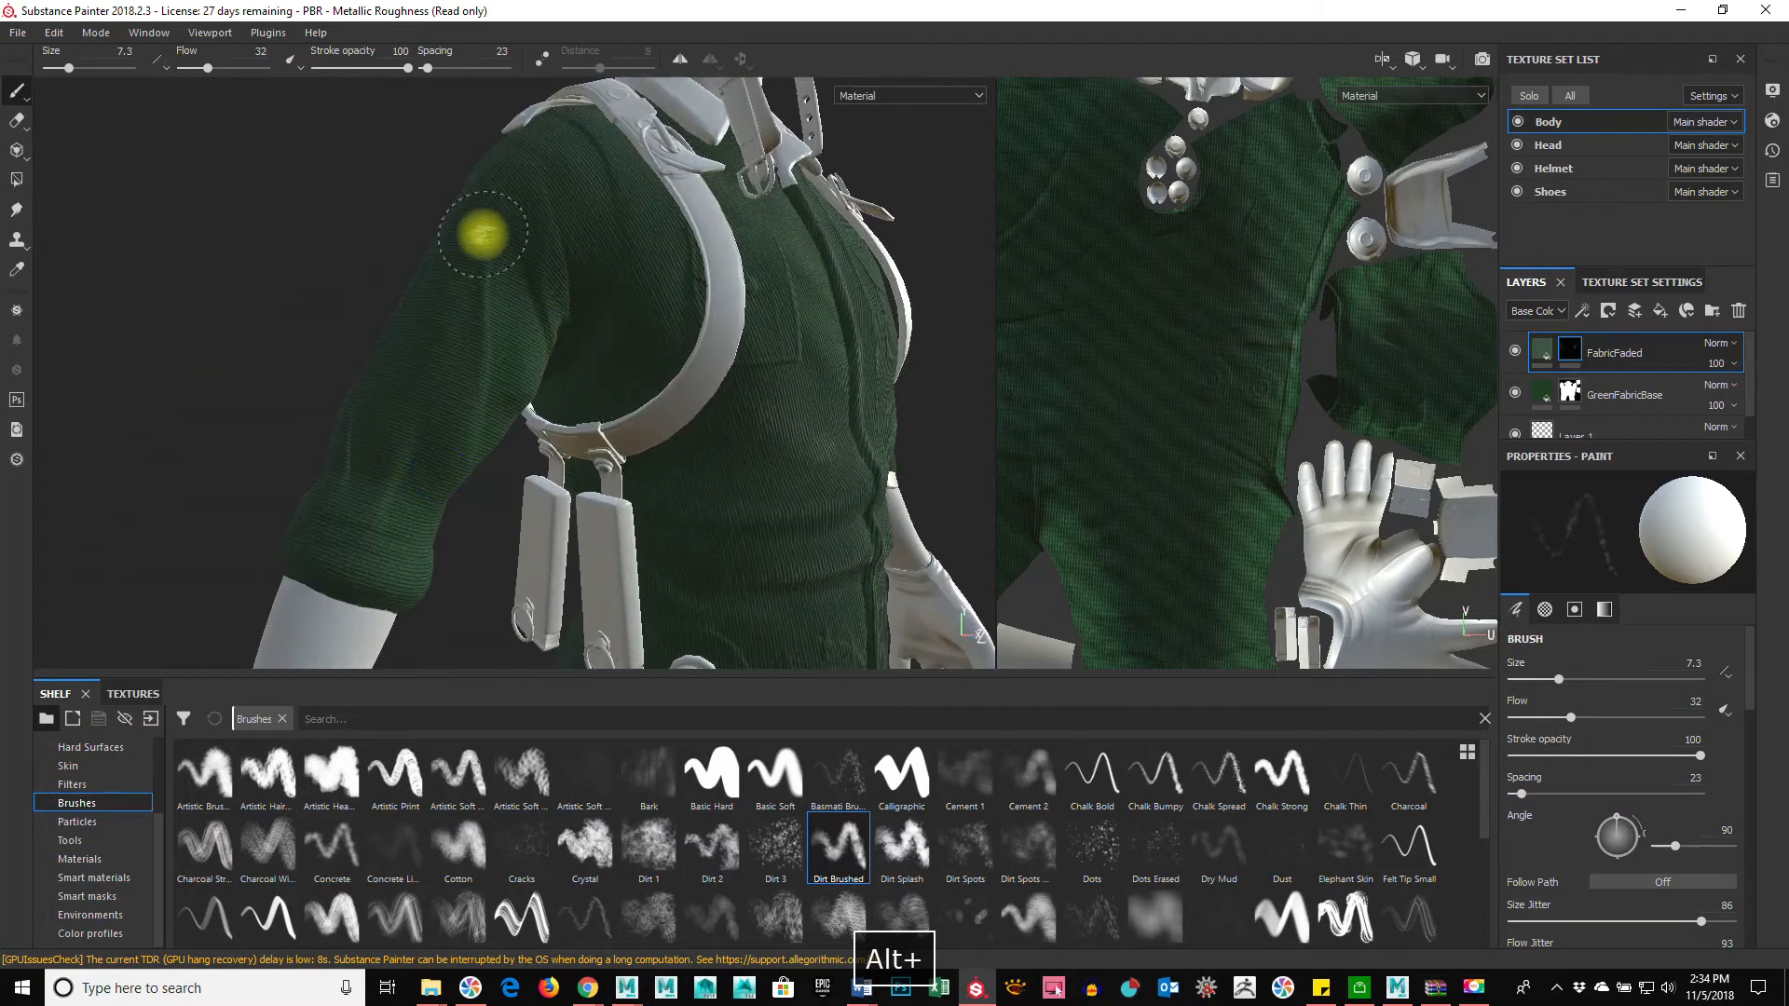
pyautogui.keyDown('alt'); pyautogui.moveTo(767, 551); pyautogui.dragTo(715, 534, button='right'); pyautogui.keyUp('alt')
pyautogui.keyDown('alt'); pyautogui.moveTo(715, 535); pyautogui.dragTo(556, 484); pyautogui.keyUp('alt')
pyautogui.keyDown('alt'); pyautogui.moveTo(556, 439); pyautogui.dragTo(615, 511, button='right'); pyautogui.keyUp('alt')
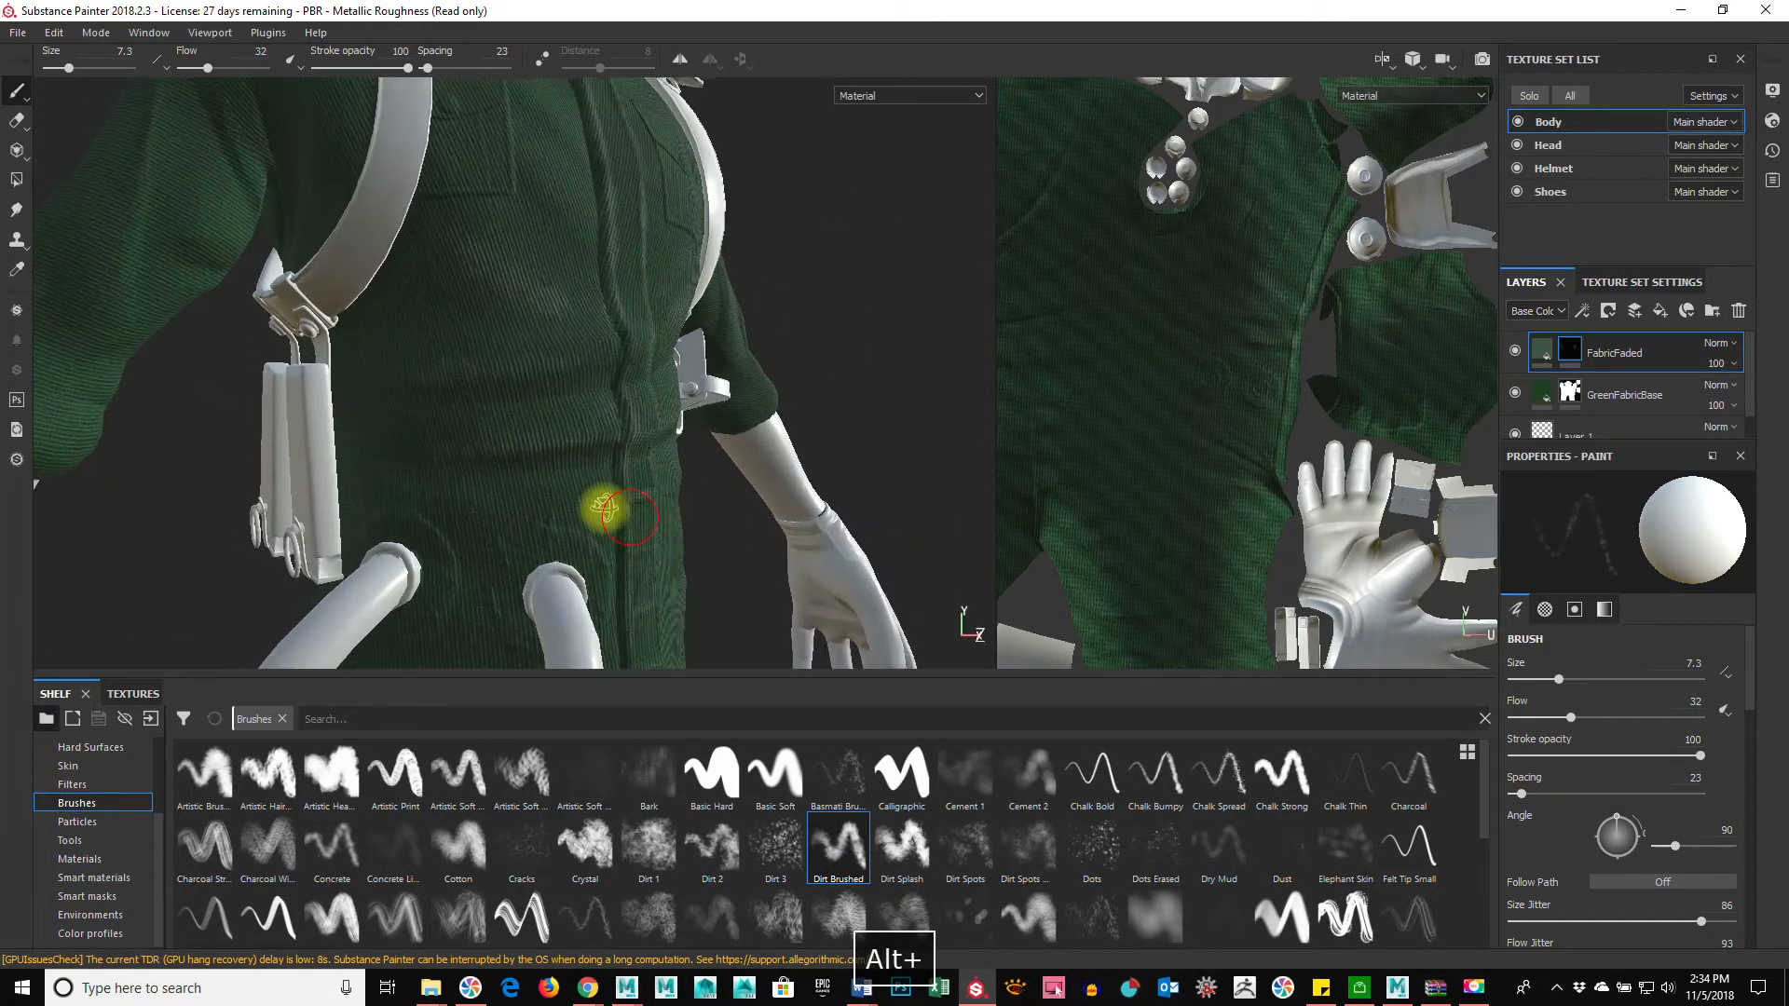
# Step: Enlarge the brush to 13.84 and paint soft fading across the shirt front beside the button placket near the waist
pyautogui.keyDown('alt'); pyautogui.moveTo(615, 512); pyautogui.dragTo(562, 459); pyautogui.keyUp('alt')
pyautogui.press('b')
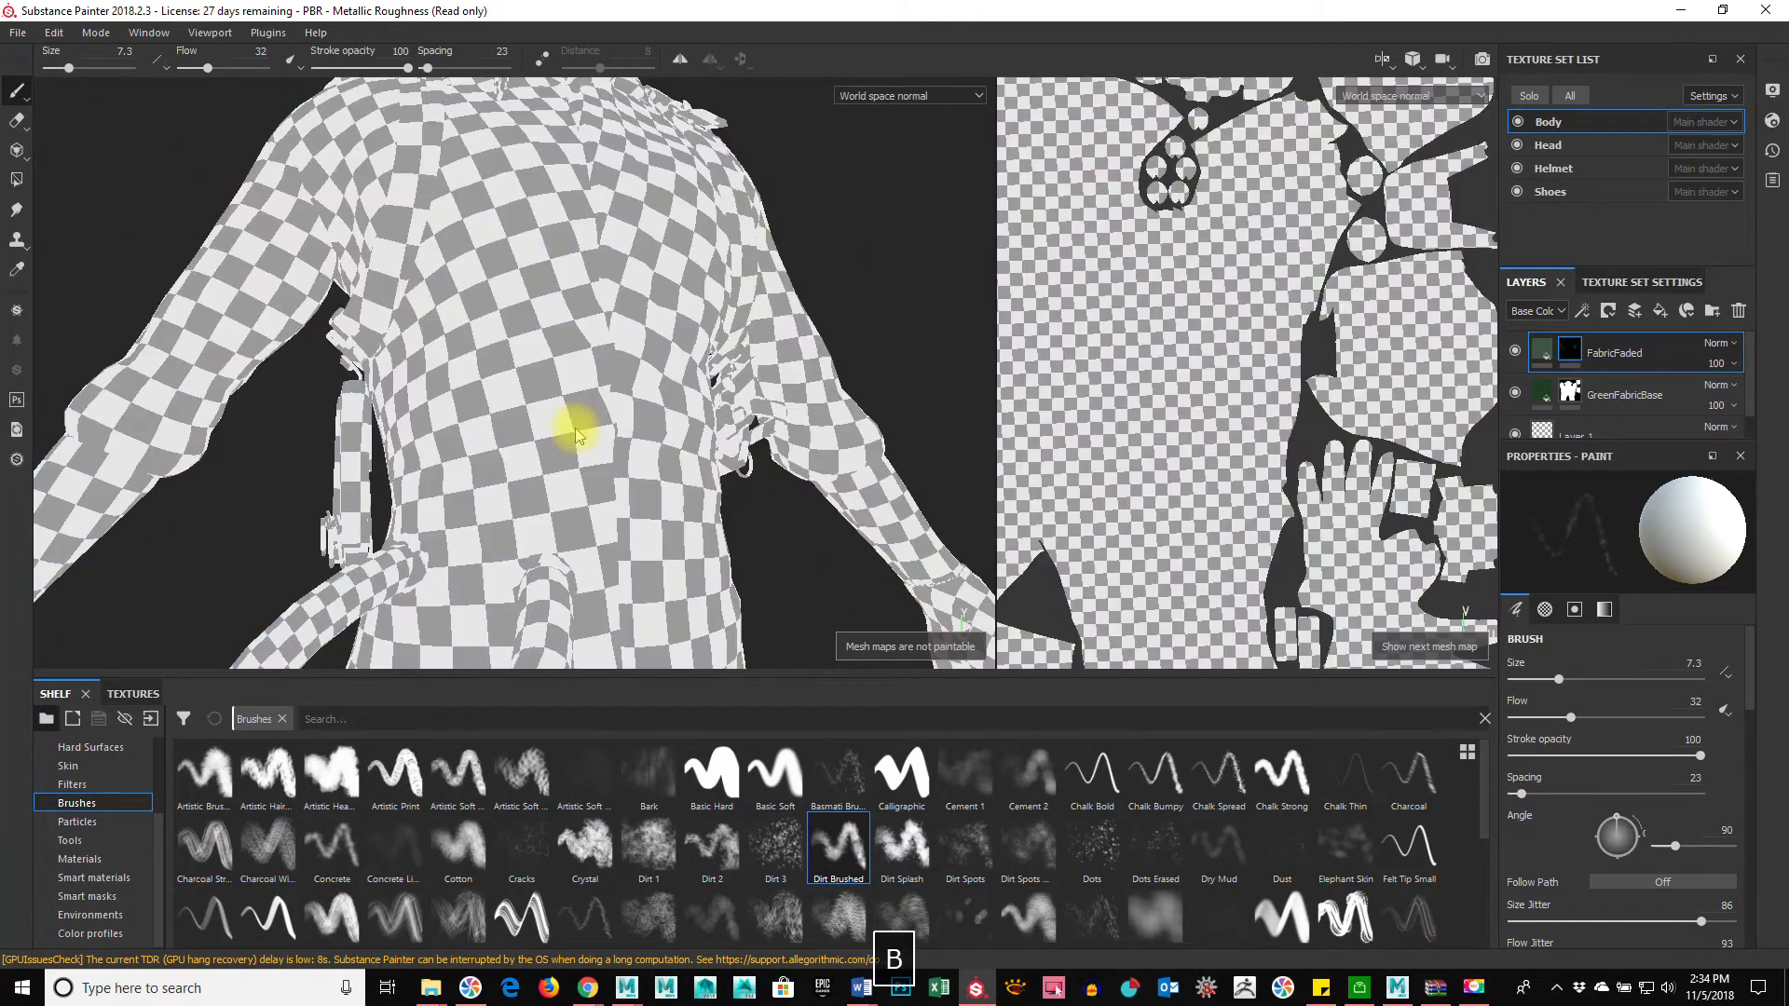
pyautogui.press('m')
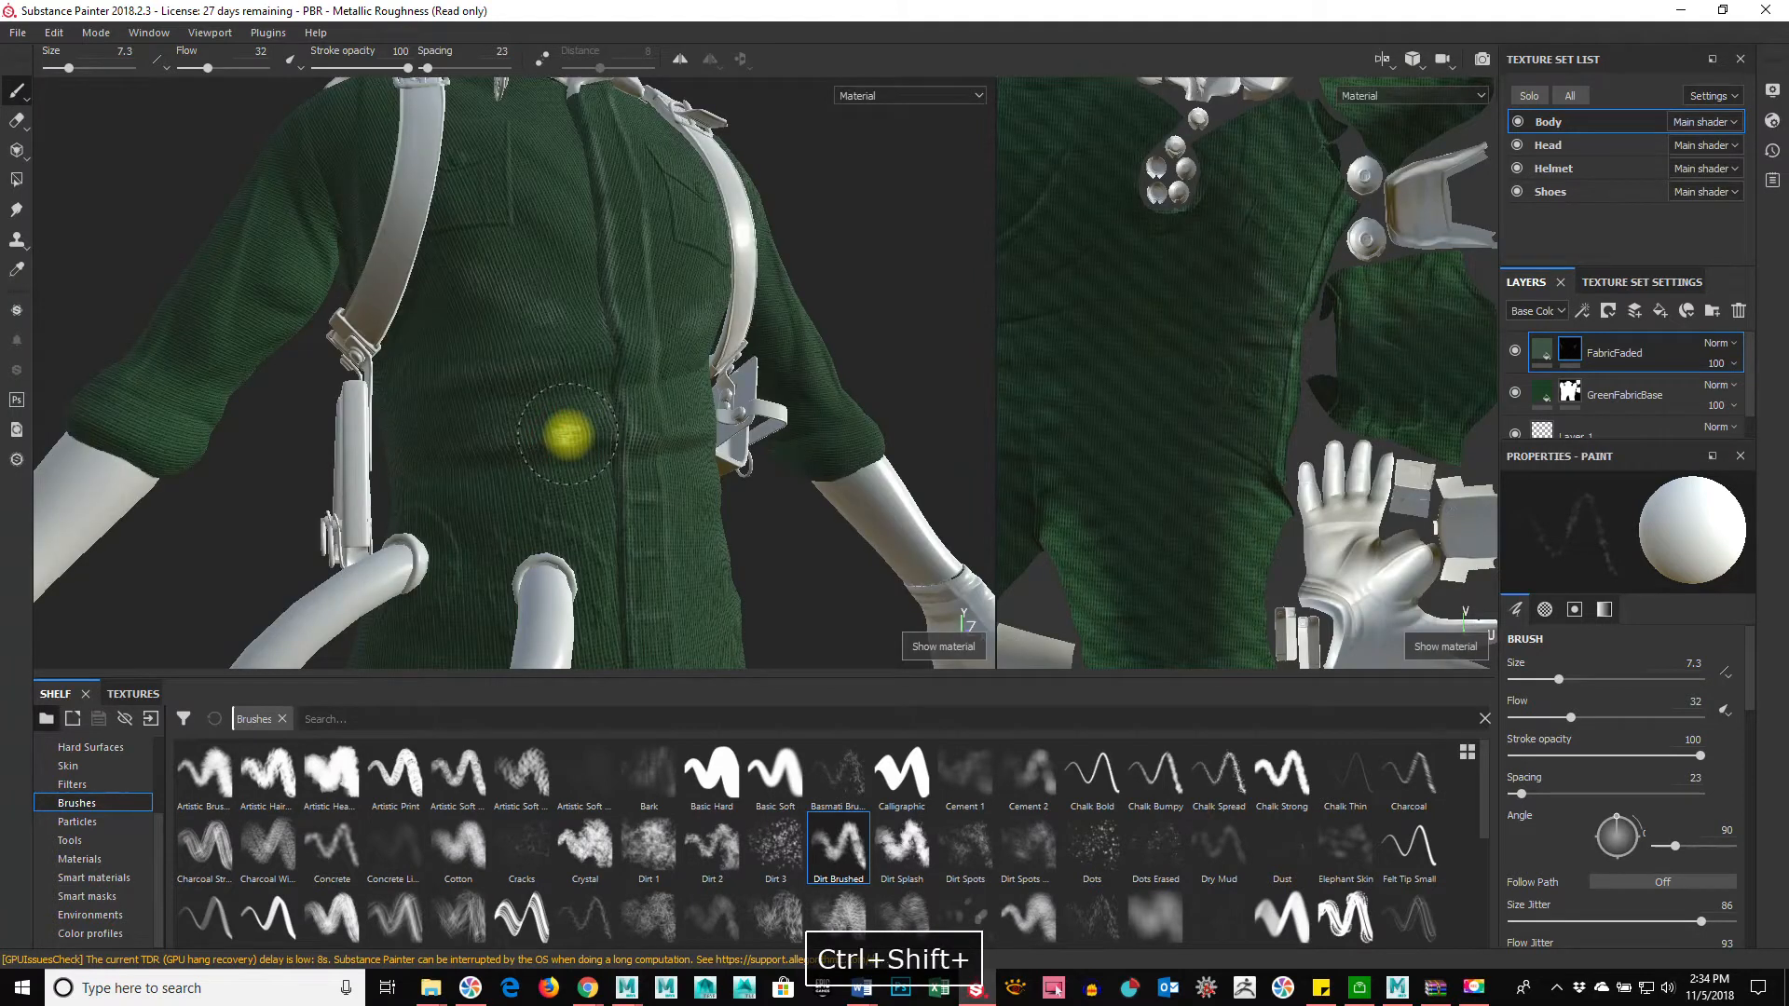
pyautogui.keyDown('ctrl'); pyautogui.moveTo(548, 446); pyautogui.dragTo(589, 446, button='right'); pyautogui.keyUp('ctrl')
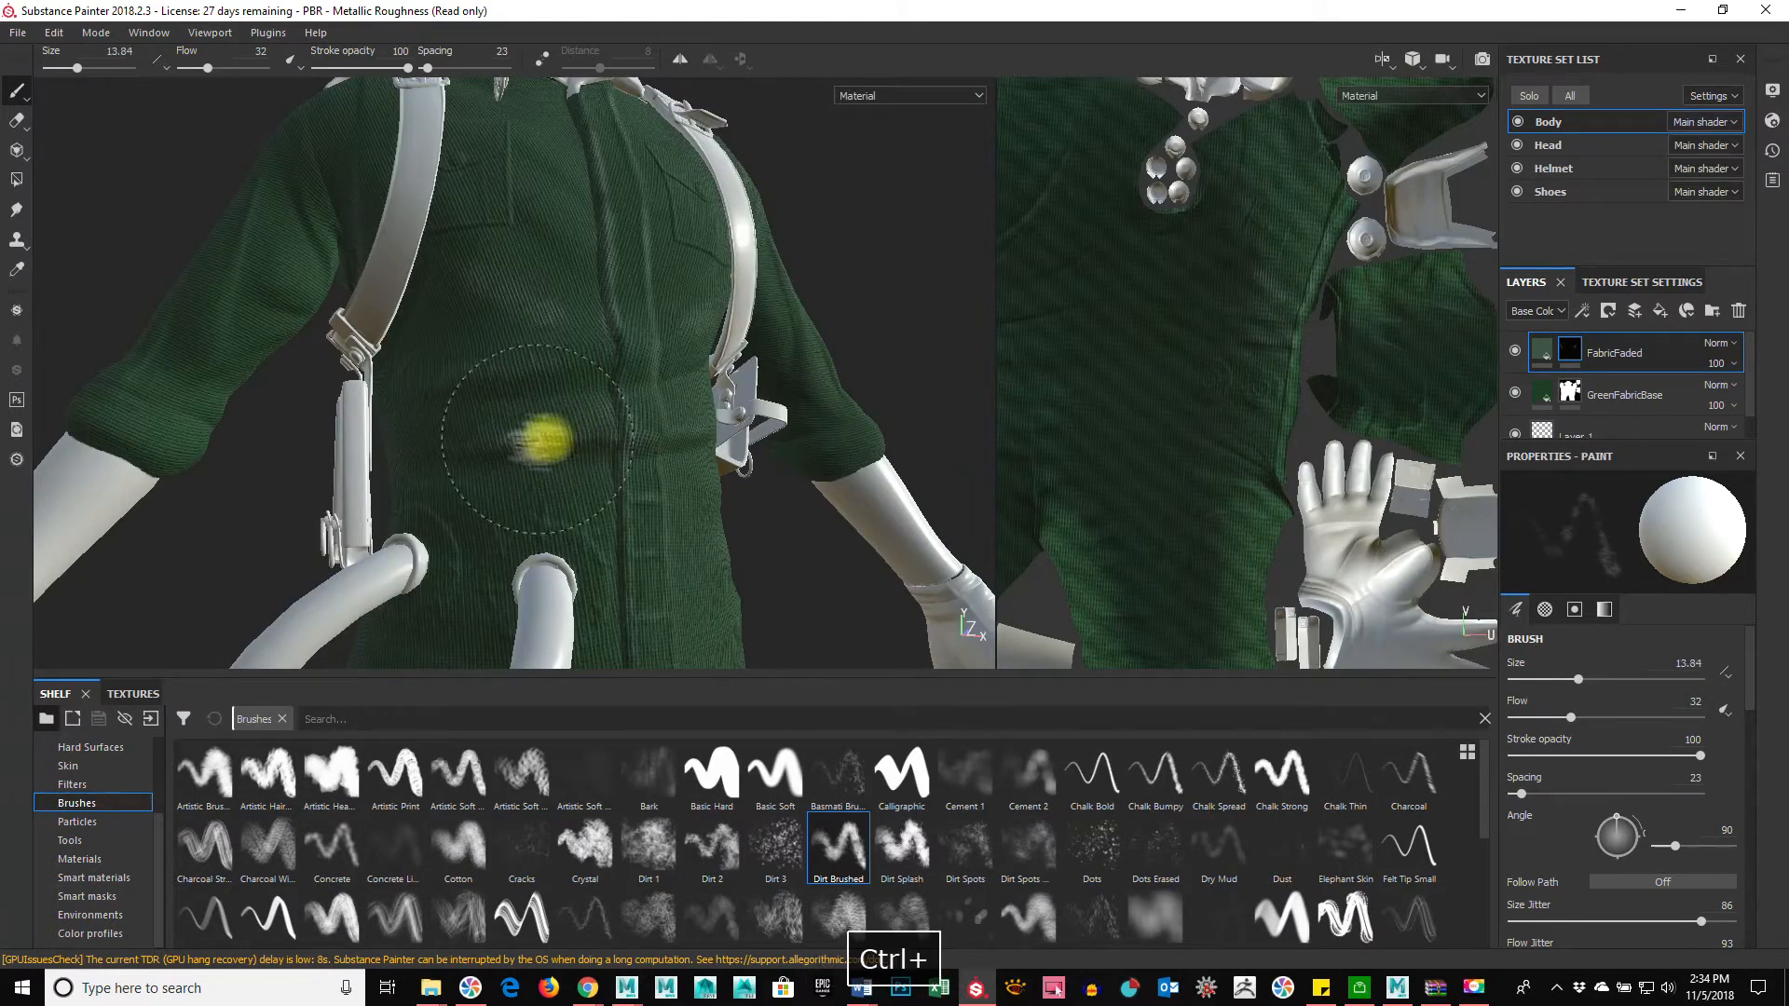
pyautogui.moveTo(557, 432); pyautogui.dragTo(511, 447)
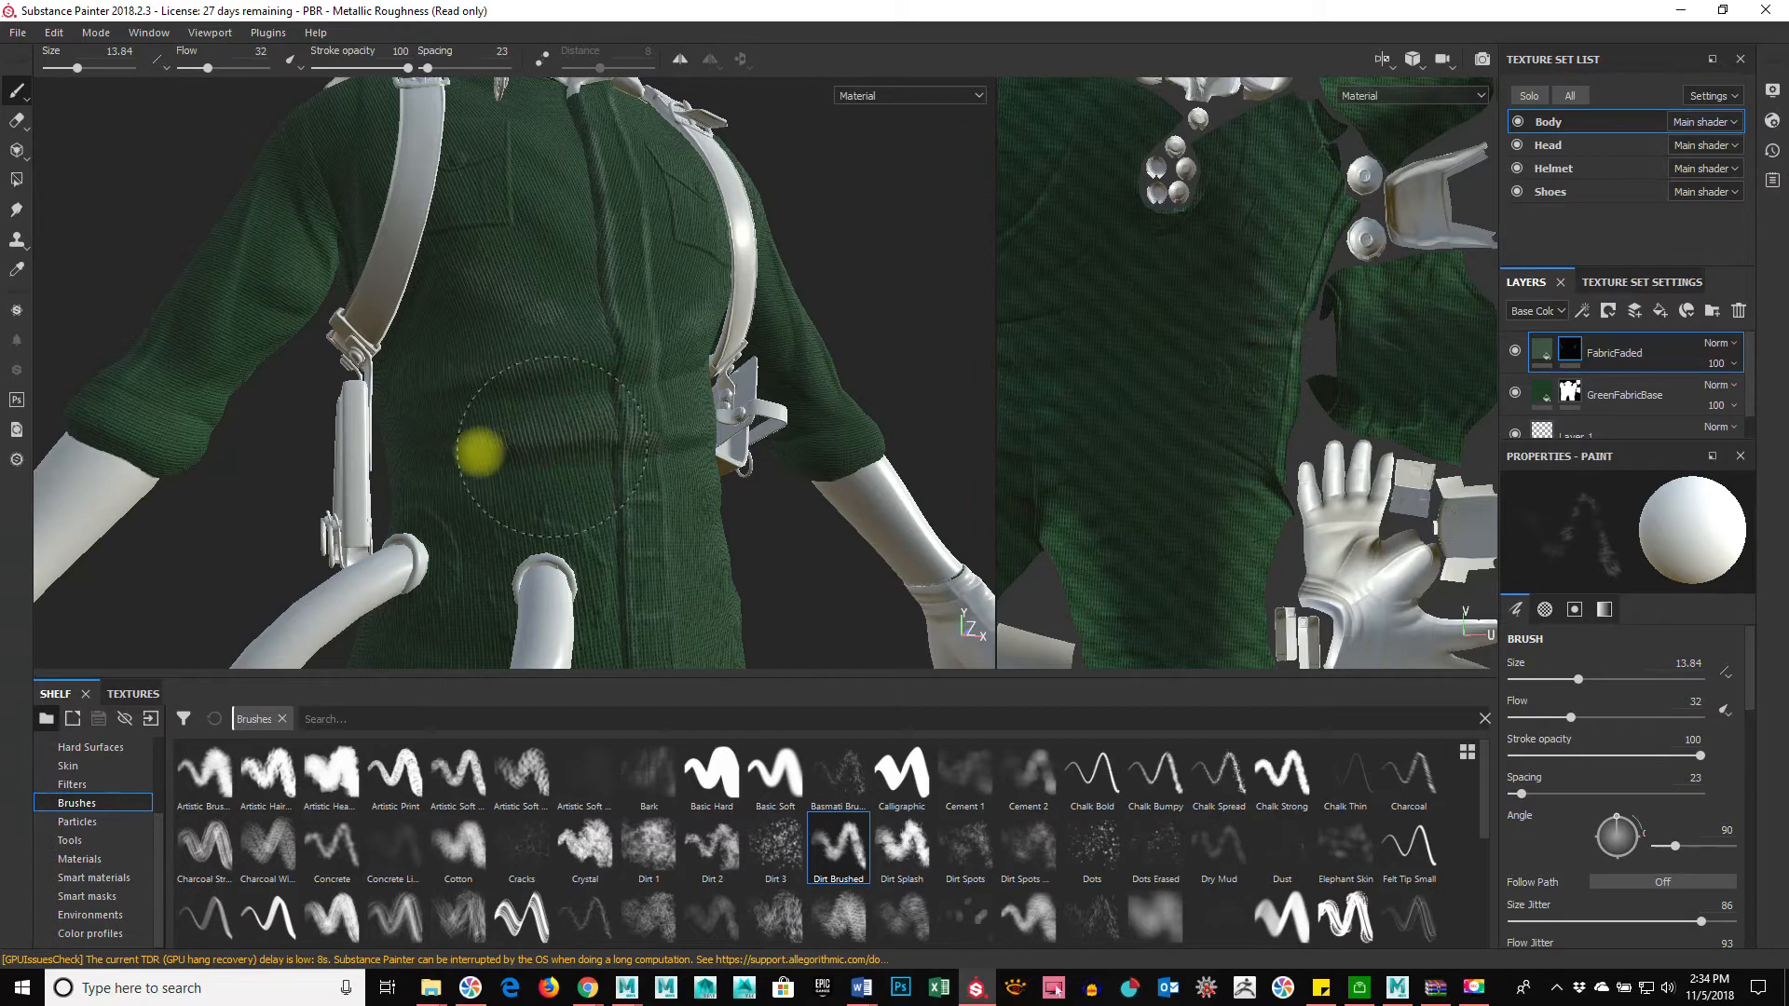
# Step: Reduce the brush to 3.18 with flow 59 and paint fading along the hip and upper-thigh creases of the trousers
pyautogui.keyDown('alt'); pyautogui.moveTo(639, 494); pyautogui.dragTo(527, 569); pyautogui.keyUp('alt')
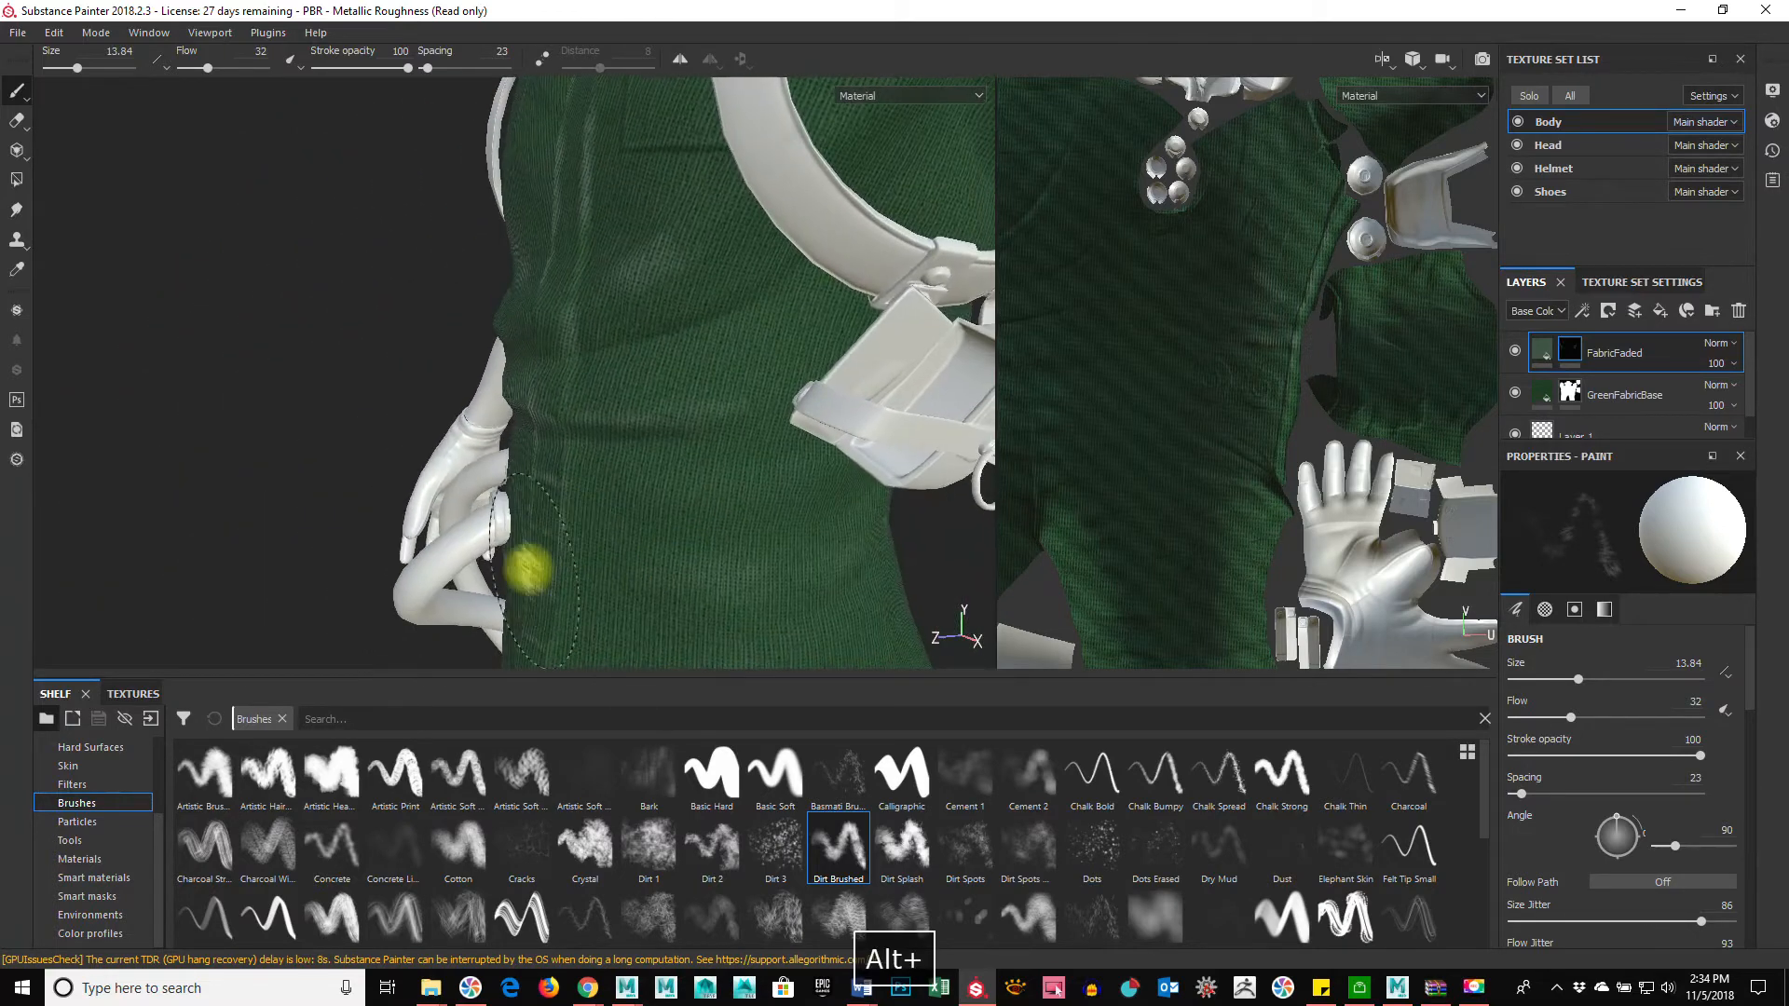
pyautogui.keyDown('alt'); pyautogui.moveTo(882, 439); pyautogui.dragTo(540, 268); pyautogui.keyUp('alt')
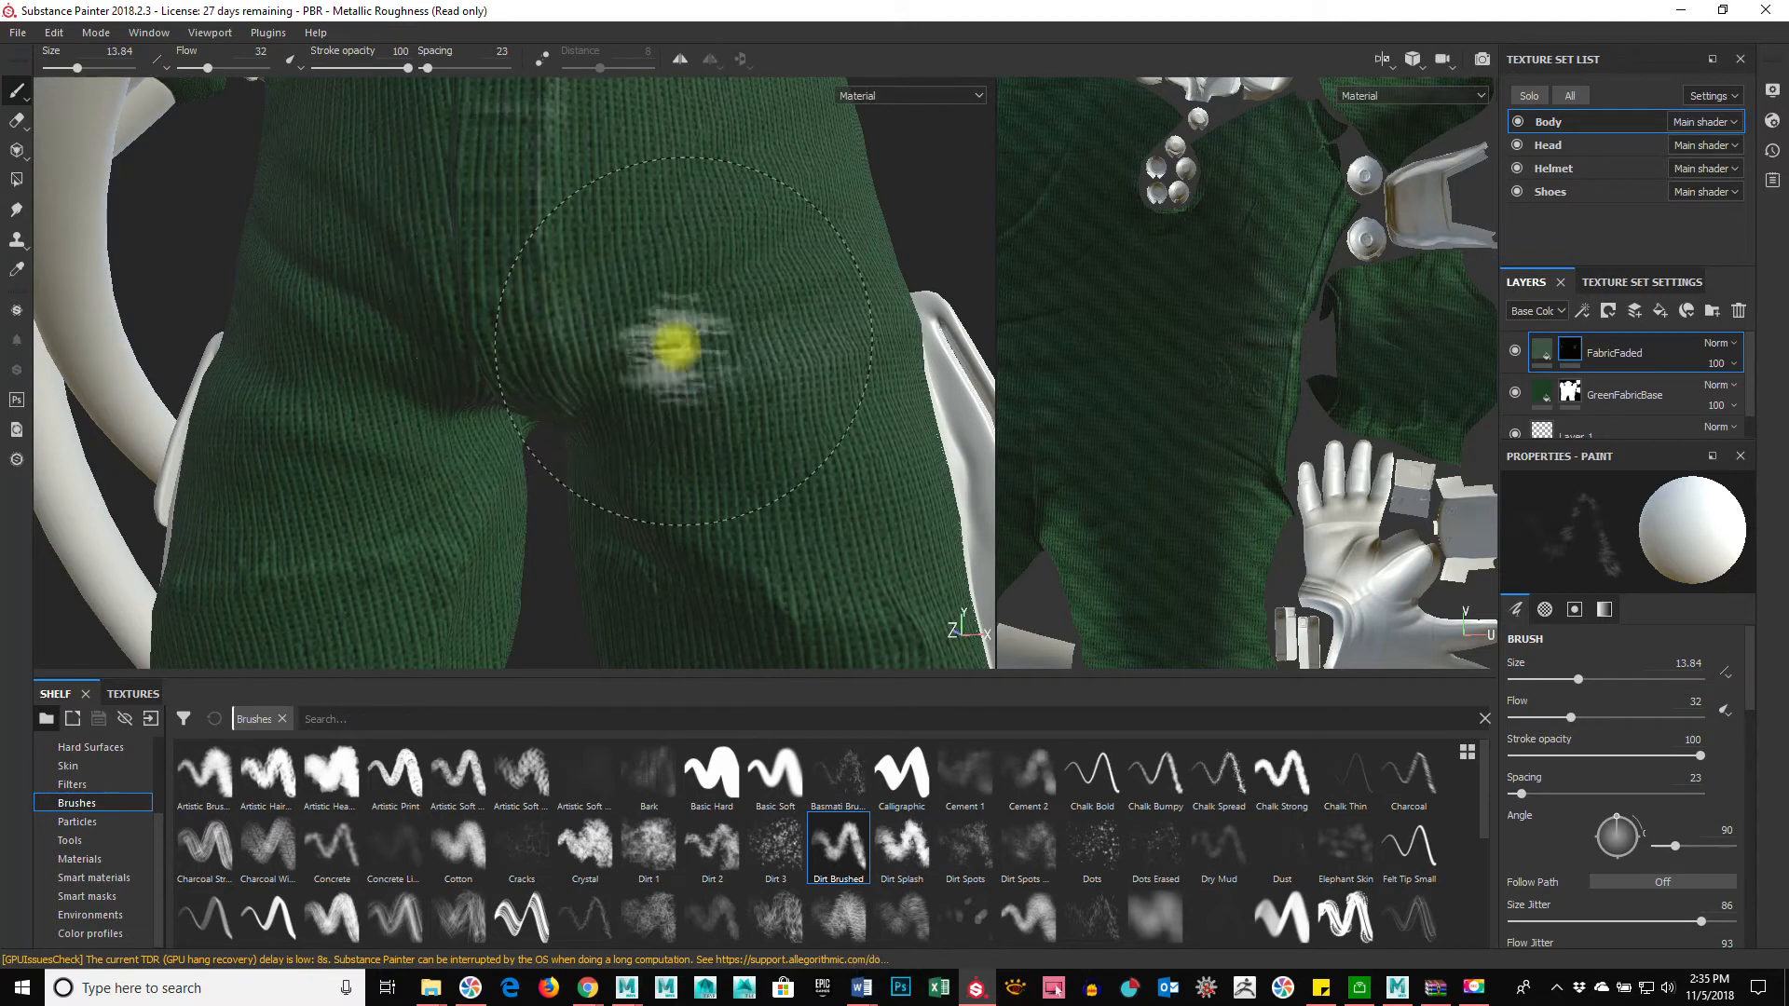
pyautogui.press('b')
pyautogui.press('m')
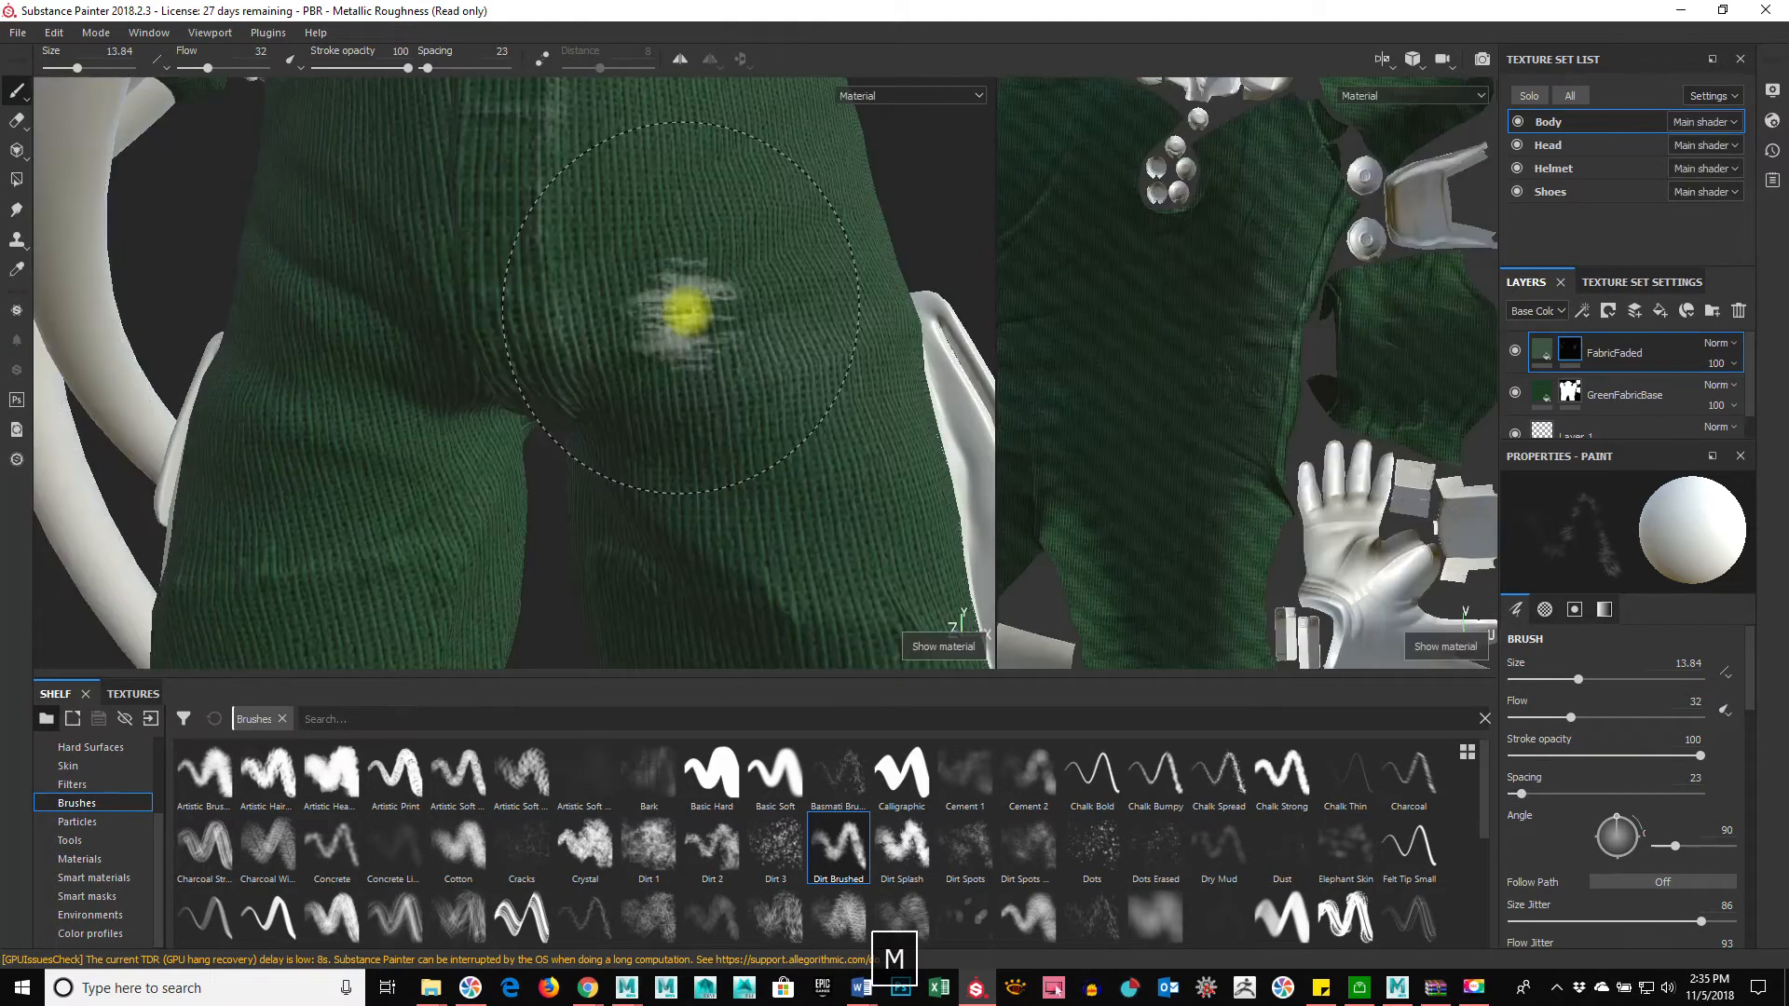
pyautogui.moveTo(664, 301)
pyautogui.keyDown('ctrl'); pyautogui.mouseDown(button='right')
pyautogui.moveTo(699, 299)
pyautogui.moveTo(555, 327)
pyautogui.moveTo(807, 314)
pyautogui.moveTo(751, 308)
pyautogui.moveTo(830, 255)
pyautogui.moveTo(723, 248)
pyautogui.moveTo(661, 287)
pyautogui.mouseUp(button='right'); pyautogui.keyUp('ctrl')
pyautogui.keyDown('ctrl'); pyautogui.moveTo(785, 282); pyautogui.dragTo(680, 364, button='right'); pyautogui.keyUp('ctrl')
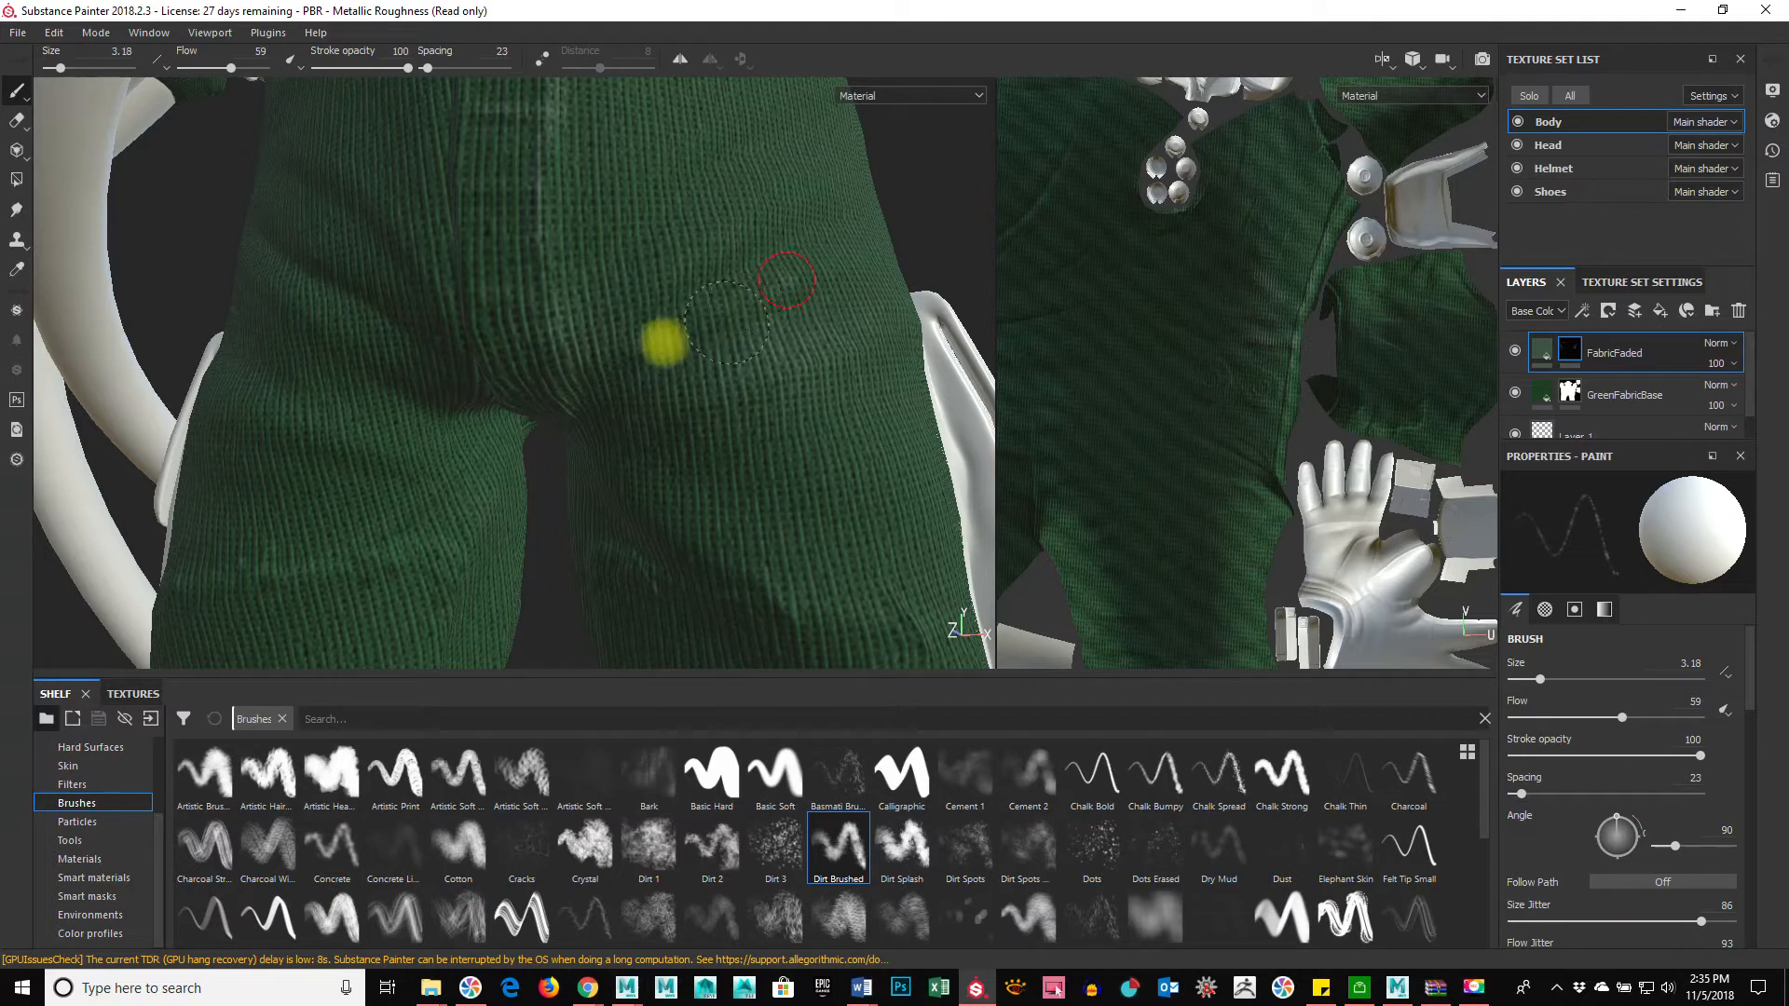
pyautogui.moveTo(355, 190); pyautogui.dragTo(364, 203)
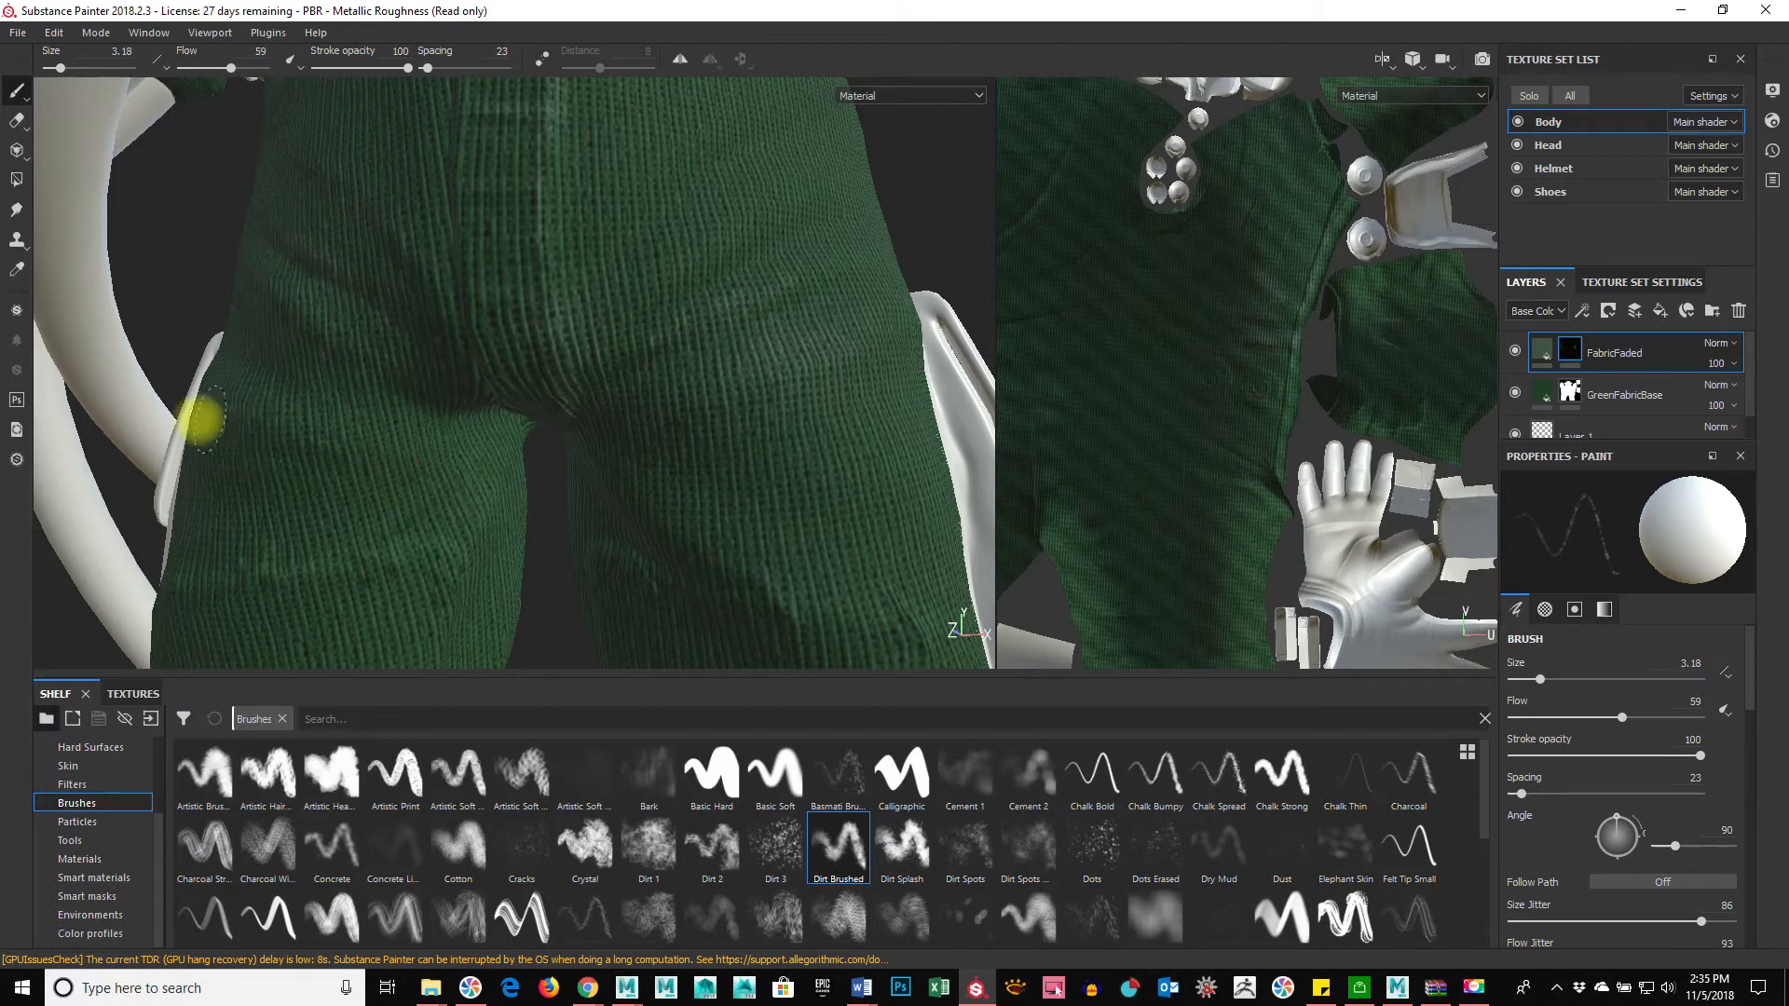
# Step: Review the mesh maps around the waist and hips, return to the Material view and enlarge the brush to 10.39
pyautogui.keyDown('alt'); pyautogui.moveTo(936, 531); pyautogui.dragTo(661, 500, button='right'); pyautogui.keyUp('alt')
pyautogui.moveTo(663, 500)
pyautogui.keyDown('alt'); pyautogui.mouseDown()
pyautogui.moveTo(619, 503)
pyautogui.moveTo(606, 560)
pyautogui.moveTo(690, 484)
pyautogui.mouseUp(); pyautogui.keyUp('alt')
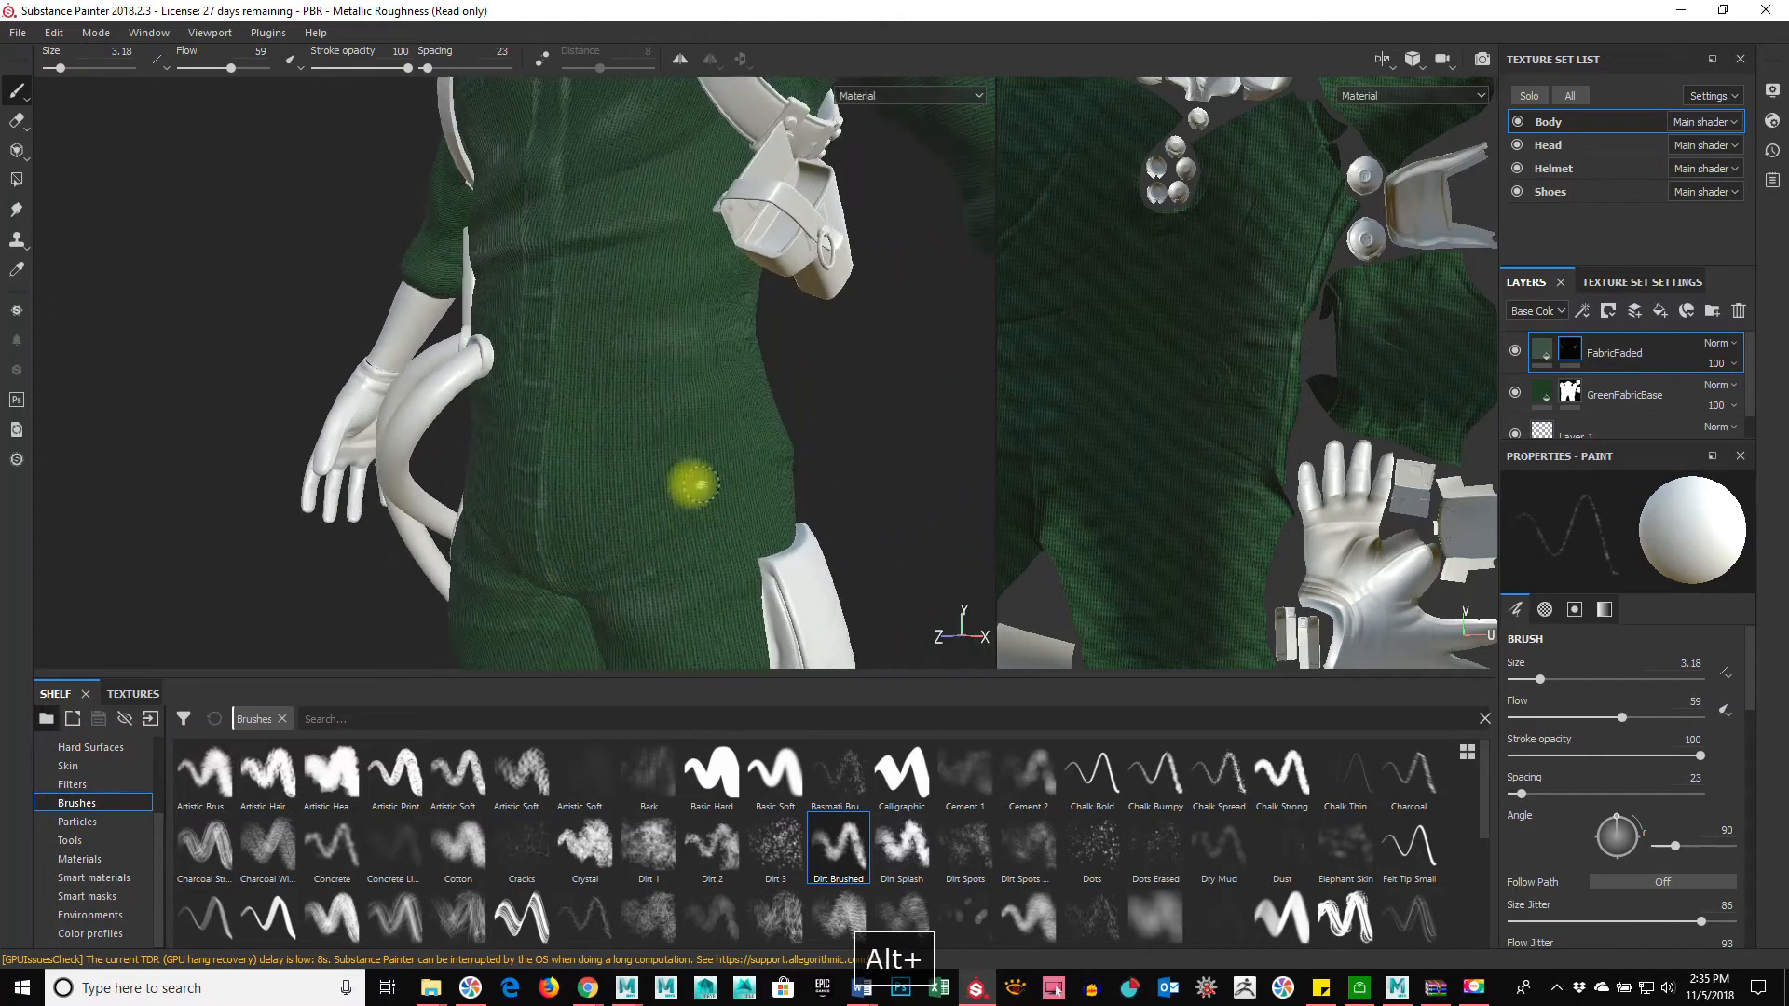
pyautogui.press('b')
pyautogui.press('b')
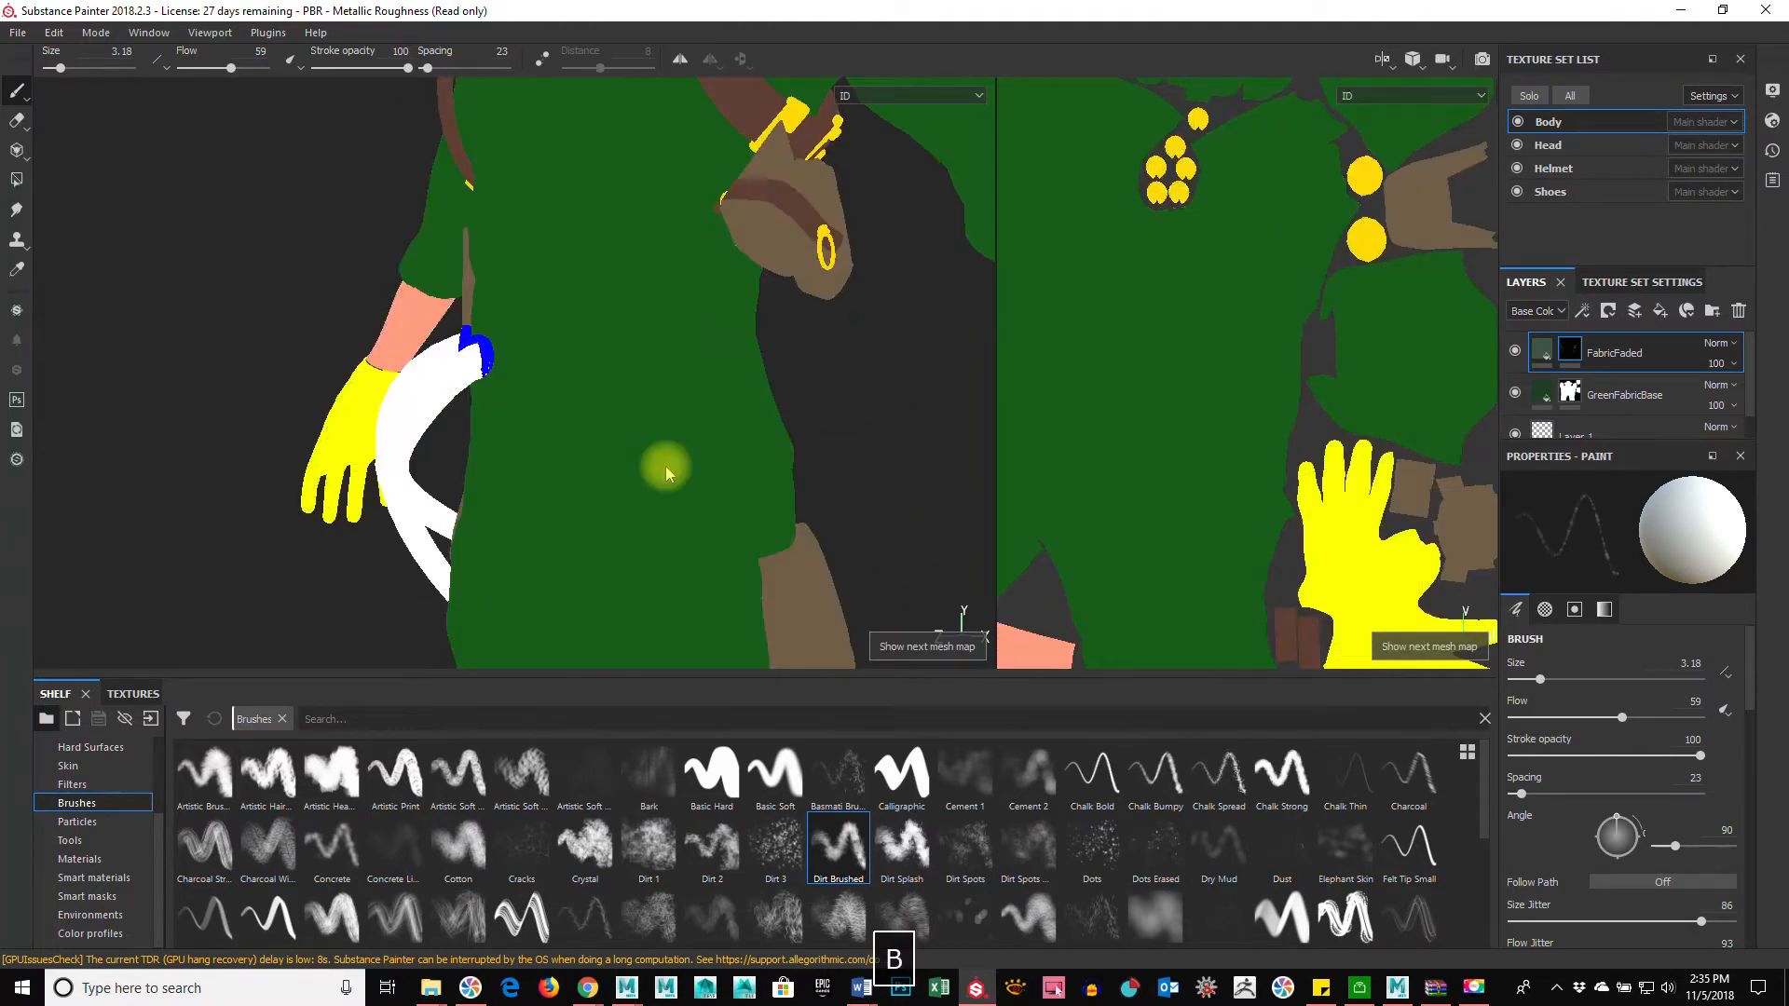
pyautogui.press('m')
pyautogui.keyDown('ctrl'); pyautogui.moveTo(648, 479); pyautogui.dragTo(706, 472, button='right'); pyautogui.keyUp('ctrl')
# Step: Rotate the environment lighting and examine the suit's fading on the back, sleeves, shirt front and waist from several sides
pyautogui.moveTo(835, 532)
pyautogui.keyDown('alt'); pyautogui.mouseDown()
pyautogui.moveTo(687, 568)
pyautogui.moveTo(668, 534)
pyautogui.moveTo(568, 519)
pyautogui.moveTo(730, 507)
pyautogui.moveTo(442, 451)
pyautogui.moveTo(550, 512)
pyautogui.moveTo(492, 523)
pyautogui.moveTo(531, 507)
pyautogui.moveTo(584, 645)
pyautogui.moveTo(447, 547)
pyautogui.moveTo(743, 432)
pyautogui.moveTo(742, 264)
pyautogui.moveTo(560, 507)
pyautogui.moveTo(774, 407)
pyautogui.moveTo(606, 463)
pyautogui.moveTo(771, 390)
pyautogui.mouseUp(); pyautogui.keyUp('alt')
pyautogui.keyDown('shift'); pyautogui.moveTo(713, 387); pyautogui.dragTo(779, 371, button='right'); pyautogui.keyUp('shift')
pyautogui.keyDown('alt'); pyautogui.moveTo(654, 457); pyautogui.dragTo(477, 398); pyautogui.keyUp('alt')
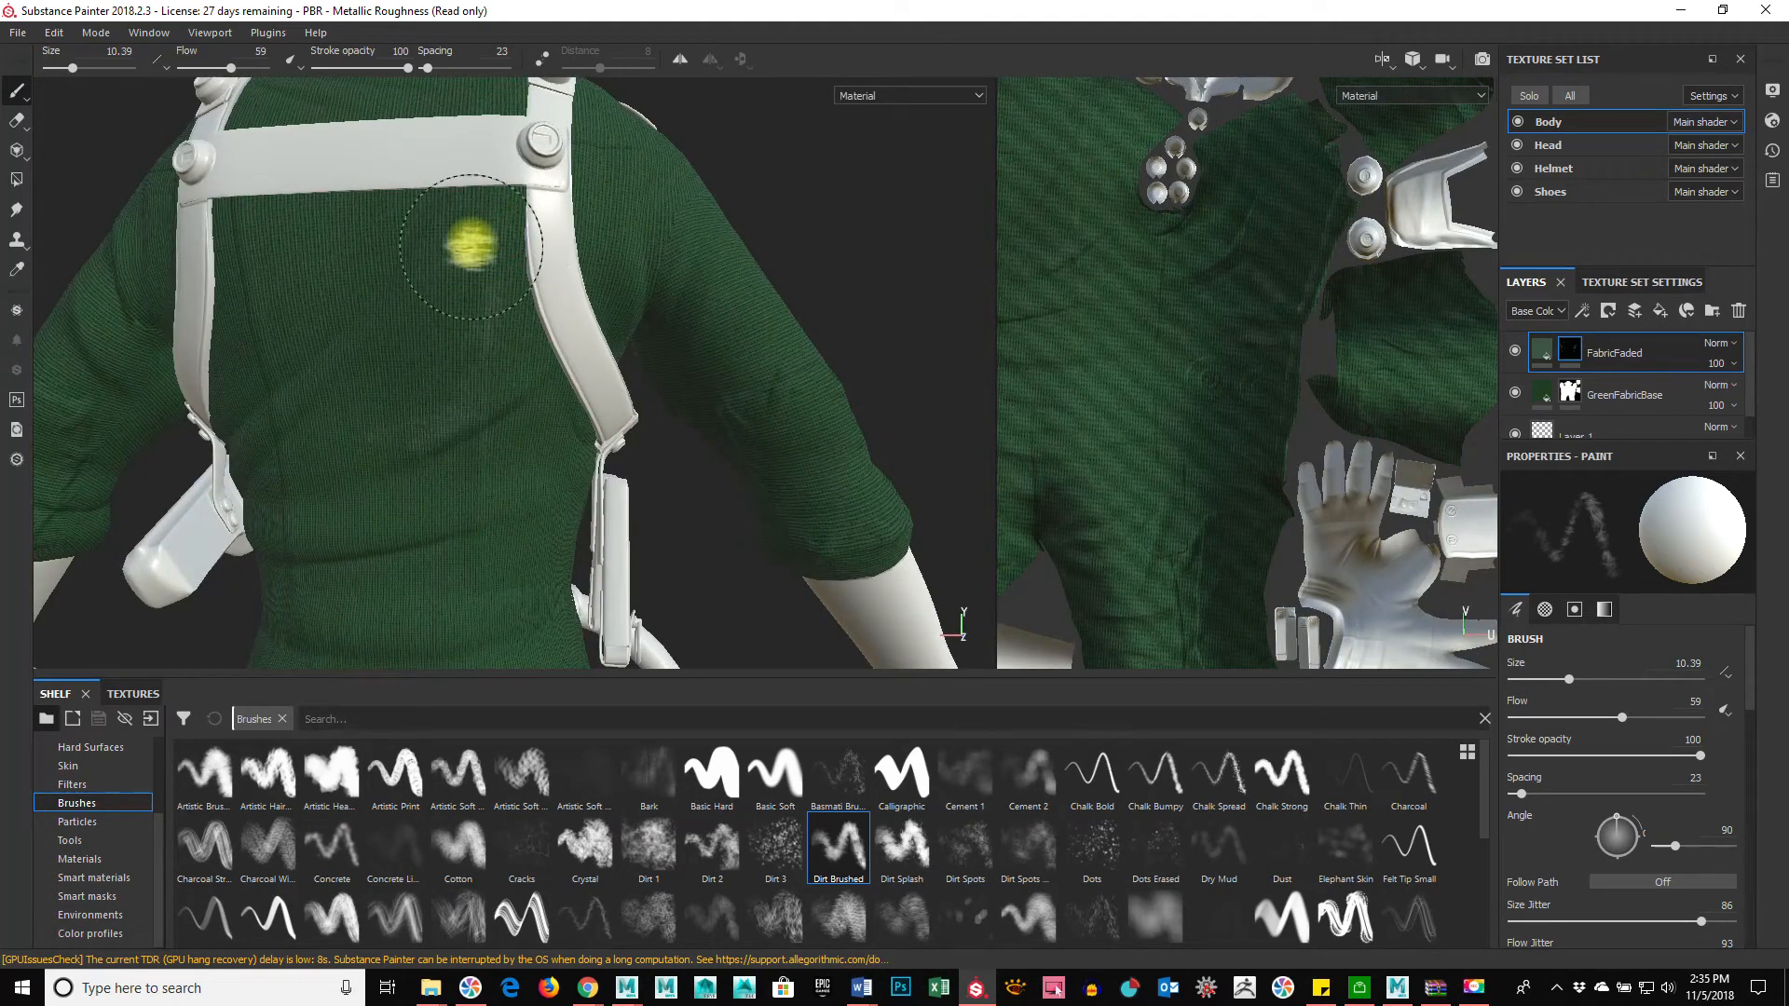
pyautogui.keyDown('alt'); pyautogui.moveTo(270, 396); pyautogui.dragTo(78, 352); pyautogui.keyUp('alt')
pyautogui.keyDown('alt'); pyautogui.moveTo(619, 467); pyautogui.dragTo(1017, 445); pyautogui.keyUp('alt')
pyautogui.keyDown('alt'); pyautogui.moveTo(820, 524); pyautogui.dragTo(685, 532); pyautogui.keyUp('alt')
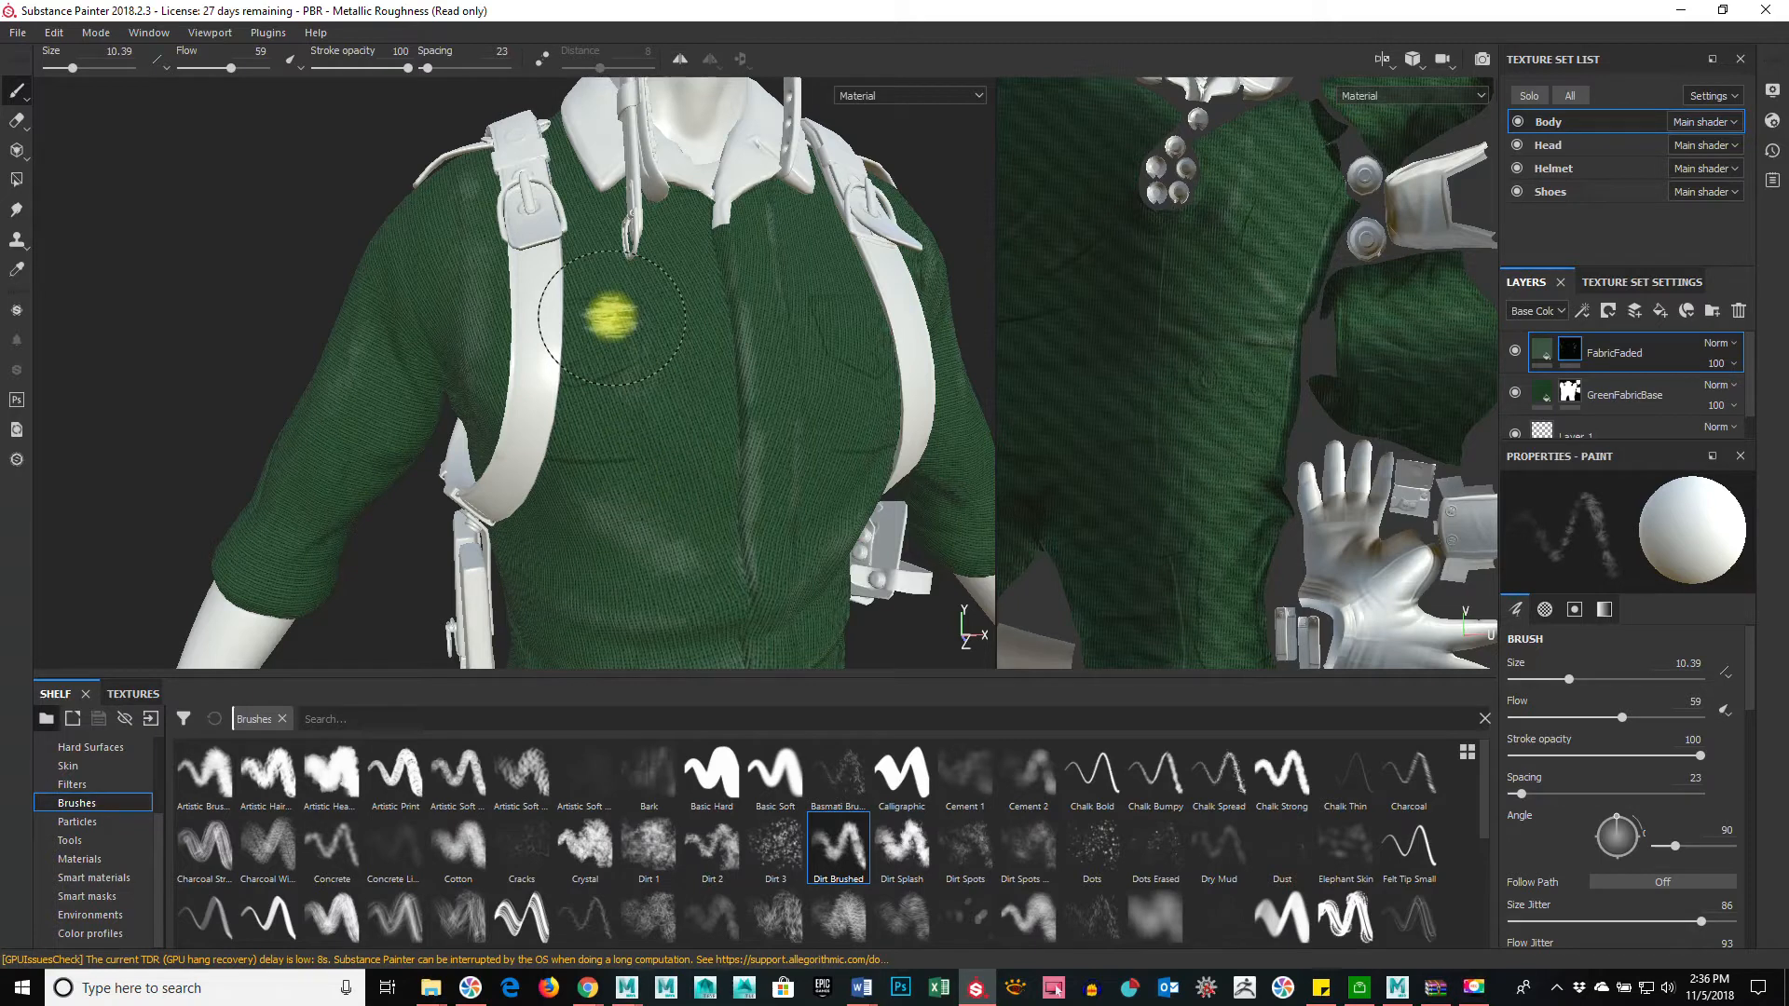
pyautogui.keyDown('alt'); pyautogui.moveTo(838, 439); pyautogui.dragTo(881, 396); pyautogui.keyUp('alt')
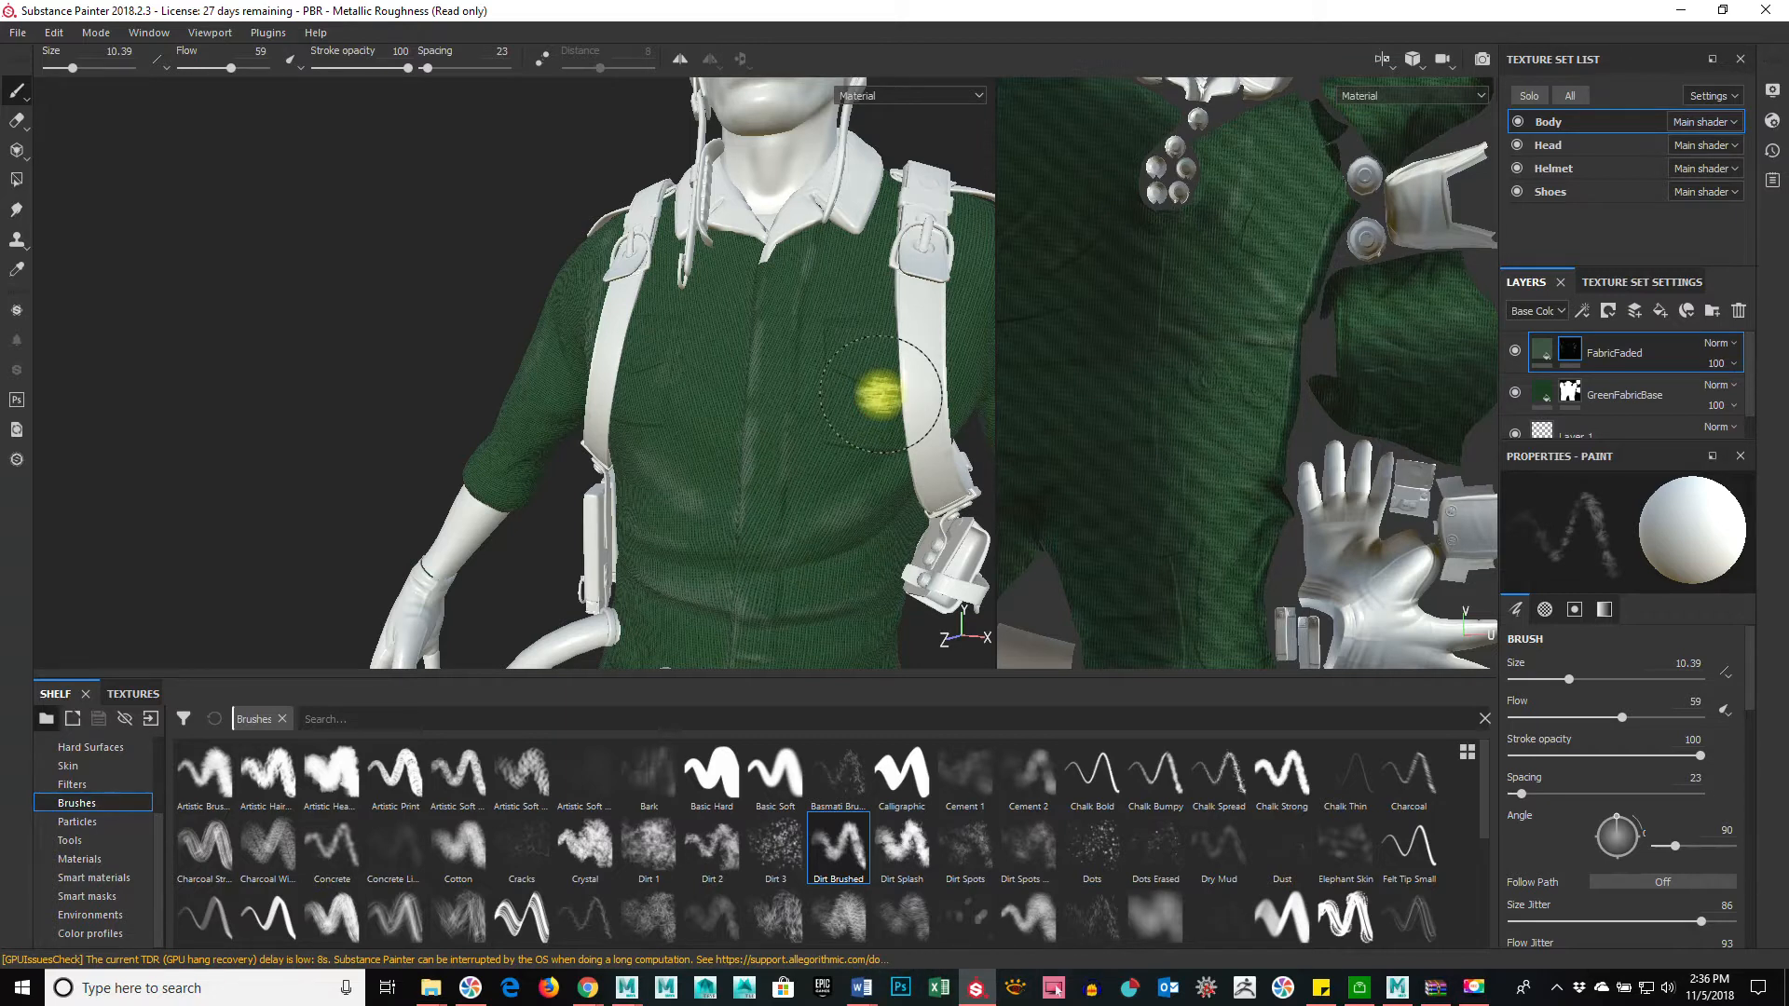
pyautogui.moveTo(926, 467)
pyautogui.keyDown('alt'); pyautogui.mouseDown()
pyautogui.moveTo(795, 491)
pyautogui.moveTo(659, 431)
pyautogui.moveTo(713, 389)
pyautogui.moveTo(771, 271)
pyautogui.moveTo(623, 347)
pyautogui.moveTo(886, 371)
pyautogui.moveTo(905, 427)
pyautogui.moveTo(628, 467)
pyautogui.moveTo(999, 451)
pyautogui.moveTo(651, 459)
pyautogui.moveTo(796, 451)
pyautogui.moveTo(819, 503)
pyautogui.moveTo(618, 439)
pyautogui.moveTo(898, 479)
pyautogui.moveTo(549, 252)
pyautogui.mouseUp(); pyautogui.keyUp('alt')
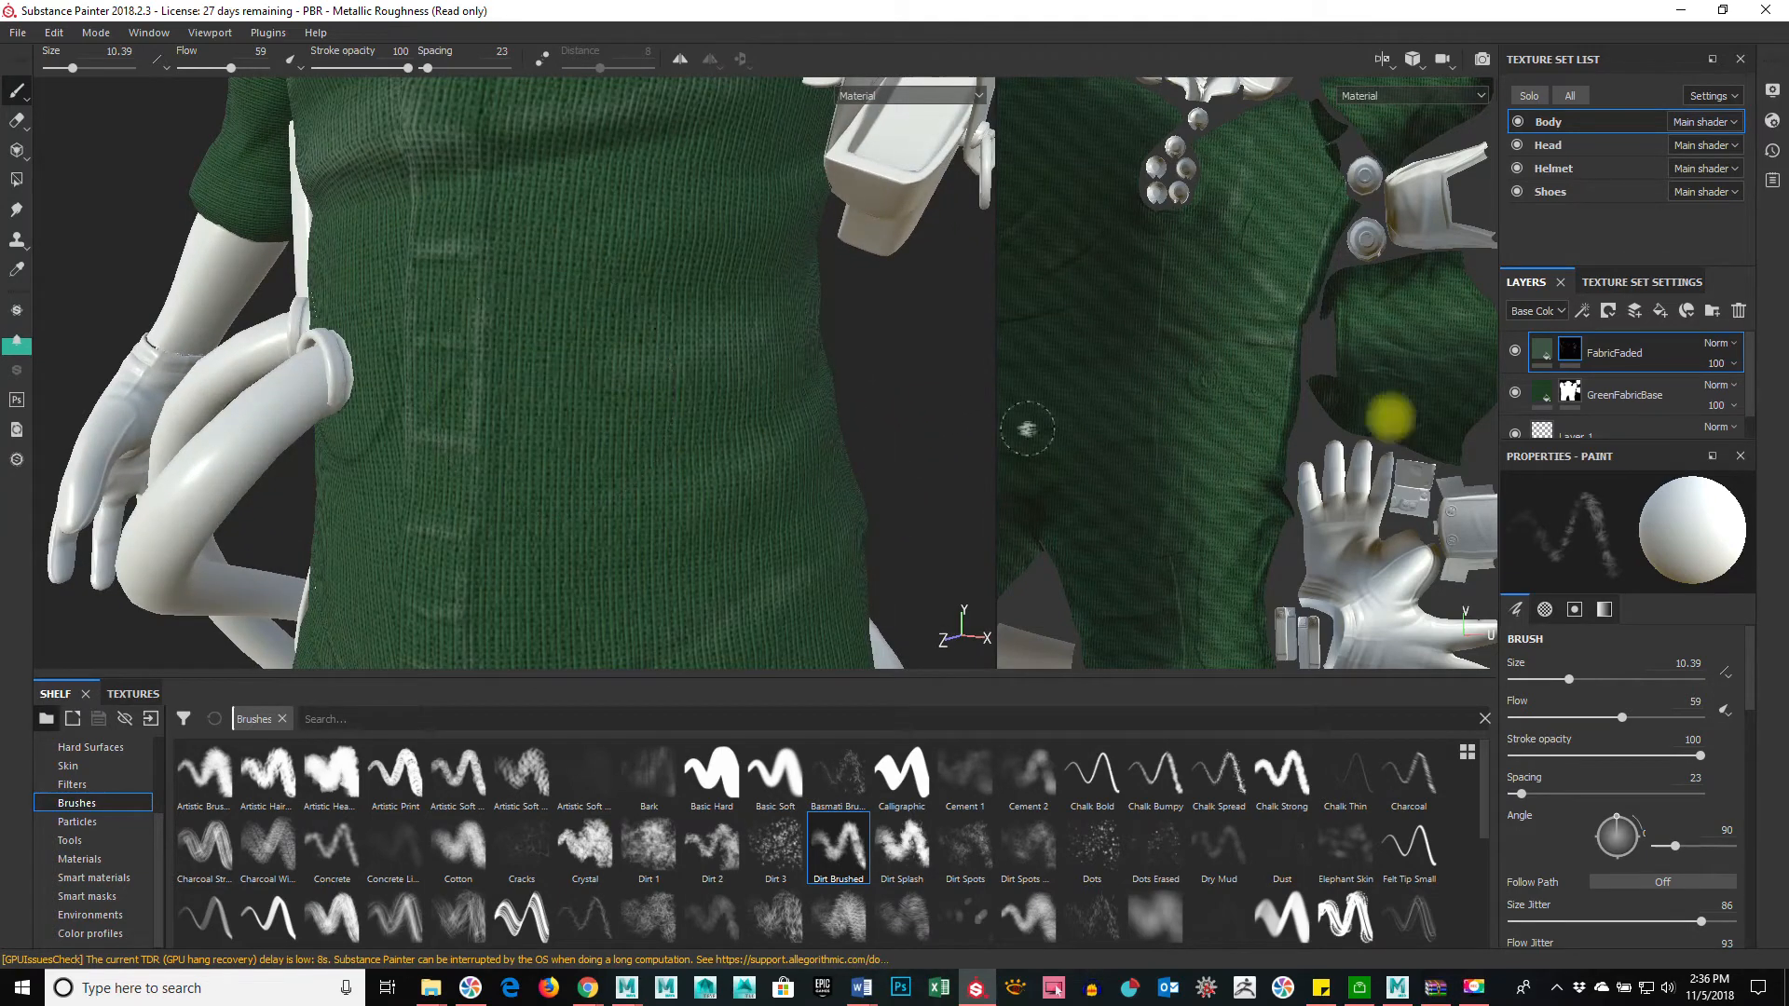
# Step: Add a paint layer above FabricFaded, load the blue matte plastic material and reduce the brush to 4.11
pyautogui.click(1638, 317)
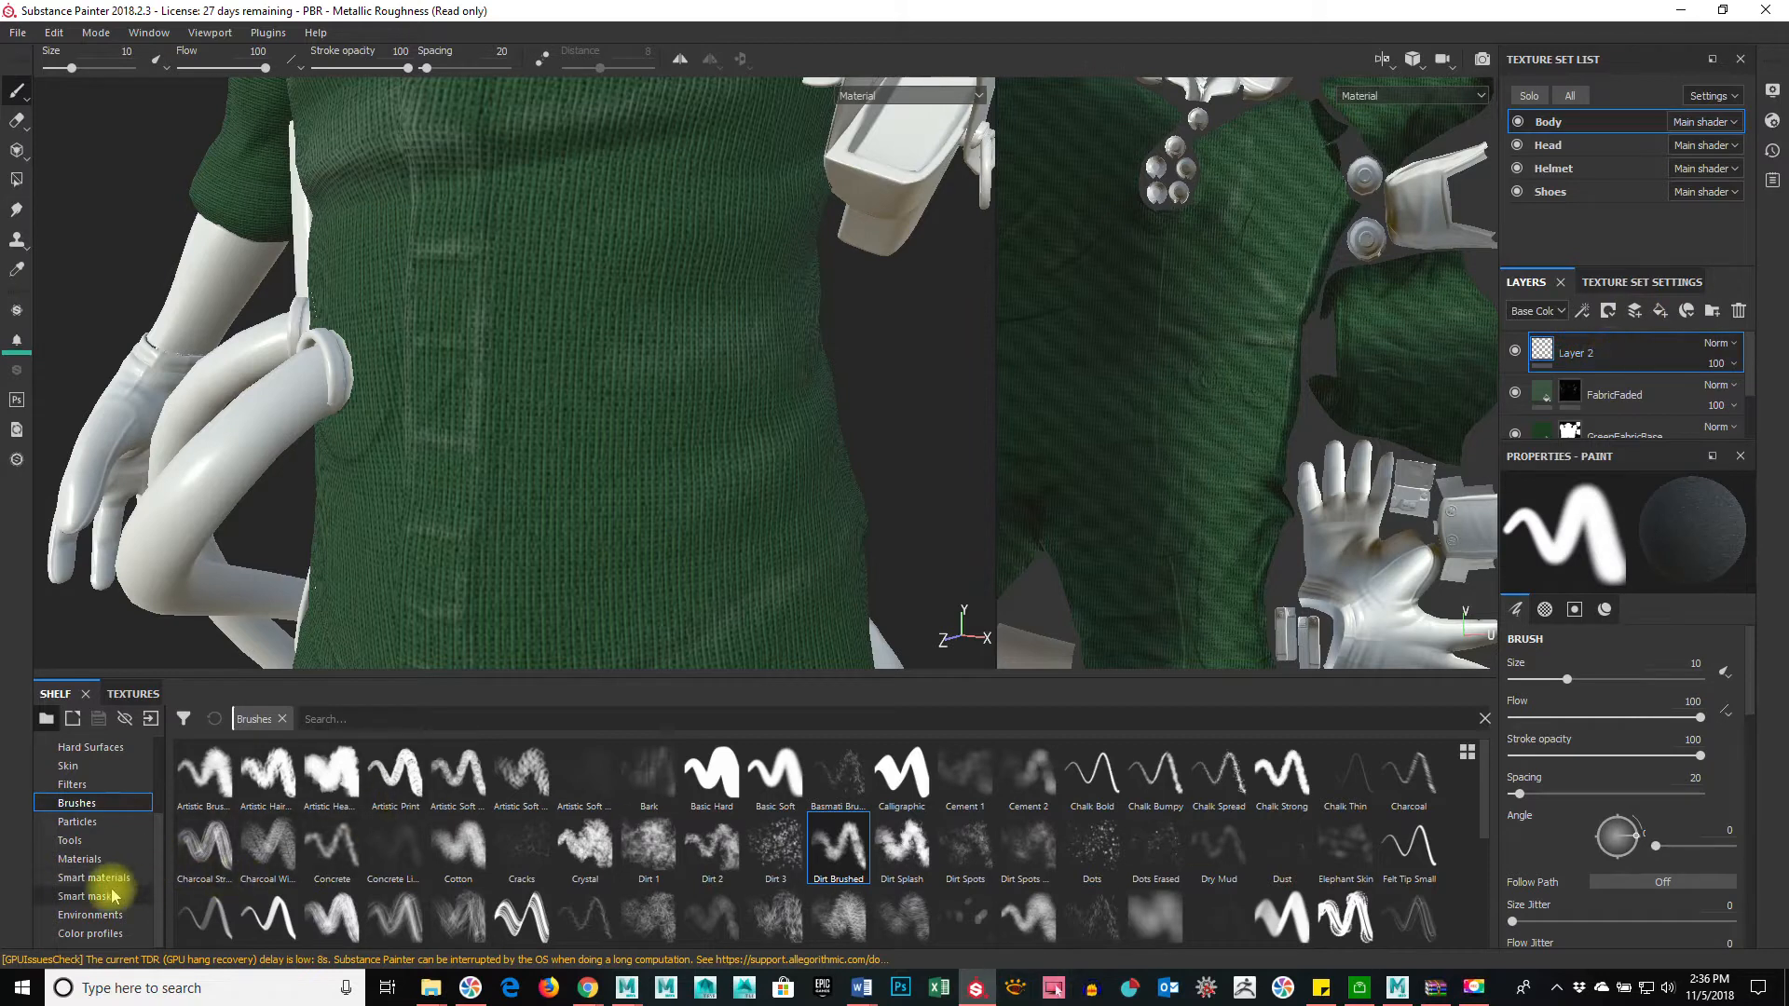
pyautogui.click(108, 857)
pyautogui.scroll(-3, 1078, 837)
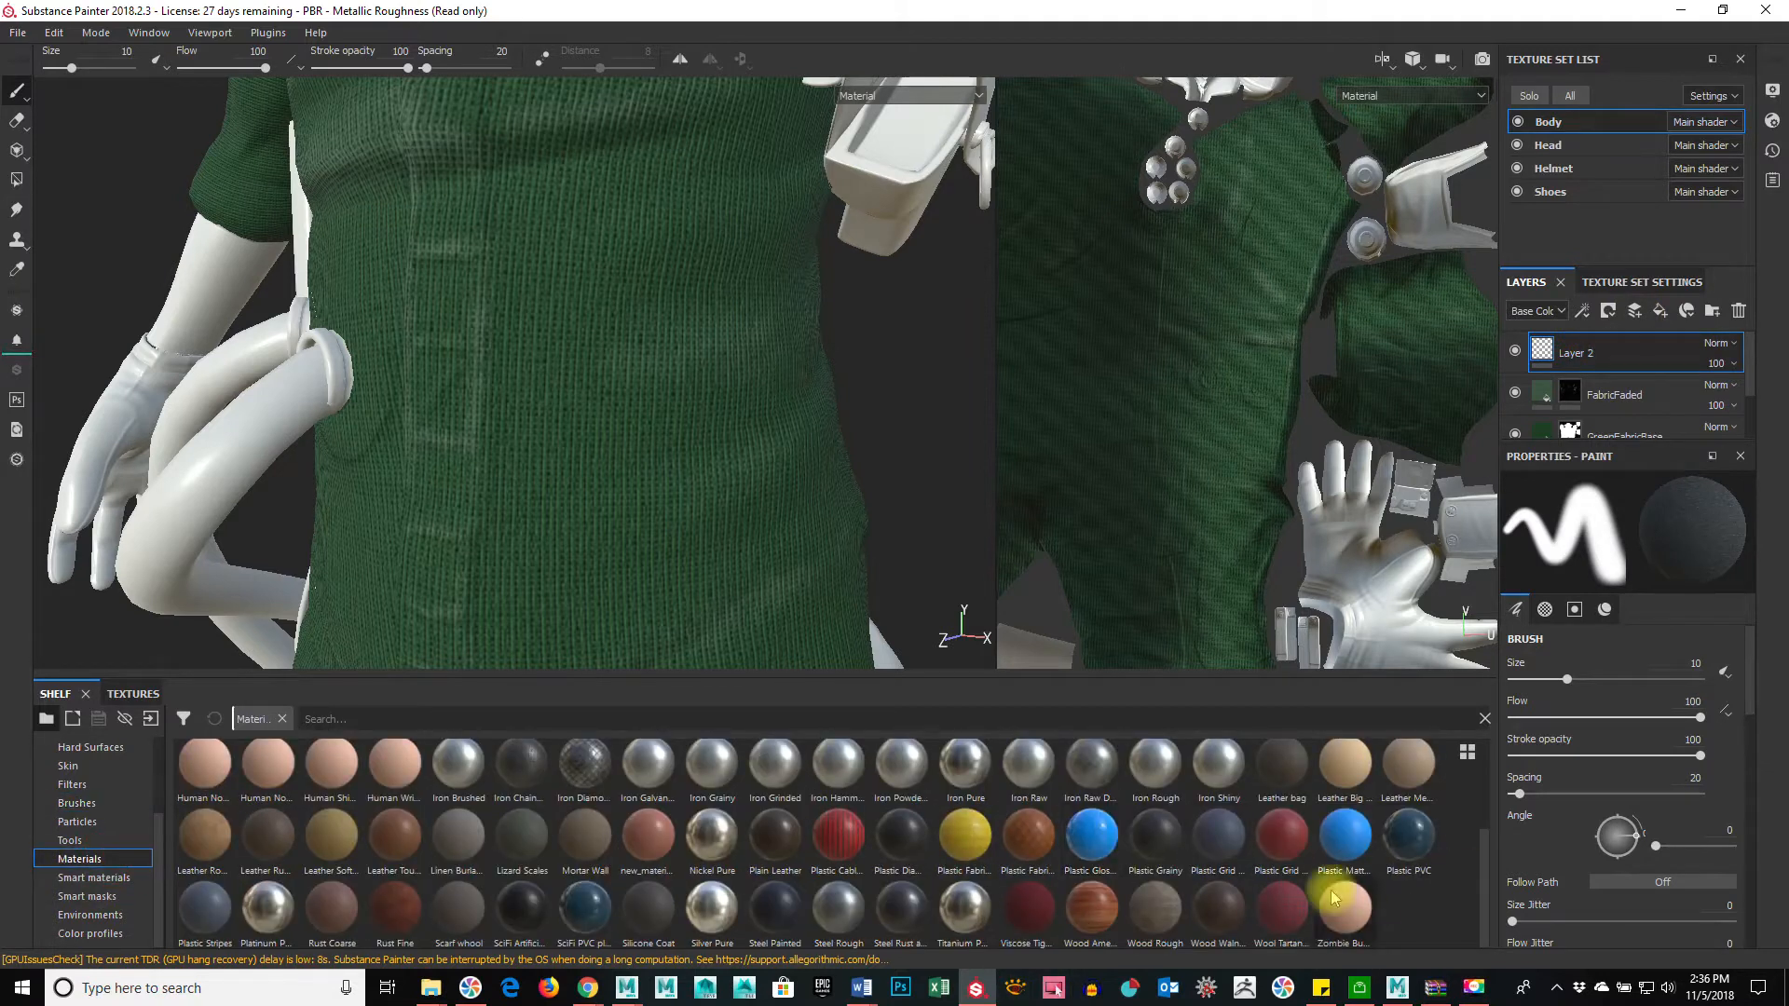
pyautogui.click(1345, 839)
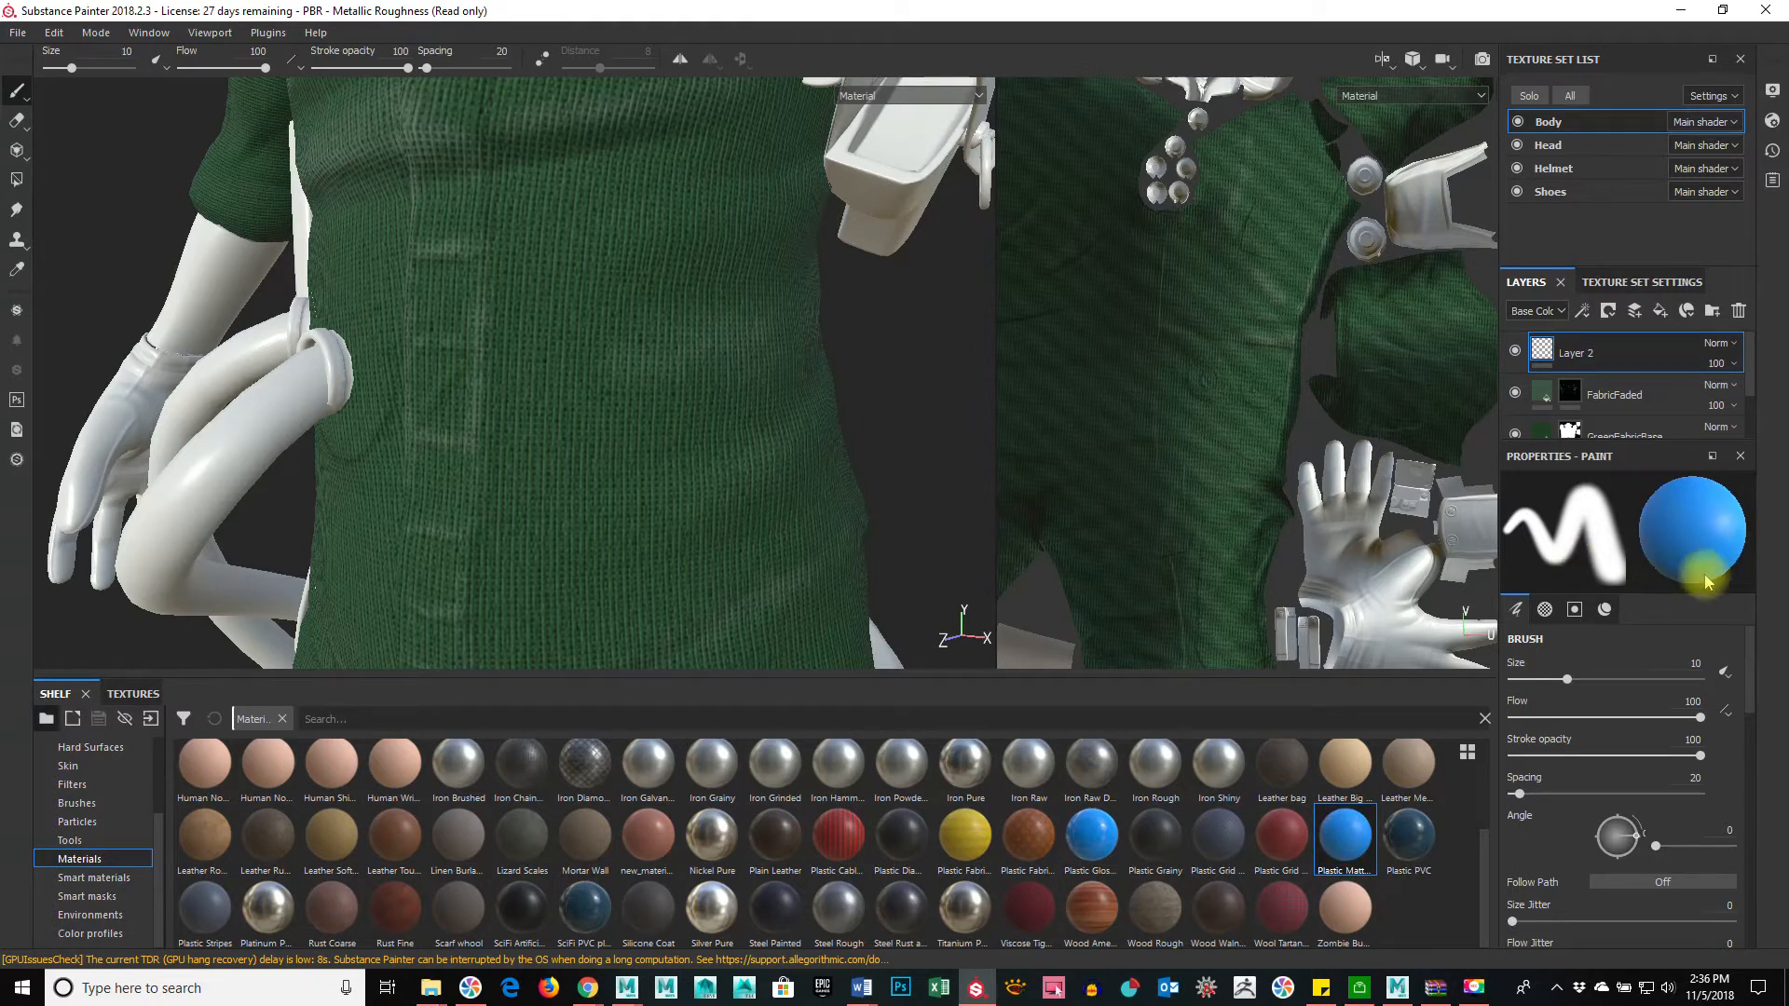
pyautogui.keyDown('ctrl'); pyautogui.moveTo(699, 284); pyautogui.dragTo(601, 279, button='right'); pyautogui.keyUp('ctrl')
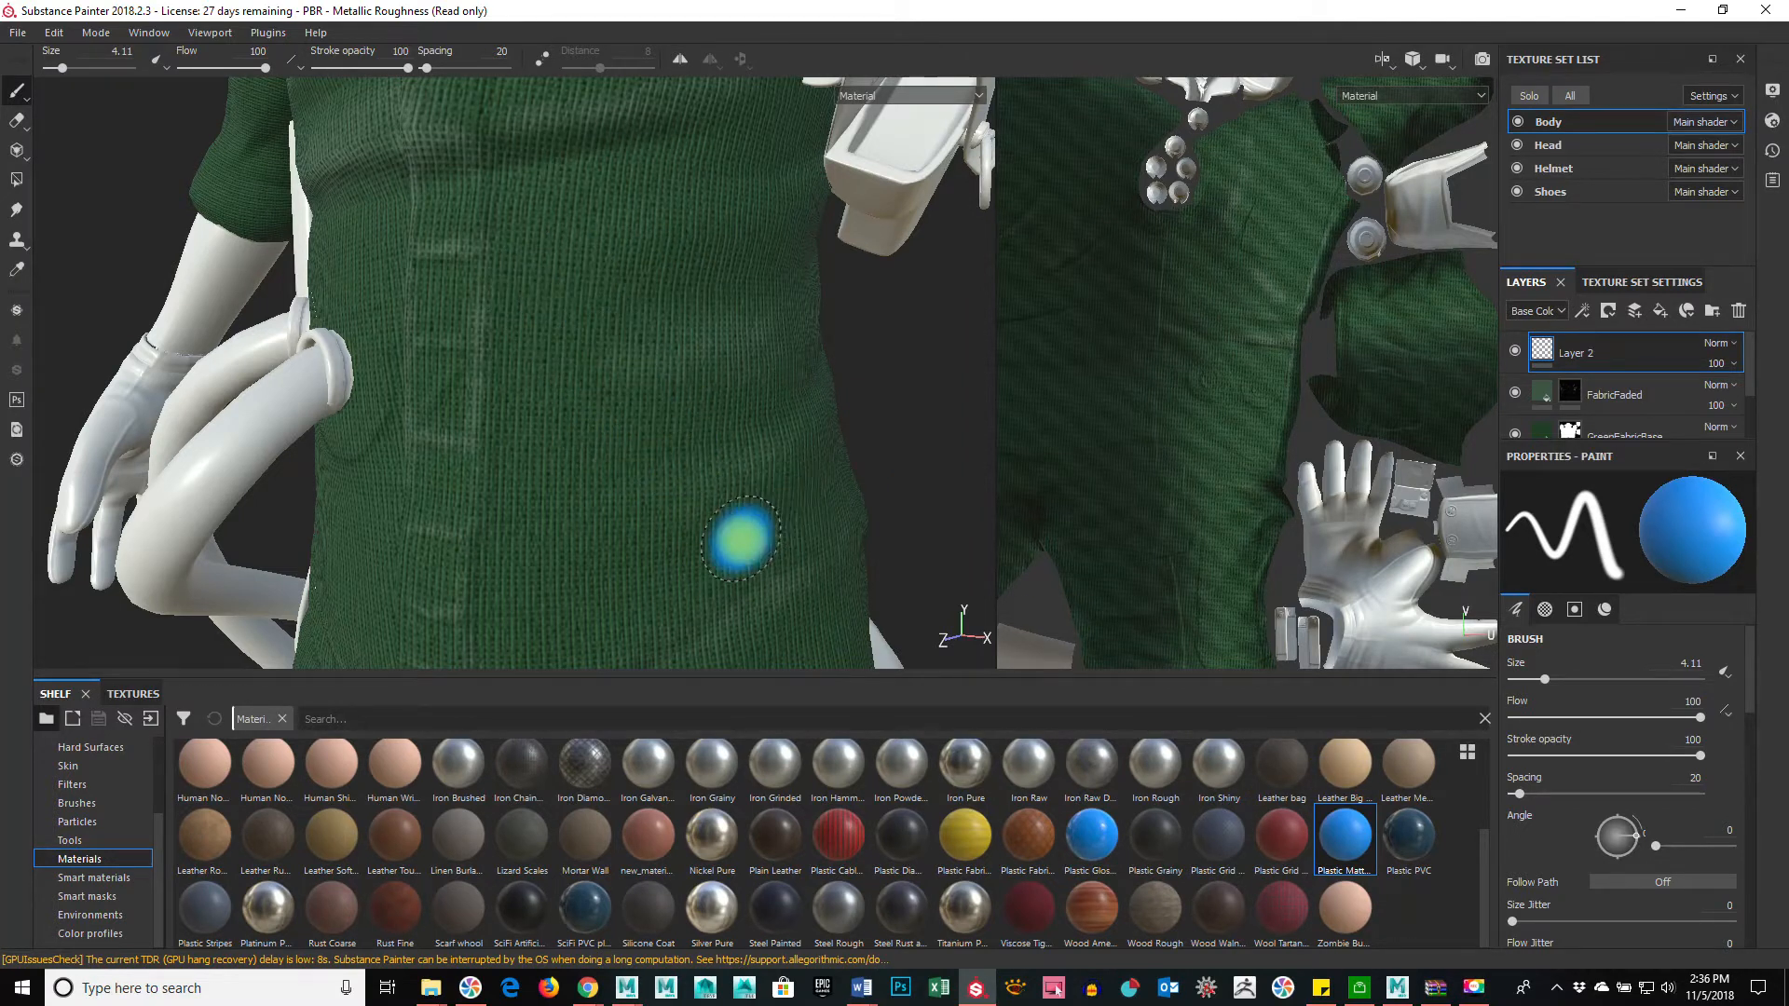
# Step: Change the paint's Base Color to a pale greenish grey, about R 0.610, G 0.639, B 0.610
pyautogui.moveTo(1752, 658); pyautogui.dragTo(1751, 929)
pyautogui.click(1668, 779)
pyautogui.click(1554, 868)
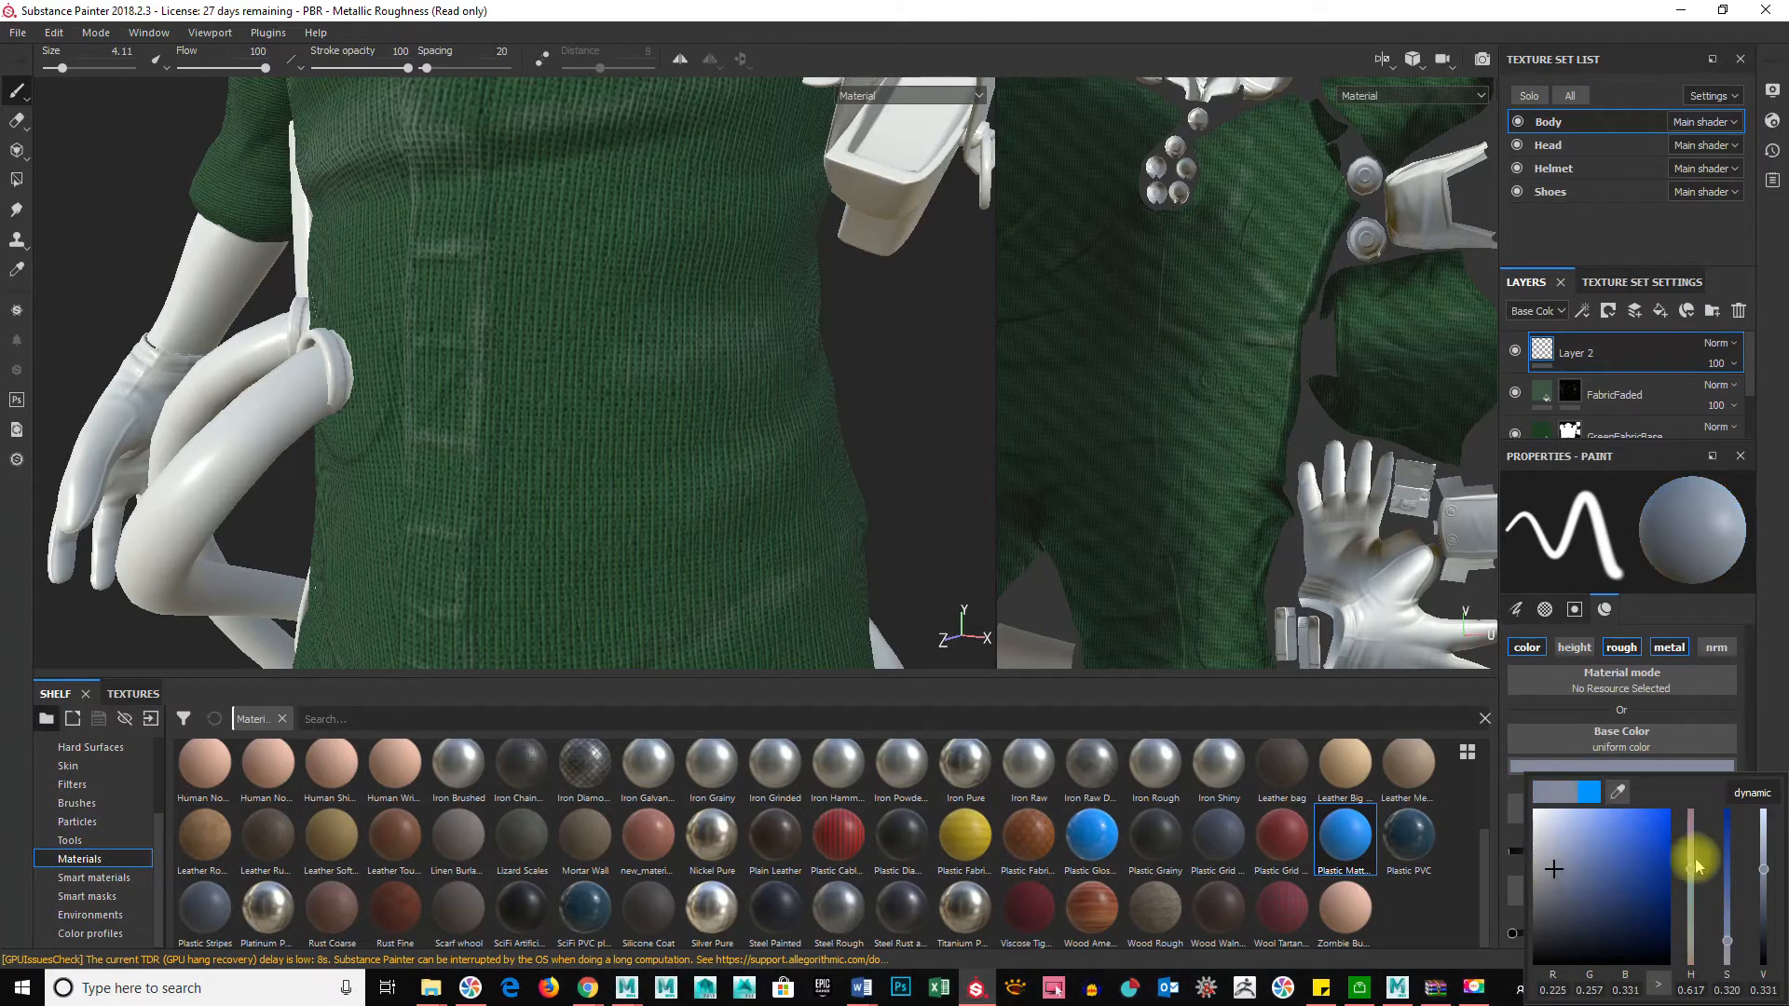
pyautogui.moveTo(1694, 865); pyautogui.dragTo(1692, 899)
pyautogui.moveTo(1528, 860); pyautogui.dragTo(1549, 842)
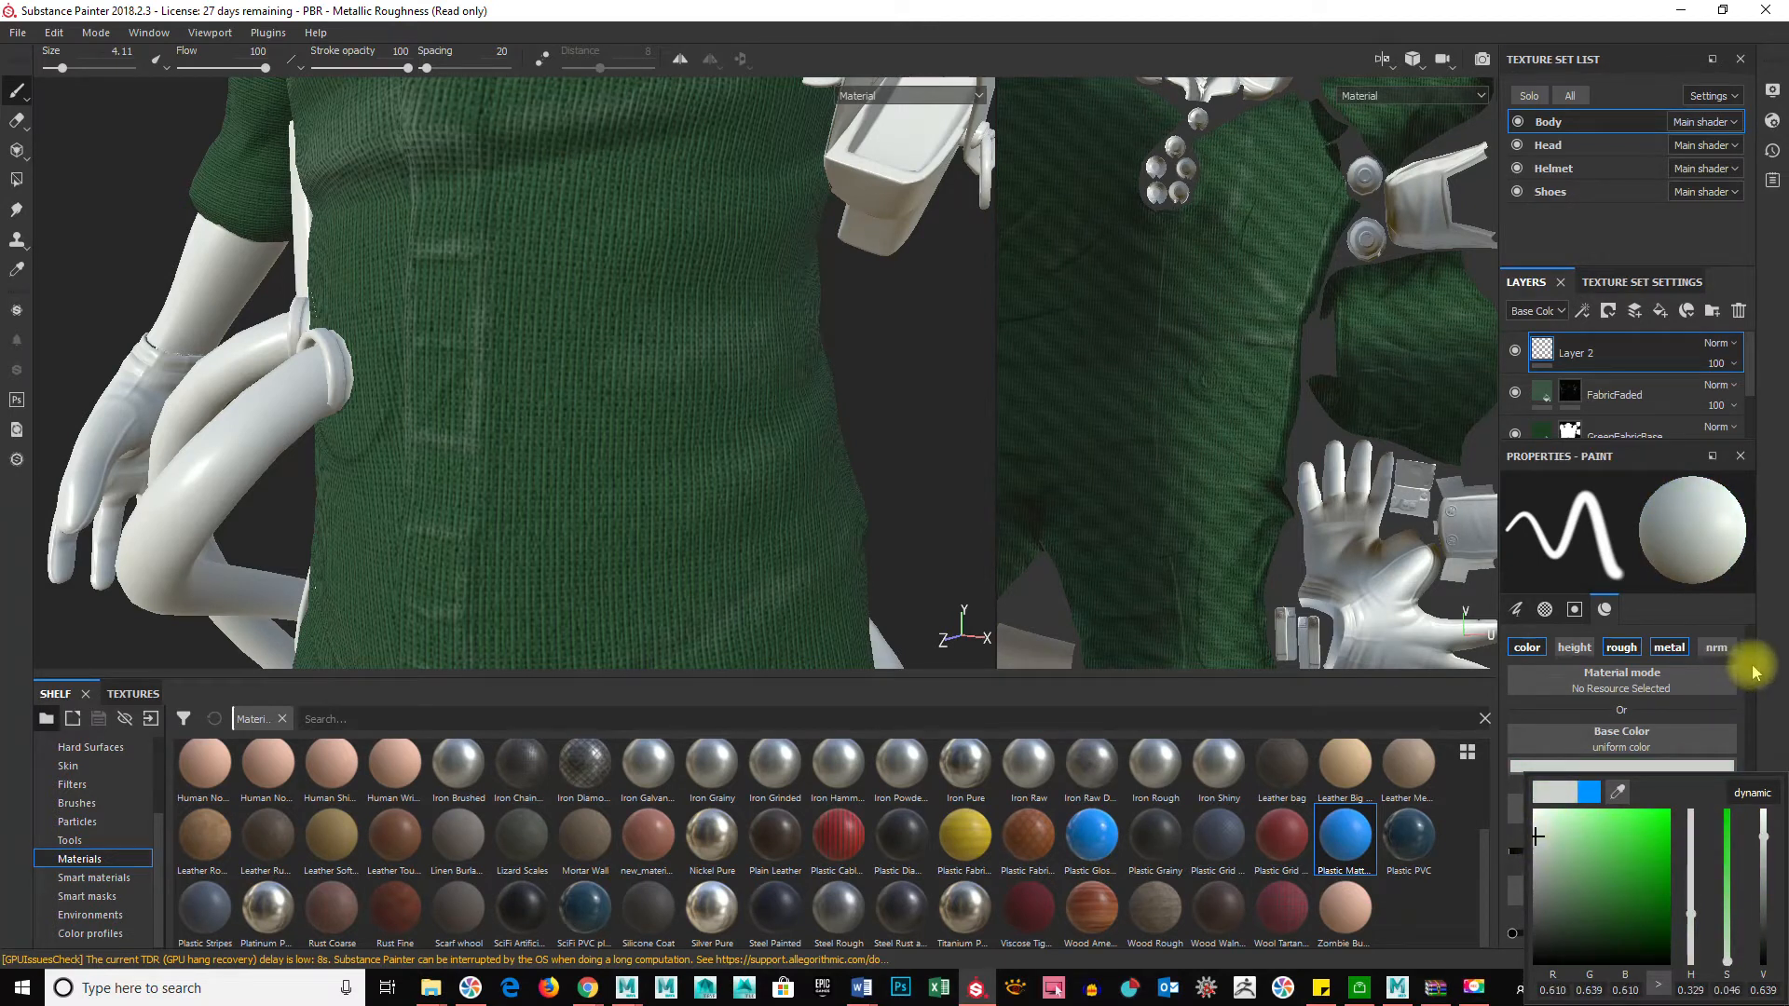
# Step: Sample a near-white grey from the model as the paint's Base Color, about R 0.680, G 0.694, B 0.701
pyautogui.scroll(5, 1676, 756)
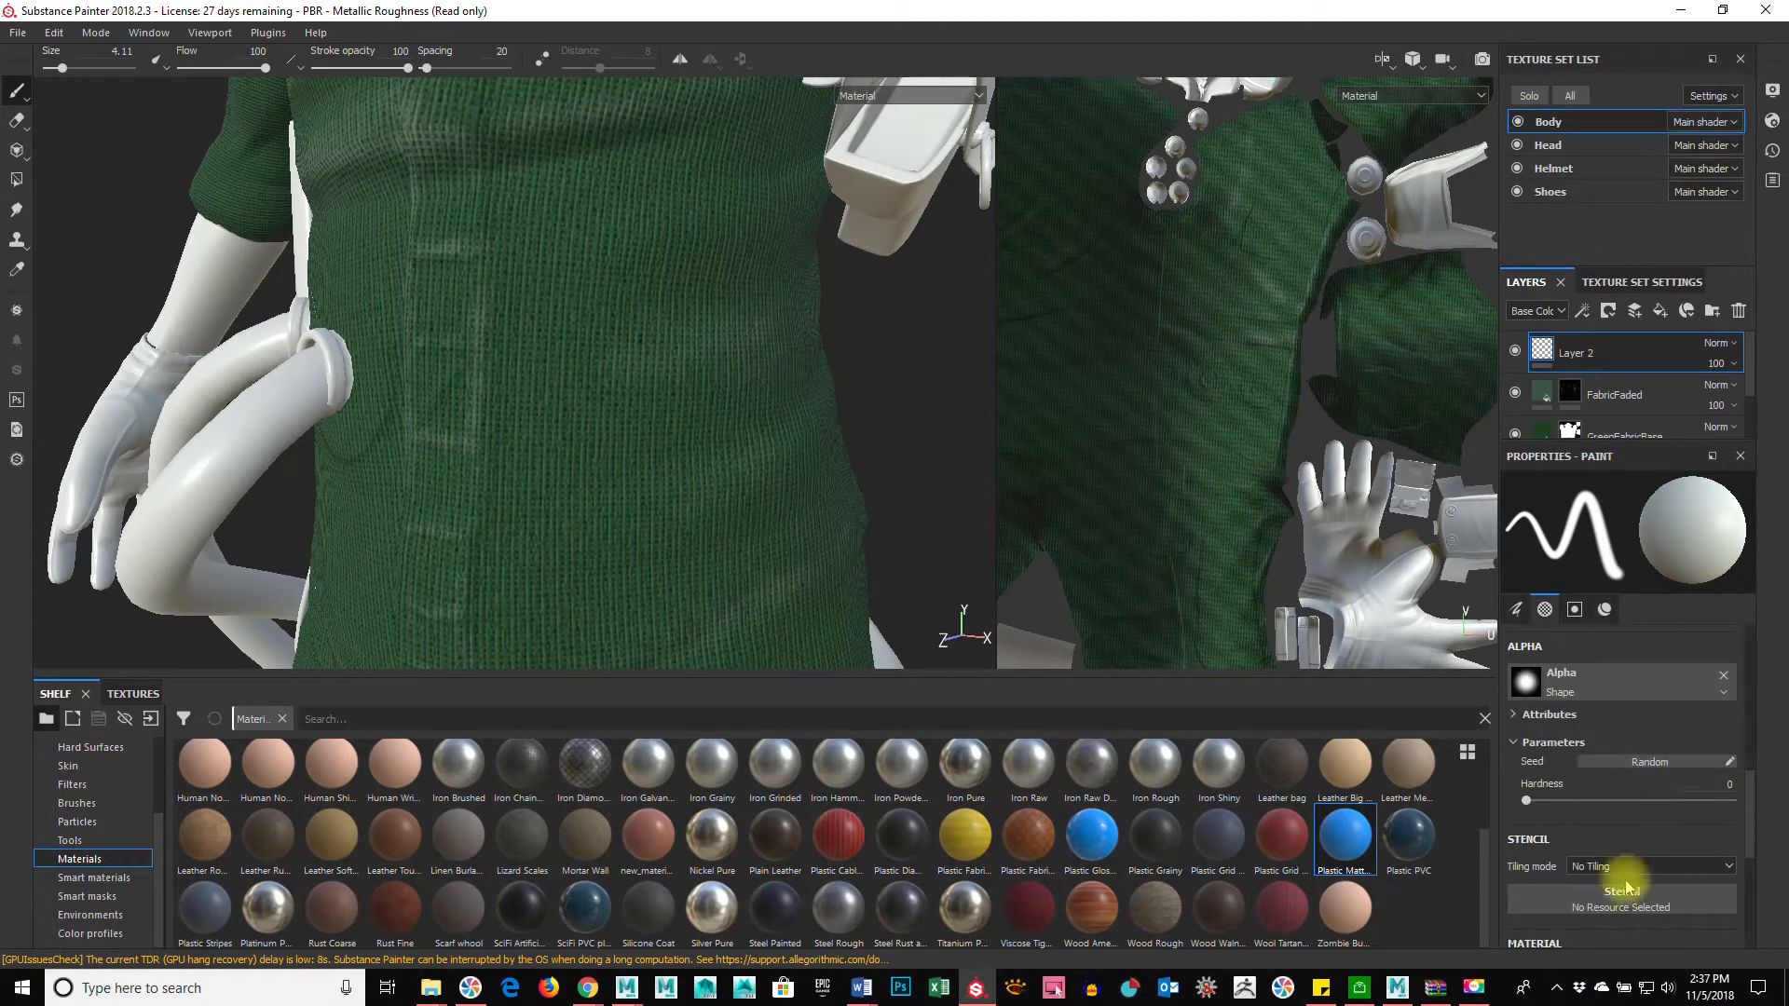
pyautogui.scroll(-3, 1624, 881)
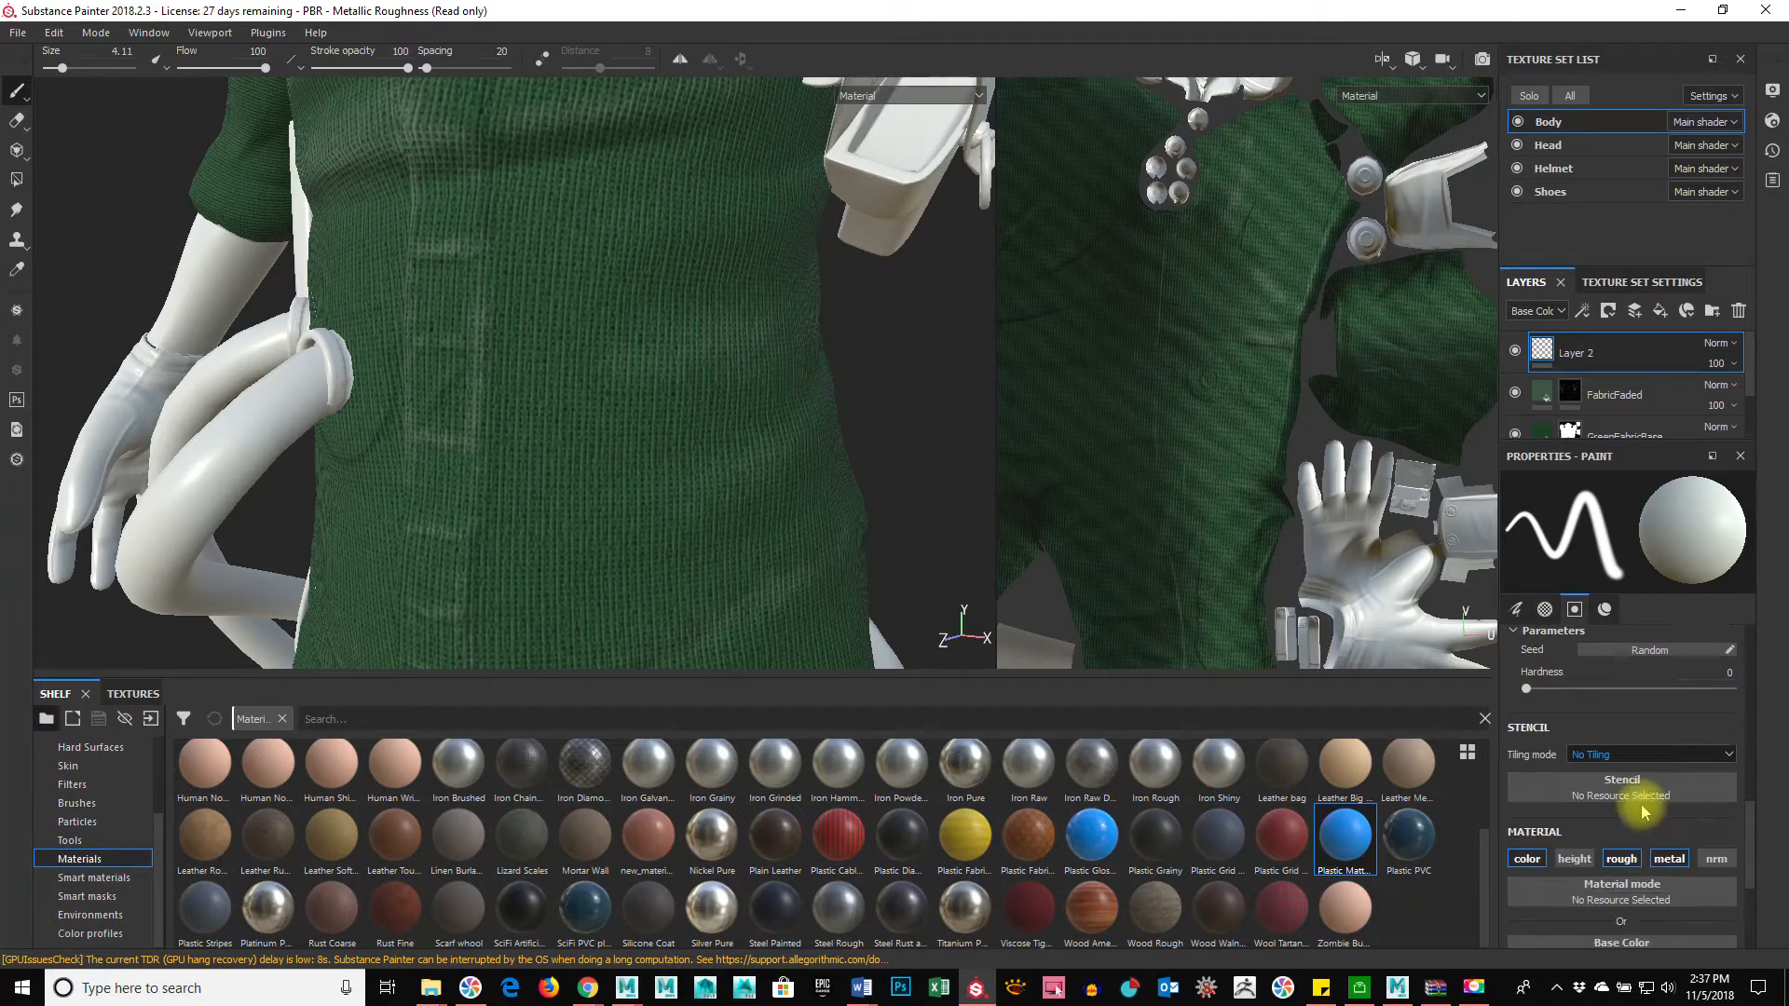
pyautogui.scroll(-3, 1645, 814)
pyautogui.click(1664, 867)
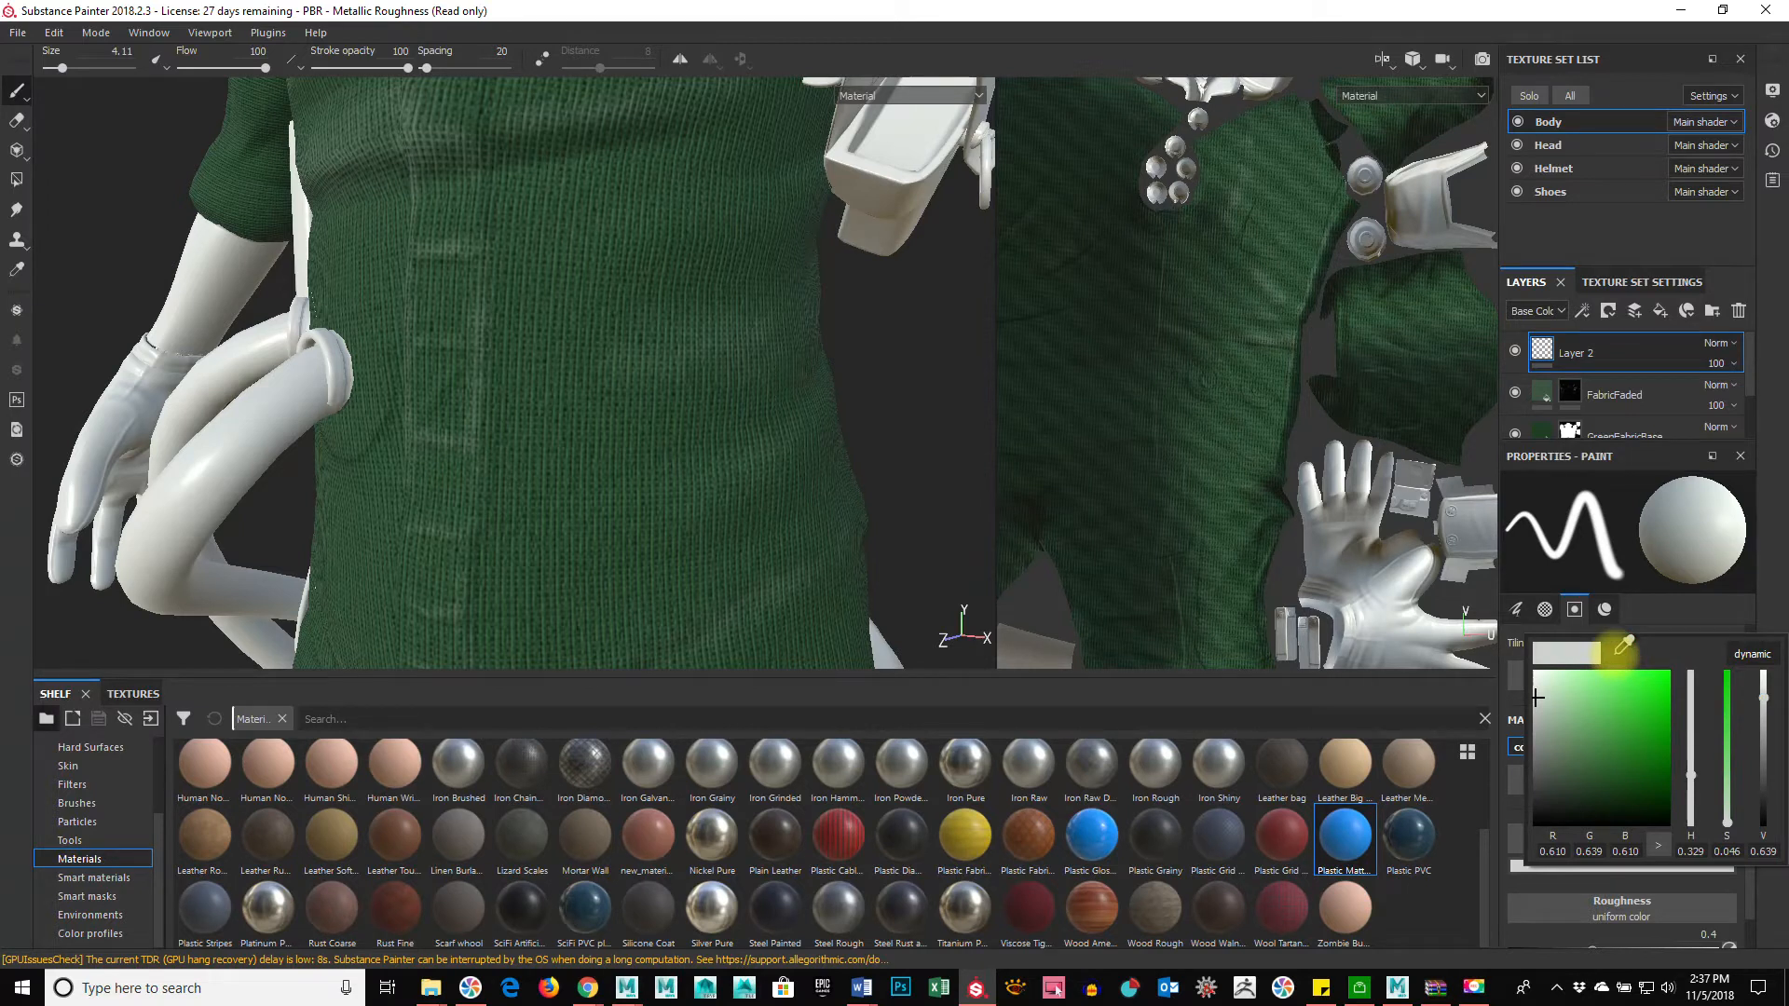
pyautogui.click(1623, 644)
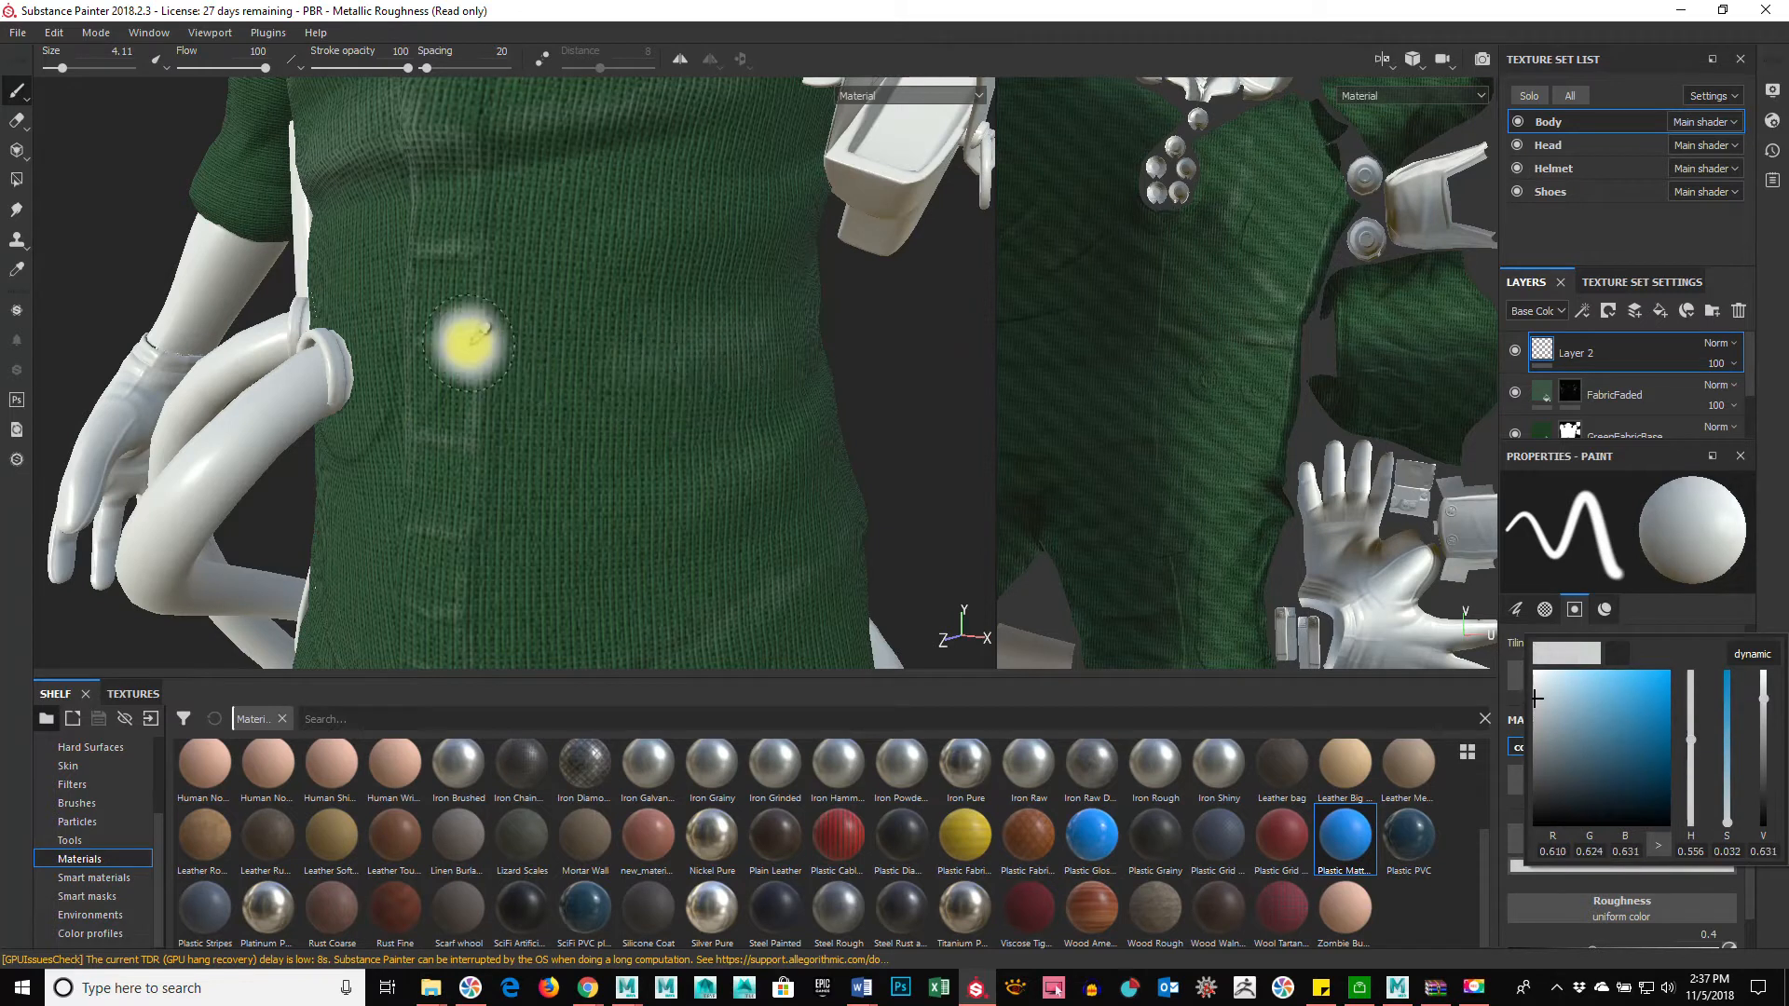
pyautogui.click(480, 345)
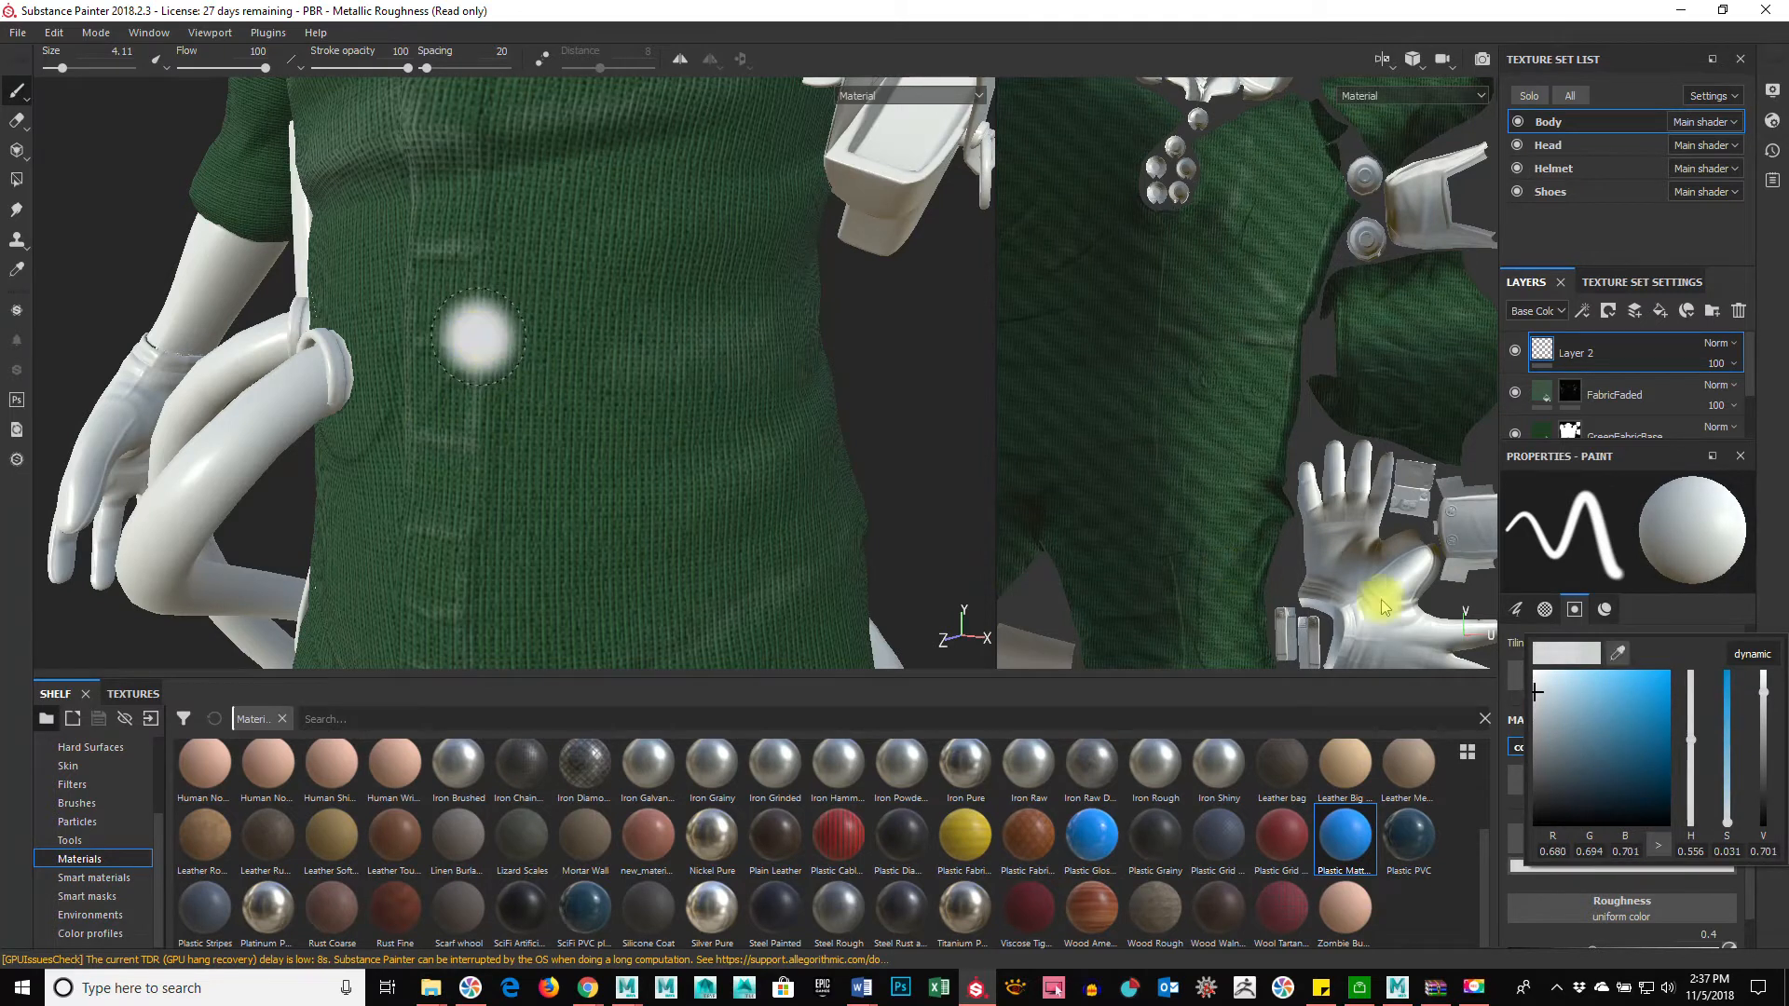
pyautogui.click(1654, 639)
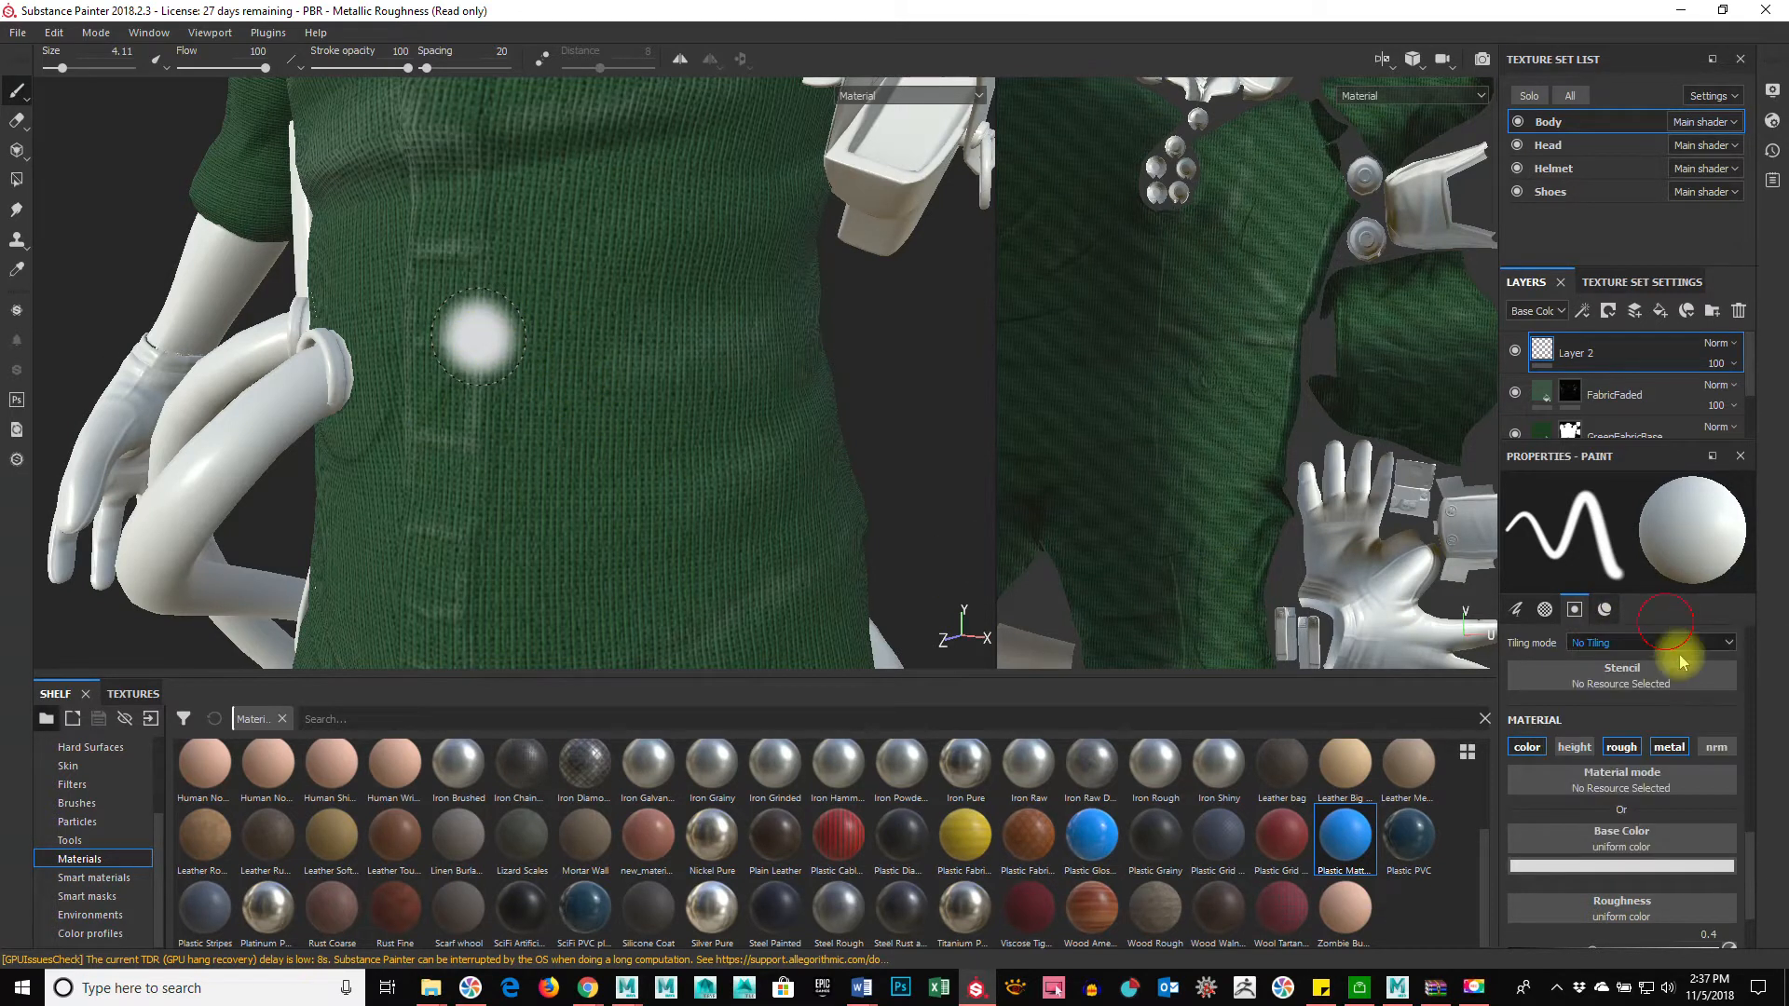
# Step: Enable the height channel for the paint and set Height to -0.1111 and Roughness to 0.8756
pyautogui.click(1579, 753)
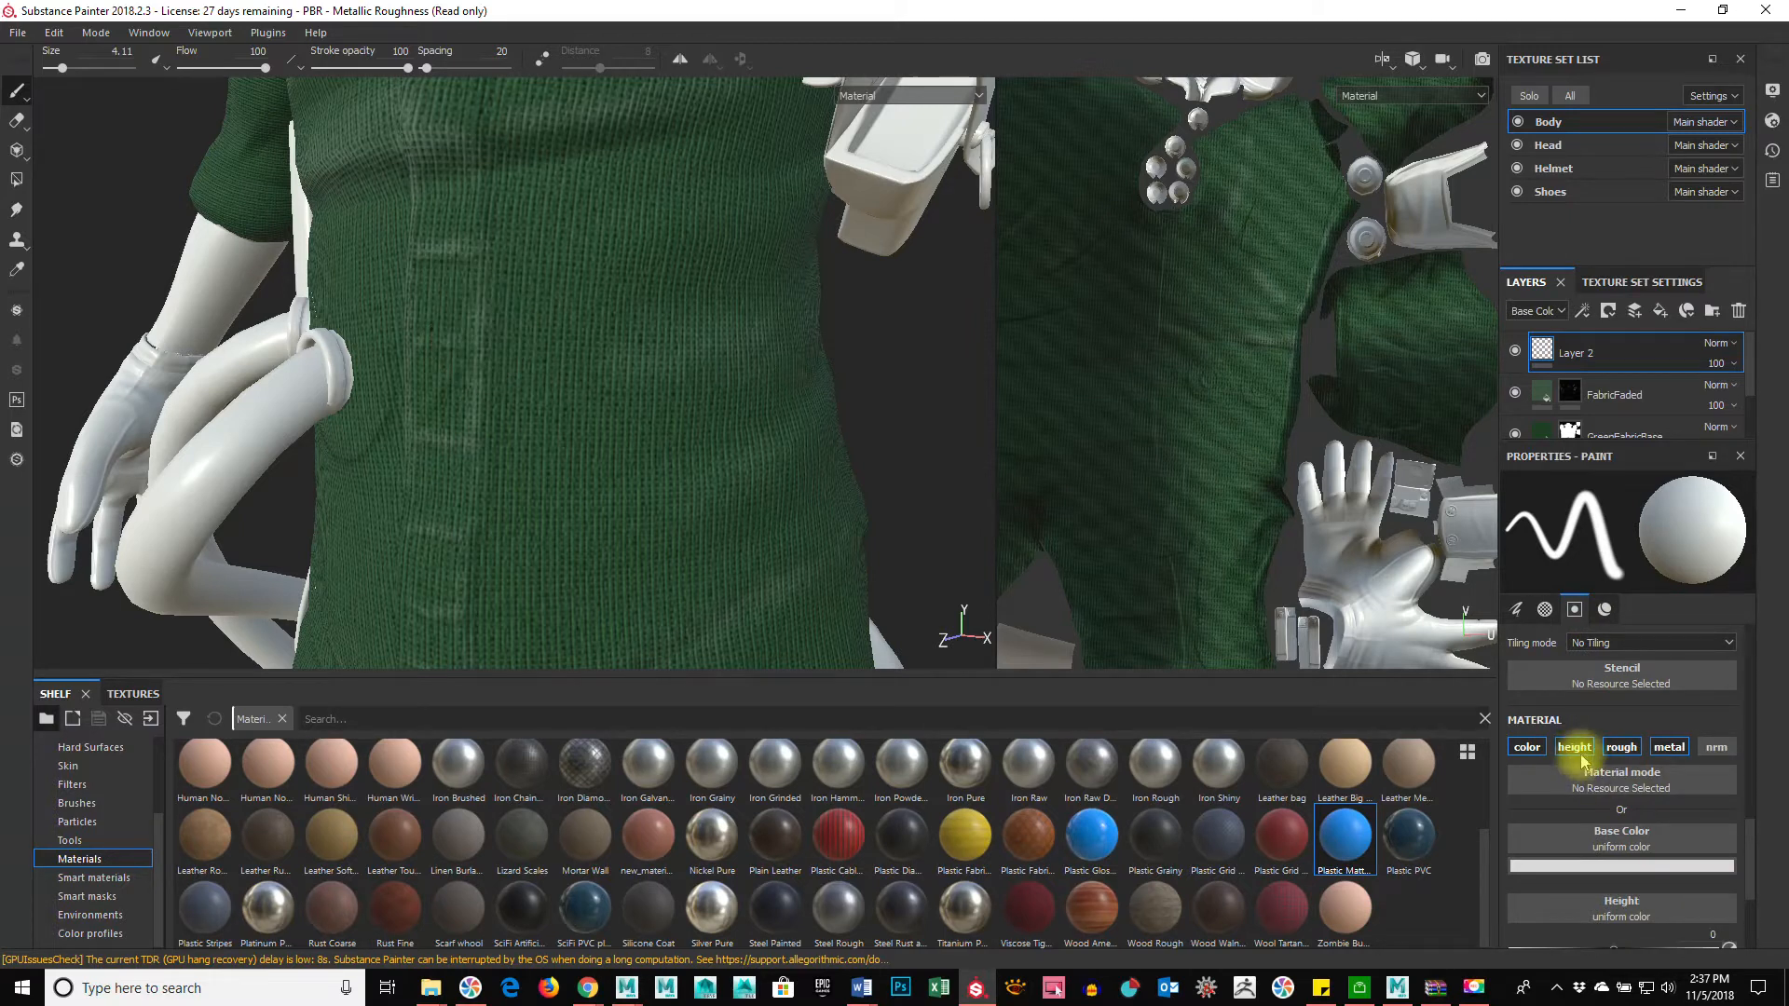
pyautogui.scroll(-1, 1621, 838)
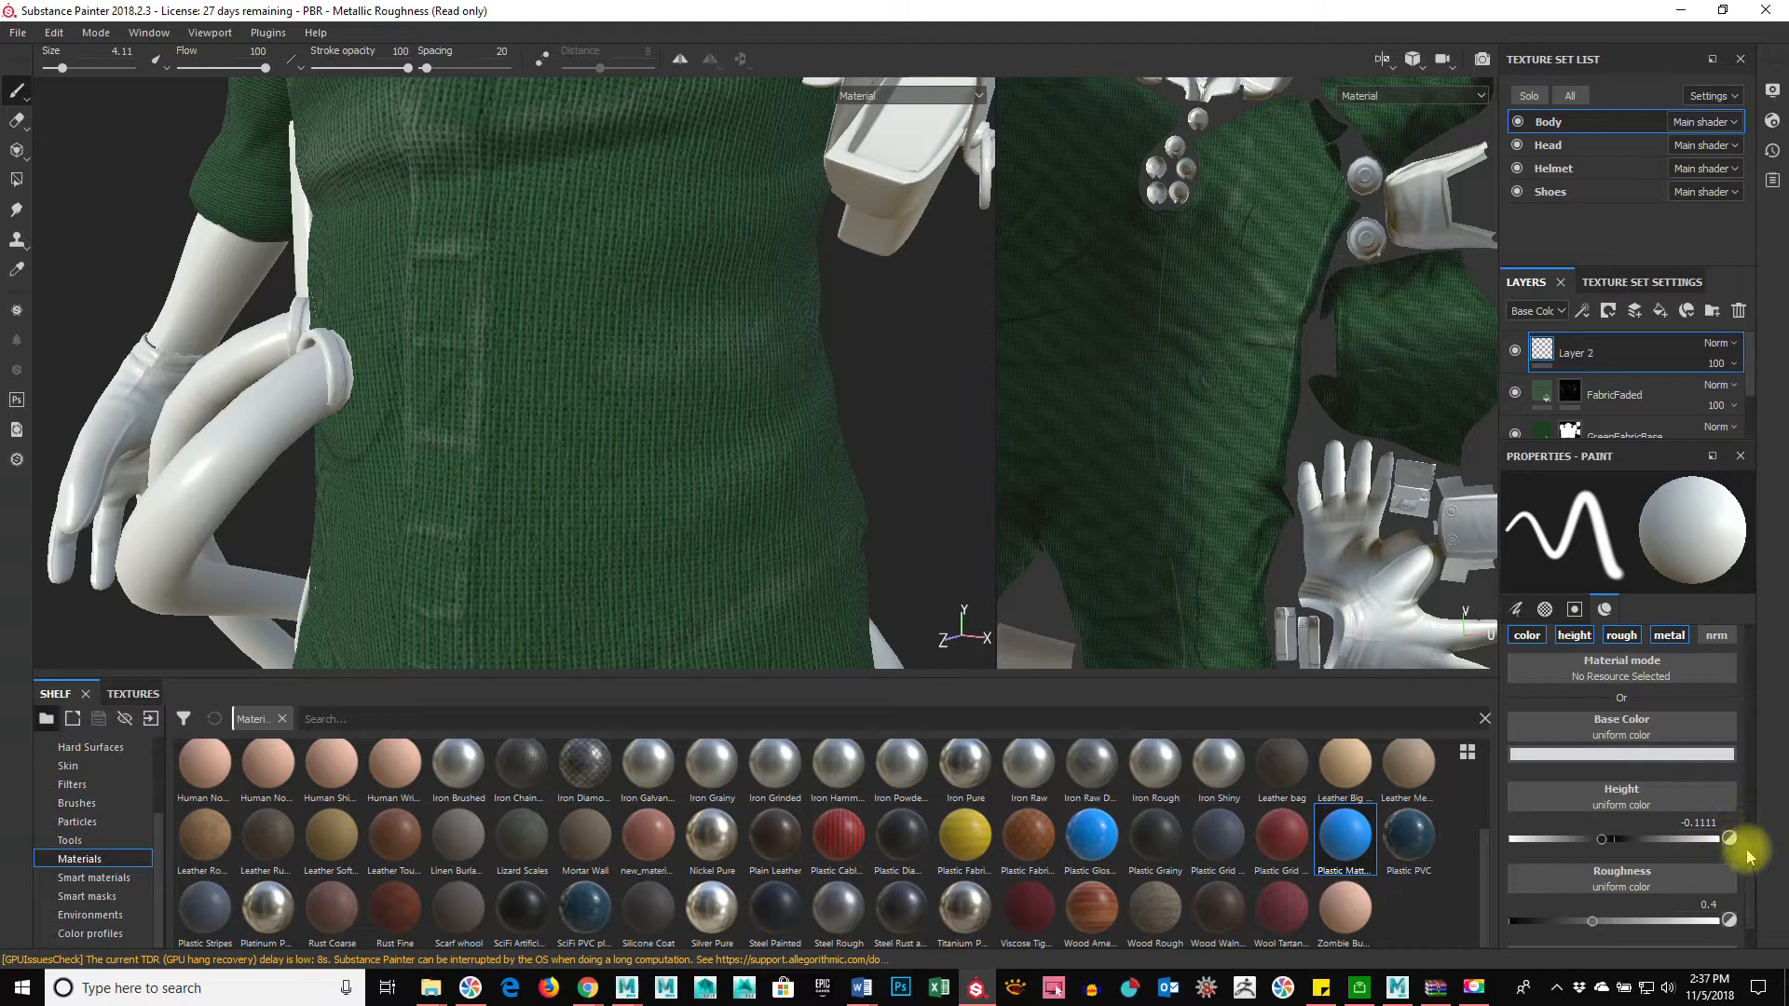
pyautogui.scroll(-1, 1752, 876)
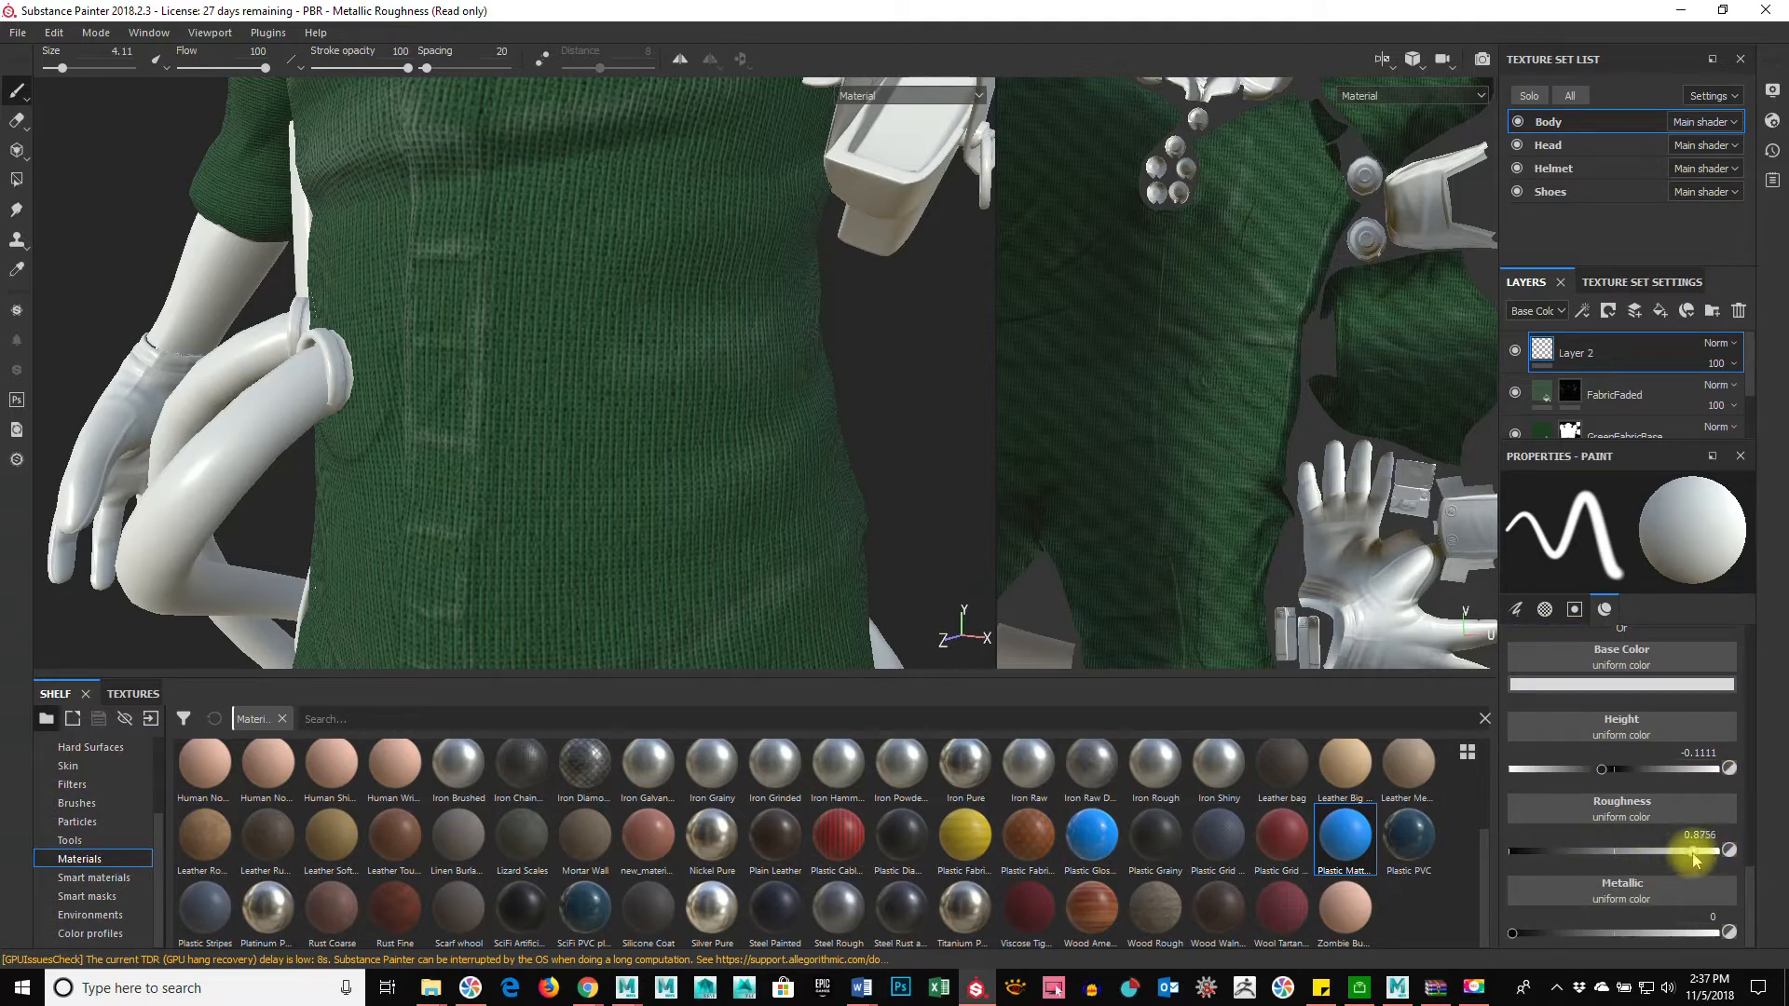
# Step: Choose the Fibers Line brush with Follow Path on, try a stroke on the shirt front, undo it and reduce the size to 2.33
pyautogui.click(79, 804)
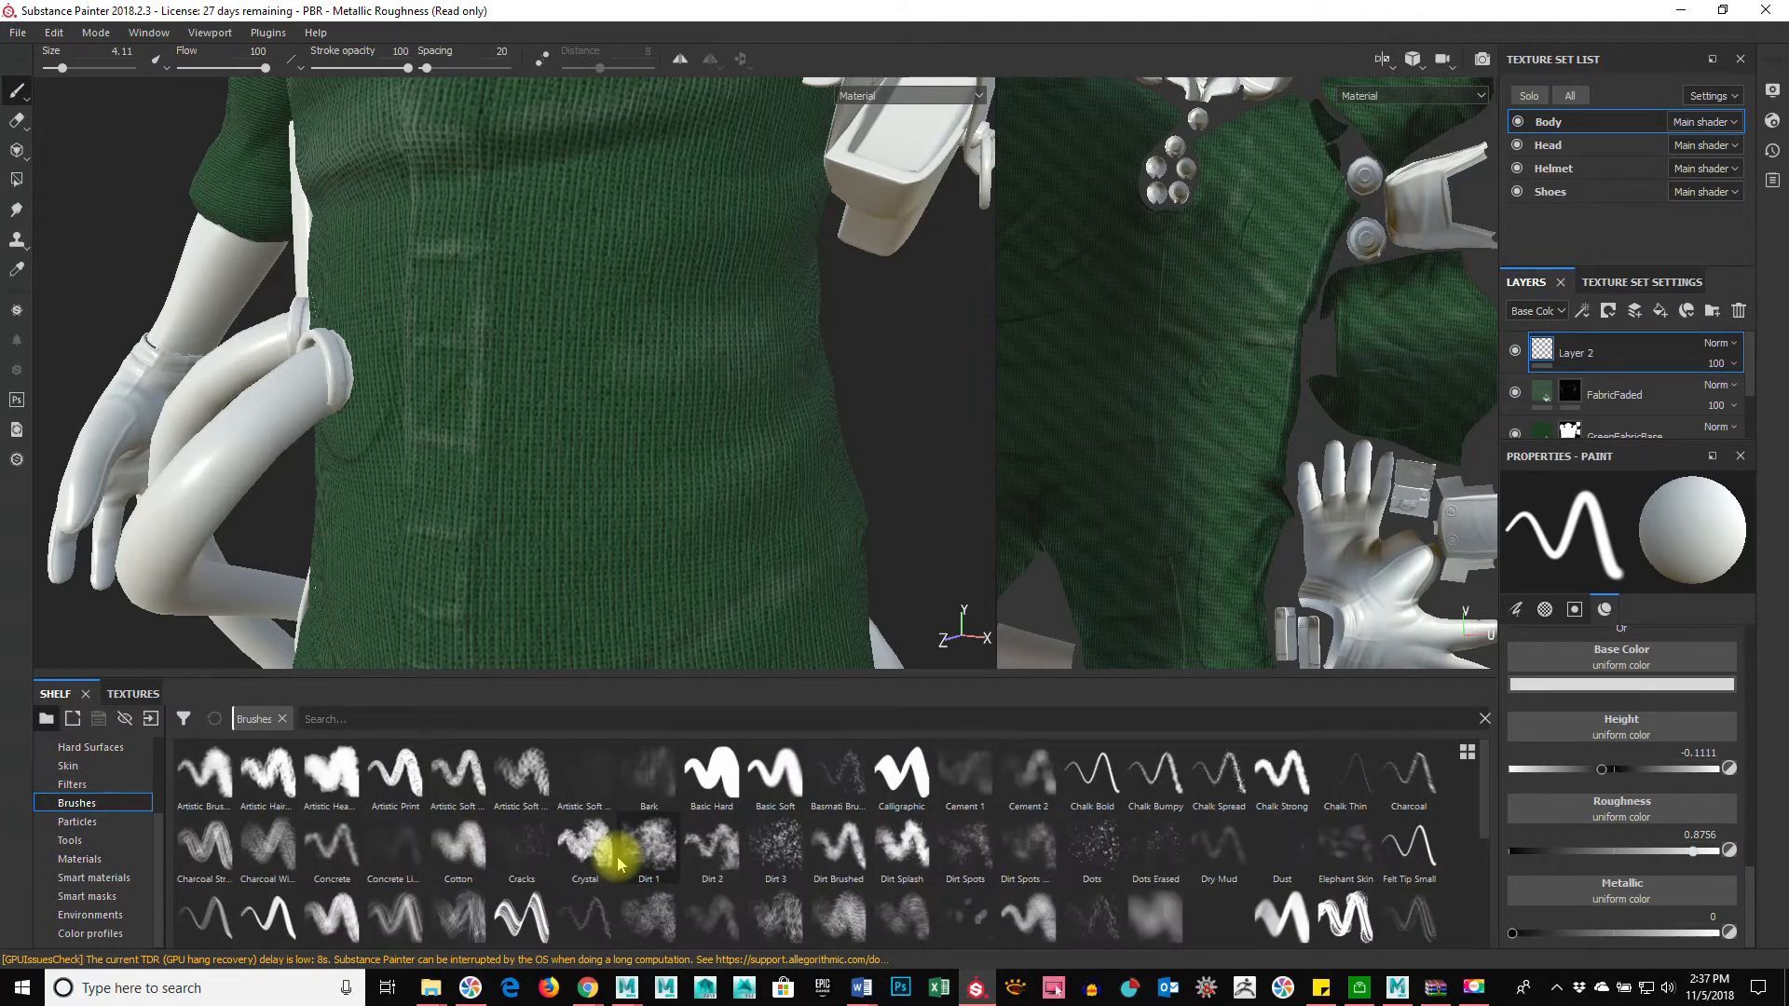
pyautogui.click(601, 918)
pyautogui.scroll(-2, 798, 858)
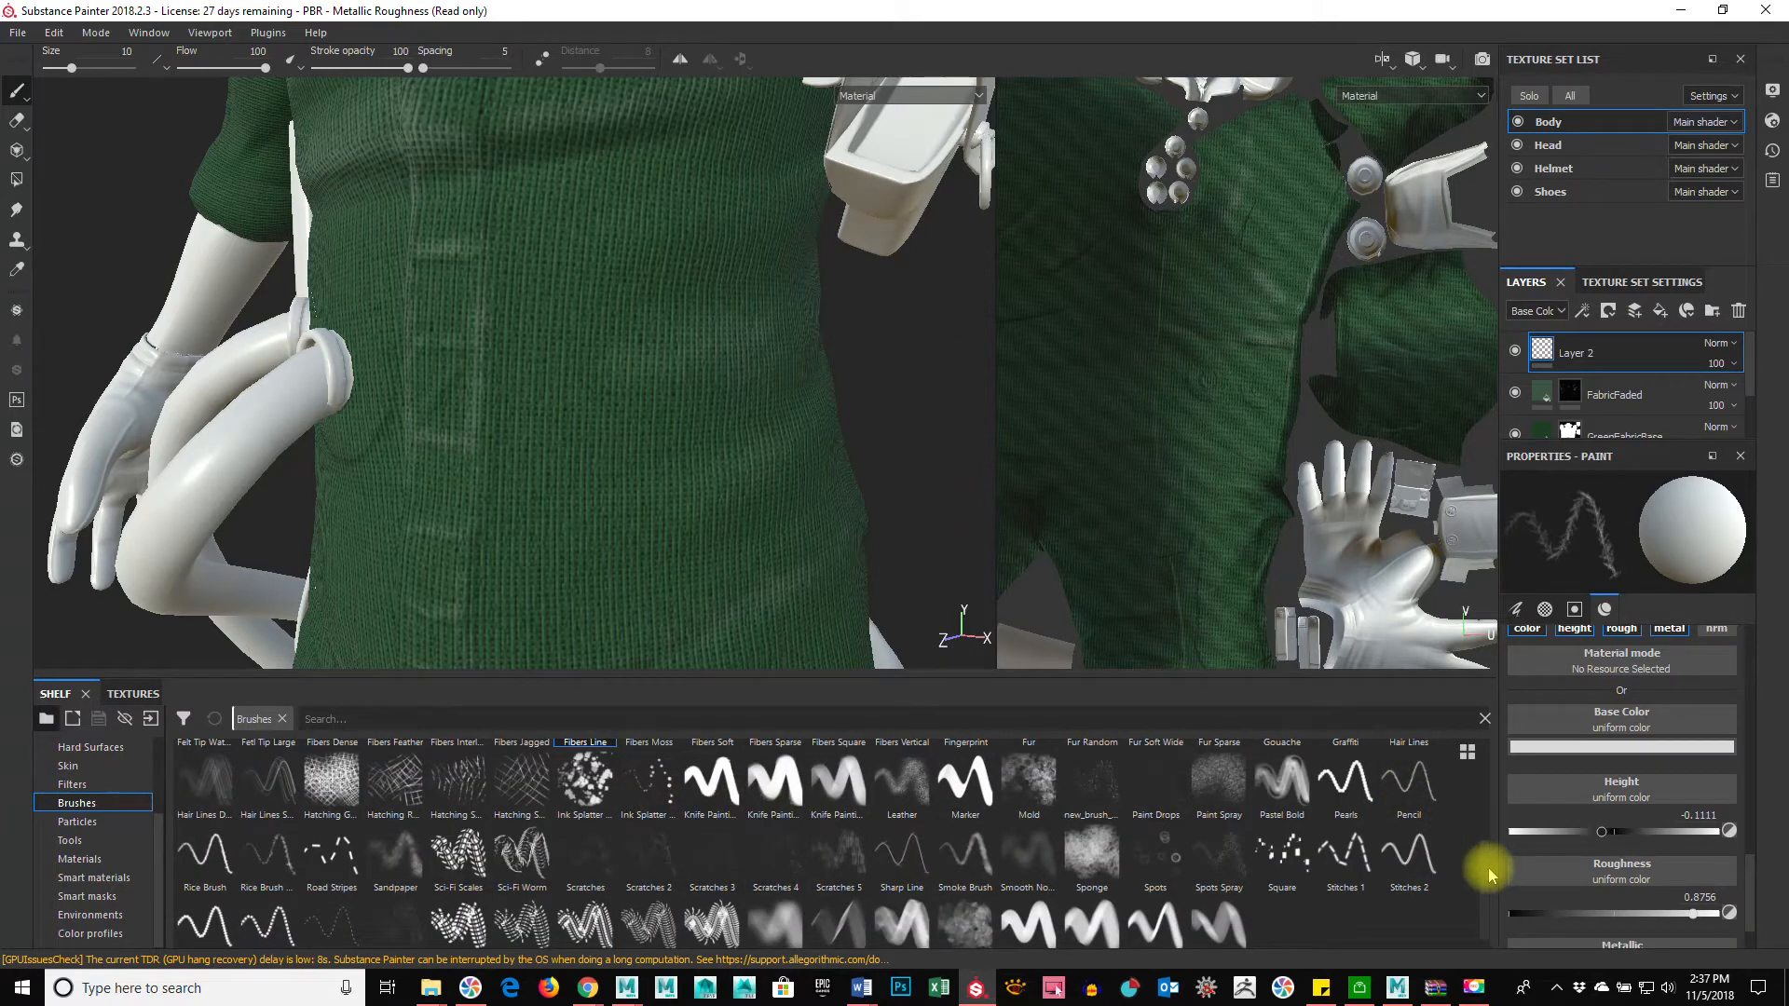
pyautogui.keyDown('ctrl'); pyautogui.moveTo(603, 383); pyautogui.dragTo(563, 377, button='right'); pyautogui.keyUp('ctrl')
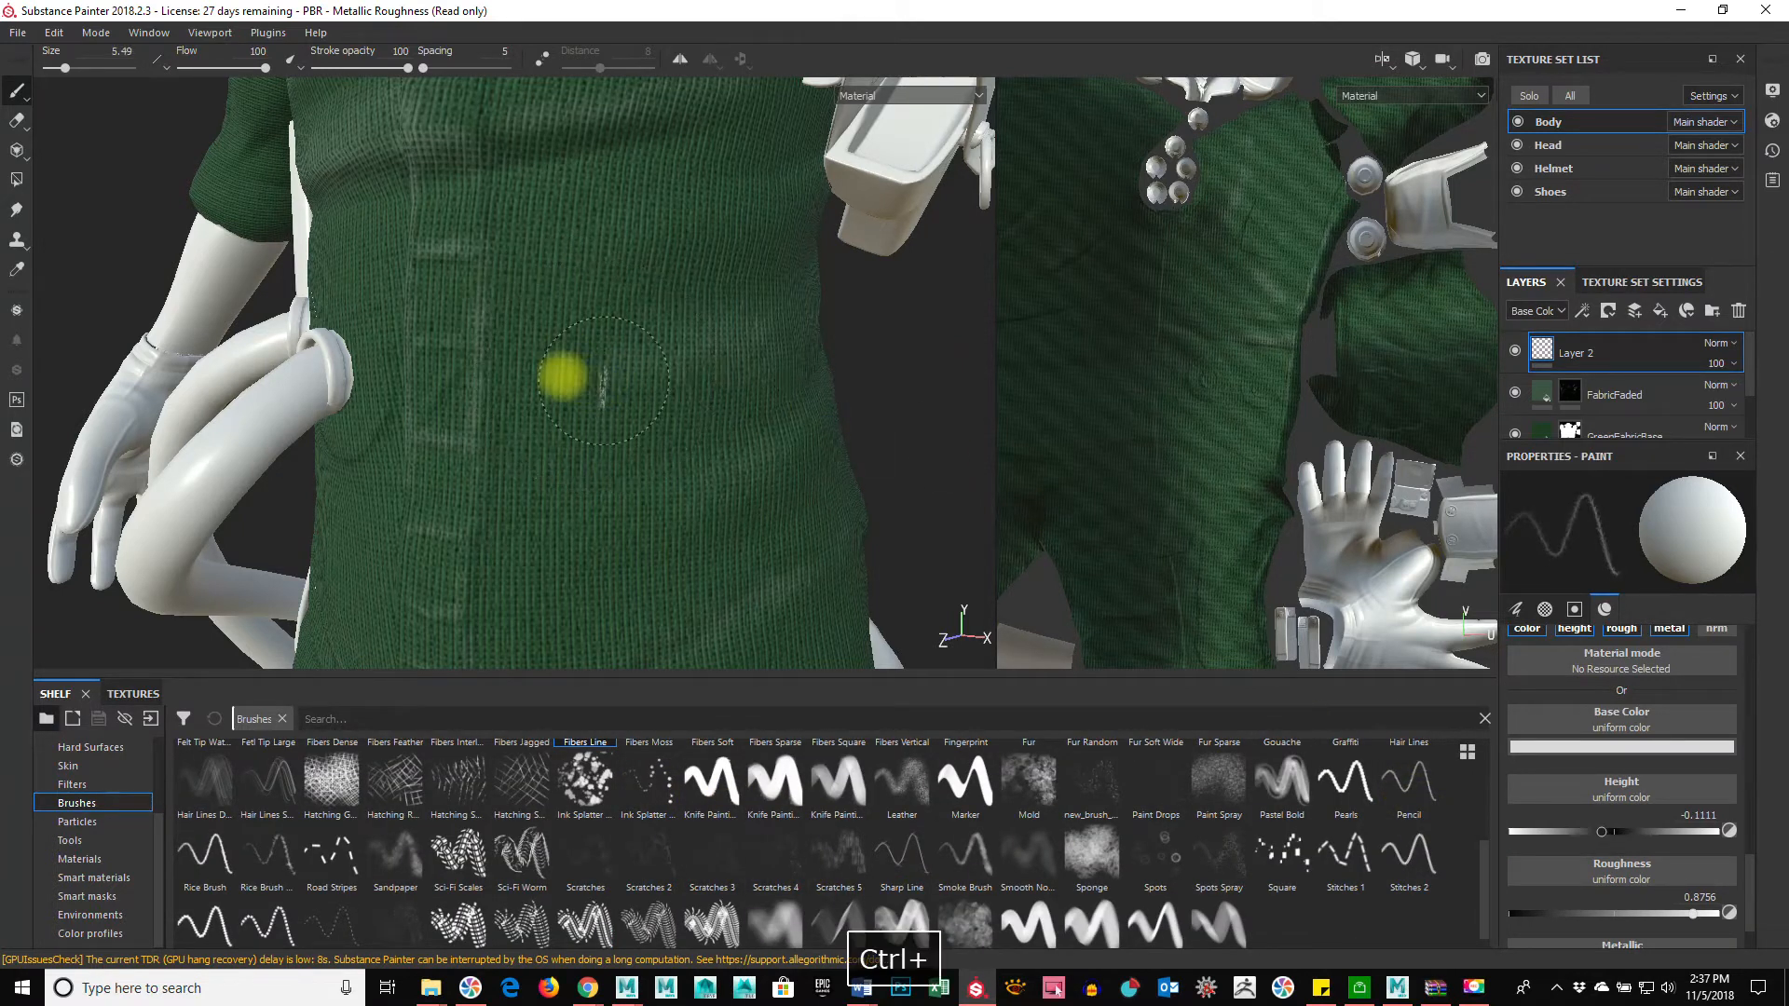
pyautogui.scroll(6, 1514, 699)
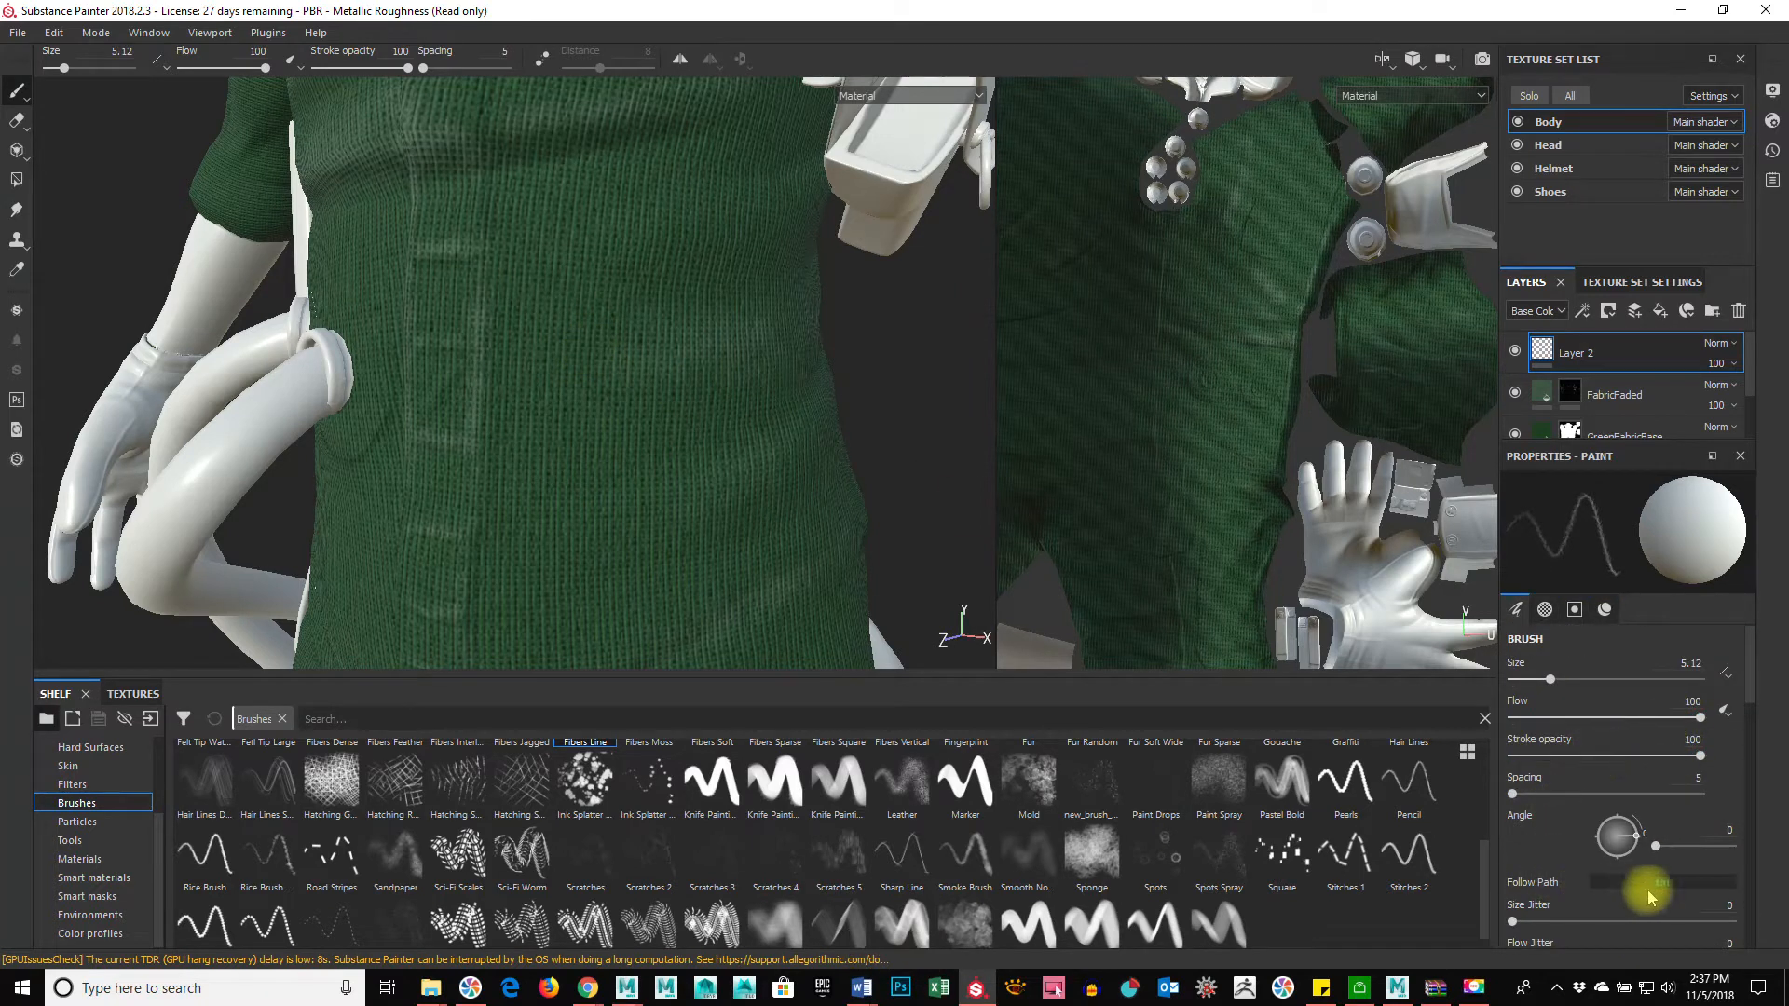
pyautogui.moveTo(551, 383); pyautogui.dragTo(619, 459)
pyautogui.hotkey('ctrl', 'z')
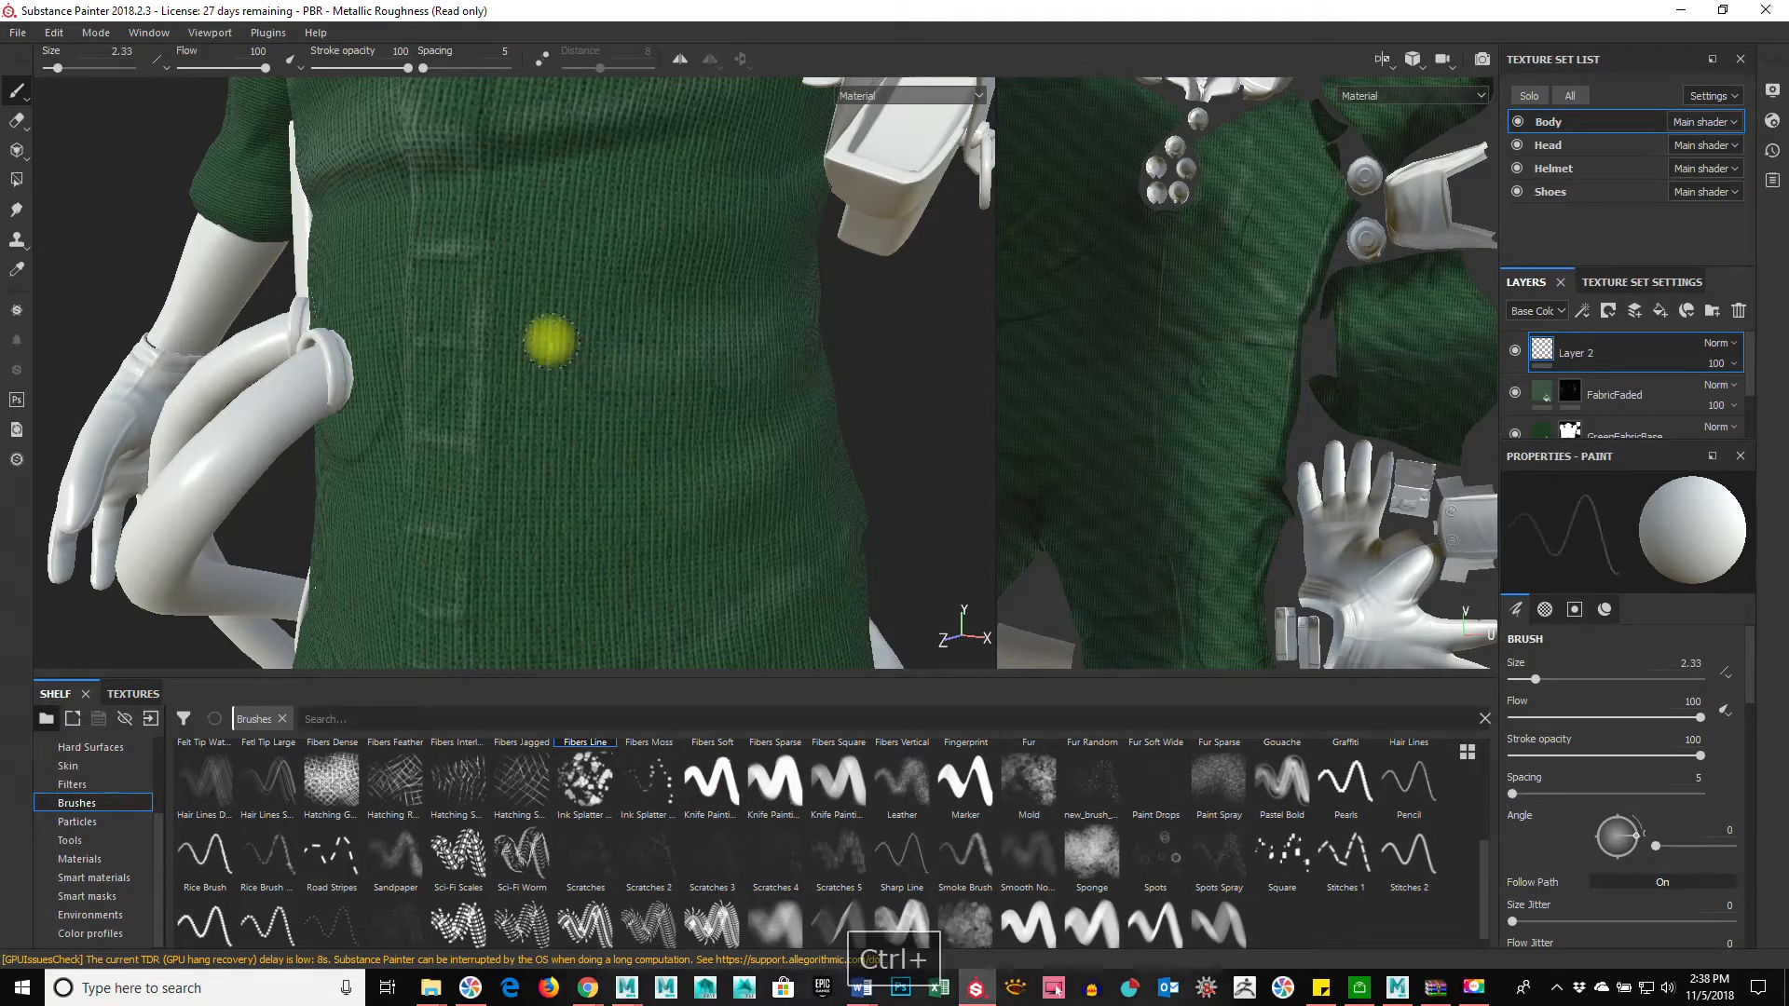
# Step: Try a fiber stroke on the shirt front, undo it and reduce the brush size to 1.66
pyautogui.moveTo(550, 340); pyautogui.dragTo(604, 395)
pyautogui.hotkey('ctrl', 'z')
pyautogui.keyDown('ctrl'); pyautogui.moveTo(598, 376); pyautogui.dragTo(592, 375, button='right'); pyautogui.keyUp('ctrl')
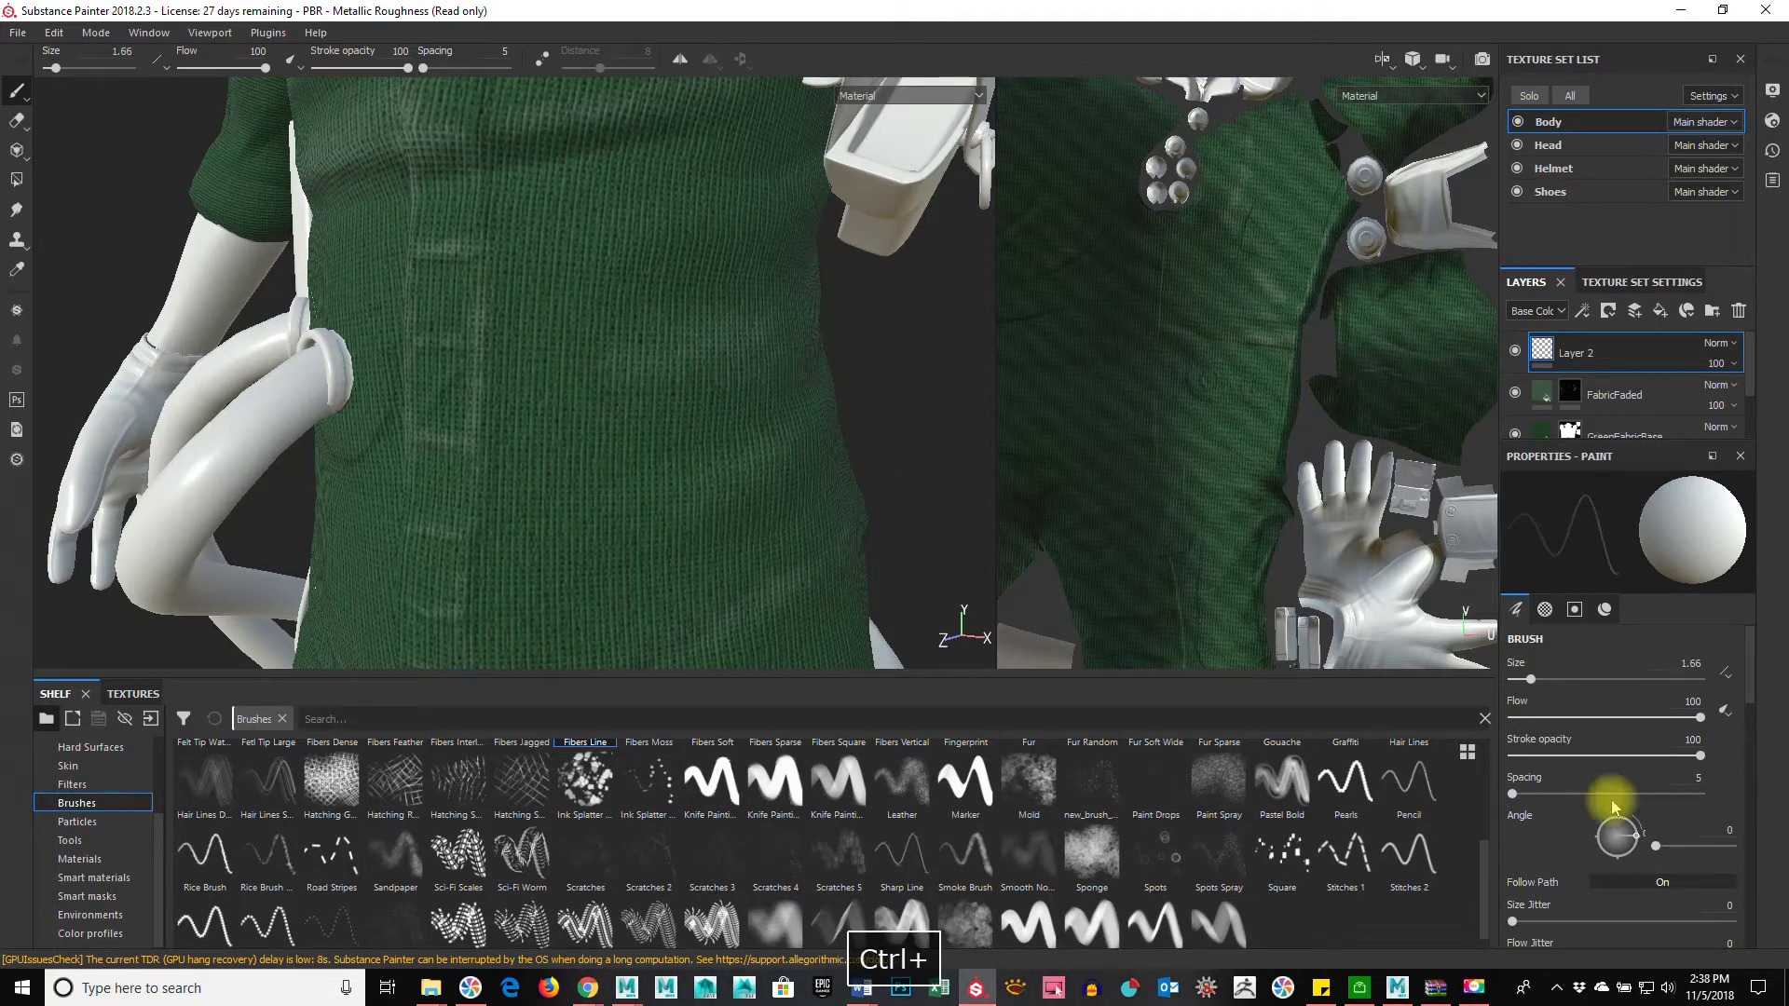
# Step: Set the paint's Height to -0.3244, try fiber strokes on the shirt front, check them under rotated lighting and undo them
pyautogui.scroll(-5, 1518, 783)
pyautogui.scroll(-3, 1640, 830)
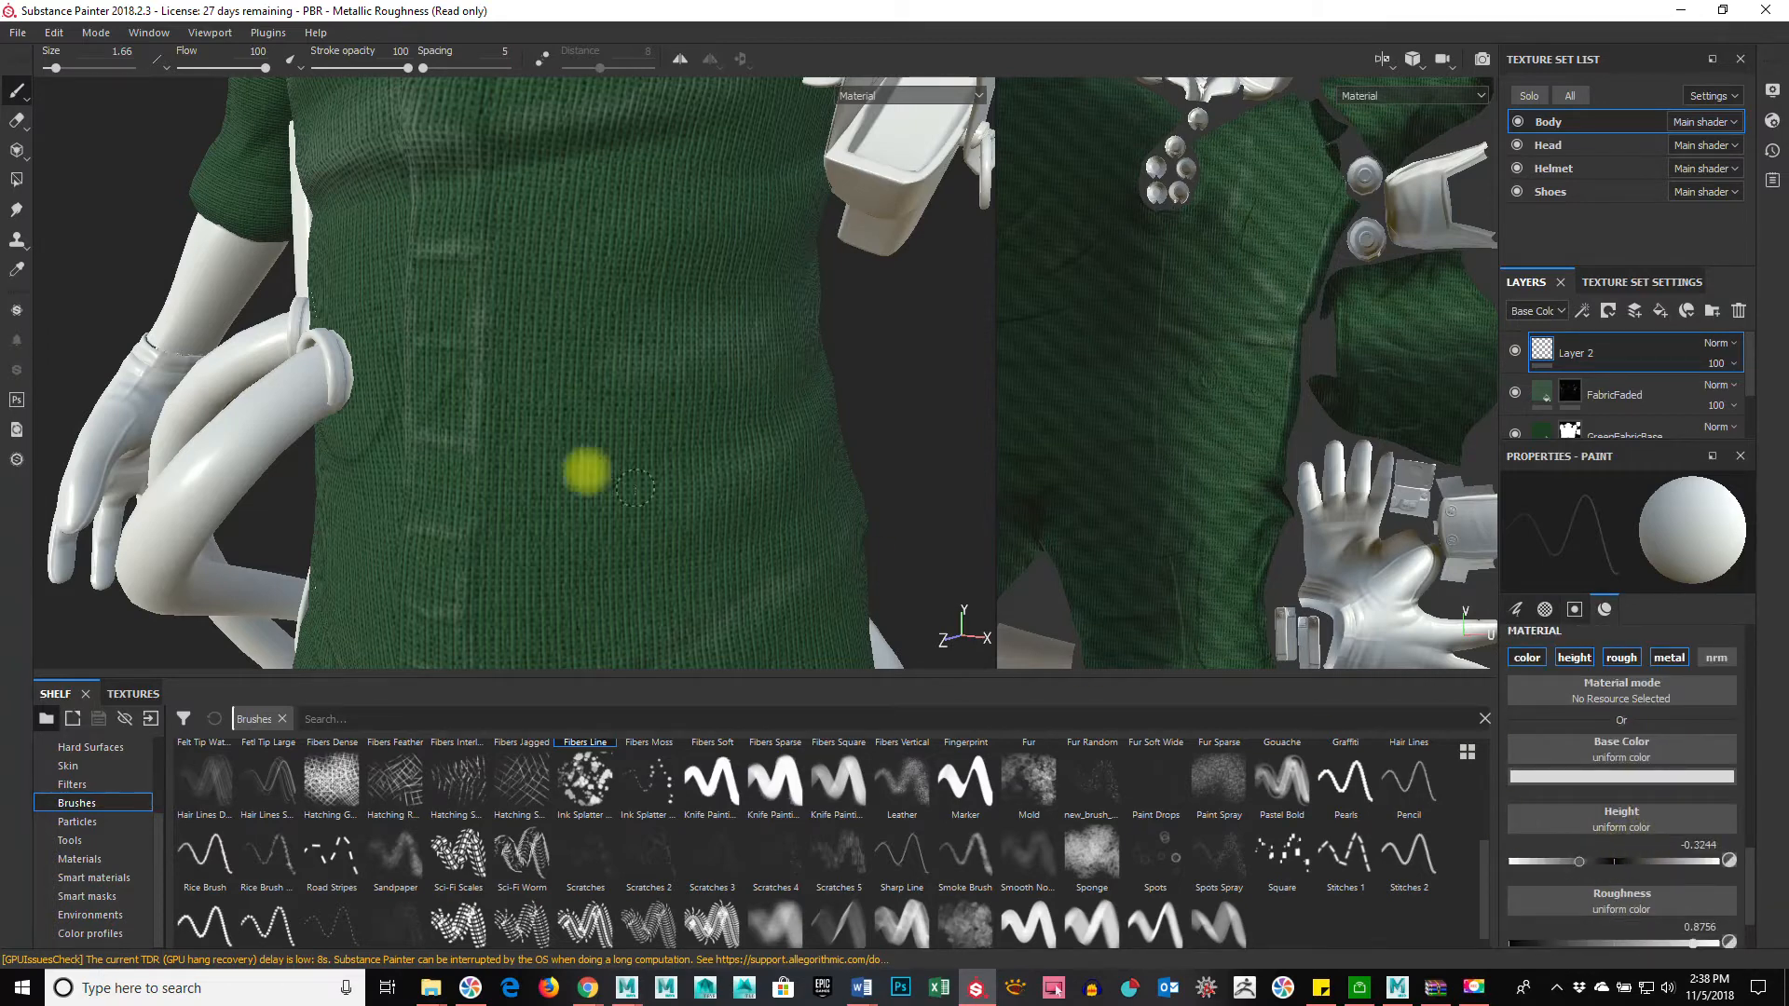
pyautogui.moveTo(609, 461)
pyautogui.keyDown('alt'); pyautogui.mouseDown()
pyautogui.moveTo(1054, 511)
pyautogui.moveTo(611, 515)
pyautogui.moveTo(411, 483)
pyautogui.moveTo(812, 388)
pyautogui.moveTo(914, 404)
pyautogui.moveTo(991, 444)
pyautogui.moveTo(667, 484)
pyautogui.moveTo(709, 504)
pyautogui.mouseUp(); pyautogui.keyUp('alt')
pyautogui.hotkey('ctrl', 'z')
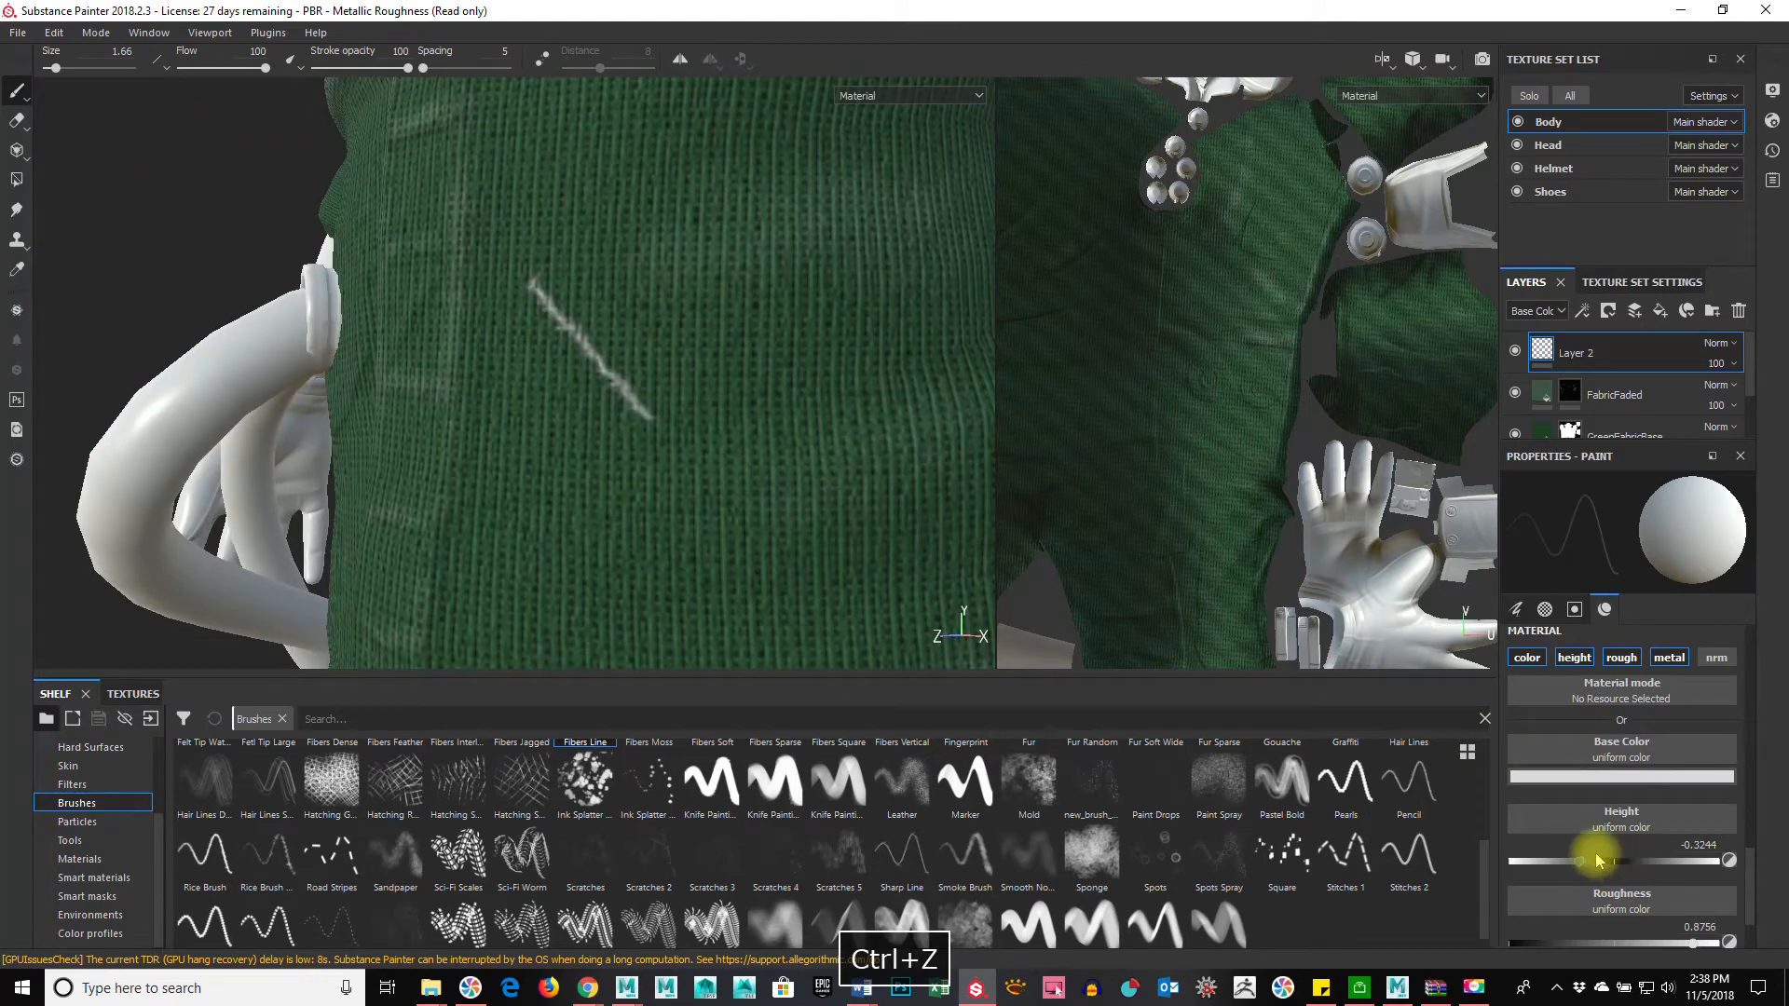
pyautogui.keyDown('shift'); pyautogui.moveTo(191, 221); pyautogui.dragTo(224, 226, button='right'); pyautogui.keyUp('shift')
pyautogui.moveTo(872, 601)
pyautogui.keyDown('alt'); pyautogui.mouseDown()
pyautogui.moveTo(607, 606)
pyautogui.moveTo(939, 571)
pyautogui.moveTo(623, 444)
pyautogui.moveTo(818, 507)
pyautogui.moveTo(639, 491)
pyautogui.mouseUp(); pyautogui.keyUp('alt')
pyautogui.hotkey('ctrl', 'z')
# Step: Set the brush size to 3.87 and flow to 45, try a fiber stroke on the shirt beside the strap pouch and undo it
pyautogui.keyDown('alt'); pyautogui.moveTo(639, 491); pyautogui.dragTo(332, 380, button='right'); pyautogui.keyUp('alt')
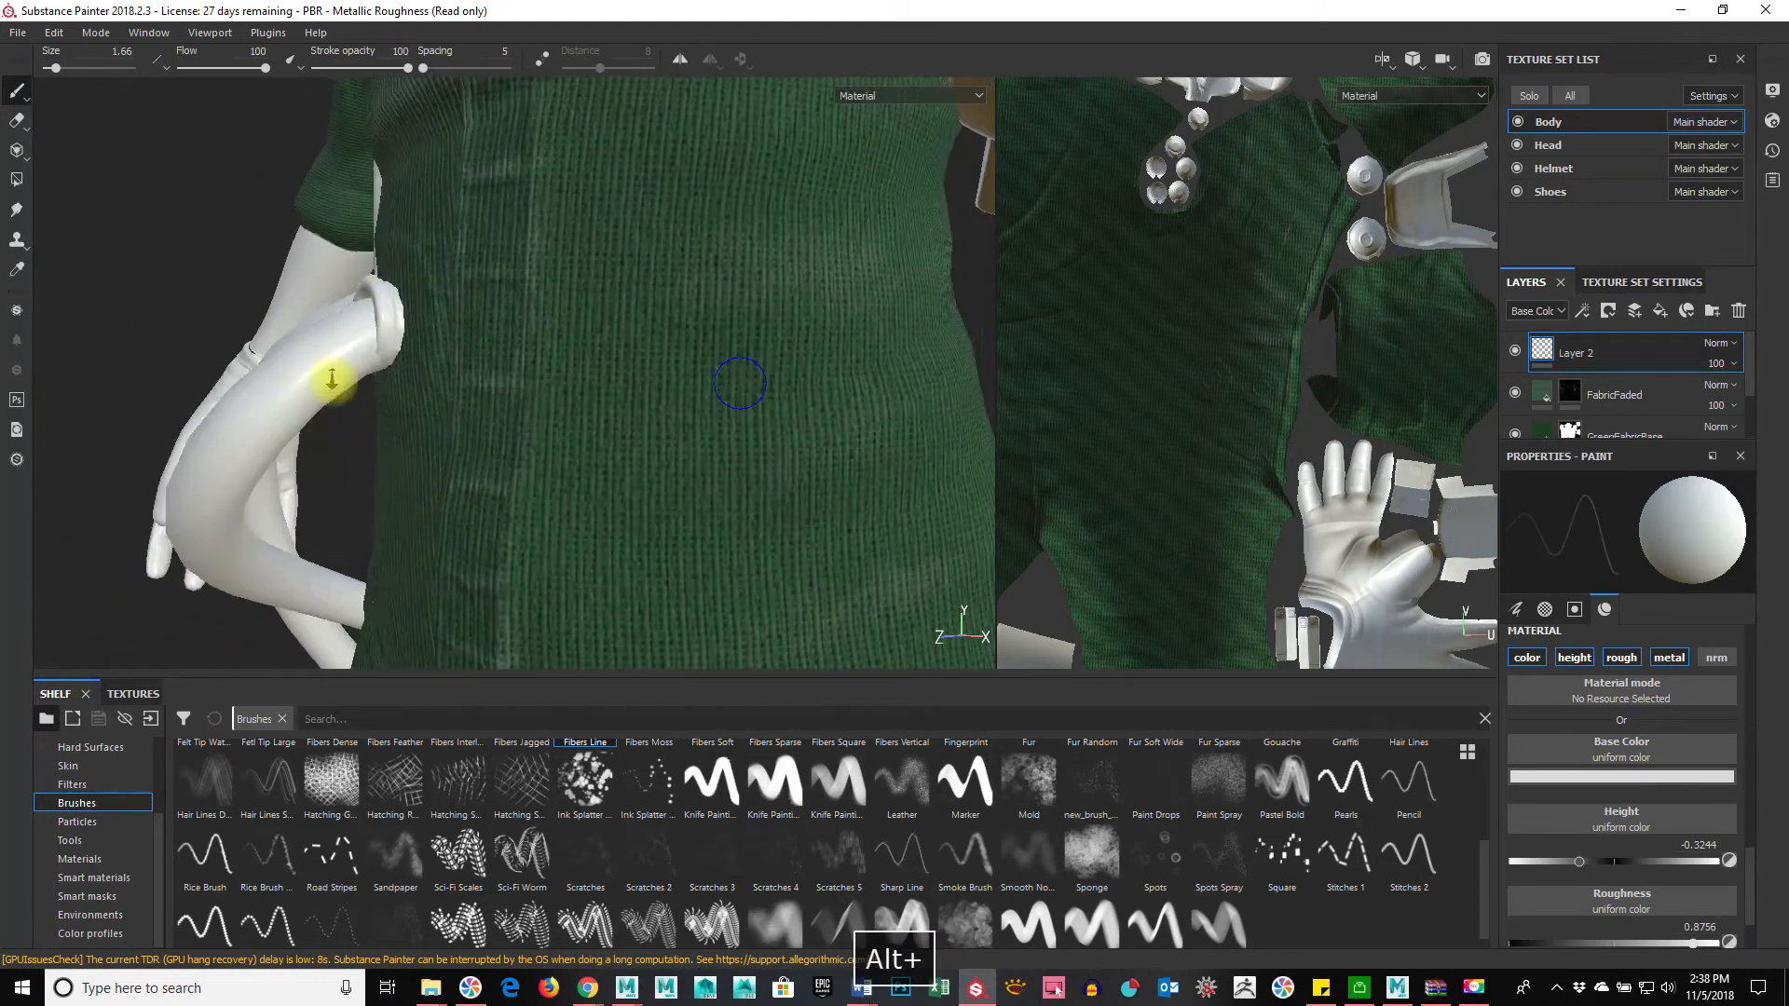
pyautogui.keyDown('alt'); pyautogui.moveTo(645, 391); pyautogui.dragTo(566, 629, button='middle'); pyautogui.keyUp('alt')
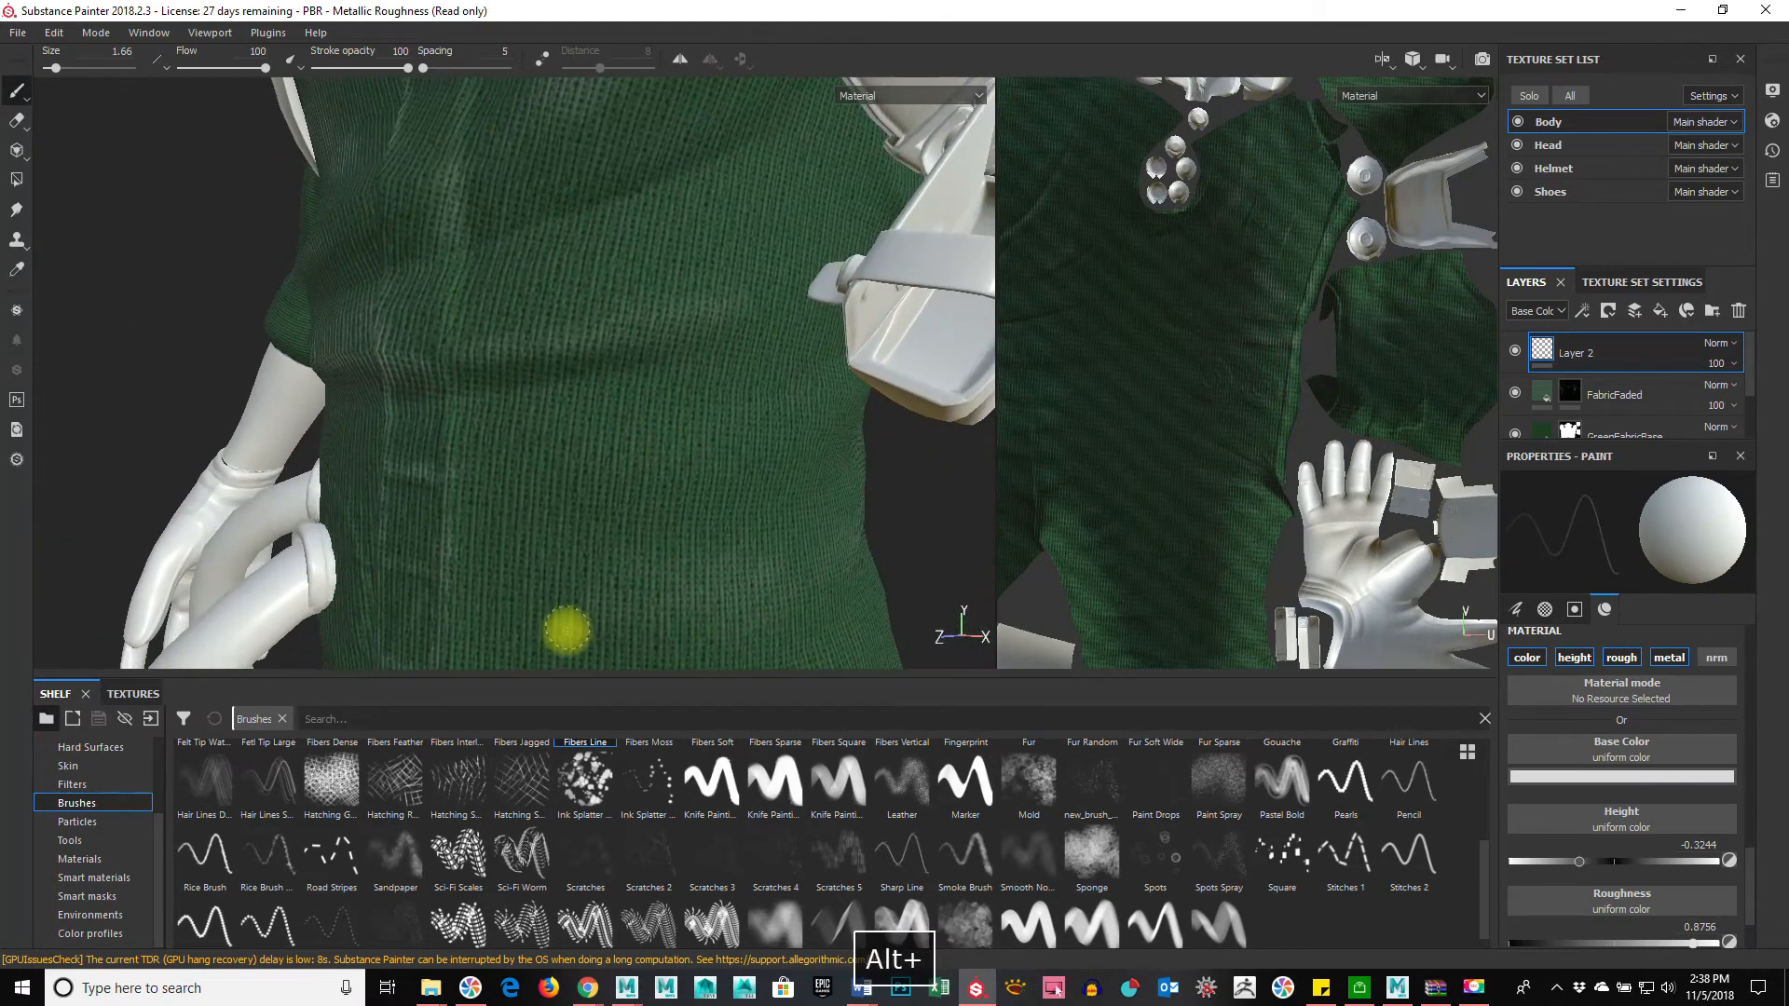
pyautogui.keyDown('alt'); pyautogui.moveTo(774, 318); pyautogui.dragTo(584, 371, button='middle'); pyautogui.keyUp('alt')
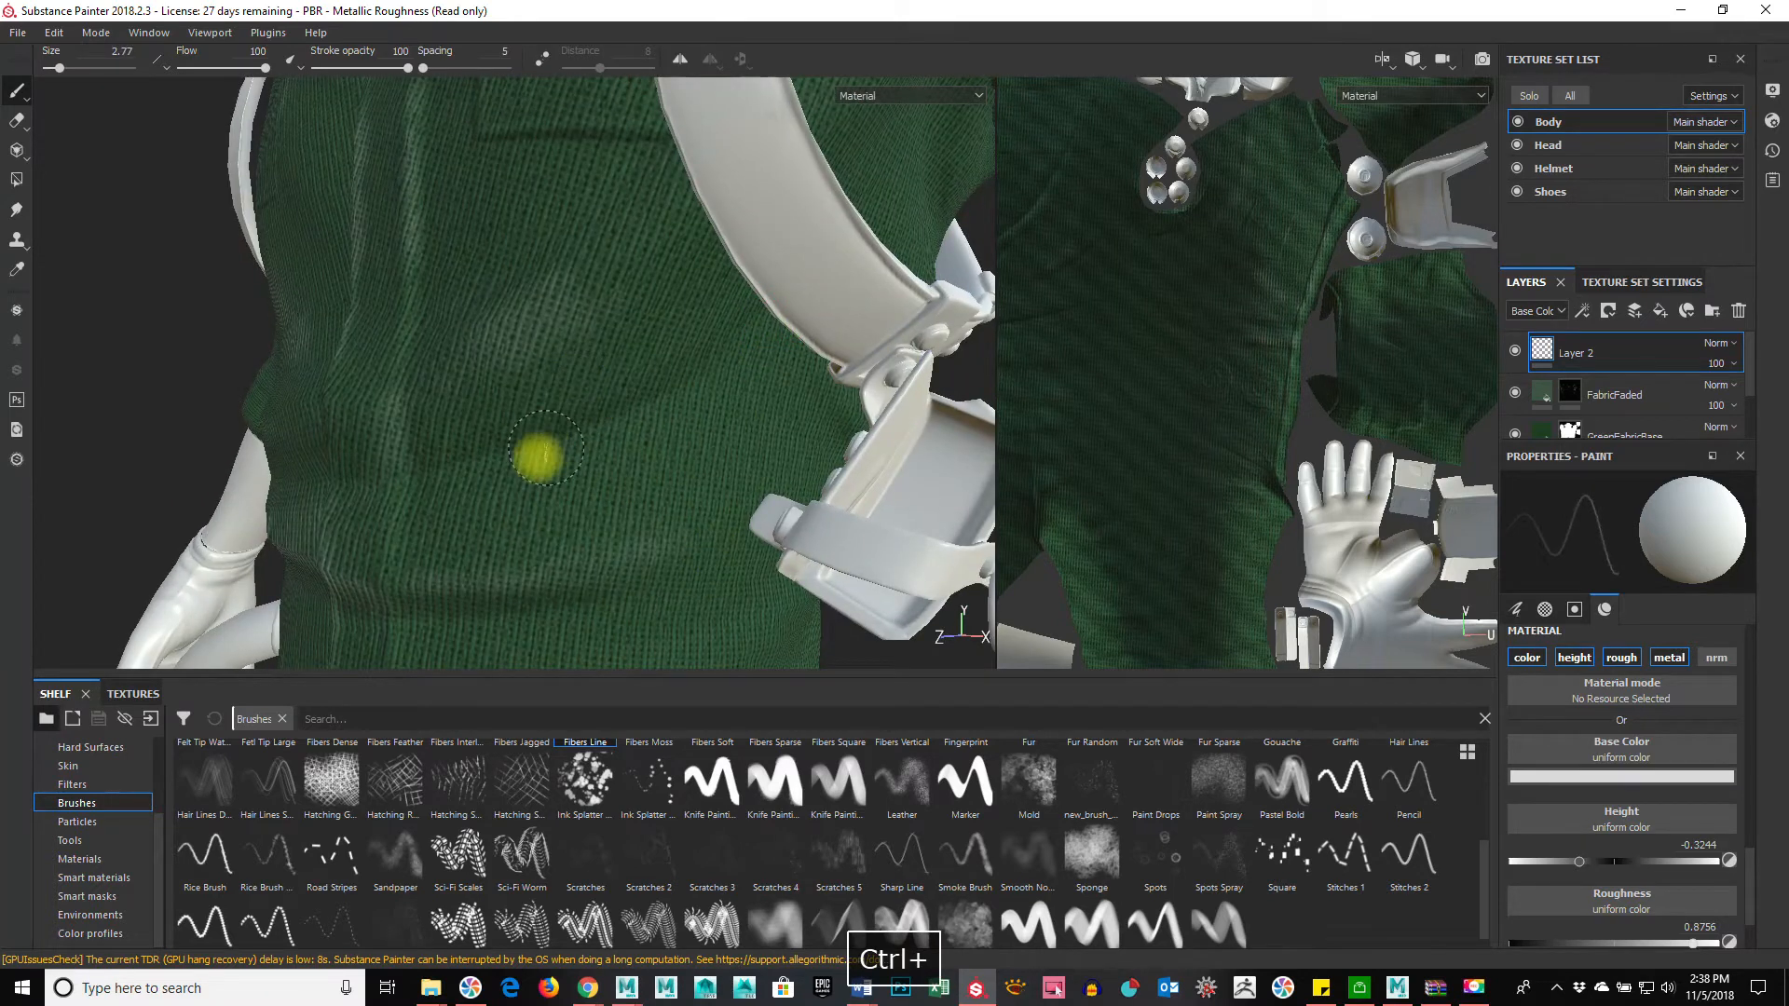
pyautogui.keyDown('ctrl'); pyautogui.moveTo(696, 464); pyautogui.dragTo(662, 477, button='right'); pyautogui.keyUp('ctrl')
pyautogui.keyDown('ctrl'); pyautogui.moveTo(486, 486); pyautogui.dragTo(442, 494); pyautogui.keyUp('ctrl')
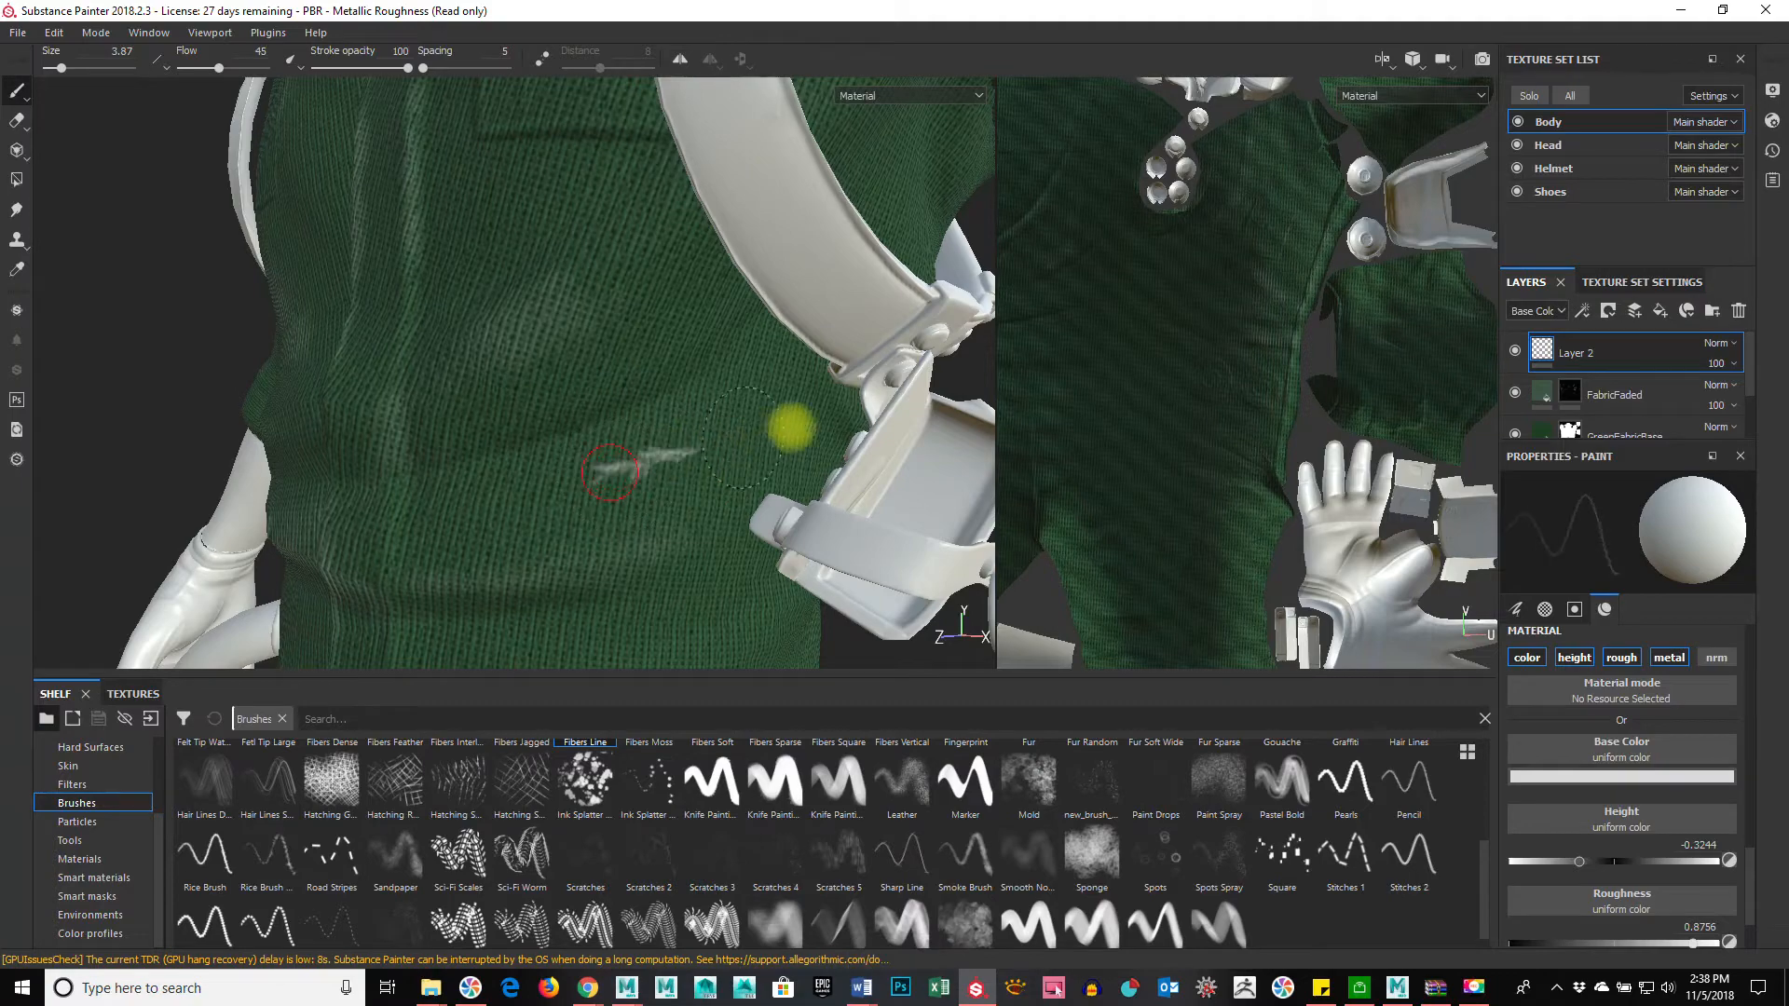
pyautogui.keyDown('alt'); pyautogui.moveTo(767, 469); pyautogui.dragTo(805, 562); pyautogui.keyUp('alt')
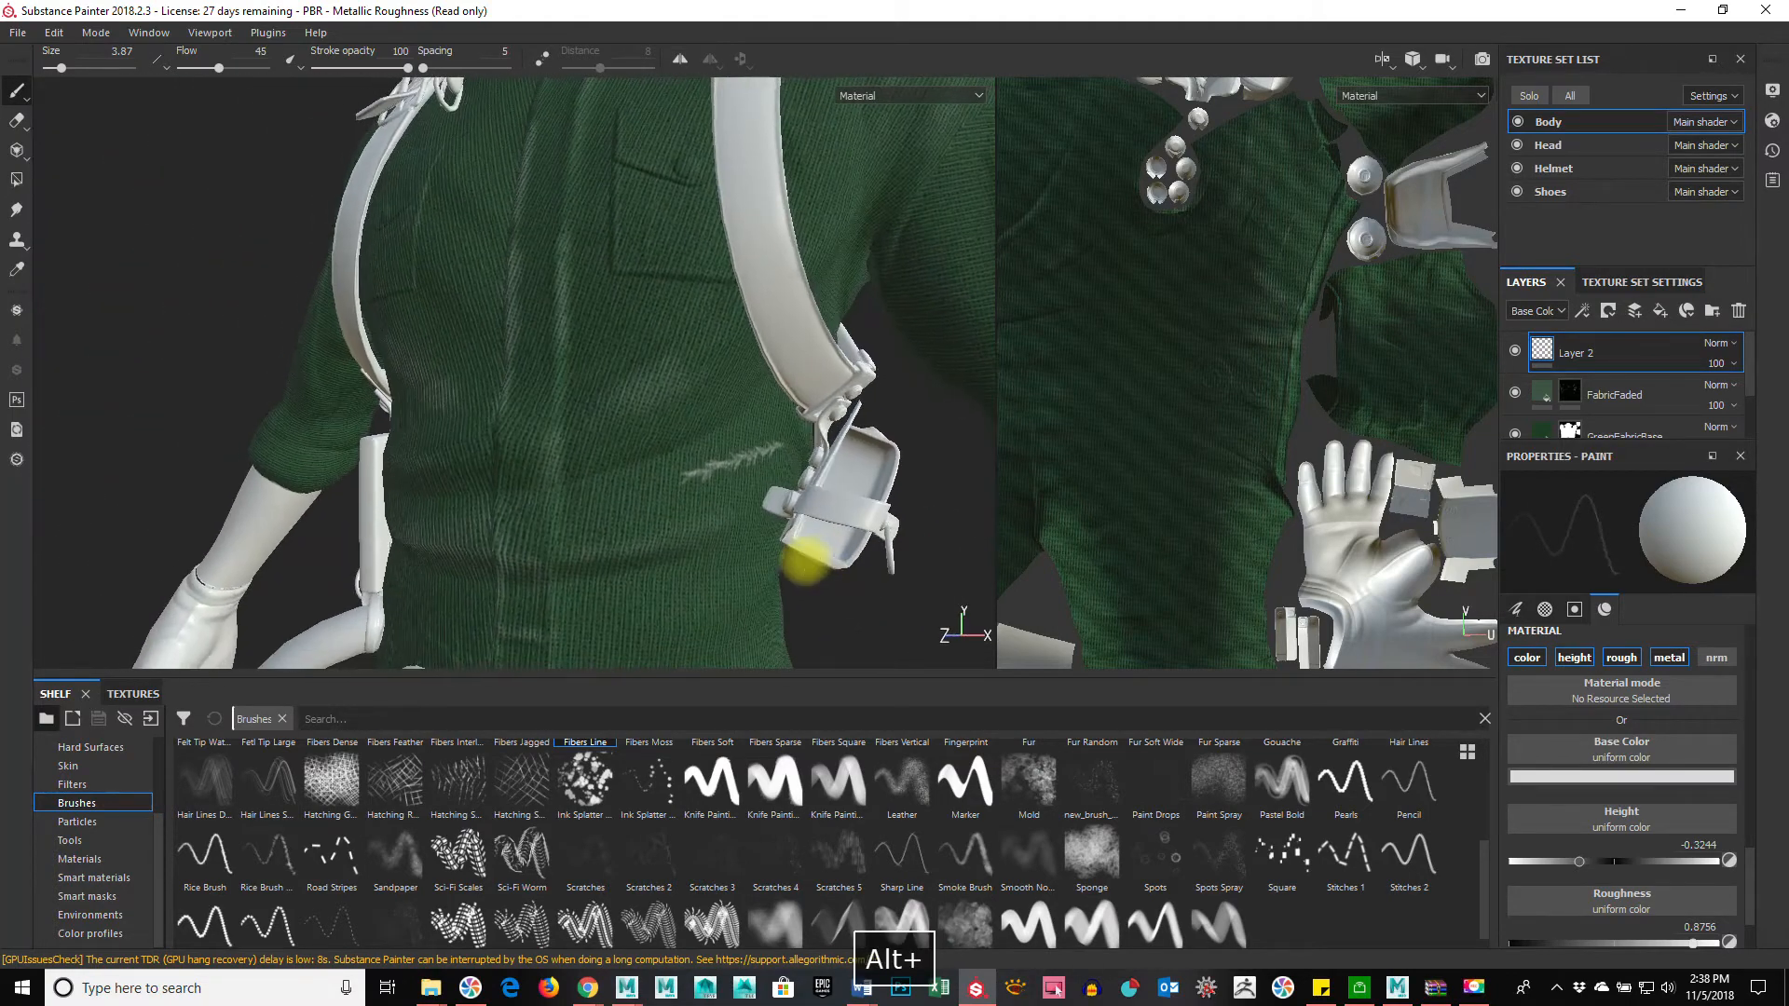
pyautogui.moveTo(876, 463)
pyautogui.keyDown('alt'); pyautogui.mouseDown()
pyautogui.moveTo(647, 555)
pyautogui.moveTo(998, 490)
pyautogui.moveTo(818, 499)
pyautogui.moveTo(776, 556)
pyautogui.mouseUp(); pyautogui.keyUp('alt')
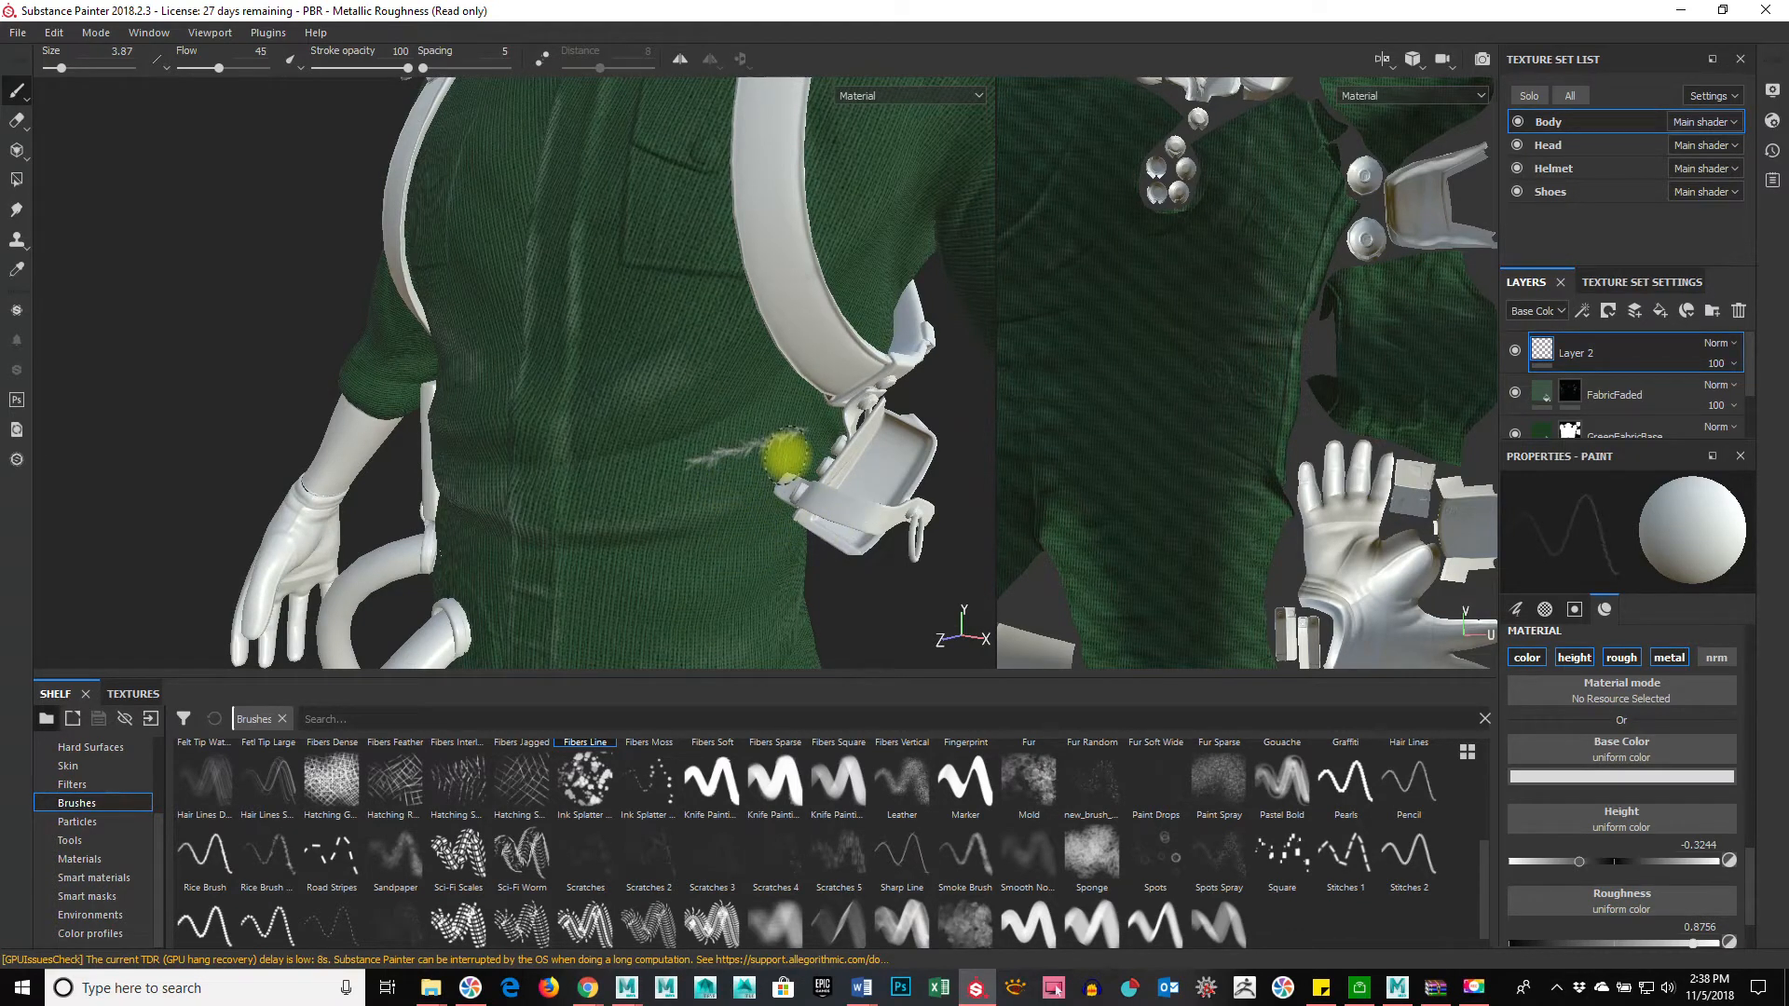
pyautogui.keyDown('alt'); pyautogui.moveTo(790, 552); pyautogui.dragTo(721, 386); pyautogui.keyUp('alt')
pyautogui.hotkey('ctrl', 'z')
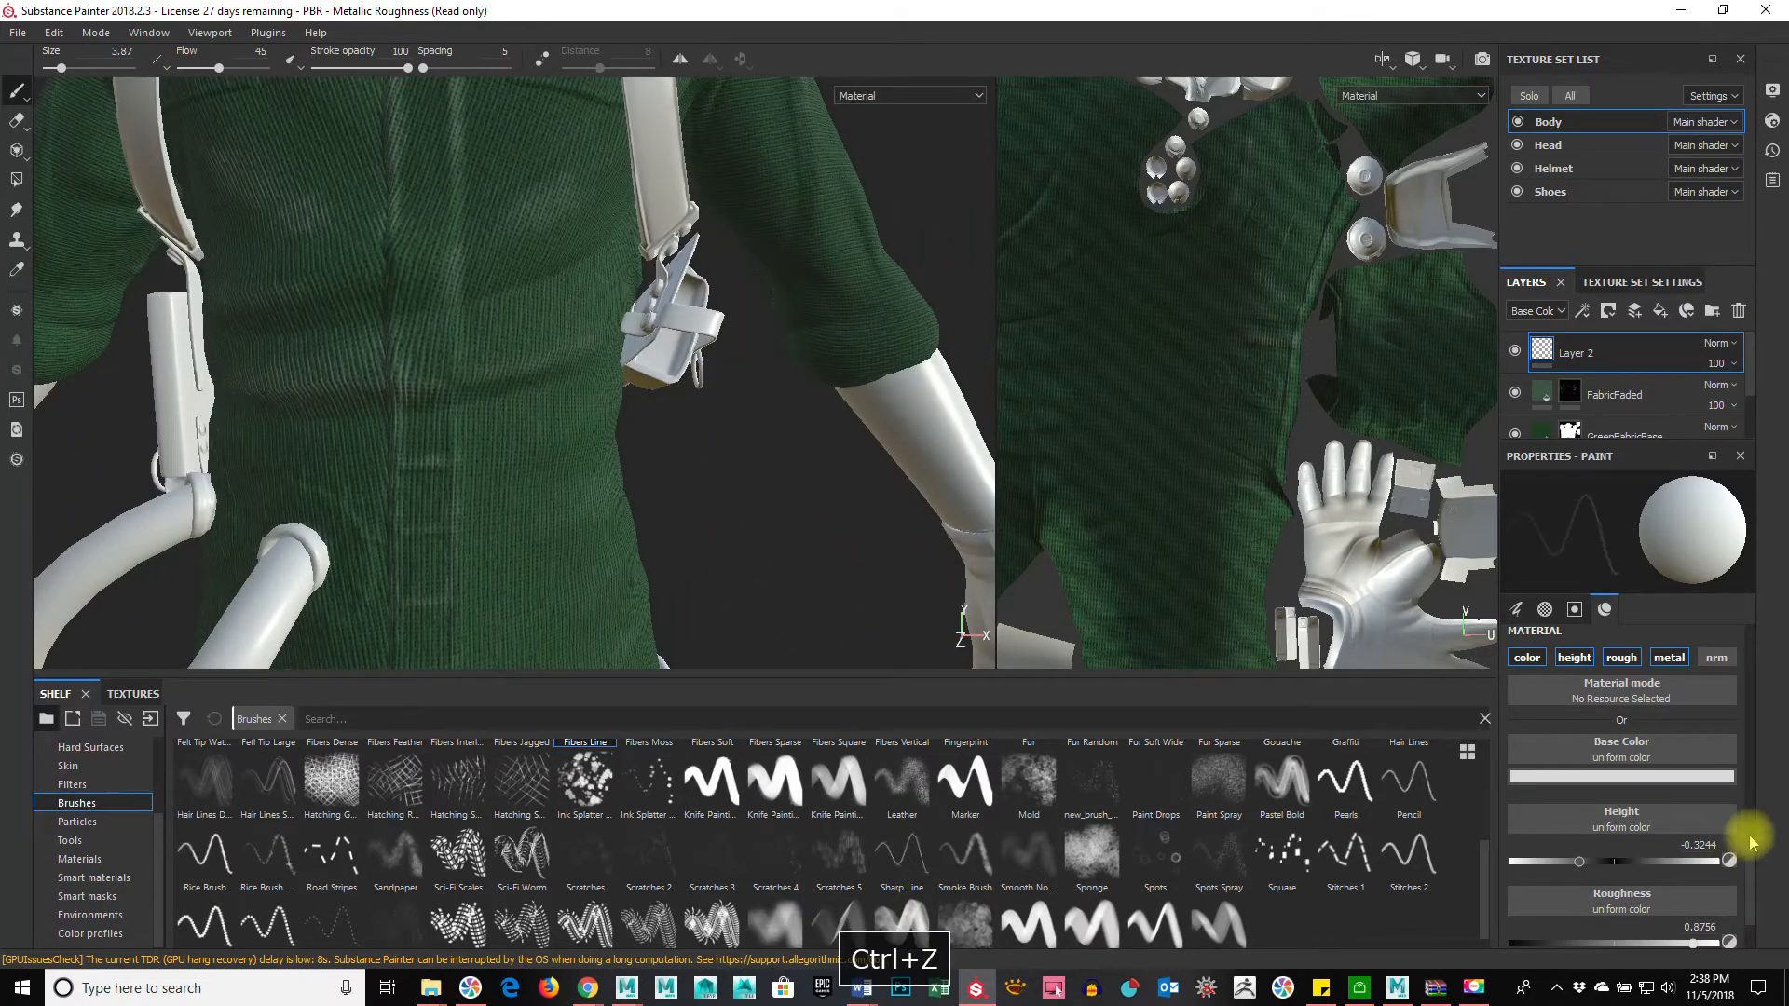
# Step: Raise the paint's Height to 0.3778, try a fiber stroke across the upper sleeve under rotated lighting and undo it
pyautogui.scroll(-2, 1749, 862)
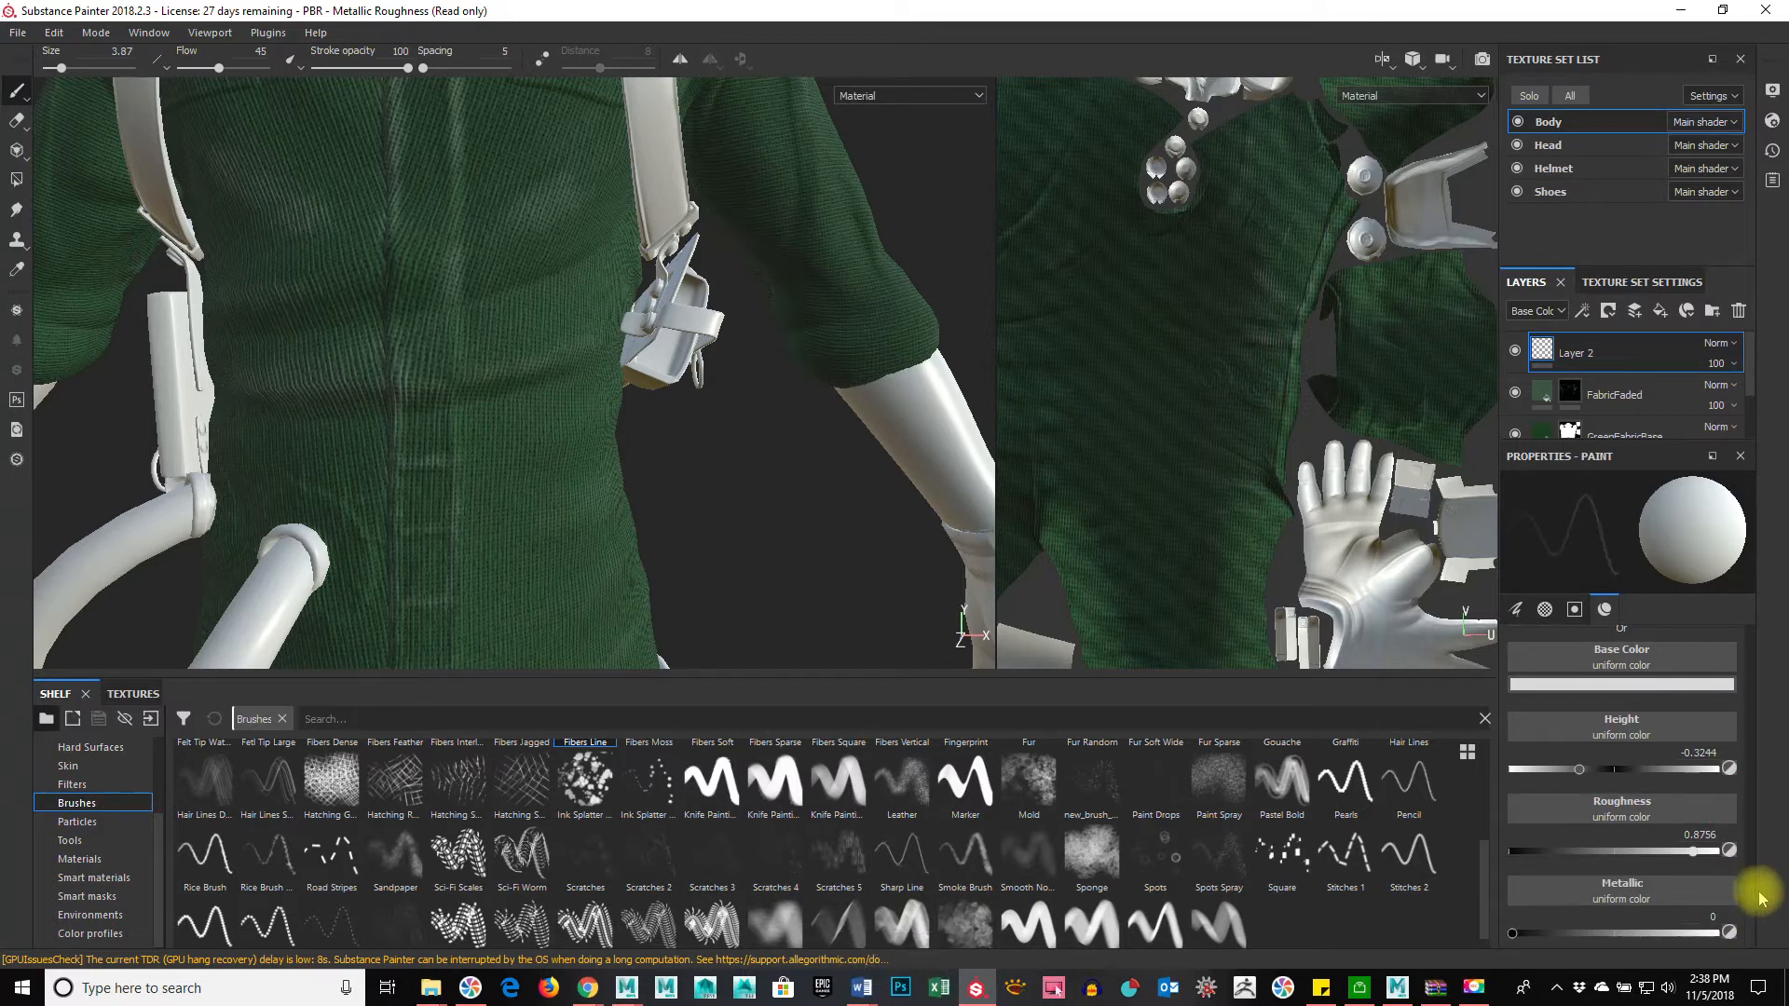
pyautogui.moveTo(1653, 774); pyautogui.dragTo(1656, 775)
pyautogui.keyDown('alt'); pyautogui.moveTo(720, 433); pyautogui.dragTo(710, 487, button='middle'); pyautogui.keyUp('alt')
pyautogui.keyDown('alt'); pyautogui.moveTo(710, 486); pyautogui.dragTo(471, 488); pyautogui.keyUp('alt')
pyautogui.keyDown('alt'); pyautogui.moveTo(471, 487); pyautogui.dragTo(708, 391, button='right'); pyautogui.keyUp('alt')
pyautogui.moveTo(741, 384); pyautogui.dragTo(826, 350)
pyautogui.keyDown('alt'); pyautogui.moveTo(855, 447); pyautogui.dragTo(606, 527); pyautogui.keyUp('alt')
pyautogui.keyDown('alt'); pyautogui.moveTo(607, 527); pyautogui.dragTo(867, 488, button='right'); pyautogui.keyUp('alt')
pyautogui.keyDown('alt'); pyautogui.moveTo(866, 488); pyautogui.dragTo(362, 575, button='middle'); pyautogui.keyUp('alt')
pyautogui.keyDown('alt'); pyautogui.moveTo(362, 576); pyautogui.dragTo(636, 502); pyautogui.keyUp('alt')
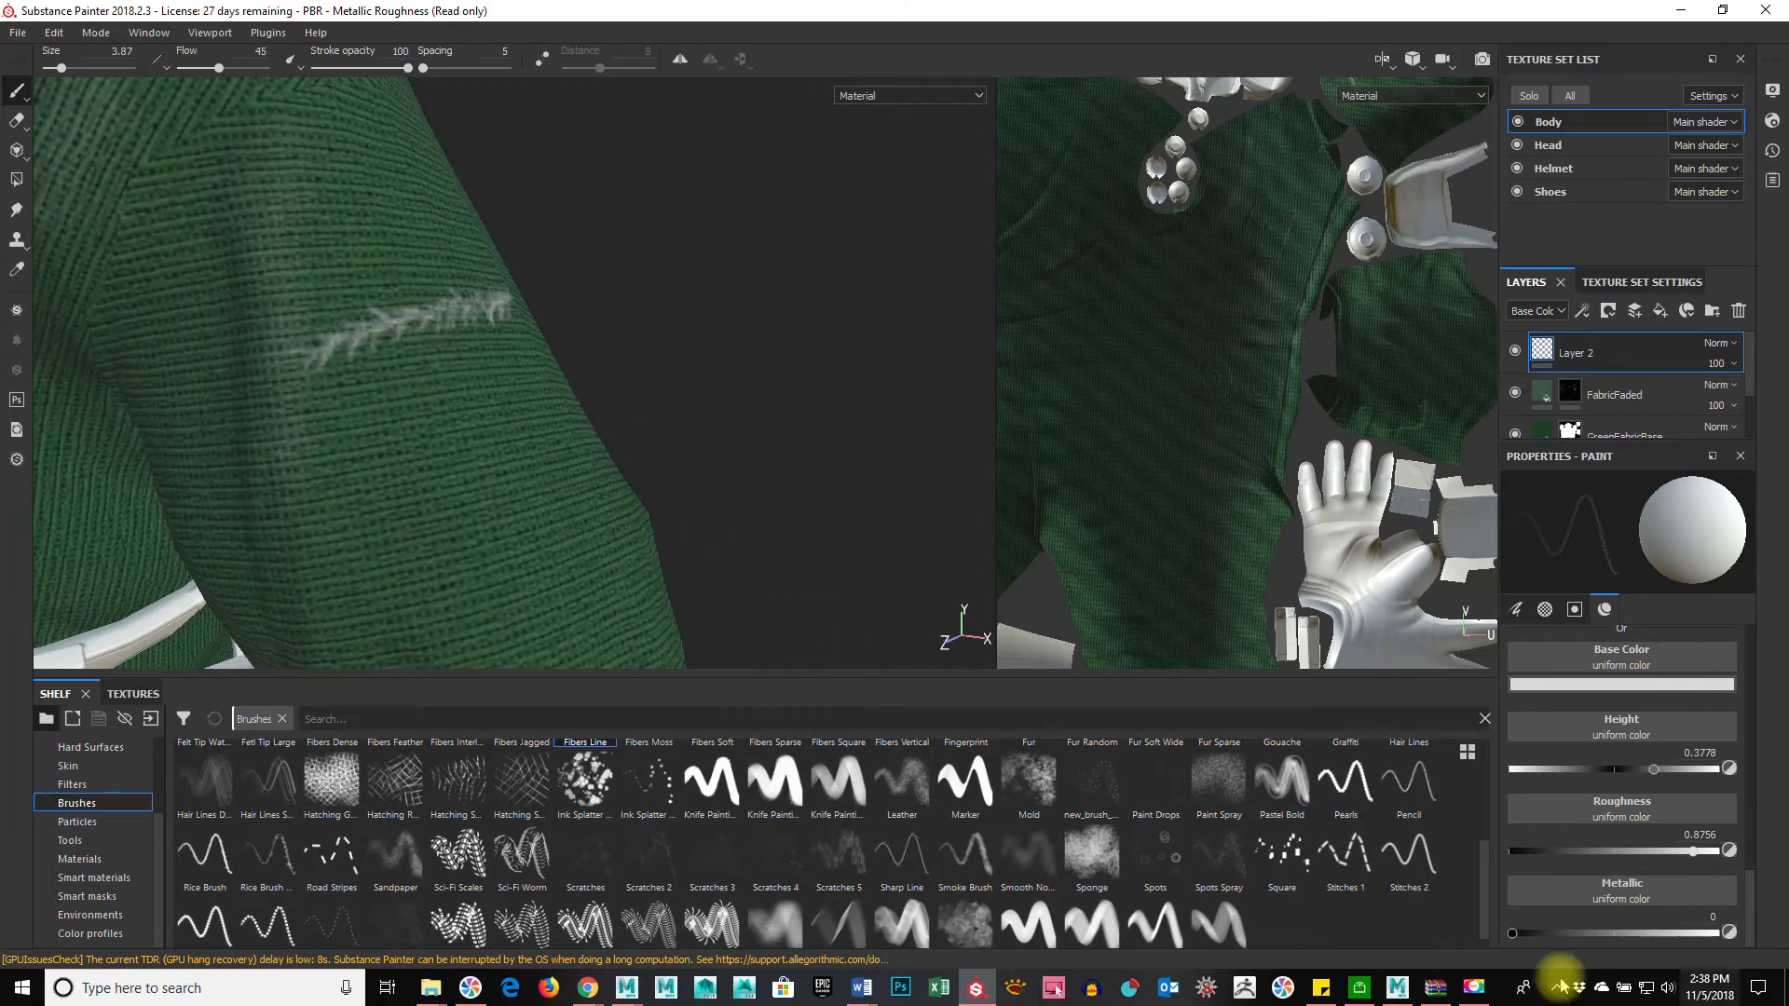
pyautogui.moveTo(883, 392)
pyautogui.keyDown('shift'); pyautogui.mouseDown(button='right')
pyautogui.moveTo(831, 395)
pyautogui.moveTo(927, 411)
pyautogui.moveTo(832, 384)
pyautogui.moveTo(899, 399)
pyautogui.mouseUp(button='right'); pyautogui.keyUp('shift')
pyautogui.hotkey('ctrl', 'z')
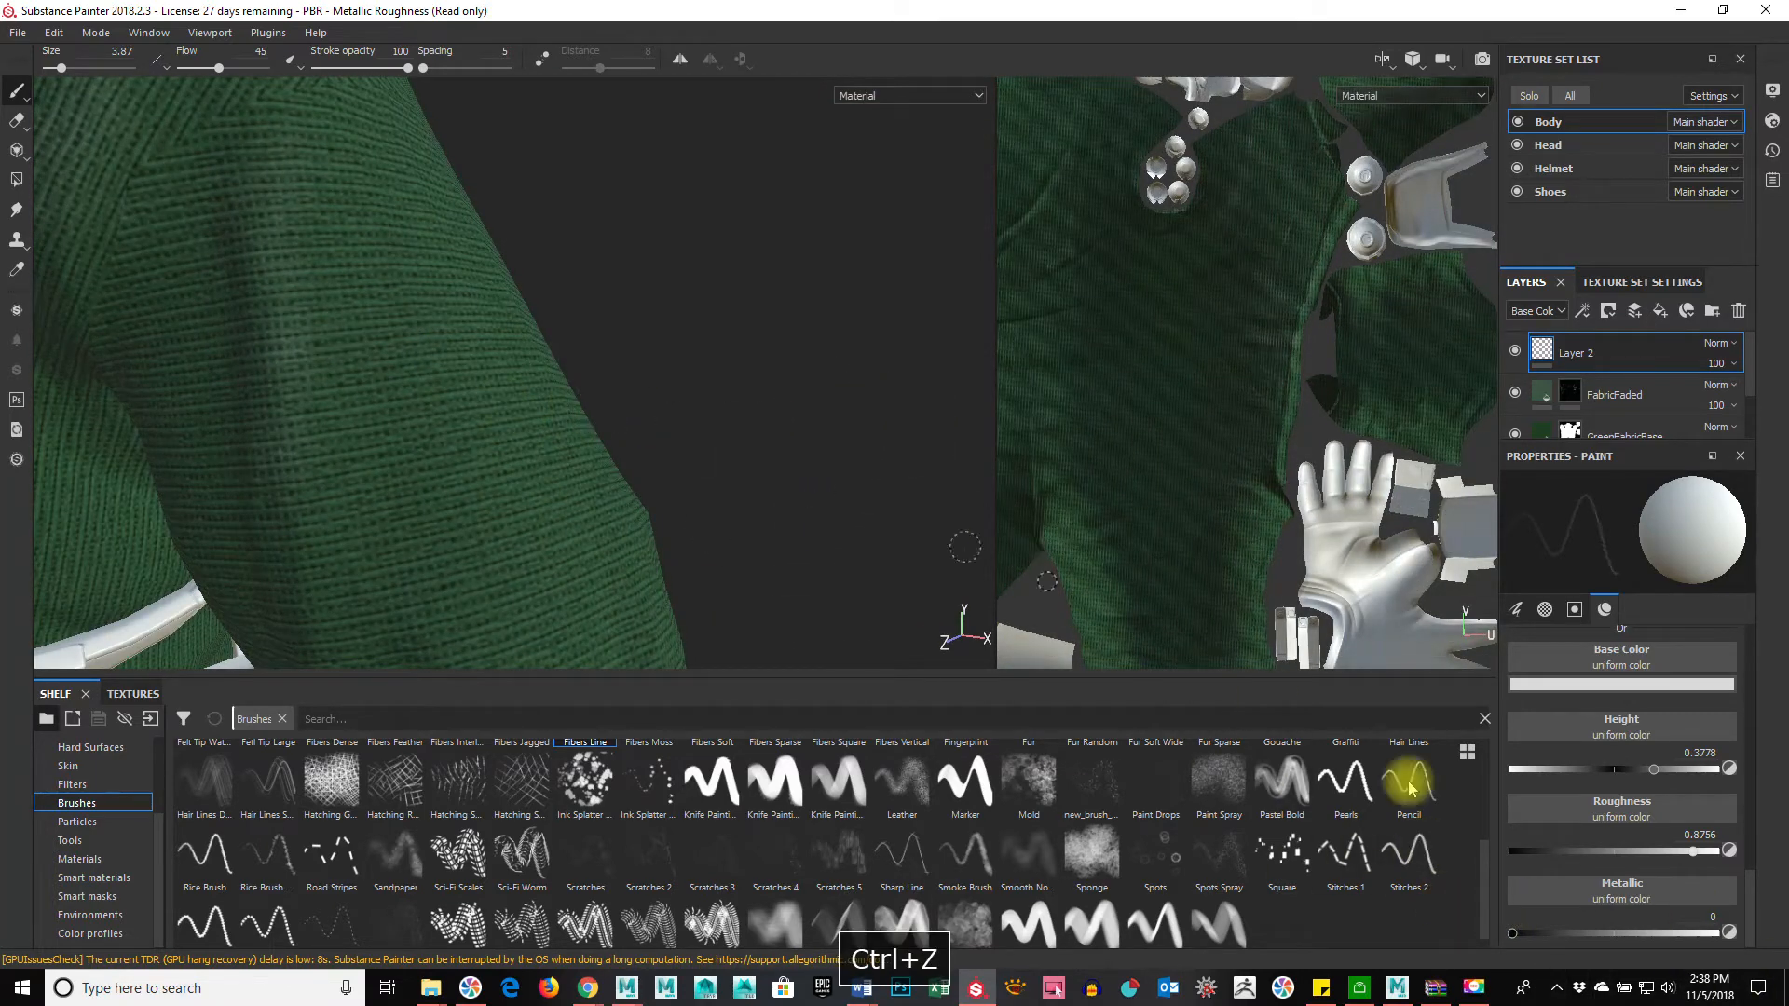
# Step: Set the paint's Height to 0.68 and paint a fiber stroke across the upper sleeve, undoing unwanted attempts
pyautogui.moveTo(1651, 769); pyautogui.dragTo(1686, 772)
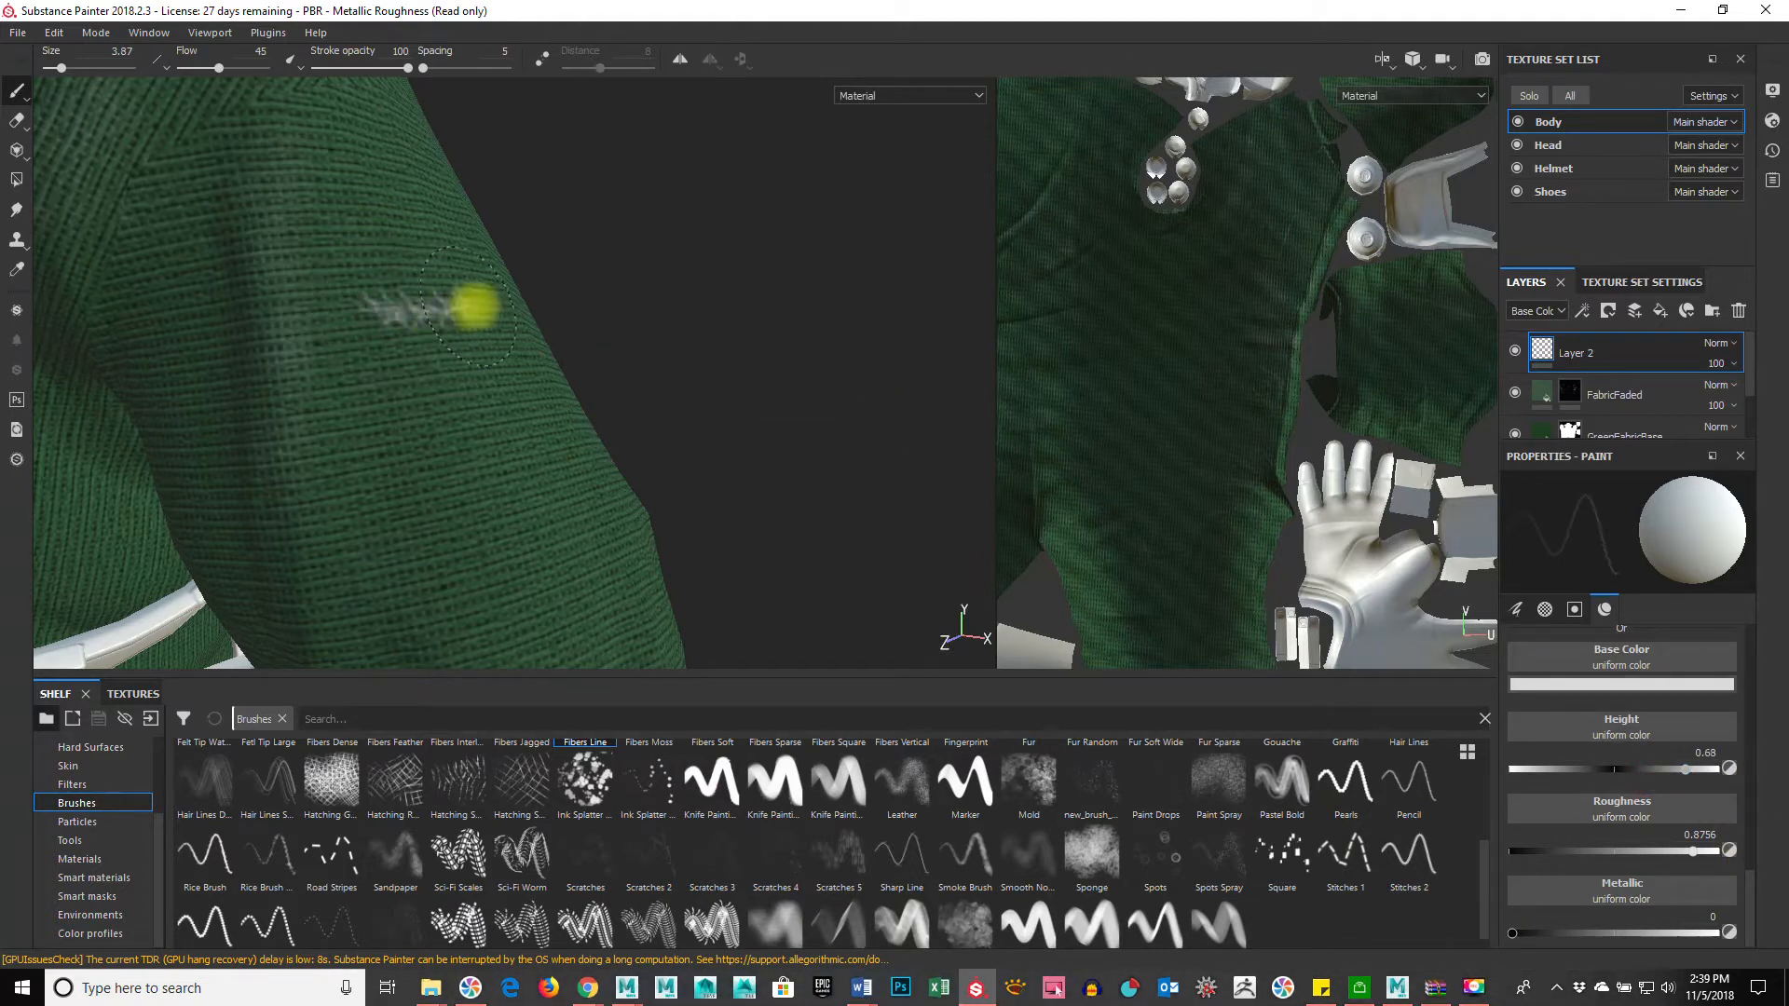
pyautogui.hotkey('ctrl', 'z')
pyautogui.moveTo(548, 328)
pyautogui.keyDown('alt'); pyautogui.mouseDown()
pyautogui.moveTo(568, 460)
pyautogui.moveTo(267, 459)
pyautogui.moveTo(680, 448)
pyautogui.moveTo(583, 447)
pyautogui.moveTo(280, 519)
pyautogui.moveTo(459, 488)
pyautogui.moveTo(108, 487)
pyautogui.moveTo(576, 469)
pyautogui.moveTo(611, 547)
pyautogui.moveTo(372, 567)
pyautogui.moveTo(639, 400)
pyautogui.moveTo(543, 488)
pyautogui.moveTo(671, 515)
pyautogui.moveTo(724, 635)
pyautogui.moveTo(571, 227)
pyautogui.moveTo(619, 452)
pyautogui.moveTo(671, 352)
pyautogui.moveTo(725, 369)
pyautogui.moveTo(599, 375)
pyautogui.moveTo(563, 299)
pyautogui.mouseUp(); pyautogui.keyUp('alt')
pyautogui.keyDown('alt'); pyautogui.moveTo(658, 477); pyautogui.dragTo(730, 451); pyautogui.keyUp('alt')
pyautogui.hotkey('ctrl', 'z')
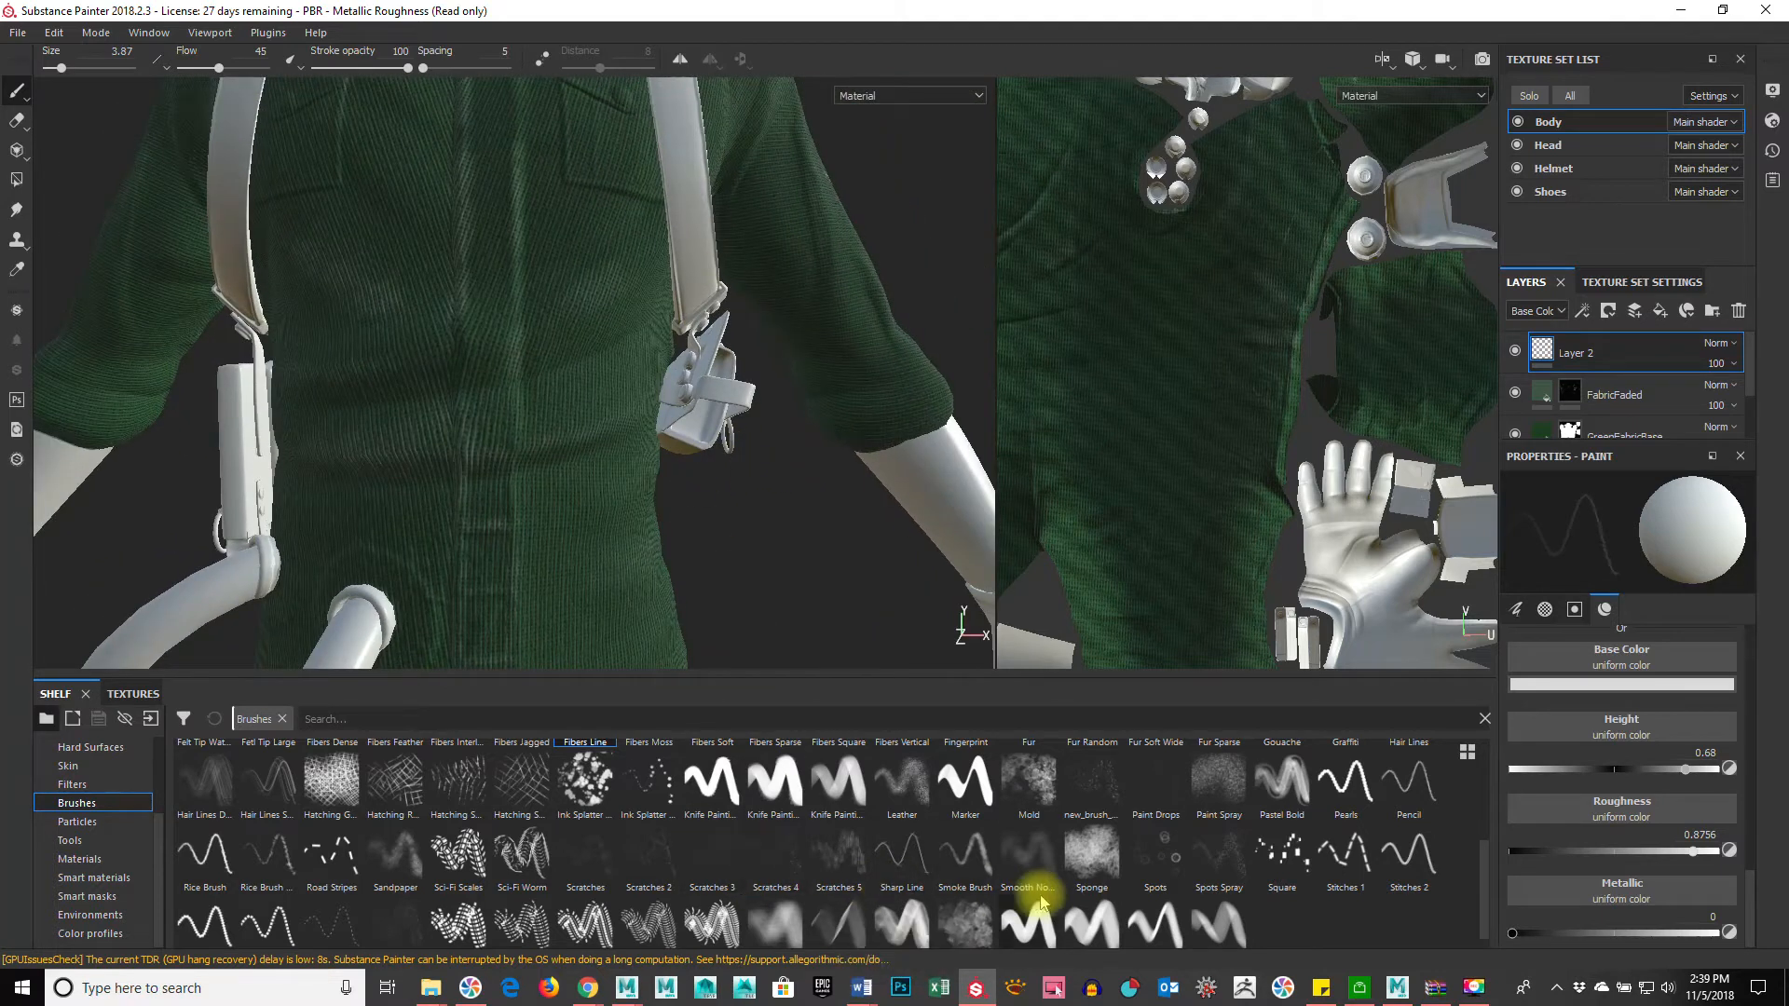
# Step: Choose the Sharp Line brush, undo test strokes on the shirt, reduce the size to 2.02 and set Height to -0.1467
pyautogui.click(917, 848)
pyautogui.moveTo(563, 327); pyautogui.dragTo(619, 302)
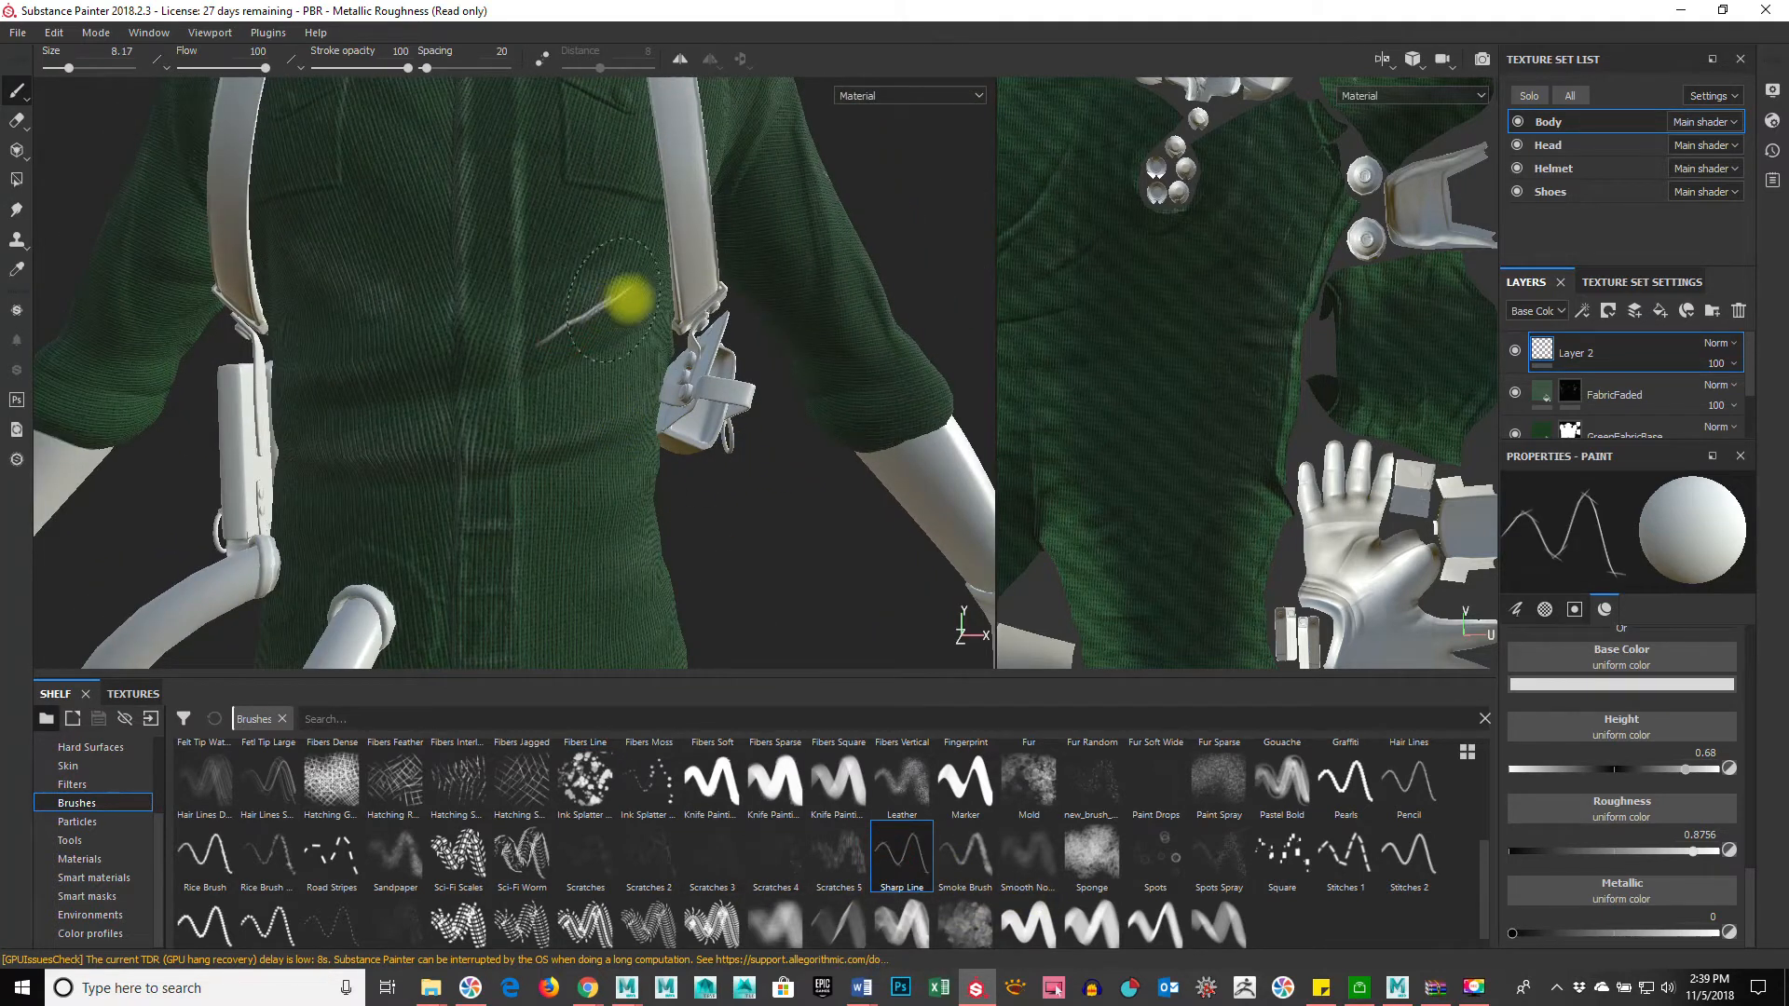
pyautogui.keyDown('alt'); pyautogui.moveTo(775, 487); pyautogui.dragTo(500, 472); pyautogui.keyUp('alt')
pyautogui.keyDown('alt'); pyautogui.moveTo(500, 471); pyautogui.dragTo(831, 466, button='right'); pyautogui.keyUp('alt')
pyautogui.keyDown('alt'); pyautogui.moveTo(830, 466); pyautogui.dragTo(636, 590, button='middle'); pyautogui.keyUp('alt')
pyautogui.hotkey('ctrl', 'z')
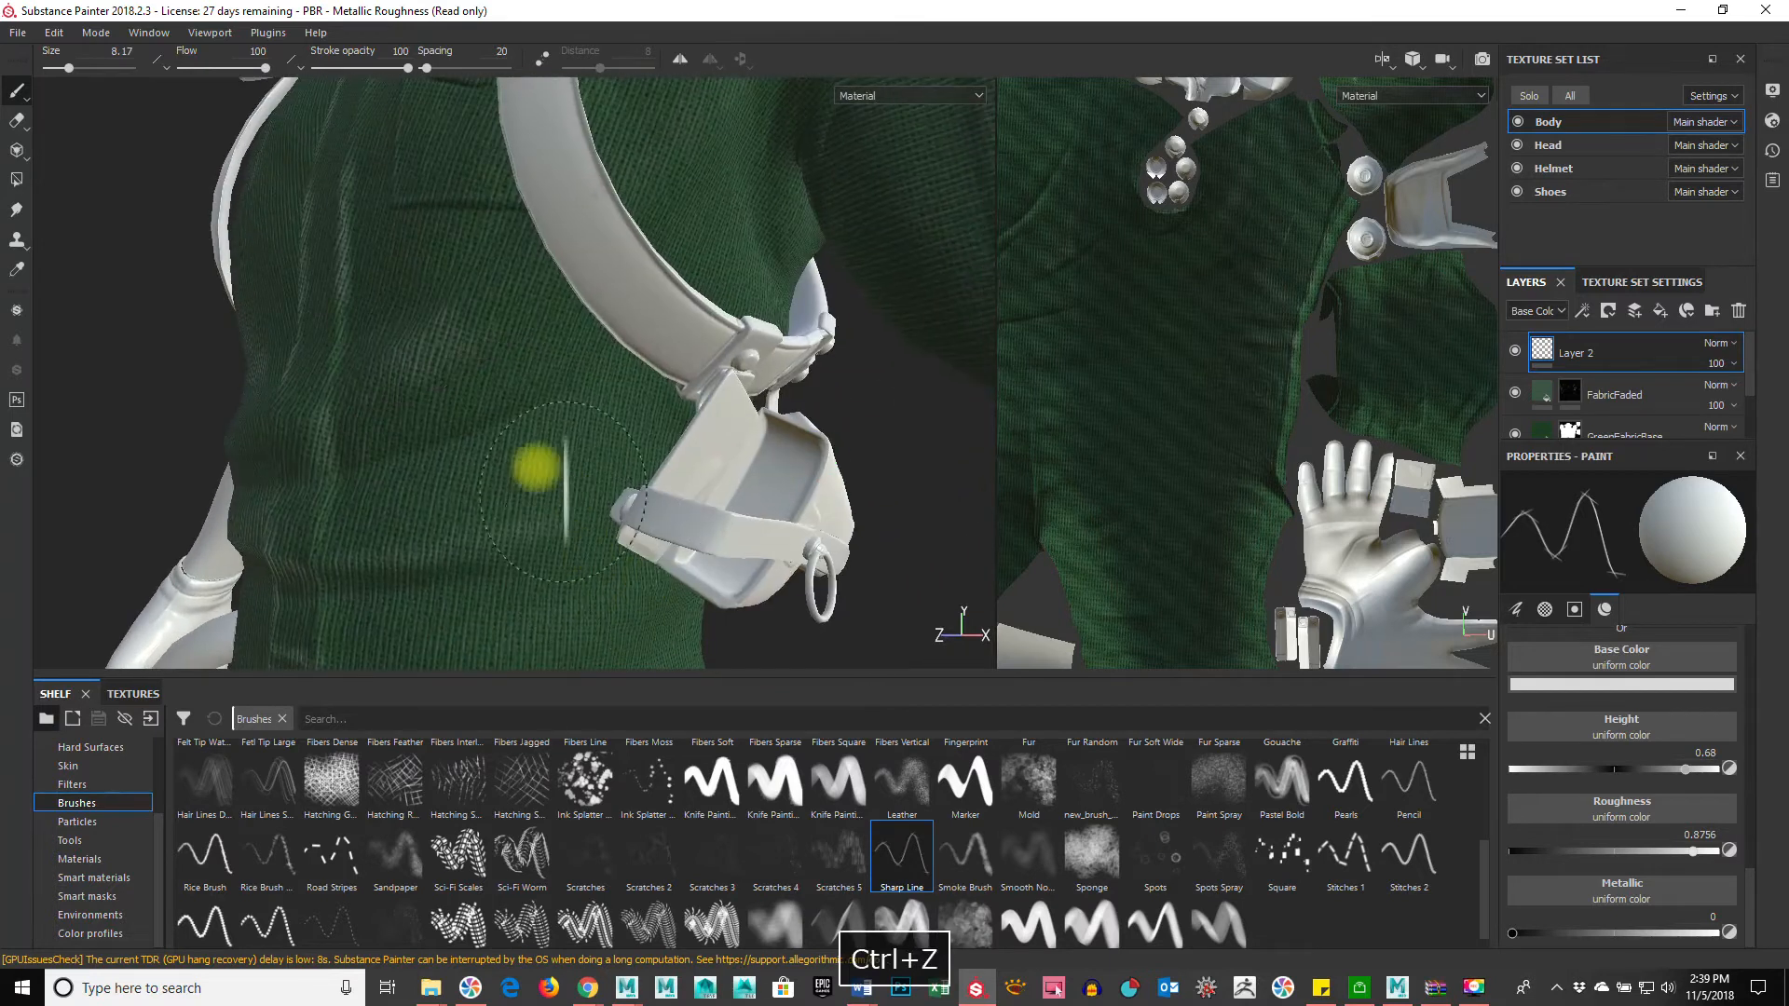
pyautogui.moveTo(516, 443)
pyautogui.keyDown('ctrl'); pyautogui.mouseDown(button='right')
pyautogui.moveTo(448, 463)
pyautogui.moveTo(484, 458)
pyautogui.mouseUp(button='right'); pyautogui.keyUp('ctrl')
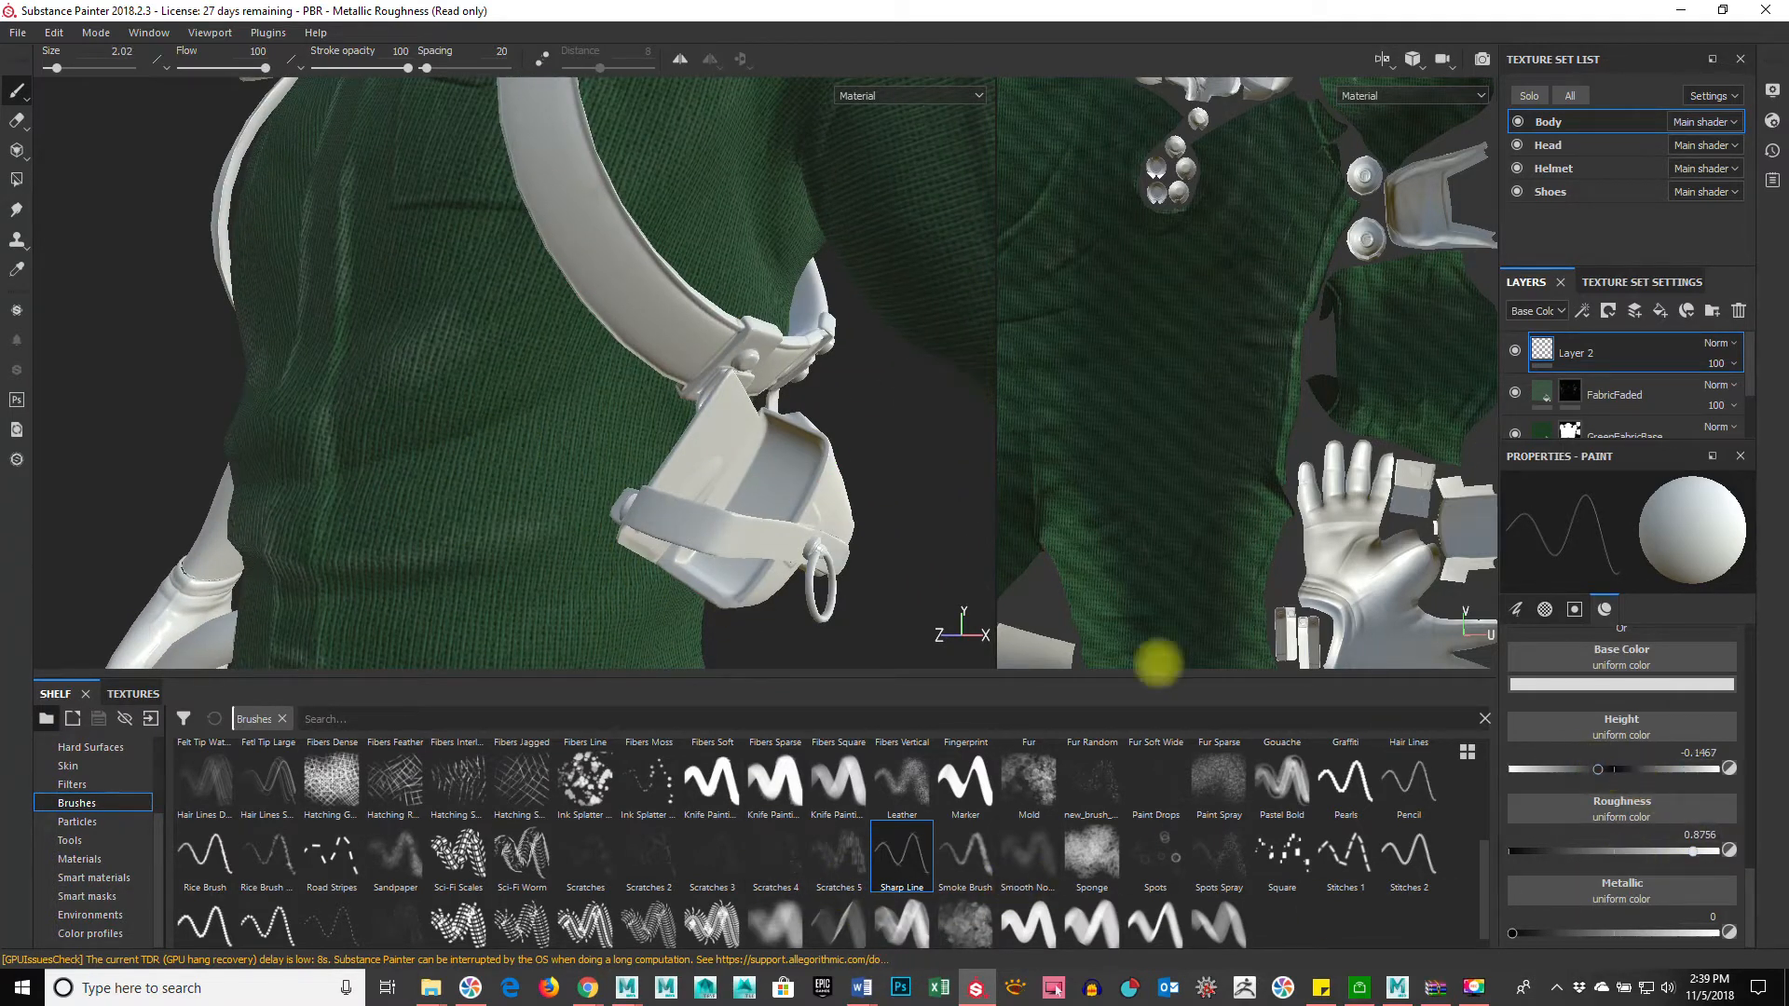
# Step: Darken the paint's Base Color to a greenish grey, about R 0.381, G 0.407, B 0.377
pyautogui.click(1678, 687)
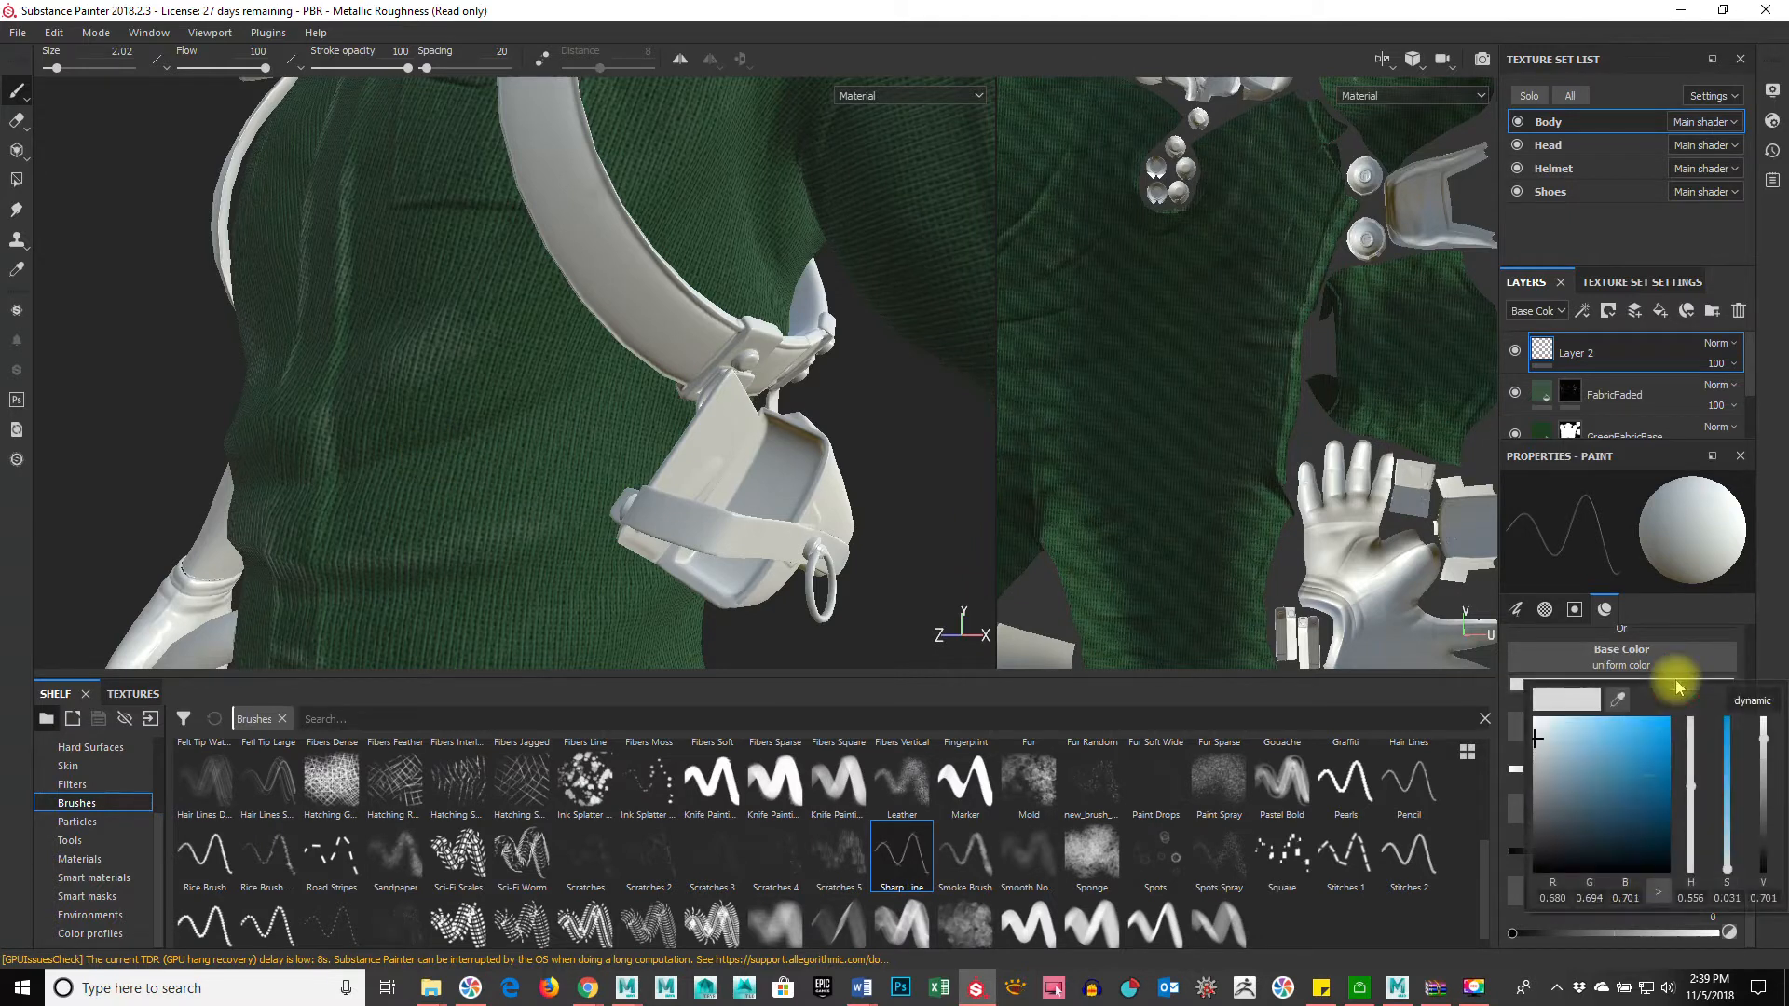
pyautogui.moveTo(1549, 764)
pyautogui.mouseDown()
pyautogui.moveTo(1543, 743)
pyautogui.moveTo(1540, 774)
pyautogui.mouseUp()
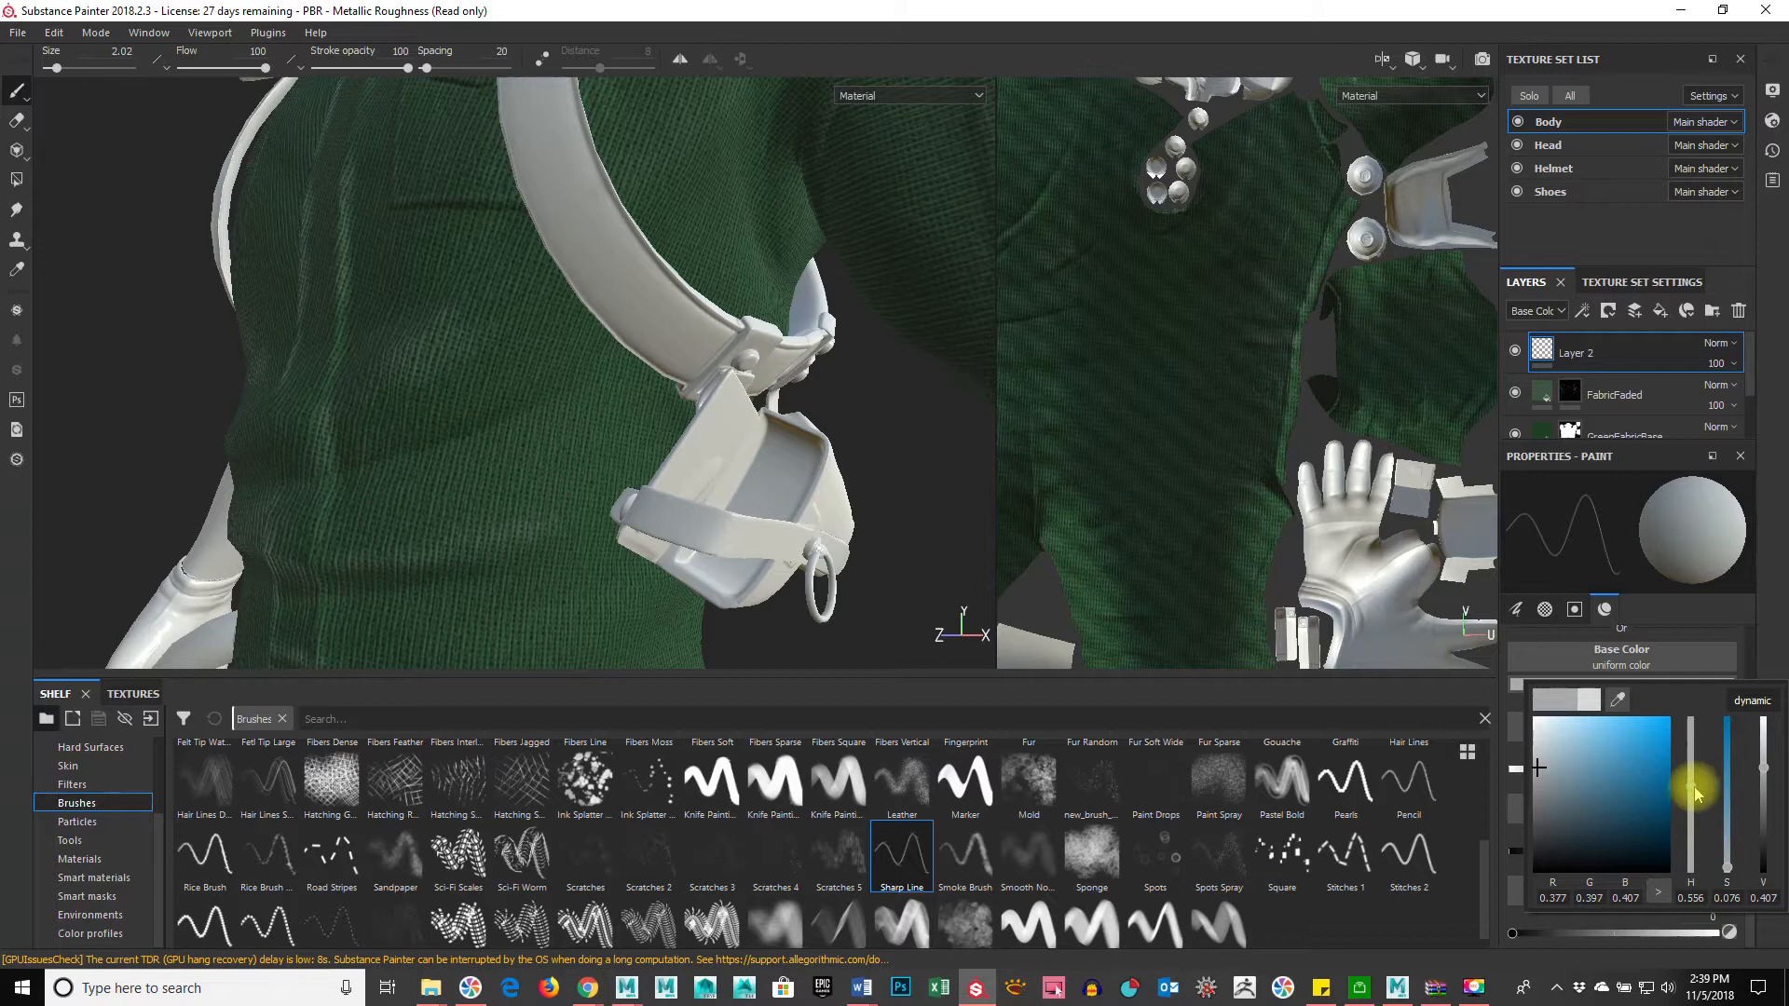
pyautogui.moveTo(1696, 792); pyautogui.dragTo(1696, 803)
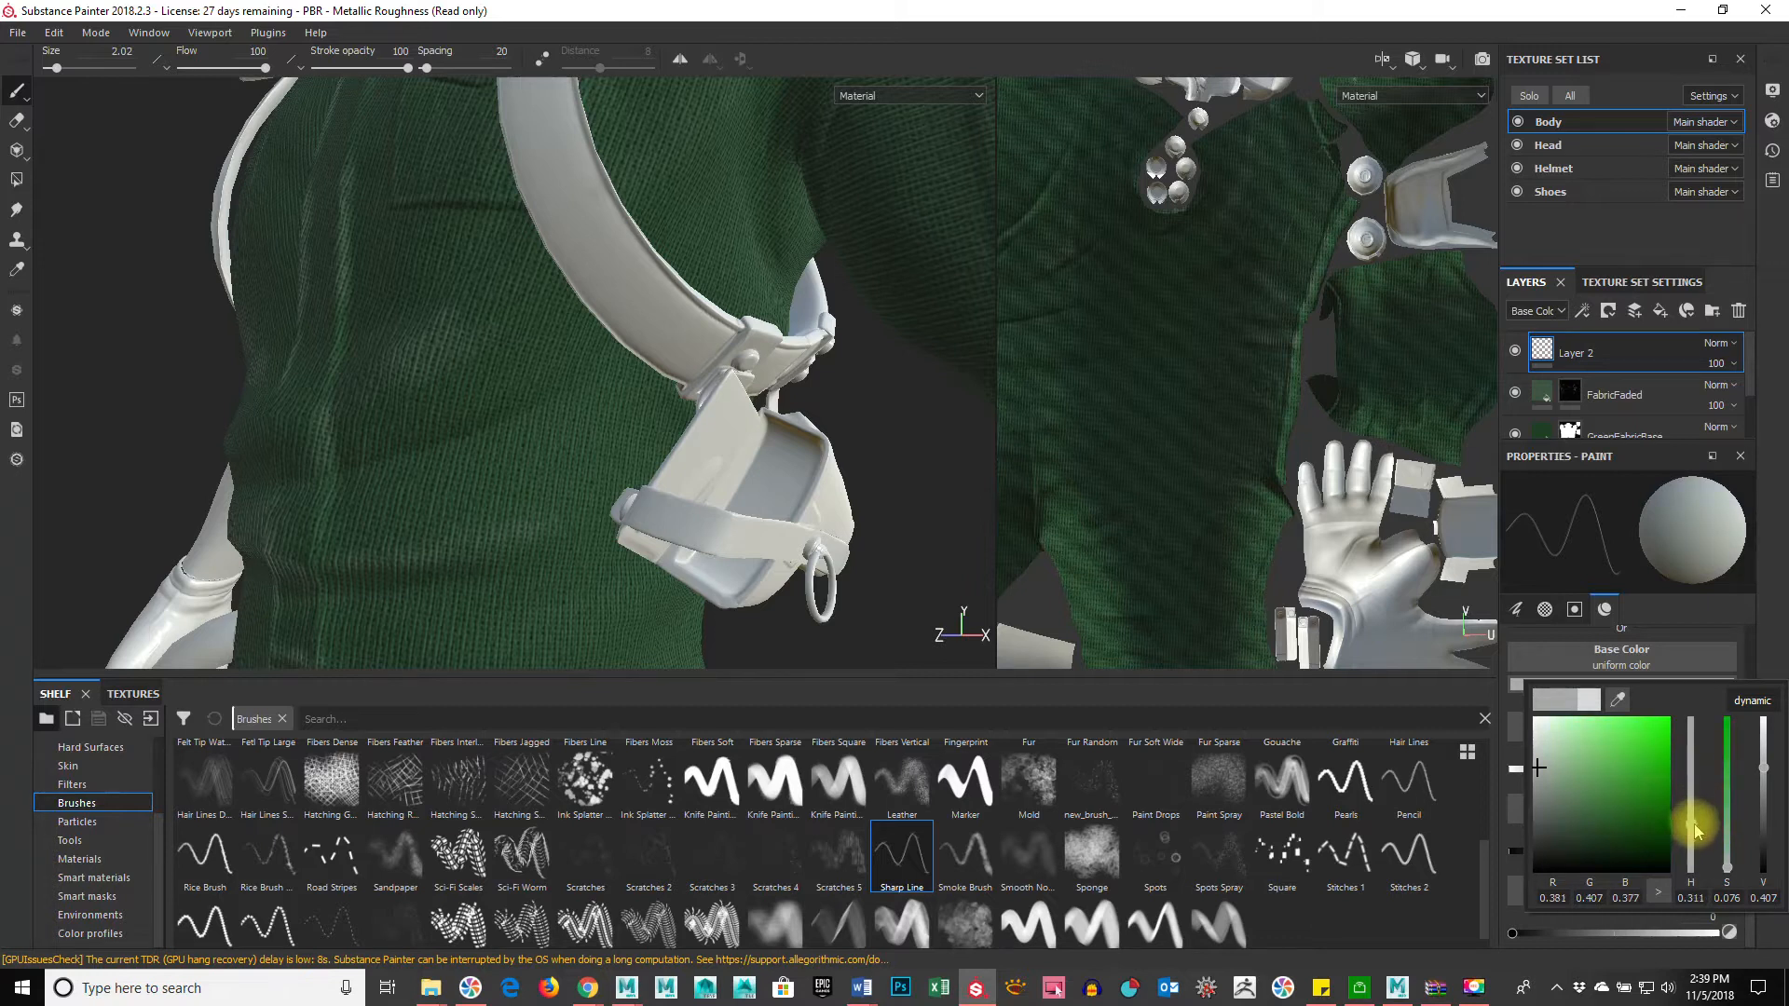
# Step: Paint a thin Sharp Line stroke on the side of the shirt near the strap pouch and bring the sleeve into view
pyautogui.click(438, 378)
pyautogui.keyDown('alt'); pyautogui.moveTo(404, 409); pyautogui.dragTo(712, 565); pyautogui.keyUp('alt')
pyautogui.keyDown('alt'); pyautogui.moveTo(662, 571); pyautogui.dragTo(732, 567, button='right'); pyautogui.keyUp('alt')
pyautogui.keyDown('alt'); pyautogui.moveTo(636, 568); pyautogui.dragTo(368, 438, button='middle'); pyautogui.keyUp('alt')
pyautogui.keyDown('alt'); pyautogui.moveTo(392, 457); pyautogui.dragTo(755, 515, button='right'); pyautogui.keyUp('alt')
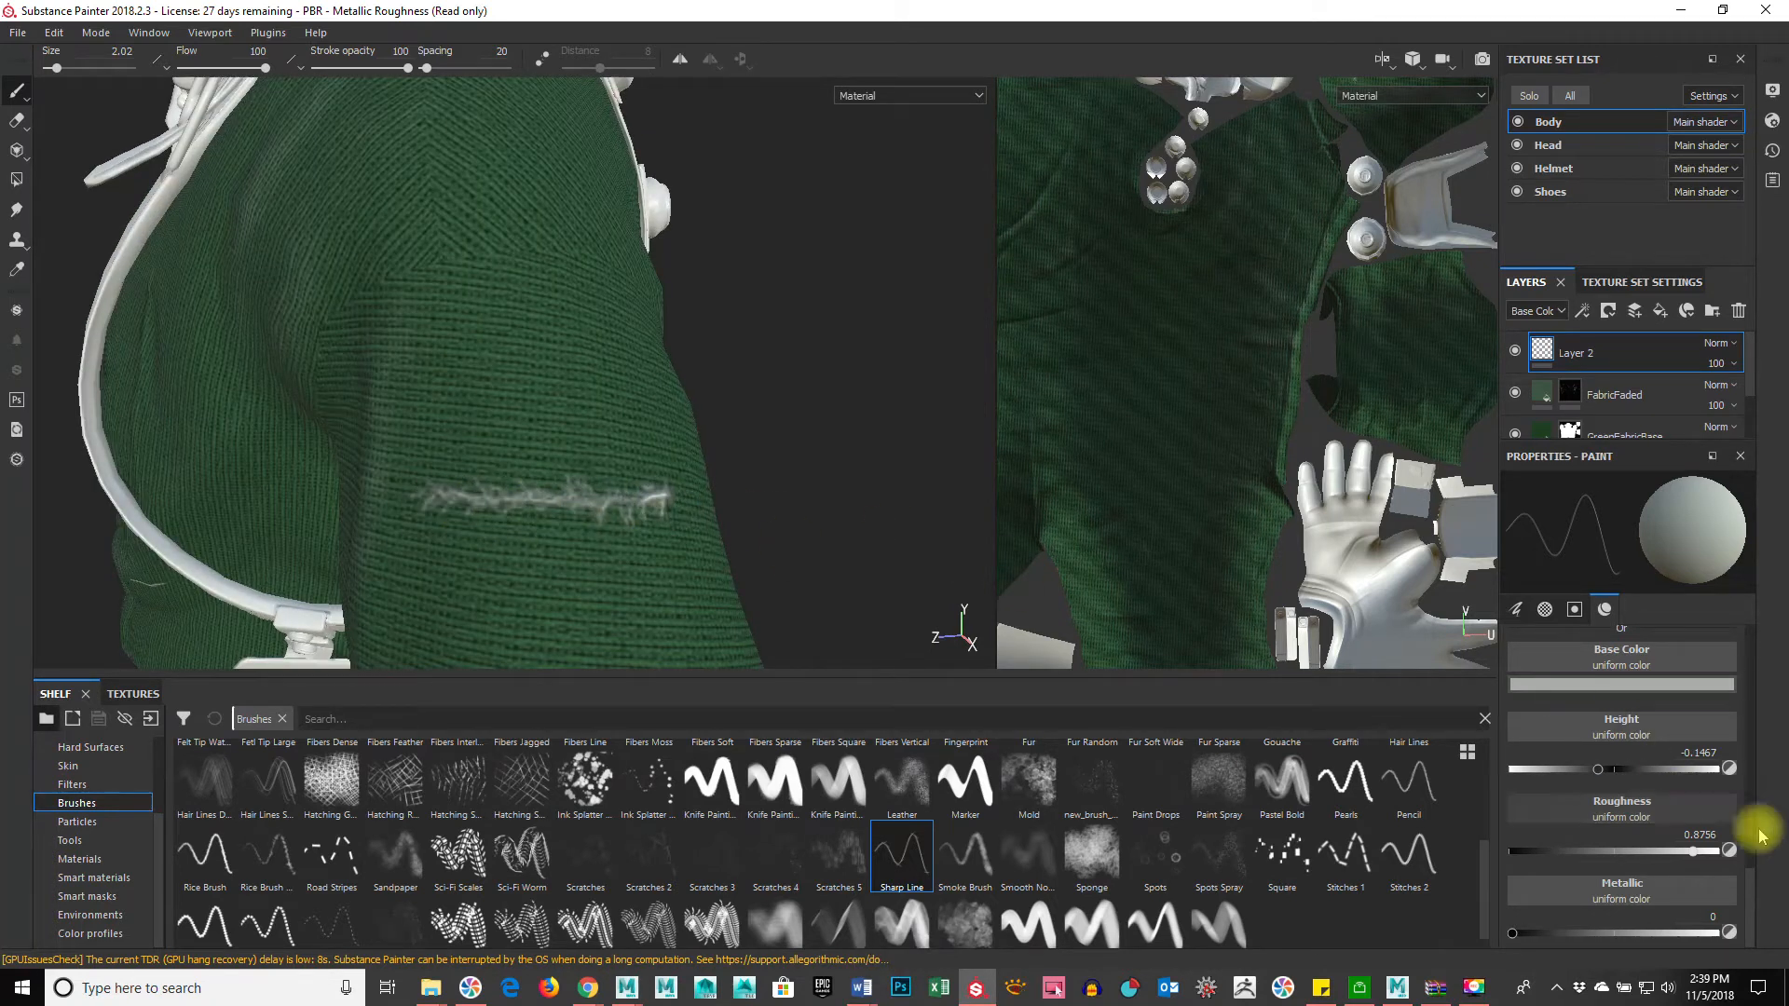
# Step: Undo the last stroke, set Height to 0.6 and paint a Sharp Line stroke along the fiber stroke on the sleeve
pyautogui.hotkey('ctrl', 'z')
pyautogui.moveTo(1668, 774); pyautogui.dragTo(1678, 770)
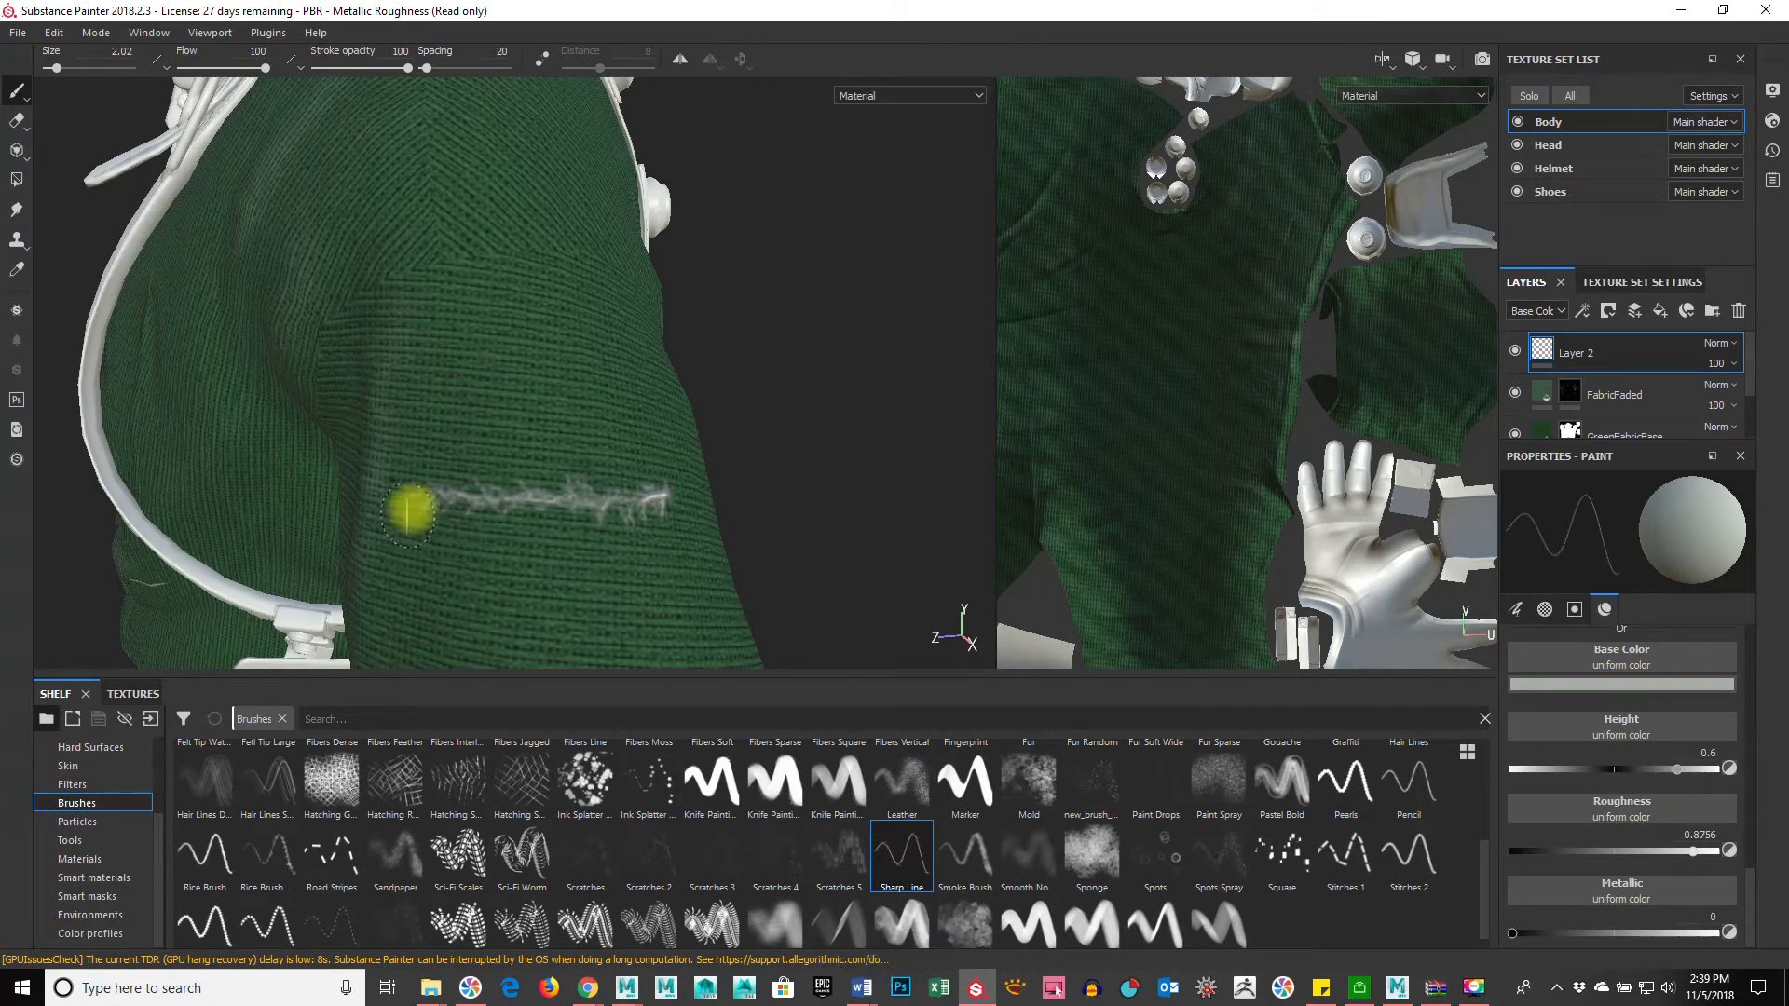
pyautogui.moveTo(470, 496); pyautogui.dragTo(550, 502)
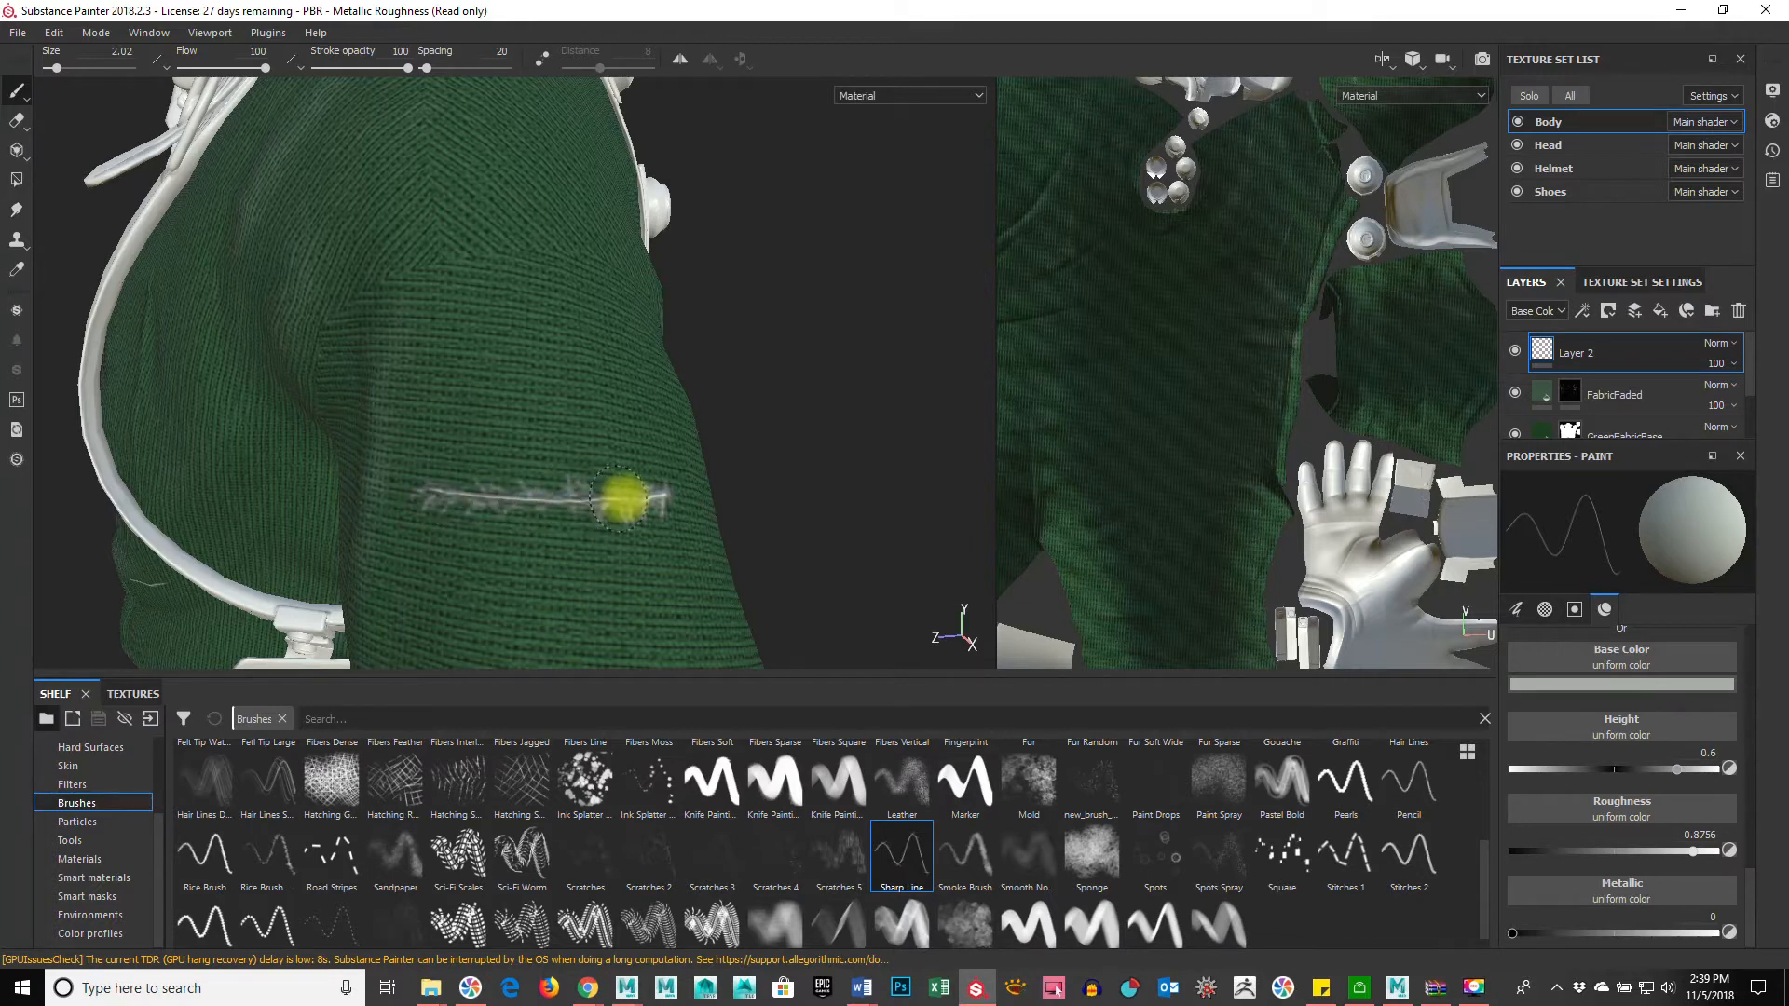
pyautogui.moveTo(747, 515)
pyautogui.keyDown('alt'); pyautogui.mouseDown()
pyautogui.moveTo(851, 532)
pyautogui.moveTo(831, 552)
pyautogui.moveTo(276, 531)
pyautogui.moveTo(416, 571)
pyautogui.moveTo(487, 519)
pyautogui.moveTo(413, 544)
pyautogui.moveTo(446, 505)
pyautogui.mouseUp(); pyautogui.keyUp('alt')
pyautogui.keyDown('alt'); pyautogui.moveTo(679, 428); pyautogui.dragTo(579, 400); pyautogui.keyUp('alt')
pyautogui.keyDown('alt'); pyautogui.moveTo(591, 467); pyautogui.dragTo(716, 470); pyautogui.keyUp('alt')
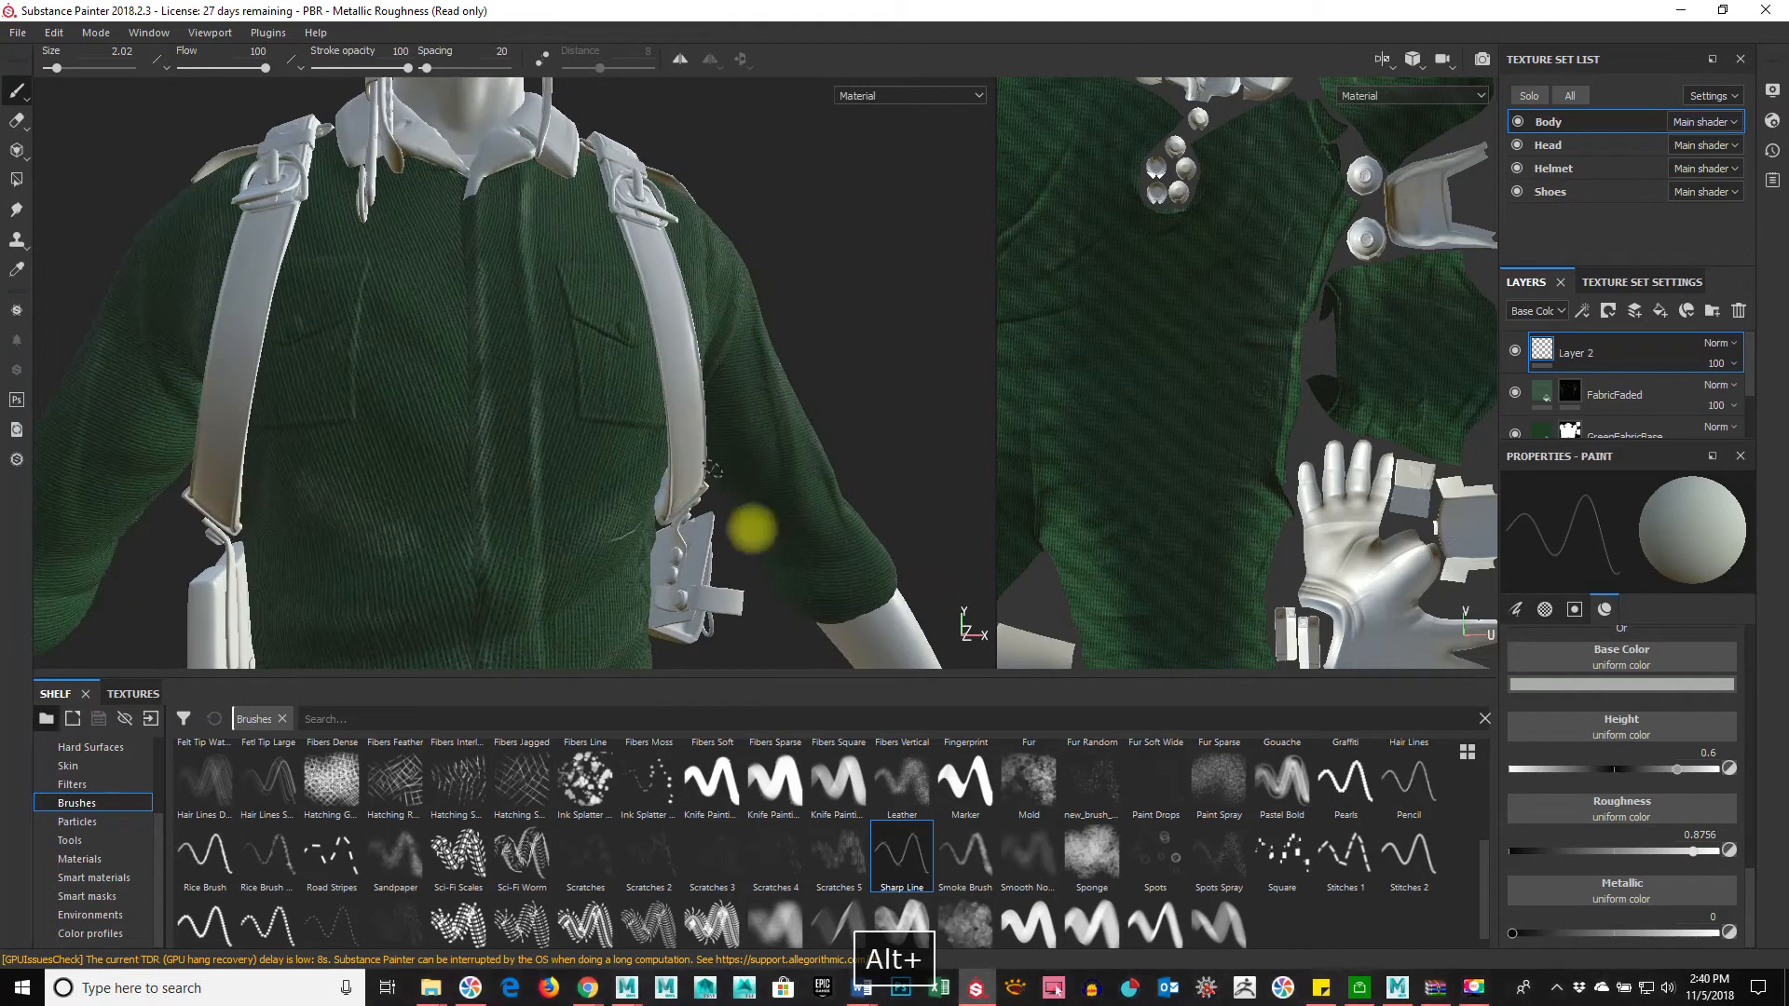
# Step: Add a new paint layer above Layer 2 and choose the Stitches 1 brush at size 4.43
pyautogui.click(1640, 315)
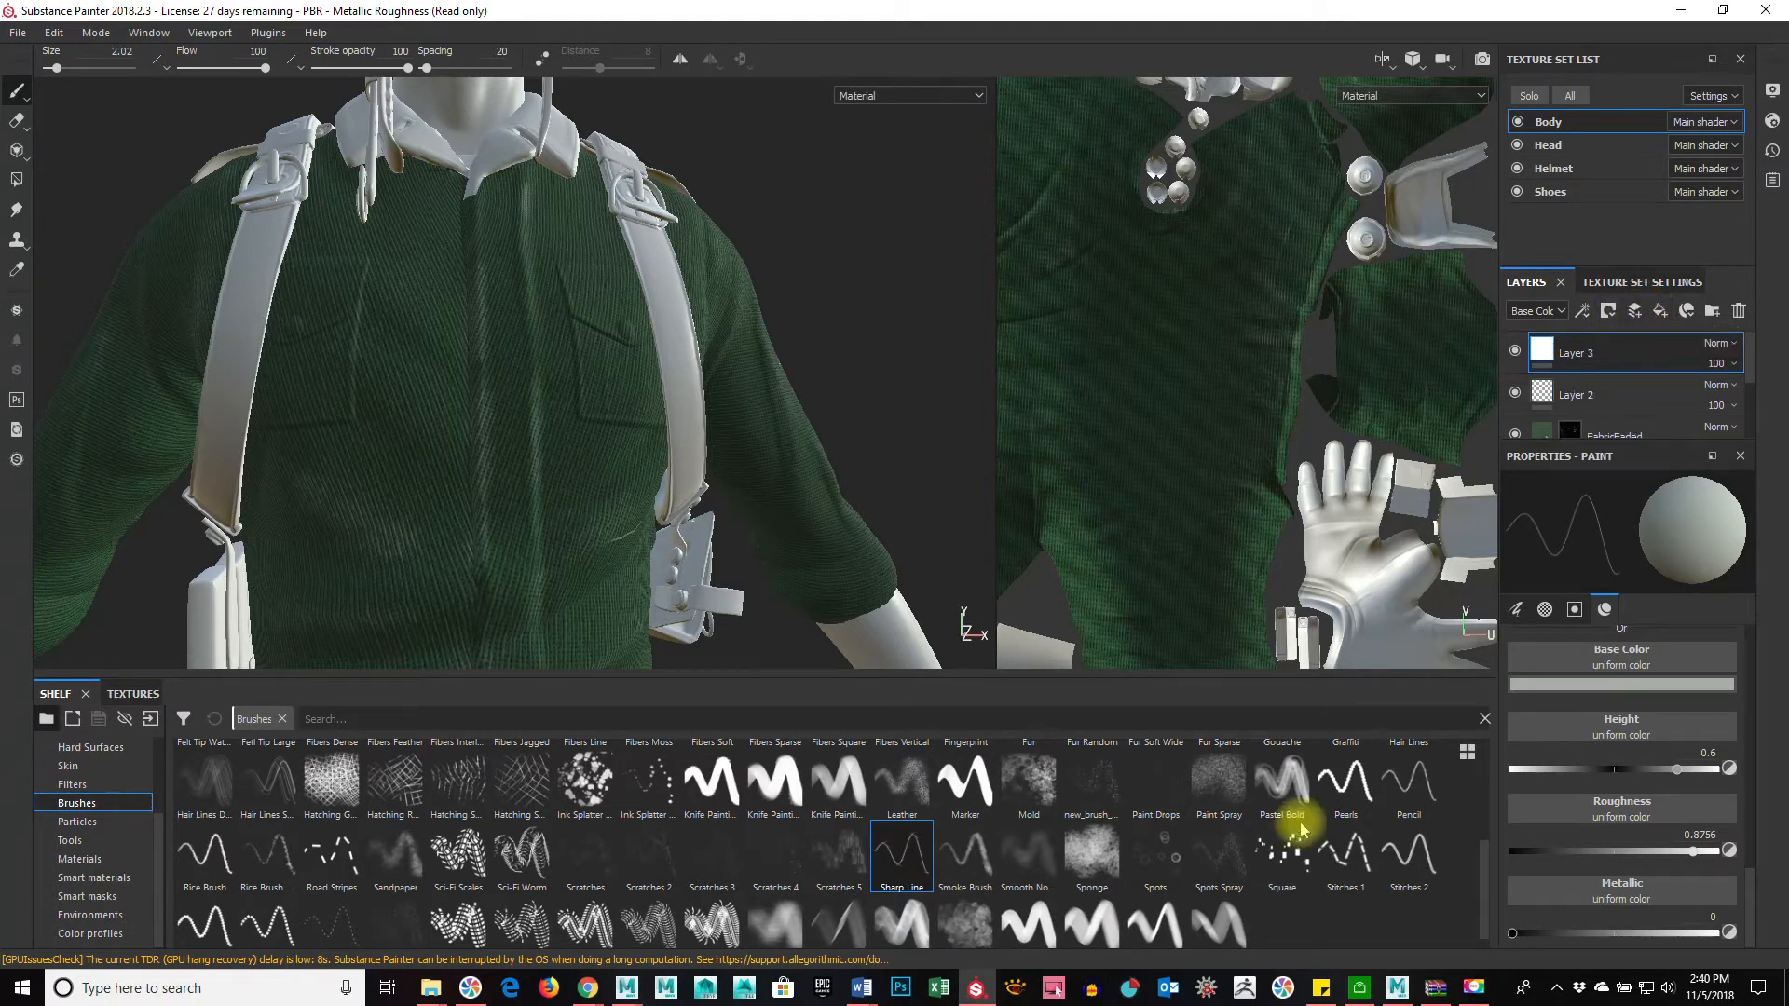
pyautogui.click(1341, 857)
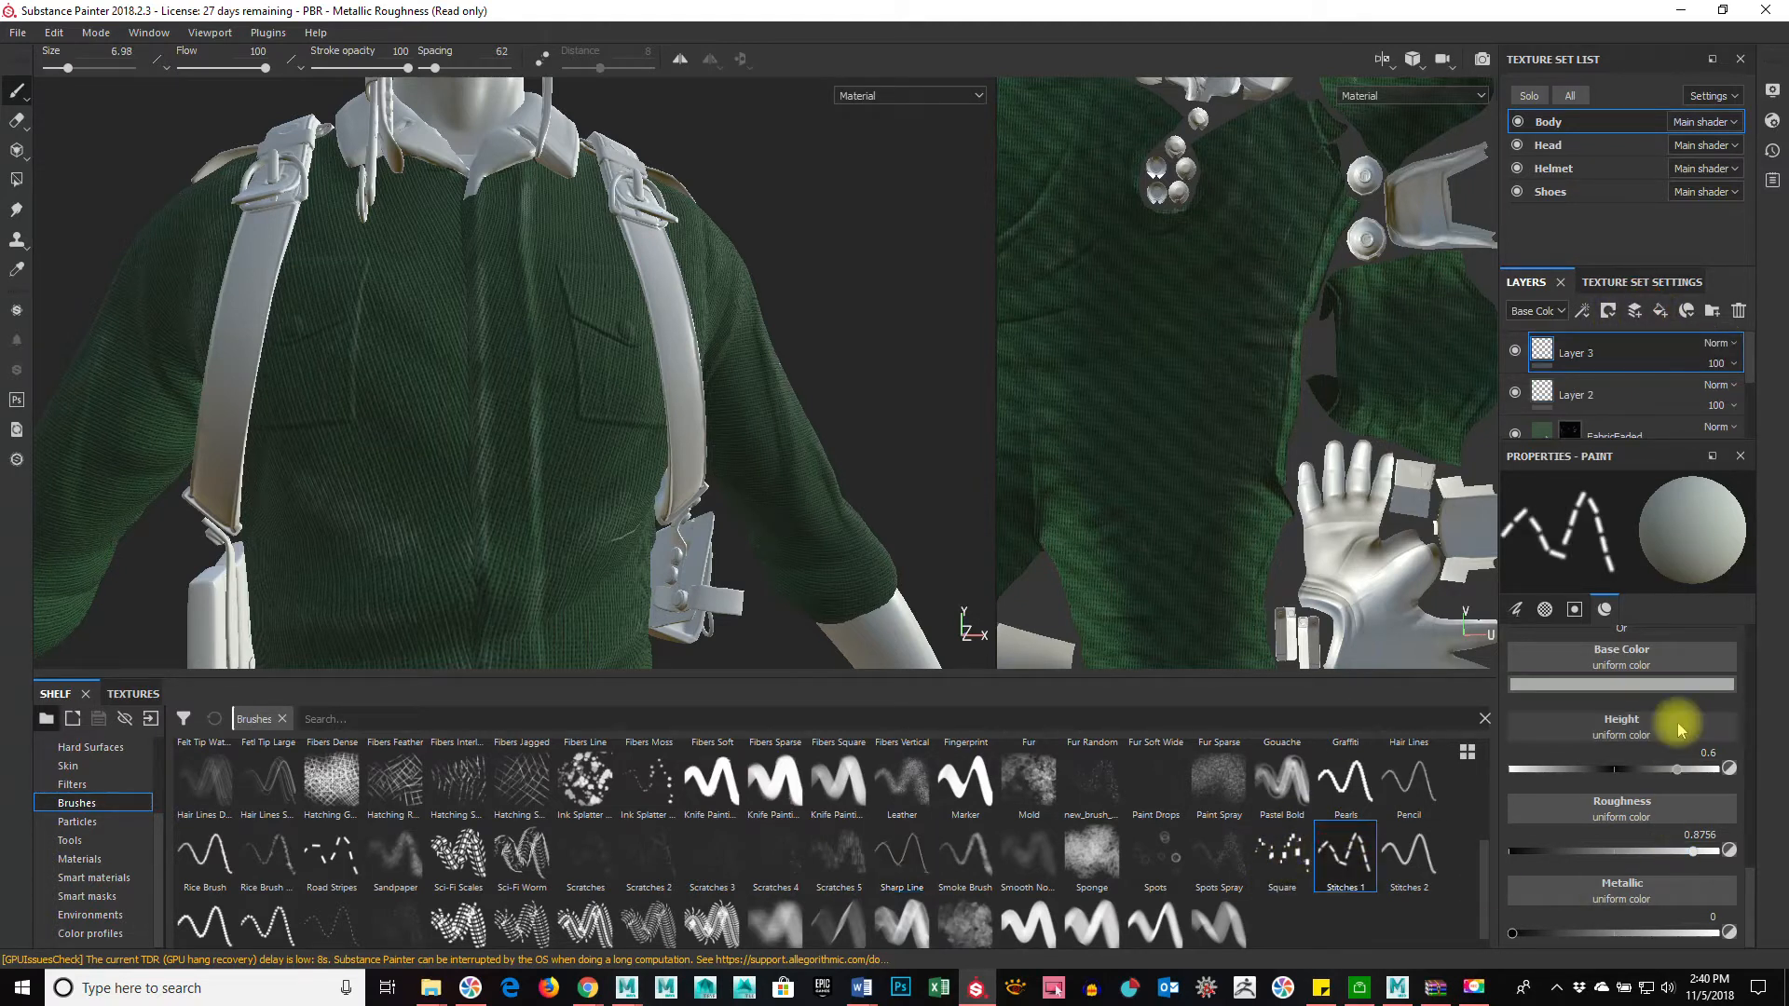
pyautogui.keyDown('ctrl'); pyautogui.moveTo(471, 263); pyautogui.dragTo(438, 263, button='right'); pyautogui.keyUp('ctrl')
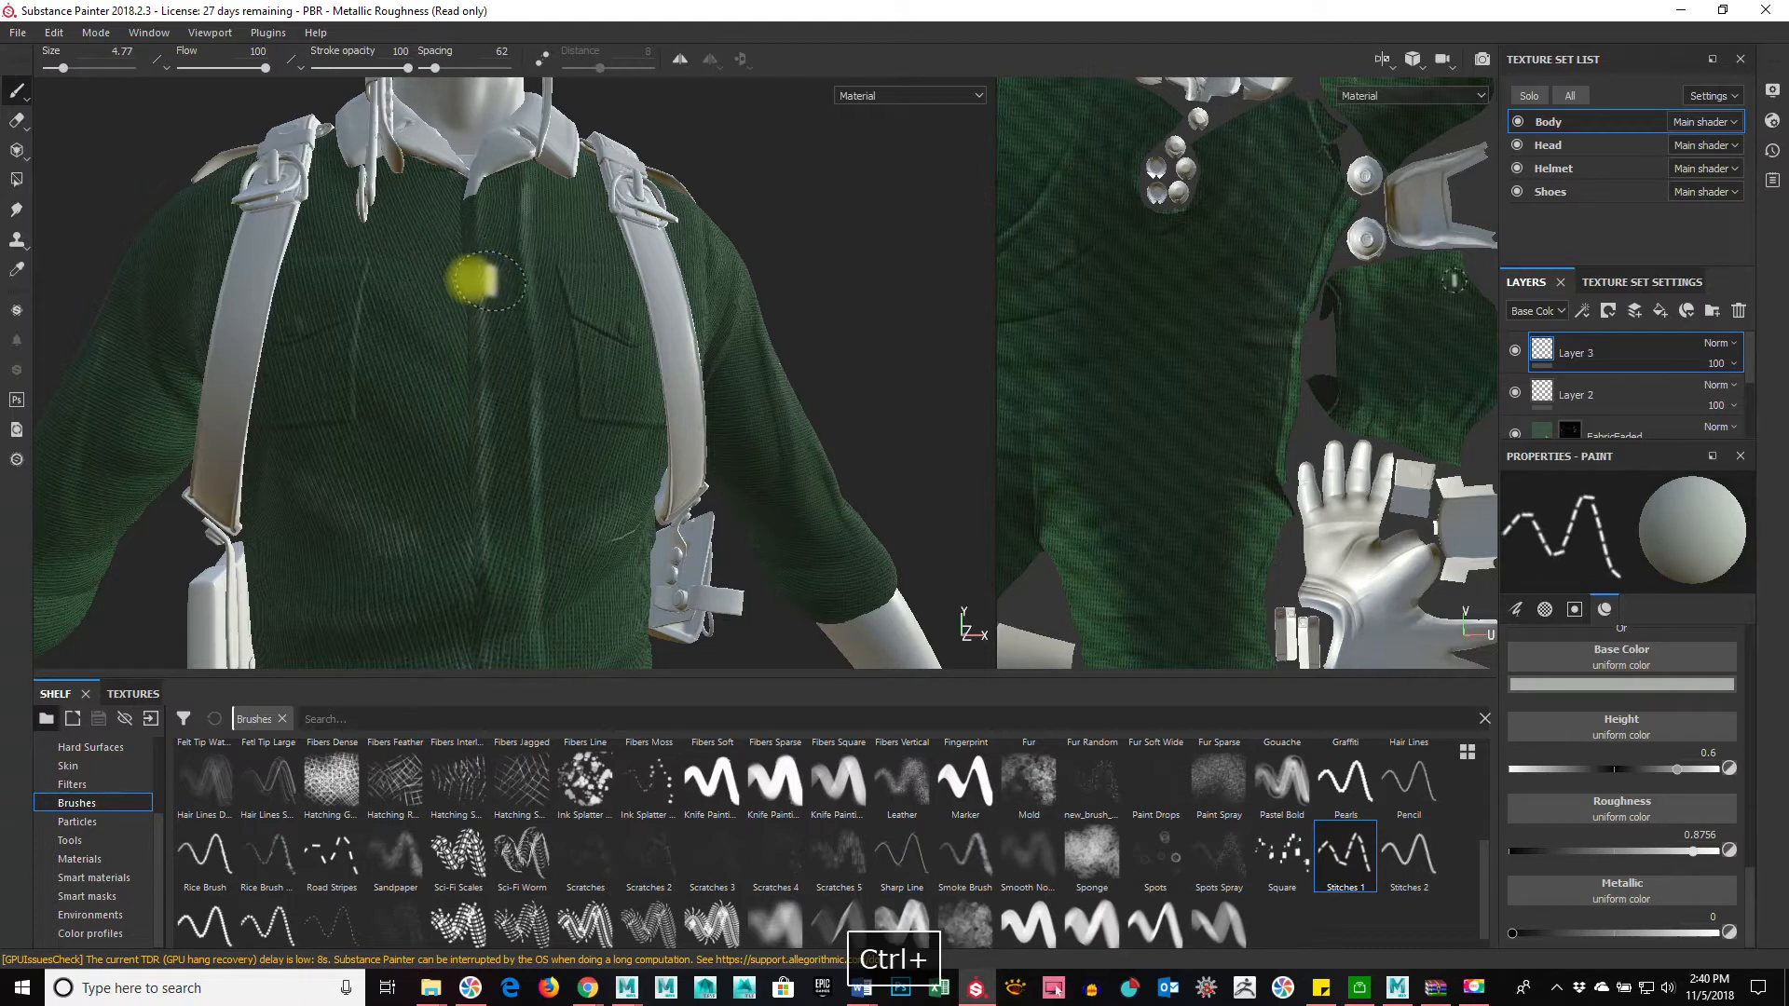
# Step: Change the stitch paint's Base Color to dark olive, about R 0.092, G 0.084, B 0.011
pyautogui.click(1698, 688)
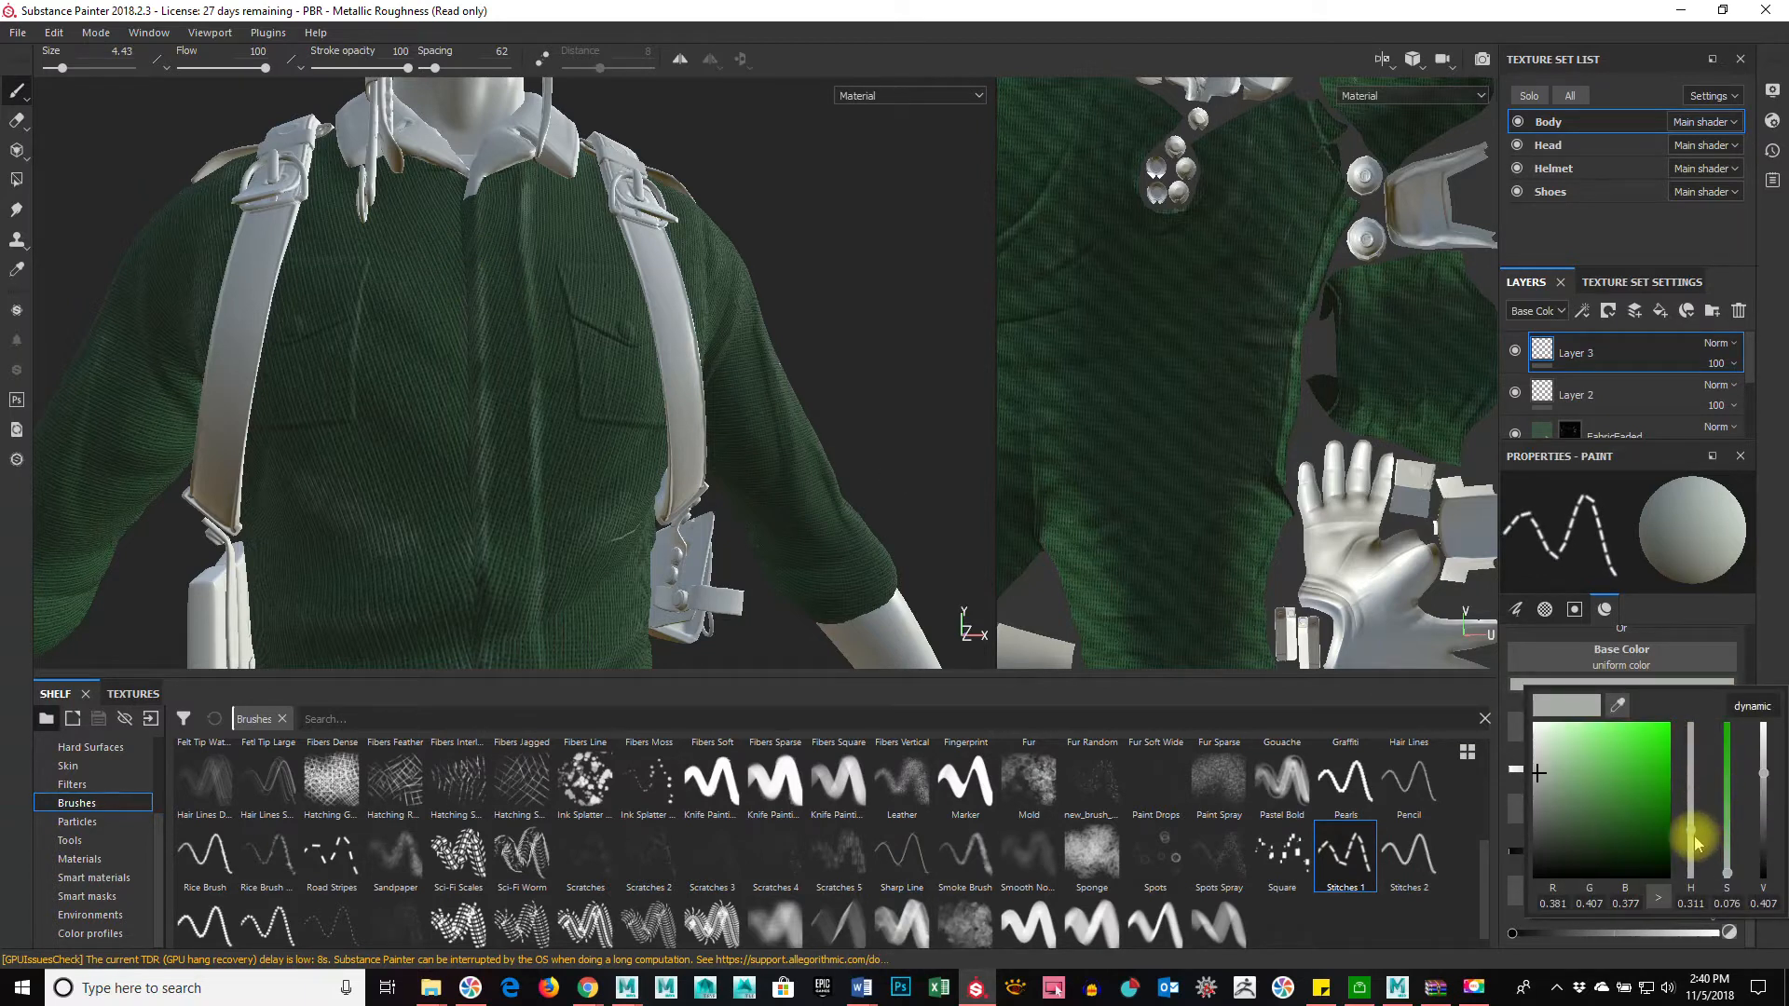
pyautogui.moveTo(1696, 843); pyautogui.dragTo(1699, 862)
pyautogui.click(1617, 828)
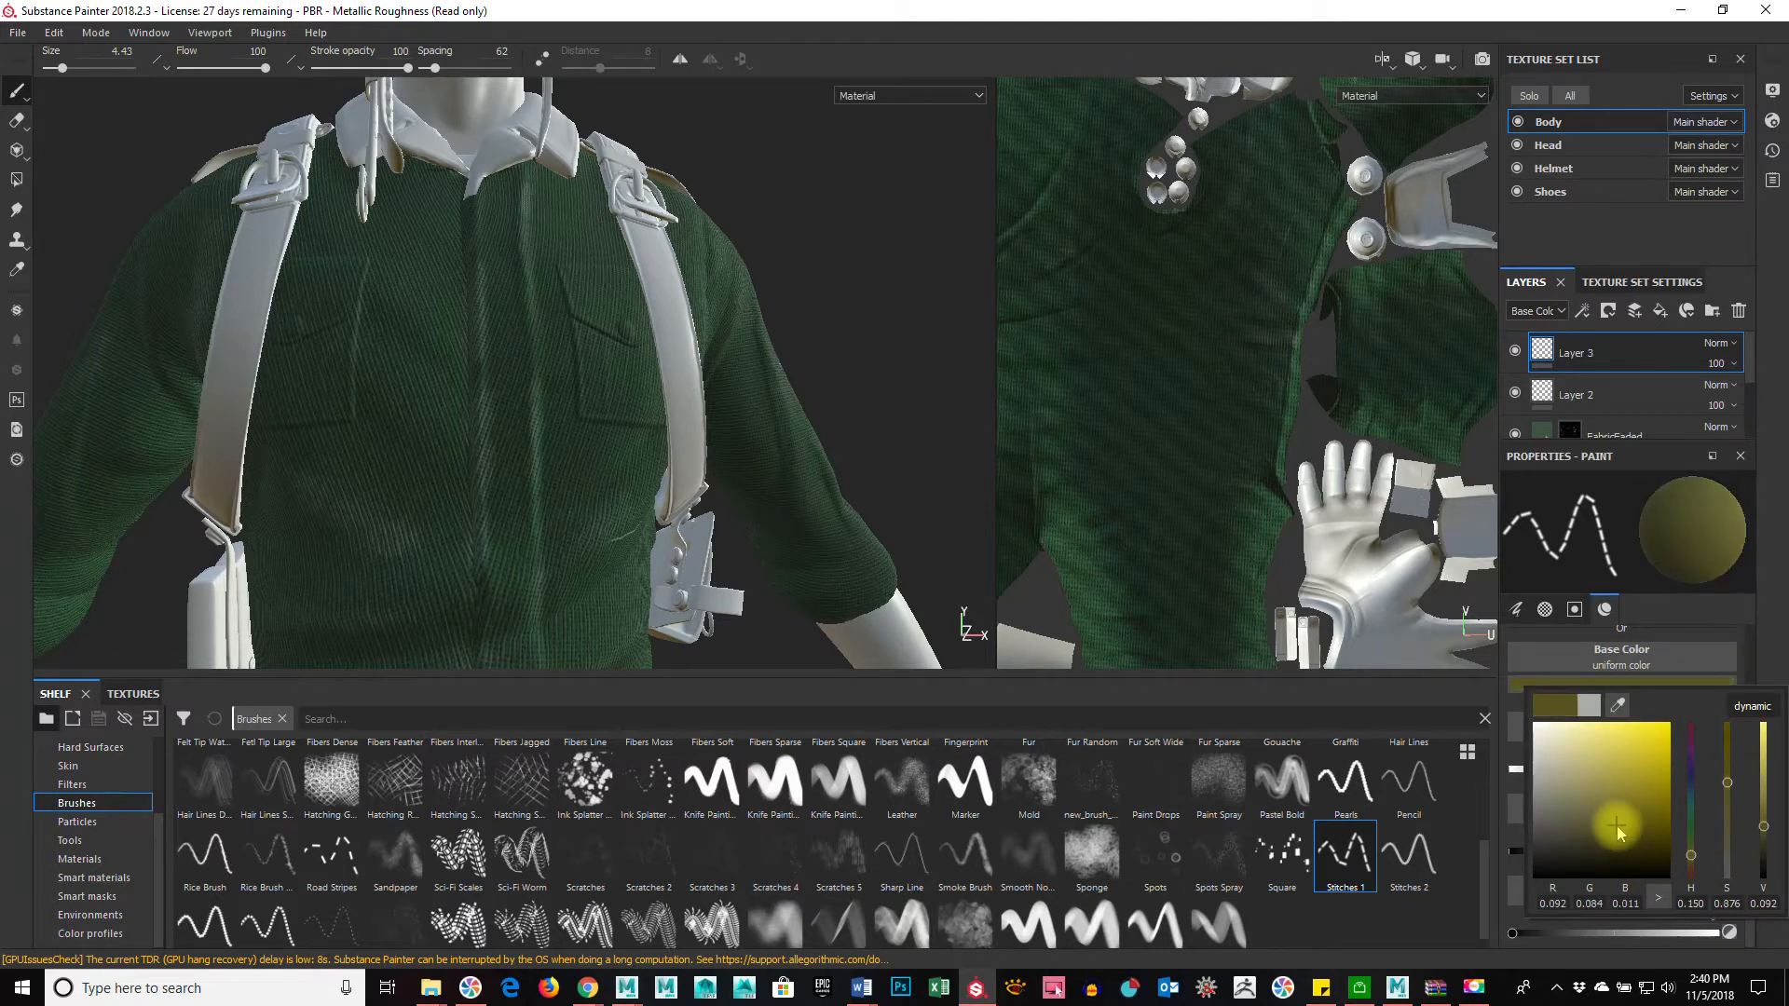
# Step: Try a stitch stroke down the shirt's front placket, undo it and reduce the brush size to 1.76
pyautogui.keyDown('alt'); pyautogui.moveTo(717, 410); pyautogui.dragTo(951, 397, button='right'); pyautogui.keyUp('alt')
pyautogui.keyDown('alt'); pyautogui.moveTo(479, 304); pyautogui.dragTo(588, 416, button='middle'); pyautogui.keyUp('alt')
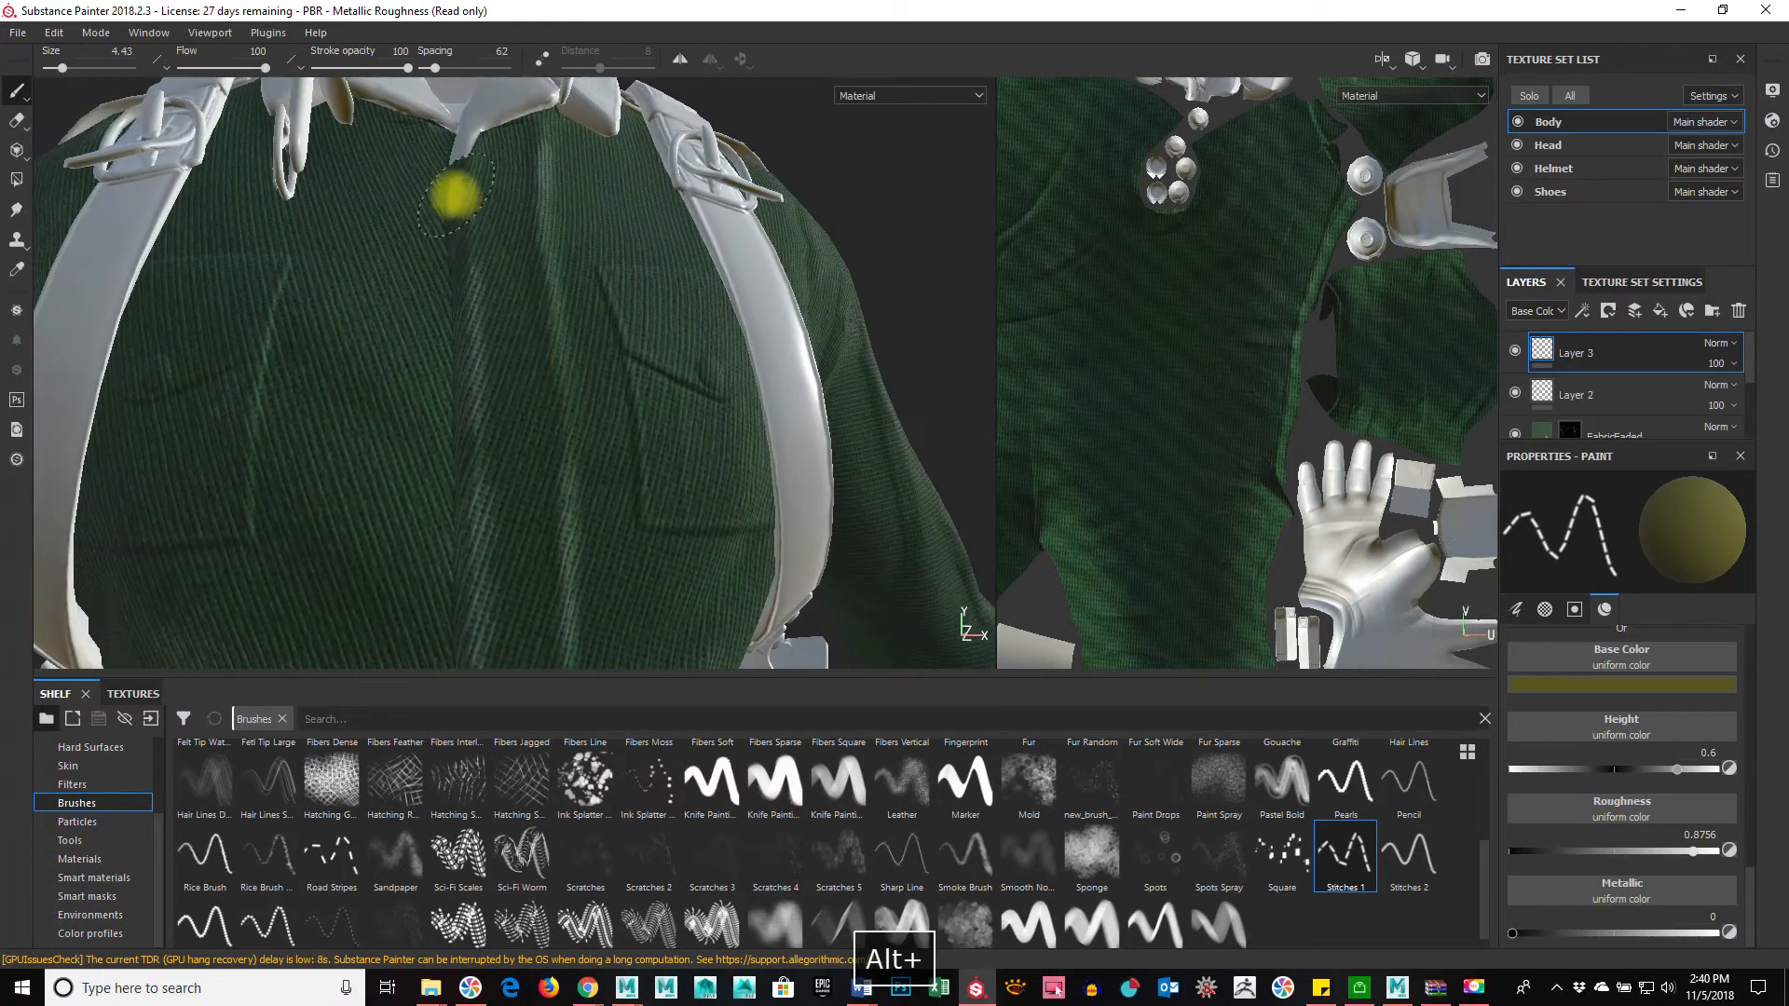
pyautogui.hotkey('ctrl', 'z')
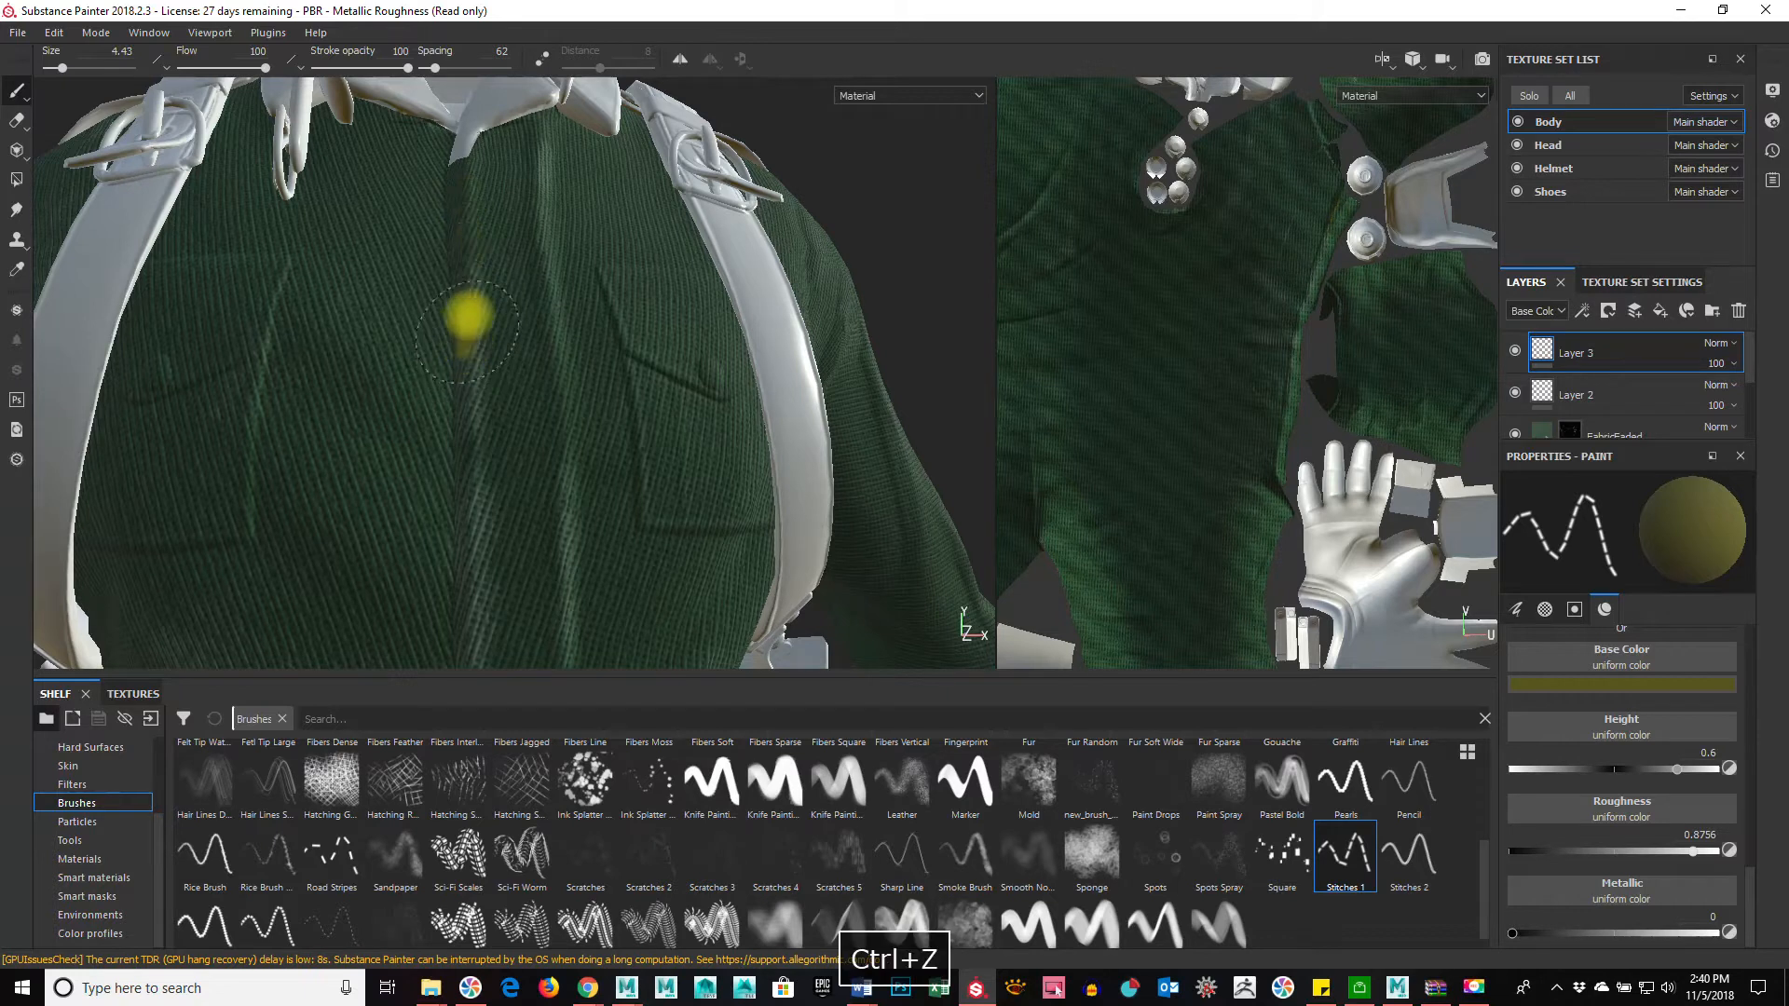
pyautogui.keyDown('ctrl'); pyautogui.moveTo(446, 253); pyautogui.dragTo(436, 251, button='right'); pyautogui.keyUp('ctrl')
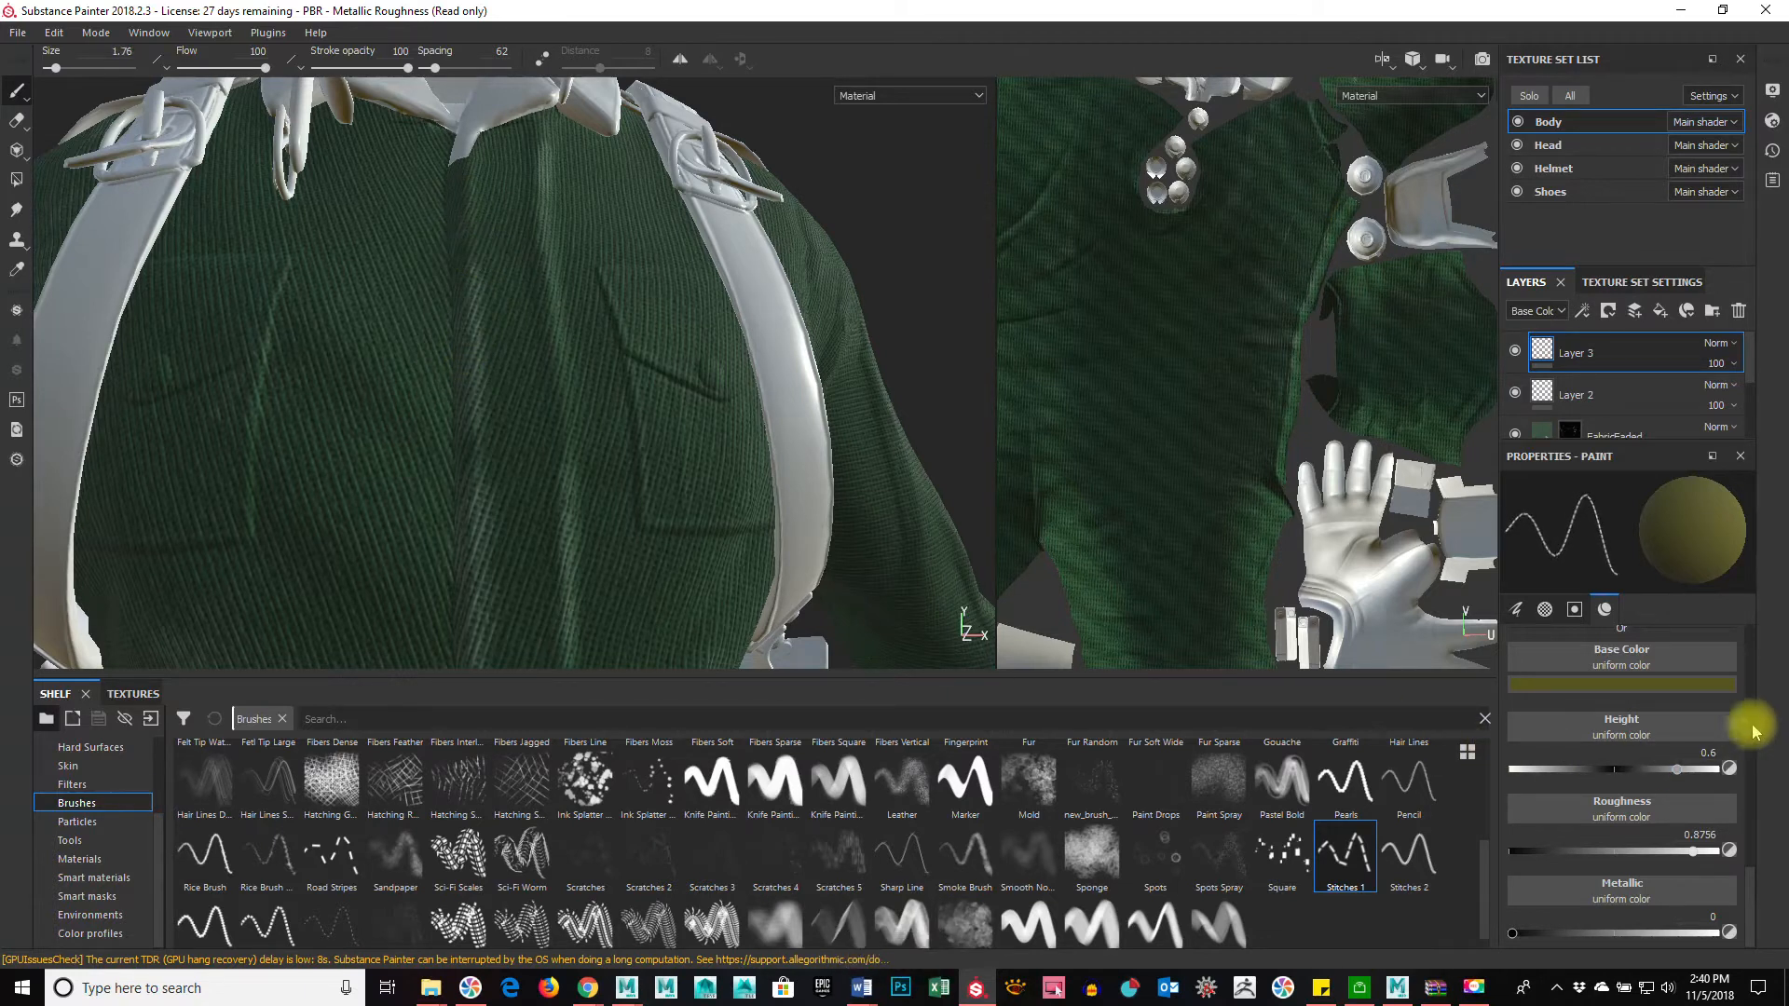
pyautogui.scroll(4, 1755, 881)
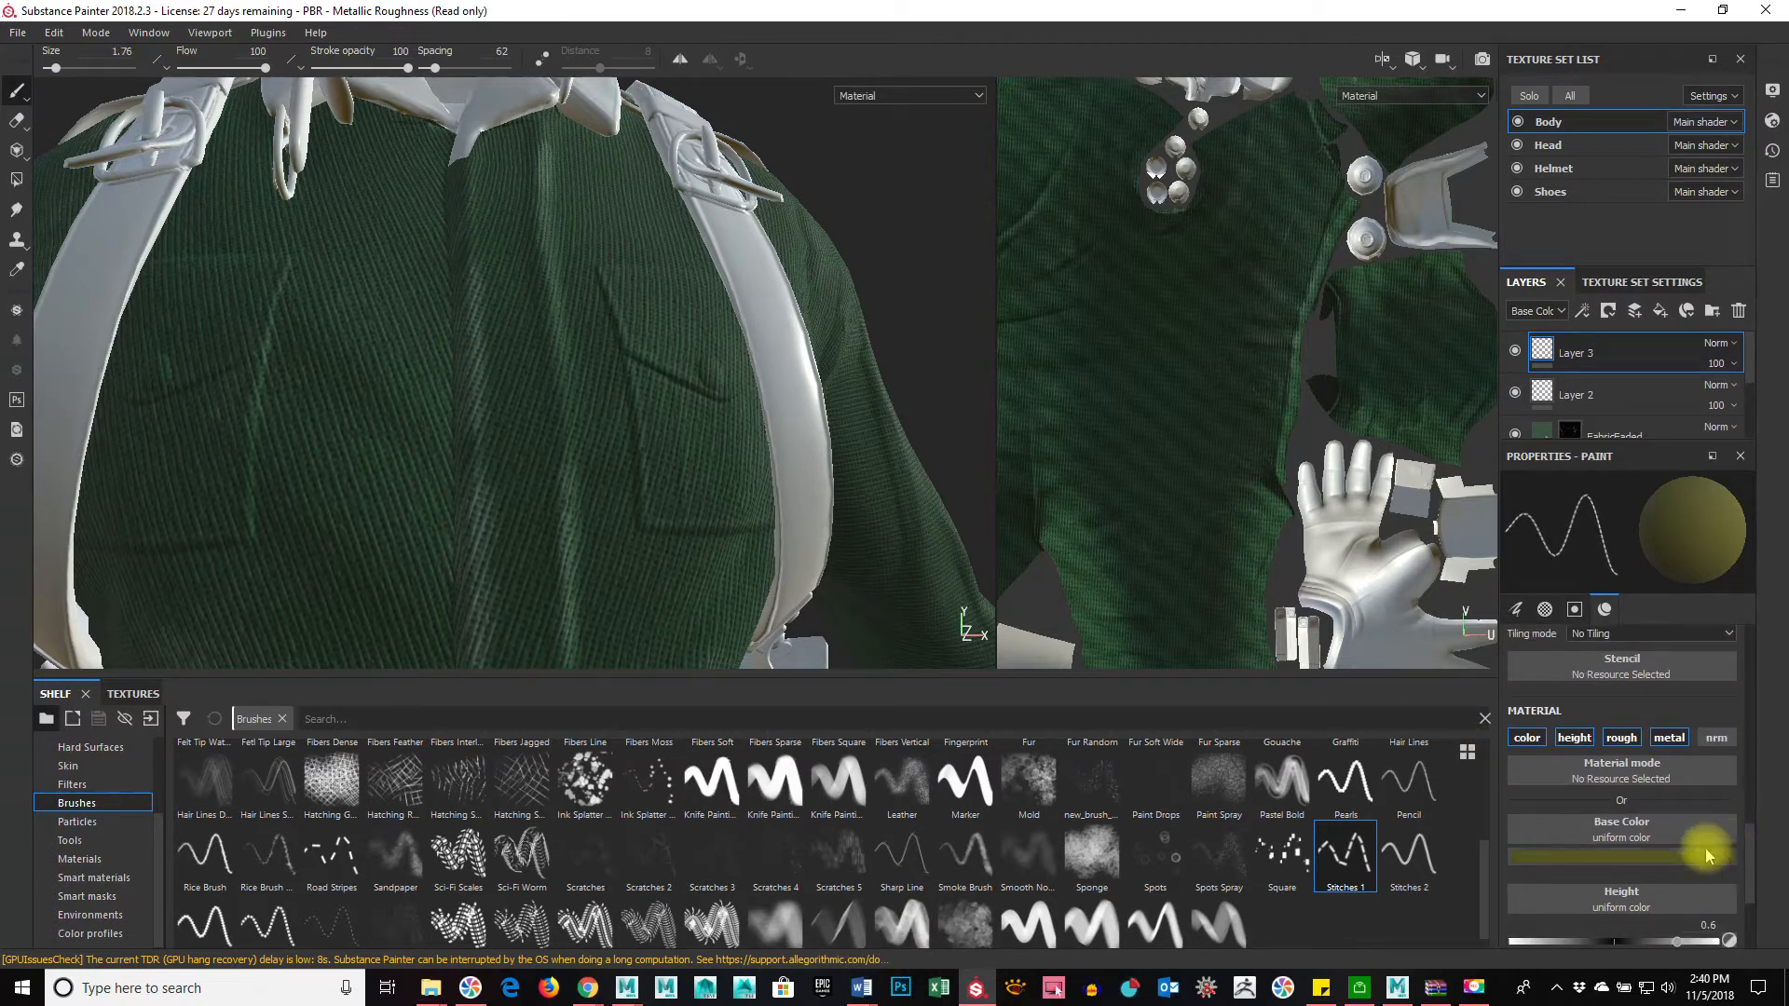
# Step: Set the stitch brush's base color to a dark olive yellow
pyautogui.click(1702, 855)
pyautogui.click(1632, 758)
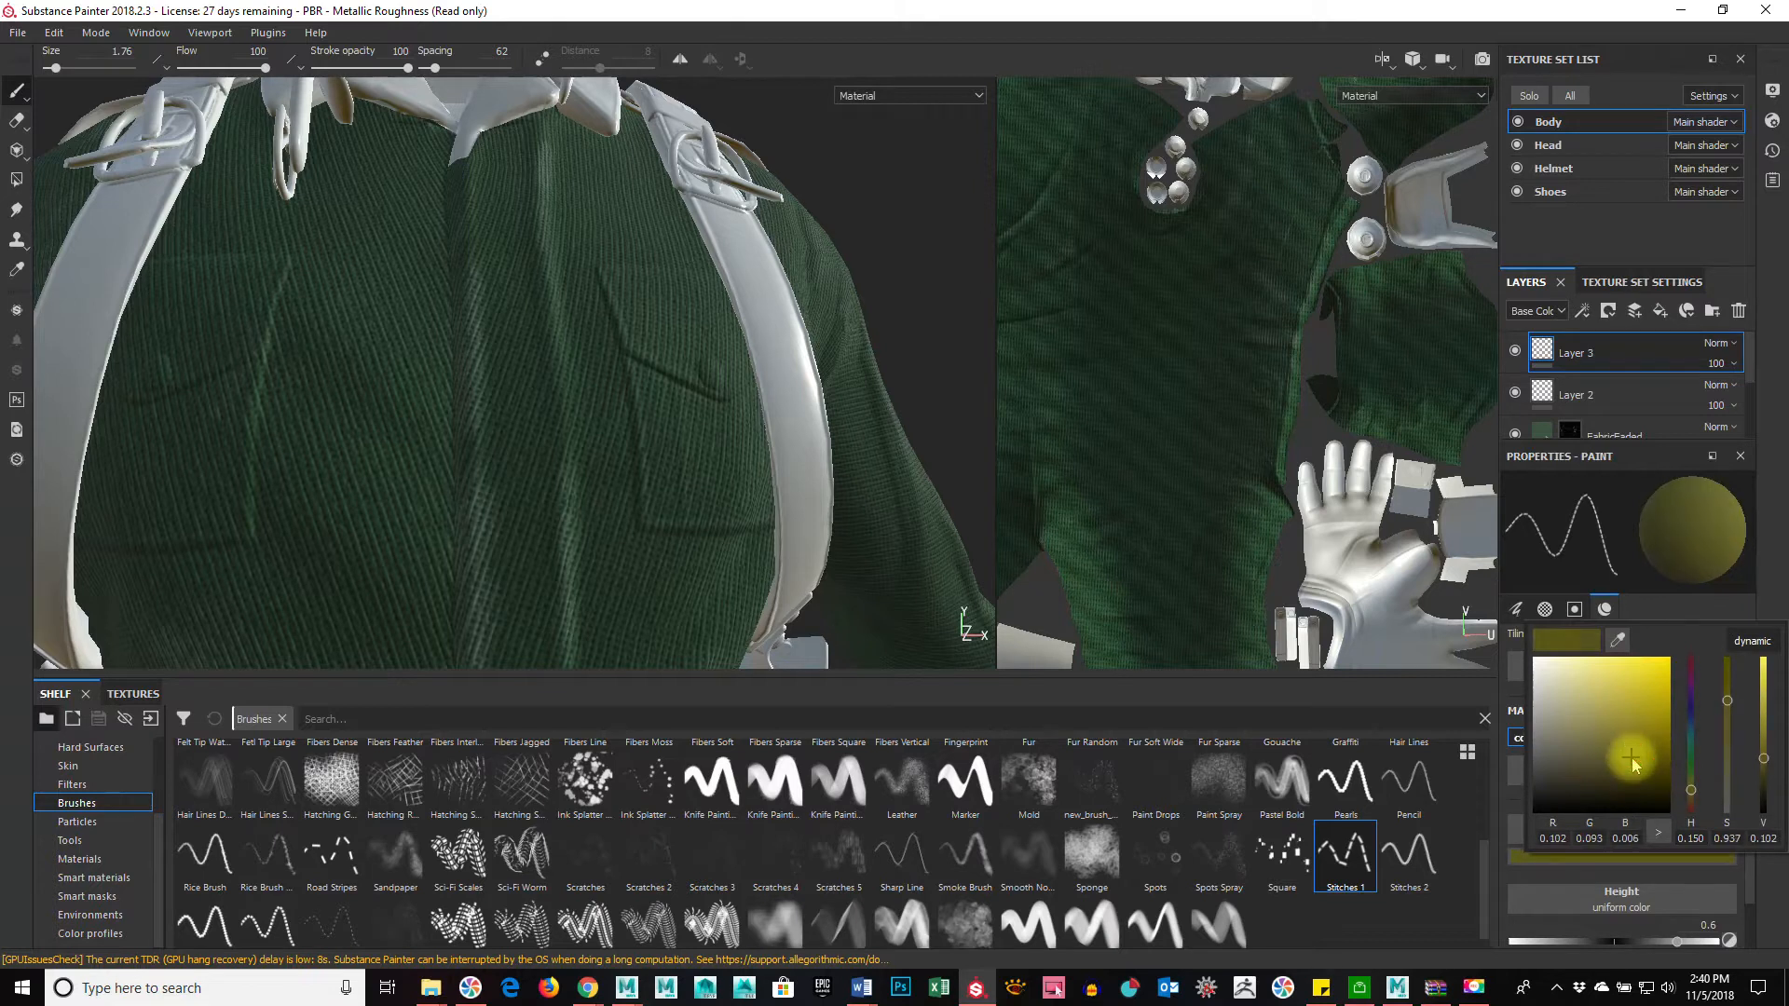
pyautogui.click(1780, 563)
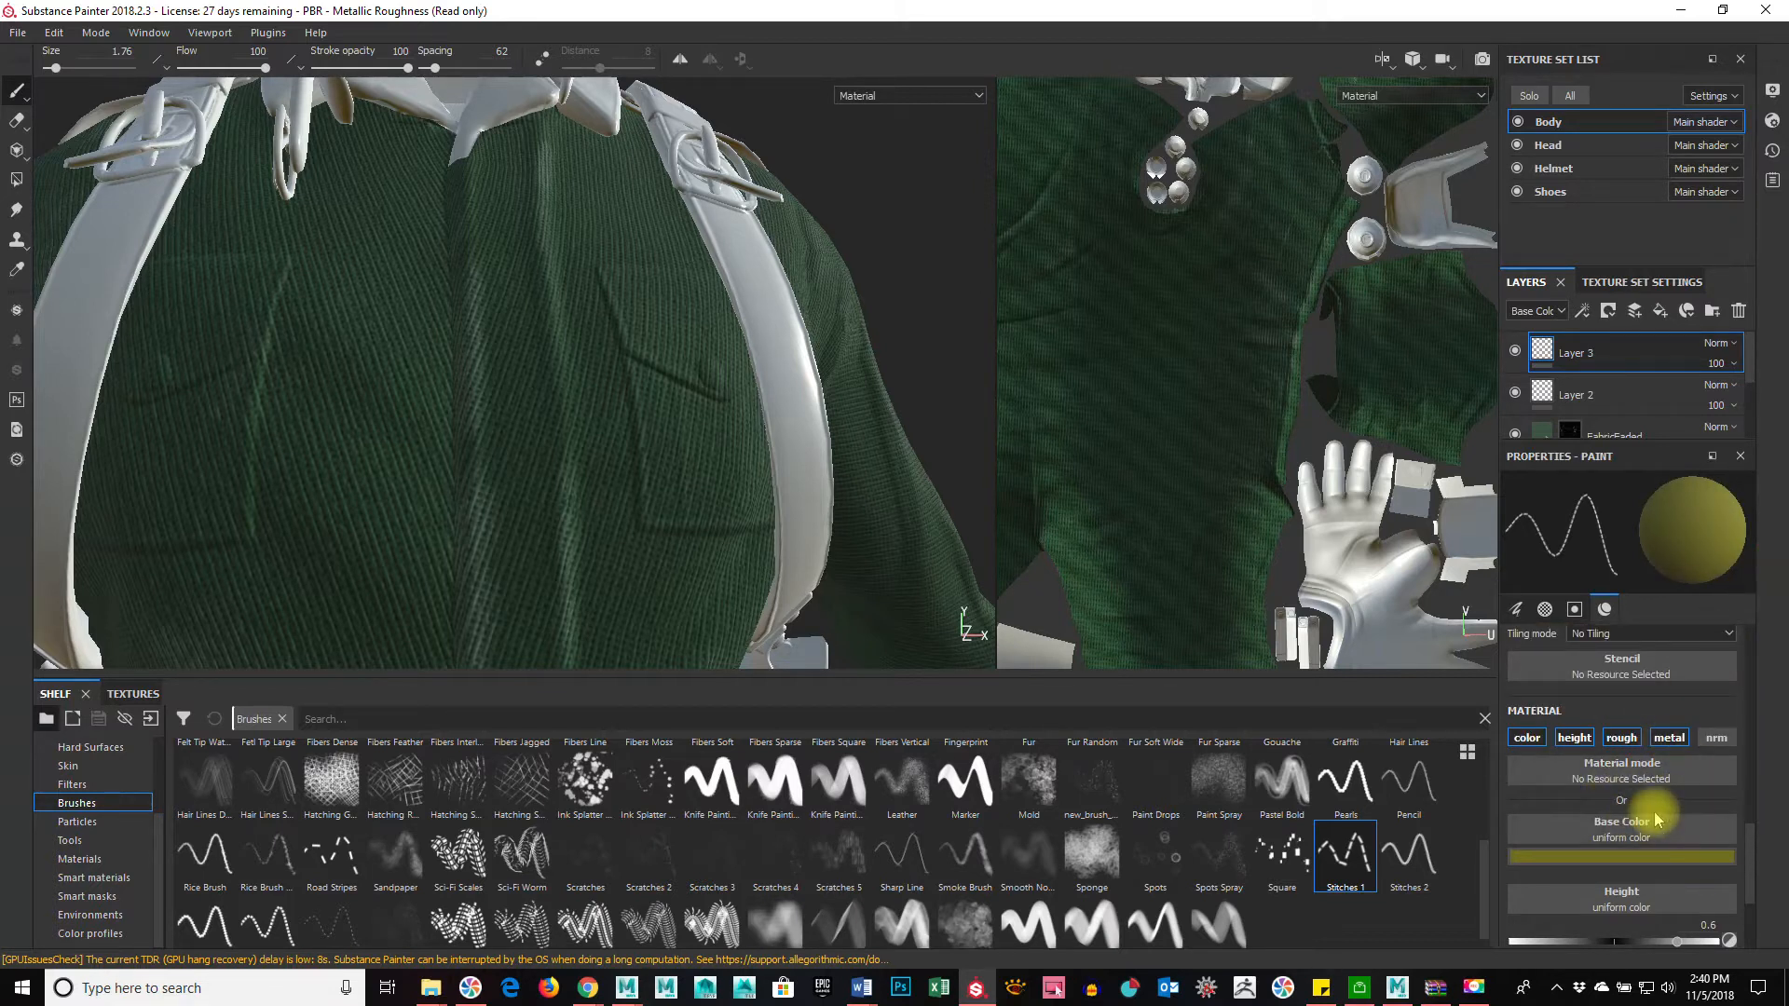
# Step: Reload the Stitches 1 brush, with its spacing set to 88 and its size to 3.69
pyautogui.scroll(-3, 1657, 819)
pyautogui.scroll(3, 1694, 751)
pyautogui.click(1342, 854)
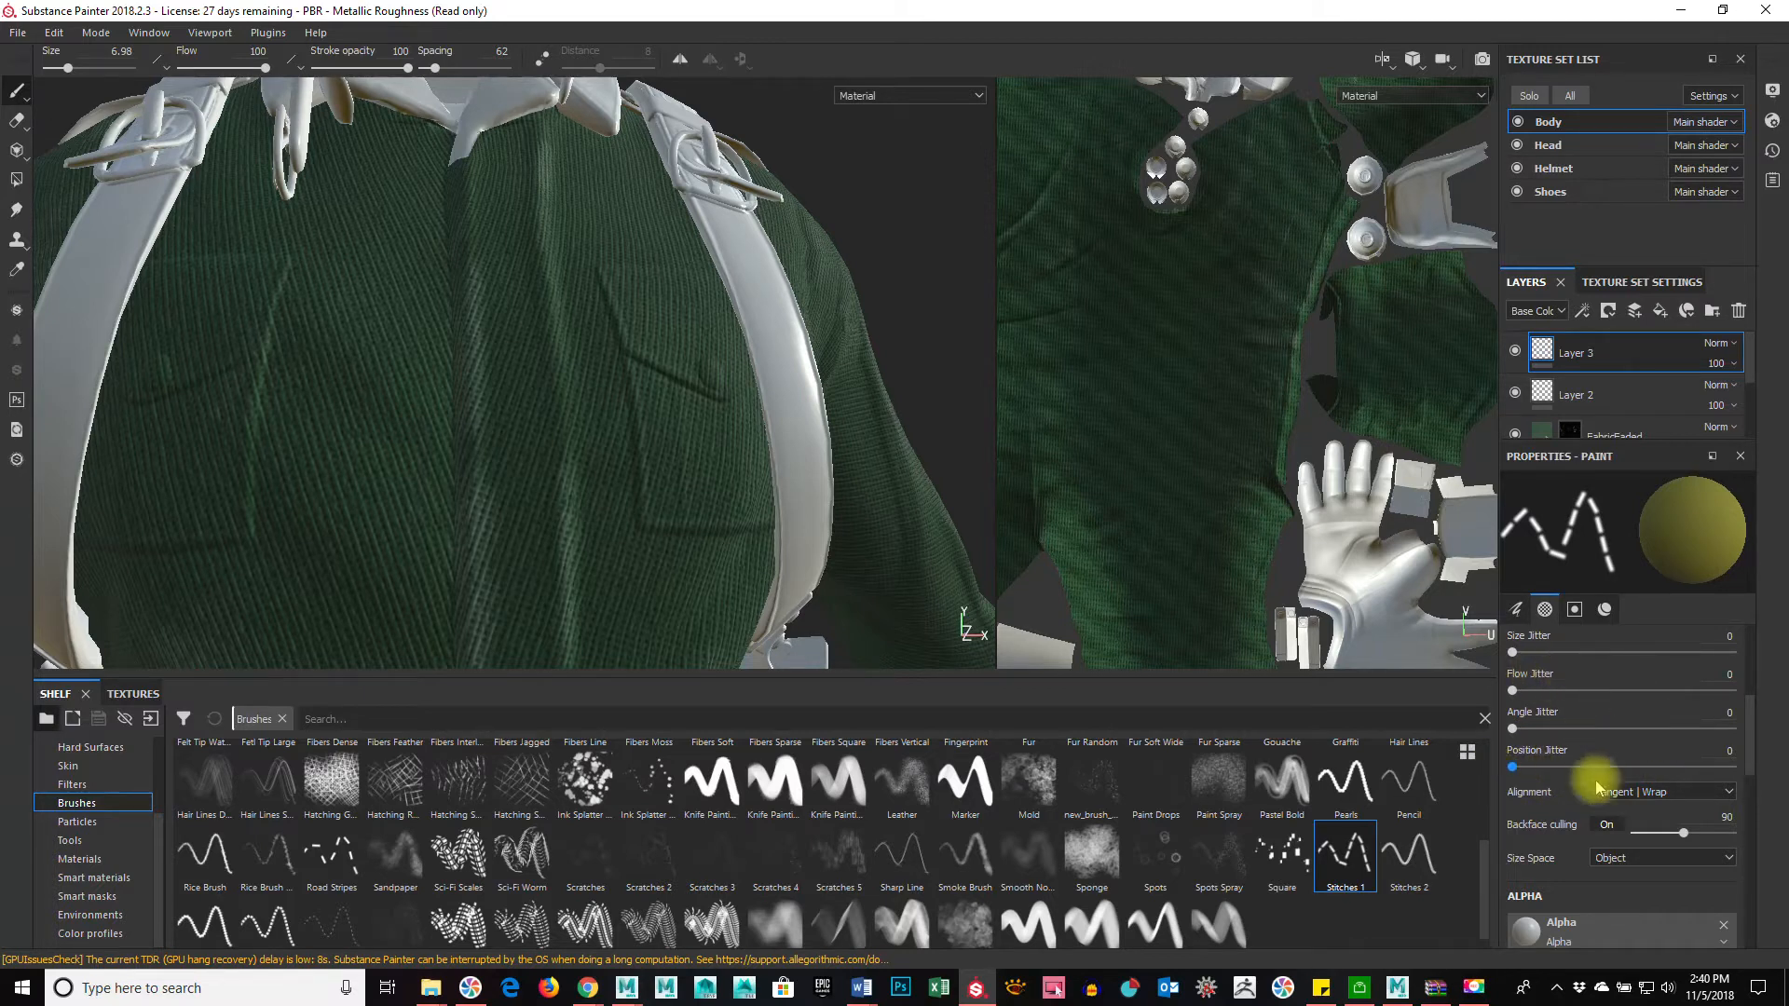
pyautogui.scroll(3, 1590, 798)
pyautogui.scroll(1, 1533, 755)
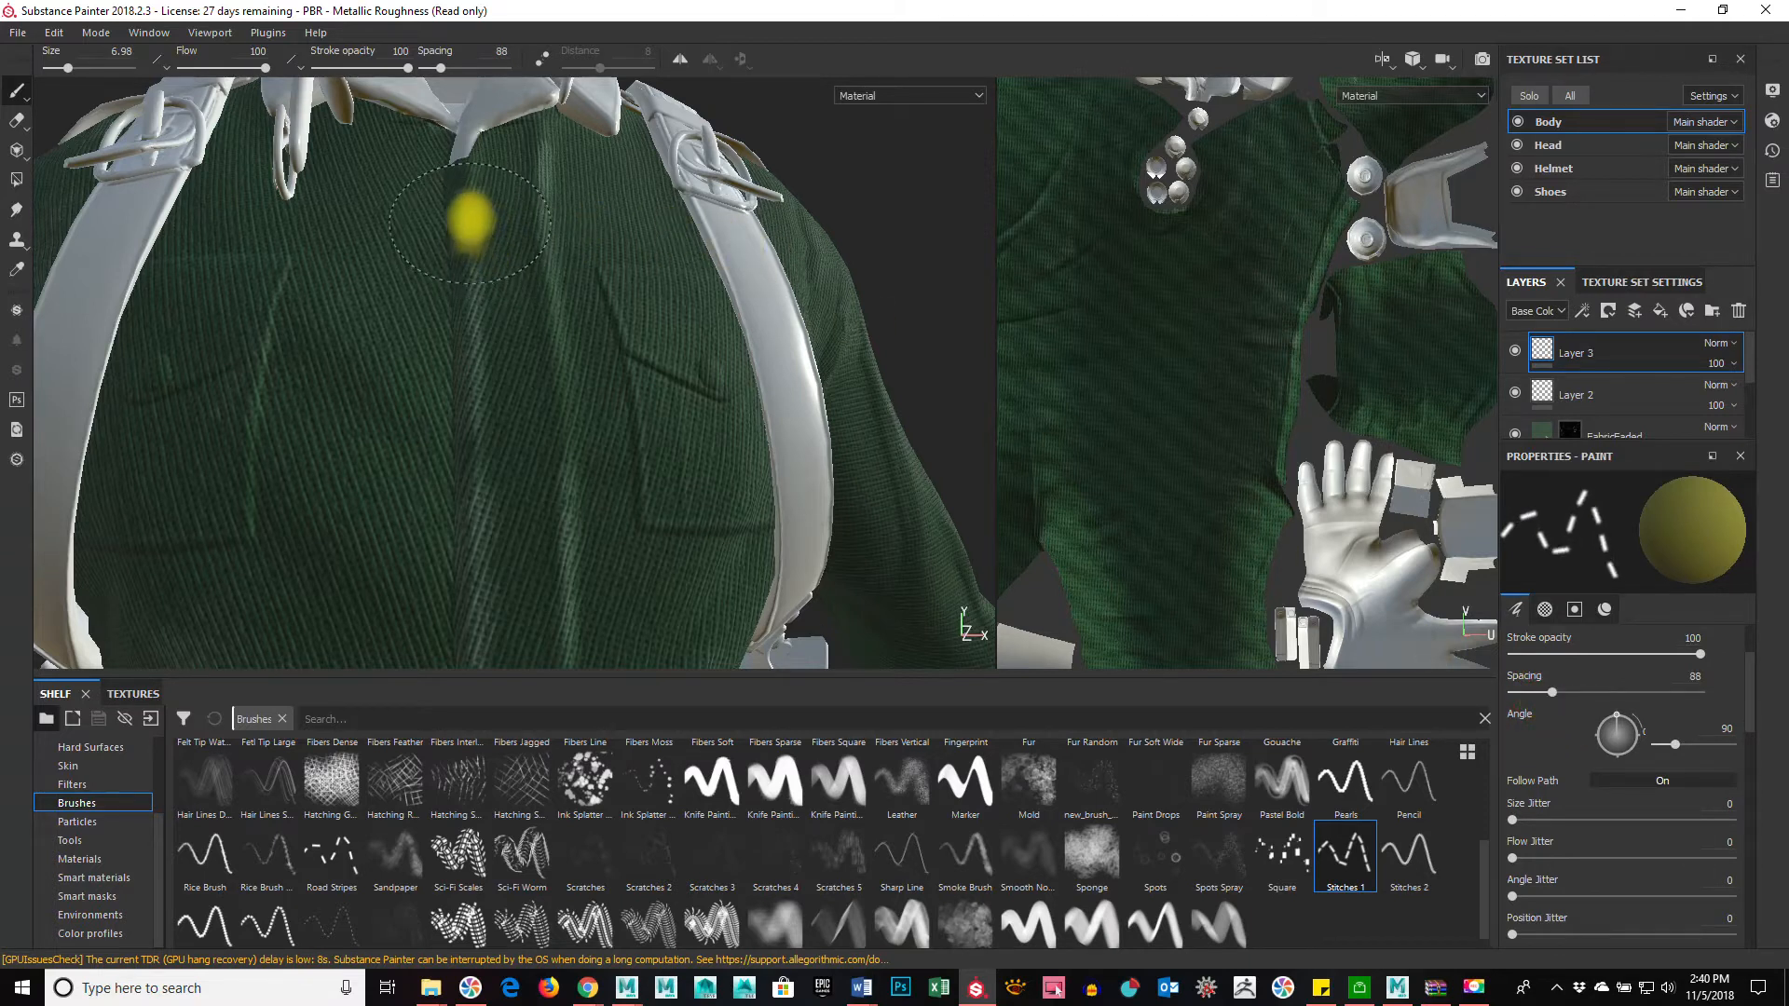
pyautogui.keyDown('ctrl'); pyautogui.moveTo(477, 221); pyautogui.dragTo(461, 221, button='right'); pyautogui.keyUp('ctrl')
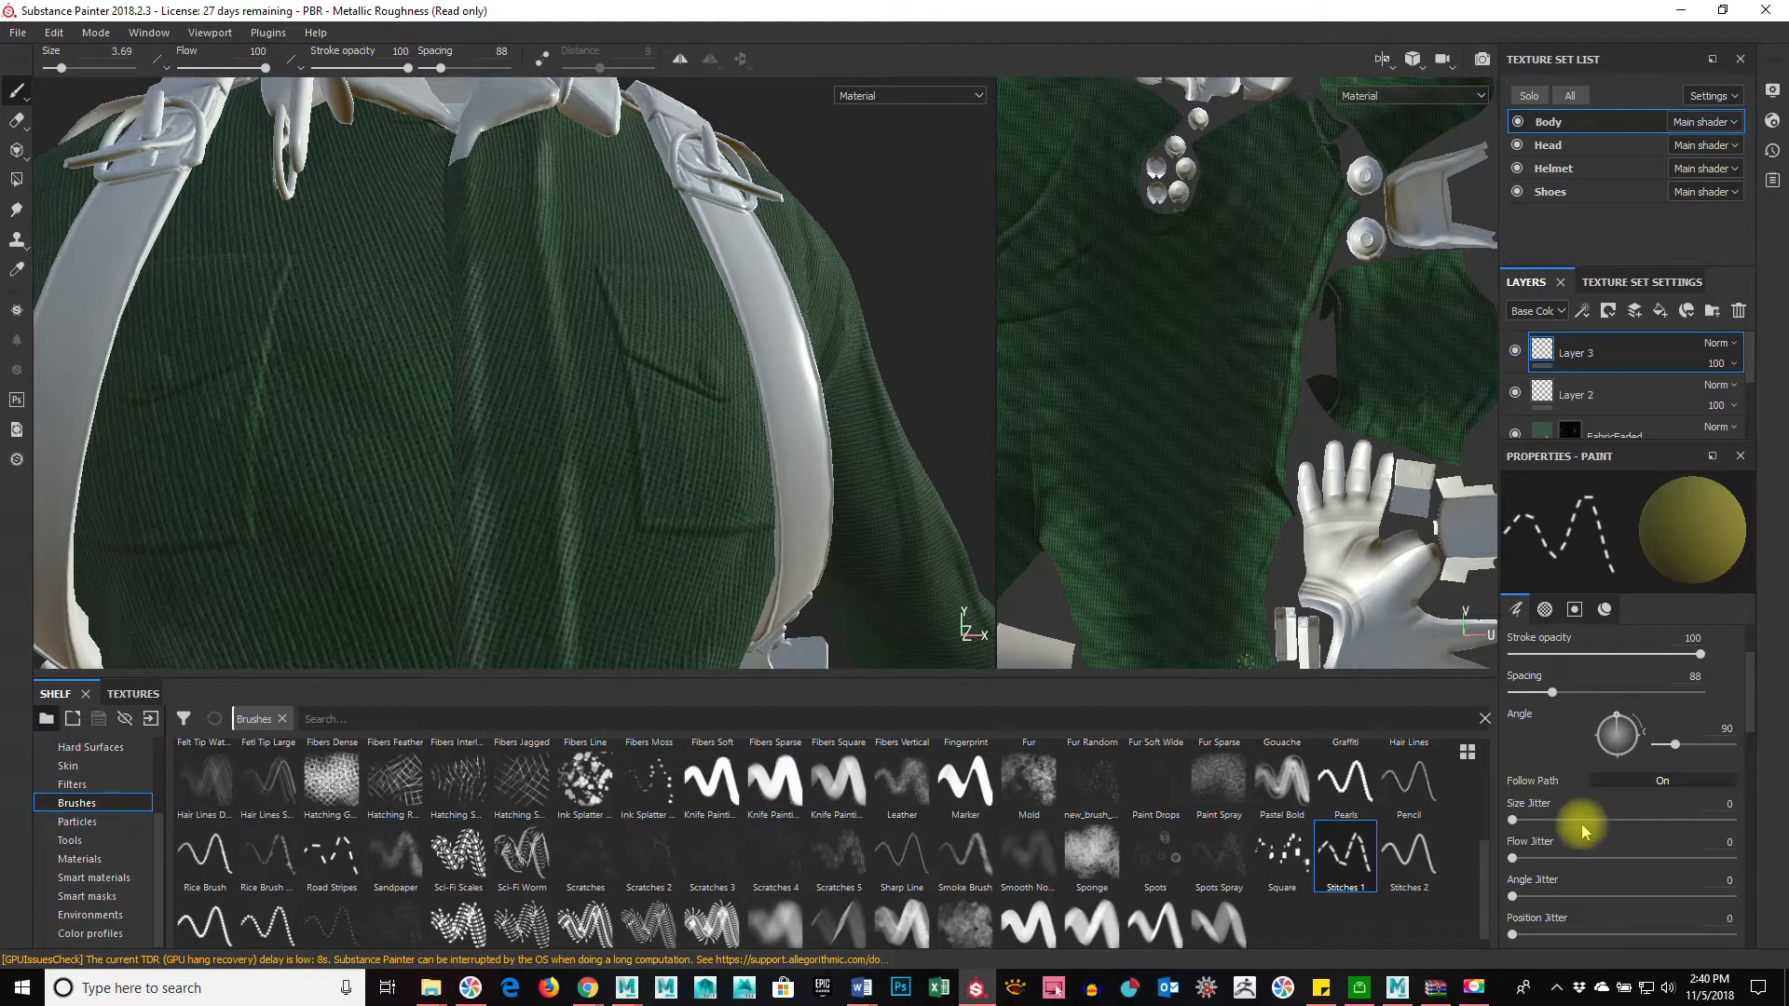
pyautogui.scroll(-5, 1585, 829)
pyautogui.scroll(-2, 1629, 886)
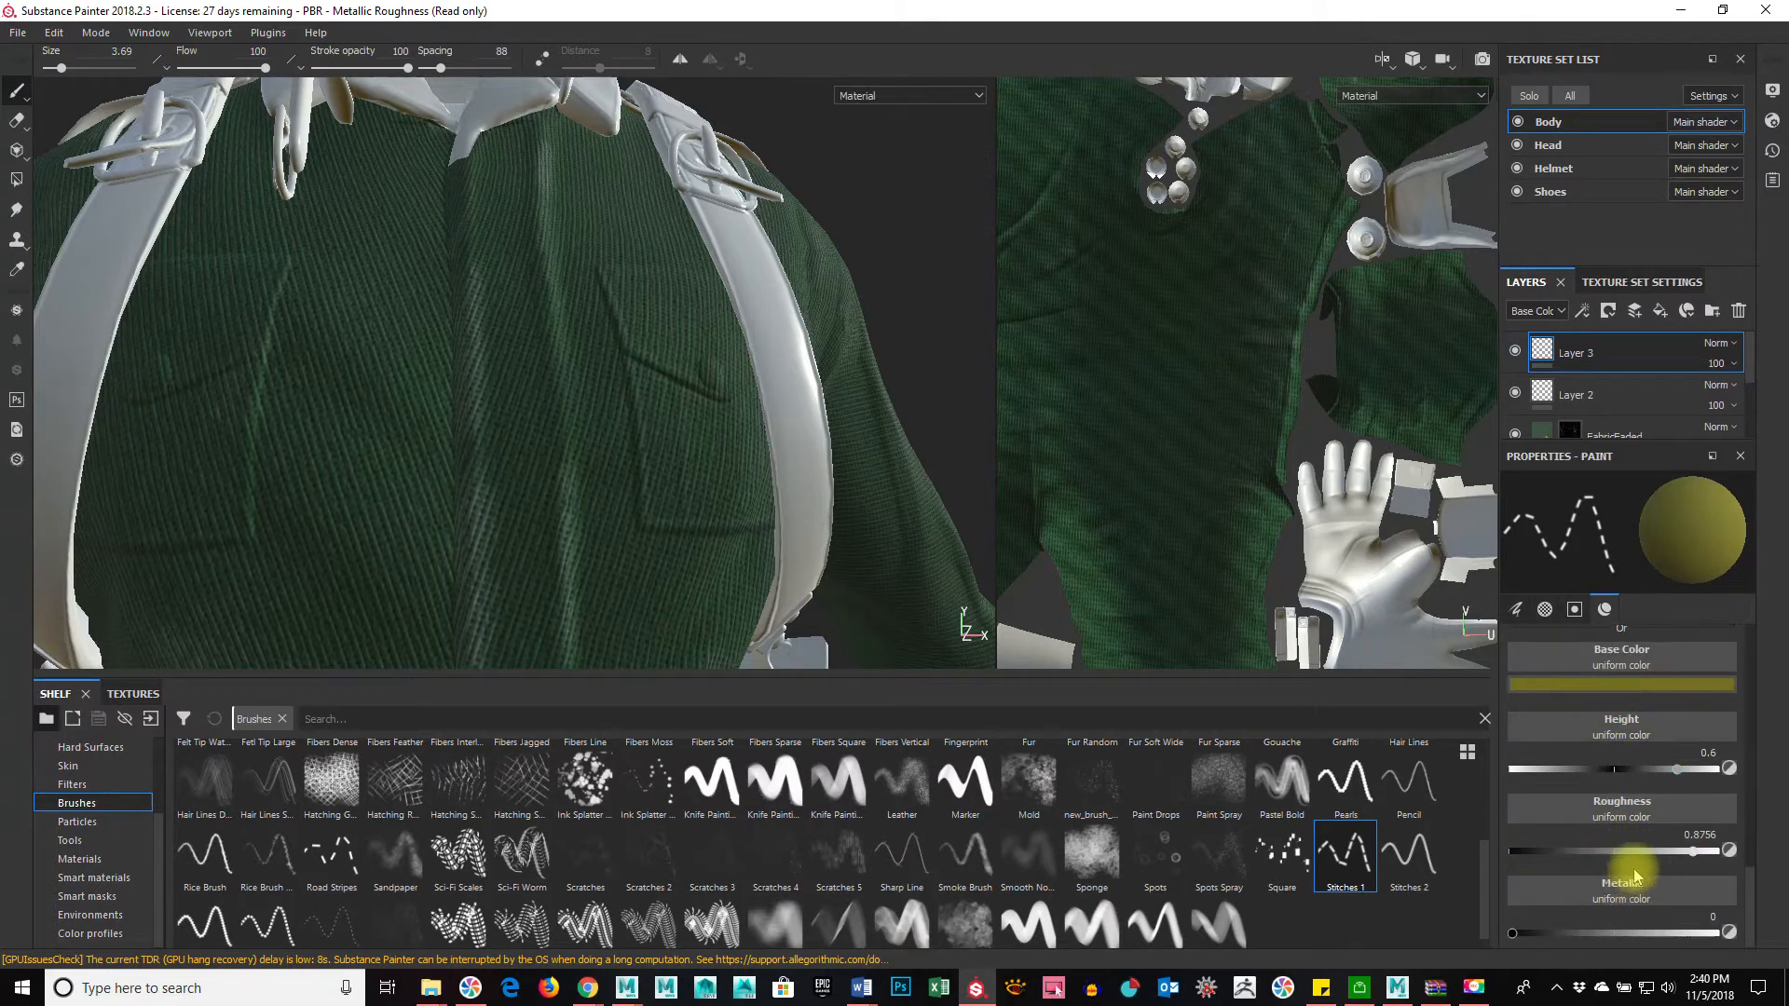
# Step: Try painting stitch lines down the shirt's front placket at this brush size and undo them
pyautogui.moveTo(469, 211); pyautogui.dragTo(479, 326)
pyautogui.hotkey('ctrl', 'z')
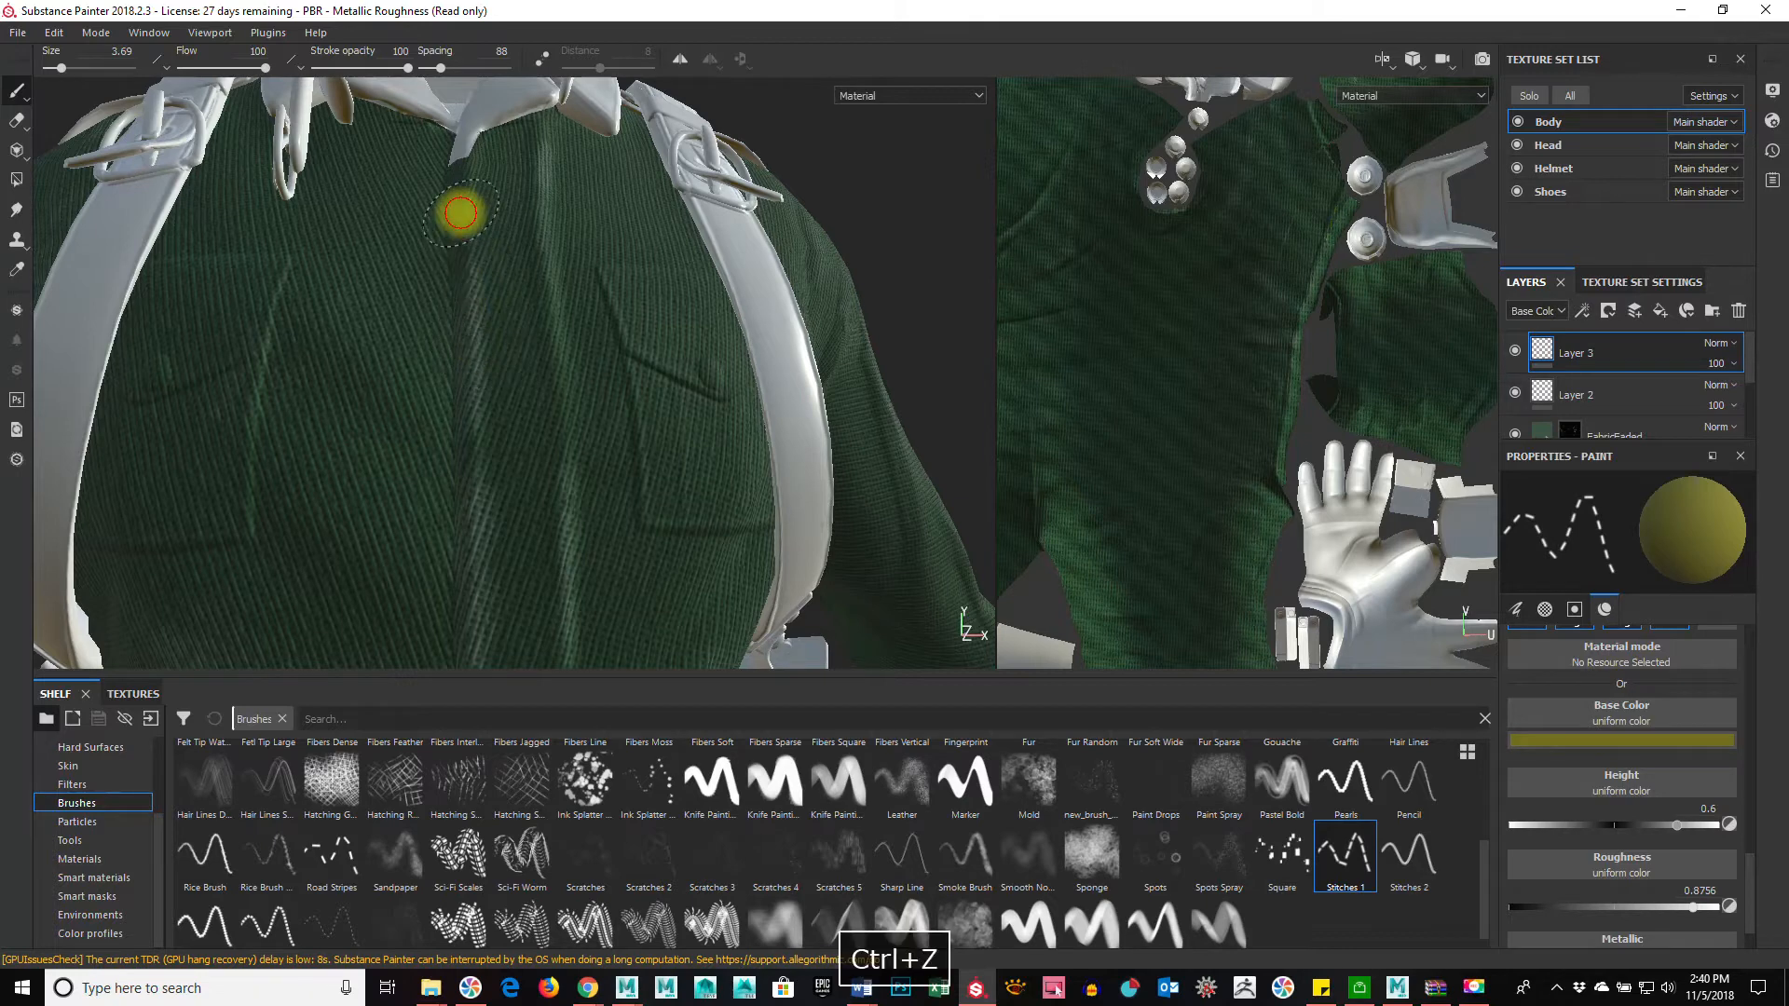
pyautogui.keyDown('shift'); pyautogui.click(460, 485); pyautogui.keyUp('shift')
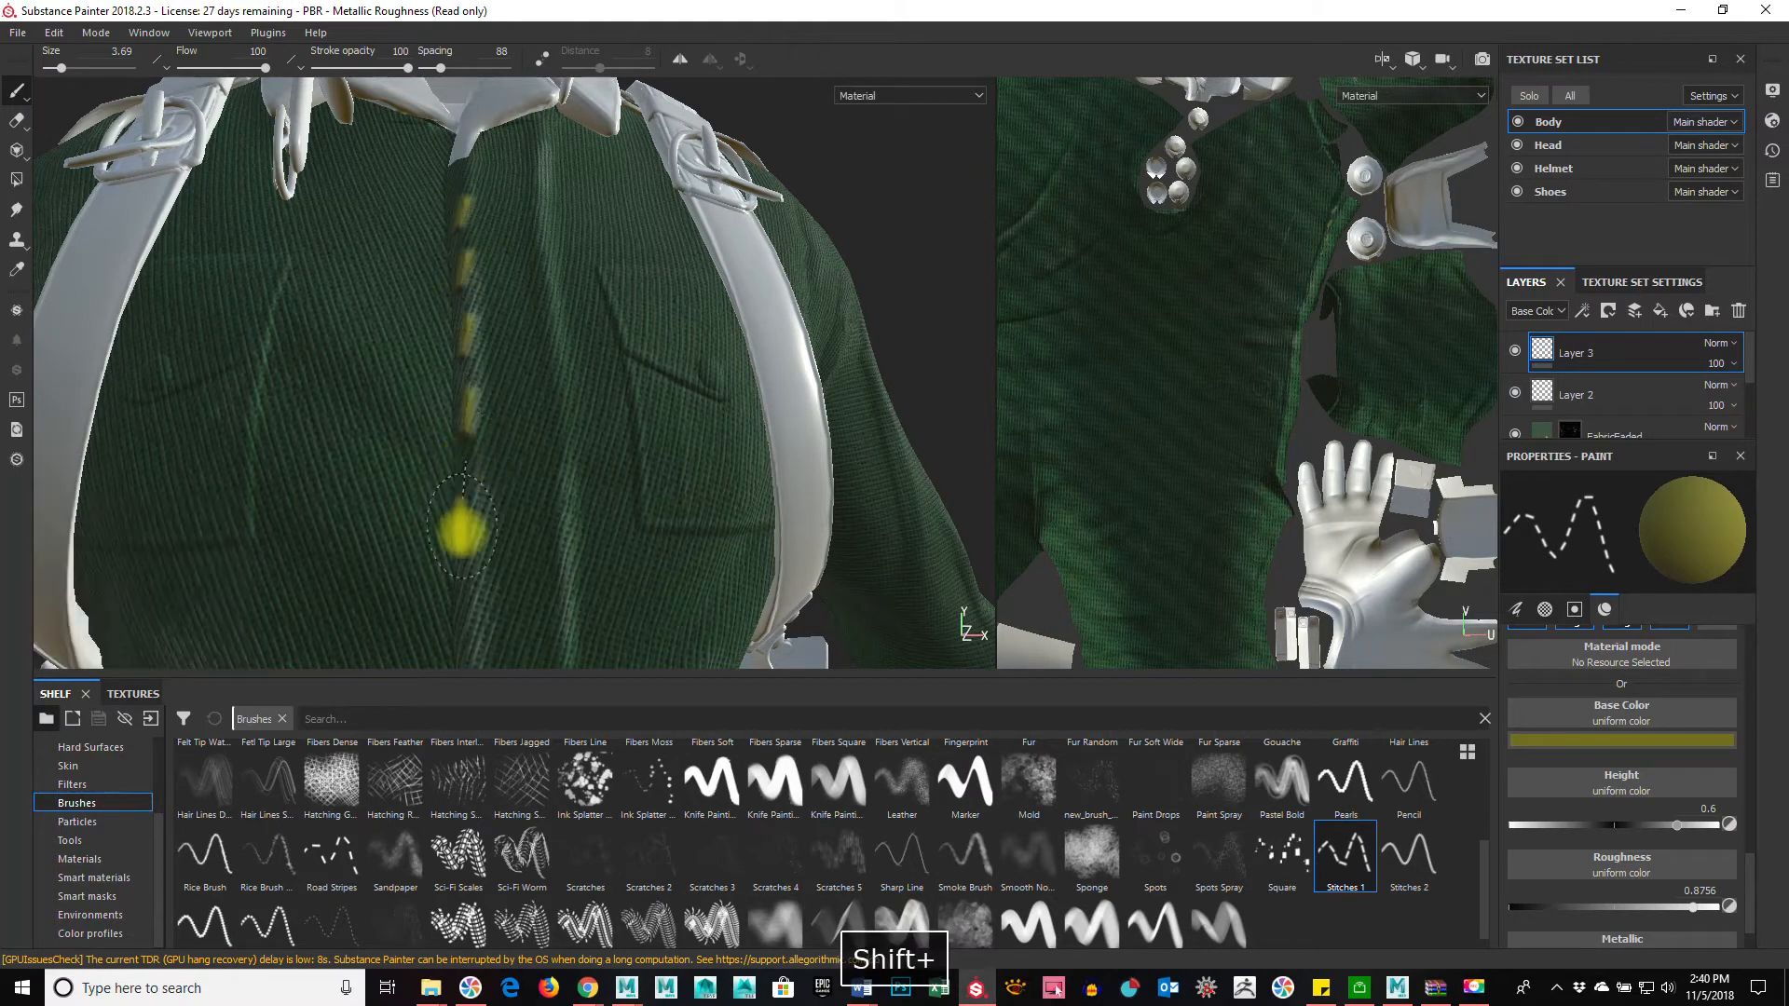
pyautogui.moveTo(579, 579)
pyautogui.keyDown('alt'); pyautogui.mouseDown()
pyautogui.moveTo(778, 564)
pyautogui.moveTo(524, 587)
pyautogui.moveTo(639, 312)
pyautogui.mouseUp(); pyautogui.keyUp('alt')
pyautogui.hotkey('ctrl', 'z')
pyautogui.moveTo(583, 149); pyautogui.dragTo(571, 316)
pyautogui.hotkey('ctrl', 'z')
# Step: Reduce the brush size to 1.22 and test a short stitch line on the placket, undoing the test stroke
pyautogui.keyDown('ctrl'); pyautogui.moveTo(574, 247); pyautogui.dragTo(538, 249, button='right'); pyautogui.keyUp('ctrl')
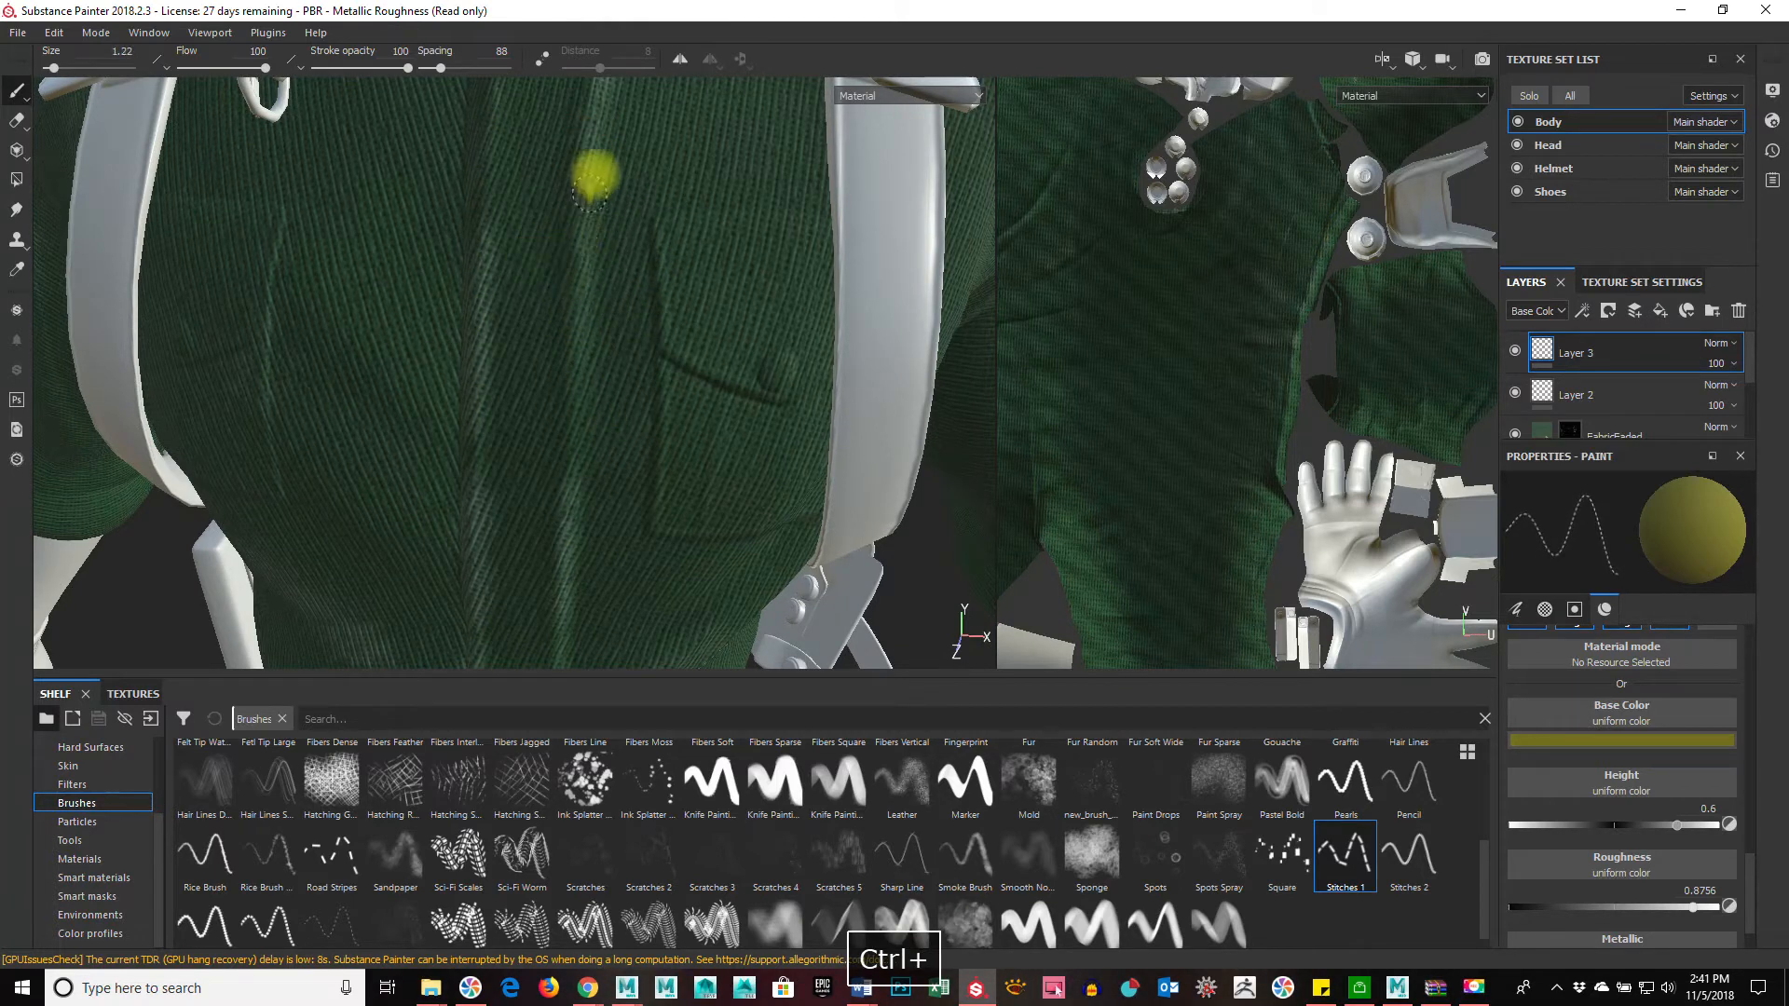
pyautogui.moveTo(597, 124); pyautogui.dragTo(580, 202)
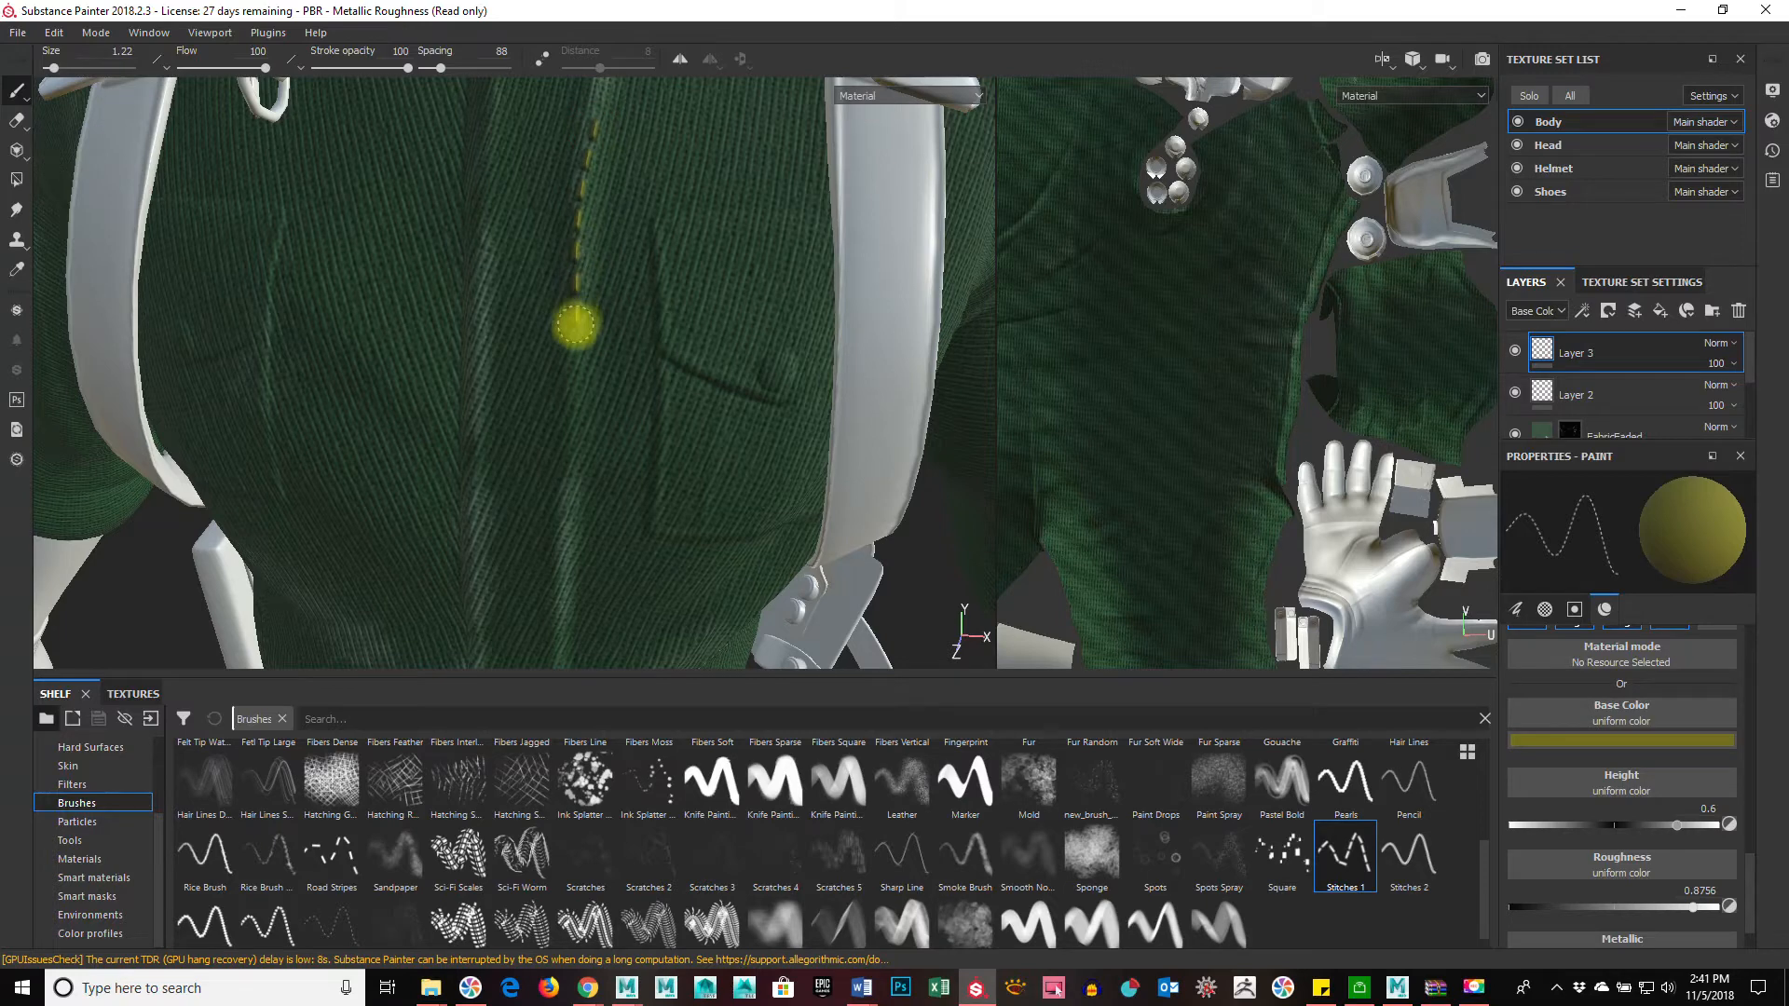
pyautogui.keyDown('alt'); pyautogui.moveTo(562, 584); pyautogui.dragTo(619, 403); pyautogui.keyUp('alt')
pyautogui.hotkey('ctrl', 'z')
# Step: Paint a straight-segmented stitch line along the placket edge below the collar tip, from the collar down to the crotch
pyautogui.keyDown('alt'); pyautogui.moveTo(623, 512); pyautogui.dragTo(778, 185, button='middle'); pyautogui.keyUp('alt')
pyautogui.keyDown('alt'); pyautogui.moveTo(839, 395); pyautogui.dragTo(799, 472, button='right'); pyautogui.keyUp('alt')
pyautogui.keyDown('alt'); pyautogui.moveTo(799, 471); pyautogui.dragTo(691, 452, button='middle'); pyautogui.keyUp('alt')
pyautogui.keyDown('alt'); pyautogui.moveTo(591, 196); pyautogui.dragTo(739, 217, button='right'); pyautogui.keyUp('alt')
pyautogui.keyDown('alt'); pyautogui.moveTo(523, 107); pyautogui.dragTo(554, 240, button='middle'); pyautogui.keyUp('alt')
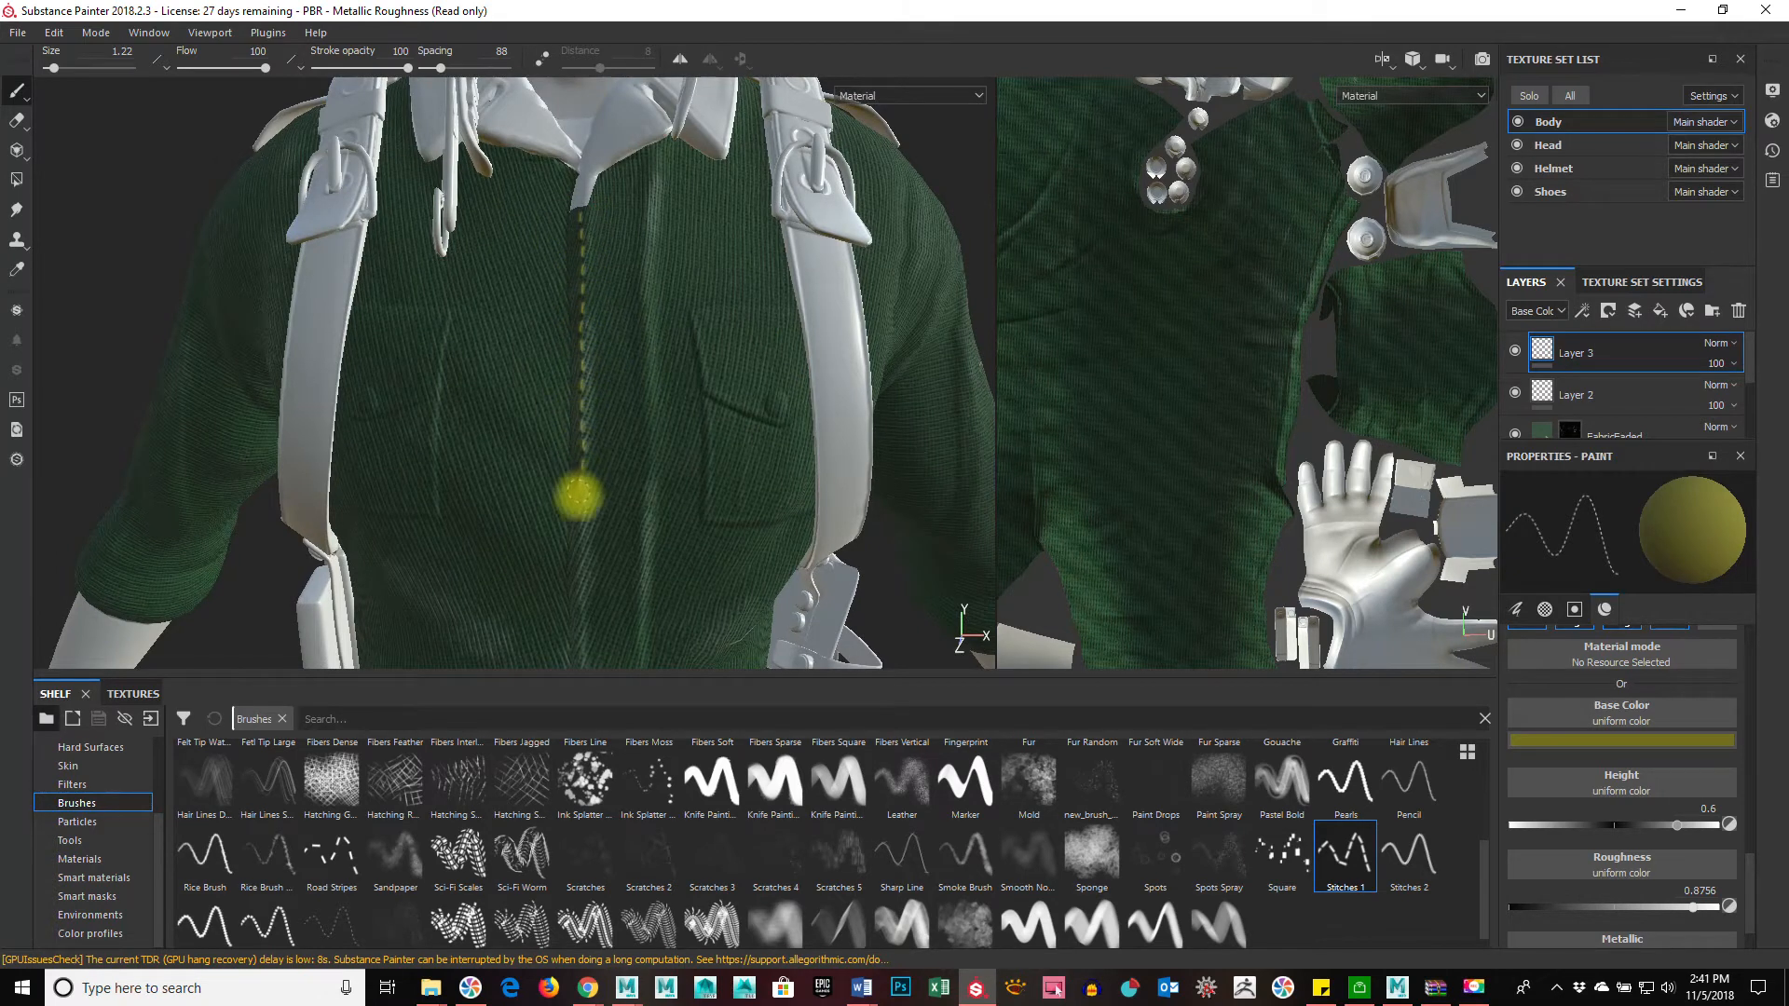
pyautogui.keyDown('alt'); pyautogui.moveTo(628, 531); pyautogui.dragTo(584, 326, button='middle'); pyautogui.keyUp('alt')
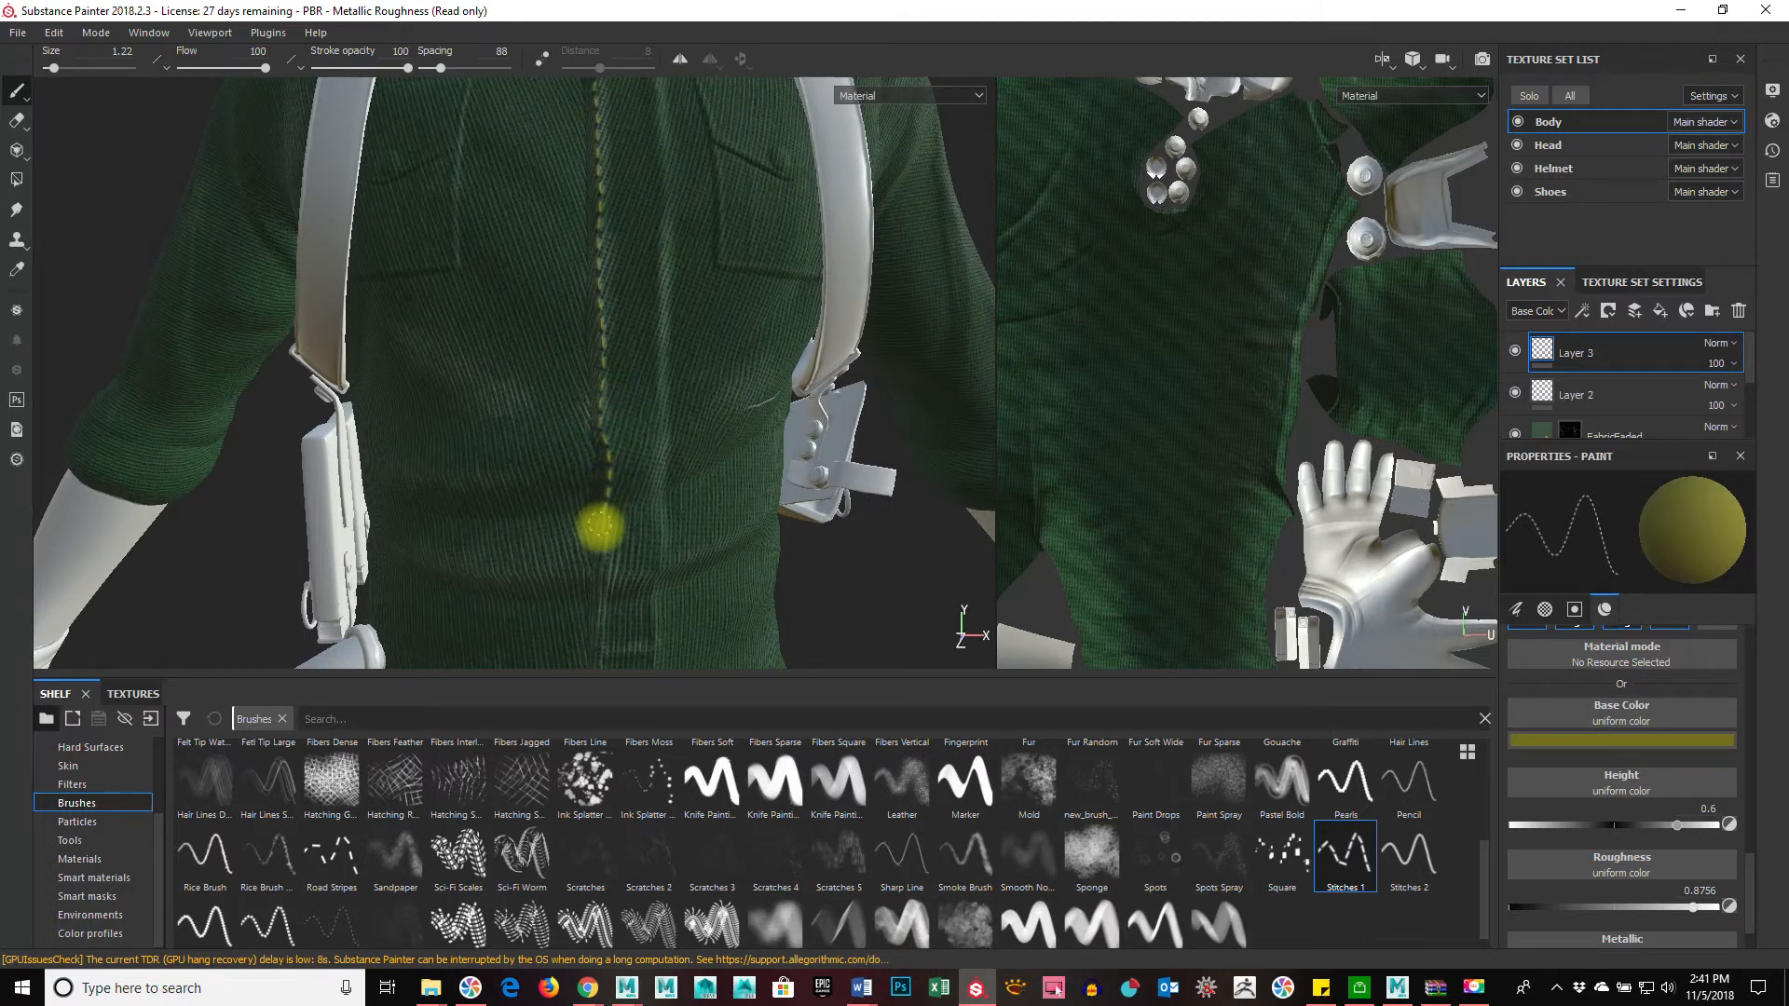
pyautogui.keyDown('alt'); pyautogui.moveTo(597, 655); pyautogui.dragTo(635, 328); pyautogui.keyUp('alt')
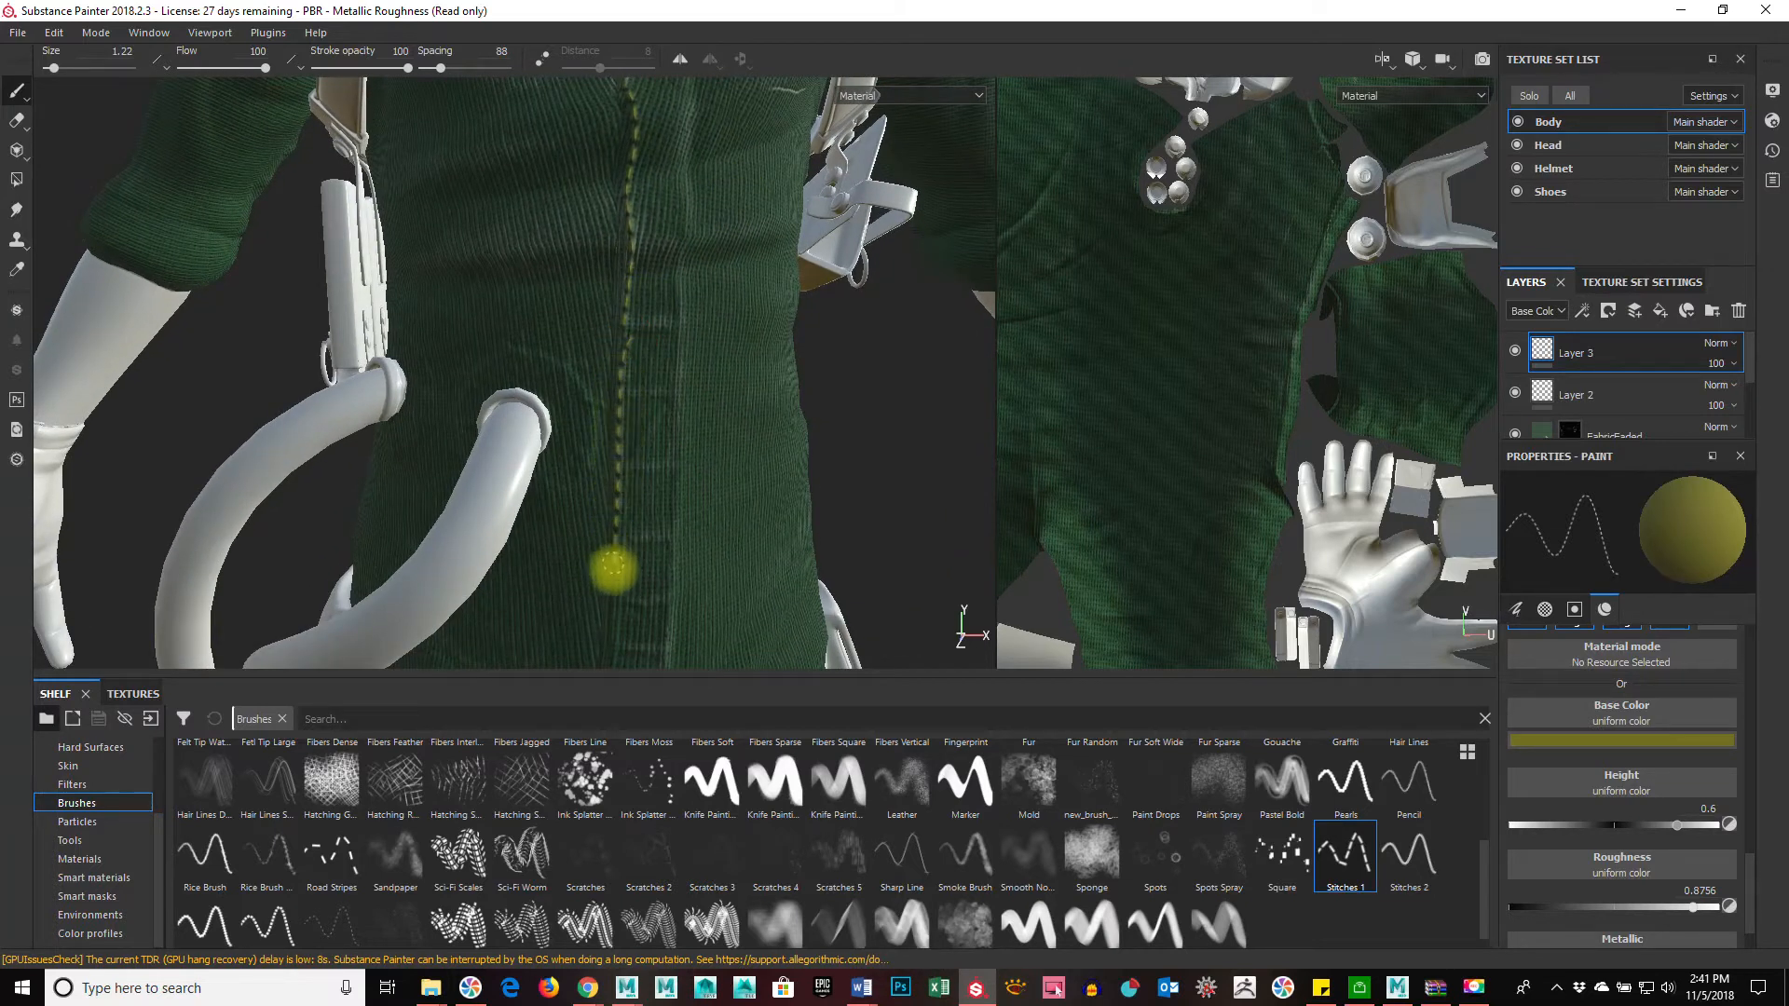
pyautogui.keyDown('alt'); pyautogui.moveTo(607, 665); pyautogui.dragTo(715, 279); pyautogui.keyUp('alt')
pyautogui.keyDown('alt'); pyautogui.moveTo(711, 419); pyautogui.dragTo(649, 450); pyautogui.keyUp('alt')
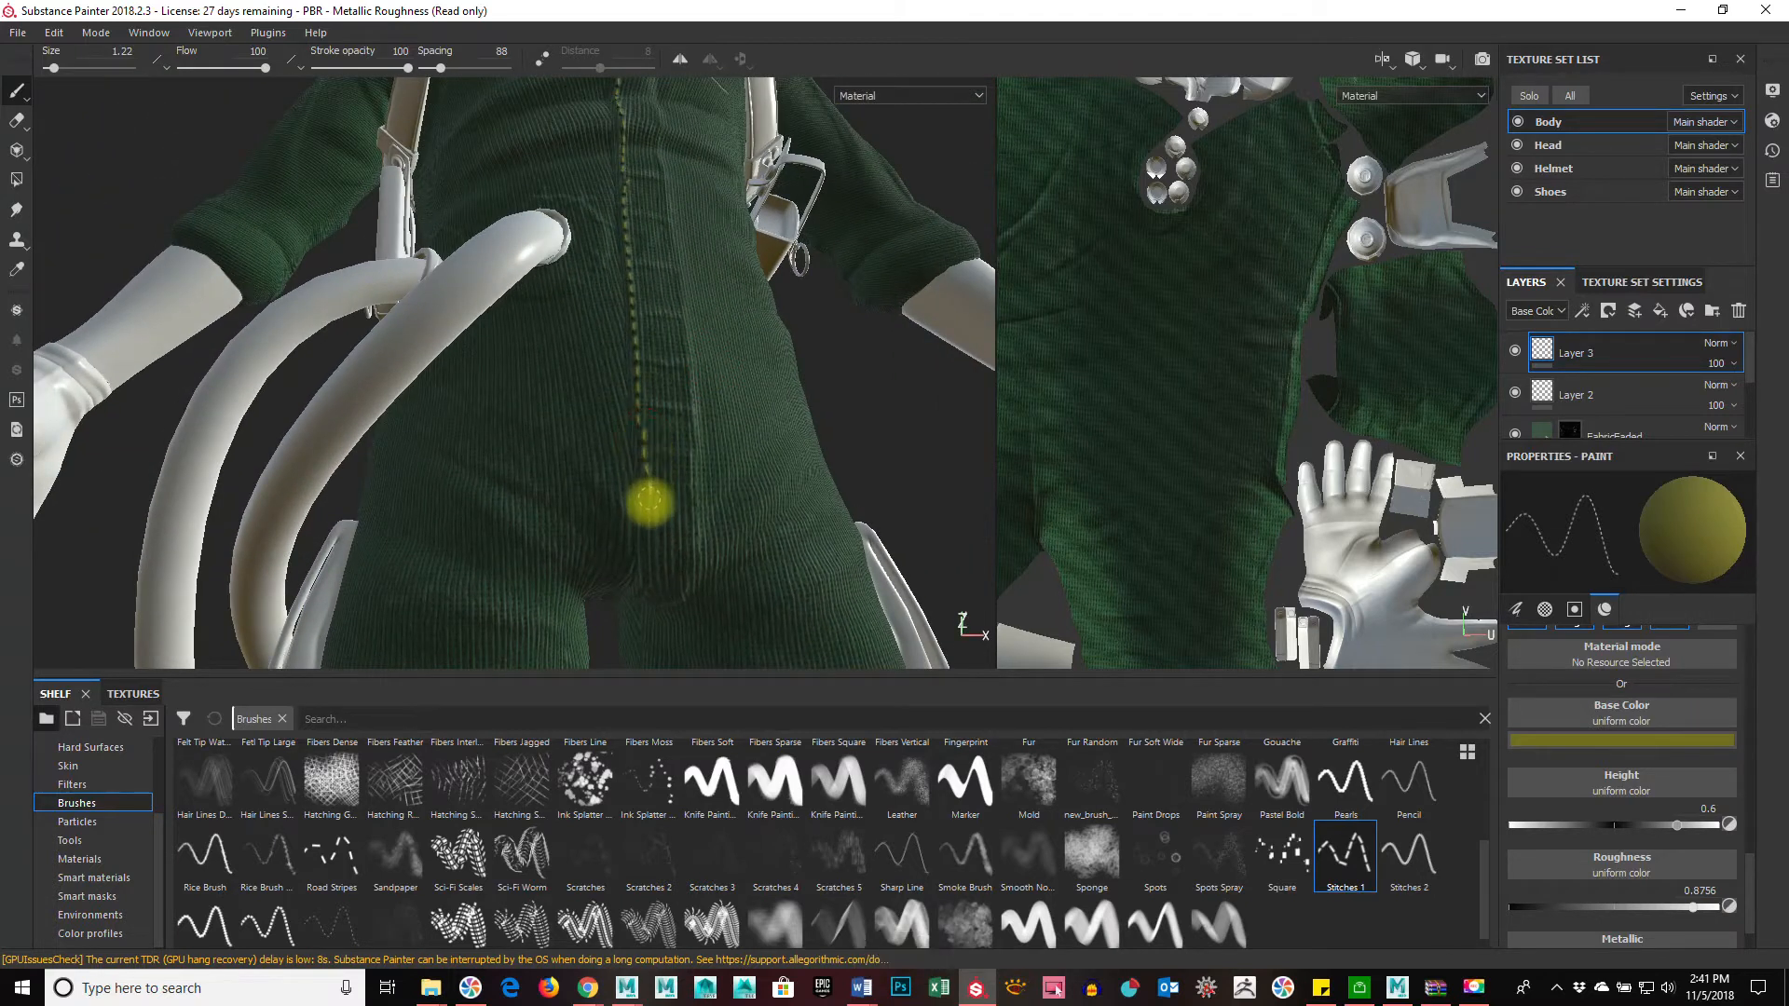
# Step: Paint a second, parallel stitch line along the opposite placket edge, from the collar down over the chest
pyautogui.keyDown('alt'); pyautogui.moveTo(819, 432); pyautogui.dragTo(683, 428); pyautogui.keyUp('alt')
pyautogui.keyDown('alt'); pyautogui.moveTo(683, 428); pyautogui.dragTo(923, 364, button='right'); pyautogui.keyUp('alt')
pyautogui.keyDown('alt'); pyautogui.moveTo(923, 363); pyautogui.dragTo(886, 452, button='middle'); pyautogui.keyUp('alt')
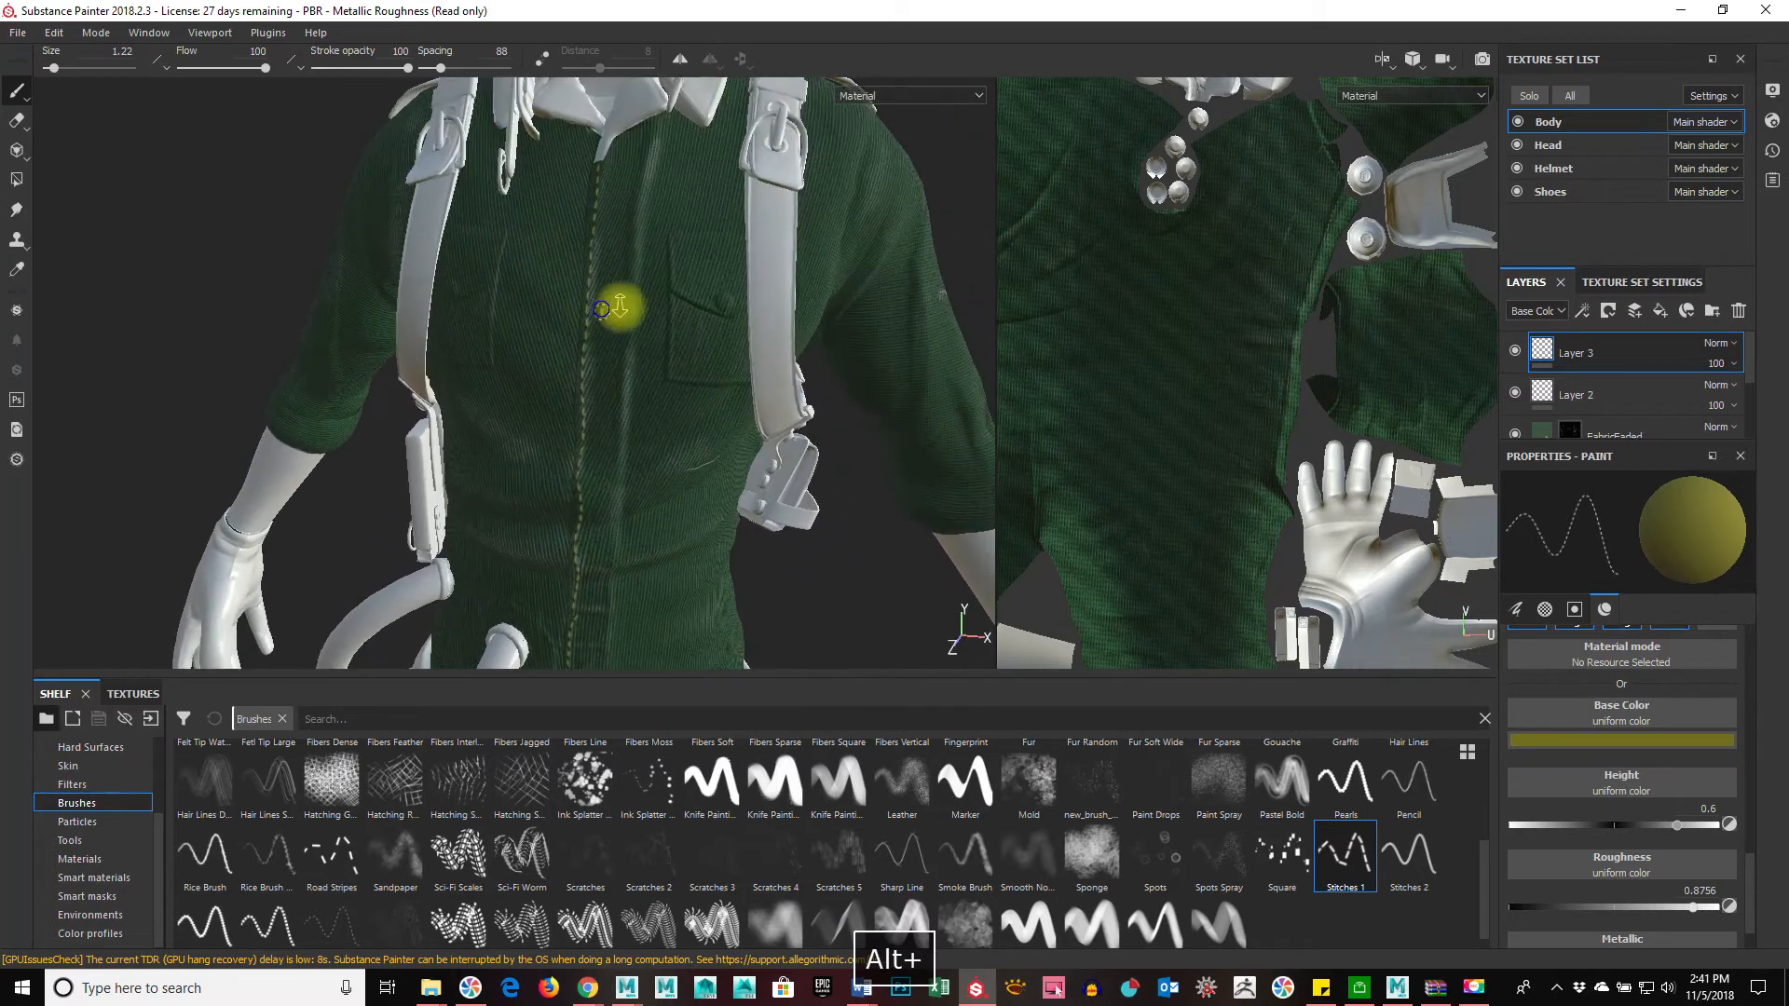
pyautogui.keyDown('alt'); pyautogui.moveTo(601, 309); pyautogui.dragTo(883, 221, button='right'); pyautogui.keyUp('alt')
pyautogui.keyDown('alt'); pyautogui.moveTo(883, 220); pyautogui.dragTo(835, 366, button='middle'); pyautogui.keyUp('alt')
pyautogui.keyDown('alt'); pyautogui.moveTo(835, 366); pyautogui.dragTo(649, 219); pyautogui.keyUp('alt')
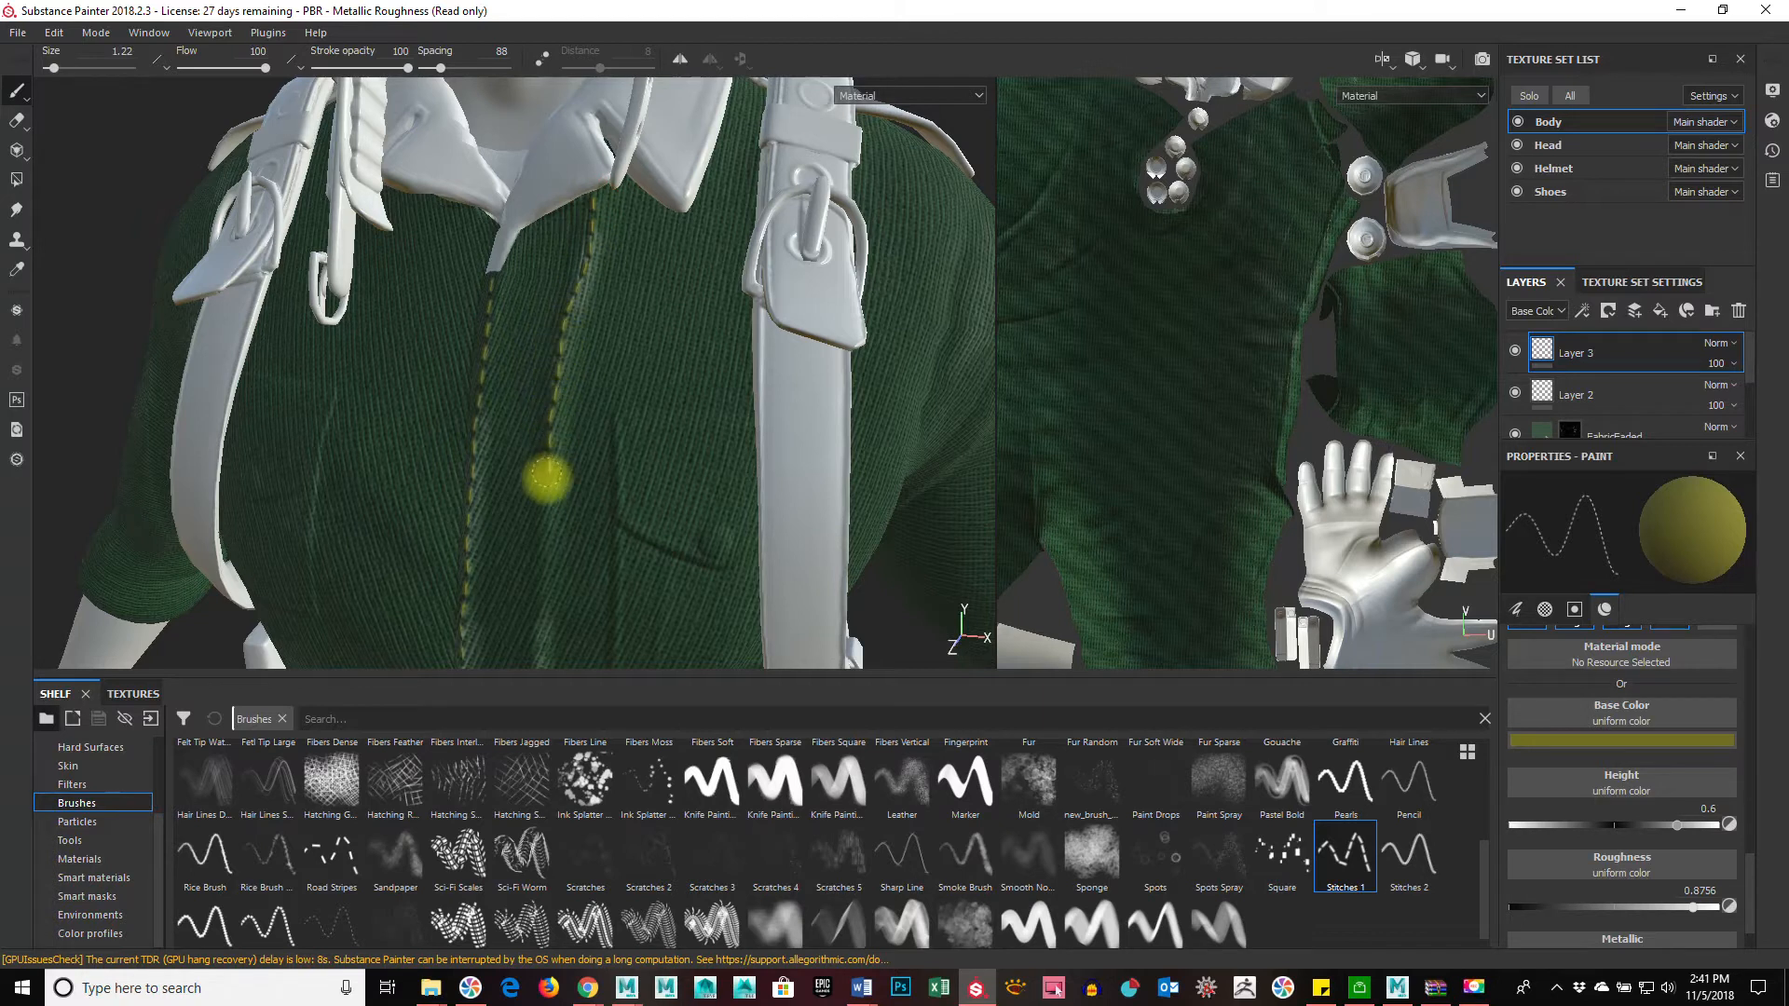
pyautogui.press('shift')
pyautogui.keyDown('alt'); pyautogui.moveTo(631, 606); pyautogui.dragTo(619, 443); pyautogui.keyUp('alt')
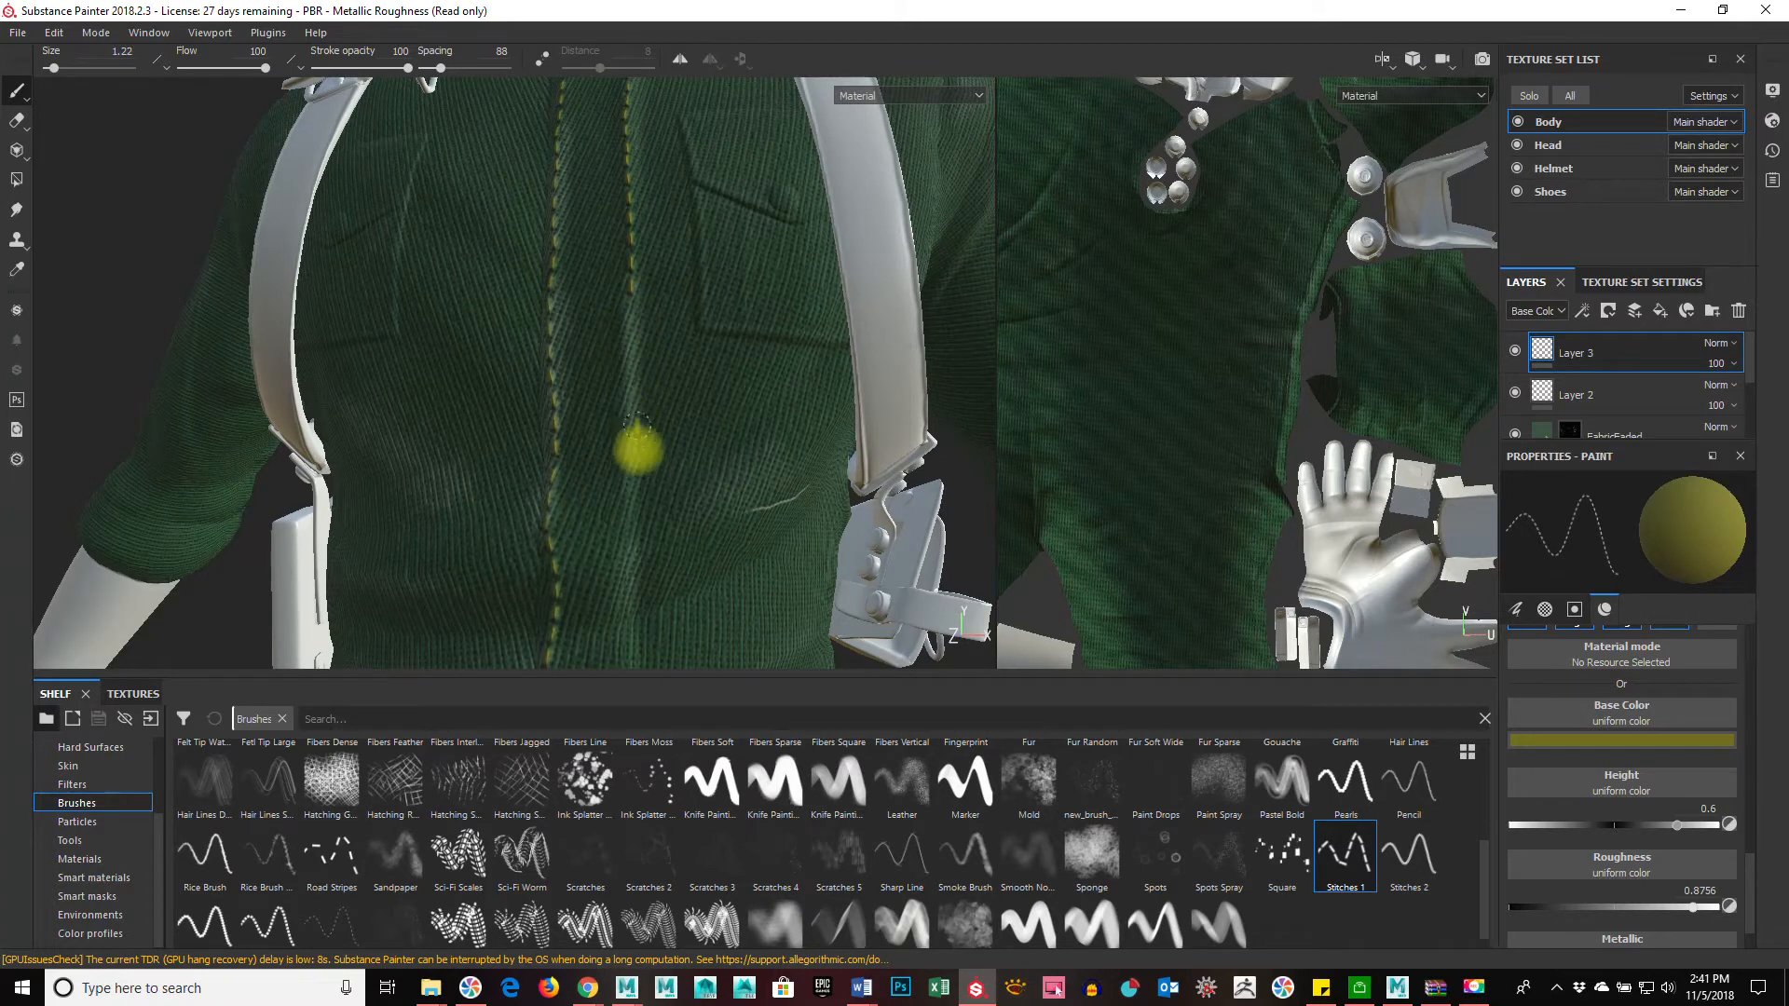
pyautogui.press('shift')
pyautogui.press('alt')
# Step: Continue the second placket stitch line in straight segments from the midriff over the waist to the crotch
pyautogui.moveTo(707, 554)
pyautogui.keyDown('alt'); pyautogui.mouseDown()
pyautogui.moveTo(718, 251)
pyautogui.moveTo(662, 224)
pyautogui.mouseUp(); pyautogui.keyUp('alt')
pyautogui.press('shift')
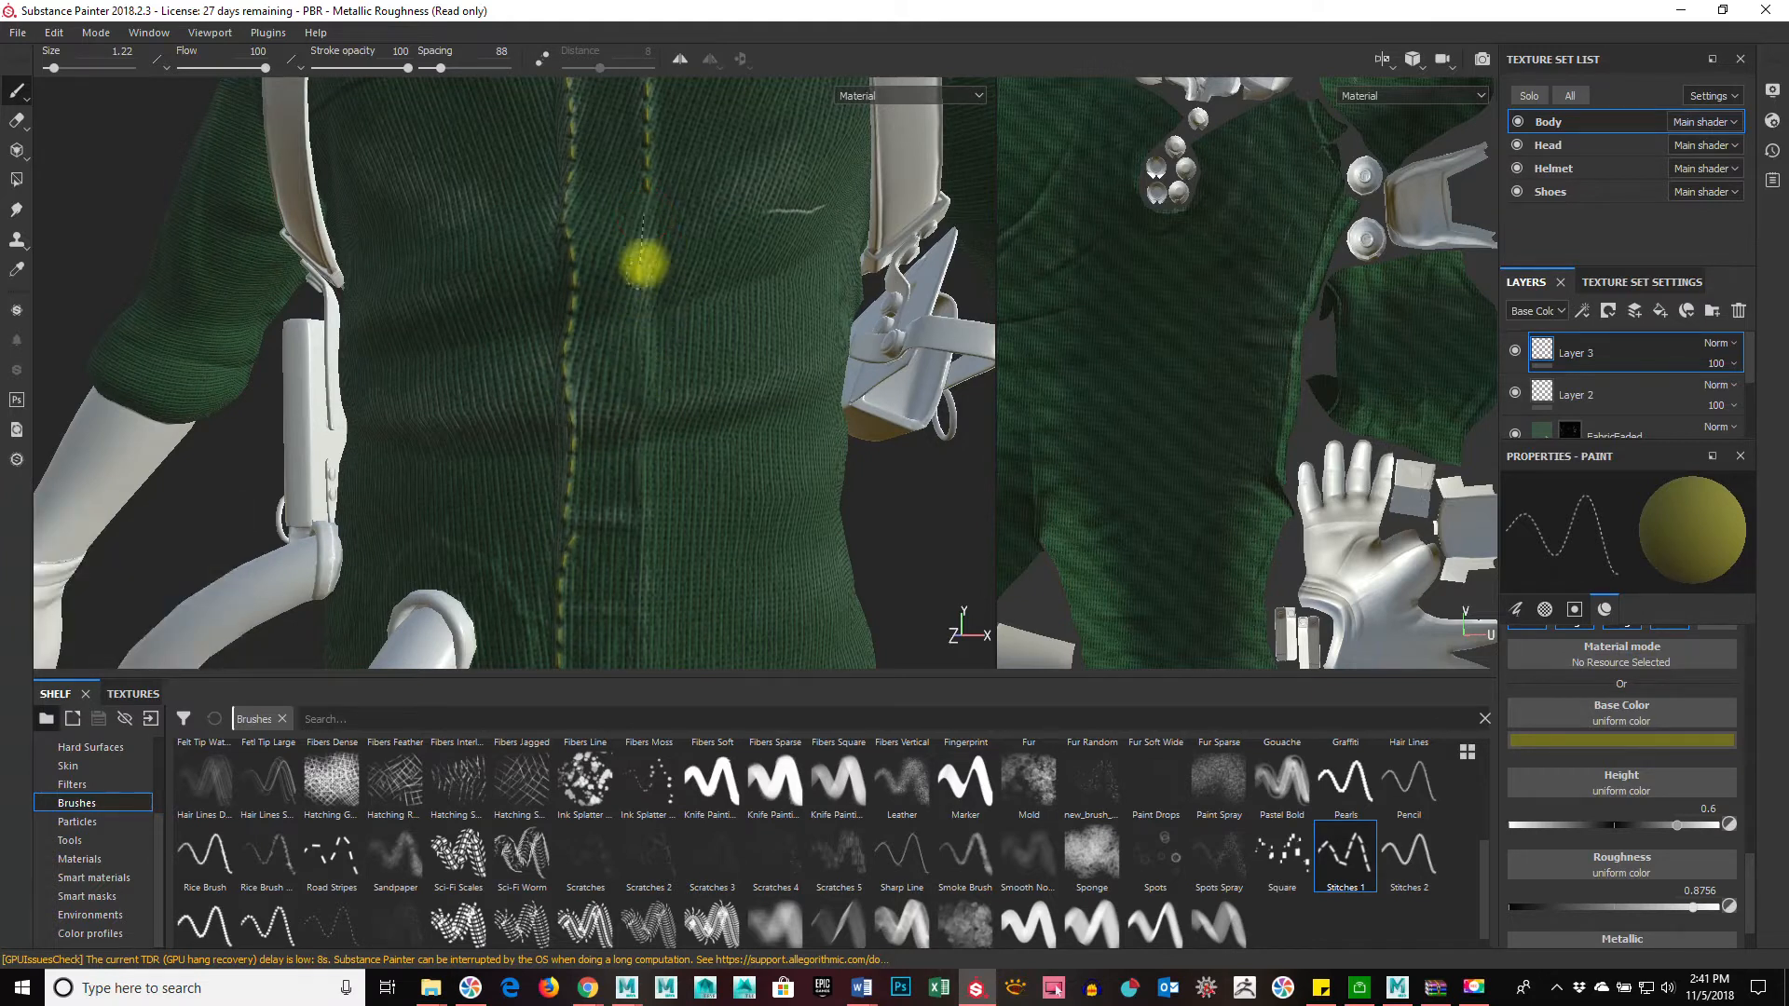
pyautogui.press('shift')
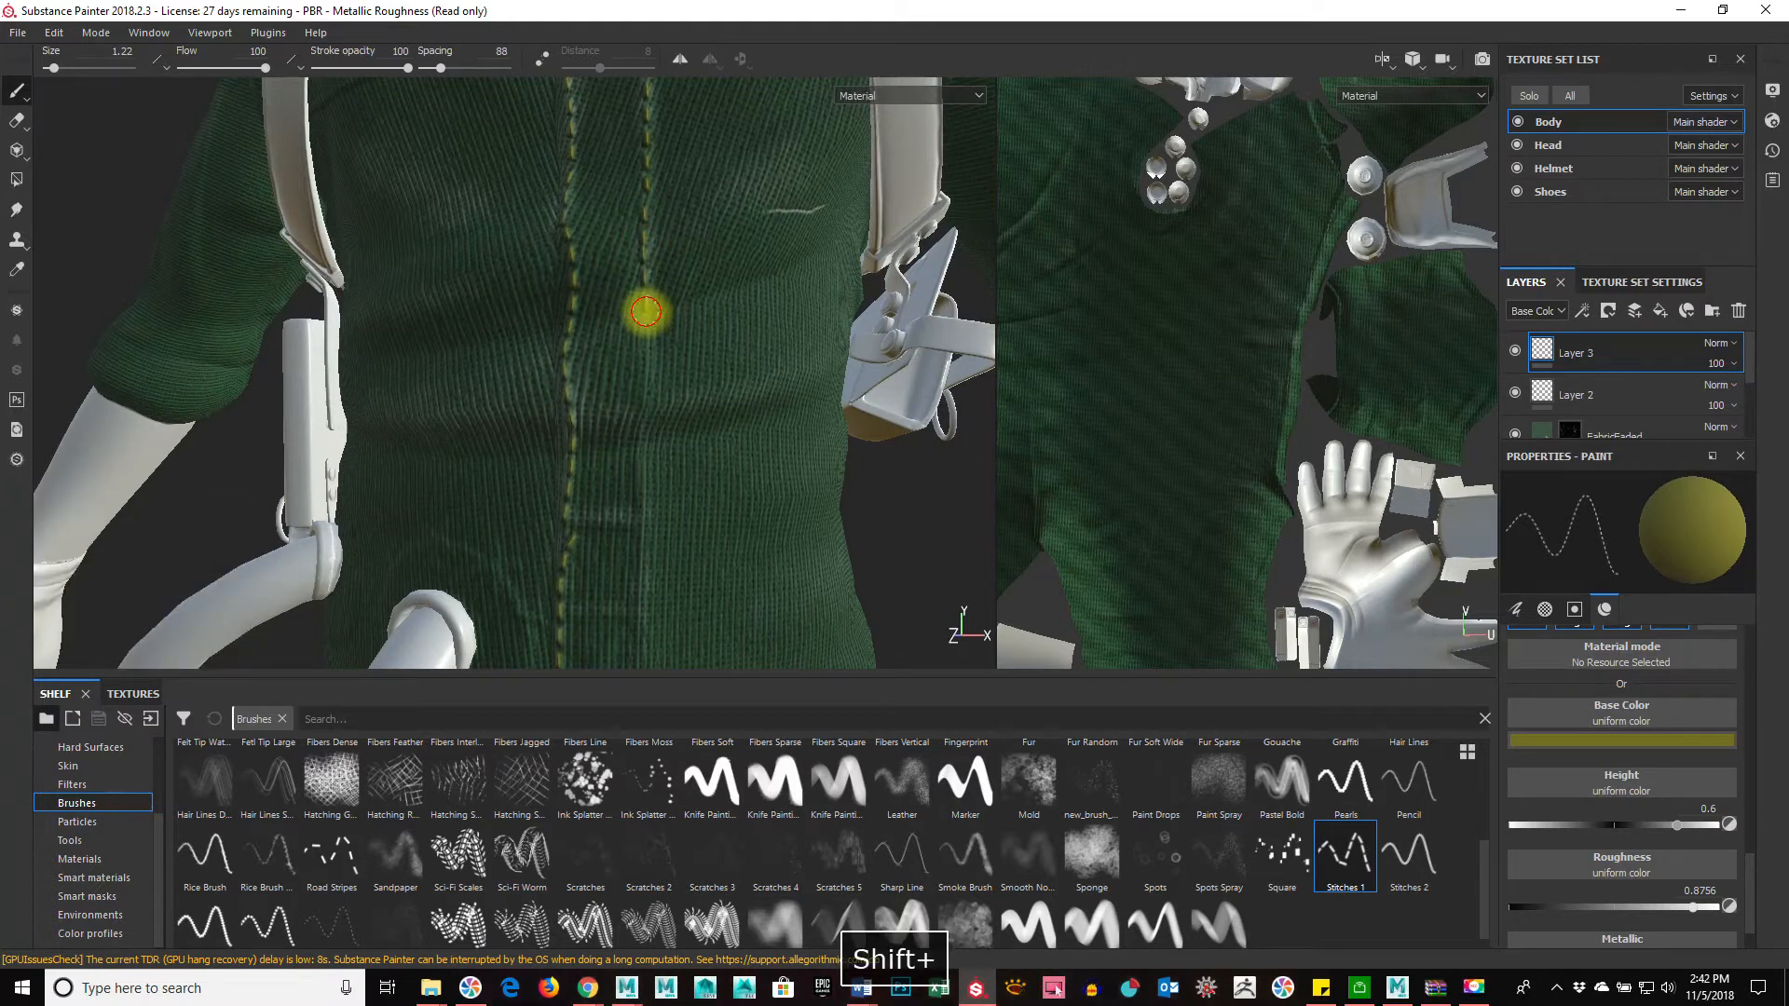
pyautogui.keyDown('shift'); pyautogui.click(645, 405); pyautogui.keyUp('shift')
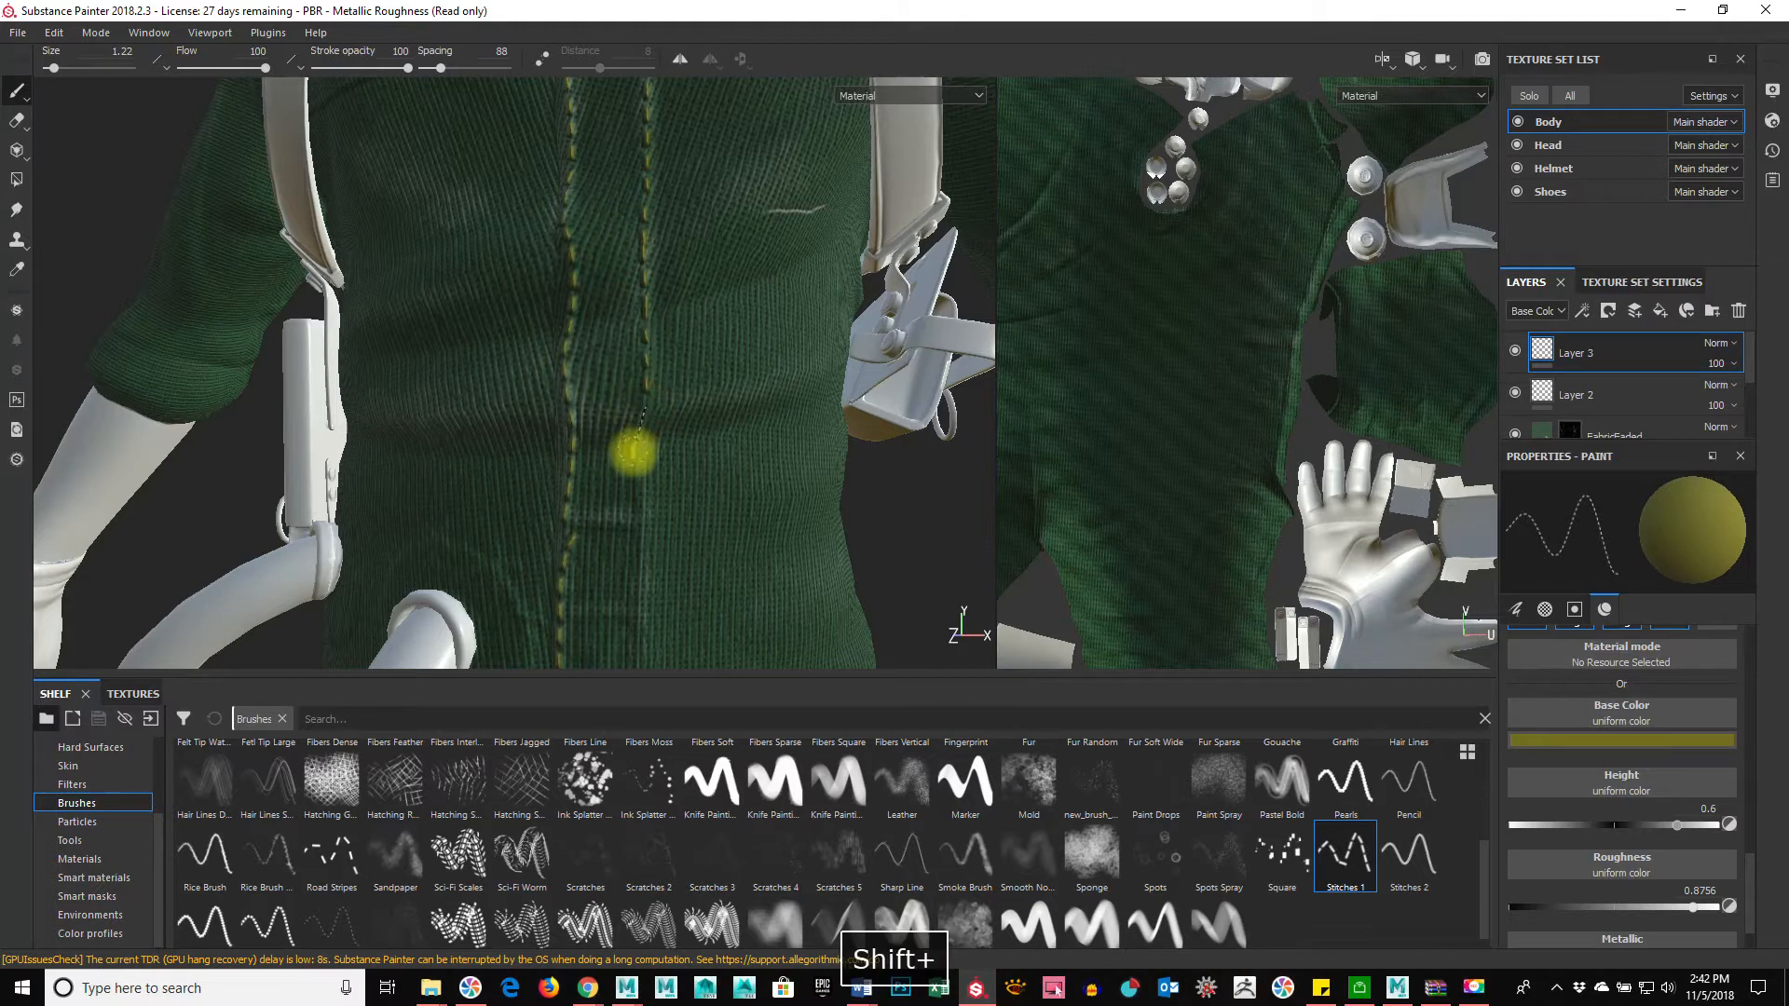
pyautogui.keyDown('alt'); pyautogui.moveTo(639, 542); pyautogui.dragTo(728, 224); pyautogui.keyUp('alt')
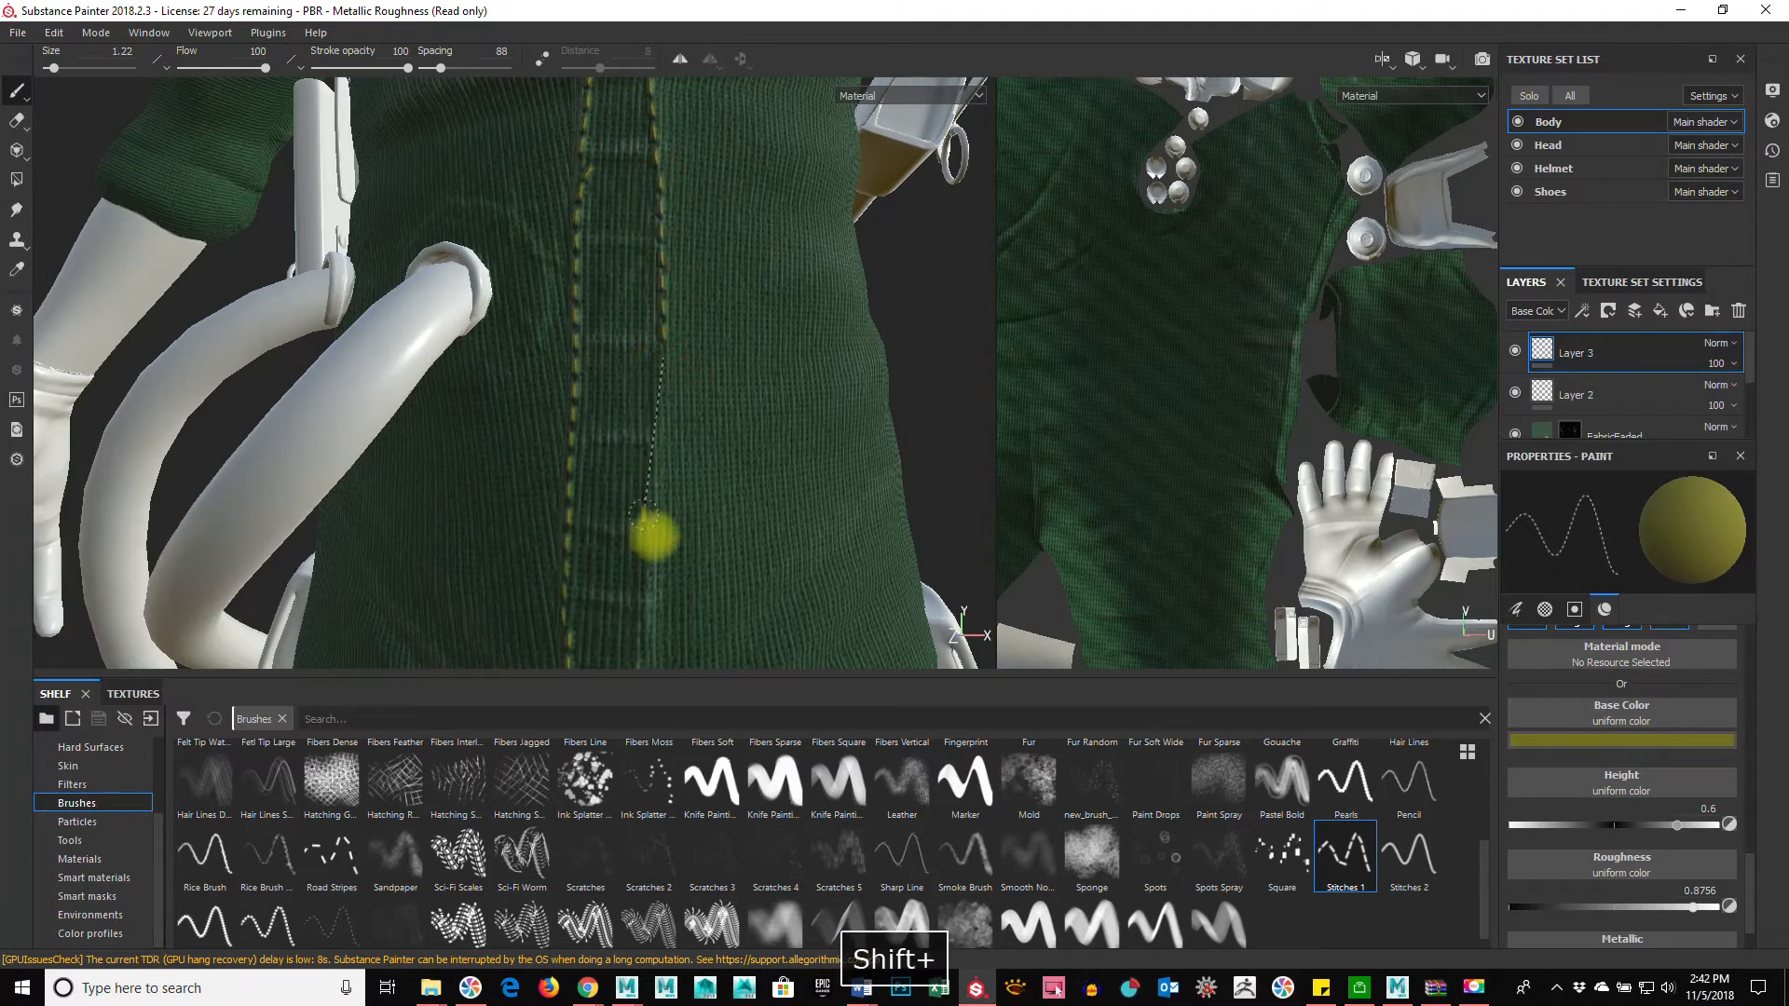
pyautogui.keyDown('alt'); pyautogui.moveTo(687, 559); pyautogui.dragTo(687, 237); pyautogui.keyUp('alt')
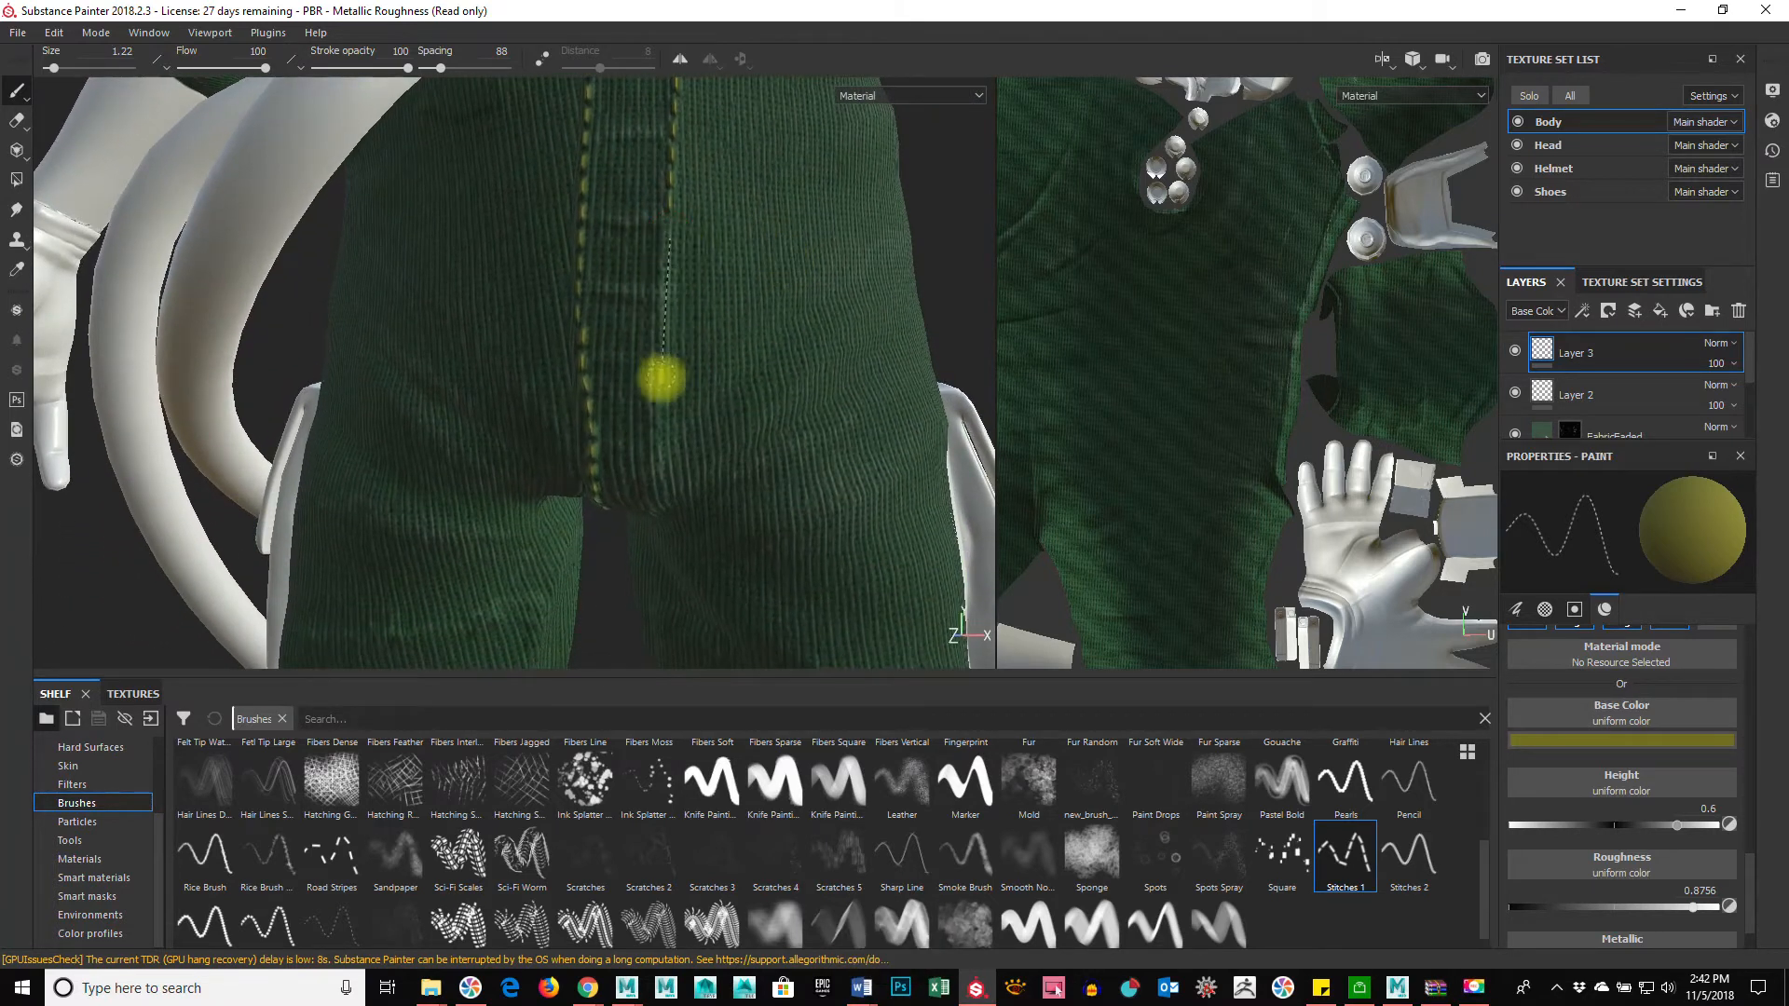
pyautogui.keyDown('shift'); pyautogui.click(661, 380); pyautogui.keyUp('shift')
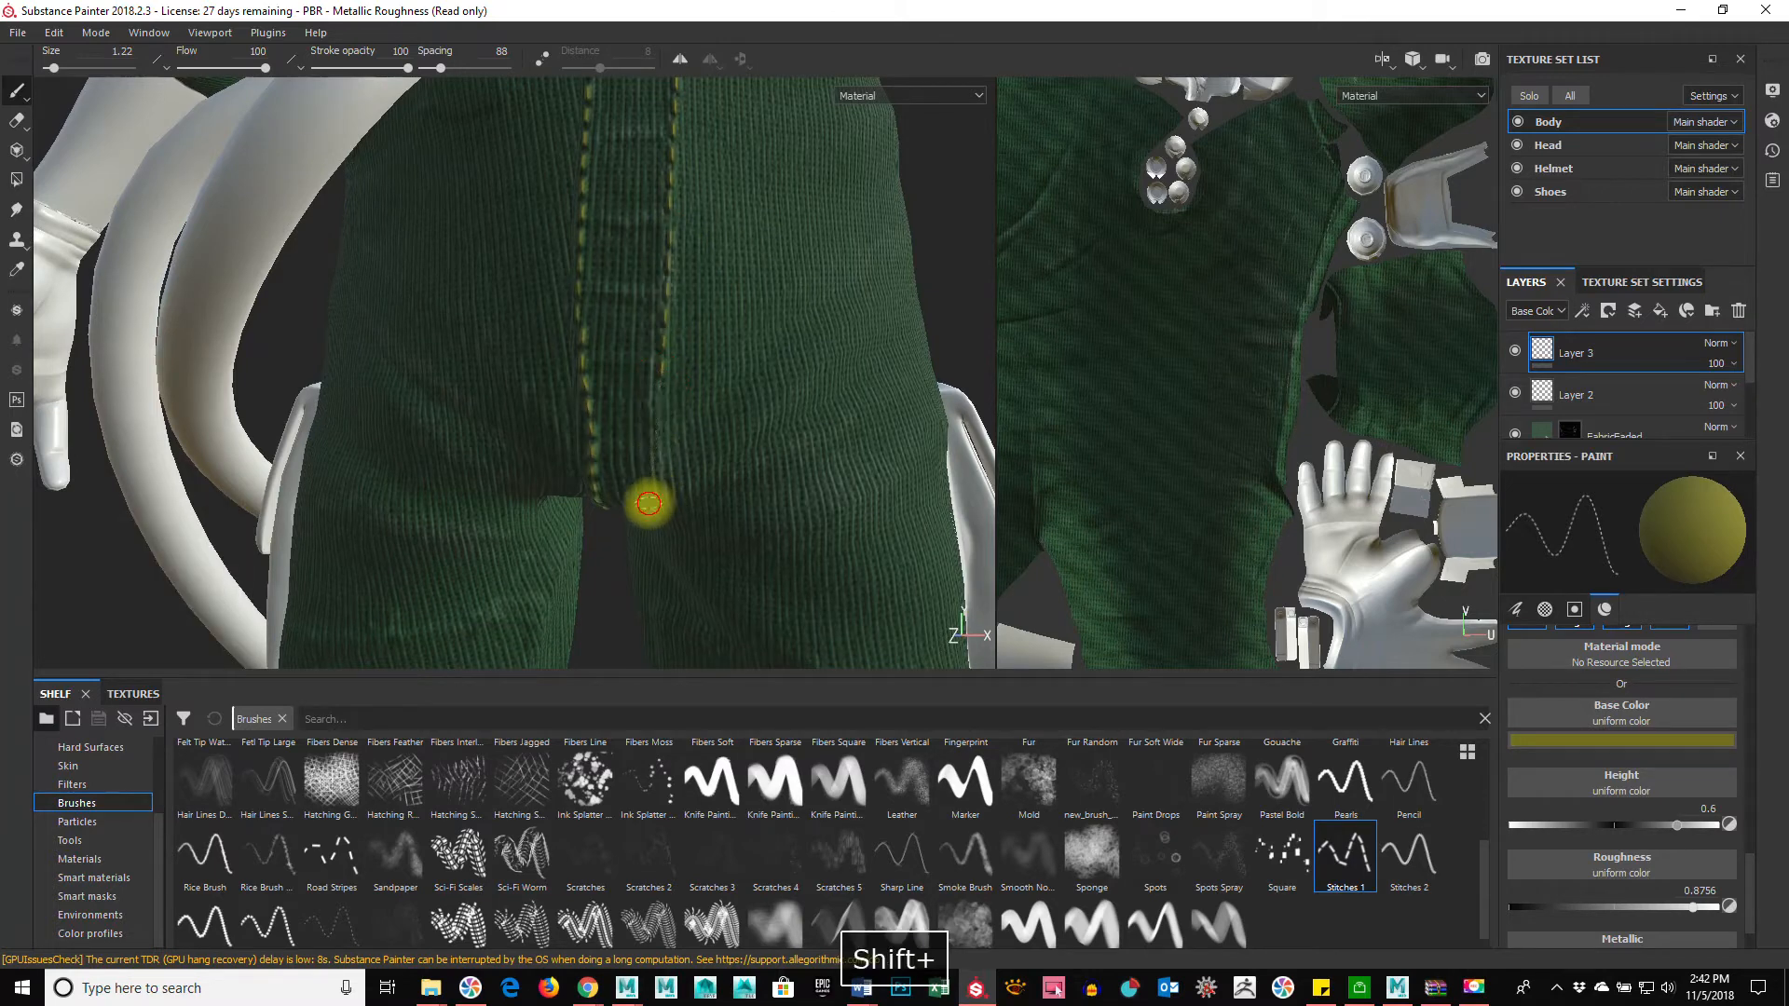
pyautogui.keyDown('shift'); pyautogui.click(649, 504); pyautogui.keyUp('shift')
# Step: Examine the finished placket stitching and the rest of the suit from several angles and in the UV layout
pyautogui.keyDown('alt'); pyautogui.moveTo(771, 467); pyautogui.dragTo(683, 467, button='right'); pyautogui.keyUp('alt')
pyautogui.keyDown('alt'); pyautogui.moveTo(815, 448); pyautogui.dragTo(351, 415); pyautogui.keyUp('alt')
pyautogui.keyDown('alt'); pyautogui.moveTo(765, 394); pyautogui.dragTo(734, 619, button='middle'); pyautogui.keyUp('alt')
pyautogui.keyDown('alt'); pyautogui.moveTo(780, 471); pyautogui.dragTo(751, 420); pyautogui.keyUp('alt')
pyautogui.keyDown('alt'); pyautogui.moveTo(775, 372); pyautogui.dragTo(711, 467, button='middle'); pyautogui.keyUp('alt')
pyautogui.keyDown('alt'); pyautogui.moveTo(711, 467); pyautogui.dragTo(792, 472, button='right'); pyautogui.keyUp('alt')
pyautogui.keyDown('alt'); pyautogui.moveTo(655, 476); pyautogui.dragTo(554, 489); pyautogui.keyUp('alt')
pyautogui.keyDown('alt'); pyautogui.moveTo(783, 373); pyautogui.dragTo(593, 556, button='middle'); pyautogui.keyUp('alt')
pyautogui.keyDown('alt'); pyautogui.moveTo(579, 521); pyautogui.dragTo(599, 463); pyautogui.keyUp('alt')
pyautogui.moveTo(600, 463)
pyautogui.keyDown('alt'); pyautogui.mouseDown(button='middle')
pyautogui.moveTo(718, 395)
pyautogui.moveTo(651, 367)
pyautogui.moveTo(746, 271)
pyautogui.mouseUp(button='middle'); pyautogui.keyUp('alt')
pyautogui.moveTo(688, 363)
pyautogui.keyDown('alt'); pyautogui.mouseDown(button='middle')
pyautogui.moveTo(819, 211)
pyautogui.moveTo(723, 372)
pyautogui.moveTo(651, 351)
pyautogui.mouseUp(button='middle'); pyautogui.keyUp('alt')
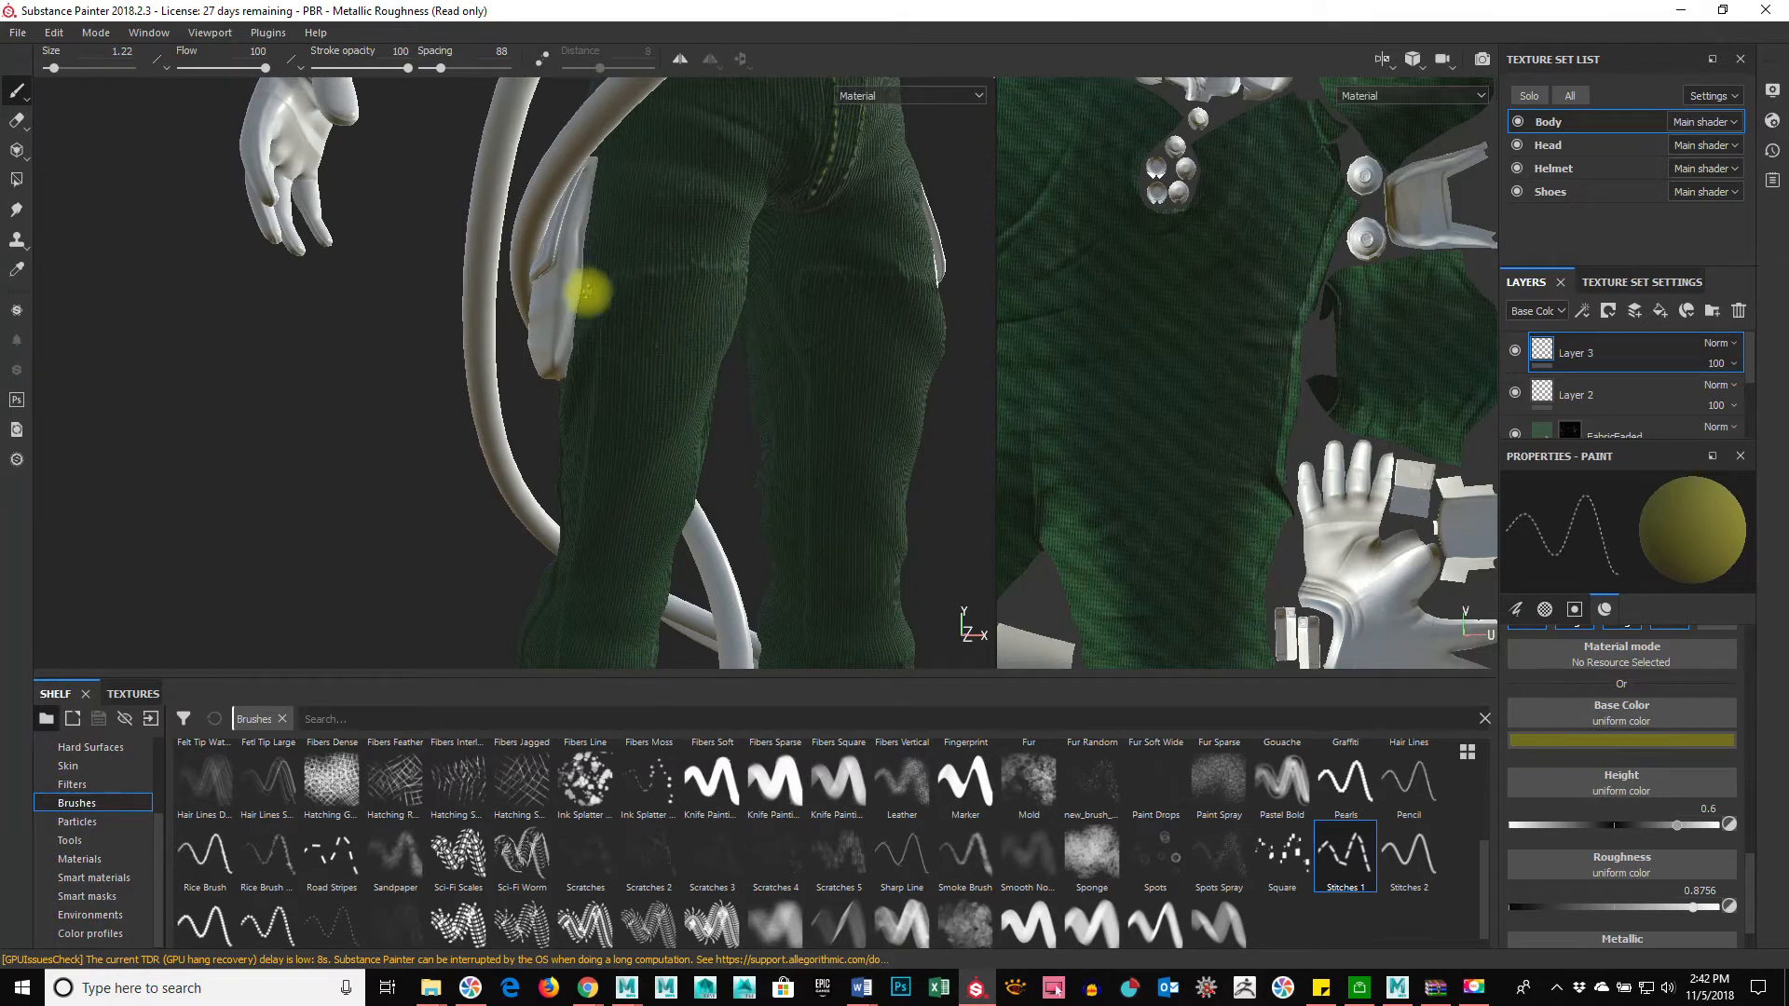
pyautogui.keyDown('alt'); pyautogui.moveTo(914, 396); pyautogui.dragTo(759, 829, button='middle'); pyautogui.keyUp('alt')
pyautogui.moveTo(533, 419)
pyautogui.keyDown('alt'); pyautogui.mouseDown(button='right')
pyautogui.moveTo(901, 438)
pyautogui.moveTo(560, 419)
pyautogui.mouseUp(button='right'); pyautogui.keyUp('alt')
pyautogui.keyDown('alt'); pyautogui.moveTo(559, 419); pyautogui.dragTo(758, 432); pyautogui.keyUp('alt')
pyautogui.keyDown('alt'); pyautogui.moveTo(758, 431); pyautogui.dragTo(606, 444, button='middle'); pyautogui.keyUp('alt')
pyautogui.moveTo(803, 446)
pyautogui.keyDown('alt'); pyautogui.mouseDown()
pyautogui.moveTo(688, 461)
pyautogui.moveTo(603, 499)
pyautogui.moveTo(728, 500)
pyautogui.moveTo(671, 316)
pyautogui.moveTo(747, 379)
pyautogui.moveTo(483, 363)
pyautogui.moveTo(371, 395)
pyautogui.moveTo(571, 388)
pyautogui.moveTo(627, 499)
pyautogui.moveTo(823, 344)
pyautogui.moveTo(615, 479)
pyautogui.moveTo(619, 451)
pyautogui.moveTo(723, 479)
pyautogui.moveTo(705, 494)
pyautogui.moveTo(718, 560)
pyautogui.moveTo(483, 519)
pyautogui.moveTo(627, 339)
pyautogui.mouseUp(); pyautogui.keyUp('alt')
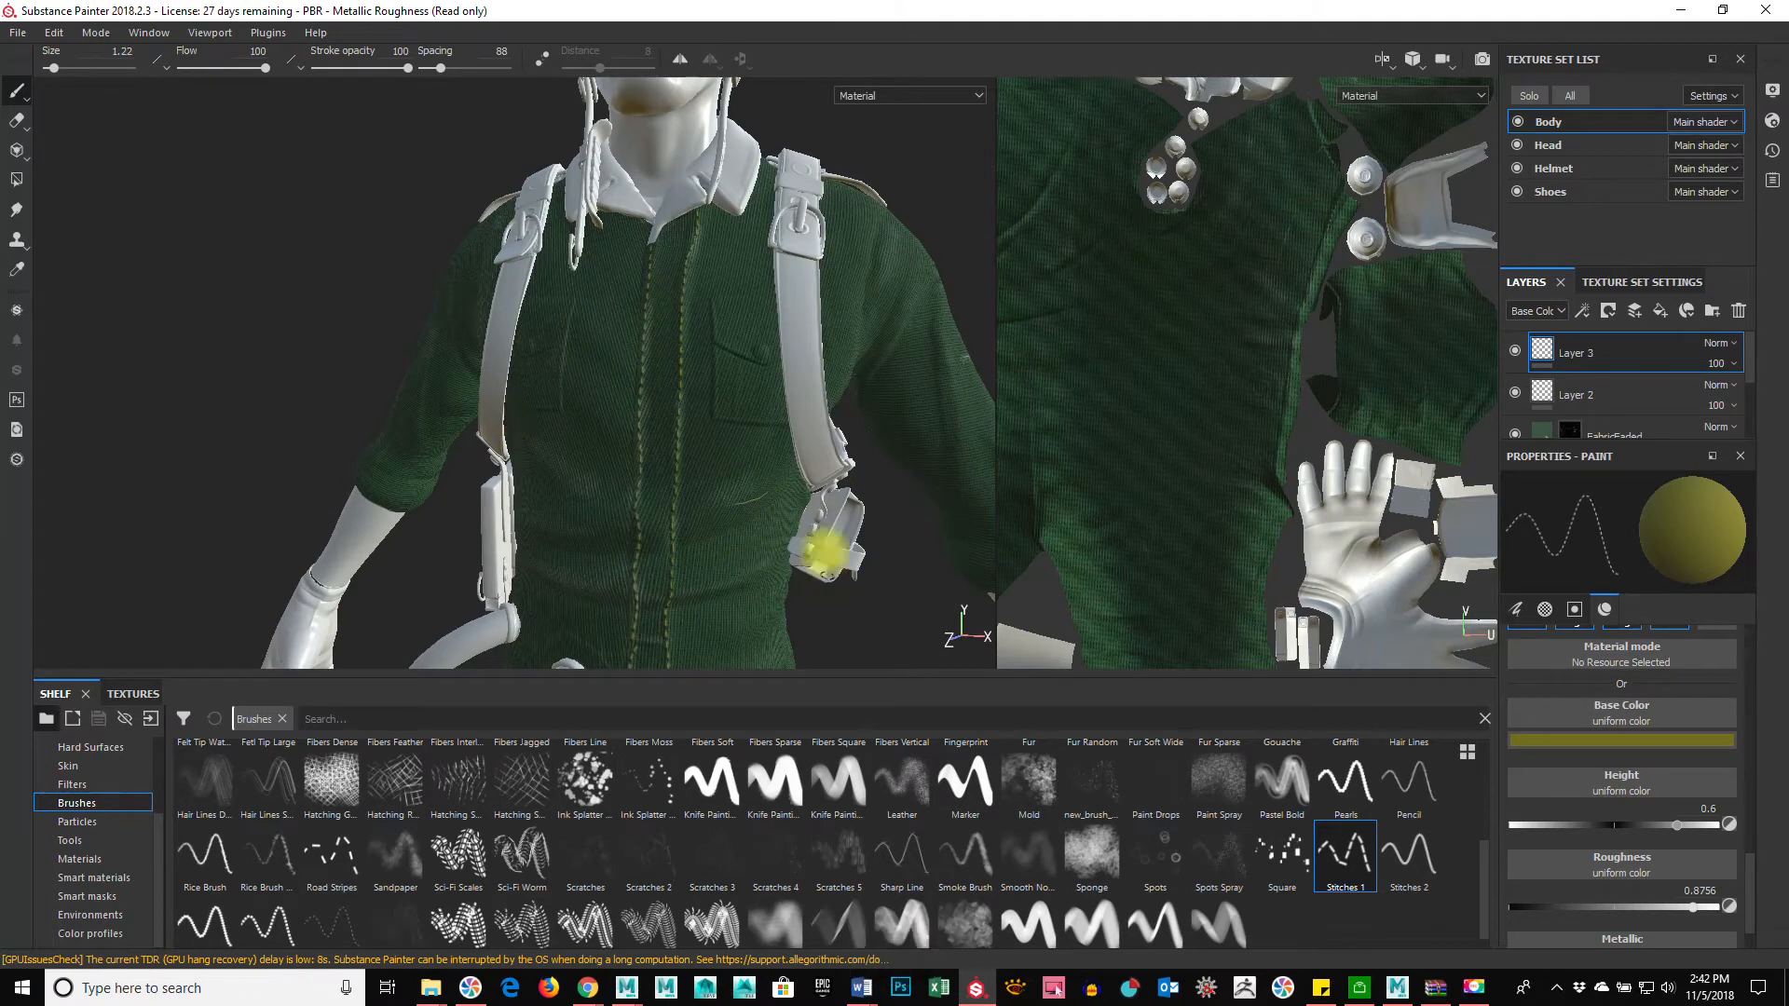
pyautogui.keyDown('alt'); pyautogui.moveTo(824, 568); pyautogui.dragTo(763, 555); pyautogui.keyUp('alt')
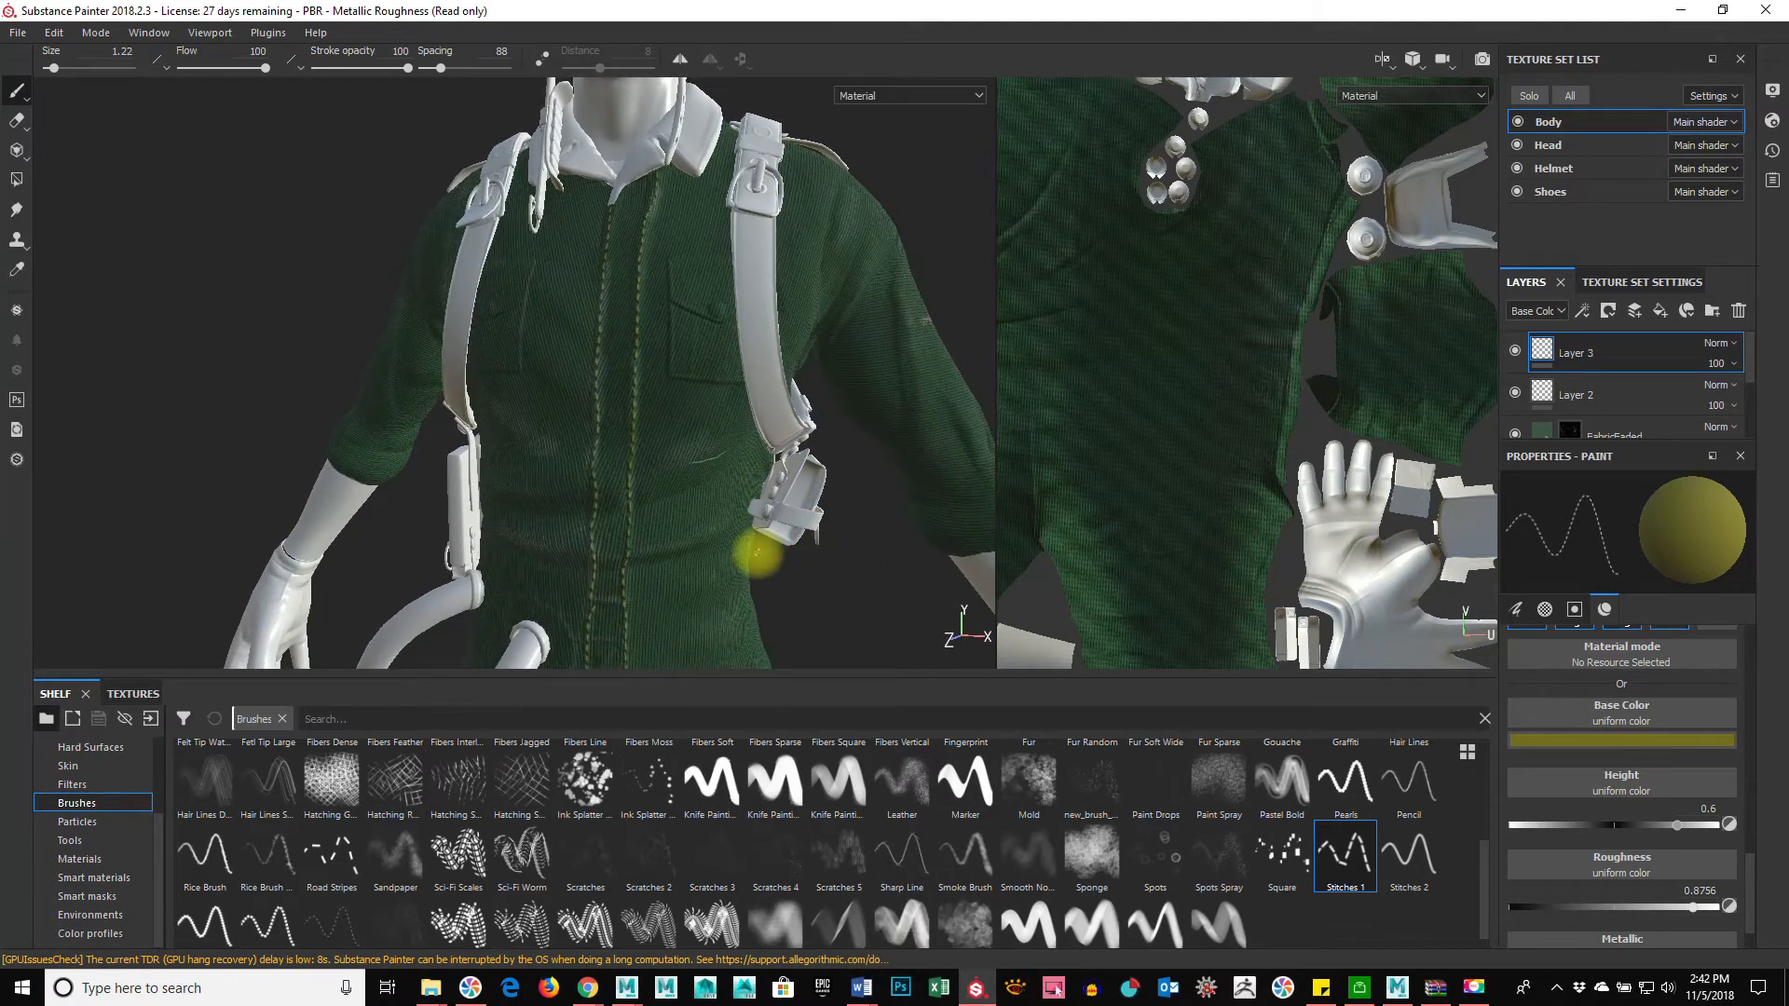
pyautogui.keyDown('alt'); pyautogui.moveTo(774, 369); pyautogui.dragTo(804, 384, button='right'); pyautogui.keyUp('alt')
pyautogui.keyDown('alt'); pyautogui.moveTo(786, 407); pyautogui.dragTo(717, 403); pyautogui.keyUp('alt')
pyautogui.keyDown('alt'); pyautogui.moveTo(799, 372); pyautogui.dragTo(713, 527, button='middle'); pyautogui.keyUp('alt')
pyautogui.keyDown('alt'); pyautogui.moveTo(461, 429); pyautogui.dragTo(667, 364, button='right'); pyautogui.keyUp('alt')
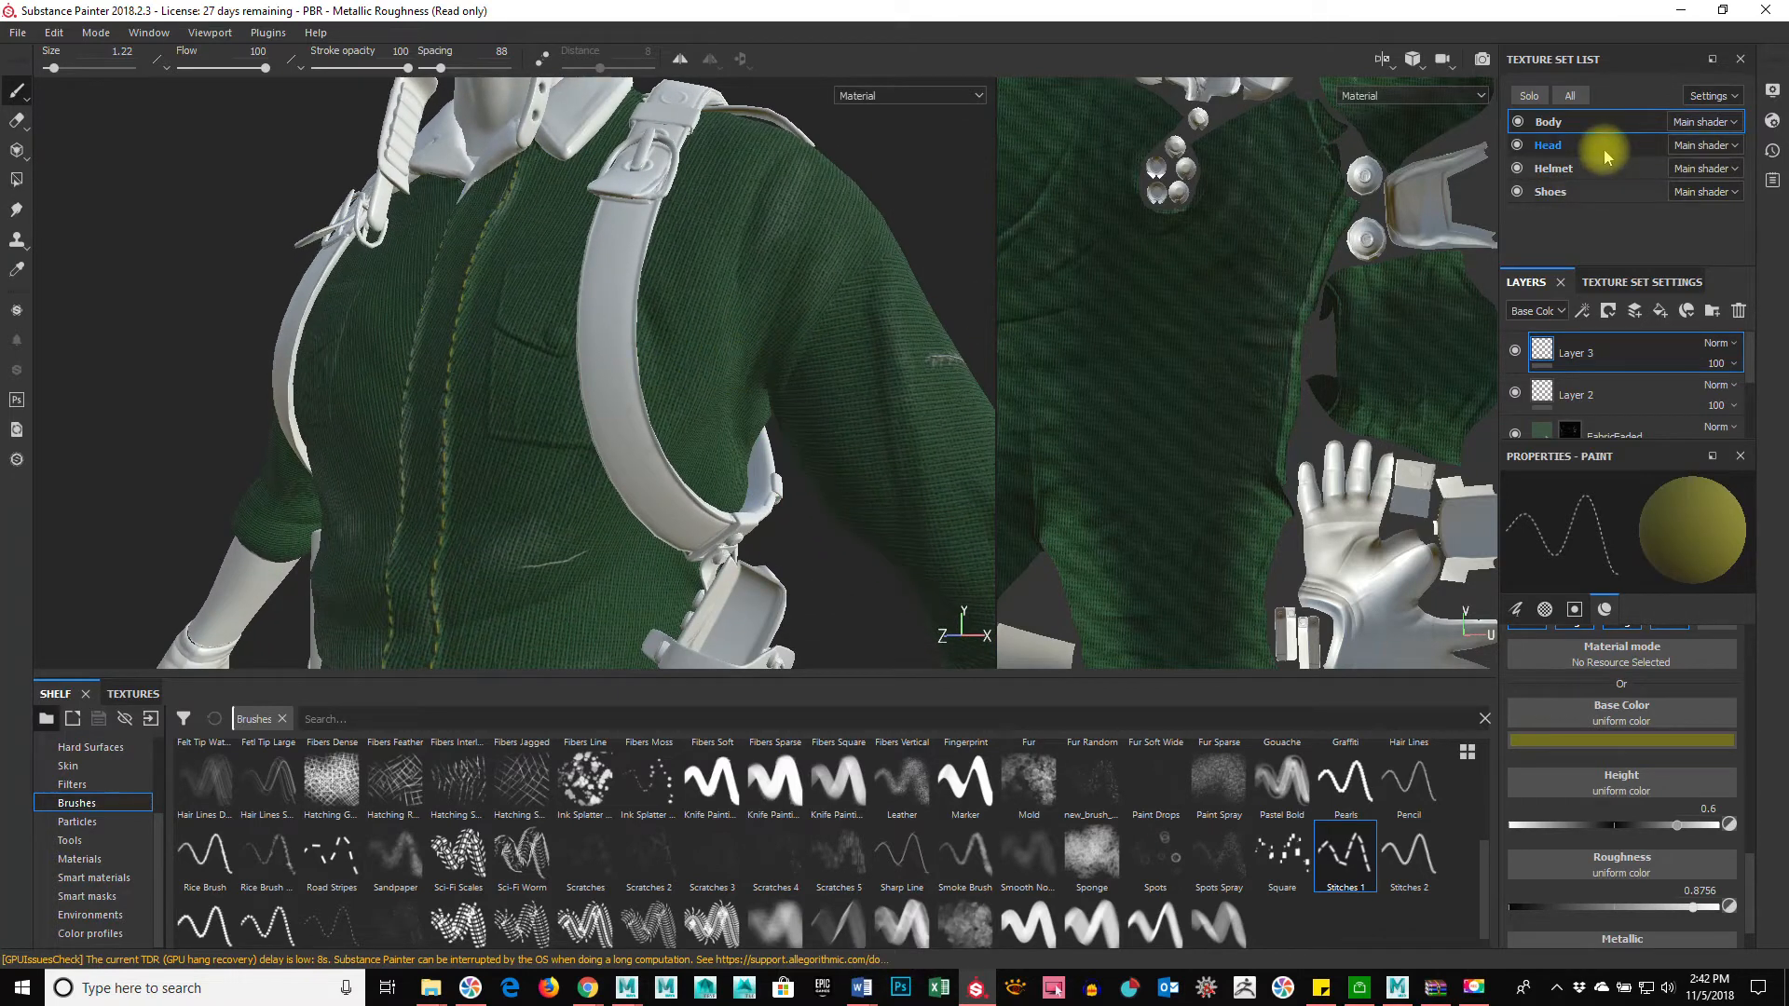
pyautogui.scroll(2, 1228, 419)
pyautogui.scroll(-7, 1242, 391)
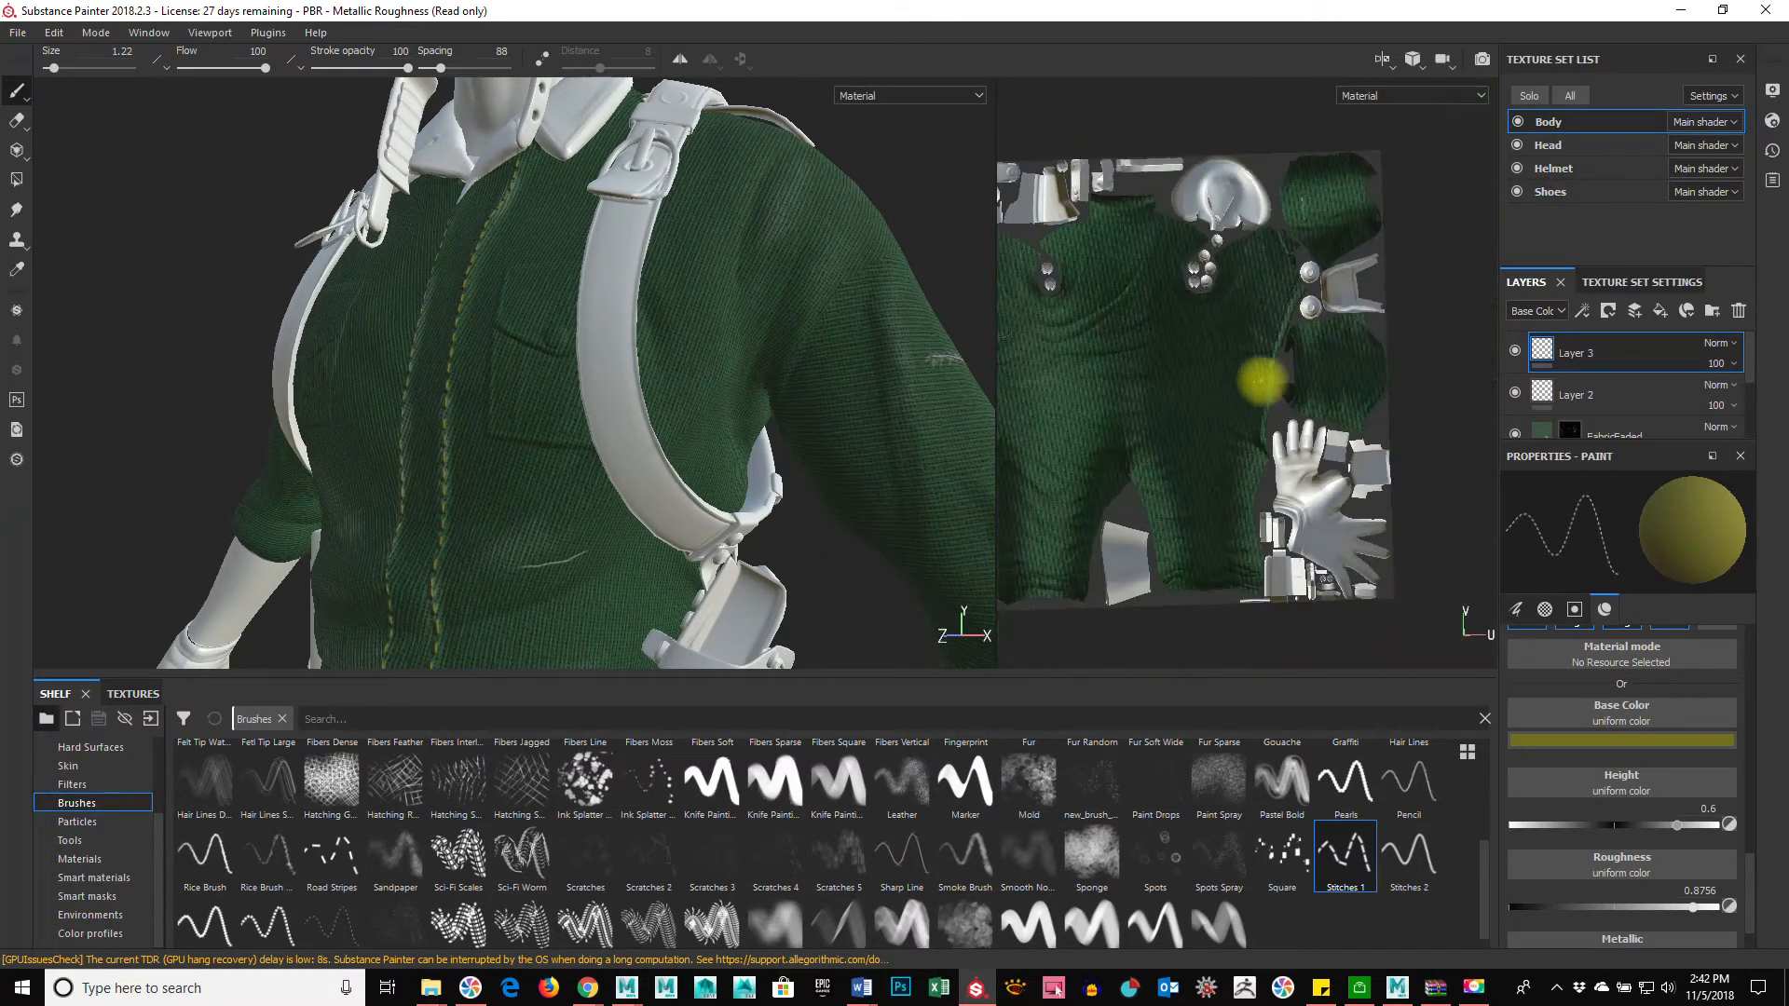
pyautogui.scroll(4, 1262, 379)
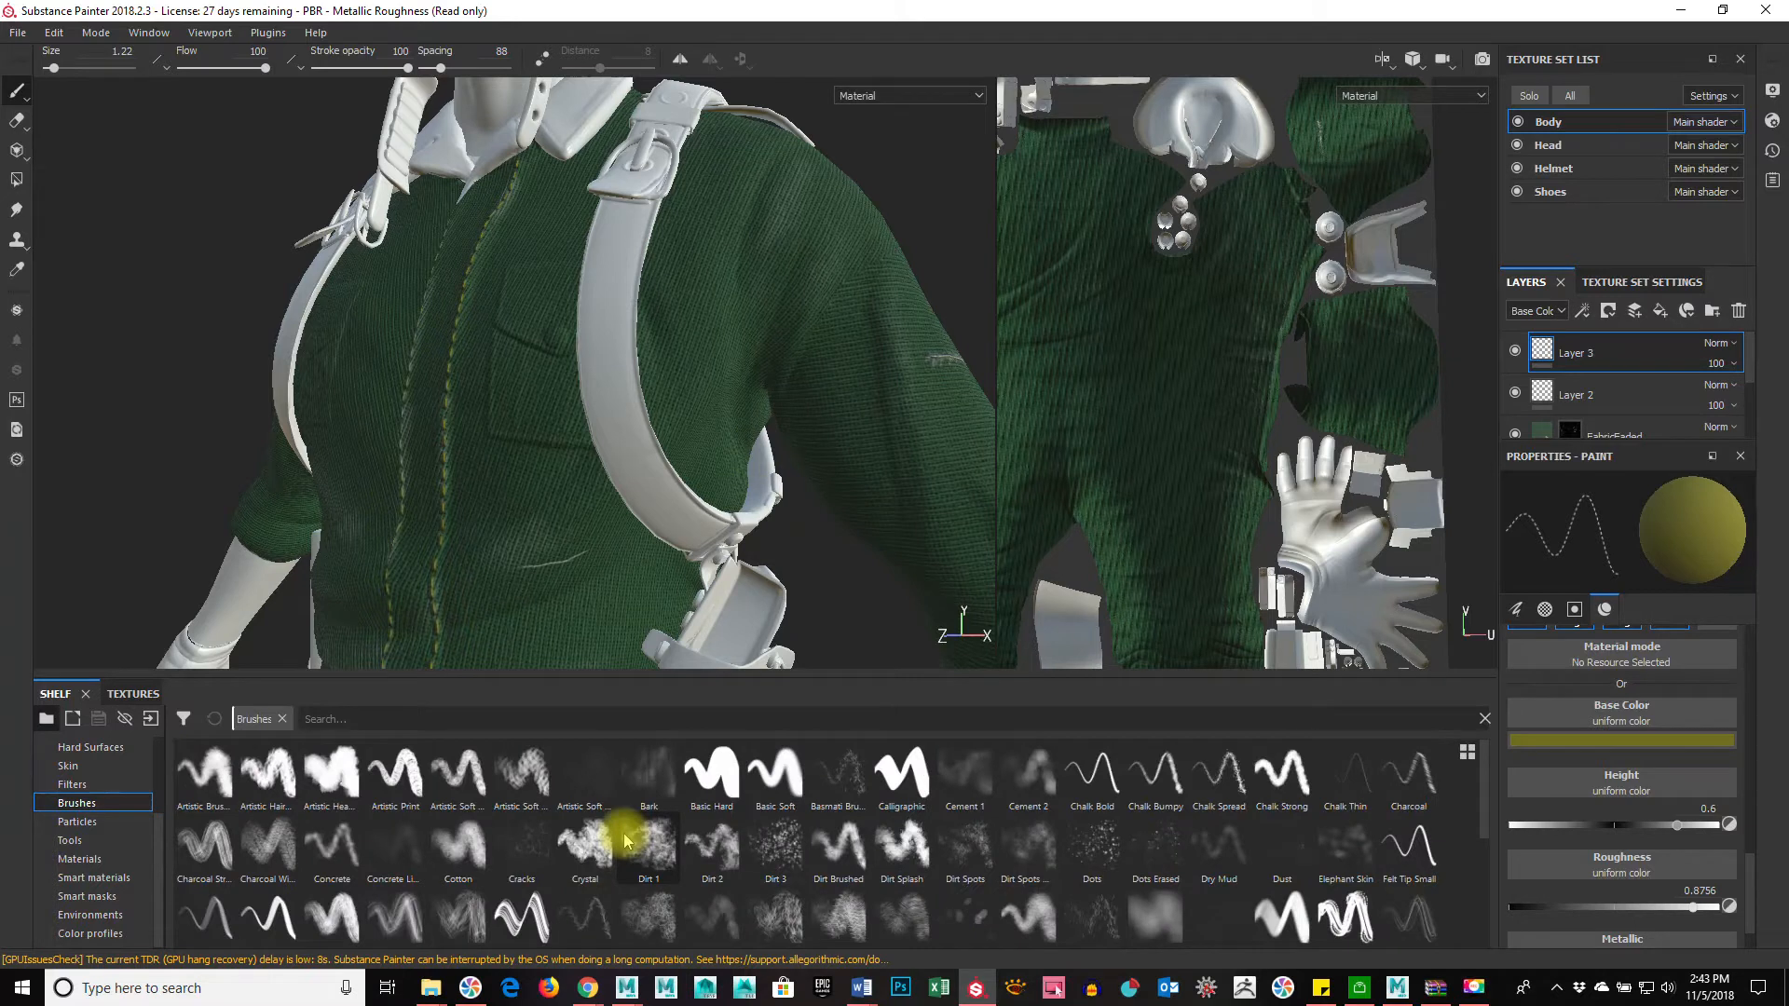
# Step: Search the shelf's materials for "leather", select Leather bag and compare it with the other leather previews
pyautogui.scroll(-1, 466, 839)
pyautogui.click(79, 858)
pyautogui.click(435, 719)
pyautogui.write('leather')
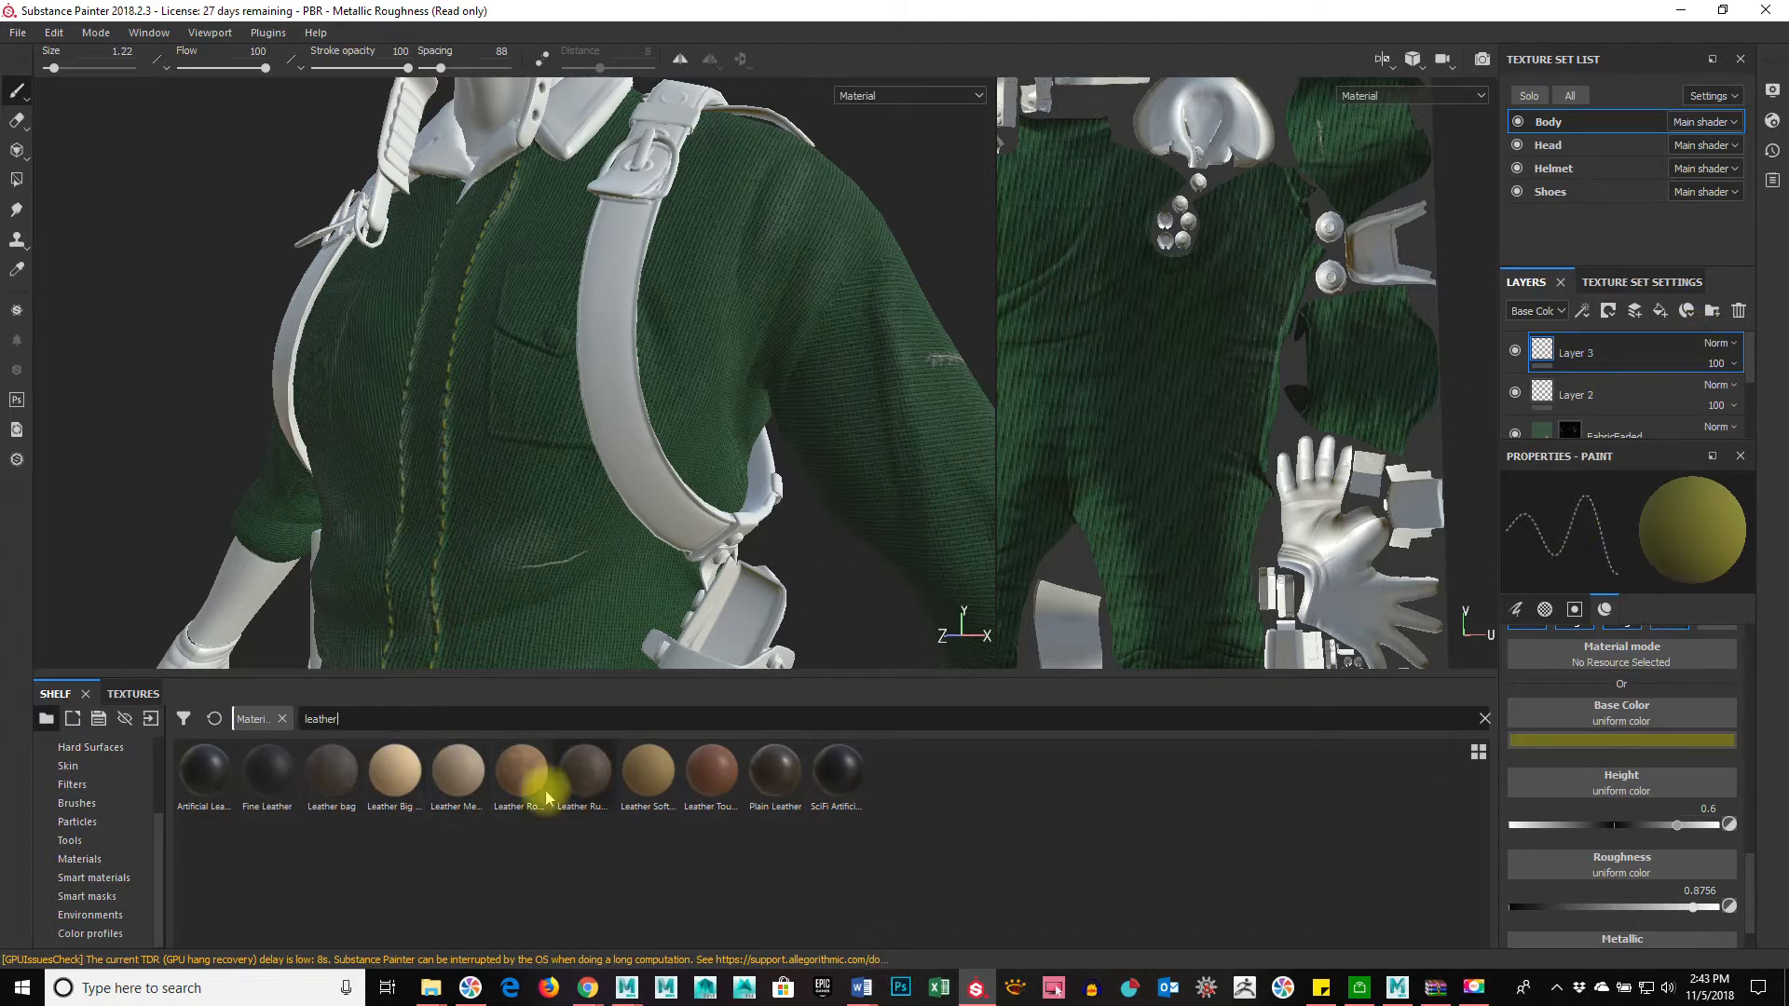
pyautogui.click(334, 772)
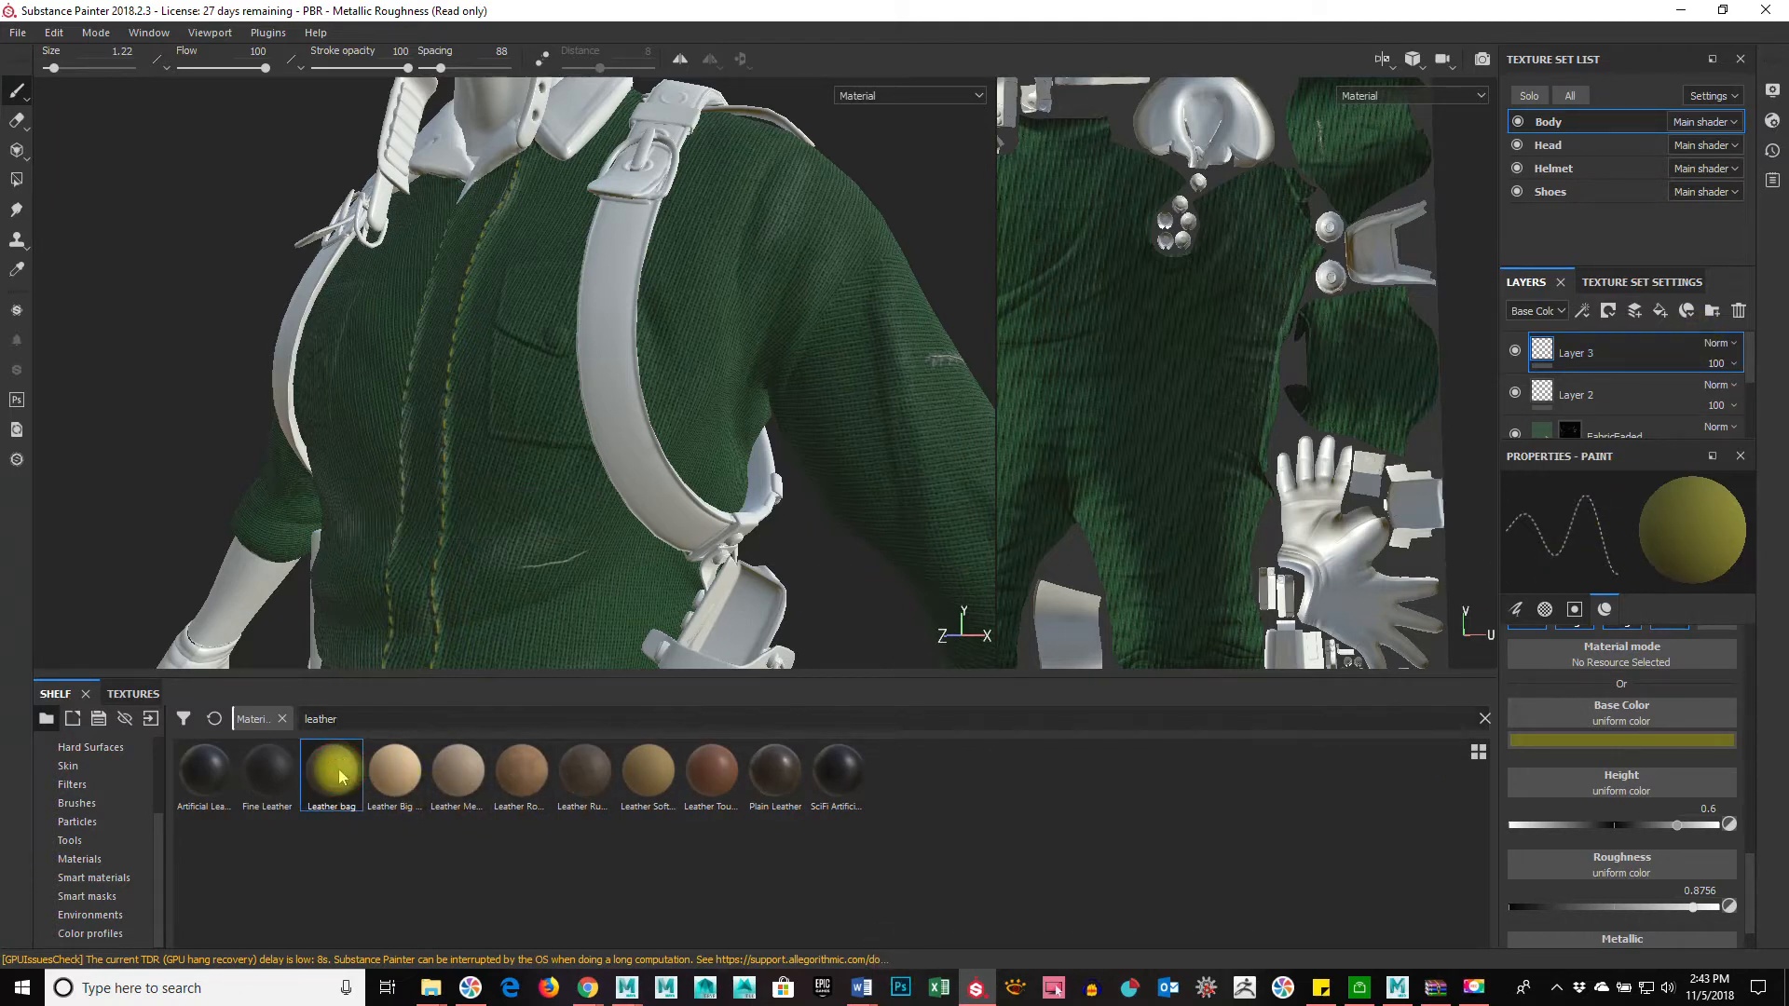
pyautogui.moveTo(355, 780)
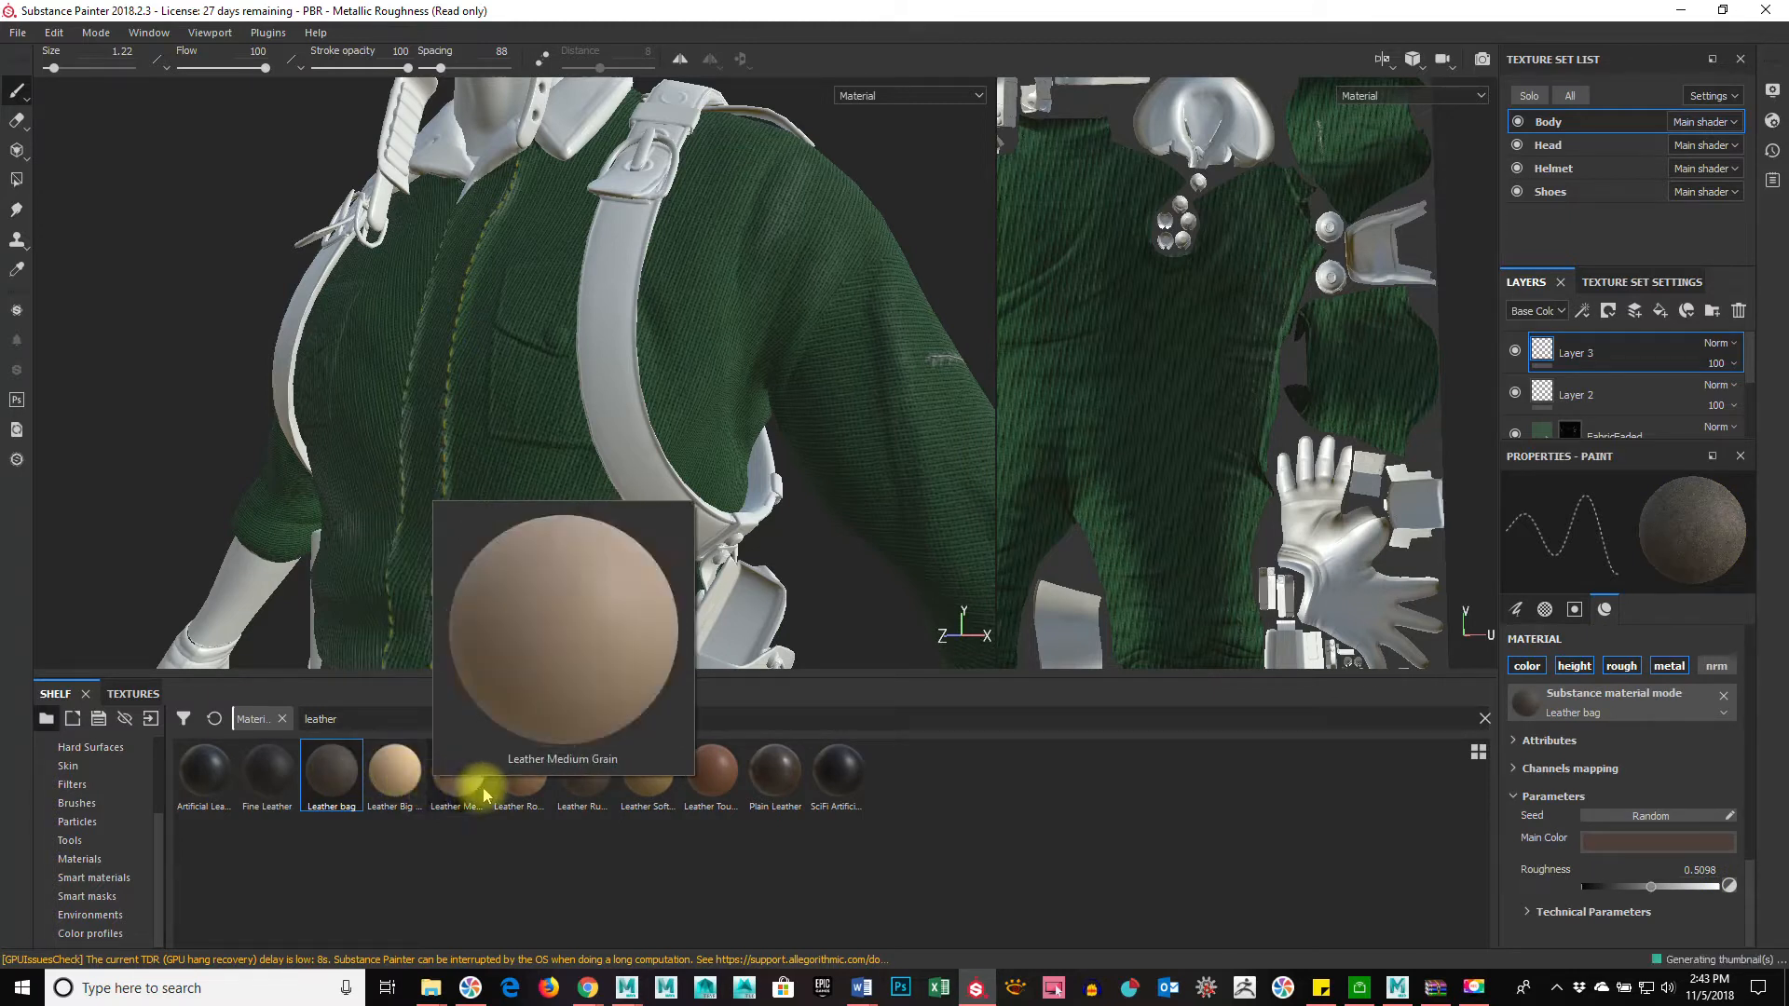
pyautogui.moveTo(597, 783)
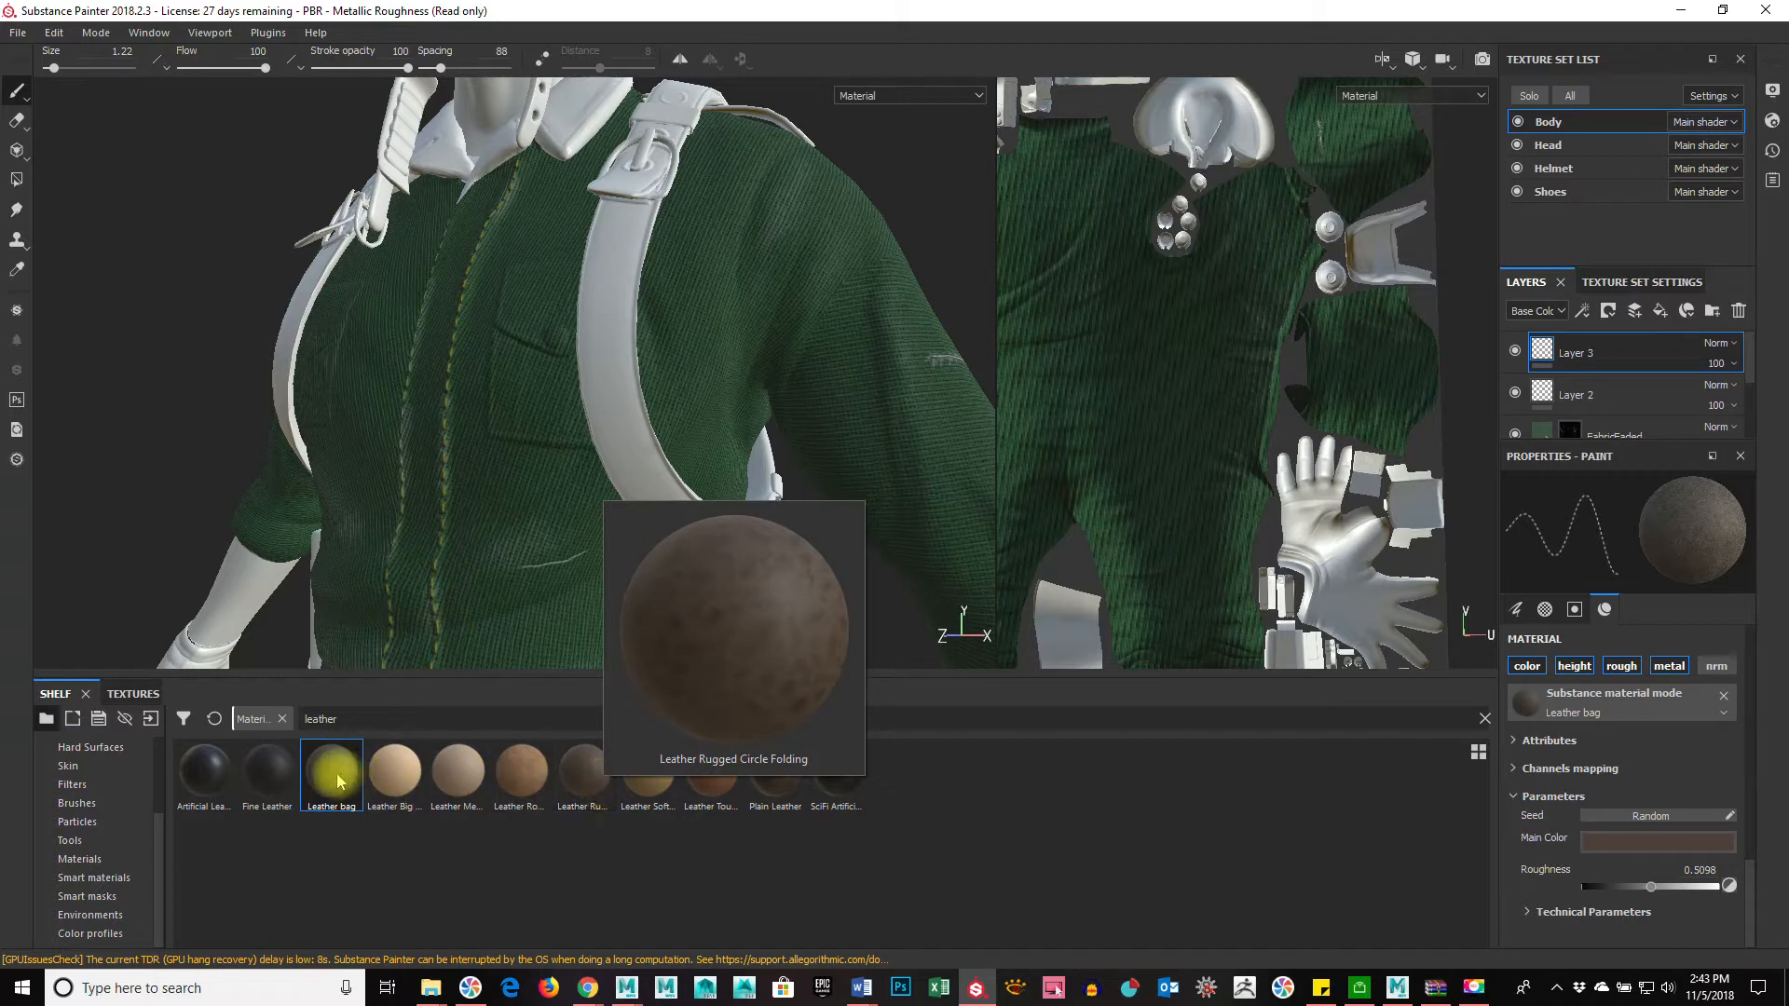
# Step: Add the Leather bag material as a fill layer above Layer 3 in the Body texture set
pyautogui.moveTo(337, 779); pyautogui.dragTo(1653, 347)
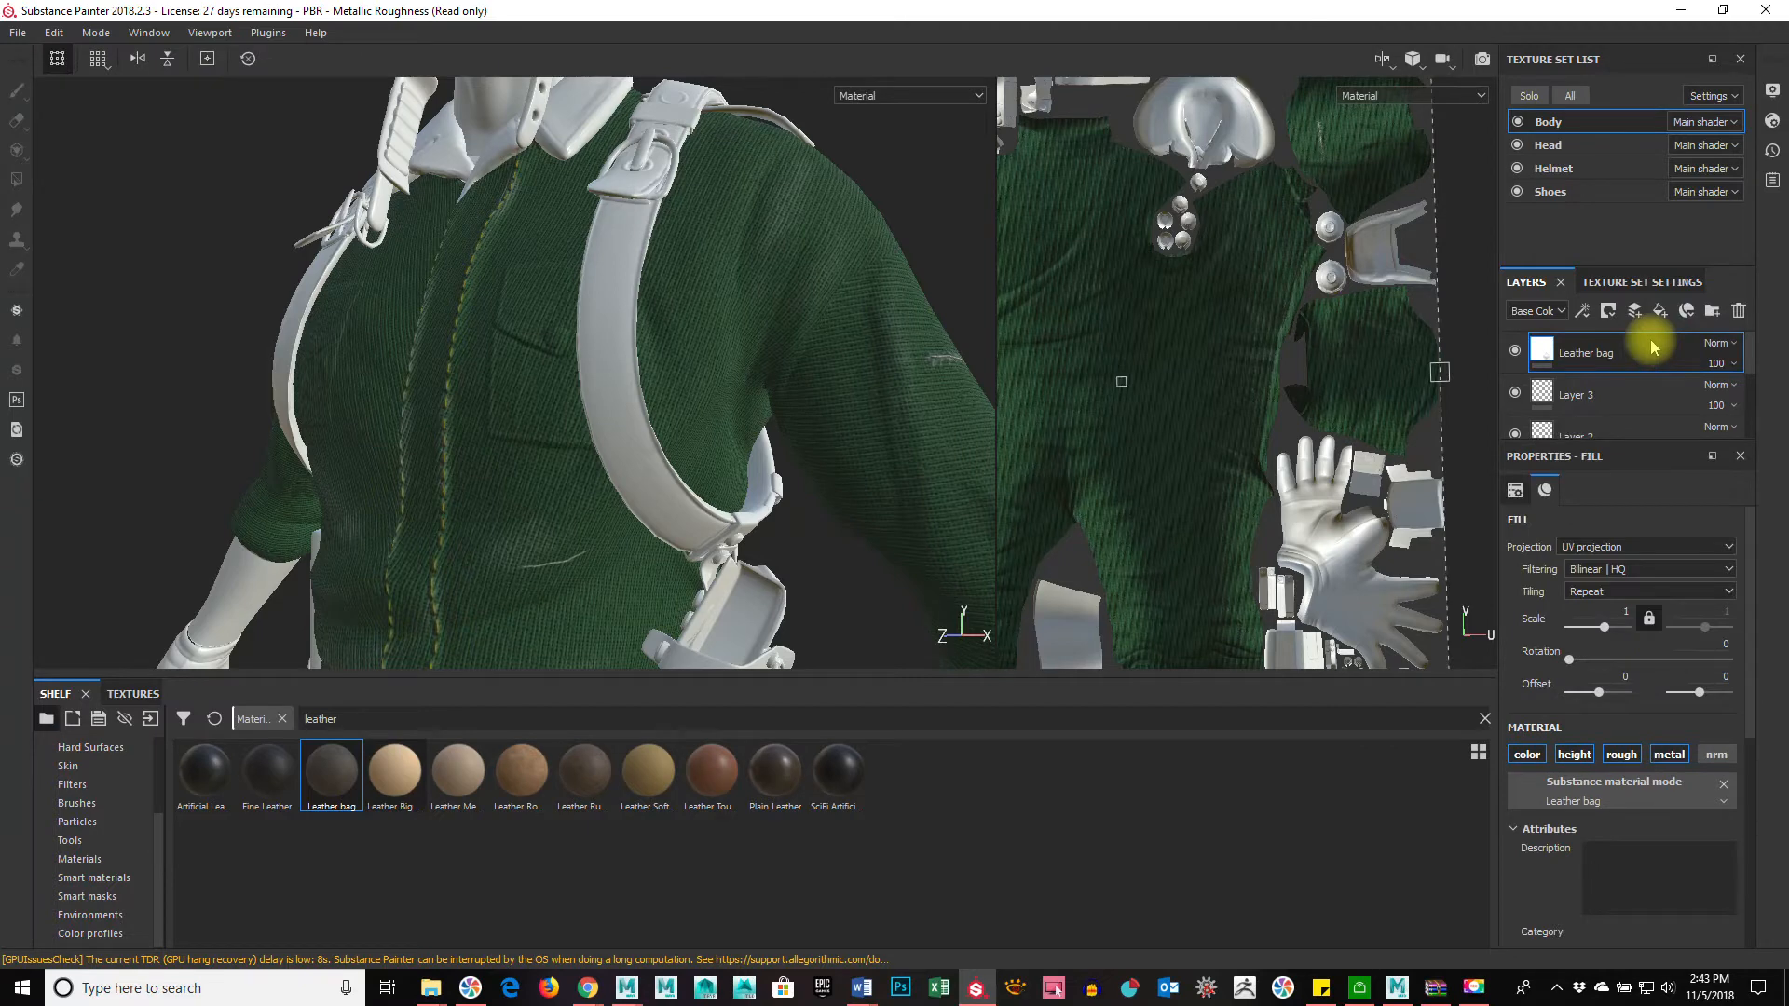
pyautogui.keyDown('alt'); pyautogui.moveTo(584, 599); pyautogui.dragTo(662, 446); pyautogui.keyUp('alt')
pyautogui.keyDown('alt'); pyautogui.moveTo(739, 557); pyautogui.dragTo(758, 271); pyautogui.keyUp('alt')
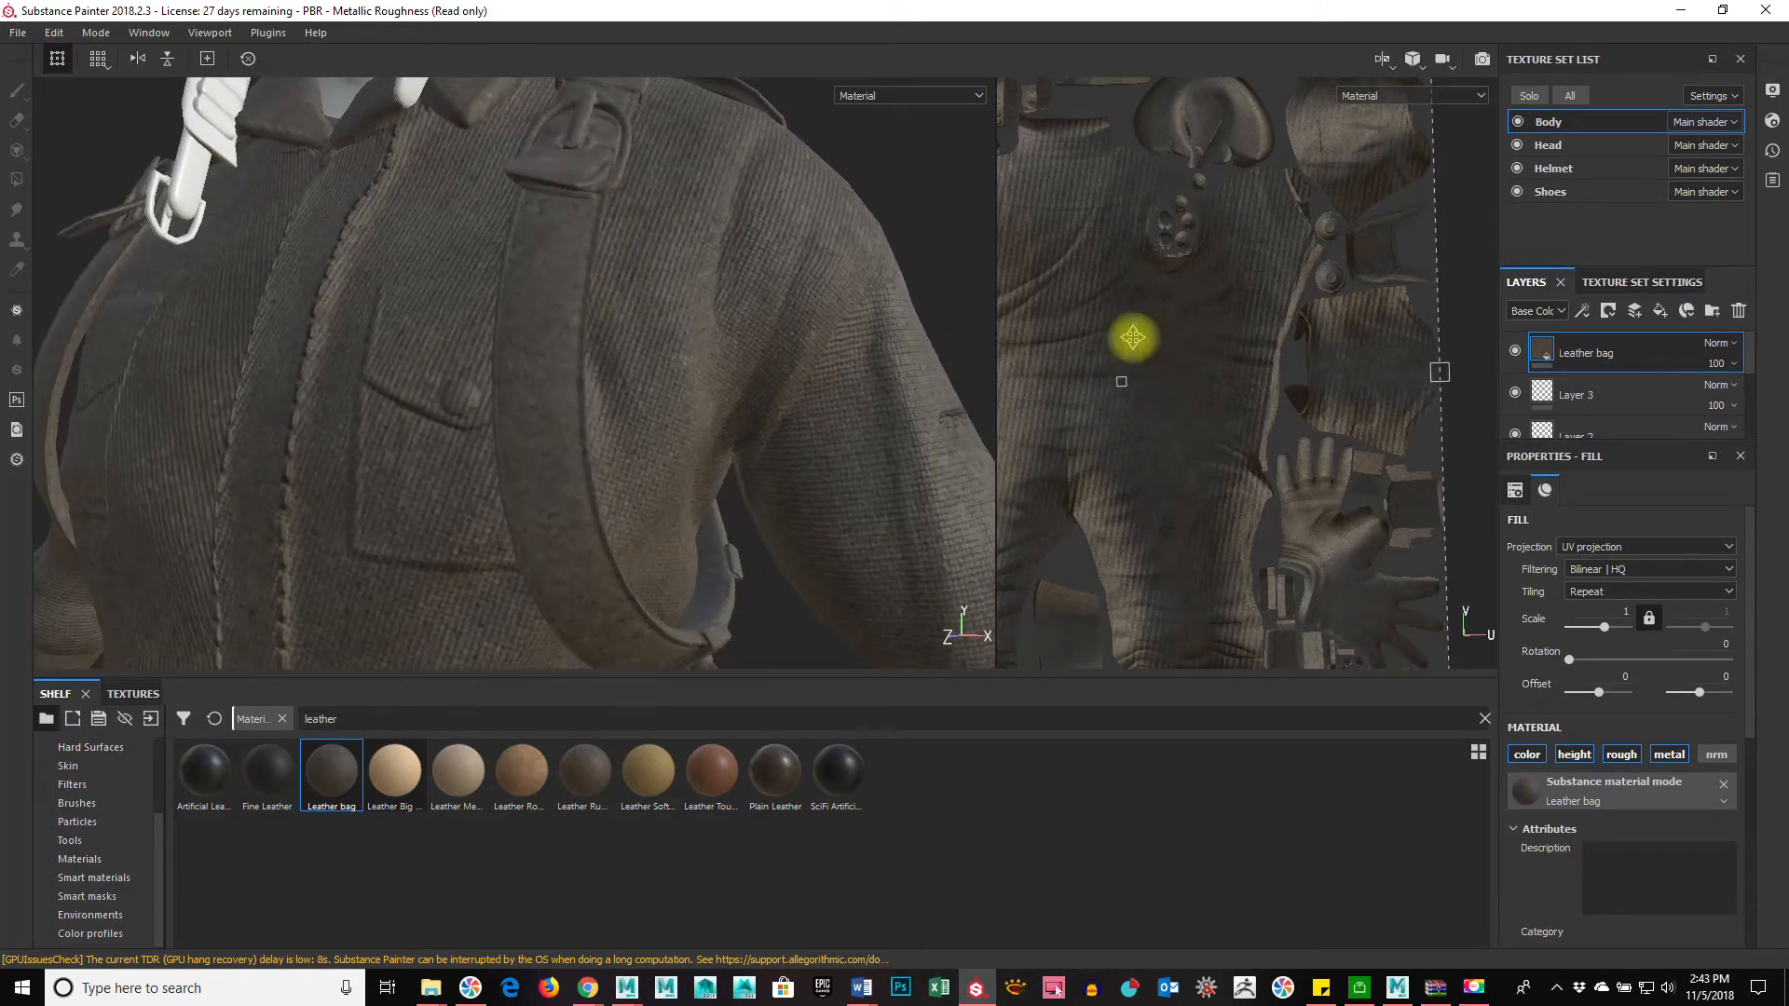
# Step: Add a black mask to the Leather bag layer and reveal the leather on the shoulder straps with Polygon Fill
pyautogui.rightClick(1612, 352)
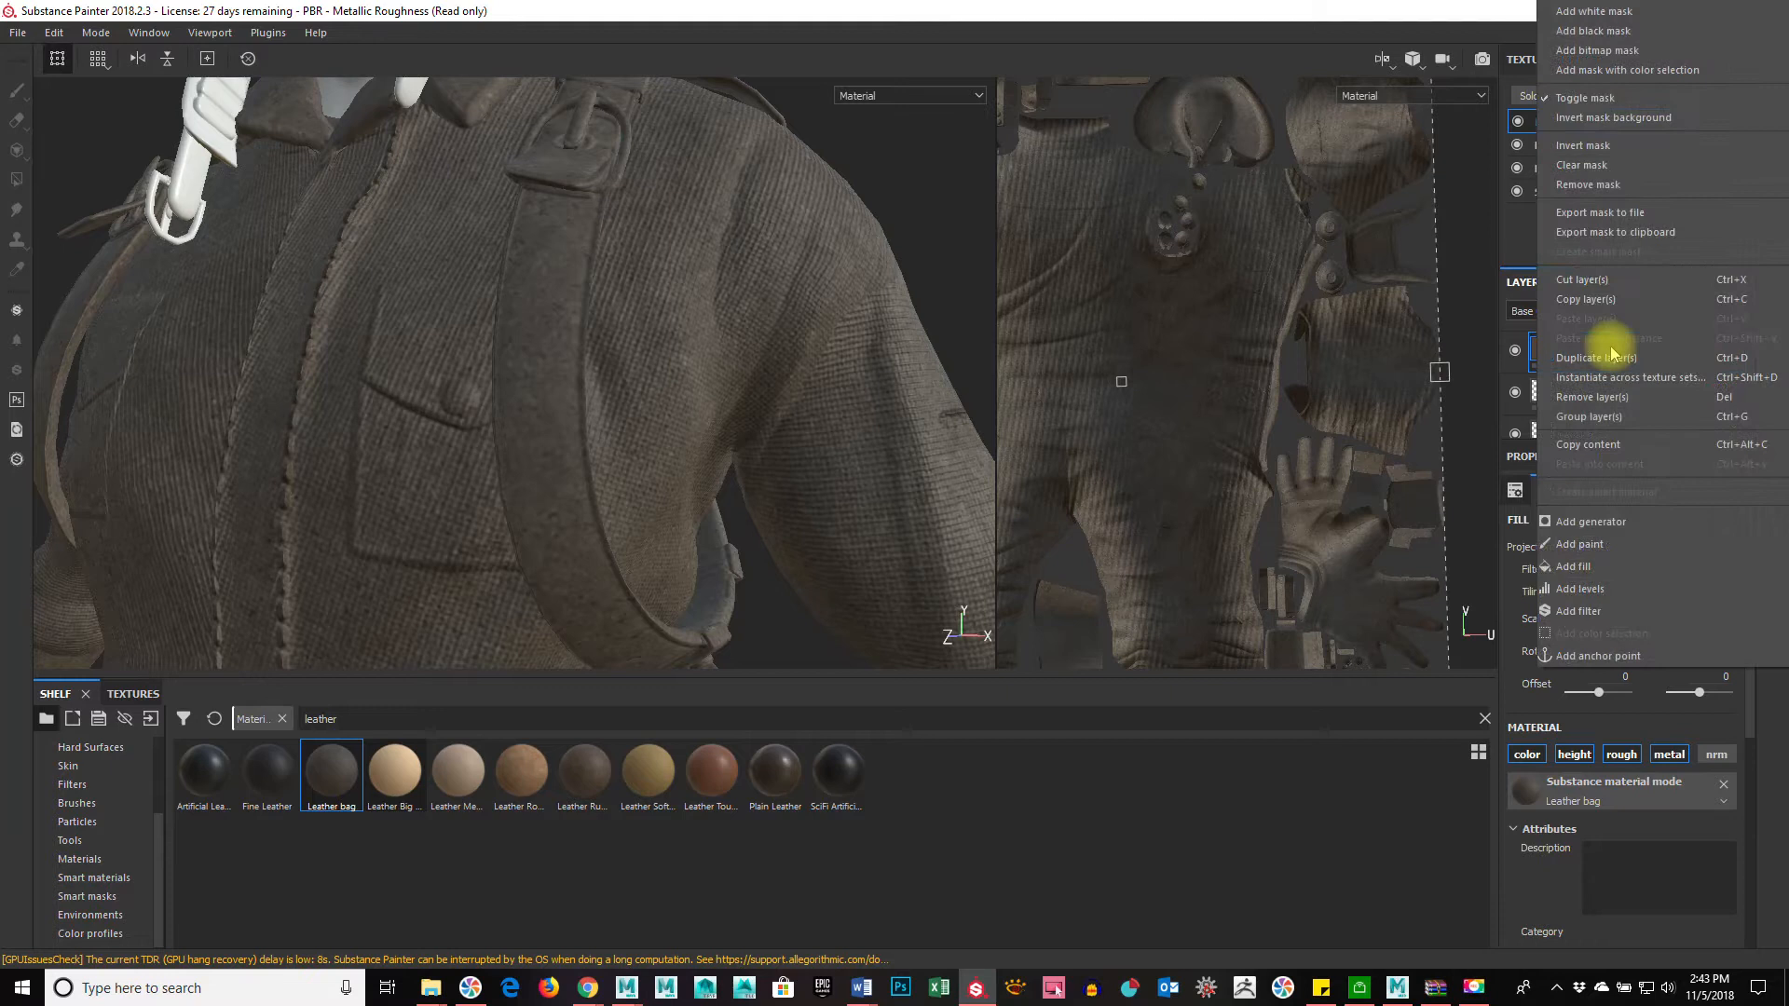
pyautogui.click(1629, 31)
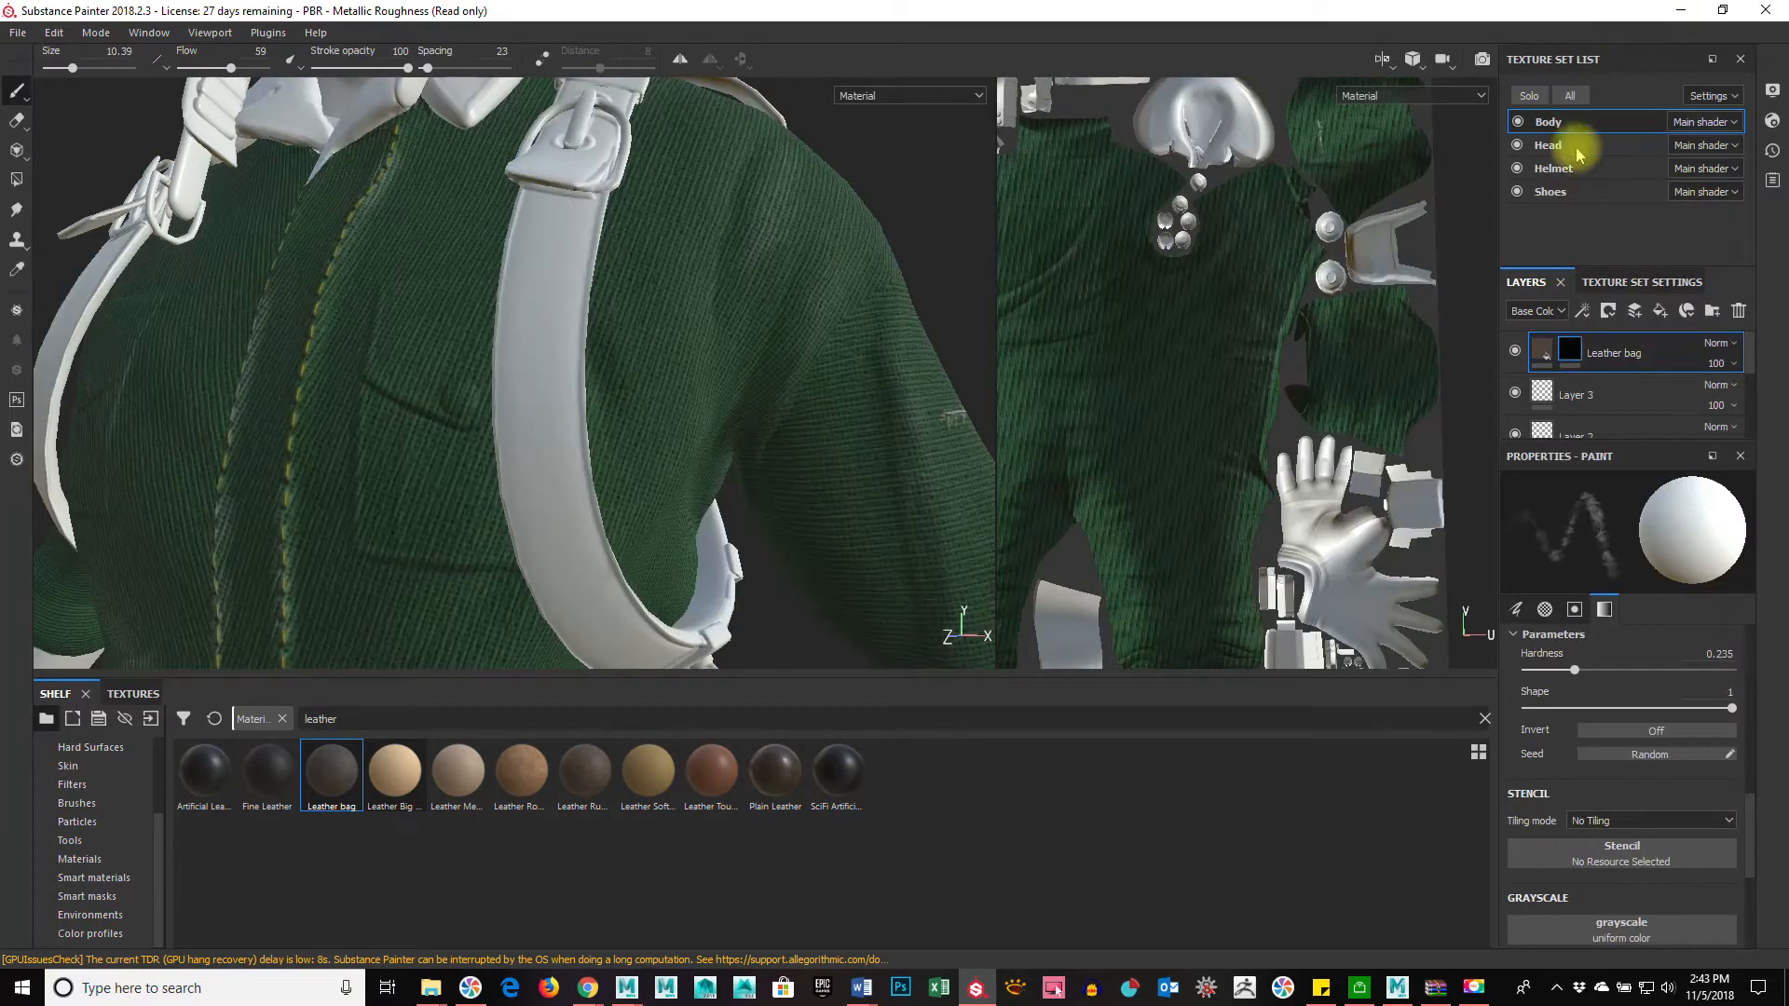
pyautogui.click(17, 180)
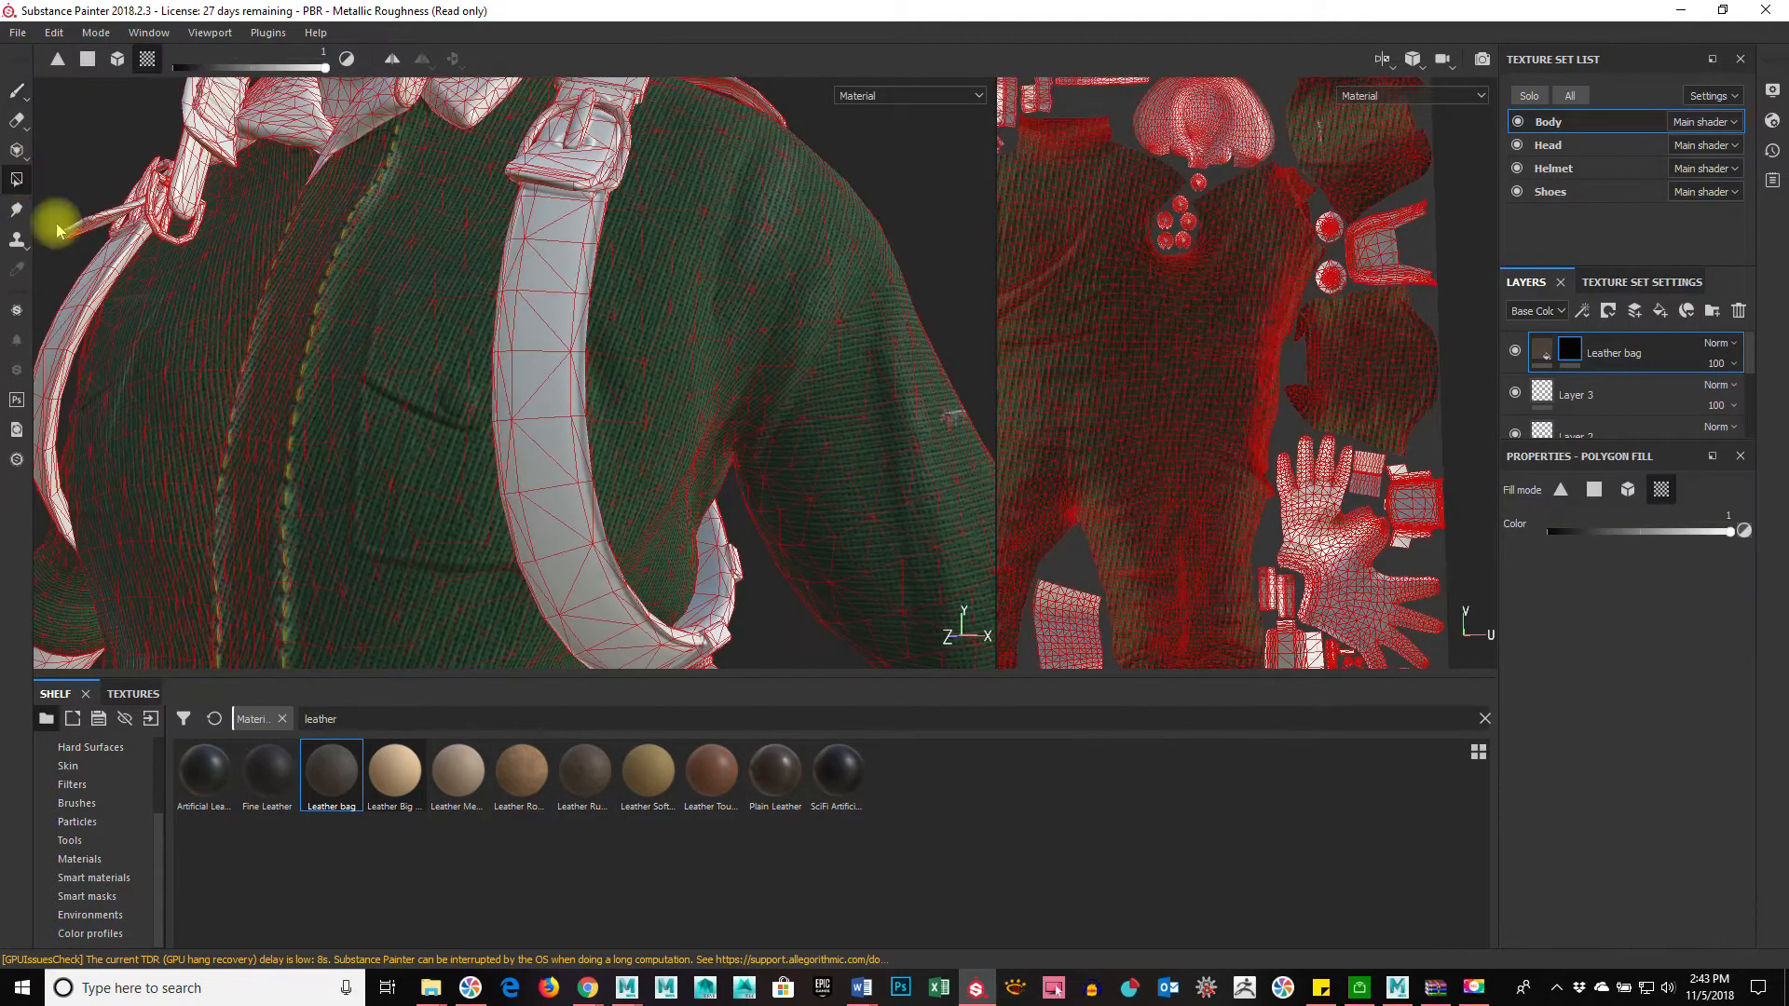
pyautogui.click(543, 410)
pyautogui.keyDown('alt'); pyautogui.moveTo(770, 338); pyautogui.dragTo(735, 334, button='right'); pyautogui.keyUp('alt')
pyautogui.keyDown('alt'); pyautogui.moveTo(827, 214); pyautogui.dragTo(563, 390); pyautogui.keyUp('alt')
pyautogui.keyDown('alt'); pyautogui.moveTo(658, 380); pyautogui.dragTo(688, 404); pyautogui.keyUp('alt')
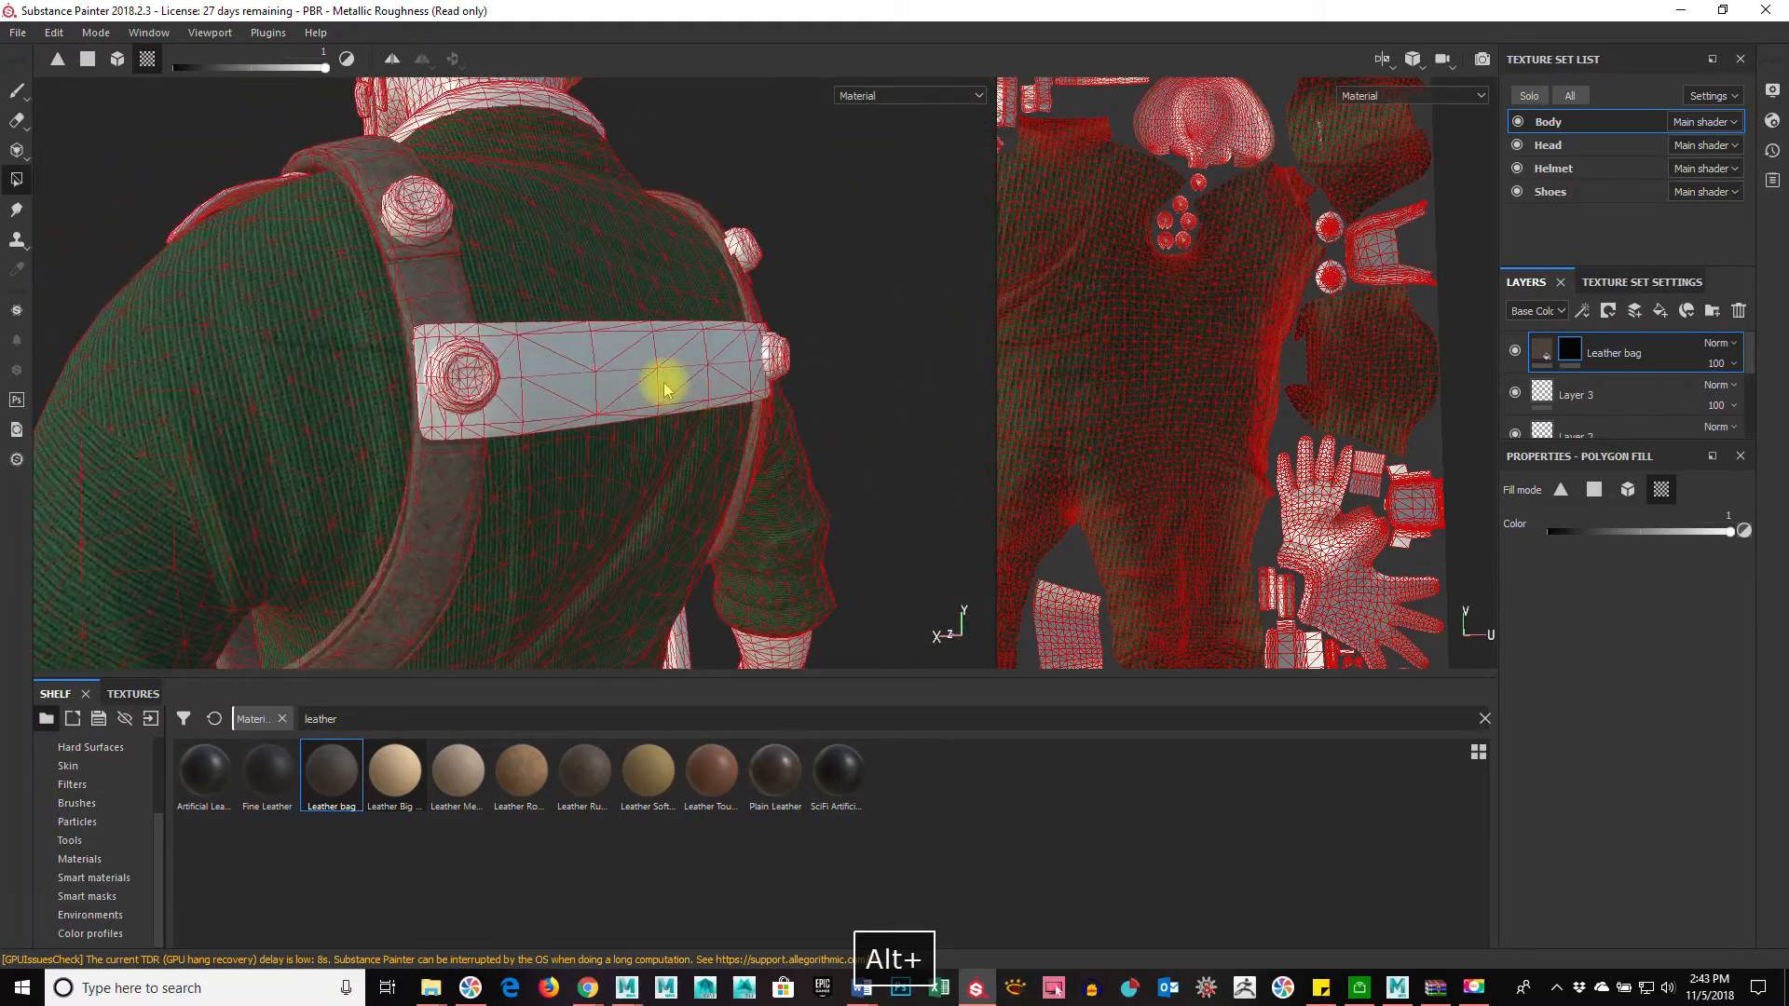
pyautogui.keyDown('alt'); pyautogui.moveTo(561, 412); pyautogui.dragTo(760, 316); pyautogui.keyUp('alt')
pyautogui.keyDown('alt'); pyautogui.moveTo(870, 388); pyautogui.dragTo(691, 393); pyautogui.keyUp('alt')
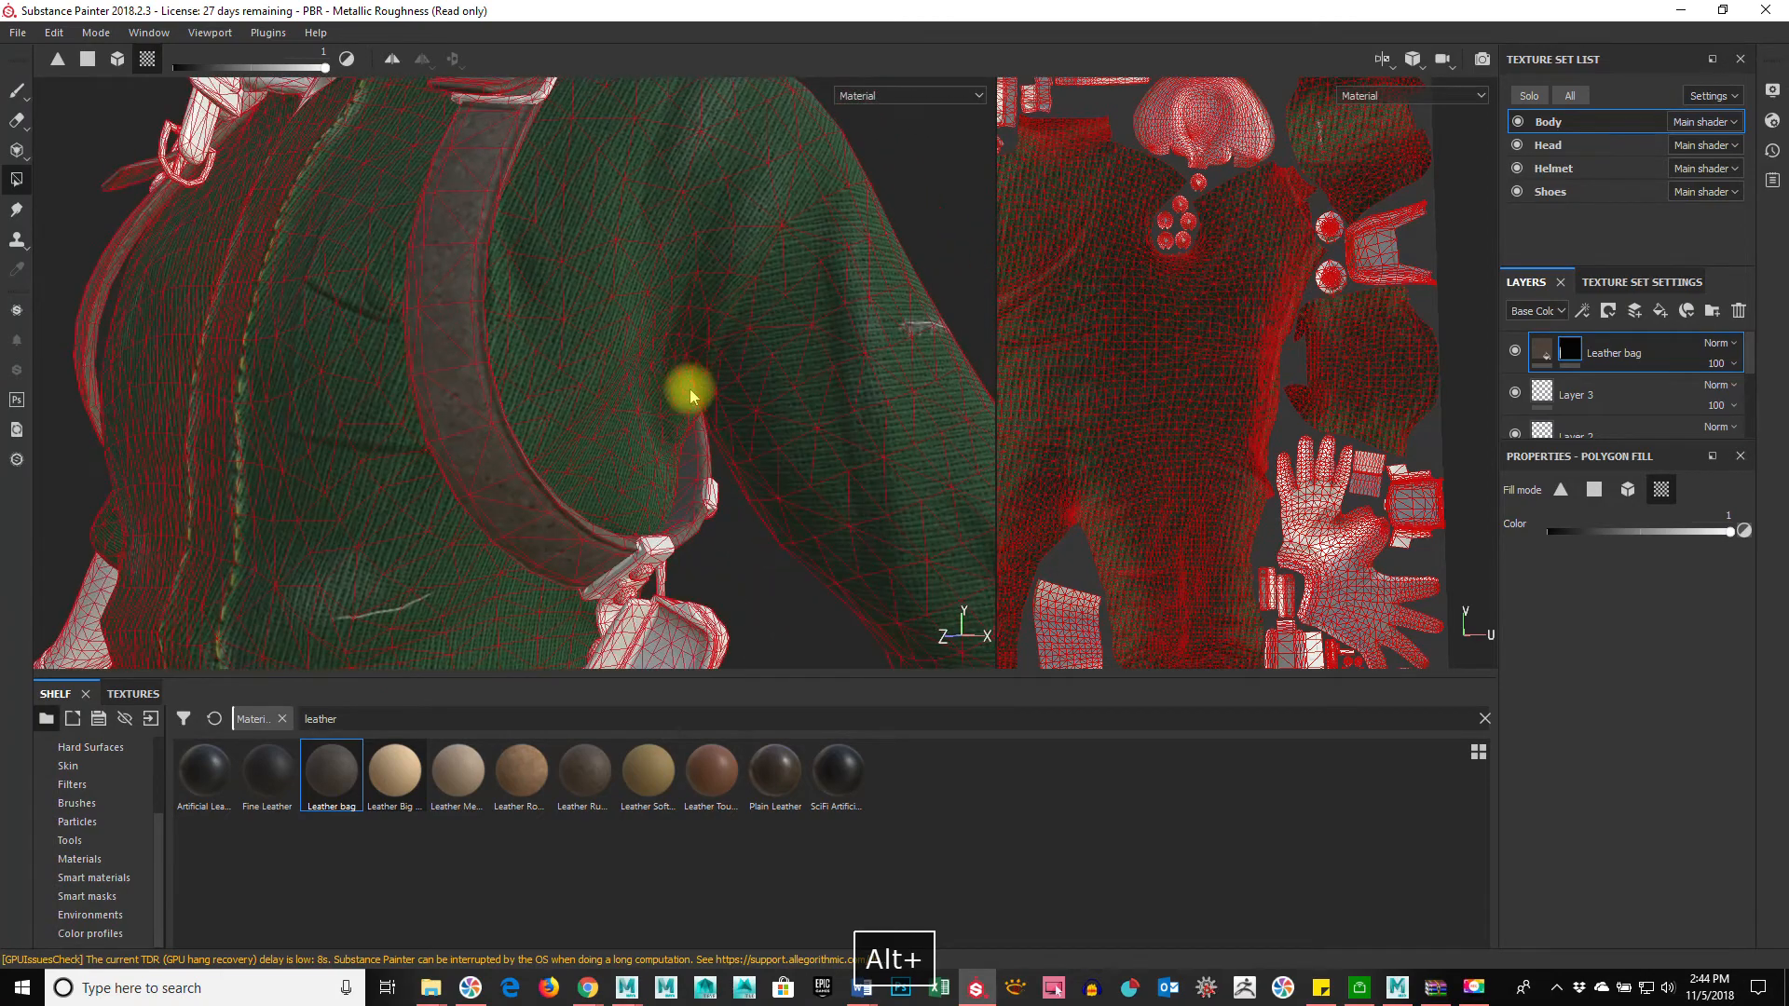
# Step: Set the Leather bag fill's main color to a dark reddish brown, about R 0.269, G 0.151, B 0.081
pyautogui.click(16, 88)
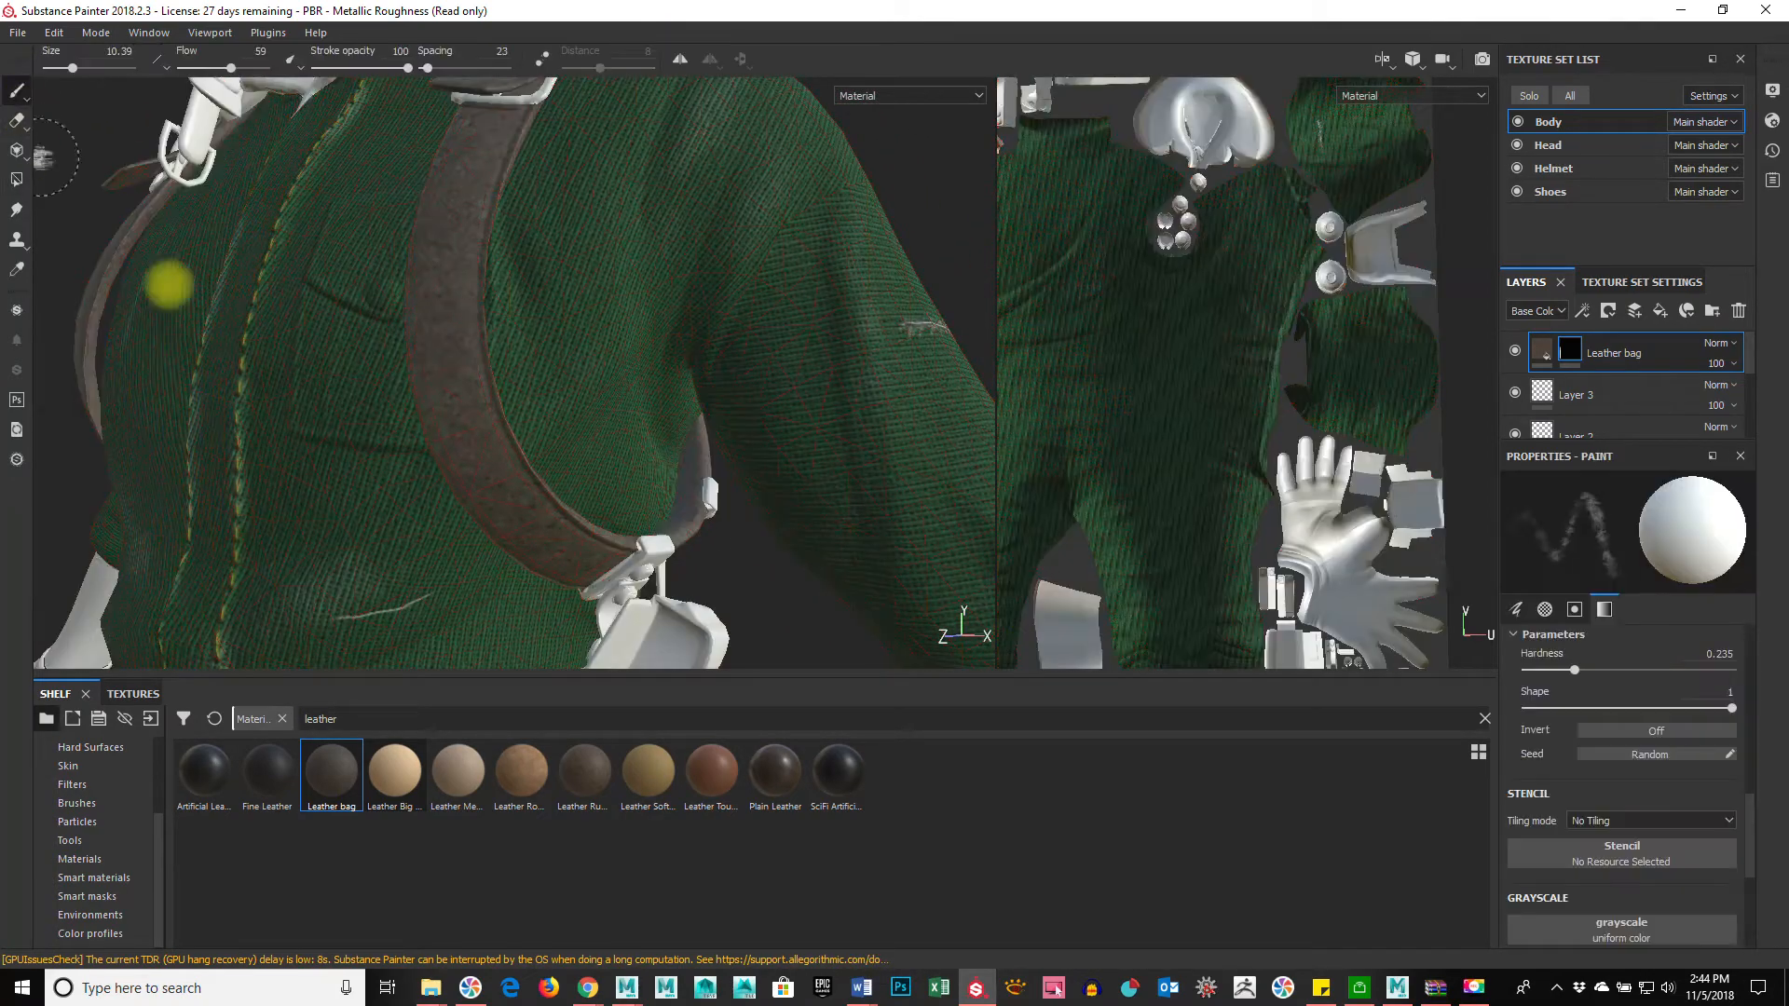
pyautogui.scroll(-3, 1603, 820)
pyautogui.scroll(5, 1664, 785)
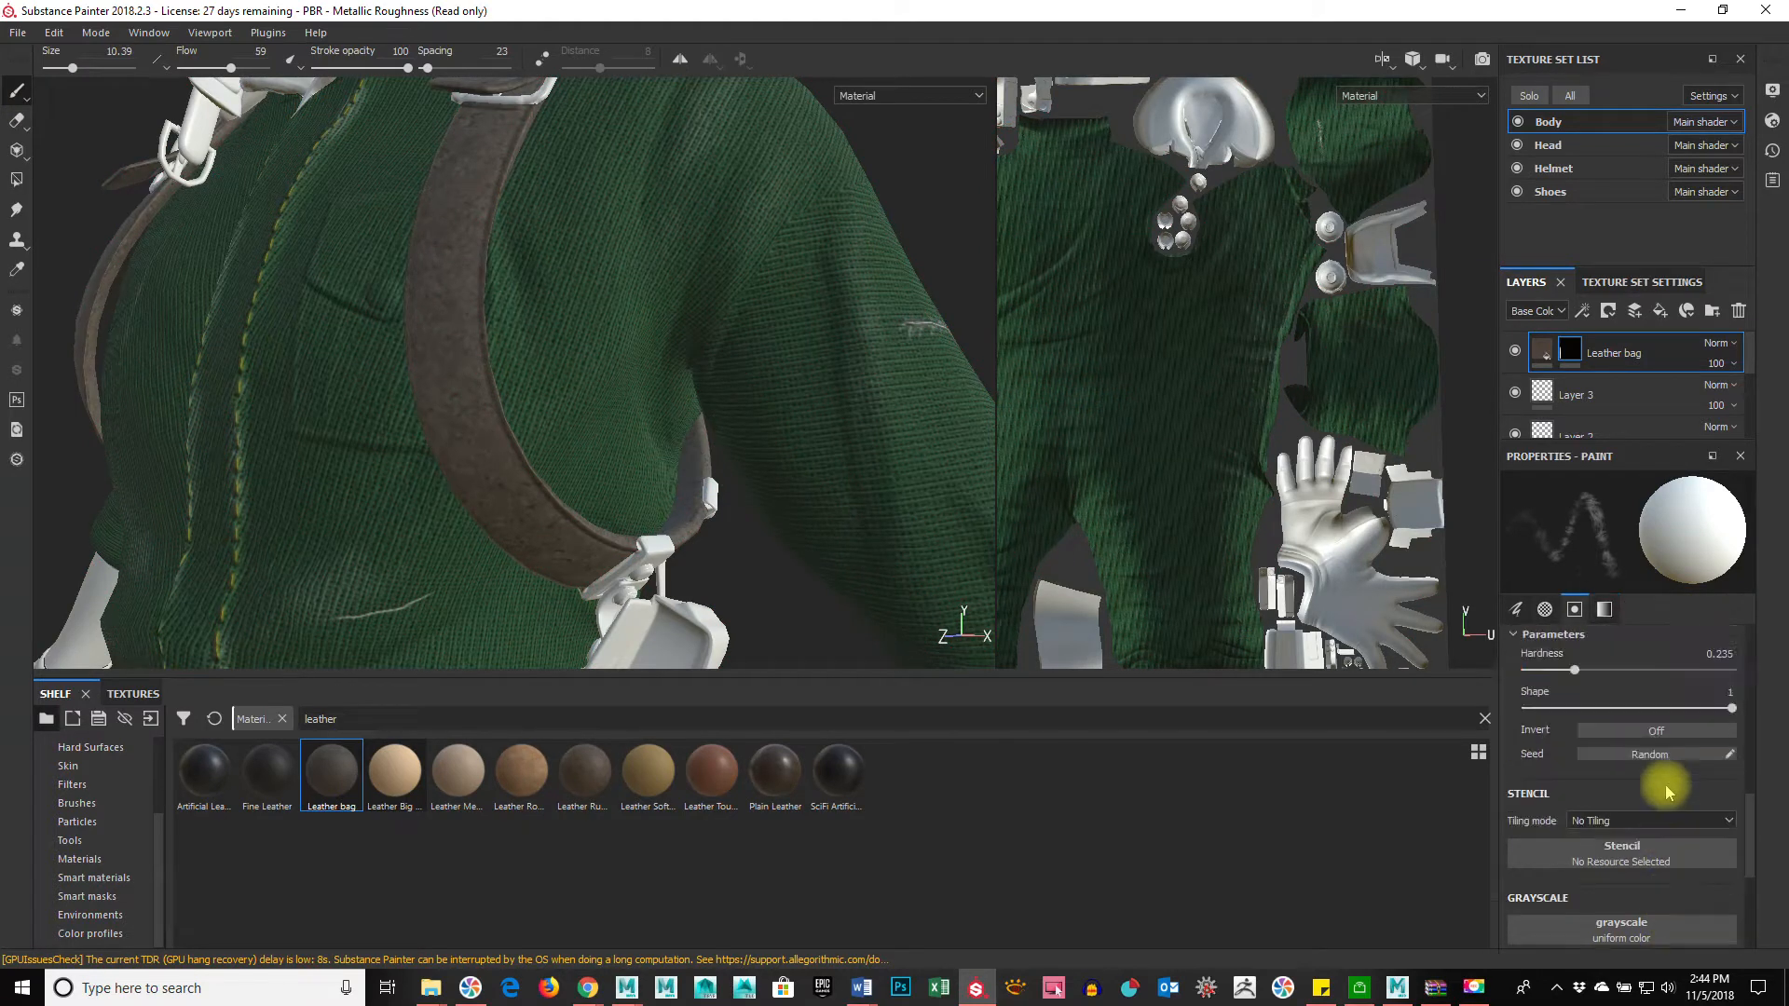
pyautogui.click(1544, 352)
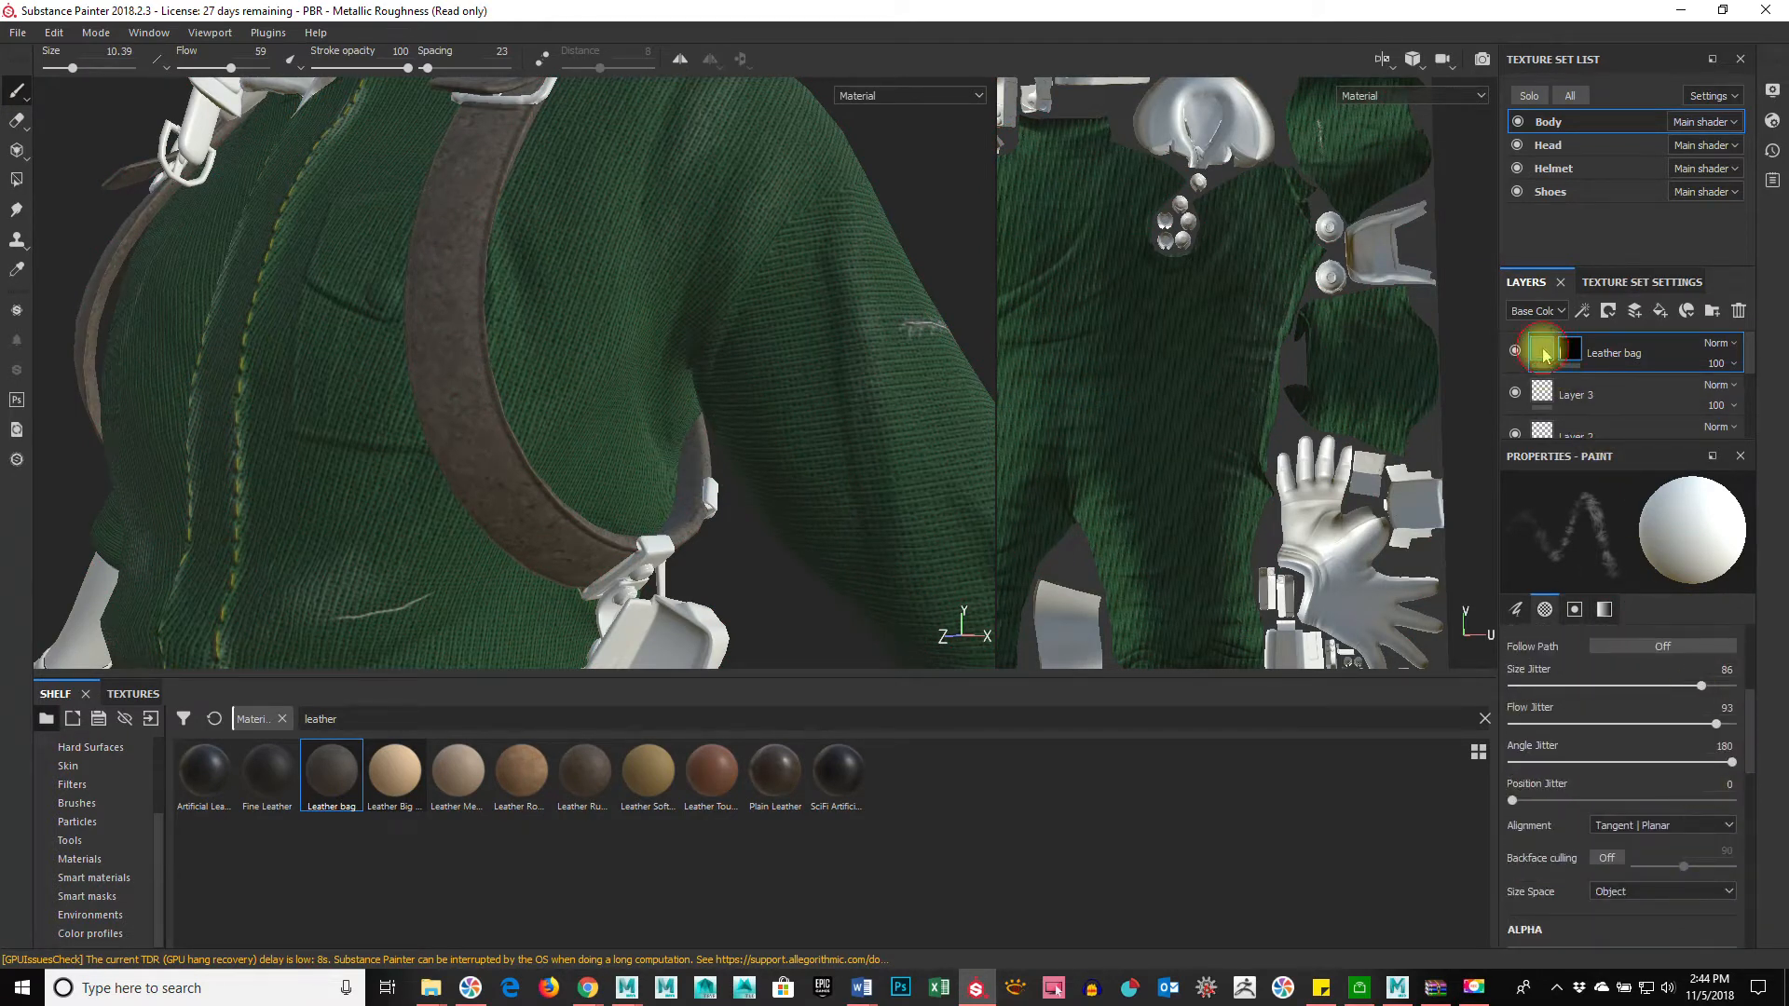
pyautogui.scroll(-5, 1621, 834)
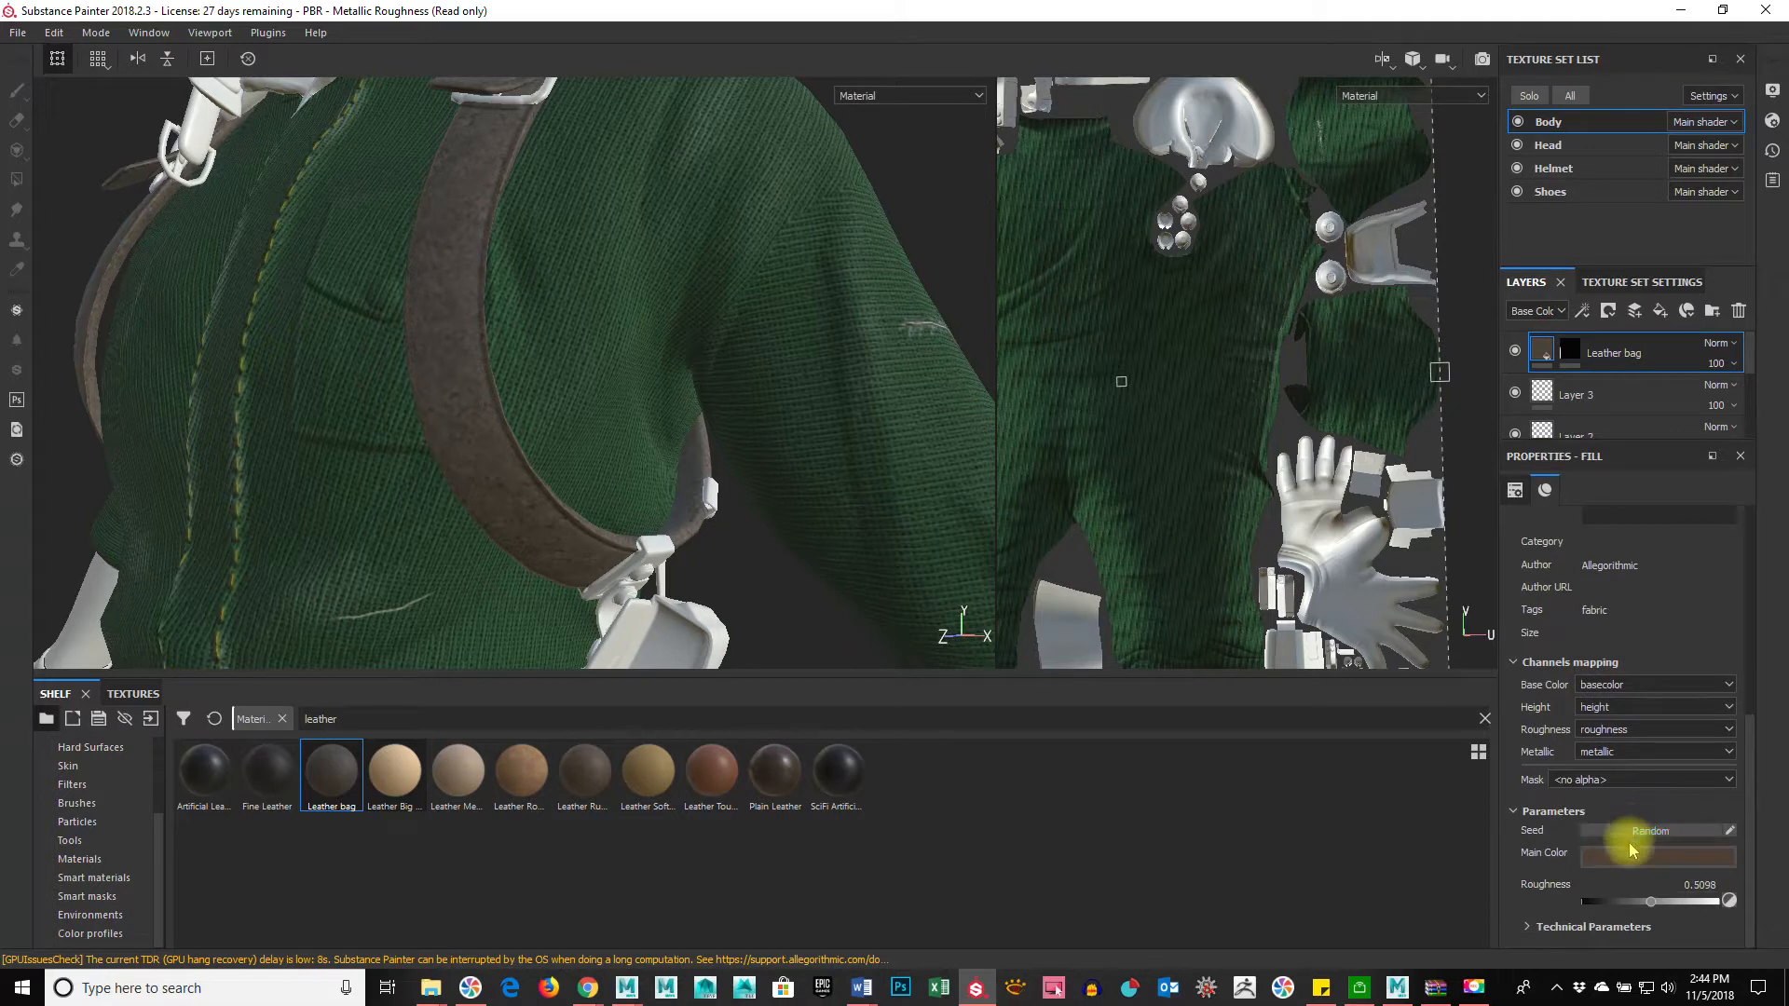
pyautogui.click(1631, 854)
pyautogui.click(1614, 758)
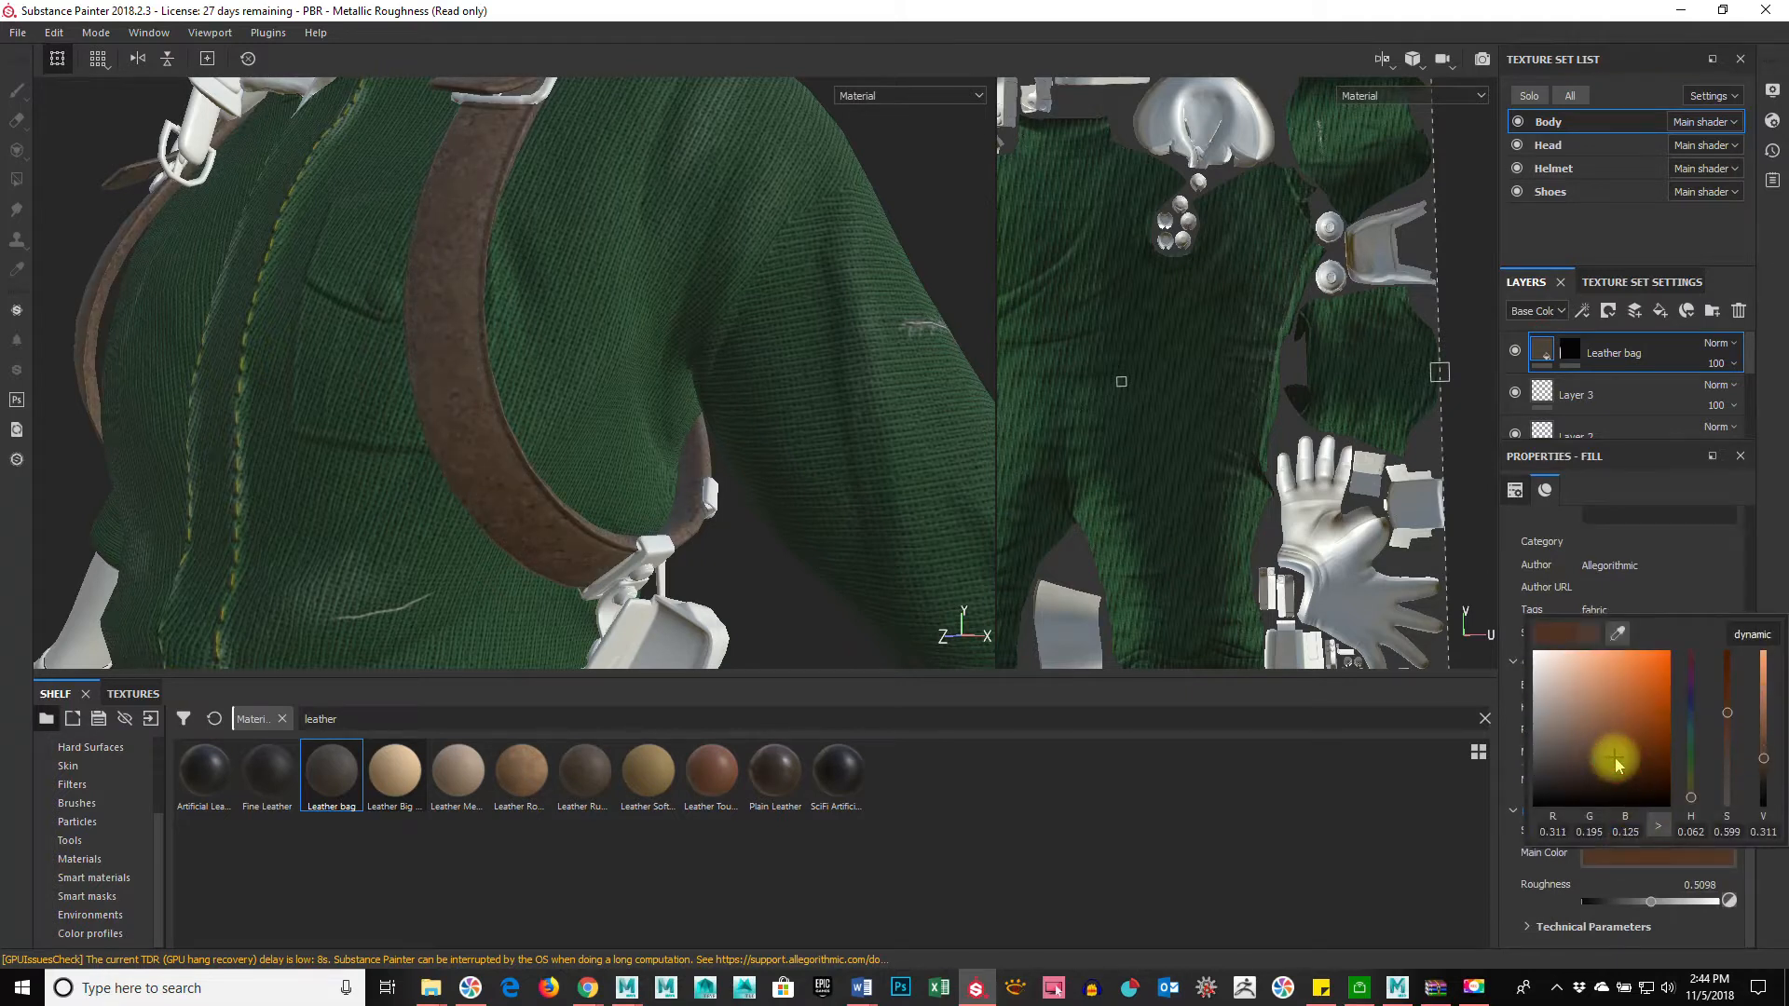
pyautogui.moveTo(1620, 764); pyautogui.dragTo(1632, 770)
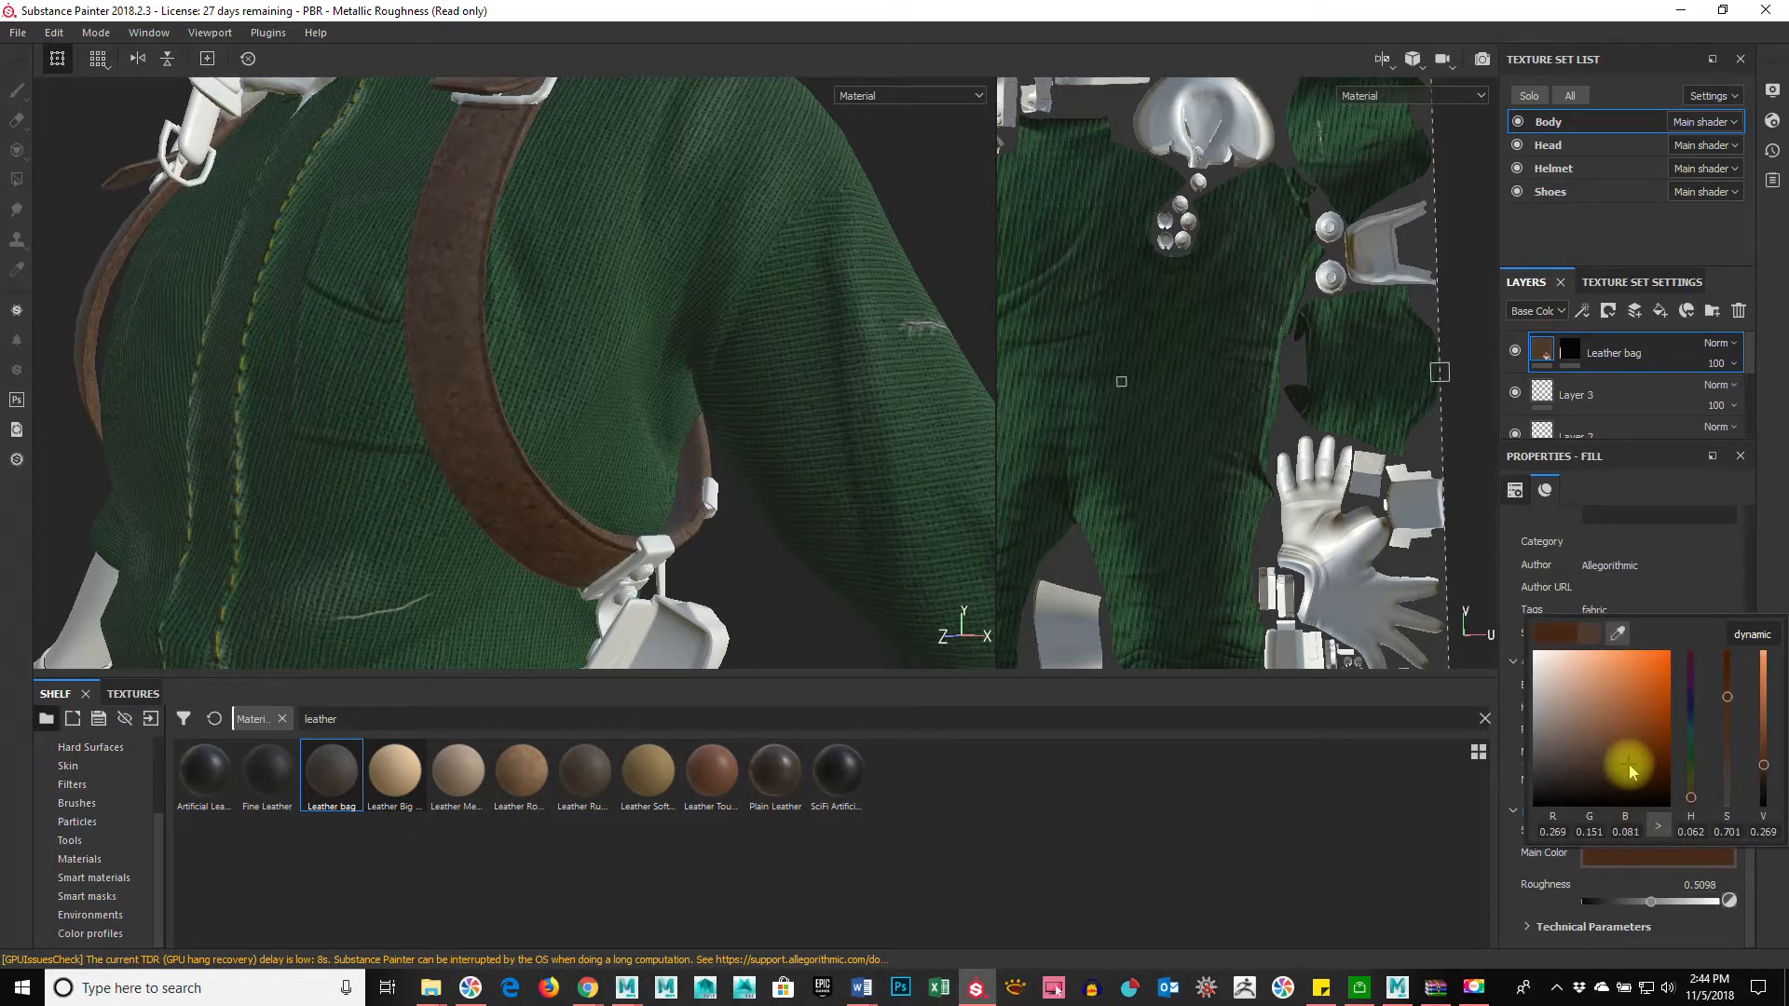
pyautogui.click(1719, 576)
# Step: Set the Leather bag fill's UV scale to 2 and check the finer grain on the shoulder strap
pyautogui.scroll(5, 1720, 596)
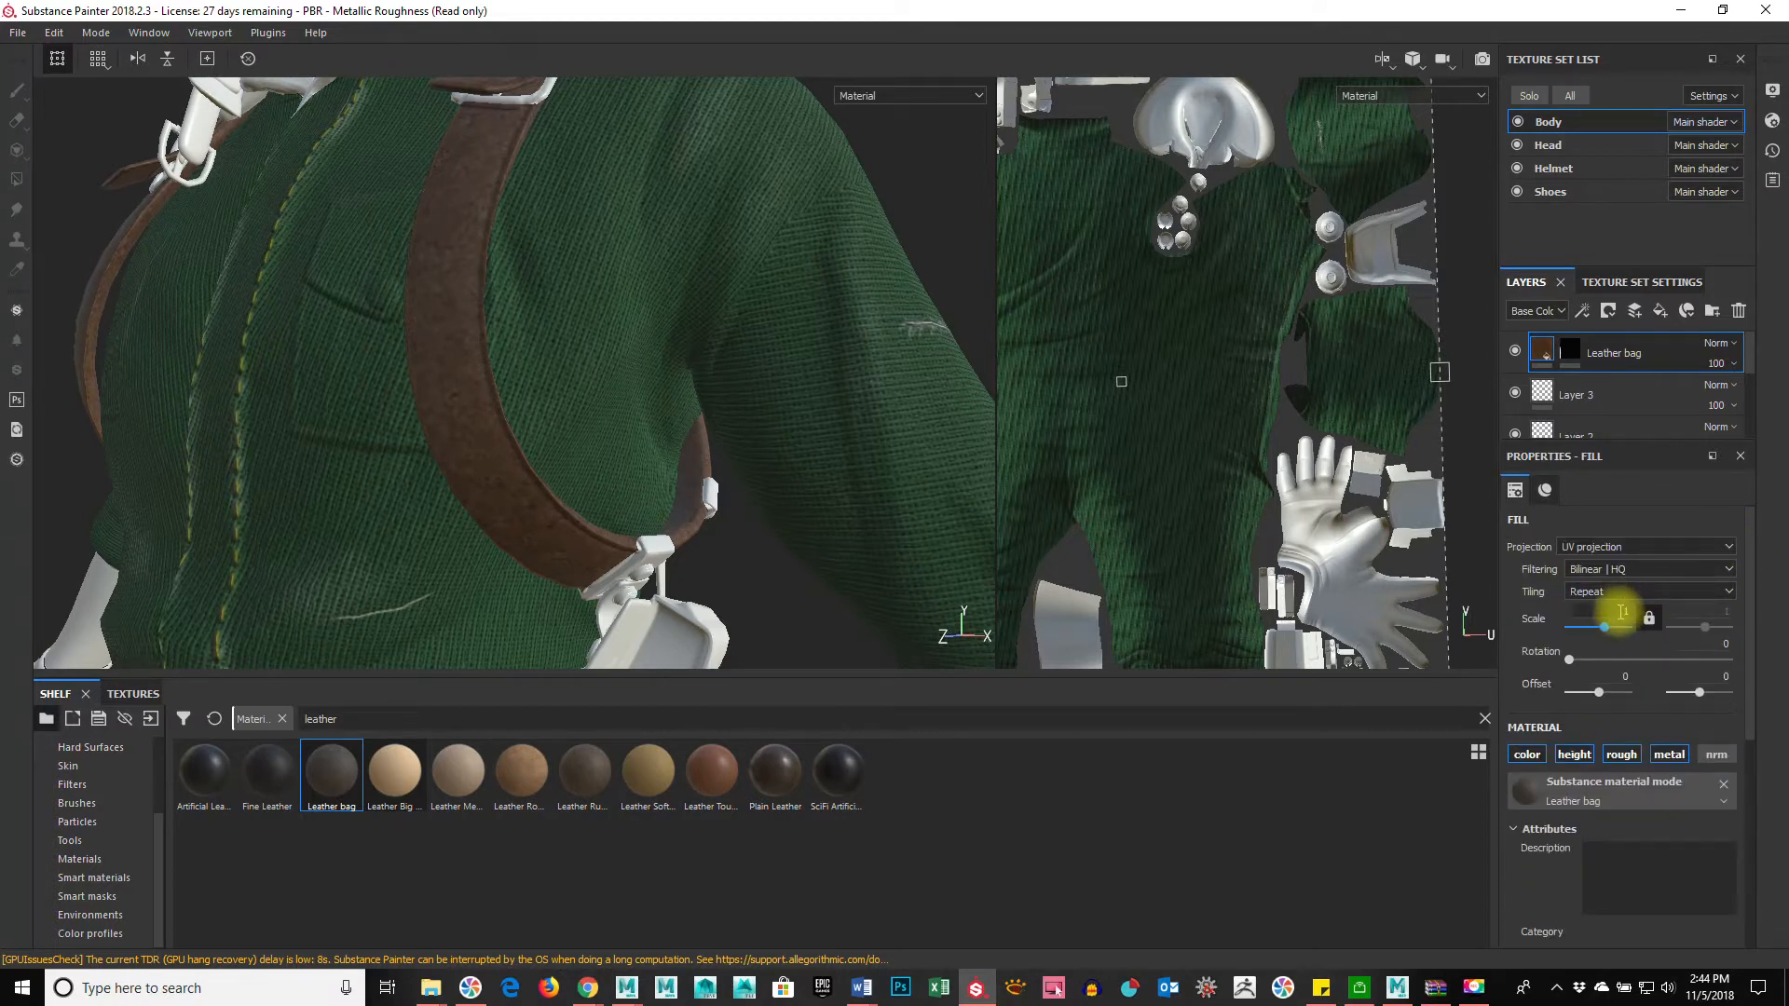
pyautogui.write('2')
pyautogui.press('Return')
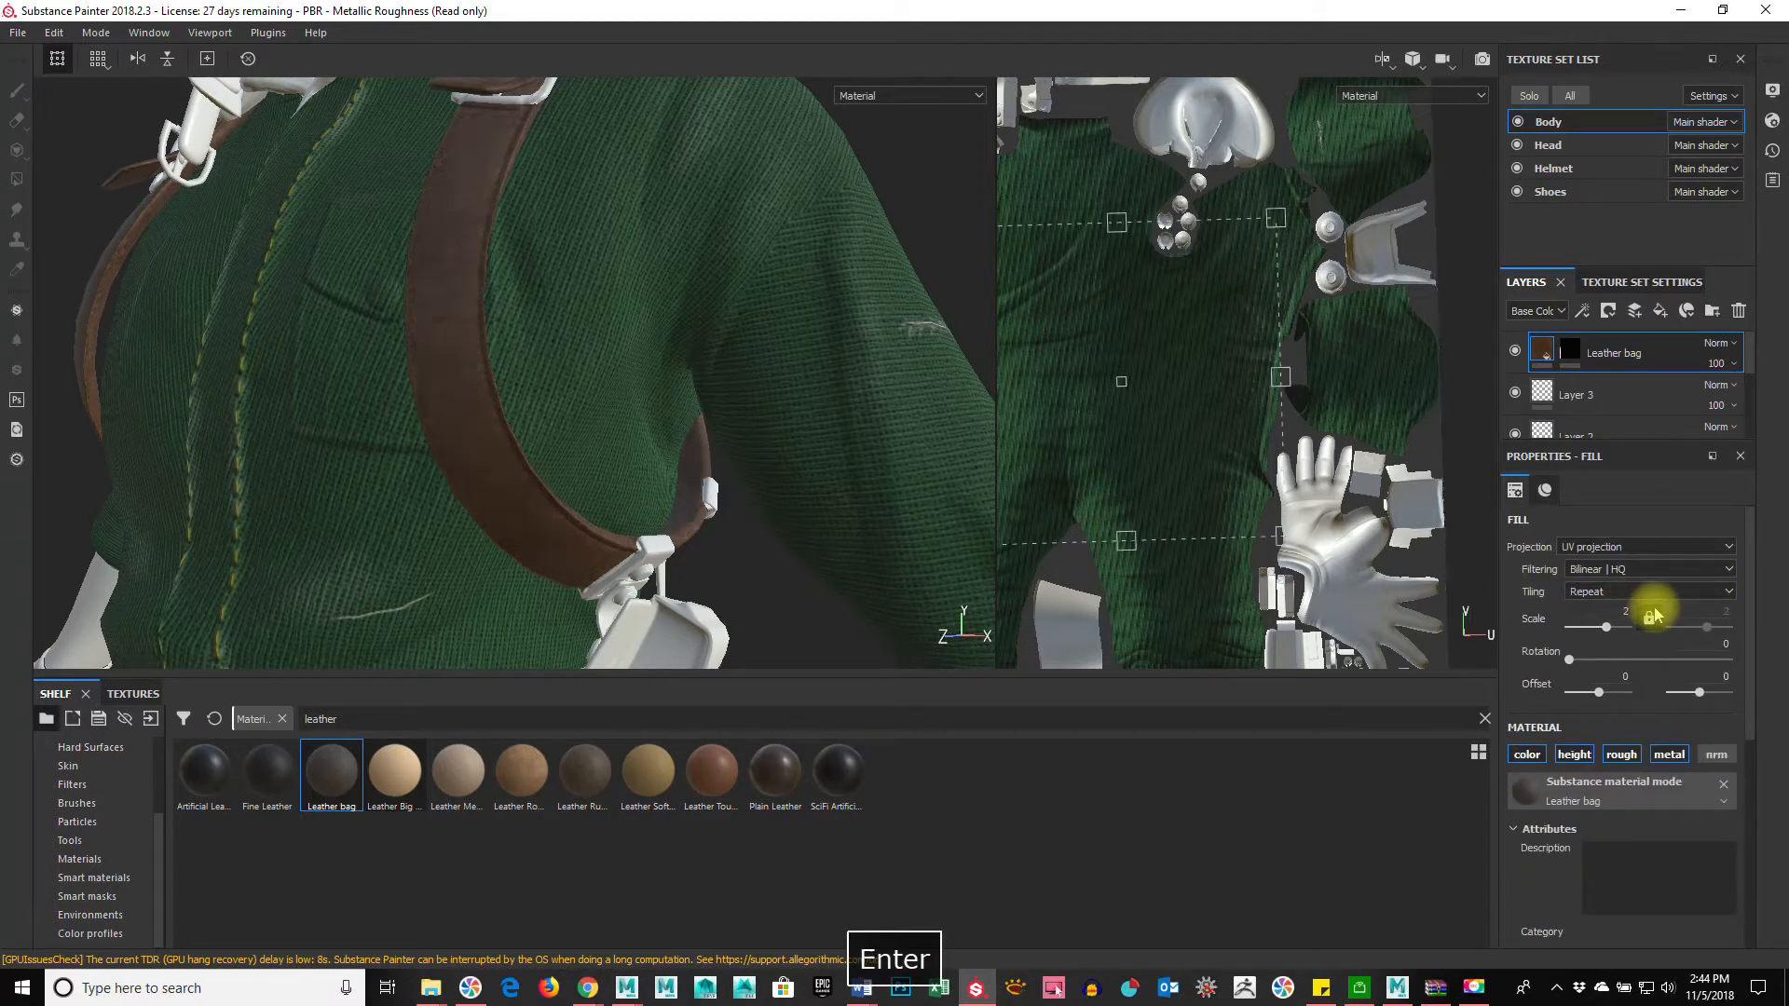
pyautogui.keyDown('alt'); pyautogui.moveTo(500, 475); pyautogui.dragTo(631, 504); pyautogui.keyUp('alt')
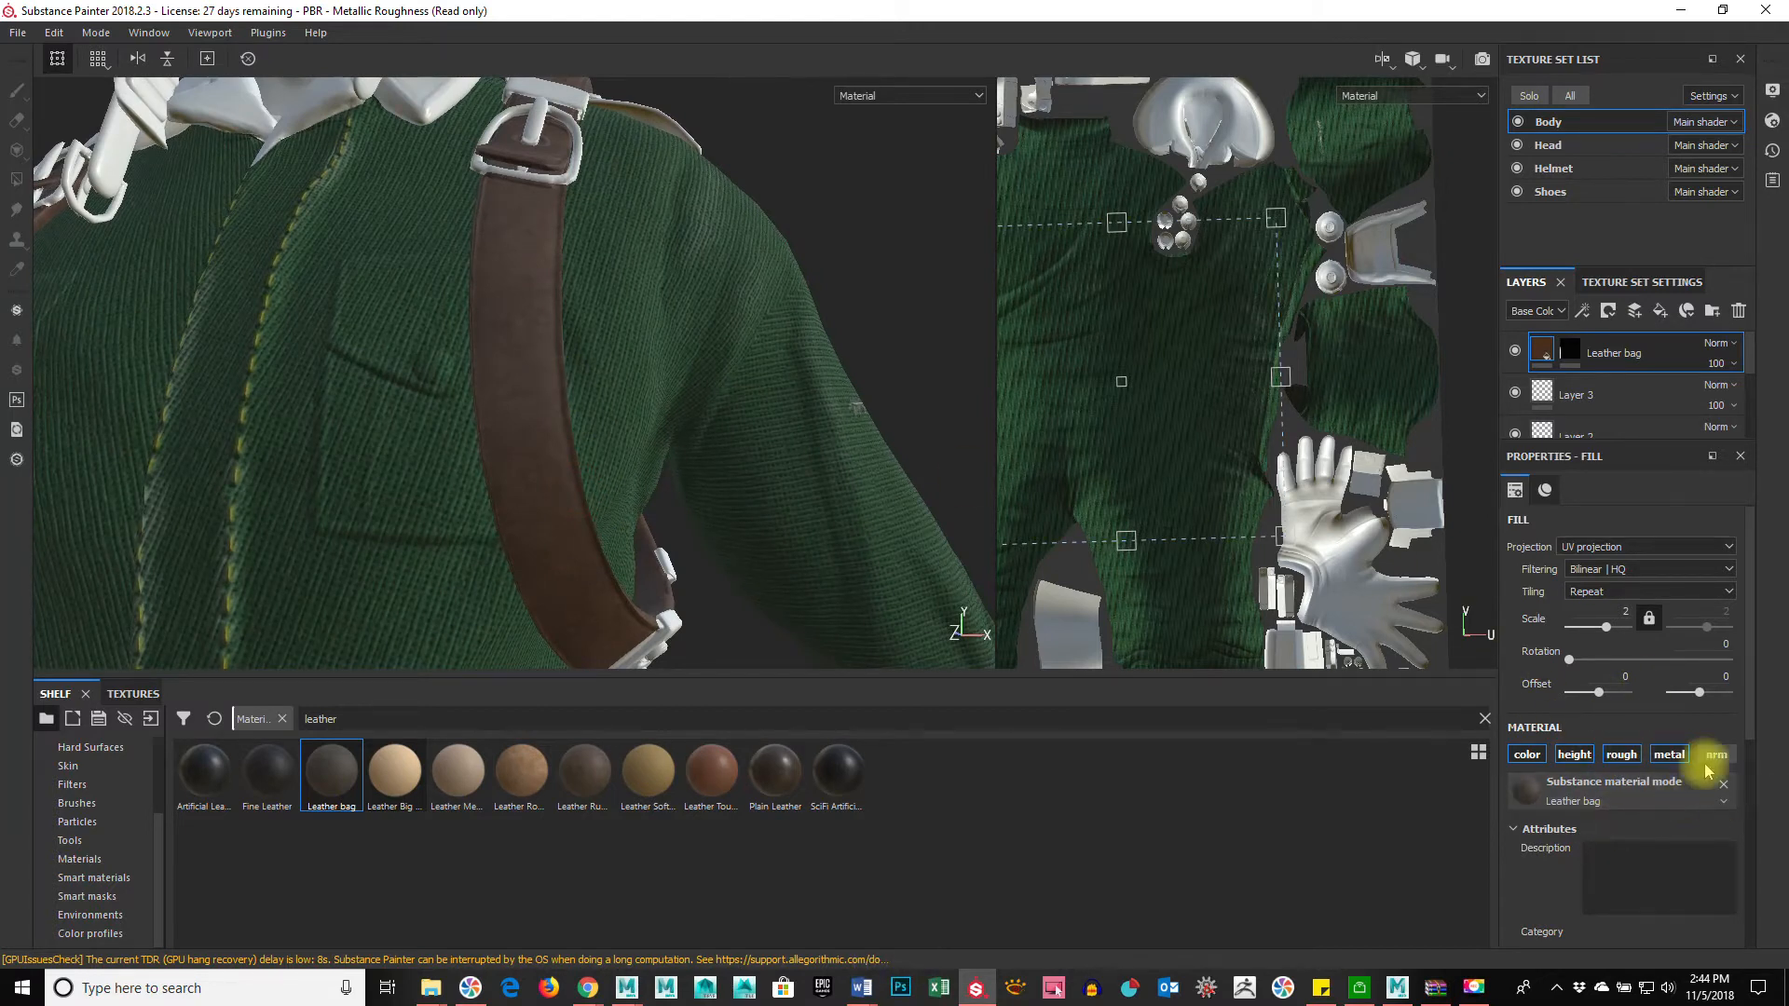
# Step: Raise the Leather bag material's roughness to 0.6327 and inspect the strap's surface and edges up close
pyautogui.moveTo(1748, 659); pyautogui.dragTo(1782, 896)
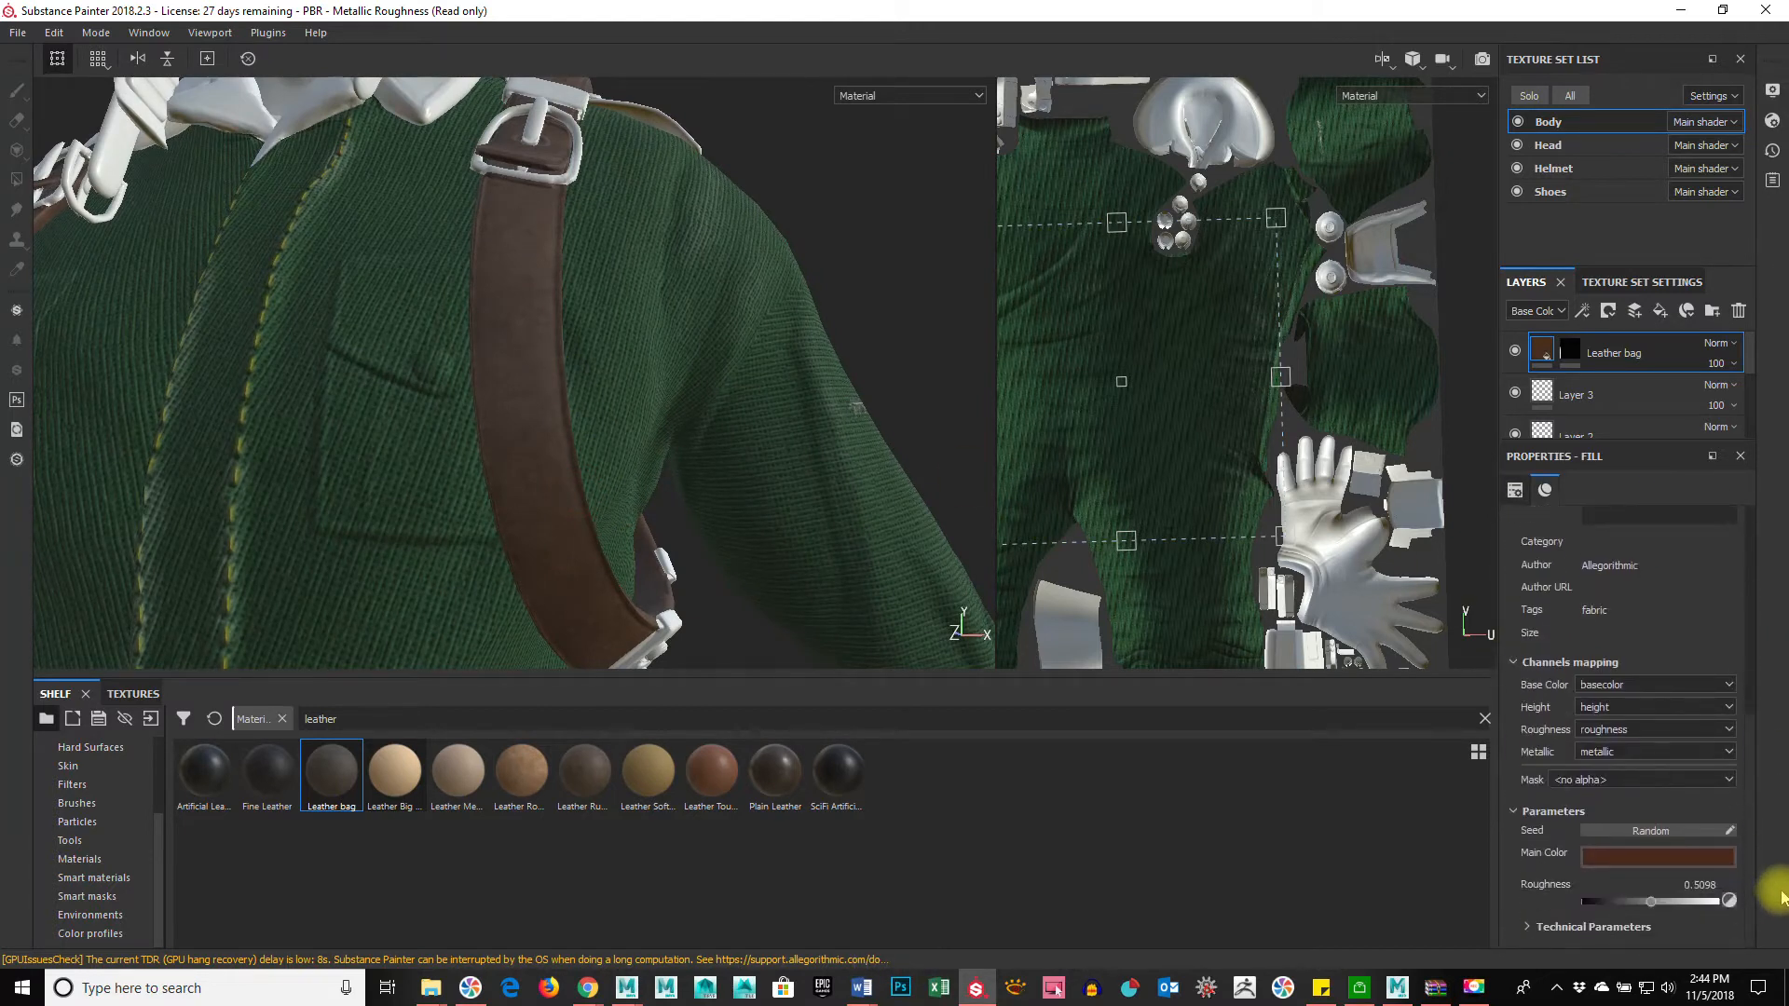
pyautogui.moveTo(1642, 909)
pyautogui.mouseDown()
pyautogui.moveTo(1619, 900)
pyautogui.moveTo(1715, 900)
pyautogui.moveTo(1673, 895)
pyautogui.mouseUp()
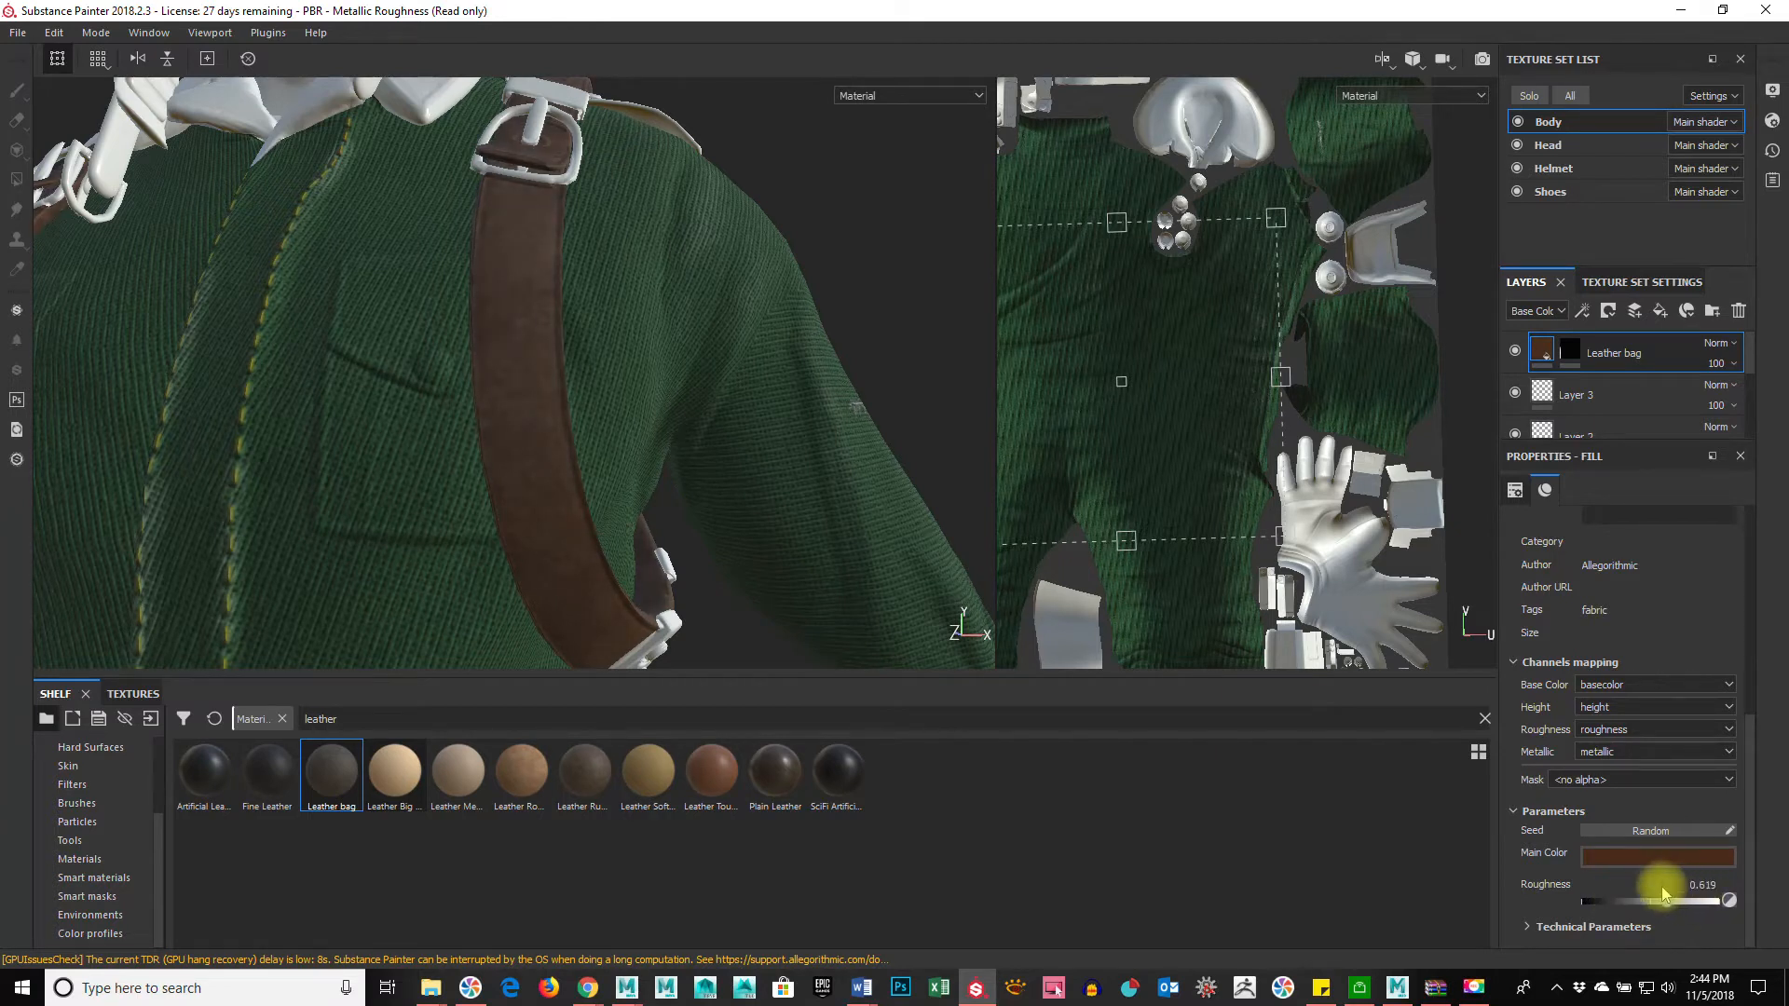
pyautogui.scroll(5, 1550, 715)
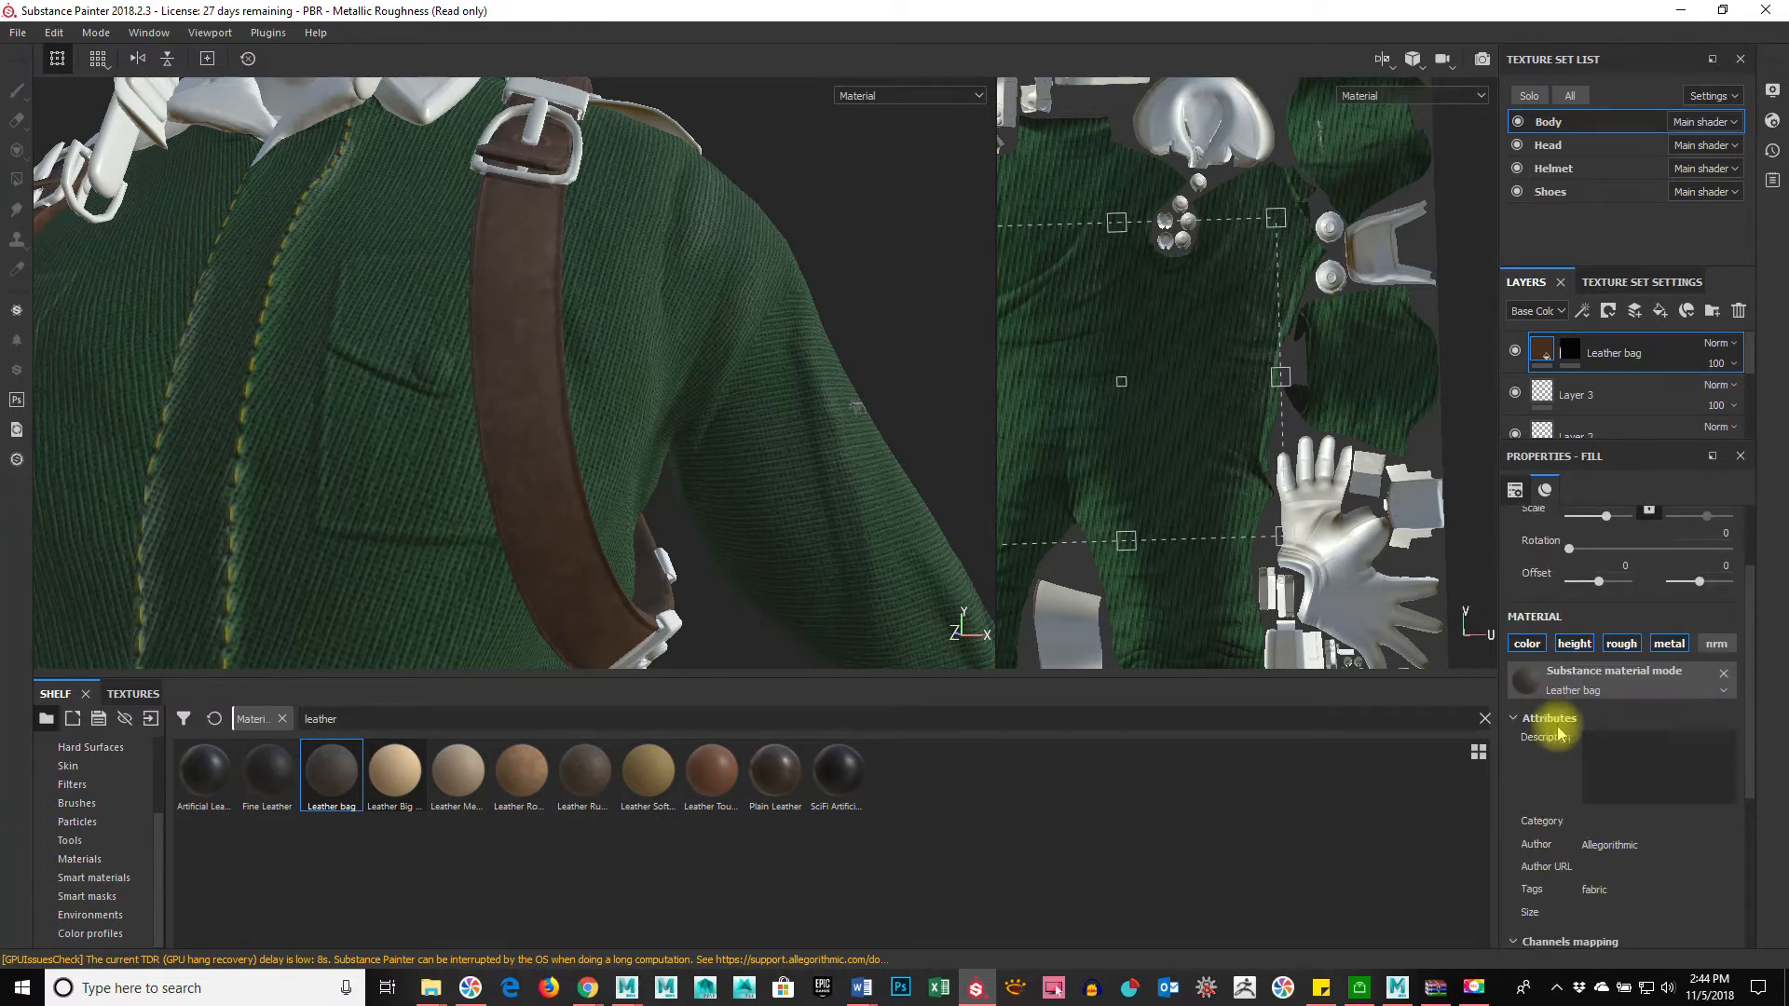
pyautogui.scroll(-5, 1565, 745)
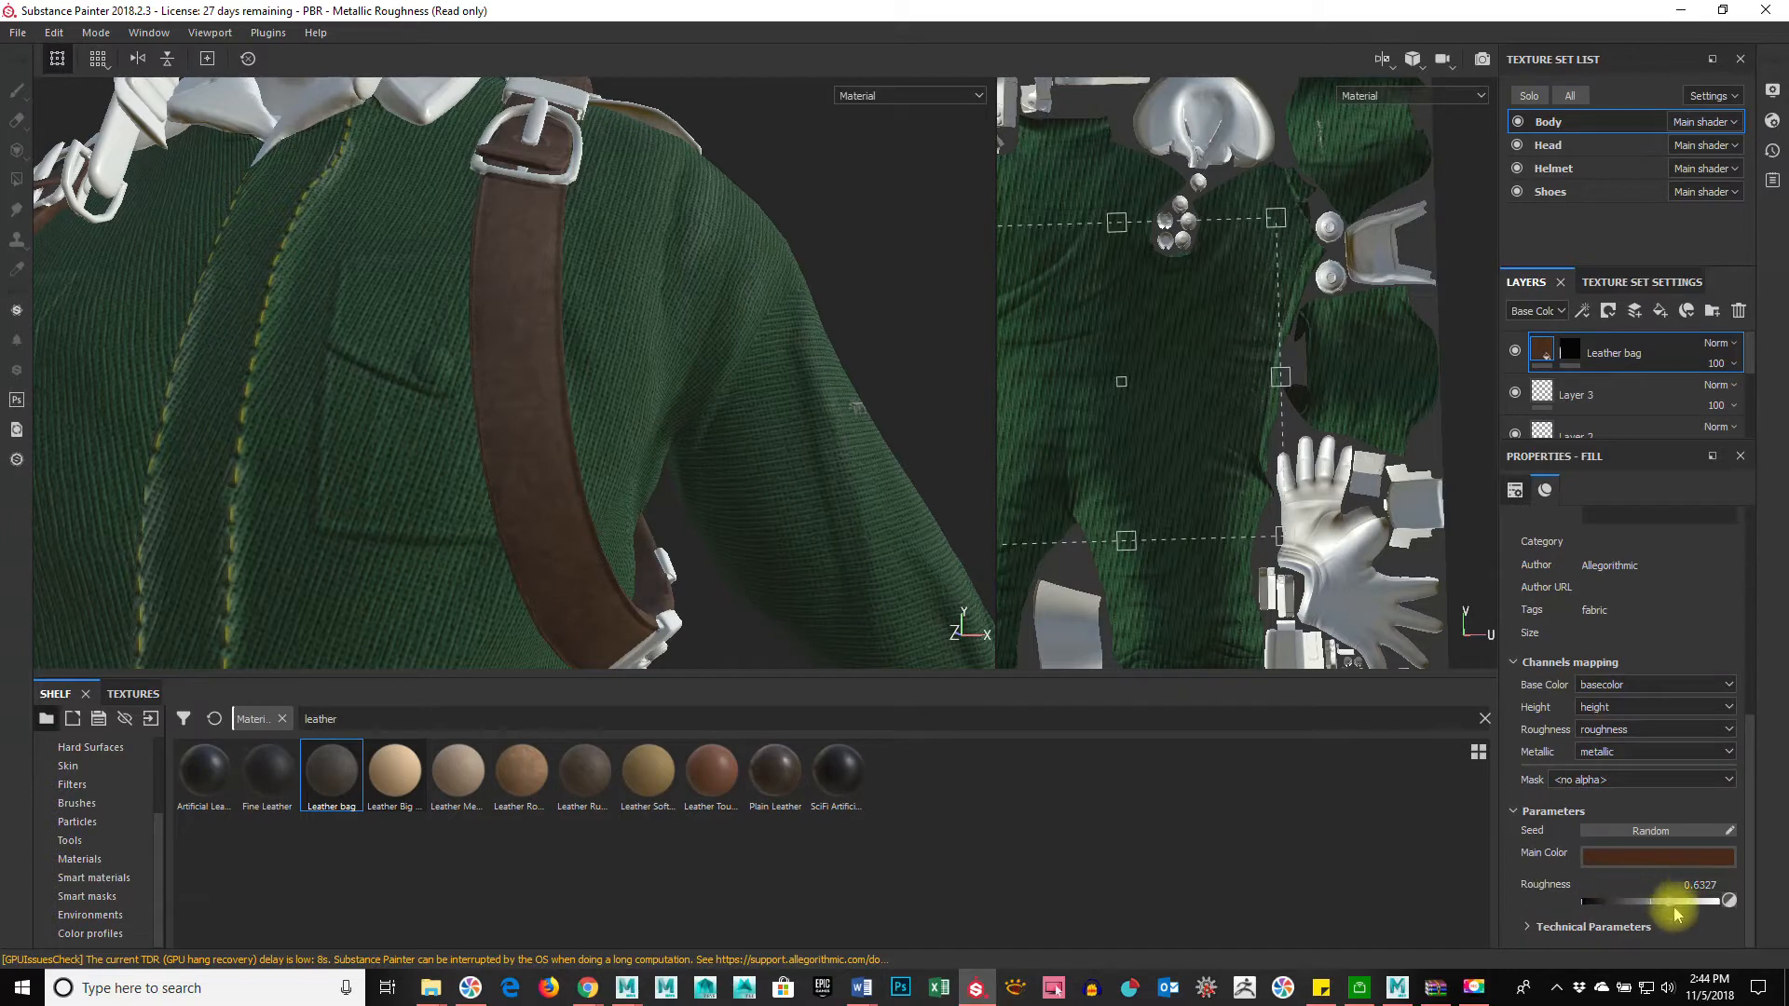
pyautogui.keyDown('alt'); pyautogui.moveTo(739, 547); pyautogui.dragTo(583, 347); pyautogui.keyUp('alt')
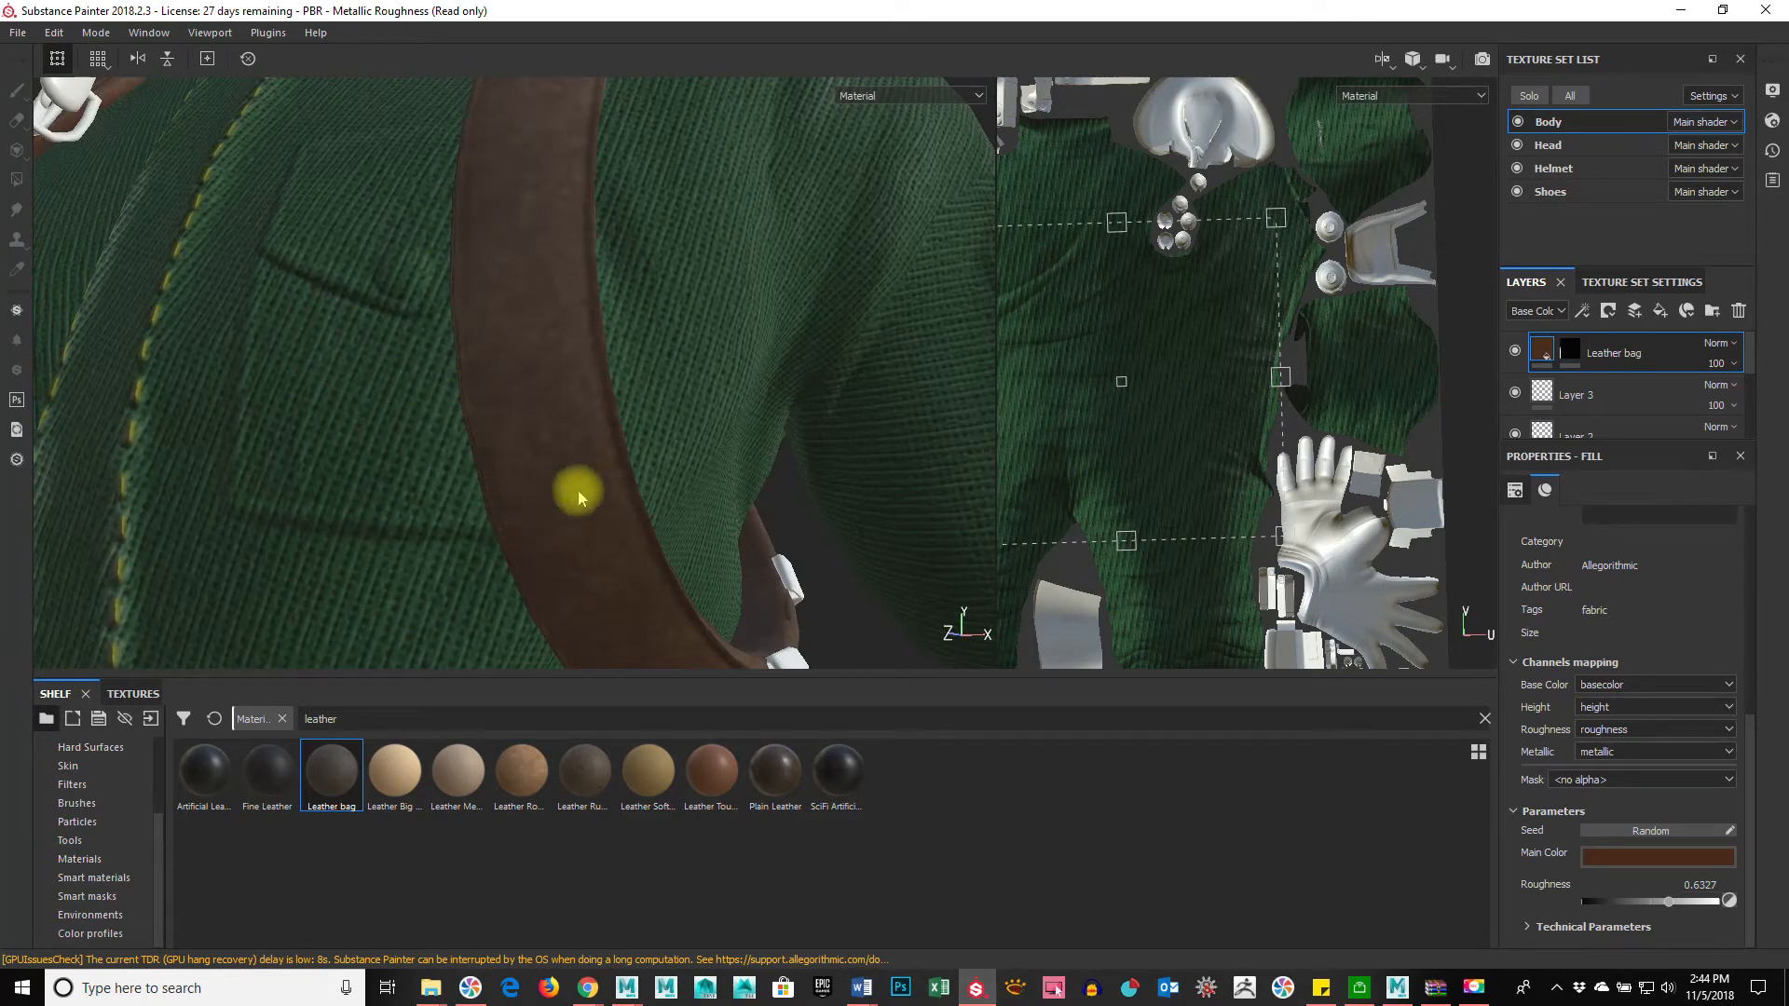
pyautogui.keyDown('alt'); pyautogui.moveTo(575, 487); pyautogui.dragTo(607, 292); pyautogui.keyUp('alt')
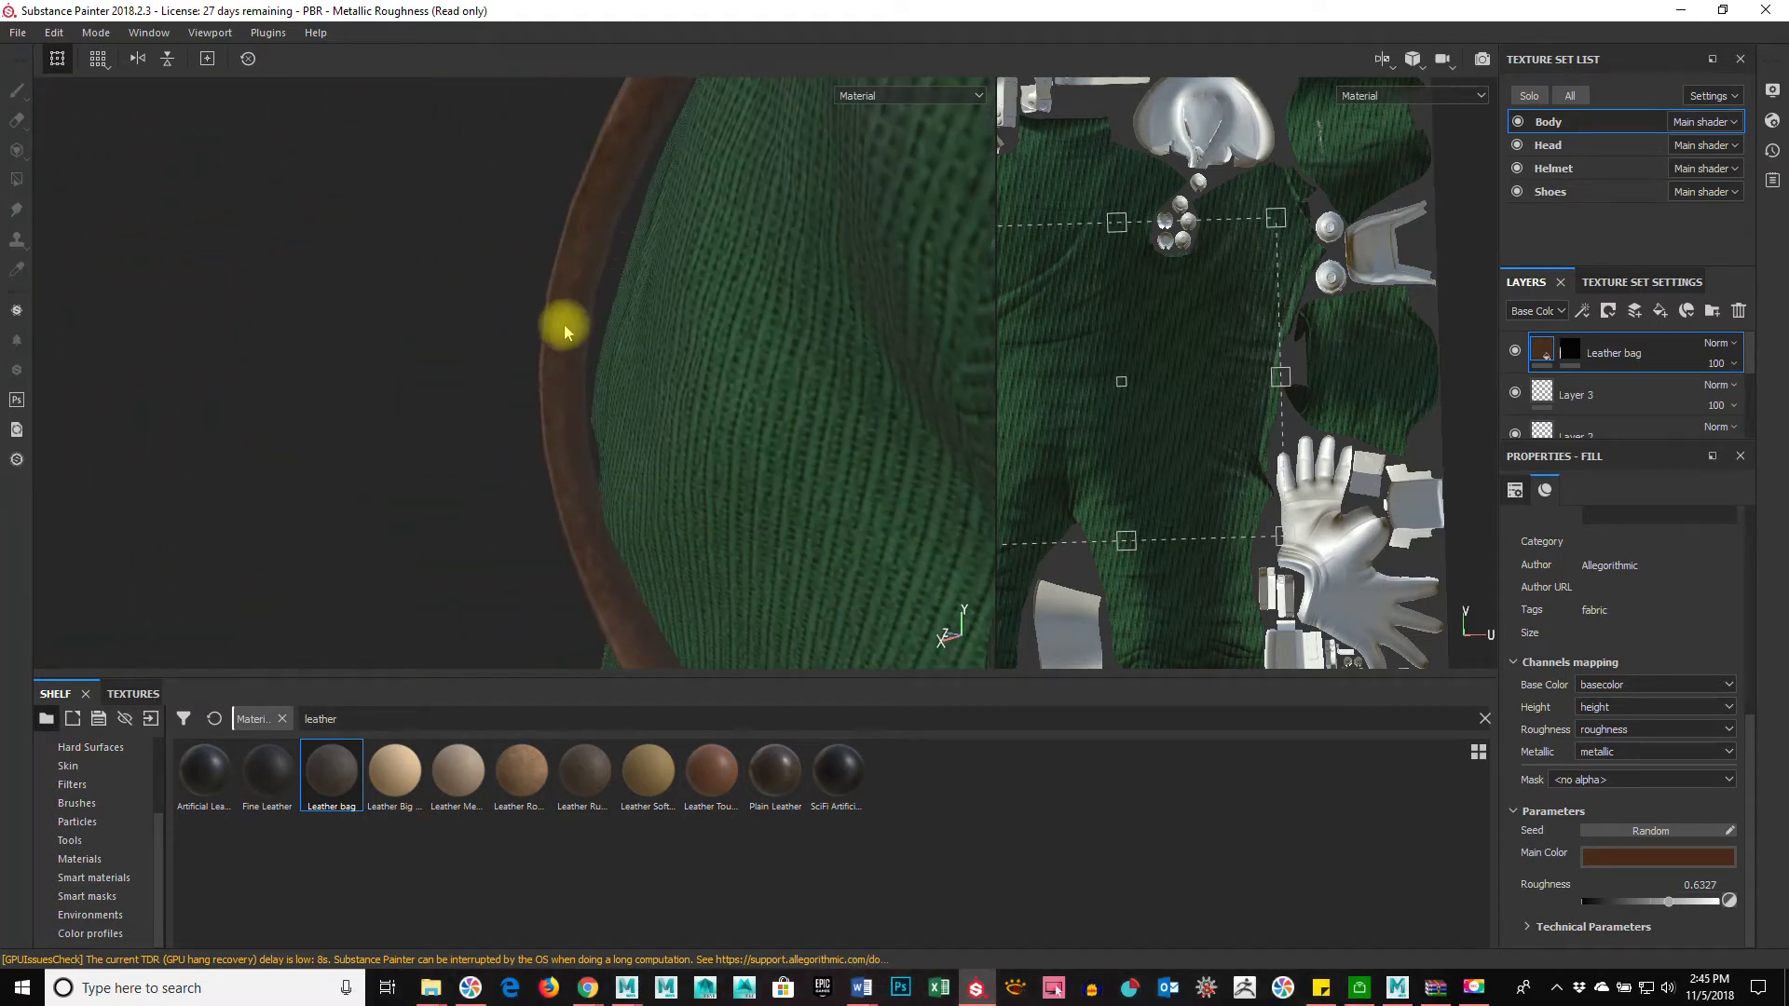
pyautogui.keyDown('alt'); pyautogui.moveTo(579, 407); pyautogui.dragTo(1378, 500); pyautogui.keyUp('alt')
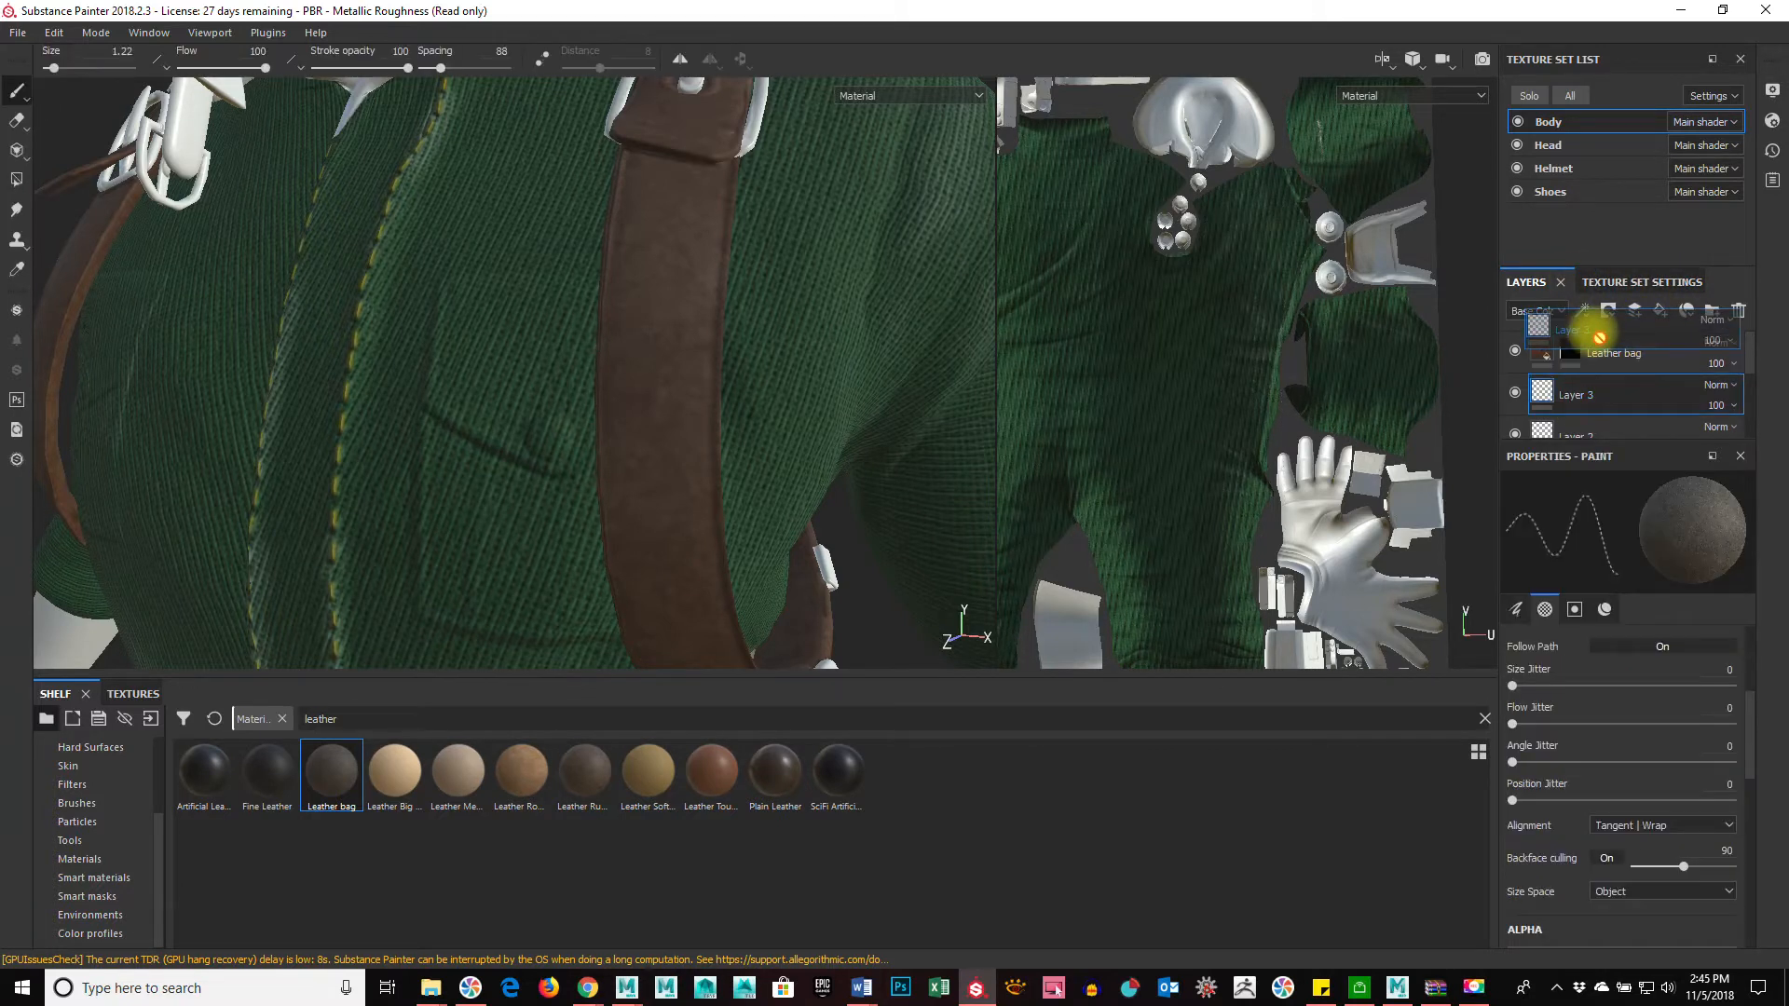
# Step: Move Layer 3 above the Leather bag layer and rename it Stitches
pyautogui.click(1622, 410)
pyautogui.moveTo(1651, 343); pyautogui.dragTo(1652, 337)
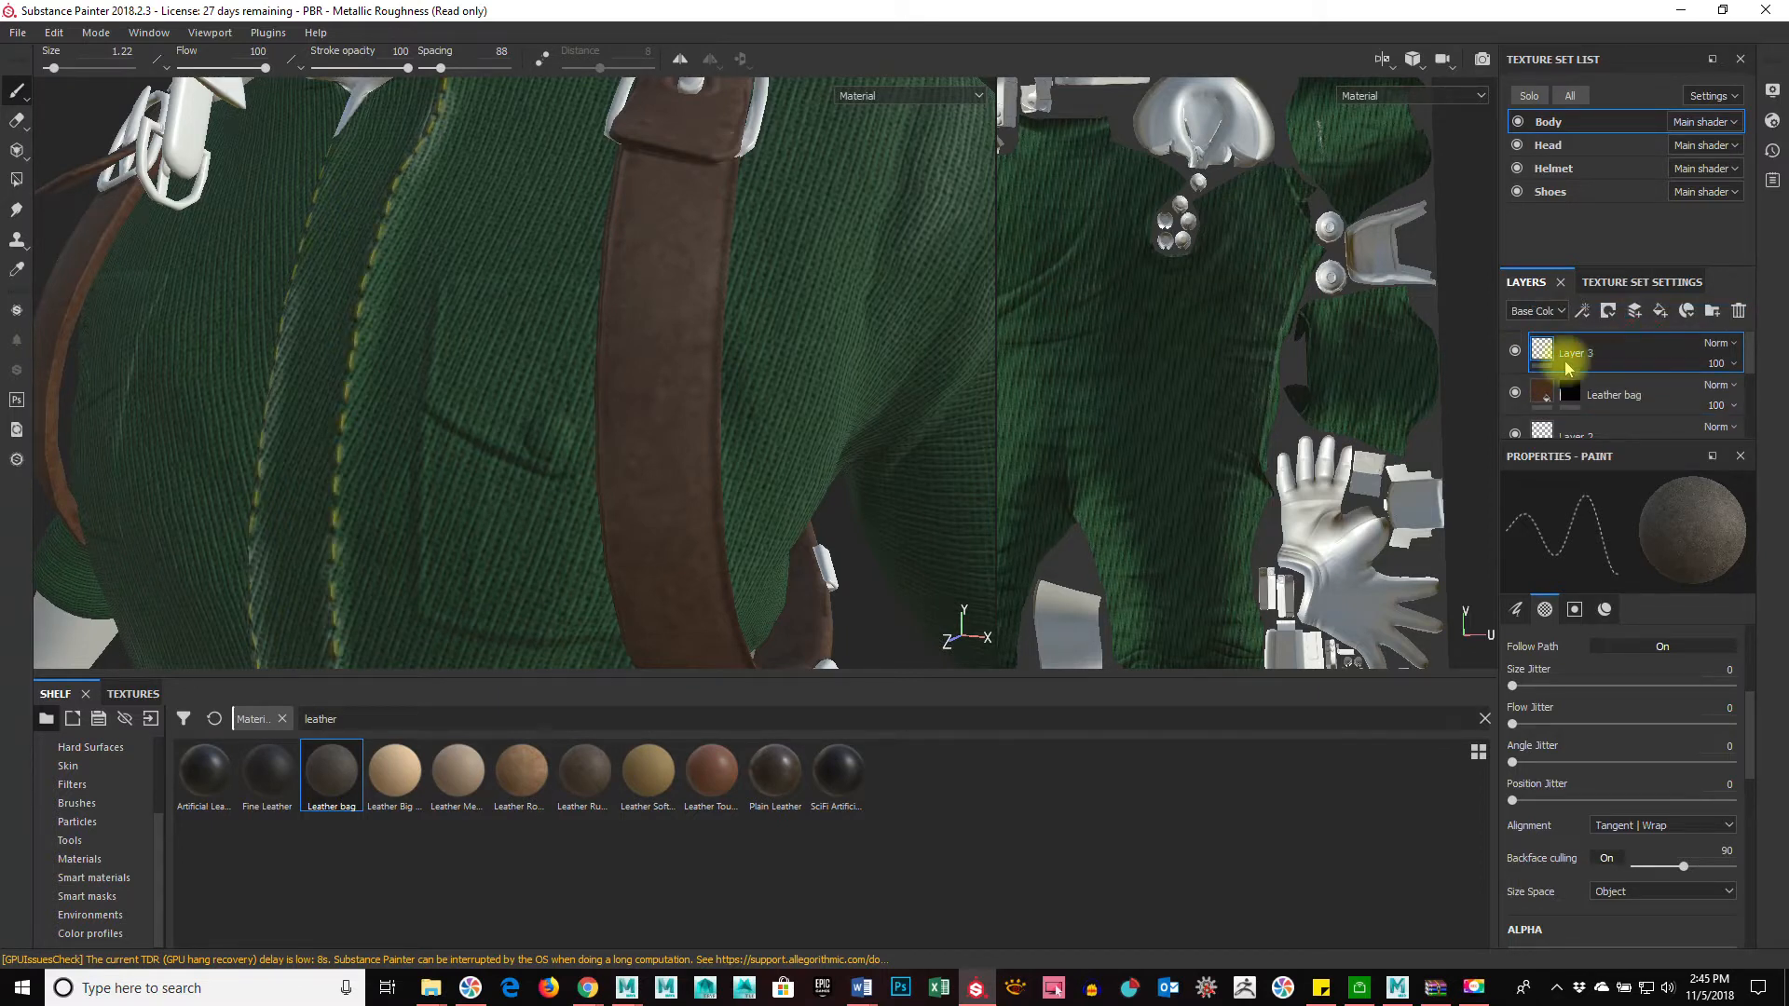
pyautogui.write('s')
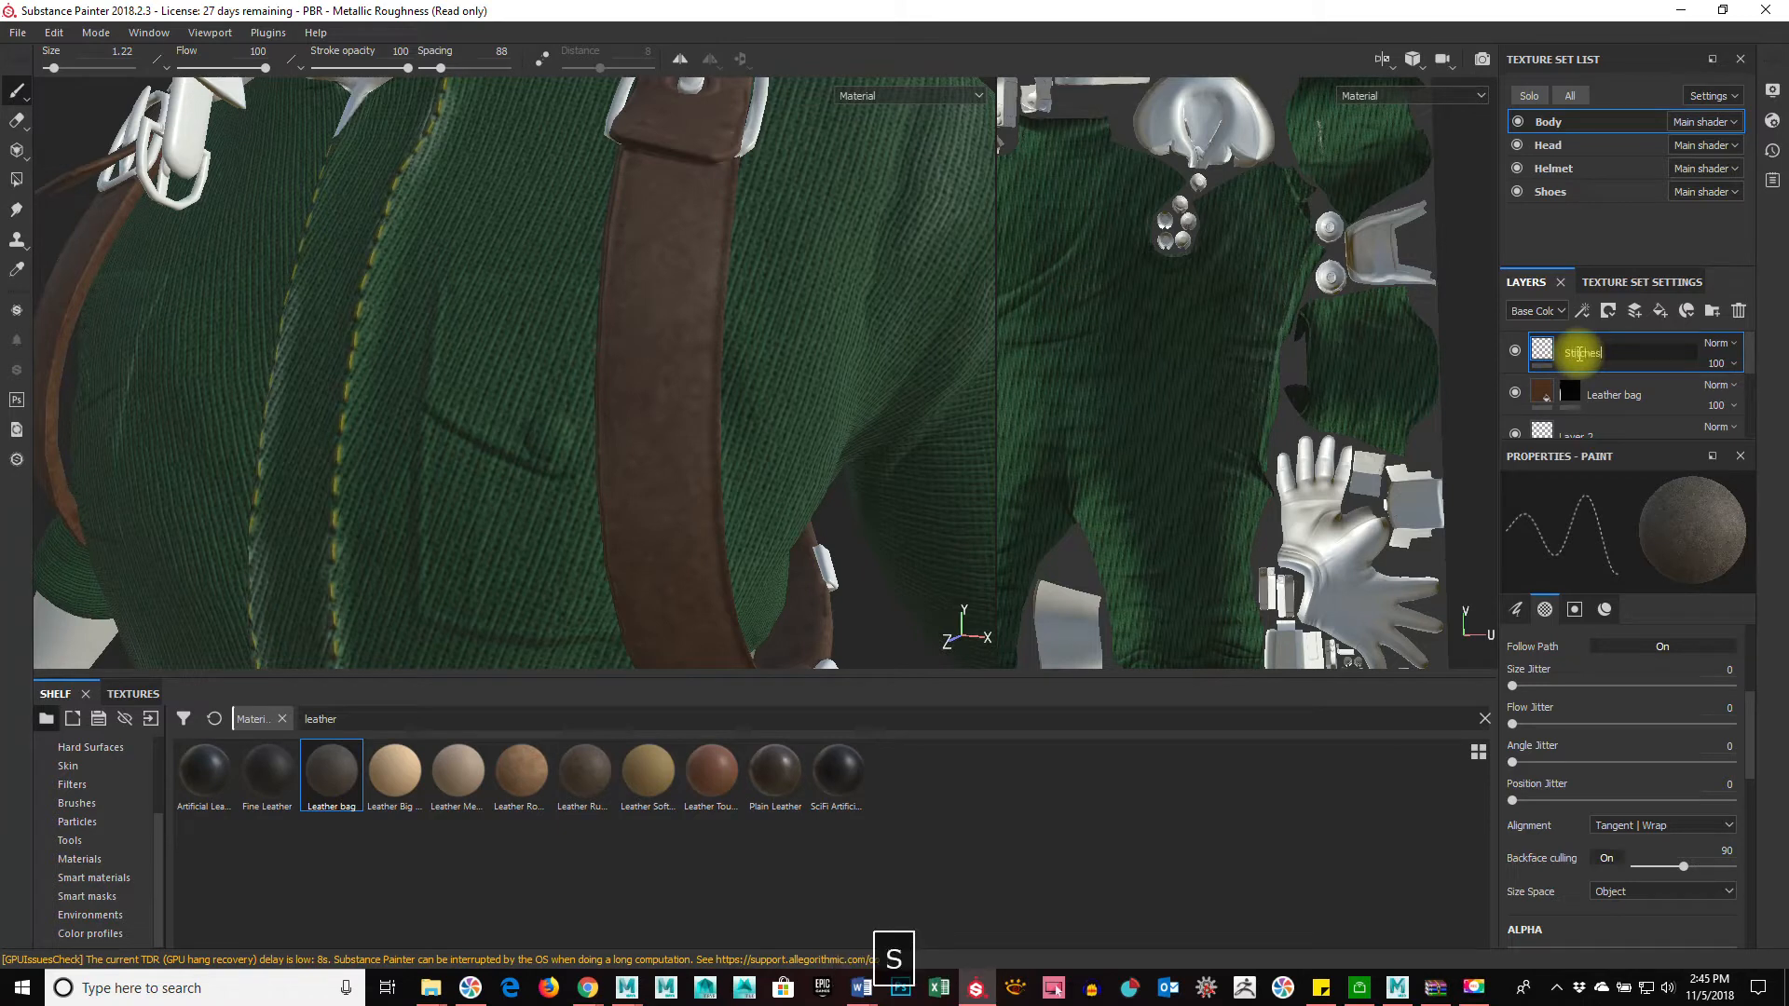
pyautogui.write('titches')
pyautogui.press('Return')
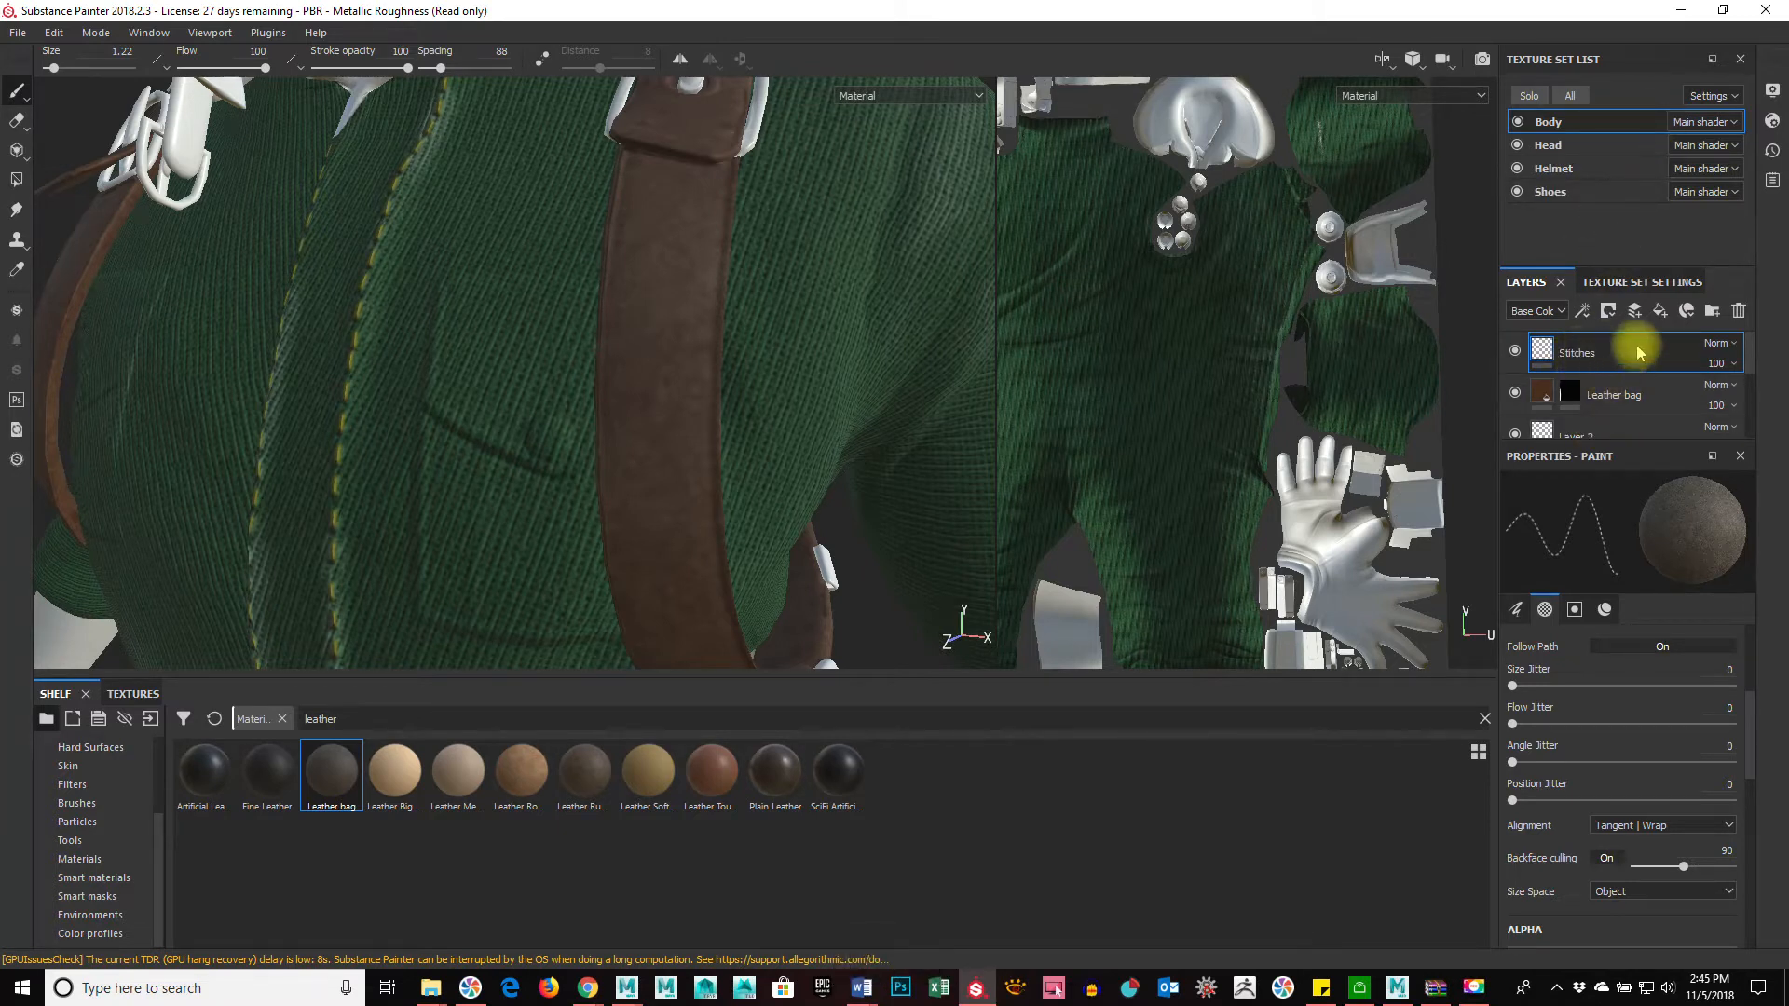
# Step: Move the Stitches layer back below Leather bag and add a new paint layer above Leather bag
pyautogui.moveTo(1646, 404); pyautogui.dragTo(1642, 407)
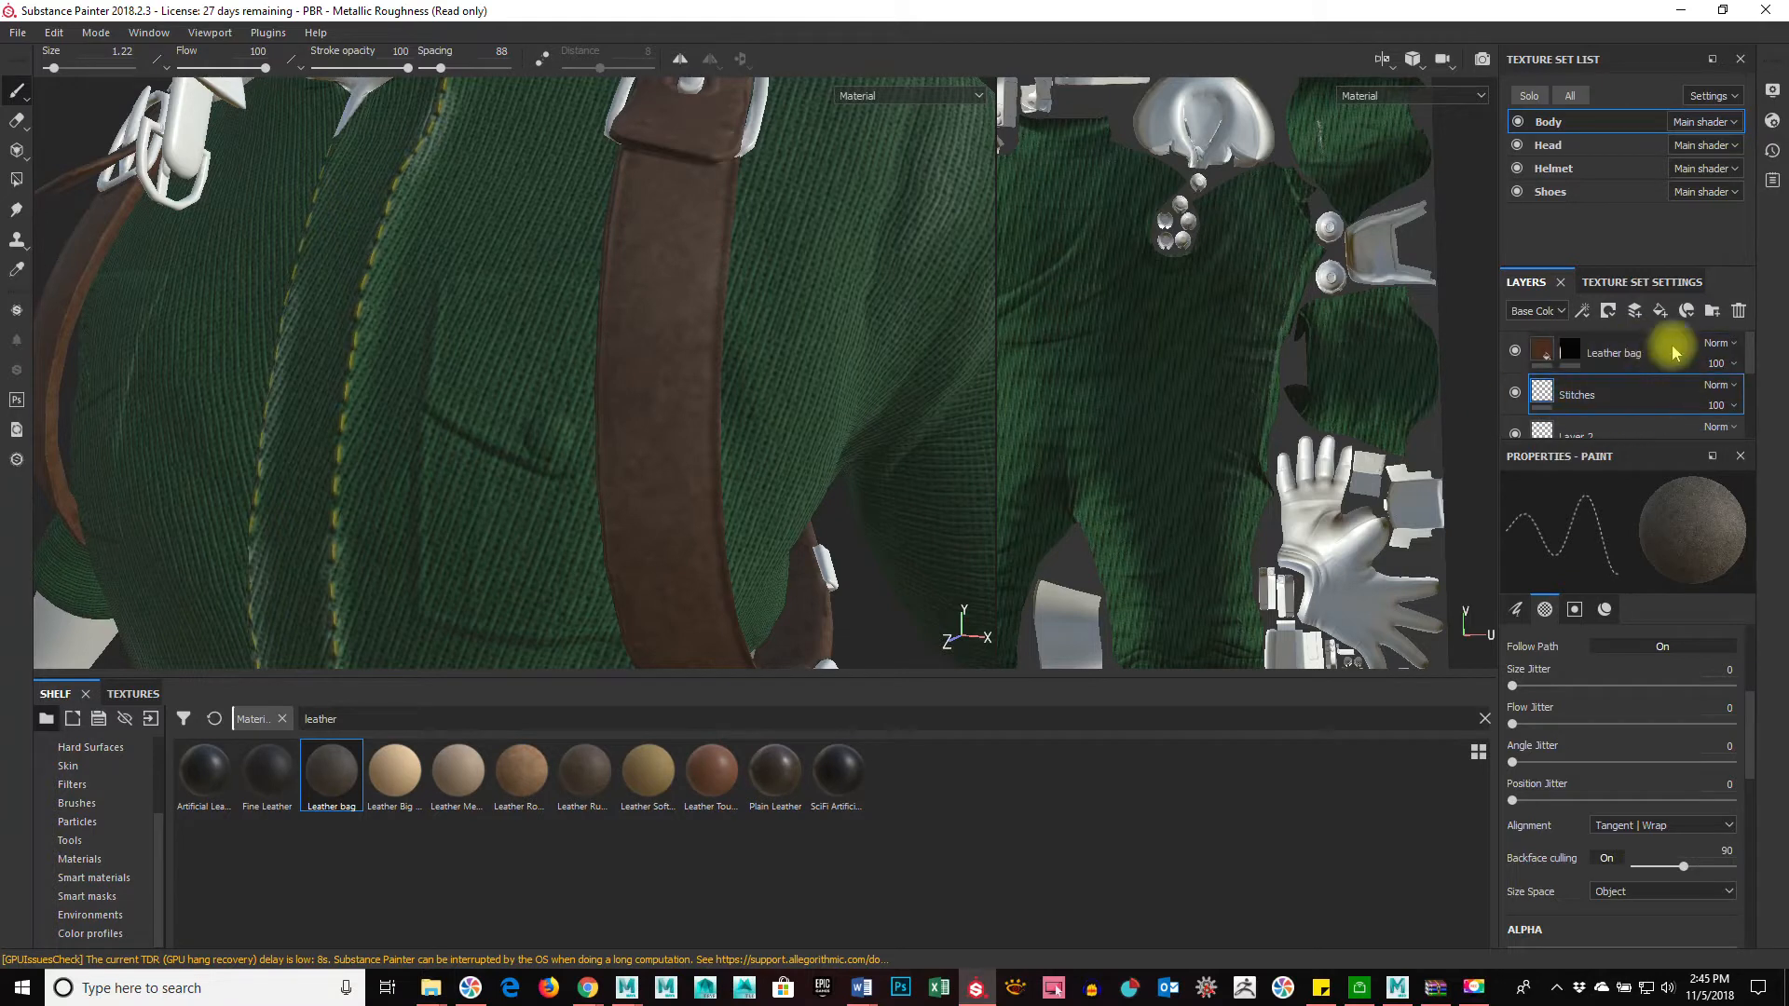
pyautogui.click(1658, 353)
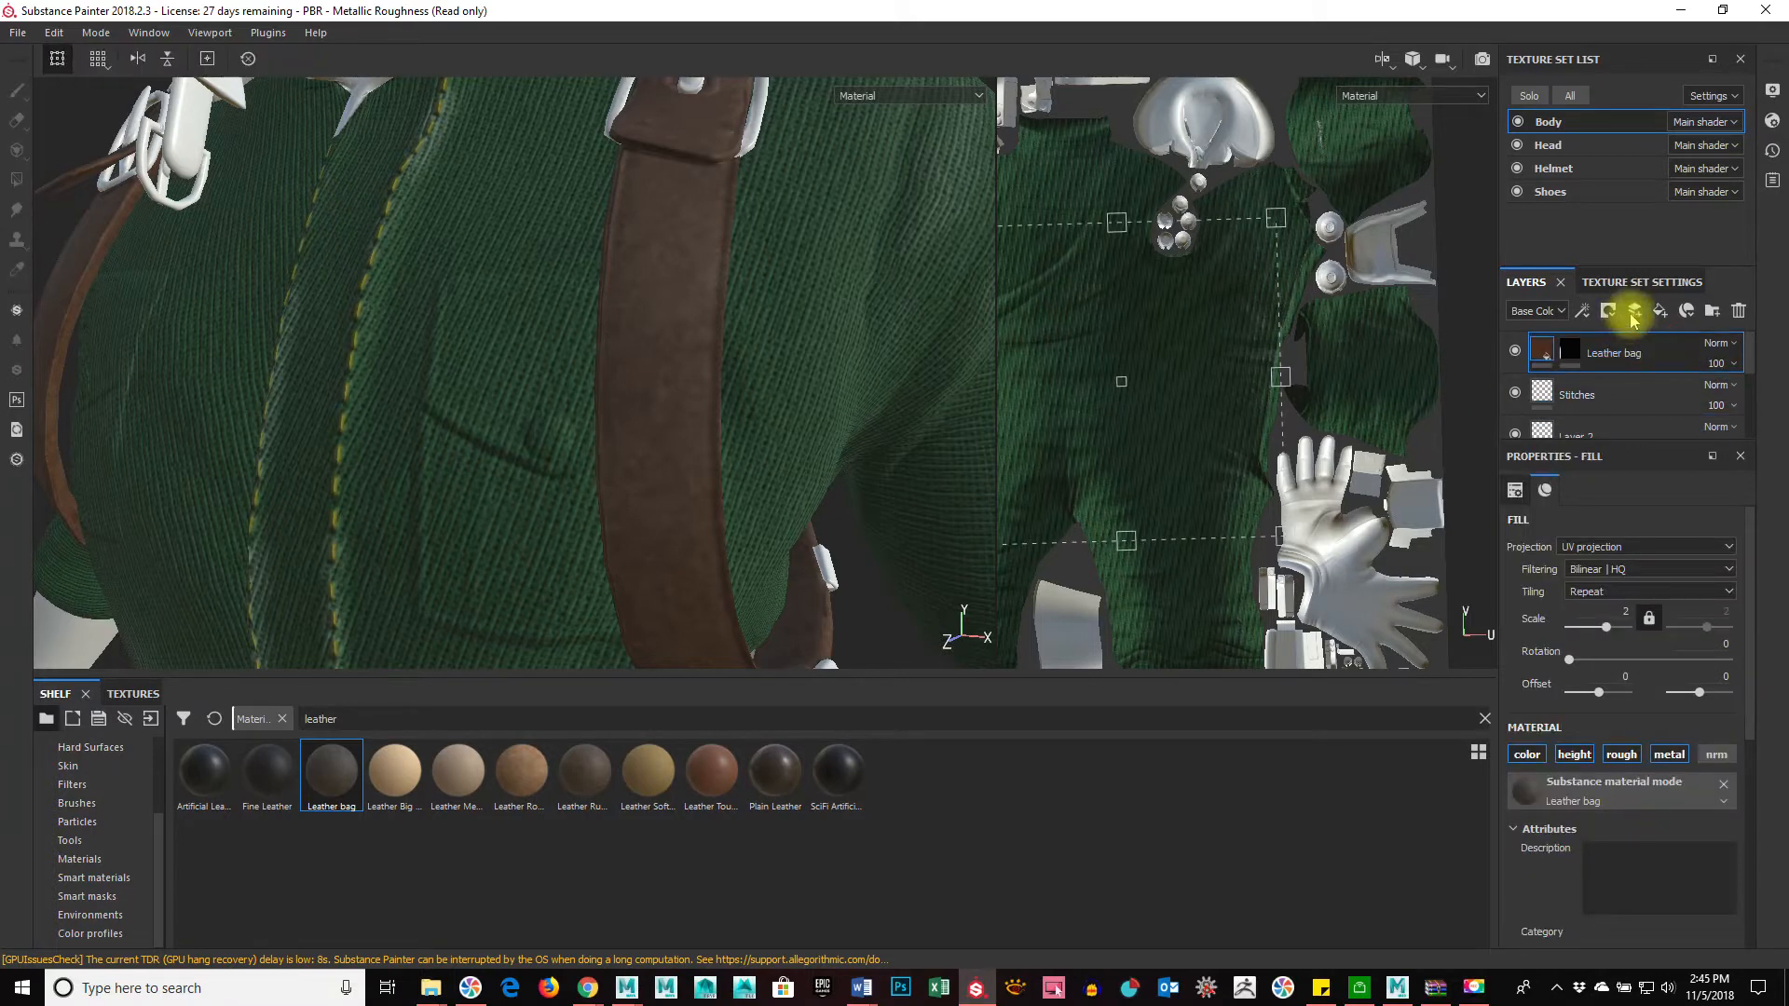
pyautogui.click(1635, 311)
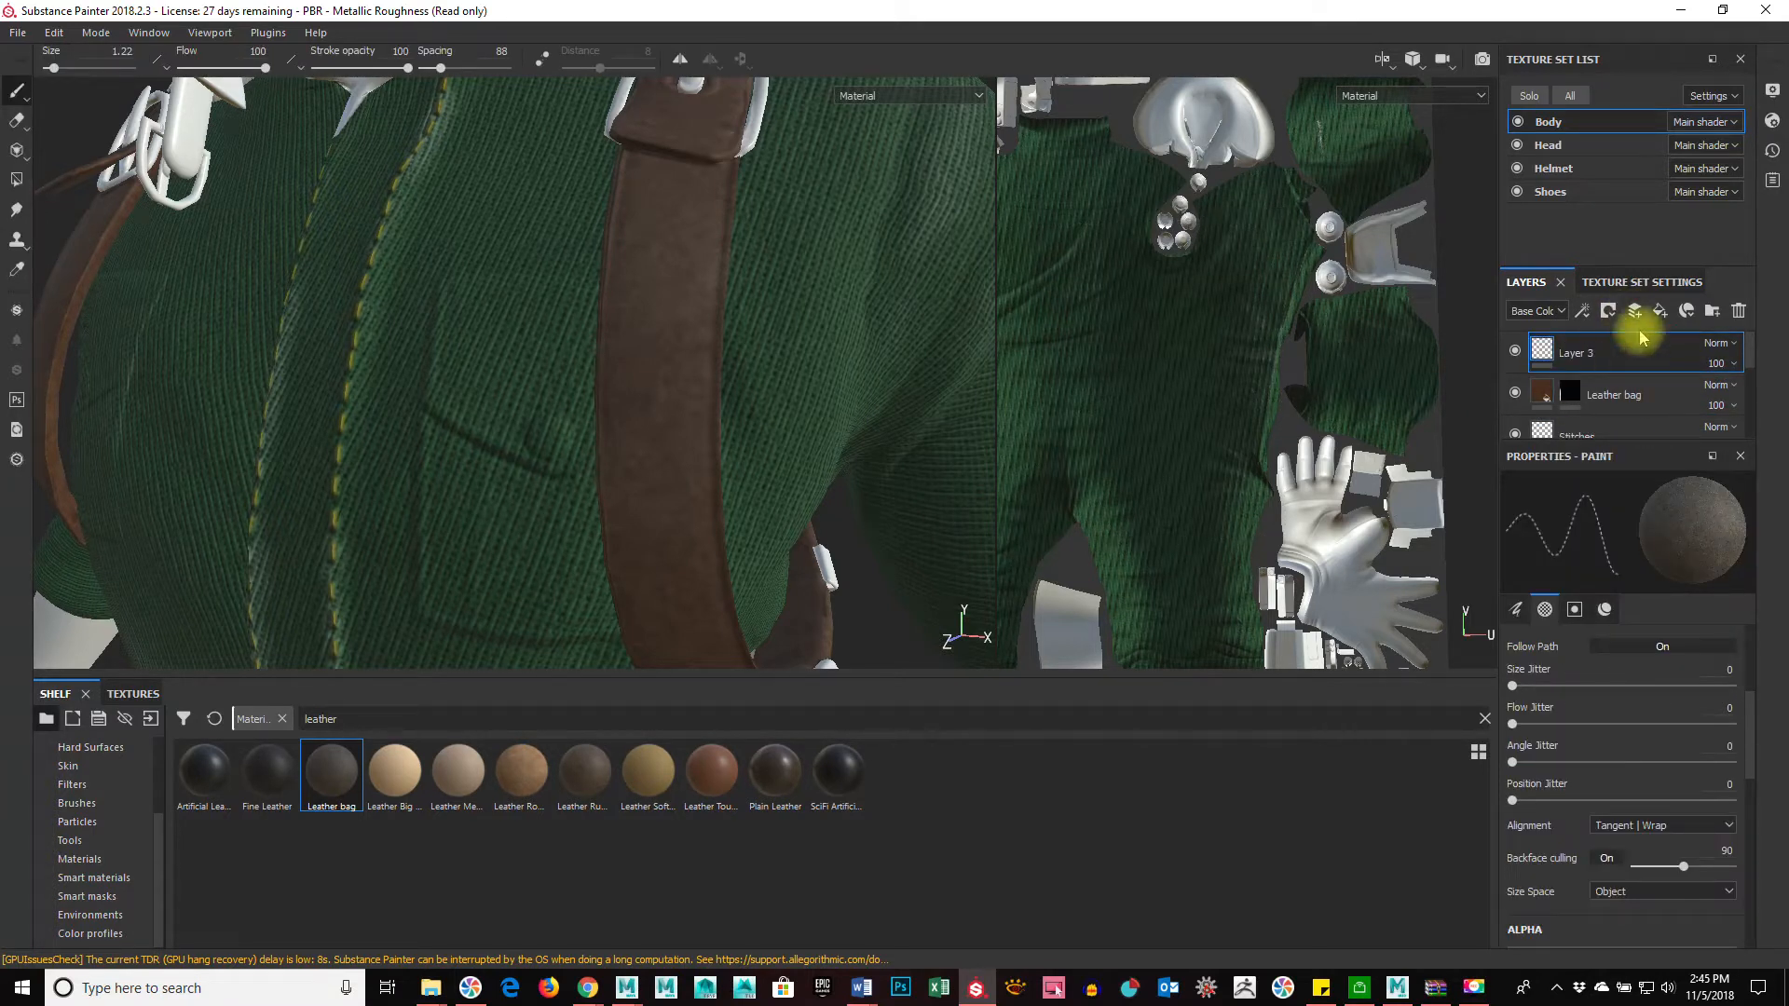
# Step: Load Leather Rugged Circle Folding as the paint material and the Fibers Line brush at size 2.97, undoing the test strokes on the strap
pyautogui.click(593, 785)
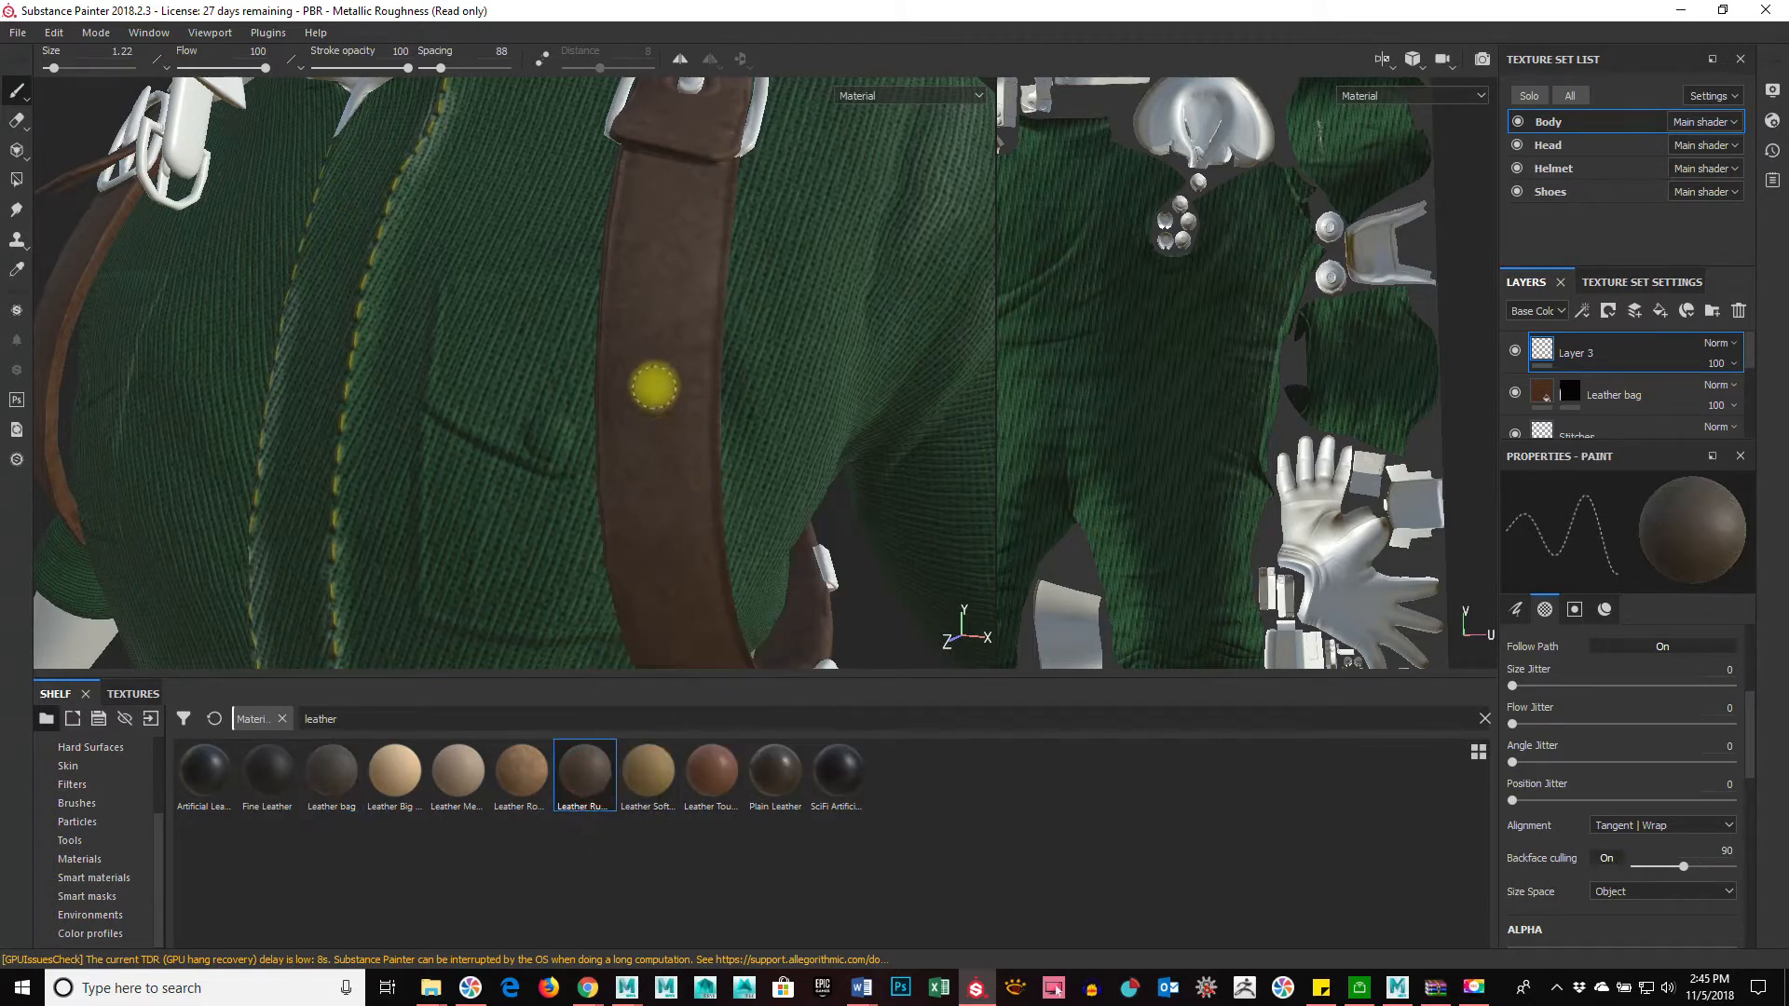
pyautogui.hotkey('ctrl', 'z')
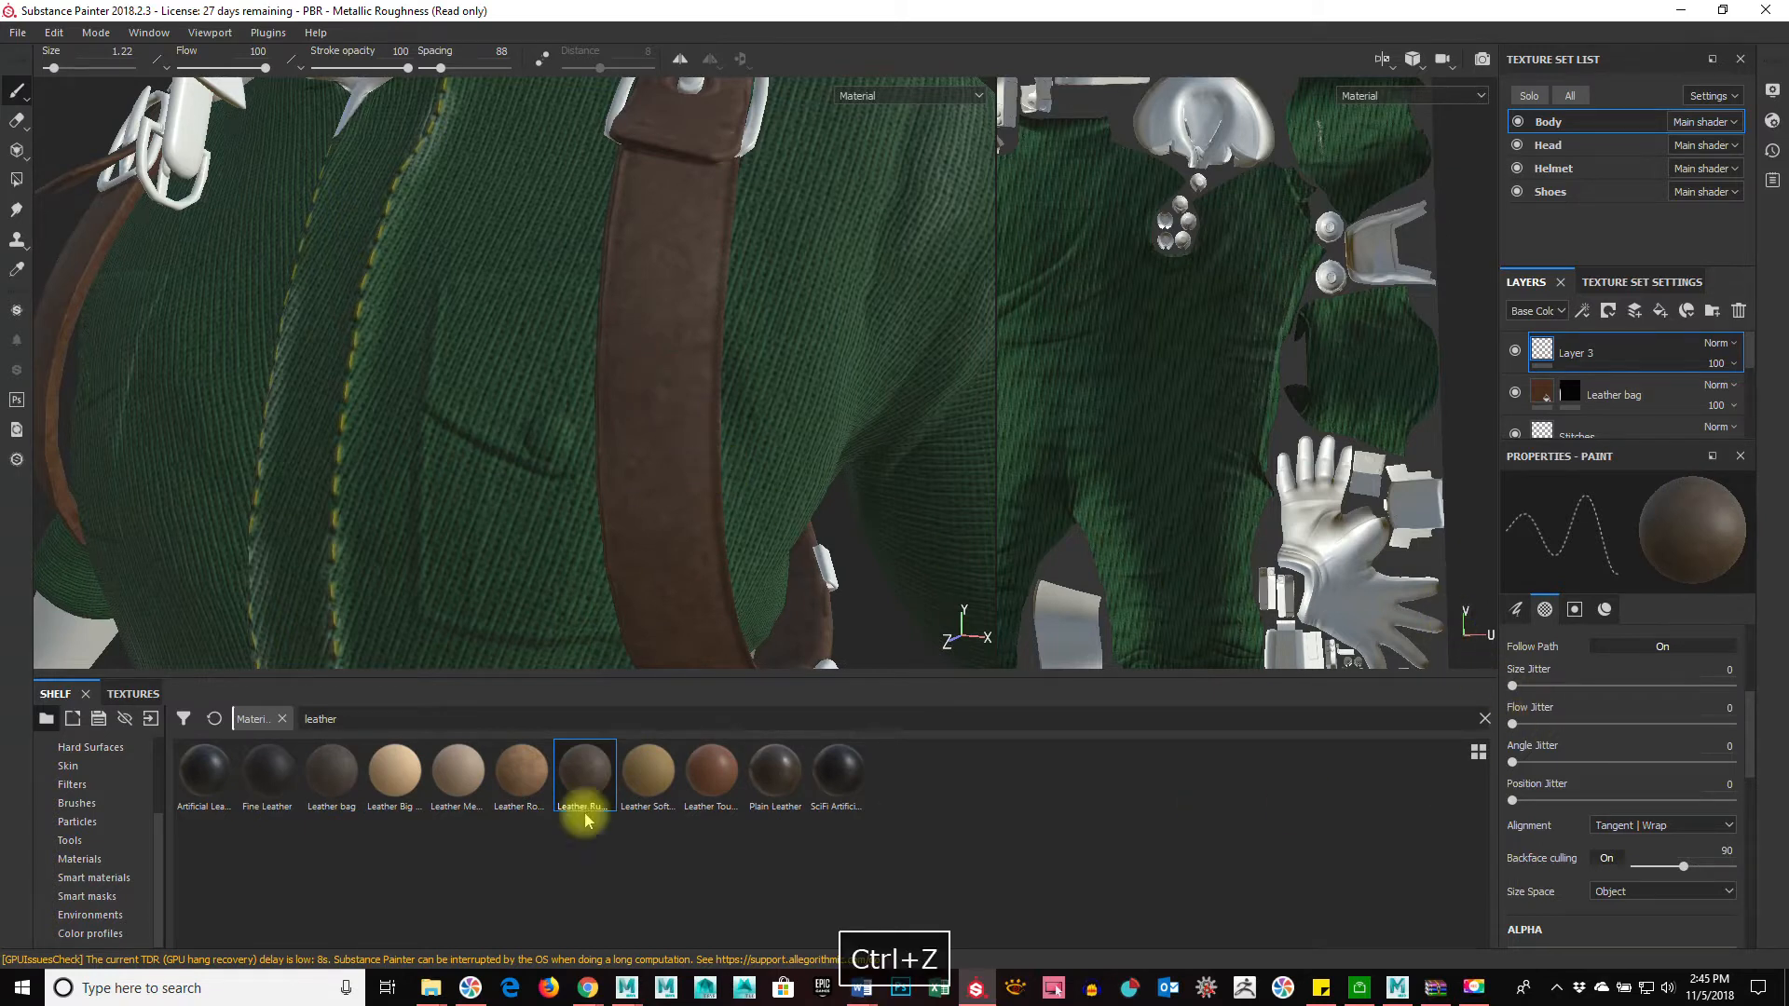
pyautogui.click(107, 801)
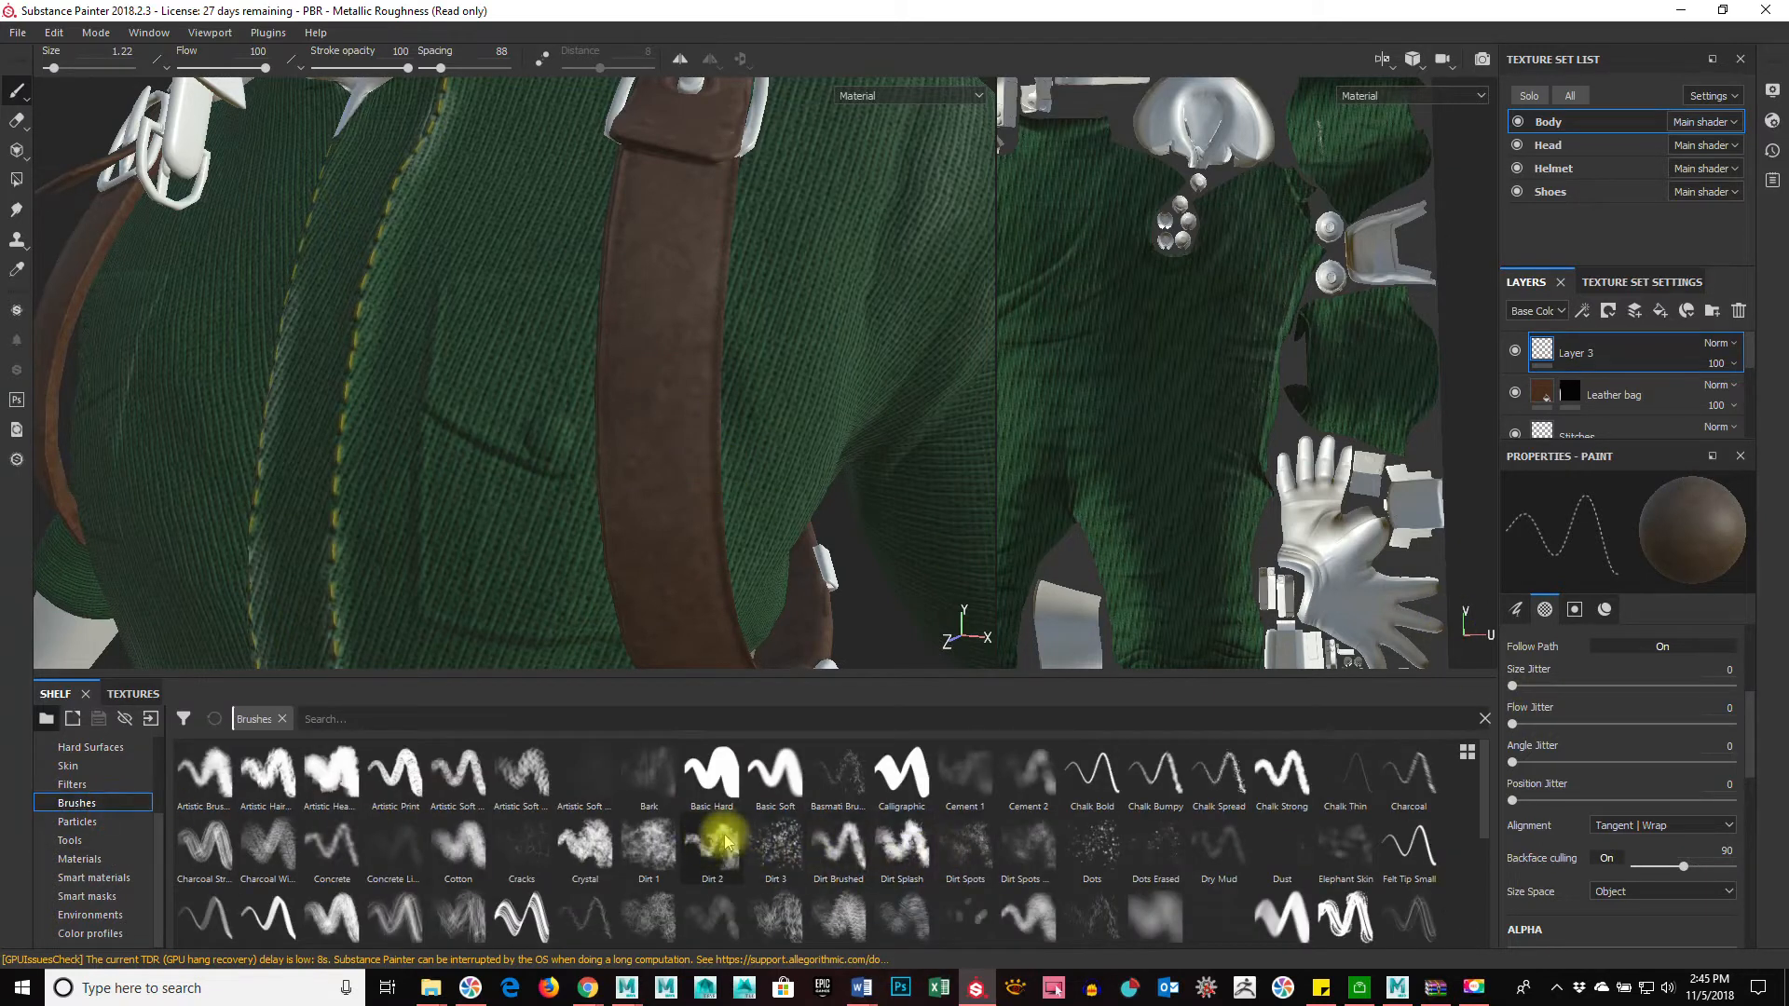
pyautogui.click(585, 915)
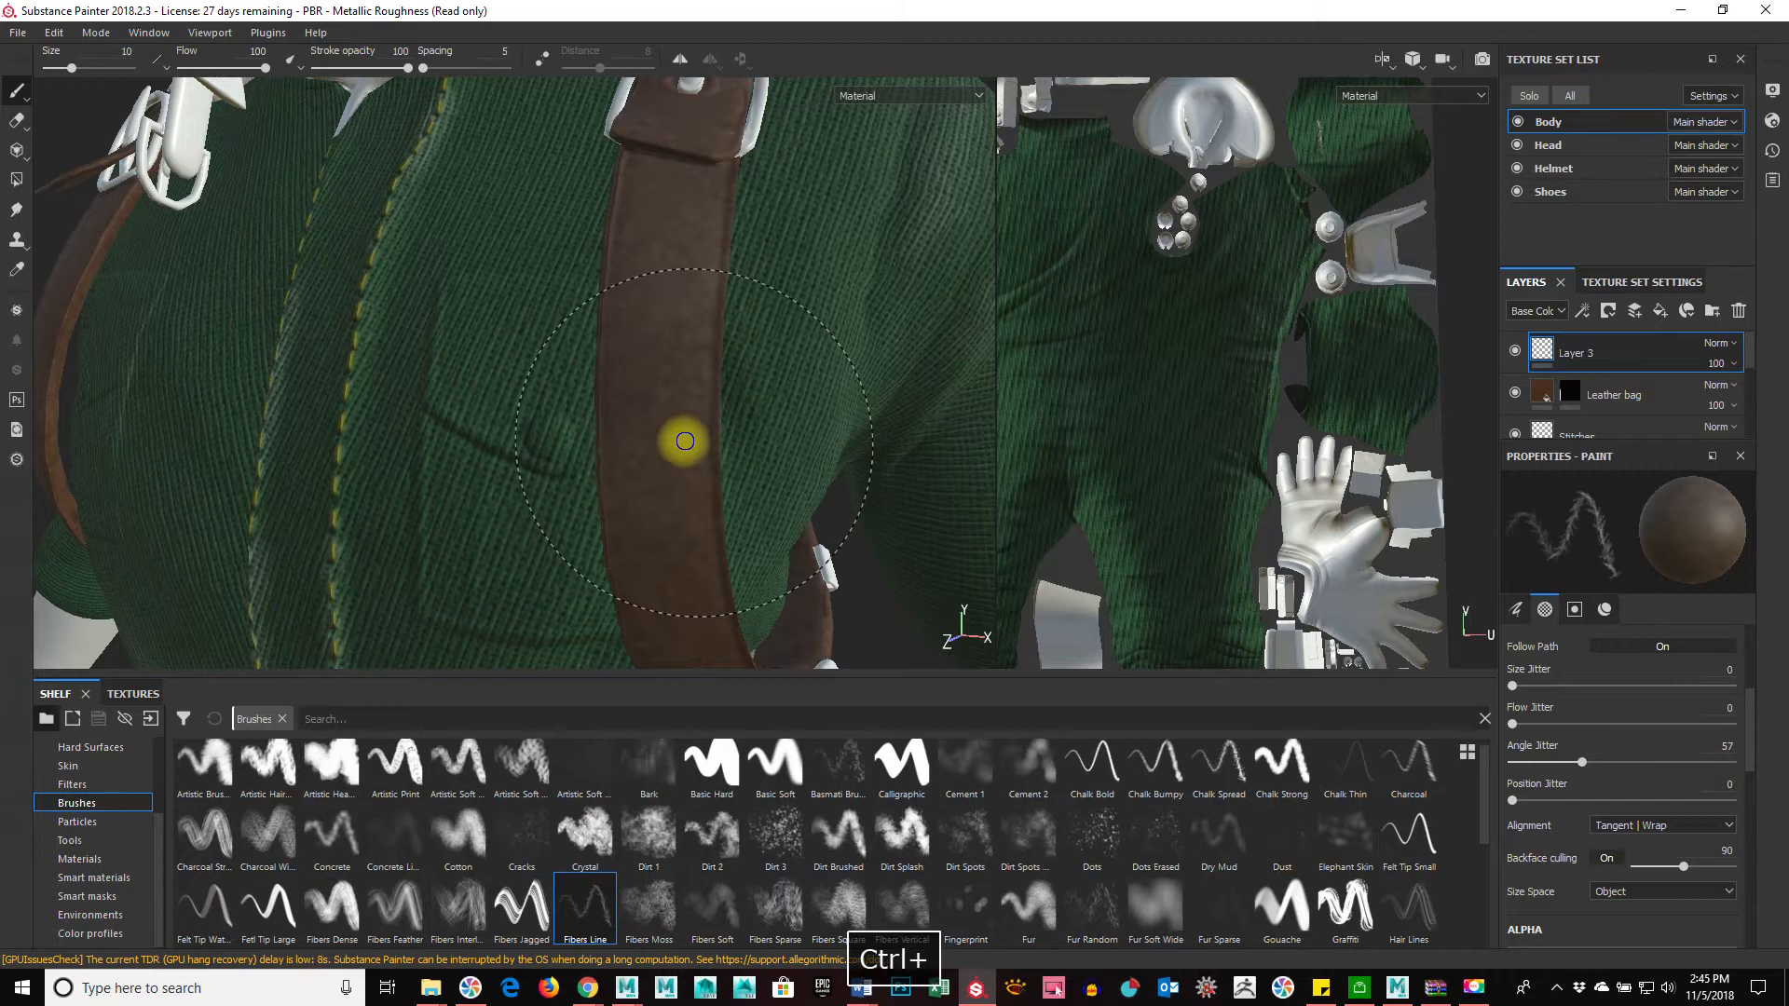
pyautogui.keyDown('ctrl'); pyautogui.moveTo(685, 441); pyautogui.dragTo(873, 460, button='right'); pyautogui.keyUp('ctrl')
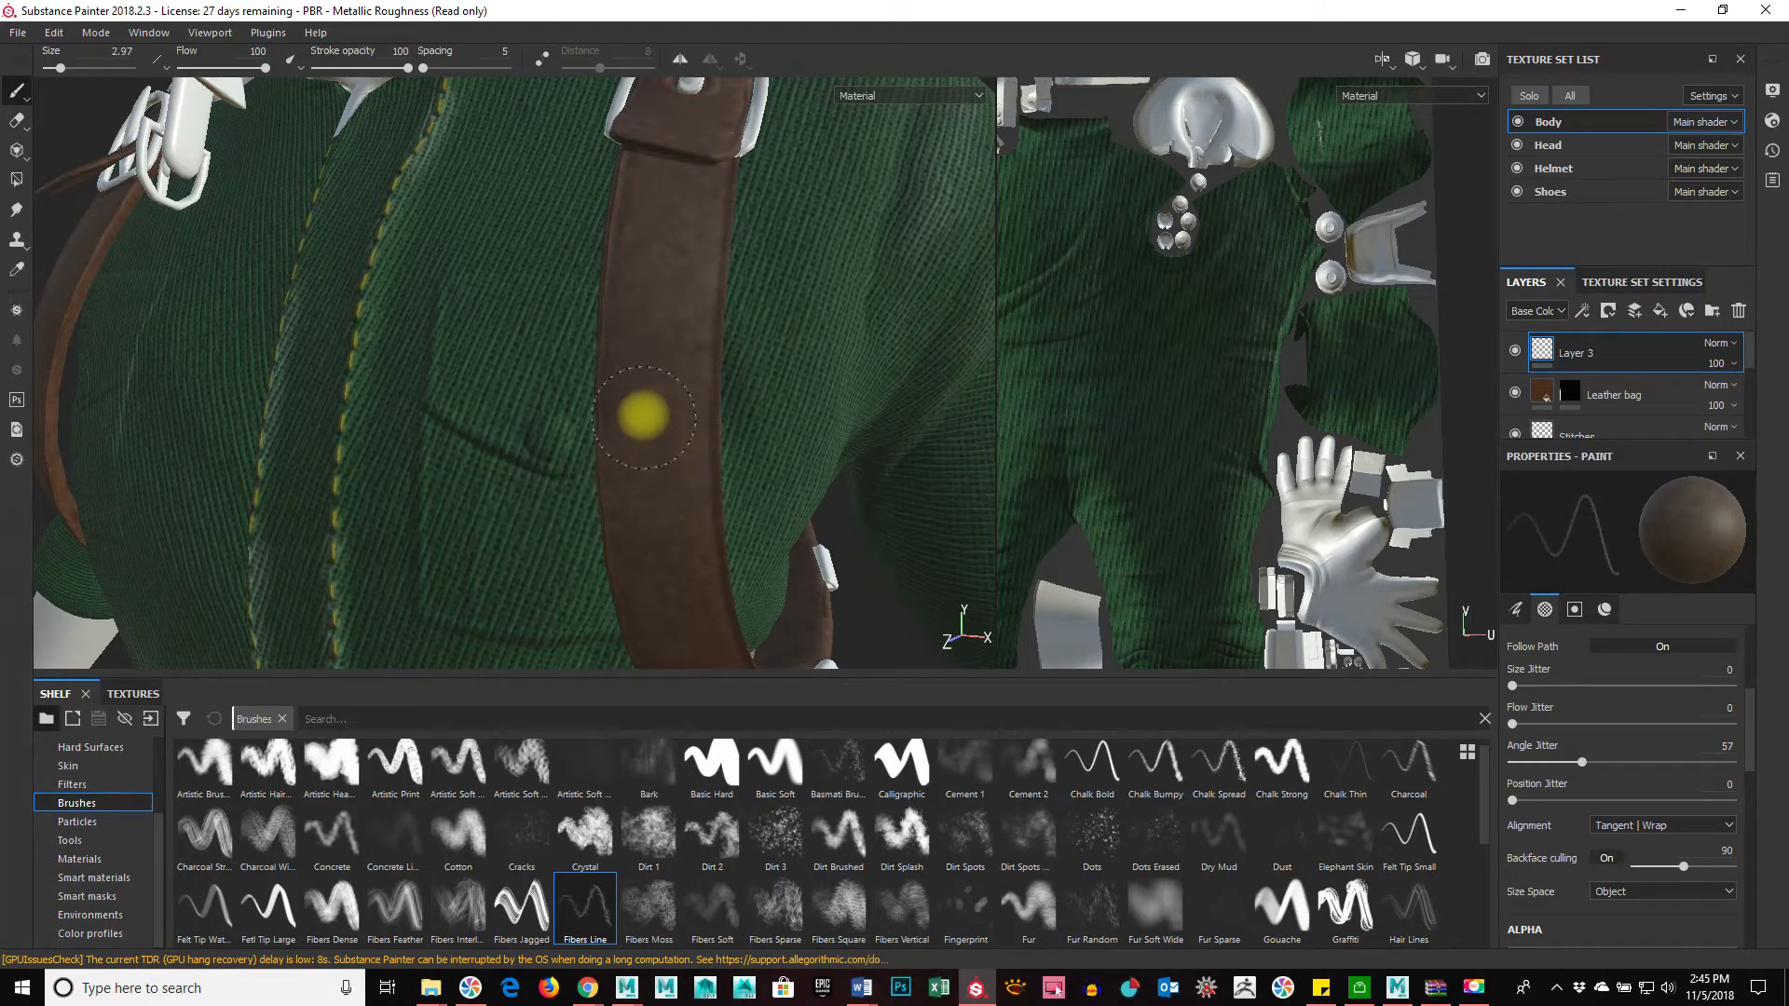
pyautogui.keyDown('ctrl'); pyautogui.moveTo(658, 455); pyautogui.dragTo(778, 471); pyautogui.keyUp('ctrl')
pyautogui.hotkey('ctrl', 'z')
# Step: Load the blue matte plastic as the paint material in place of Leather Rugged Circle Folding
pyautogui.scroll(-3, 1559, 781)
pyautogui.scroll(-5, 1558, 781)
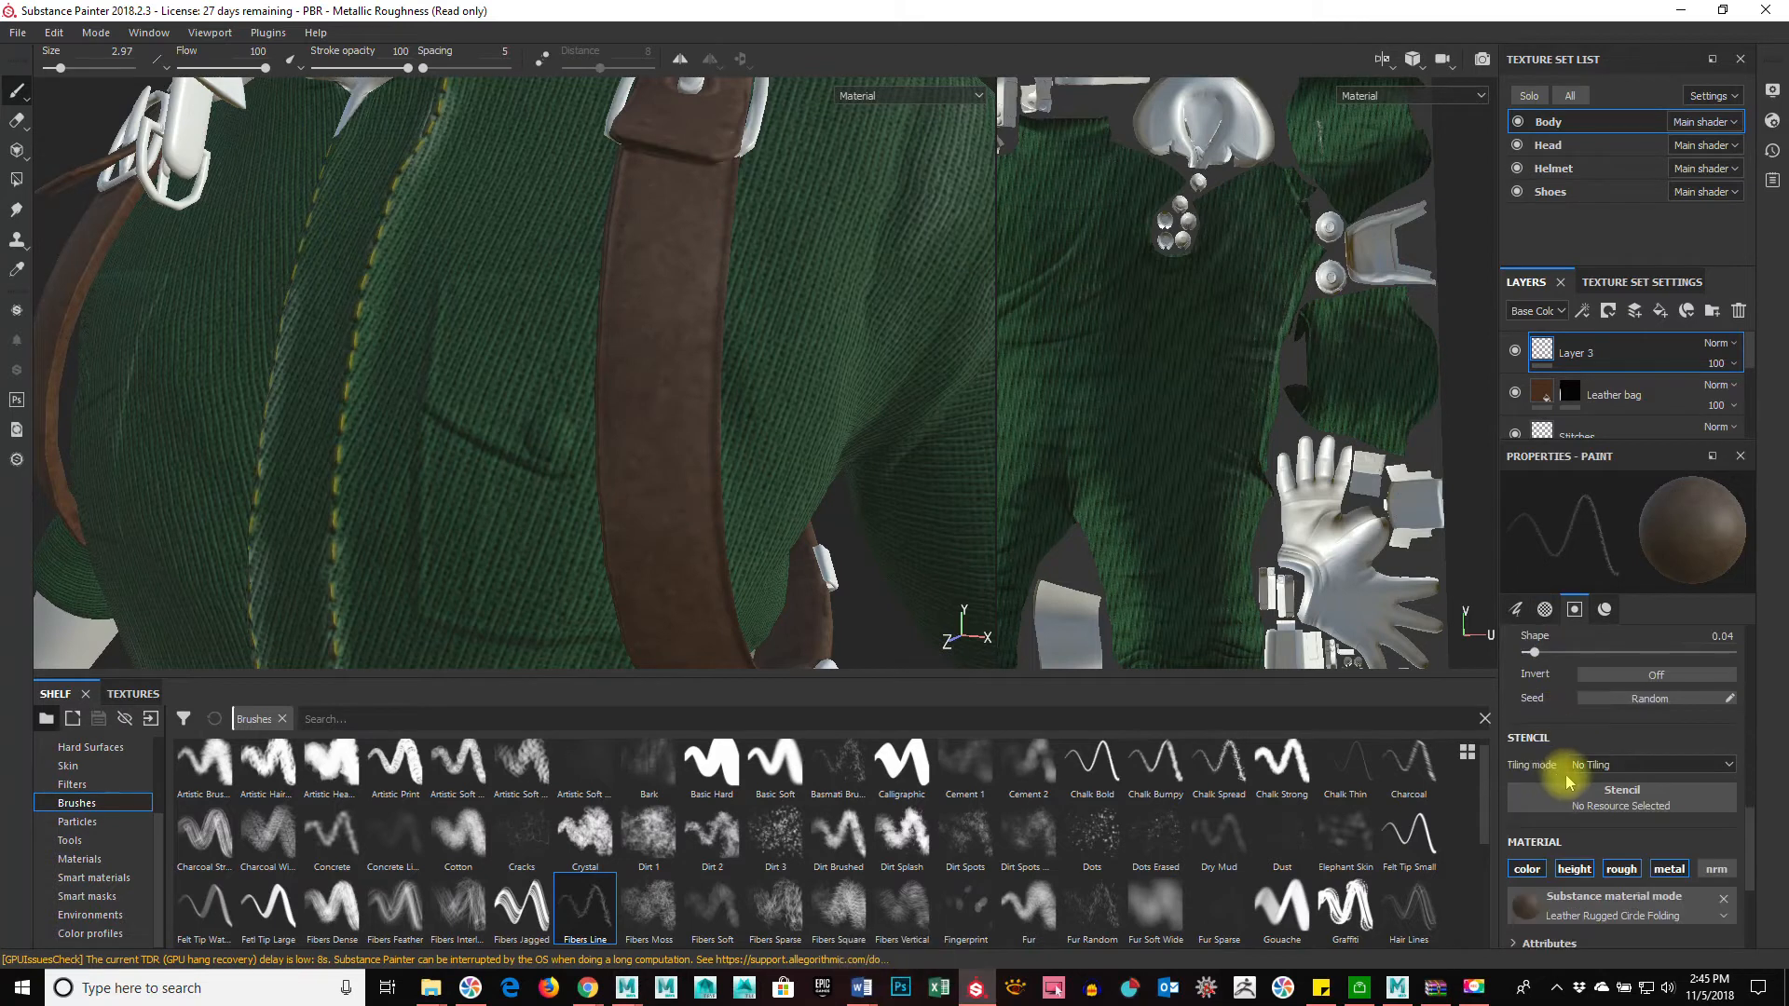
pyautogui.scroll(1, 1695, 845)
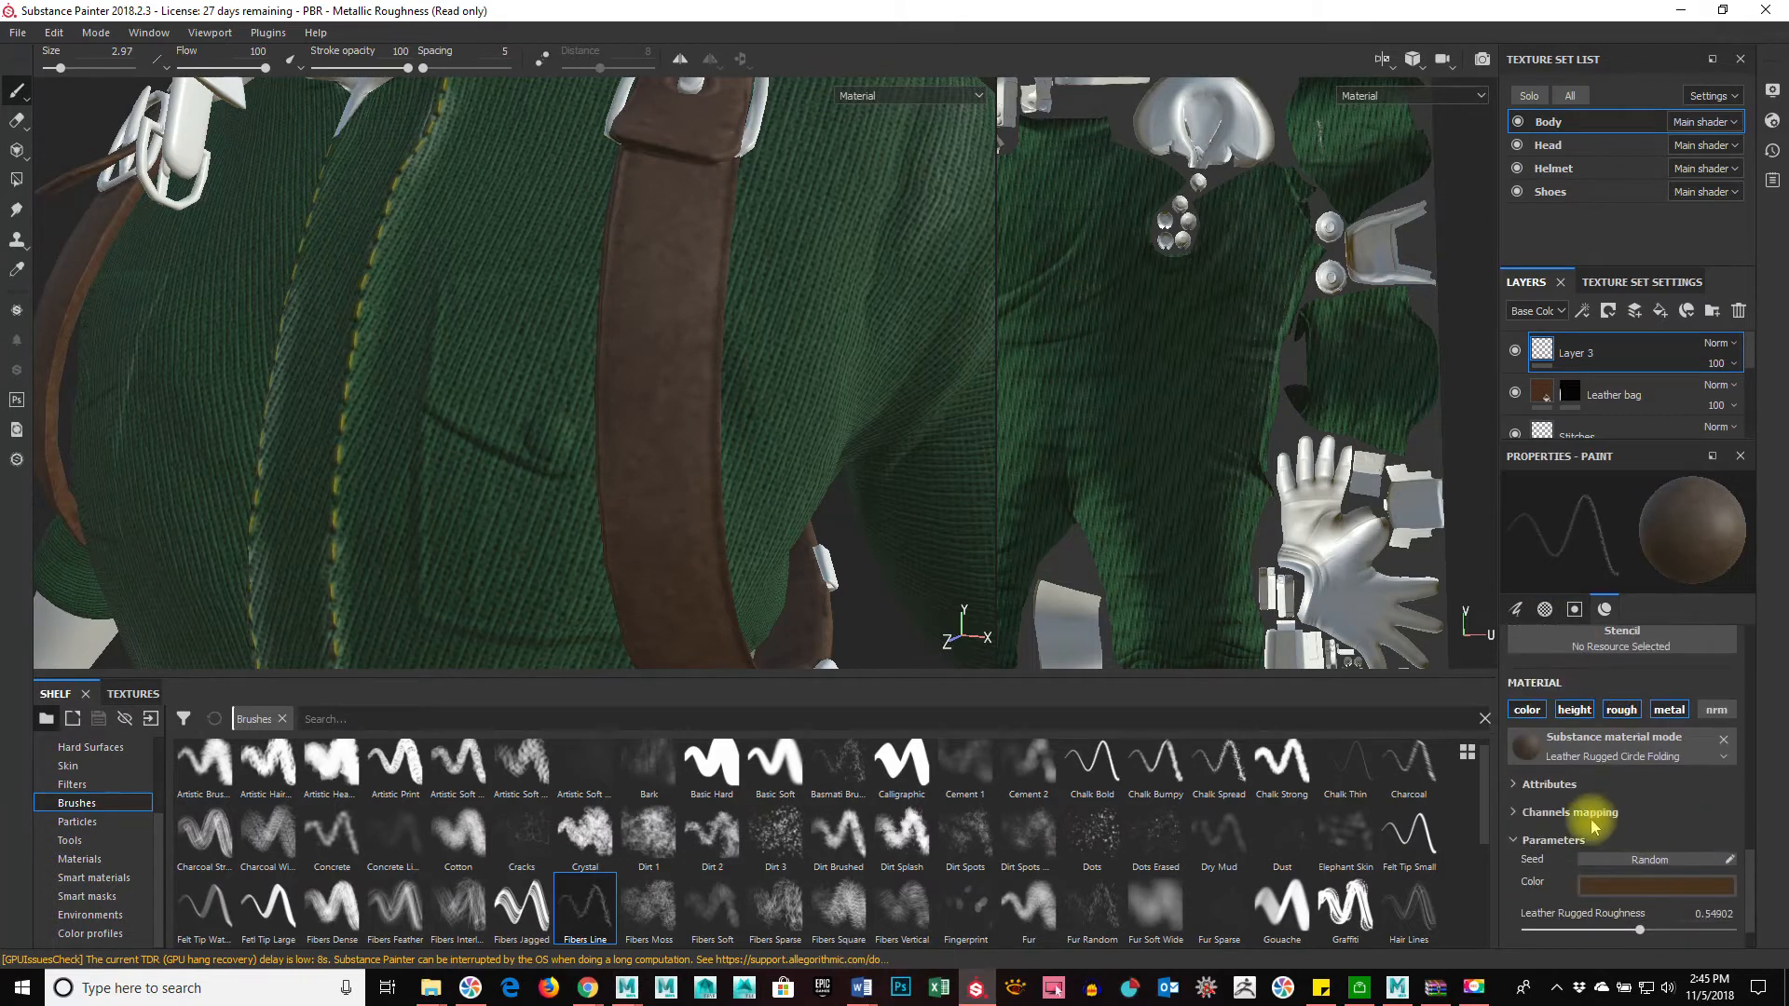
pyautogui.scroll(-1, 1595, 820)
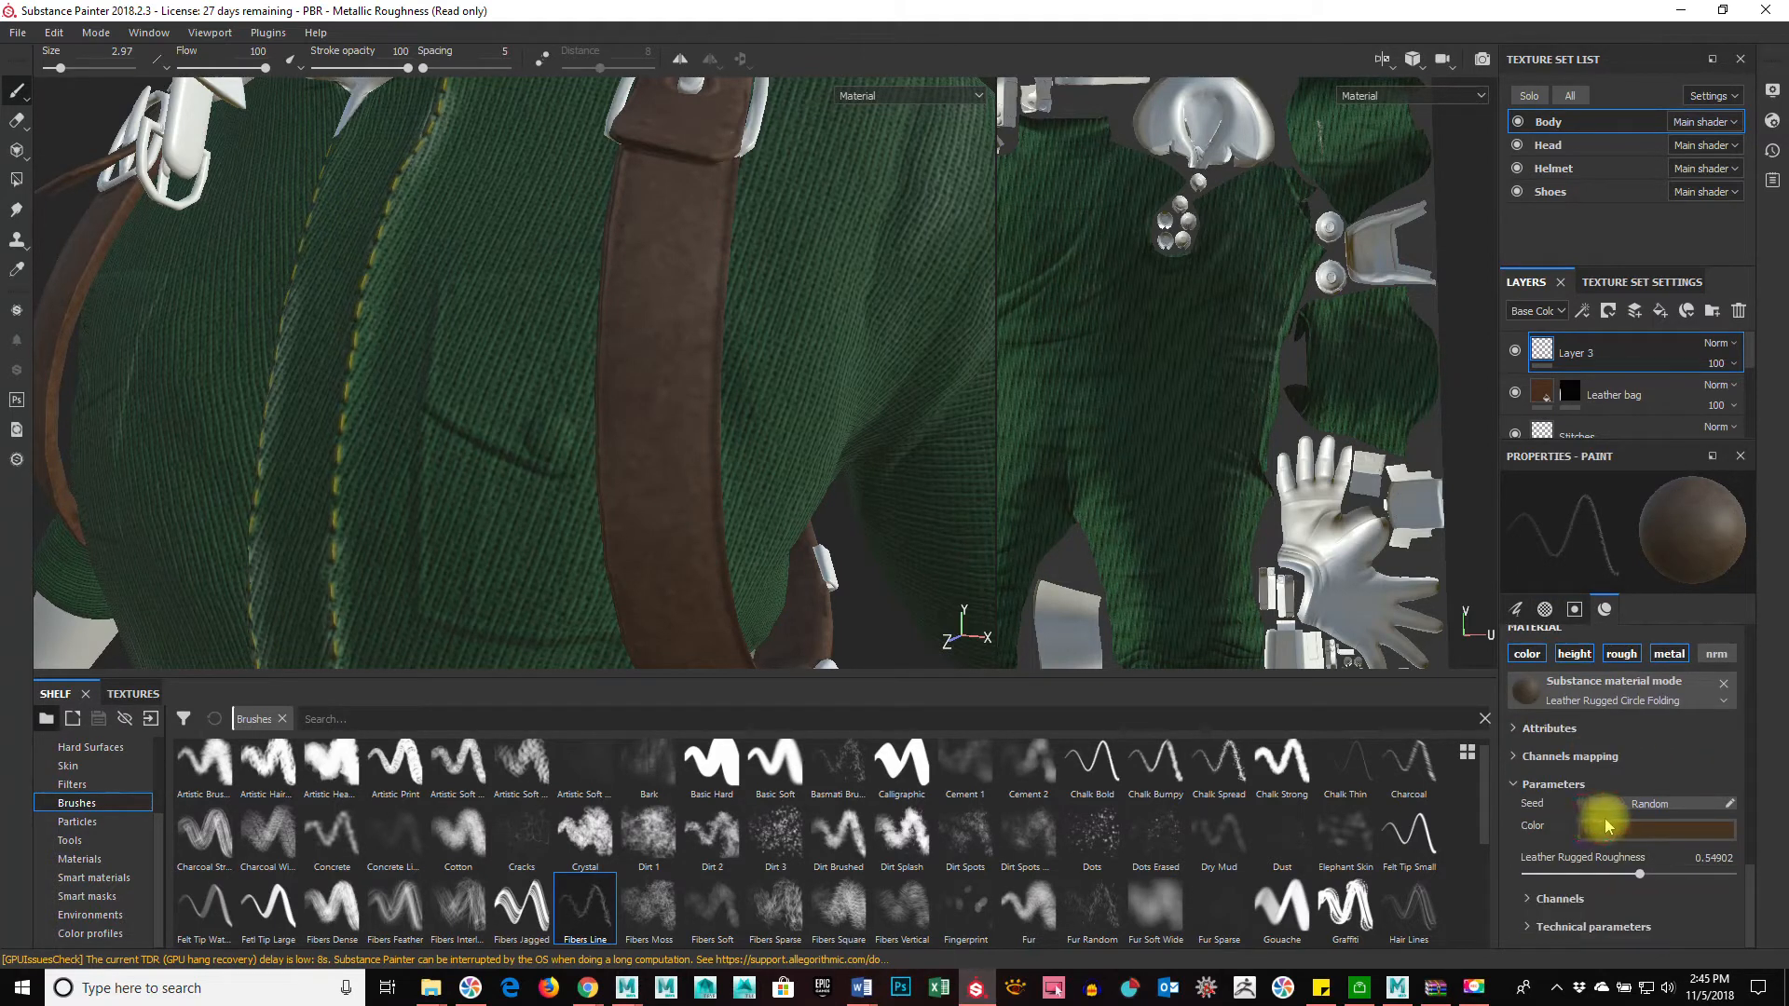
pyautogui.scroll(-5, 699, 867)
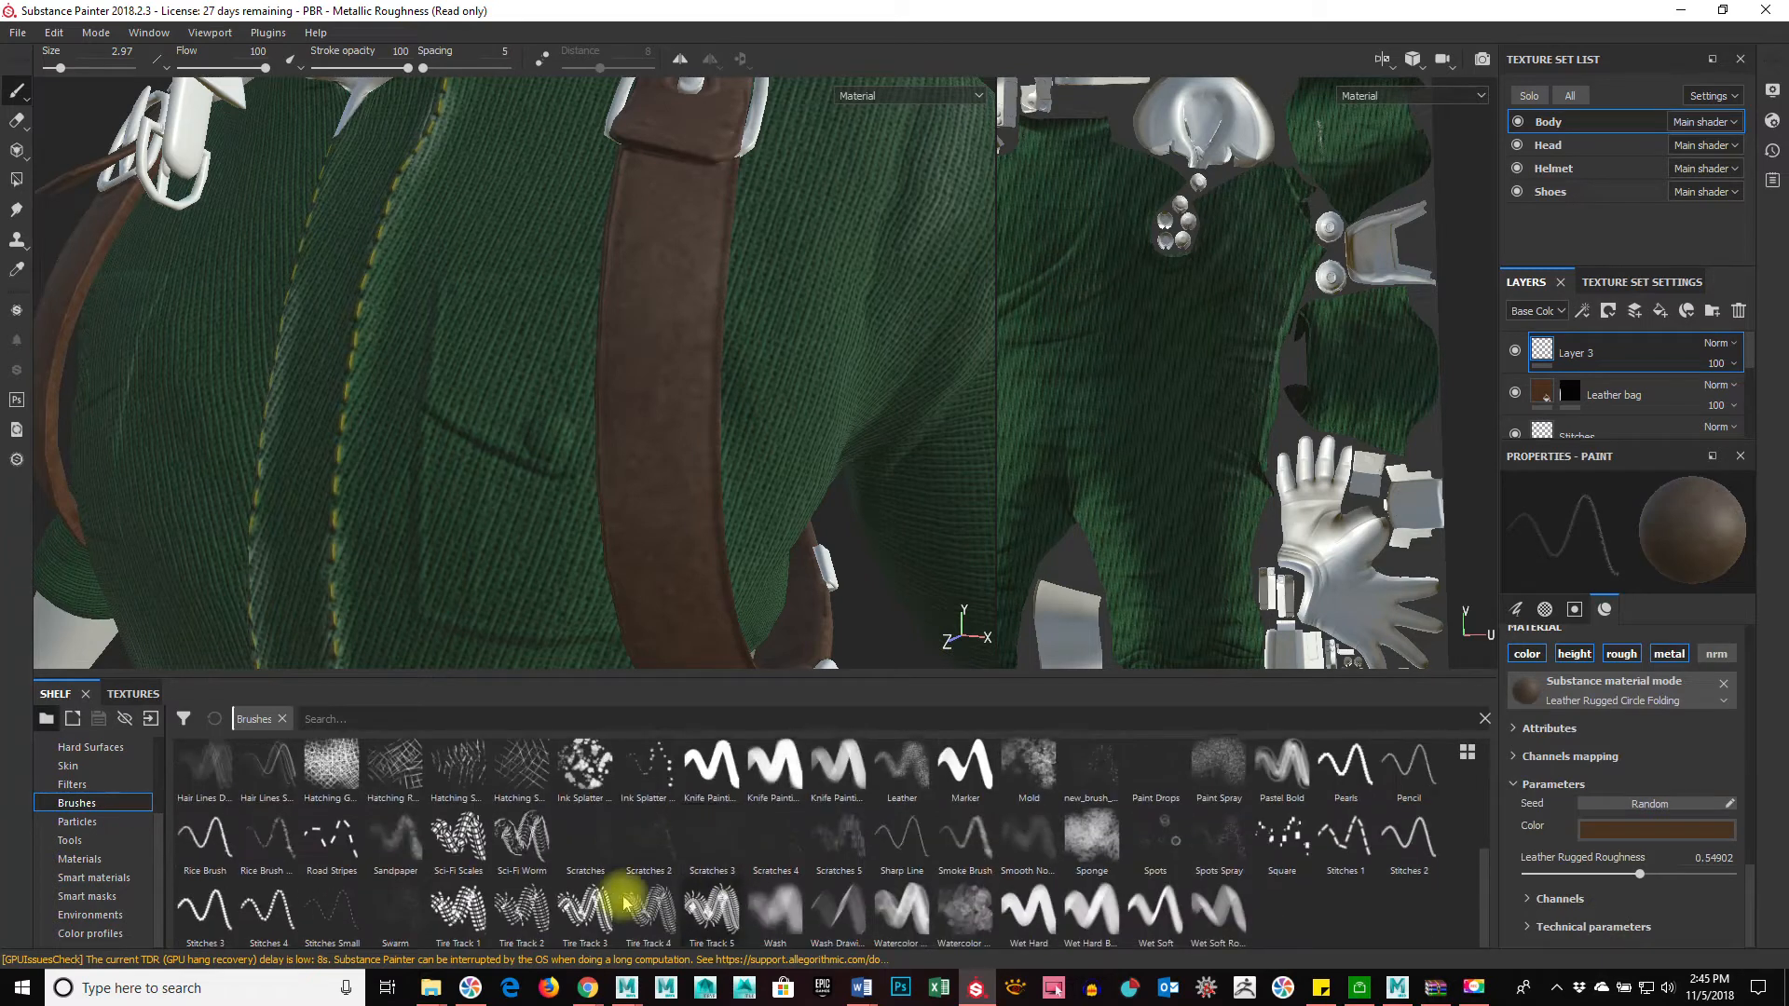
pyautogui.click(98, 862)
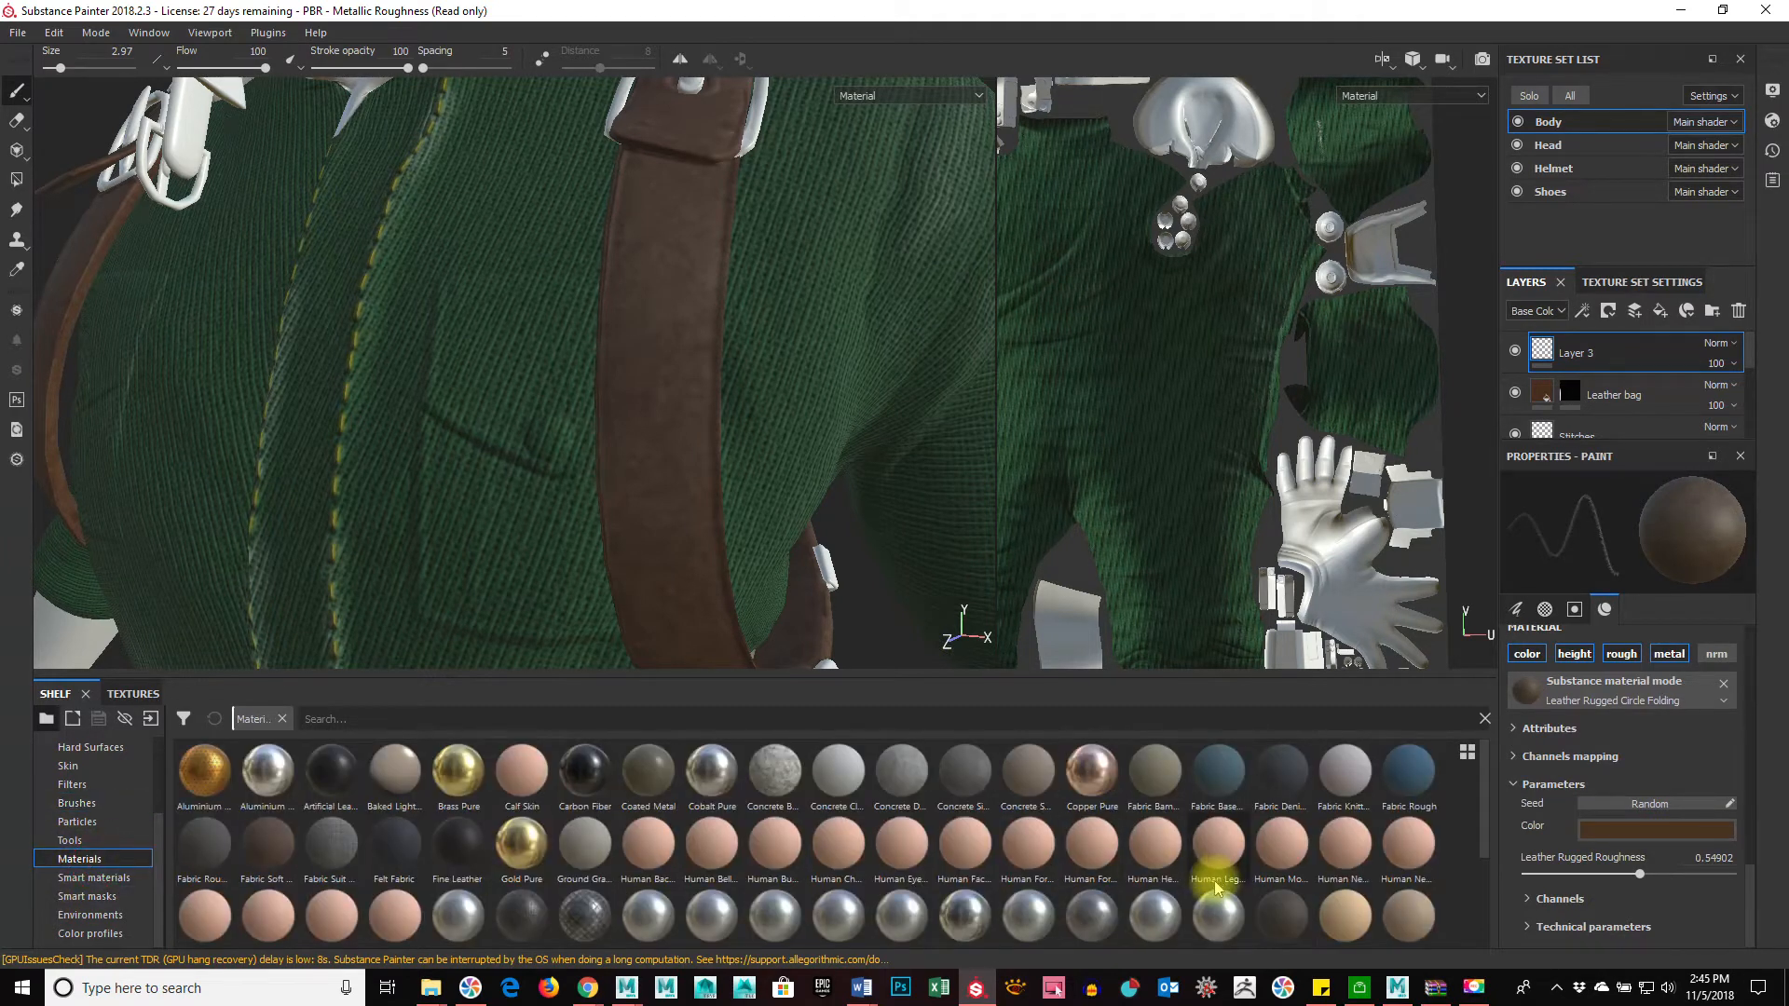
pyautogui.scroll(-3, 1214, 879)
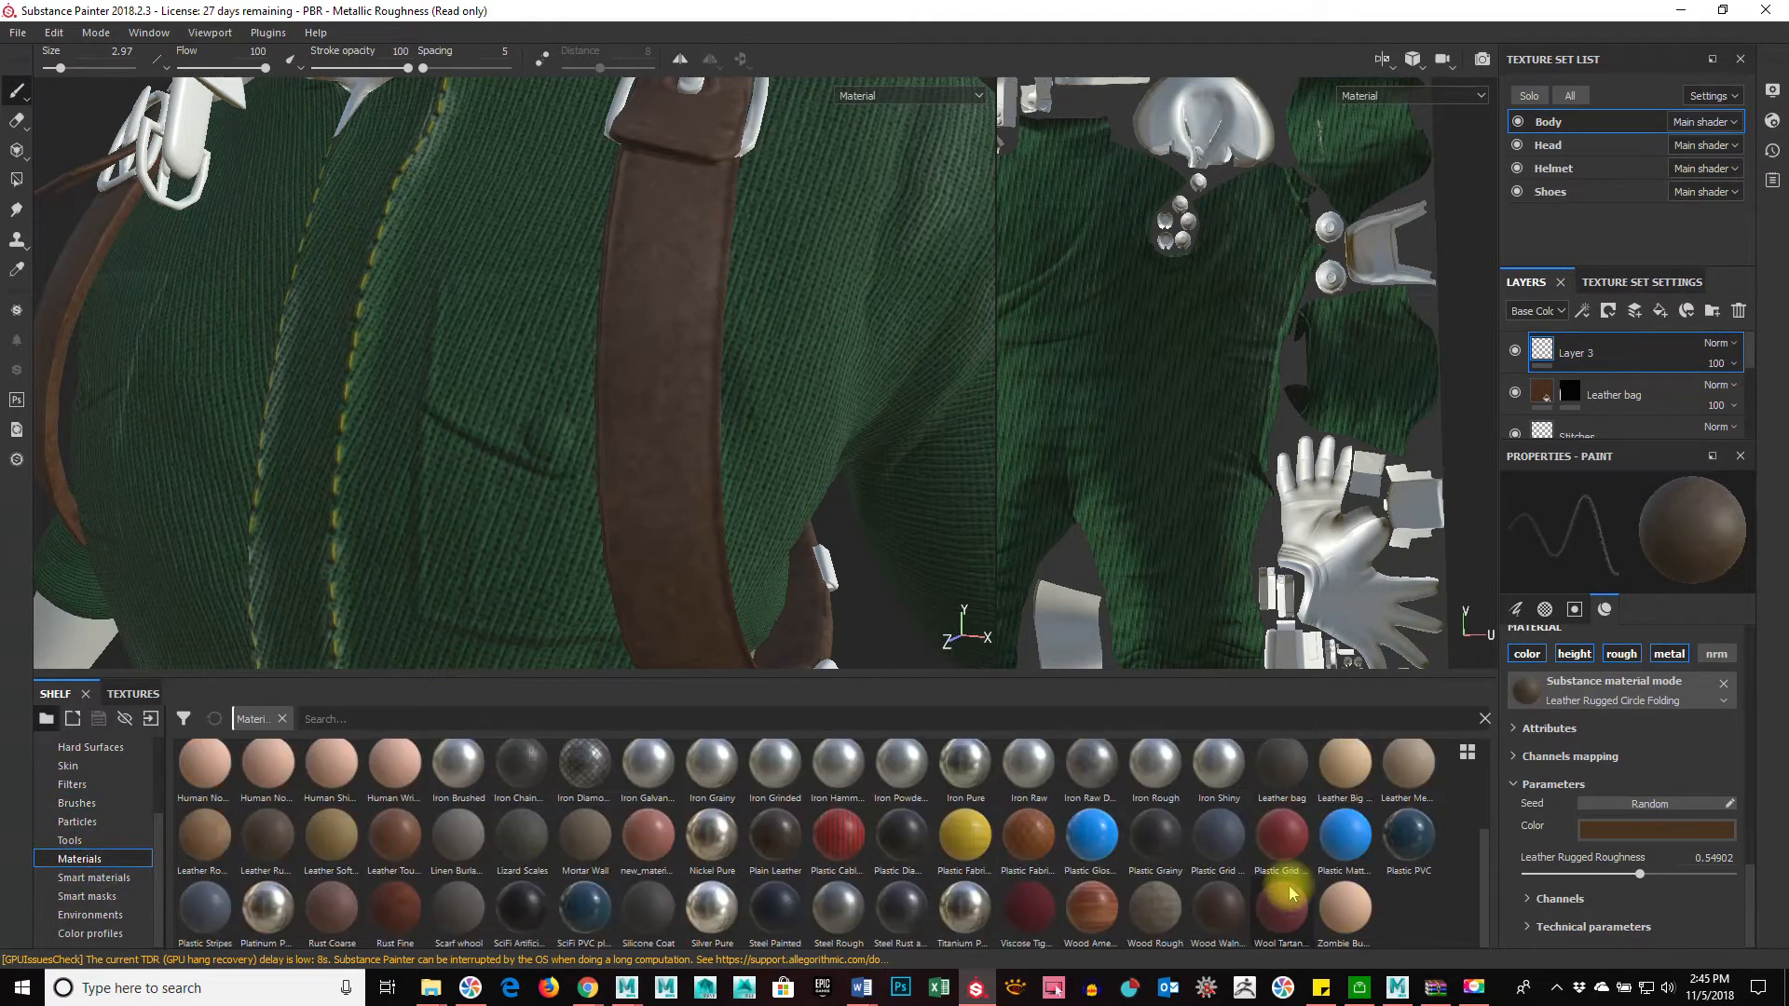
pyautogui.click(1345, 836)
# Step: Set the paint material's base color to an orange-brown with R 0.361, G 0.149 and B 0.030
pyautogui.click(1651, 774)
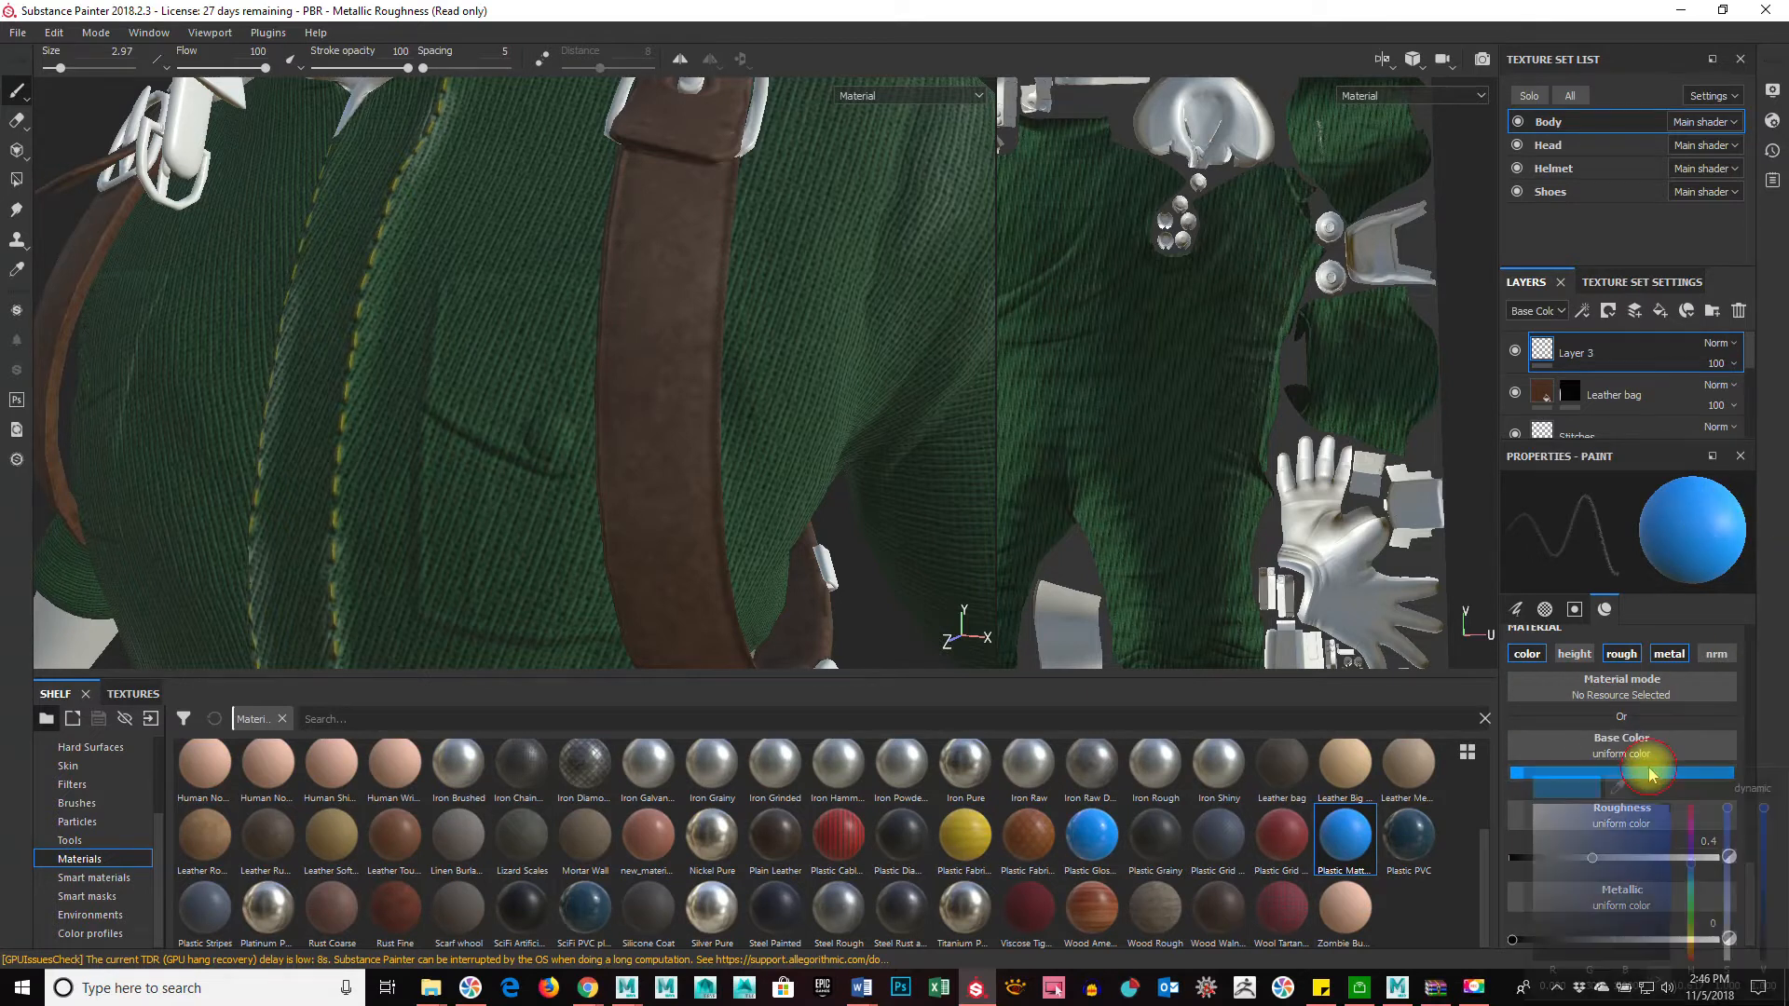
pyautogui.moveTo(1685, 867); pyautogui.dragTo(1705, 957)
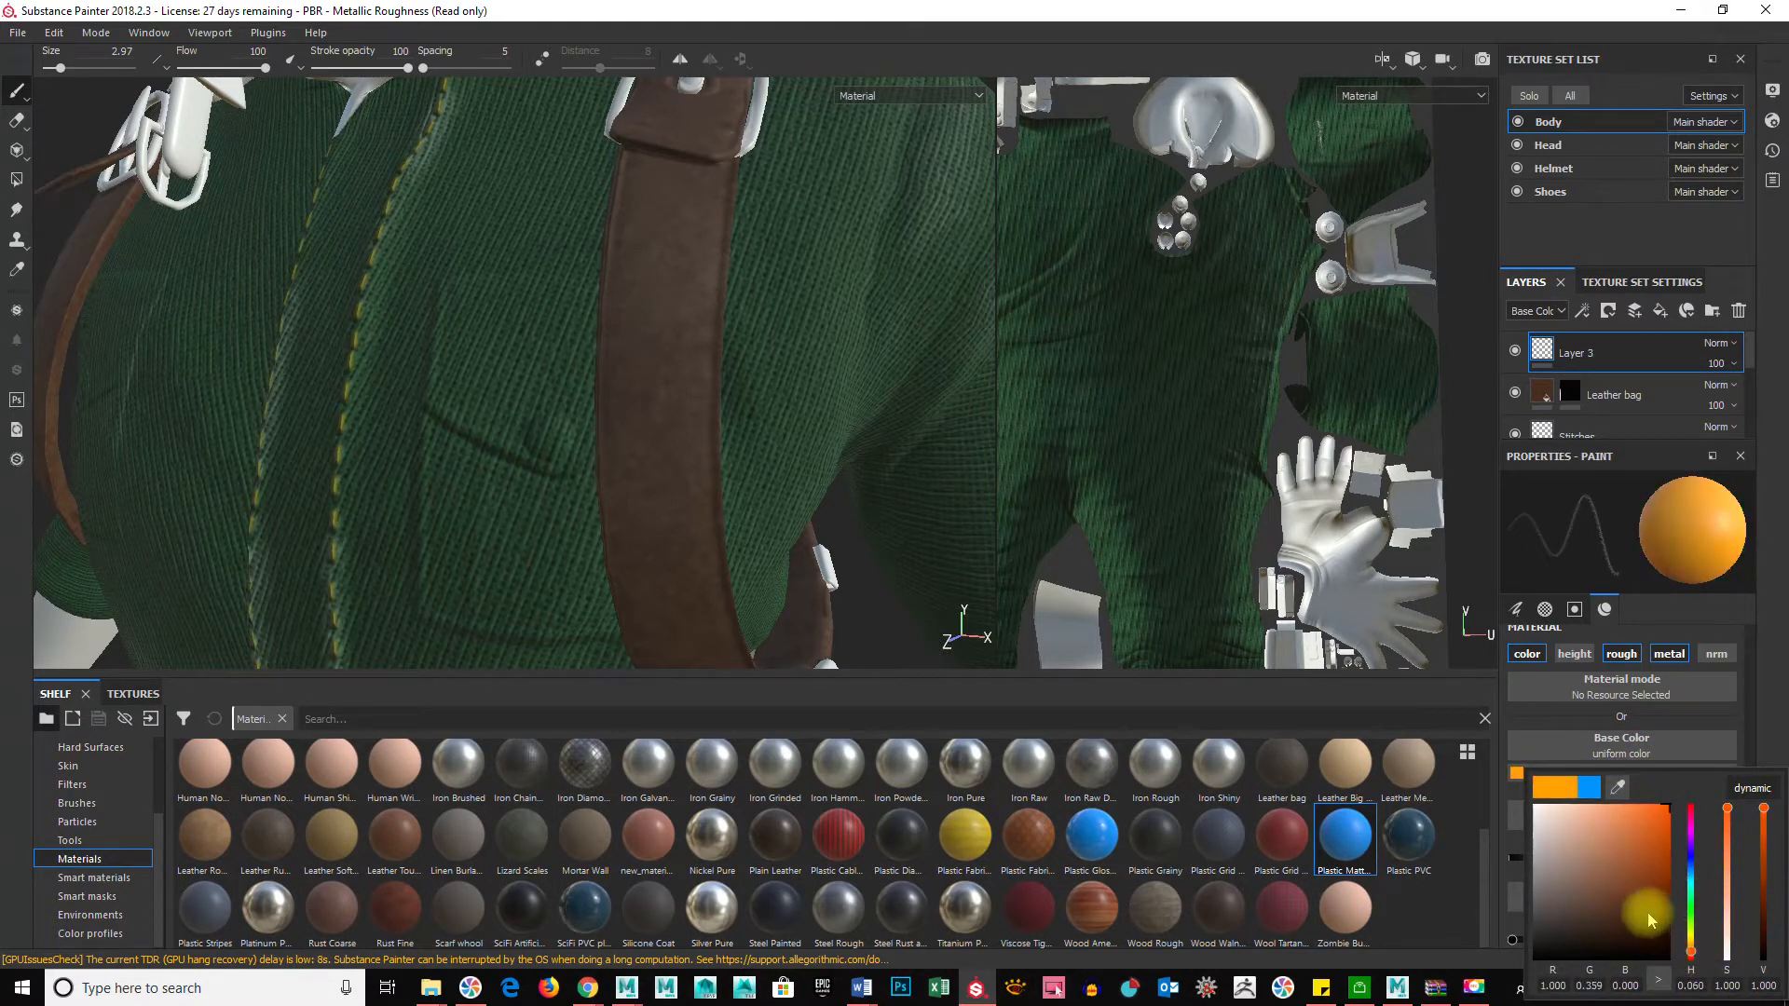
pyautogui.click(1650, 920)
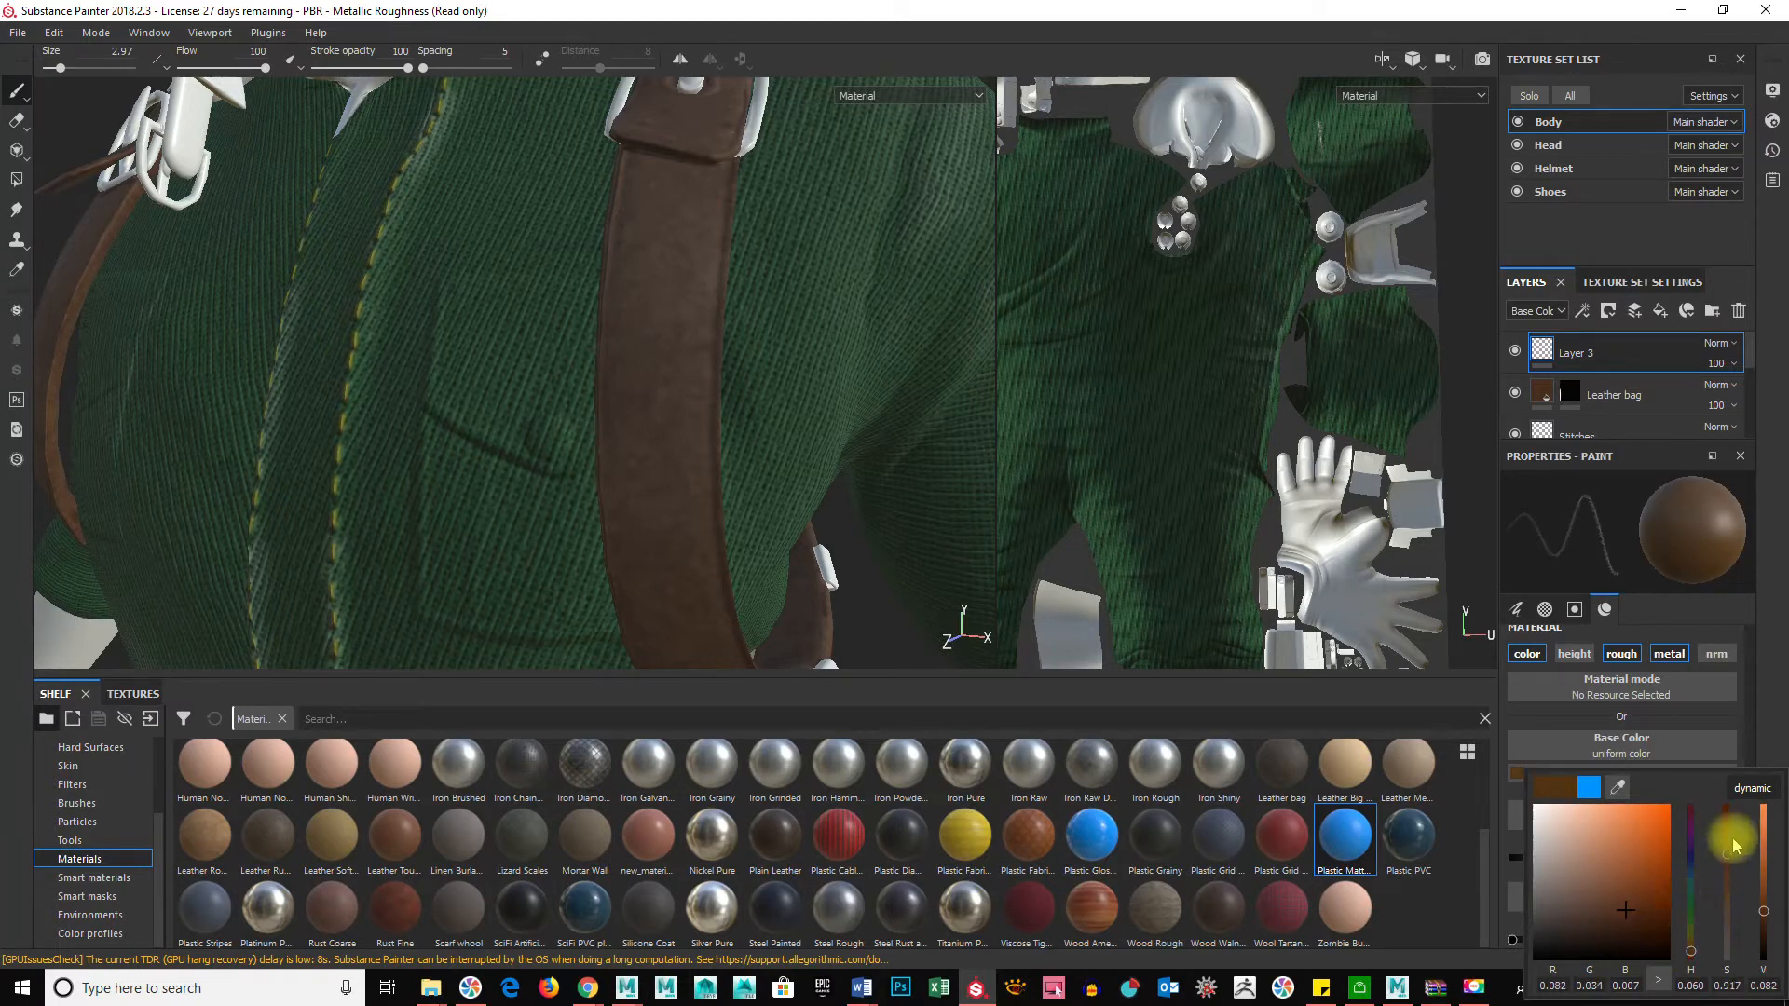
pyautogui.moveTo(1769, 906); pyautogui.dragTo(1769, 867)
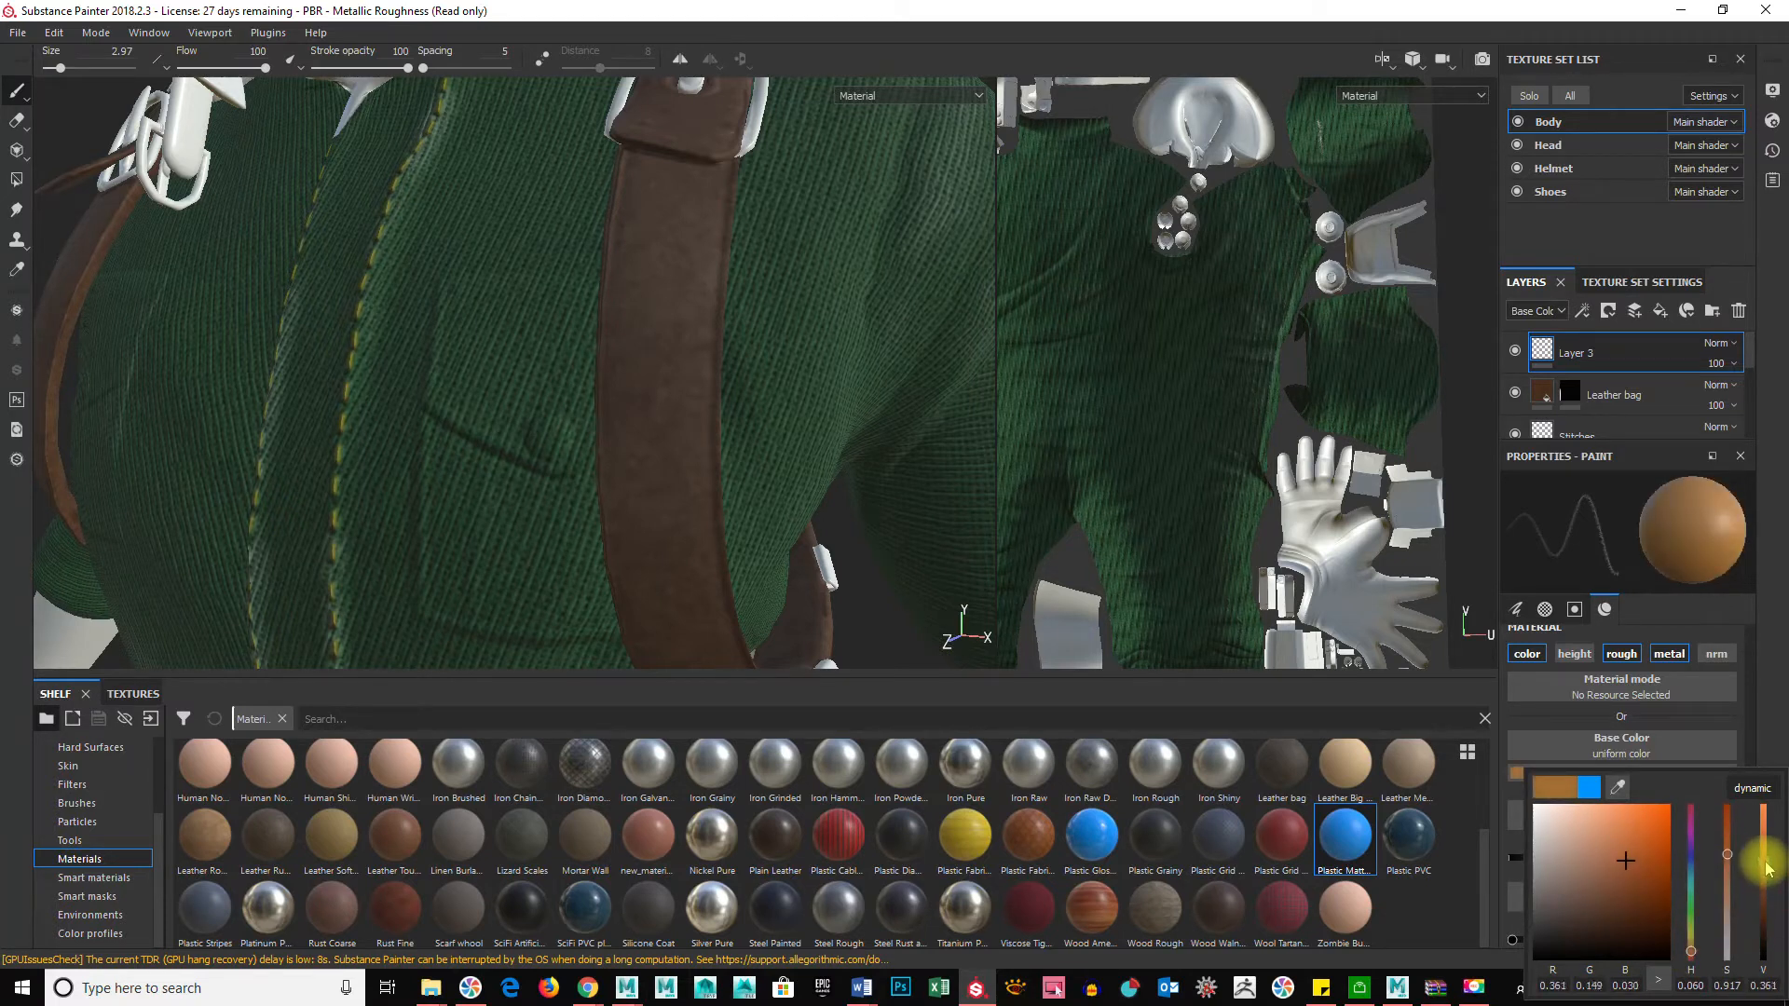
pyautogui.click(1749, 736)
# Step: Set the paint material's roughness to 0.76, enable its height channel and set the height to -0.3422
pyautogui.moveTo(1588, 857); pyautogui.dragTo(1672, 860)
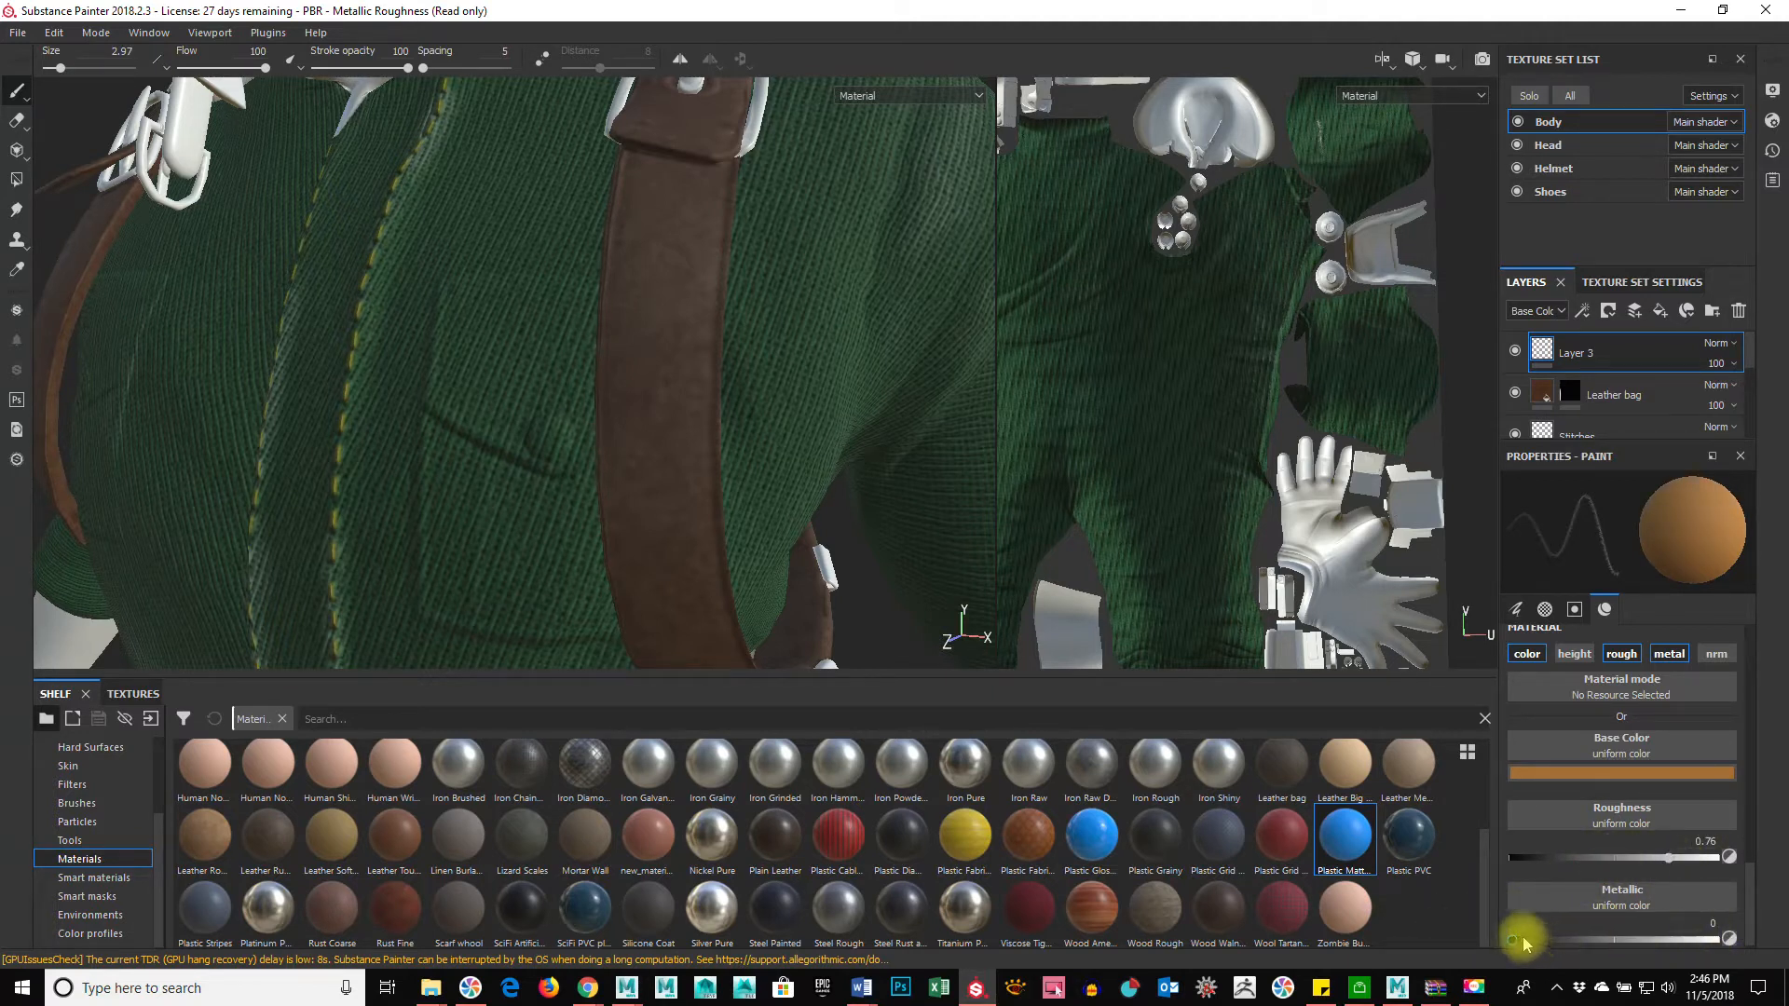
pyautogui.click(1573, 653)
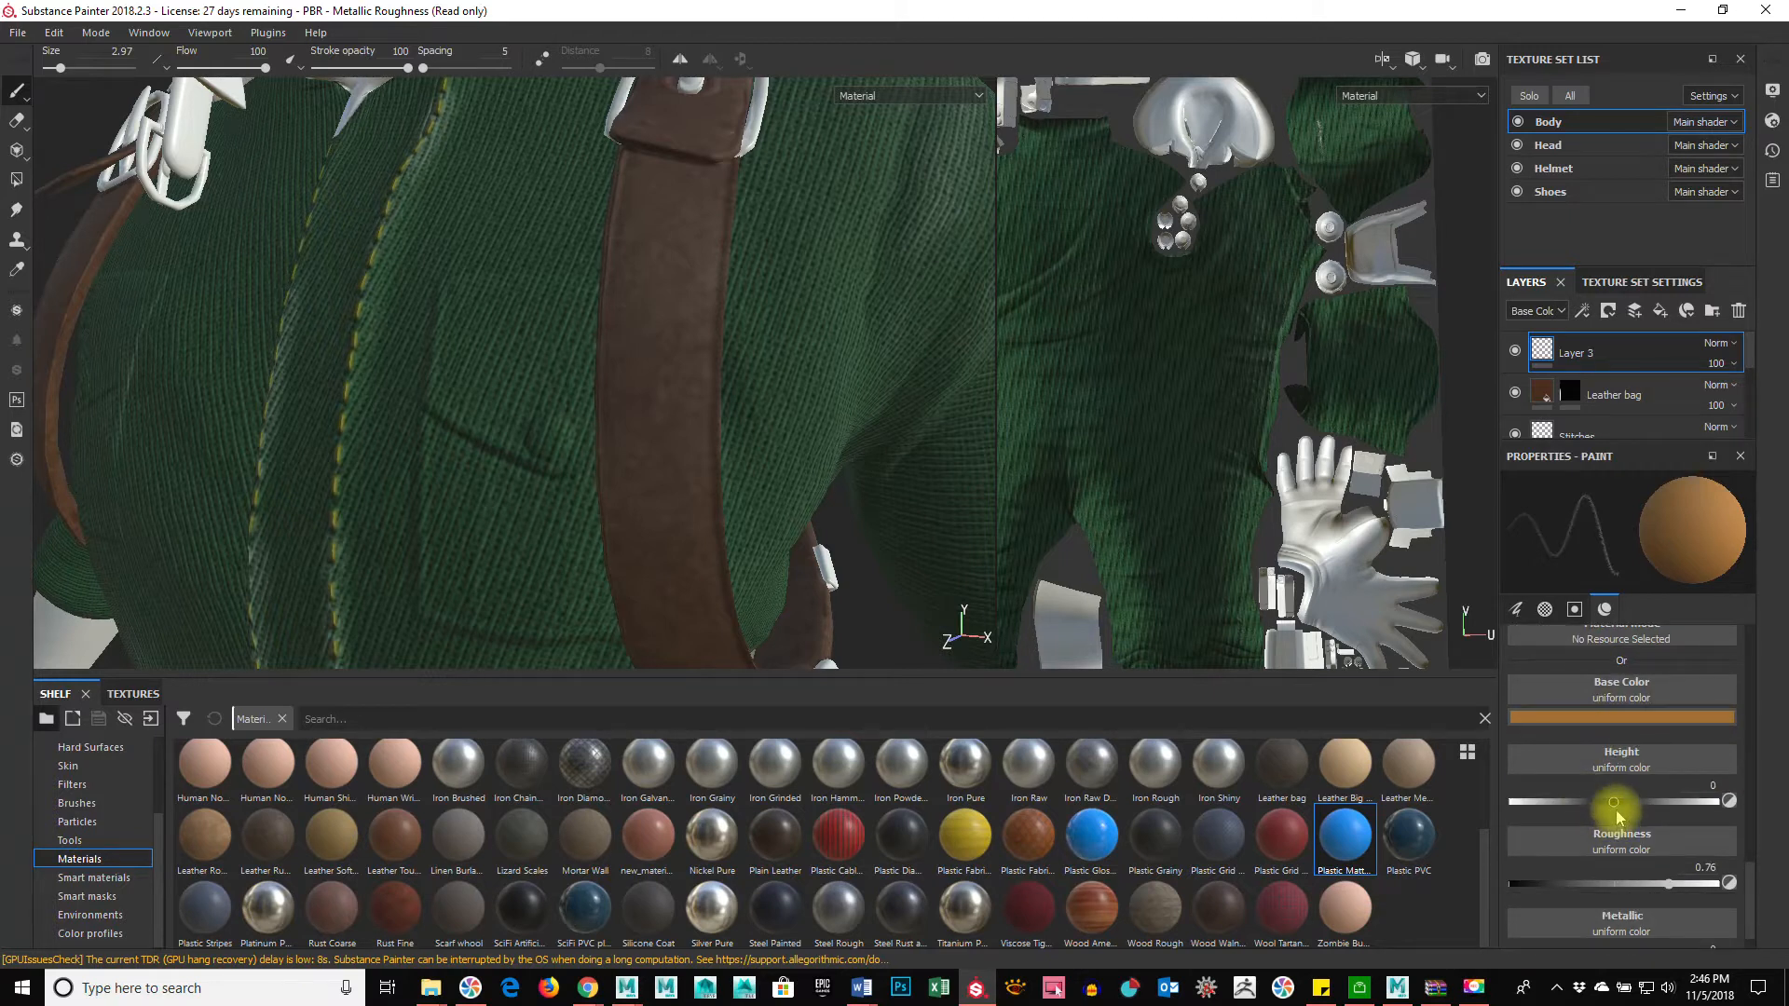
pyautogui.moveTo(1596, 799); pyautogui.dragTo(1578, 802)
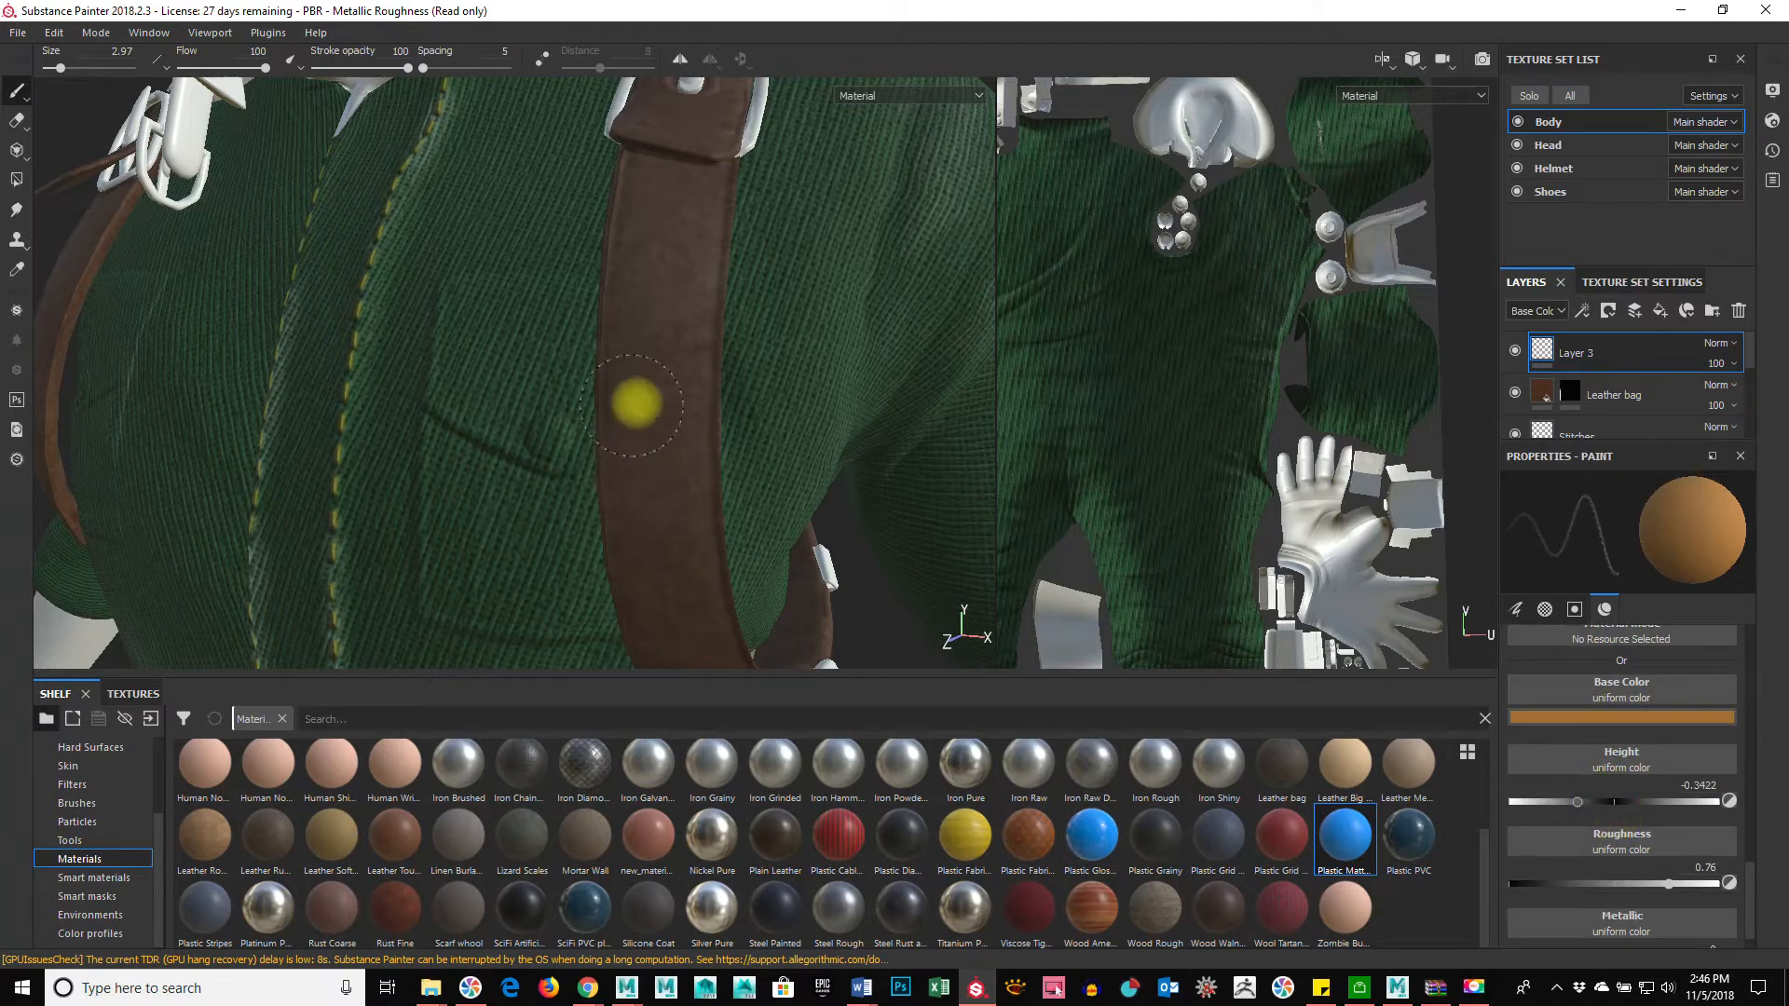
# Step: Try light brown test strokes on the shoulder strap with the Fibers Line brush at smaller sizes and undo them
pyautogui.click(648, 408)
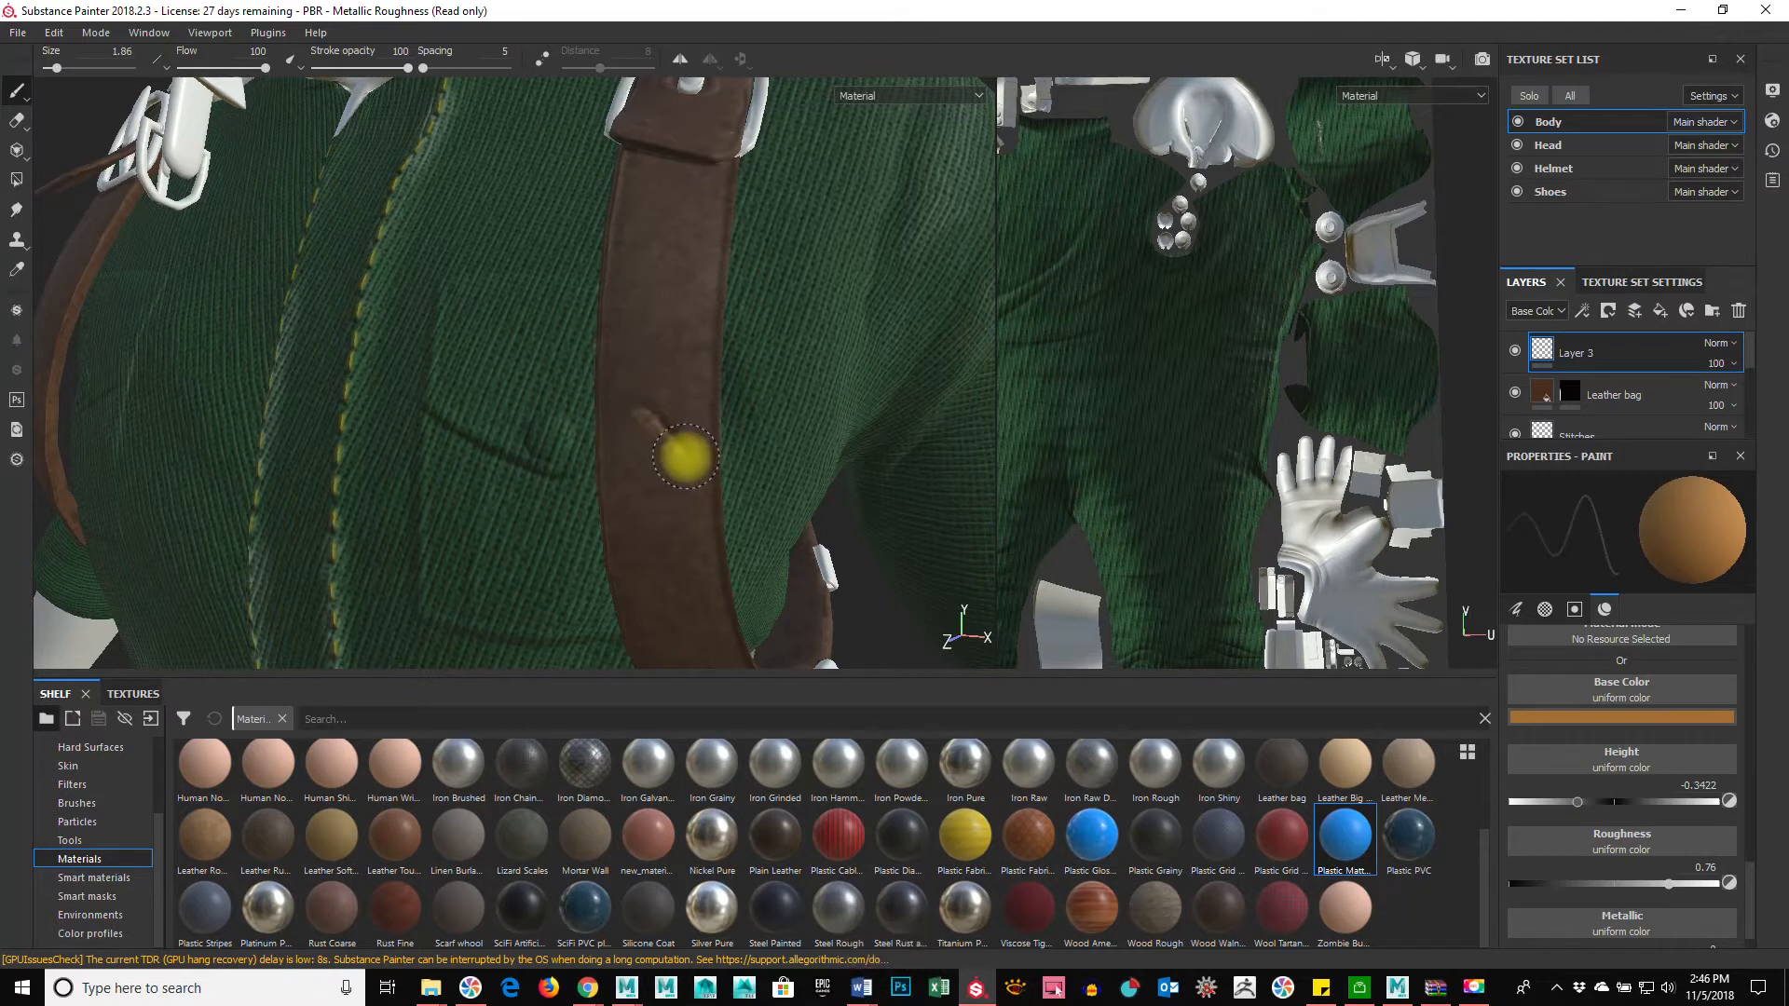
pyautogui.hotkey('ctrl', 'z')
pyautogui.keyDown('ctrl'); pyautogui.moveTo(685, 477); pyautogui.dragTo(657, 480, button='right'); pyautogui.keyUp('ctrl')
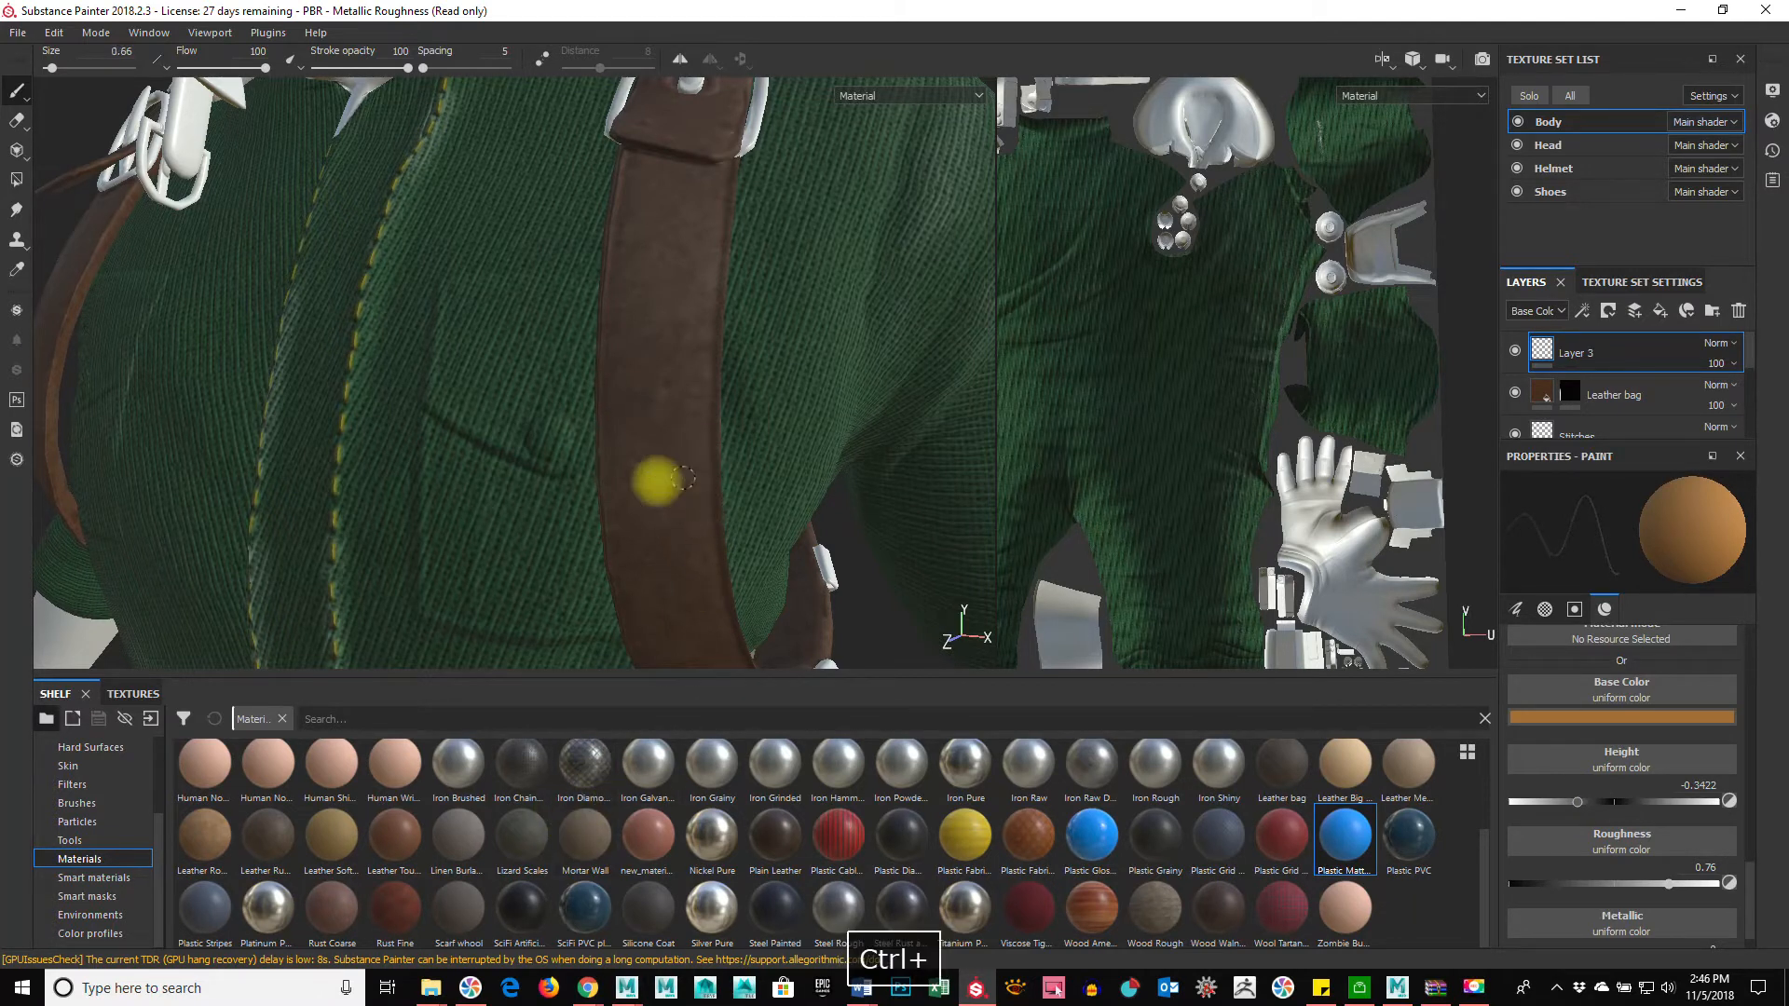
pyautogui.click(681, 463)
pyautogui.moveTo(717, 522)
pyautogui.mouseDown()
pyautogui.moveTo(724, 550)
pyautogui.moveTo(603, 507)
pyautogui.mouseUp()
pyautogui.keyDown('alt'); pyautogui.moveTo(603, 507); pyautogui.dragTo(921, 509, button='right'); pyautogui.keyUp('alt')
pyautogui.hotkey('ctrl', 'z')
pyautogui.click(666, 387)
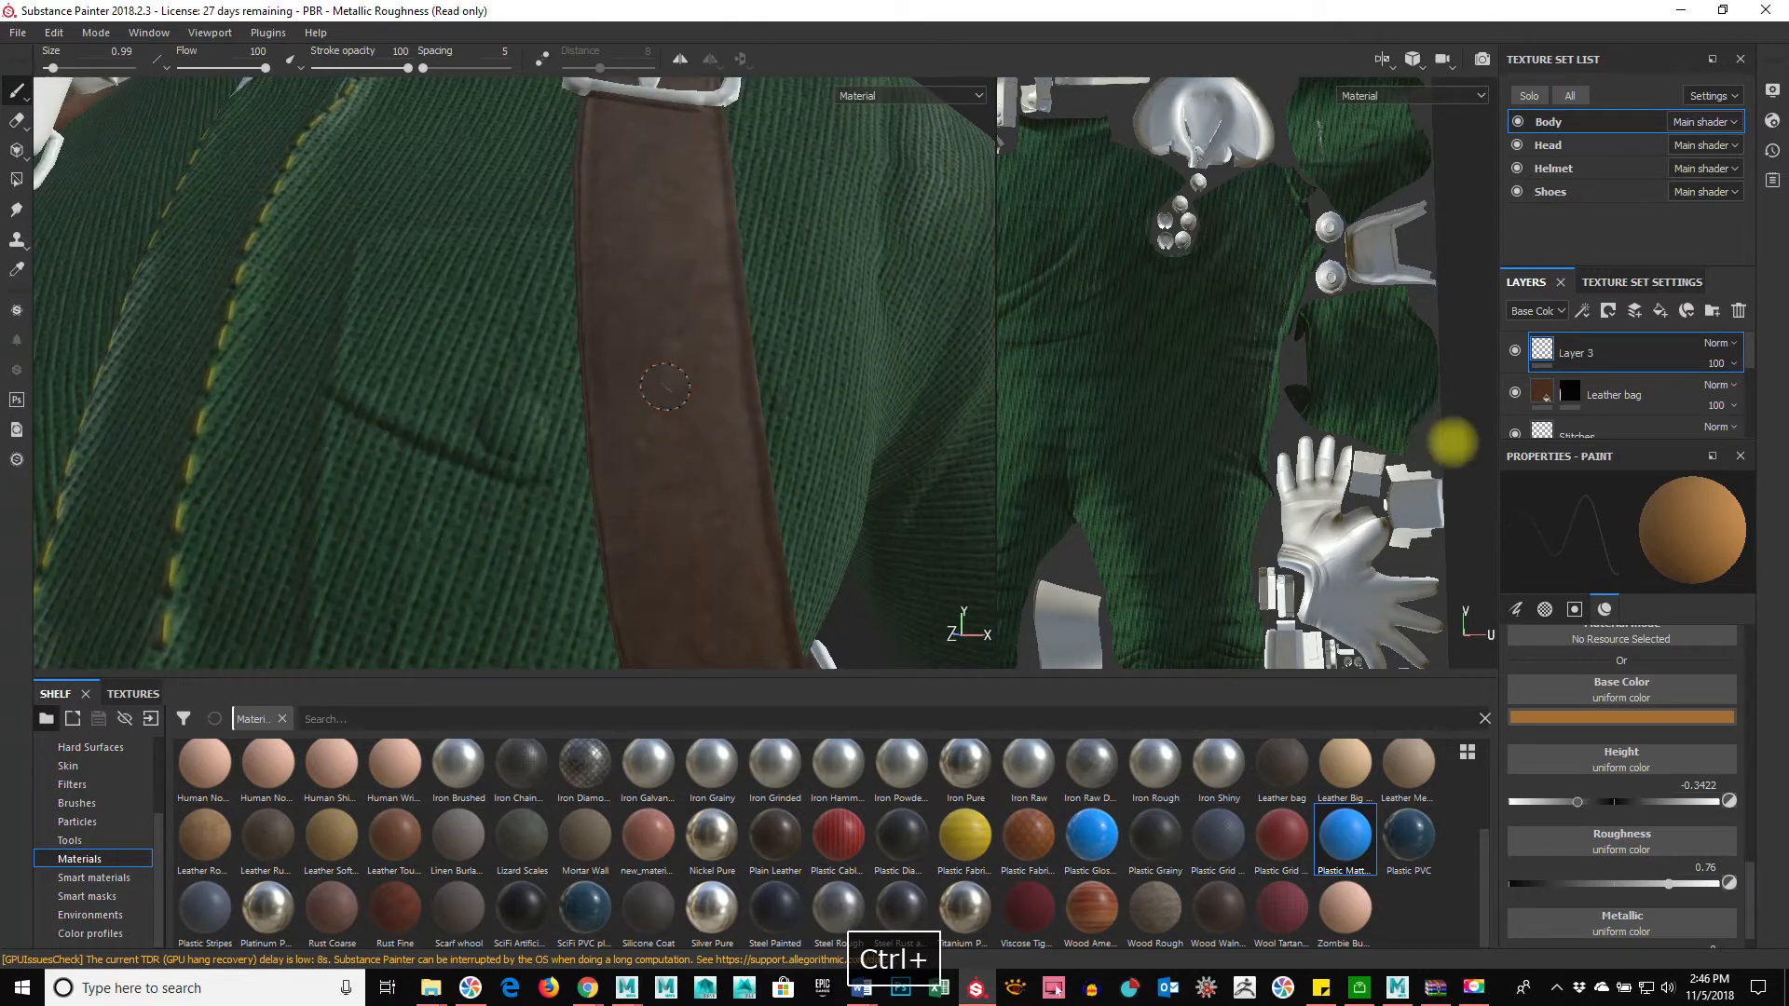
# Step: Switch to the Sharp Line brush at size 1.67, try a stroke on the strap's edge and undo it
pyautogui.keyDown('ctrl'); pyautogui.moveTo(619, 392); pyautogui.dragTo(637, 393, button='right'); pyautogui.keyUp('ctrl')
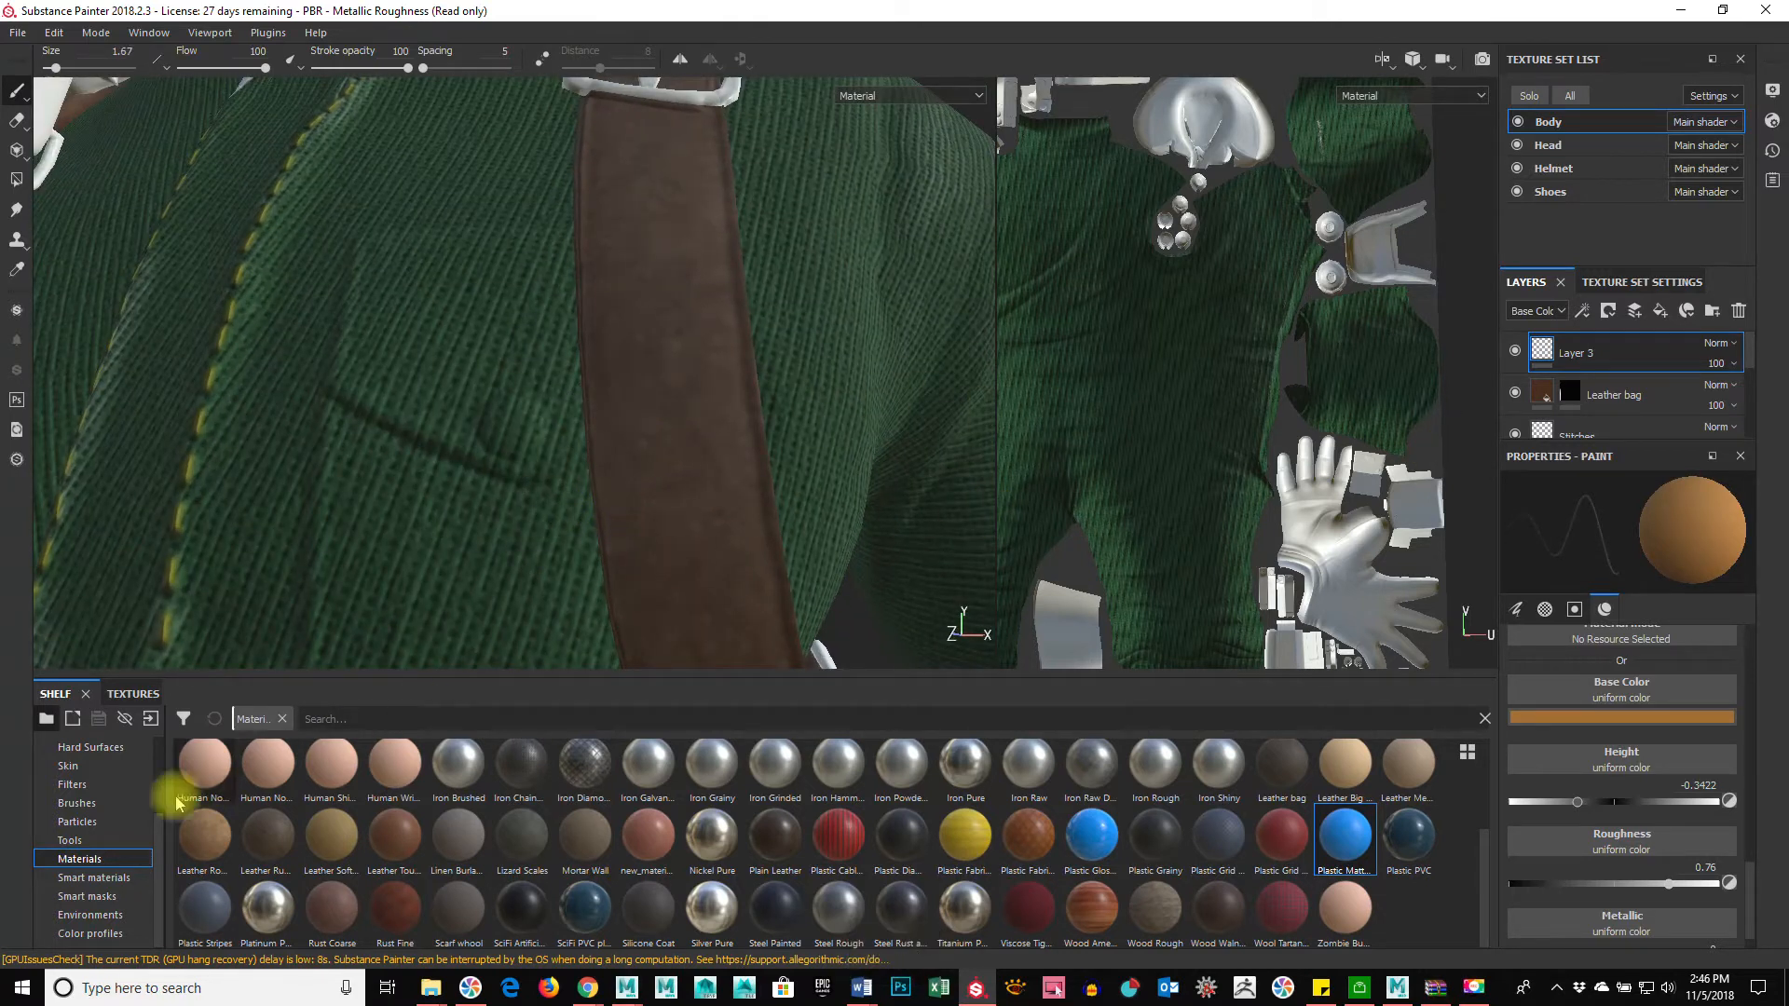
pyautogui.click(78, 803)
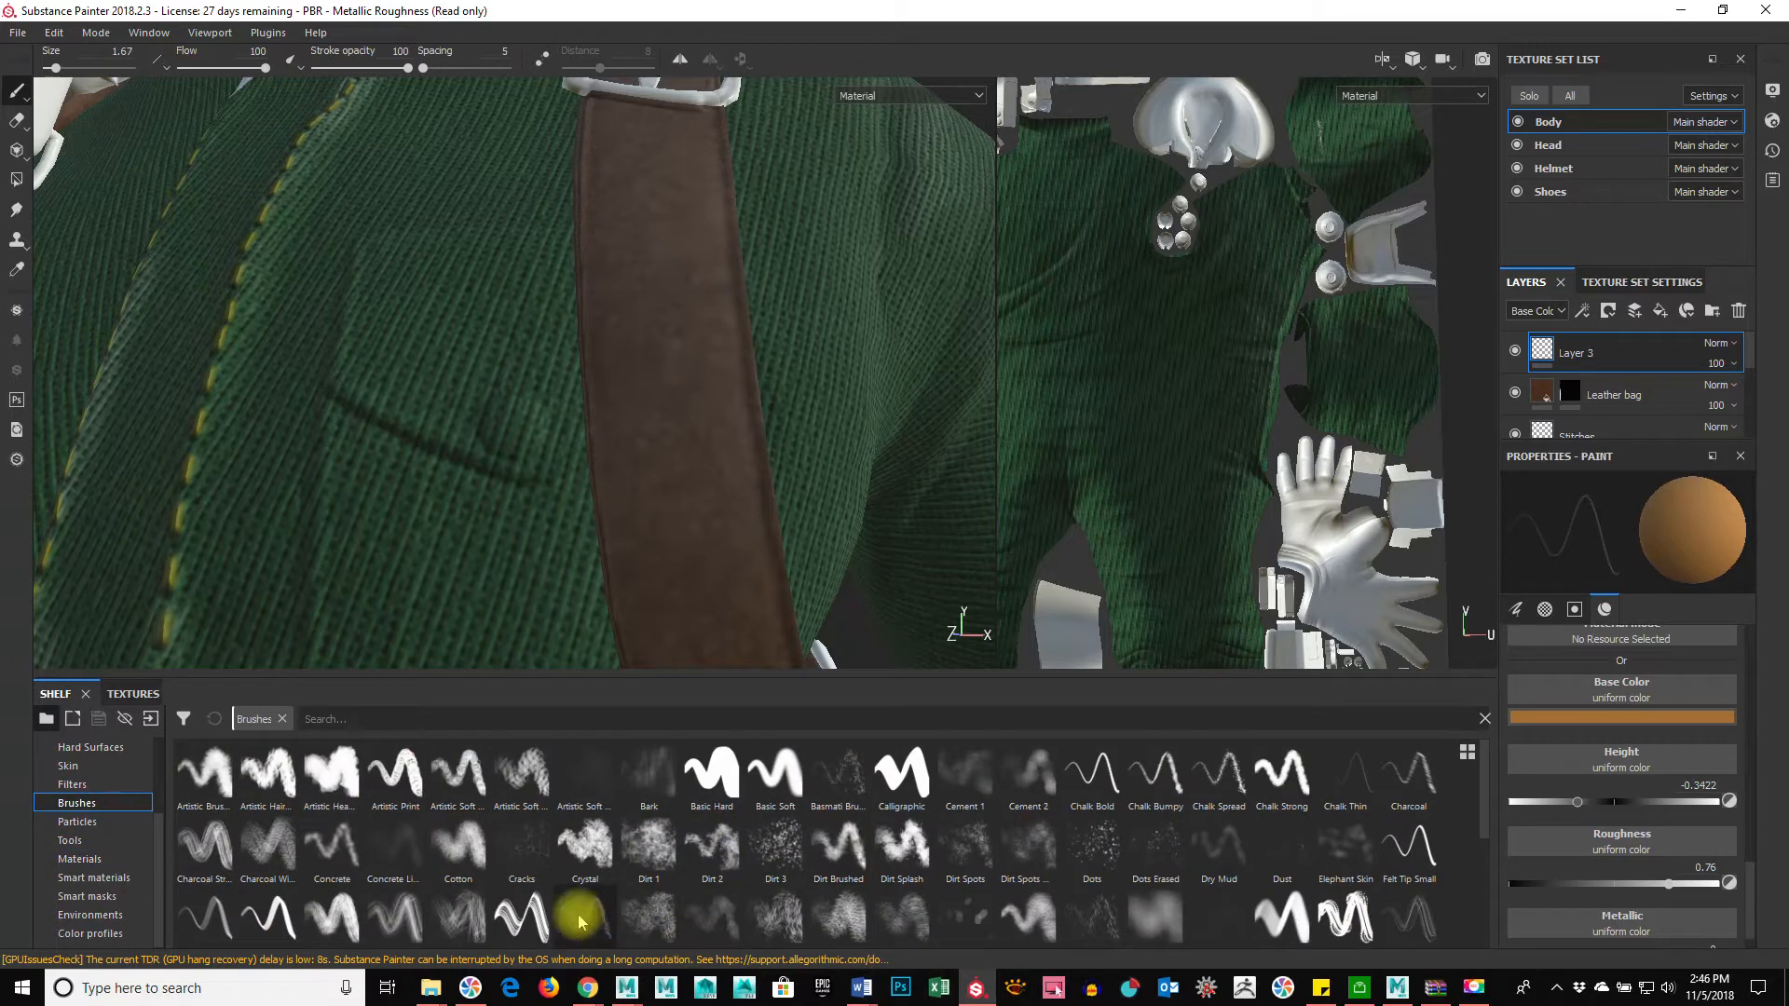
pyautogui.scroll(-3, 1098, 871)
pyautogui.click(885, 839)
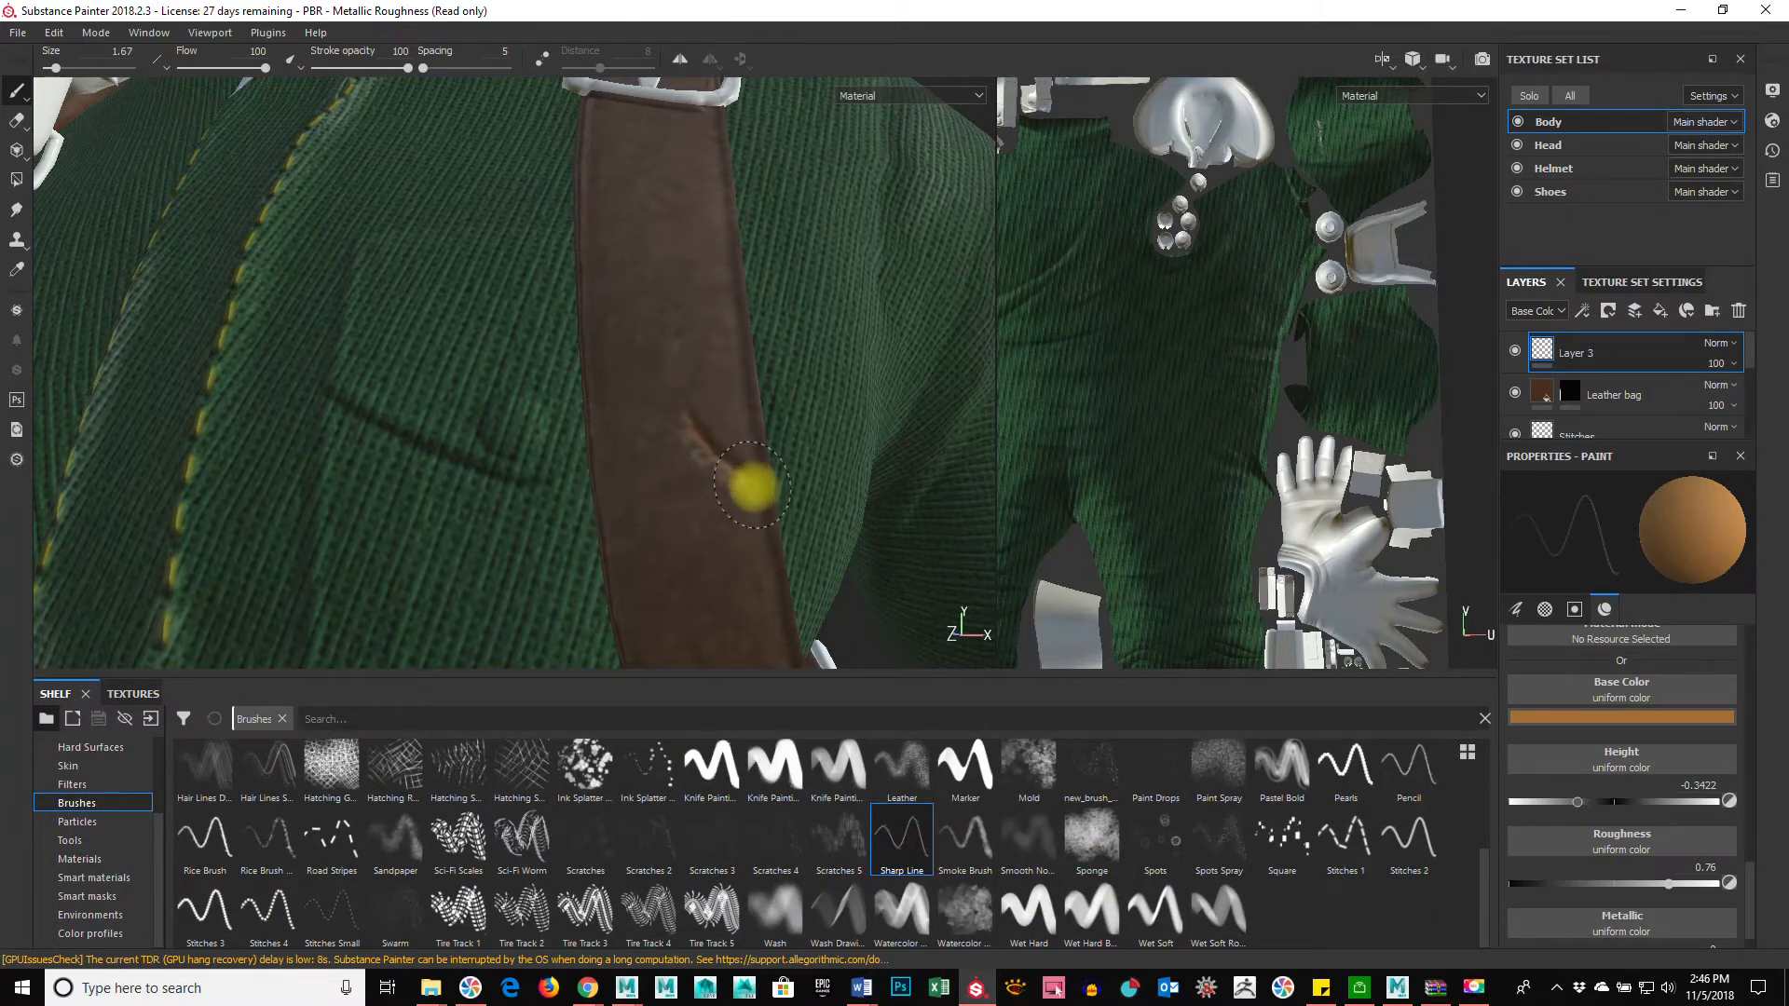
pyautogui.keyDown('alt'); pyautogui.moveTo(883, 548); pyautogui.dragTo(539, 487); pyautogui.keyUp('alt')
pyautogui.hotkey('ctrl', 'z')
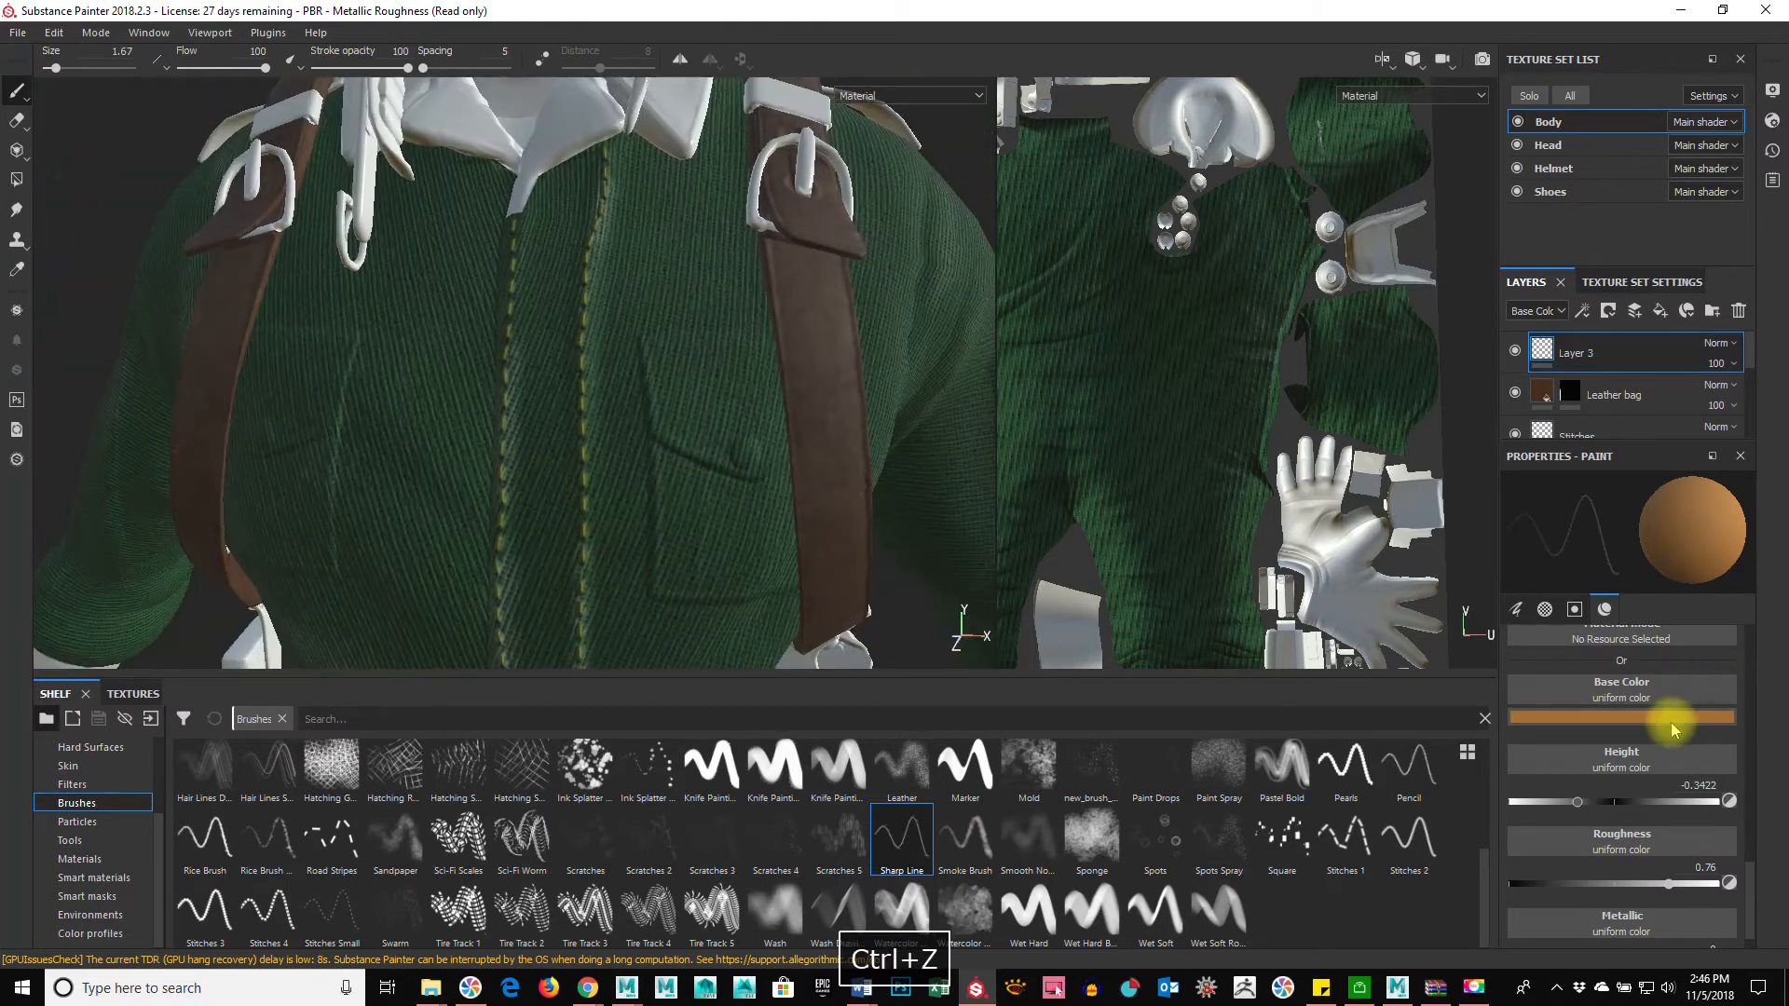
# Step: Paint short worn nicks along both edges of the shoulder strap below the buckle with the Sharp Line brush
pyautogui.keyDown('alt'); pyautogui.moveTo(743, 482); pyautogui.dragTo(531, 463); pyautogui.keyUp('alt')
pyautogui.keyDown('alt'); pyautogui.moveTo(531, 463); pyautogui.dragTo(652, 447, button='right'); pyautogui.keyUp('alt')
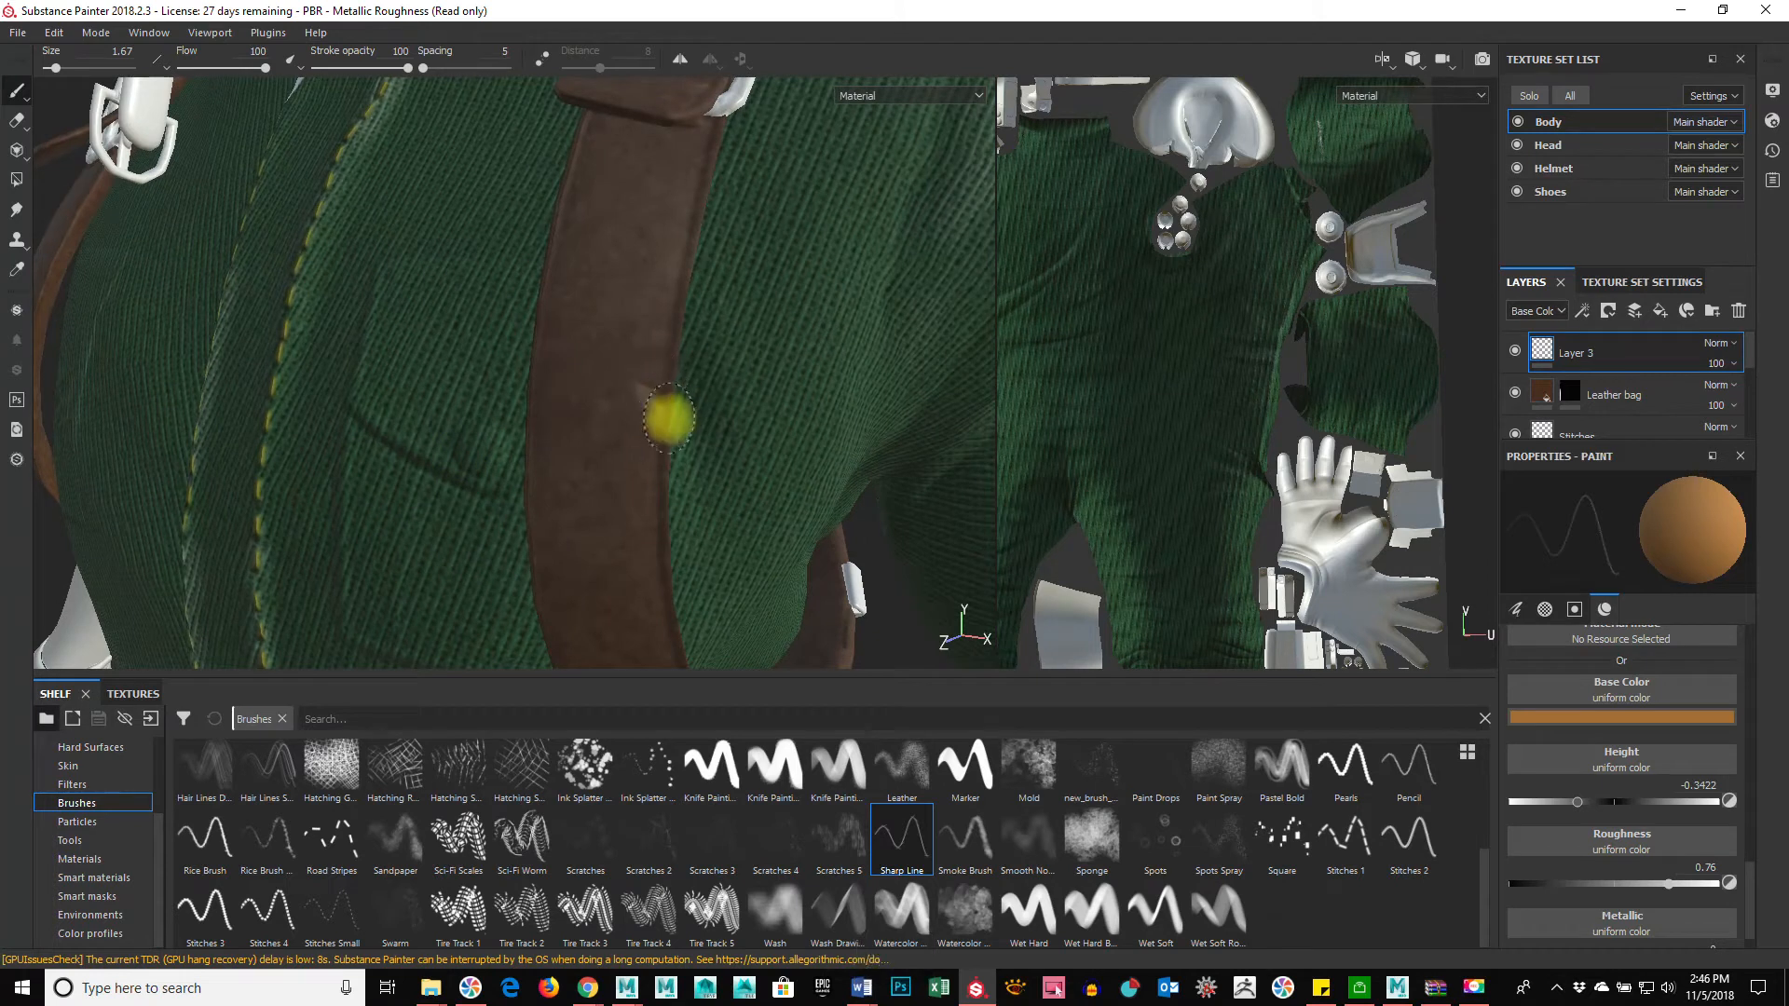
pyautogui.click(652, 391)
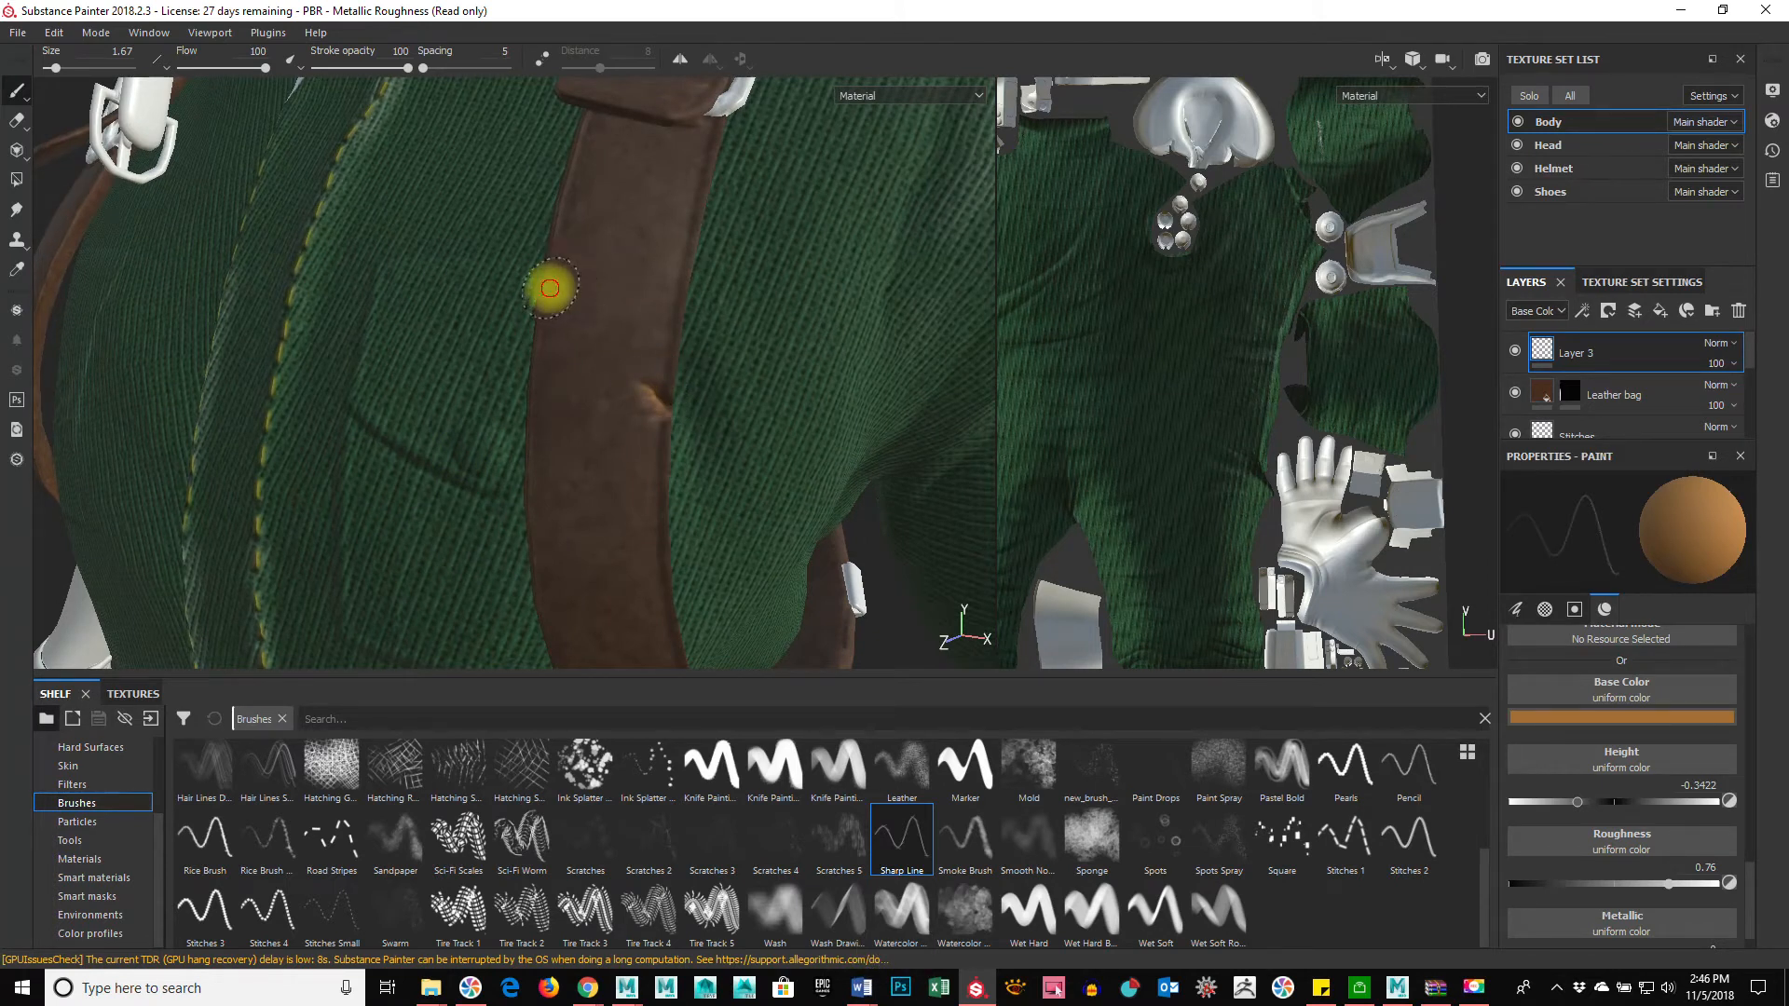
pyautogui.keyDown('ctrl'); pyautogui.moveTo(571, 305); pyautogui.dragTo(569, 304, button='right'); pyautogui.keyUp('ctrl')
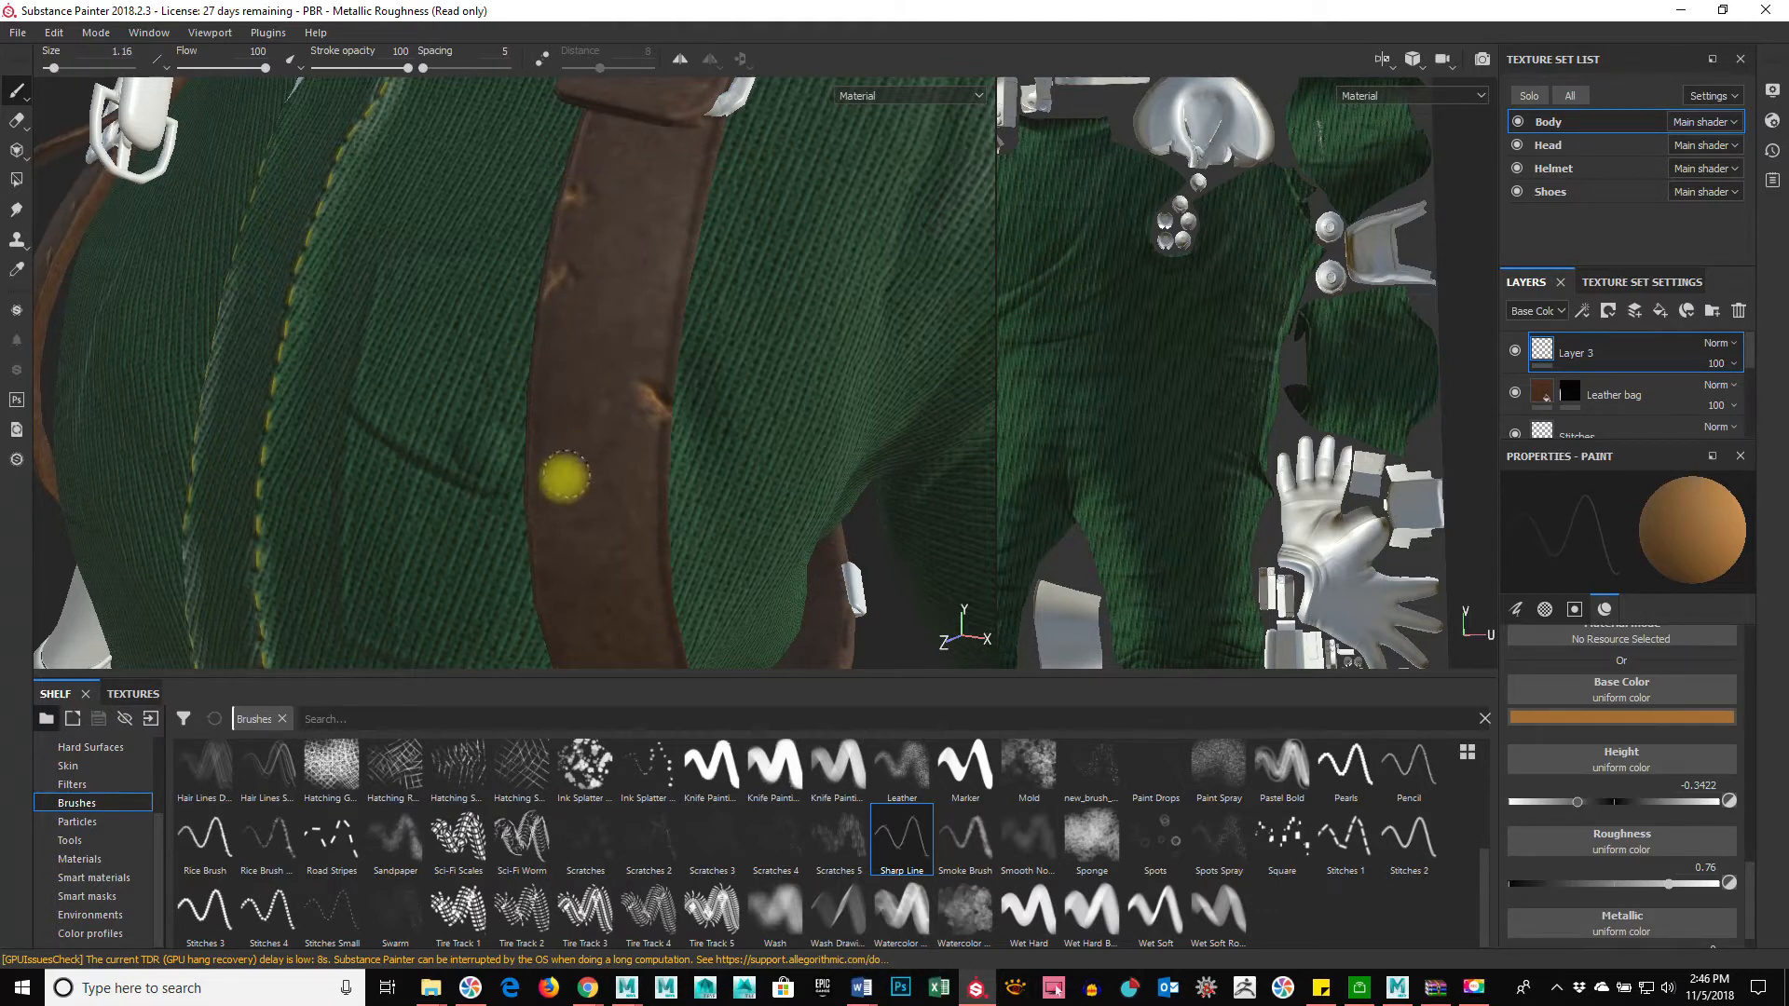
pyautogui.keyDown('ctrl'); pyautogui.moveTo(596, 507); pyautogui.dragTo(586, 490, button='right'); pyautogui.keyUp('ctrl')
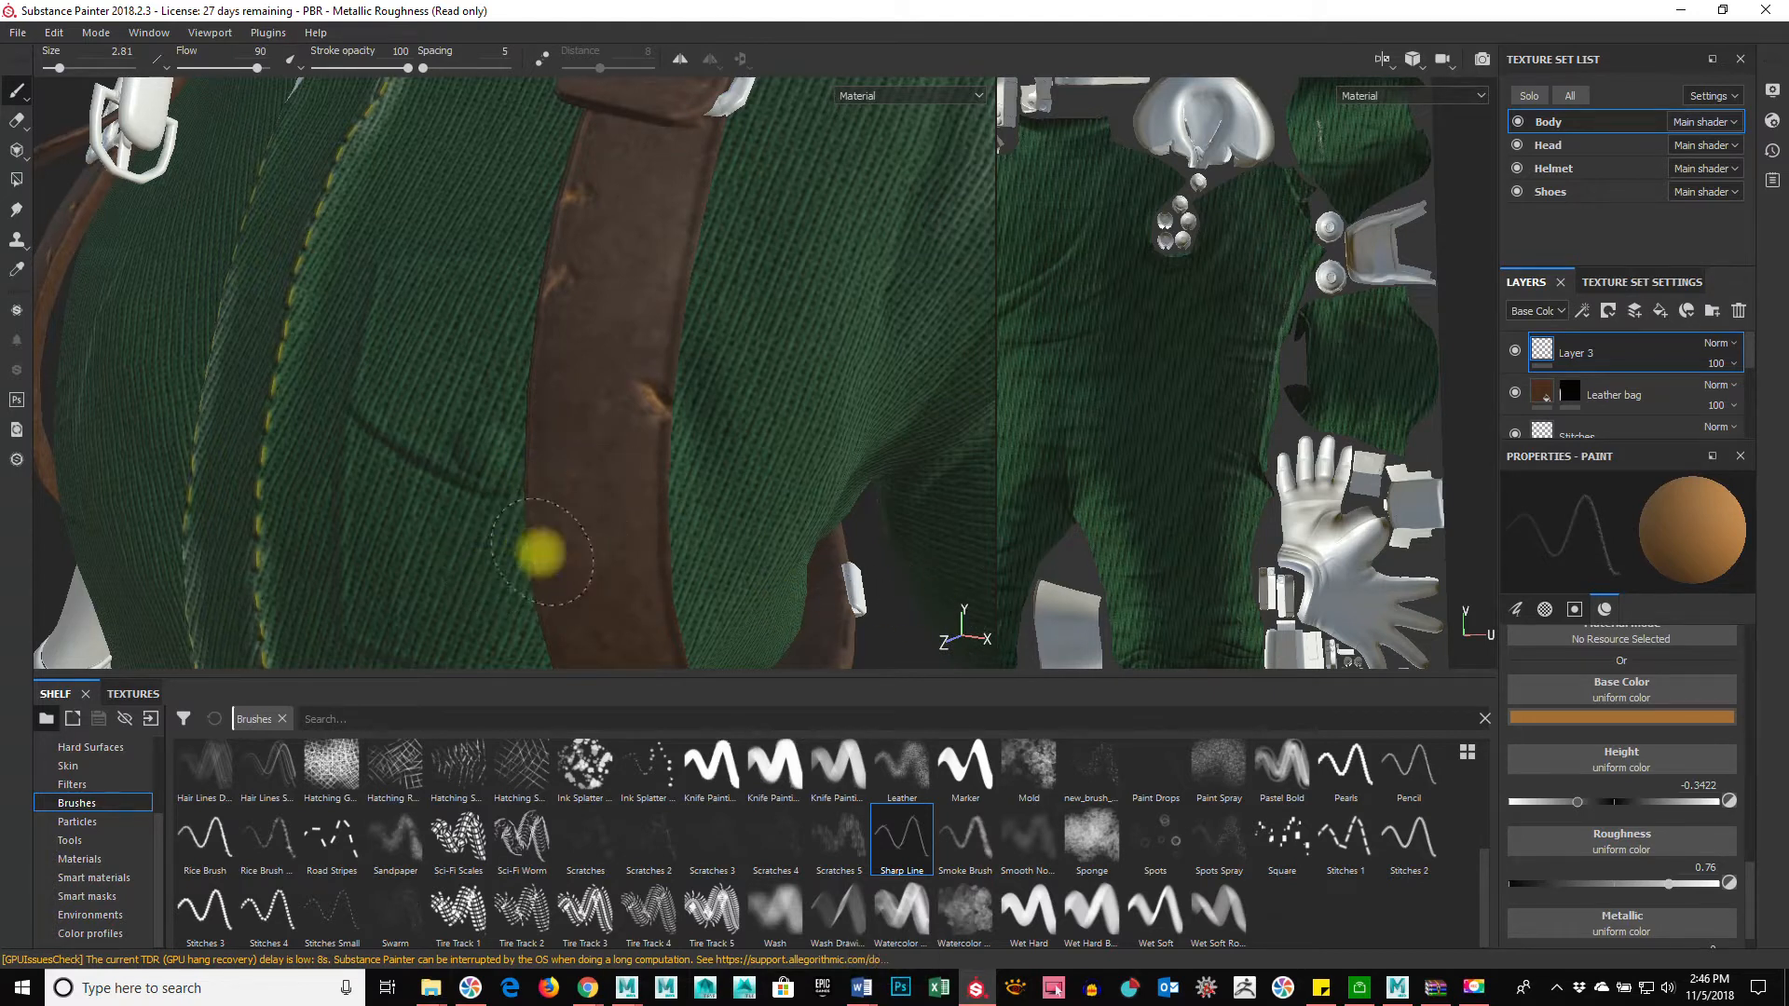
# Step: Add a worn crease at the strap's outer edge below the buckle, using the Sharp Line brush at flow 90
pyautogui.keyDown('alt'); pyautogui.moveTo(572, 562); pyautogui.dragTo(603, 484); pyautogui.keyUp('alt')
pyautogui.keyDown('alt'); pyautogui.moveTo(603, 483); pyautogui.dragTo(808, 472, button='right'); pyautogui.keyUp('alt')
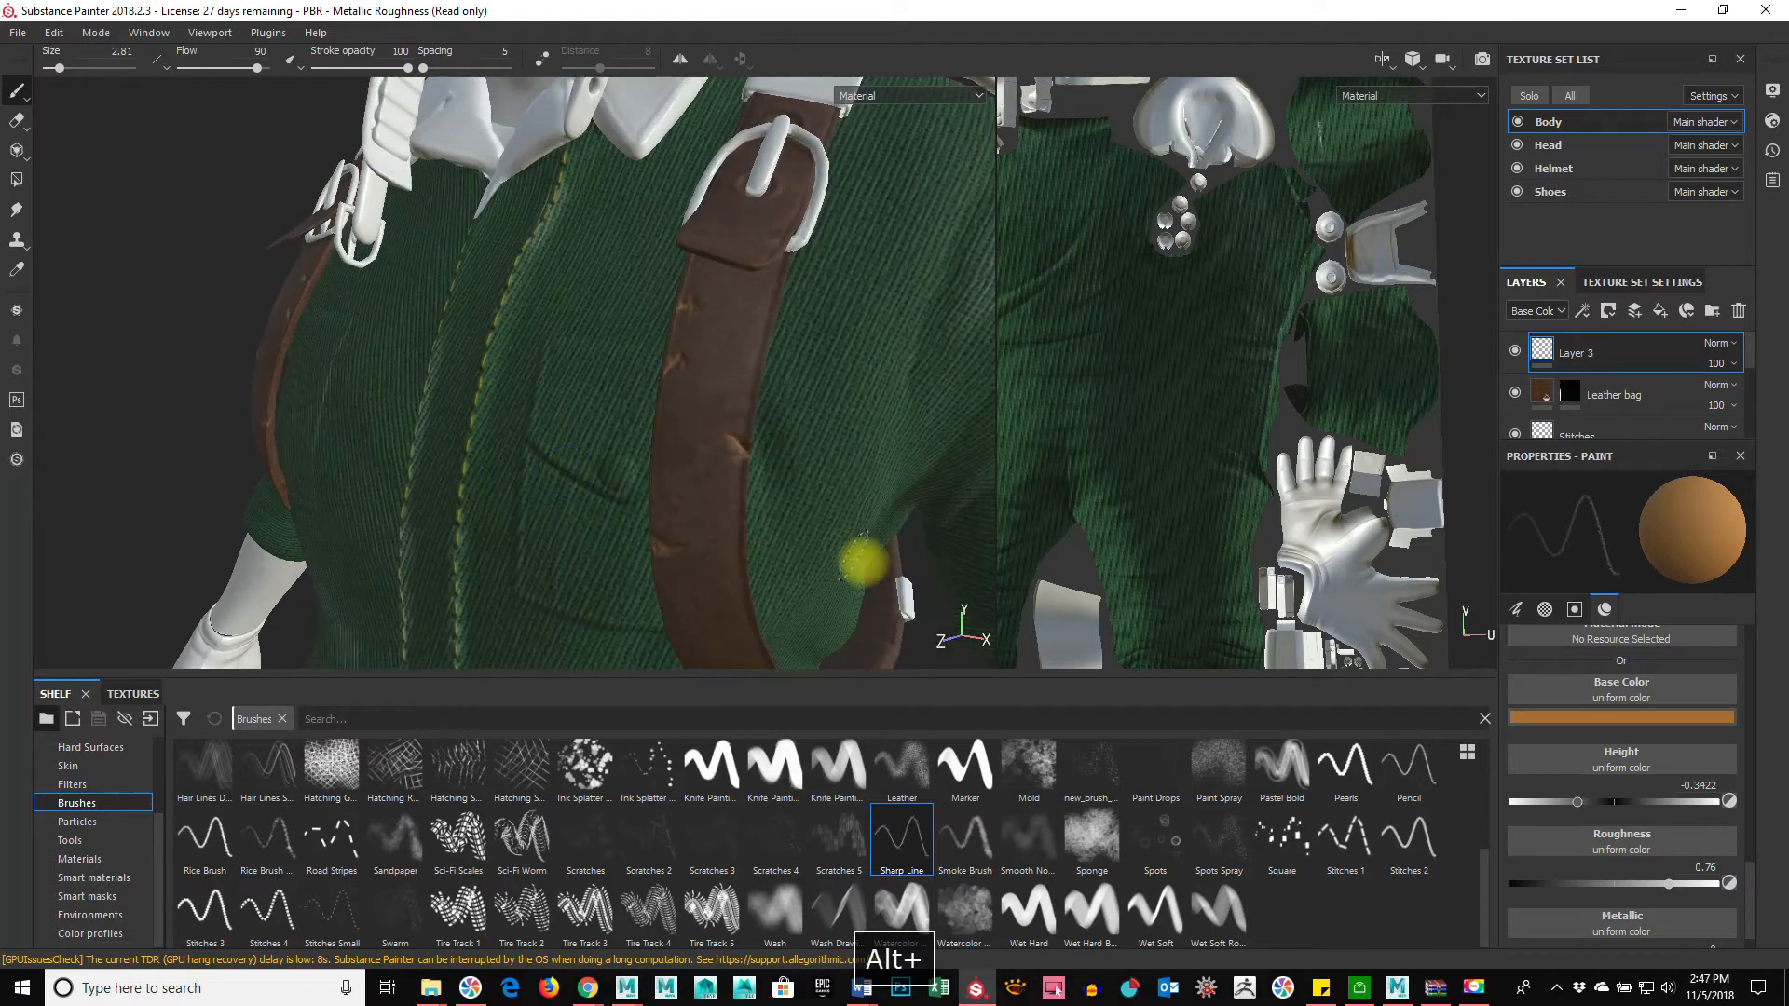
pyautogui.keyDown('alt'); pyautogui.moveTo(695, 411); pyautogui.dragTo(945, 436, button='right'); pyautogui.keyUp('alt')
pyautogui.keyDown('alt'); pyautogui.moveTo(867, 460); pyautogui.dragTo(543, 426); pyautogui.keyUp('alt')
pyautogui.keyDown('alt'); pyautogui.moveTo(542, 425); pyautogui.dragTo(820, 430, button='right'); pyautogui.keyUp('alt')
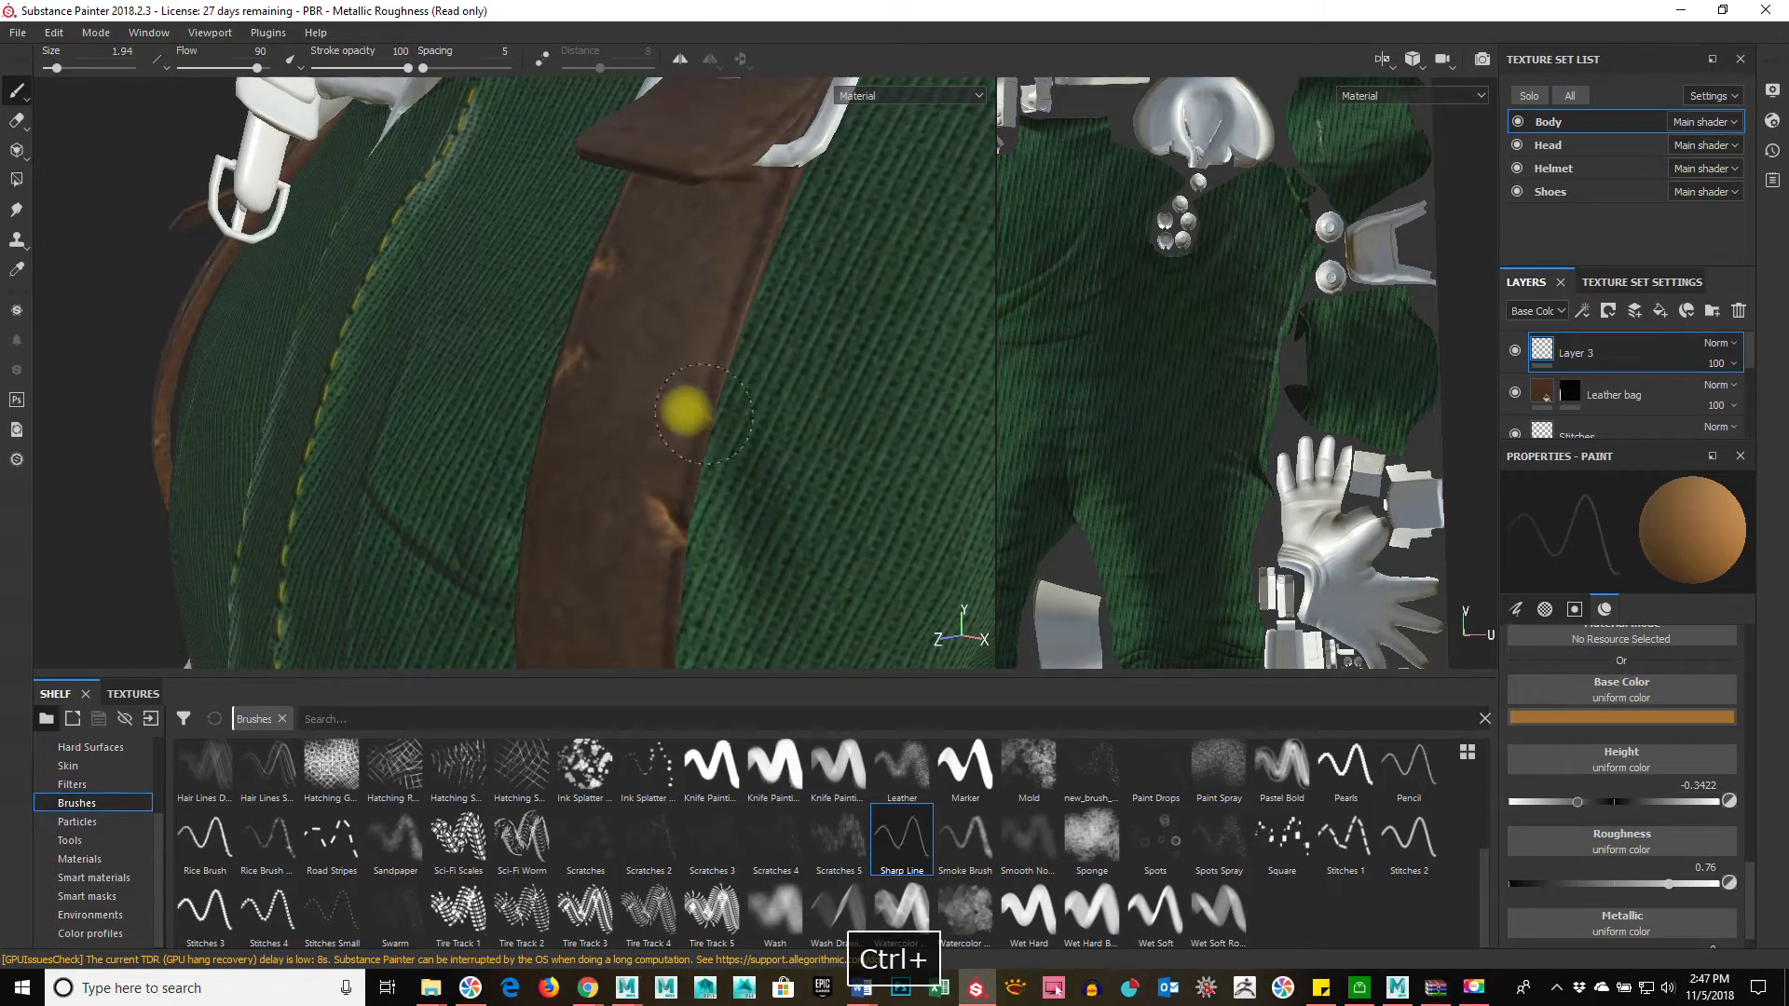
pyautogui.keyDown('ctrl'); pyautogui.moveTo(704, 415); pyautogui.dragTo(693, 411, button='right'); pyautogui.keyUp('ctrl')
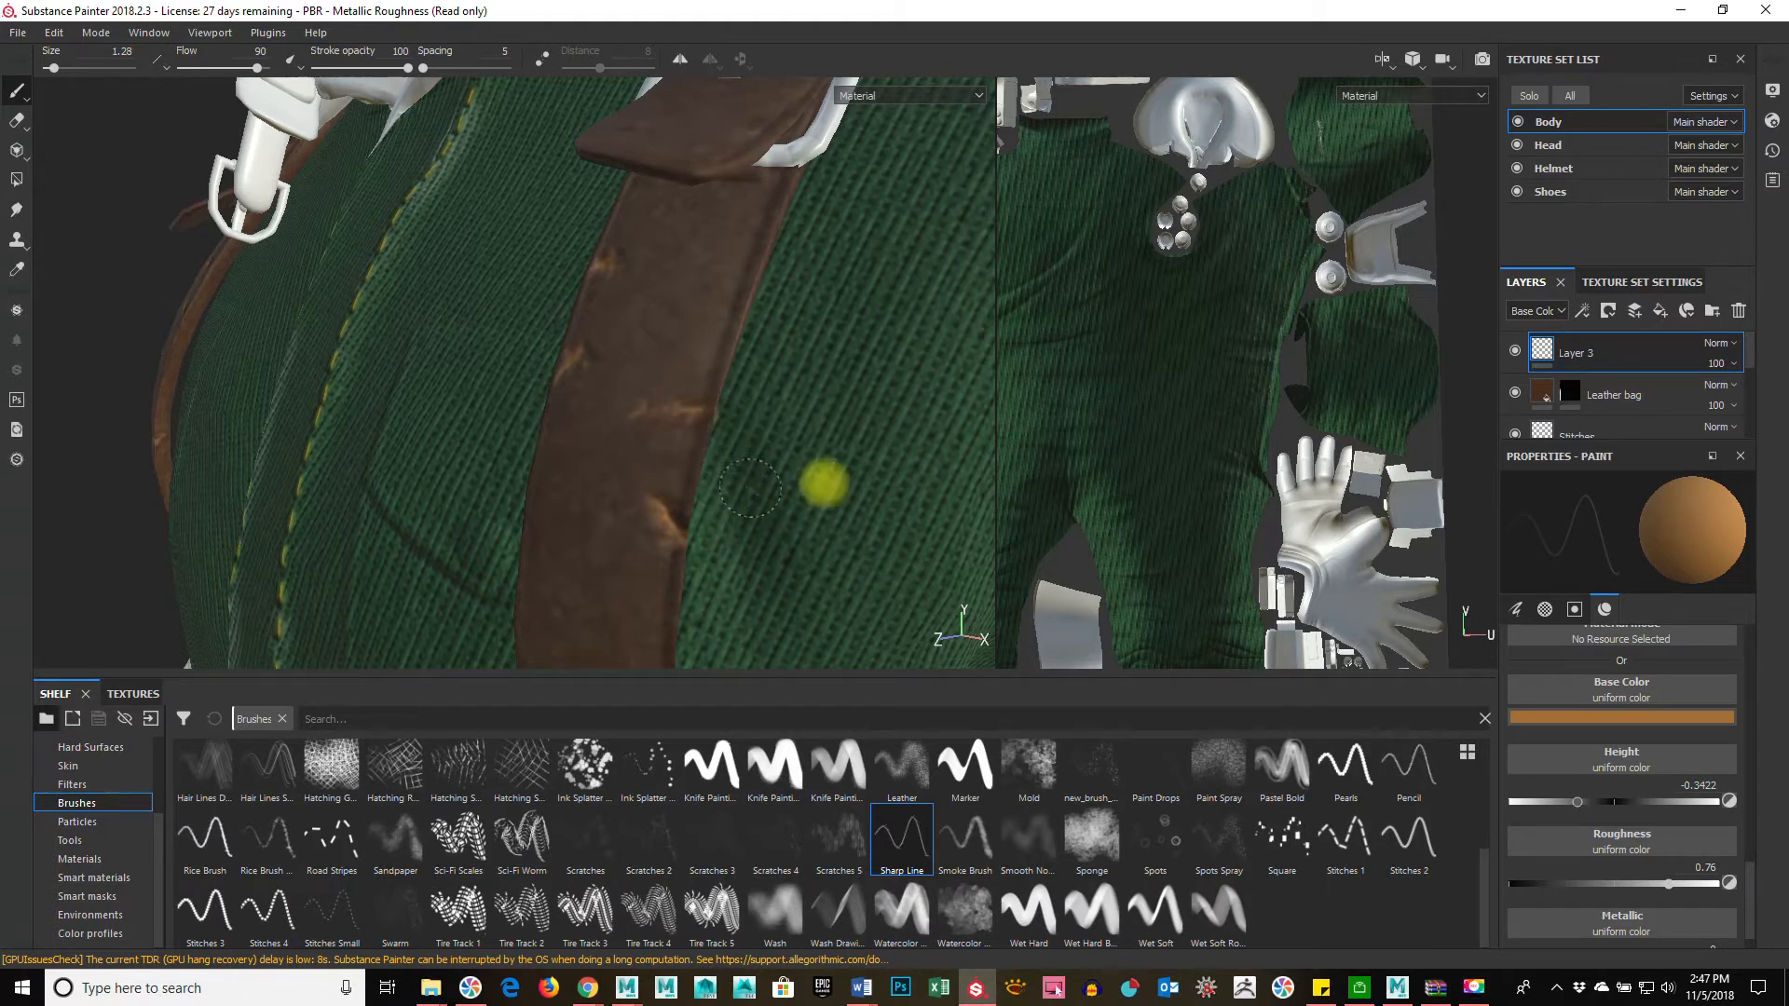
# Step: Set the Sharp Line brush's angle jitter to 17
pyautogui.keyDown('alt'); pyautogui.moveTo(823, 484); pyautogui.dragTo(743, 603); pyautogui.keyUp('alt')
pyautogui.scroll(5, 1619, 731)
pyautogui.scroll(5, 1618, 731)
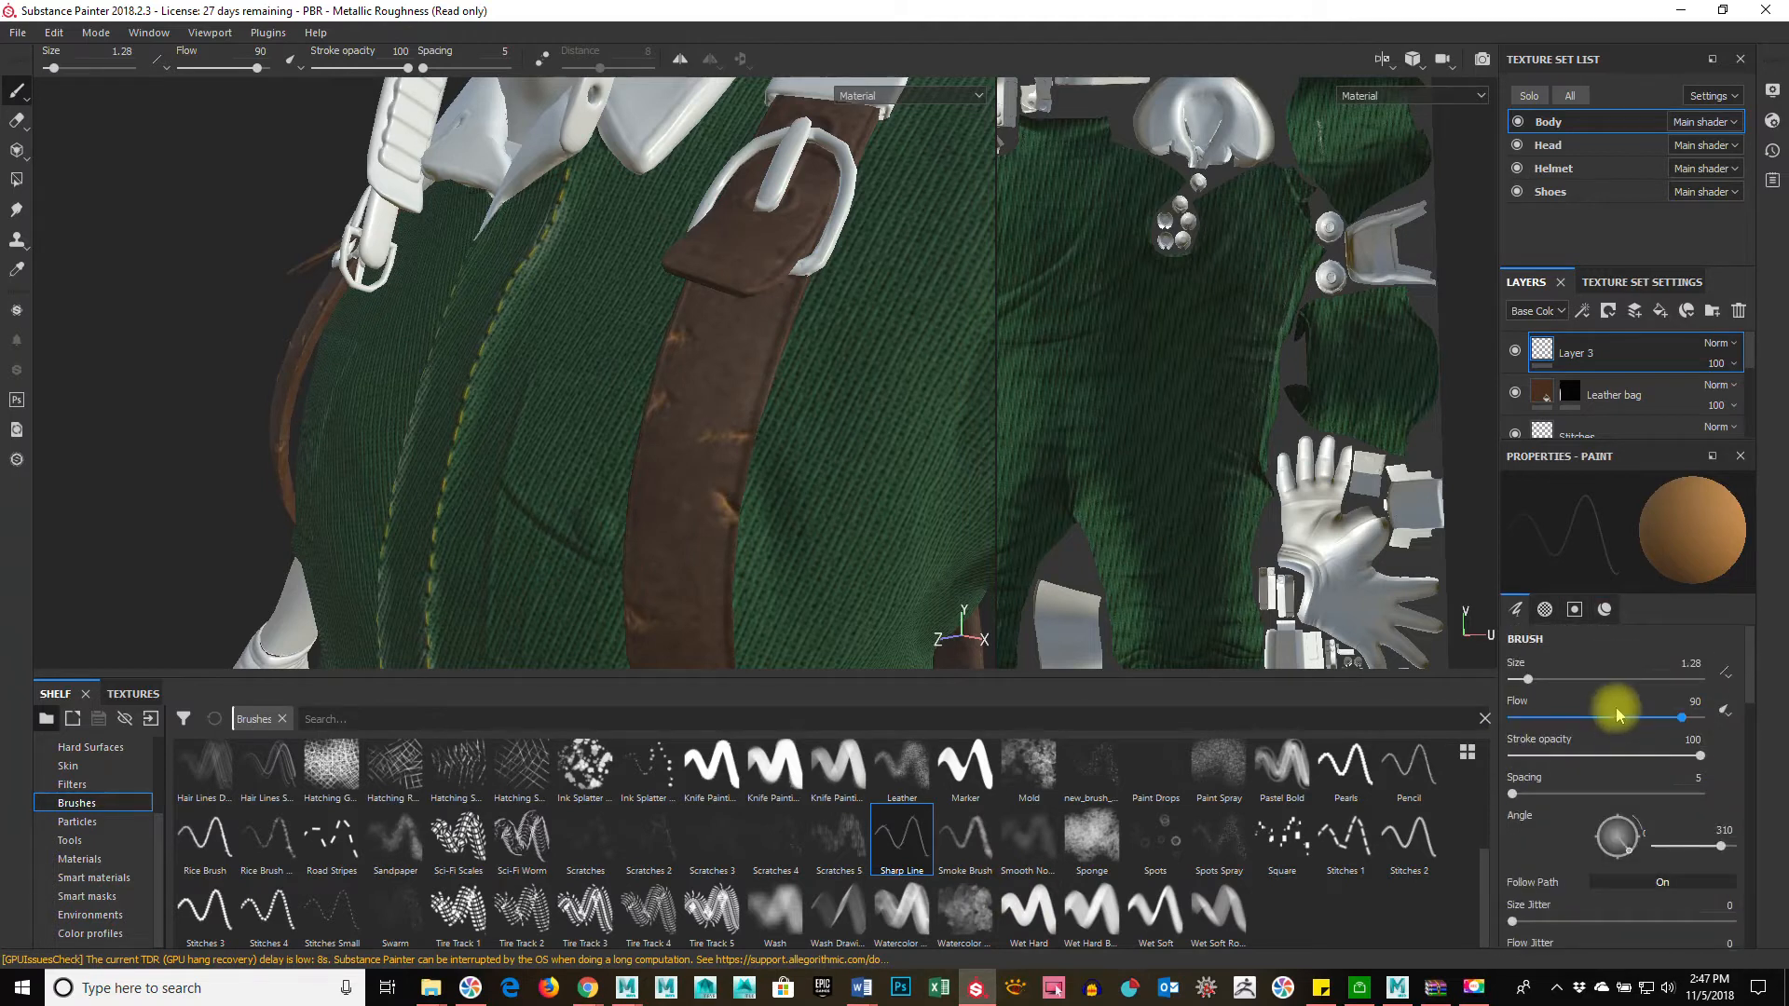
pyautogui.moveTo(1581, 773); pyautogui.dragTo(1502, 775)
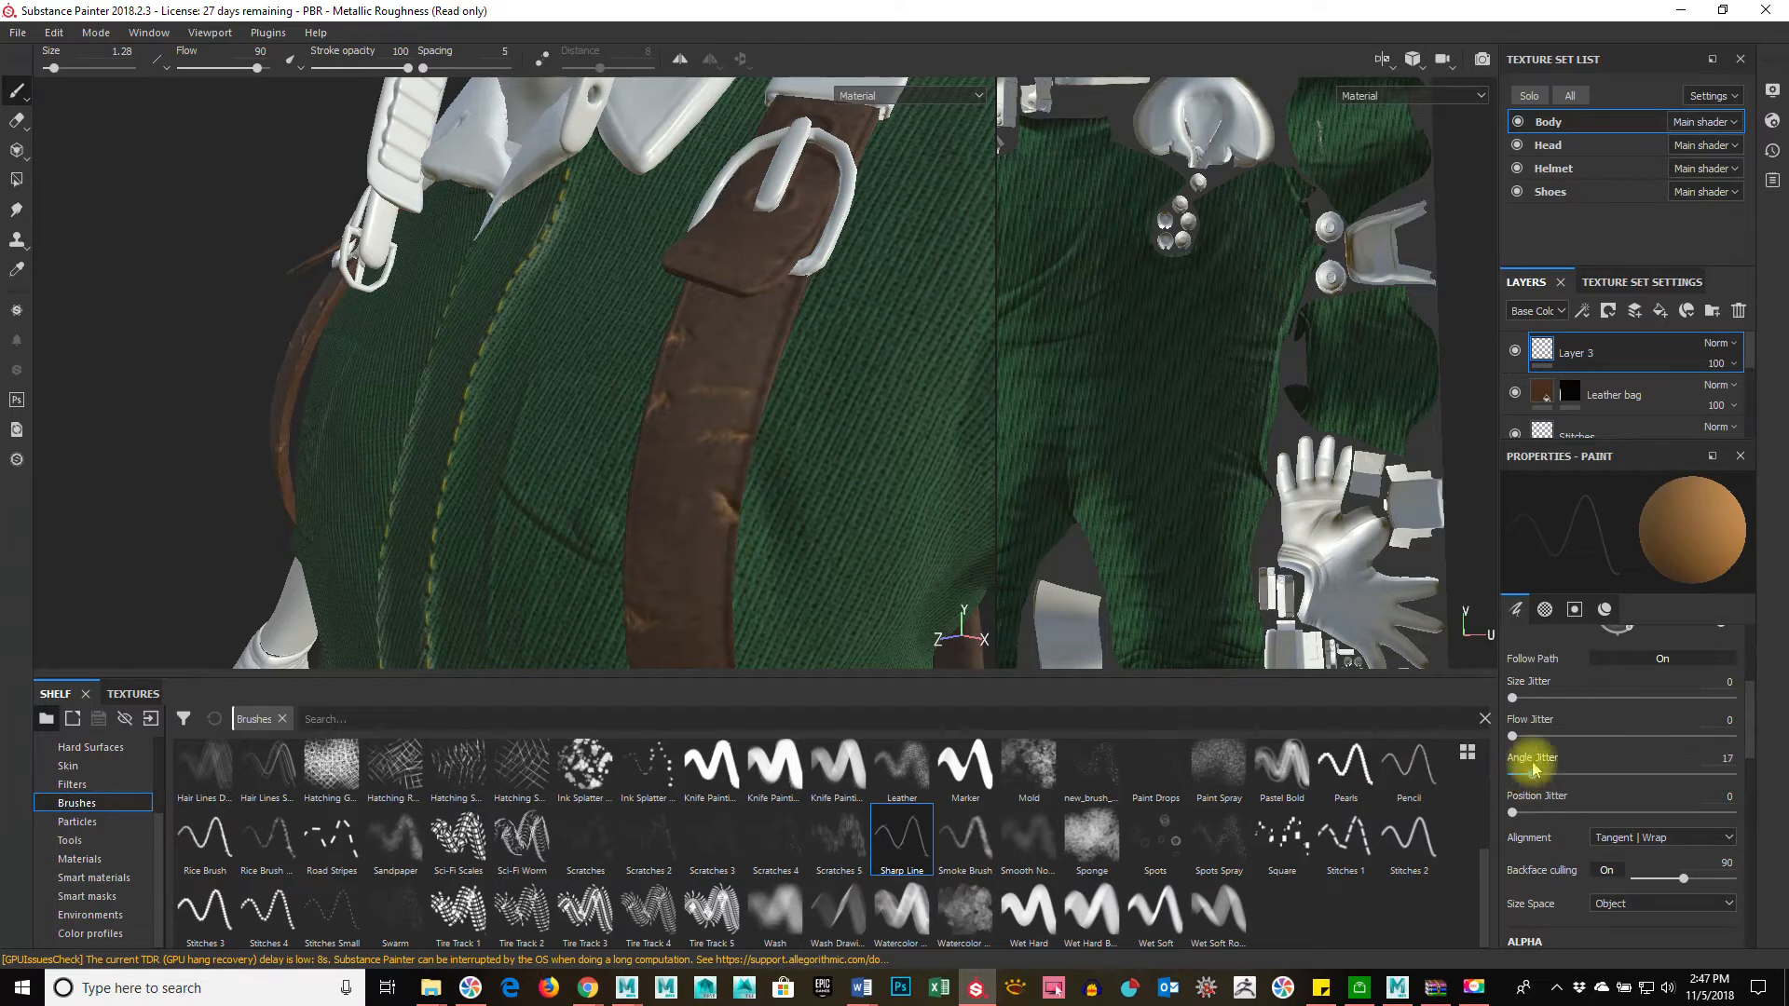
# Step: Stamp scratches on the strap's lower section with the Scratches 5 brush at size 1.55, undoing the larger test at size 4.23
pyautogui.moveTo(723, 578)
pyautogui.keyDown('alt'); pyautogui.mouseDown()
pyautogui.moveTo(515, 522)
pyautogui.moveTo(851, 487)
pyautogui.moveTo(774, 555)
pyautogui.moveTo(638, 250)
pyautogui.moveTo(819, 622)
pyautogui.mouseUp(); pyautogui.keyUp('alt')
pyautogui.click(839, 838)
pyautogui.moveTo(601, 387)
pyautogui.keyDown('ctrl'); pyautogui.mouseDown(button='right')
pyautogui.moveTo(579, 439)
pyautogui.moveTo(547, 439)
pyautogui.mouseUp(button='right'); pyautogui.keyUp('ctrl')
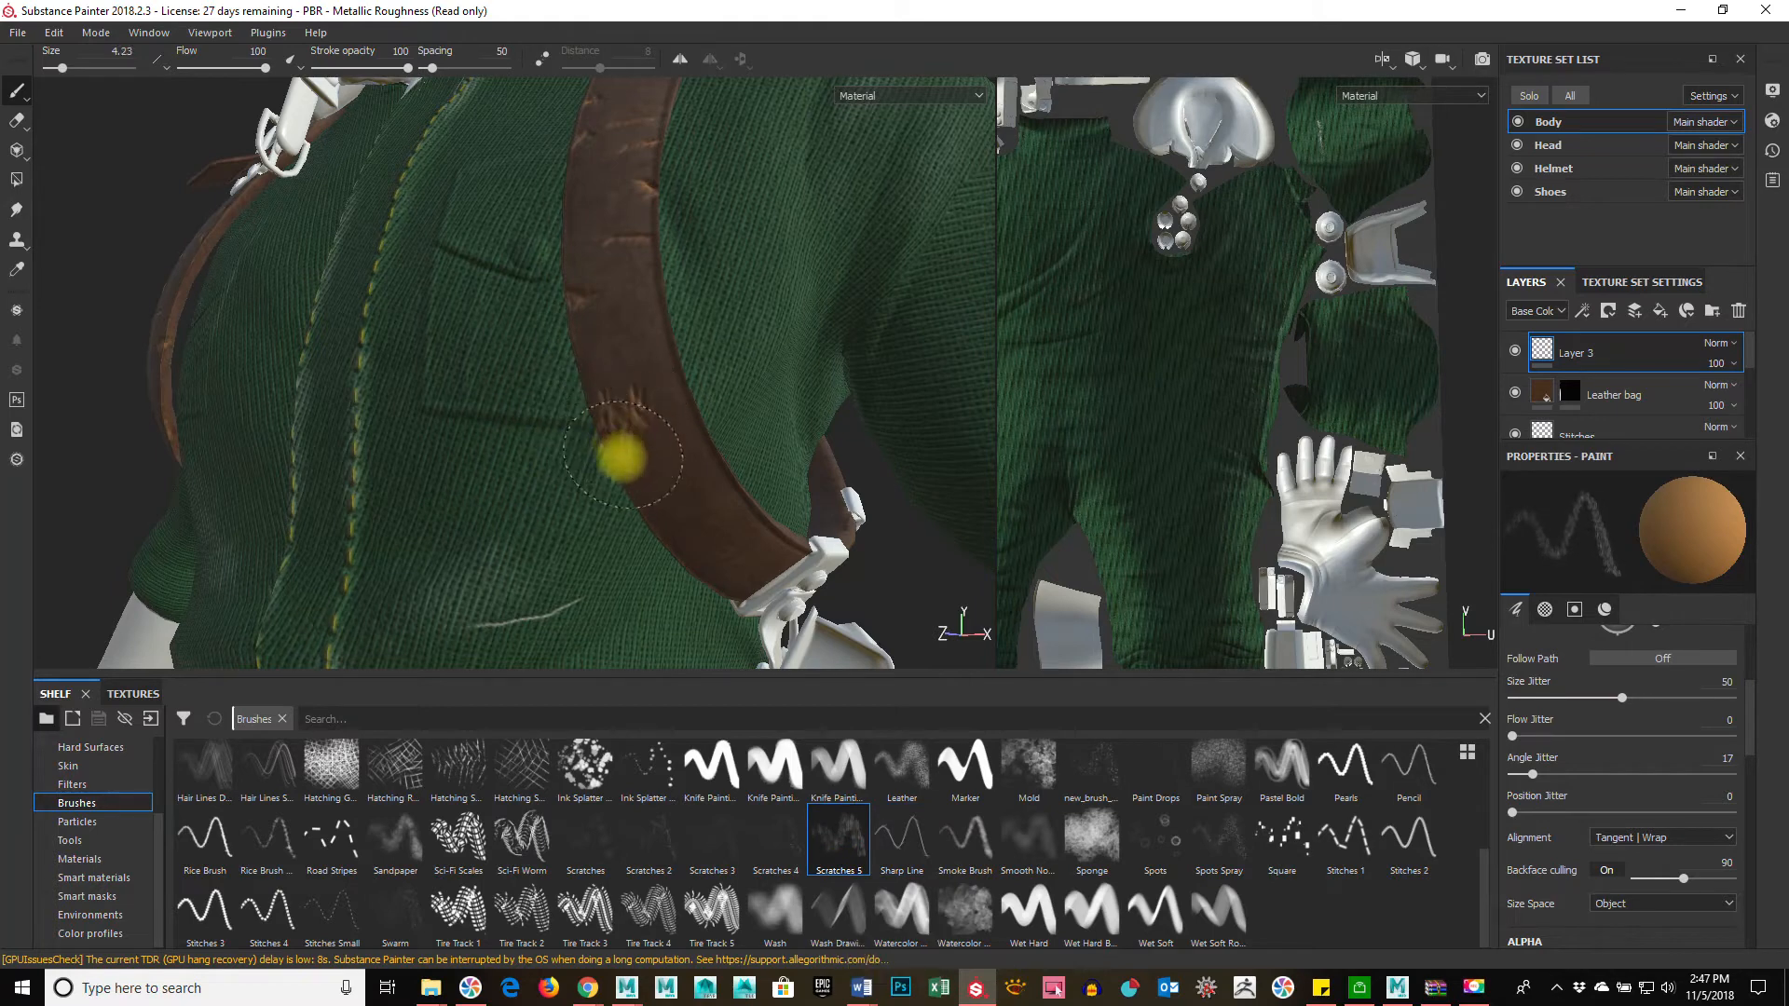
pyautogui.keyDown('alt'); pyautogui.moveTo(724, 607); pyautogui.dragTo(650, 463); pyautogui.keyUp('alt')
pyautogui.hotkey('ctrl', 'z')
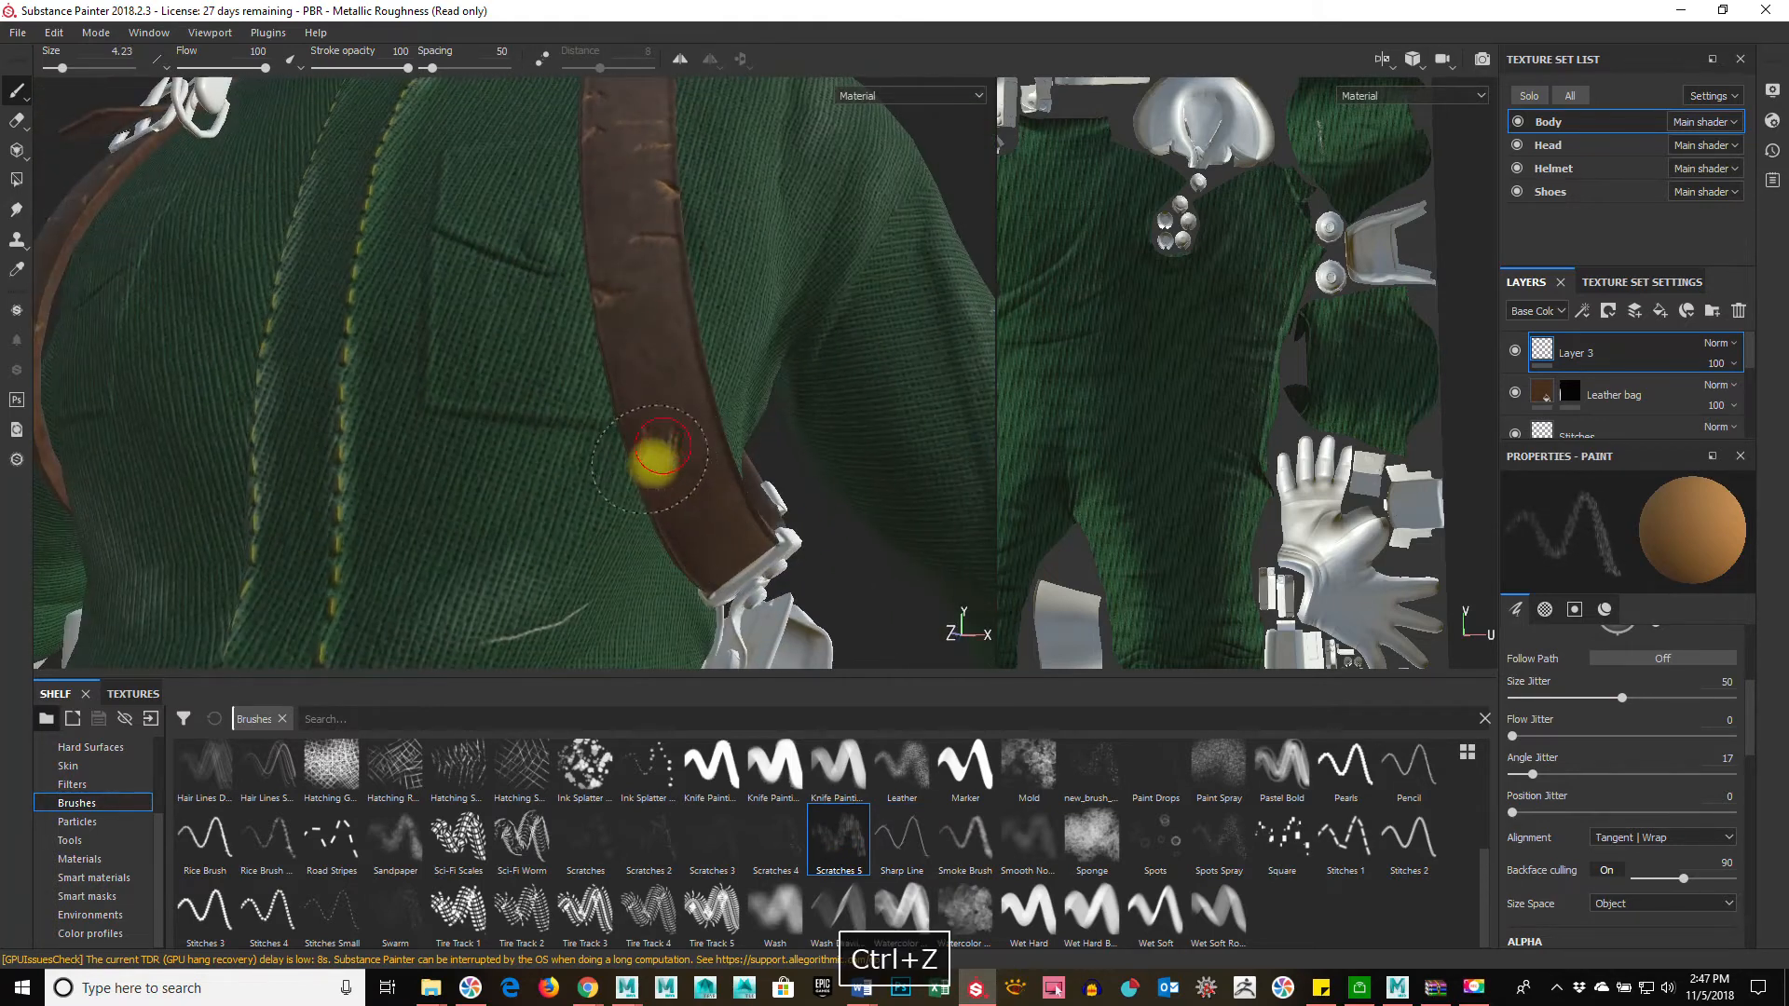
pyautogui.moveTo(731, 600)
pyautogui.keyDown('alt'); pyautogui.mouseDown()
pyautogui.moveTo(820, 512)
pyautogui.moveTo(563, 288)
pyautogui.mouseUp(); pyautogui.keyUp('alt')
pyautogui.keyDown('ctrl'); pyautogui.moveTo(563, 288); pyautogui.dragTo(563, 307, button='right'); pyautogui.keyUp('ctrl')
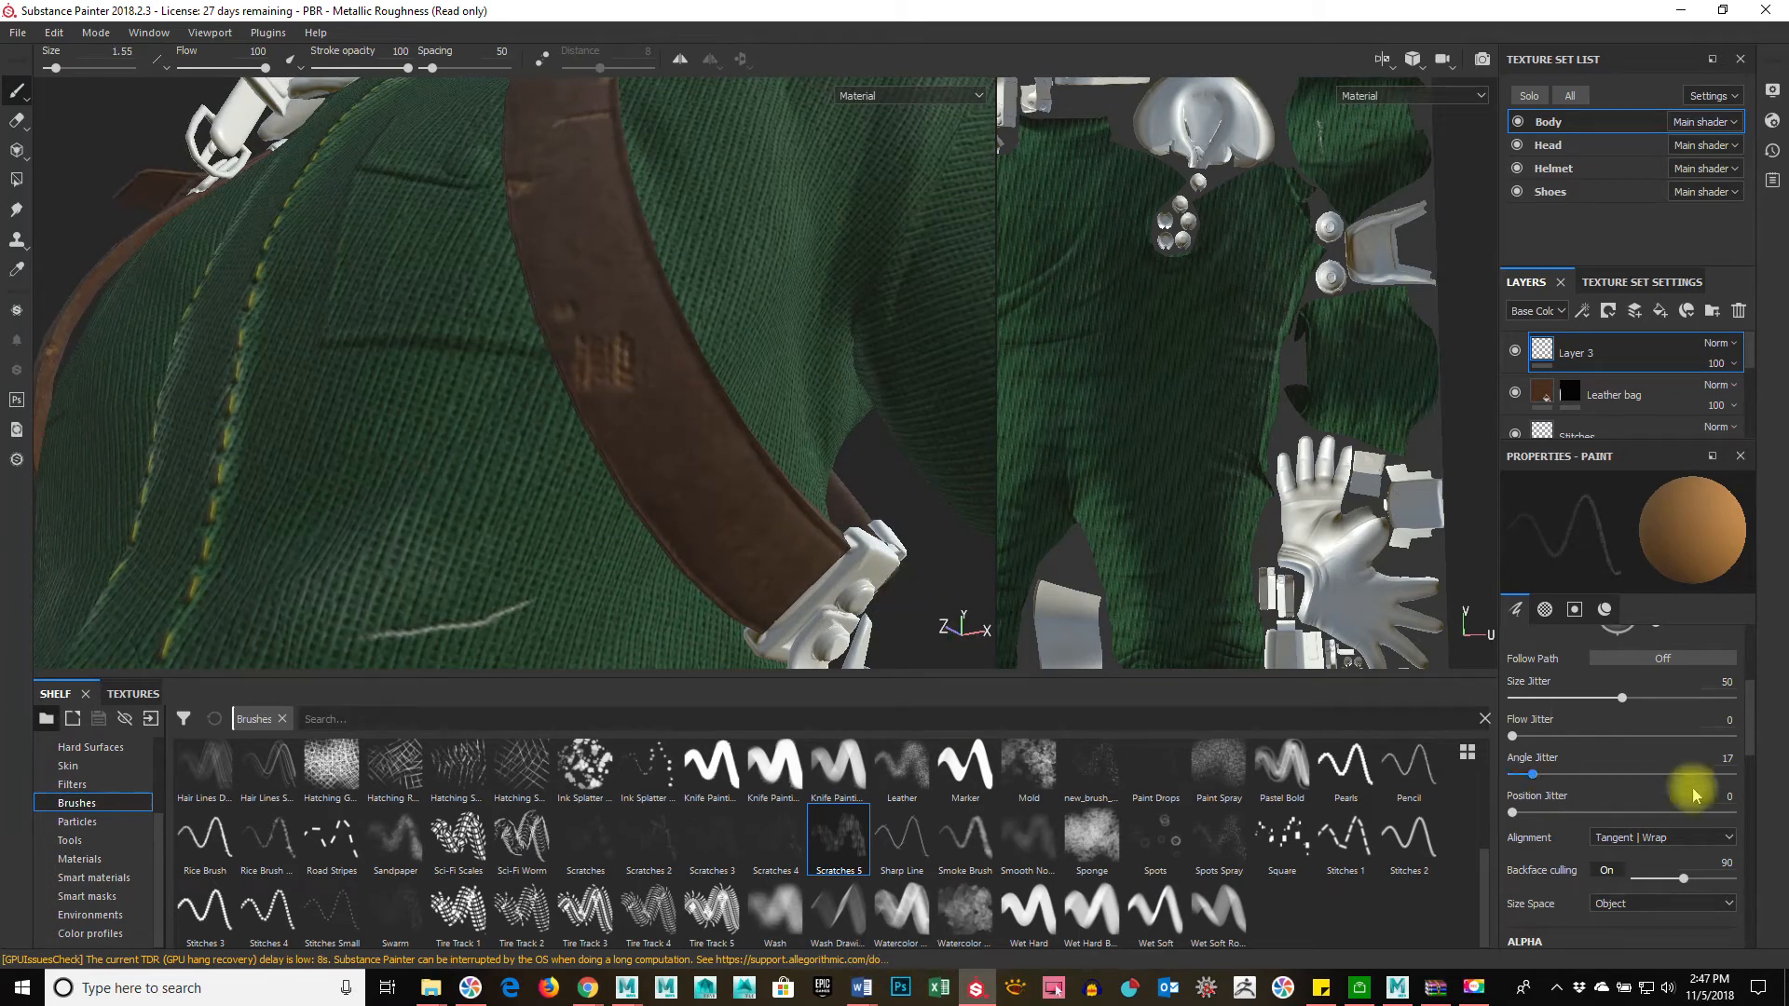
# Step: Change the Scratches 5 brush's alignment from Tangent | Wrap to UV
pyautogui.scroll(-1, 1693, 794)
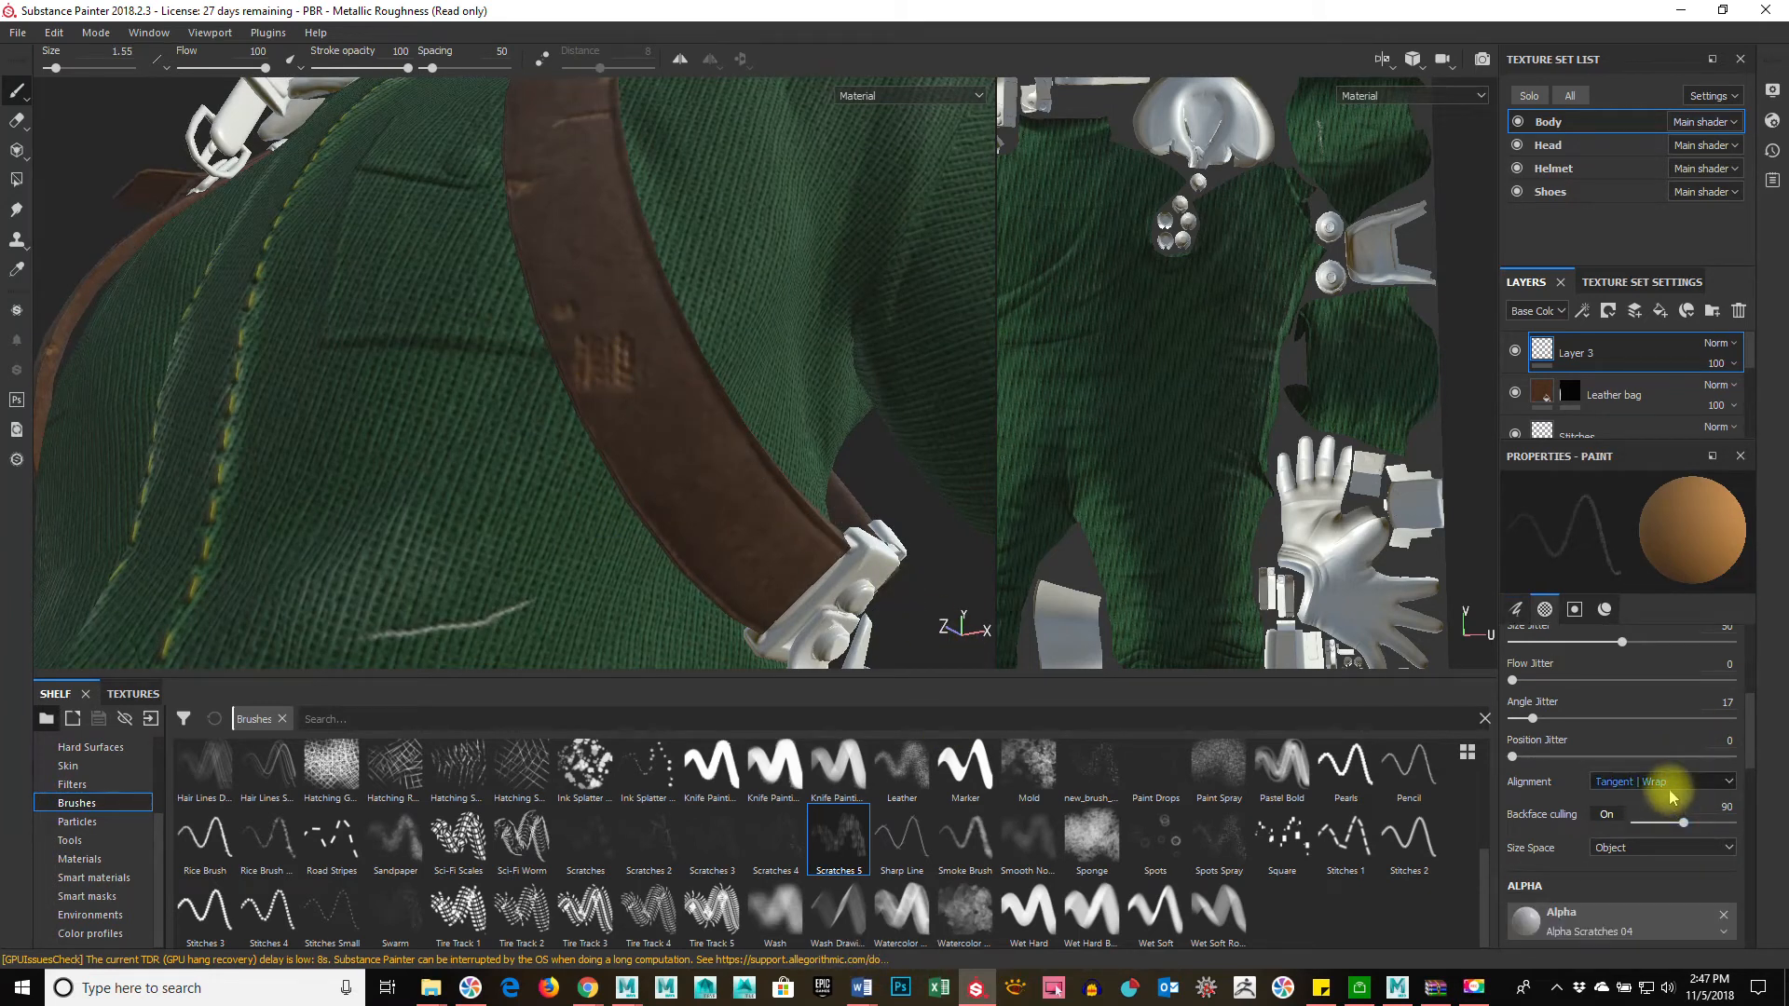
pyautogui.click(1673, 782)
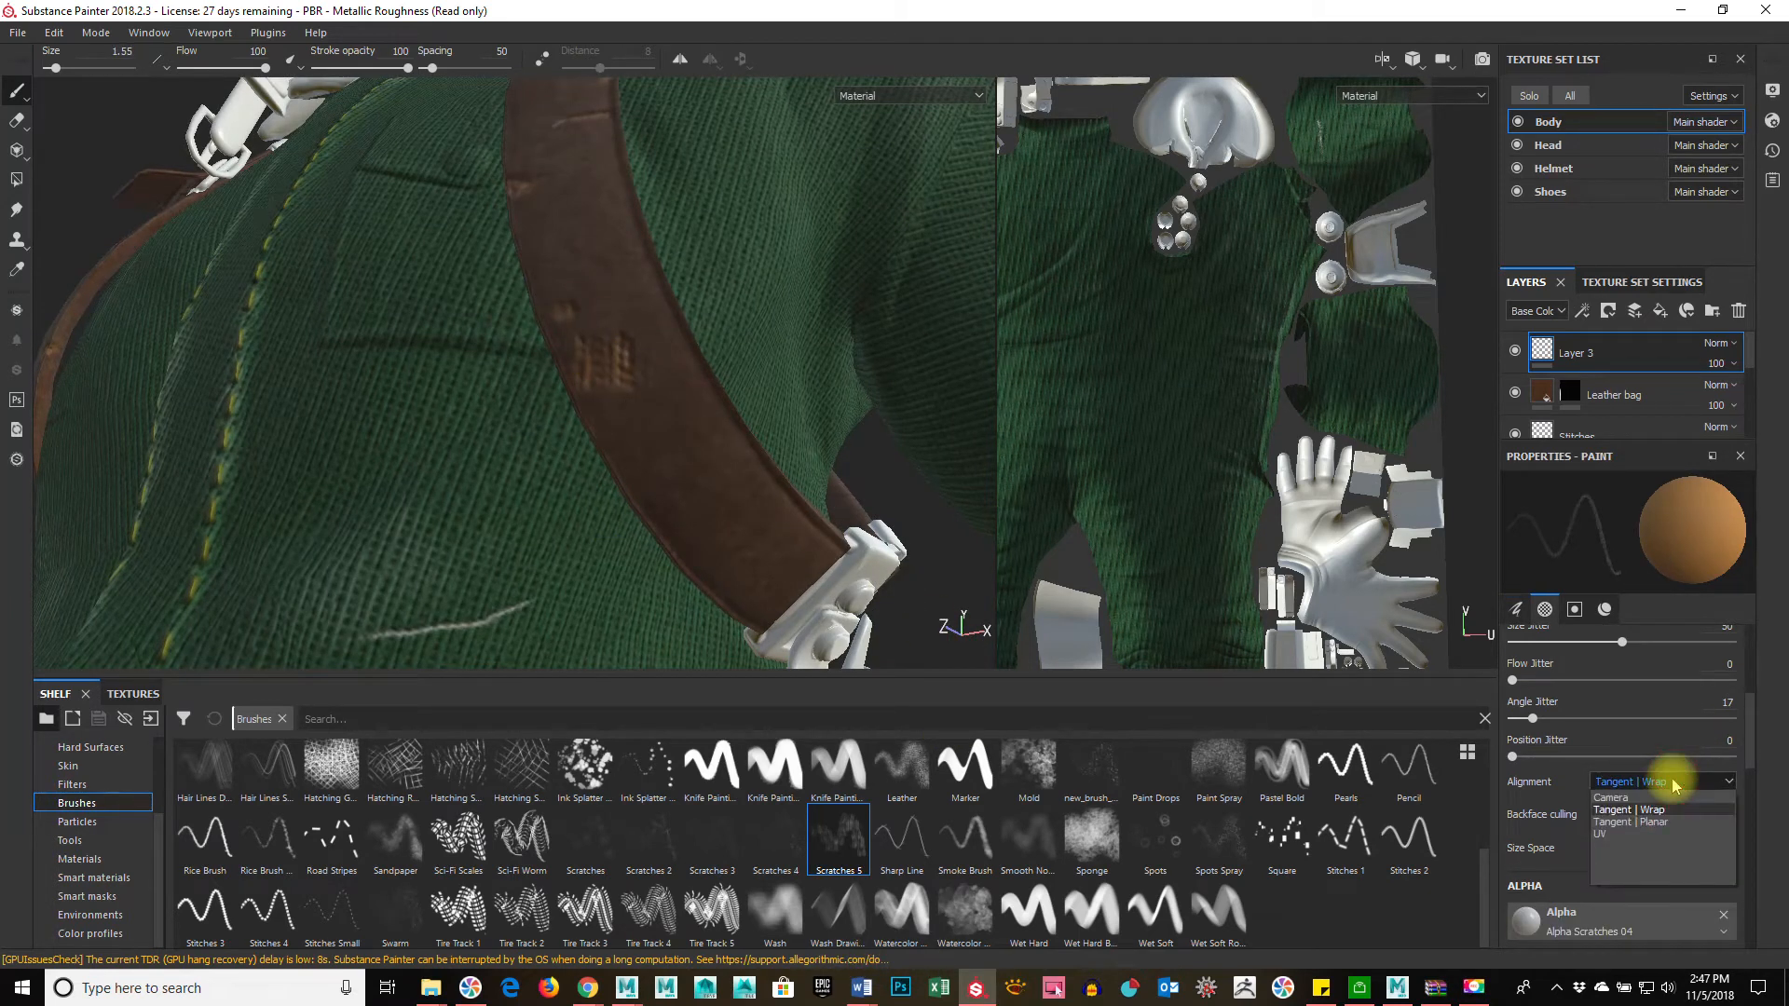
pyautogui.click(1658, 834)
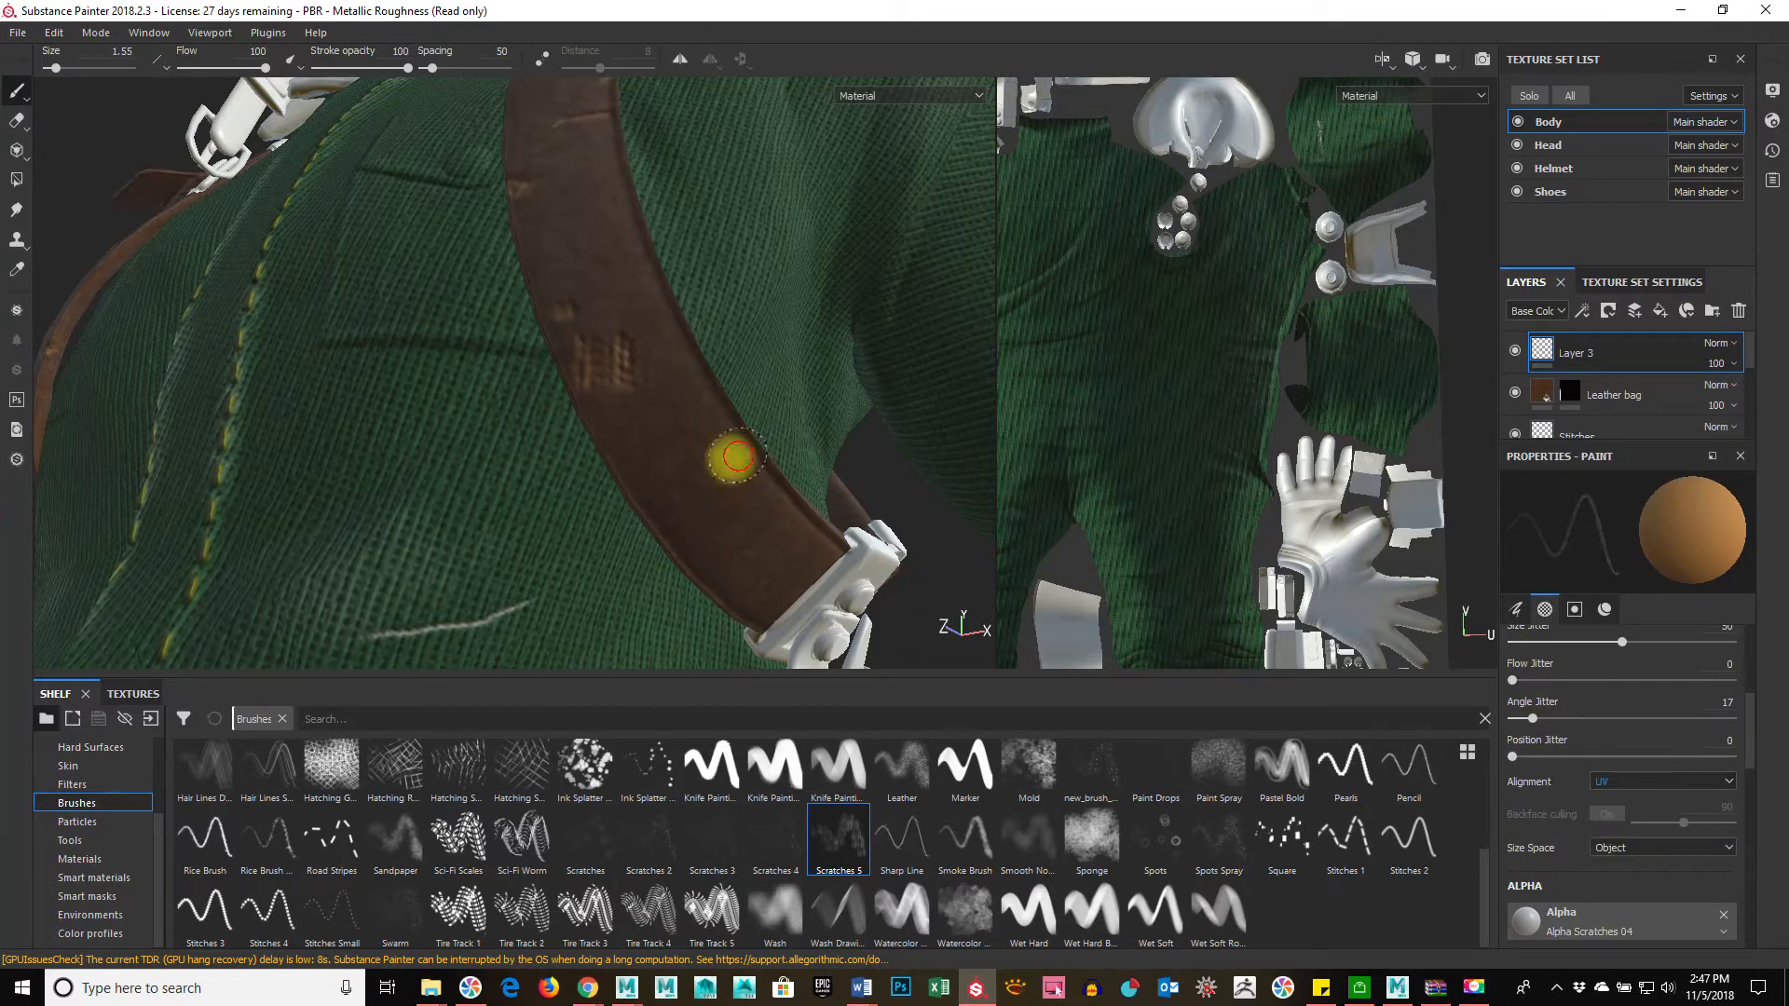
# Step: Stamp more scratches along the strap's middle and lower sections with the Scratches 5 brush, reducing its size to 0.4
pyautogui.keyDown('alt'); pyautogui.moveTo(734, 458); pyautogui.dragTo(590, 406); pyautogui.keyUp('alt')
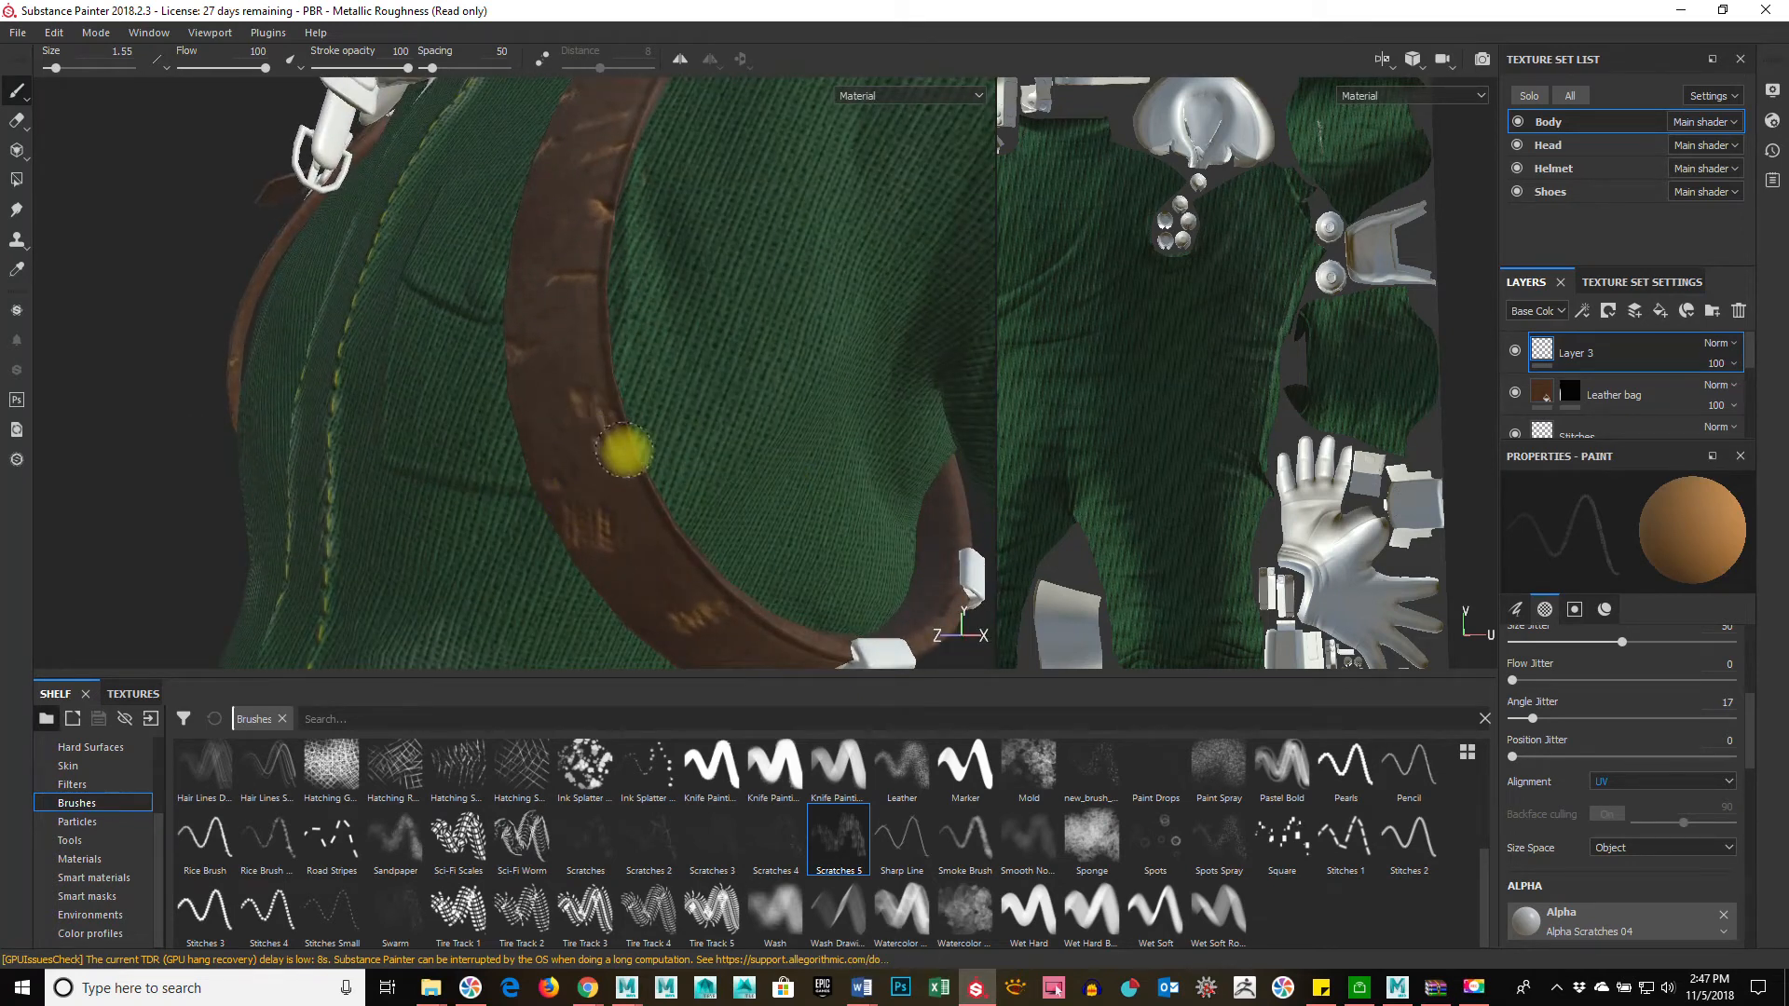
pyautogui.moveTo(652, 563)
pyautogui.keyDown('alt'); pyautogui.mouseDown()
pyautogui.moveTo(839, 555)
pyautogui.moveTo(607, 416)
pyautogui.mouseUp(); pyautogui.keyUp('alt')
pyautogui.keyDown('ctrl'); pyautogui.moveTo(607, 416); pyautogui.dragTo(603, 373, button='right'); pyautogui.keyUp('ctrl')
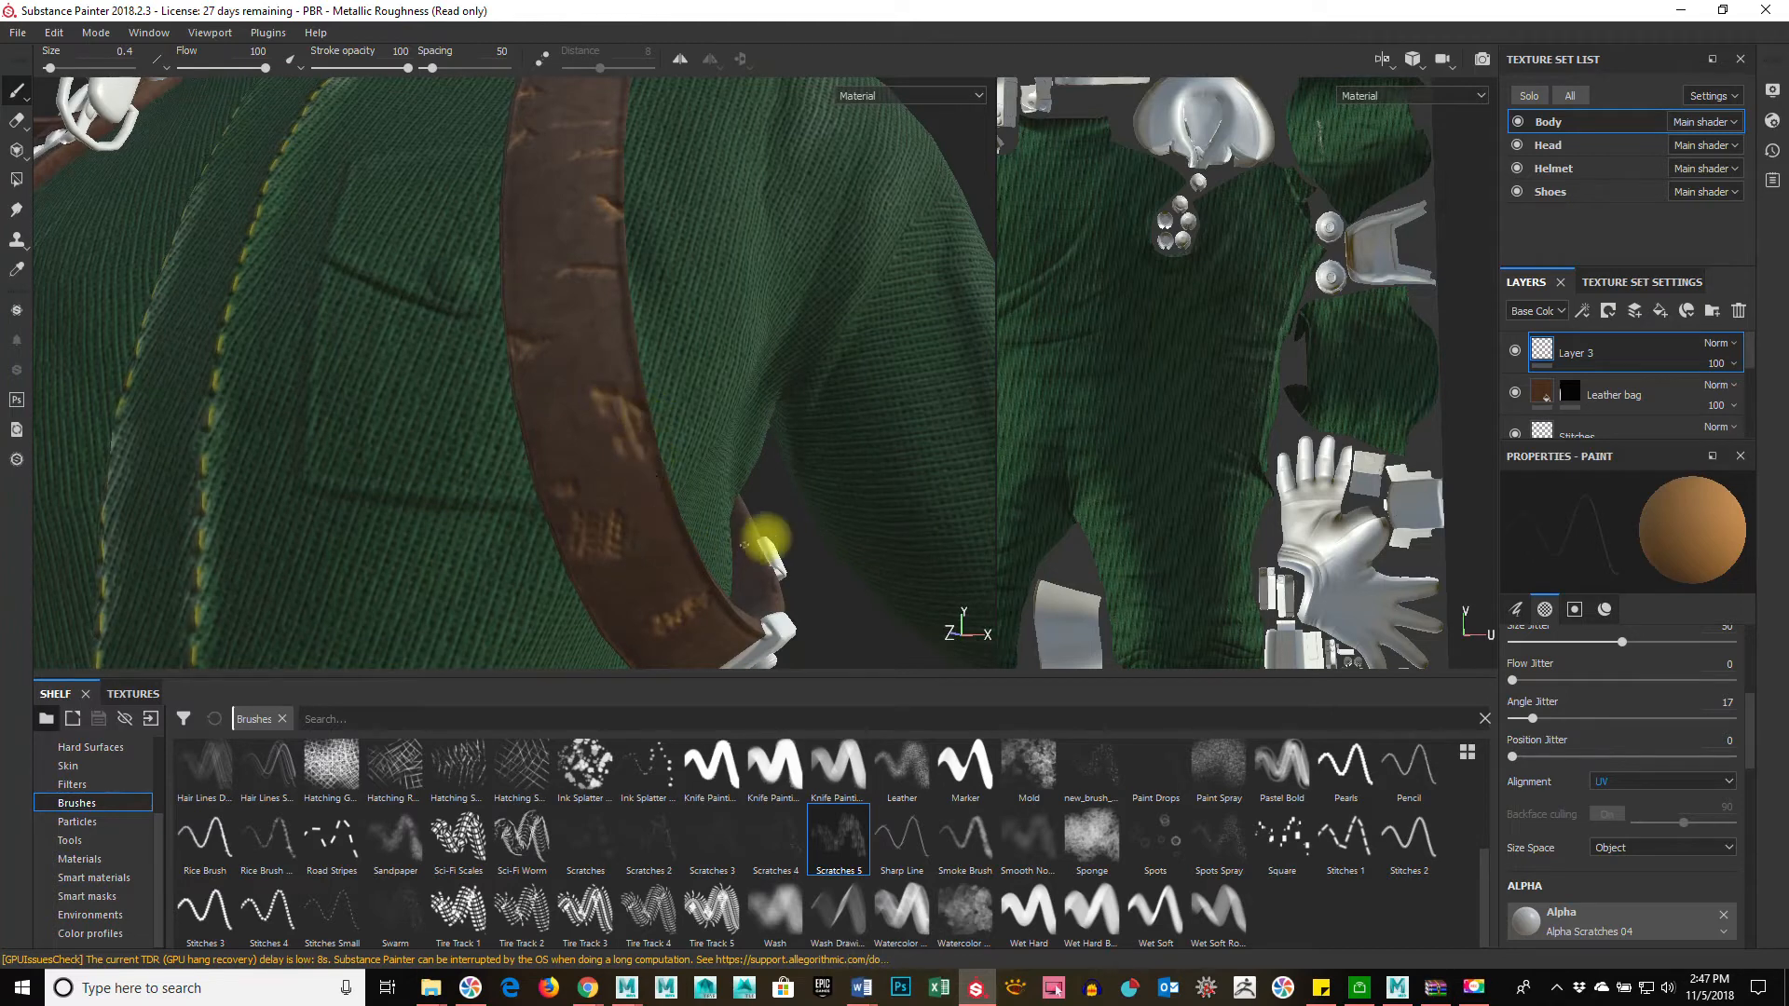
# Step: Examine the scratched strap, its buckle and the suit's front from close up and at a distance
pyautogui.keyDown('alt'); pyautogui.moveTo(759, 542); pyautogui.dragTo(584, 500, button='right'); pyautogui.keyUp('alt')
pyautogui.keyDown('alt'); pyautogui.moveTo(584, 499); pyautogui.dragTo(769, 516); pyautogui.keyUp('alt')
pyautogui.keyDown('alt'); pyautogui.moveTo(680, 481); pyautogui.dragTo(626, 435, button='right'); pyautogui.keyUp('alt')
pyautogui.keyDown('alt'); pyautogui.moveTo(626, 435); pyautogui.dragTo(735, 405); pyautogui.keyUp('alt')
pyautogui.moveTo(735, 406)
pyautogui.keyDown('alt'); pyautogui.mouseDown(button='right')
pyautogui.moveTo(723, 572)
pyautogui.moveTo(959, 531)
pyautogui.mouseUp(button='right'); pyautogui.keyUp('alt')
pyautogui.moveTo(596, 527)
pyautogui.keyDown('alt'); pyautogui.mouseDown(button='right')
pyautogui.moveTo(713, 543)
pyautogui.moveTo(832, 508)
pyautogui.mouseUp(button='right'); pyautogui.keyUp('alt')
pyautogui.keyDown('alt'); pyautogui.moveTo(835, 479); pyautogui.dragTo(835, 511, button='middle'); pyautogui.keyUp('alt')
pyautogui.keyDown('alt'); pyautogui.moveTo(643, 507); pyautogui.dragTo(883, 478, button='right'); pyautogui.keyUp('alt')
pyautogui.keyDown('alt'); pyautogui.moveTo(807, 411); pyautogui.dragTo(849, 456, button='middle'); pyautogui.keyUp('alt')
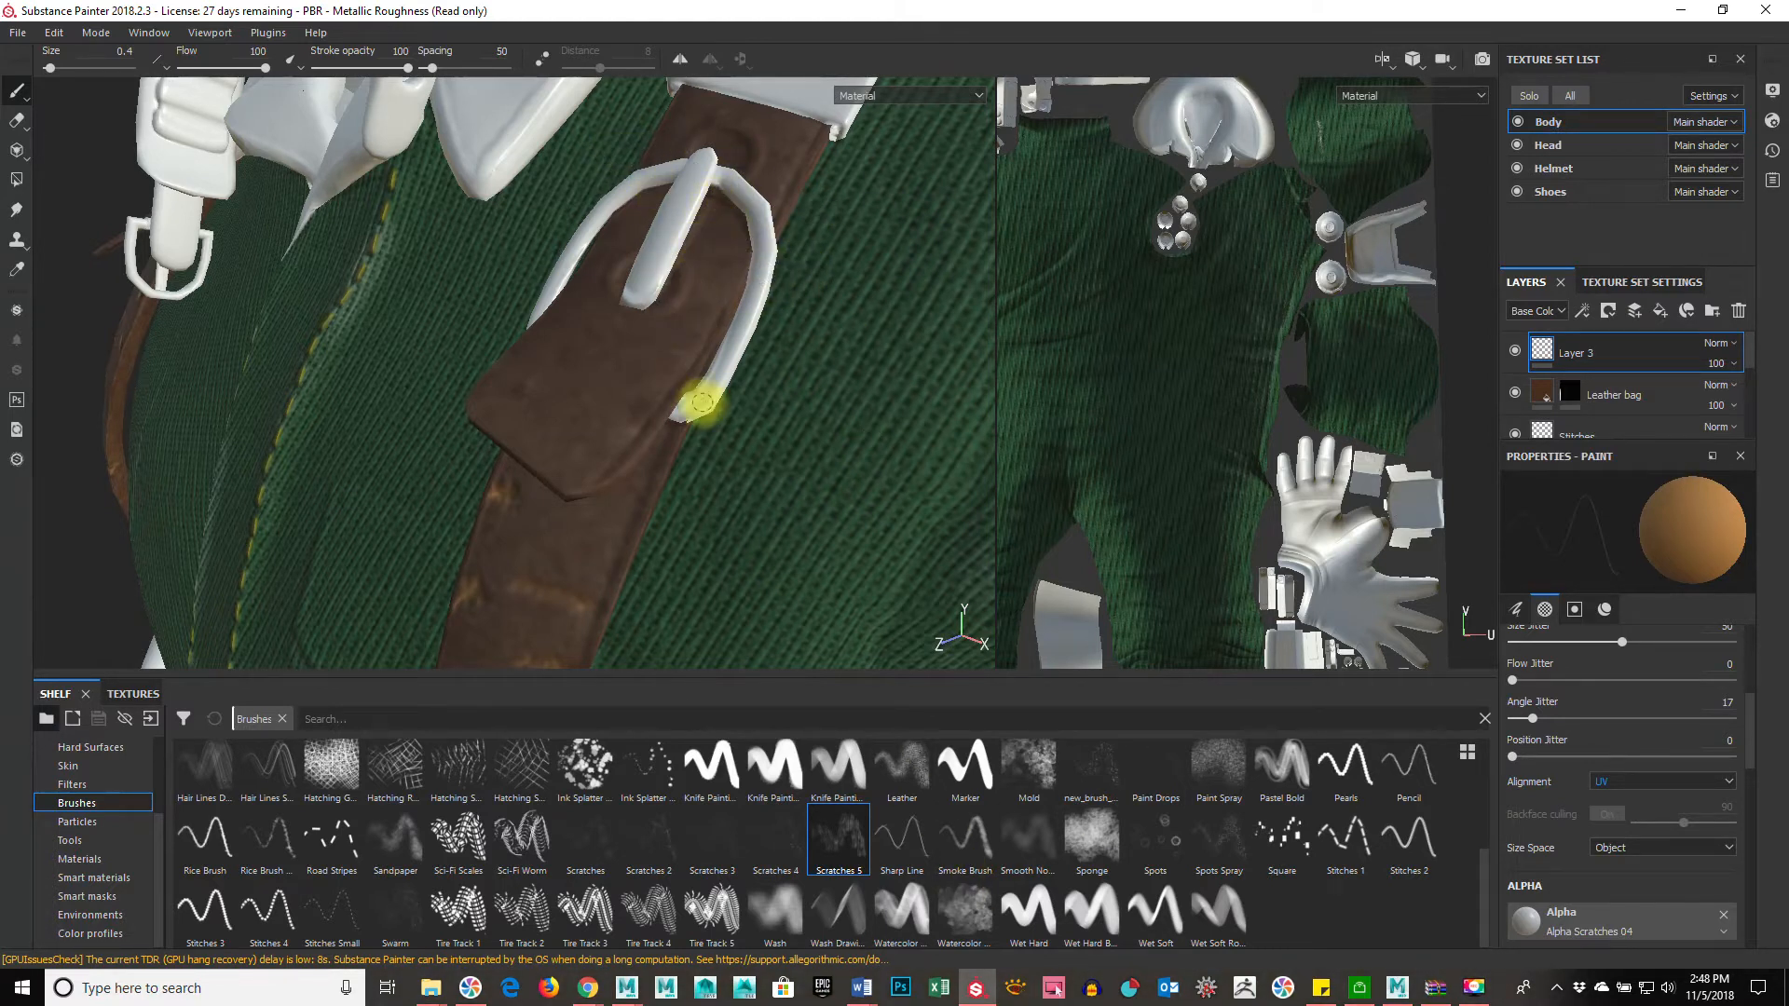
pyautogui.keyDown('alt'); pyautogui.moveTo(568, 410); pyautogui.dragTo(81, 373, button='right'); pyautogui.keyUp('alt')
pyautogui.keyDown('alt'); pyautogui.moveTo(522, 488); pyautogui.dragTo(417, 457, button='right'); pyautogui.keyUp('alt')
pyautogui.keyDown('alt'); pyautogui.moveTo(517, 352); pyautogui.dragTo(699, 395); pyautogui.keyUp('alt')
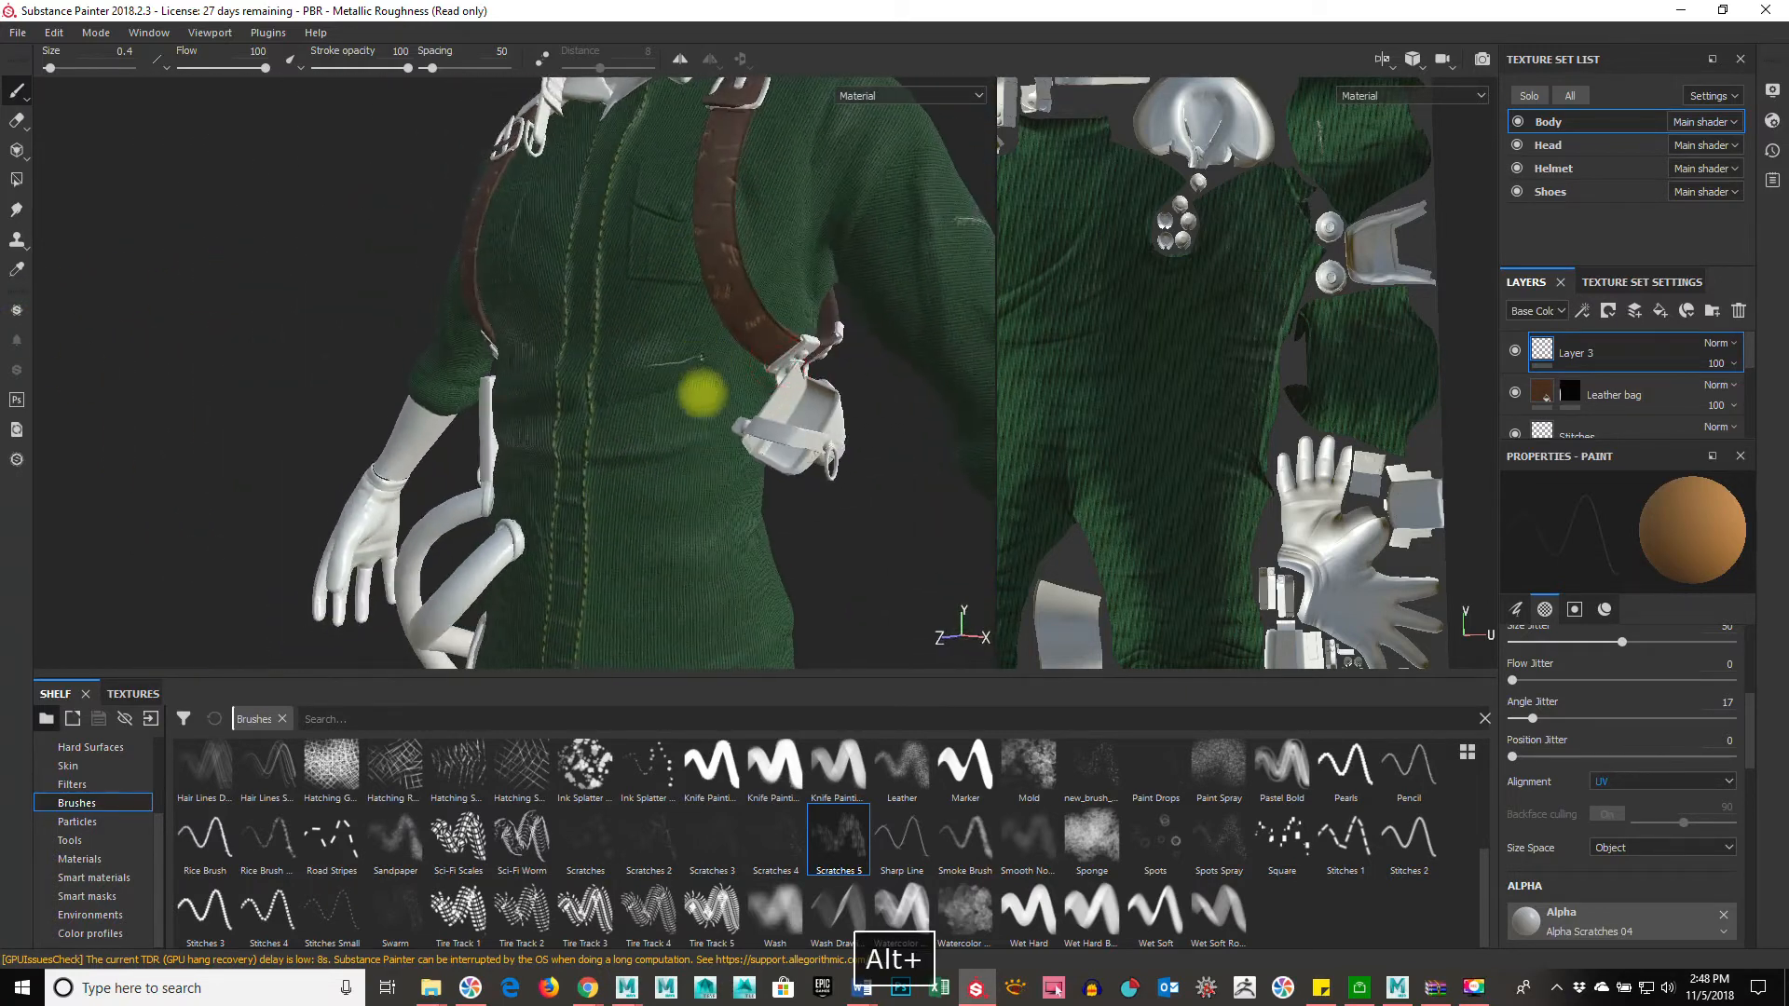
pyautogui.keyDown('alt'); pyautogui.moveTo(699, 395); pyautogui.dragTo(519, 307, button='middle'); pyautogui.keyUp('alt')
pyautogui.keyDown('alt'); pyautogui.moveTo(519, 307); pyautogui.dragTo(588, 395, button='right'); pyautogui.keyUp('alt')
pyautogui.keyDown('alt'); pyautogui.moveTo(587, 395); pyautogui.dragTo(608, 511); pyautogui.keyUp('alt')
pyautogui.keyDown('alt'); pyautogui.moveTo(609, 512); pyautogui.dragTo(408, 479, button='middle'); pyautogui.keyUp('alt')
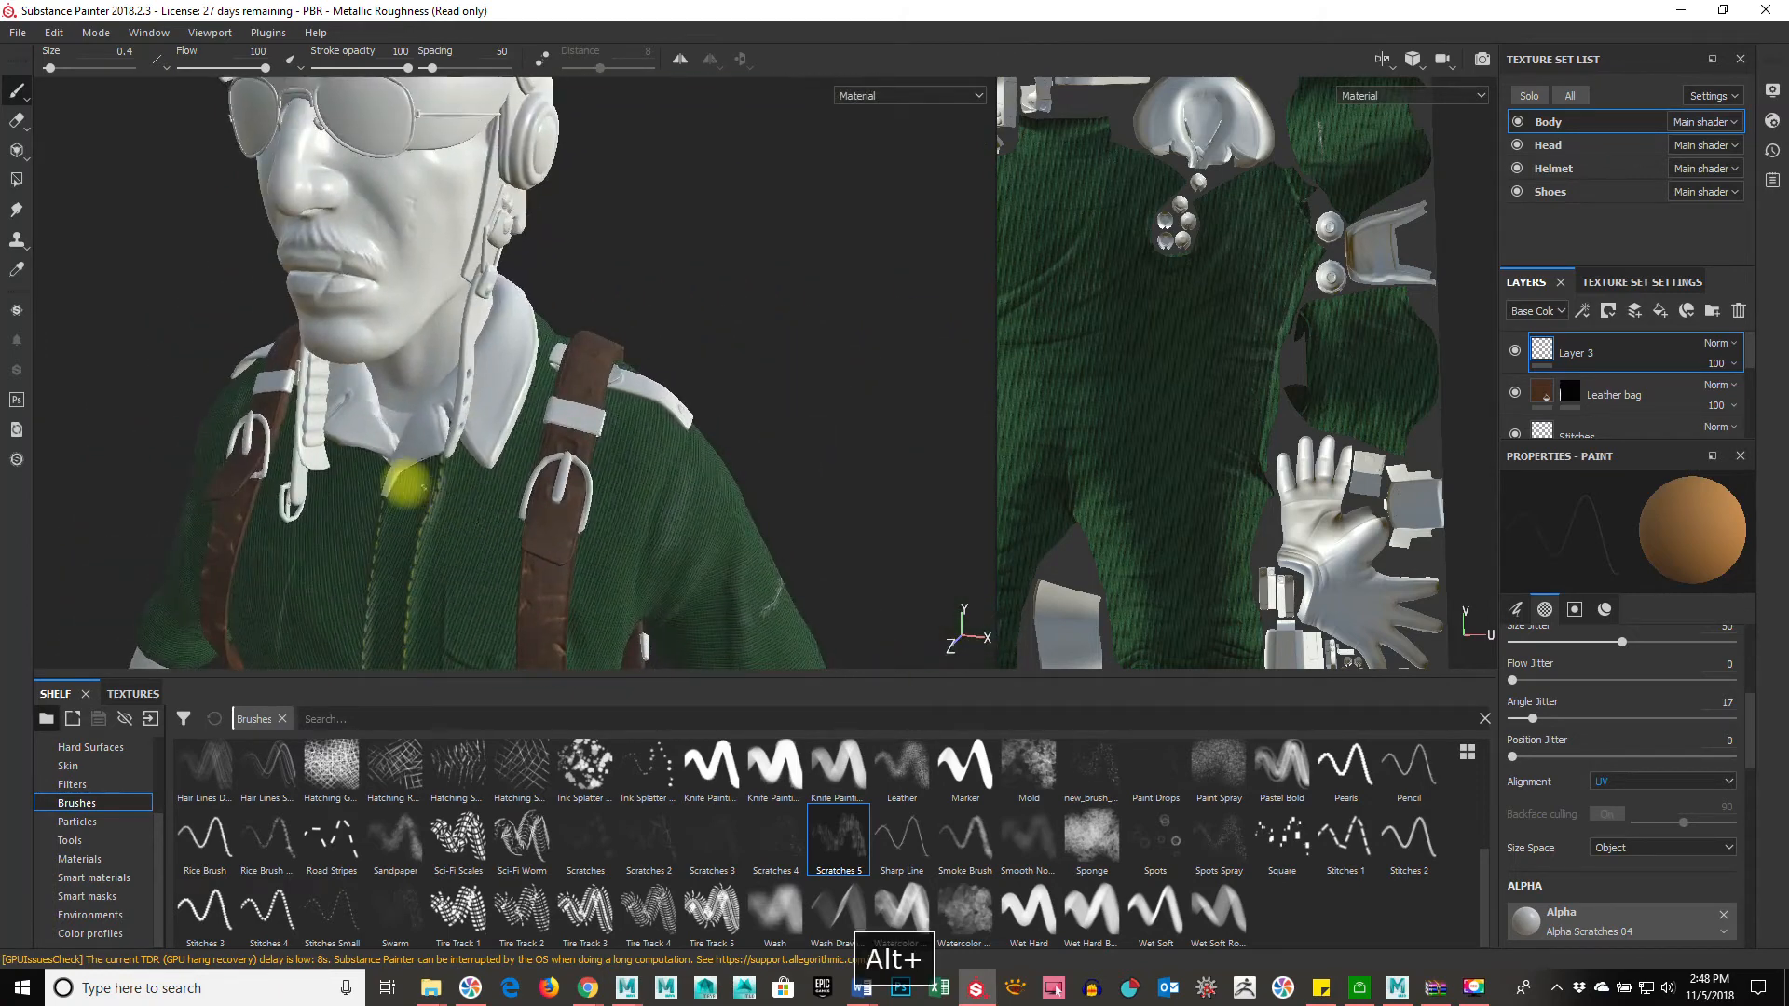
# Step: Add a paint layer above Layer 3 and set up the Basic Soft brush at size 0.42 with the Brass Pure material
pyautogui.keyDown('alt'); pyautogui.moveTo(407, 479); pyautogui.dragTo(879, 444, button='right'); pyautogui.keyUp('alt')
pyautogui.keyDown('alt'); pyautogui.moveTo(879, 444); pyautogui.dragTo(763, 428); pyautogui.keyUp('alt')
pyautogui.keyDown('alt'); pyautogui.moveTo(763, 428); pyautogui.dragTo(490, 401, button='middle'); pyautogui.keyUp('alt')
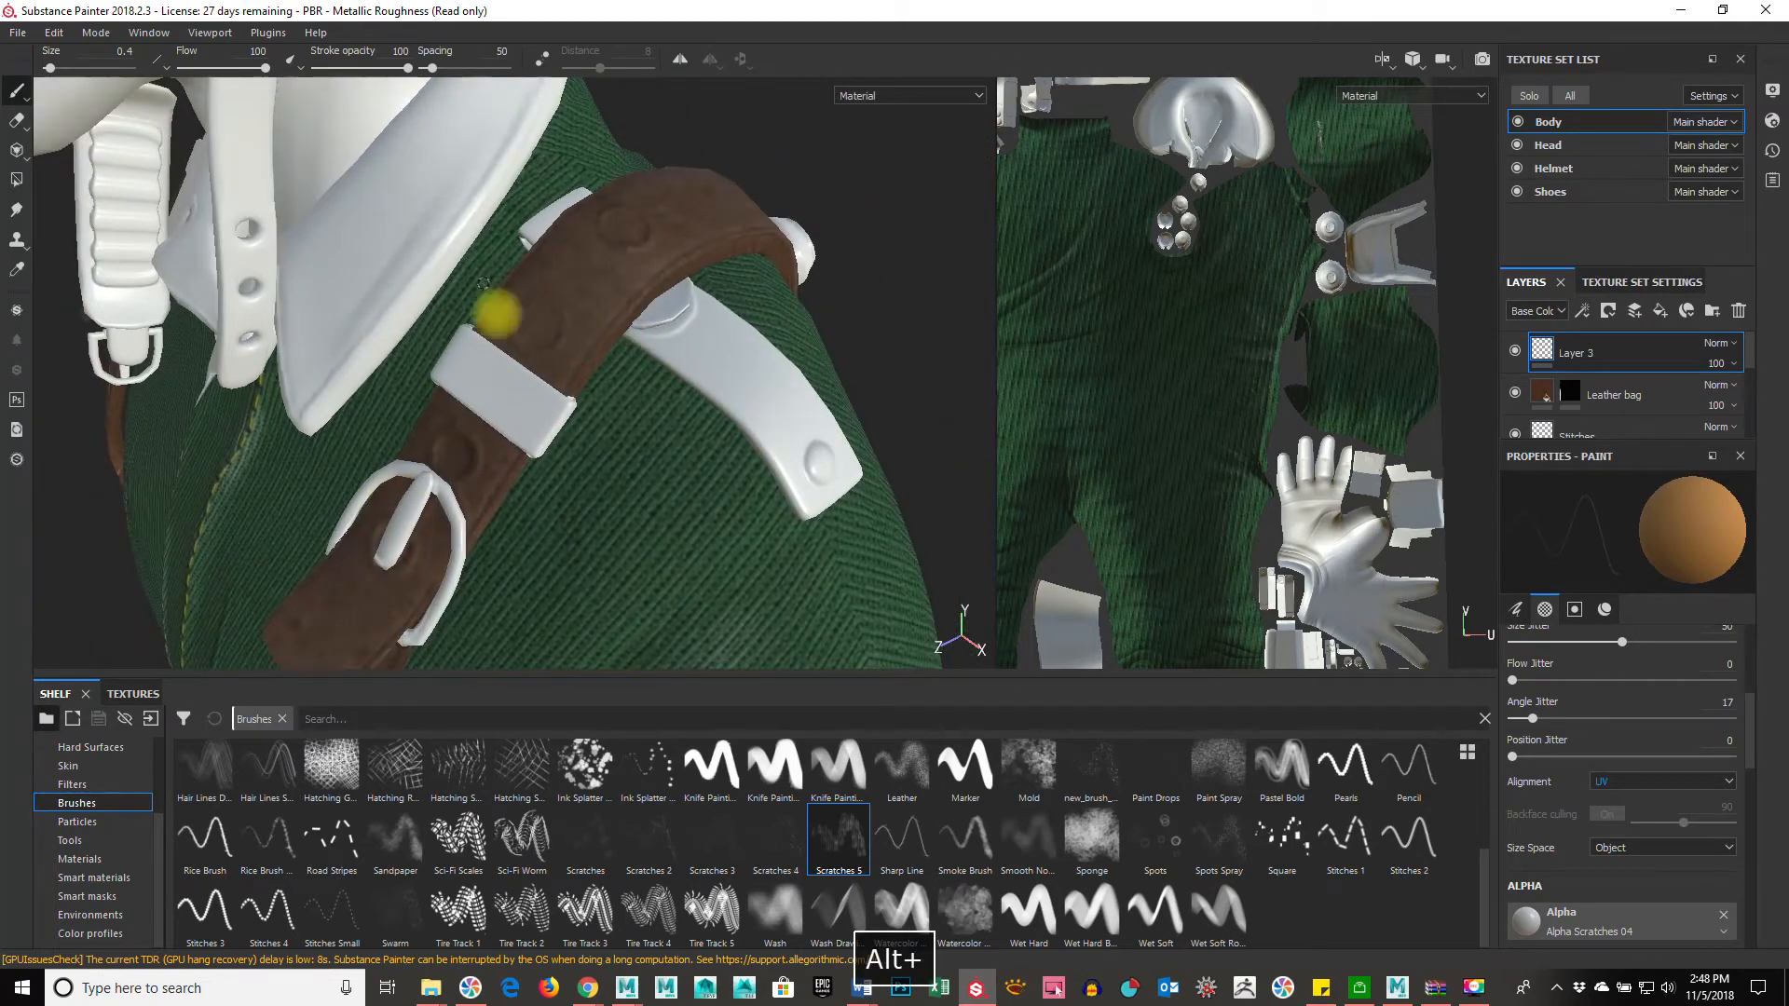
pyautogui.keyDown('alt'); pyautogui.moveTo(498, 314); pyautogui.dragTo(799, 316, button='right'); pyautogui.keyUp('alt')
pyautogui.keyDown('alt'); pyautogui.moveTo(661, 244); pyautogui.dragTo(691, 326, button='middle'); pyautogui.keyUp('alt')
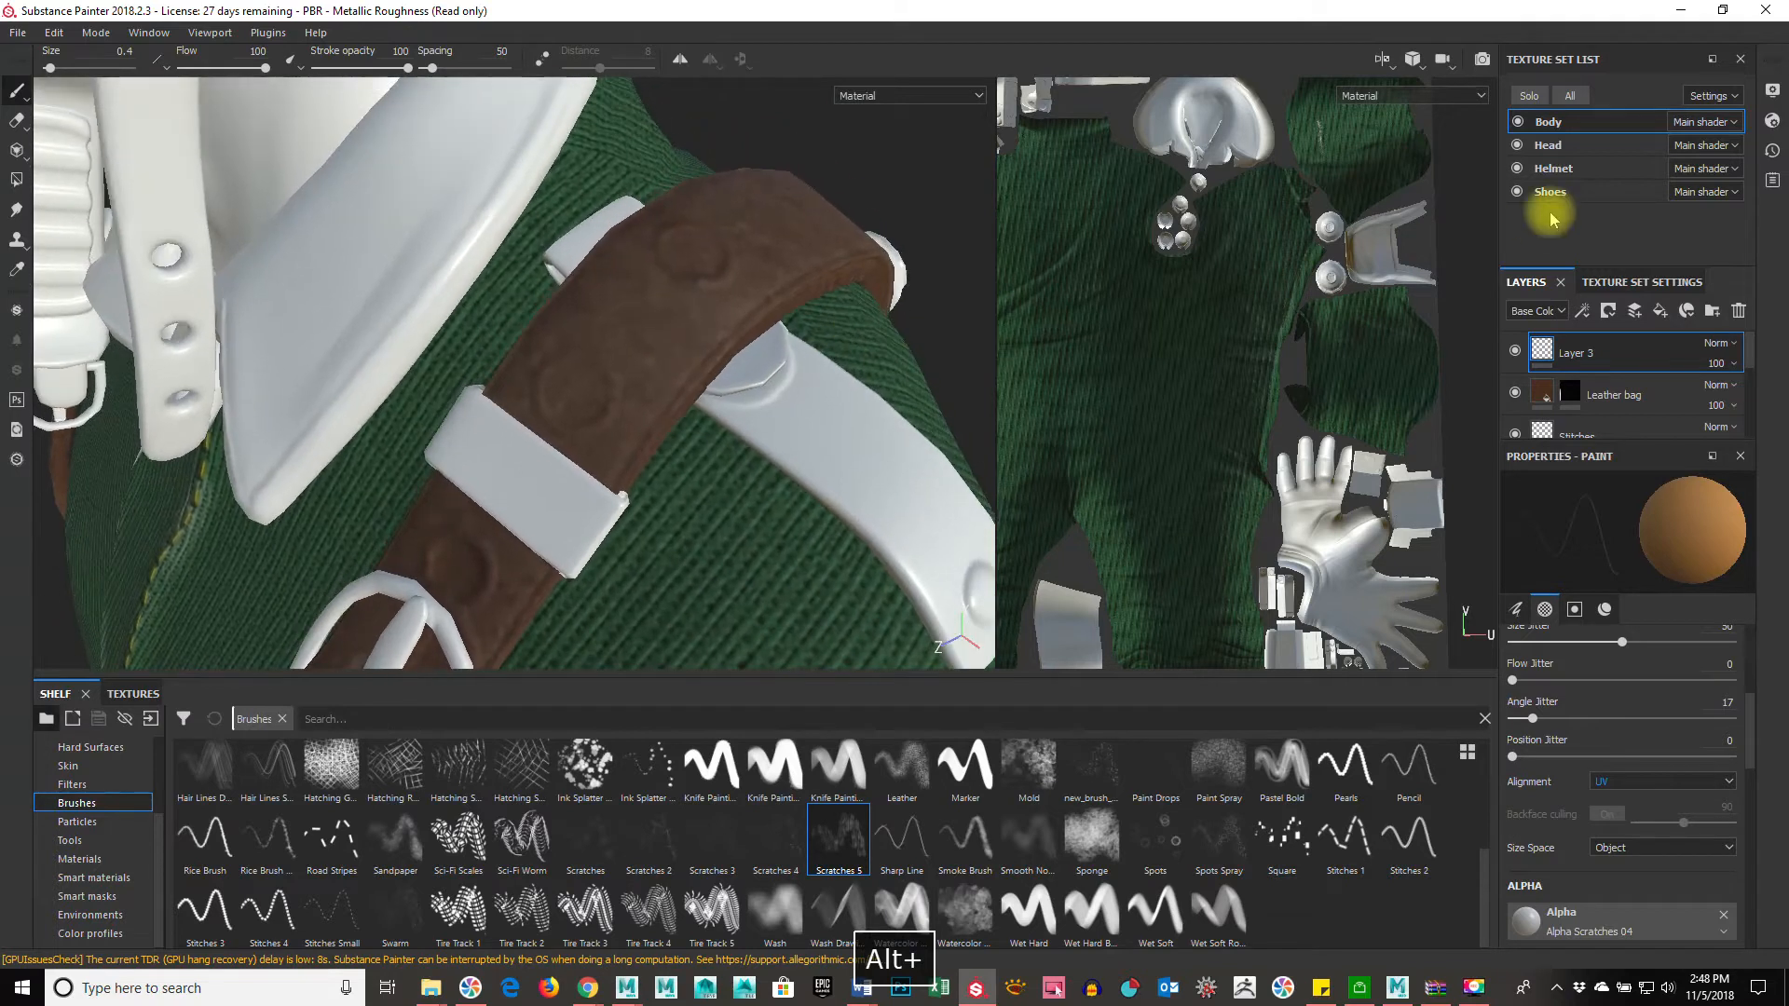
pyautogui.click(1601, 322)
pyautogui.scroll(5, 988, 866)
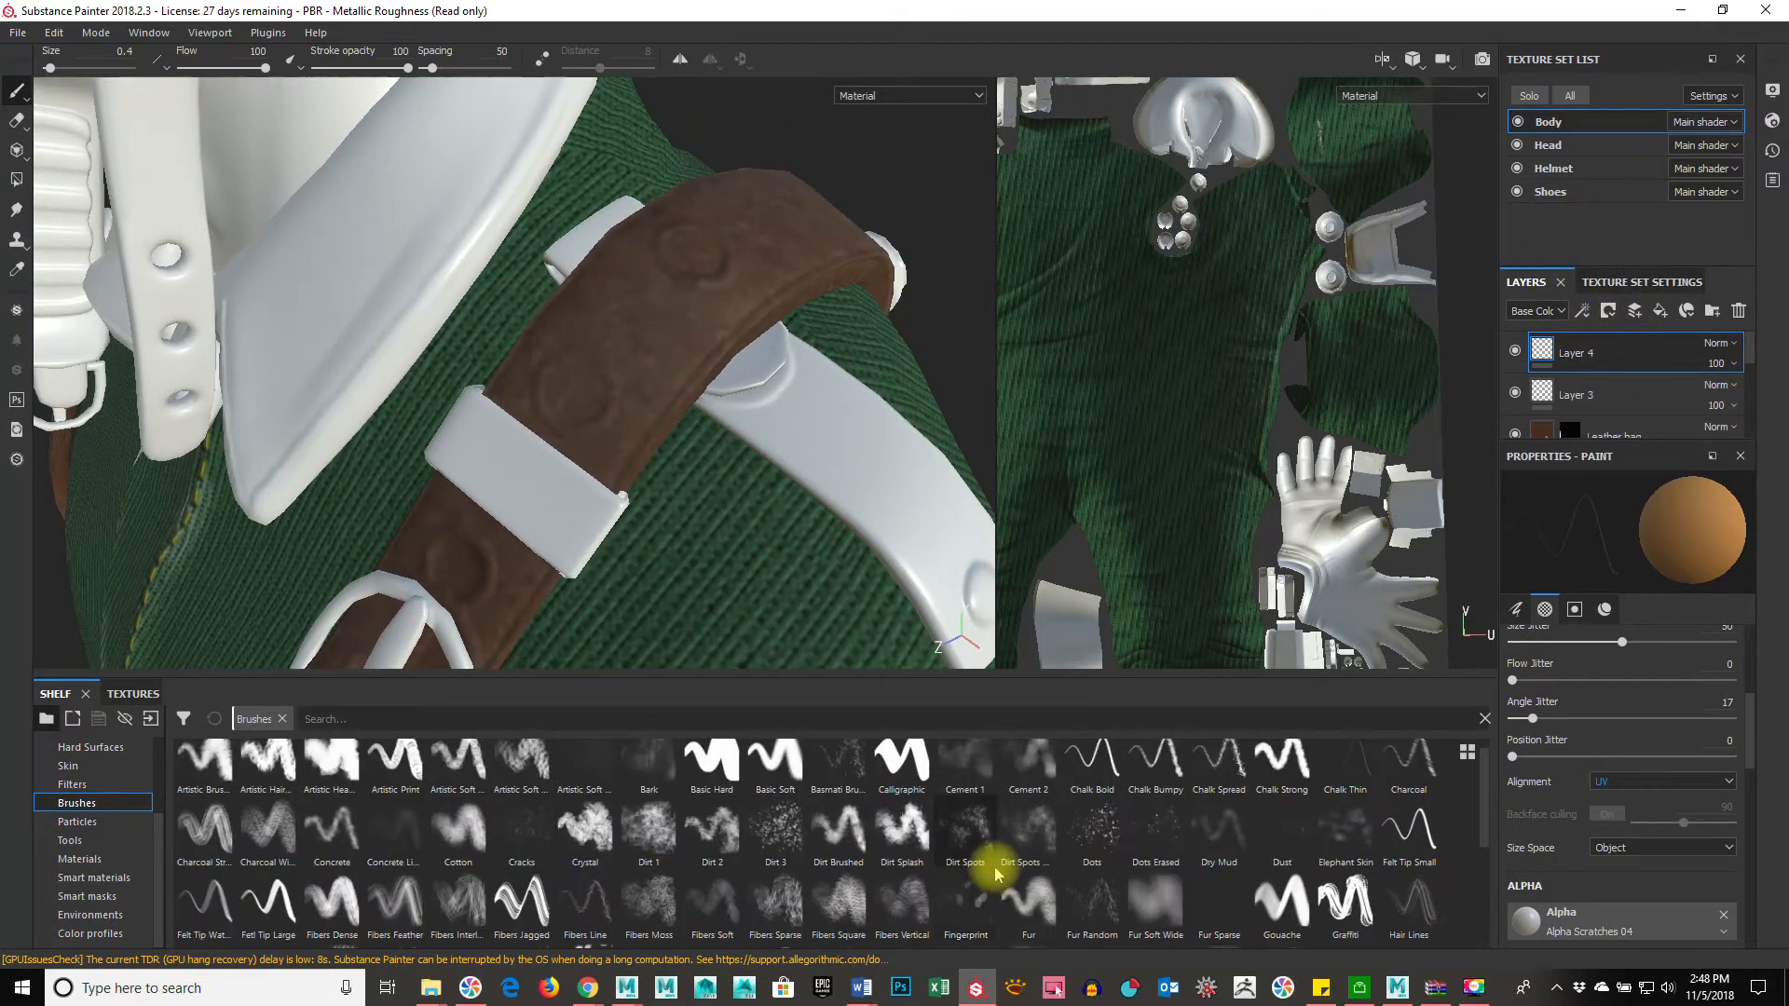
pyautogui.scroll(1, 729, 784)
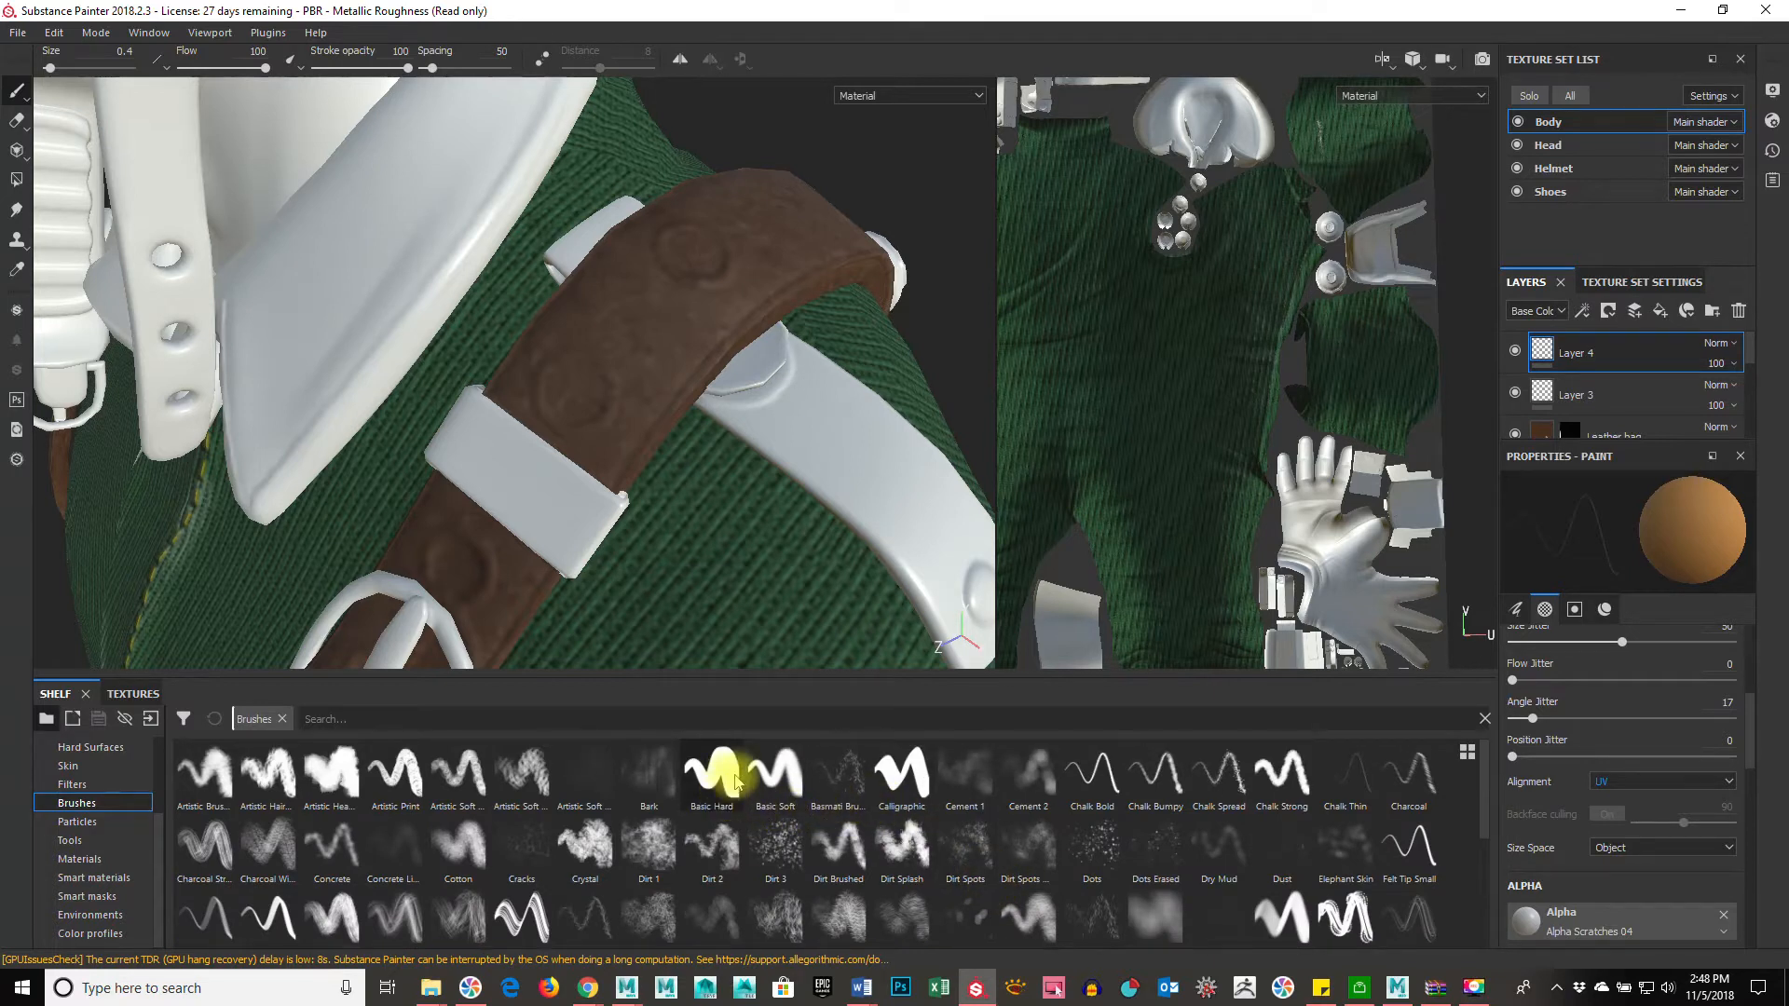
pyautogui.click(768, 770)
pyautogui.moveTo(639, 383)
pyautogui.keyDown('ctrl'); pyautogui.mouseDown(button='right')
pyautogui.moveTo(483, 402)
pyautogui.moveTo(496, 407)
pyautogui.mouseUp(button='right'); pyautogui.keyUp('ctrl')
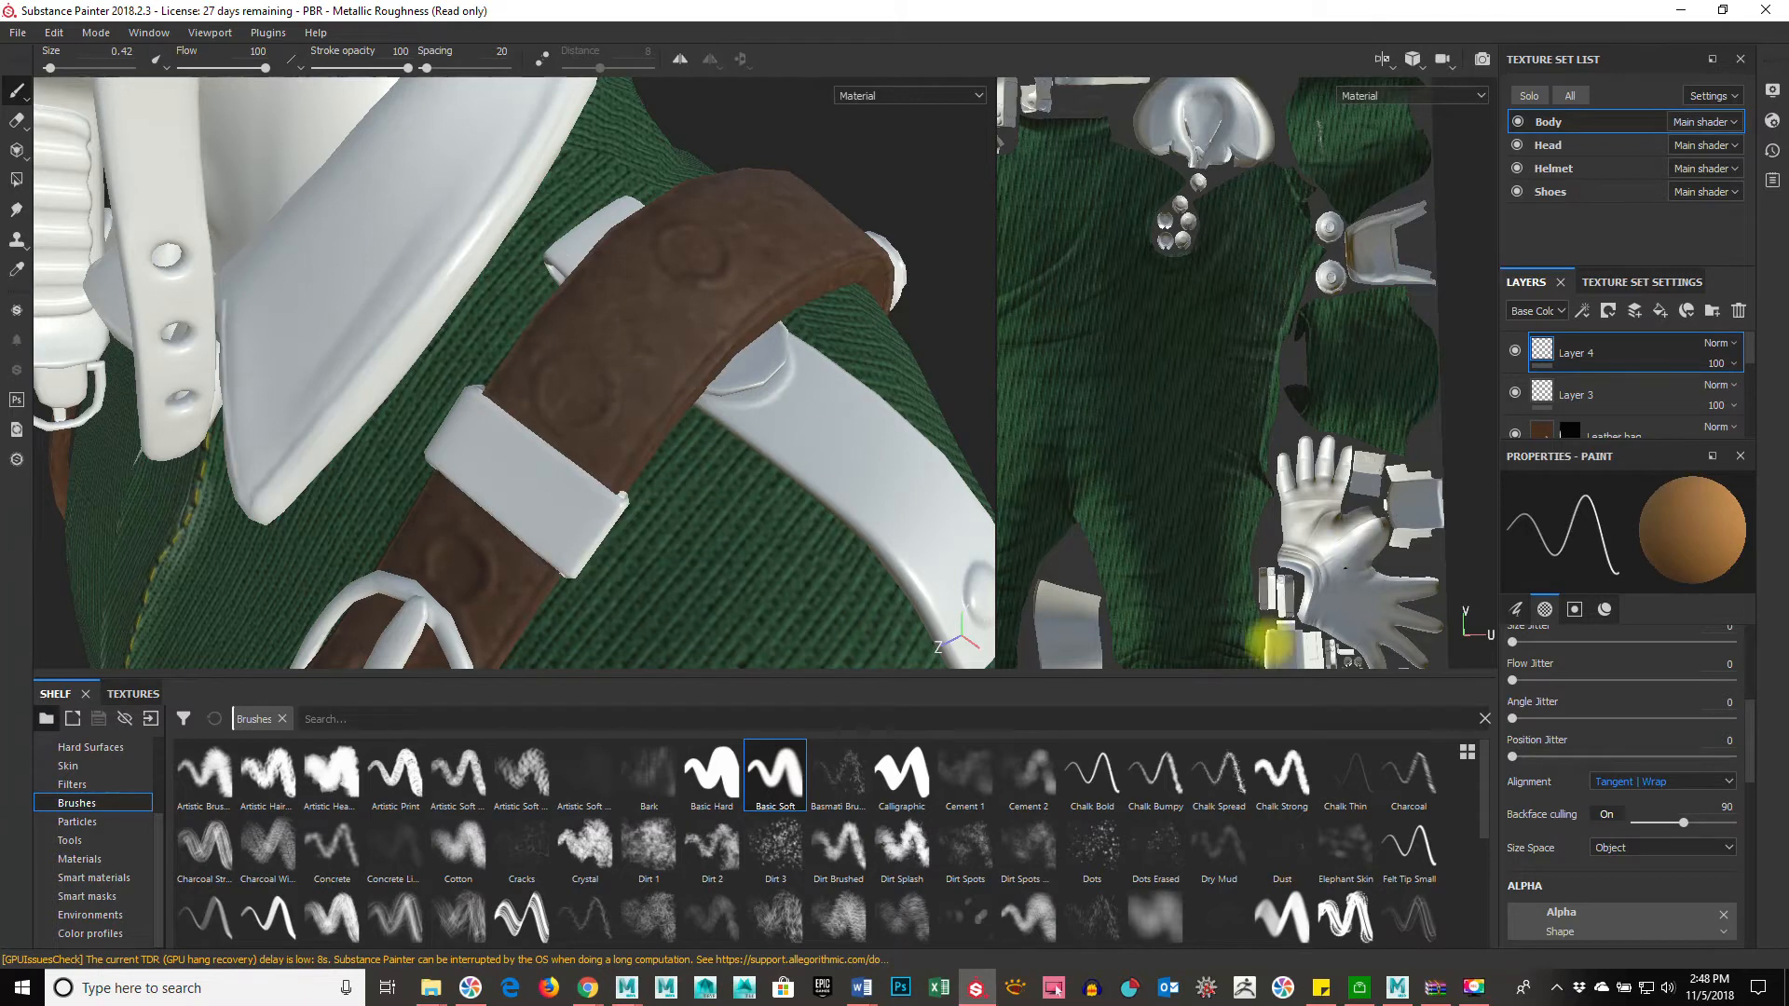
pyautogui.click(98, 859)
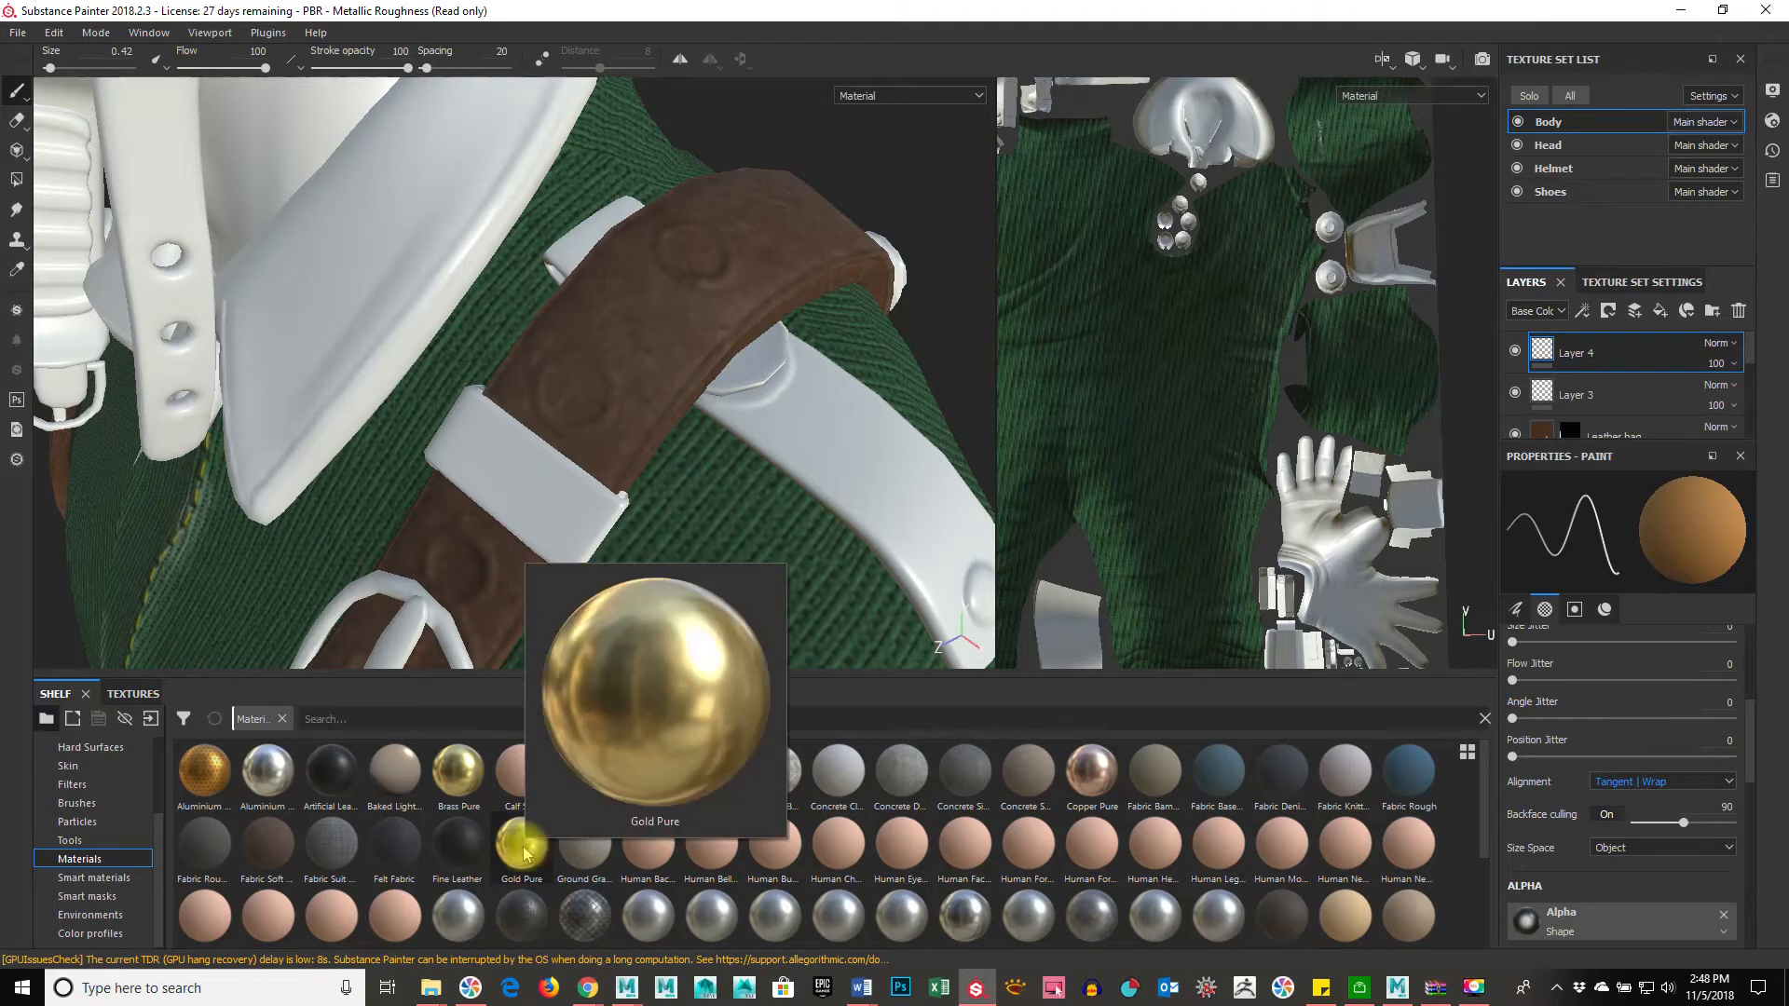
pyautogui.click(459, 770)
# Step: Paint a freehand brass ring around the strap eyelet just above the white loop
pyautogui.keyDown('alt'); pyautogui.moveTo(502, 349); pyautogui.dragTo(918, 396, button='right'); pyautogui.keyUp('alt')
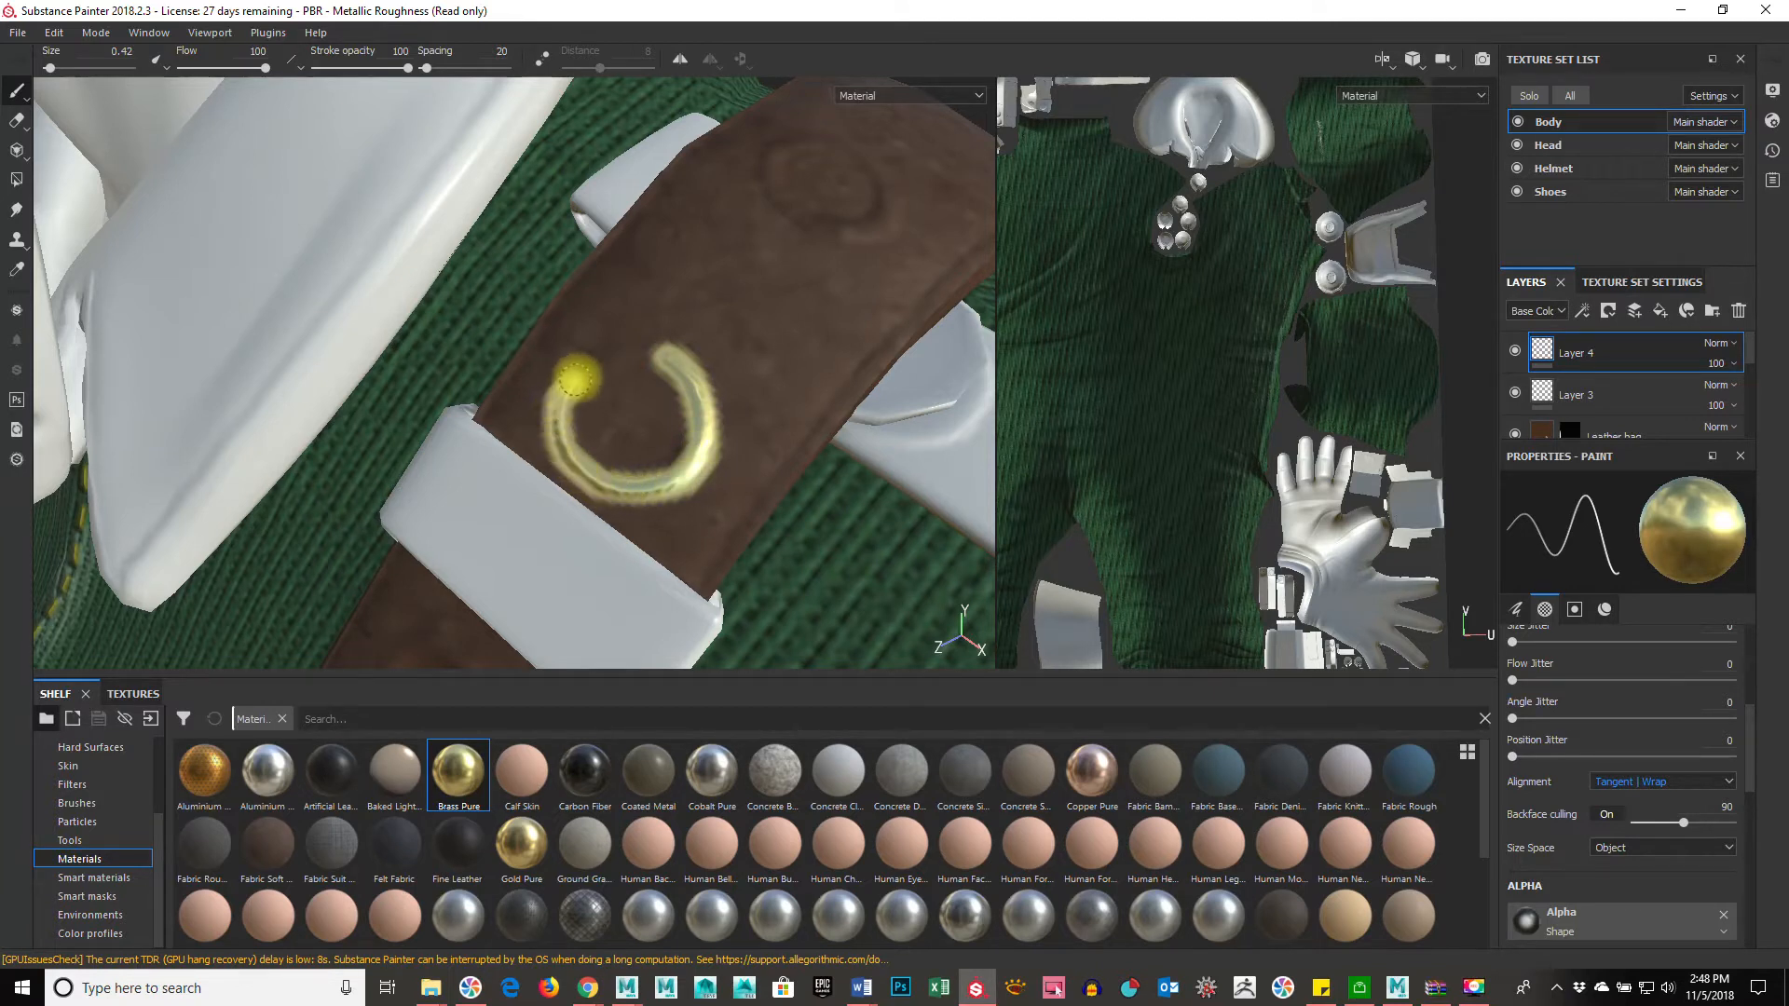
pyautogui.moveTo(659, 357); pyautogui.dragTo(706, 400)
pyautogui.keyDown('alt'); pyautogui.moveTo(759, 415); pyautogui.dragTo(410, 457, button='right'); pyautogui.keyUp('alt')
pyautogui.moveTo(559, 504)
pyautogui.keyDown('alt'); pyautogui.mouseDown()
pyautogui.moveTo(679, 550)
pyautogui.moveTo(571, 551)
pyautogui.mouseUp(); pyautogui.keyUp('alt')
pyautogui.moveTo(571, 551)
pyautogui.keyDown('alt'); pyautogui.mouseDown(button='right')
pyautogui.moveTo(819, 499)
pyautogui.moveTo(687, 559)
pyautogui.moveTo(787, 643)
pyautogui.mouseUp(button='right'); pyautogui.keyUp('alt')
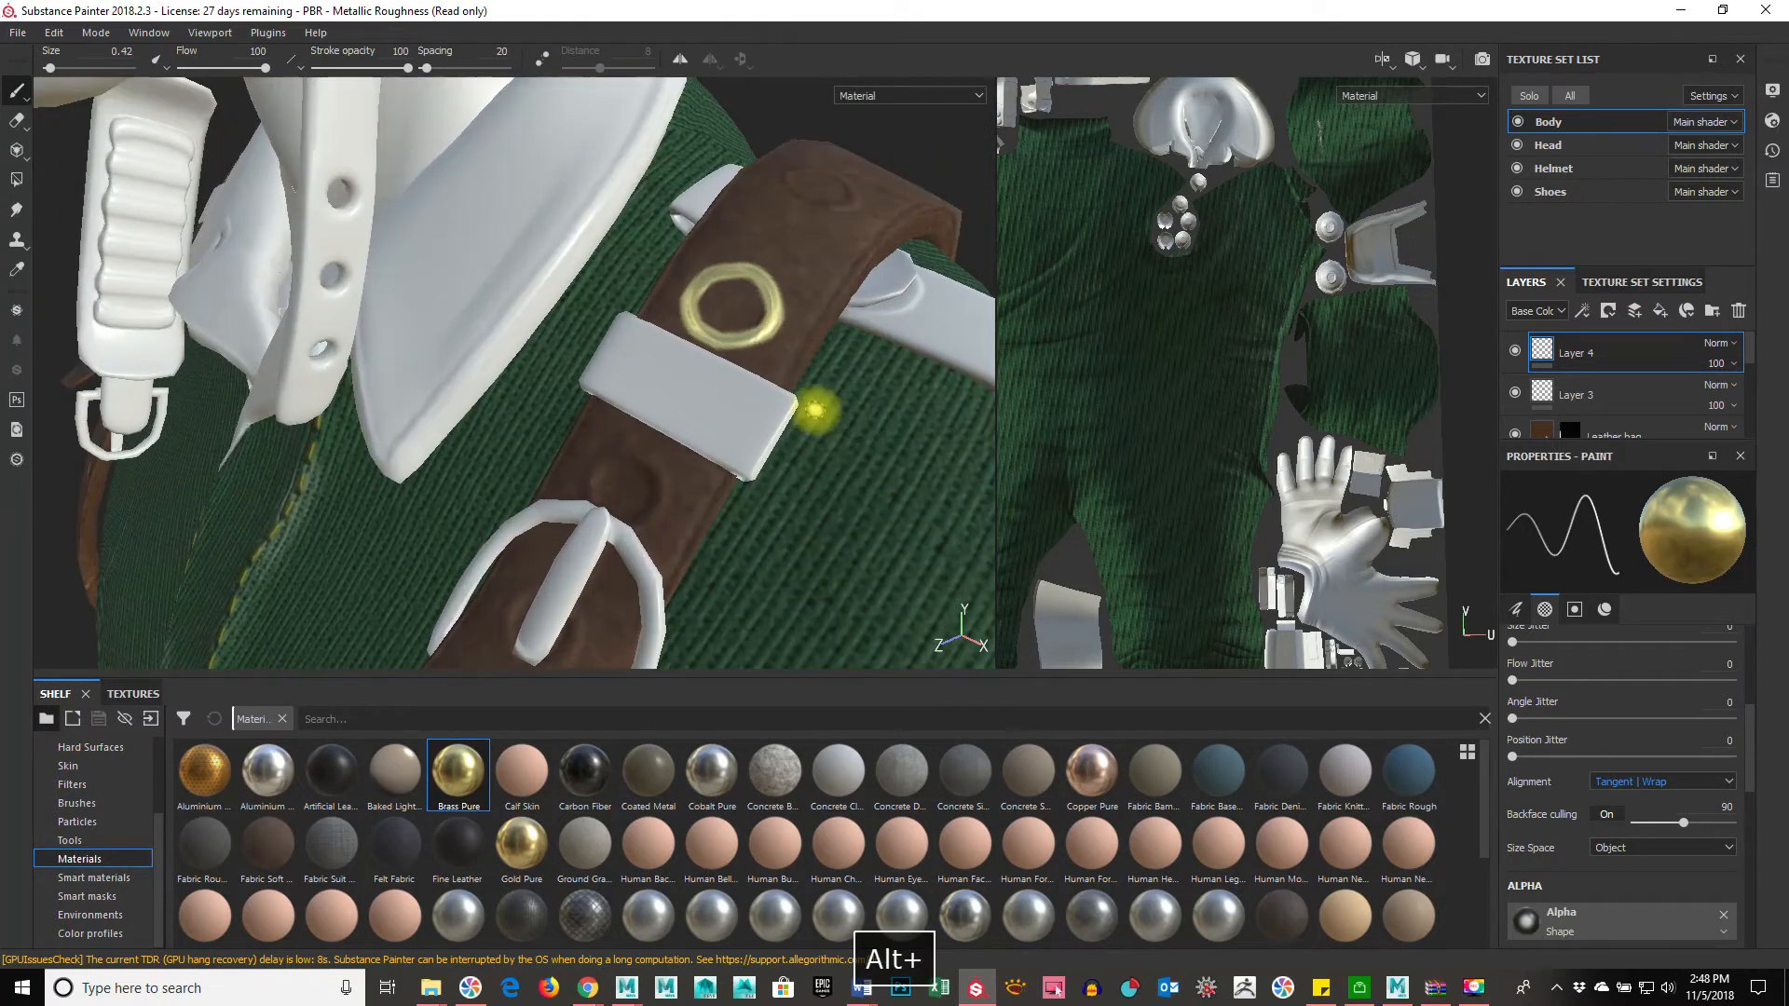
# Step: Try painting a freehand brass ring around the eyelet between the white loop and the buckle, and undo the stroke
pyautogui.keyDown('alt'); pyautogui.moveTo(608, 509); pyautogui.dragTo(687, 463, button='right'); pyautogui.keyUp('alt')
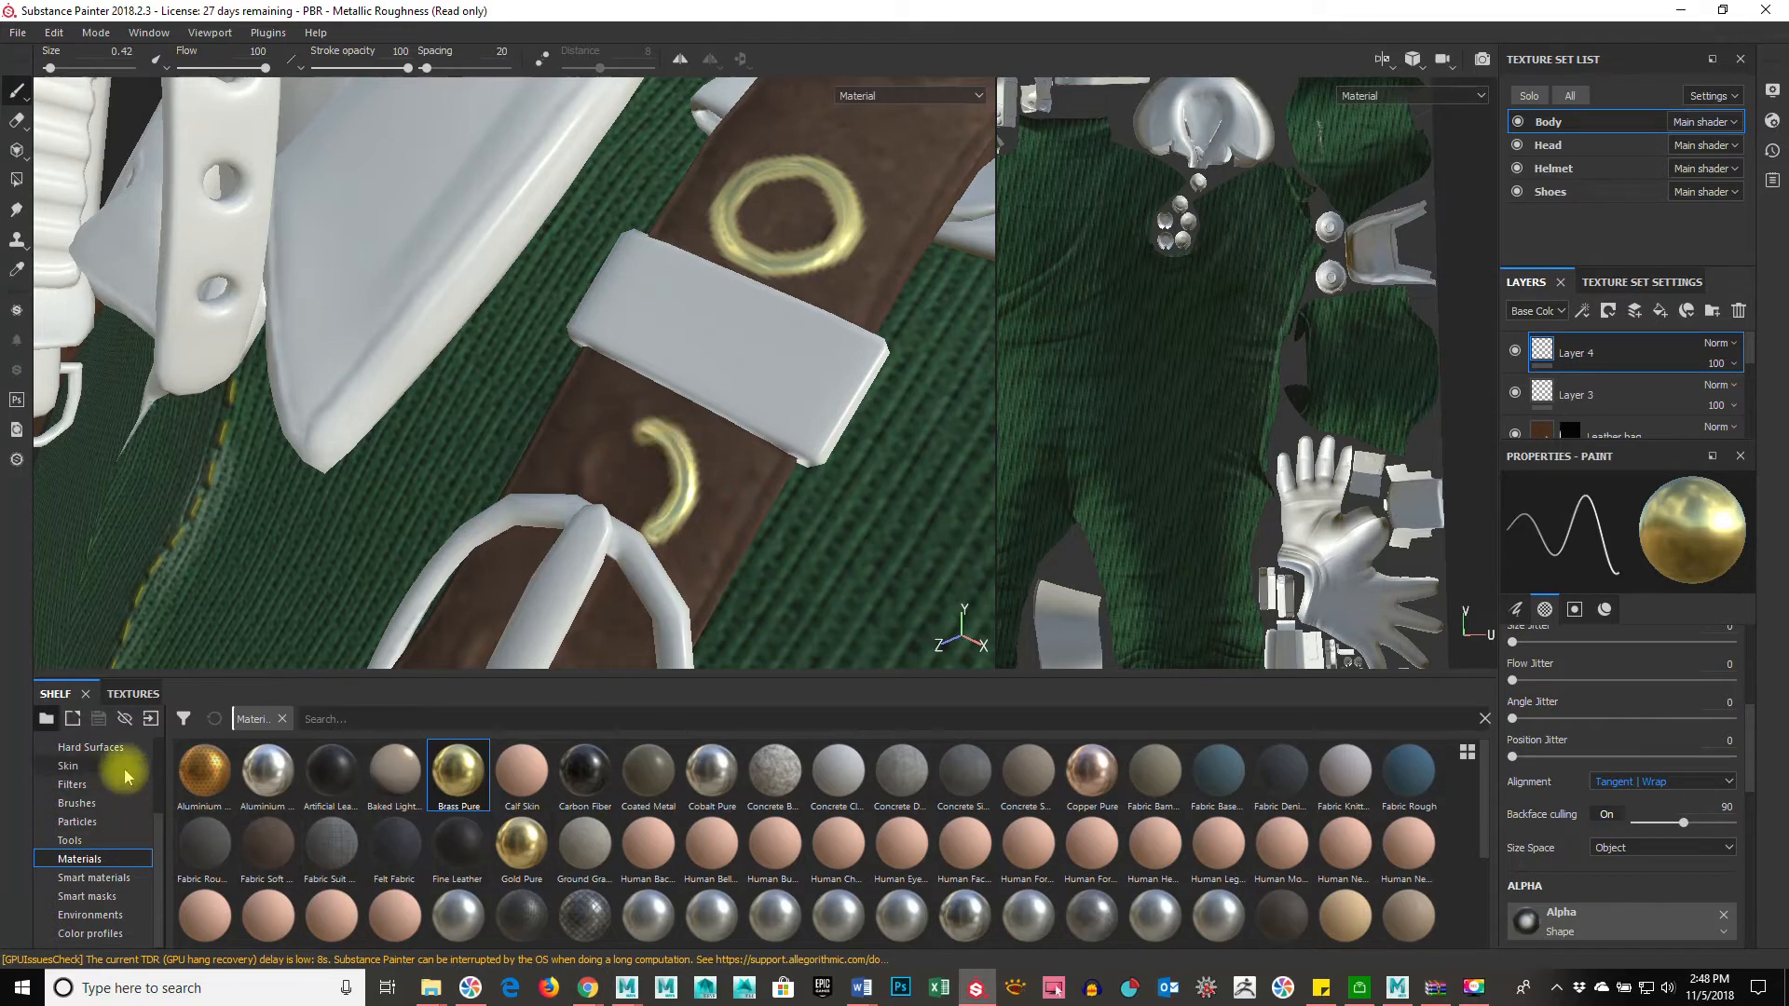
pyautogui.scroll(3, 116, 800)
pyautogui.hotkey('ctrl', 'z')
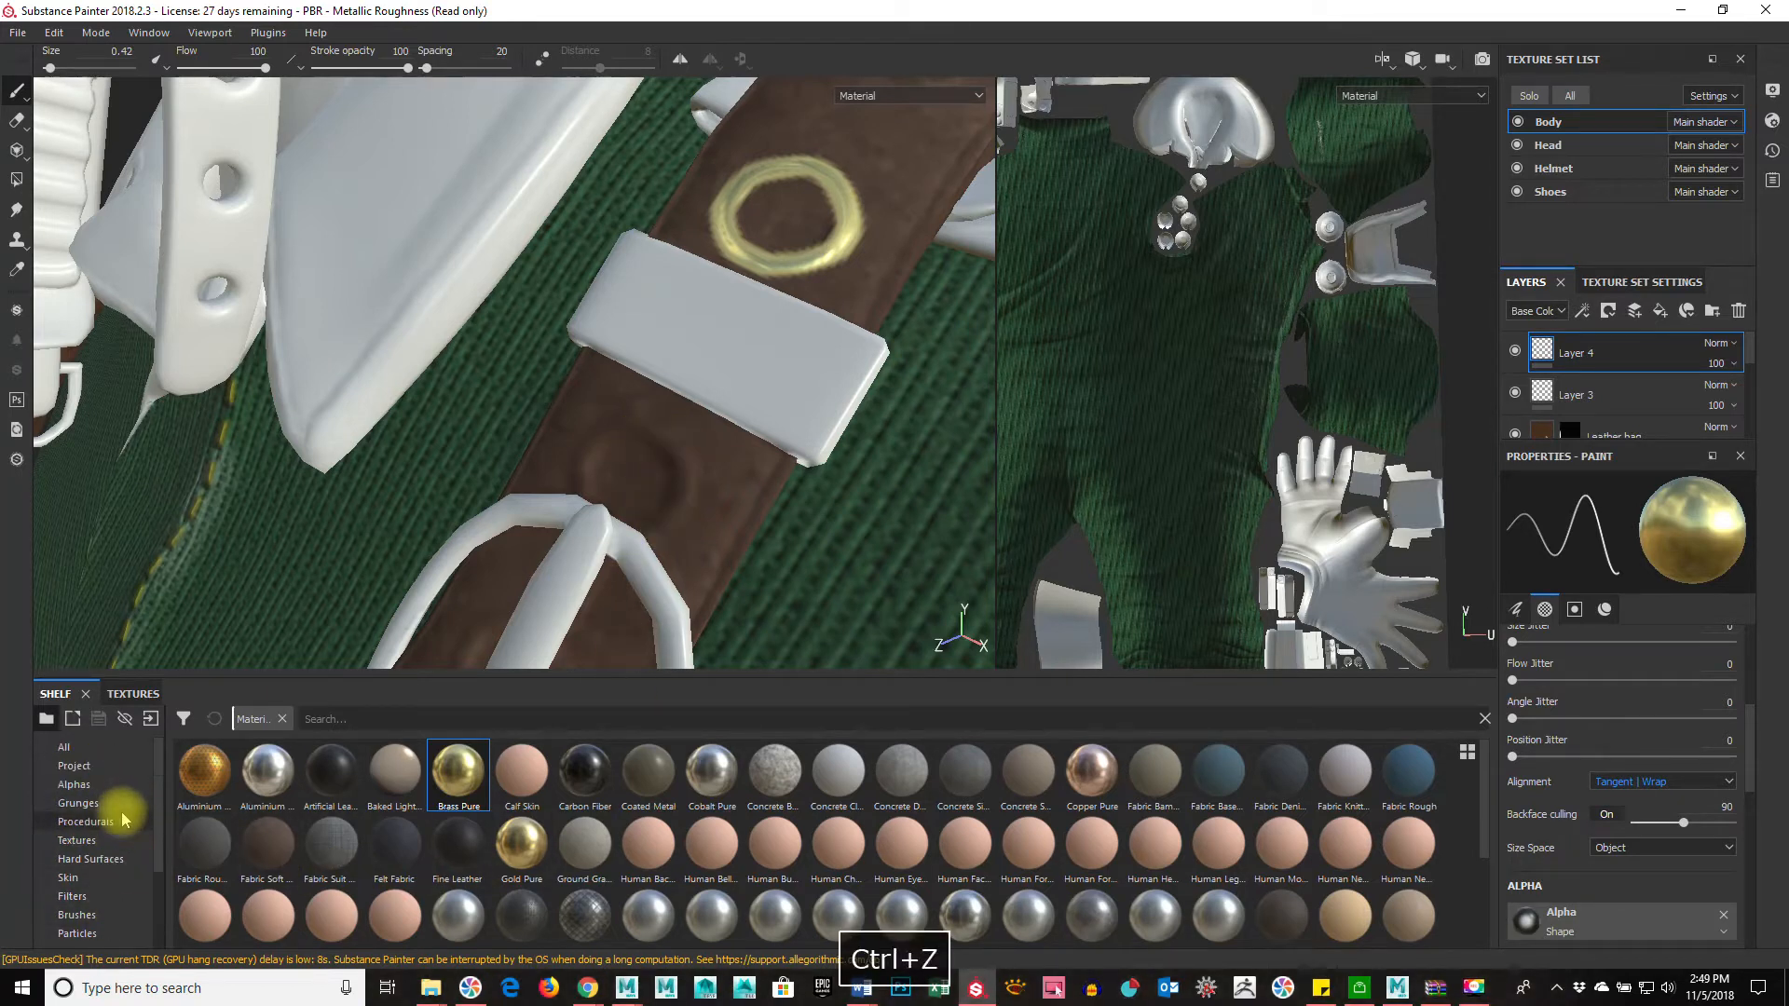
# Step: Find a thin circle among the alphas and assign Coffee Circle as the brush's alpha
pyautogui.click(124, 788)
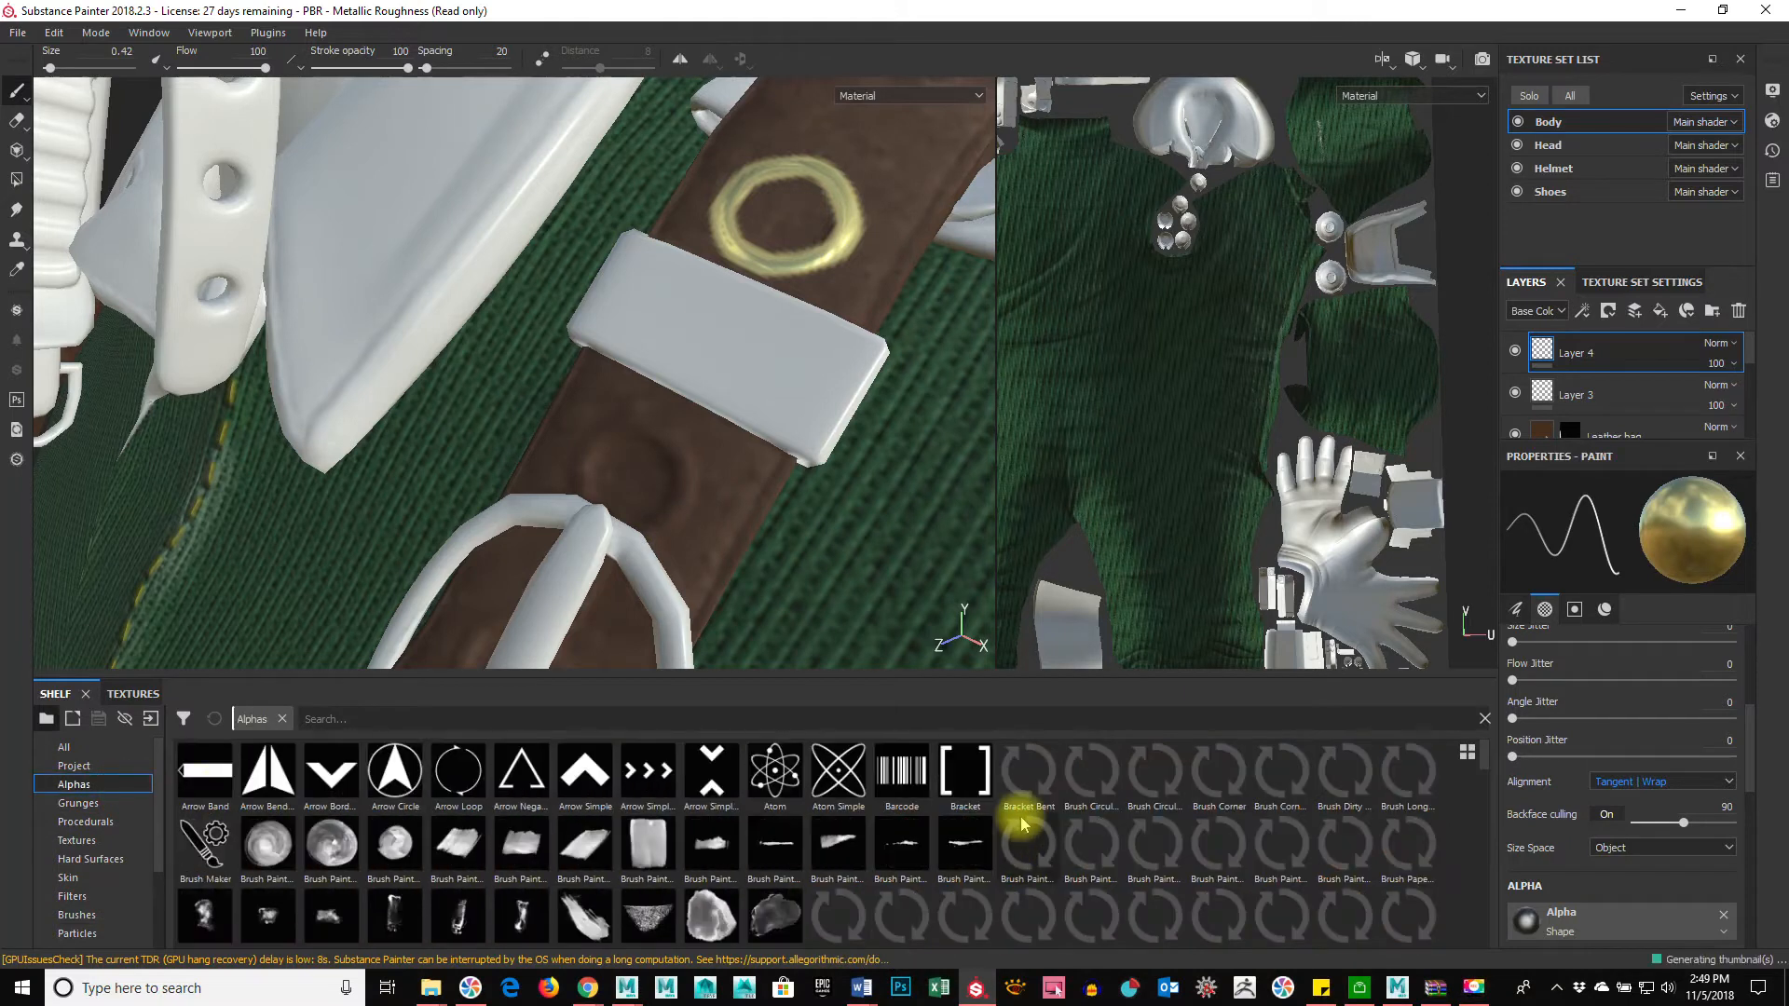
pyautogui.scroll(-3, 1122, 830)
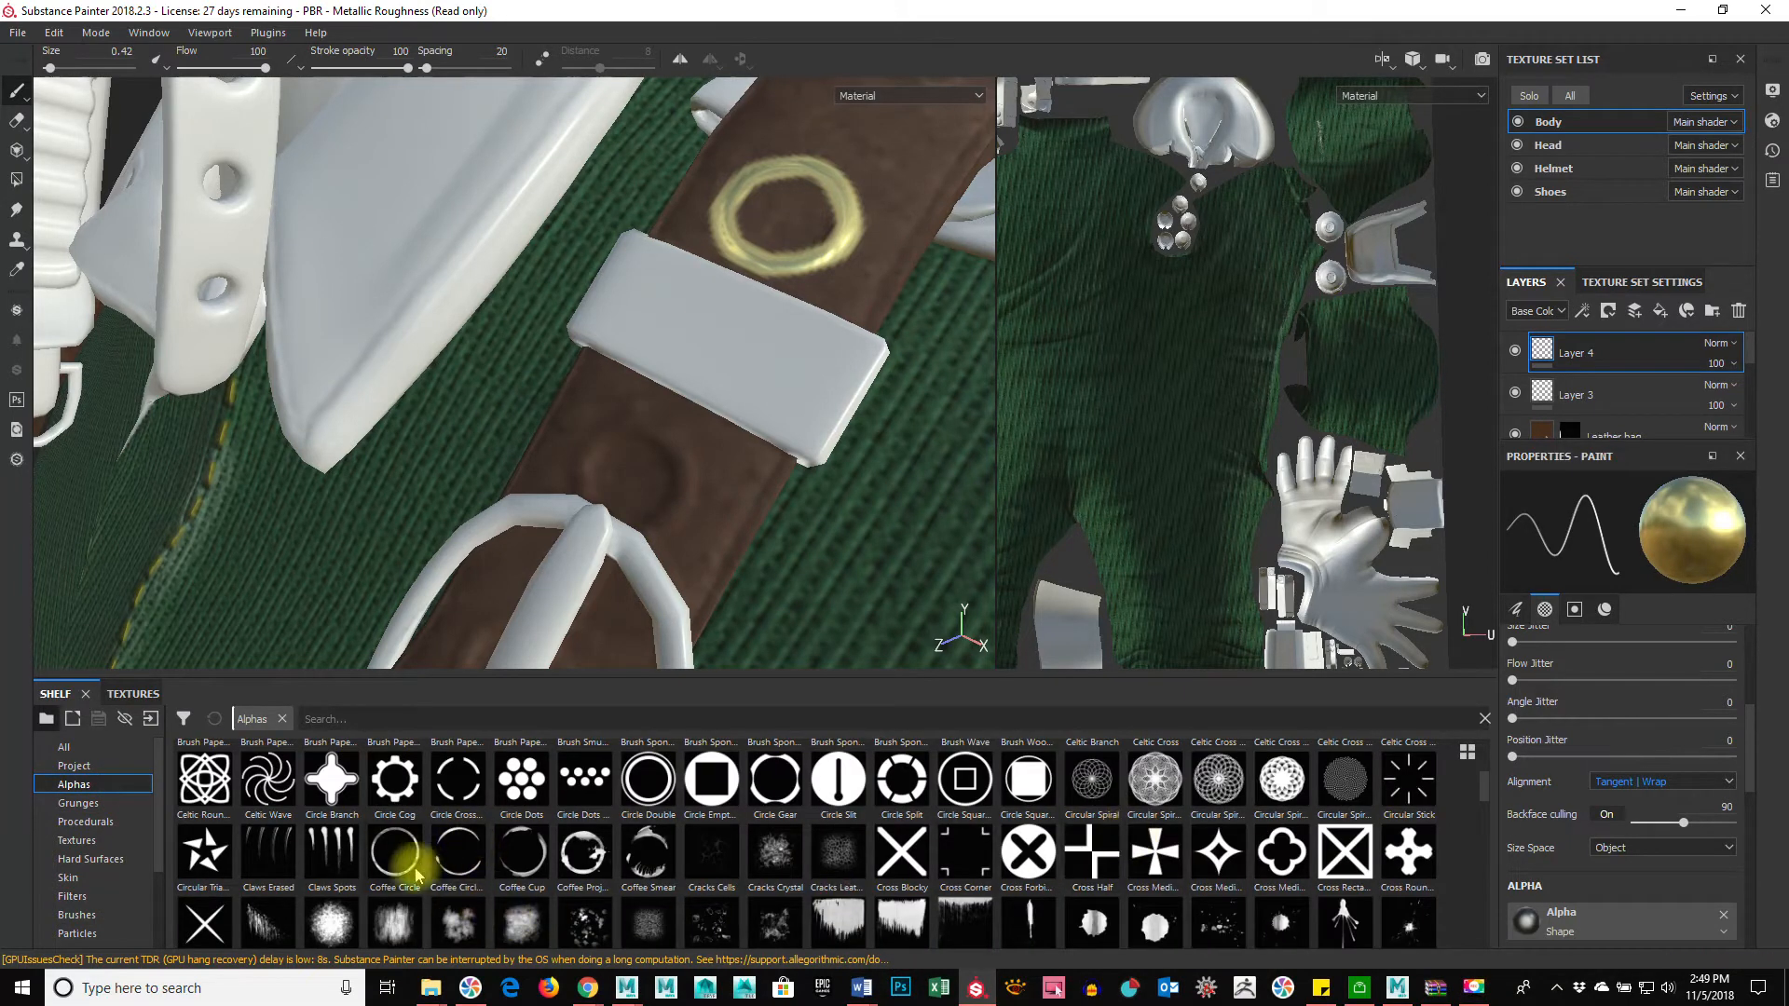
pyautogui.moveTo(404, 868)
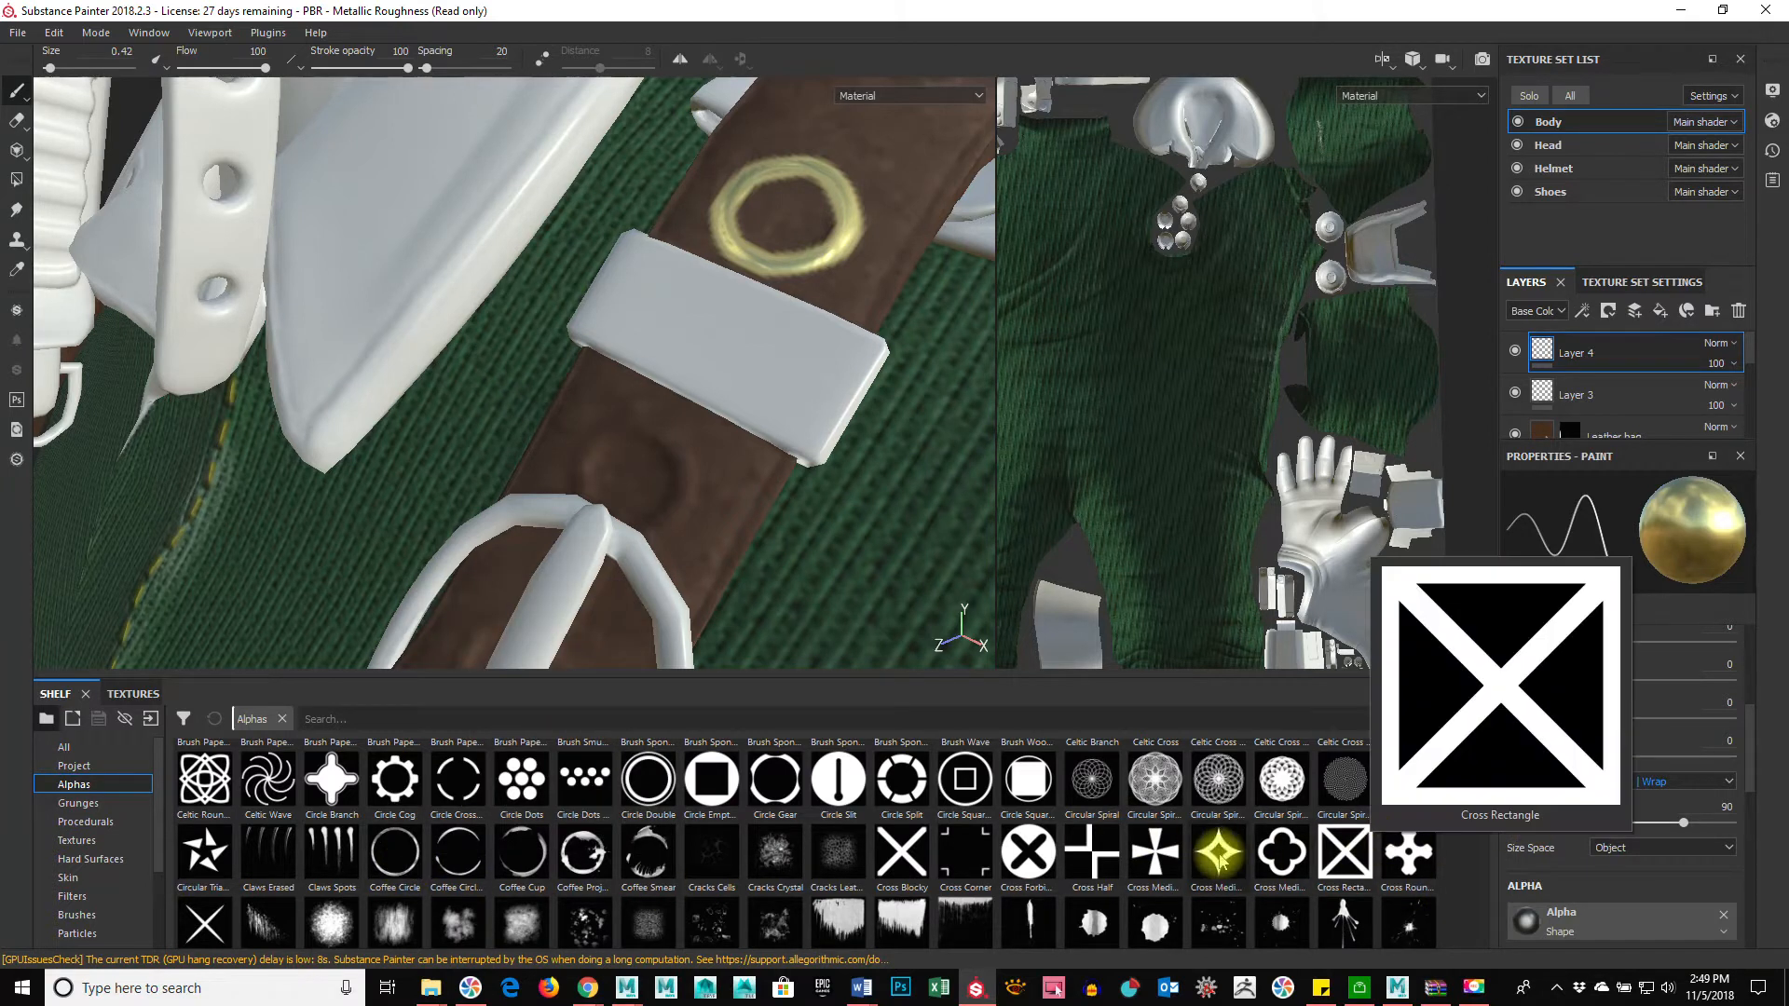
pyautogui.moveTo(1260, 920)
pyautogui.scroll(-4, 1260, 920)
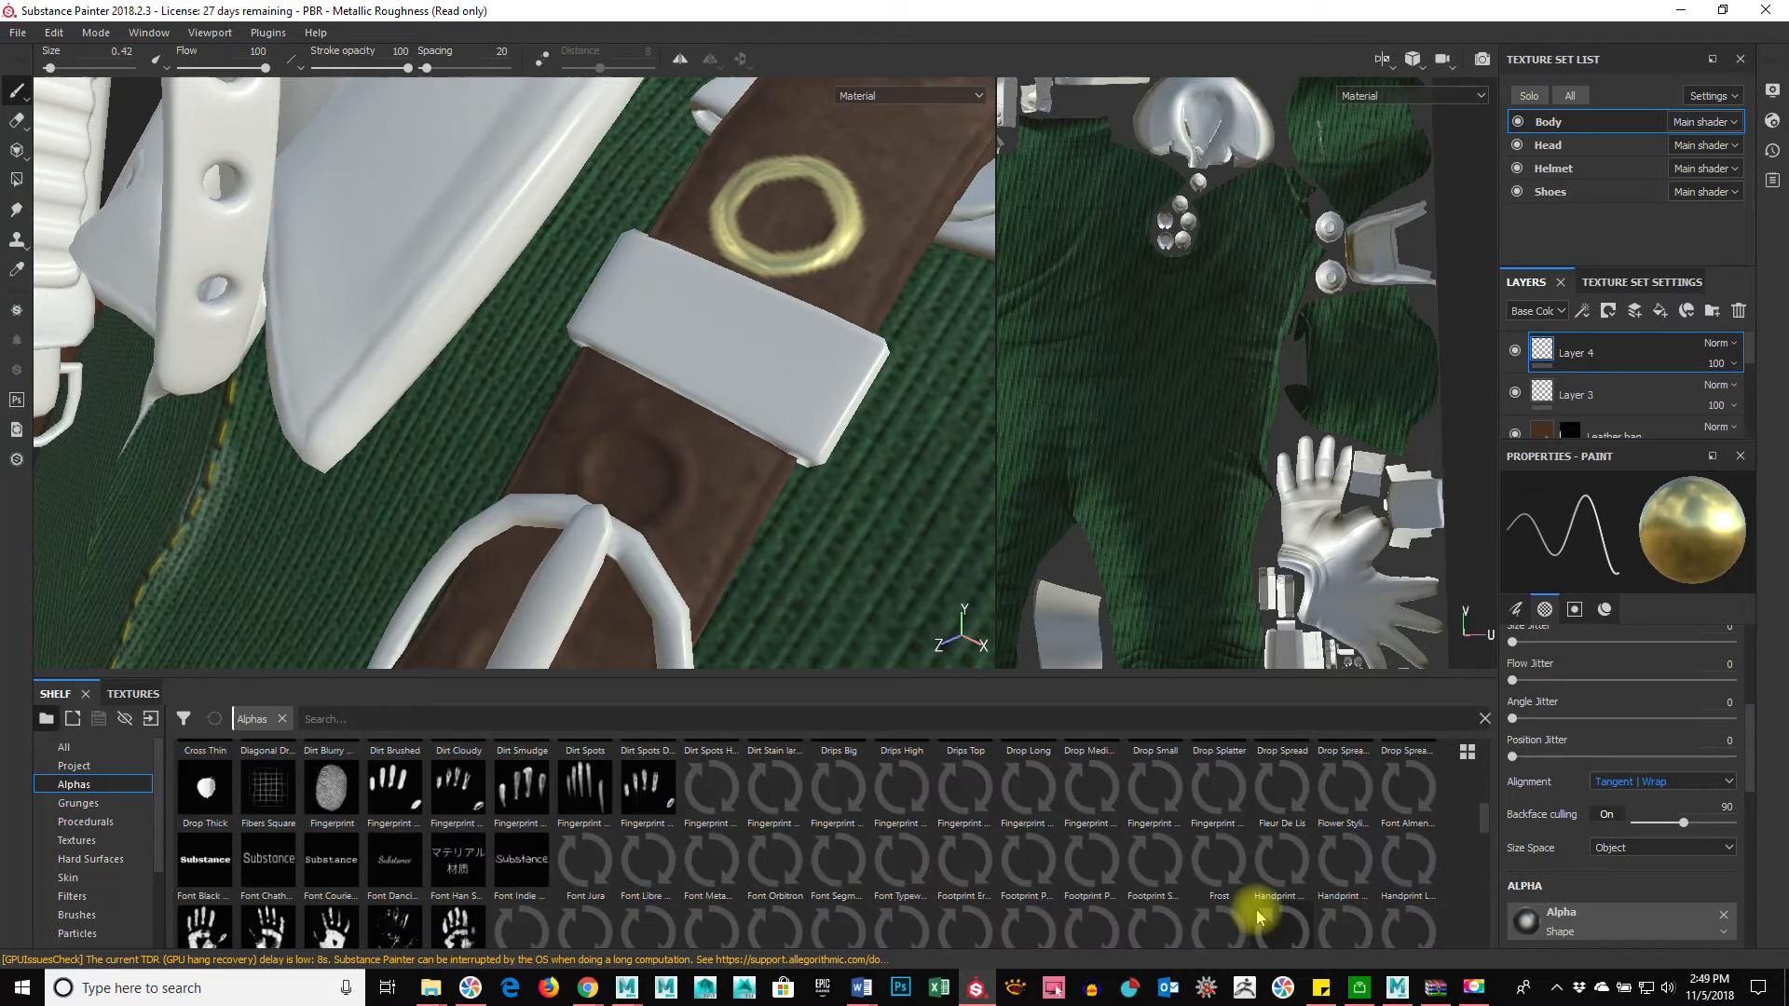
pyautogui.scroll(-2, 1286, 872)
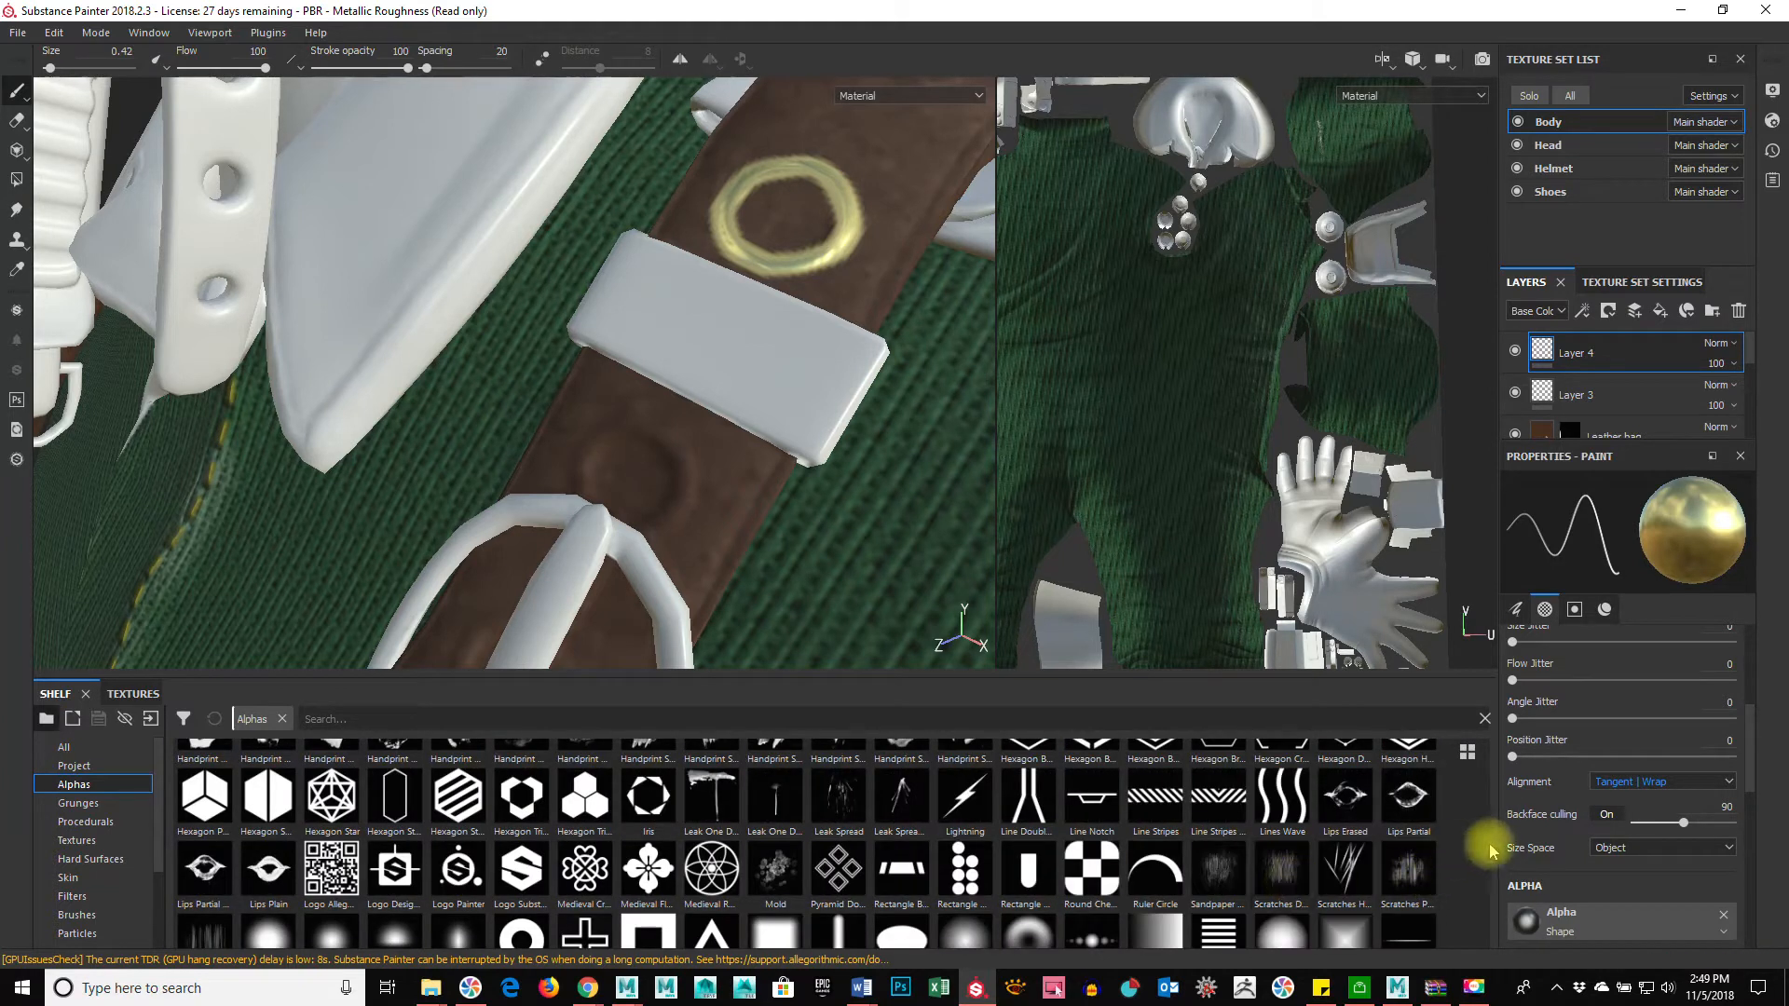
pyautogui.scroll(-2, 1487, 862)
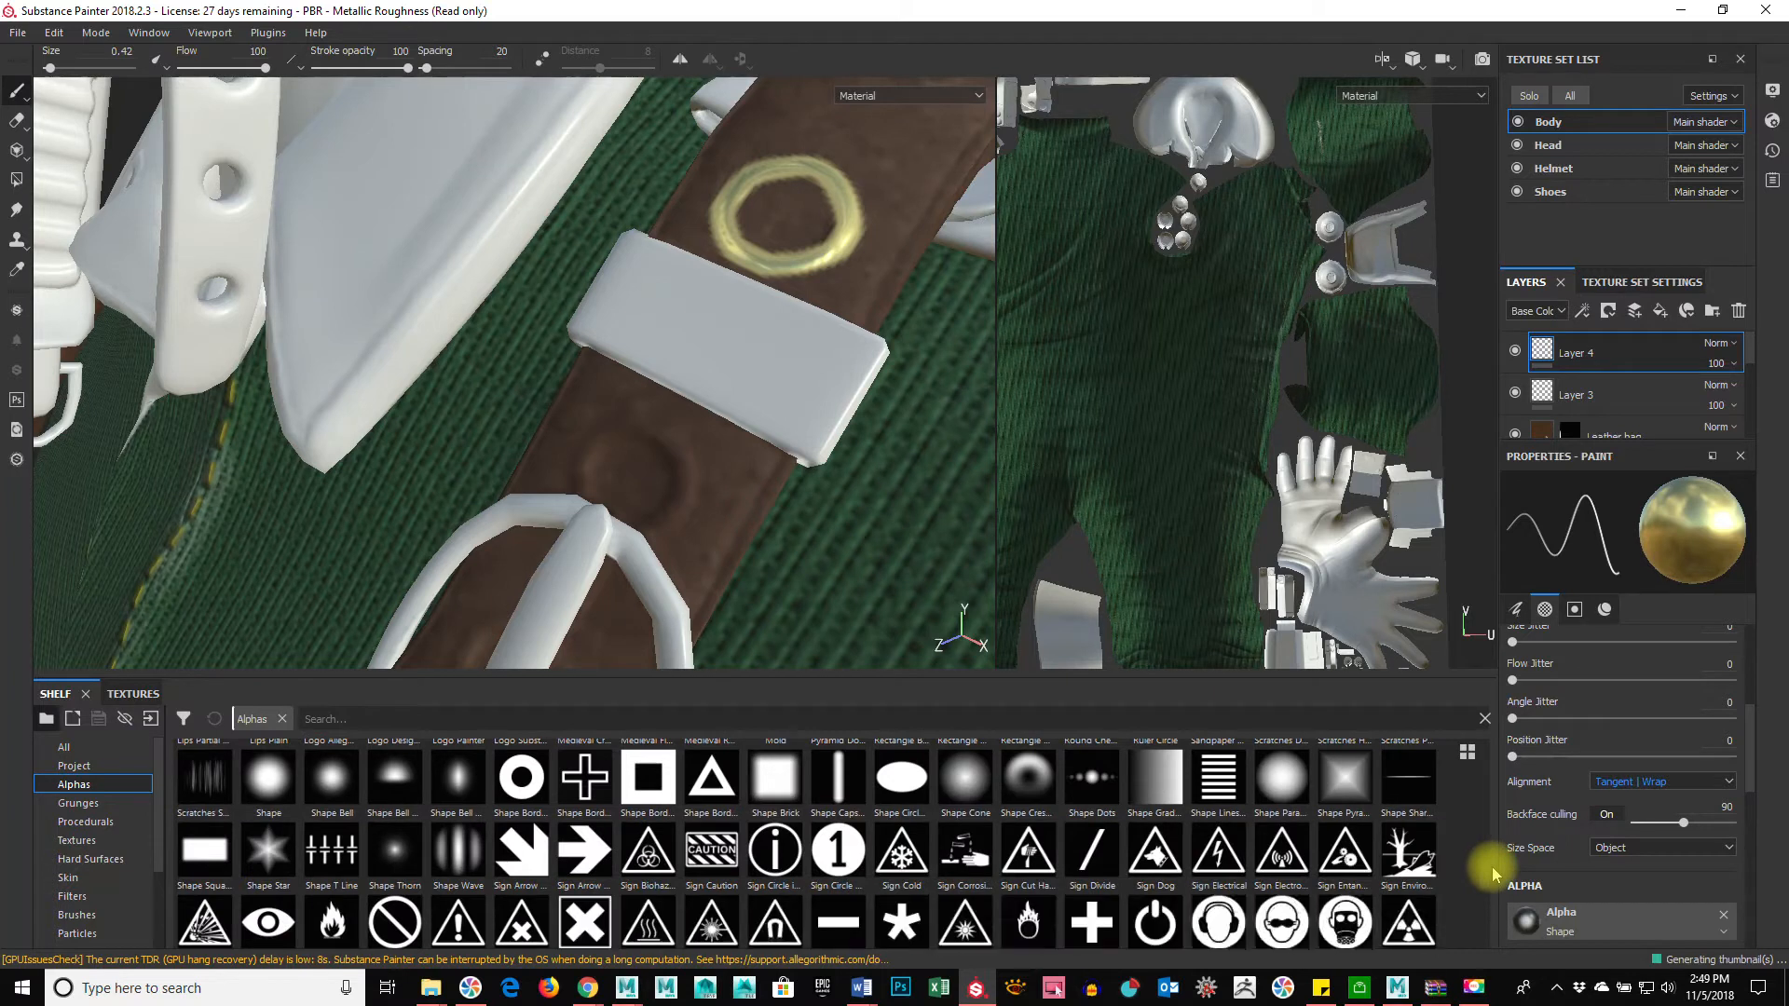
pyautogui.scroll(-6, 1491, 866)
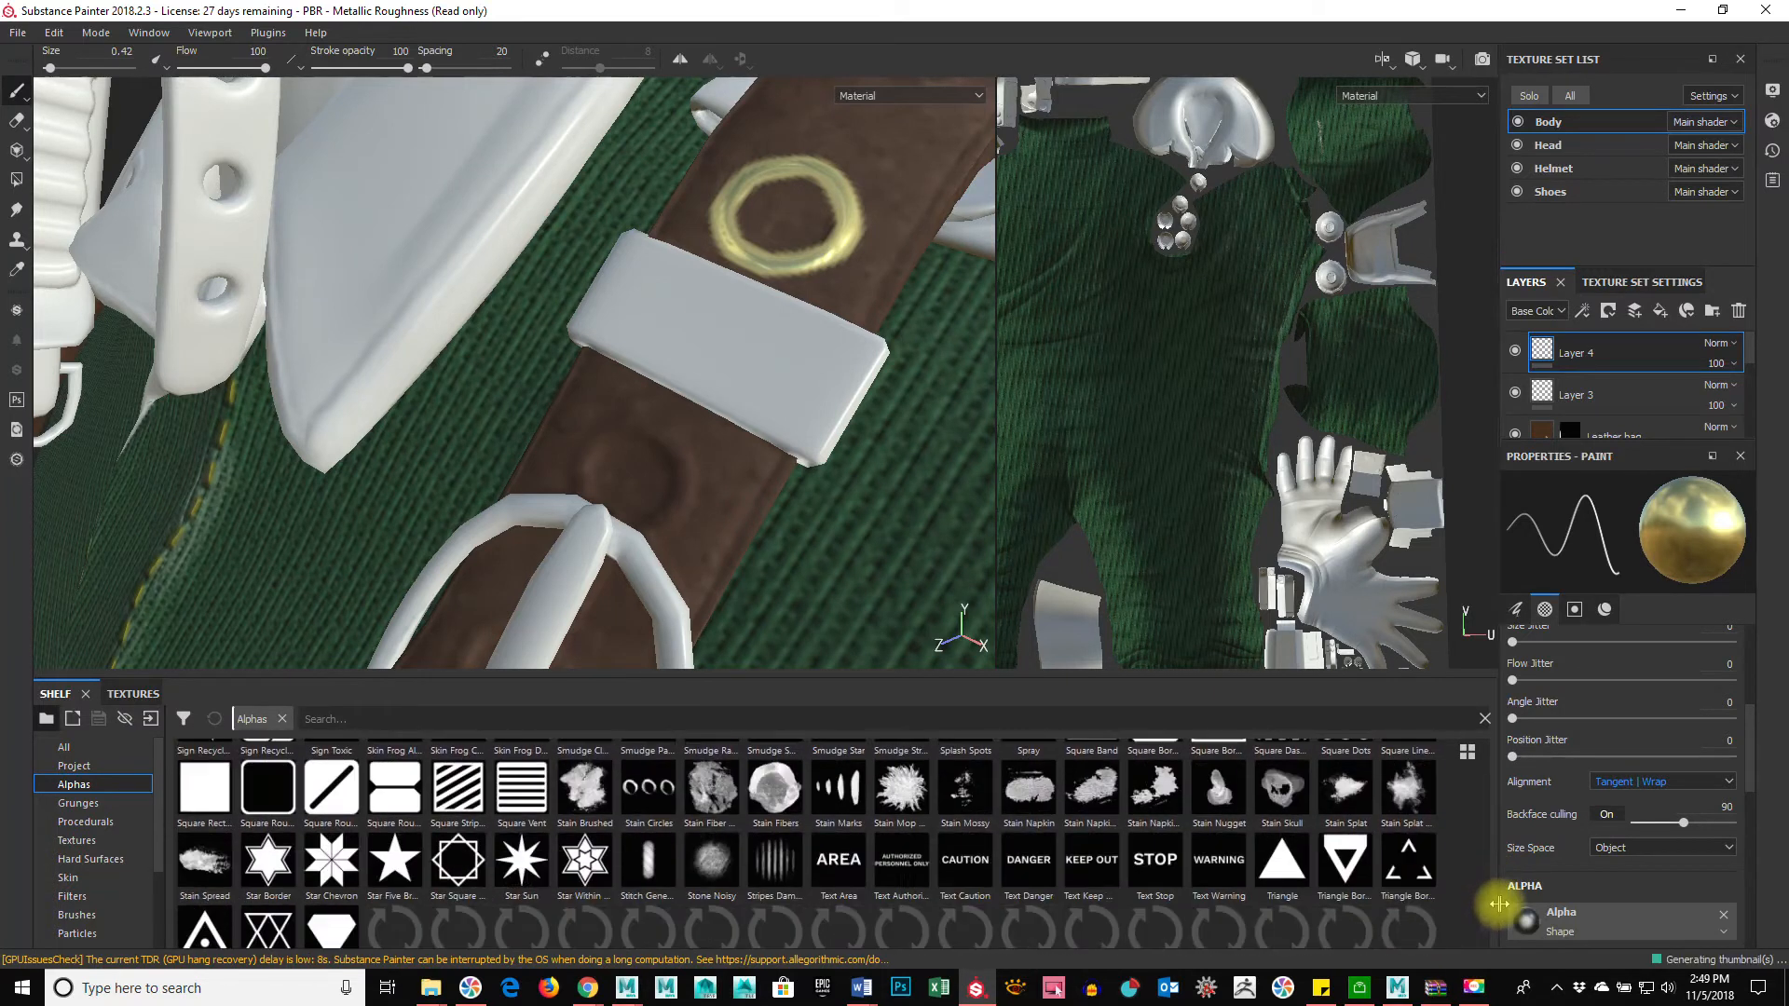
pyautogui.scroll(10, 1491, 839)
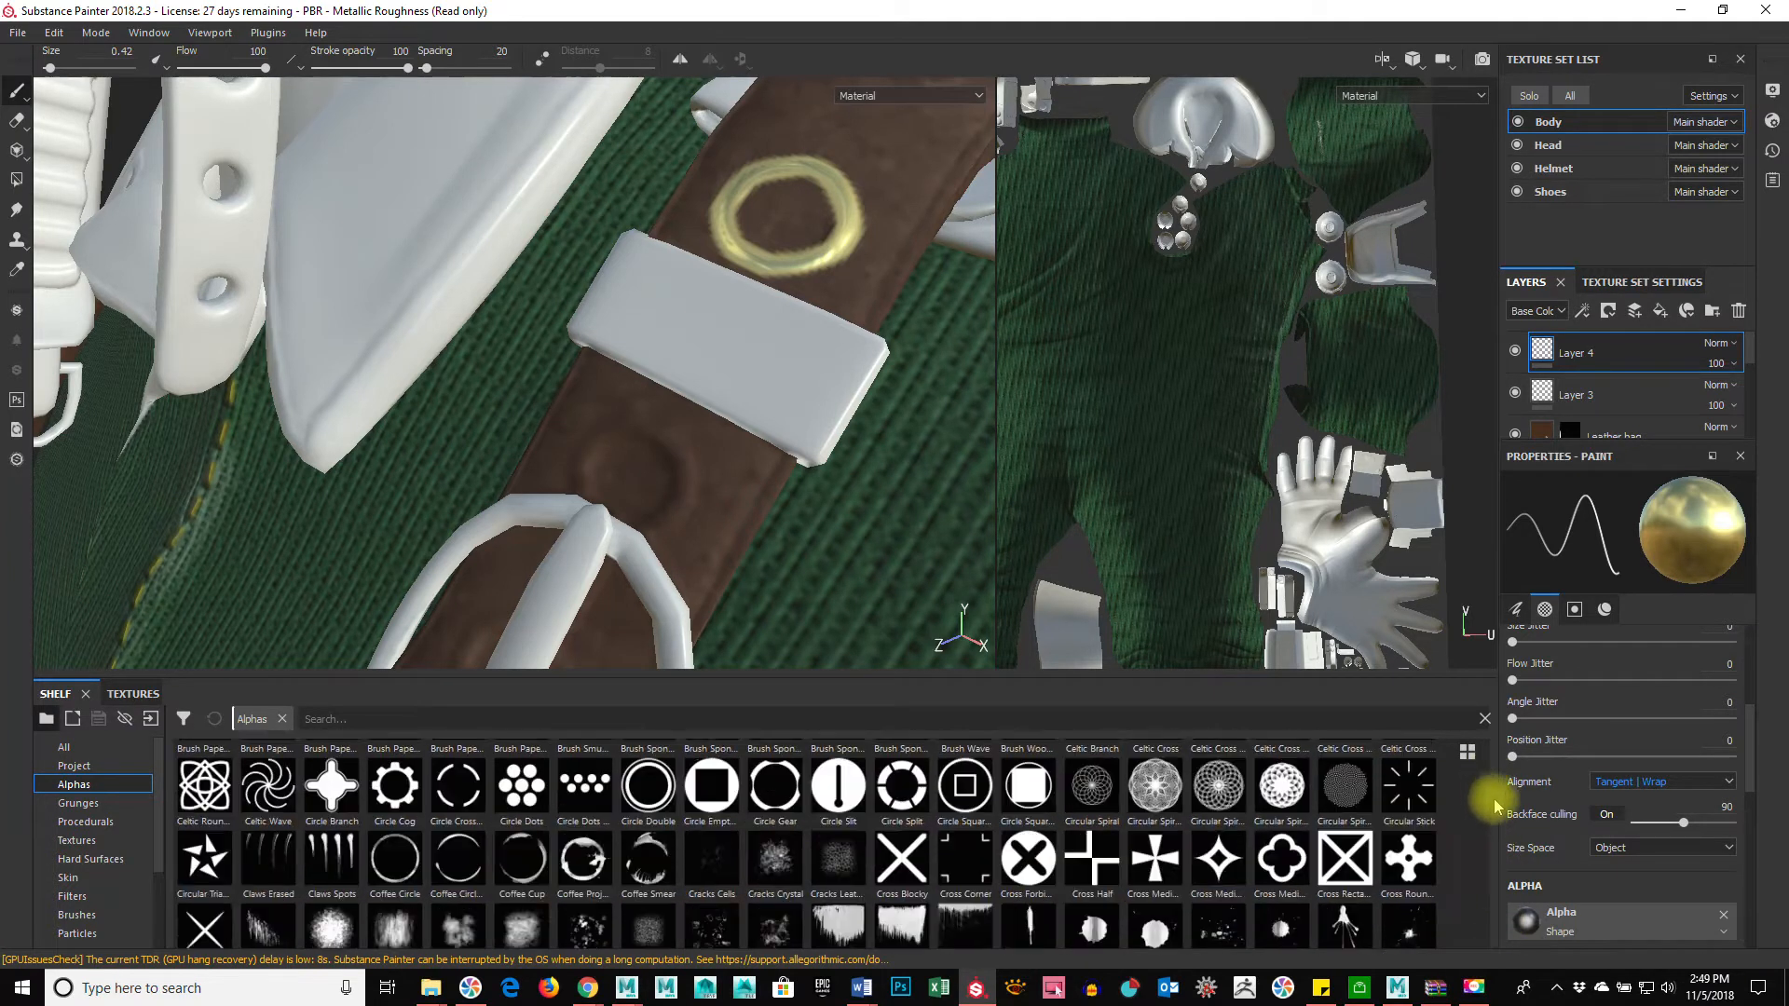
pyautogui.scroll(1, 1496, 811)
pyautogui.click(395, 809)
# Step: Stamp a brass ring around the uppermost shoulder strap eyelet with the Coffee Circle alpha at size 1.94
pyautogui.keyDown('alt'); pyautogui.moveTo(690, 303); pyautogui.dragTo(673, 449); pyautogui.keyUp('alt')
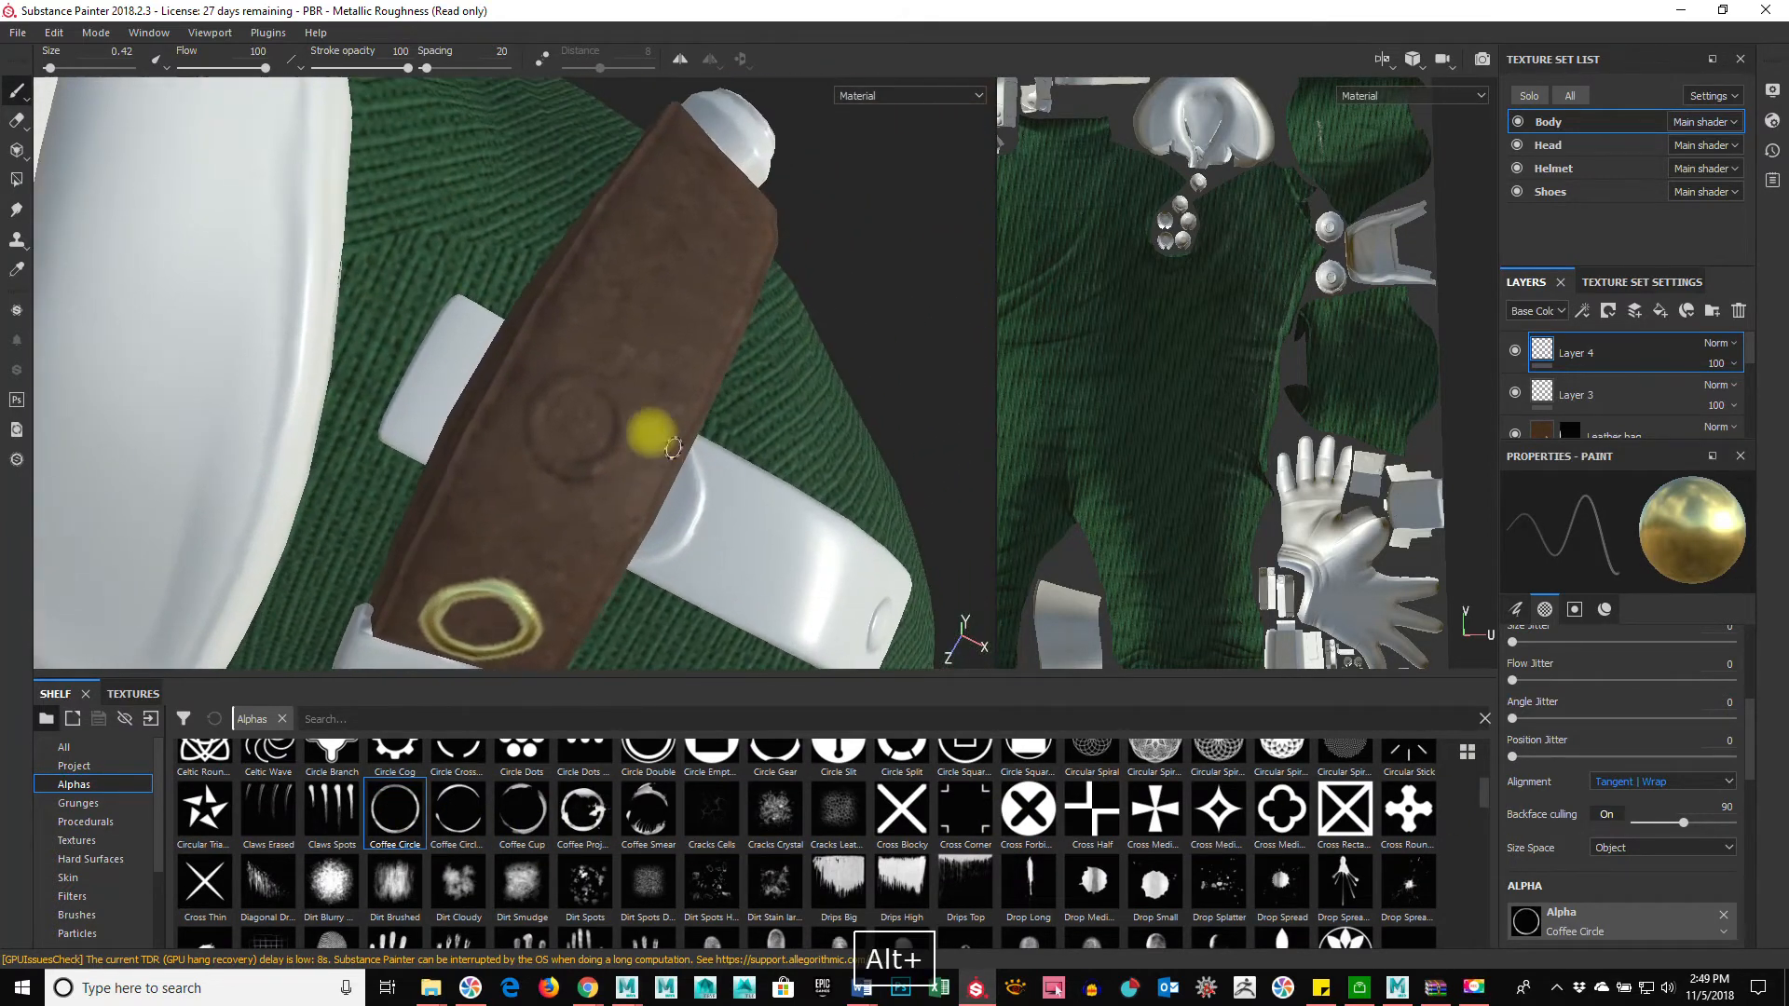
pyautogui.moveTo(583, 417)
pyautogui.keyDown('ctrl'); pyautogui.mouseDown(button='right')
pyautogui.moveTo(618, 416)
pyautogui.moveTo(571, 411)
pyautogui.mouseUp(button='right'); pyautogui.keyUp('ctrl')
pyautogui.moveTo(571, 415)
pyautogui.keyDown('alt'); pyautogui.mouseDown()
pyautogui.moveTo(572, 479)
pyautogui.moveTo(531, 477)
pyautogui.mouseUp(); pyautogui.keyUp('alt')
pyautogui.moveTo(653, 439)
pyautogui.keyDown('ctrl'); pyautogui.mouseDown(button='right')
pyautogui.moveTo(631, 430)
pyautogui.moveTo(644, 438)
pyautogui.mouseUp(button='right'); pyautogui.keyUp('ctrl')
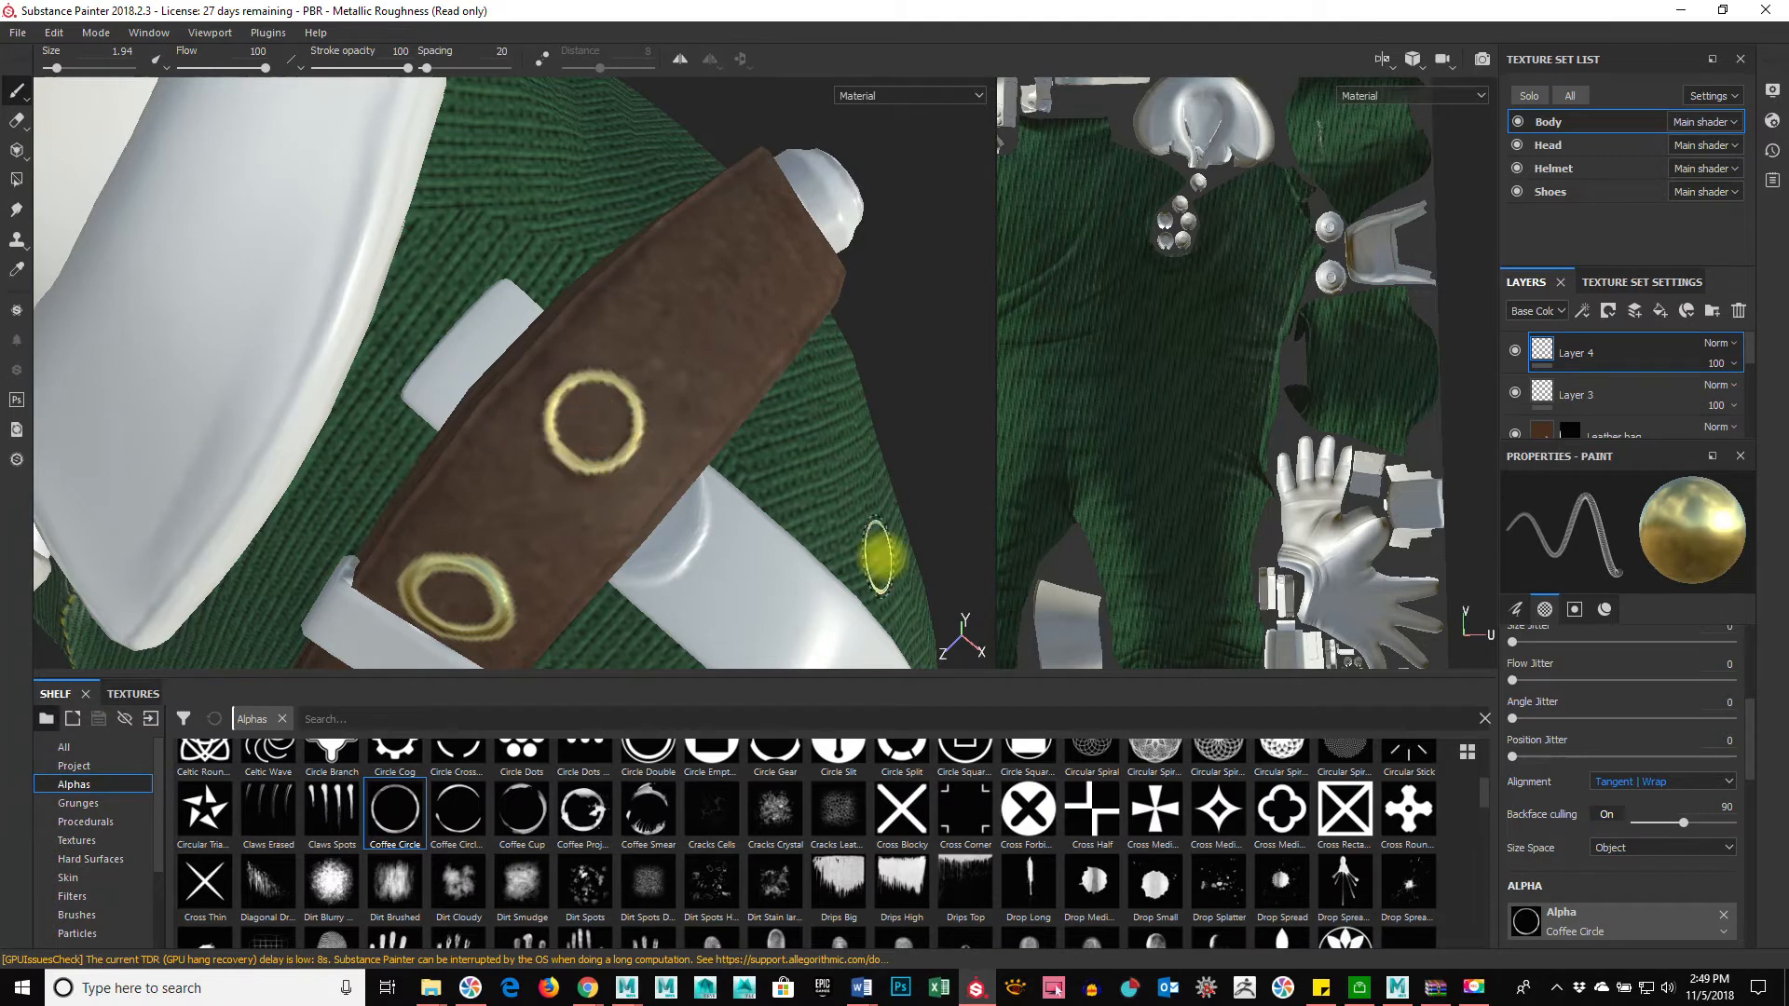
# Step: Stamp a brass ring at size 1.94 around the eyelet between the white loop and the buckle
pyautogui.keyDown('alt'); pyautogui.moveTo(811, 592); pyautogui.dragTo(663, 512); pyautogui.keyUp('alt')
pyautogui.keyDown('alt'); pyautogui.moveTo(839, 519); pyautogui.dragTo(673, 523); pyautogui.keyUp('alt')
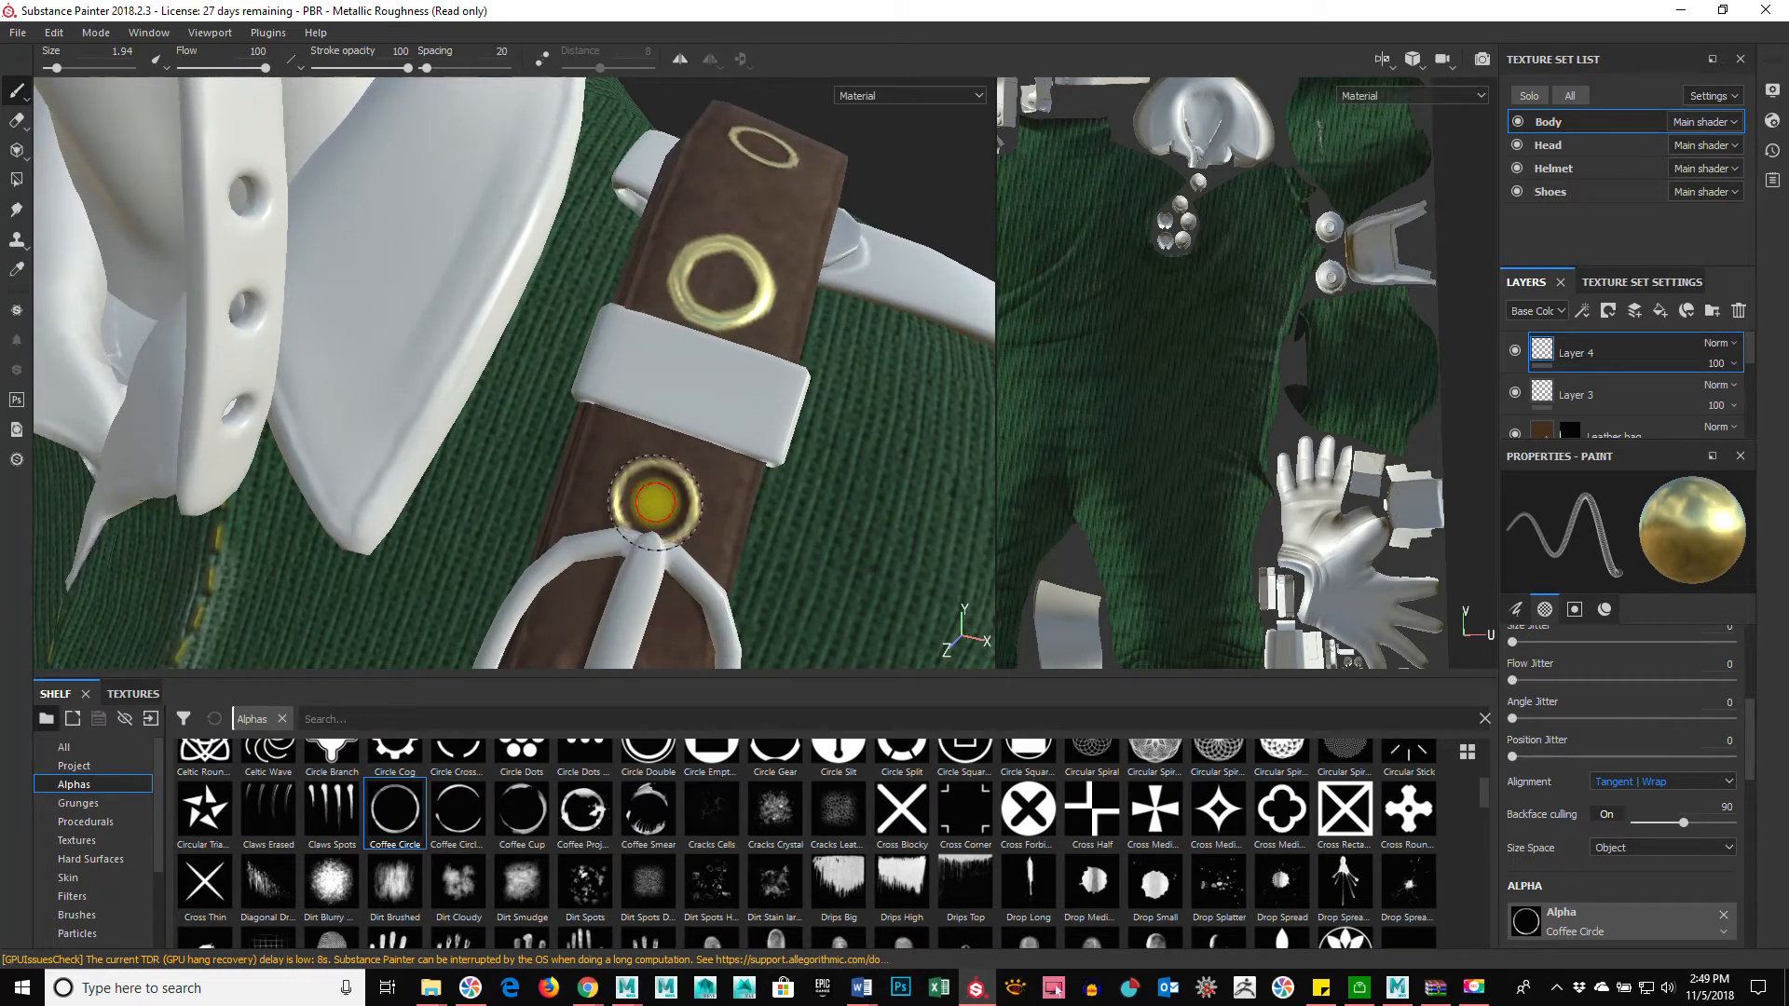
pyautogui.keyDown('alt'); pyautogui.moveTo(803, 515); pyautogui.dragTo(758, 575); pyautogui.keyUp('alt')
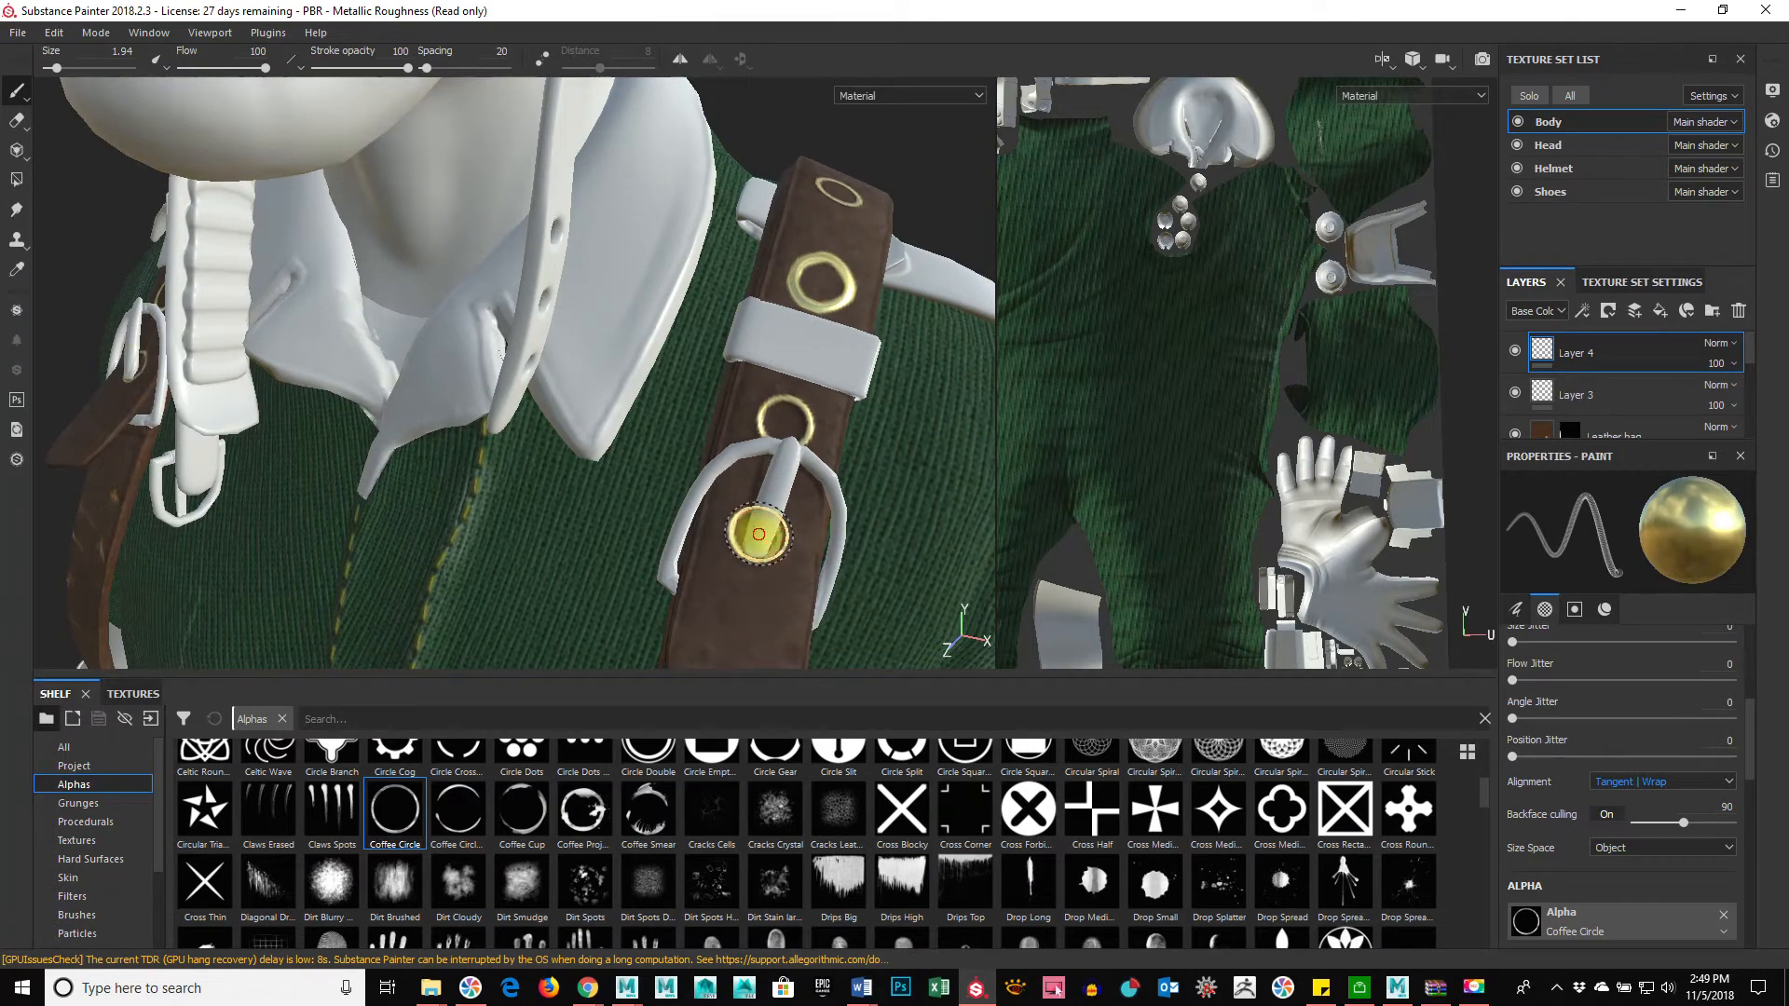
pyautogui.keyDown('alt'); pyautogui.moveTo(858, 579); pyautogui.dragTo(736, 530); pyautogui.keyUp('alt')
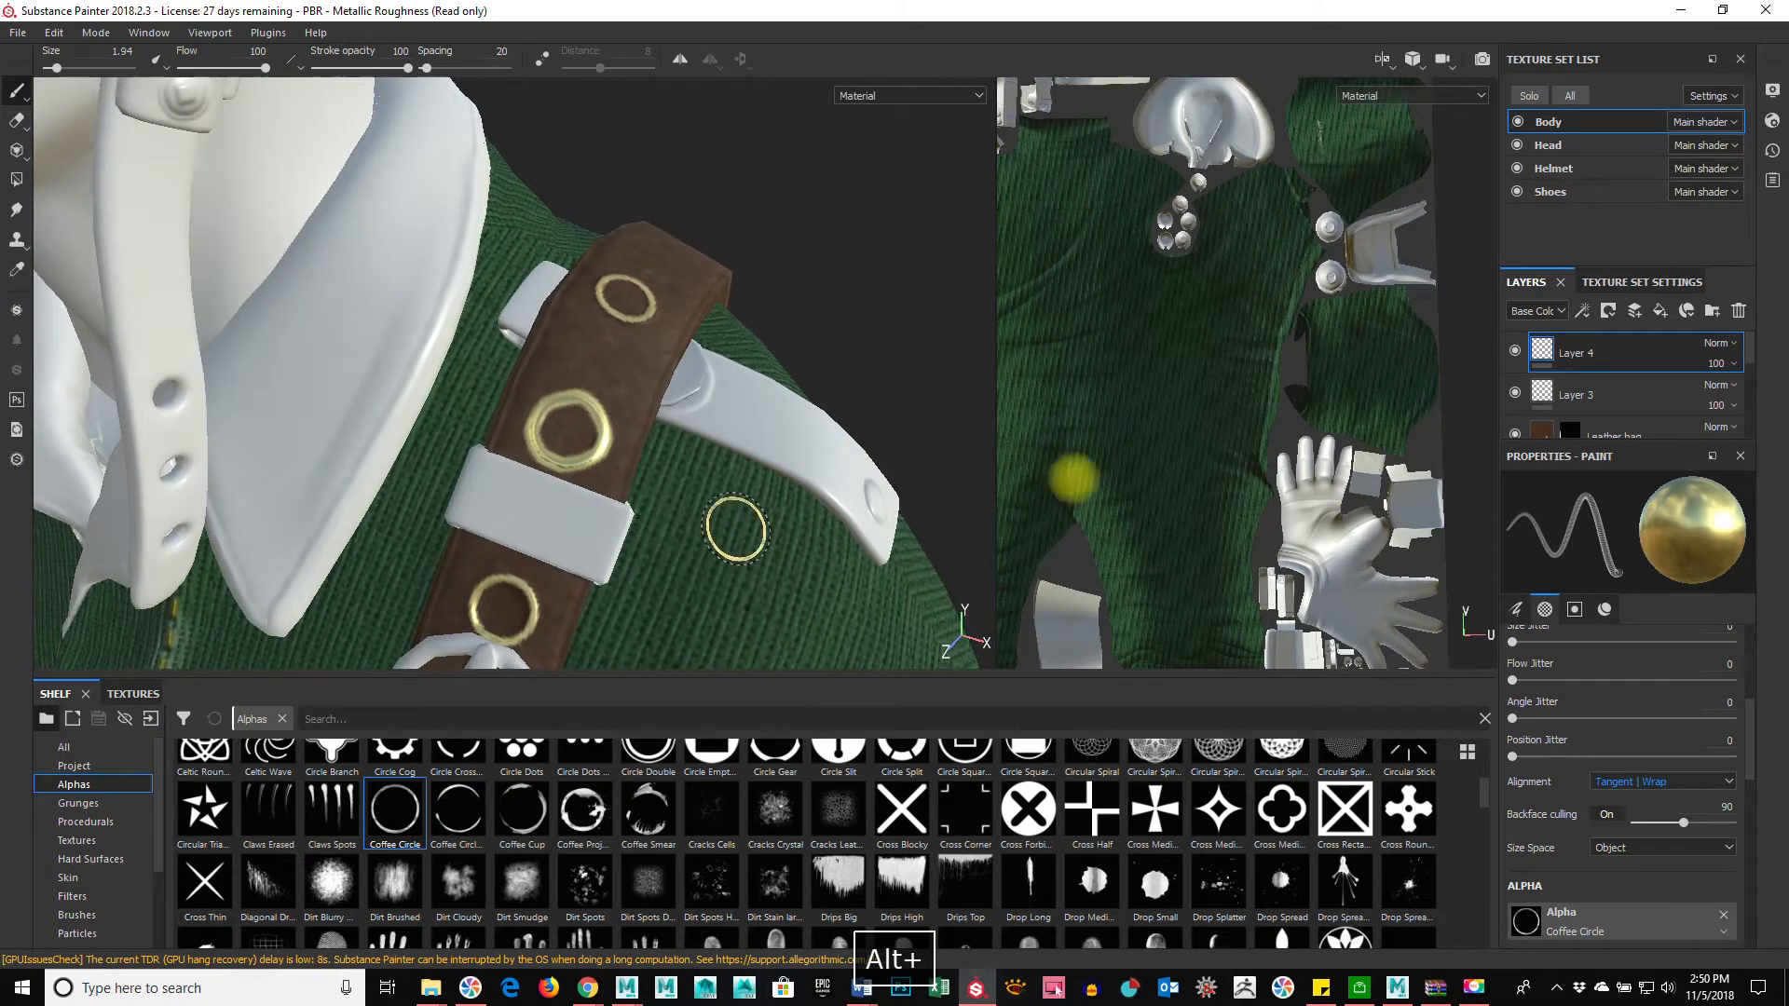
# Step: Erase the freehand ring above the white loop and stamp a Coffee Circle brass ring there at size 2.12
pyautogui.click(18, 121)
pyautogui.moveTo(491, 435)
pyautogui.keyDown('ctrl'); pyautogui.mouseDown(button='right')
pyautogui.moveTo(507, 416)
pyautogui.moveTo(487, 421)
pyautogui.mouseUp(button='right'); pyautogui.keyUp('ctrl')
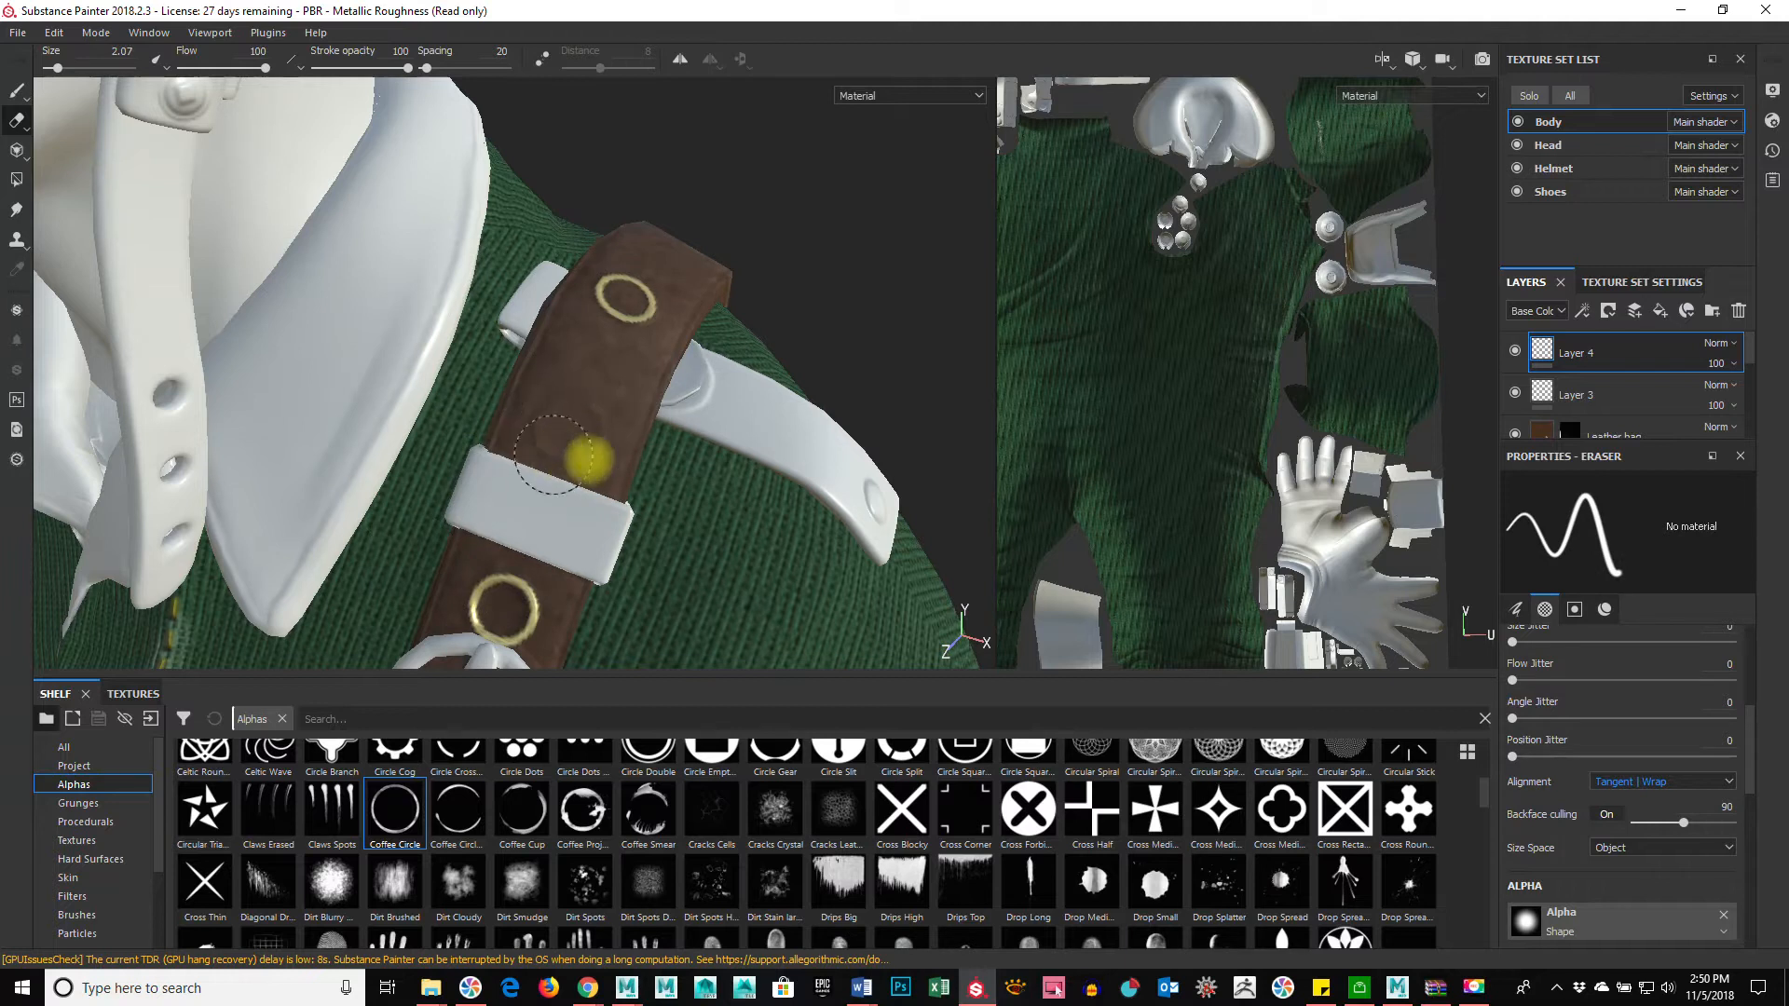
pyautogui.click(17, 91)
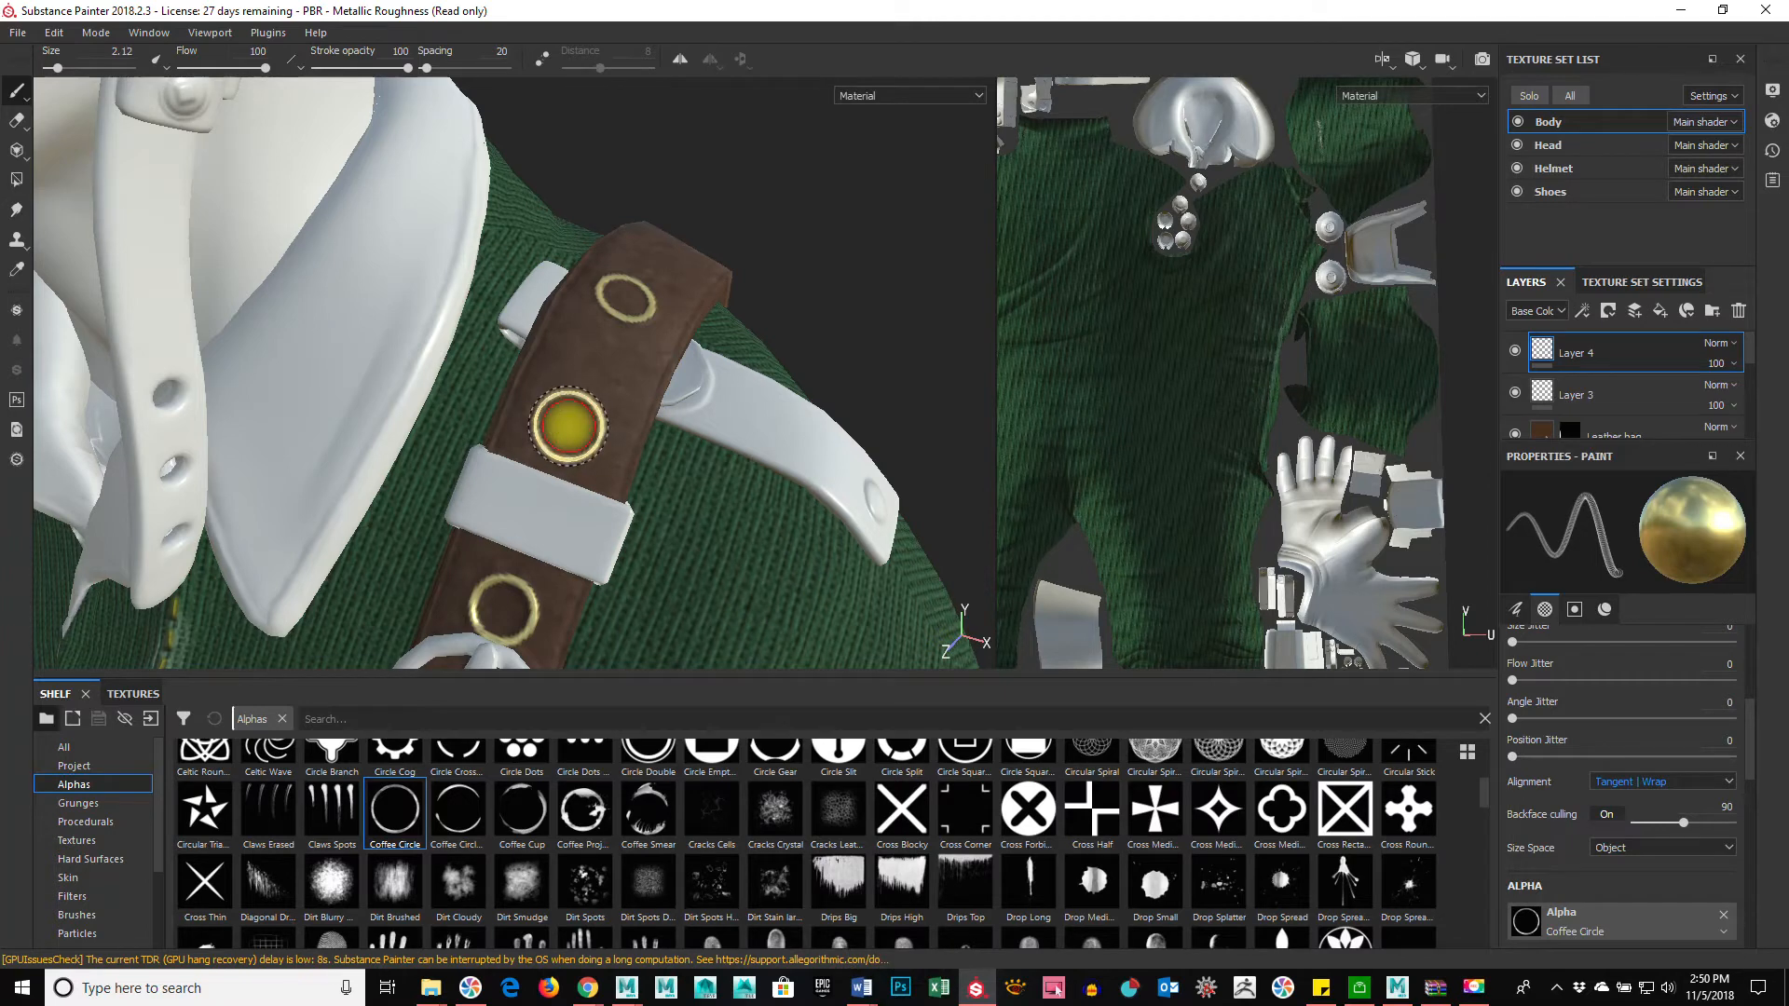
# Step: Examine the strap's brass eyelets and scratches from a wider view of the torso
pyautogui.keyDown('alt'); pyautogui.moveTo(839, 494); pyautogui.dragTo(248, 456, button='right'); pyautogui.keyUp('alt')
pyautogui.moveTo(597, 578)
pyautogui.keyDown('alt'); pyautogui.mouseDown()
pyautogui.moveTo(455, 587)
pyautogui.moveTo(607, 560)
pyautogui.mouseUp(); pyautogui.keyUp('alt')
pyautogui.keyDown('alt'); pyautogui.moveTo(765, 555); pyautogui.dragTo(632, 586, button='right'); pyautogui.keyUp('alt')
pyautogui.keyDown('alt'); pyautogui.moveTo(632, 586); pyautogui.dragTo(671, 455, button='middle'); pyautogui.keyUp('alt')
pyautogui.keyDown('alt'); pyautogui.moveTo(671, 456); pyautogui.dragTo(763, 244); pyautogui.keyUp('alt')
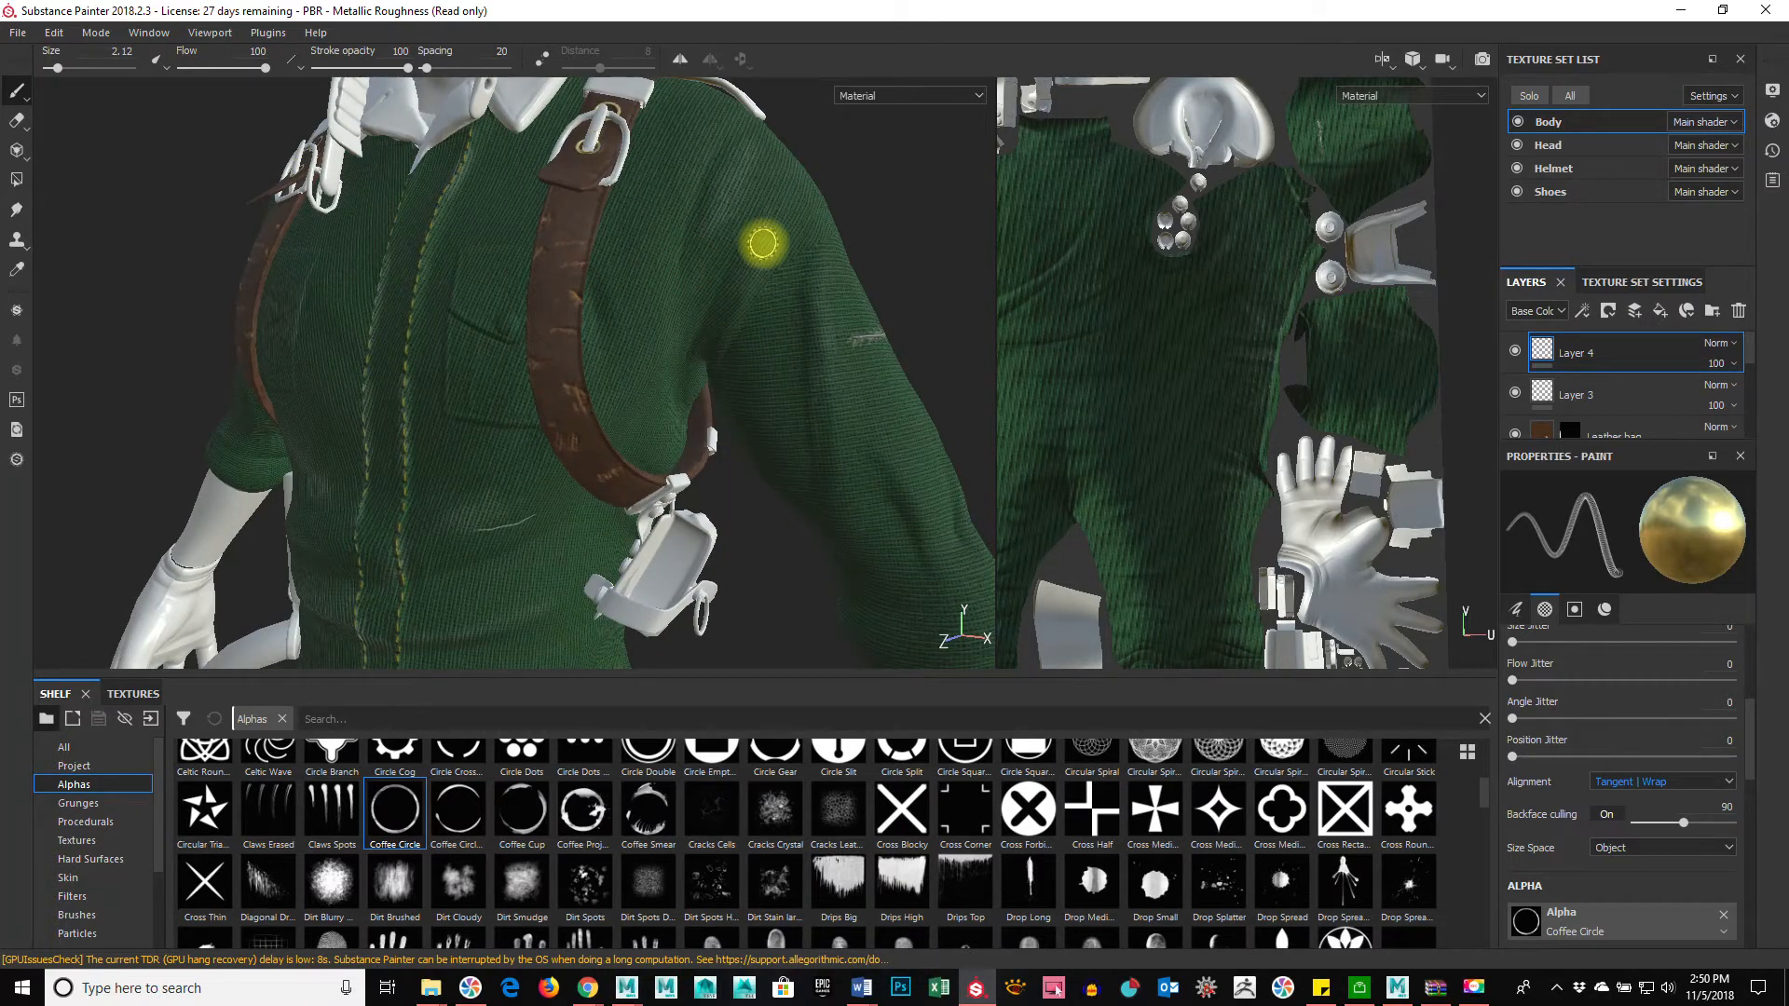
pyautogui.keyDown('alt'); pyautogui.moveTo(539, 332); pyautogui.dragTo(603, 459); pyautogui.keyUp('alt')
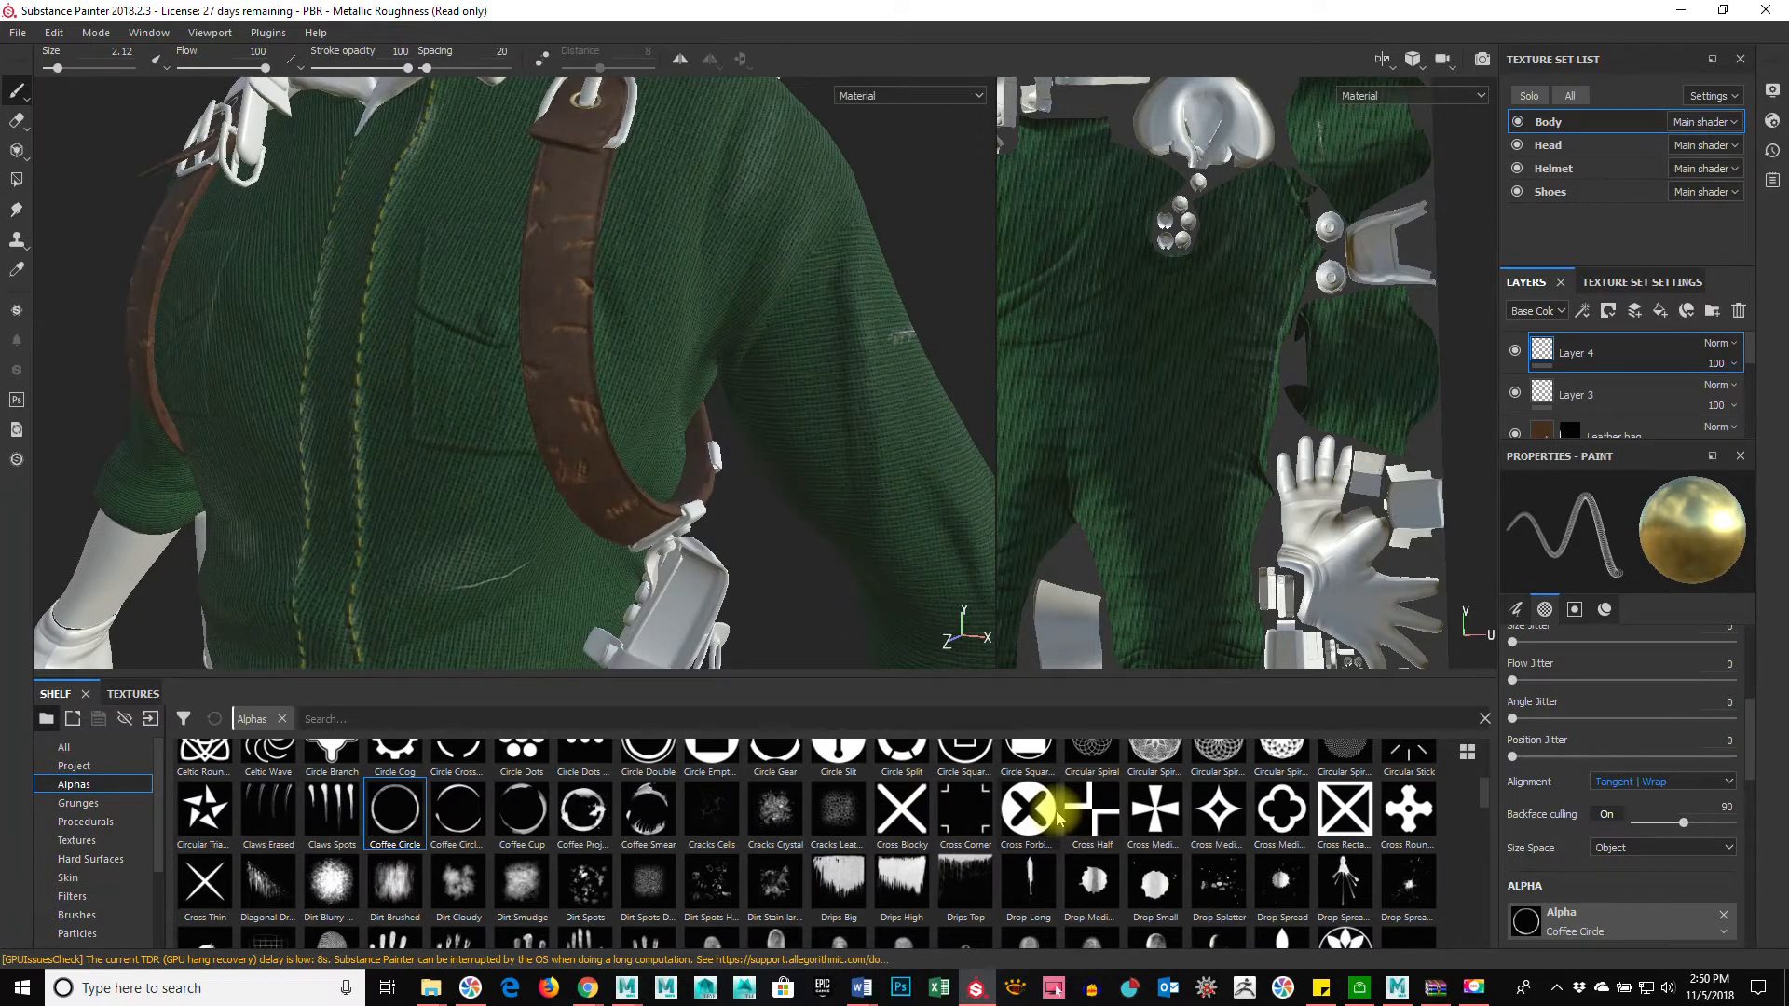
# Step: Try stamping a Screw Bolt at size 1.67 onto the flap of the green suit's chest pocket
pyautogui.scroll(3, 1060, 825)
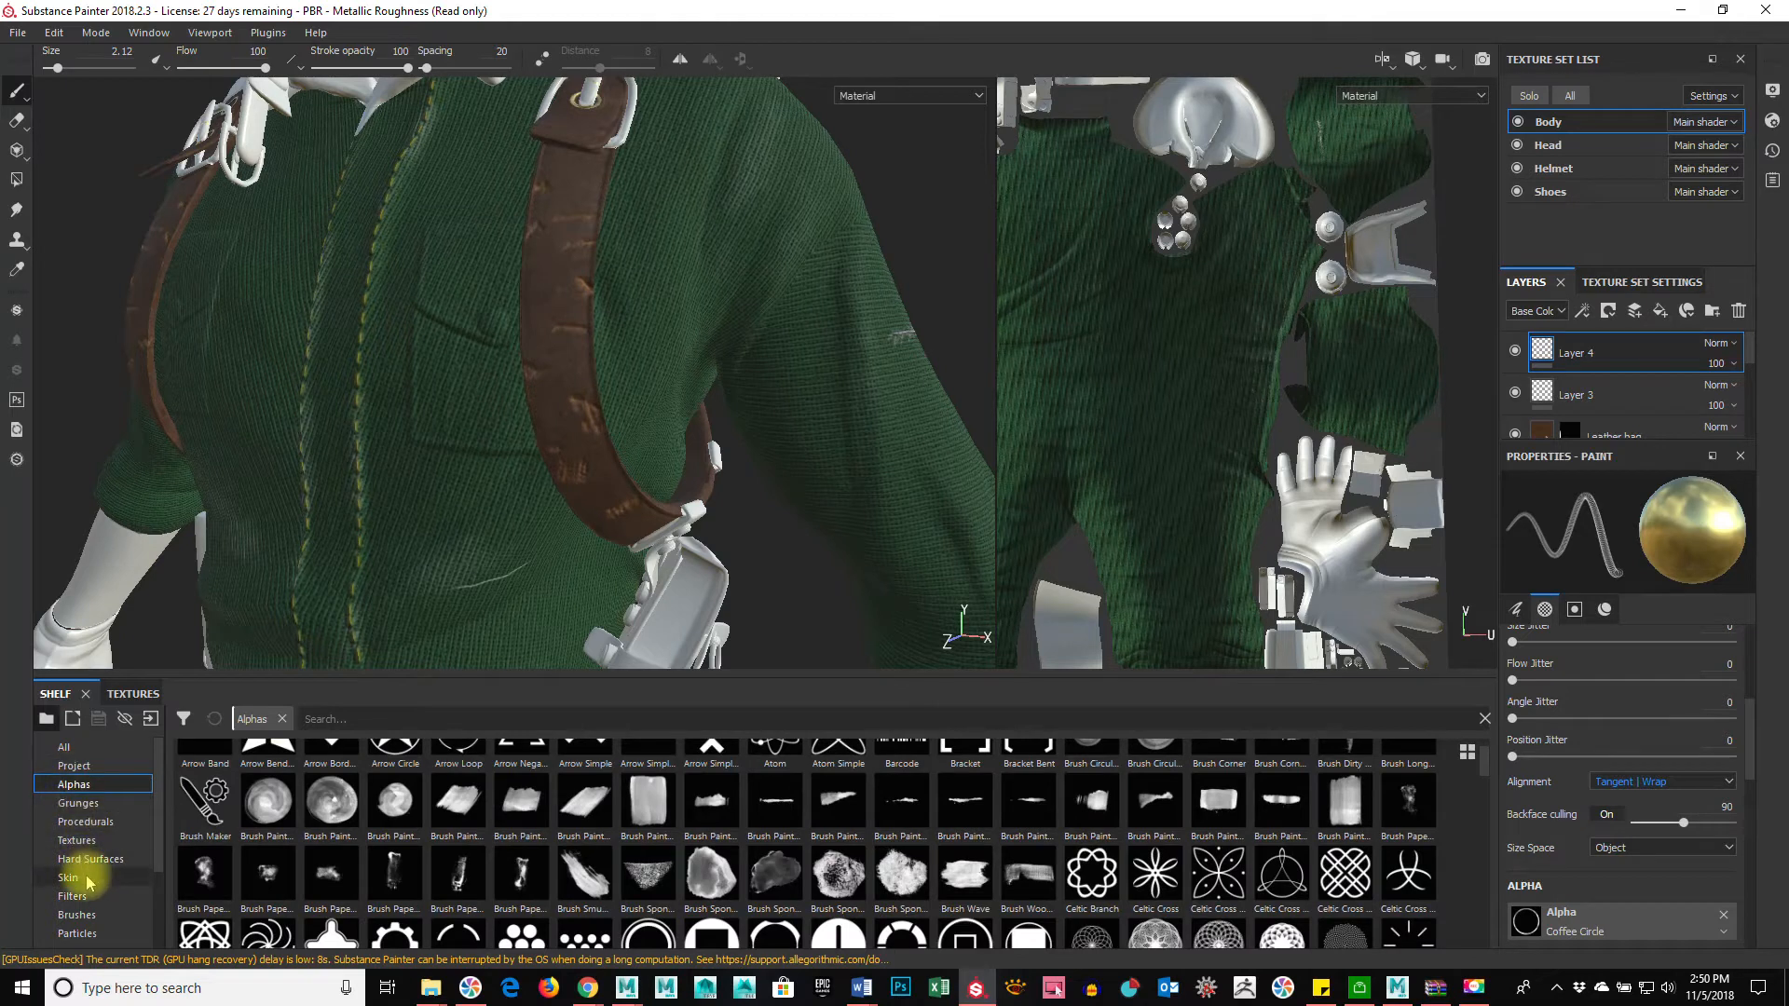
pyautogui.click(108, 858)
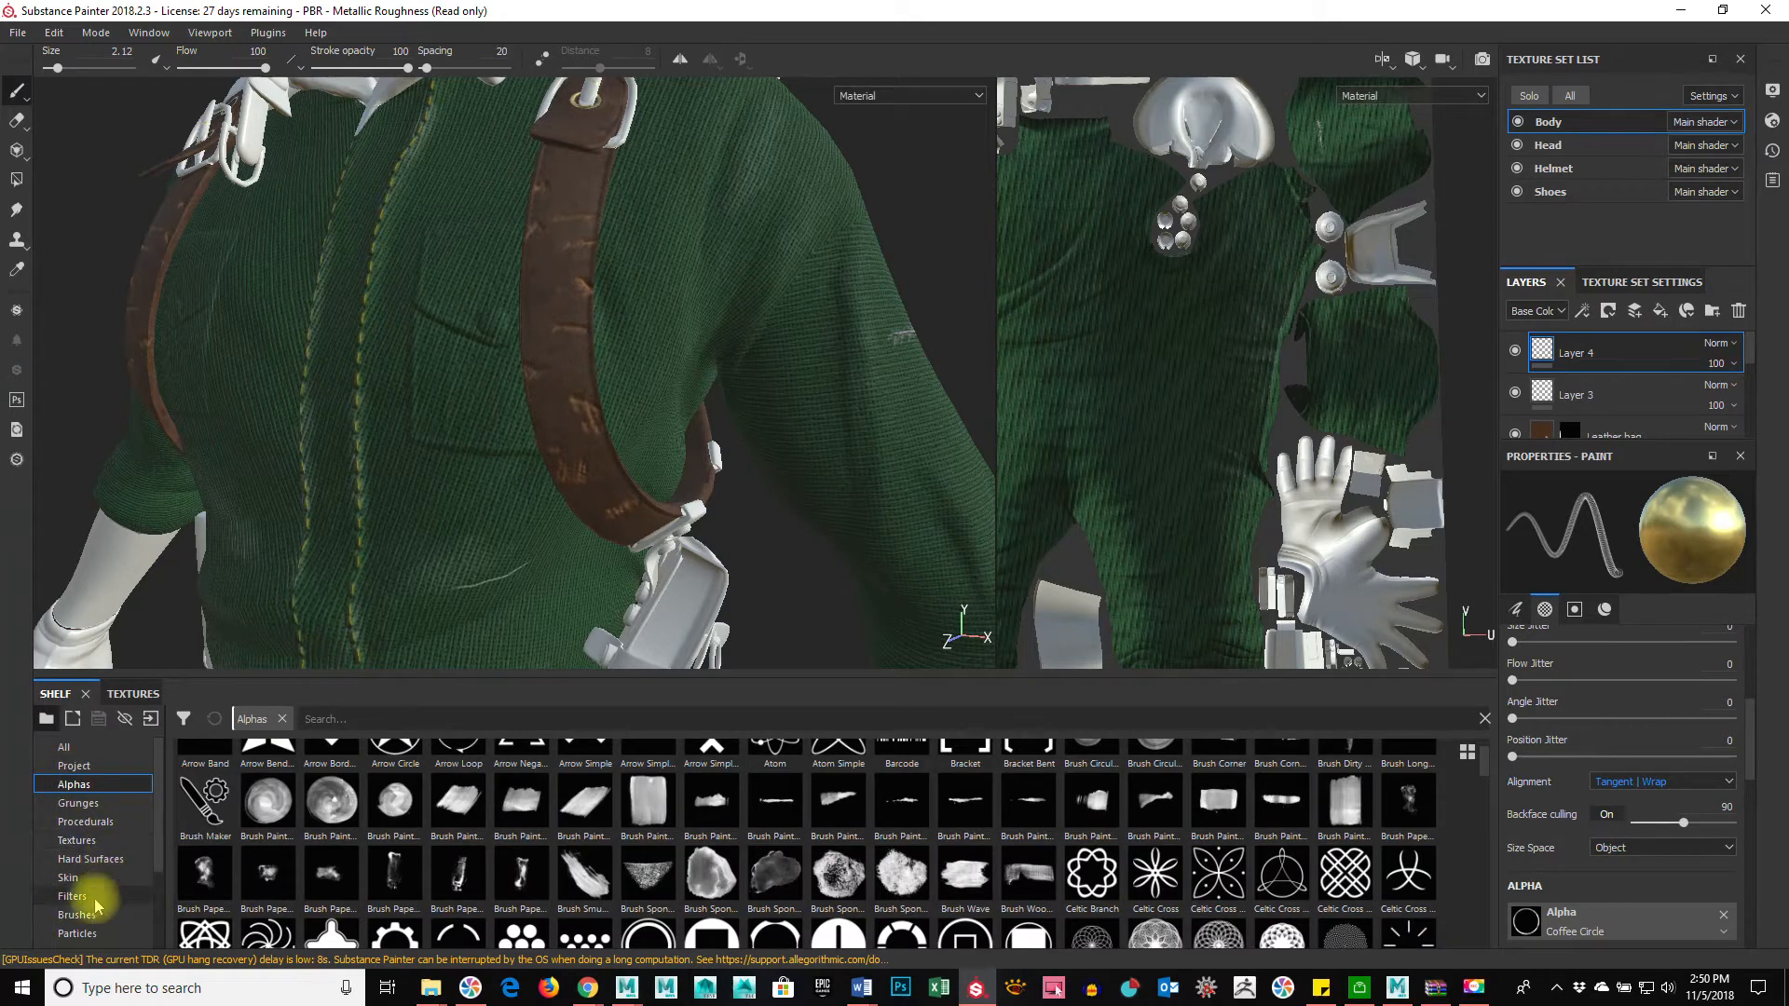
pyautogui.click(75, 878)
pyautogui.click(89, 916)
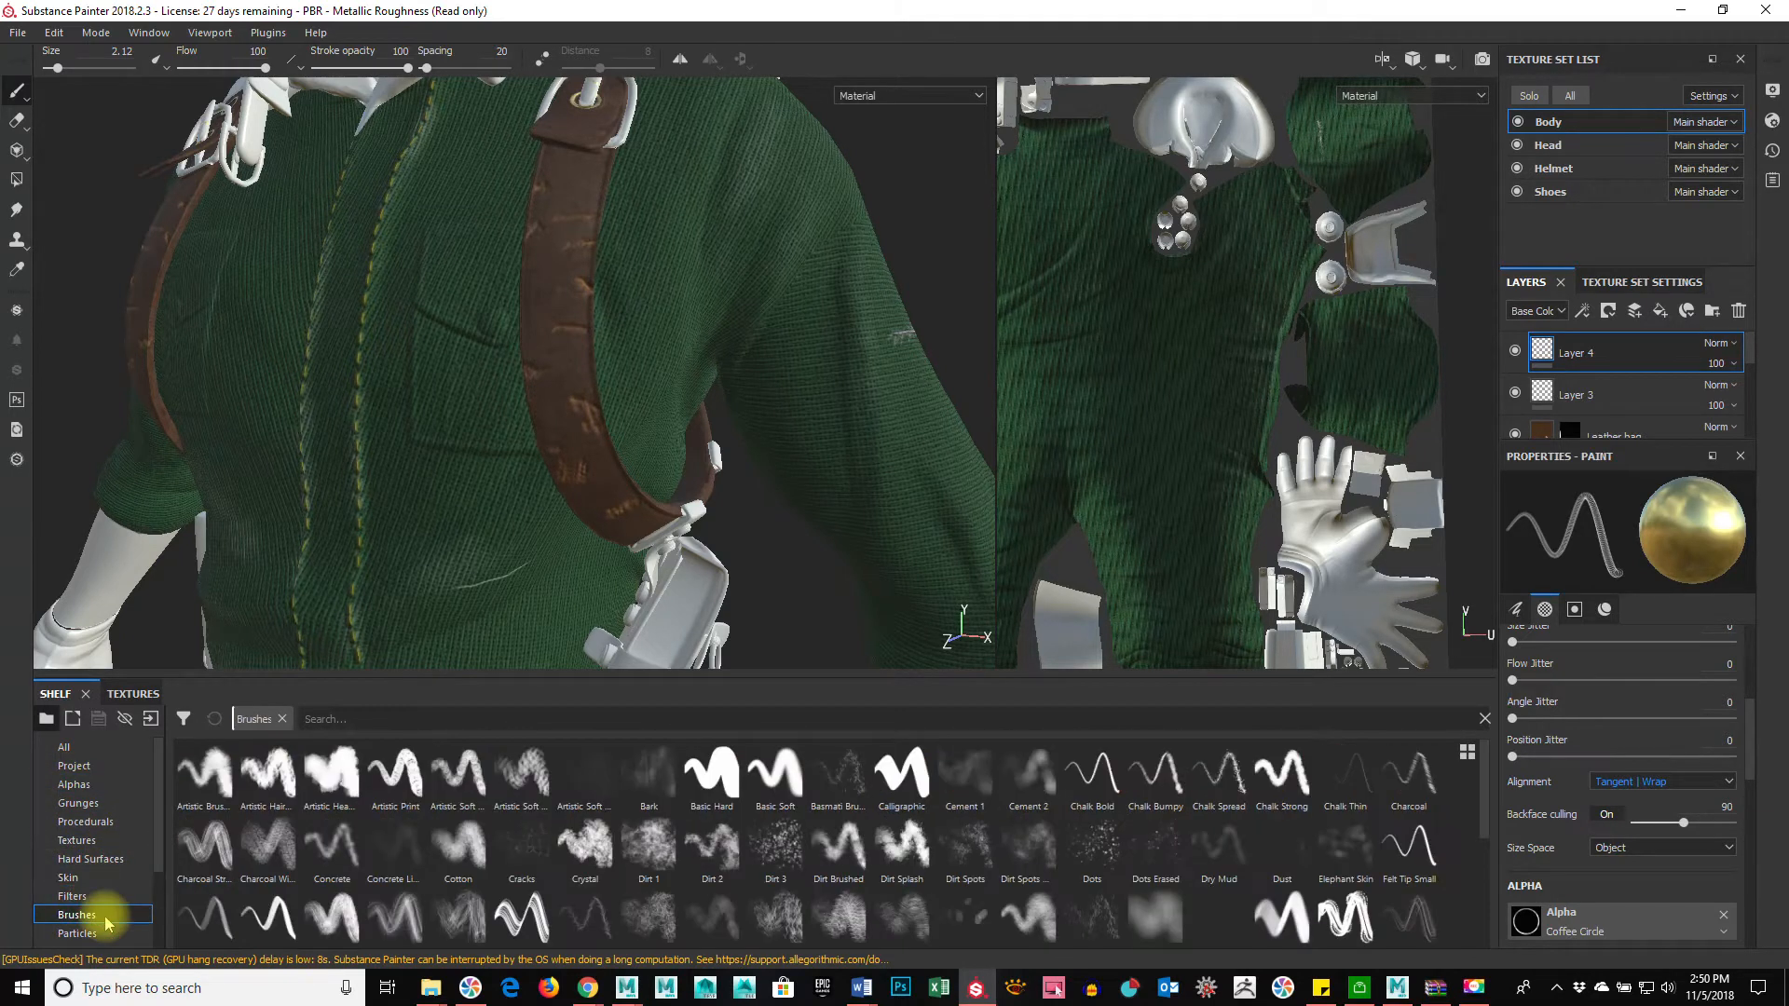
pyautogui.scroll(-2, 105, 918)
pyautogui.click(107, 842)
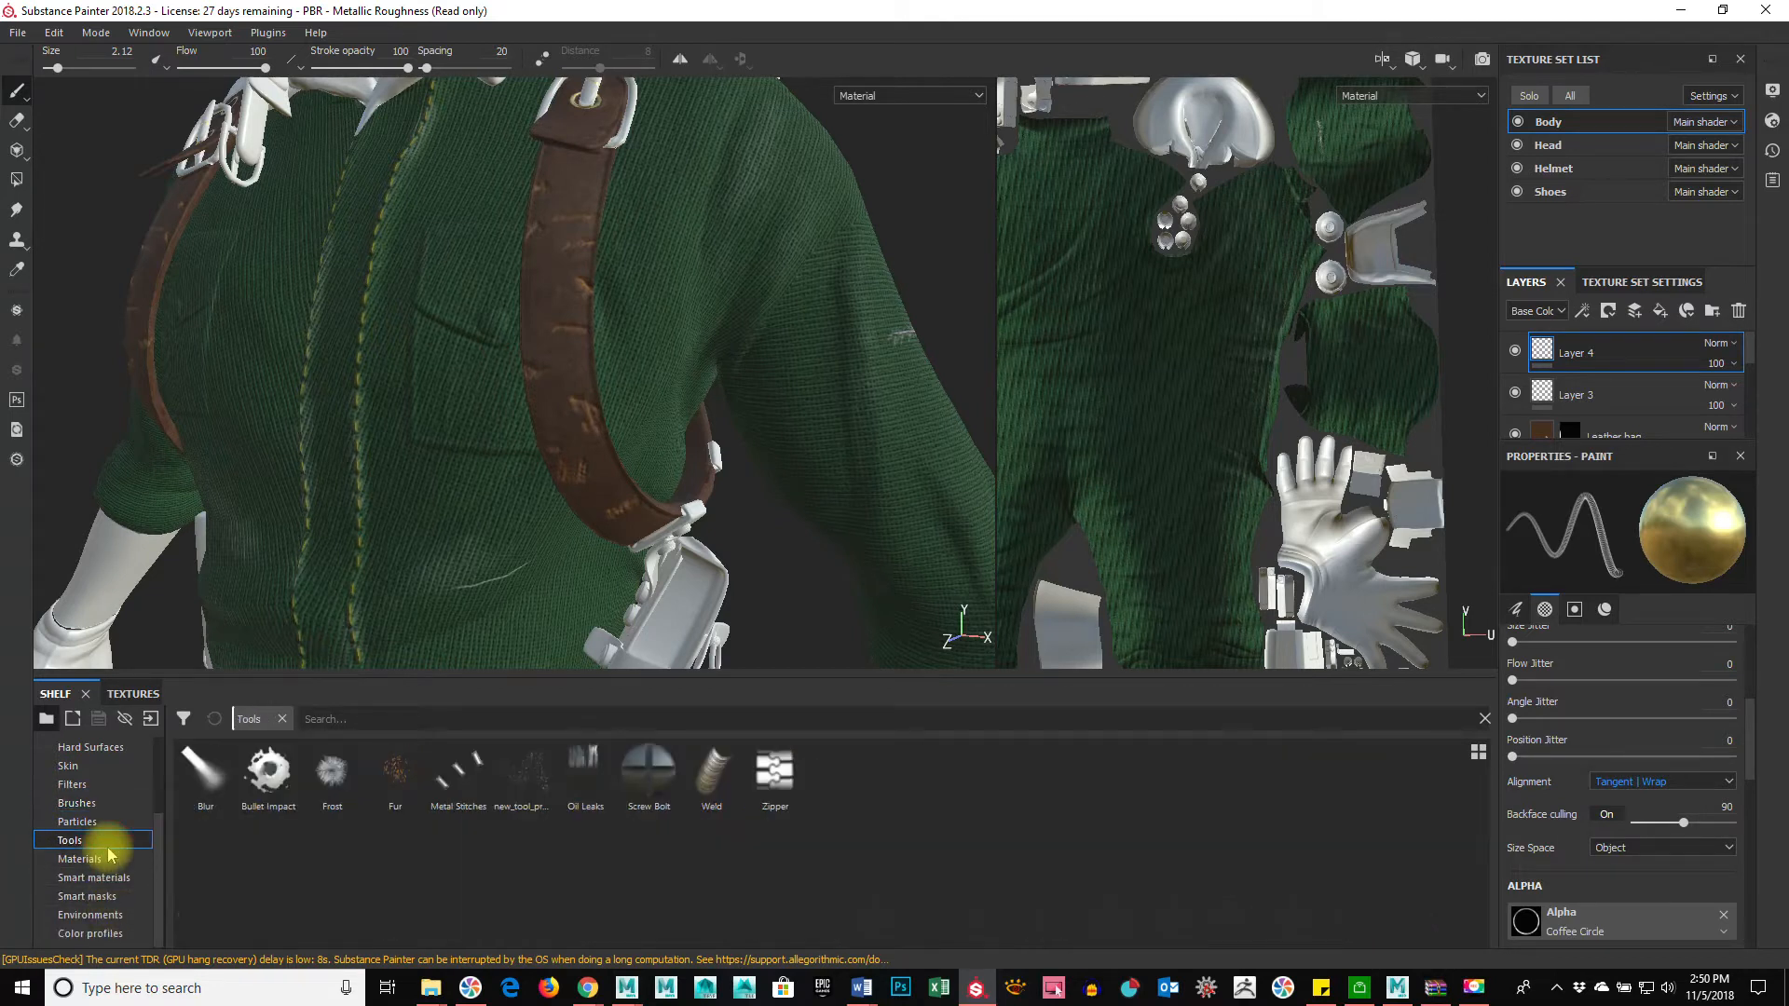
pyautogui.click(669, 764)
pyautogui.keyDown('alt'); pyautogui.moveTo(634, 327); pyautogui.dragTo(961, 340, button='right'); pyautogui.keyUp('alt')
pyautogui.moveTo(557, 272)
pyautogui.keyDown('alt'); pyautogui.mouseDown(button='middle')
pyautogui.moveTo(579, 311)
pyautogui.moveTo(660, 314)
pyautogui.mouseUp(button='middle'); pyautogui.keyUp('alt')
pyautogui.keyDown('ctrl'); pyautogui.moveTo(528, 413); pyautogui.dragTo(486, 395, button='right'); pyautogui.keyUp('ctrl')
pyautogui.keyDown('alt'); pyautogui.moveTo(409, 439); pyautogui.dragTo(935, 418, button='right'); pyautogui.keyUp('alt')
pyautogui.keyDown('ctrl'); pyautogui.moveTo(648, 314); pyautogui.dragTo(643, 328, button='right'); pyautogui.keyUp('ctrl')
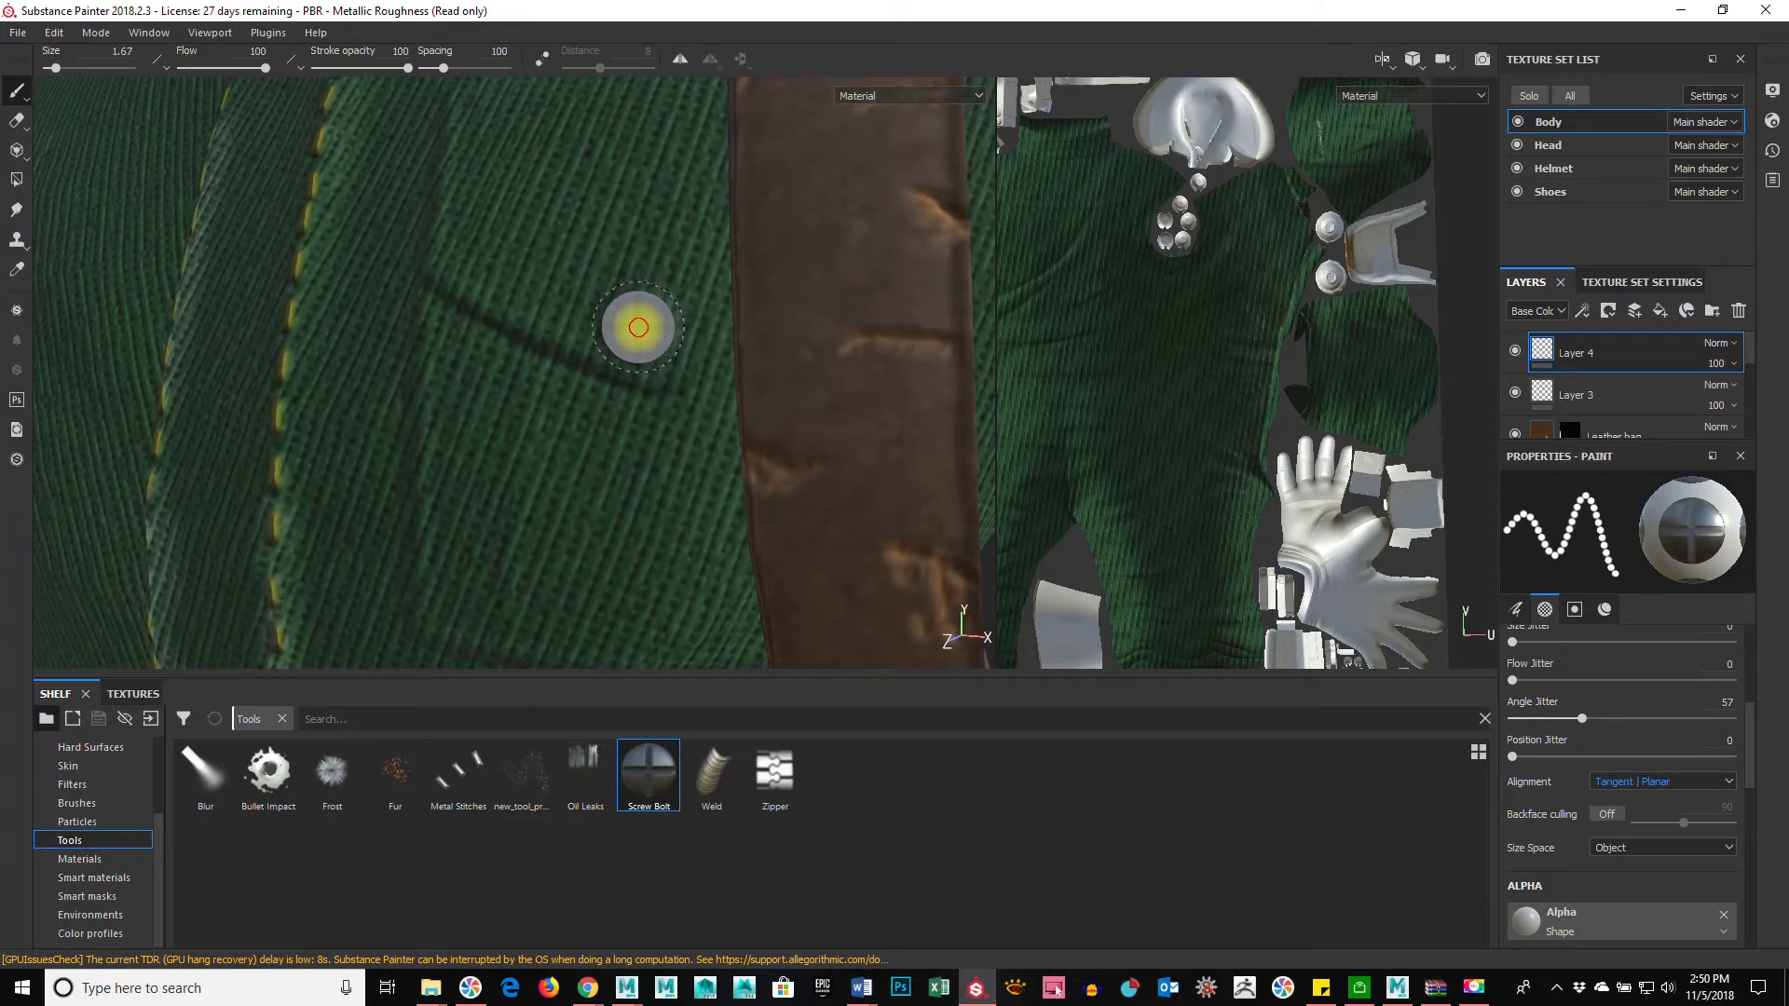
pyautogui.click(639, 327)
# Step: Review the bolt on the chest and the Screw Bolt tool's material parameters, and undo the stamp
pyautogui.moveTo(850, 600)
pyautogui.keyDown('alt'); pyautogui.mouseDown()
pyautogui.moveTo(839, 479)
pyautogui.moveTo(687, 500)
pyautogui.moveTo(462, 482)
pyautogui.mouseUp(); pyautogui.keyUp('alt')
pyautogui.keyDown('alt'); pyautogui.moveTo(462, 481); pyautogui.dragTo(902, 600, button='right'); pyautogui.keyUp('alt')
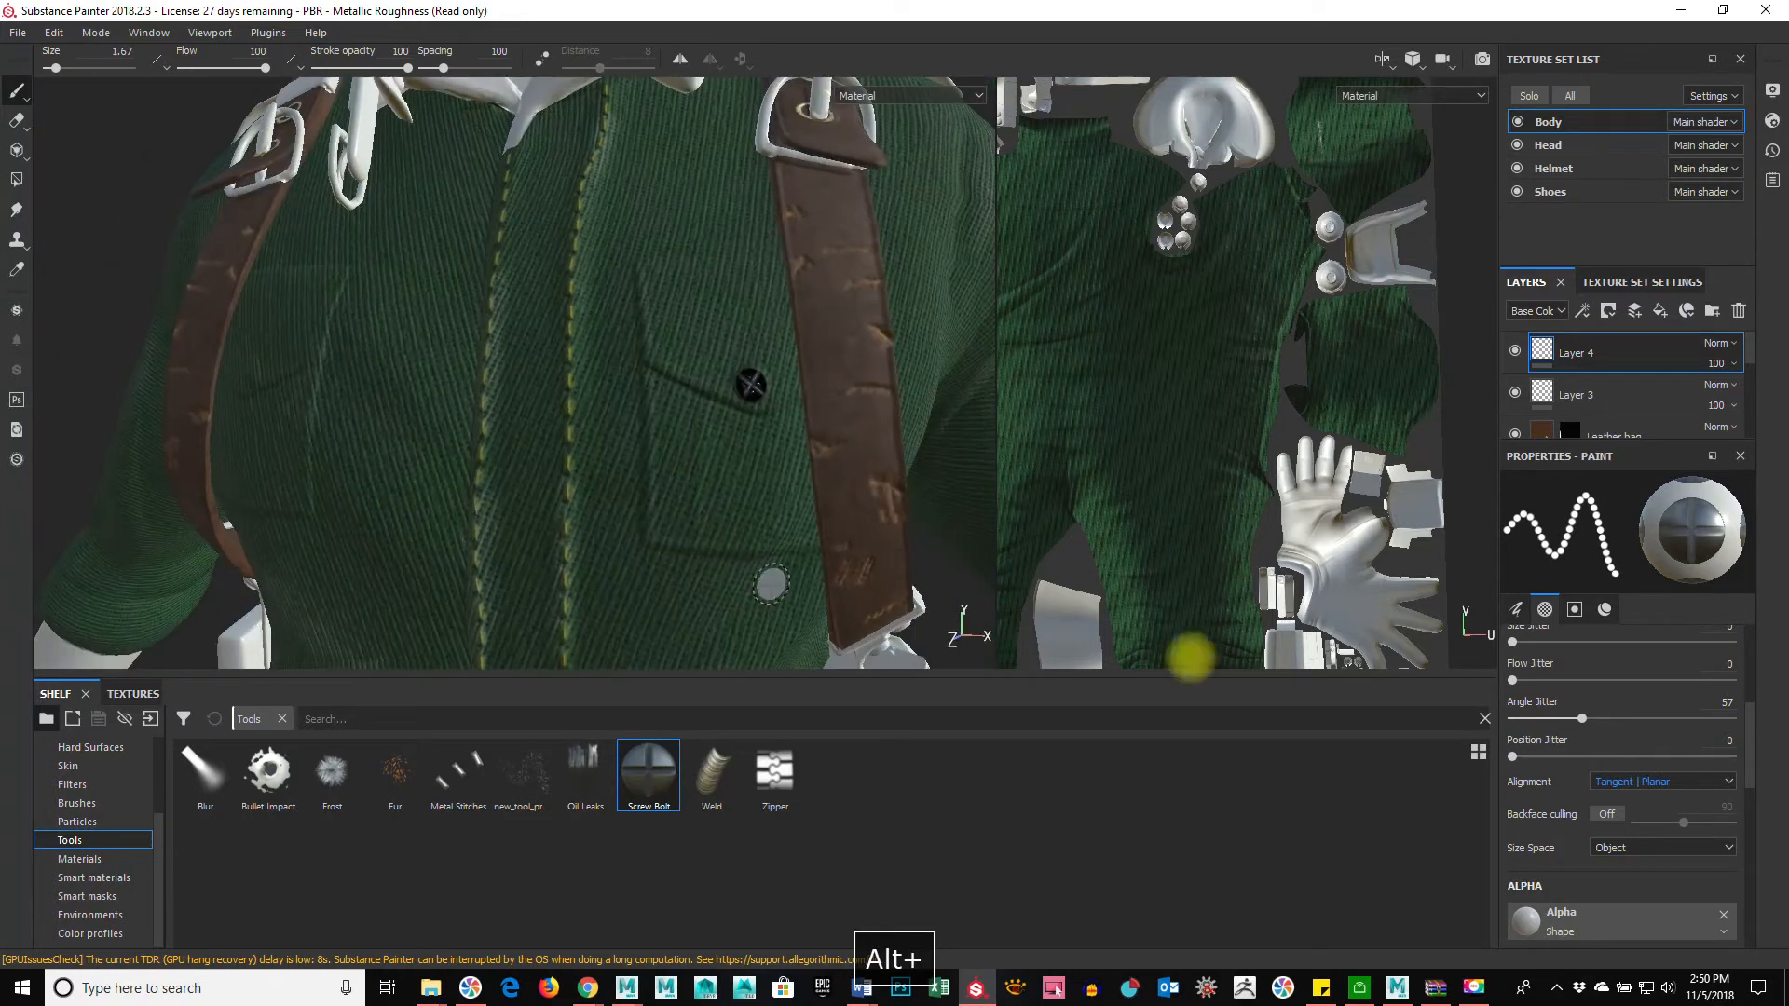
pyautogui.scroll(5, 1708, 734)
pyautogui.scroll(-10, 1708, 735)
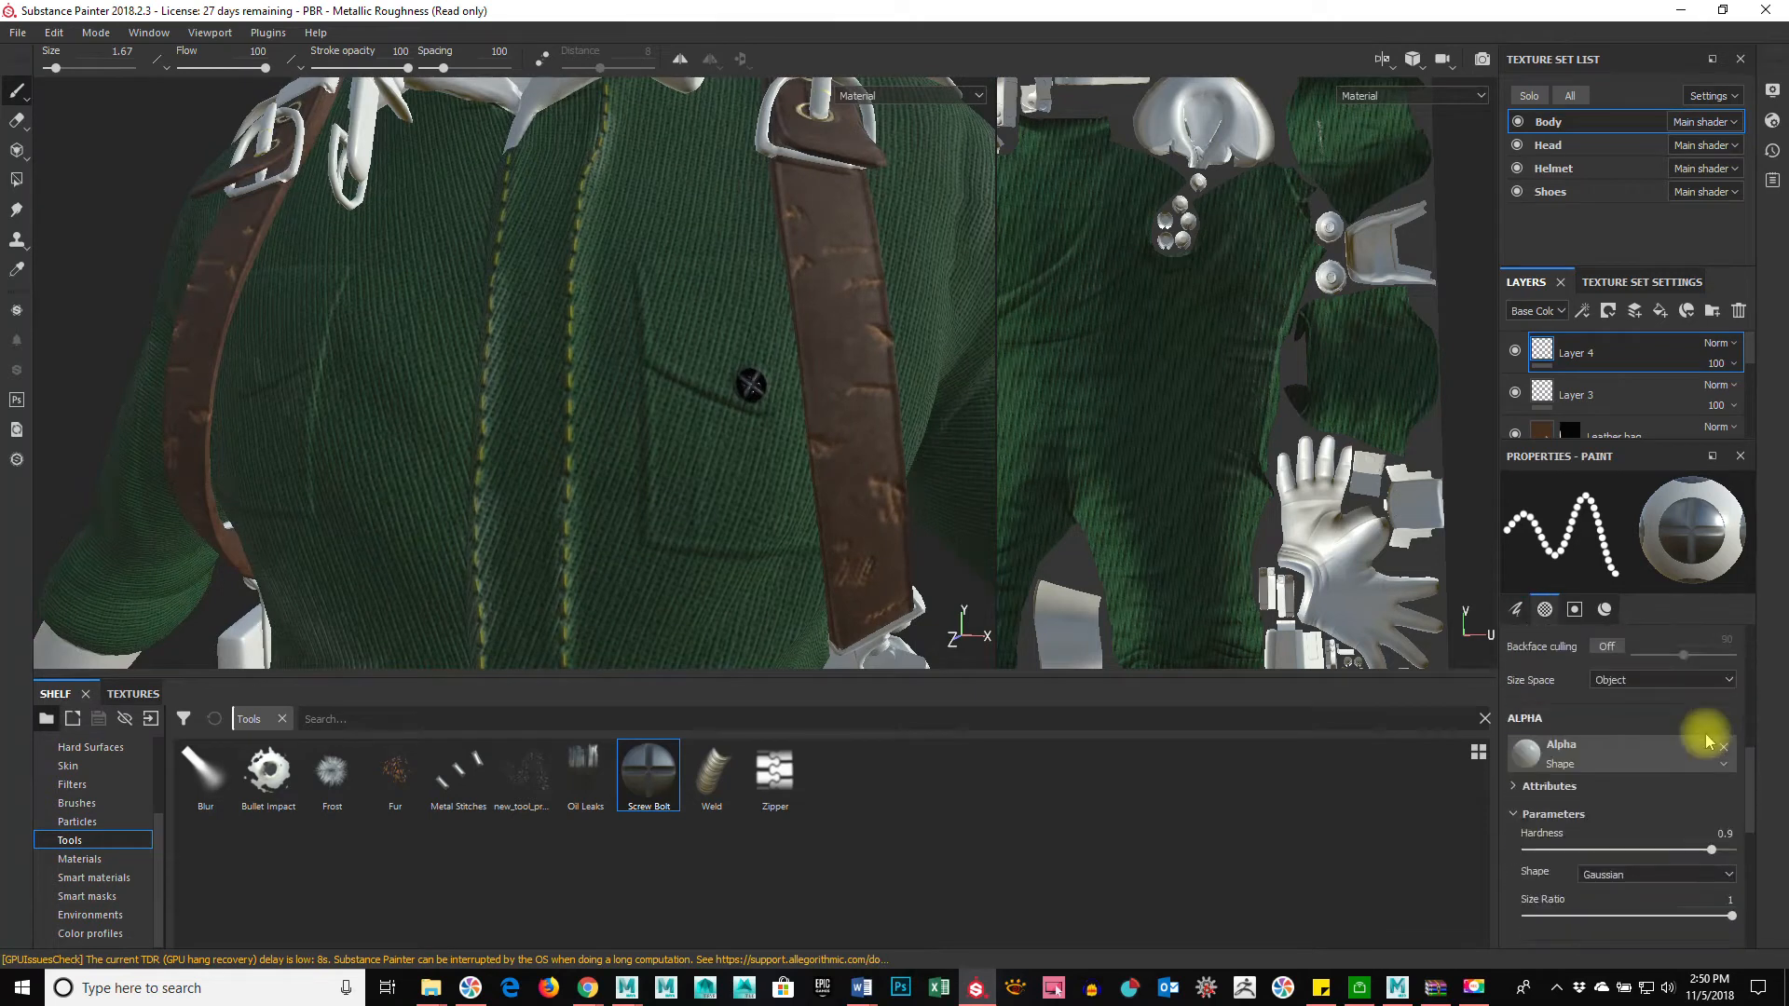
pyautogui.moveTo(731, 511)
pyautogui.keyDown('alt'); pyautogui.mouseDown()
pyautogui.moveTo(747, 479)
pyautogui.moveTo(687, 479)
pyautogui.moveTo(762, 423)
pyautogui.mouseUp(); pyautogui.keyUp('alt')
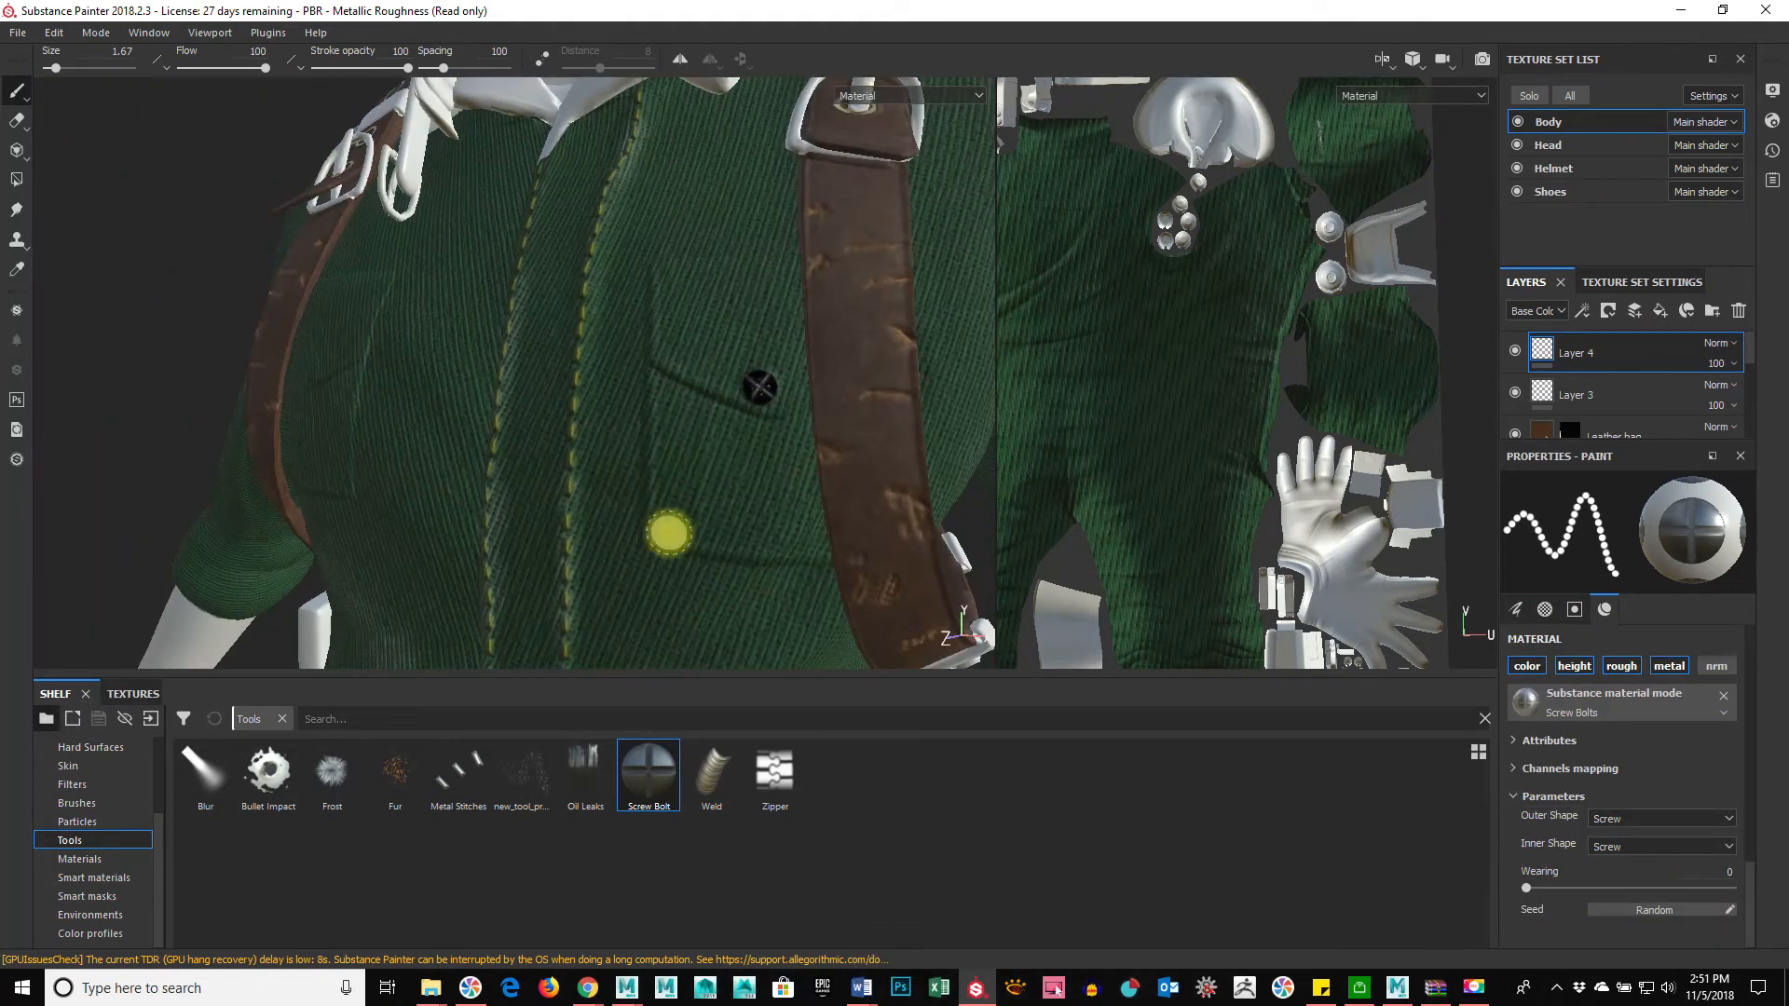
pyautogui.hotkey('ctrl', 'z')
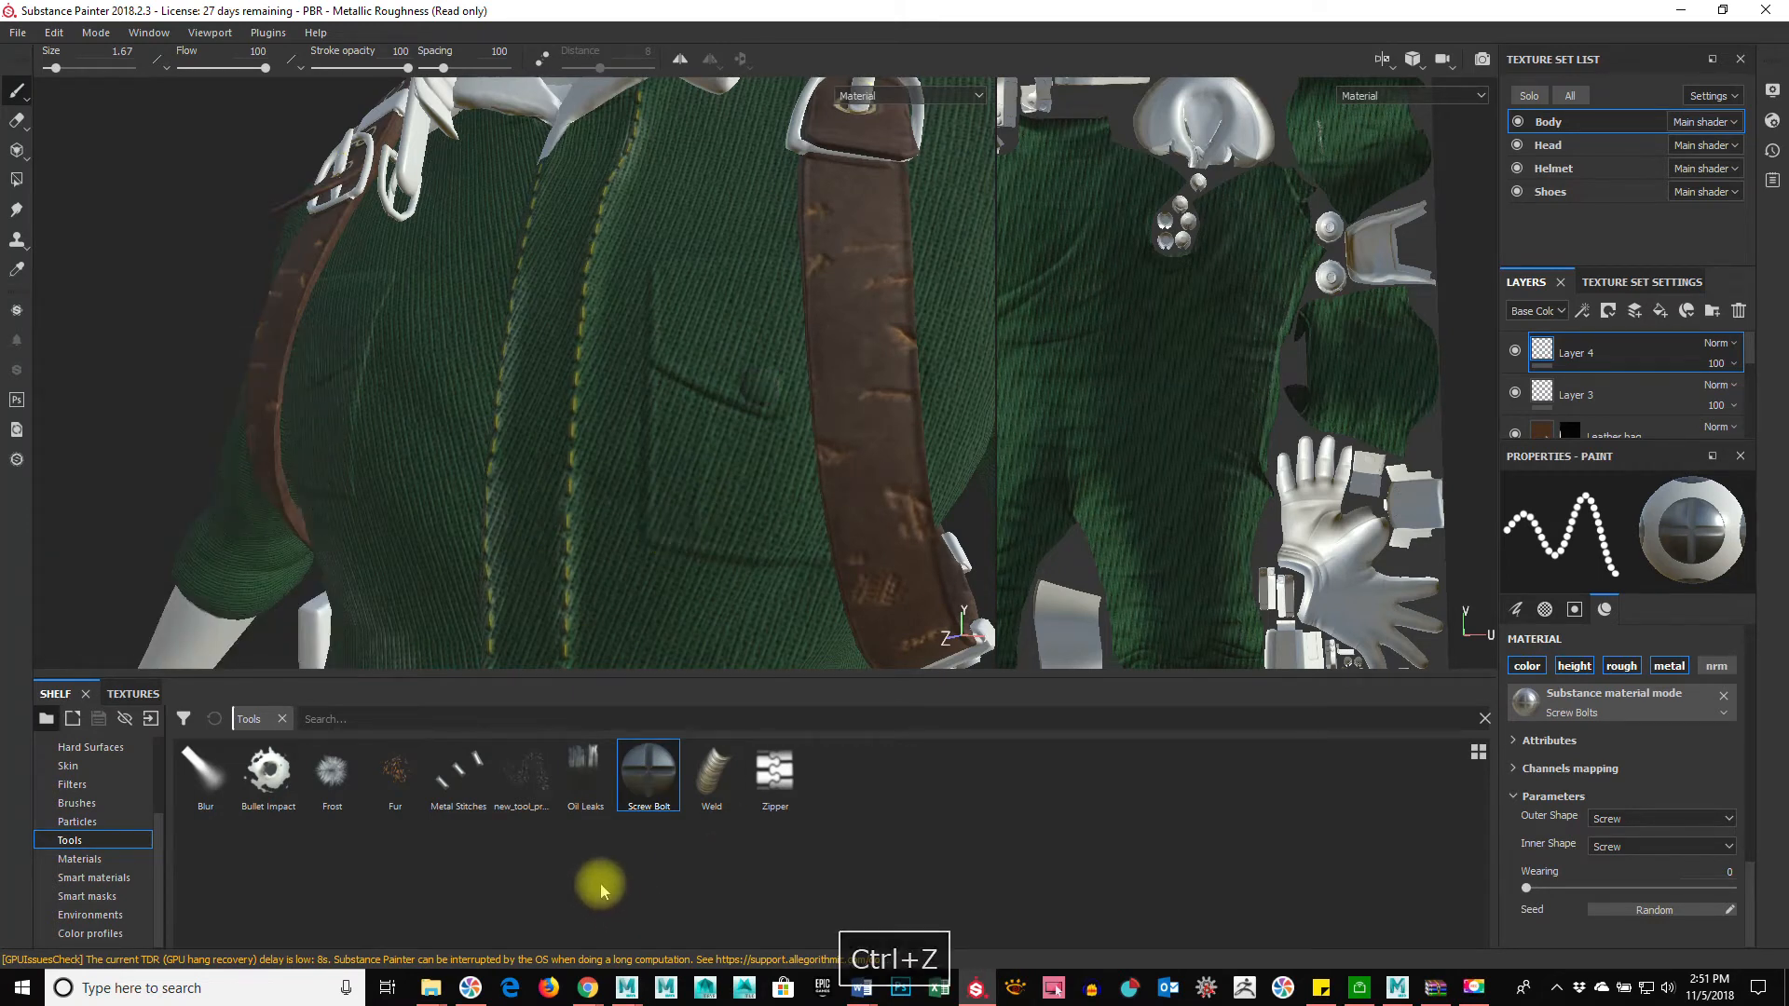
# Step: Try a Metal Stitches stroke down the suit's chest pocket area and undo it
pyautogui.click(479, 767)
pyautogui.moveTo(664, 210); pyautogui.dragTo(657, 620)
pyautogui.moveTo(627, 559)
pyautogui.keyDown('alt'); pyautogui.mouseDown()
pyautogui.moveTo(978, 531)
pyautogui.moveTo(593, 559)
pyautogui.mouseUp(); pyautogui.keyUp('alt')
pyautogui.hotkey('ctrl', 'z')
# Step: Examine the character's head, collar, shoulder strap eyelets and torso from several angles
pyautogui.scroll(-3, 589, 615)
pyautogui.moveTo(731, 539)
pyautogui.keyDown('alt'); pyautogui.mouseDown()
pyautogui.moveTo(472, 451)
pyautogui.moveTo(687, 649)
pyautogui.mouseUp(); pyautogui.keyUp('alt')
pyautogui.keyDown('alt'); pyautogui.moveTo(687, 645); pyautogui.dragTo(747, 308, button='right'); pyautogui.keyUp('alt')
pyautogui.keyDown('alt'); pyautogui.moveTo(746, 307); pyautogui.dragTo(774, 416, button='middle'); pyautogui.keyUp('alt')
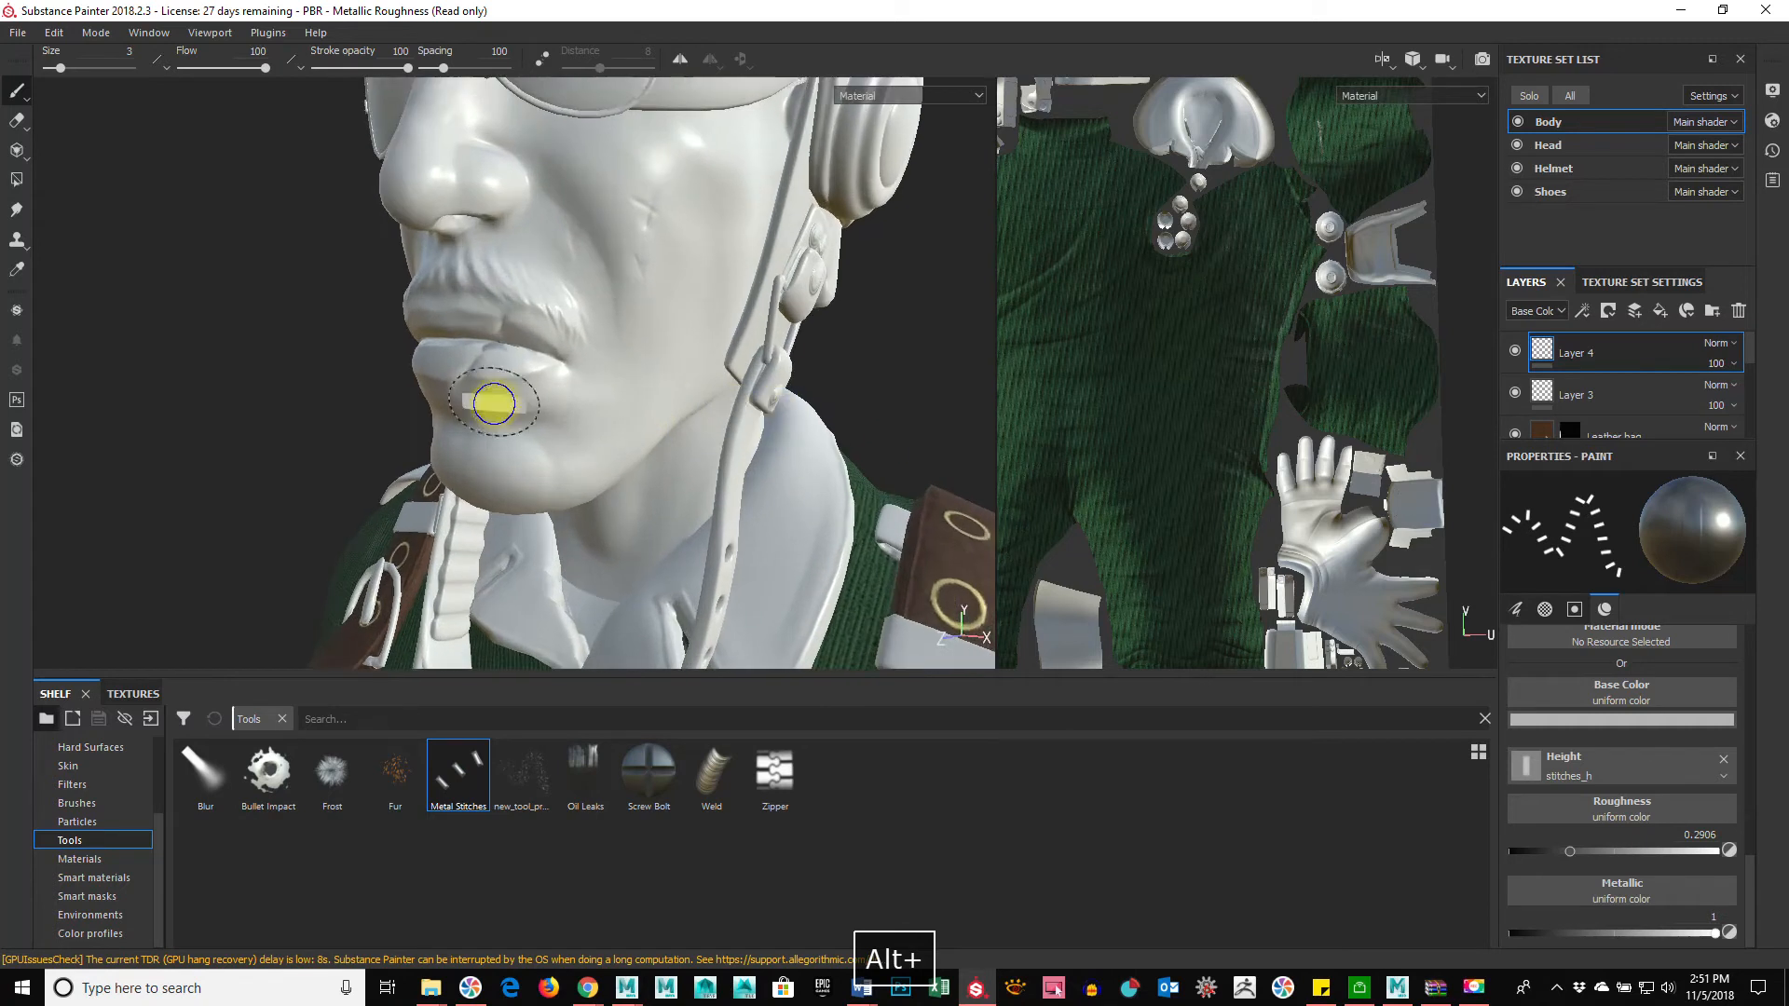
pyautogui.keyDown('alt'); pyautogui.moveTo(491, 399); pyautogui.dragTo(557, 366); pyautogui.keyUp('alt')
pyautogui.keyDown('alt'); pyautogui.moveTo(731, 475); pyautogui.dragTo(504, 533, button='right'); pyautogui.keyUp('alt')
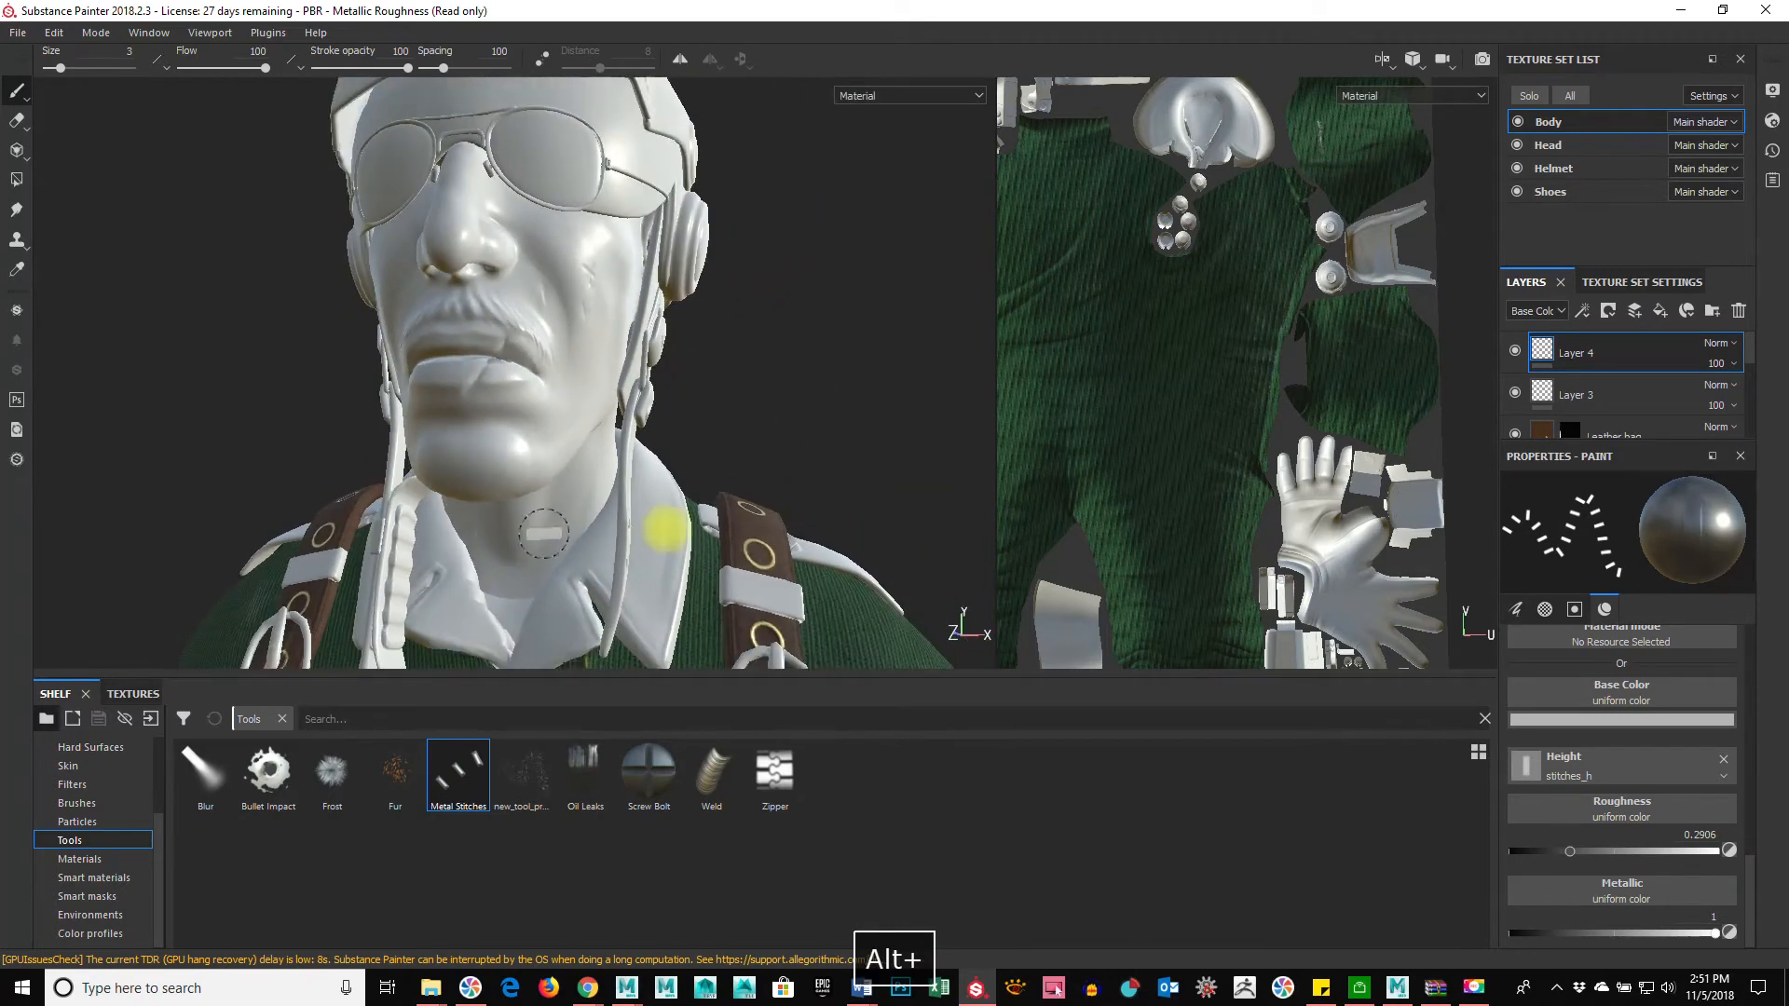
pyautogui.keyDown('alt'); pyautogui.moveTo(683, 516); pyautogui.dragTo(620, 532); pyautogui.keyUp('alt')
pyautogui.keyDown('alt'); pyautogui.moveTo(742, 540); pyautogui.dragTo(721, 359, button='middle'); pyautogui.keyUp('alt')
pyautogui.keyDown('alt'); pyautogui.moveTo(721, 359); pyautogui.dragTo(683, 451, button='right'); pyautogui.keyUp('alt')
pyautogui.keyDown('alt'); pyautogui.moveTo(683, 451); pyautogui.dragTo(643, 471); pyautogui.keyUp('alt')
pyautogui.keyDown('alt'); pyautogui.moveTo(866, 556); pyautogui.dragTo(762, 300, button='middle'); pyautogui.keyUp('alt')
pyautogui.keyDown('alt'); pyautogui.moveTo(811, 431); pyautogui.dragTo(867, 400, button='right'); pyautogui.keyUp('alt')
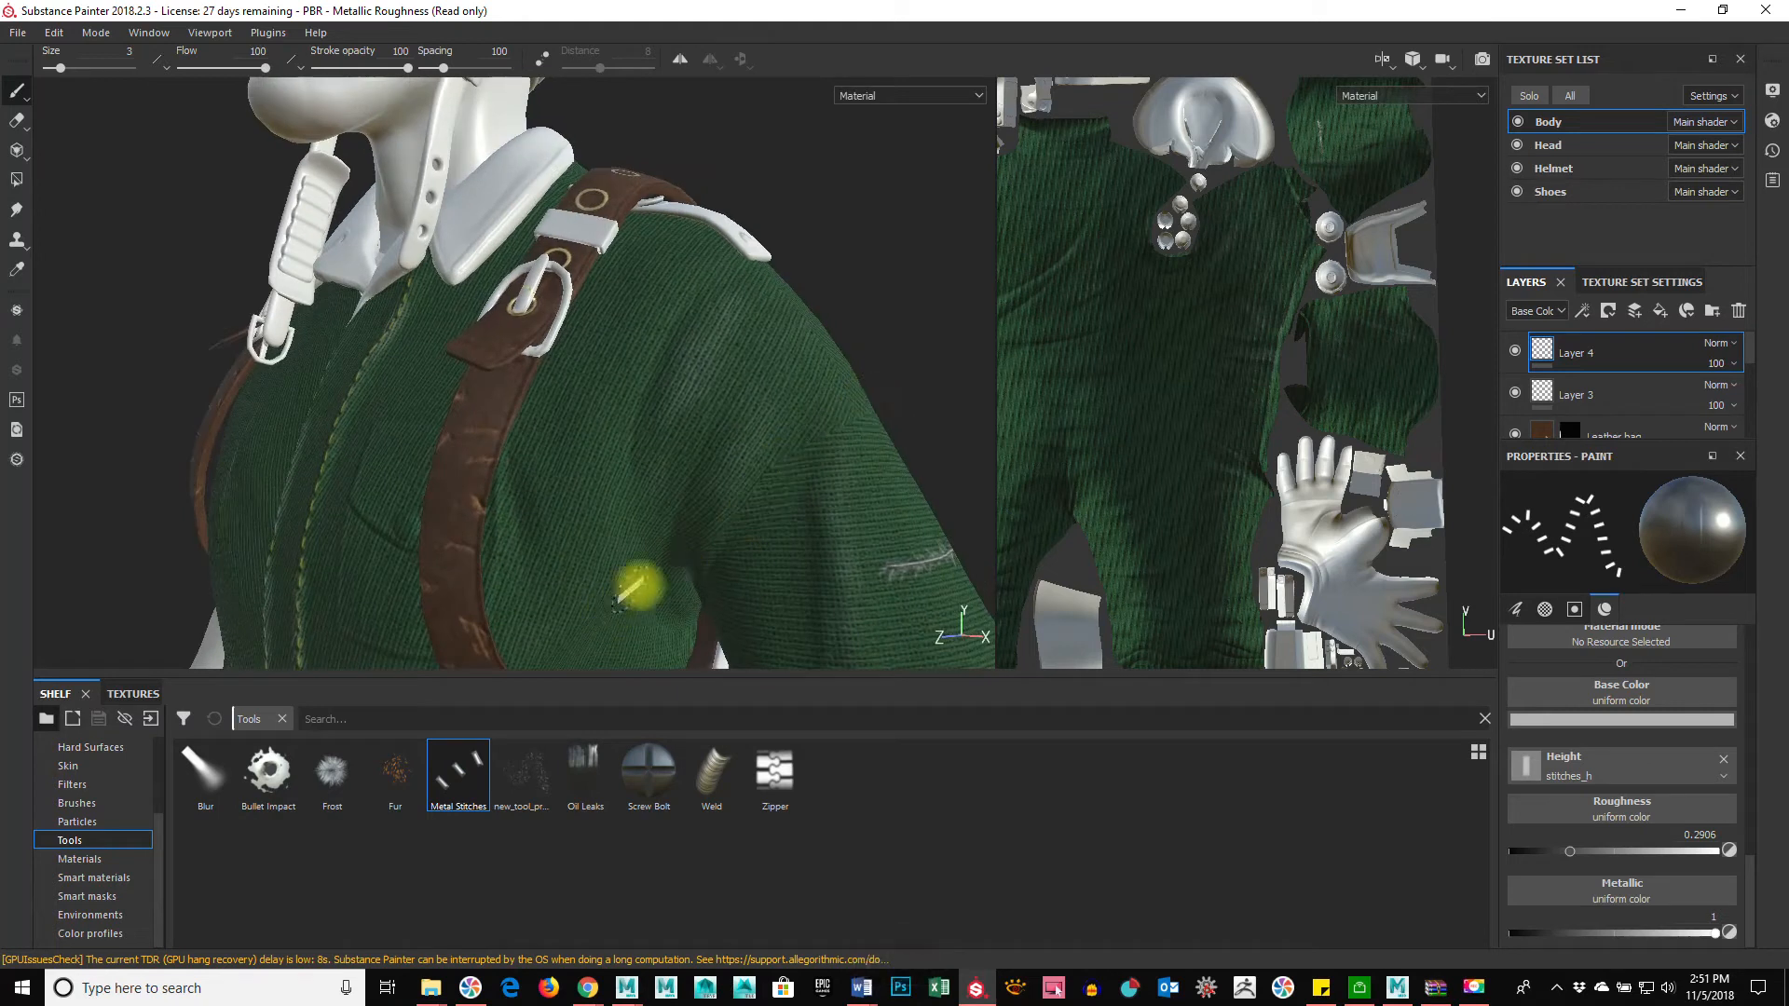
pyautogui.keyDown('alt'); pyautogui.moveTo(693, 584); pyautogui.dragTo(815, 471, button='middle'); pyautogui.keyUp('alt')
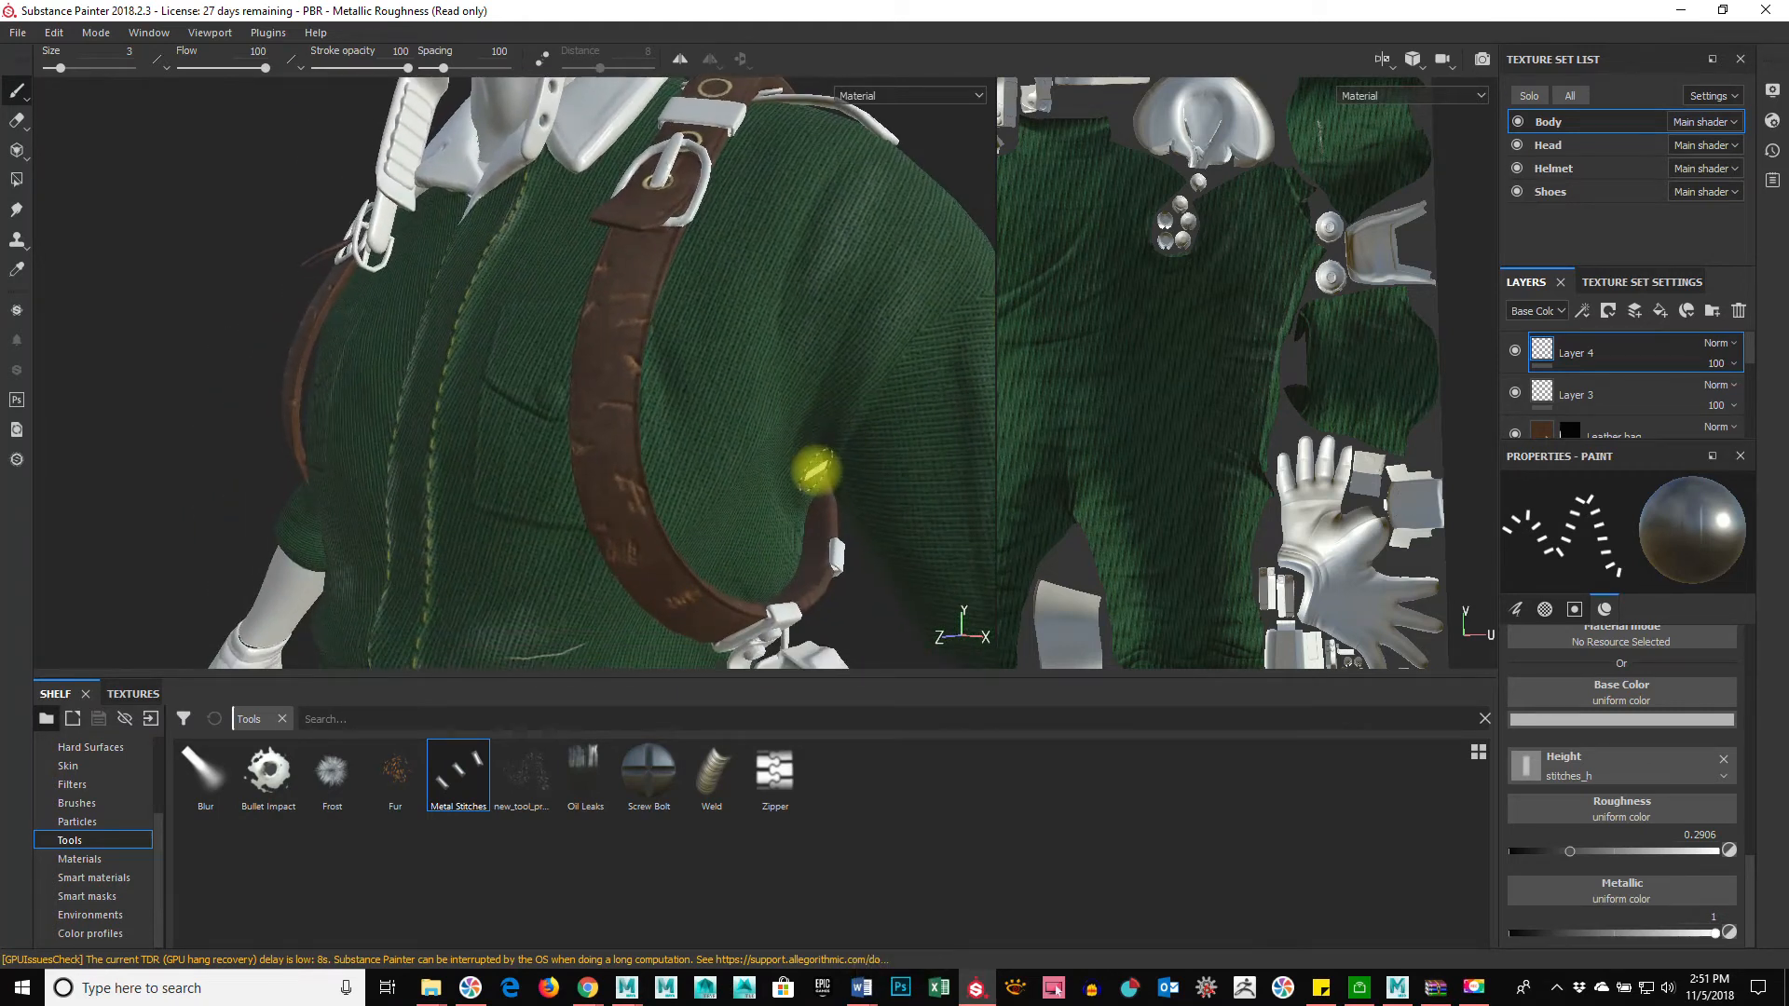
pyautogui.keyDown('alt'); pyautogui.moveTo(646, 550); pyautogui.dragTo(512, 593); pyautogui.keyUp('alt')
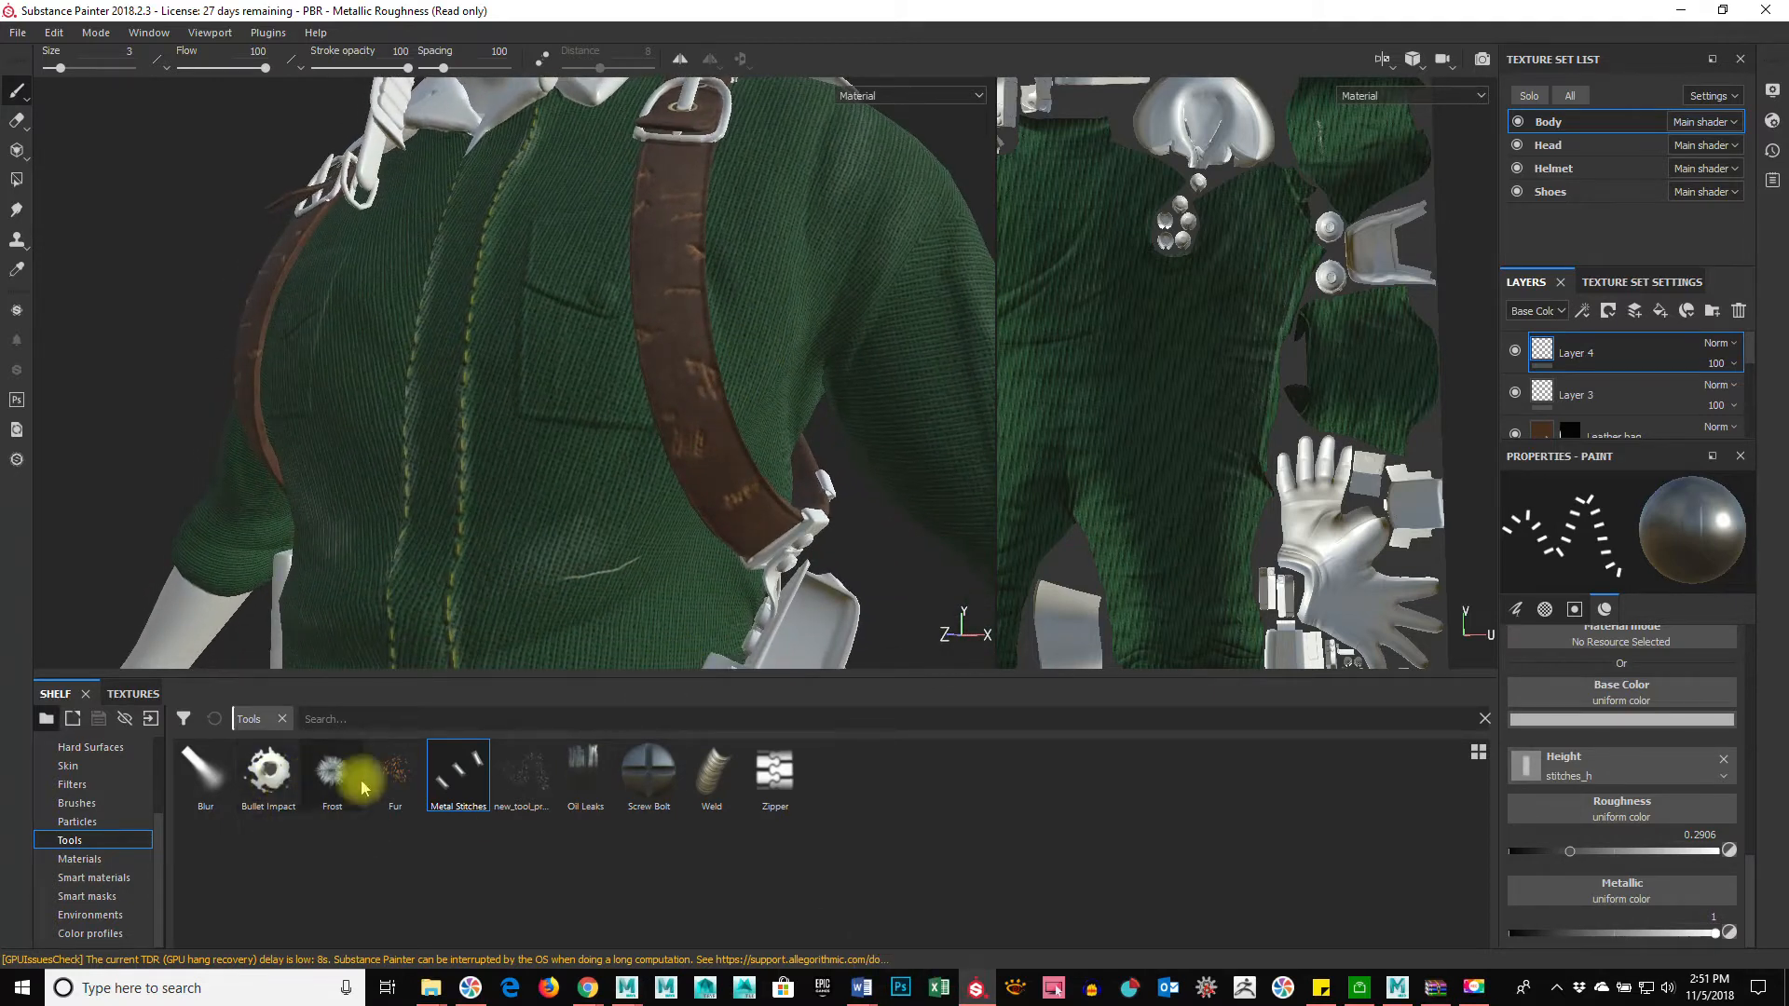
# Step: Browse the smart materials and the hard surface stamps available in the shelf
pyautogui.click(93, 861)
pyautogui.click(101, 878)
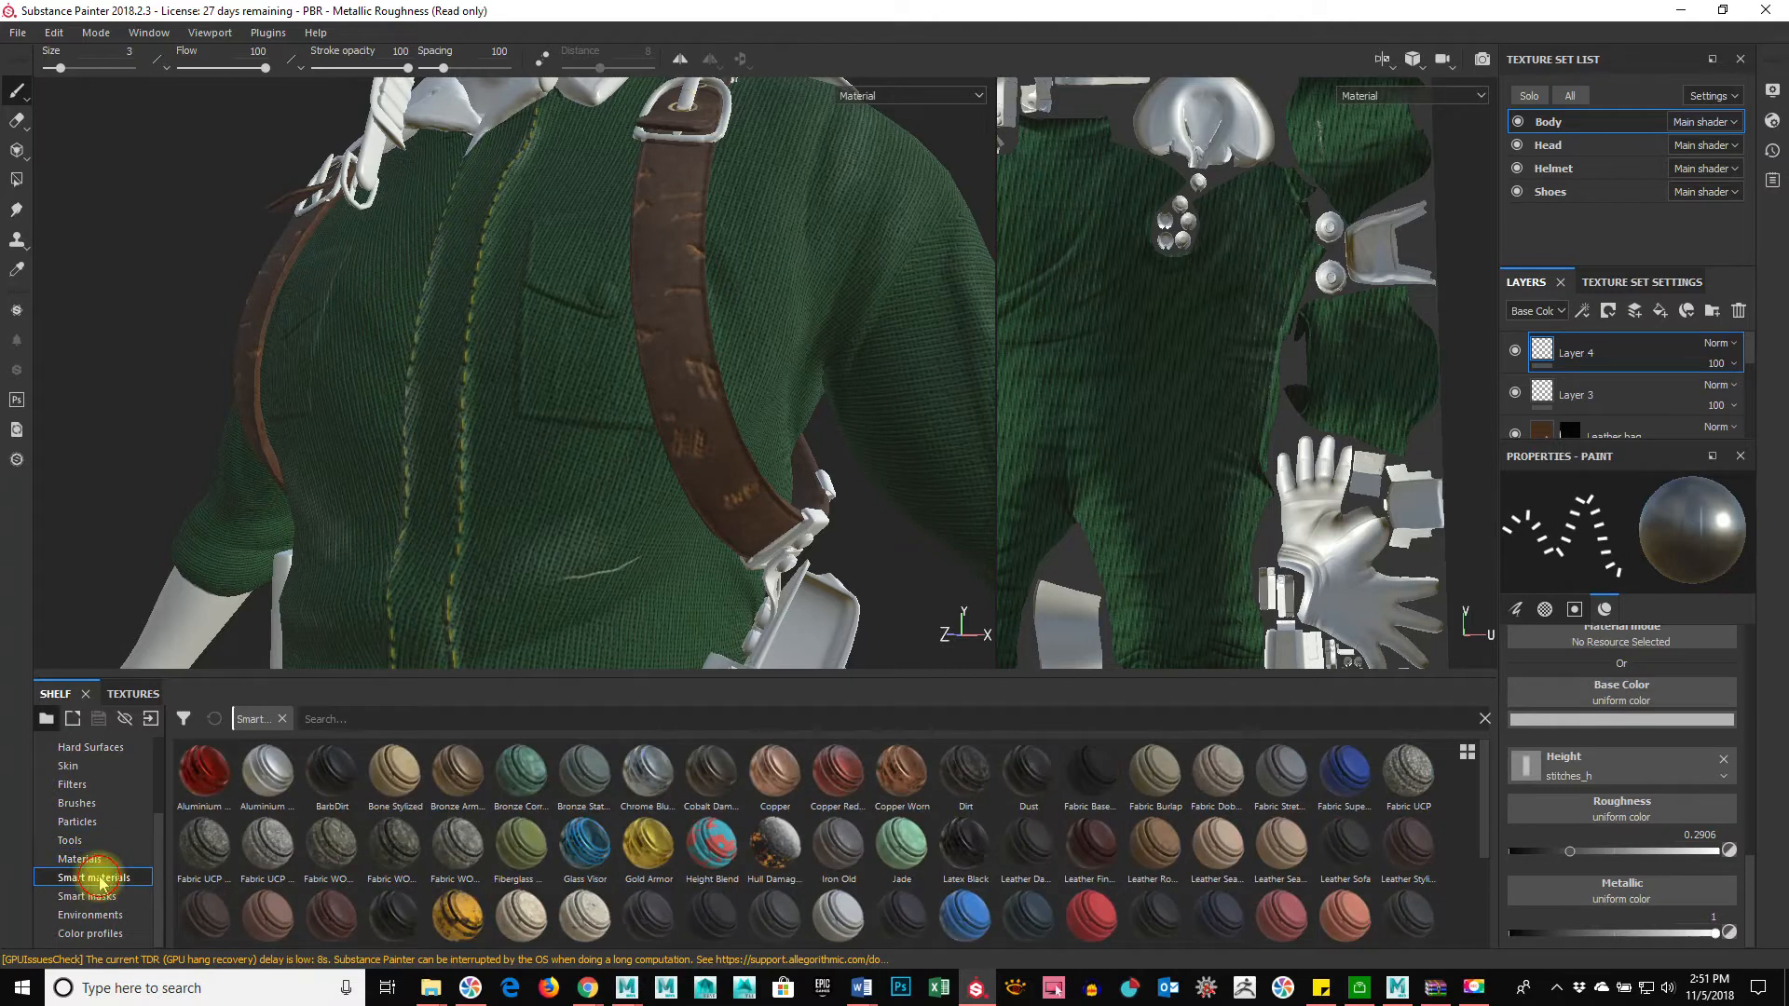
pyautogui.scroll(1, 119, 870)
pyautogui.click(101, 803)
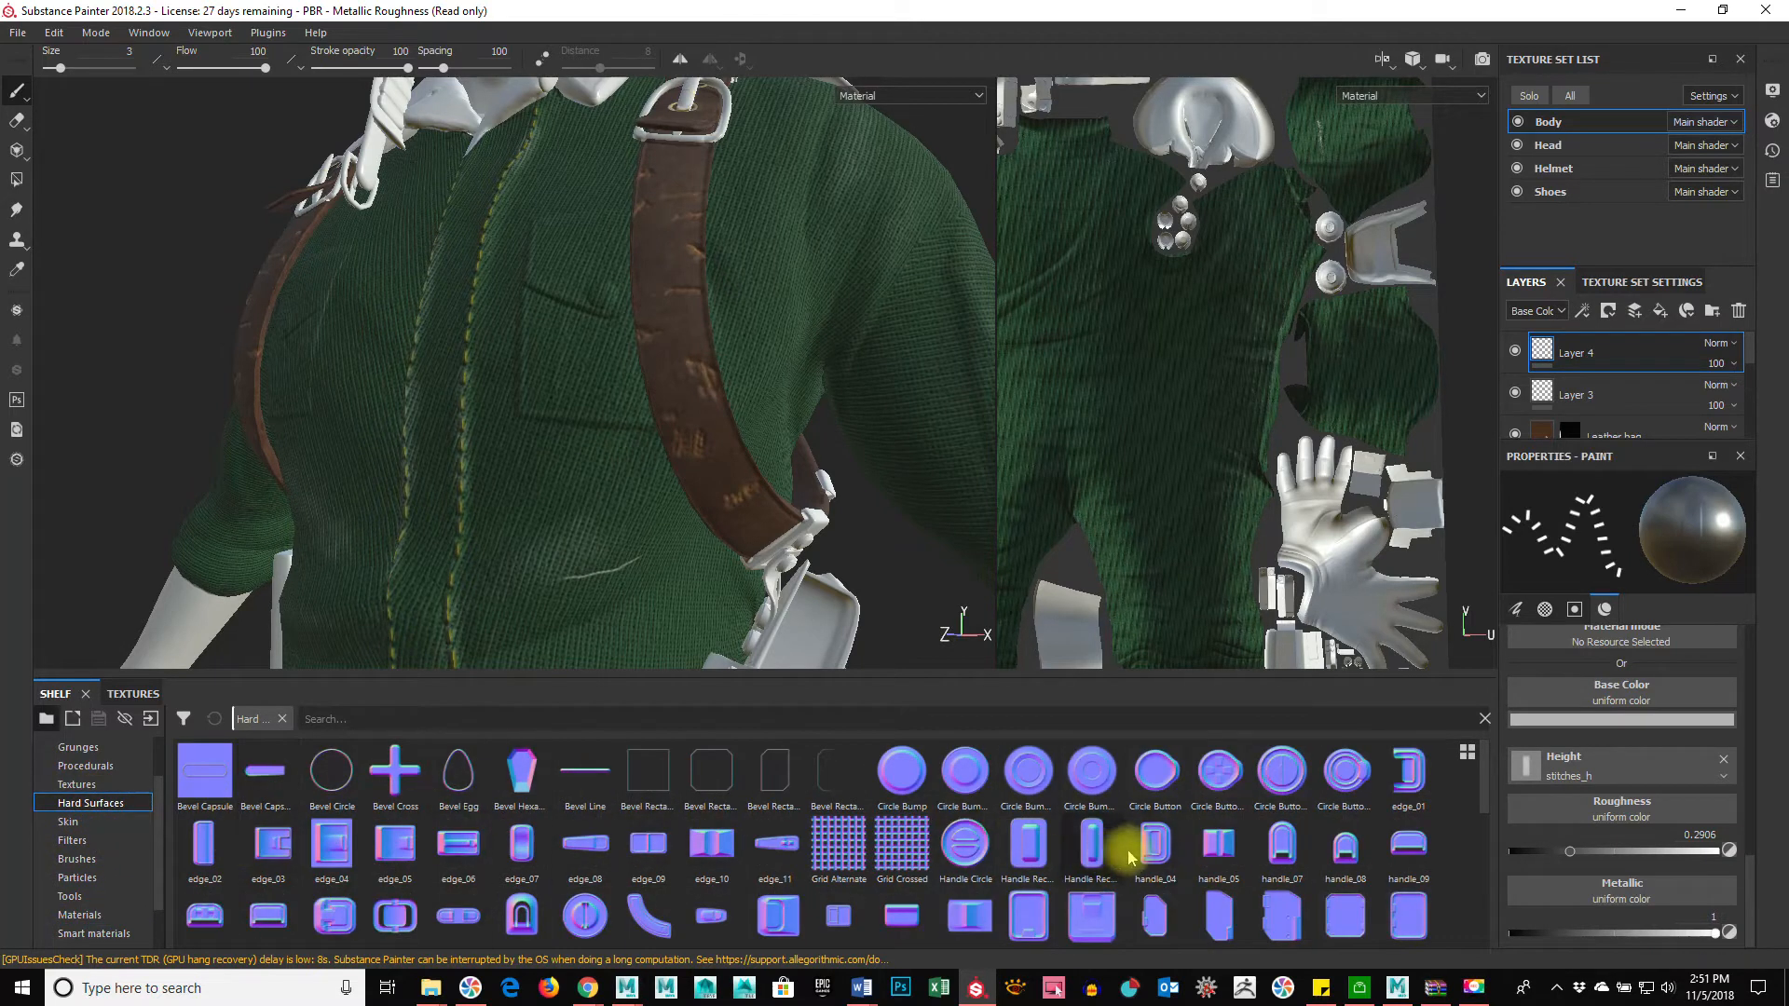
pyautogui.scroll(-3, 1130, 853)
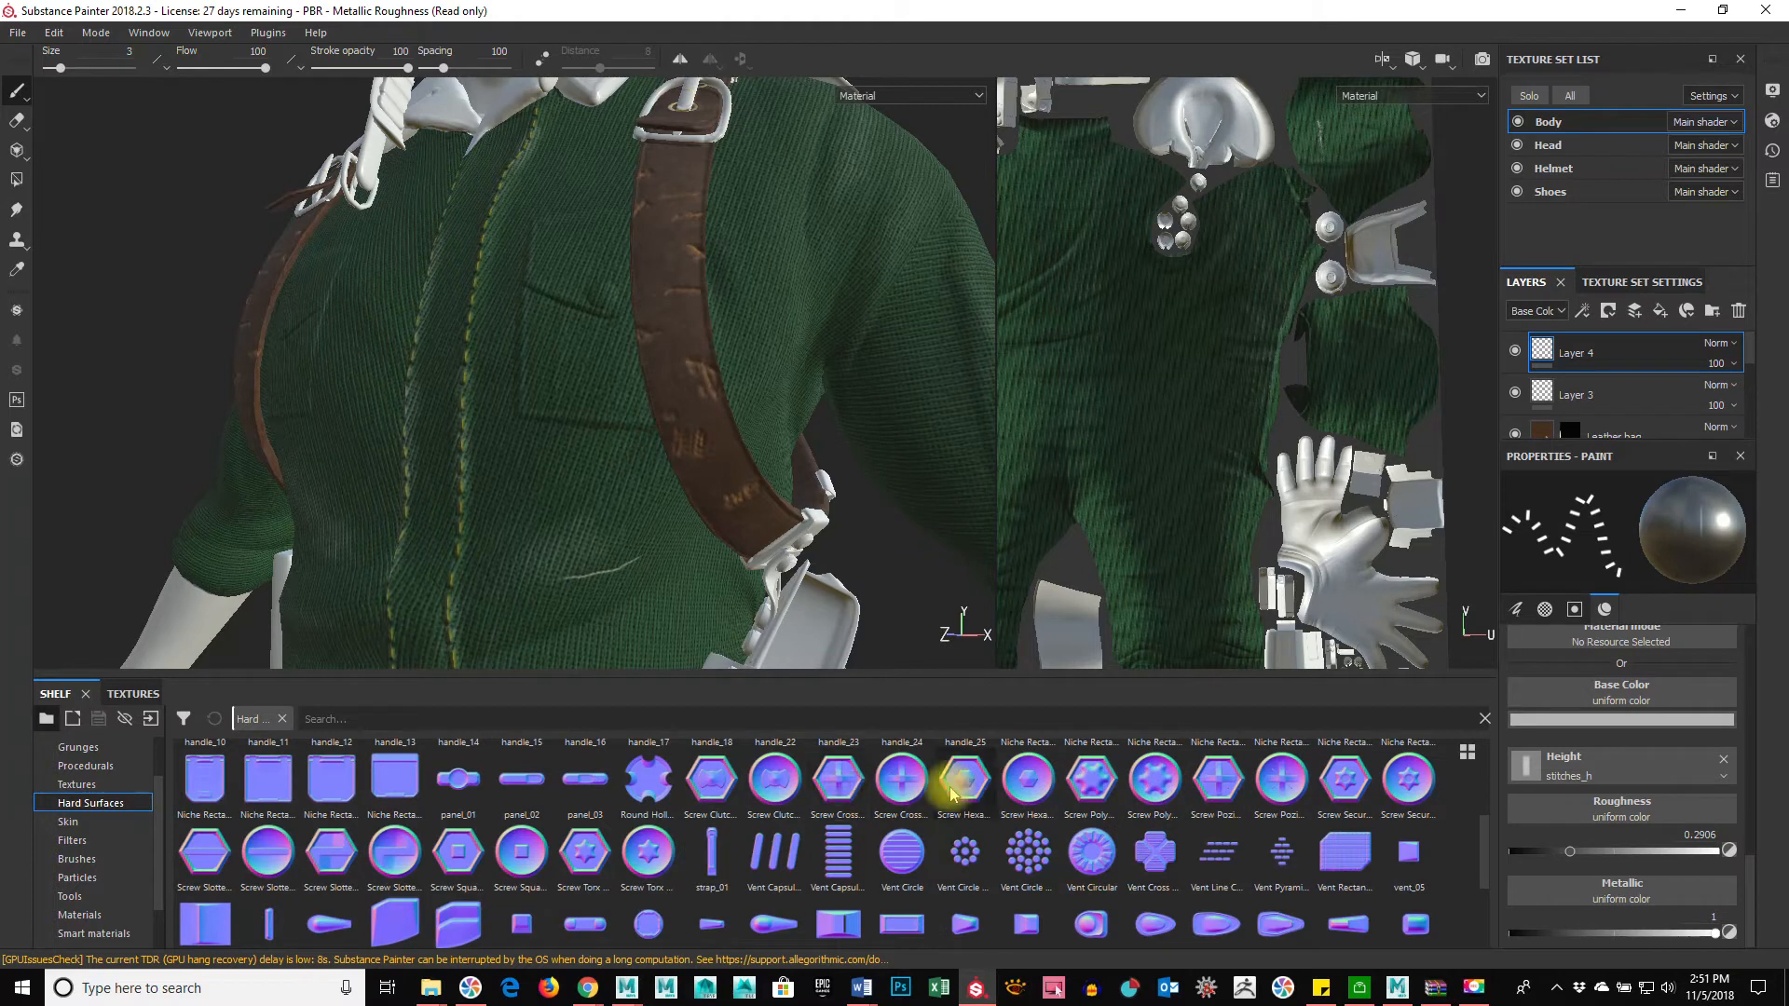
pyautogui.moveTo(951, 865)
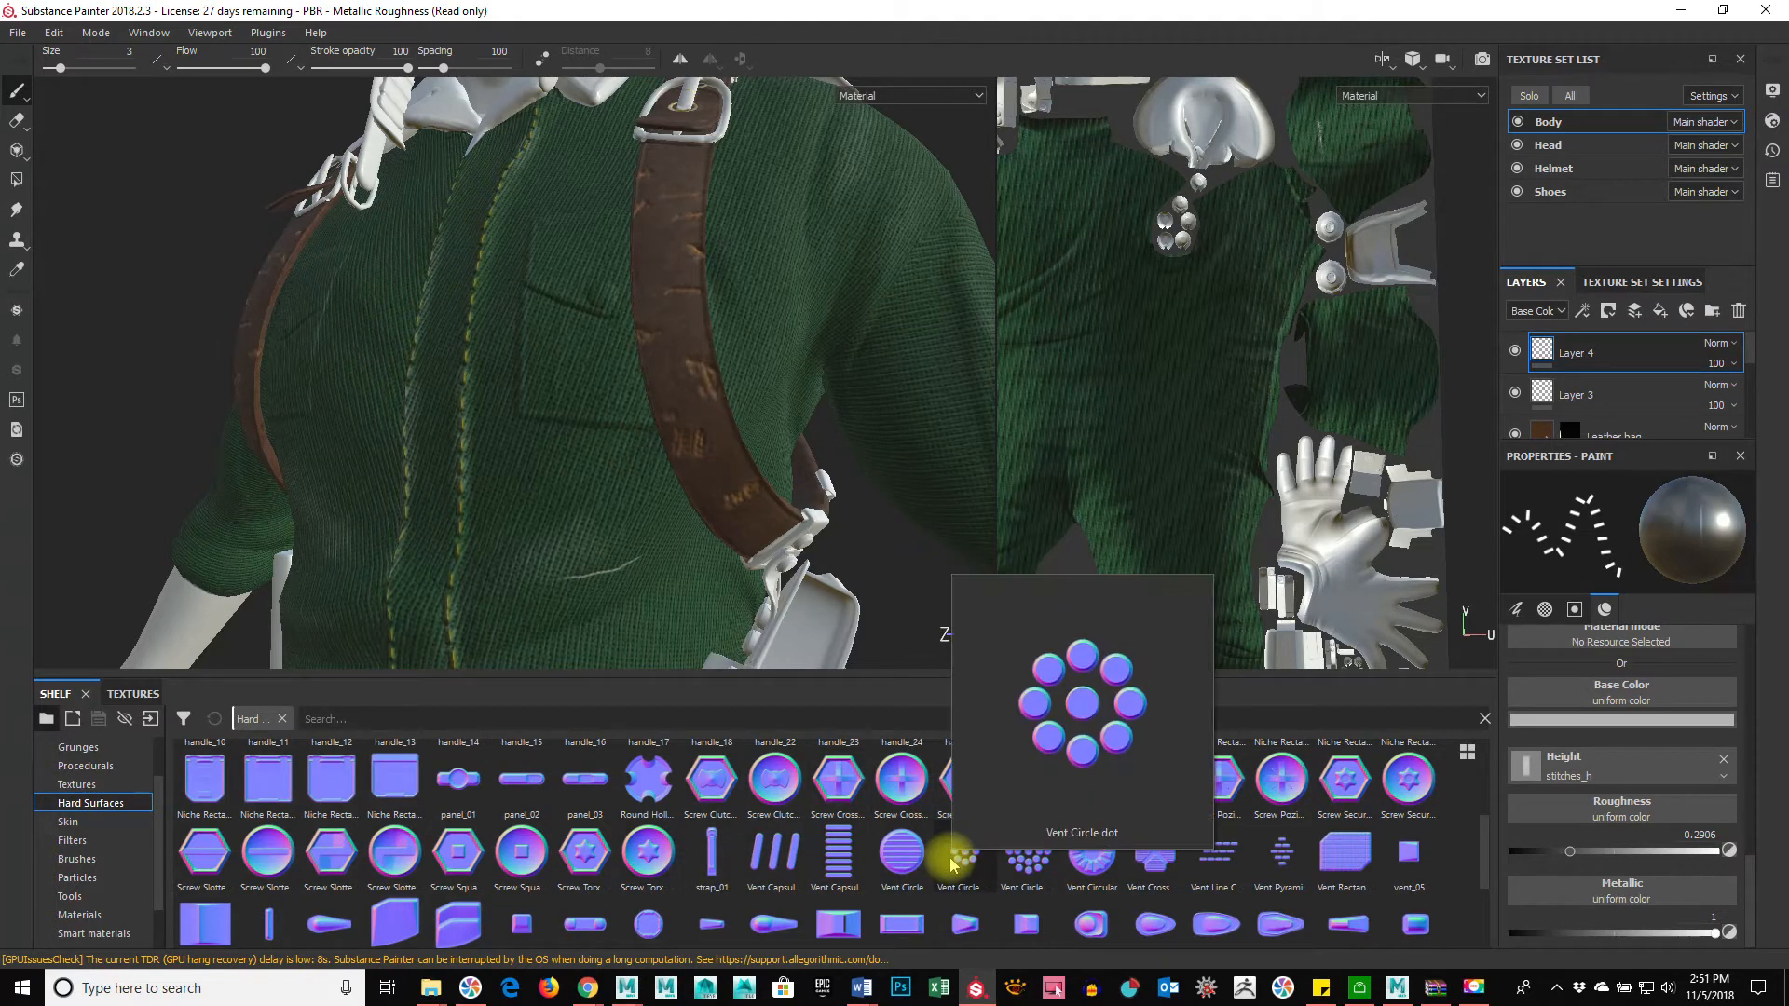
pyautogui.scroll(-2, 979, 872)
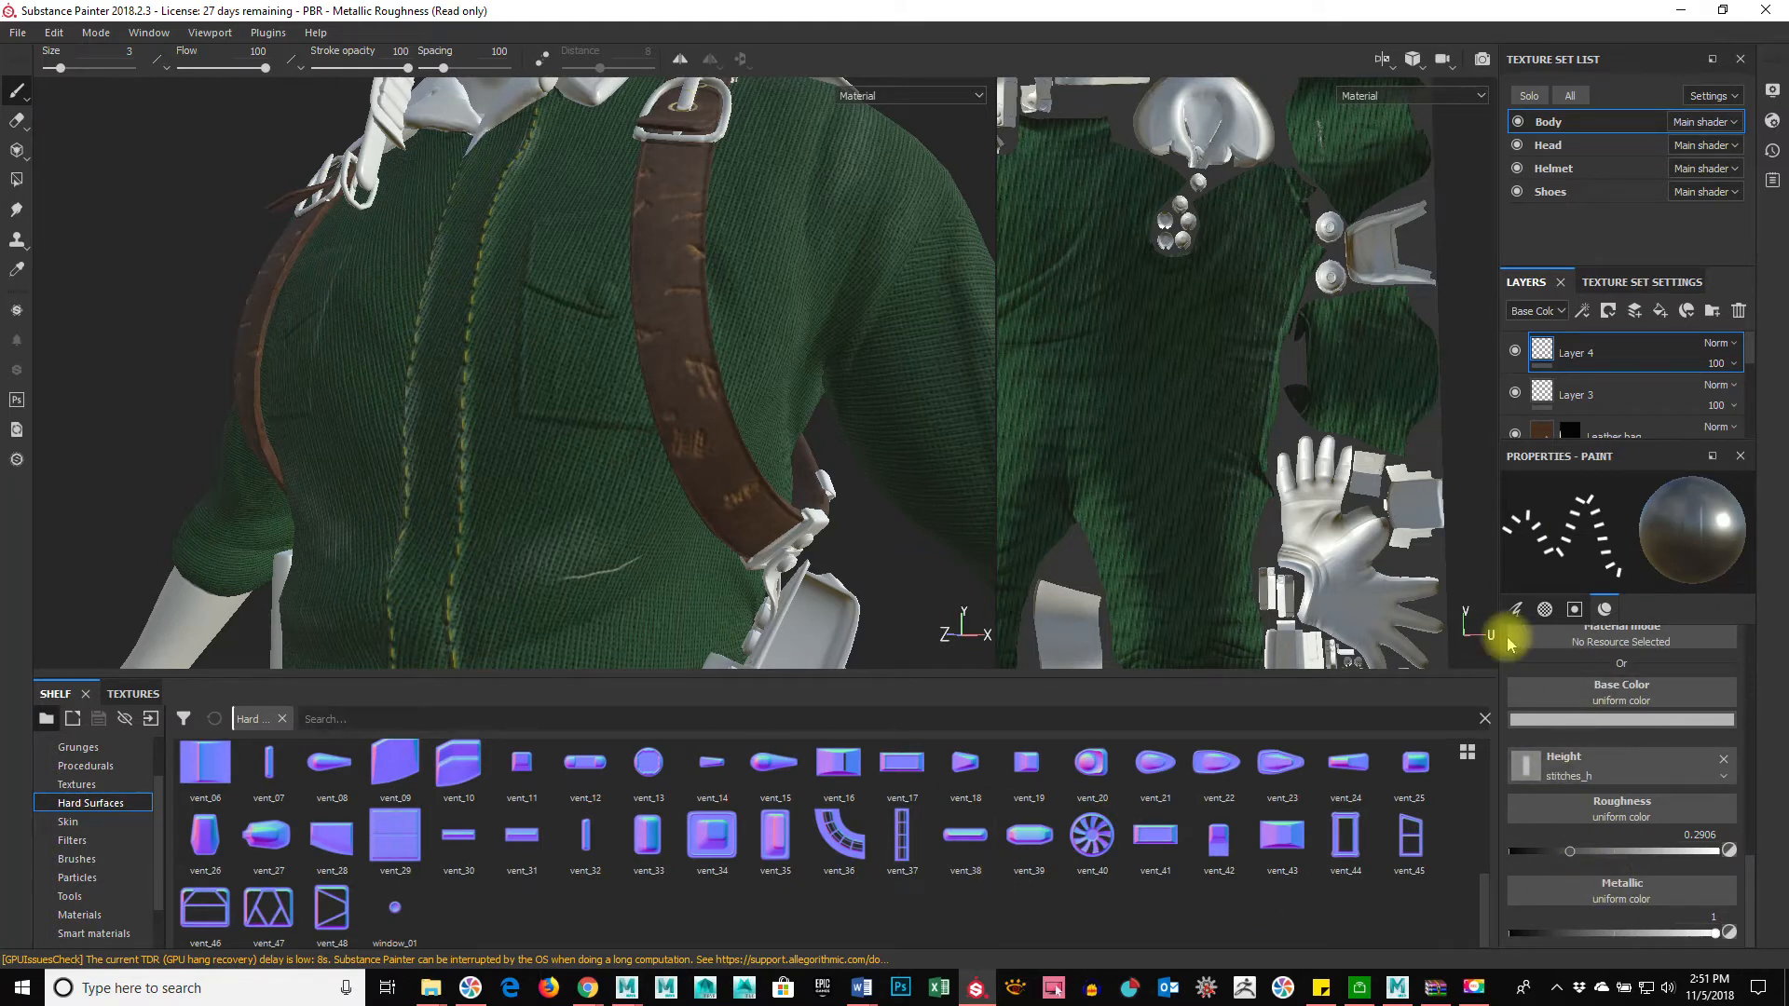
pyautogui.scroll(1, 93, 878)
# Step: Look over the grunges and browse the alphas down to the end of the list
pyautogui.click(85, 804)
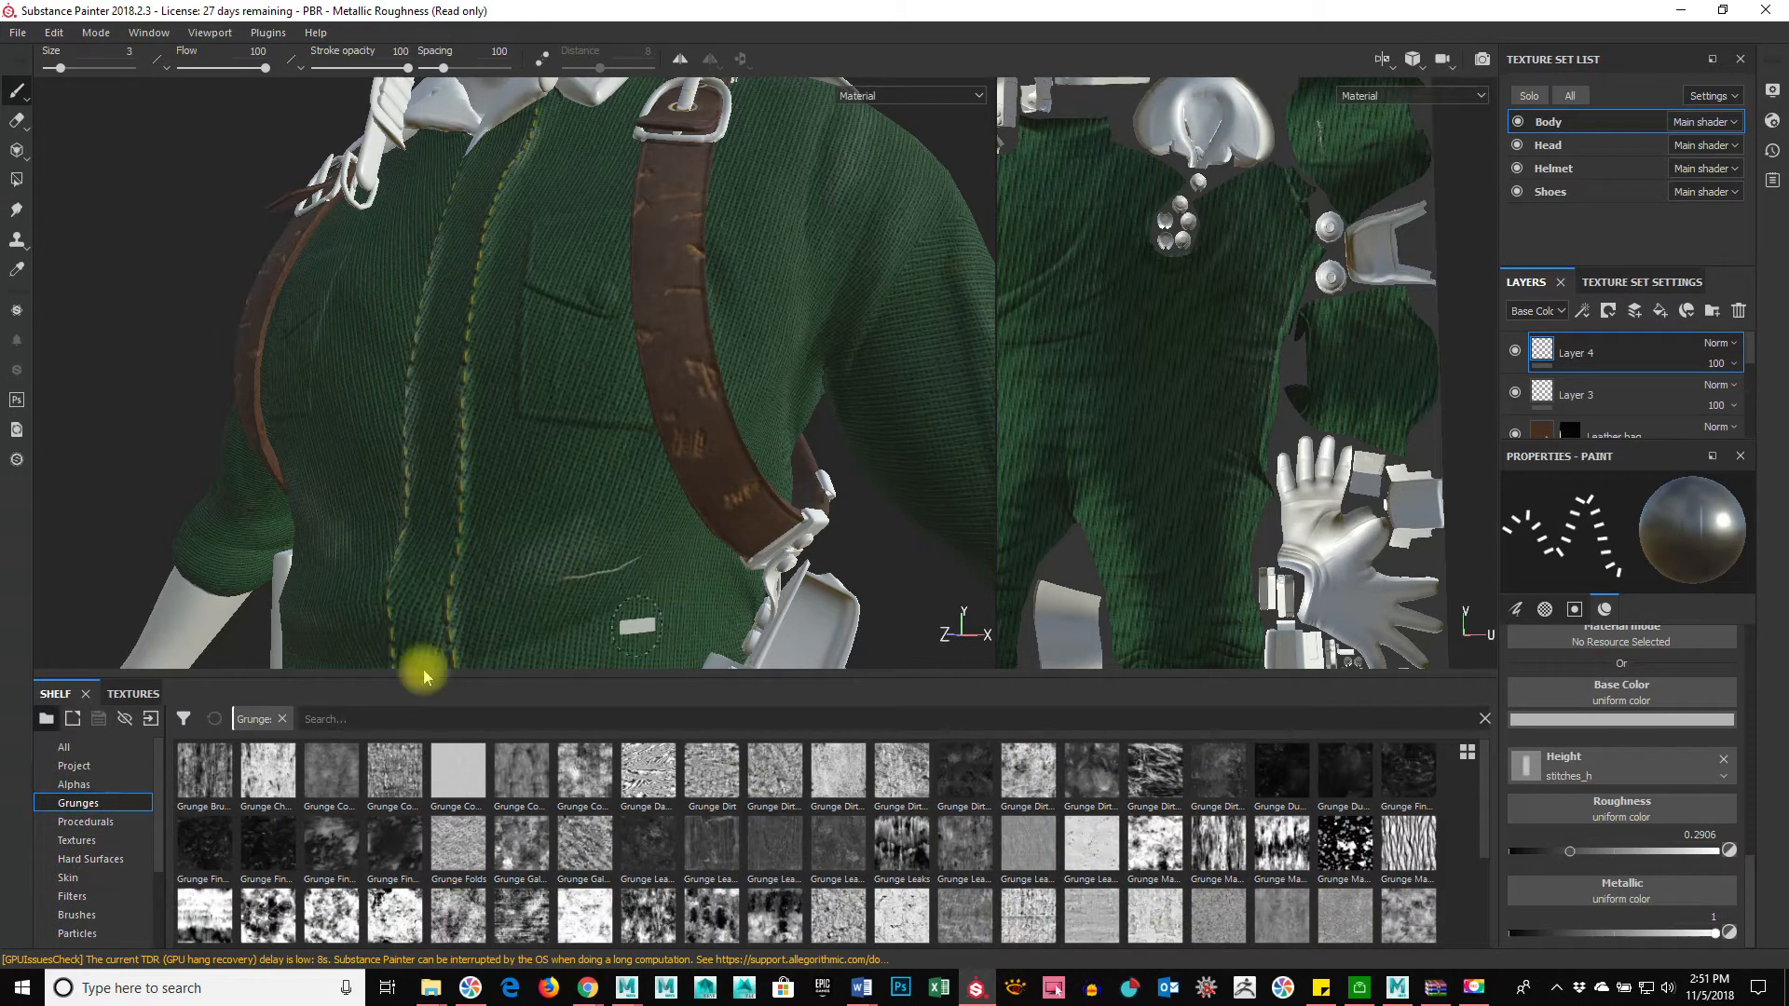
pyautogui.click(74, 784)
pyautogui.scroll(-8, 764, 850)
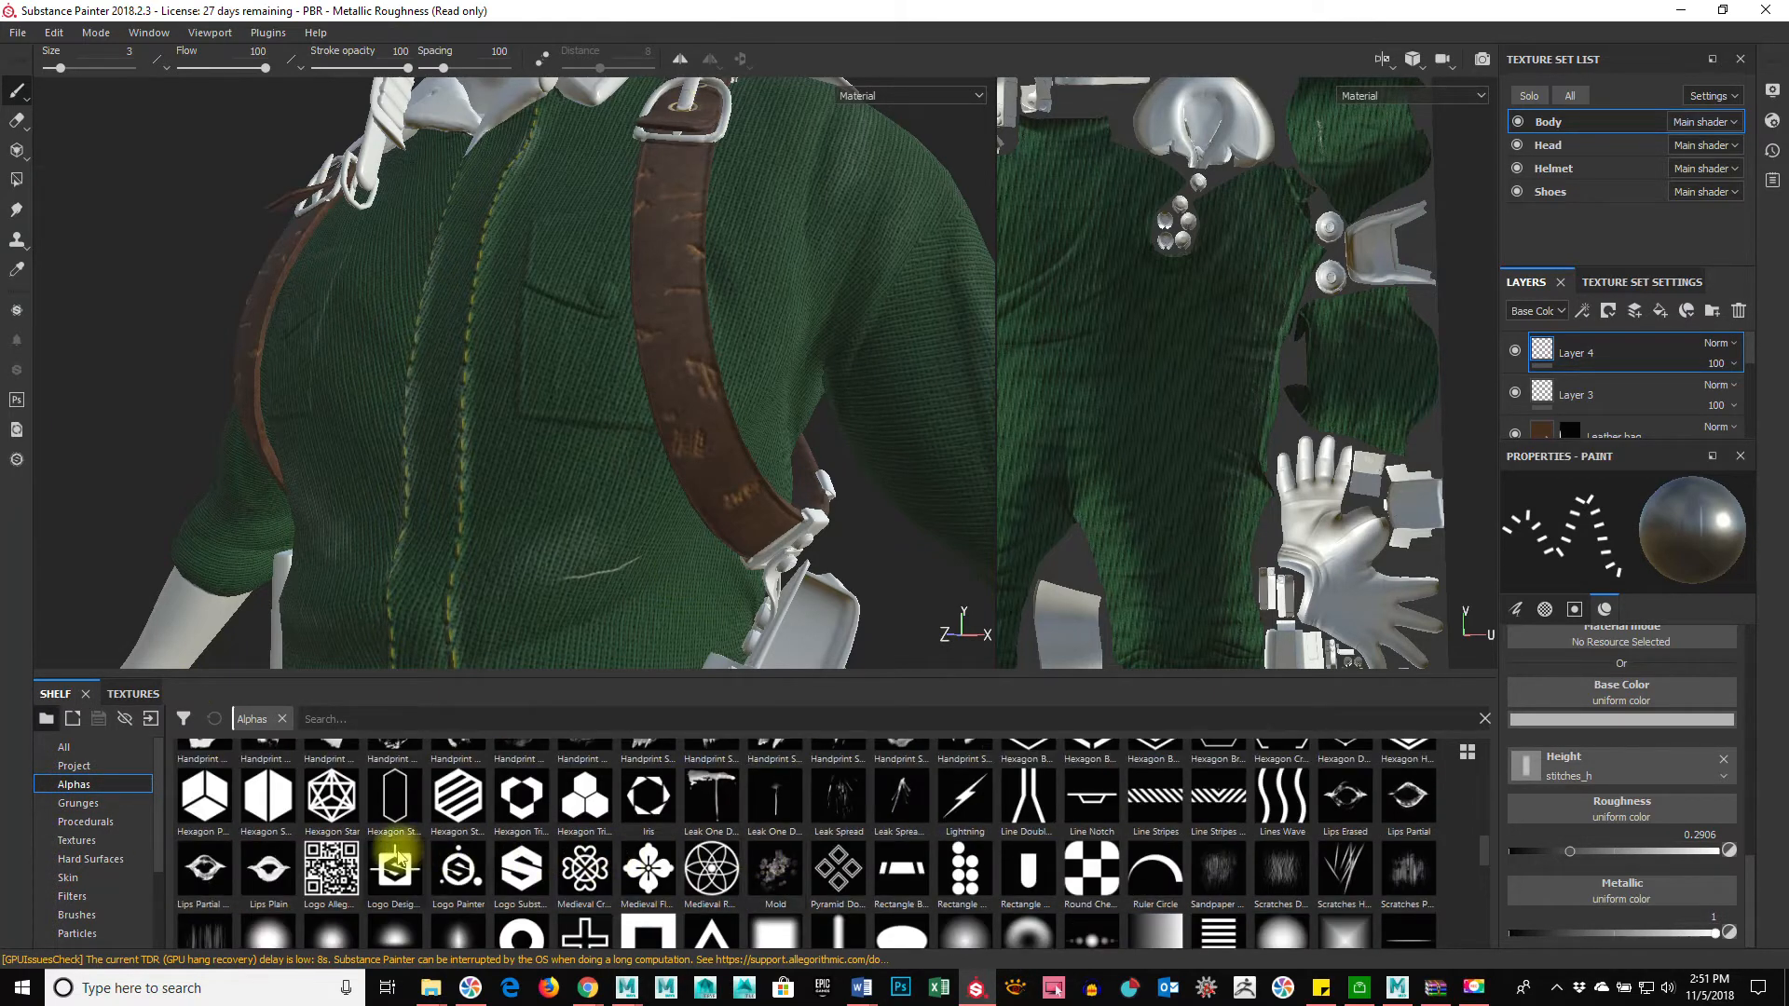
pyautogui.scroll(-5, 711, 872)
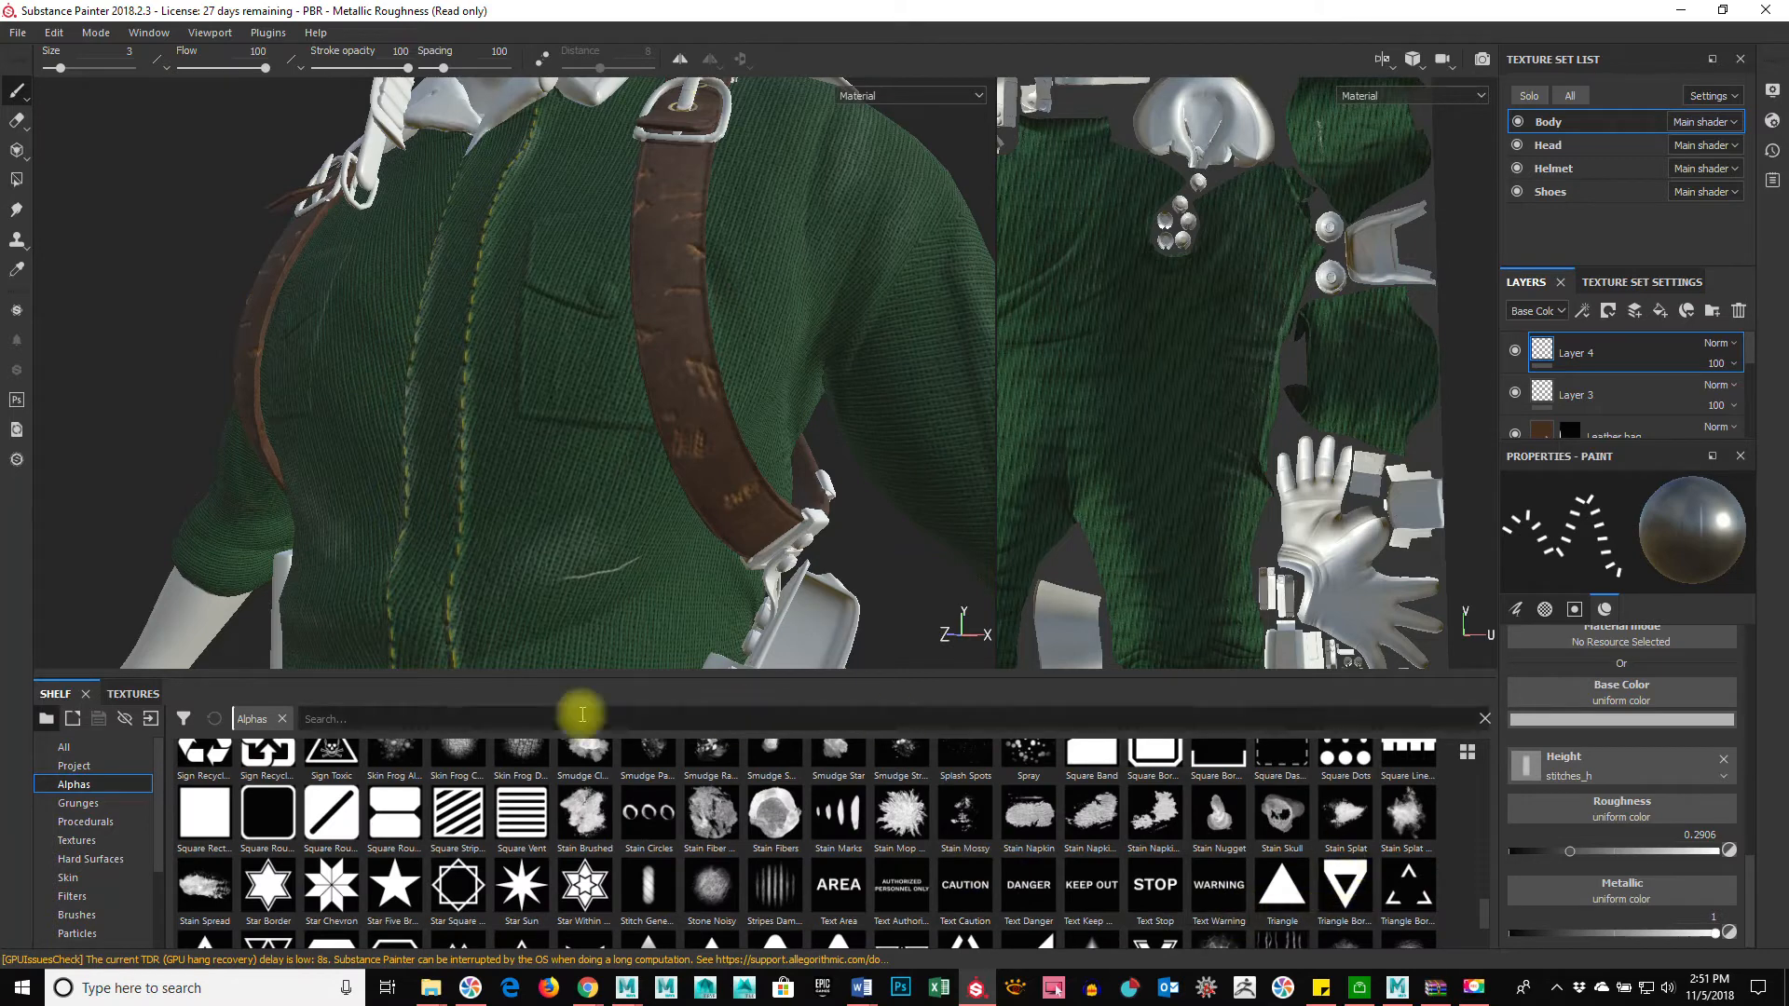
pyautogui.scroll(-3, 1207, 824)
# Step: Examine the green suit around the waist, including the belt pouches, hoses and front seam, under changed lighting
pyautogui.keyDown('alt'); pyautogui.moveTo(727, 451); pyautogui.dragTo(612, 559); pyautogui.keyUp('alt')
pyautogui.keyDown('shift'); pyautogui.moveTo(743, 388); pyautogui.dragTo(667, 367, button='right'); pyautogui.keyUp('shift')
pyautogui.keyDown('alt'); pyautogui.moveTo(699, 512); pyautogui.dragTo(814, 583); pyautogui.keyUp('alt')
pyautogui.keyDown('alt'); pyautogui.moveTo(814, 583); pyautogui.dragTo(623, 511, button='right'); pyautogui.keyUp('alt')
pyautogui.keyDown('alt'); pyautogui.moveTo(623, 512); pyautogui.dragTo(607, 336, button='middle'); pyautogui.keyUp('alt')
pyautogui.keyDown('alt'); pyautogui.moveTo(607, 335); pyautogui.dragTo(639, 411); pyautogui.keyUp('alt')
pyautogui.keyDown('alt'); pyautogui.moveTo(639, 411); pyautogui.dragTo(788, 429, button='right'); pyautogui.keyUp('alt')
pyautogui.keyDown('alt'); pyautogui.moveTo(787, 430); pyautogui.dragTo(747, 448); pyautogui.keyUp('alt')
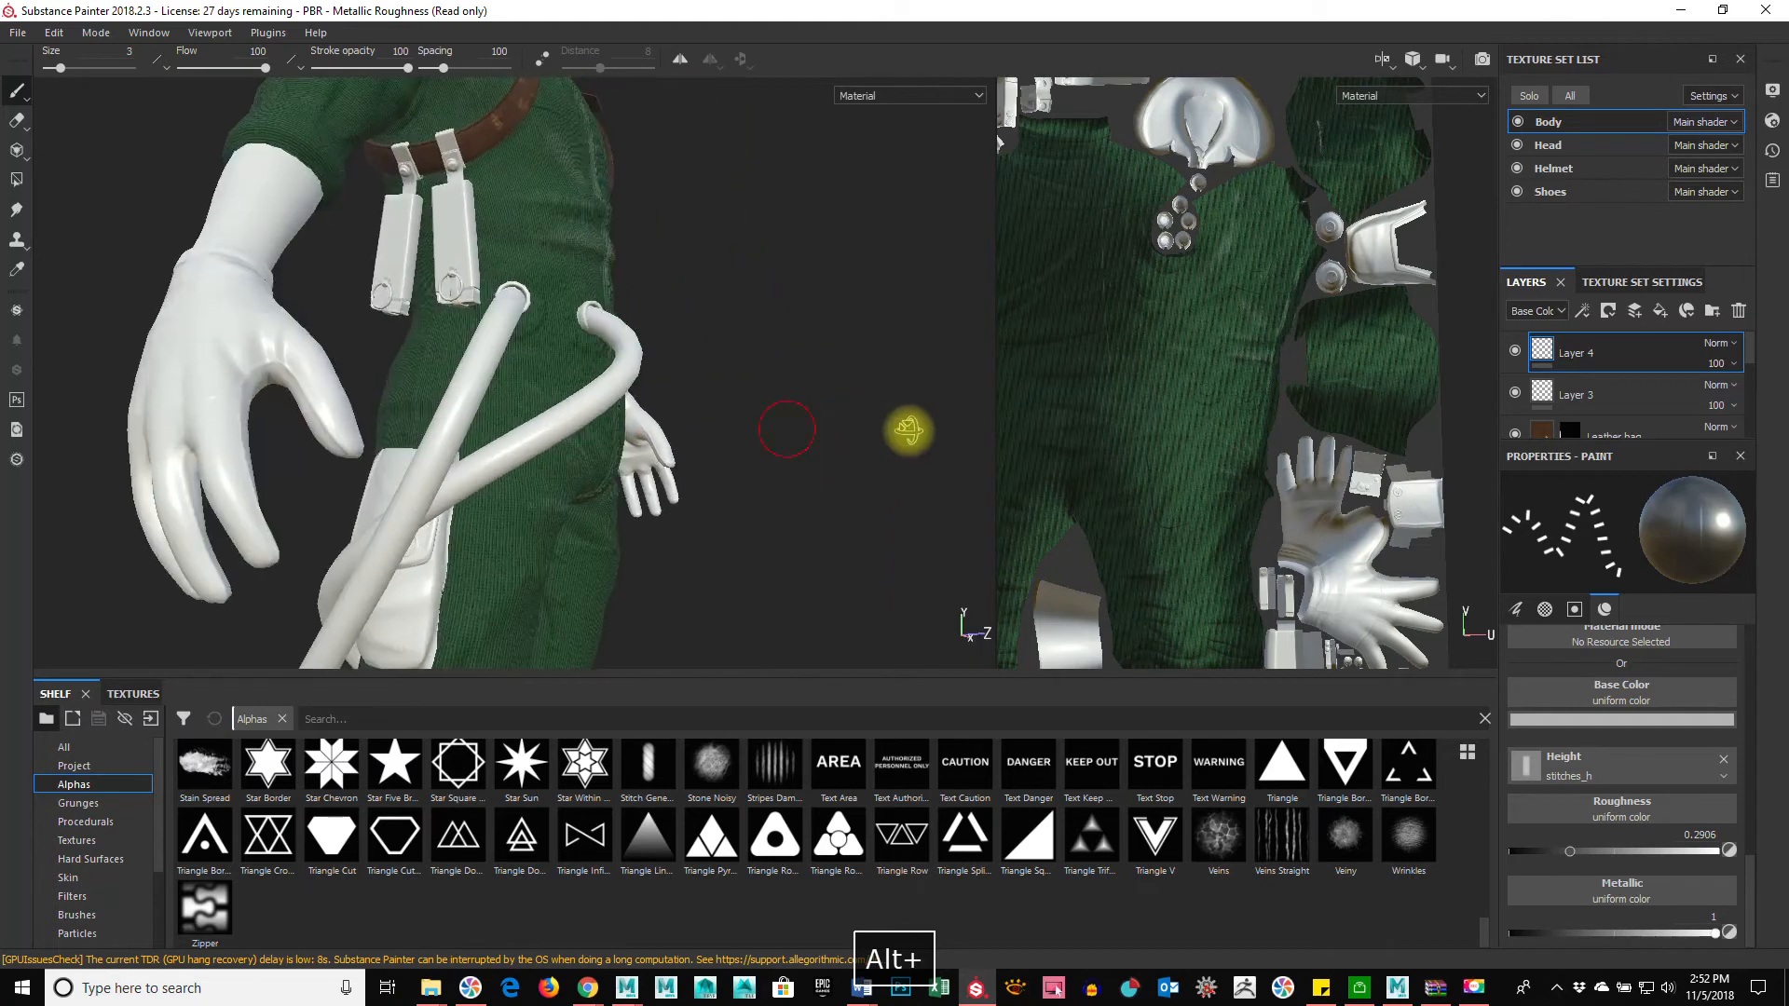
pyautogui.keyDown('alt'); pyautogui.moveTo(747, 448); pyautogui.dragTo(643, 543, button='middle'); pyautogui.keyUp('alt')
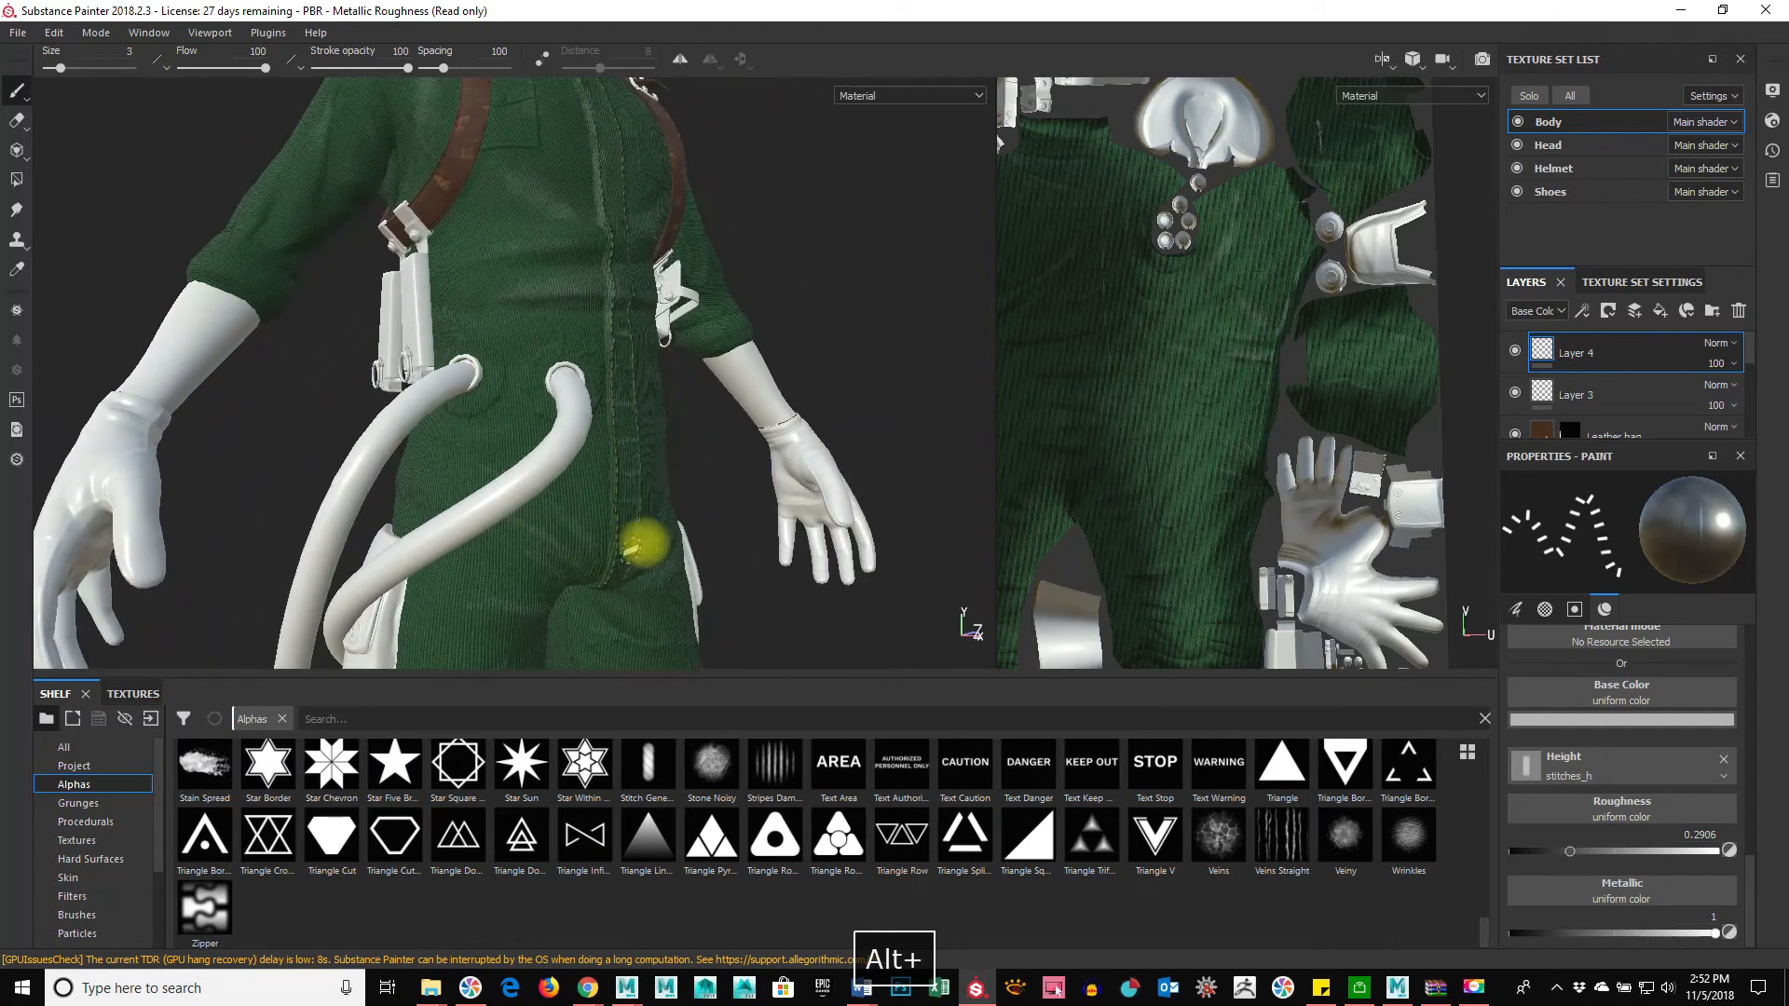
pyautogui.keyDown('alt'); pyautogui.moveTo(825, 475); pyautogui.dragTo(764, 485, button='right'); pyautogui.keyUp('alt')
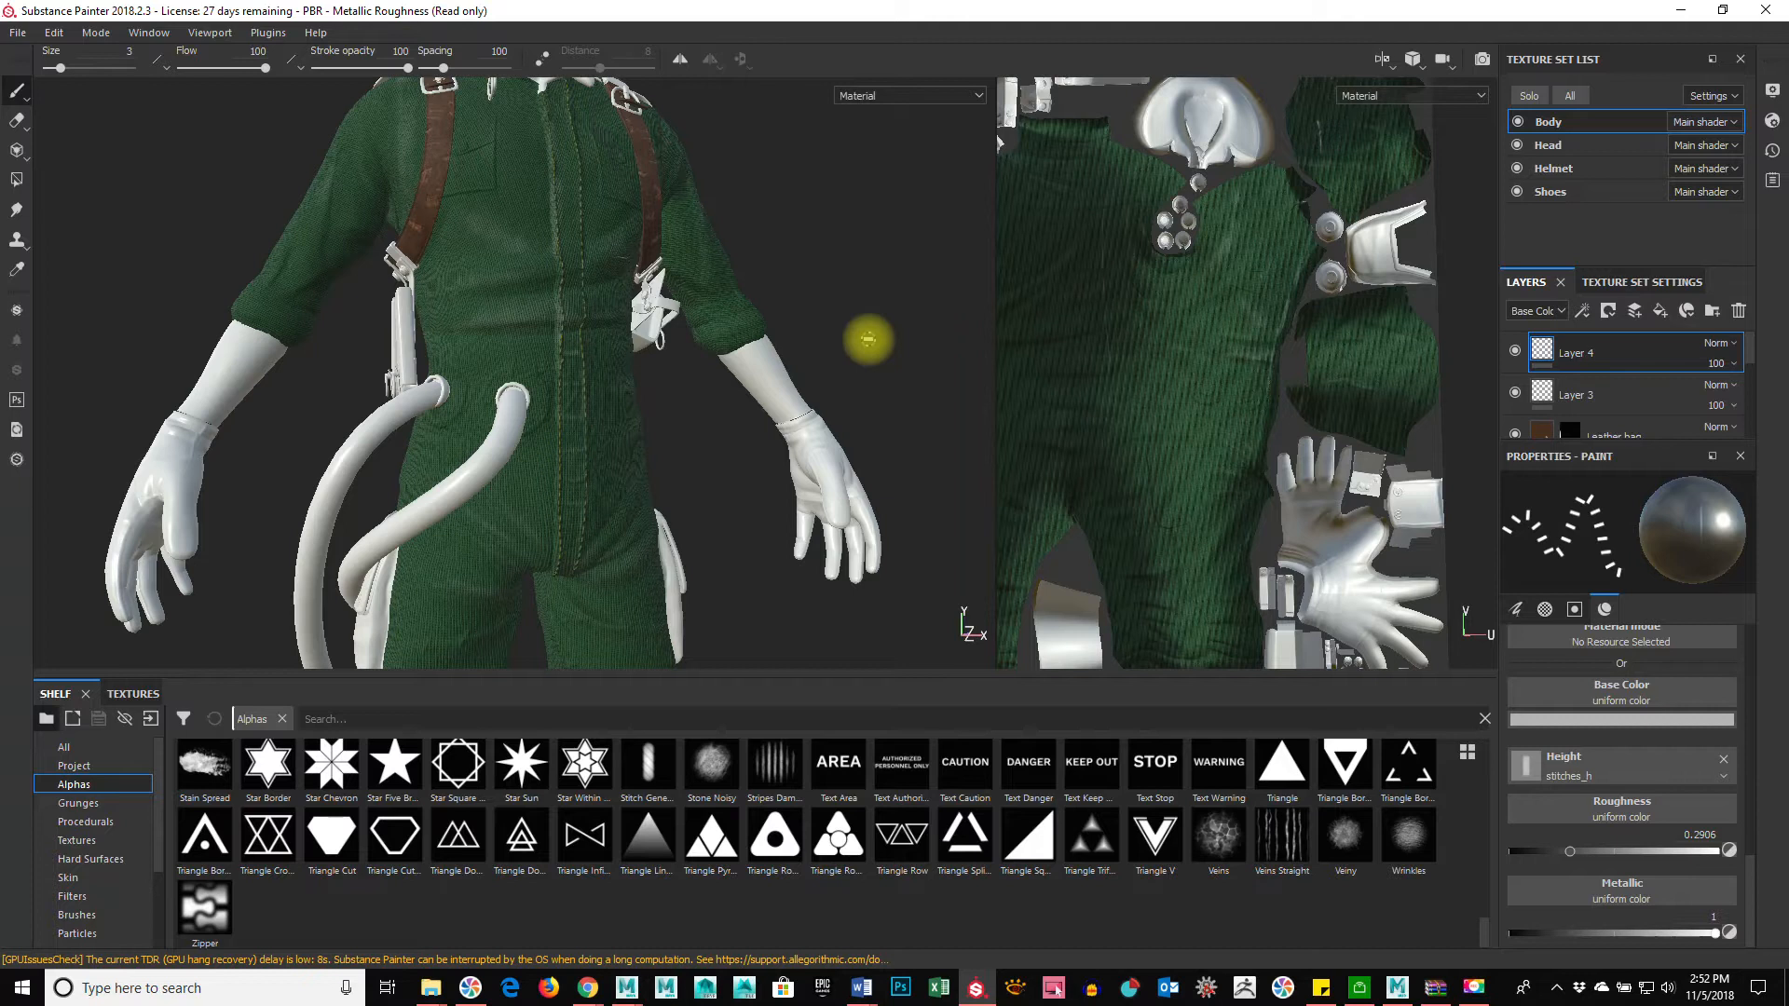
# Step: Inspect the untextured glove and thigh pouch closely, and the complete UV layout of the body
pyautogui.keyDown('alt'); pyautogui.moveTo(811, 583); pyautogui.dragTo(762, 95); pyautogui.keyUp('alt')
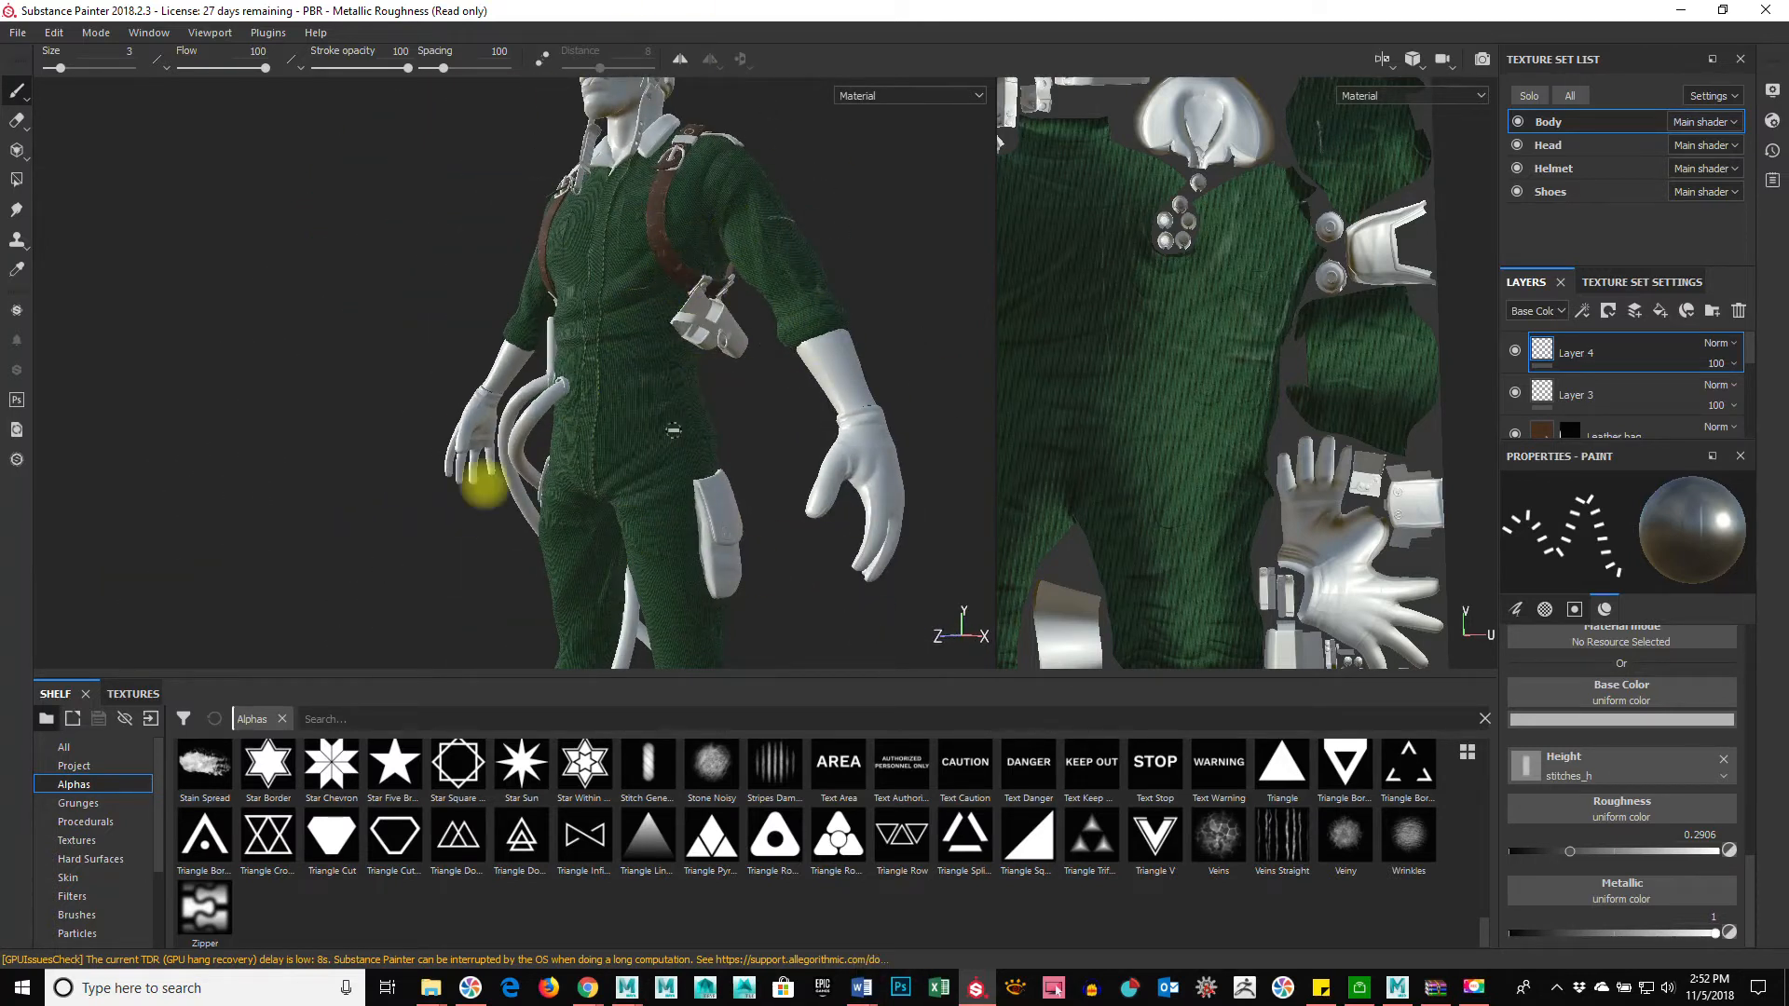
pyautogui.keyDown('alt'); pyautogui.moveTo(639, 443); pyautogui.dragTo(1194, 463, button='right'); pyautogui.keyUp('alt')
pyautogui.keyDown('alt'); pyautogui.moveTo(941, 308); pyautogui.dragTo(532, 547, button='middle'); pyautogui.keyUp('alt')
pyautogui.keyDown('alt'); pyautogui.moveTo(531, 547); pyautogui.dragTo(212, 240); pyautogui.keyUp('alt')
pyautogui.keyDown('alt'); pyautogui.moveTo(288, 307); pyautogui.dragTo(471, 380); pyautogui.keyUp('alt')
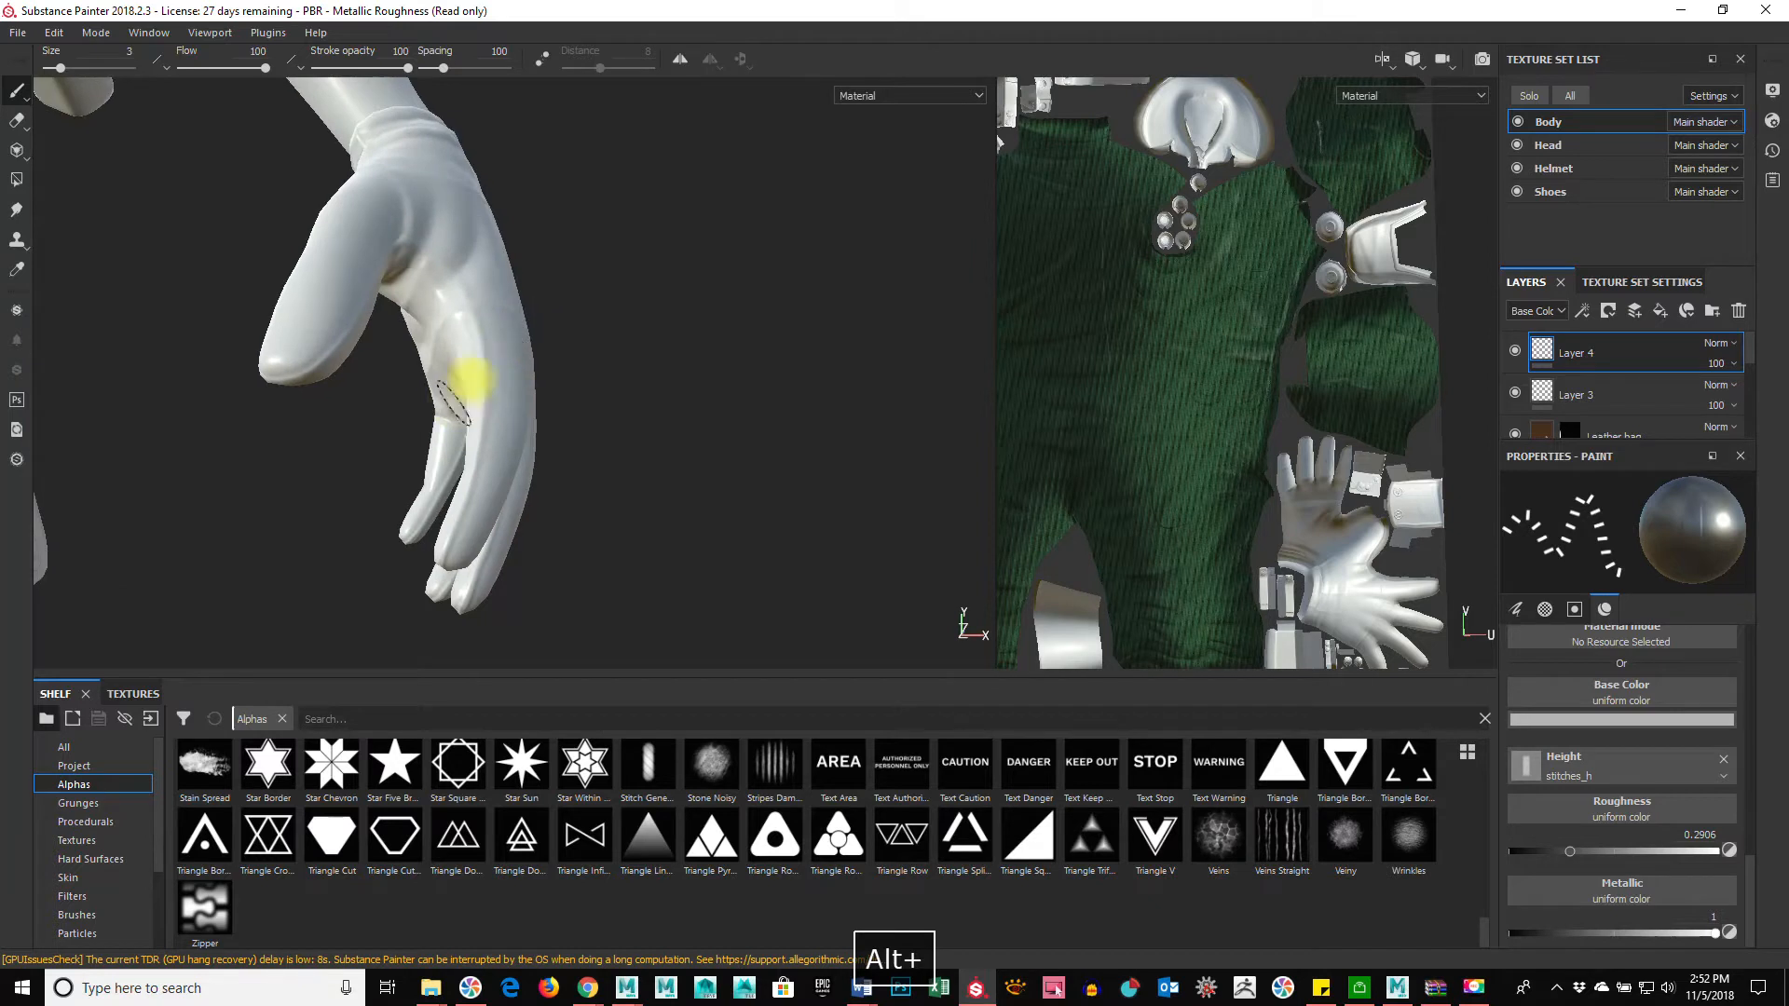
pyautogui.keyDown('alt'); pyautogui.moveTo(766, 466); pyautogui.dragTo(538, 496); pyautogui.keyUp('alt')
pyautogui.keyDown('alt'); pyautogui.moveTo(795, 364); pyautogui.dragTo(735, 314); pyautogui.keyUp('alt')
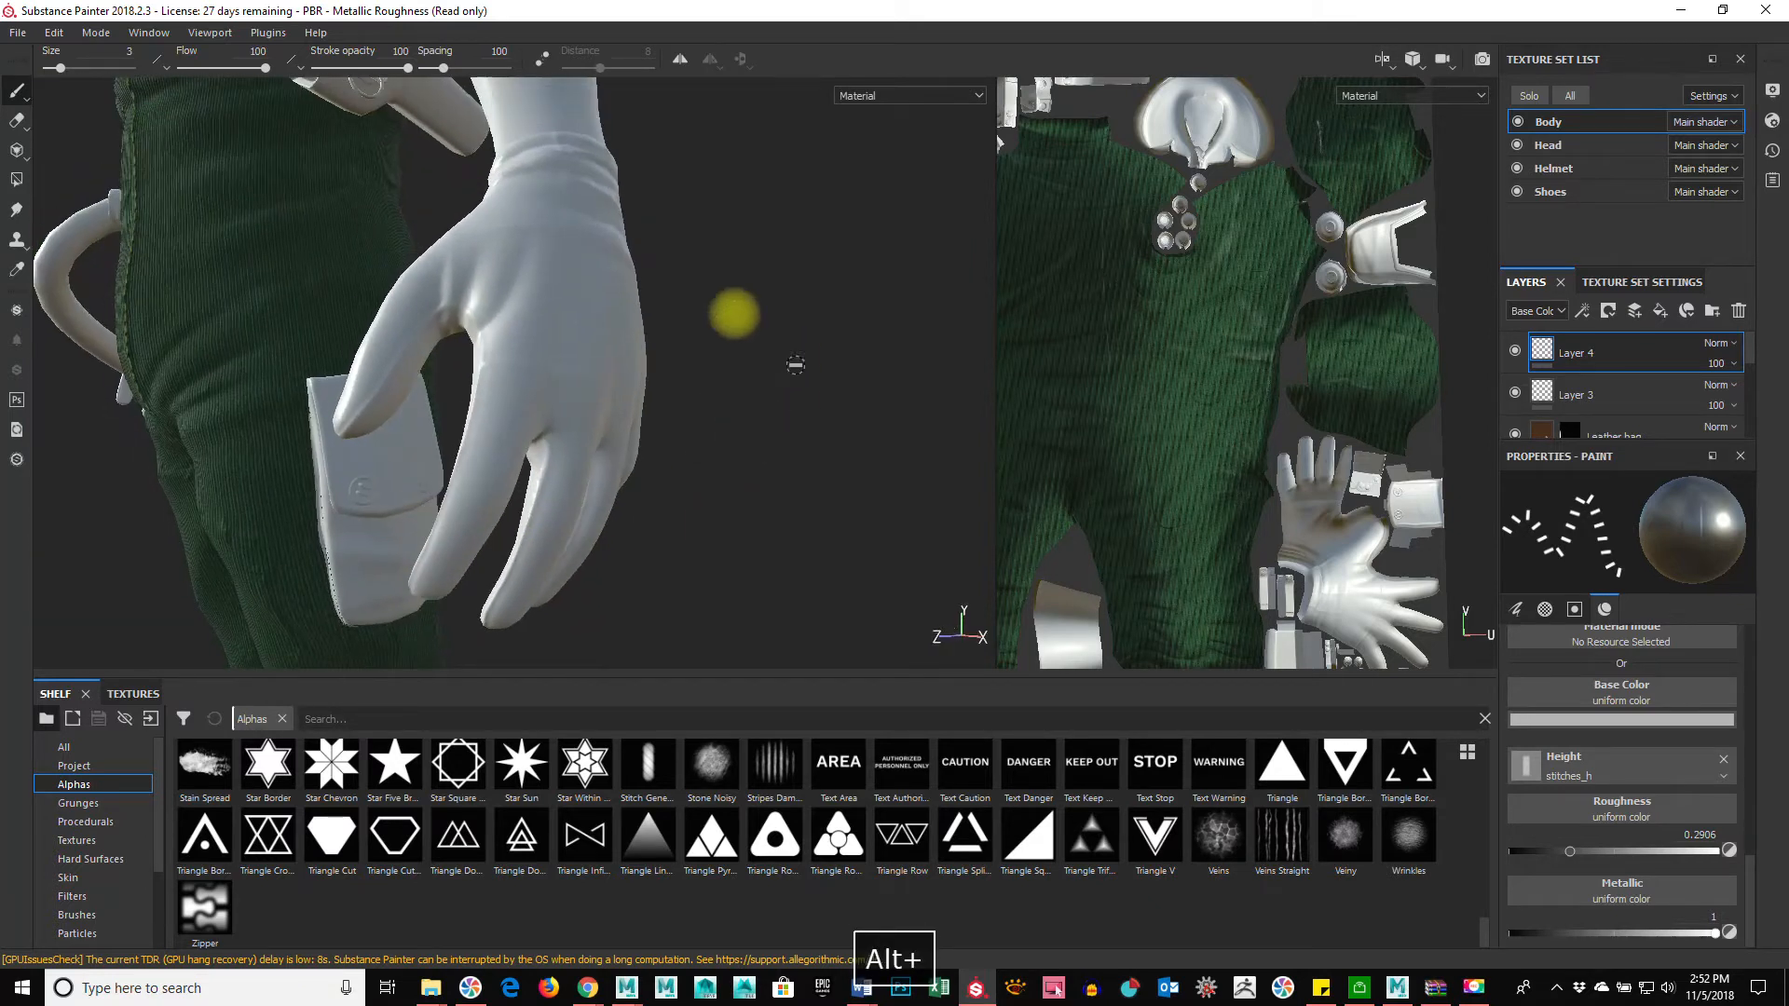
pyautogui.keyDown('alt'); pyautogui.moveTo(422, 360); pyautogui.dragTo(969, 434); pyautogui.keyUp('alt')
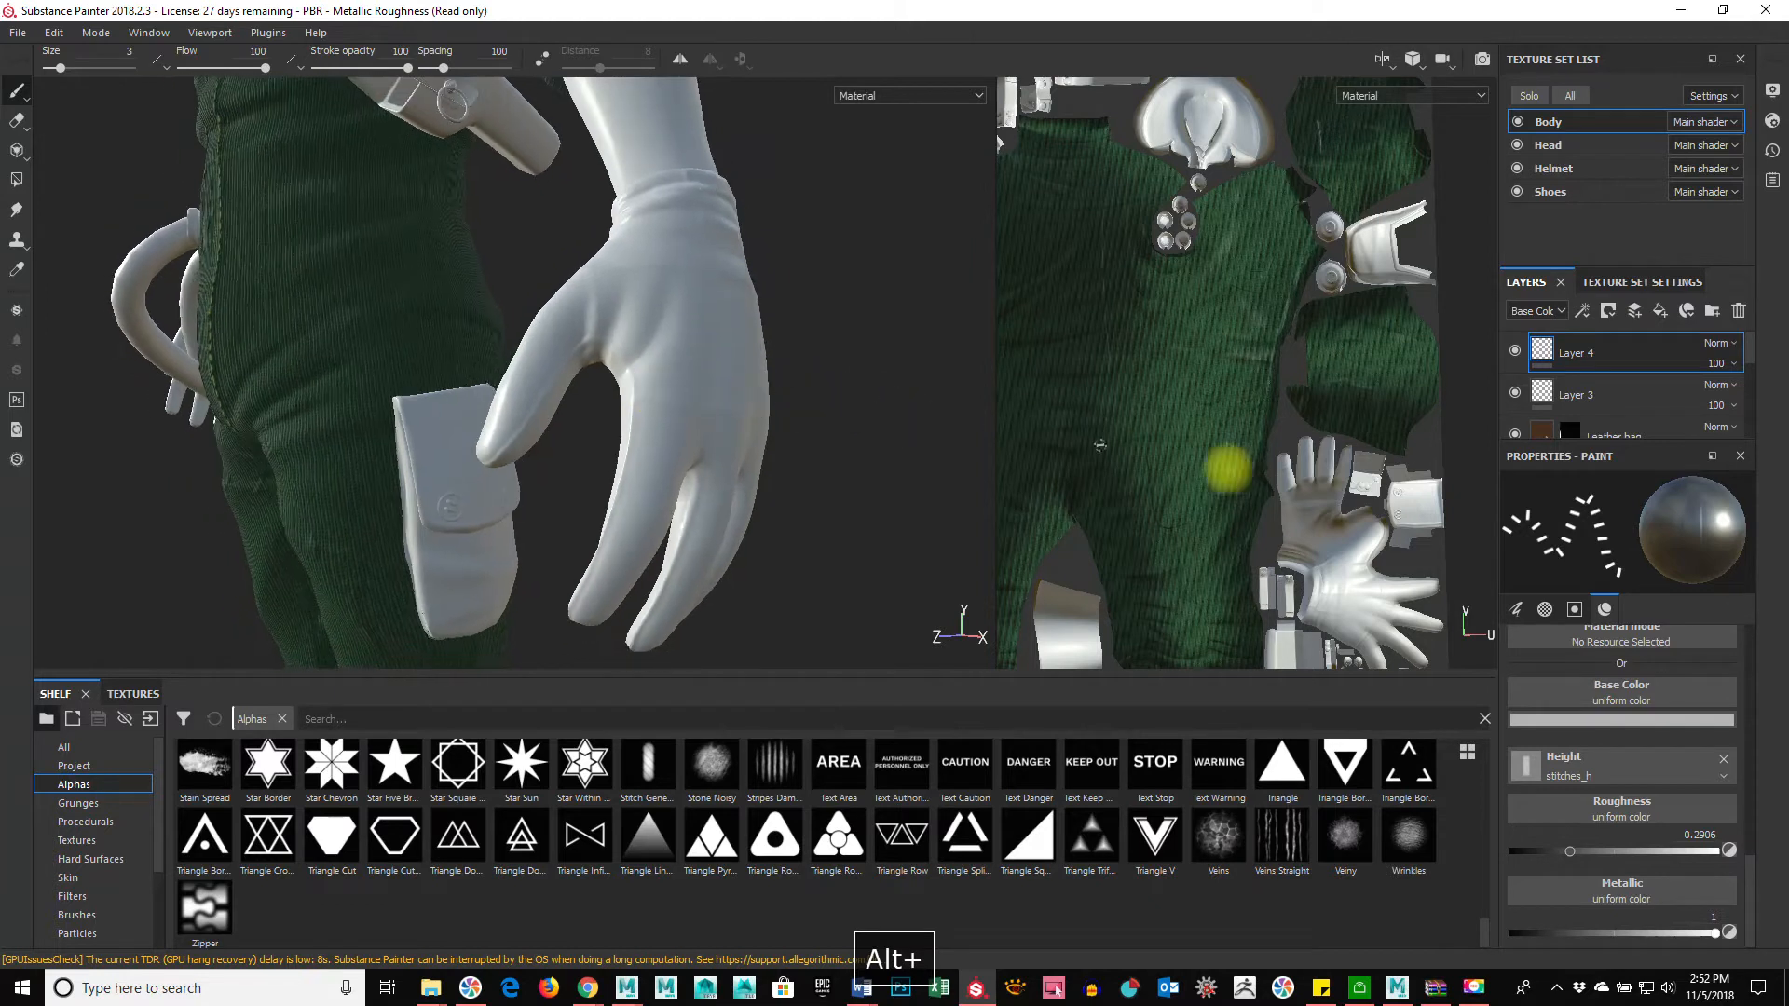
pyautogui.keyDown('alt'); pyautogui.moveTo(823, 423); pyautogui.dragTo(459, 407); pyautogui.keyUp('alt')
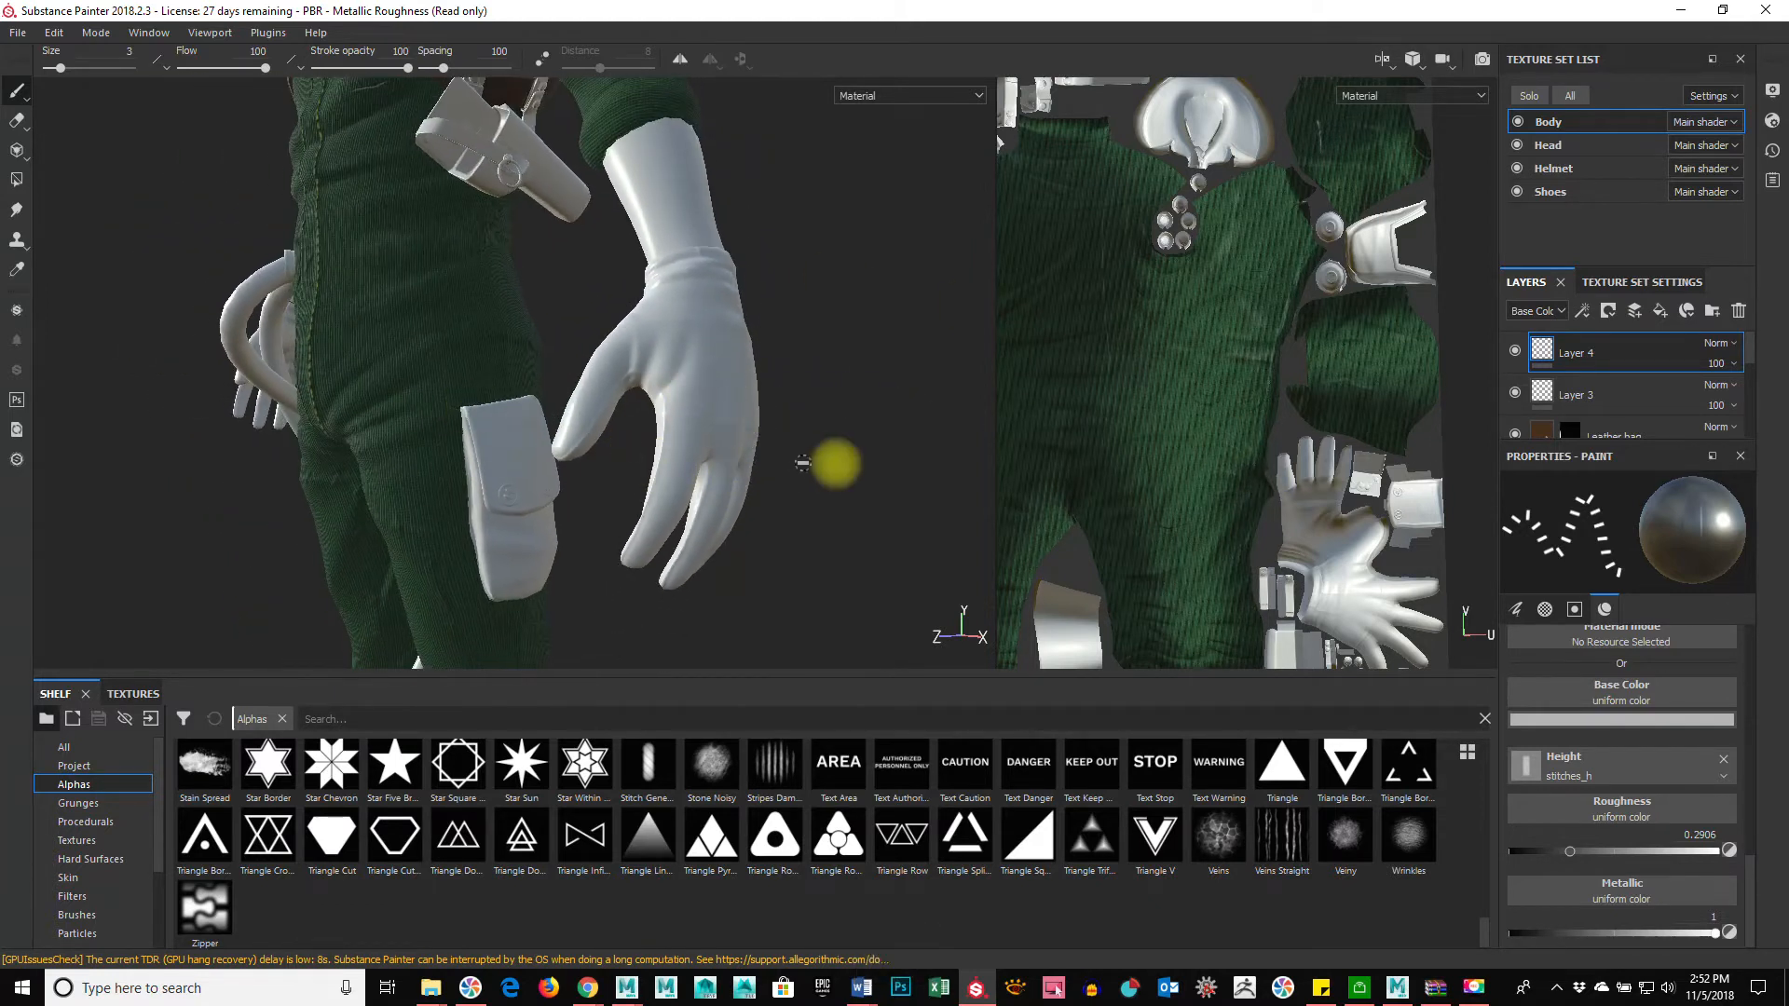
pyautogui.keyDown('alt'); pyautogui.moveTo(830, 459); pyautogui.dragTo(642, 454); pyautogui.keyUp('alt')
pyautogui.keyDown('alt'); pyautogui.moveTo(1476, 518); pyautogui.dragTo(1309, 548, button='right'); pyautogui.keyUp('alt')
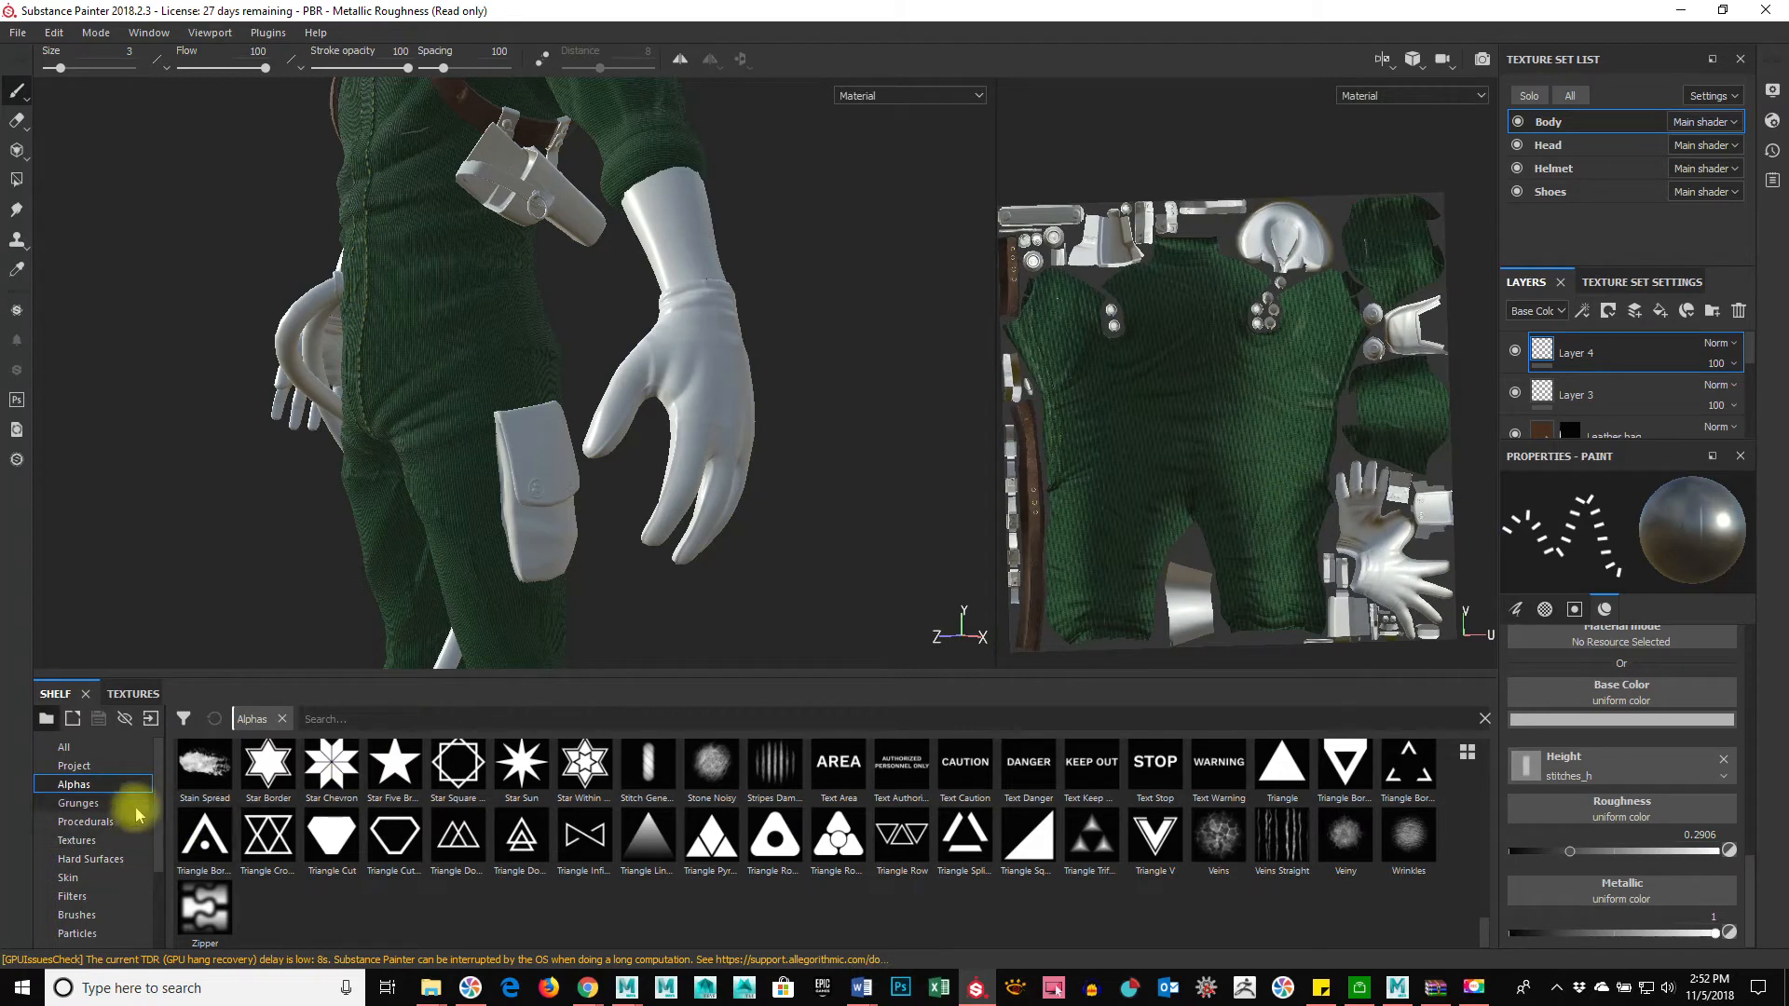
# Step: Browse the procedural maps and the texture images in the shelf
pyautogui.scroll(-2, 98, 823)
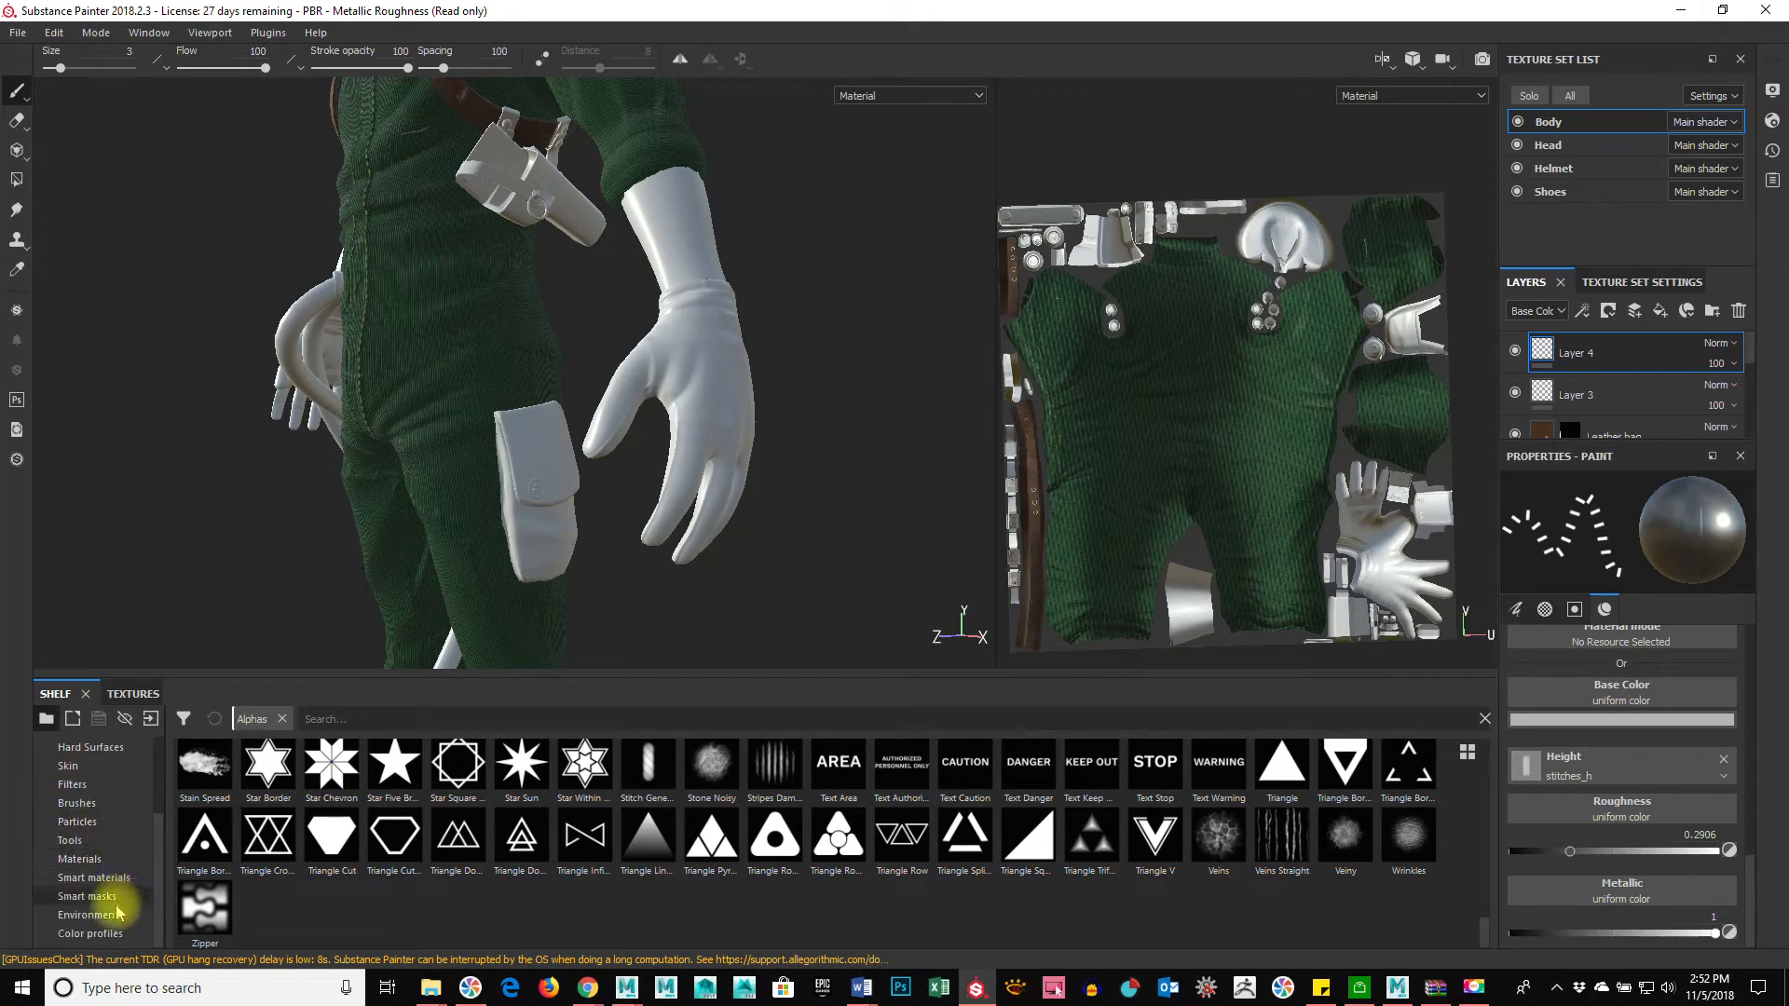
pyautogui.scroll(1, 118, 918)
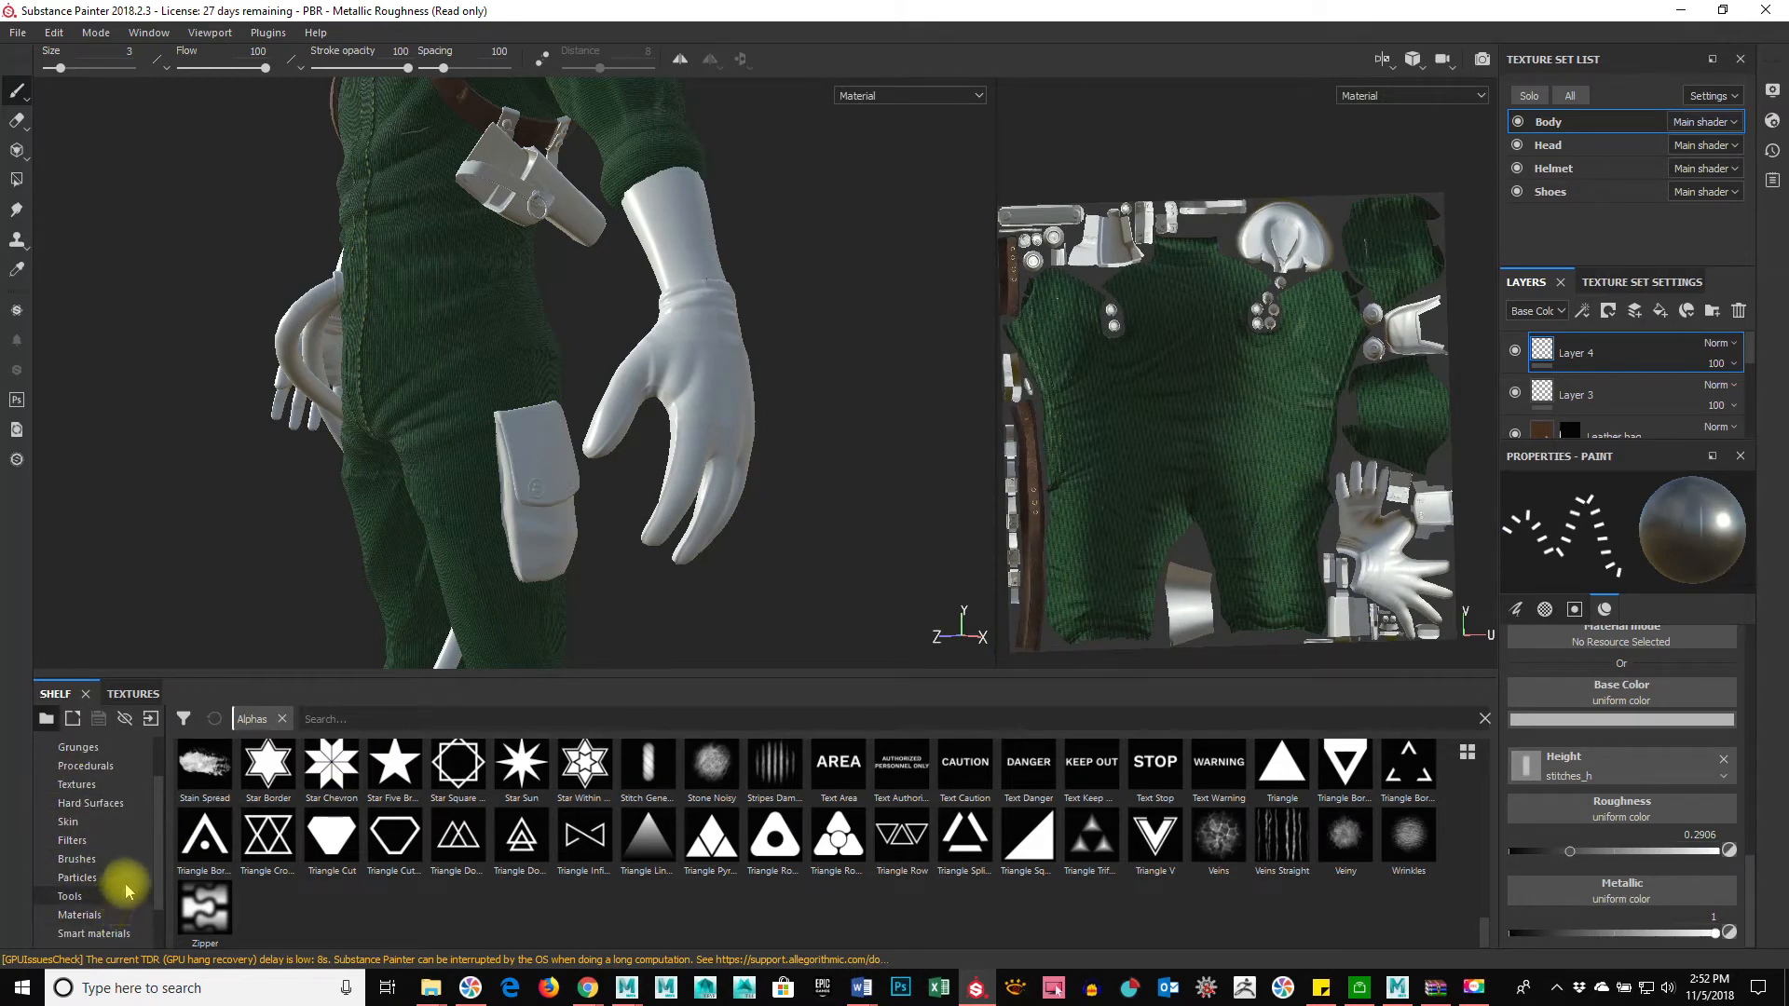
pyautogui.scroll(1, 132, 877)
pyautogui.click(100, 822)
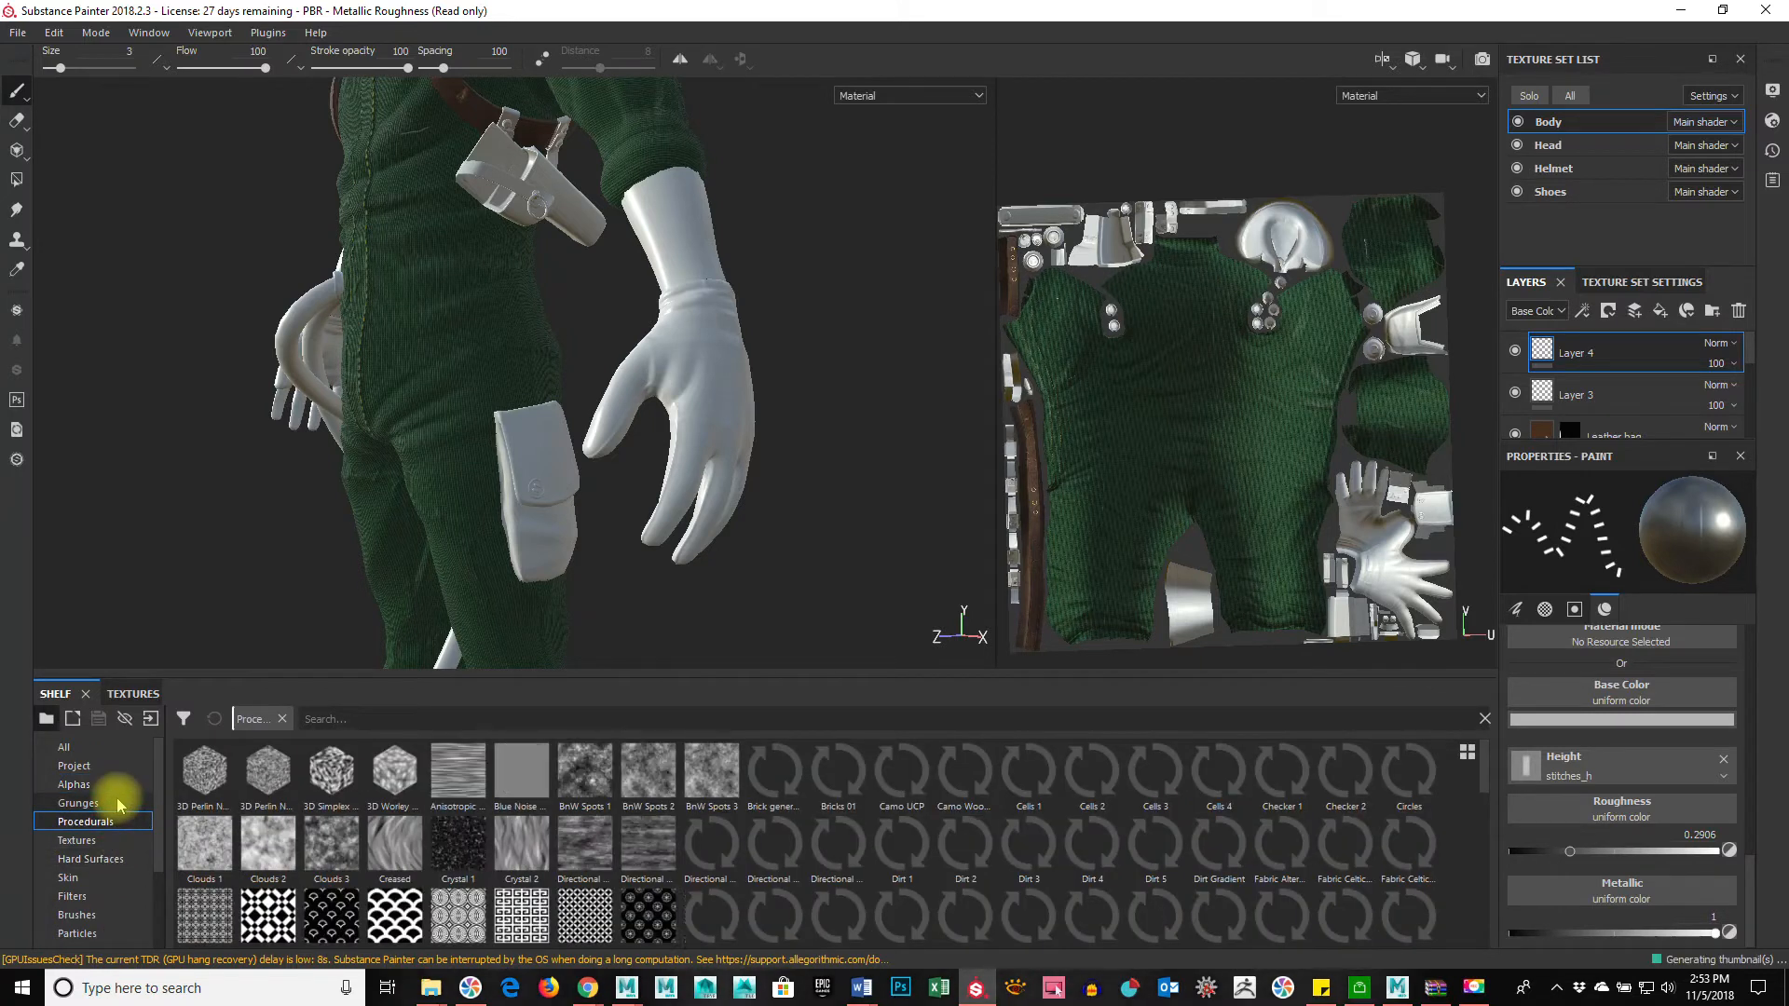
pyautogui.click(105, 838)
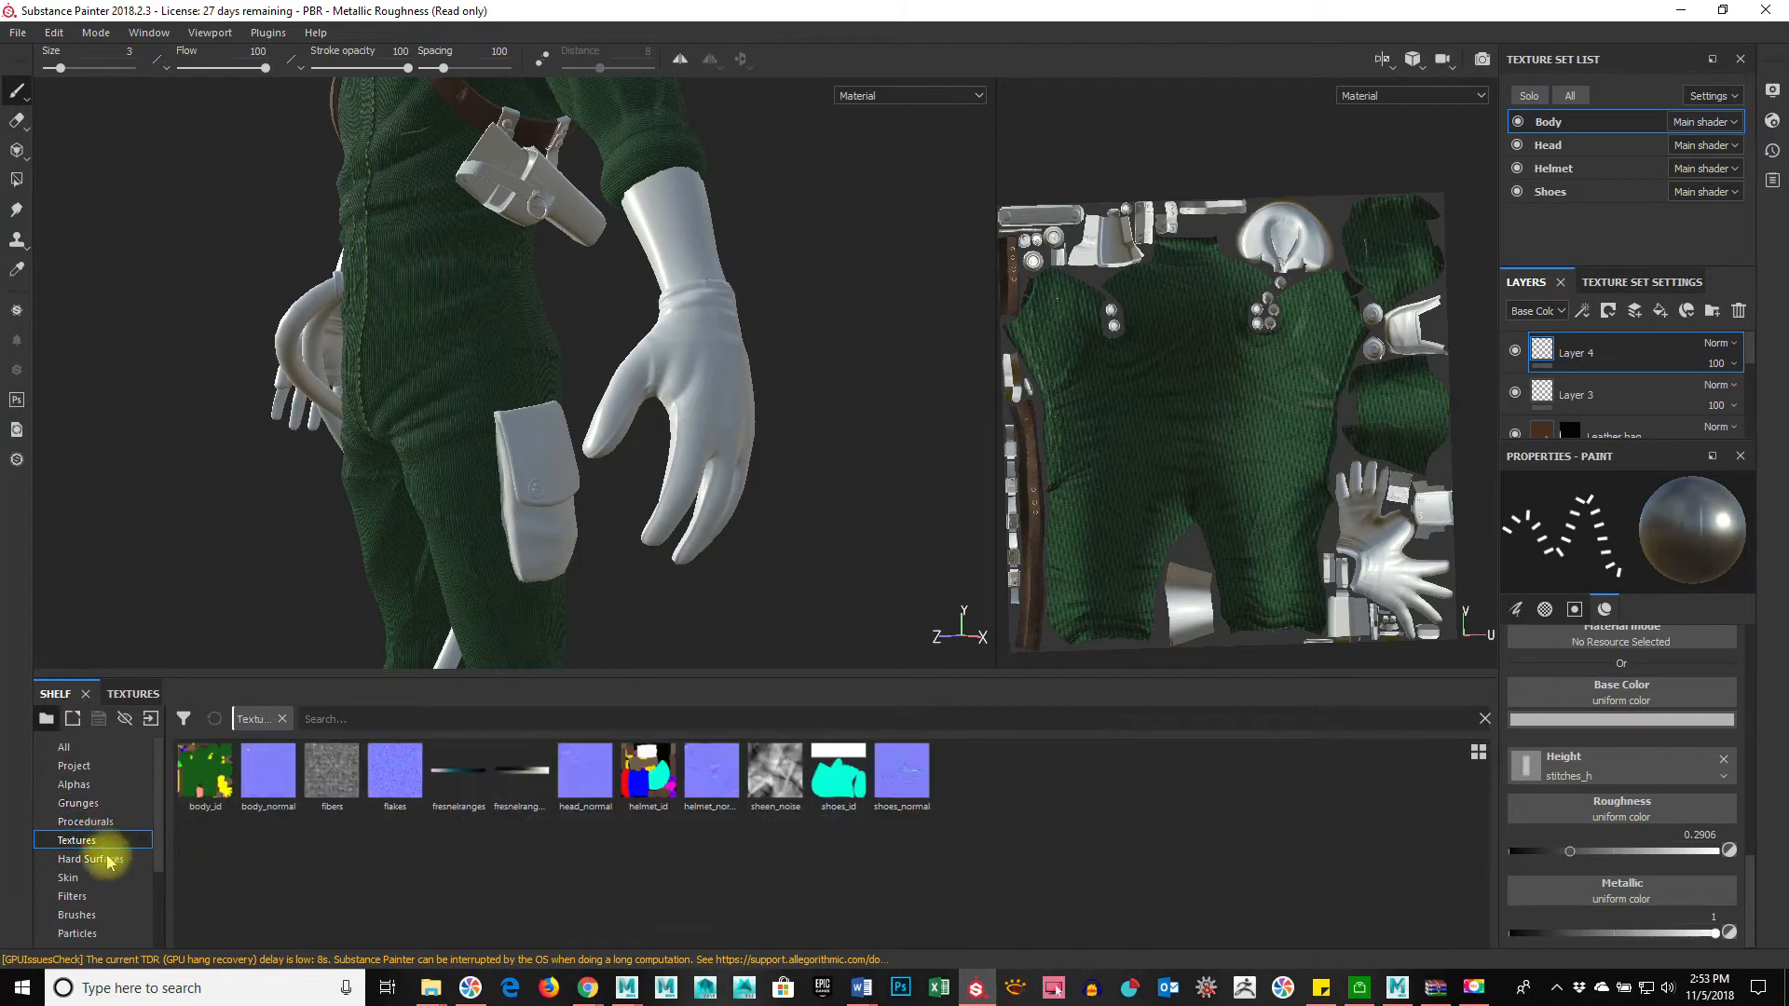
# Step: Browse the procedural maps in the shelf down to the end of the list
pyautogui.click(131, 823)
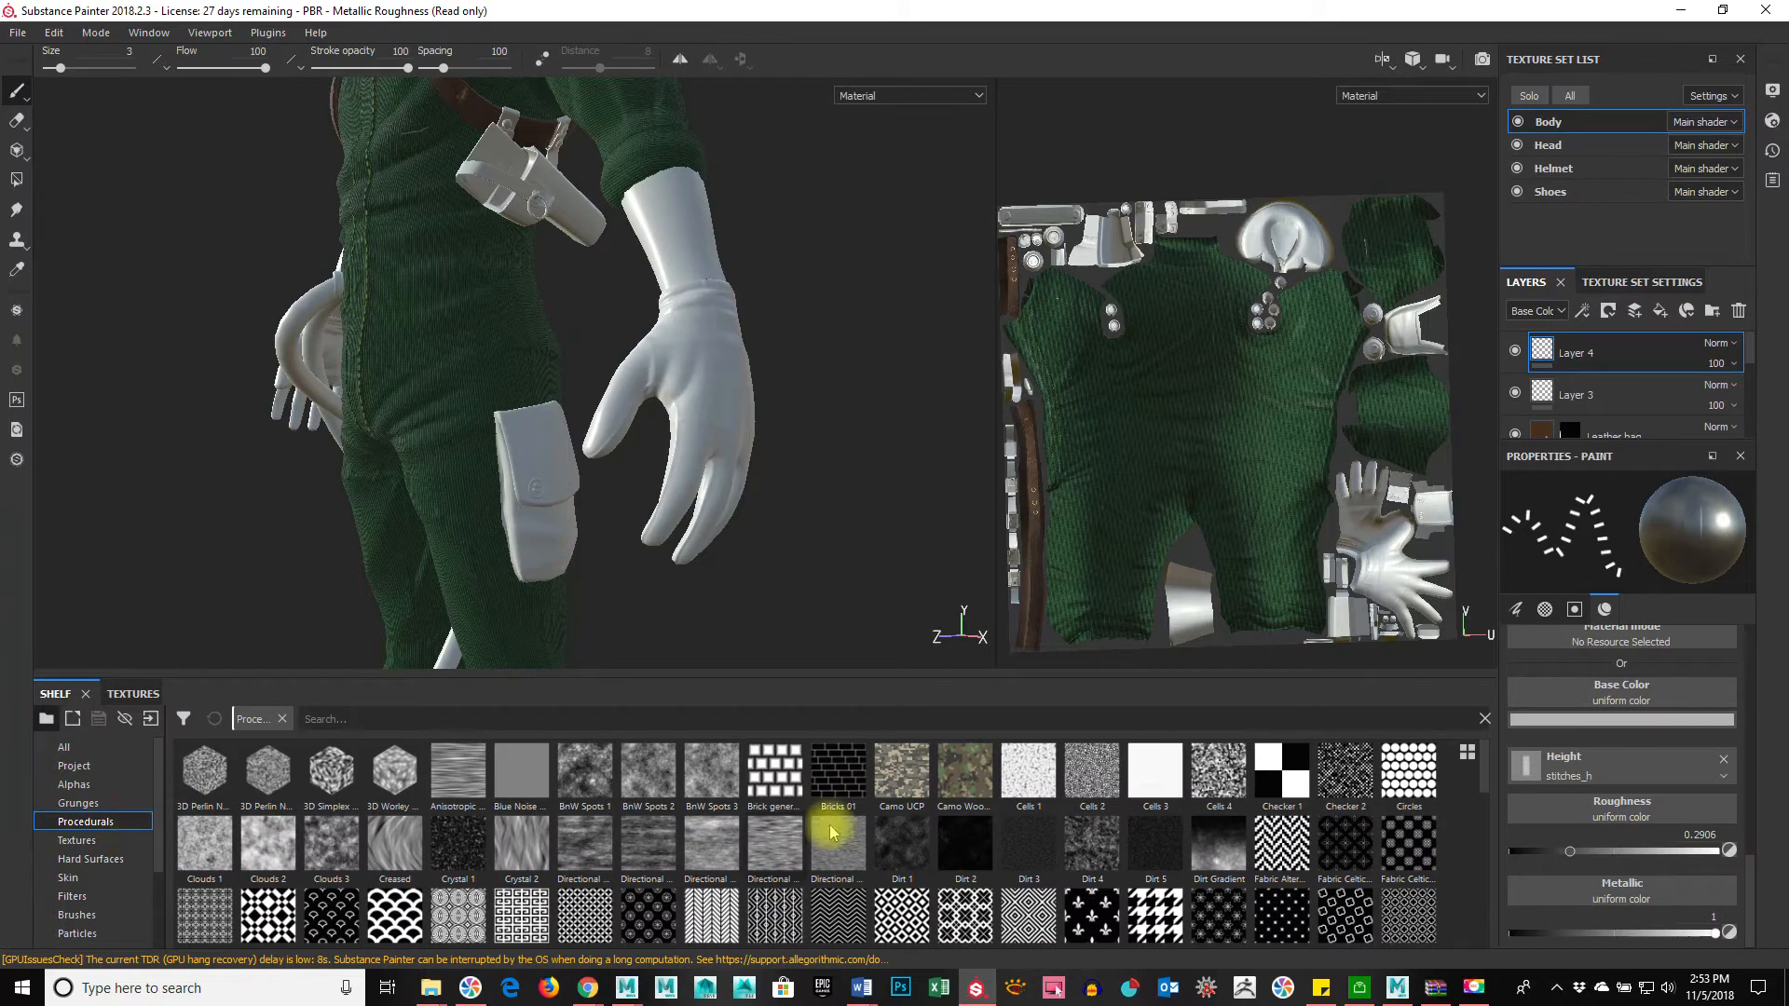
pyautogui.scroll(-10, 1123, 884)
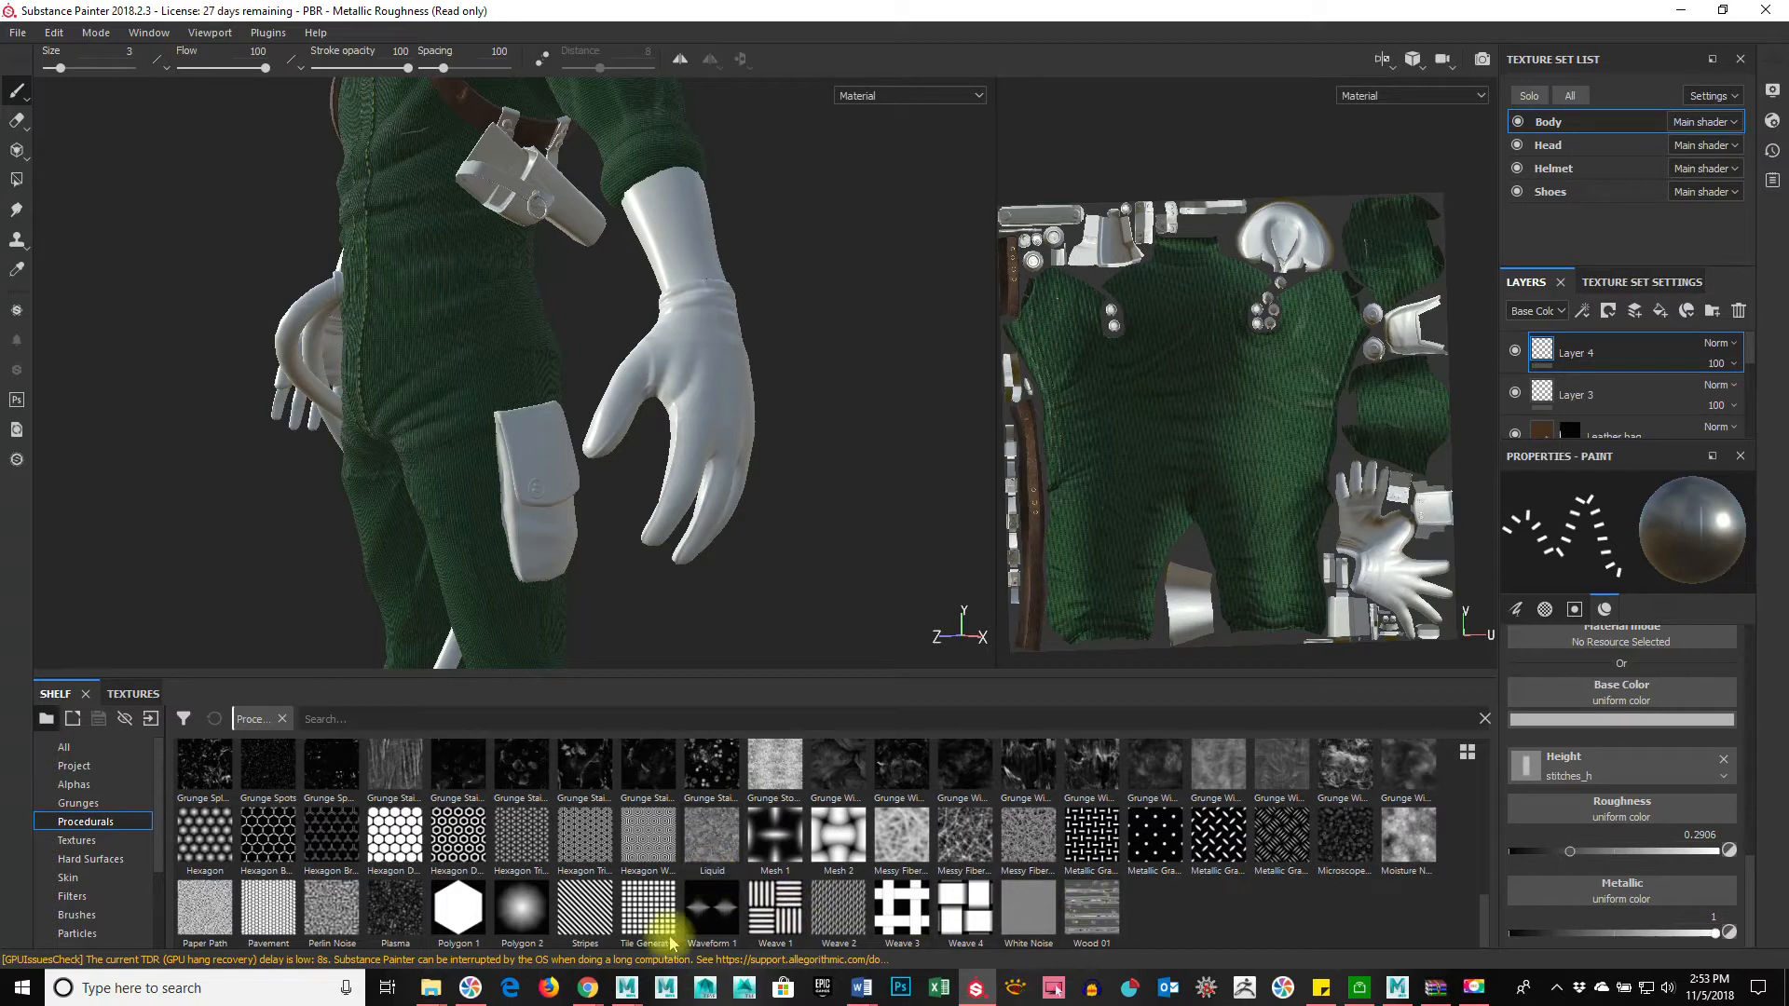
pyautogui.moveTo(568, 850)
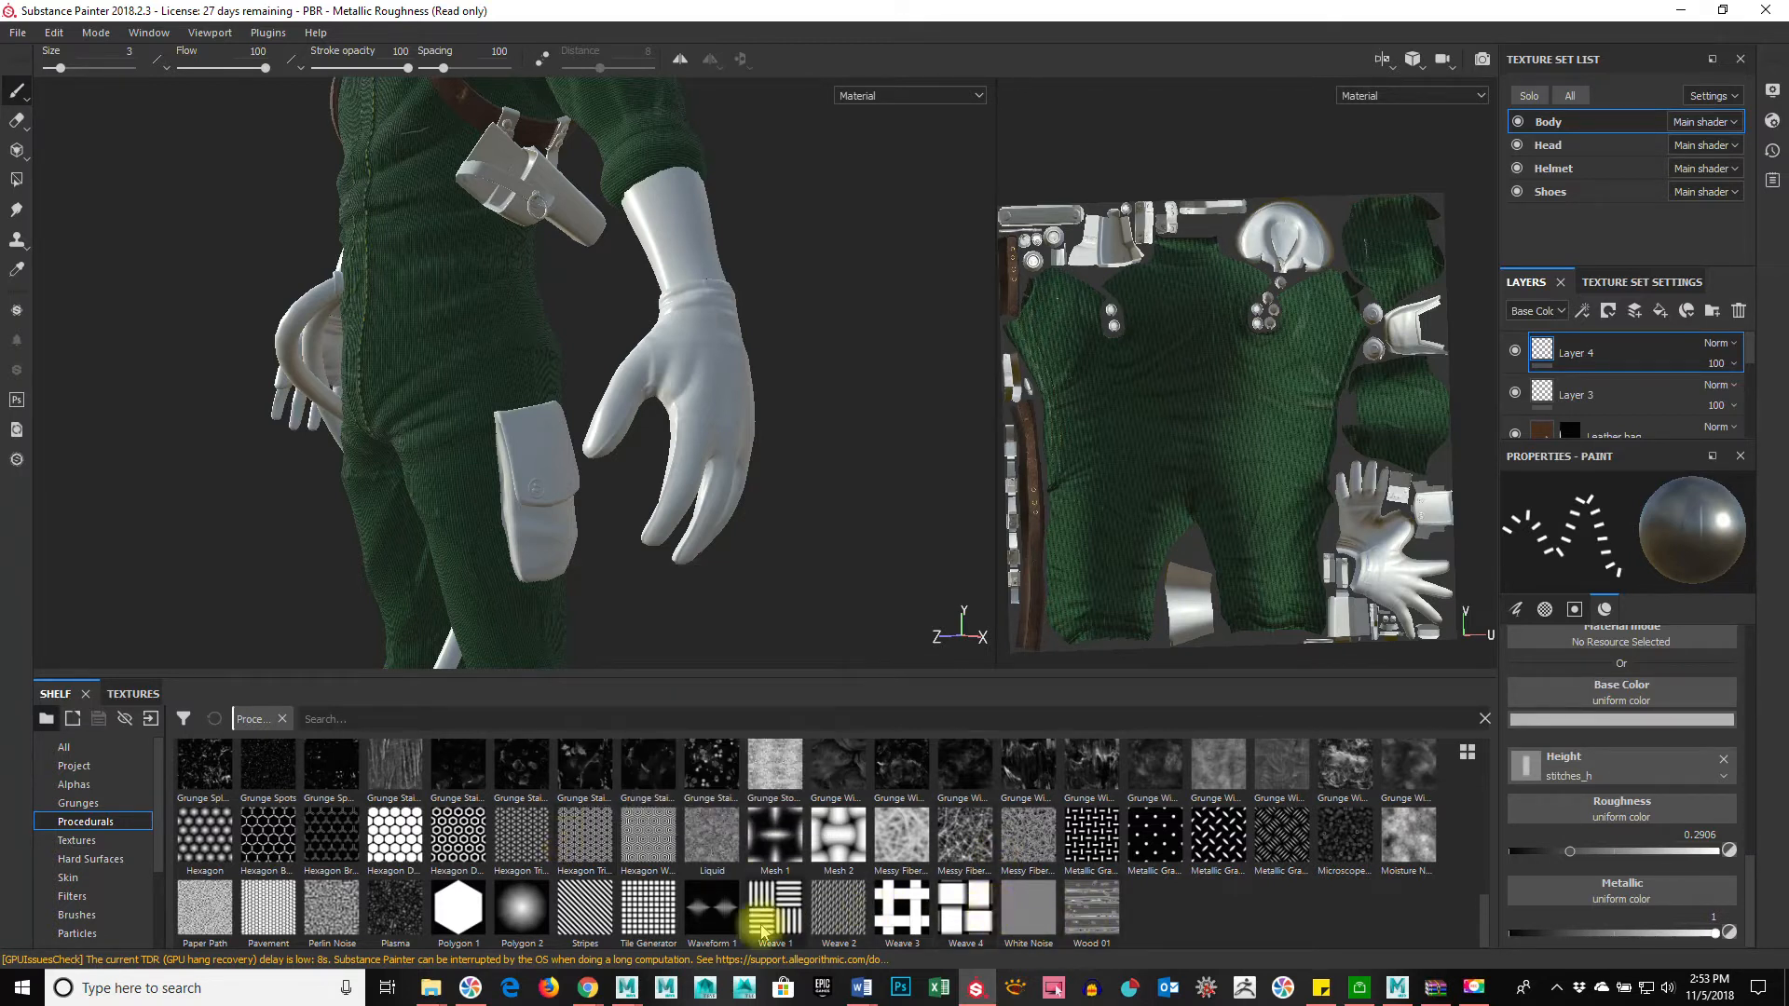
pyautogui.moveTo(834, 916)
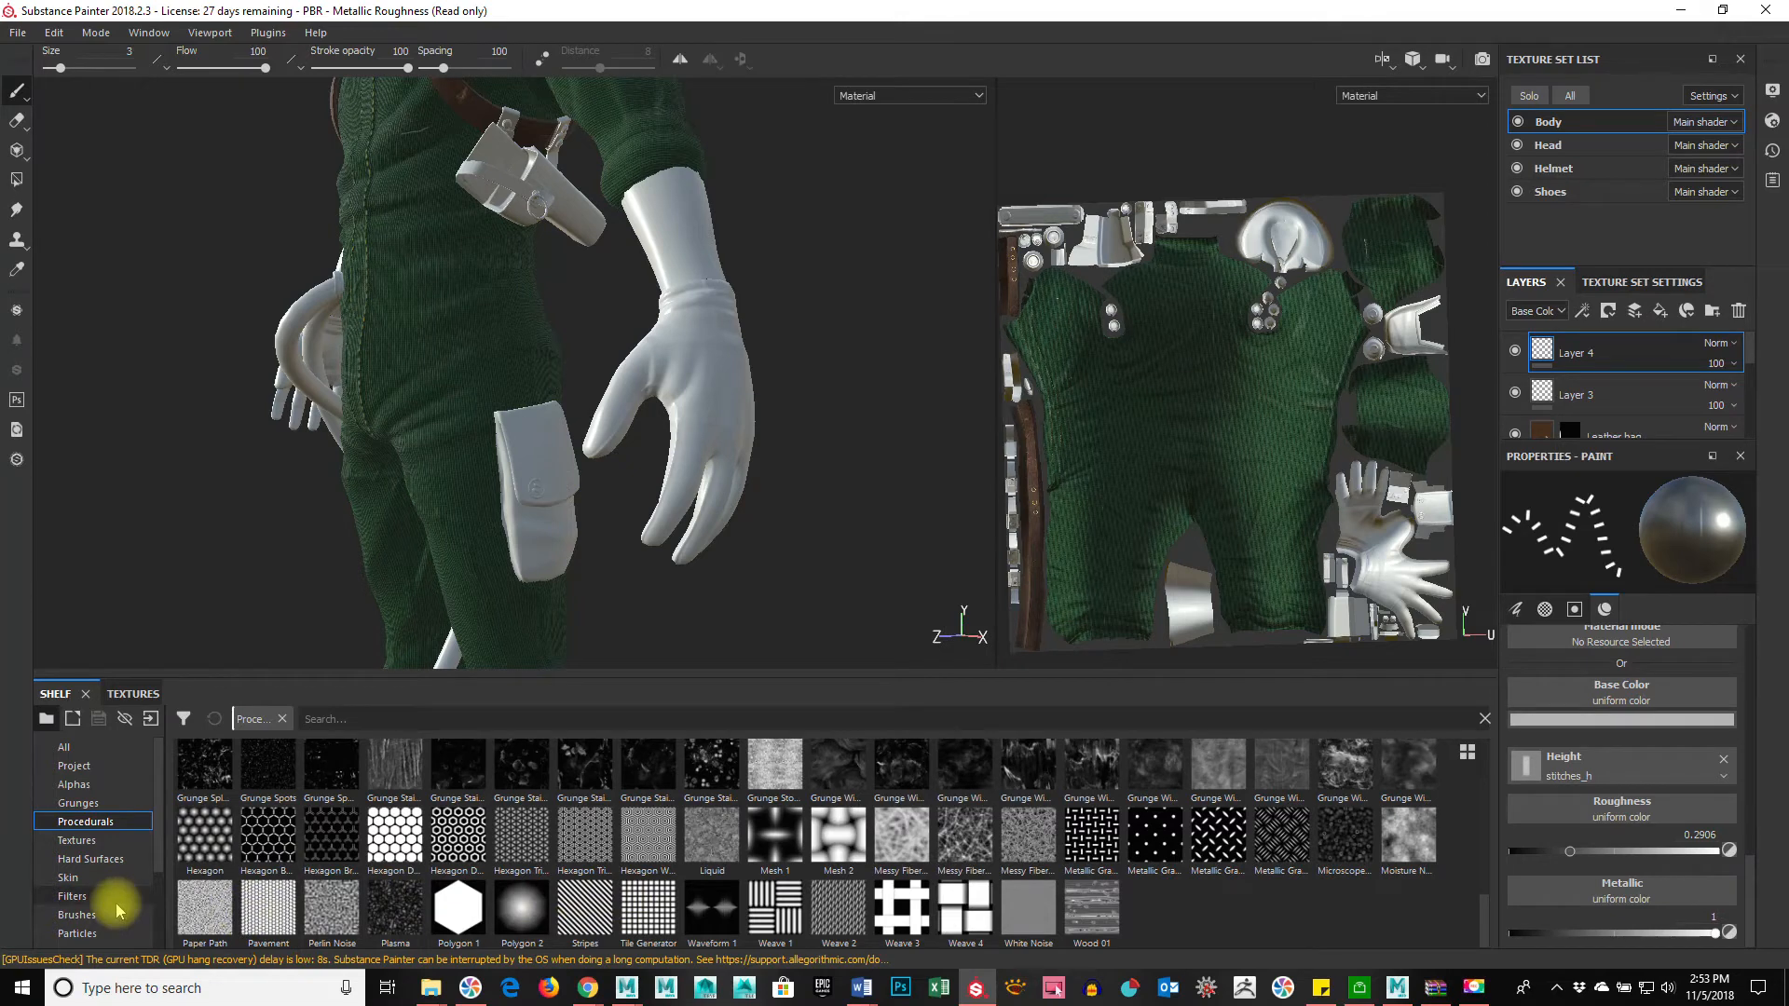
# Step: Examine the leather shoulder straps, the shirt collar and the untextured head with its helmet and sunglasses up close
pyautogui.keyDown('alt'); pyautogui.moveTo(706, 508); pyautogui.dragTo(792, 509); pyautogui.keyUp('alt')
pyautogui.keyDown('alt'); pyautogui.moveTo(753, 446); pyautogui.dragTo(863, 579, button='middle'); pyautogui.keyUp('alt')
pyautogui.keyDown('alt'); pyautogui.moveTo(863, 578); pyautogui.dragTo(659, 527, button='right'); pyautogui.keyUp('alt')
pyautogui.keyDown('alt'); pyautogui.moveTo(659, 527); pyautogui.dragTo(755, 522); pyautogui.keyUp('alt')
pyautogui.keyDown('alt'); pyautogui.moveTo(633, 438); pyautogui.dragTo(719, 427, button='right'); pyautogui.keyUp('alt')
pyautogui.keyDown('alt'); pyautogui.moveTo(666, 373); pyautogui.dragTo(735, 576, button='middle'); pyautogui.keyUp('alt')
pyautogui.keyDown('alt'); pyautogui.moveTo(623, 435); pyautogui.dragTo(647, 607, button='middle'); pyautogui.keyUp('alt')
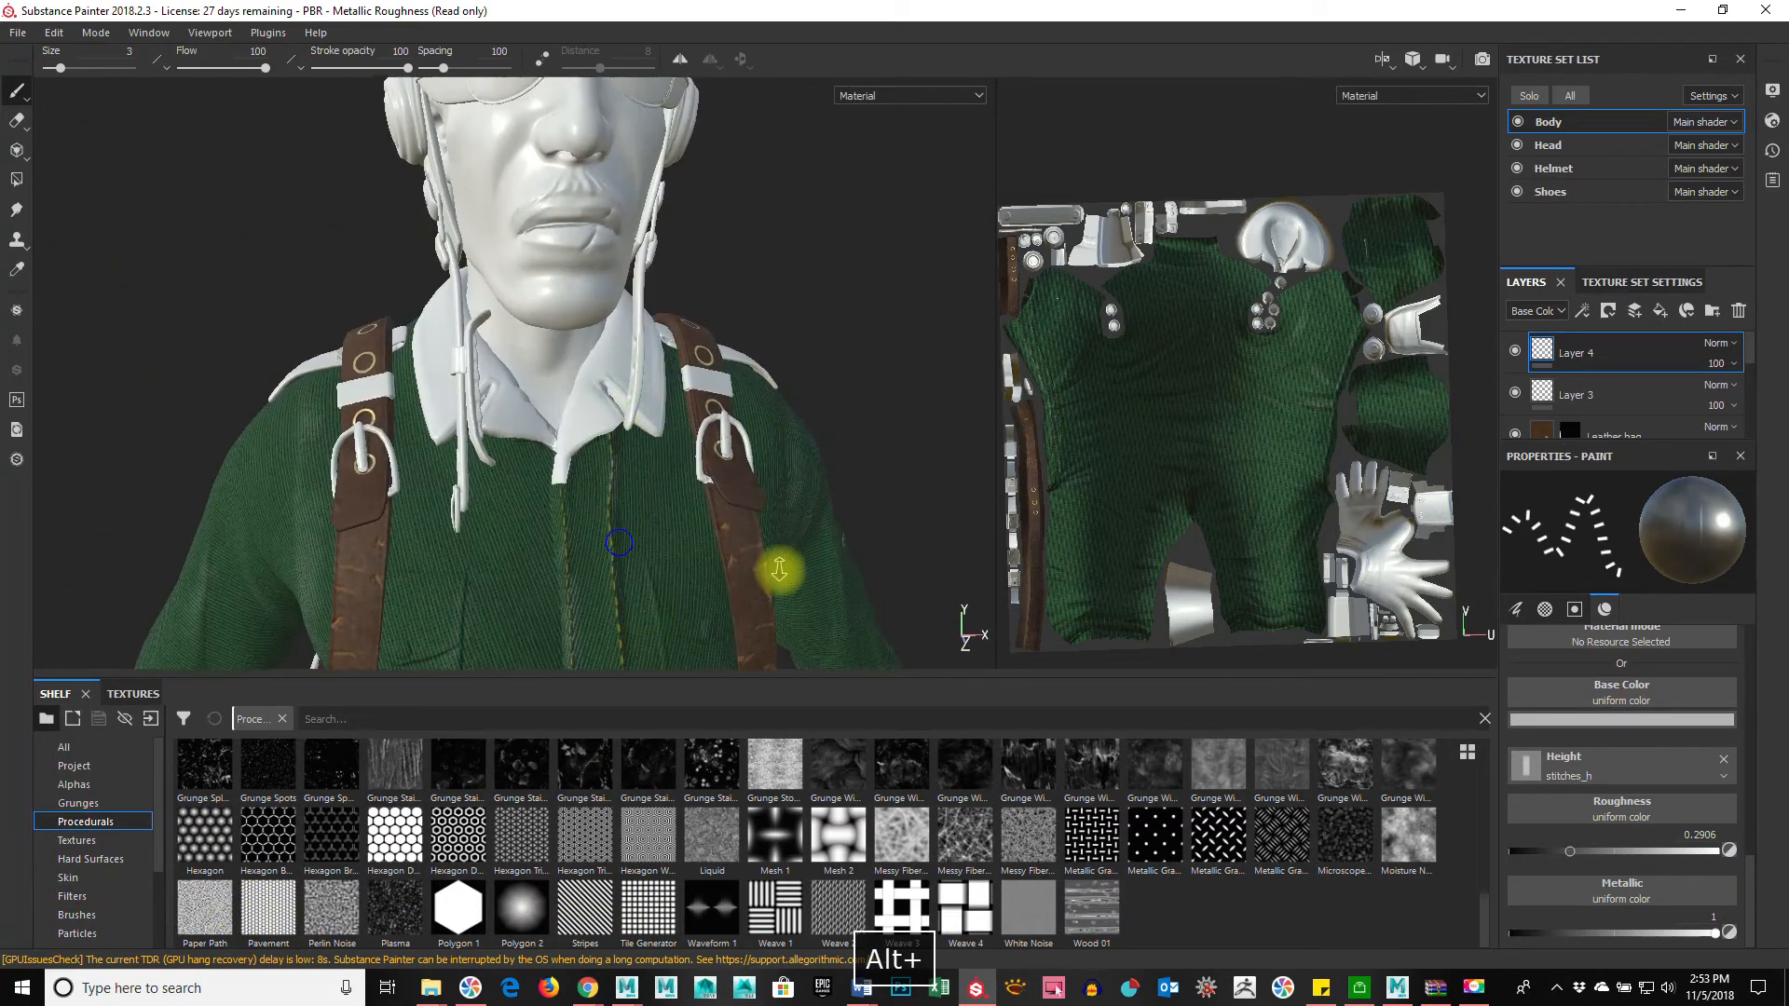
pyautogui.keyDown('alt'); pyautogui.moveTo(701, 555); pyautogui.dragTo(723, 552, button='right'); pyautogui.keyUp('alt')
pyautogui.keyDown('alt'); pyautogui.moveTo(671, 479); pyautogui.dragTo(711, 452, button='middle'); pyautogui.keyUp('alt')
pyautogui.keyDown('alt'); pyautogui.moveTo(556, 407); pyautogui.dragTo(759, 442); pyautogui.keyUp('alt')
pyautogui.keyDown('alt'); pyautogui.moveTo(671, 443); pyautogui.dragTo(689, 572, button='middle'); pyautogui.keyUp('alt')
pyautogui.keyDown('alt'); pyautogui.moveTo(689, 572); pyautogui.dragTo(689, 538); pyautogui.keyUp('alt')
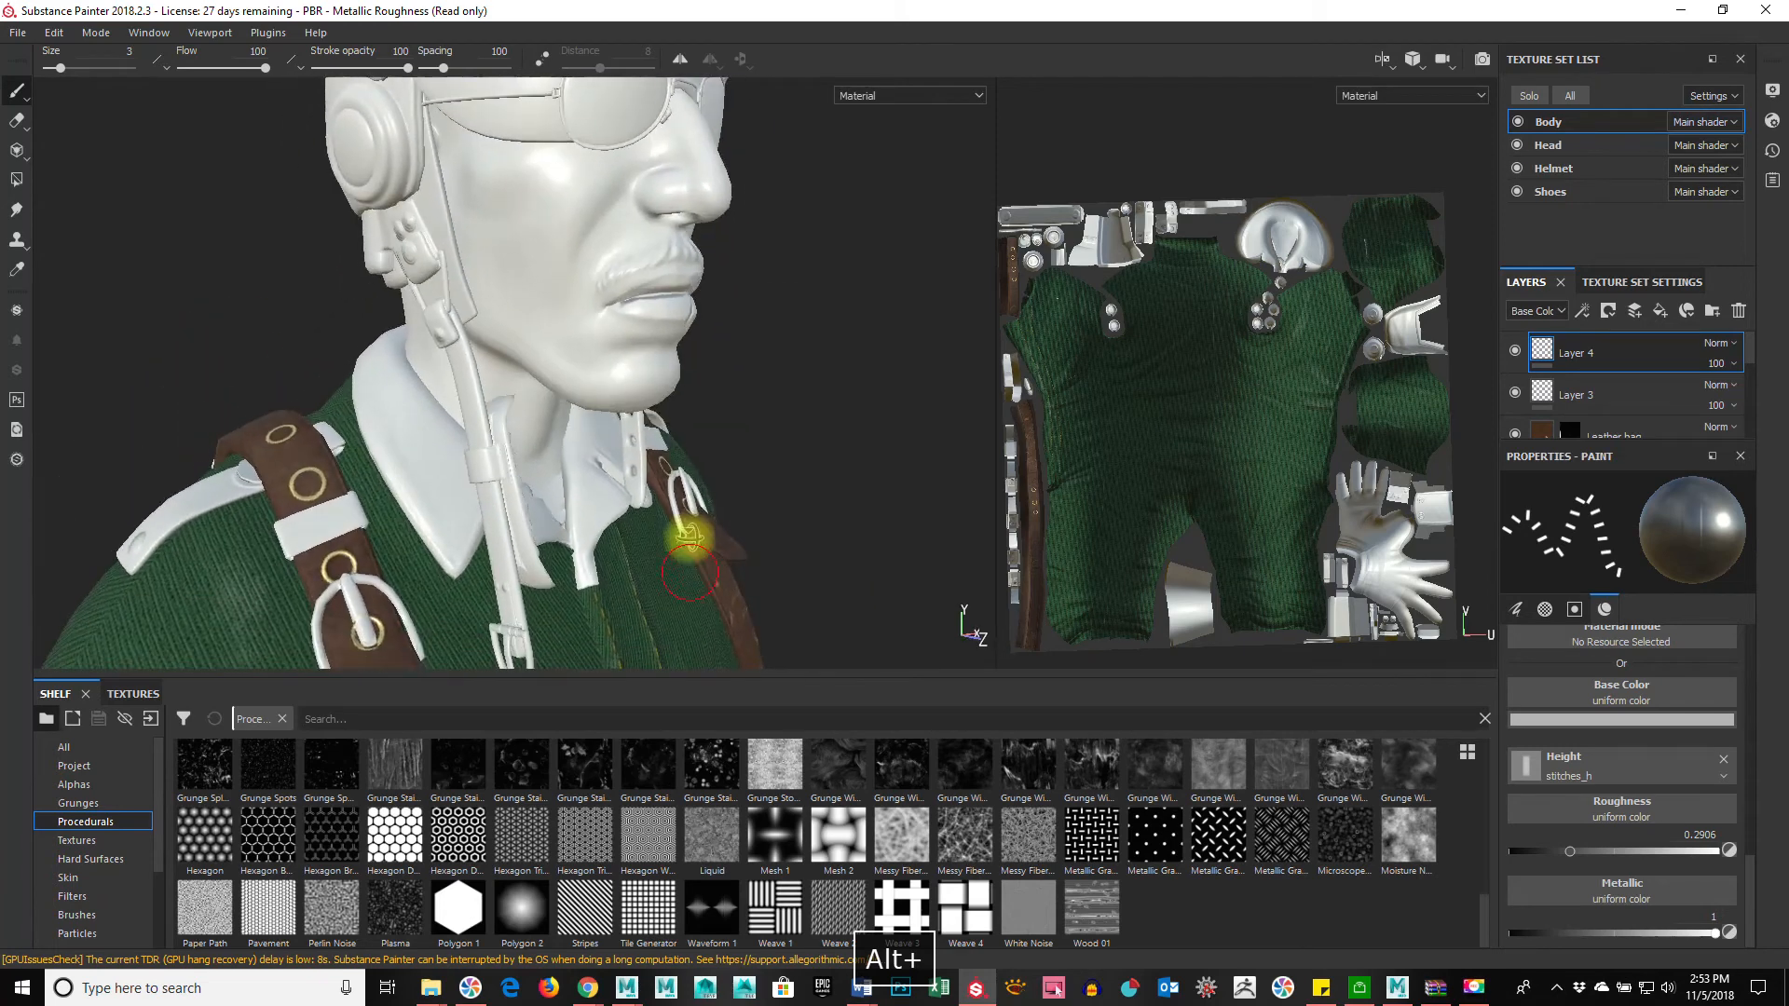
pyautogui.keyDown('alt'); pyautogui.moveTo(713, 347); pyautogui.dragTo(716, 643, button='middle'); pyautogui.keyUp('alt')
pyautogui.keyDown('alt'); pyautogui.moveTo(561, 503); pyautogui.dragTo(623, 460, button='right'); pyautogui.keyUp('alt')
pyautogui.keyDown('alt'); pyautogui.moveTo(623, 459); pyautogui.dragTo(559, 303, button='middle'); pyautogui.keyUp('alt')
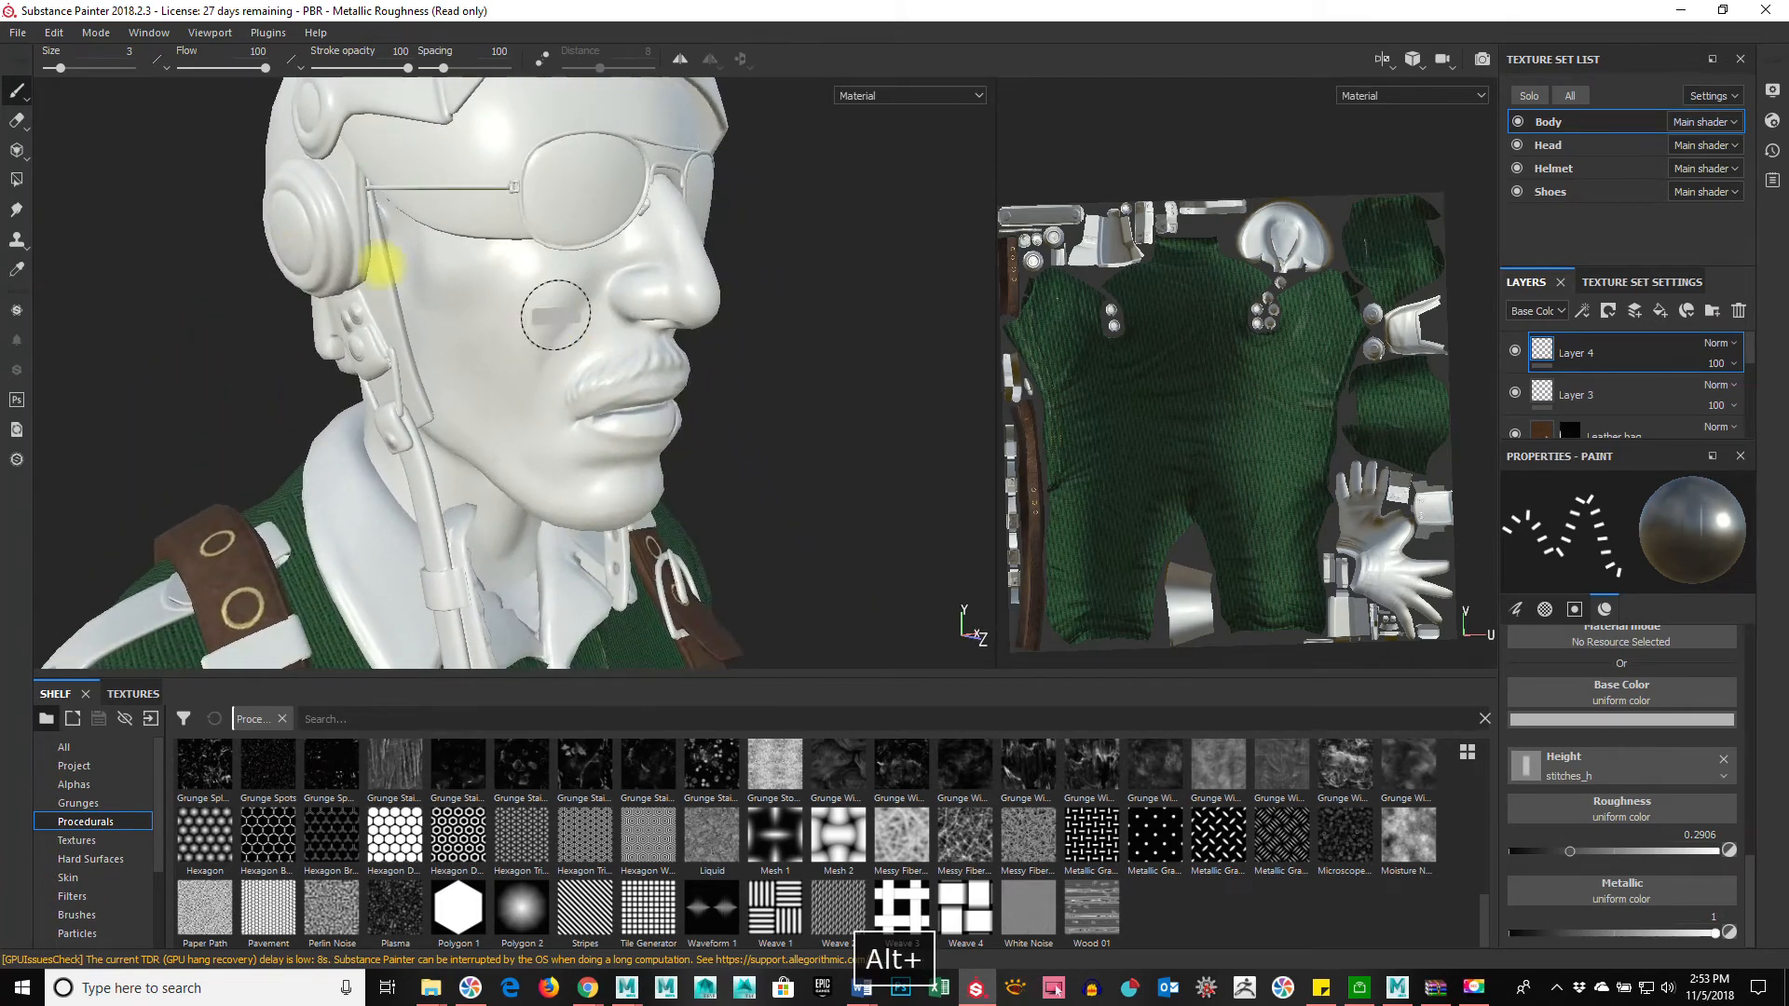
# Step: Hide the Helmet texture set and view the bare head from the front and sides
pyautogui.click(1518, 169)
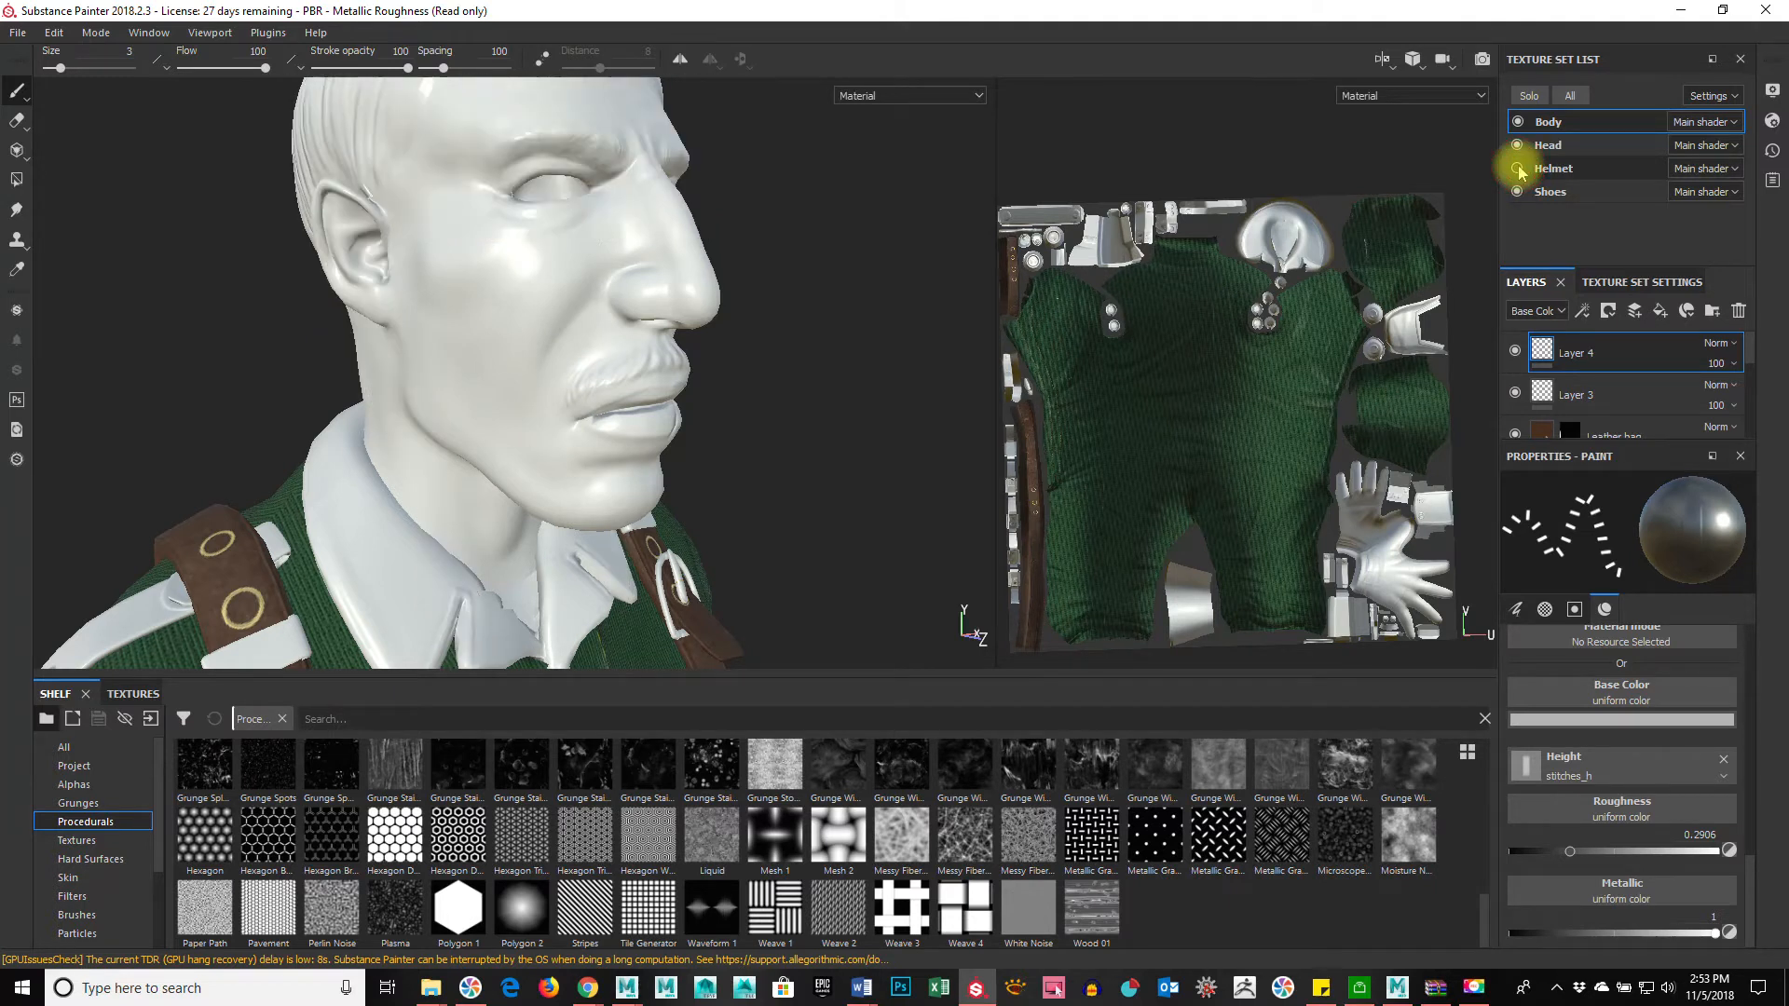
pyautogui.click(1518, 169)
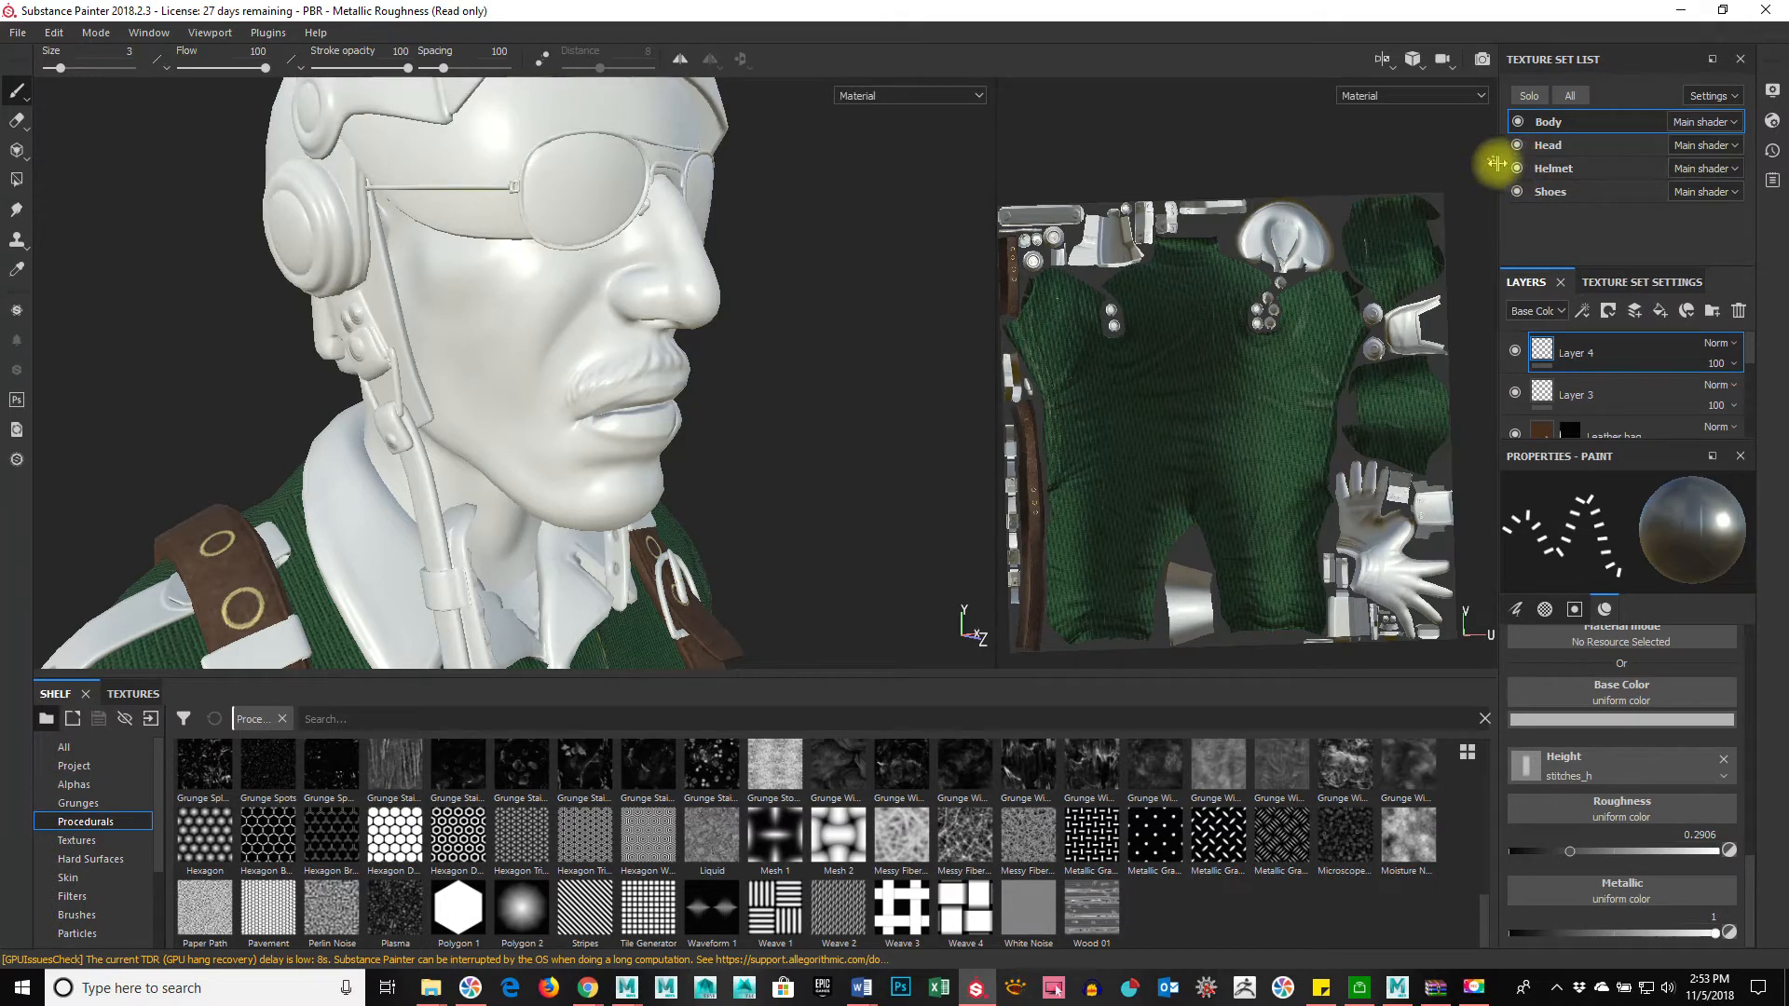
pyautogui.click(1518, 168)
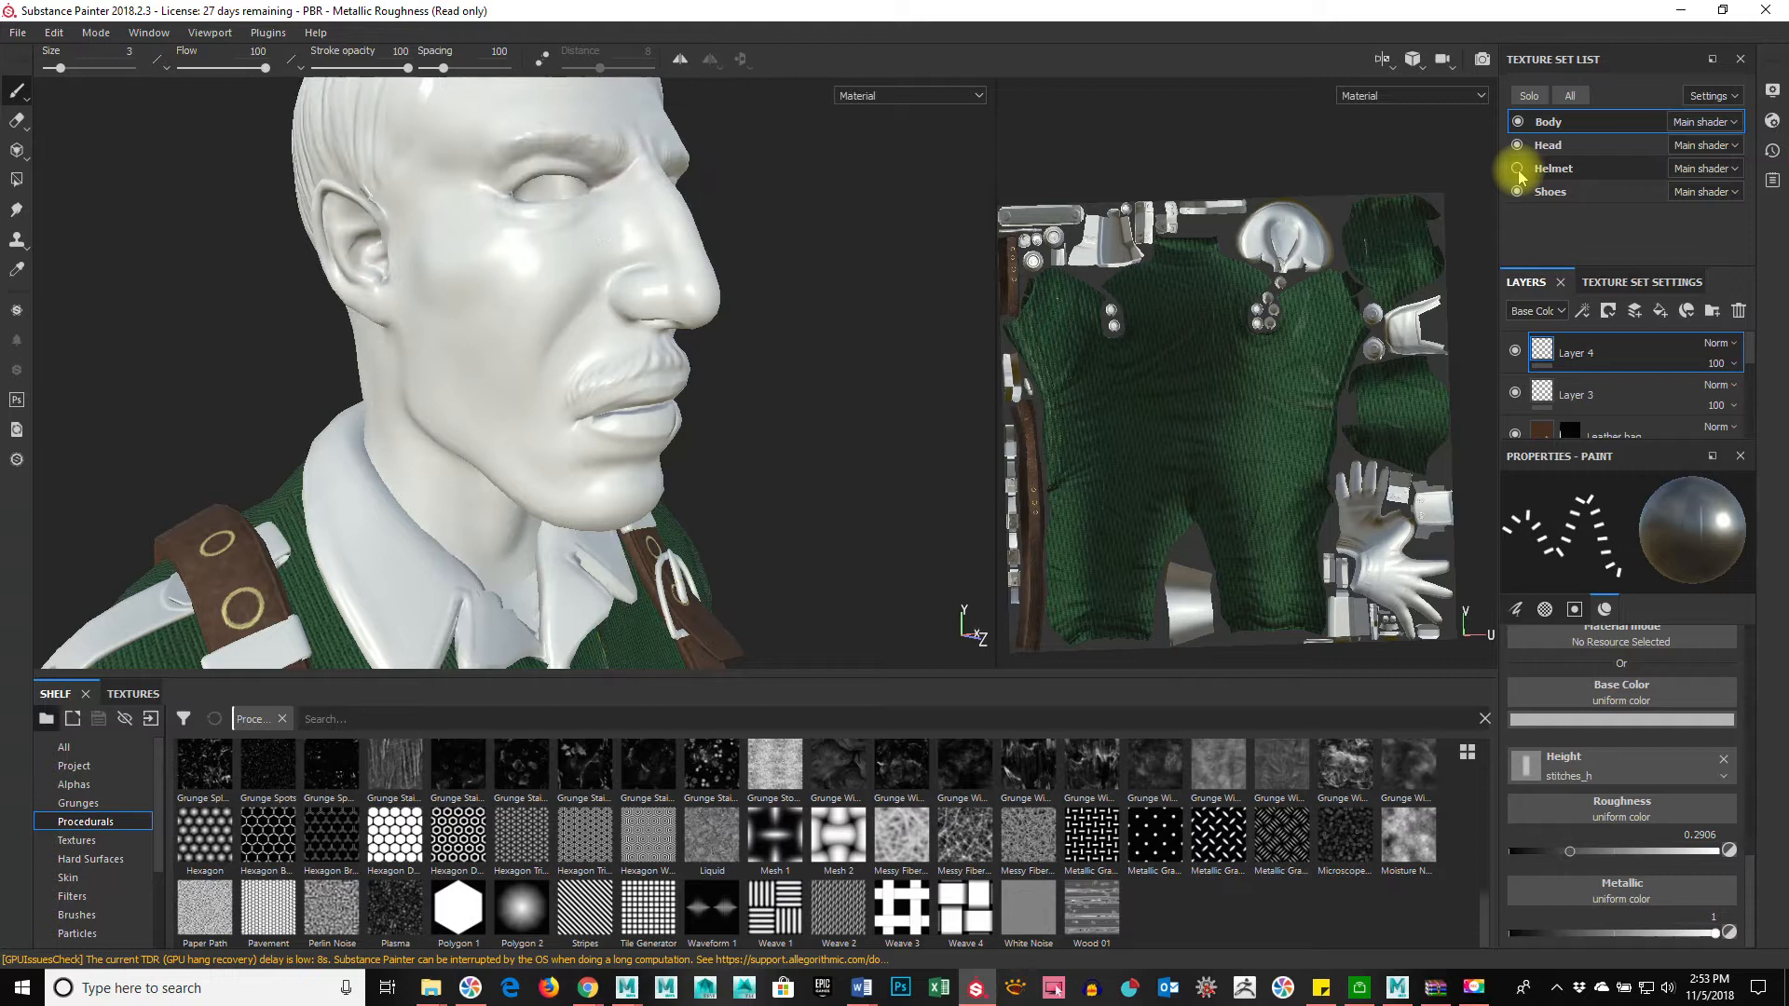
pyautogui.keyDown('alt'); pyautogui.moveTo(599, 439); pyautogui.dragTo(699, 467); pyautogui.keyUp('alt')
pyautogui.keyDown('alt'); pyautogui.moveTo(559, 440); pyautogui.dragTo(785, 473); pyautogui.keyUp('alt')
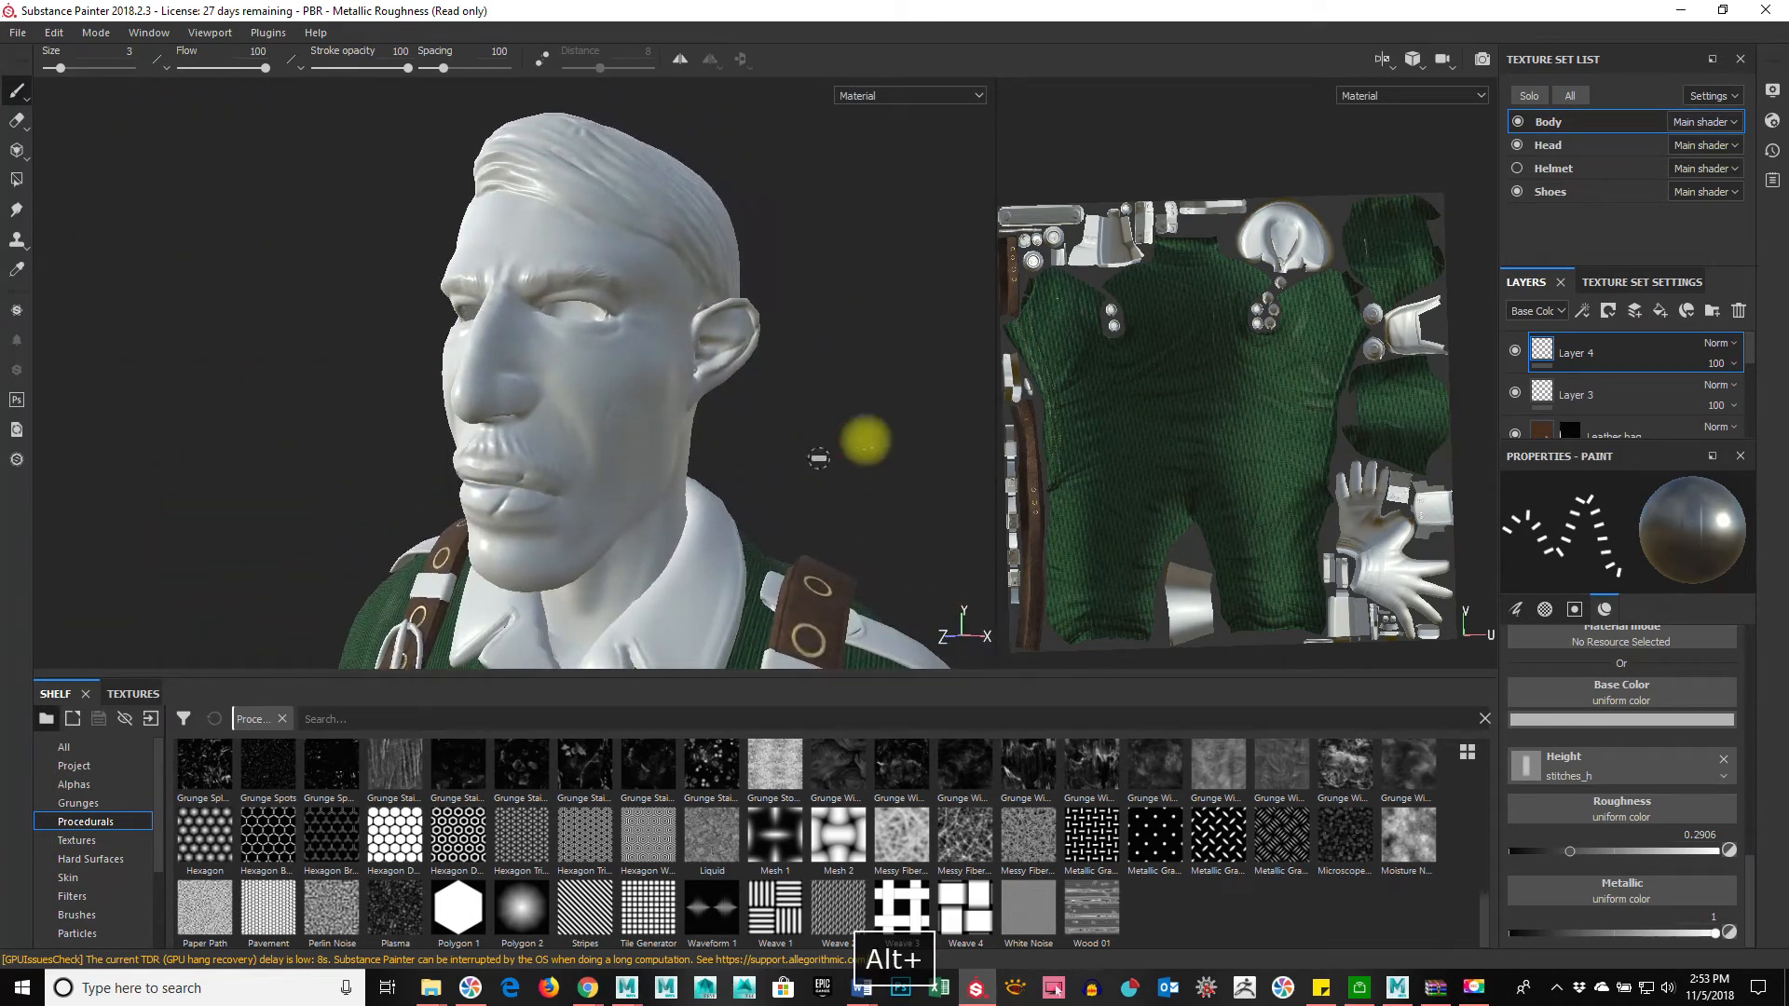
pyautogui.keyDown('alt'); pyautogui.moveTo(879, 431); pyautogui.dragTo(615, 466, button='right'); pyautogui.keyUp('alt')
pyautogui.keyDown('alt'); pyautogui.moveTo(876, 438); pyautogui.dragTo(949, 435); pyautogui.keyUp('alt')
pyautogui.keyDown('alt'); pyautogui.moveTo(840, 474); pyautogui.dragTo(876, 466); pyautogui.keyUp('alt')
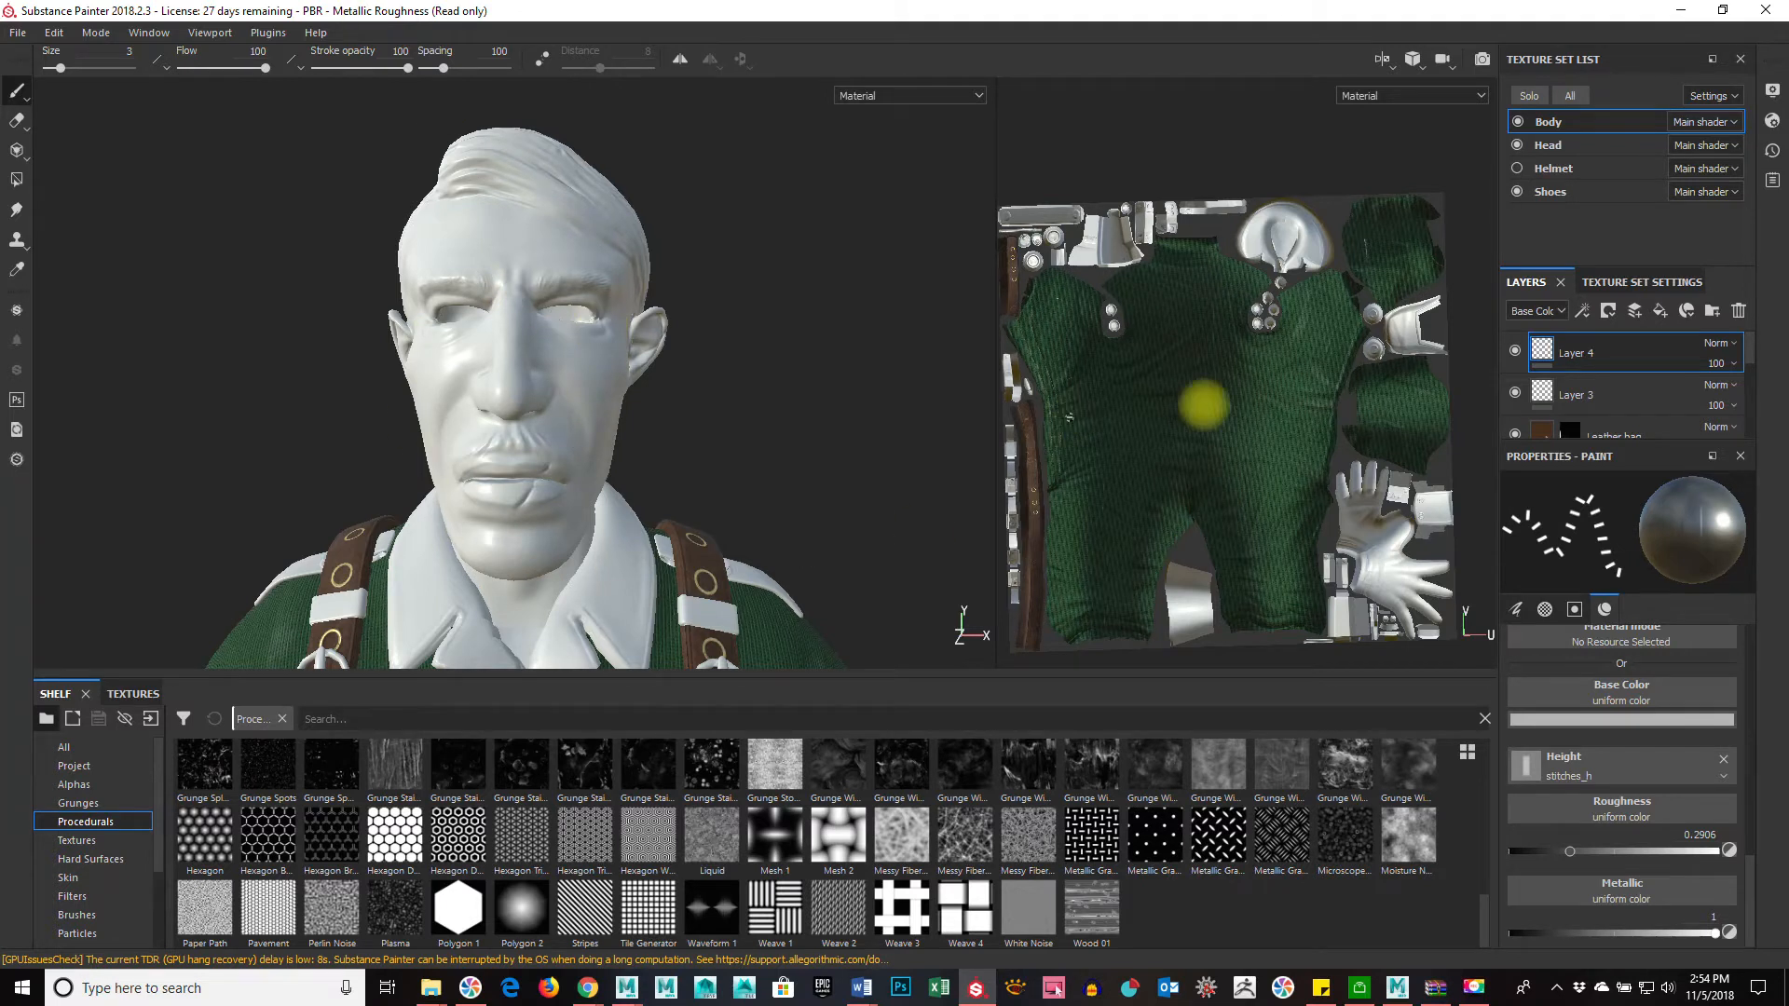
# Step: Make the Head texture set active and search the shelf's materials for "skin"
pyautogui.click(1575, 146)
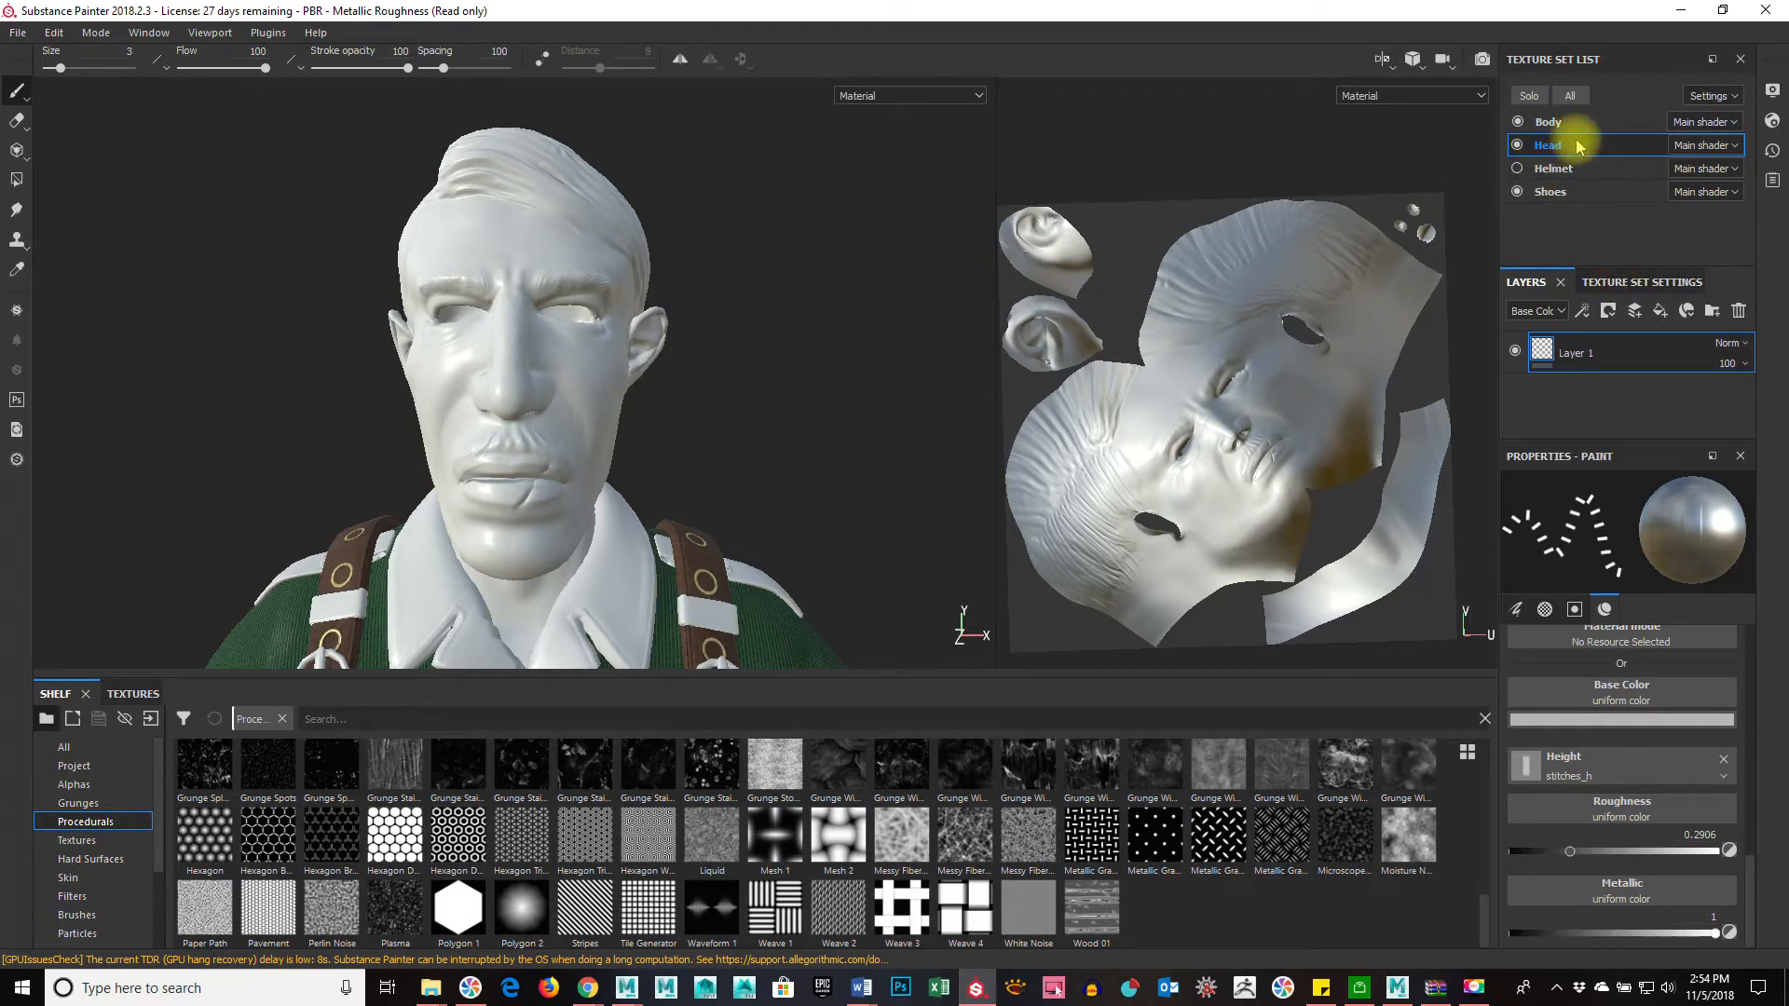
pyautogui.click(112, 839)
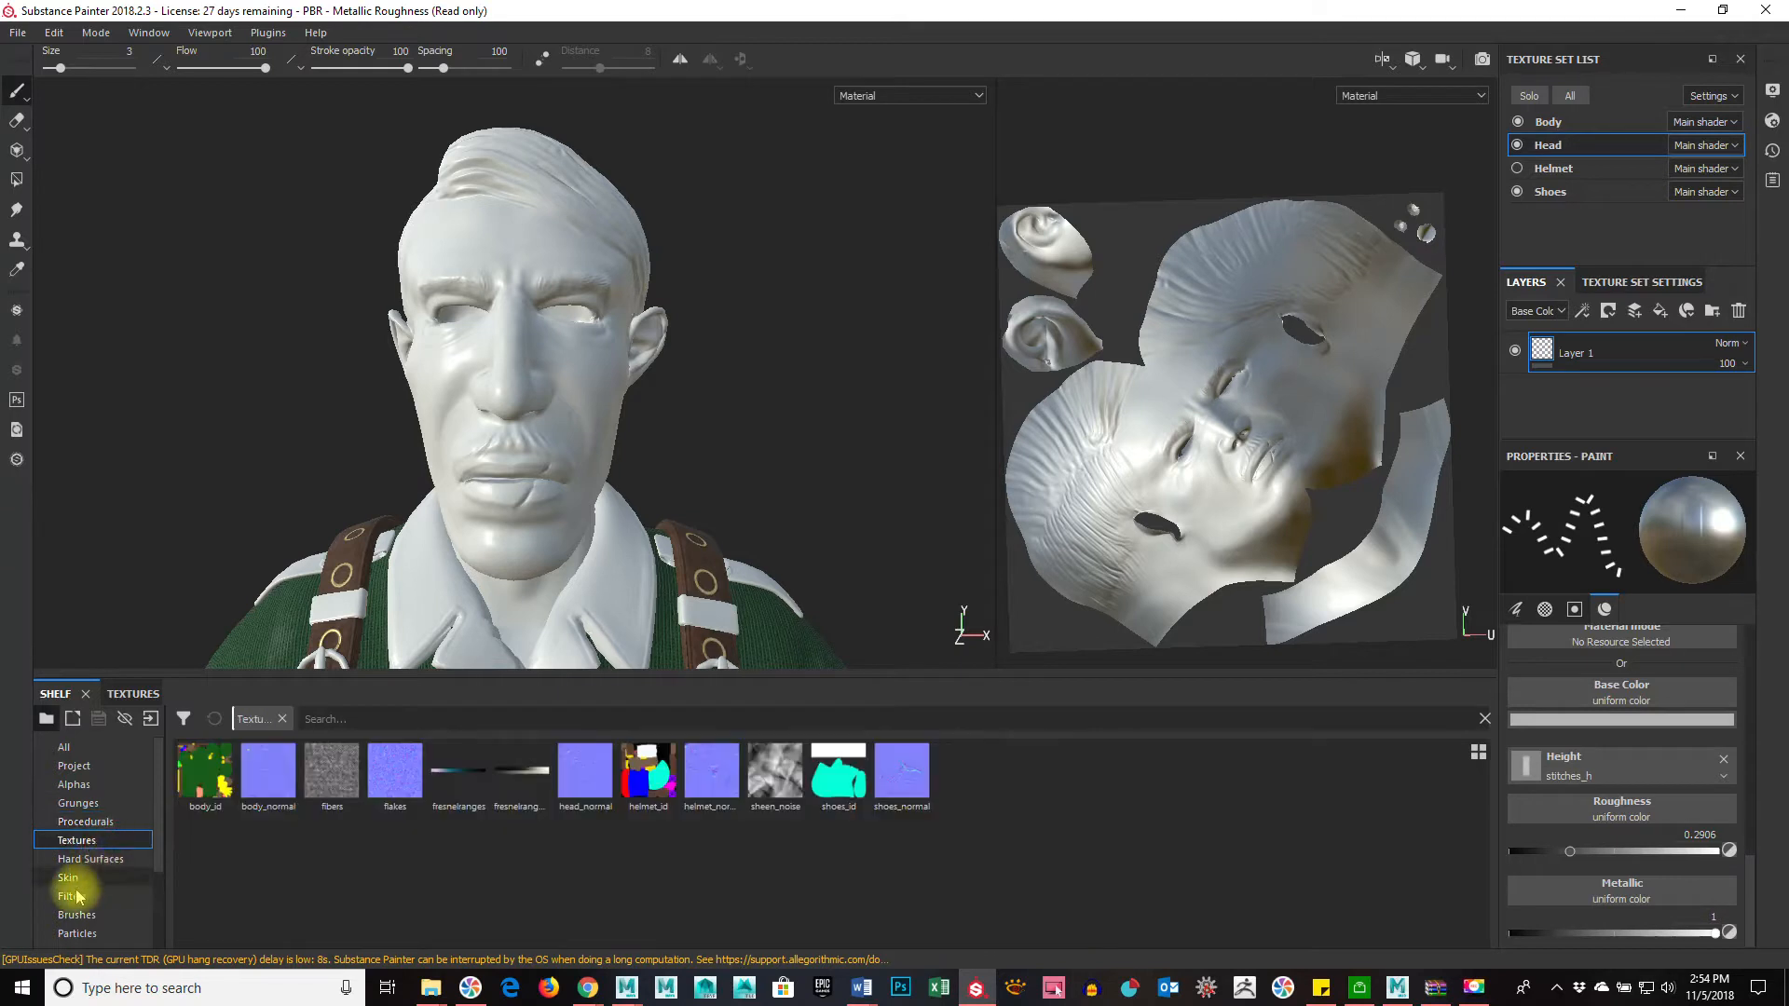
pyautogui.scroll(-3, 112, 923)
pyautogui.click(93, 859)
pyautogui.click(347, 719)
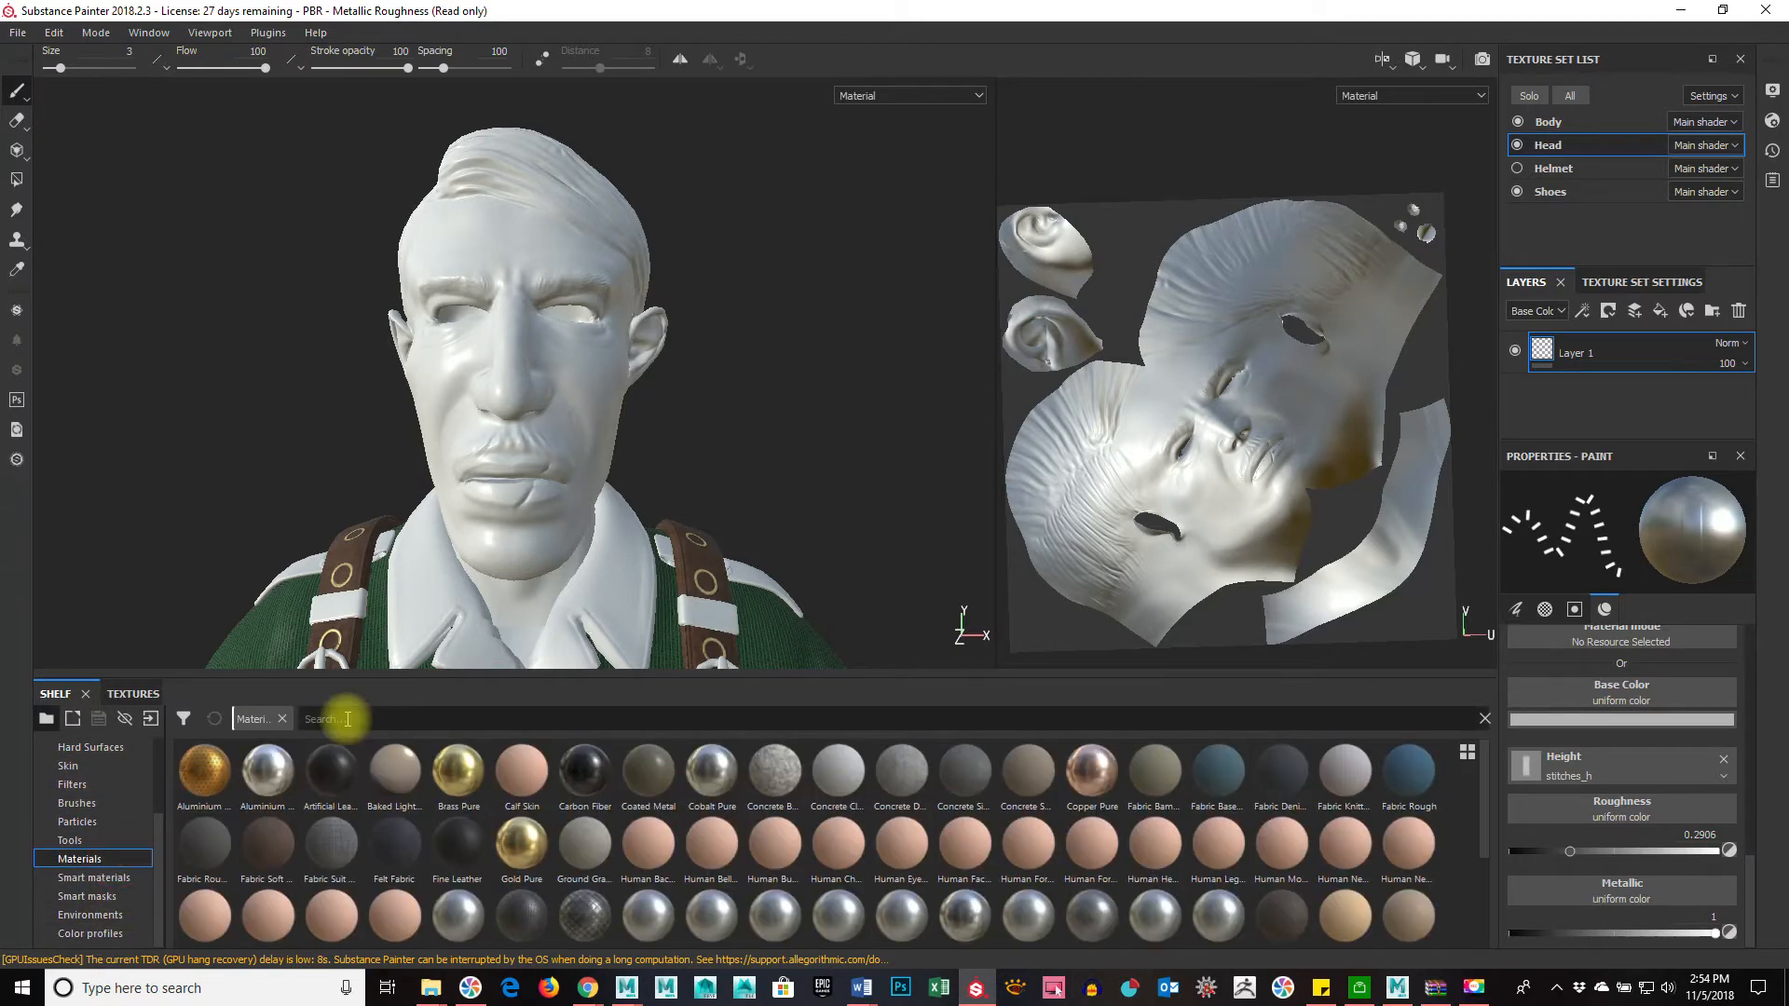
pyautogui.write('skin')
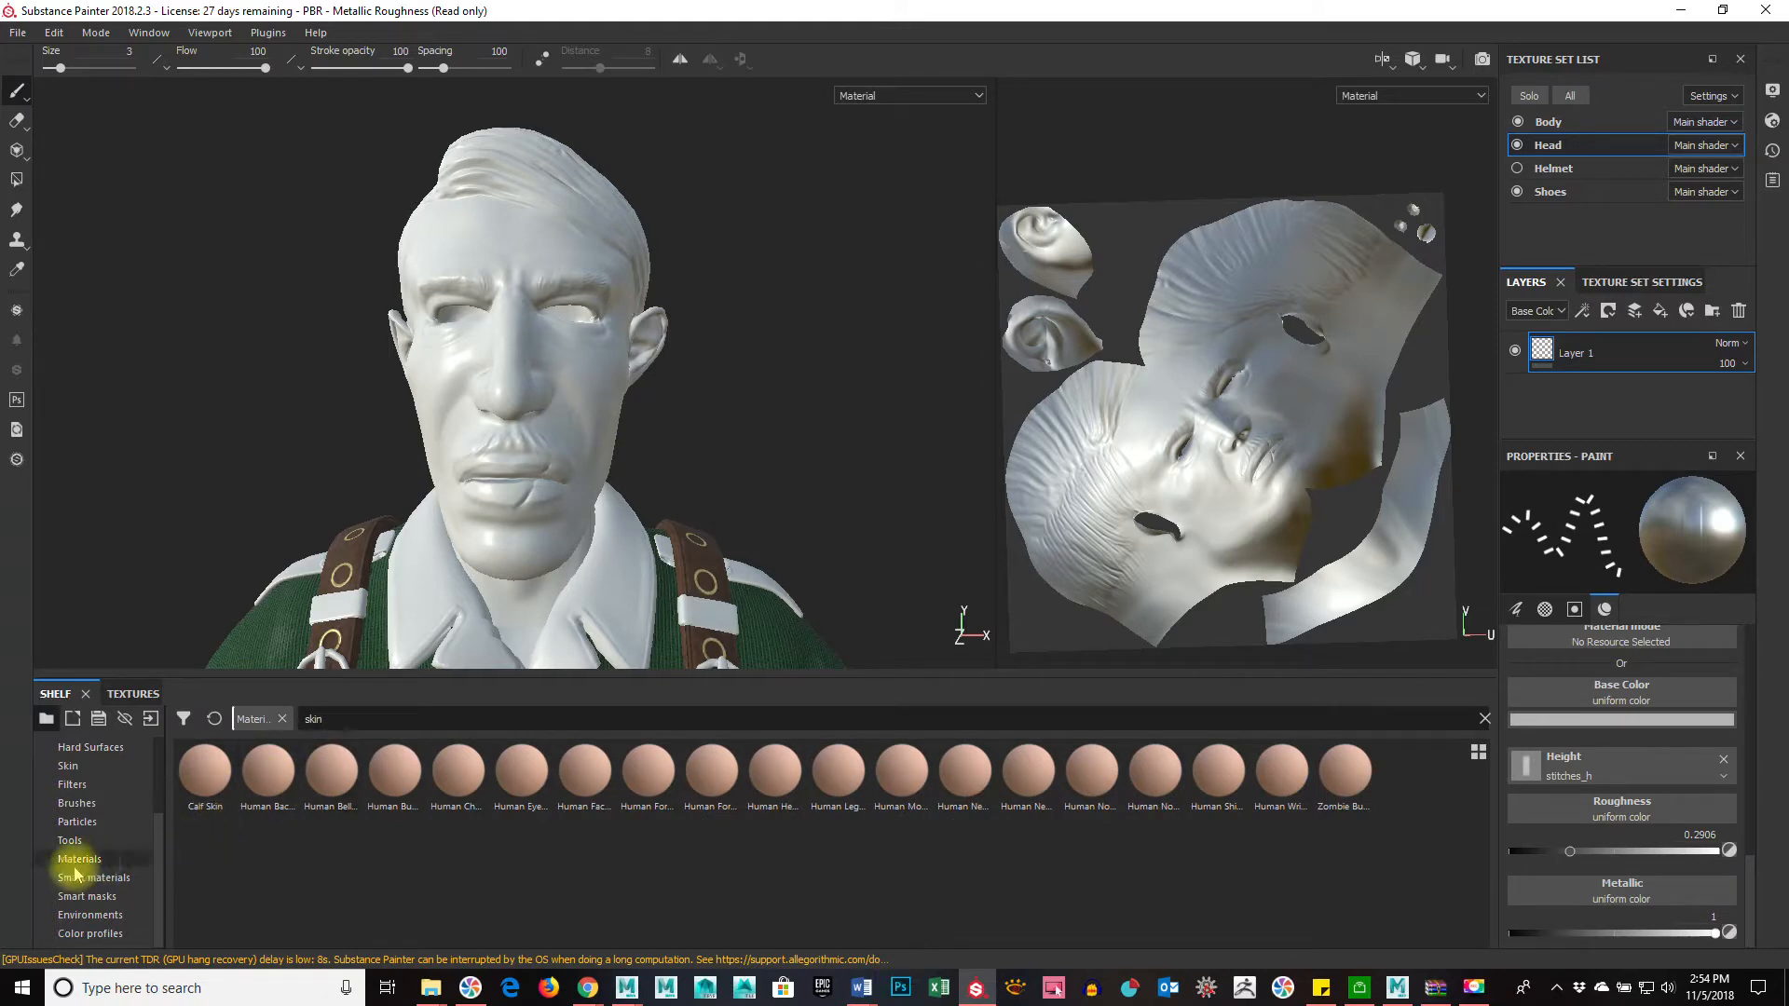
# Step: Search the smart materials for "skin" and add Skin Face above Layer 1 of the head
pyautogui.click(102, 880)
pyautogui.click(339, 730)
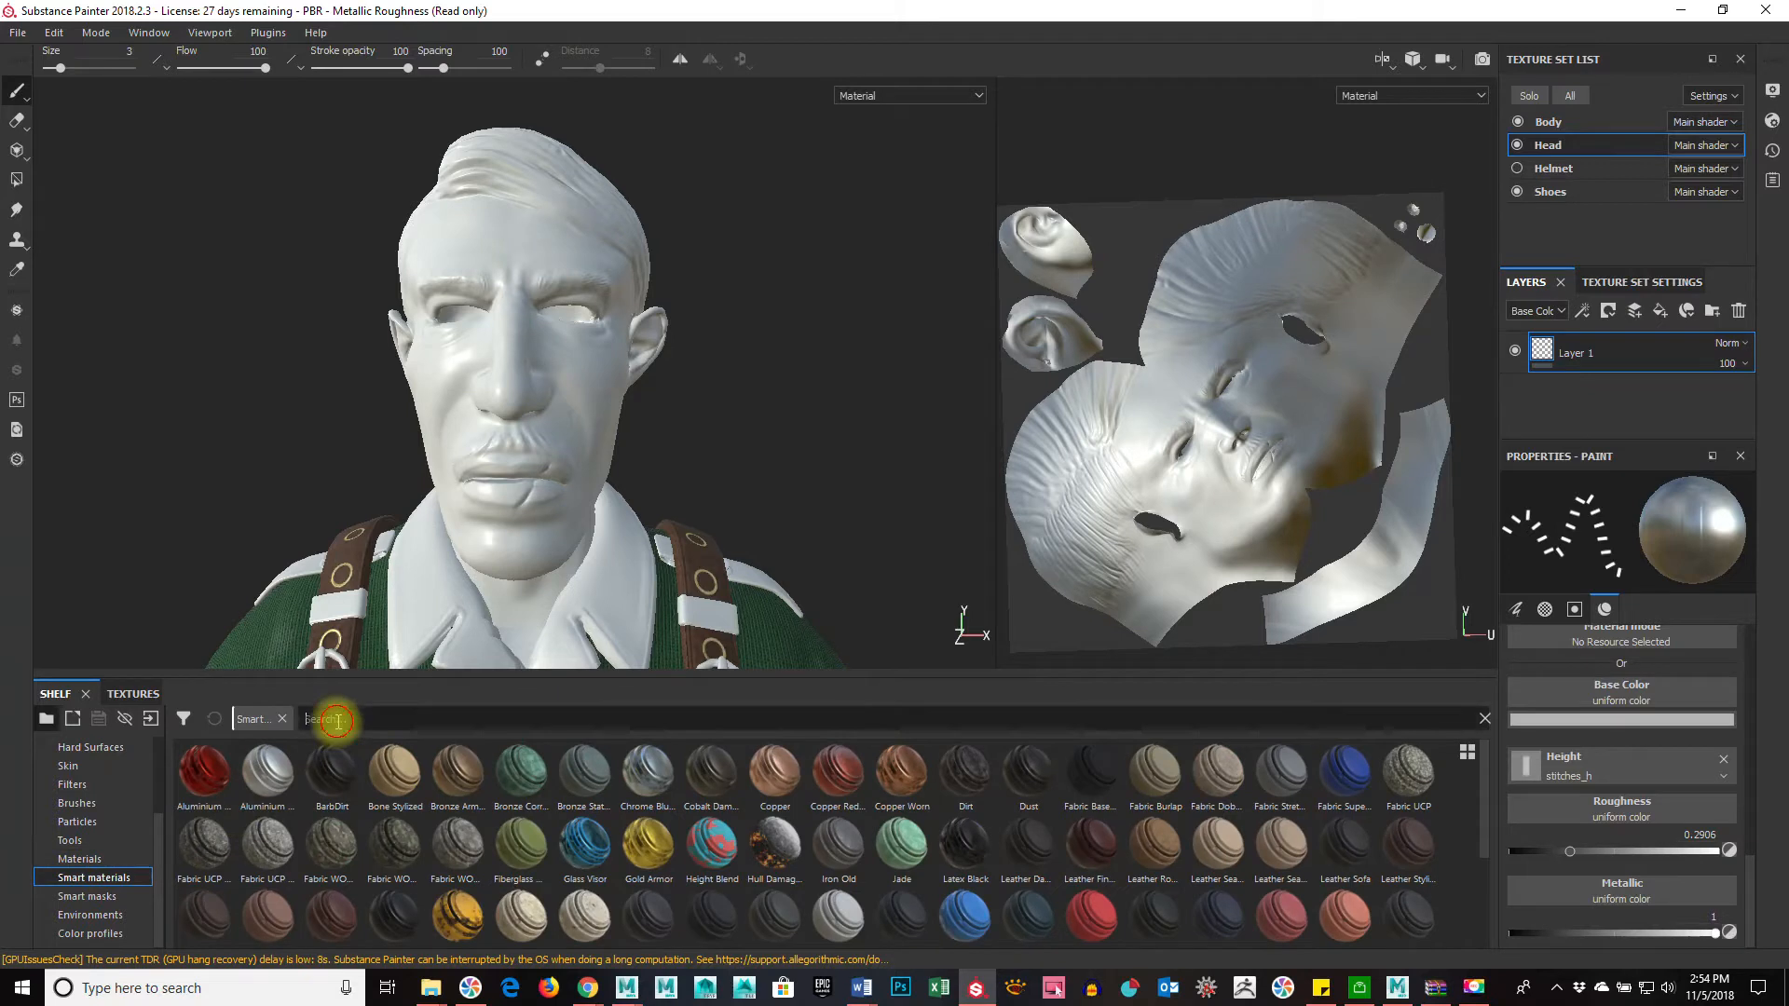
pyautogui.write('skin')
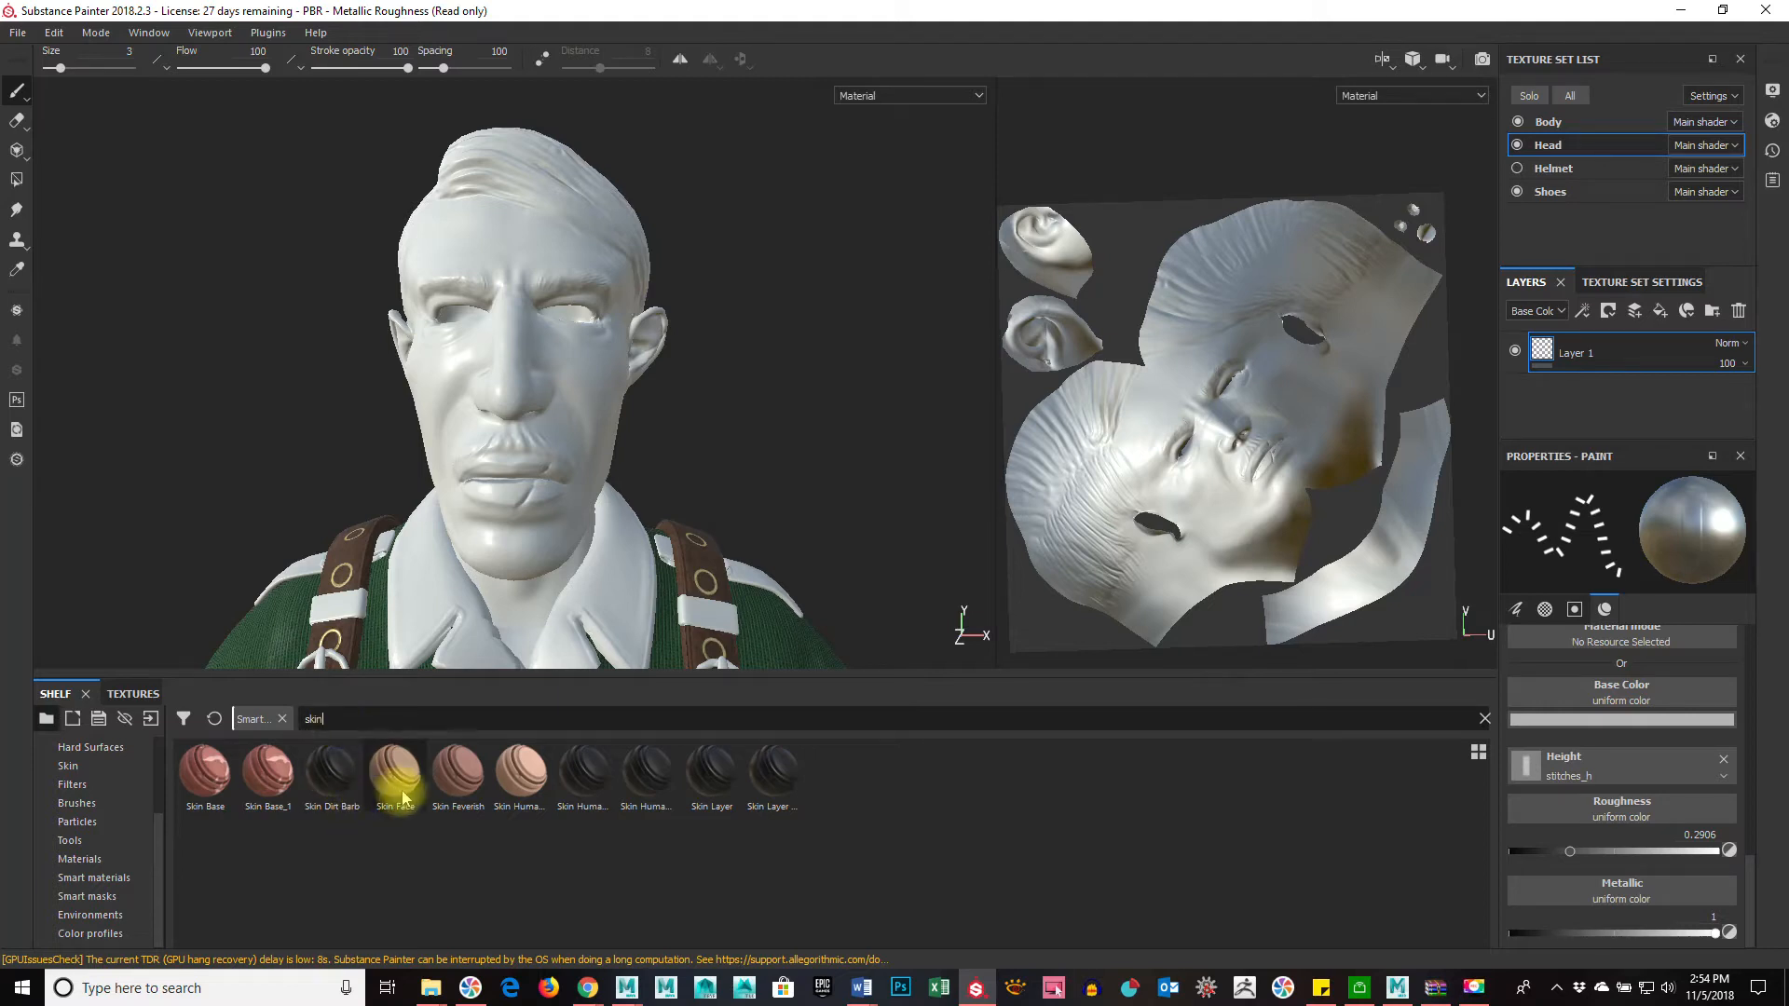
pyautogui.moveTo(404, 796)
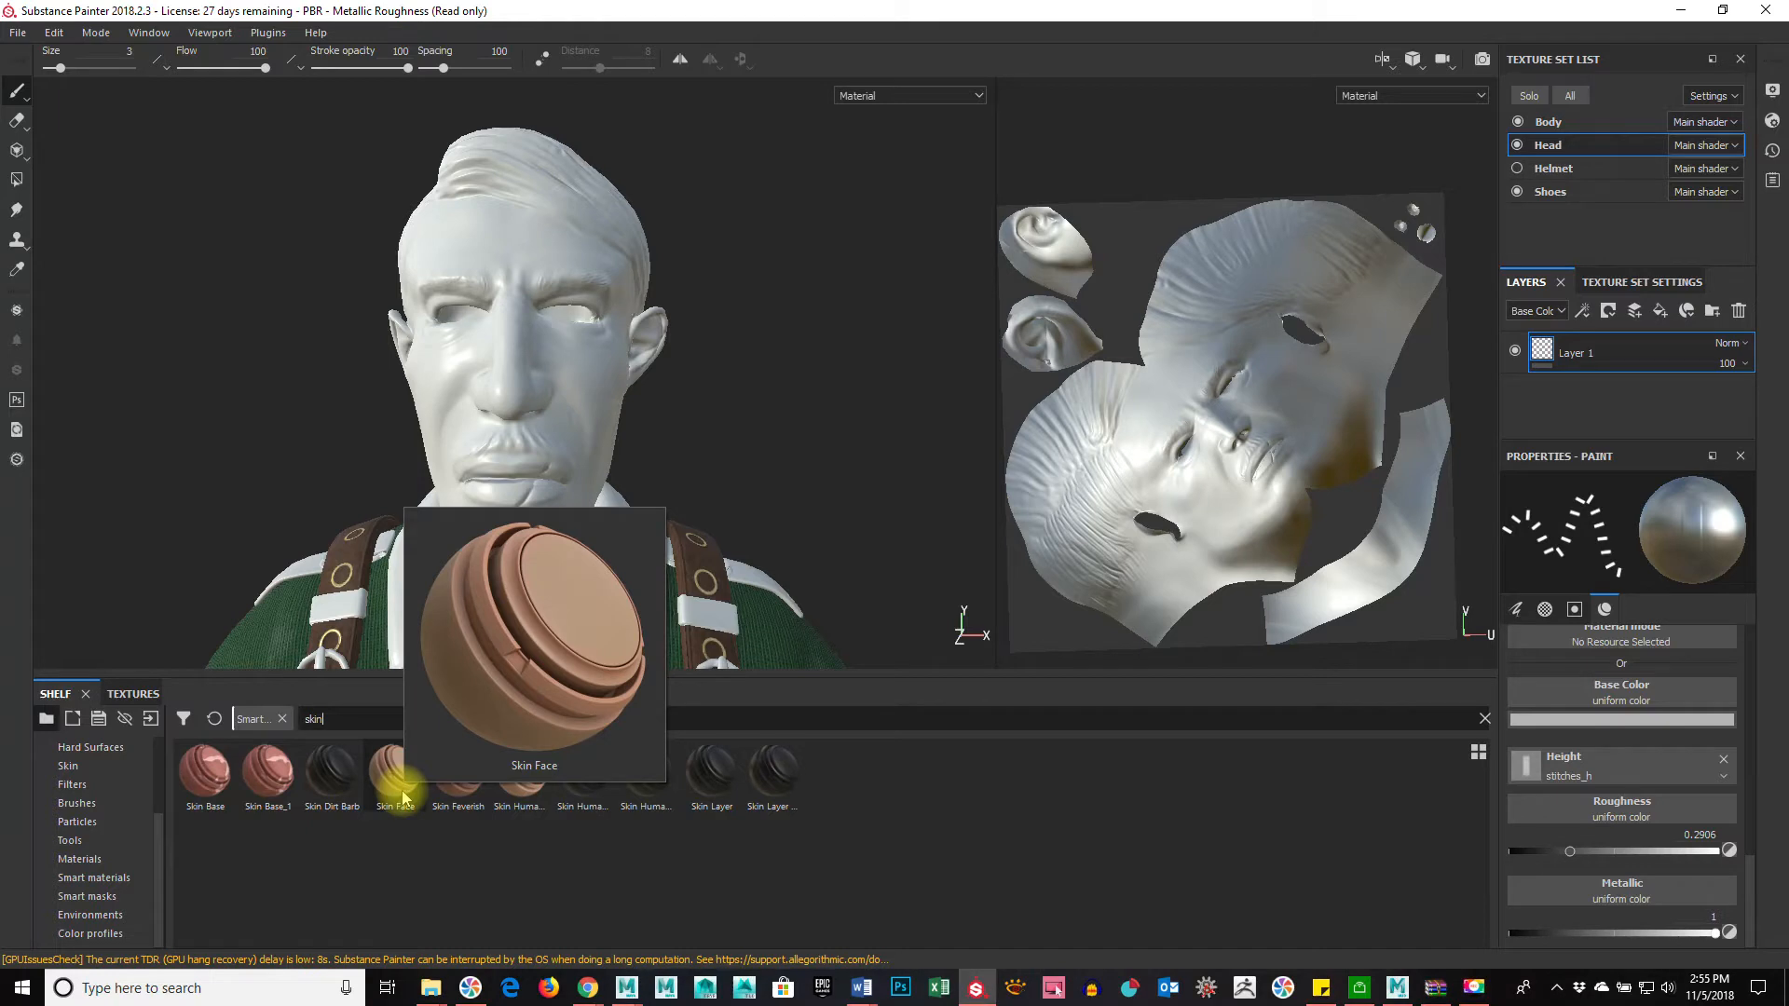
pyautogui.moveTo(404, 797); pyautogui.dragTo(1599, 339)
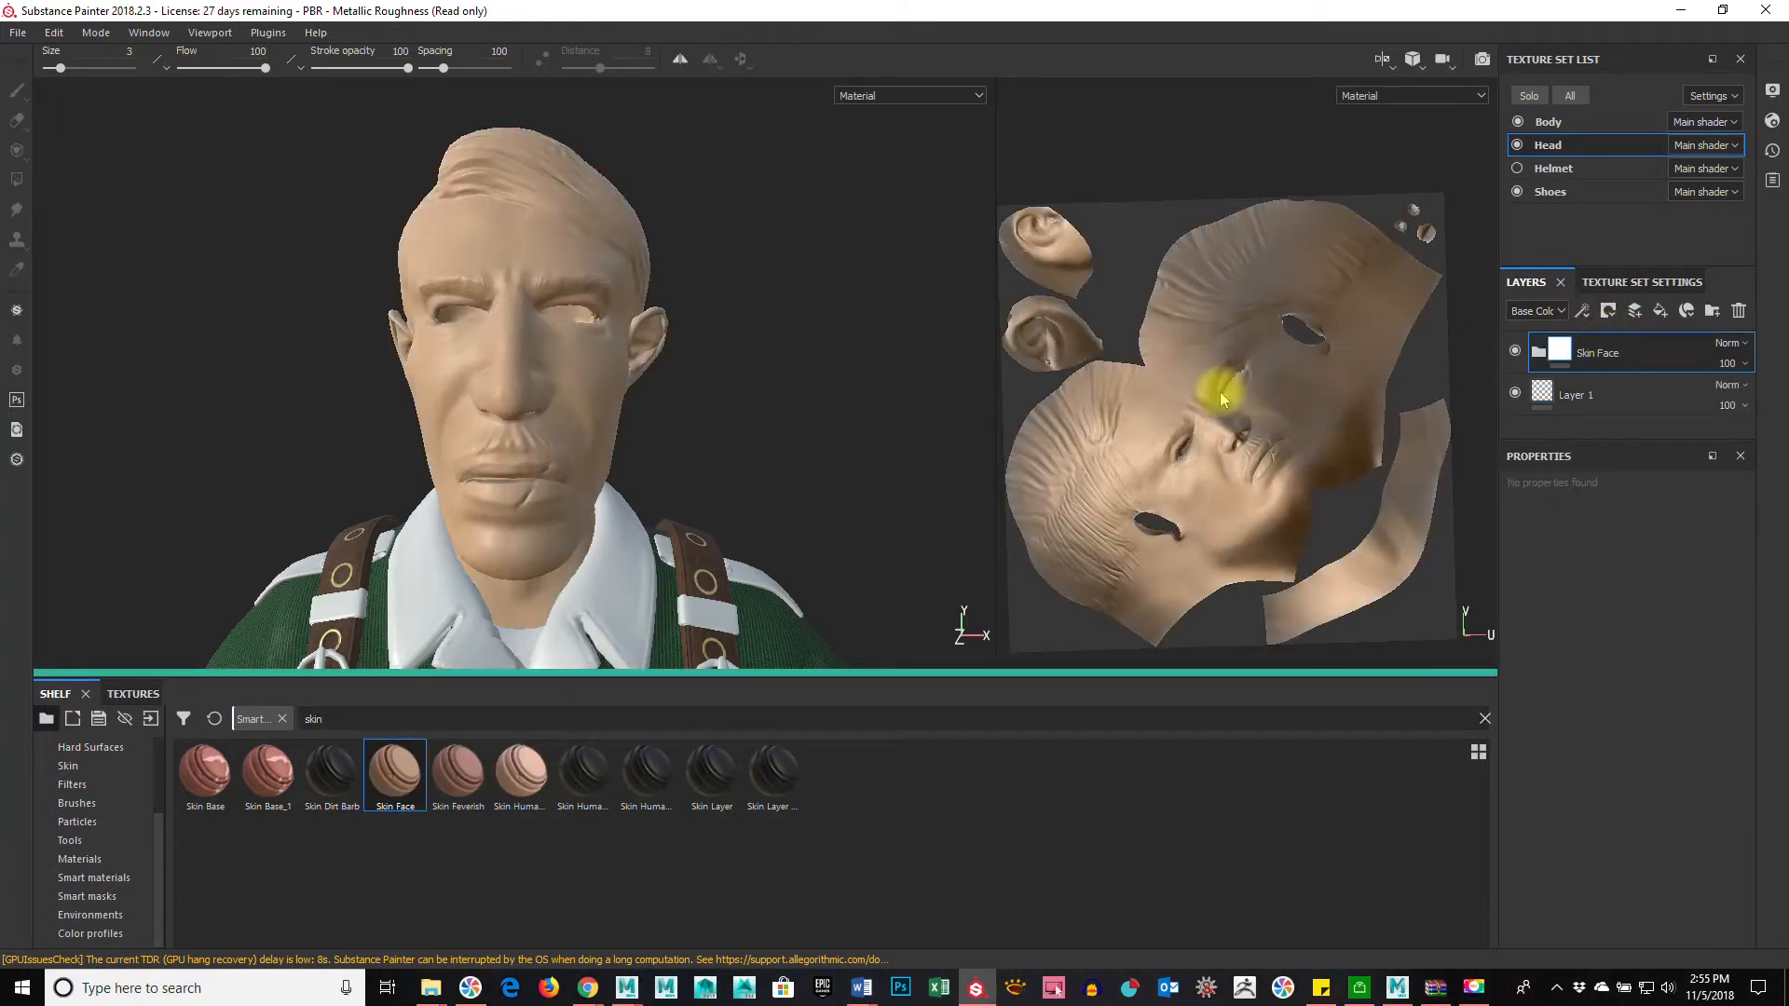
# Step: Examine the skin material on the face closely from several angles
pyautogui.scroll(5, 716, 543)
pyautogui.keyDown('alt'); pyautogui.moveTo(711, 515); pyautogui.dragTo(365, 527); pyautogui.keyUp('alt')
pyautogui.keyDown('alt'); pyautogui.moveTo(365, 526); pyautogui.dragTo(765, 507, button='right'); pyautogui.keyUp('alt')
pyautogui.keyDown('alt'); pyautogui.moveTo(400, 427); pyautogui.dragTo(1018, 379, button='right'); pyautogui.keyUp('alt')
pyautogui.keyDown('alt'); pyautogui.moveTo(596, 242); pyautogui.dragTo(840, 527, button='middle'); pyautogui.keyUp('alt')
pyautogui.keyDown('alt'); pyautogui.moveTo(841, 527); pyautogui.dragTo(795, 447); pyautogui.keyUp('alt')
pyautogui.keyDown('alt'); pyautogui.moveTo(633, 435); pyautogui.dragTo(308, 447, button='right'); pyautogui.keyUp('alt')
pyautogui.keyDown('alt'); pyautogui.moveTo(466, 483); pyautogui.dragTo(602, 327, button='middle'); pyautogui.keyUp('alt')
pyautogui.keyDown('alt'); pyautogui.moveTo(747, 383); pyautogui.dragTo(410, 383); pyautogui.keyUp('alt')
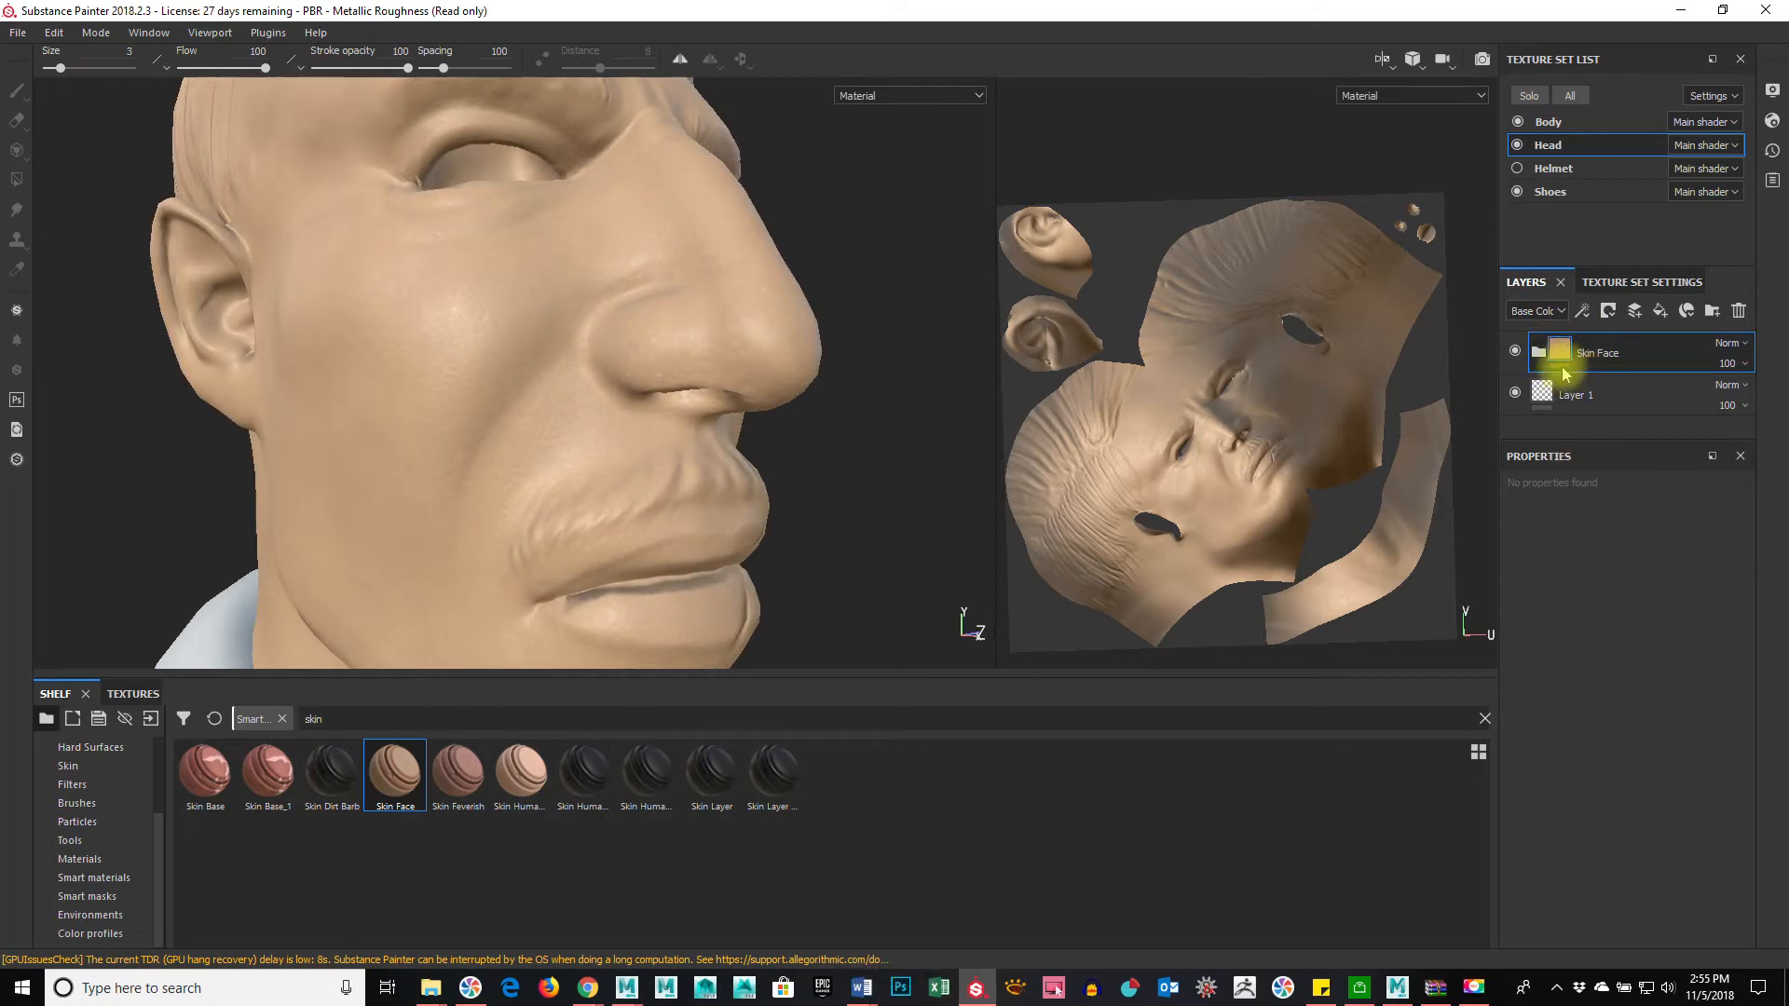
# Step: Expand the Skin Face group and enlarge the layer list to show all of its sublayers
pyautogui.click(1538, 352)
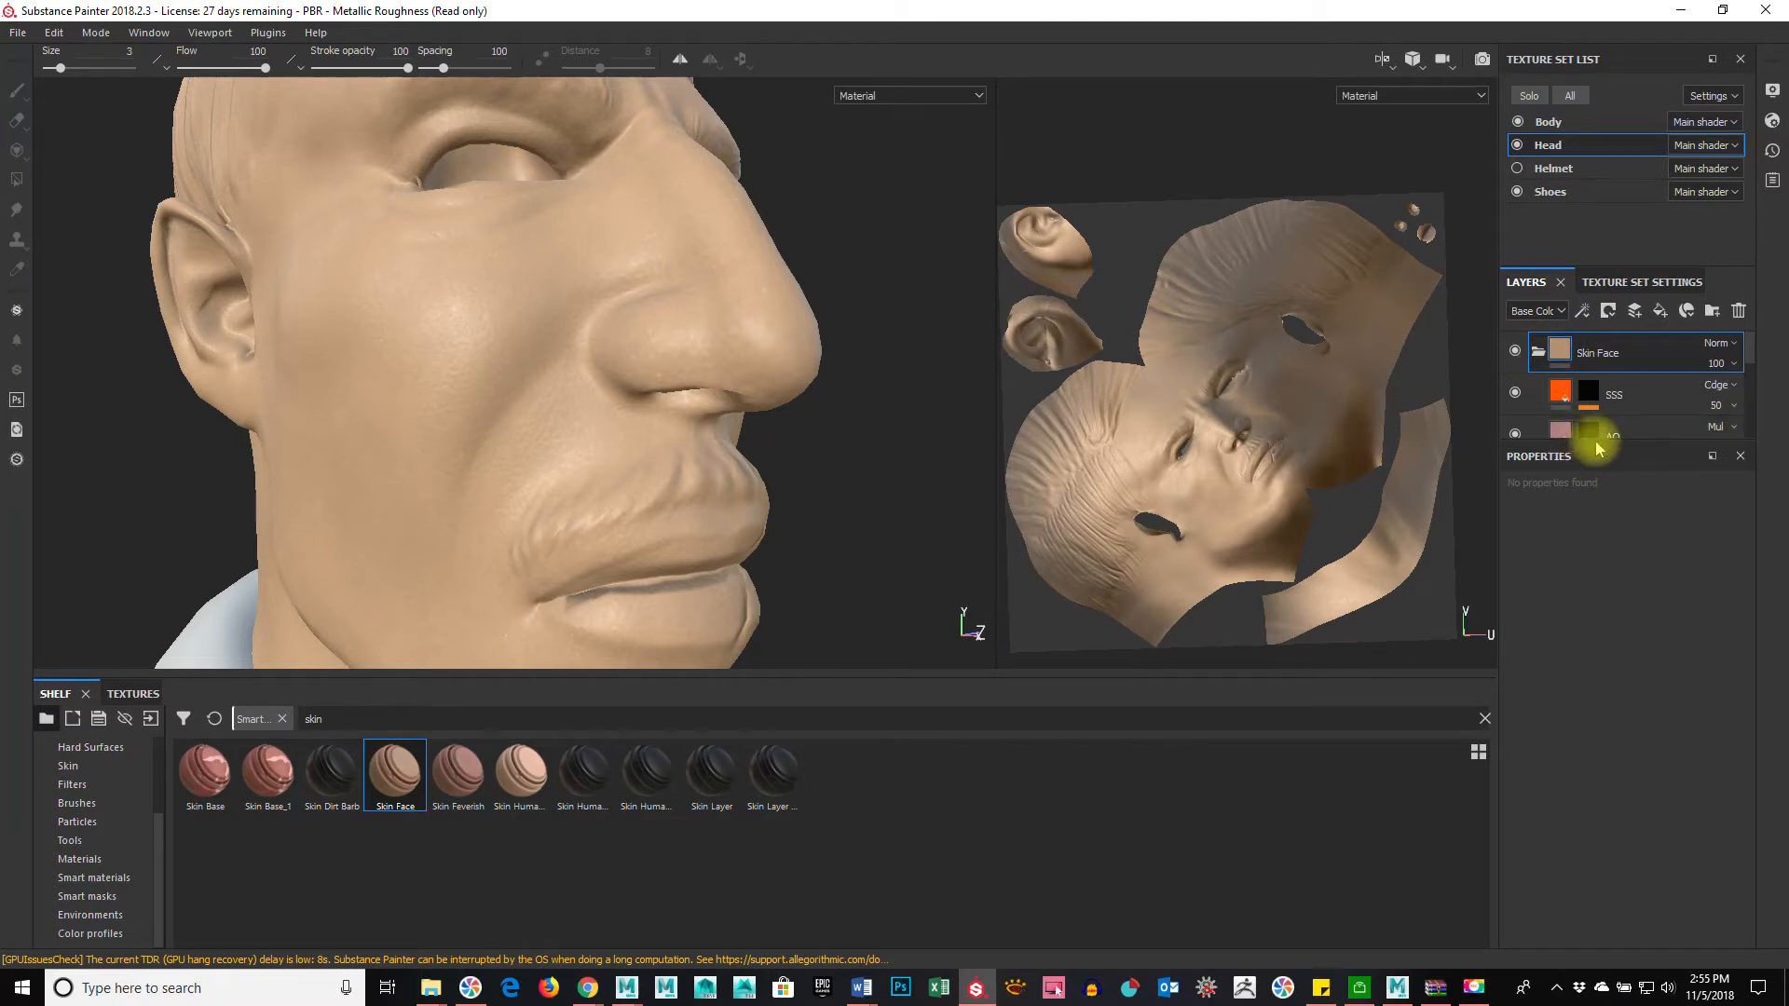
pyautogui.moveTo(1592, 443); pyautogui.dragTo(1598, 794)
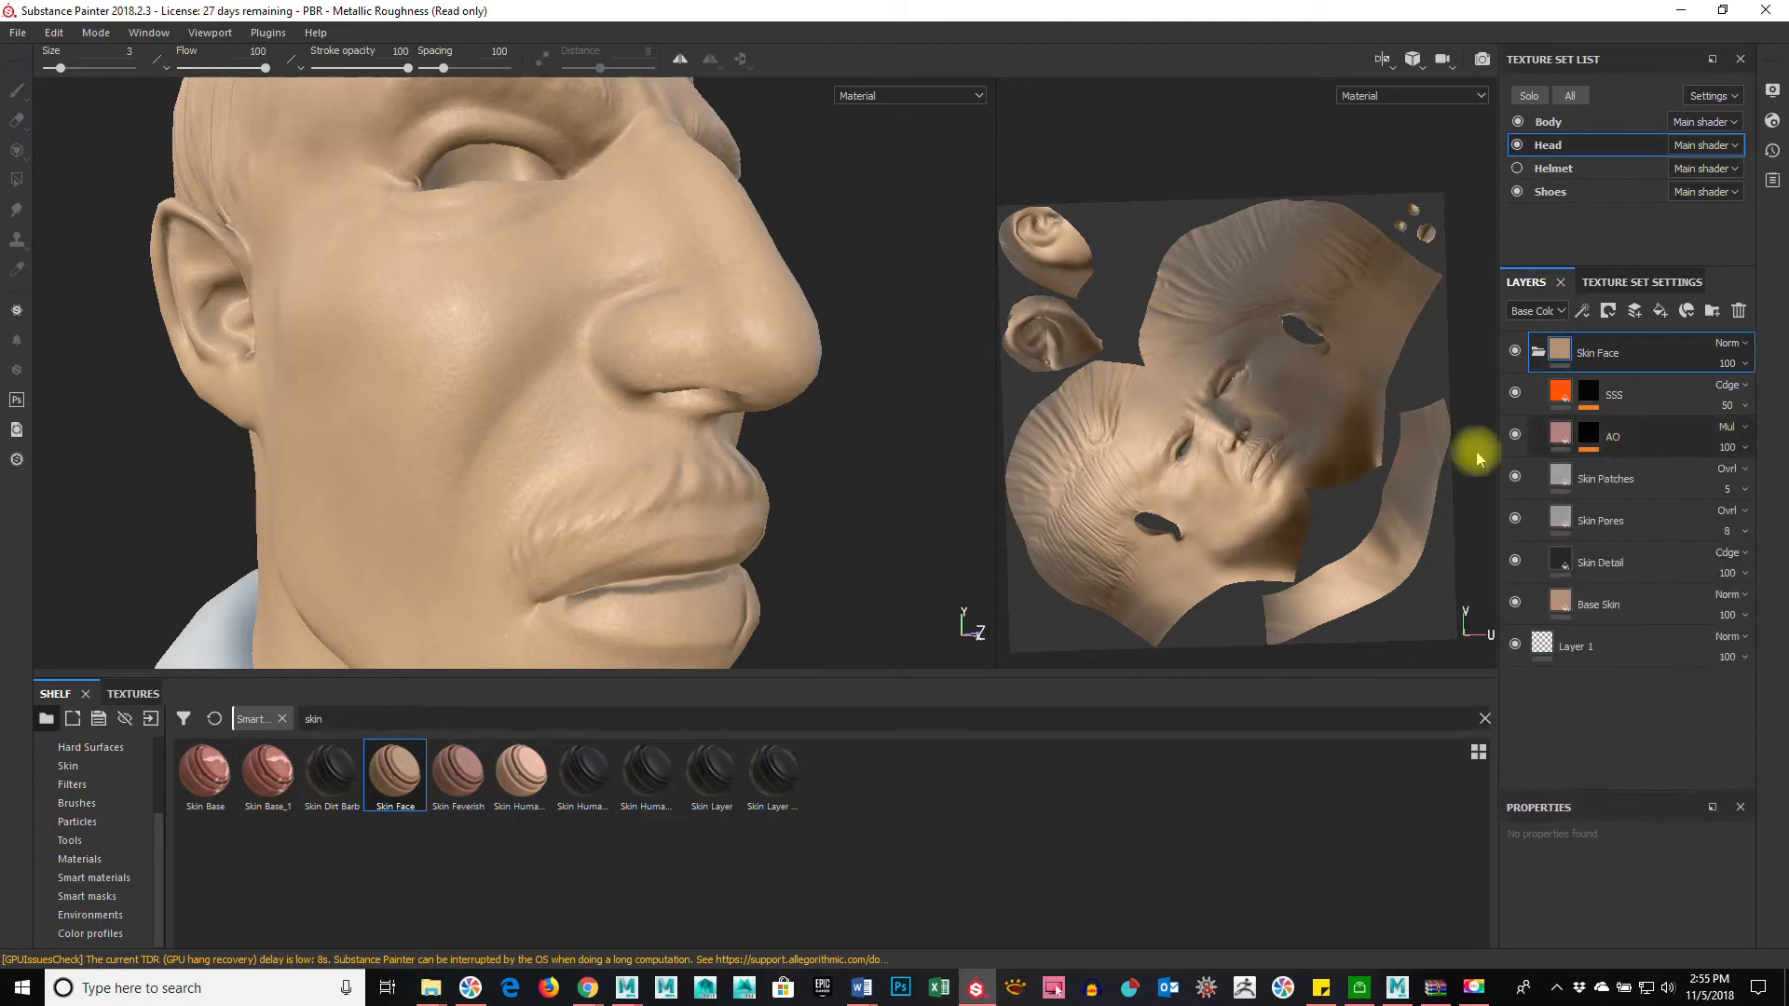
pyautogui.keyDown('alt'); pyautogui.moveTo(772, 435); pyautogui.dragTo(852, 517); pyautogui.keyUp('alt')
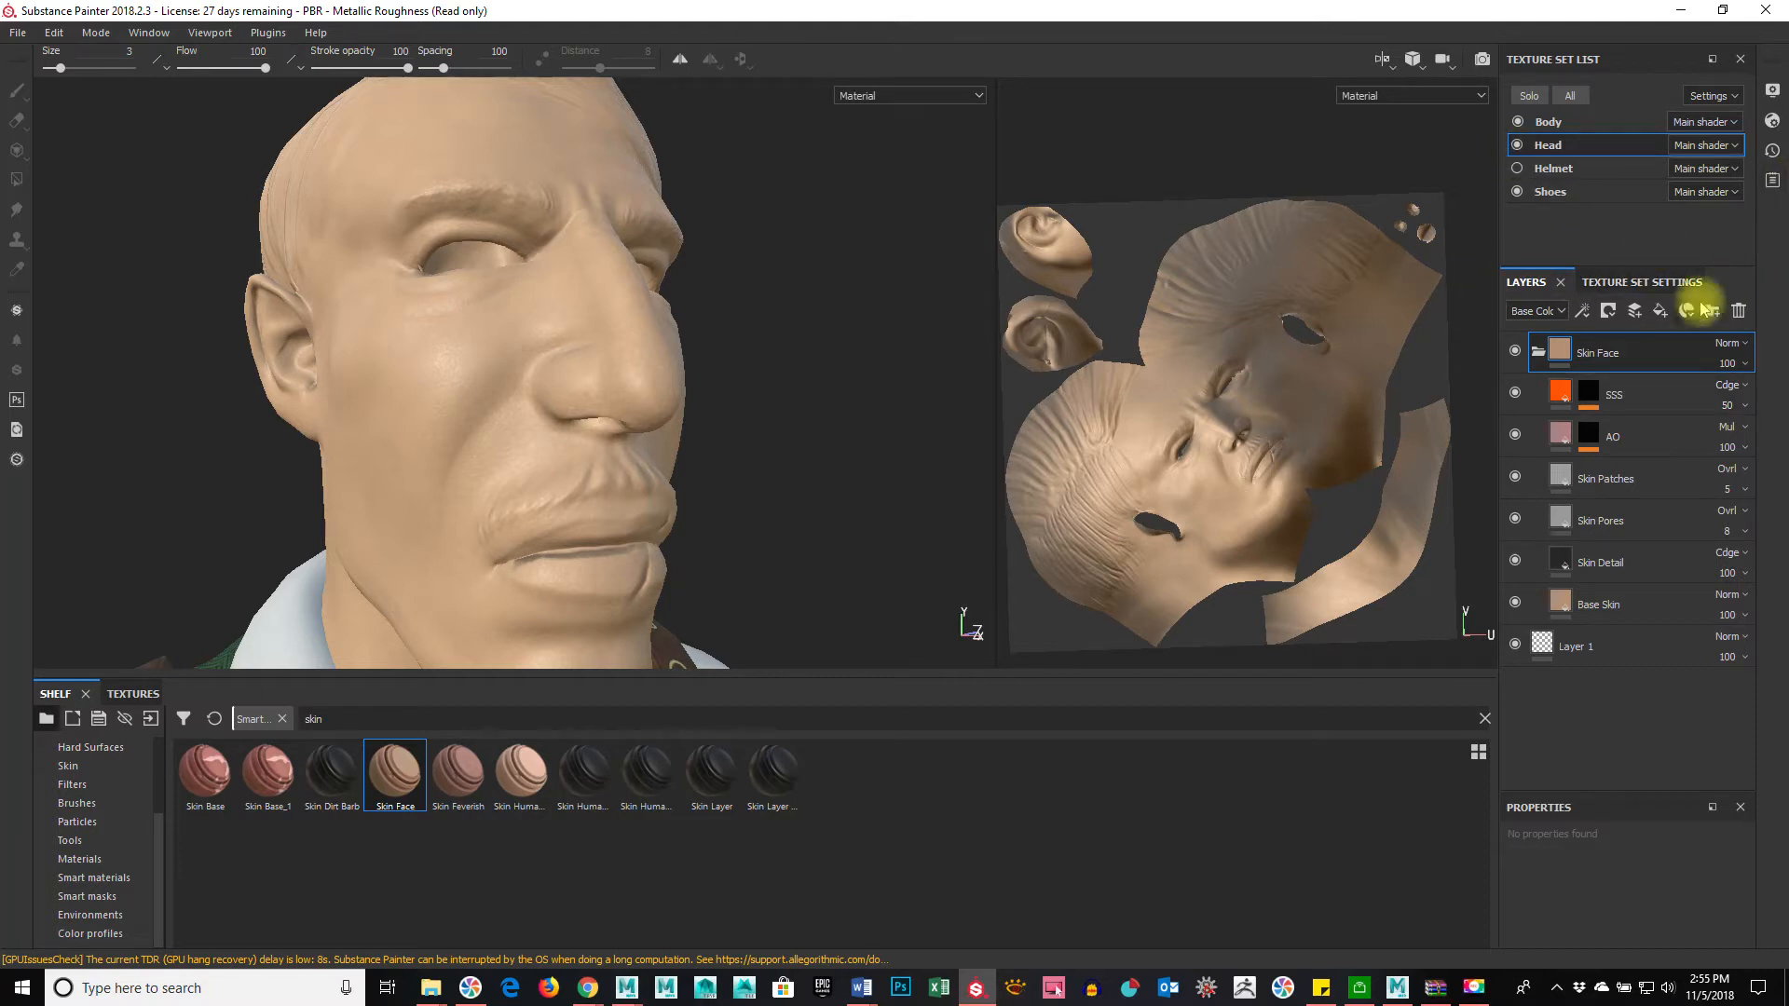
# Step: Open the mesh map baking settings for the head and choose only Ambient occlusion as the map to bake
pyautogui.click(1674, 288)
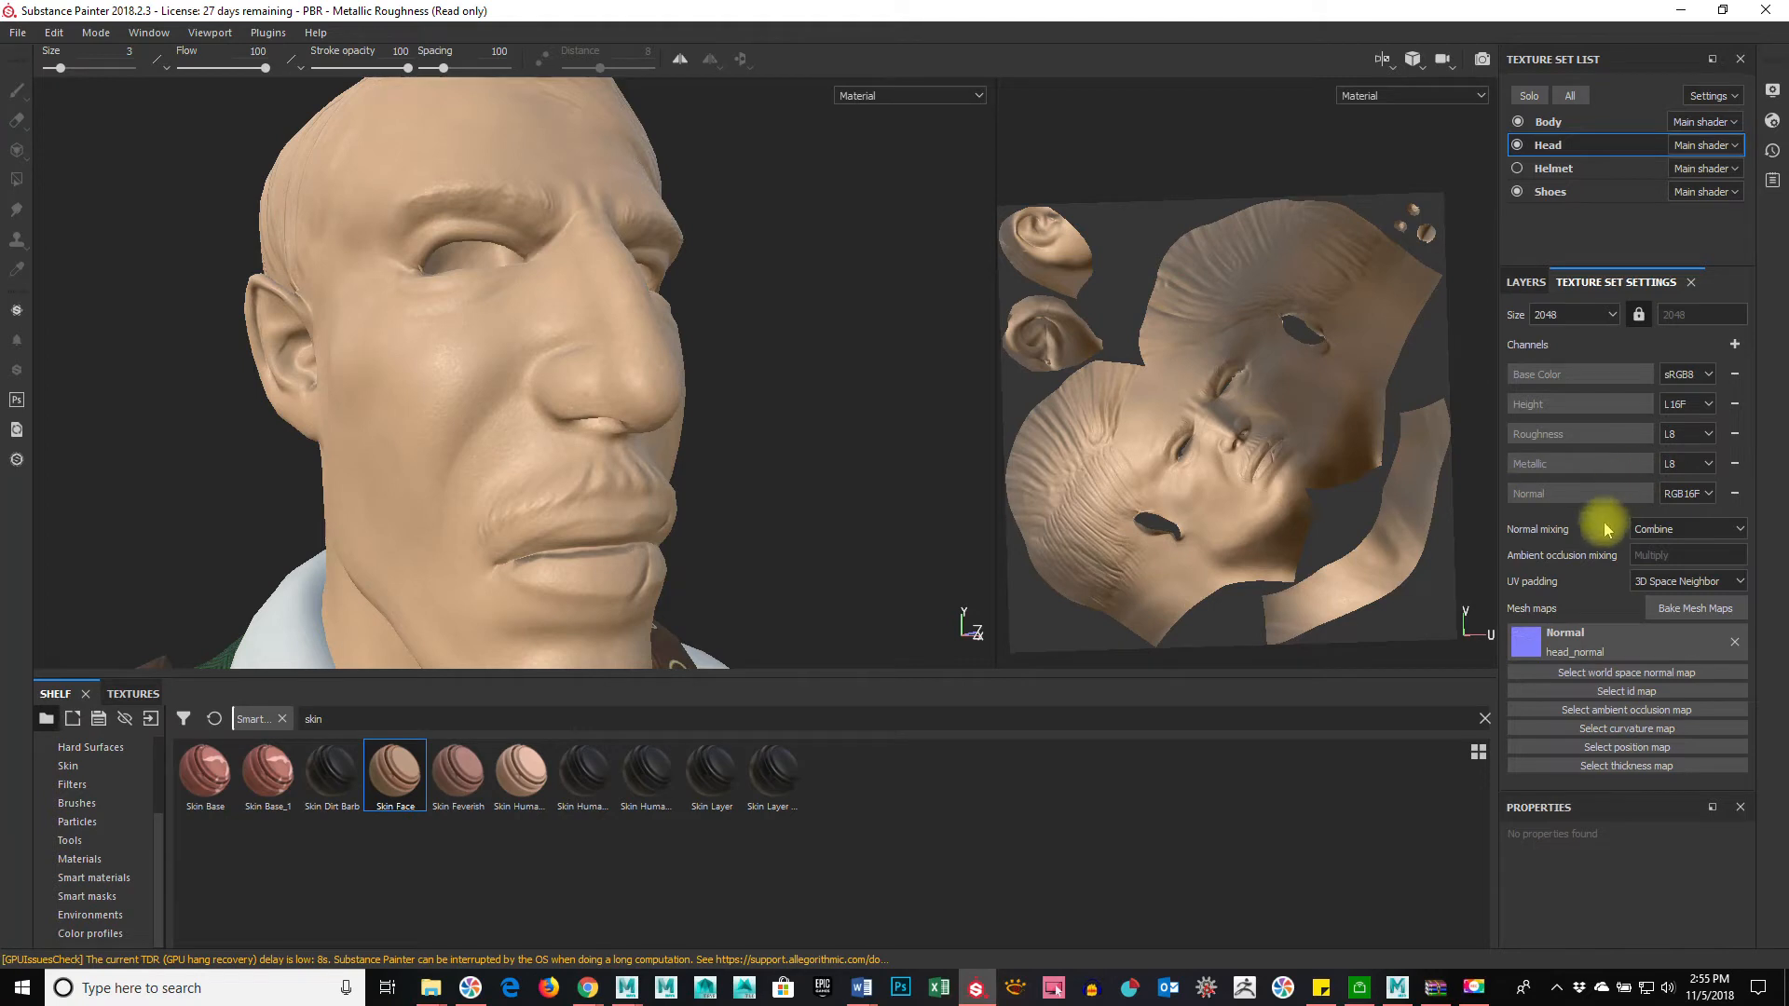
pyautogui.click(1708, 613)
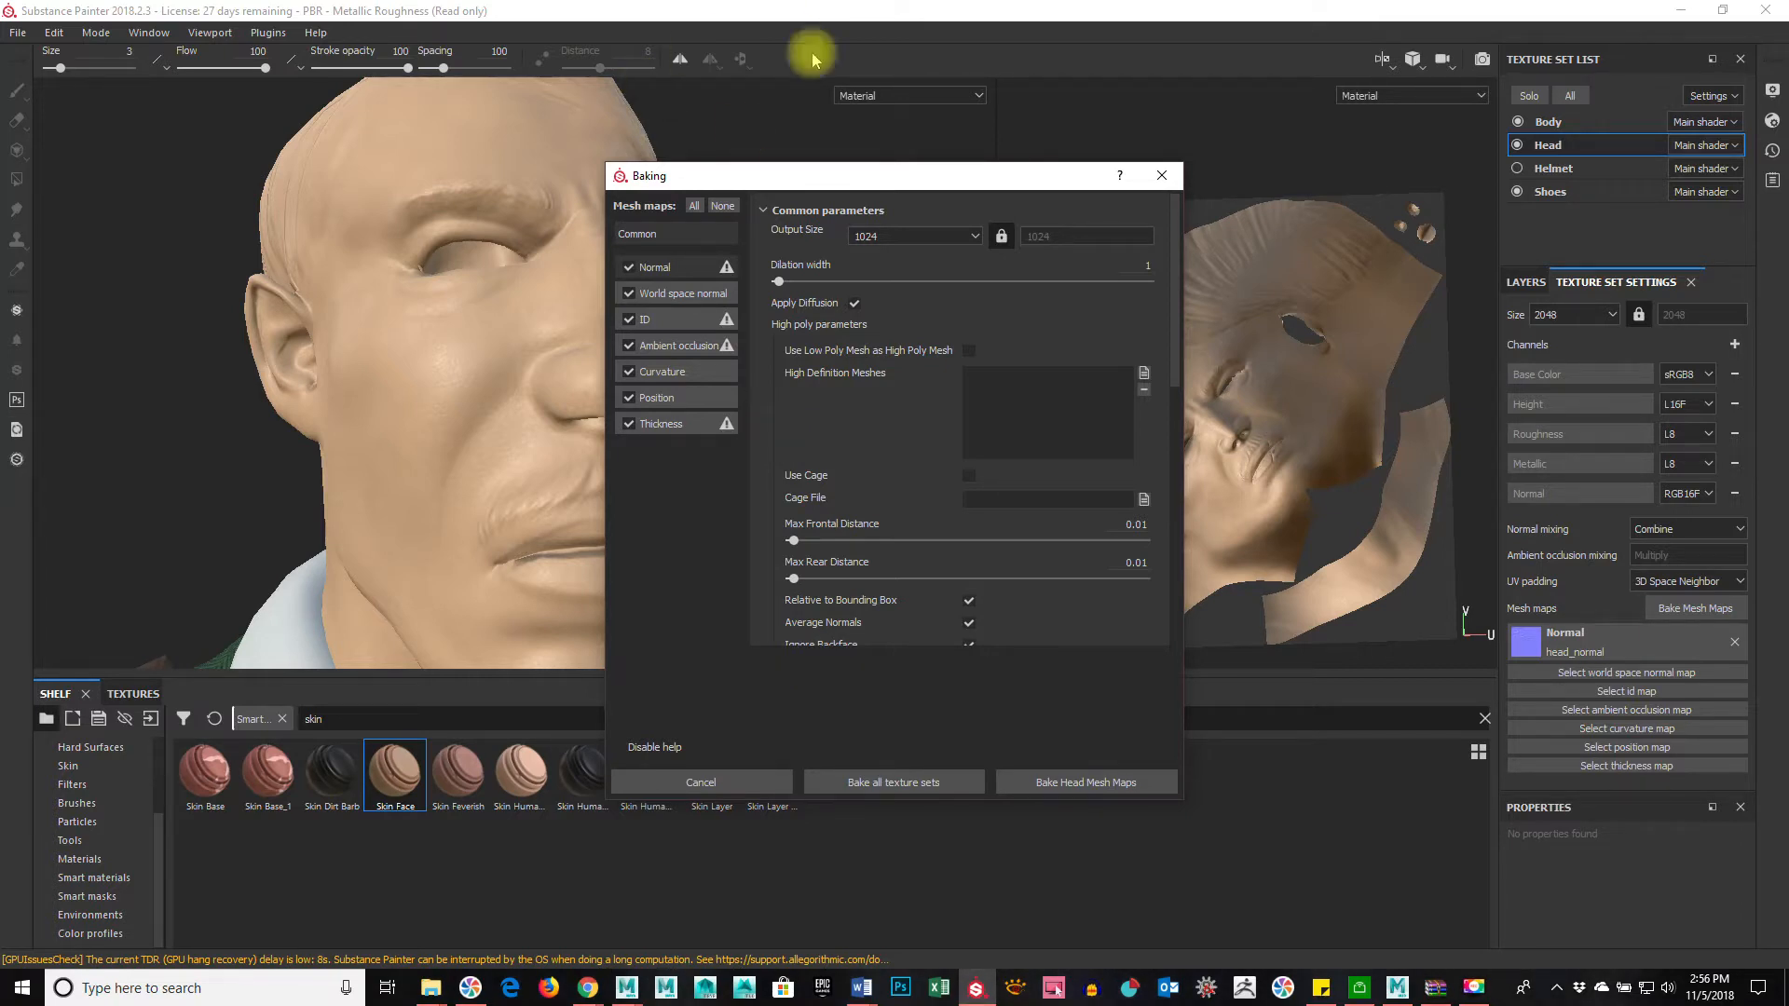
pyautogui.click(724, 206)
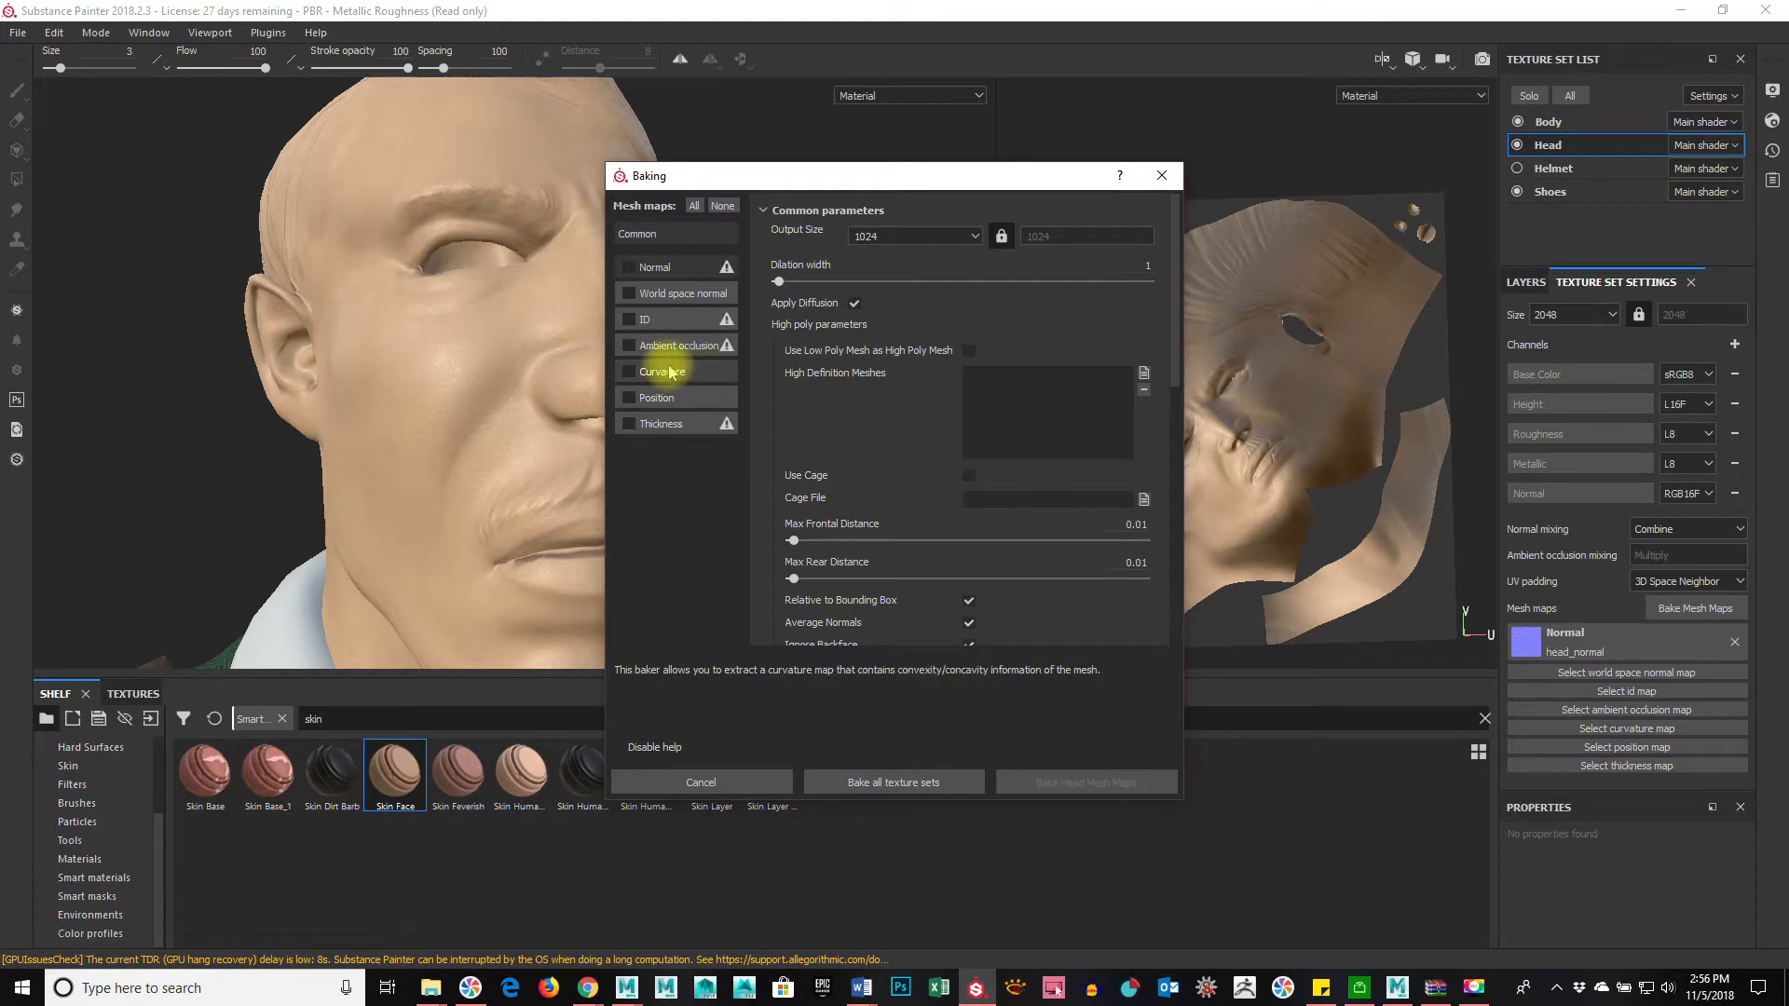
pyautogui.click(629, 348)
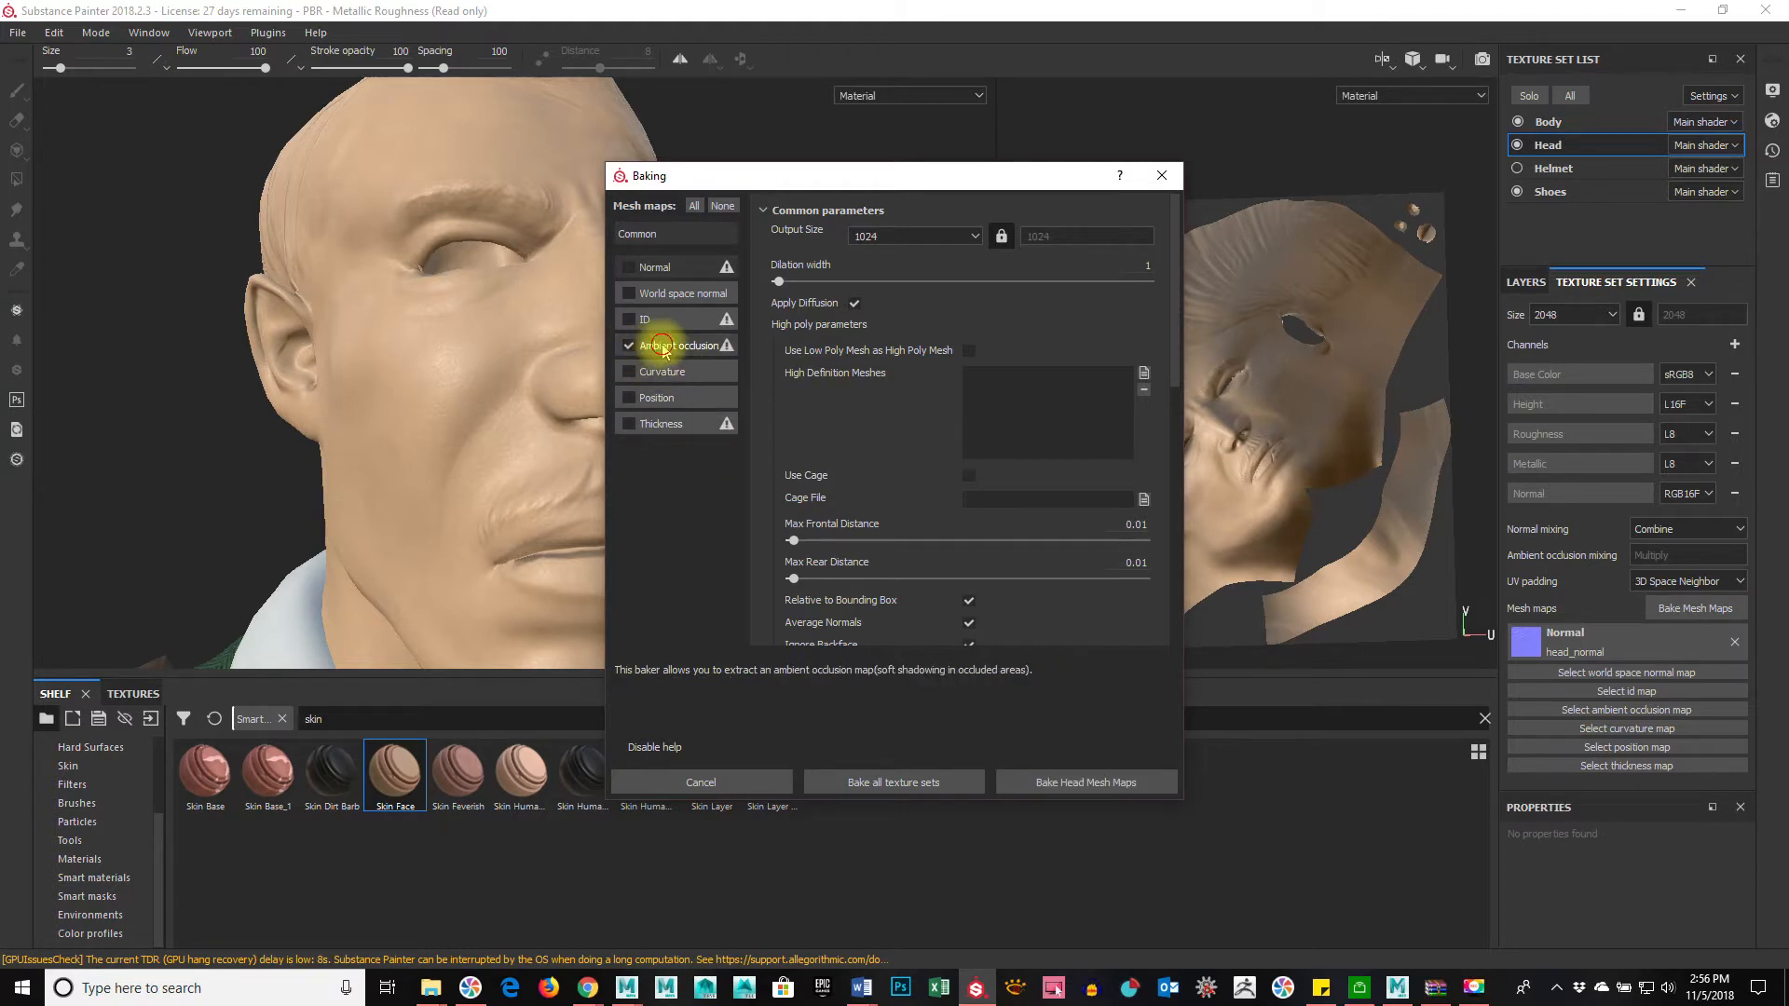
pyautogui.click(657, 346)
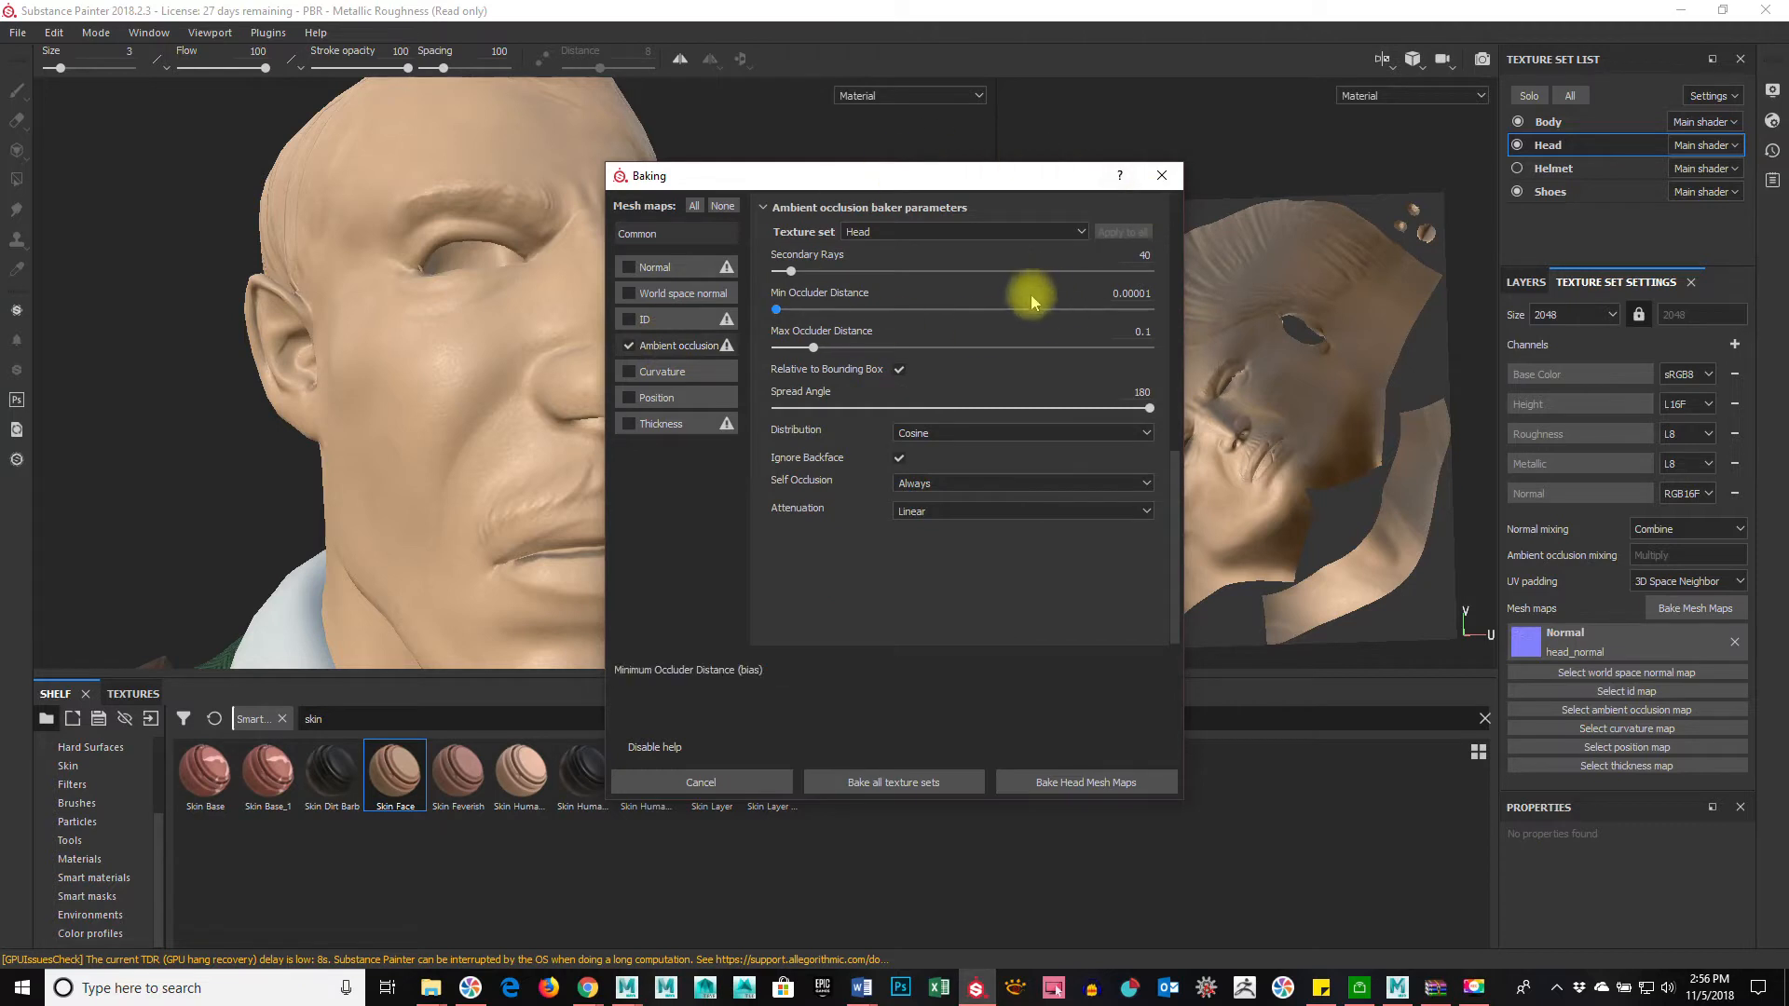
# Step: Enable using the low poly mesh as the high poly mesh and bake the ambient occlusion map for the head only
pyautogui.scroll(5, 1060, 339)
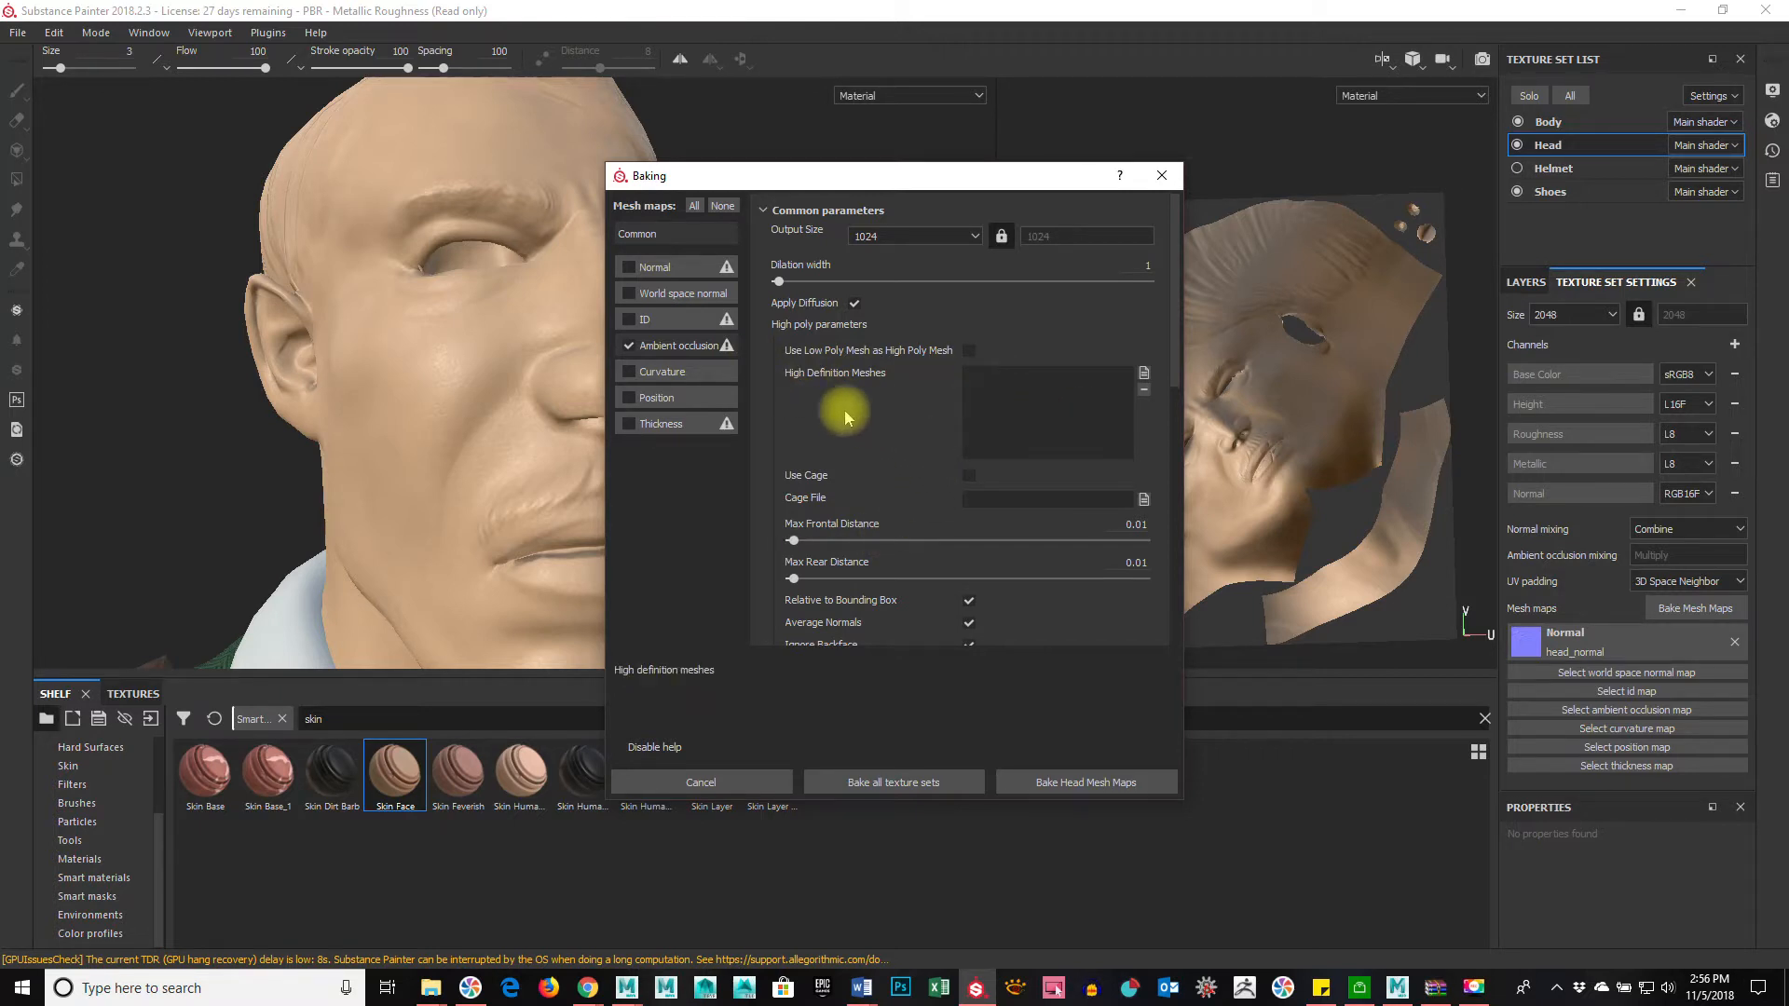
pyautogui.click(968, 351)
pyautogui.scroll(-1, 848, 450)
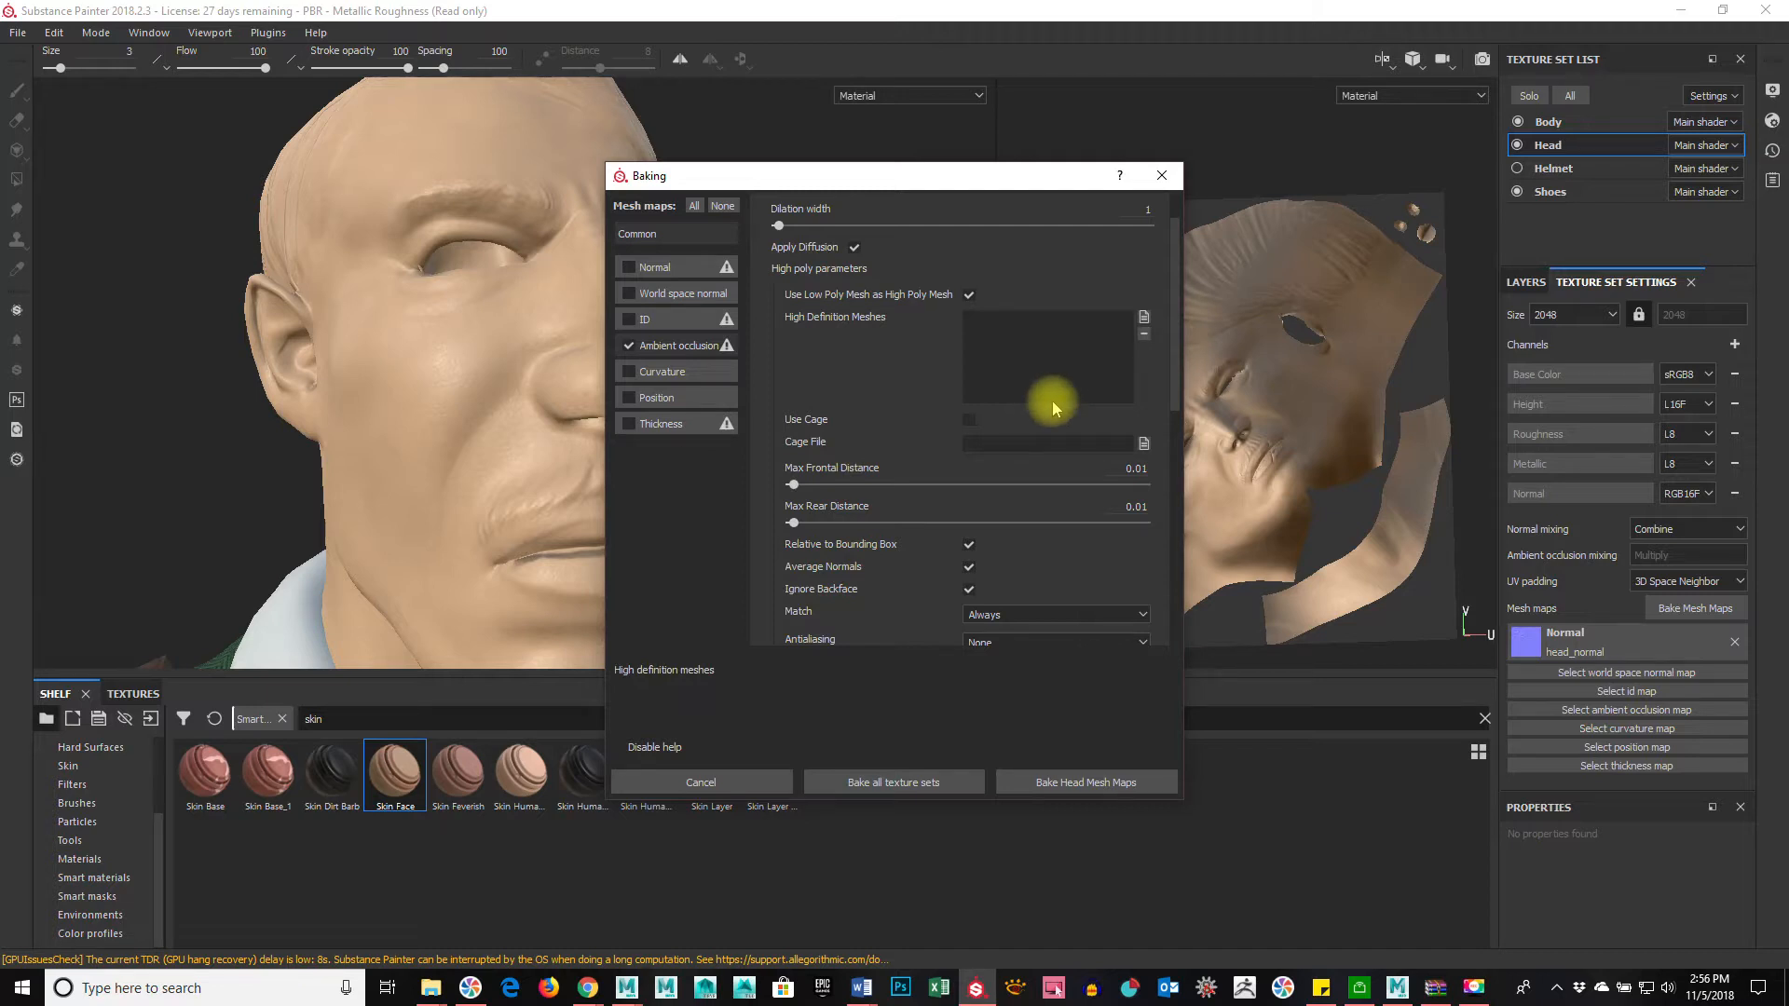
pyautogui.scroll(-3, 900, 376)
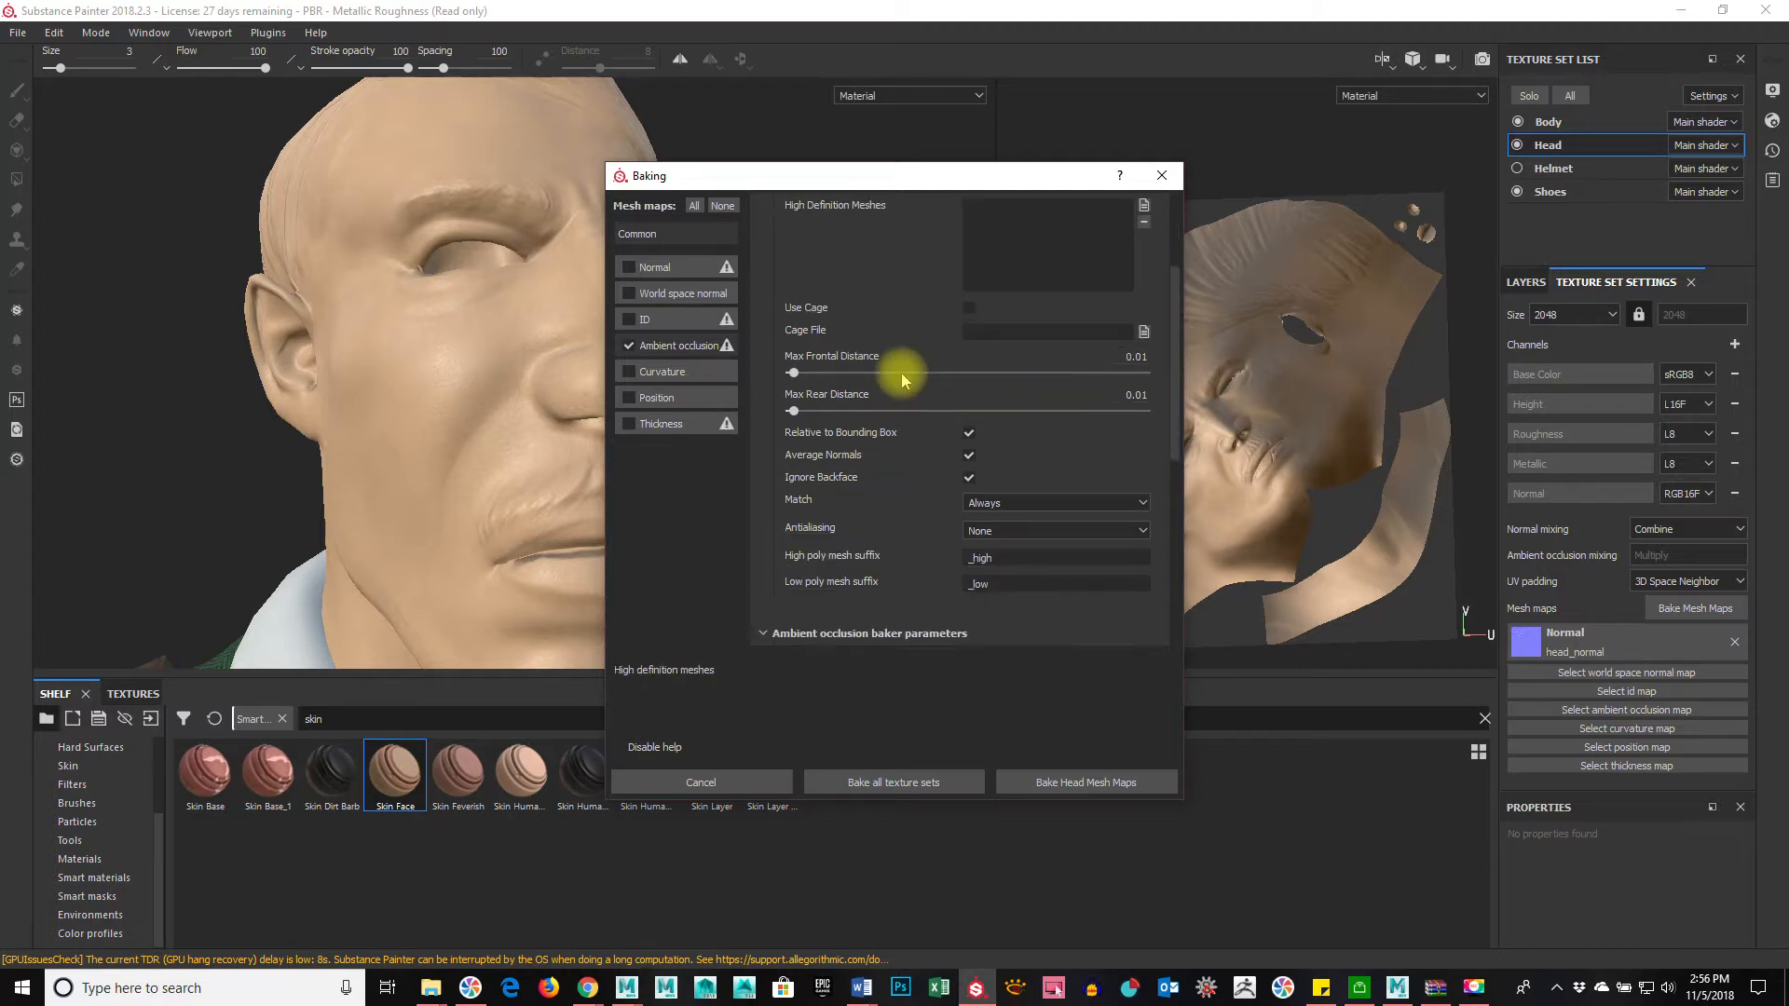
pyautogui.scroll(-2, 857, 475)
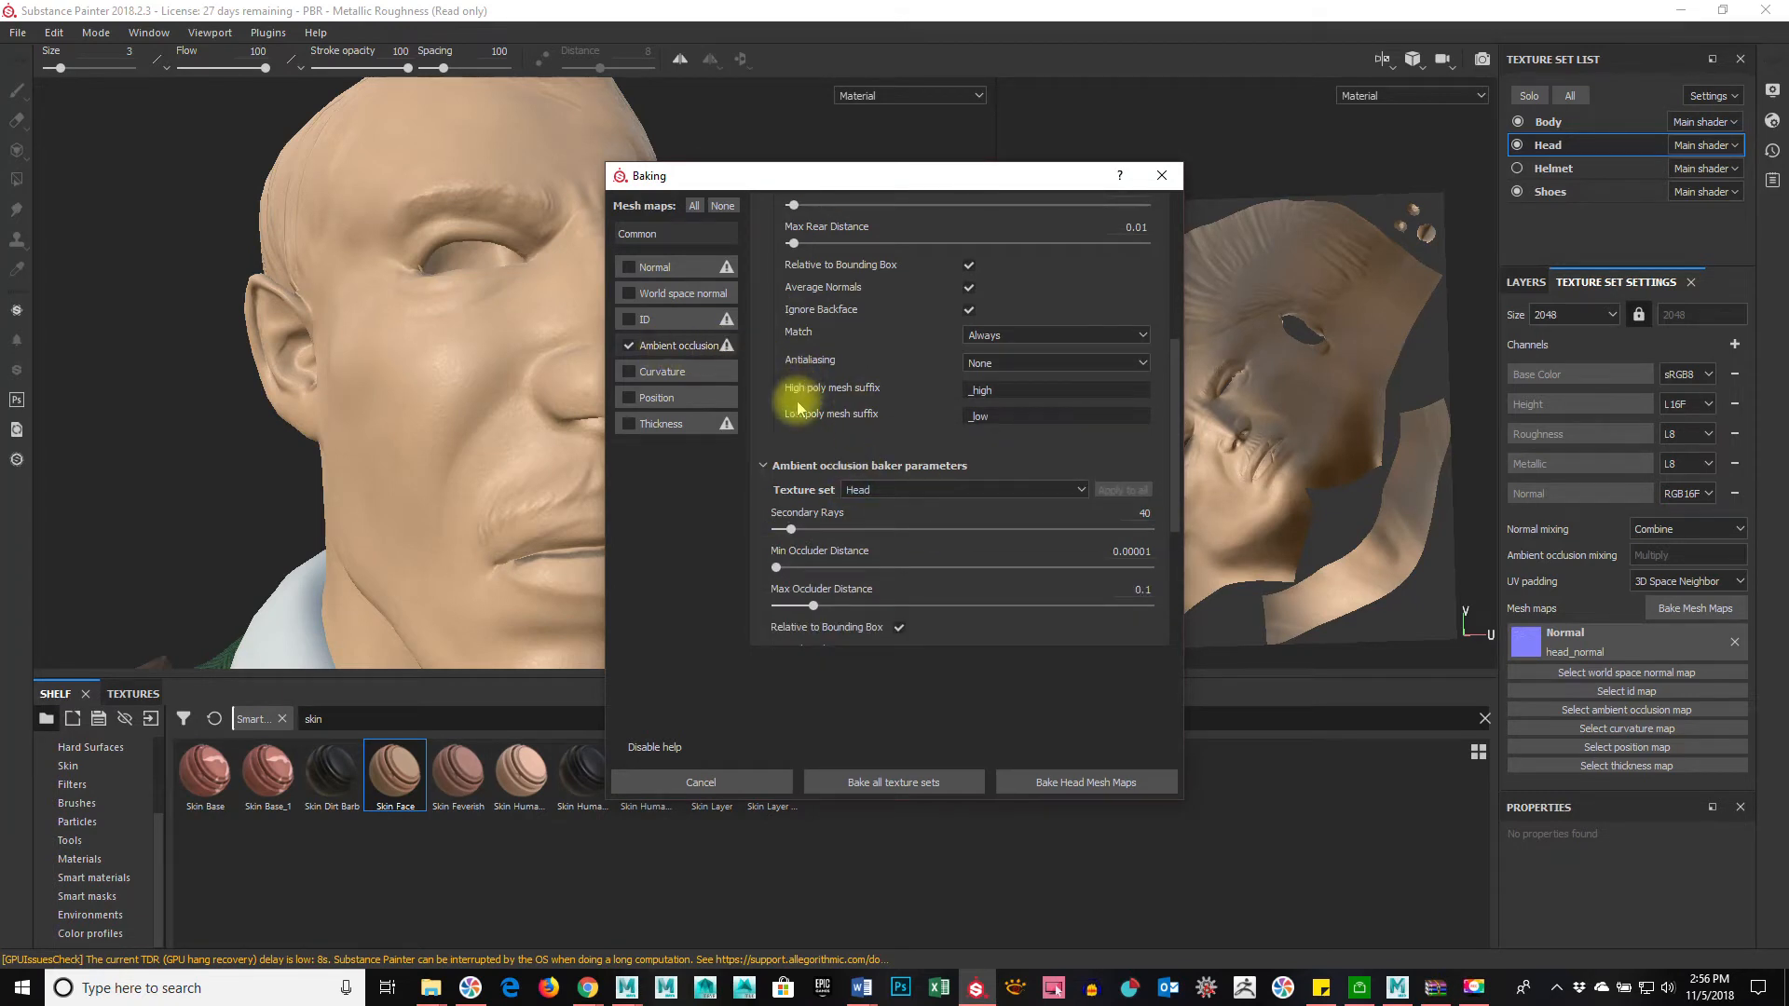
pyautogui.scroll(-4, 969, 628)
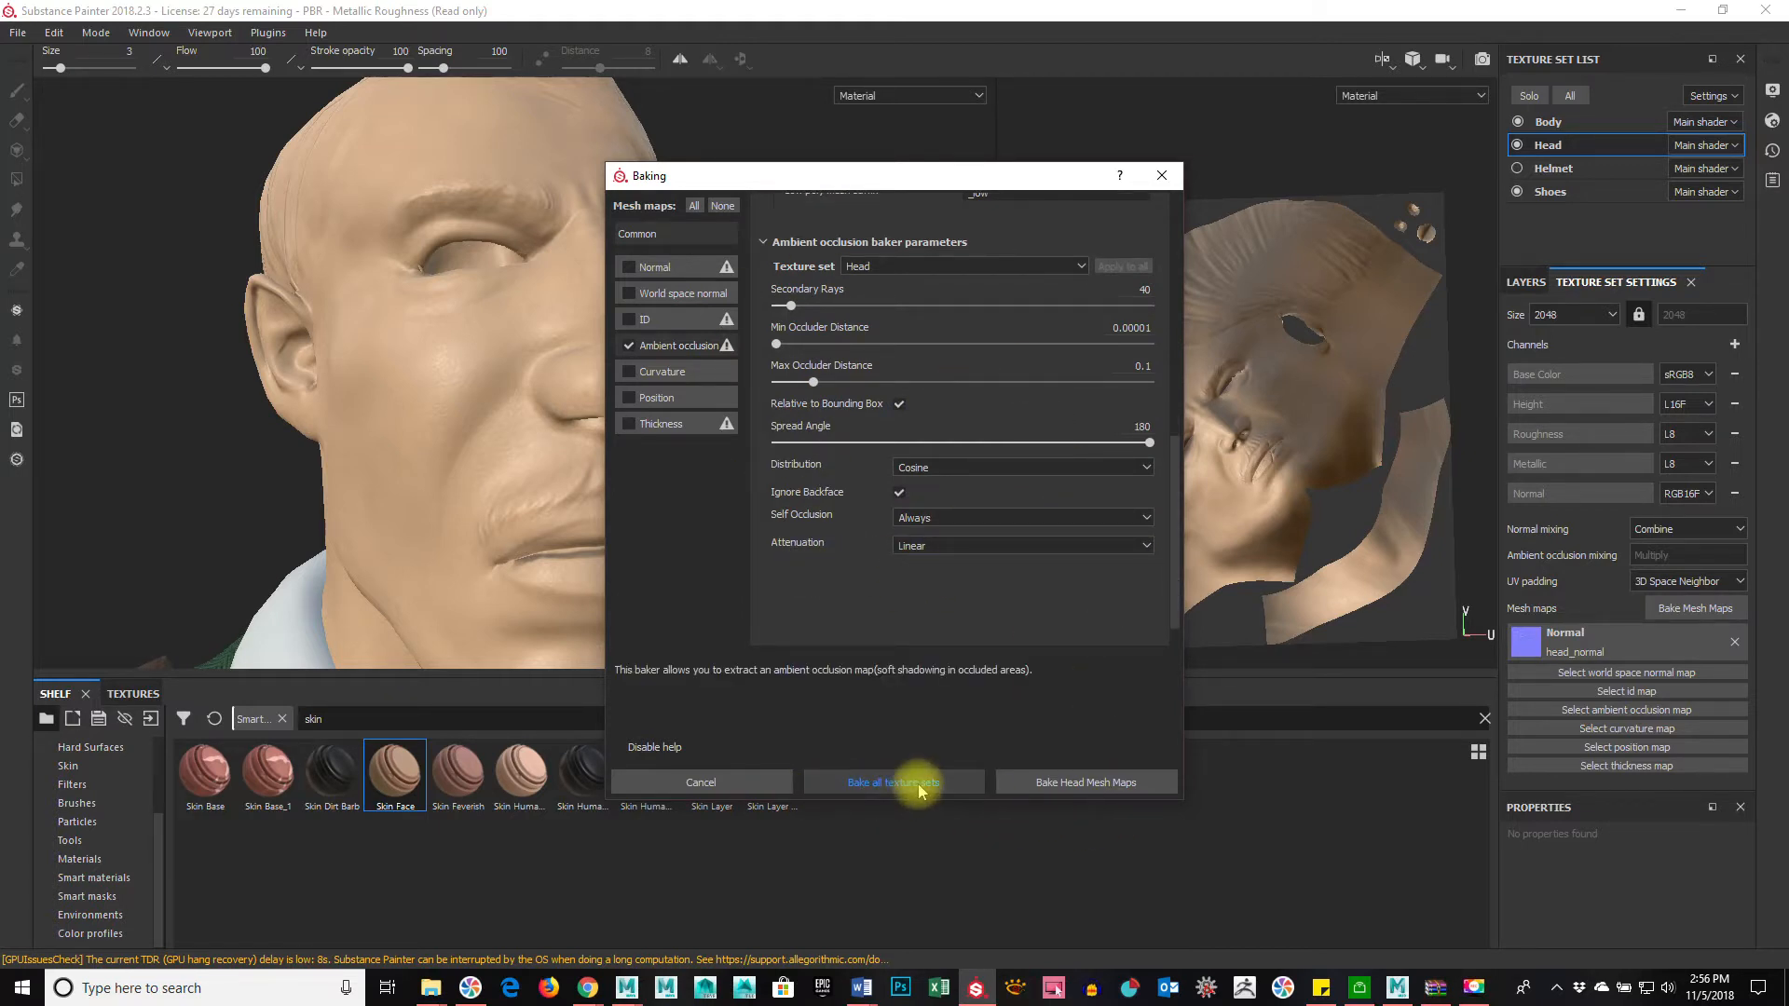
pyautogui.click(1053, 784)
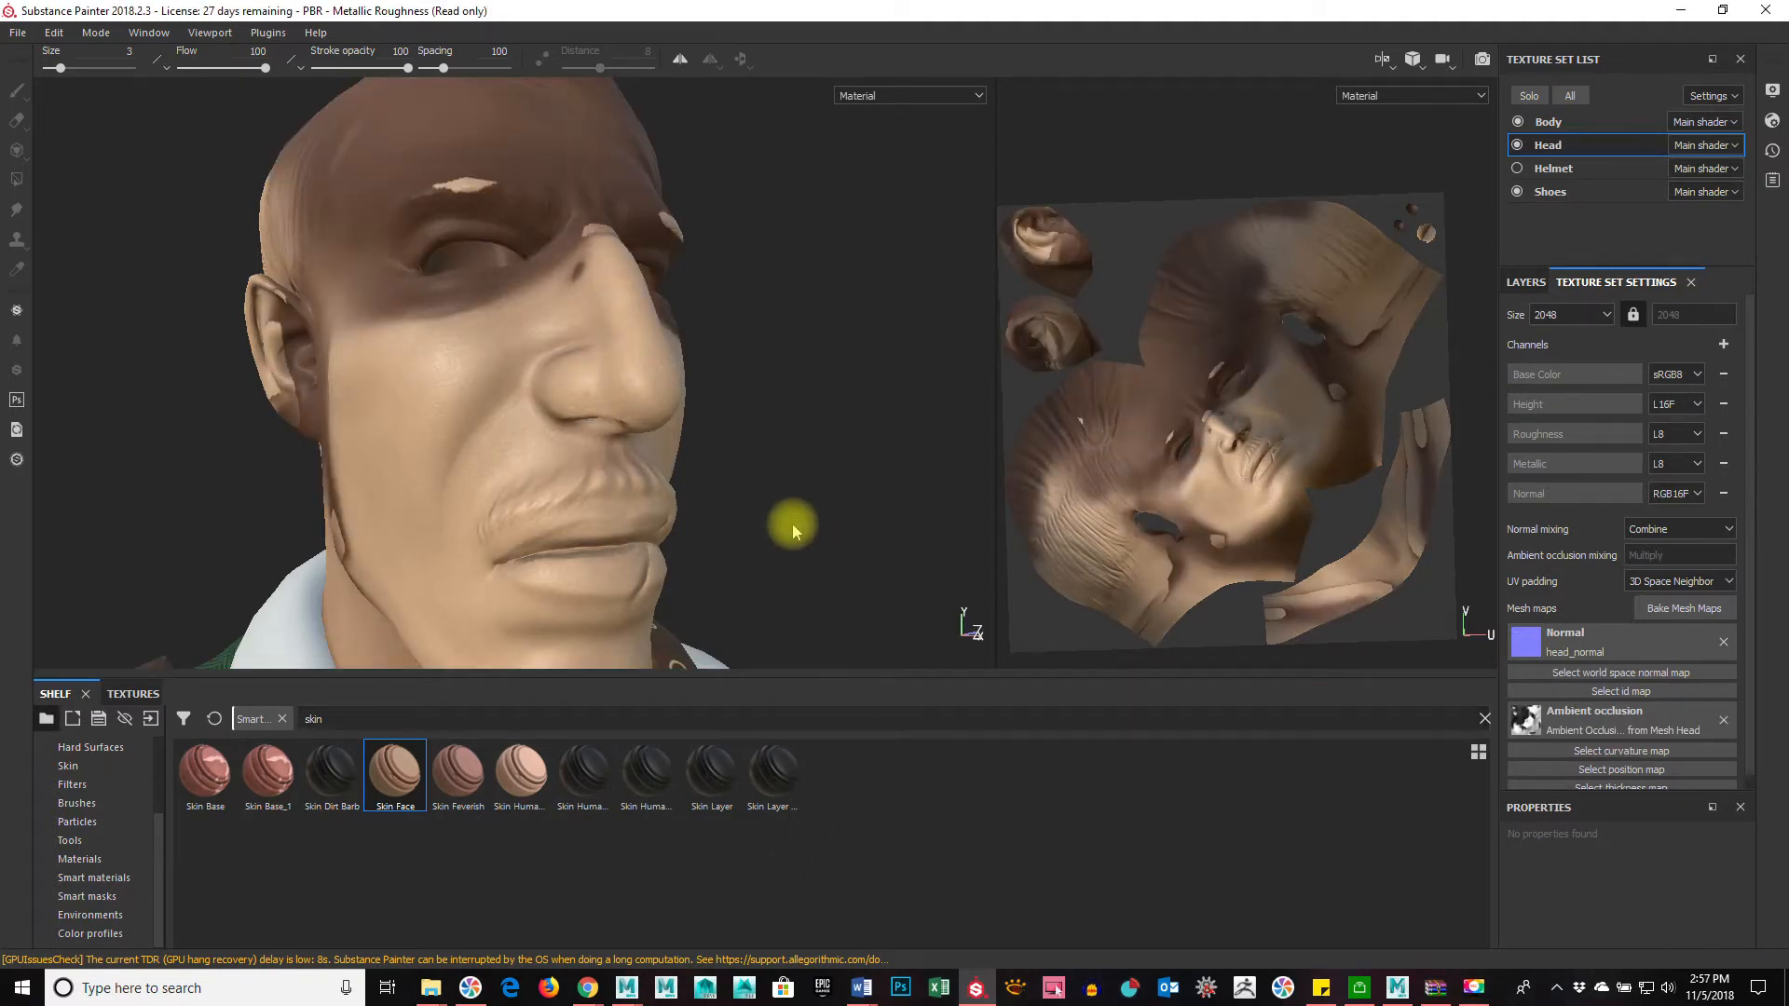
# Step: Remove the baked ambient occlusion map from the Head texture set's mesh maps
pyautogui.scroll(2, 792, 524)
pyautogui.scroll(-5, 792, 524)
pyautogui.scroll(-3, 815, 536)
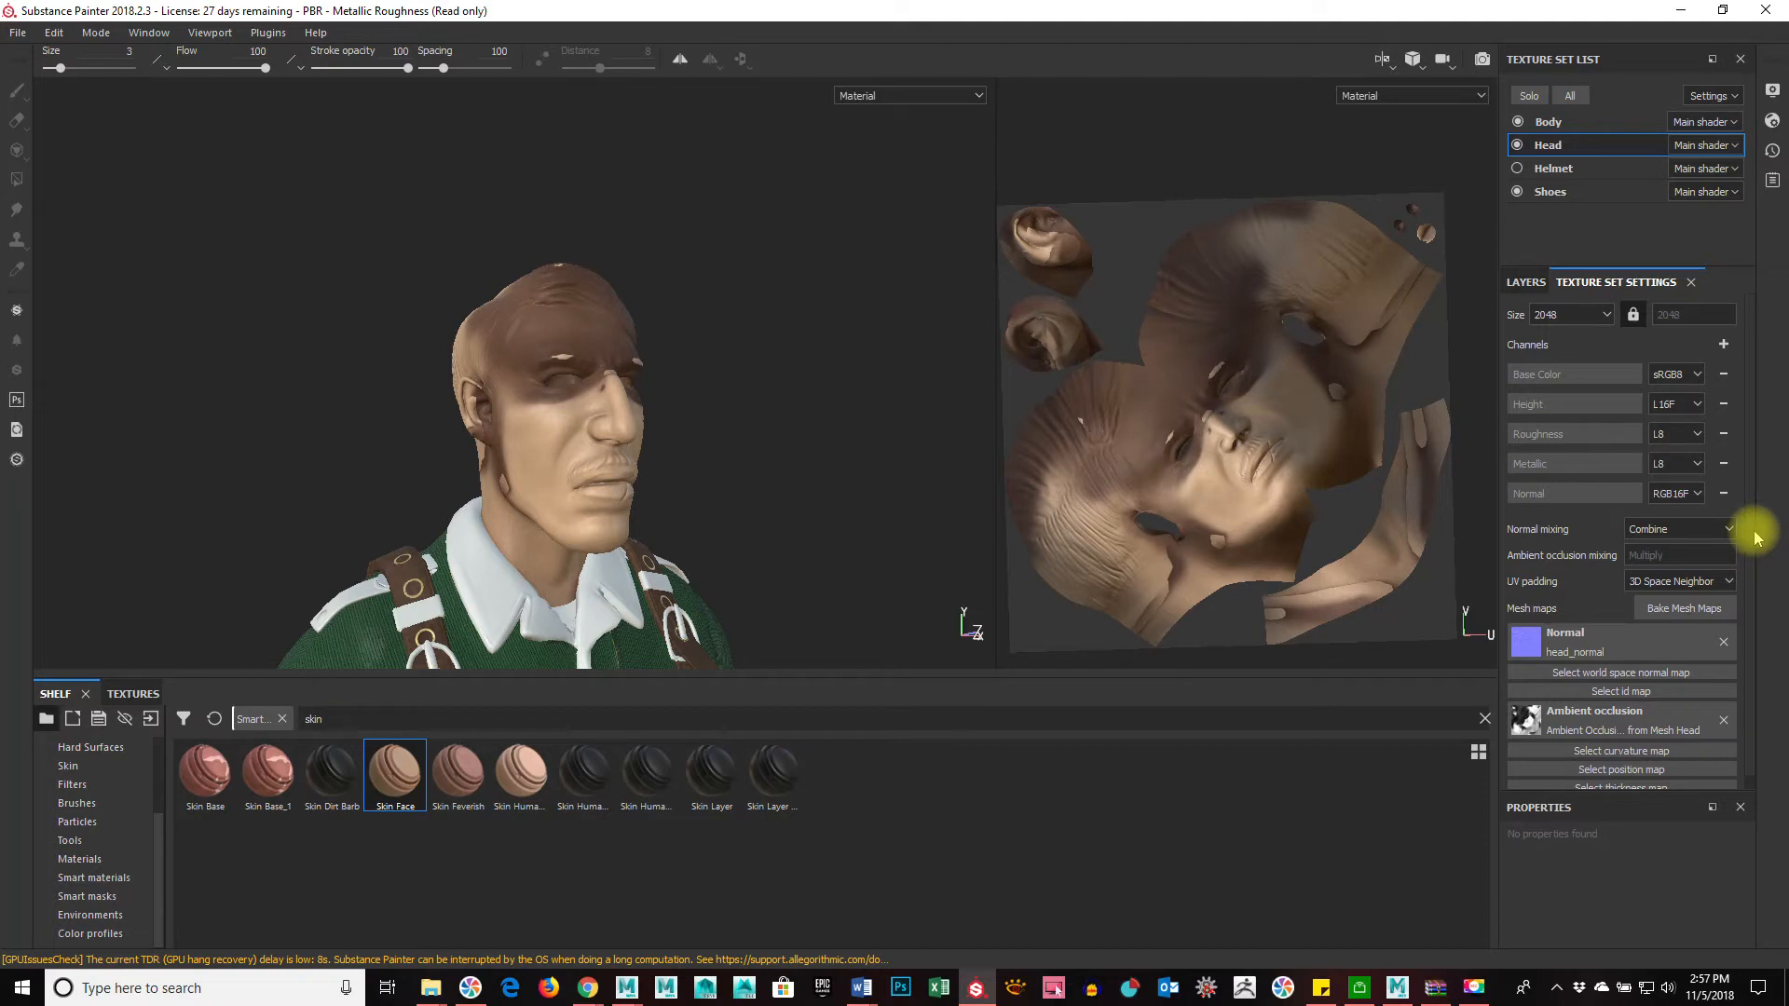
pyautogui.scroll(2, 625, 473)
pyautogui.scroll(1, 624, 473)
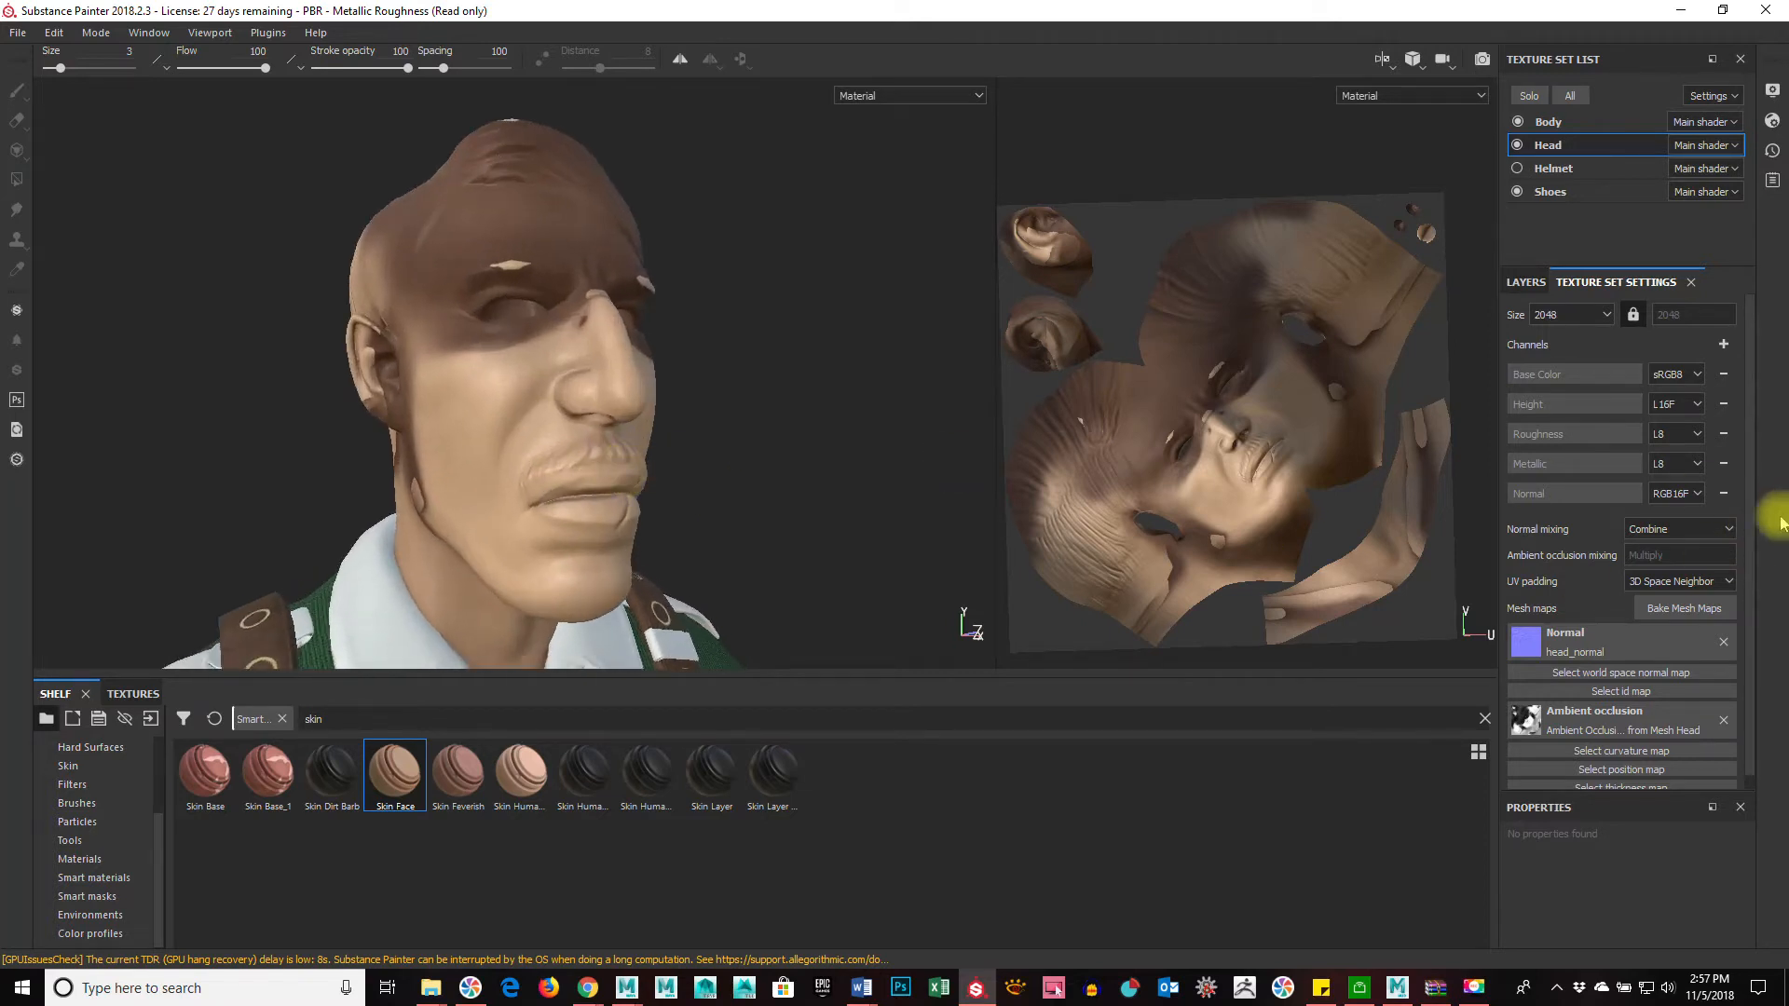
pyautogui.click(1729, 724)
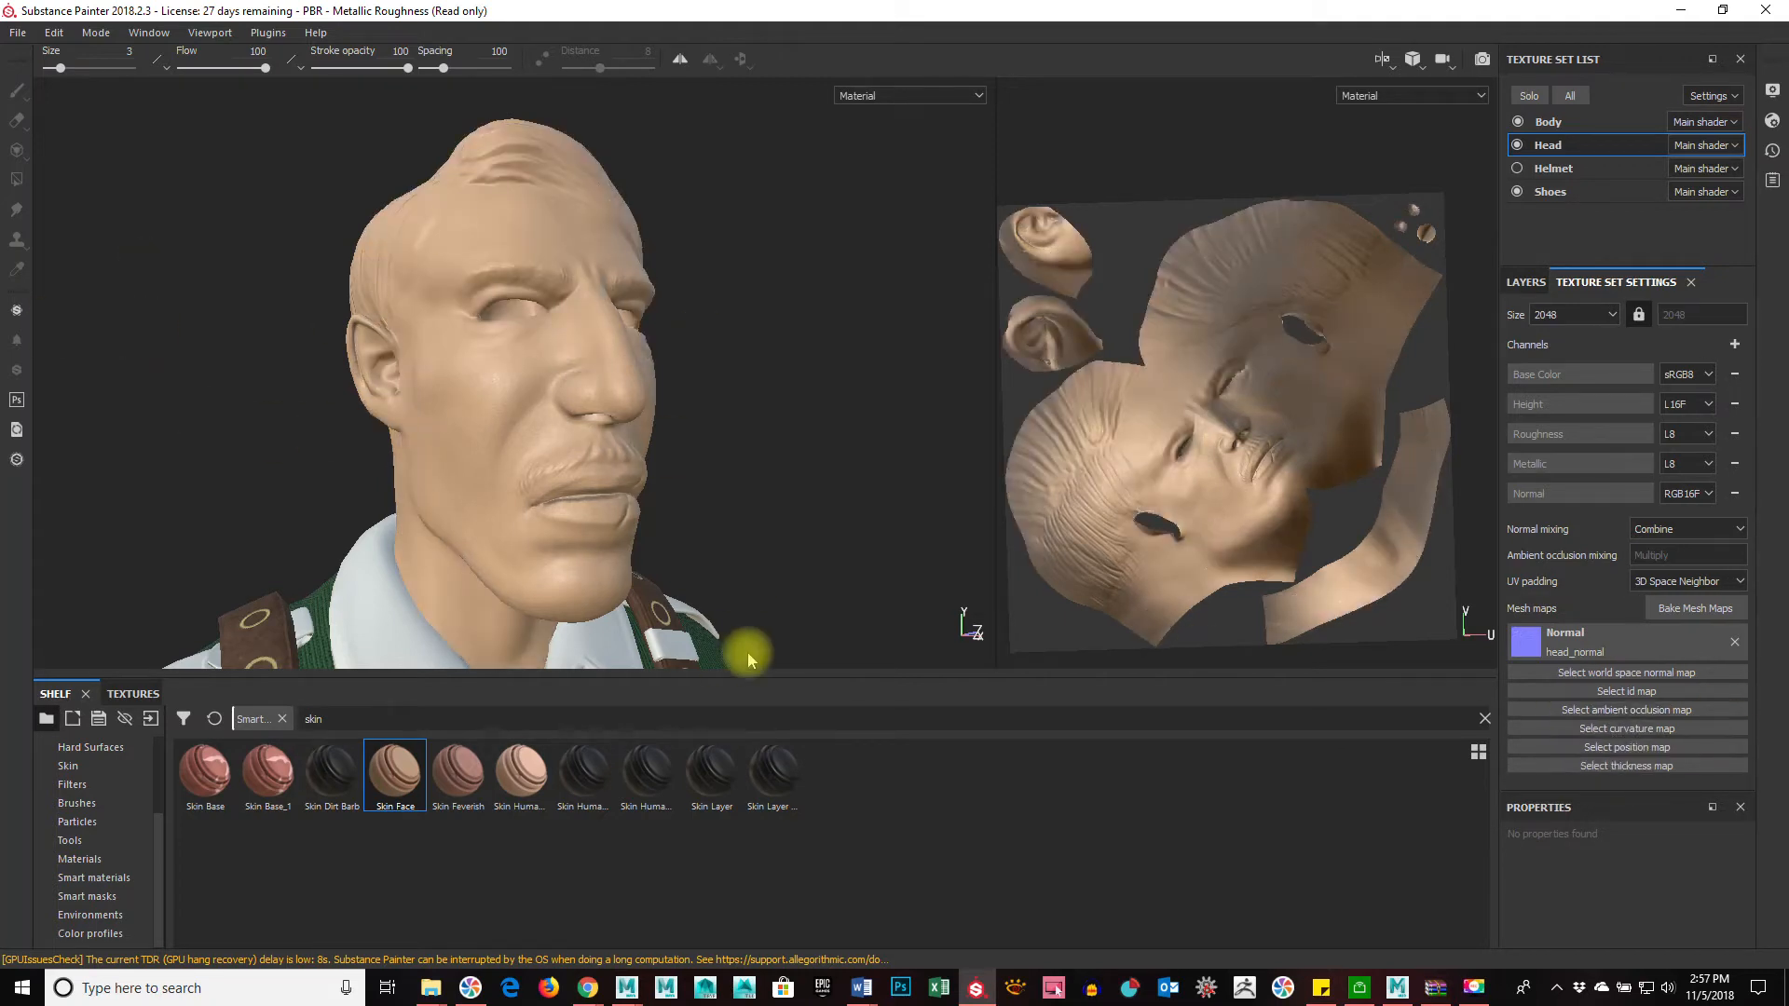
# Step: Return to the head's layer stack and shrink the shelf to give the viewports more height, with the face framed closely
pyautogui.click(1524, 282)
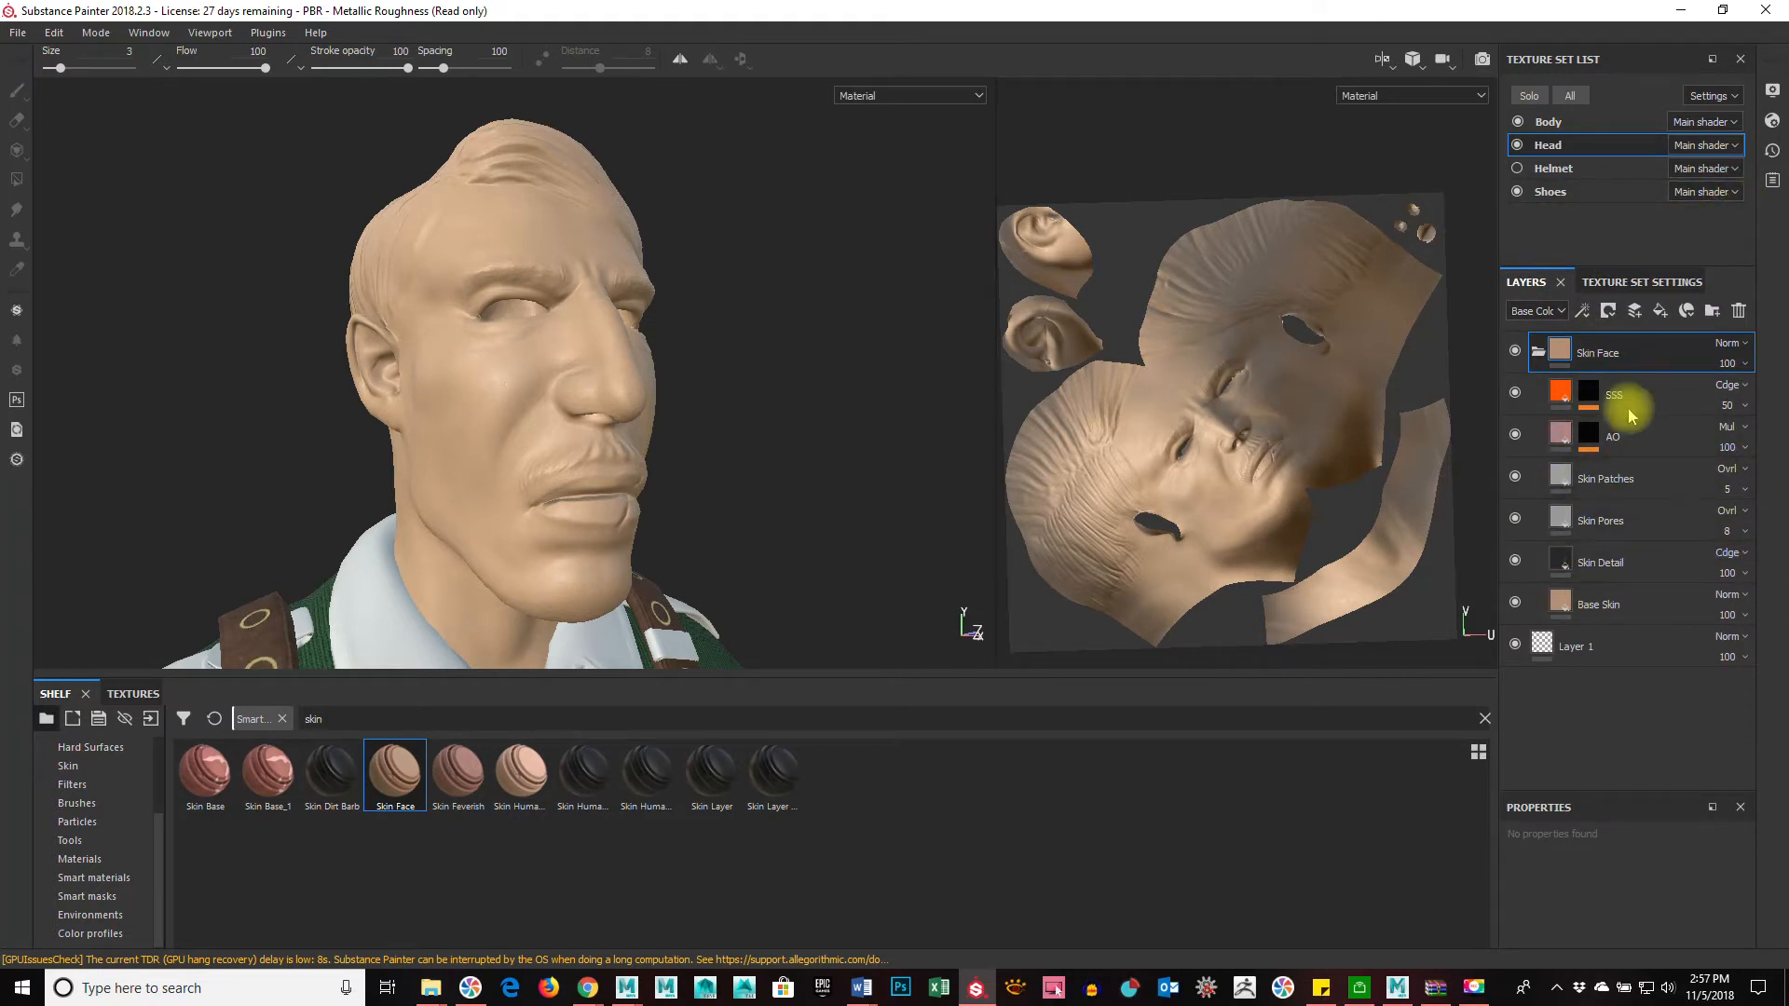
pyautogui.keyDown('alt'); pyautogui.moveTo(829, 487); pyautogui.dragTo(729, 735, button='right'); pyautogui.keyUp('alt')
pyautogui.moveTo(772, 677); pyautogui.dragTo(763, 821)
pyautogui.keyDown('alt'); pyautogui.moveTo(763, 822); pyautogui.dragTo(752, 741, button='right'); pyautogui.keyUp('alt')
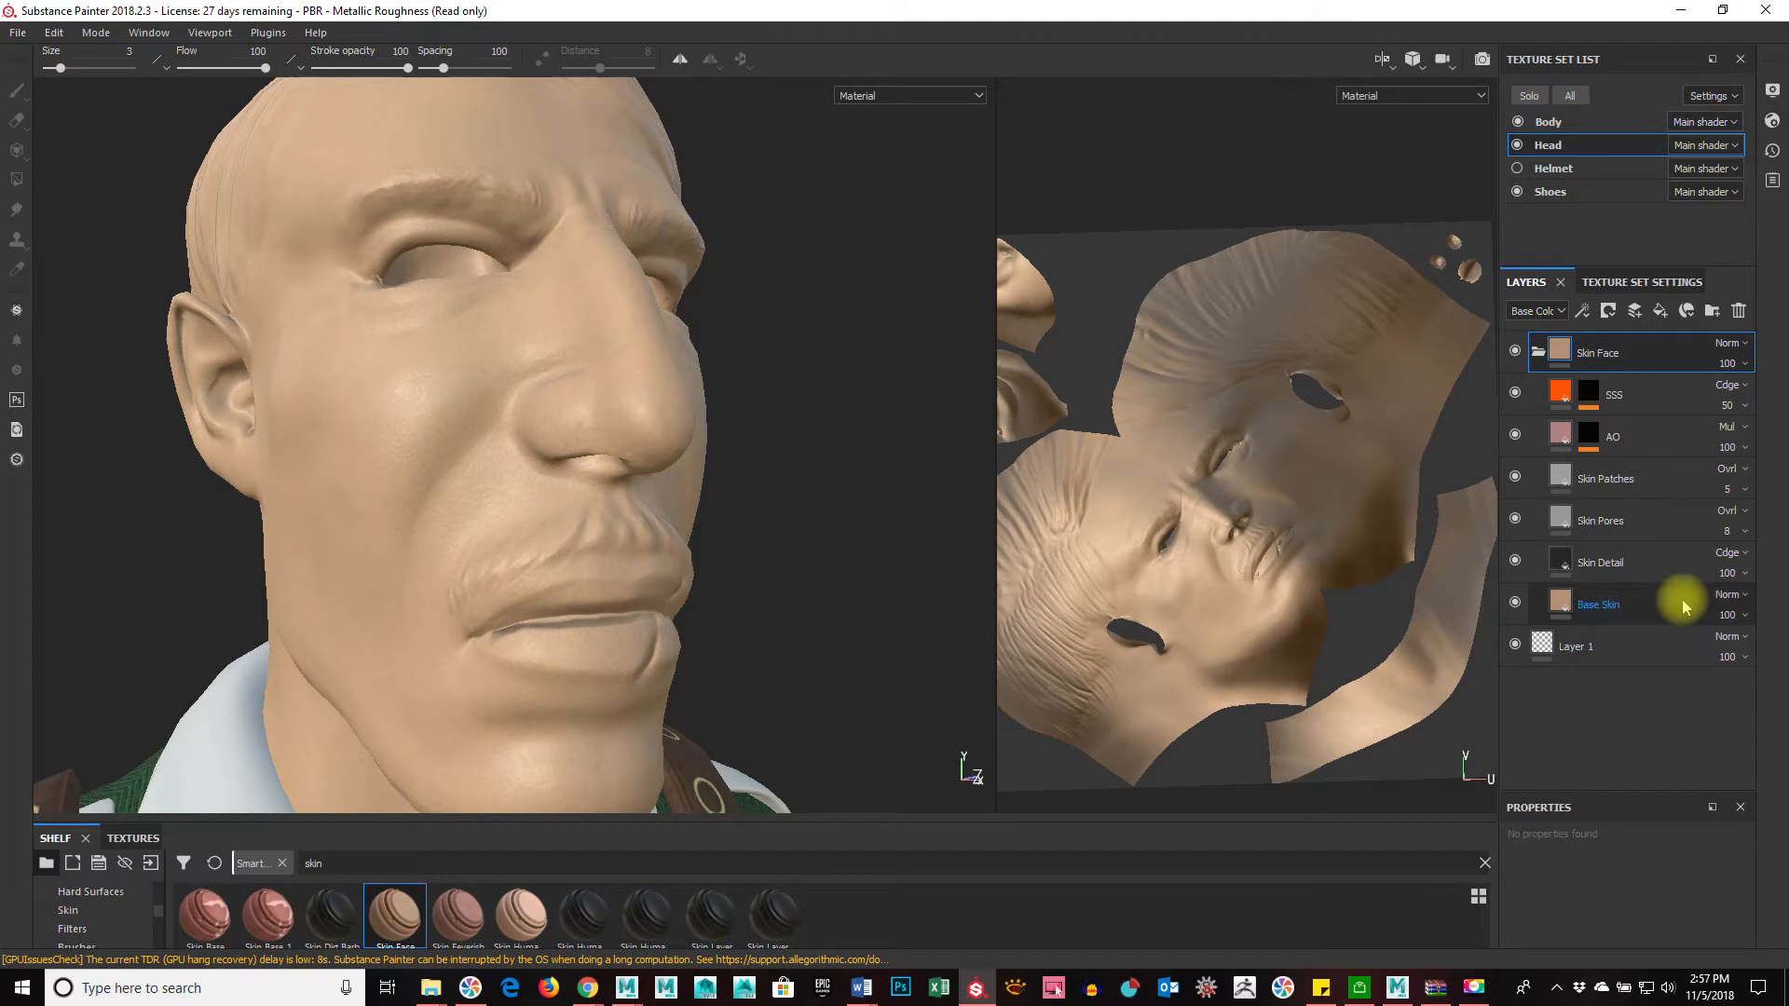
# Step: Set the hue of the Base Skin layer's base color to 0.042 for a pinker skin tone
pyautogui.click(1592, 601)
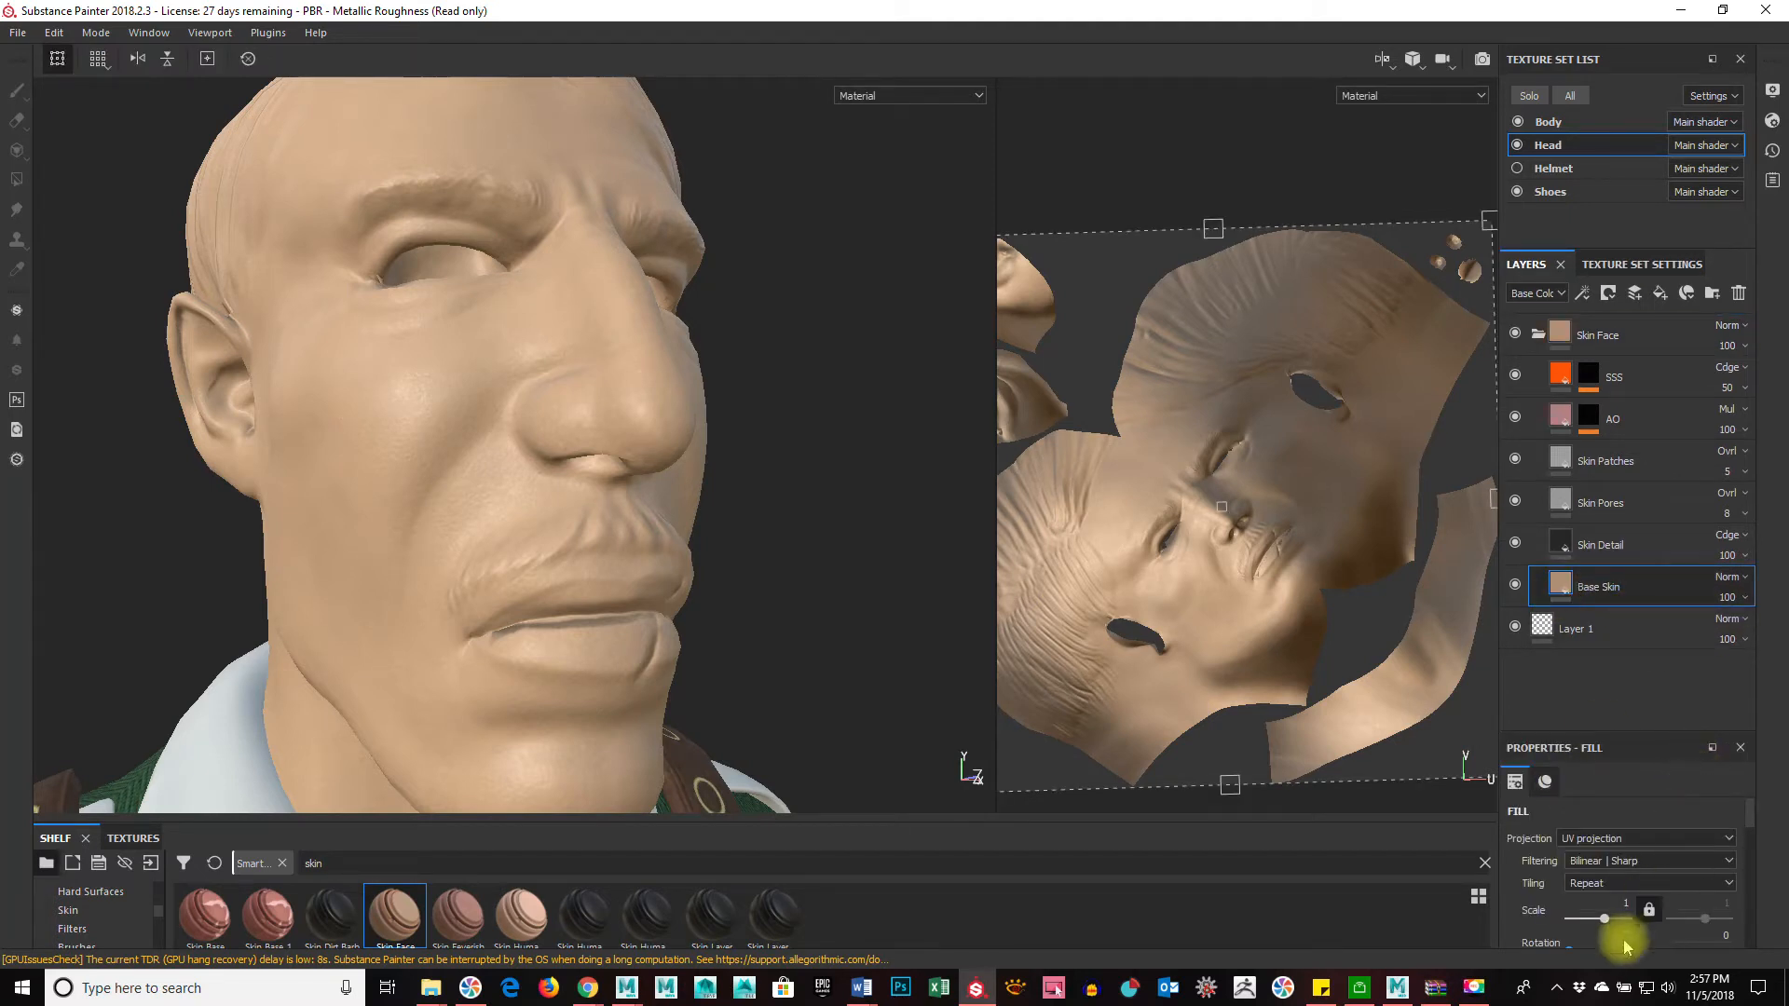
pyautogui.scroll(-5, 1631, 932)
pyautogui.scroll(-2, 1635, 927)
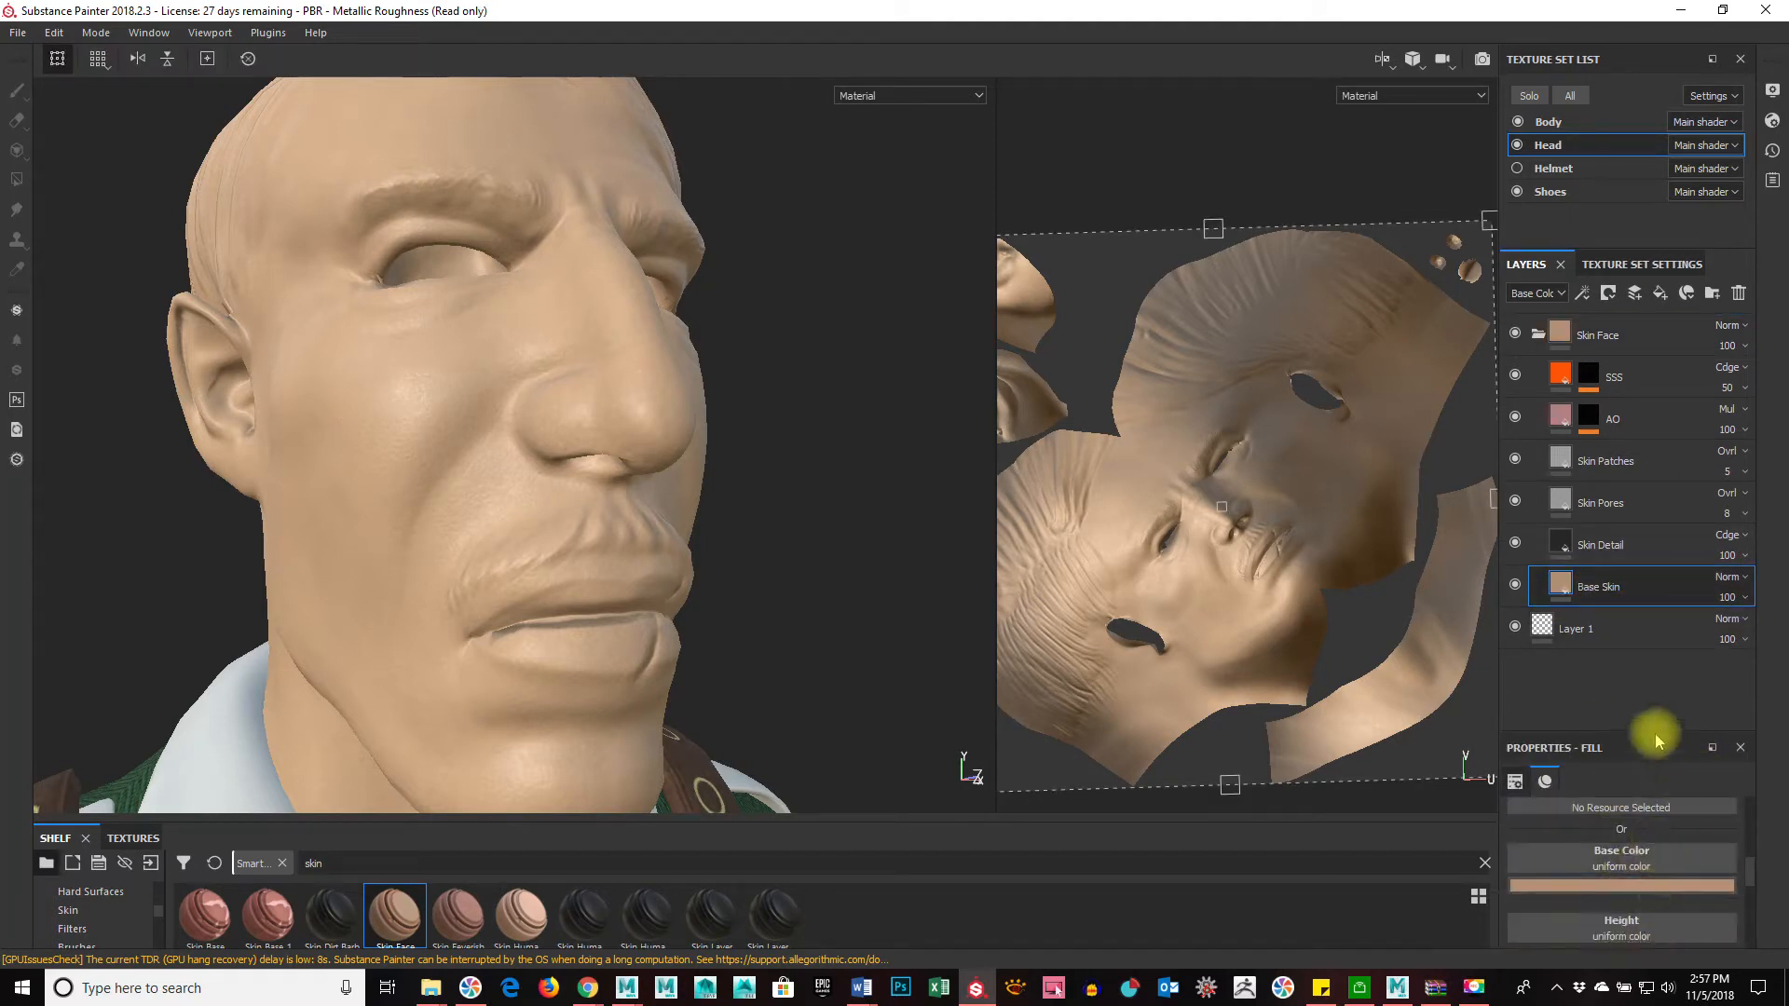
pyautogui.moveTo(1656, 731); pyautogui.dragTo(1637, 600)
pyautogui.click(1644, 751)
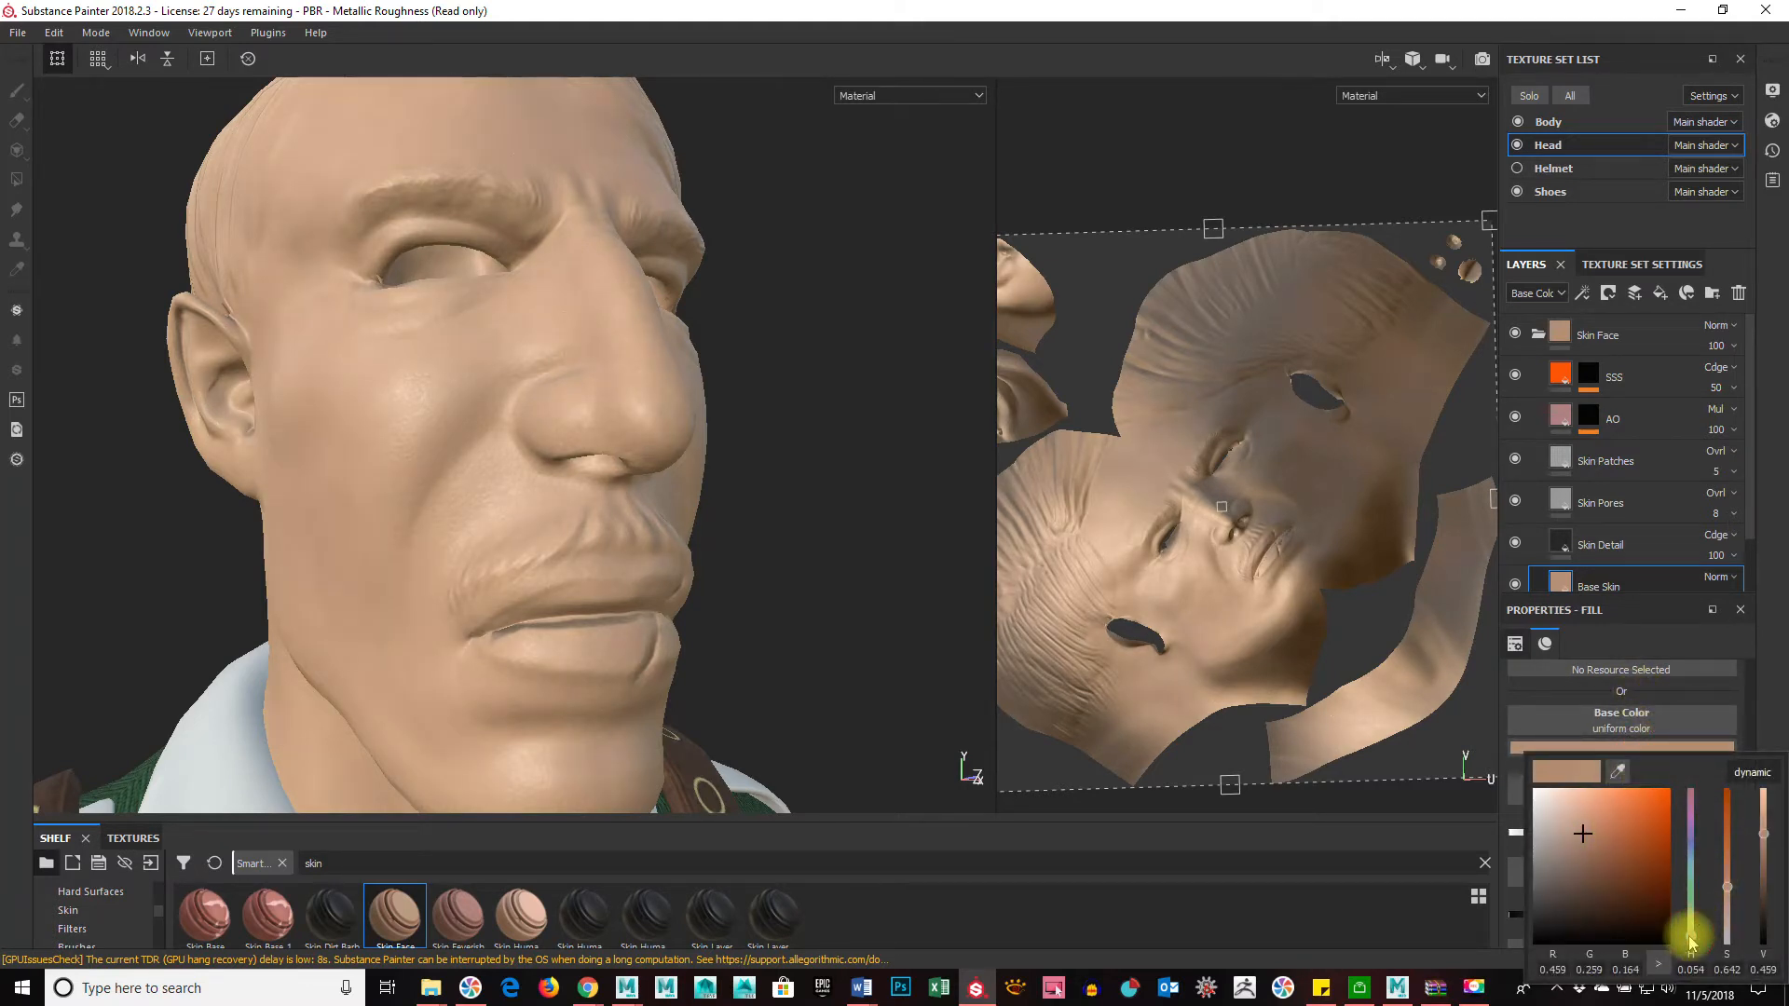
pyautogui.moveTo(1693, 943); pyautogui.dragTo(1697, 941)
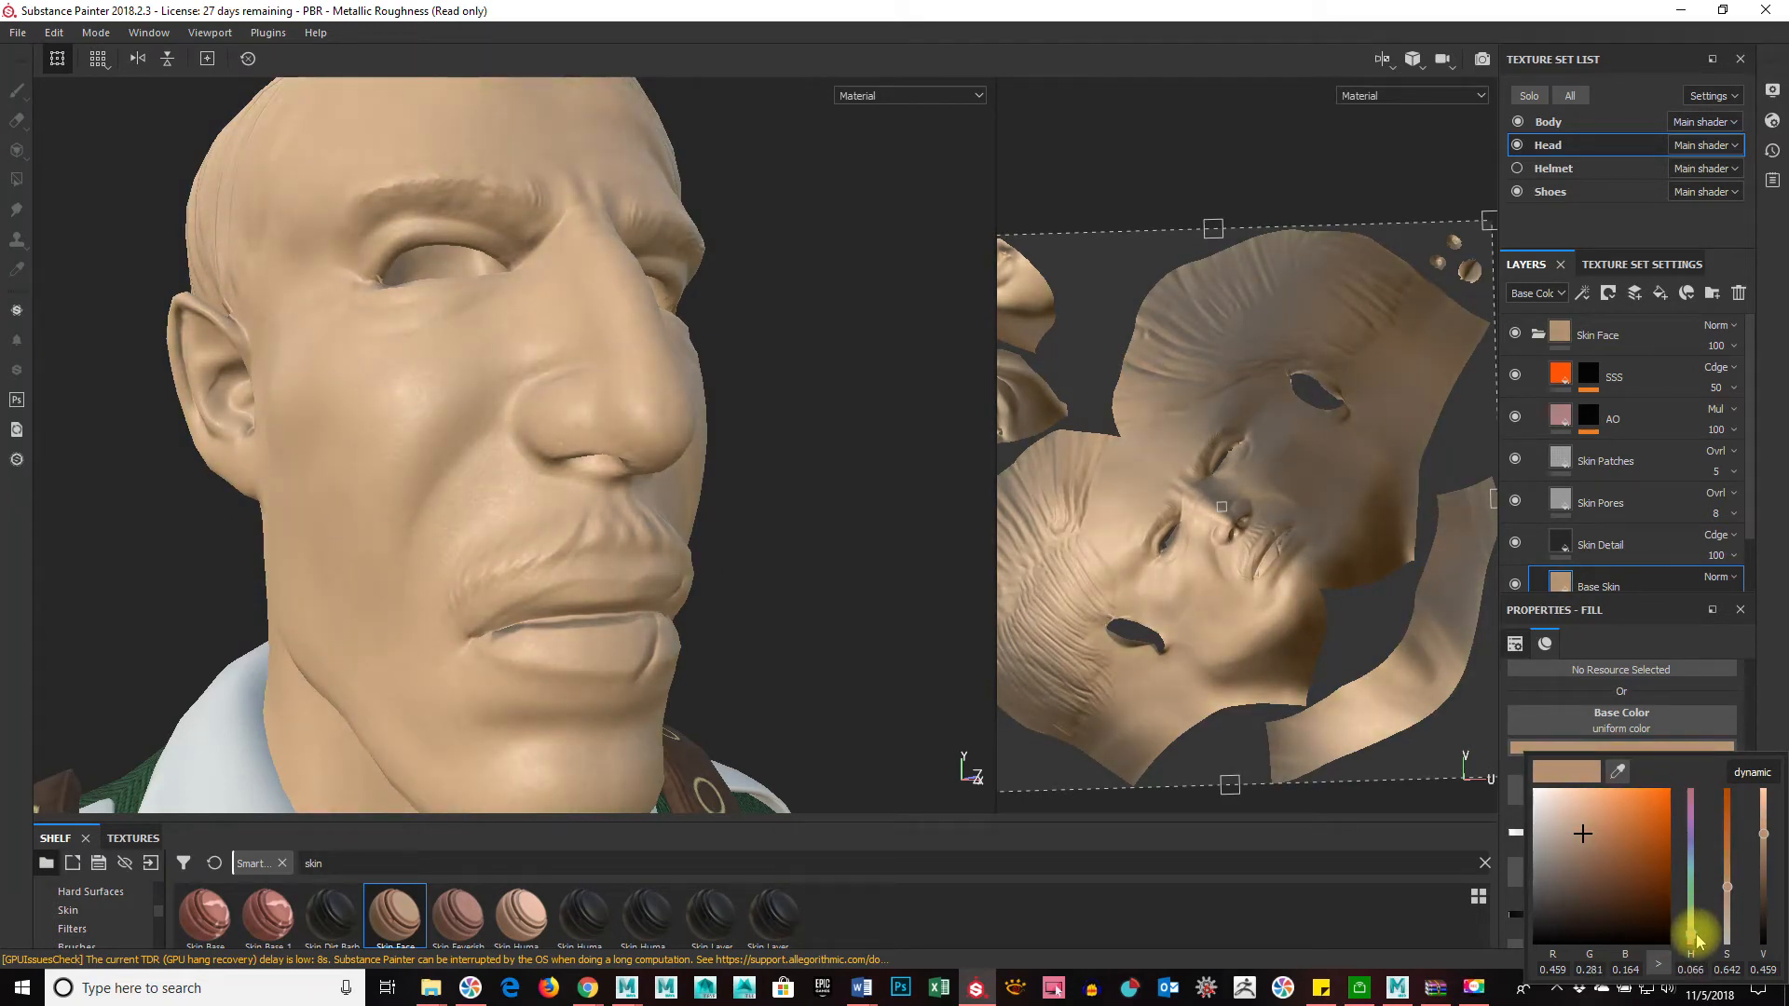
pyautogui.moveTo(1696, 942); pyautogui.dragTo(1697, 945)
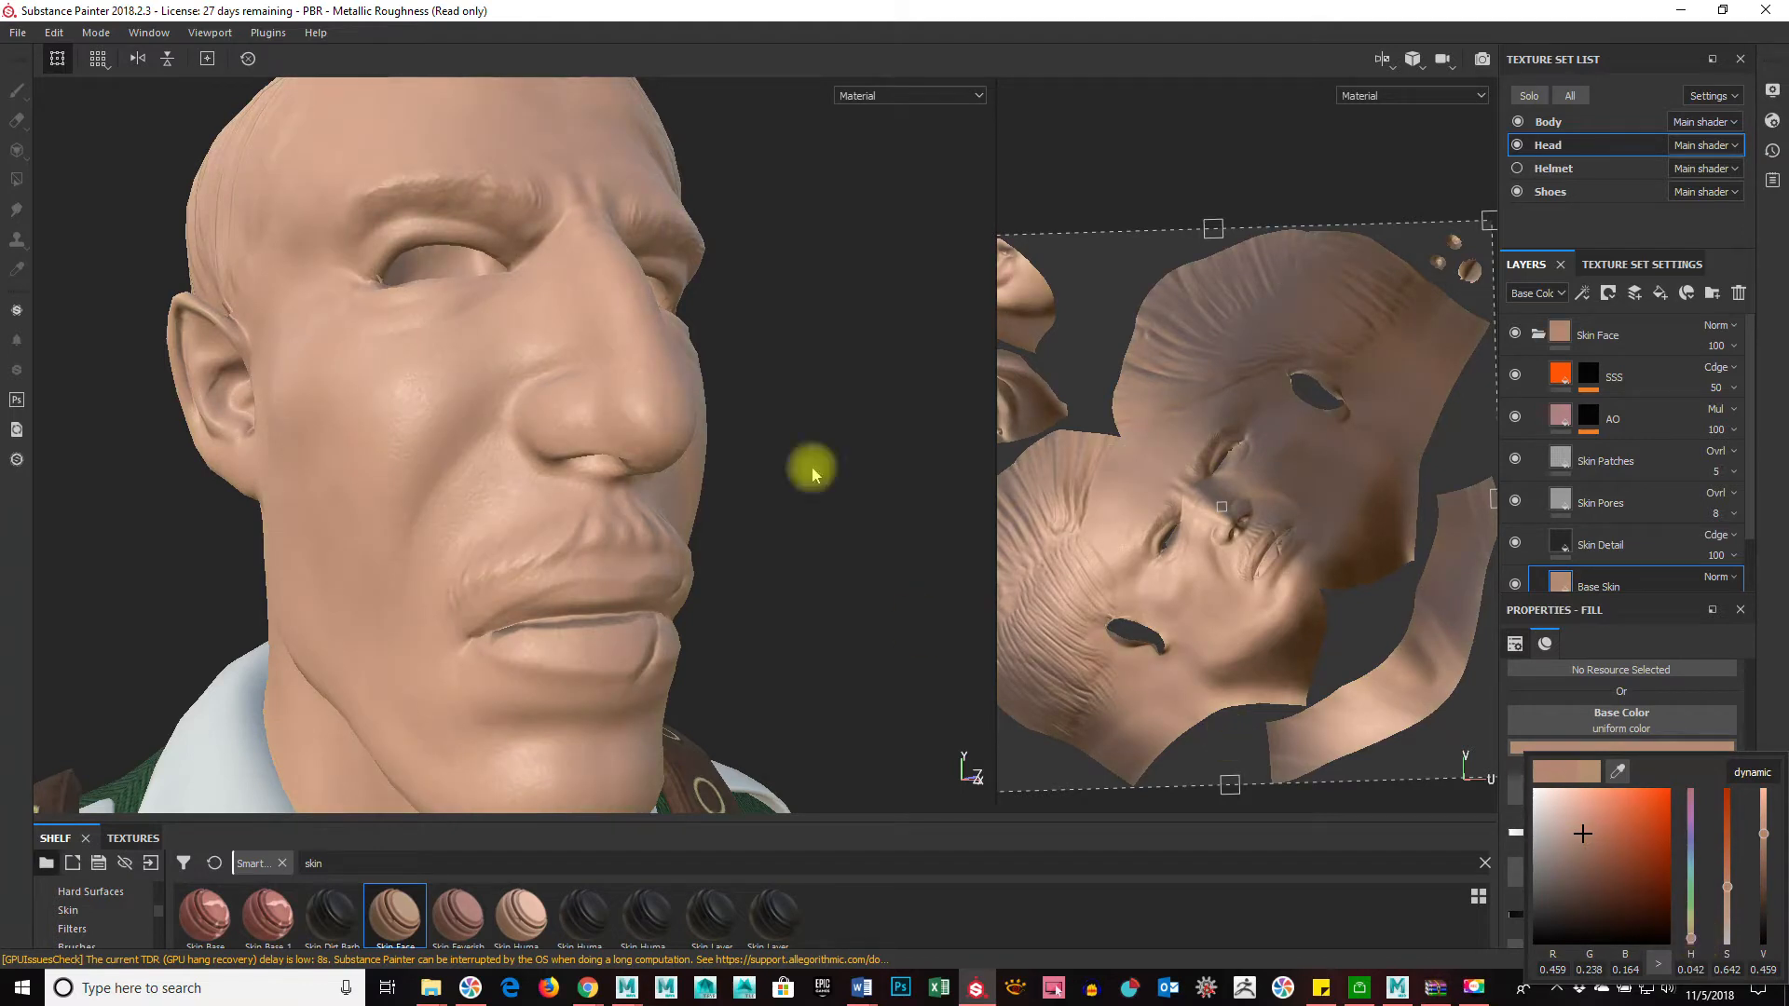
pyautogui.click(1777, 677)
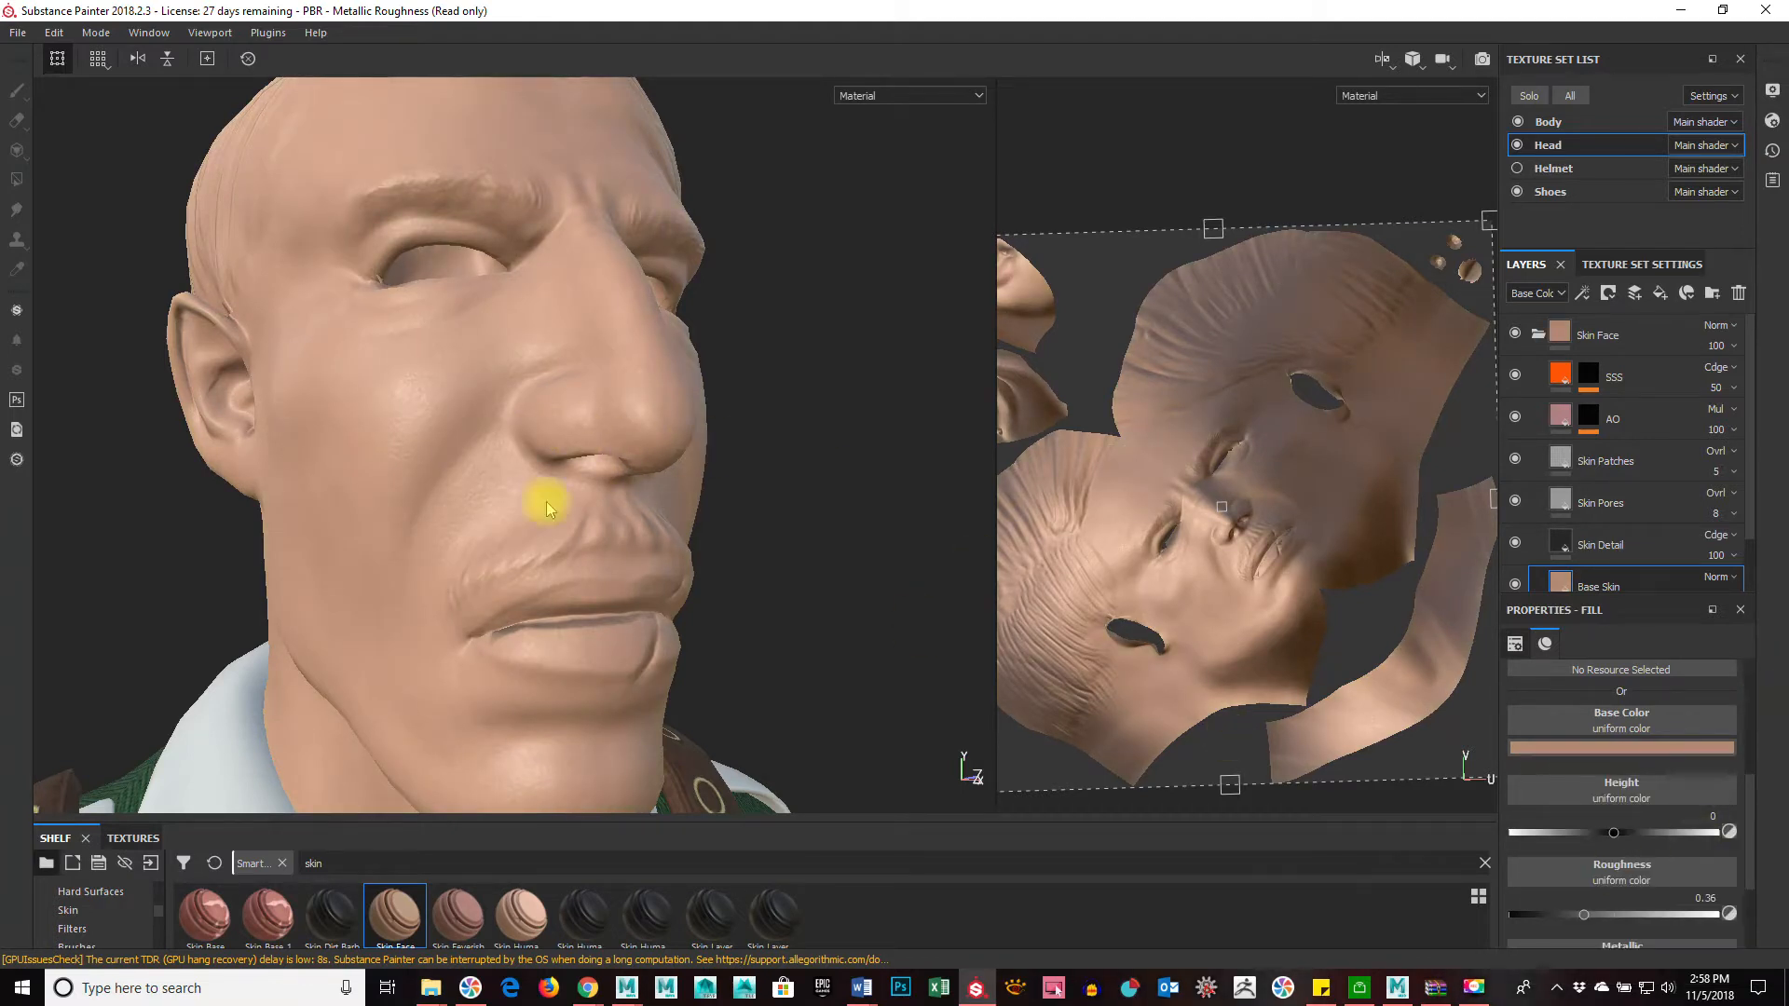
# Step: Soften the Base Skin layer's base color to a saturation of 0.570 and a value of 0.466
pyautogui.click(1615, 747)
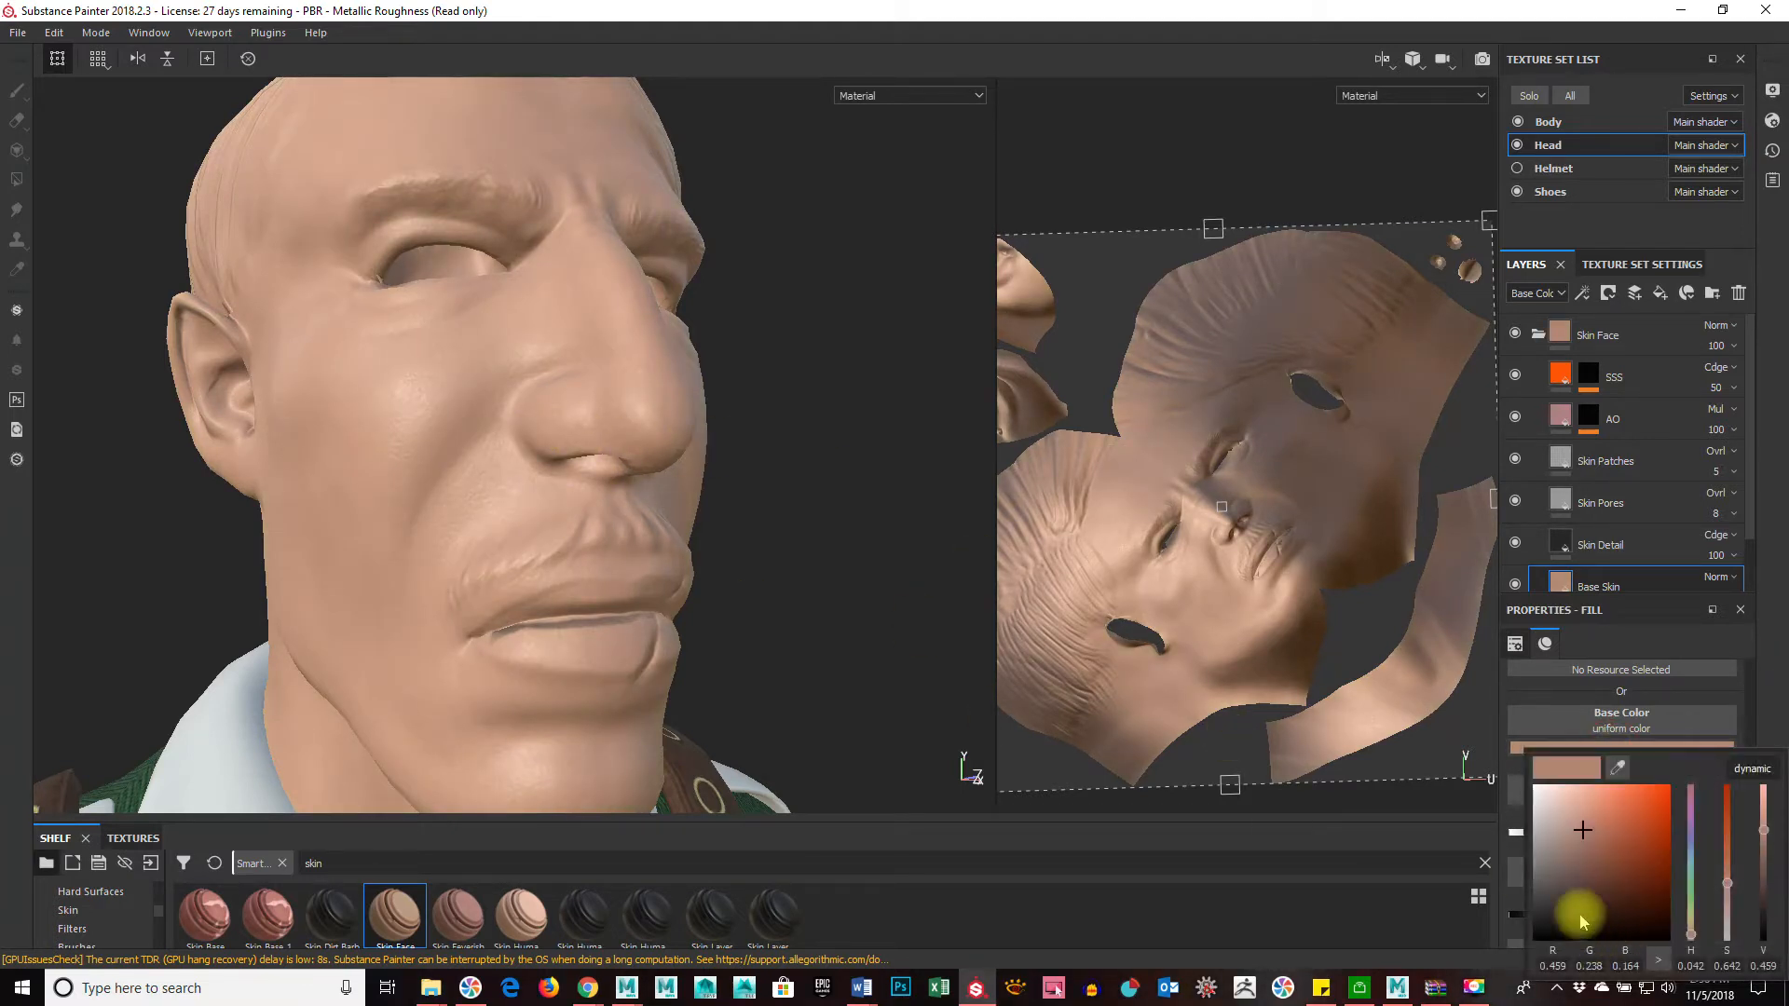
pyautogui.moveTo(1585, 827); pyautogui.dragTo(1576, 832)
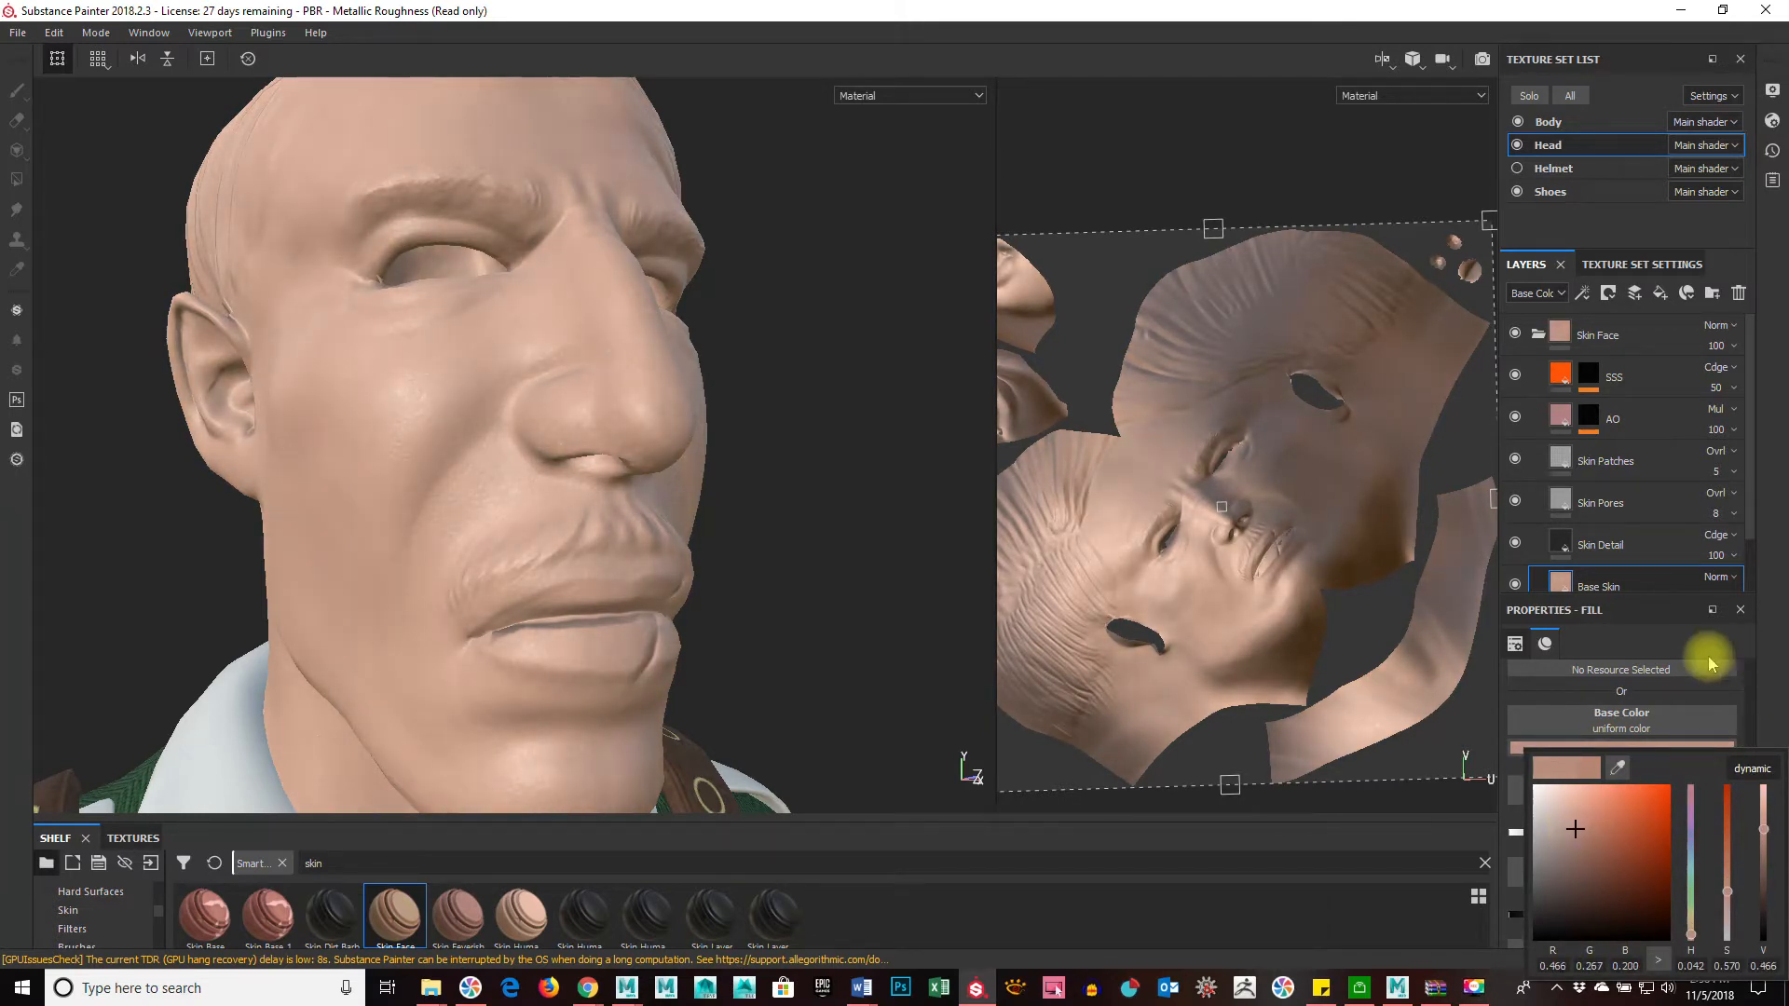
pyautogui.click(1760, 598)
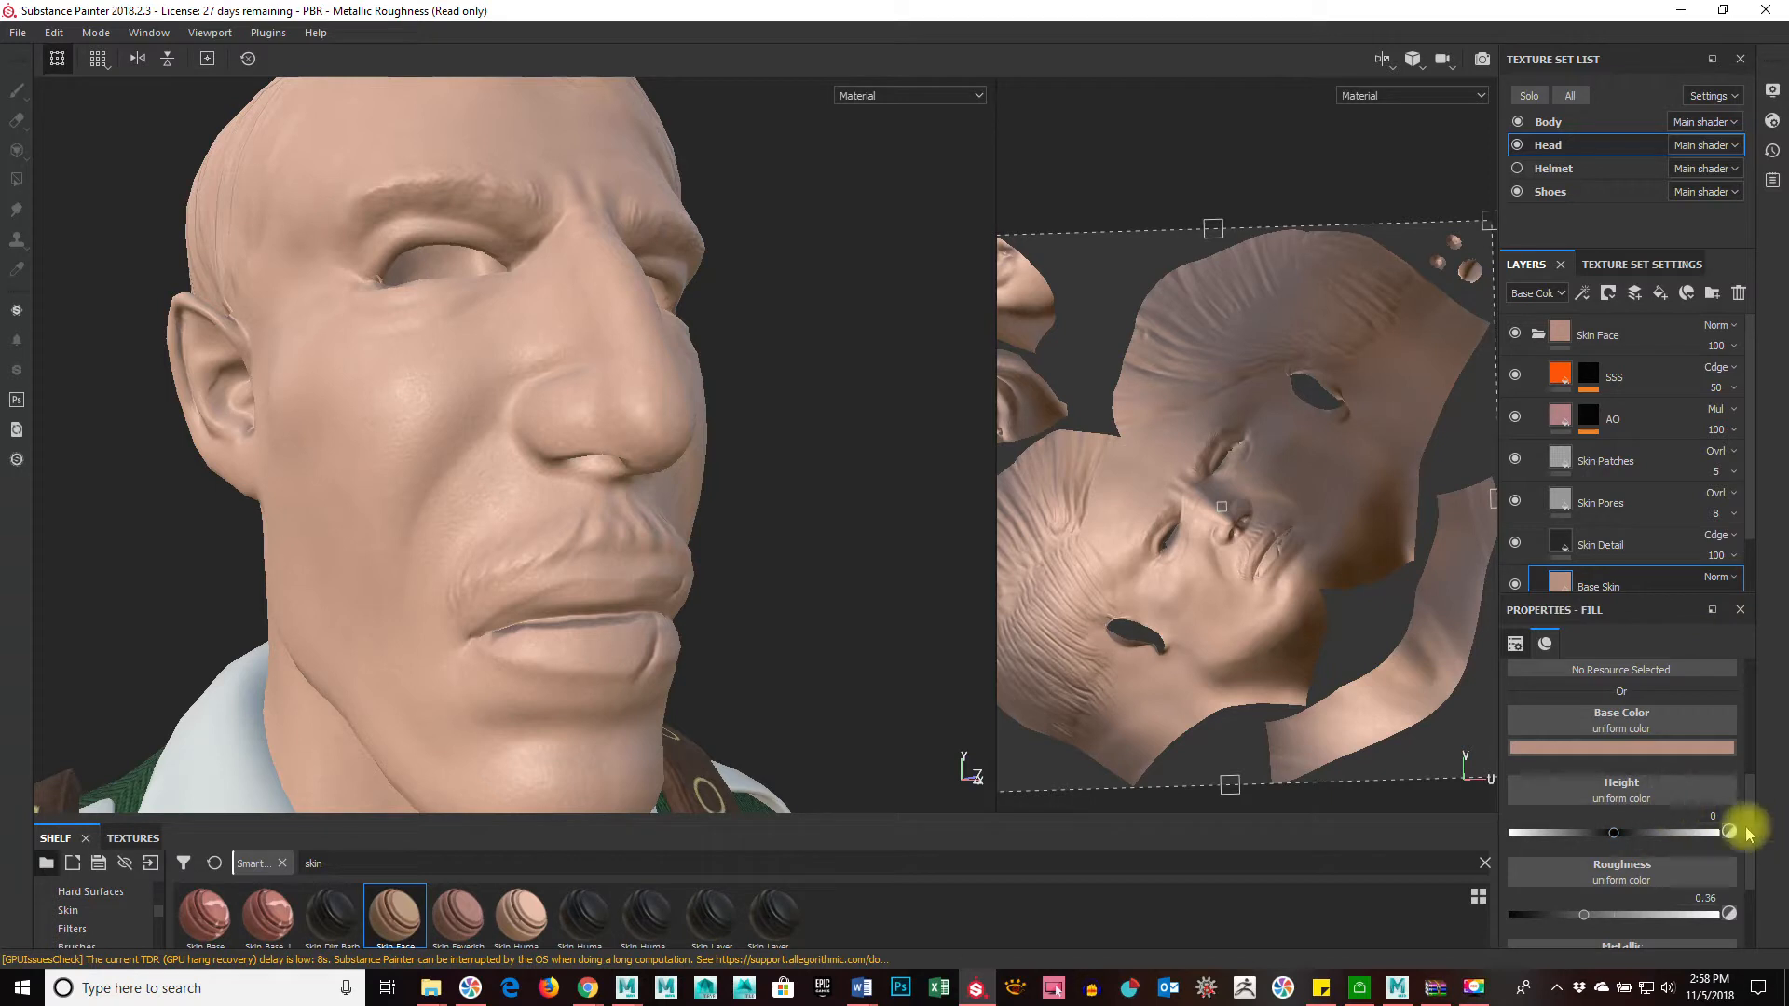
# Step: Hide the Skin Detail layer and toggle the Skin Pores layer off and on to compare its effect around the nose
pyautogui.scroll(-3, 1730, 866)
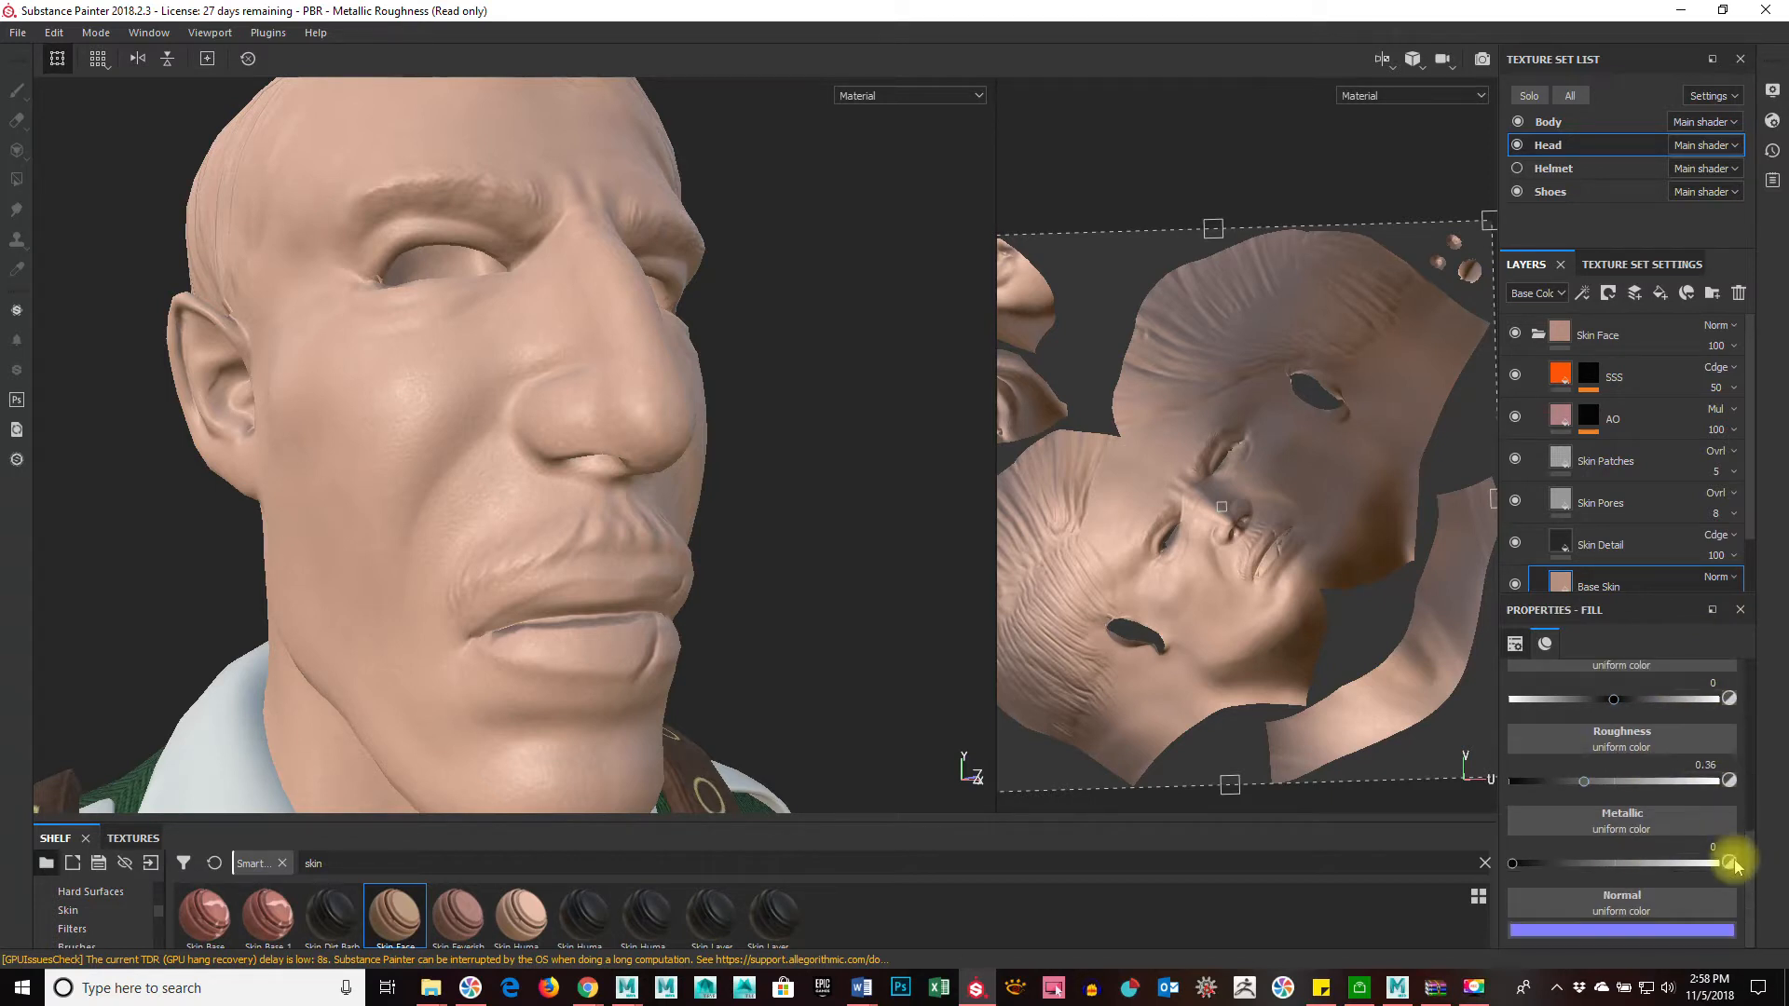
pyautogui.scroll(10, 1724, 857)
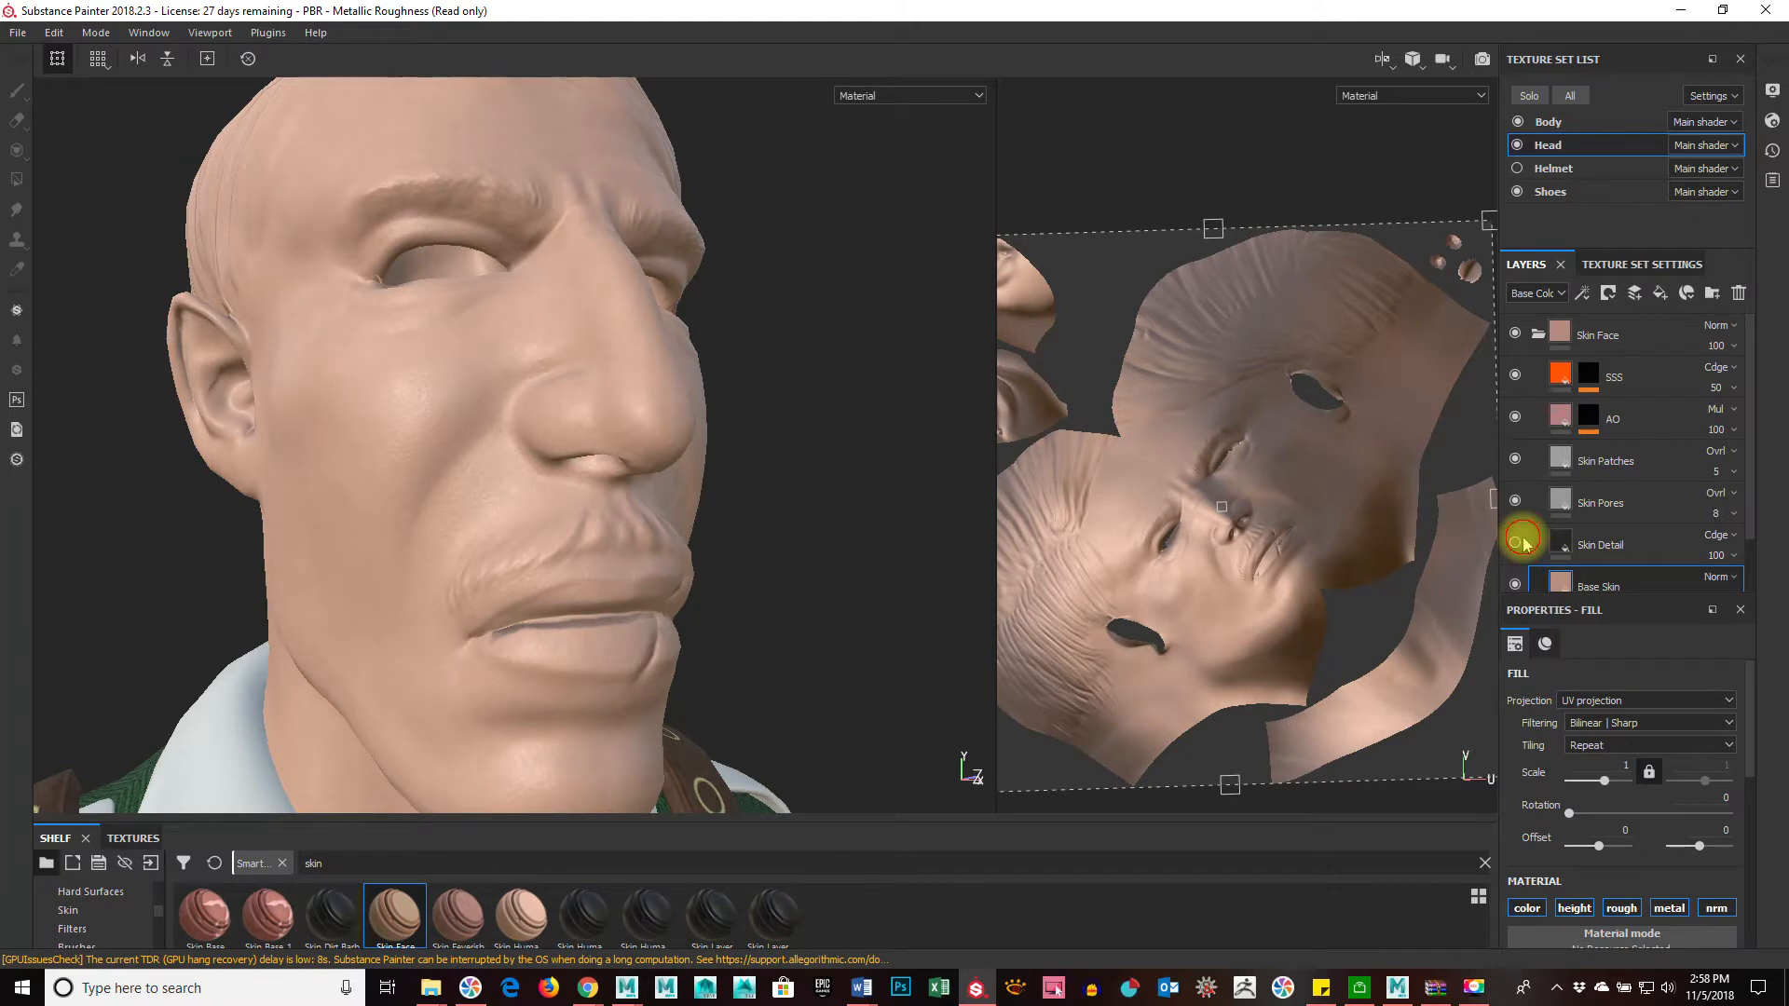
pyautogui.scroll(10, 538, 457)
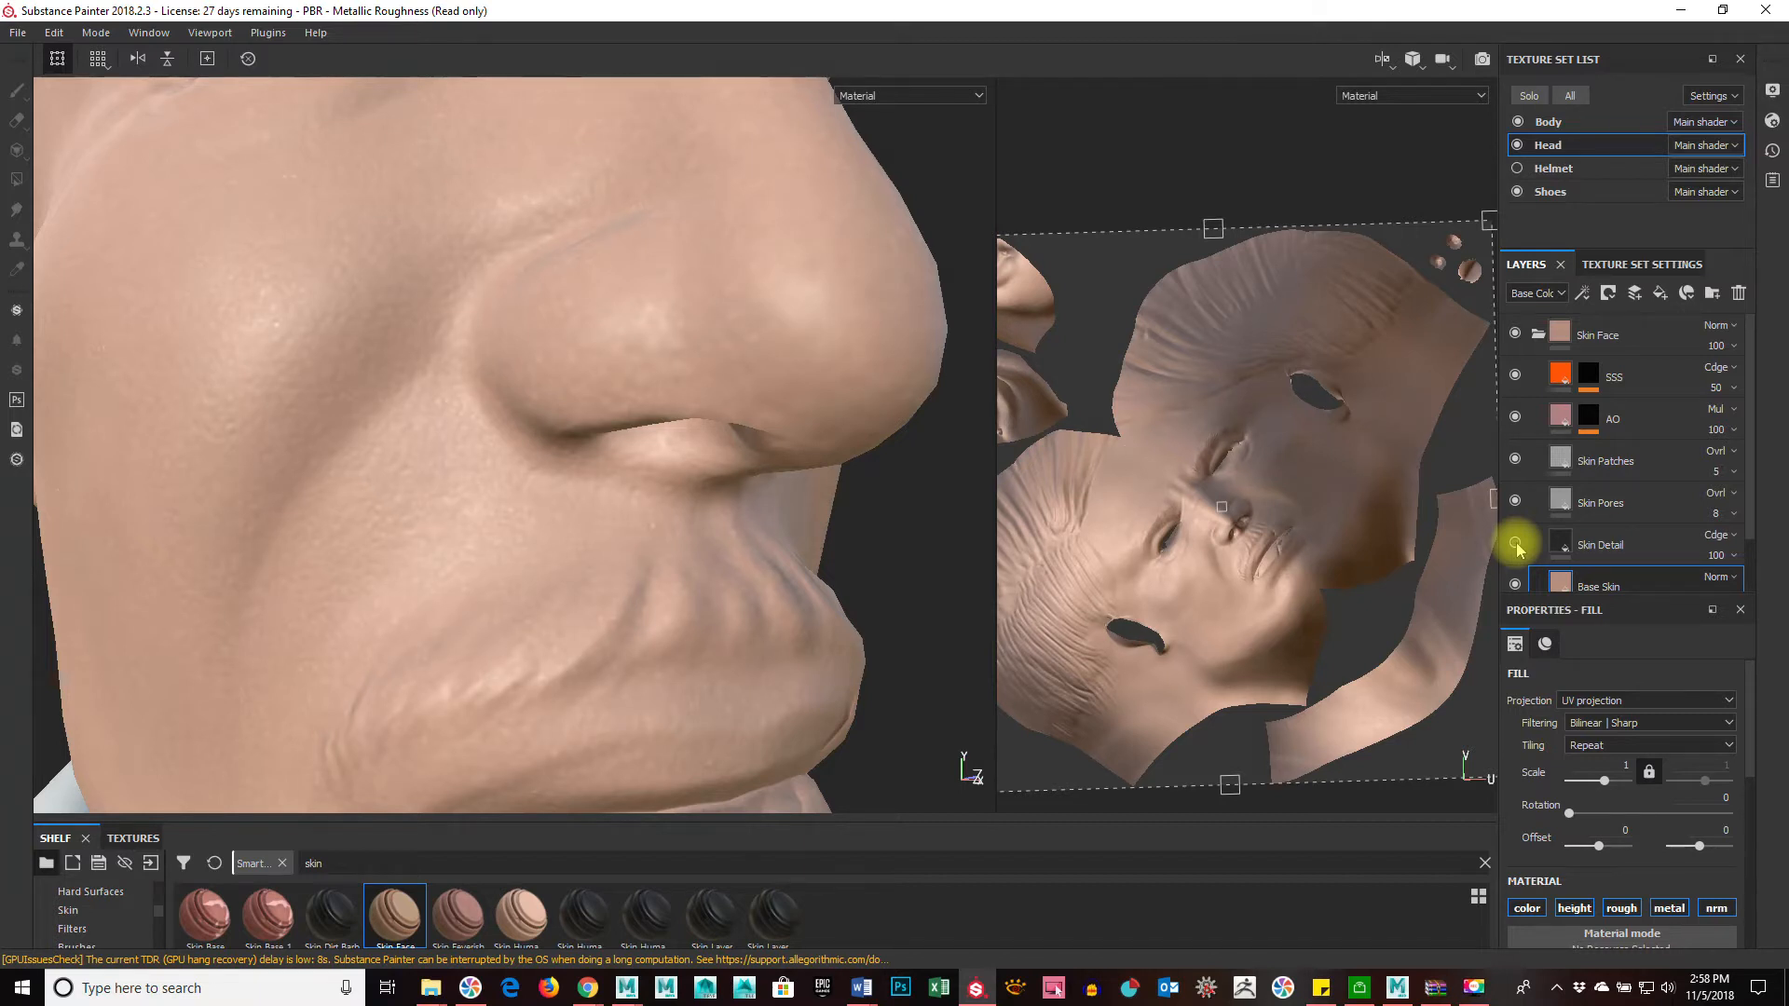
pyautogui.click(1514, 503)
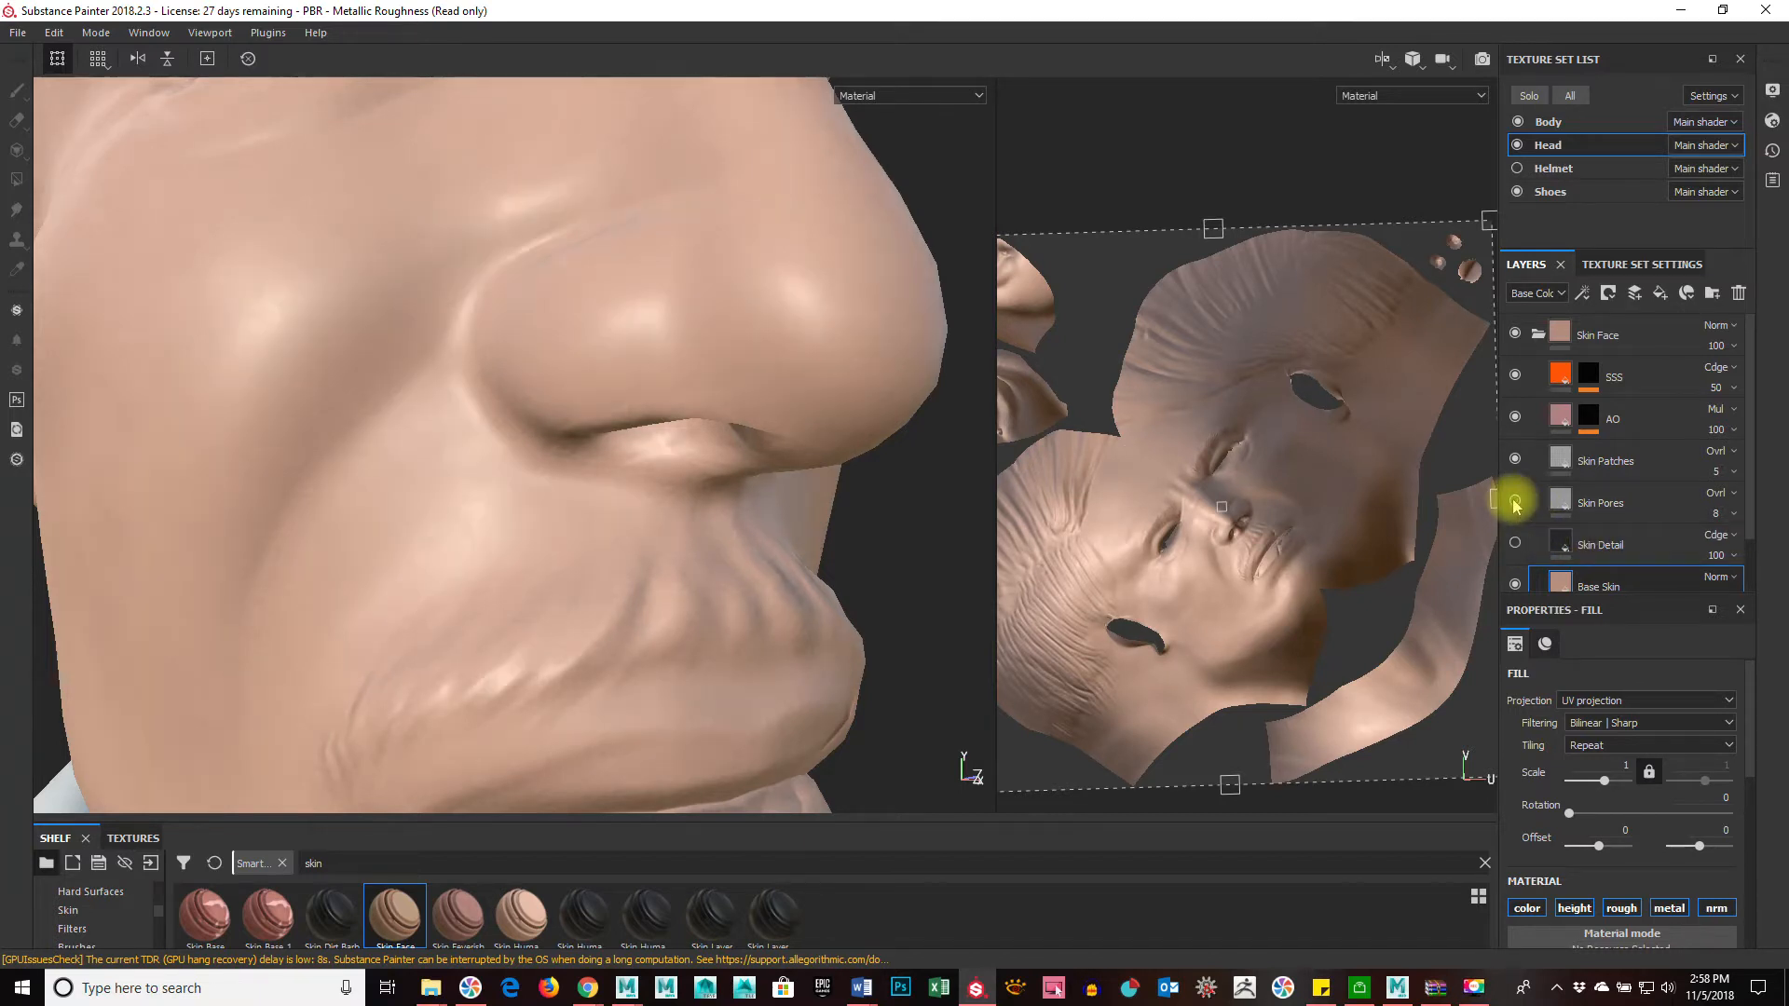
pyautogui.click(1514, 503)
pyautogui.click(1514, 503)
pyautogui.click(1514, 503)
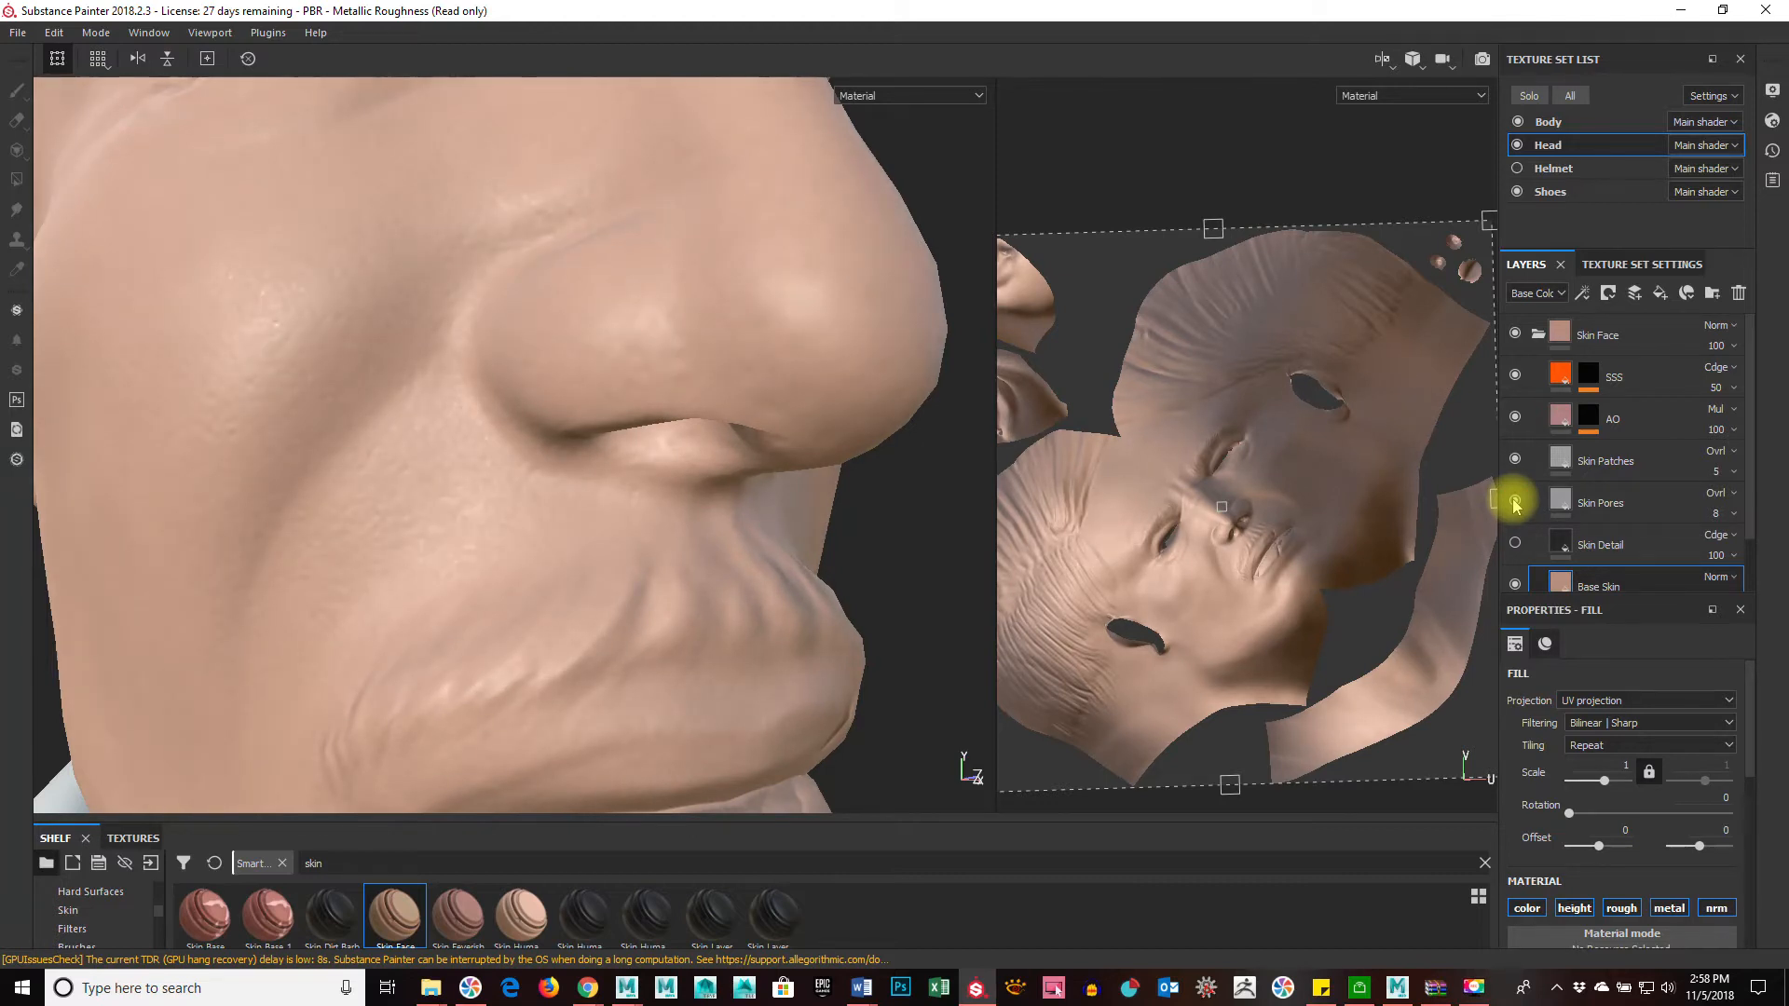
pyautogui.click(1514, 504)
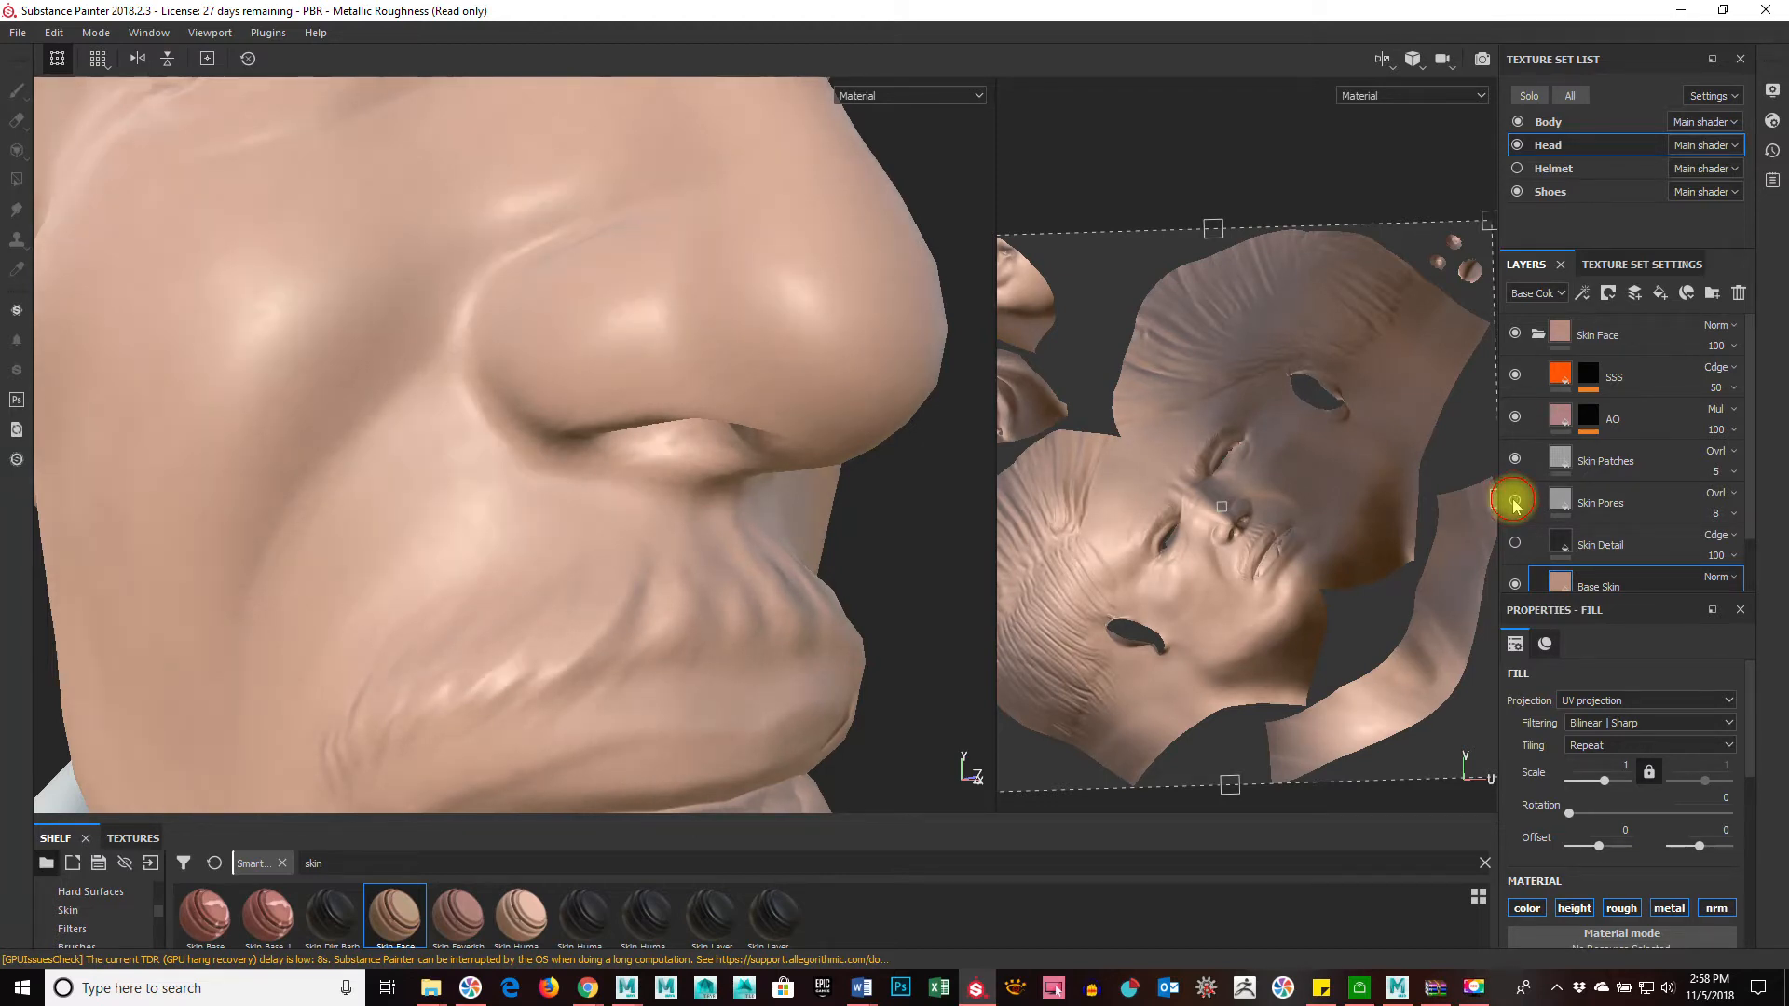
pyautogui.click(1514, 503)
# Step: Set the Balance of the Skin Pores layer's Dirt 3 height texture to 0.62 with Contrast at 0
pyautogui.click(1637, 508)
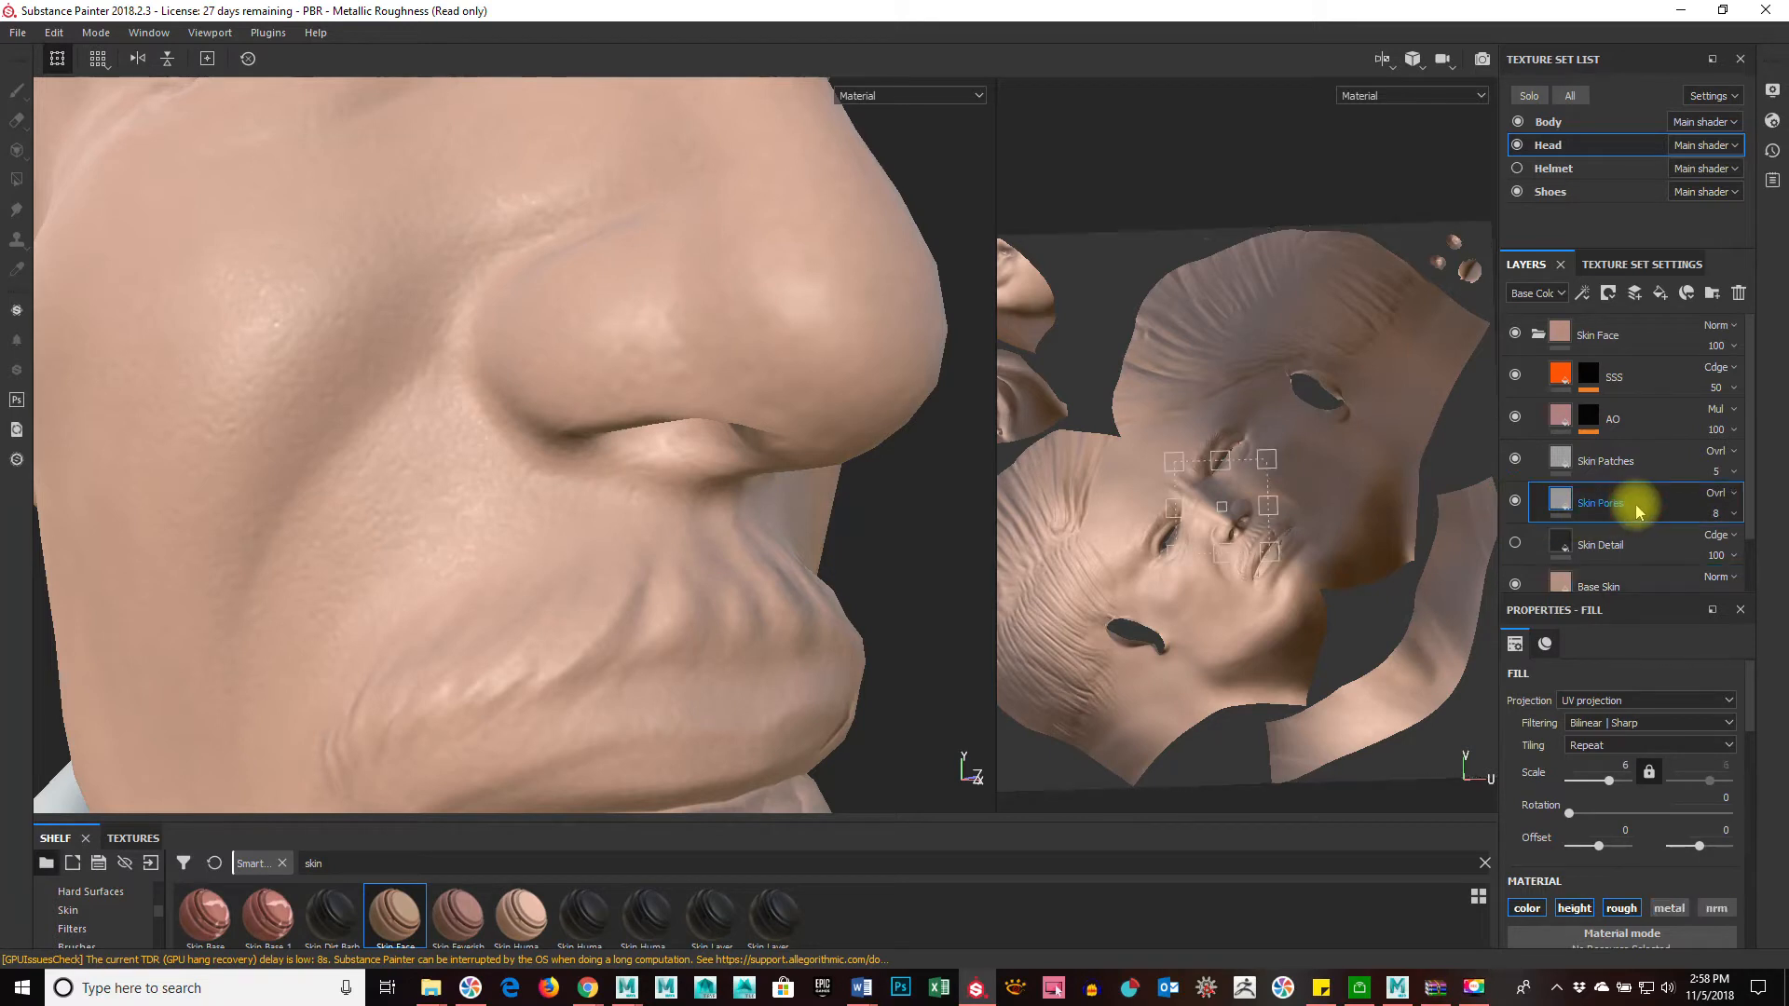
pyautogui.scroll(-5, 1585, 831)
pyautogui.scroll(-3, 1537, 874)
pyautogui.scroll(3, 621, 477)
pyautogui.scroll(-4, 623, 479)
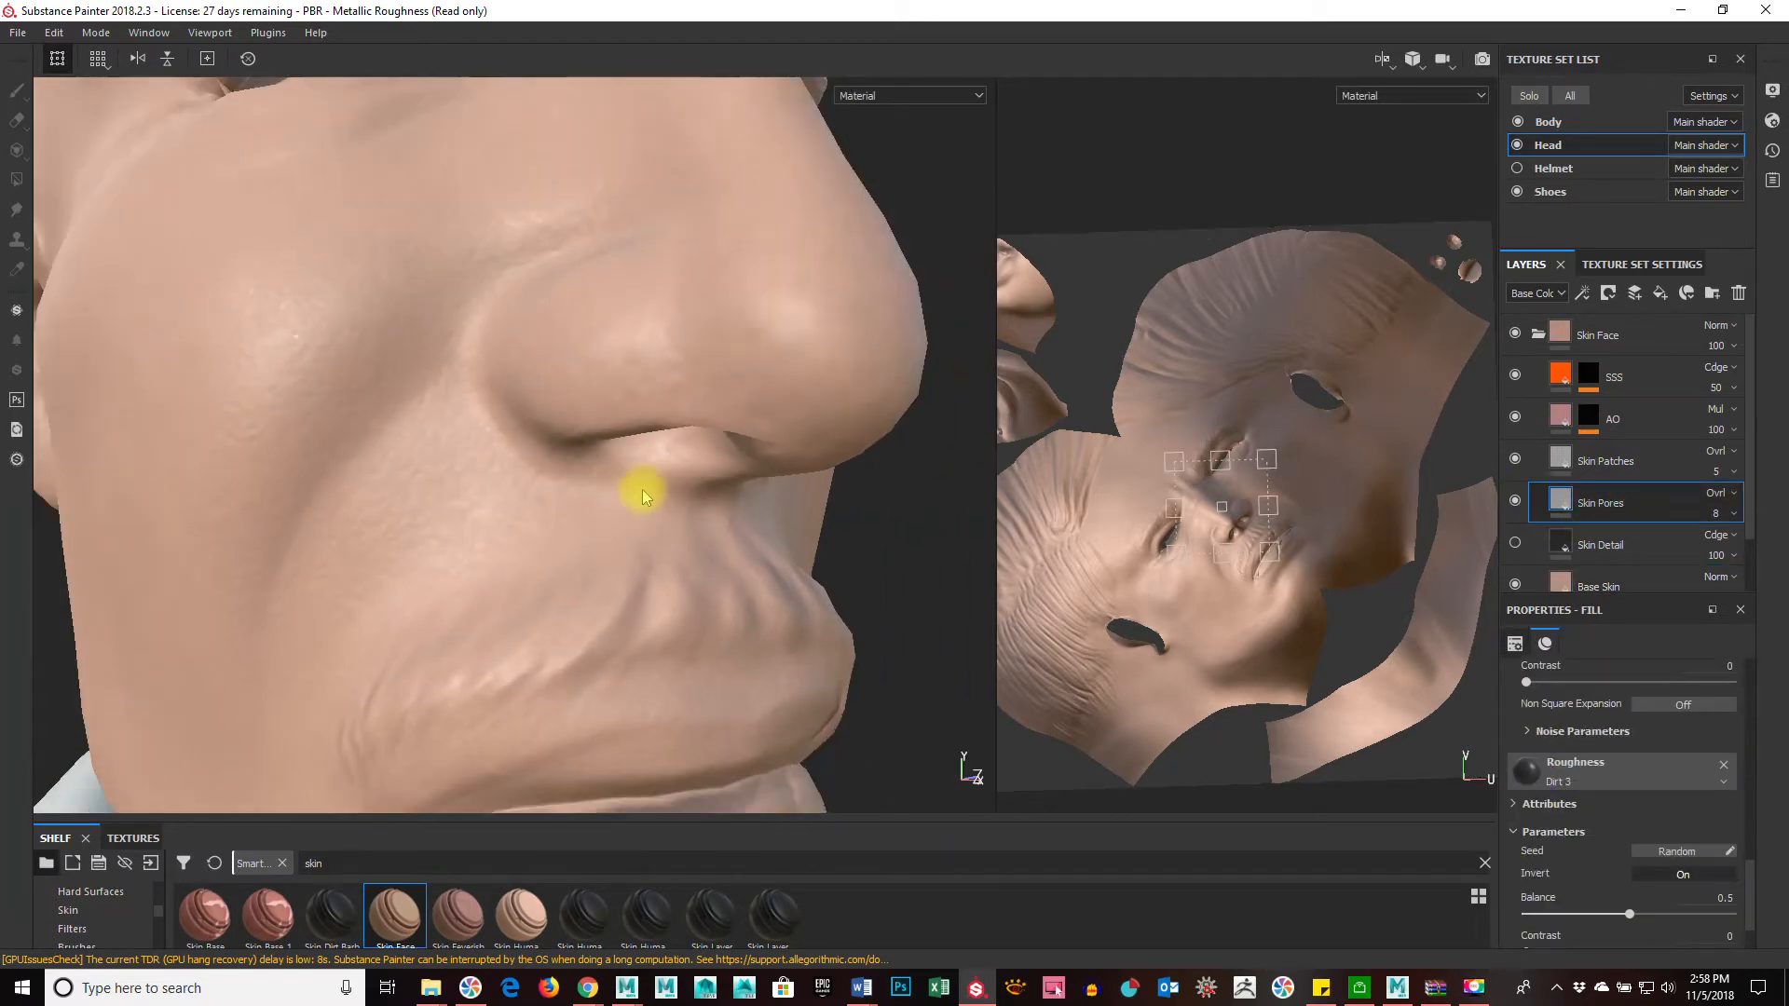
pyautogui.scroll(-3, 623, 482)
pyautogui.scroll(3, 1607, 841)
pyautogui.click(1629, 814)
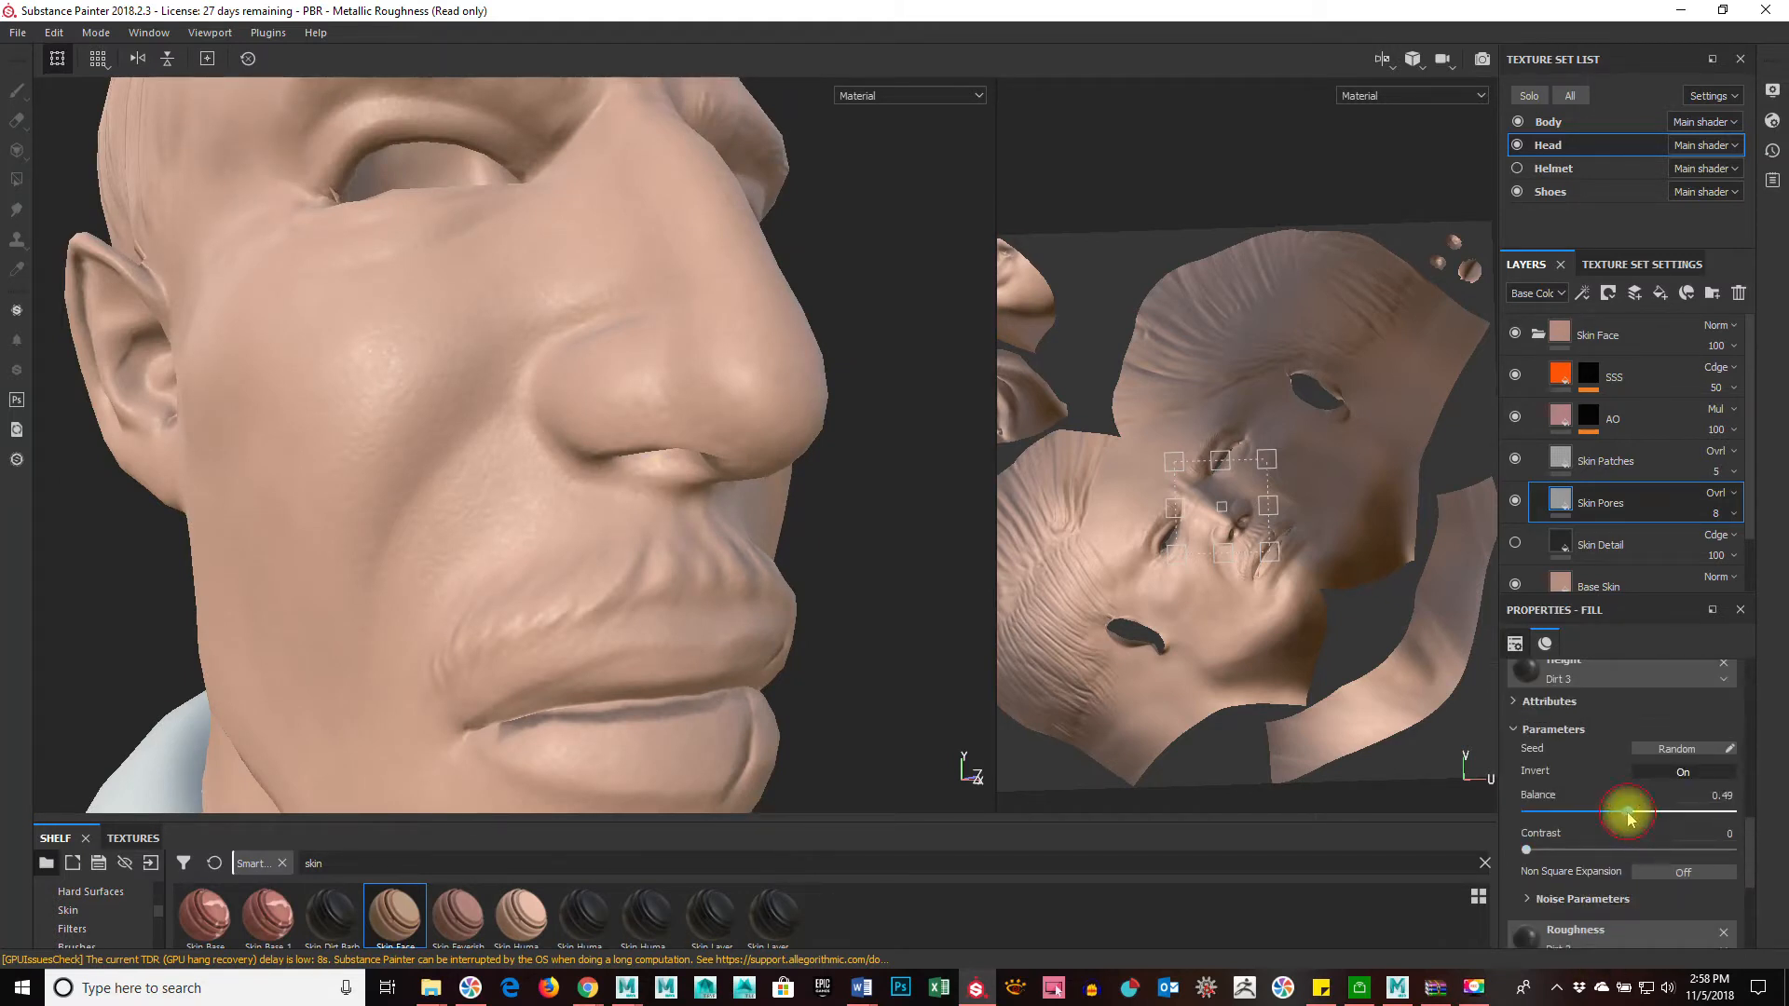
pyautogui.moveTo(1629, 814); pyautogui.dragTo(1782, 818)
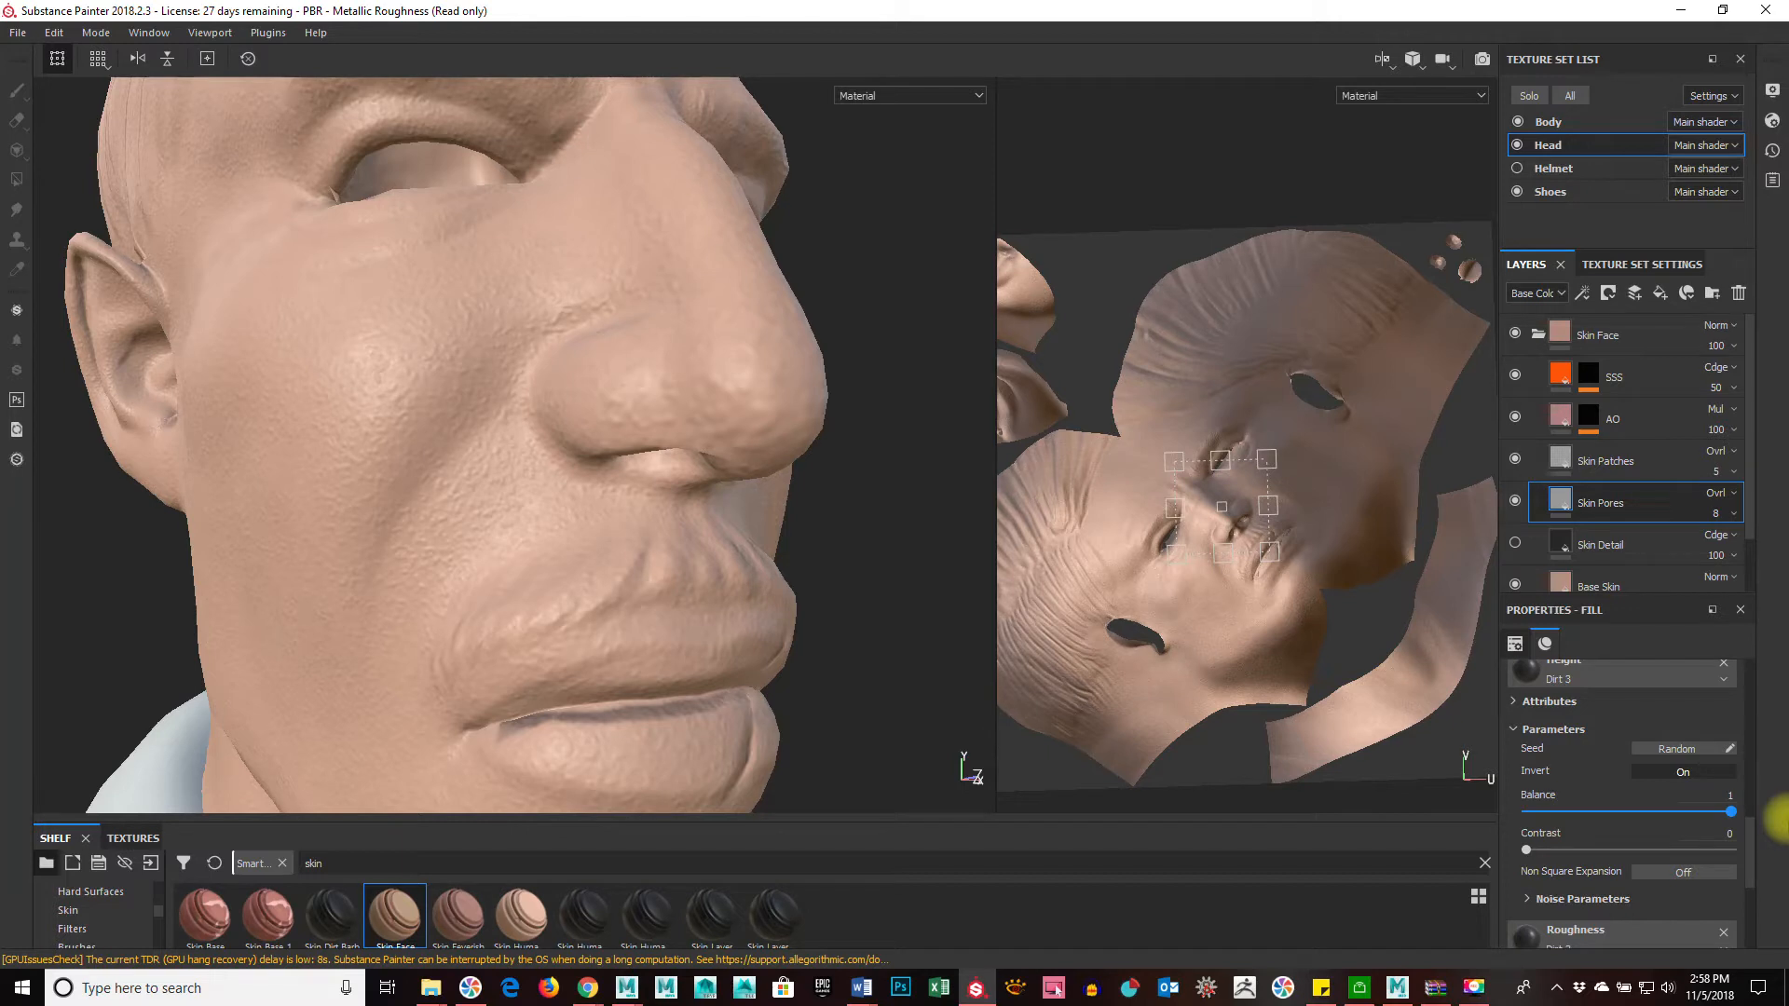
pyautogui.moveTo(1780, 817)
pyautogui.mouseDown()
pyautogui.moveTo(1302, 827)
pyautogui.moveTo(1774, 839)
pyautogui.moveTo(1597, 835)
pyautogui.moveTo(1654, 837)
pyautogui.mouseUp()
pyautogui.click(1531, 850)
pyautogui.moveTo(1531, 849); pyautogui.dragTo(1388, 843)
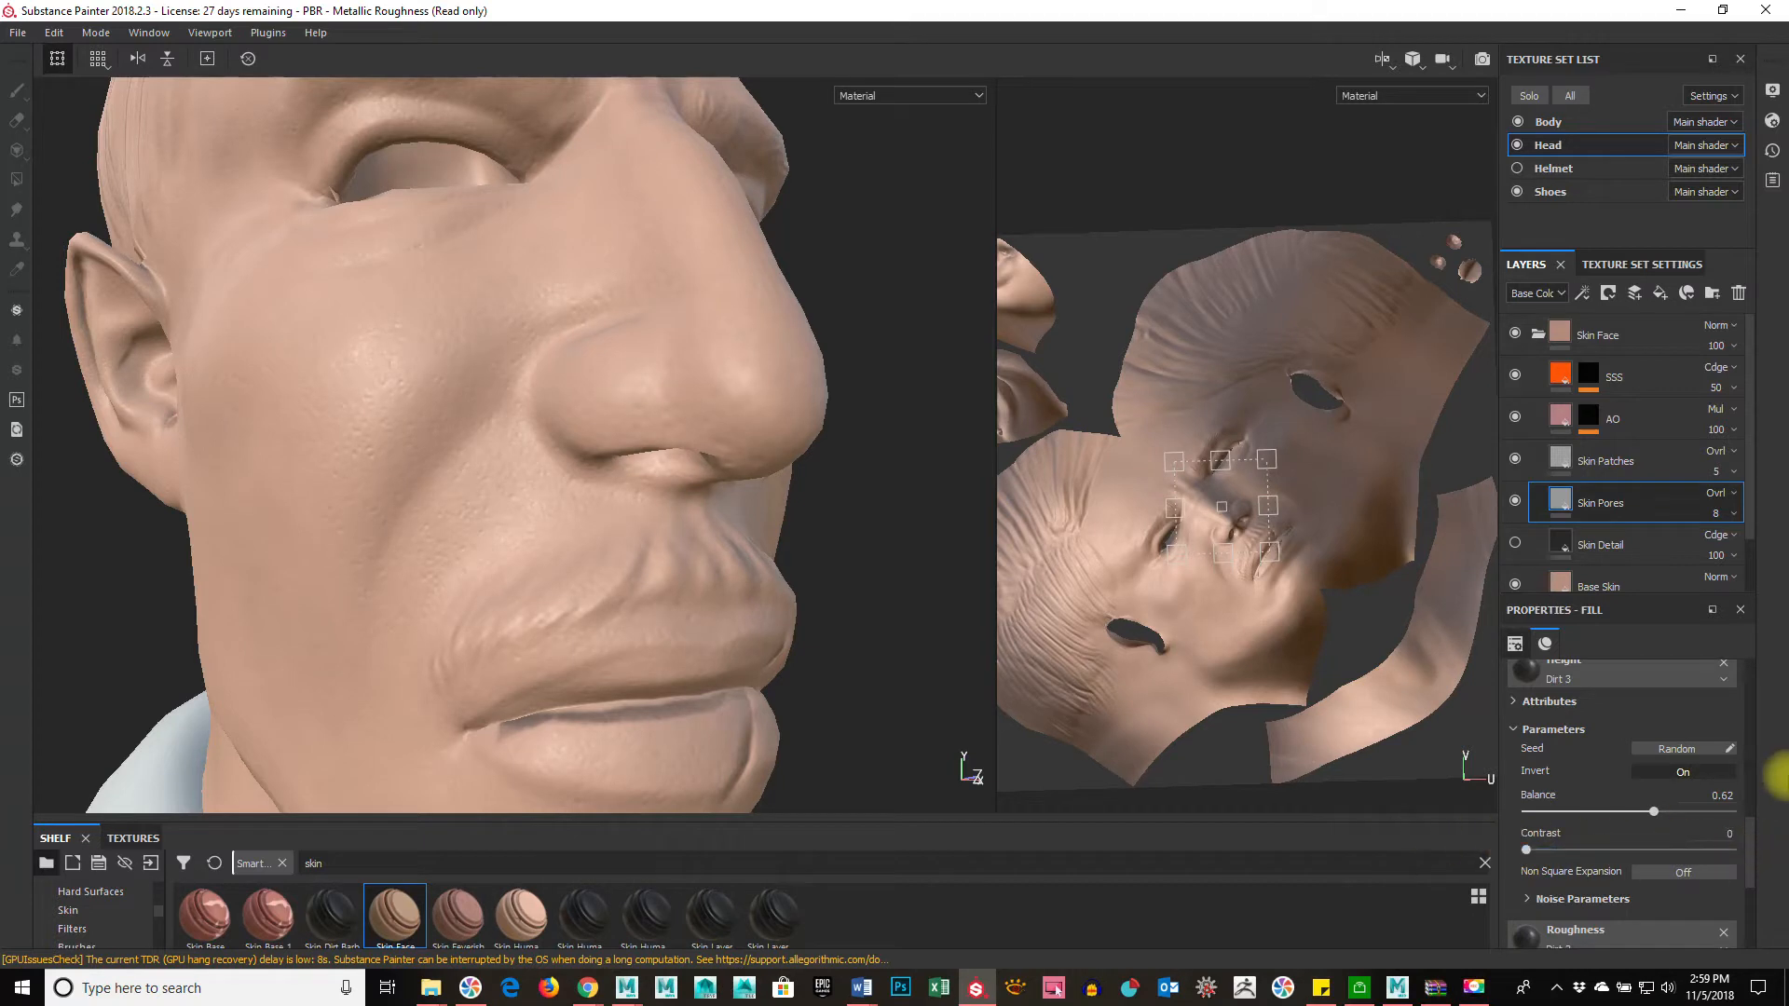
# Step: Set the Balance of the Skin Pores layer's Dirt 3 roughness texture to 0.51
pyautogui.scroll(-2, 1758, 843)
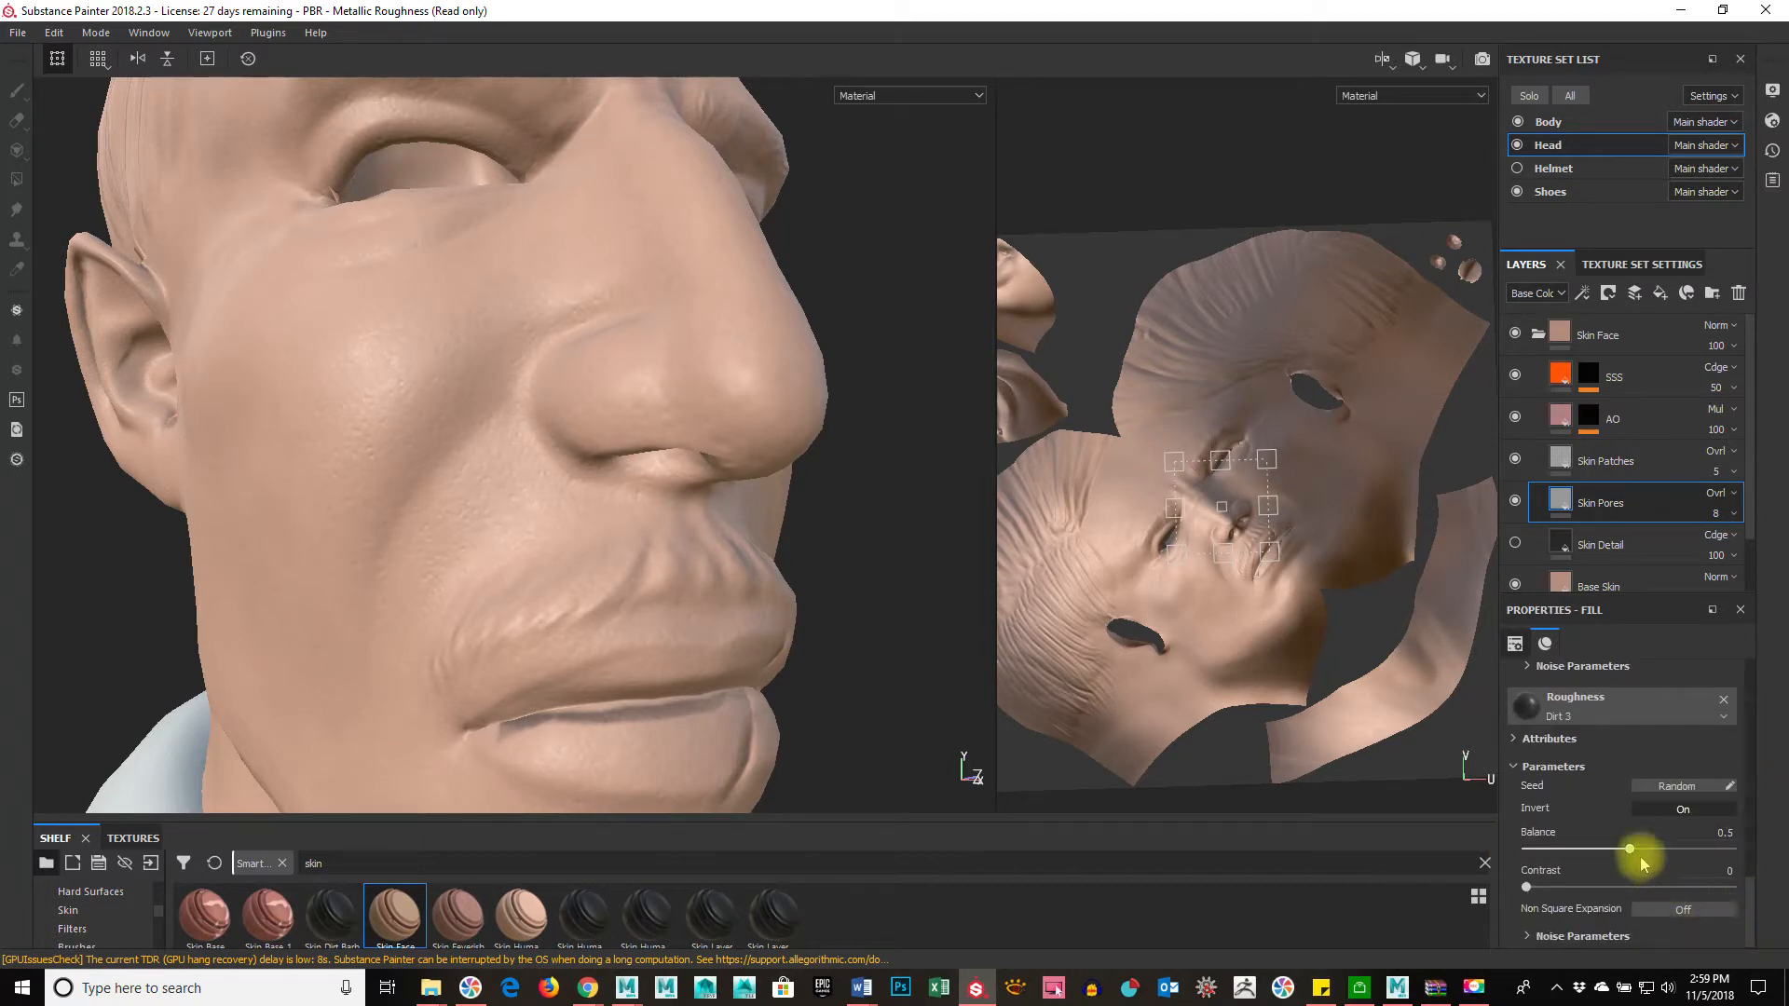
pyautogui.moveTo(1631, 858)
pyautogui.mouseDown()
pyautogui.moveTo(1470, 846)
pyautogui.moveTo(1725, 851)
pyautogui.moveTo(1552, 880)
pyautogui.moveTo(1633, 872)
pyautogui.mouseUp()
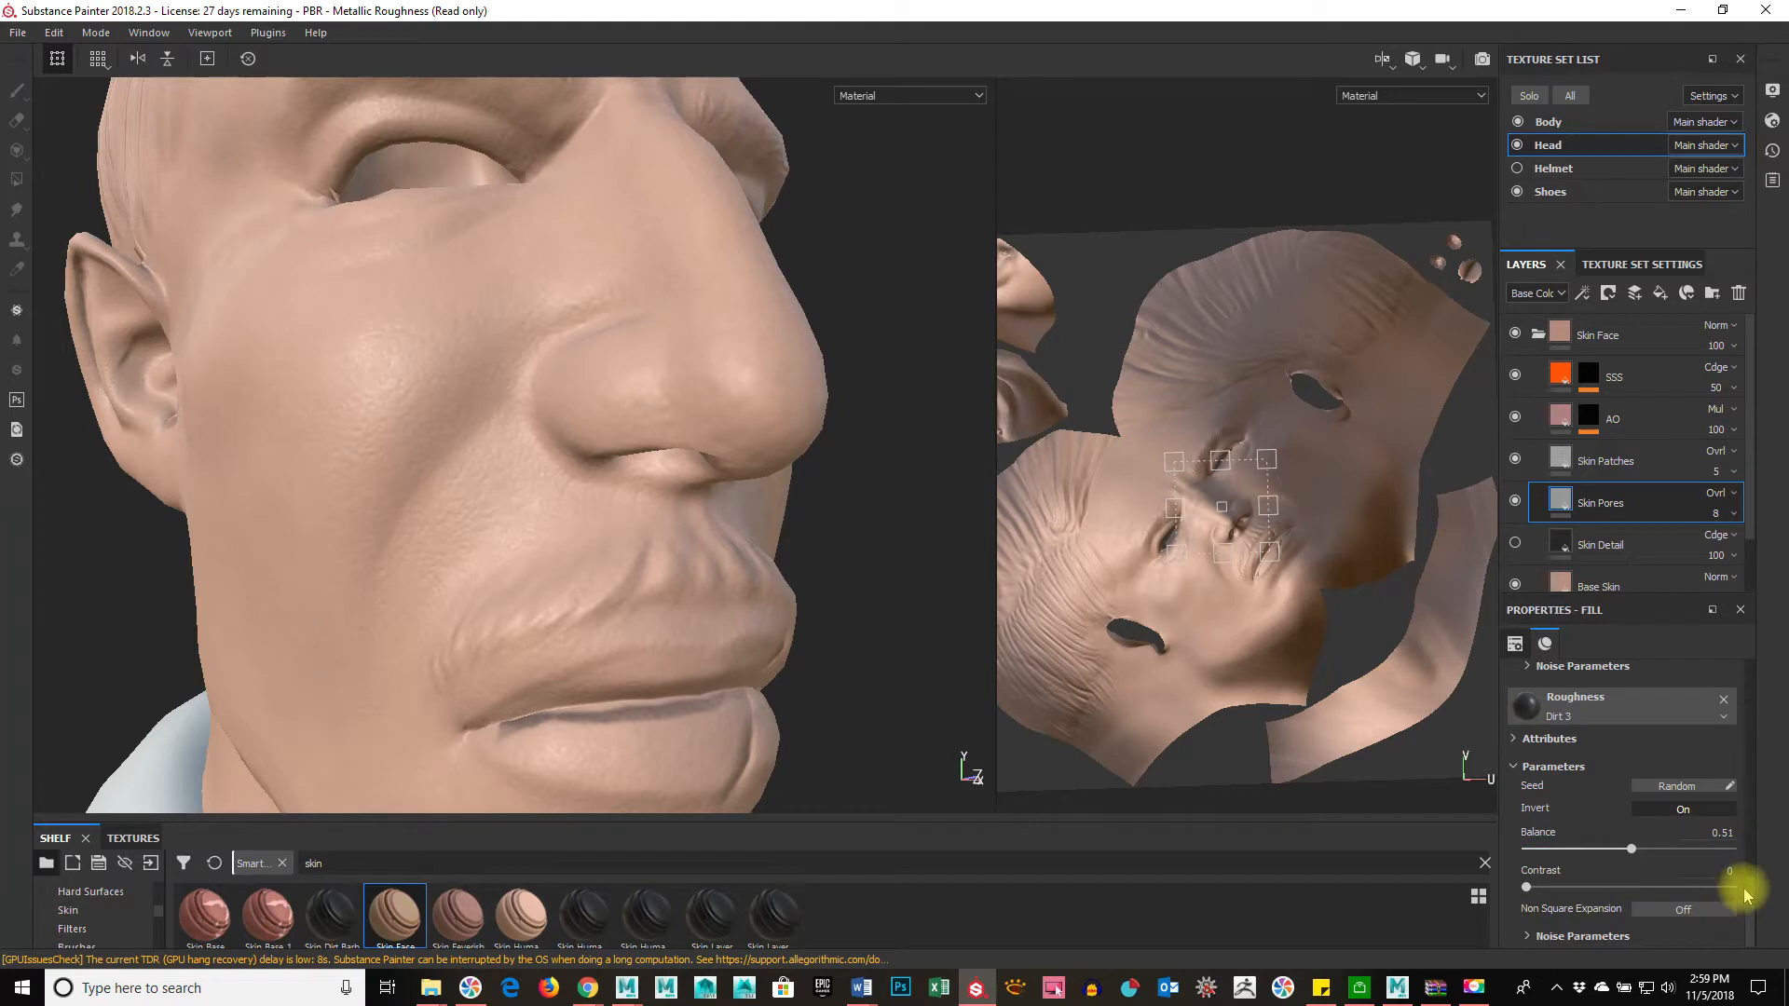
pyautogui.scroll(-2, 1745, 886)
# Step: Toggle the visibility of the SSS layer to compare its effect on the face
pyautogui.moveTo(1788, 726); pyautogui.dragTo(1784, 657)
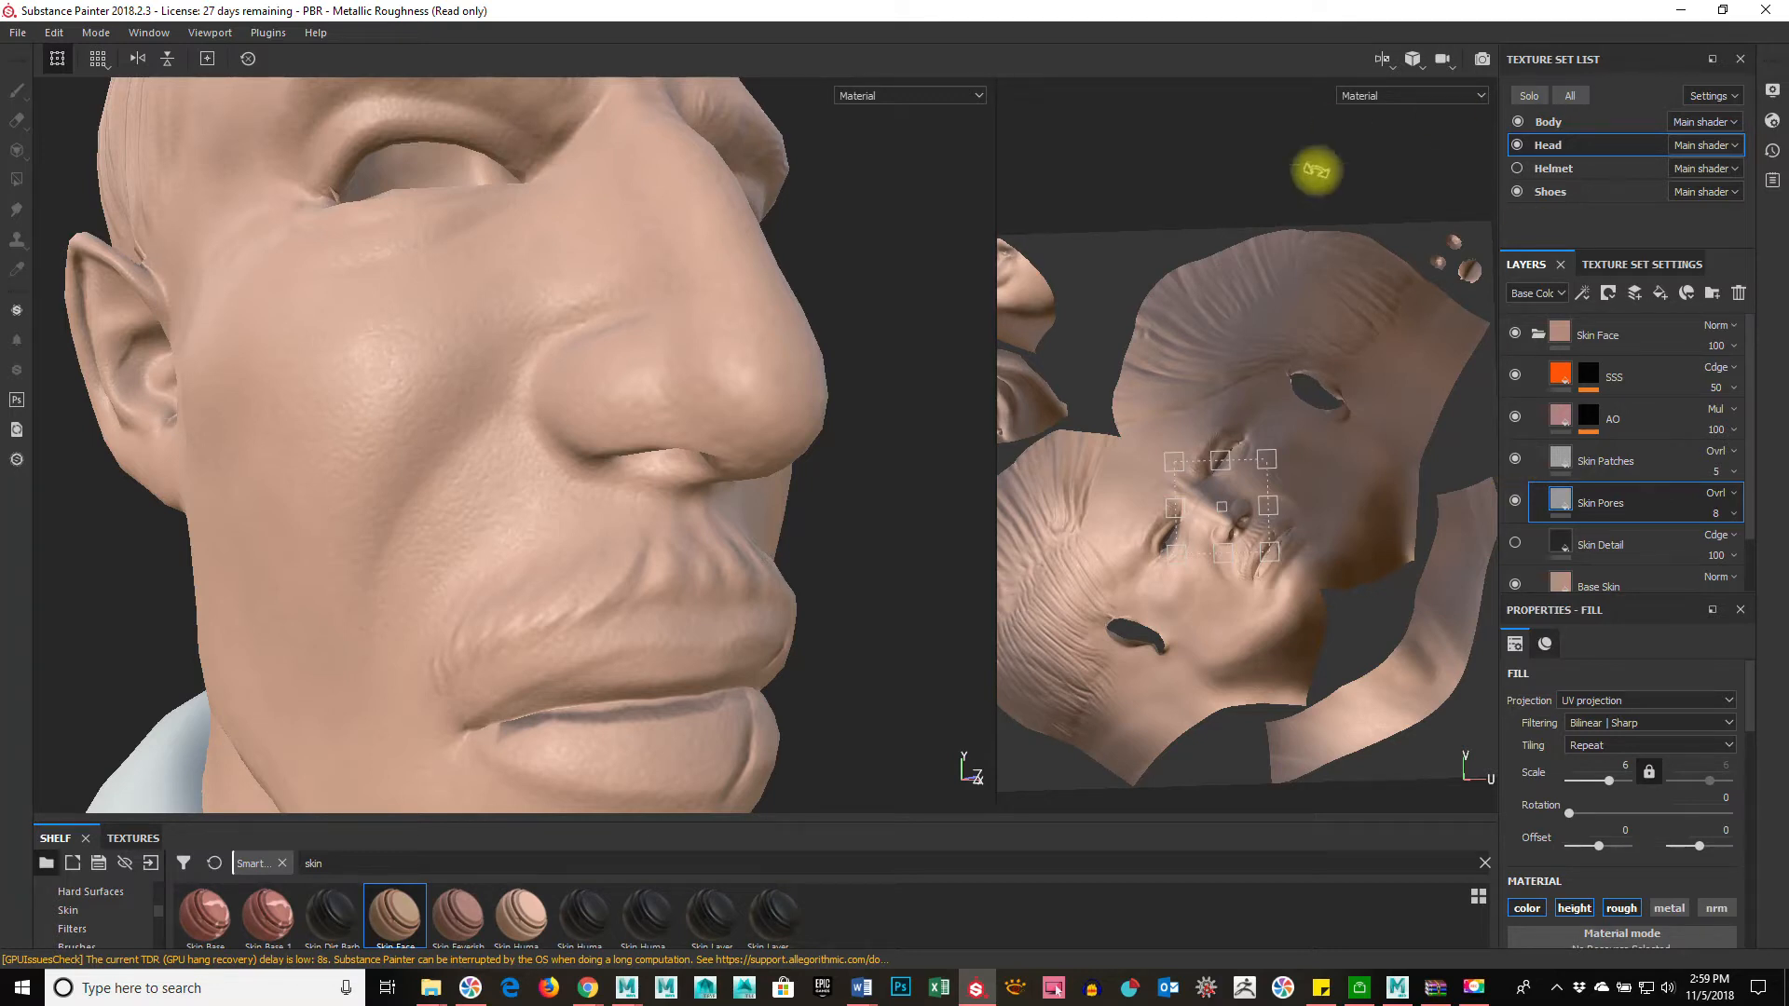
pyautogui.click(1516, 376)
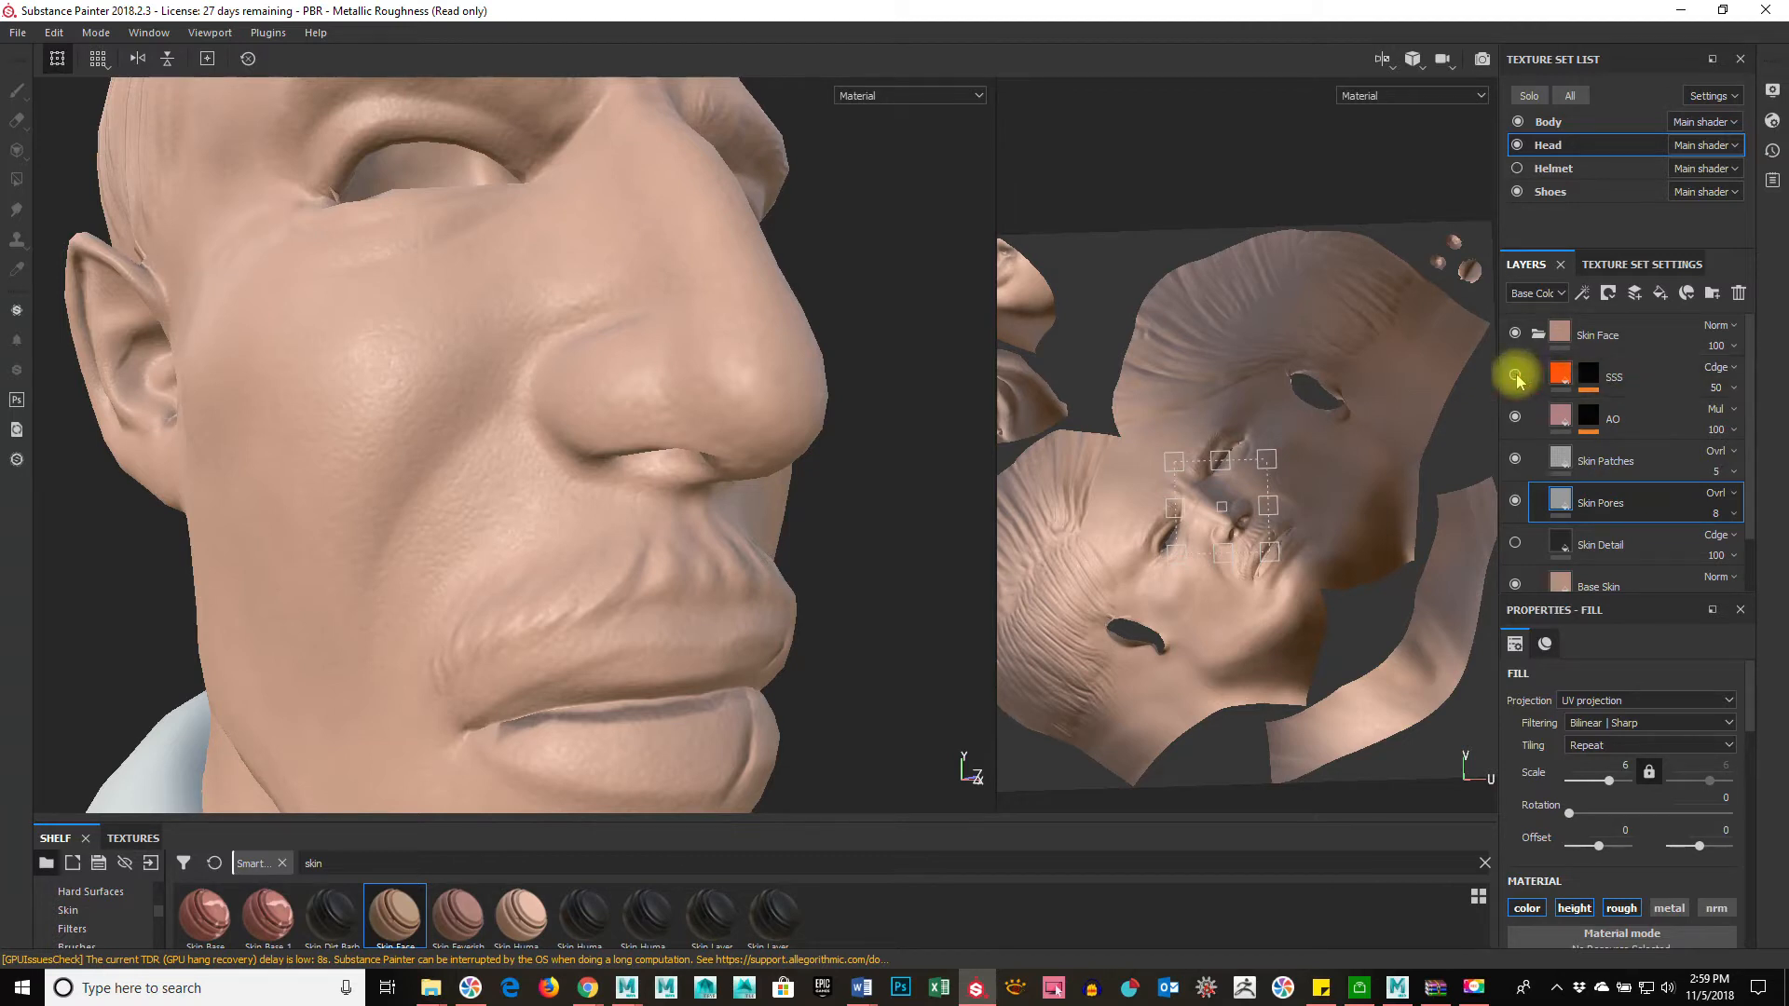
pyautogui.keyDown('alt'); pyautogui.moveTo(751, 466); pyautogui.dragTo(803, 462); pyautogui.keyUp('alt')
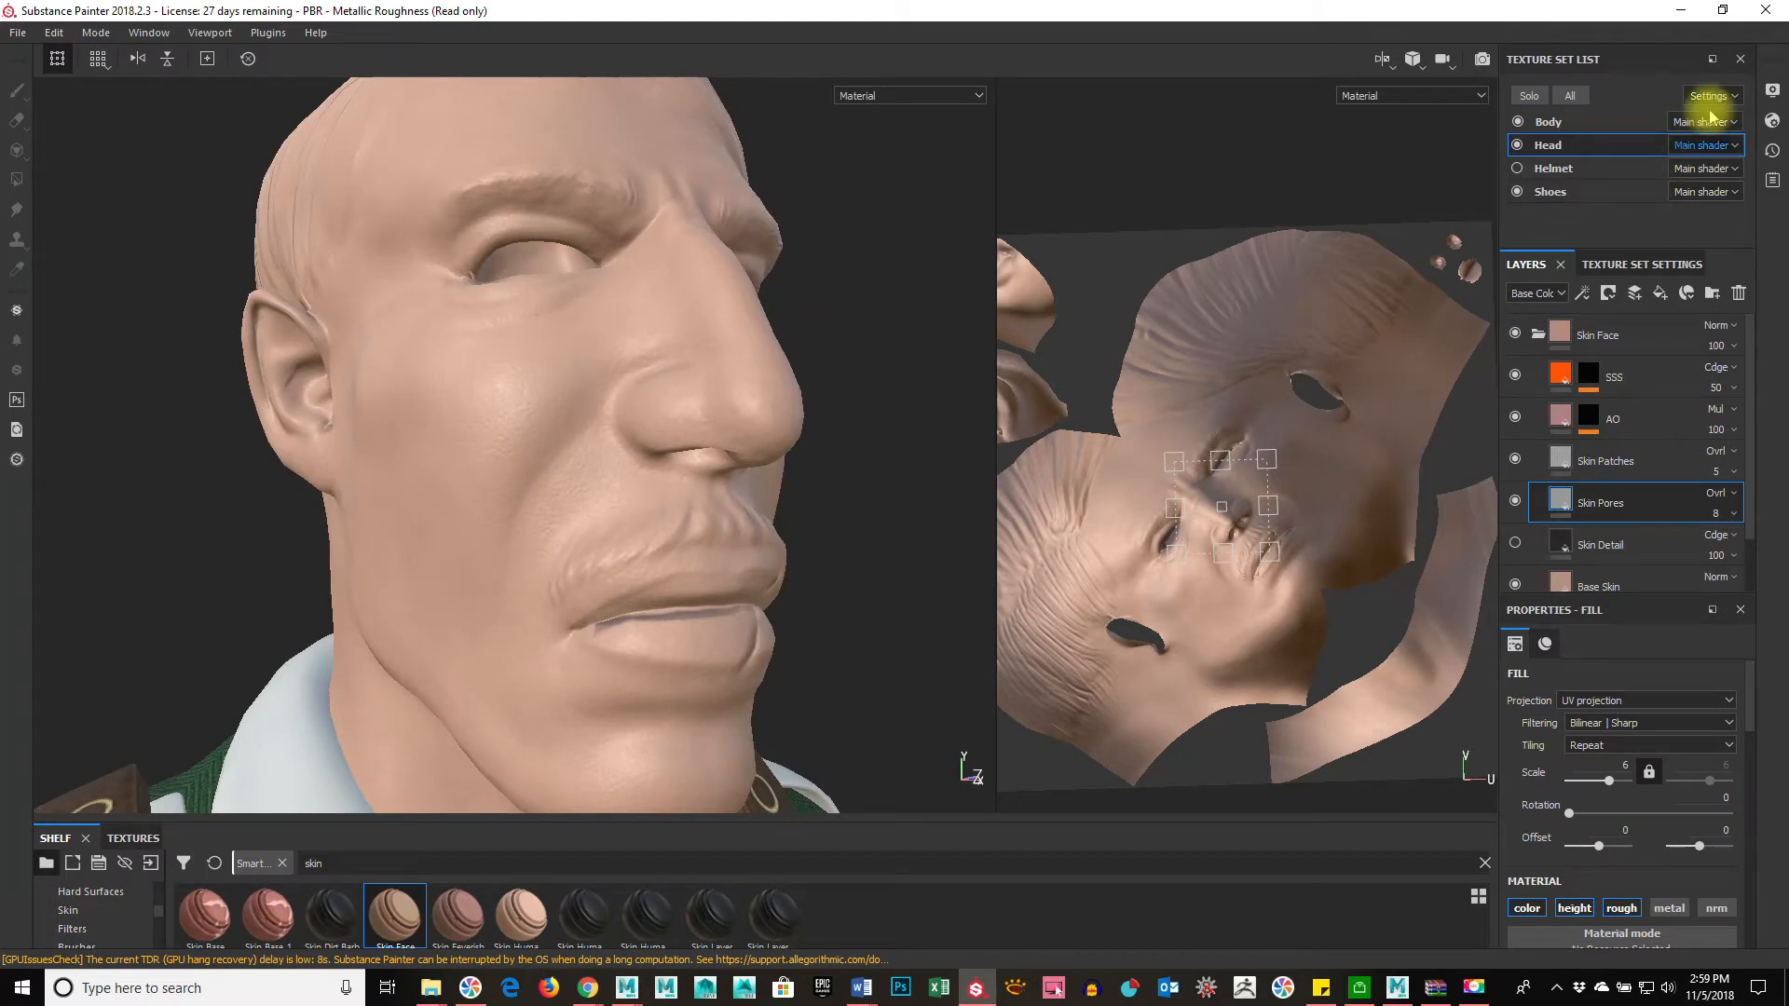
# Step: In the Main shader's settings, set the subsurface scattering scale to 0.54 and change its color to a deeper red
pyautogui.click(1772, 121)
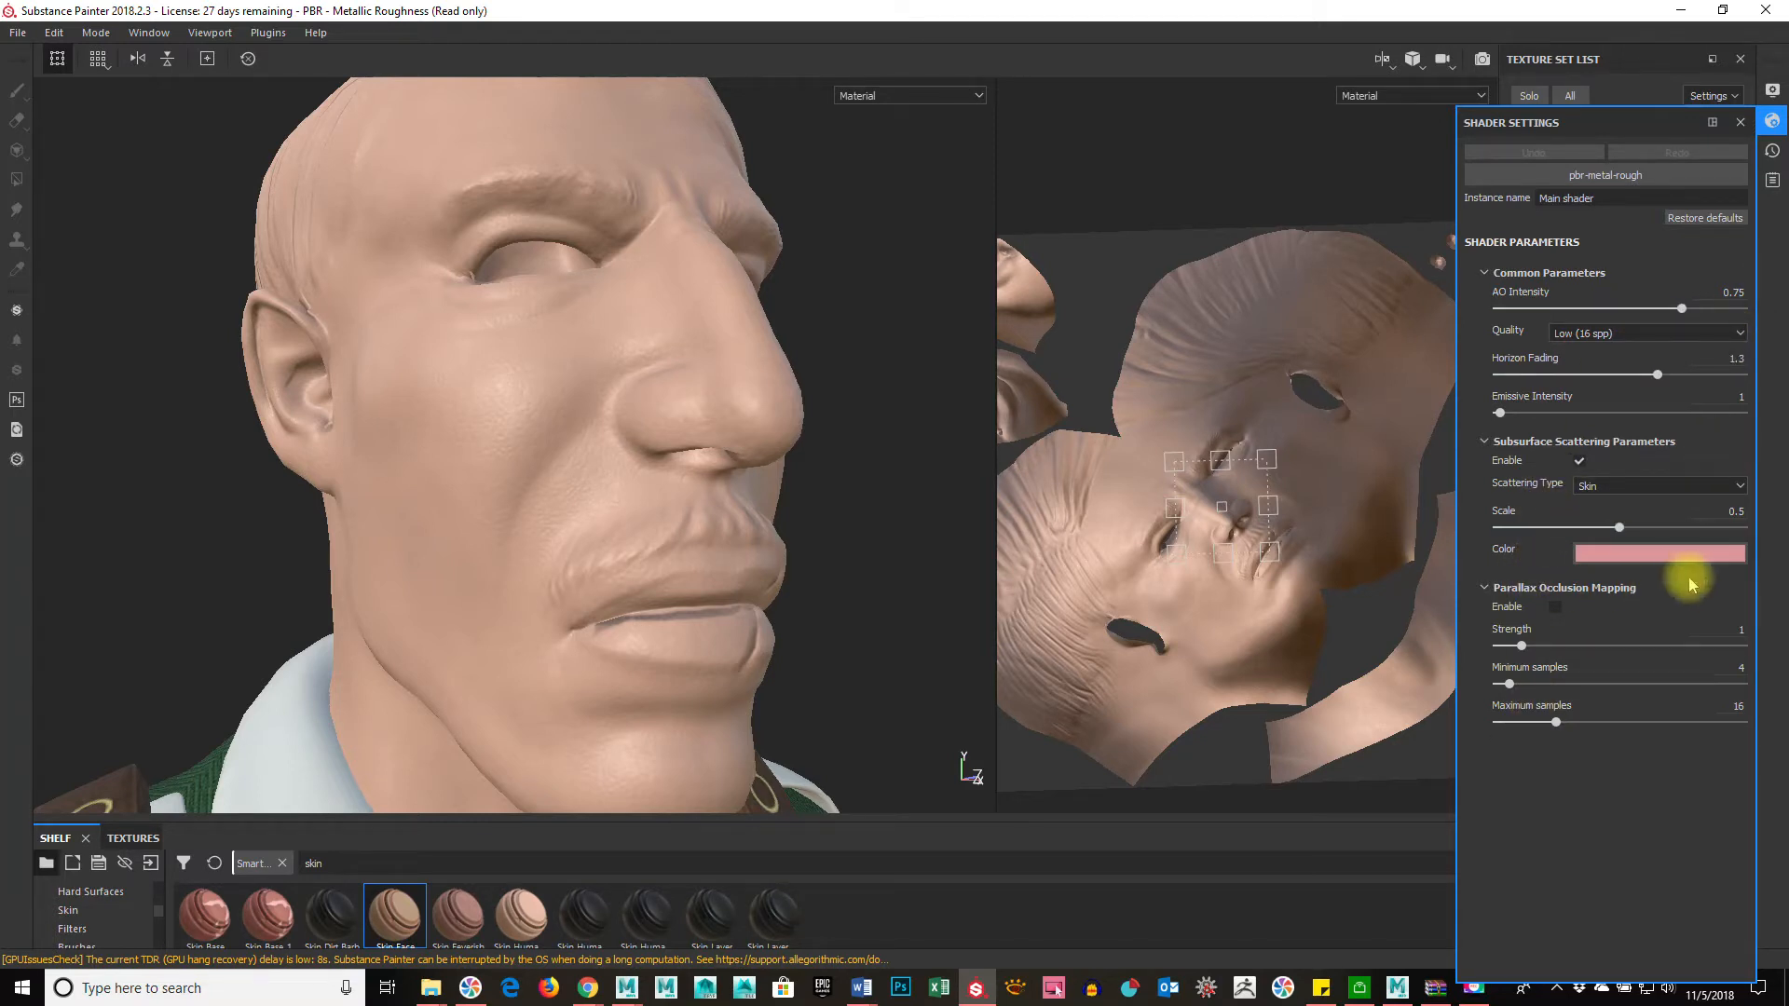
pyautogui.moveTo(1620, 526)
pyautogui.mouseDown()
pyautogui.moveTo(1697, 532)
pyautogui.moveTo(1500, 539)
pyautogui.moveTo(1628, 540)
pyautogui.mouseUp()
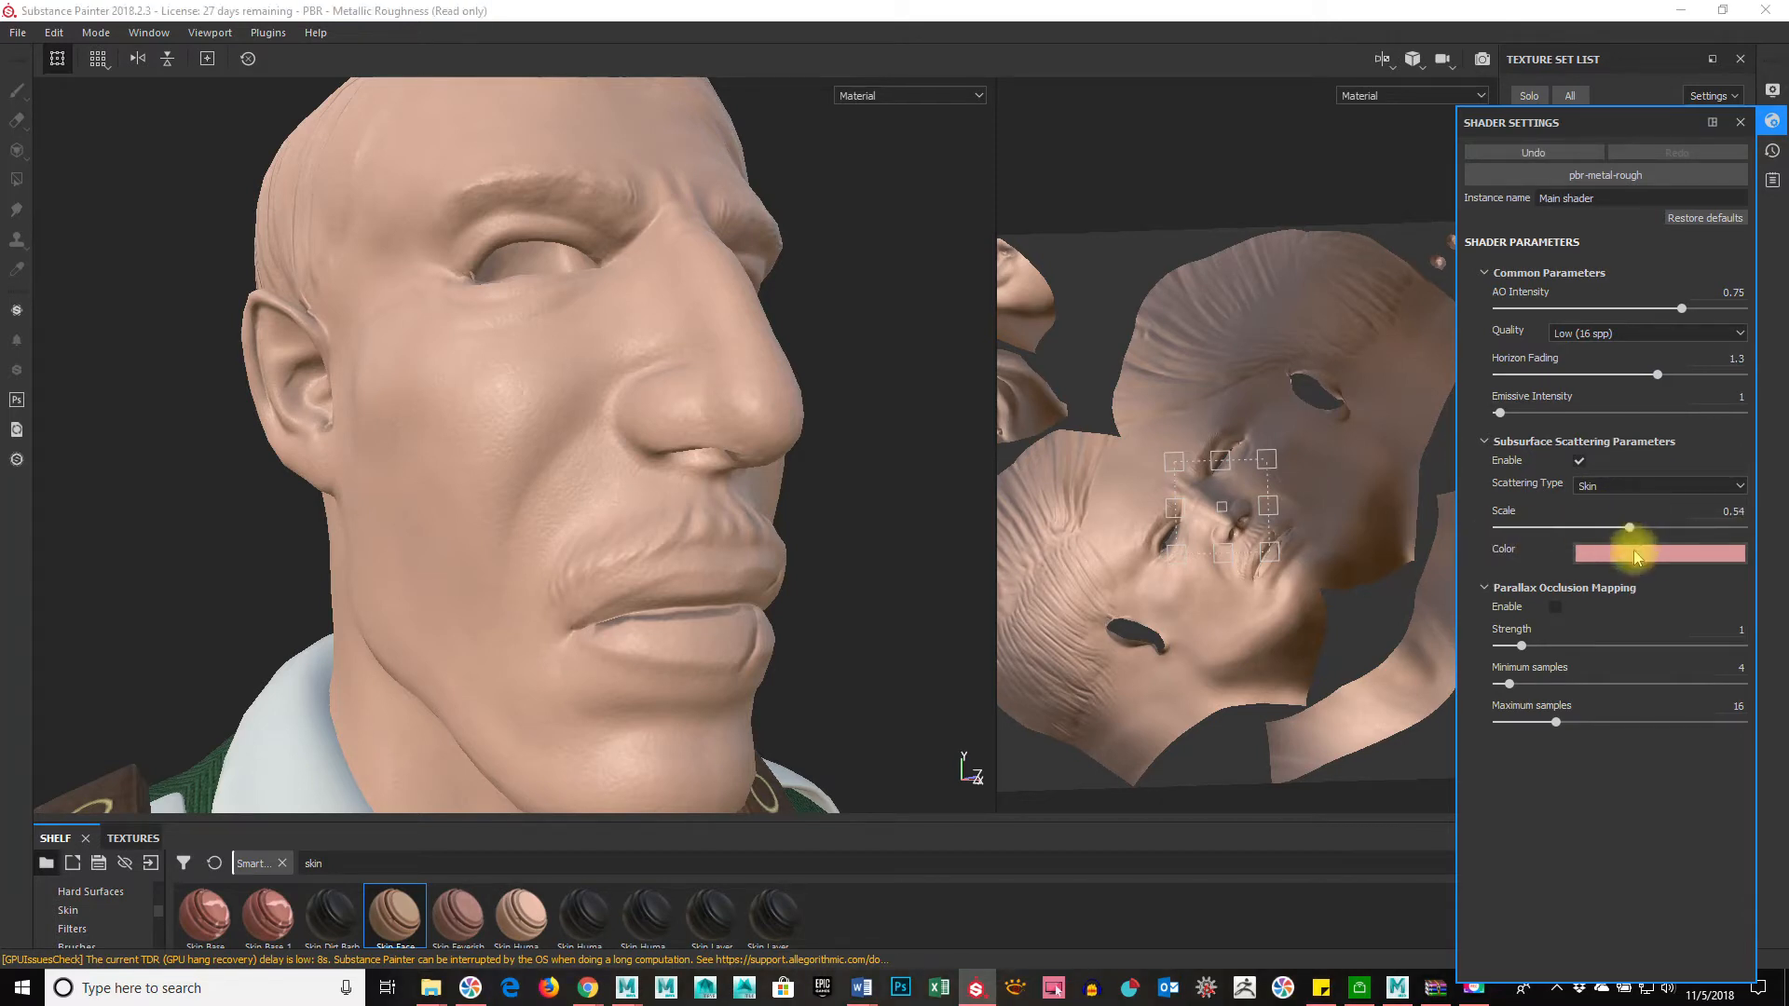
pyautogui.click(1631, 553)
pyautogui.click(1629, 613)
pyautogui.moveTo(1598, 617); pyautogui.dragTo(1599, 613)
pyautogui.click(1782, 522)
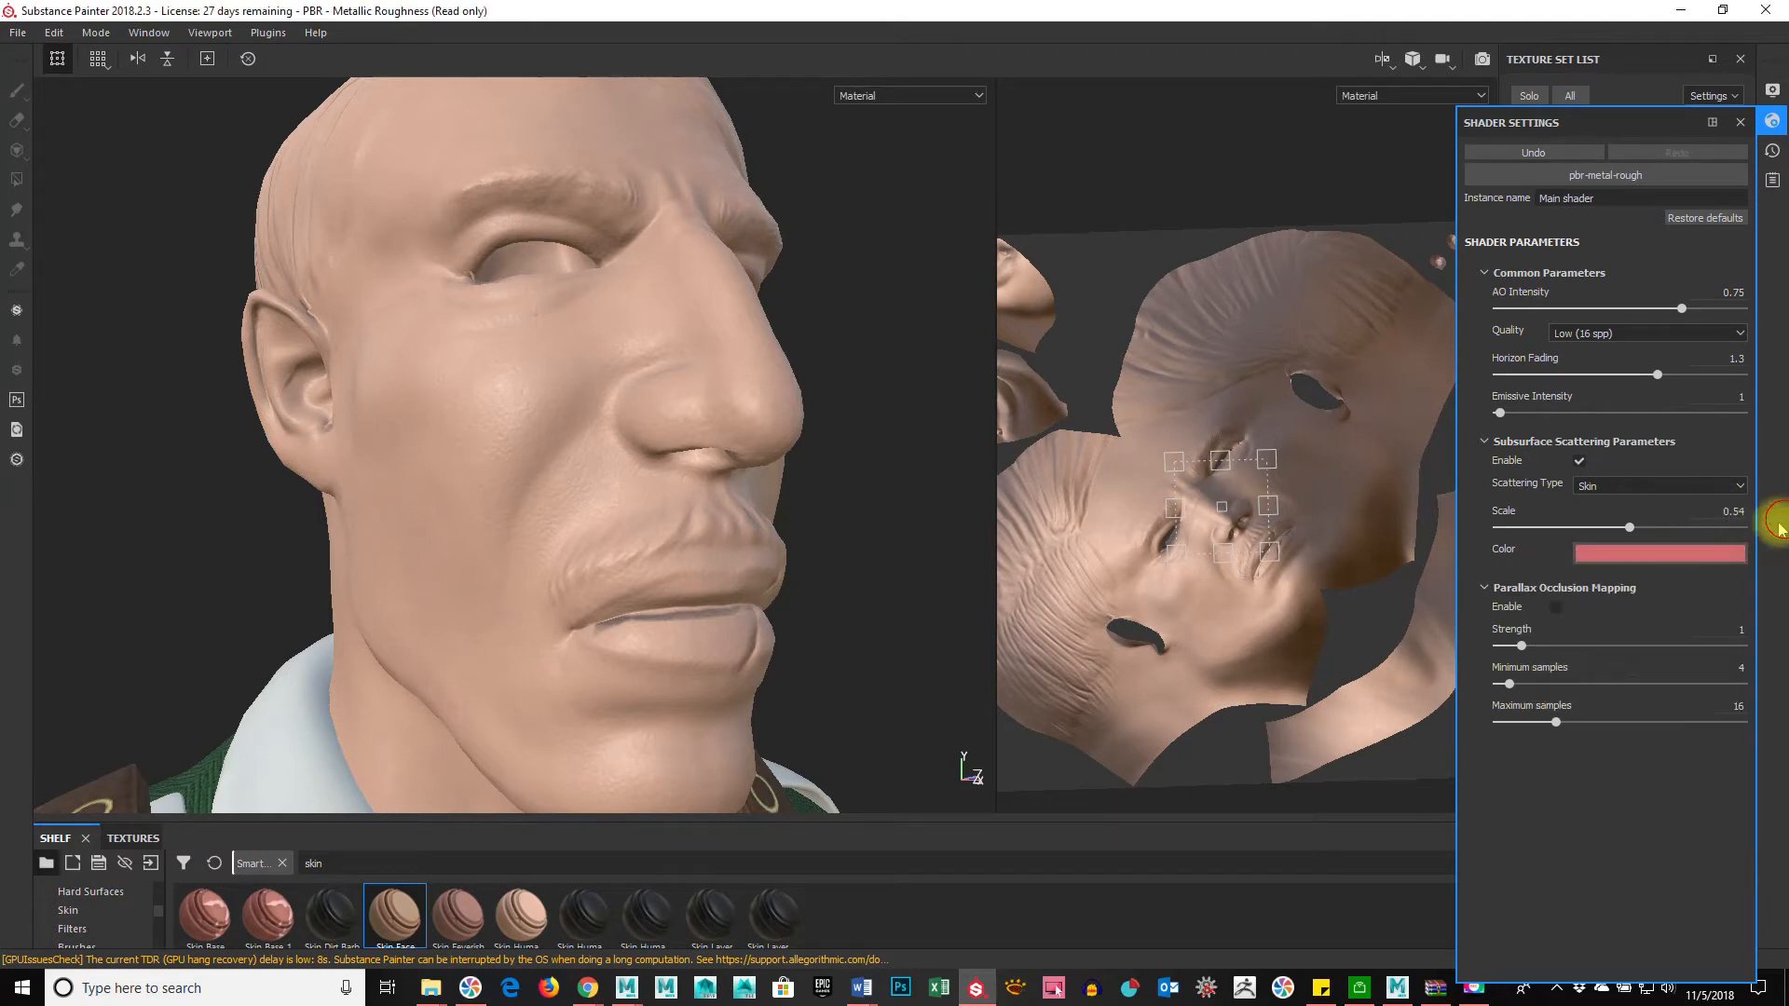
# Step: Set the subsurface scattering scale to 0.52 and toggle the effect off and on to compare the skin
pyautogui.moveTo(1633, 527)
pyautogui.mouseDown()
pyautogui.moveTo(1765, 547)
pyautogui.moveTo(1595, 529)
pyautogui.moveTo(1625, 535)
pyautogui.mouseUp()
pyautogui.click(1581, 461)
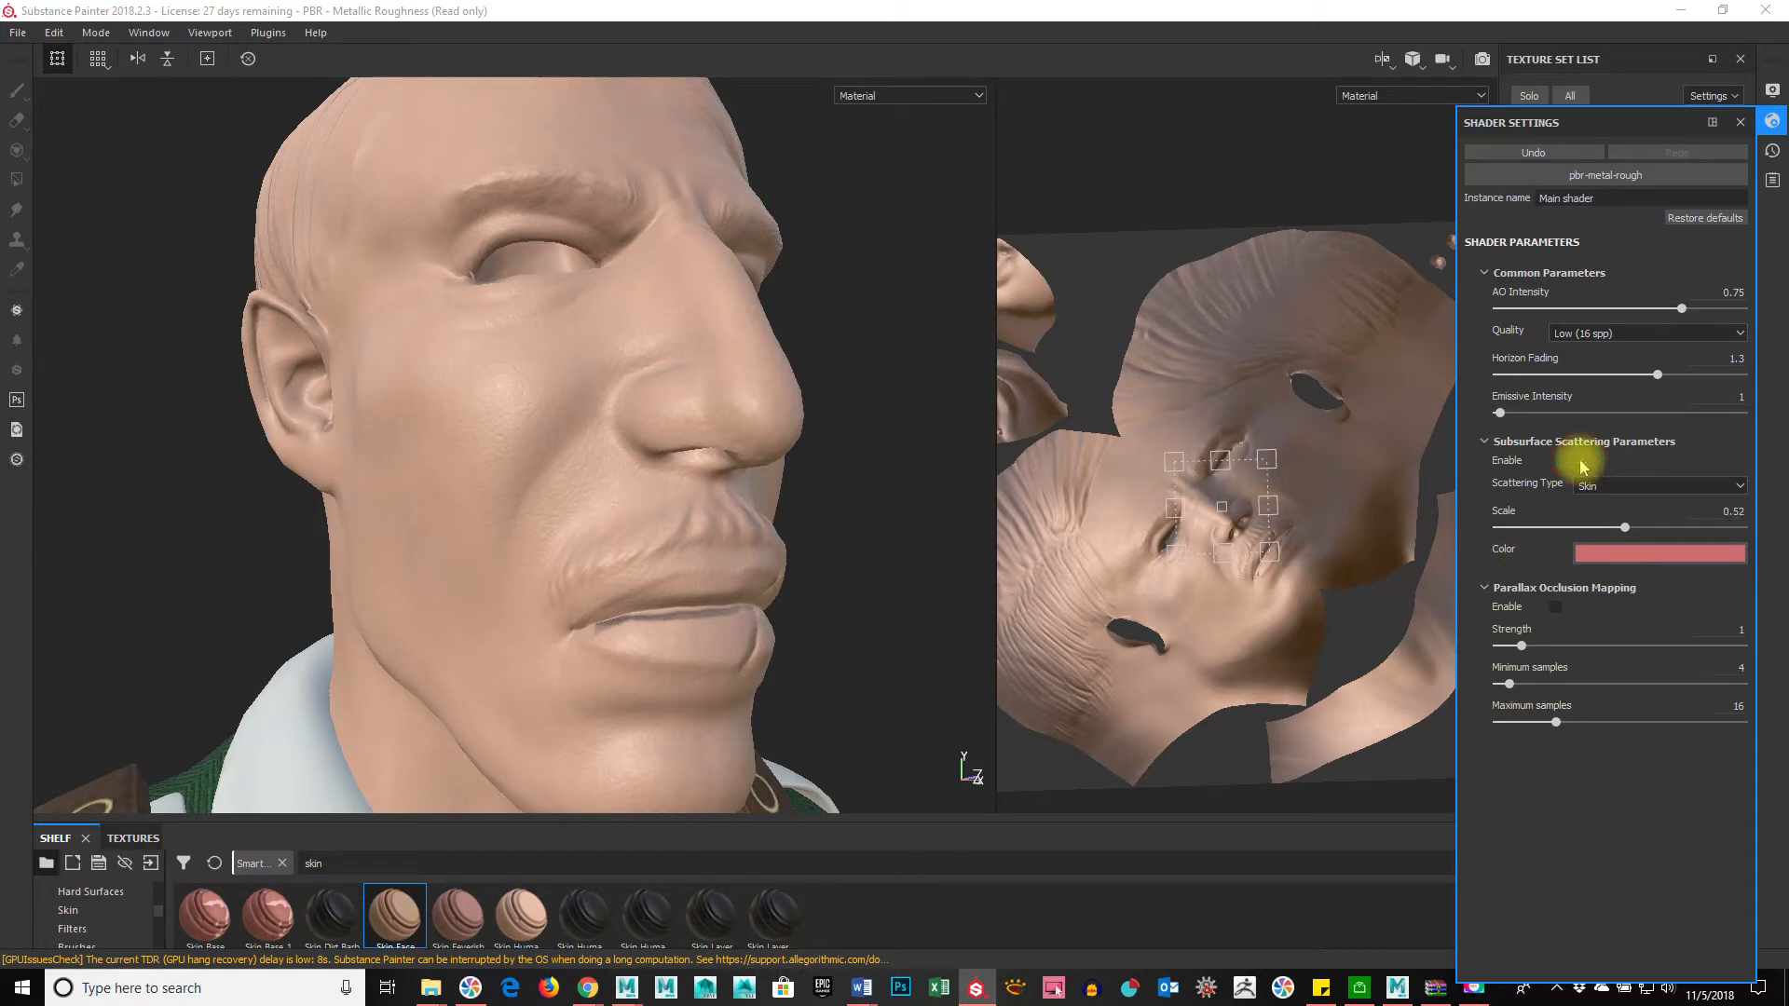
pyautogui.click(1581, 461)
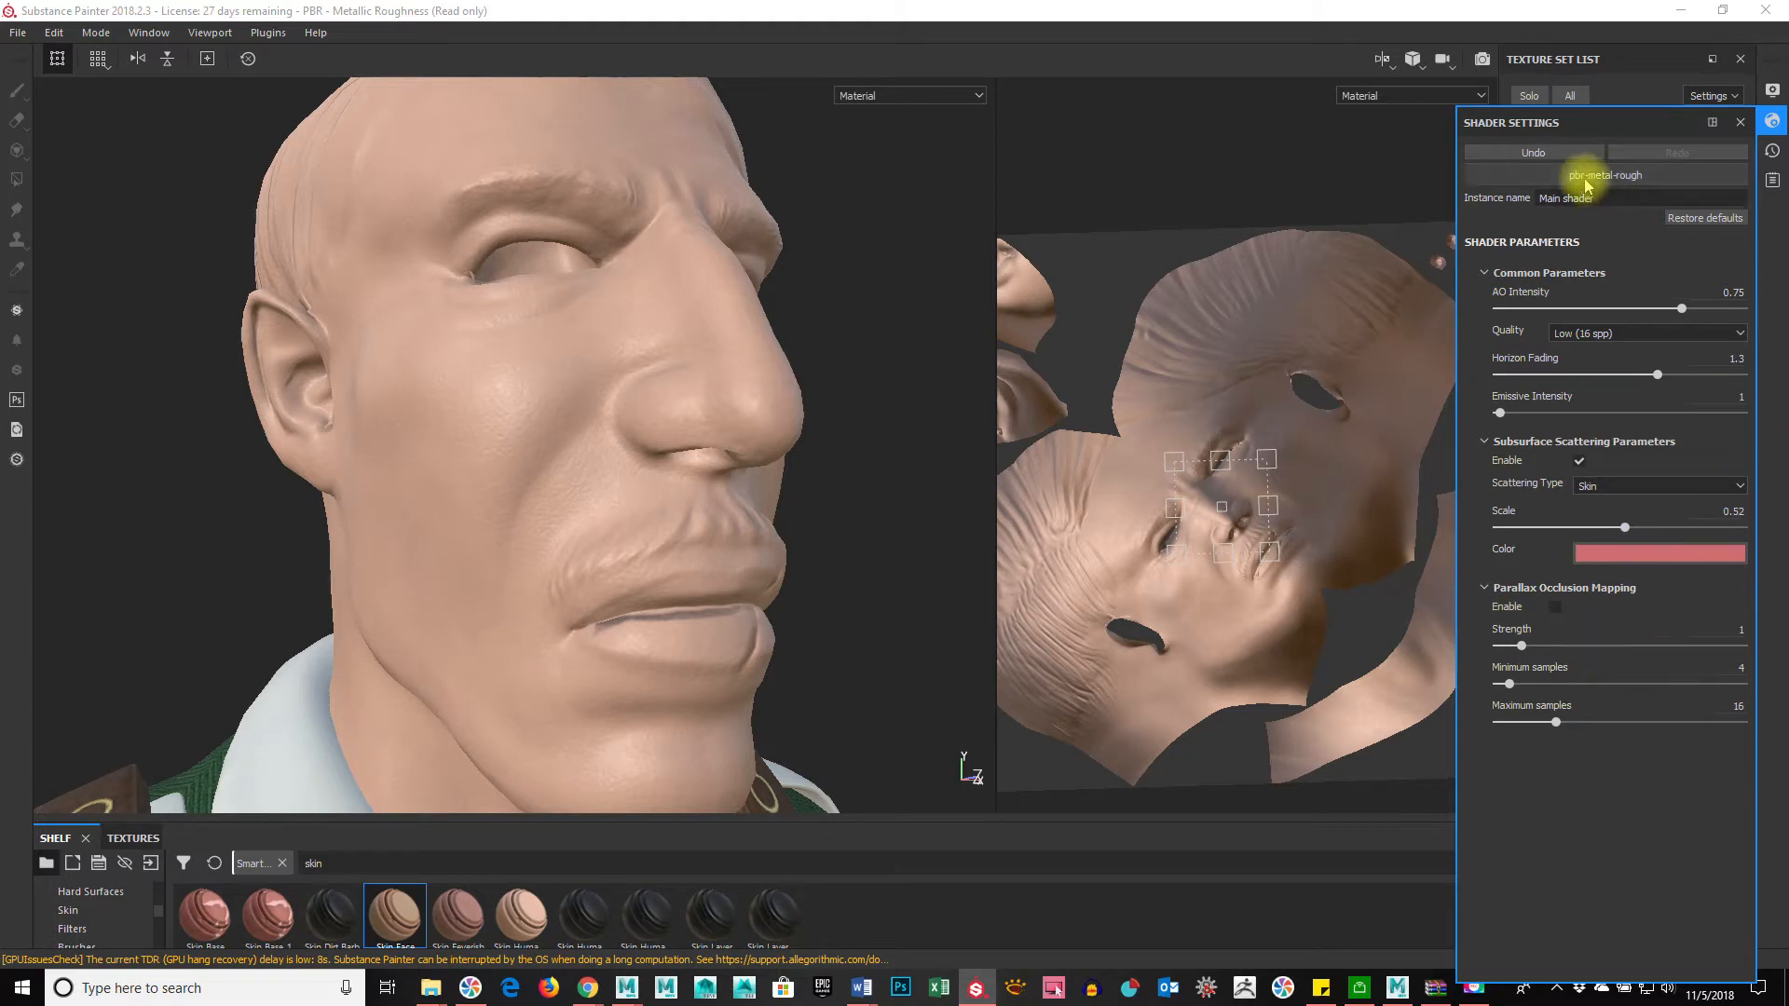
# Step: Switch the Main shader to PBRSSS, give it a dark red Subdermal Color, and rotate the lighting to check the skin
pyautogui.click(1631, 177)
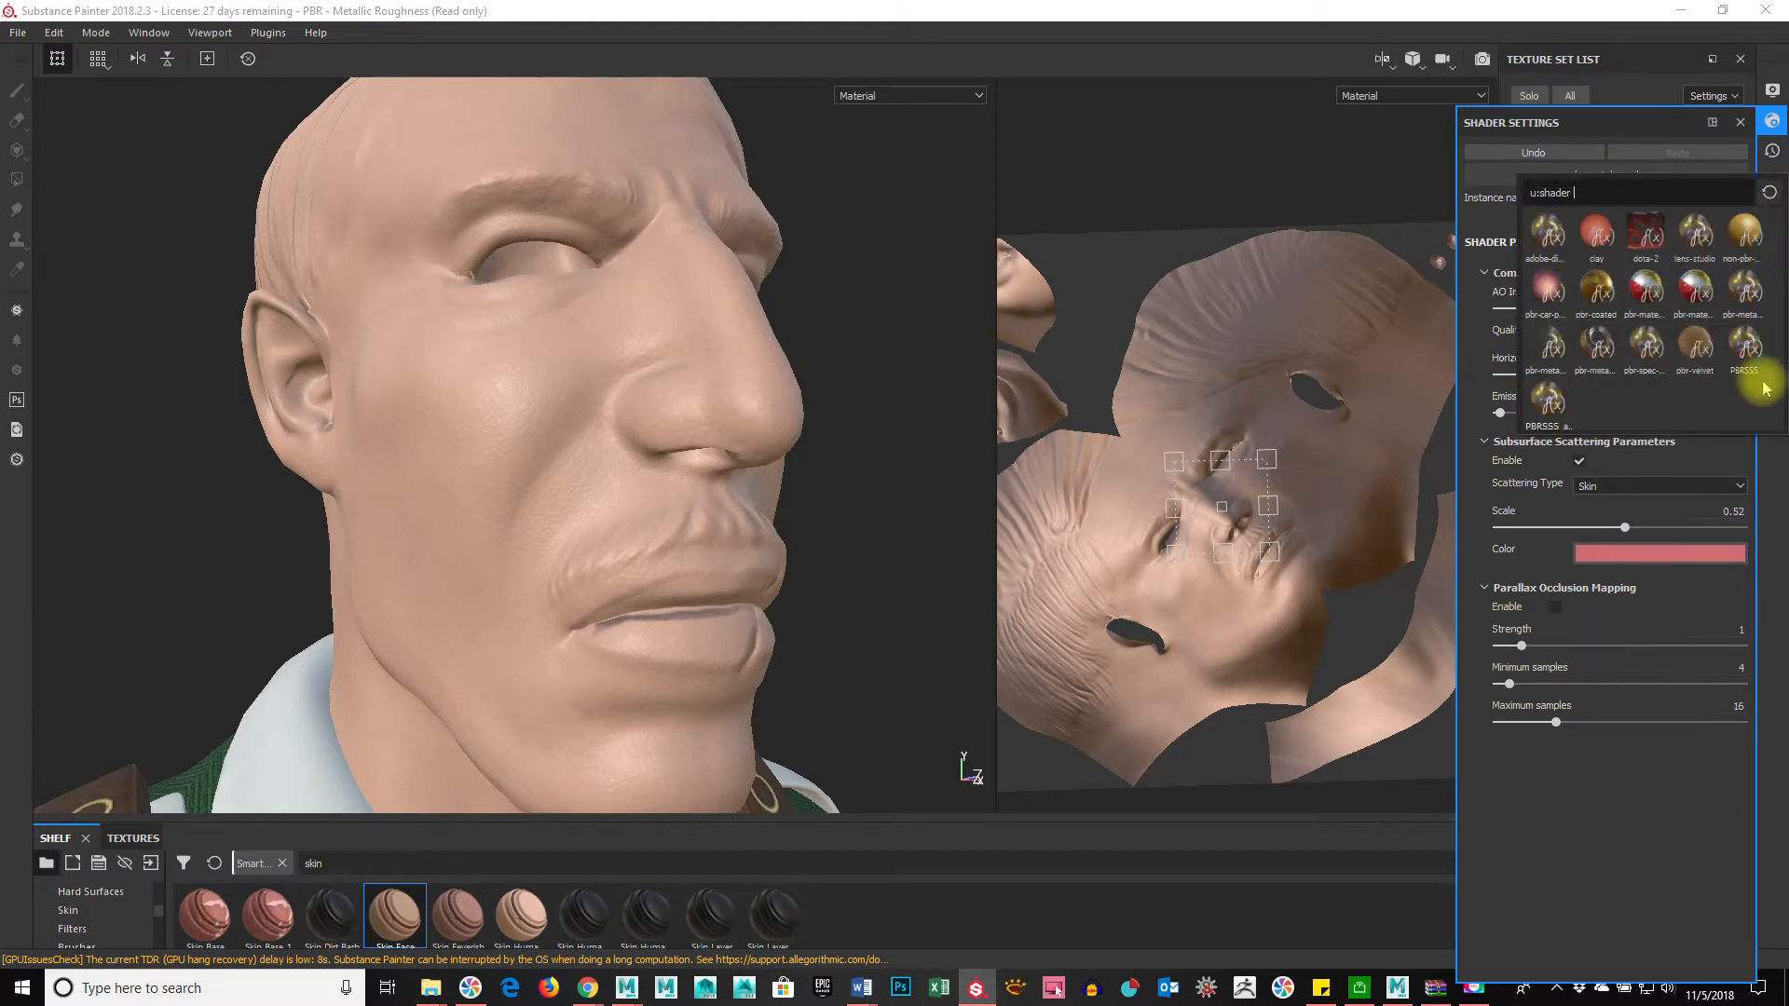
pyautogui.moveTo(1756, 346)
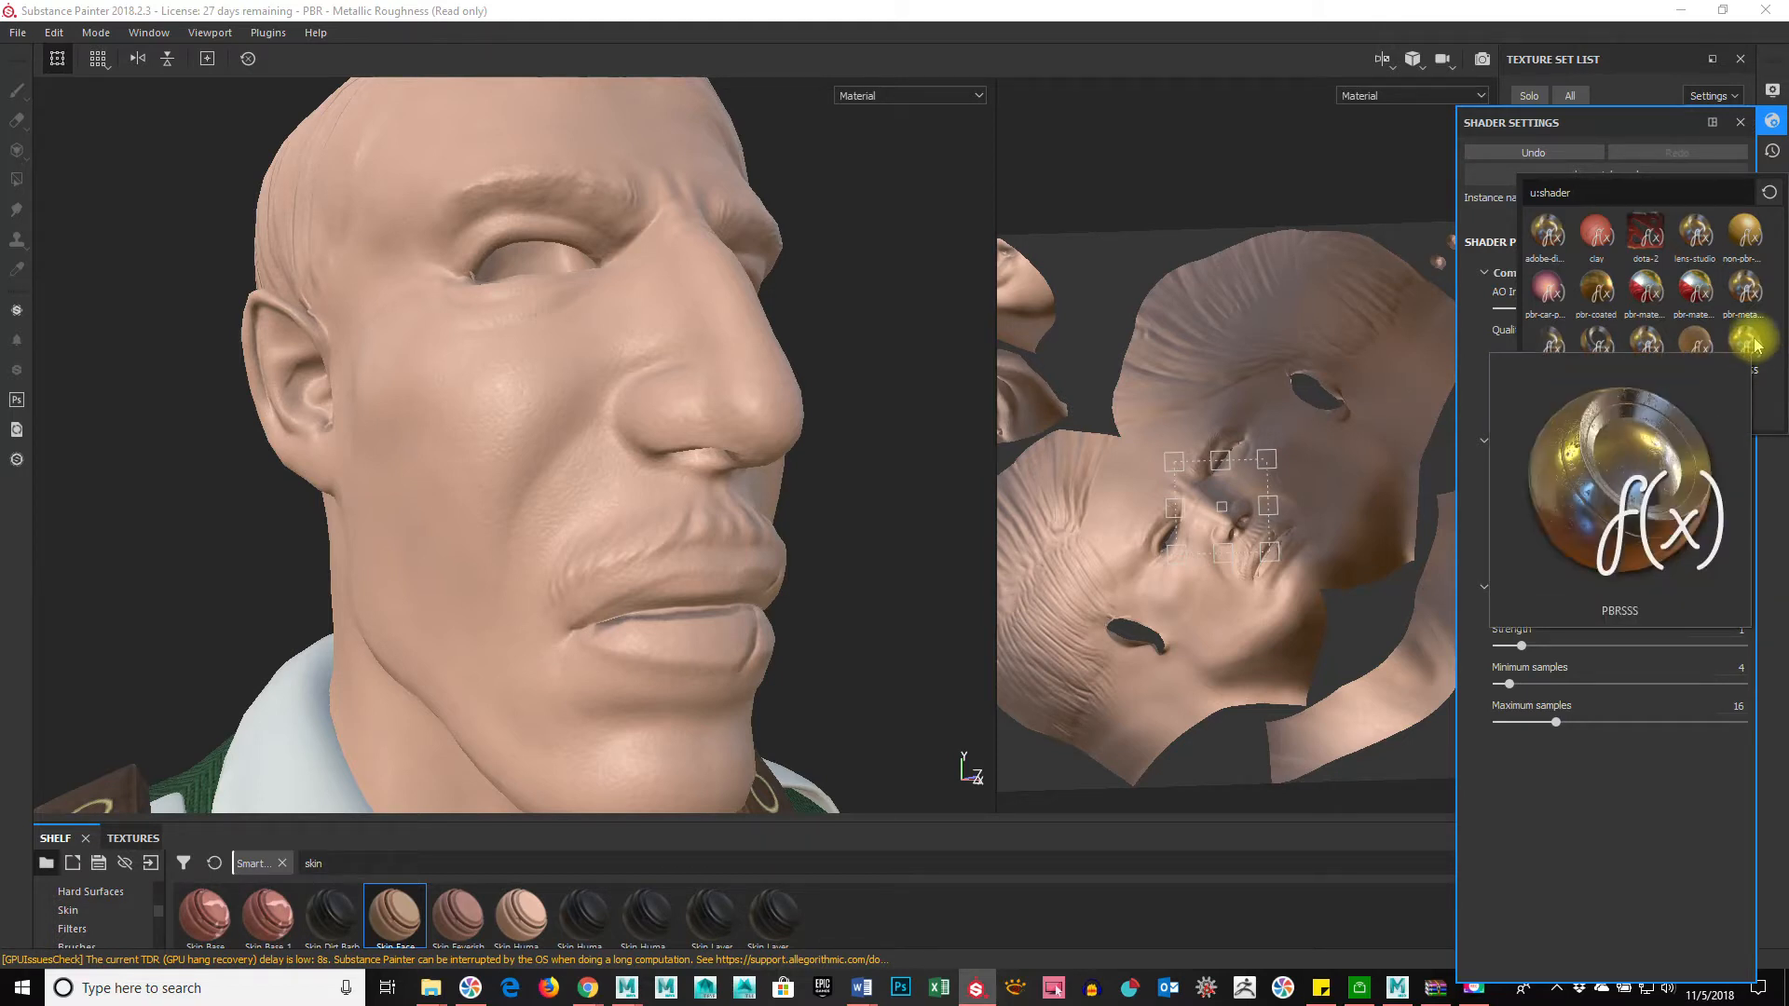
pyautogui.click(1752, 343)
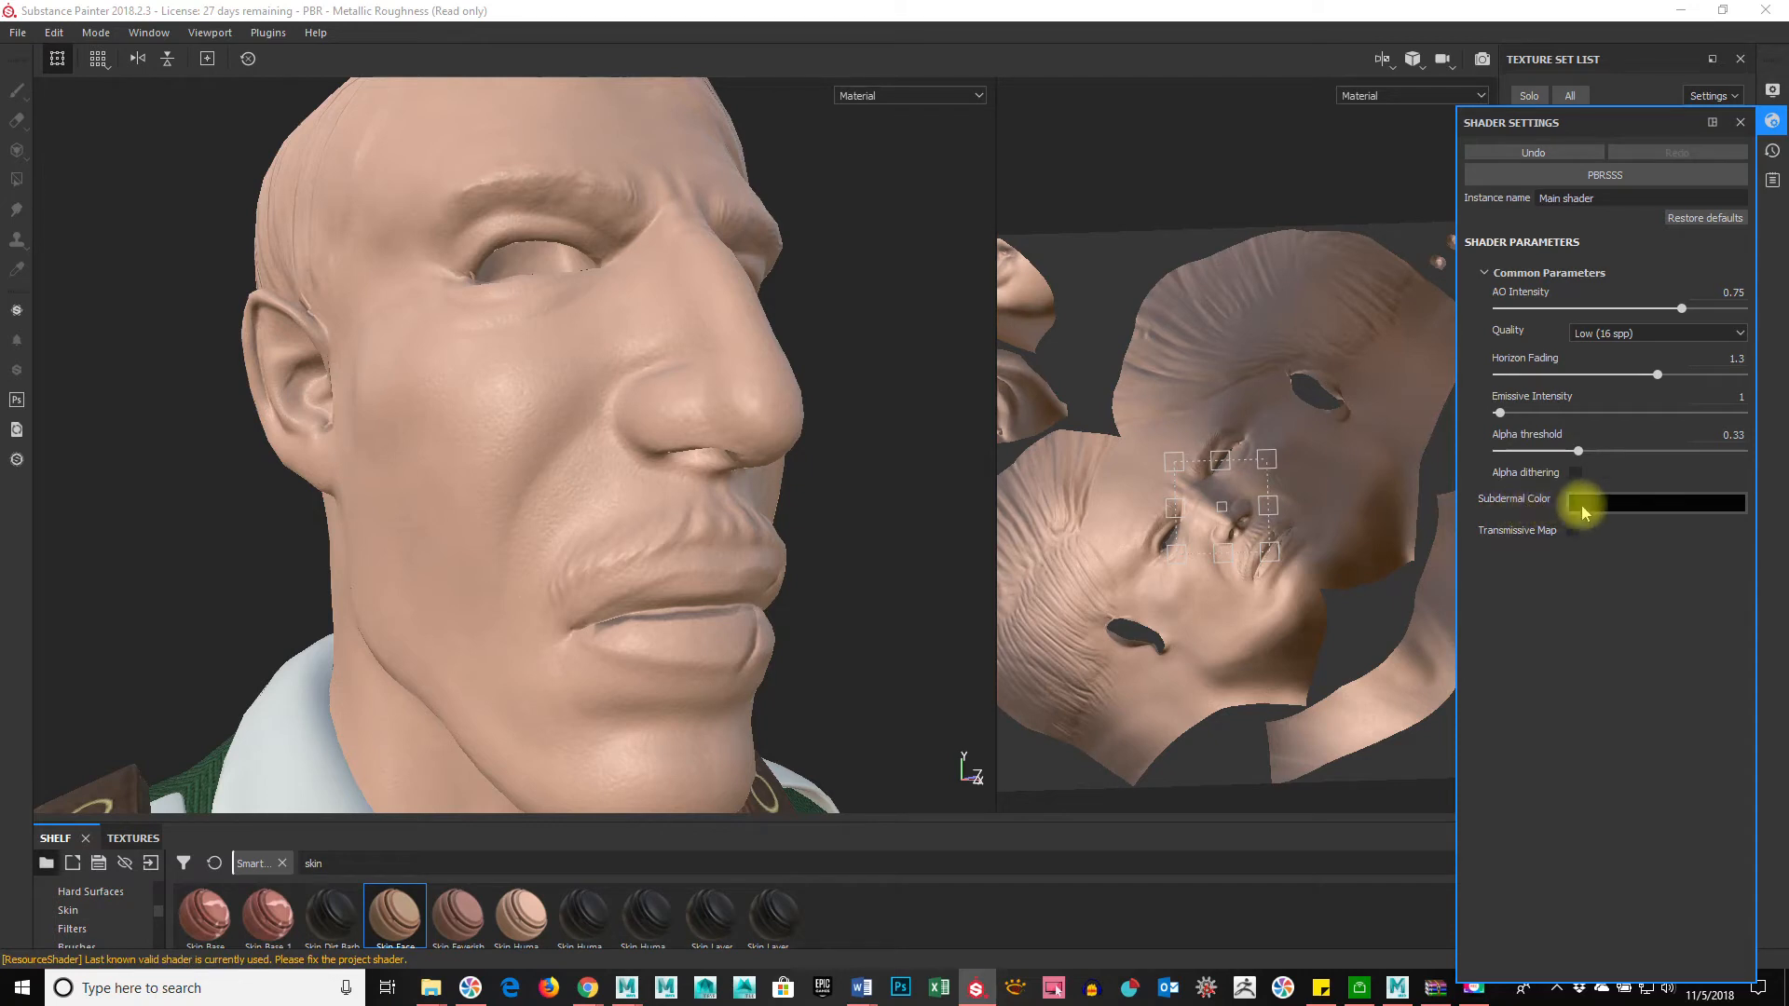
pyautogui.click(1644, 510)
pyautogui.moveTo(1601, 634); pyautogui.dragTo(1640, 637)
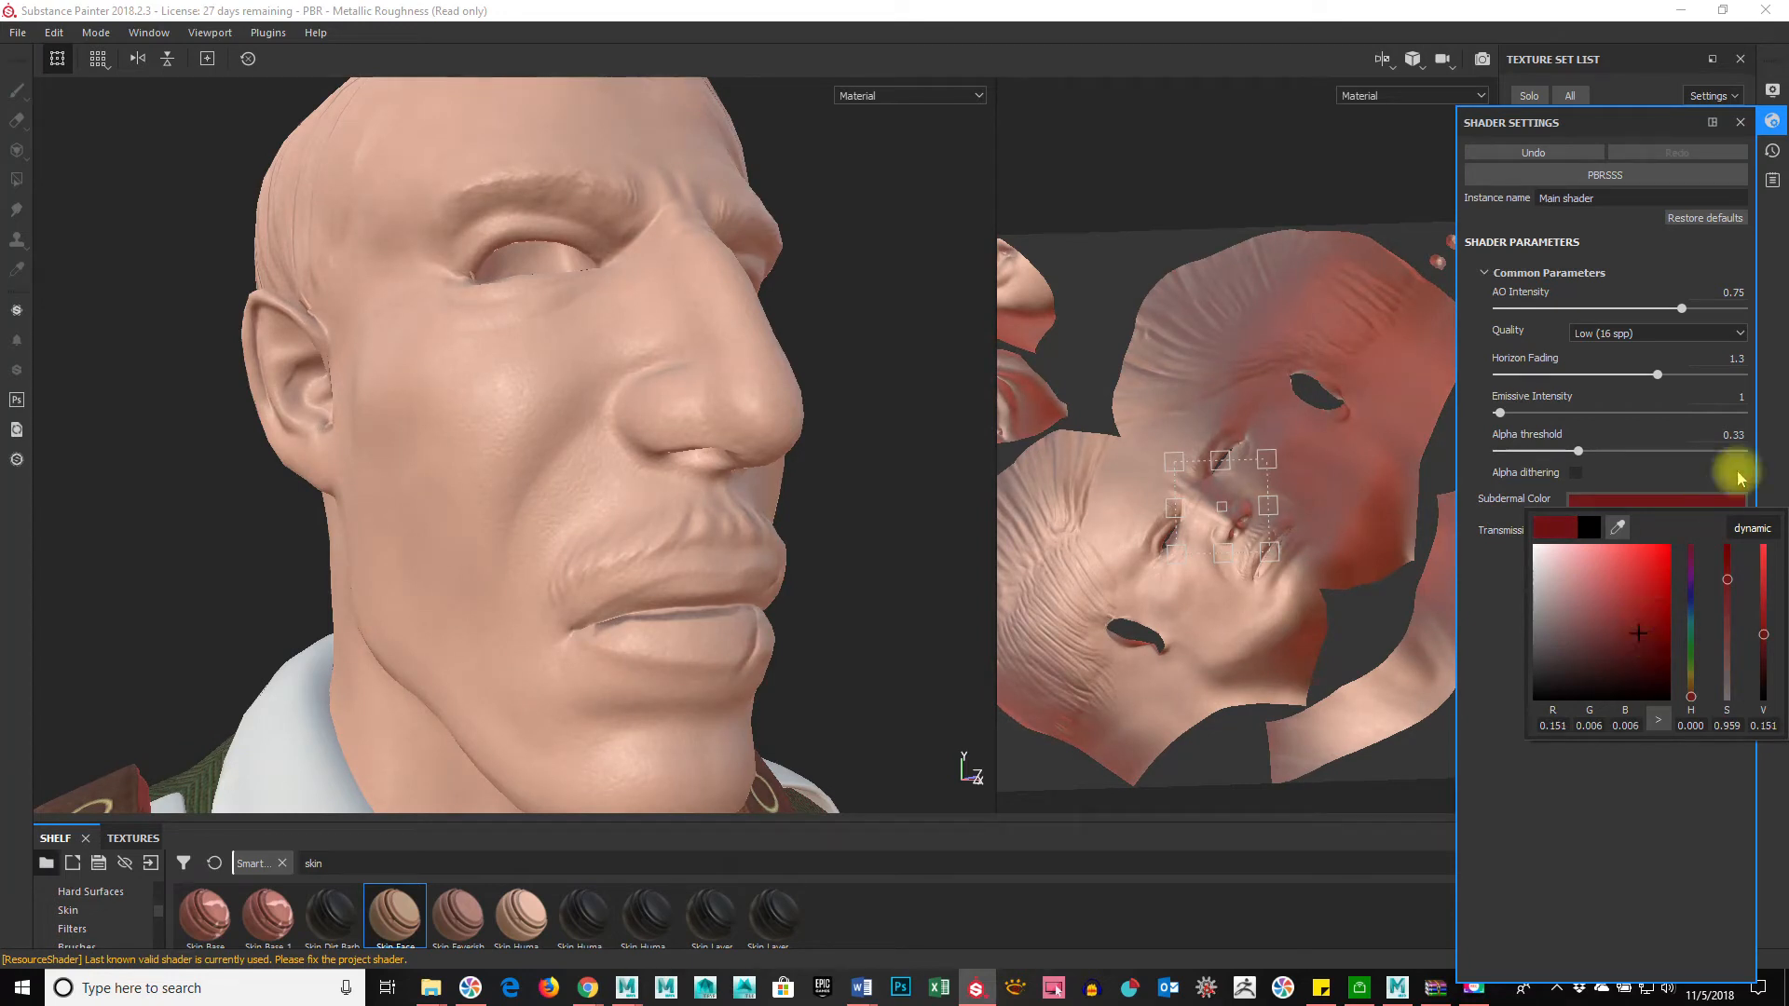
pyautogui.click(1764, 447)
pyautogui.click(833, 524)
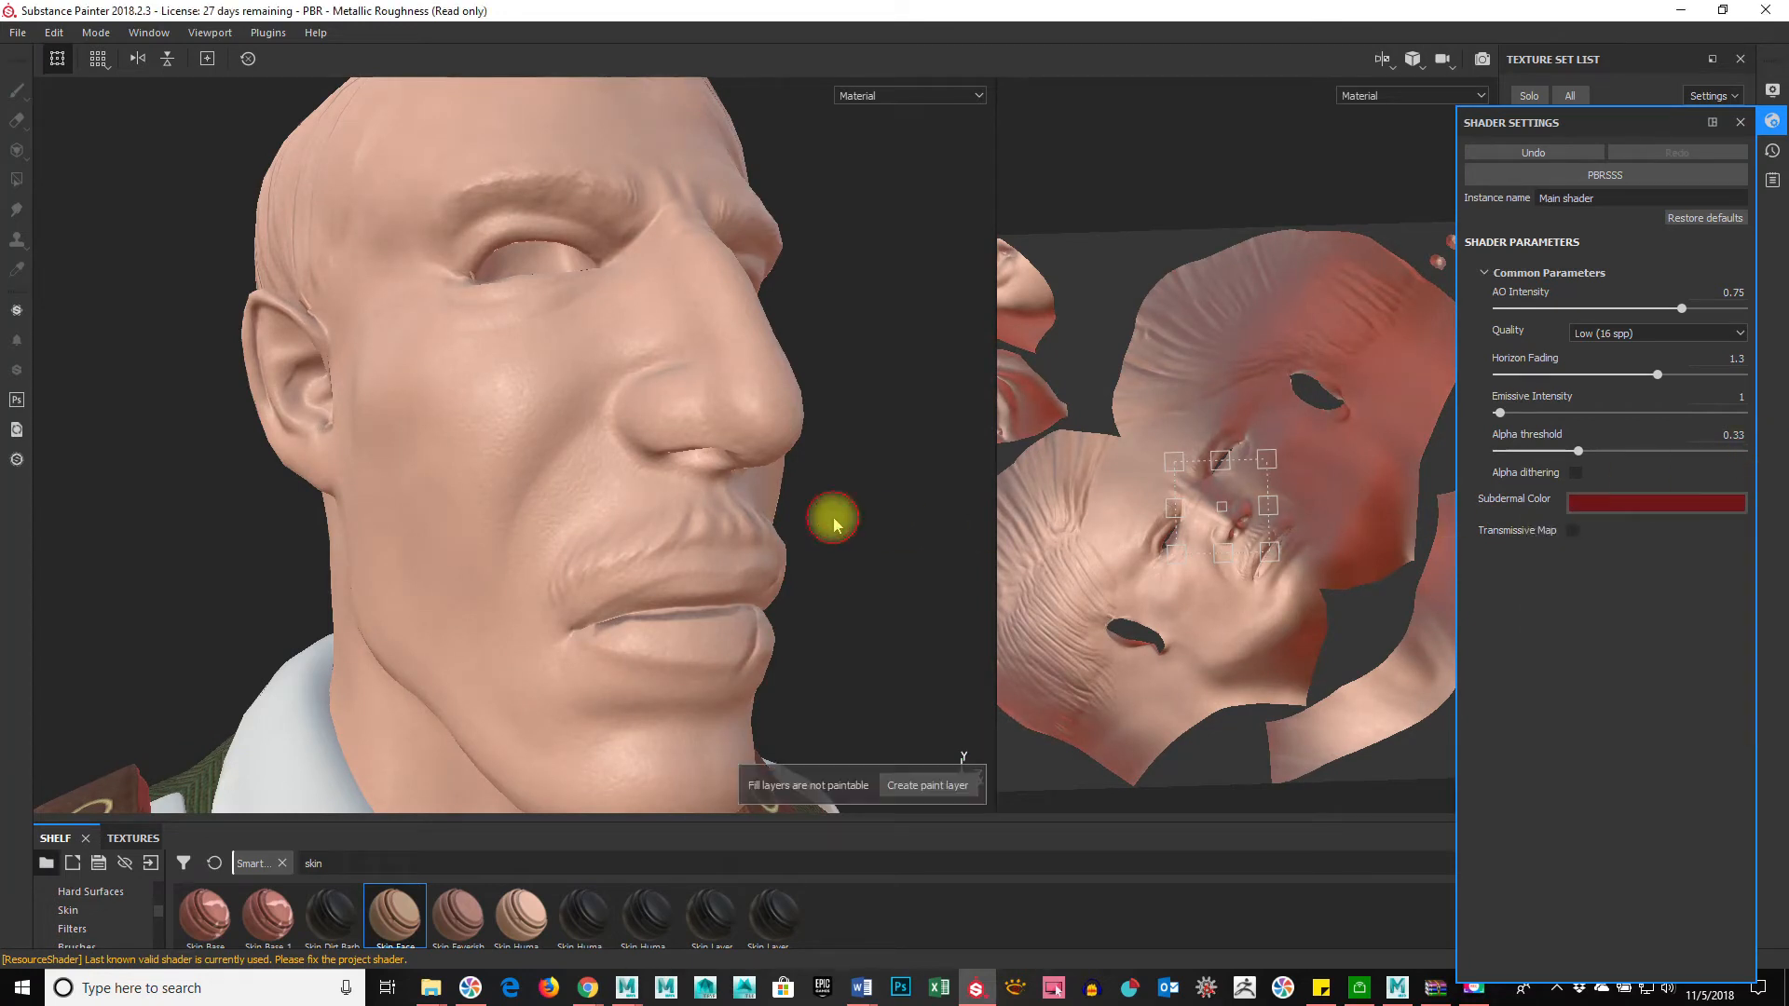
pyautogui.moveTo(863, 512)
pyautogui.keyDown('shift'); pyautogui.mouseDown(button='right')
pyautogui.moveTo(731, 519)
pyautogui.moveTo(832, 508)
pyautogui.mouseUp(button='right'); pyautogui.keyUp('shift')
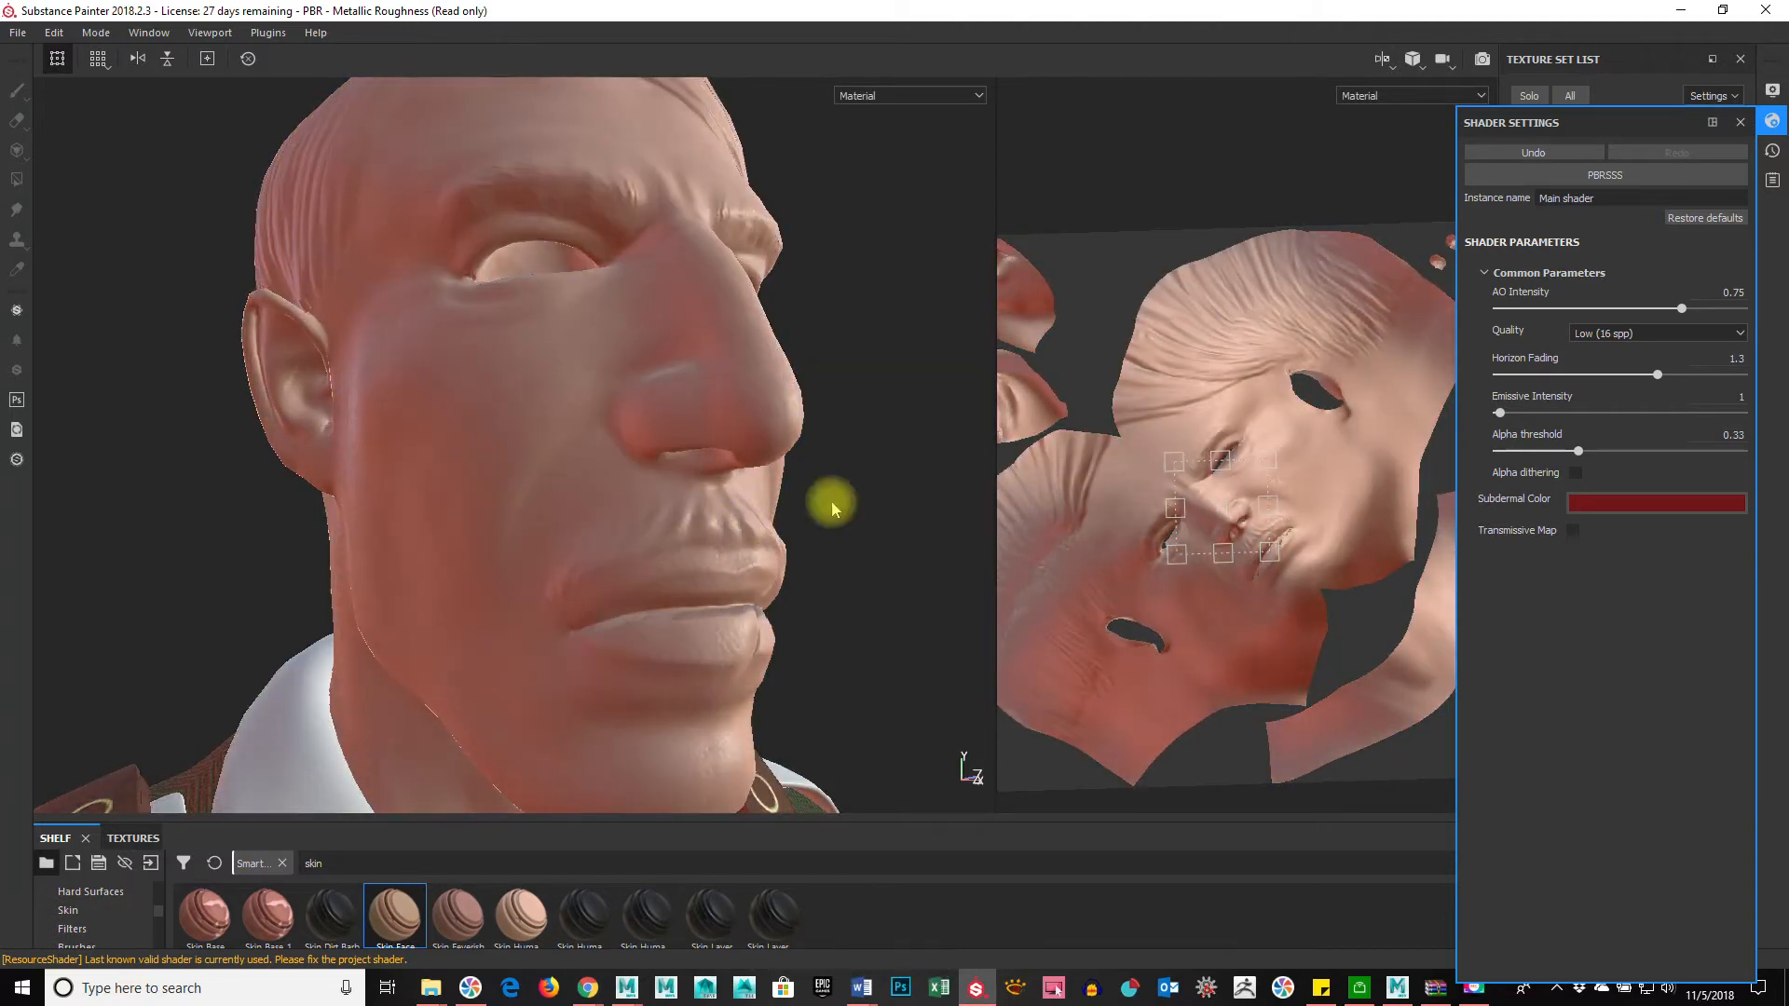
# Step: Darken the shader's Subdermal Color to a deeper red and check it on the face under rotated lighting
pyautogui.click(1652, 500)
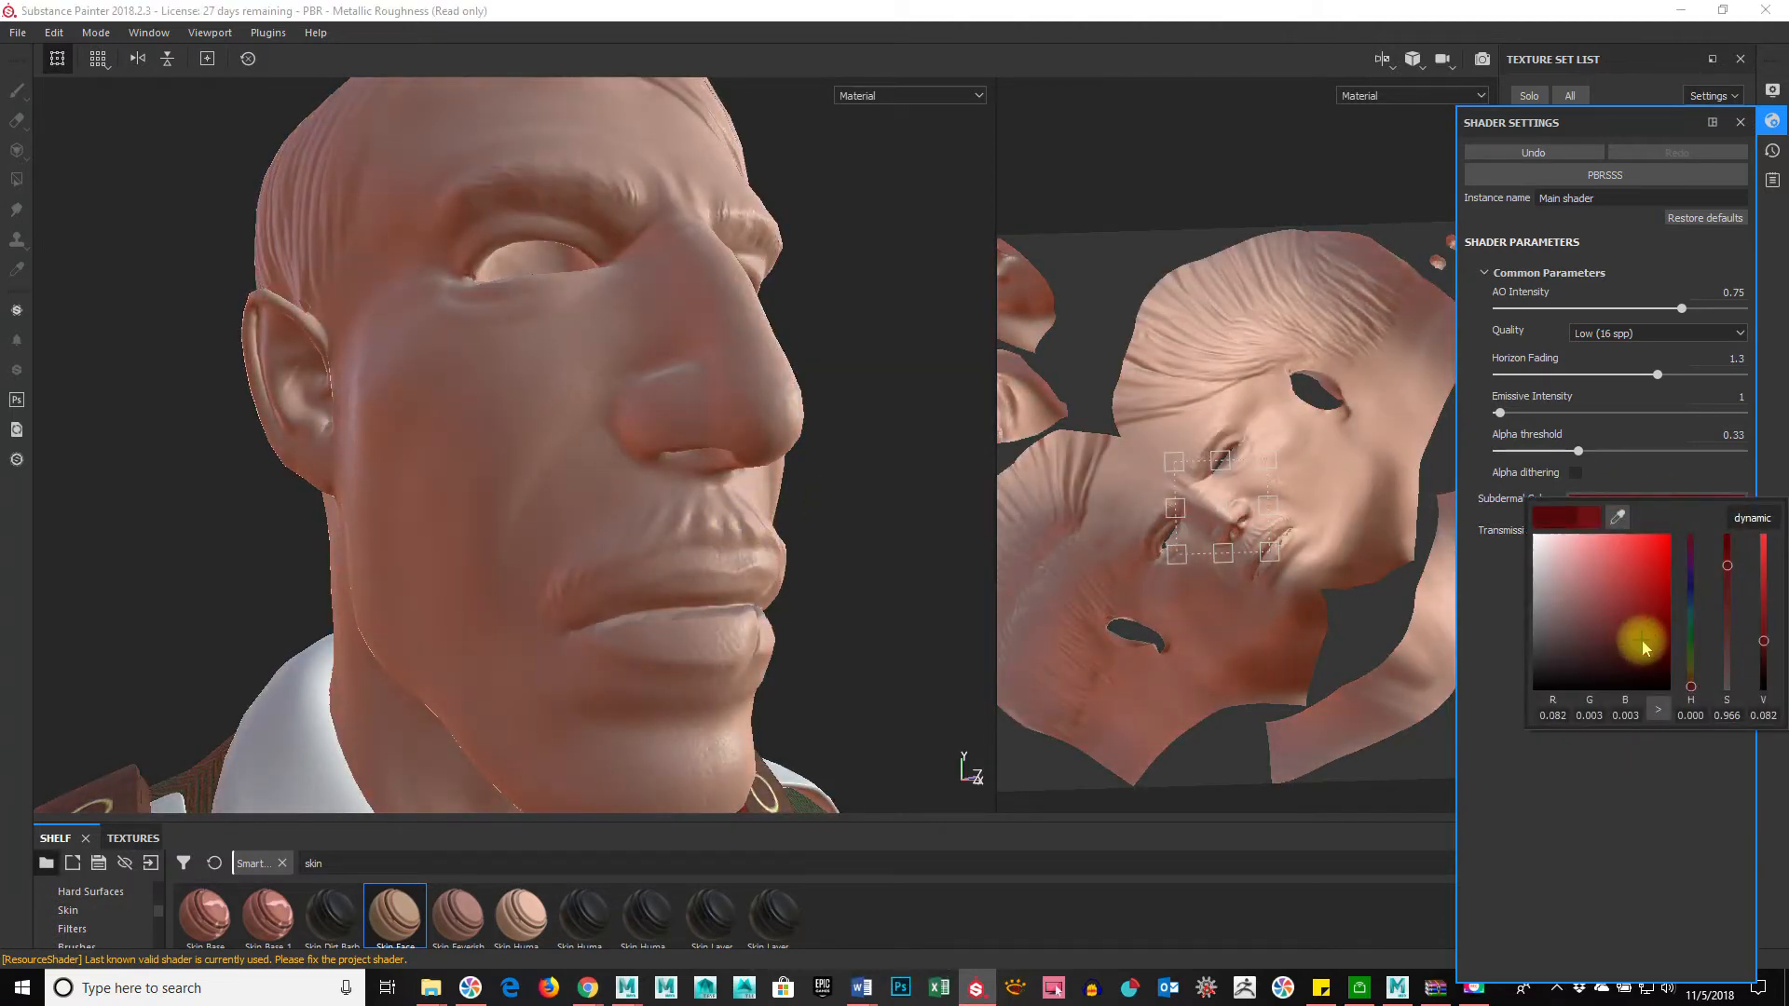
pyautogui.click(856, 552)
pyautogui.moveTo(863, 519)
pyautogui.keyDown('shift'); pyautogui.mouseDown(button='right')
pyautogui.moveTo(783, 532)
pyautogui.moveTo(947, 551)
pyautogui.moveTo(742, 531)
pyautogui.moveTo(863, 554)
pyautogui.mouseUp(button='right'); pyautogui.keyUp('shift')
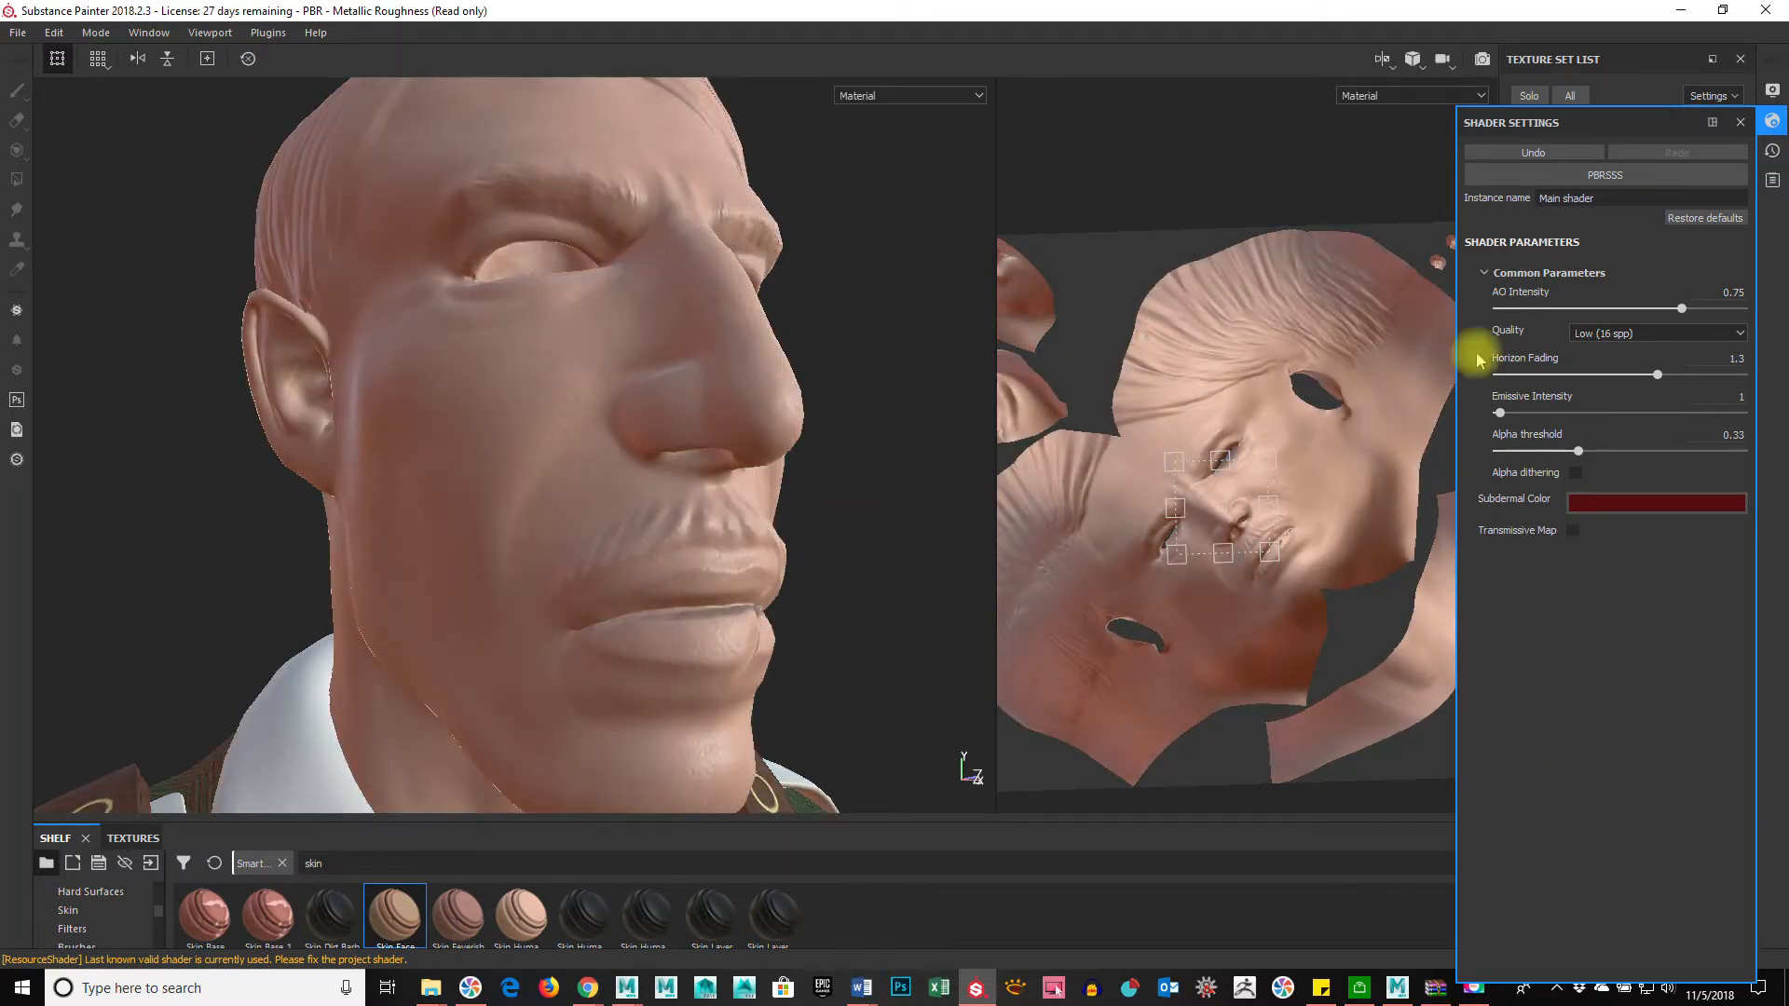
# Step: Show the panorama behind the character with an environment opacity of 88 and an environment blur of 10
pyautogui.click(1772, 92)
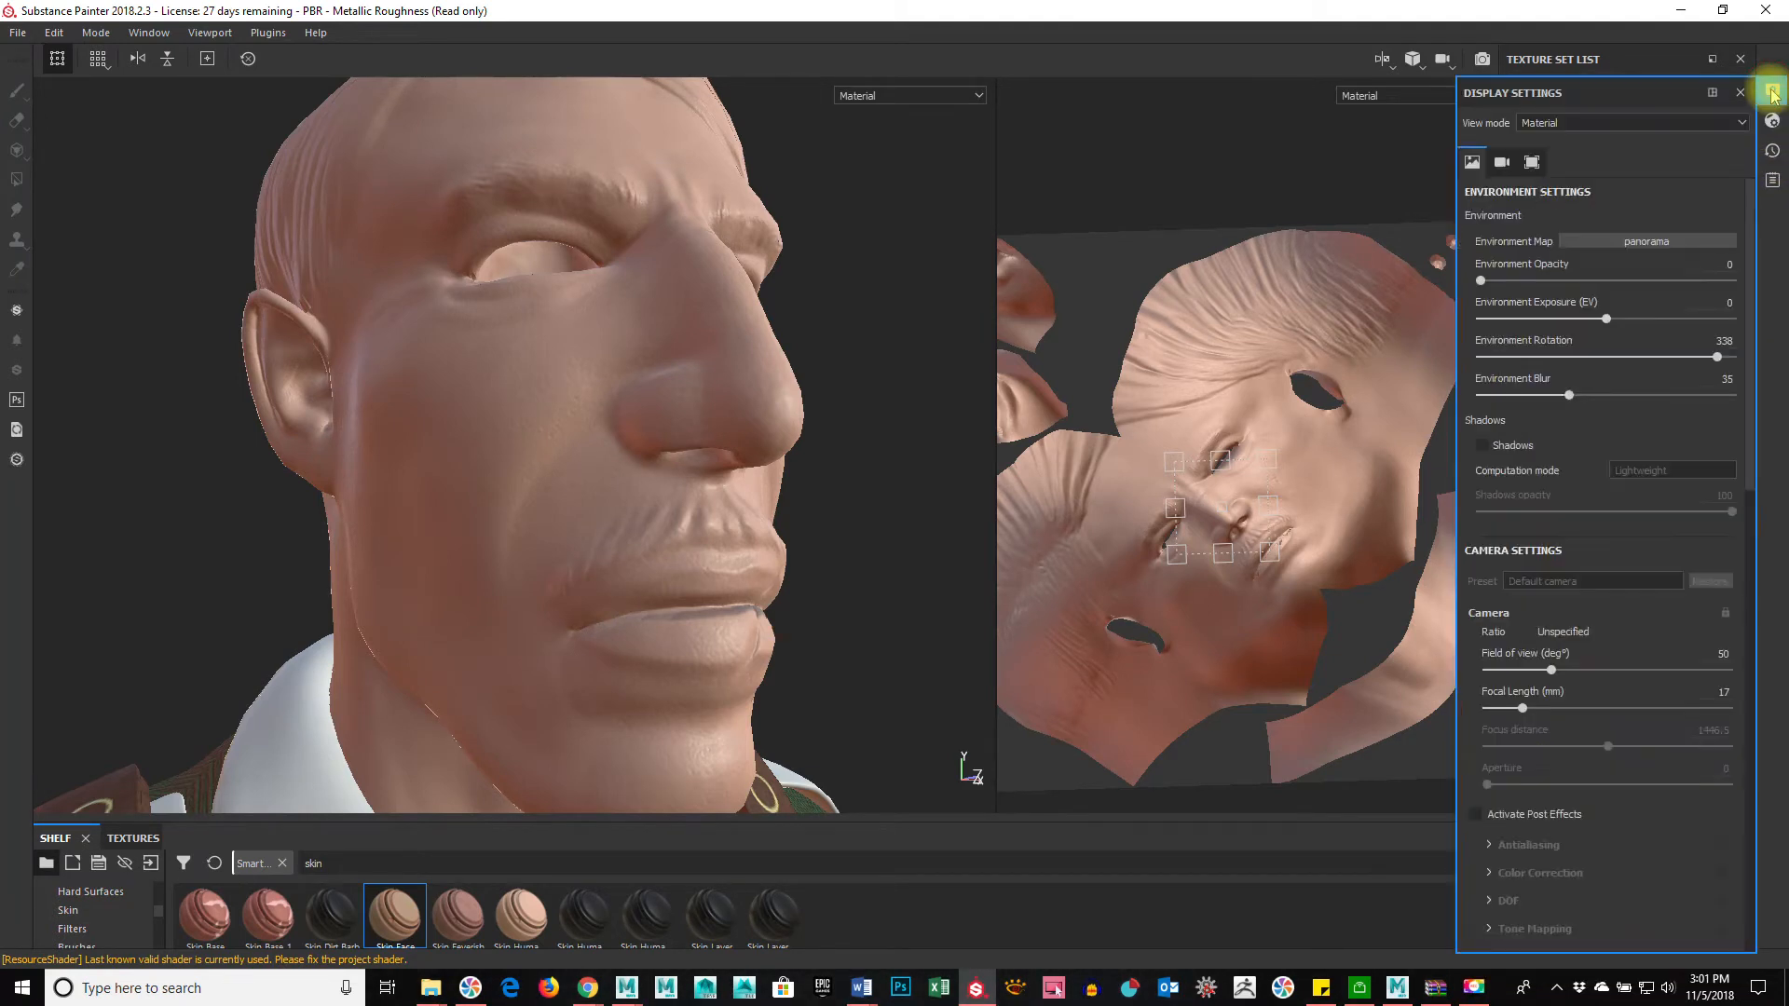
pyautogui.moveTo(1481, 284); pyautogui.dragTo(1698, 287)
pyautogui.scroll(2, 640, 419)
pyautogui.scroll(-3, 643, 418)
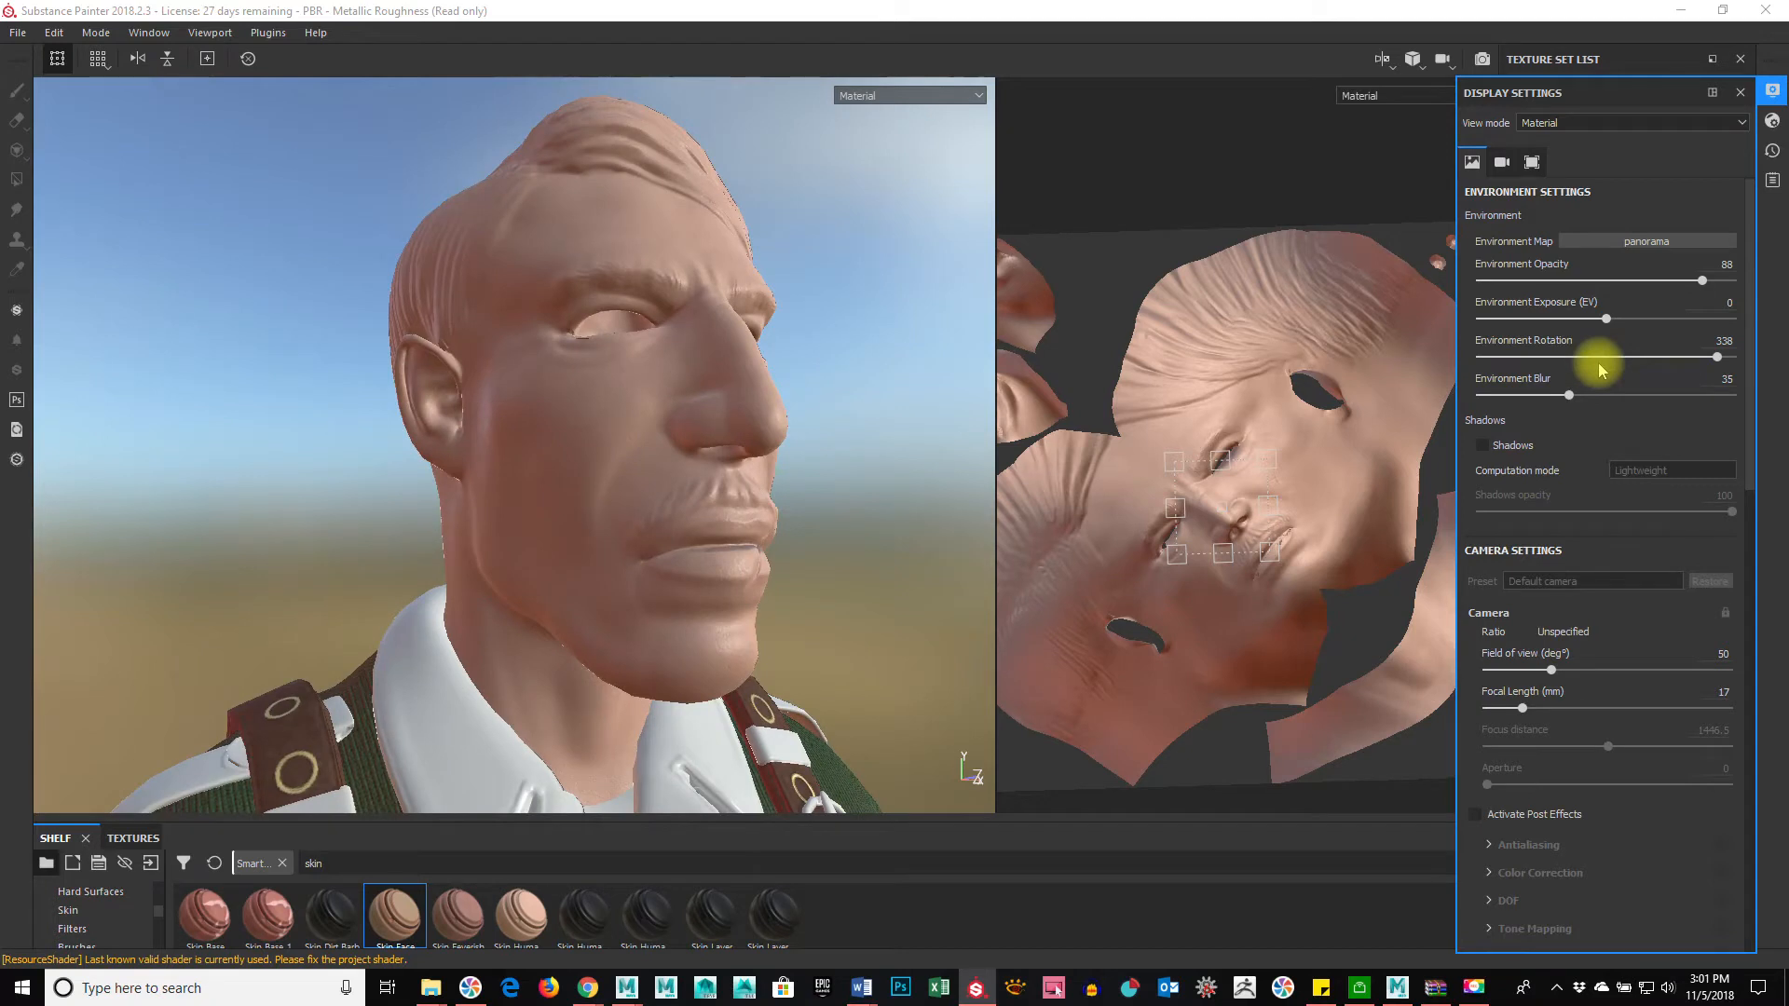
pyautogui.moveTo(1562, 396); pyautogui.dragTo(1506, 396)
pyautogui.click(887, 540)
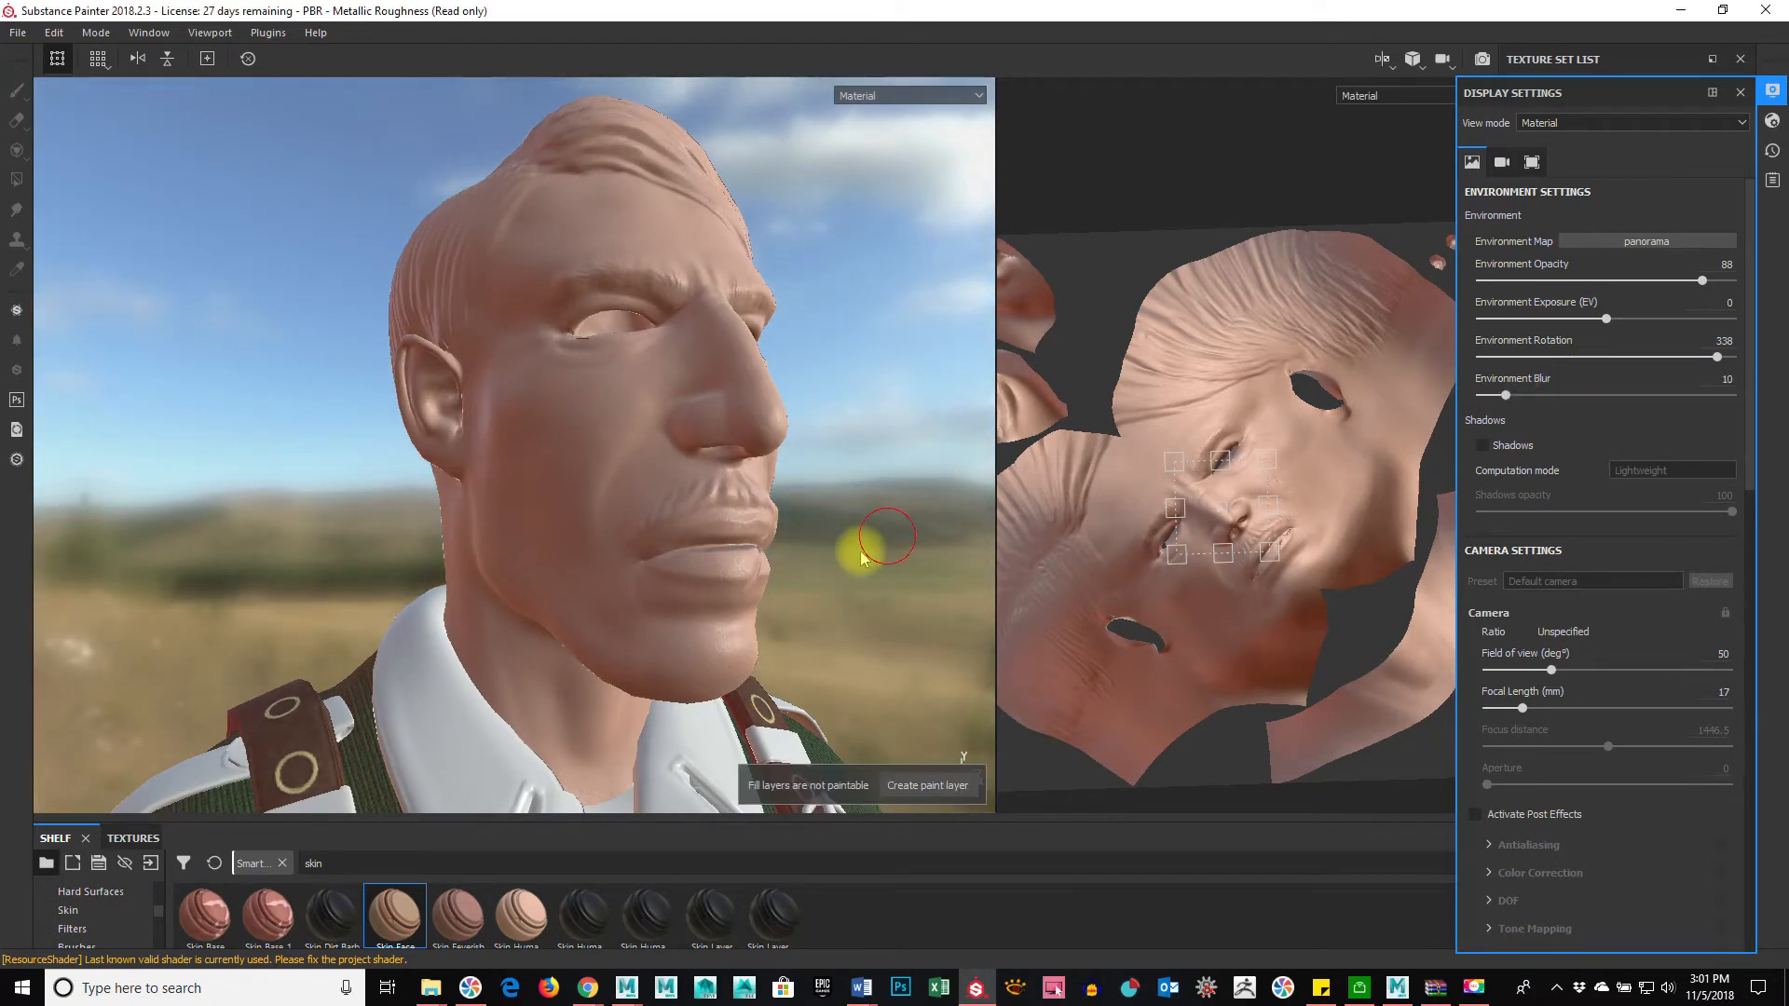
# Step: Rotate the environment to 43 and examine the skin from both sides of the head
pyautogui.keyDown('alt'); pyautogui.moveTo(906, 555); pyautogui.dragTo(369, 504); pyautogui.keyUp('alt')
pyautogui.keyDown('alt'); pyautogui.moveTo(369, 504); pyautogui.dragTo(538, 523, button='middle'); pyautogui.keyUp('alt')
pyautogui.keyDown('alt'); pyautogui.moveTo(436, 535); pyautogui.dragTo(919, 551, button='right'); pyautogui.keyUp('alt')
pyautogui.keyDown('alt'); pyautogui.moveTo(919, 551); pyautogui.dragTo(823, 523, button='middle'); pyautogui.keyUp('alt')
pyautogui.moveTo(838, 467)
pyautogui.keyDown('shift'); pyautogui.mouseDown(button='right')
pyautogui.moveTo(963, 451)
pyautogui.moveTo(870, 432)
pyautogui.moveTo(926, 447)
pyautogui.moveTo(870, 439)
pyautogui.moveTo(838, 479)
pyautogui.mouseUp(button='right'); pyautogui.keyUp('shift')
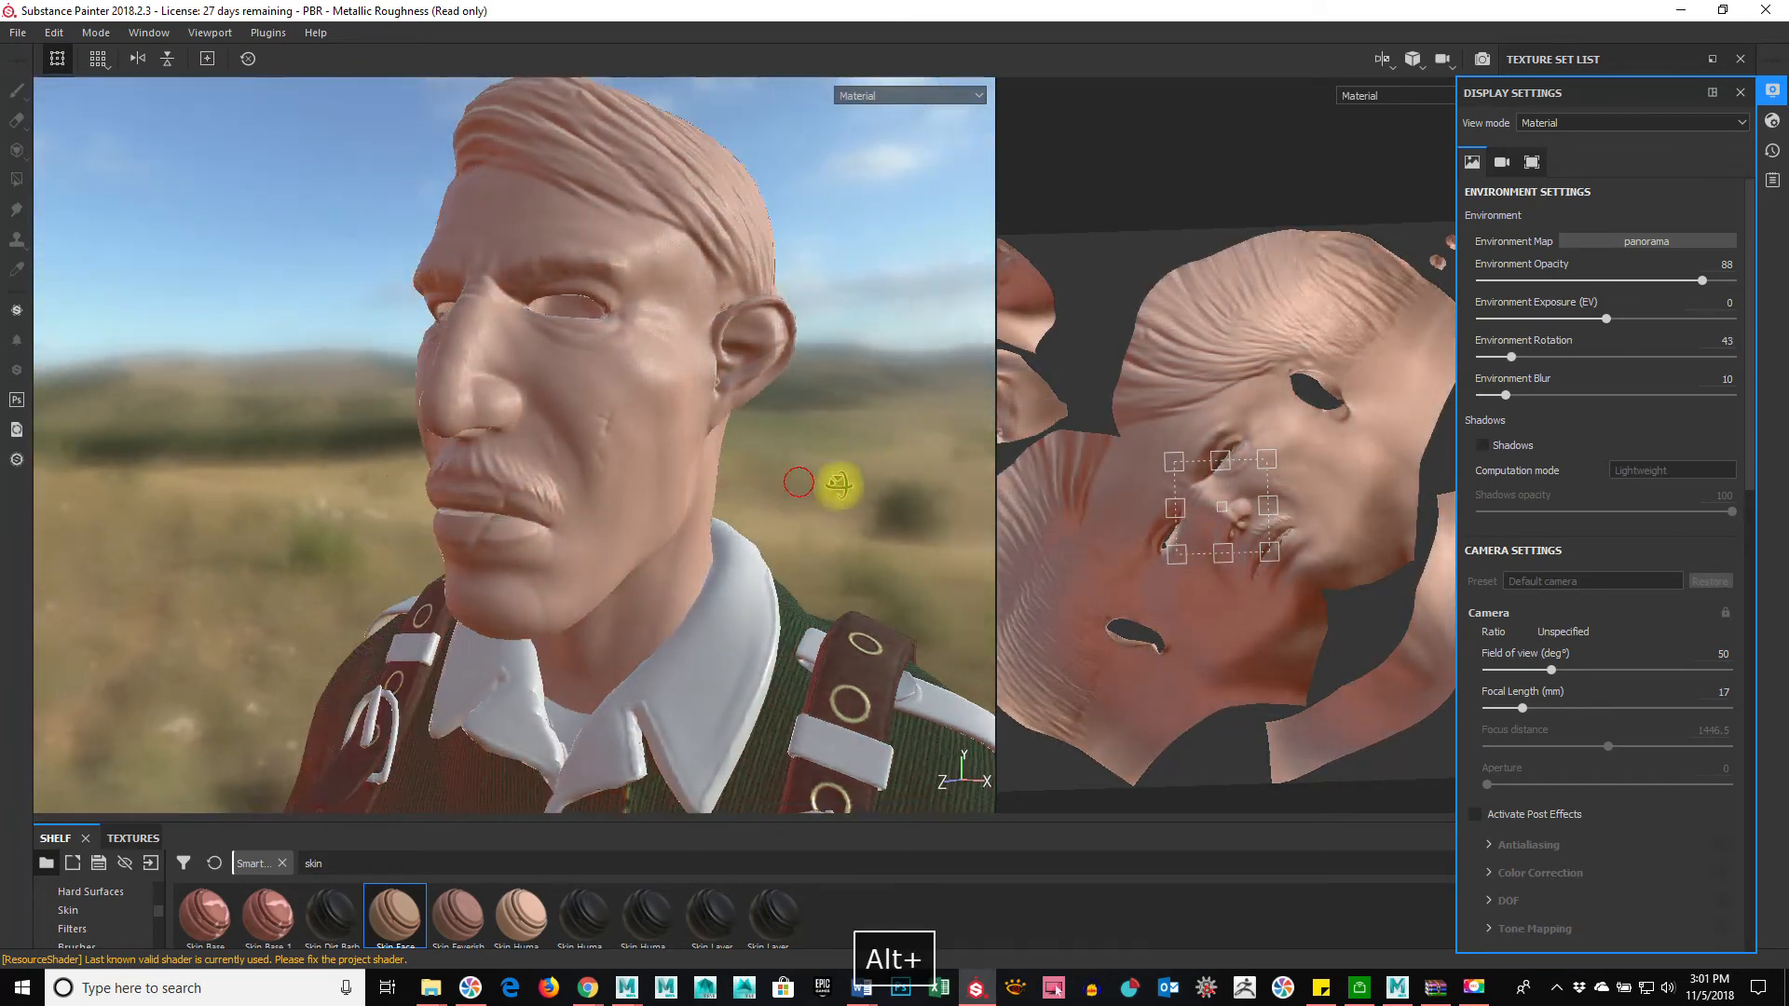
pyautogui.keyDown('alt'); pyautogui.moveTo(838, 479); pyautogui.dragTo(1035, 470); pyautogui.keyUp('alt')
pyautogui.keyDown('alt'); pyautogui.moveTo(785, 486); pyautogui.dragTo(895, 470, button='middle'); pyautogui.keyUp('alt')
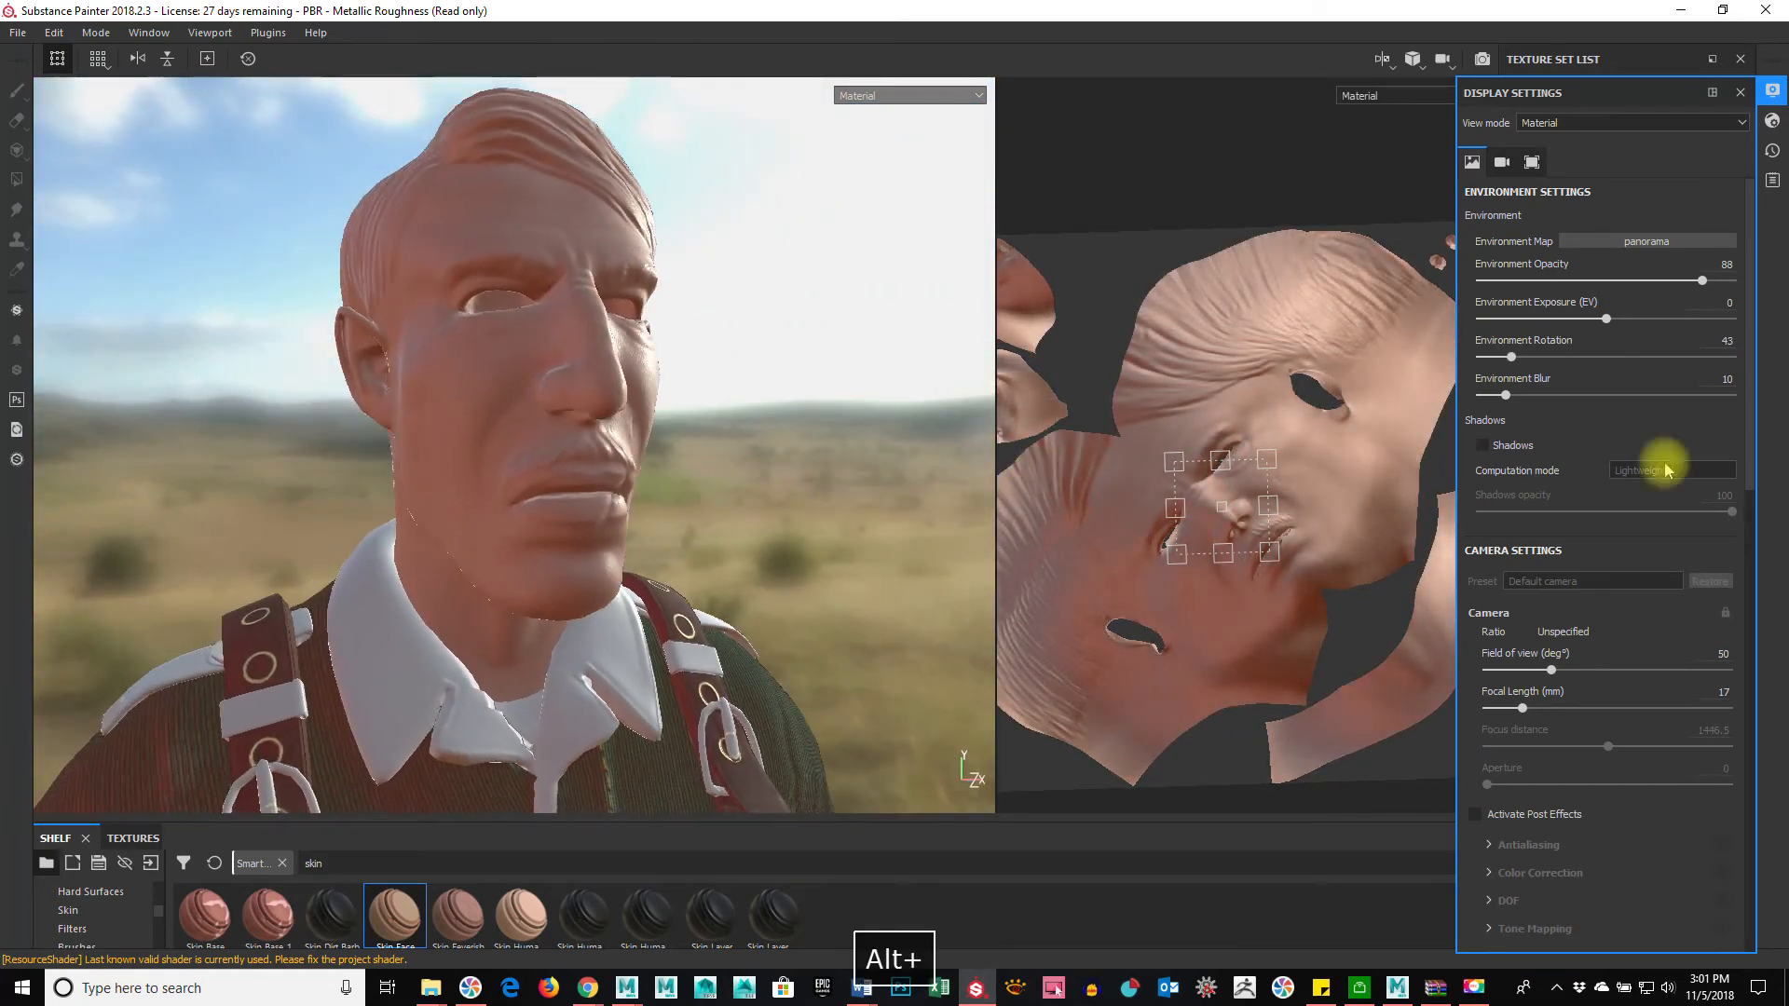
# Step: Enable environment shadows with an opacity of 67, rotate the environment to 257, and close the display settings
pyautogui.click(1486, 446)
pyautogui.moveTo(957, 494)
pyautogui.keyDown('alt'); pyautogui.mouseDown()
pyautogui.moveTo(839, 487)
pyautogui.moveTo(970, 463)
pyautogui.mouseUp(); pyautogui.keyUp('alt')
pyautogui.moveTo(970, 463)
pyautogui.keyDown('shift'); pyautogui.mouseDown(button='right')
pyautogui.moveTo(998, 463)
pyautogui.moveTo(923, 465)
pyautogui.moveTo(968, 477)
pyautogui.mouseUp(button='right'); pyautogui.keyUp('shift')
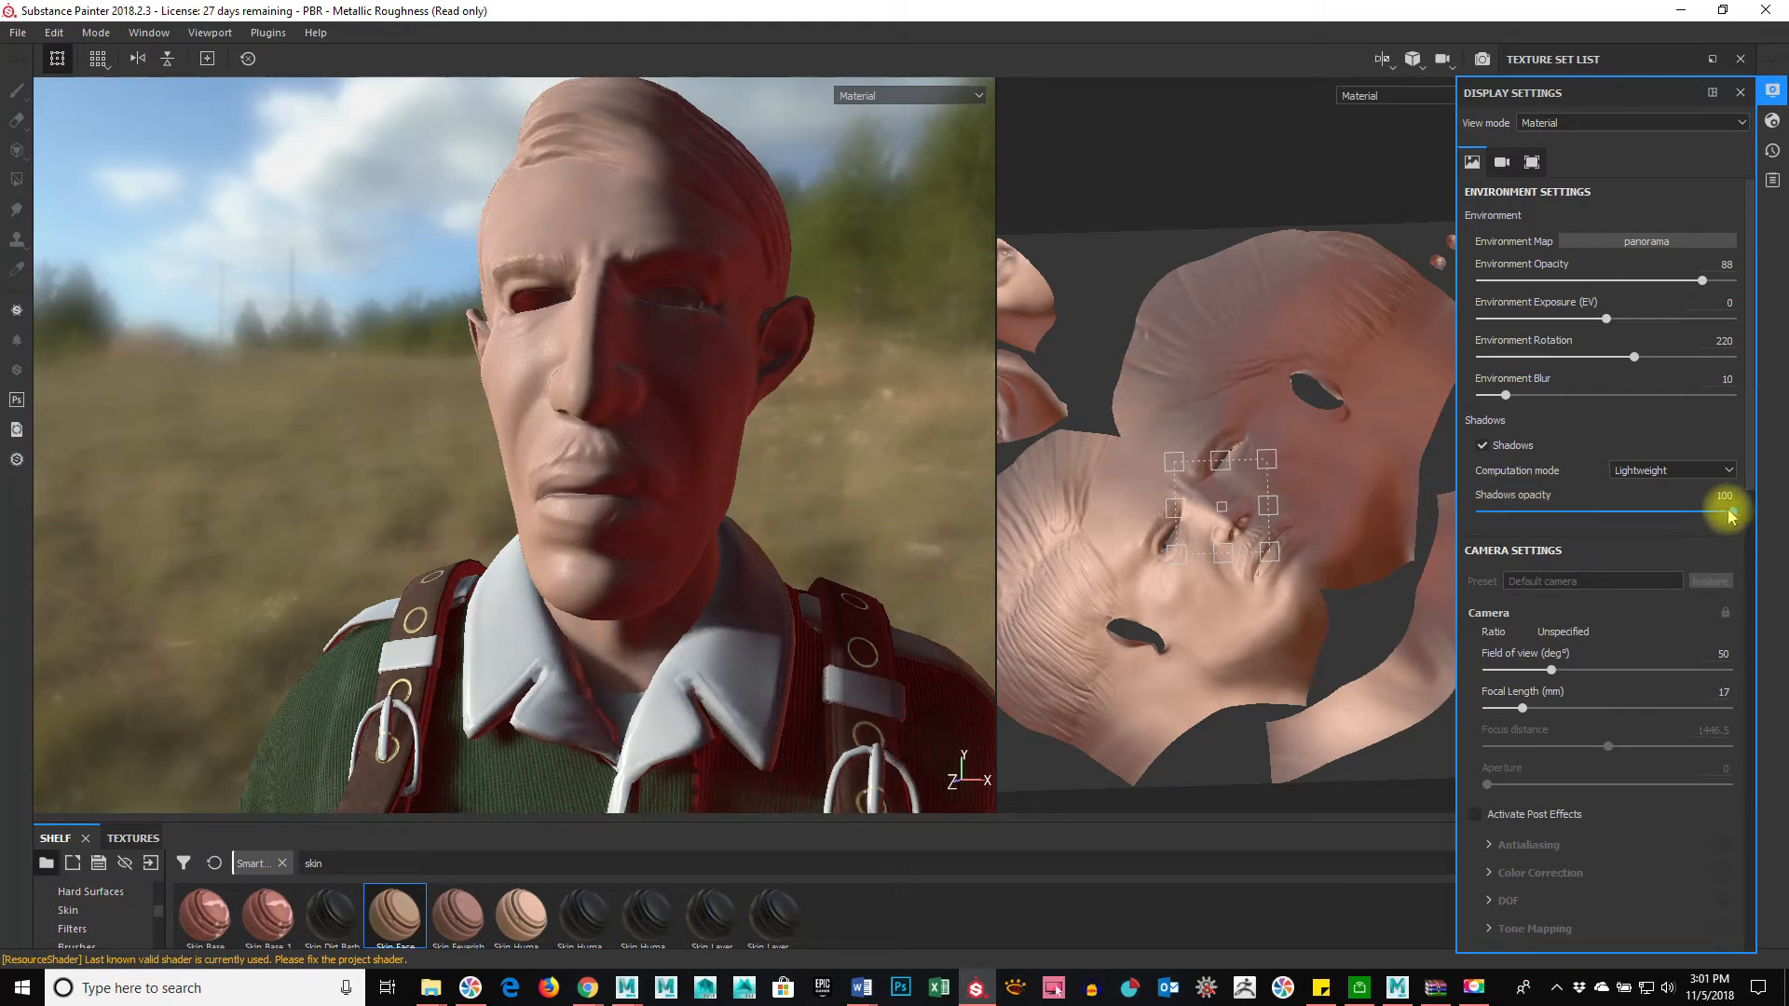
pyautogui.moveTo(1673, 511); pyautogui.dragTo(1545, 517)
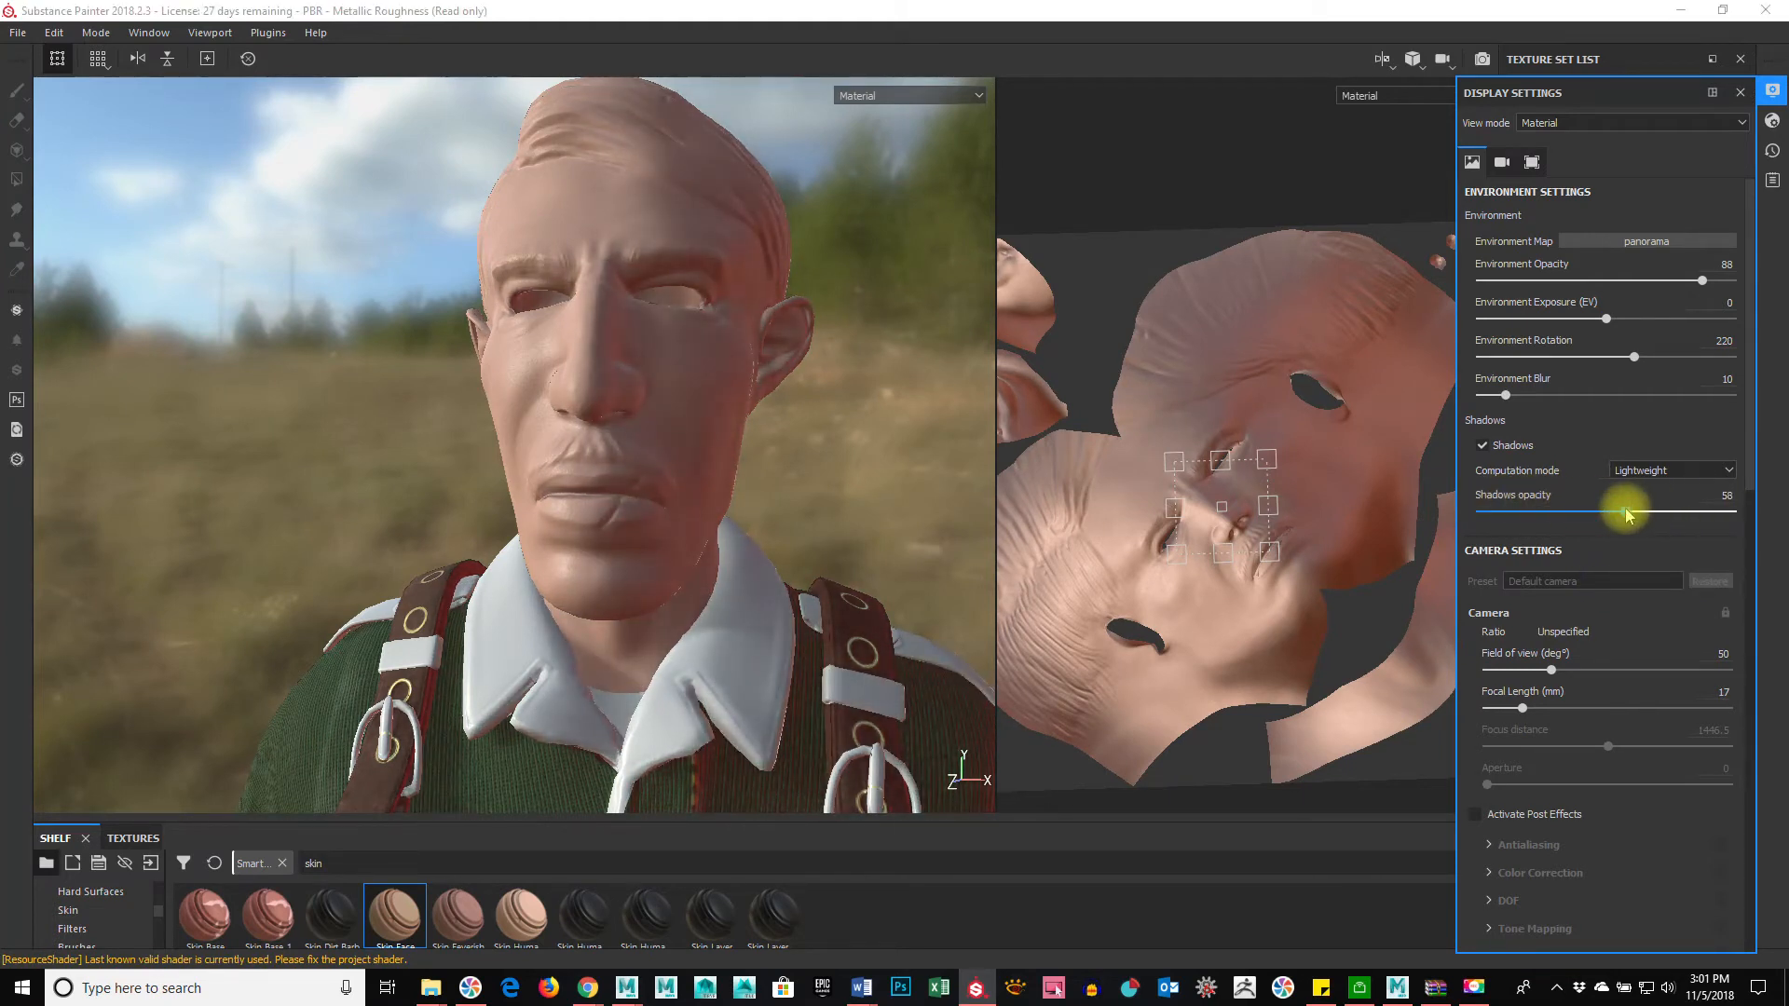
pyautogui.moveTo(901, 481)
pyautogui.keyDown('shift'); pyautogui.mouseDown(button='right')
pyautogui.moveTo(718, 503)
pyautogui.moveTo(799, 512)
pyautogui.moveTo(547, 575)
pyautogui.moveTo(801, 560)
pyautogui.moveTo(786, 565)
pyautogui.moveTo(571, 581)
pyautogui.mouseUp(button='right'); pyautogui.keyUp('shift')
pyautogui.keyDown('shift'); pyautogui.moveTo(807, 513); pyautogui.dragTo(779, 507, button='right'); pyautogui.keyUp('shift')
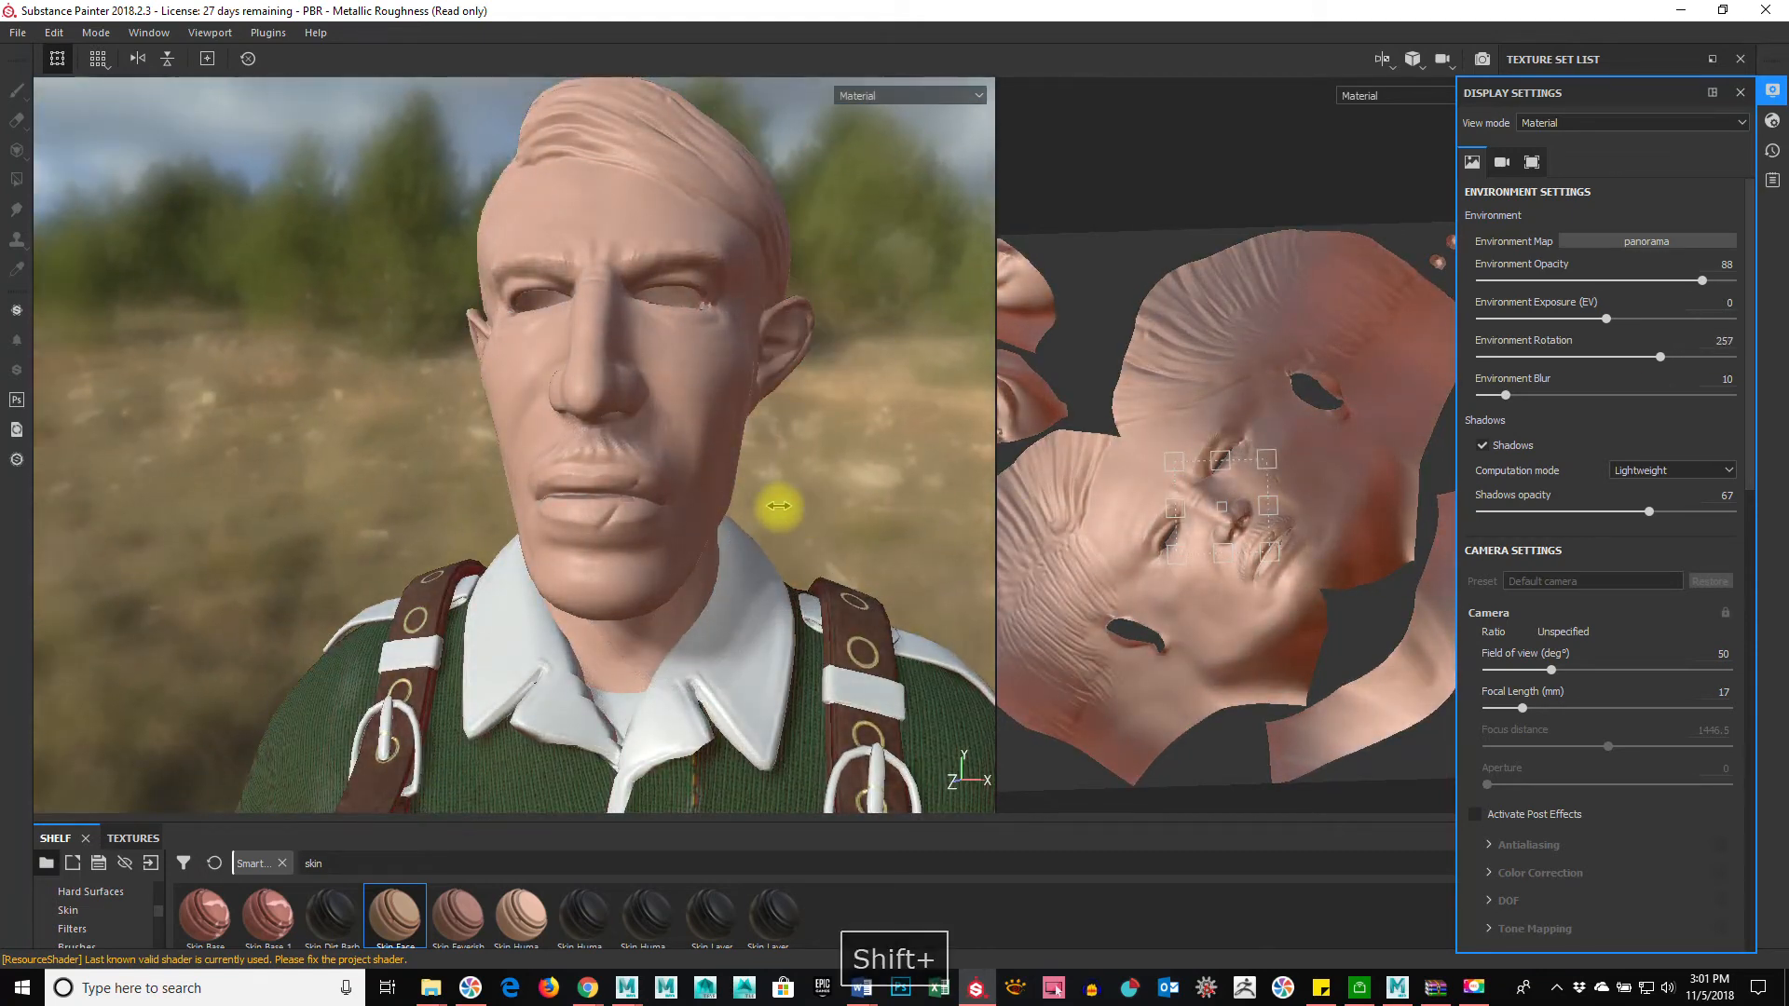
pyautogui.keyDown('alt'); pyautogui.moveTo(699, 500); pyautogui.dragTo(797, 529); pyautogui.keyUp('alt')
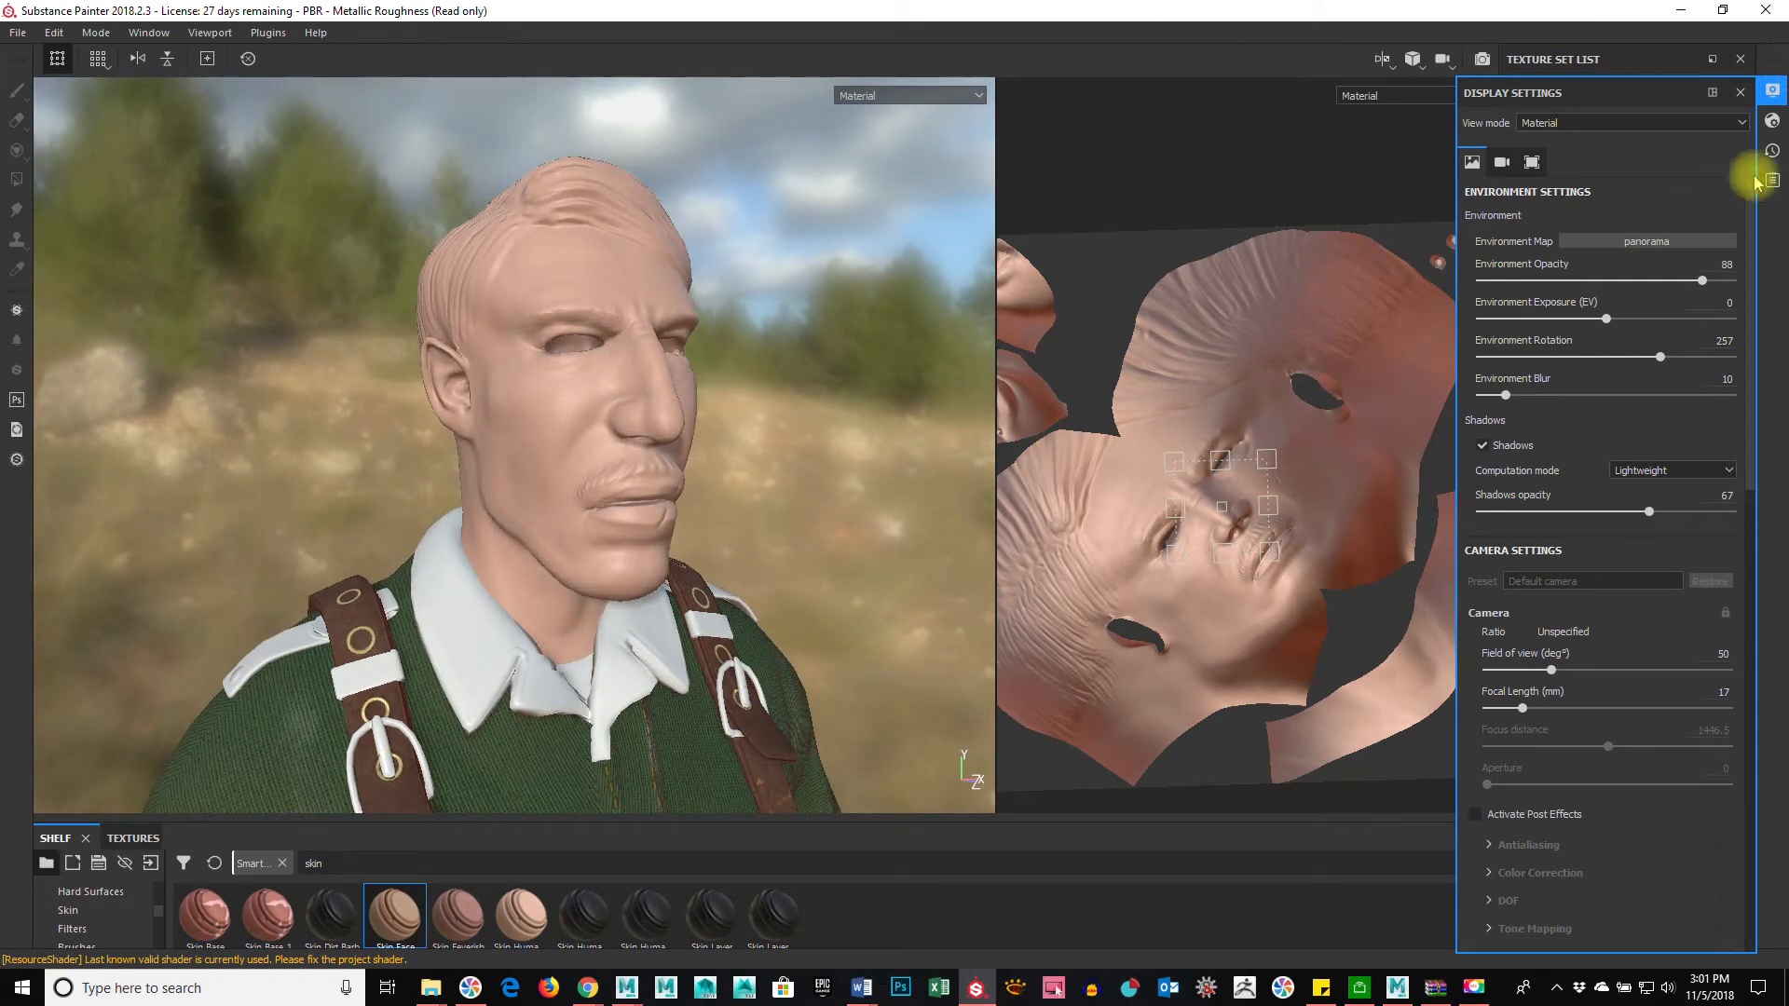
pyautogui.scroll(10, 751, 547)
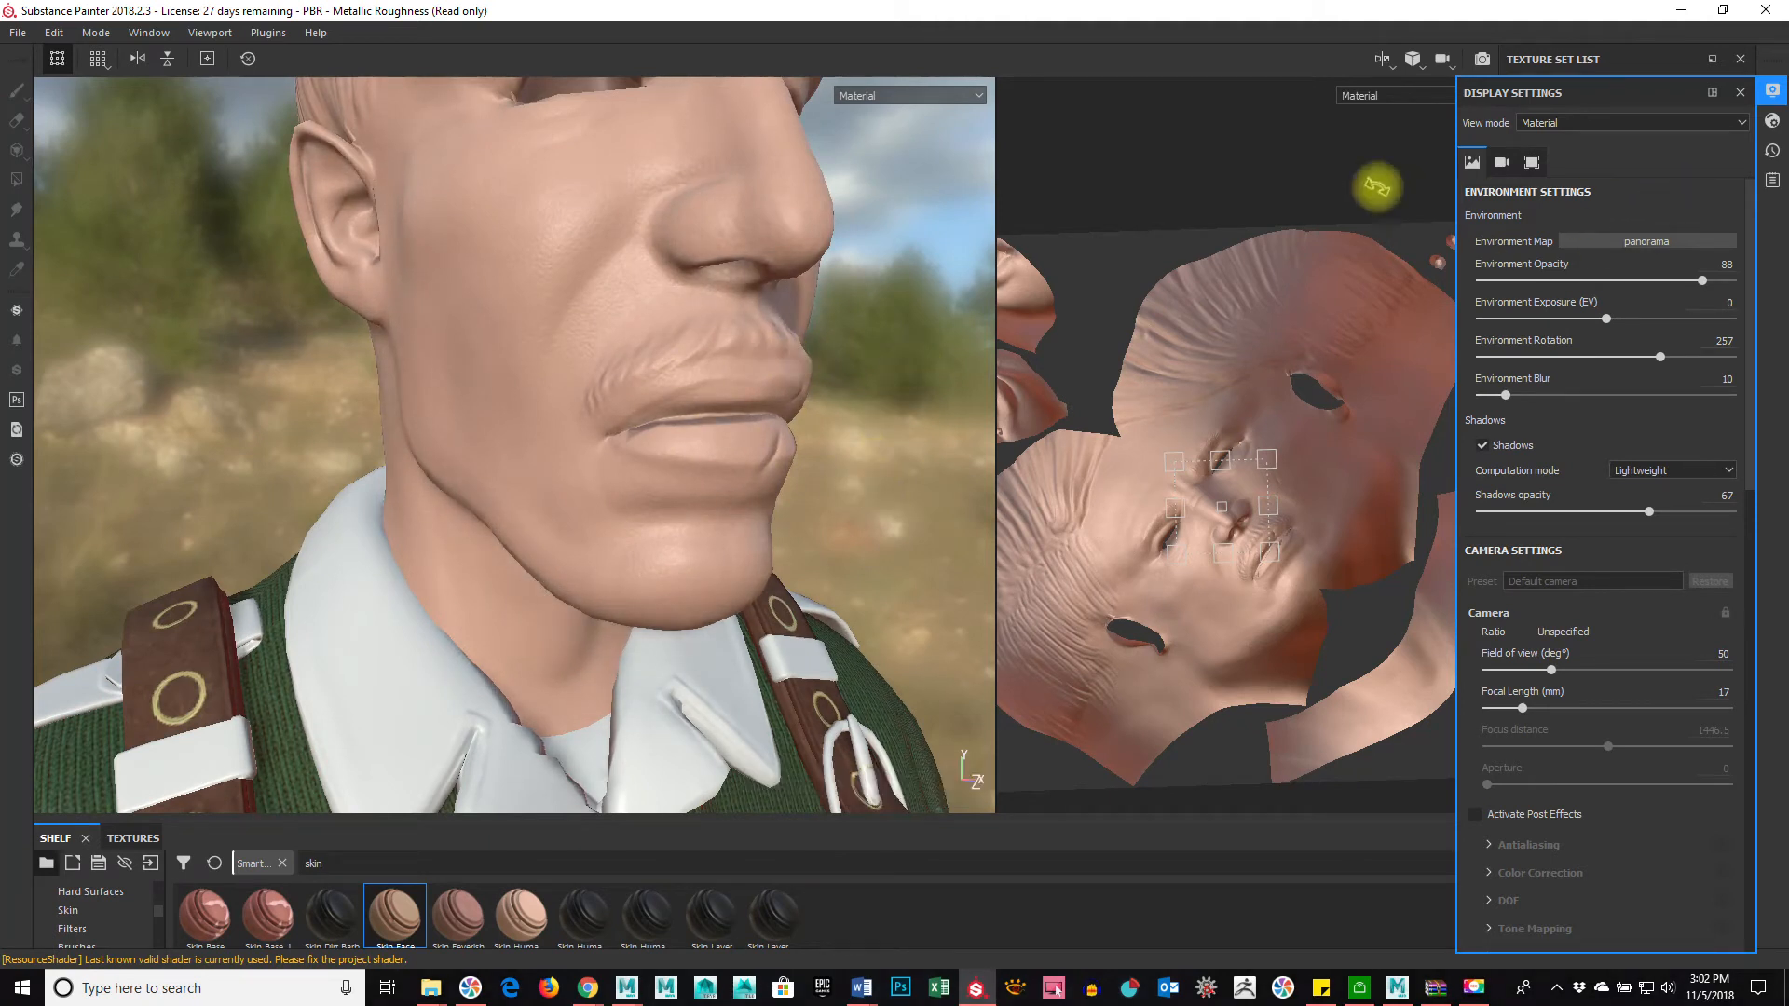
pyautogui.click(1740, 92)
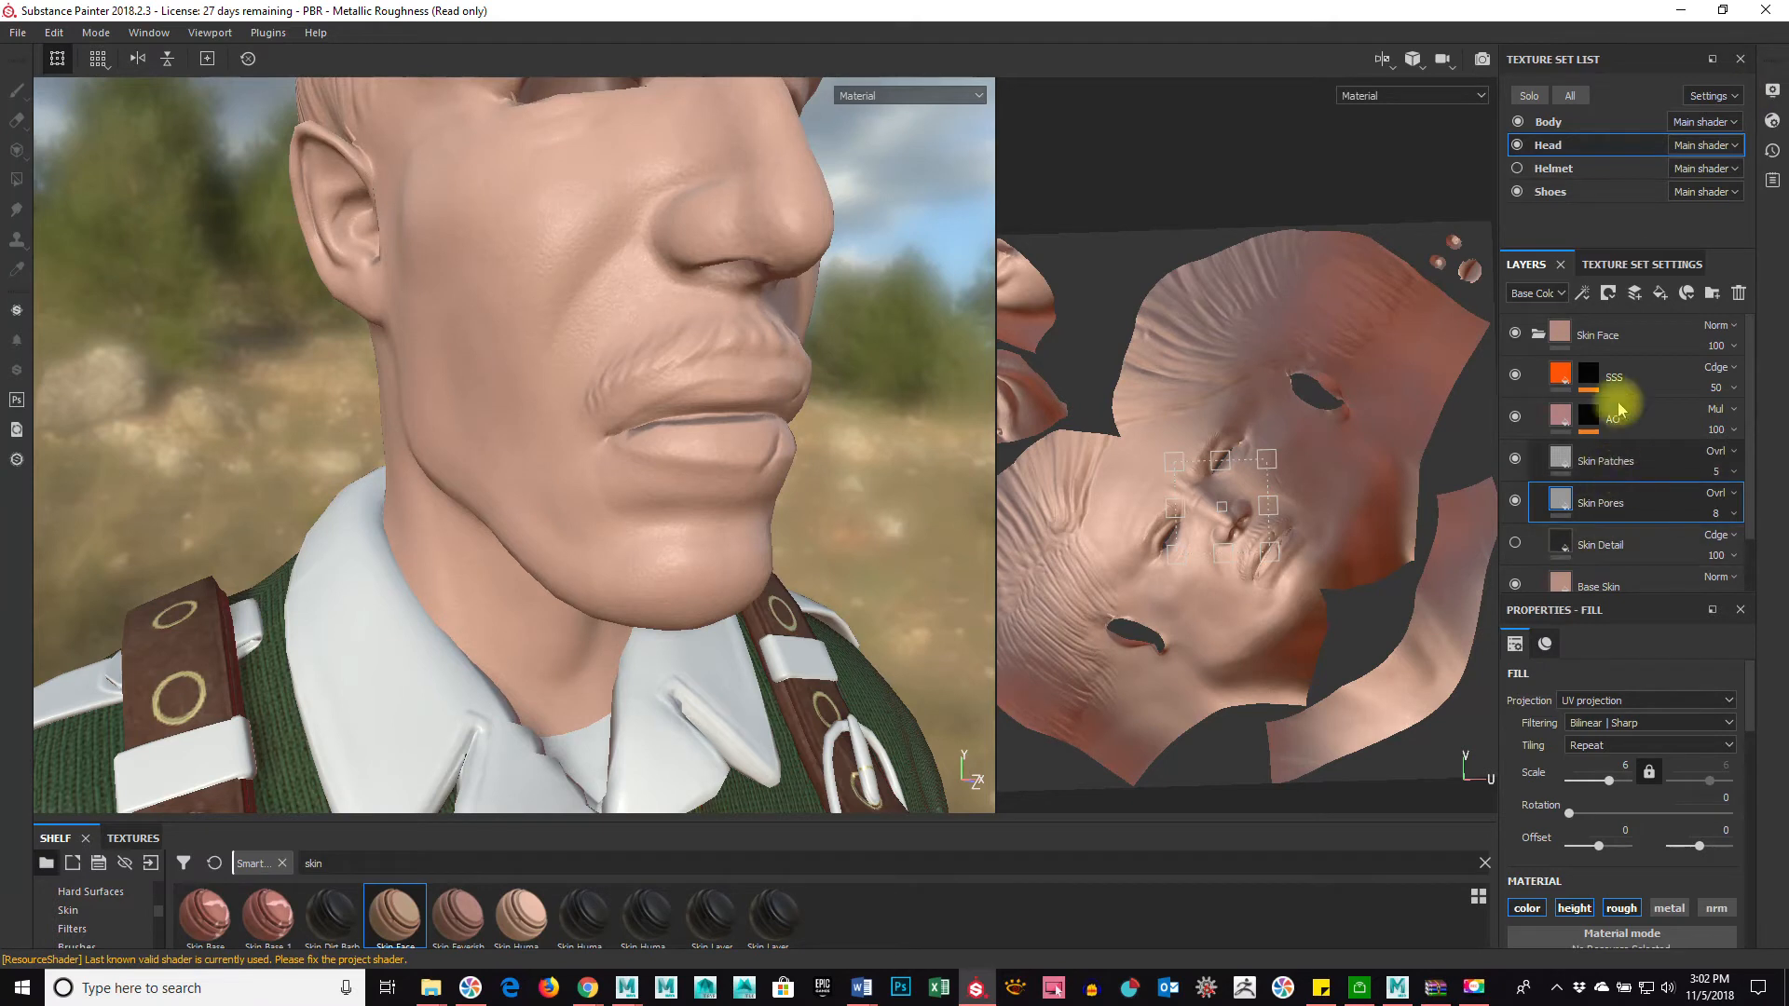
# Step: Collapse the Skin Face folder and add a new paint layer above it
pyautogui.click(1537, 338)
pyautogui.click(1627, 333)
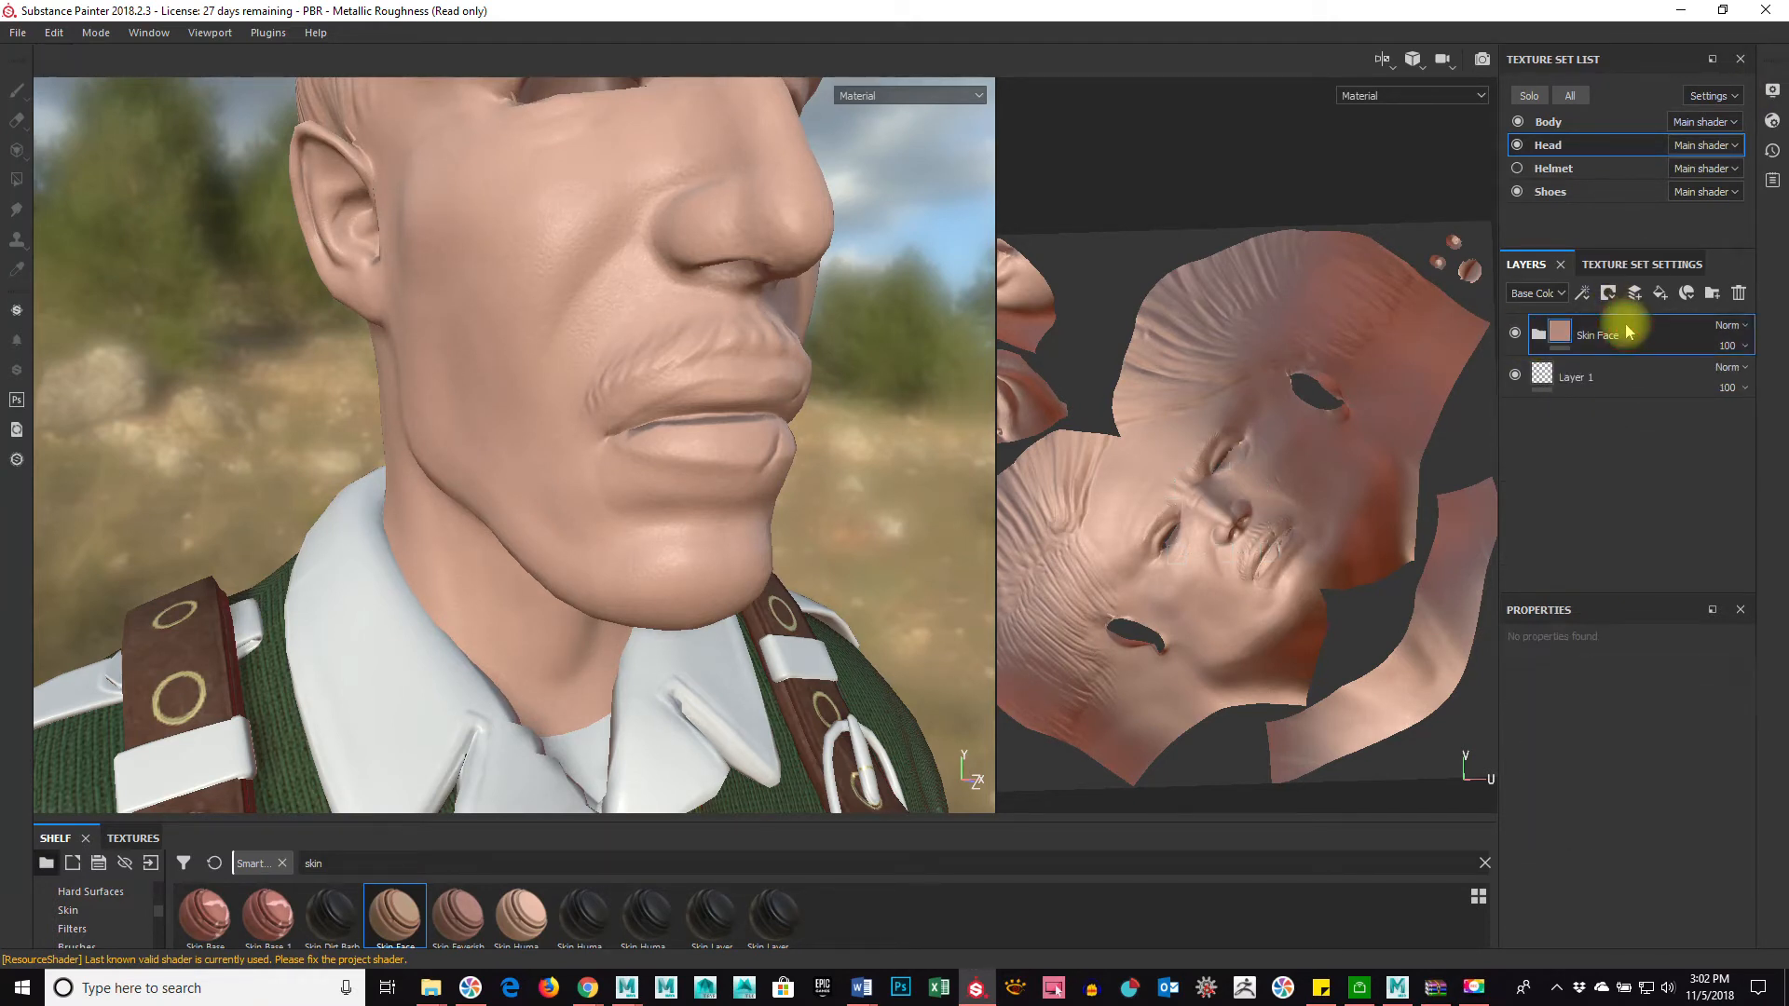
pyautogui.click(1634, 293)
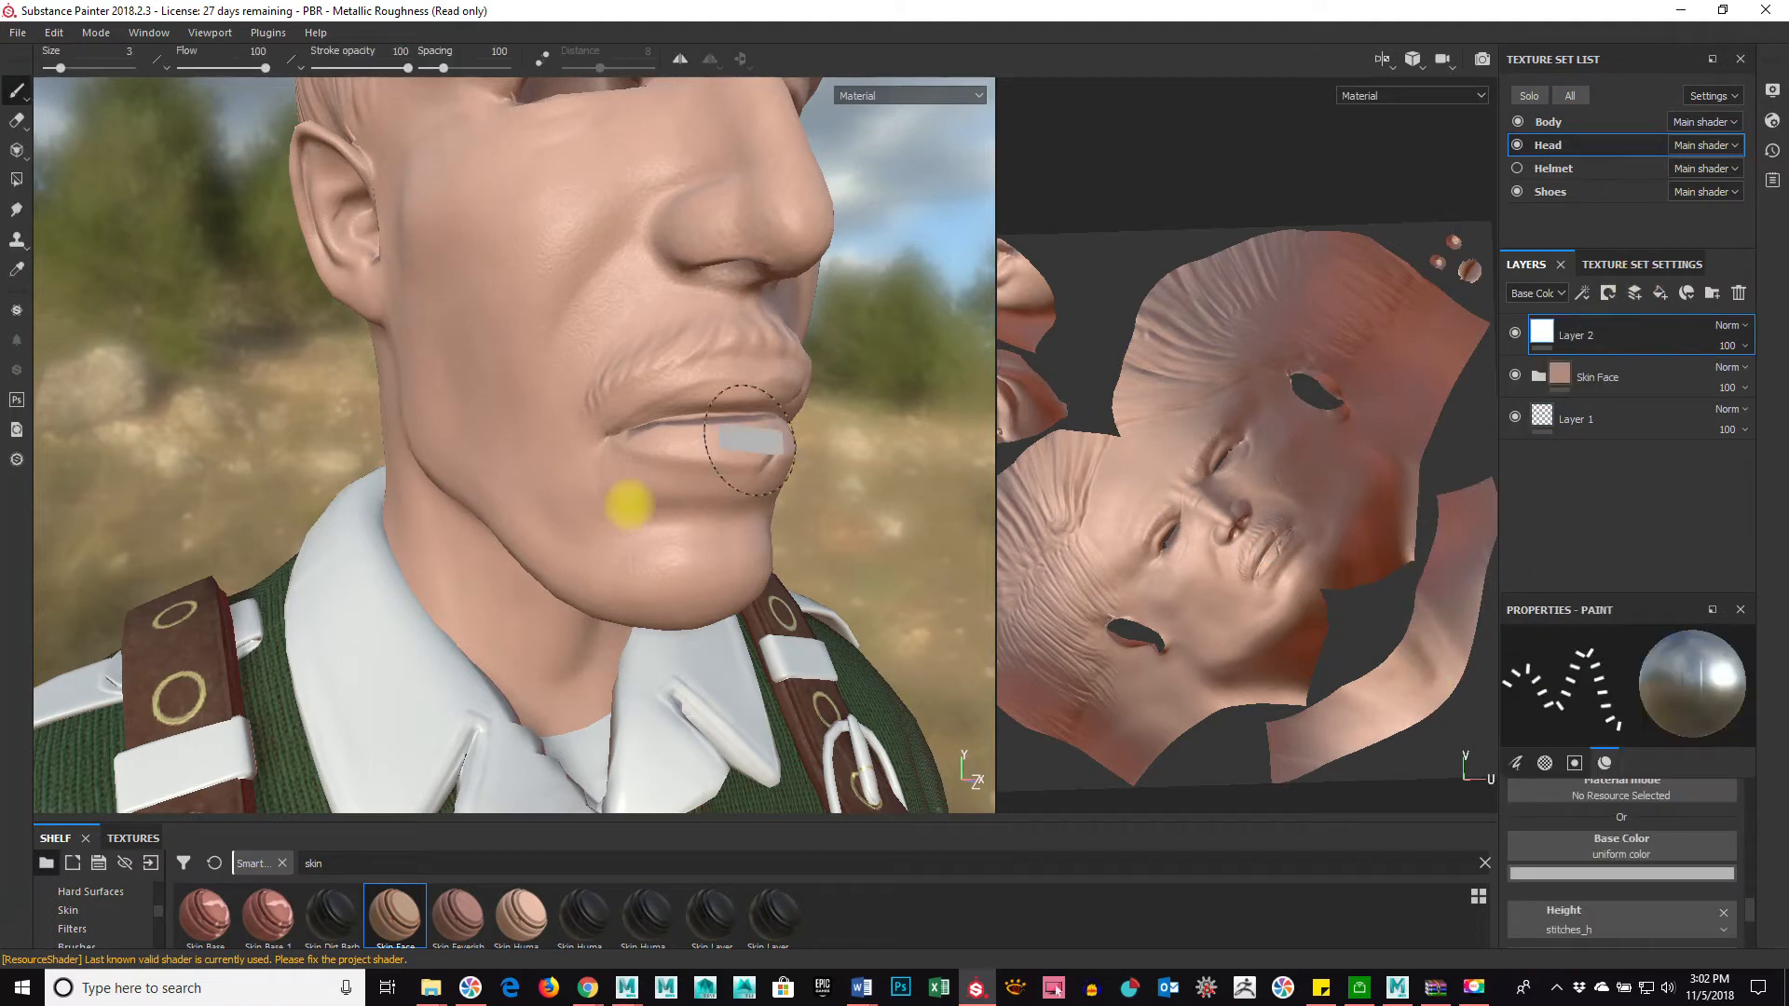
# Step: Load the blue Plastic Matte material for painting and change its base color to a muted red (0.475, 0.116, 0.116)
pyautogui.moveTo(450, 823); pyautogui.dragTo(458, 719)
pyautogui.click(79, 896)
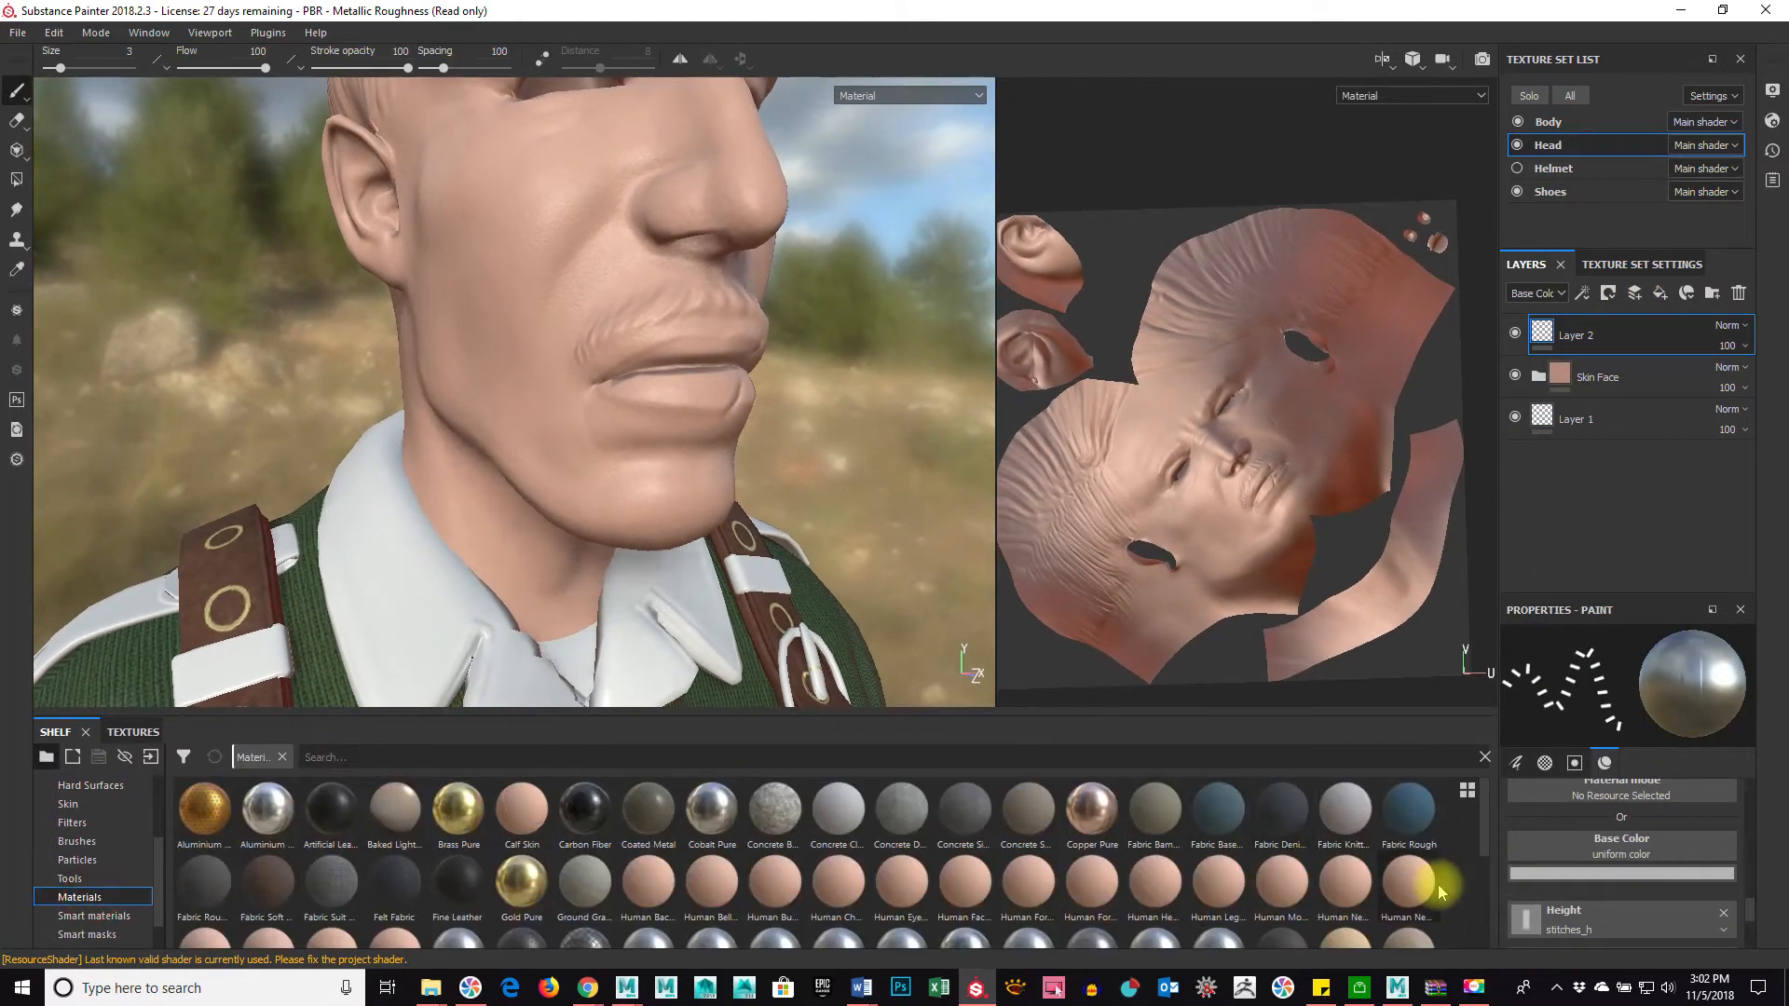
pyautogui.scroll(-3, 1435, 886)
pyautogui.scroll(3, 1438, 897)
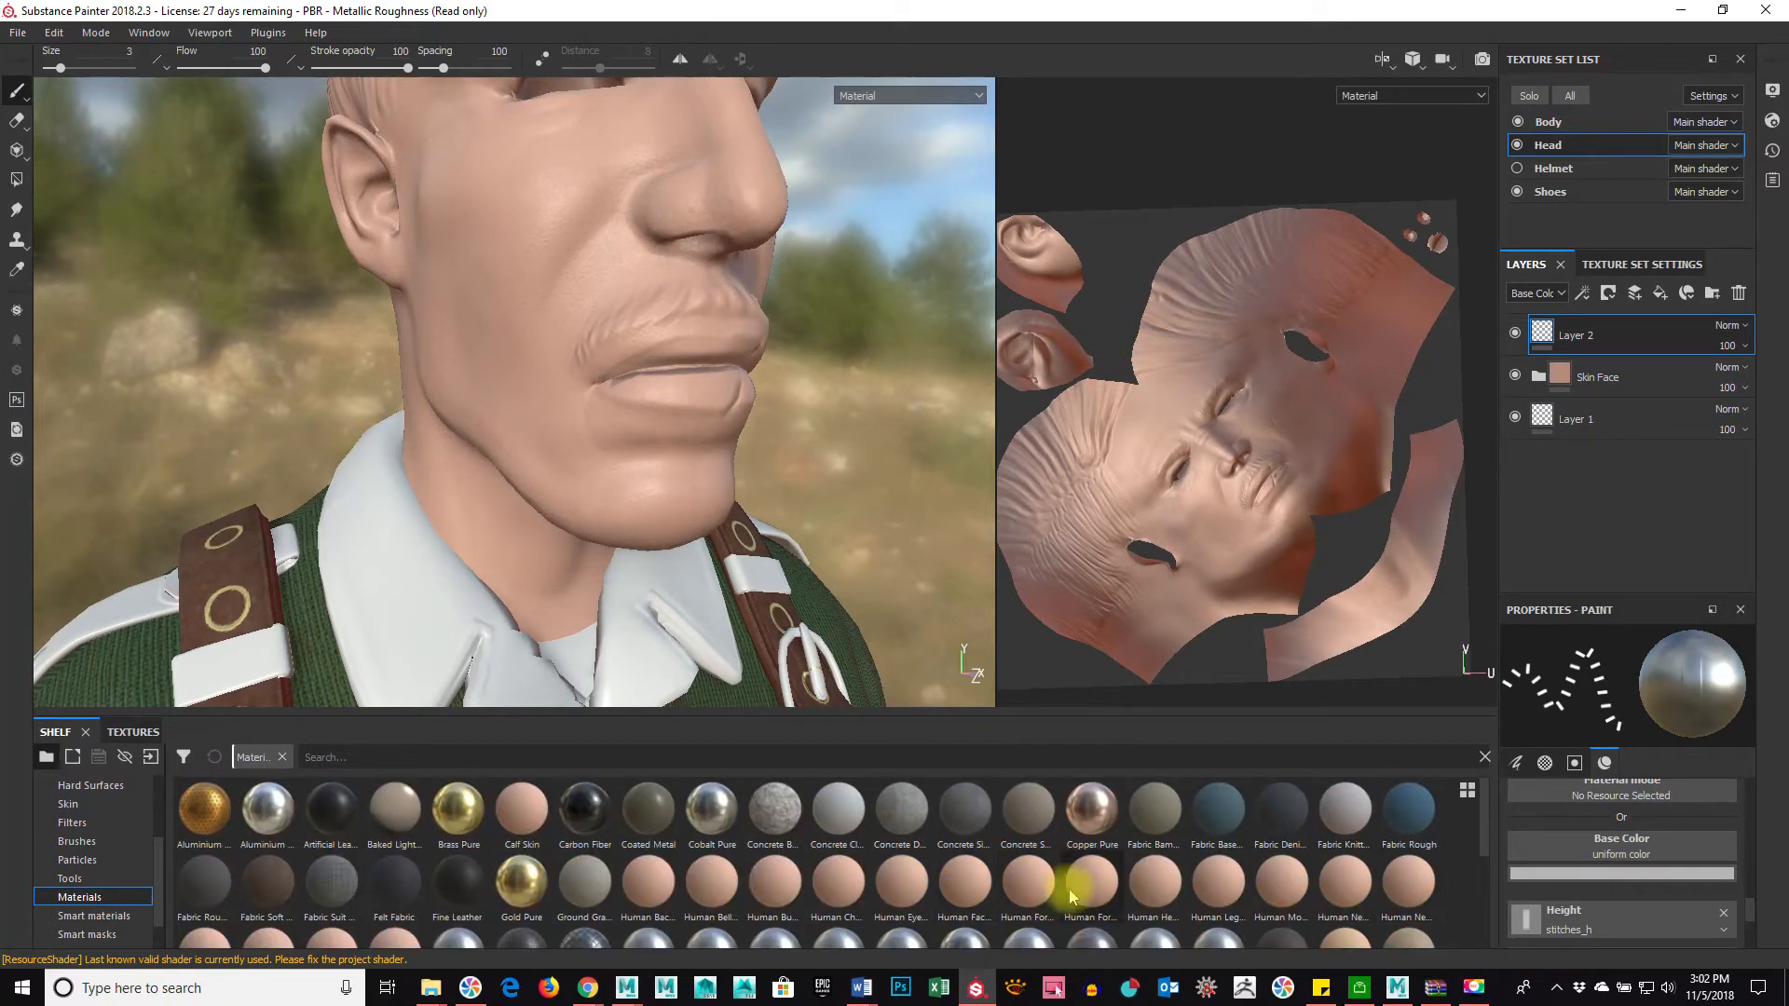
pyautogui.moveTo(1054, 896)
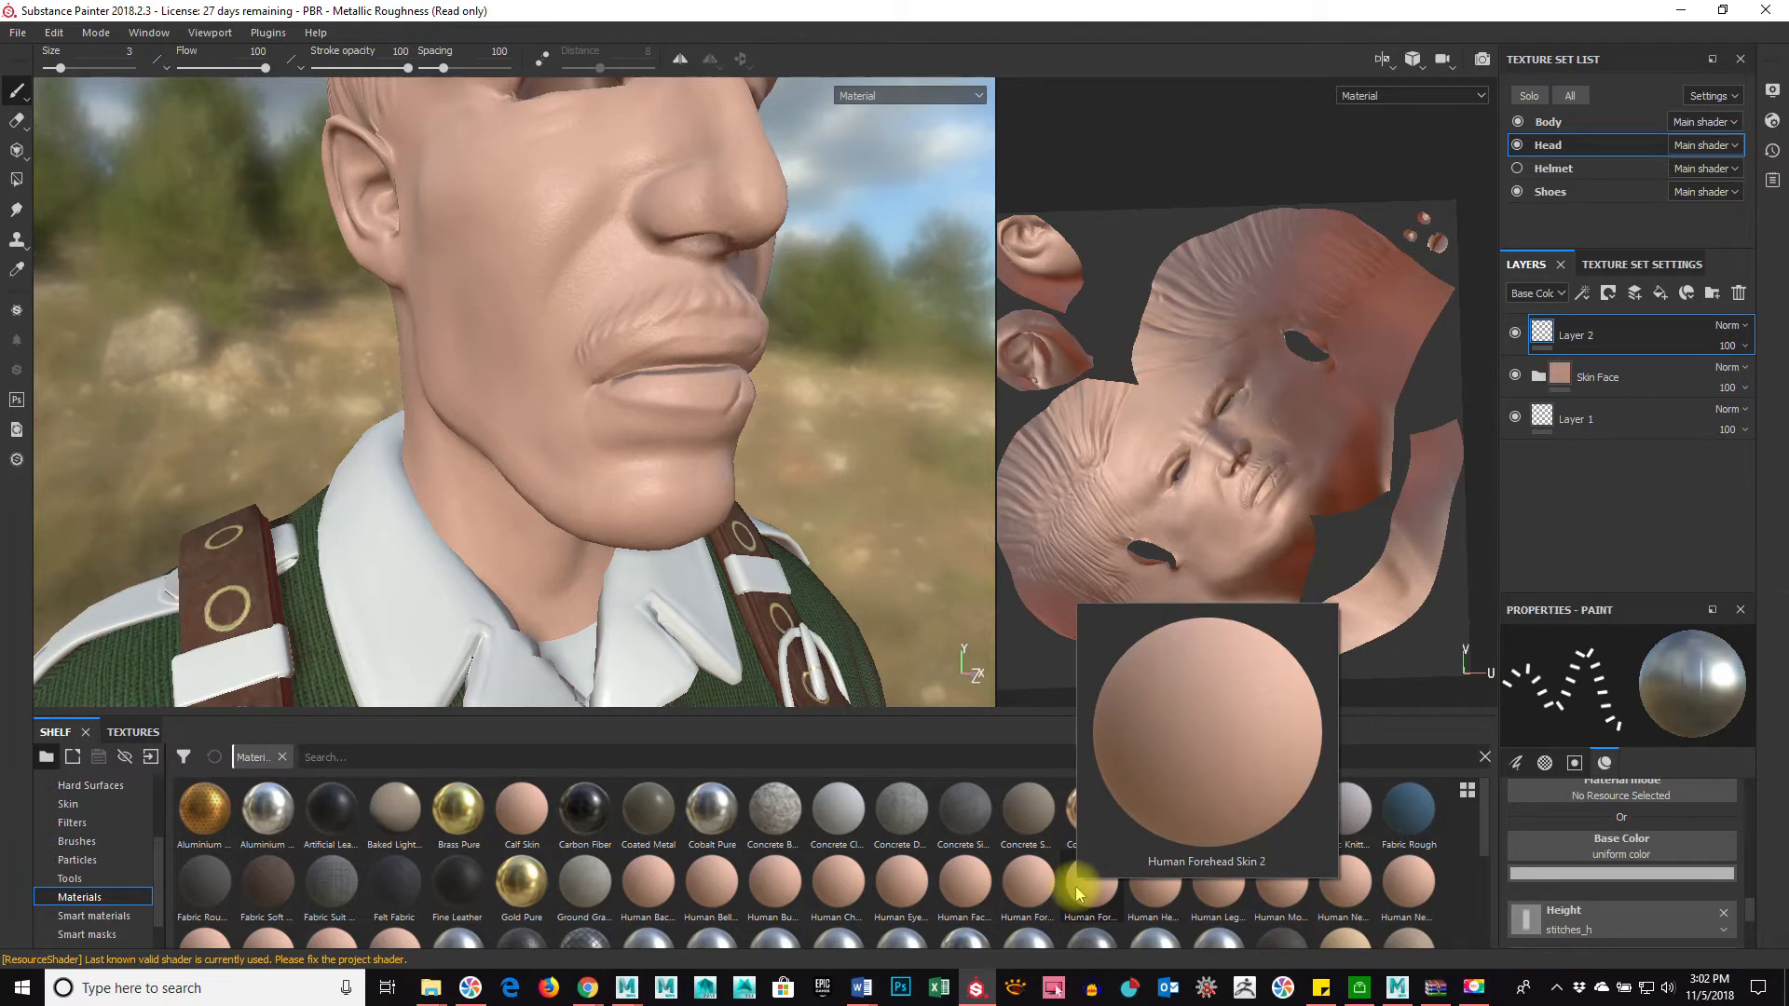
pyautogui.moveTo(1484, 837); pyautogui.dragTo(1487, 913)
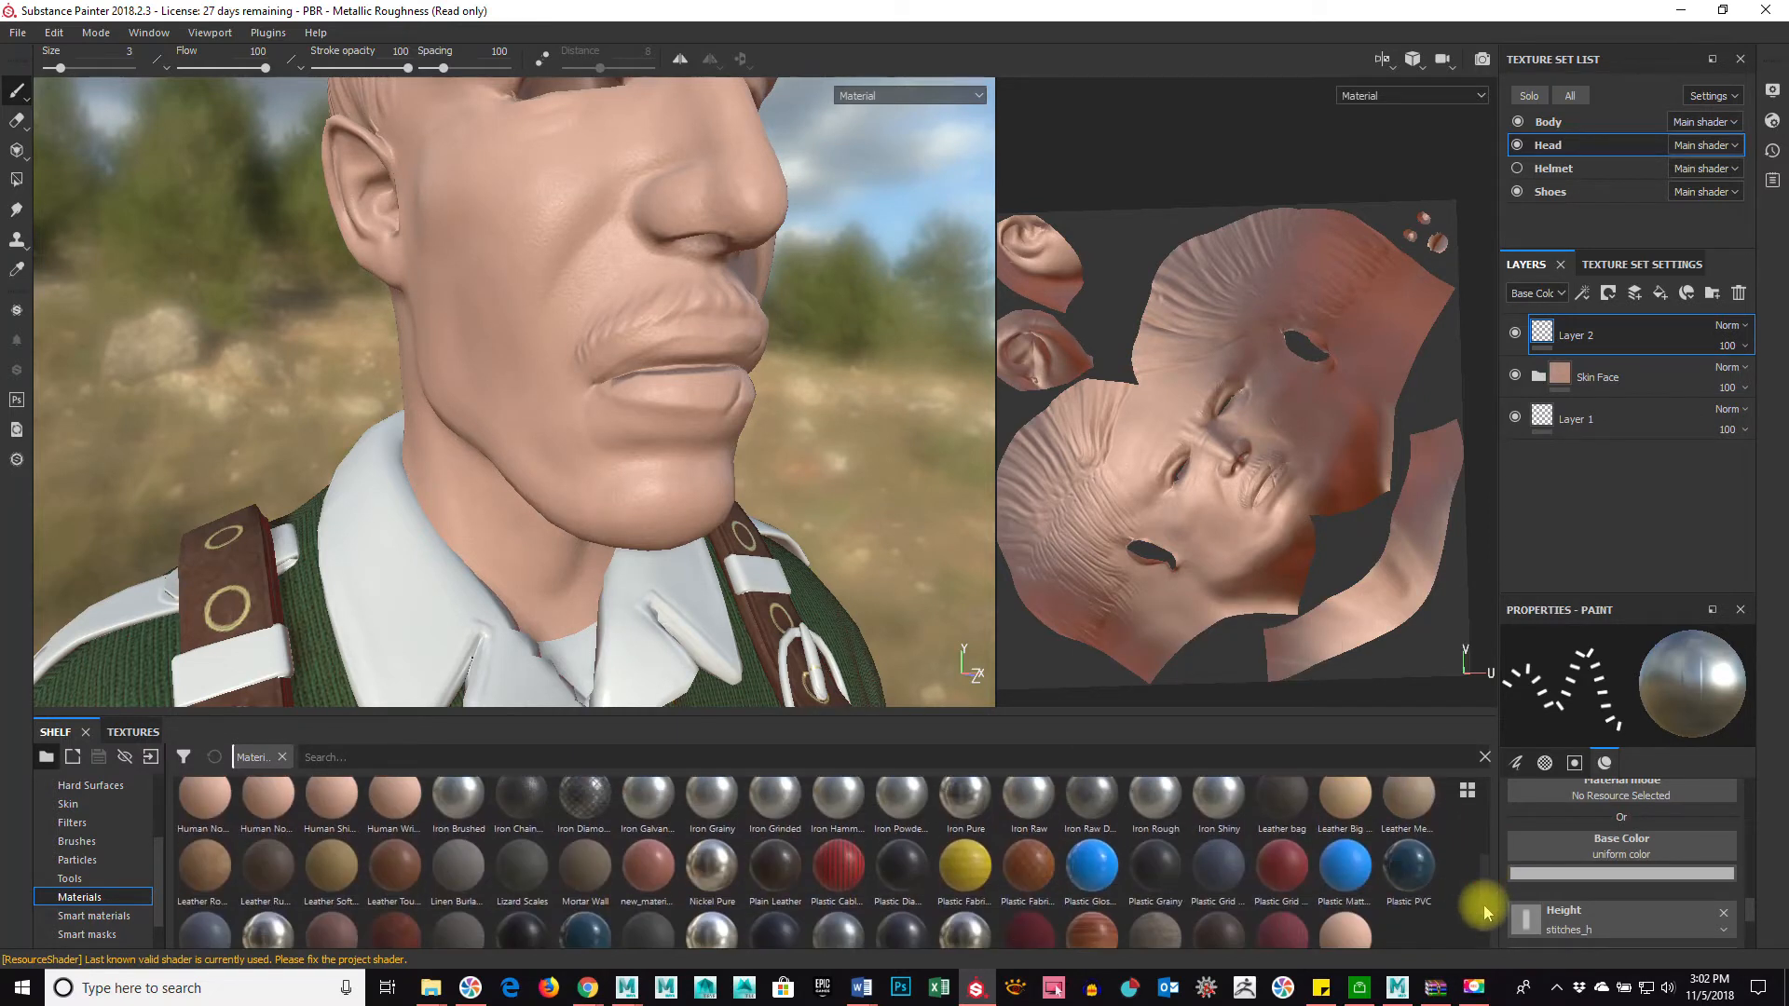
pyautogui.click(1336, 870)
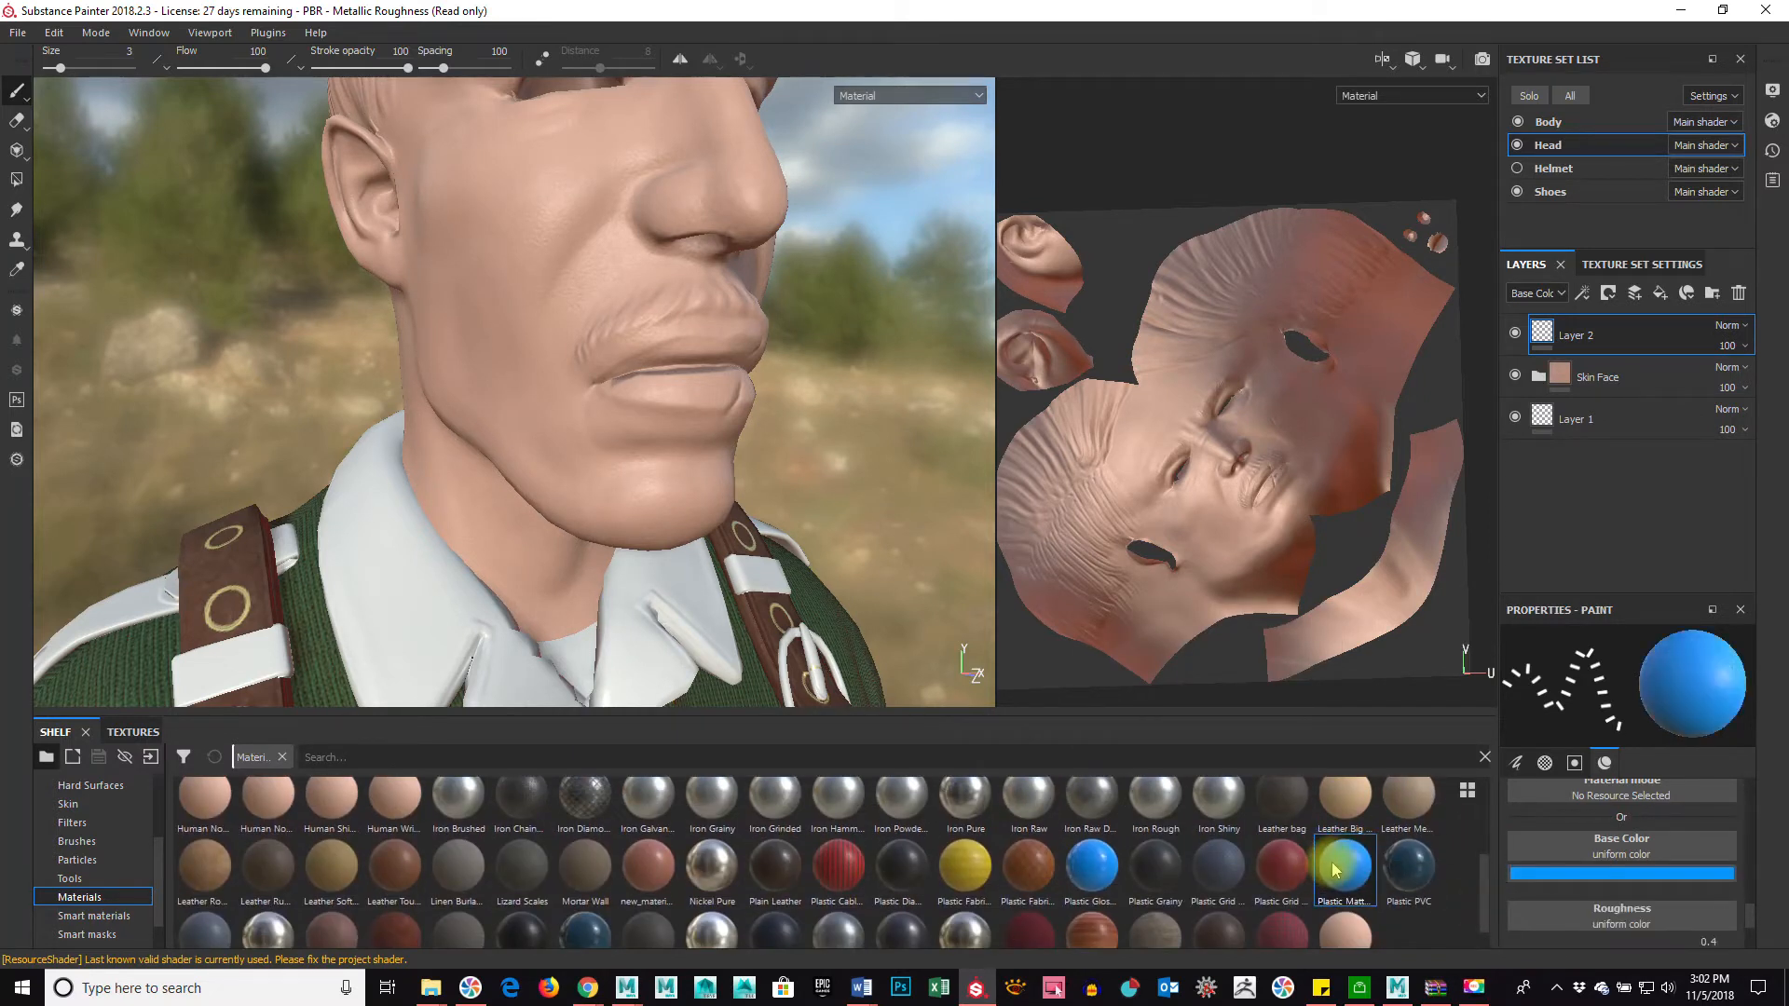
pyautogui.click(1609, 874)
pyautogui.moveTo(1693, 749); pyautogui.dragTo(1597, 720)
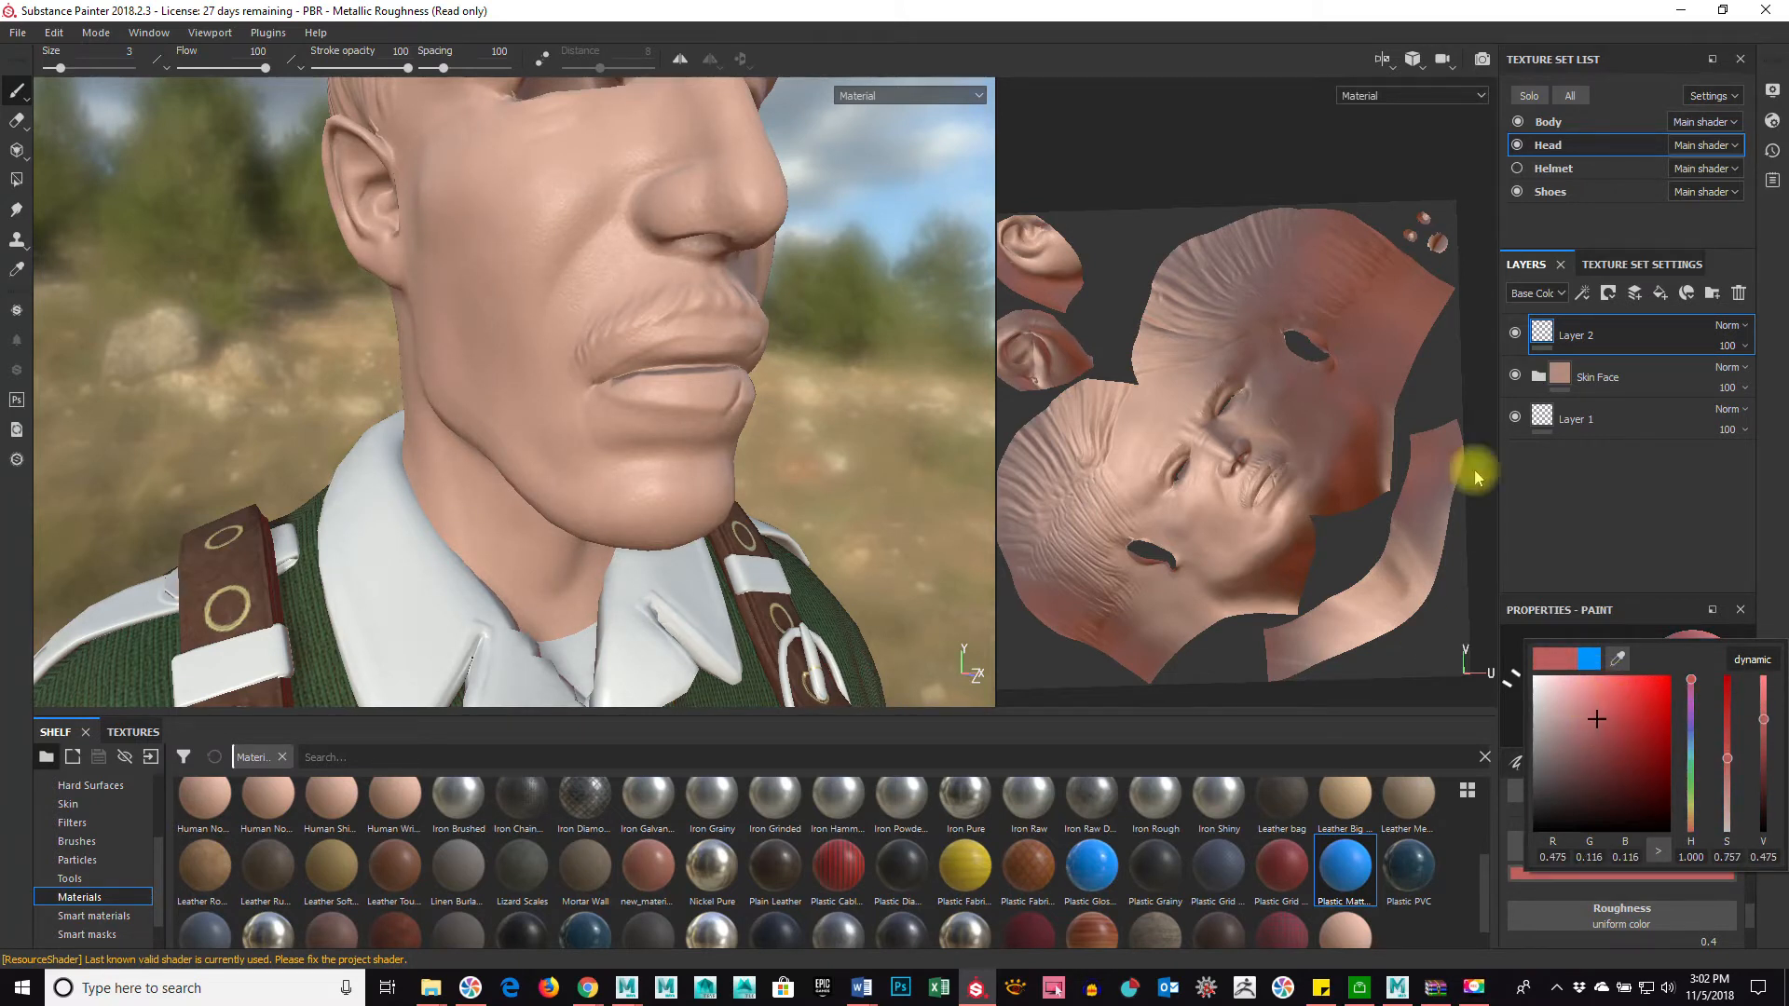
# Step: Choose the Fur Soft Wide brush and set its size to 1.21 and flow to 100 for painting the lips
pyautogui.click(98, 843)
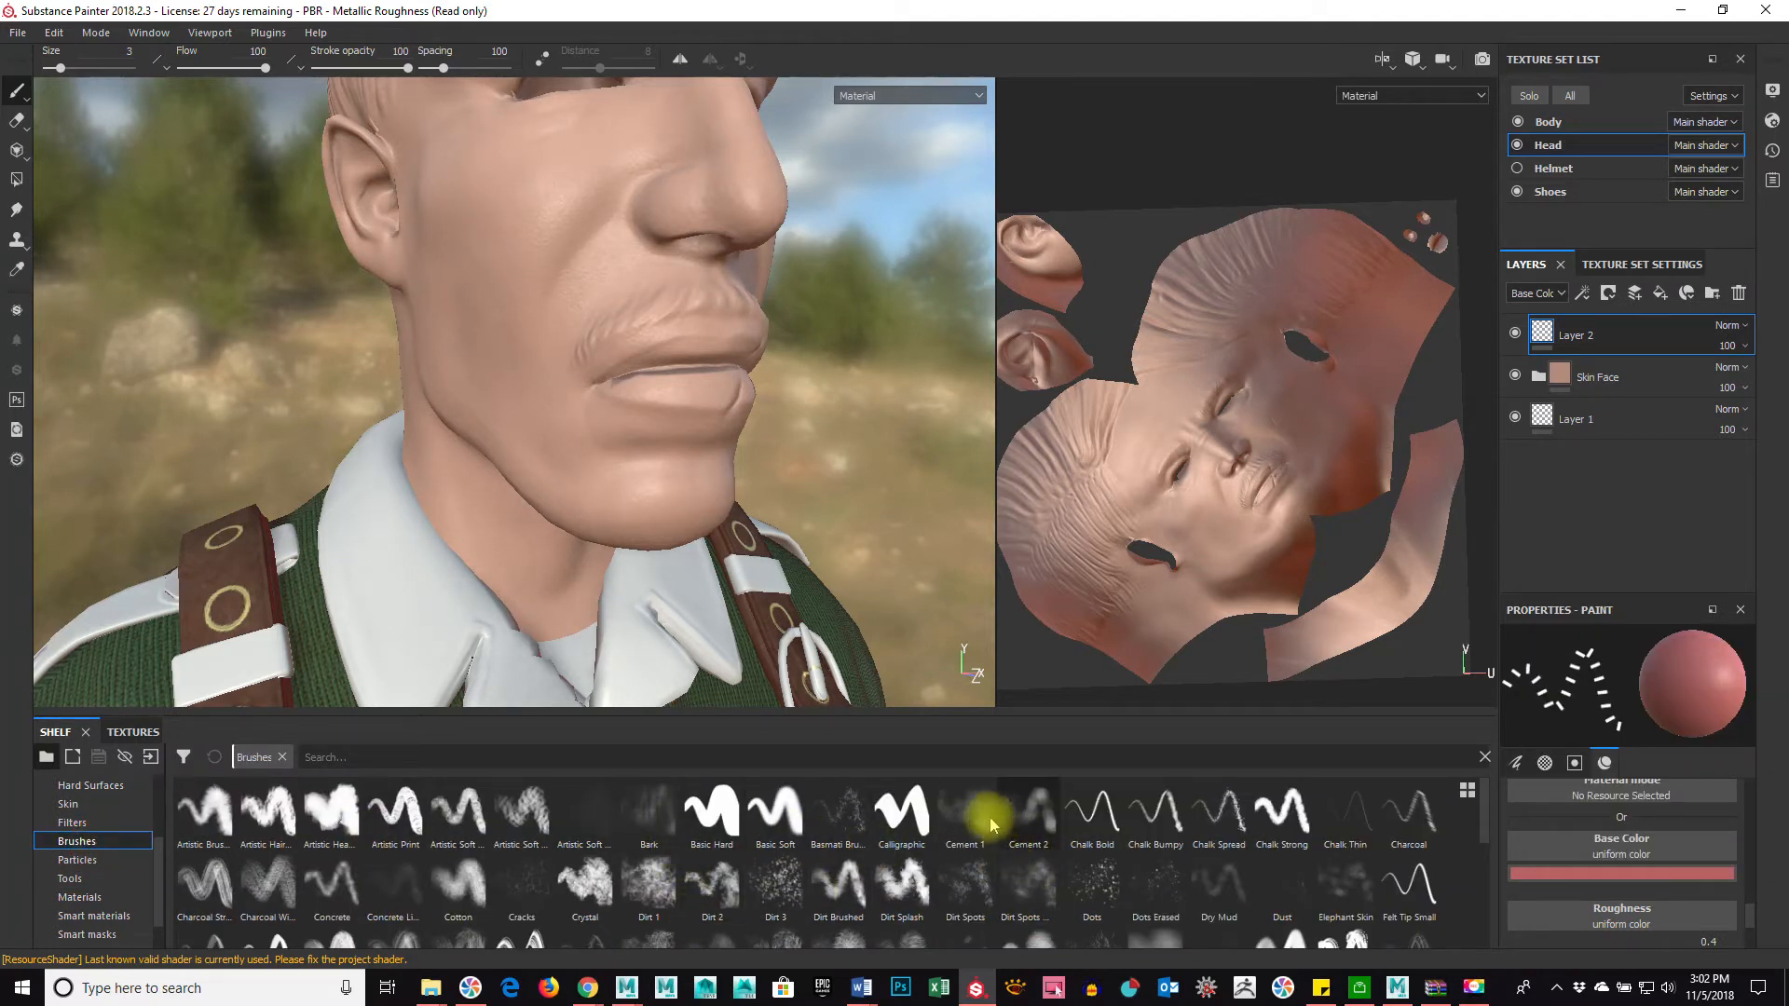
pyautogui.scroll(-2, 983, 832)
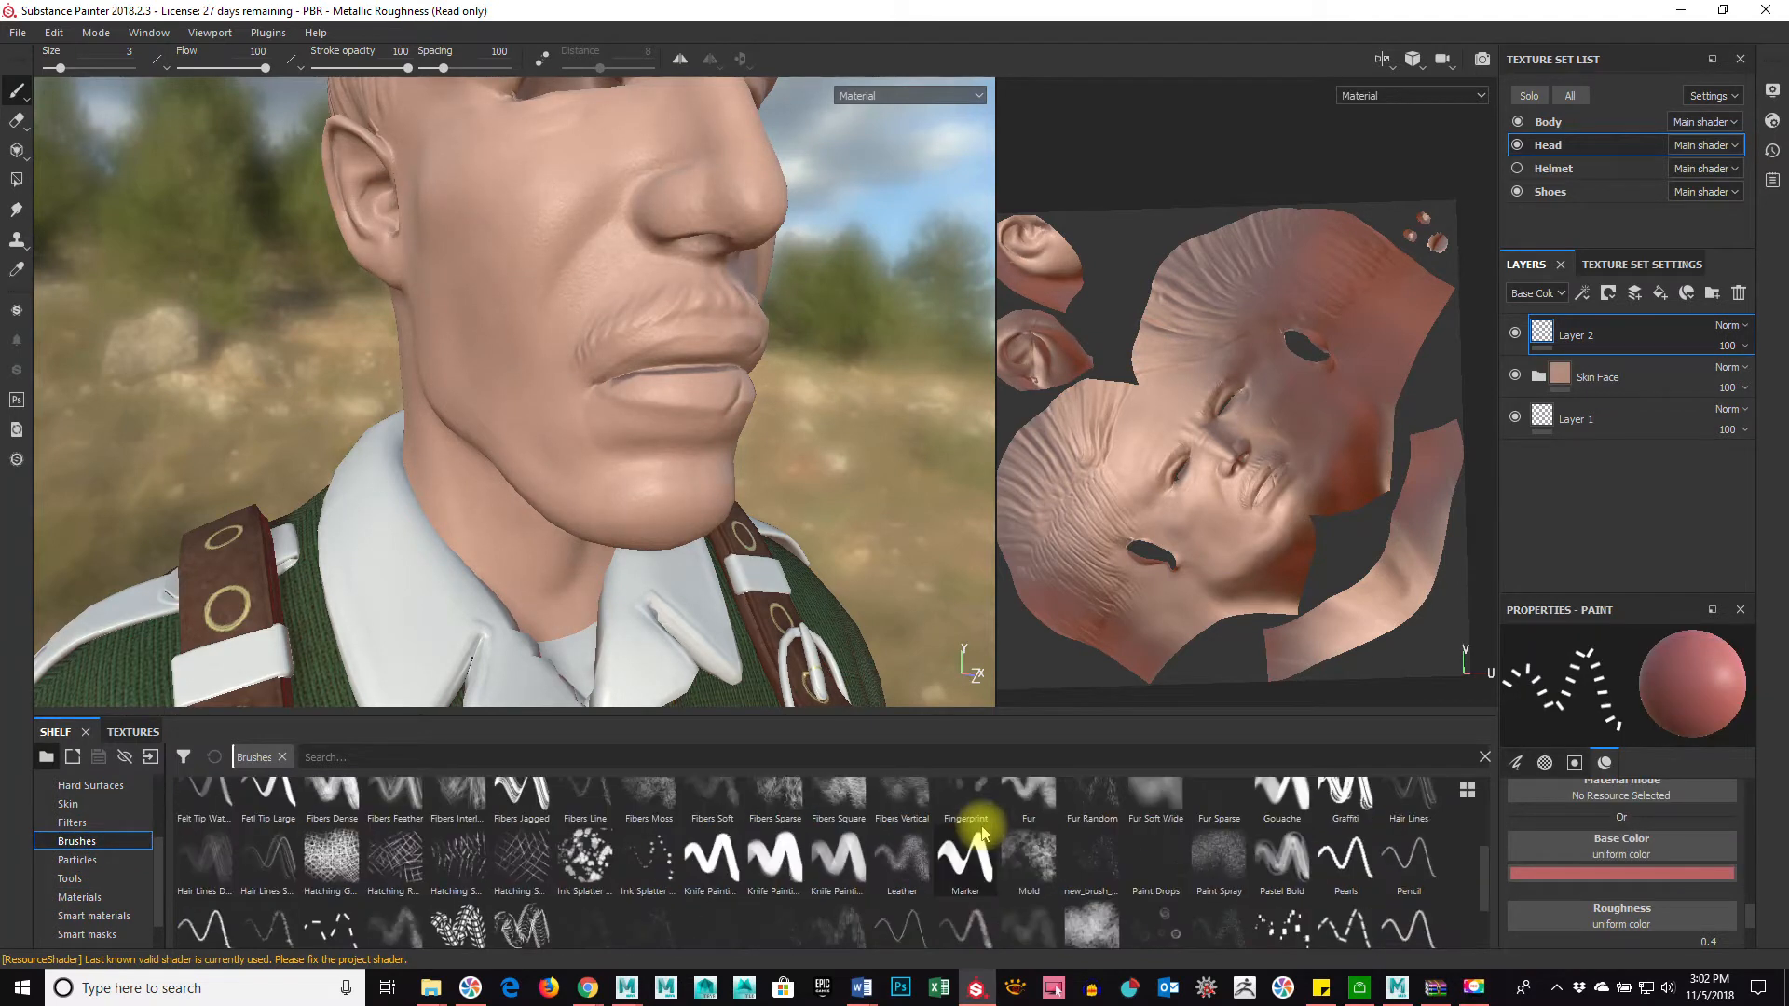
pyautogui.click(1154, 807)
pyautogui.moveTo(640, 388)
pyautogui.keyDown('ctrl'); pyautogui.mouseDown(button='right')
pyautogui.moveTo(518, 401)
pyautogui.moveTo(1012, 372)
pyautogui.mouseUp(button='right'); pyautogui.keyUp('ctrl')
pyautogui.keyDown('alt'); pyautogui.moveTo(692, 400); pyautogui.dragTo(578, 418, button='middle'); pyautogui.keyUp('alt')
pyautogui.keyDown('alt'); pyautogui.moveTo(456, 436); pyautogui.dragTo(894, 469, button='right'); pyautogui.keyUp('alt')
pyautogui.moveTo(806, 461)
pyautogui.keyDown('alt'); pyautogui.mouseDown()
pyautogui.moveTo(547, 431)
pyautogui.moveTo(611, 376)
pyautogui.mouseUp(); pyautogui.keyUp('alt')
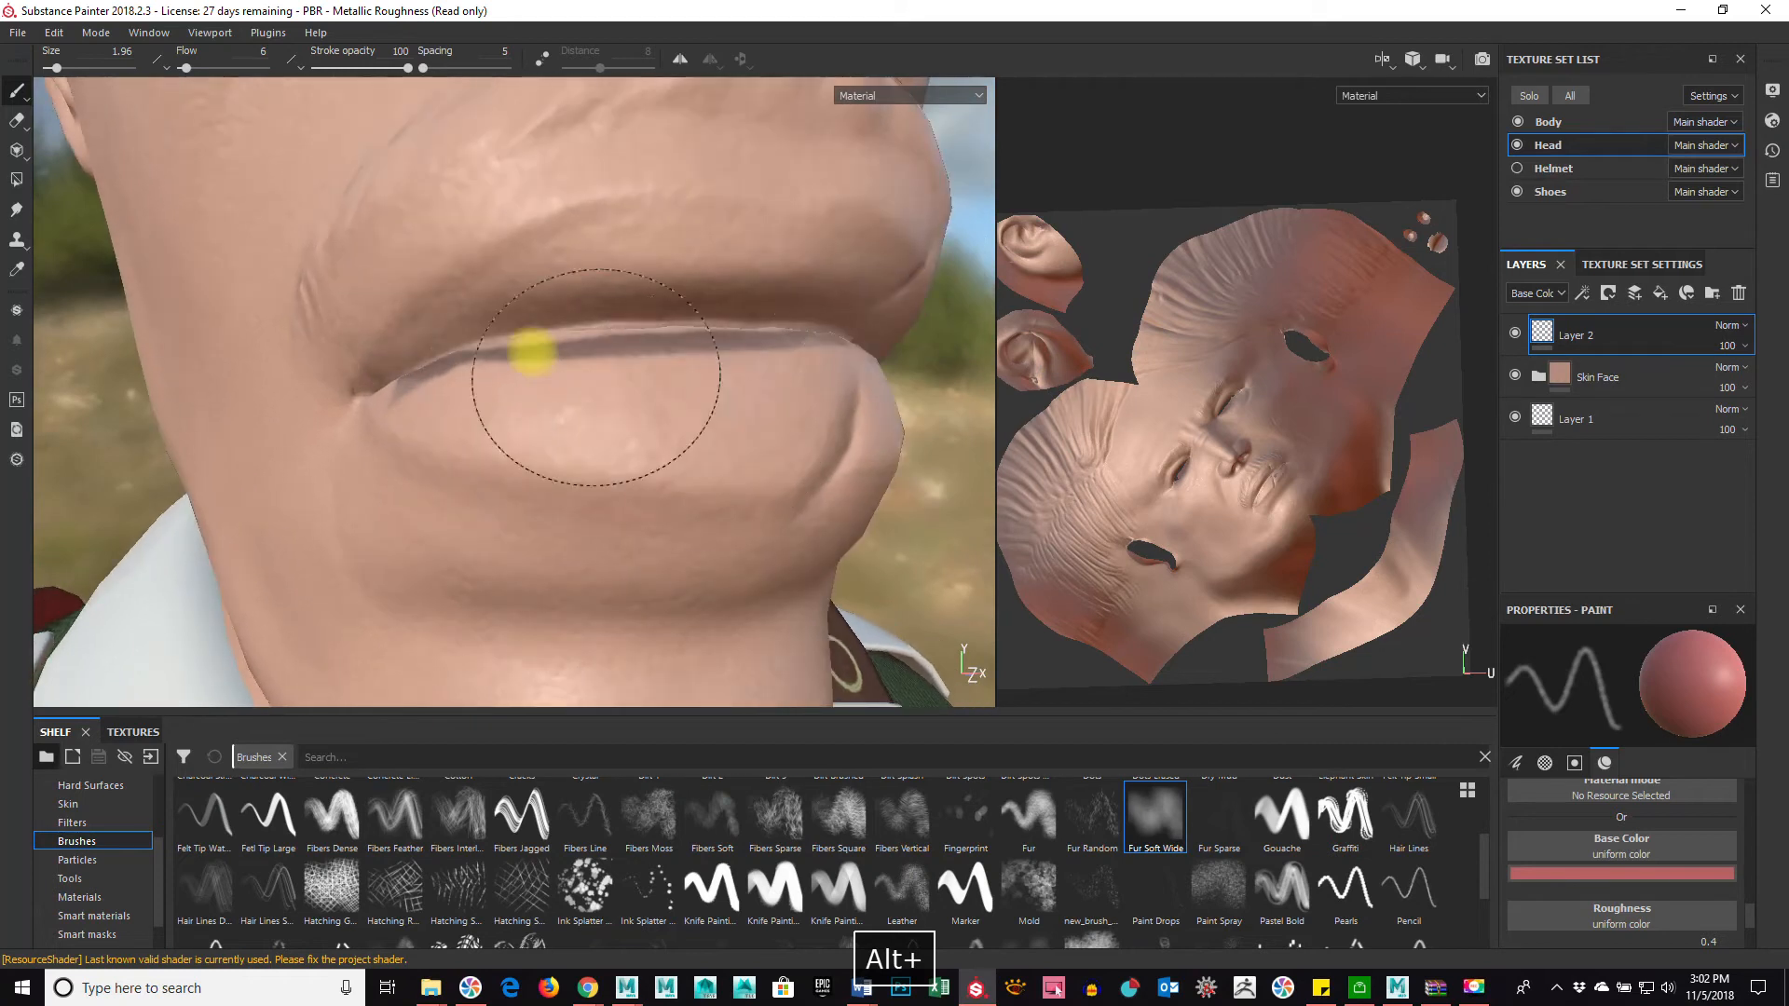
pyautogui.keyDown('ctrl'); pyautogui.moveTo(583, 351); pyautogui.dragTo(565, 372, button='right'); pyautogui.keyUp('ctrl')
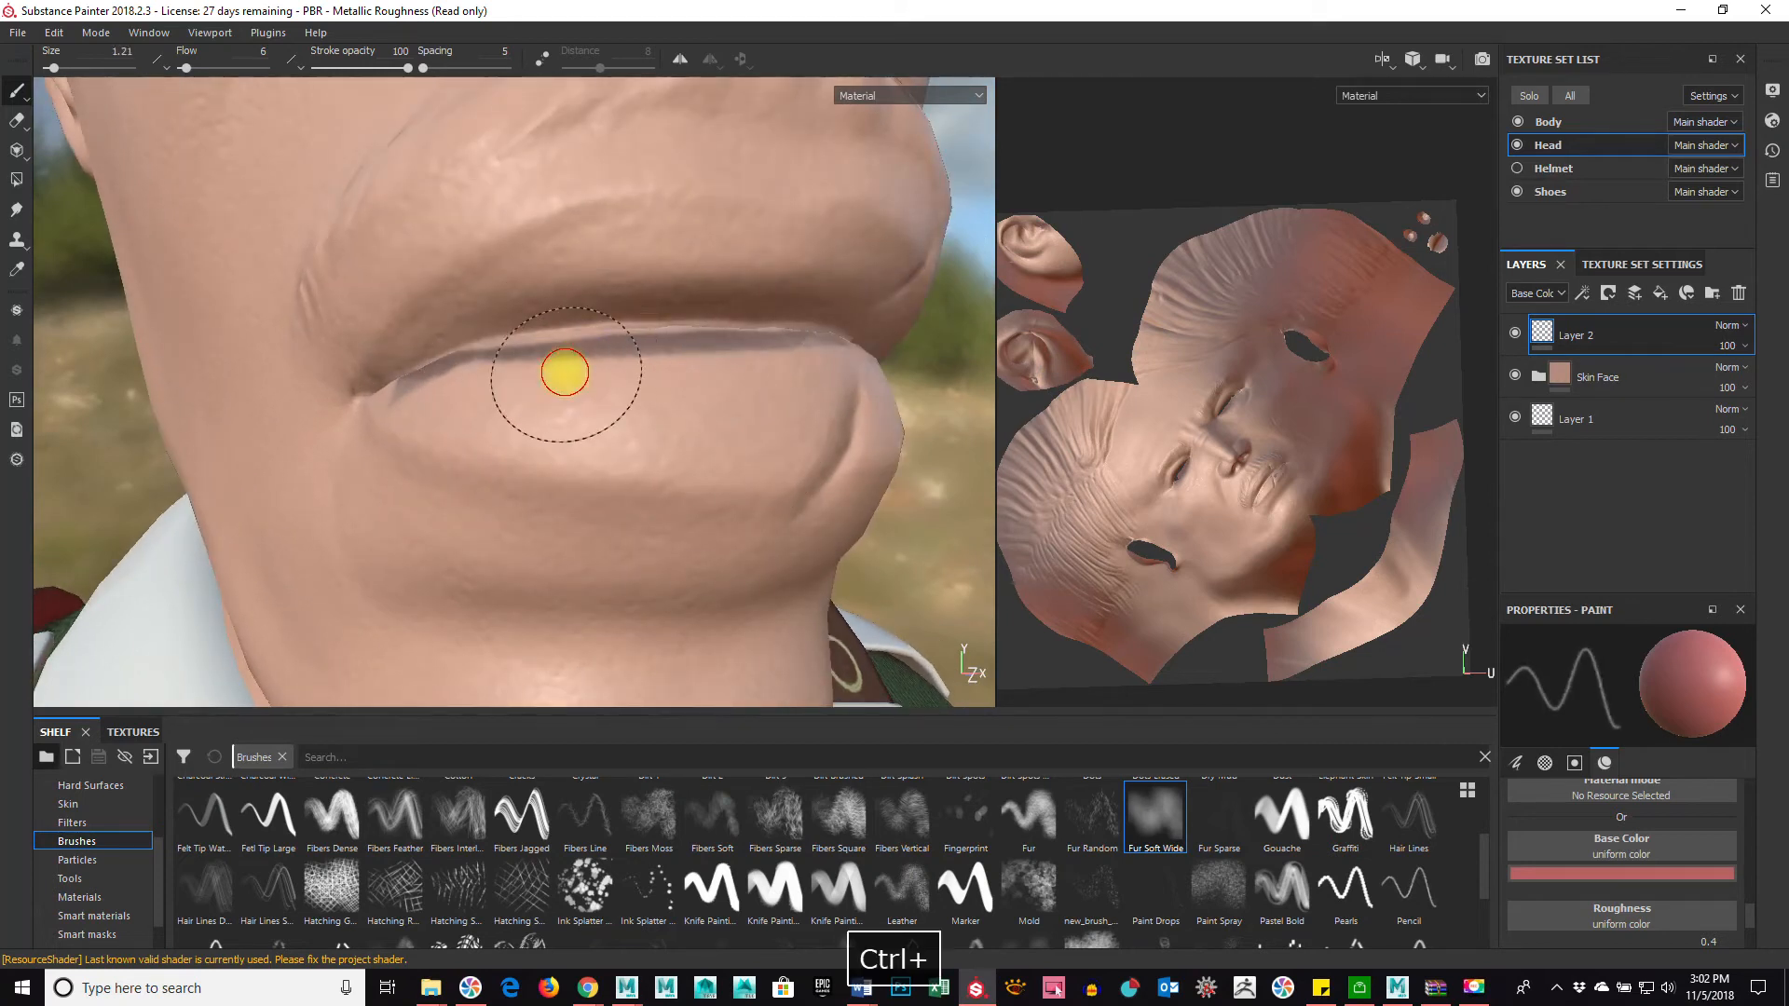
pyautogui.keyDown('ctrl'); pyautogui.moveTo(650, 375); pyautogui.dragTo(937, 399); pyautogui.keyUp('ctrl')
# Step: Try painting both lips with the muted red, check the result from the side, and undo the paint
pyautogui.moveTo(566, 373)
pyautogui.mouseDown()
pyautogui.moveTo(467, 367)
pyautogui.moveTo(851, 399)
pyautogui.moveTo(558, 296)
pyautogui.moveTo(879, 299)
pyautogui.moveTo(439, 396)
pyautogui.moveTo(624, 337)
pyautogui.moveTo(660, 378)
pyautogui.moveTo(348, 415)
pyautogui.moveTo(416, 494)
pyautogui.moveTo(1010, 466)
pyautogui.moveTo(1004, 431)
pyautogui.moveTo(571, 472)
pyautogui.moveTo(743, 519)
pyautogui.moveTo(587, 551)
pyautogui.moveTo(847, 567)
pyautogui.moveTo(540, 511)
pyautogui.mouseUp()
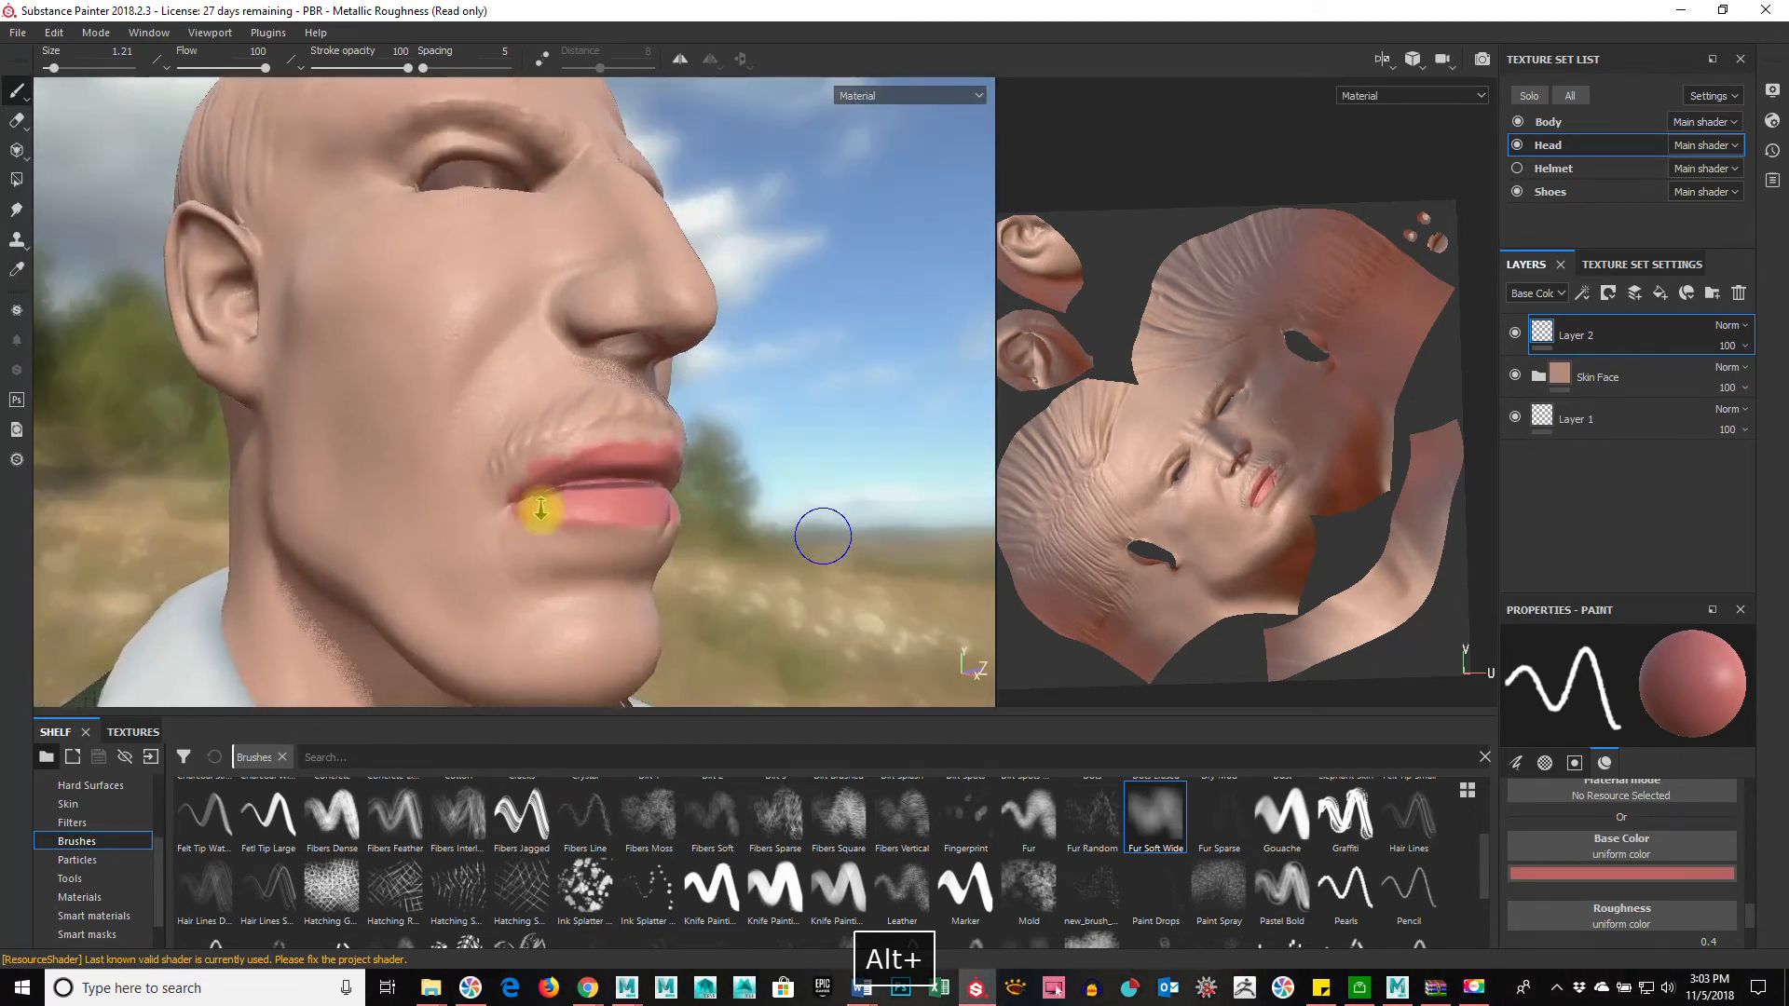
pyautogui.keyDown('alt'); pyautogui.moveTo(541, 510); pyautogui.dragTo(603, 507, button='right'); pyautogui.keyUp('alt')
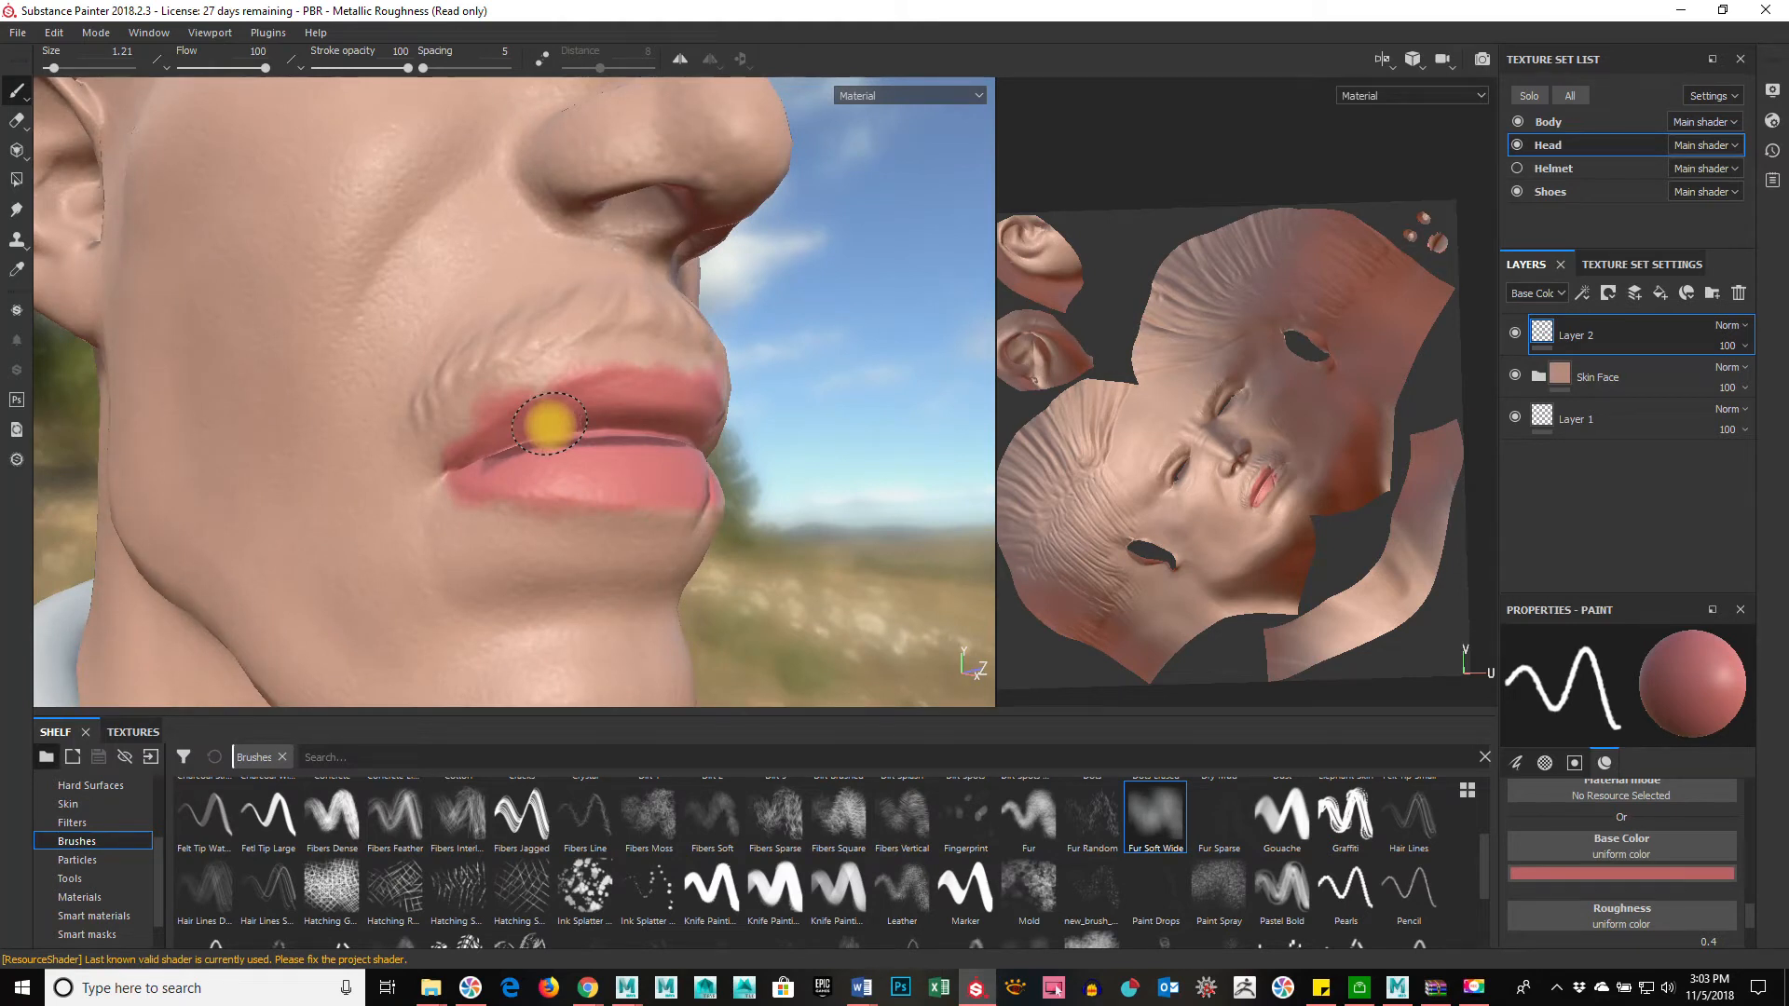
pyautogui.hotkey('ctrl', 'z')
# Step: Darken the paint's base color to a deeper red (0.283, 0.067, 0.067)
pyautogui.click(1567, 865)
pyautogui.click(1600, 738)
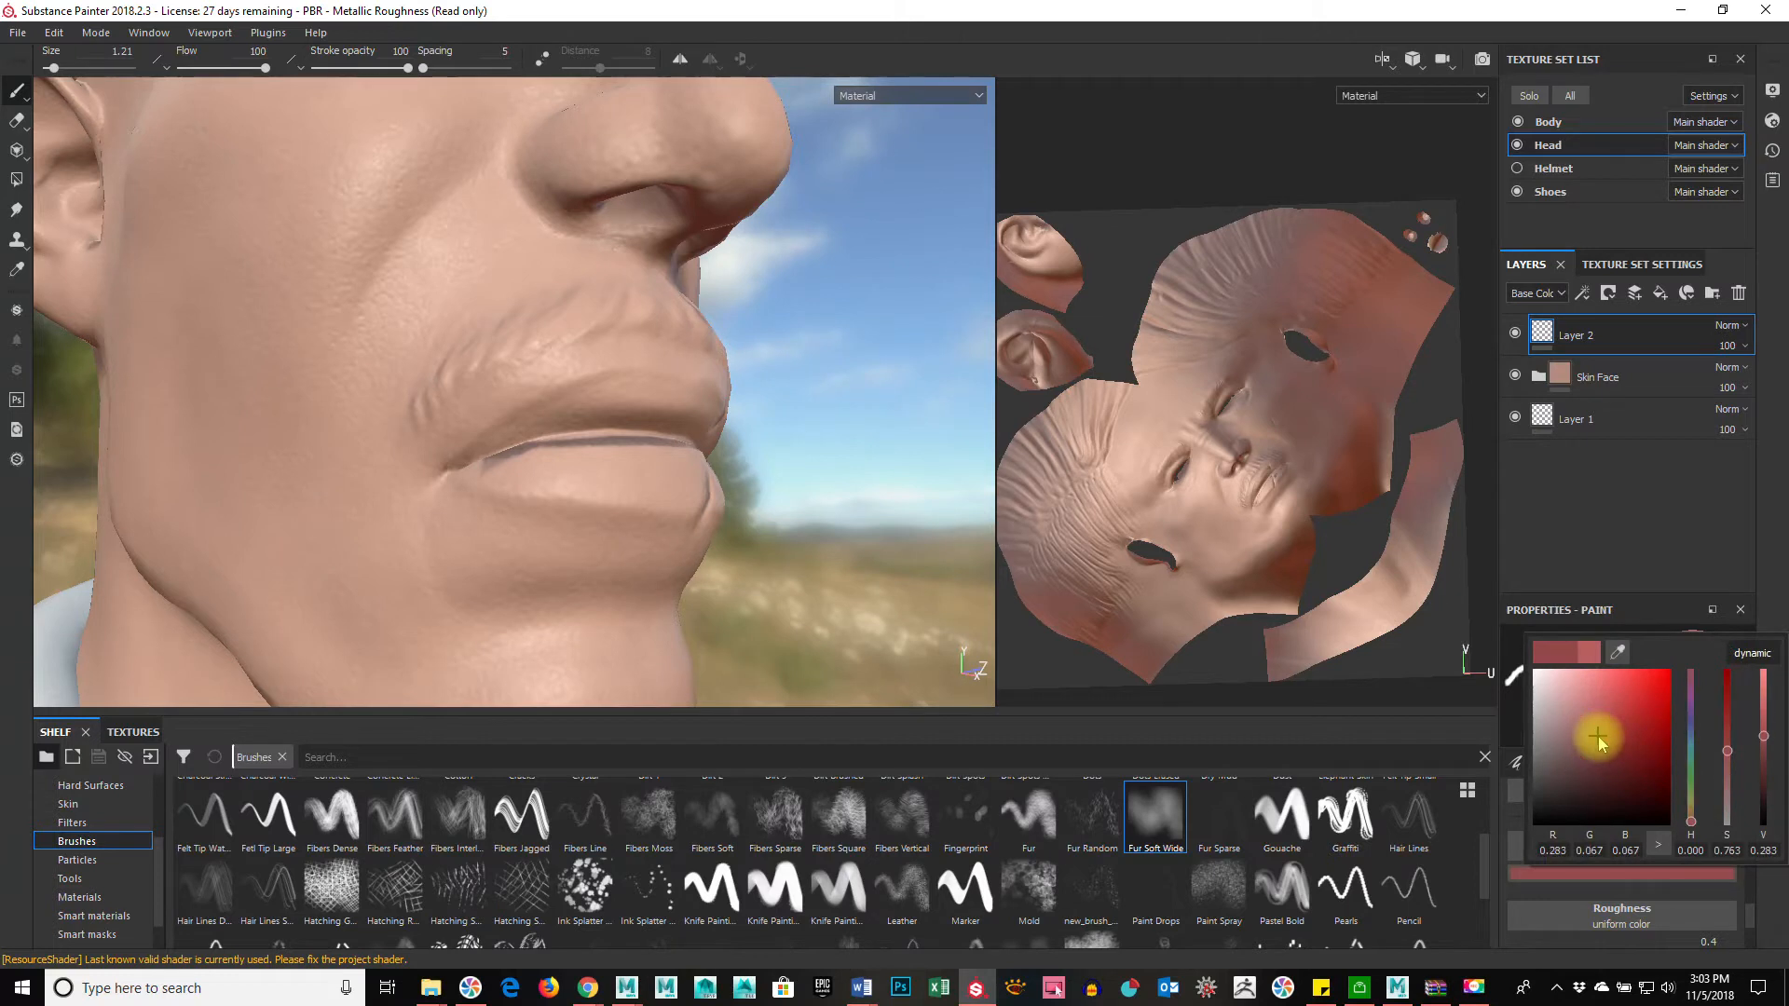
pyautogui.click(1577, 545)
pyautogui.scroll(-2, 1725, 890)
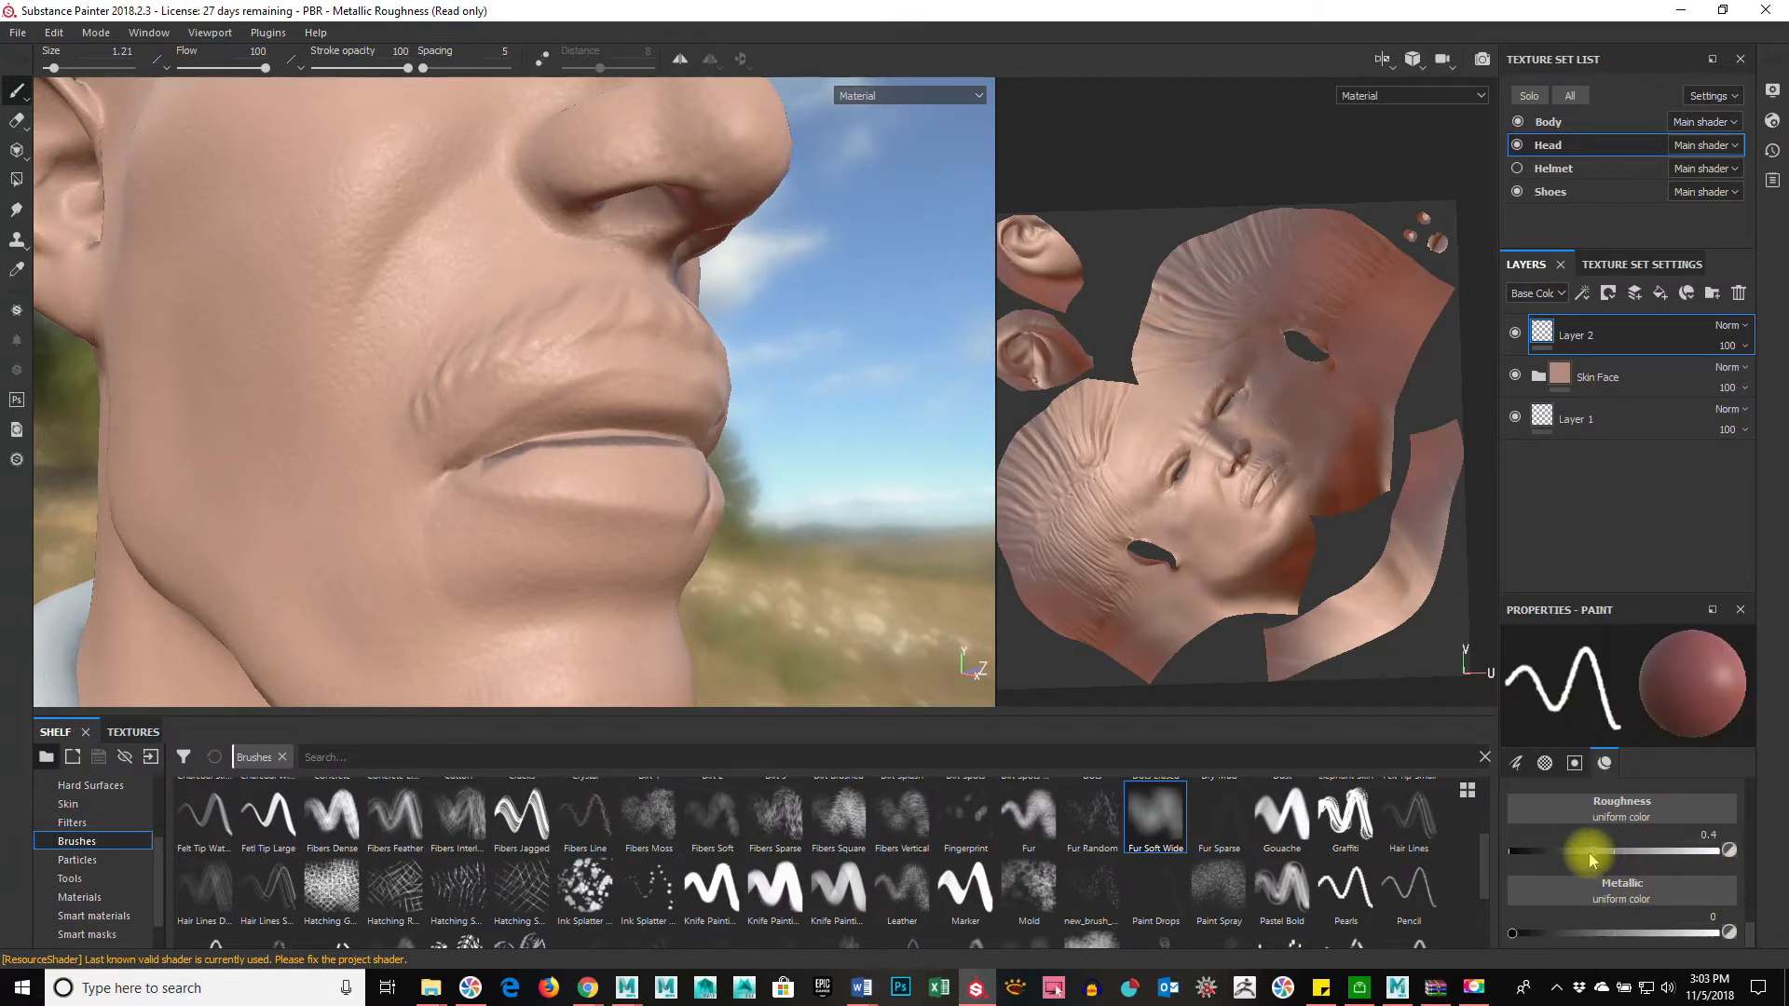
# Step: Set the paint's roughness to 0.2089, metallic to 0.7911 and base color to a dark red (0.151, 0, 0)
pyautogui.moveTo(1552, 867)
pyautogui.mouseDown()
pyautogui.moveTo(1498, 858)
pyautogui.moveTo(1554, 873)
pyautogui.mouseUp()
pyautogui.click(1622, 934)
pyautogui.scroll(3, 1675, 938)
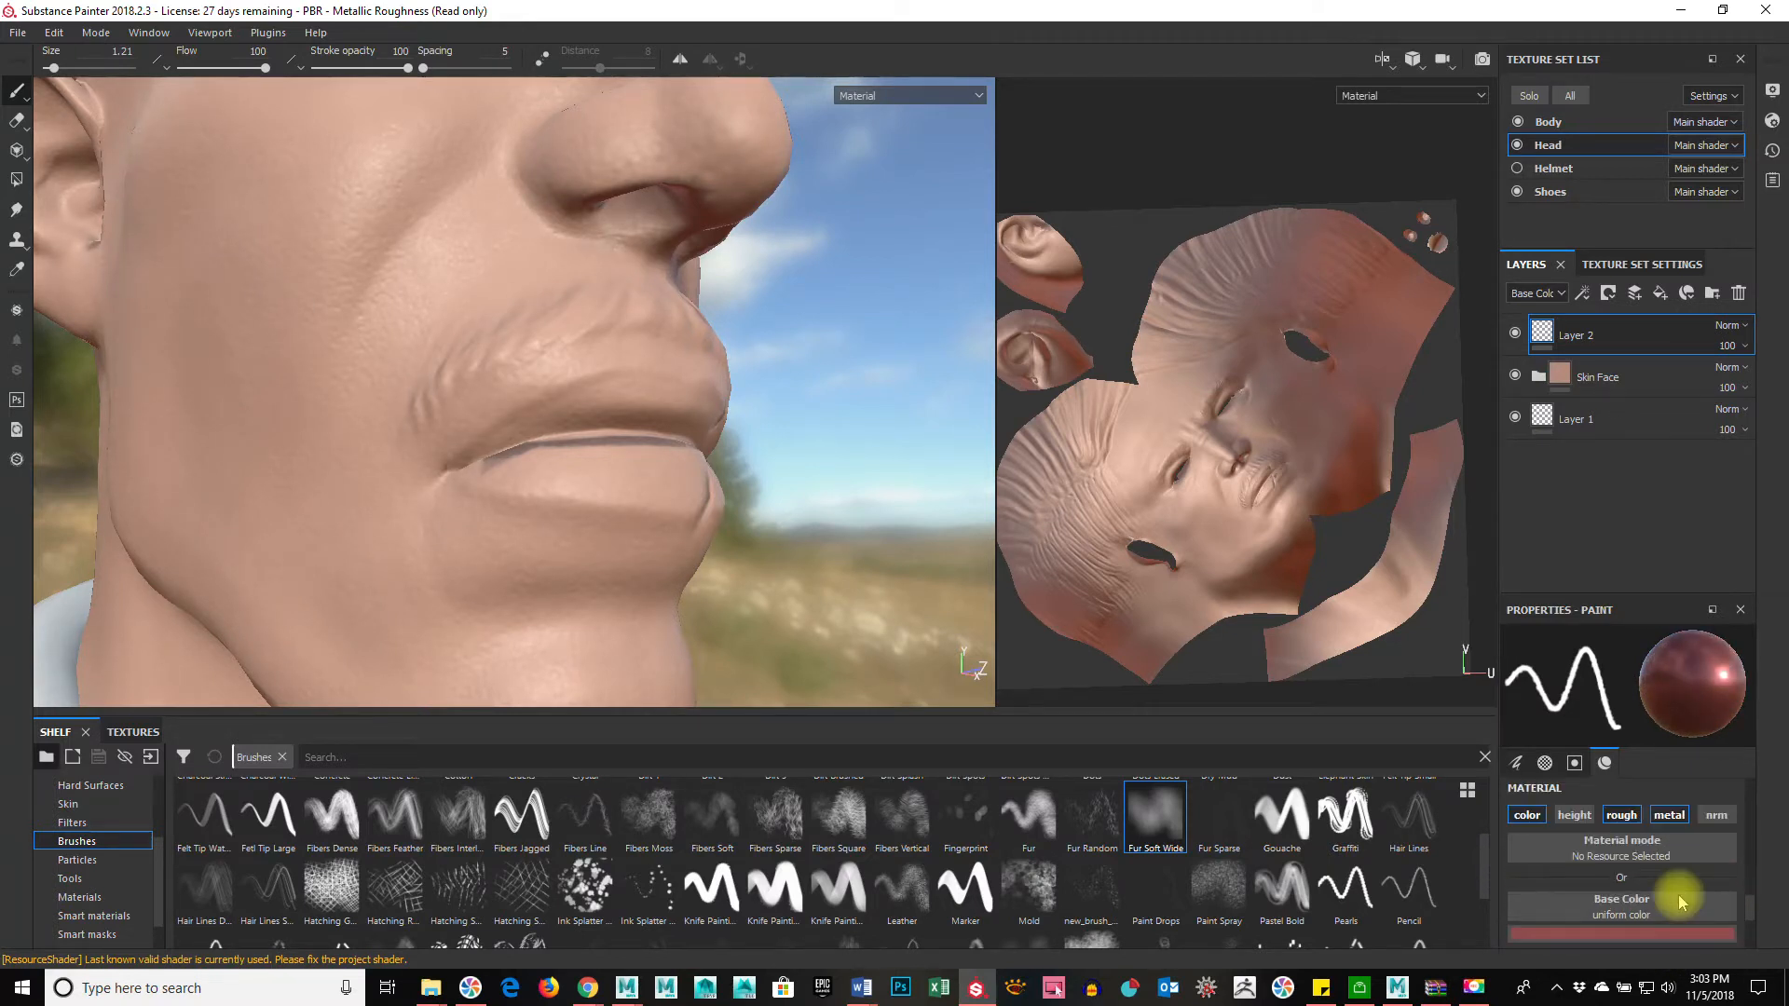
pyautogui.click(1671, 935)
pyautogui.click(1668, 822)
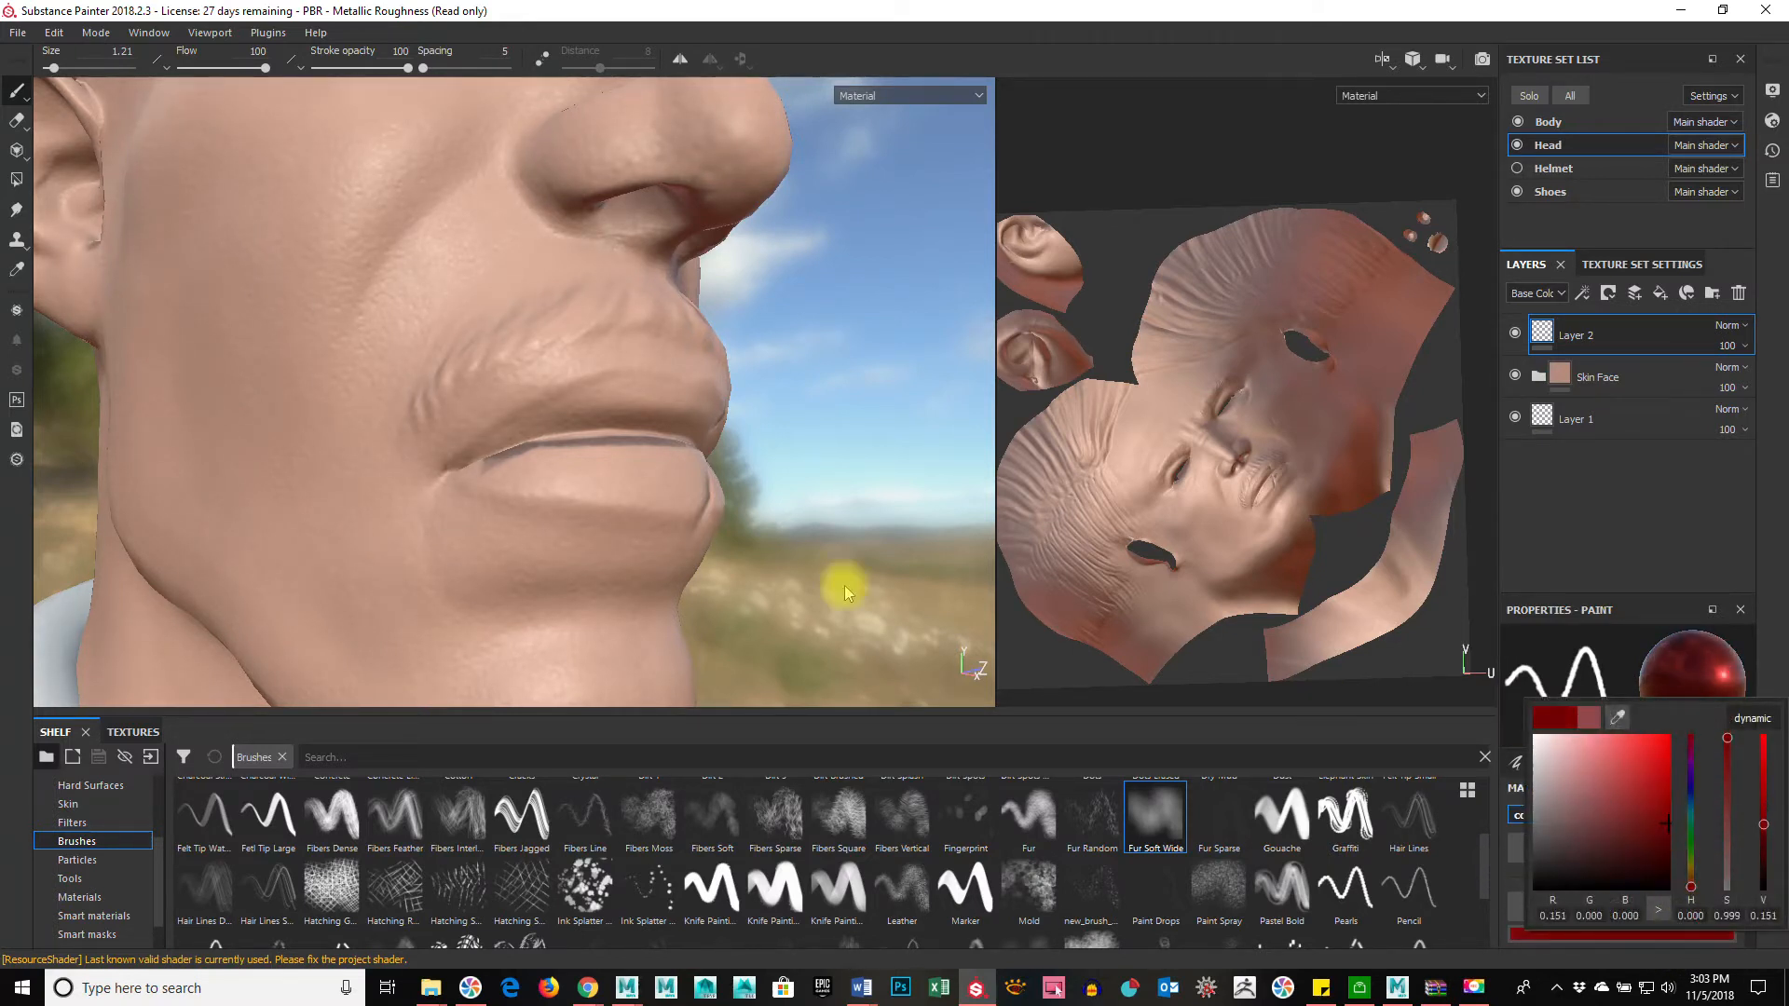
# Step: Try a dark metallic red stroke on the lips, check it from the front, and undo it
pyautogui.moveTo(551, 467)
pyautogui.mouseDown()
pyautogui.moveTo(687, 479)
pyautogui.moveTo(527, 458)
pyautogui.moveTo(713, 433)
pyautogui.moveTo(587, 411)
pyautogui.moveTo(702, 403)
pyautogui.moveTo(481, 446)
pyautogui.mouseUp()
pyautogui.moveTo(713, 527)
pyautogui.keyDown('alt'); pyautogui.mouseDown()
pyautogui.moveTo(567, 579)
pyautogui.moveTo(679, 590)
pyautogui.moveTo(562, 588)
pyautogui.mouseUp(); pyautogui.keyUp('alt')
pyautogui.hotkey('ctrl', 'z')
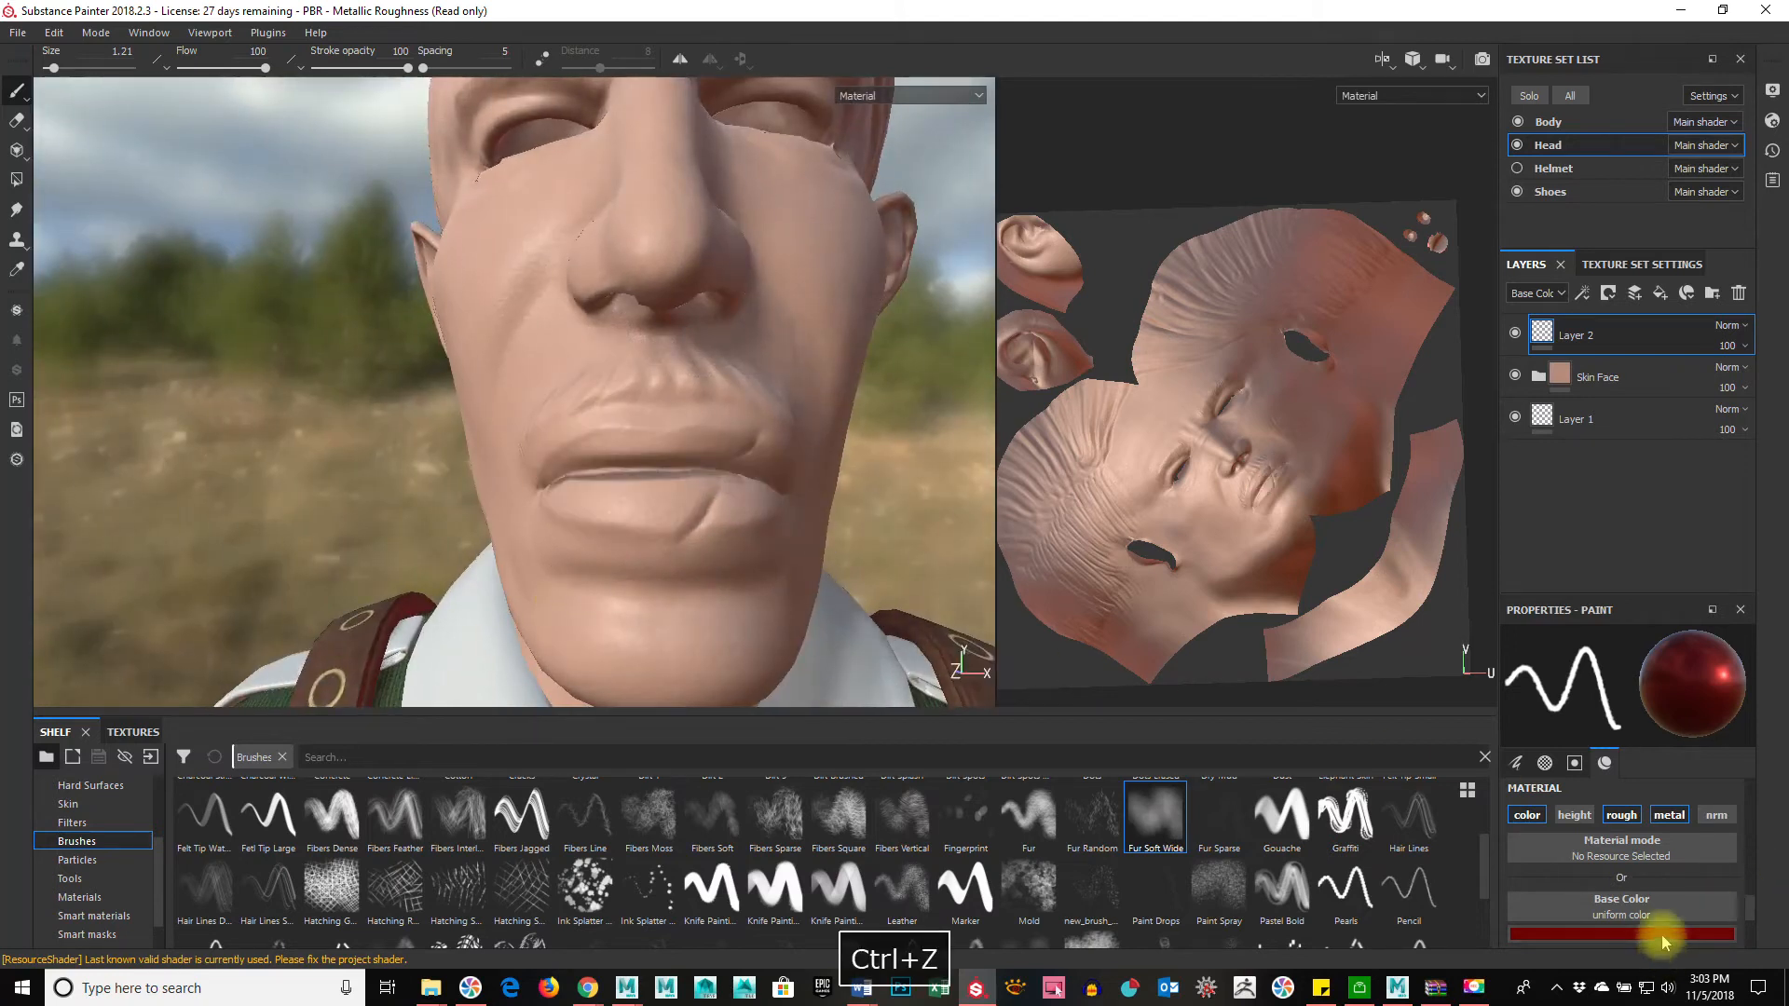
# Step: Set the paint's base color to a lighter red (0.628, 0.081, 0.081), metallic to 0 and roughness to 0.4667
pyautogui.click(1665, 934)
pyautogui.moveTo(1626, 811)
pyautogui.mouseDown()
pyautogui.moveTo(1630, 760)
pyautogui.moveTo(1617, 779)
pyautogui.mouseUp()
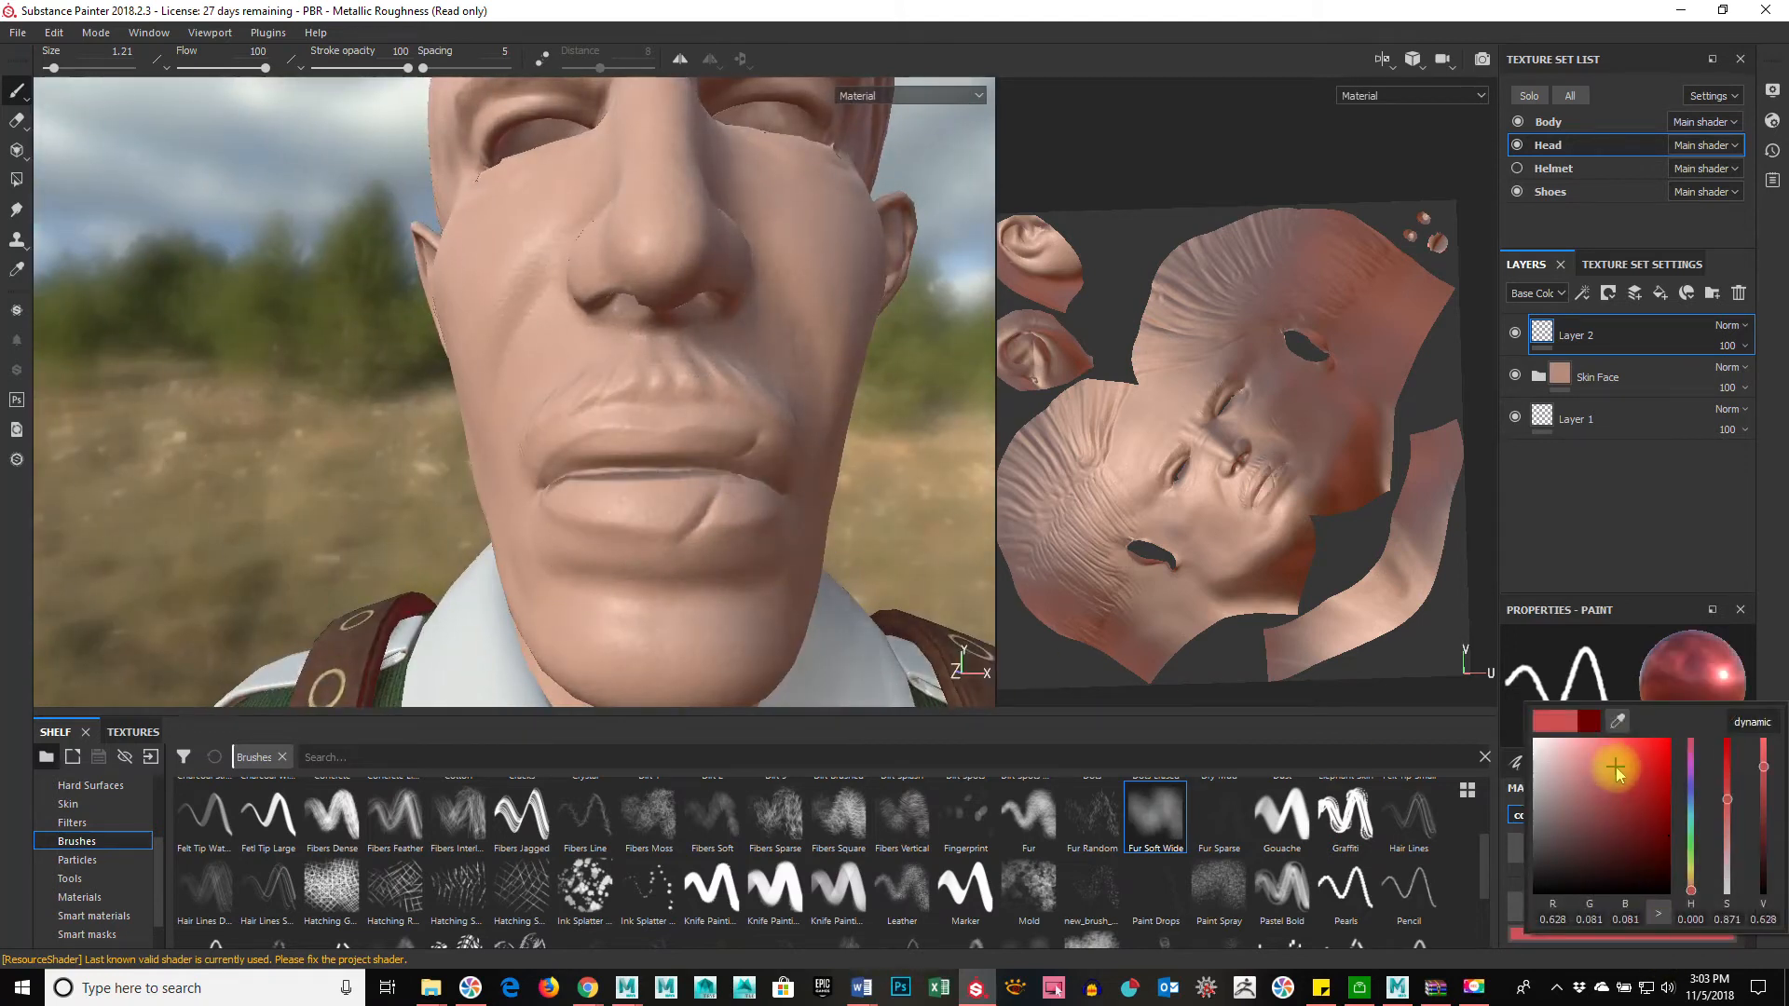
pyautogui.scroll(-3, 1669, 815)
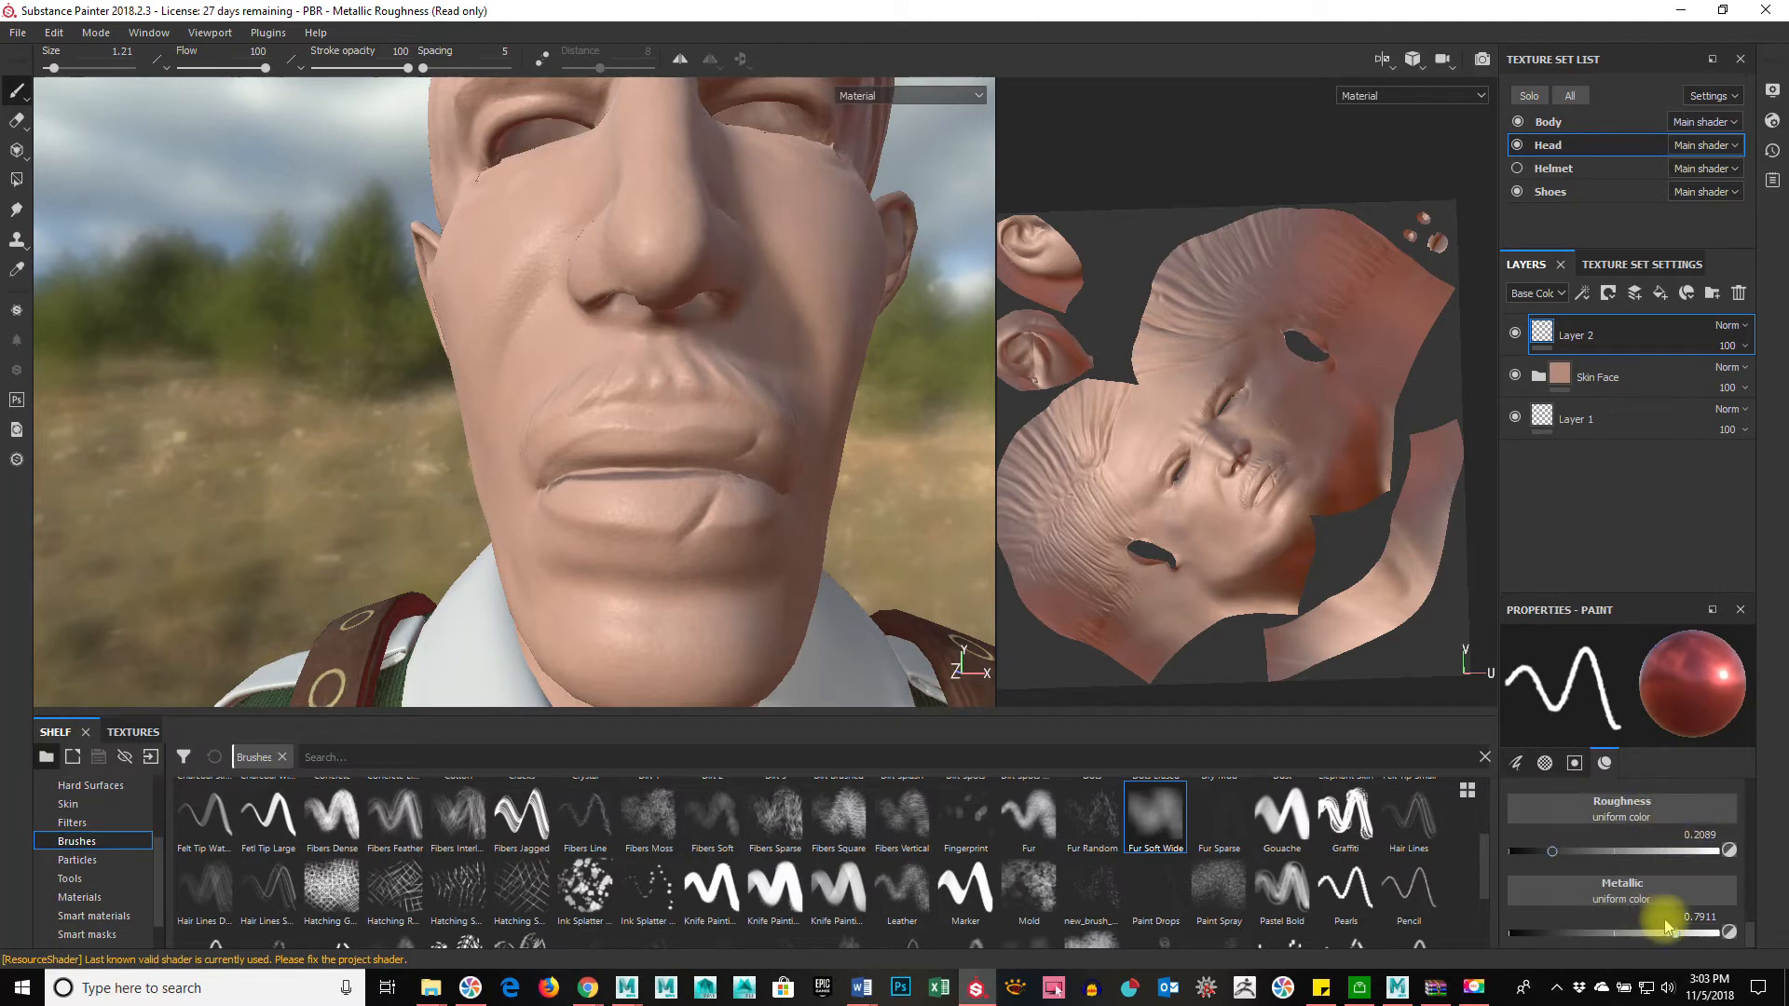
pyautogui.moveTo(1638, 932); pyautogui.dragTo(1459, 913)
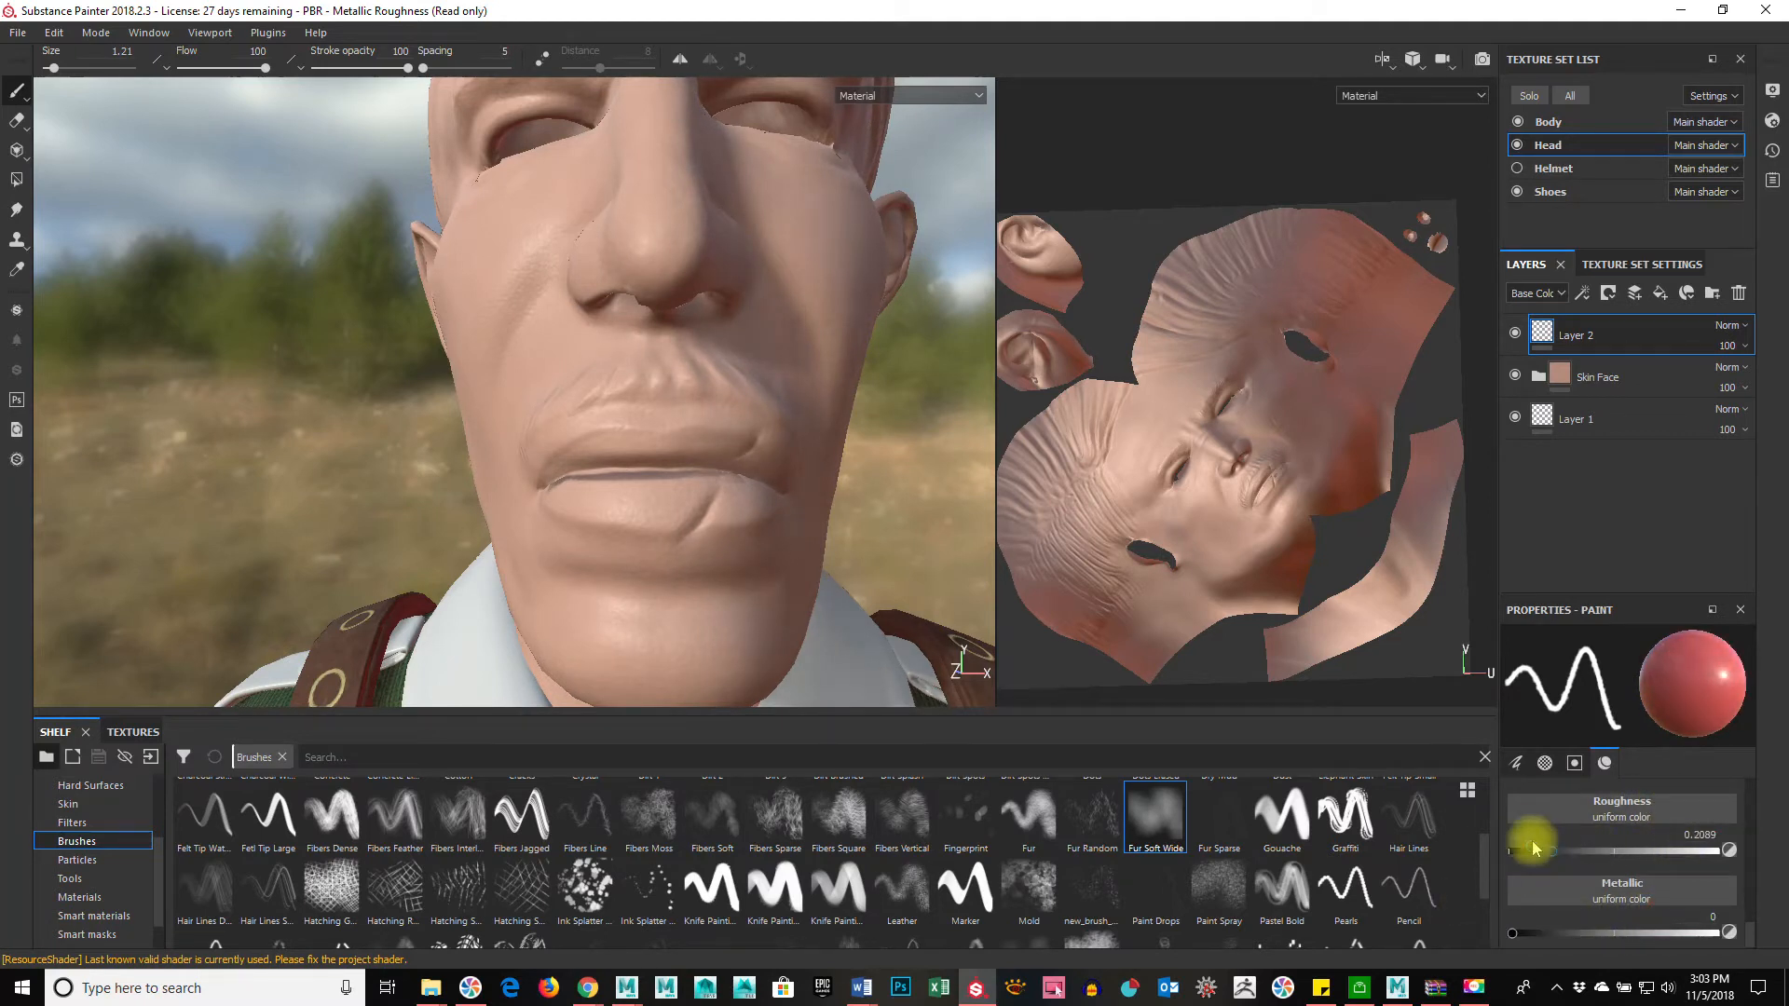
pyautogui.keyDown('alt'); pyautogui.moveTo(499, 519); pyautogui.dragTo(990, 596, button='right'); pyautogui.keyUp('alt')
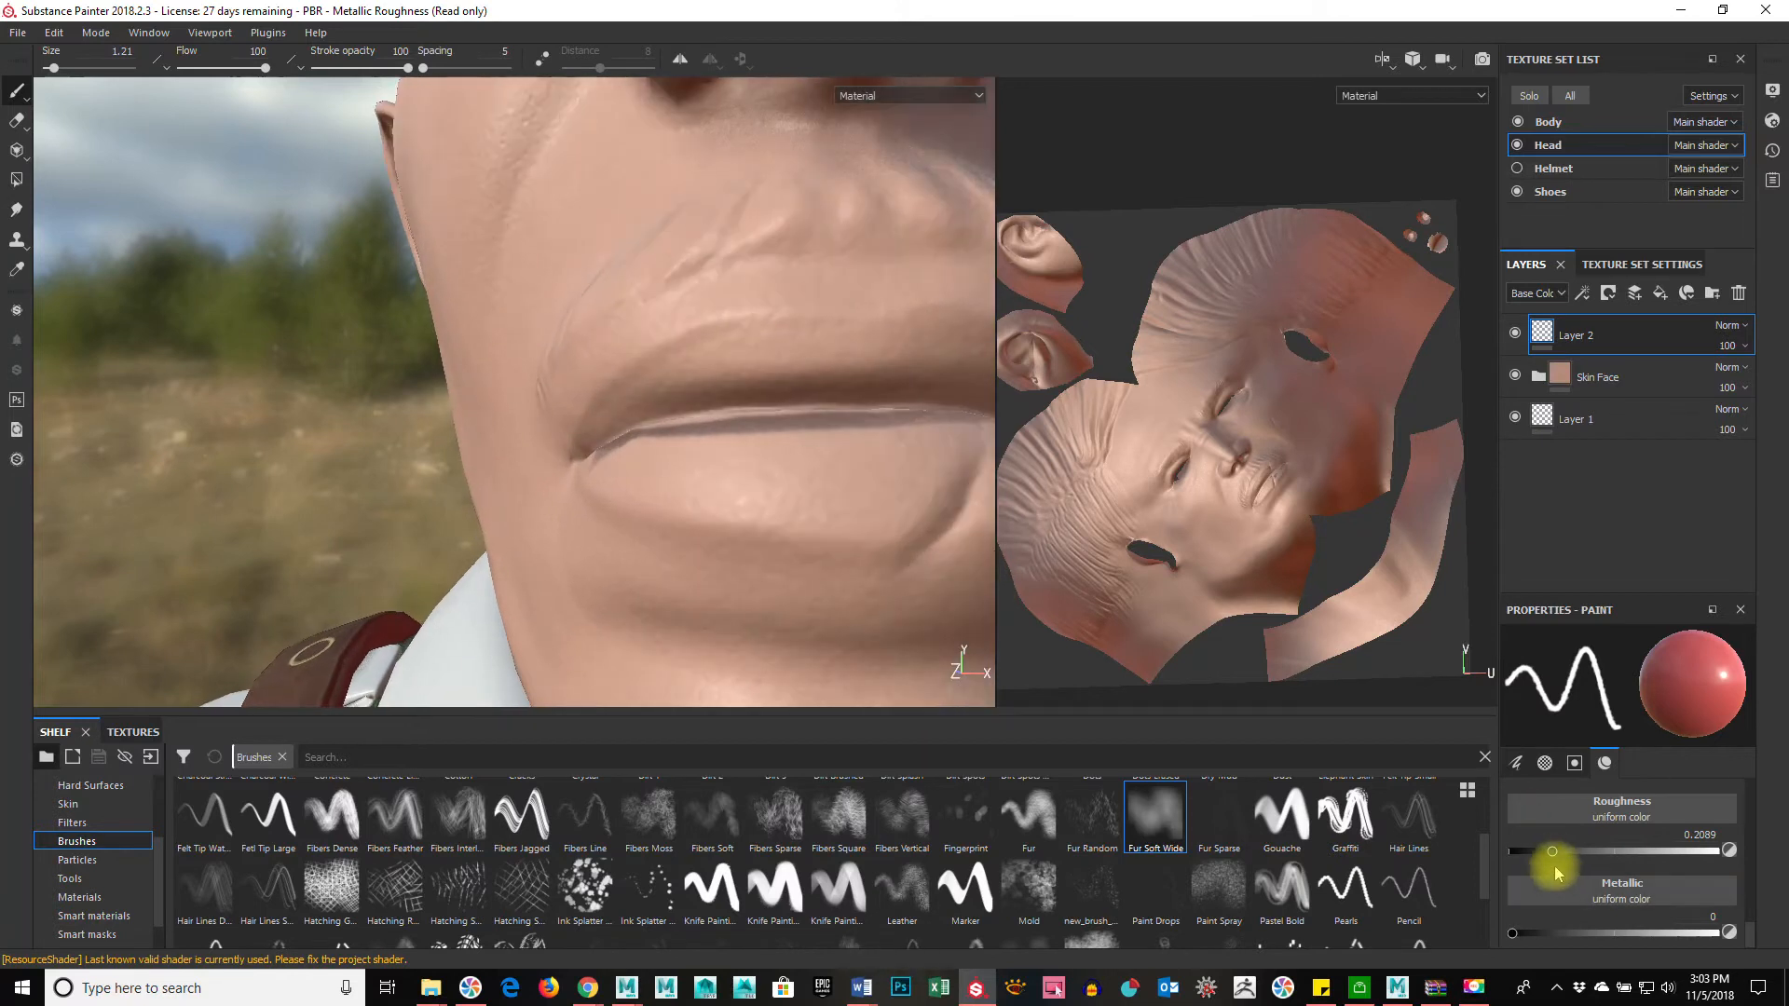
pyautogui.moveTo(1553, 859); pyautogui.dragTo(1620, 857)
pyautogui.moveTo(694, 470)
pyautogui.keyDown('alt'); pyautogui.mouseDown()
pyautogui.moveTo(935, 548)
pyautogui.moveTo(699, 479)
pyautogui.mouseUp(); pyautogui.keyUp('alt')
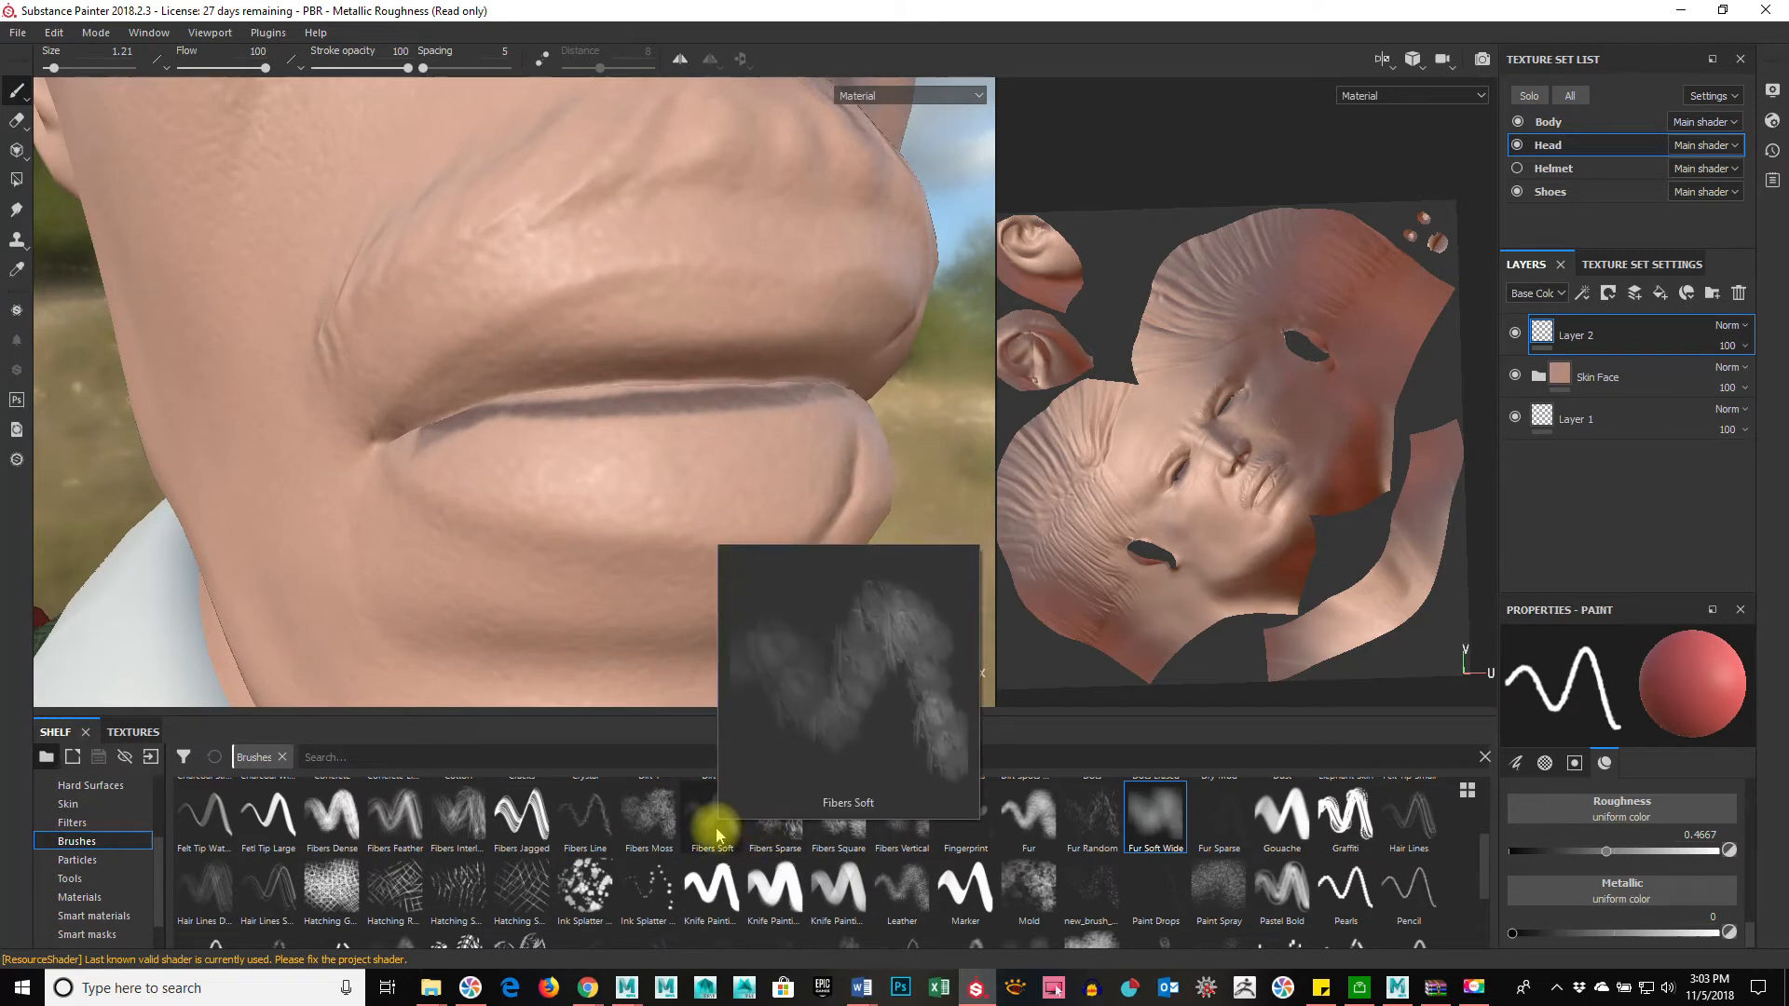
# Step: Reduce the brush to size 0.53 and flow 12, undoing a test stroke on the lower lip along the way
pyautogui.keyDown('ctrl'); pyautogui.moveTo(709, 467); pyautogui.dragTo(692, 465, button='right'); pyautogui.keyUp('ctrl')
pyautogui.keyDown('ctrl'); pyautogui.moveTo(700, 466); pyautogui.dragTo(377, 516); pyautogui.keyUp('ctrl')
pyautogui.moveTo(771, 423); pyautogui.dragTo(795, 434)
pyautogui.hotkey('ctrl', 'z')
pyautogui.keyDown('ctrl'); pyautogui.moveTo(726, 474); pyautogui.dragTo(723, 472, button='right'); pyautogui.keyUp('ctrl')
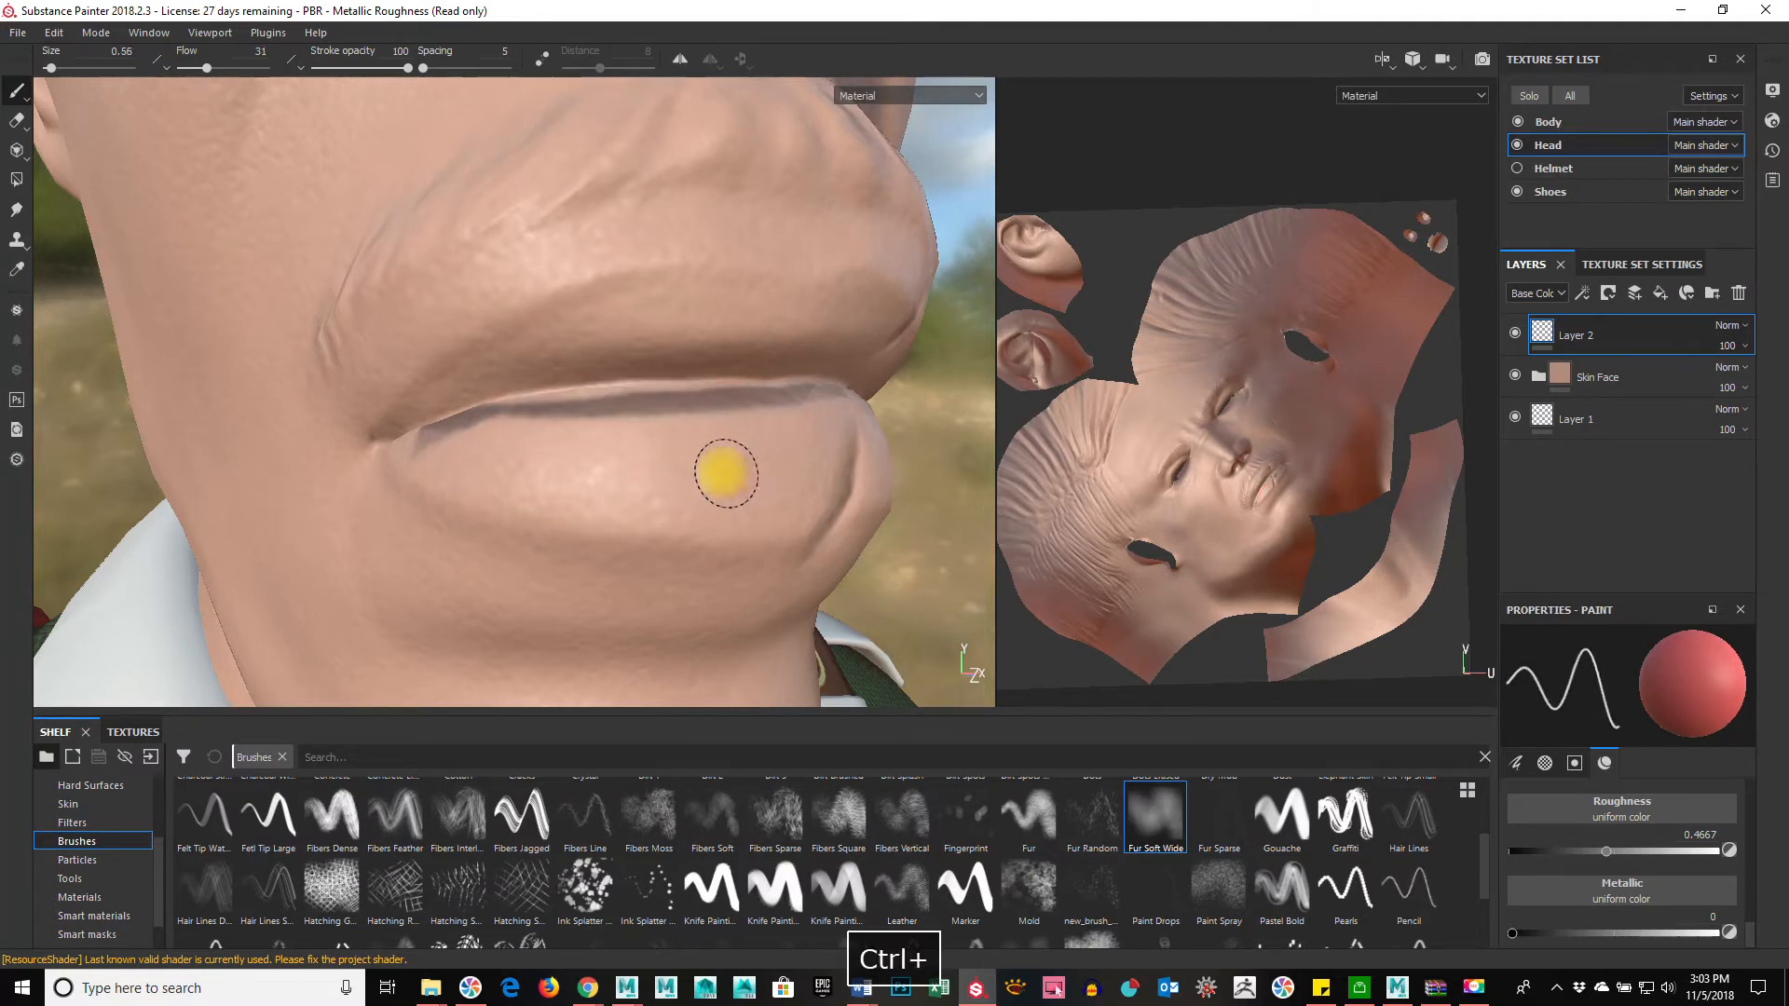
pyautogui.keyDown('ctrl'); pyautogui.moveTo(688, 476); pyautogui.dragTo(627, 479); pyautogui.keyUp('ctrl')
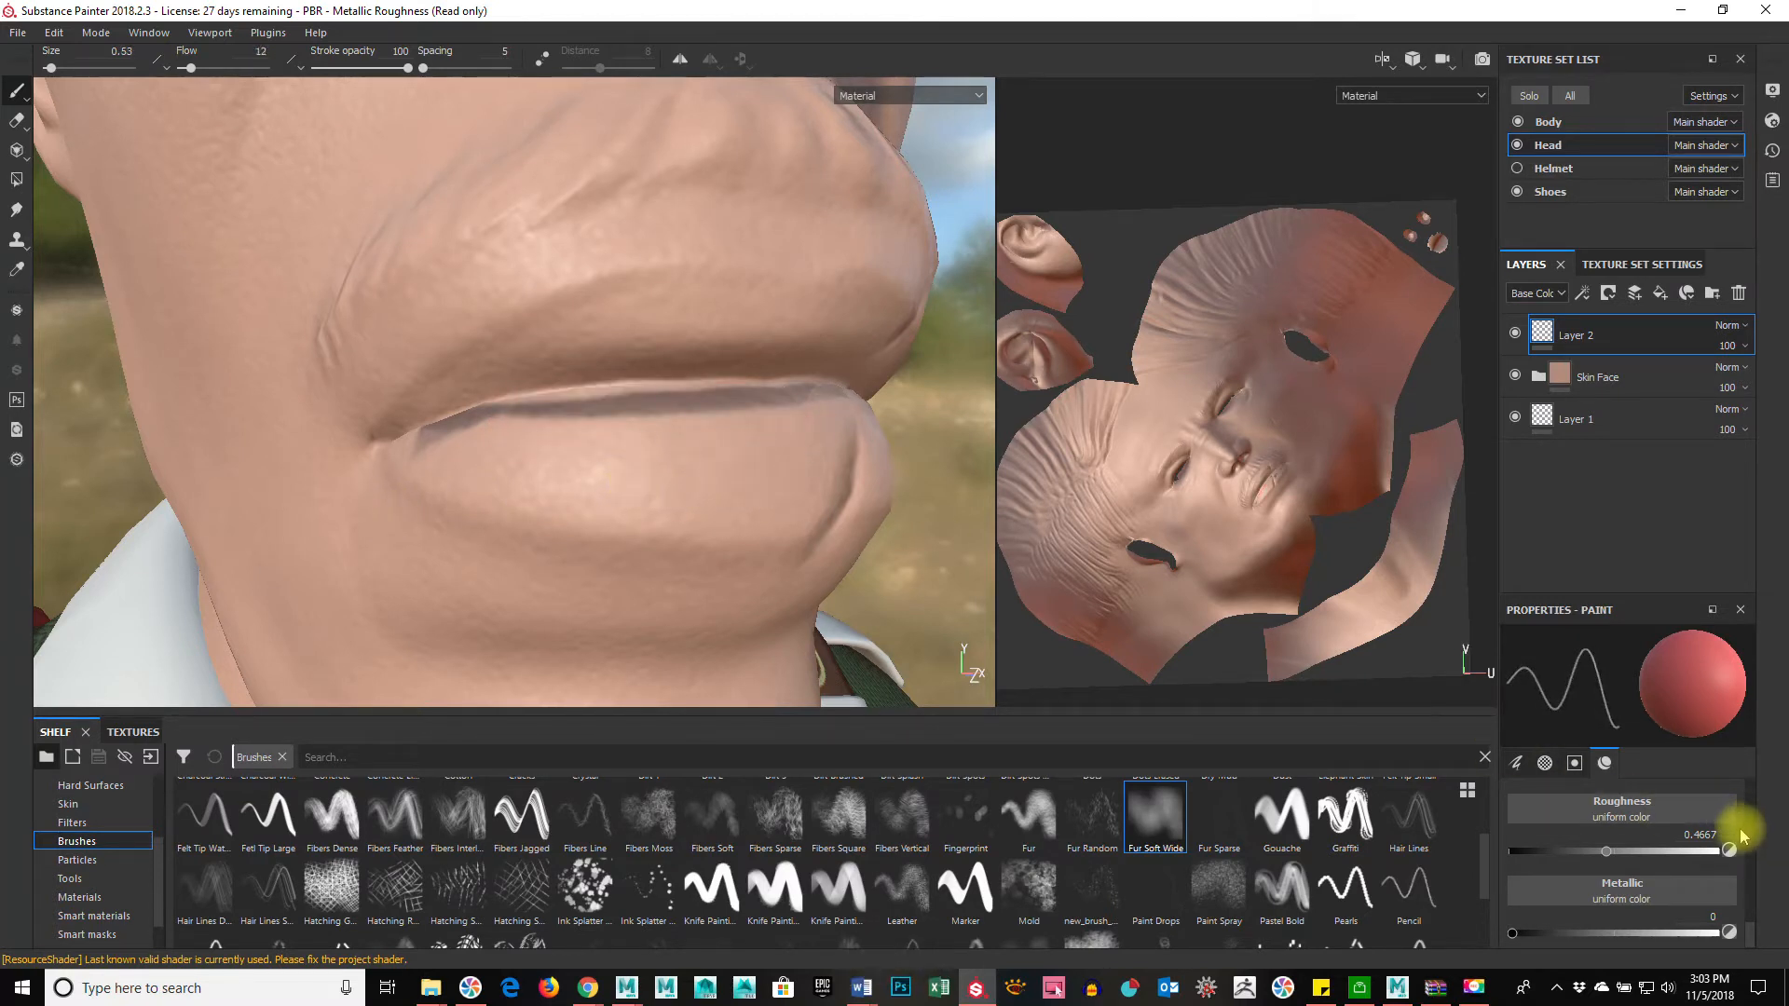
# Step: Darken the paint's base color and set the brush size to 0.8 and flow to 2 for soft lip strokes
pyautogui.scroll(3, 1739, 834)
pyautogui.click(1685, 936)
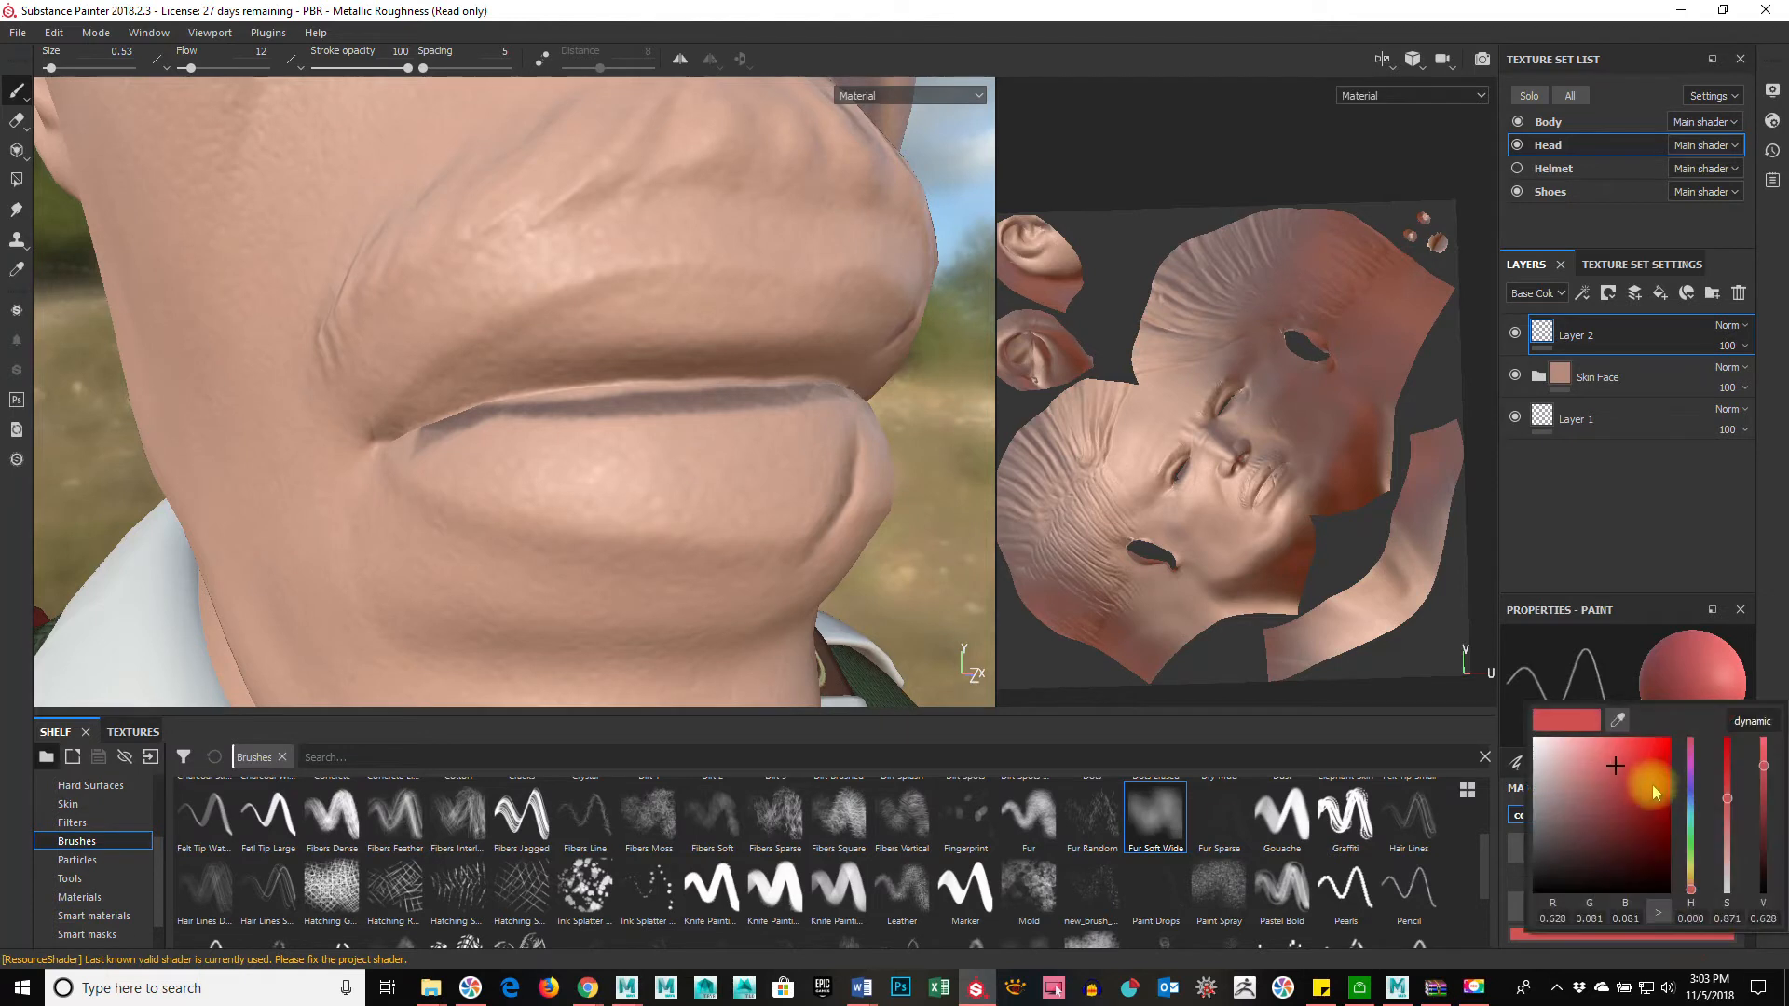
pyautogui.click(1629, 799)
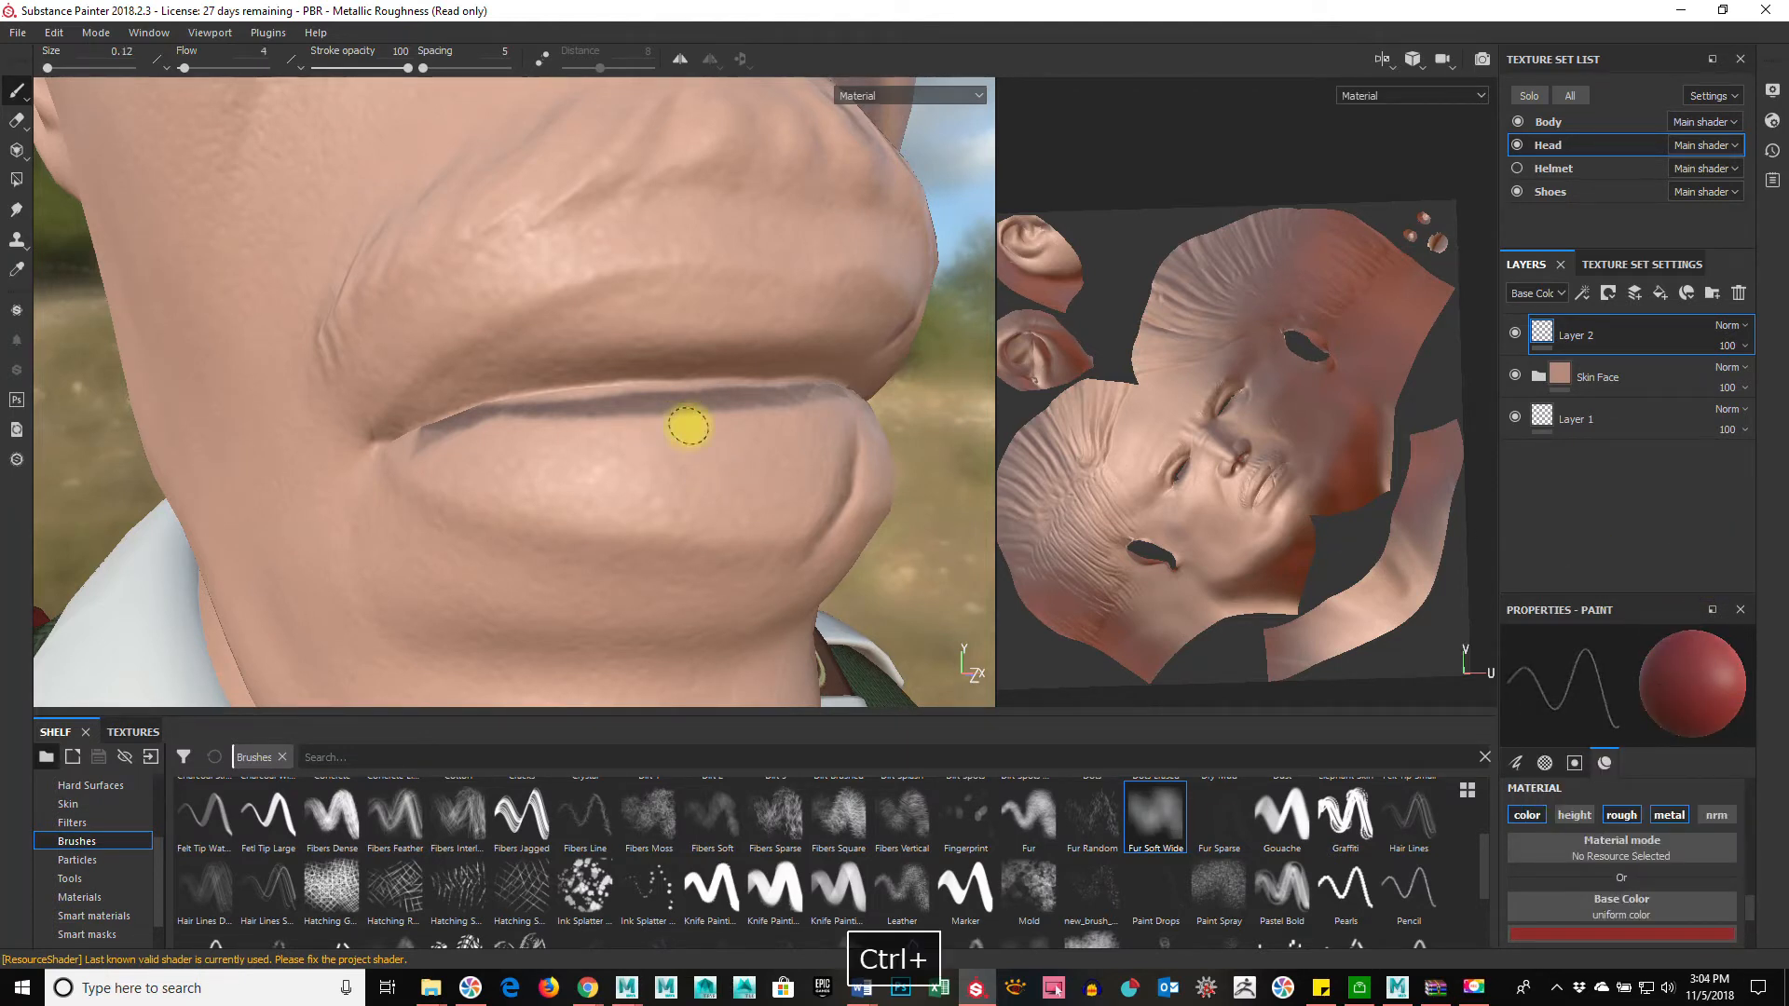
pyautogui.keyDown('ctrl'); pyautogui.moveTo(479, 431); pyautogui.dragTo(590, 447, button='right'); pyautogui.keyUp('ctrl')
pyautogui.moveTo(572, 446)
pyautogui.keyDown('ctrl'); pyautogui.mouseDown()
pyautogui.moveTo(746, 438)
pyautogui.moveTo(400, 428)
pyautogui.moveTo(885, 443)
pyautogui.moveTo(763, 414)
pyautogui.mouseUp(); pyautogui.keyUp('ctrl')
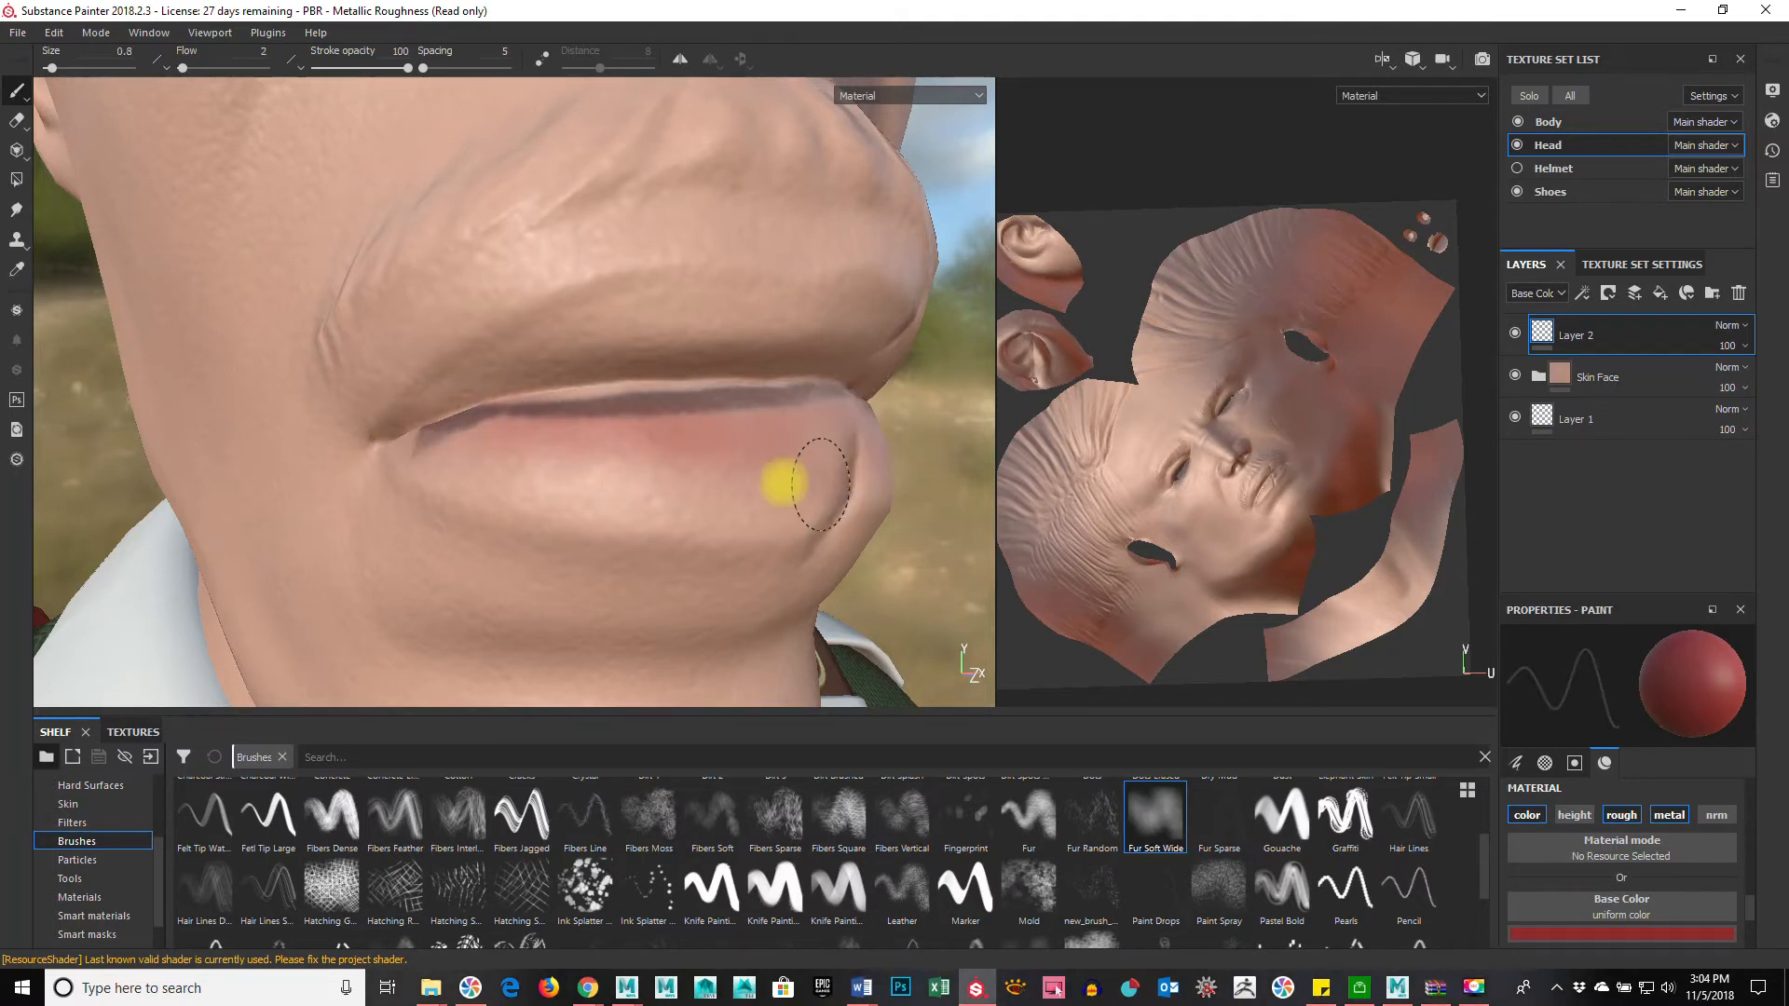
# Step: Paint the lower lip and the inner edge of the upper lip softly in red from both sides of the face
pyautogui.moveTo(427, 453); pyautogui.dragTo(608, 438)
pyautogui.moveTo(473, 393)
pyautogui.mouseDown()
pyautogui.moveTo(691, 332)
pyautogui.moveTo(492, 371)
pyautogui.moveTo(779, 379)
pyautogui.moveTo(541, 457)
pyautogui.moveTo(586, 487)
pyautogui.moveTo(858, 503)
pyautogui.mouseUp()
pyautogui.moveTo(967, 559)
pyautogui.keyDown('alt'); pyautogui.mouseDown()
pyautogui.moveTo(818, 562)
pyautogui.moveTo(474, 490)
pyautogui.mouseUp(); pyautogui.keyUp('alt')
pyautogui.moveTo(420, 436)
pyautogui.mouseDown()
pyautogui.moveTo(607, 448)
pyautogui.moveTo(802, 428)
pyautogui.moveTo(790, 392)
pyautogui.mouseUp()
pyautogui.moveTo(623, 374)
pyautogui.mouseDown()
pyautogui.moveTo(605, 466)
pyautogui.moveTo(672, 463)
pyautogui.mouseUp()
pyautogui.moveTo(340, 405); pyautogui.dragTo(705, 438)
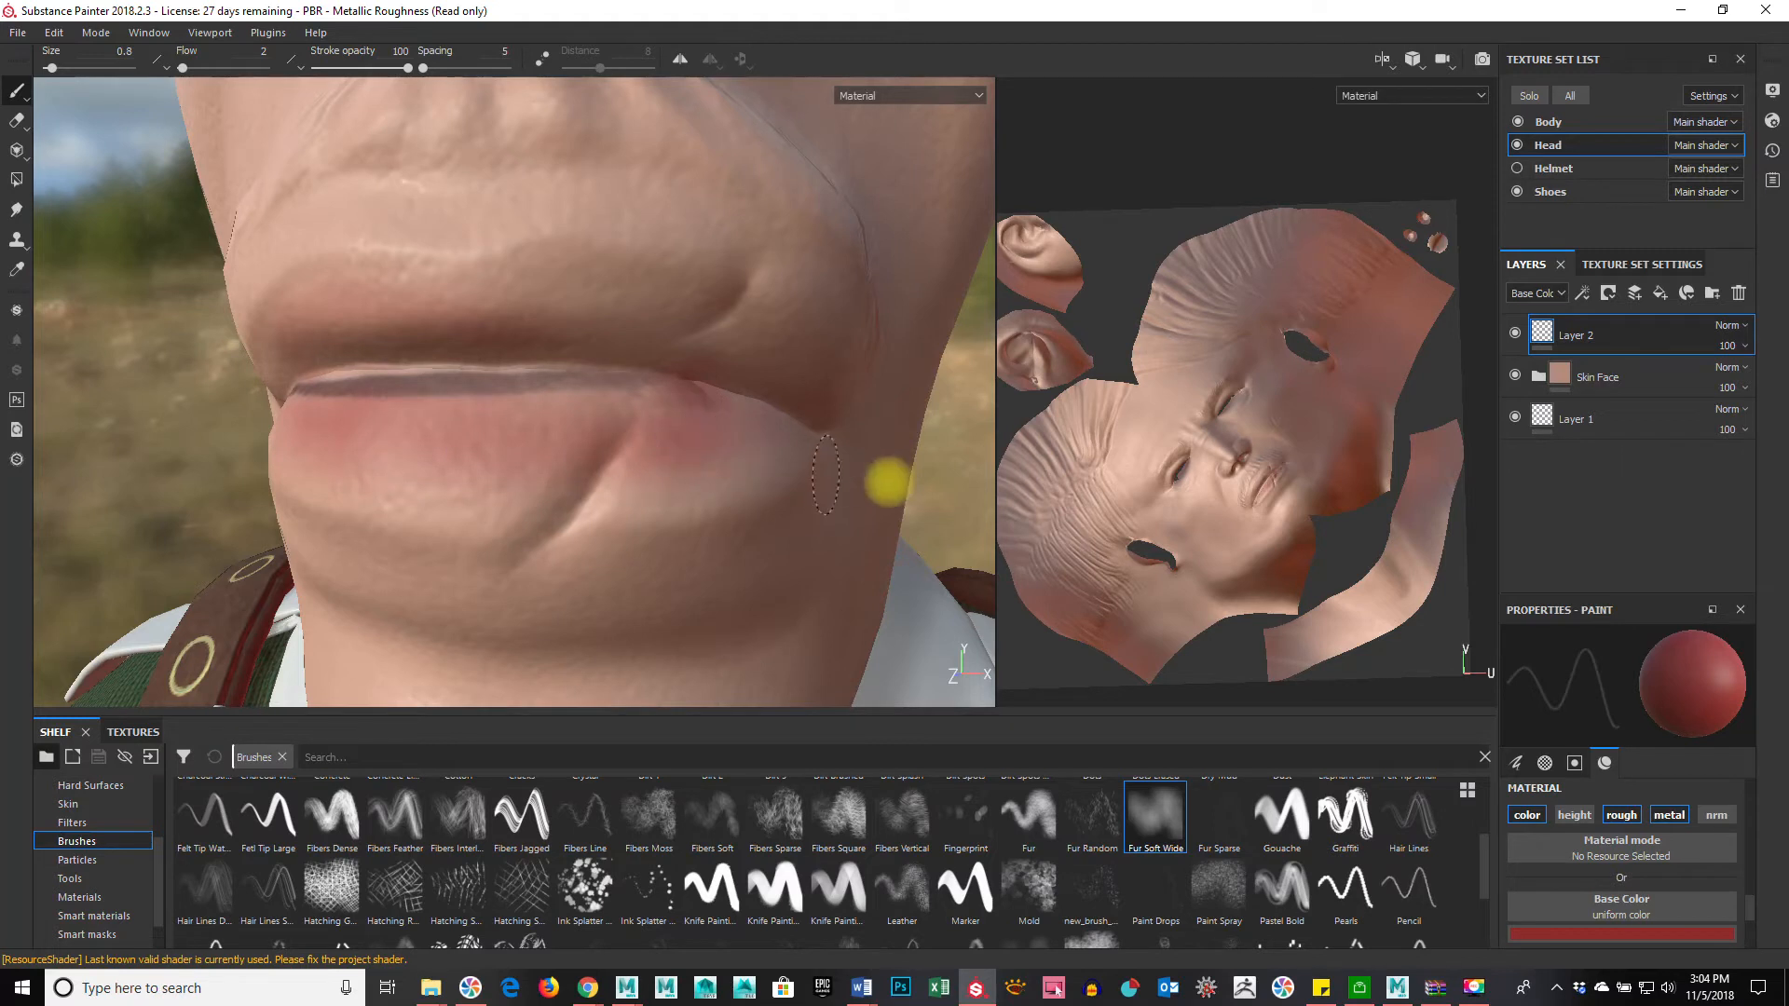
# Step: Change the brush alignment to UV for painting the upper lip
pyautogui.scroll(-5, 867, 481)
pyautogui.keyDown('alt'); pyautogui.moveTo(597, 494); pyautogui.dragTo(564, 510); pyautogui.keyUp('alt')
pyautogui.moveTo(564, 511)
pyautogui.keyDown('alt'); pyautogui.mouseDown(button='right')
pyautogui.moveTo(628, 523)
pyautogui.moveTo(755, 495)
pyautogui.moveTo(623, 483)
pyautogui.moveTo(700, 436)
pyautogui.moveTo(617, 330)
pyautogui.mouseUp(button='right'); pyautogui.keyUp('alt')
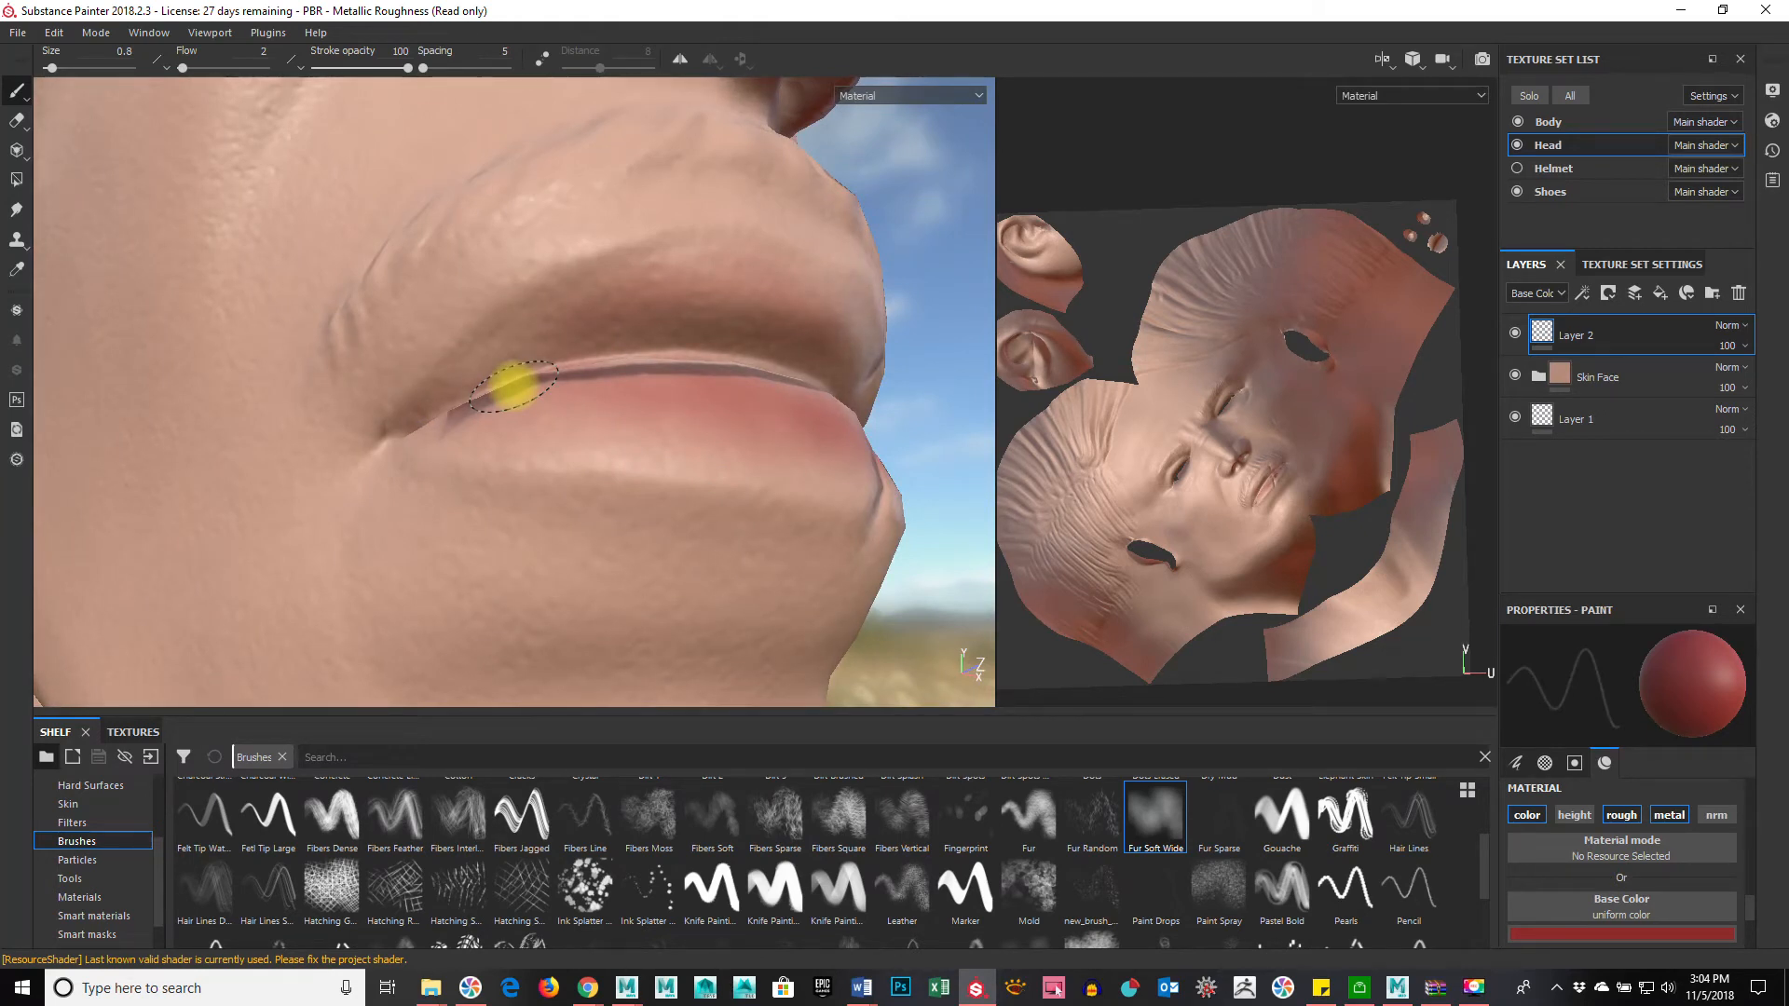
pyautogui.keyDown('alt'); pyautogui.moveTo(602, 450); pyautogui.dragTo(659, 319); pyautogui.keyUp('alt')
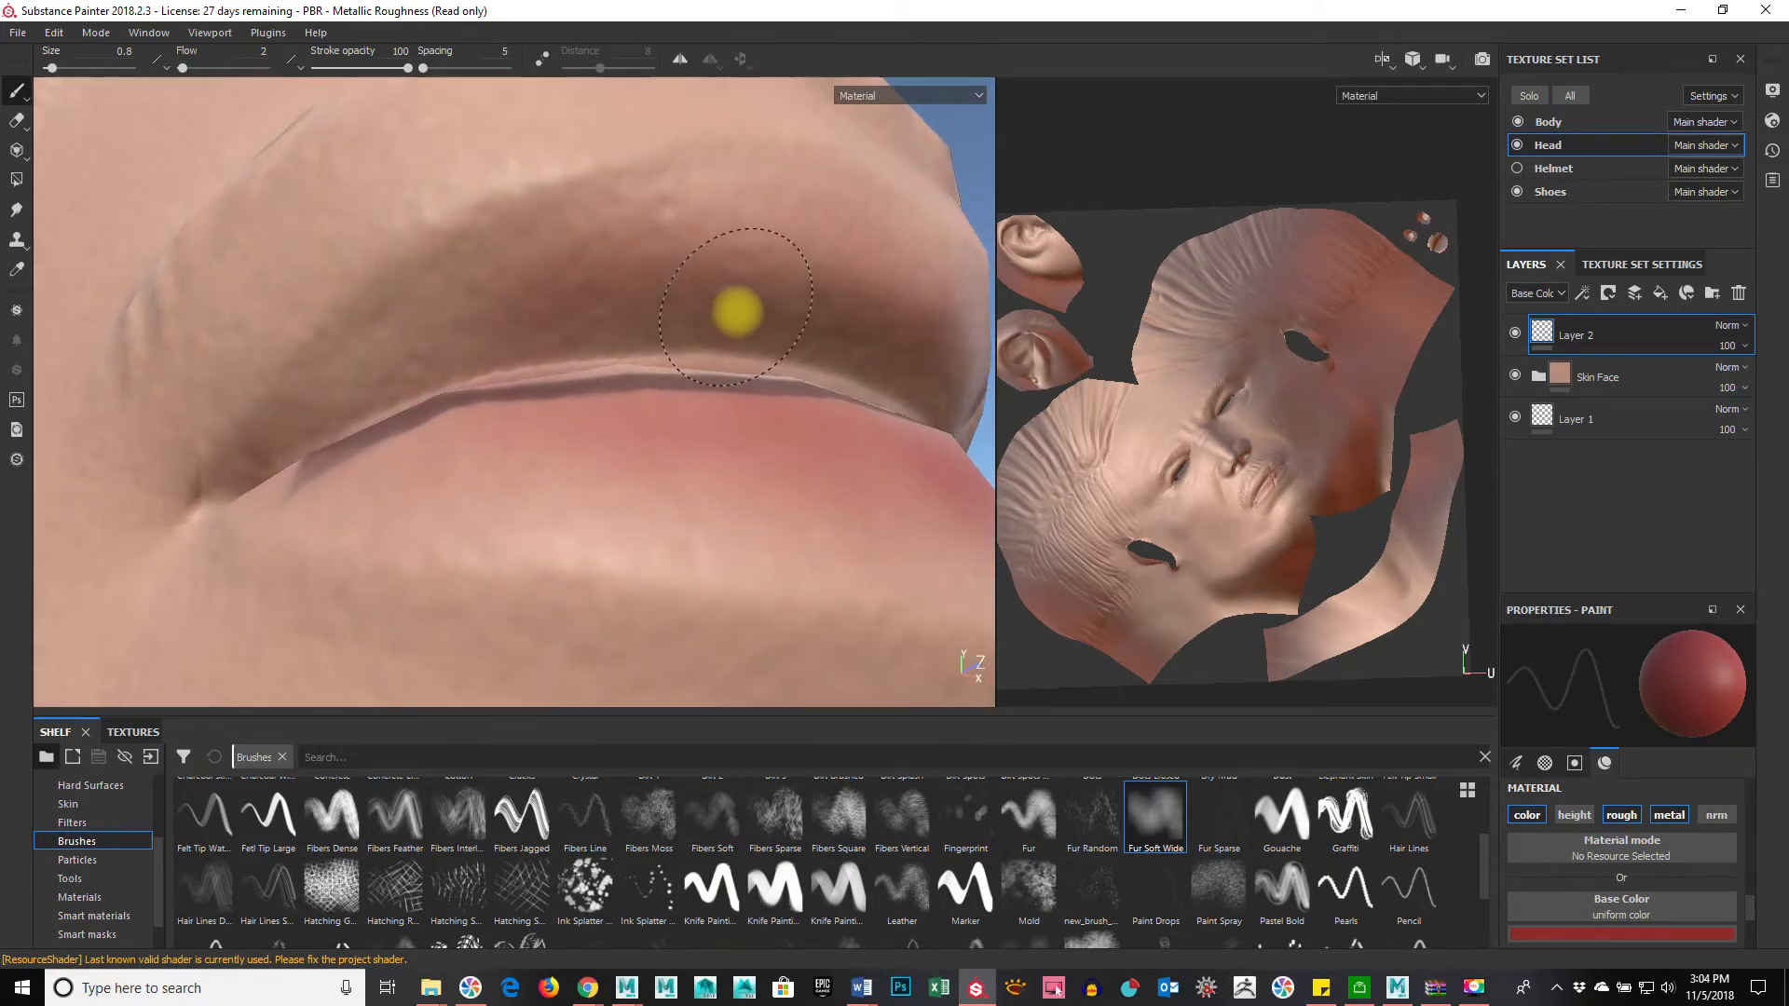
pyautogui.moveTo(1758, 900)
pyautogui.mouseDown()
pyautogui.moveTo(1759, 948)
pyautogui.moveTo(1751, 848)
pyautogui.mouseUp()
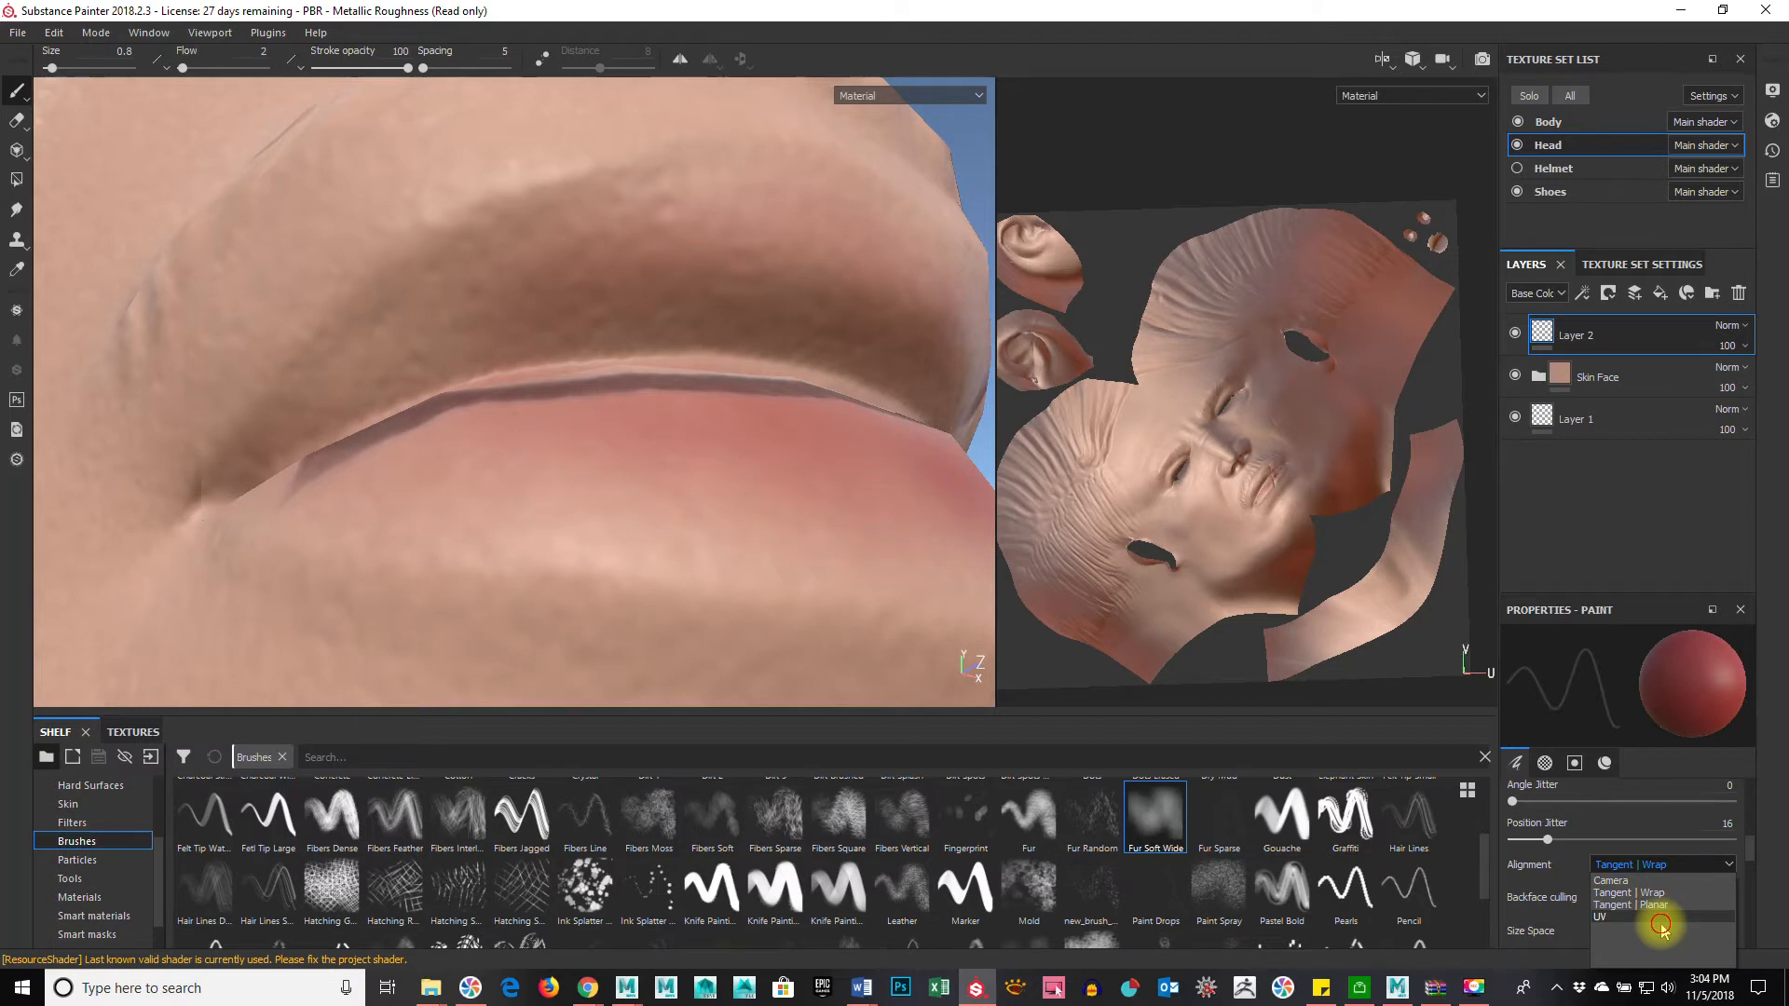
pyautogui.click(1661, 918)
# Step: Try a red stroke on the upper lip with the UV-aligned brush and undo it
pyautogui.moveTo(429, 330)
pyautogui.mouseDown()
pyautogui.moveTo(756, 313)
pyautogui.moveTo(472, 344)
pyautogui.mouseUp()
pyautogui.keyDown('alt'); pyautogui.moveTo(795, 467); pyautogui.dragTo(446, 488); pyautogui.keyUp('alt')
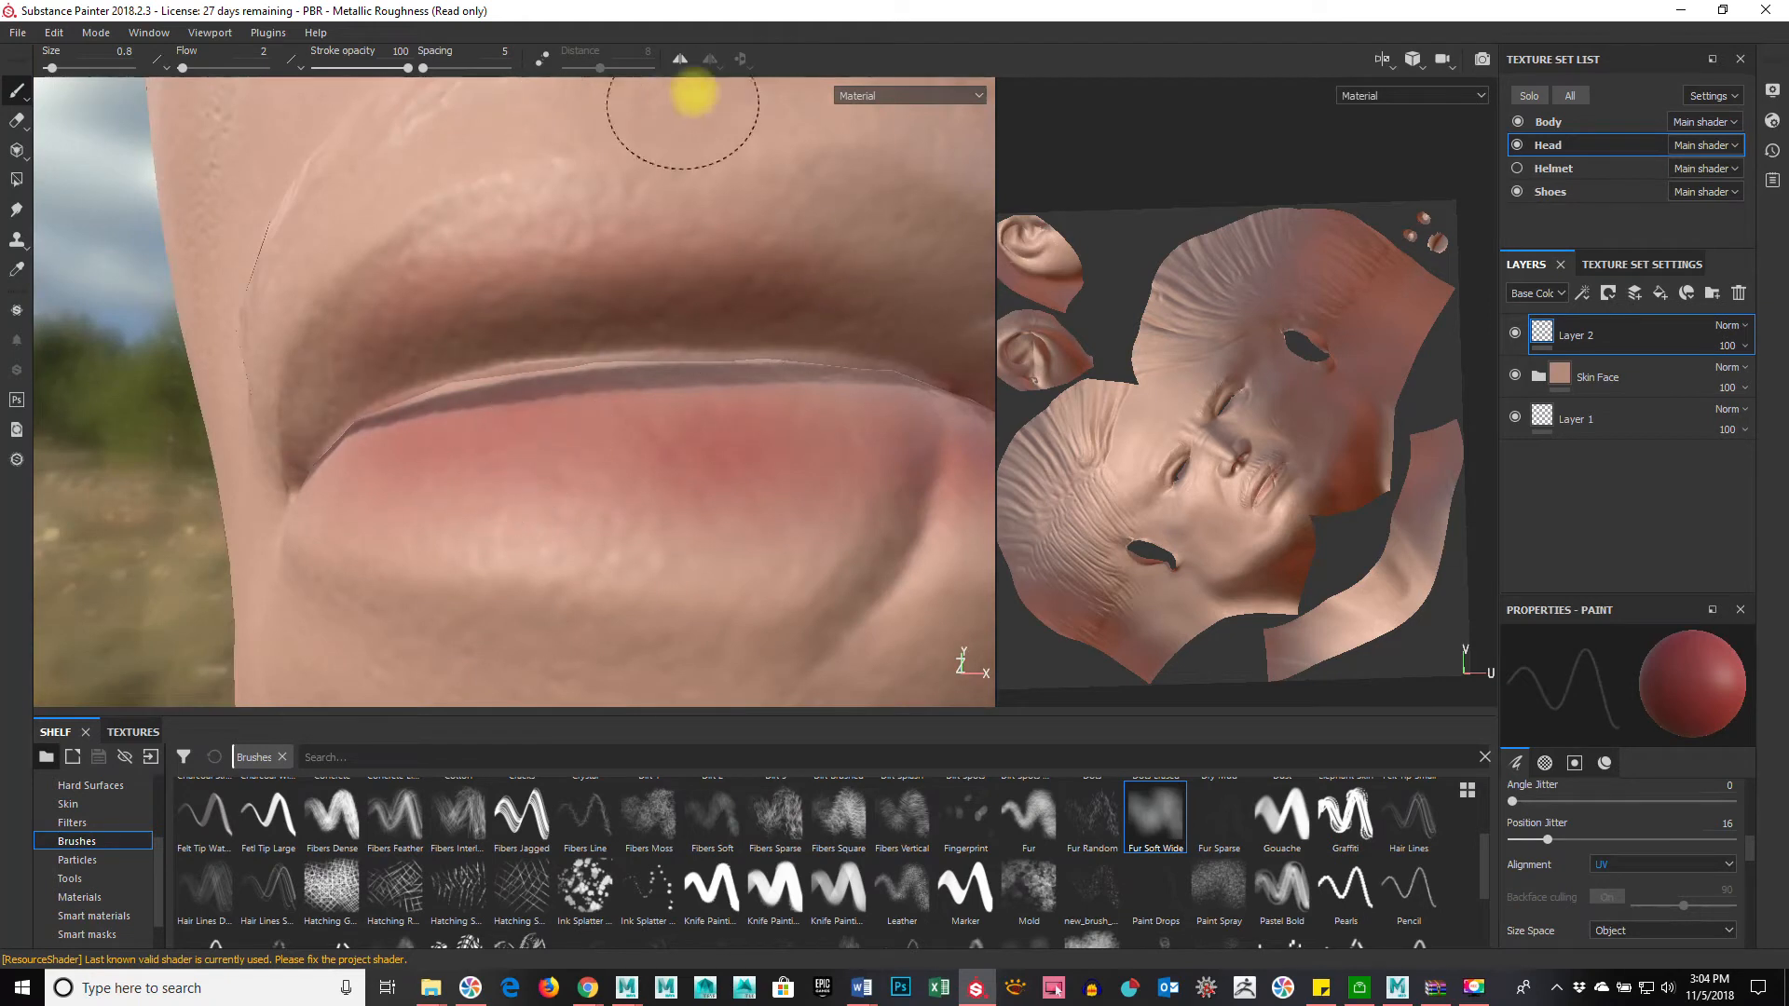
pyautogui.hotkey('ctrl', 'z')
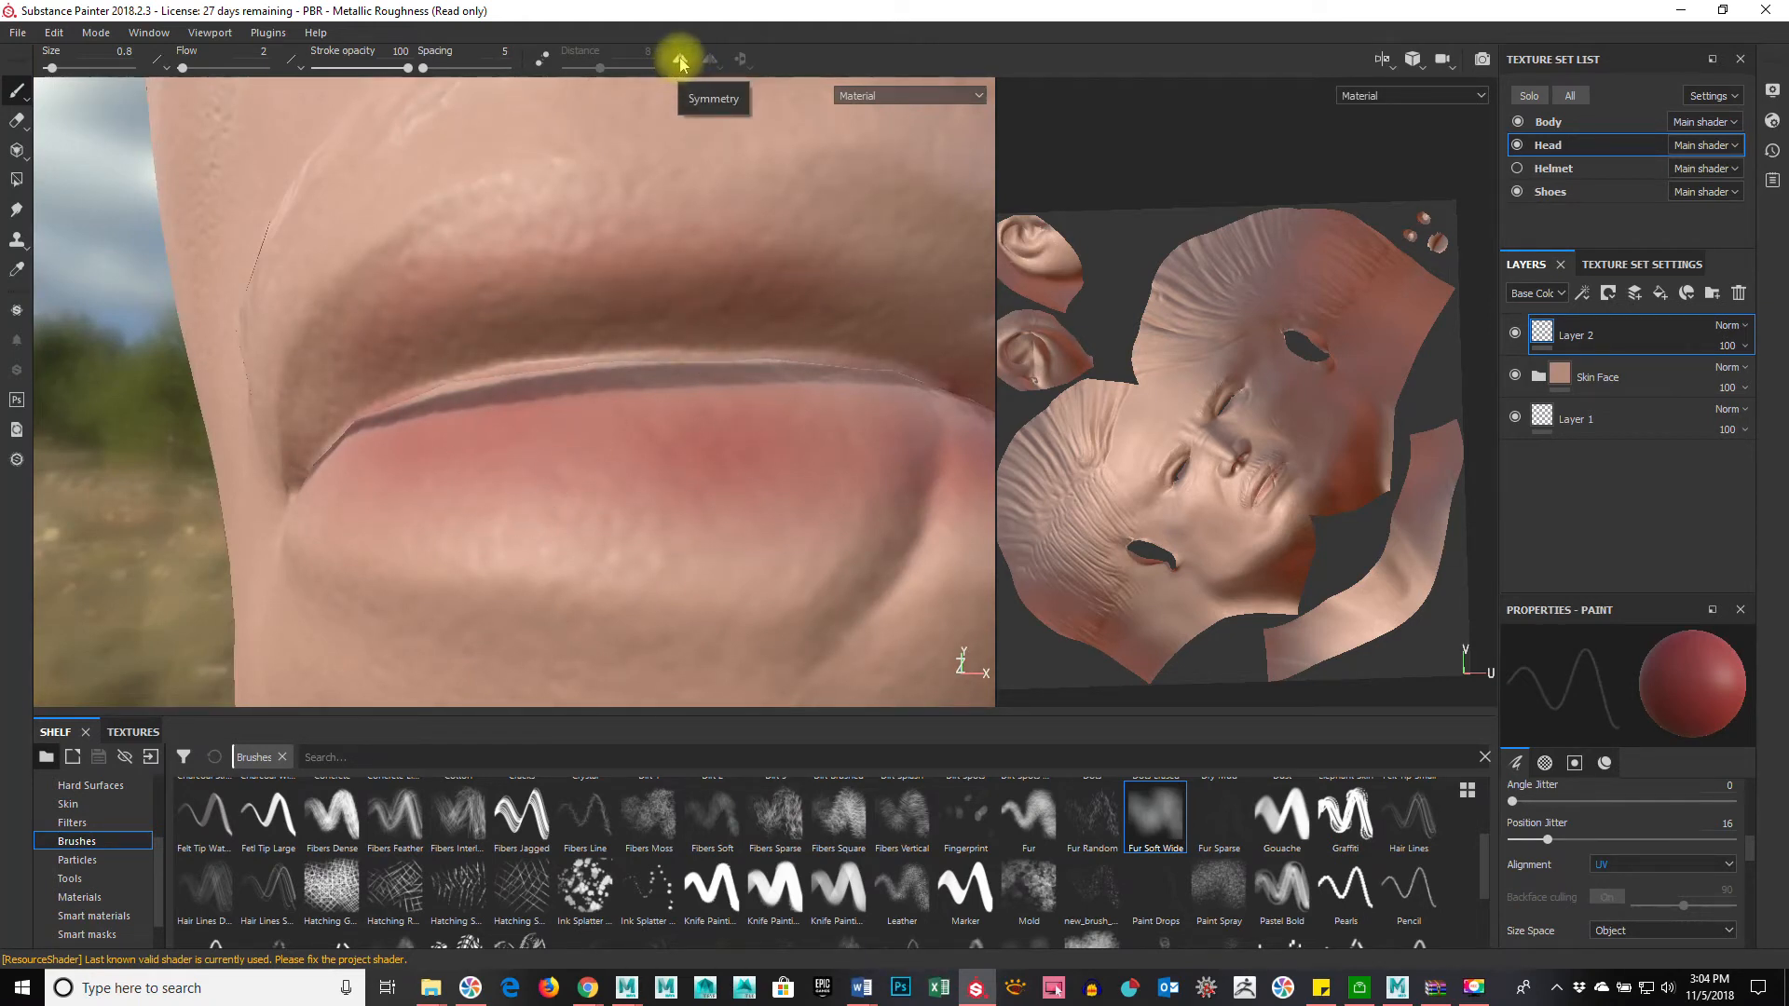
# Step: Enable symmetry and paint soft red along the upper lip and the seam between the lips
pyautogui.click(680, 61)
pyautogui.keyDown('alt'); pyautogui.moveTo(460, 407); pyautogui.dragTo(894, 288); pyautogui.keyUp('alt')
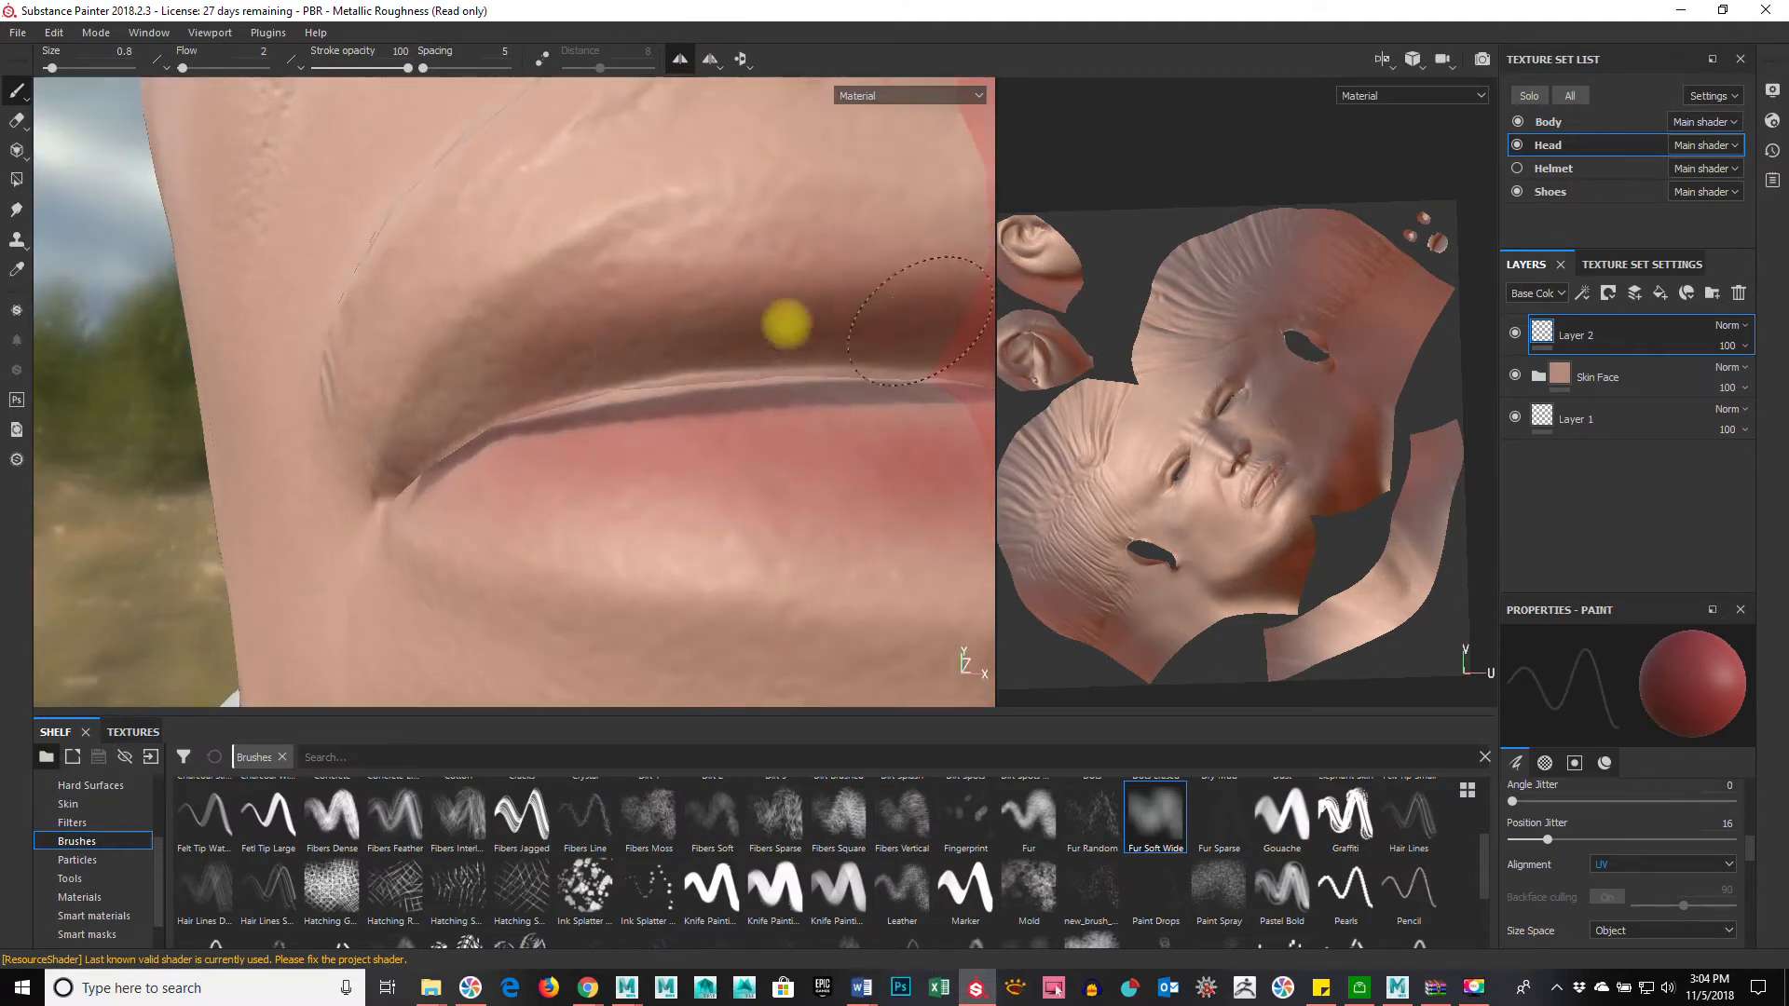
pyautogui.click(879, 396)
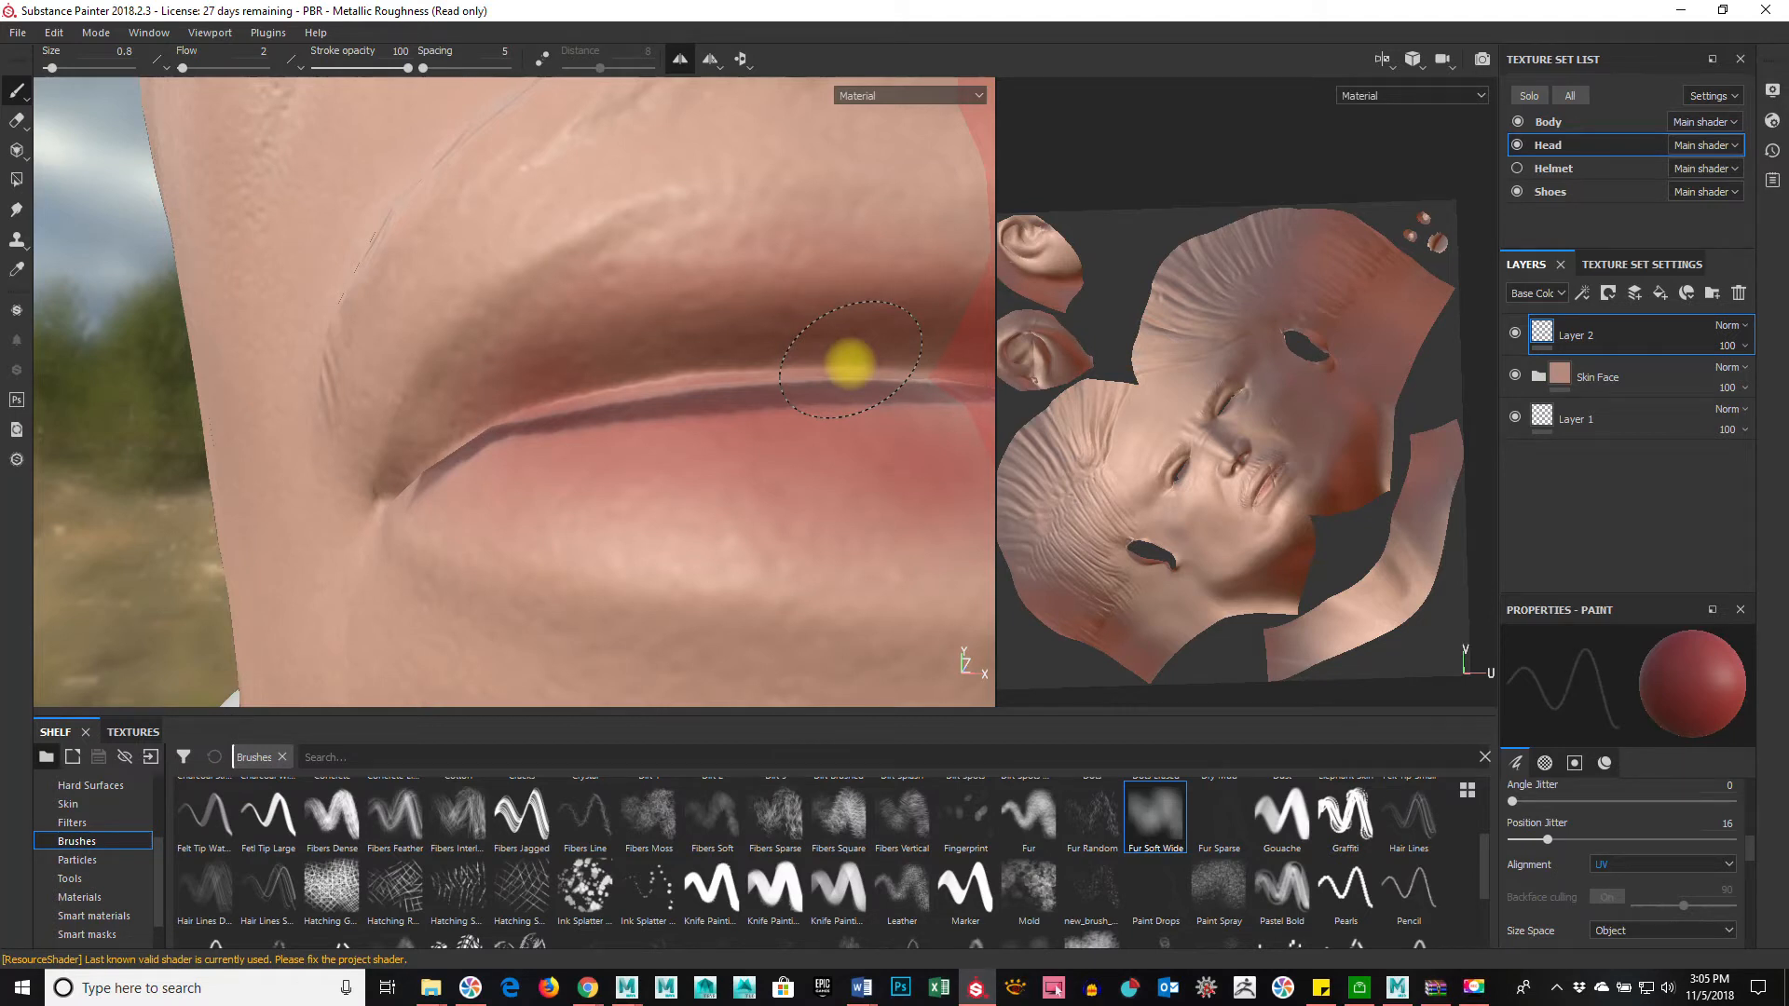
pyautogui.moveTo(699, 289)
pyautogui.mouseDown()
pyautogui.moveTo(922, 276)
pyautogui.moveTo(872, 329)
pyautogui.moveTo(697, 358)
pyautogui.mouseUp()
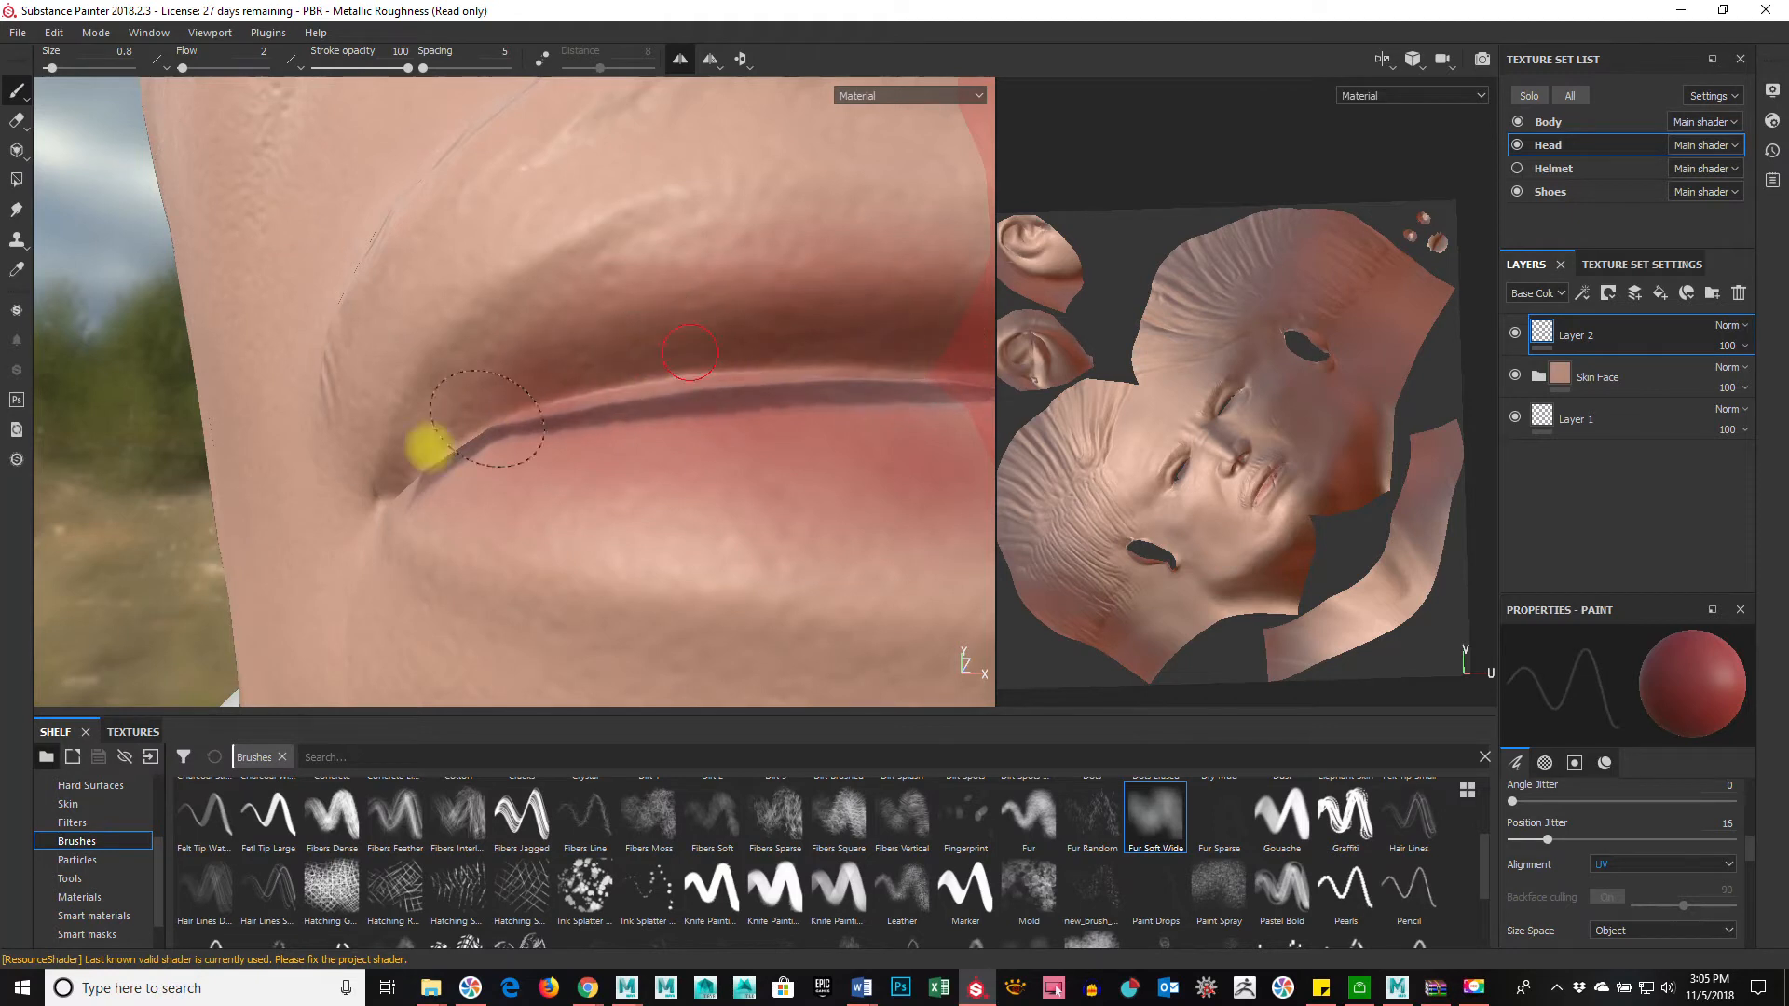
# Step: Set the stroke opacity to 36 and touch up the lip color, checking it in both the 3D and 2D views
pyautogui.moveTo(935, 477)
pyautogui.keyDown('alt'); pyautogui.mouseDown()
pyautogui.moveTo(683, 540)
pyautogui.moveTo(180, 591)
pyautogui.moveTo(531, 662)
pyautogui.moveTo(639, 574)
pyautogui.mouseUp(); pyautogui.keyUp('alt')
pyautogui.keyDown('alt'); pyautogui.moveTo(639, 575); pyautogui.dragTo(355, 511, button='middle'); pyautogui.keyUp('alt')
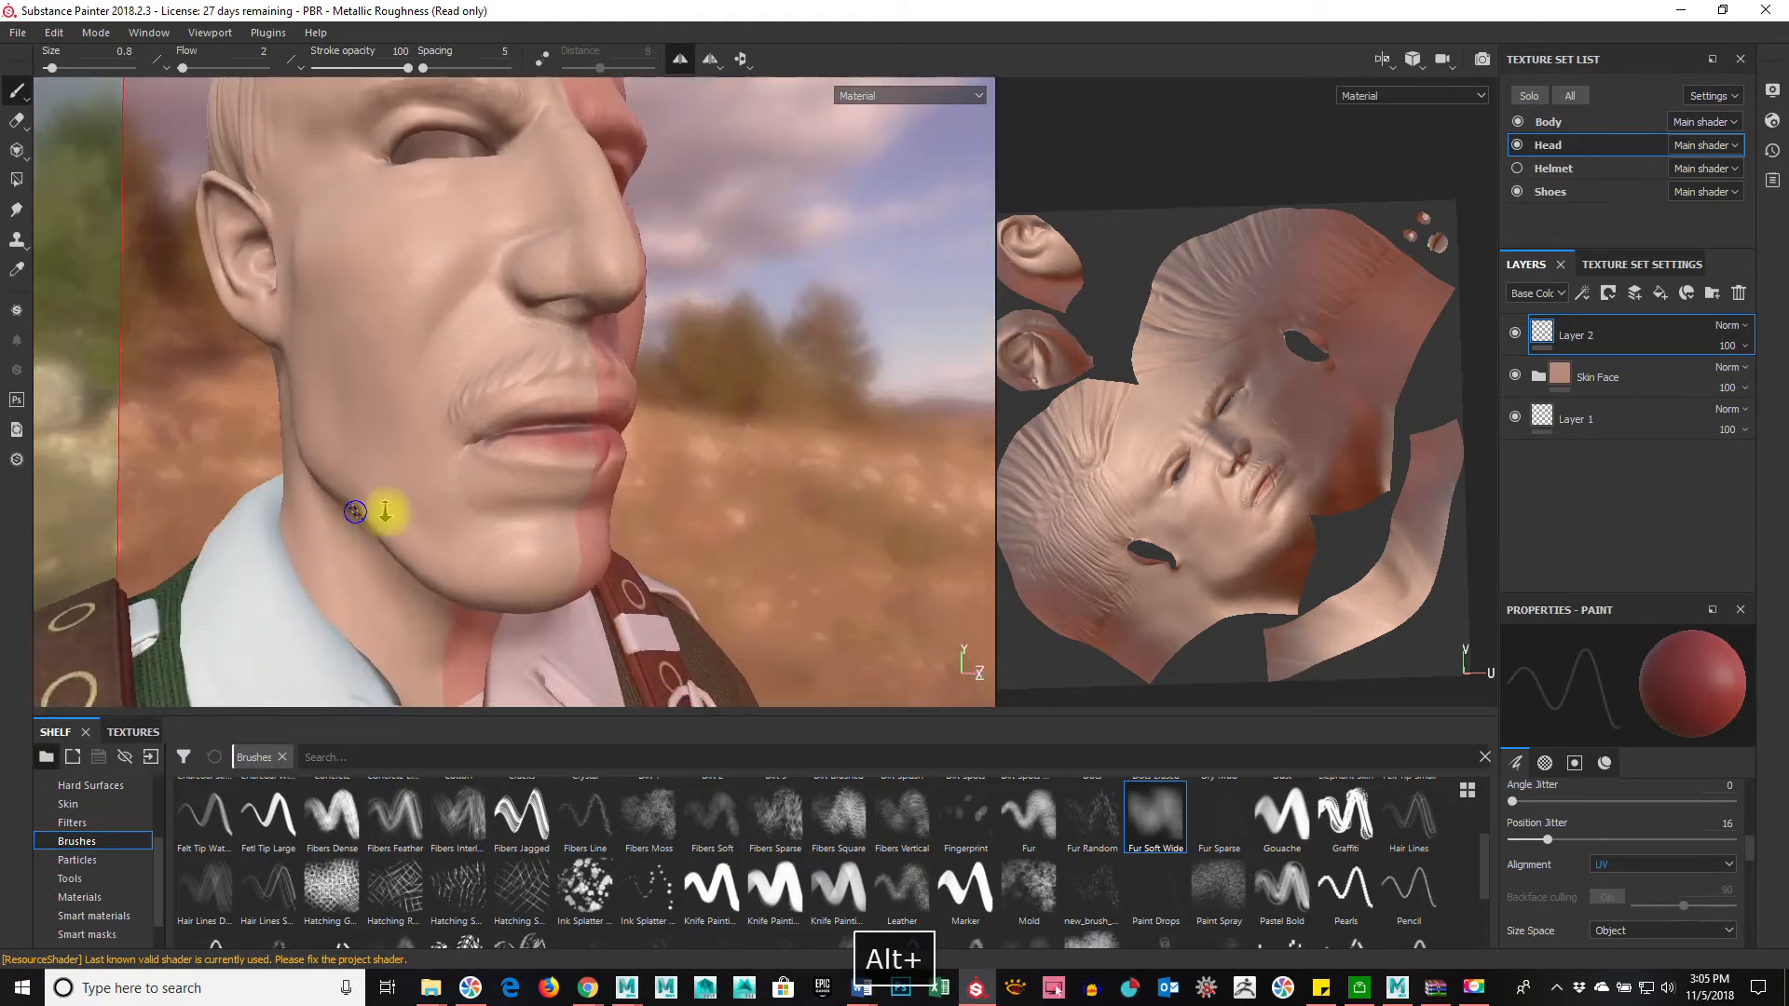
pyautogui.keyDown('alt'); pyautogui.moveTo(355, 512); pyautogui.dragTo(755, 423, button='right'); pyautogui.keyUp('alt')
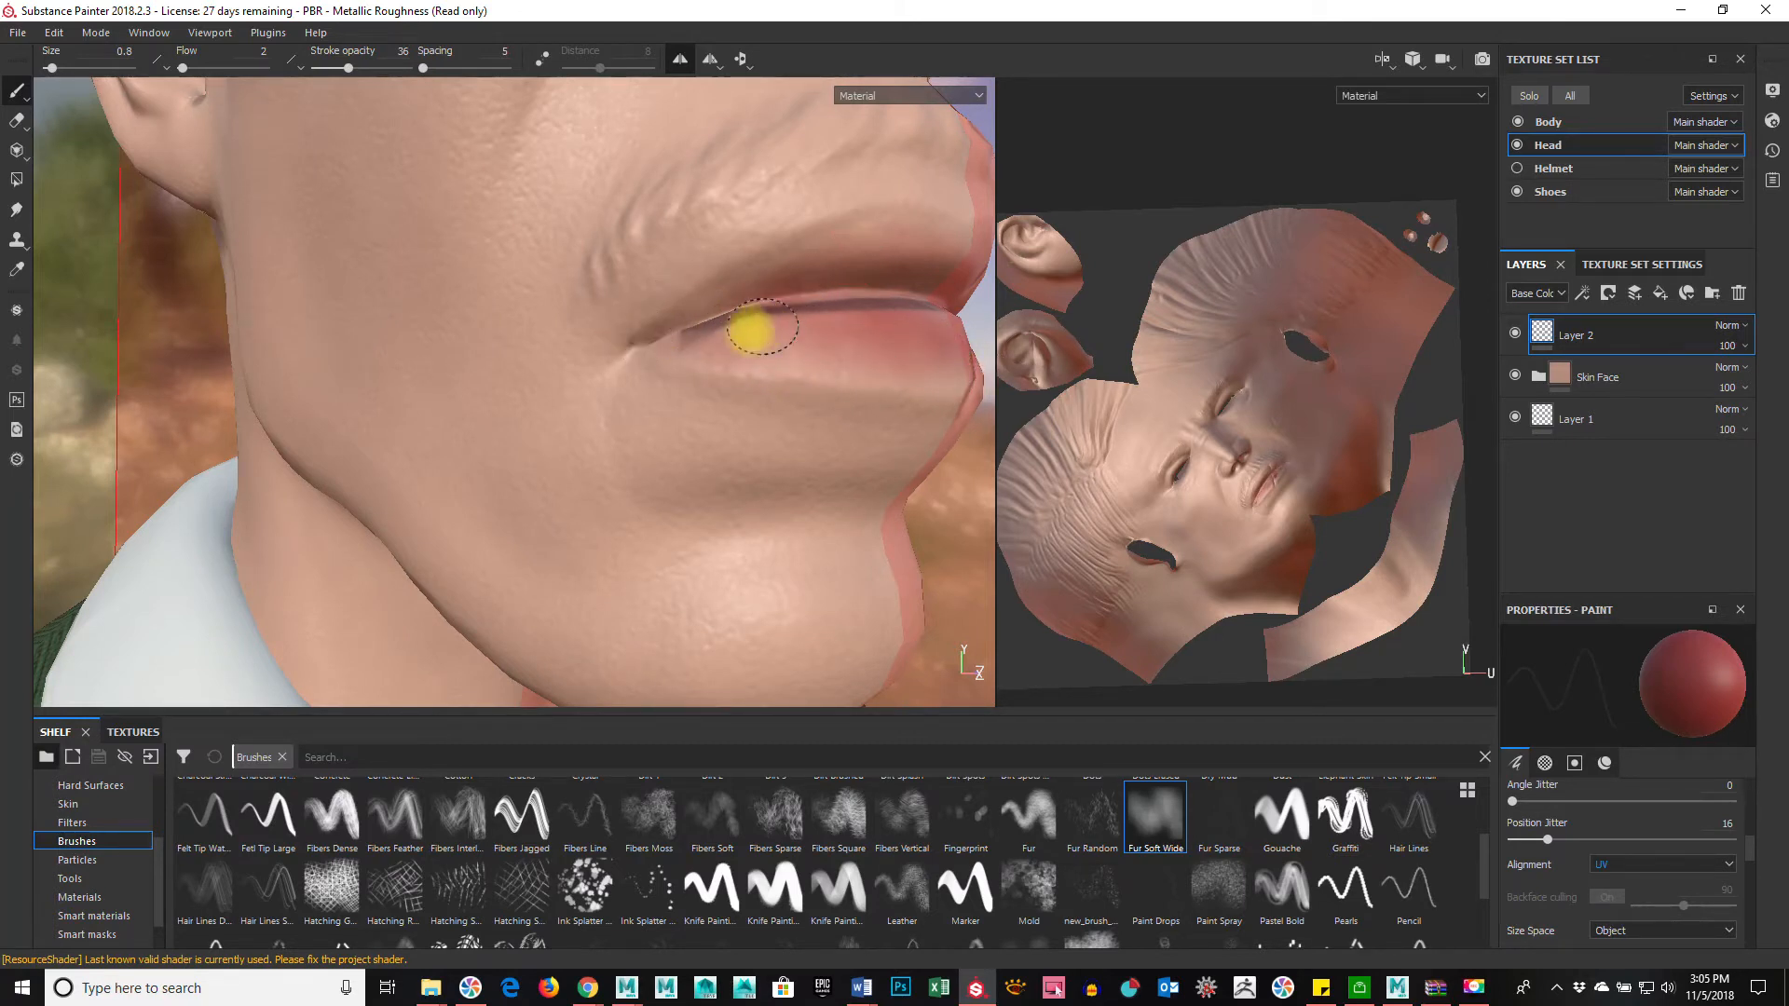
pyautogui.keyDown('alt'); pyautogui.moveTo(903, 574); pyautogui.dragTo(615, 582); pyautogui.keyUp('alt')
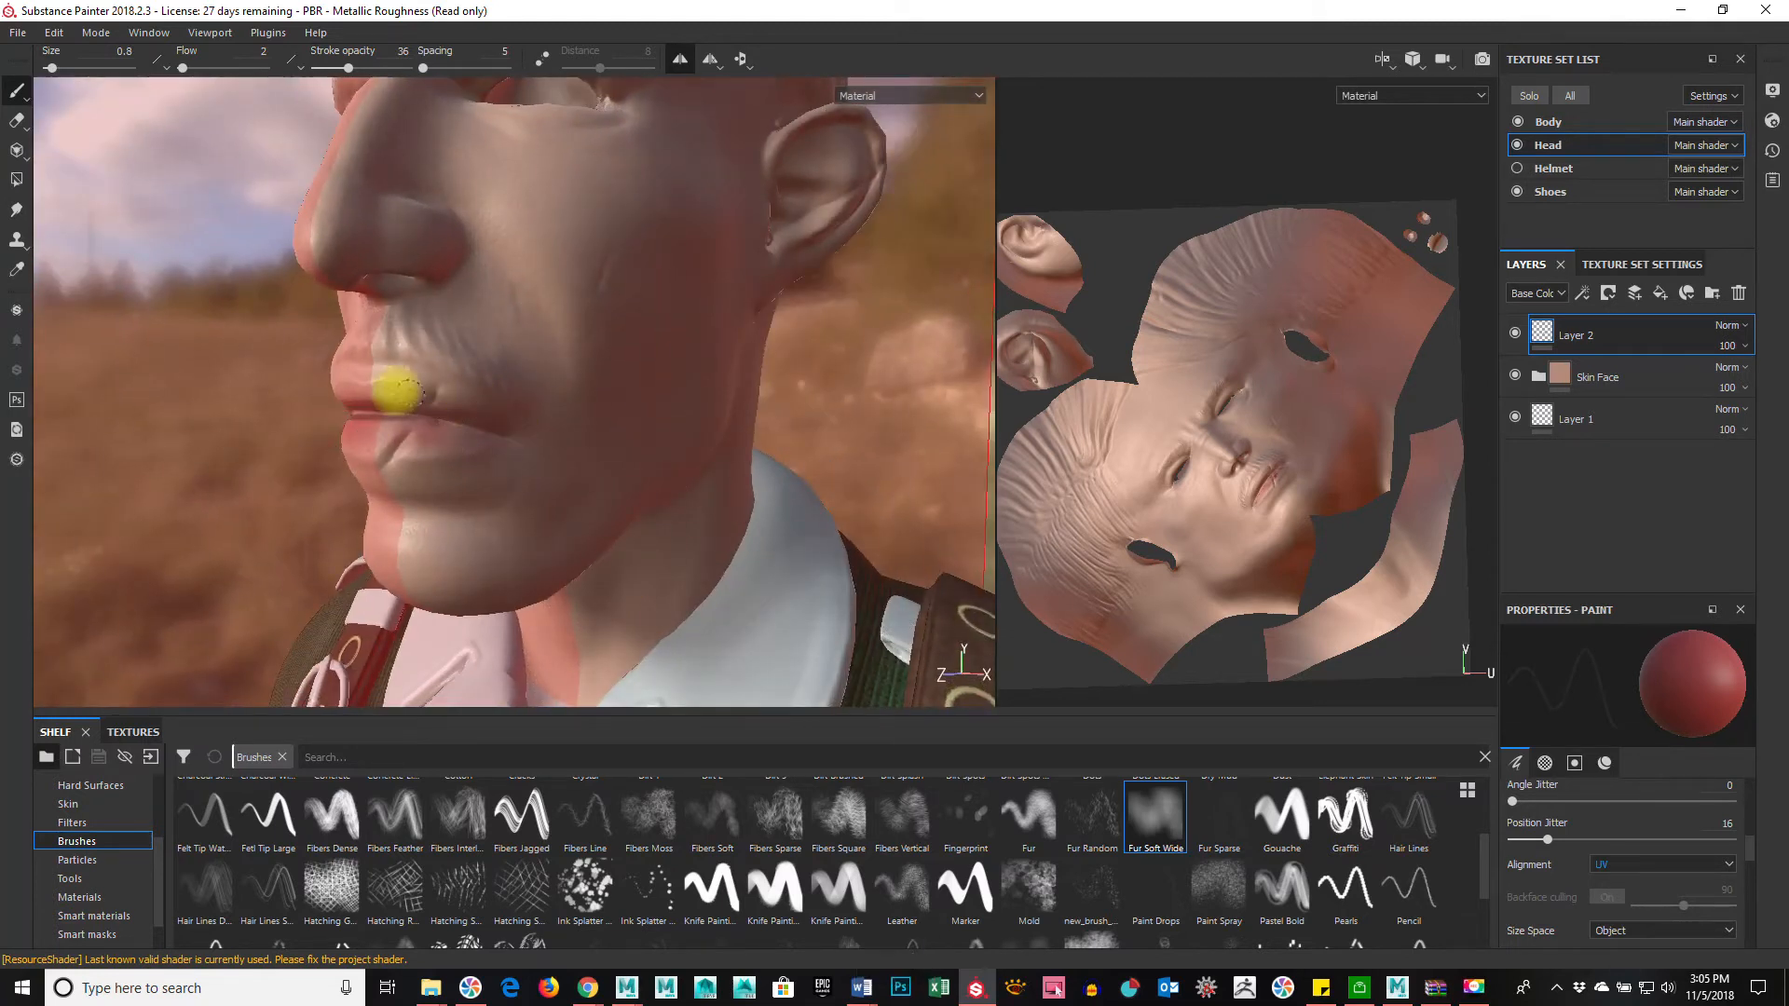
pyautogui.keyDown('alt'); pyautogui.moveTo(1197, 525); pyautogui.dragTo(1451, 619); pyautogui.keyUp('alt')
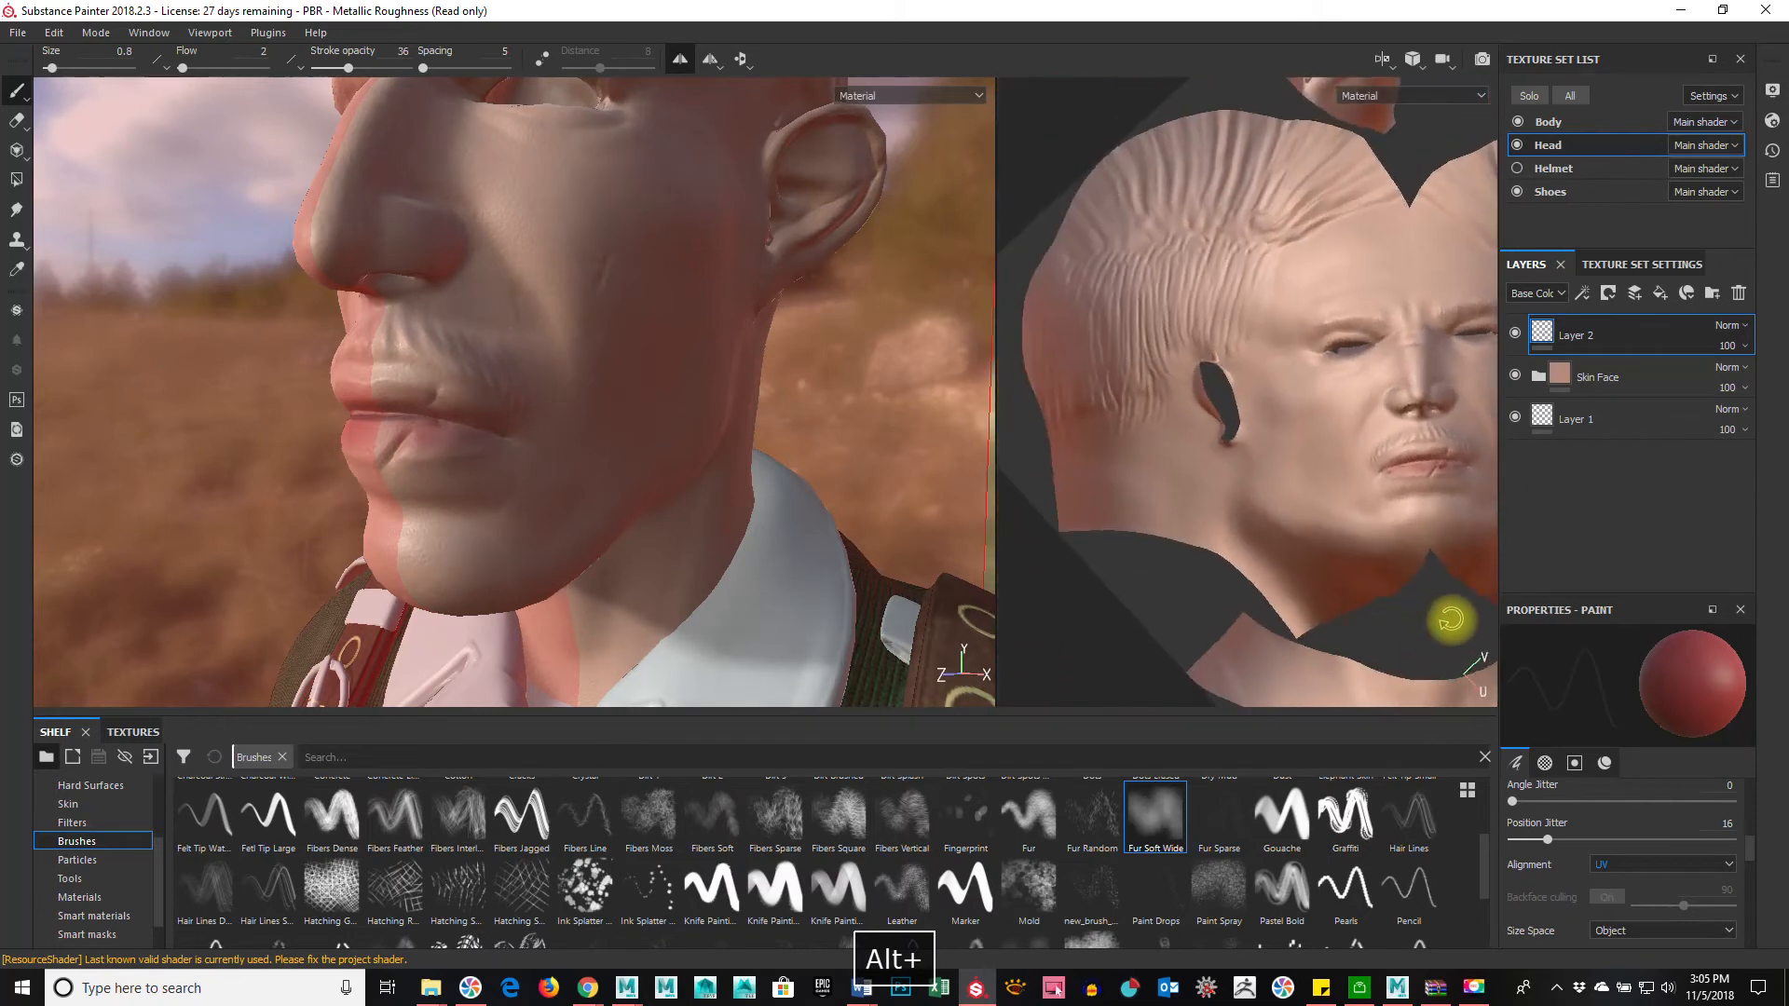
pyautogui.keyDown('alt'); pyautogui.moveTo(1330, 602); pyautogui.dragTo(1199, 583, button='middle'); pyautogui.keyUp('alt')
pyautogui.keyDown('alt'); pyautogui.moveTo(1294, 548); pyautogui.dragTo(1351, 308, button='right'); pyautogui.keyUp('alt')
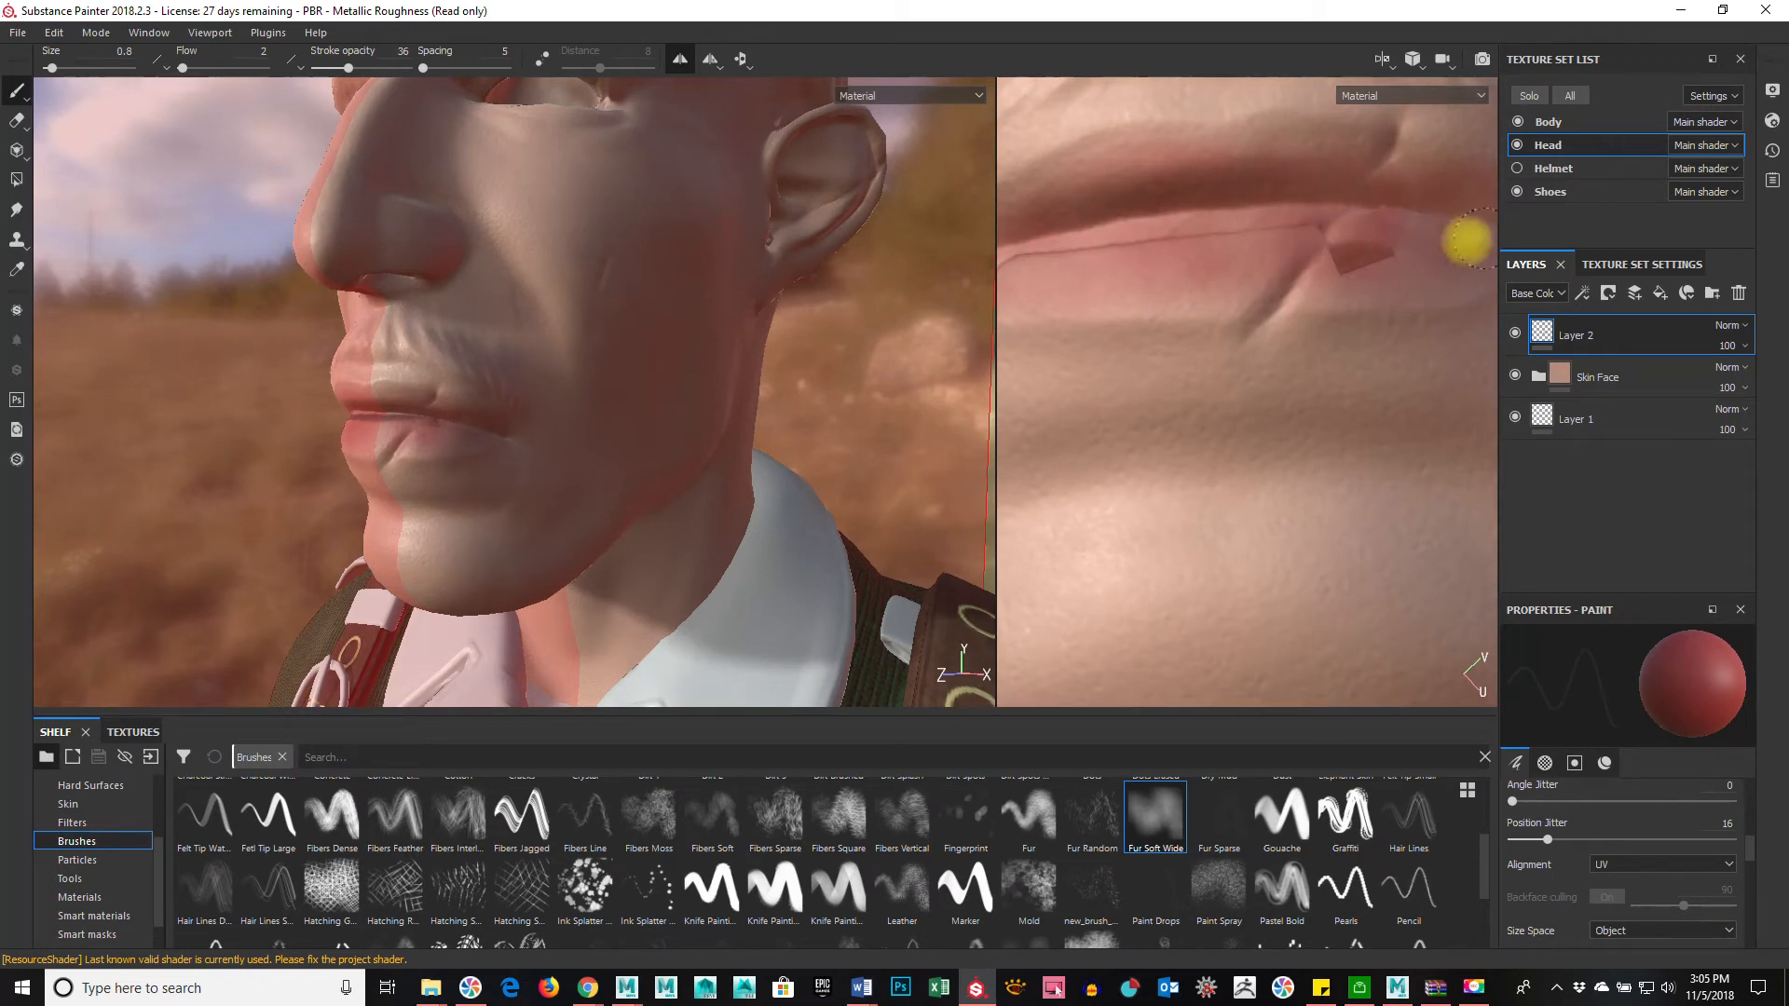
pyautogui.keyDown('alt'); pyautogui.moveTo(762, 483); pyautogui.dragTo(646, 545); pyautogui.keyUp('alt')
pyautogui.keyDown('alt'); pyautogui.moveTo(646, 541); pyautogui.dragTo(1003, 512, button='right'); pyautogui.keyUp('alt')
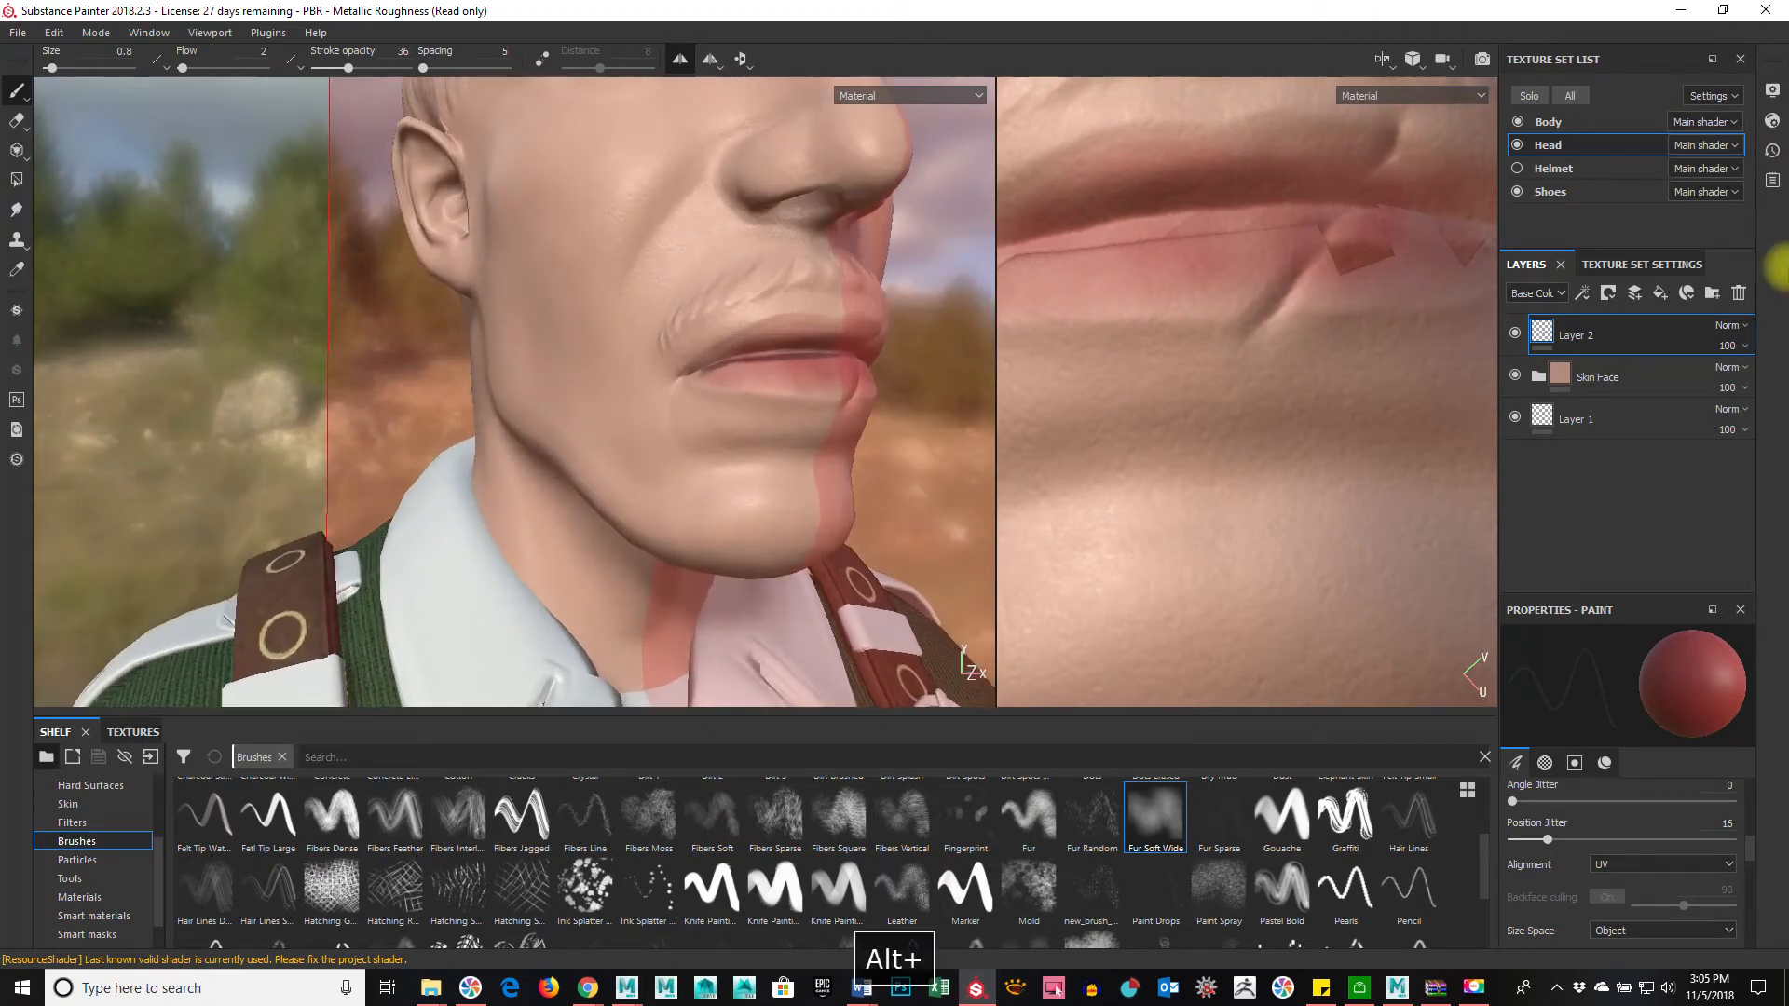
# Step: Lower the opacity of Layer 2 to 85 and check the lips on the head
pyautogui.click(1750, 347)
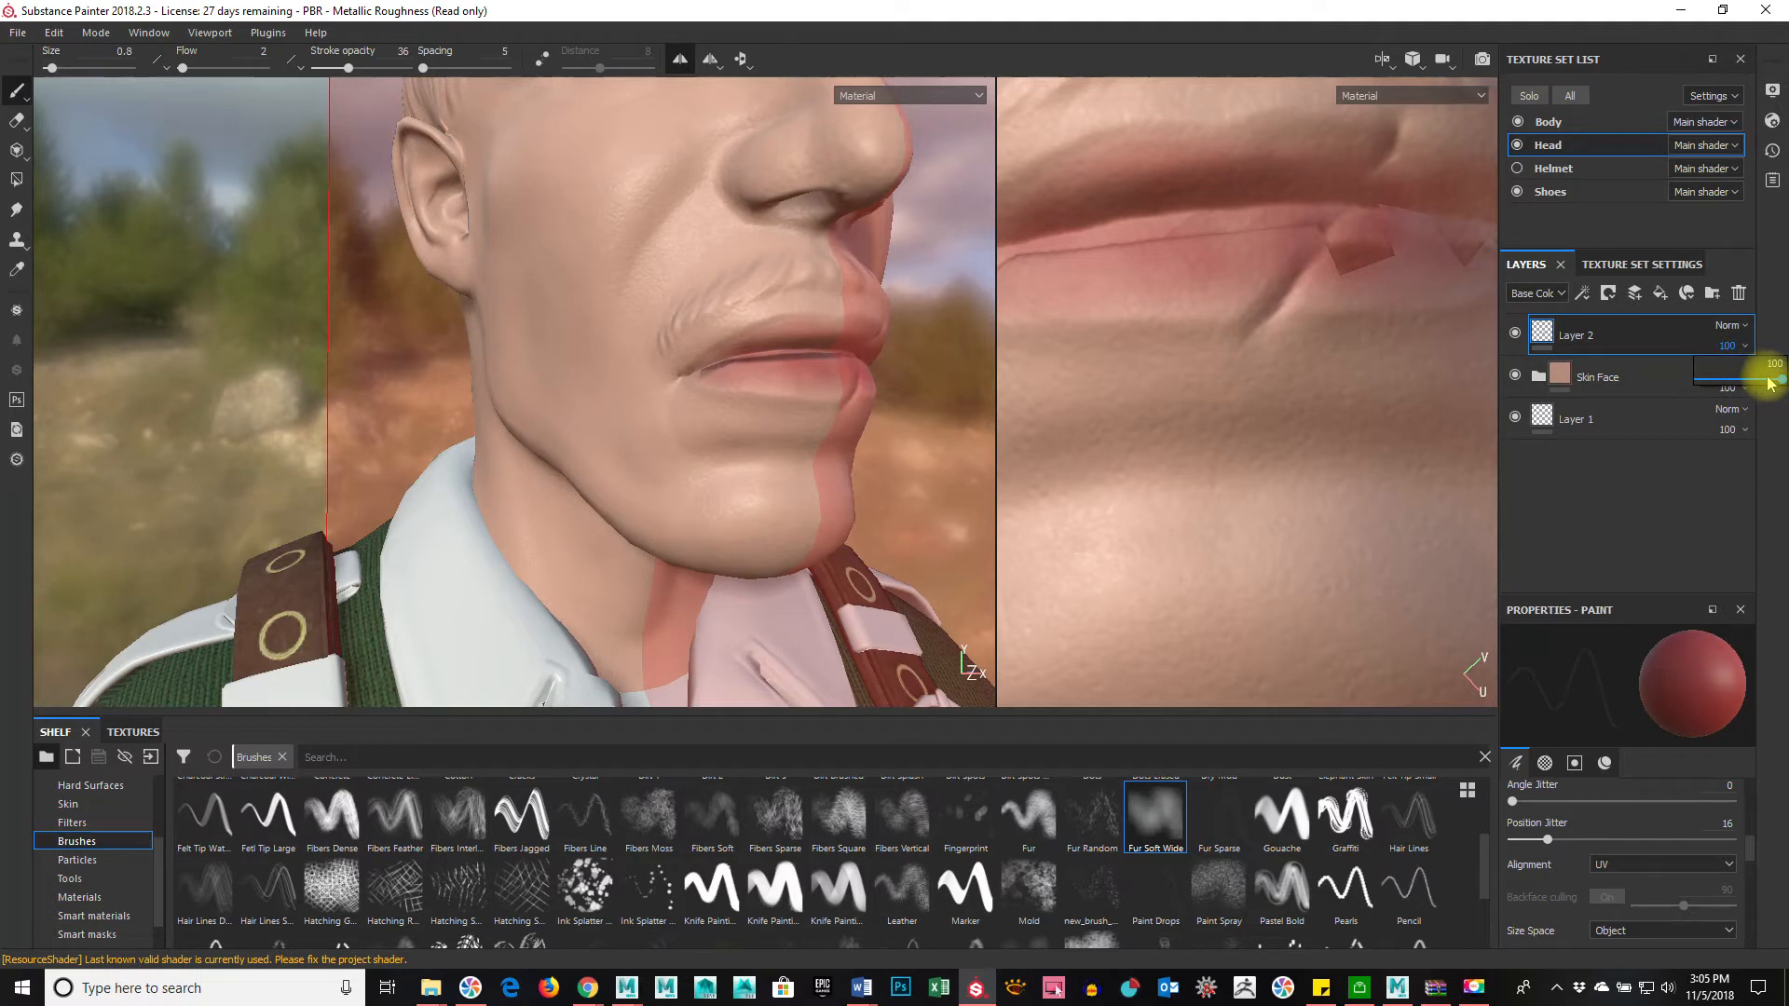
pyautogui.moveTo(1772, 385); pyautogui.dragTo(1774, 390)
pyautogui.keyDown('alt'); pyautogui.moveTo(818, 510); pyautogui.dragTo(444, 559); pyautogui.keyUp('alt')
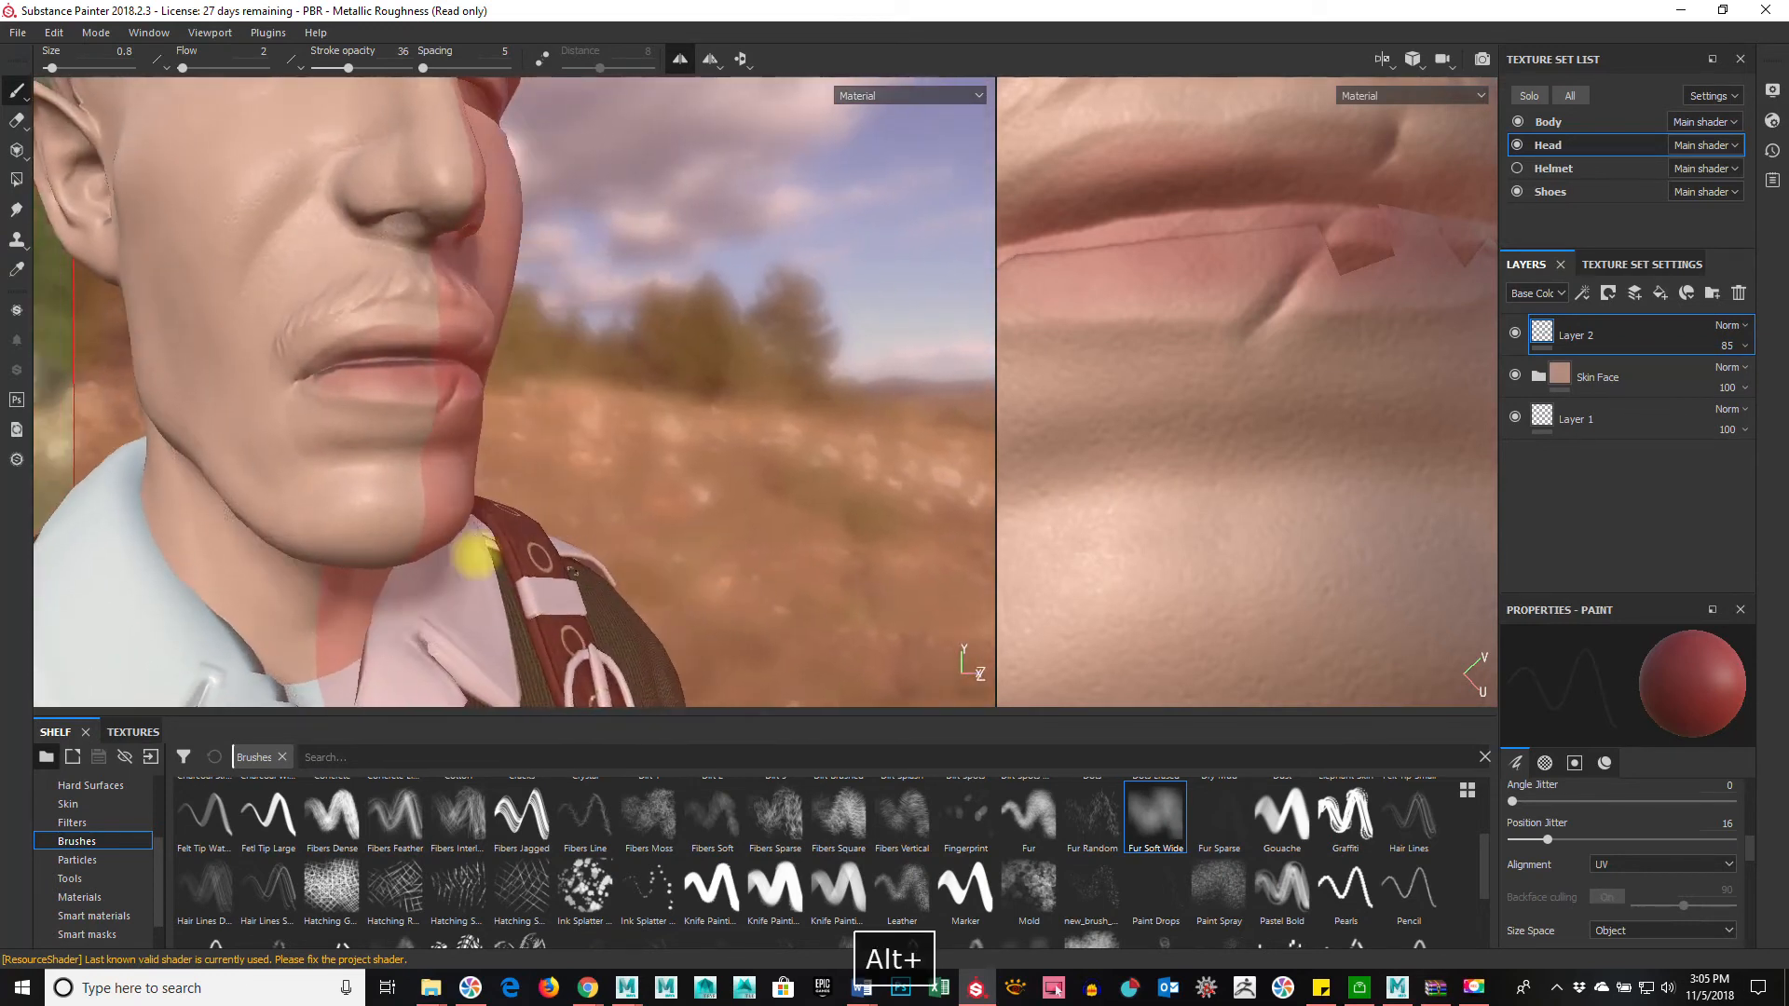
# Step: Enlarge the brush to size 1.95 and paint a faint red blush on the cheek beside the nose
pyautogui.keyDown('alt'); pyautogui.moveTo(626, 392); pyautogui.dragTo(523, 467); pyautogui.keyUp('alt')
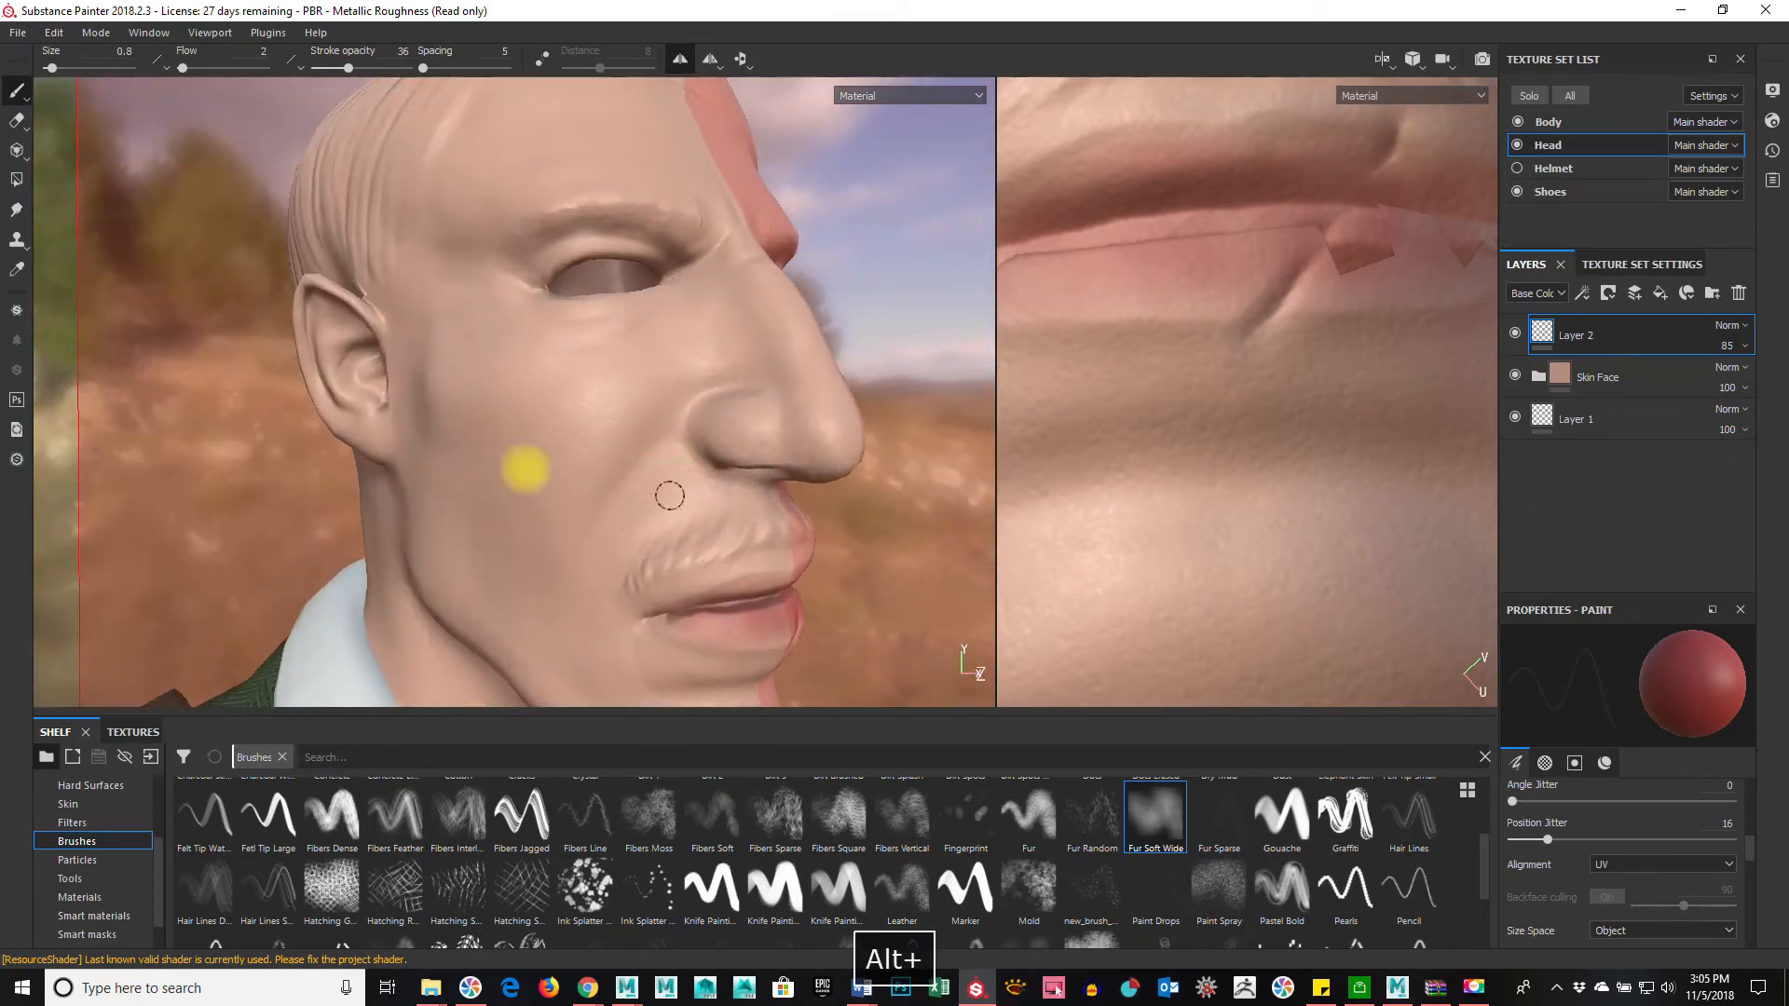
pyautogui.keyDown('alt'); pyautogui.moveTo(523, 467); pyautogui.dragTo(643, 395, button='right'); pyautogui.keyUp('alt')
pyautogui.keyDown('ctrl'); pyautogui.moveTo(504, 396); pyautogui.dragTo(521, 397, button='right'); pyautogui.keyUp('ctrl')
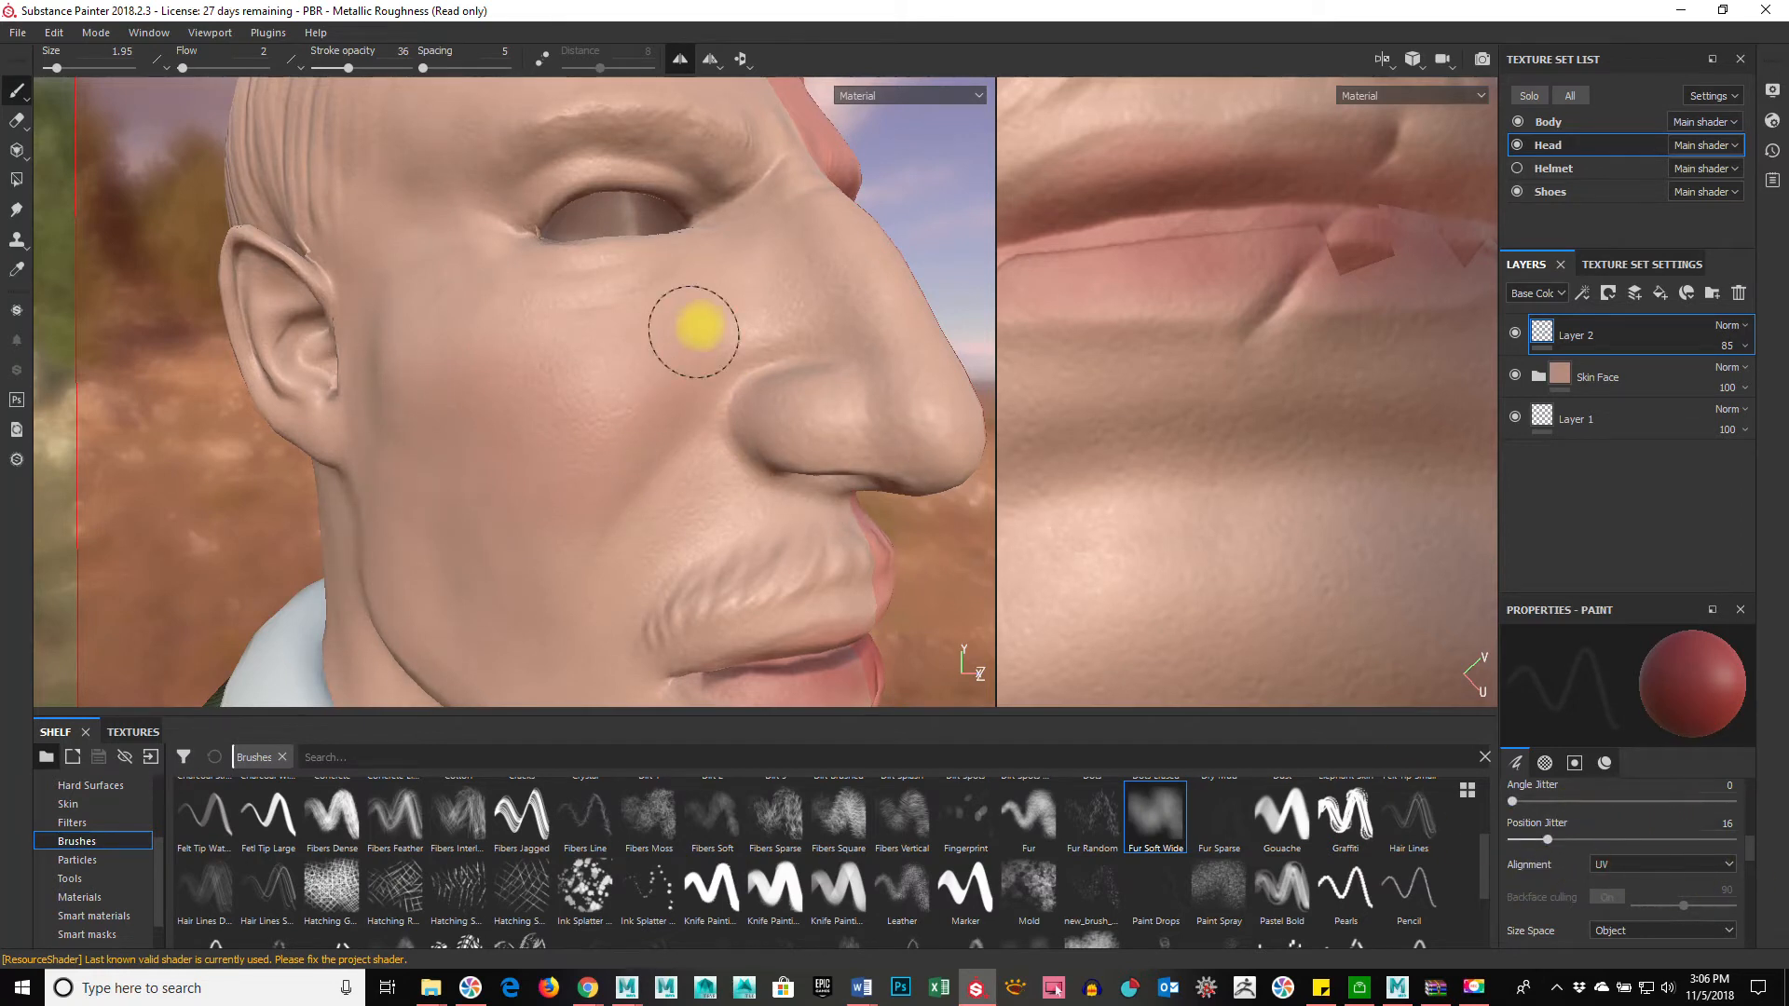
pyautogui.moveTo(364, 423)
pyautogui.keyDown('alt'); pyautogui.mouseDown()
pyautogui.moveTo(232, 532)
pyautogui.moveTo(512, 572)
pyautogui.moveTo(679, 531)
pyautogui.moveTo(756, 554)
pyautogui.moveTo(651, 563)
pyautogui.moveTo(743, 543)
pyautogui.moveTo(754, 588)
pyautogui.mouseUp(); pyautogui.keyUp('alt')
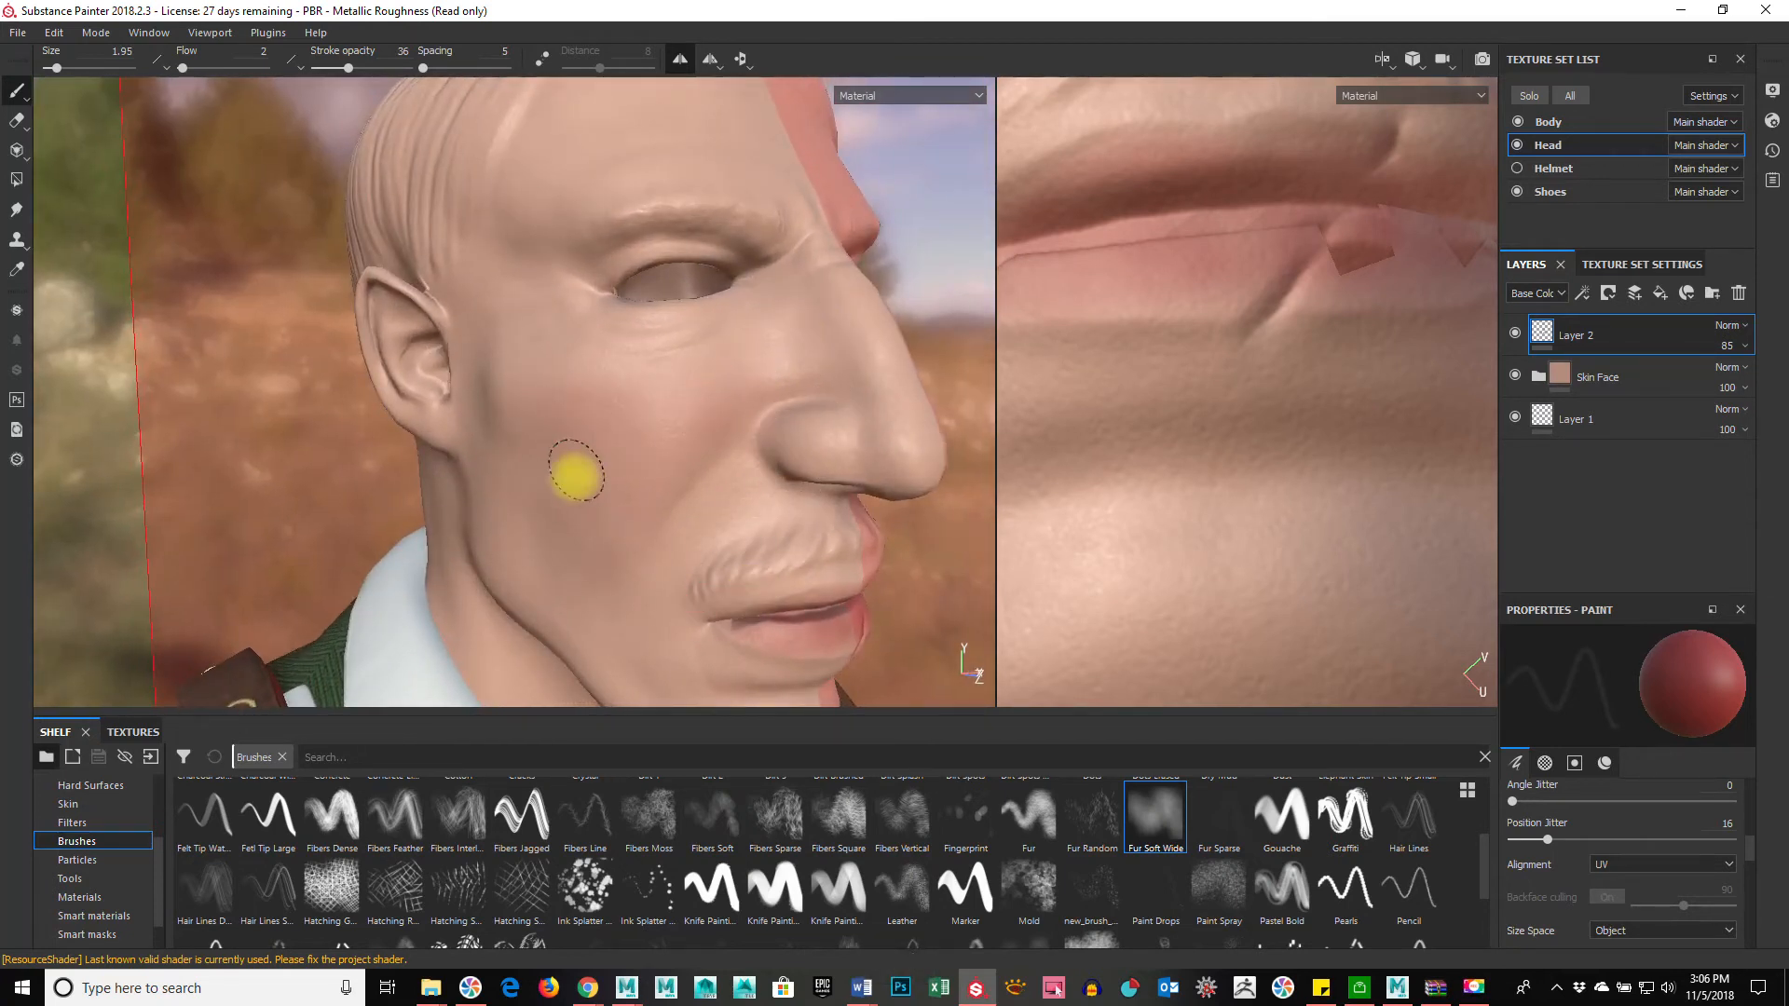
# Step: Enlarge the brush to size 3.97 and add a faint red tint to the side of the face
pyautogui.keyDown('alt'); pyautogui.moveTo(731, 400); pyautogui.dragTo(460, 415); pyautogui.keyUp('alt')
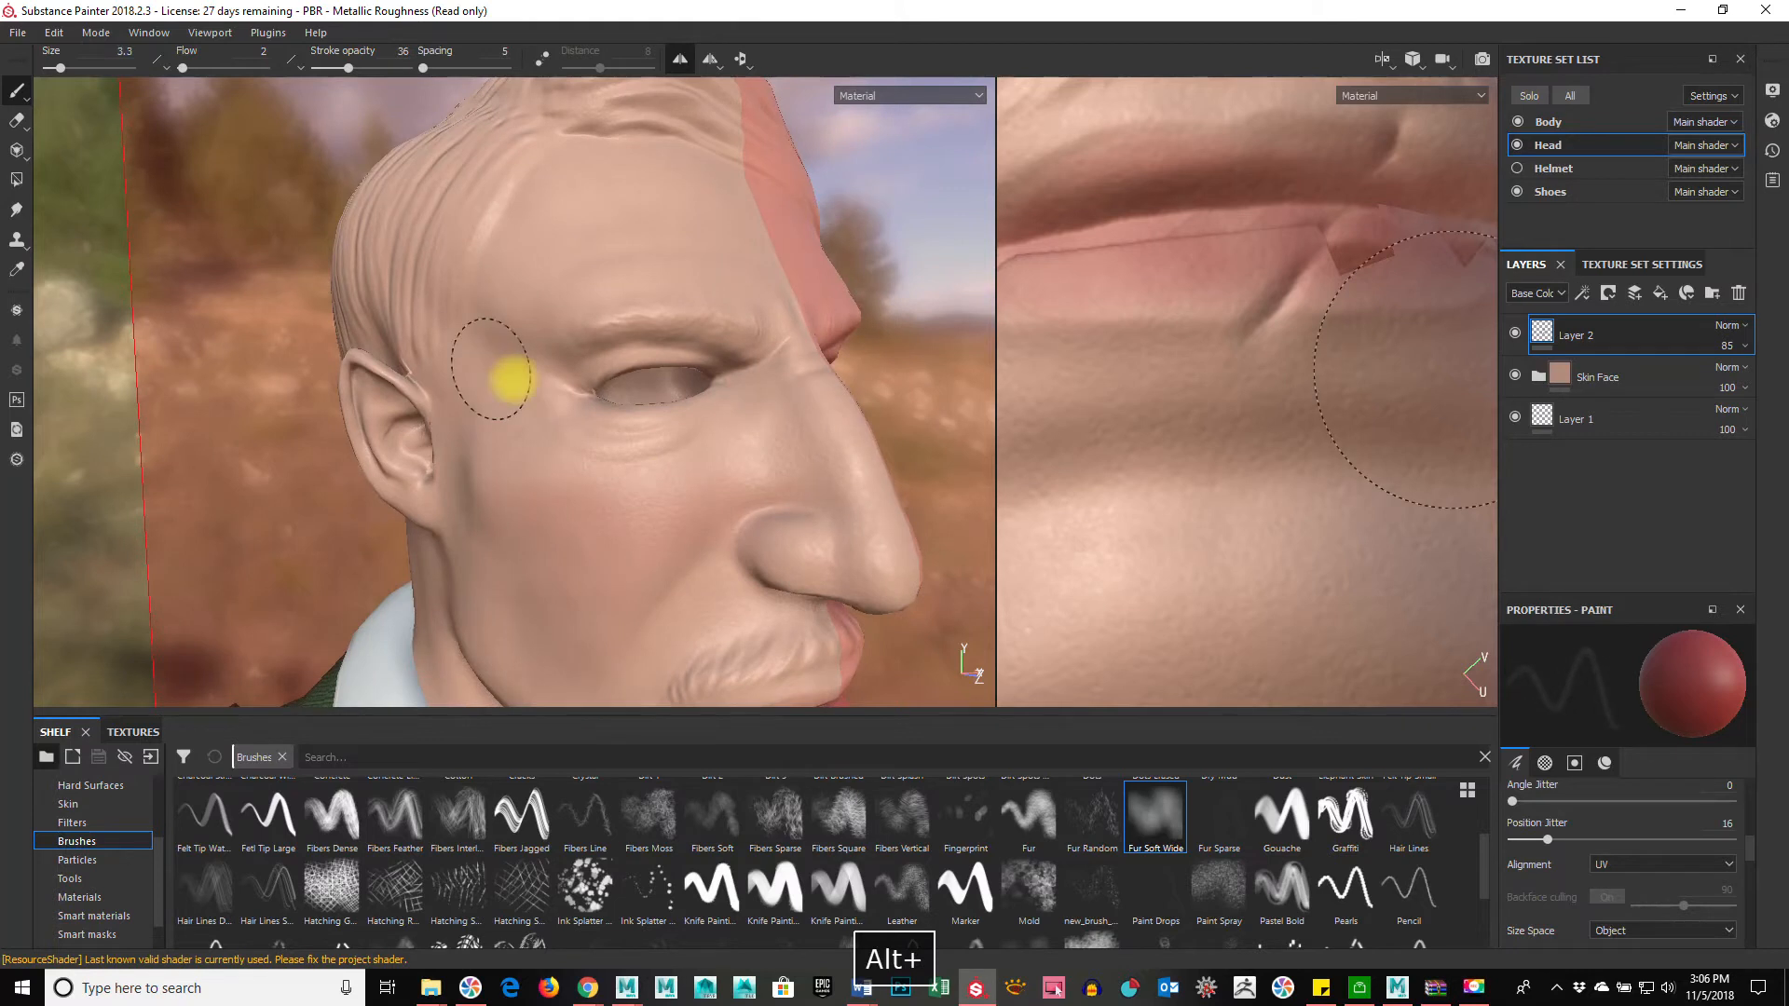
pyautogui.moveTo(553, 177)
pyautogui.keyDown('ctrl'); pyautogui.mouseDown(button='right')
pyautogui.moveTo(501, 254)
pyautogui.moveTo(710, 224)
pyautogui.moveTo(682, 238)
pyautogui.mouseUp(button='right'); pyautogui.keyUp('ctrl')
pyautogui.moveTo(485, 514); pyautogui.dragTo(486, 585)
pyautogui.moveTo(659, 640)
pyautogui.keyDown('alt'); pyautogui.mouseDown()
pyautogui.moveTo(711, 456)
pyautogui.moveTo(711, 228)
pyautogui.mouseUp(); pyautogui.keyUp('alt')
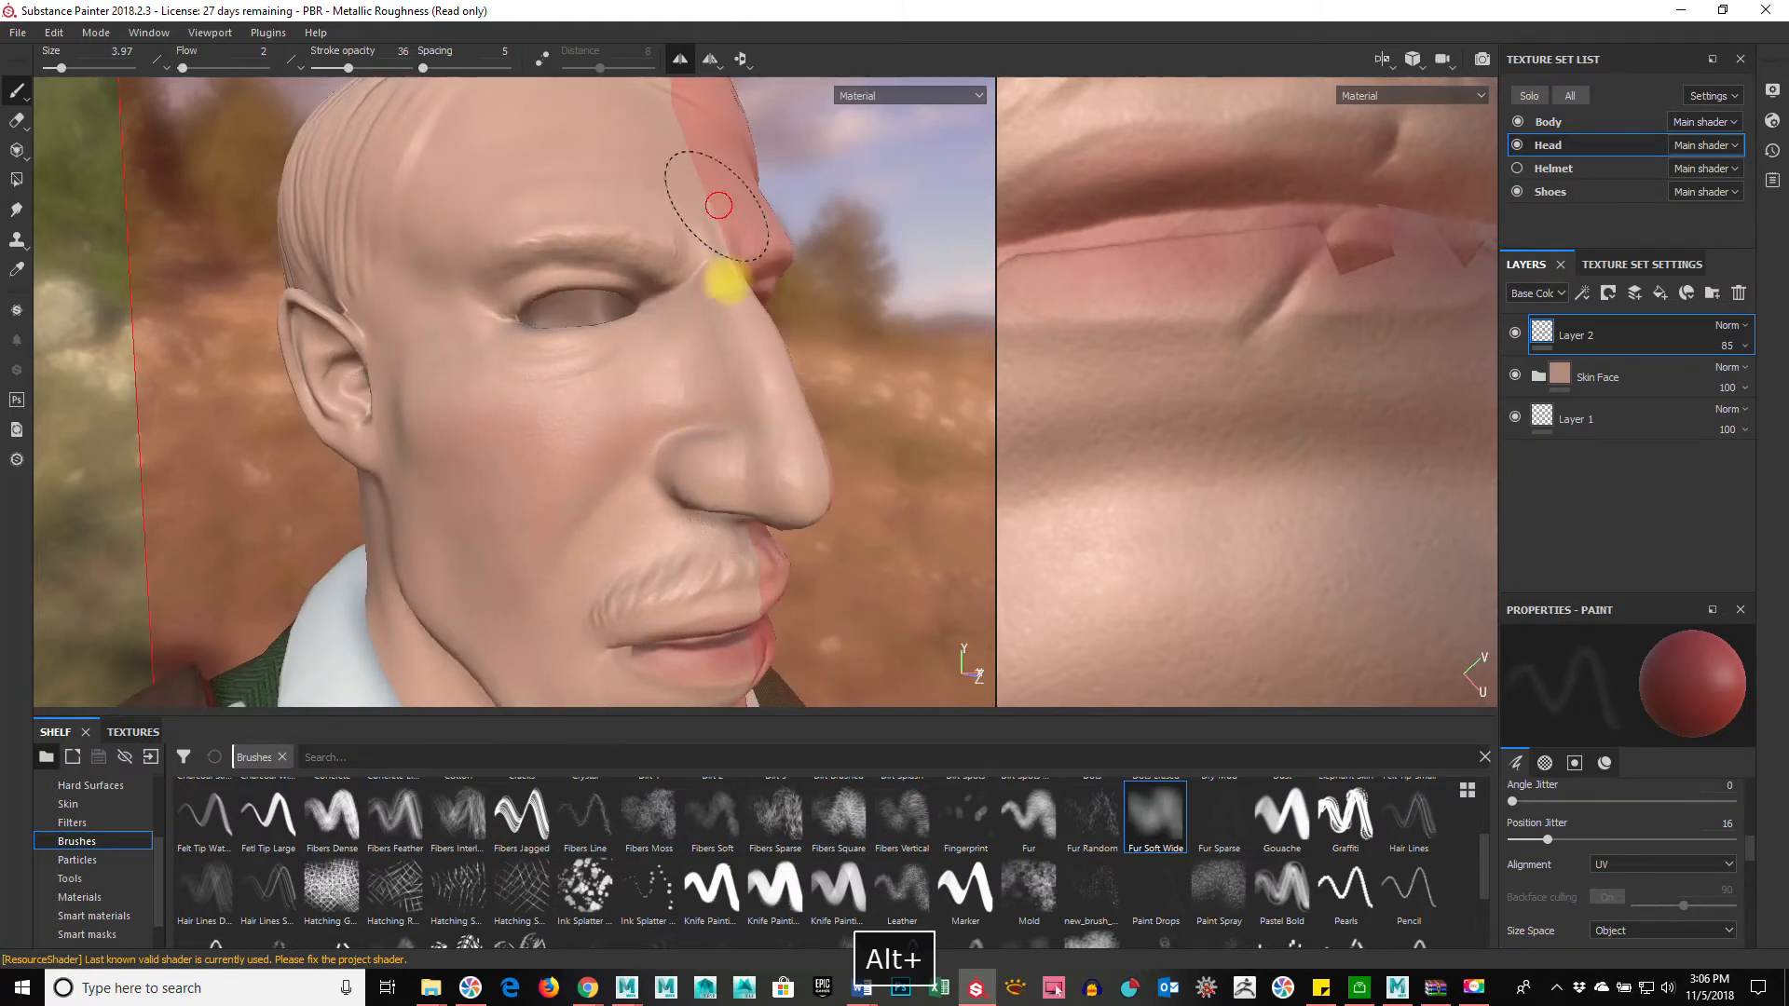
# Step: Examine the side of the head and the painted lips from several angles in the 3D and 2D views
pyautogui.keyDown('alt'); pyautogui.moveTo(819, 499); pyautogui.dragTo(474, 476); pyautogui.keyUp('alt')
pyautogui.keyDown('alt'); pyautogui.moveTo(762, 501); pyautogui.dragTo(546, 316); pyautogui.keyUp('alt')
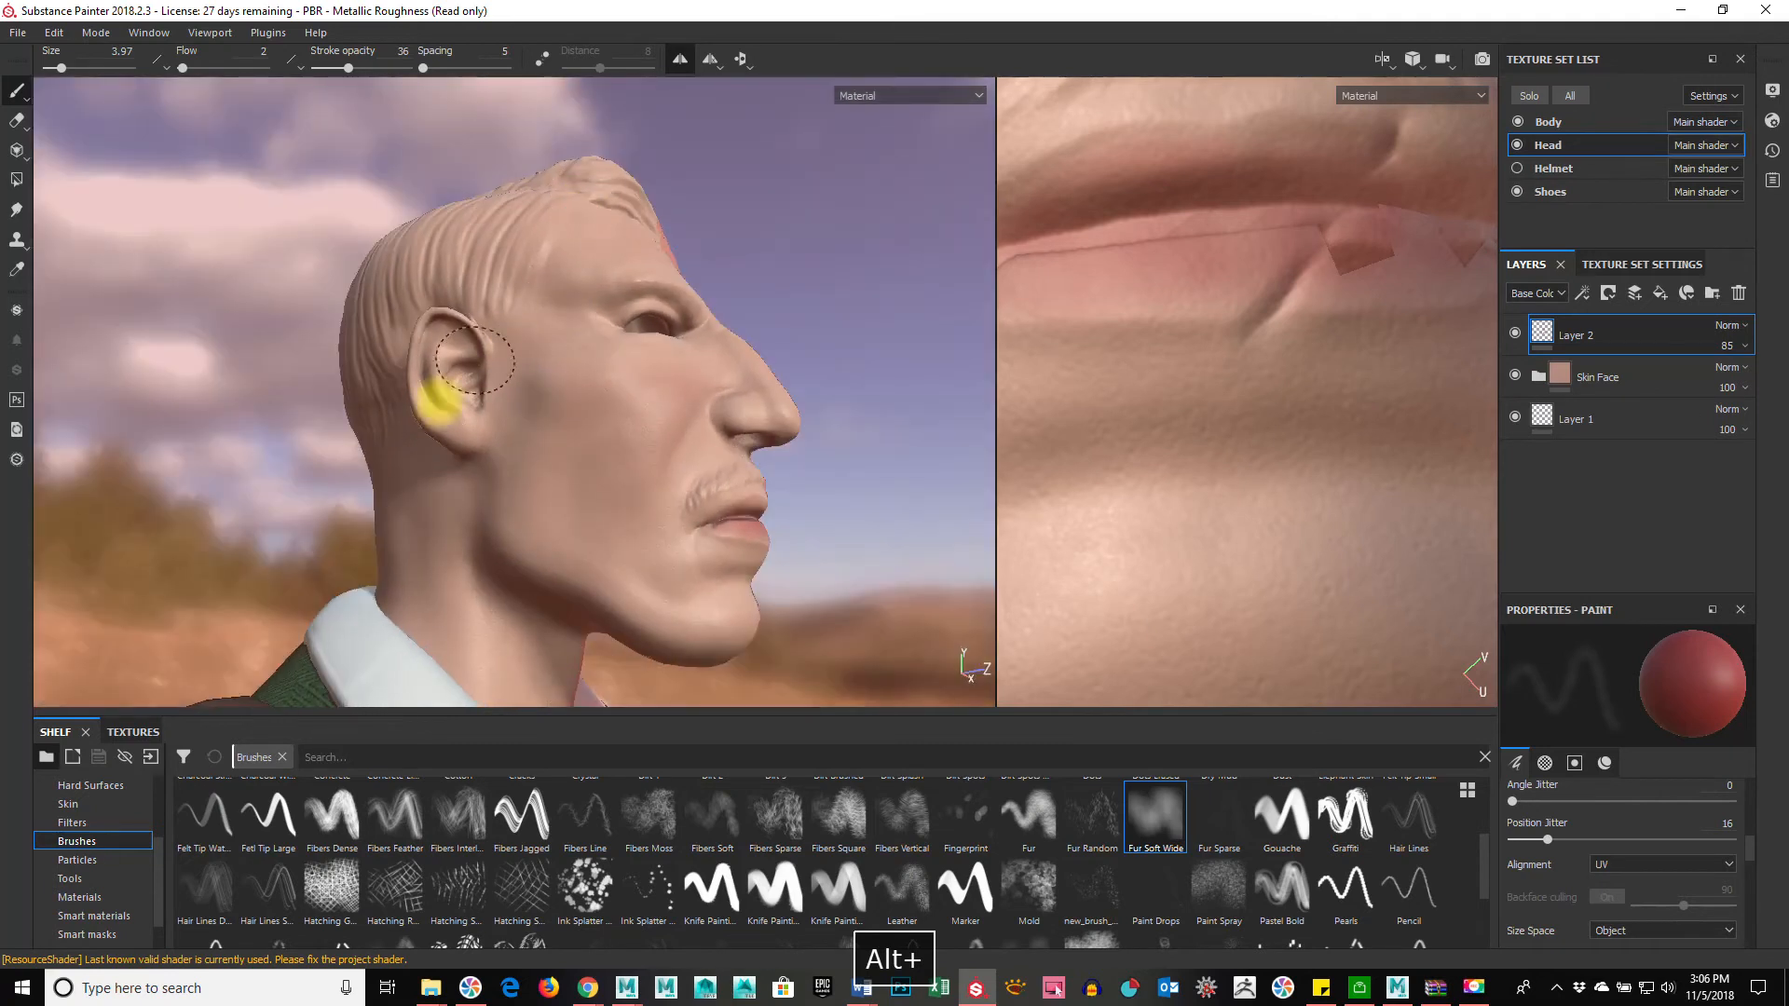
pyautogui.keyDown('alt'); pyautogui.moveTo(452, 643); pyautogui.dragTo(428, 447); pyautogui.keyUp('alt')
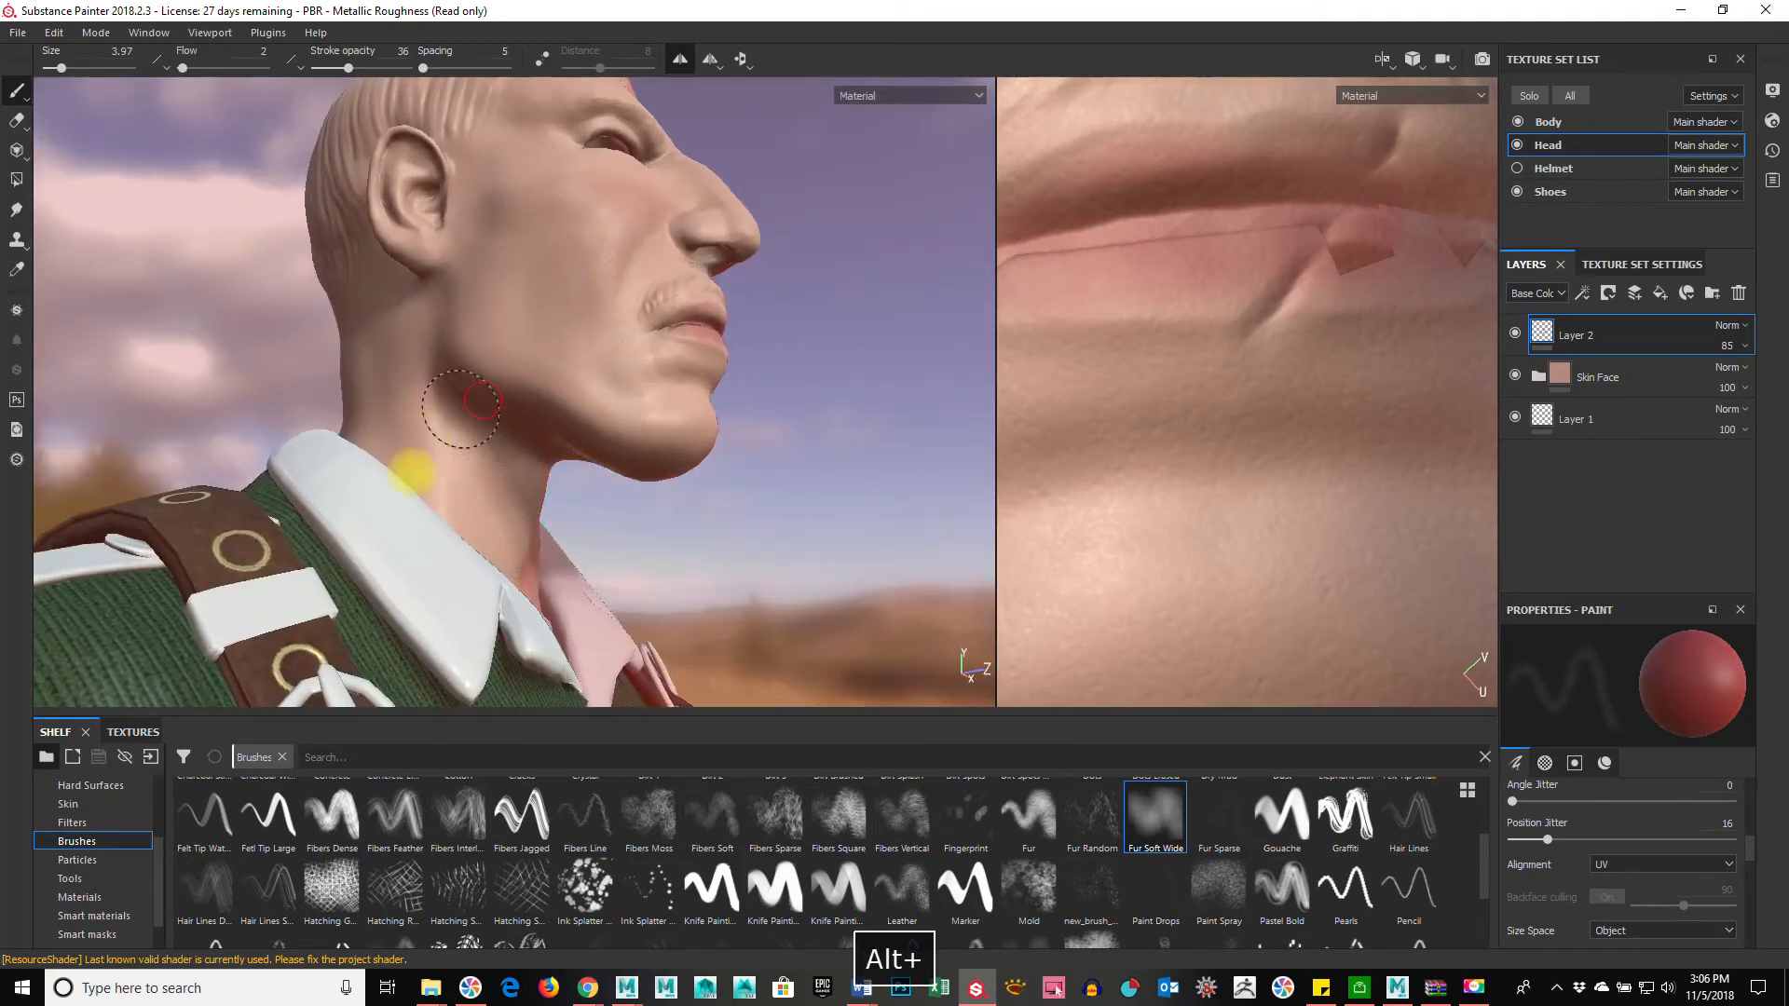
pyautogui.keyDown('alt'); pyautogui.moveTo(448, 301); pyautogui.dragTo(640, 504); pyautogui.keyUp('alt')
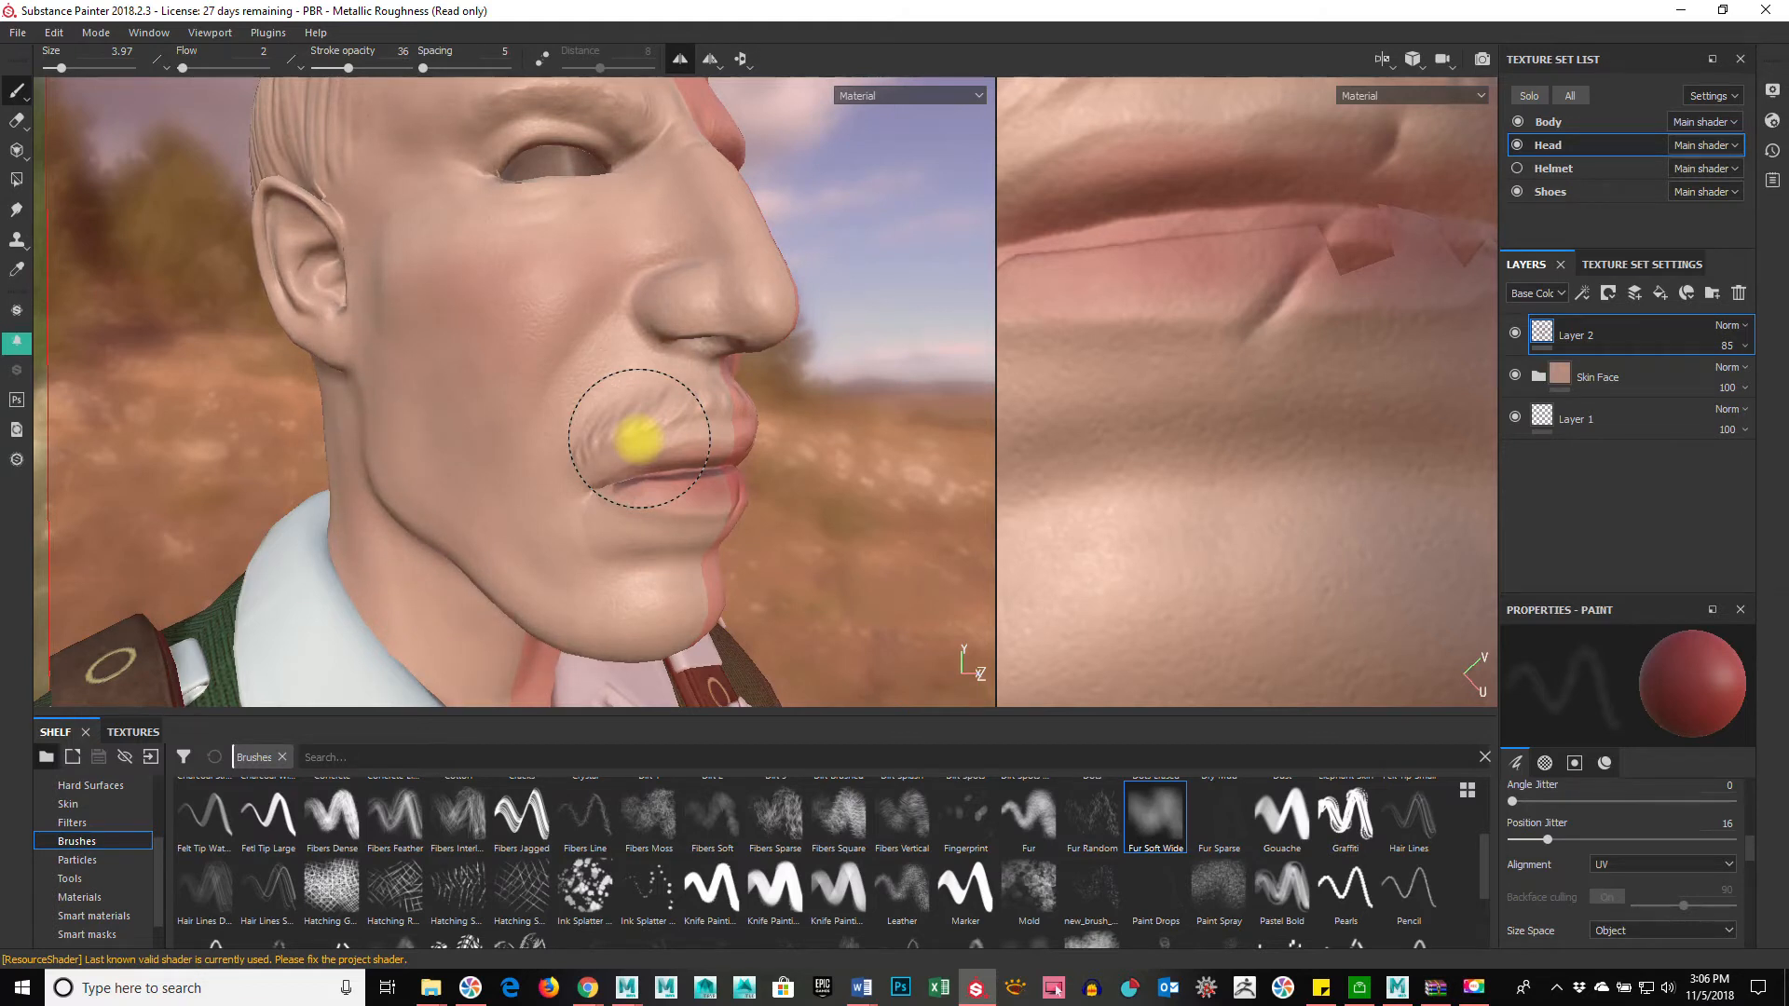
pyautogui.keyDown('alt'); pyautogui.moveTo(571, 472); pyautogui.dragTo(804, 494, button='right'); pyautogui.keyUp('alt')
pyautogui.keyDown('alt'); pyautogui.moveTo(683, 596); pyautogui.dragTo(802, 605); pyautogui.keyUp('alt')
pyautogui.keyDown('alt'); pyautogui.moveTo(812, 607); pyautogui.dragTo(689, 596, button='middle'); pyautogui.keyUp('alt')
pyautogui.keyDown('alt'); pyautogui.moveTo(519, 594); pyautogui.dragTo(863, 591, button='right'); pyautogui.keyUp('alt')
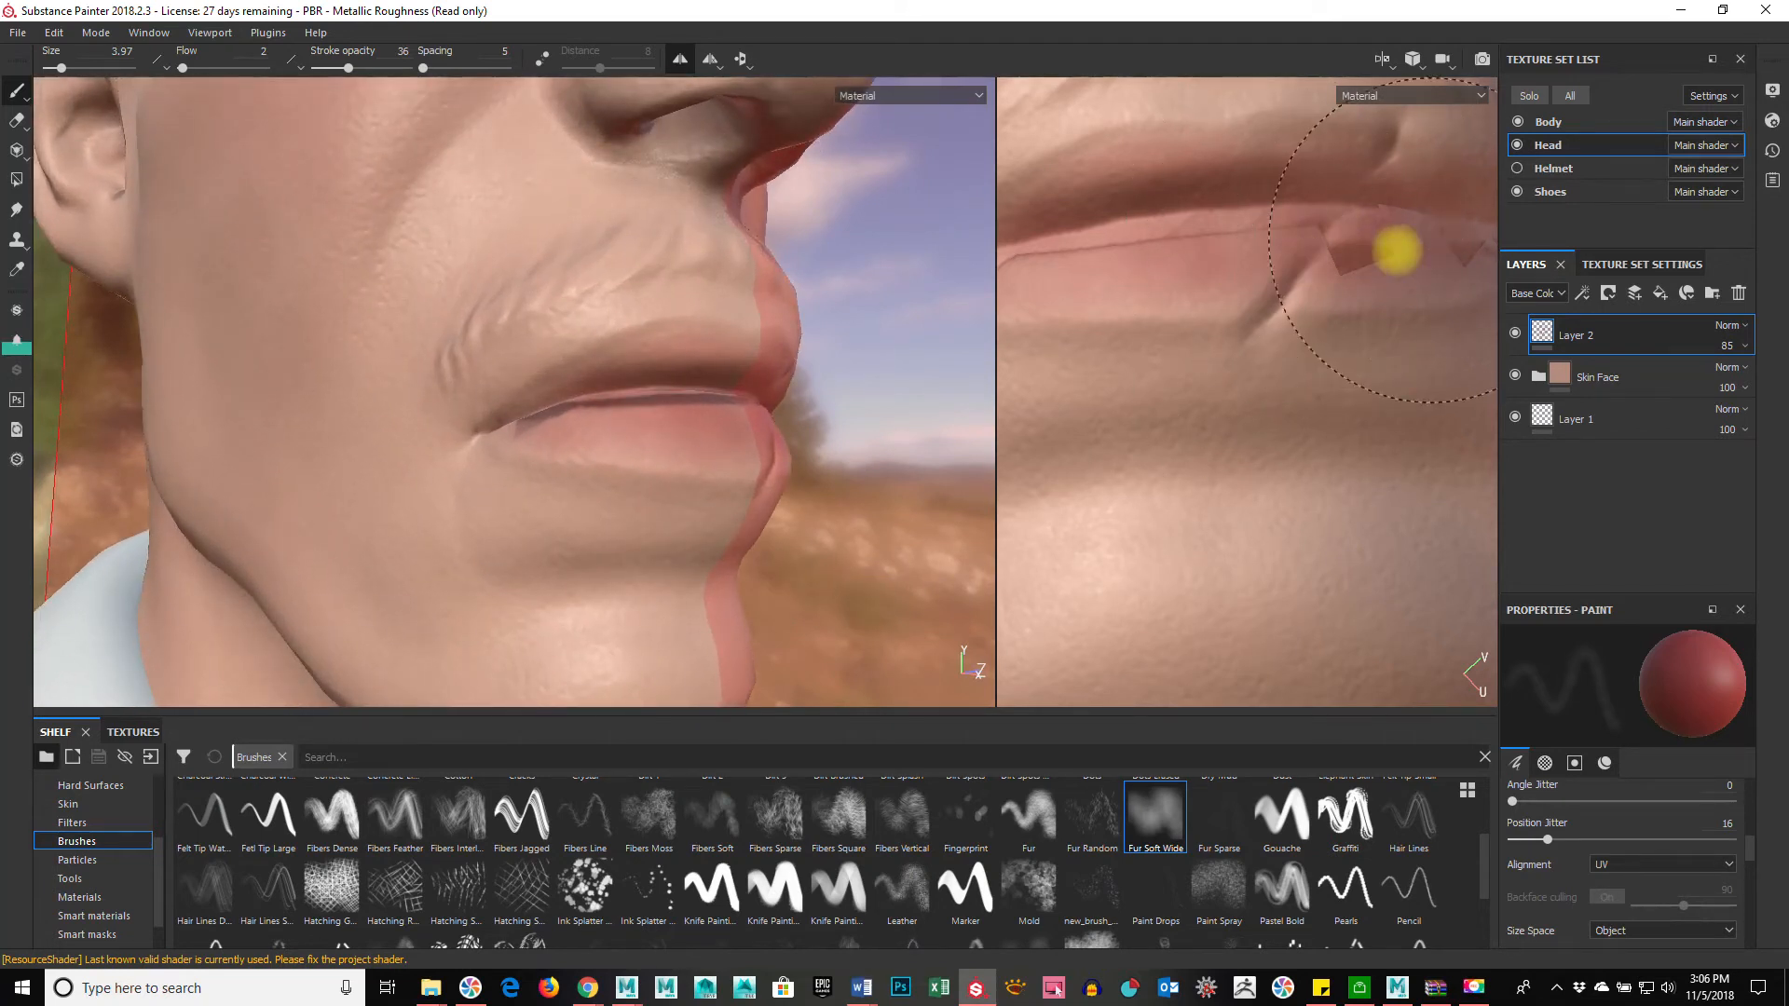
pyautogui.keyDown('alt'); pyautogui.moveTo(1411, 421); pyautogui.dragTo(1071, 423, button='right'); pyautogui.keyUp('alt')
pyautogui.keyDown('alt'); pyautogui.moveTo(1321, 431); pyautogui.dragTo(1198, 451, button='middle'); pyautogui.keyUp('alt')
pyautogui.keyDown('alt'); pyautogui.moveTo(1198, 451); pyautogui.dragTo(1470, 466, button='right'); pyautogui.keyUp('alt')
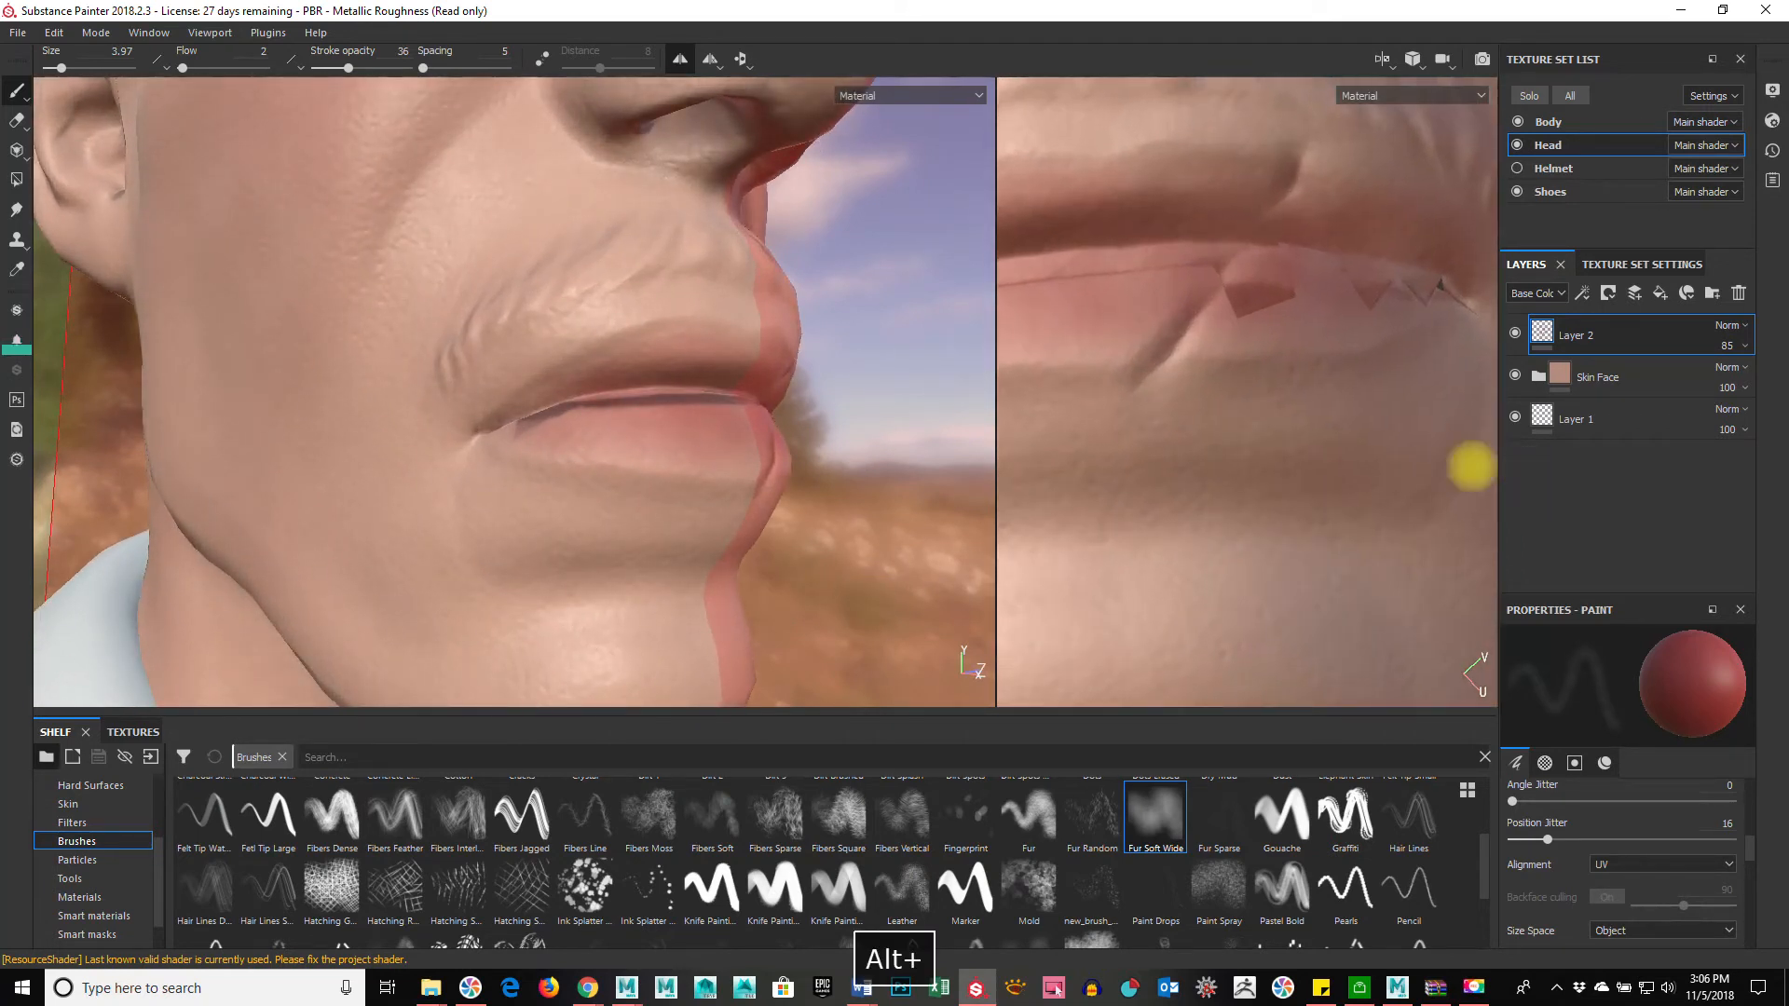
pyautogui.keyDown('alt'); pyautogui.moveTo(717, 490); pyautogui.dragTo(1226, 407); pyautogui.keyUp('alt')
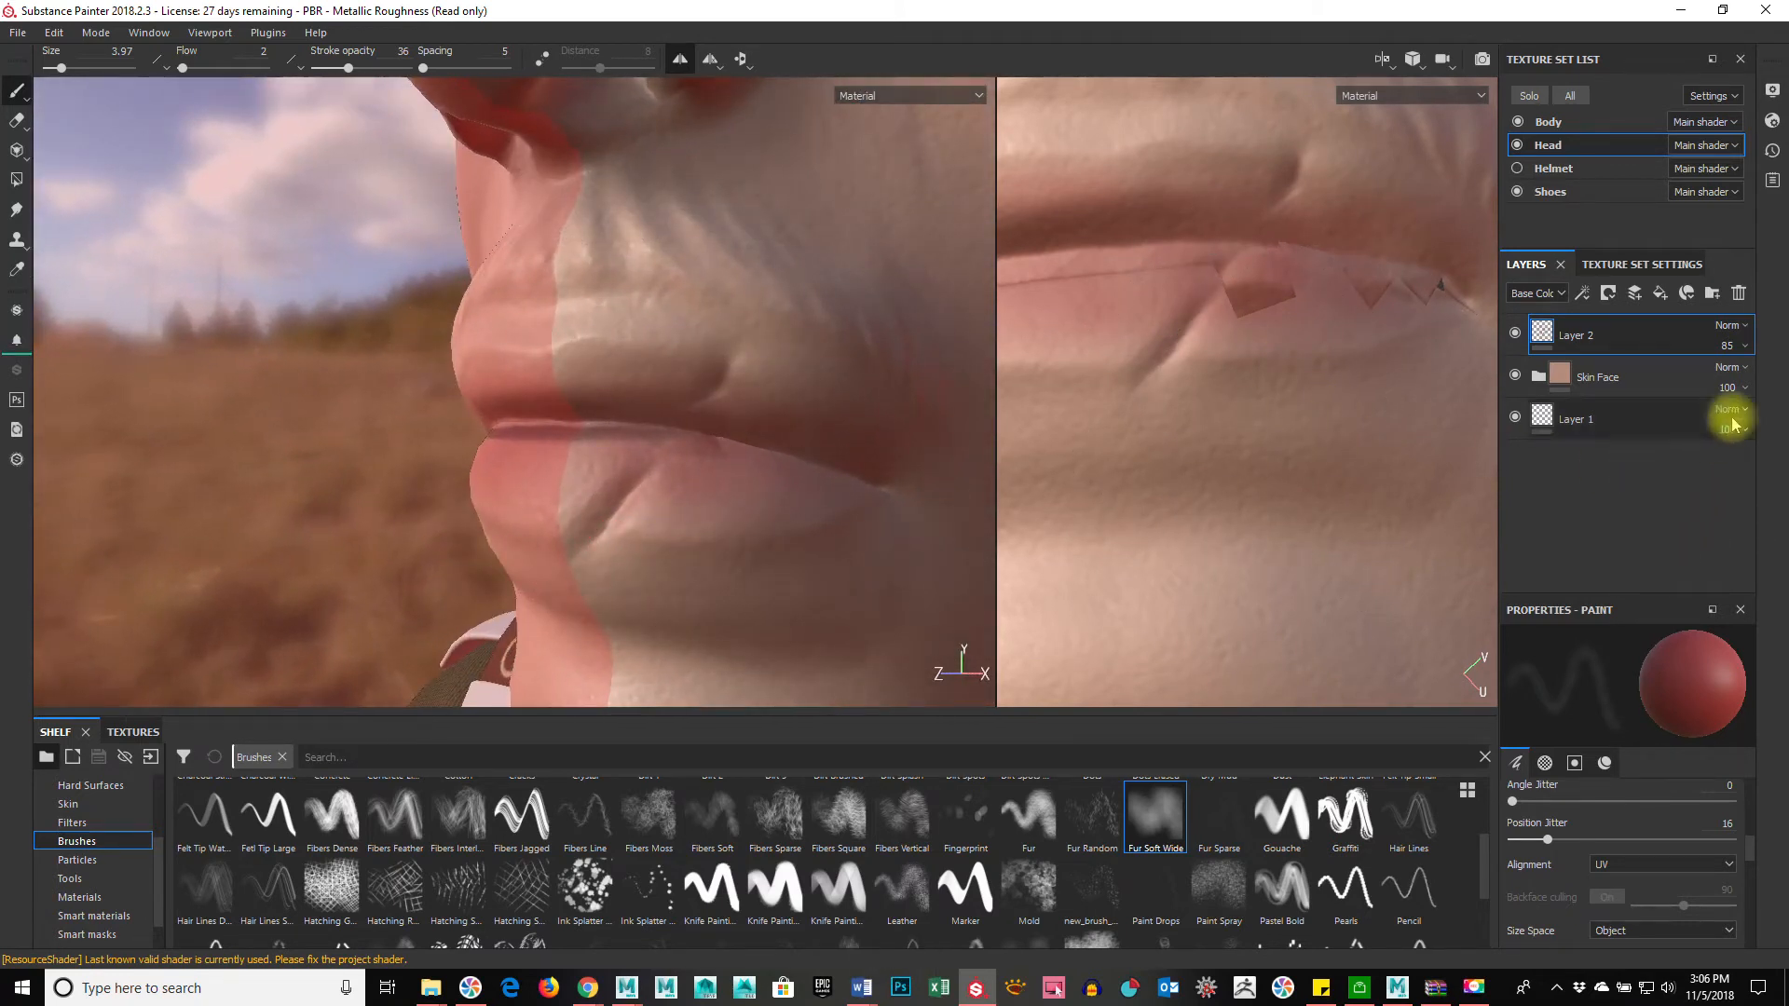
# Step: Save the project and set the environment rotation to 324, checking the light on the lips with the display settings open
pyautogui.hotkey('ctrl', 's')
pyautogui.click(1773, 90)
pyautogui.keyDown('alt'); pyautogui.moveTo(1326, 380); pyautogui.dragTo(940, 411); pyautogui.keyUp('alt')
pyautogui.keyDown('alt'); pyautogui.moveTo(940, 412); pyautogui.dragTo(661, 406, button='right'); pyautogui.keyUp('alt')
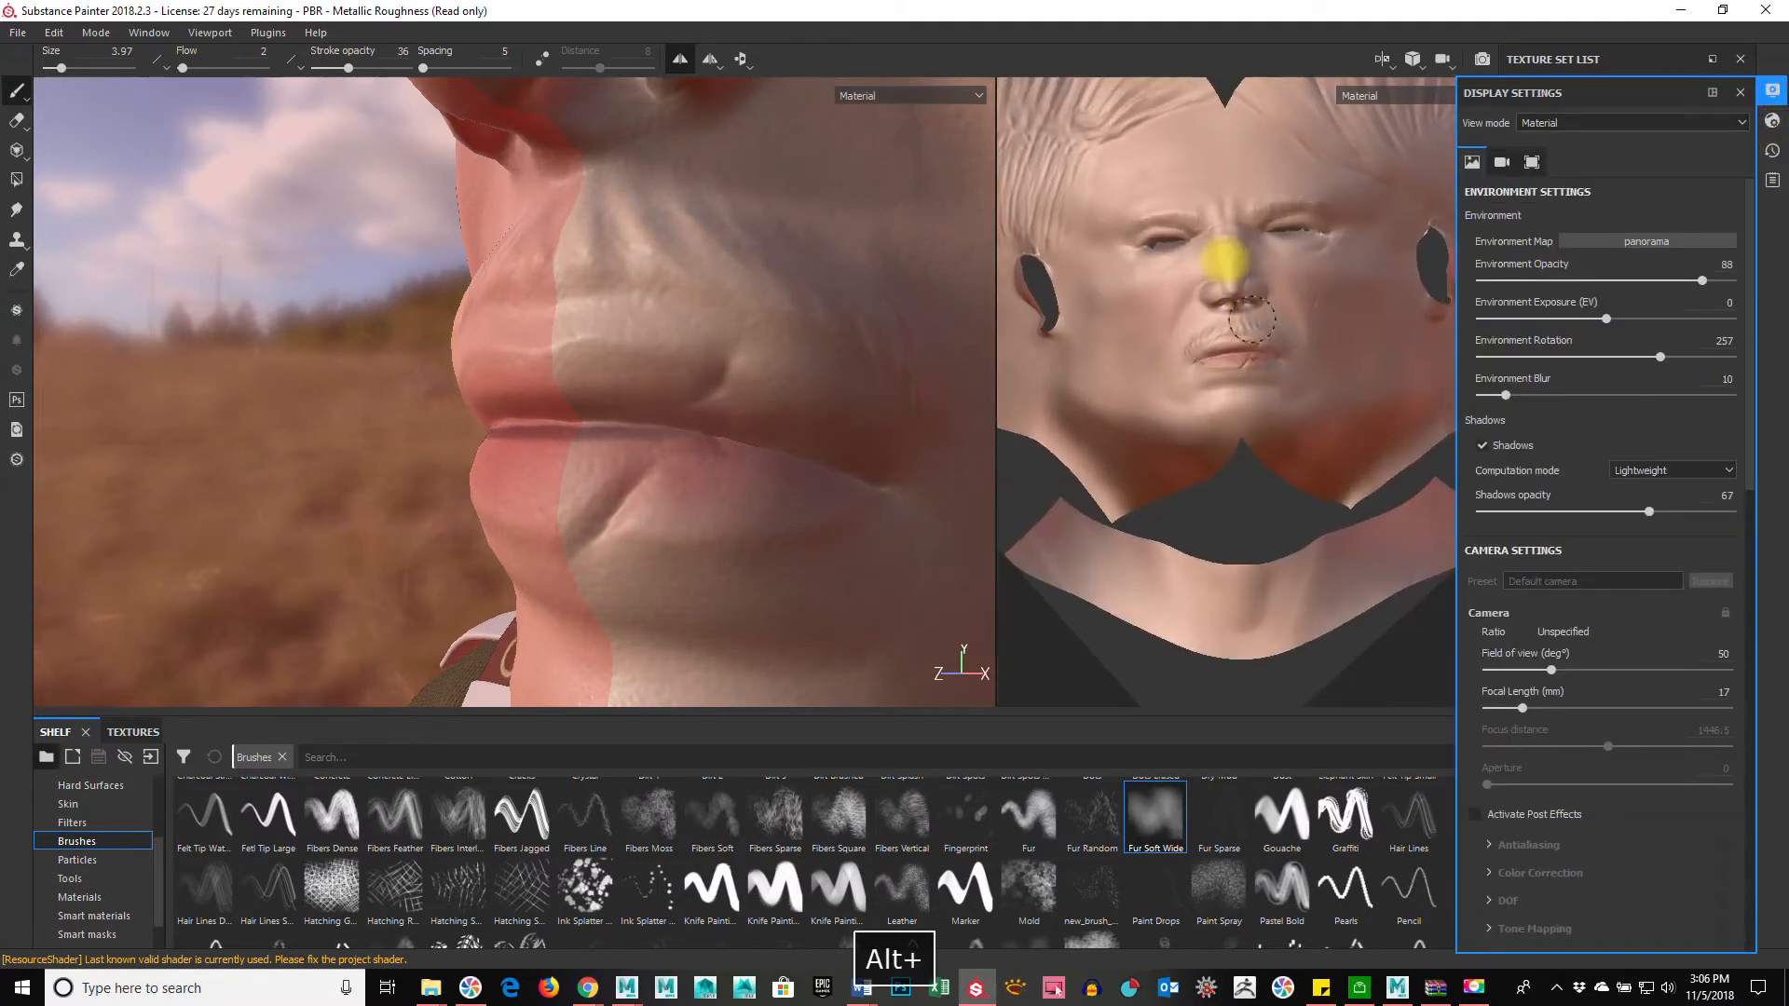
pyautogui.keyDown('alt'); pyautogui.moveTo(1298, 347); pyautogui.dragTo(1237, 409, button='middle'); pyautogui.keyUp('alt')
pyautogui.keyDown('shift'); pyautogui.moveTo(168, 339); pyautogui.dragTo(204, 360, button='right'); pyautogui.keyUp('shift')
pyautogui.keyDown('alt'); pyautogui.moveTo(144, 425); pyautogui.dragTo(192, 471); pyautogui.keyUp('alt')
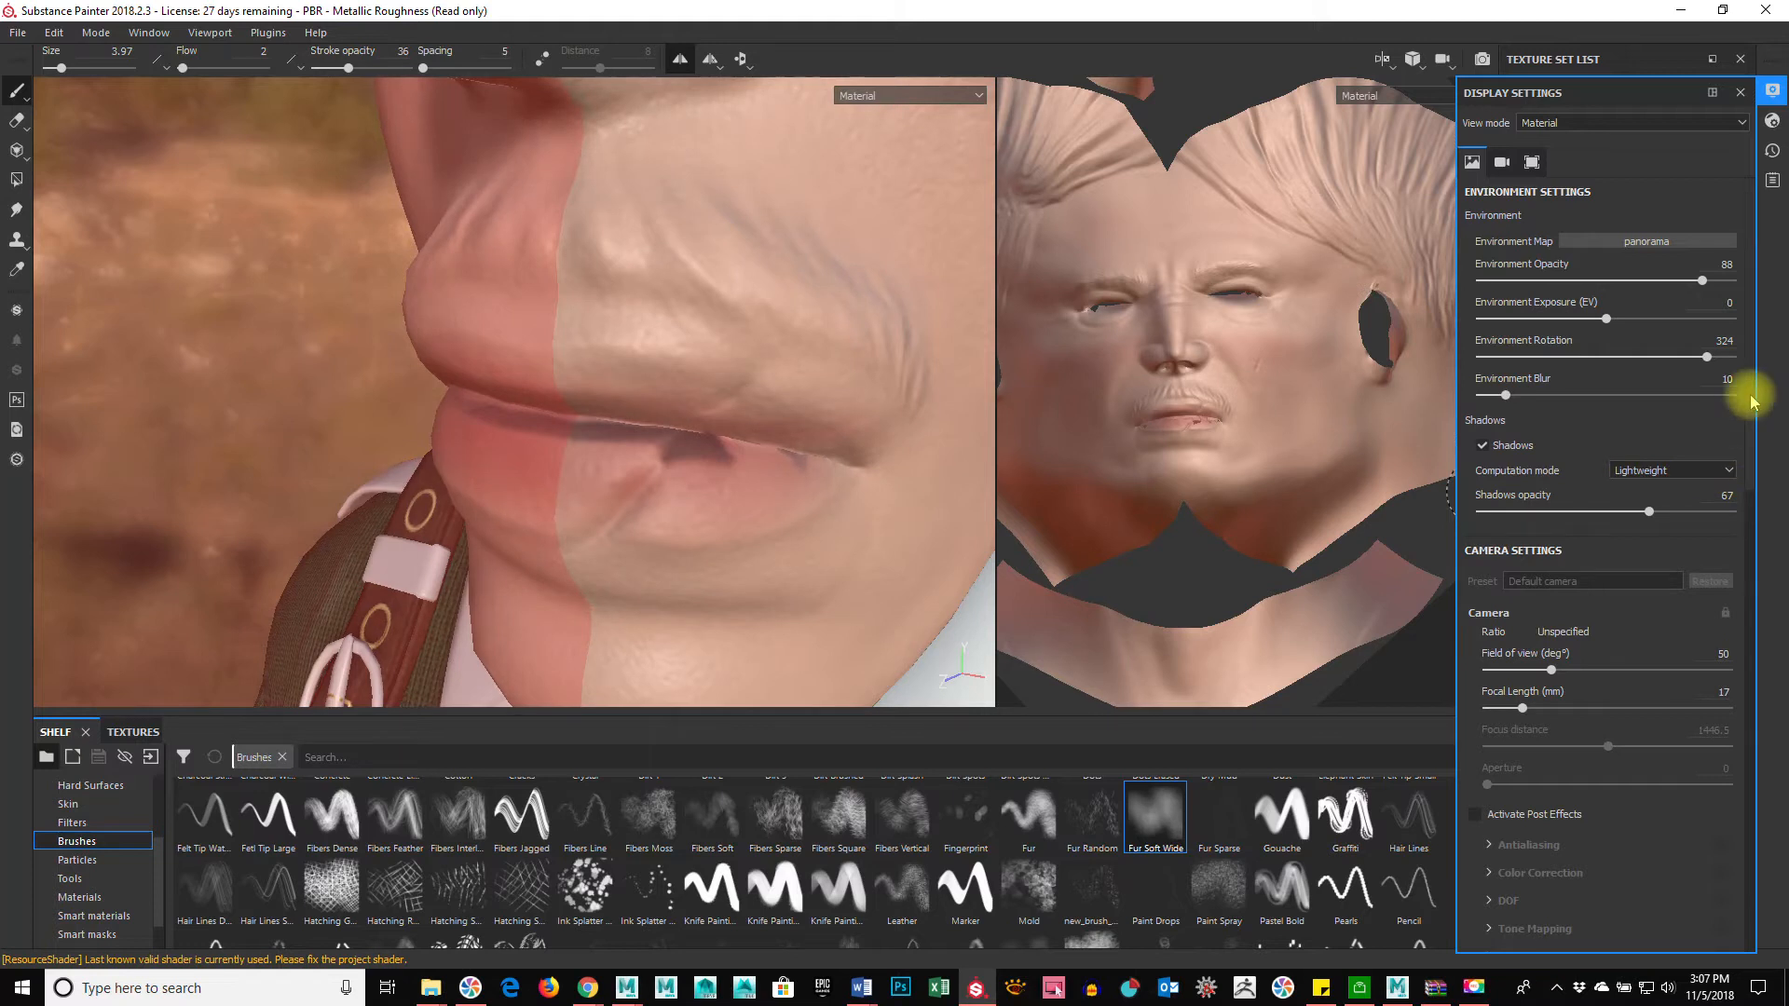
pyautogui.scroll(-5, 1729, 527)
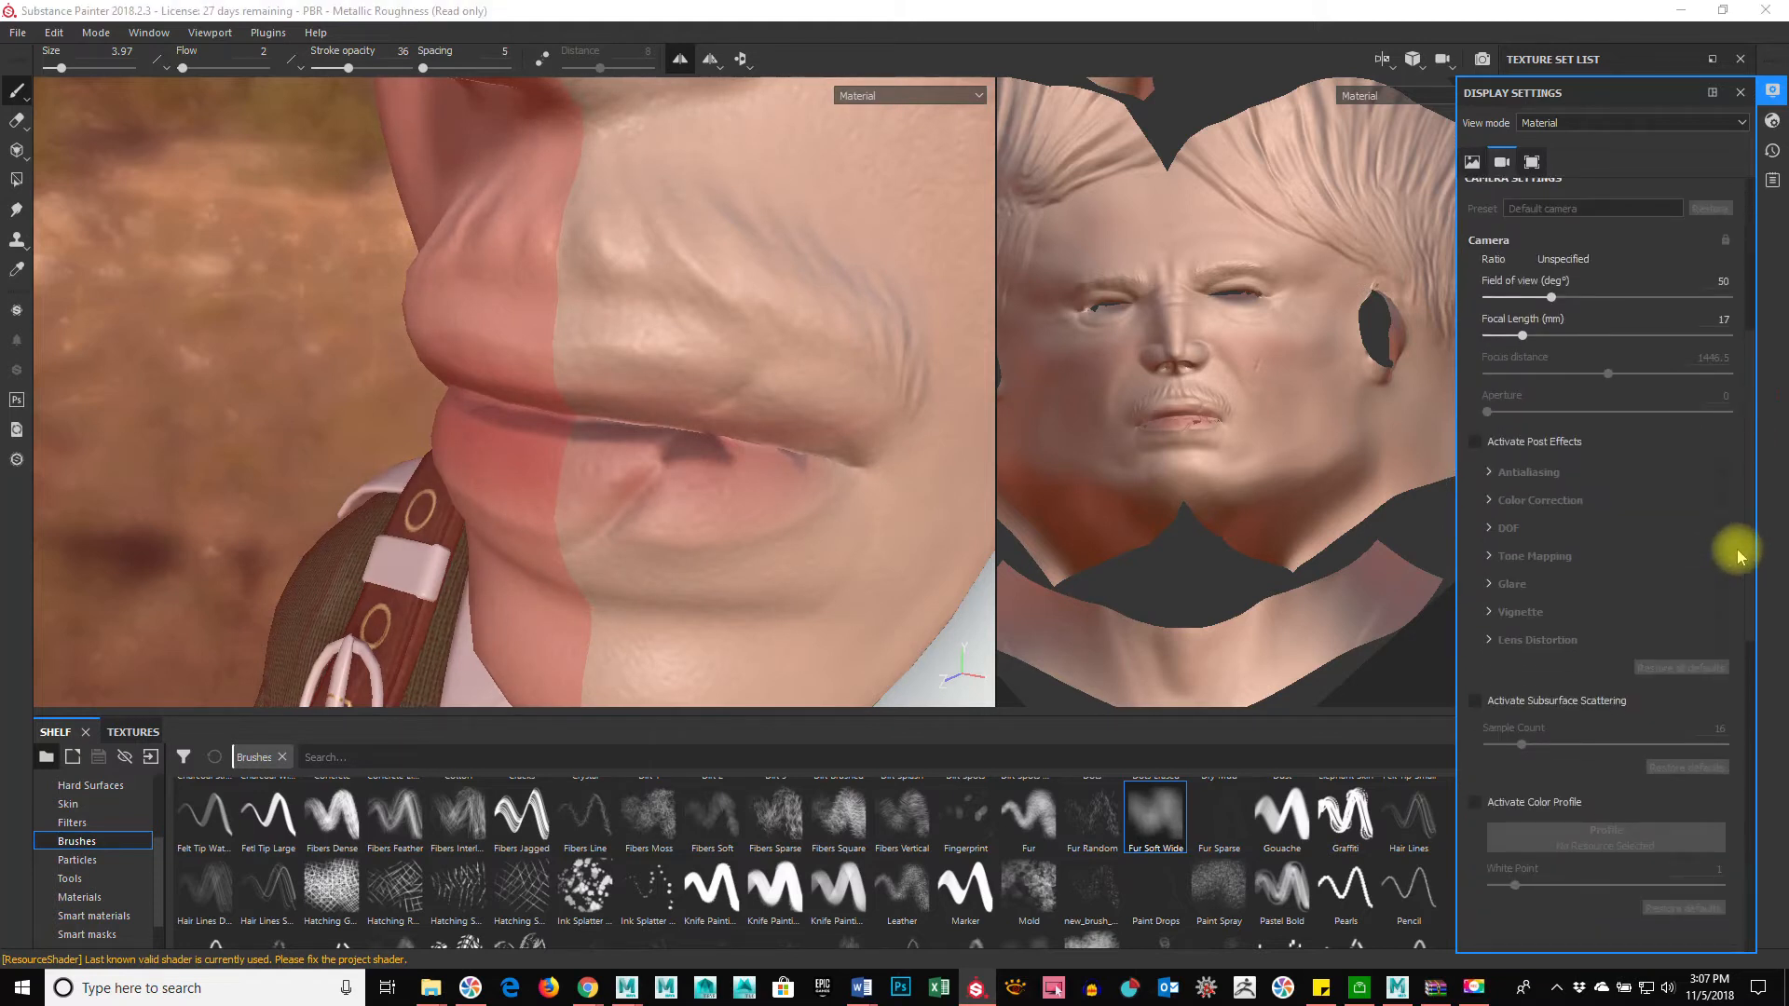
pyautogui.scroll(5, 1737, 551)
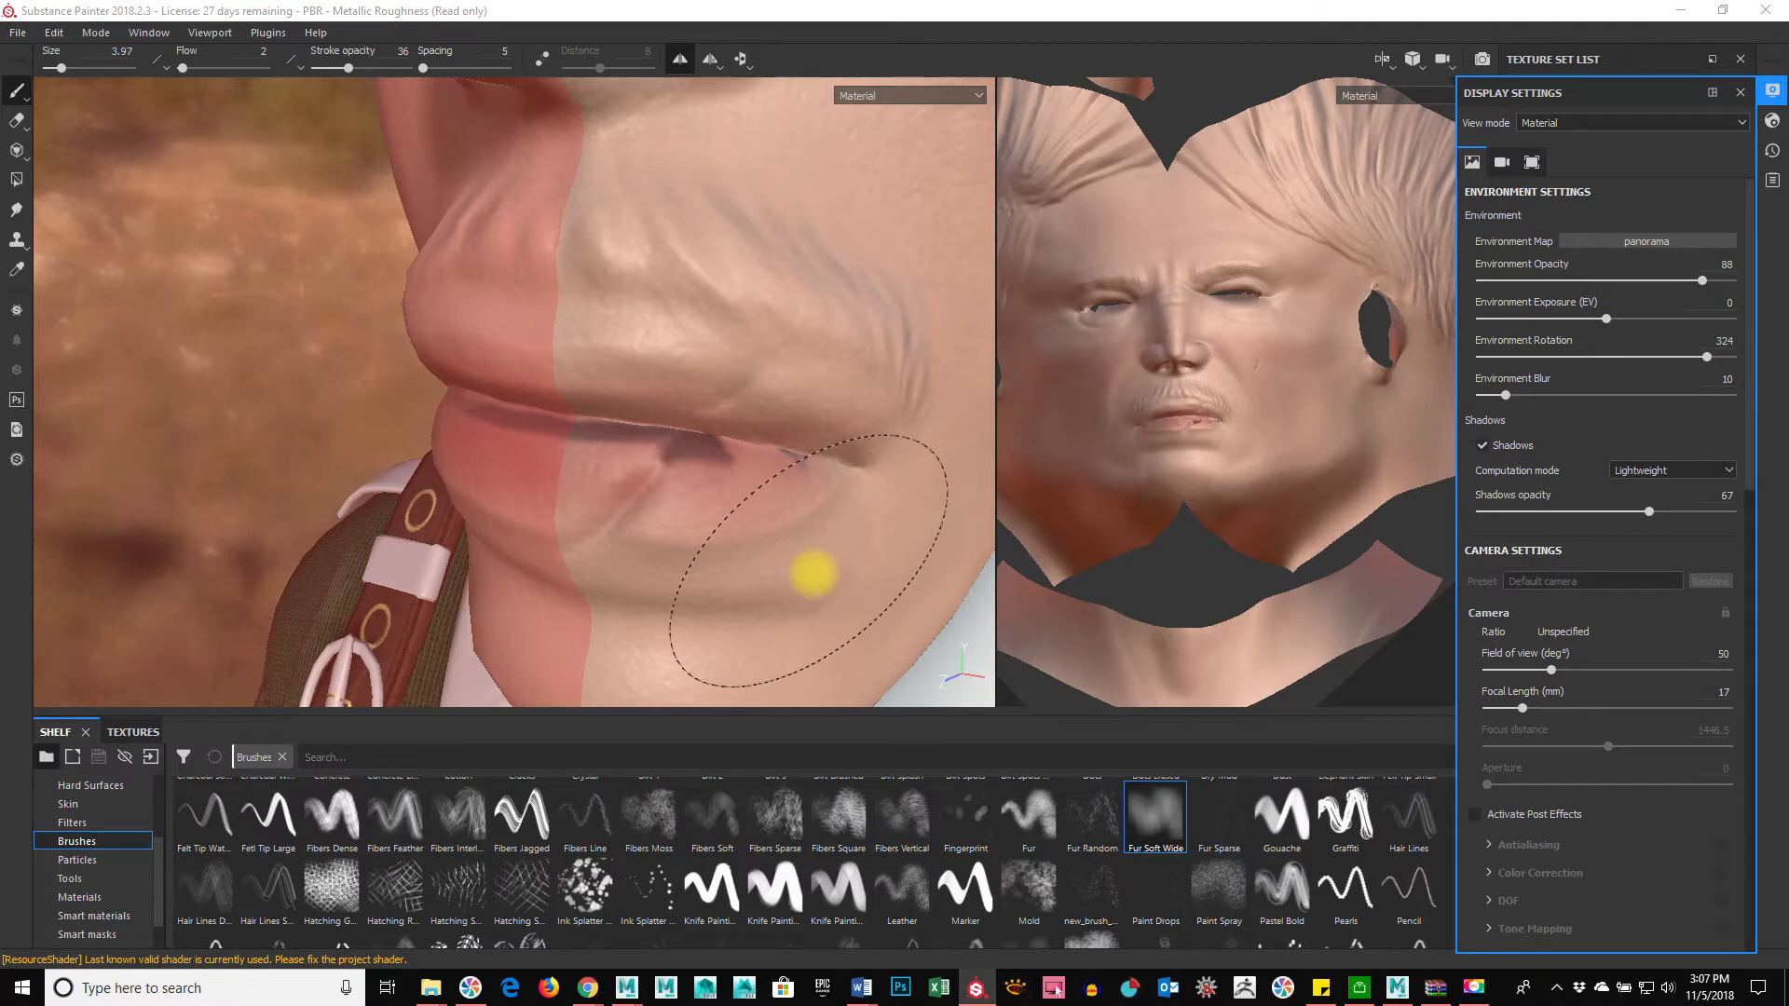
# Step: Examine the jagged seam on the lower lip in the 2D view, including with the mesh wireframe shown
pyautogui.keyDown('alt'); pyautogui.moveTo(1221, 474); pyautogui.dragTo(1785, 500, button='right'); pyautogui.keyUp('alt')
pyautogui.keyDown('alt'); pyautogui.moveTo(1210, 422); pyautogui.dragTo(1334, 543, button='right'); pyautogui.keyUp('alt')
pyautogui.keyDown('alt'); pyautogui.moveTo(1269, 516); pyautogui.dragTo(1262, 558, button='middle'); pyautogui.keyUp('alt')
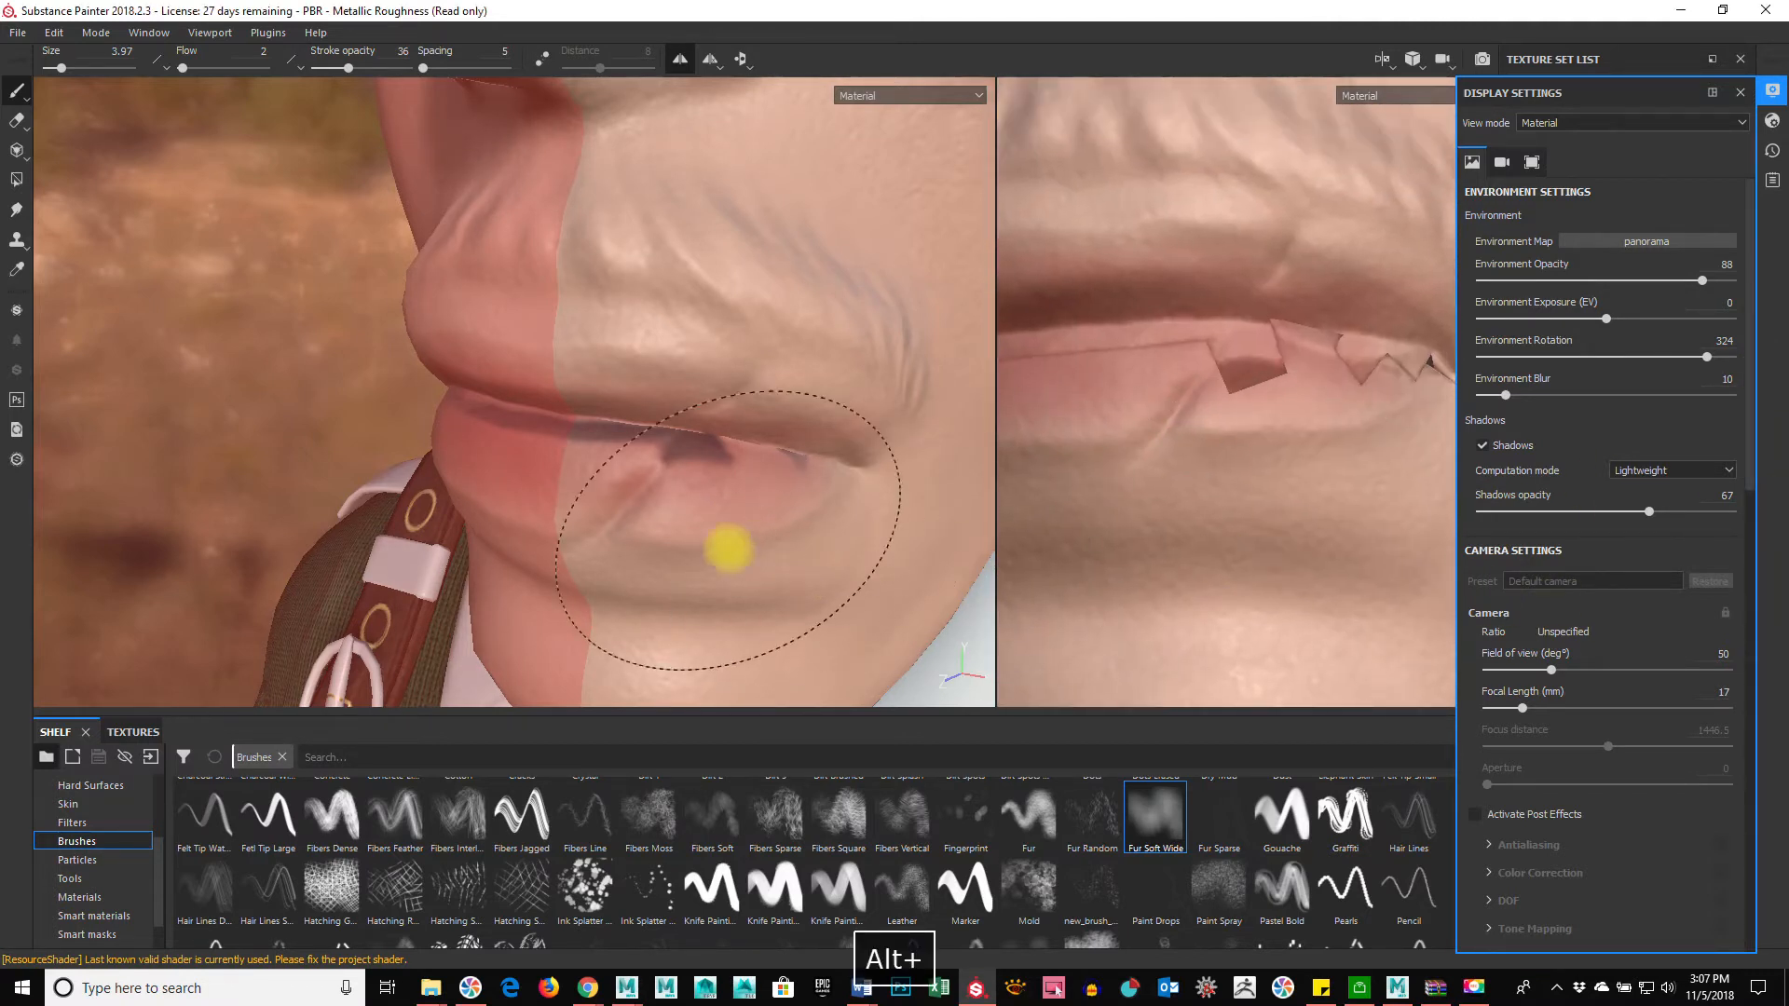
pyautogui.keyDown('alt'); pyautogui.moveTo(1251, 424); pyautogui.dragTo(1358, 416, button='right'); pyautogui.keyUp('alt')
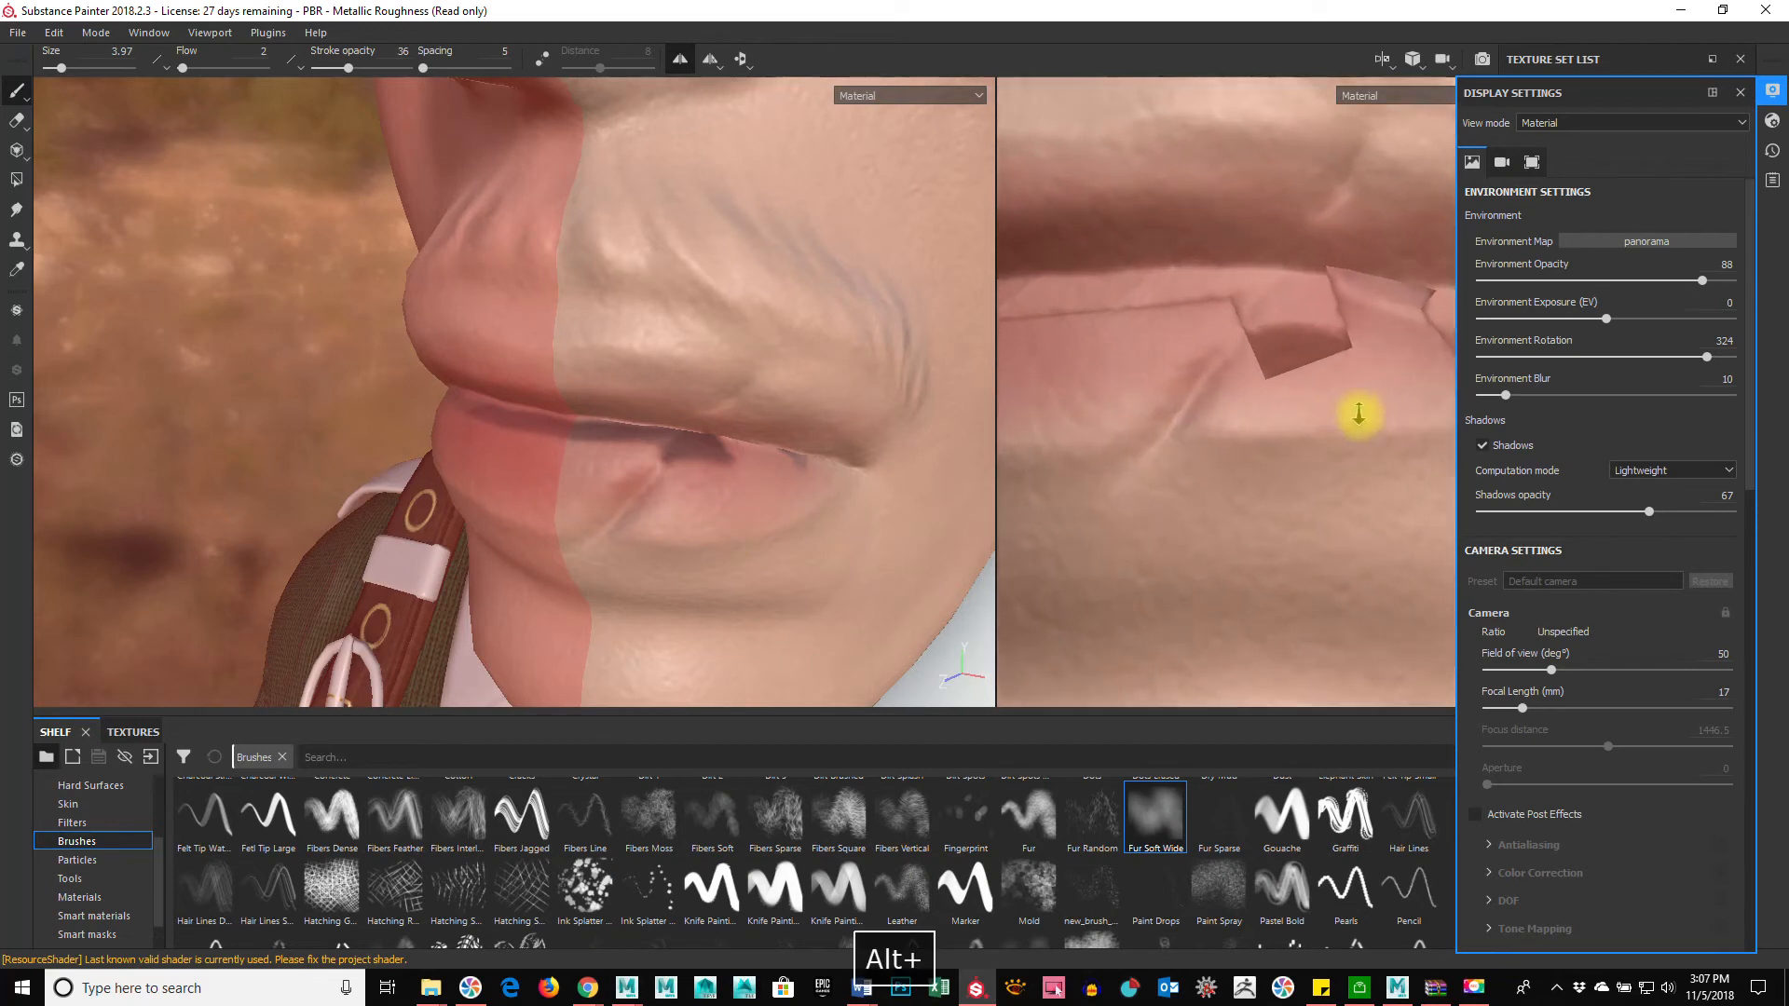
pyautogui.click(18, 180)
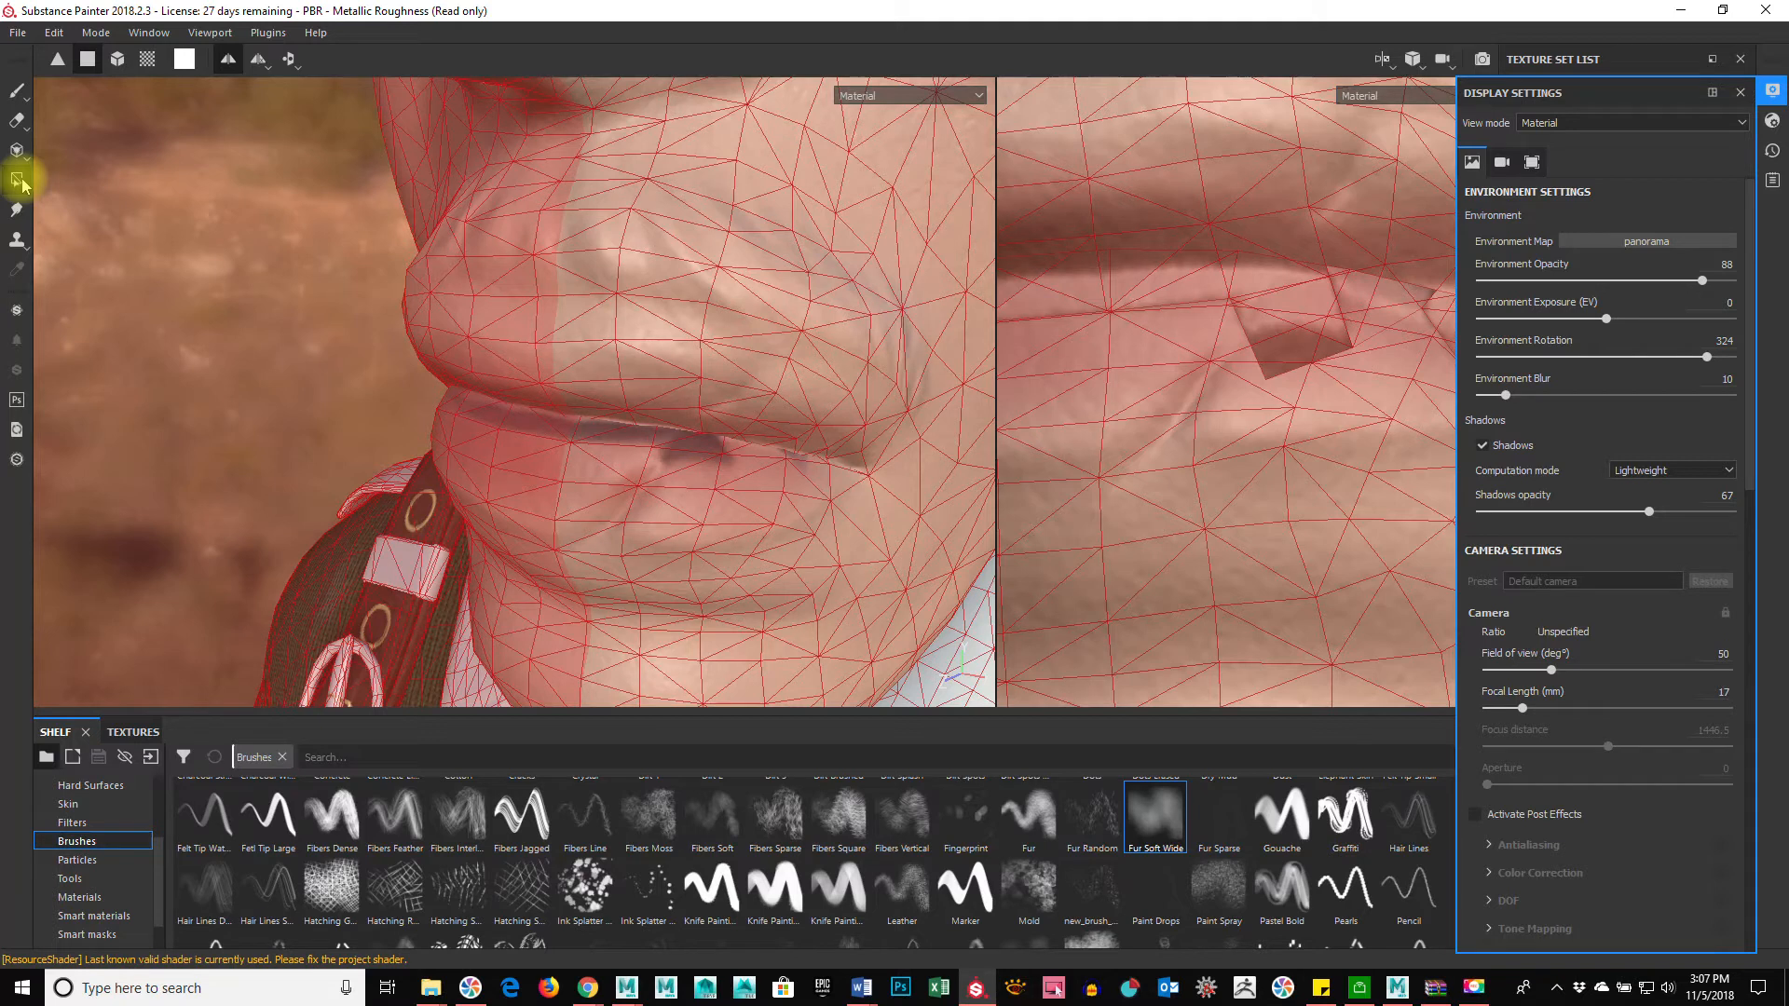
pyautogui.click(16, 90)
# Step: Try to paint over the dark patch at the lip seam in the 2D view with a brush of size 0.21
pyautogui.keyDown('alt'); pyautogui.moveTo(1292, 411); pyautogui.dragTo(1386, 409, button='right'); pyautogui.keyUp('alt')
pyautogui.keyDown('alt'); pyautogui.moveTo(1306, 416); pyautogui.dragTo(1262, 507, button='middle'); pyautogui.keyUp('alt')
pyautogui.keyDown('alt'); pyautogui.moveTo(1263, 507); pyautogui.dragTo(1267, 345, button='right'); pyautogui.keyUp('alt')
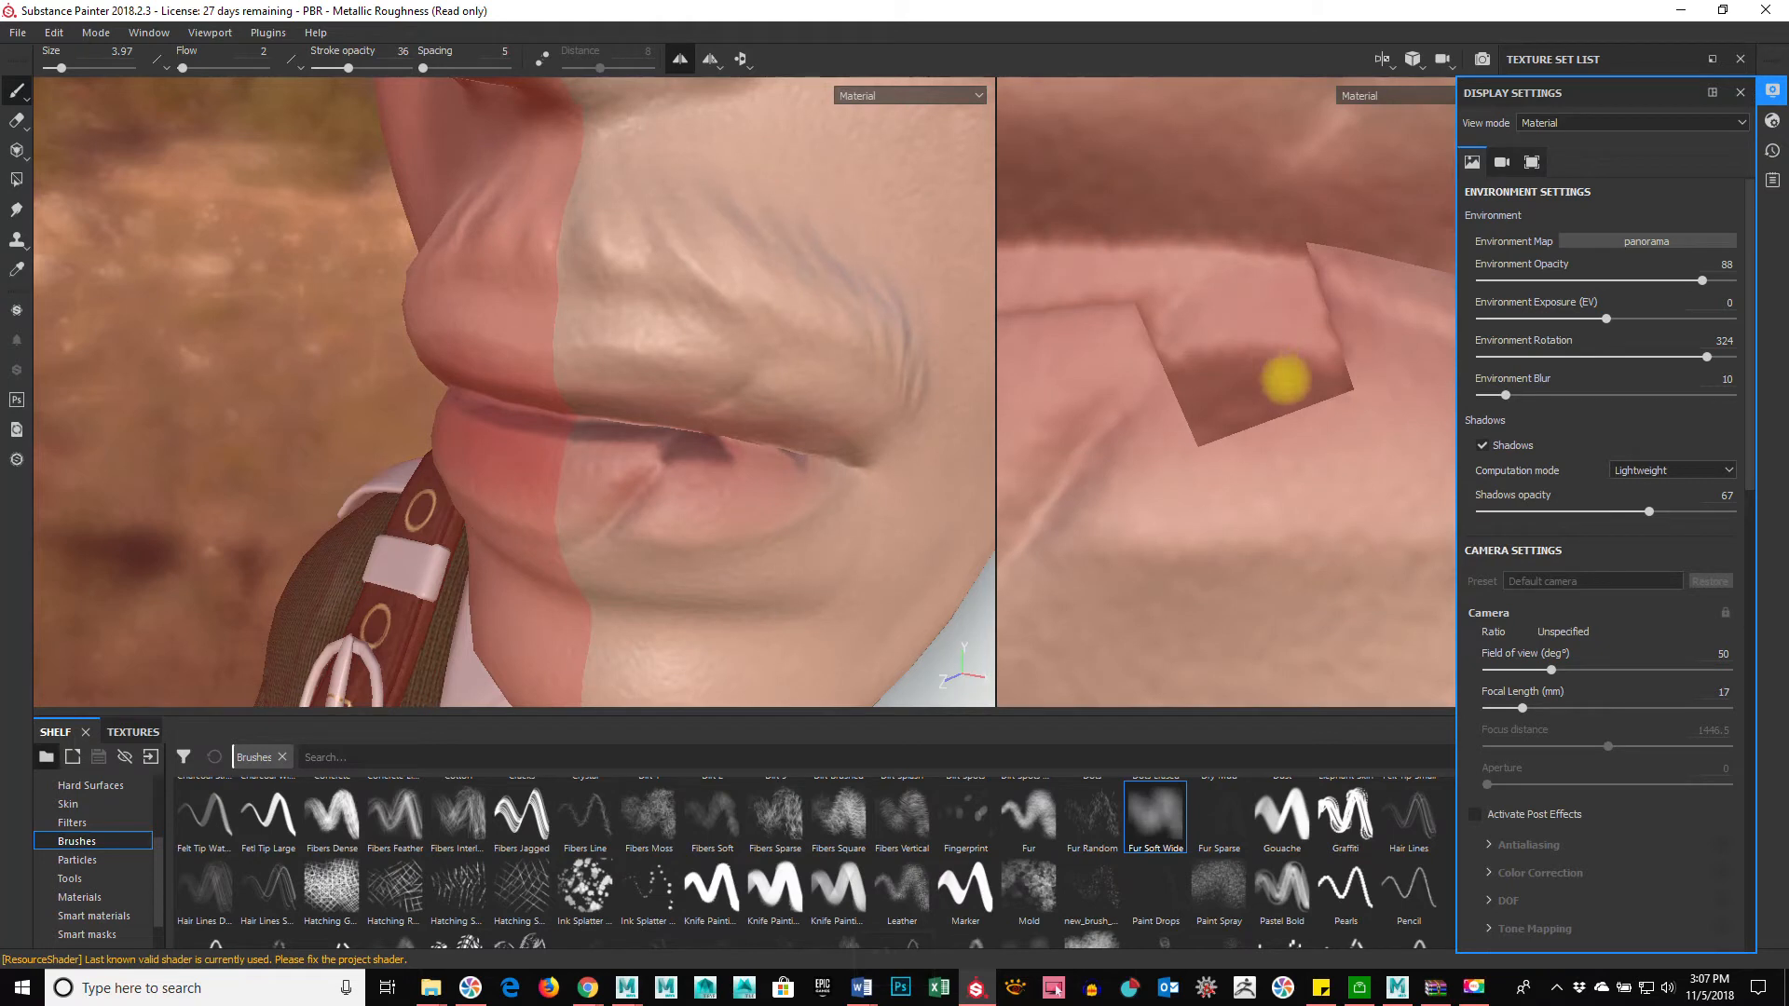
pyautogui.moveTo(1260, 380)
pyautogui.keyDown('ctrl'); pyautogui.mouseDown(button='right')
pyautogui.moveTo(1226, 379)
pyautogui.moveTo(1286, 379)
pyautogui.moveTo(1296, 340)
pyautogui.mouseUp(button='right'); pyautogui.keyUp('ctrl')
pyautogui.click(1289, 346)
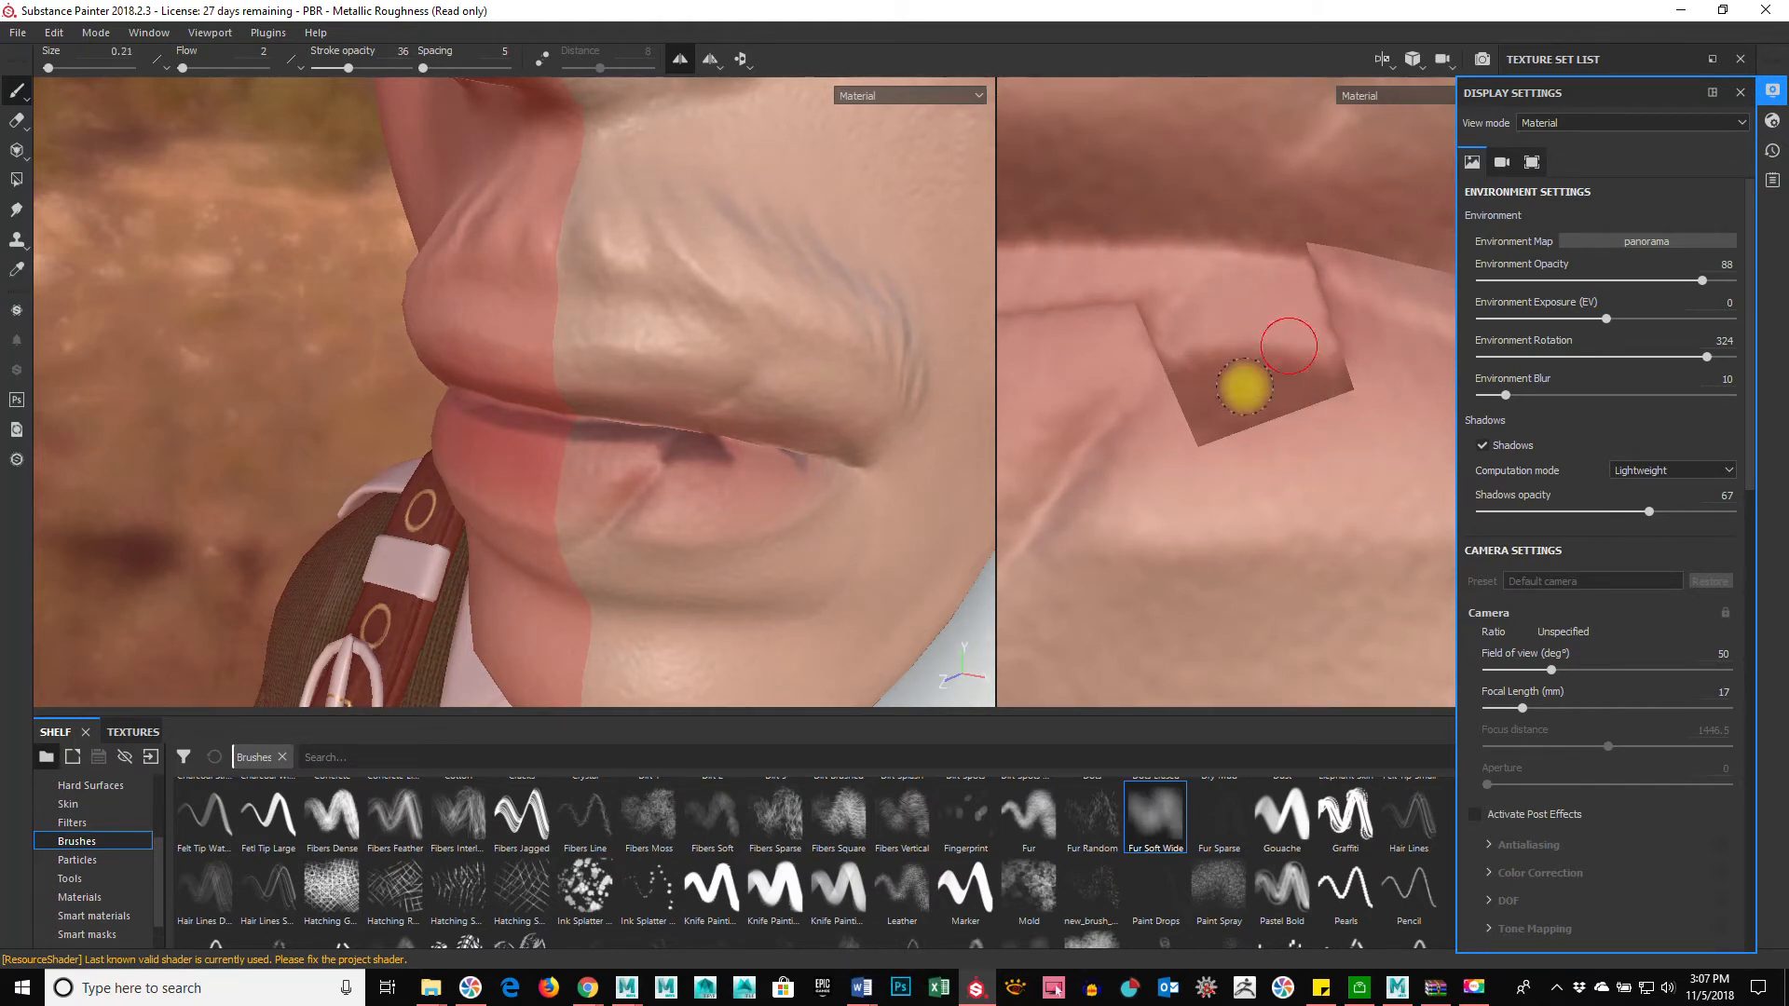
pyautogui.hotkey('ctrl', 'z')
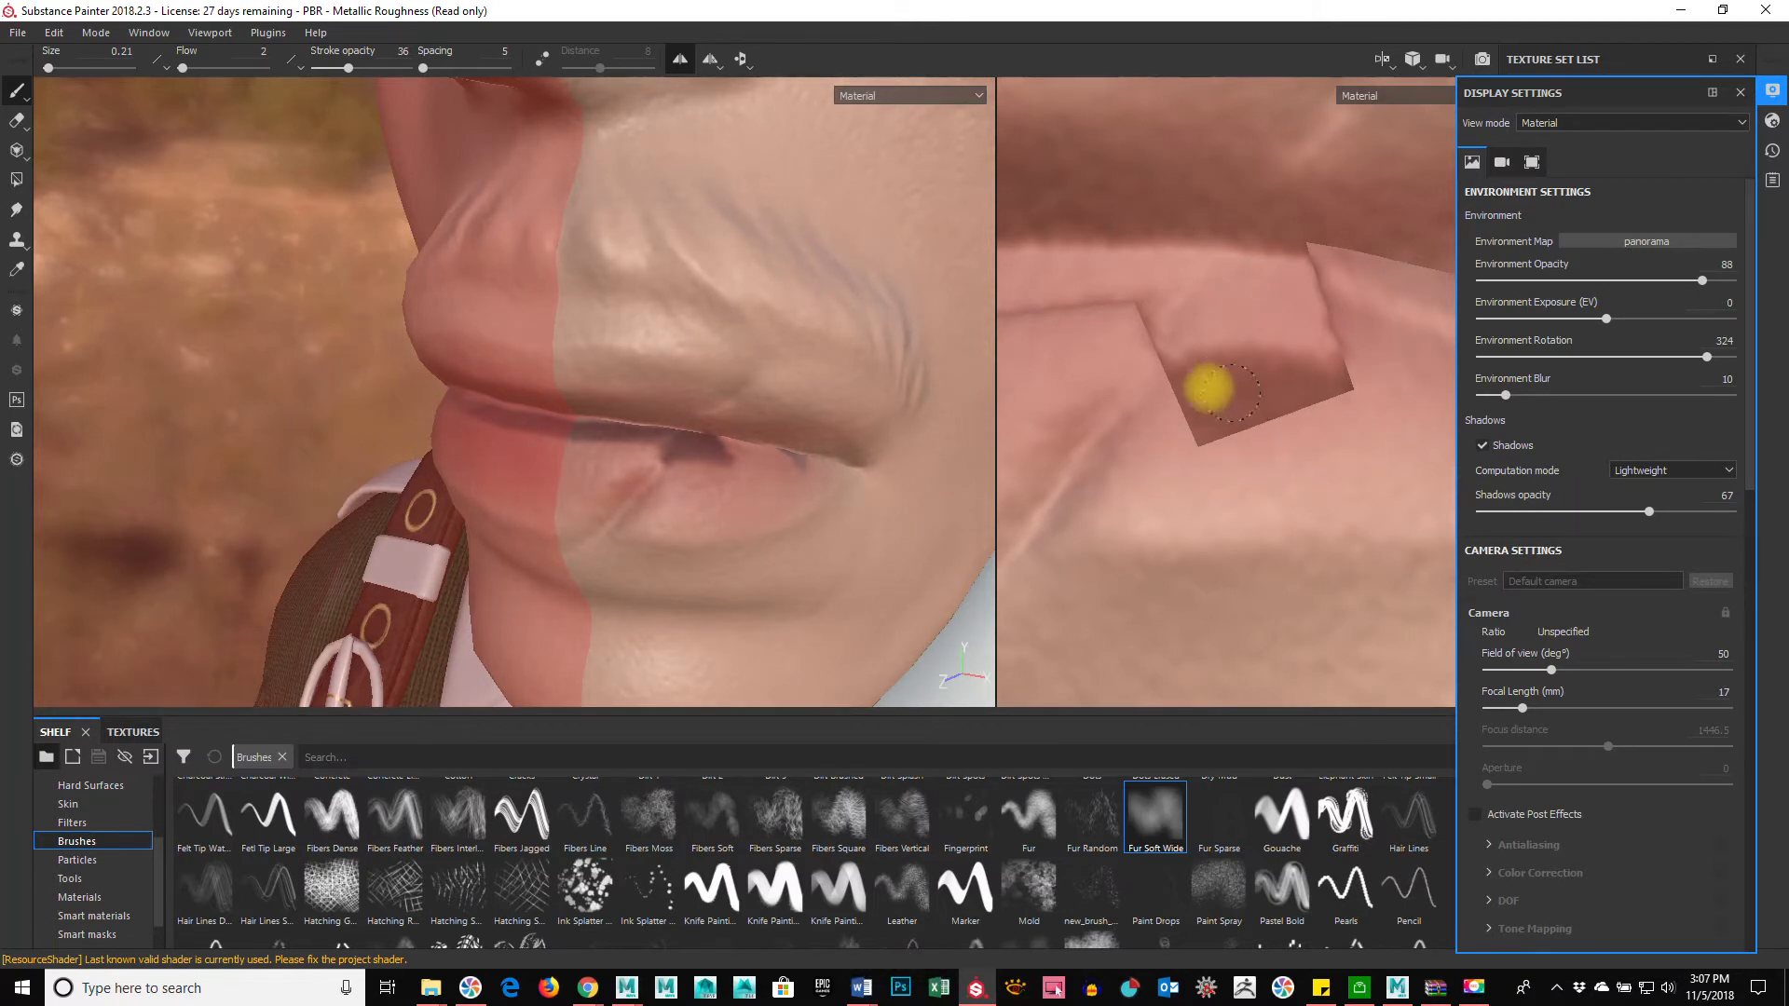
# Step: Review the shader and display settings, switching the viewport shadows off and back on to compare the look of the mouth
pyautogui.keyDown('alt'); pyautogui.moveTo(1390, 456); pyautogui.dragTo(821, 449, button='right'); pyautogui.keyUp('alt')
pyautogui.keyDown('alt'); pyautogui.moveTo(707, 475); pyautogui.dragTo(335, 478, button='right'); pyautogui.keyUp('alt')
pyautogui.keyDown('alt'); pyautogui.moveTo(349, 475); pyautogui.dragTo(876, 410); pyautogui.keyUp('alt')
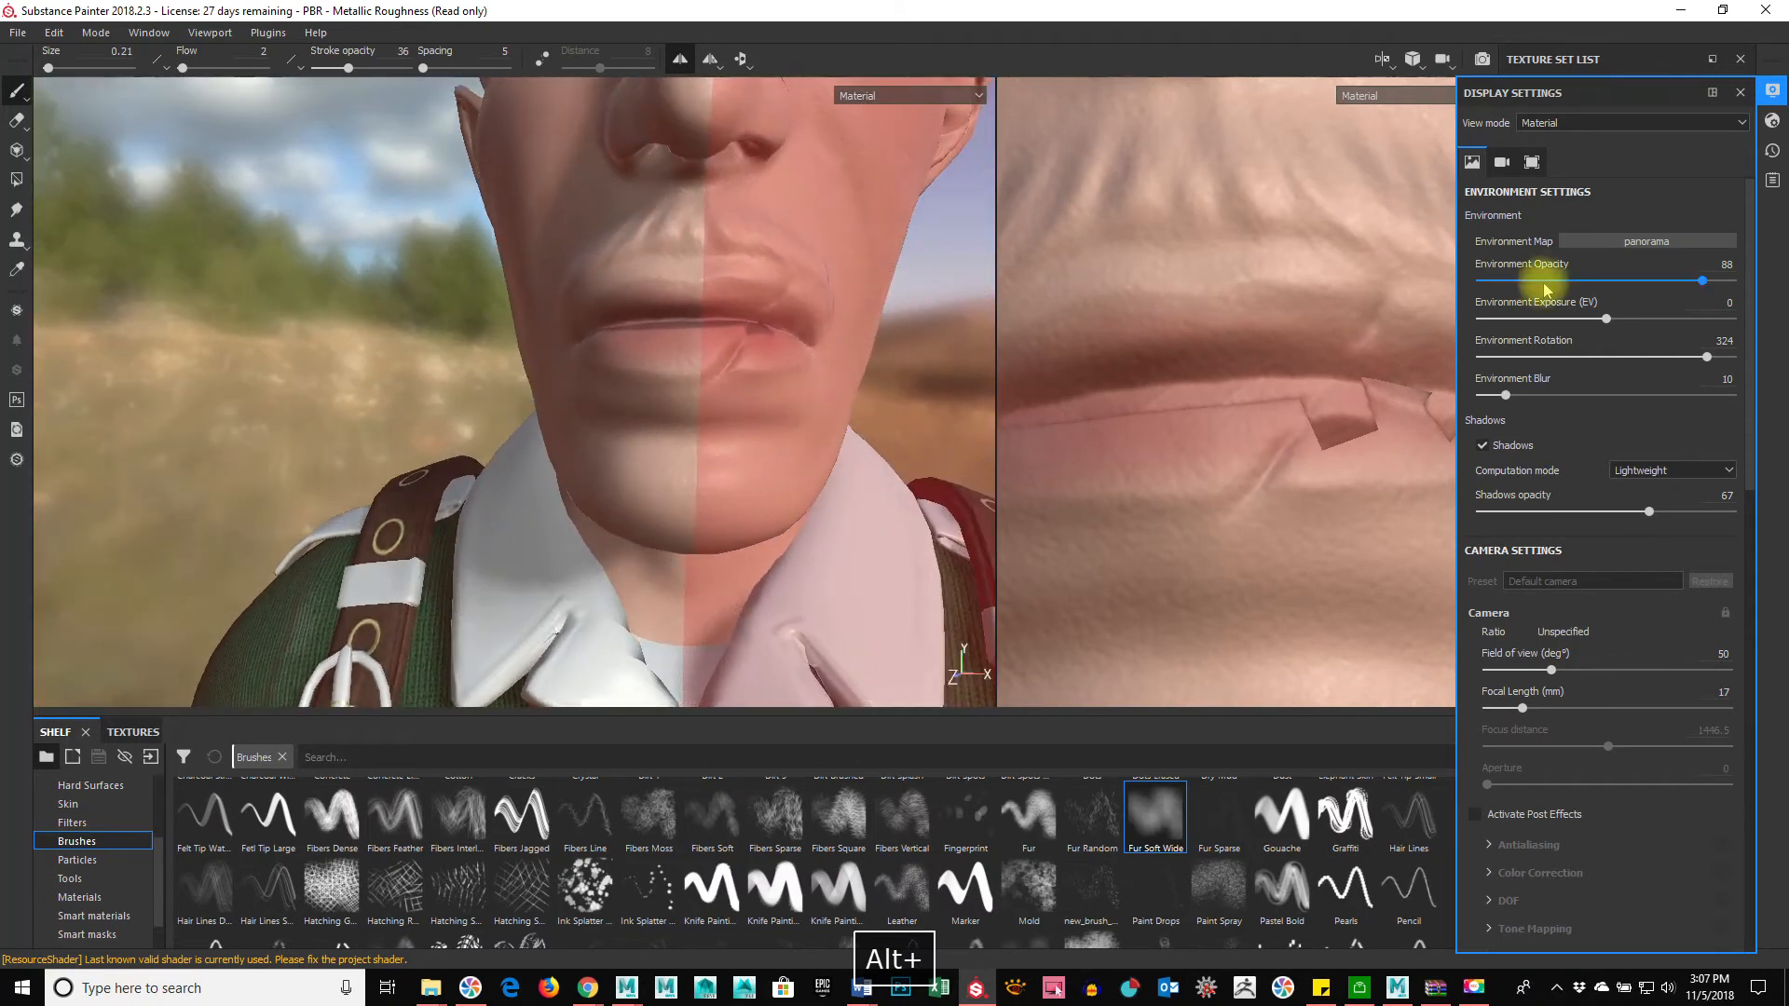
pyautogui.click(1773, 122)
pyautogui.click(1773, 124)
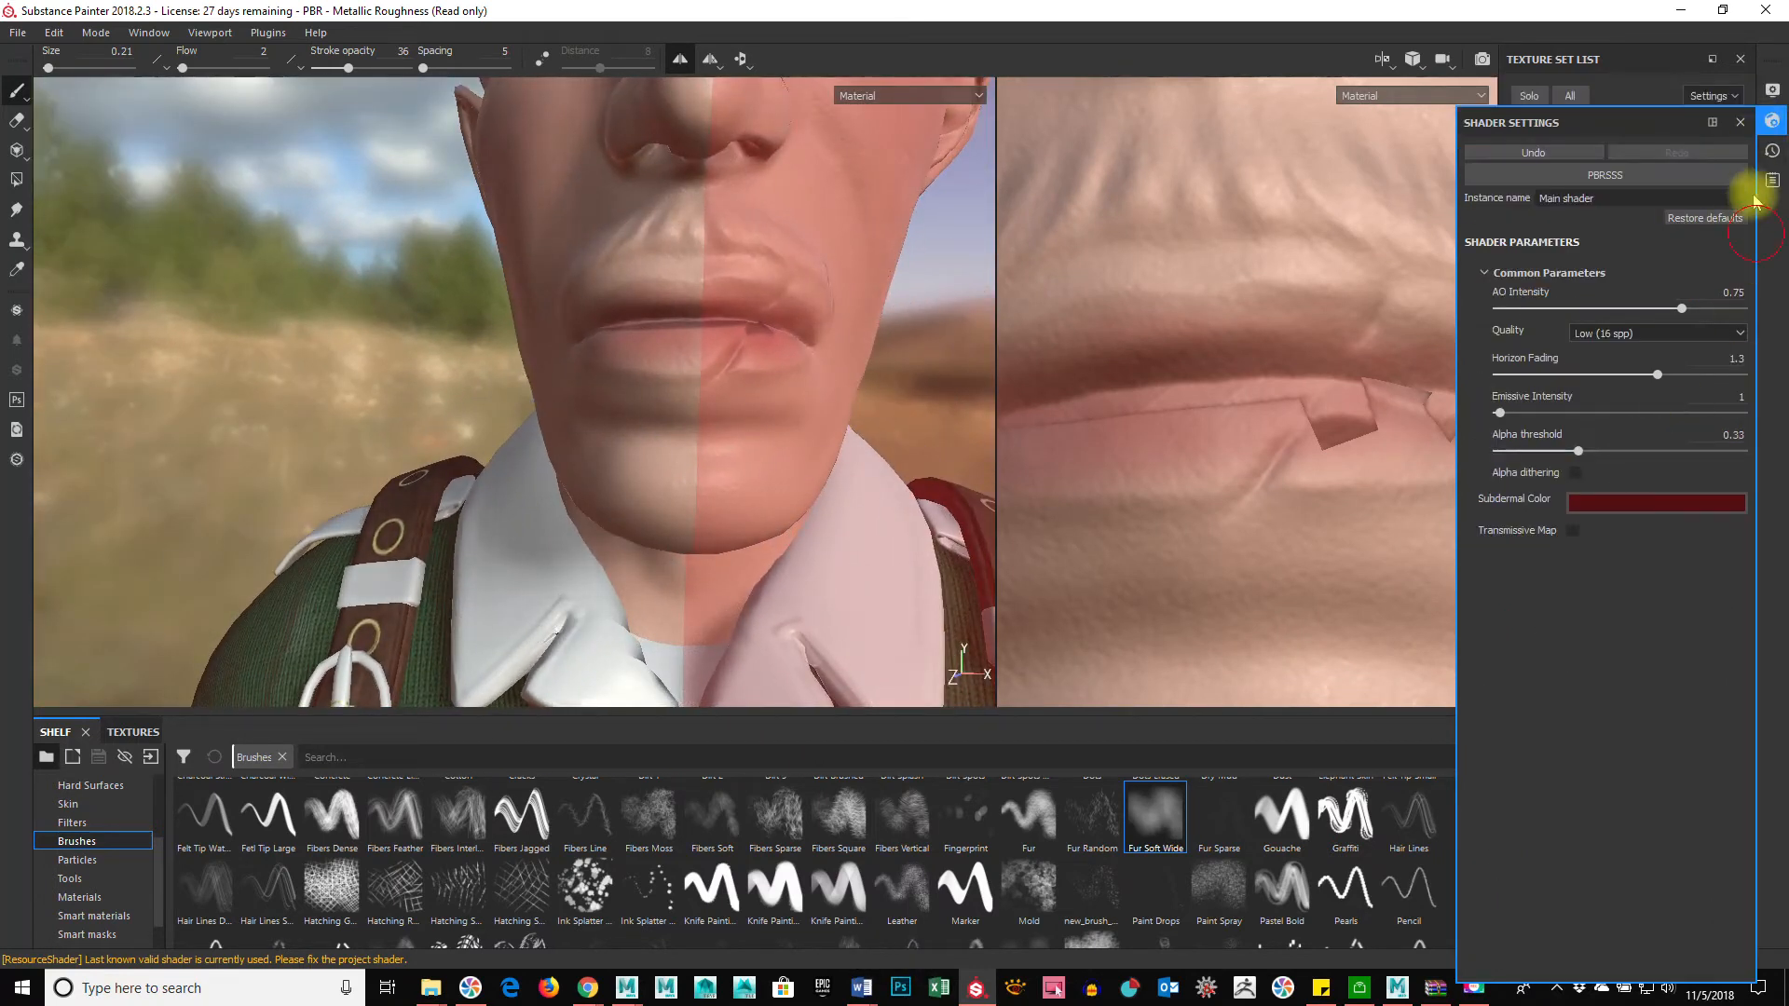
pyautogui.click(1772, 91)
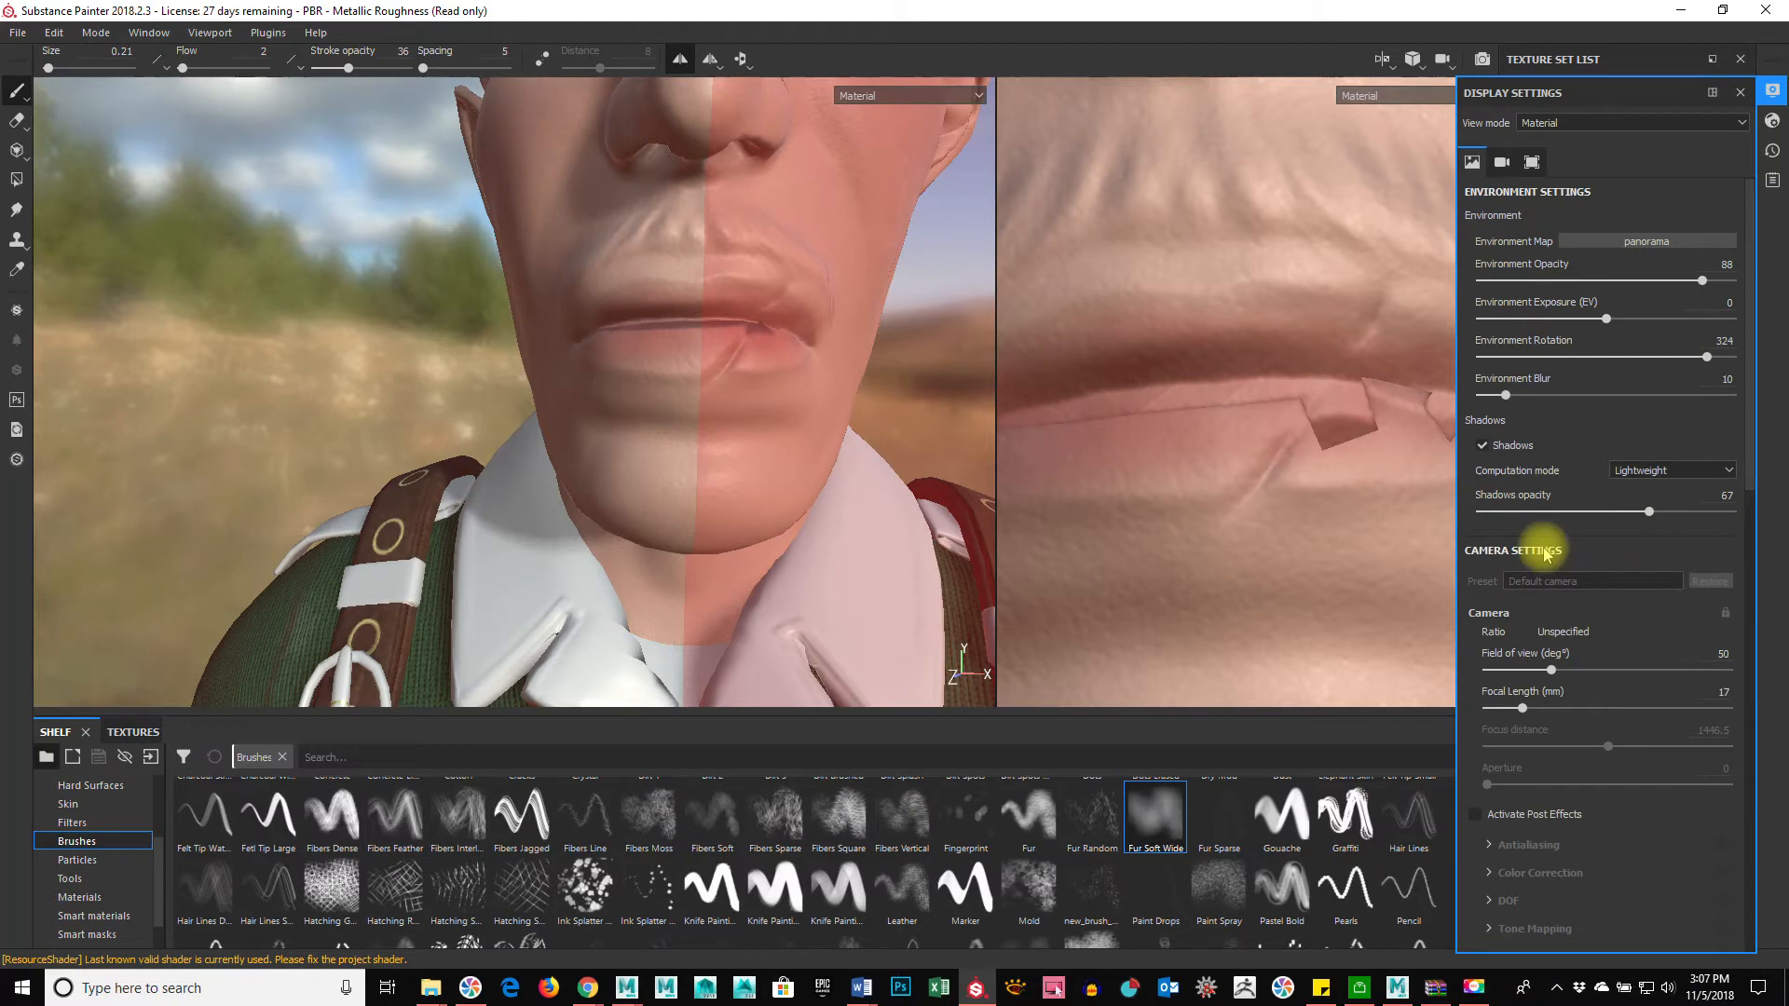
pyautogui.click(1483, 446)
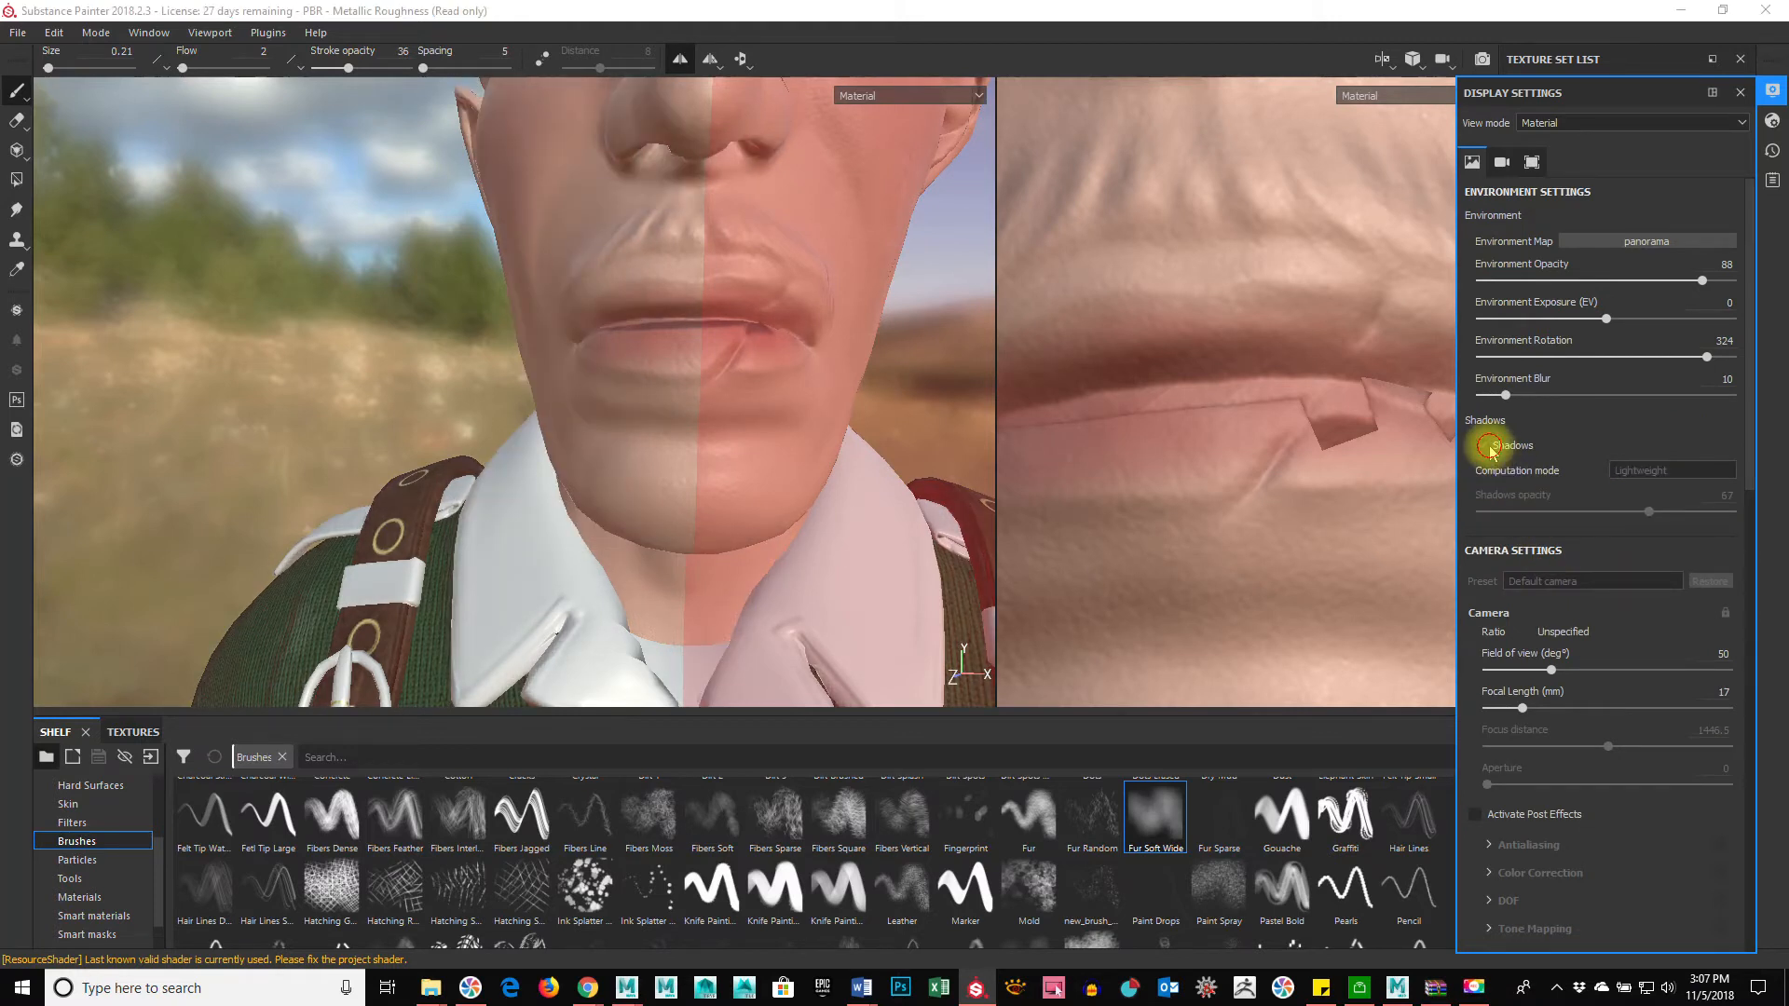
pyautogui.click(1482, 445)
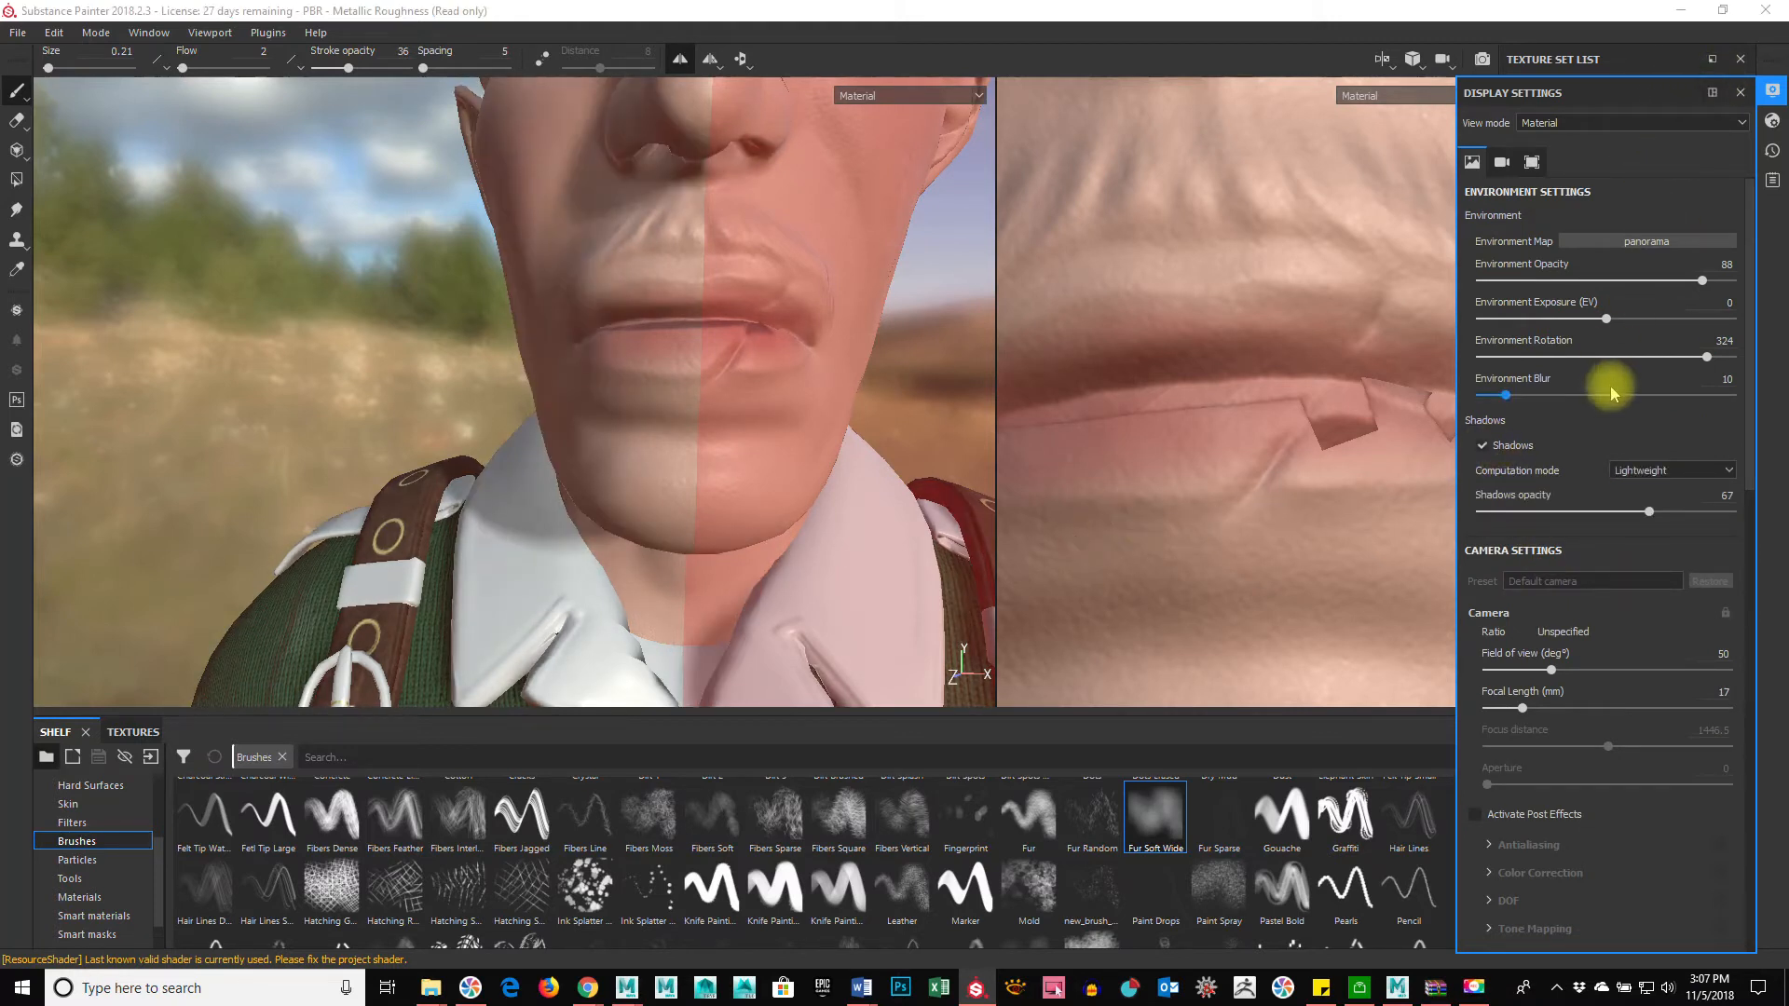
pyautogui.click(1769, 96)
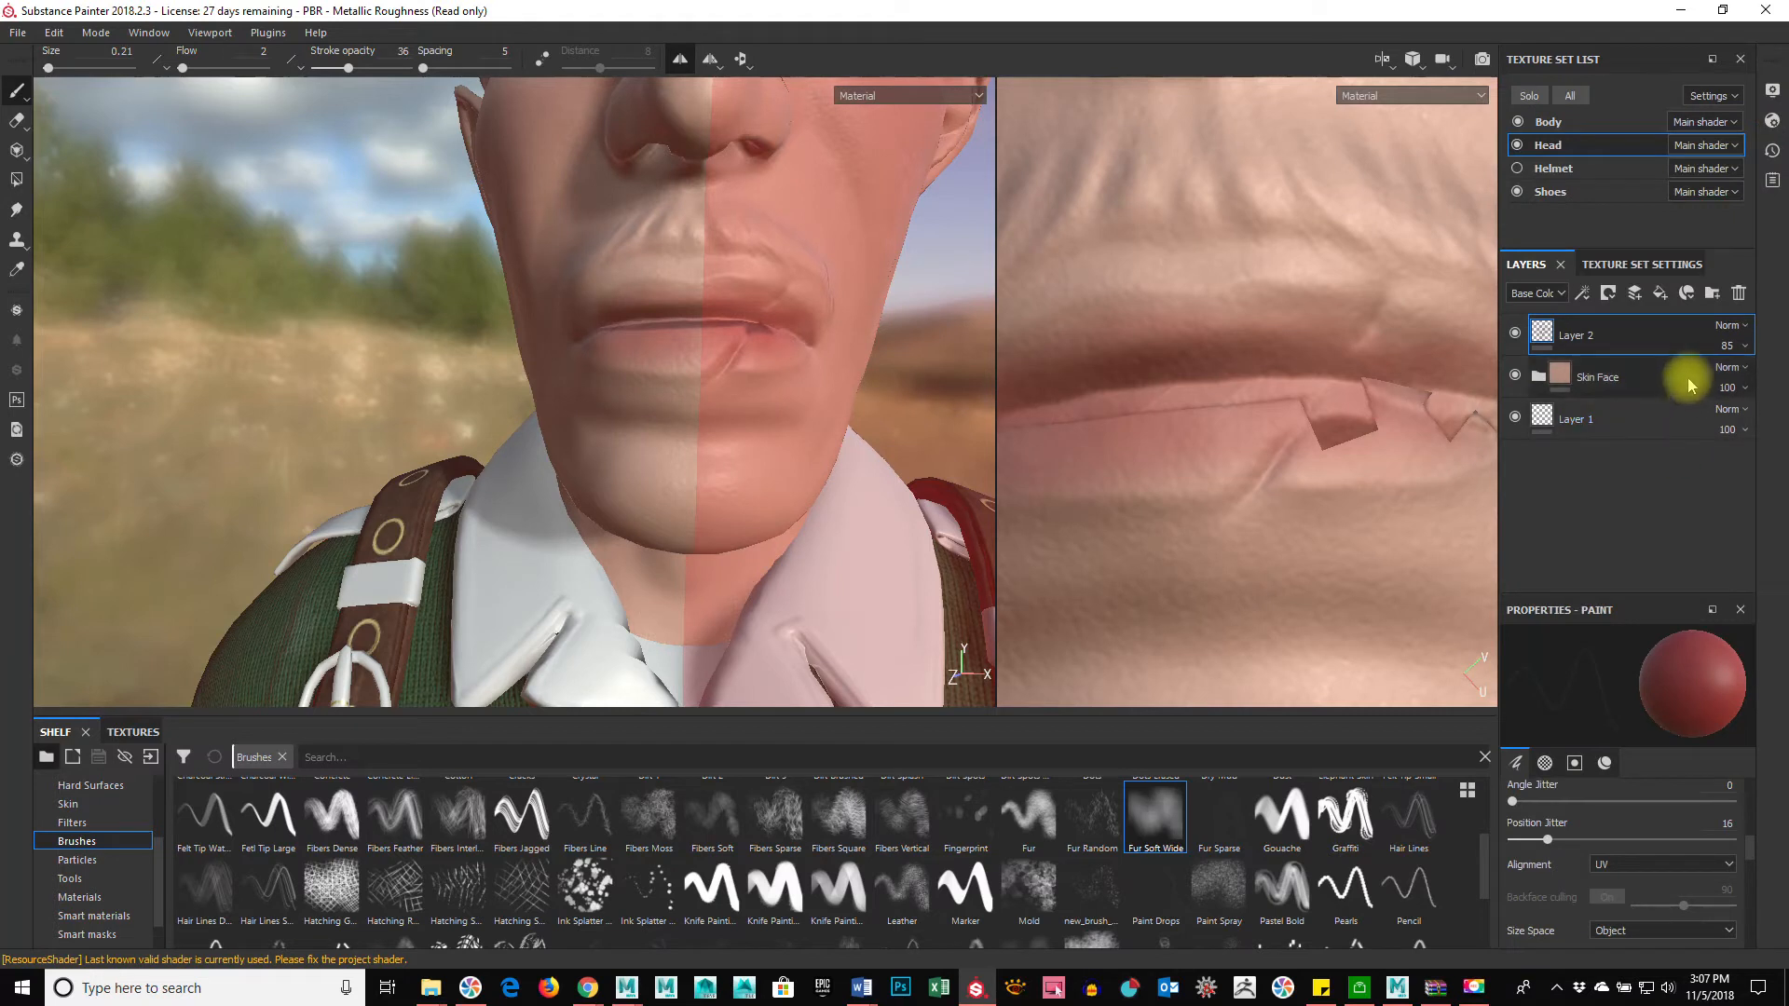
# Step: Remove the head_normal mesh map from the Head texture set to compare the face without it, and reassign the same map
pyautogui.keyDown('alt'); pyautogui.moveTo(829, 515); pyautogui.dragTo(395, 579, button='right'); pyautogui.keyUp('alt')
pyautogui.keyDown('alt'); pyautogui.moveTo(550, 570); pyautogui.dragTo(783, 451); pyautogui.keyUp('alt')
pyautogui.keyDown('alt'); pyautogui.moveTo(782, 451); pyautogui.dragTo(620, 487, button='middle'); pyautogui.keyUp('alt')
pyautogui.keyDown('alt'); pyautogui.moveTo(621, 485); pyautogui.dragTo(574, 501); pyautogui.keyUp('alt')
pyautogui.keyDown('alt'); pyautogui.moveTo(461, 454); pyautogui.dragTo(548, 467); pyautogui.keyUp('alt')
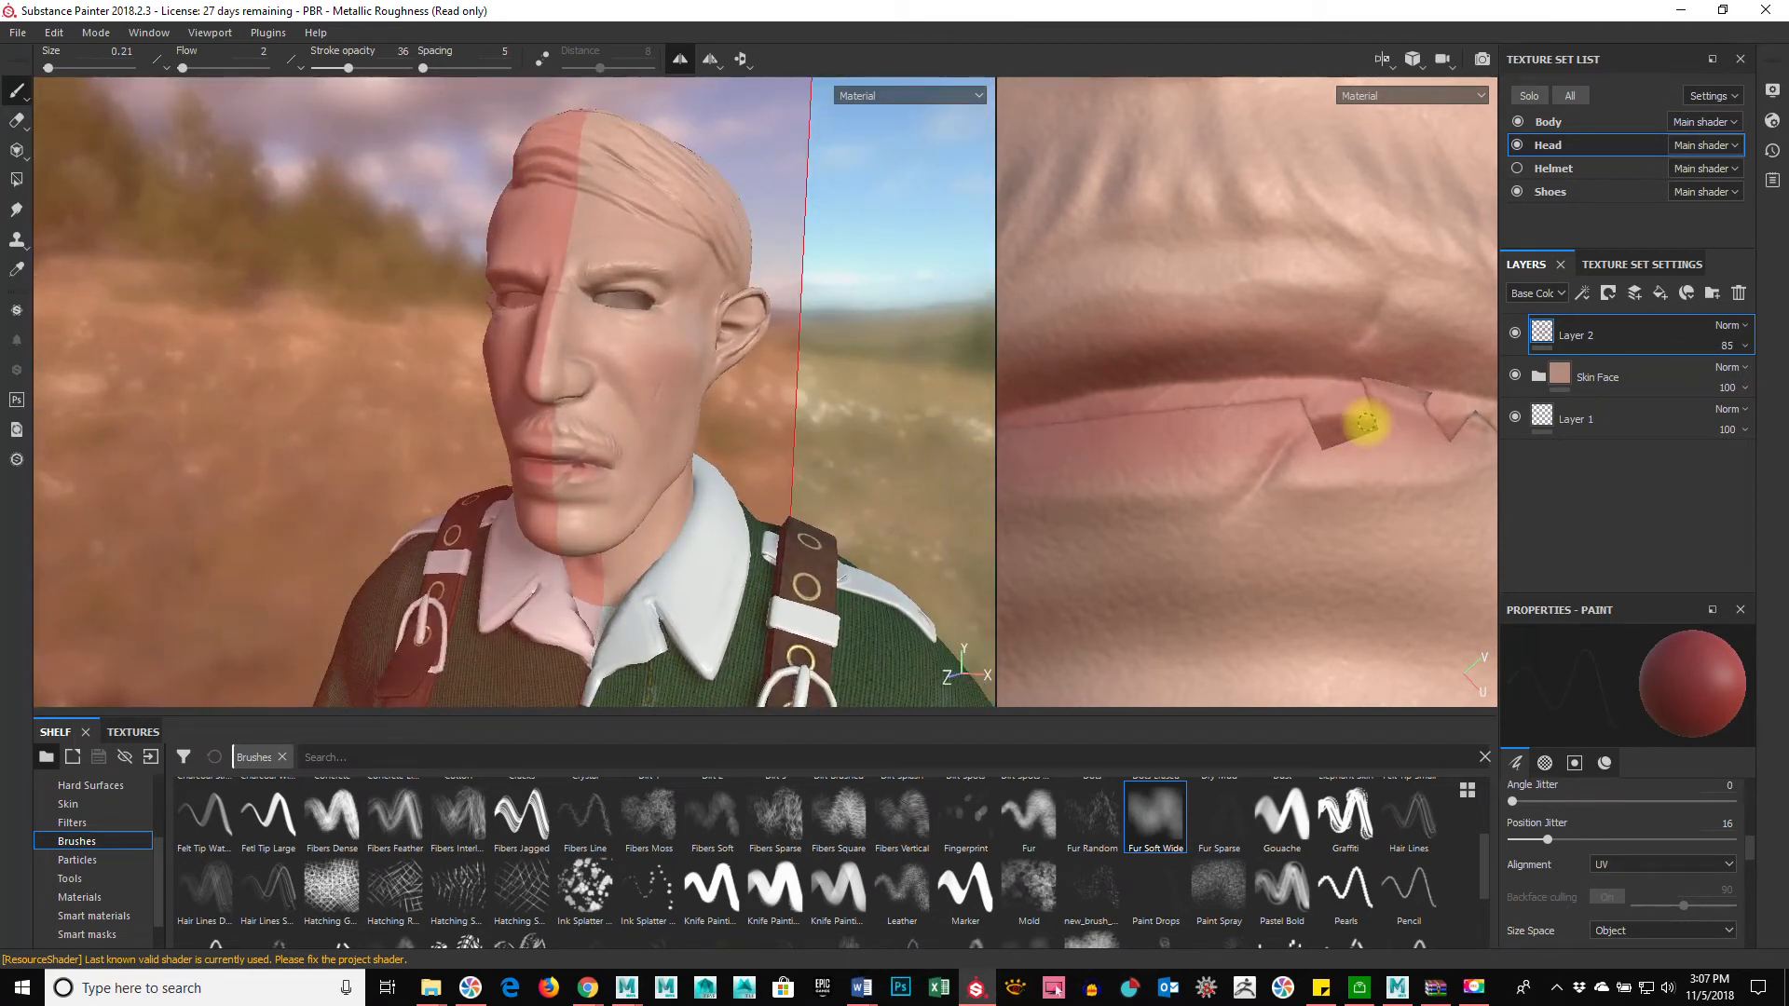
pyautogui.keyDown('alt'); pyautogui.moveTo(596, 587); pyautogui.dragTo(1006, 575, button='right'); pyautogui.keyUp('alt')
pyautogui.click(1668, 267)
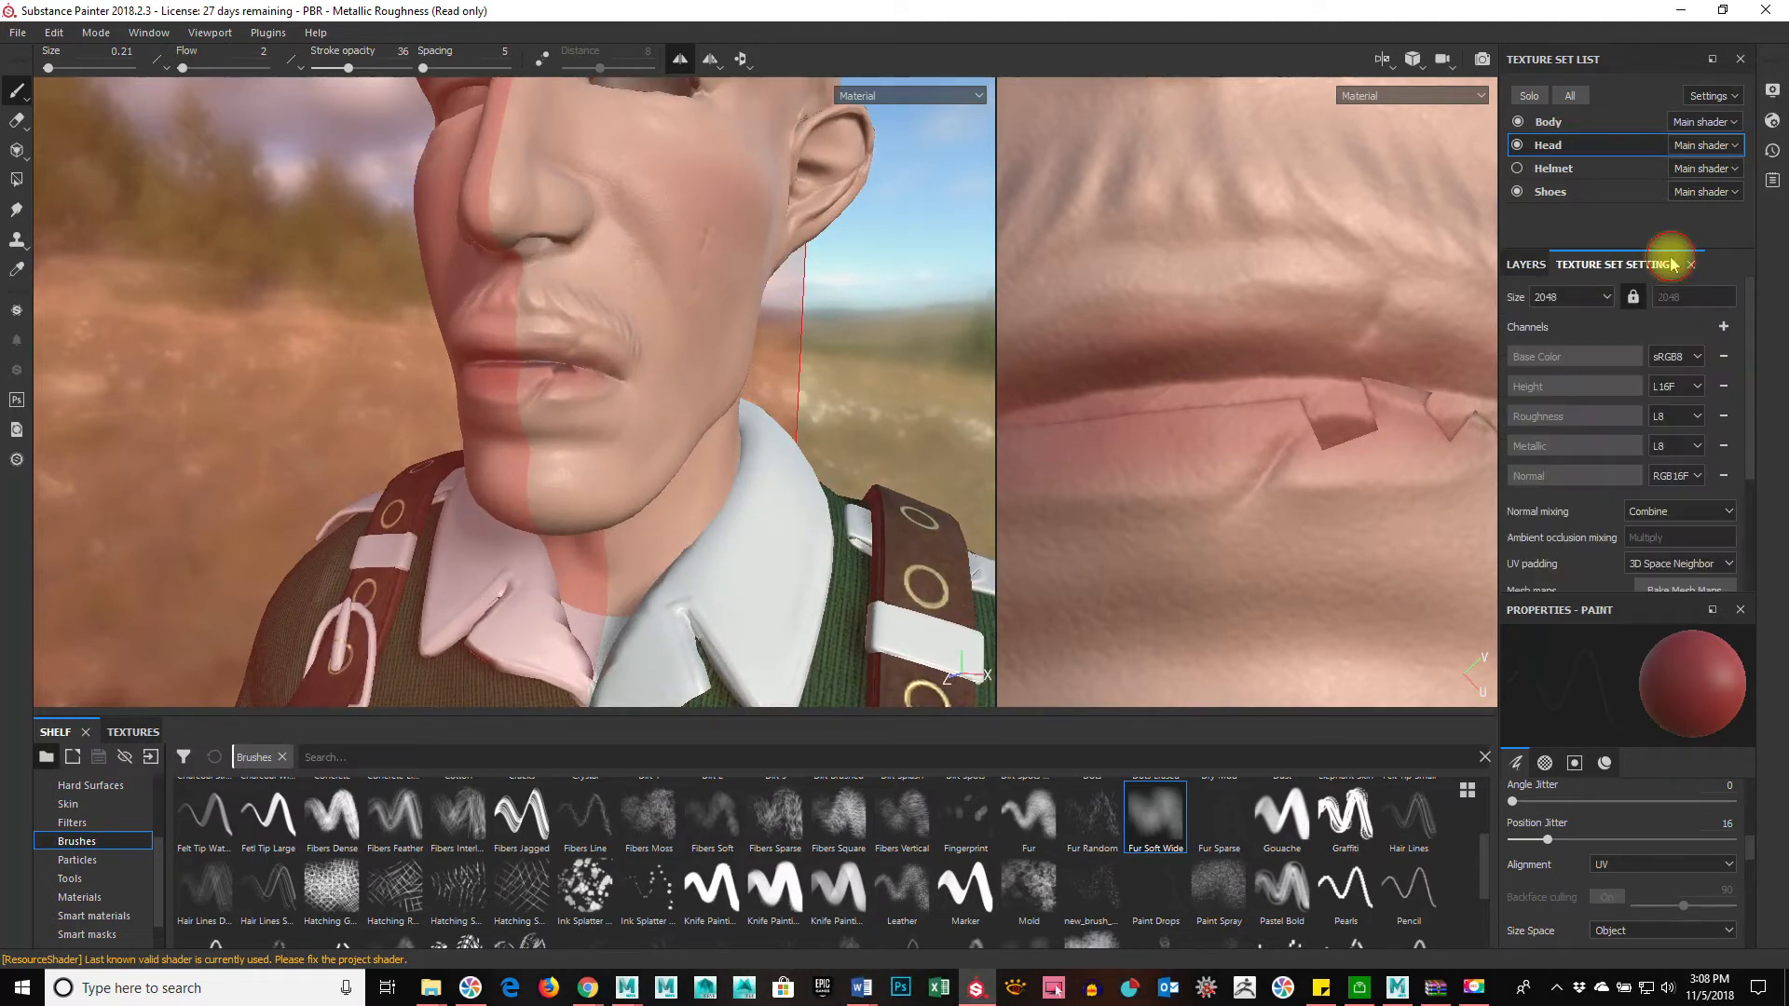
pyautogui.scroll(-5, 1633, 447)
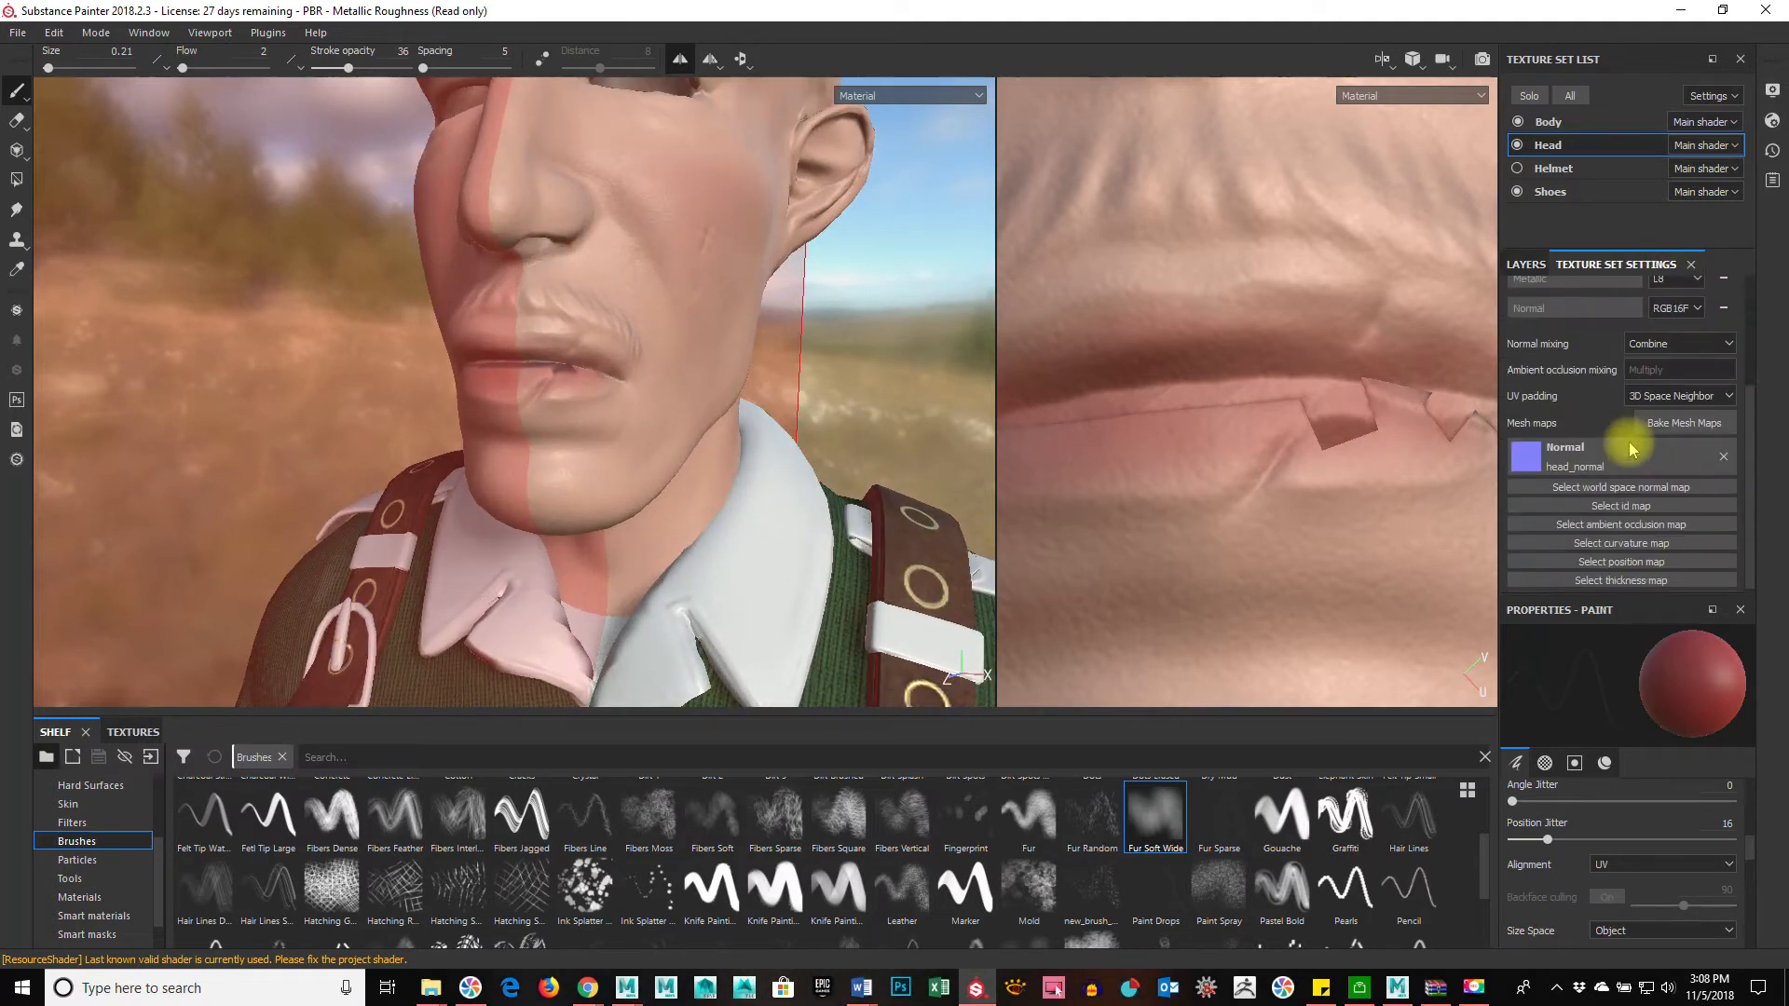
pyautogui.click(1725, 454)
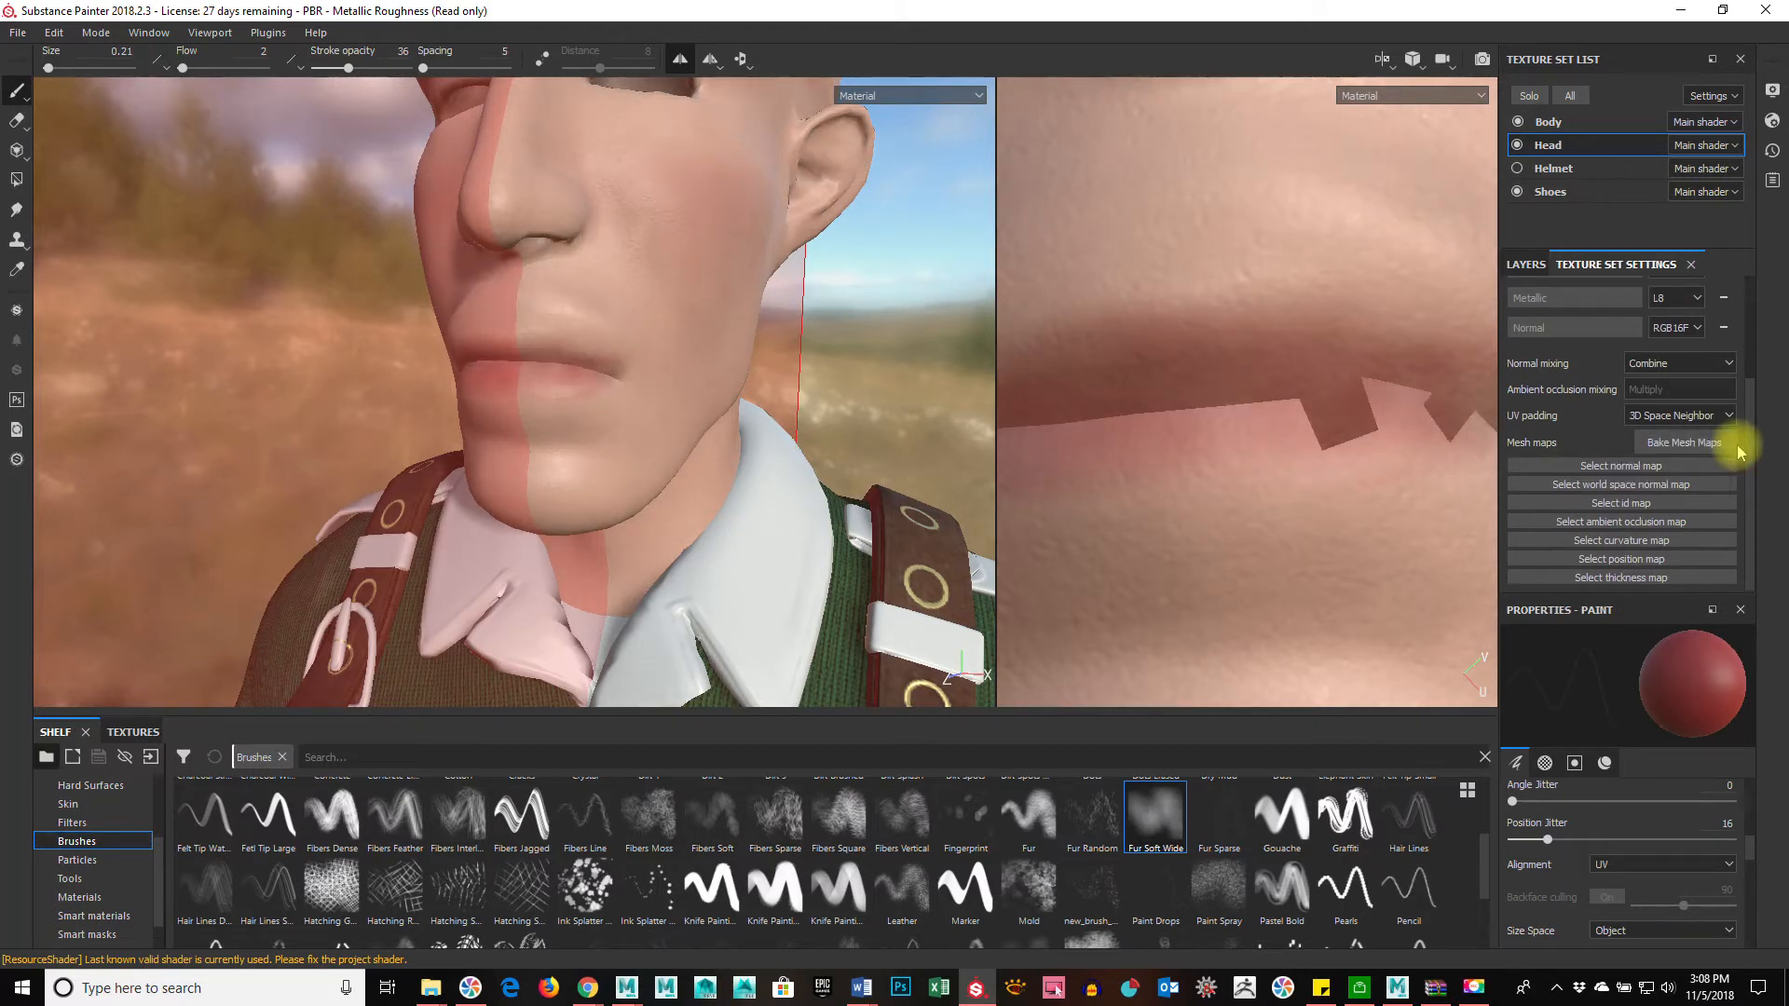
pyautogui.click(1690, 466)
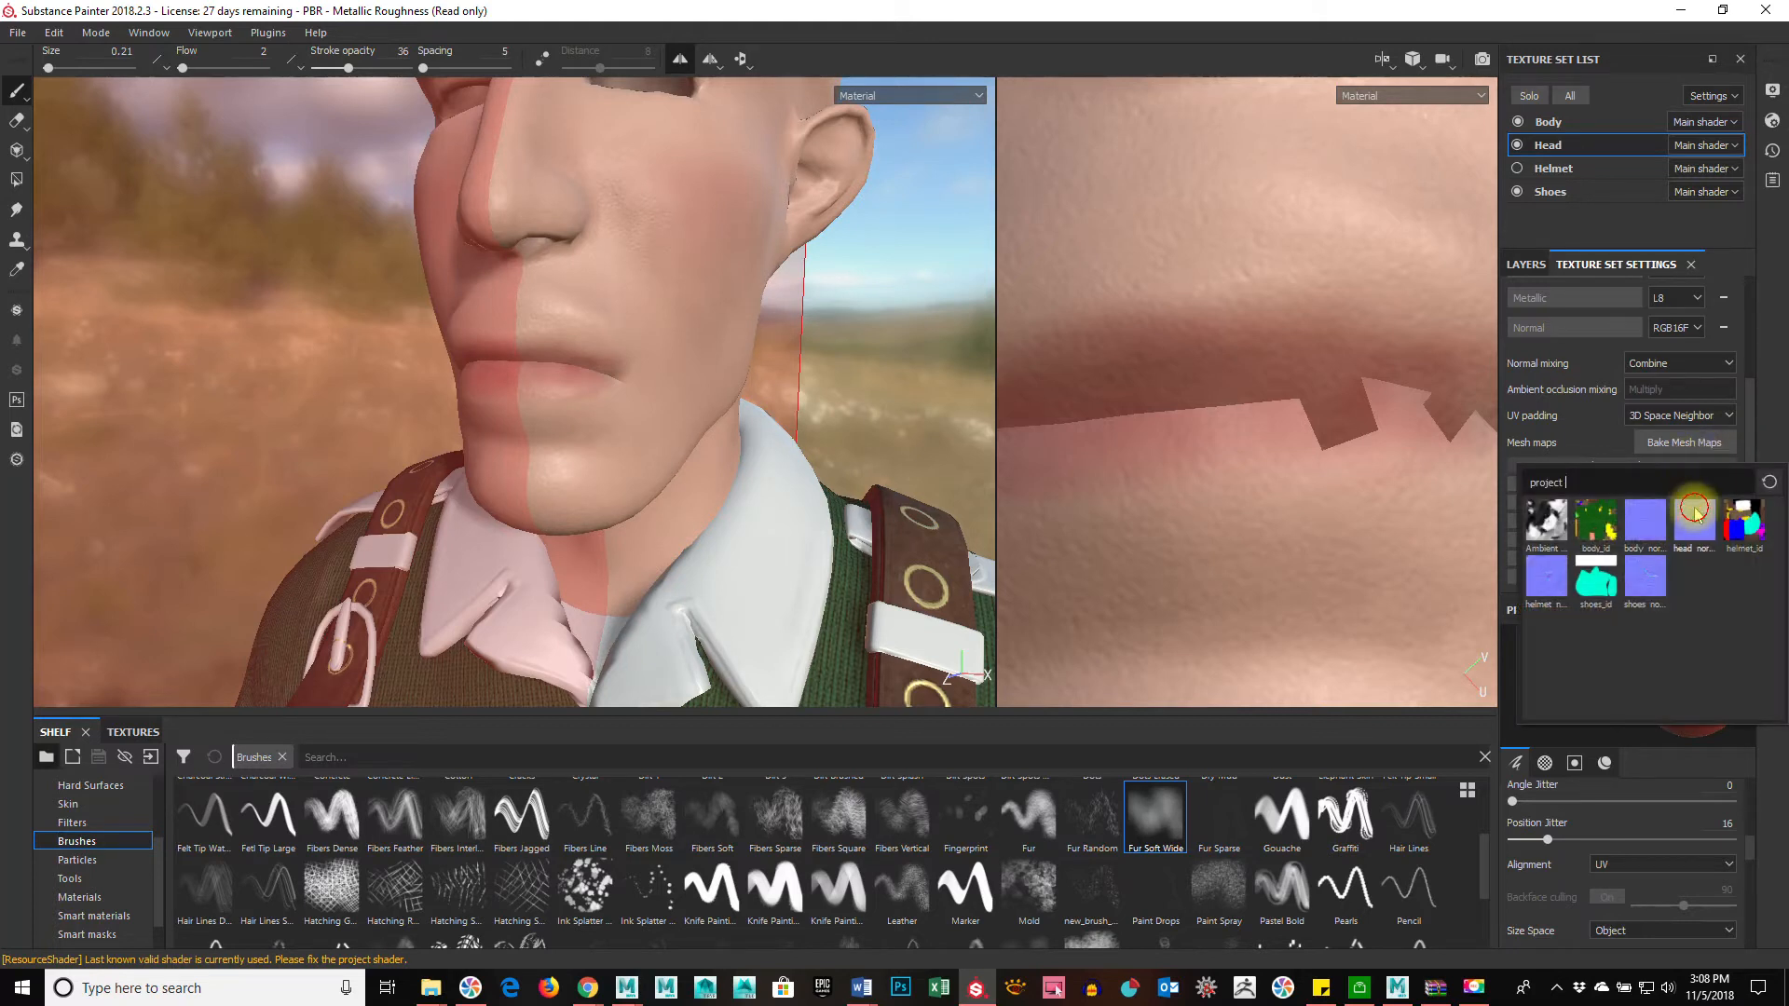
pyautogui.click(1695, 516)
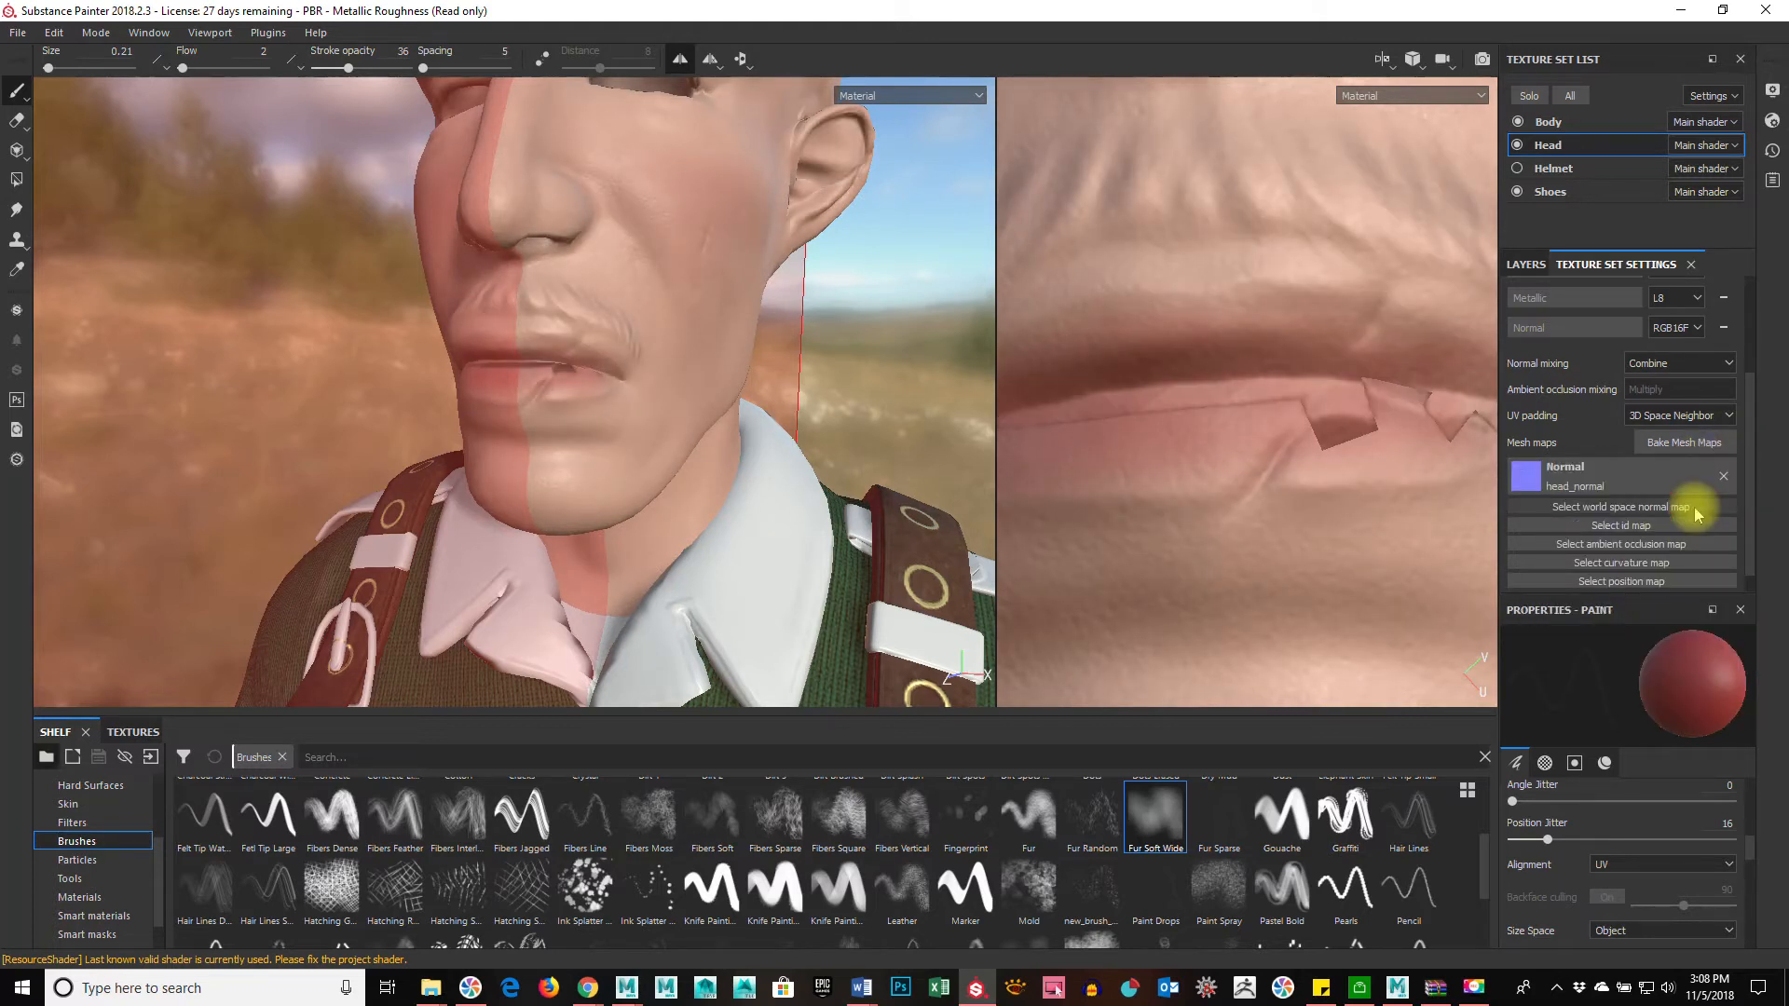
# Step: Turn off symmetry painting and dab a first touch of red on the upper inside of the ear
pyautogui.keyDown('alt'); pyautogui.moveTo(703, 451); pyautogui.dragTo(887, 311); pyautogui.keyUp('alt')
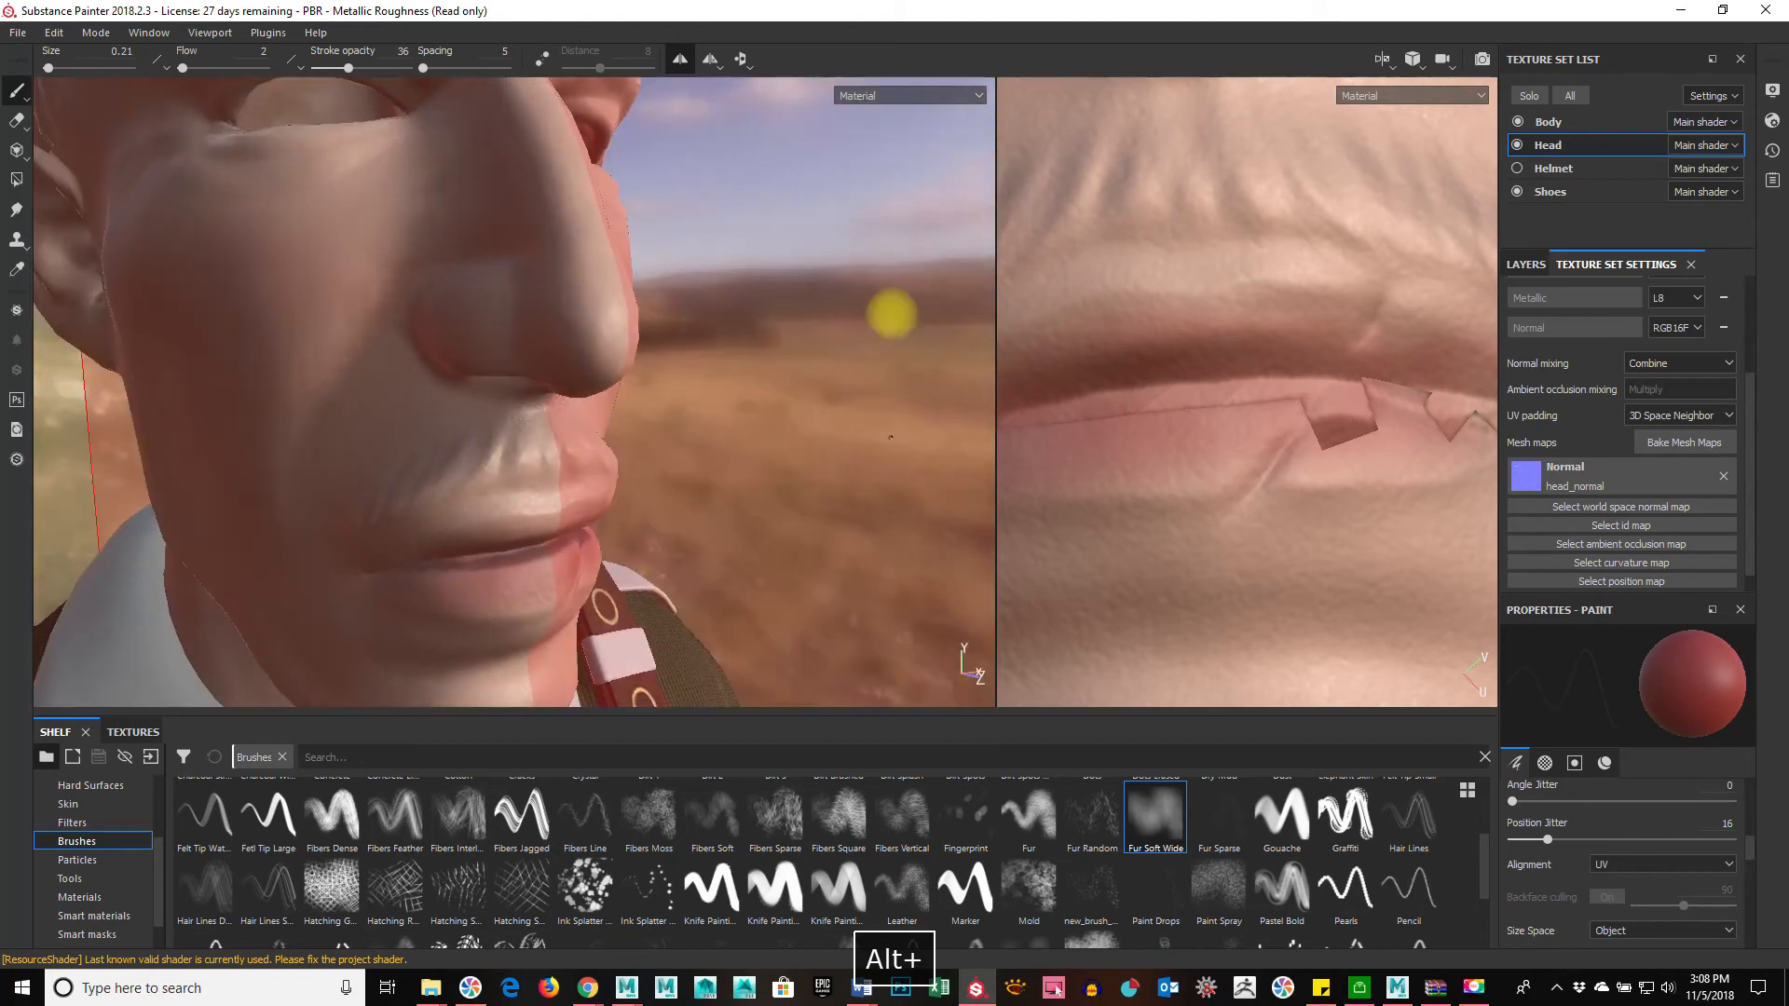
pyautogui.click(677, 63)
pyautogui.keyDown('alt'); pyautogui.moveTo(615, 376); pyautogui.dragTo(855, 559, button='middle'); pyautogui.keyUp('alt')
pyautogui.keyDown('shift'); pyautogui.moveTo(94, 583); pyautogui.dragTo(249, 593, button='right'); pyautogui.keyUp('shift')
pyautogui.keyDown('alt'); pyautogui.moveTo(391, 559); pyautogui.dragTo(639, 551, button='middle'); pyautogui.keyUp('alt')
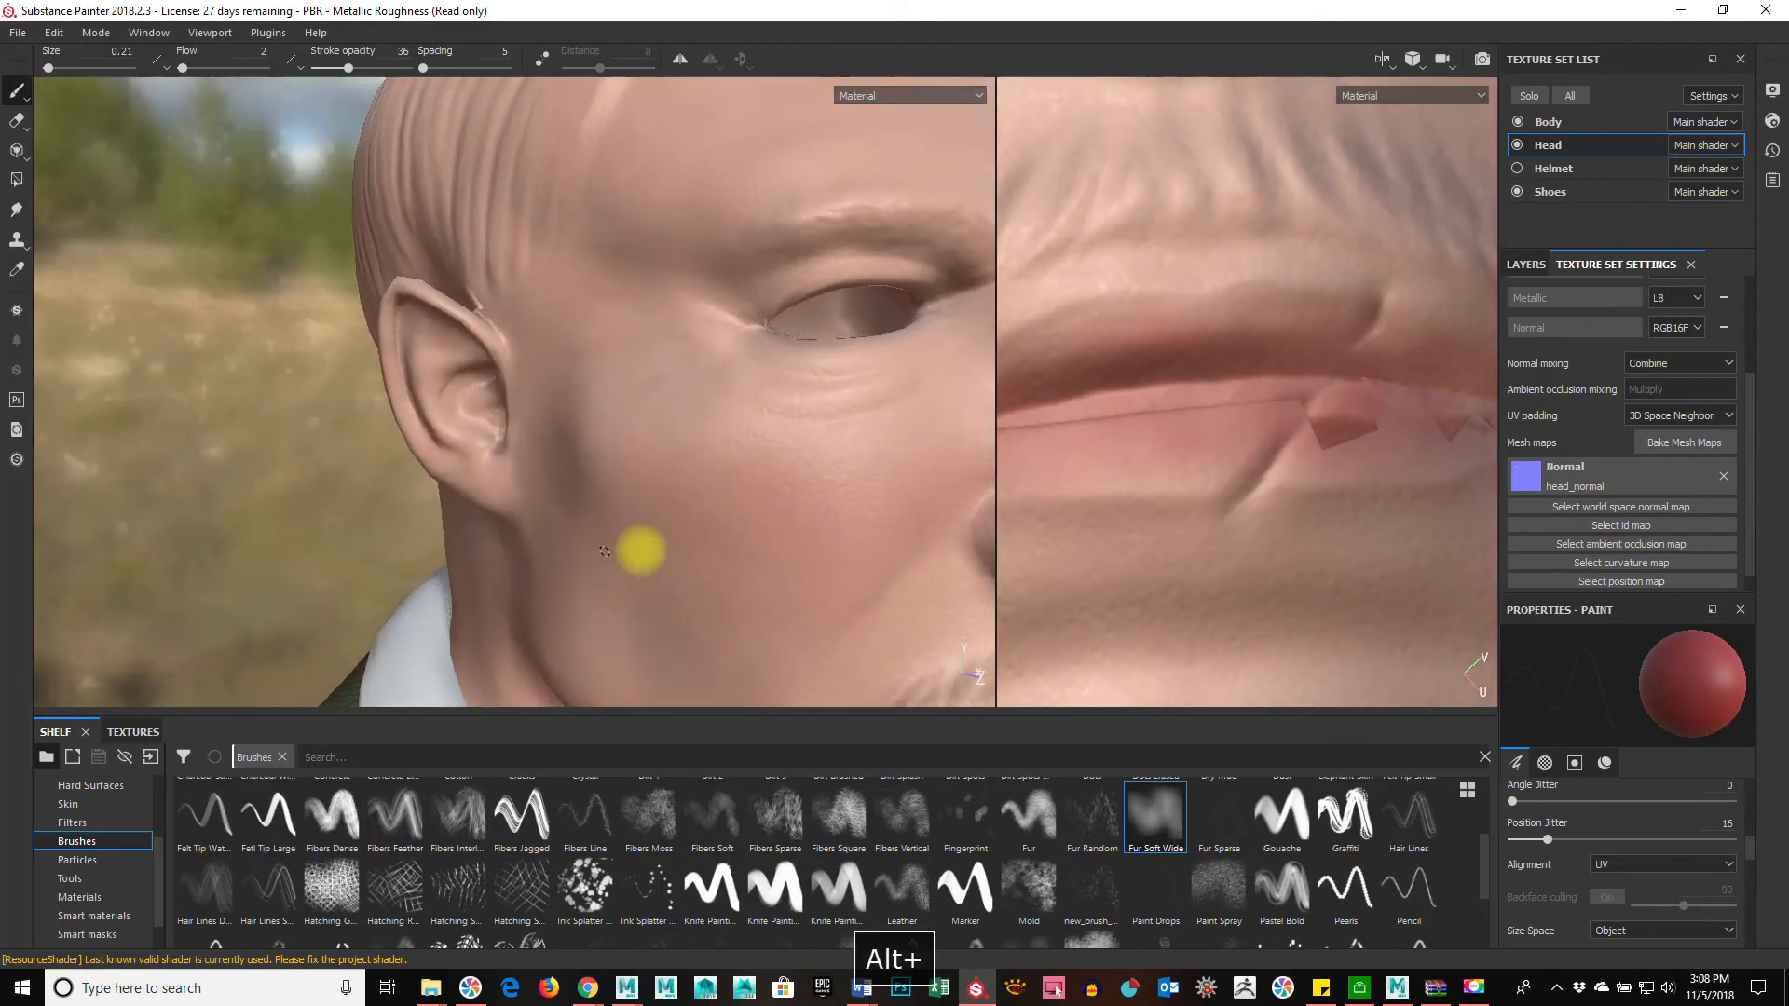
pyautogui.keyDown('alt'); pyautogui.moveTo(640, 551); pyautogui.dragTo(742, 528, button='right'); pyautogui.keyUp('alt')
pyautogui.keyDown('alt'); pyautogui.moveTo(742, 528); pyautogui.dragTo(536, 498, button='middle'); pyautogui.keyUp('alt')
pyautogui.keyDown('alt'); pyautogui.moveTo(535, 499); pyautogui.dragTo(562, 287); pyautogui.keyUp('alt')
pyautogui.moveTo(520, 228); pyautogui.dragTo(516, 239)
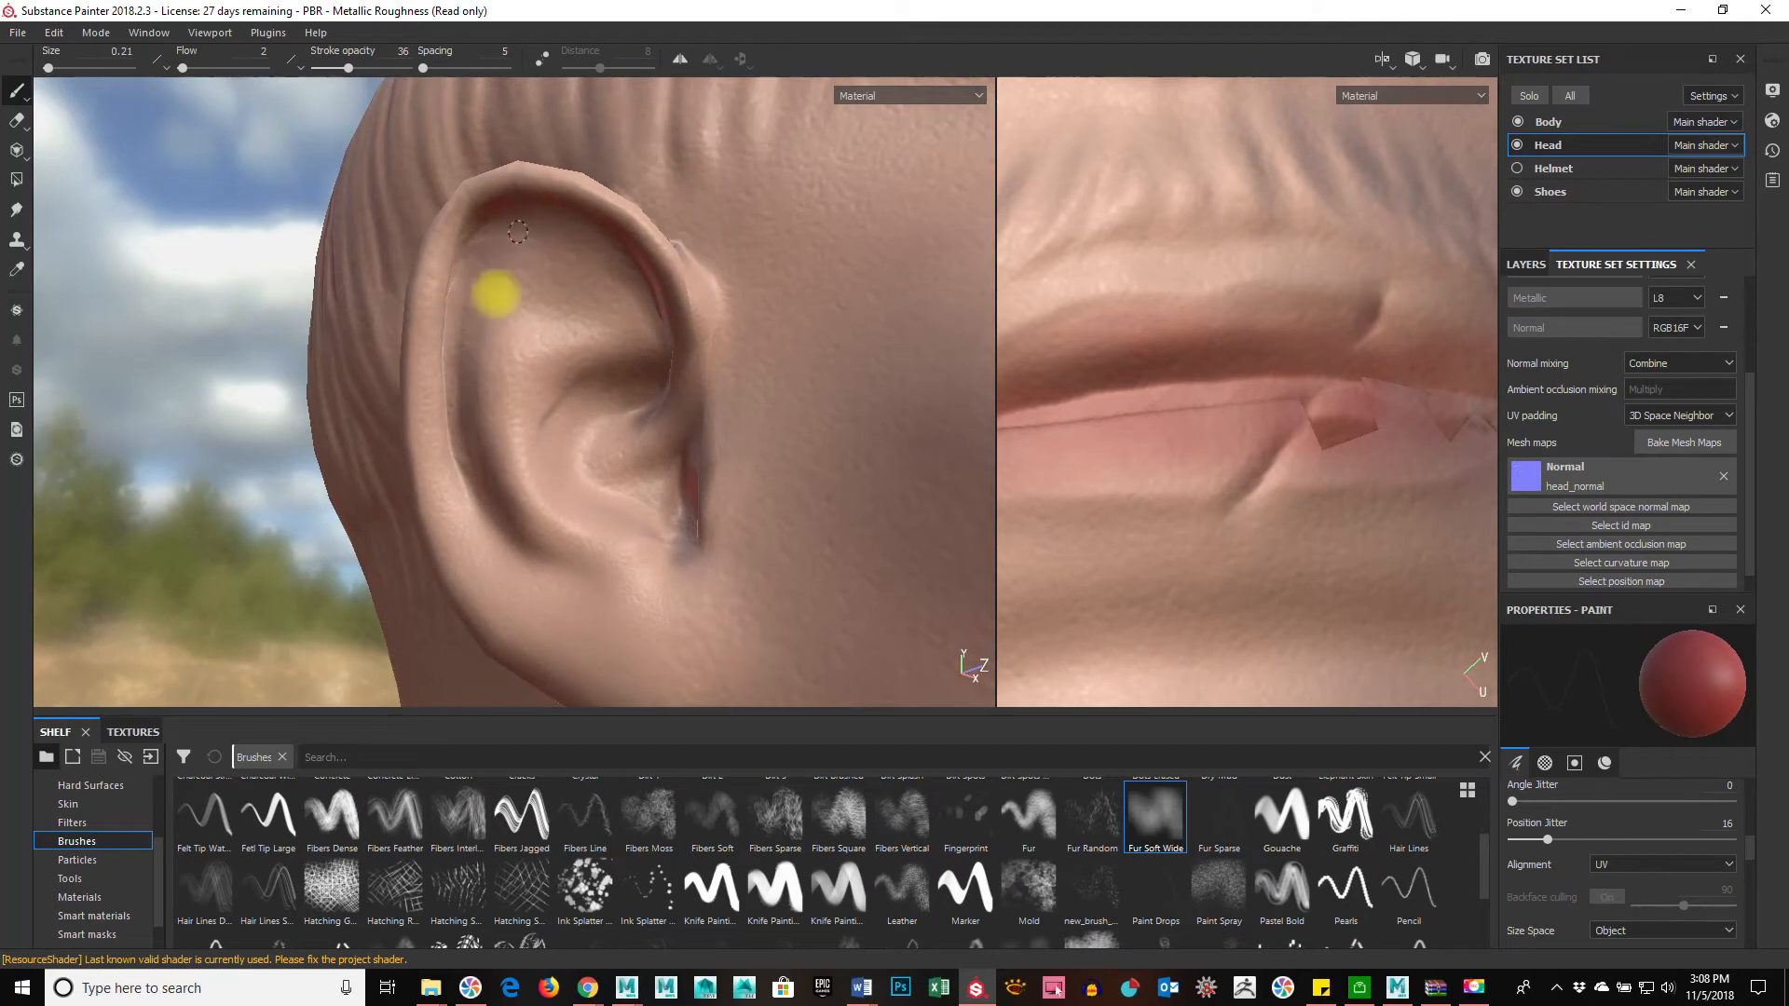
# Step: Try a stronger red stroke inside the ear with the brush at size 0.76 and flow 18
pyautogui.press('b')
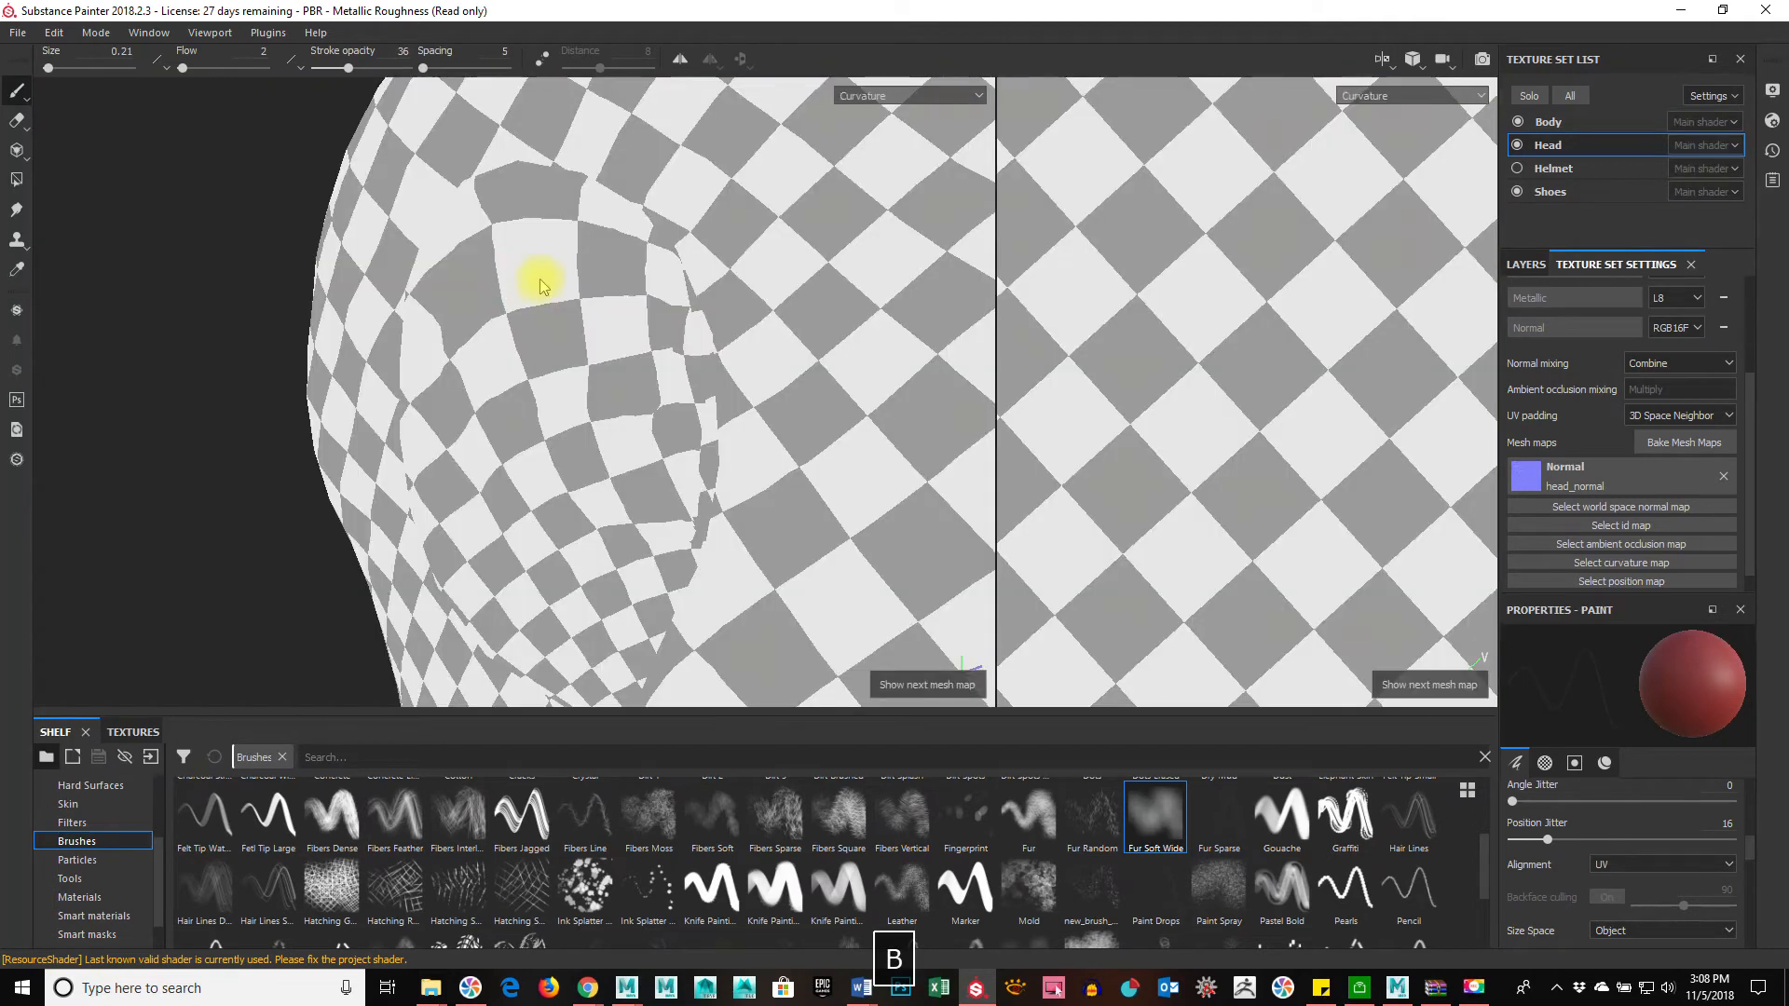
pyautogui.press('m')
pyautogui.keyDown('ctrl'); pyautogui.click(509, 347); pyautogui.keyUp('ctrl')
pyautogui.moveTo(578, 342)
pyautogui.keyDown('ctrl'); pyautogui.mouseDown()
pyautogui.moveTo(547, 257)
pyautogui.moveTo(504, 232)
pyautogui.moveTo(456, 371)
pyautogui.mouseUp(); pyautogui.keyUp('ctrl')
pyautogui.hotkey('ctrl', 'z')
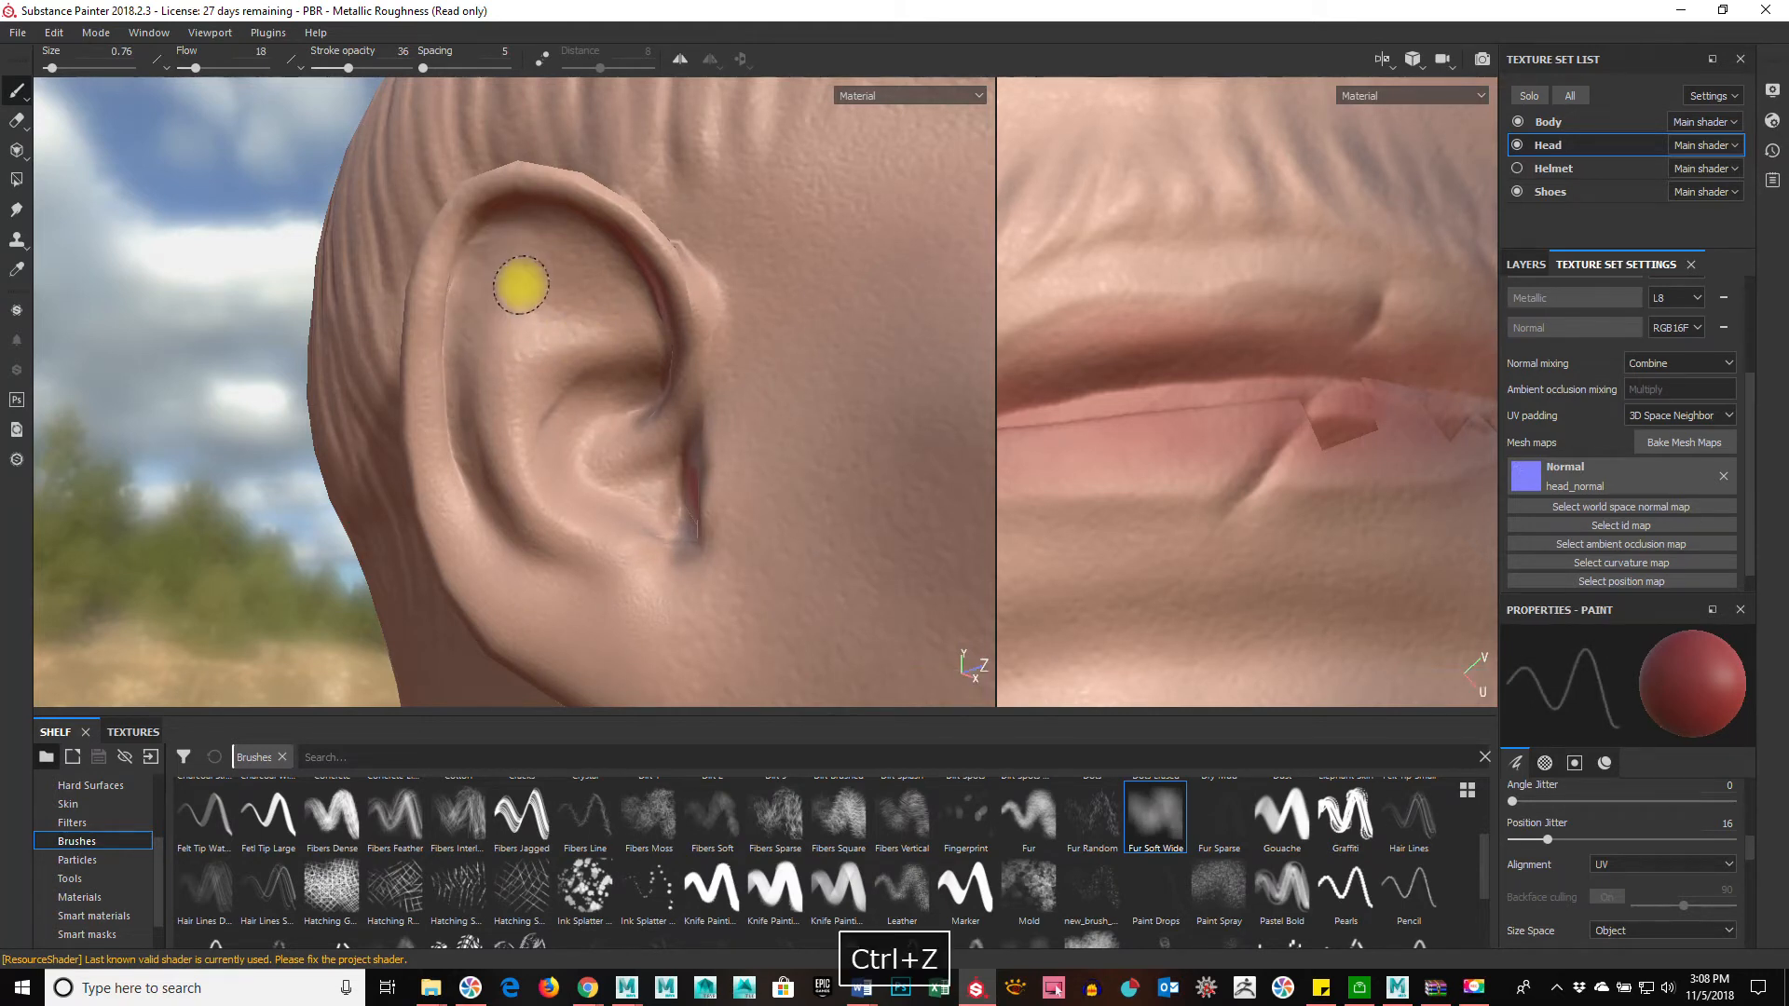
# Step: Set the brush to size 1.11 and flow 8 and paint soft redness along the inner folds of the ear
pyautogui.keyDown('ctrl'); pyautogui.moveTo(496, 282); pyautogui.dragTo(476, 282); pyautogui.keyUp('ctrl')
pyautogui.moveTo(516, 281)
pyautogui.keyDown('ctrl'); pyautogui.mouseDown(button='right')
pyautogui.moveTo(543, 279)
pyautogui.moveTo(519, 277)
pyautogui.mouseUp(button='right'); pyautogui.keyUp('ctrl')
pyautogui.moveTo(497, 261)
pyautogui.mouseDown()
pyautogui.moveTo(457, 356)
pyautogui.moveTo(542, 561)
pyautogui.mouseUp()
pyautogui.moveTo(578, 416)
pyautogui.mouseDown()
pyautogui.moveTo(545, 486)
pyautogui.moveTo(643, 395)
pyautogui.moveTo(623, 491)
pyautogui.moveTo(663, 475)
pyautogui.moveTo(664, 524)
pyautogui.mouseUp()
pyautogui.moveTo(530, 543)
pyautogui.keyDown('alt'); pyautogui.mouseDown()
pyautogui.moveTo(556, 544)
pyautogui.moveTo(607, 476)
pyautogui.mouseUp(); pyautogui.keyUp('alt')
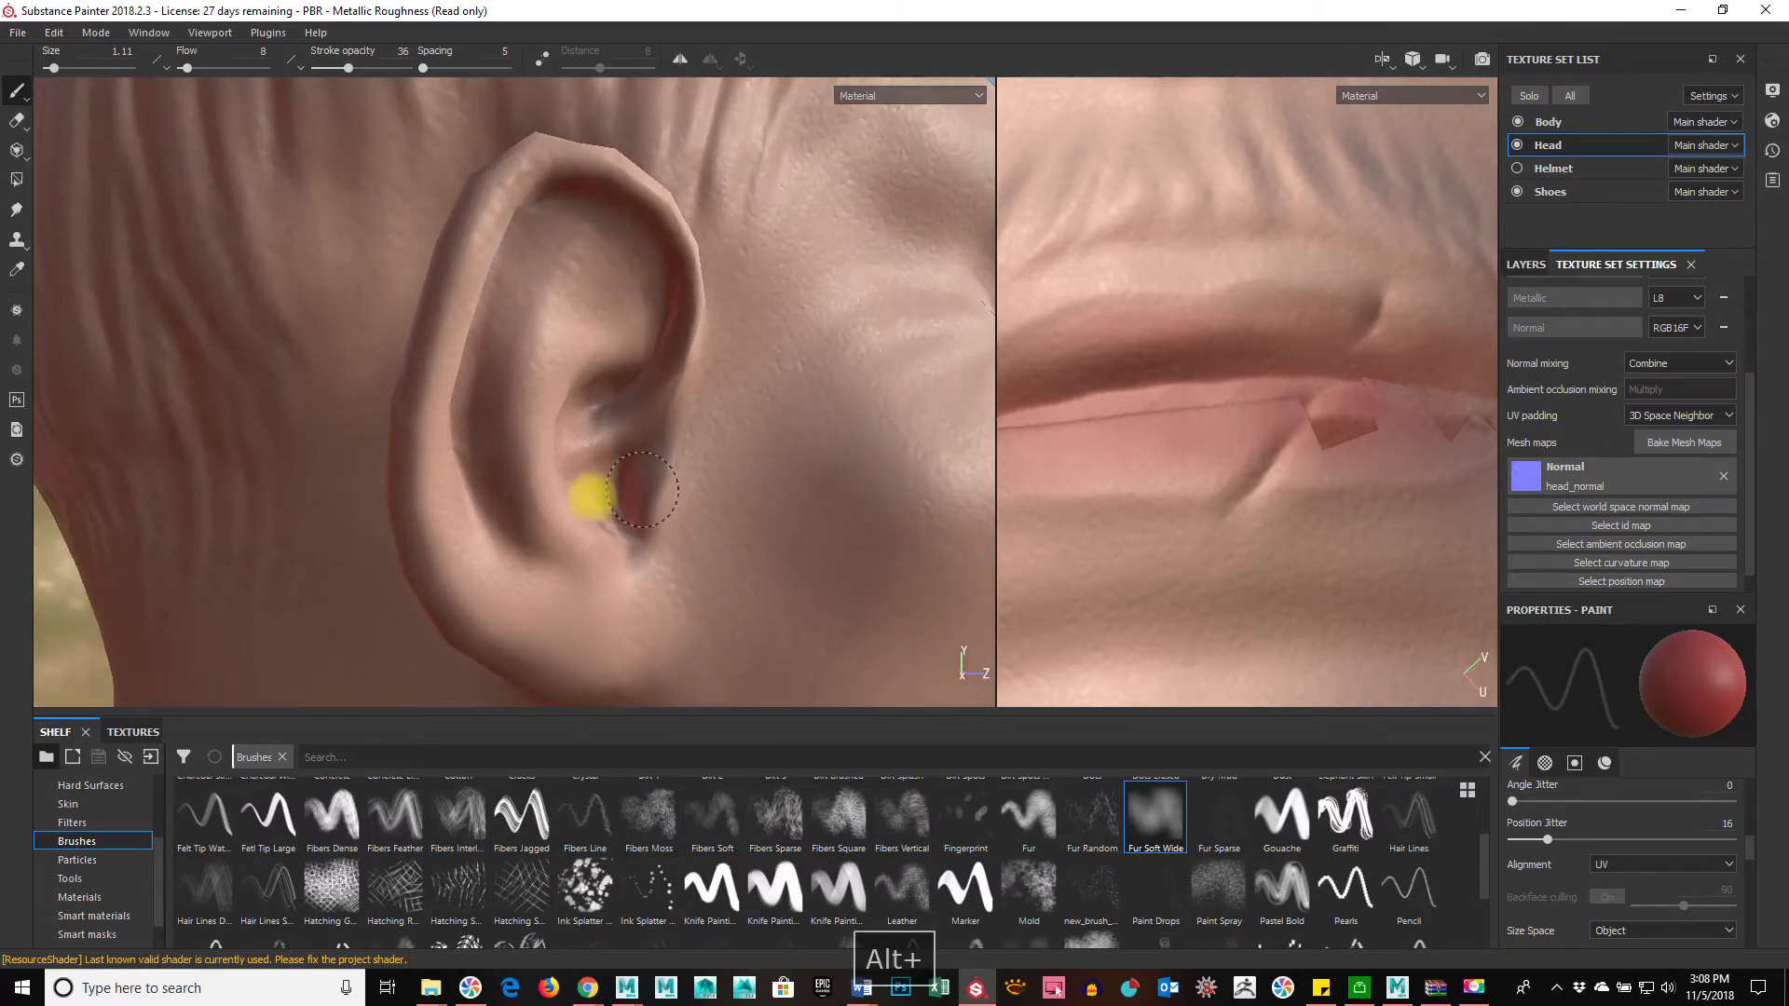
pyautogui.moveTo(346, 470)
pyautogui.keyDown('shift'); pyautogui.mouseDown(button='right')
pyautogui.moveTo(519, 487)
pyautogui.moveTo(515, 511)
pyautogui.moveTo(399, 519)
pyautogui.mouseUp(button='right'); pyautogui.keyUp('shift')
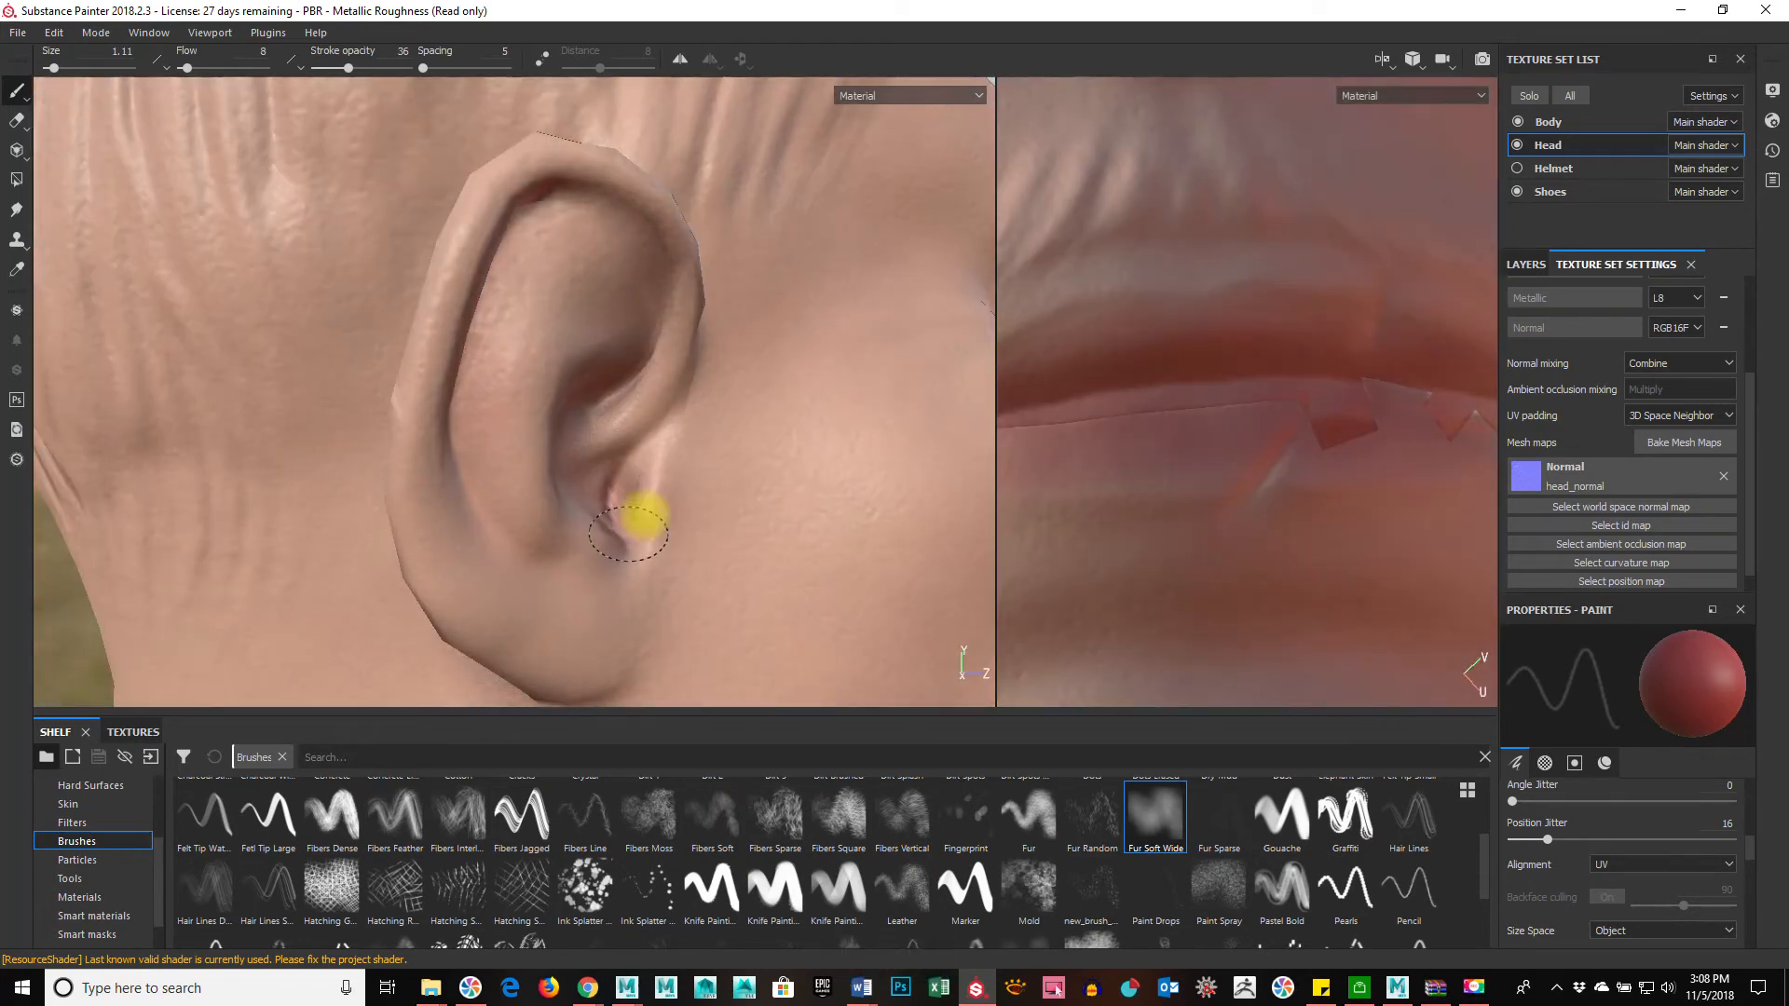
# Step: Set the paint's base color to dark muted red (R 0.110, G 0.021, B 0.021) and shade the ear's inner recesses
pyautogui.scroll(-10, 1688, 820)
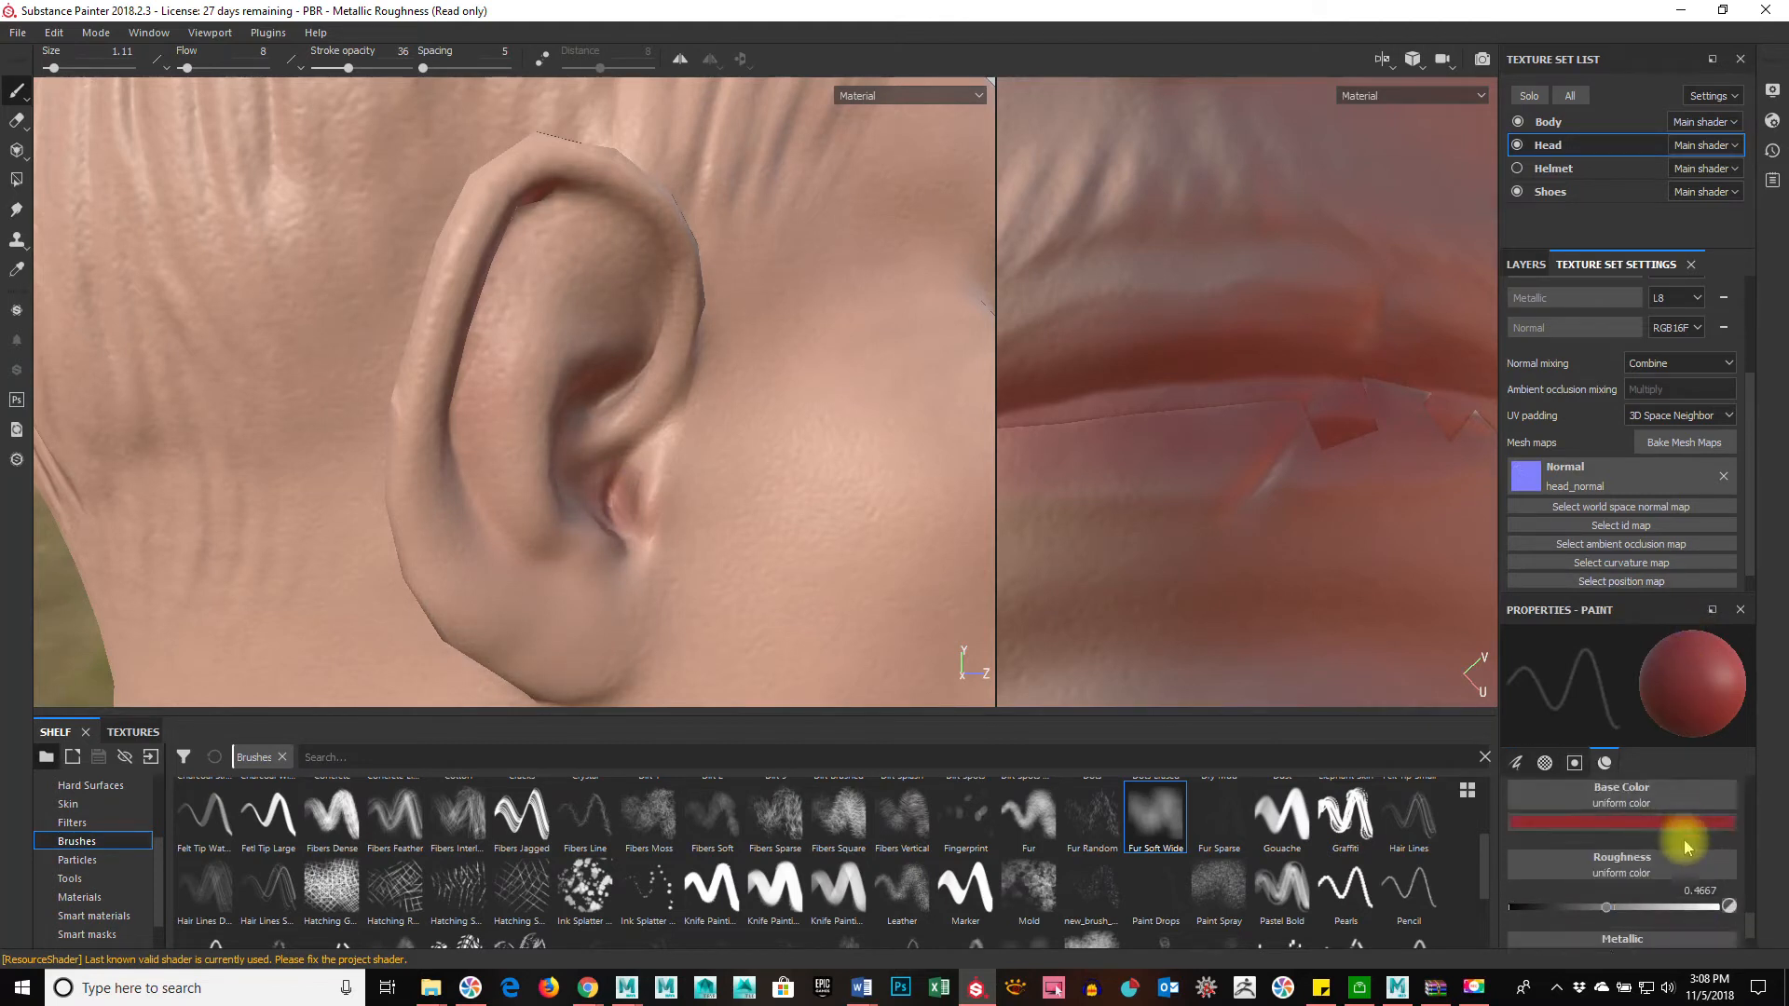
pyautogui.click(1687, 824)
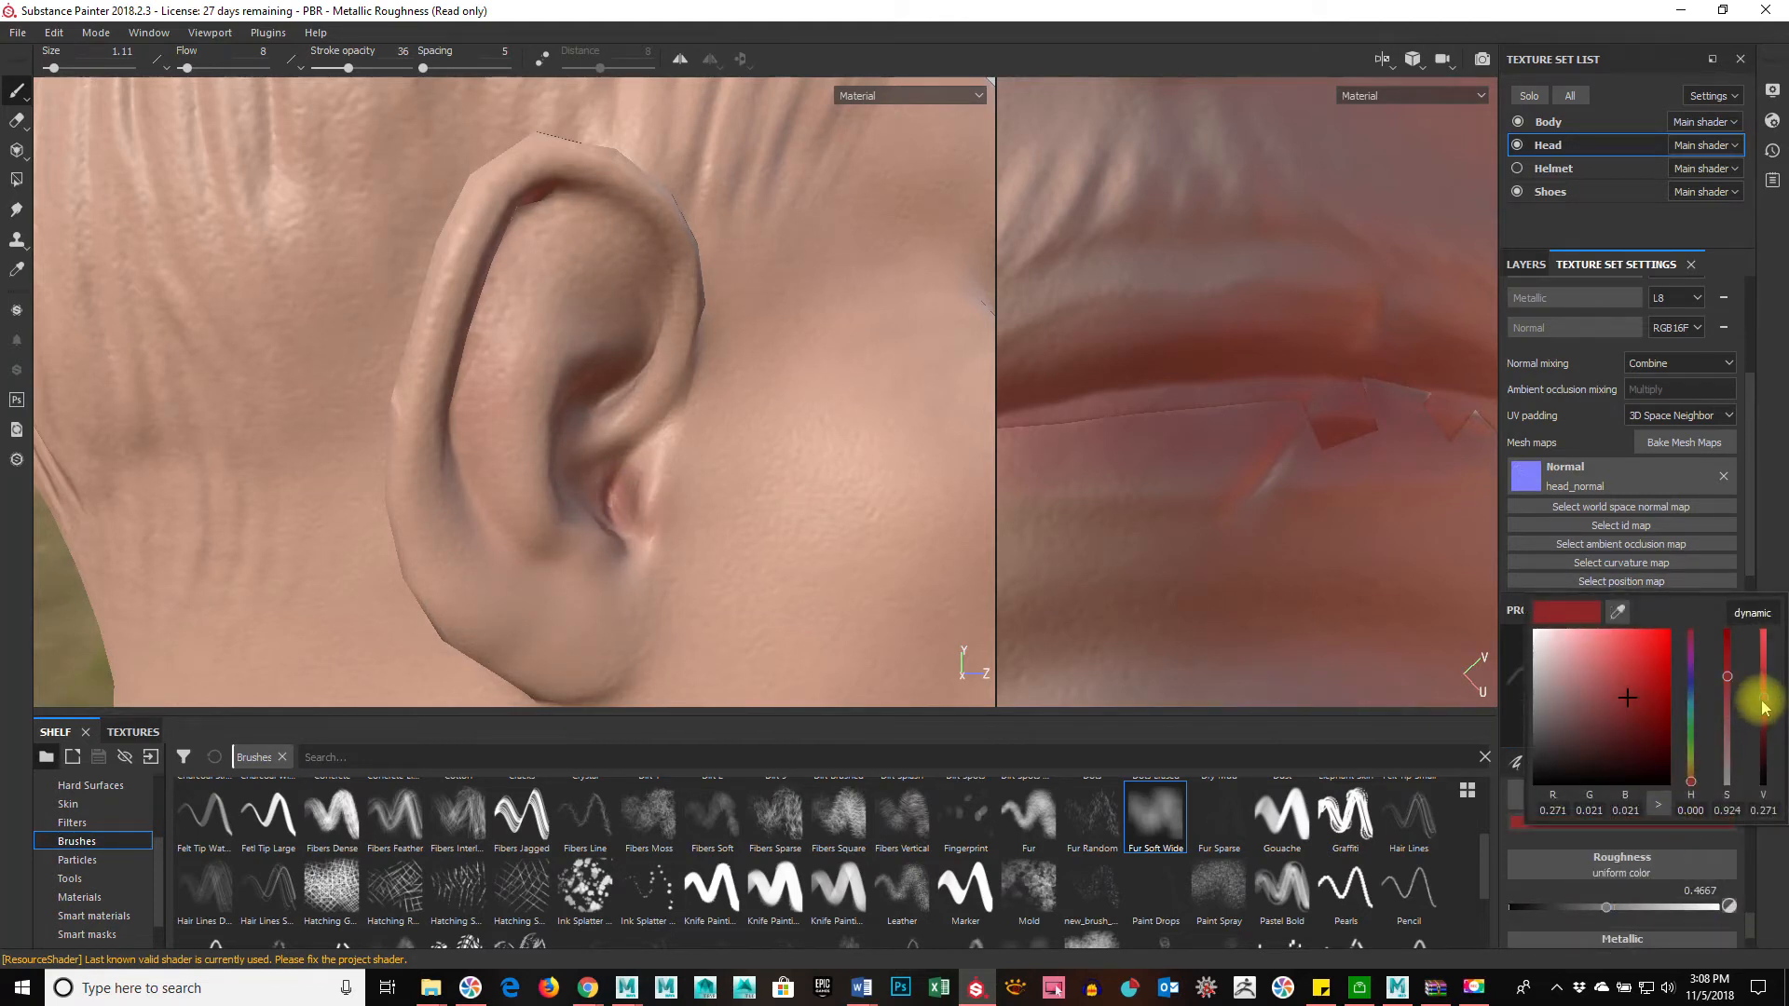
pyautogui.moveTo(1730, 685); pyautogui.dragTo(1731, 706)
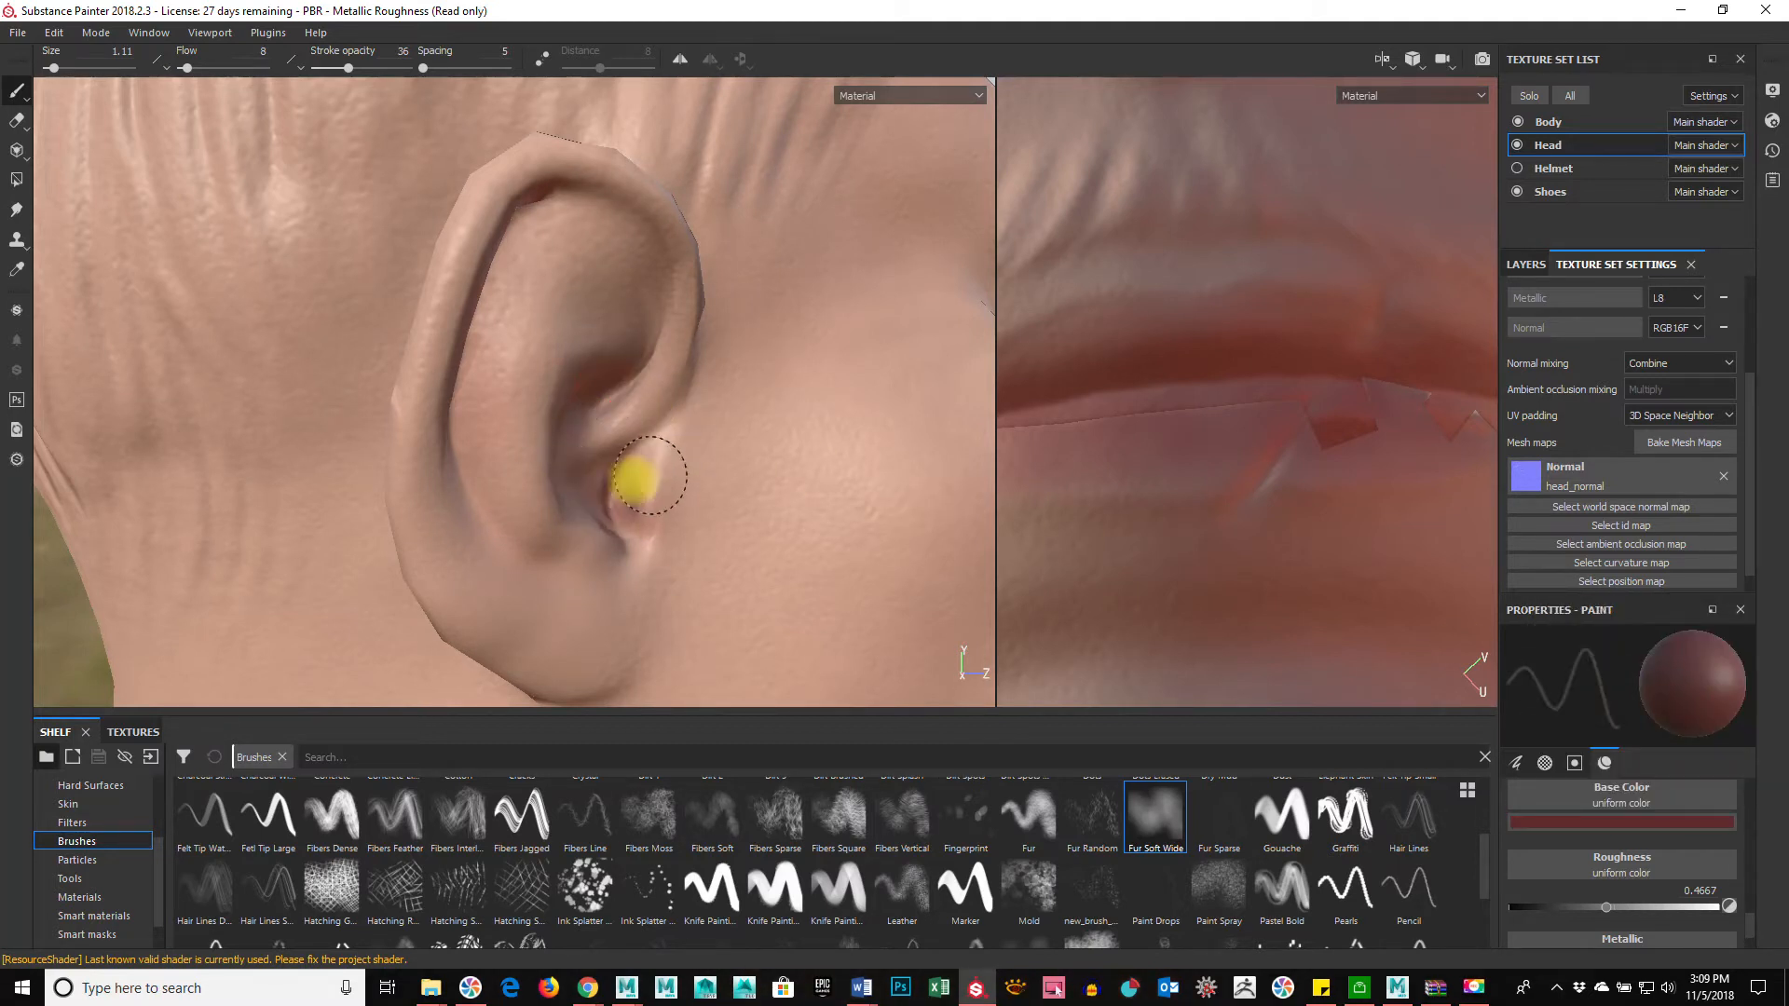
pyautogui.keyDown('alt'); pyautogui.moveTo(649, 475); pyautogui.dragTo(419, 311); pyautogui.keyUp('alt')
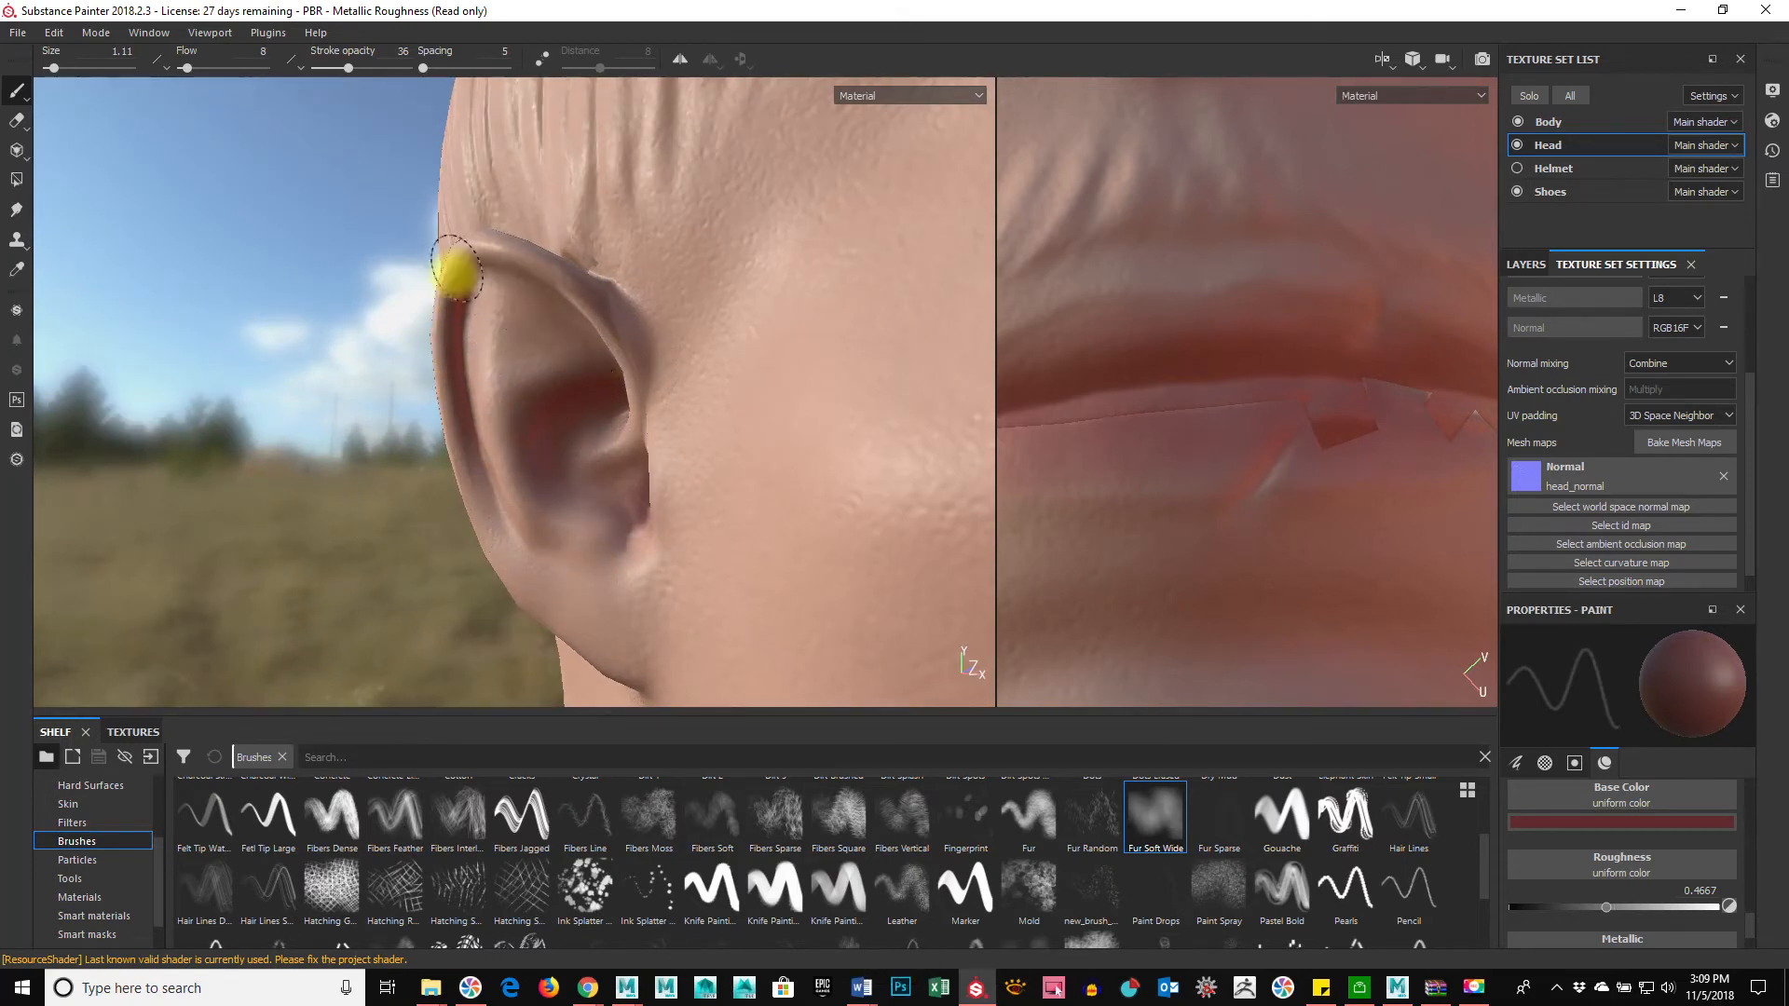
pyautogui.keyDown('alt'); pyautogui.moveTo(532, 538); pyautogui.dragTo(859, 519); pyautogui.keyUp('alt')
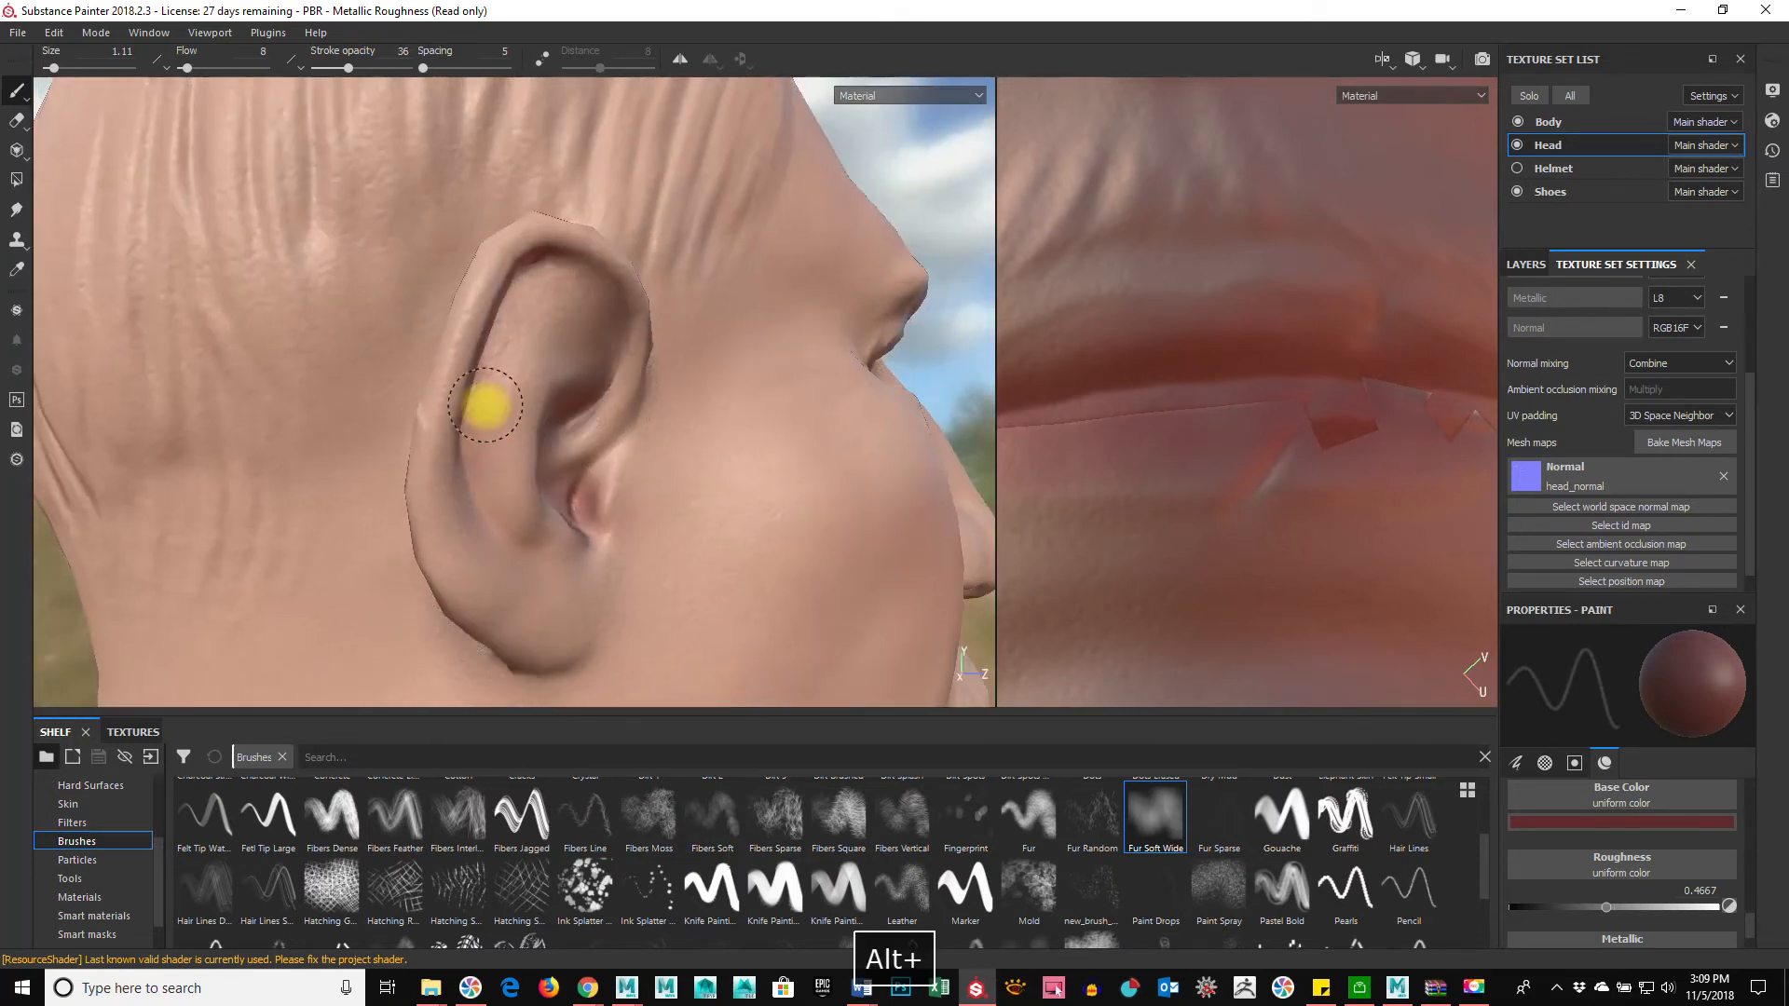
pyautogui.moveTo(392, 551)
pyautogui.keyDown('alt'); pyautogui.mouseDown()
pyautogui.moveTo(547, 410)
pyautogui.moveTo(288, 531)
pyautogui.moveTo(419, 444)
pyautogui.mouseUp(); pyautogui.keyUp('alt')
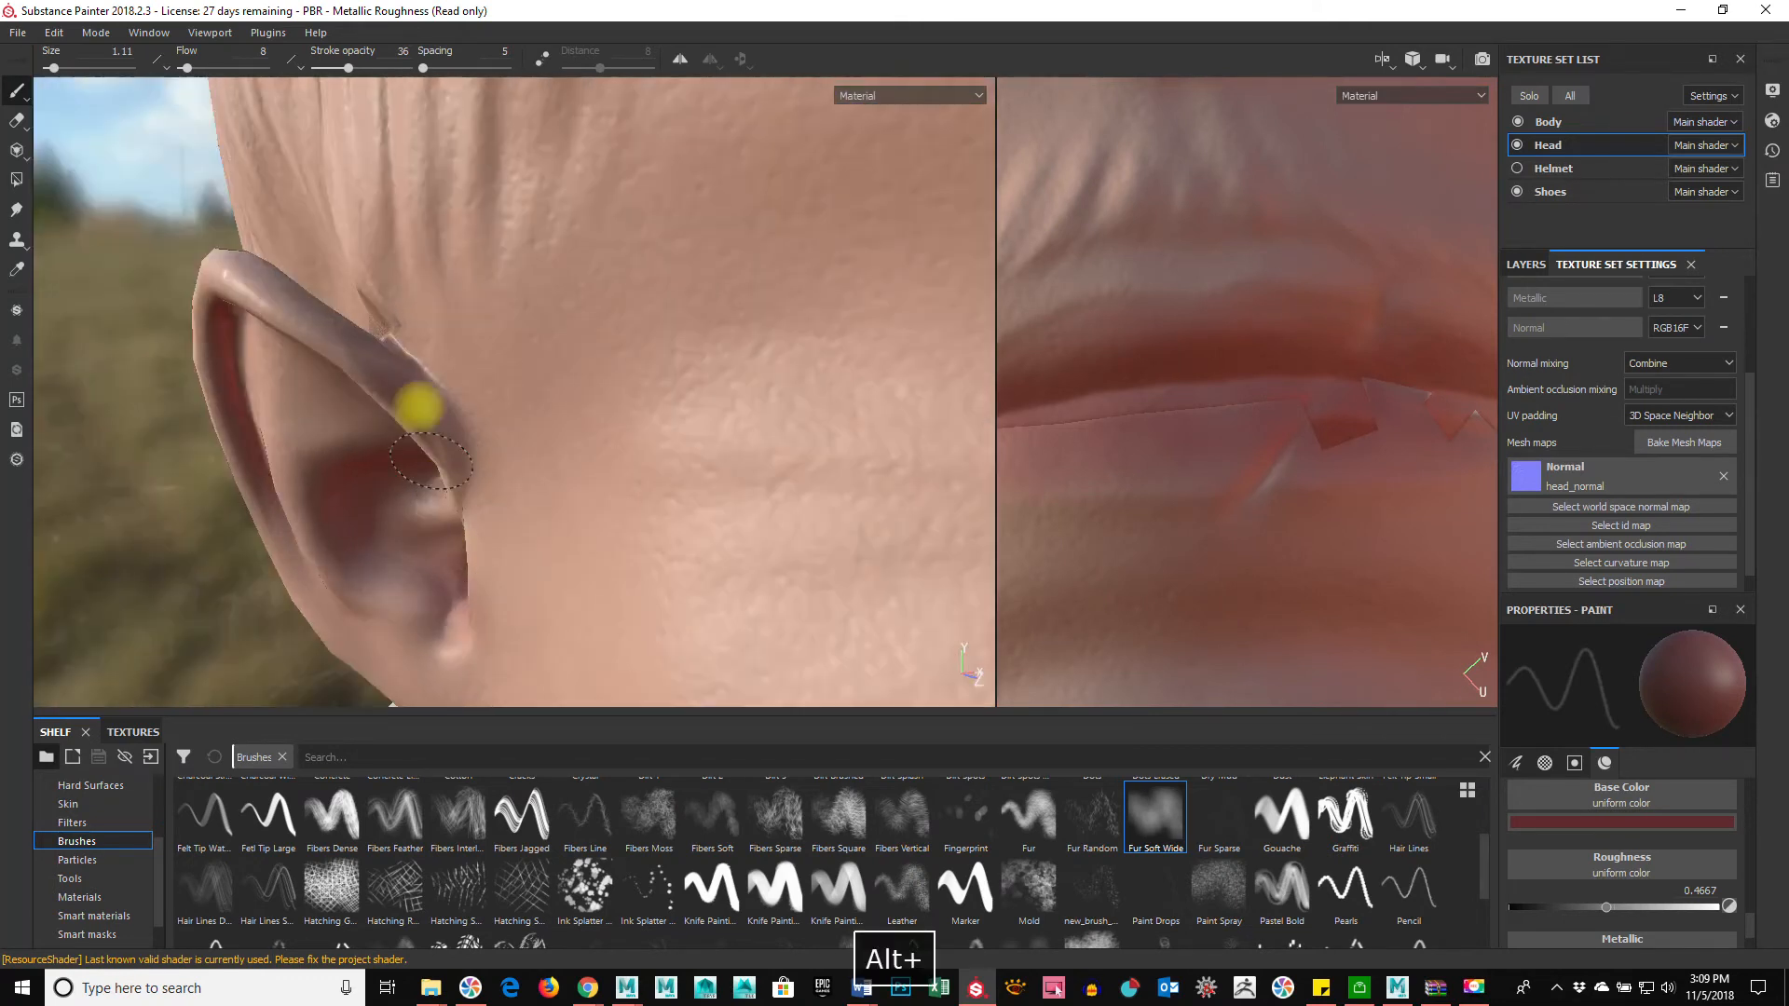
pyautogui.moveTo(419, 647)
pyautogui.keyDown('alt'); pyautogui.mouseDown()
pyautogui.moveTo(260, 539)
pyautogui.moveTo(607, 491)
pyautogui.moveTo(778, 568)
pyautogui.mouseUp(); pyautogui.keyUp('alt')
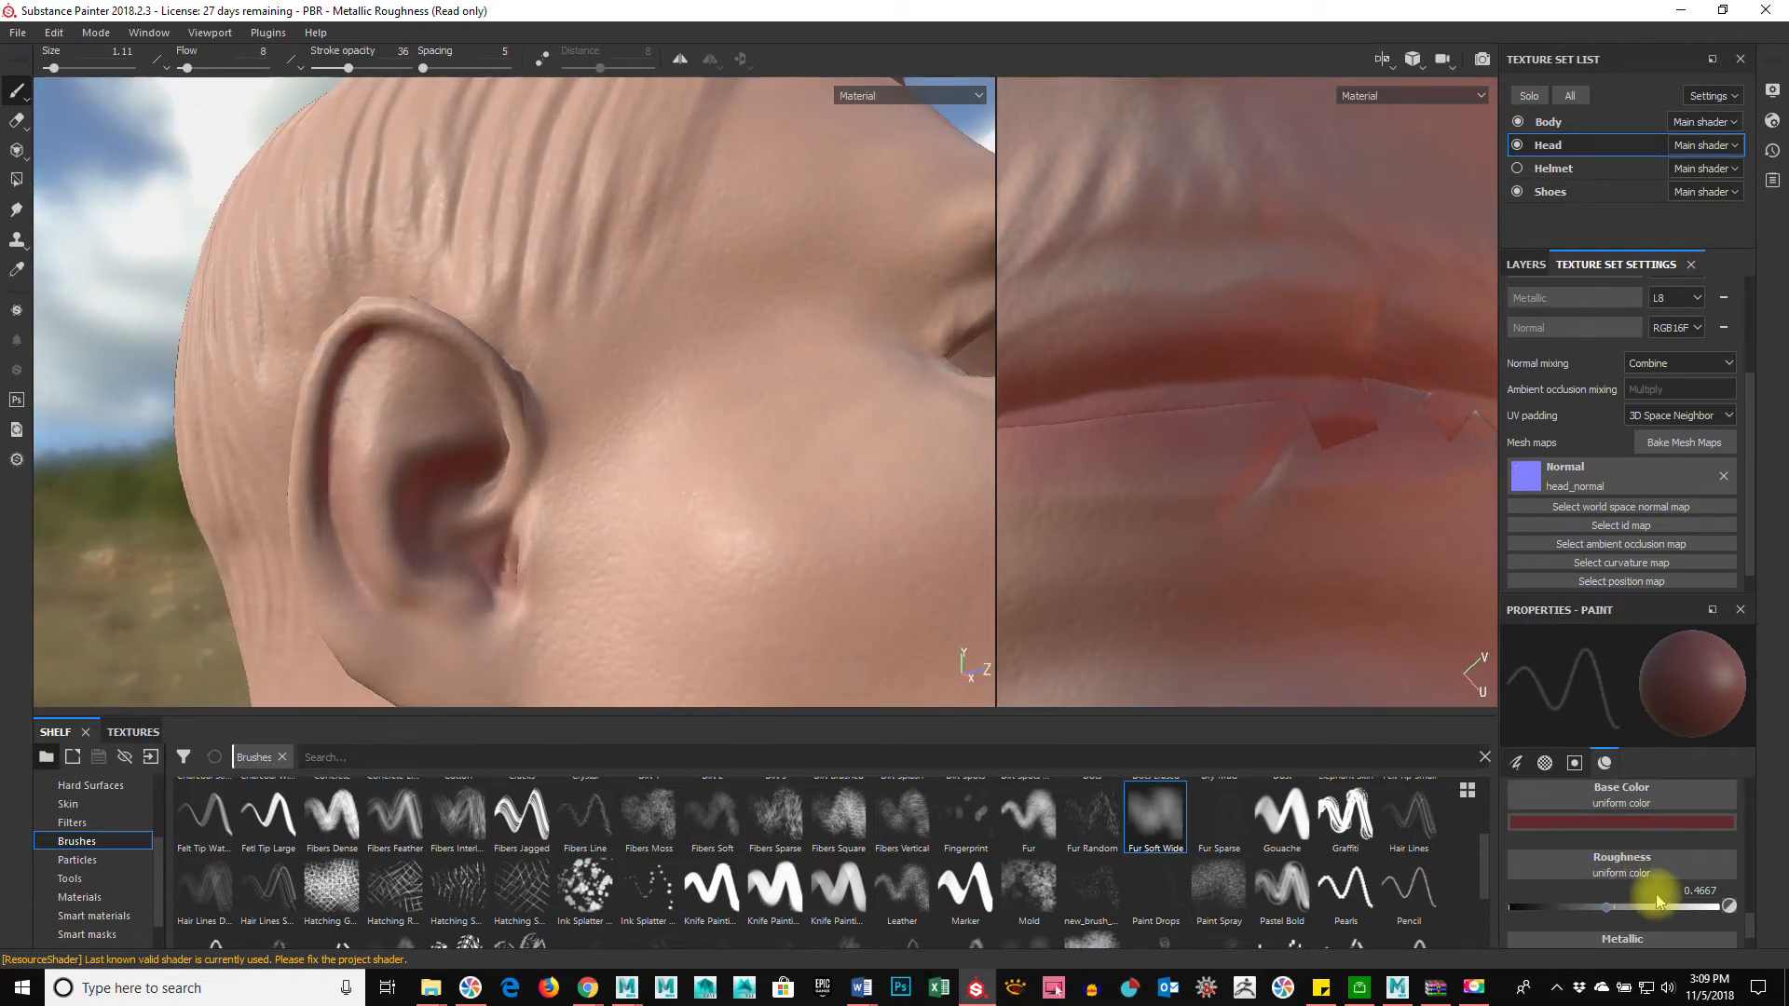
# Step: Set the base color to pale pink (R 0.415, G 0.278, B 0.278) and paint over the ear's inner folds
pyautogui.click(1671, 824)
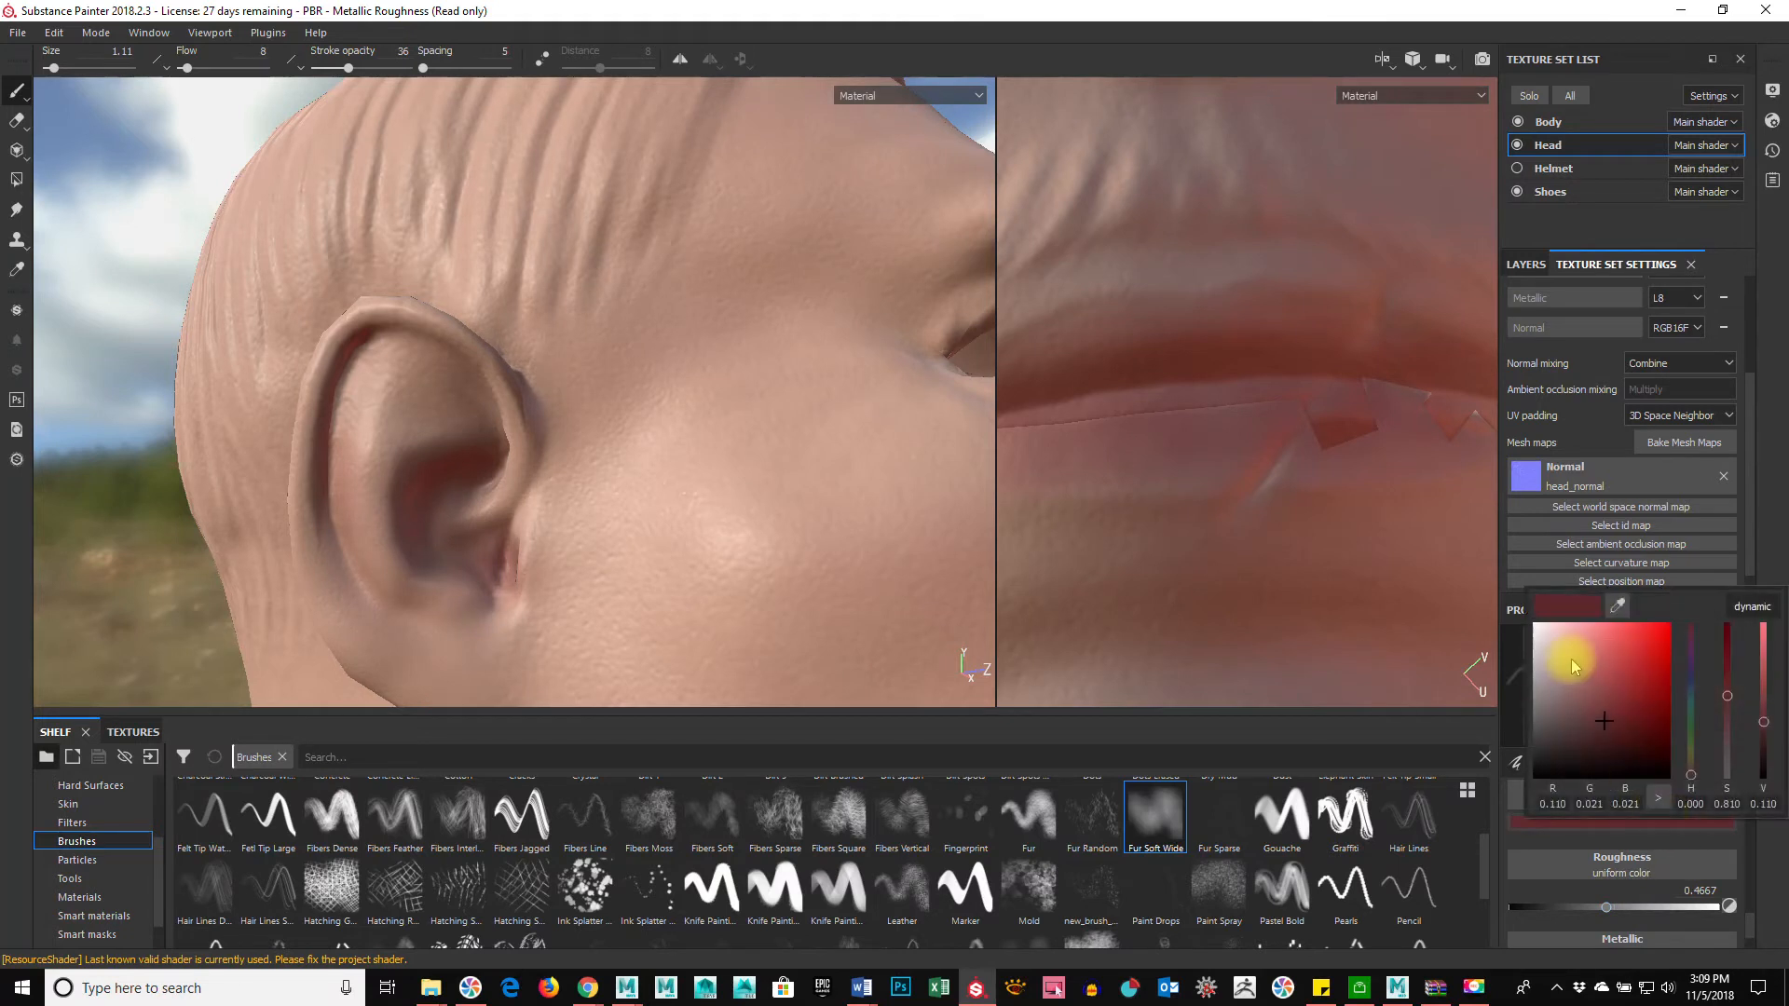
pyautogui.moveTo(1593, 680); pyautogui.dragTo(1571, 675)
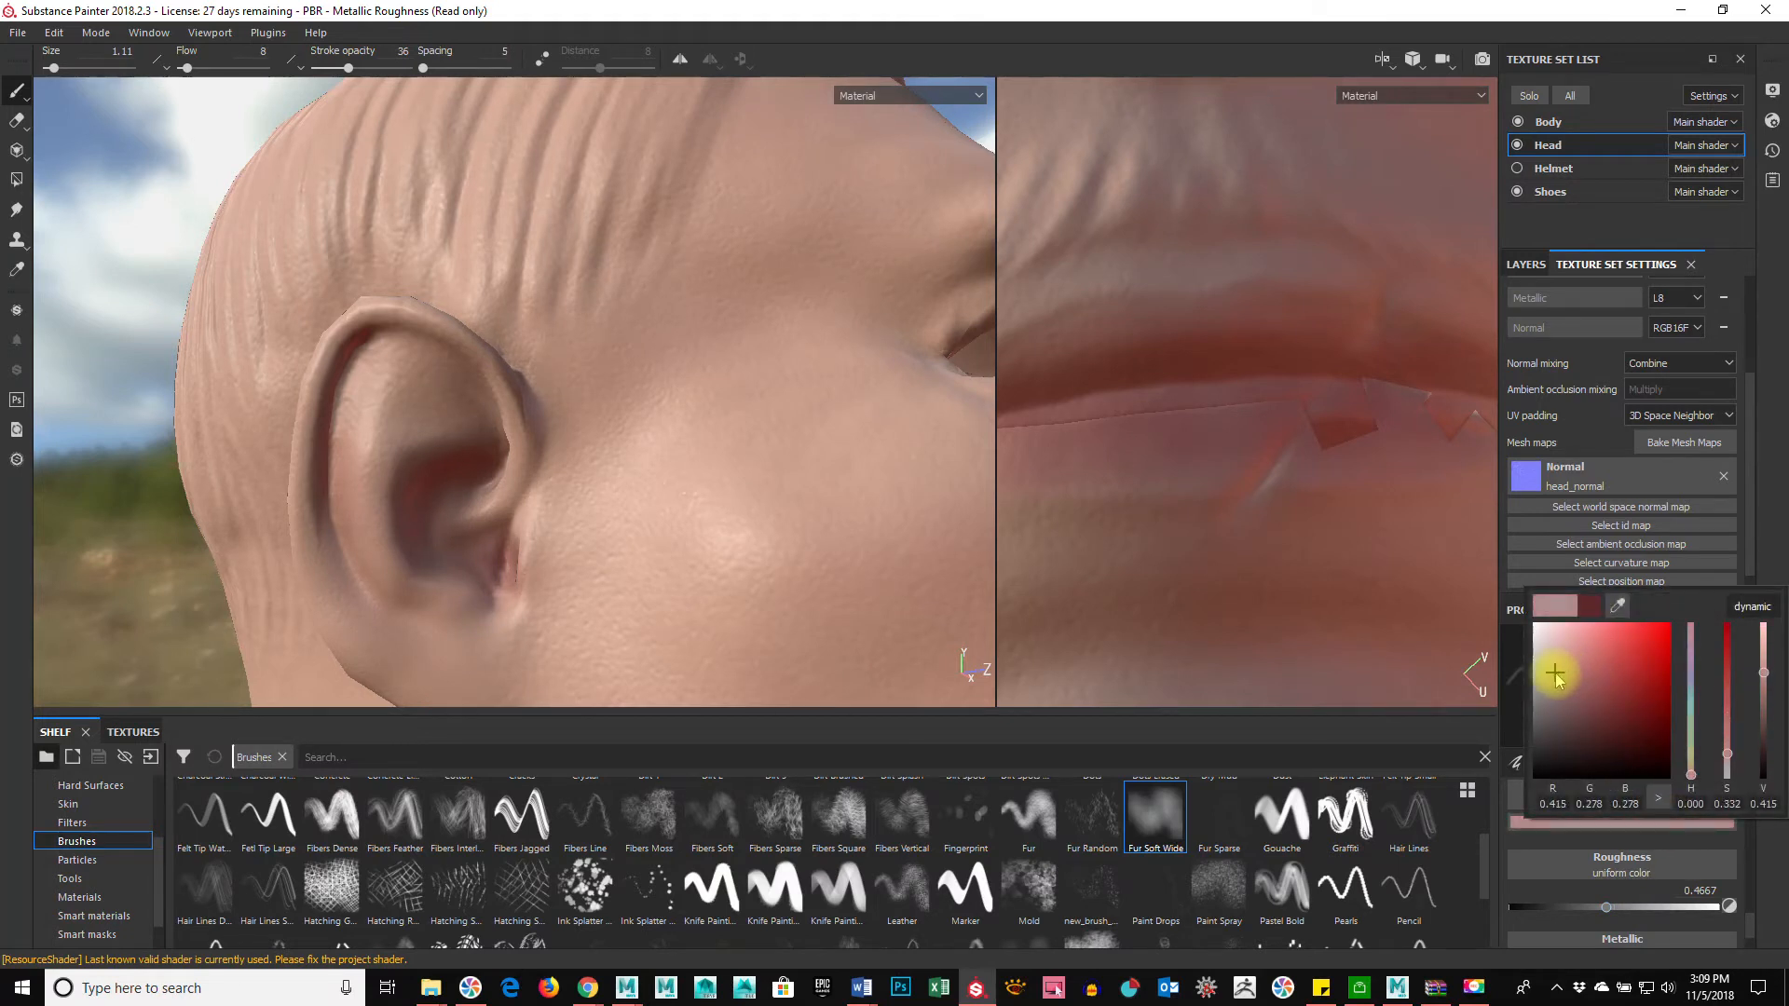
pyautogui.moveTo(386, 443)
pyautogui.mouseDown()
pyautogui.moveTo(377, 563)
pyautogui.moveTo(450, 387)
pyautogui.mouseUp()
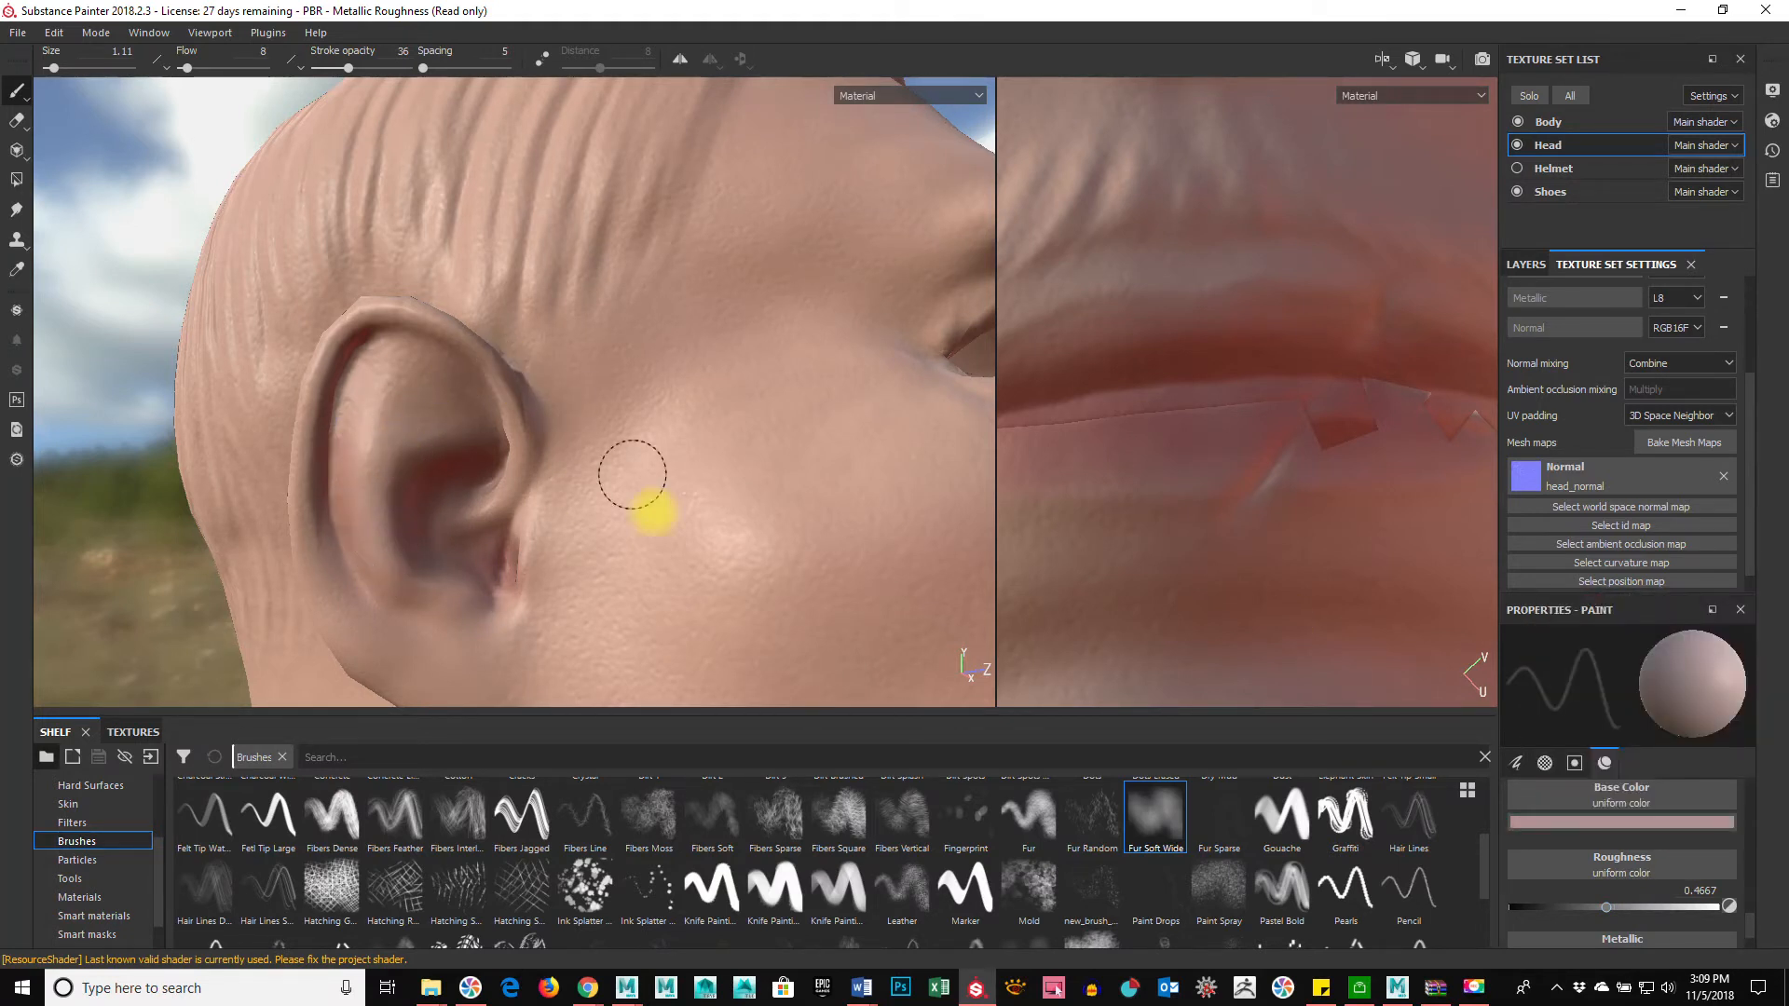
pyautogui.keyDown('alt'); pyautogui.moveTo(403, 544); pyautogui.dragTo(643, 551, button='right'); pyautogui.keyUp('alt')
pyautogui.keyDown('alt'); pyautogui.moveTo(447, 513); pyautogui.dragTo(540, 517, button='middle'); pyautogui.keyUp('alt')
pyautogui.moveTo(508, 461)
pyautogui.mouseDown()
pyautogui.moveTo(484, 504)
pyautogui.moveTo(507, 443)
pyautogui.mouseUp()
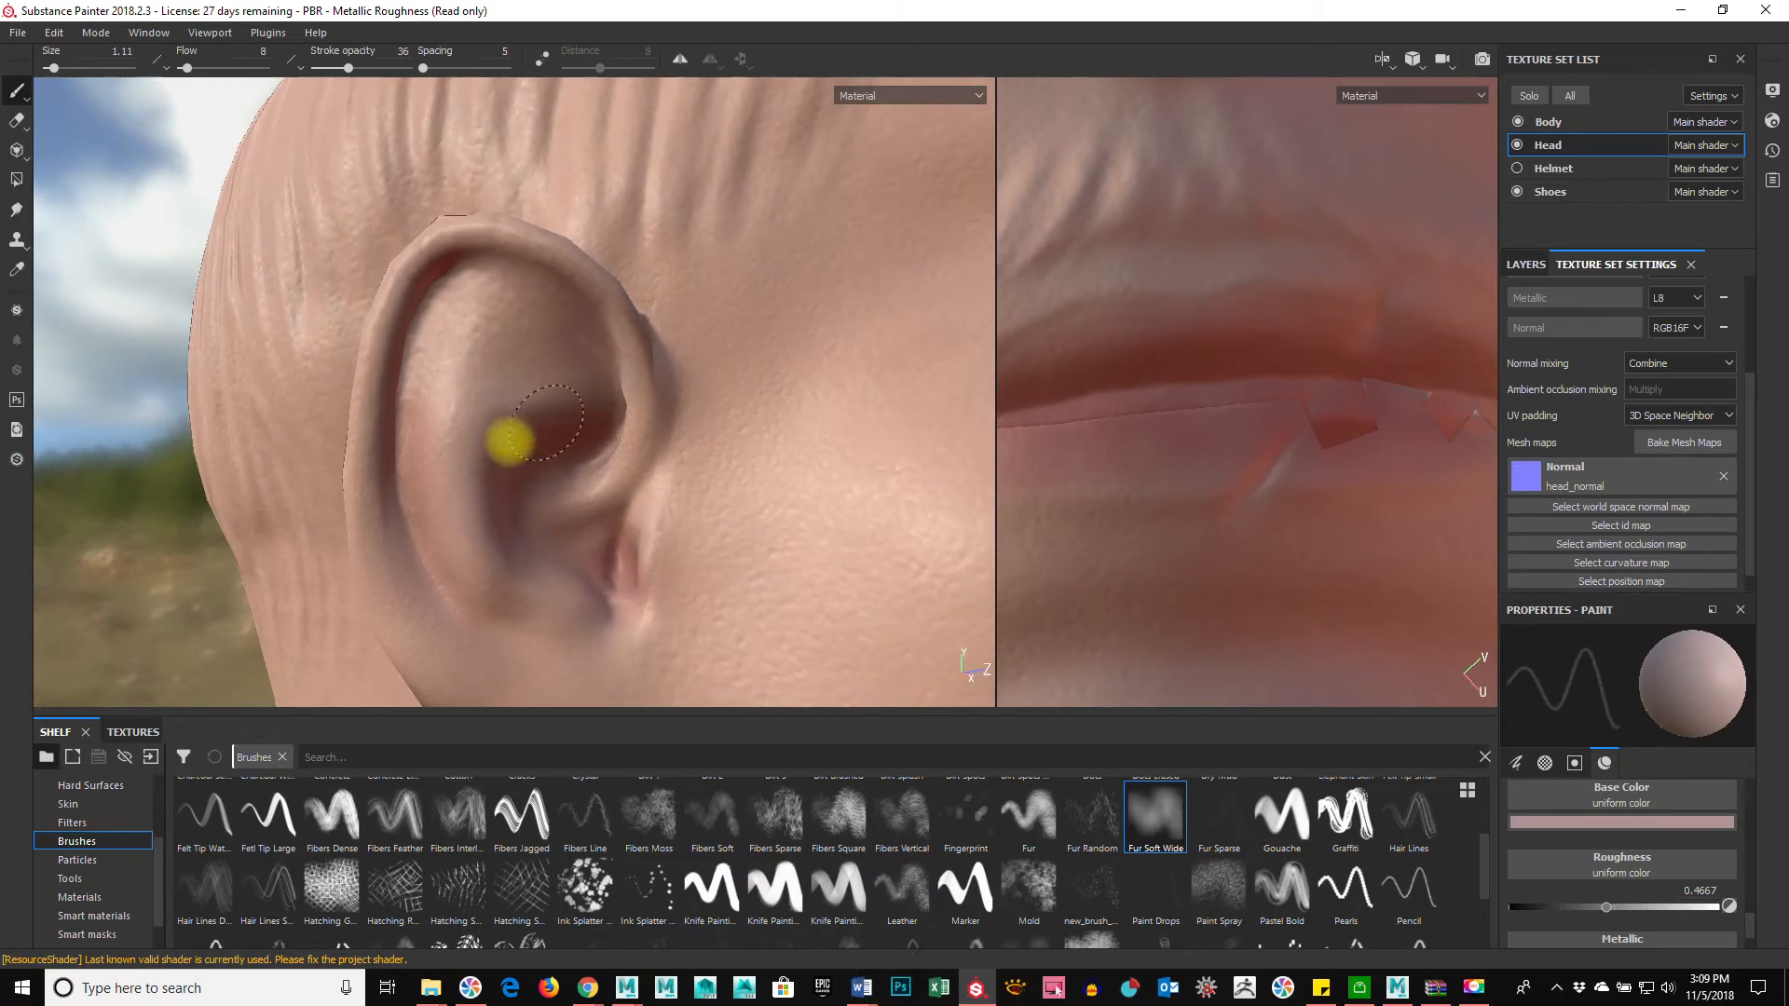
# Step: Paint the ear's rim with brush sizes 0.36 and 0.62, and the earlobe with size 1.29 and flow 16
pyautogui.keyDown('ctrl'); pyautogui.moveTo(389, 380); pyautogui.dragTo(384, 380, button='right'); pyautogui.keyUp('ctrl')
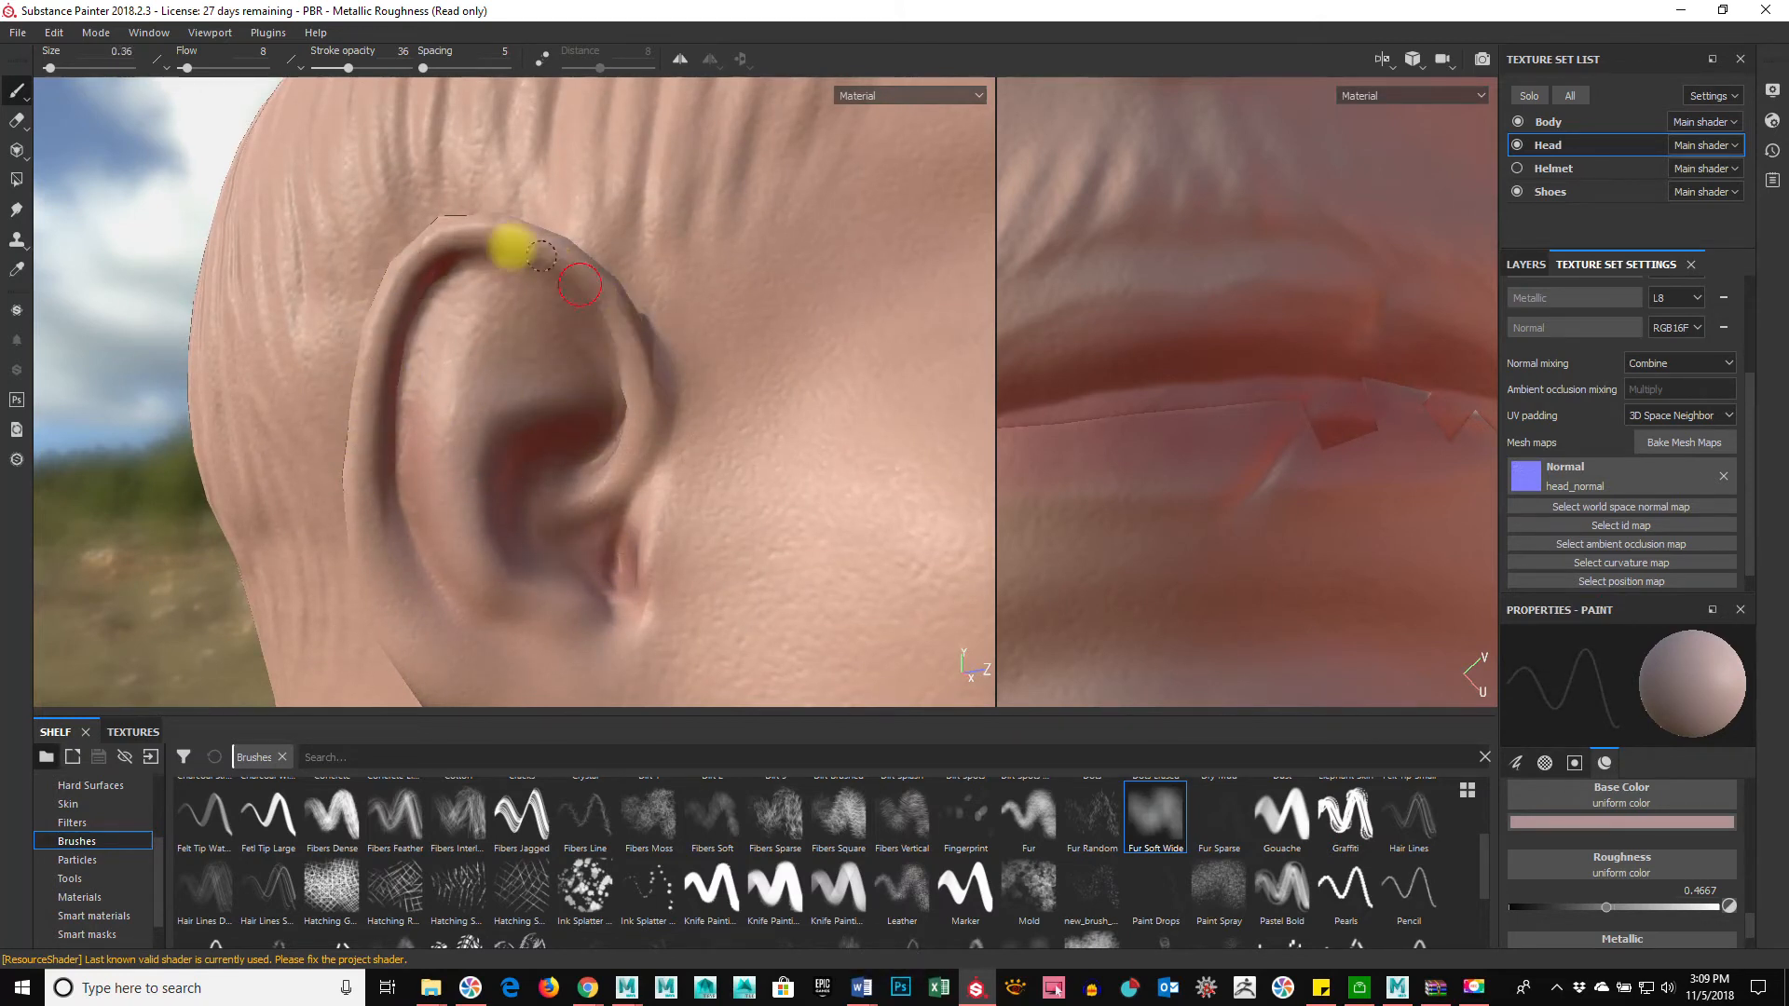
pyautogui.keyDown('ctrl'); pyautogui.moveTo(501, 245); pyautogui.dragTo(505, 248, button='right'); pyautogui.keyUp('ctrl')
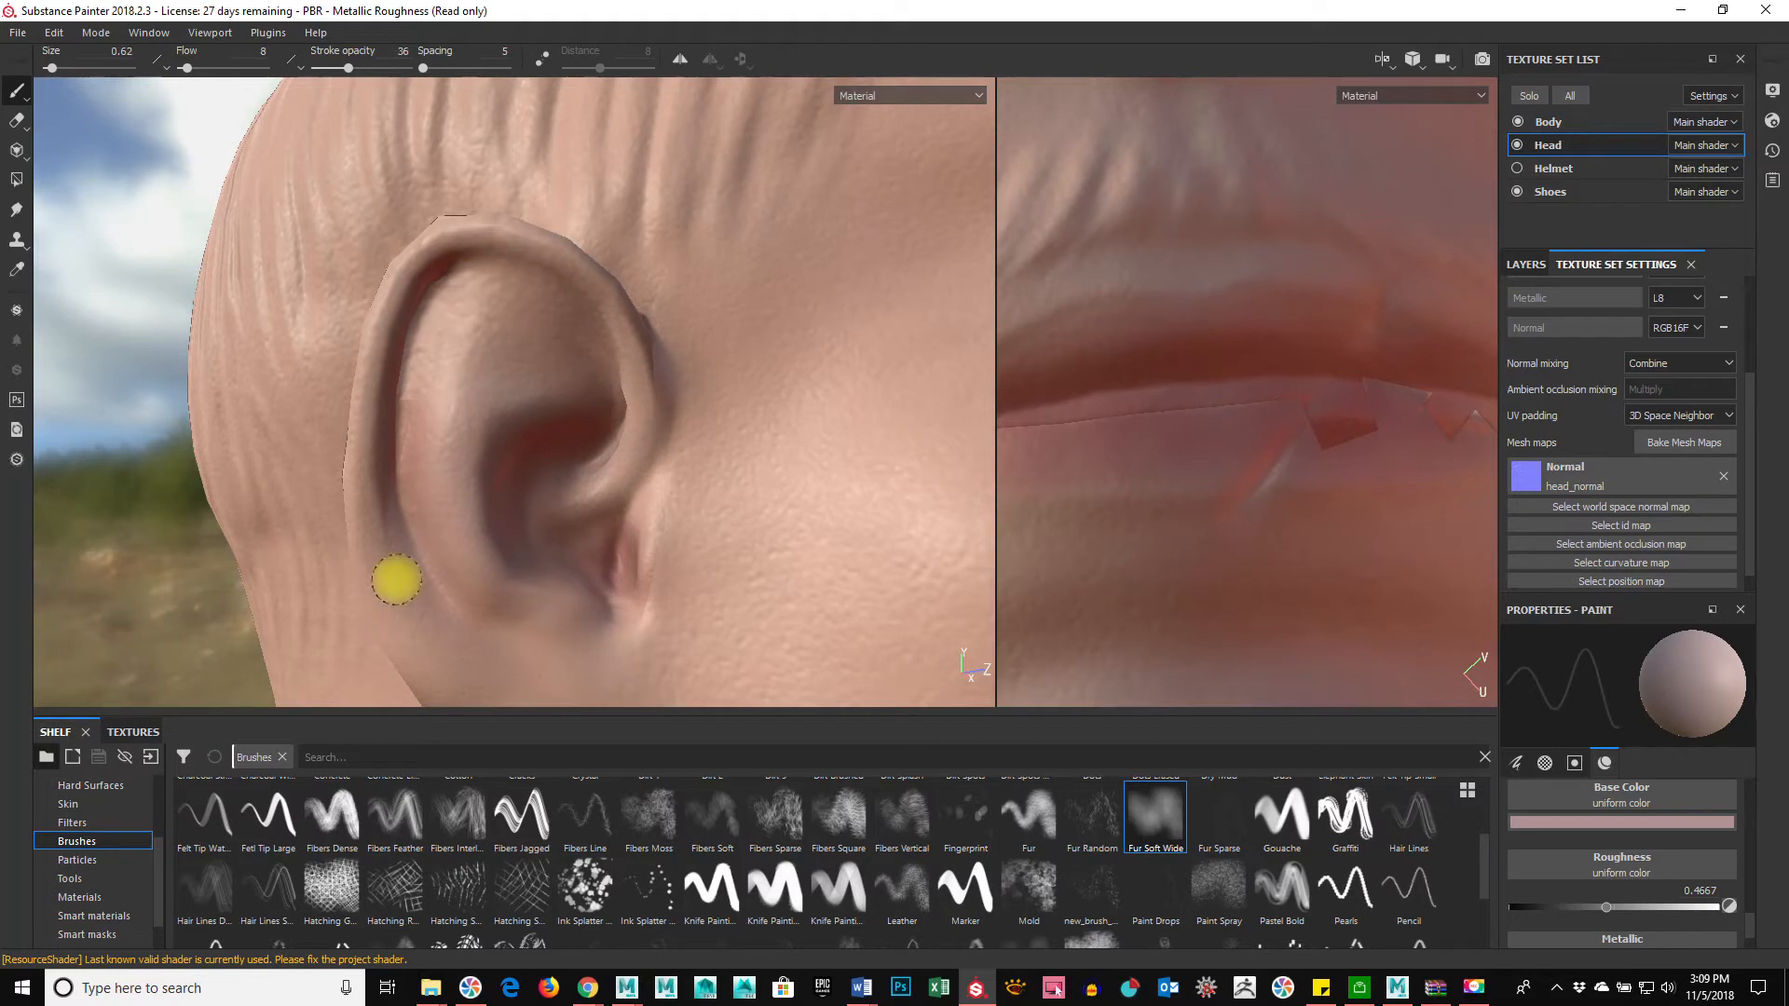
pyautogui.keyDown('alt'); pyautogui.moveTo(552, 644); pyautogui.dragTo(567, 515, button='middle'); pyautogui.keyUp('alt')
pyautogui.keyDown('ctrl'); pyautogui.moveTo(527, 575); pyautogui.dragTo(548, 575, button='right'); pyautogui.keyUp('ctrl')
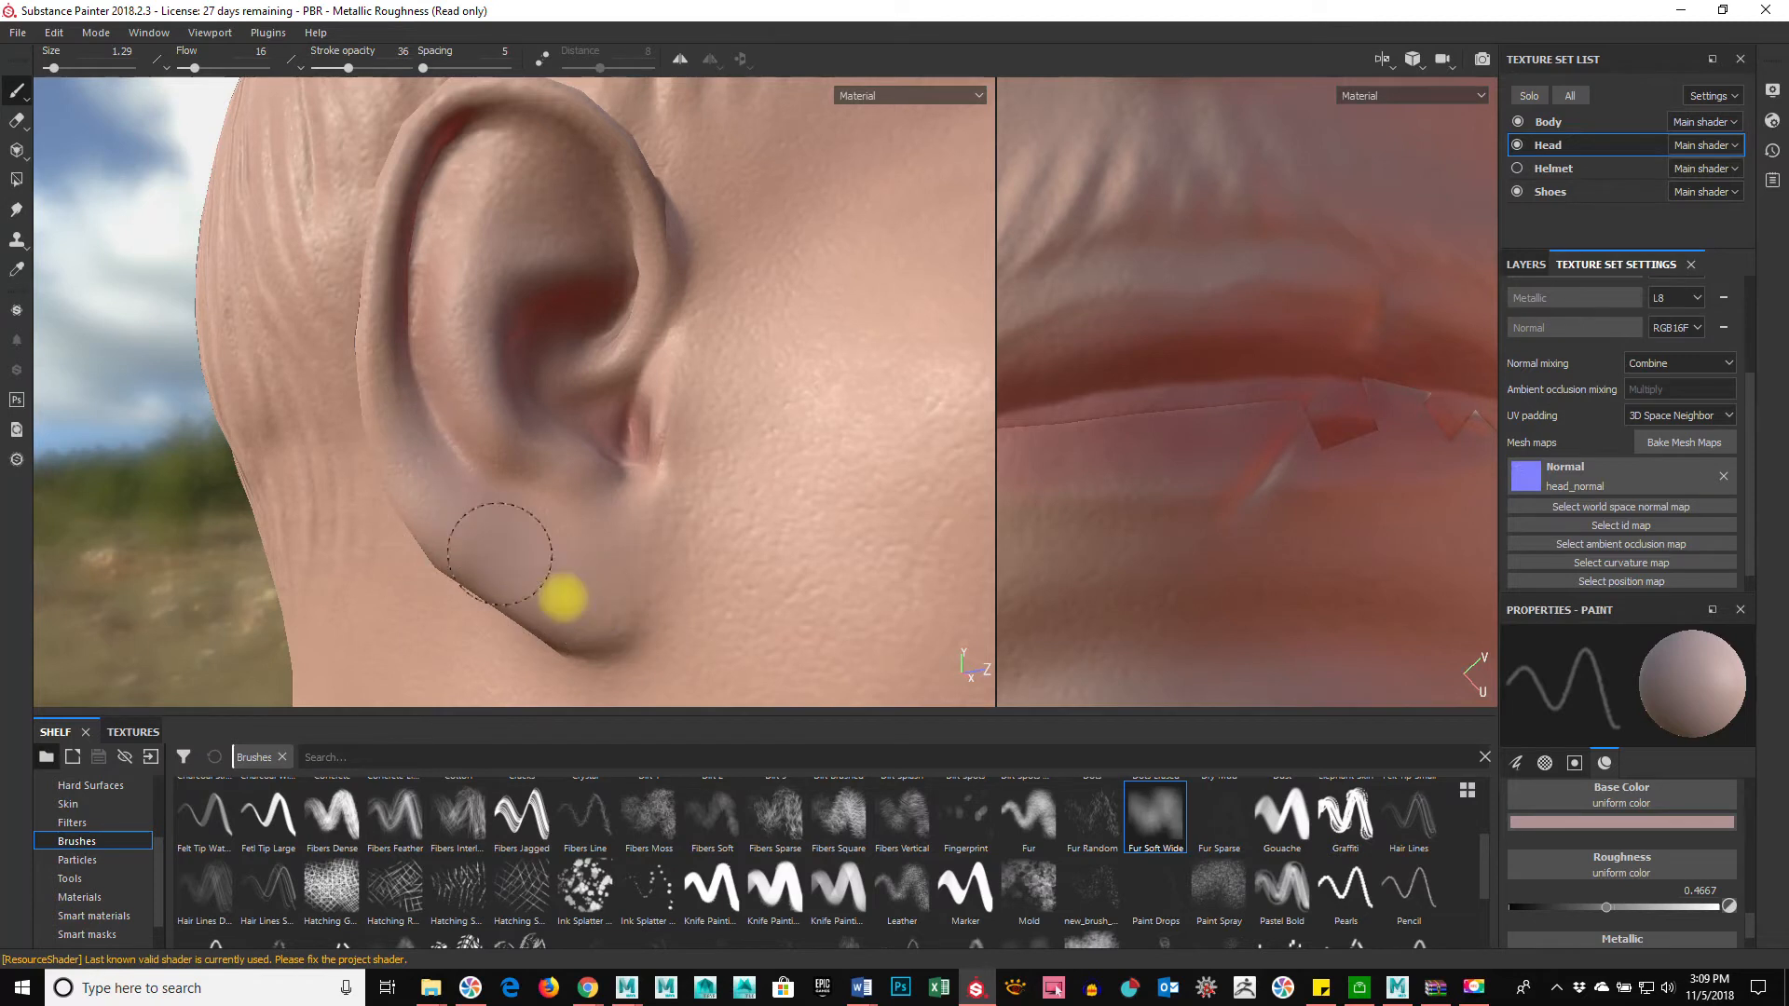
# Step: Rotate the environment lighting and brush the pale pink onto the skin beneath the eye
pyautogui.keyDown('alt'); pyautogui.moveTo(768, 519); pyautogui.dragTo(112, 517, button='right'); pyautogui.keyUp('alt')
pyautogui.keyDown('alt'); pyautogui.moveTo(719, 568); pyautogui.dragTo(559, 591); pyautogui.keyUp('alt')
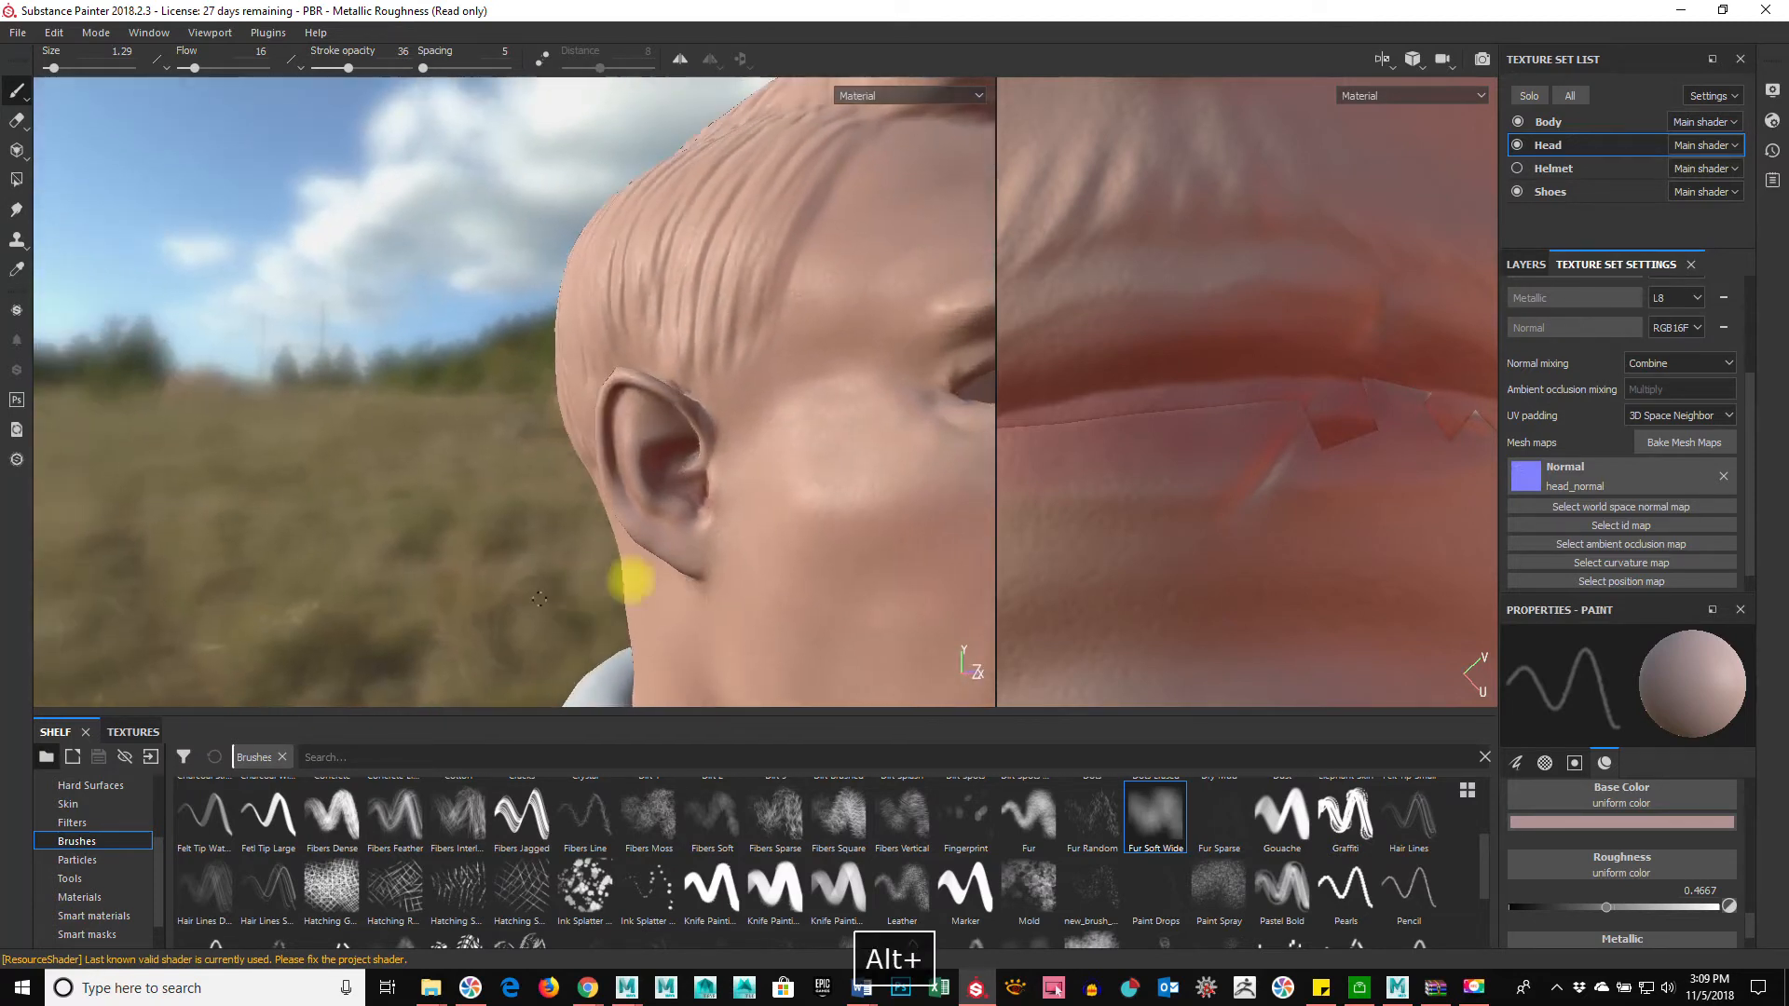
pyautogui.keyDown('alt'); pyautogui.moveTo(560, 591); pyautogui.dragTo(391, 591, button='right'); pyautogui.keyUp('alt')
pyautogui.keyDown('alt'); pyautogui.moveTo(753, 582); pyautogui.dragTo(687, 567); pyautogui.keyUp('alt')
pyautogui.keyDown('shift'); pyautogui.moveTo(687, 567); pyautogui.dragTo(680, 429, button='right'); pyautogui.keyUp('shift')
pyautogui.keyDown('alt'); pyautogui.moveTo(802, 534); pyautogui.dragTo(112, 484, button='right'); pyautogui.keyUp('alt')
pyautogui.keyDown('alt'); pyautogui.moveTo(640, 532); pyautogui.dragTo(401, 554); pyautogui.keyUp('alt')
pyautogui.keyDown('alt'); pyautogui.moveTo(412, 554); pyautogui.dragTo(838, 562, button='right'); pyautogui.keyUp('alt')
pyautogui.keyDown('alt'); pyautogui.moveTo(782, 495); pyautogui.dragTo(552, 539, button='middle'); pyautogui.keyUp('alt')
pyautogui.keyDown('alt'); pyautogui.moveTo(387, 540); pyautogui.dragTo(615, 522, button='right'); pyautogui.keyUp('alt')
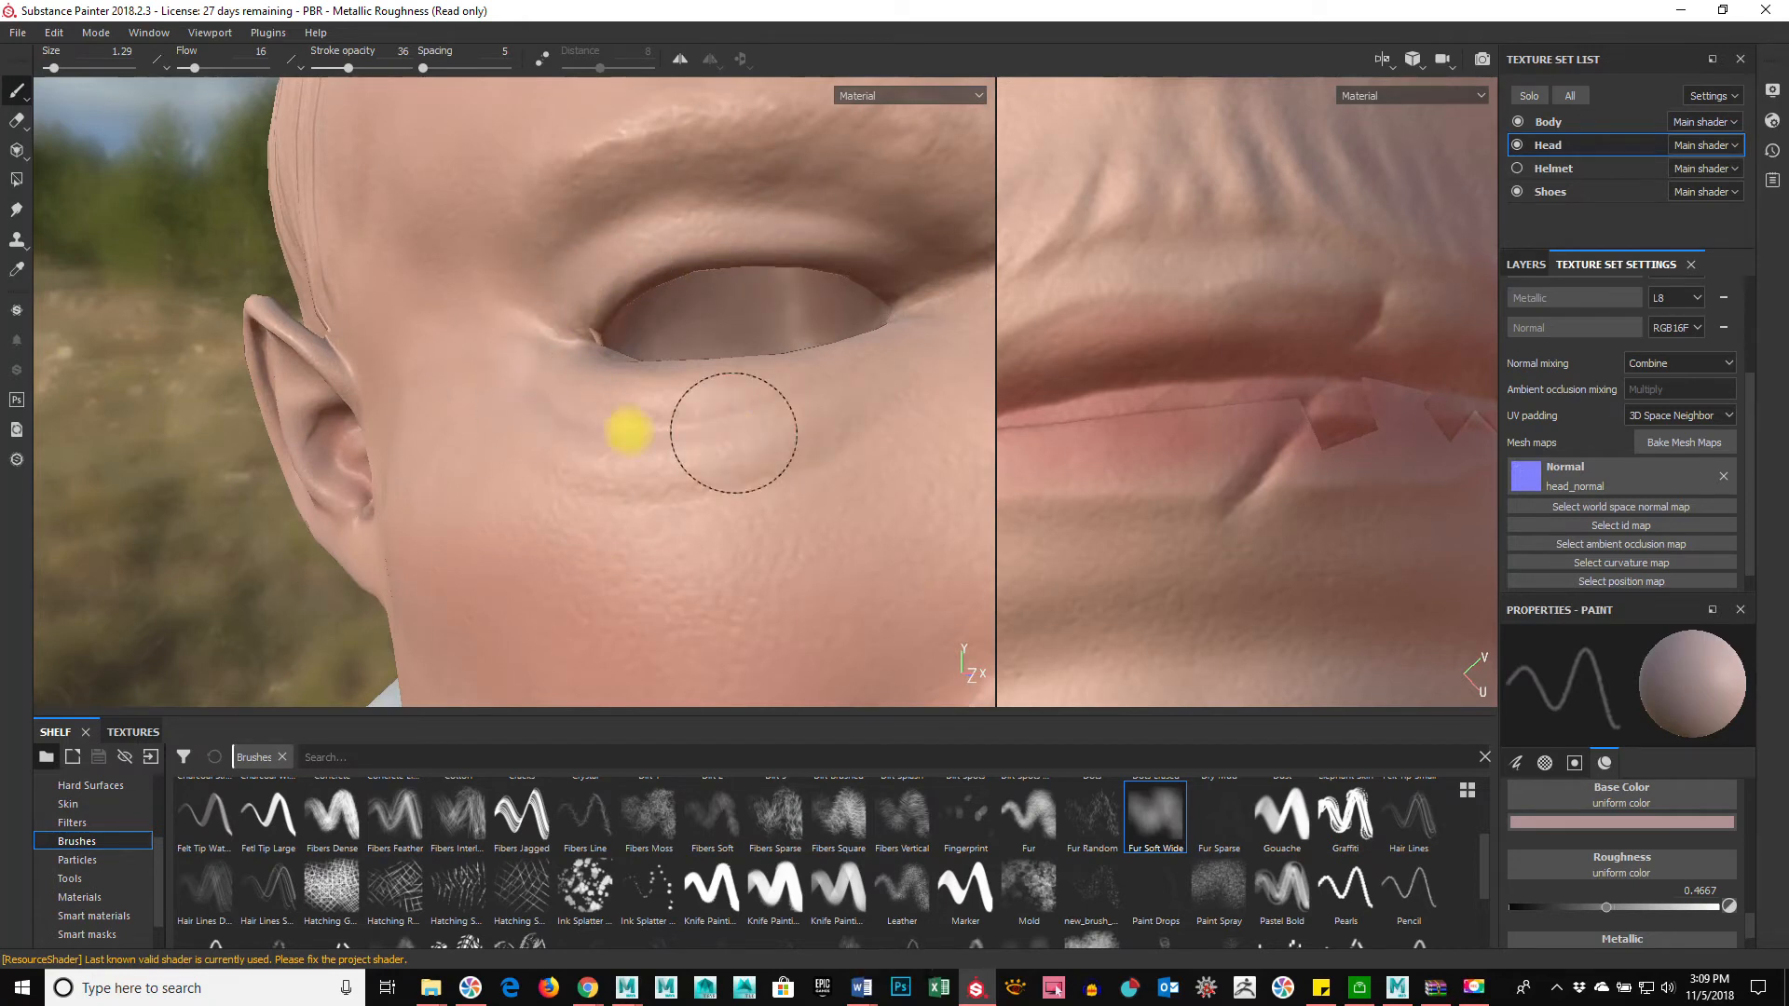
pyautogui.moveTo(923, 319)
pyautogui.mouseDown()
pyautogui.moveTo(771, 372)
pyautogui.moveTo(800, 382)
pyautogui.mouseUp()
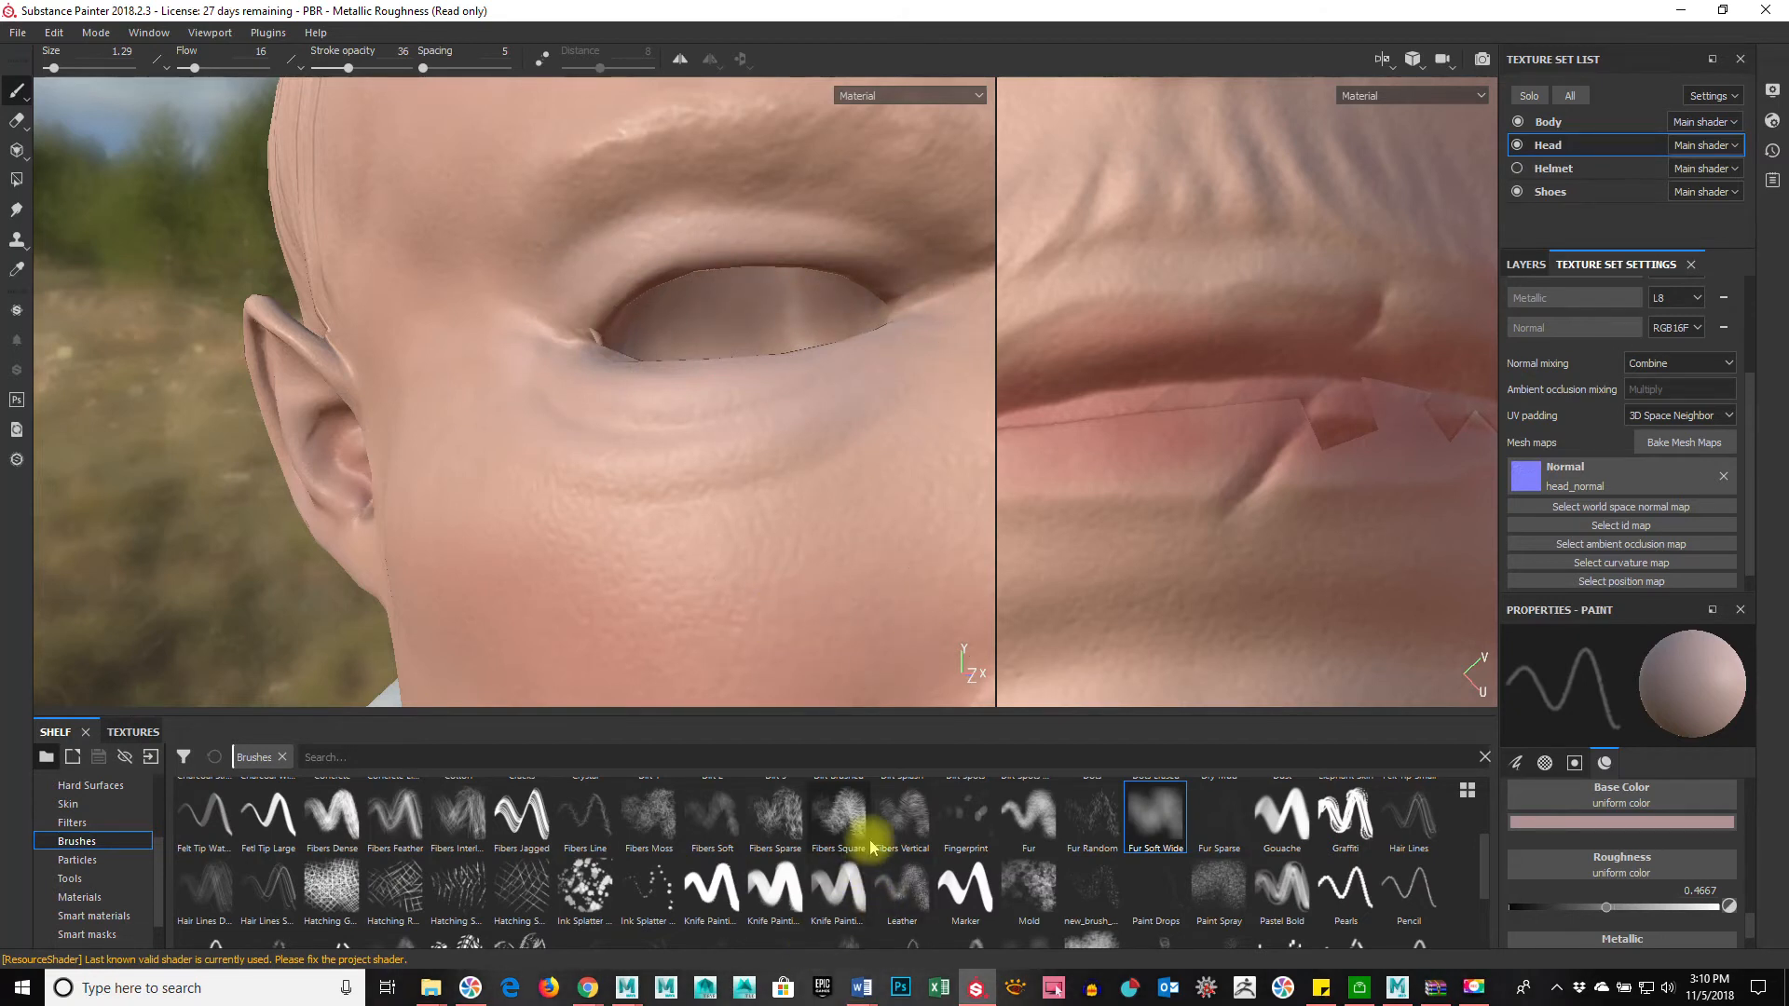
# Step: Pick the crossed-line hatching brush and set its base color to dark blue (R 0.031, G 0.087, B 0.217)
pyautogui.click(523, 899)
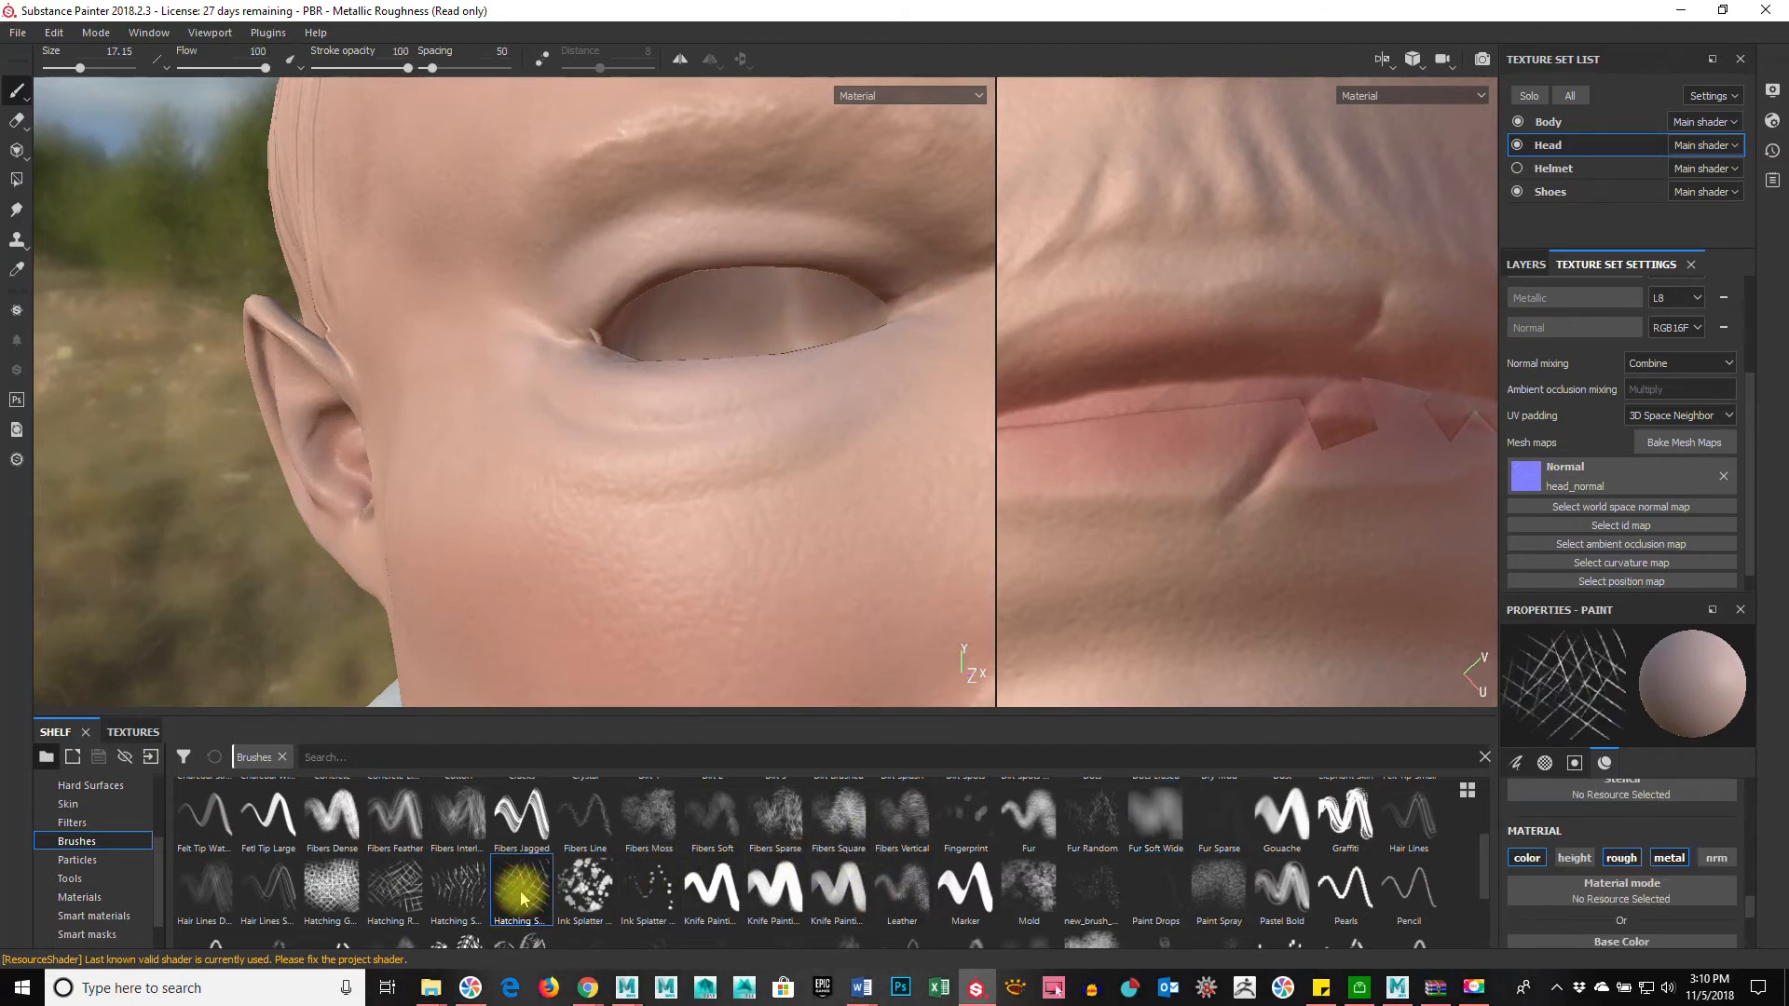
pyautogui.click(1529, 860)
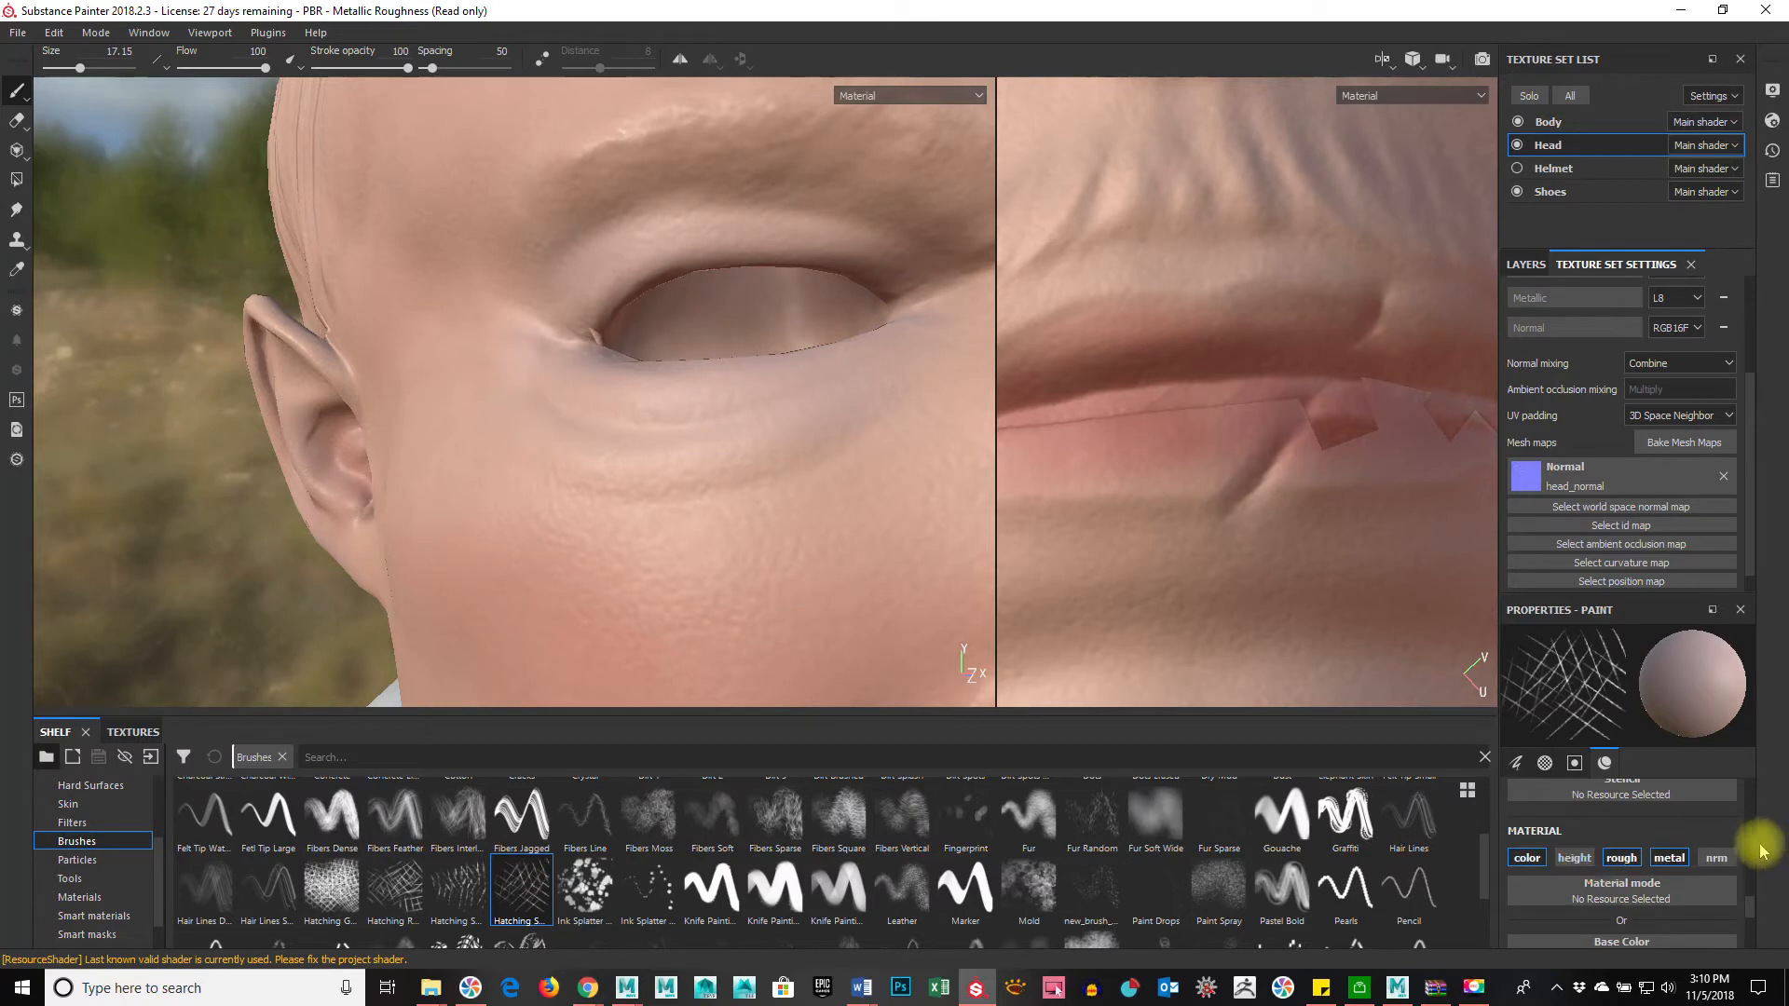
pyautogui.scroll(3, 1759, 880)
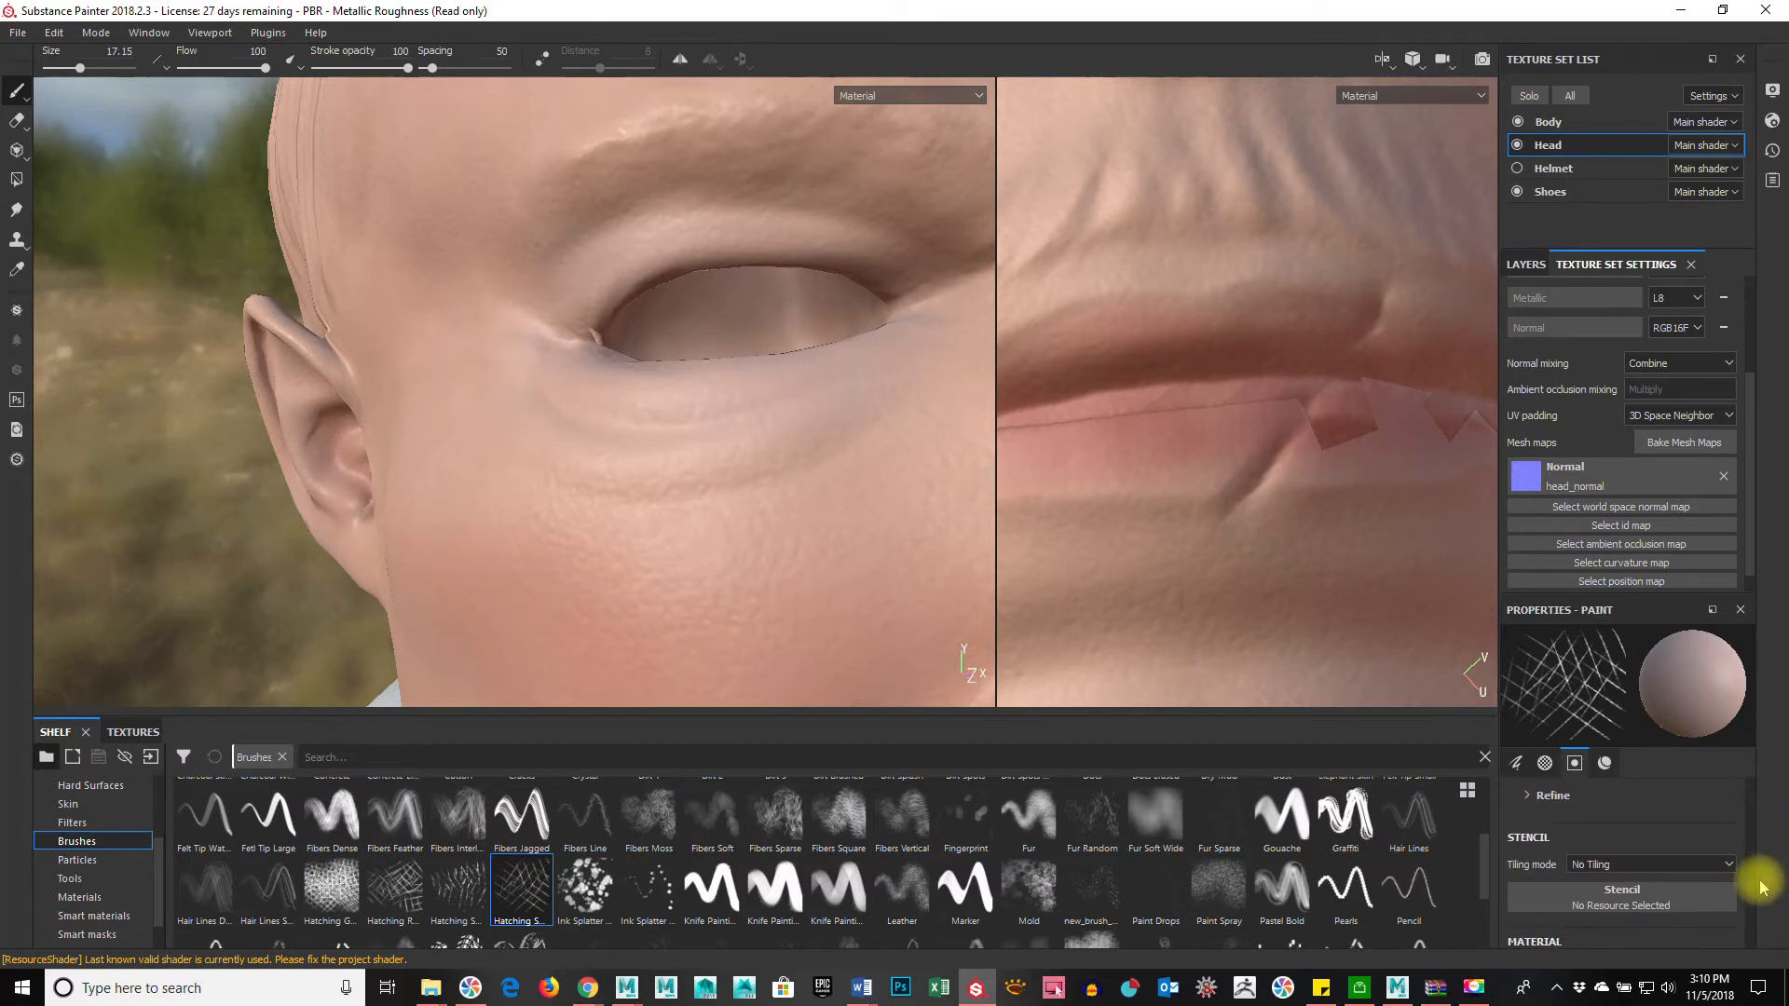
pyautogui.scroll(-3, 1763, 887)
pyautogui.scroll(-2, 1702, 938)
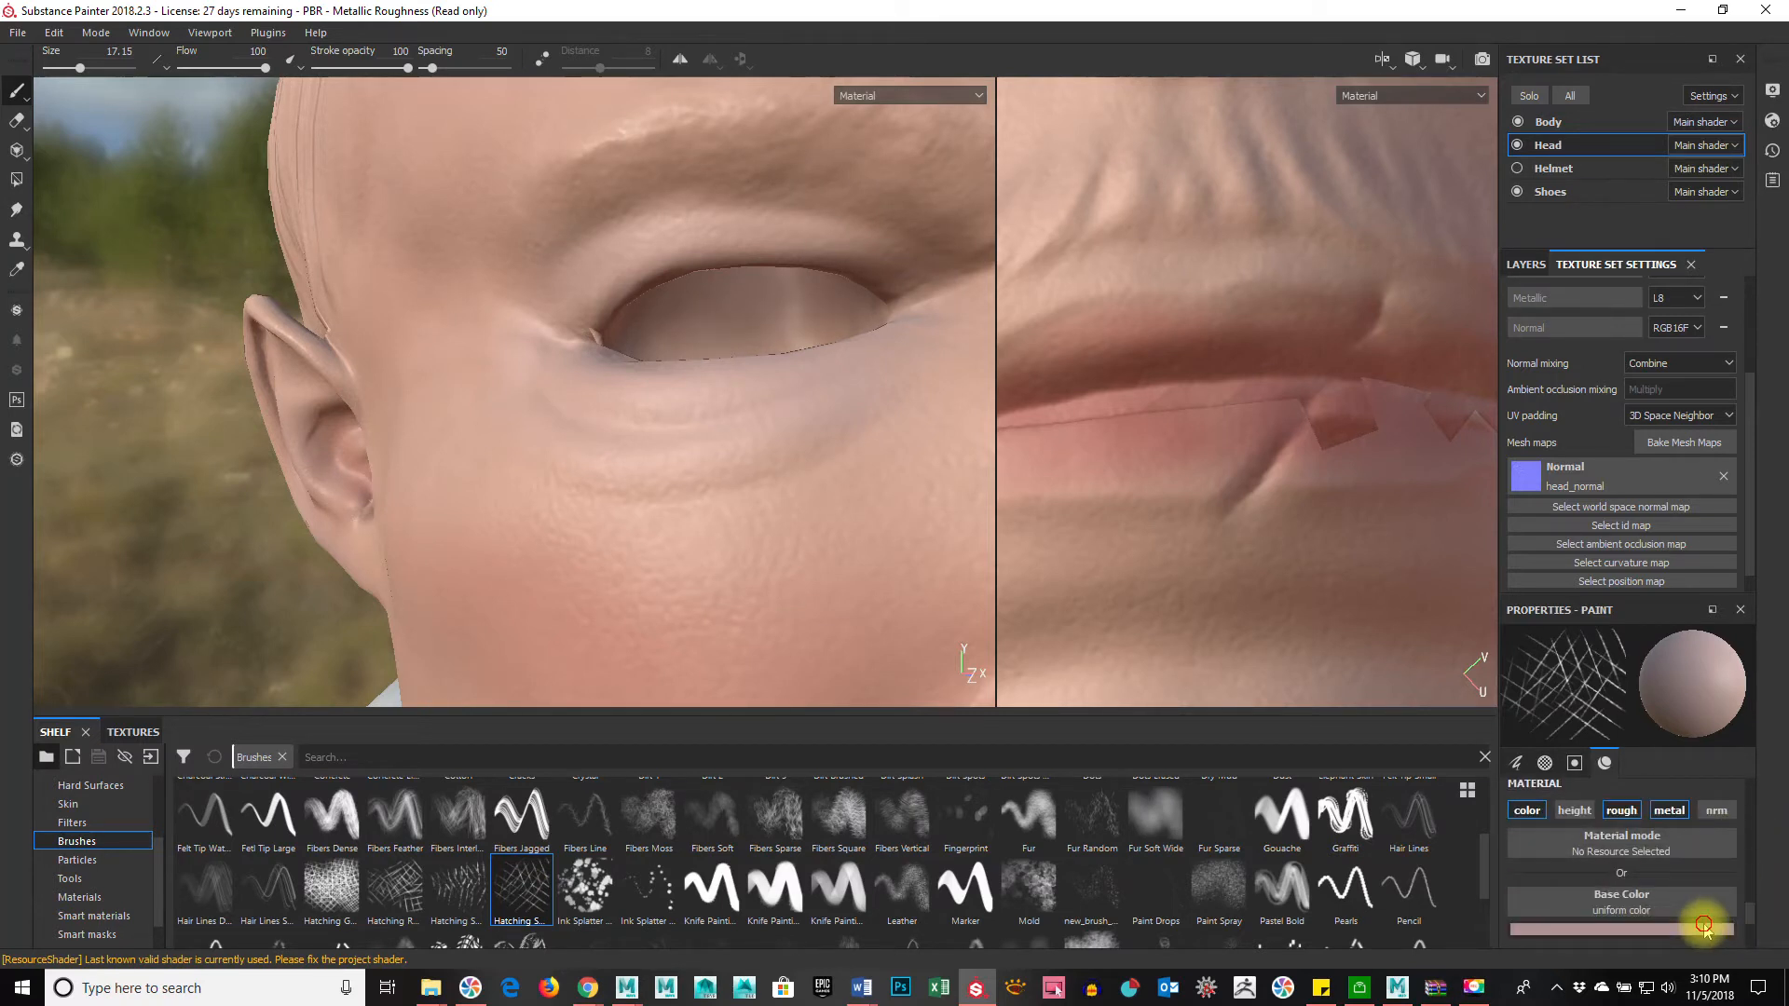
pyautogui.click(1705, 928)
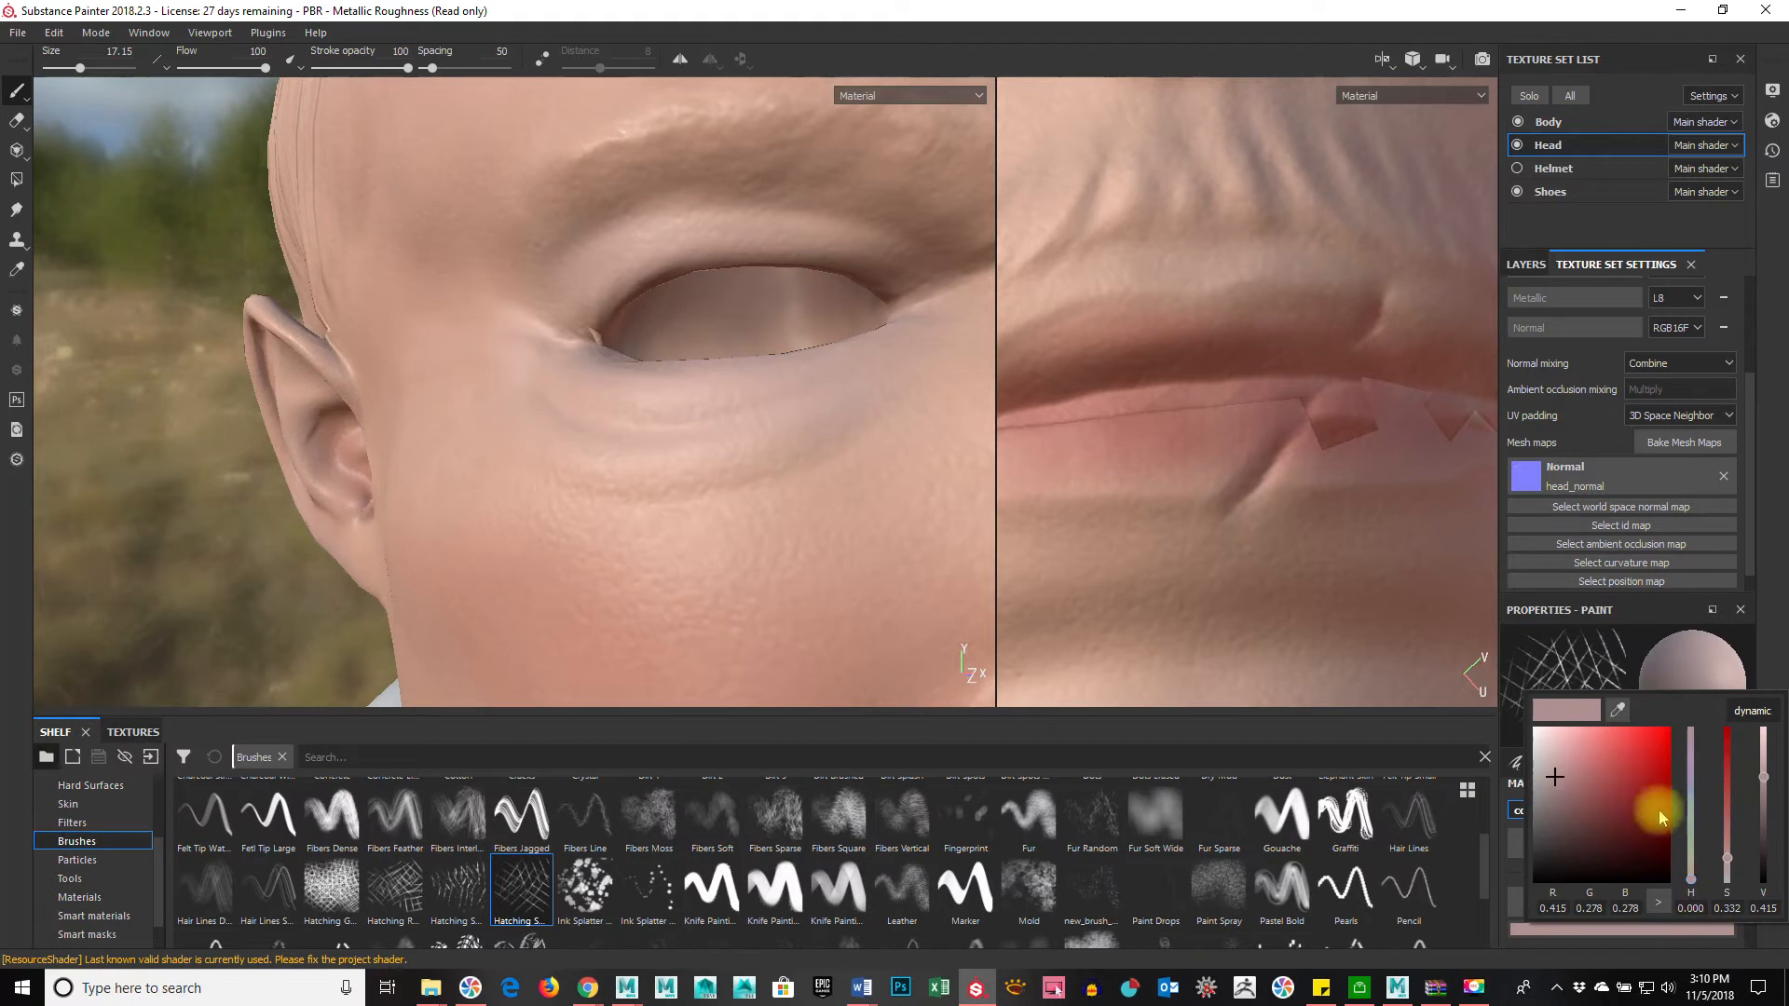
pyautogui.moveTo(1691, 890); pyautogui.dragTo(1696, 790)
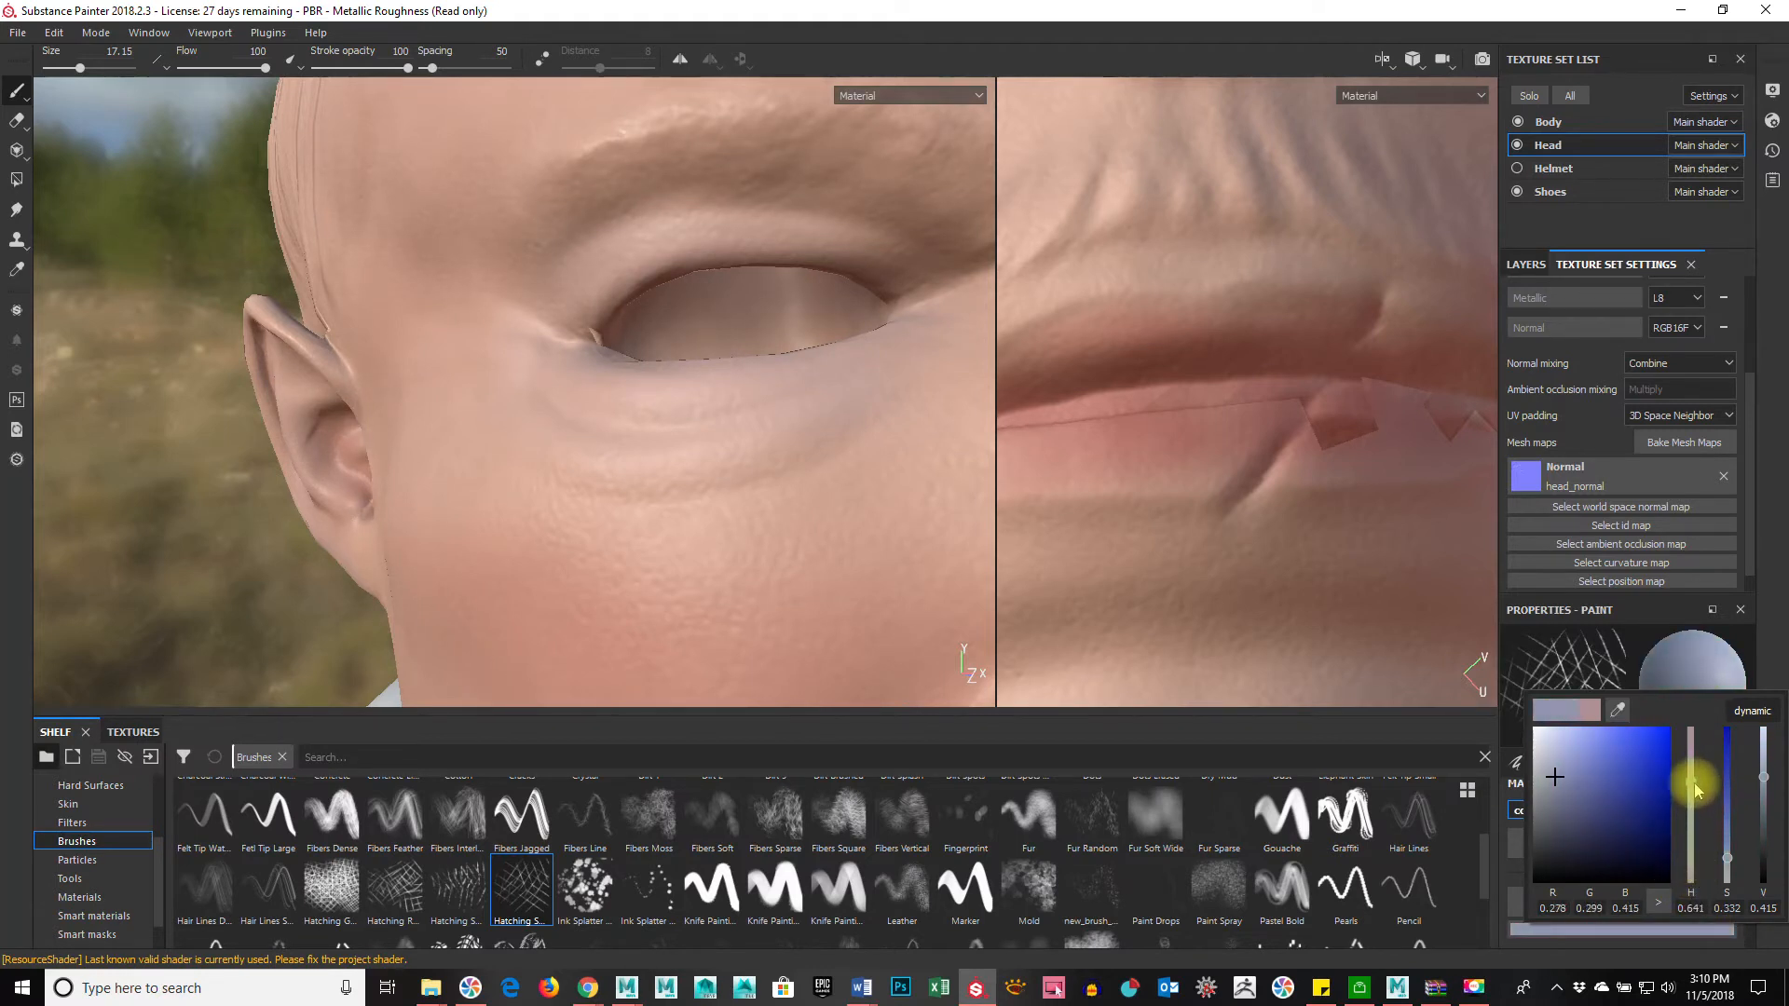
pyautogui.click(1601, 777)
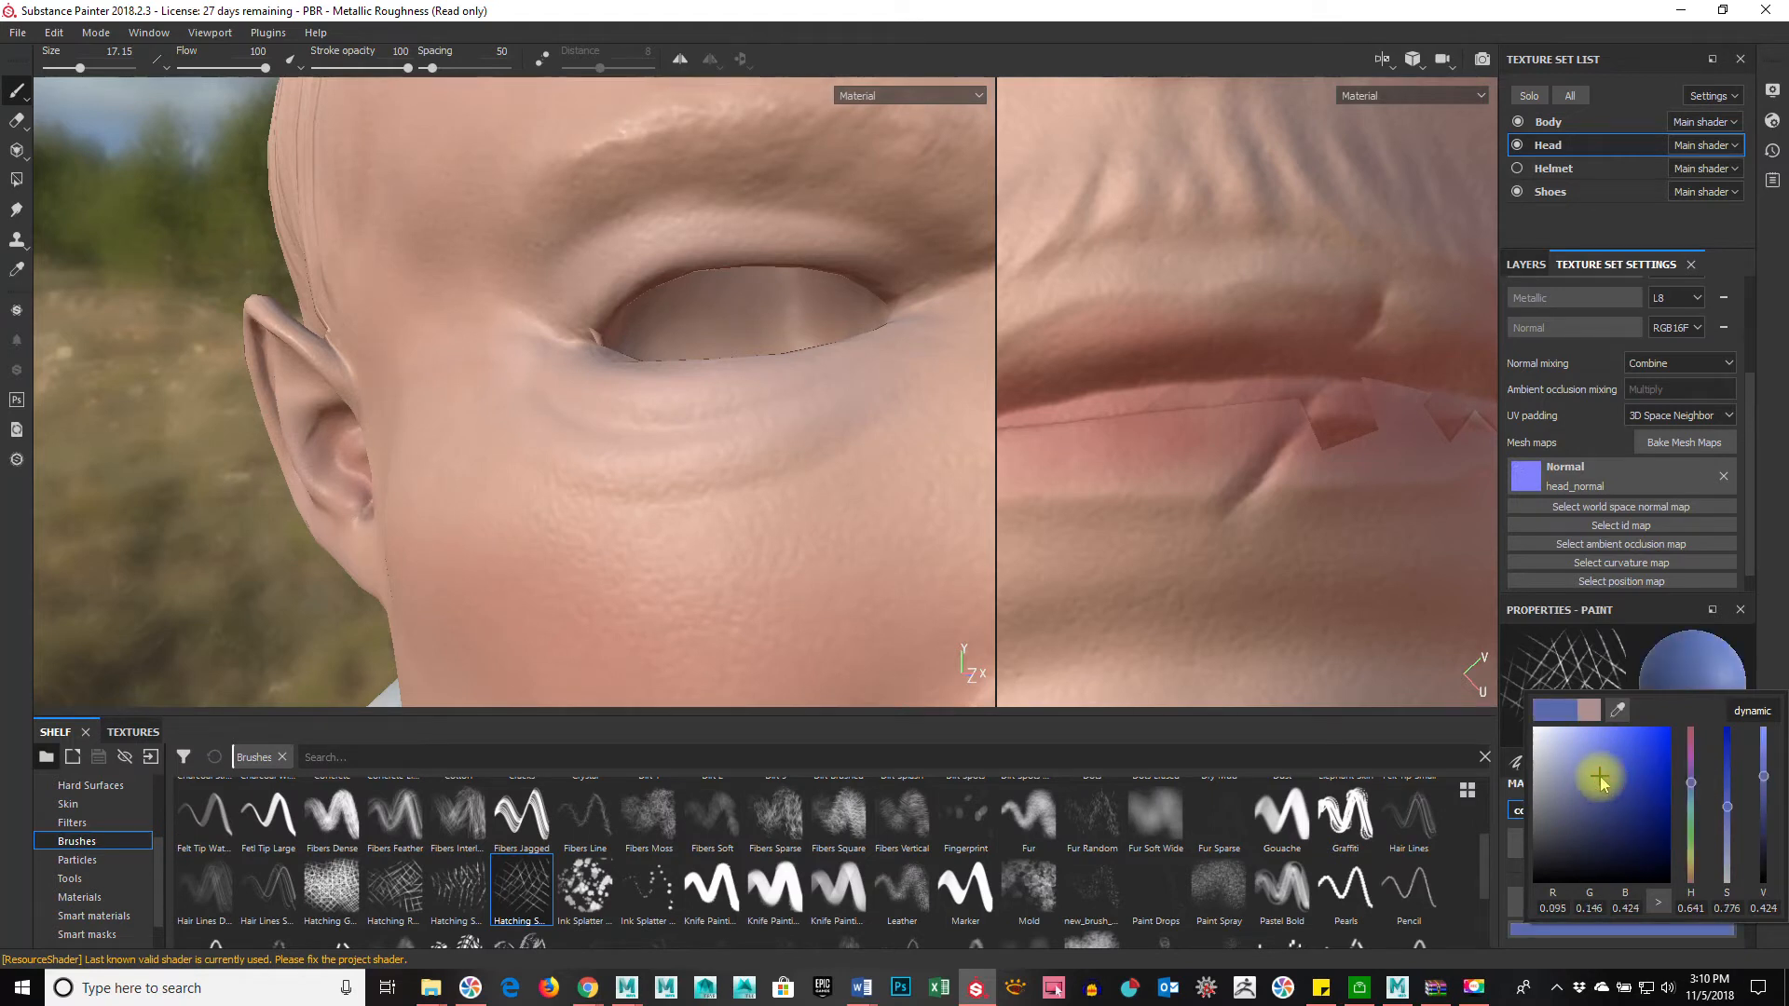
pyautogui.moveTo(1695, 787); pyautogui.dragTo(1613, 804)
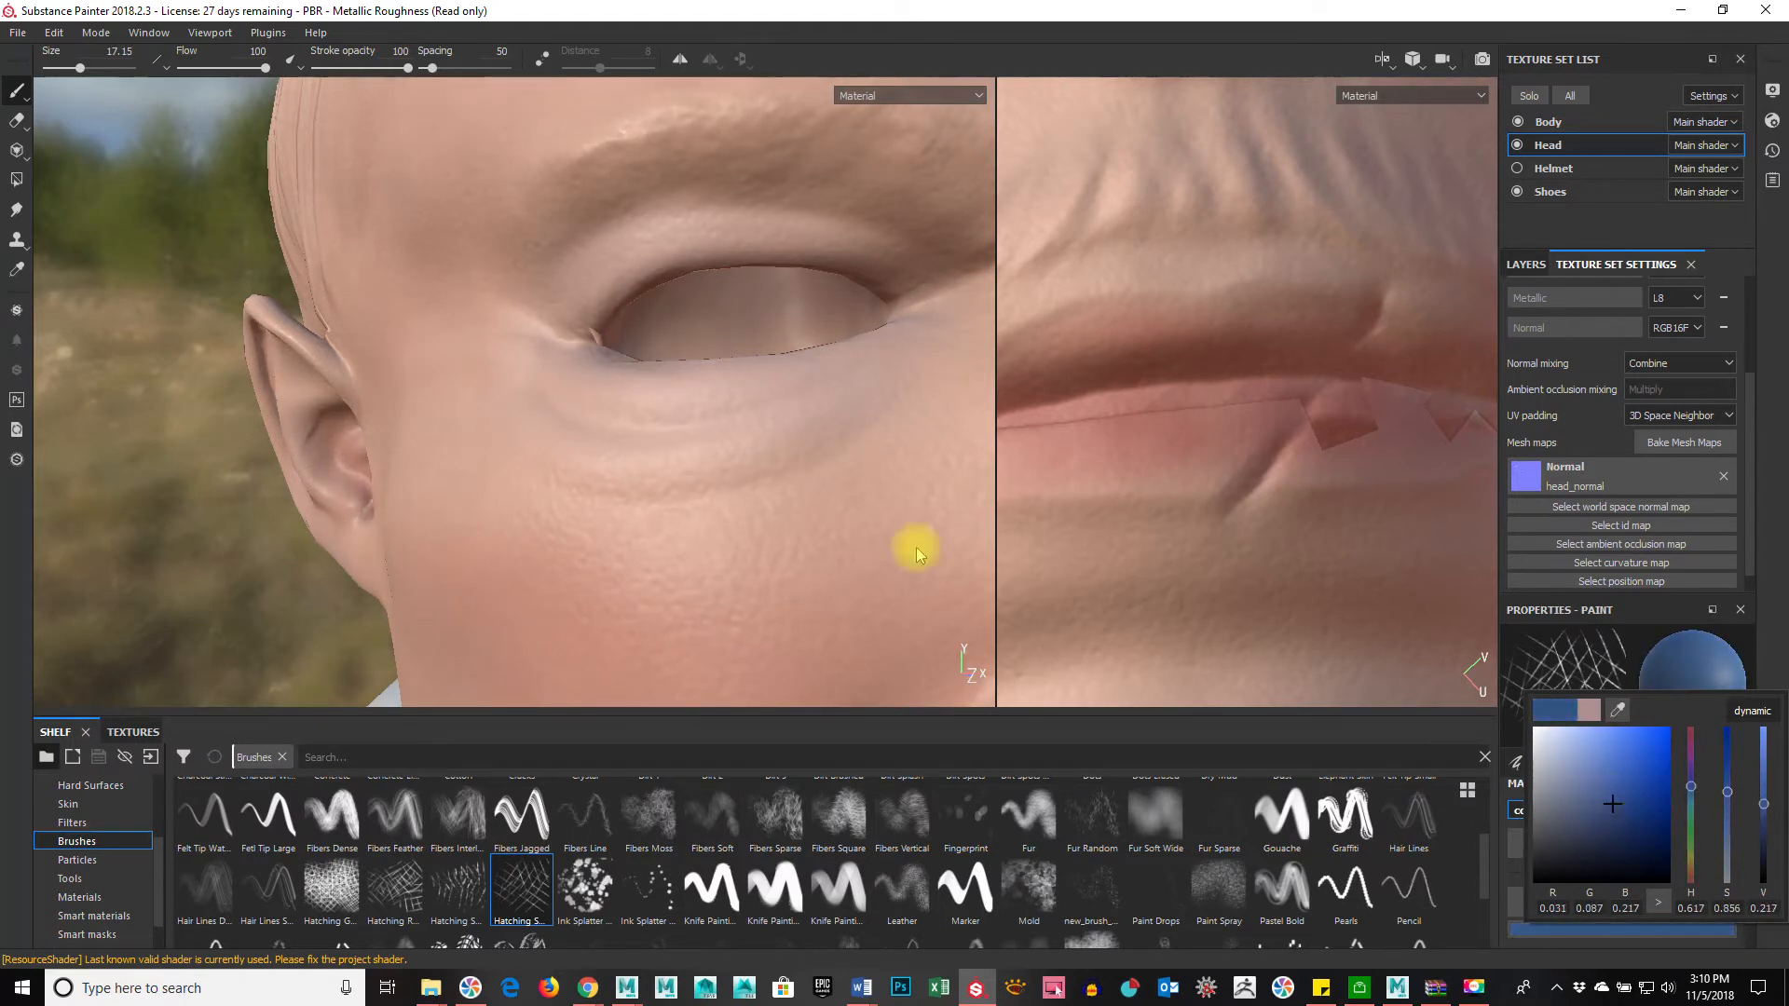
# Step: Try blue hatching strokes under the eye at size 1.47, and again at size 1.3 with flow 38, undoing them
pyautogui.moveTo(876, 468)
pyautogui.keyDown('ctrl'); pyautogui.mouseDown(button='right')
pyautogui.moveTo(687, 522)
pyautogui.moveTo(734, 519)
pyautogui.mouseUp(button='right'); pyautogui.keyUp('ctrl')
pyautogui.scroll(3, 1598, 780)
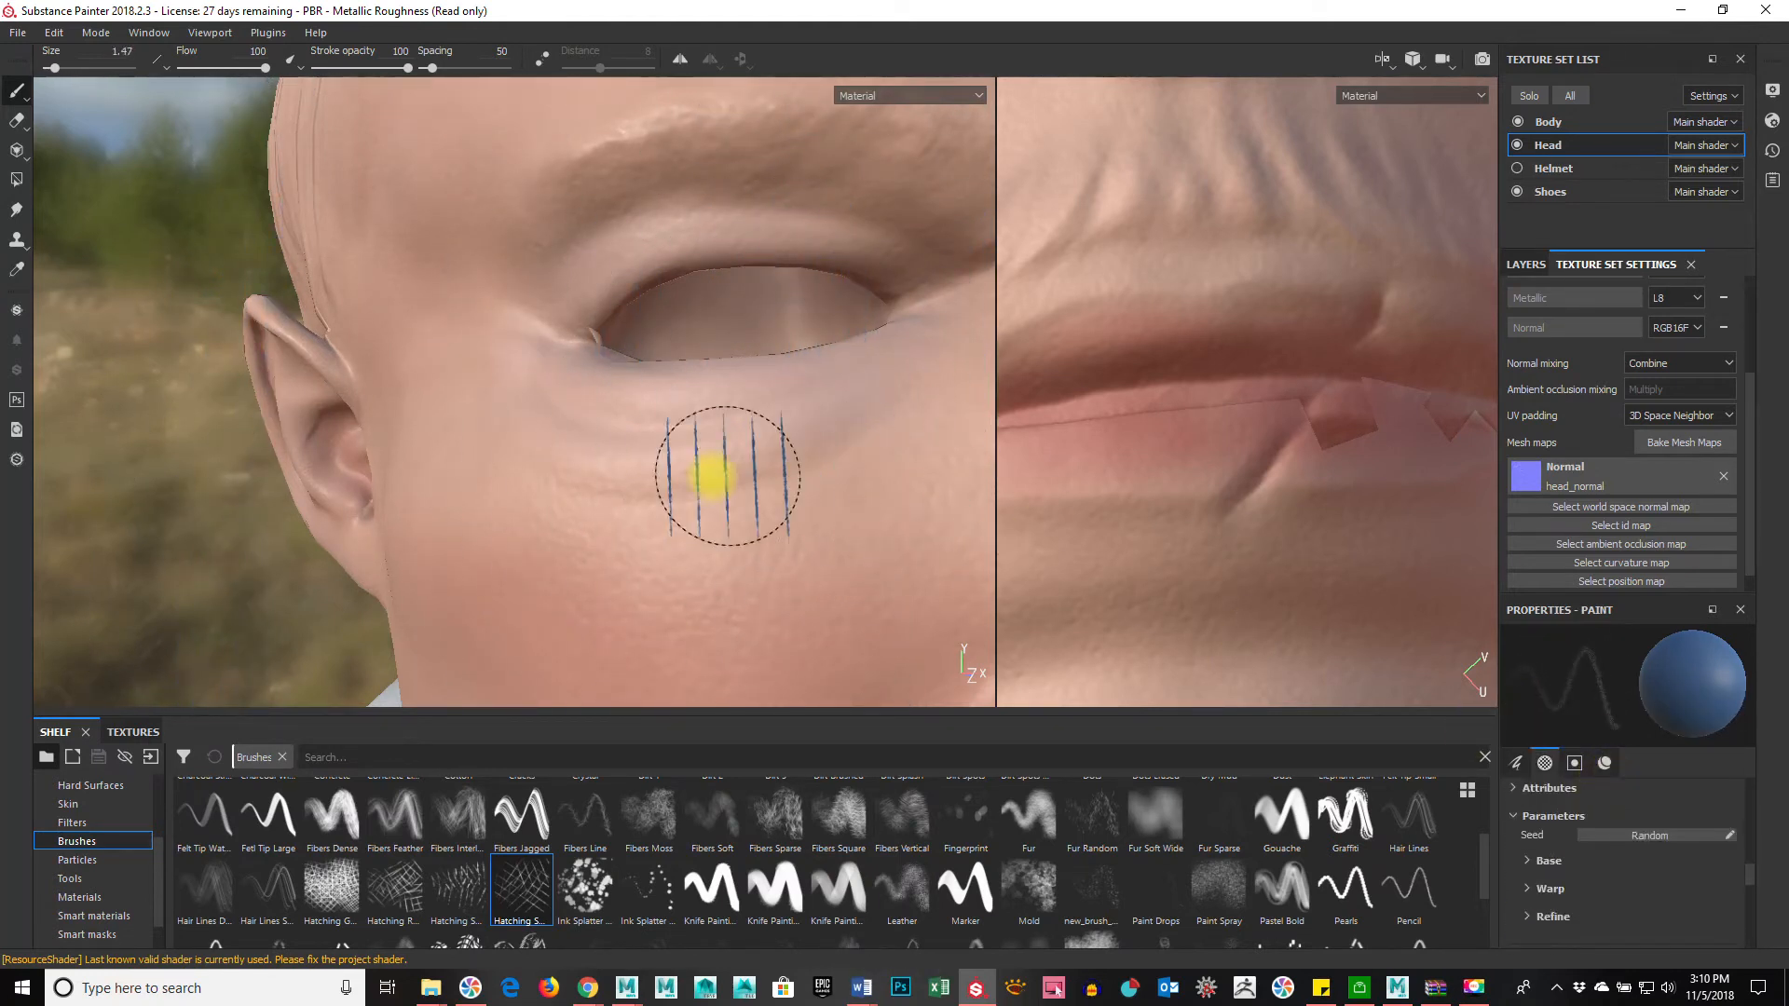
pyautogui.moveTo(600, 384); pyautogui.dragTo(871, 387)
pyautogui.keyDown('alt'); pyautogui.moveTo(655, 492); pyautogui.dragTo(712, 405); pyautogui.keyUp('alt')
pyautogui.hotkey('ctrl', 'z')
pyautogui.keyDown('ctrl'); pyautogui.moveTo(713, 405); pyautogui.dragTo(721, 403, button='right'); pyautogui.keyUp('ctrl')
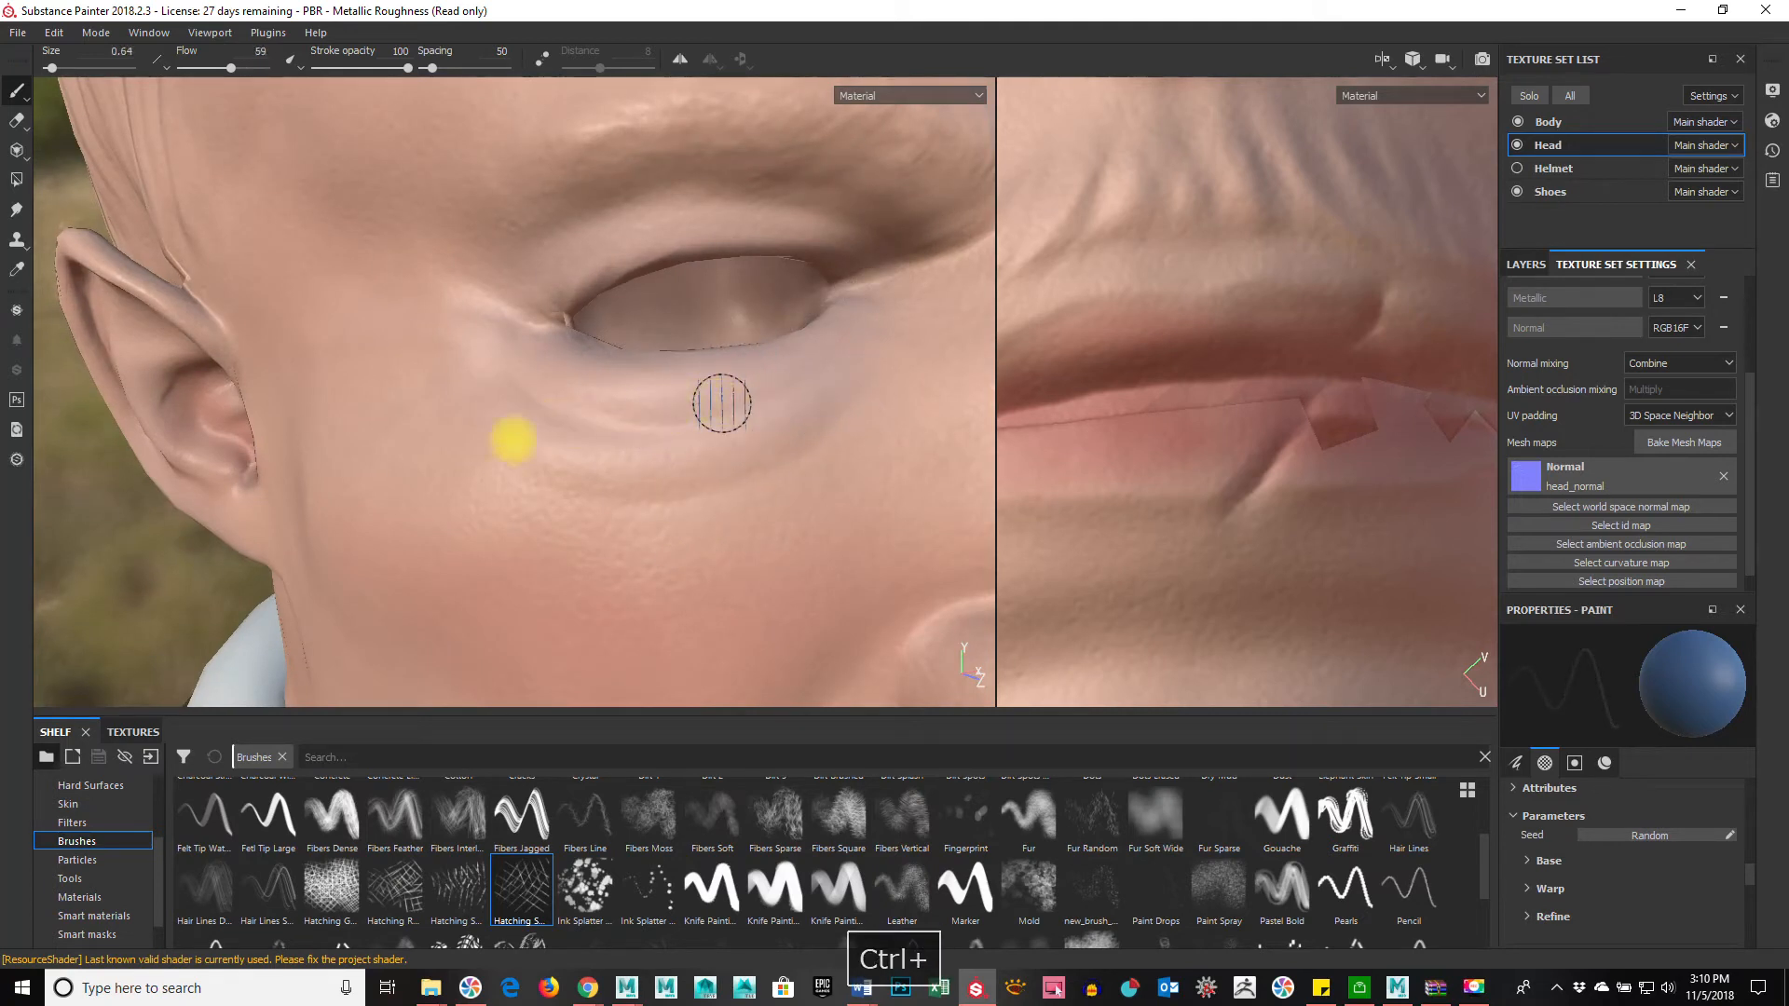
pyautogui.keyDown('ctrl'); pyautogui.moveTo(718, 401); pyautogui.dragTo(795, 413); pyautogui.keyUp('ctrl')
pyautogui.moveTo(566, 356); pyautogui.dragTo(879, 368)
pyautogui.keyDown('alt'); pyautogui.moveTo(861, 511); pyautogui.dragTo(811, 522); pyautogui.keyUp('alt')
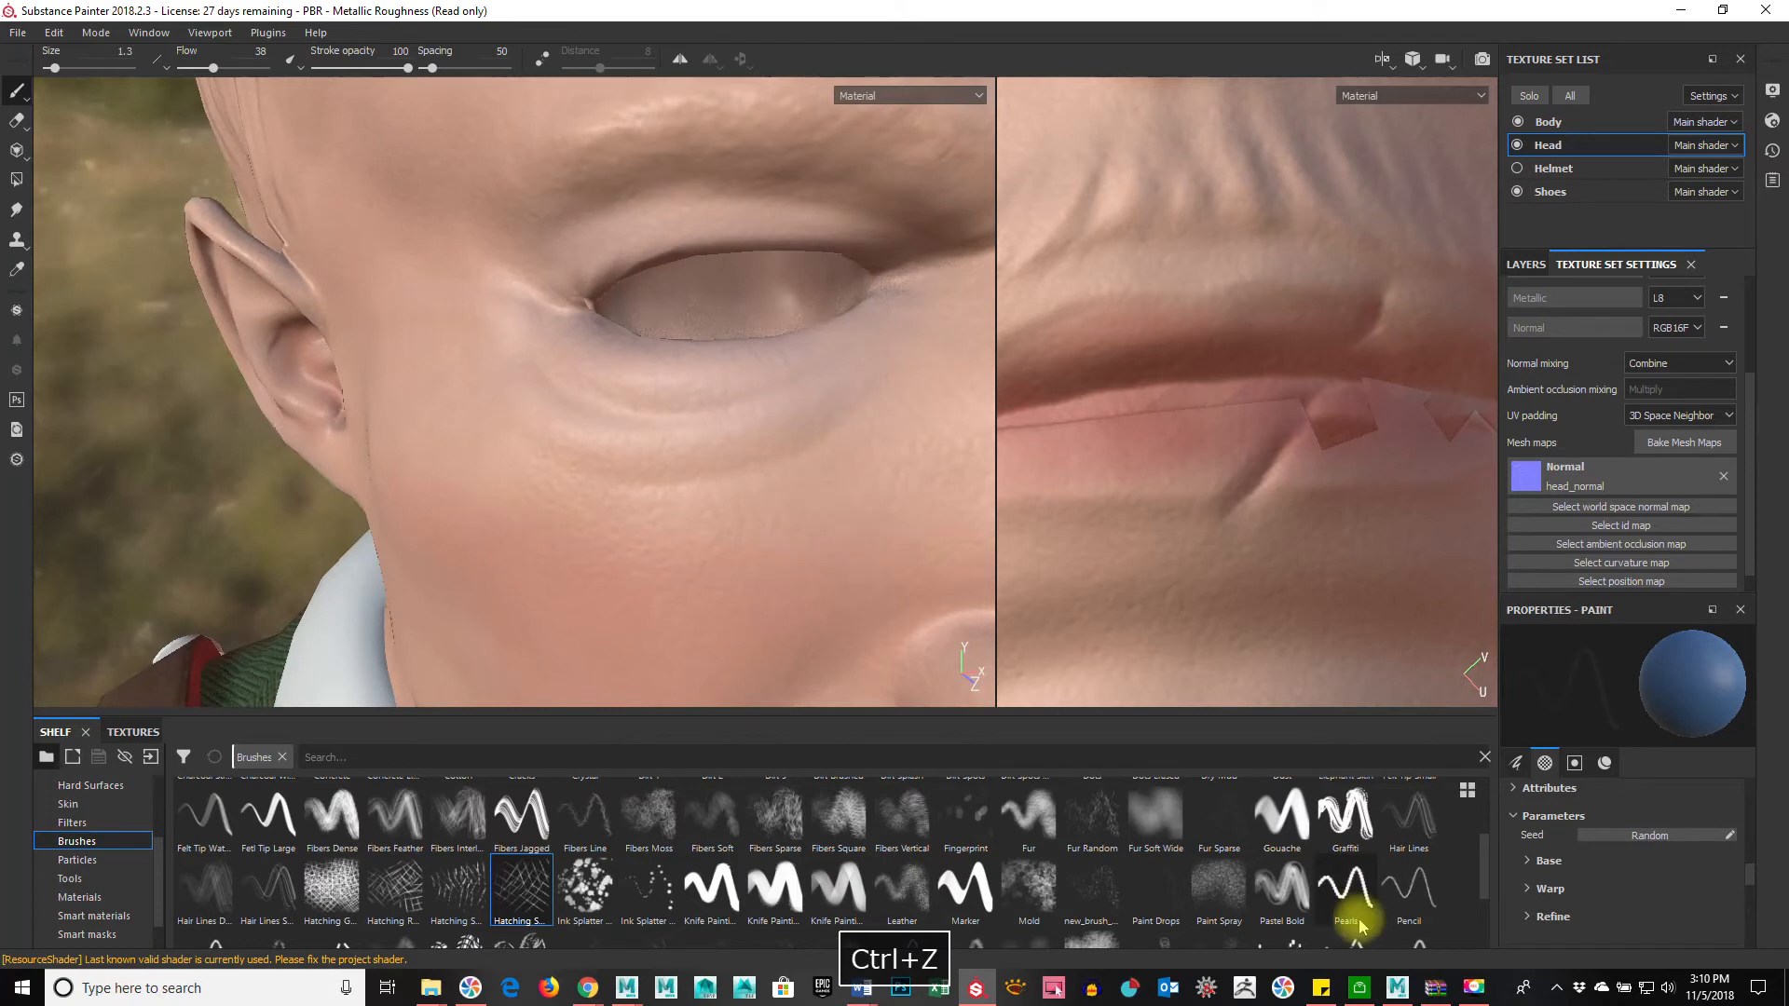
# Step: Choose the Paint Spray brush and enlarge the shelf to show more brush presets
pyautogui.click(1220, 890)
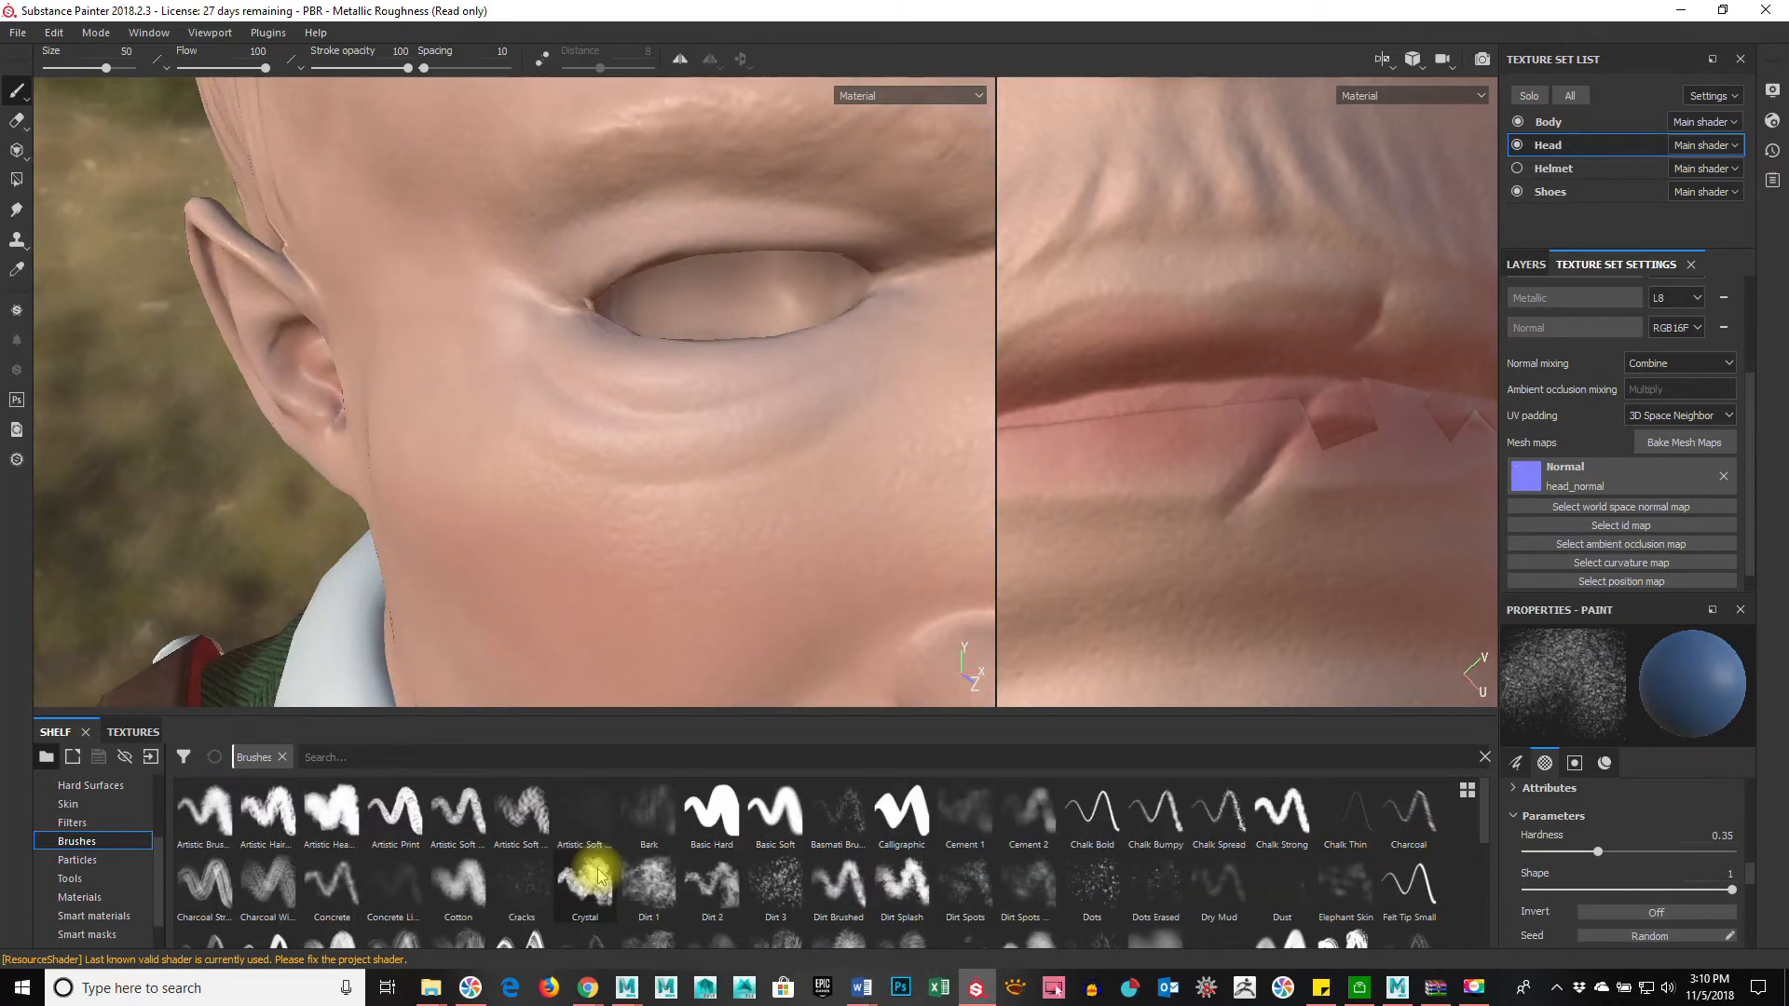
pyautogui.scroll(-1, 615, 876)
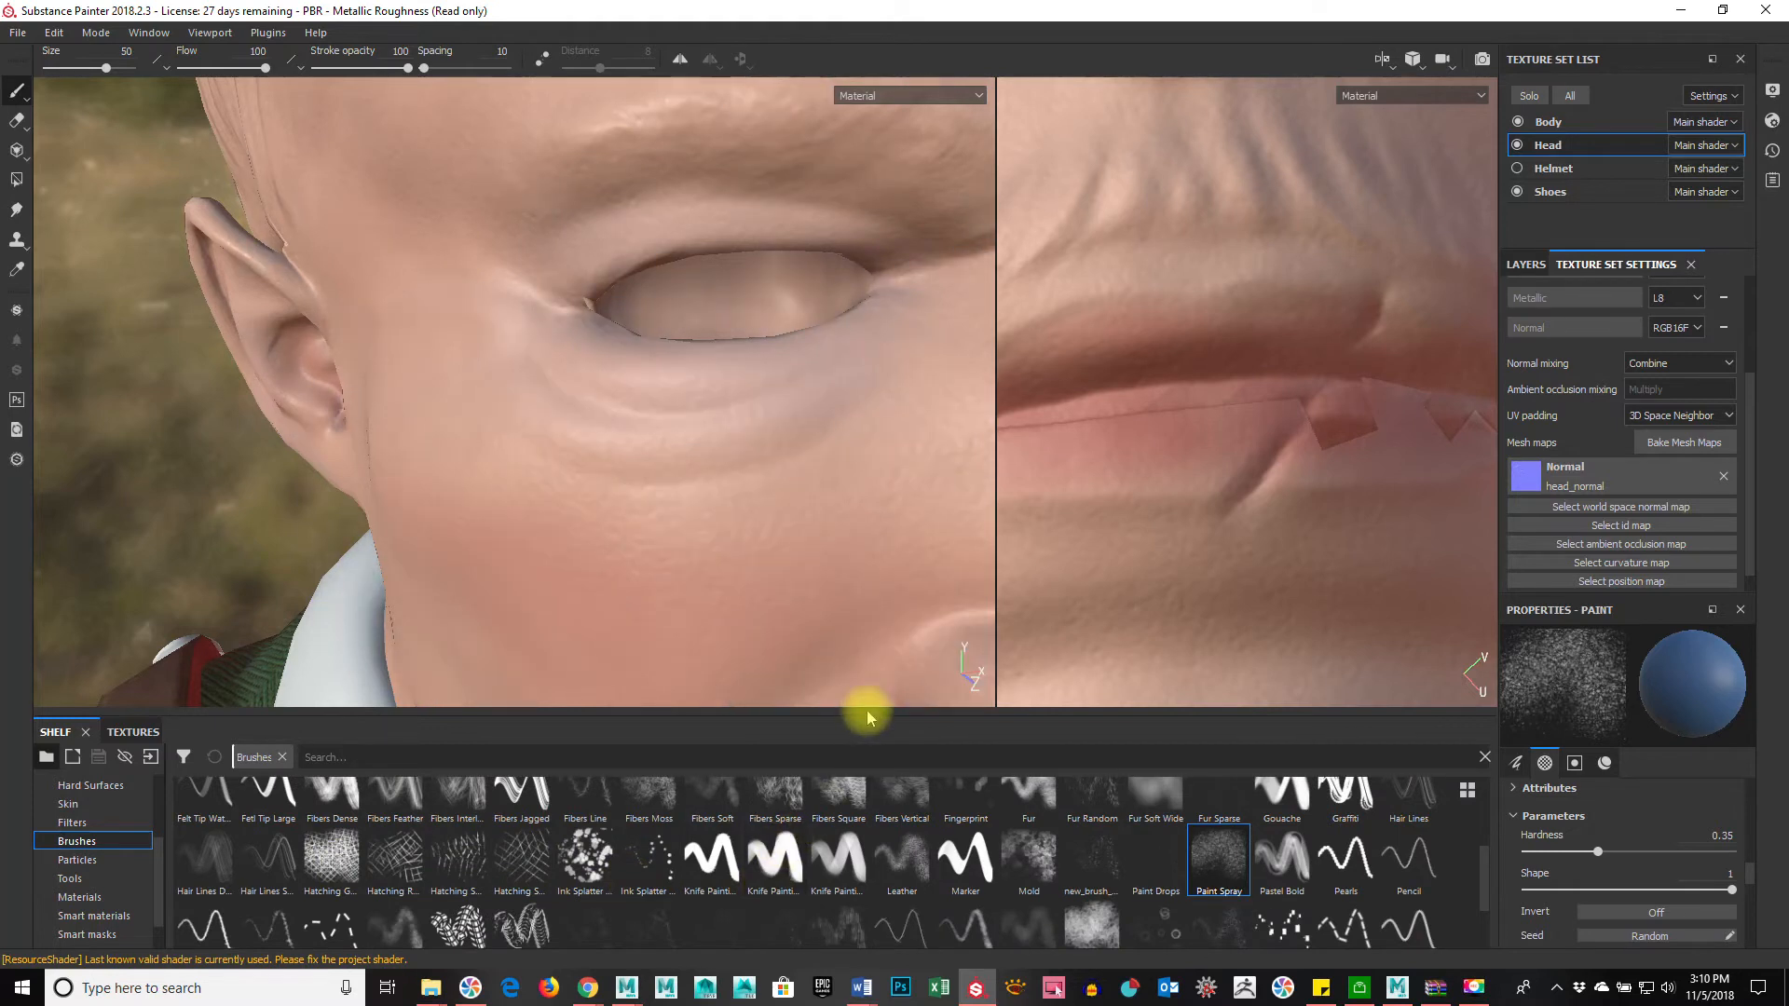
pyautogui.moveTo(870, 717); pyautogui.dragTo(892, 540)
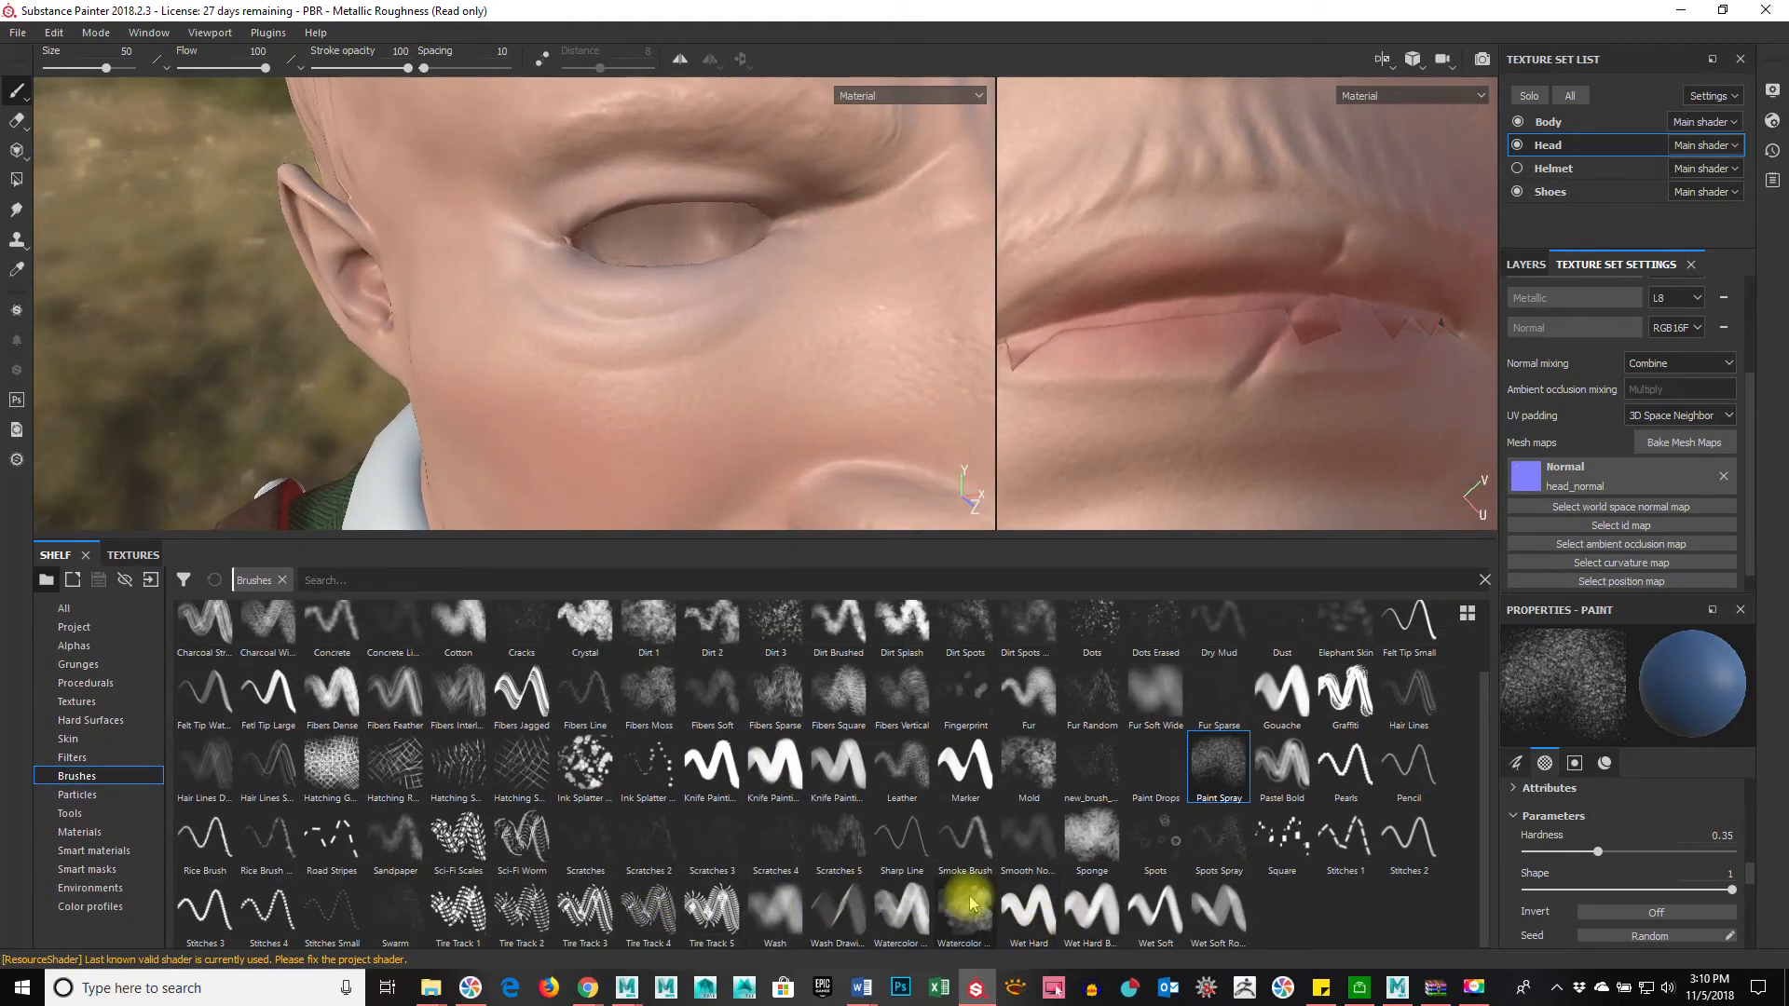
# Step: Try the Fibers Moss brush at size 3.13, painting blue vein-like fibers beneath the eye
pyautogui.click(642, 709)
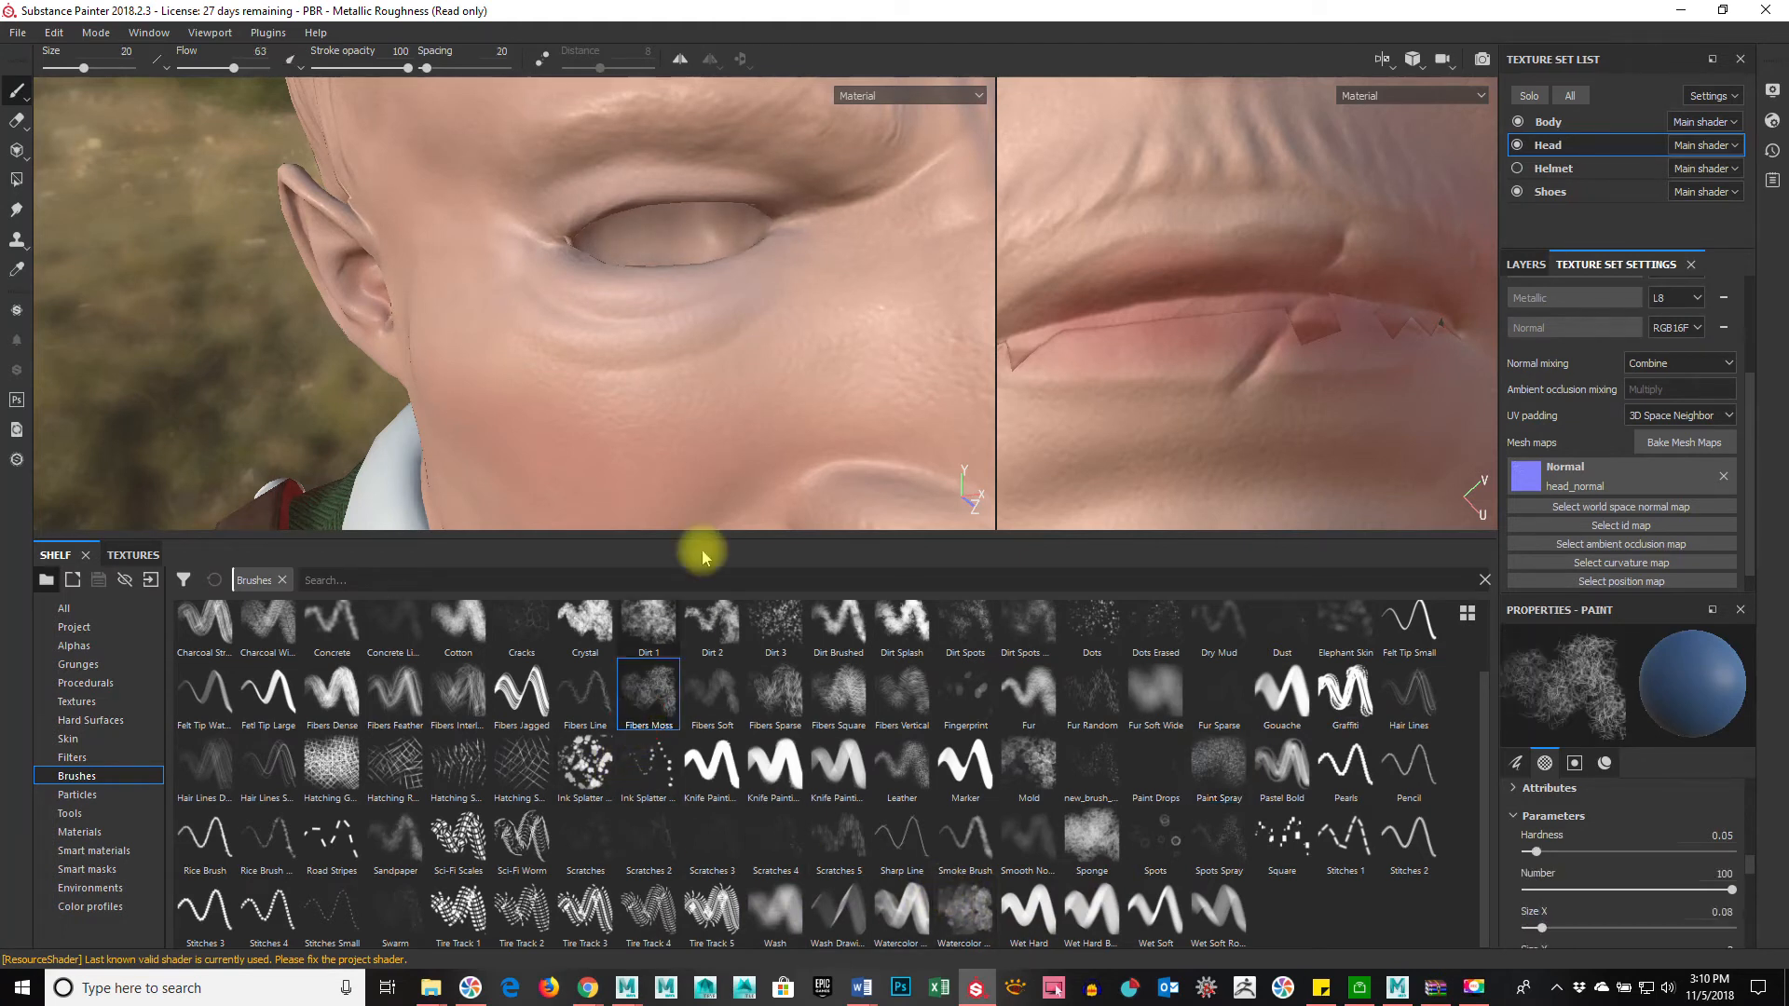
pyautogui.keyDown('ctrl'); pyautogui.moveTo(581, 333); pyautogui.dragTo(539, 337, button='right'); pyautogui.keyUp('ctrl')
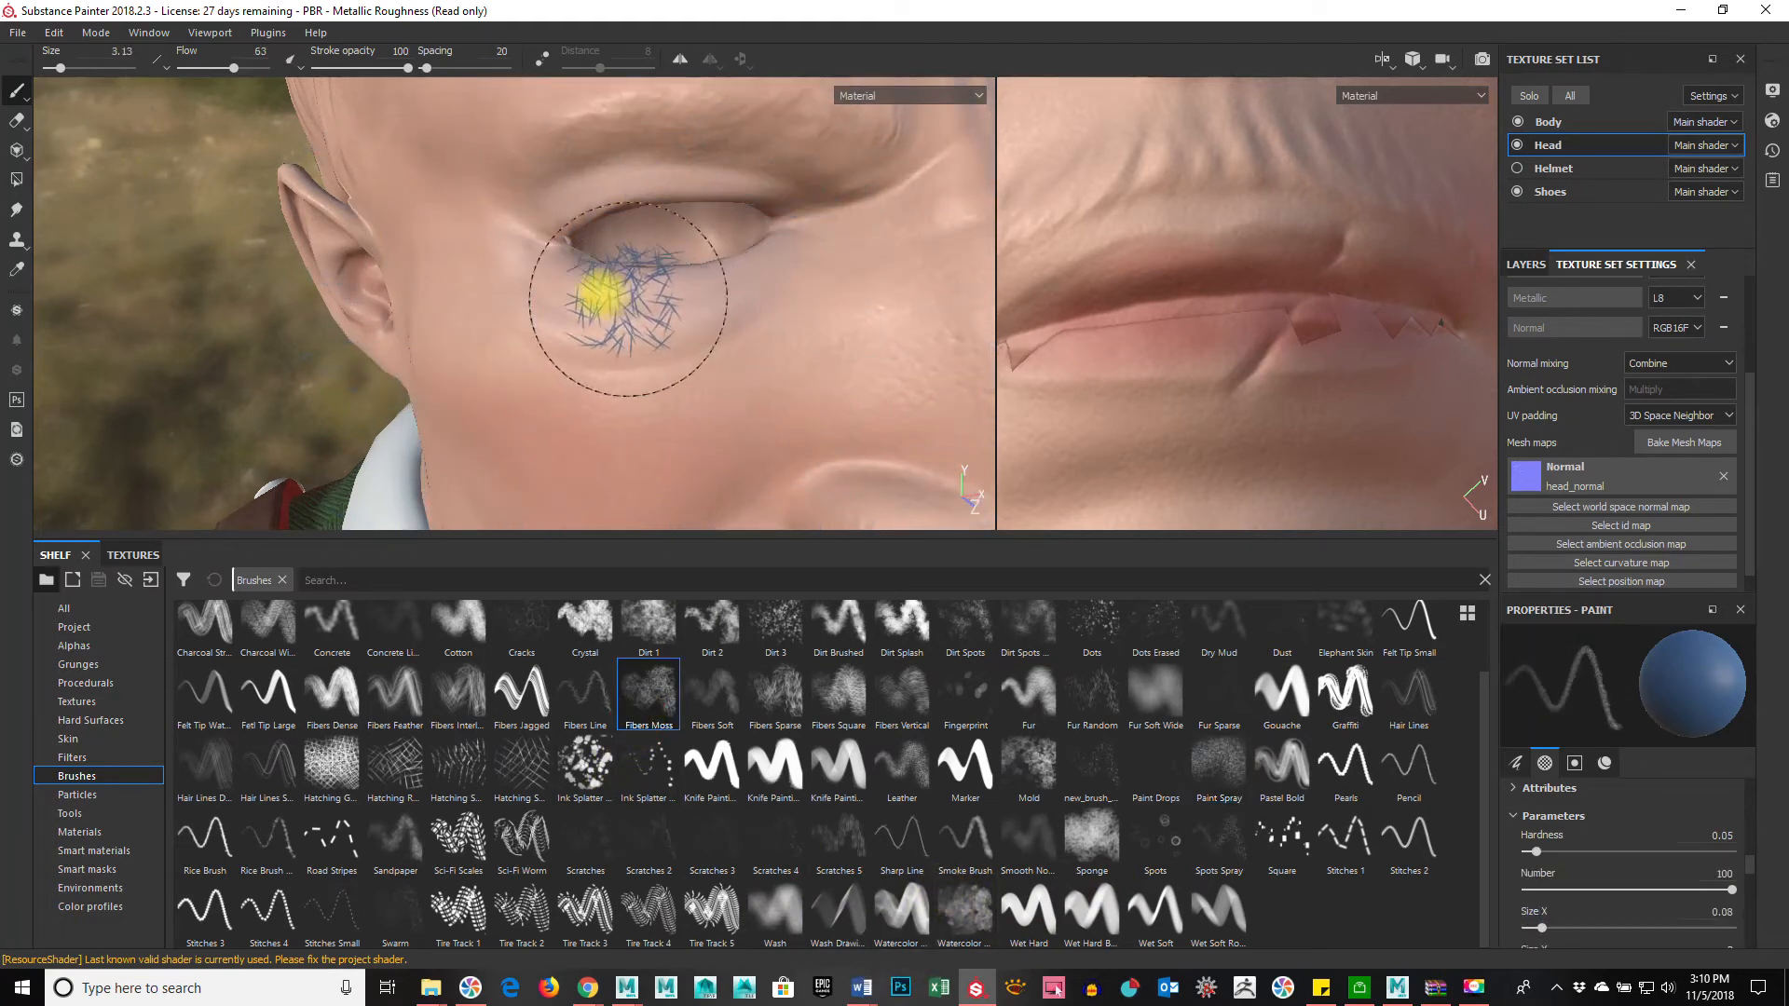
pyautogui.moveTo(566, 288); pyautogui.dragTo(696, 287)
pyautogui.moveTo(857, 308)
pyautogui.keyDown('alt'); pyautogui.mouseDown()
pyautogui.moveTo(730, 447)
pyautogui.moveTo(792, 392)
pyautogui.moveTo(799, 447)
pyautogui.moveTo(710, 419)
pyautogui.moveTo(798, 400)
pyautogui.mouseUp(); pyautogui.keyUp('alt')
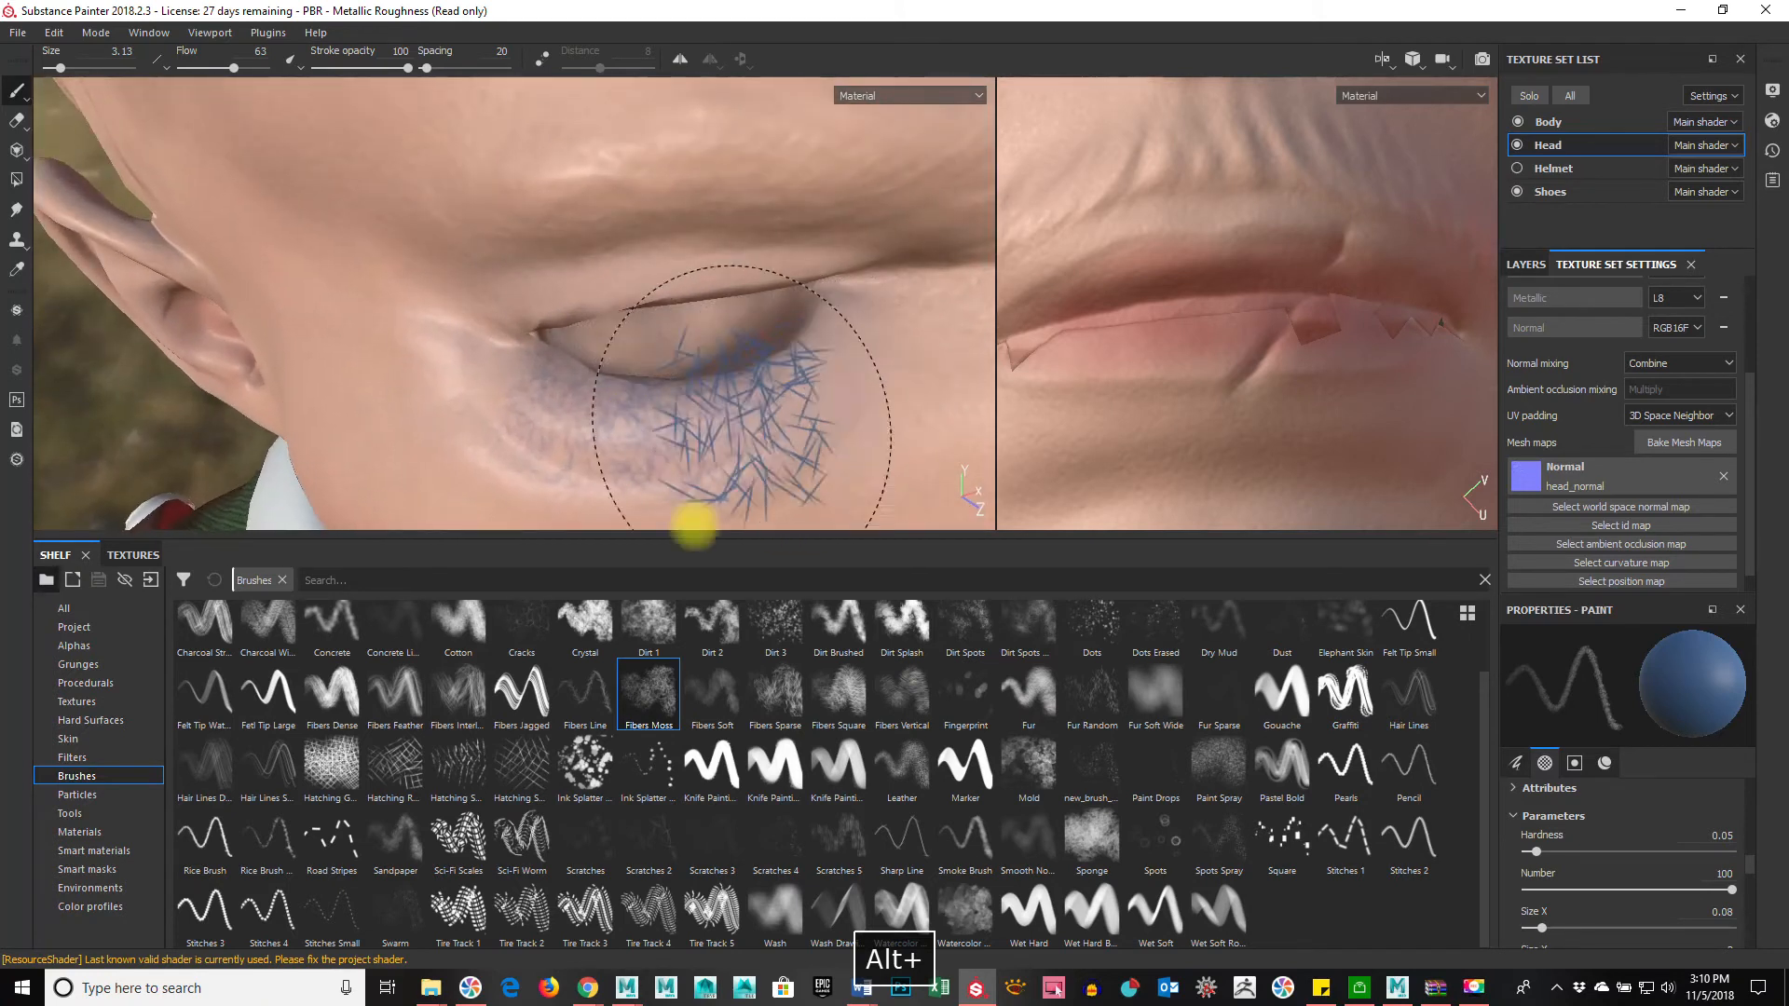
# Step: Undo the moss fibers, choose the Cracks brush, set its size to 2.55, and paint faint blue veins beneath the eye
pyautogui.click(522, 626)
pyautogui.hotkey('ctrl', 'z')
pyautogui.moveTo(731, 427)
pyautogui.keyDown('ctrl'); pyautogui.mouseDown(button='right')
pyautogui.moveTo(619, 448)
pyautogui.moveTo(543, 487)
pyautogui.moveTo(696, 422)
pyautogui.mouseUp(button='right'); pyautogui.keyUp('ctrl')
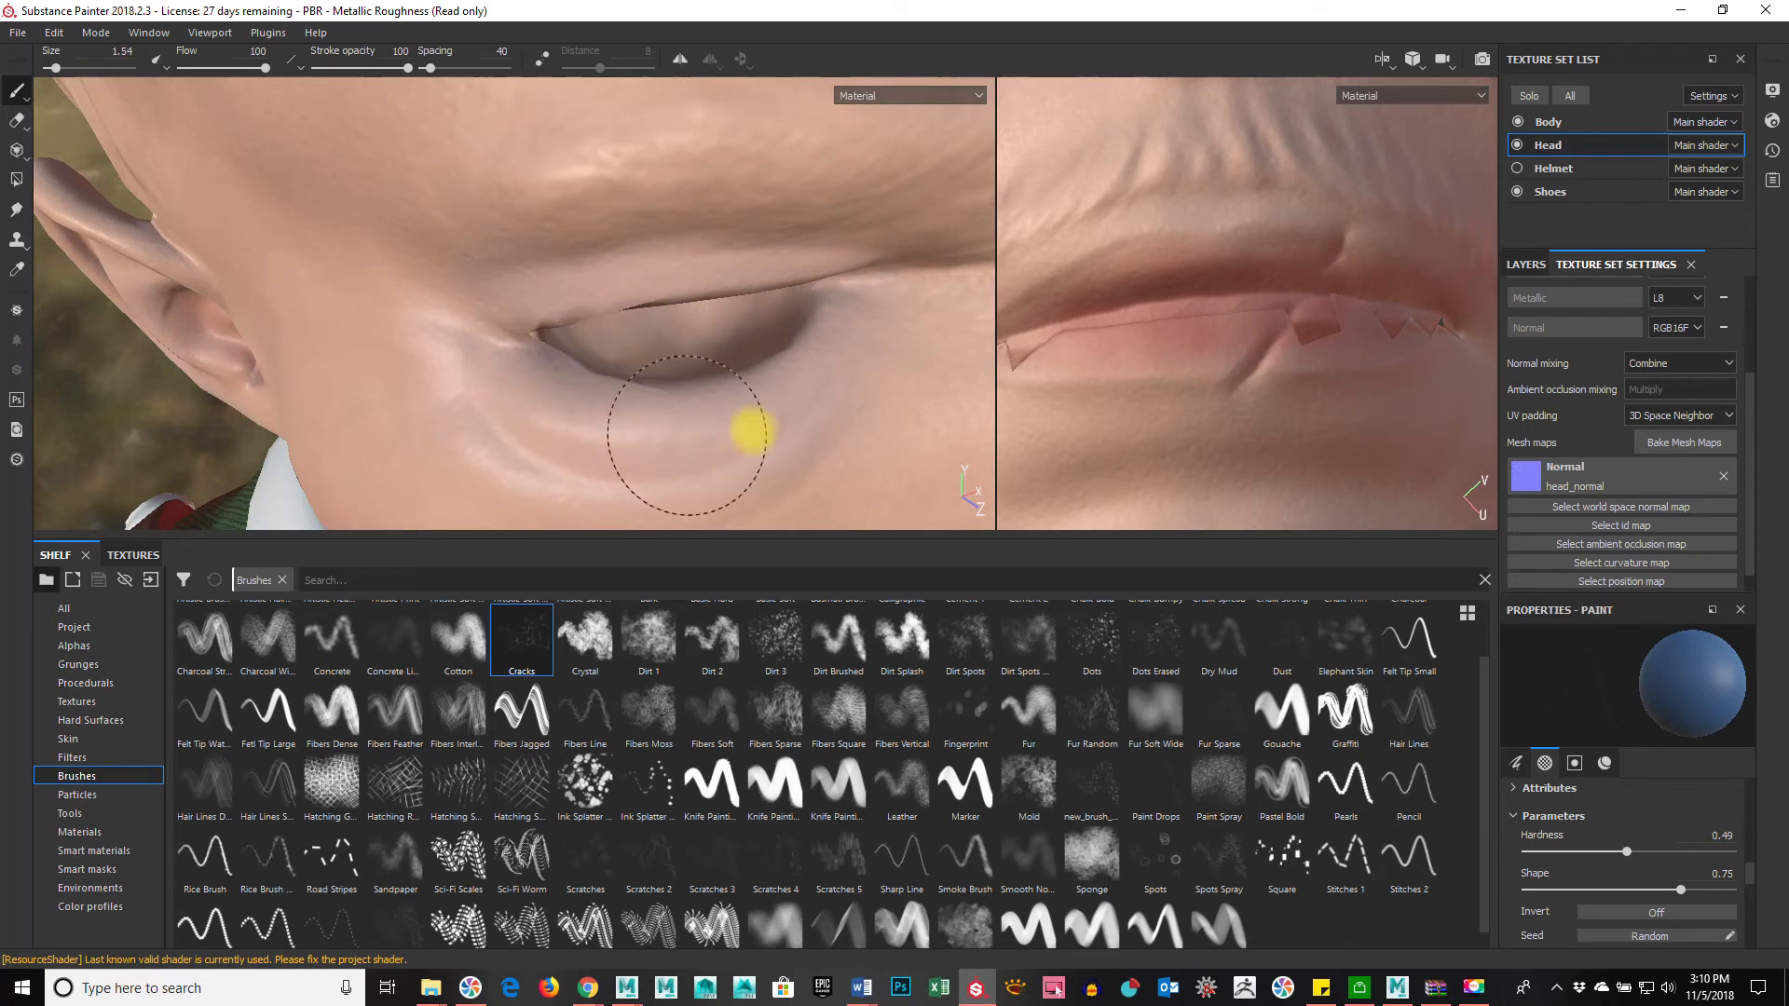
pyautogui.moveTo(746, 459)
pyautogui.keyDown('alt'); pyautogui.mouseDown()
pyautogui.moveTo(724, 451)
pyautogui.moveTo(663, 308)
pyautogui.moveTo(715, 336)
pyautogui.moveTo(584, 286)
pyautogui.mouseUp(); pyautogui.keyUp('alt')
pyautogui.keyDown('ctrl'); pyautogui.moveTo(545, 279); pyautogui.dragTo(570, 284, button='right'); pyautogui.keyUp('ctrl')
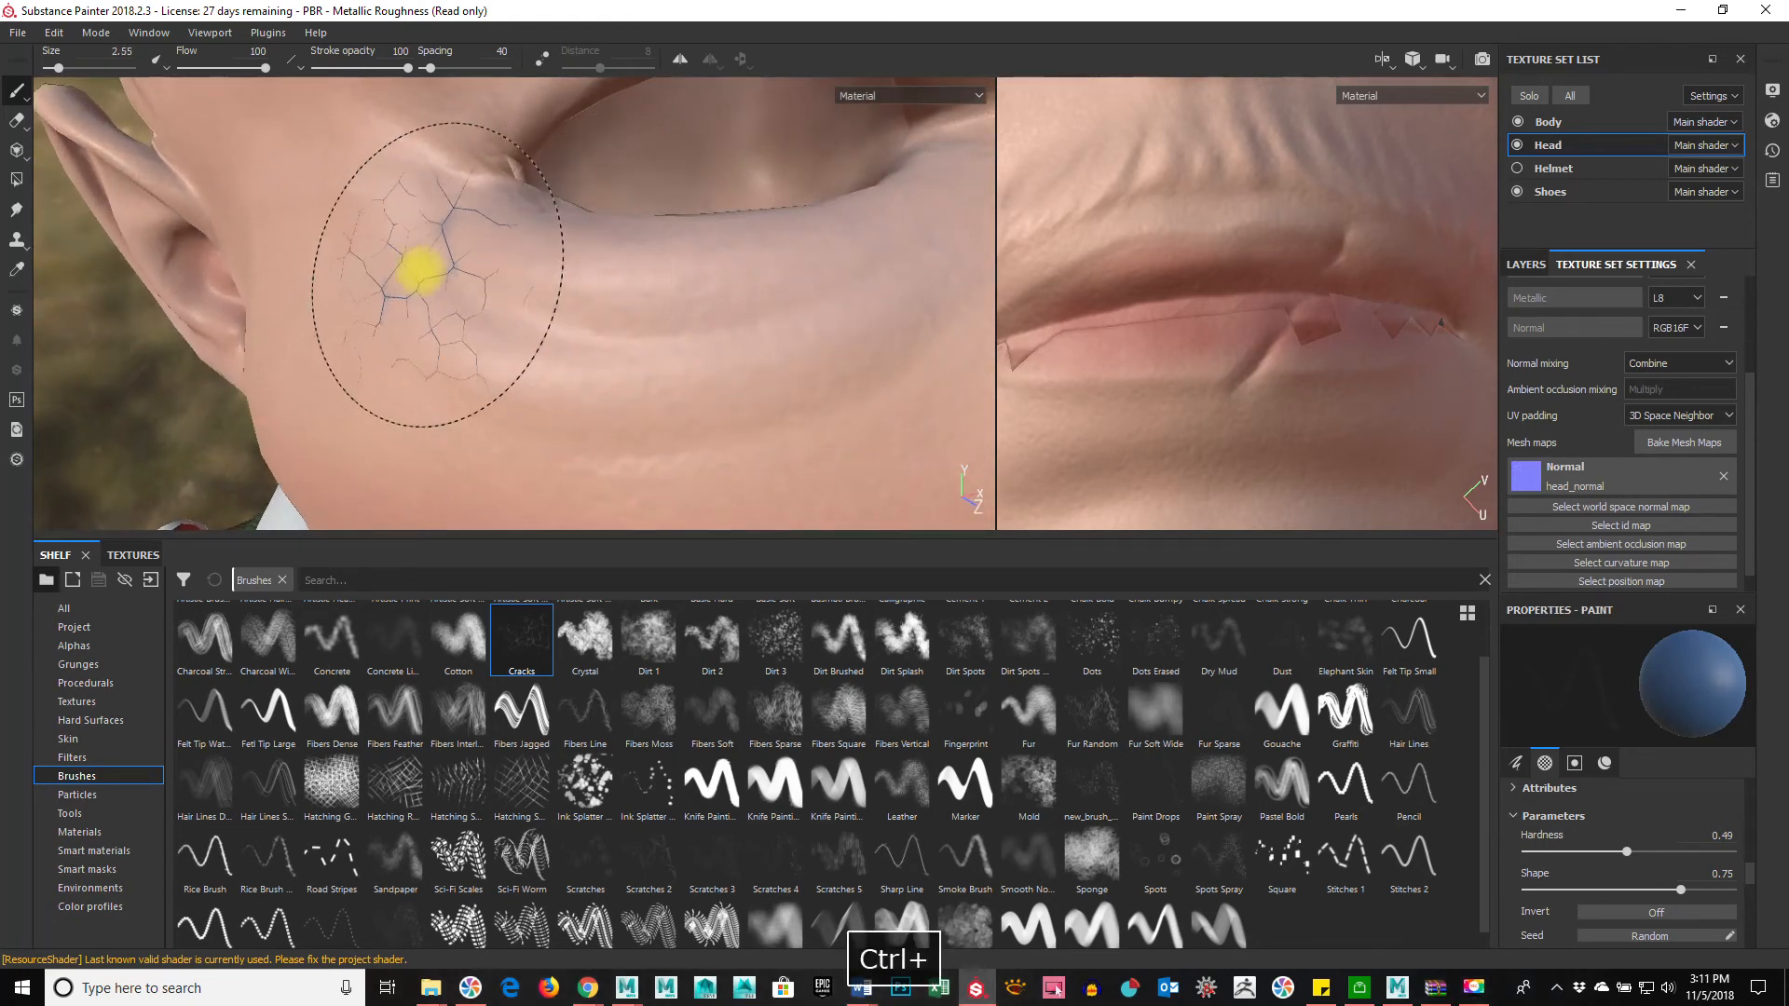
pyautogui.moveTo(420, 271); pyautogui.dragTo(760, 272)
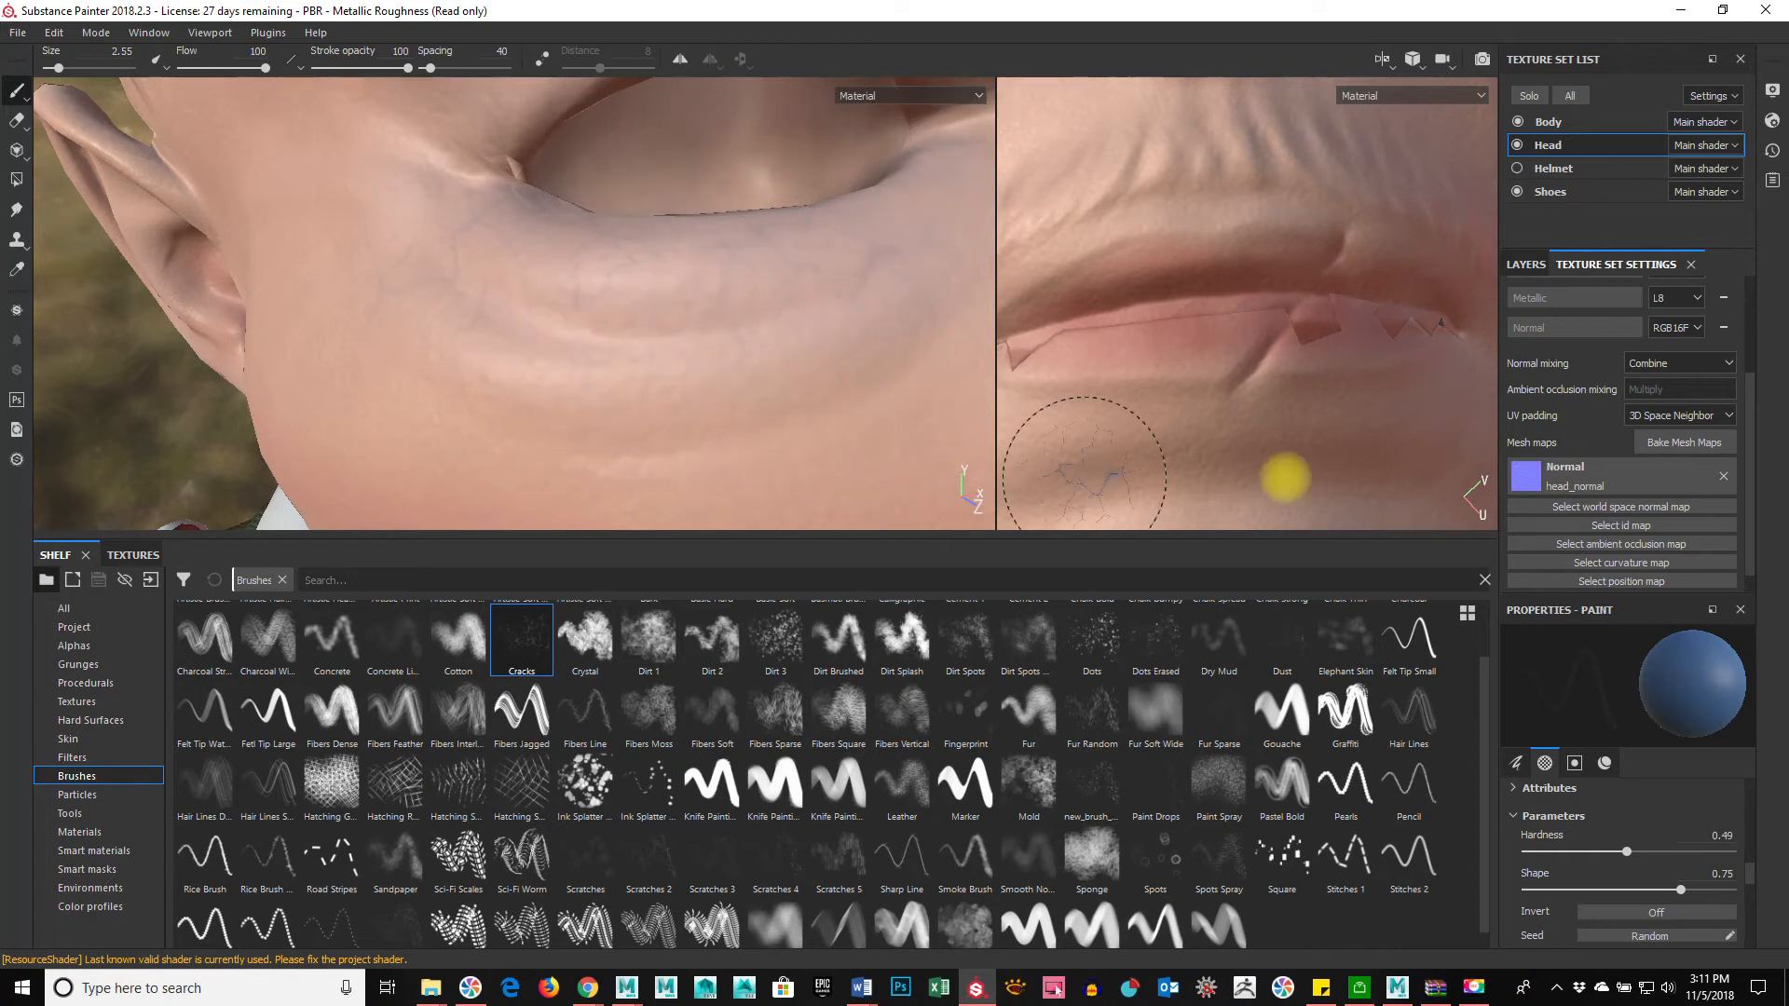
# Step: Paint bluish crack veins on the upper eyelid, the temple and the side of the nose at brush size 2.55
pyautogui.moveTo(457, 163)
pyautogui.keyDown('alt'); pyautogui.mouseDown()
pyautogui.moveTo(835, 387)
pyautogui.moveTo(847, 252)
pyautogui.moveTo(731, 220)
pyautogui.moveTo(820, 410)
pyautogui.moveTo(863, 411)
pyautogui.moveTo(571, 184)
pyautogui.mouseUp(); pyautogui.keyUp('alt')
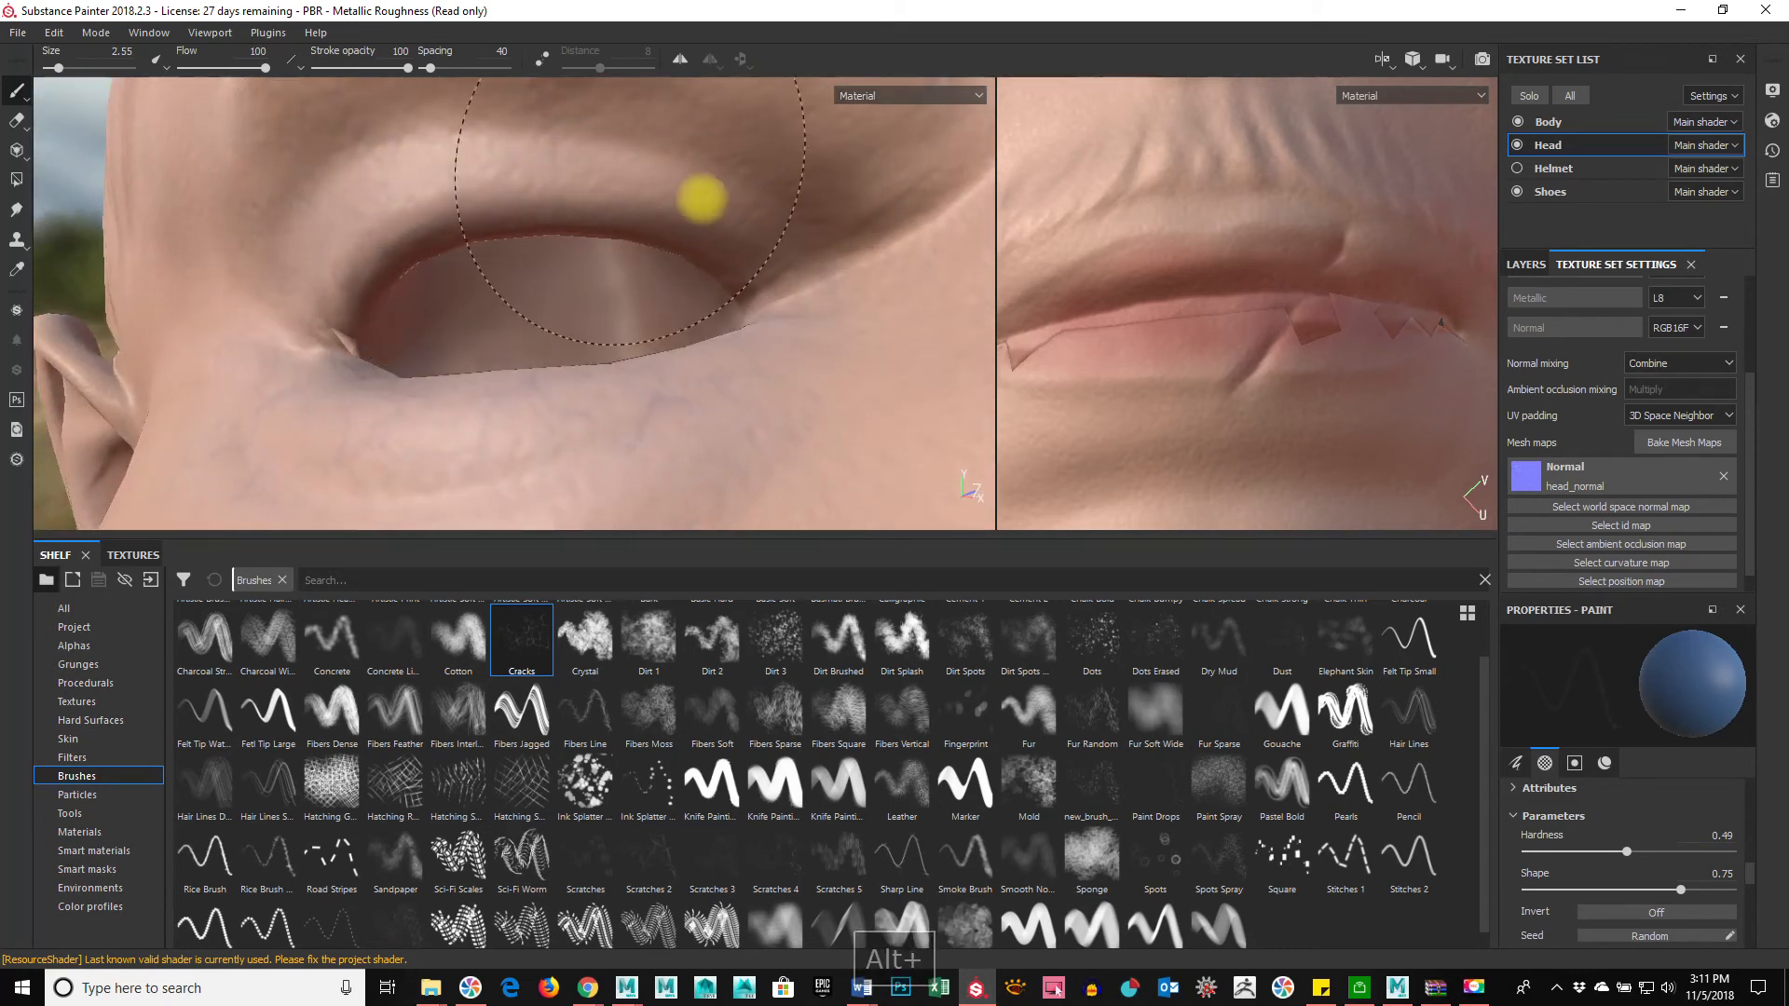
pyautogui.click(840, 282)
pyautogui.moveTo(368, 191)
pyautogui.keyDown('alt'); pyautogui.mouseDown()
pyautogui.moveTo(799, 387)
pyautogui.moveTo(407, 427)
pyautogui.moveTo(640, 351)
pyautogui.moveTo(671, 380)
pyautogui.mouseUp(); pyautogui.keyUp('alt')
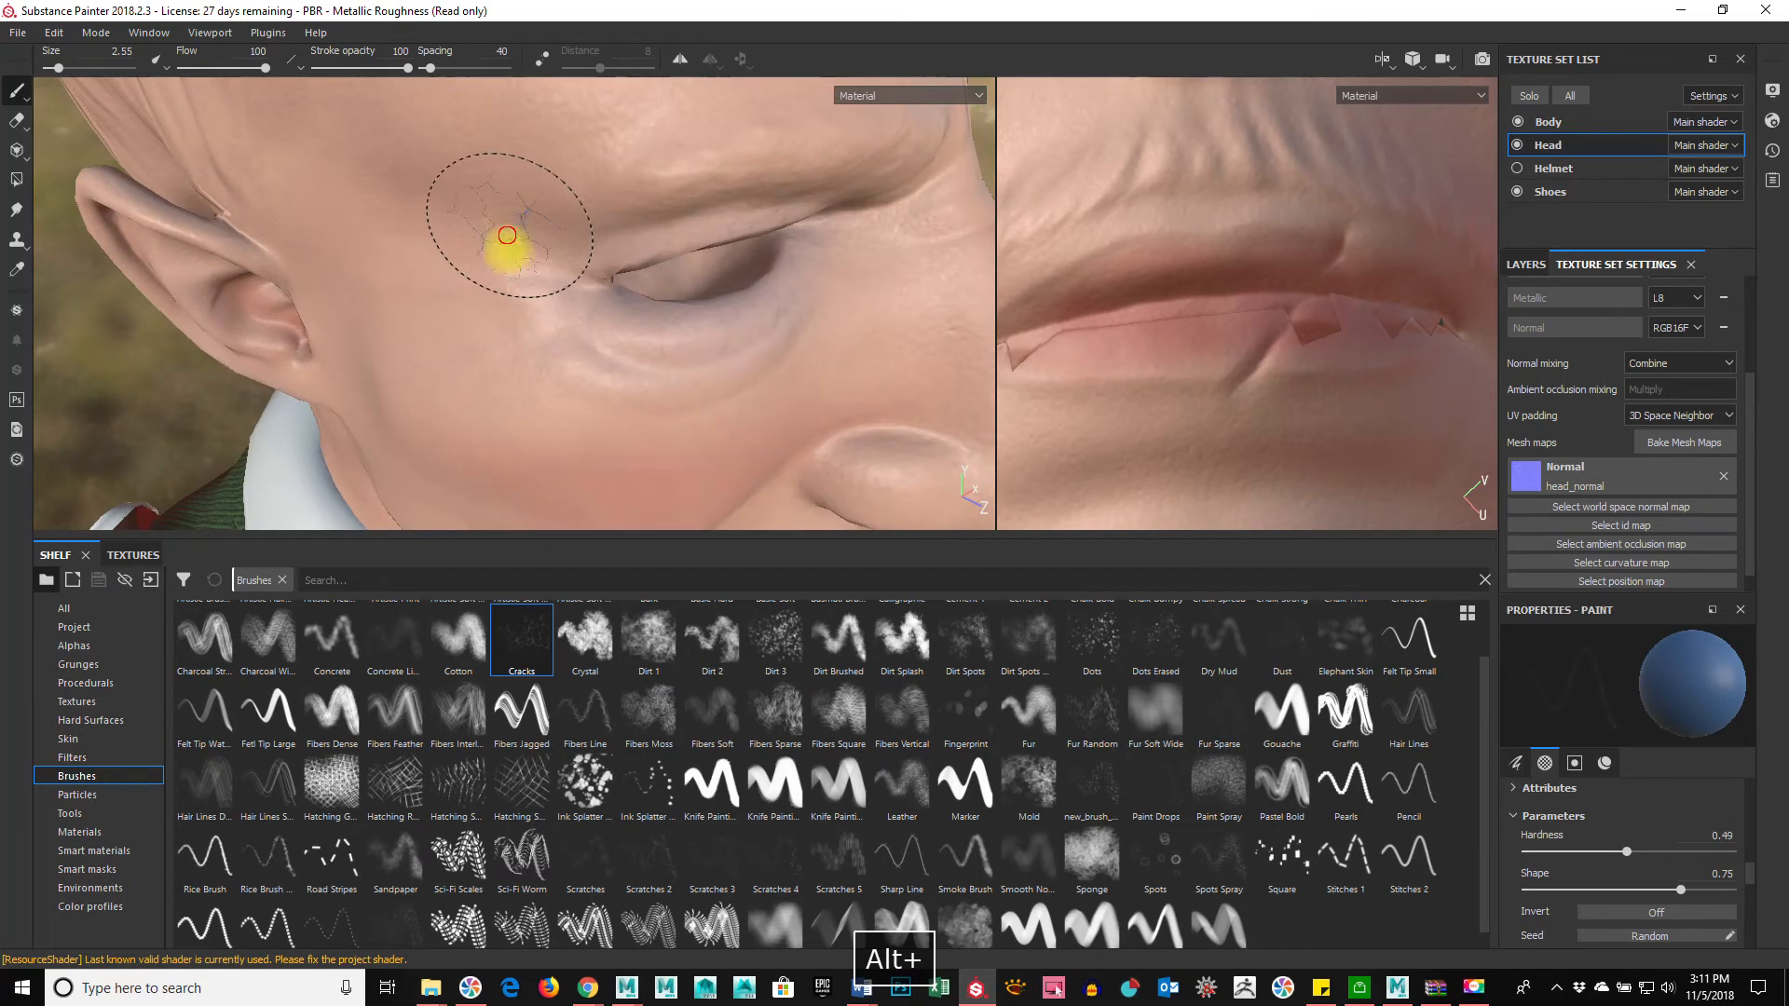
pyautogui.moveTo(842, 471)
pyautogui.keyDown('alt'); pyautogui.mouseDown()
pyautogui.moveTo(686, 312)
pyautogui.moveTo(571, 304)
pyautogui.moveTo(851, 252)
pyautogui.moveTo(886, 332)
pyautogui.moveTo(391, 391)
pyautogui.moveTo(480, 340)
pyautogui.mouseUp(); pyautogui.keyUp('alt')
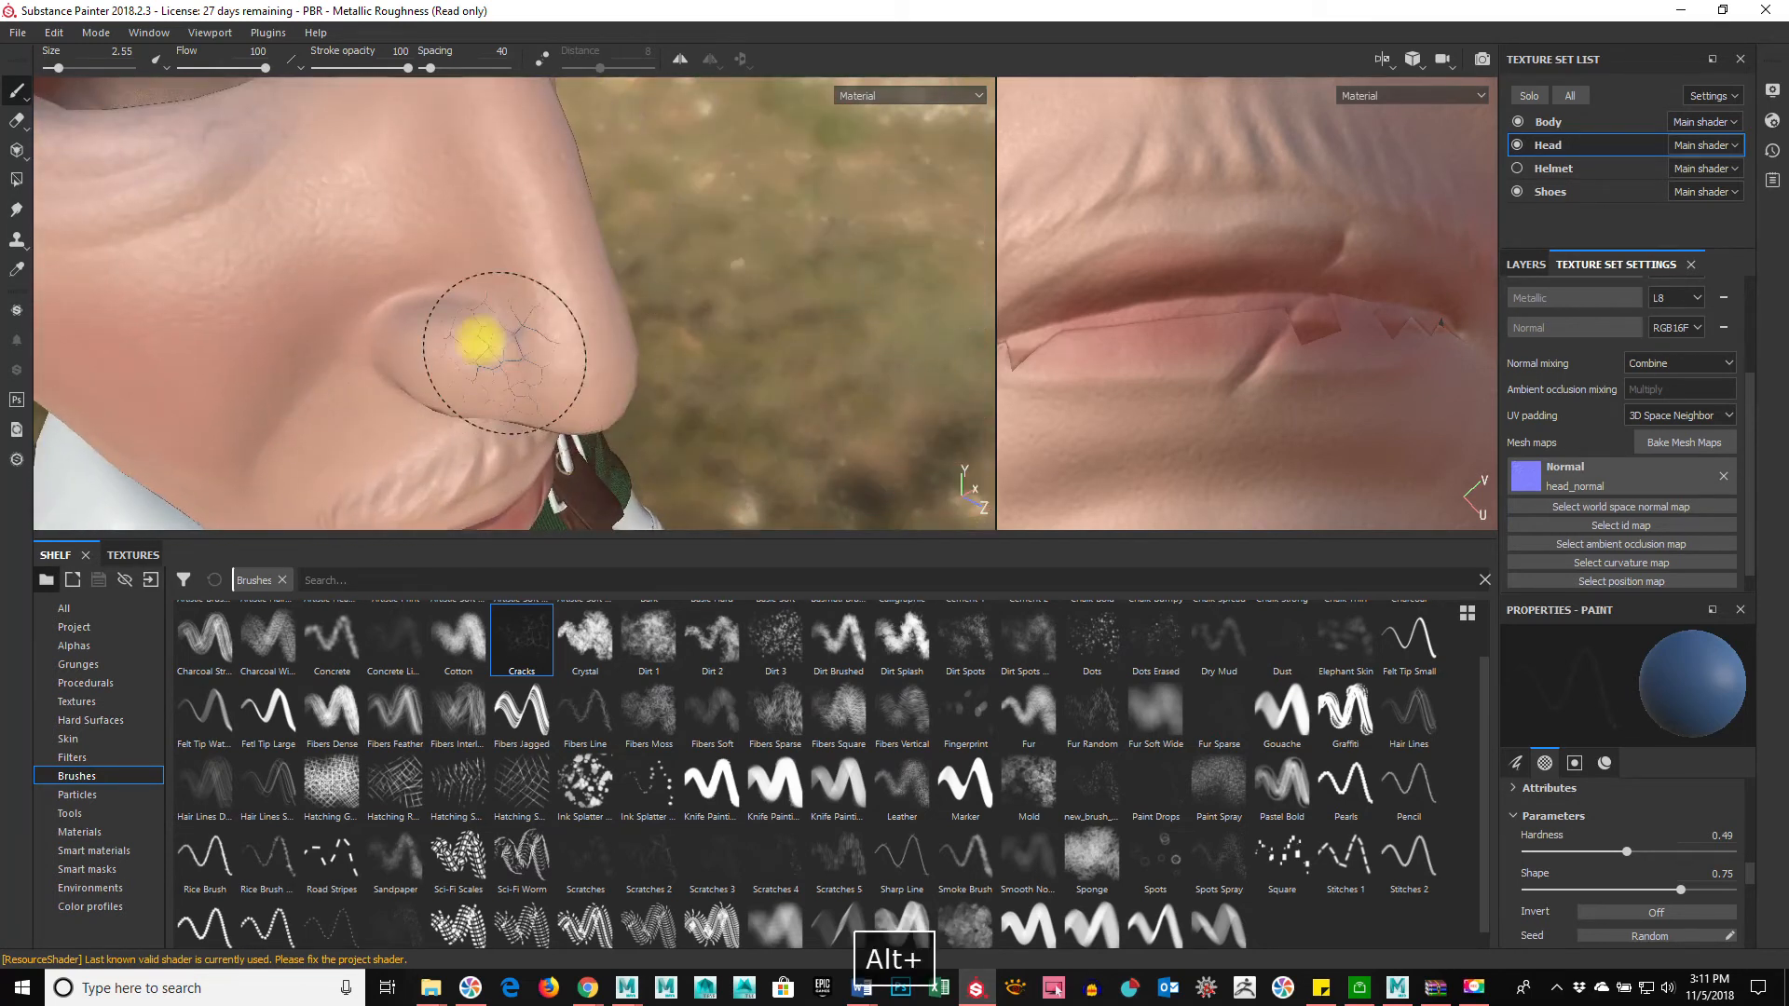
# Step: Paint vein cracks along the jaw, first at size 4.4 with flow 92, then at size 4.67 with flow 61
pyautogui.moveTo(797, 324)
pyautogui.keyDown('alt'); pyautogui.mouseDown()
pyautogui.moveTo(488, 327)
pyautogui.moveTo(519, 272)
pyautogui.moveTo(590, 272)
pyautogui.moveTo(471, 360)
pyautogui.moveTo(599, 319)
pyautogui.moveTo(709, 314)
pyautogui.mouseUp(); pyautogui.keyUp('alt')
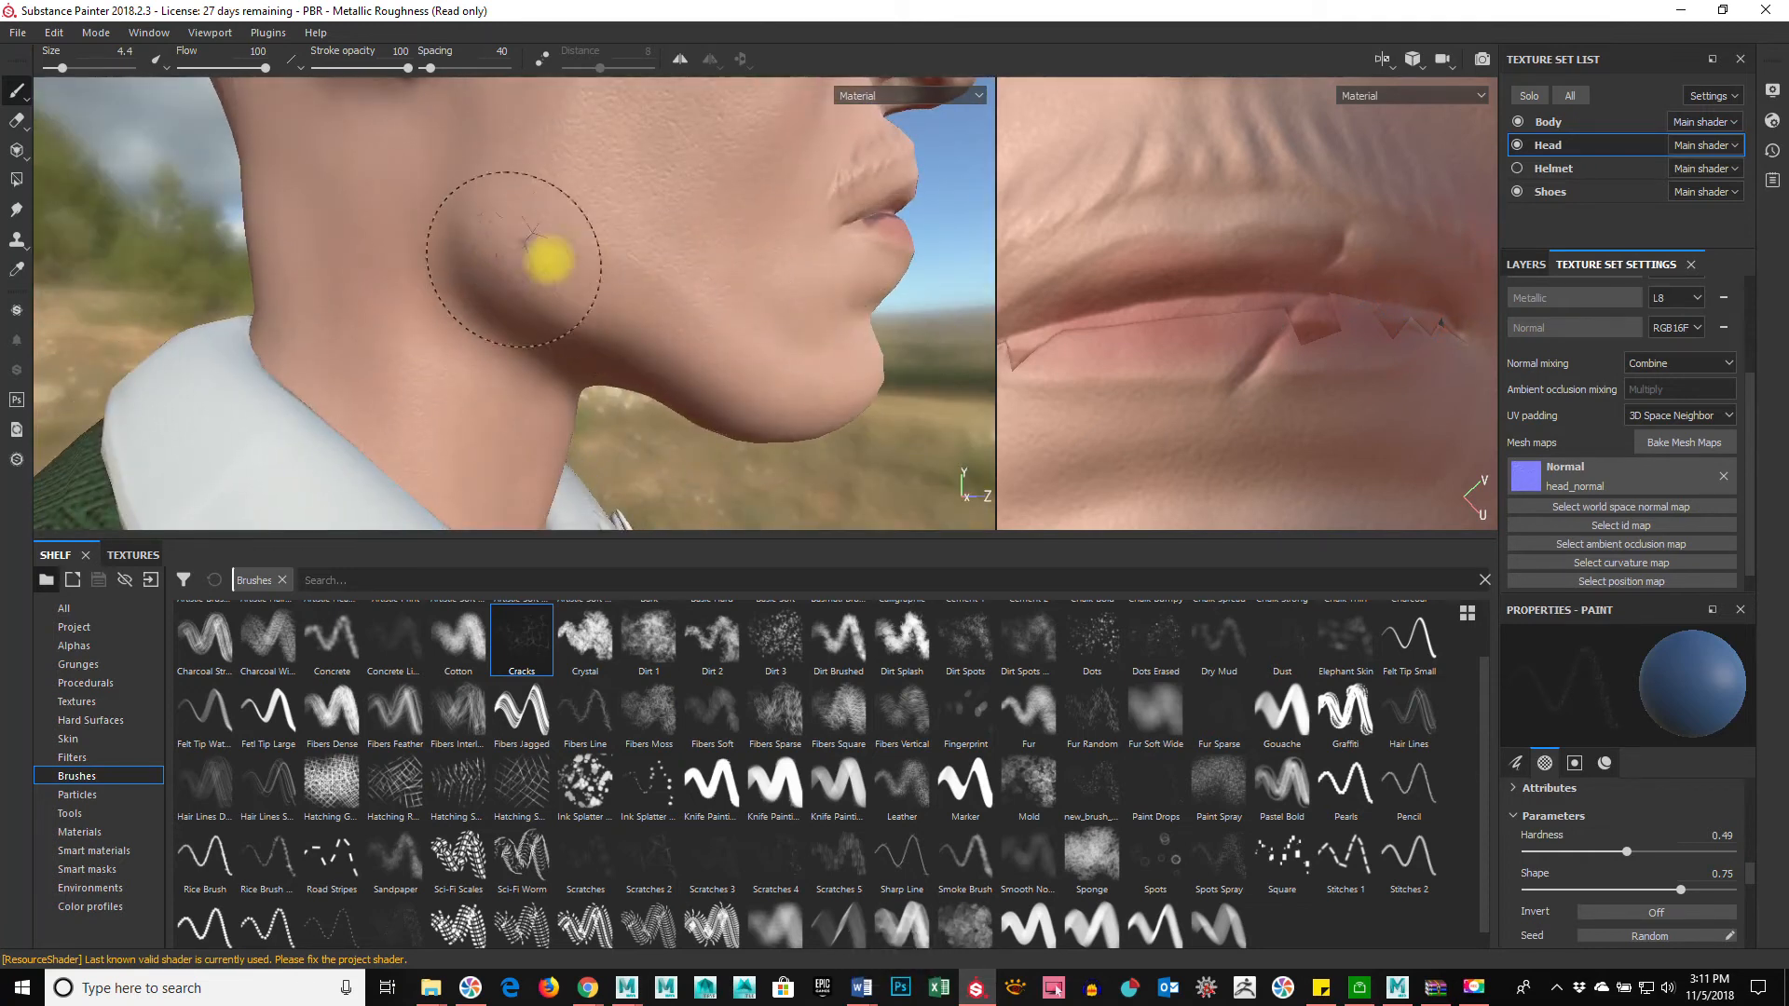
pyautogui.keyDown('ctrl'); pyautogui.moveTo(551, 255); pyautogui.dragTo(494, 222); pyautogui.keyUp('ctrl')
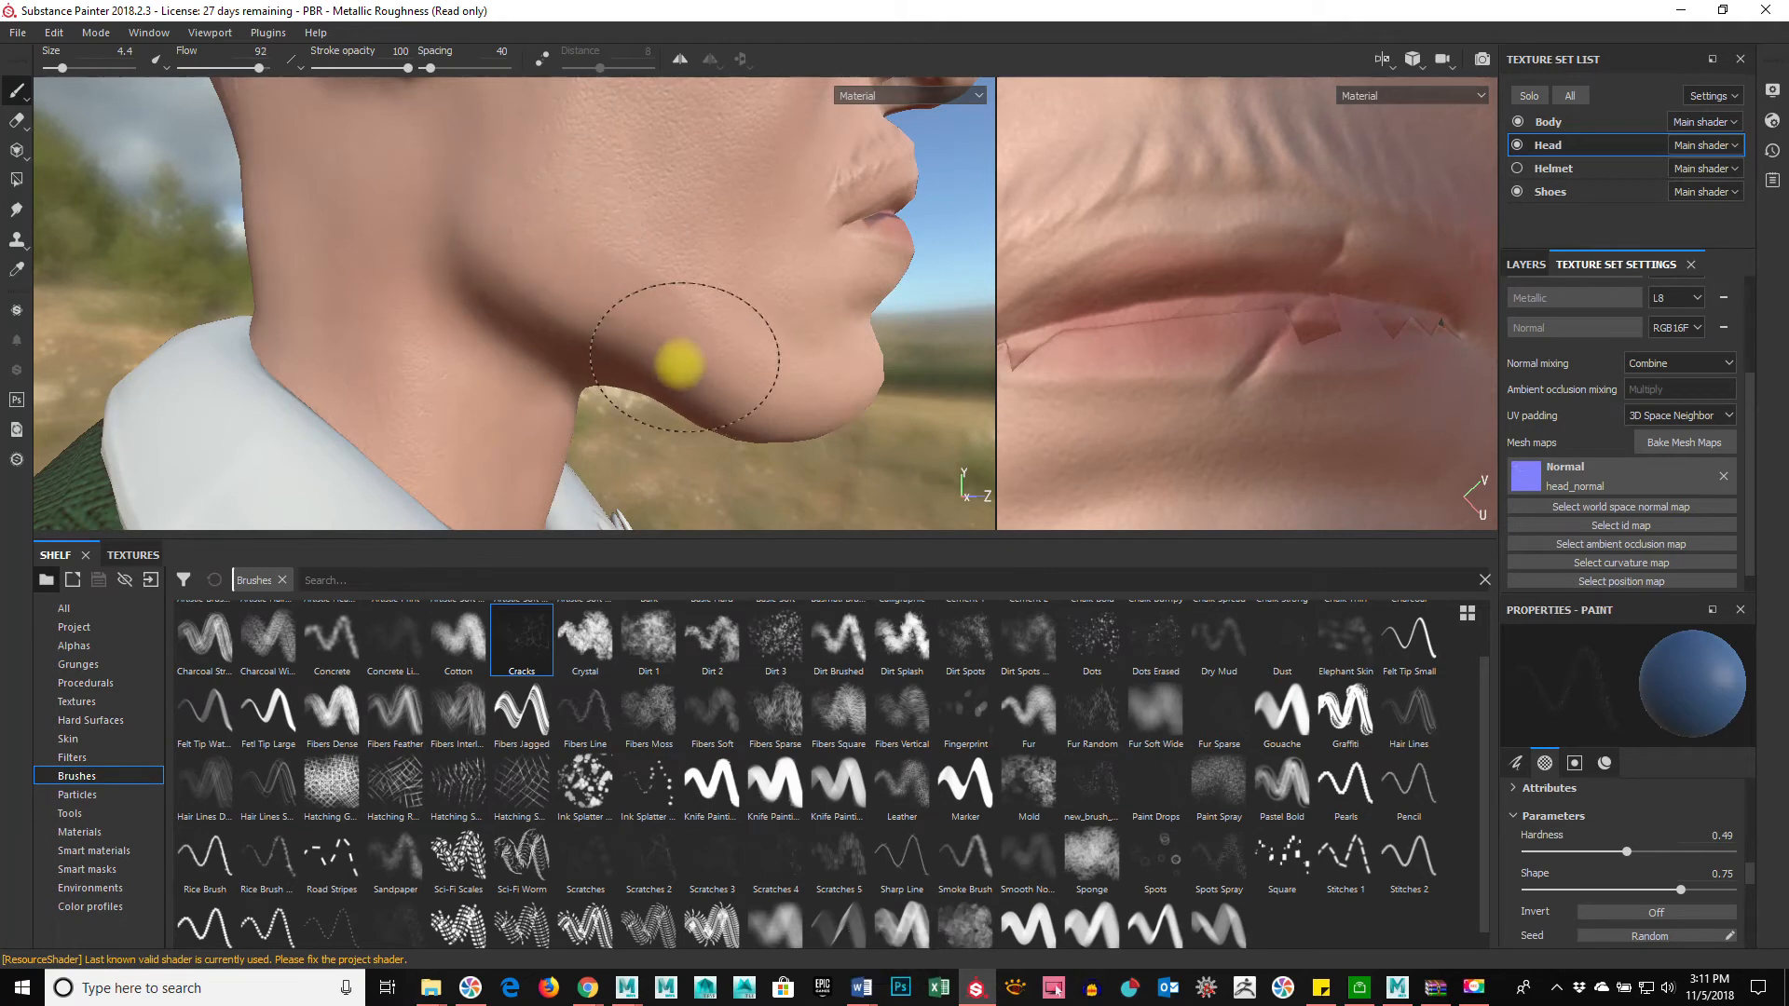
pyautogui.moveTo(603, 333)
pyautogui.keyDown('alt'); pyautogui.mouseDown(button='right')
pyautogui.moveTo(838, 344)
pyautogui.moveTo(919, 403)
pyautogui.mouseUp(button='right'); pyautogui.keyUp('alt')
pyautogui.moveTo(919, 404)
pyautogui.keyDown('alt'); pyautogui.mouseDown(button='middle')
pyautogui.moveTo(730, 415)
pyautogui.moveTo(725, 390)
pyautogui.moveTo(730, 495)
pyautogui.mouseUp(button='middle'); pyautogui.keyUp('alt')
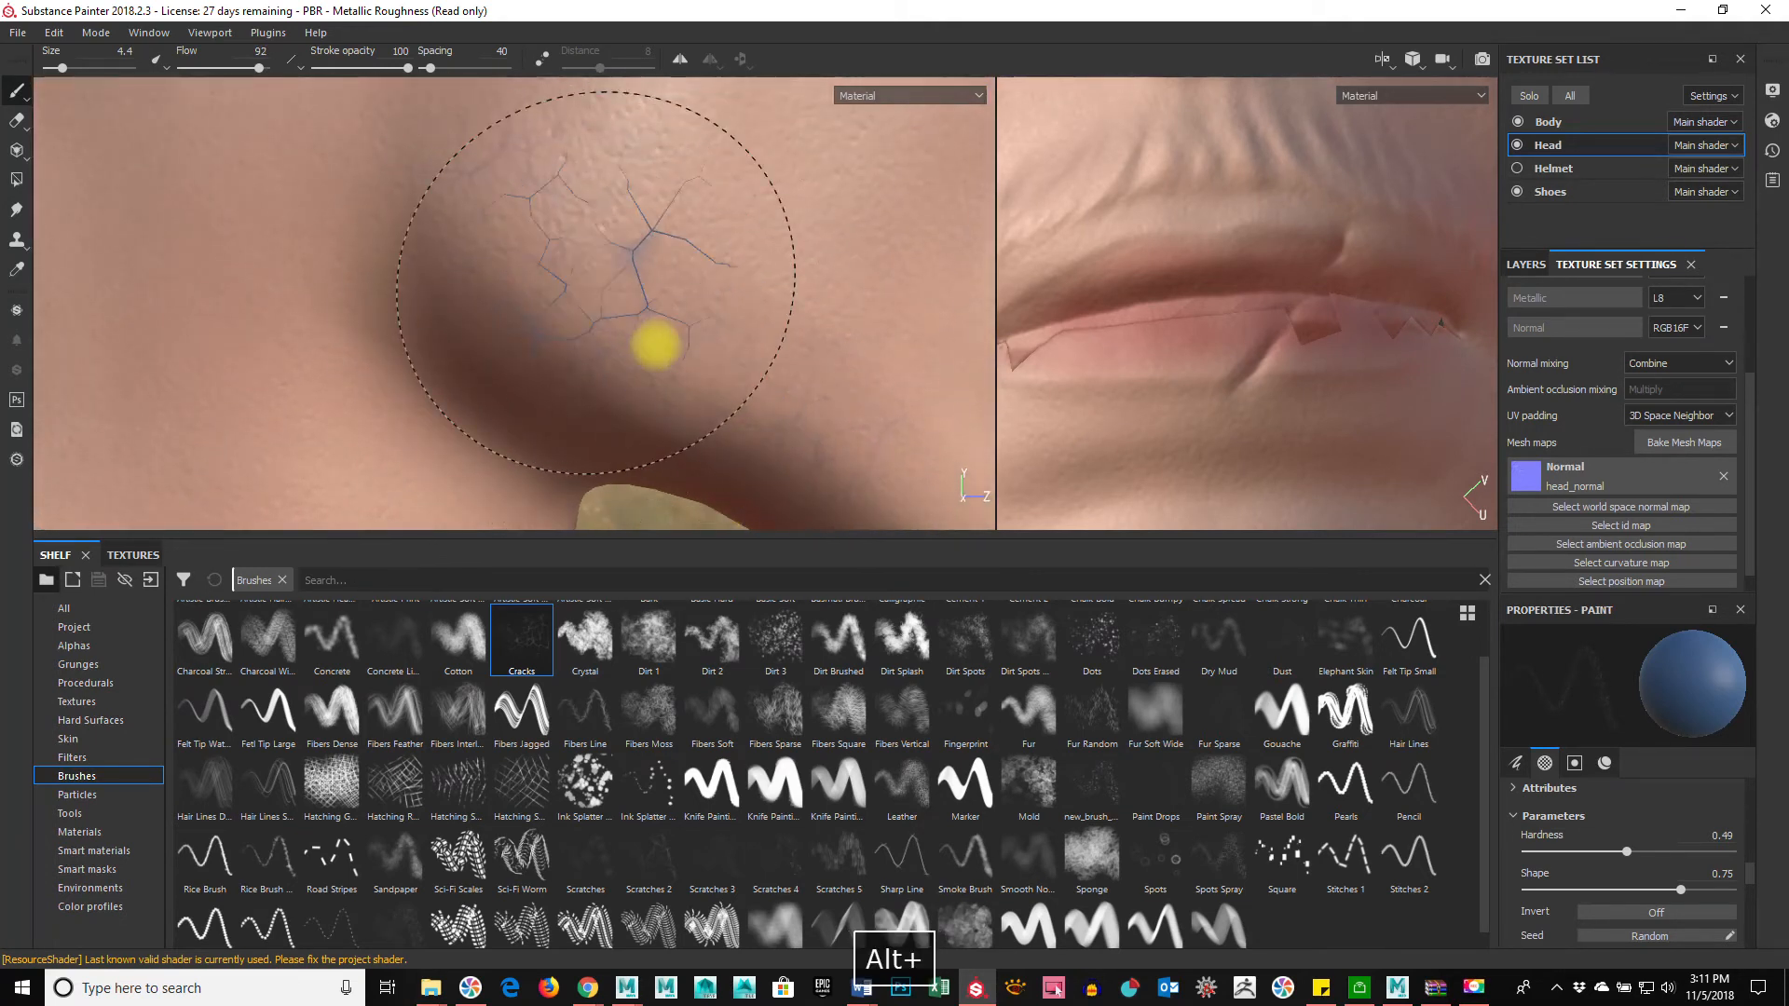
pyautogui.keyDown('ctrl'); pyautogui.moveTo(569, 373); pyautogui.dragTo(657, 358, button='right'); pyautogui.keyUp('ctrl')
pyautogui.keyDown('ctrl'); pyautogui.moveTo(551, 367); pyautogui.dragTo(506, 377); pyautogui.keyUp('ctrl')
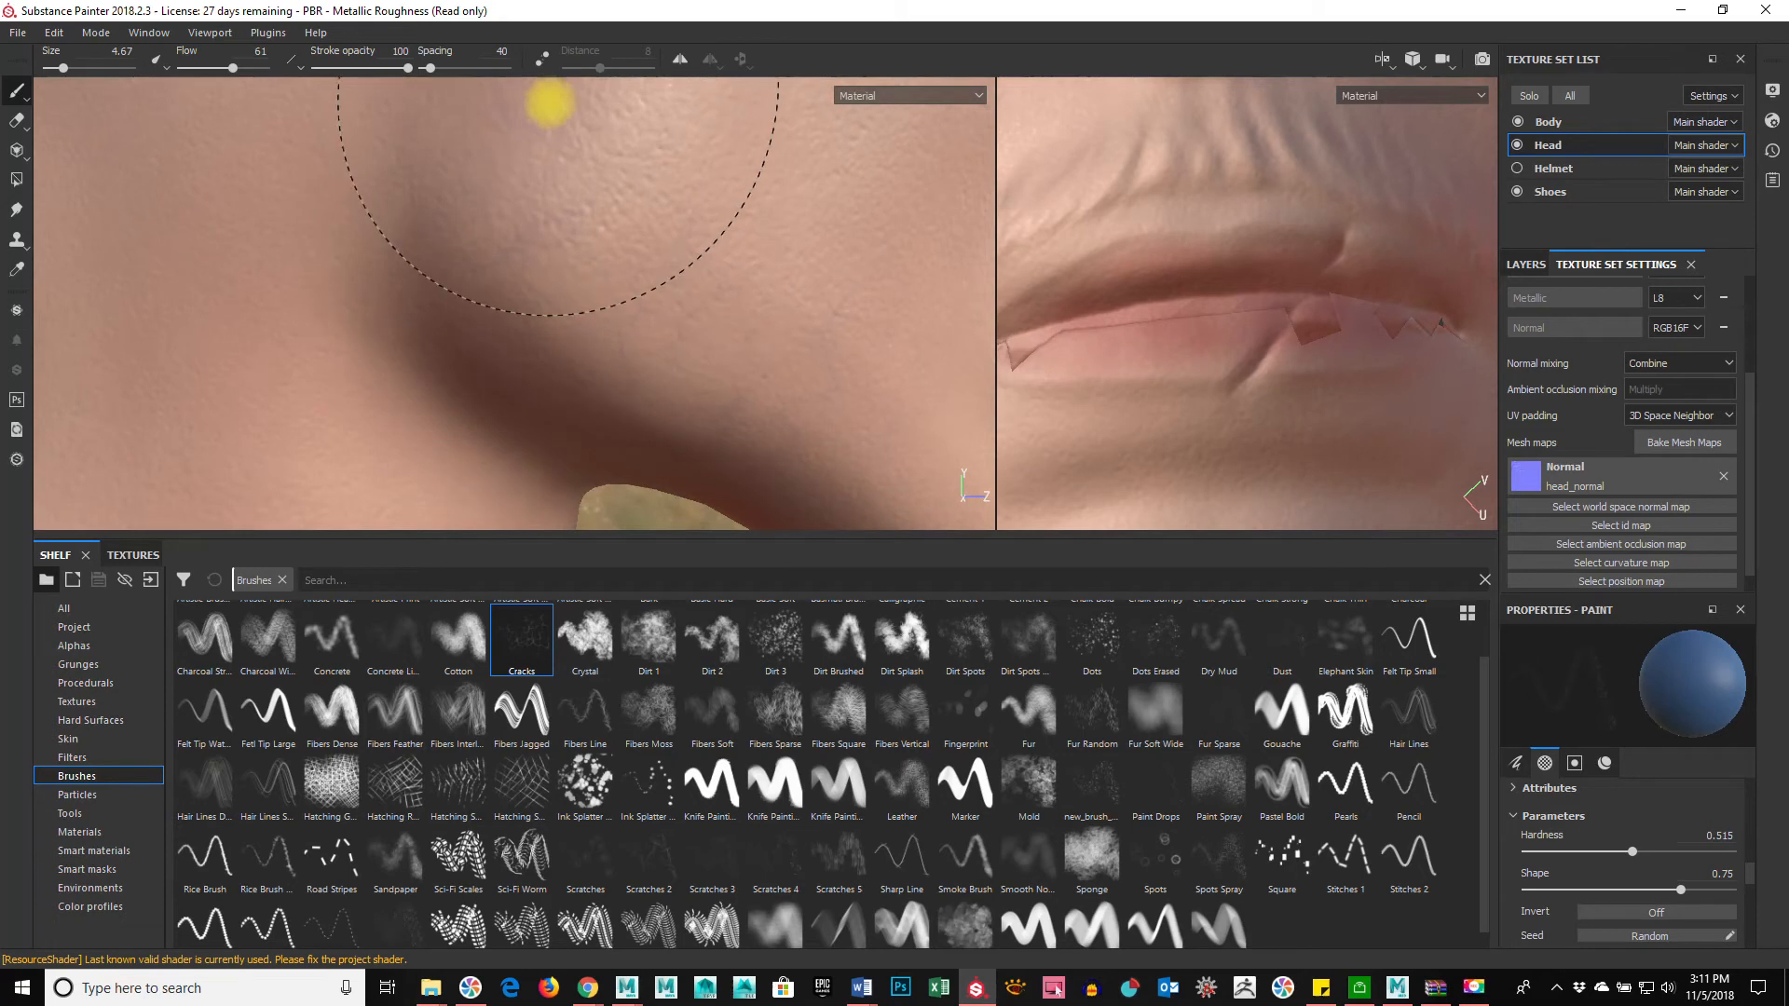
# Step: Paint blue veins inside the ear and around its lobe, adjusting the Cracks brush to size 3.09 and flow 88
pyautogui.moveTo(865, 388)
pyautogui.keyDown('alt'); pyautogui.mouseDown()
pyautogui.moveTo(344, 383)
pyautogui.moveTo(659, 471)
pyautogui.moveTo(584, 451)
pyautogui.moveTo(839, 368)
pyautogui.mouseUp(); pyautogui.keyUp('alt')
pyautogui.keyDown('alt'); pyautogui.moveTo(667, 159); pyautogui.dragTo(593, 272); pyautogui.keyUp('alt')
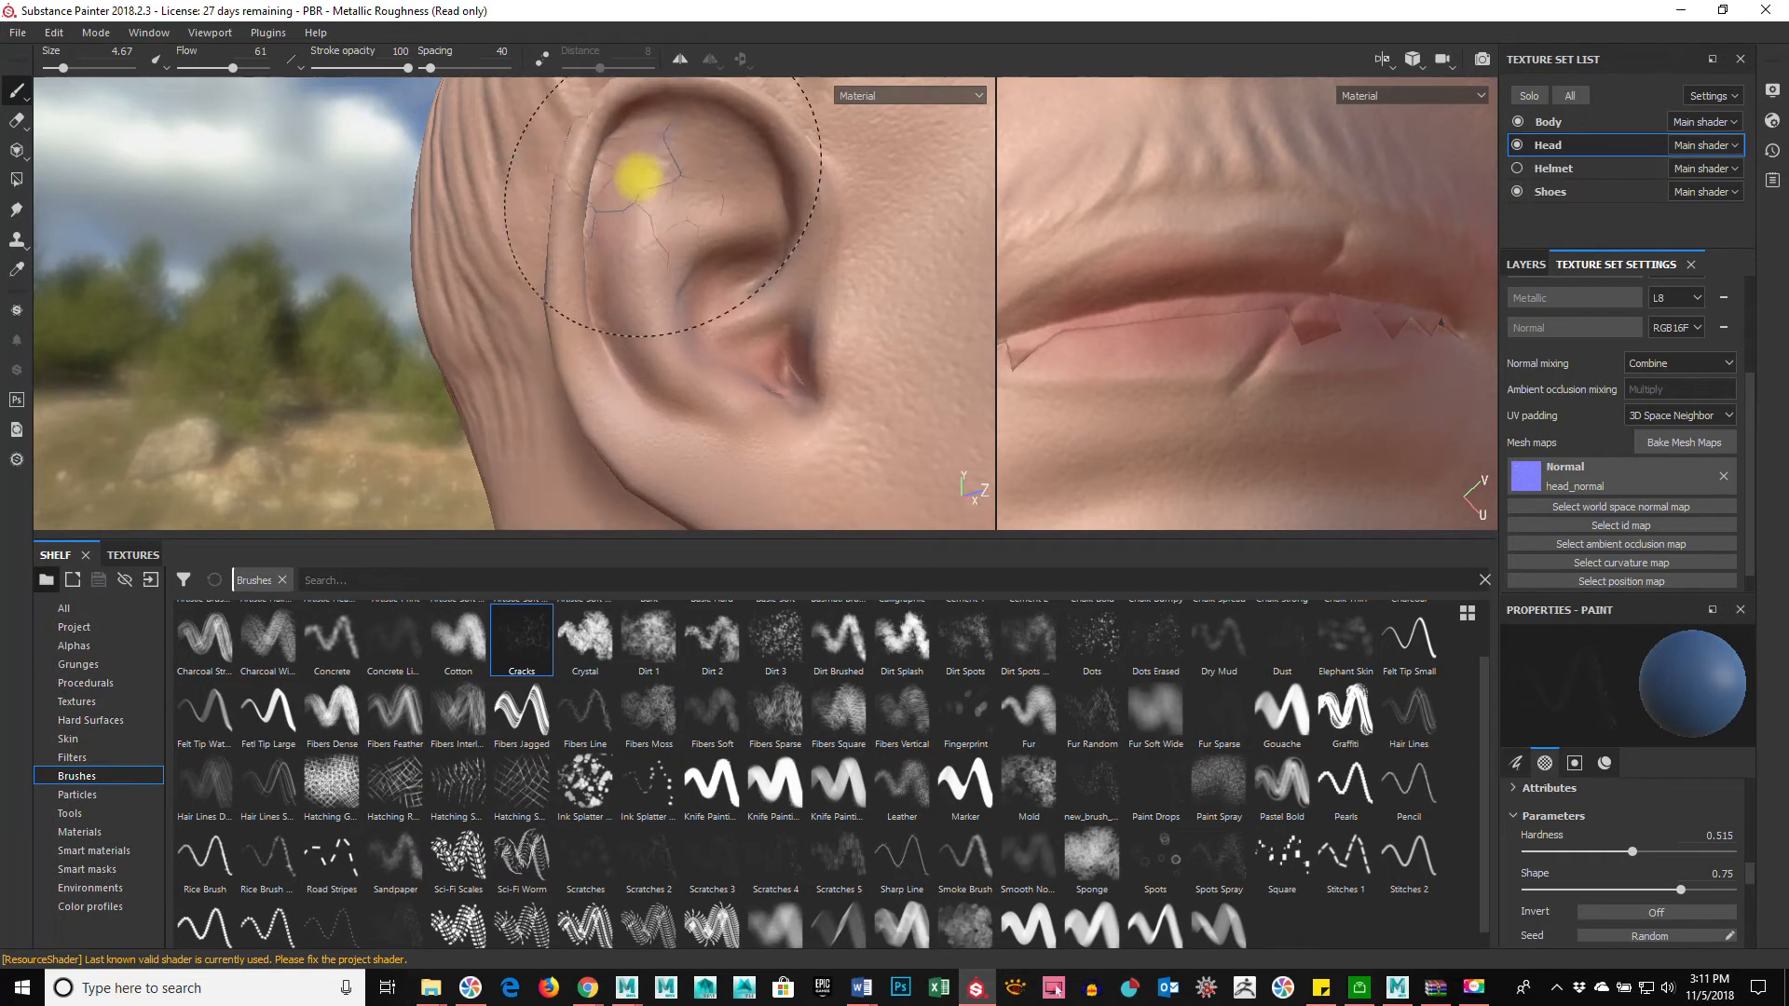
pyautogui.moveTo(762, 229)
pyautogui.keyDown('alt'); pyautogui.mouseDown()
pyautogui.moveTo(731, 299)
pyautogui.moveTo(699, 320)
pyautogui.moveTo(632, 204)
pyautogui.moveTo(647, 126)
pyautogui.mouseUp(); pyautogui.keyUp('alt')
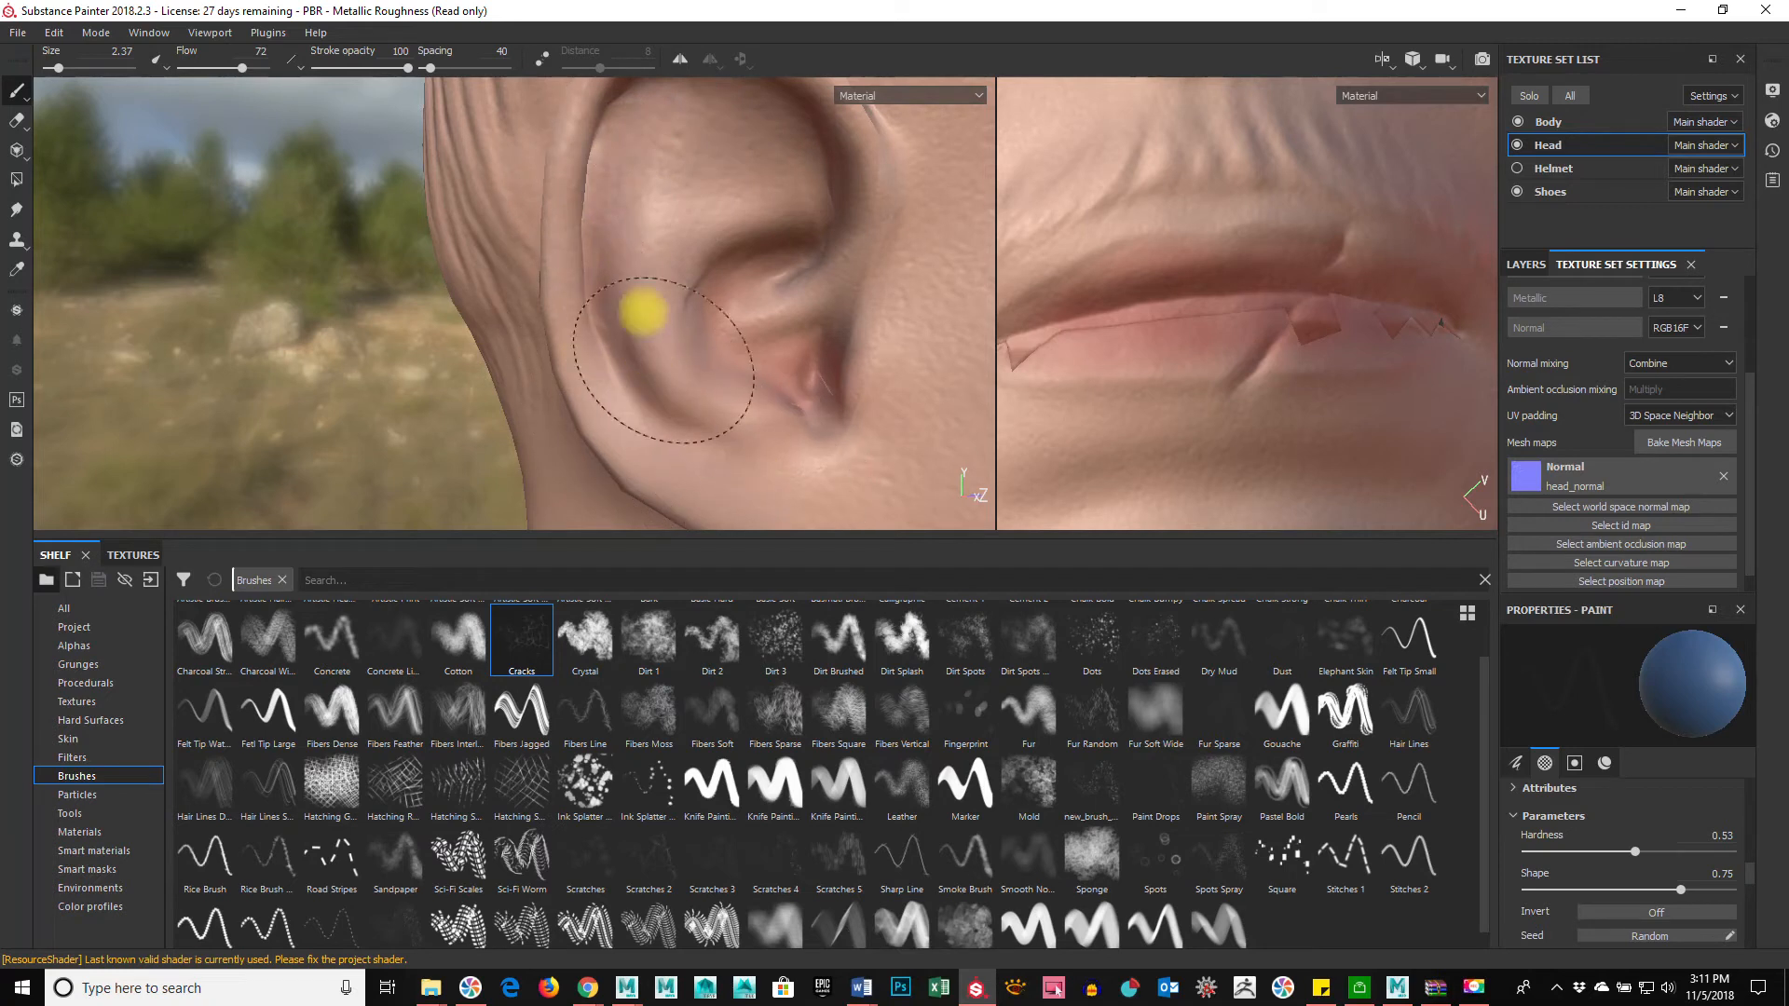
pyautogui.keyDown('ctrl'); pyautogui.moveTo(623, 206); pyautogui.dragTo(630, 206, button='right'); pyautogui.keyUp('ctrl')
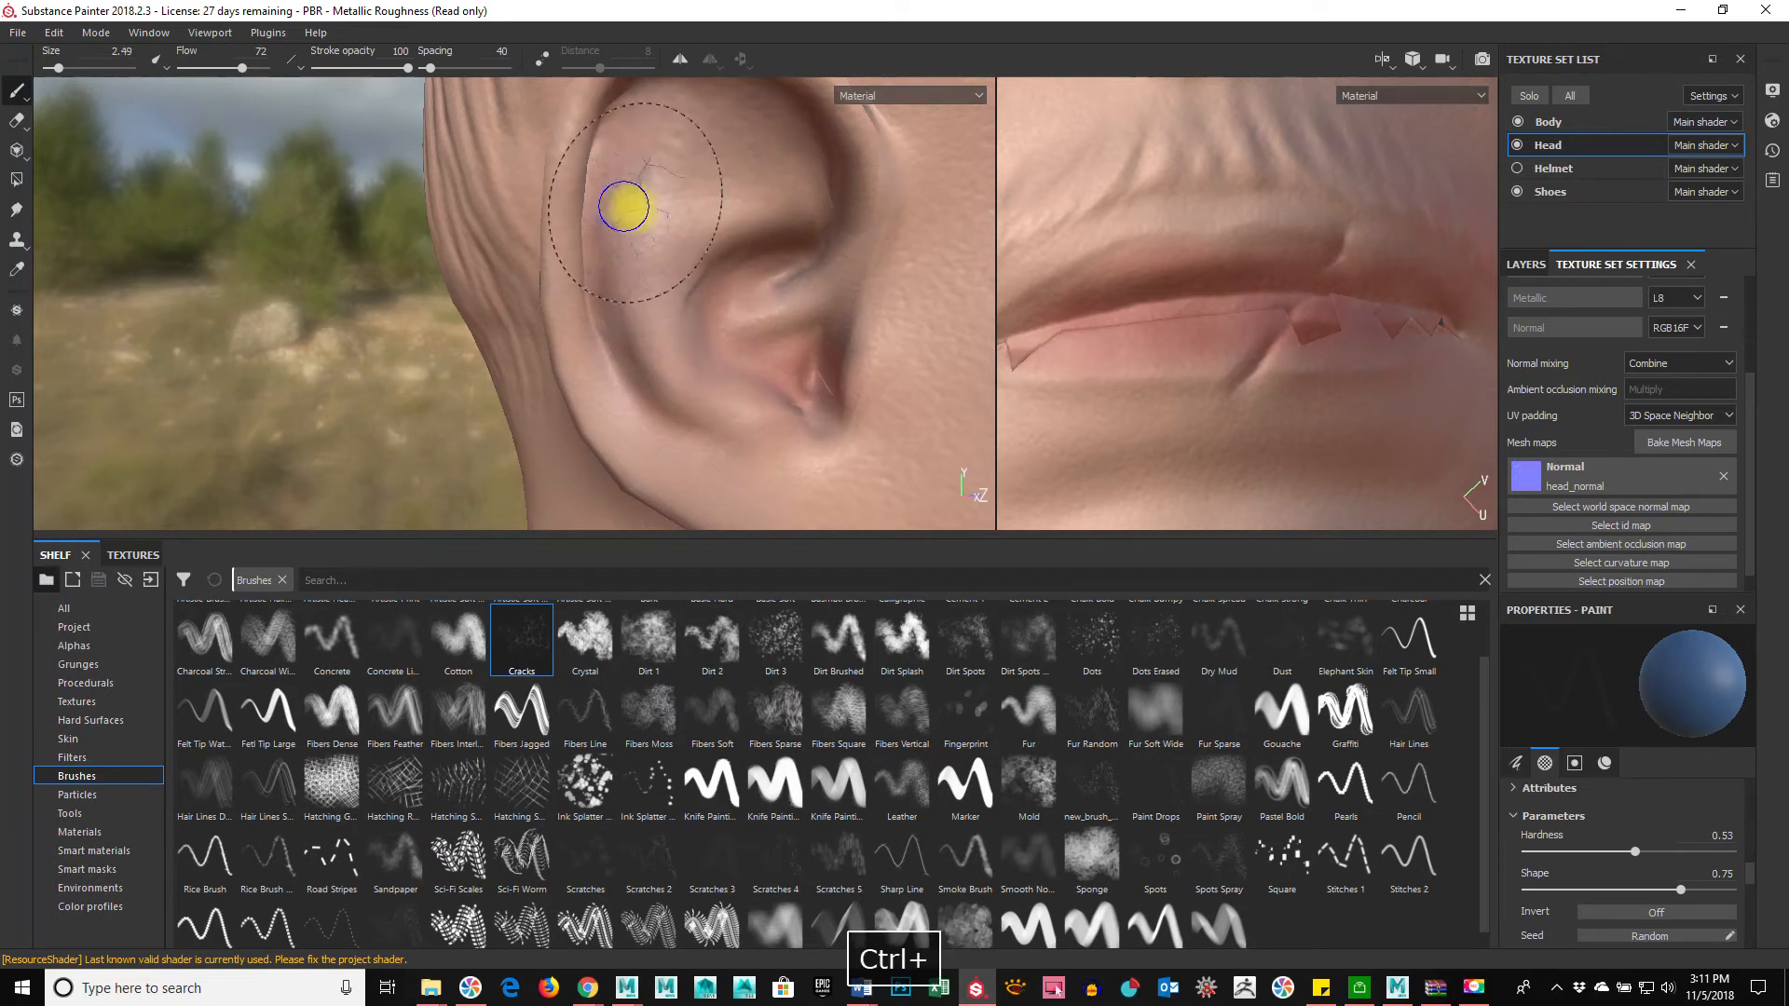
pyautogui.keyDown('ctrl'); pyautogui.moveTo(695, 199); pyautogui.dragTo(675, 180); pyautogui.keyUp('ctrl')
pyautogui.moveTo(485, 342)
pyautogui.keyDown('alt'); pyautogui.mouseDown()
pyautogui.moveTo(826, 312)
pyautogui.moveTo(503, 341)
pyautogui.mouseUp(); pyautogui.keyUp('alt')
pyautogui.keyDown('alt'); pyautogui.moveTo(503, 341); pyautogui.dragTo(687, 403, button='right'); pyautogui.keyUp('alt')
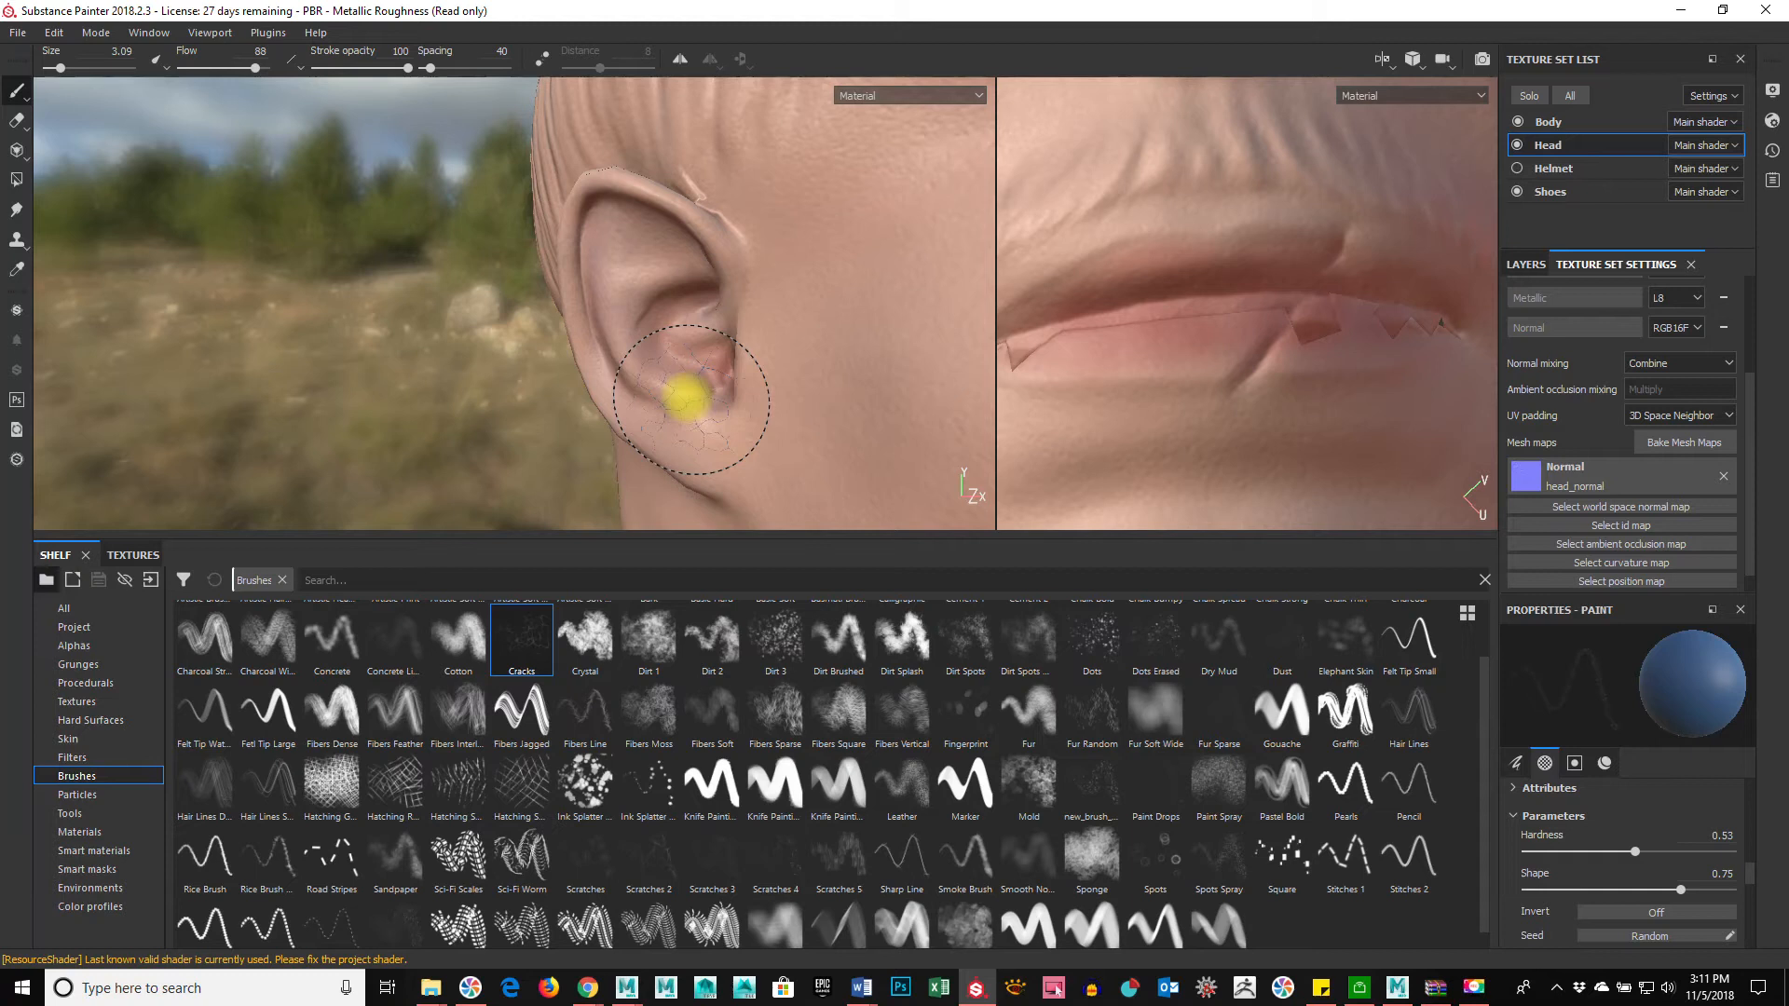
pyautogui.keyDown('alt'); pyautogui.moveTo(860, 433); pyautogui.dragTo(826, 421, button='right'); pyautogui.keyUp('alt')
# Step: Paint faint veins around the other eye and the side of the nose, rotating the environment lighting to check them
pyautogui.keyDown('alt'); pyautogui.moveTo(1270, 371); pyautogui.dragTo(1006, 369, button='right'); pyautogui.keyUp('alt')
pyautogui.keyDown('alt'); pyautogui.moveTo(1127, 351); pyautogui.dragTo(1379, 476, button='middle'); pyautogui.keyUp('alt')
pyautogui.keyDown('alt'); pyautogui.moveTo(767, 379); pyautogui.dragTo(482, 356); pyautogui.keyUp('alt')
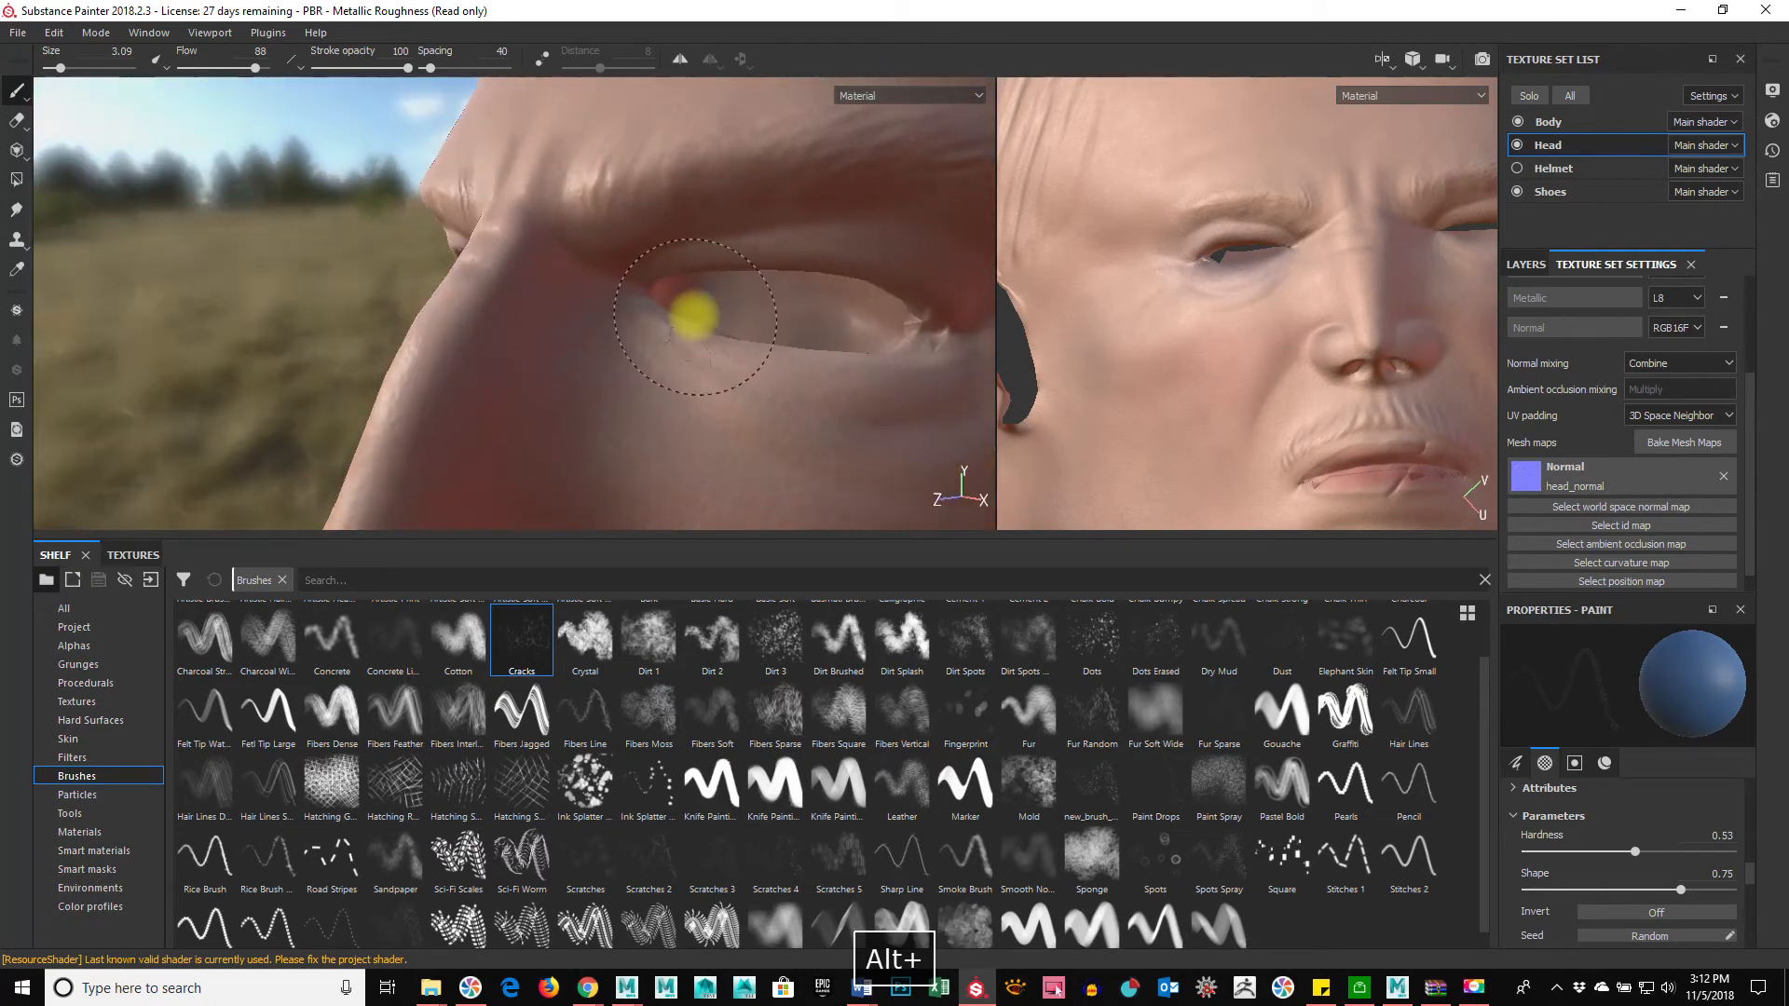
pyautogui.keyDown('alt'); pyautogui.moveTo(684, 331); pyautogui.dragTo(519, 352); pyautogui.keyUp('alt')
pyautogui.keyDown('shift'); pyautogui.moveTo(168, 224); pyautogui.dragTo(240, 229, button='right'); pyautogui.keyUp('shift')
pyautogui.click(634, 364)
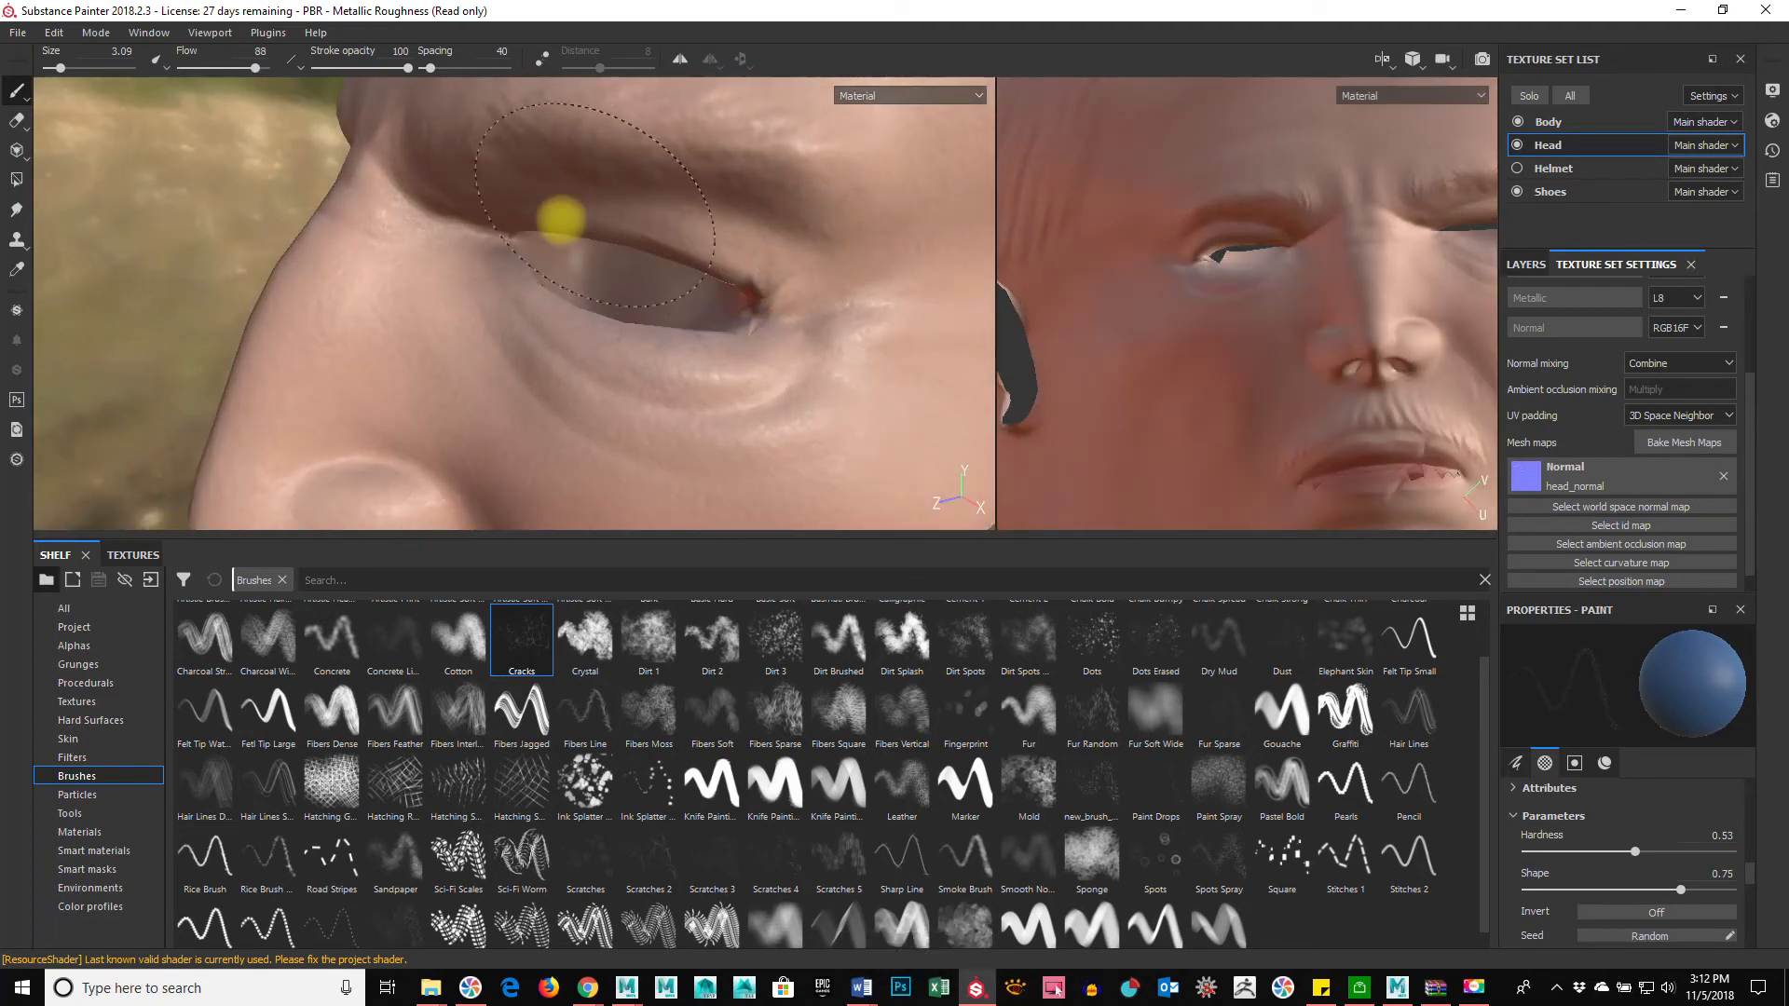
pyautogui.keyDown('alt'); pyautogui.moveTo(753, 382); pyautogui.dragTo(502, 425); pyautogui.keyUp('alt')
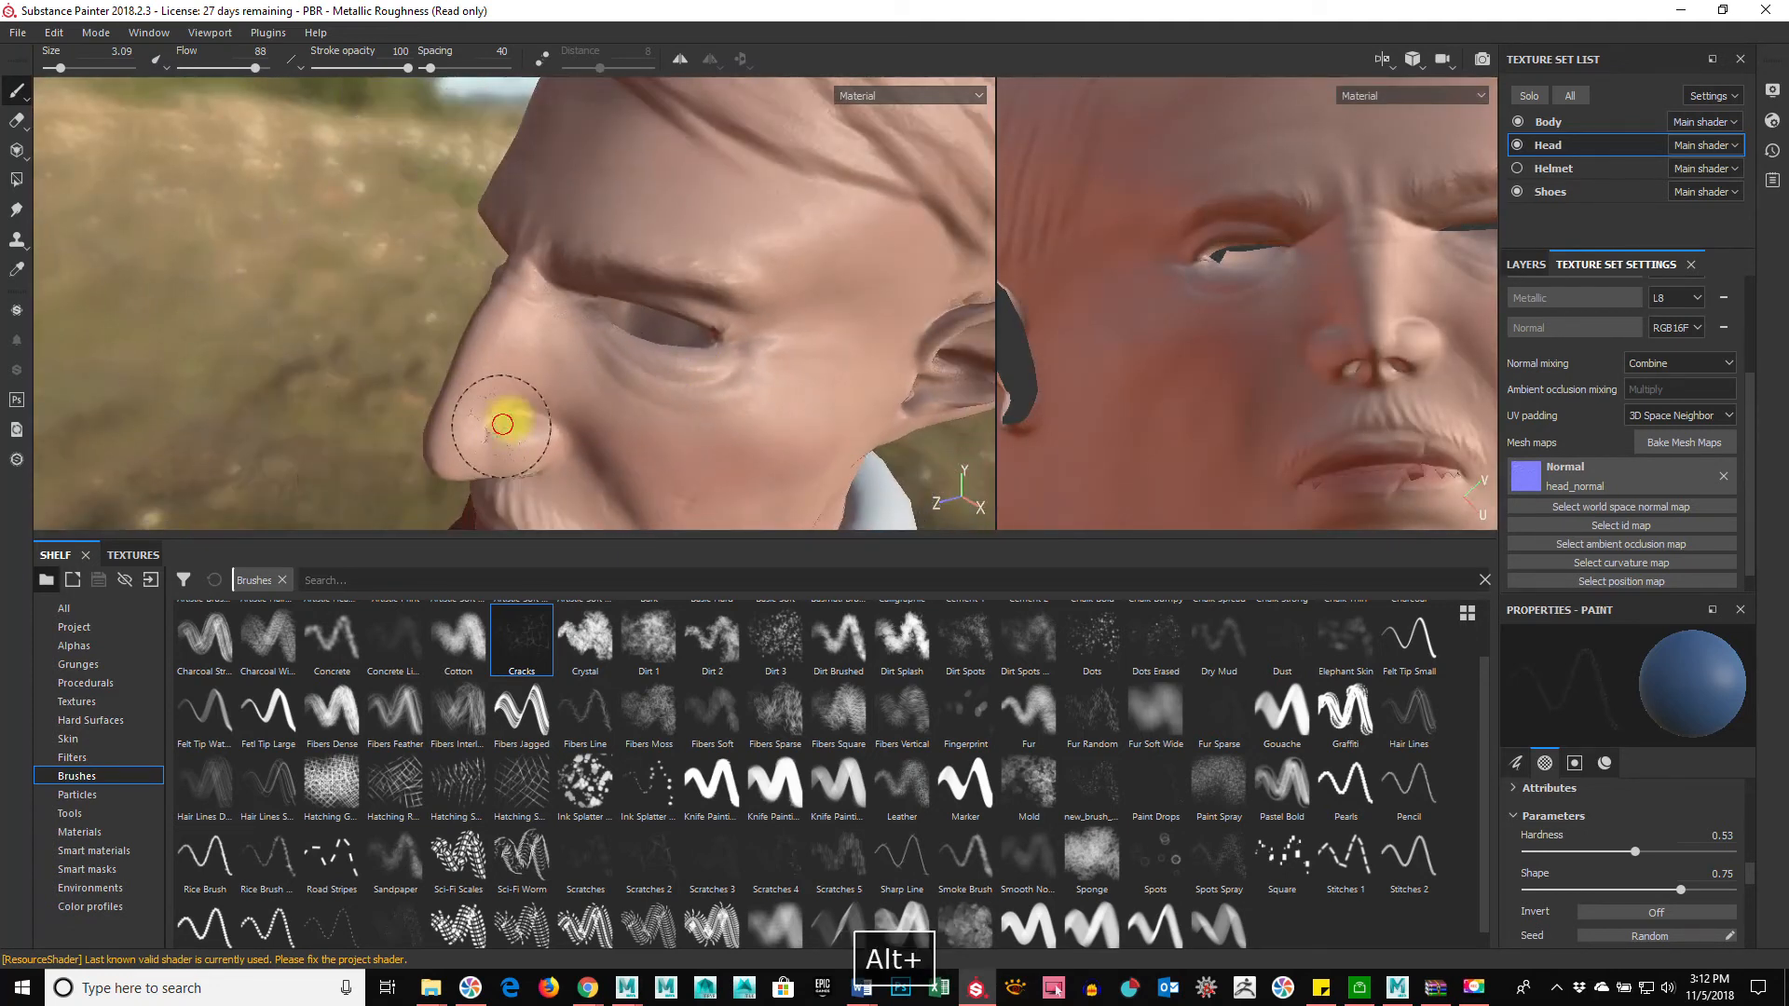
pyautogui.keyDown('alt'); pyautogui.moveTo(601, 501); pyautogui.dragTo(400, 339); pyautogui.keyUp('alt')
pyautogui.moveTo(307, 307)
pyautogui.keyDown('shift'); pyautogui.mouseDown(button='right')
pyautogui.moveTo(176, 290)
pyautogui.moveTo(268, 288)
pyautogui.moveTo(246, 280)
pyautogui.mouseUp(button='right'); pyautogui.keyUp('shift')
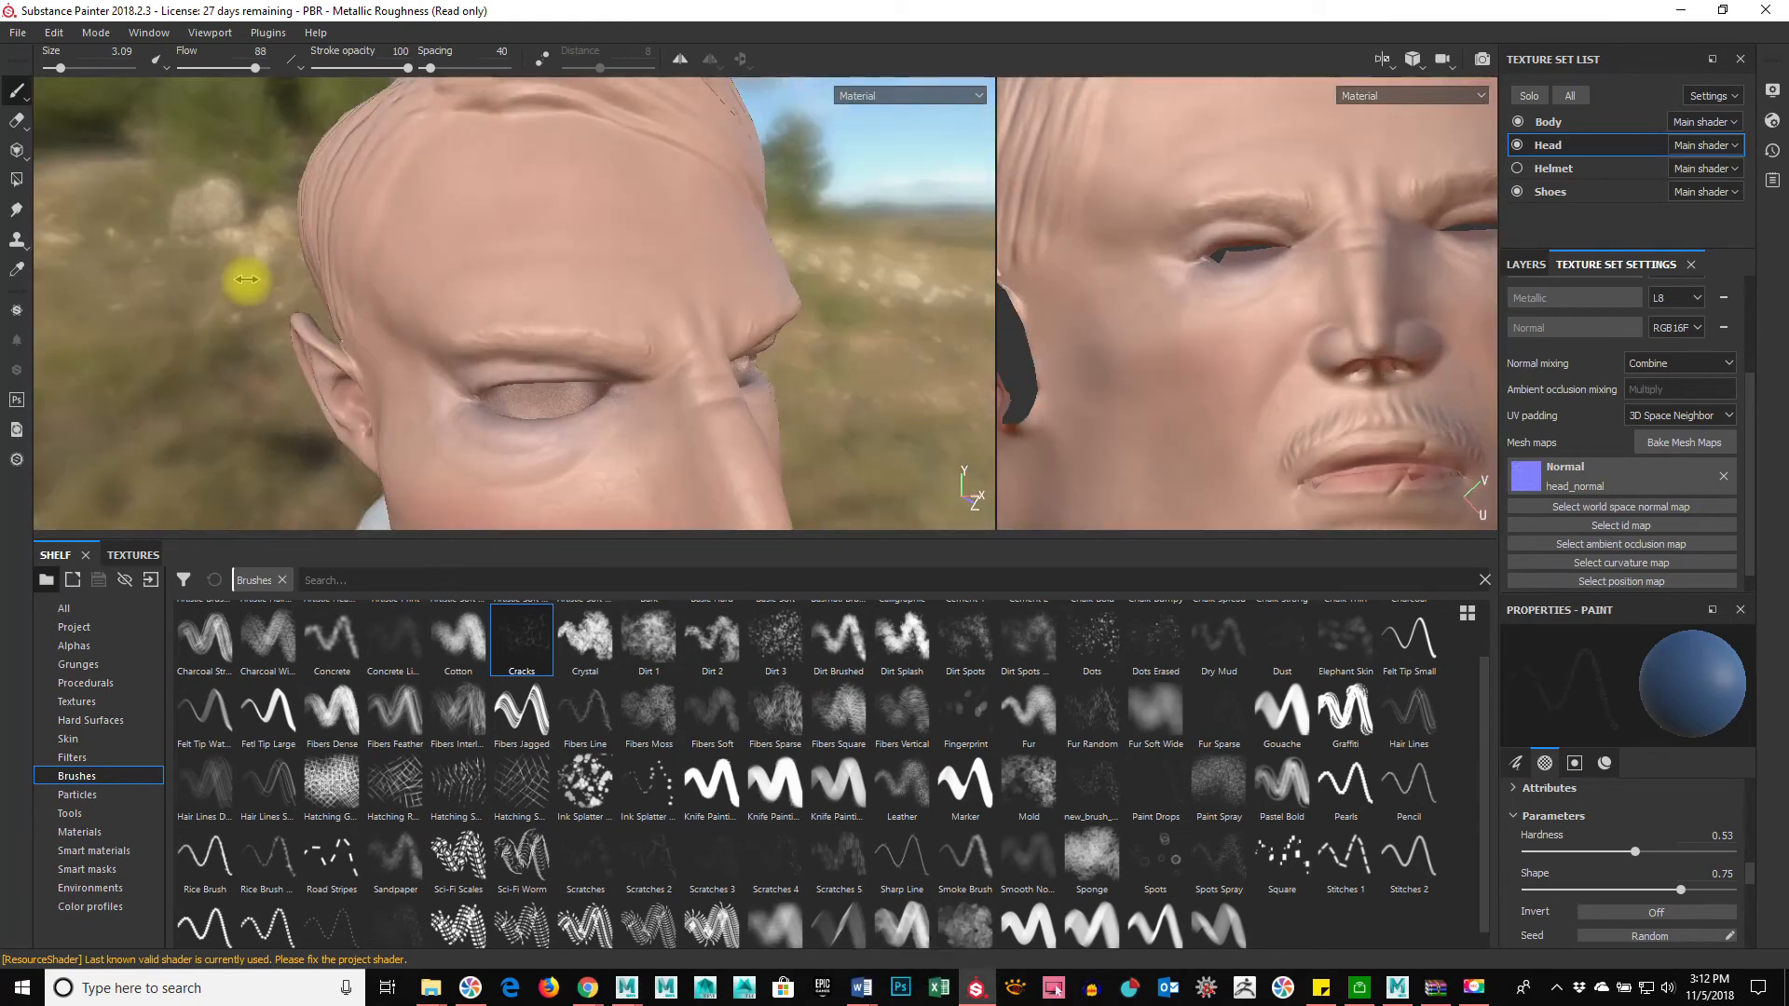
pyautogui.moveTo(437, 311)
pyautogui.keyDown('alt'); pyautogui.mouseDown()
pyautogui.moveTo(563, 319)
pyautogui.moveTo(607, 400)
pyautogui.moveTo(639, 280)
pyautogui.moveTo(577, 319)
pyautogui.moveTo(743, 400)
pyautogui.moveTo(711, 403)
pyautogui.moveTo(743, 360)
pyautogui.moveTo(400, 388)
pyautogui.moveTo(739, 387)
pyautogui.moveTo(531, 368)
pyautogui.mouseUp(); pyautogui.keyUp('alt')
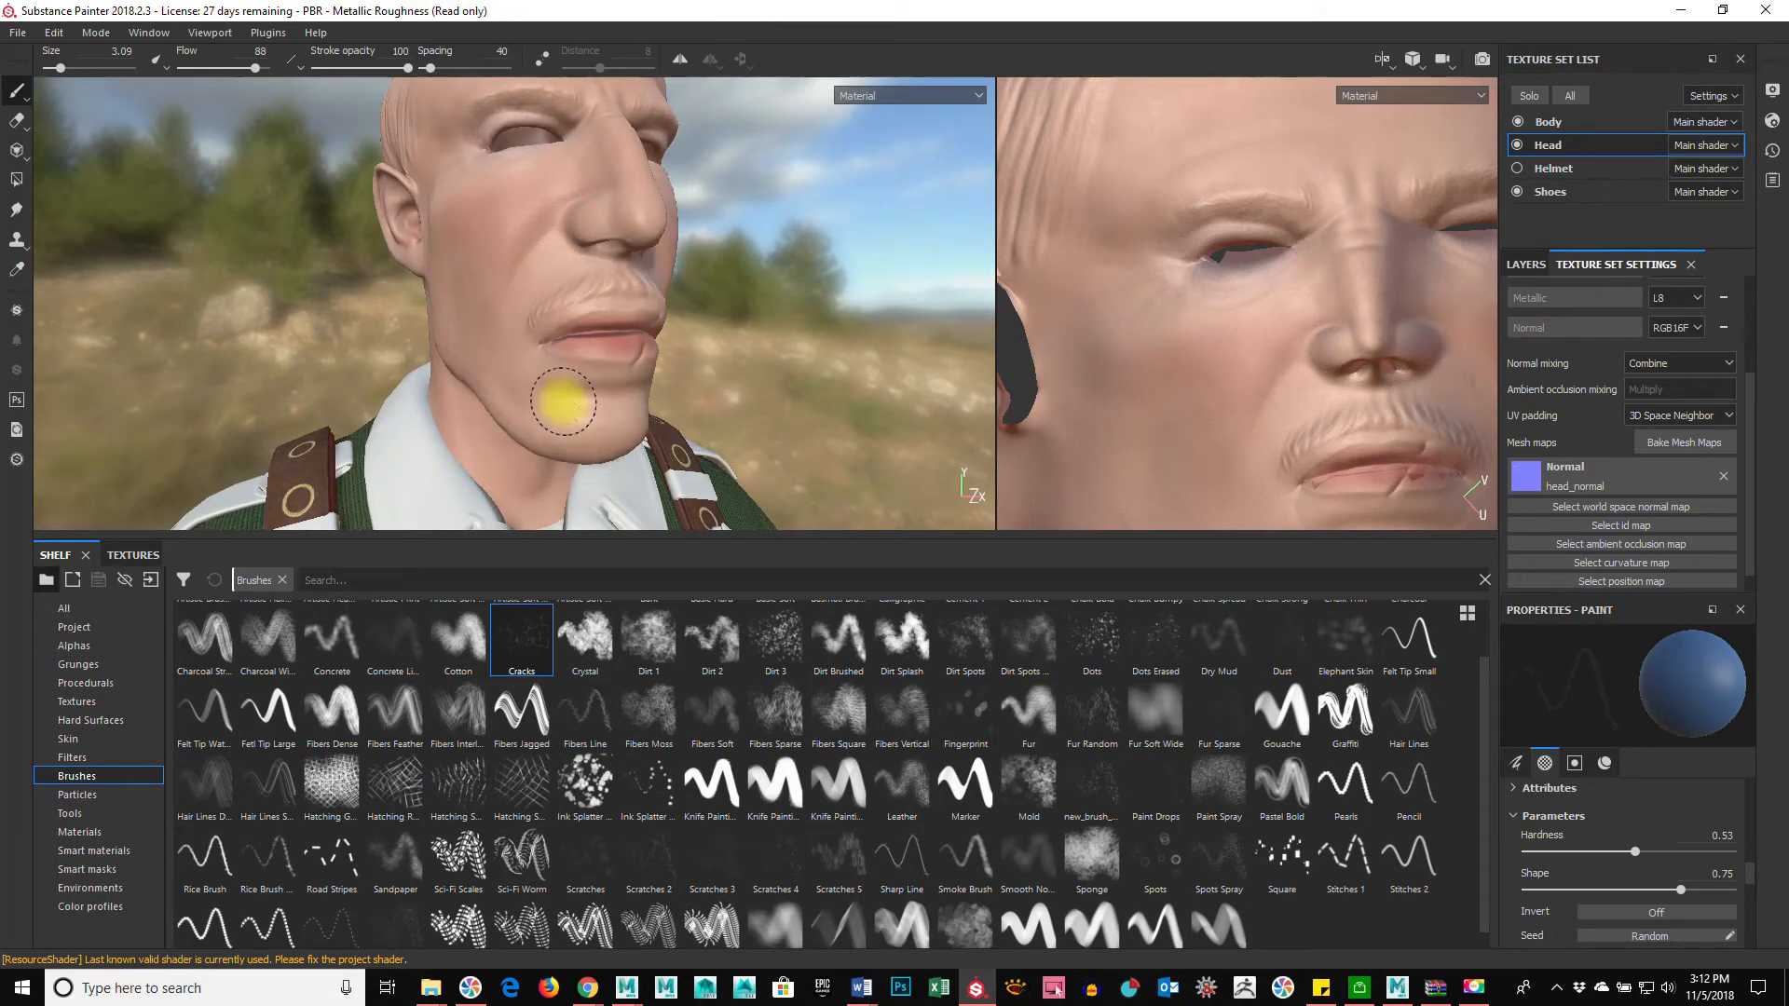
# Step: Add a new paint layer above Layer 2 in the Head texture set
pyautogui.keyDown('alt'); pyautogui.moveTo(567, 403); pyautogui.dragTo(1442, 459, button='right'); pyautogui.keyUp('alt')
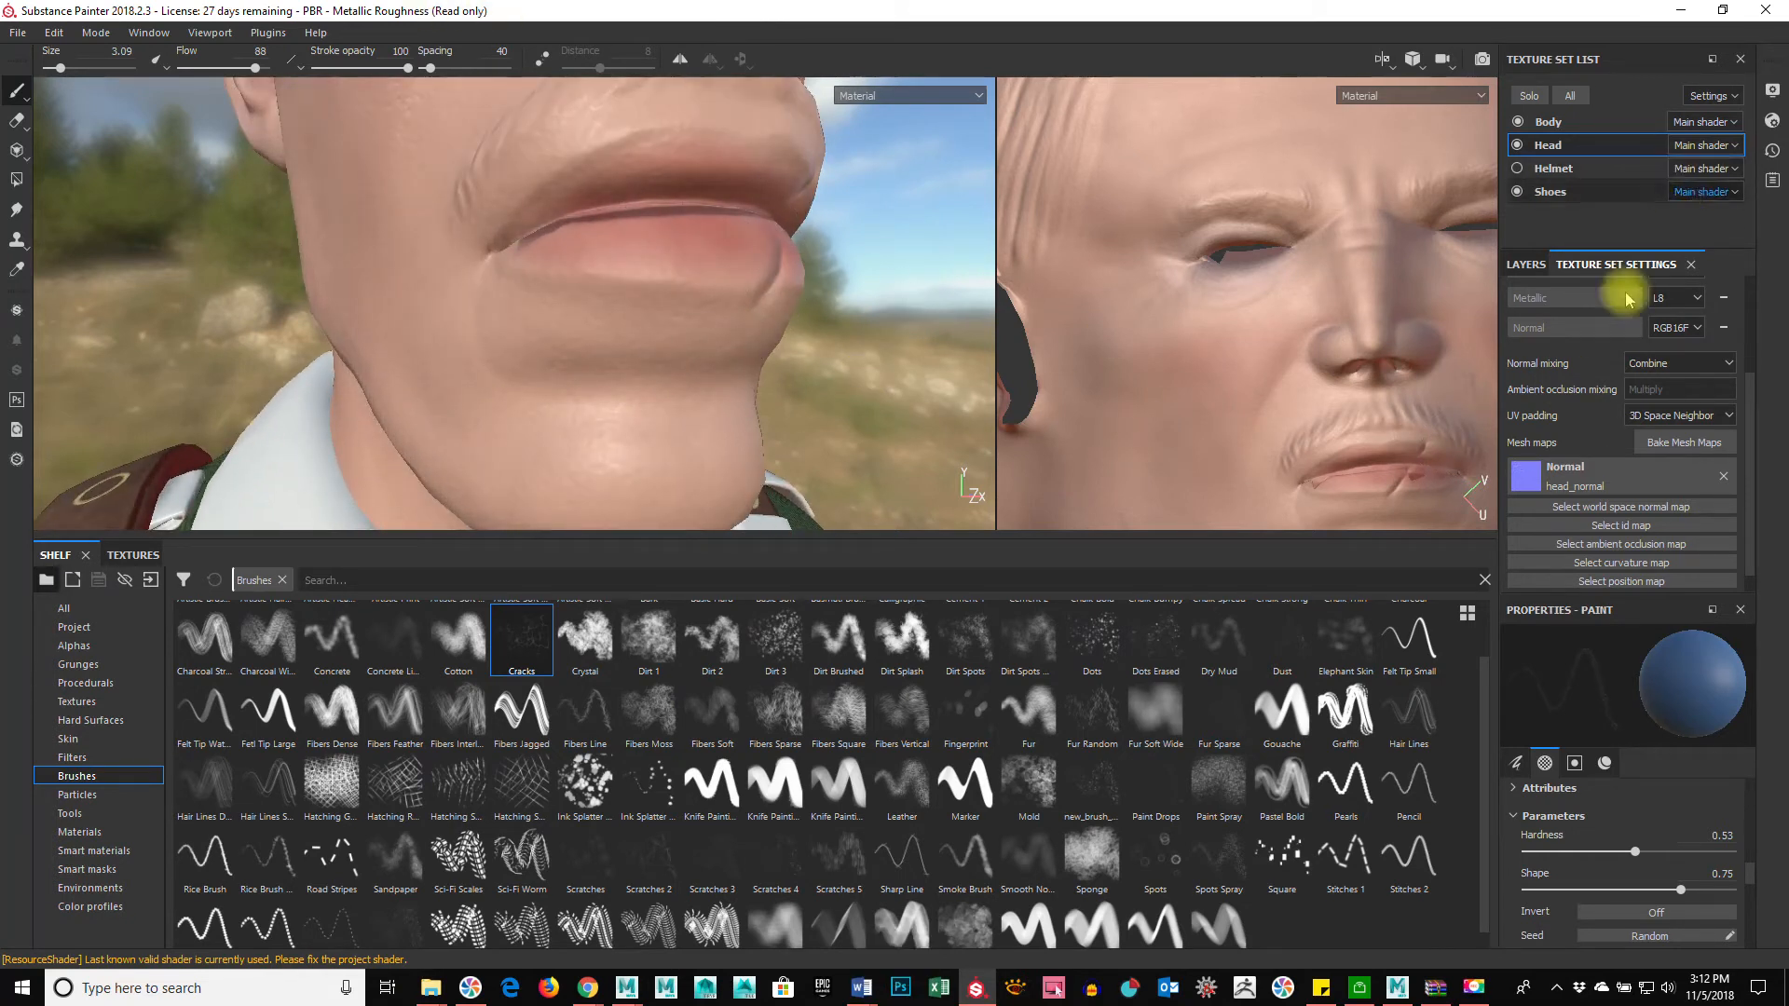
pyautogui.click(1524, 266)
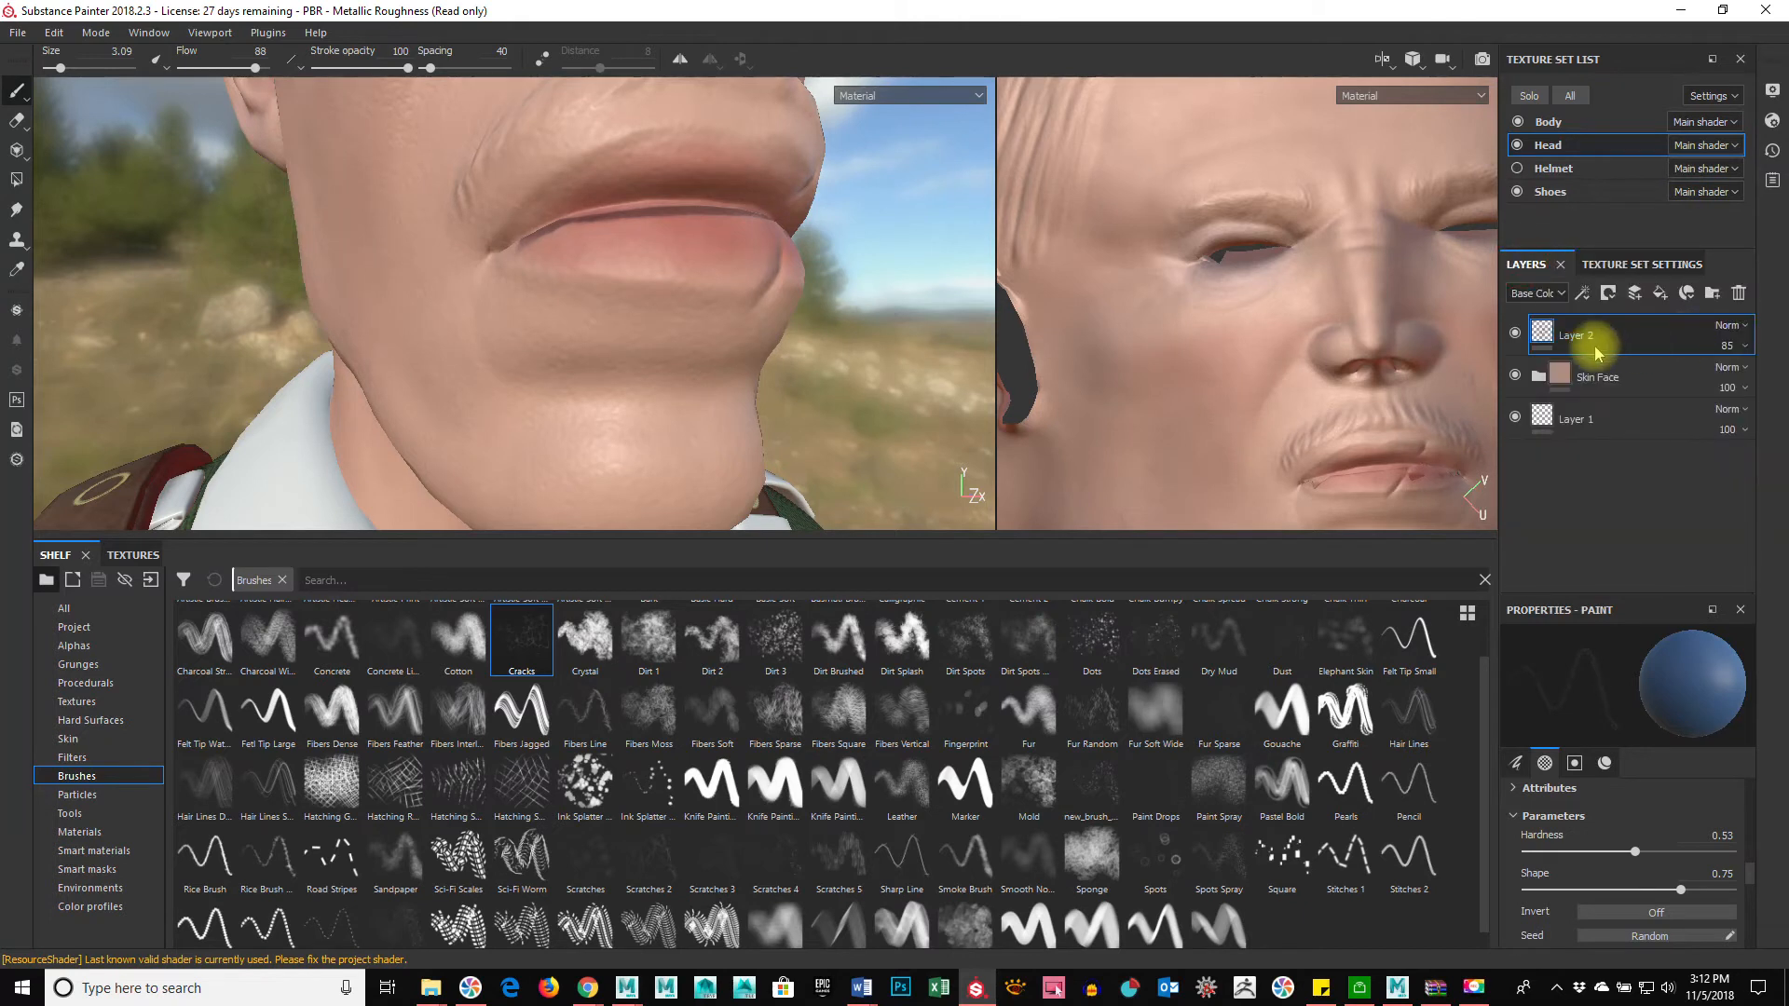
pyautogui.click(1632, 294)
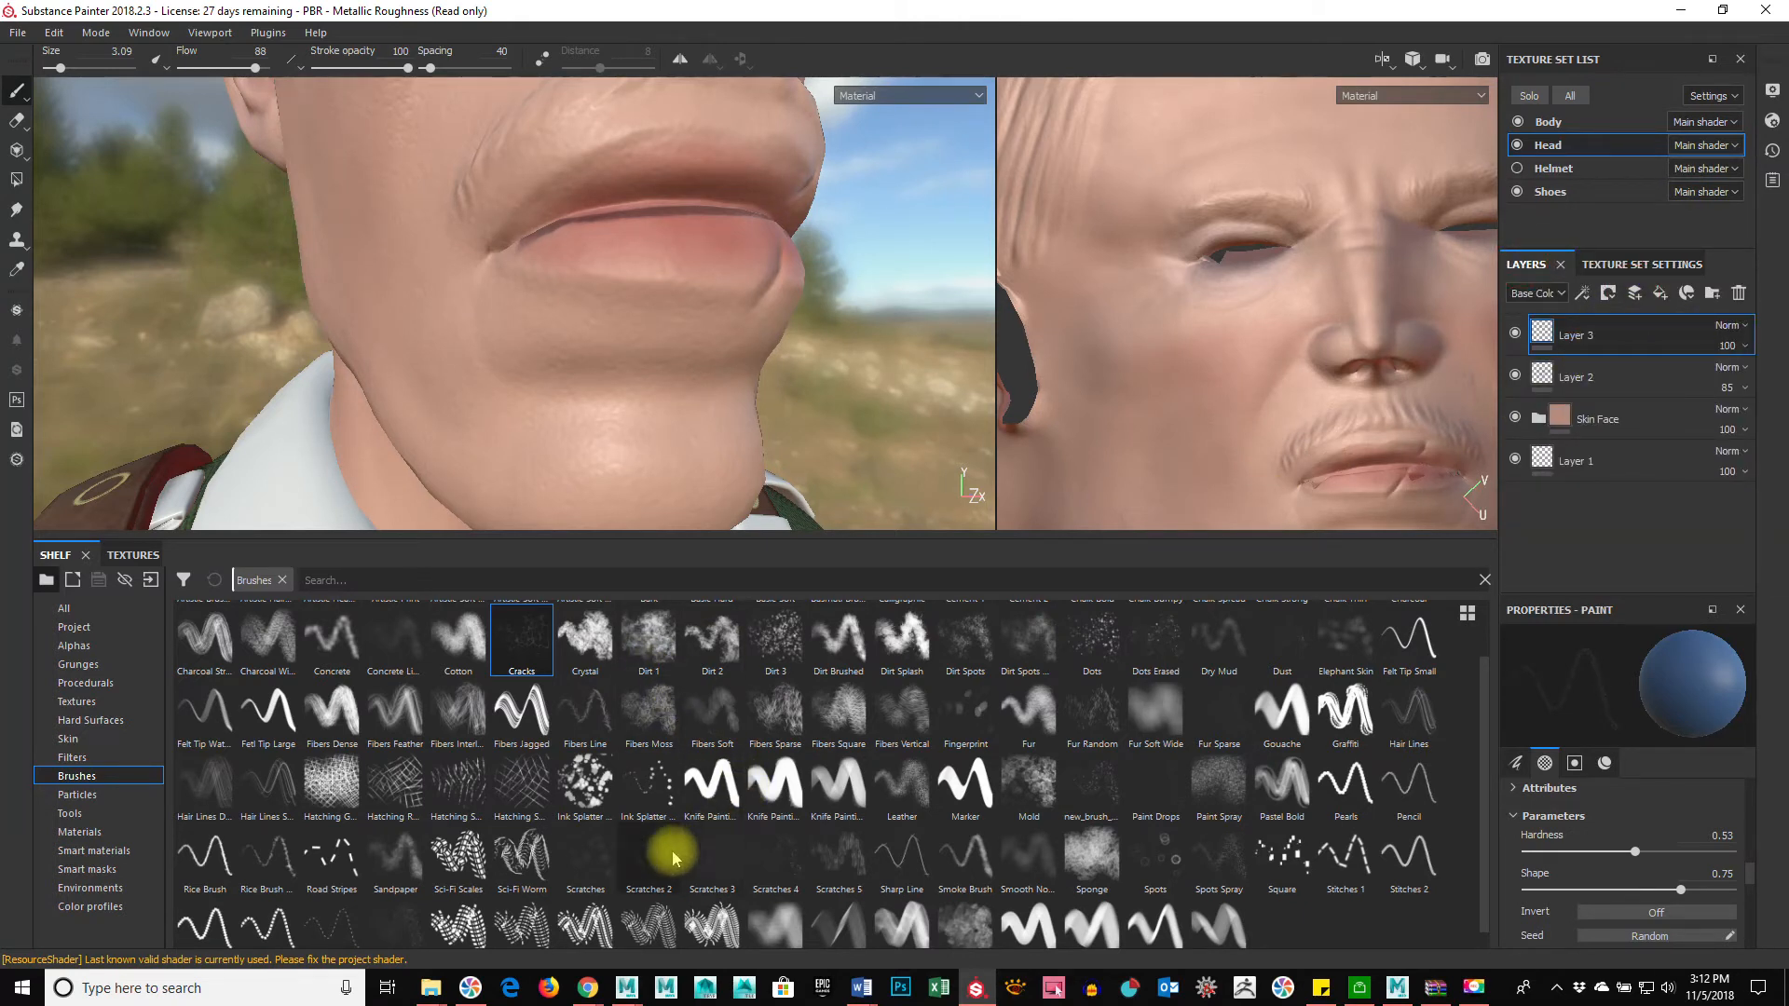
# Step: Choose the Sharp Line brush, disable its color channel, enable height, and set the height to -0.1911
pyautogui.click(904, 853)
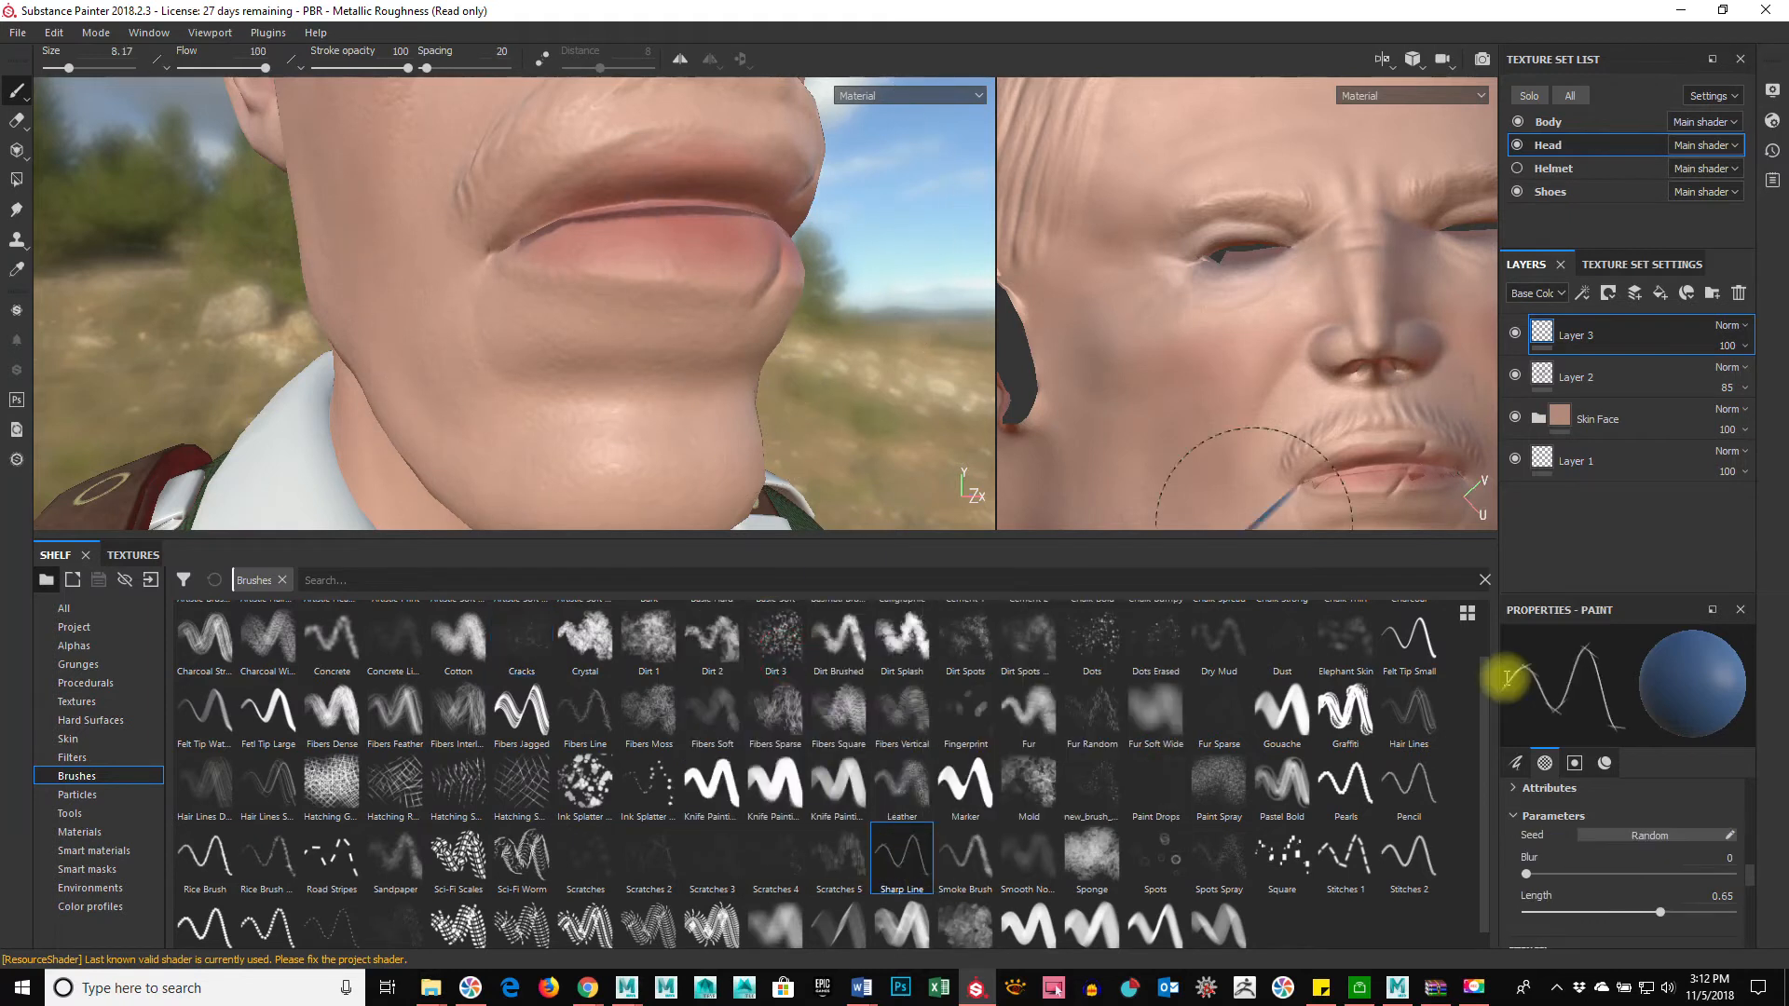
pyautogui.scroll(-5, 1609, 827)
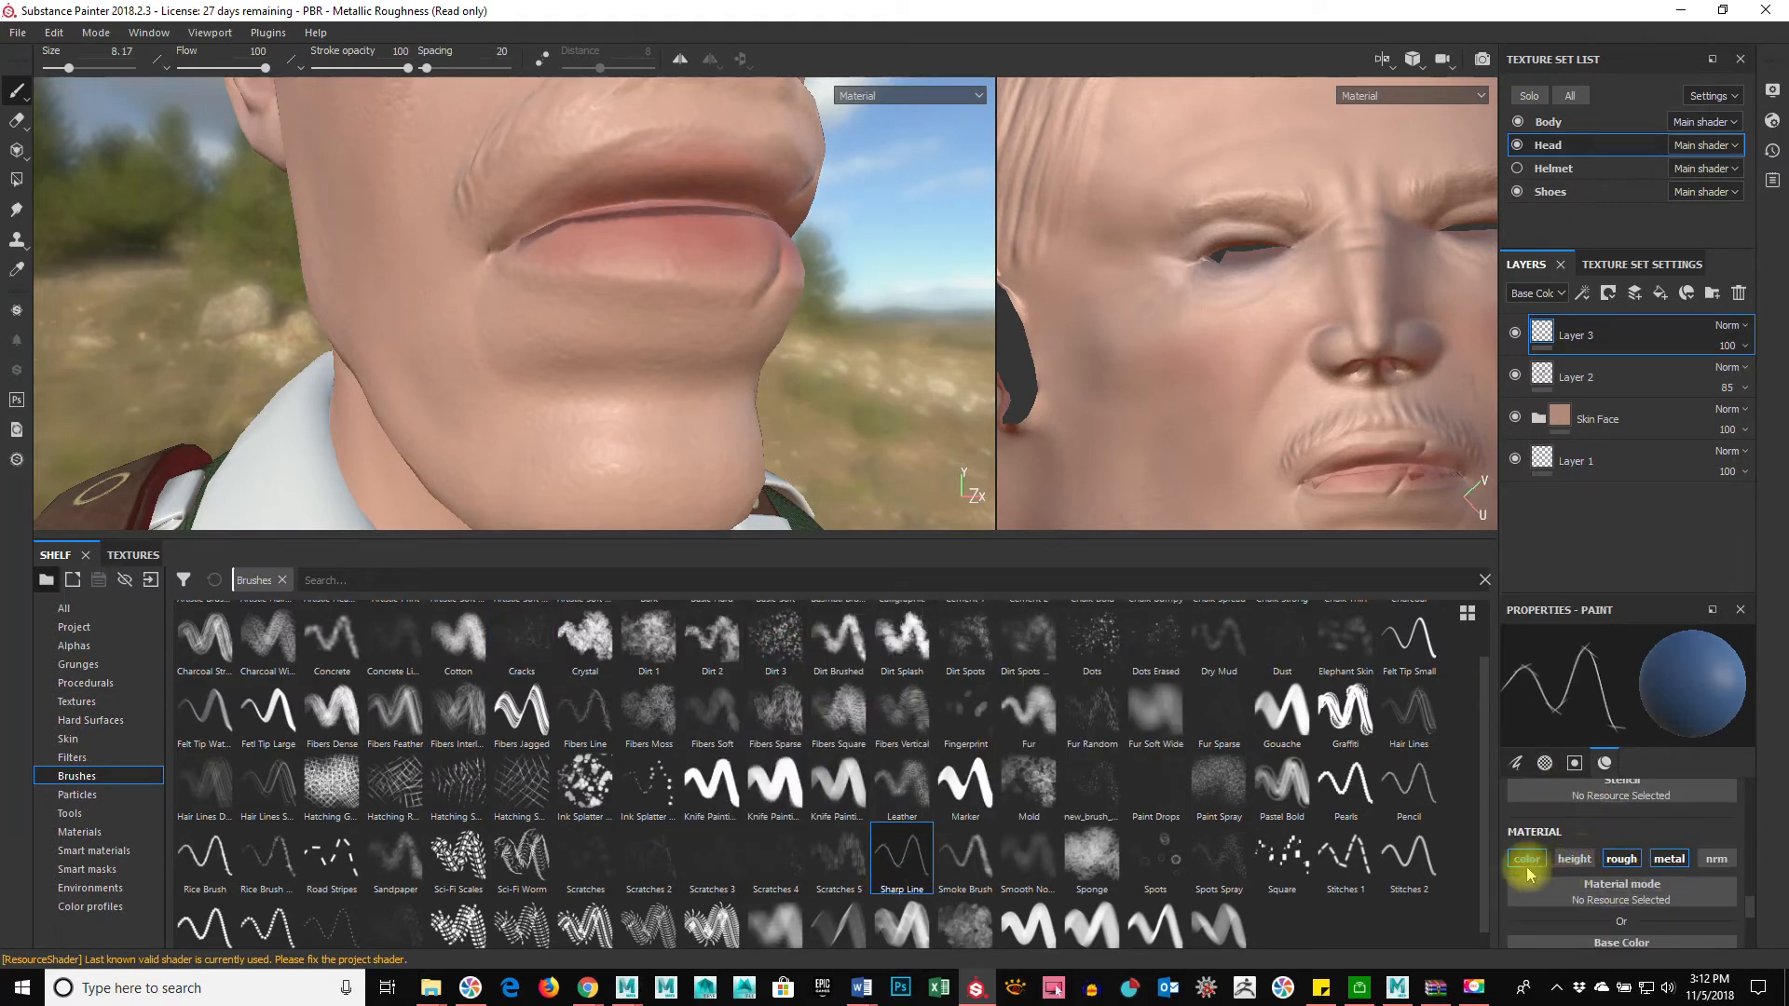
pyautogui.click(1528, 868)
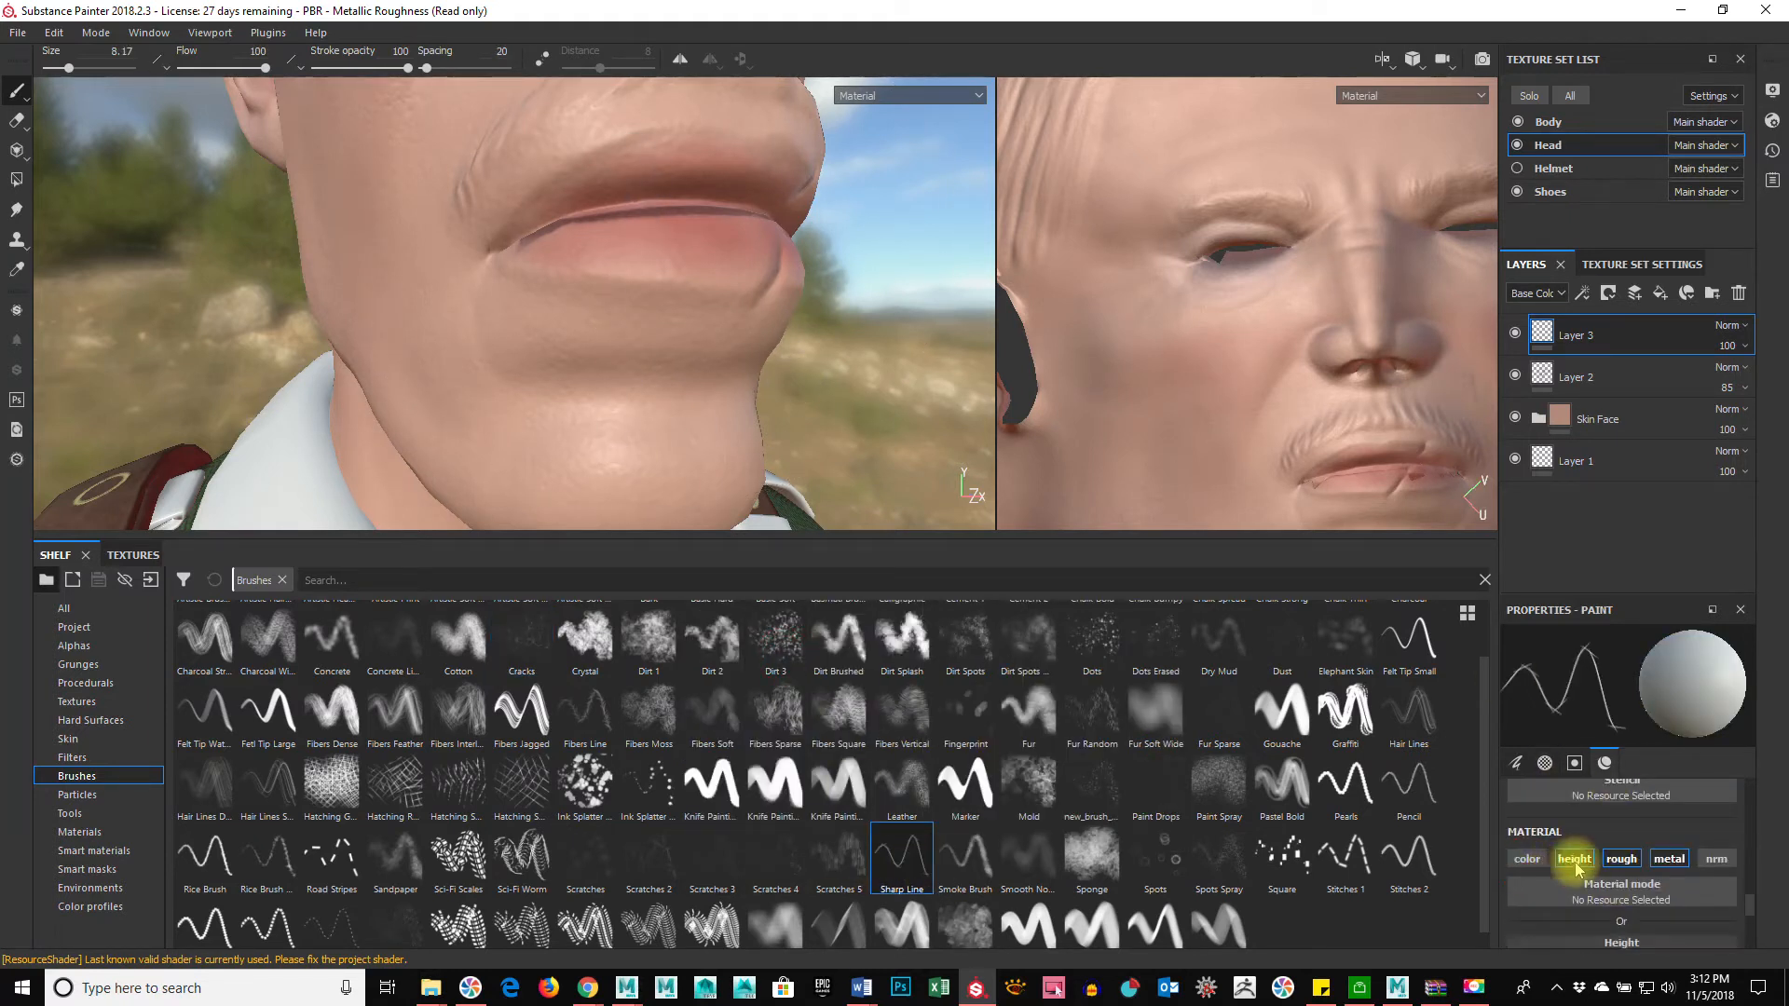
pyautogui.scroll(-3, 1622, 881)
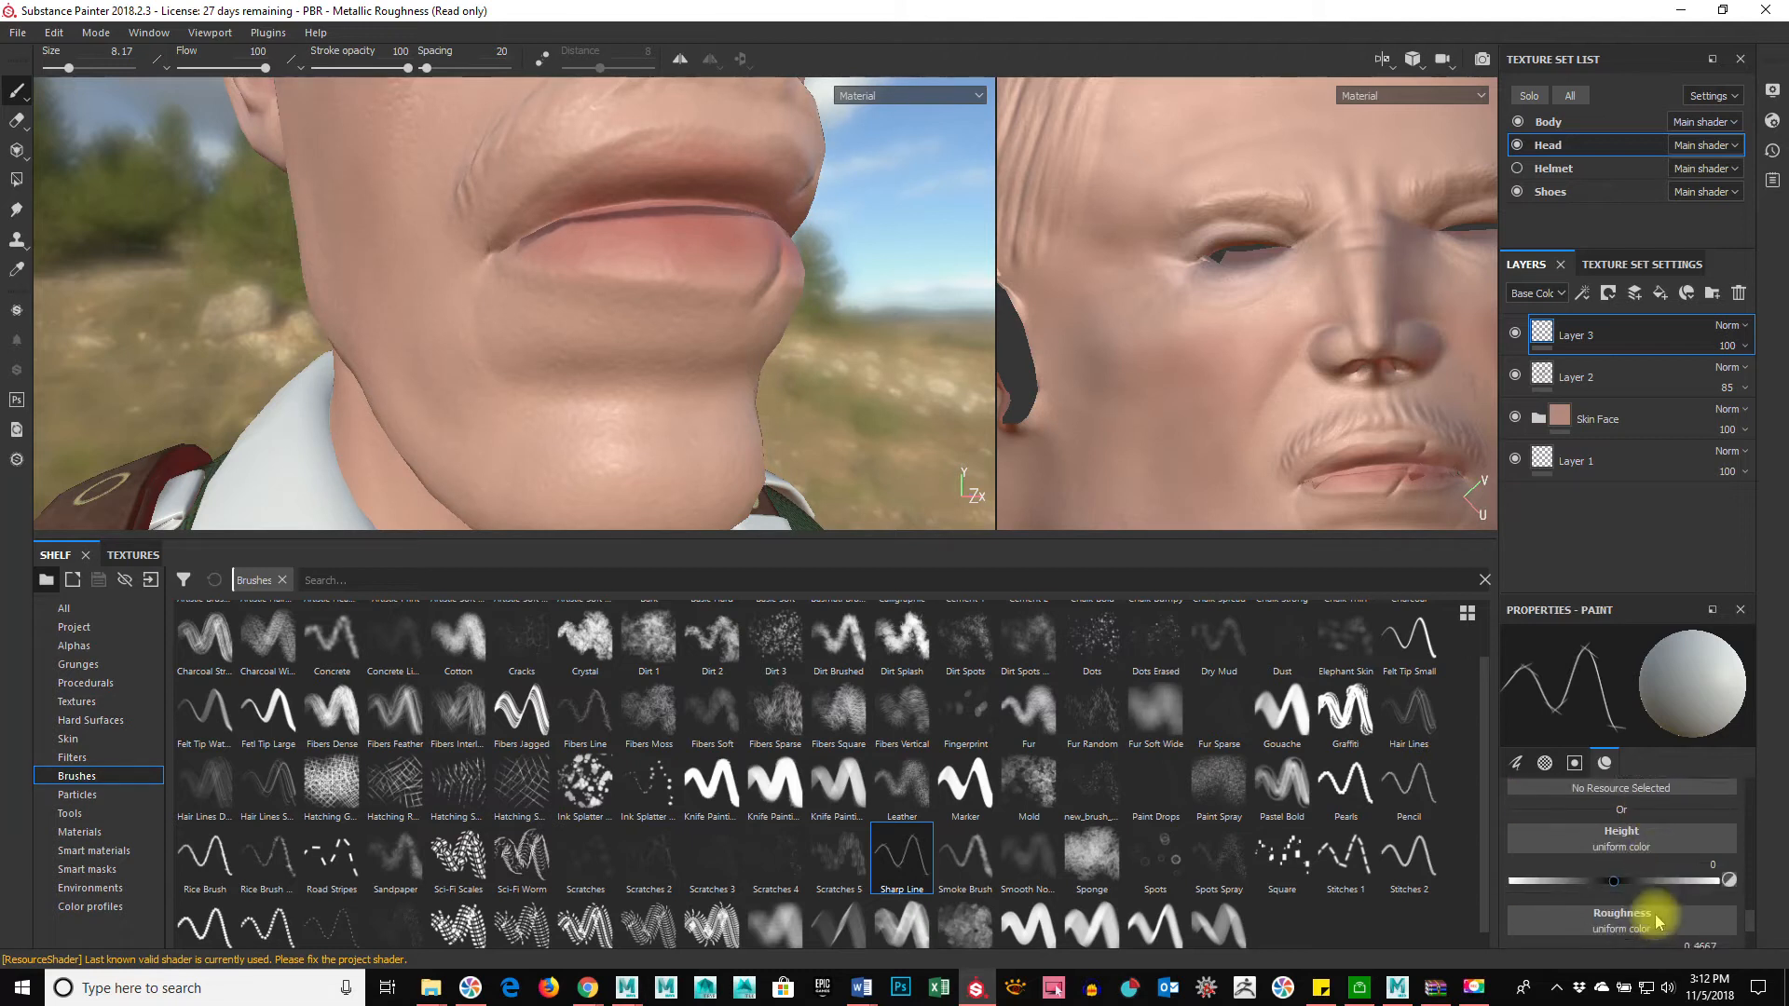
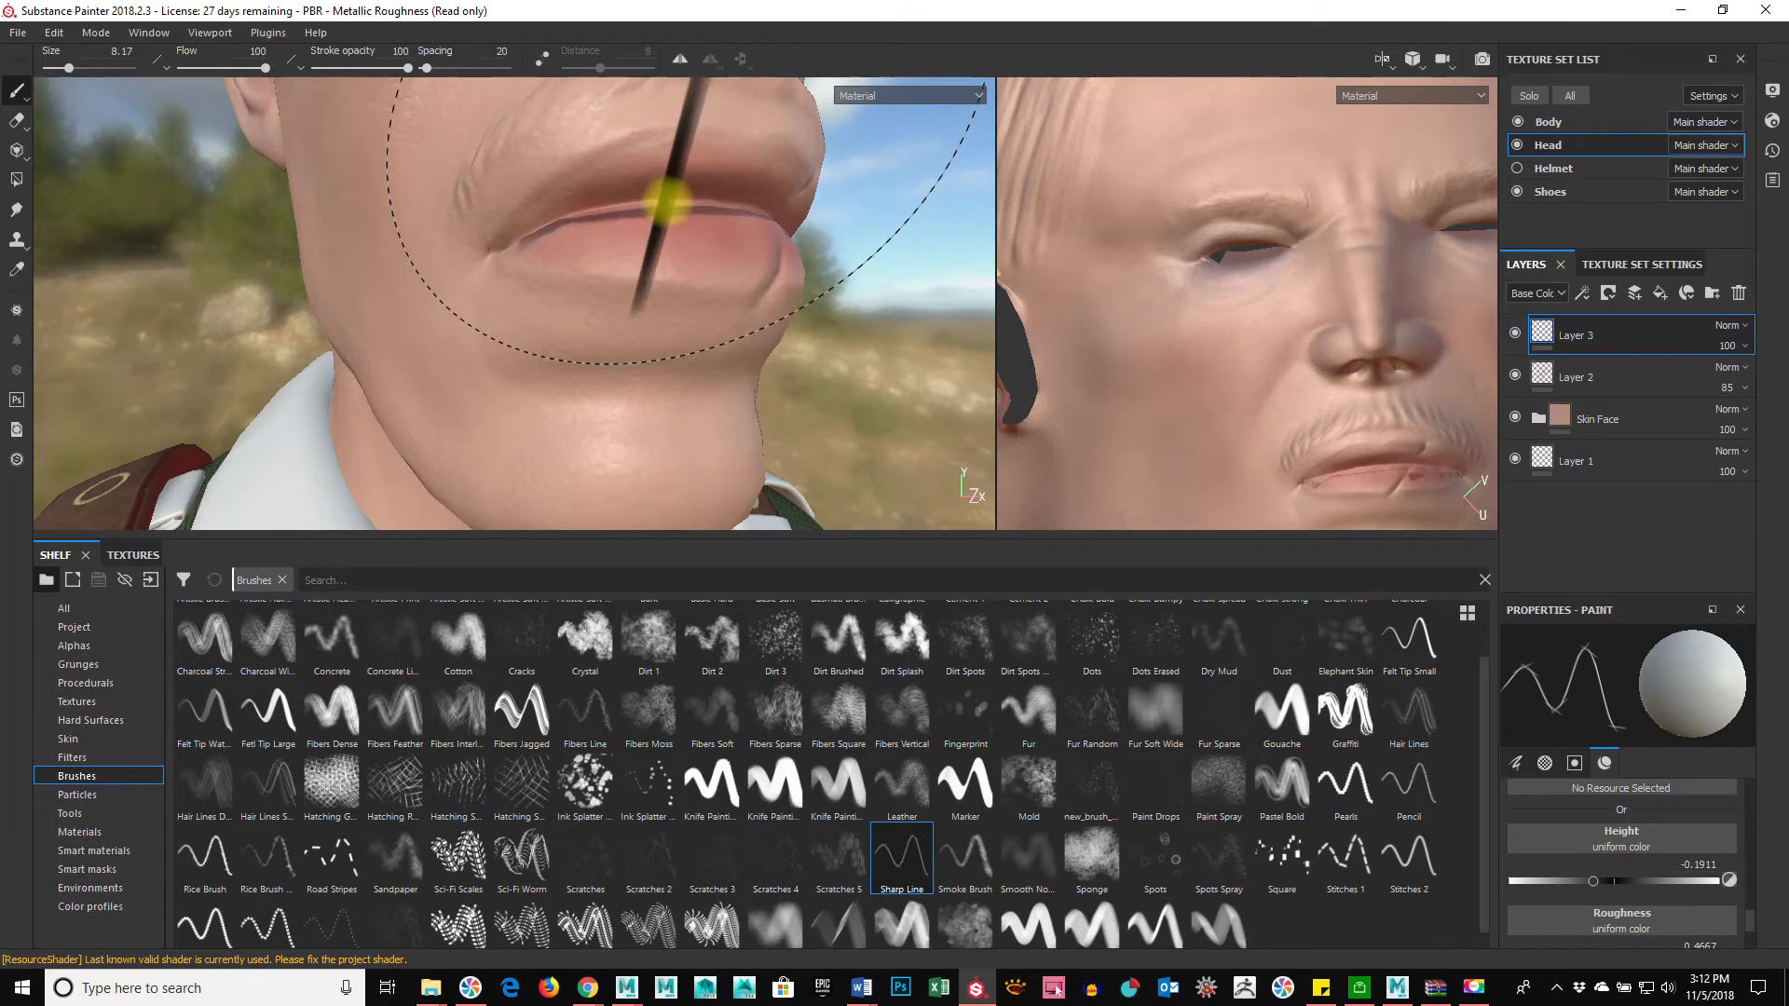
# Step: Shrink the brush to size 0.1 and paint fine vertical creases in the middle of the lower lip
pyautogui.keyDown('ctrl'); pyautogui.moveTo(663, 199); pyautogui.dragTo(511, 239, button='right'); pyautogui.keyUp('ctrl')
pyautogui.keyDown('alt'); pyautogui.moveTo(670, 199); pyautogui.dragTo(798, 336); pyautogui.keyUp('alt')
pyautogui.moveTo(562, 294); pyautogui.dragTo(561, 380)
pyautogui.keyDown('alt'); pyautogui.moveTo(659, 419); pyautogui.dragTo(523, 367); pyautogui.keyUp('alt')
pyautogui.keyDown('alt'); pyautogui.moveTo(589, 369); pyautogui.dragTo(583, 456, button='middle'); pyautogui.keyUp('alt')
pyautogui.keyDown('alt'); pyautogui.moveTo(584, 457); pyautogui.dragTo(723, 415, button='right'); pyautogui.keyUp('alt')
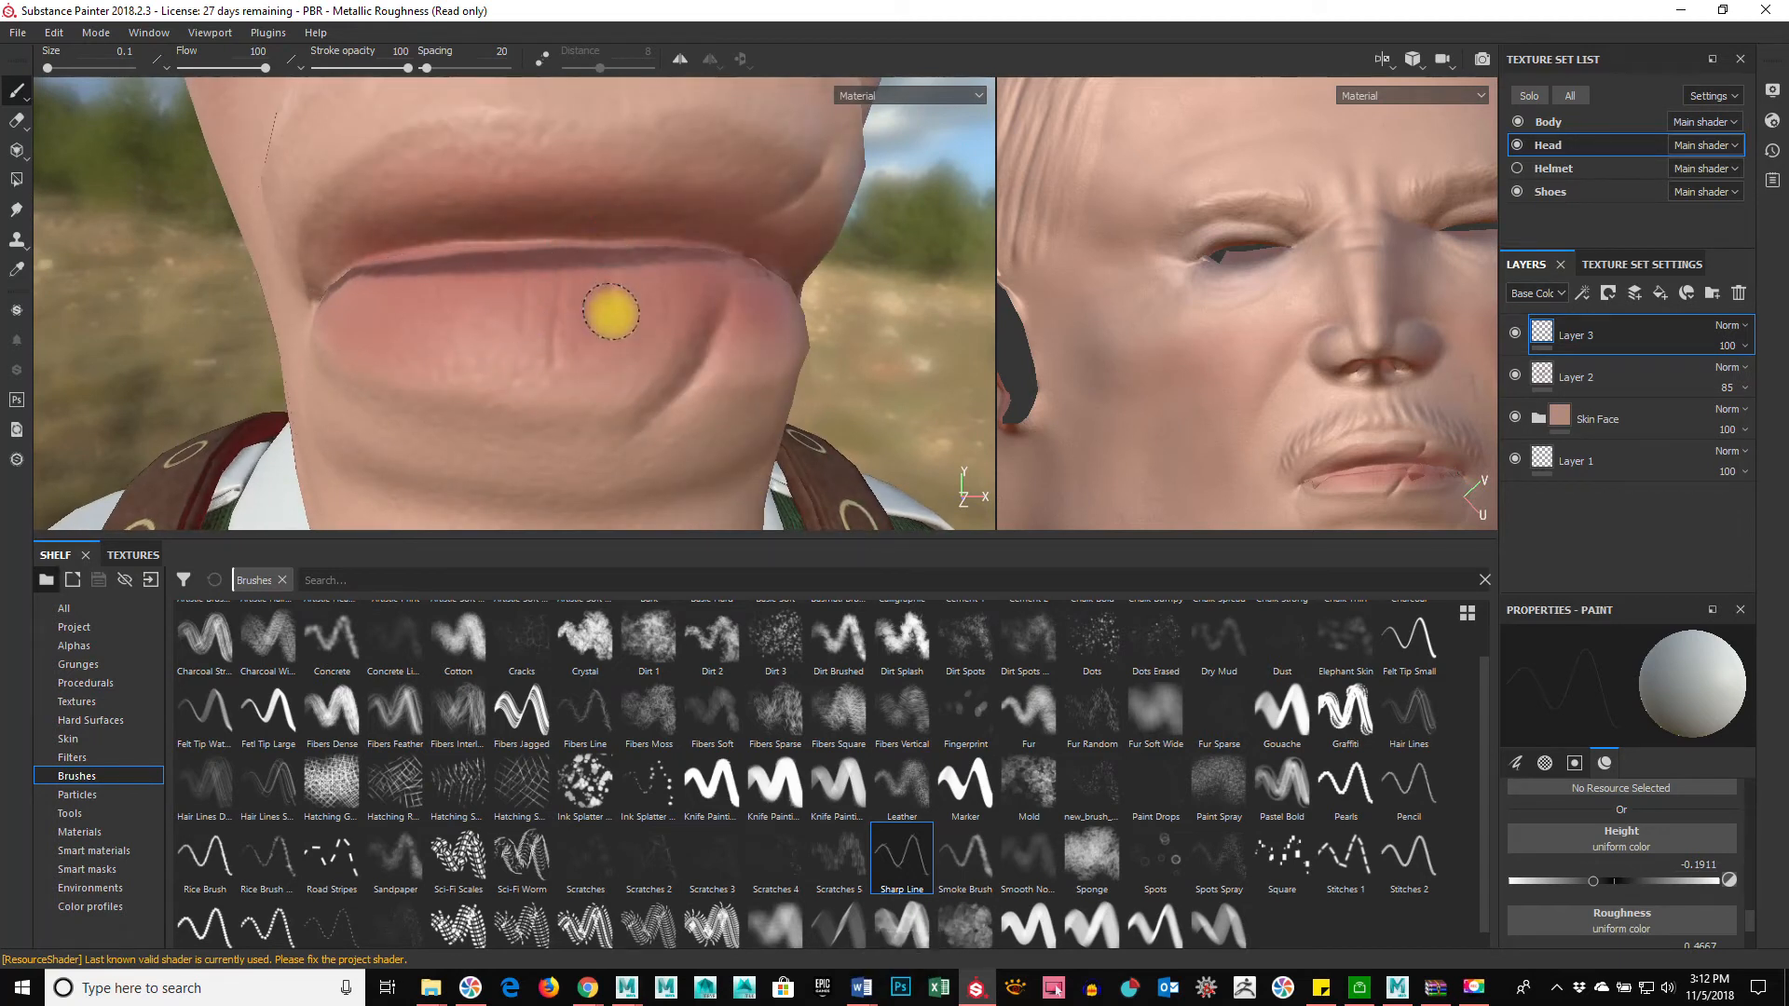
# Step: Paint more fine creases across both sides of the lower lip
pyautogui.keyDown('alt'); pyautogui.moveTo(452, 335); pyautogui.dragTo(489, 297); pyautogui.keyUp('alt')
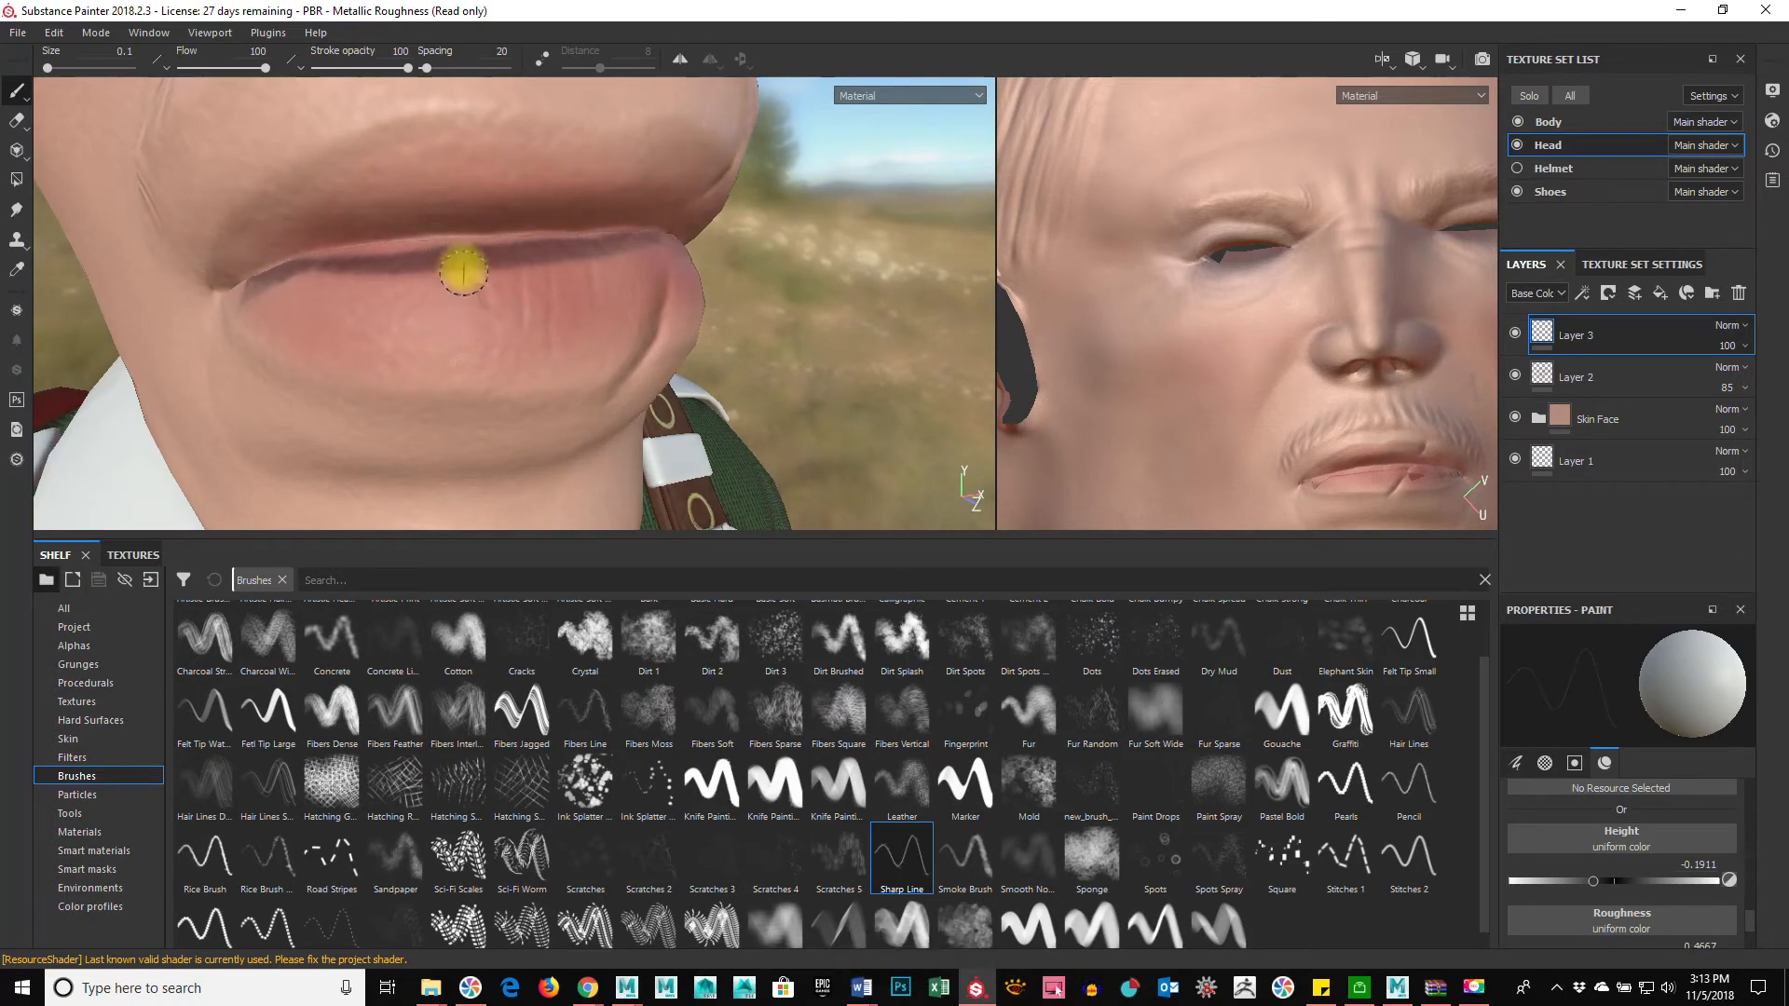
pyautogui.keyDown('alt'); pyautogui.moveTo(456, 267); pyautogui.dragTo(628, 368); pyautogui.keyUp('alt')
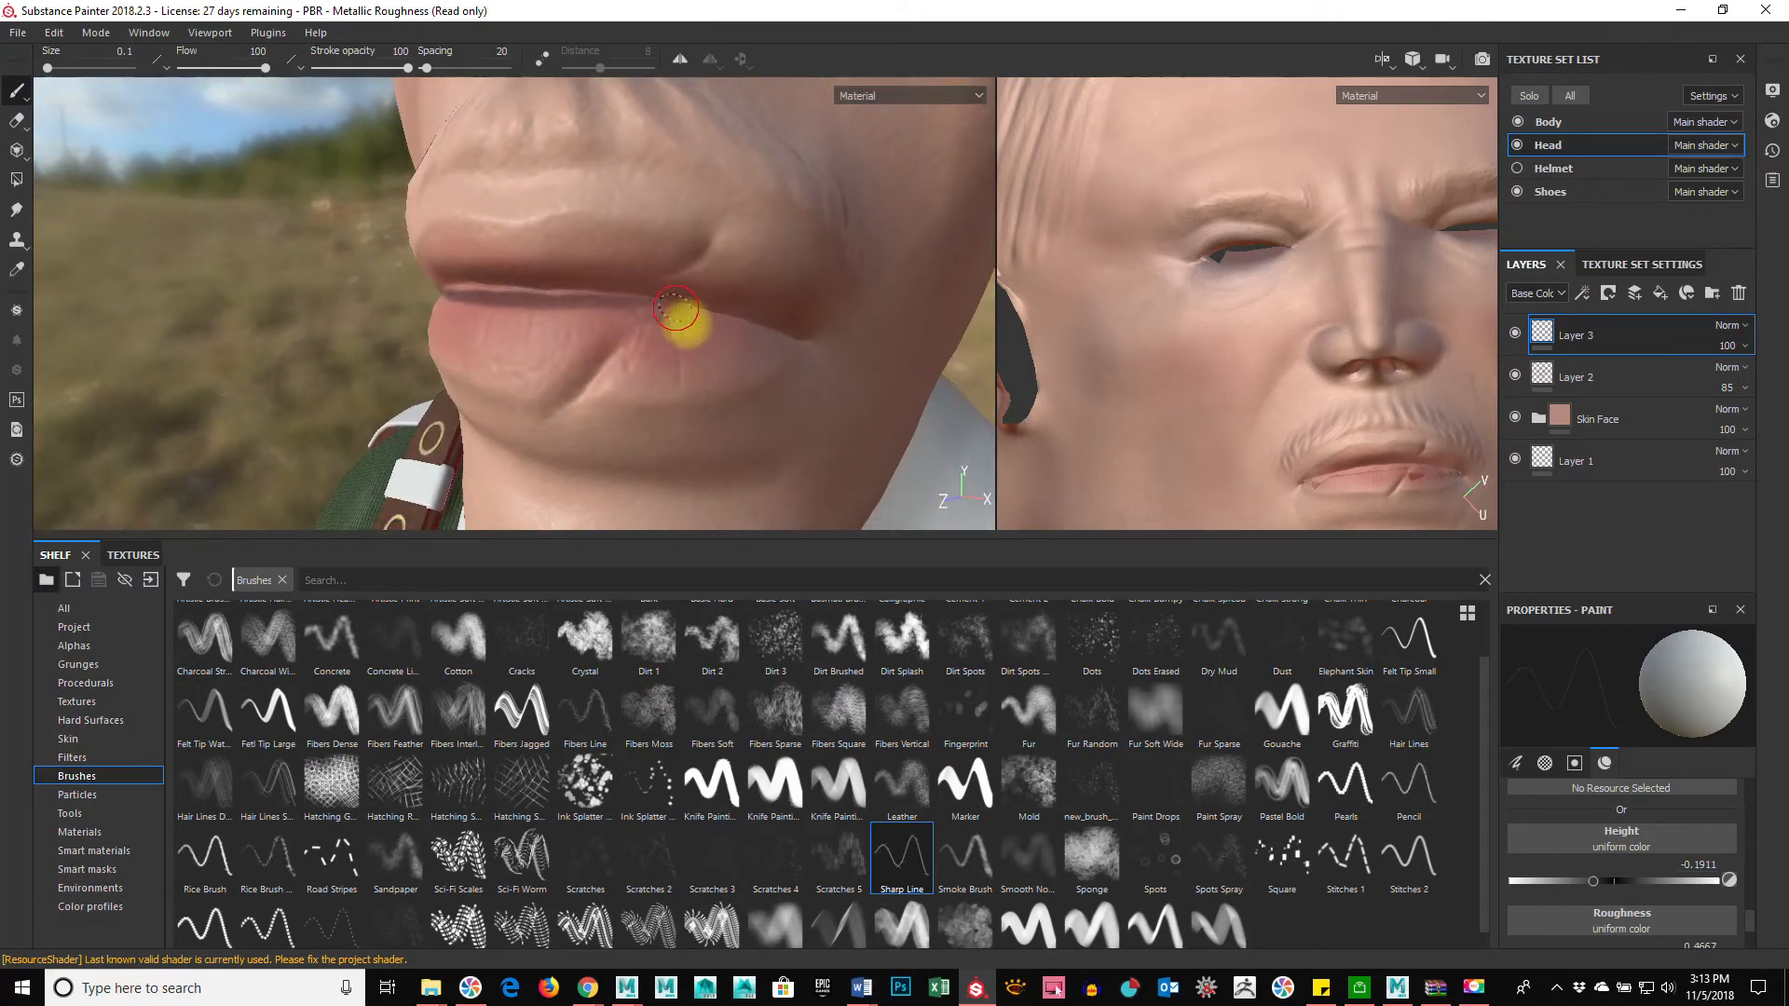
pyautogui.keyDown('alt'); pyautogui.moveTo(599, 379); pyautogui.dragTo(436, 293); pyautogui.keyUp('alt')
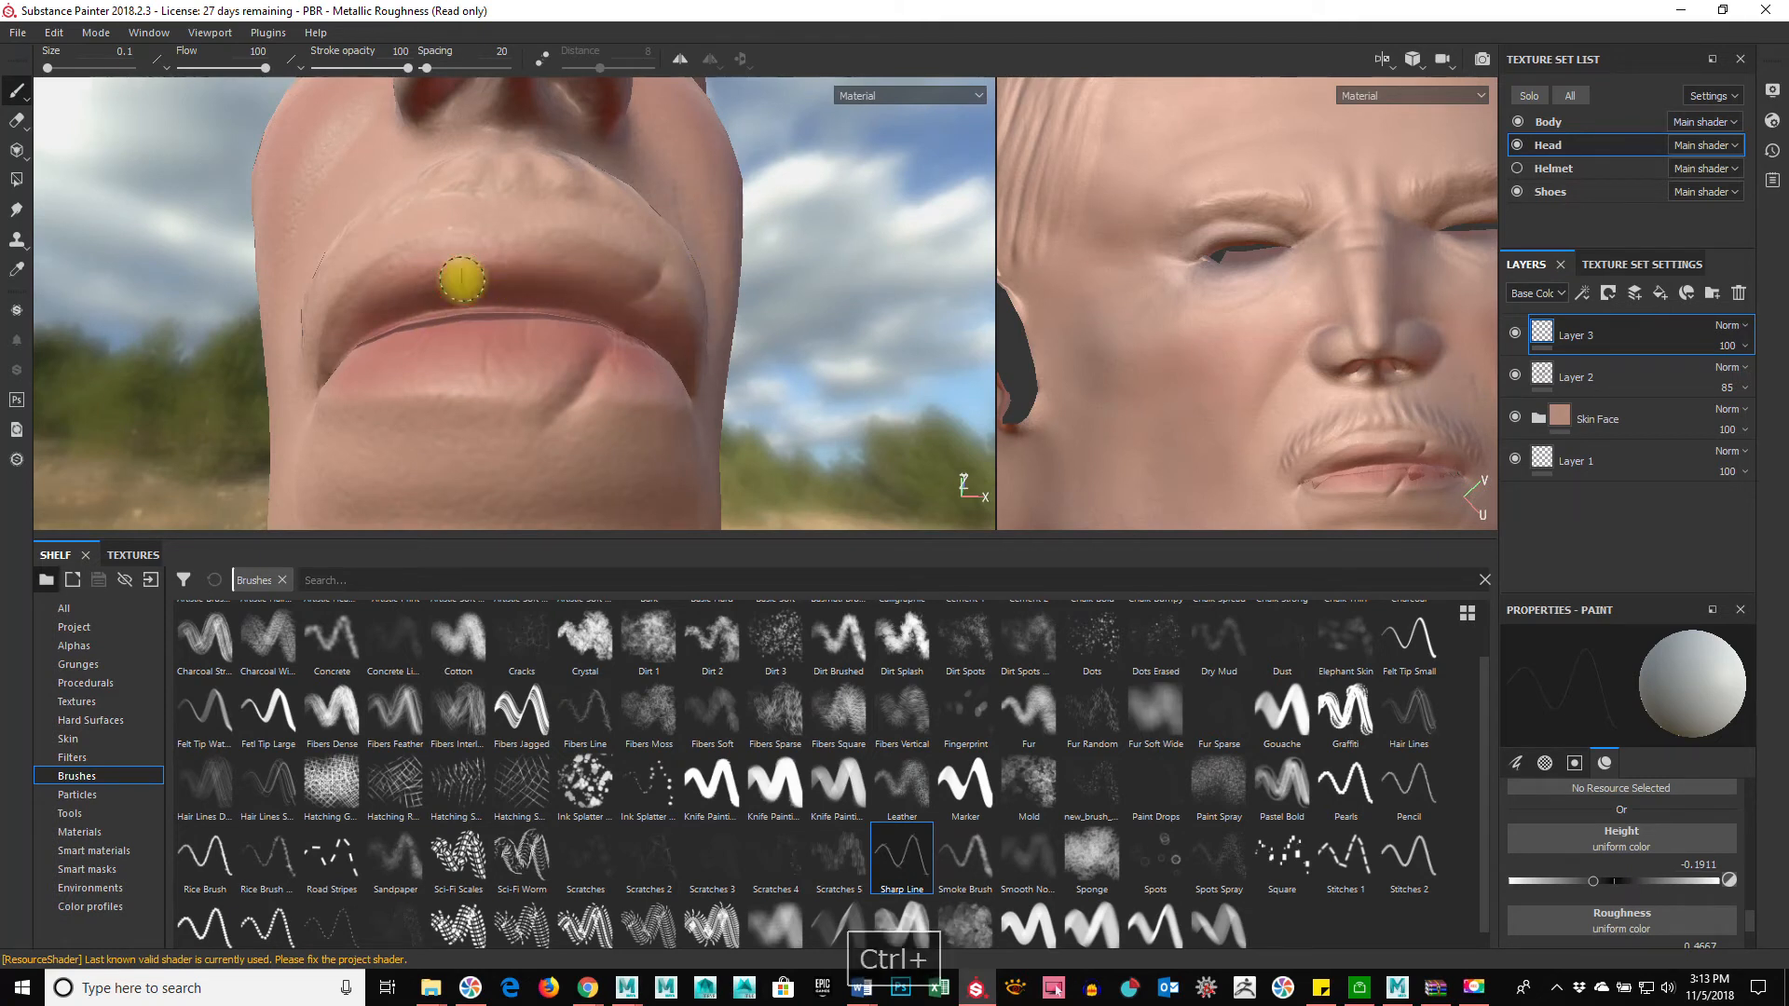
# Step: Undo a heavy crease on the upper lip, set the brush to size 0.52 and flow 65, and paint softer upper-lip creases
pyautogui.moveTo(436, 280)
pyautogui.keyDown('ctrl'); pyautogui.mouseDown()
pyautogui.moveTo(827, 314)
pyautogui.moveTo(299, 271)
pyautogui.moveTo(465, 285)
pyautogui.mouseUp(); pyautogui.keyUp('ctrl')
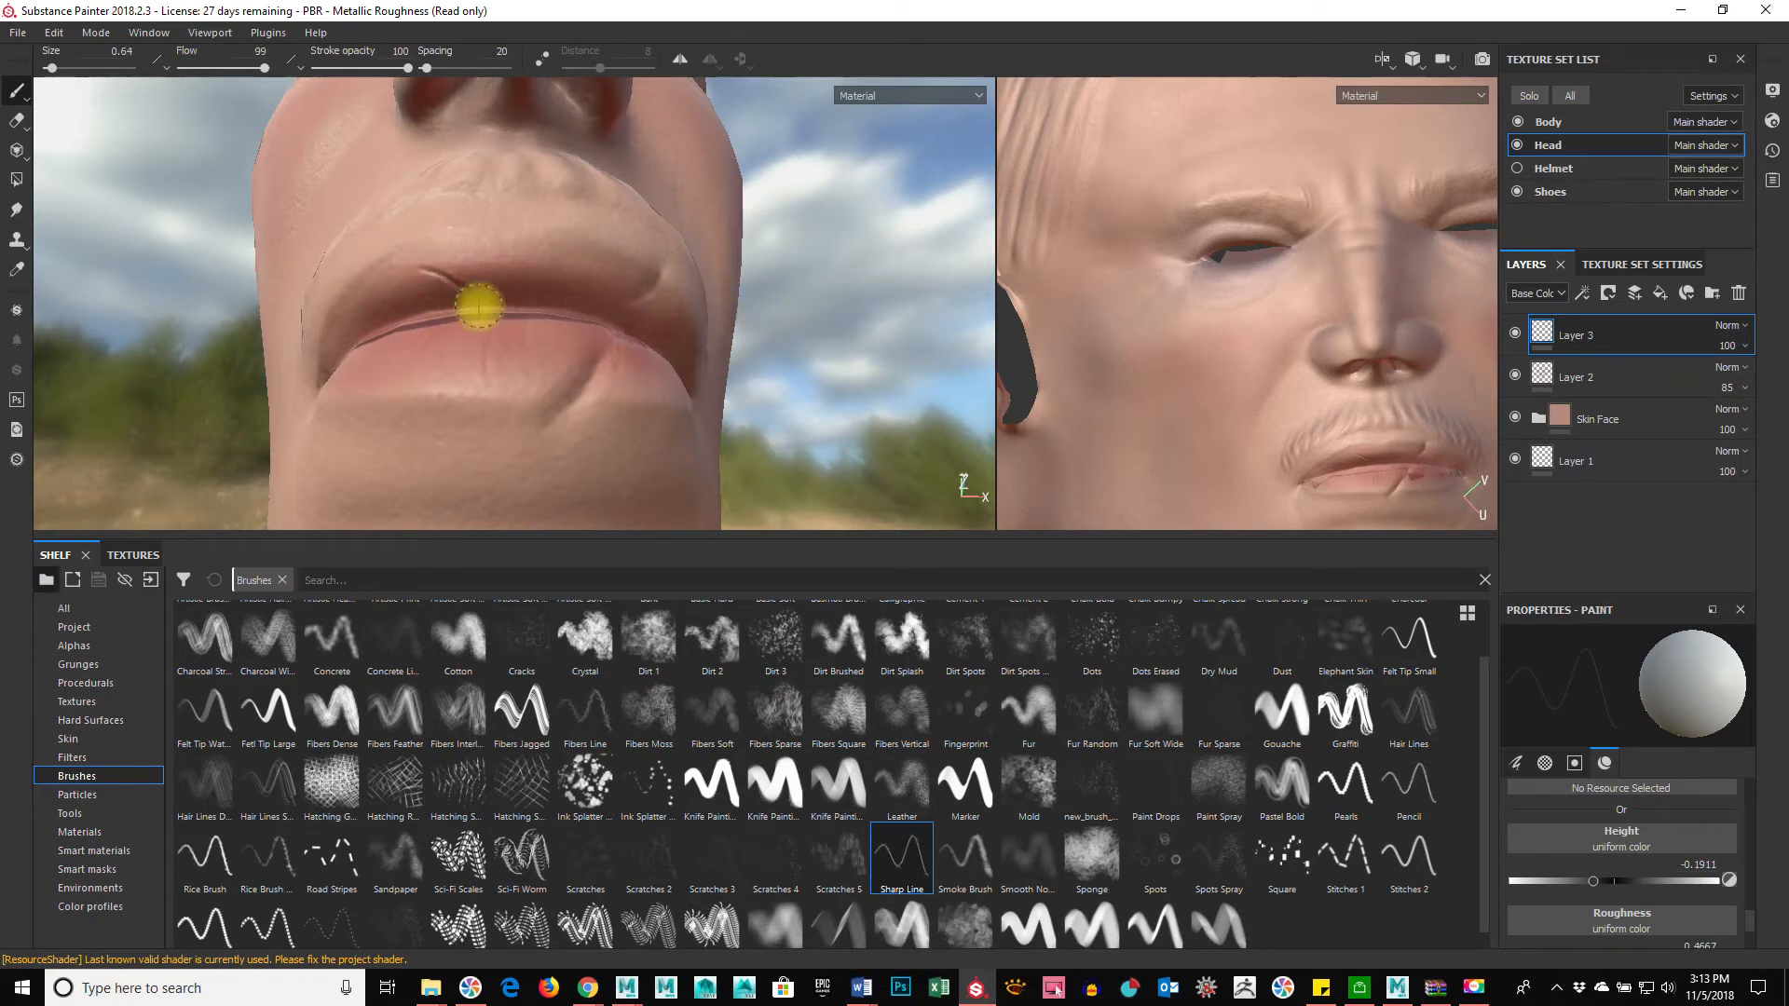
pyautogui.hotkey('ctrl', 'z')
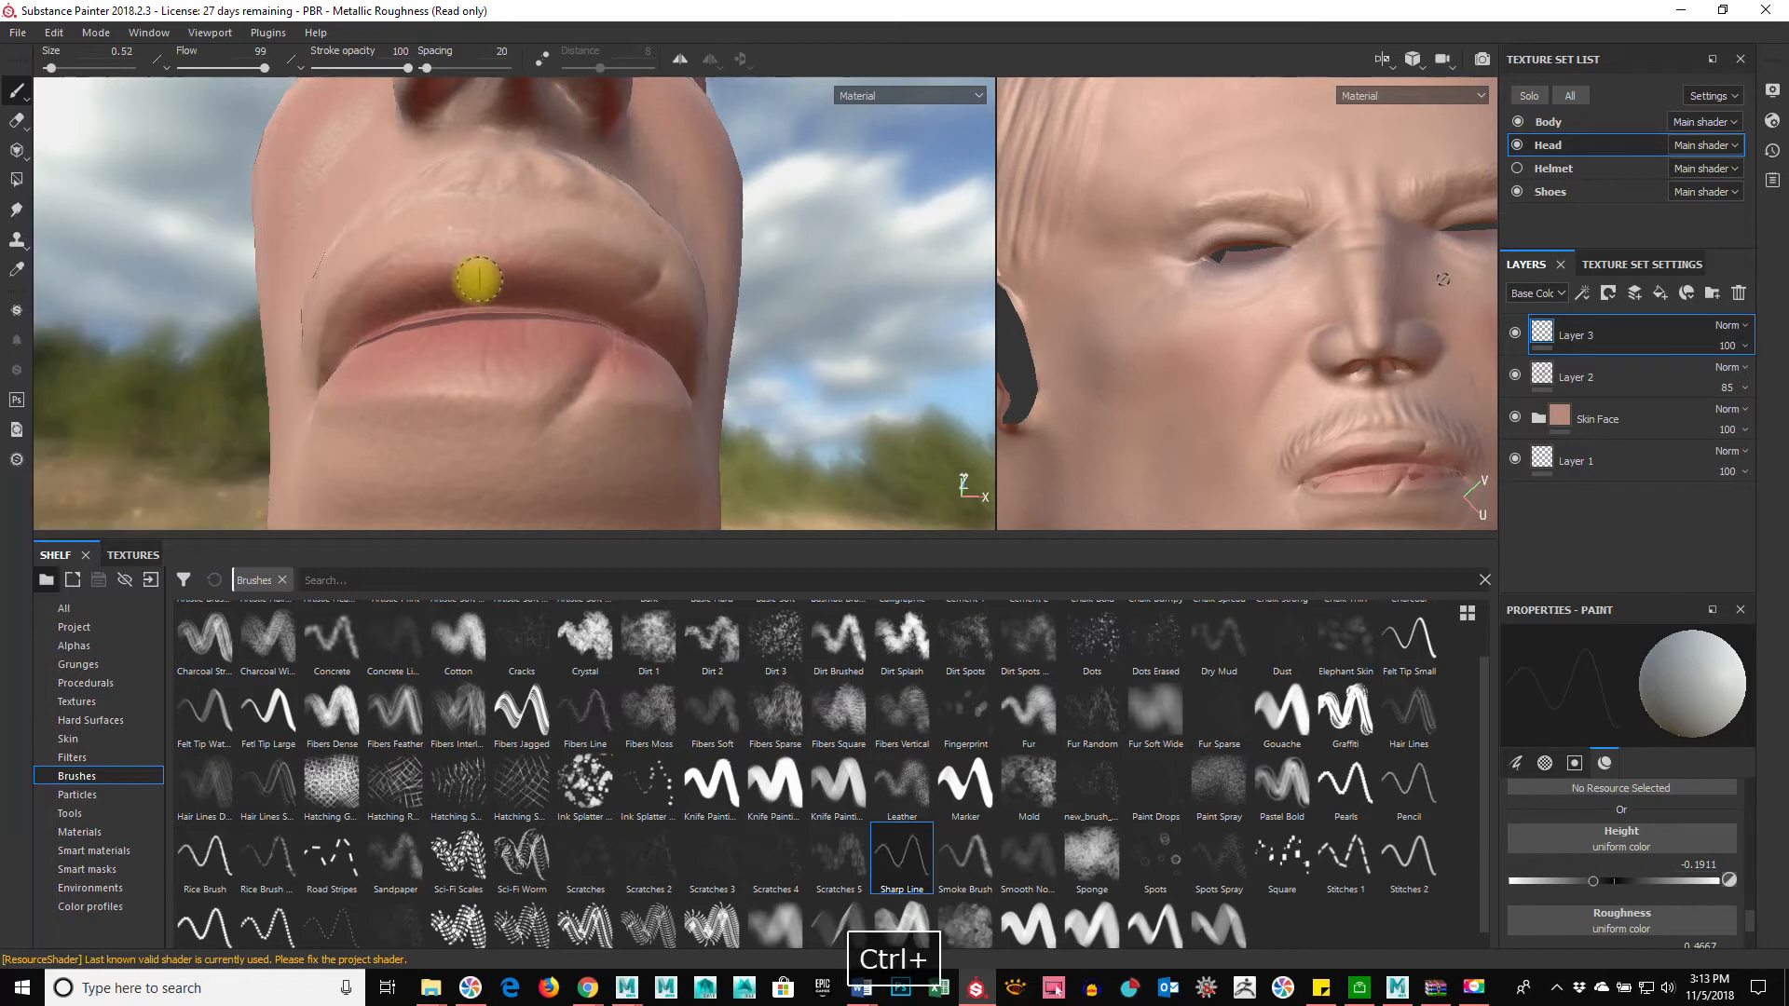
pyautogui.keyDown('ctrl'); pyautogui.moveTo(479, 280); pyautogui.dragTo(436, 279); pyautogui.keyUp('ctrl')
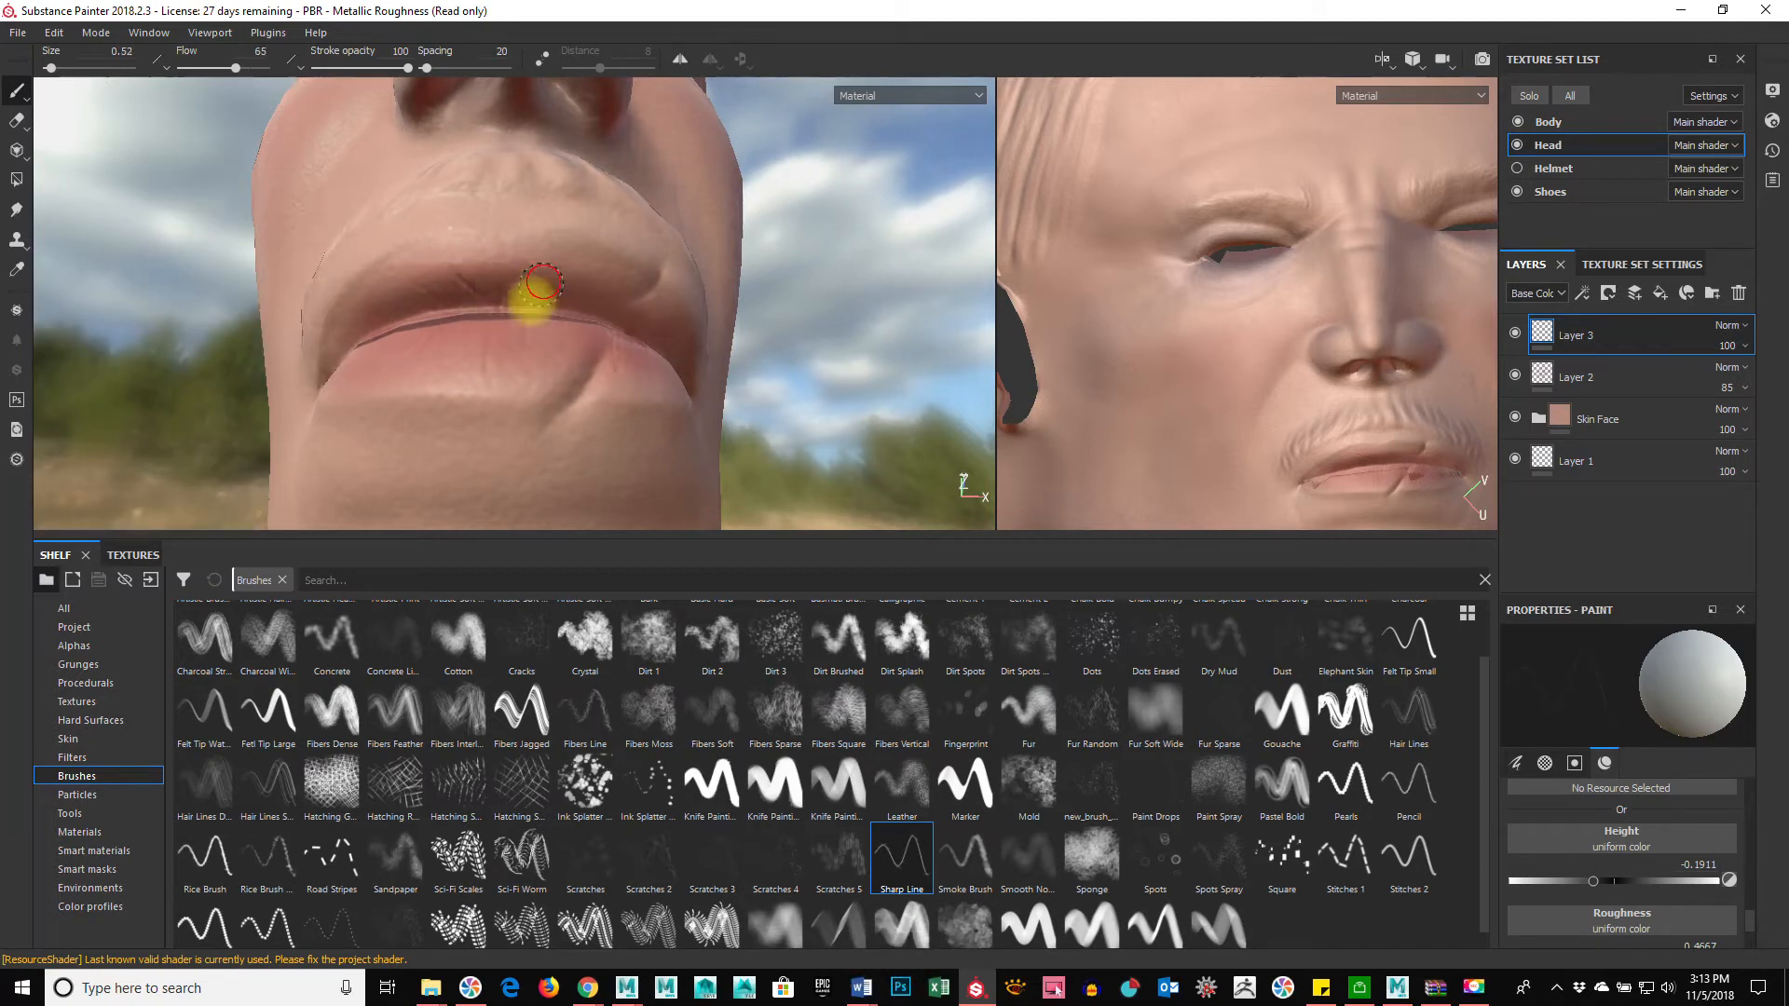
pyautogui.keyDown('alt'); pyautogui.moveTo(587, 388); pyautogui.dragTo(494, 425); pyautogui.keyUp('alt')
pyautogui.keyDown('alt'); pyautogui.moveTo(494, 424); pyautogui.dragTo(469, 255, button='right'); pyautogui.keyUp('alt')
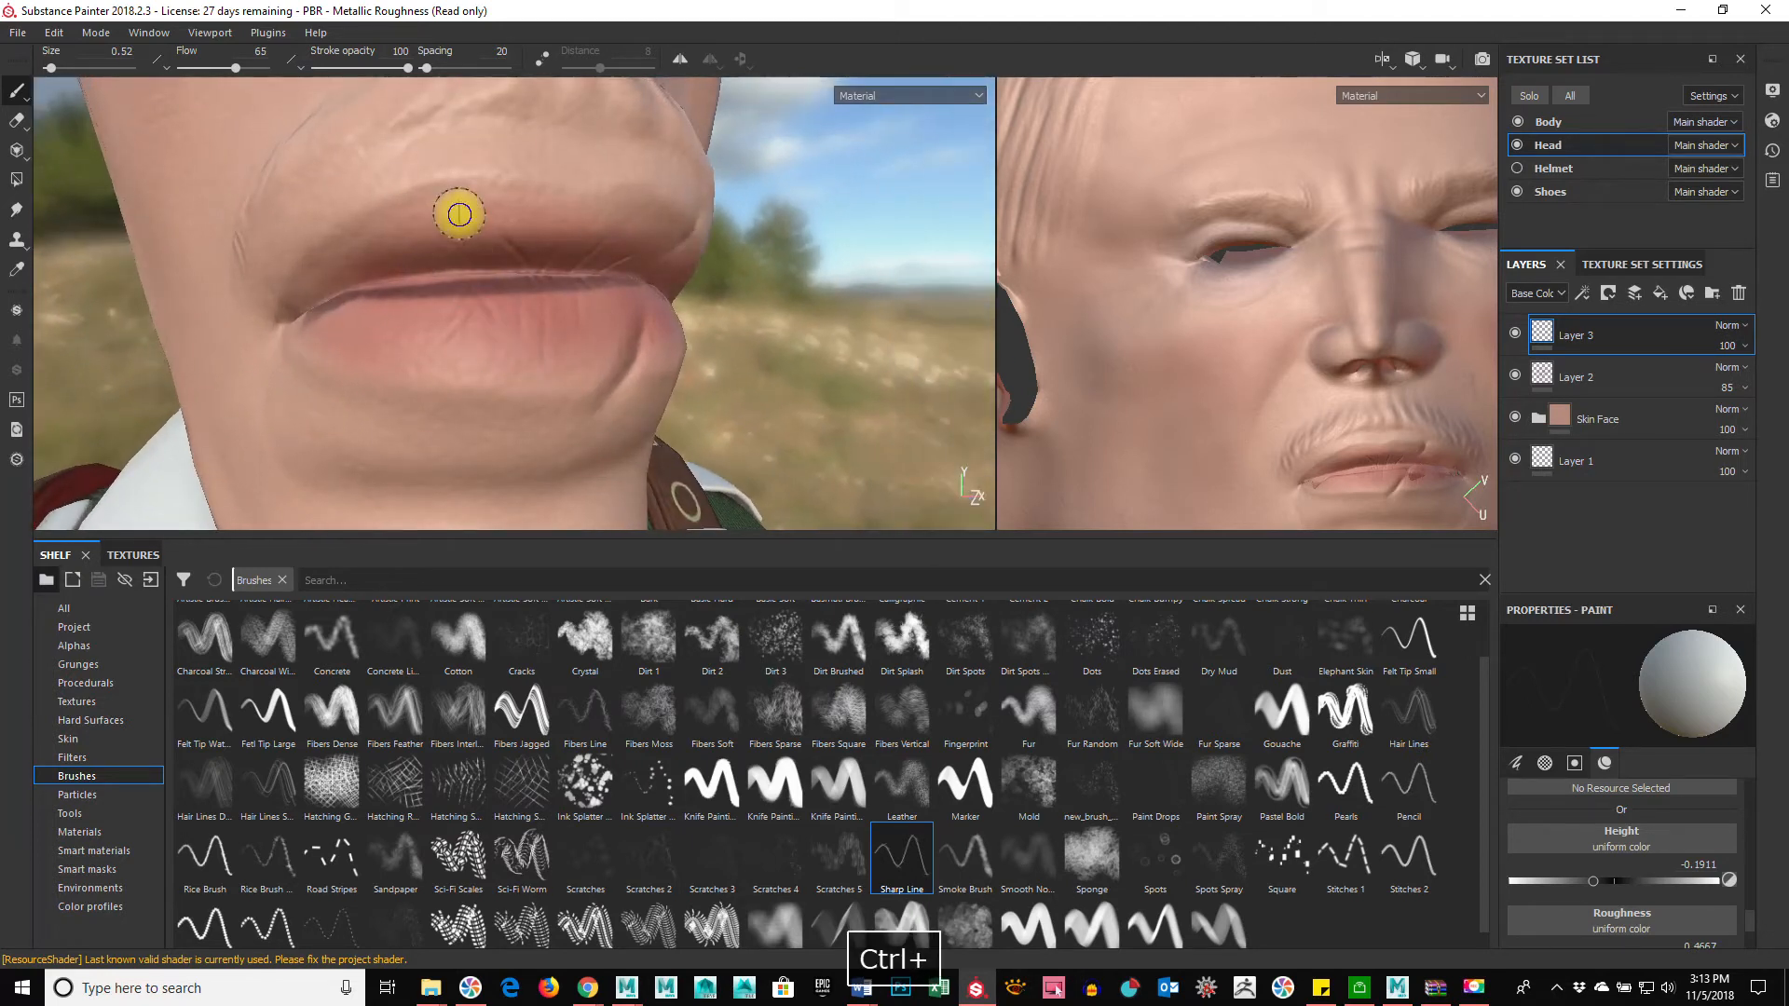
# Step: Set the brush to size 0.43 and flow 74 and paint more creases on the upper lip
pyautogui.keyDown('ctrl'); pyautogui.moveTo(460, 215); pyautogui.dragTo(548, 195); pyautogui.keyUp('ctrl')
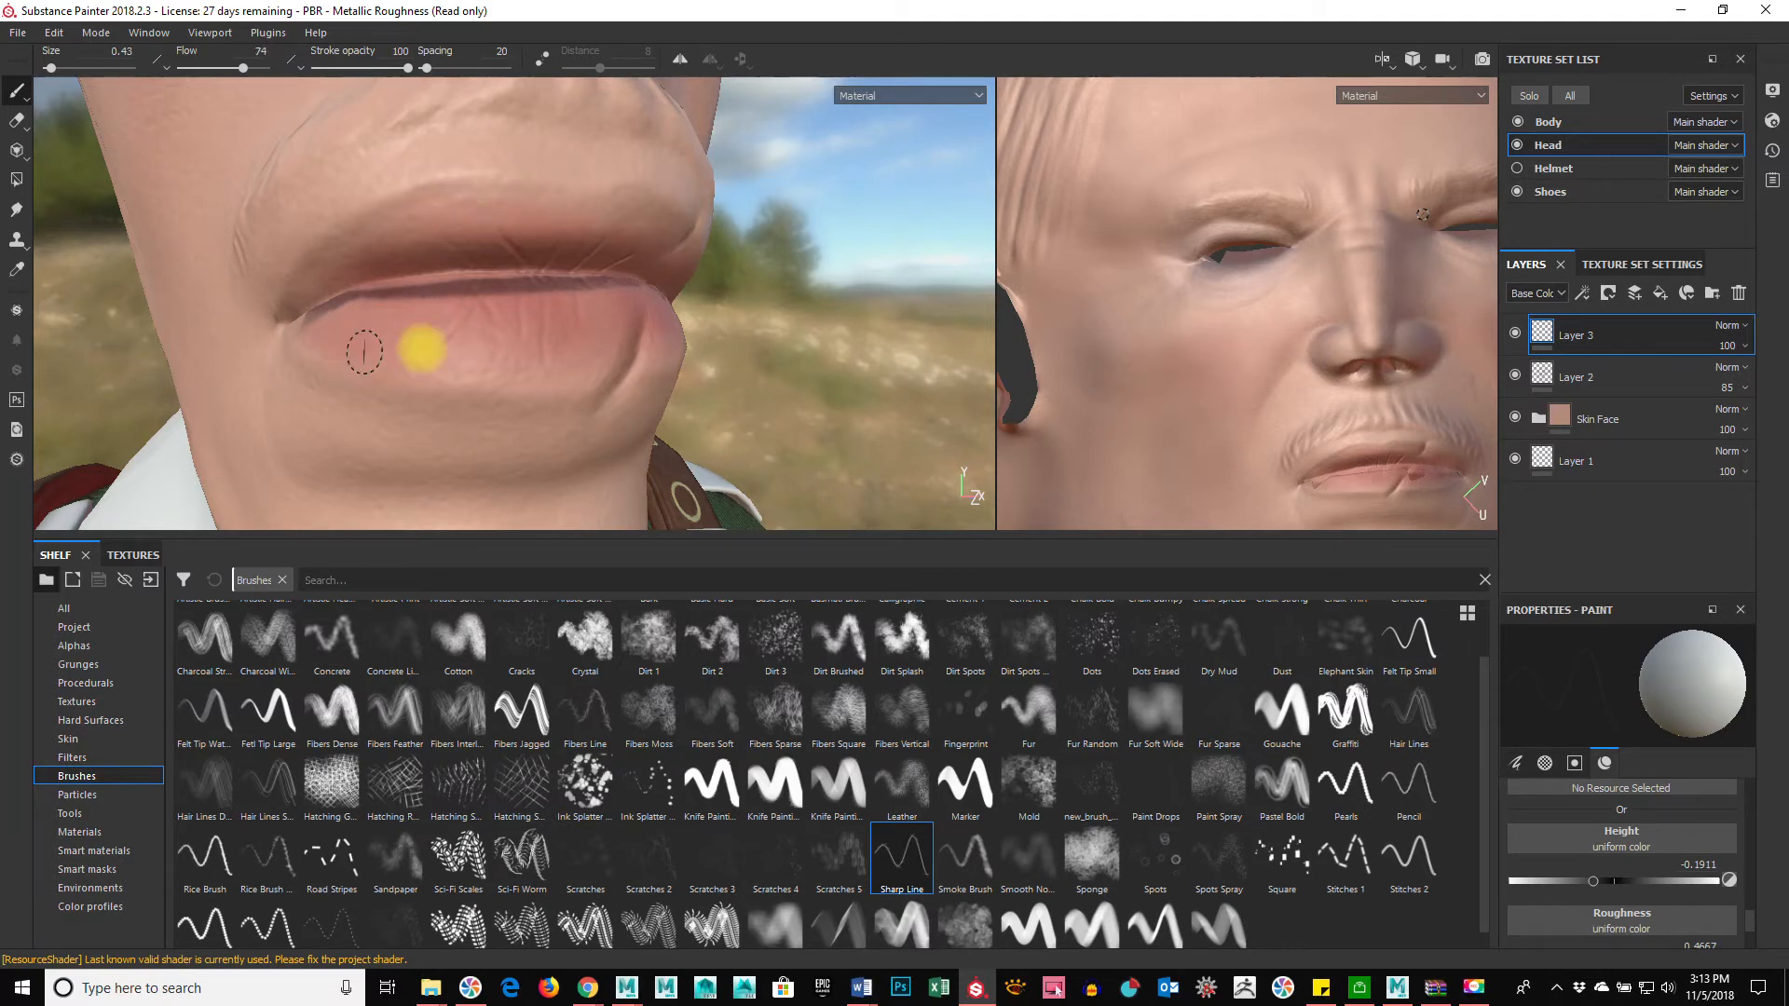
pyautogui.keyDown('alt'); pyautogui.moveTo(423, 350); pyautogui.dragTo(671, 191, button='right'); pyautogui.keyUp('alt')
pyautogui.keyDown('alt'); pyautogui.moveTo(626, 308); pyautogui.dragTo(591, 266); pyautogui.keyUp('alt')
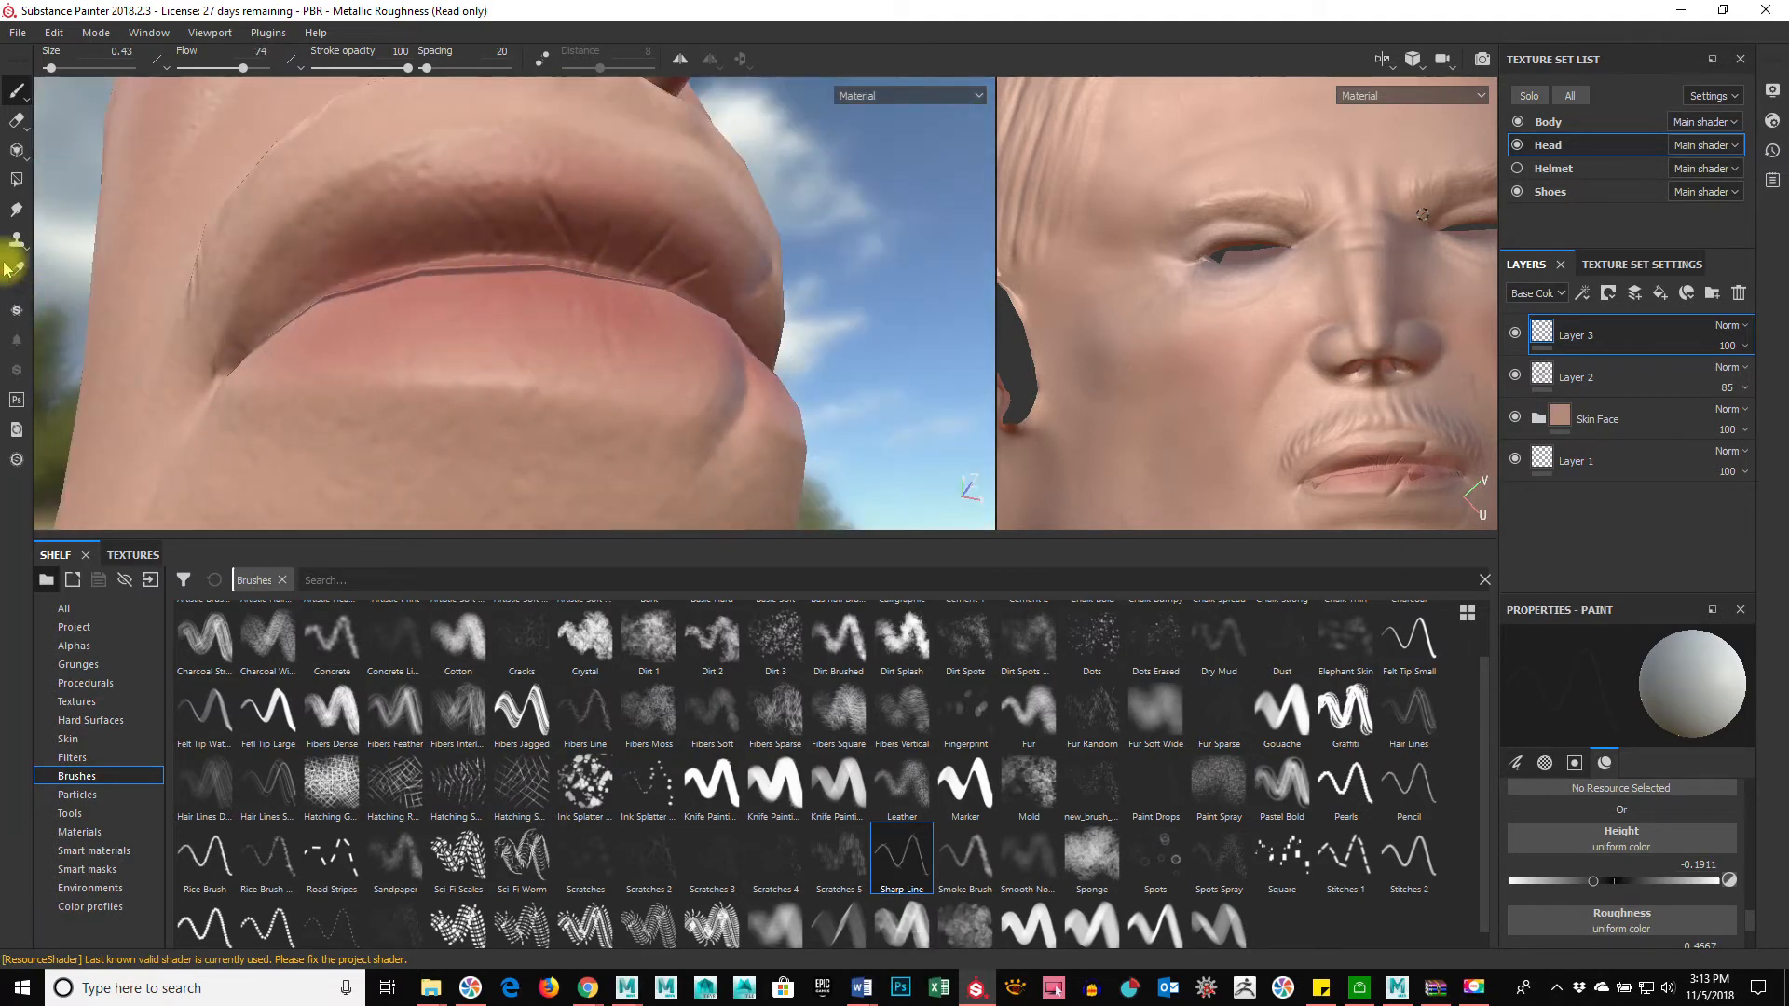
# Step: Try to smudge the upper-lip creases at size 0.77 and flow 85, and undo the smudging
pyautogui.click(16, 213)
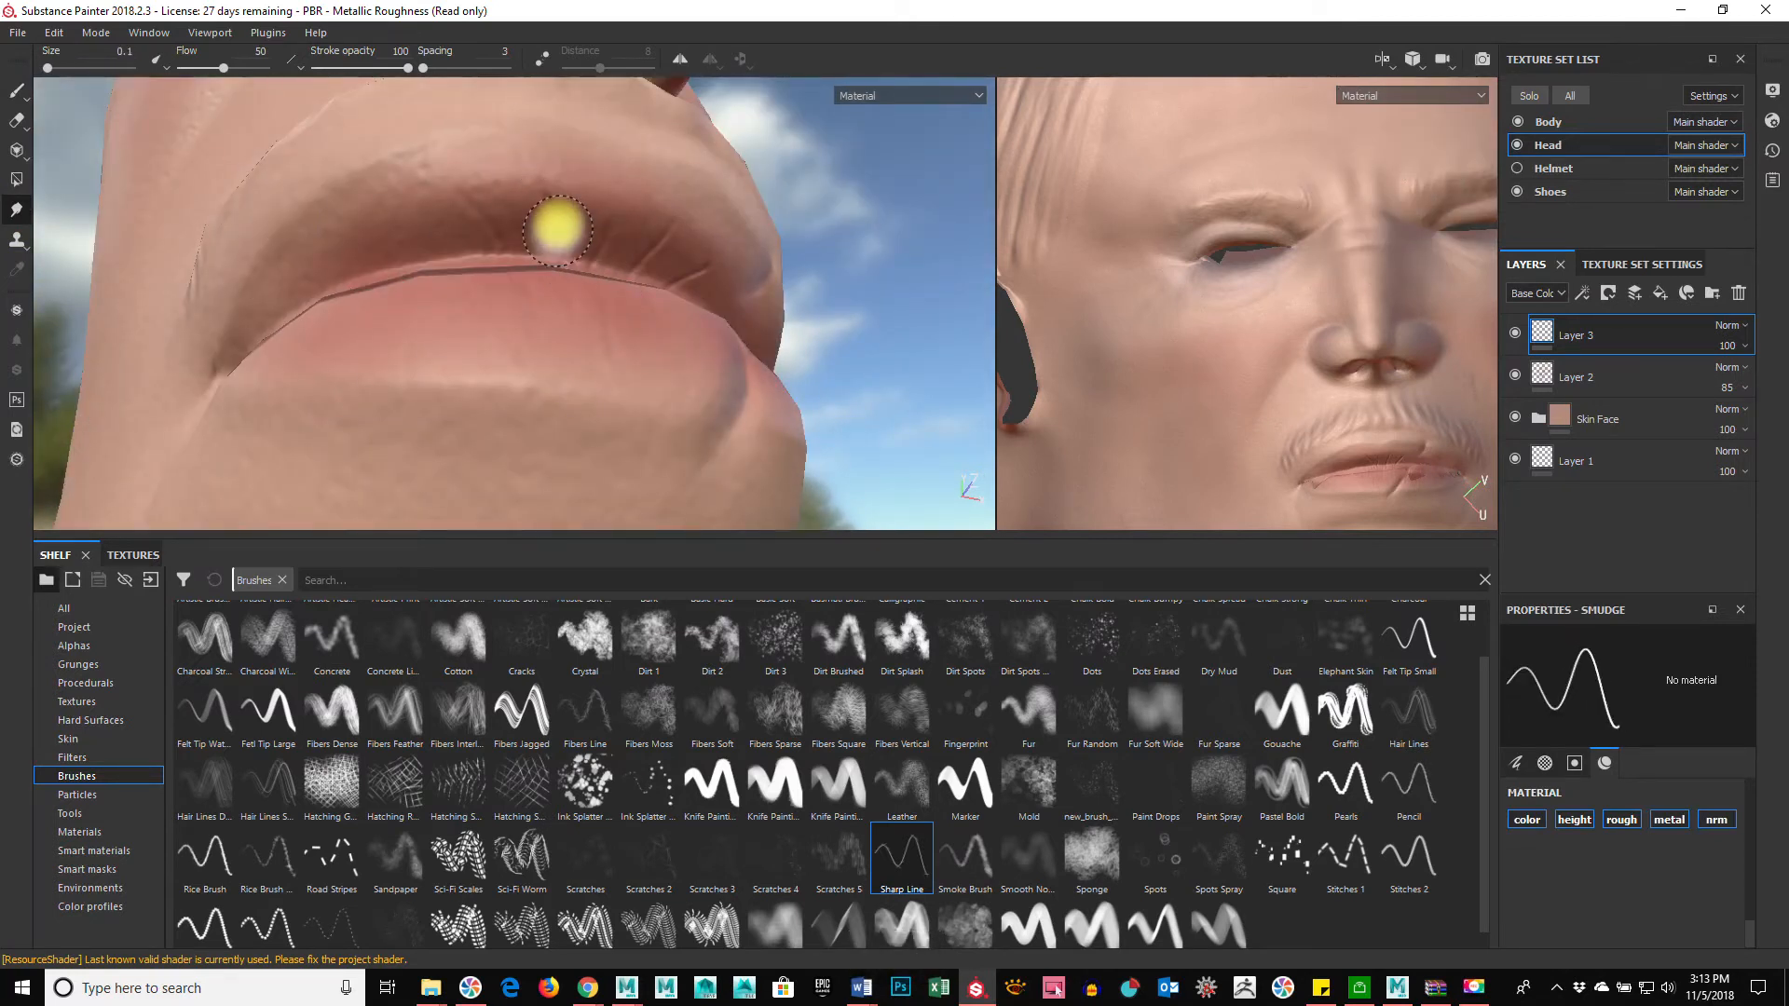
pyautogui.keyDown('ctrl'); pyautogui.moveTo(547, 212); pyautogui.dragTo(620, 205); pyautogui.keyUp('ctrl')
pyautogui.moveTo(540, 226)
pyautogui.keyDown('ctrl'); pyautogui.mouseDown(button='right')
pyautogui.moveTo(579, 224)
pyautogui.moveTo(566, 216)
pyautogui.mouseUp(button='right'); pyautogui.keyUp('ctrl')
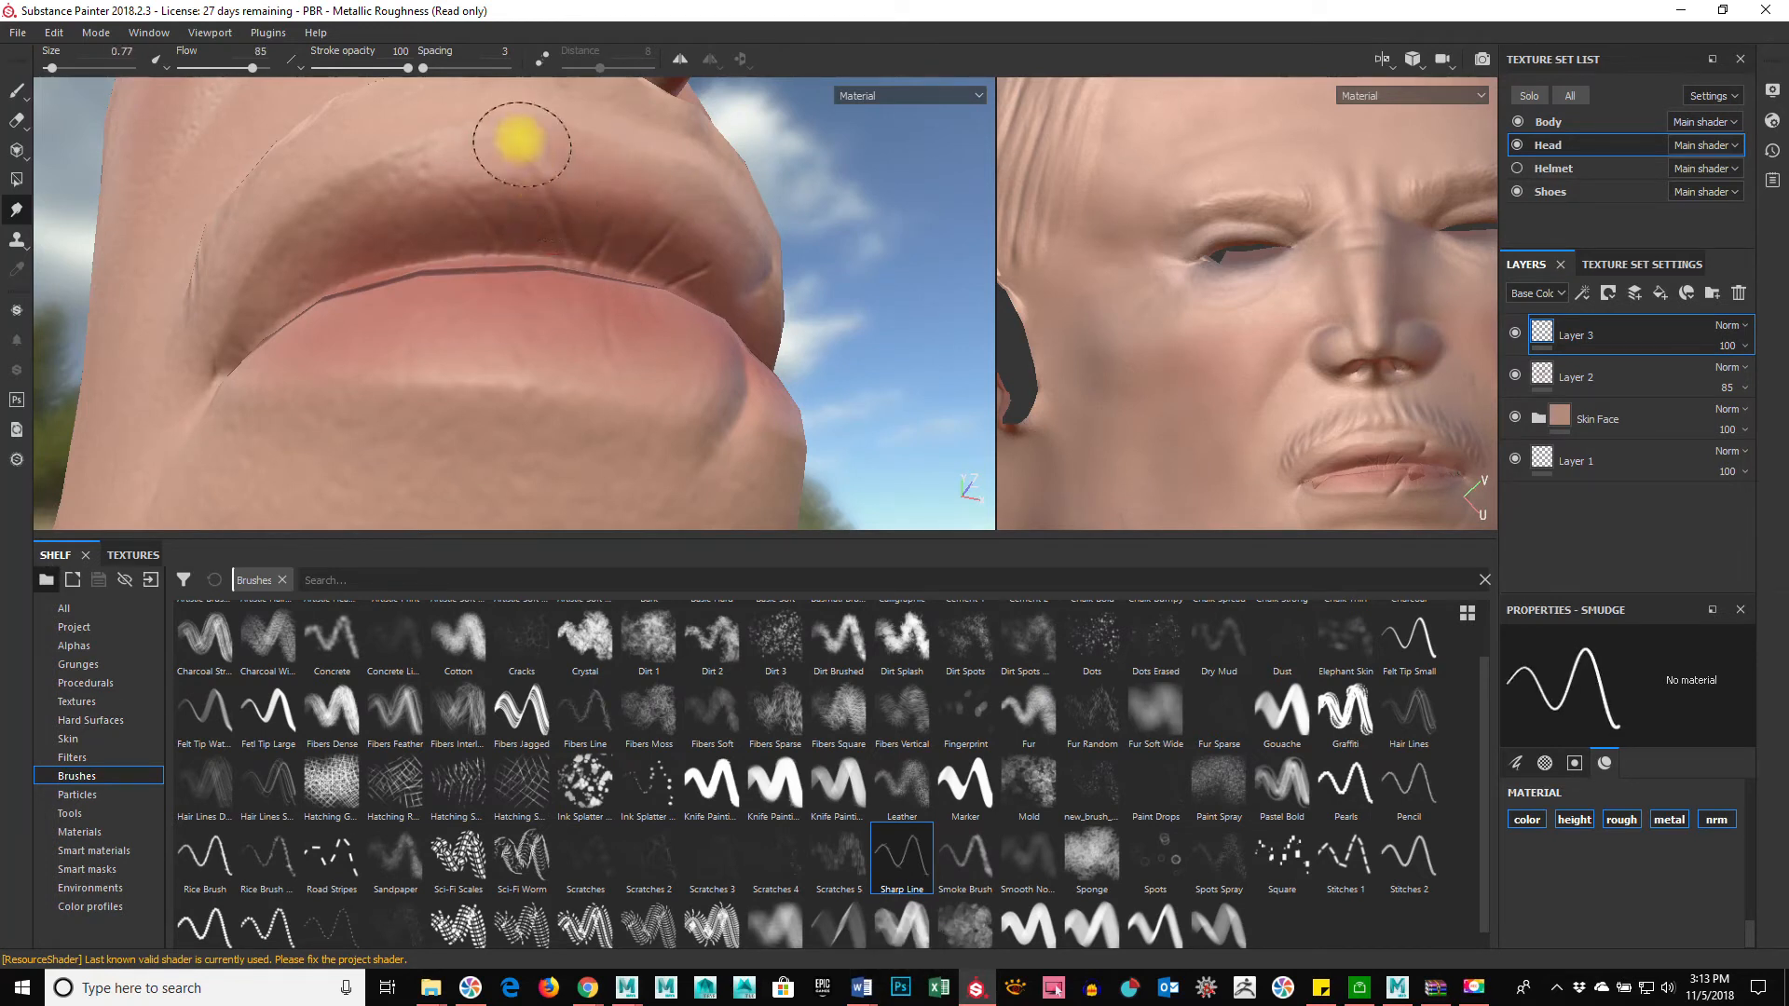
pyautogui.hotkey('ctrl', 'z')
pyautogui.keyDown('alt'); pyautogui.moveTo(643, 320); pyautogui.dragTo(619, 359); pyautogui.keyUp('alt')
pyautogui.hotkey('ctrl', 'z')
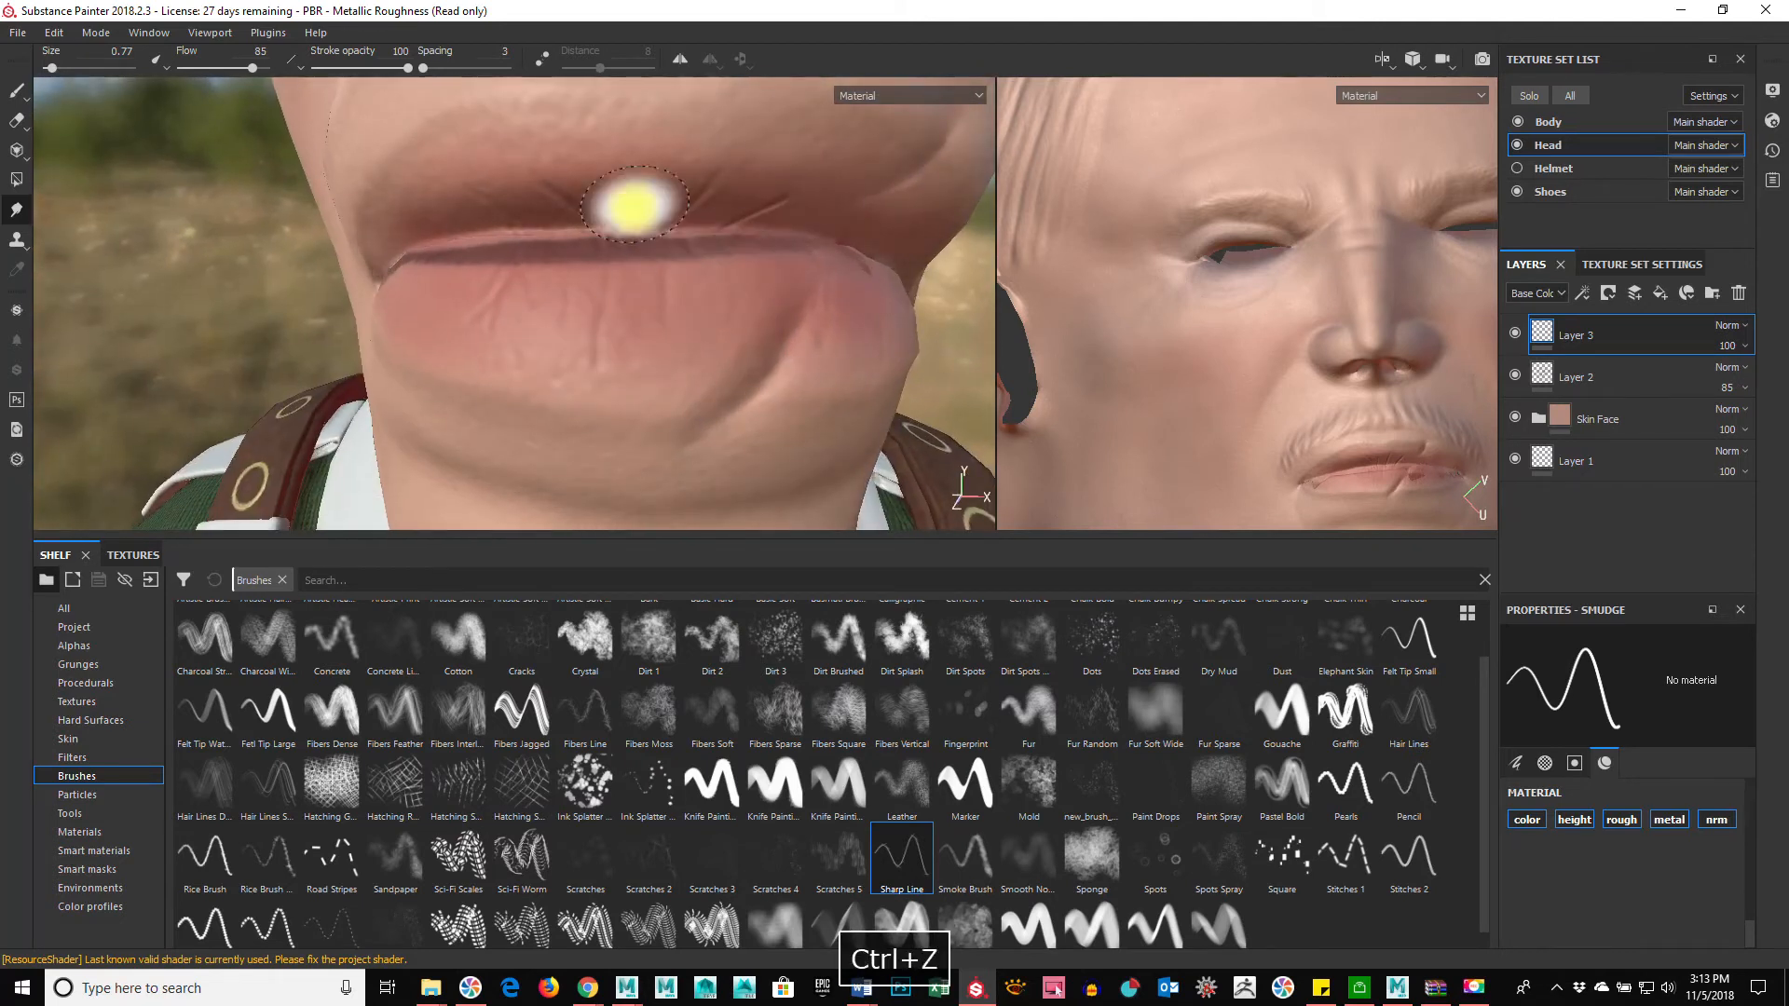
# Step: Add a new paint layer above Layer 3 for the character's hair
pyautogui.keyDown('alt'); pyautogui.moveTo(799, 380); pyautogui.dragTo(323, 385); pyautogui.keyUp('alt')
pyautogui.keyDown('alt'); pyautogui.moveTo(761, 398); pyautogui.dragTo(649, 470, button='middle'); pyautogui.keyUp('alt')
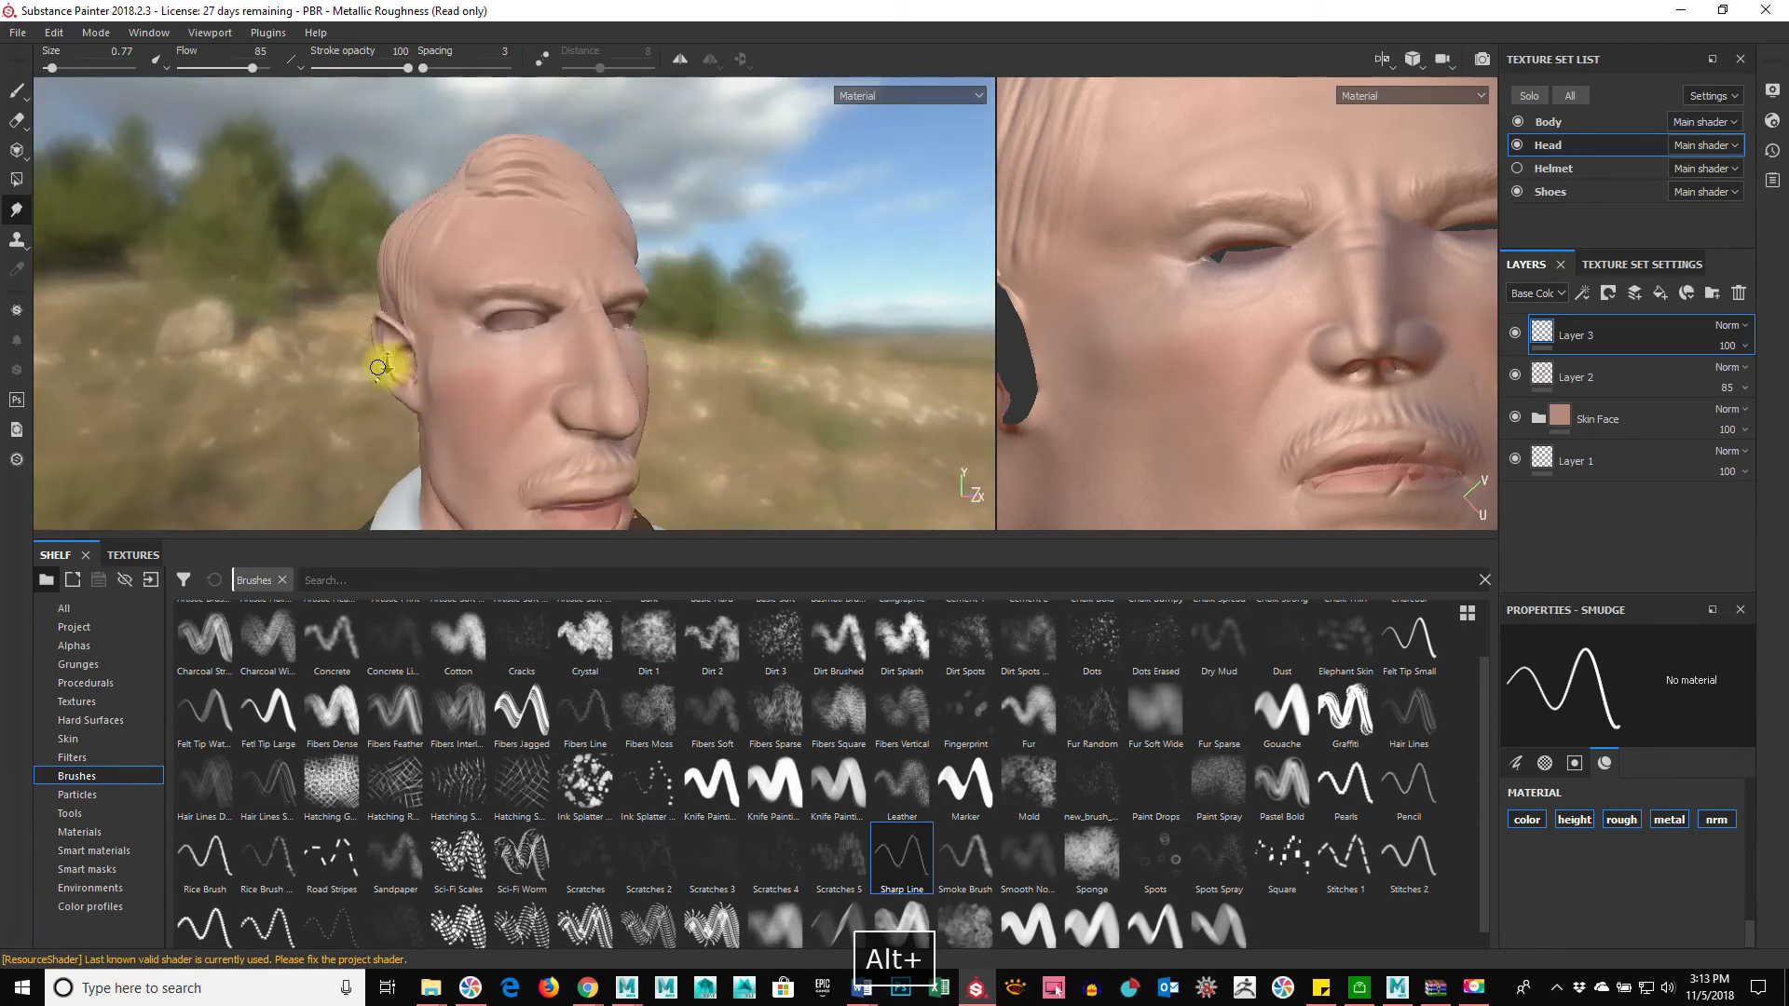
pyautogui.keyDown('alt'); pyautogui.moveTo(372, 372); pyautogui.dragTo(779, 367, button='right'); pyautogui.keyUp('alt')
pyautogui.keyDown('alt'); pyautogui.moveTo(779, 367); pyautogui.dragTo(703, 404); pyautogui.keyUp('alt')
pyautogui.keyDown('alt'); pyautogui.moveTo(702, 404); pyautogui.dragTo(721, 428, button='middle'); pyautogui.keyUp('alt')
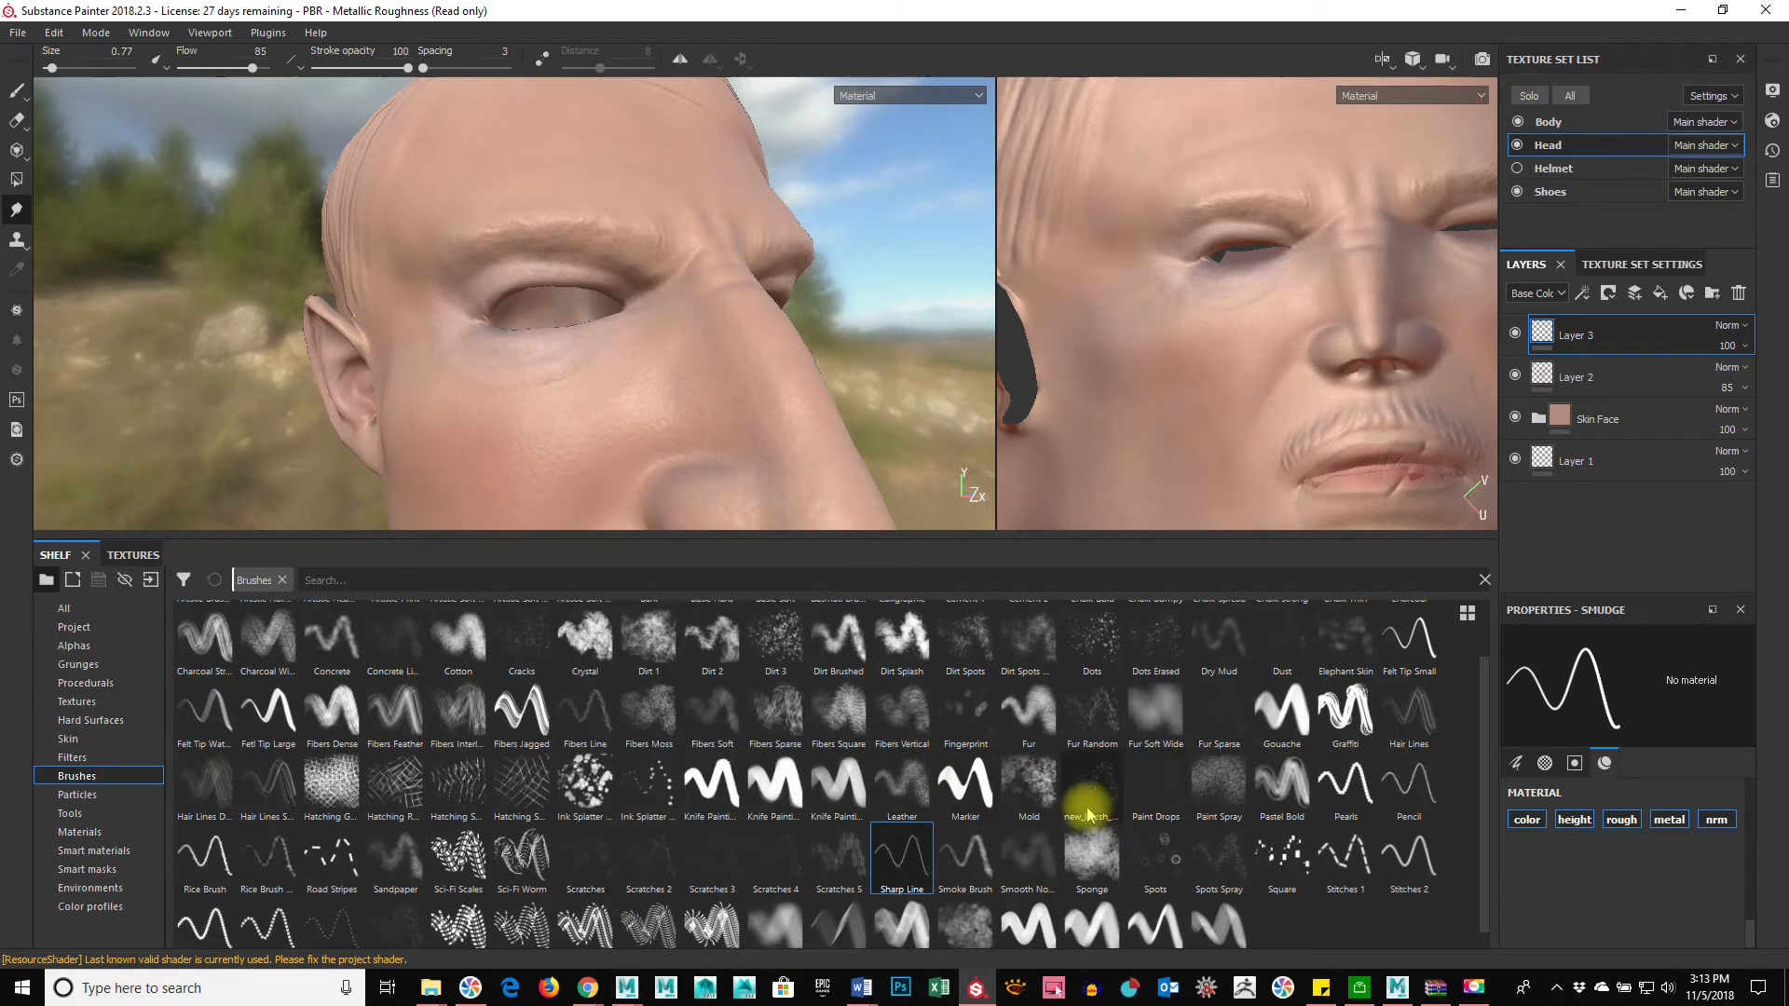
pyautogui.keyDown('alt'); pyautogui.moveTo(703, 260); pyautogui.dragTo(663, 280); pyautogui.keyUp('alt')
pyautogui.keyDown('alt'); pyautogui.moveTo(886, 359); pyautogui.dragTo(854, 380); pyautogui.keyUp('alt')
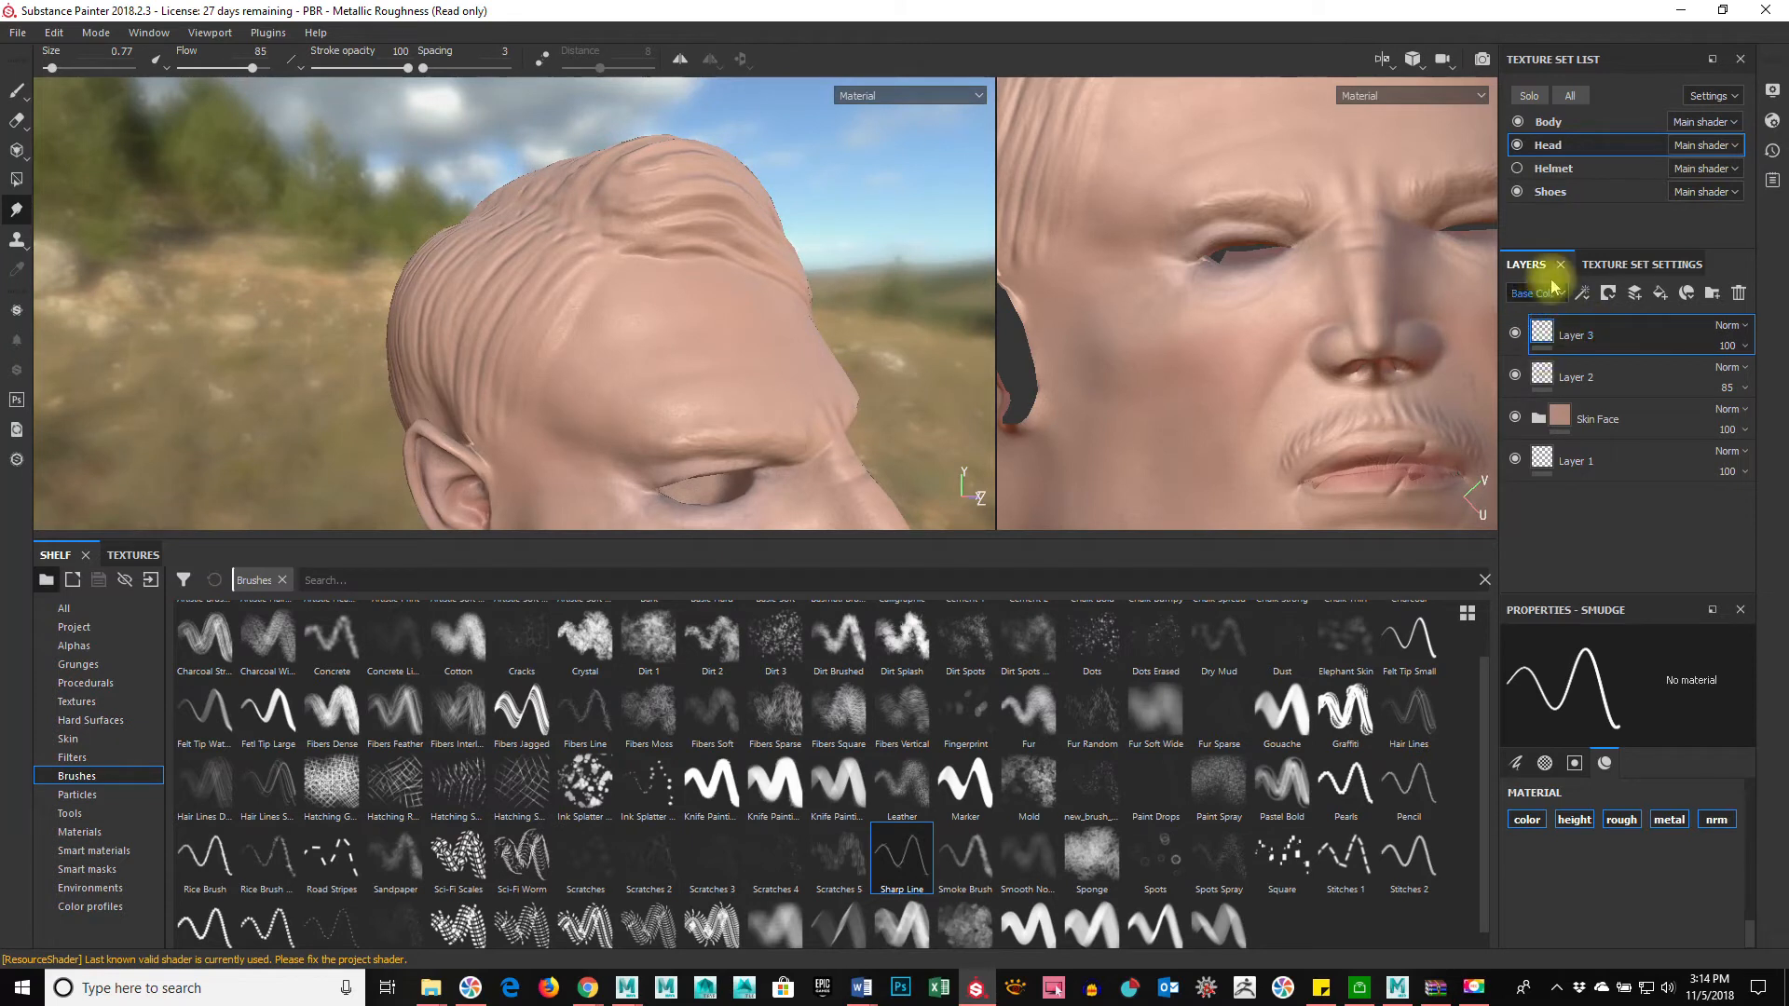
pyautogui.click(1634, 294)
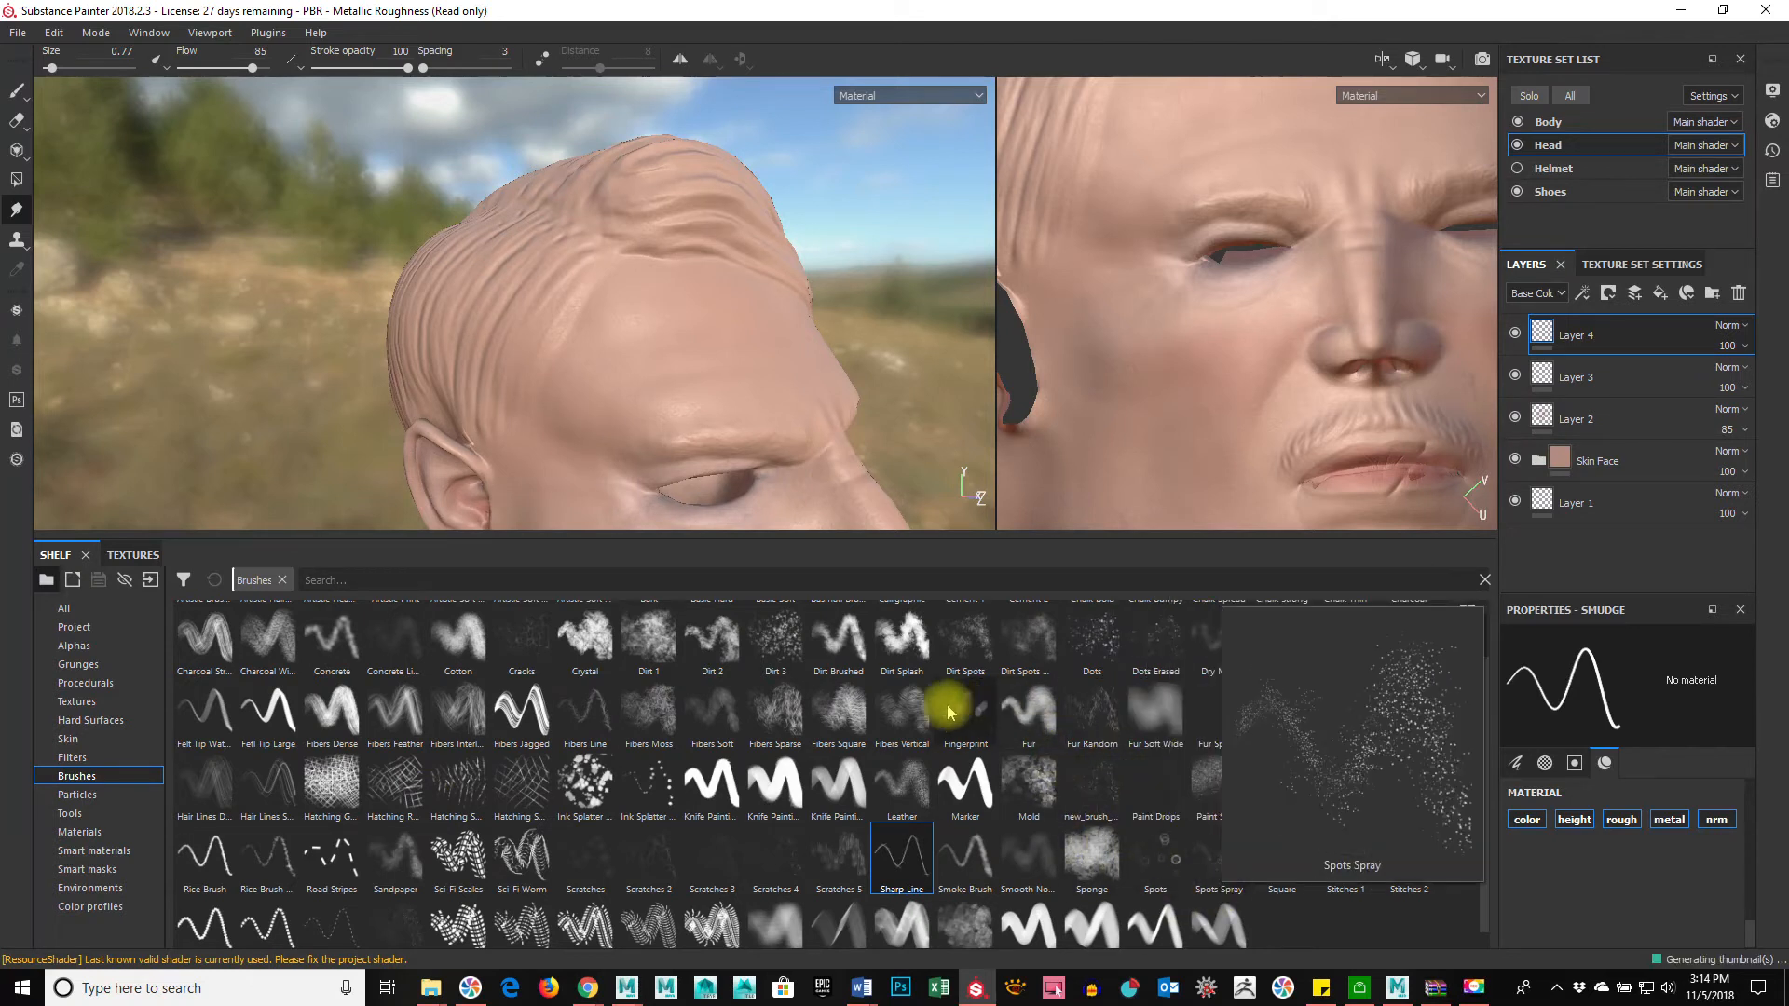
# Step: Find the brushes matching "HAIR" and try the Hair Lines D... brush with the Smudge tool at size 3.45 and flow 62
pyautogui.moveTo(903, 723)
pyautogui.click(564, 575)
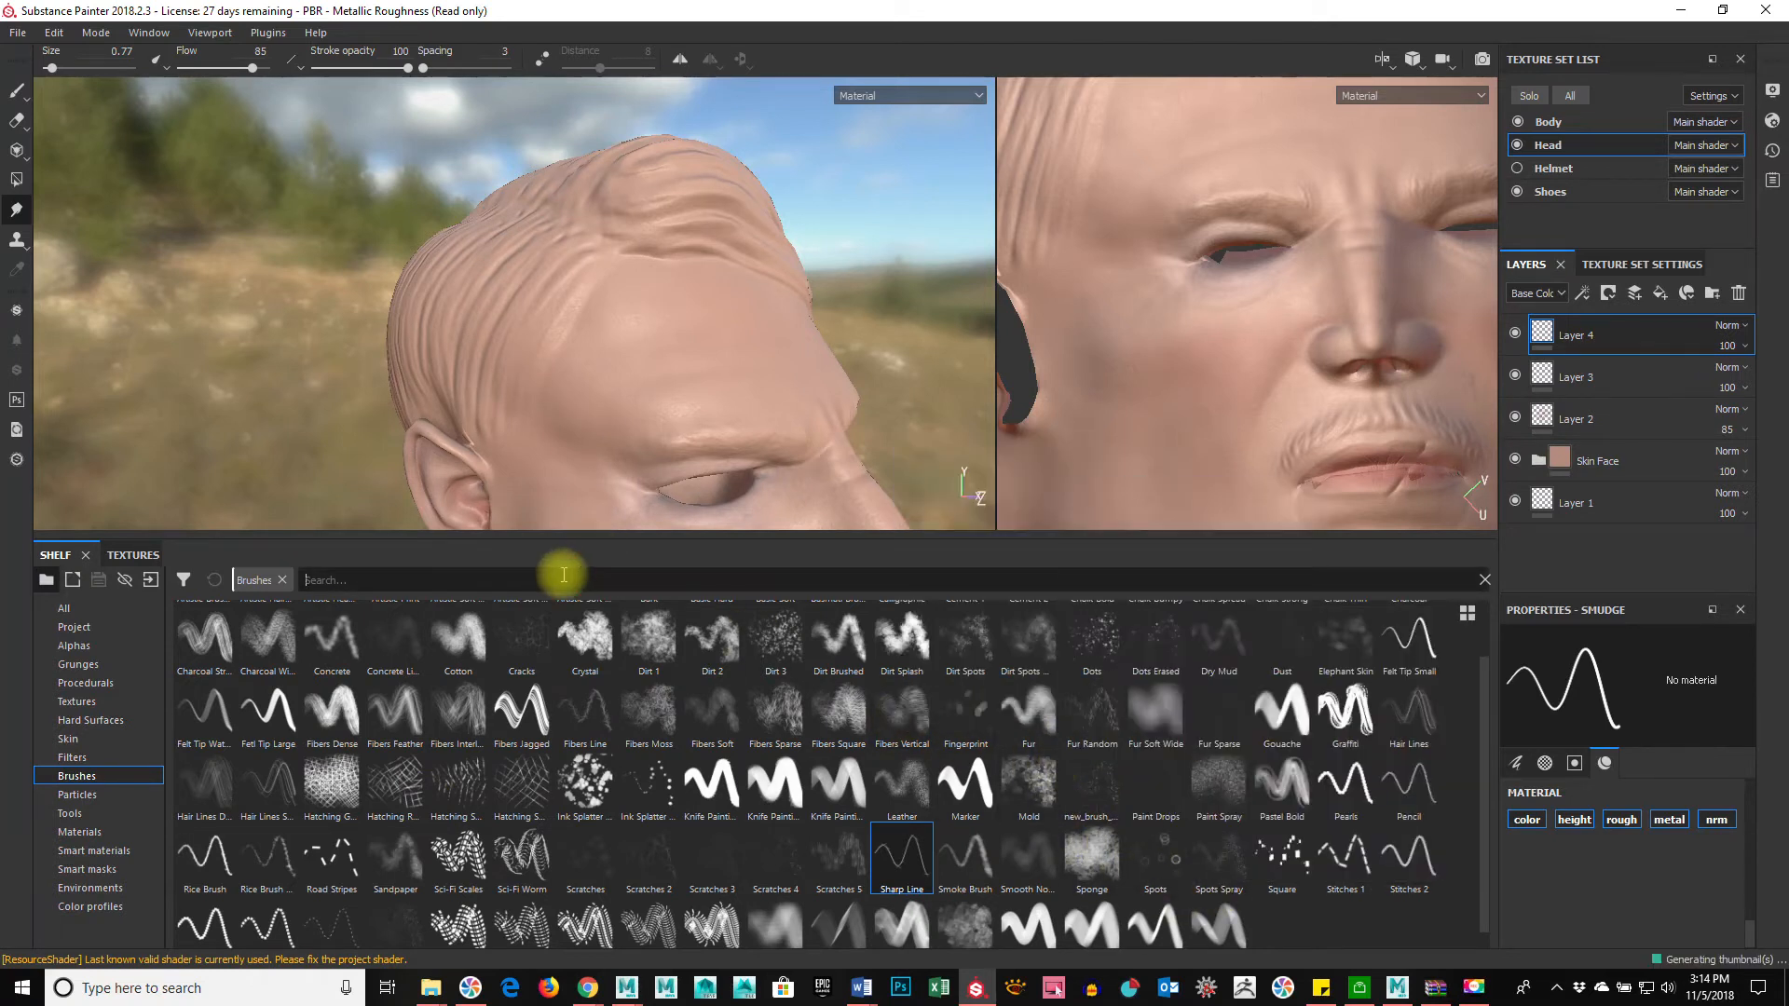
pyautogui.write('HAIR')
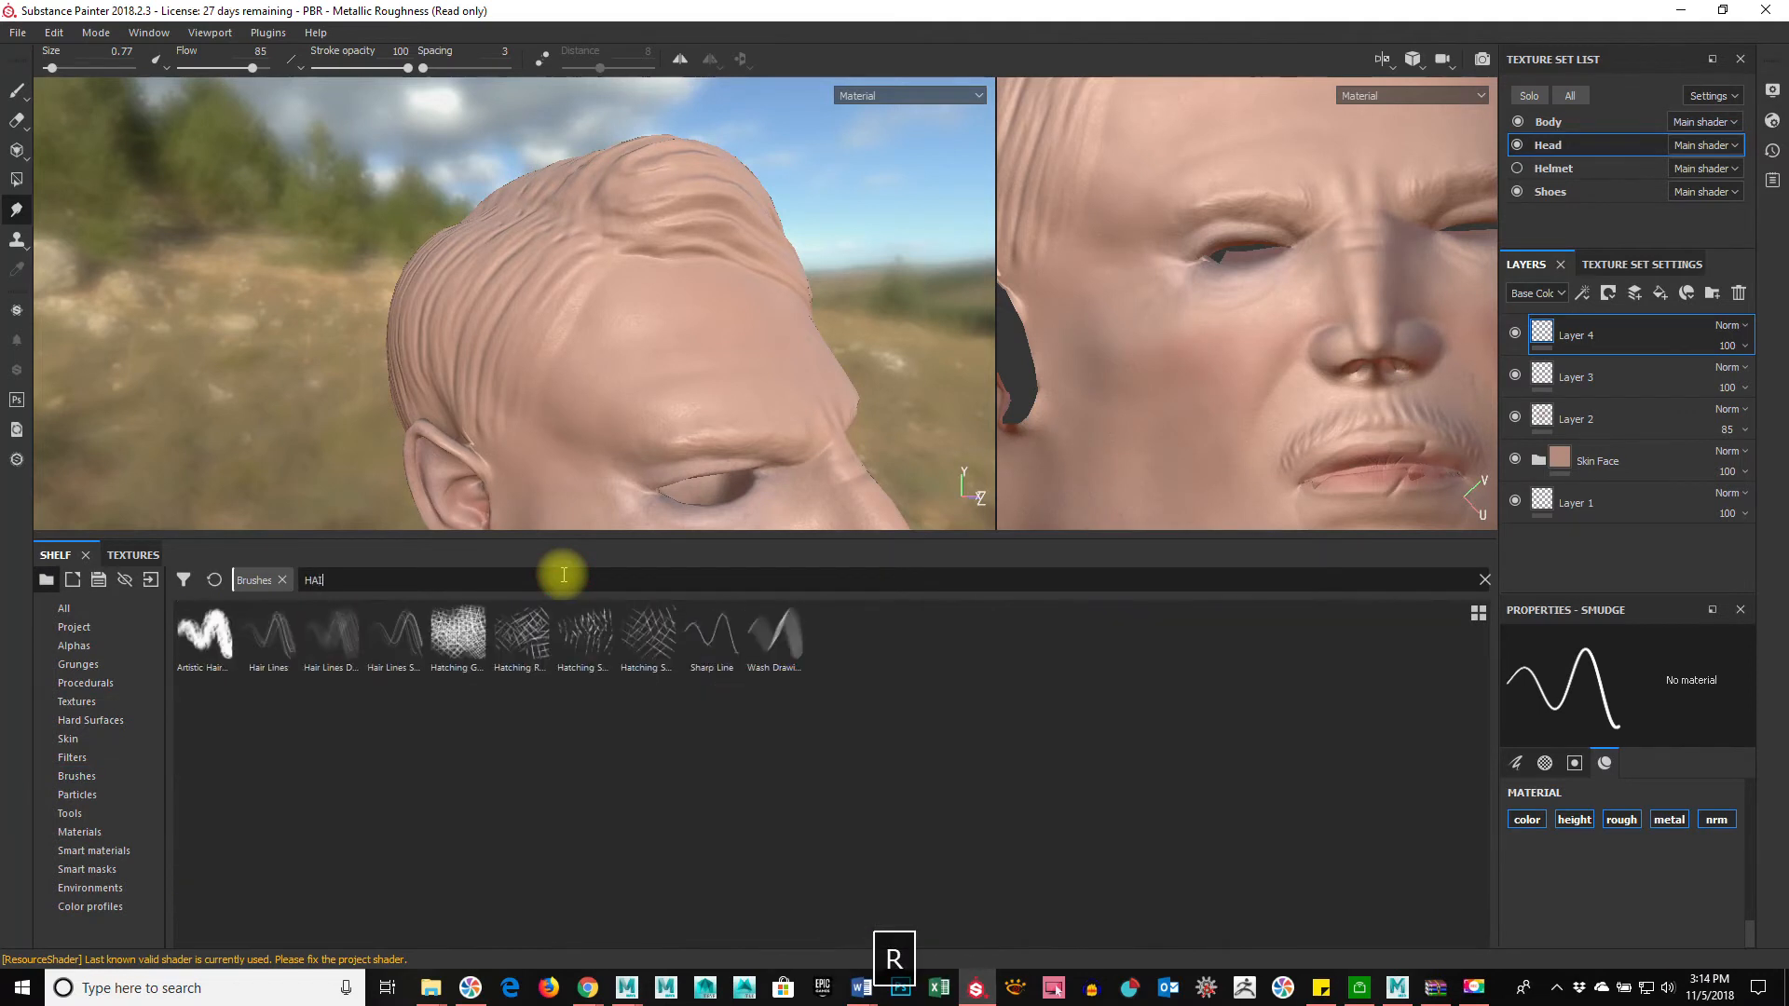
pyautogui.click(221, 650)
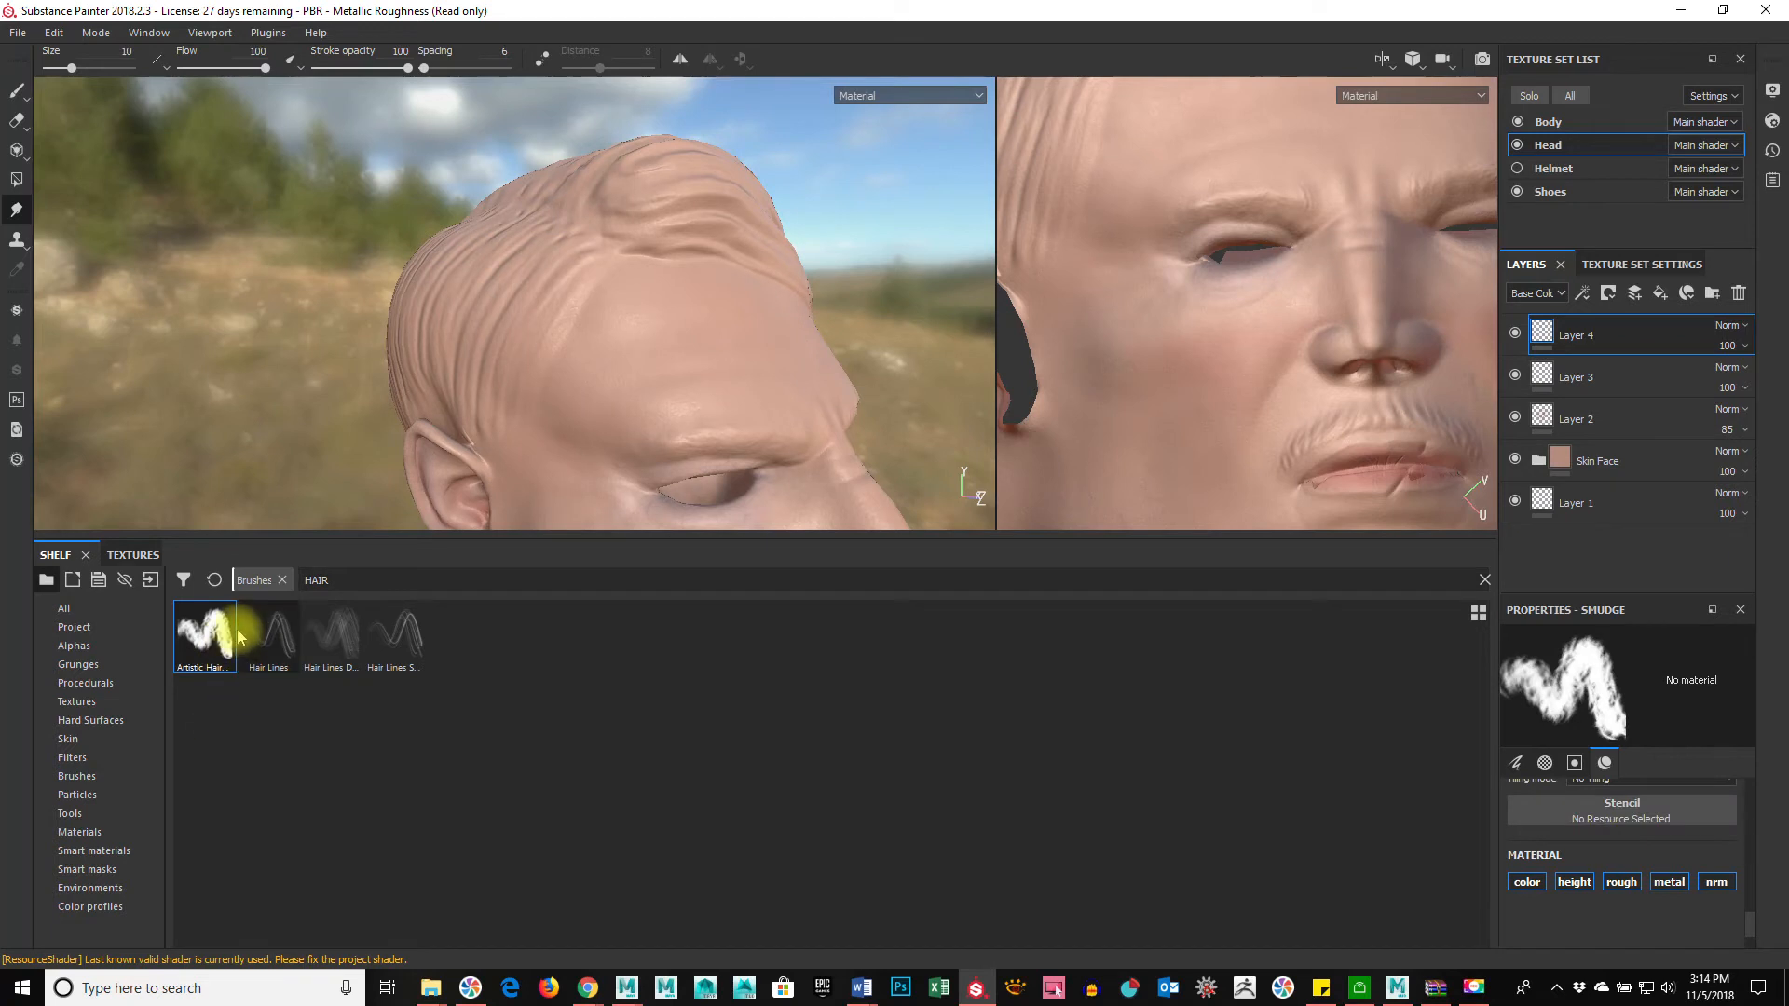
pyautogui.moveTo(264, 640)
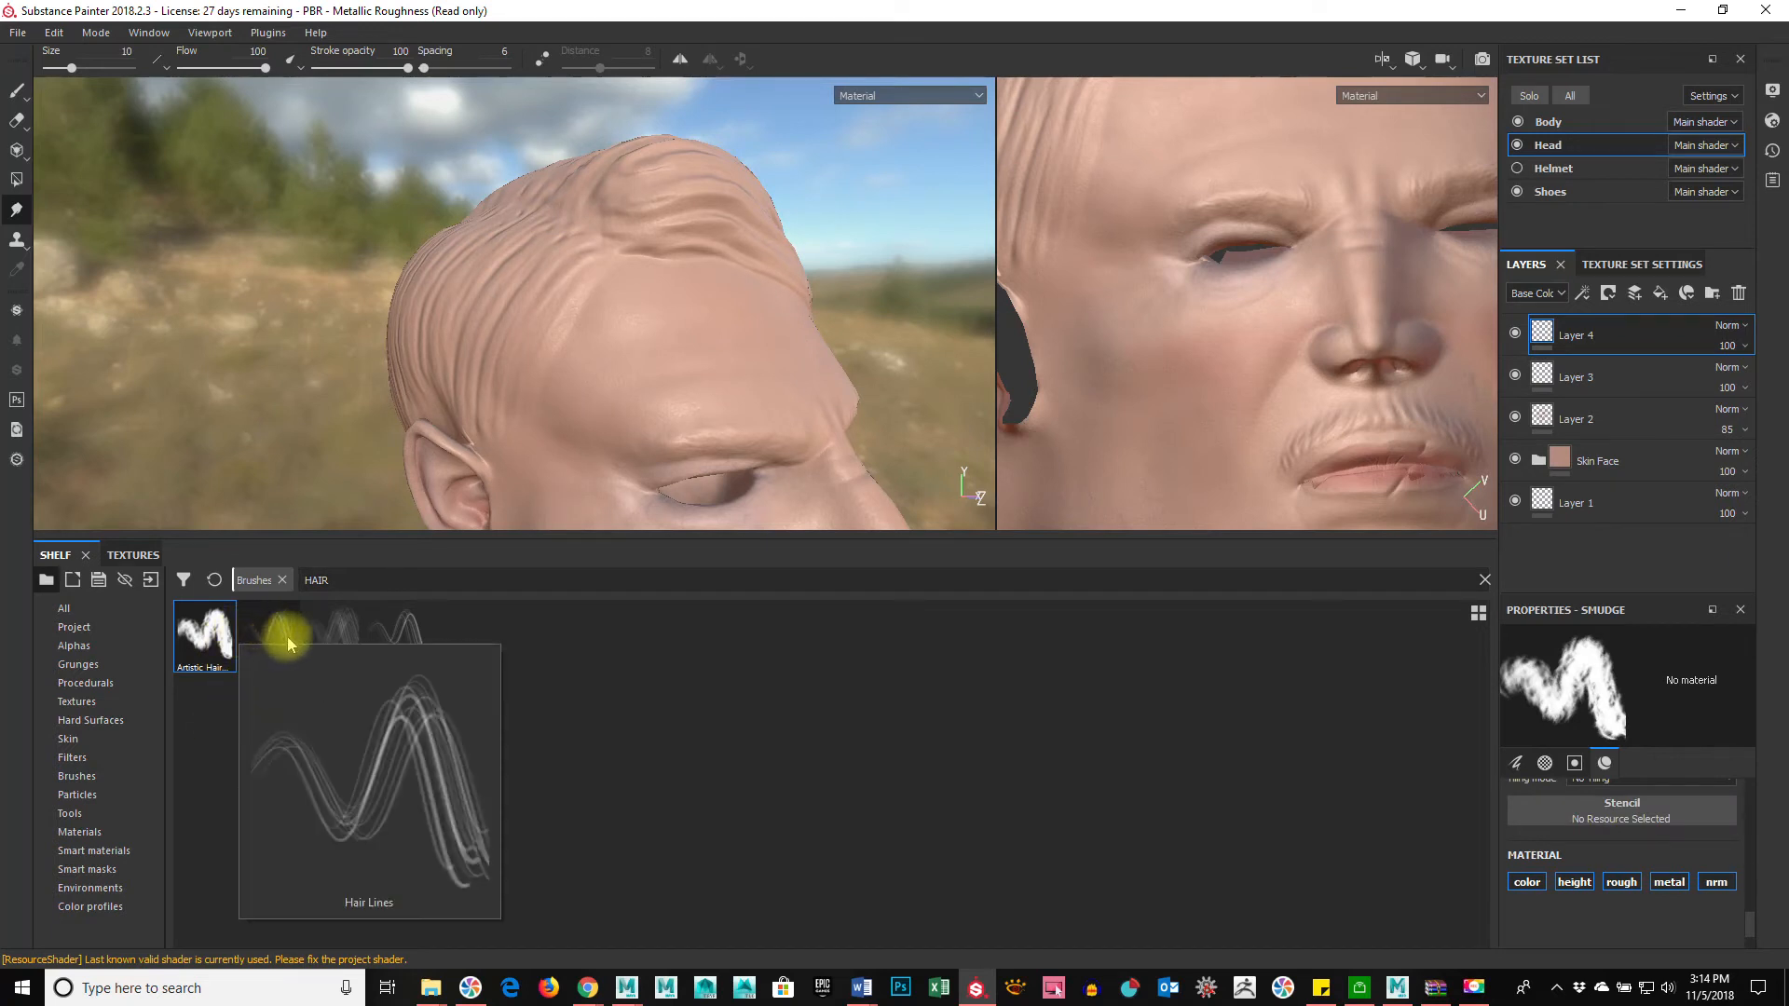
pyautogui.moveTo(208, 644)
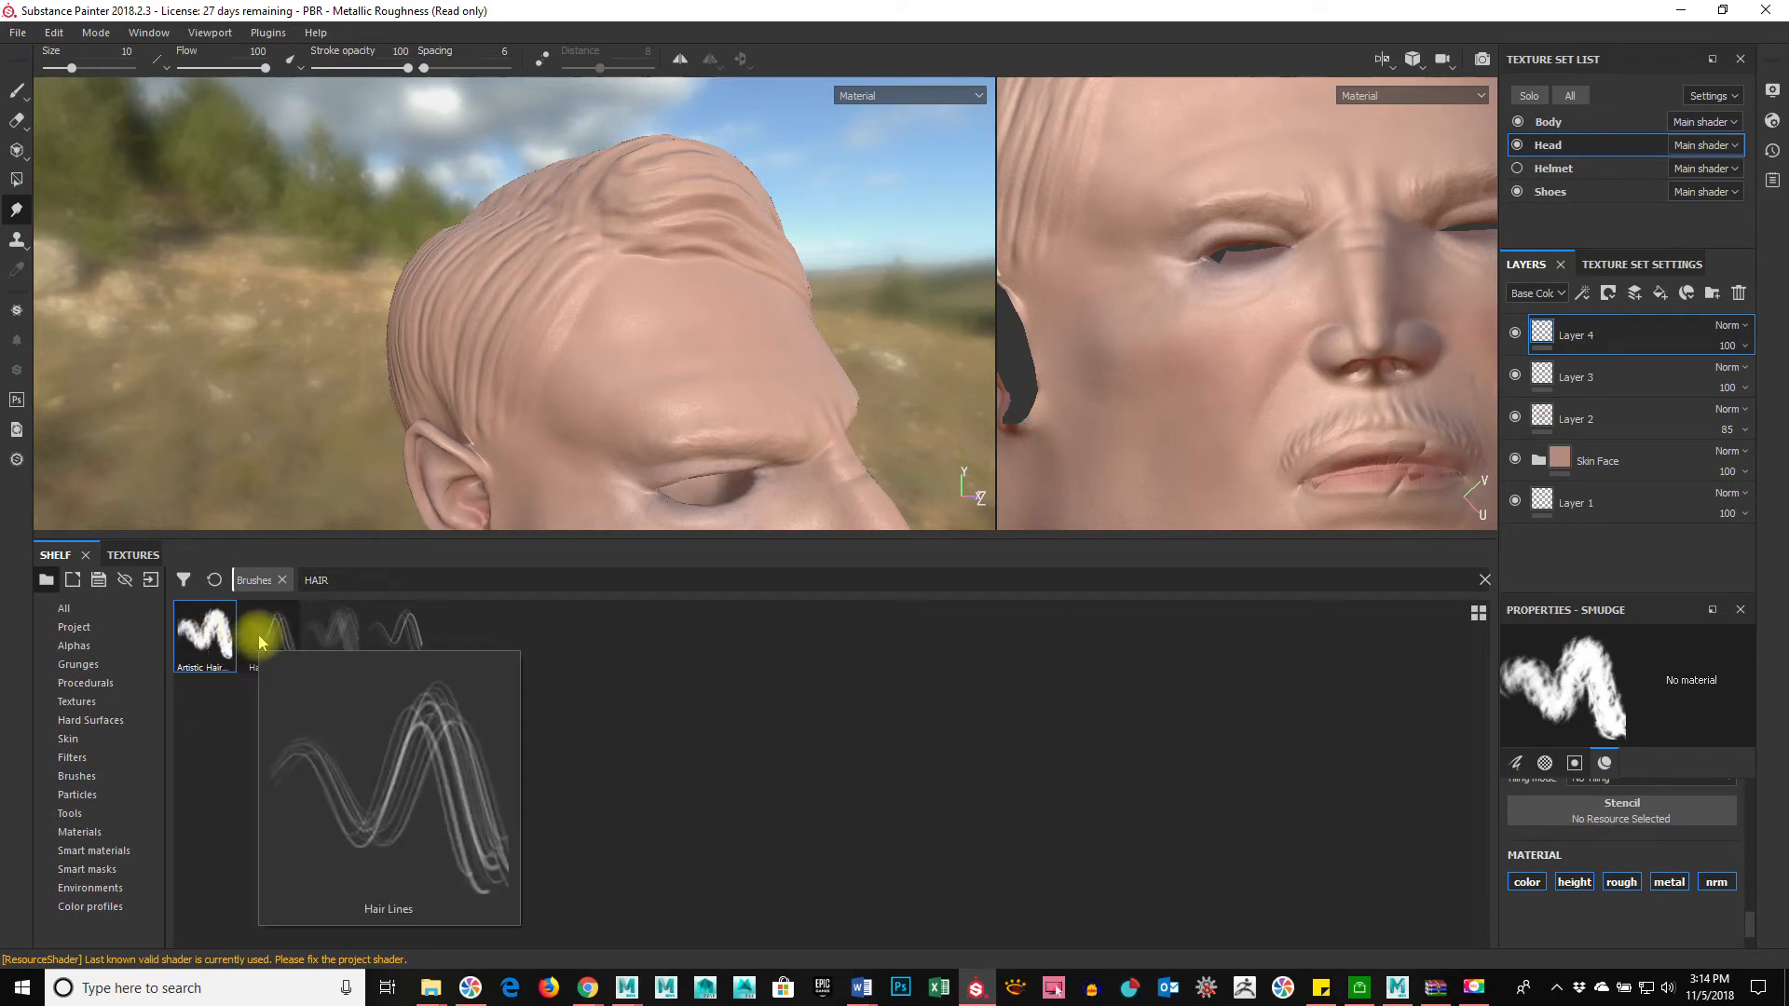
pyautogui.click(351, 640)
pyautogui.moveTo(687, 322)
pyautogui.keyDown('alt'); pyautogui.mouseDown()
pyautogui.moveTo(683, 340)
pyautogui.moveTo(603, 320)
pyautogui.mouseUp(); pyautogui.keyUp('alt')
pyautogui.keyDown('ctrl'); pyautogui.moveTo(603, 320); pyautogui.dragTo(472, 336, button='right'); pyautogui.keyUp('ctrl')
pyautogui.keyDown('alt'); pyautogui.moveTo(603, 319); pyautogui.dragTo(667, 312); pyautogui.keyUp('alt')
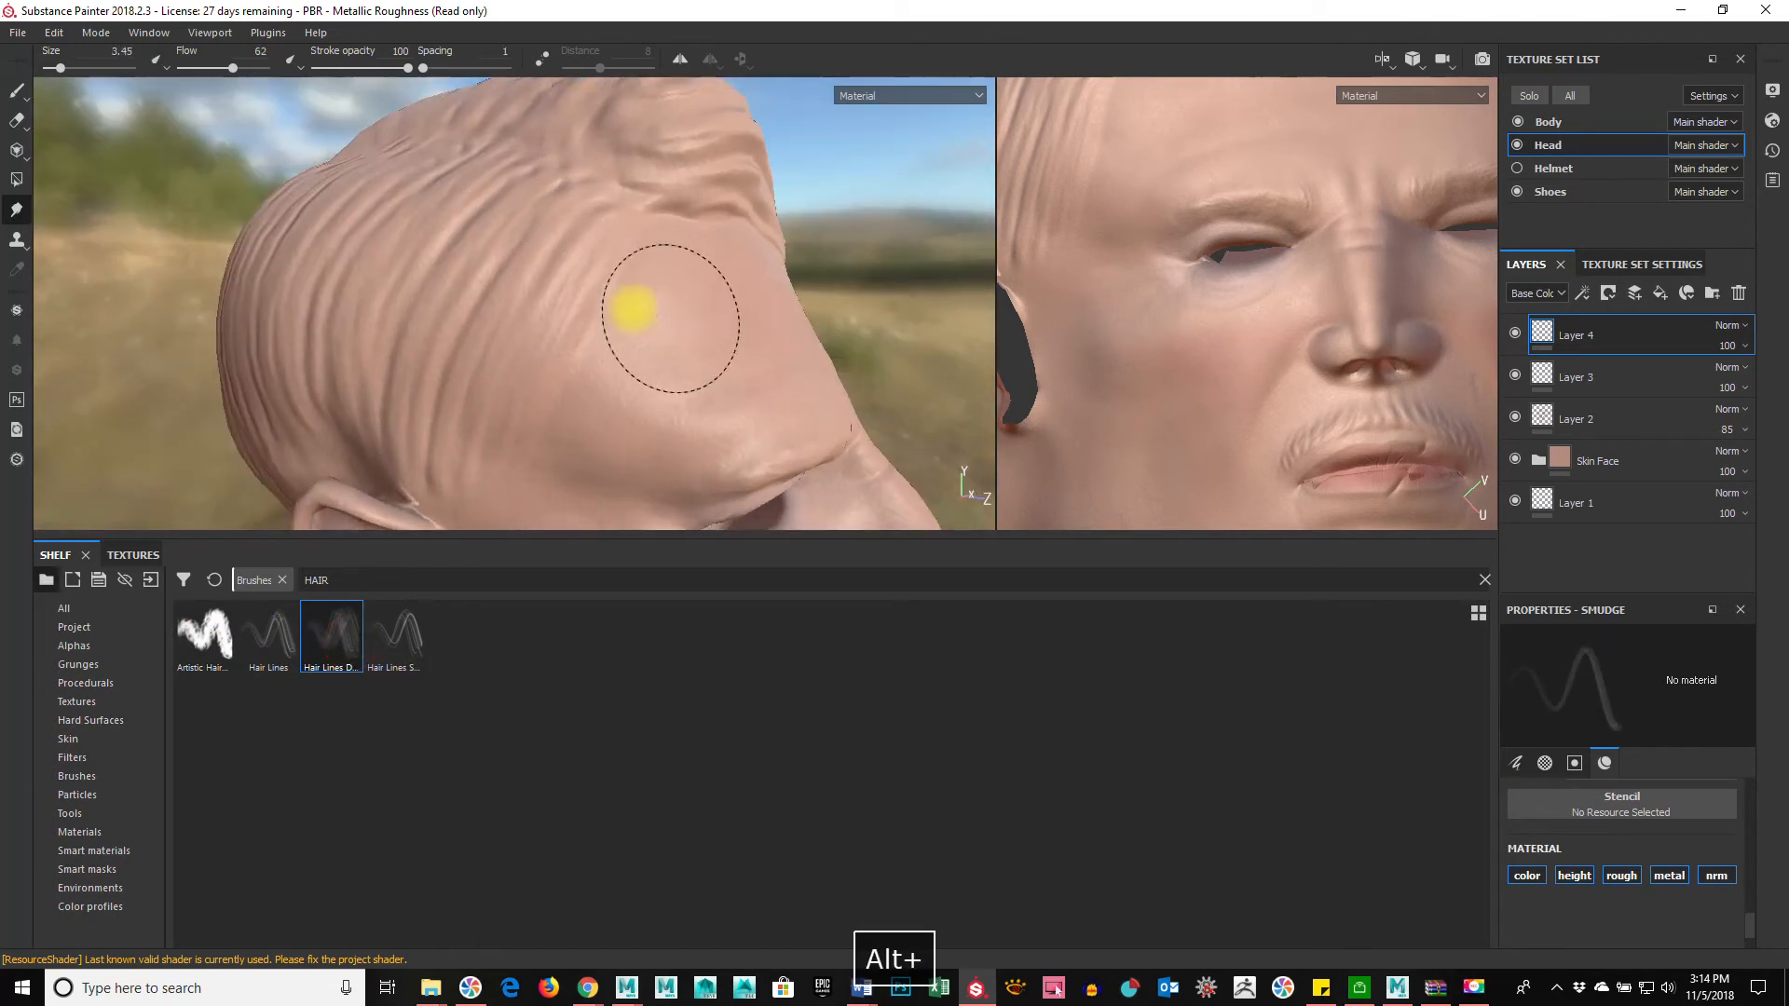
# Step: Look for colour settings in the Smudge tool's properties and try to load the blue Plastic Matt... material
pyautogui.scroll(-1, 1674, 800)
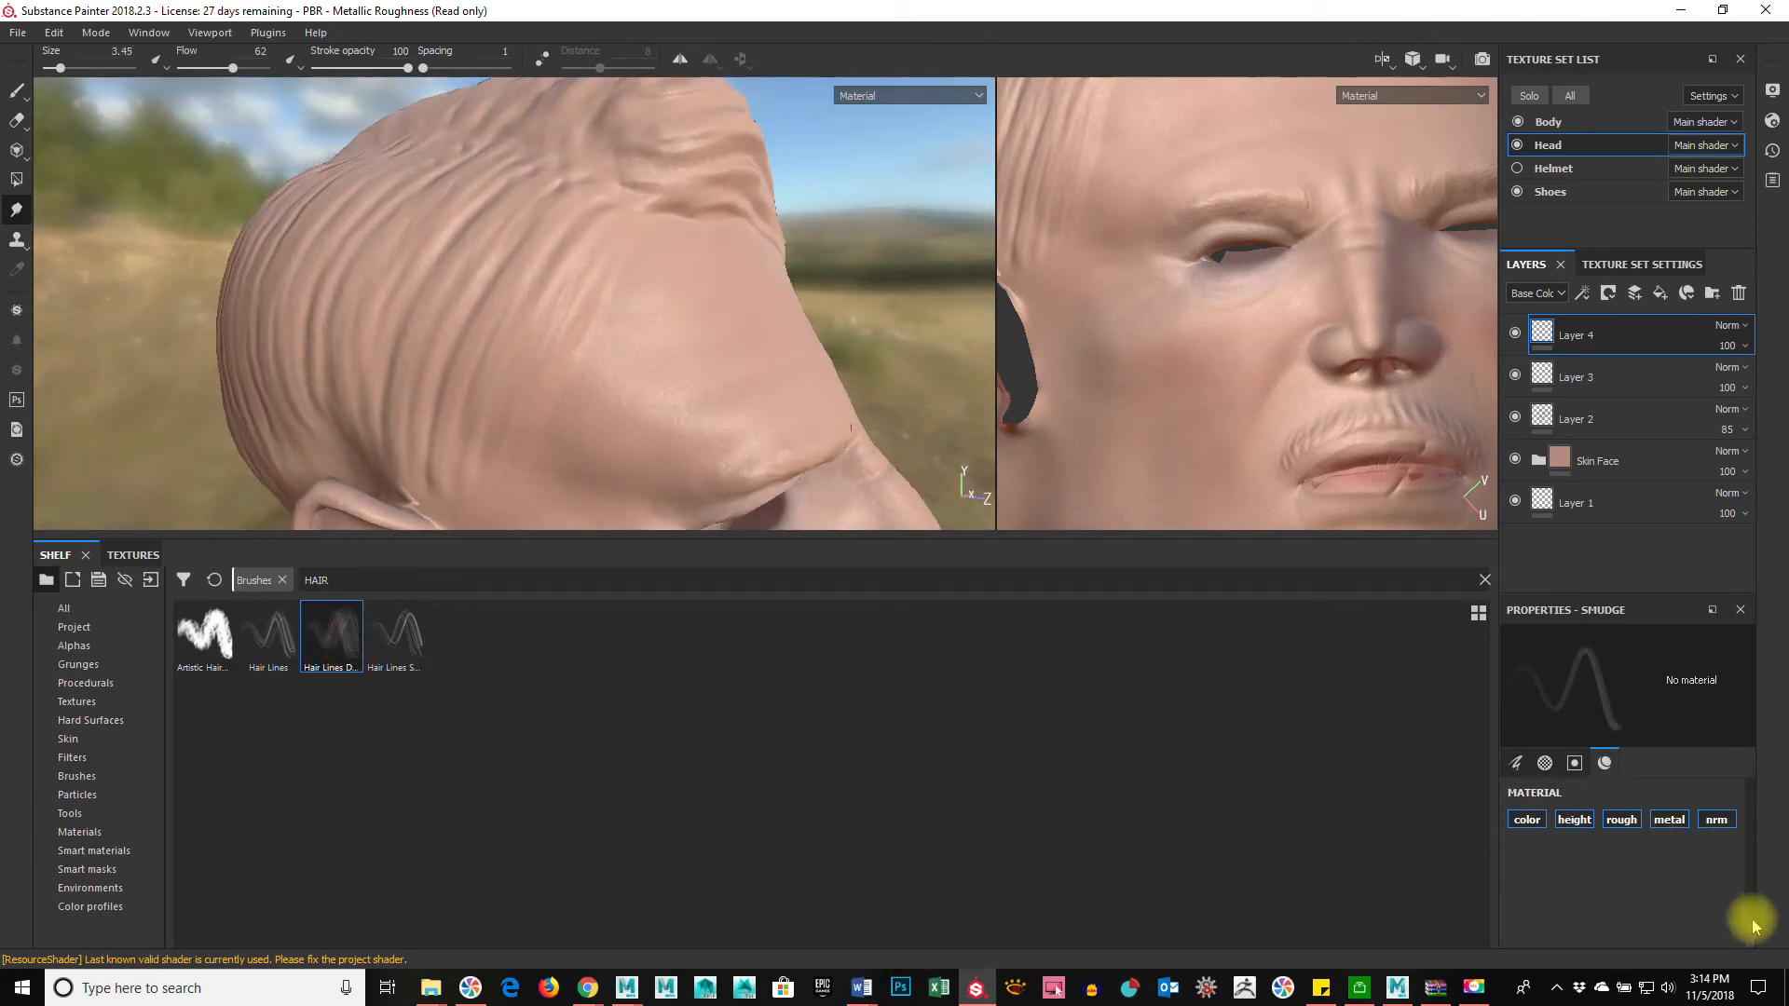
pyautogui.scroll(3, 1758, 801)
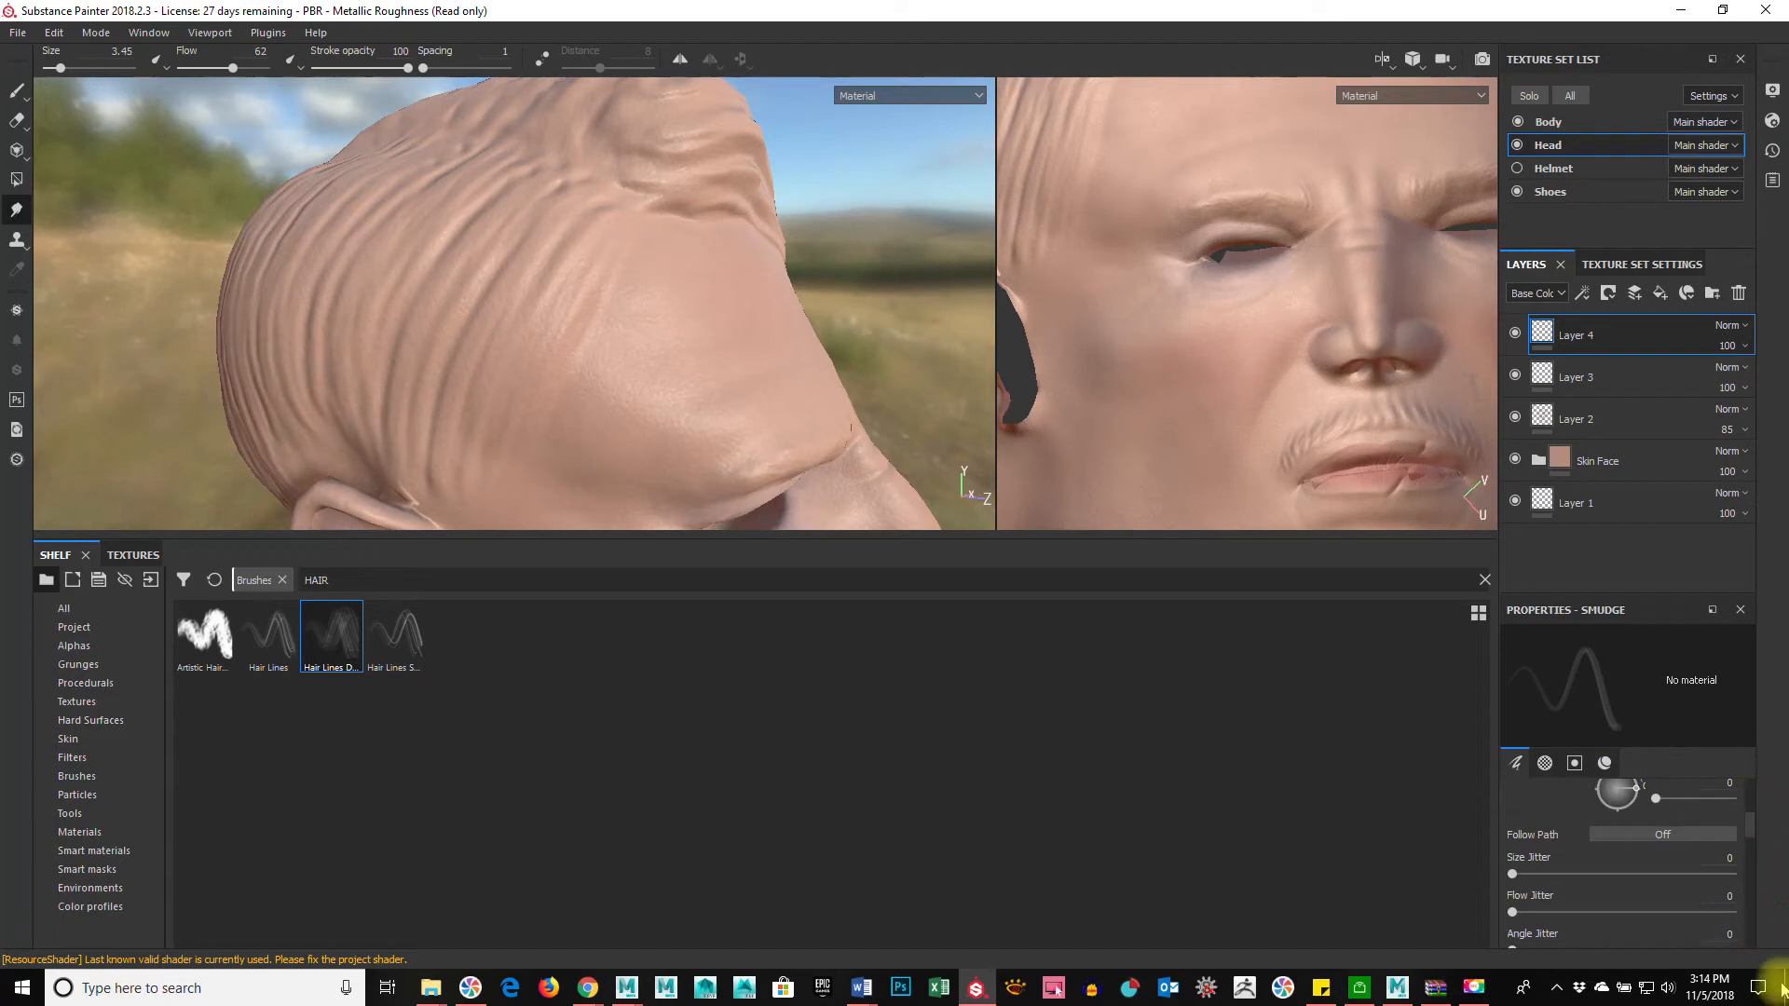
pyautogui.scroll(-4, 1756, 821)
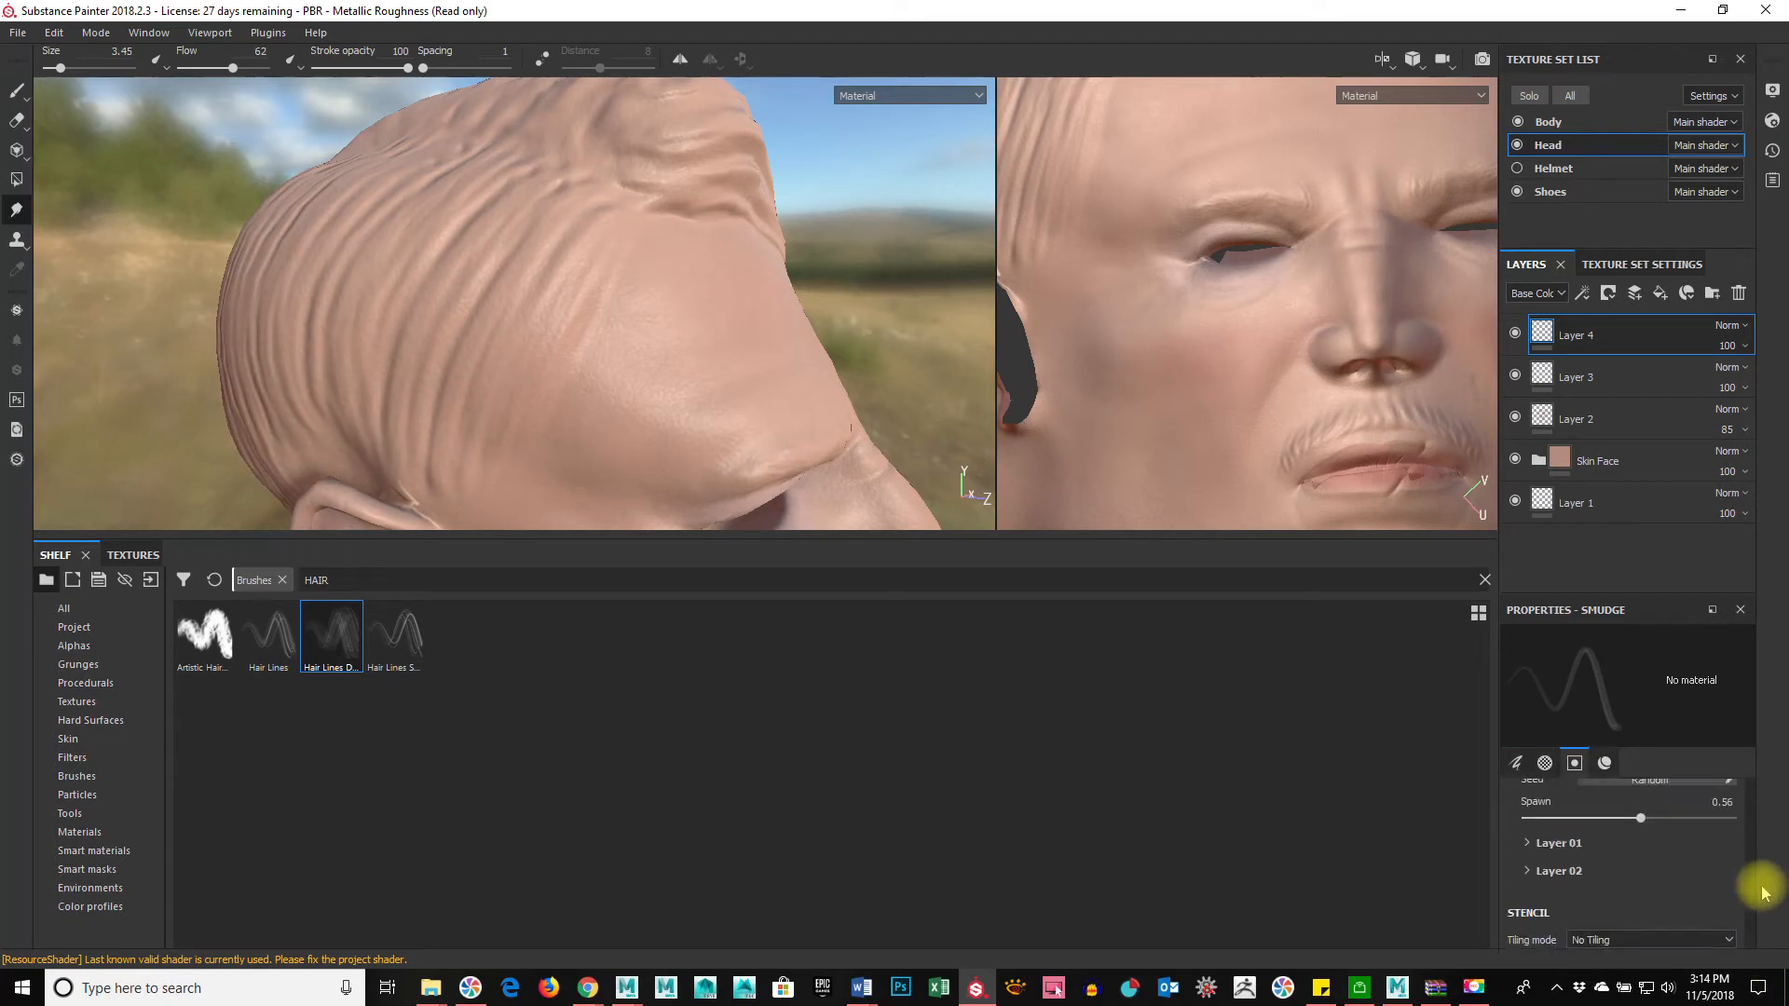
pyautogui.scroll(5, 1765, 829)
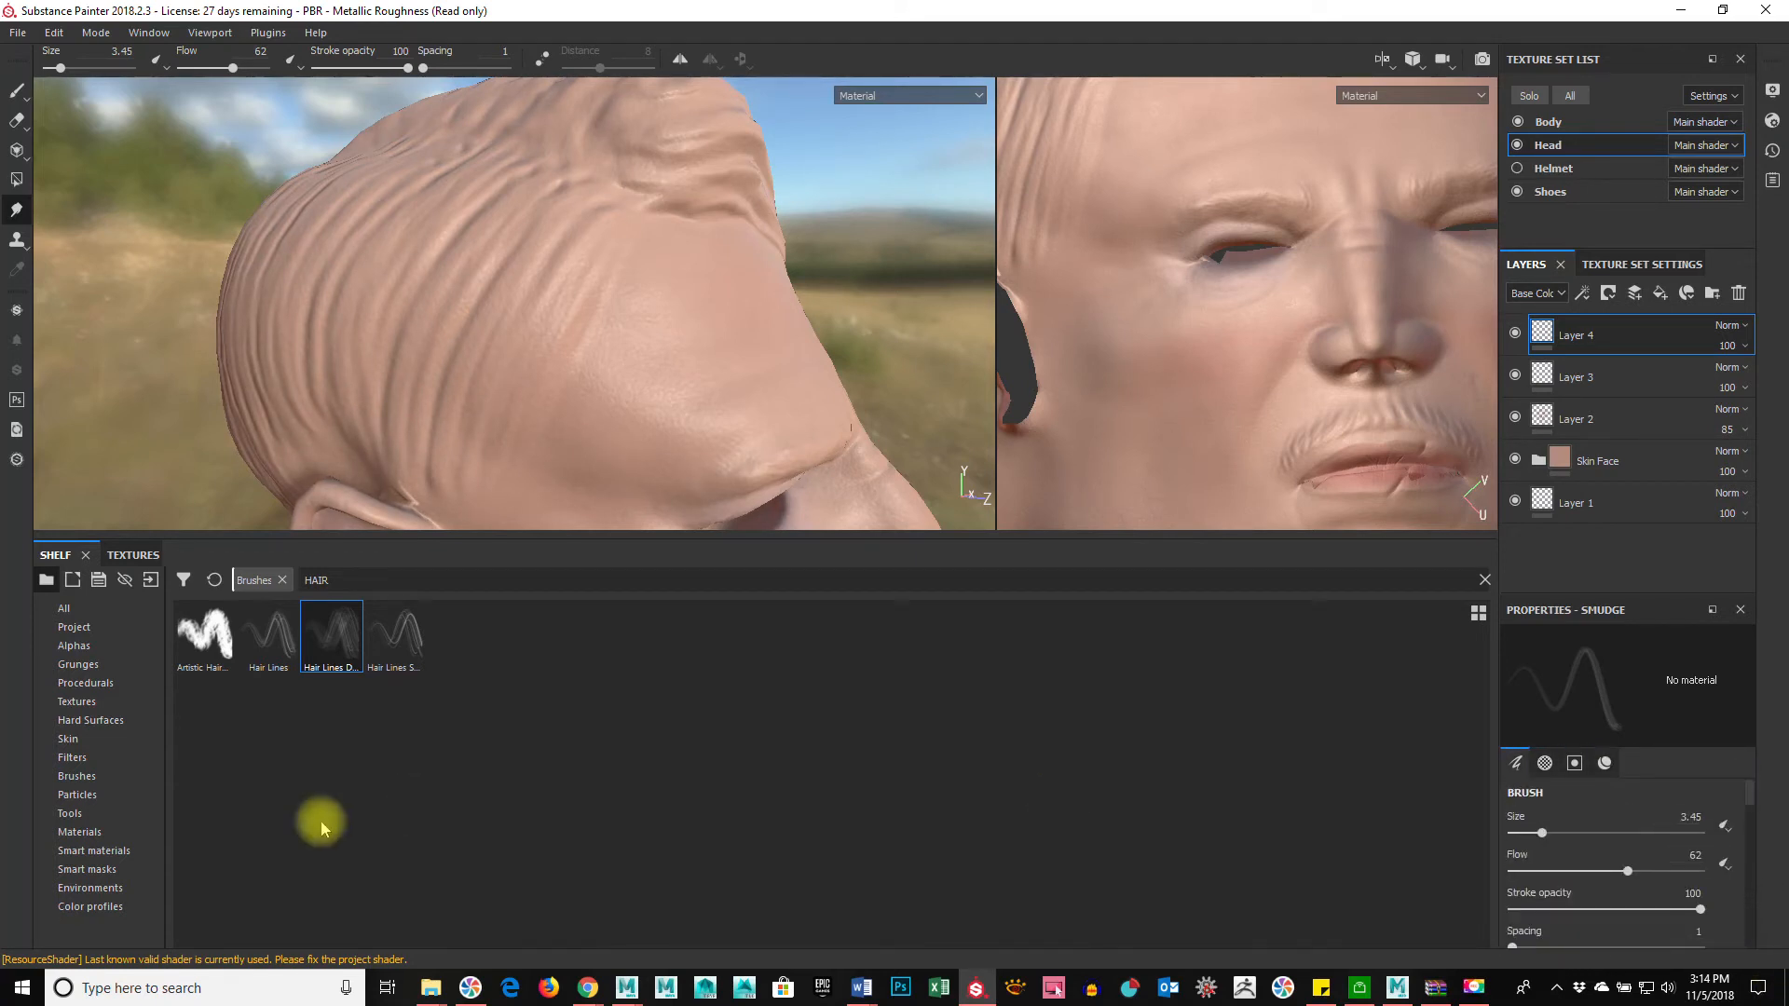
pyautogui.click(79, 833)
pyautogui.scroll(-3, 1637, 830)
pyautogui.scroll(-4, 1653, 858)
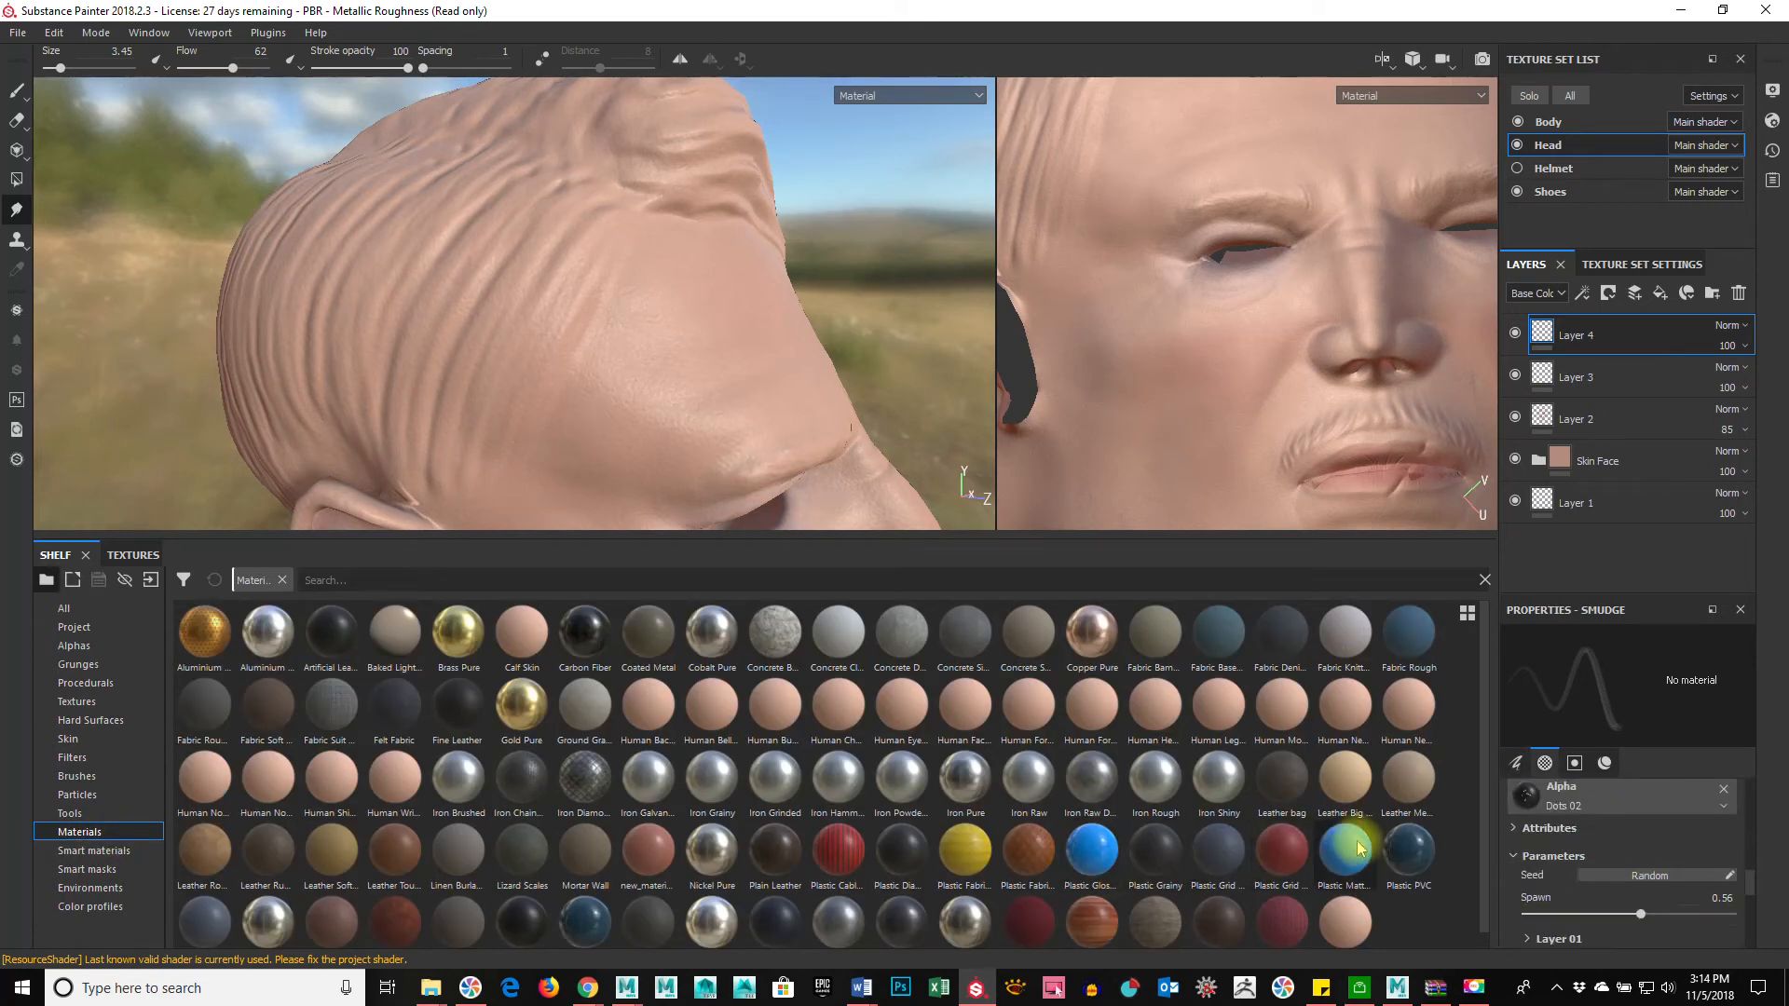
pyautogui.scroll(-5, 1711, 885)
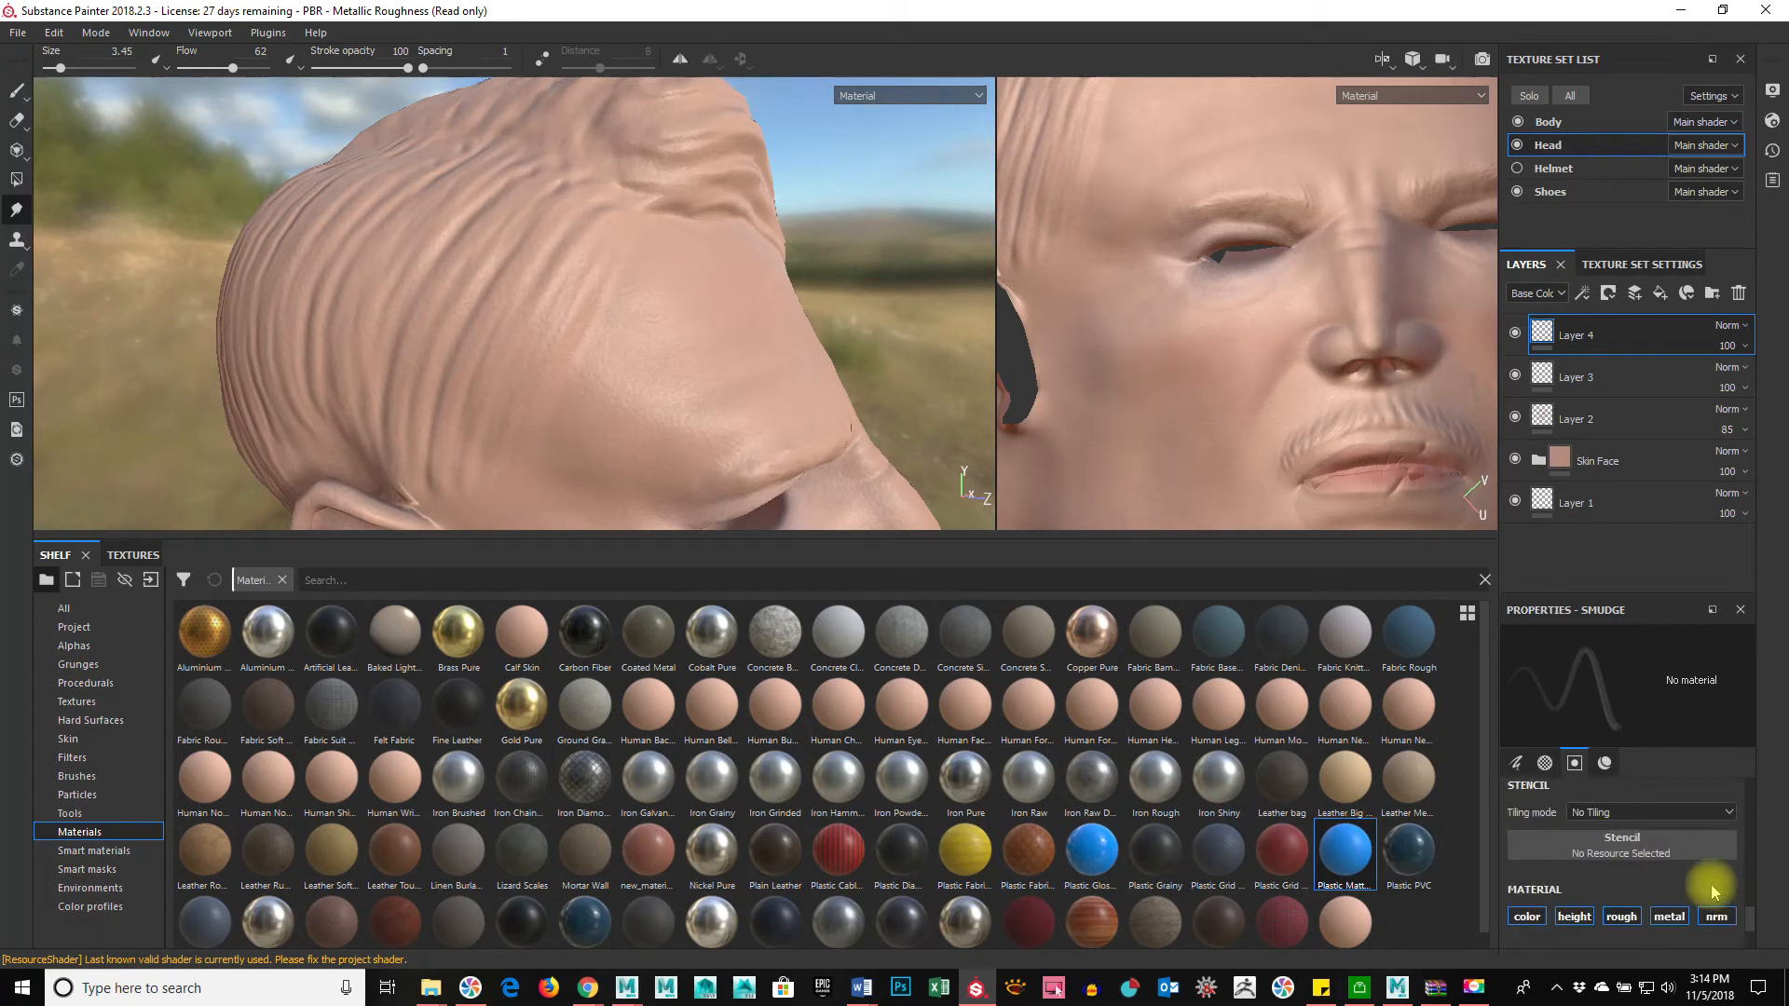
pyautogui.scroll(9, 1711, 885)
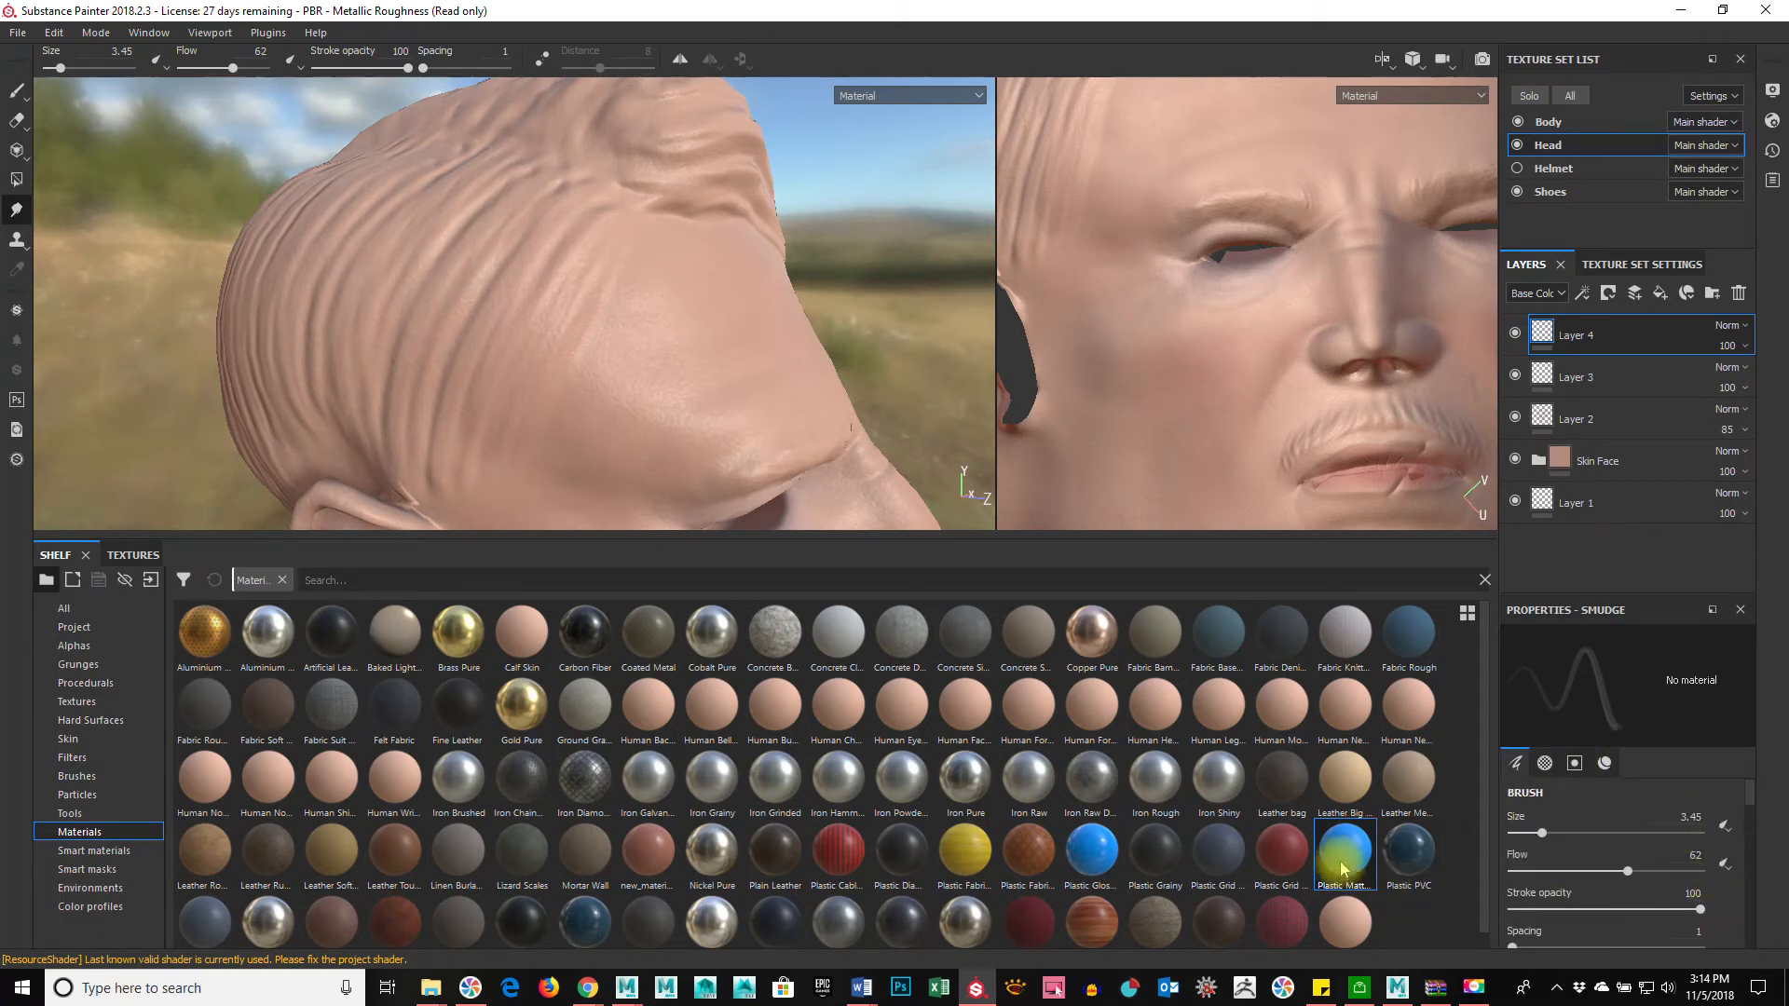
# Step: Switch to the Paint tool and load the blue Plastic Matt... material into it
pyautogui.click(17, 90)
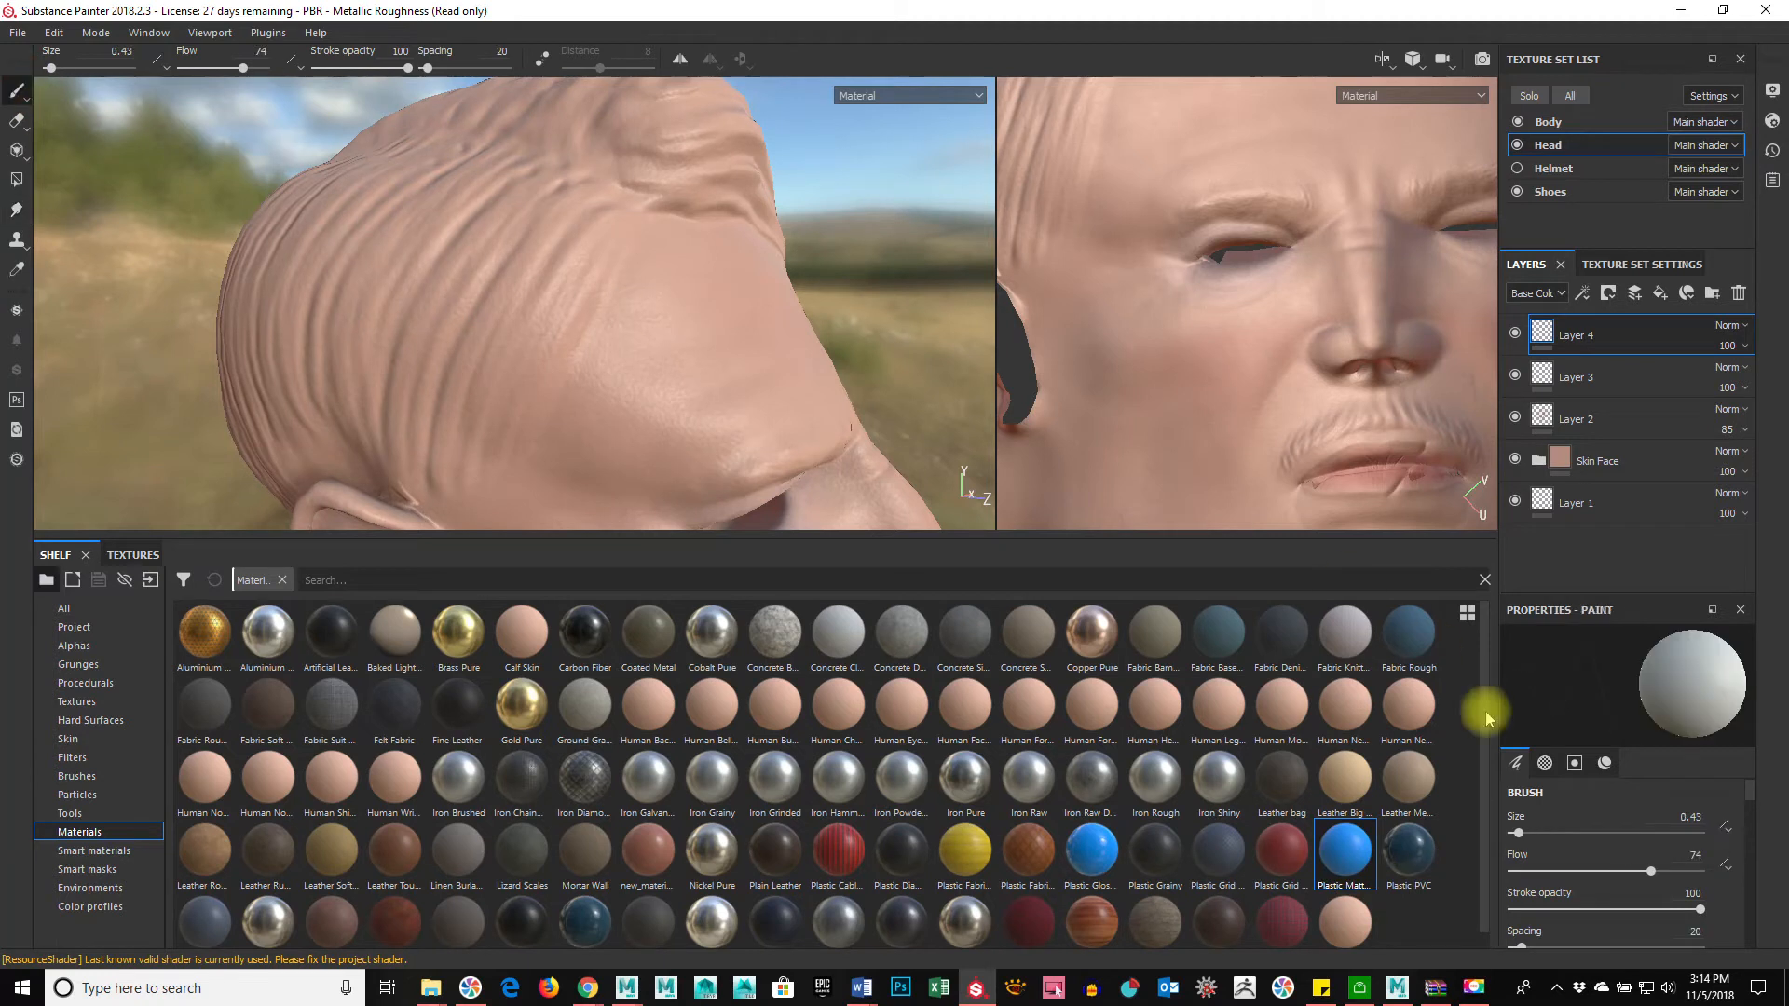
pyautogui.scroll(-4, 1651, 800)
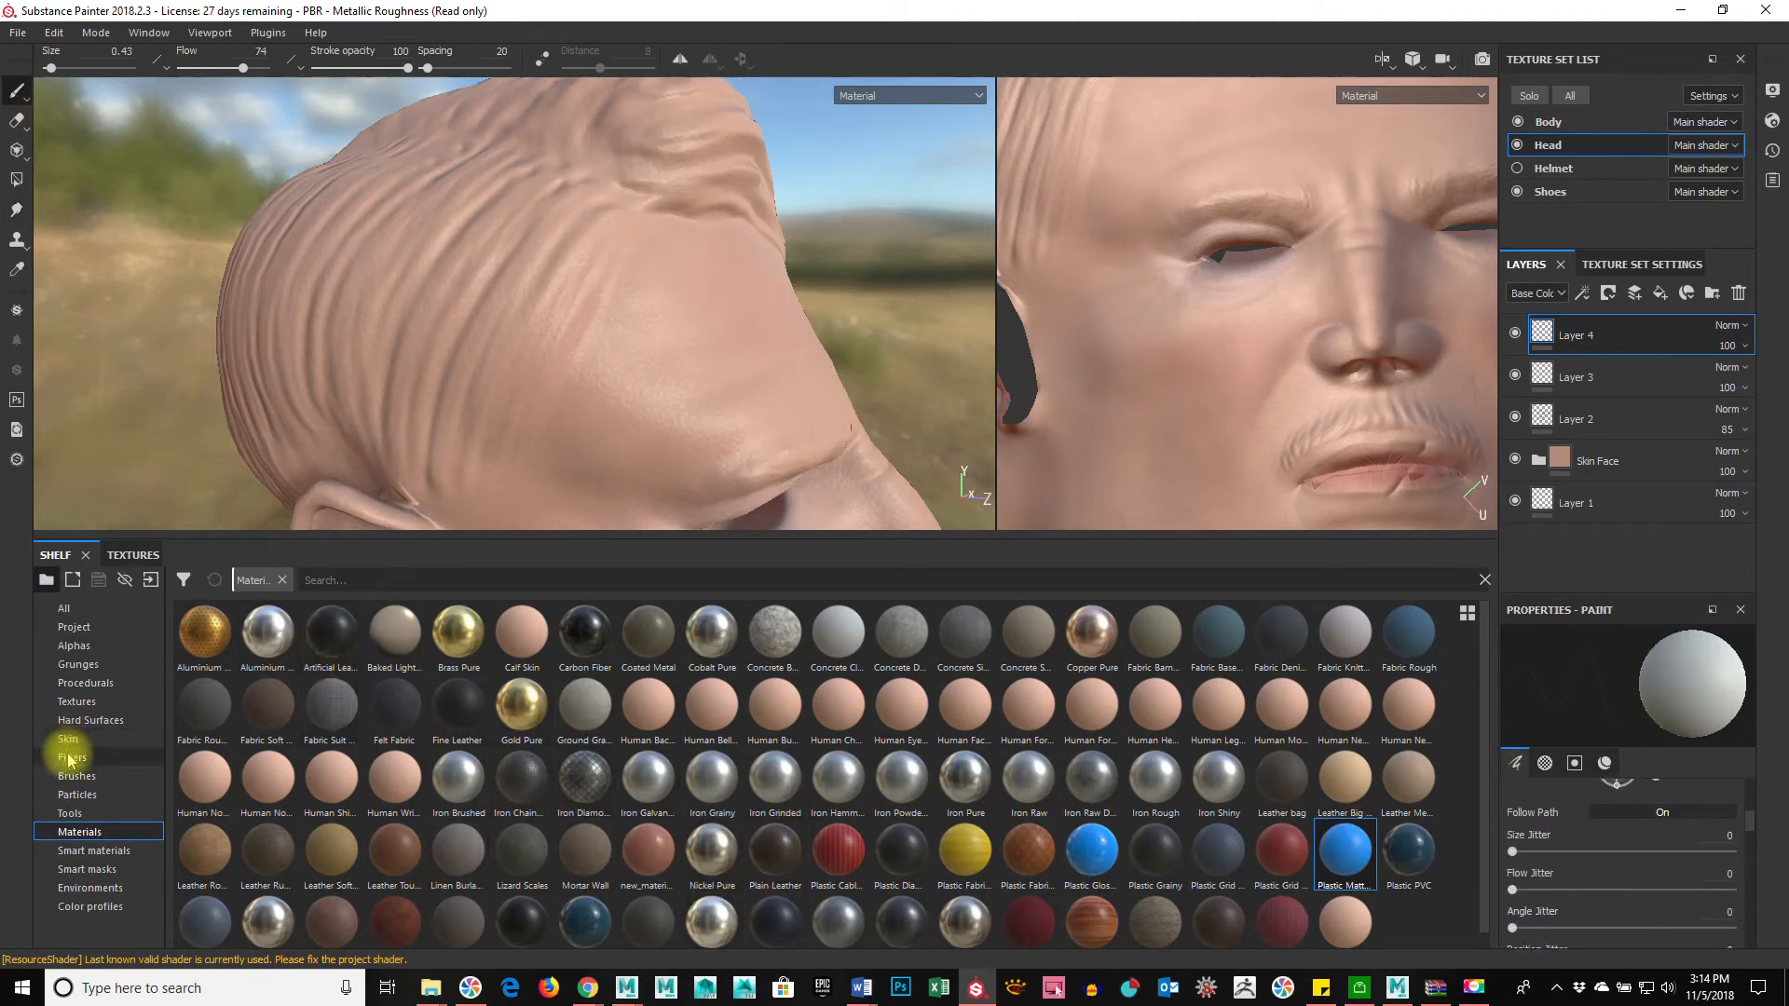
pyautogui.click(1345, 872)
# Step: Set the material's base color to a very dark brown with RGB 0.017, 0.006, 0.004
pyautogui.scroll(-5, 1668, 872)
pyautogui.scroll(-4, 1654, 887)
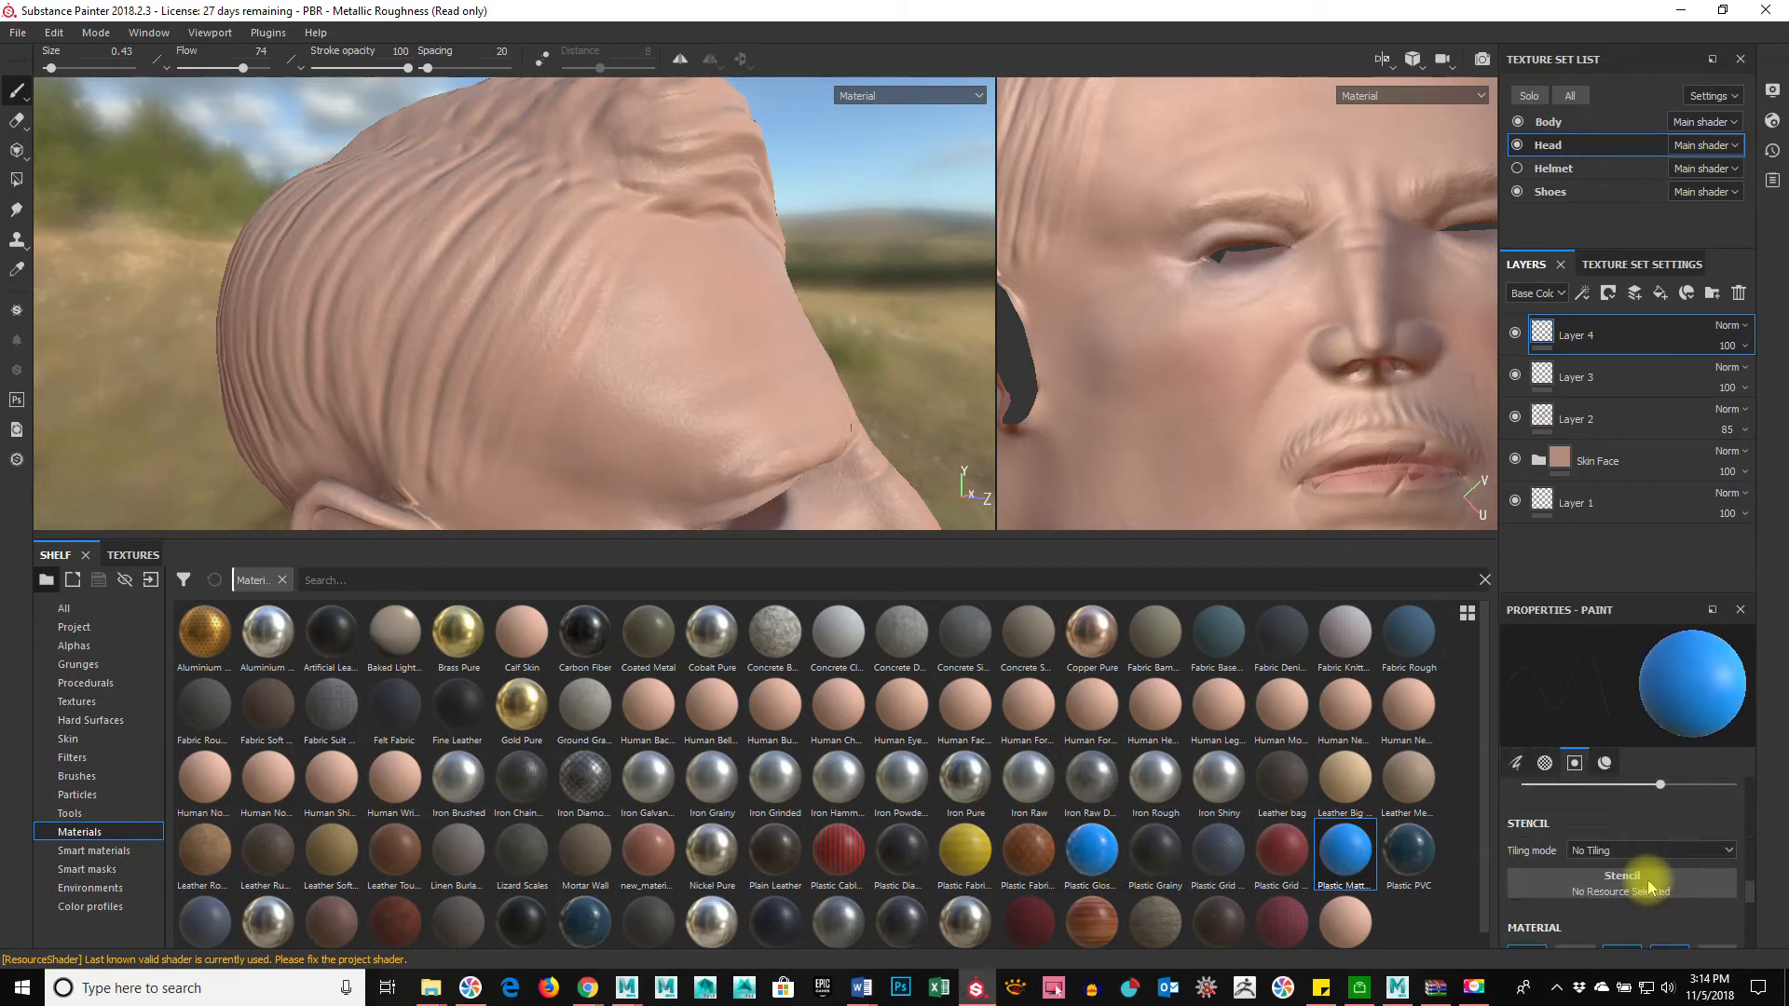
pyautogui.scroll(-2, 1649, 885)
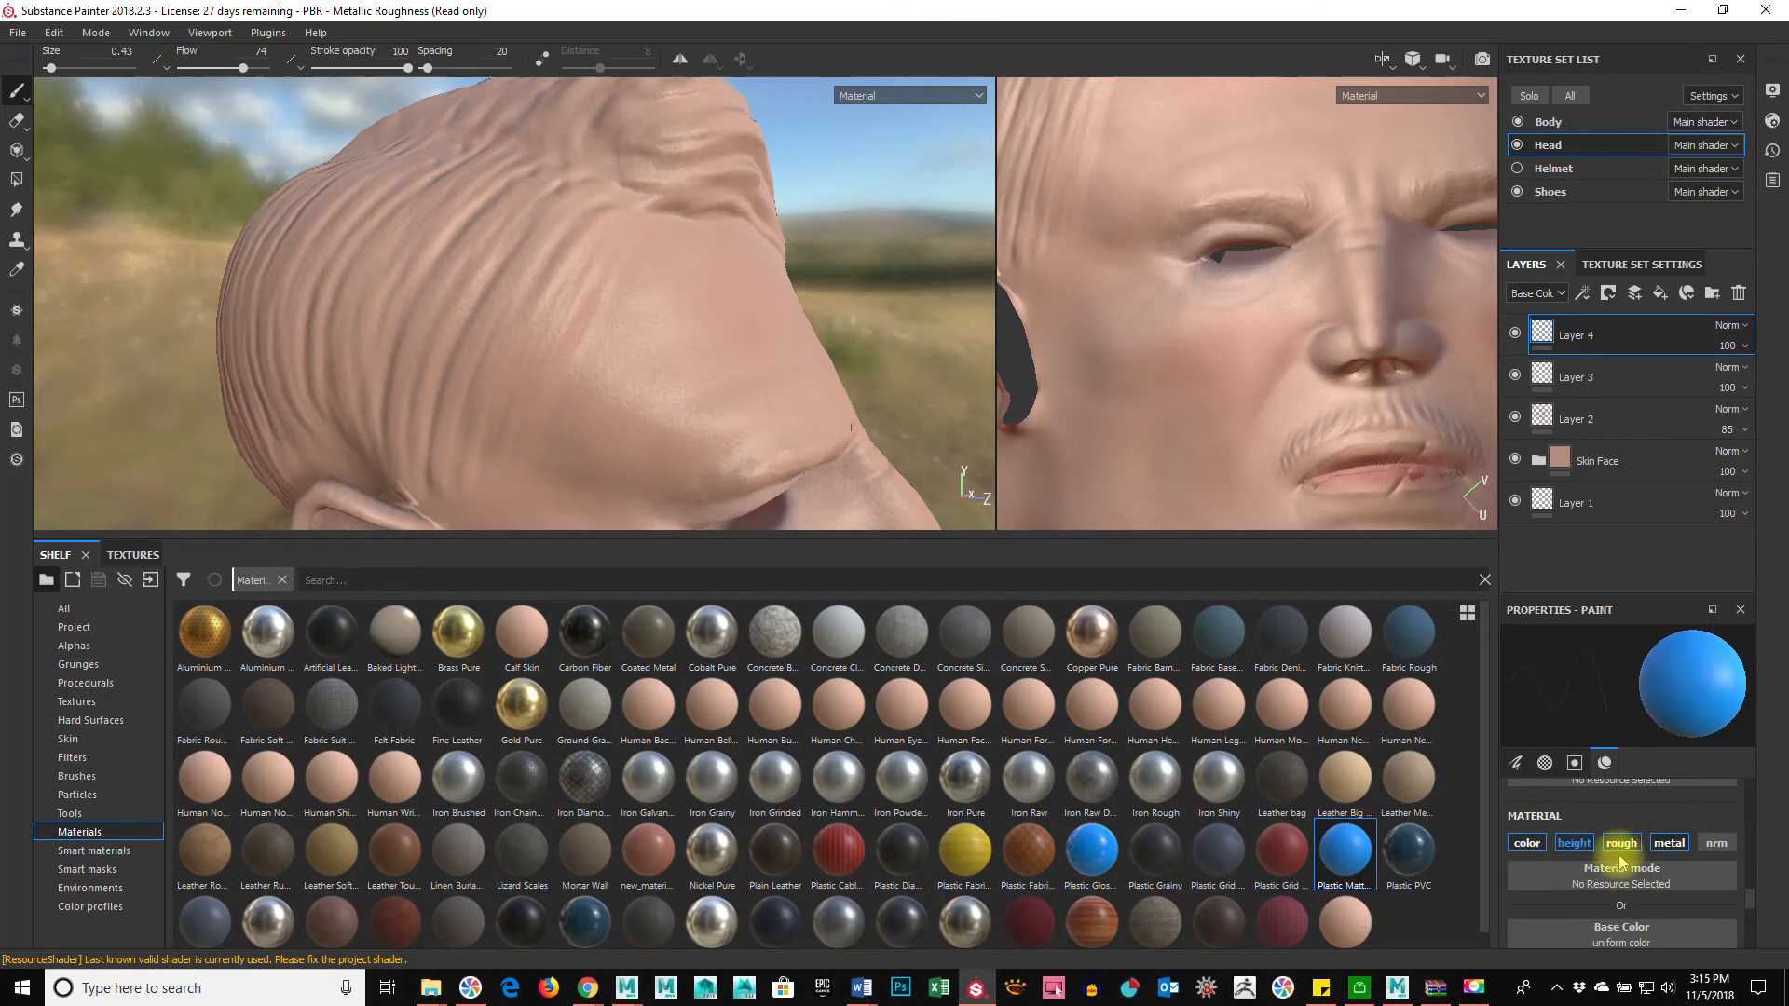
pyautogui.scroll(-1, 1622, 871)
pyautogui.click(1645, 910)
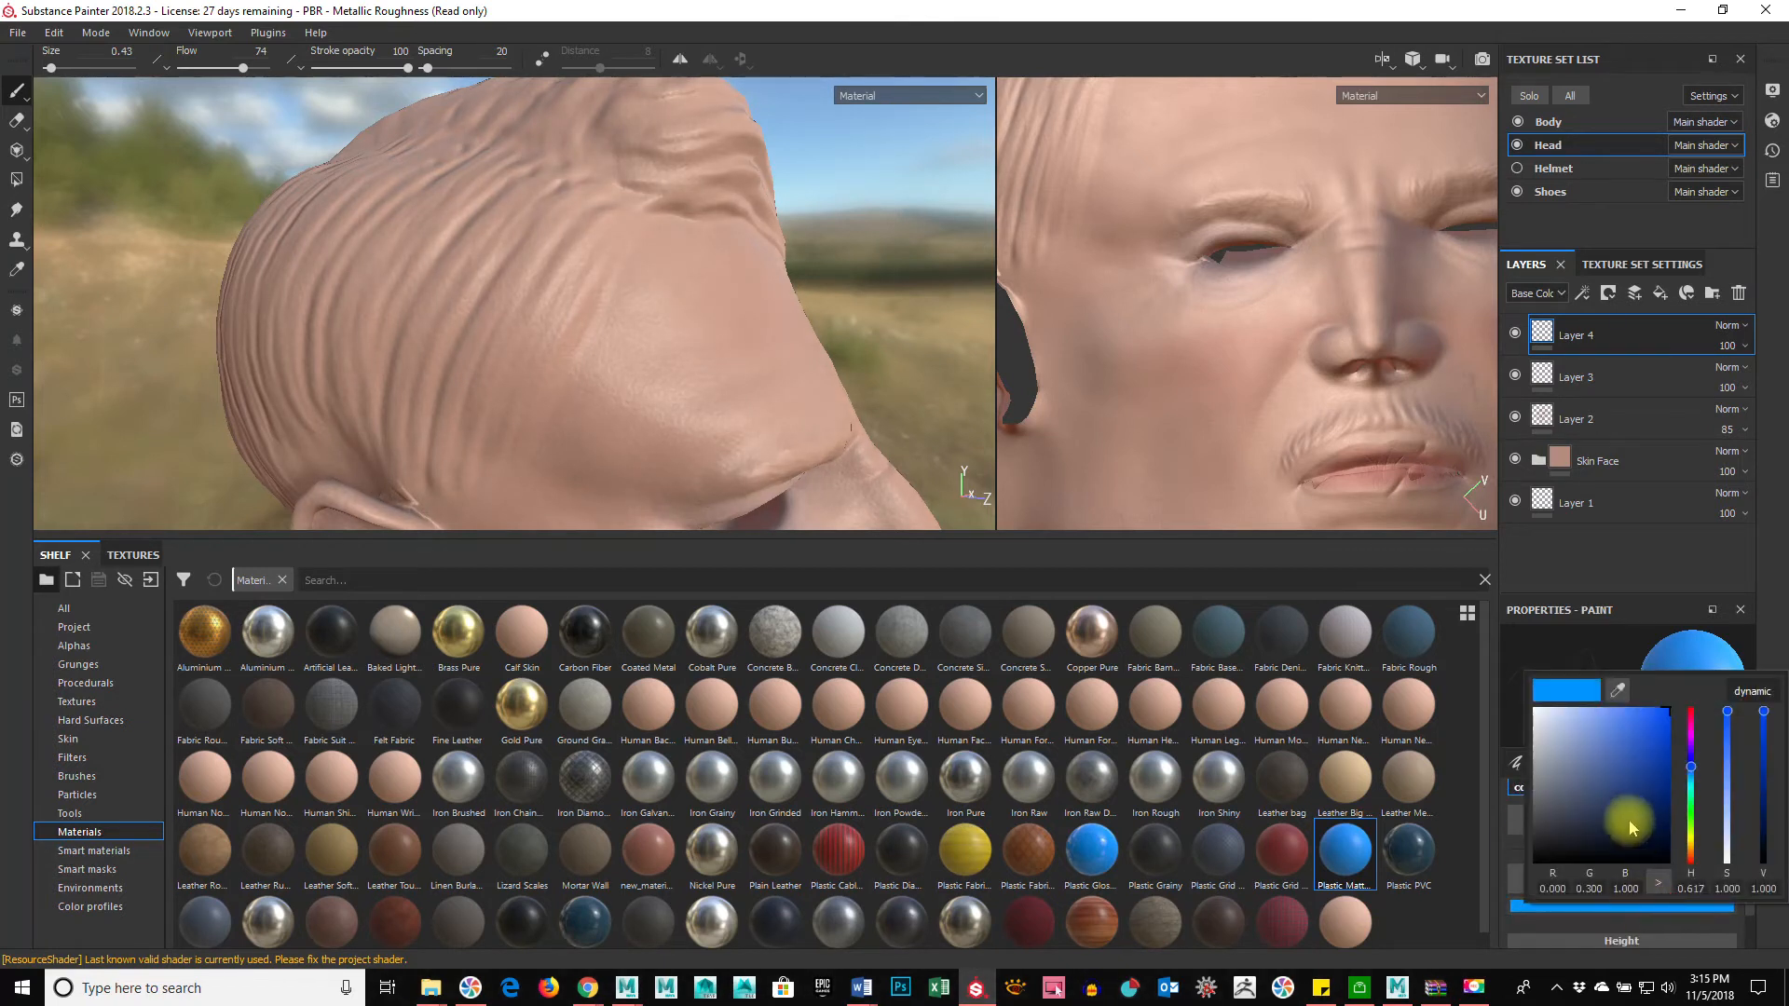
pyautogui.click(1630, 822)
pyautogui.moveTo(1768, 822); pyautogui.dragTo(1630, 840)
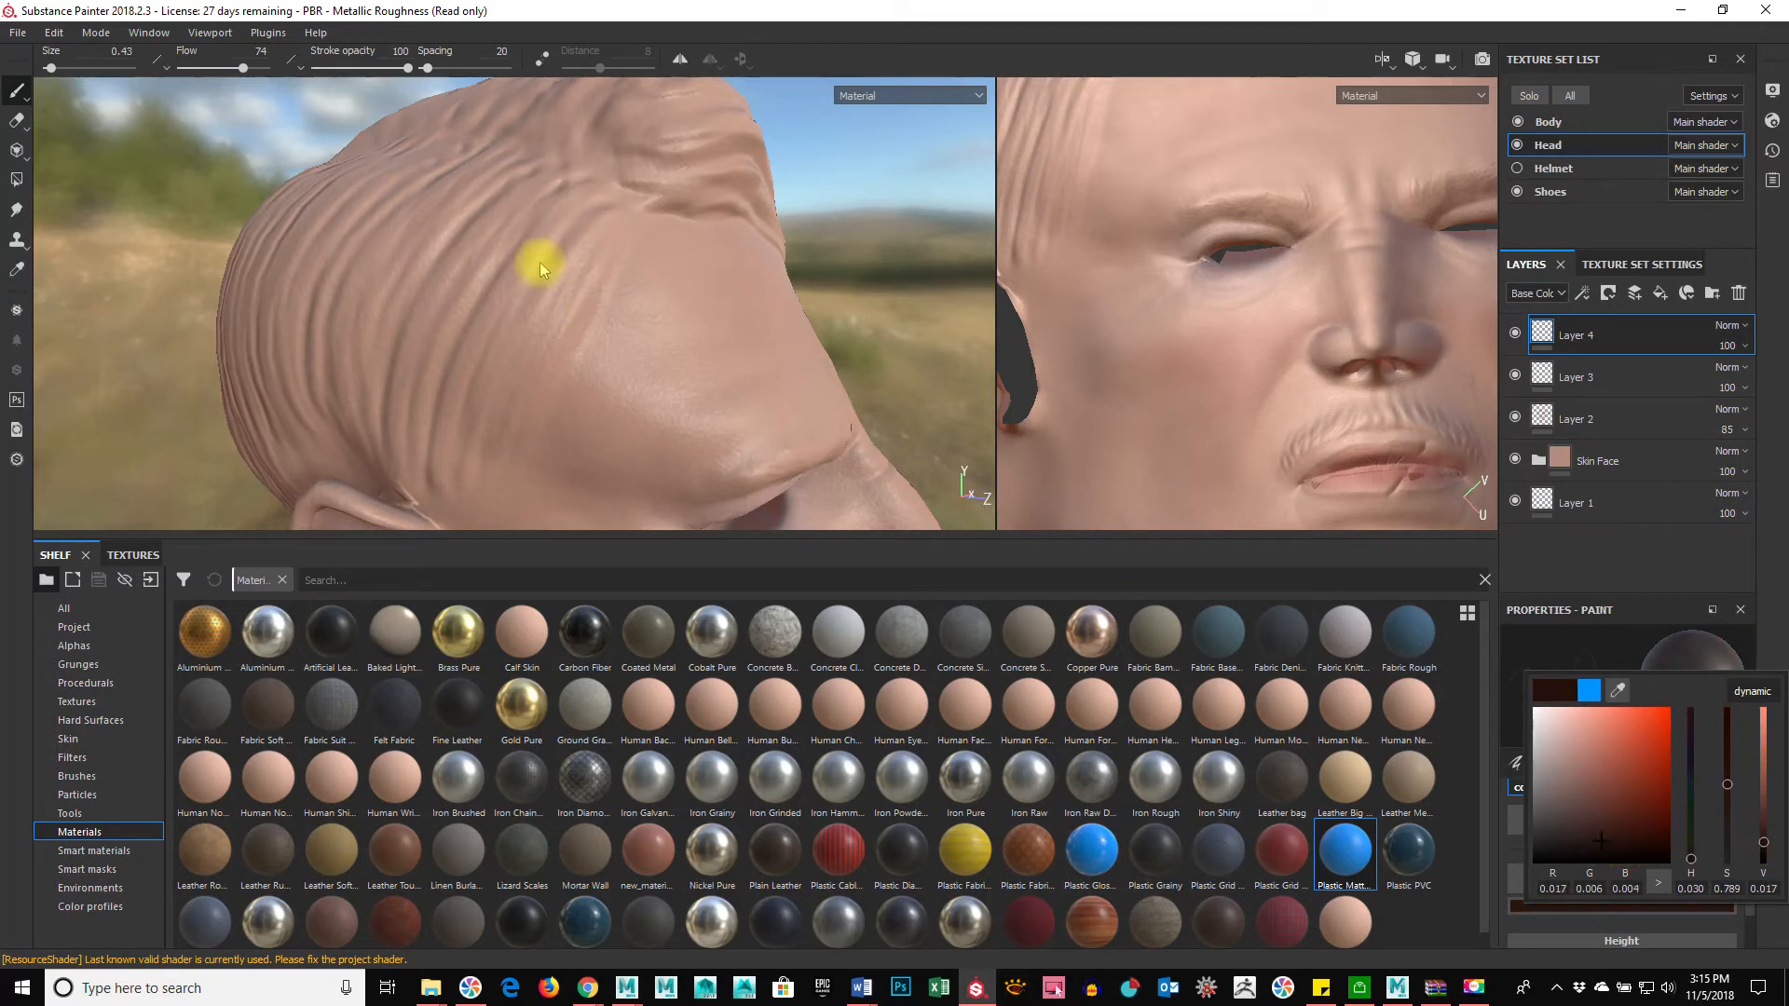
# Step: Search the brushes for "HAIR" and choose the Hair Lines D... brush for painting
pyautogui.click(84, 776)
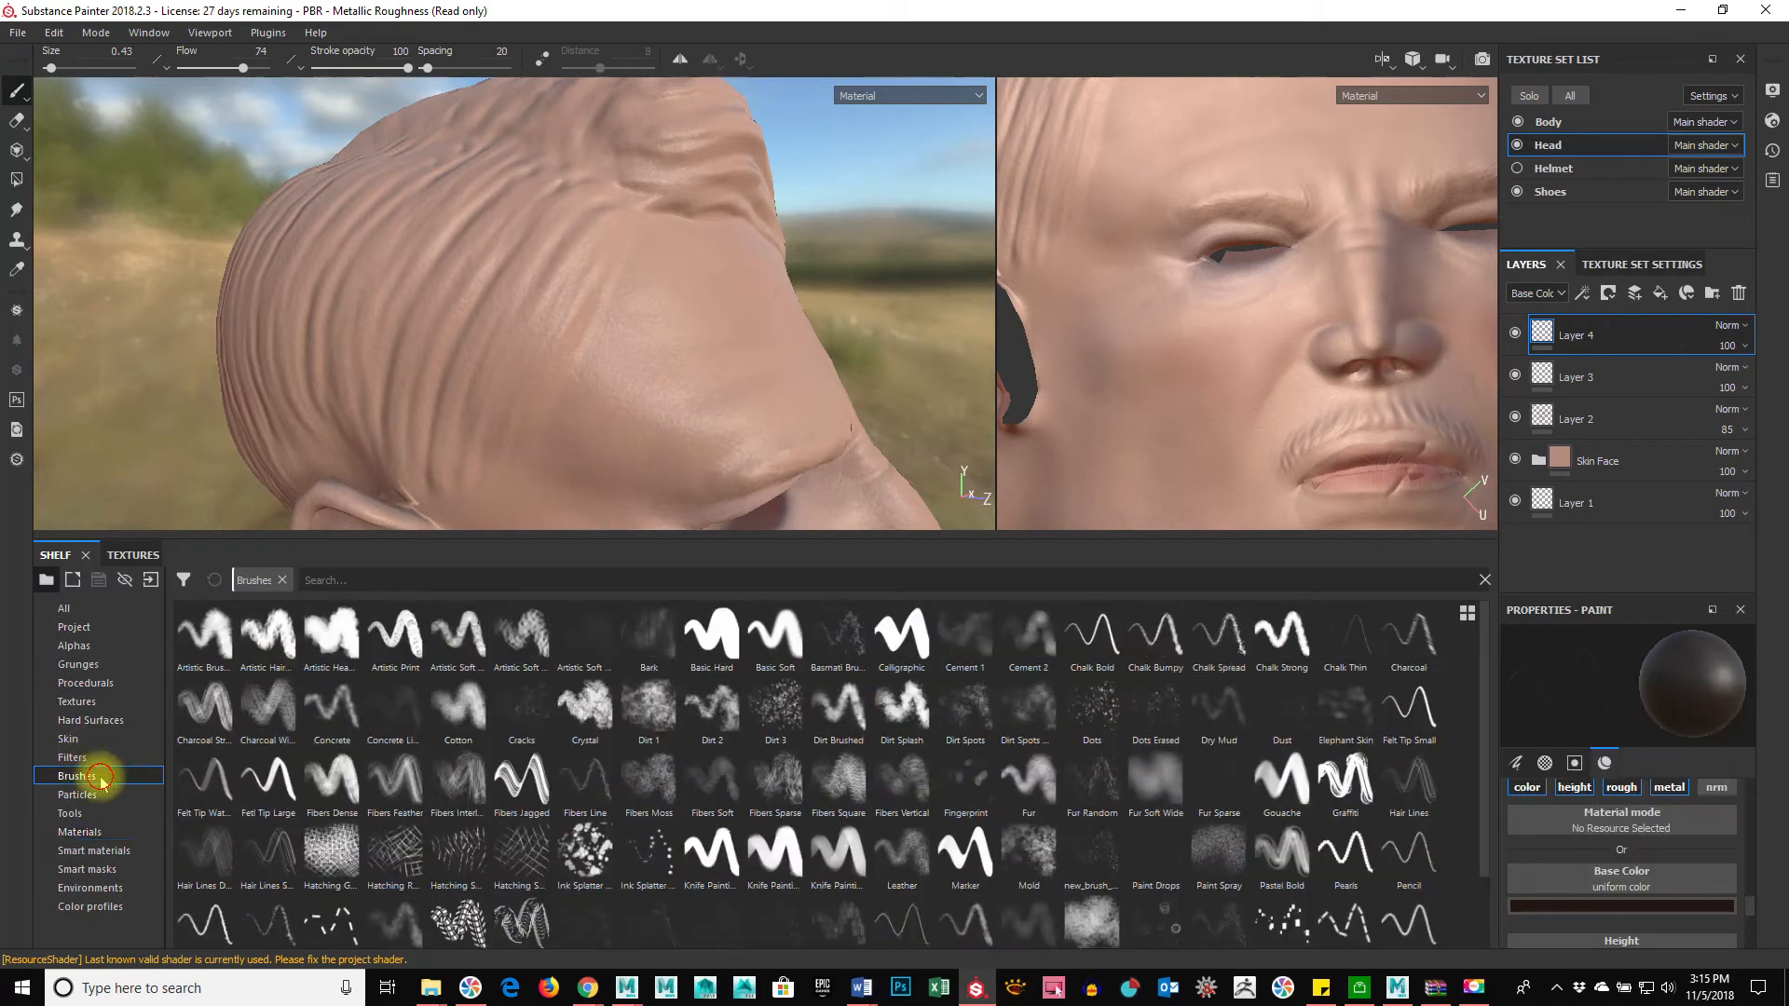
pyautogui.click(485, 582)
pyautogui.write('HAIR')
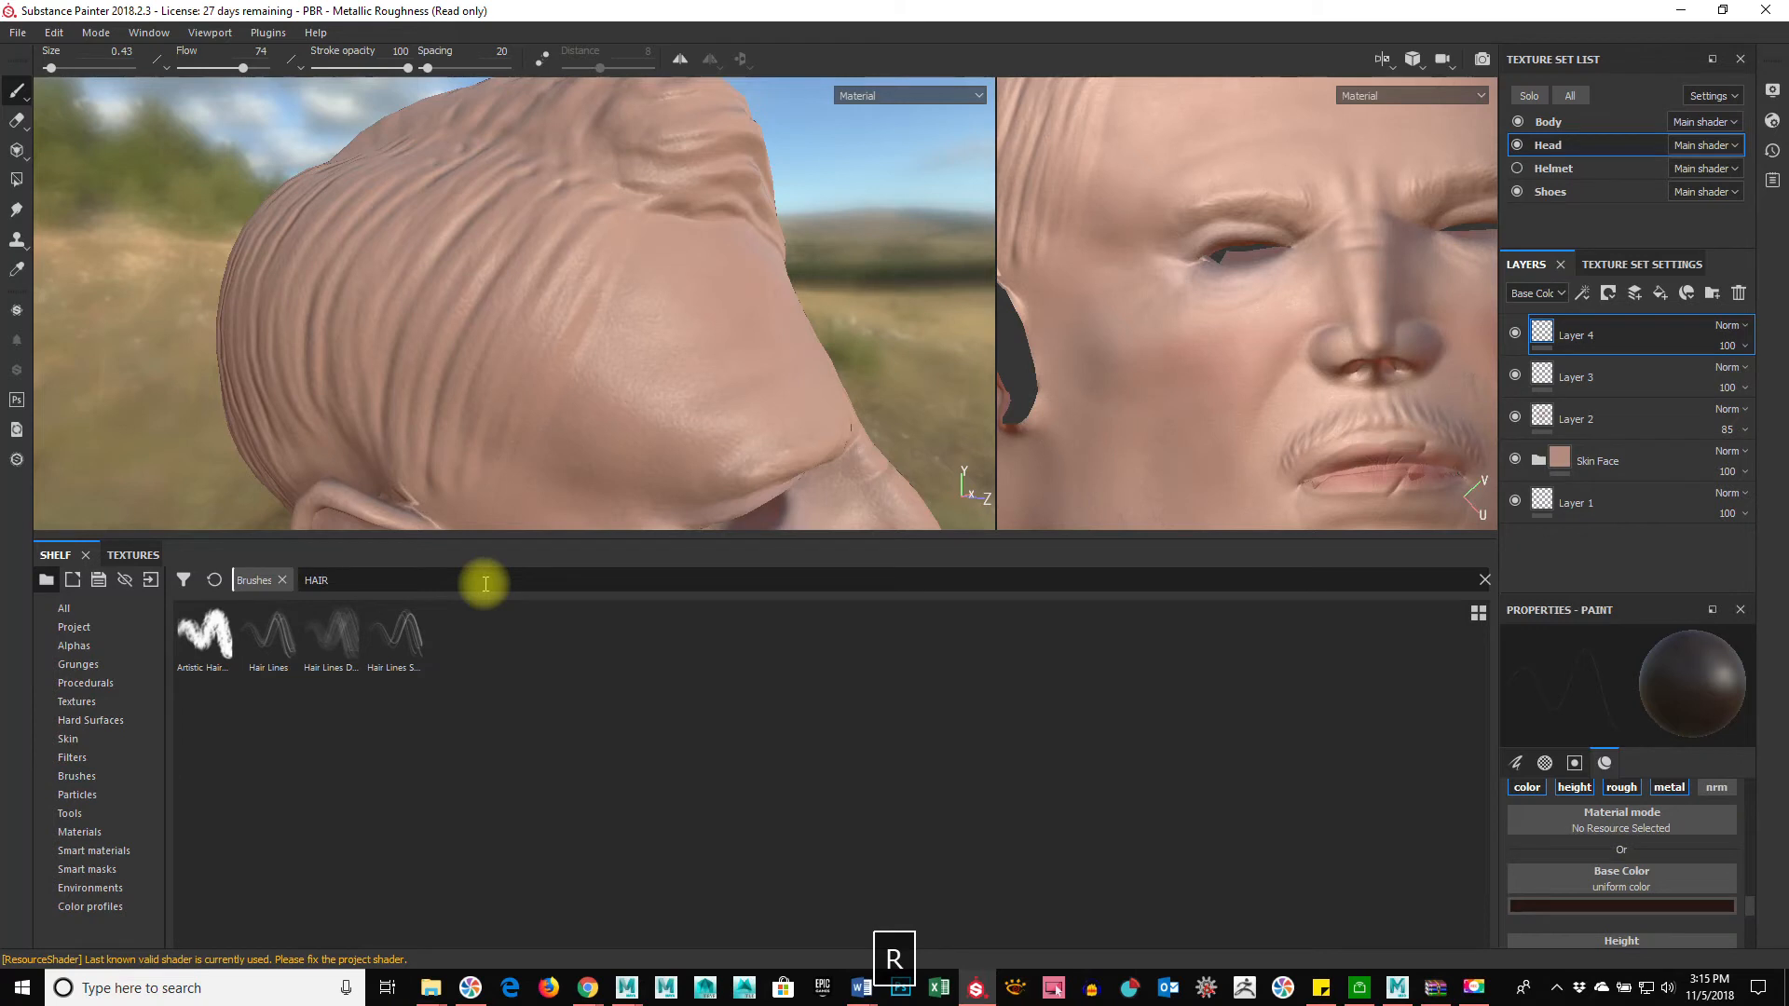
pyautogui.click(328, 634)
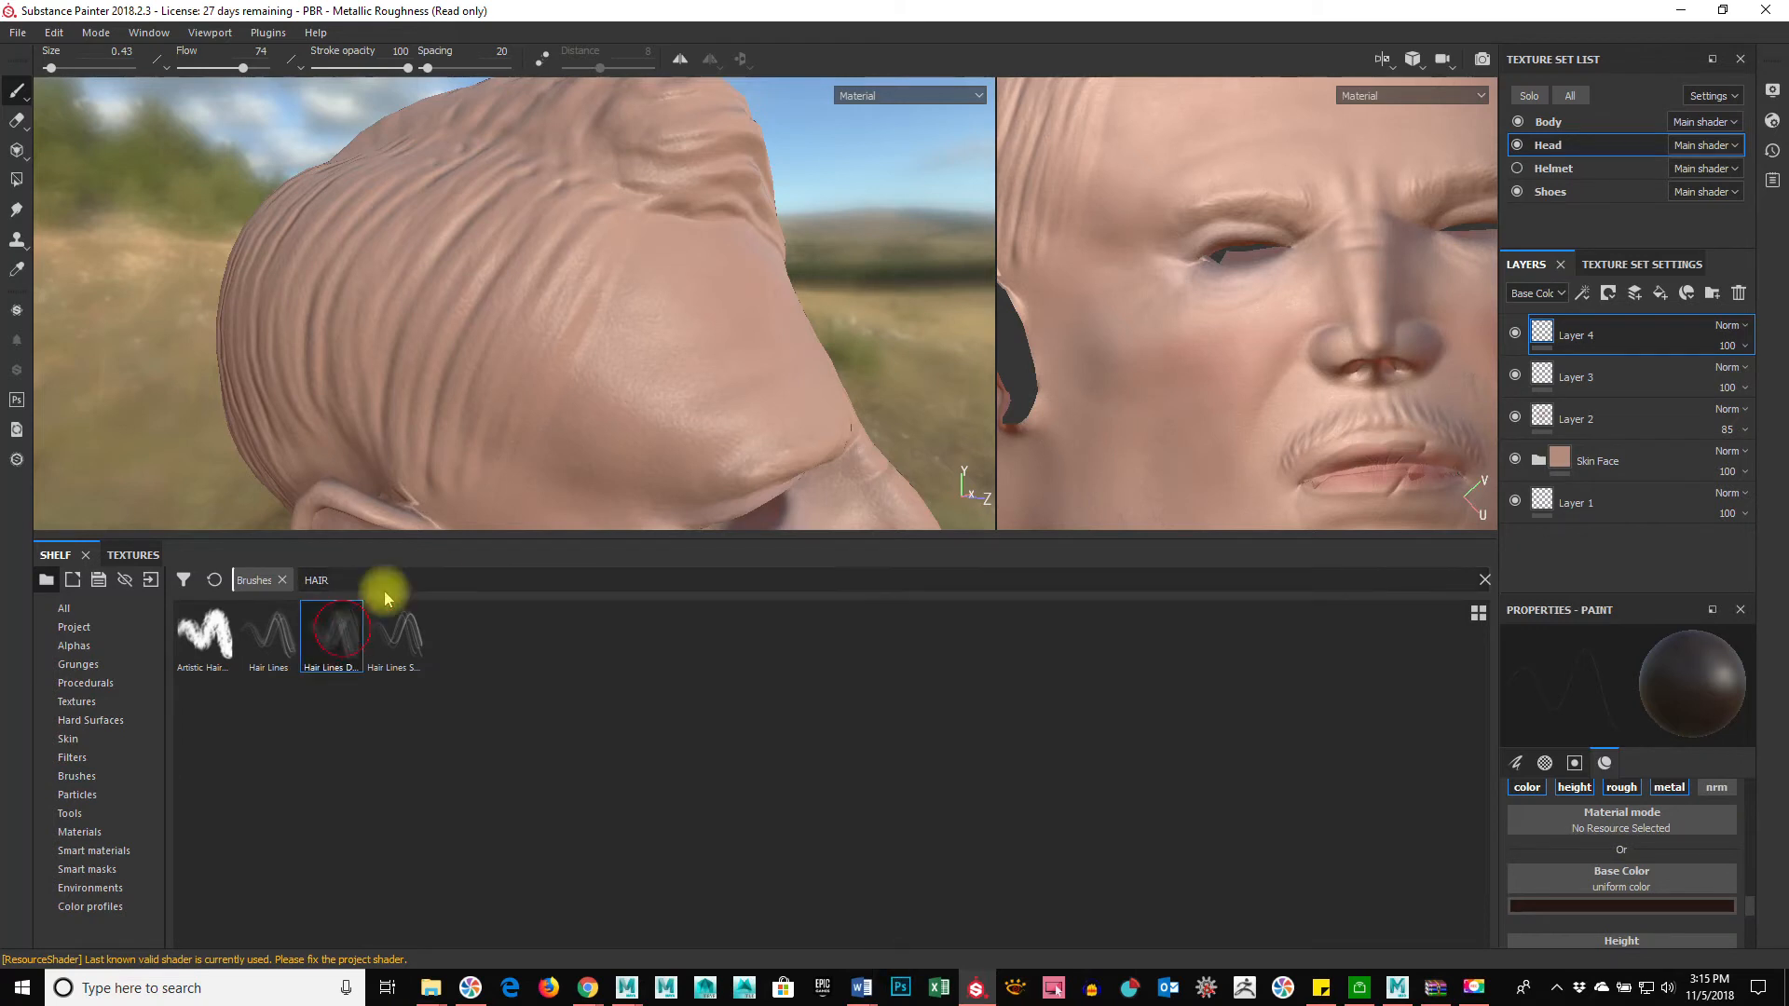
# Step: Set the brush to size 5.12 and flow 100 and paint dark hair strands along the hairline above the temple
pyautogui.keyDown('ctrl'); pyautogui.moveTo(473, 328); pyautogui.dragTo(403, 352, button='right'); pyautogui.keyUp('ctrl')
pyautogui.keyDown('ctrl'); pyautogui.moveTo(516, 328); pyautogui.dragTo(1599, 412); pyautogui.keyUp('ctrl')
pyautogui.moveTo(481, 275)
pyautogui.mouseDown()
pyautogui.moveTo(455, 292)
pyautogui.moveTo(507, 268)
pyautogui.moveTo(474, 377)
pyautogui.moveTo(520, 224)
pyautogui.moveTo(422, 375)
pyautogui.moveTo(939, 383)
pyautogui.moveTo(317, 258)
pyautogui.mouseUp()
pyautogui.moveTo(424, 179); pyautogui.dragTo(350, 407)
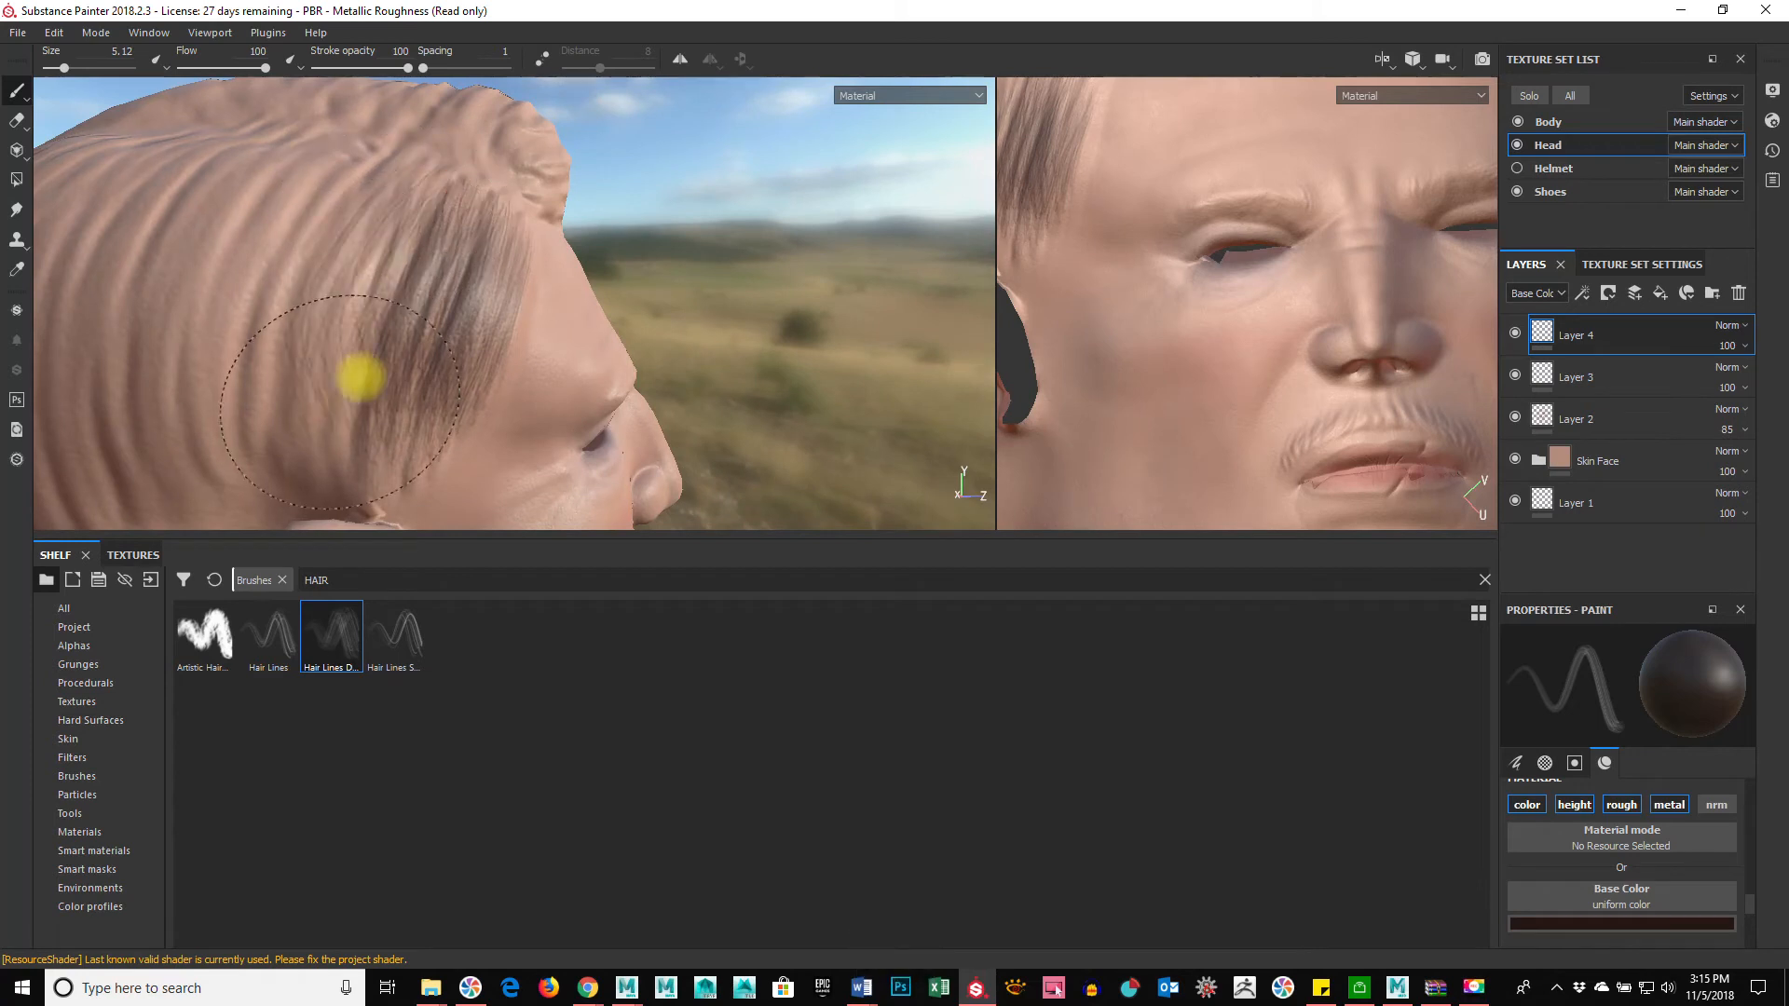
pyautogui.moveTo(373, 299); pyautogui.dragTo(445, 203)
# Step: Set the brush to size 7.31 and flow 99 and paint dark hair strands across the side of the head above the ear
pyautogui.keyDown('alt'); pyautogui.moveTo(557, 463); pyautogui.dragTo(607, 338); pyautogui.keyUp('alt')
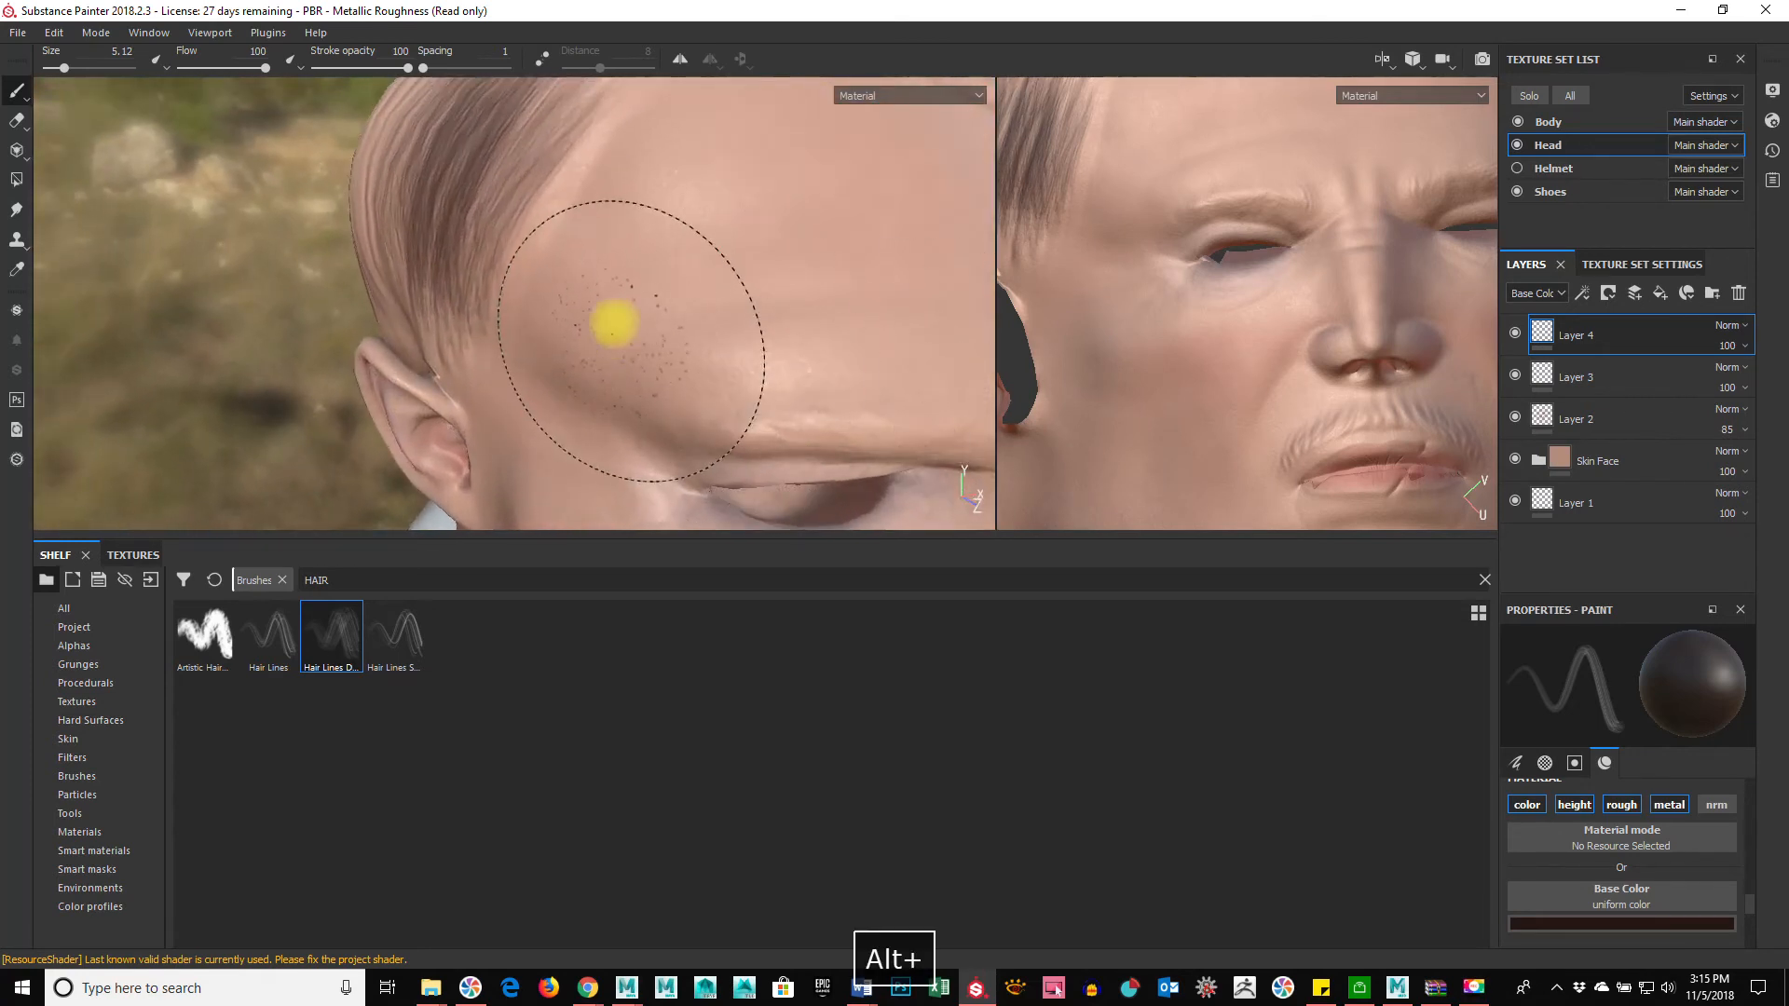
pyautogui.keyDown('alt'); pyautogui.moveTo(452, 222); pyautogui.dragTo(737, 264); pyautogui.keyUp('alt')
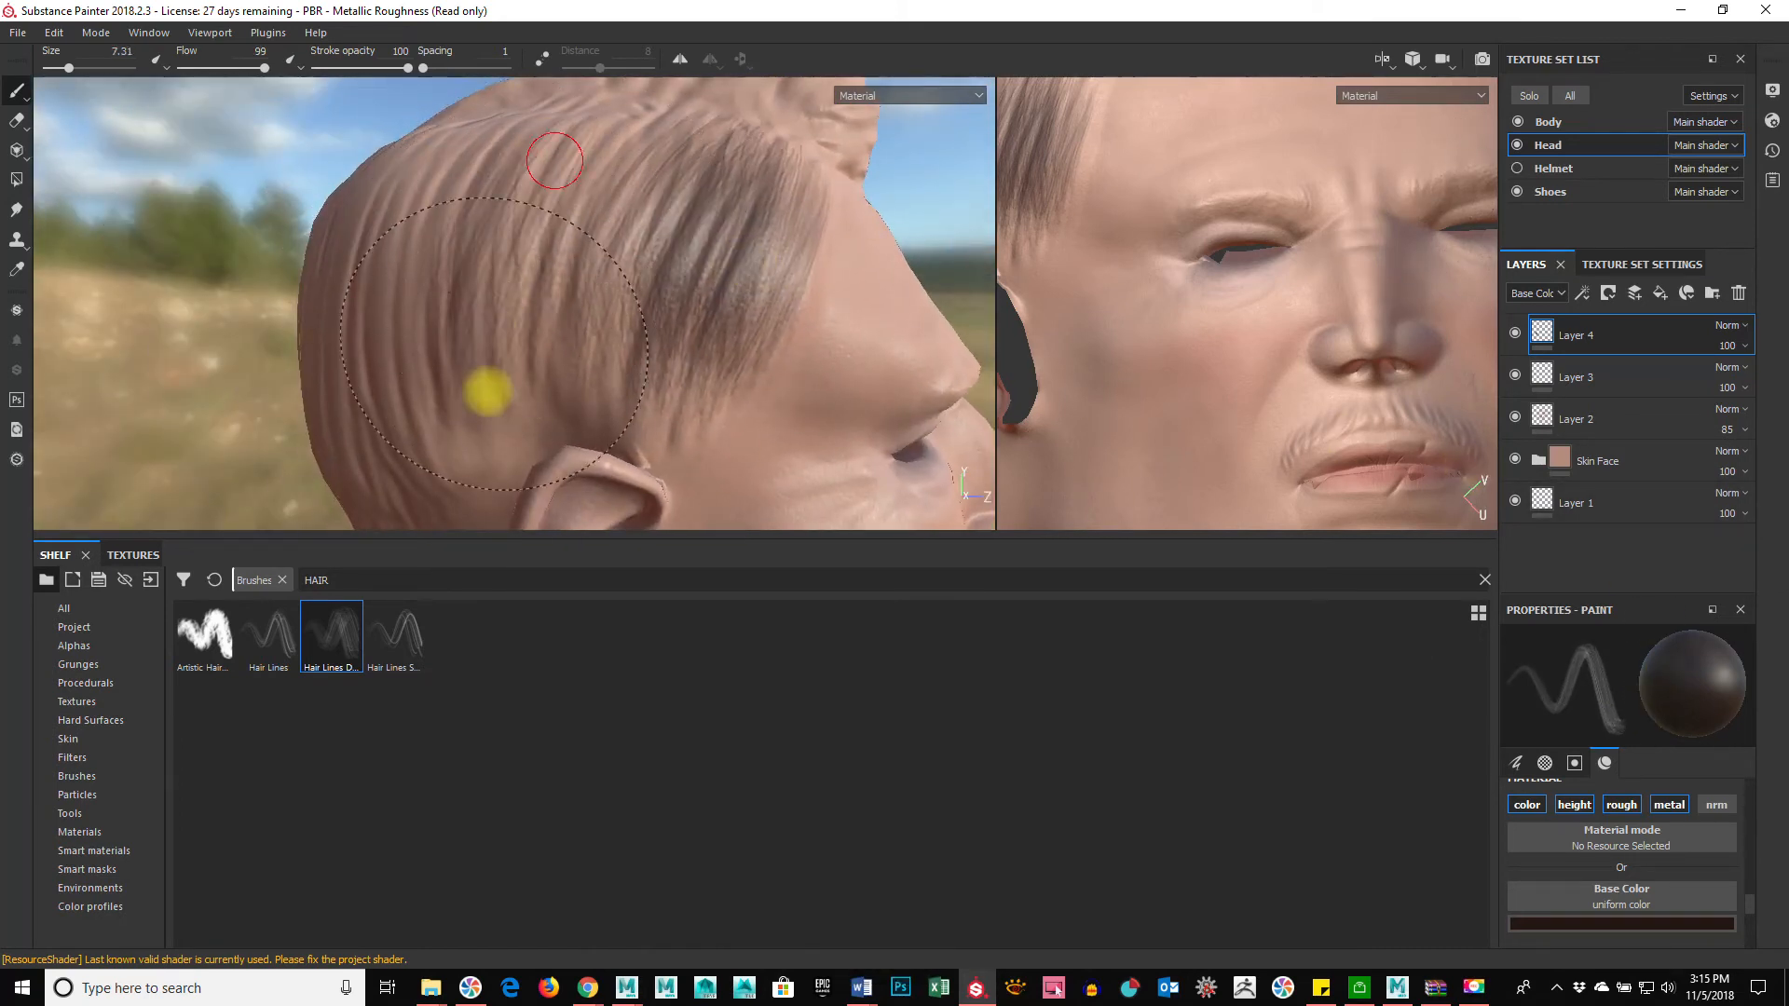
pyautogui.keyDown('alt'); pyautogui.moveTo(428, 341); pyautogui.dragTo(519, 228); pyautogui.keyUp('alt')
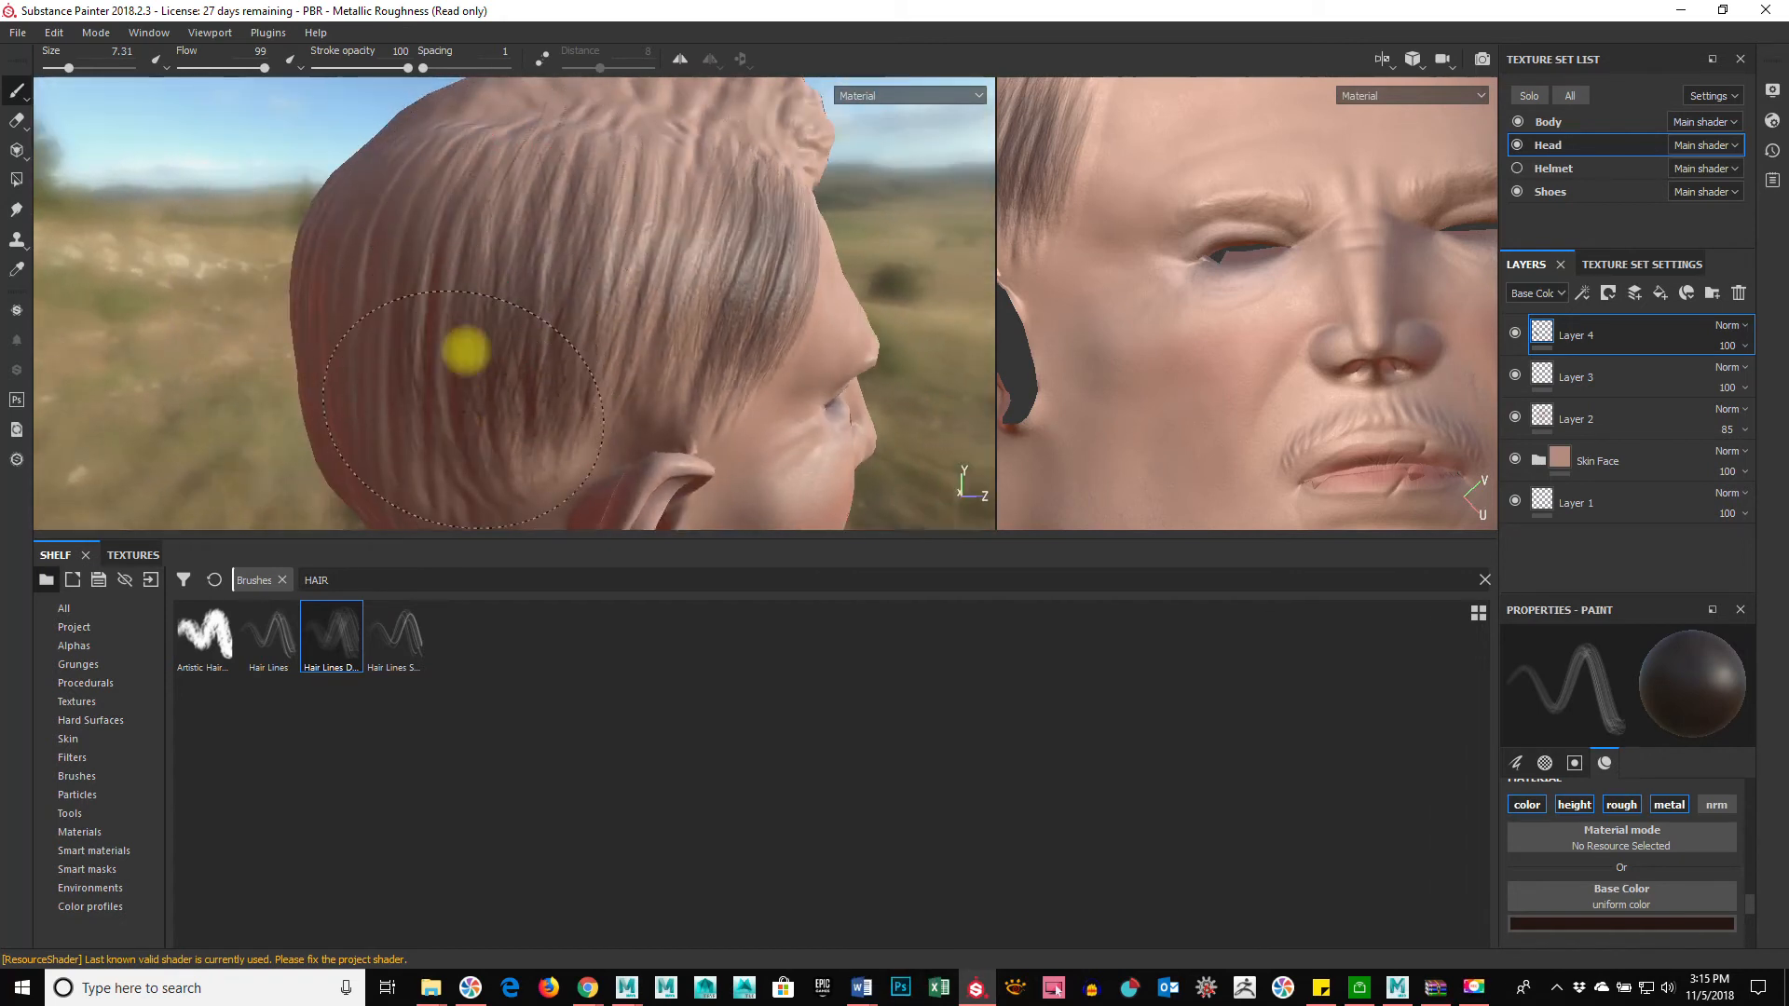
# Step: Reduce the brush size to 3.7 and paint finer hair strands above and behind the ear
pyautogui.keyDown('alt'); pyautogui.moveTo(601, 270); pyautogui.dragTo(746, 317, button='right'); pyautogui.keyUp('alt')
pyautogui.keyDown('alt'); pyautogui.moveTo(601, 378); pyautogui.dragTo(579, 287); pyautogui.keyUp('alt')
pyautogui.keyDown('ctrl'); pyautogui.moveTo(643, 311); pyautogui.dragTo(596, 311, button='right'); pyautogui.keyUp('ctrl')
pyautogui.keyDown('alt'); pyautogui.moveTo(607, 297); pyautogui.dragTo(614, 259, button='middle'); pyautogui.keyUp('alt')
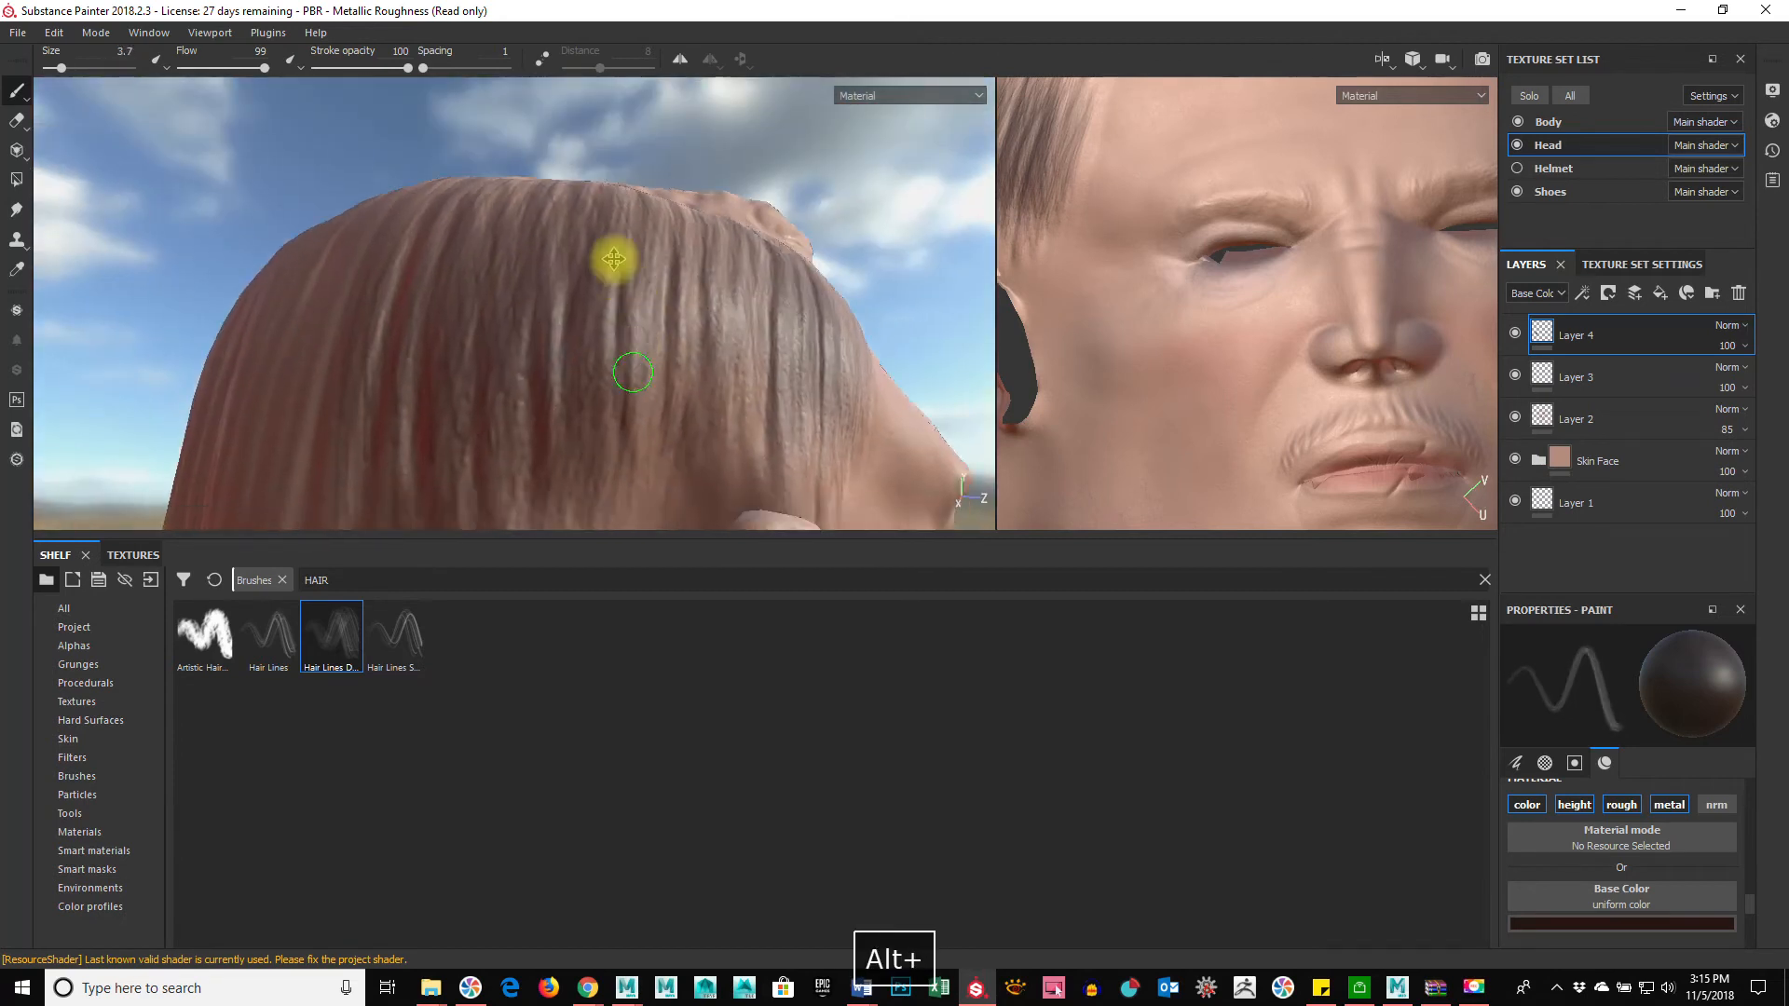
pyautogui.keyDown('alt'); pyautogui.moveTo(614, 259); pyautogui.dragTo(578, 238); pyautogui.keyUp('alt')
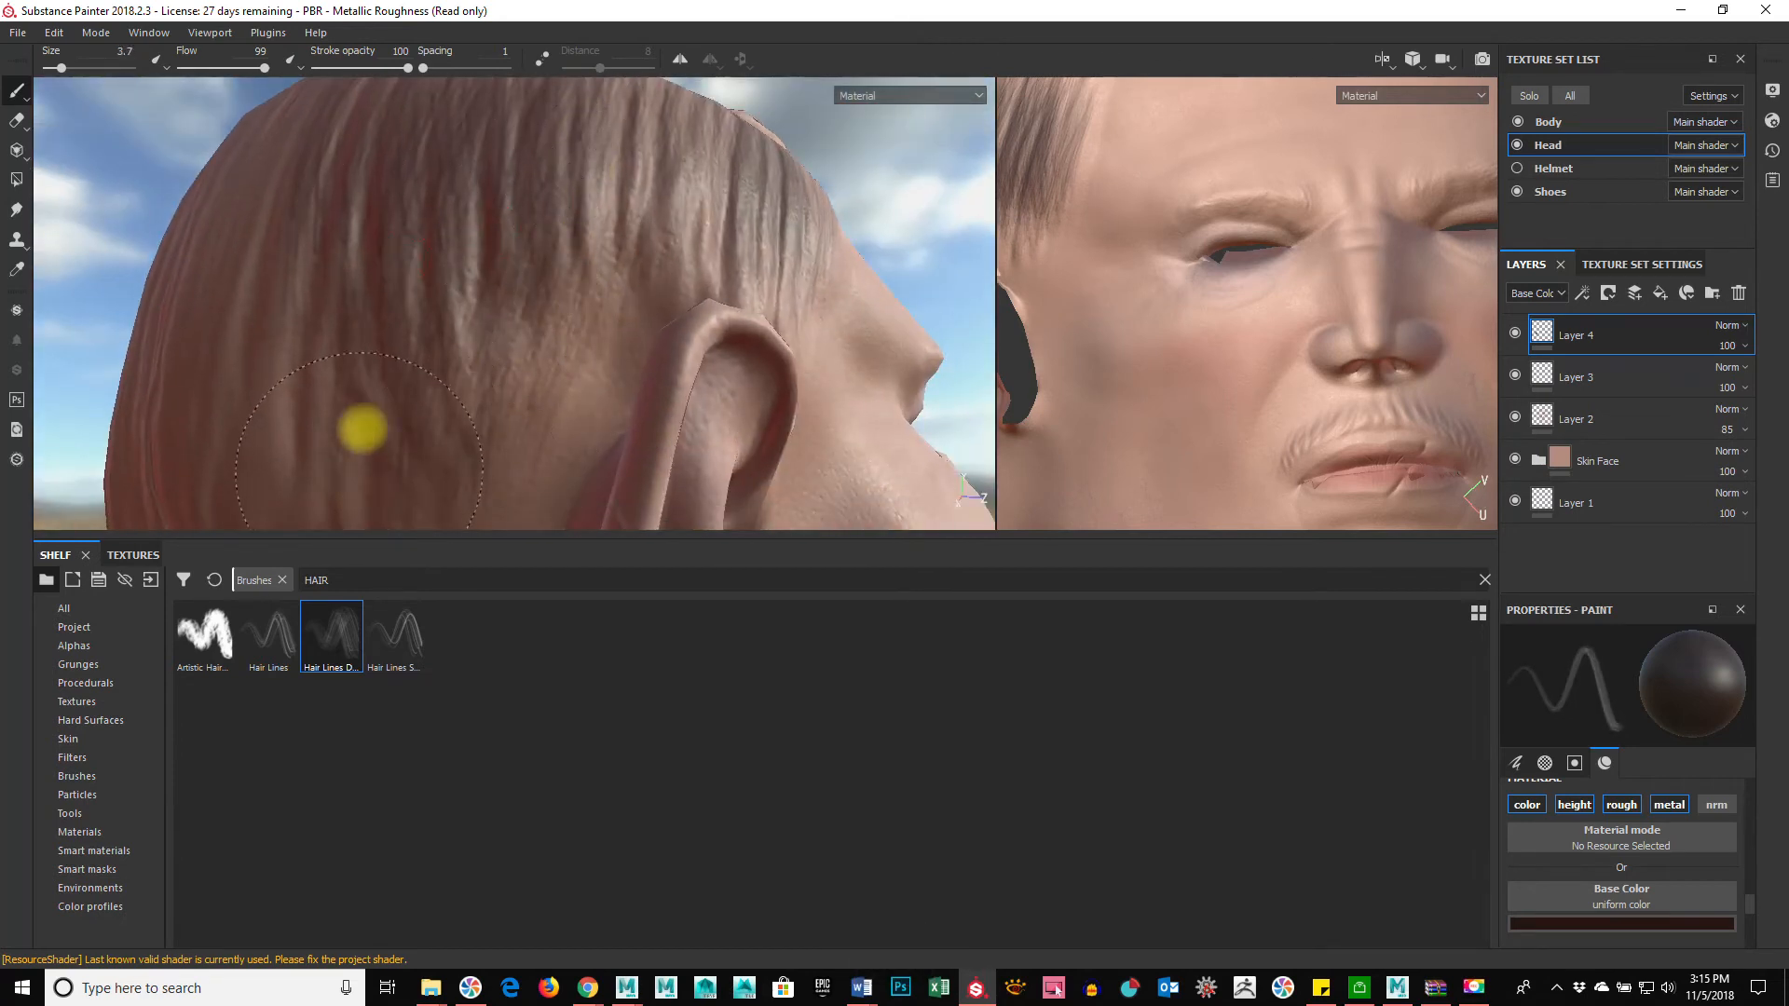
pyautogui.moveTo(370, 304)
pyautogui.keyDown('alt'); pyautogui.mouseDown()
pyautogui.moveTo(472, 248)
pyautogui.moveTo(507, 404)
pyautogui.moveTo(683, 288)
pyautogui.moveTo(509, 359)
pyautogui.moveTo(292, 351)
pyautogui.moveTo(208, 383)
pyautogui.moveTo(391, 238)
pyautogui.moveTo(788, 282)
pyautogui.moveTo(254, 266)
pyautogui.moveTo(543, 200)
pyautogui.mouseUp(); pyautogui.keyUp('alt')
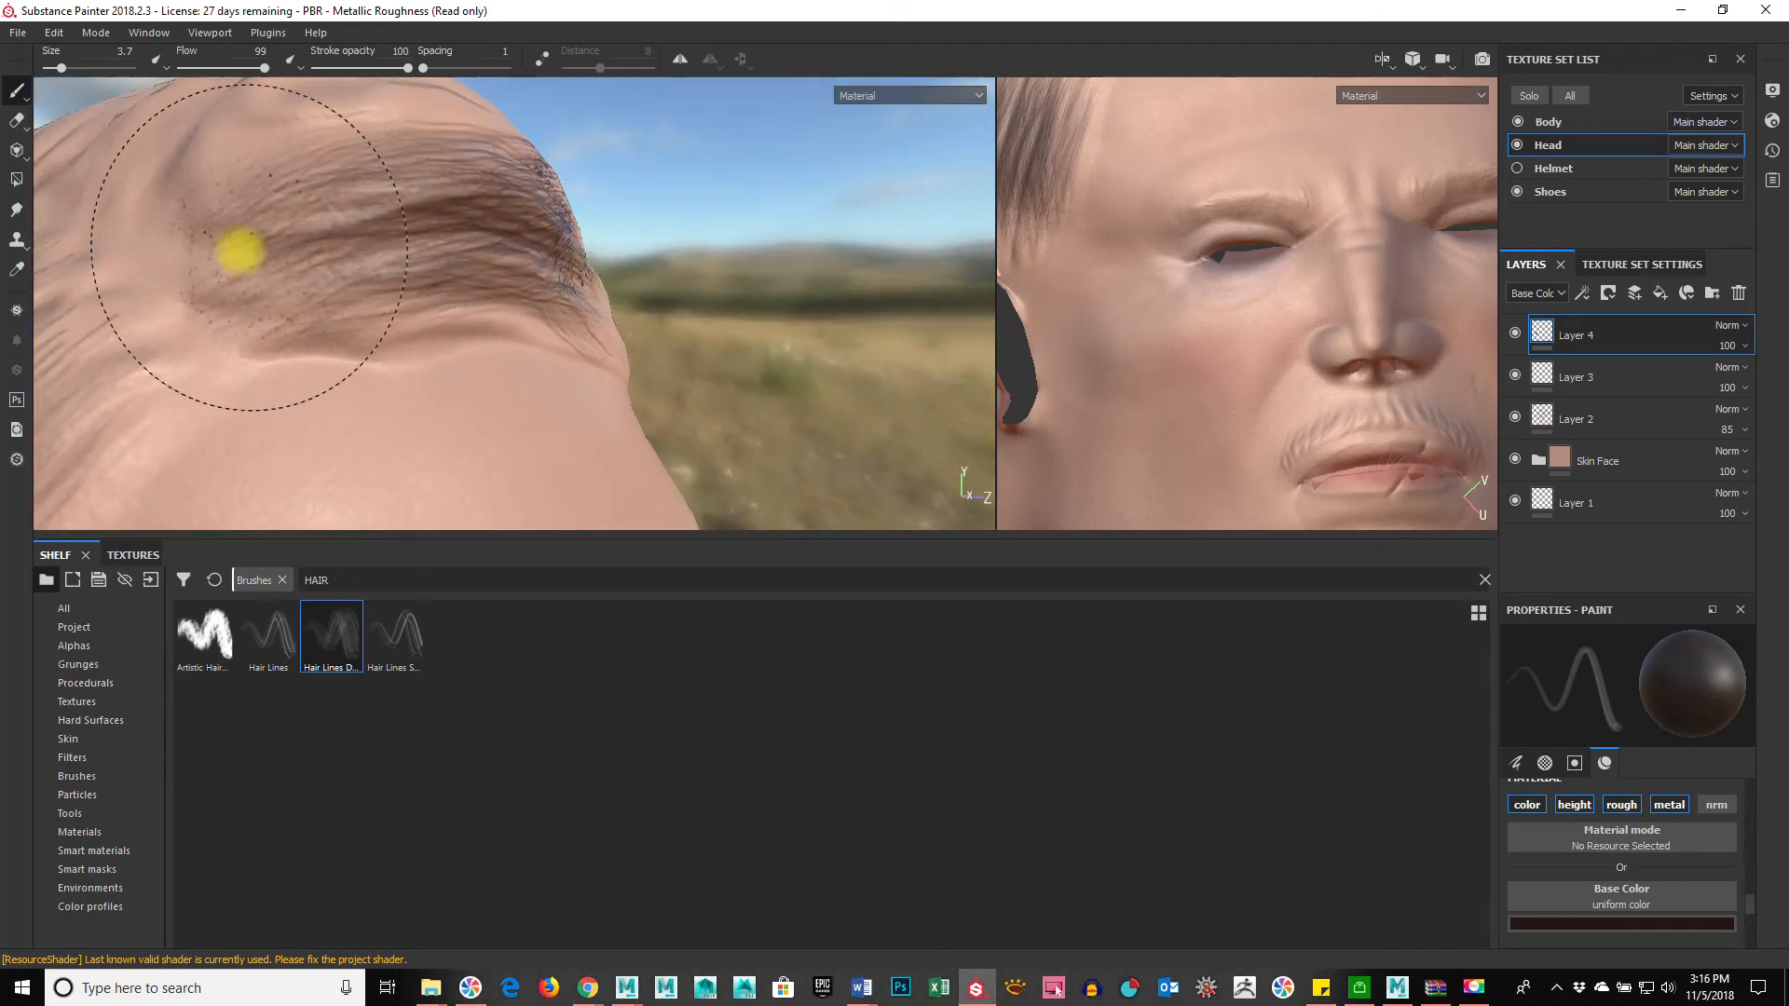
# Step: Paint hair strands over the swept front hair and back toward the crown
pyautogui.keyDown('alt'); pyautogui.moveTo(240, 240); pyautogui.dragTo(391, 393); pyautogui.keyUp('alt')
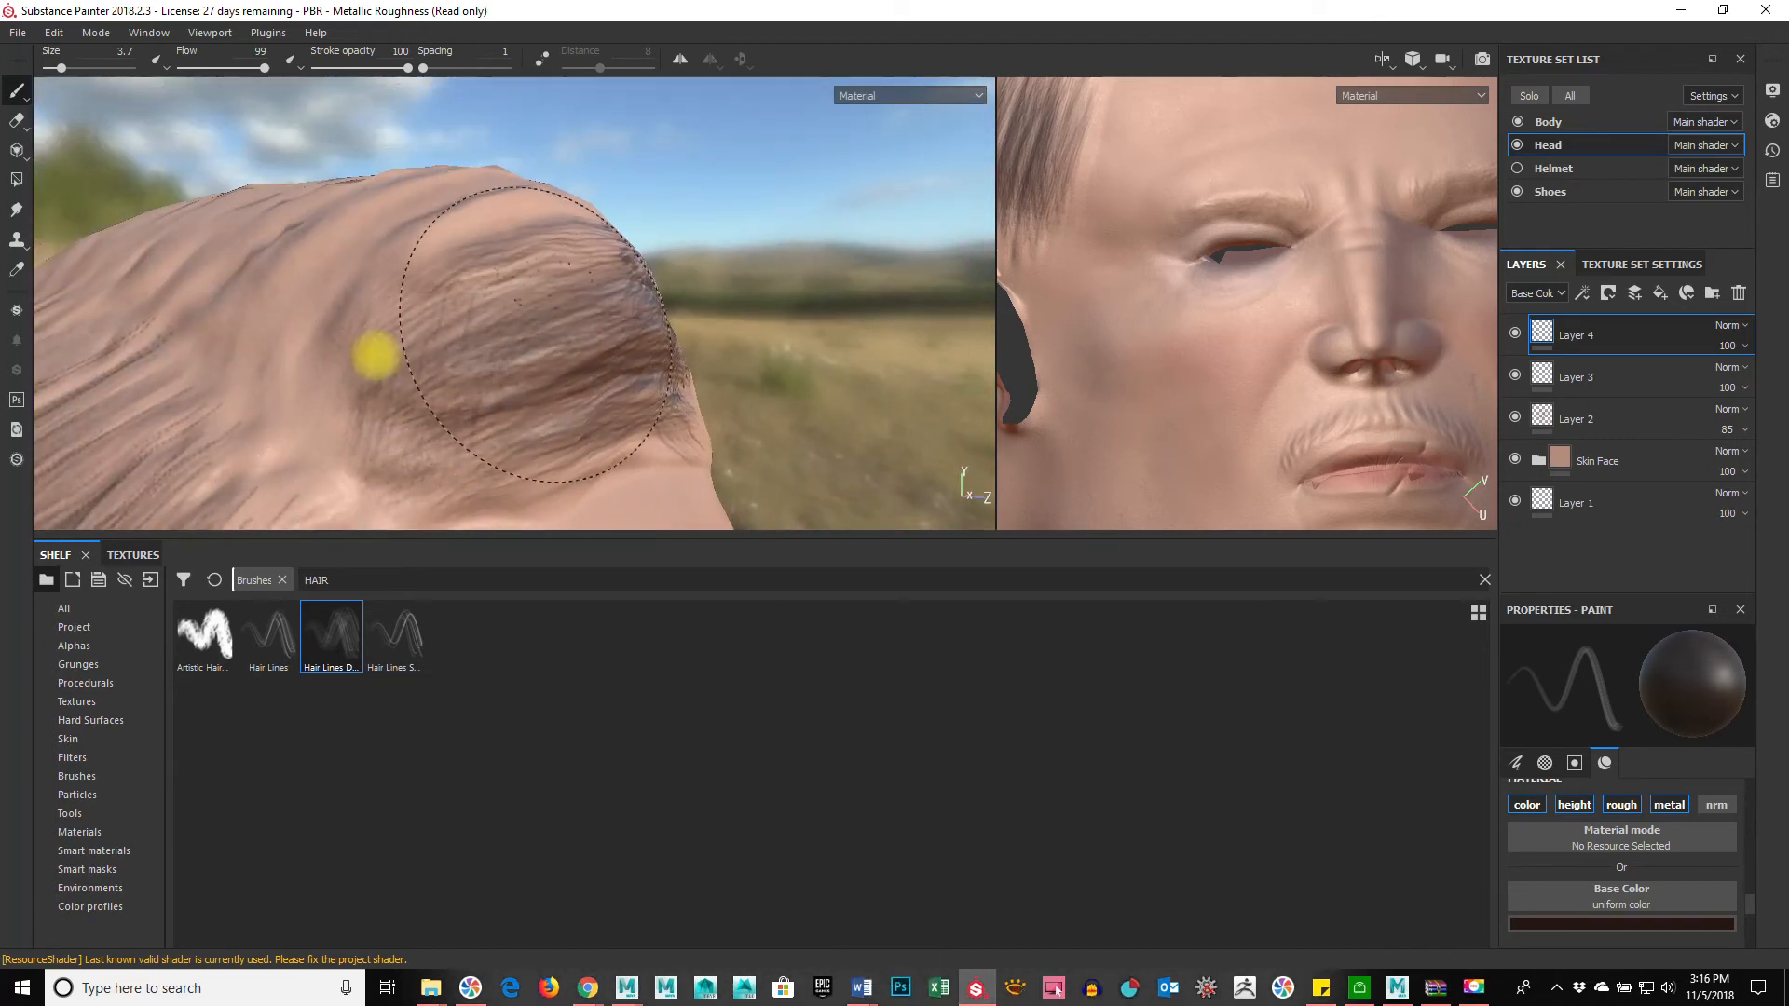
pyautogui.keyDown('alt'); pyautogui.moveTo(685, 270); pyautogui.dragTo(362, 260); pyautogui.keyUp('alt')
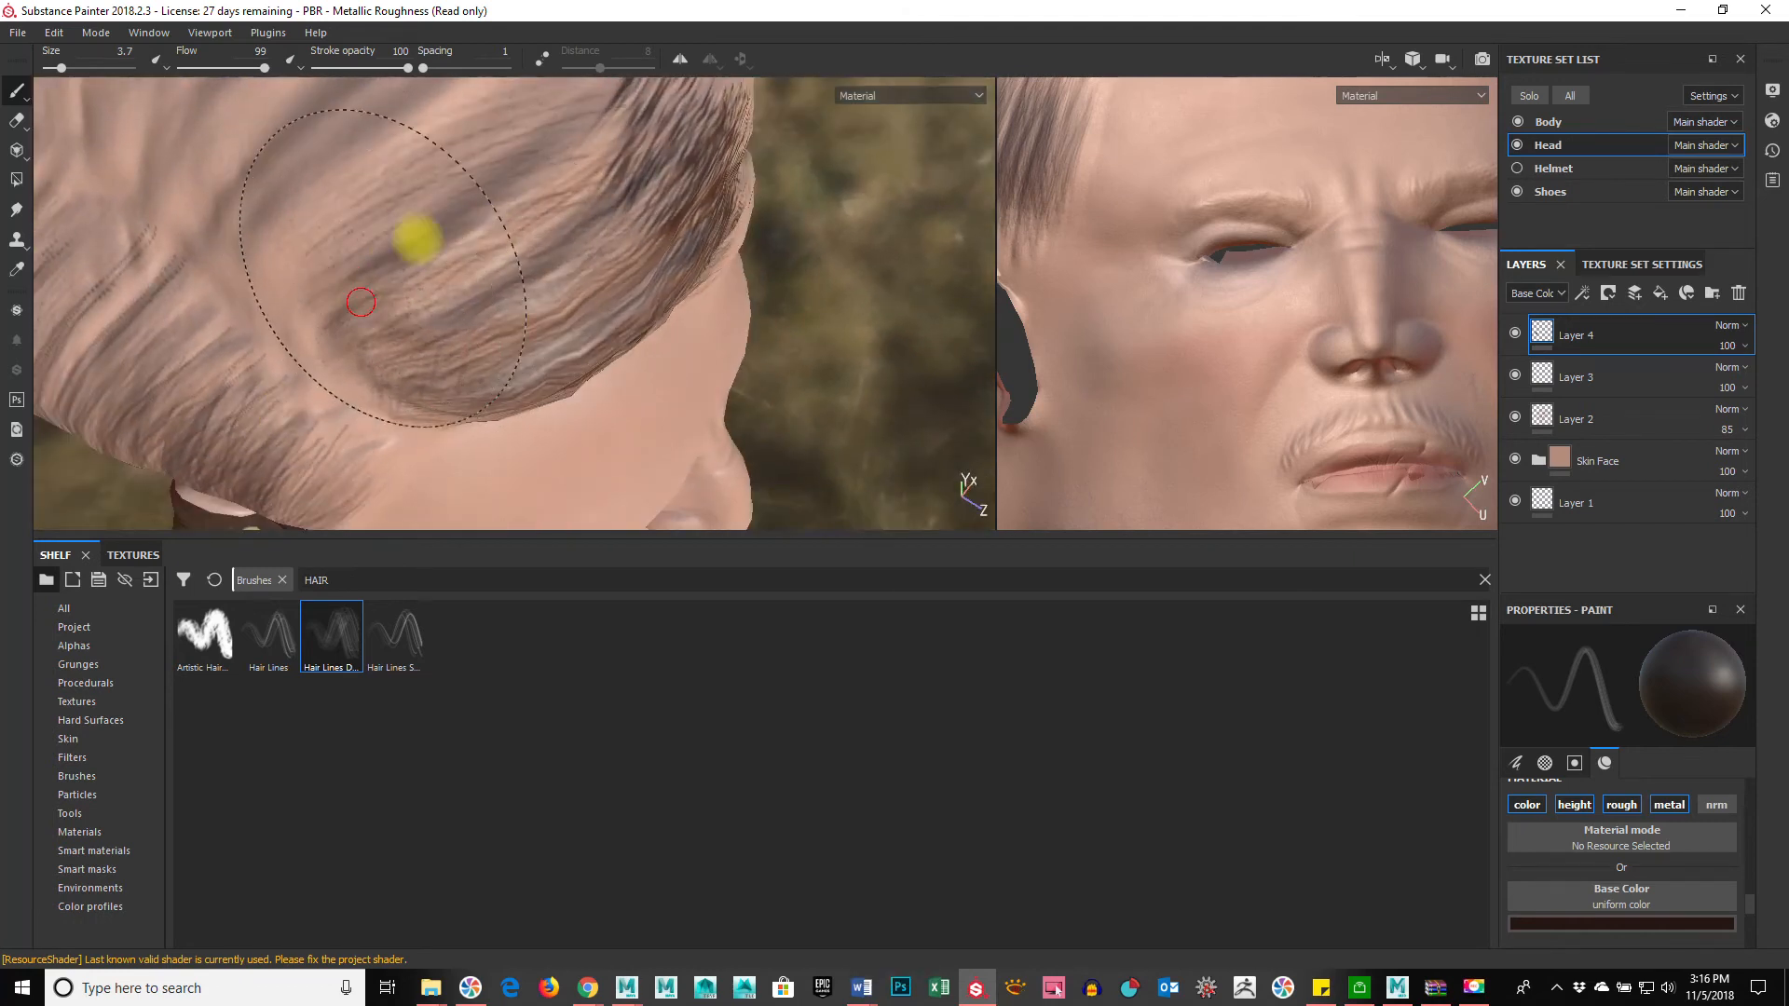
pyautogui.keyDown('alt'); pyautogui.moveTo(407, 284); pyautogui.dragTo(442, 320); pyautogui.keyUp('alt')
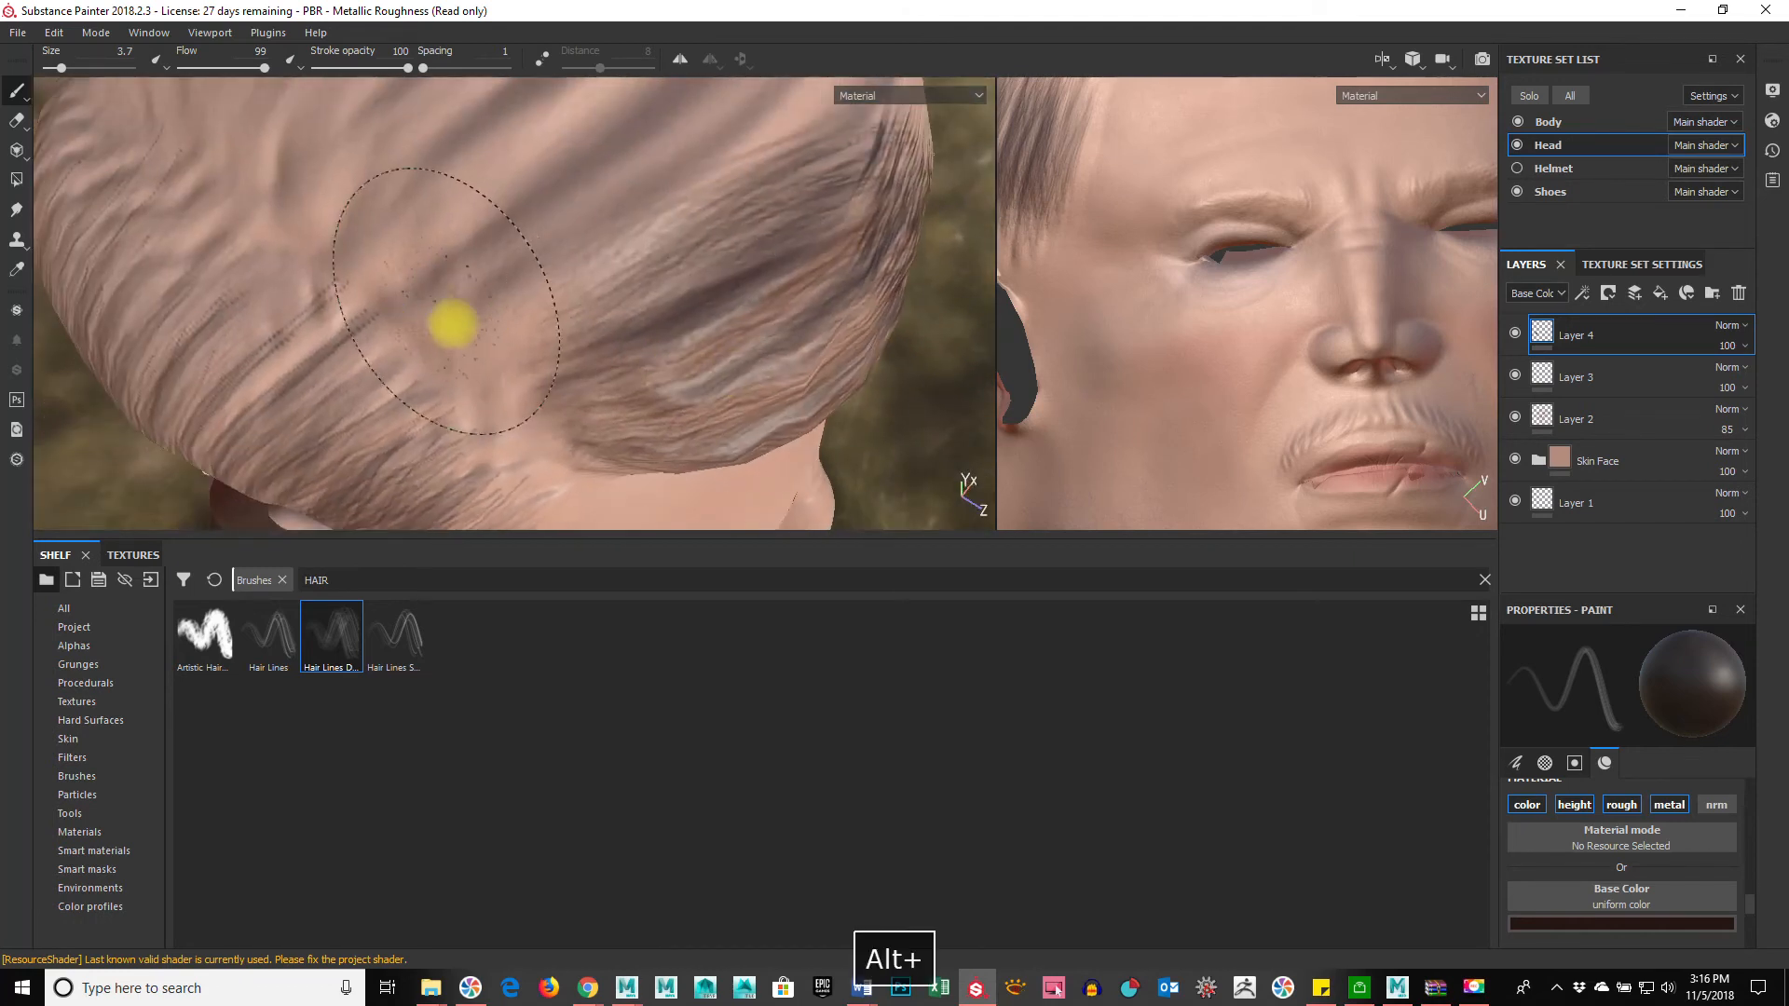
pyautogui.moveTo(823, 188)
pyautogui.mouseDown()
pyautogui.moveTo(533, 240)
pyautogui.moveTo(326, 524)
pyautogui.mouseUp()
pyautogui.moveTo(779, 149)
pyautogui.mouseDown()
pyautogui.moveTo(511, 263)
pyautogui.moveTo(382, 233)
pyautogui.mouseUp()
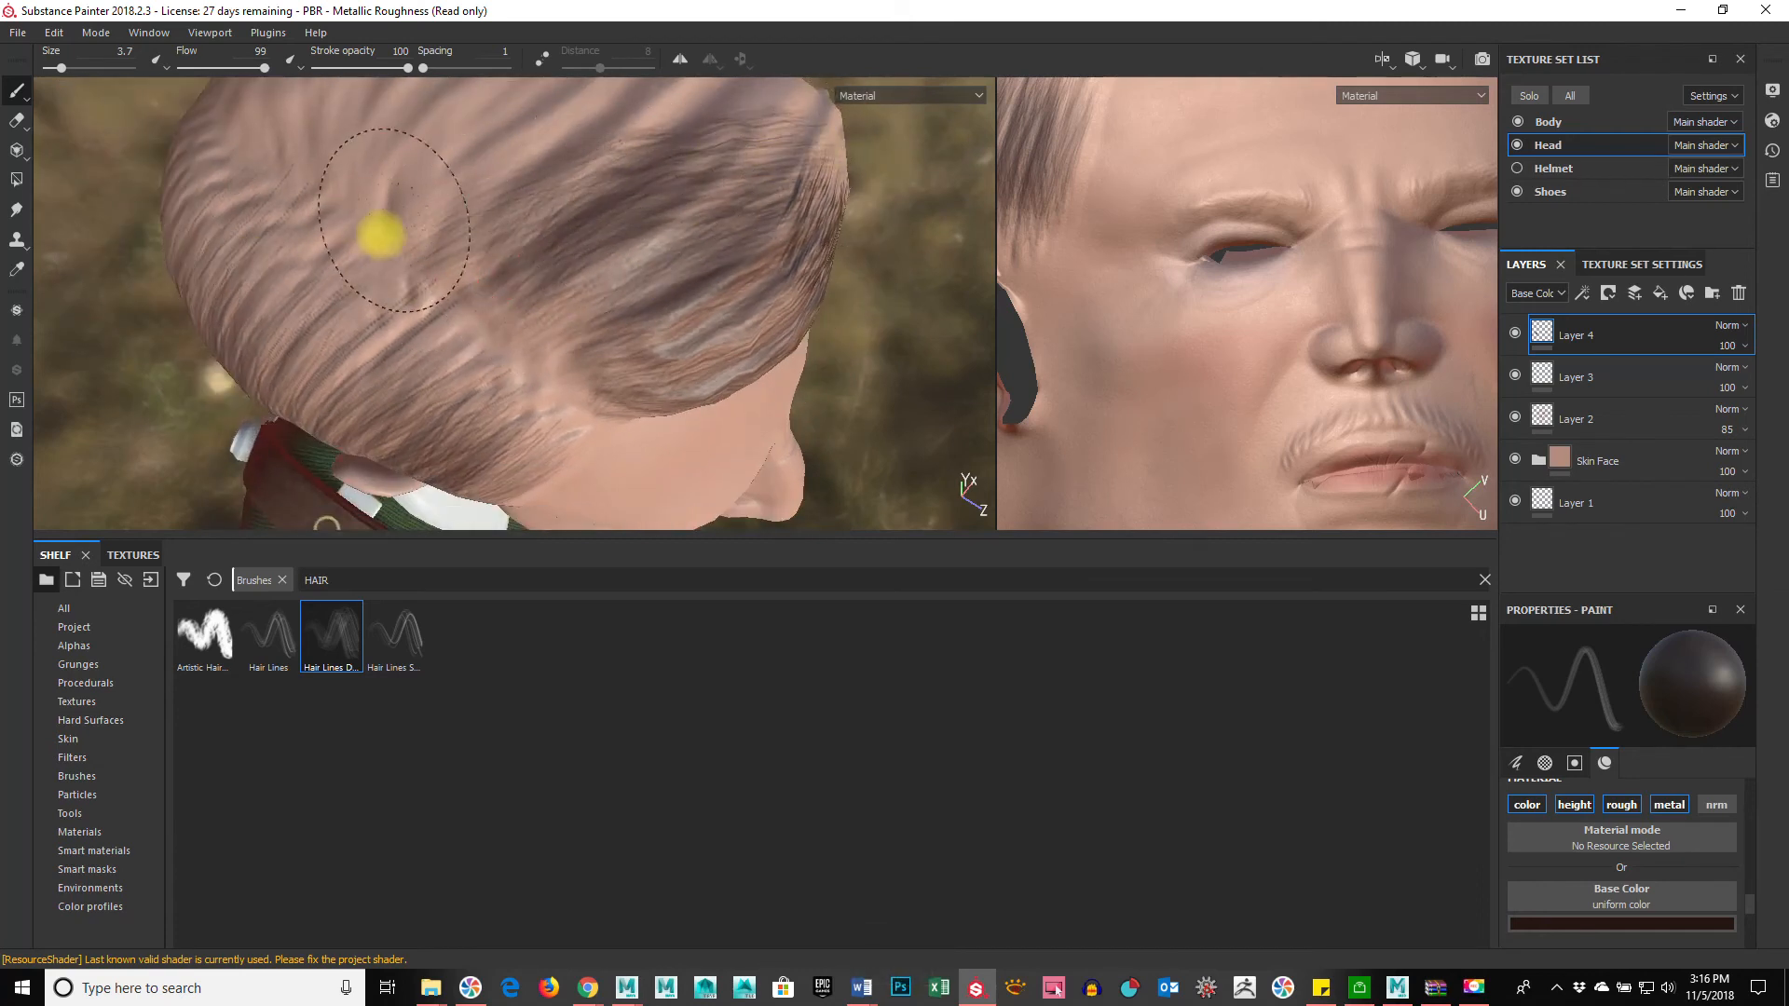
pyautogui.moveTo(498, 264)
pyautogui.keyDown('alt'); pyautogui.mouseDown()
pyautogui.moveTo(351, 392)
pyautogui.moveTo(475, 280)
pyautogui.mouseUp(); pyautogui.keyUp('alt')
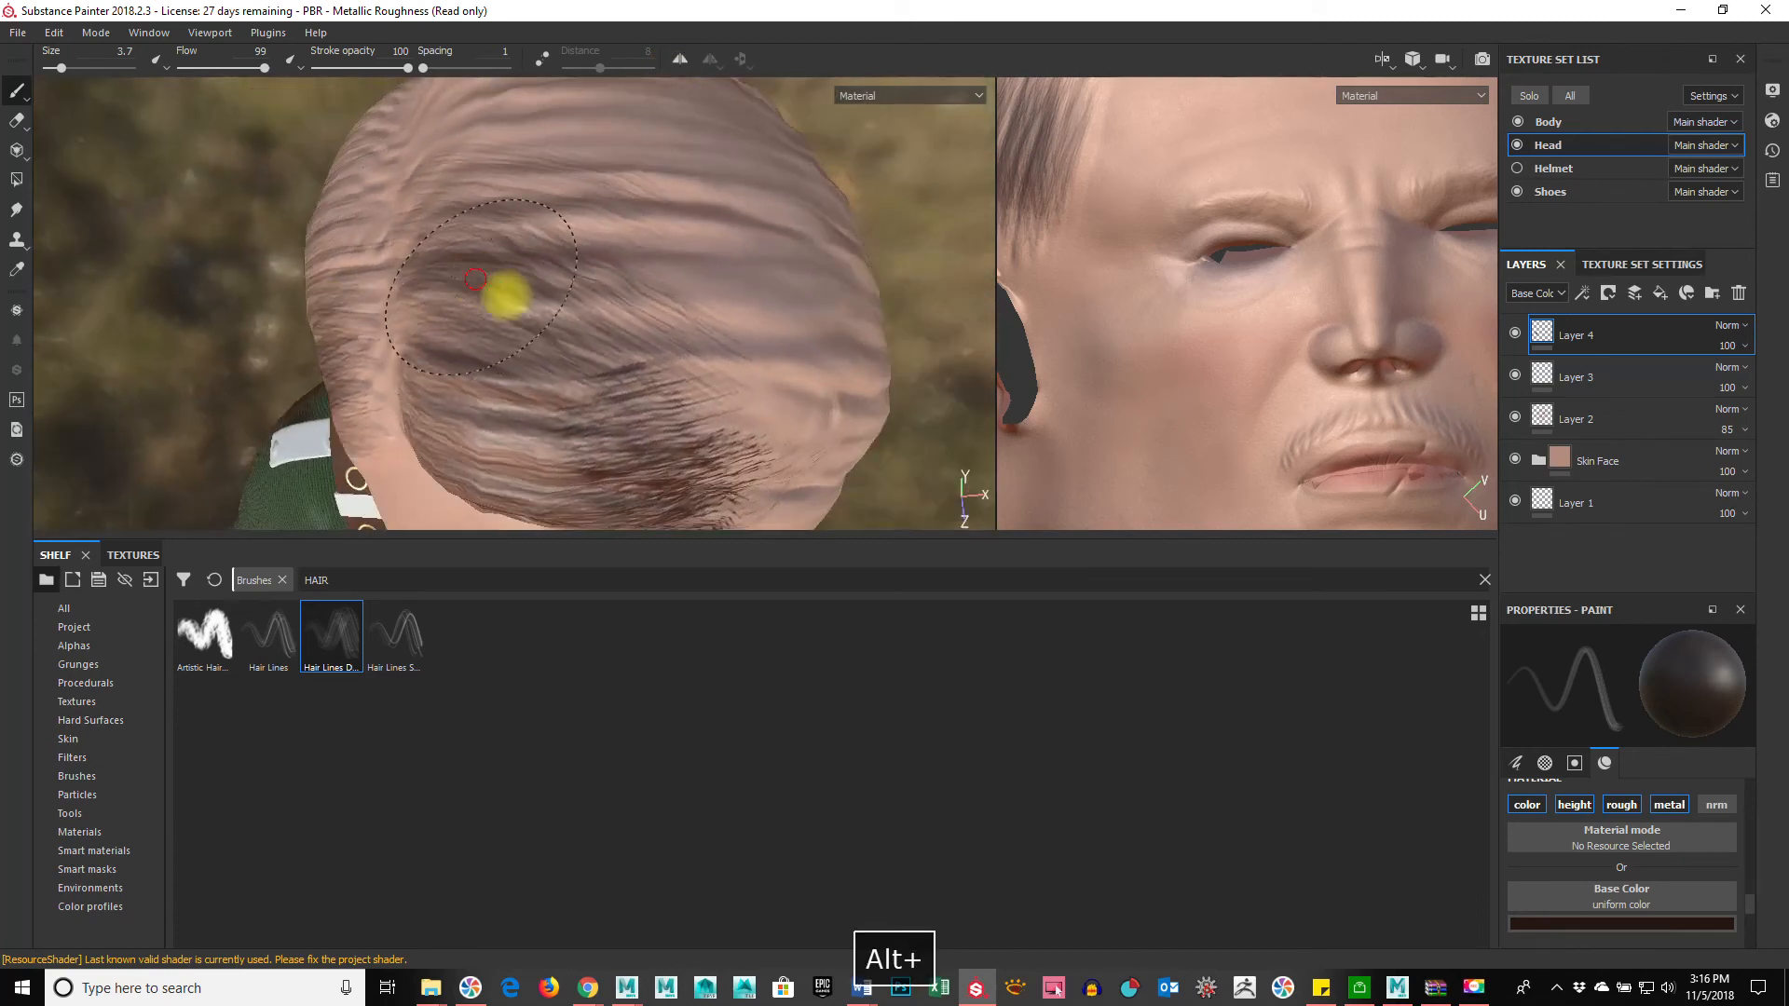
# Step: Paint long hair strands across the top of the head, from the parting toward the far side
pyautogui.moveTo(530, 333); pyautogui.dragTo(824, 337)
pyautogui.moveTo(588, 288); pyautogui.dragTo(809, 350)
pyautogui.moveTo(607, 407); pyautogui.dragTo(830, 410)
pyautogui.moveTo(543, 283); pyautogui.dragTo(782, 280)
pyautogui.moveTo(535, 166)
pyautogui.mouseDown()
pyautogui.moveTo(639, 152)
pyautogui.moveTo(820, 168)
pyautogui.mouseUp()
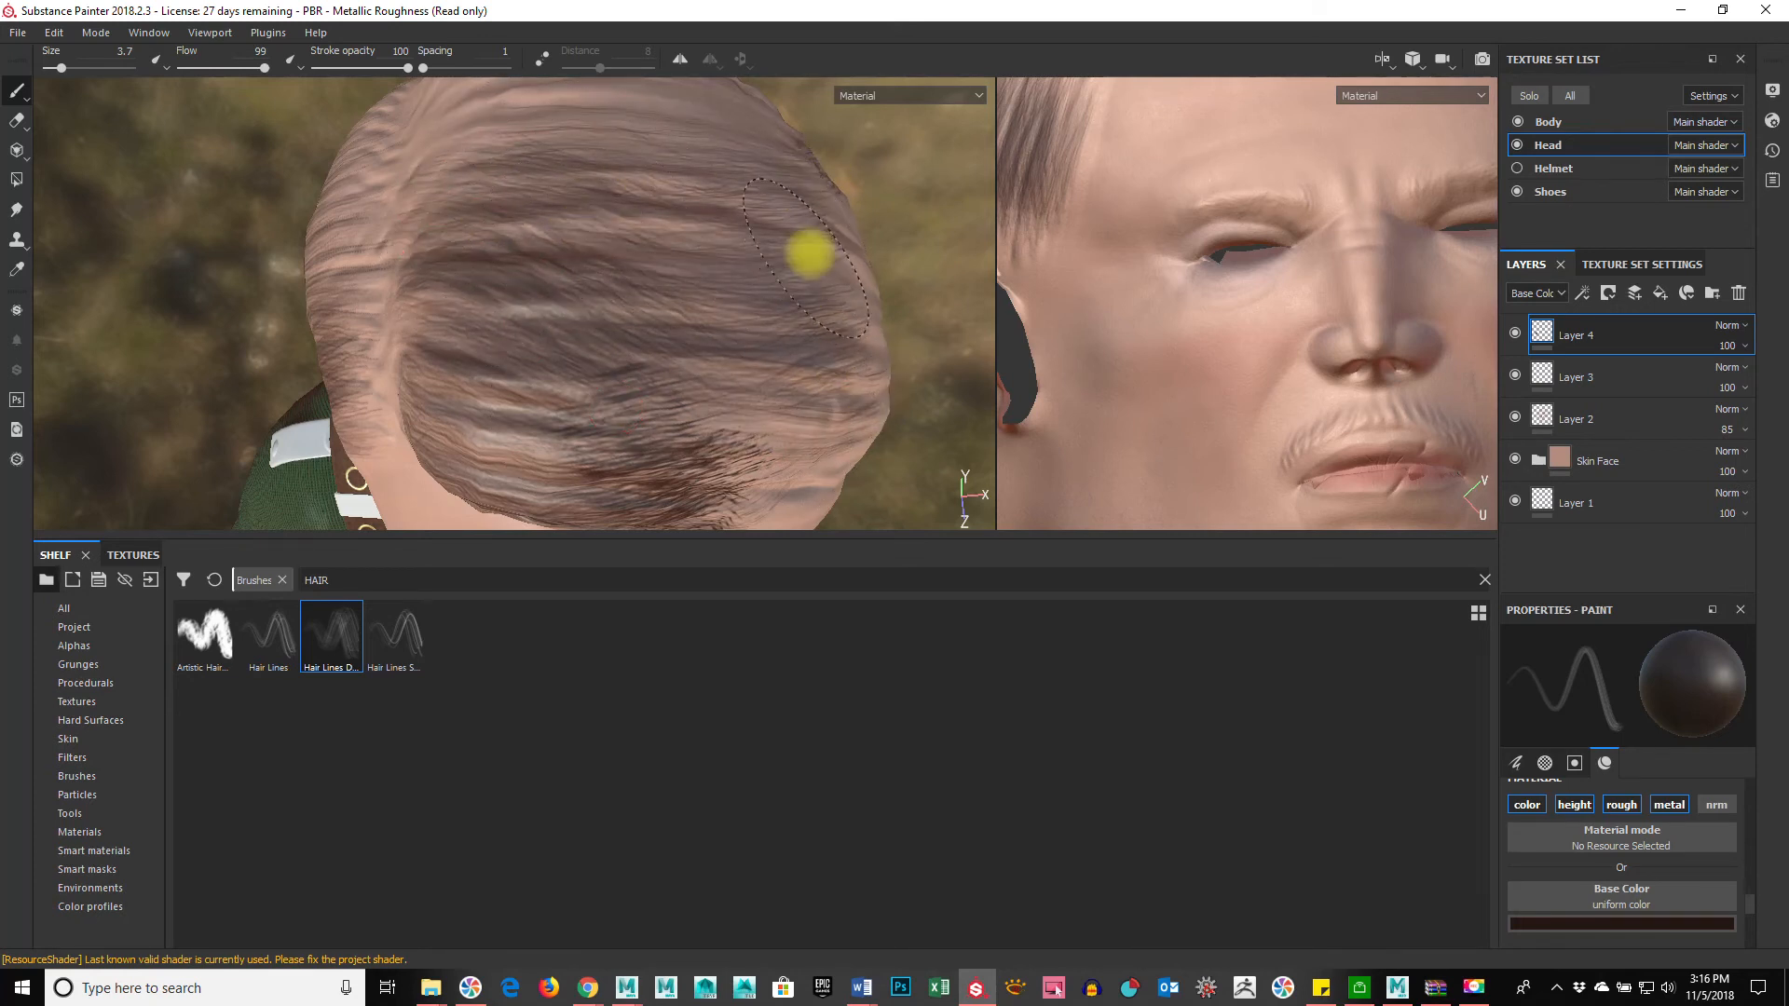
# Step: Paint hair strands from the front hairline down the opposite side of the head and fill in the remaining bare areas
pyautogui.keyDown('alt'); pyautogui.moveTo(662, 371); pyautogui.dragTo(444, 240); pyautogui.keyUp('alt')
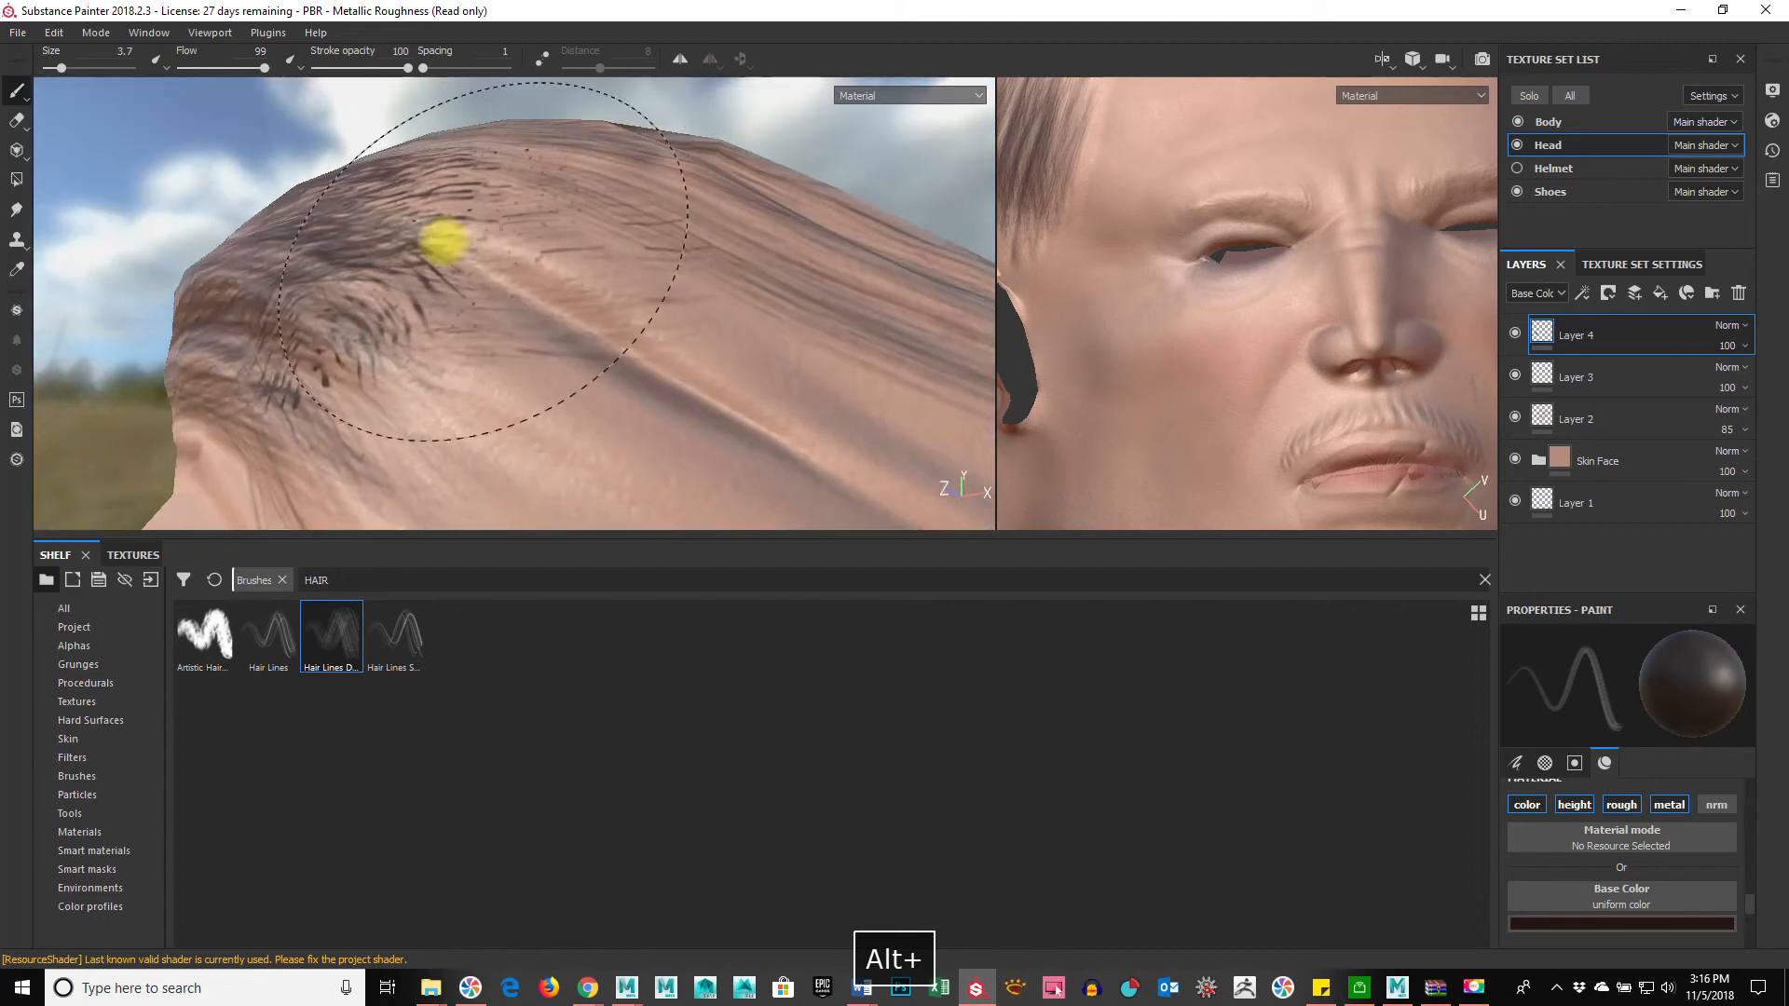
pyautogui.moveTo(427, 302)
pyautogui.keyDown('alt'); pyautogui.mouseDown()
pyautogui.moveTo(658, 288)
pyautogui.moveTo(339, 252)
pyautogui.moveTo(471, 299)
pyautogui.mouseUp(); pyautogui.keyUp('alt')
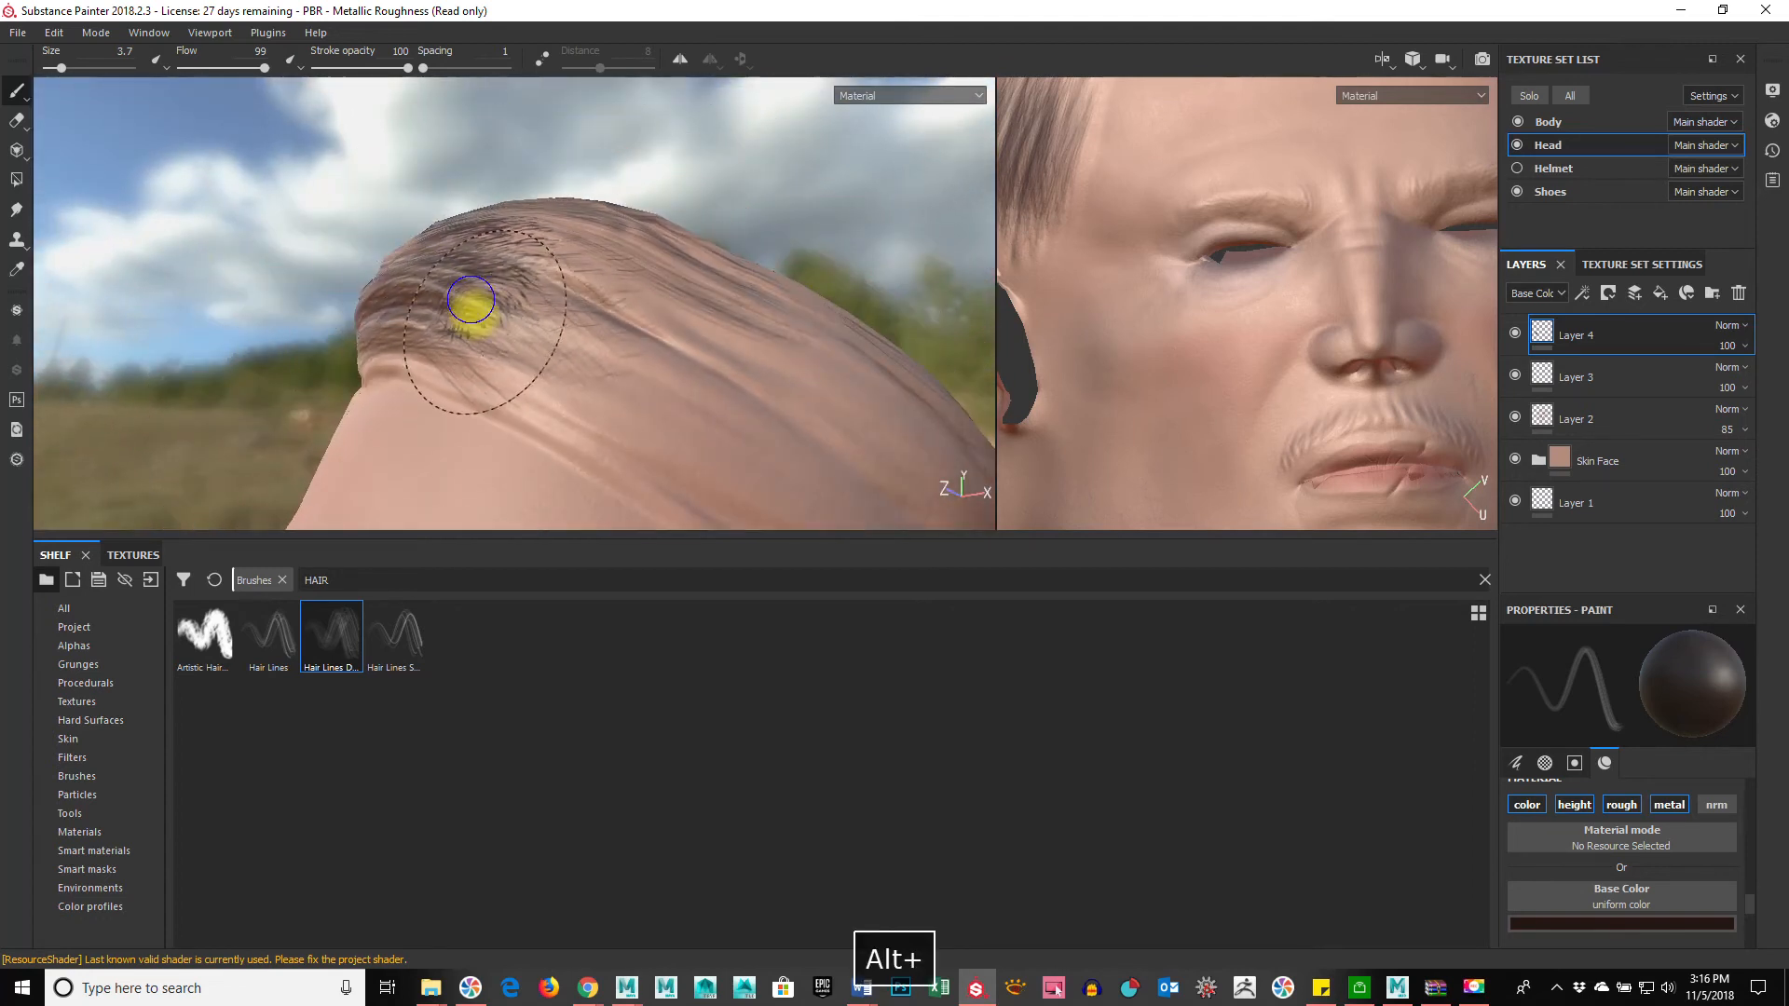
pyautogui.moveTo(611, 365)
pyautogui.mouseDown()
pyautogui.moveTo(515, 292)
pyautogui.moveTo(781, 405)
pyautogui.mouseUp()
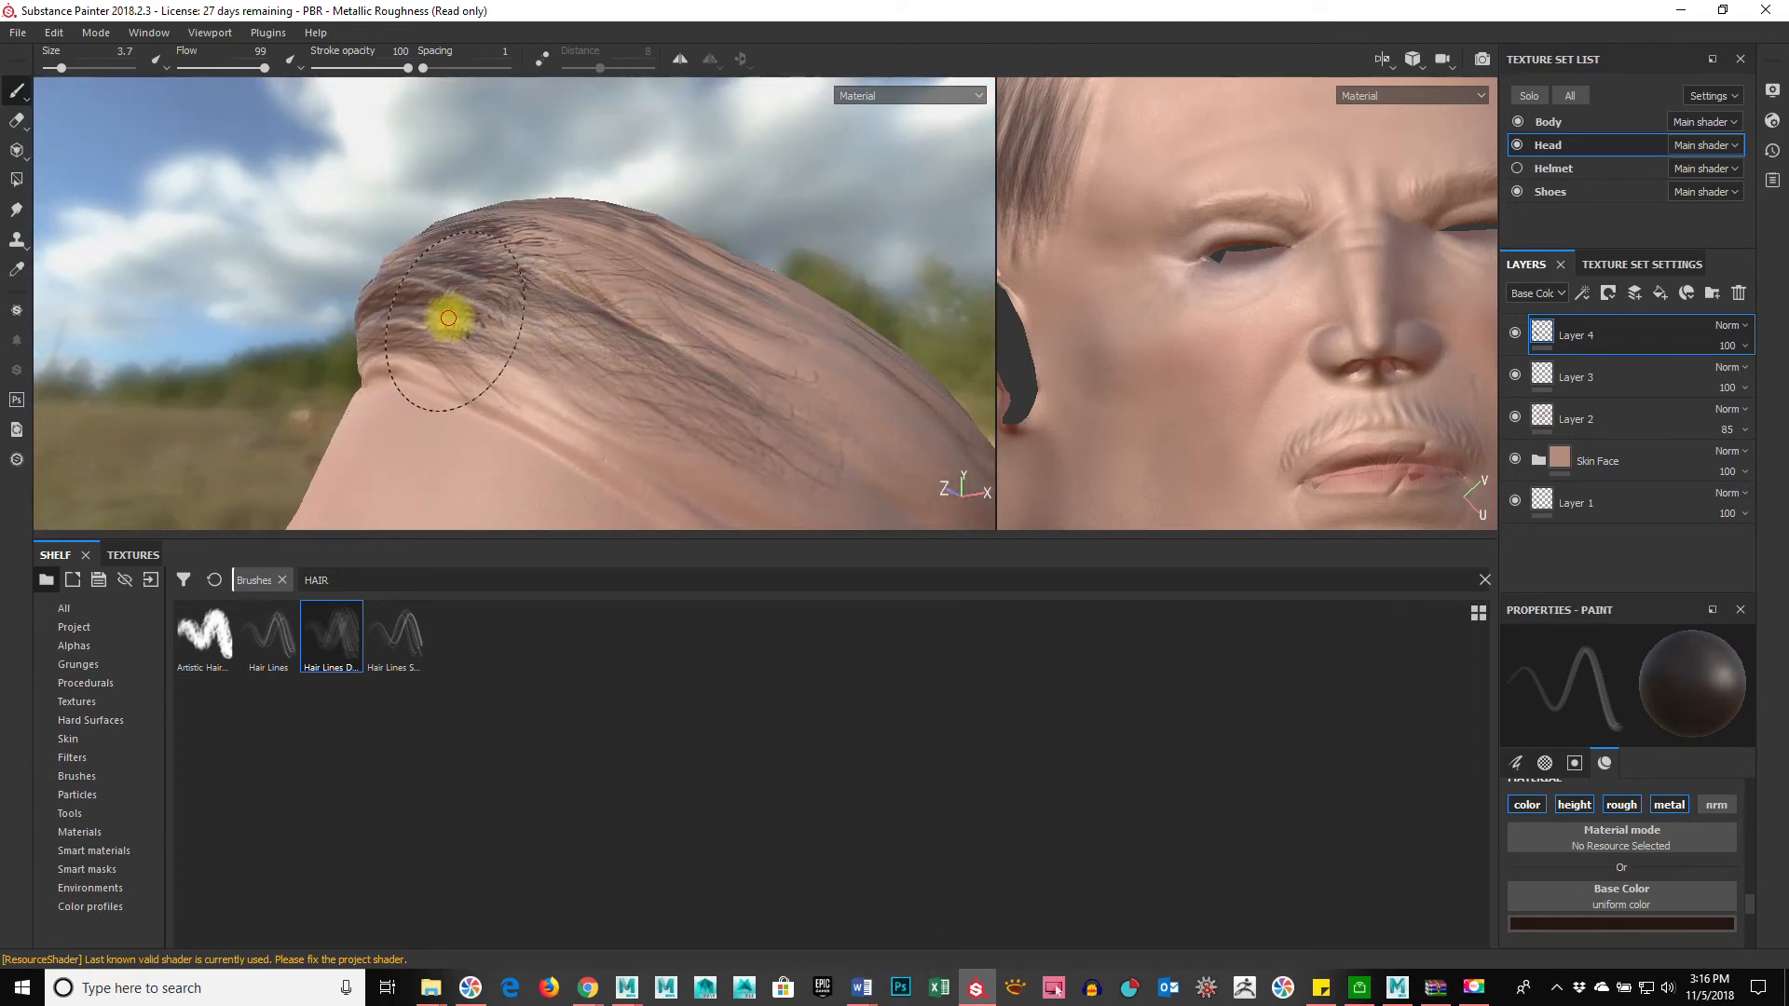
pyautogui.moveTo(448, 318); pyautogui.dragTo(679, 455)
pyautogui.keyDown('alt'); pyautogui.moveTo(288, 320); pyautogui.dragTo(510, 303); pyautogui.keyUp('alt')
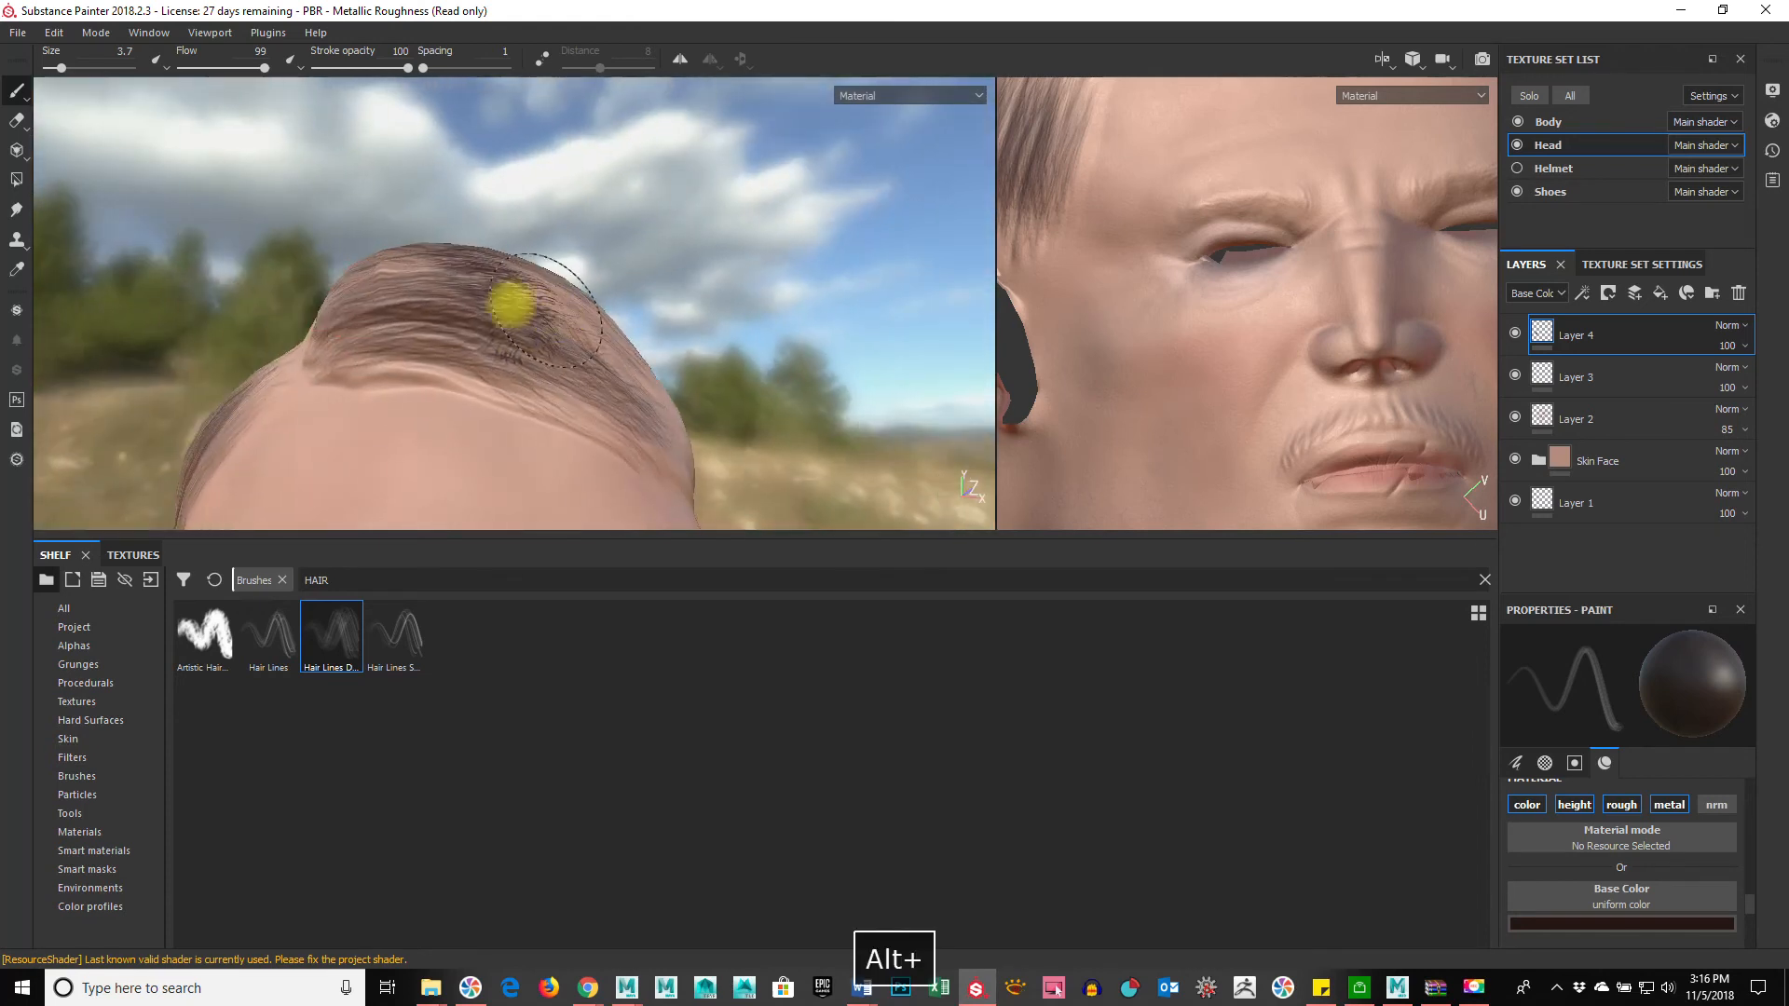
pyautogui.moveTo(343, 352)
pyautogui.mouseDown()
pyautogui.moveTo(514, 349)
pyautogui.moveTo(448, 407)
pyautogui.moveTo(706, 359)
pyautogui.mouseUp()
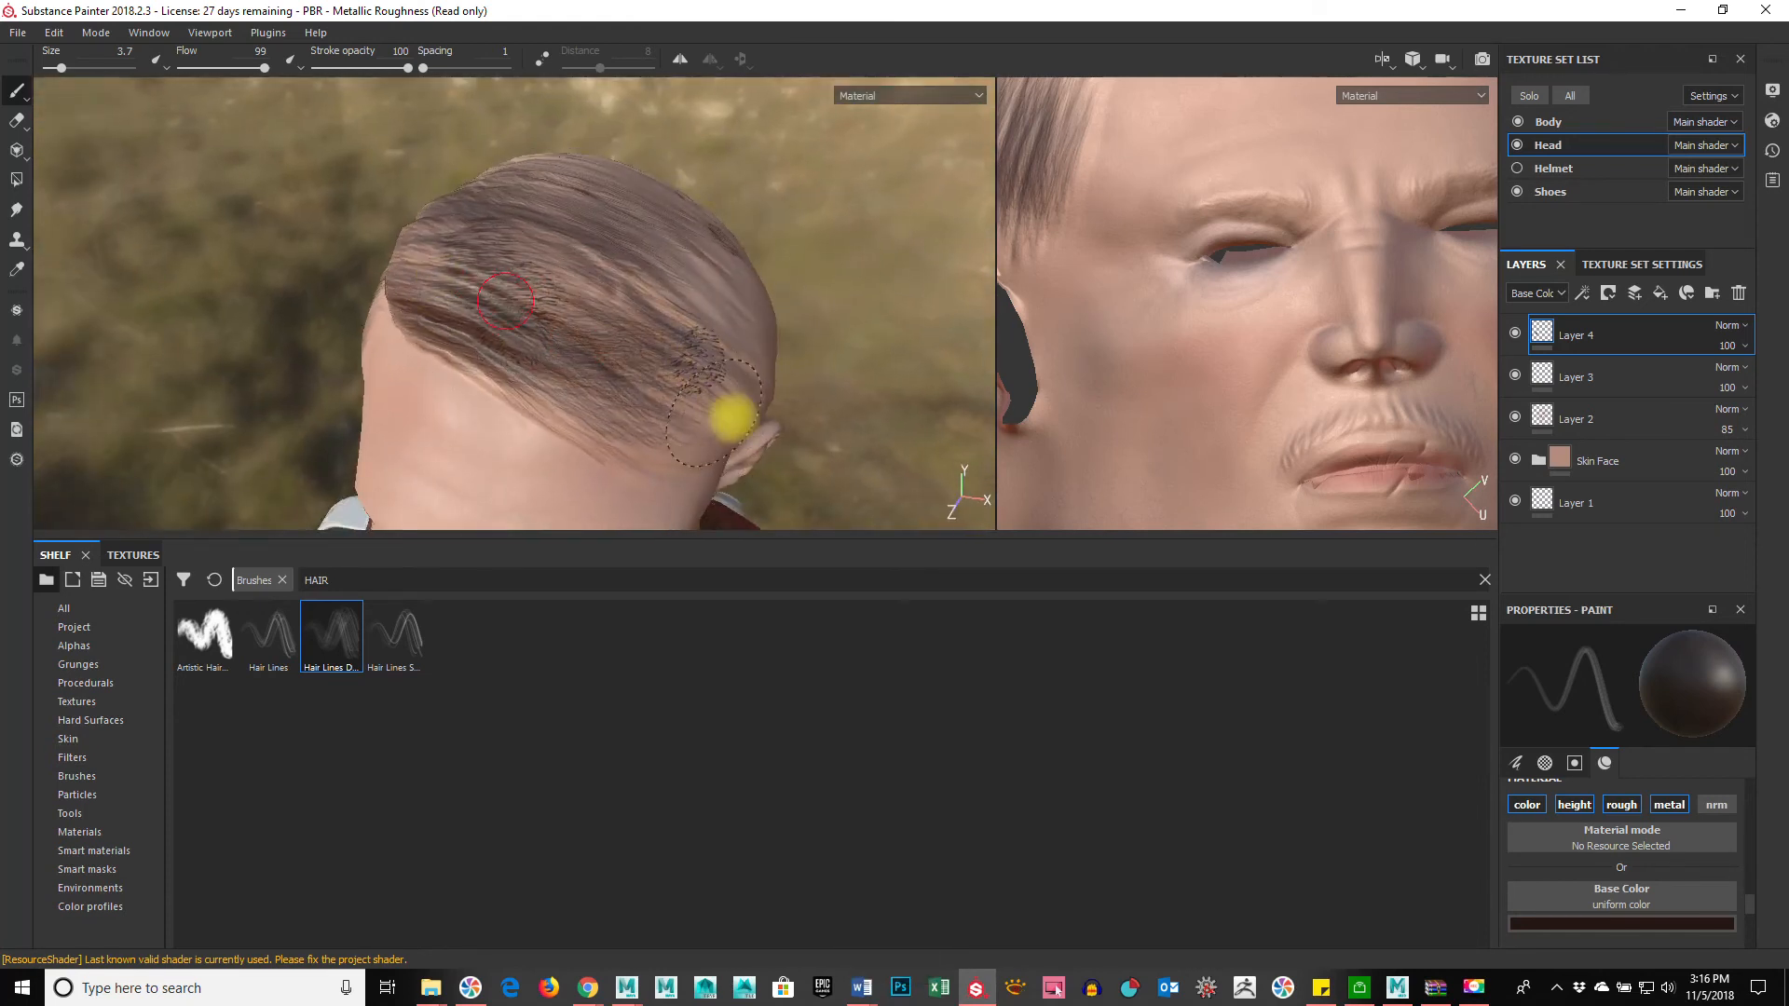
pyautogui.keyDown('alt'); pyautogui.moveTo(651, 287); pyautogui.dragTo(611, 247); pyautogui.keyUp('alt')
pyautogui.moveTo(436, 273)
pyautogui.mouseDown()
pyautogui.moveTo(412, 229)
pyautogui.moveTo(359, 236)
pyautogui.moveTo(387, 240)
pyautogui.moveTo(352, 276)
pyautogui.moveTo(311, 416)
pyautogui.moveTo(267, 429)
pyautogui.mouseUp()
pyautogui.moveTo(339, 216)
pyautogui.mouseDown()
pyautogui.moveTo(319, 208)
pyautogui.moveTo(232, 351)
pyautogui.moveTo(271, 407)
pyautogui.moveTo(377, 374)
pyautogui.moveTo(487, 248)
pyautogui.moveTo(367, 460)
pyautogui.moveTo(377, 242)
pyautogui.moveTo(304, 248)
pyautogui.moveTo(288, 271)
pyautogui.moveTo(491, 227)
pyautogui.mouseUp()
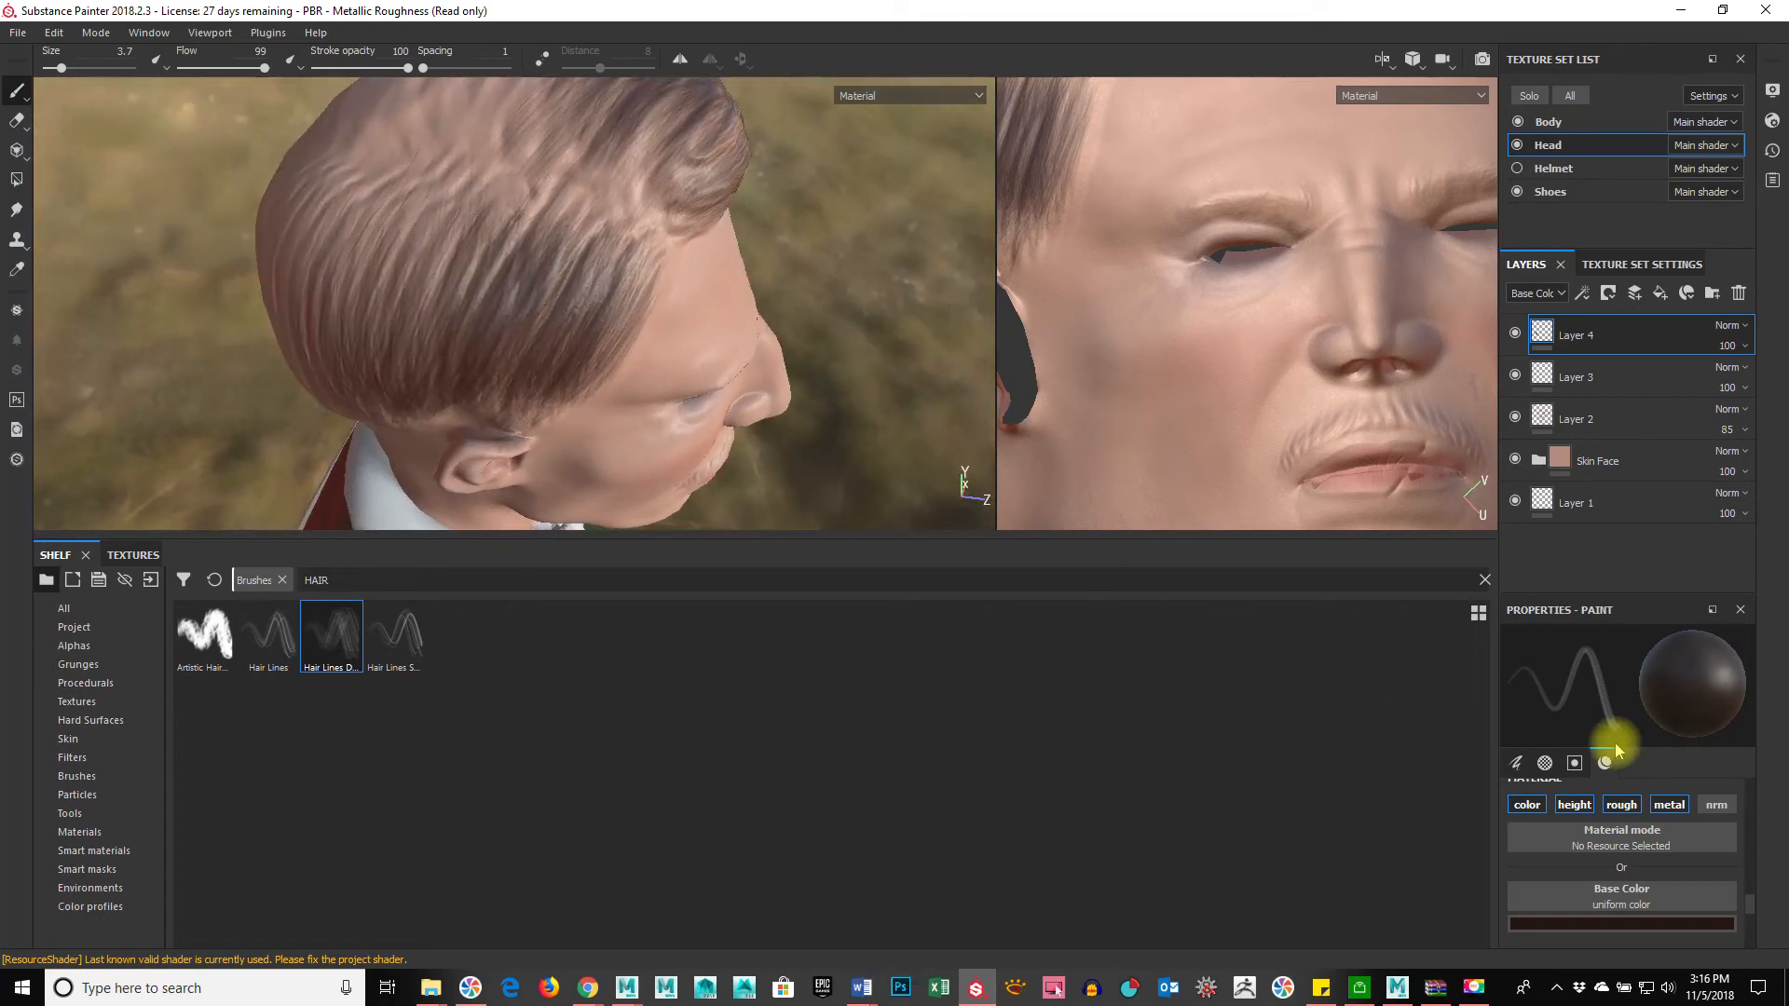
# Step: Set the material's height to 0.1644 and paint raised hair strands over the side of the head from the parting to the ear
pyautogui.scroll(-3, 1615, 881)
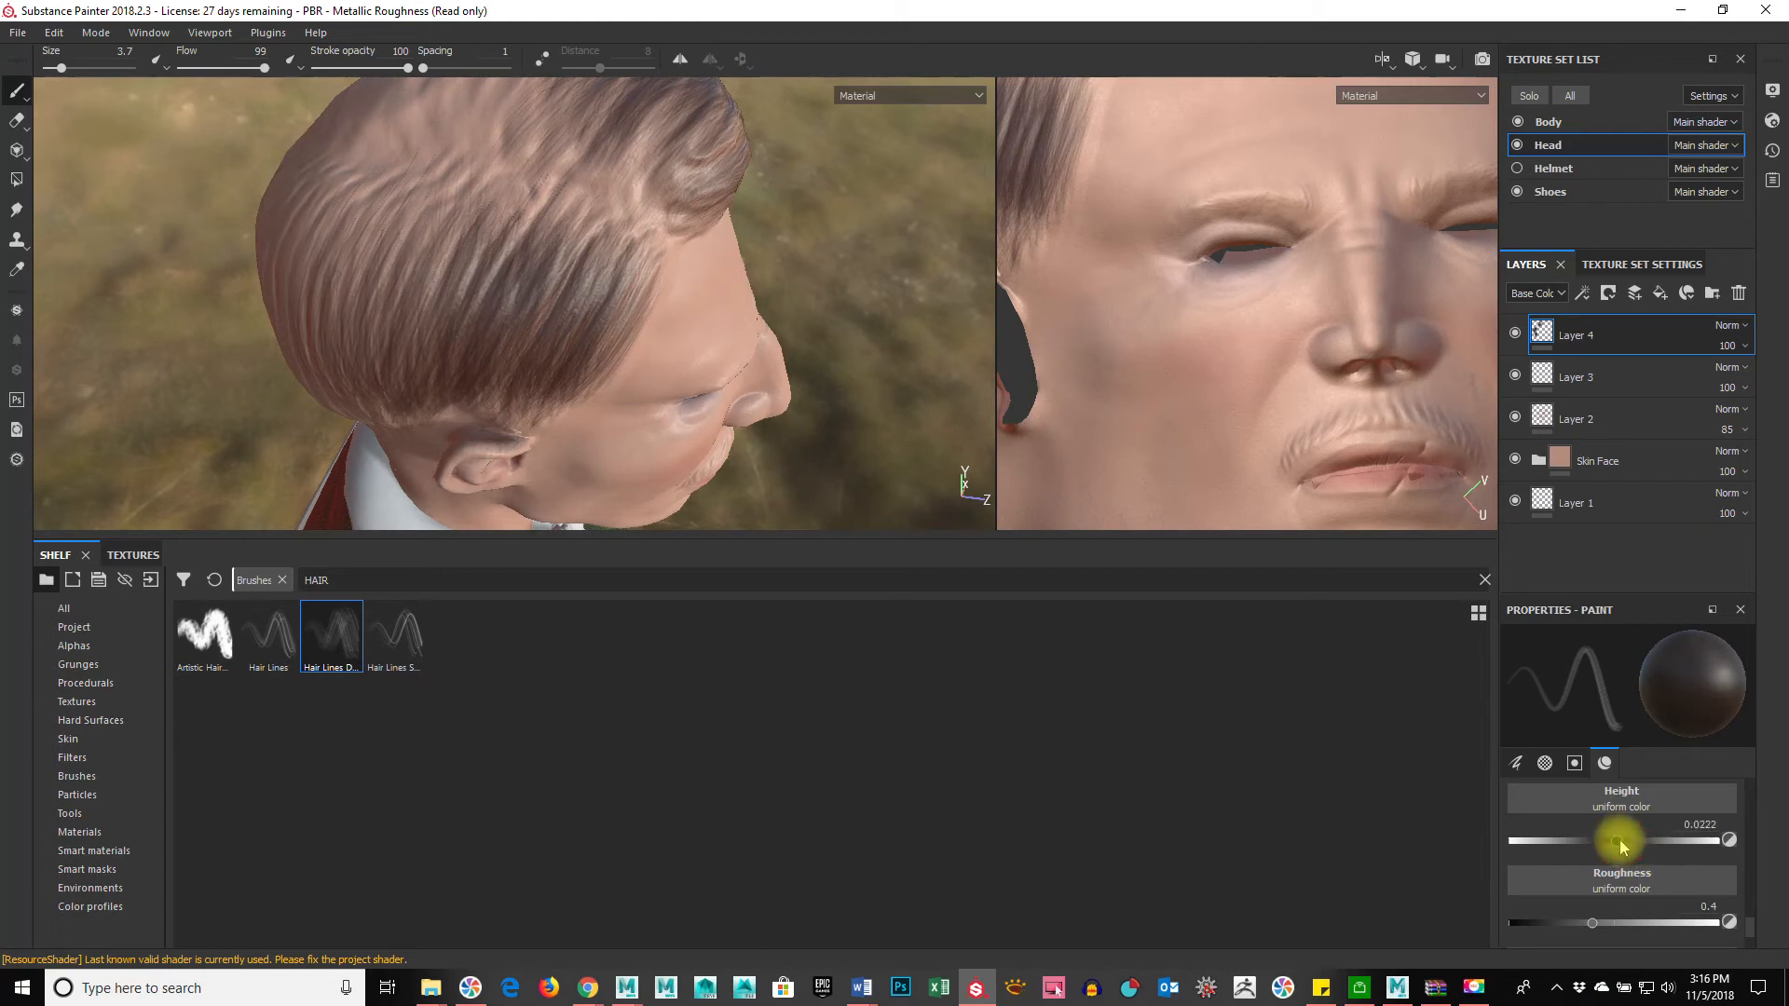
pyautogui.moveTo(561, 275)
pyautogui.mouseDown()
pyautogui.moveTo(527, 359)
pyautogui.moveTo(494, 356)
pyautogui.mouseUp()
pyautogui.moveTo(532, 293)
pyautogui.keyDown('alt'); pyautogui.mouseDown(button='right')
pyautogui.moveTo(643, 327)
pyautogui.moveTo(746, 328)
pyautogui.mouseUp(button='right'); pyautogui.keyUp('alt')
pyautogui.keyDown('alt'); pyautogui.moveTo(561, 310); pyautogui.dragTo(424, 238); pyautogui.keyUp('alt')
pyautogui.moveTo(736, 181); pyautogui.dragTo(631, 338)
pyautogui.moveTo(669, 169); pyautogui.dragTo(450, 387)
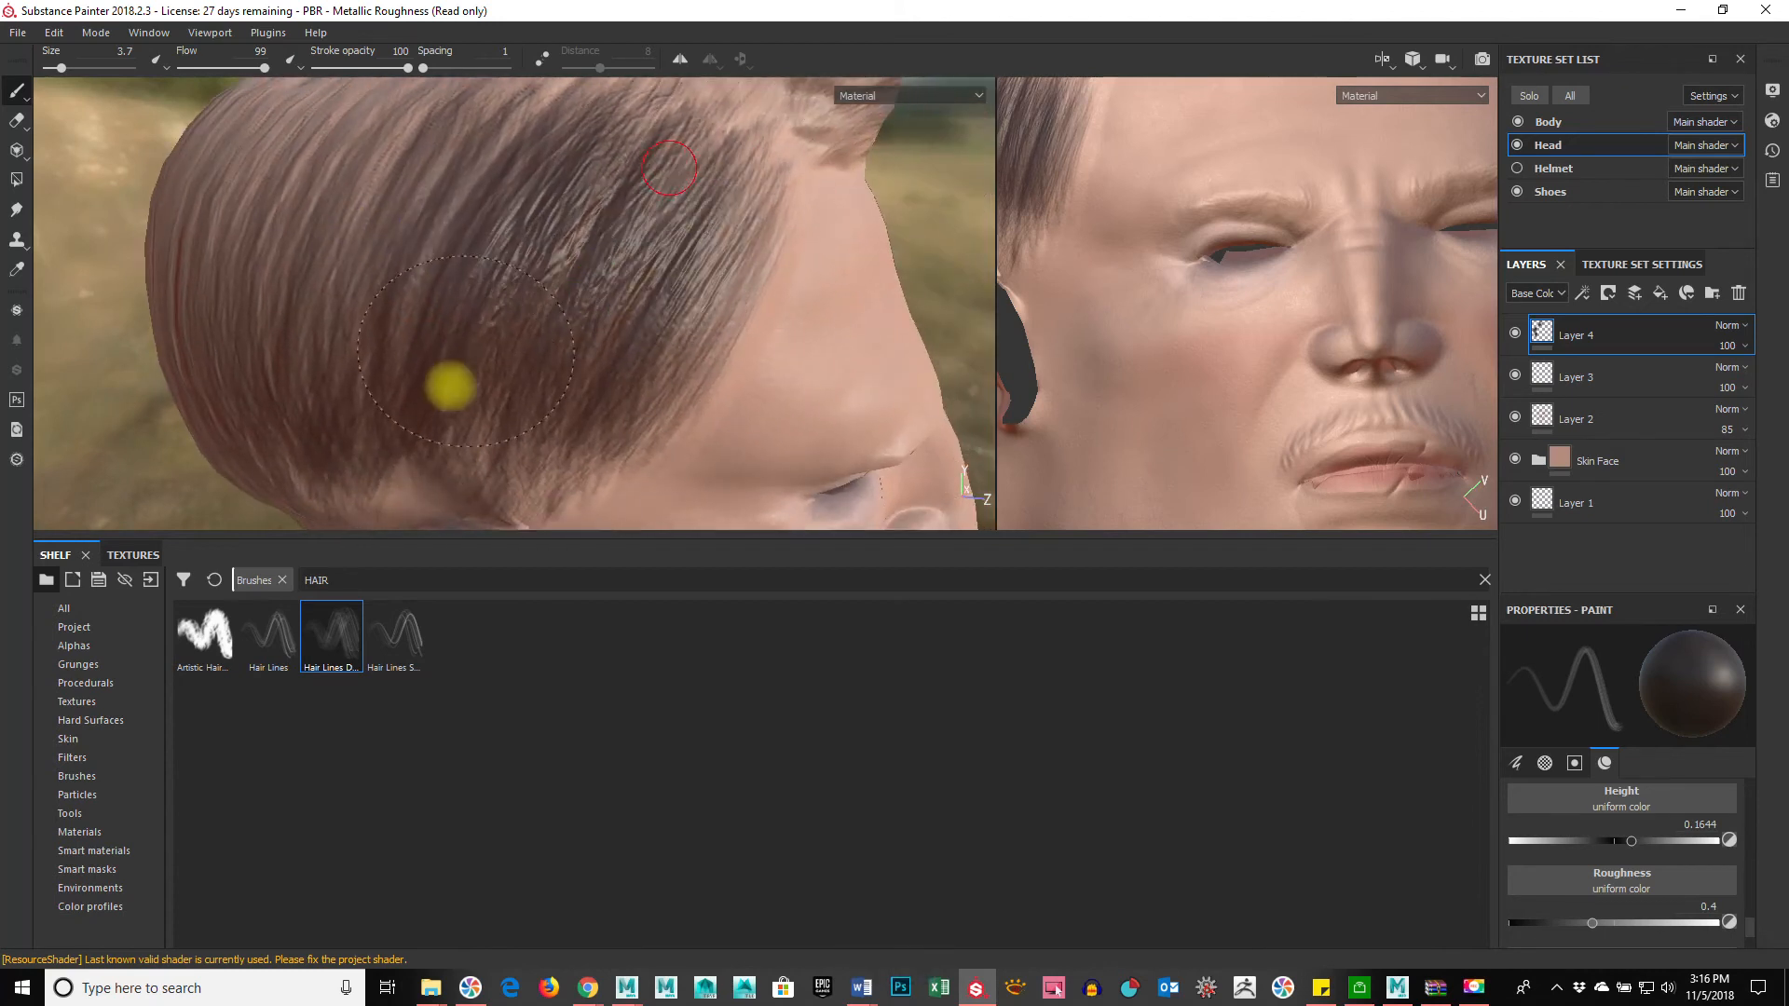
pyautogui.moveTo(519, 131); pyautogui.dragTo(436, 263)
pyautogui.moveTo(501, 169); pyautogui.dragTo(392, 272)
pyautogui.moveTo(400, 125)
pyautogui.mouseDown()
pyautogui.moveTo(313, 251)
pyautogui.moveTo(244, 429)
pyautogui.mouseUp()
pyautogui.moveTo(549, 177); pyautogui.dragTo(429, 352)
pyautogui.moveTo(644, 184); pyautogui.dragTo(496, 436)
pyautogui.moveTo(672, 212)
pyautogui.mouseDown()
pyautogui.moveTo(592, 359)
pyautogui.moveTo(548, 382)
pyautogui.mouseUp()
pyautogui.moveTo(711, 280); pyautogui.dragTo(552, 483)
# Step: Reduce the brush size to 2.15 and paint fine raised strands above the ear and along the temple hairline
pyautogui.keyDown('alt'); pyautogui.moveTo(492, 275); pyautogui.dragTo(492, 161); pyautogui.keyUp('alt')
pyautogui.keyDown('alt'); pyautogui.moveTo(592, 337); pyautogui.dragTo(494, 364, button='right'); pyautogui.keyUp('alt')
pyautogui.moveTo(495, 364)
pyautogui.keyDown('alt'); pyautogui.mouseDown(button='middle')
pyautogui.moveTo(571, 199)
pyautogui.moveTo(657, 164)
pyautogui.mouseUp(button='middle'); pyautogui.keyUp('alt')
pyautogui.keyDown('ctrl'); pyautogui.moveTo(668, 271); pyautogui.dragTo(647, 268, button='right'); pyautogui.keyUp('ctrl')
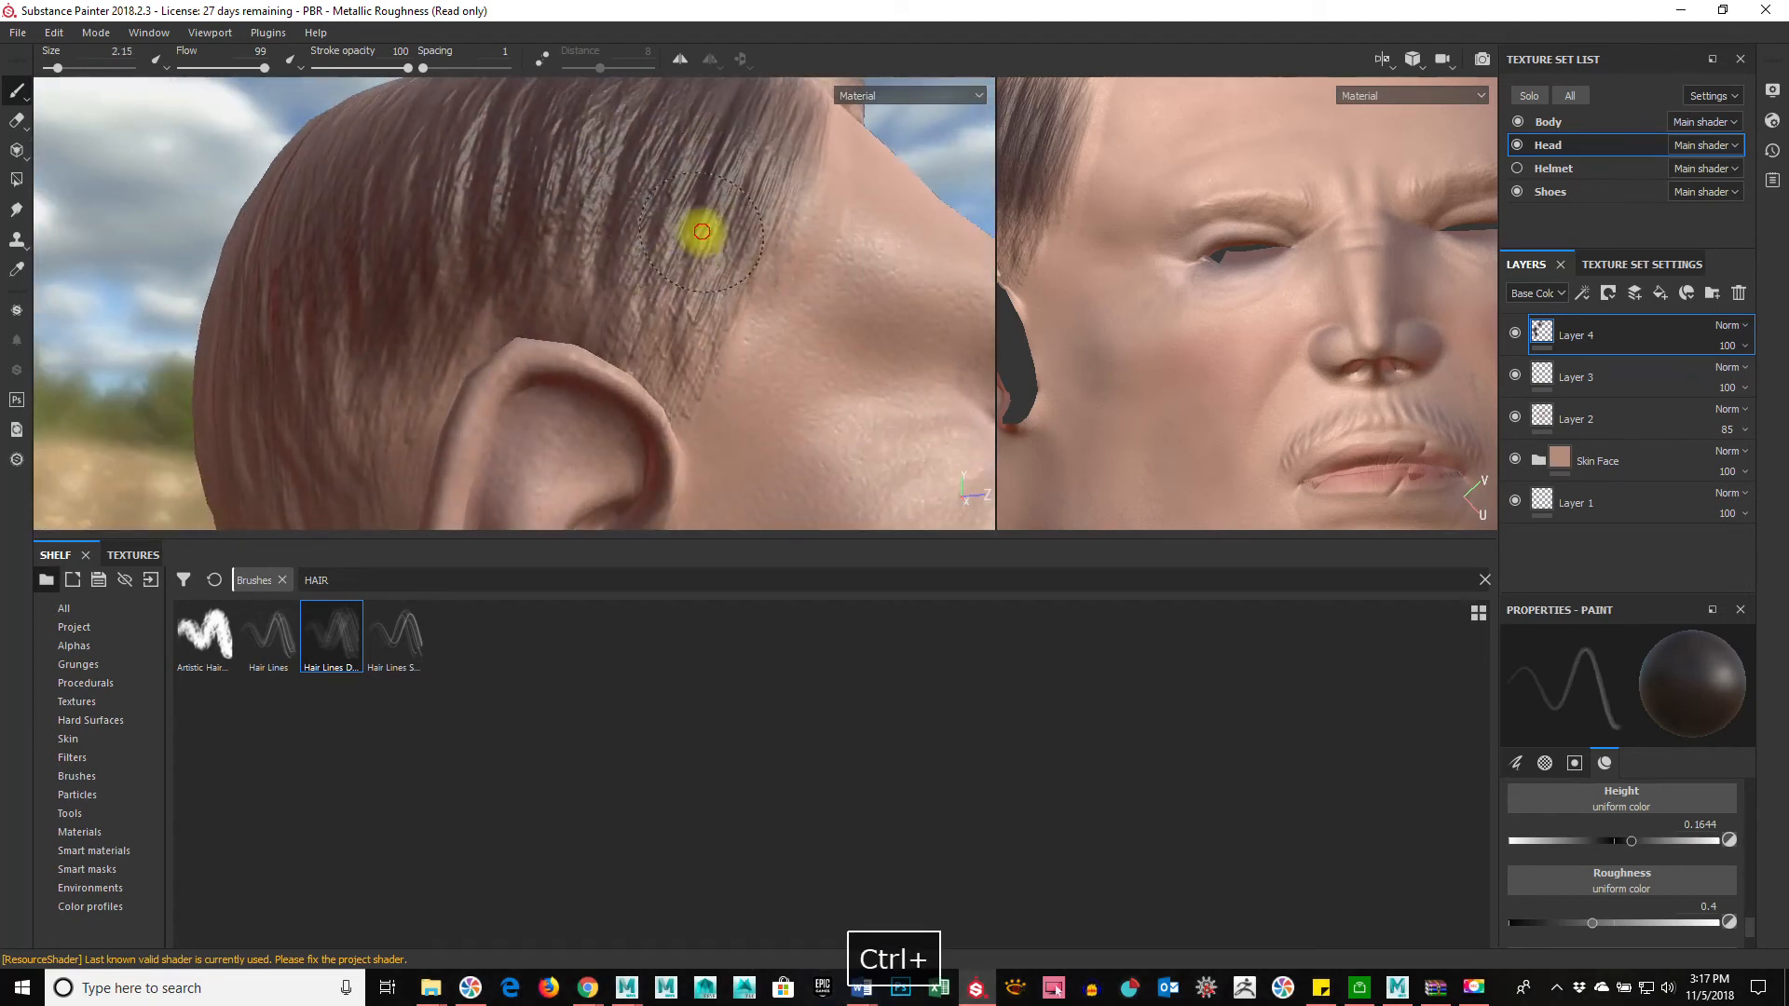
pyautogui.moveTo(701, 231); pyautogui.dragTo(658, 366)
pyautogui.moveTo(634, 208); pyautogui.dragTo(513, 342)
pyautogui.moveTo(477, 270)
pyautogui.mouseDown()
pyautogui.moveTo(341, 442)
pyautogui.moveTo(392, 501)
pyautogui.moveTo(371, 291)
pyautogui.moveTo(463, 383)
pyautogui.moveTo(630, 154)
pyautogui.mouseUp()
pyautogui.moveTo(879, 168)
pyautogui.mouseDown()
pyautogui.moveTo(819, 205)
pyautogui.moveTo(795, 320)
pyautogui.mouseUp()
pyautogui.moveTo(907, 233)
pyautogui.mouseDown()
pyautogui.moveTo(875, 260)
pyautogui.moveTo(745, 269)
pyautogui.moveTo(606, 338)
pyautogui.mouseUp()
pyautogui.moveTo(773, 174)
pyautogui.mouseDown()
pyautogui.moveTo(532, 355)
pyautogui.moveTo(537, 280)
pyautogui.mouseUp()
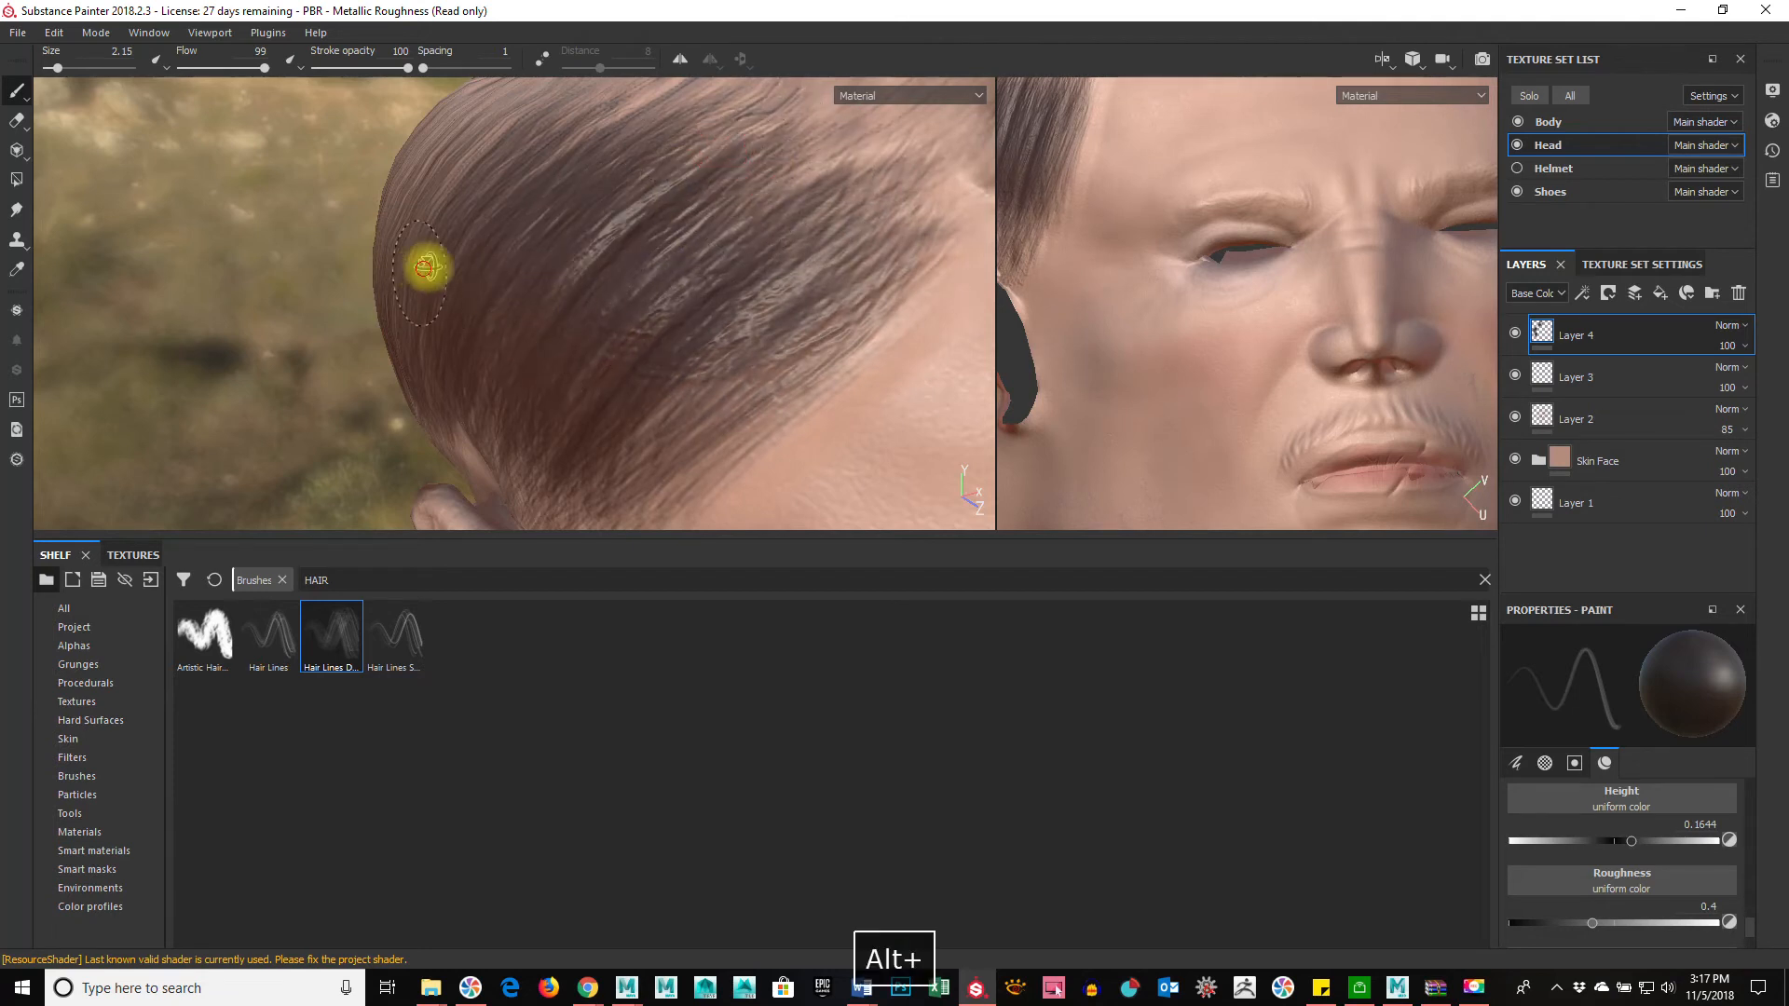
# Step: Paint fine raised strands over the front hair along the edge of the forehead
pyautogui.keyDown('alt'); pyautogui.moveTo(420, 269); pyautogui.dragTo(493, 192); pyautogui.keyUp('alt')
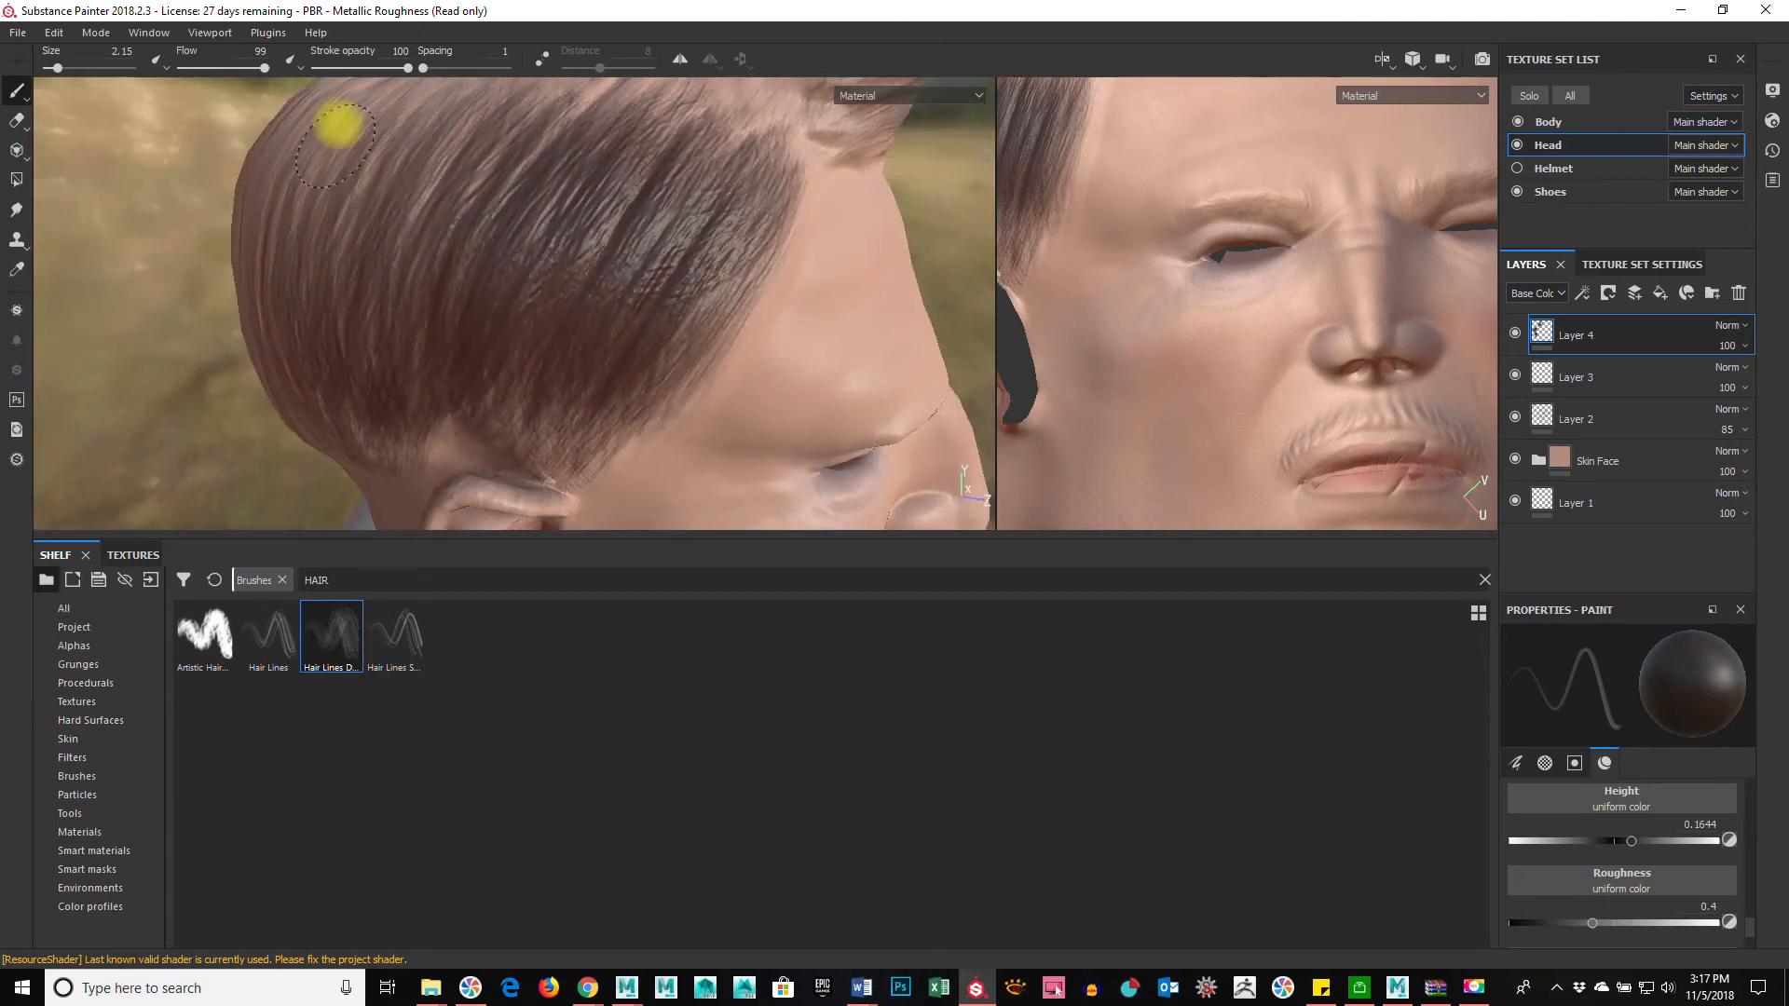
pyautogui.keyDown('alt'); pyautogui.moveTo(657, 273); pyautogui.dragTo(500, 304); pyautogui.keyUp('alt')
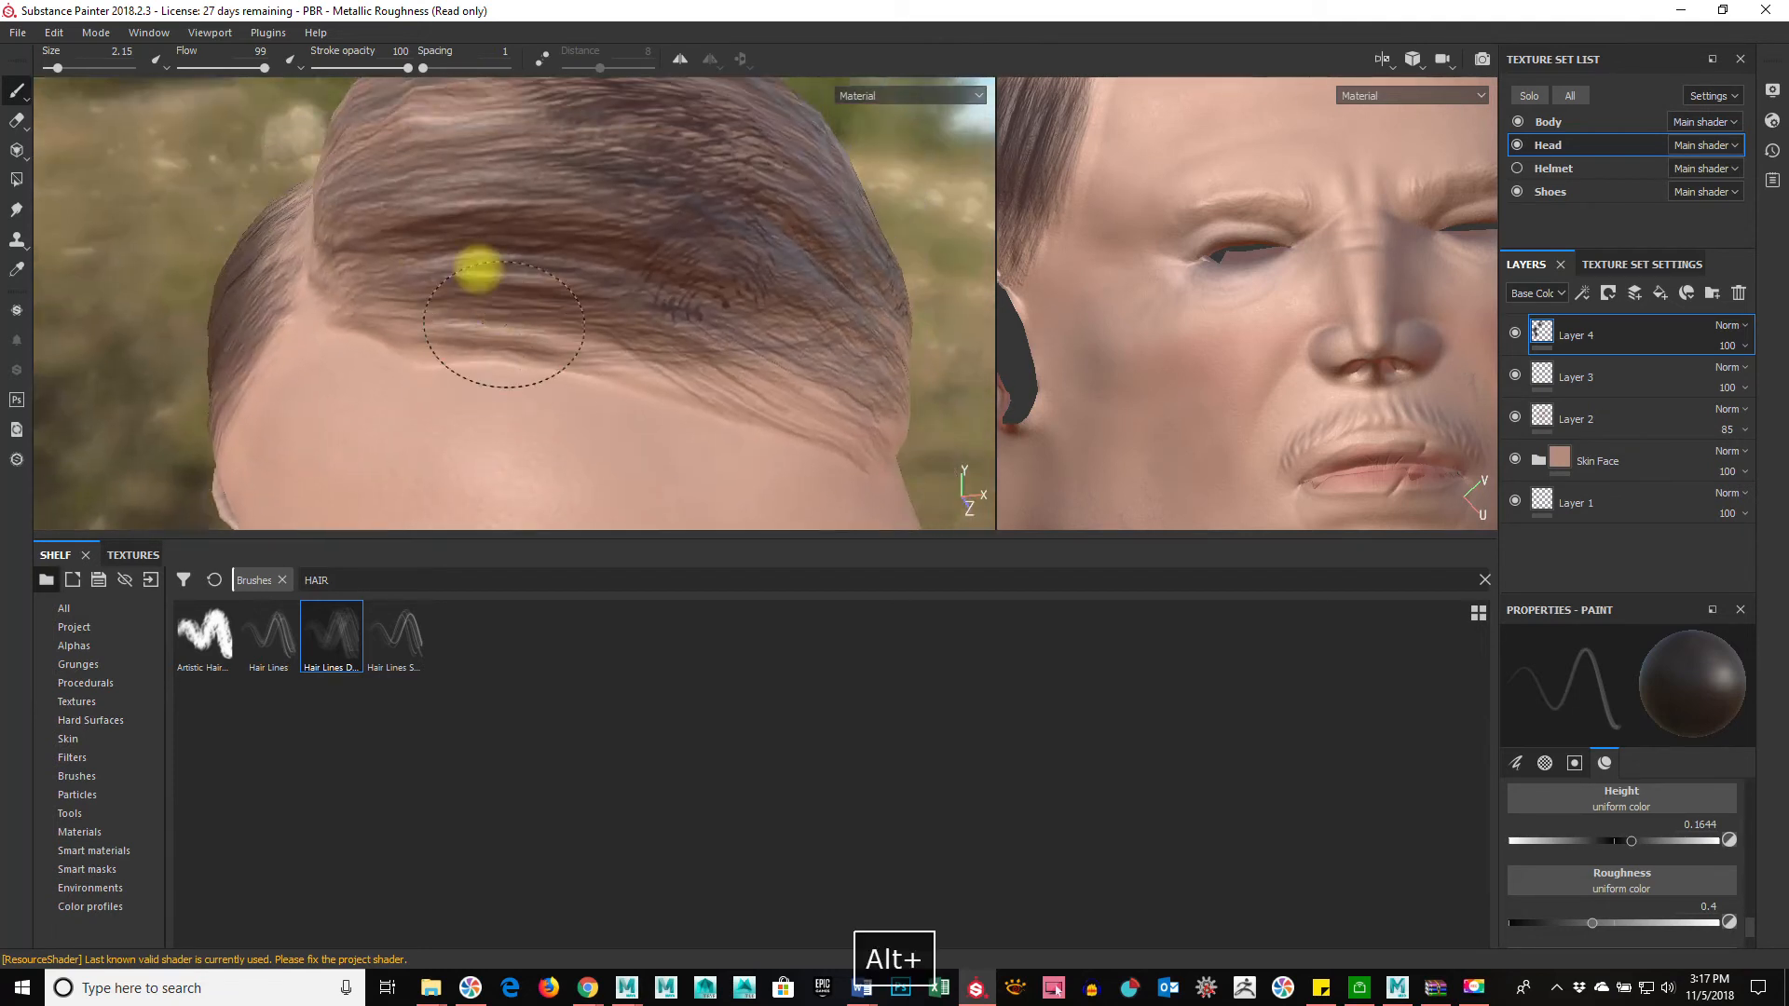
pyautogui.keyDown('alt'); pyautogui.moveTo(338, 273); pyautogui.dragTo(444, 279); pyautogui.keyUp('alt')
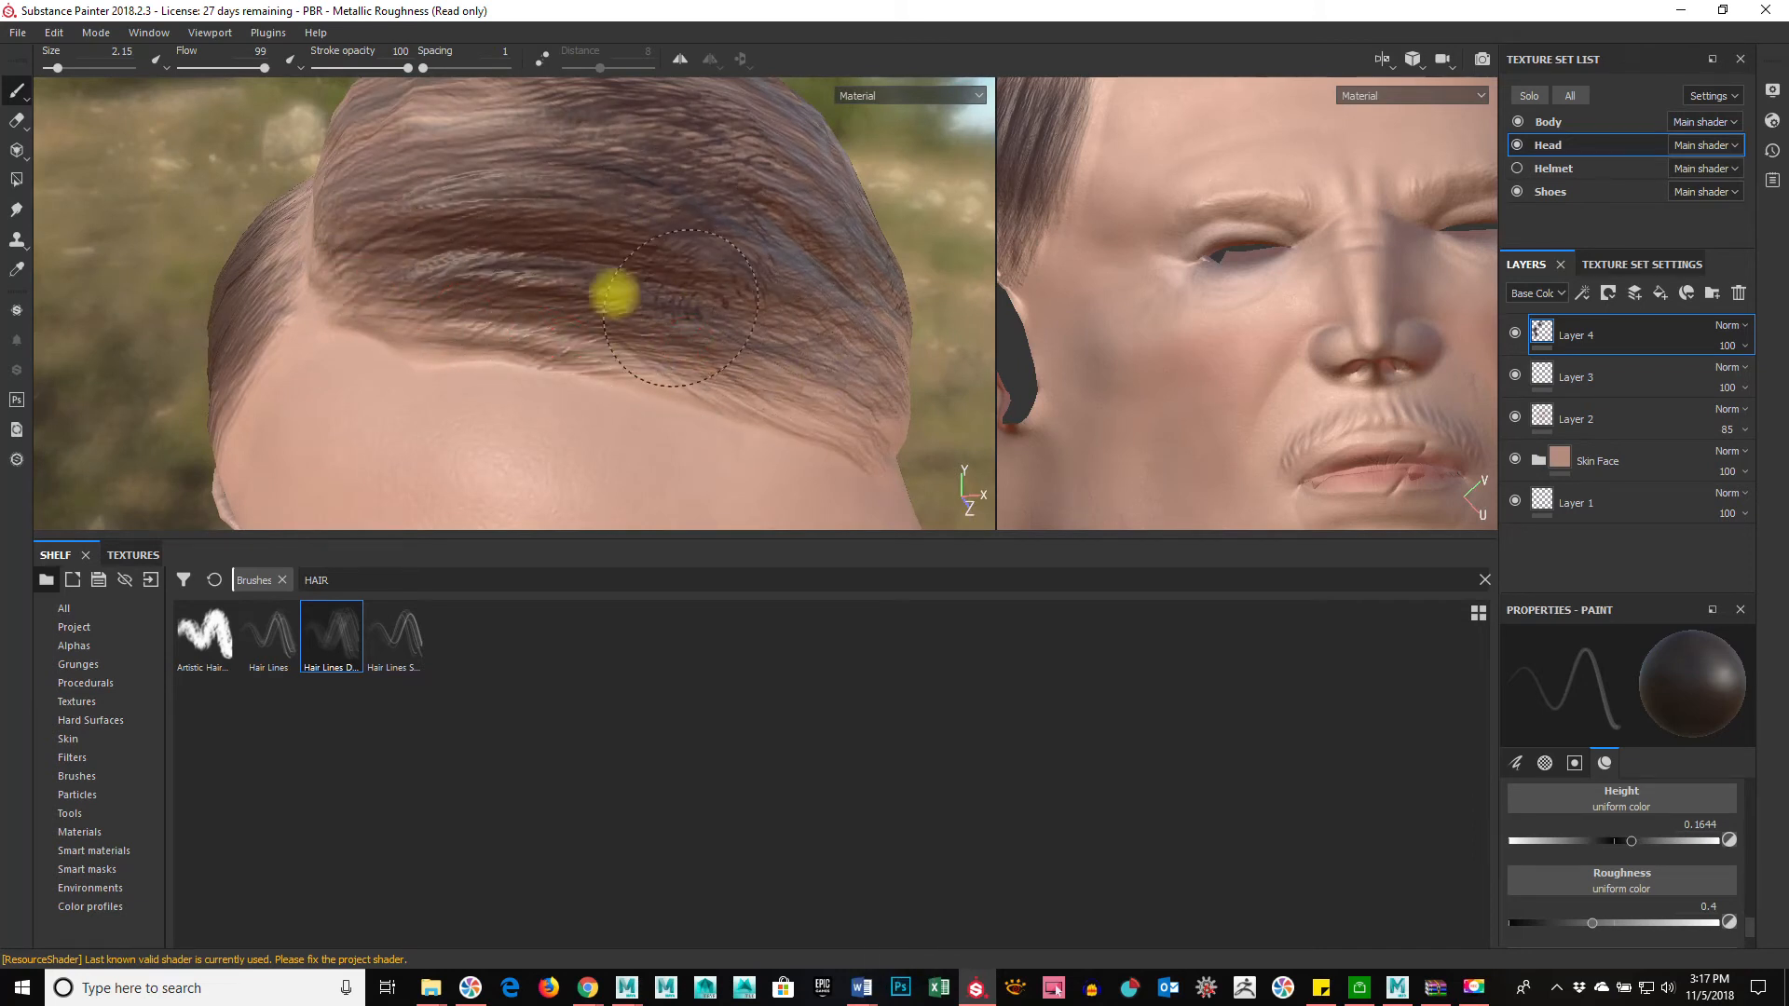
pyautogui.keyDown('alt'); pyautogui.moveTo(382, 249); pyautogui.dragTo(451, 372); pyautogui.keyUp('alt')
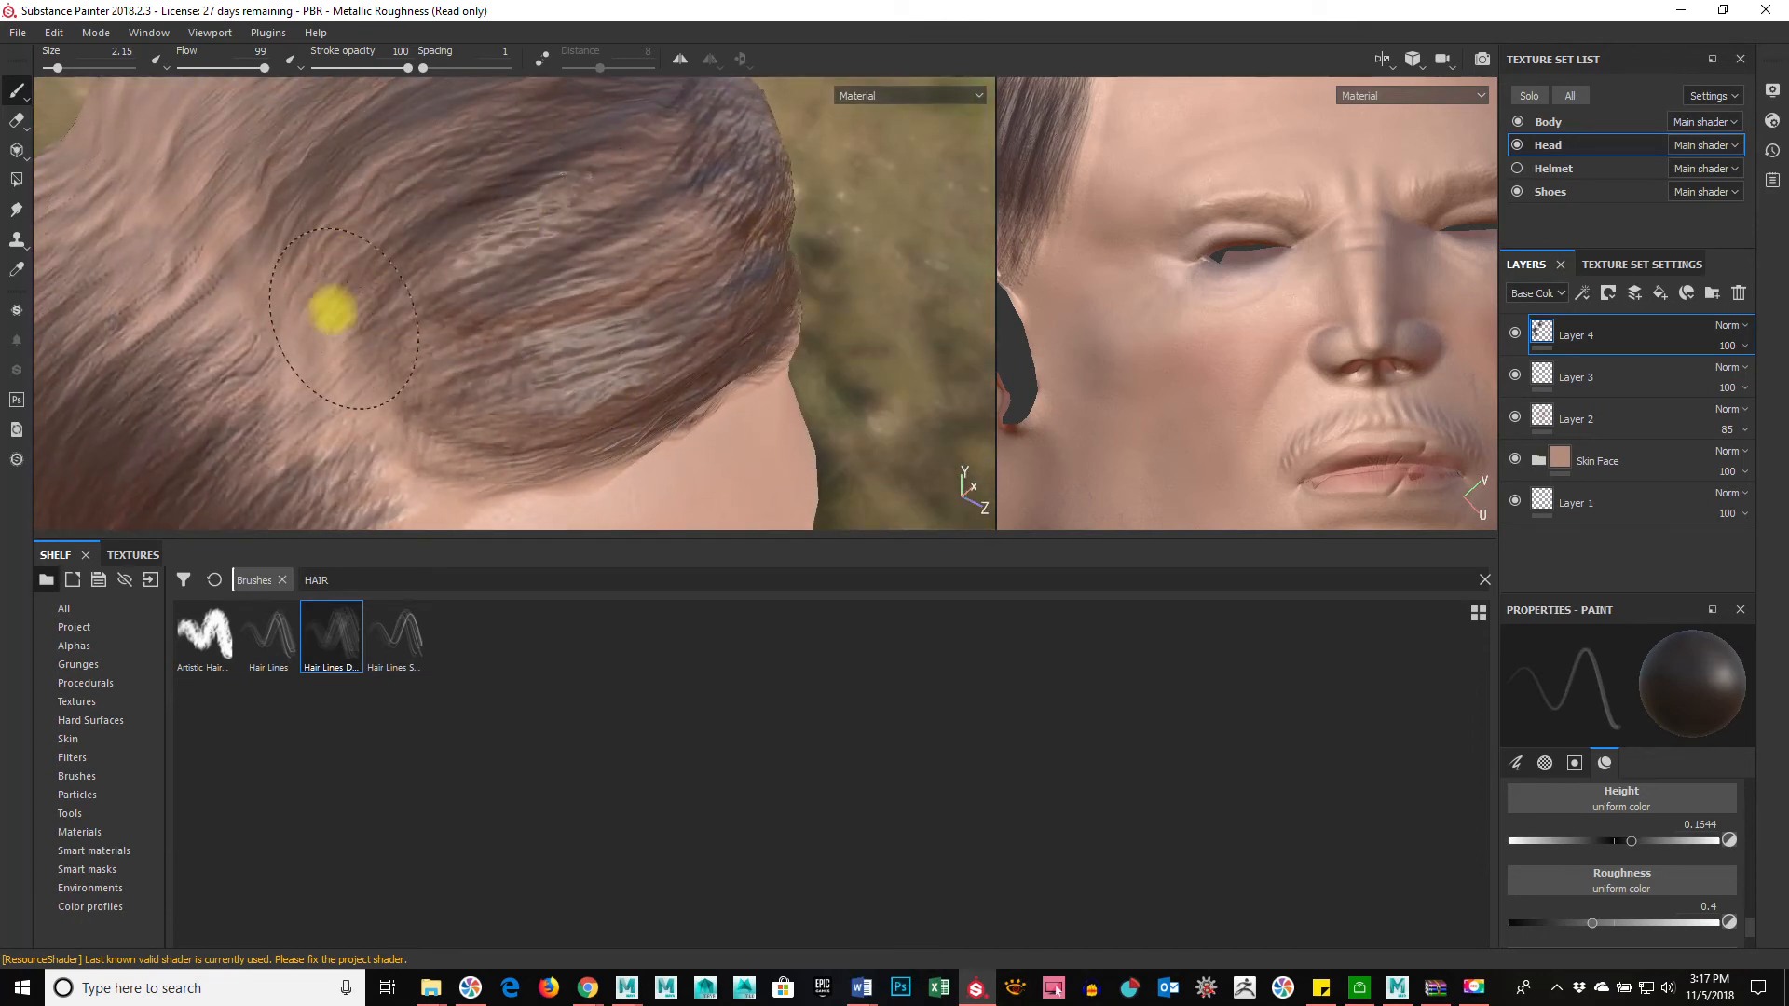
# Step: Paint fine raised strands from the parting across the top of the head and around the crown
pyautogui.moveTo(507, 264)
pyautogui.keyDown('alt'); pyautogui.mouseDown()
pyautogui.moveTo(634, 431)
pyautogui.moveTo(418, 385)
pyautogui.moveTo(717, 270)
pyautogui.mouseUp(); pyautogui.keyUp('alt')
pyautogui.moveTo(401, 316); pyautogui.dragTo(786, 164)
pyautogui.moveTo(395, 311); pyautogui.dragTo(681, 181)
pyautogui.moveTo(352, 289)
pyautogui.mouseDown()
pyautogui.moveTo(564, 194)
pyautogui.moveTo(507, 183)
pyautogui.mouseUp()
pyautogui.moveTo(320, 248)
pyautogui.mouseDown()
pyautogui.moveTo(411, 159)
pyautogui.moveTo(503, 110)
pyautogui.mouseUp()
pyautogui.moveTo(264, 248)
pyautogui.mouseDown()
pyautogui.moveTo(496, 121)
pyautogui.moveTo(320, 179)
pyautogui.moveTo(540, 121)
pyautogui.mouseUp()
pyautogui.moveTo(345, 268); pyautogui.dragTo(563, 172)
pyautogui.moveTo(438, 299); pyautogui.dragTo(727, 190)
pyautogui.moveTo(107, 447); pyautogui.dragTo(250, 392)
pyautogui.moveTo(165, 510)
pyautogui.mouseDown()
pyautogui.moveTo(280, 433)
pyautogui.moveTo(205, 344)
pyautogui.mouseUp()
pyautogui.moveTo(130, 446); pyautogui.dragTo(195, 332)
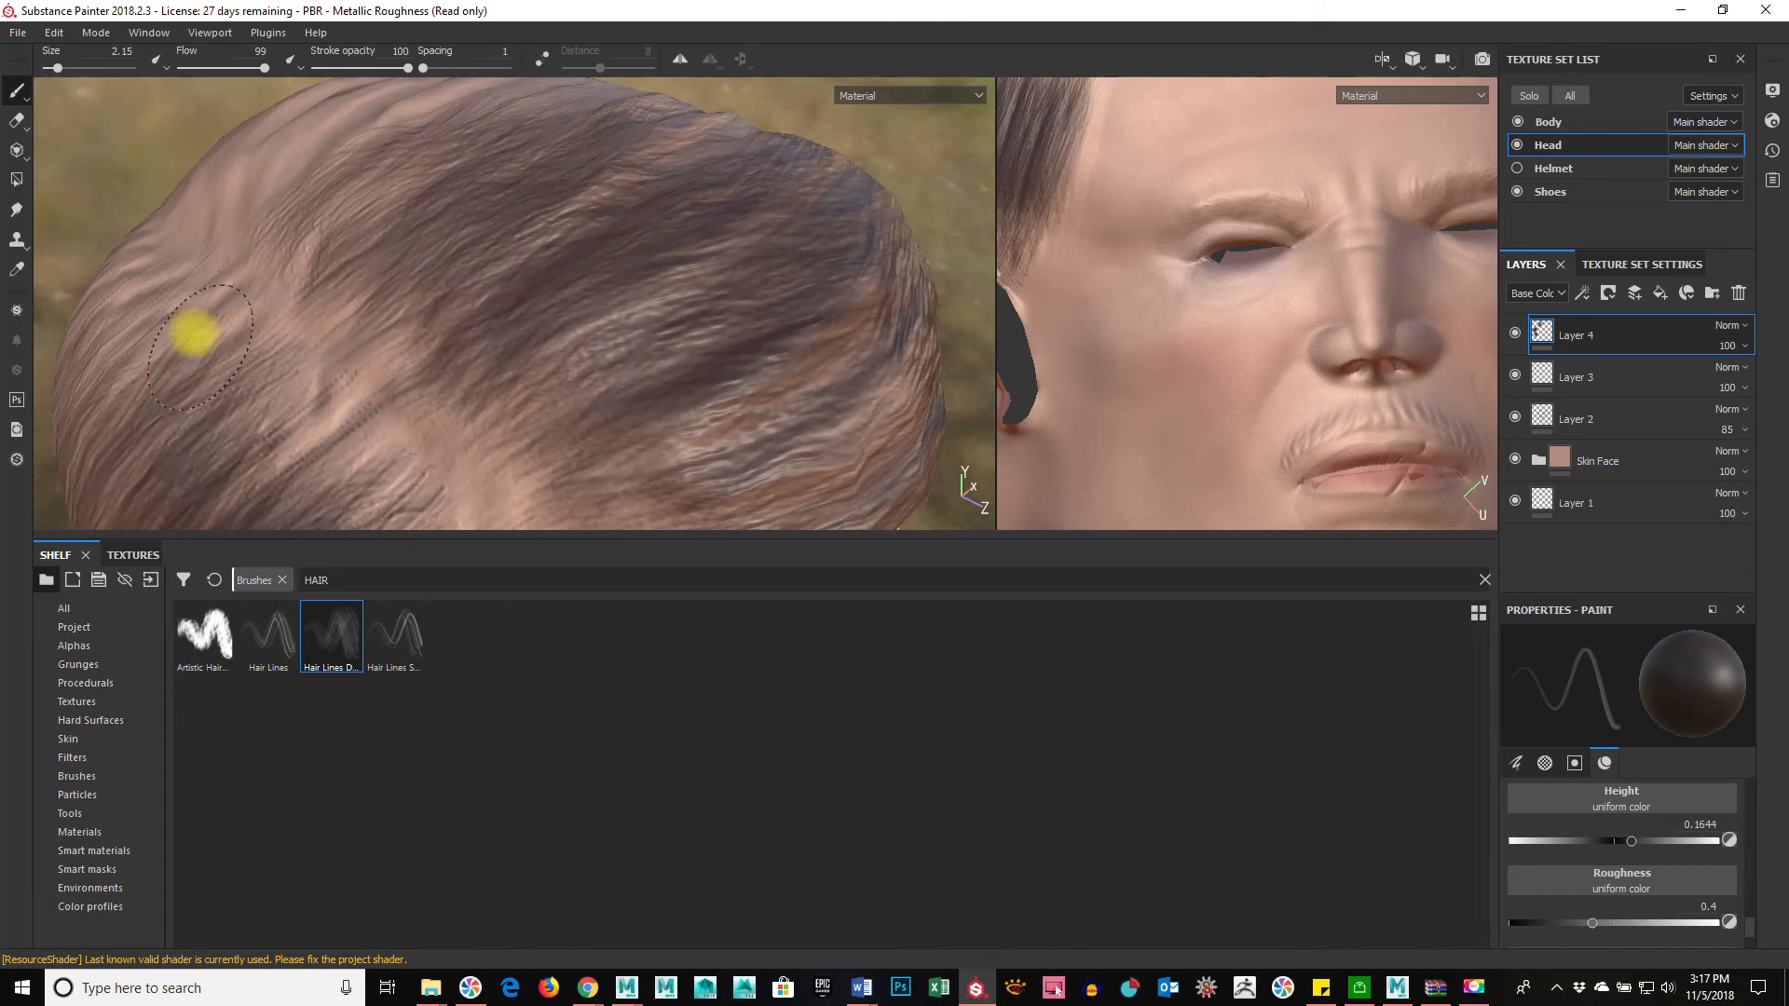
# Step: Darken the pale hair beside the parting with fine strands running toward the far side
pyautogui.keyDown('alt'); pyautogui.moveTo(699, 336); pyautogui.dragTo(650, 352); pyautogui.keyUp('alt')
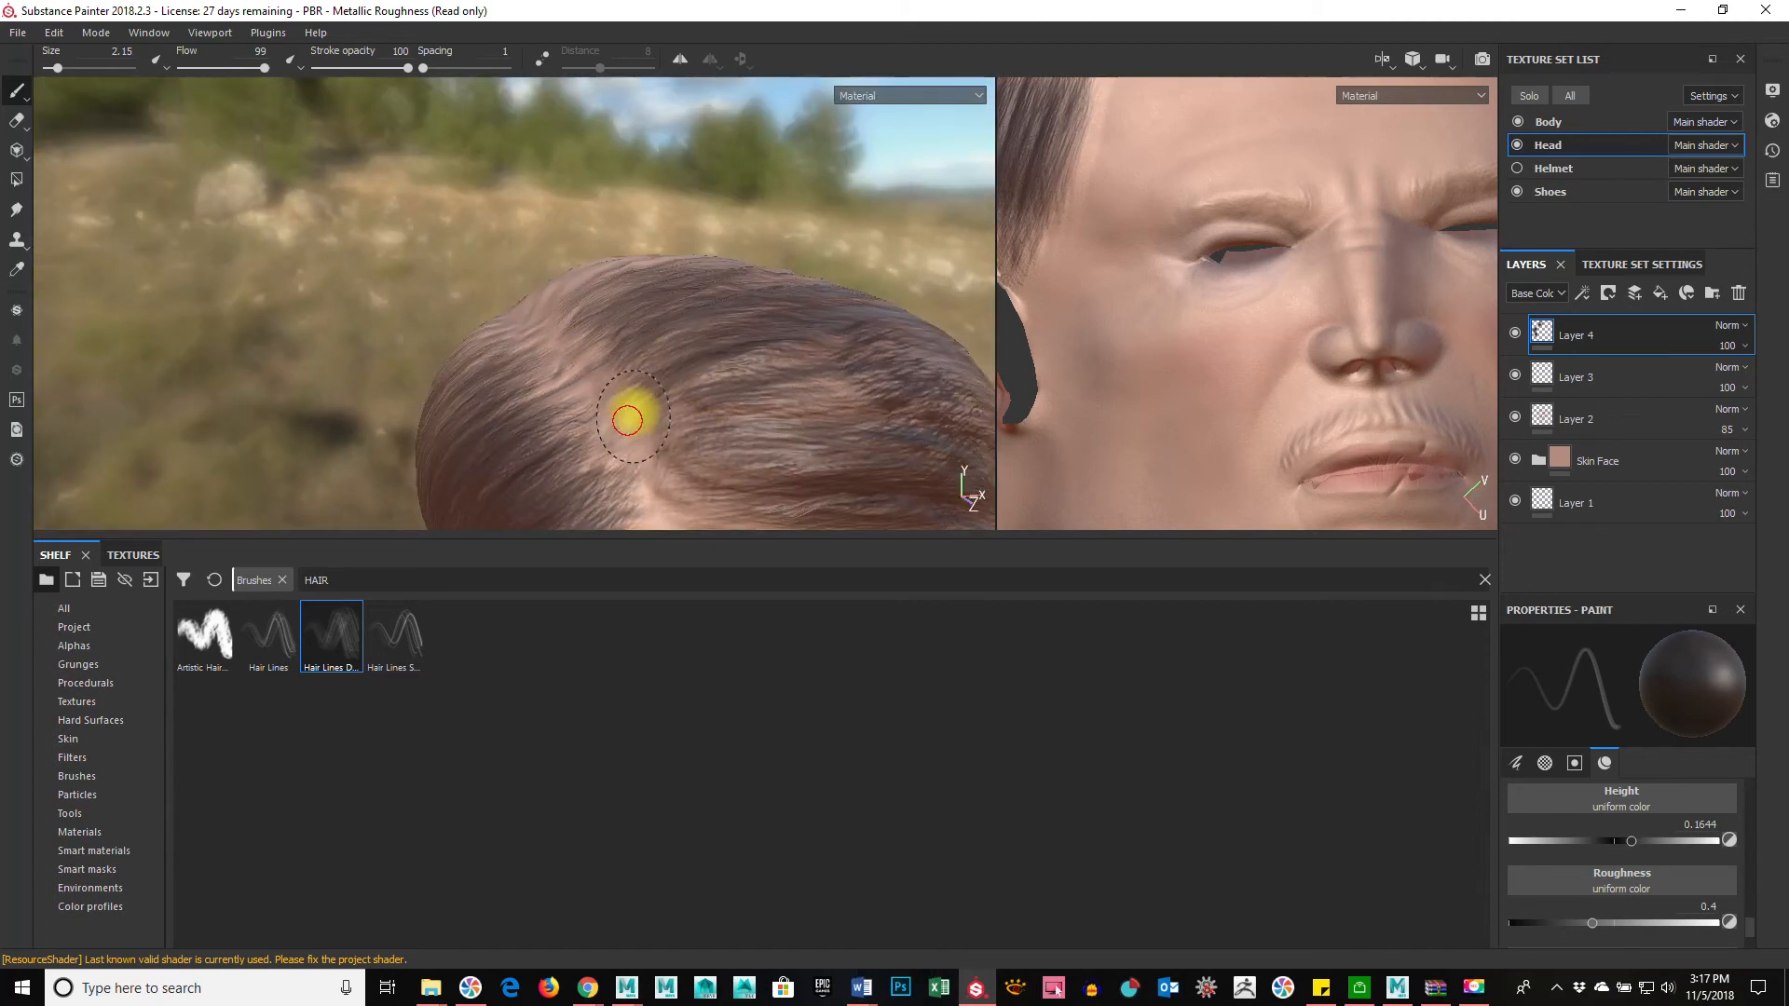
pyautogui.keyDown('alt'); pyautogui.moveTo(627, 355); pyautogui.dragTo(731, 331, button='right'); pyautogui.keyUp('alt')
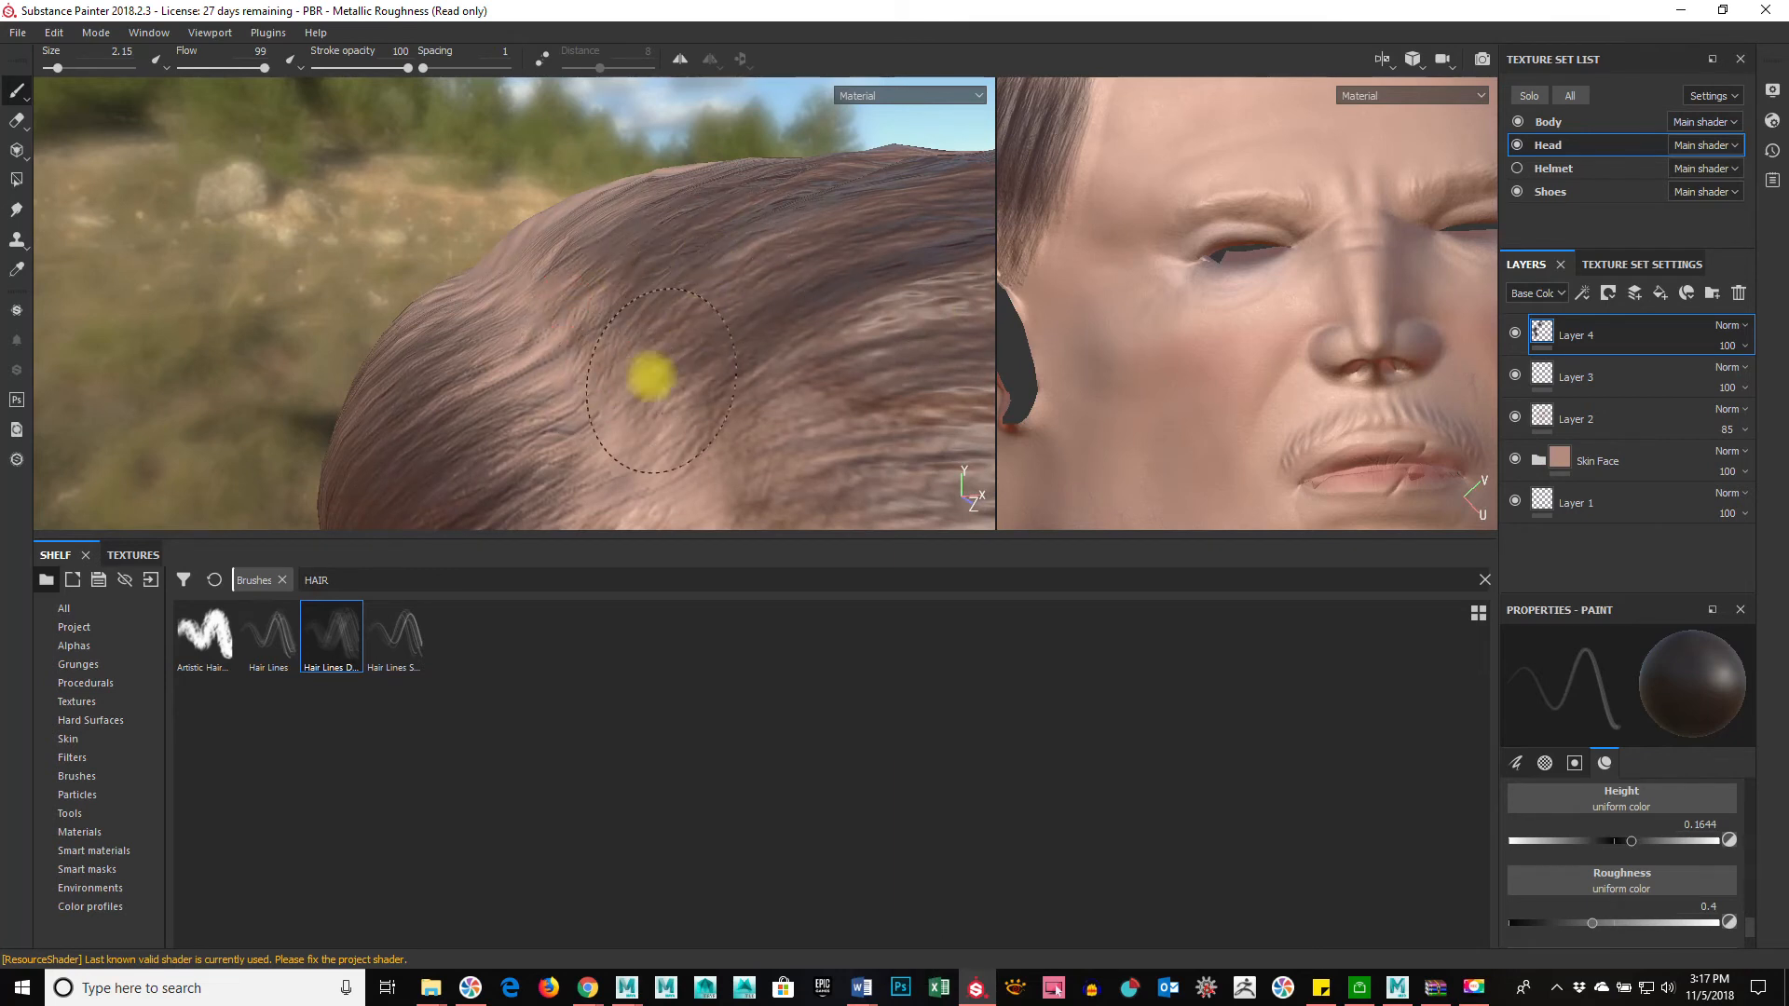
pyautogui.keyDown('alt'); pyautogui.moveTo(839, 351); pyautogui.dragTo(631, 299); pyautogui.keyUp('alt')
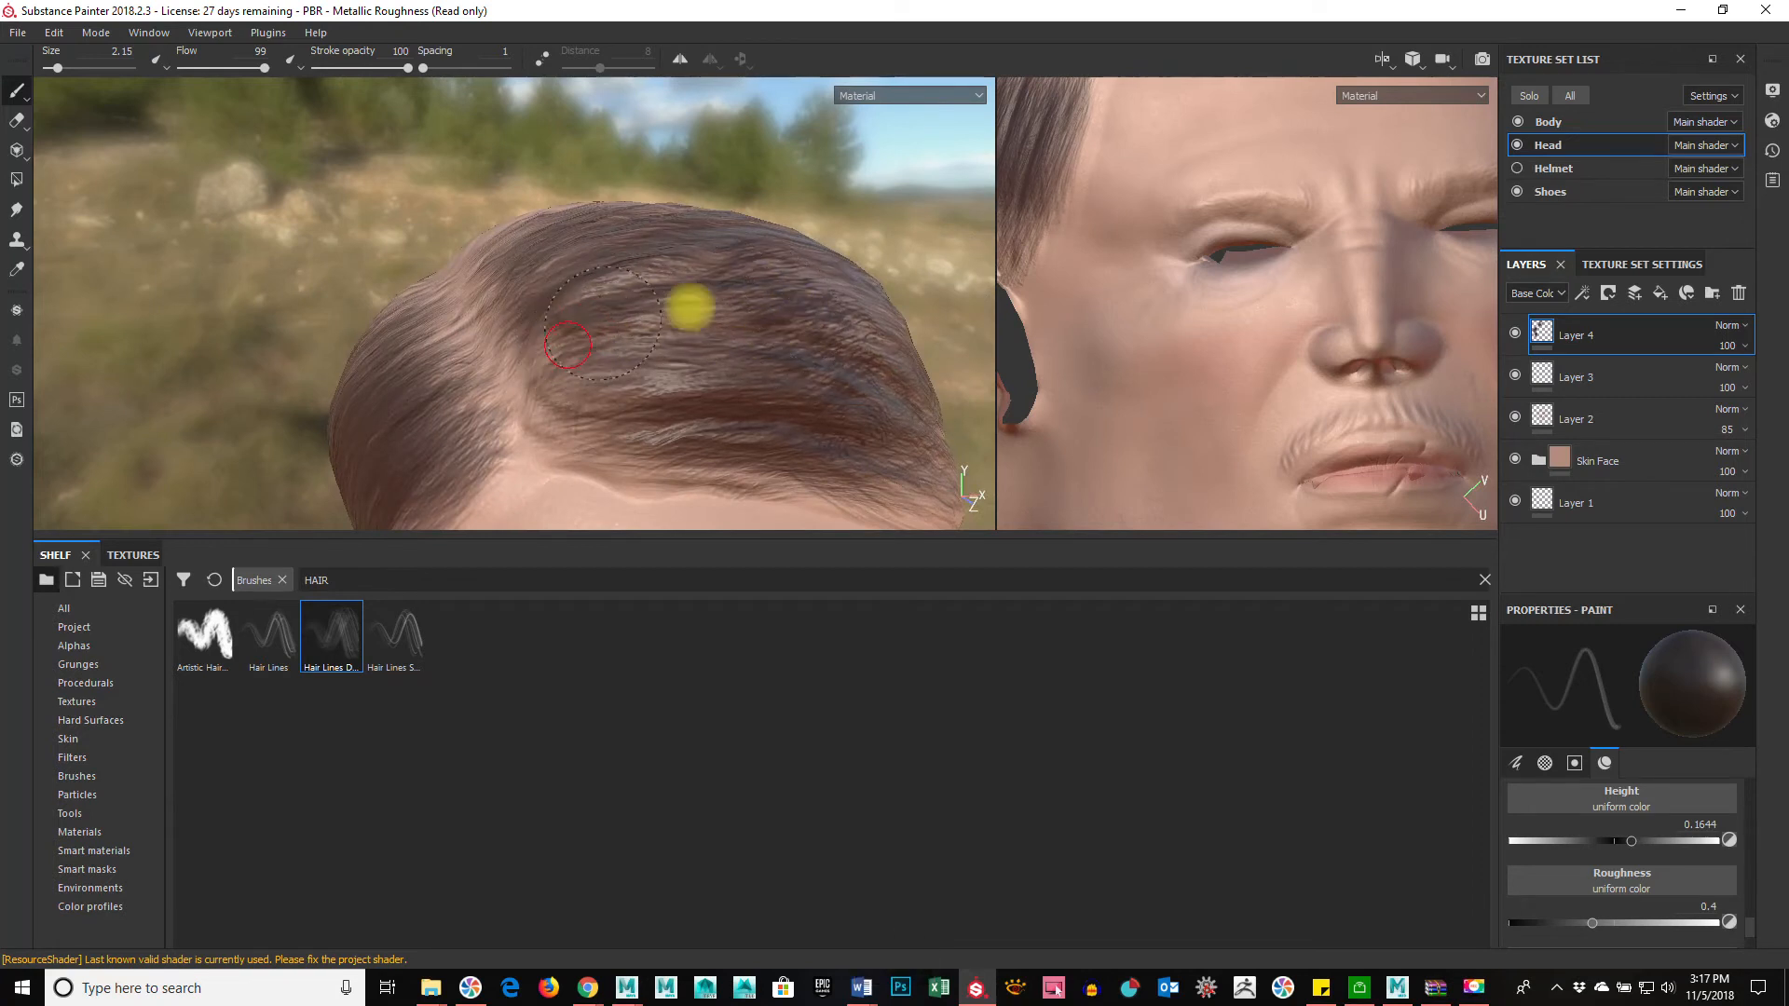
pyautogui.moveTo(508, 337); pyautogui.dragTo(704, 374)
pyautogui.moveTo(545, 402); pyautogui.dragTo(676, 404)
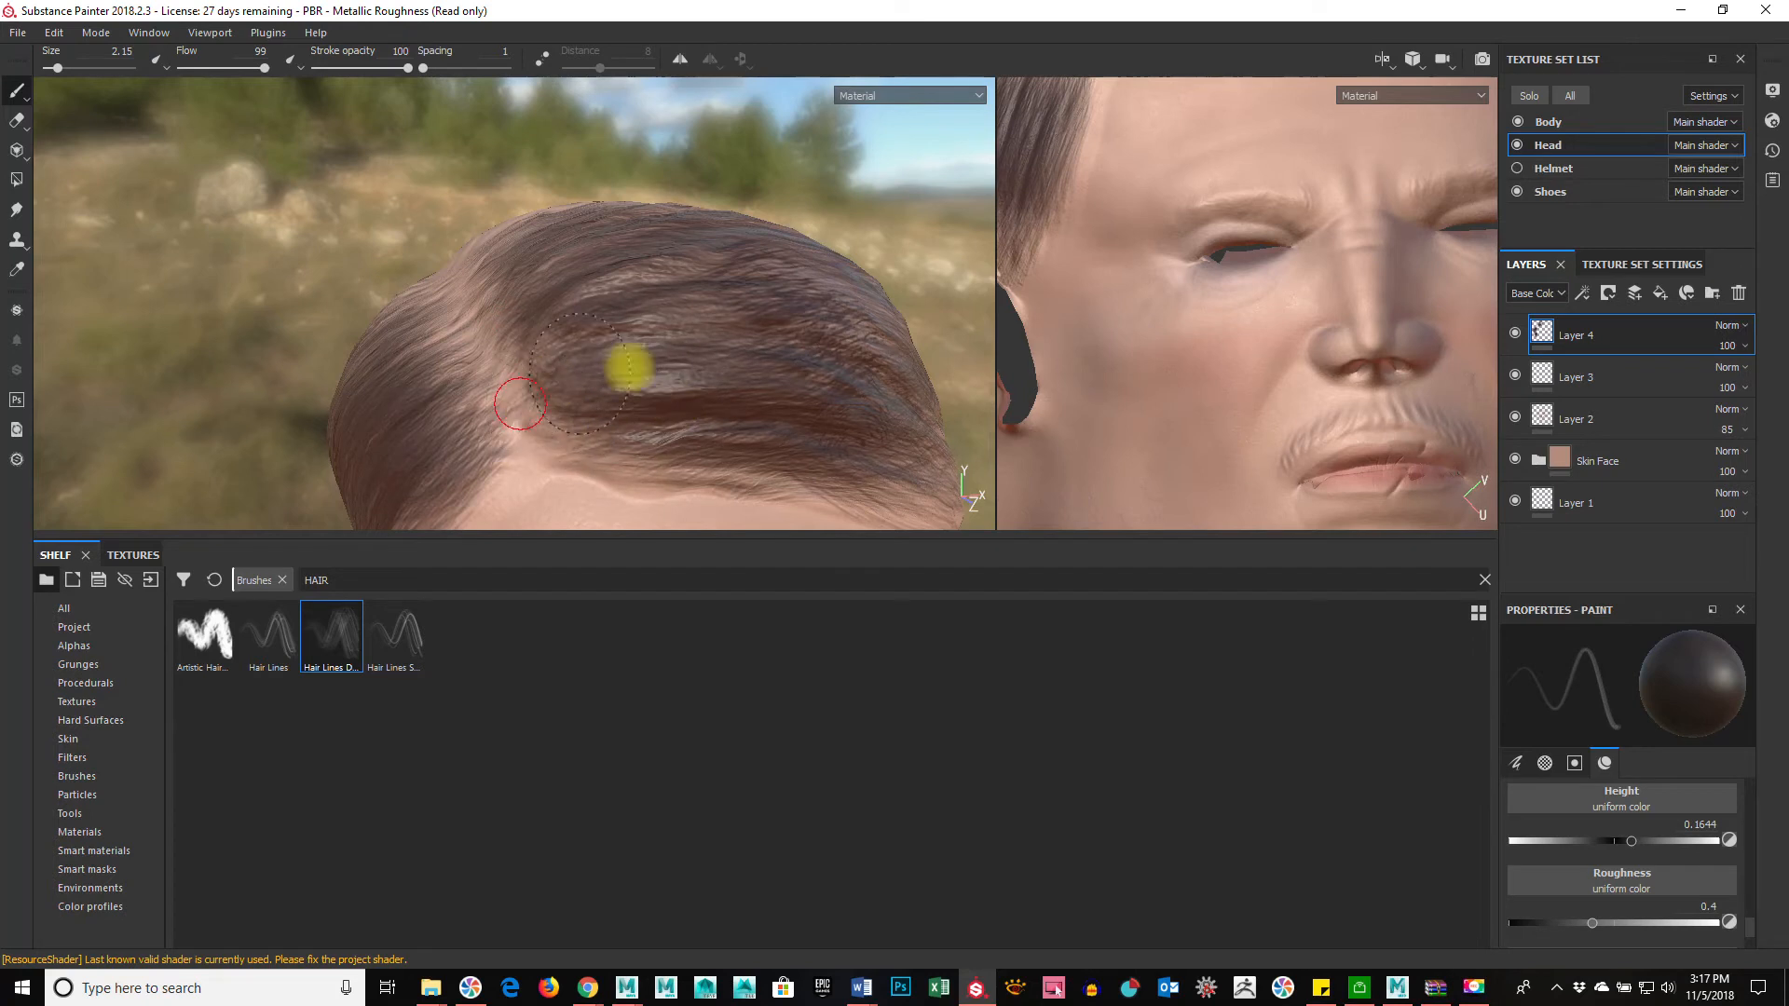
# Step: Paint fine raised strands along the opposite side's hairline, sweeping from the forehead back above the ear
pyautogui.keyDown('alt'); pyautogui.moveTo(851, 456); pyautogui.dragTo(714, 263); pyautogui.keyUp('alt')
pyautogui.moveTo(420, 205)
pyautogui.mouseDown()
pyautogui.moveTo(528, 279)
pyautogui.moveTo(723, 288)
pyautogui.mouseUp()
pyautogui.moveTo(491, 229)
pyautogui.mouseDown()
pyautogui.moveTo(599, 296)
pyautogui.moveTo(729, 306)
pyautogui.moveTo(717, 291)
pyautogui.mouseUp()
pyautogui.moveTo(522, 193); pyautogui.dragTo(743, 280)
pyautogui.moveTo(576, 172); pyautogui.dragTo(736, 262)
pyautogui.moveTo(609, 157); pyautogui.dragTo(772, 250)
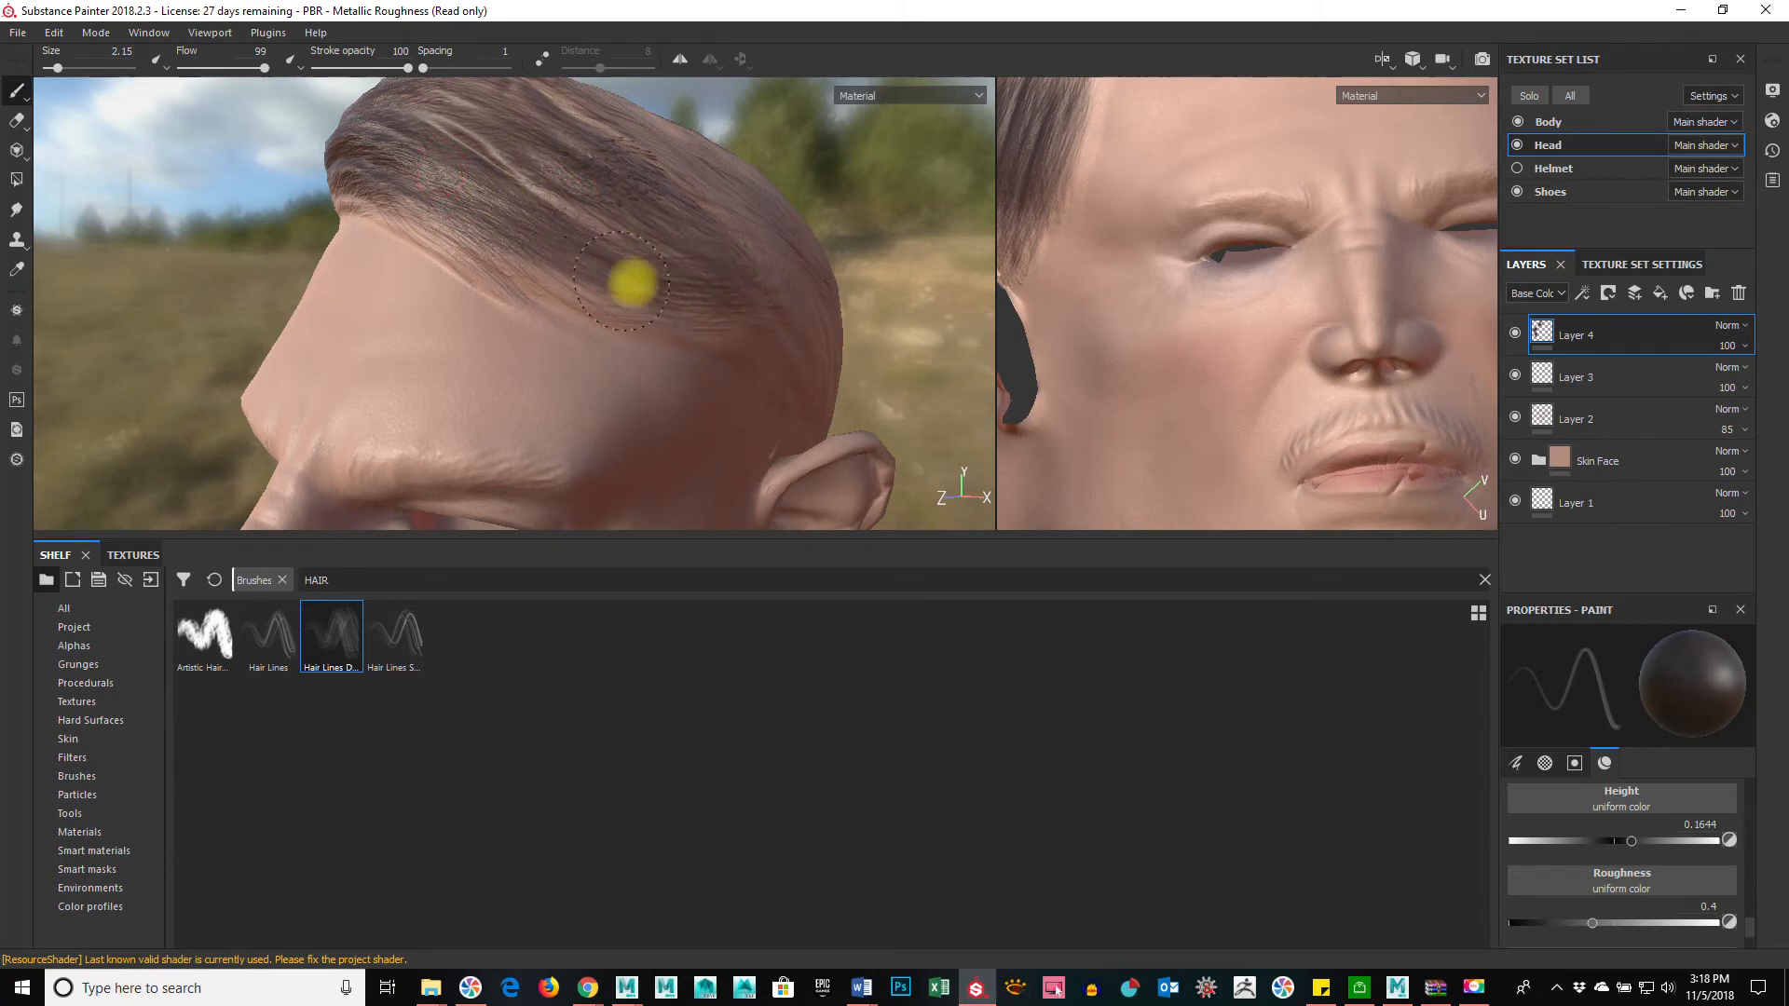
pyautogui.moveTo(518, 252); pyautogui.dragTo(776, 287)
# Step: Undo the last two hair strokes above the ear on the side of the head
pyautogui.keyDown('alt'); pyautogui.moveTo(466, 357); pyautogui.dragTo(575, 254); pyautogui.keyUp('alt')
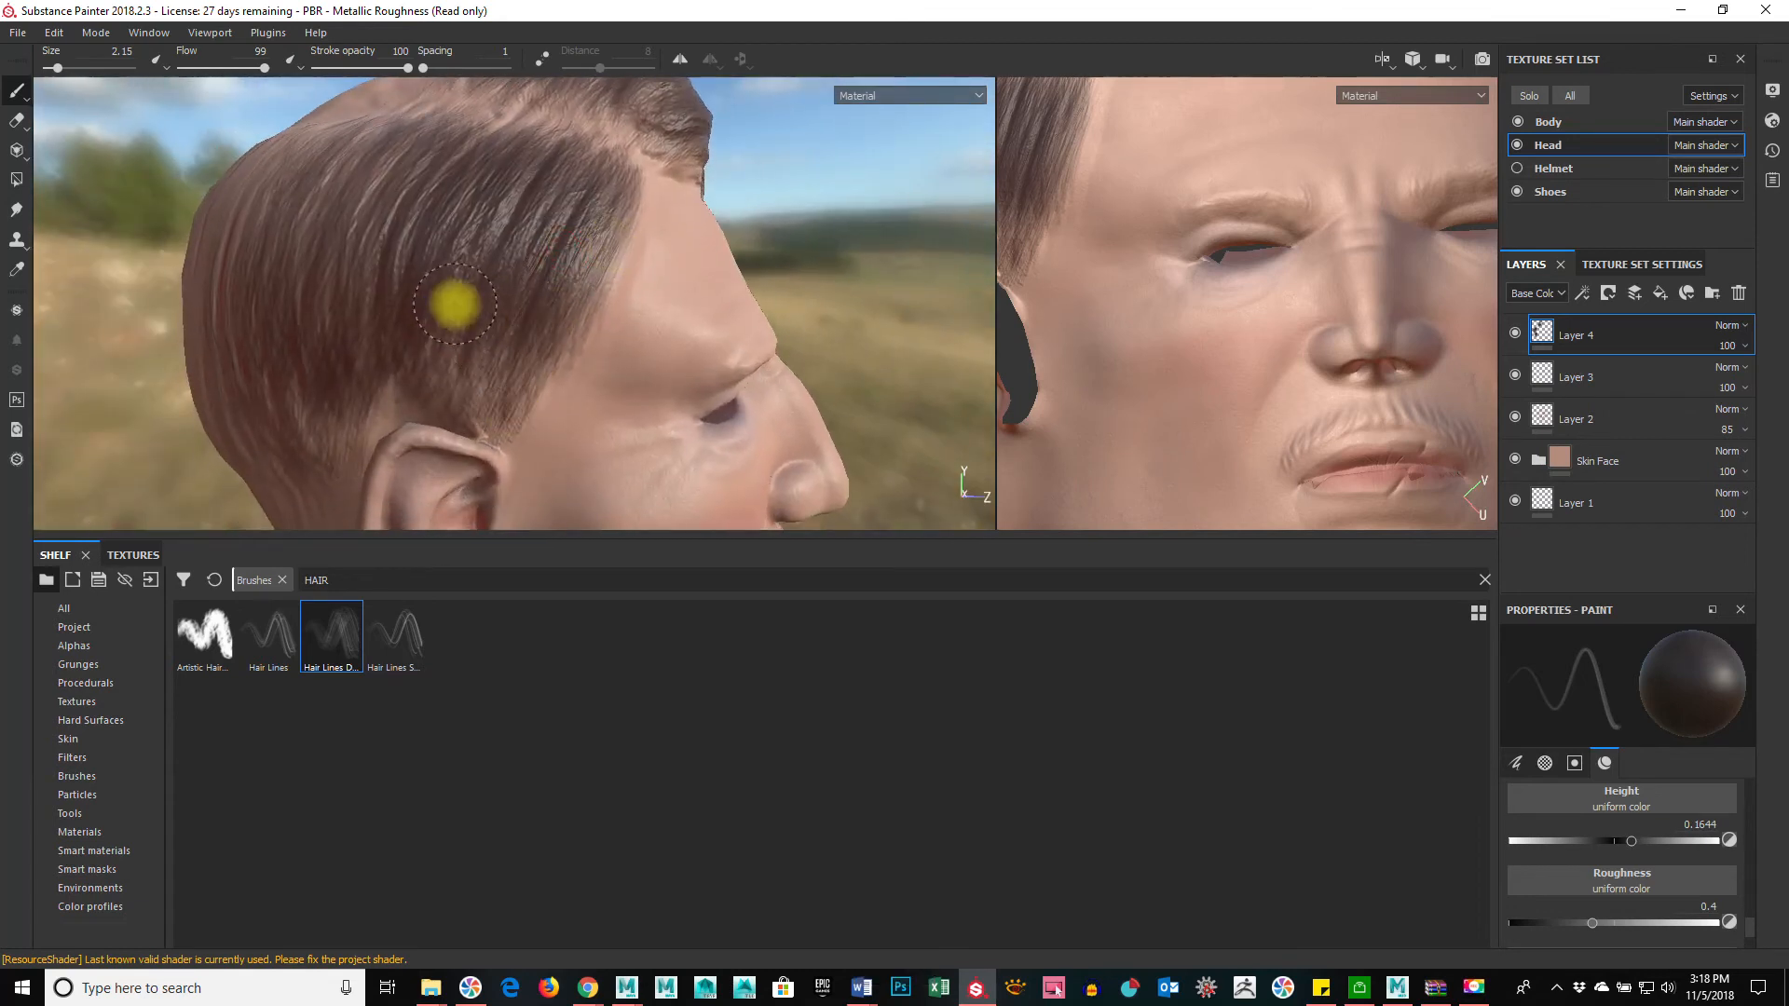
pyautogui.hotkey('ctrl', 'z')
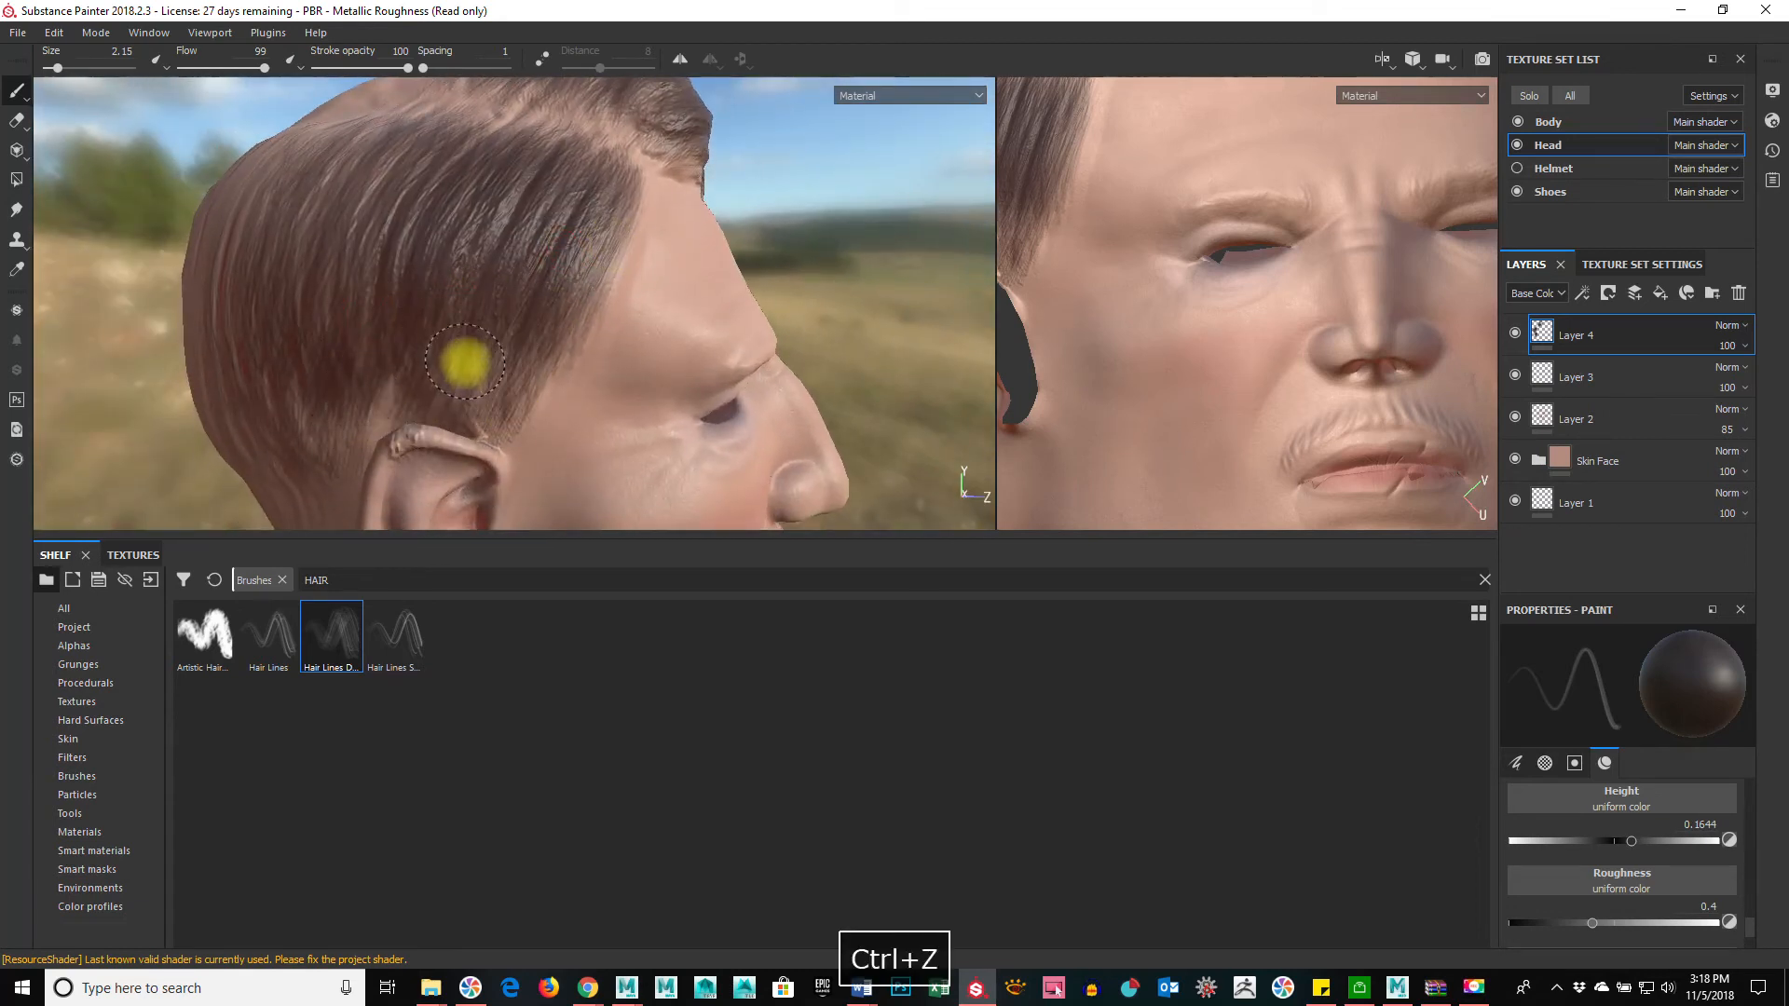
pyautogui.hotkey('ctrl', 'z')
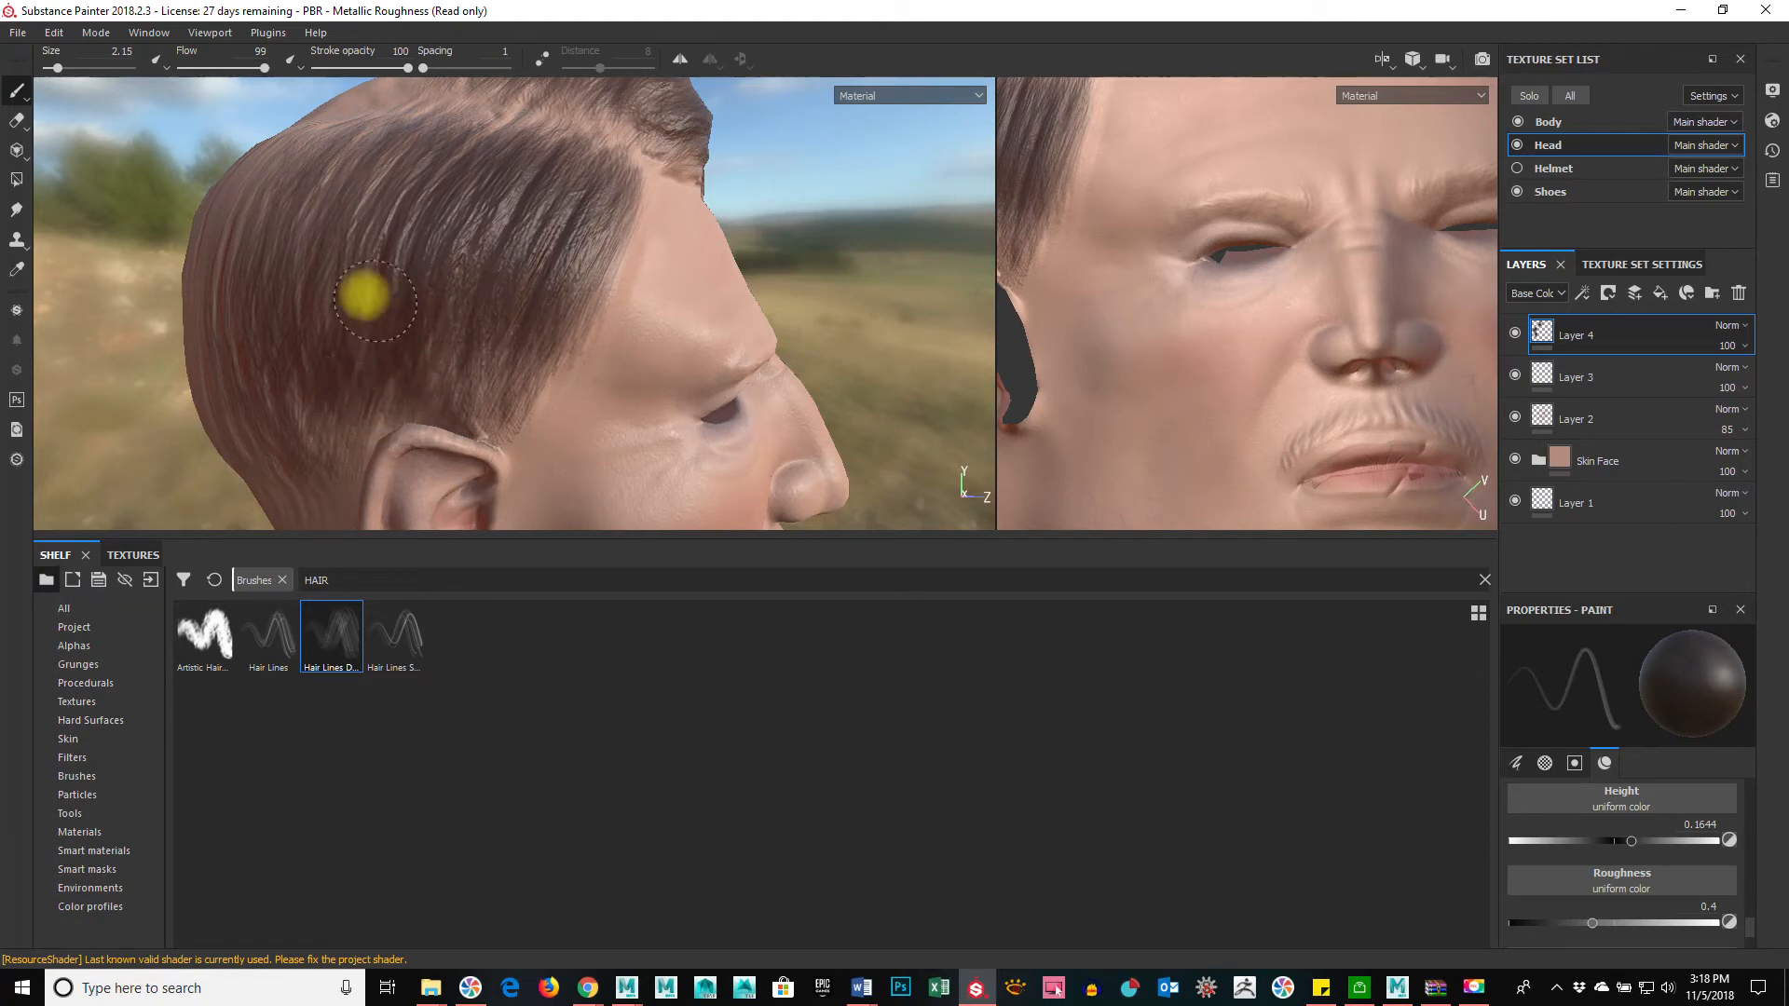
# Step: Paint dark raised strands along the temple hairline, sweeping from the forehead corner down toward the ear
pyautogui.keyDown('alt'); pyautogui.moveTo(713, 371); pyautogui.dragTo(679, 299); pyautogui.keyUp('alt')
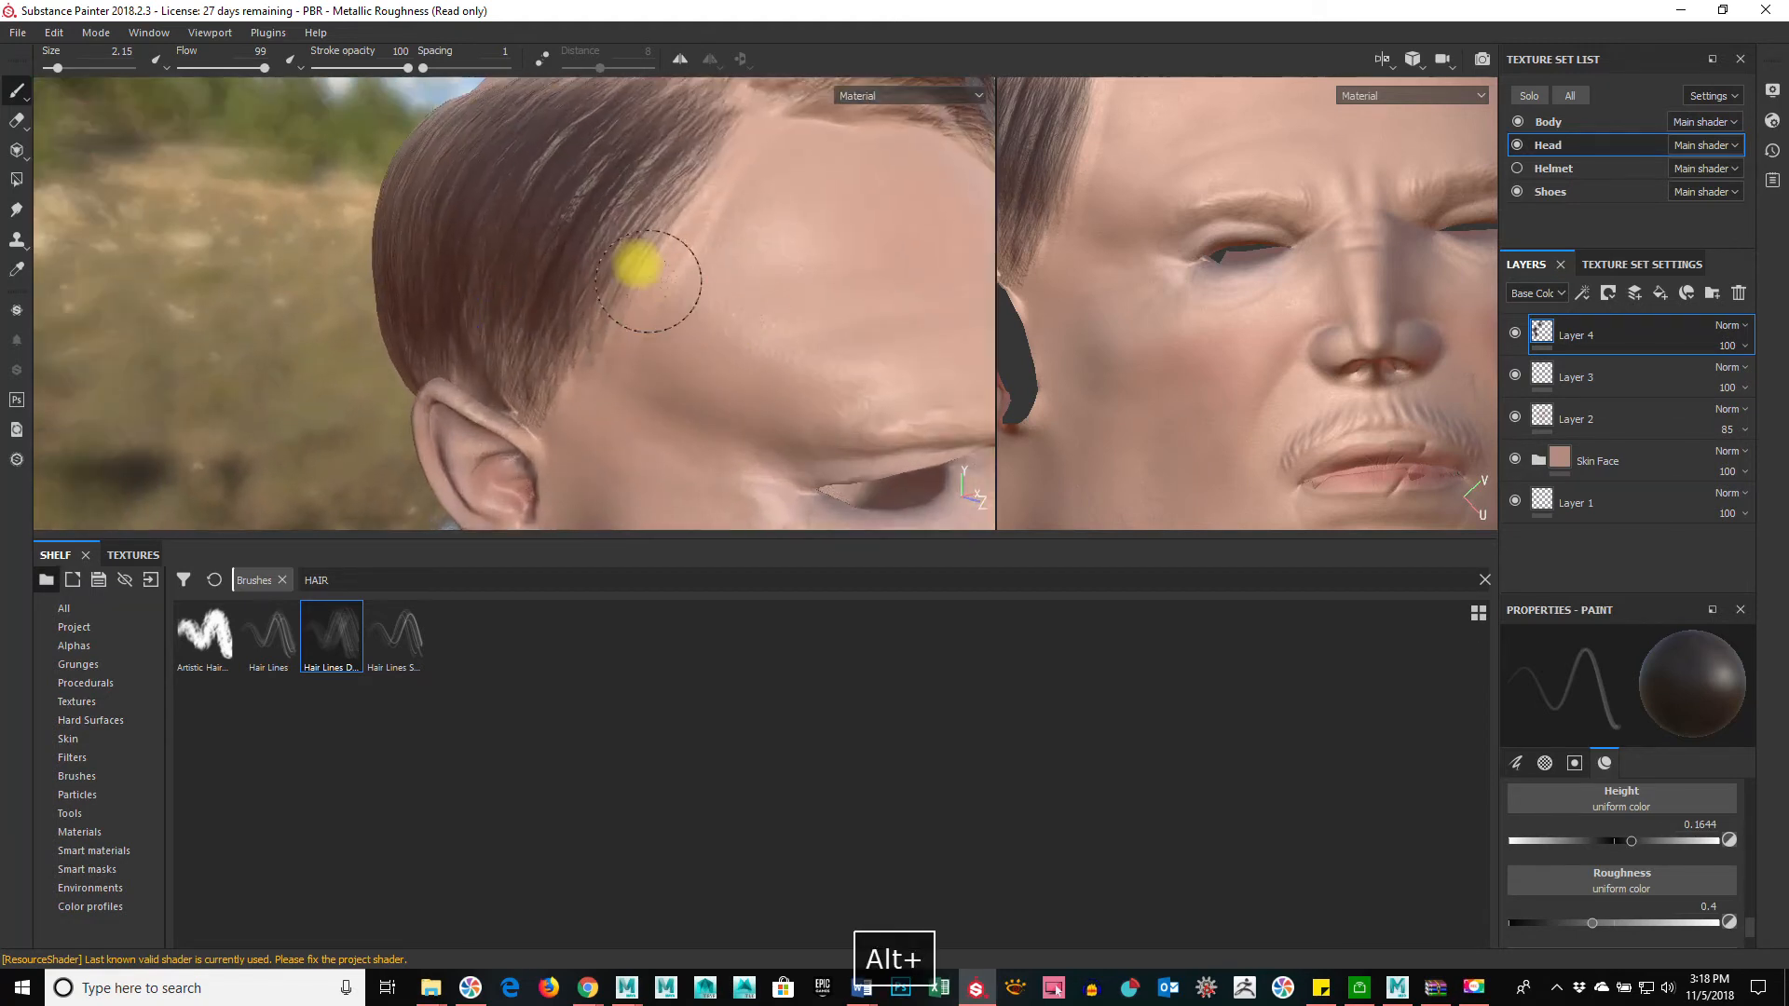
pyautogui.moveTo(733, 128); pyautogui.dragTo(587, 312)
pyautogui.moveTo(623, 251); pyautogui.dragTo(593, 324)
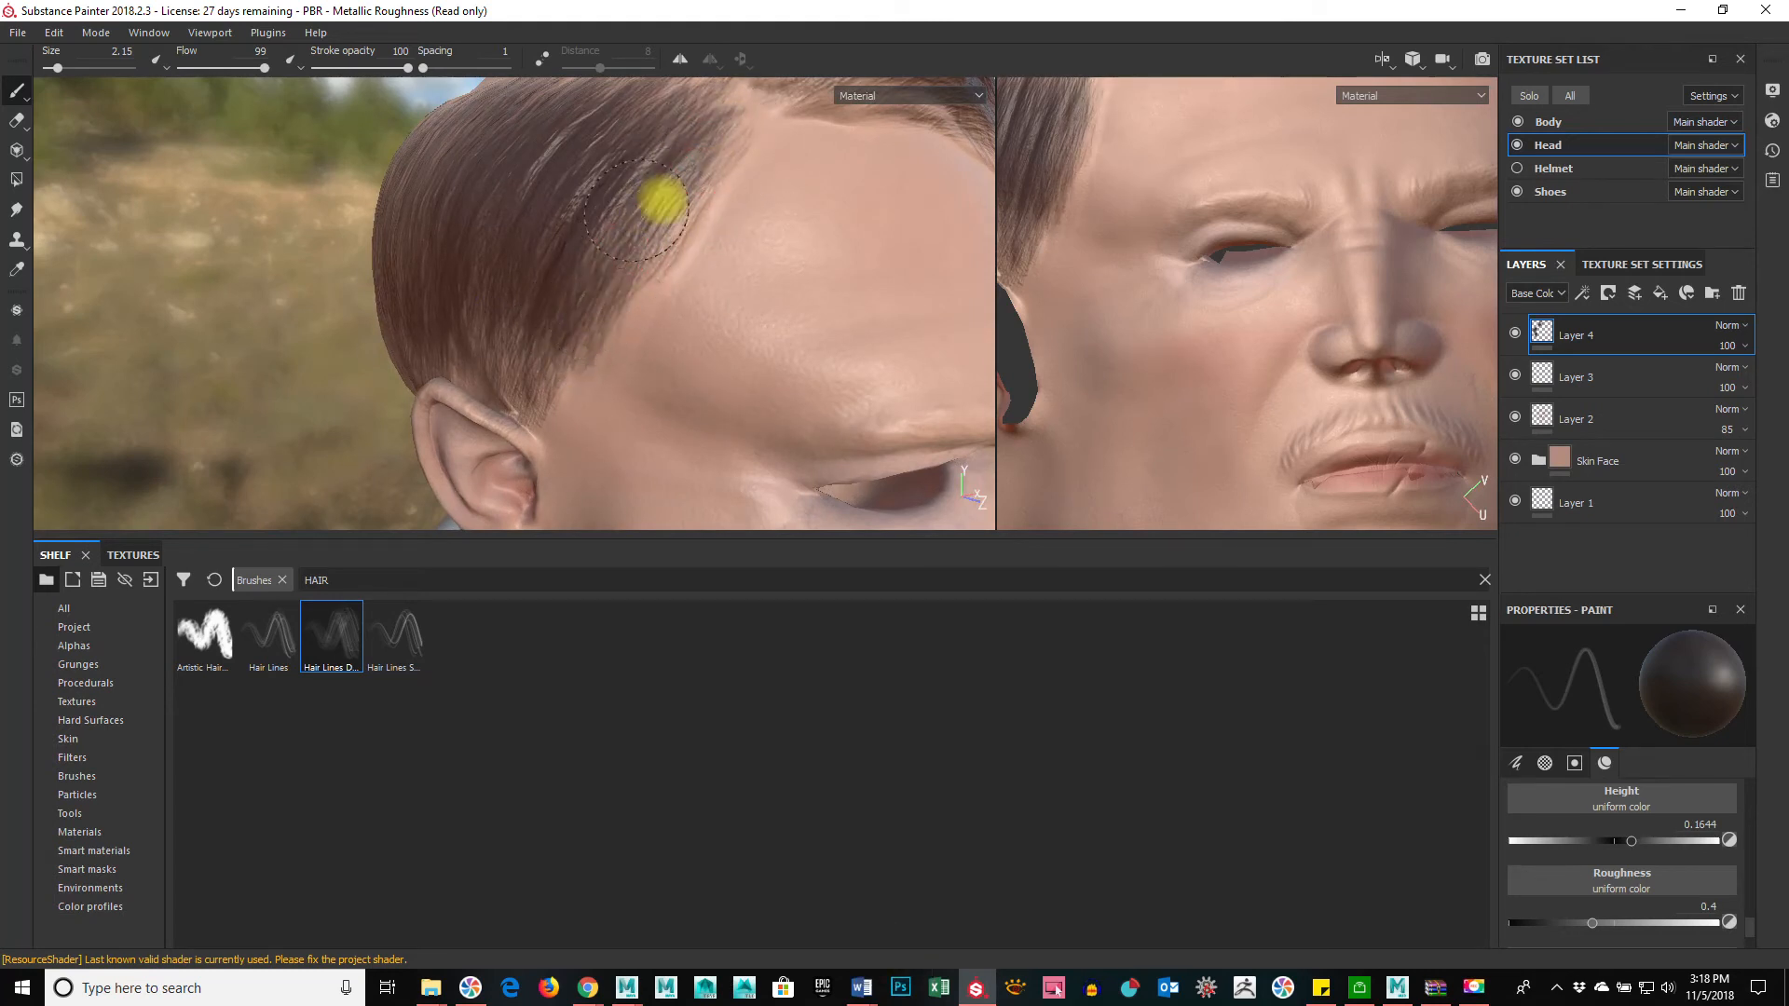
pyautogui.moveTo(664, 181); pyautogui.dragTo(552, 295)
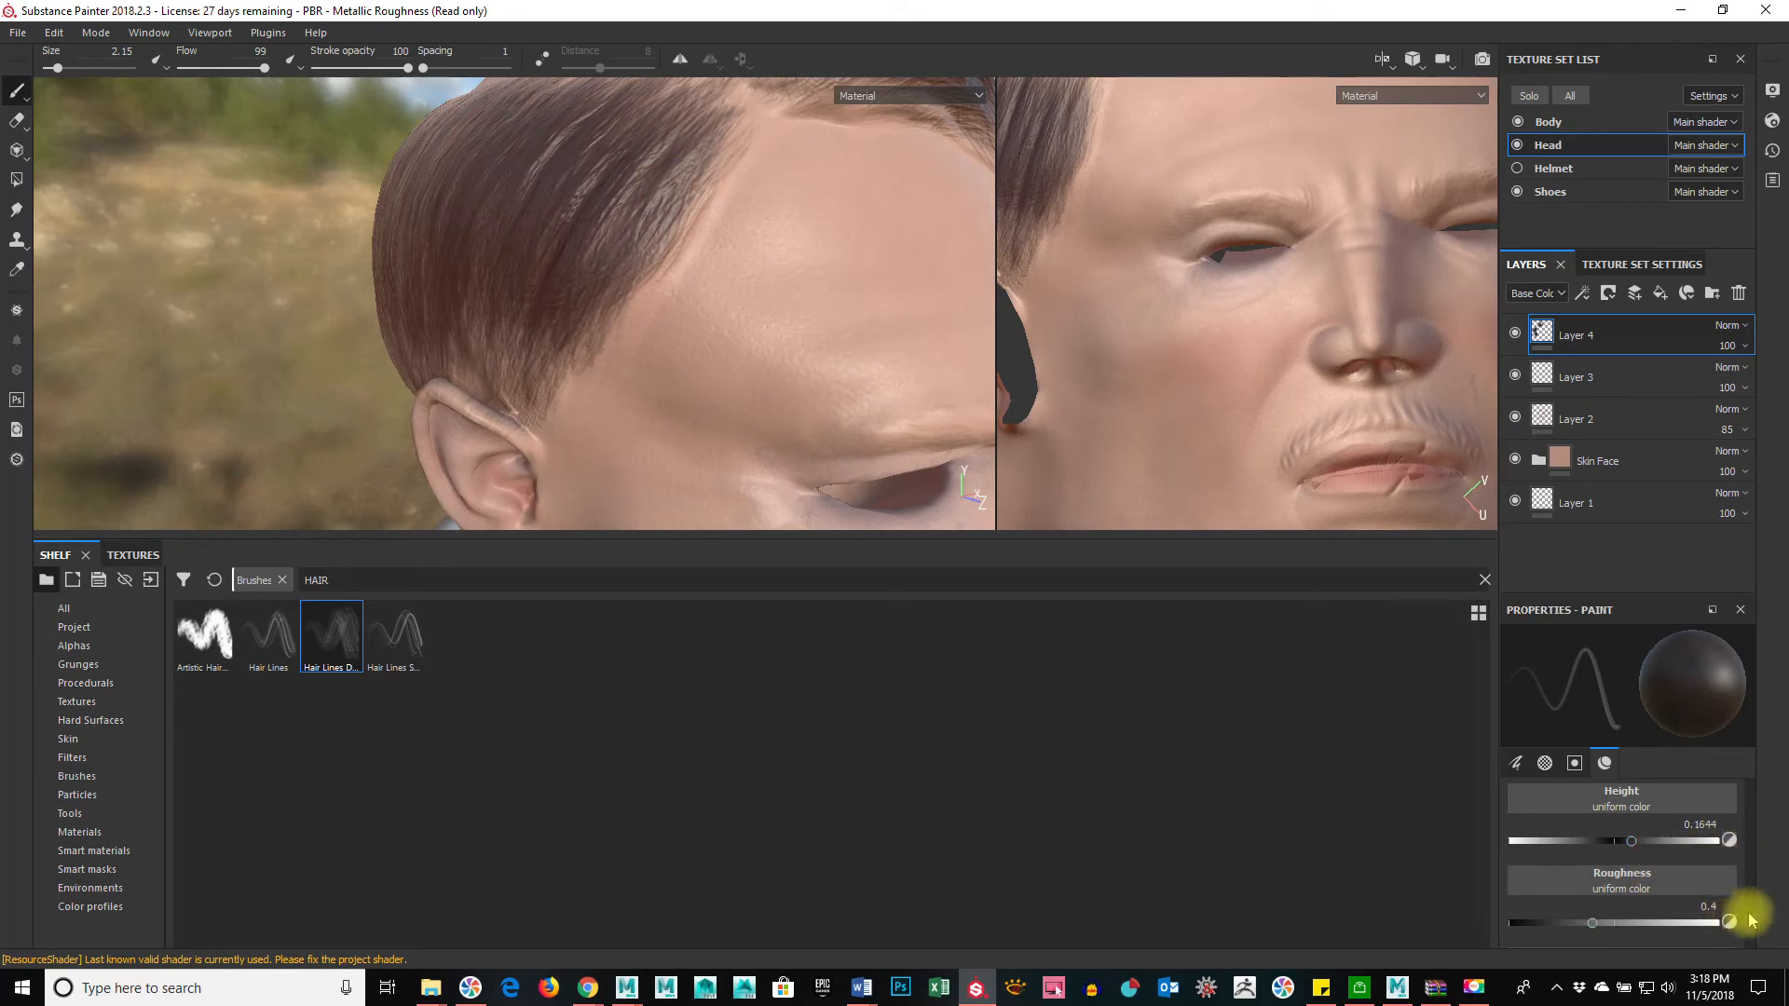
# Step: Set the paint's base color to a dark golden brown with R 0.056, G 0.041 and B 0.012
pyautogui.scroll(10, 1753, 926)
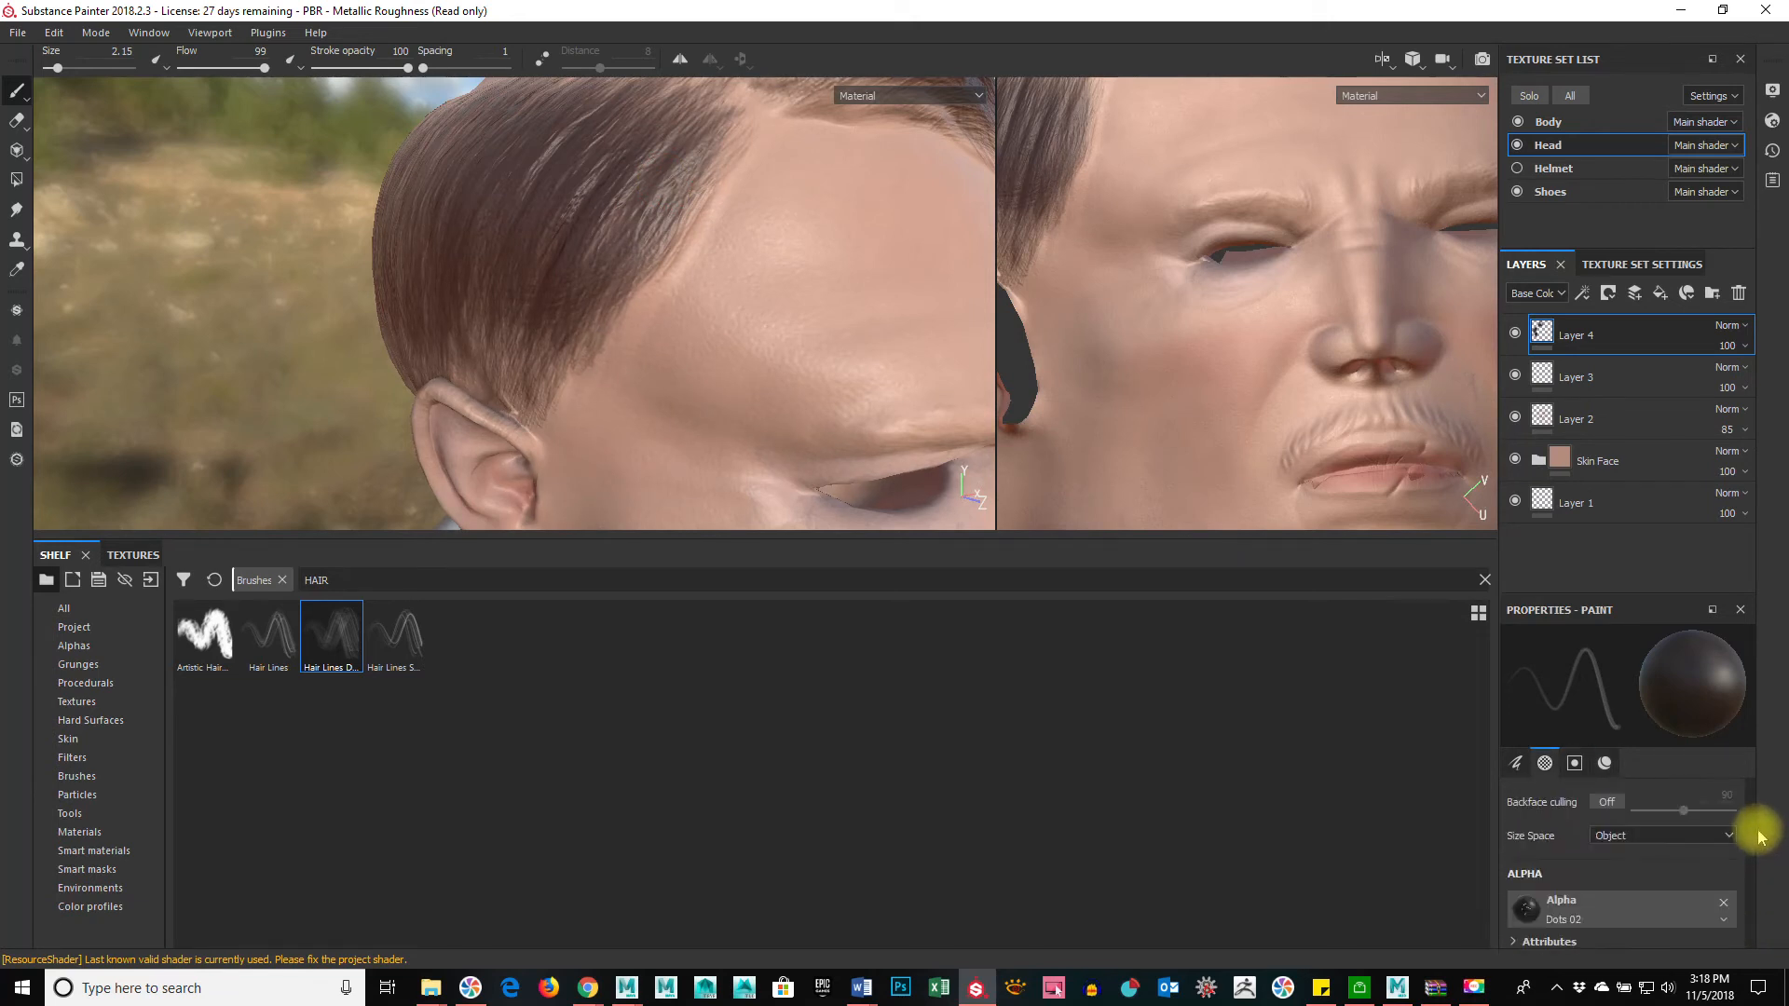
pyautogui.scroll(-10, 1752, 838)
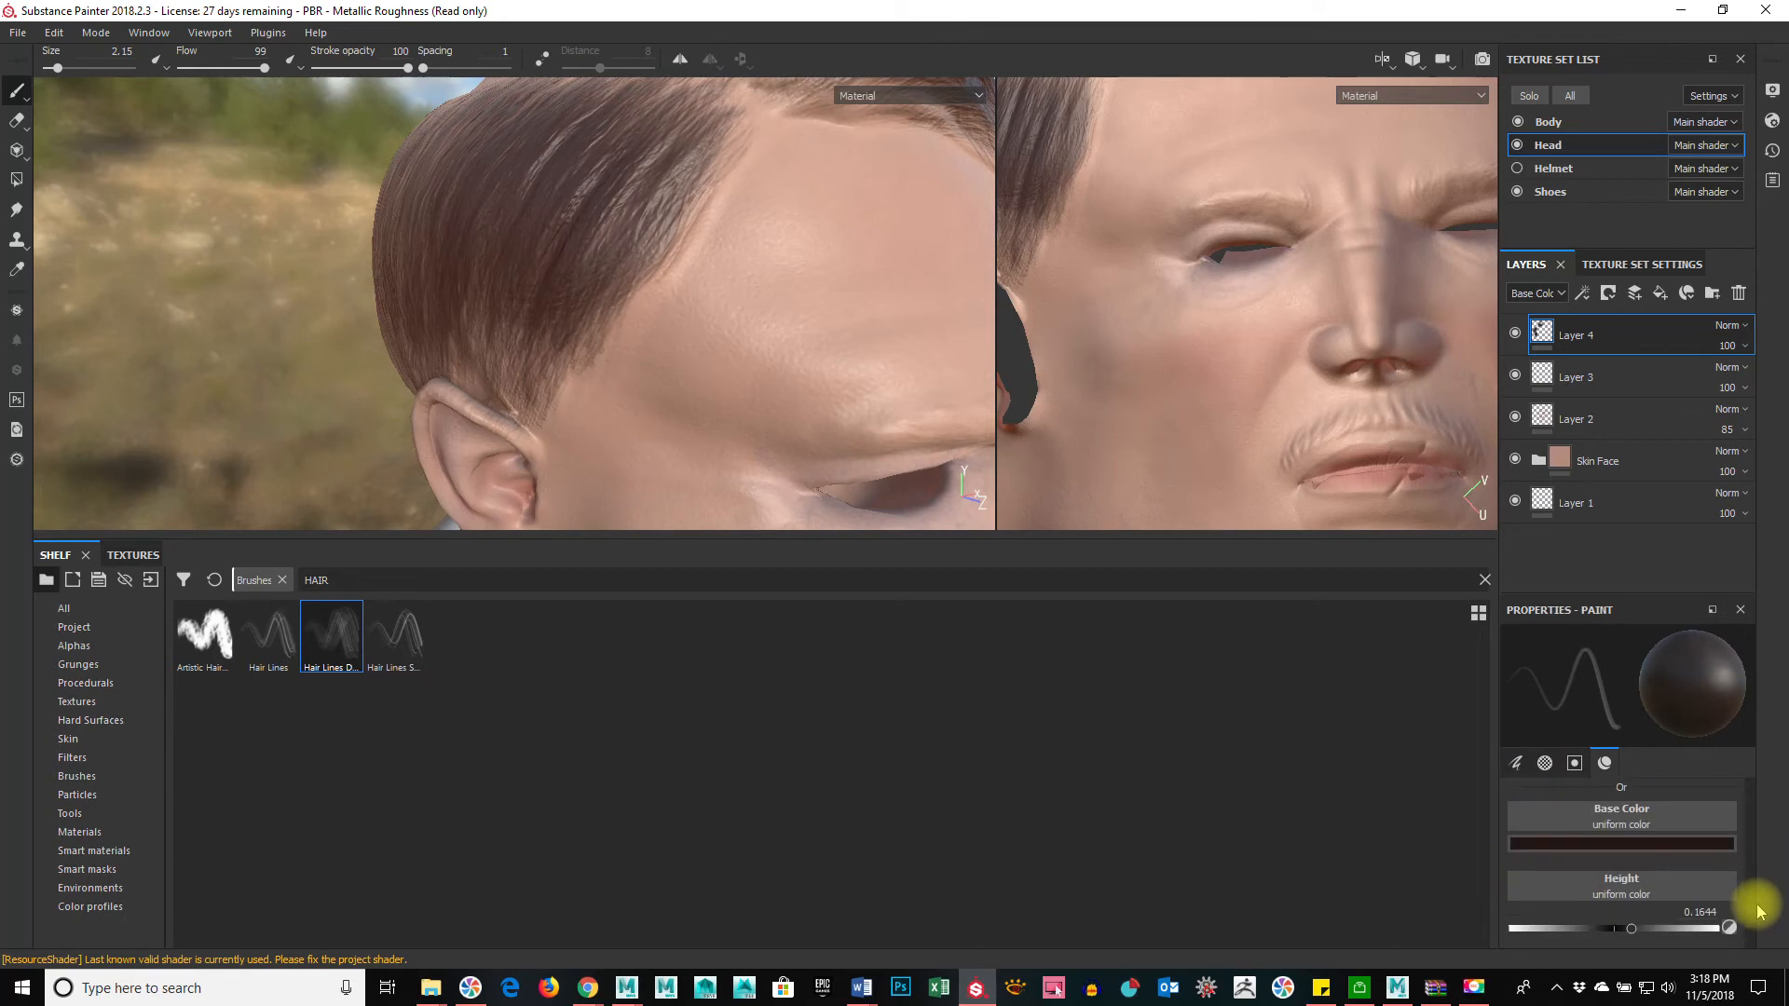
pyautogui.click(1709, 843)
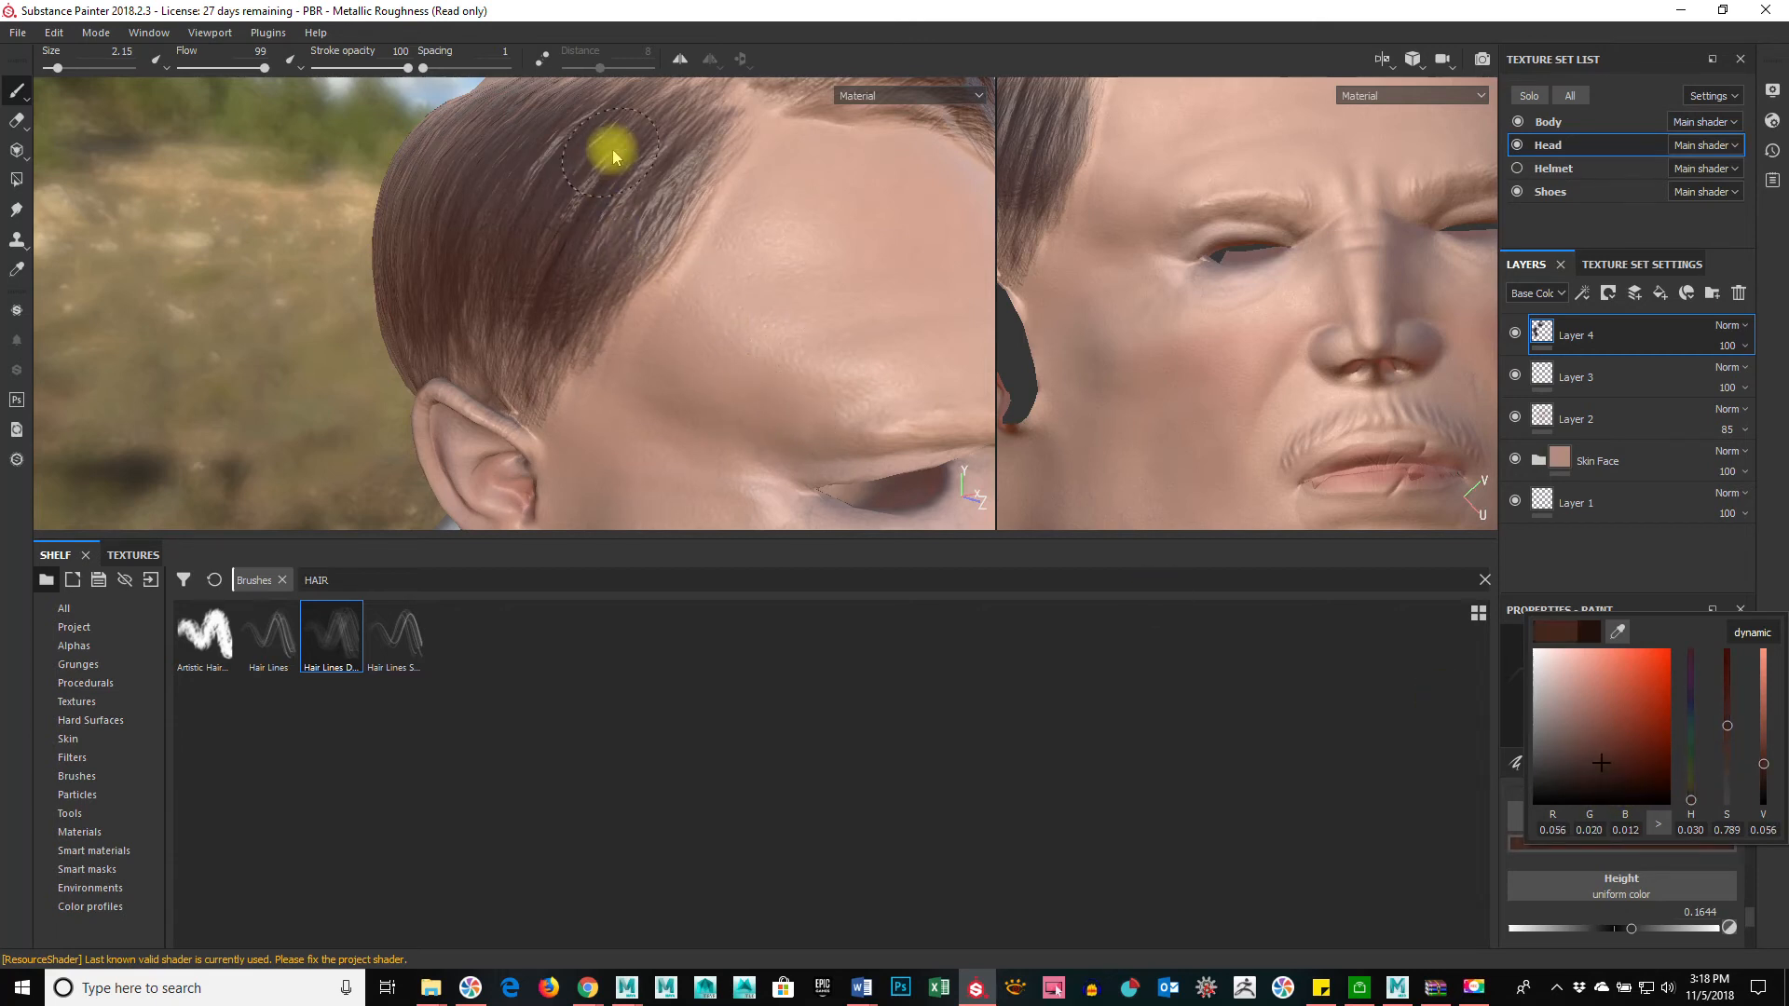
pyautogui.keyDown('alt'); pyautogui.moveTo(536, 319); pyautogui.dragTo(671, 377); pyautogui.keyUp('alt')
pyautogui.click(1631, 843)
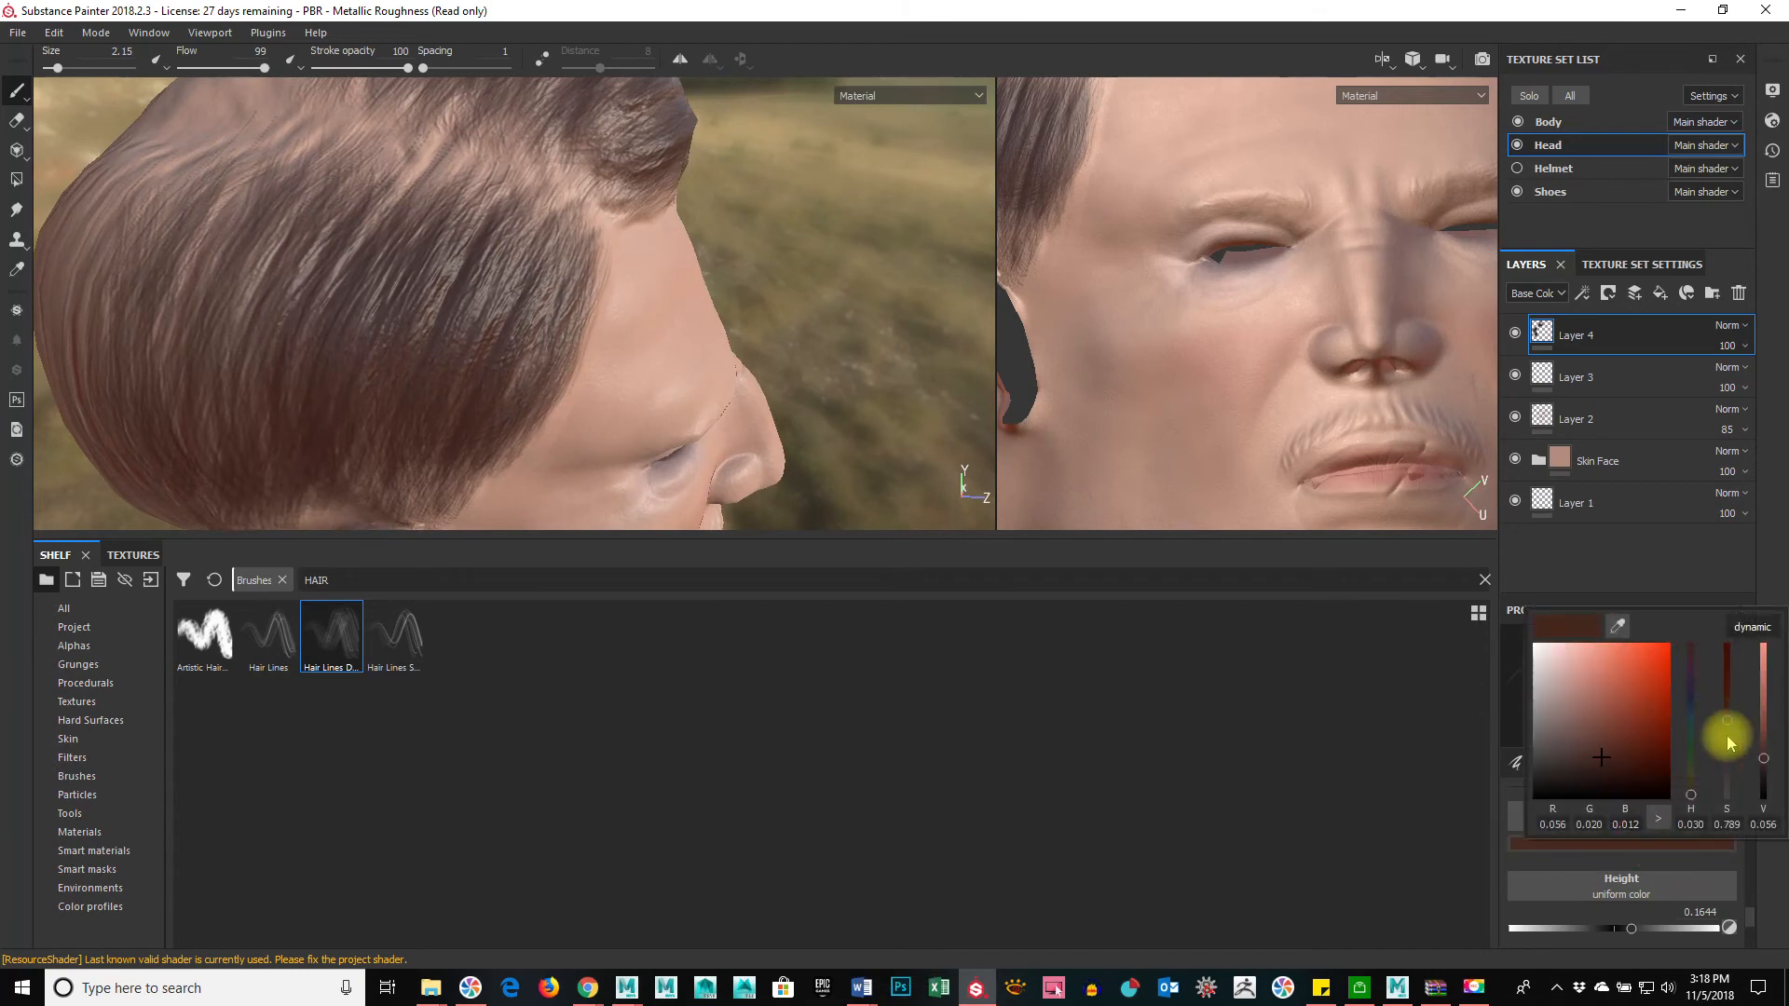
pyautogui.moveTo(1691, 796); pyautogui.dragTo(1692, 793)
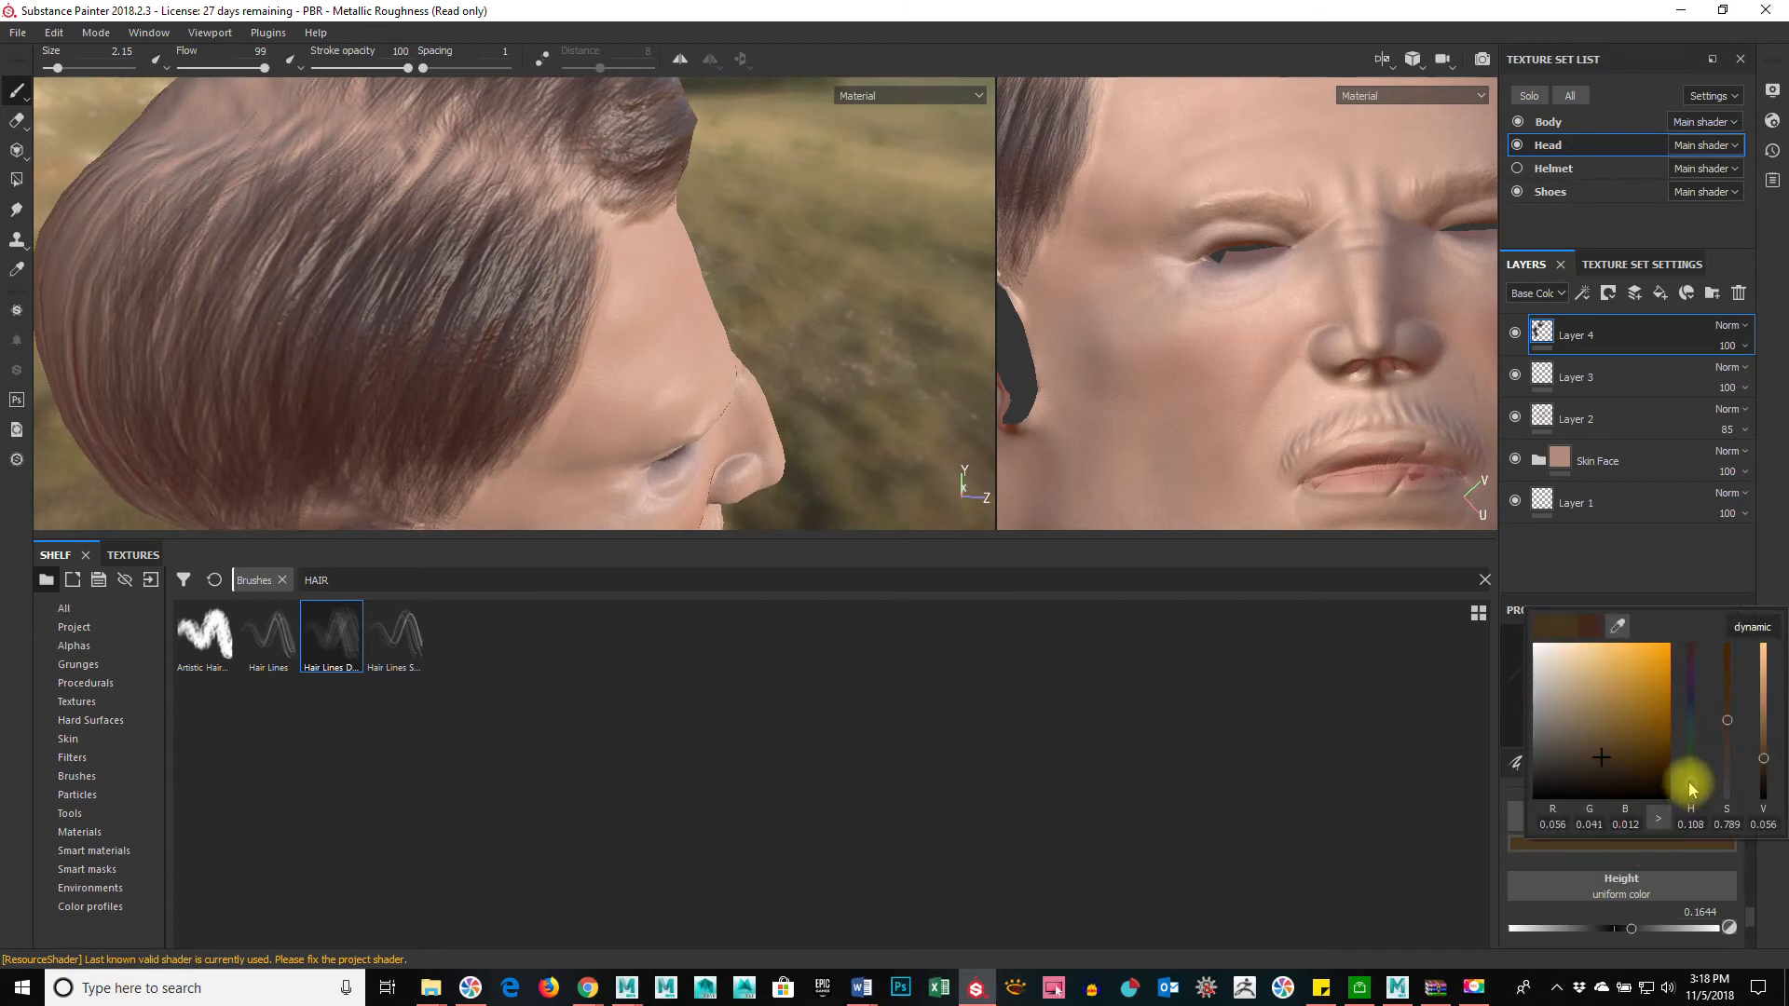
# Step: Try golden-brown strands on the side hair above the temple and undo each stroke
pyautogui.moveTo(499, 262); pyautogui.dragTo(451, 346)
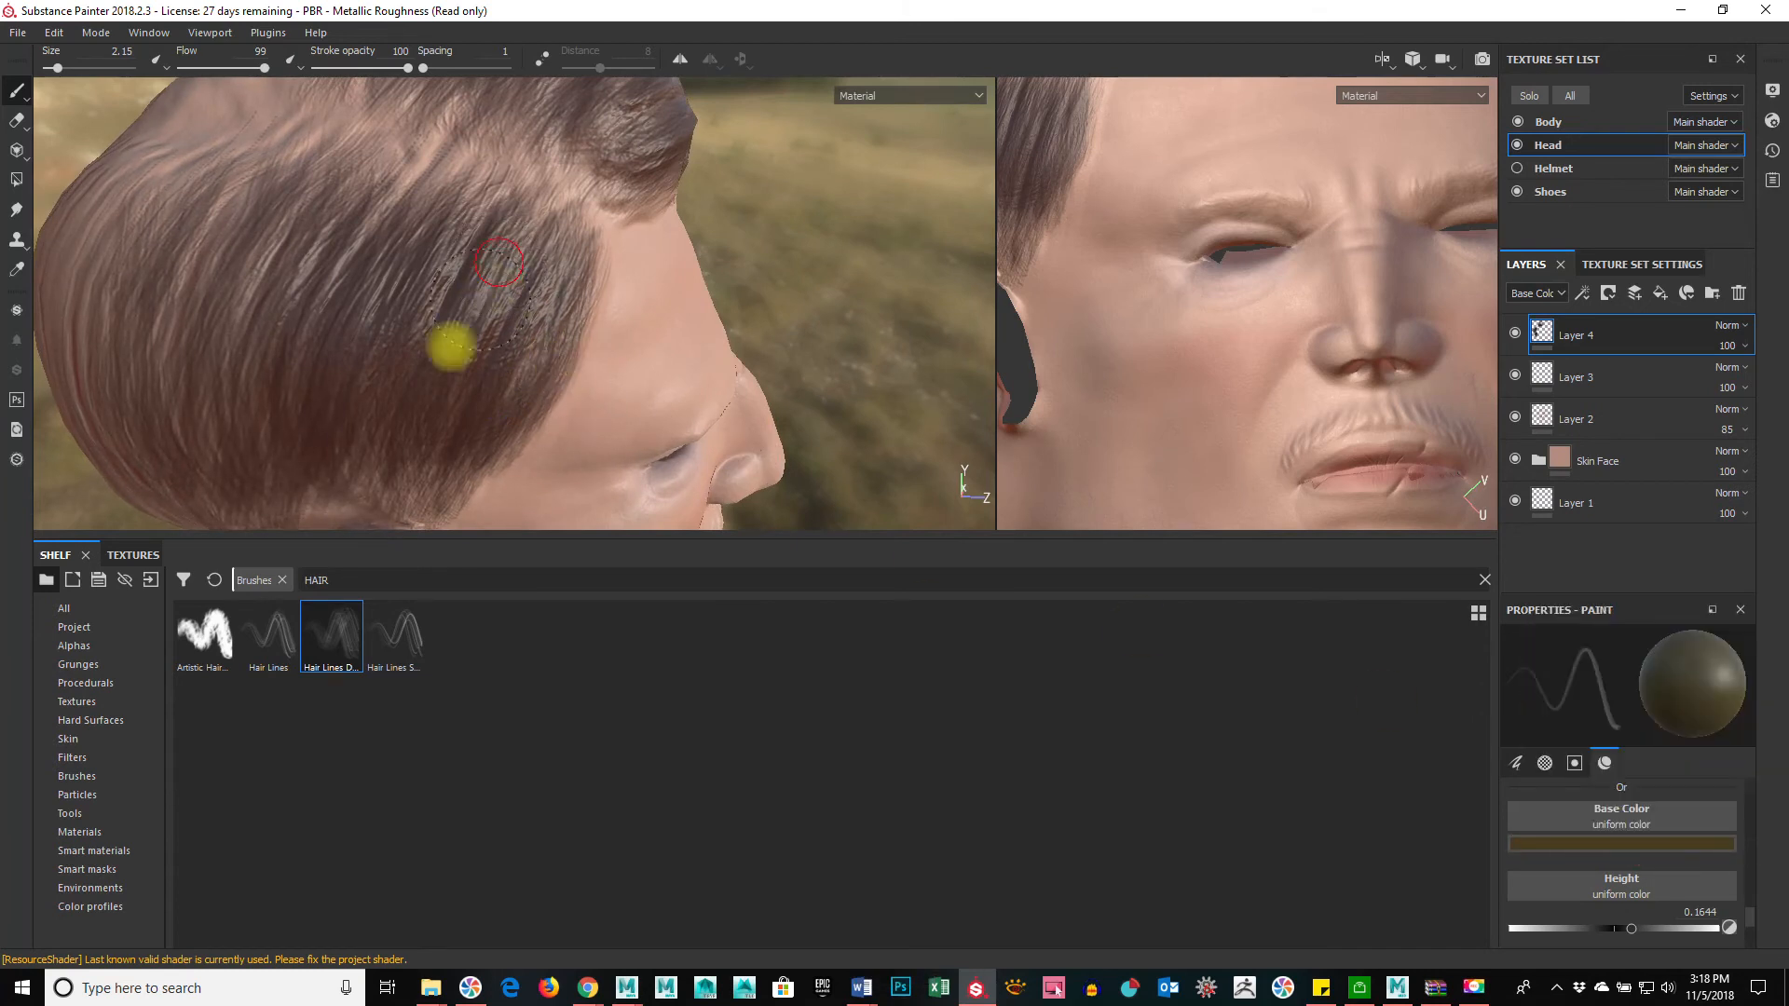
pyautogui.hotkey('ctrl', 'z')
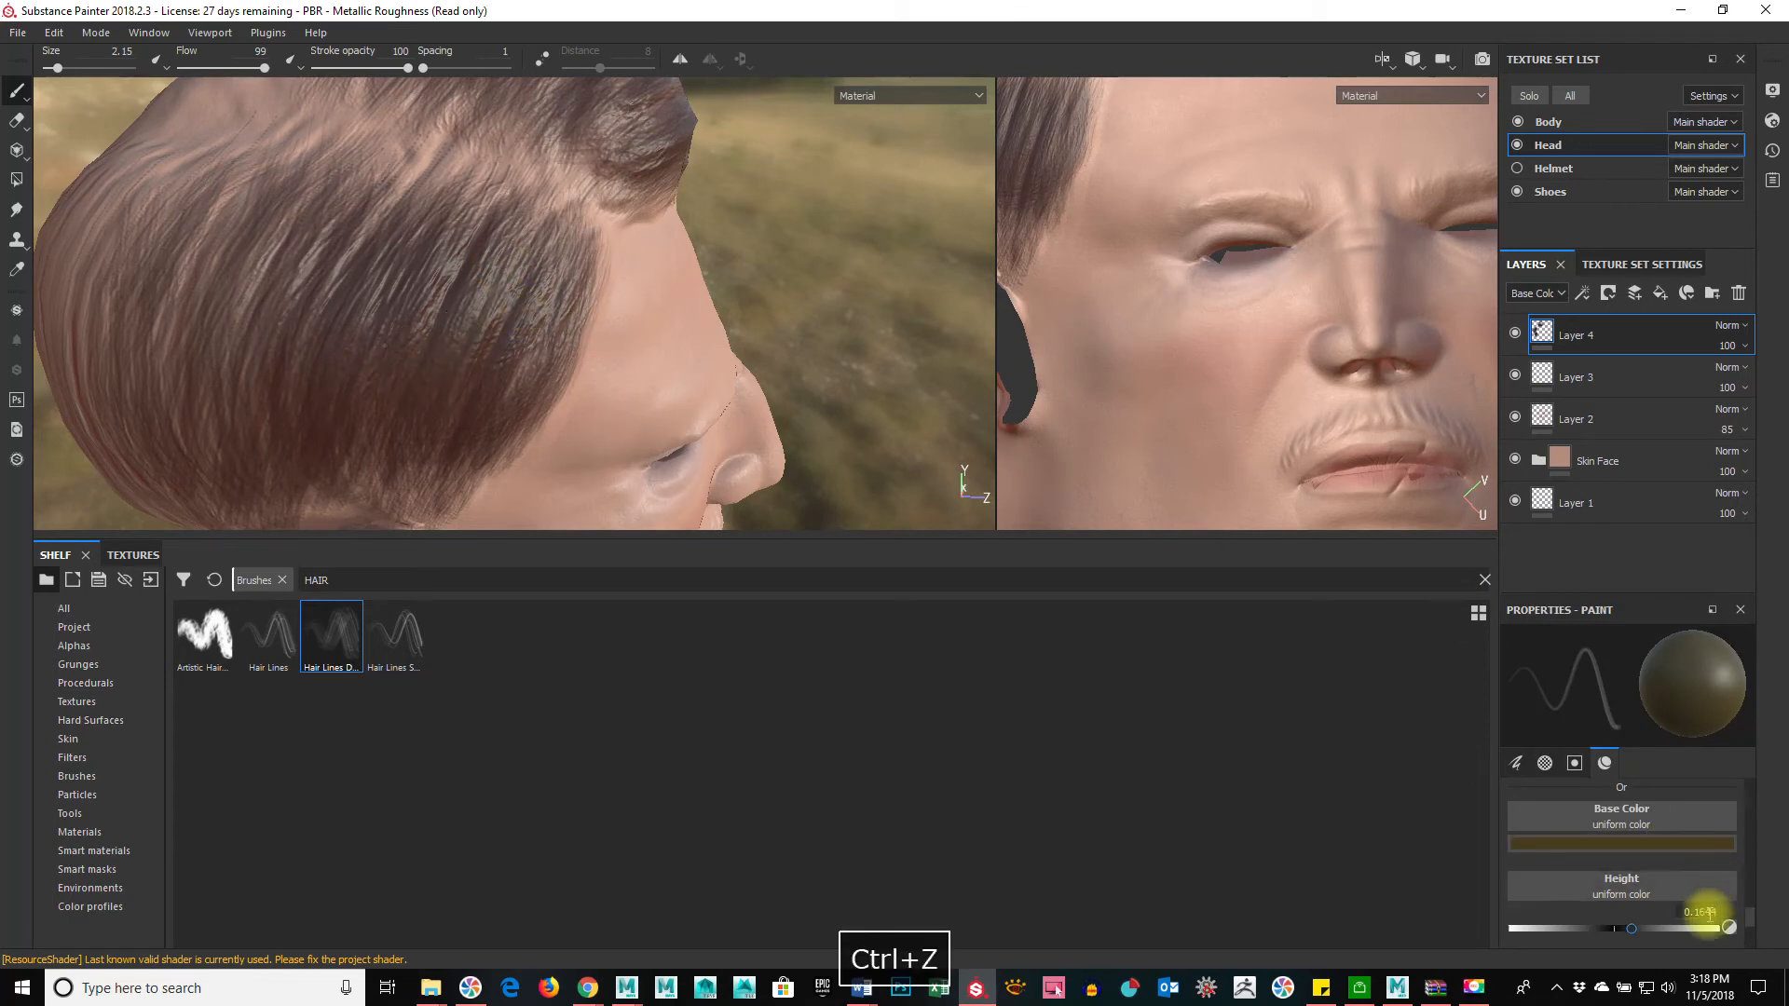
pyautogui.scroll(-3, 1751, 916)
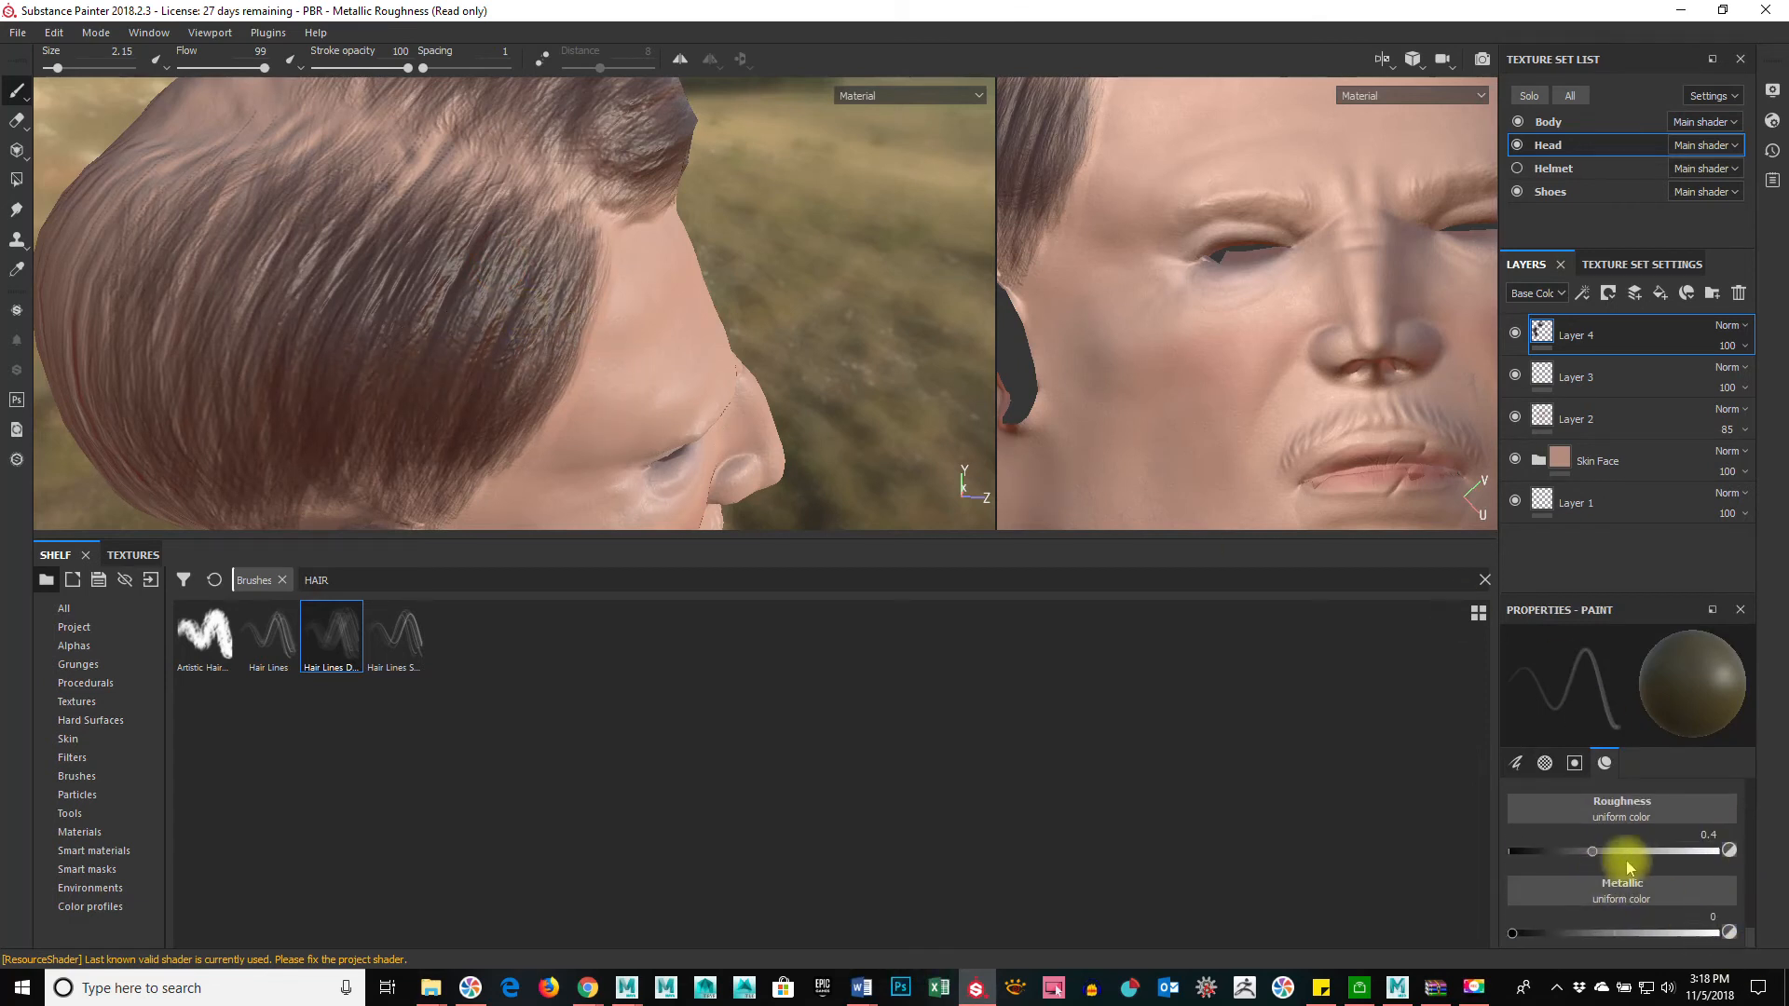
pyautogui.moveTo(531, 282); pyautogui.dragTo(479, 381)
pyautogui.hotkey('ctrl', 'z')
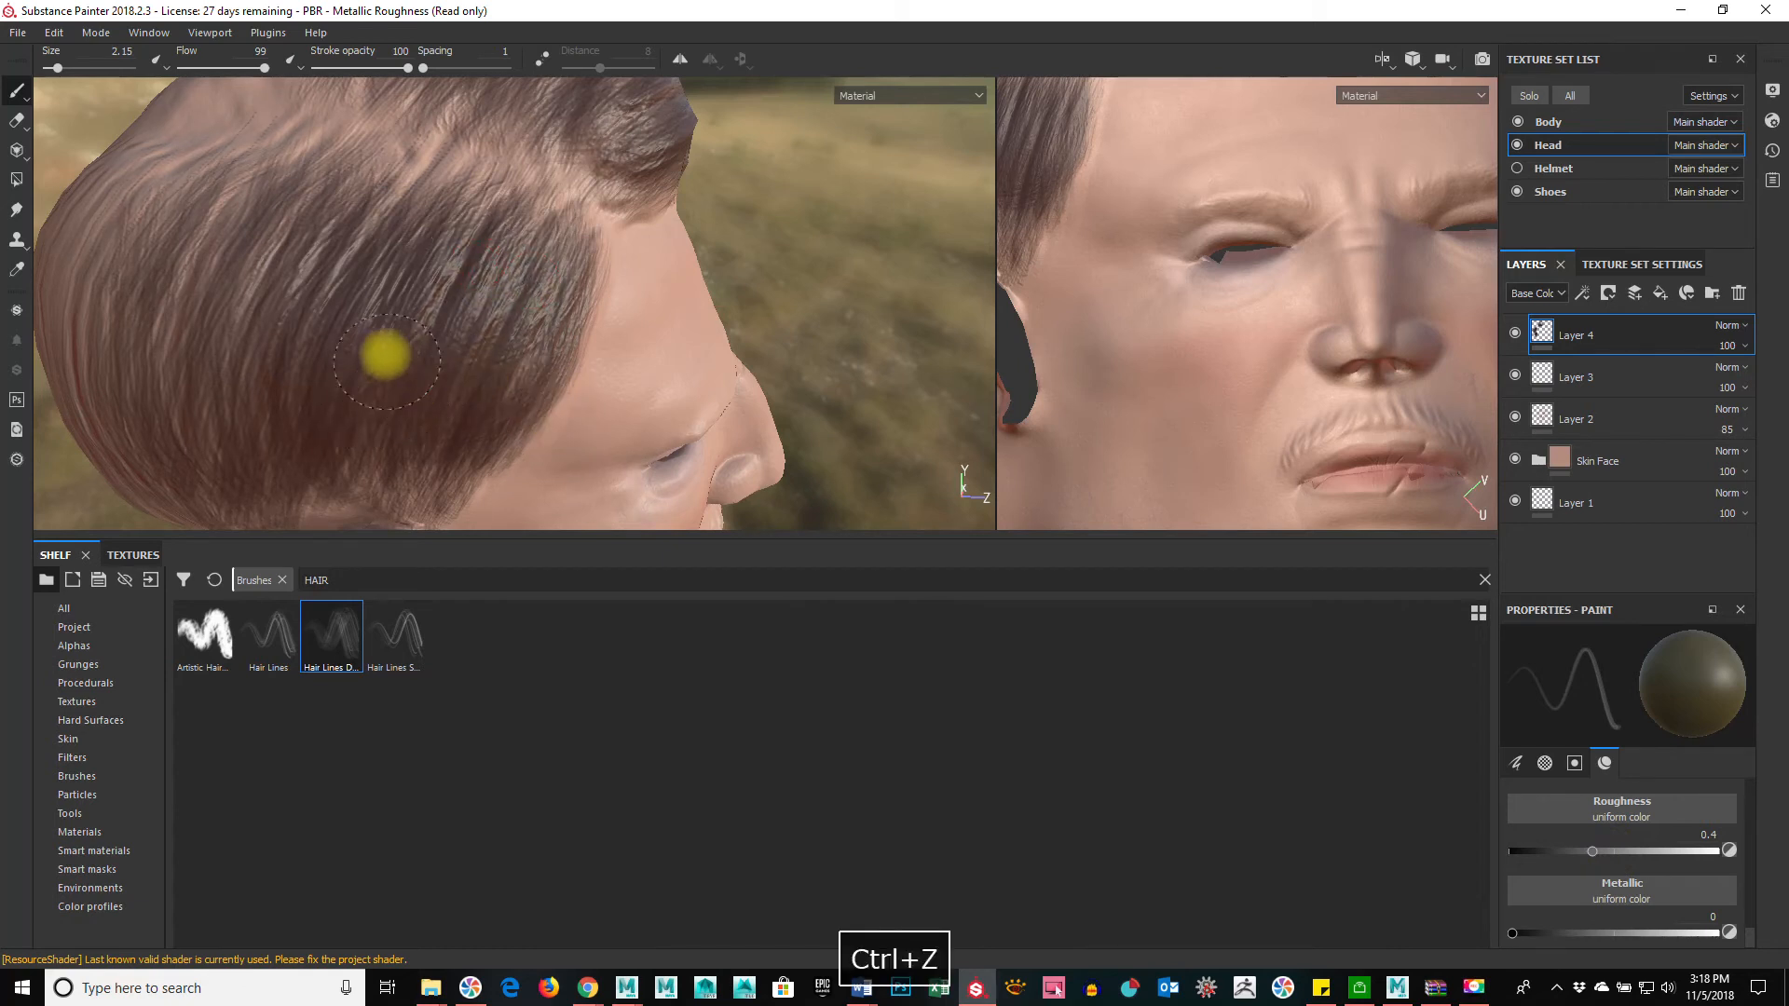
# Step: Switch to the Hair Lines S... brush at size 1.72 and set its alignment to UV
pyautogui.moveTo(413, 328)
pyautogui.keyDown('ctrl'); pyautogui.mouseDown(button='right')
pyautogui.moveTo(351, 311)
pyautogui.moveTo(443, 256)
pyautogui.mouseUp(button='right'); pyautogui.keyUp('ctrl')
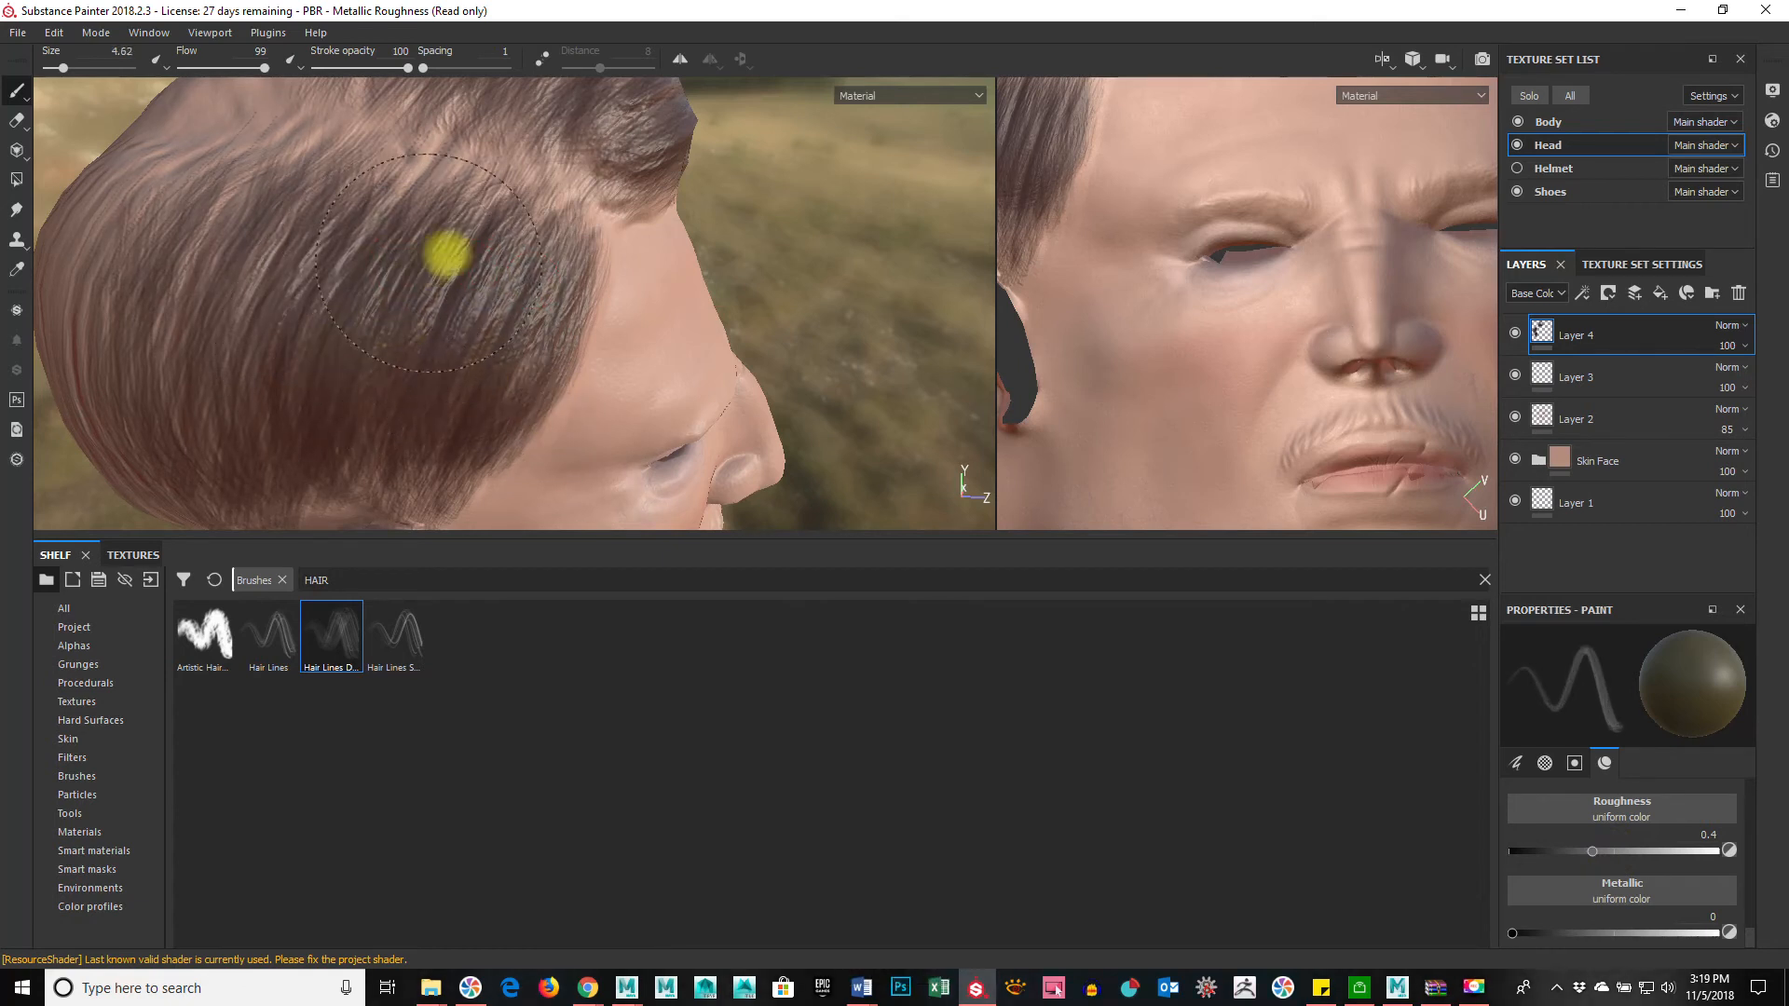
pyautogui.keyDown('alt'); pyautogui.moveTo(639, 379); pyautogui.dragTo(606, 235); pyautogui.keyUp('alt')
pyautogui.moveTo(352, 351)
pyautogui.keyDown('alt'); pyautogui.mouseDown()
pyautogui.moveTo(667, 288)
pyautogui.moveTo(799, 344)
pyautogui.moveTo(559, 317)
pyautogui.mouseUp(); pyautogui.keyUp('alt')
pyautogui.click(395, 636)
pyautogui.moveTo(519, 283)
pyautogui.keyDown('ctrl'); pyautogui.mouseDown(button='right')
pyautogui.moveTo(404, 310)
pyautogui.moveTo(434, 310)
pyautogui.mouseUp(button='right'); pyautogui.keyUp('ctrl')
pyautogui.scroll(10, 1692, 861)
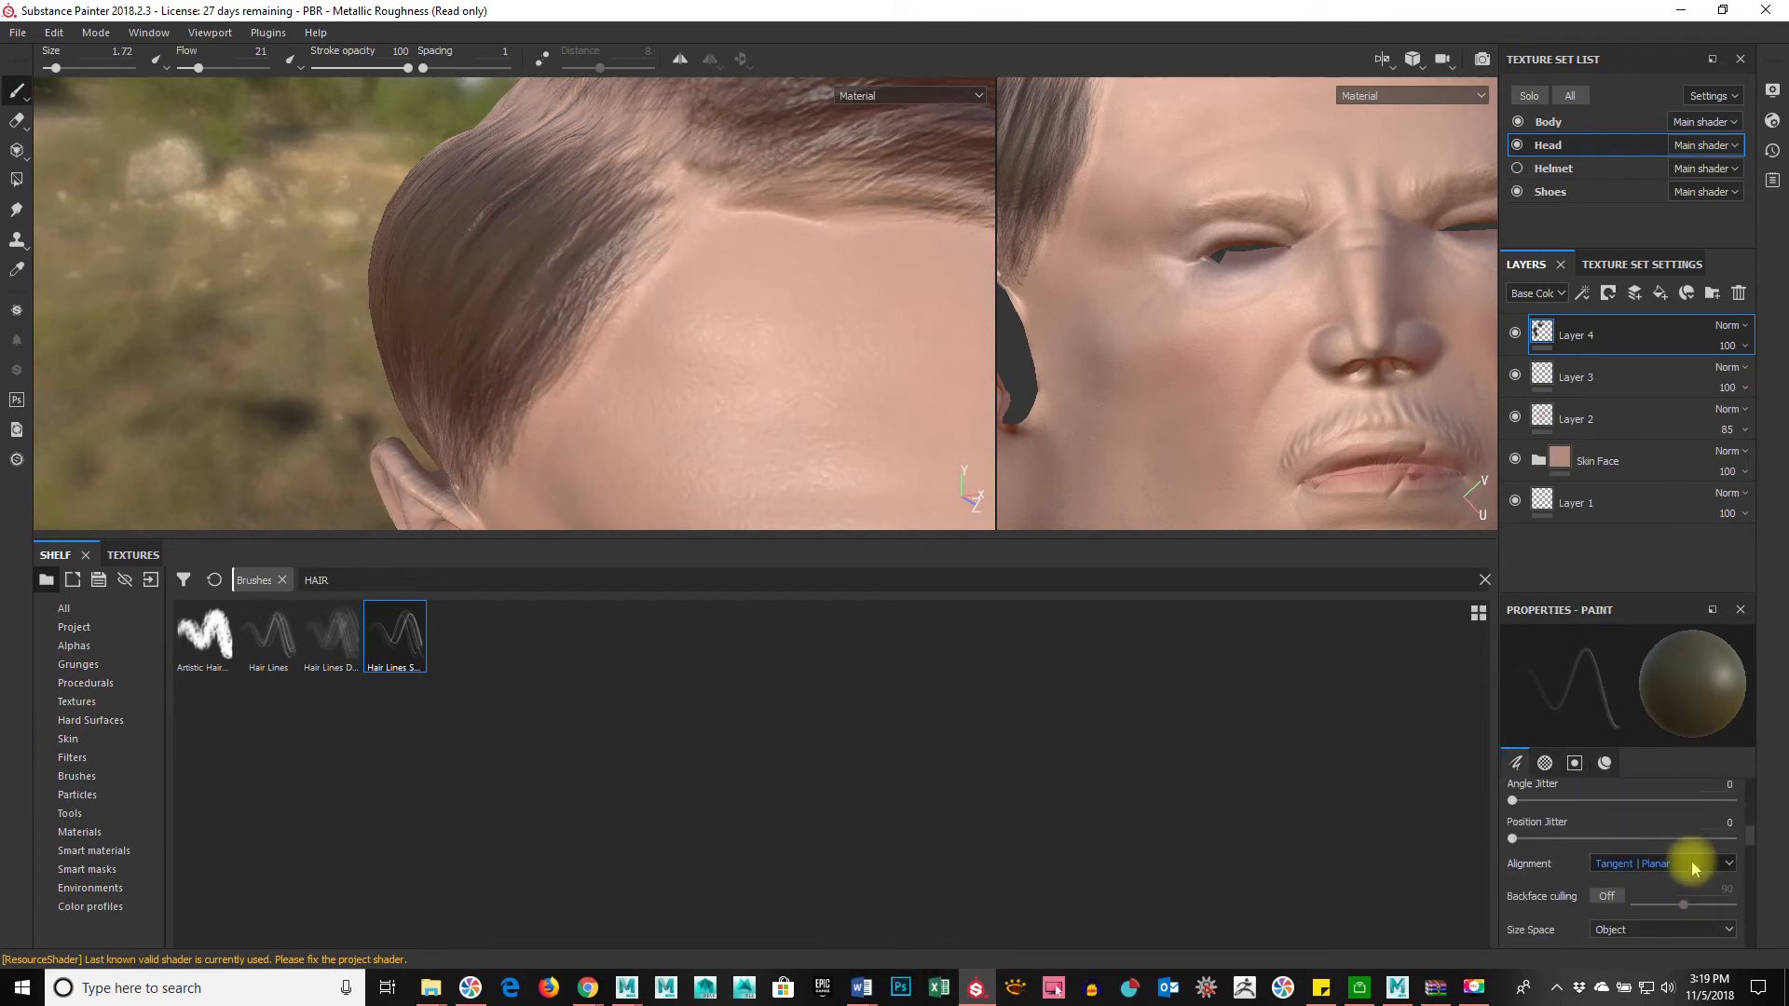
pyautogui.click(1692, 863)
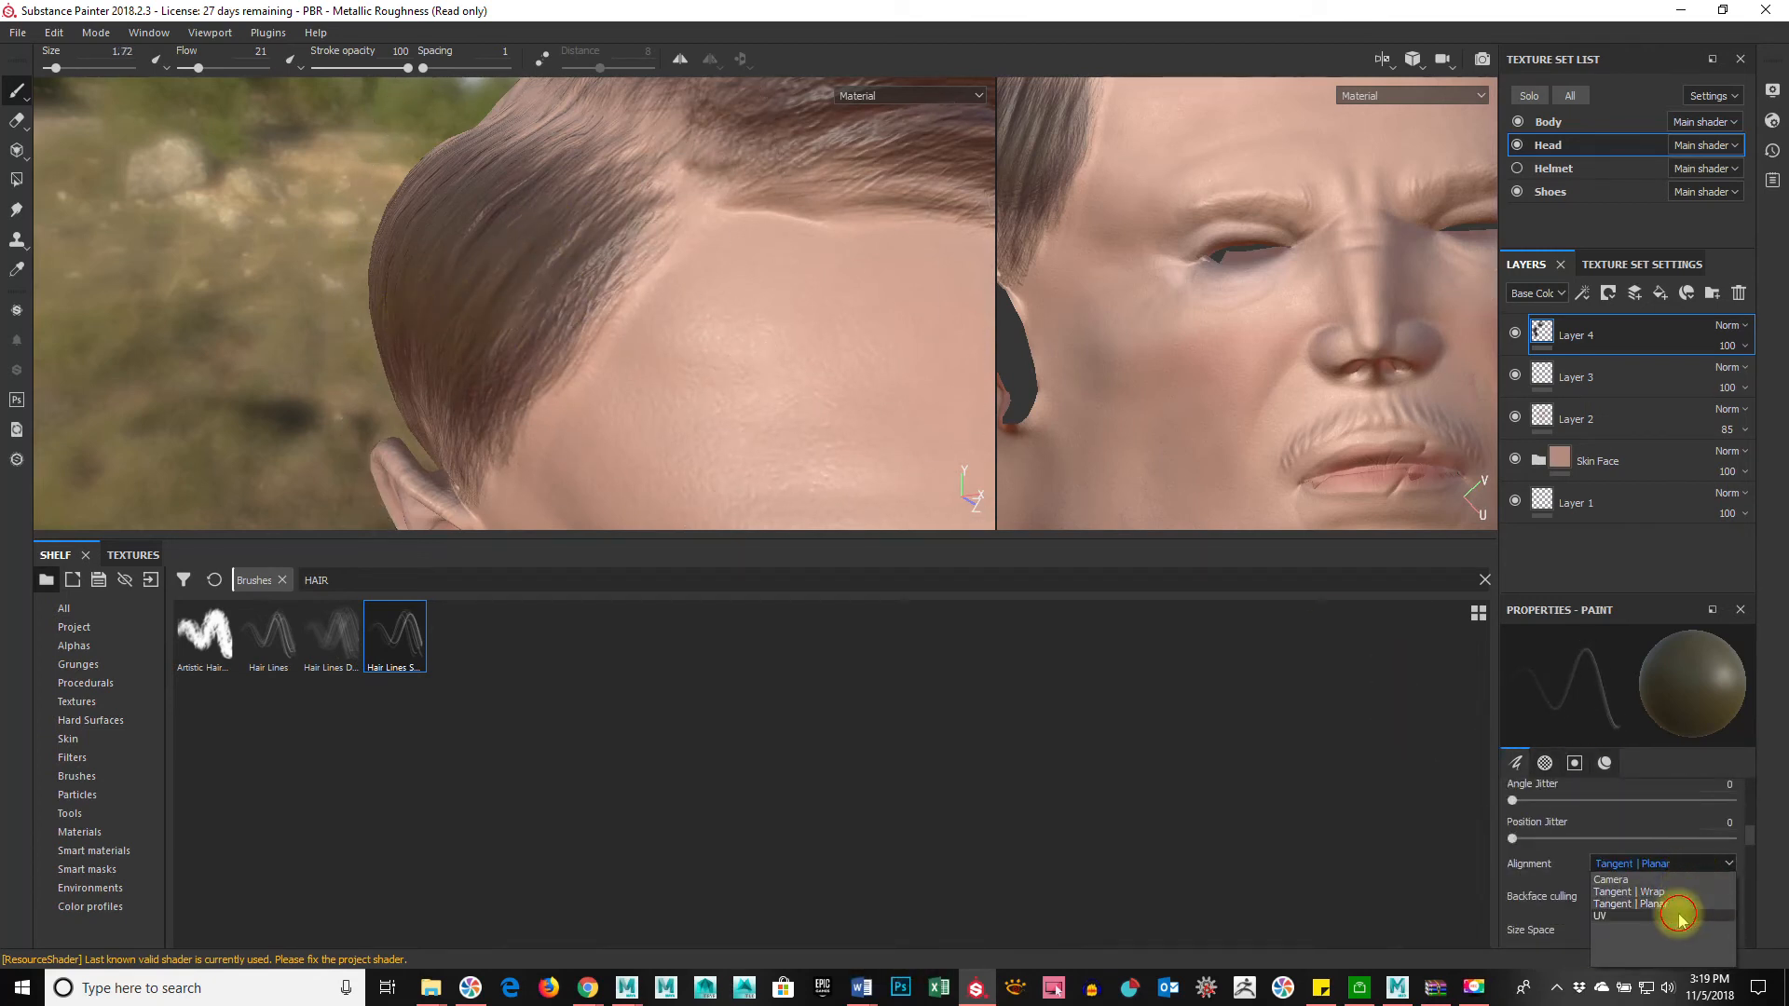
pyautogui.click(1680, 916)
# Step: Undo the last stroke and brighten the base color to an ochre with R 0.283, G 0.184 and B 0.002
pyautogui.keyDown('alt'); pyautogui.moveTo(464, 346); pyautogui.dragTo(708, 382); pyautogui.keyUp('alt')
pyautogui.hotkey('ctrl', 'z')
pyautogui.moveTo(1749, 836)
pyautogui.mouseDown()
pyautogui.moveTo(1735, 926)
pyautogui.moveTo(1750, 926)
pyautogui.moveTo(1737, 911)
pyautogui.mouseUp()
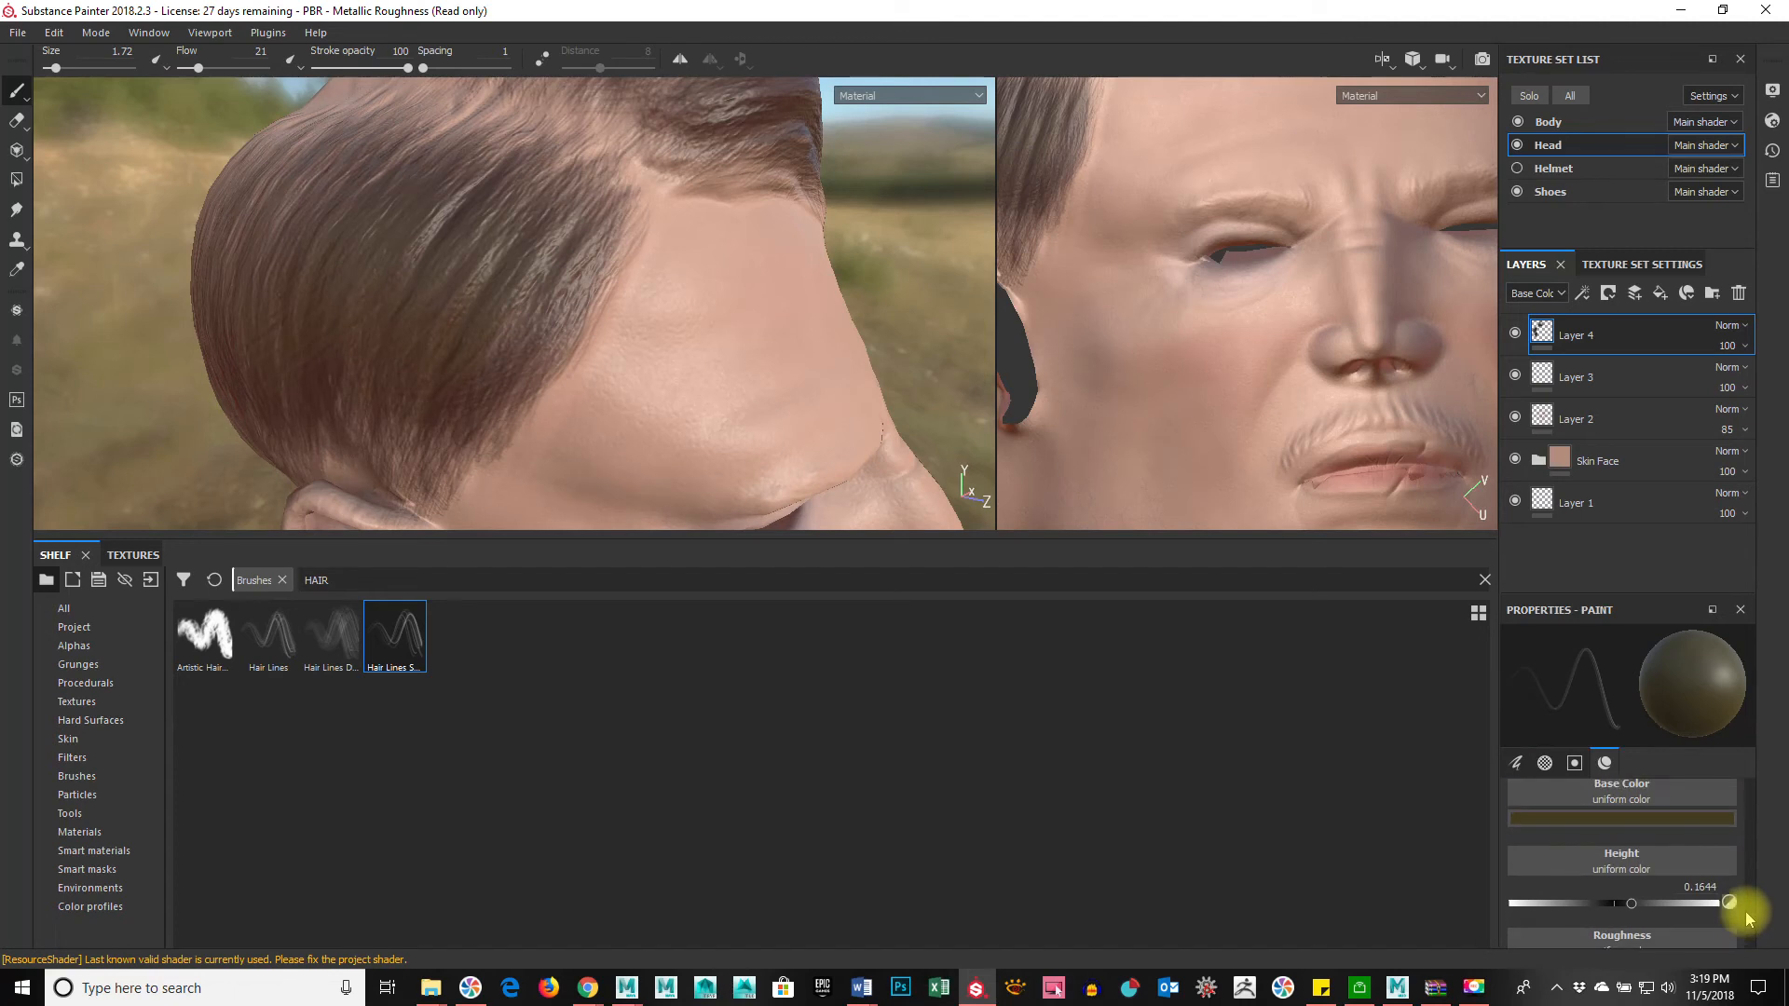
pyautogui.click(1669, 815)
pyautogui.moveTo(1626, 724); pyautogui.dragTo(1640, 689)
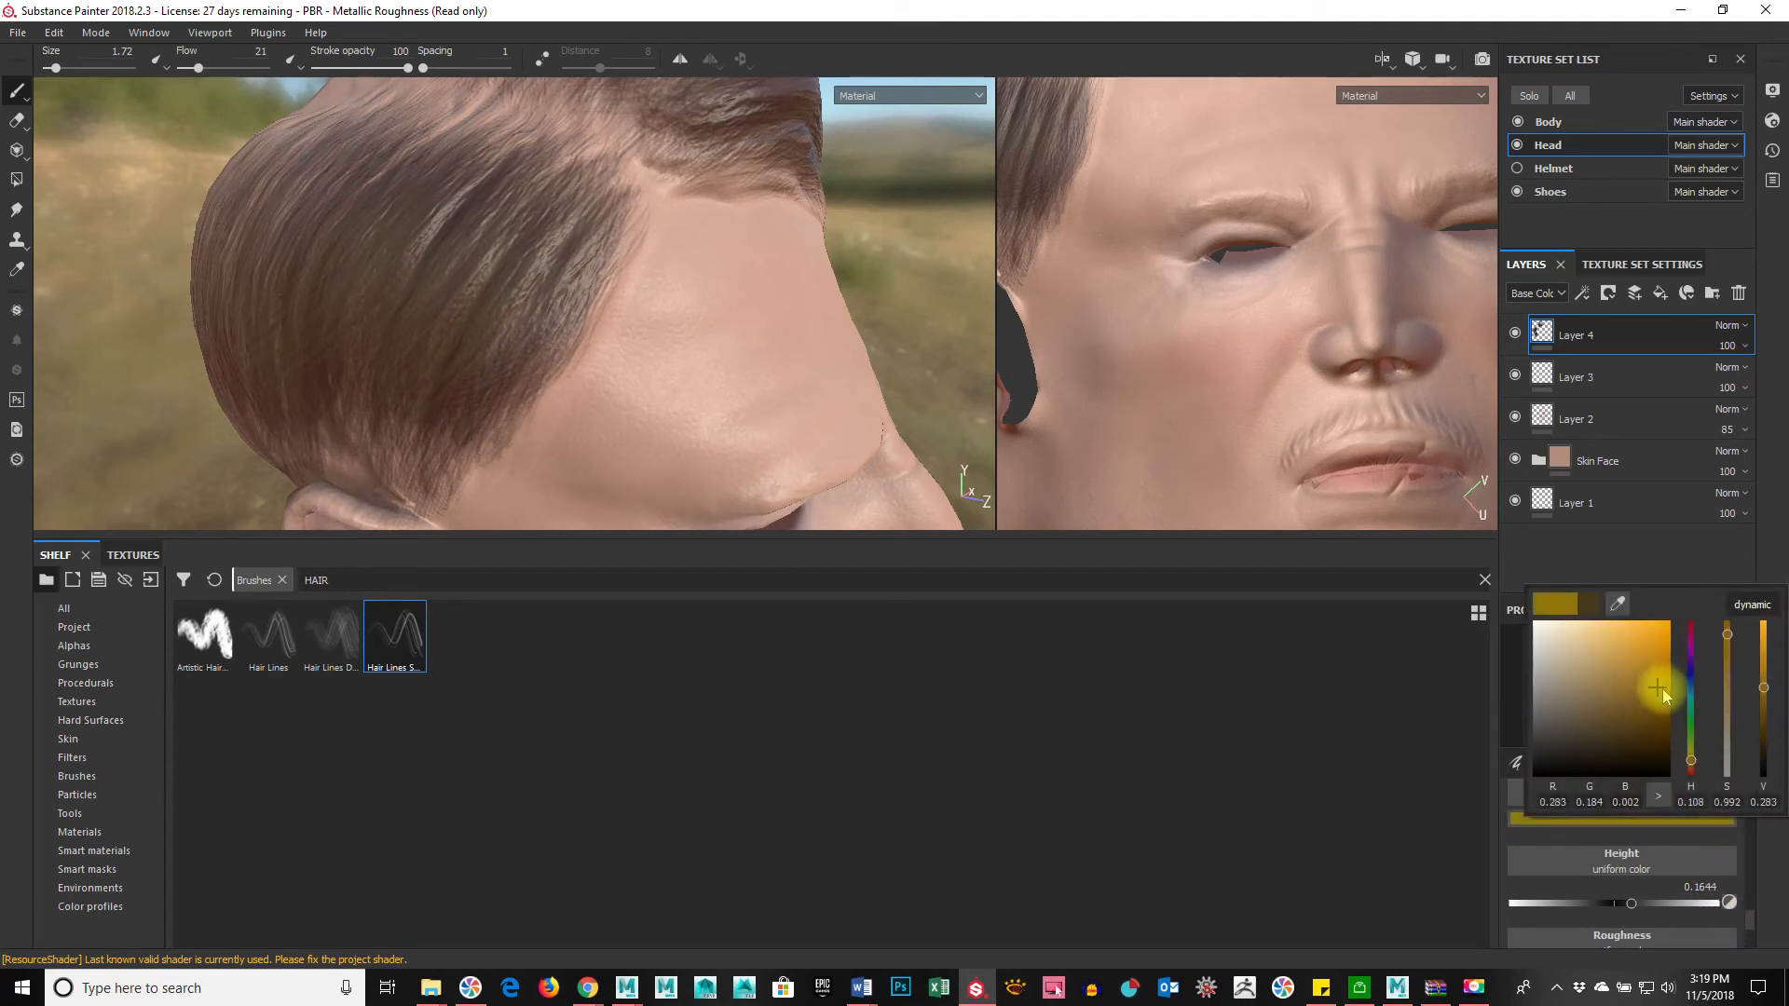
# Step: Try two ochre strands on the side hair at brush size 1.72 and undo them
pyautogui.moveTo(563, 228); pyautogui.dragTo(466, 320)
pyautogui.moveTo(544, 183); pyautogui.dragTo(447, 312)
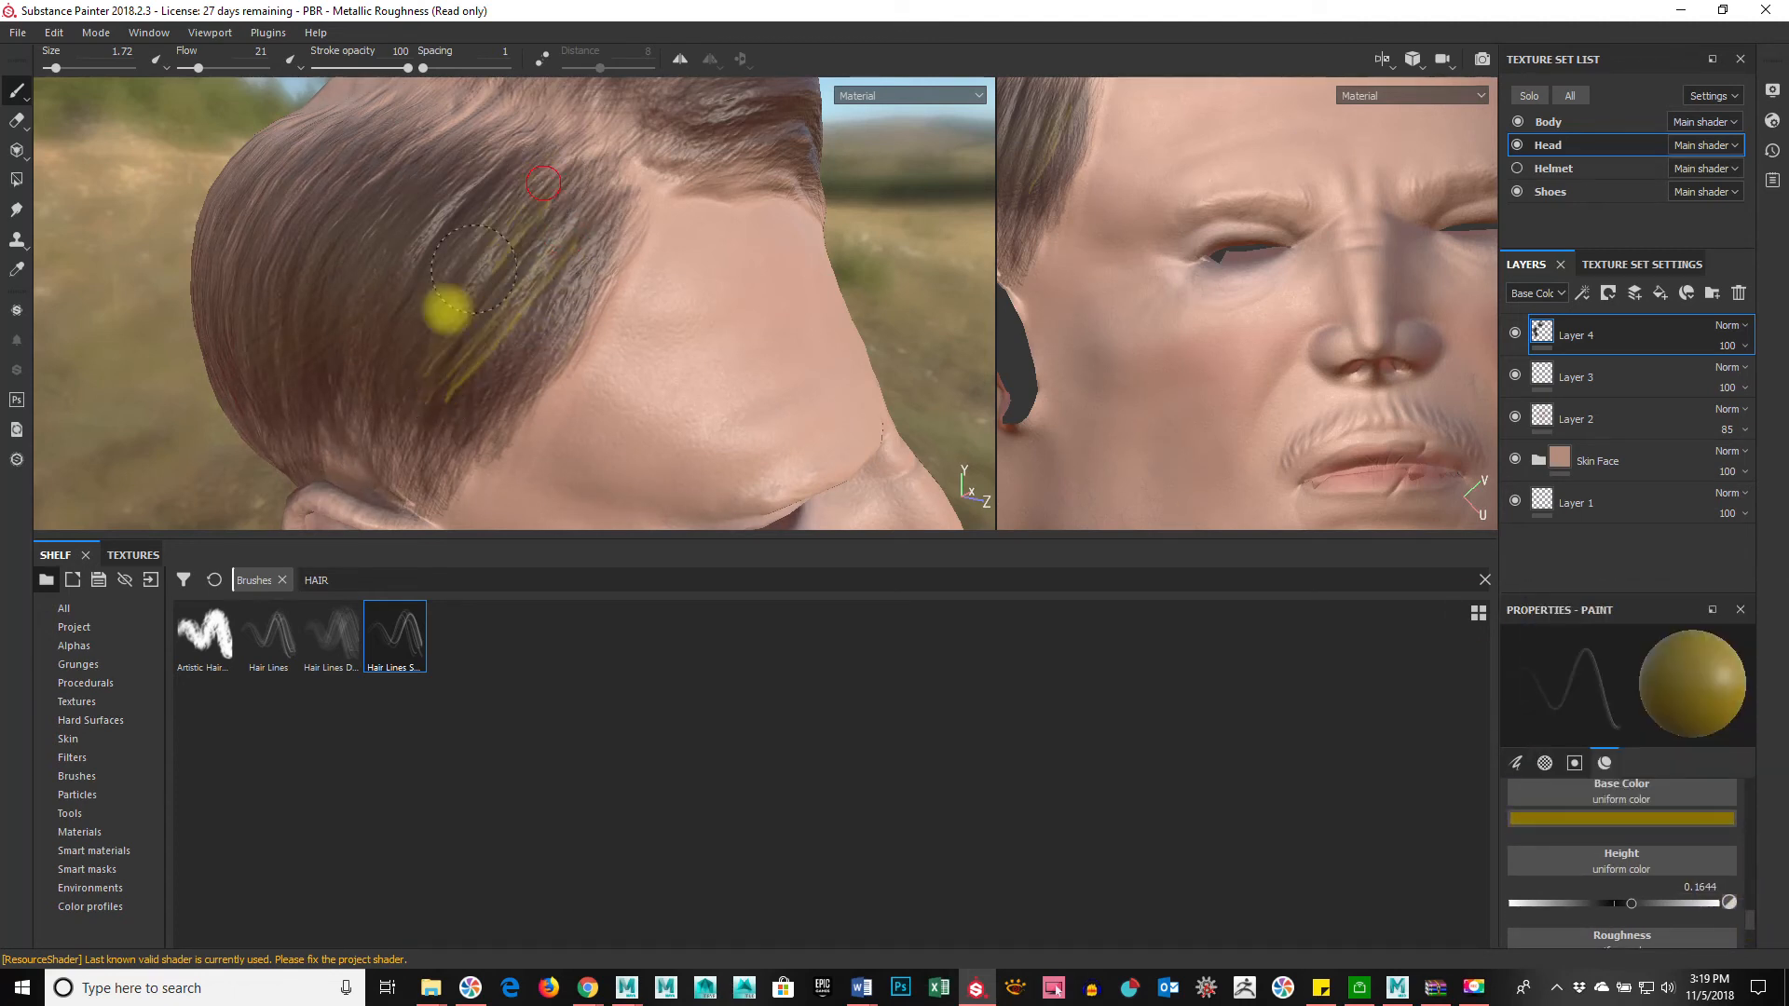
pyautogui.hotkey('ctrl', 'z')
pyautogui.hotkey('ctrl', 'z')
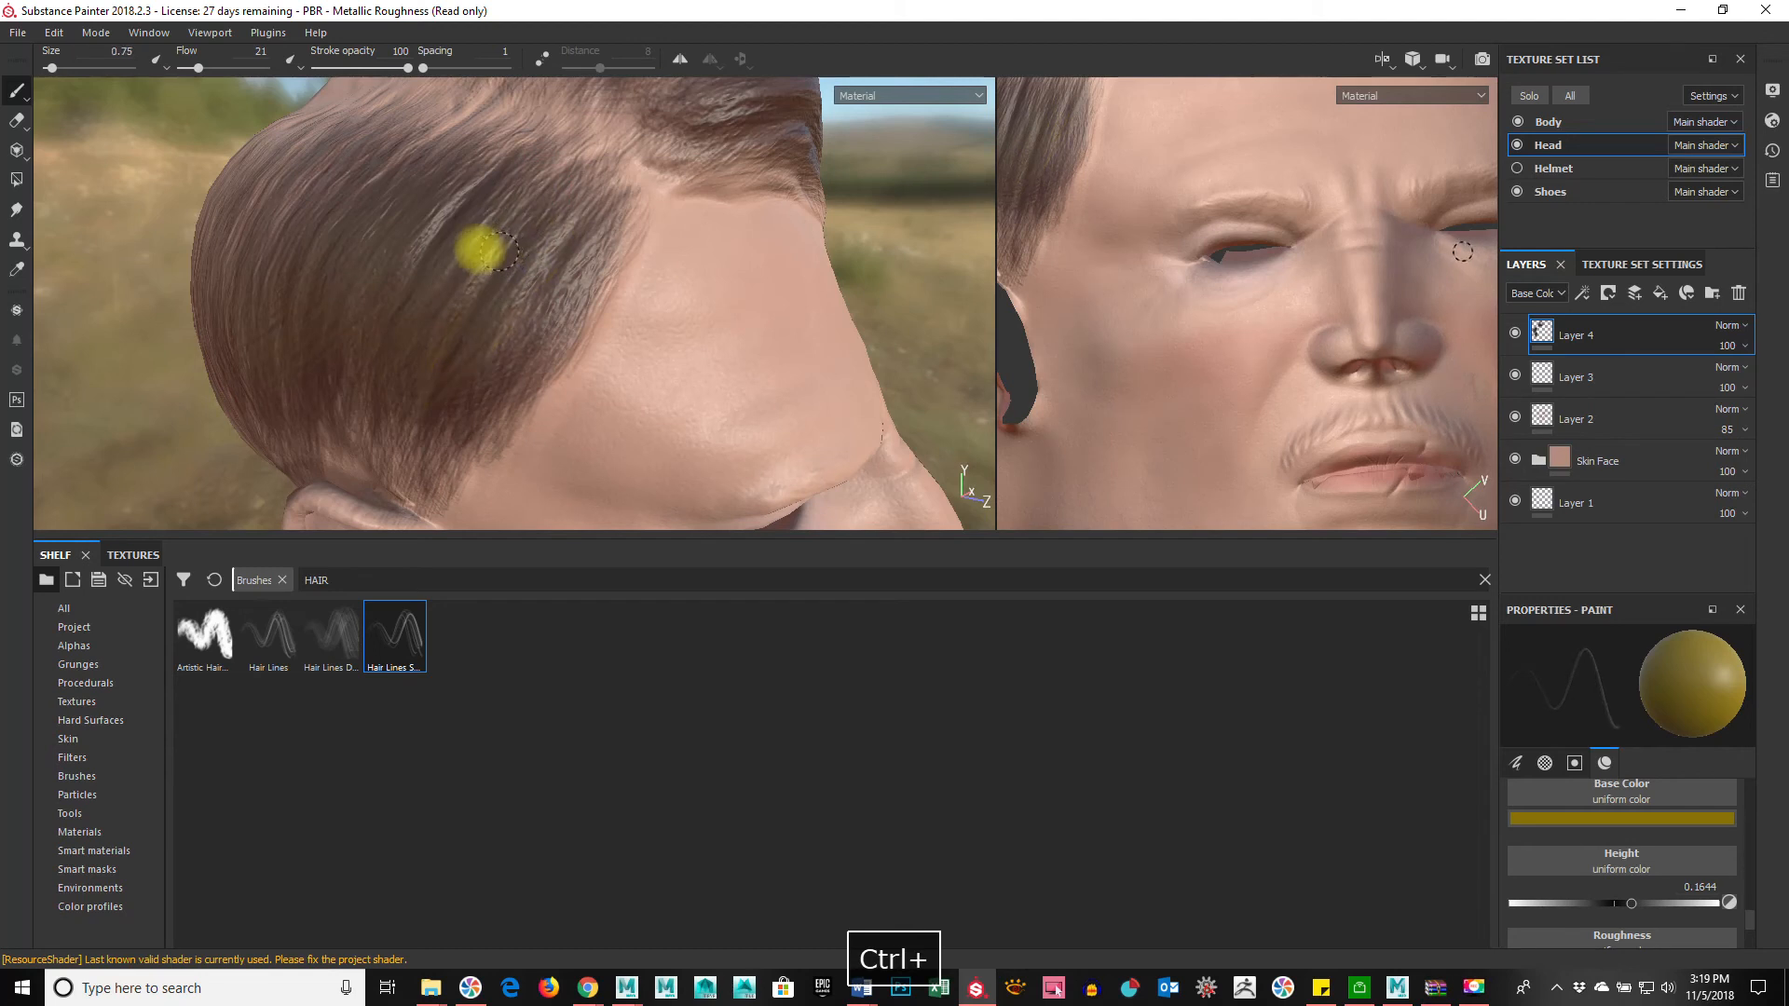
# Step: Paint thin ochre highlight strands down the side hair above the ear with the brush at size 0.75
pyautogui.moveTo(538, 215); pyautogui.dragTo(403, 380)
pyautogui.moveTo(591, 223)
pyautogui.mouseDown()
pyautogui.moveTo(499, 349)
pyautogui.moveTo(426, 396)
pyautogui.mouseUp()
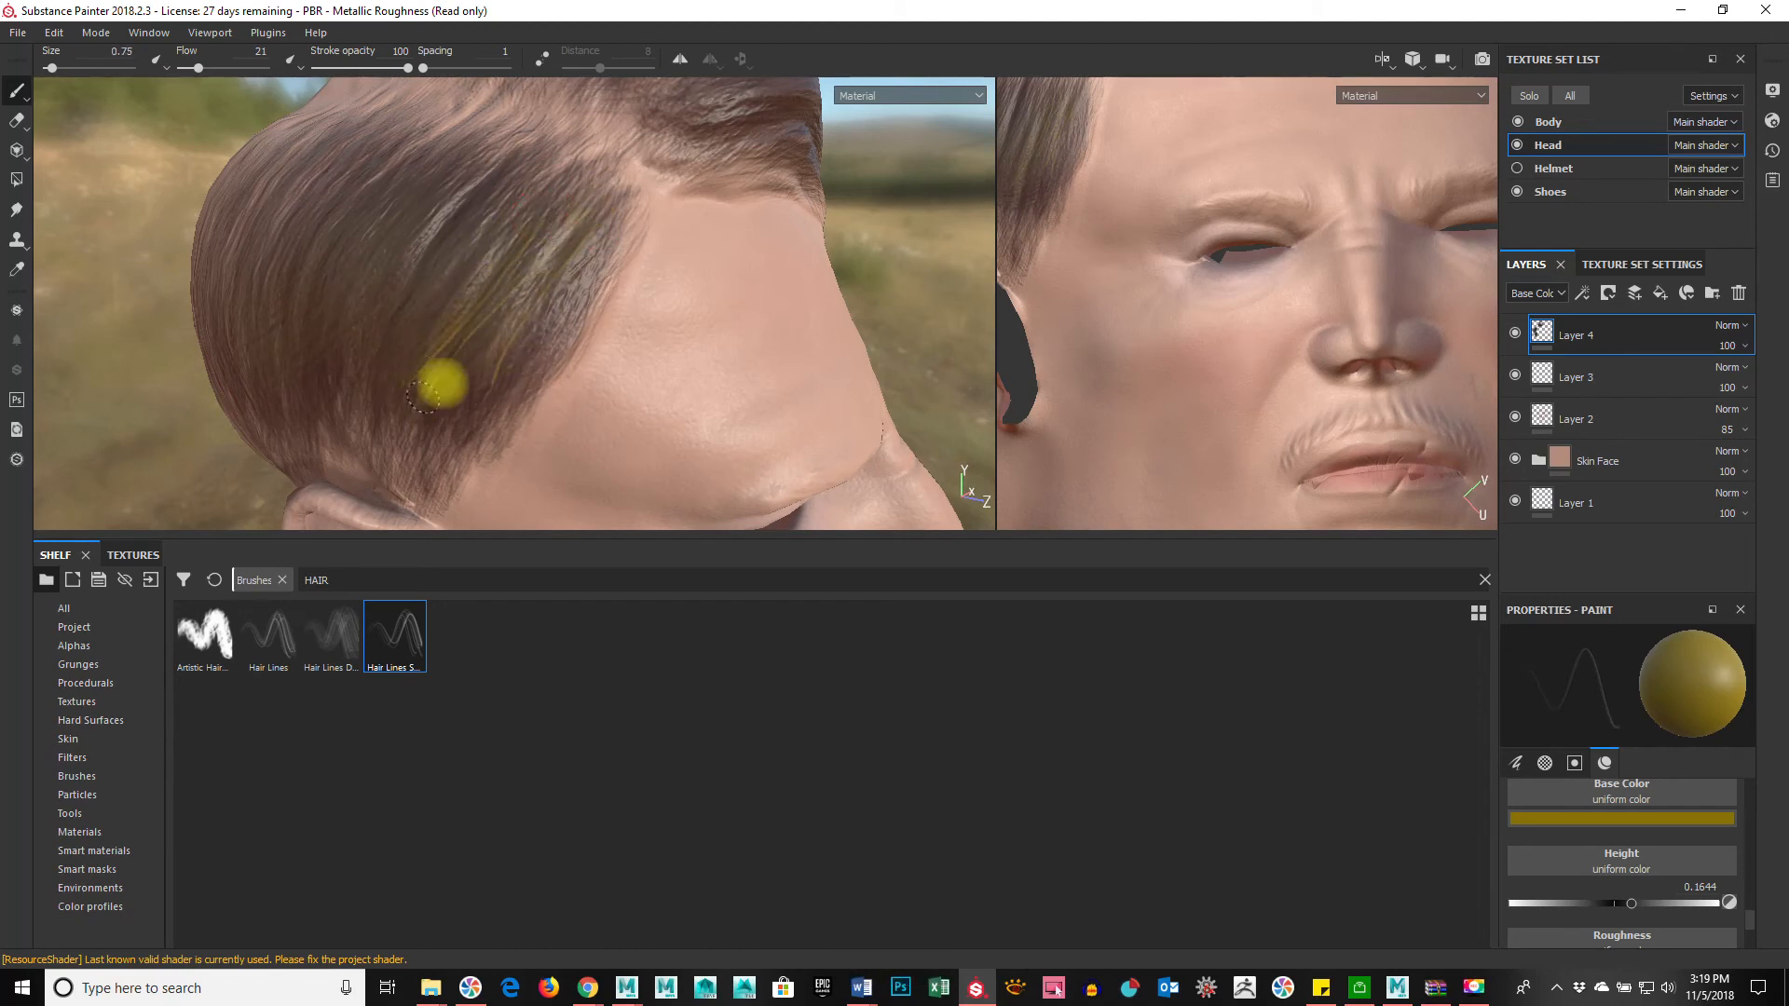
pyautogui.moveTo(455, 305); pyautogui.dragTo(421, 360)
pyautogui.moveTo(477, 218); pyautogui.dragTo(407, 358)
pyautogui.moveTo(516, 154); pyautogui.dragTo(390, 361)
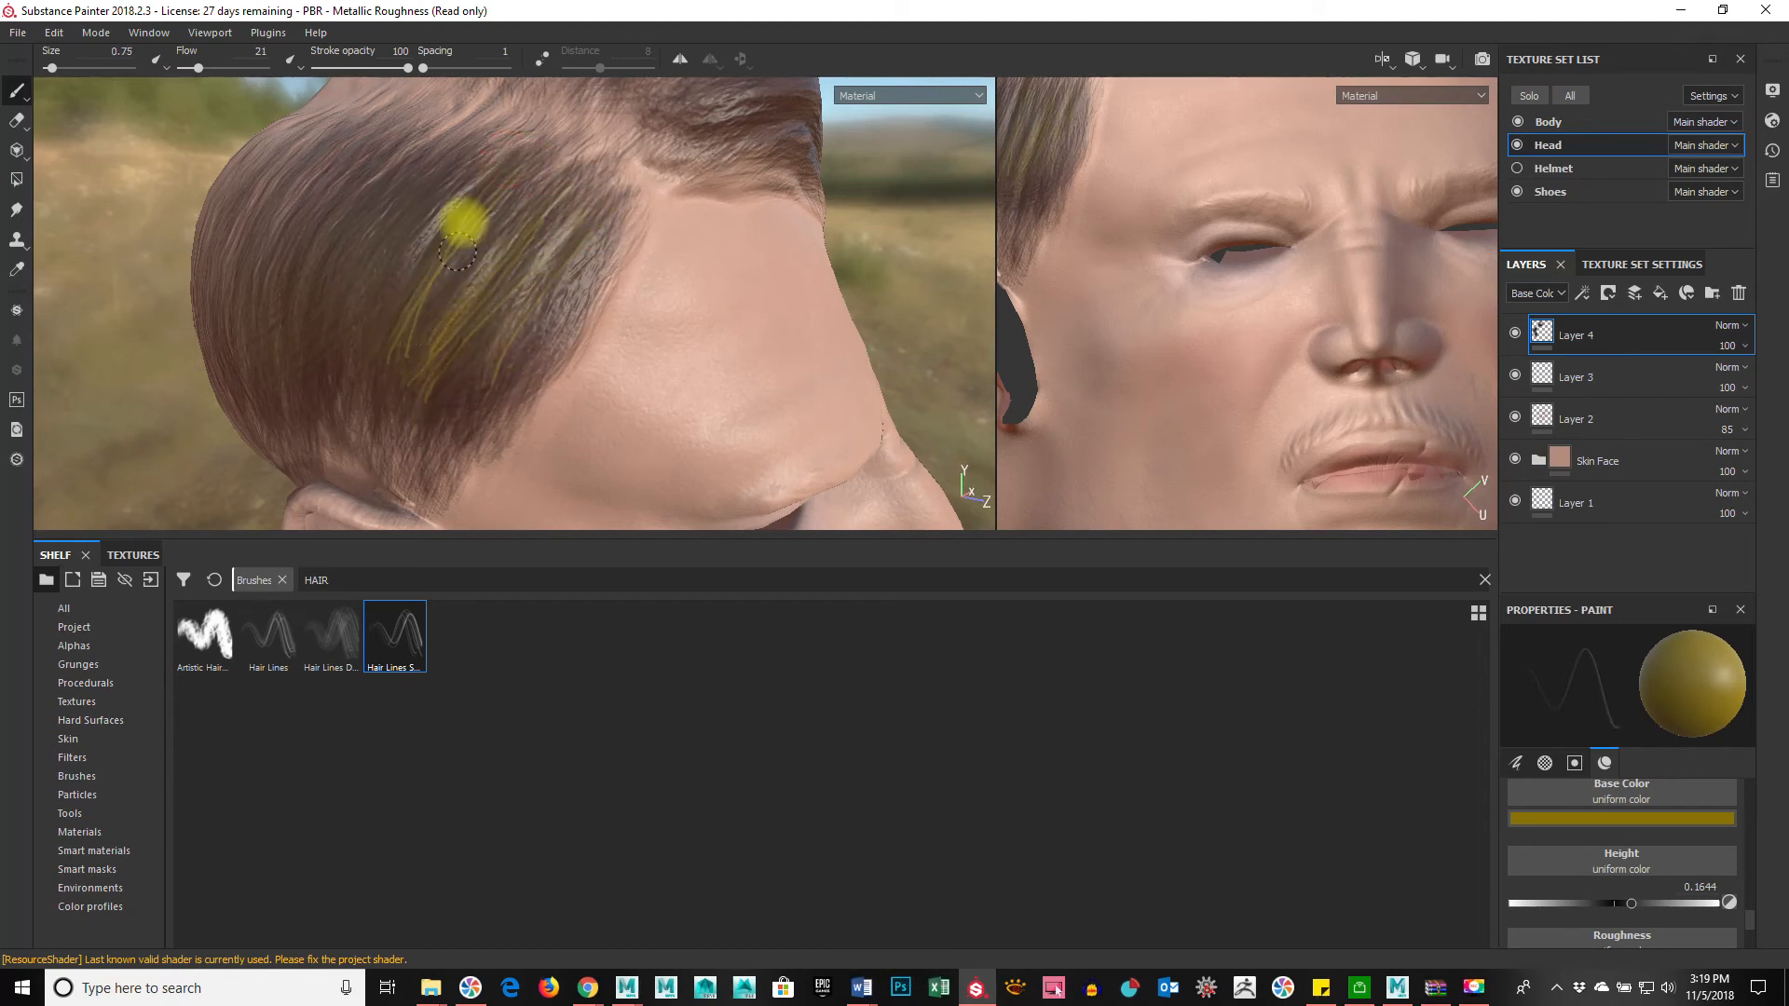
pyautogui.moveTo(451, 185); pyautogui.dragTo(434, 278)
pyautogui.moveTo(454, 173); pyautogui.dragTo(356, 350)
pyautogui.moveTo(392, 201); pyautogui.dragTo(330, 321)
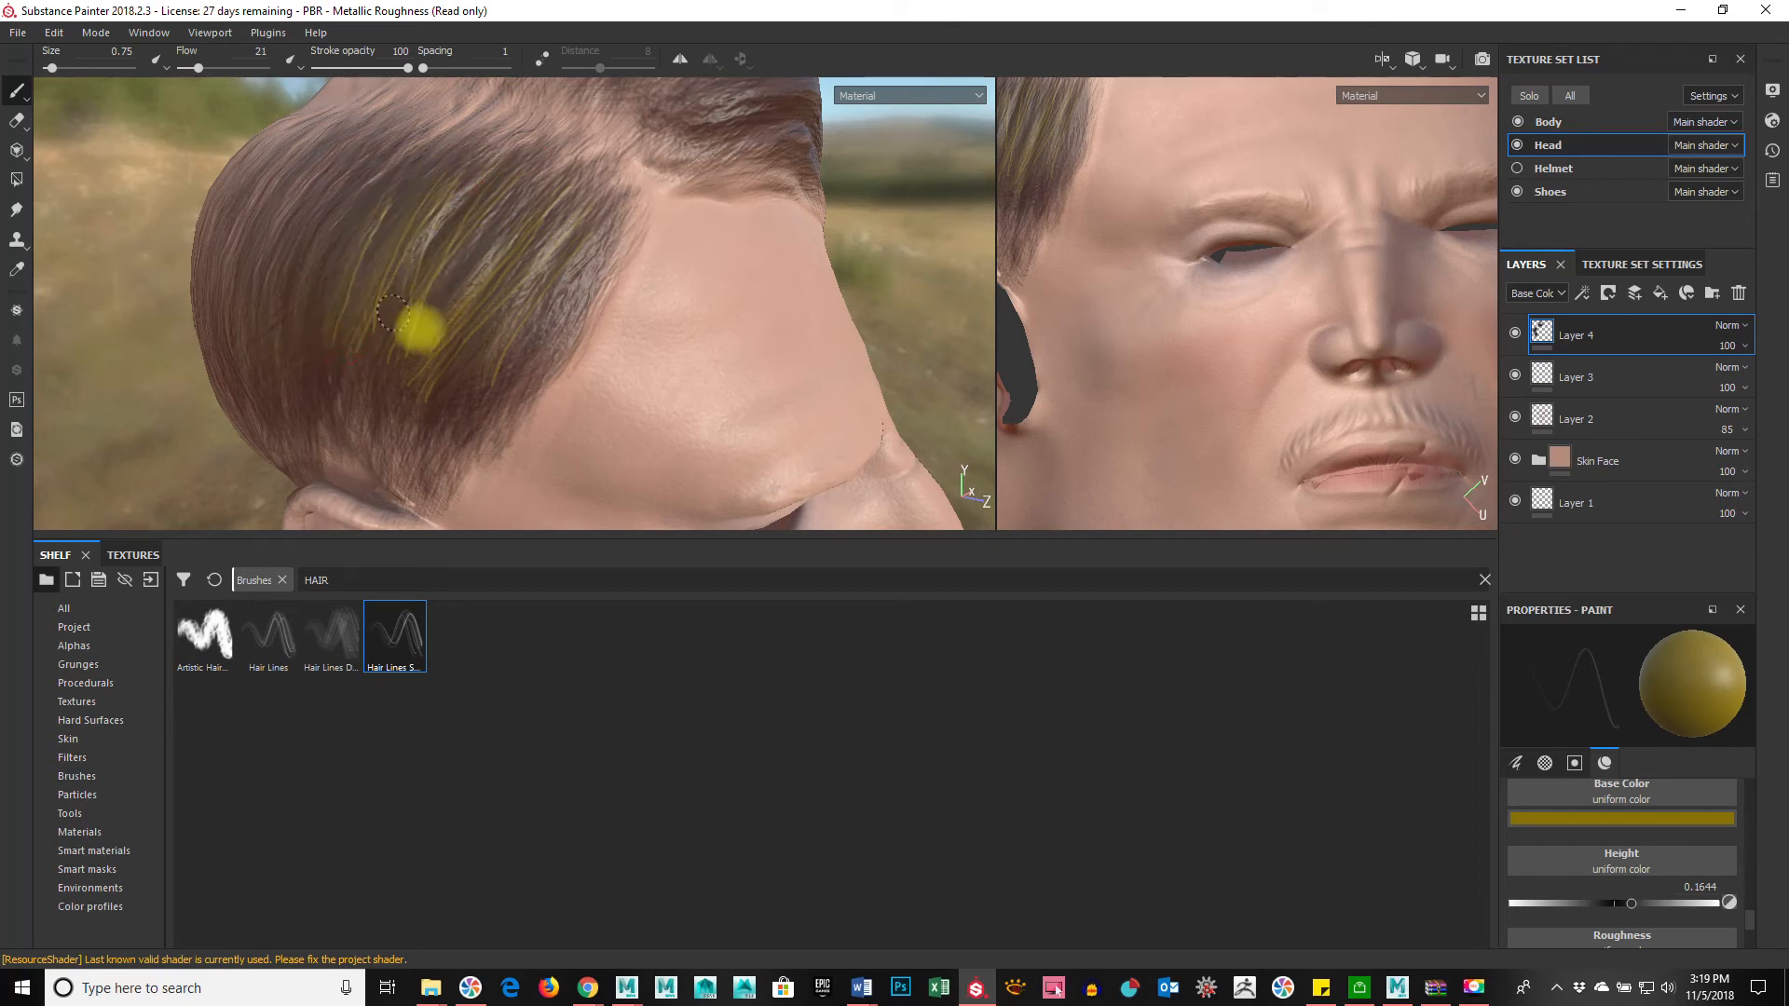
# Step: Extend the ochre highlights toward the back of the side hair using the Hair Lines brush at size 0.63
pyautogui.click(268, 637)
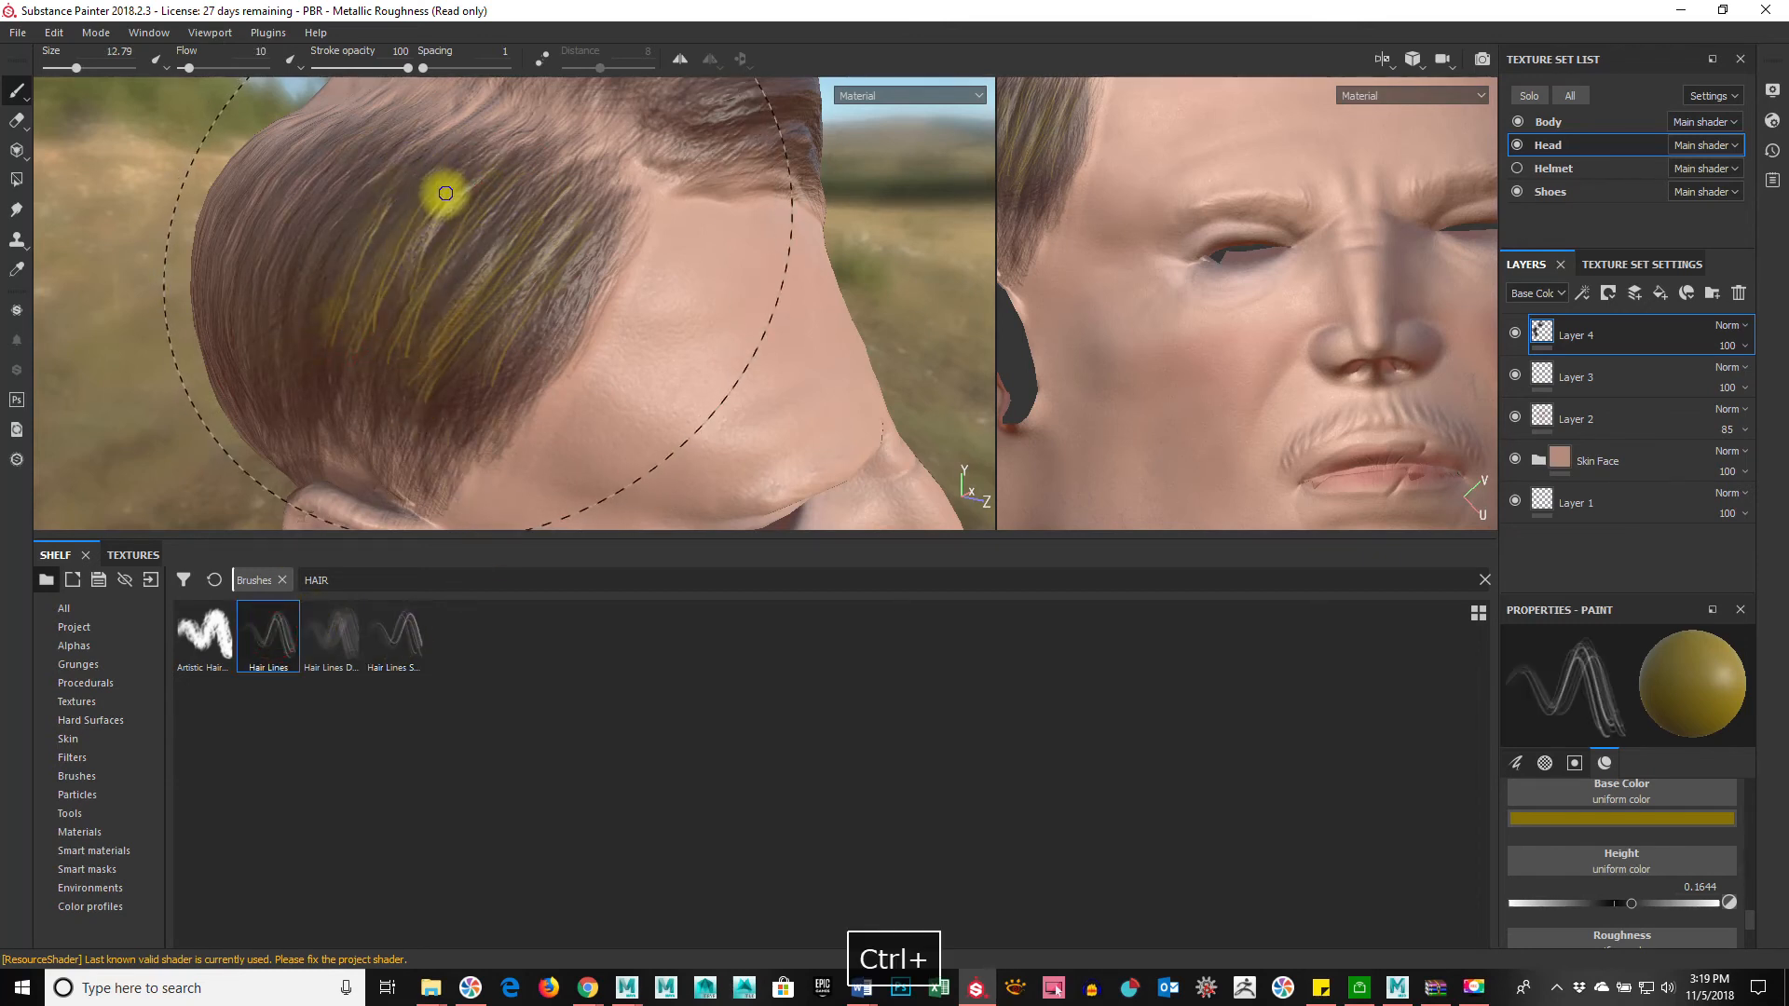
pyautogui.moveTo(428, 152); pyautogui.dragTo(309, 291)
pyautogui.hotkey('ctrl', 'z')
pyautogui.keyDown('ctrl'); pyautogui.moveTo(415, 206); pyautogui.dragTo(375, 204, button='right'); pyautogui.keyUp('ctrl')
pyautogui.moveTo(419, 168)
pyautogui.mouseDown()
pyautogui.moveTo(242, 360)
pyautogui.moveTo(300, 364)
pyautogui.mouseUp()
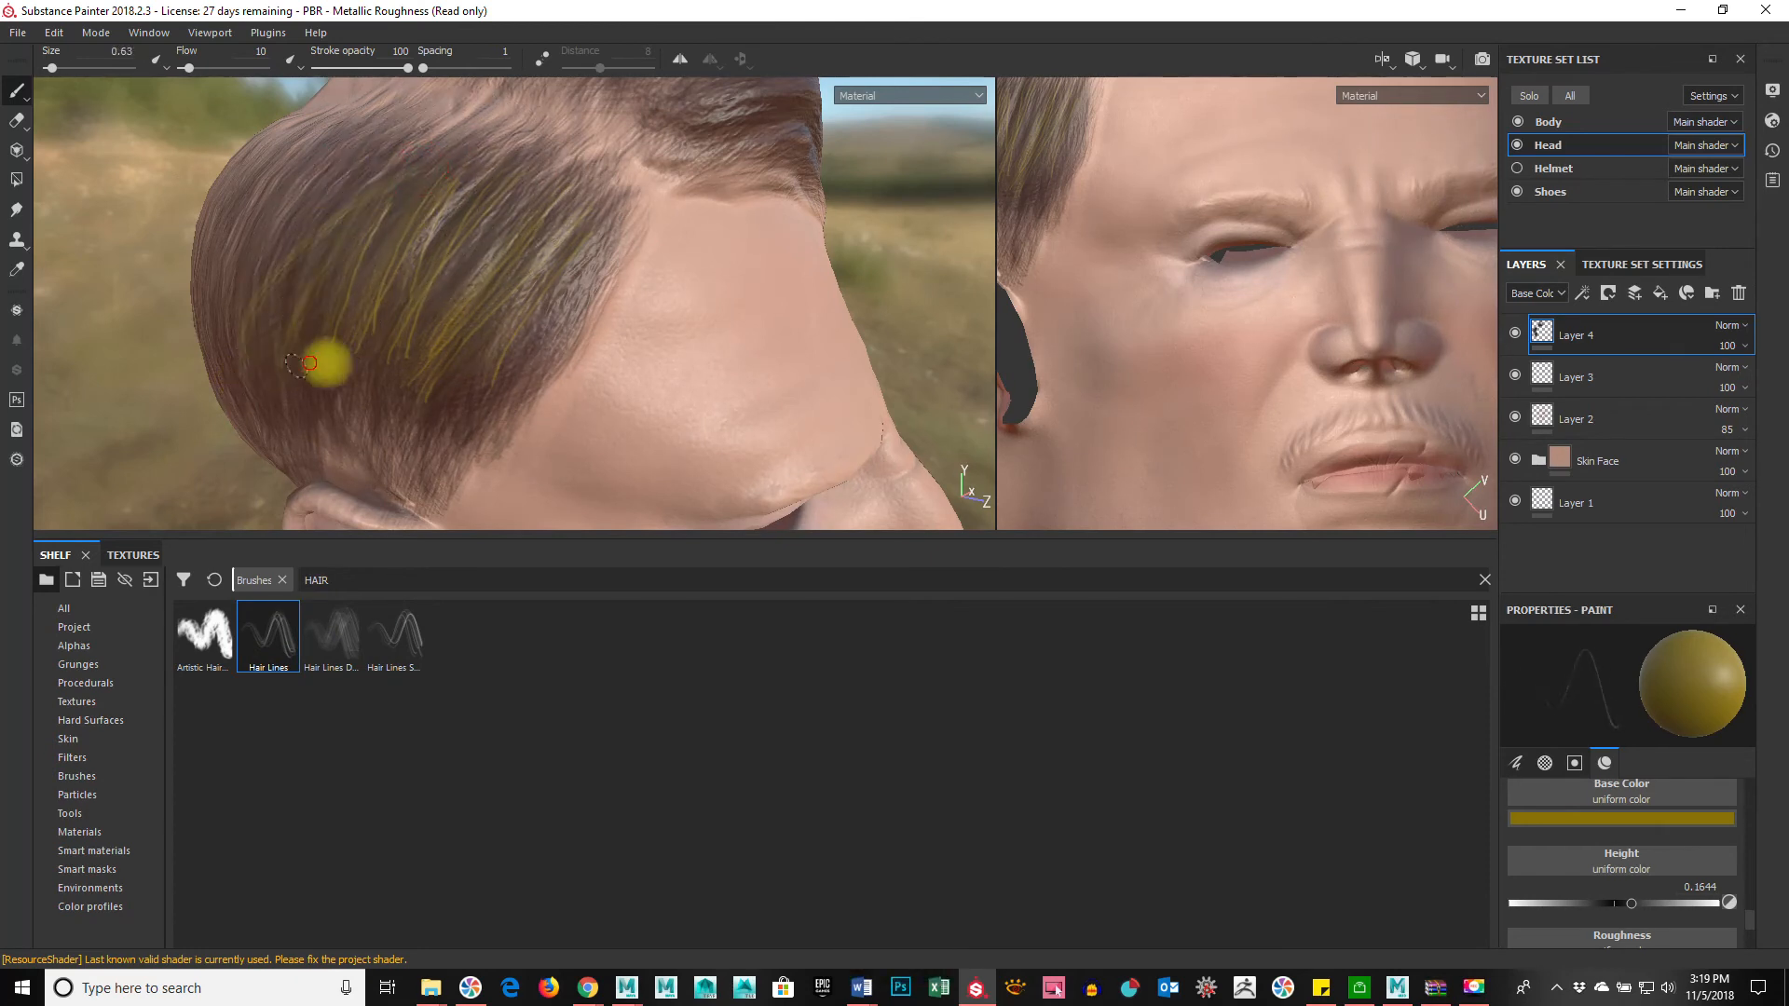
# Step: Darken the base color to R 0.085, G 0.055, B 0 and paint golden streaks across the hair on top of the head
pyautogui.keyDown('alt'); pyautogui.moveTo(675, 293); pyautogui.dragTo(492, 477); pyautogui.keyUp('alt')
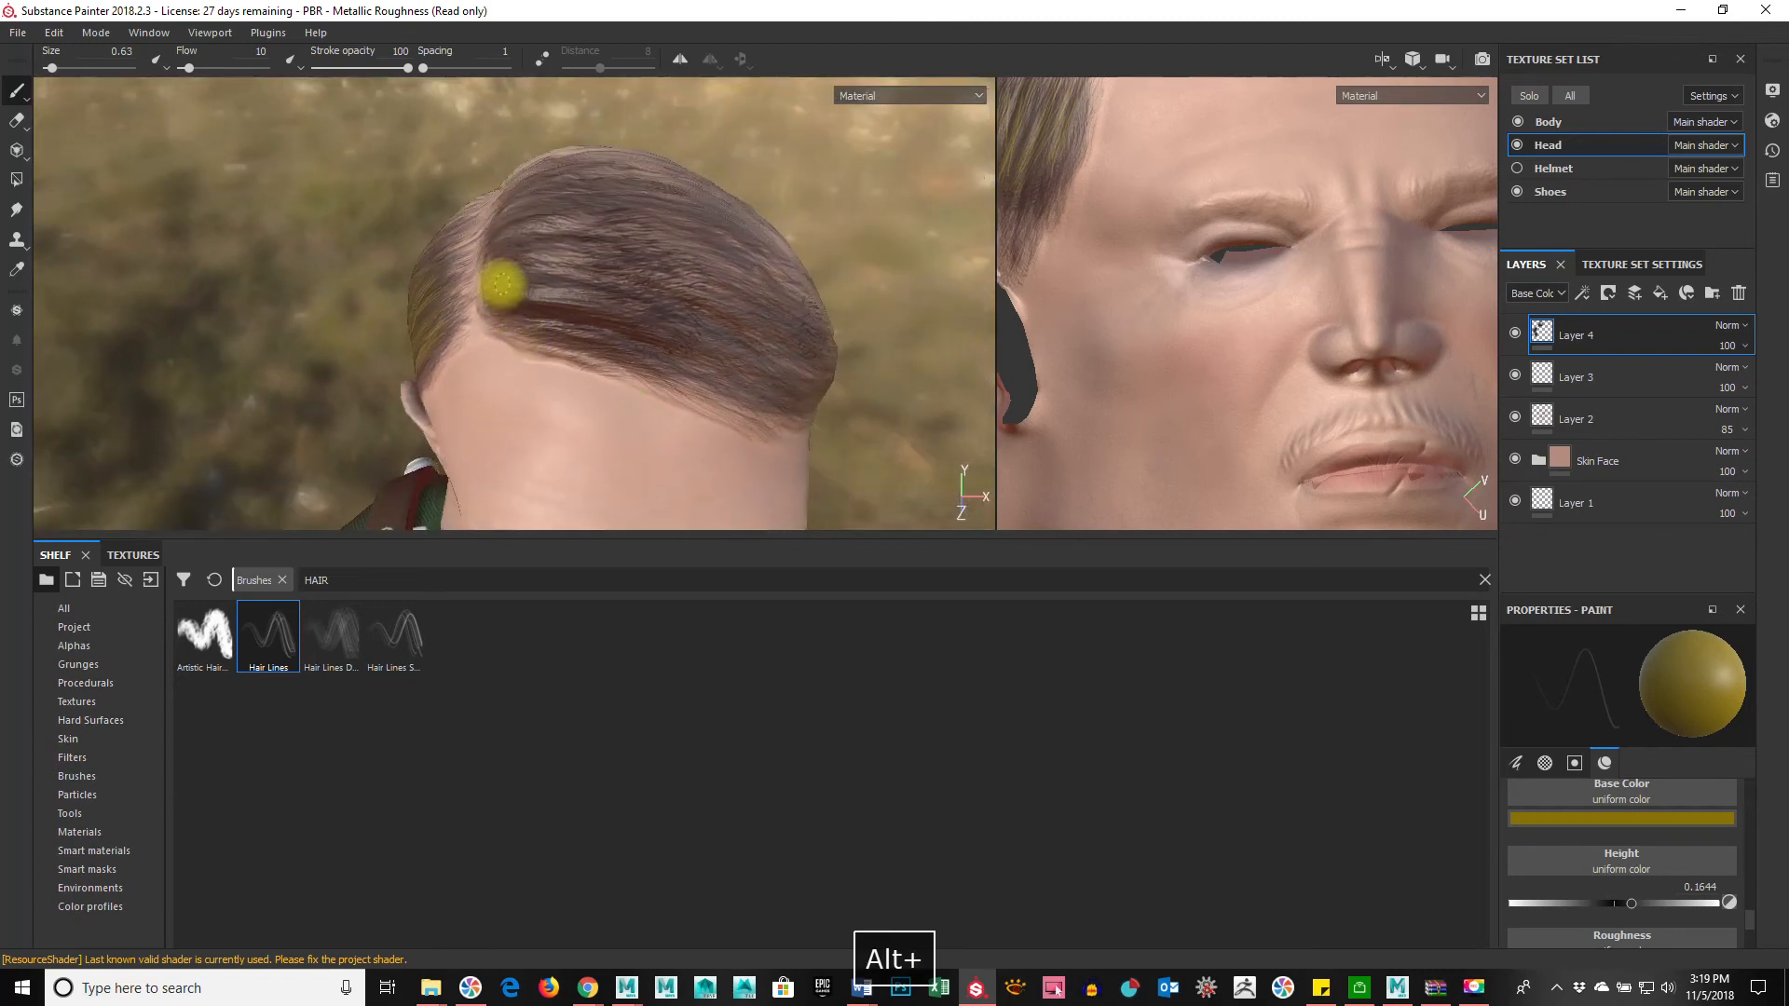
pyautogui.click(1651, 816)
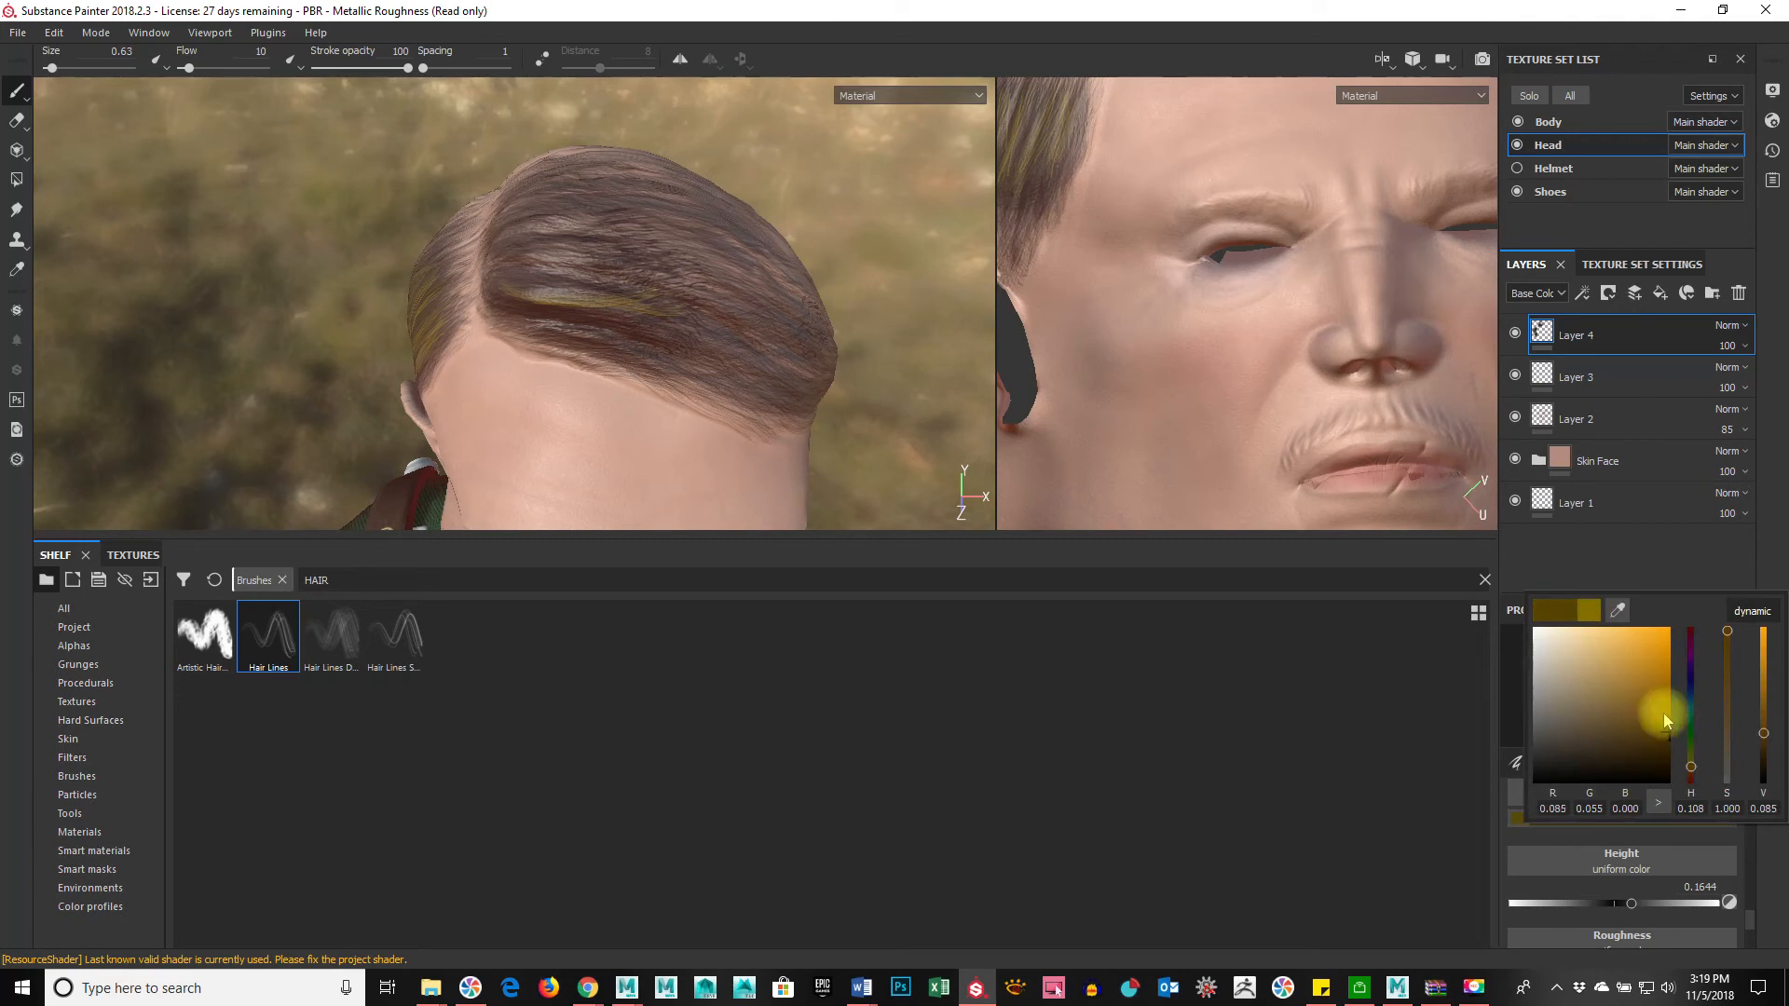
pyautogui.moveTo(520, 296)
pyautogui.keyDown('alt'); pyautogui.mouseDown()
pyautogui.moveTo(471, 312)
pyautogui.moveTo(466, 261)
pyautogui.mouseUp(); pyautogui.keyUp('alt')
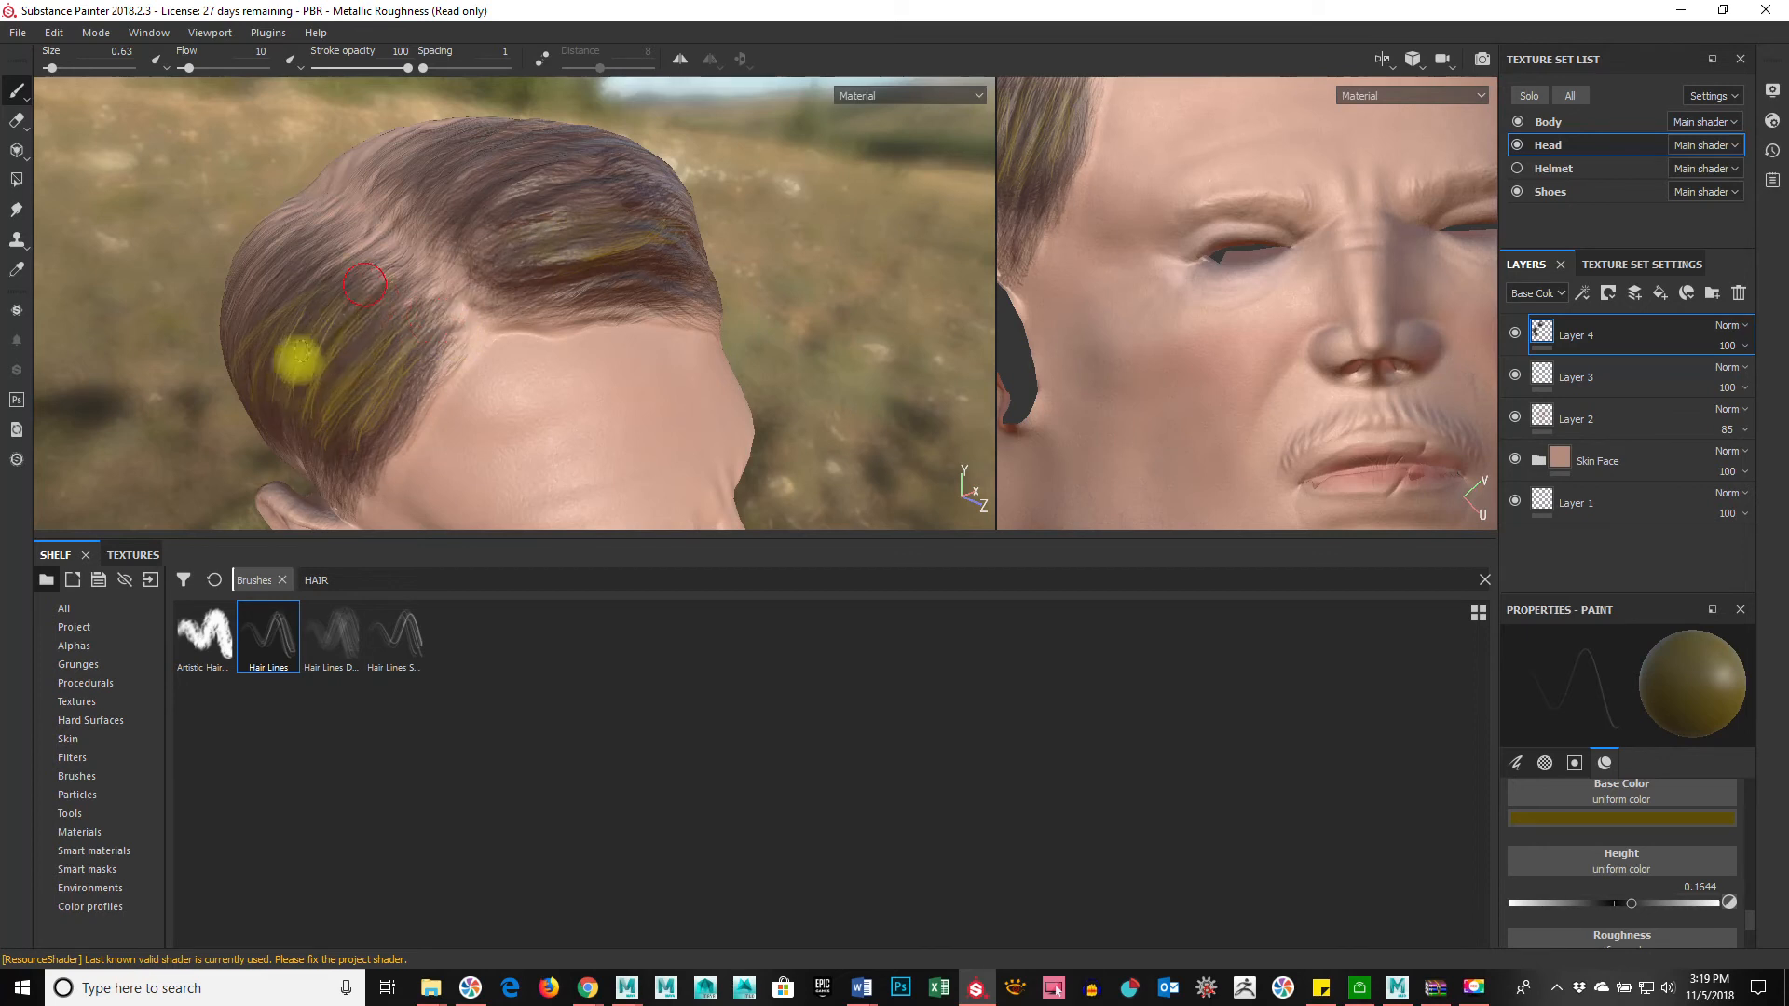
pyautogui.keyDown('alt'); pyautogui.moveTo(318, 269); pyautogui.dragTo(437, 380); pyautogui.keyUp('alt')
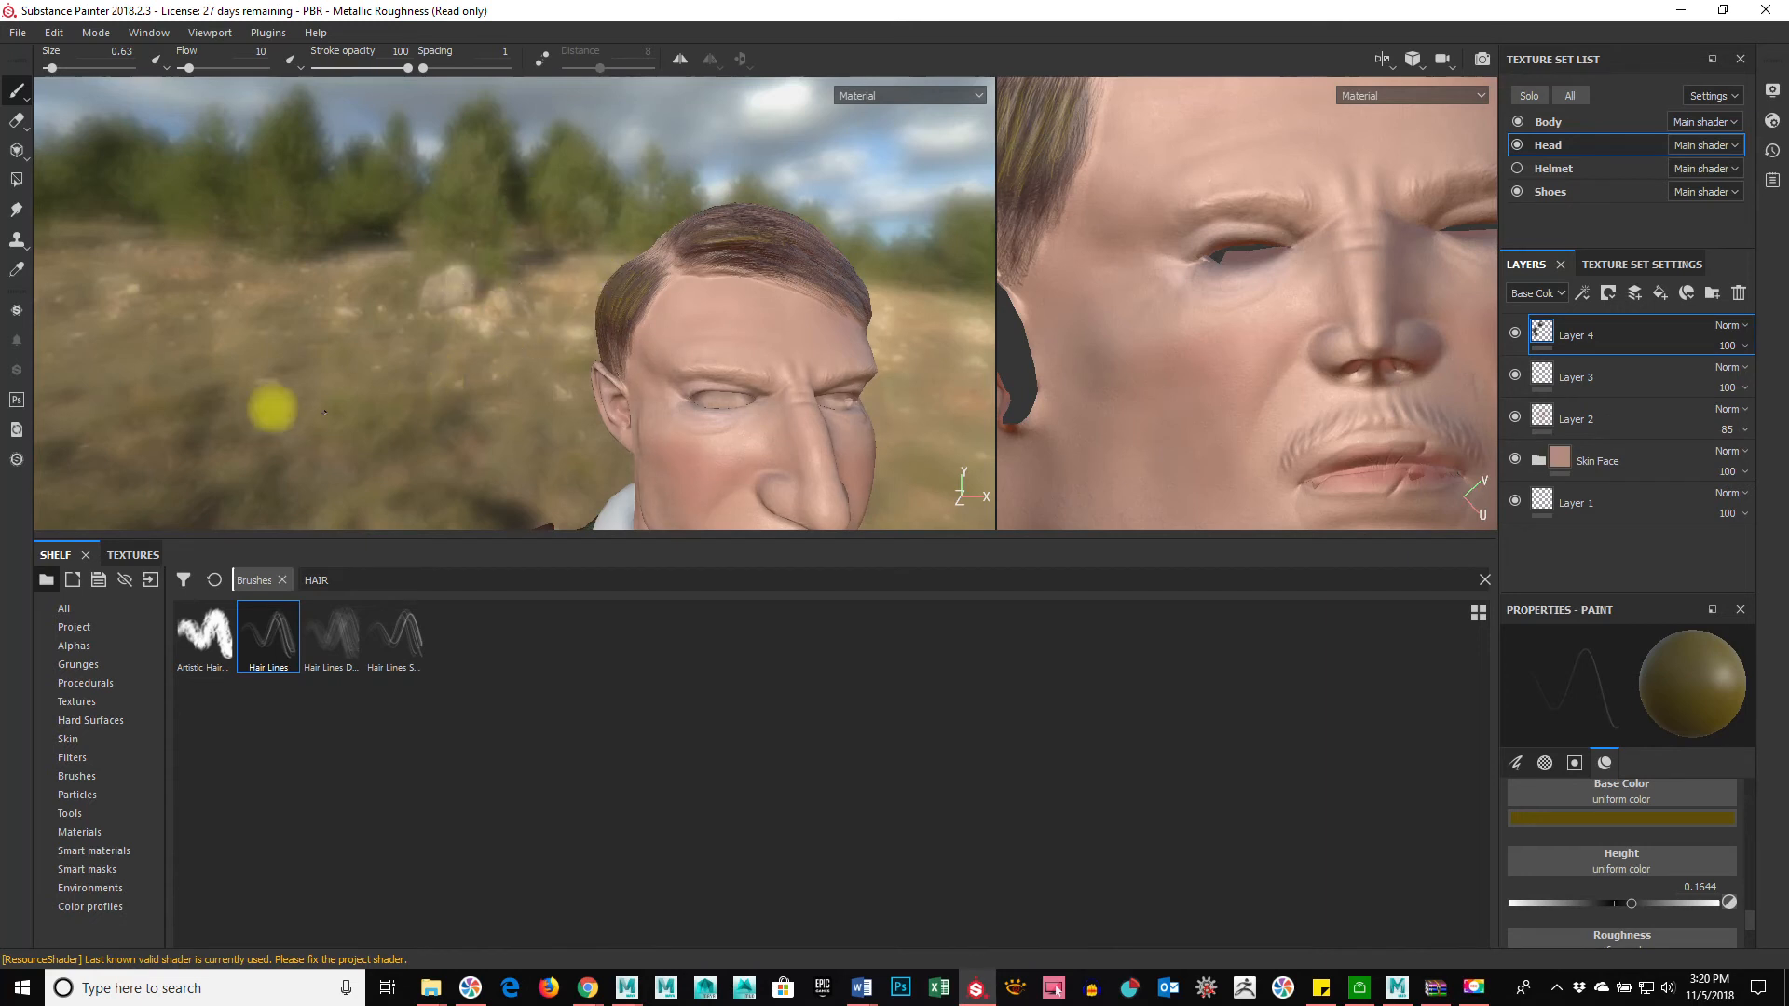
# Step: Reselect the Hair Lines brush for the eyebrow and set its base color to R 0.018, G 0.012, B 0
pyautogui.moveTo(687, 423)
pyautogui.keyDown('alt'); pyautogui.mouseDown()
pyautogui.moveTo(823, 463)
pyautogui.moveTo(473, 391)
pyautogui.moveTo(686, 379)
pyautogui.moveTo(639, 460)
pyautogui.mouseUp(); pyautogui.keyUp('alt')
pyautogui.click(267, 653)
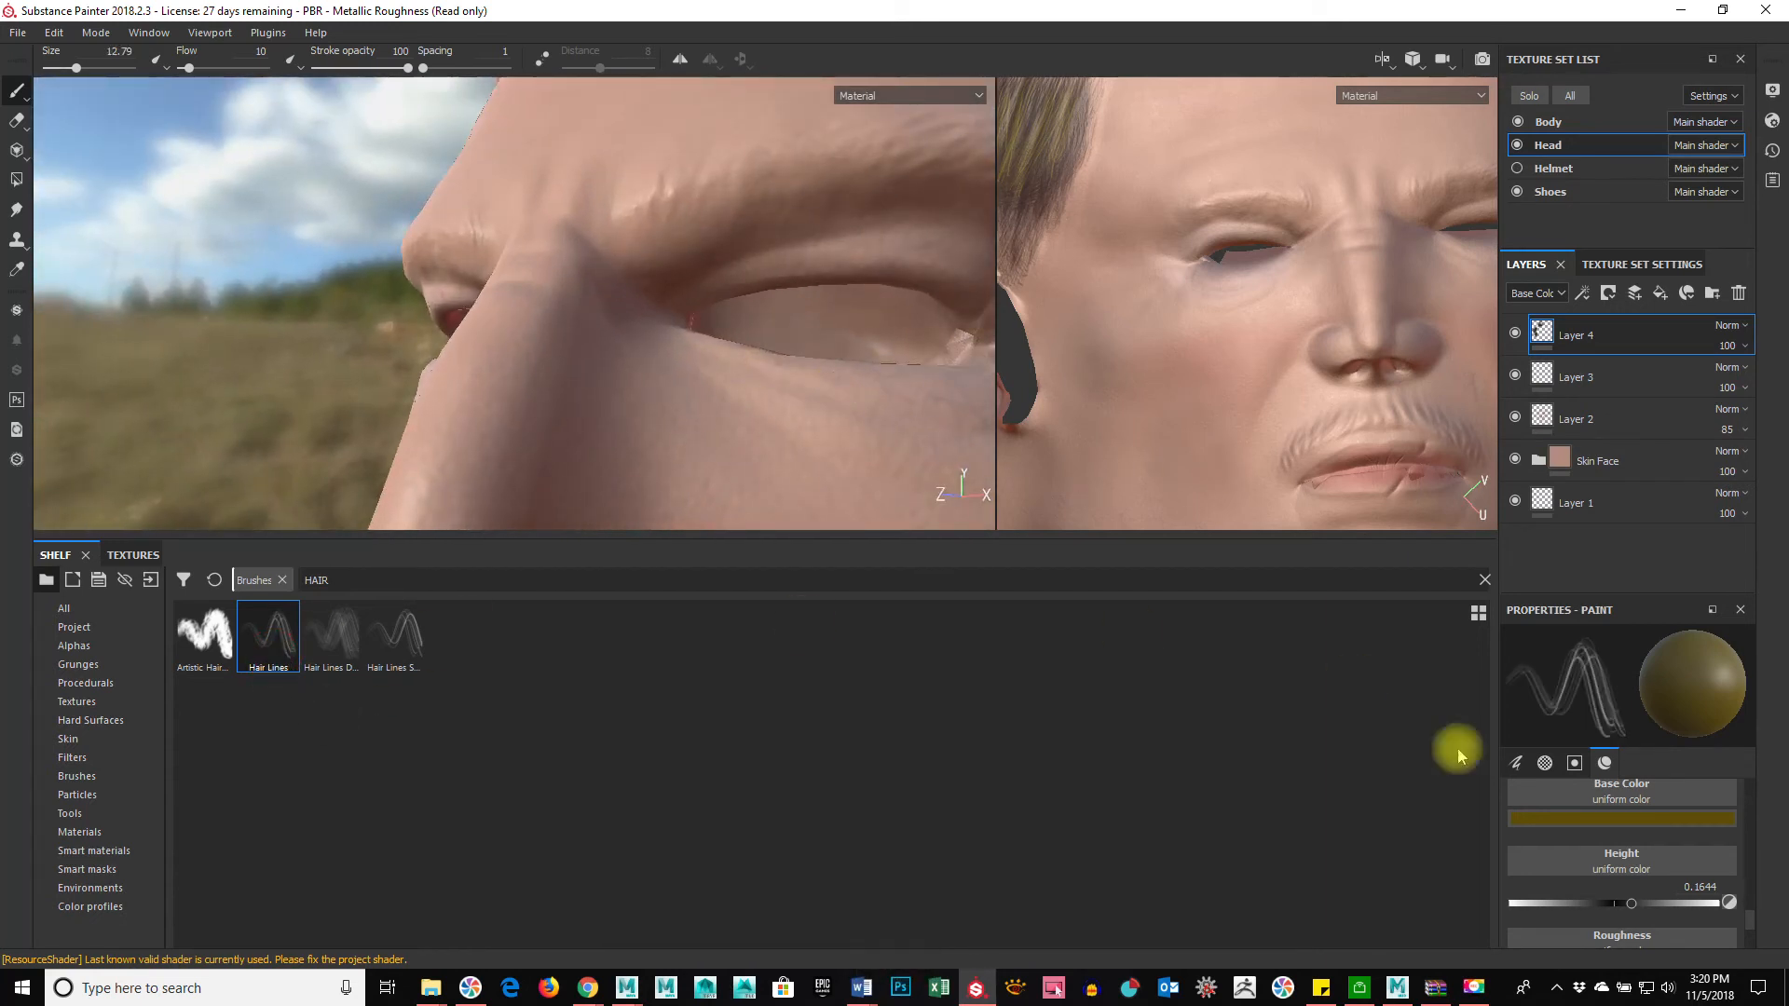
pyautogui.click(1588, 823)
pyautogui.moveTo(1612, 740); pyautogui.dragTo(1649, 763)
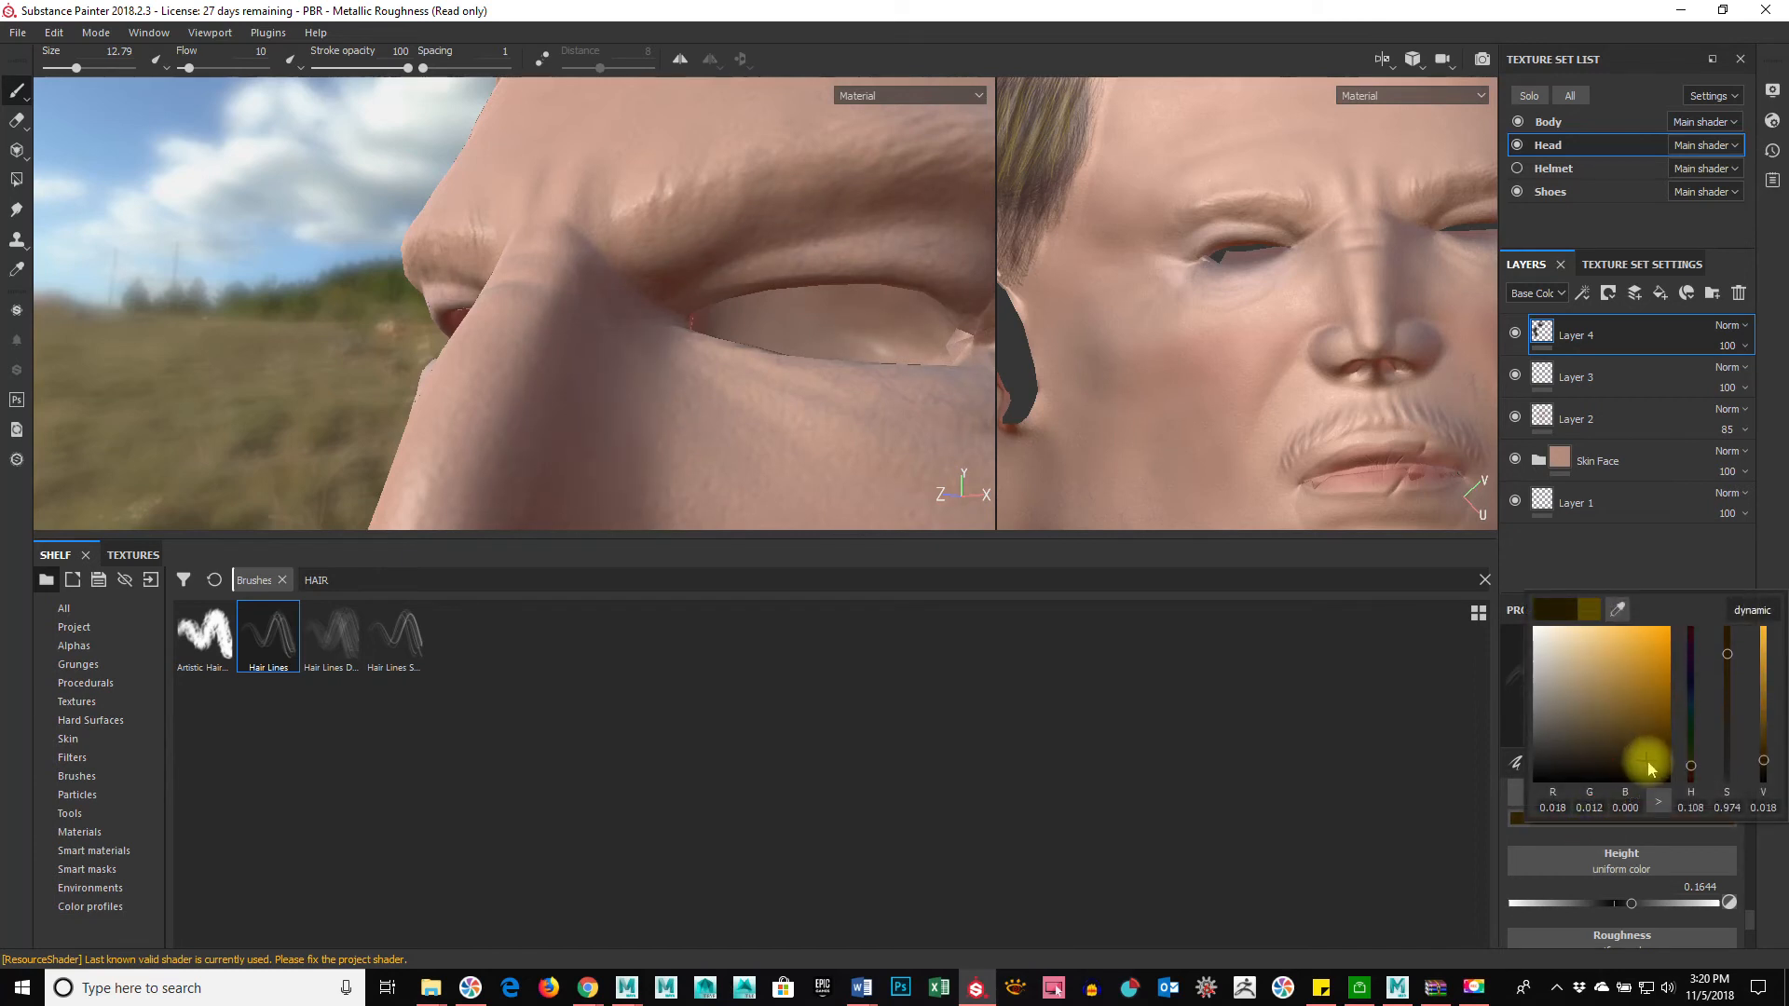
pyautogui.click(769, 264)
# Step: Shrink the brush to size 1.7, undo the test stroke on the eyebrow, and lower the paint height to 0.0489
pyautogui.moveTo(579, 248)
pyautogui.keyDown('alt'); pyautogui.mouseDown()
pyautogui.moveTo(436, 336)
pyautogui.moveTo(512, 280)
pyautogui.moveTo(347, 284)
pyautogui.mouseUp(); pyautogui.keyUp('alt')
pyautogui.moveTo(600, 256)
pyautogui.keyDown('ctrl'); pyautogui.mouseDown(button='right')
pyautogui.moveTo(446, 275)
pyautogui.moveTo(472, 275)
pyautogui.mouseUp(button='right'); pyautogui.keyUp('ctrl')
pyautogui.moveTo(427, 264); pyautogui.dragTo(479, 208)
pyautogui.hotkey('ctrl', 'z')
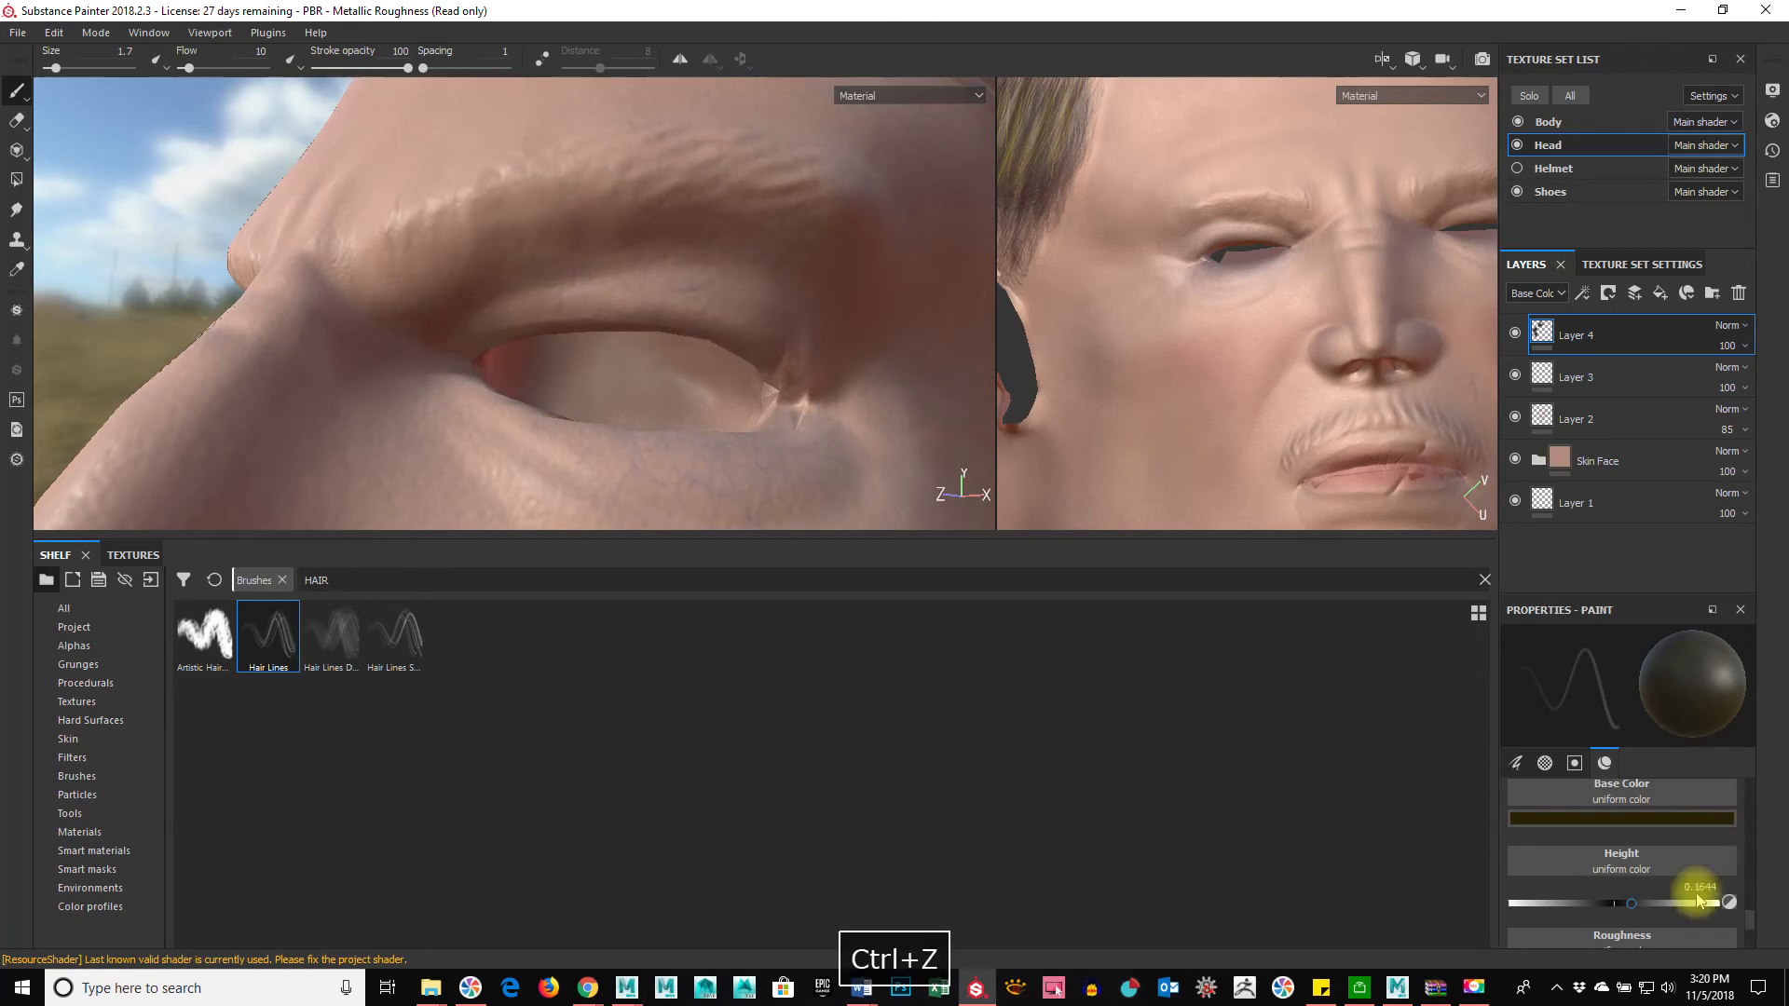
pyautogui.moveTo(1627, 908); pyautogui.dragTo(1618, 903)
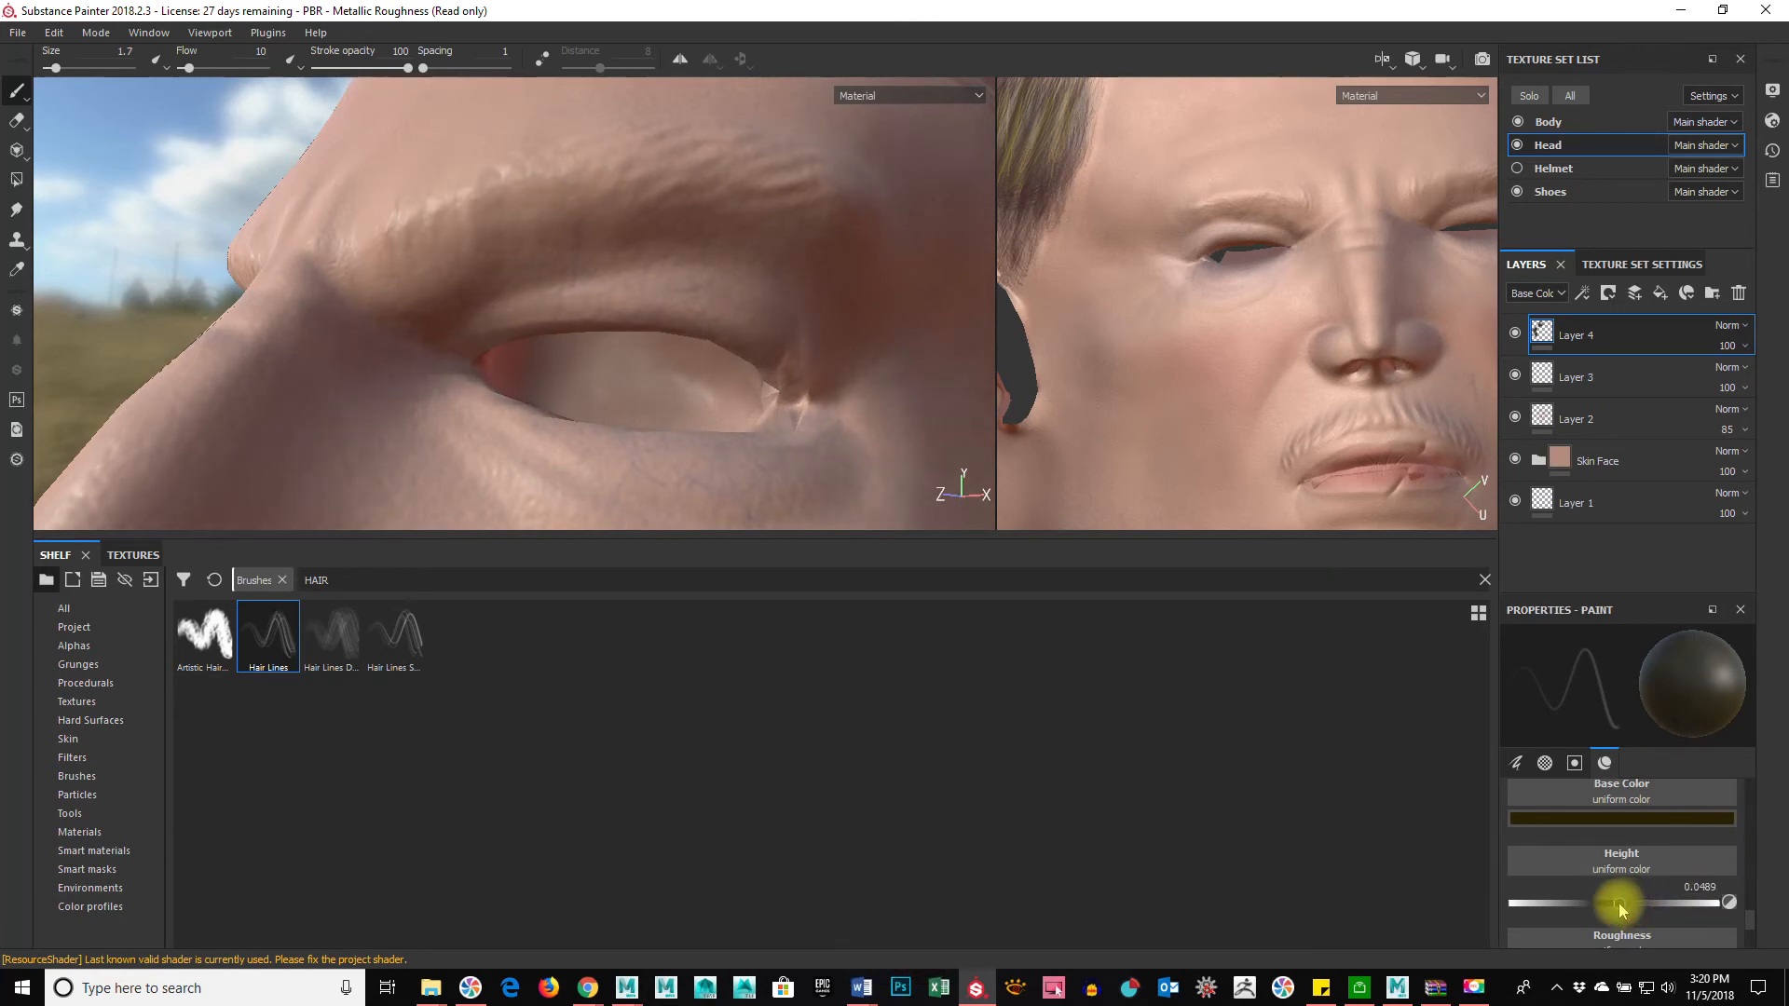
# Step: Paint fine dark hairs along the eyebrow with brush size 0.97, raising the roughness to 0.5644 for the second pass
pyautogui.moveTo(401, 268)
pyautogui.mouseDown()
pyautogui.moveTo(507, 194)
pyautogui.moveTo(573, 219)
pyautogui.moveTo(690, 205)
pyautogui.mouseUp()
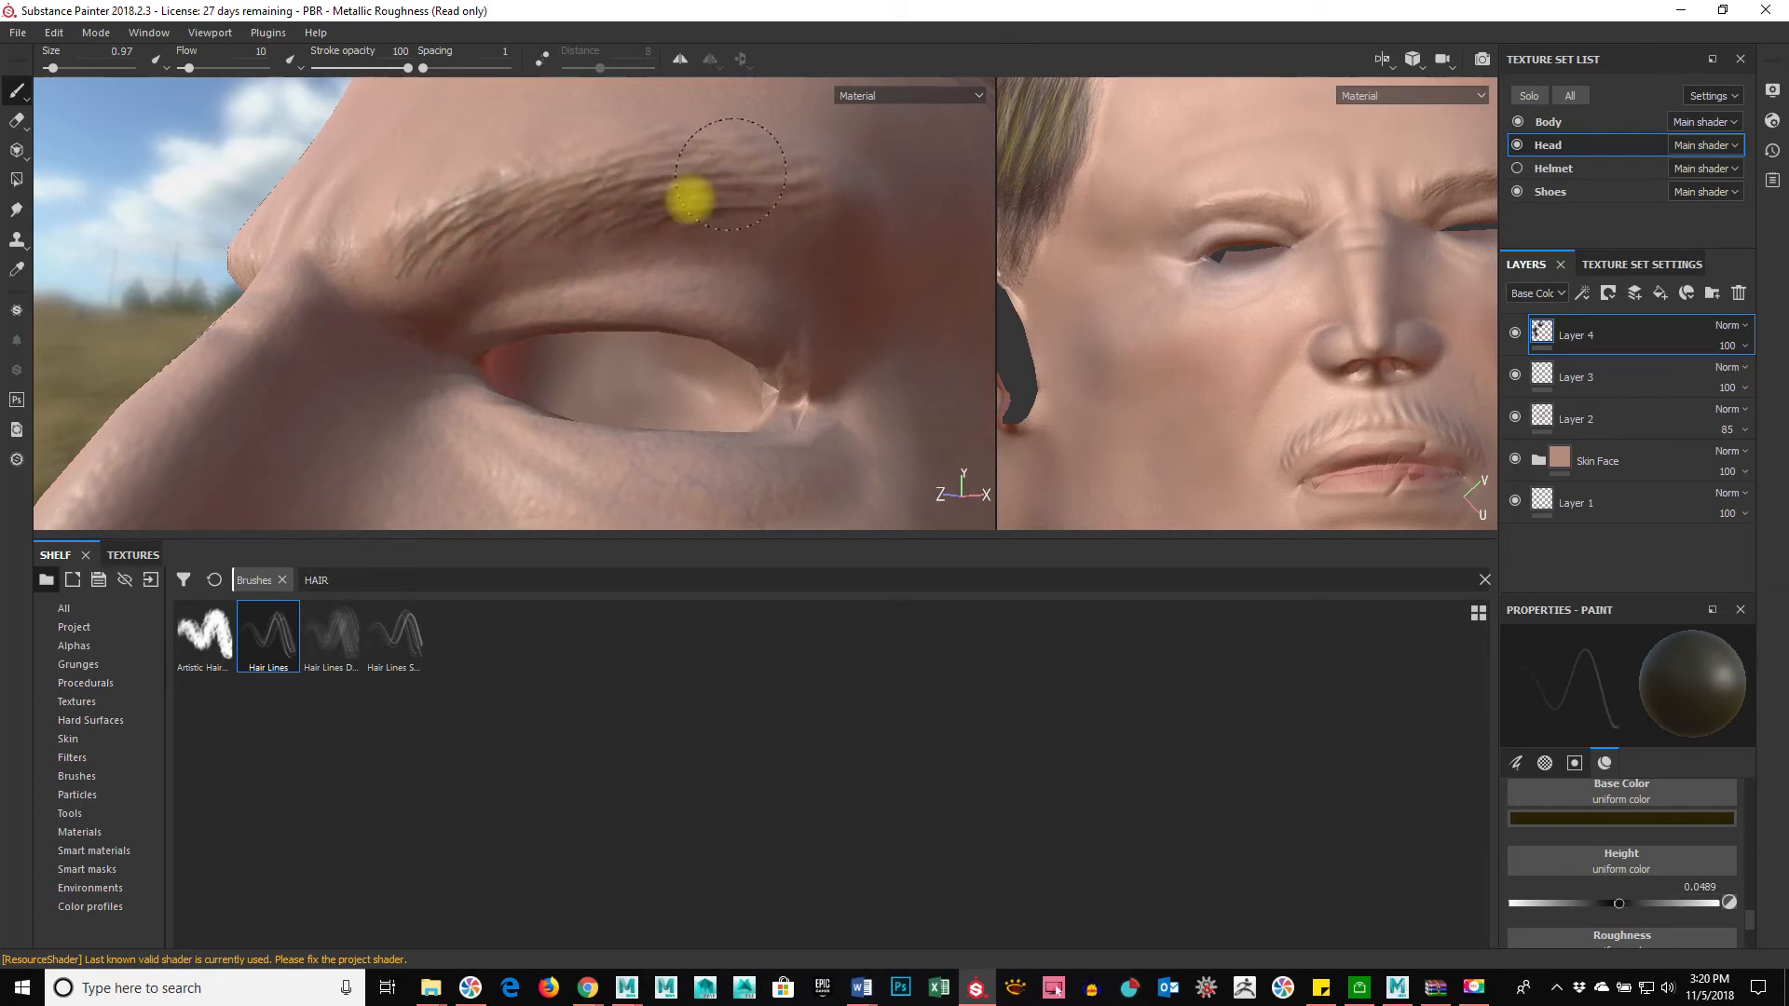
pyautogui.scroll(-5, 1752, 918)
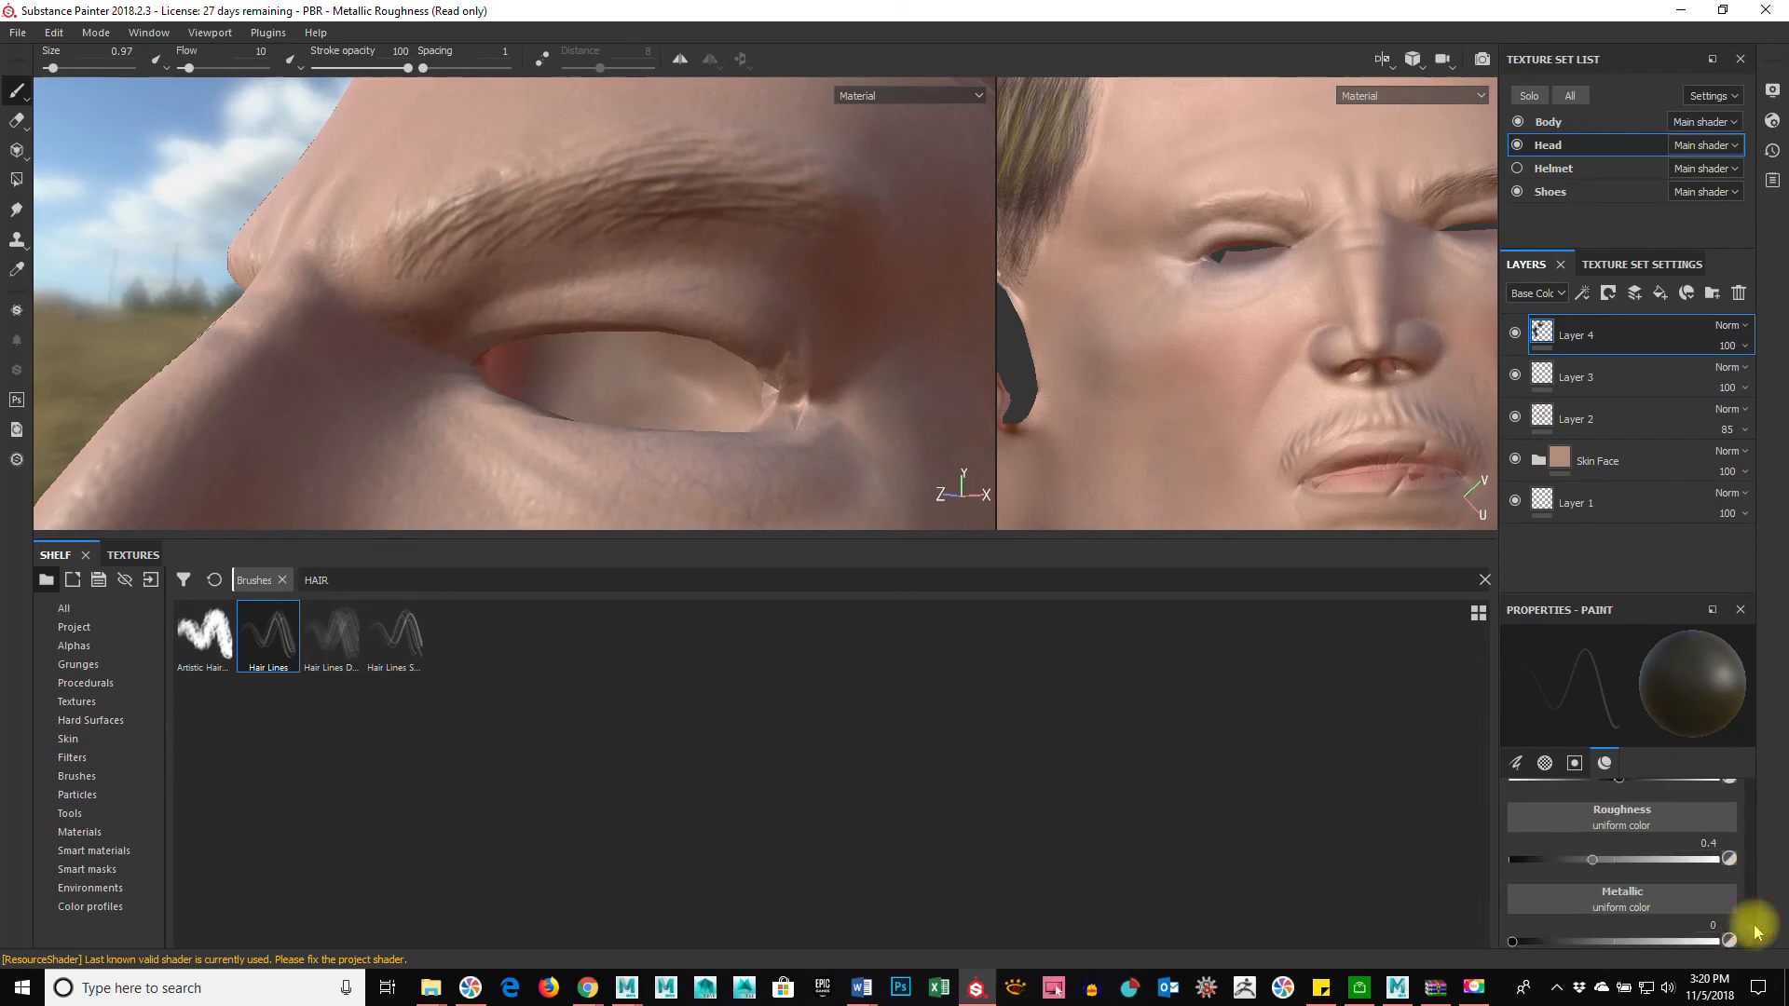
pyautogui.click(1628, 852)
pyautogui.moveTo(445, 245); pyautogui.dragTo(817, 216)
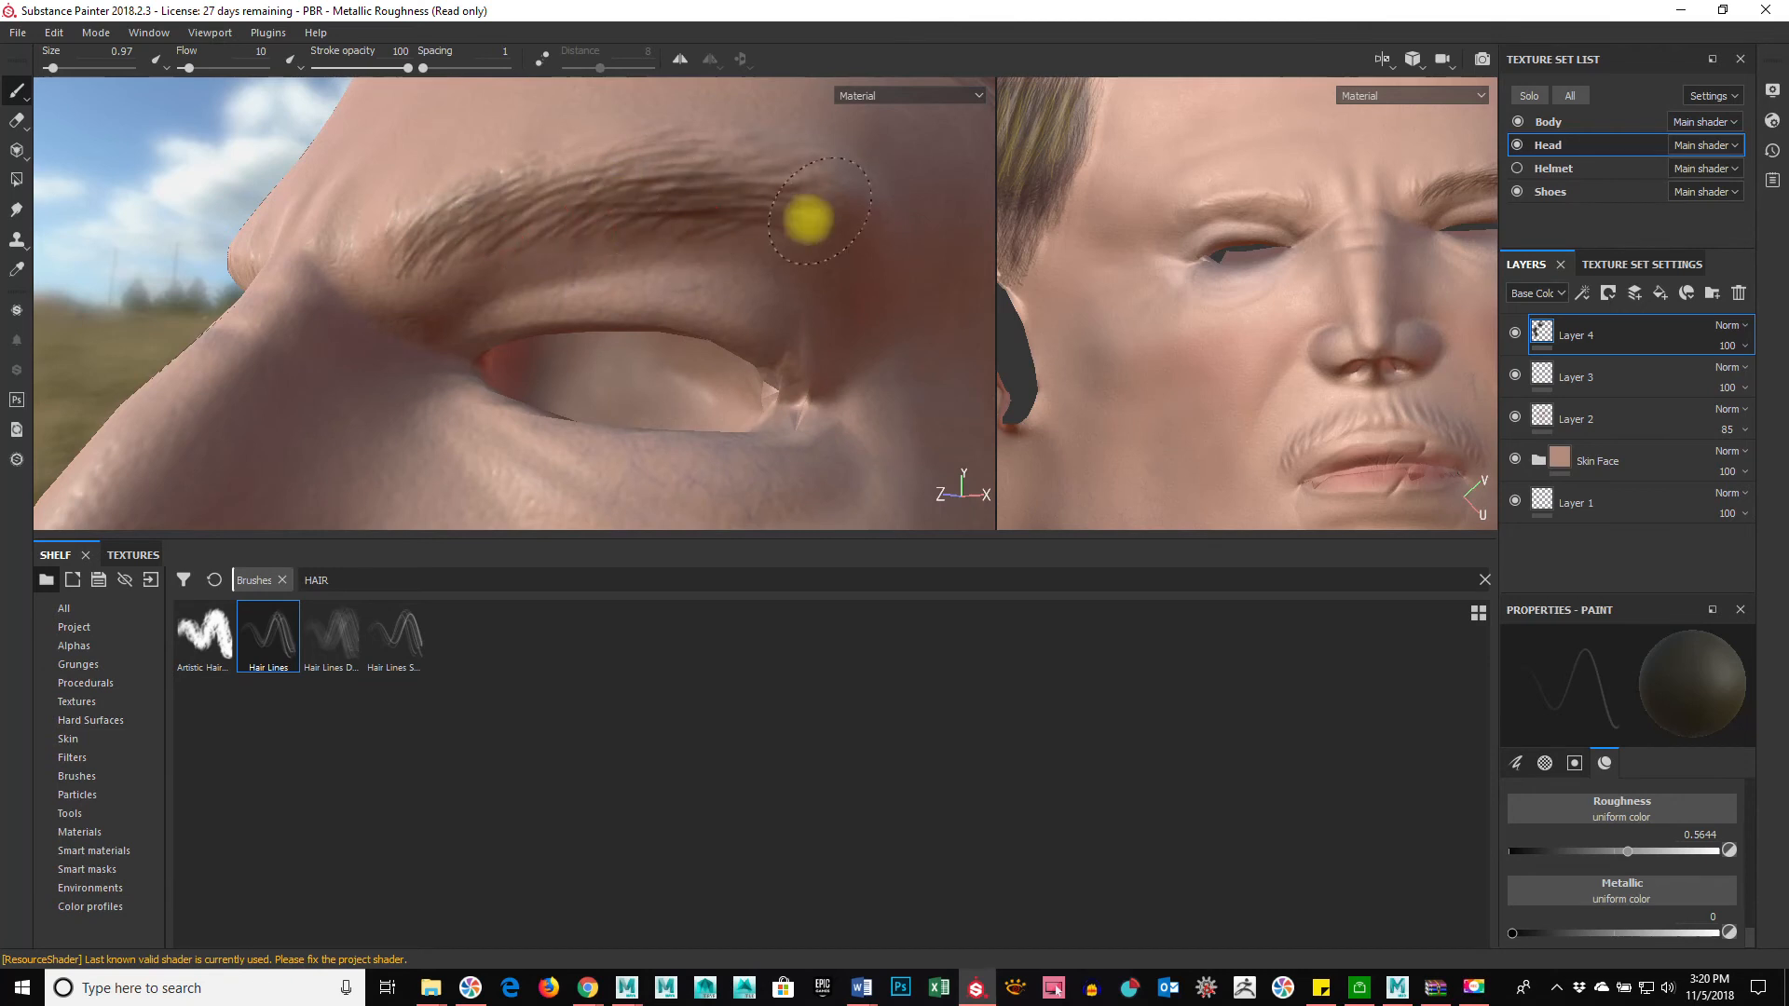
# Step: Undo the last eyebrow stroke, enable symmetry, and paint darker mirrored hairs along the eyebrow with the flow raised to 61
pyautogui.hotkey('ctrl', 'z')
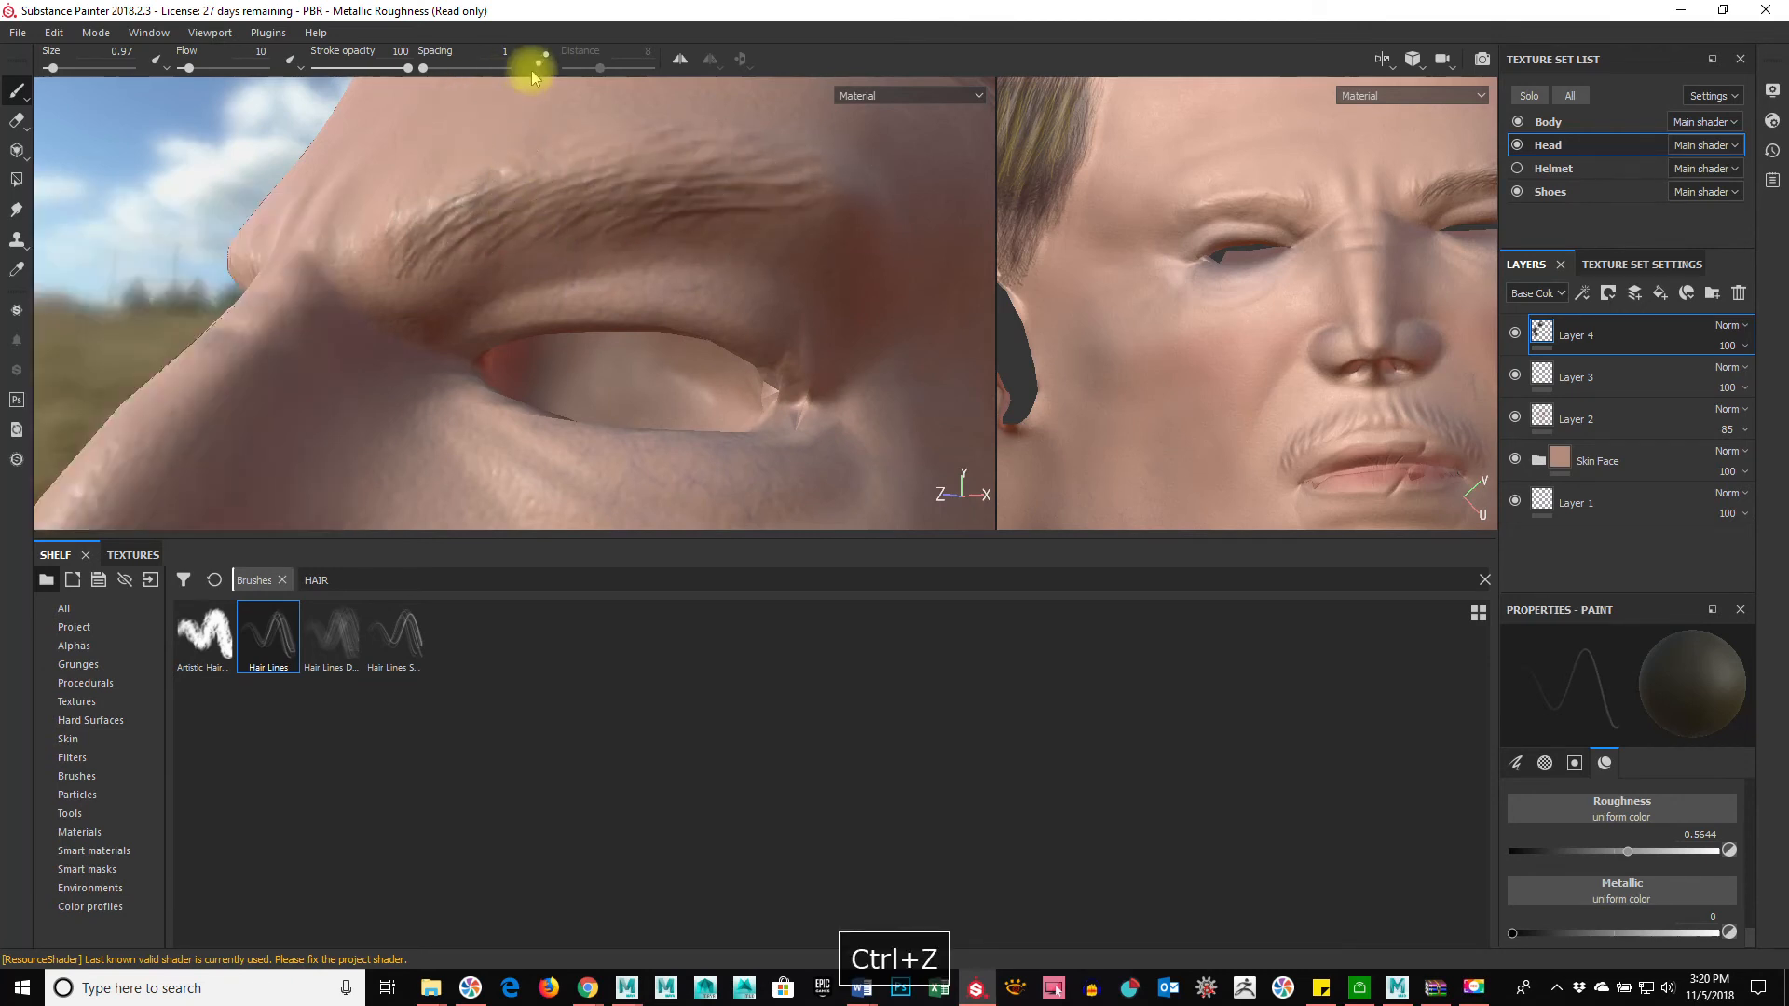
pyautogui.click(683, 58)
pyautogui.moveTo(425, 255)
pyautogui.mouseDown()
pyautogui.moveTo(509, 186)
pyautogui.moveTo(667, 176)
pyautogui.mouseUp()
pyautogui.moveTo(586, 216); pyautogui.dragTo(656, 181)
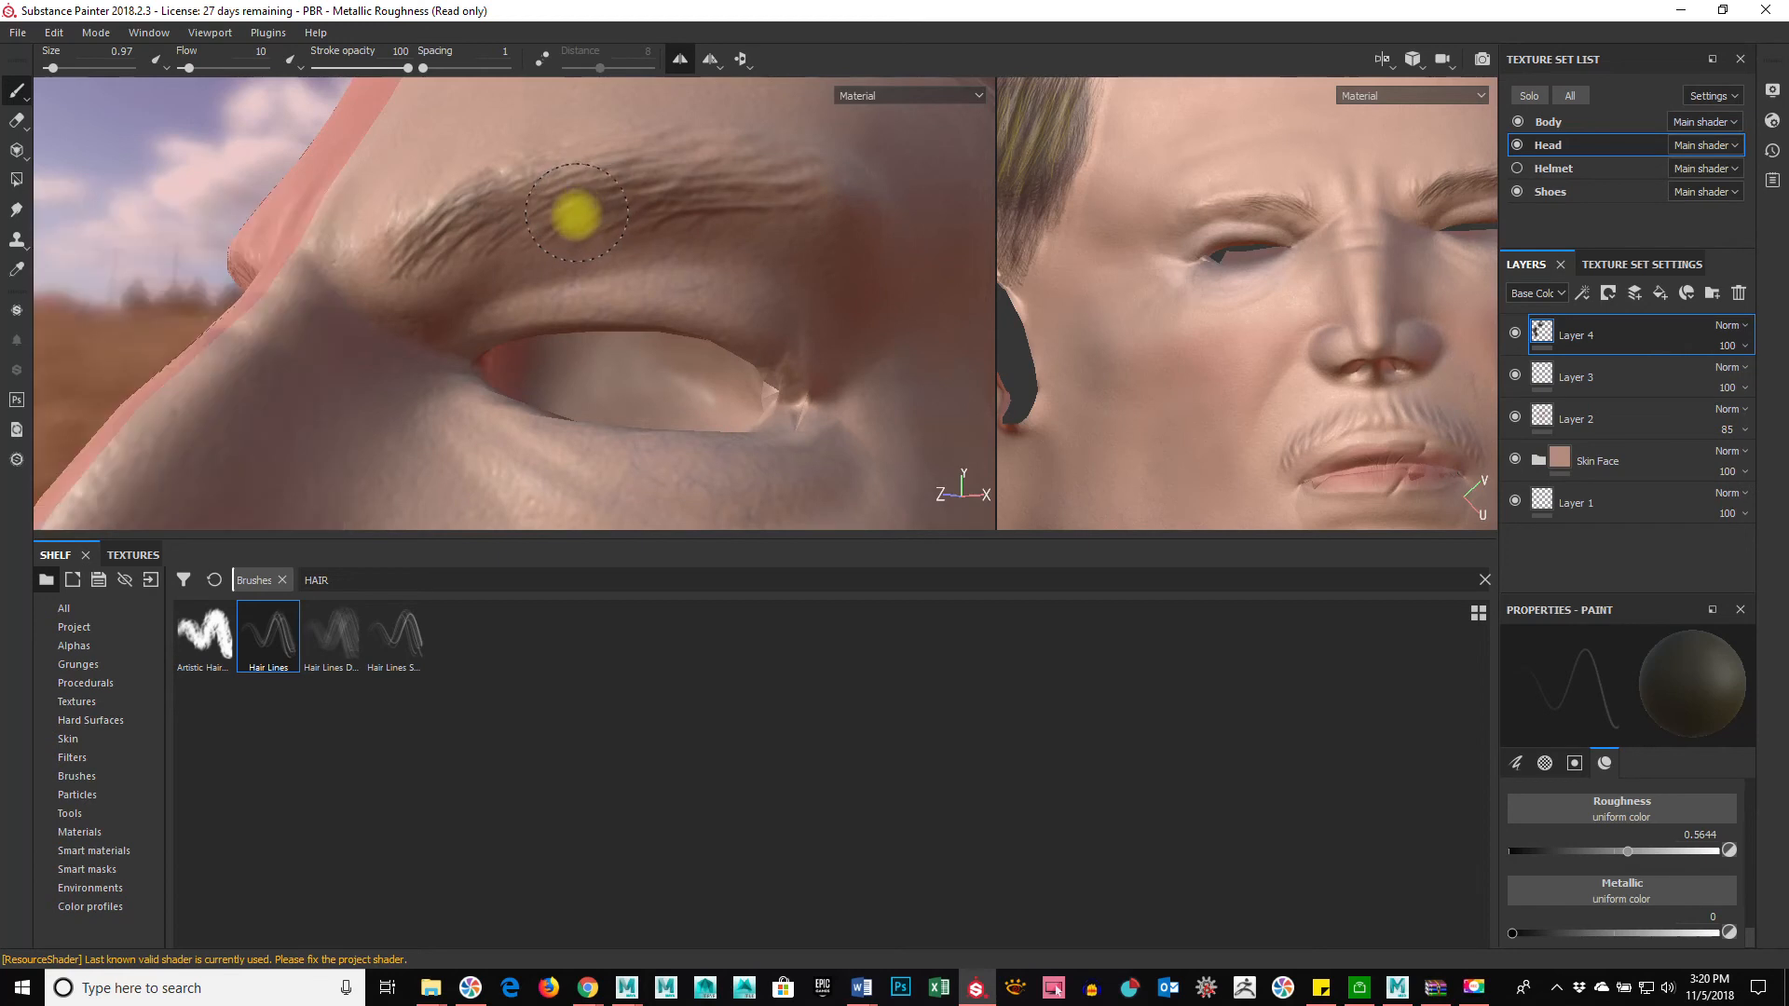
pyautogui.keyDown('ctrl'); pyautogui.moveTo(651, 191); pyautogui.dragTo(862, 200); pyautogui.keyUp('ctrl')
pyautogui.moveTo(494, 244)
pyautogui.mouseDown()
pyautogui.moveTo(612, 180)
pyautogui.moveTo(618, 209)
pyautogui.moveTo(415, 244)
pyautogui.moveTo(639, 227)
pyautogui.mouseUp()
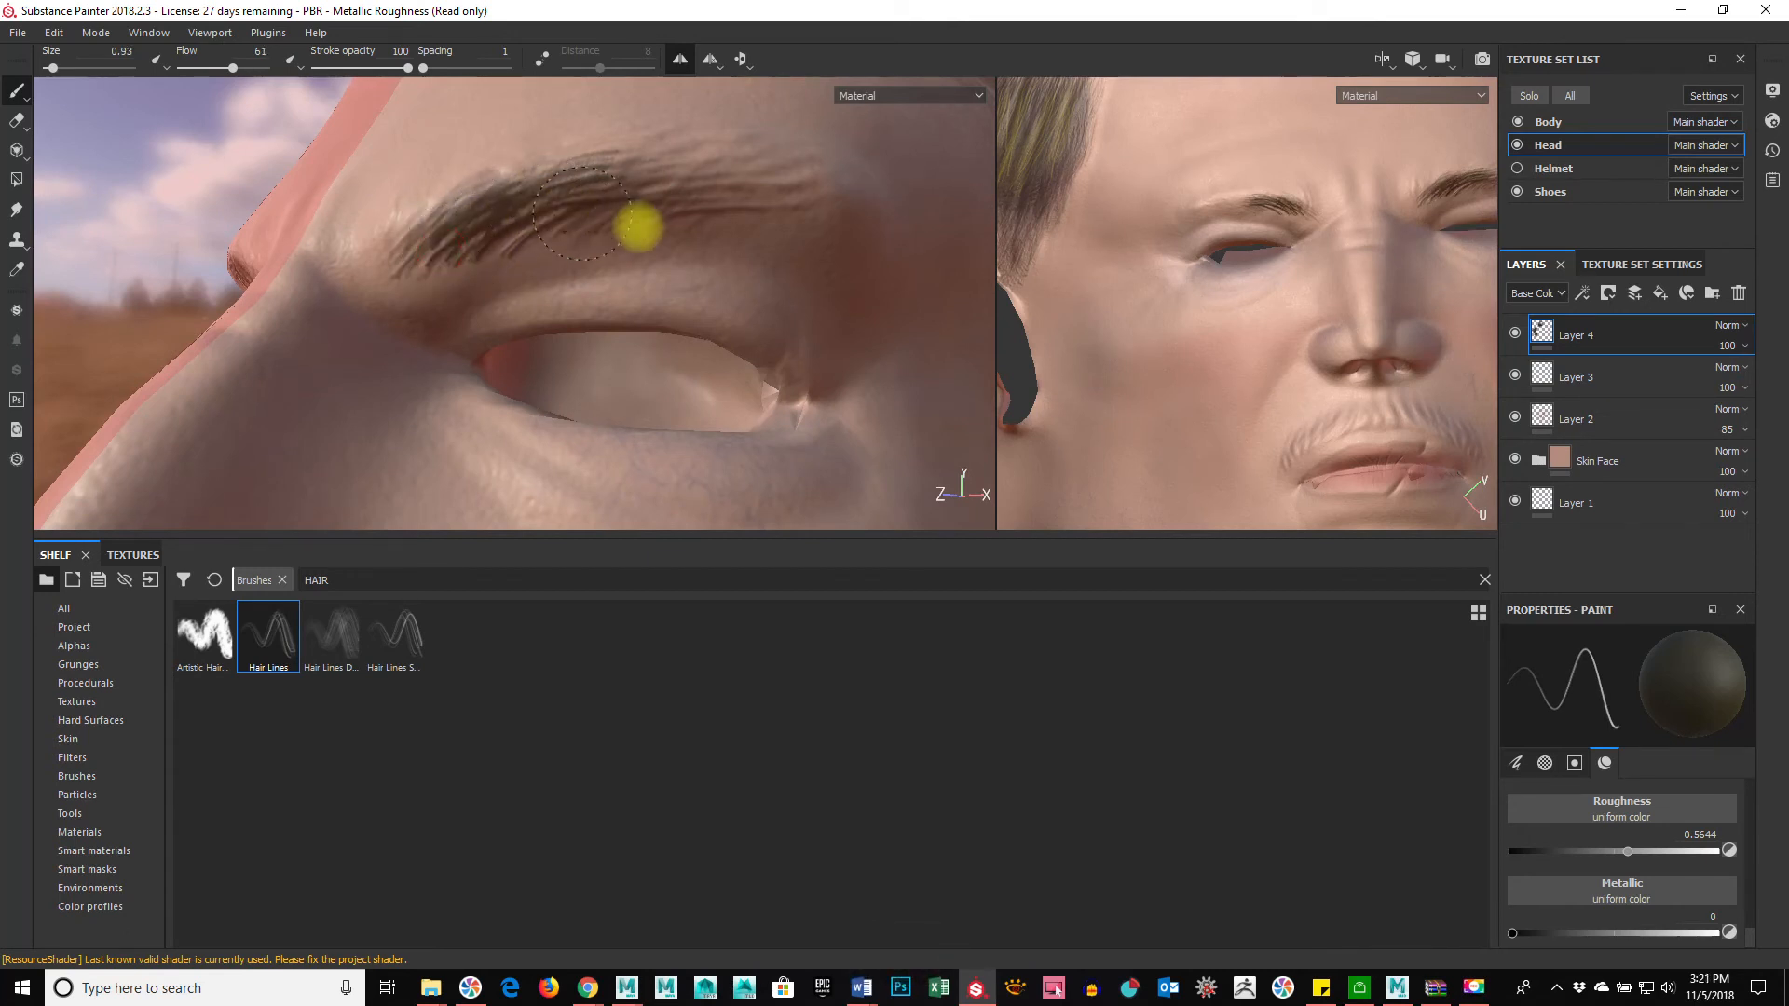
# Step: Fill in the outer end of the eyebrow, reducing the flow to 20 and the brush size to 0.73
pyautogui.moveTo(618, 212)
pyautogui.keyDown('ctrl'); pyautogui.mouseDown()
pyautogui.moveTo(555, 216)
pyautogui.moveTo(715, 176)
pyautogui.moveTo(807, 192)
pyautogui.moveTo(702, 199)
pyautogui.moveTo(776, 223)
pyautogui.mouseUp(); pyautogui.keyUp('ctrl')
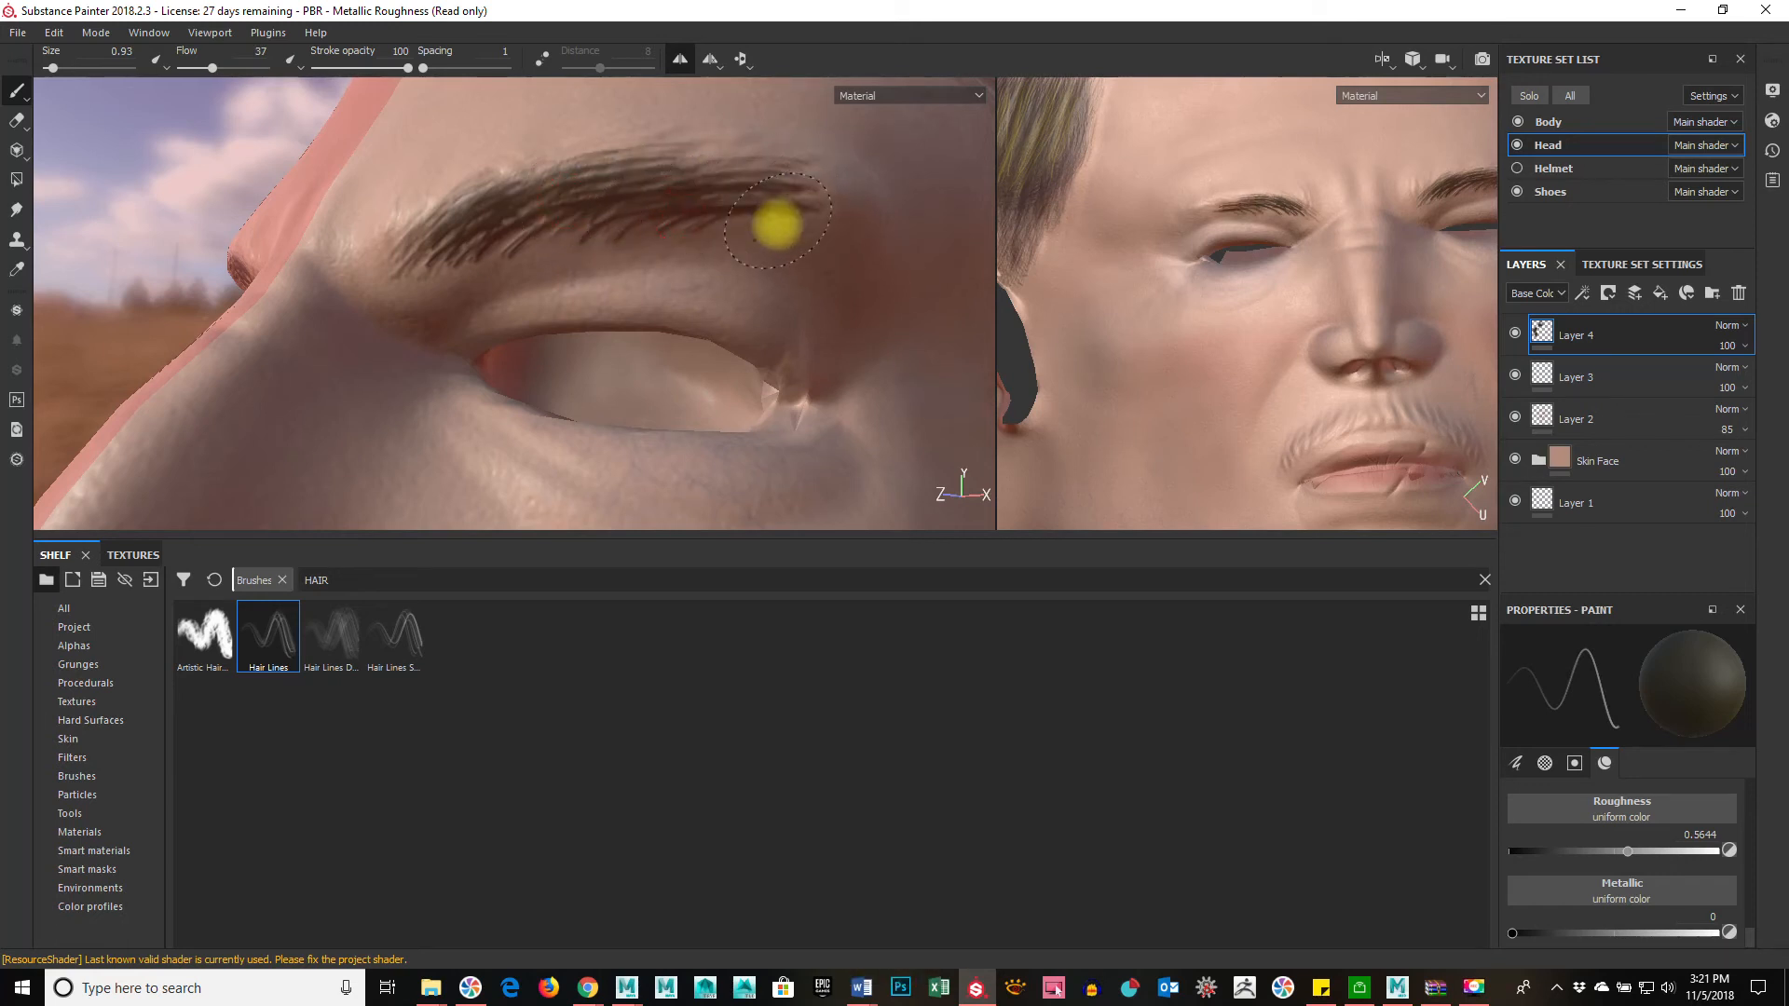
pyautogui.keyDown('ctrl'); pyautogui.moveTo(770, 223); pyautogui.dragTo(777, 223, button='right'); pyautogui.keyUp('ctrl')
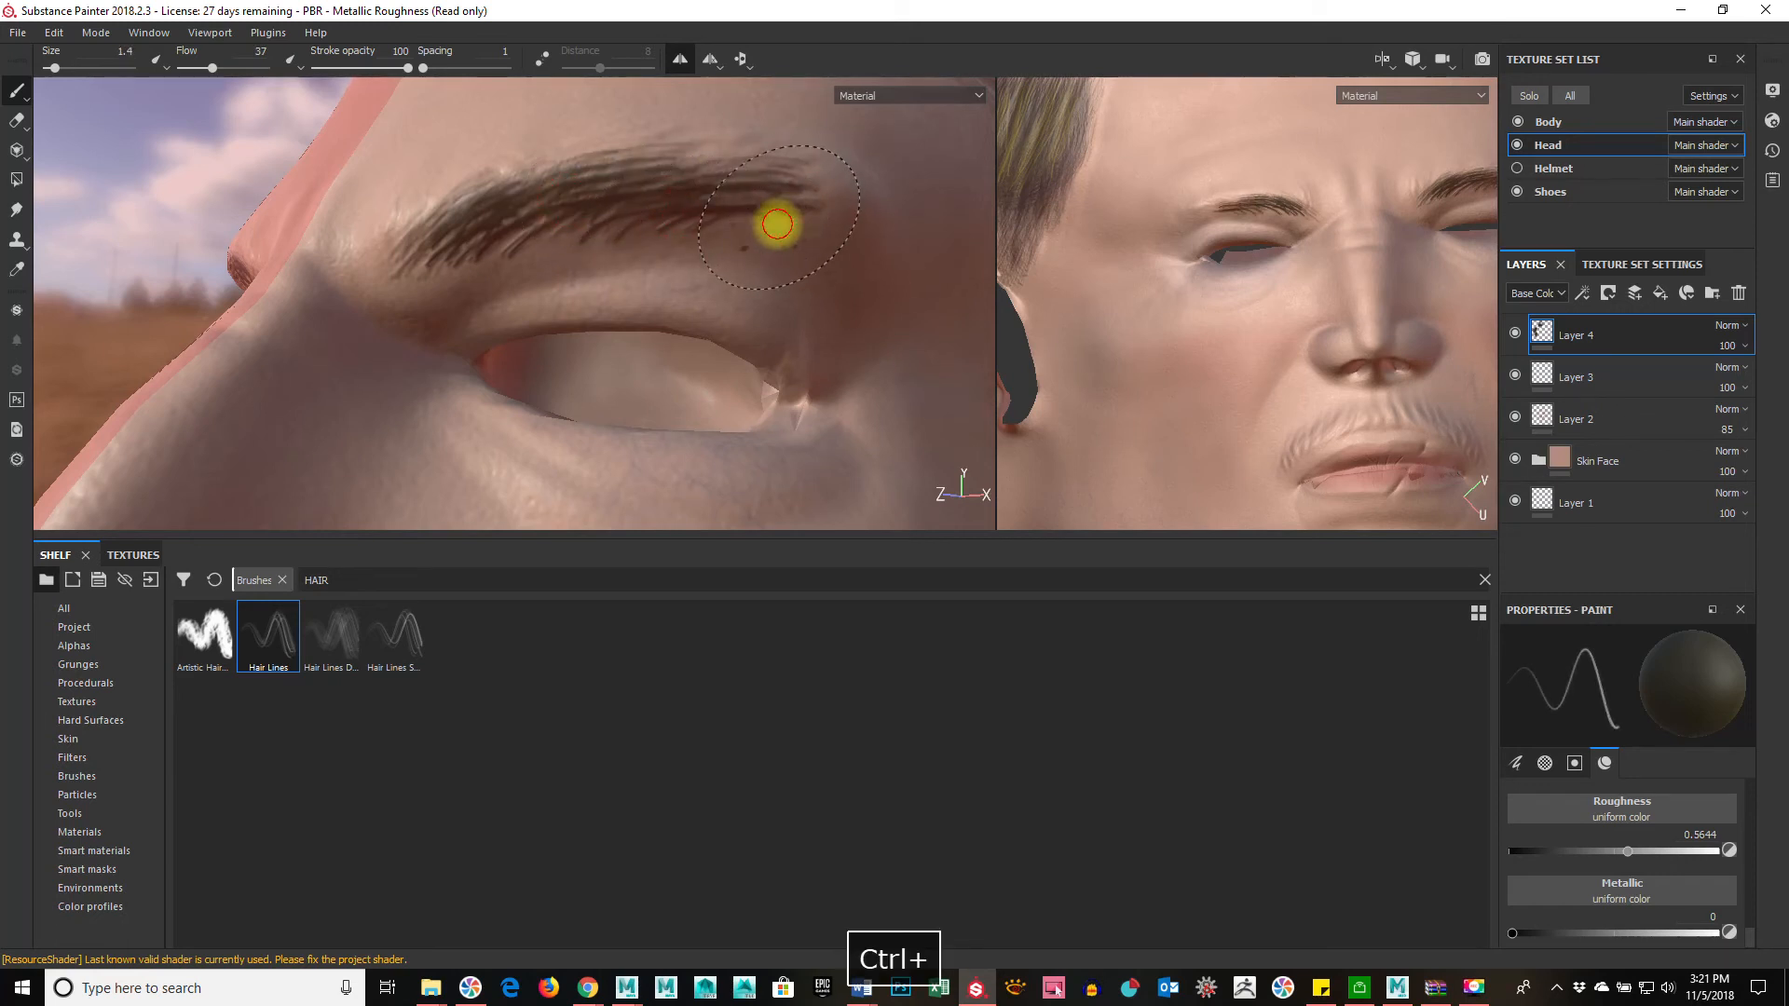
pyautogui.keyDown('ctrl'); pyautogui.moveTo(758, 217); pyautogui.dragTo(738, 217); pyautogui.keyUp('ctrl')
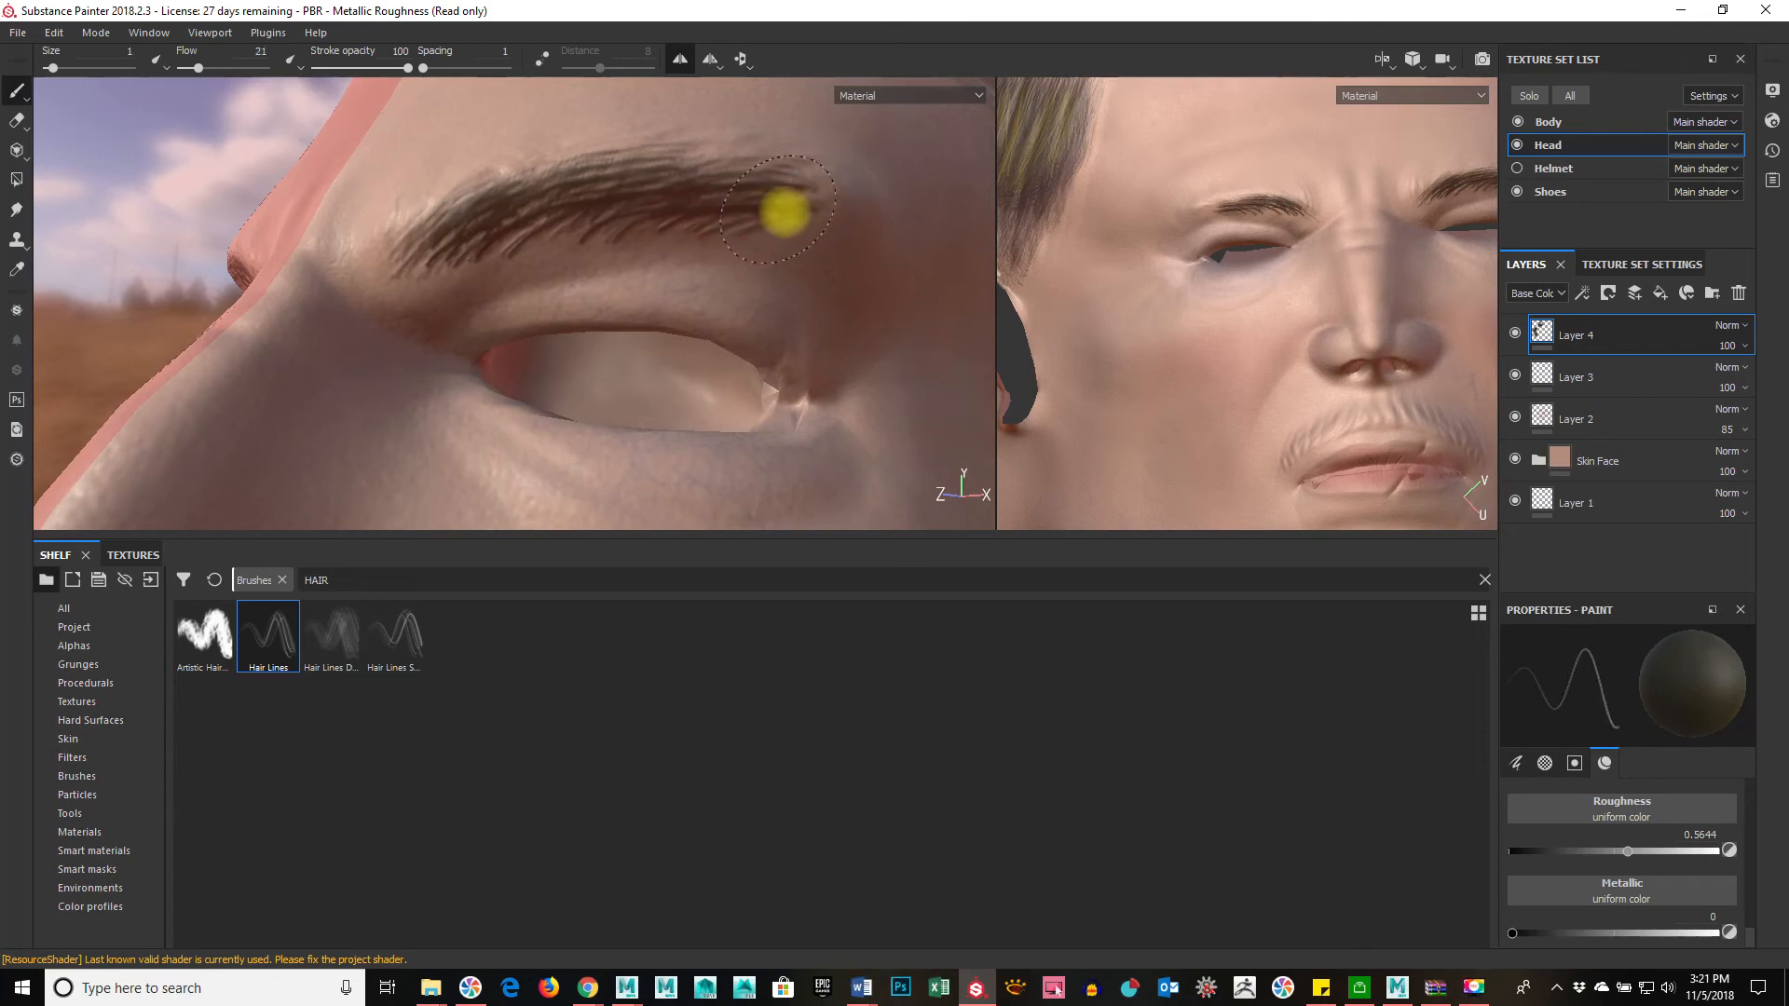
pyautogui.keyDown('ctrl'); pyautogui.moveTo(784, 212); pyautogui.dragTo(779, 213, button='right'); pyautogui.keyUp('ctrl')
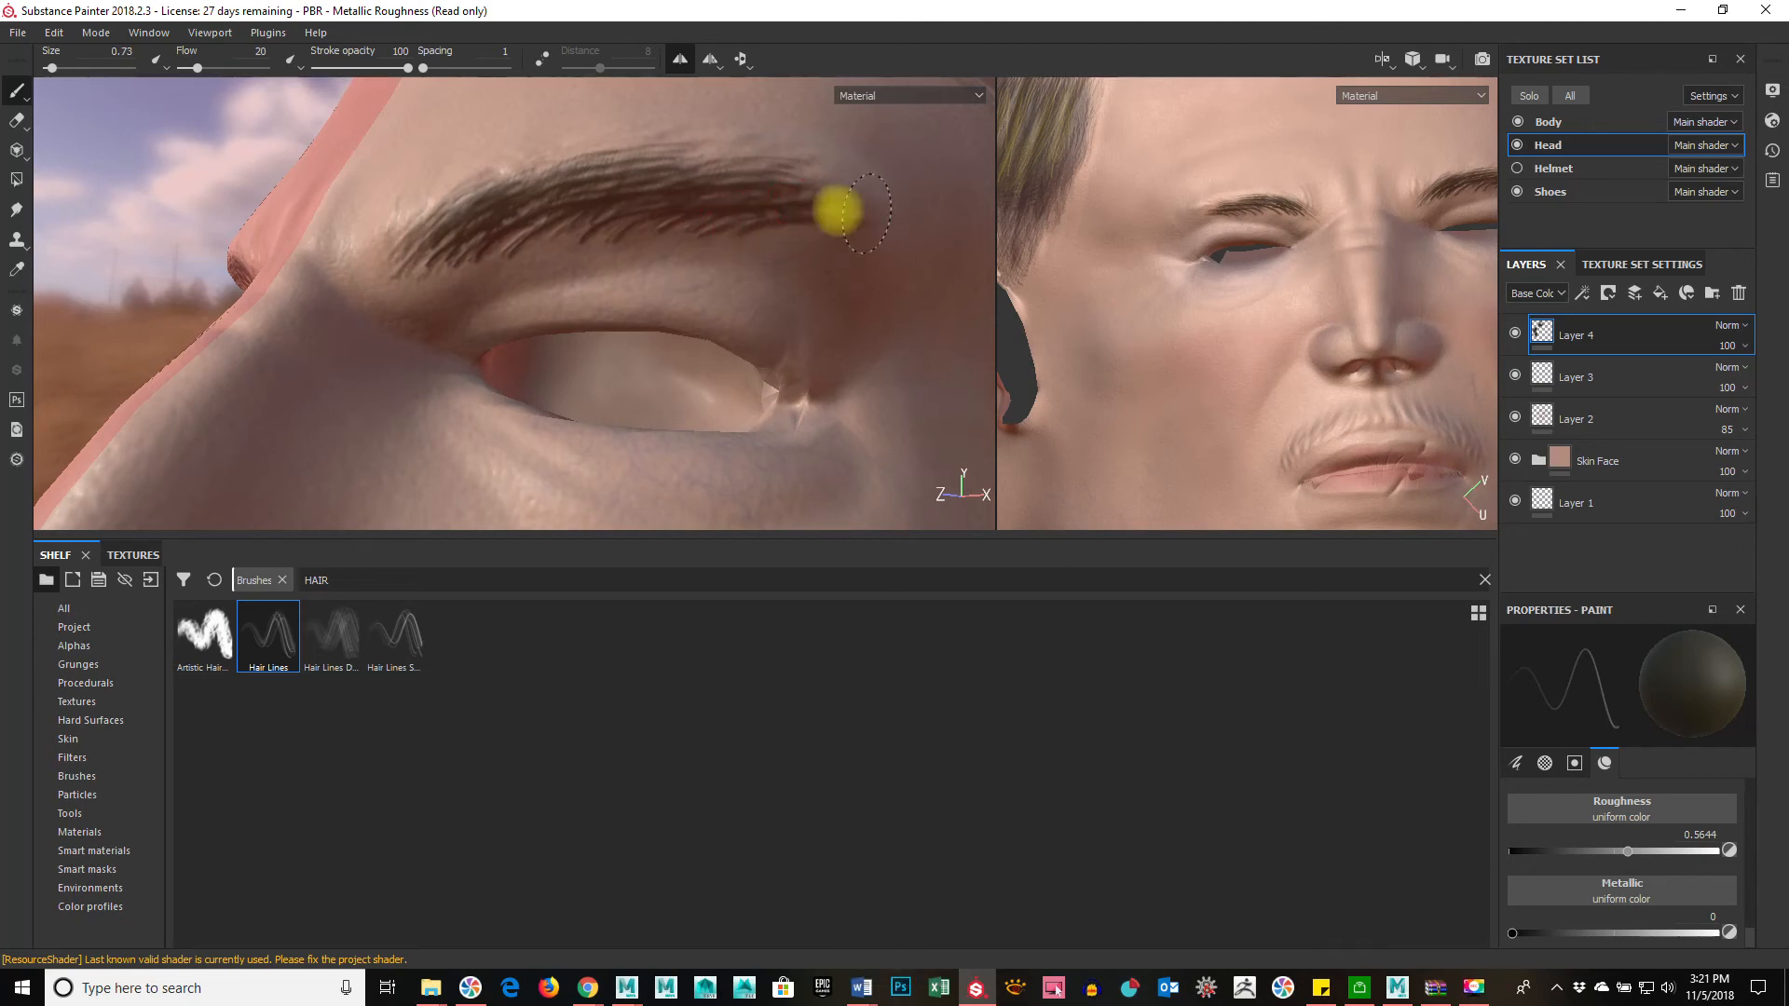
pyautogui.moveTo(886, 220); pyautogui.dragTo(783, 201)
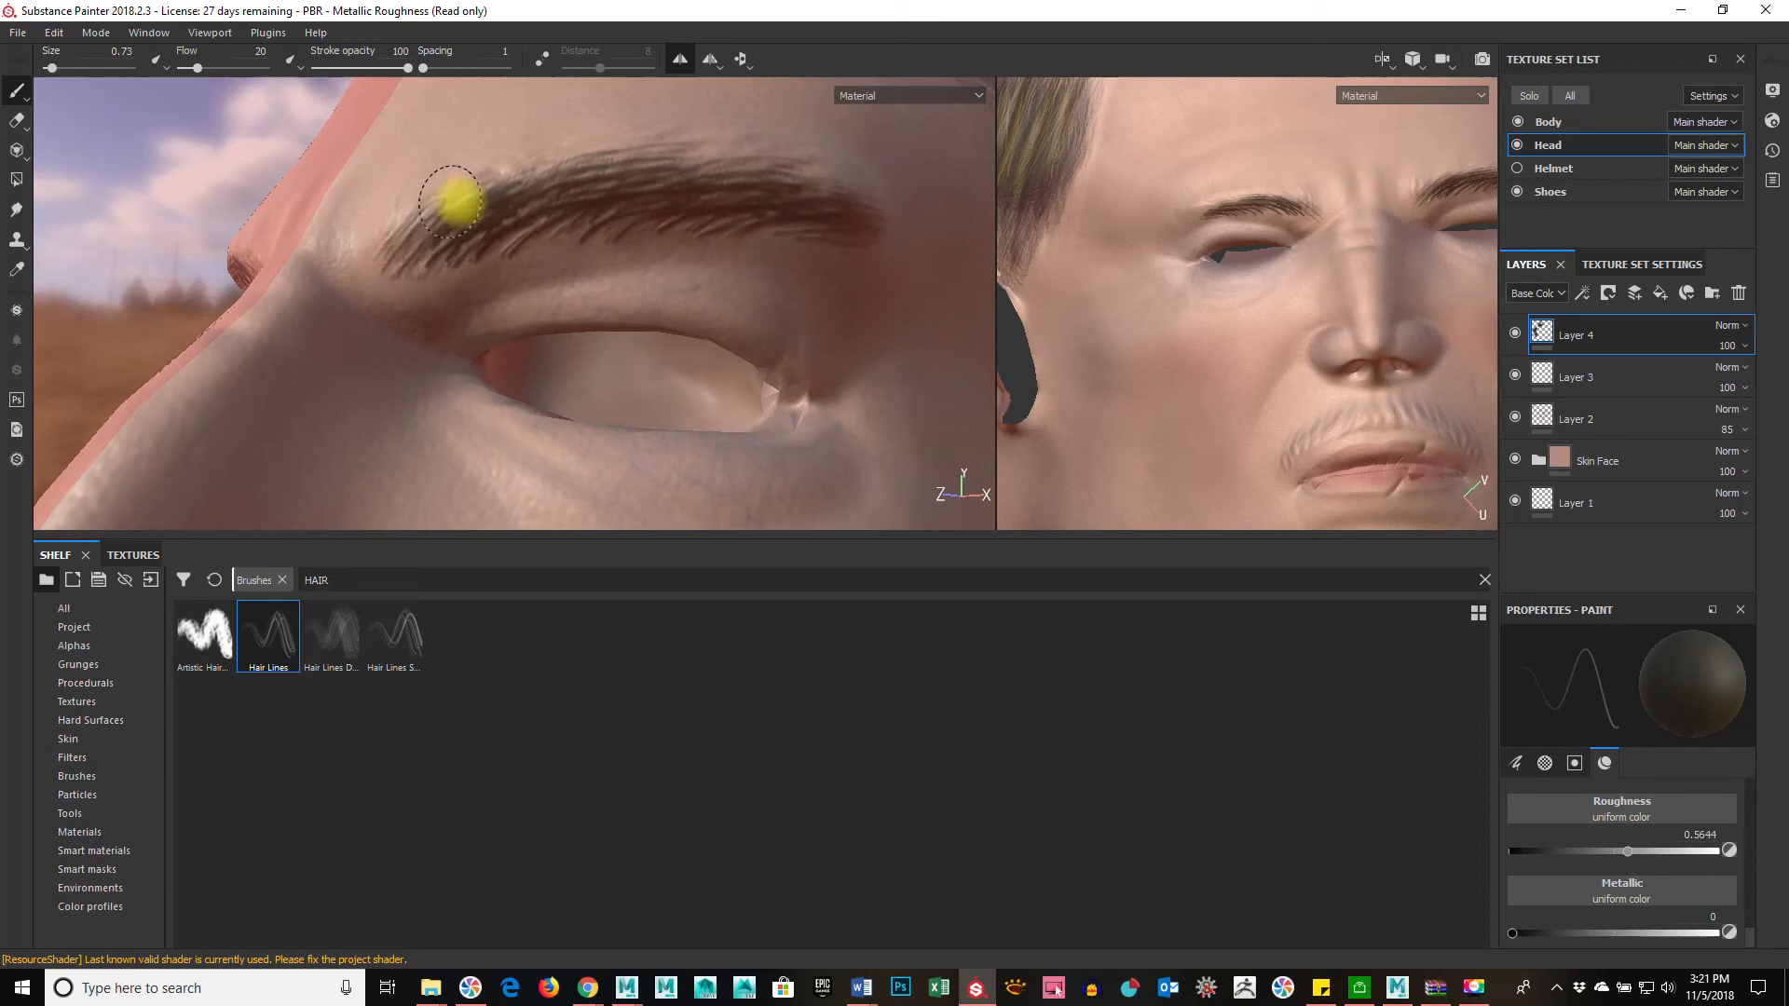
# Step: Extend the eyebrow's tail toward the temple on the other side of the face with brush size 0.89 and flow 13
pyautogui.moveTo(882, 251)
pyautogui.keyDown('alt'); pyautogui.mouseDown()
pyautogui.moveTo(512, 271)
pyautogui.moveTo(832, 321)
pyautogui.moveTo(786, 348)
pyautogui.moveTo(484, 352)
pyautogui.moveTo(631, 343)
pyautogui.moveTo(456, 320)
pyautogui.mouseUp(); pyautogui.keyUp('alt')
pyautogui.keyDown('alt'); pyautogui.moveTo(456, 320); pyautogui.dragTo(599, 267, button='right'); pyautogui.keyUp('alt')
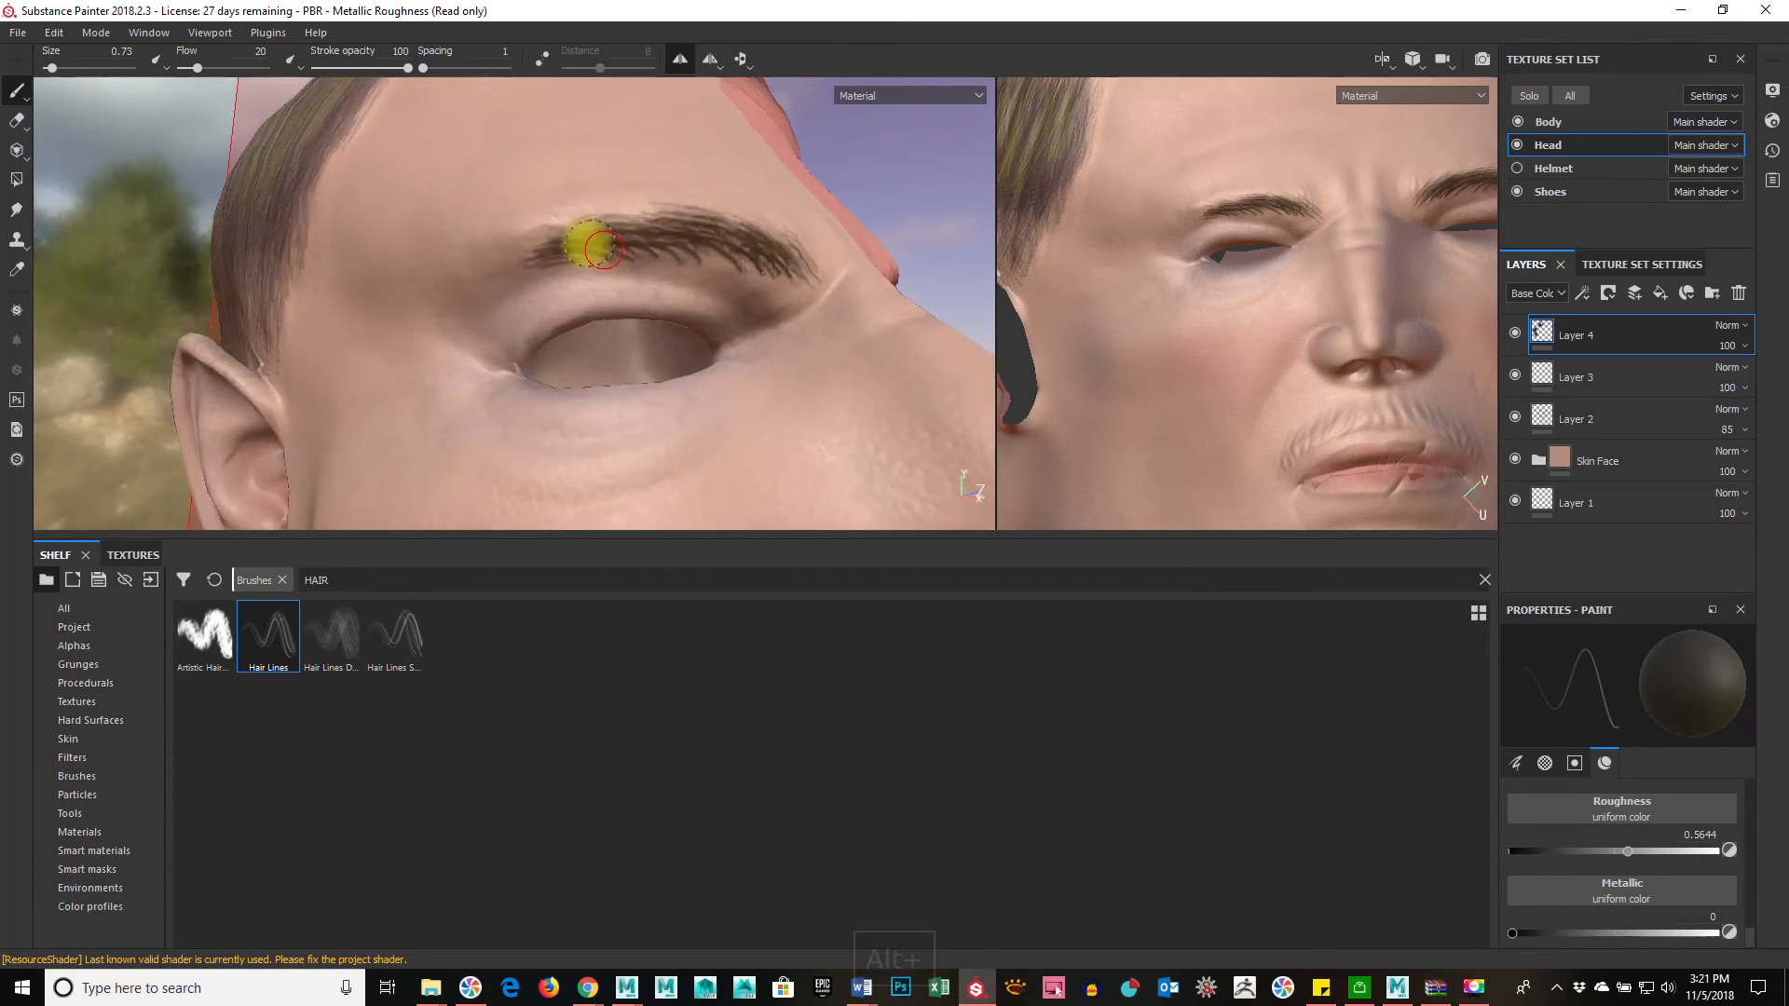
pyautogui.press('ctrl')
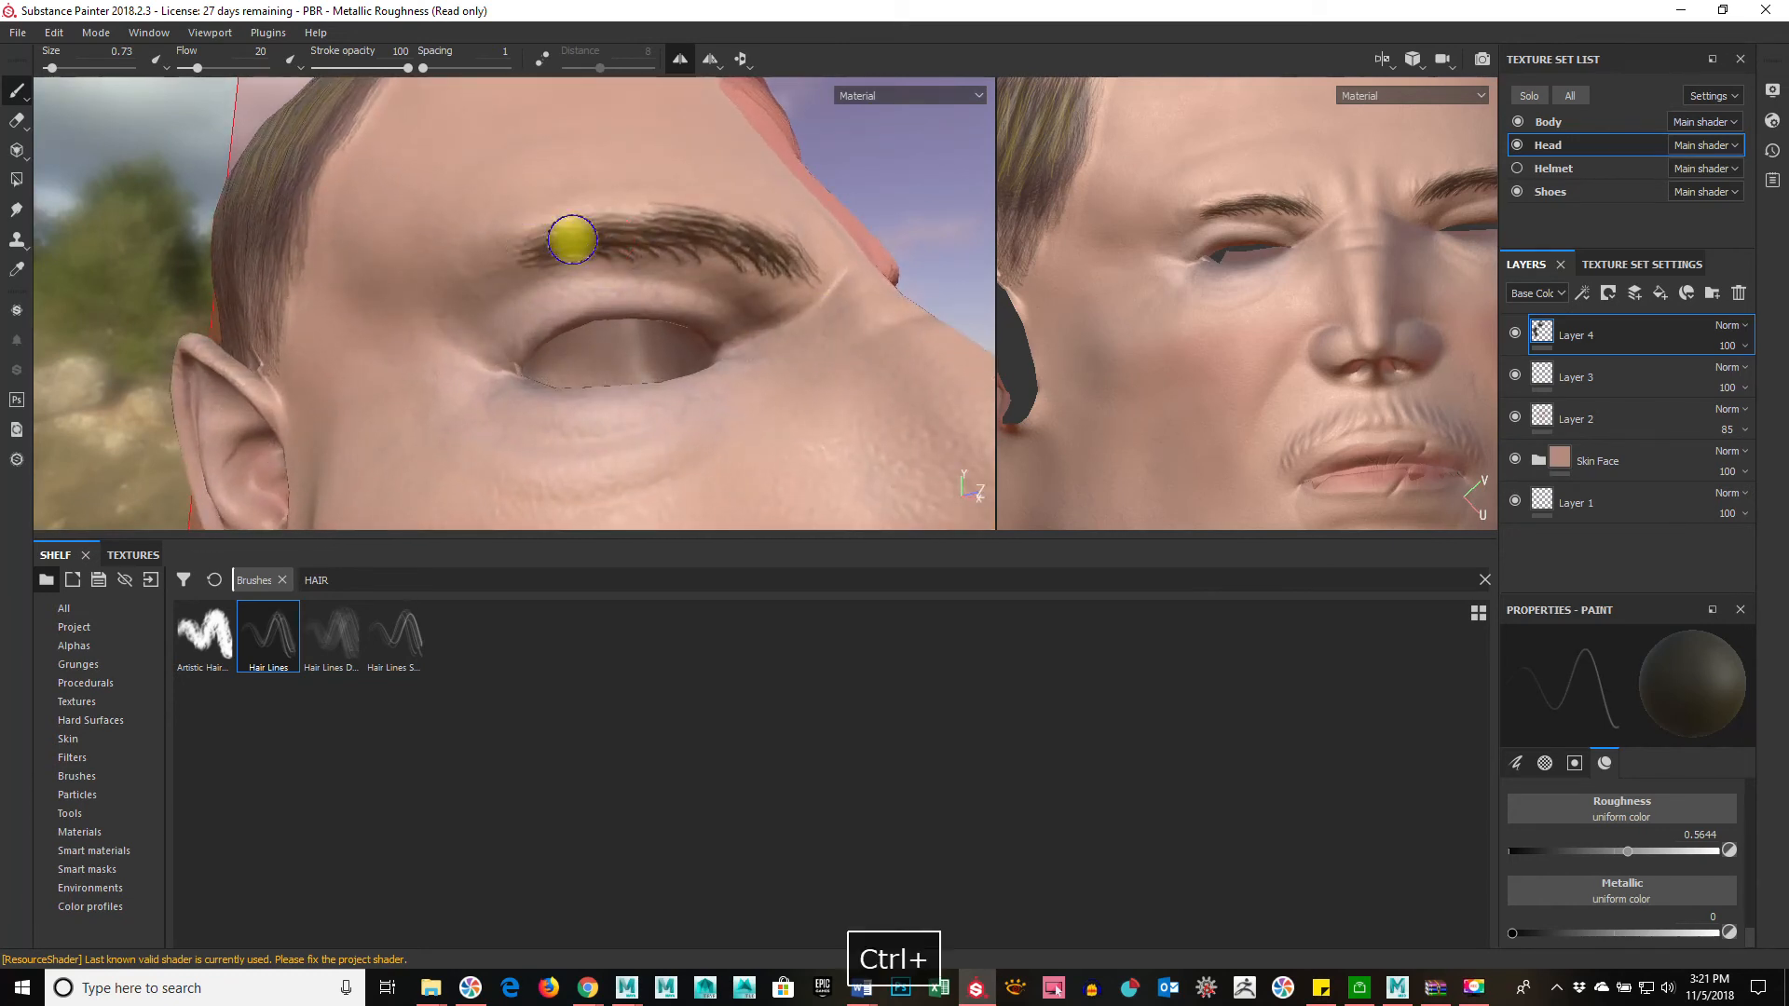
pyautogui.keyDown('ctrl'); pyautogui.moveTo(552, 235); pyautogui.dragTo(591, 240); pyautogui.keyUp('ctrl')
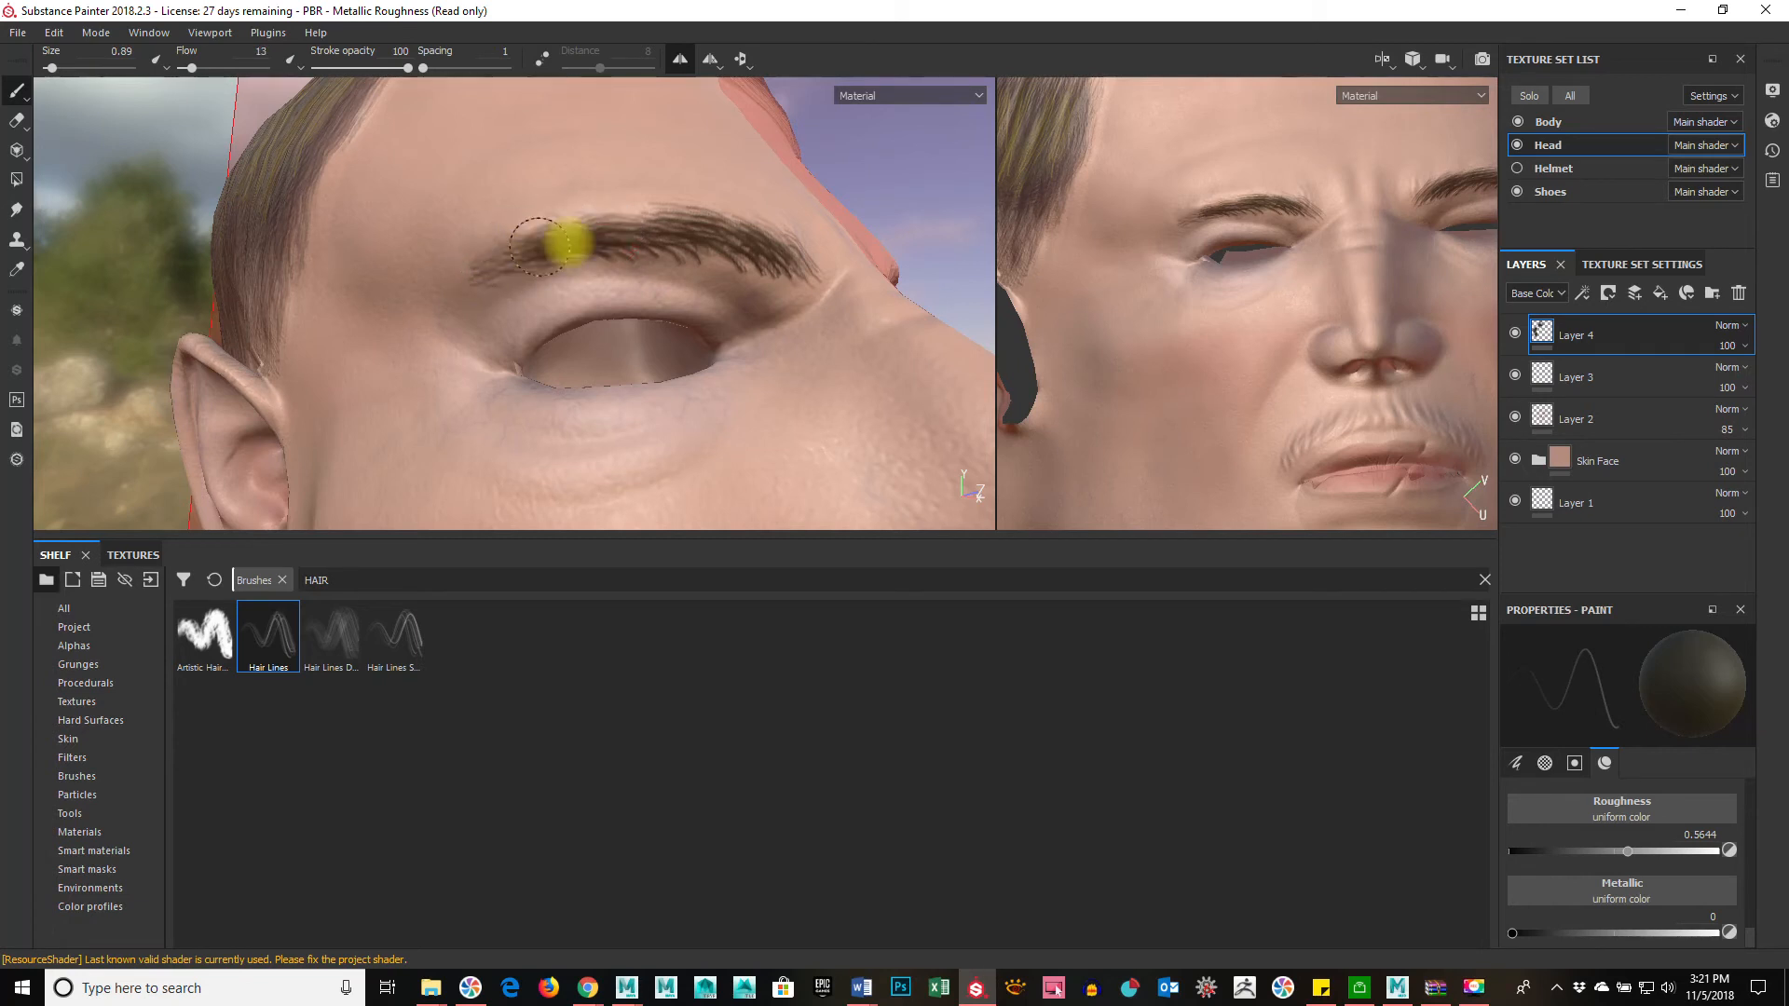
pyautogui.moveTo(594, 229)
pyautogui.mouseDown()
pyautogui.moveTo(692, 233)
pyautogui.moveTo(591, 229)
pyautogui.moveTo(710, 253)
pyautogui.moveTo(619, 231)
pyautogui.moveTo(427, 299)
pyautogui.moveTo(830, 383)
pyautogui.moveTo(428, 323)
pyautogui.moveTo(662, 367)
pyautogui.moveTo(579, 360)
pyautogui.moveTo(810, 367)
pyautogui.moveTo(535, 404)
pyautogui.moveTo(646, 160)
pyautogui.moveTo(783, 327)
pyautogui.moveTo(584, 356)
pyautogui.mouseUp()
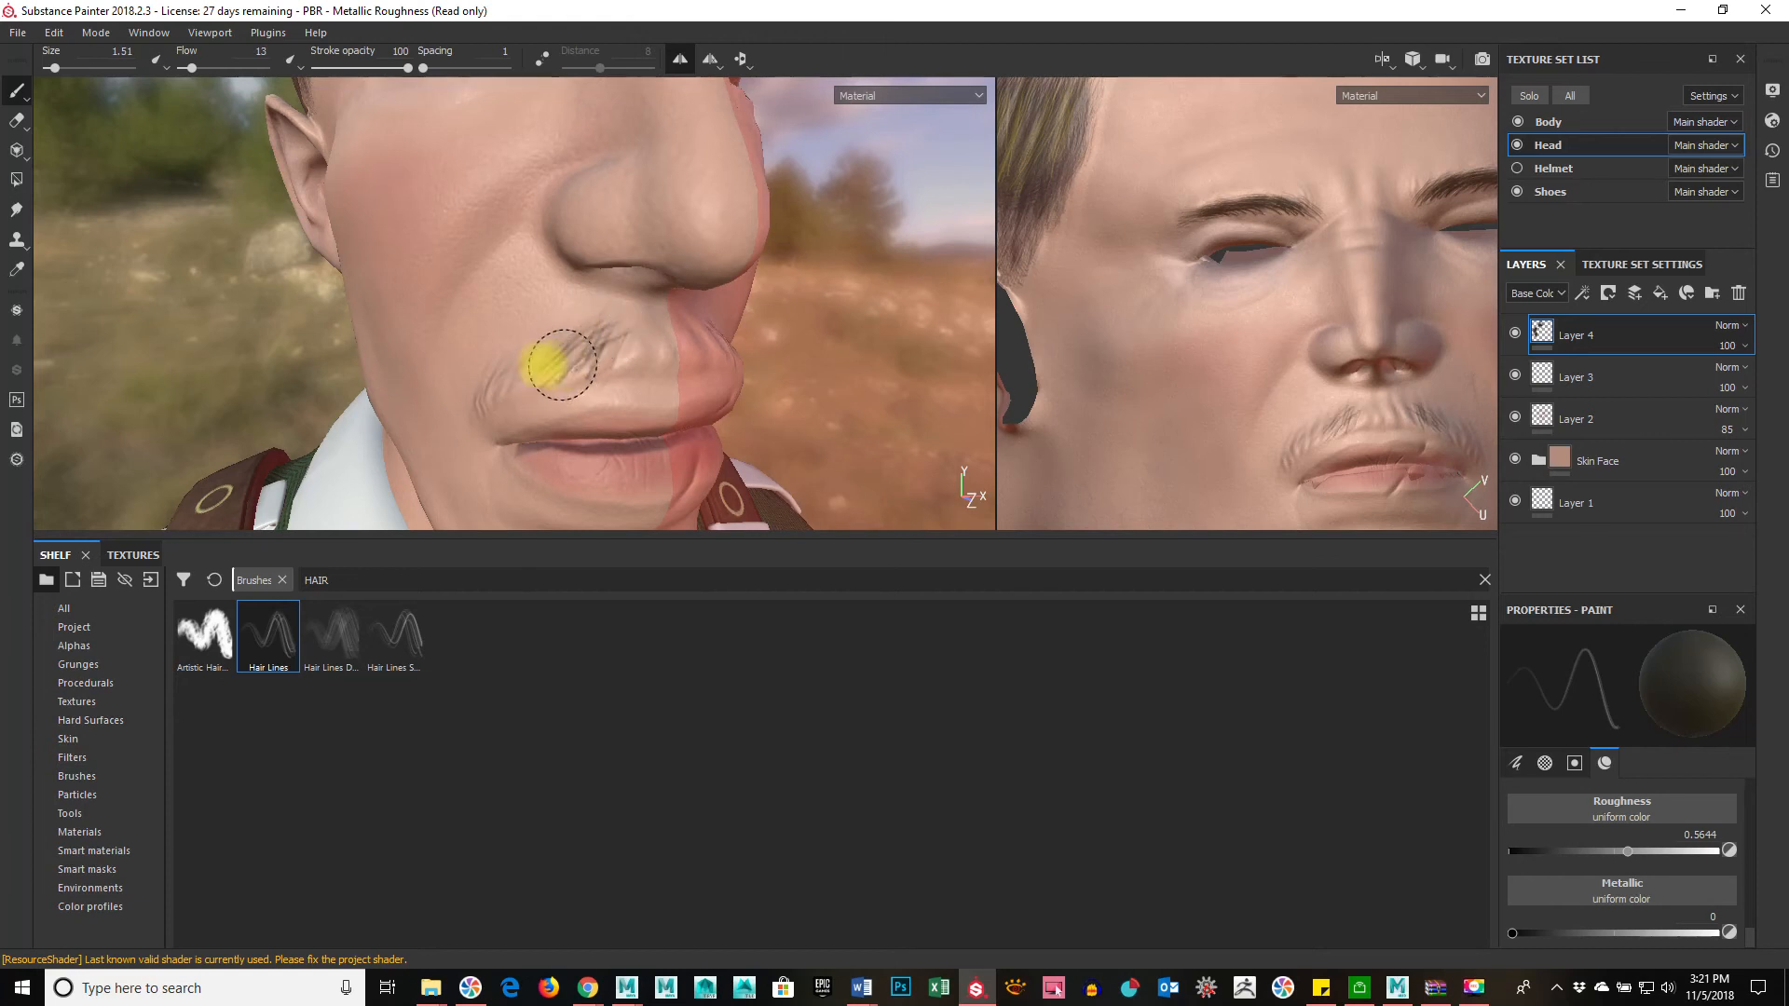
# Step: Undo the test strokes above the upper lip and set the brush to size 1.08 with flow 10
pyautogui.hotkey('ctrl', 'z')
pyautogui.hotkey('ctrl', 'z')
pyautogui.hotkey('ctrl', 'z')
pyautogui.keyDown('ctrl'); pyautogui.moveTo(589, 352); pyautogui.dragTo(564, 345, button='right'); pyautogui.keyUp('ctrl')
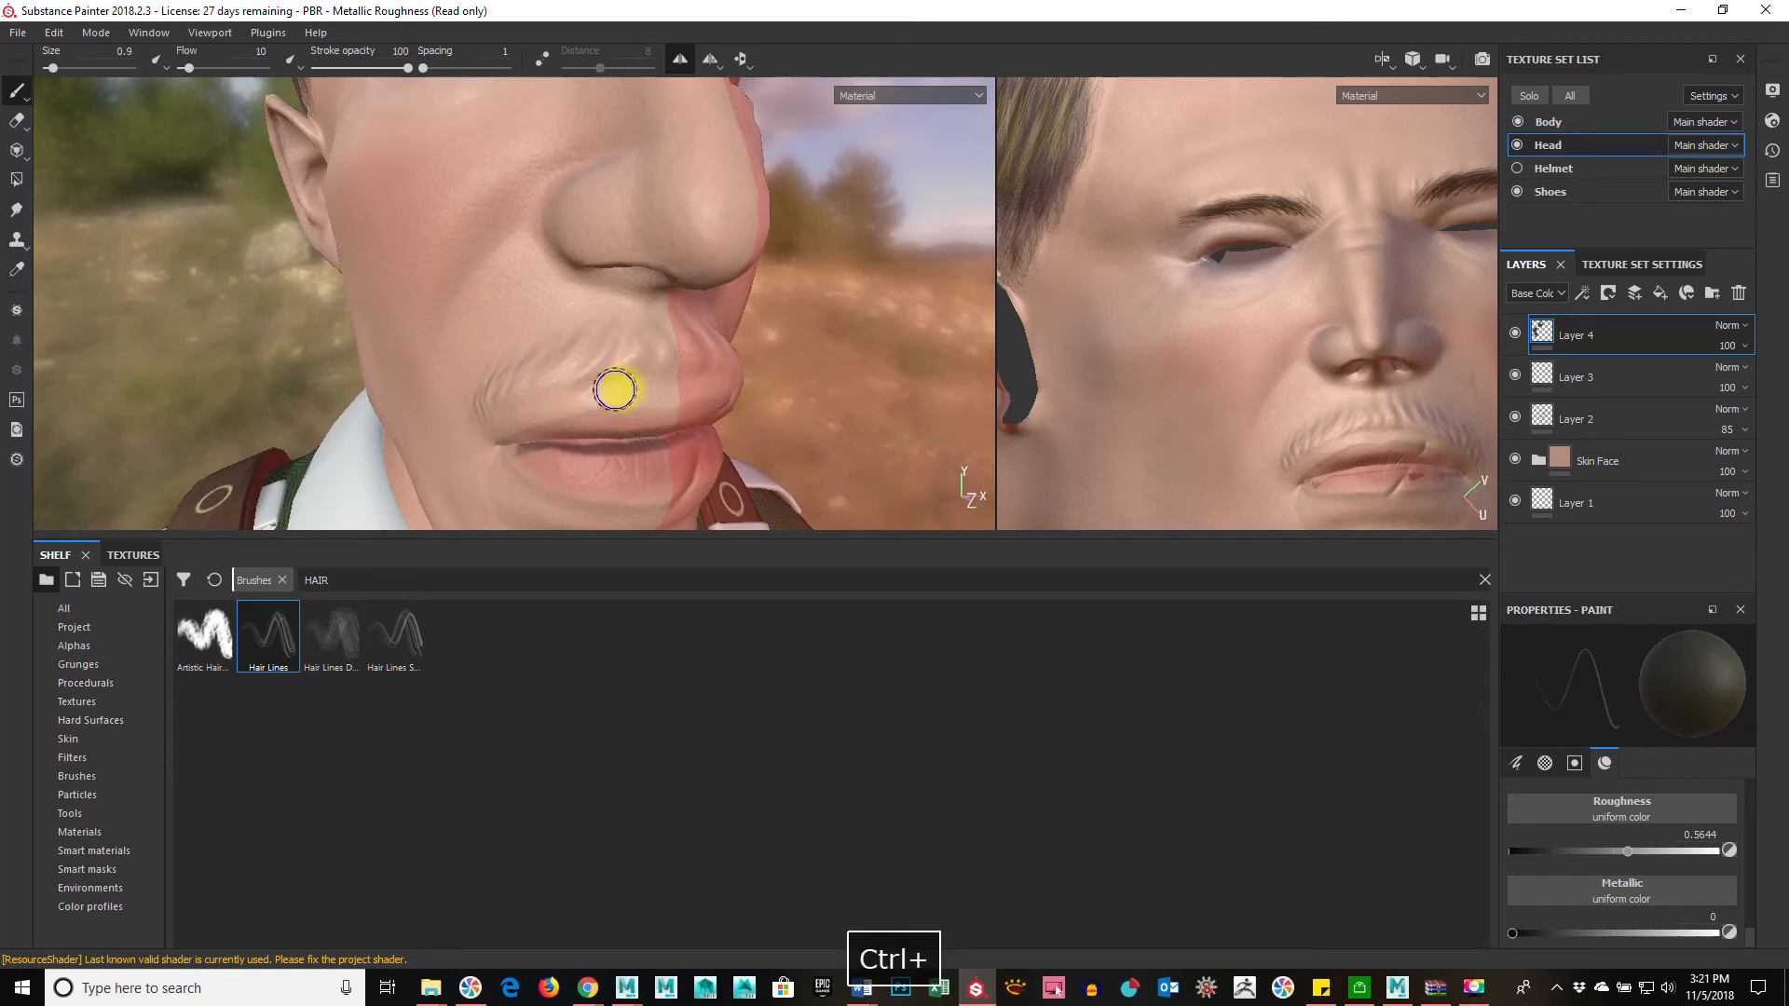
pyautogui.keyDown('ctrl'); pyautogui.moveTo(614, 389); pyautogui.dragTo(607, 371, button='right'); pyautogui.keyUp('ctrl')
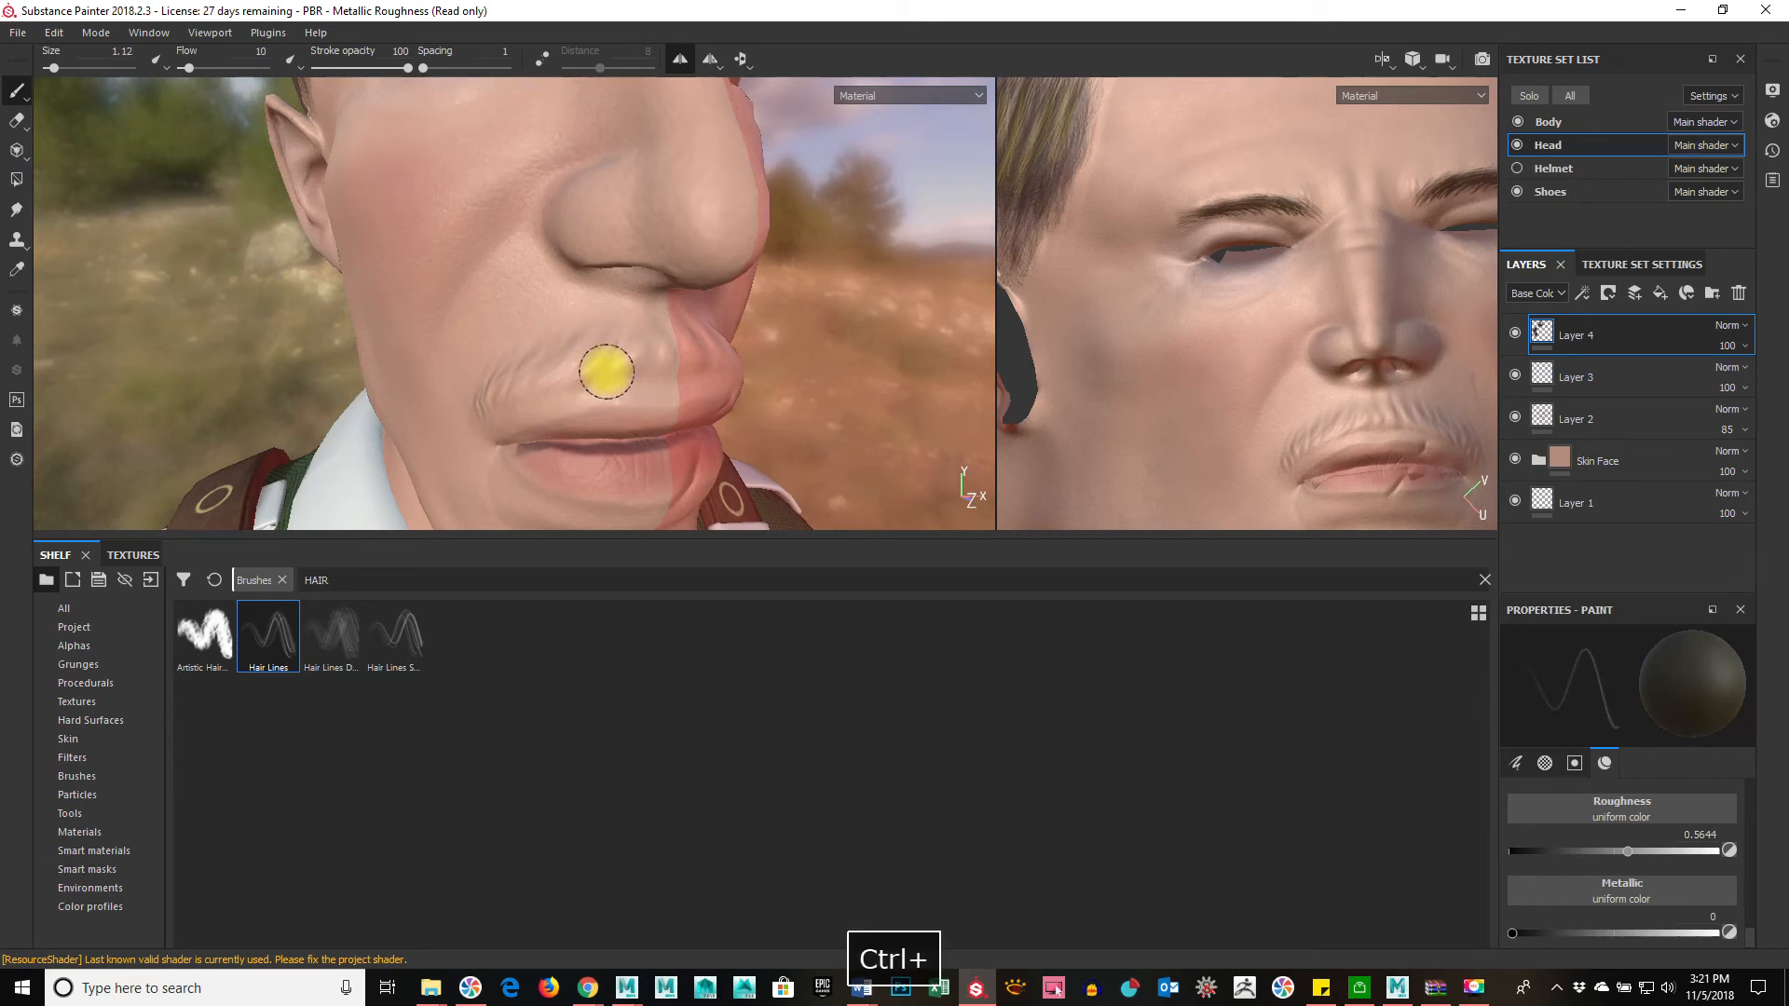
pyautogui.keyDown('ctrl'); pyautogui.moveTo(615, 373); pyautogui.dragTo(617, 346); pyautogui.keyUp('ctrl')
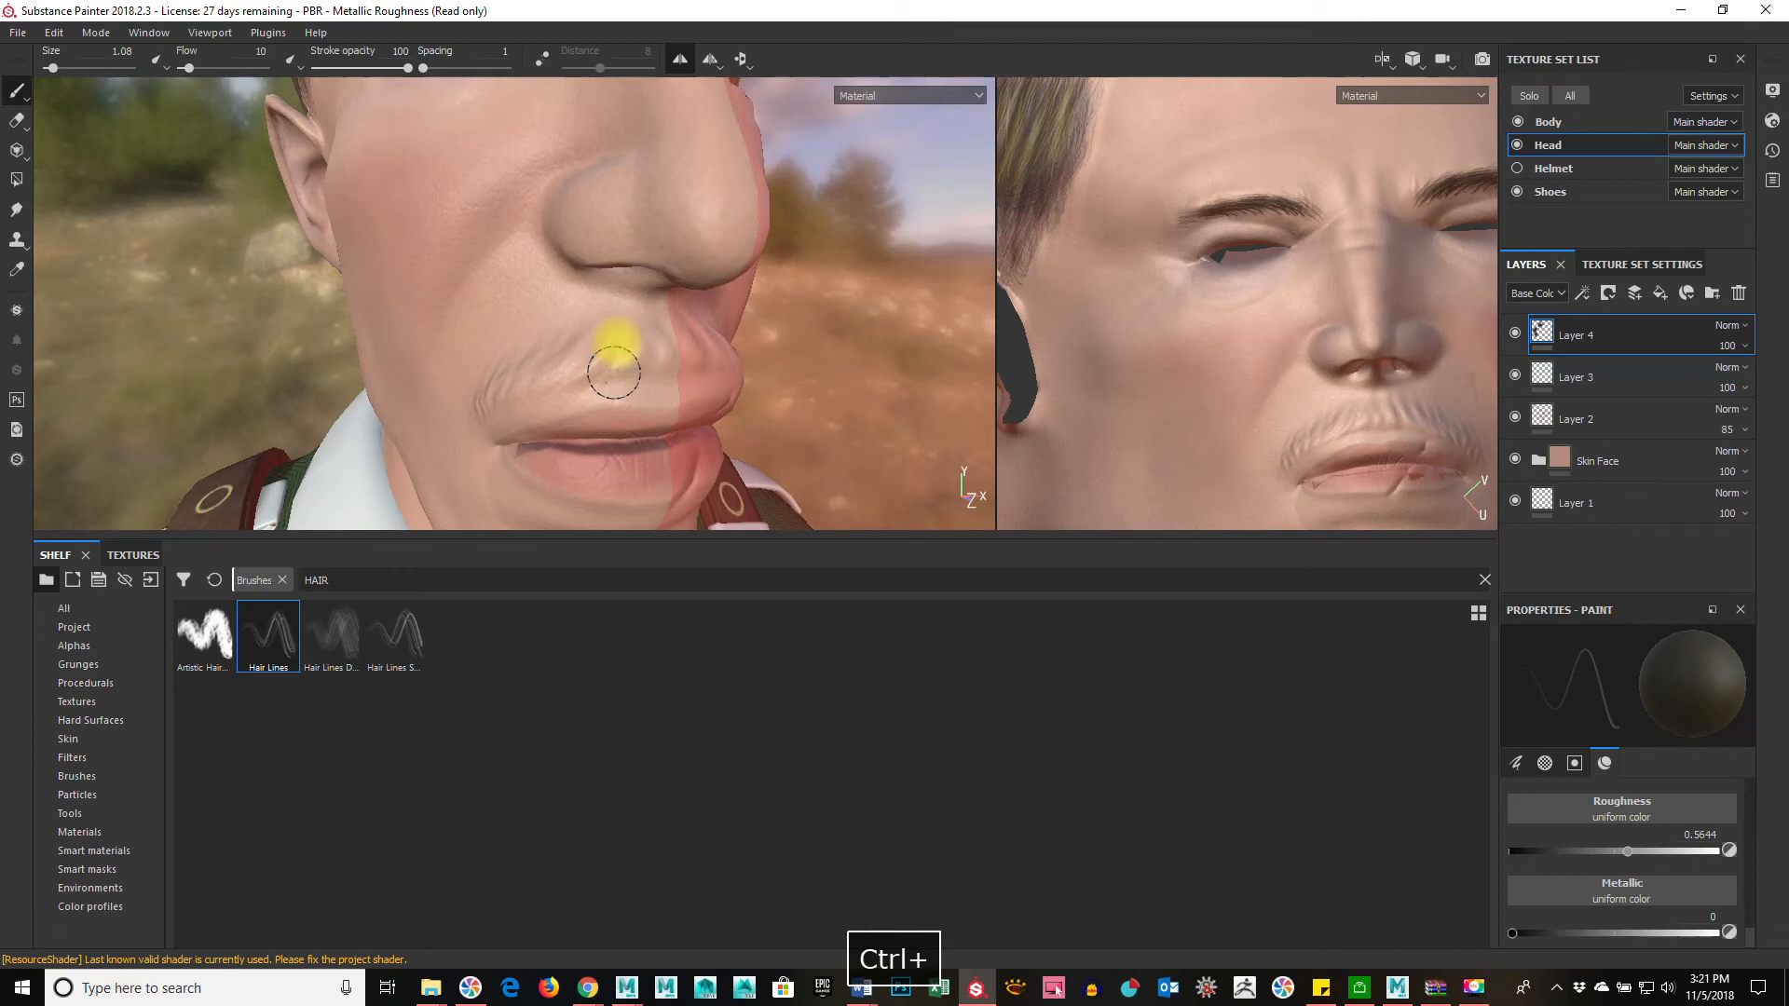
# Step: Paint fine dark hairs over the sculpted moustache from the centre of the lip to the mouth corner, undoing a stray stroke
pyautogui.keyDown('alt'); pyautogui.moveTo(579, 399); pyautogui.dragTo(954, 387, button='right'); pyautogui.keyUp('alt')
pyautogui.moveTo(623, 320)
pyautogui.mouseDown()
pyautogui.moveTo(585, 366)
pyautogui.moveTo(460, 367)
pyautogui.moveTo(517, 363)
pyautogui.mouseUp()
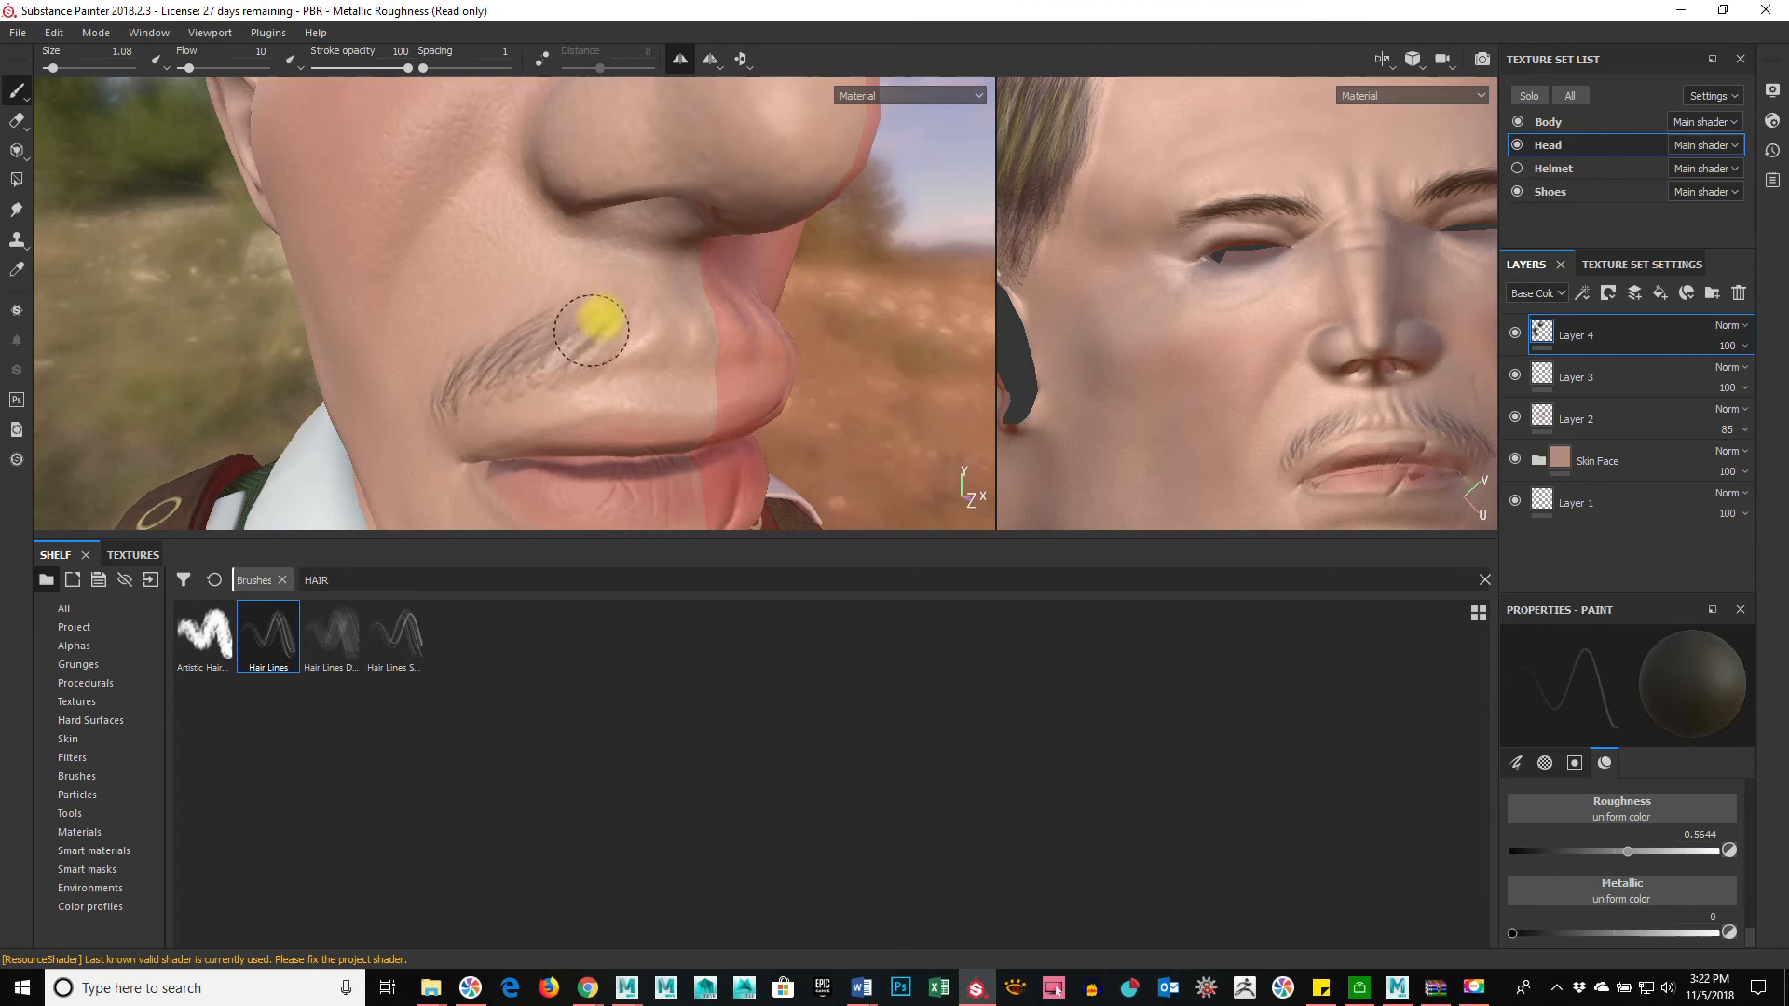
pyautogui.moveTo(651, 319)
pyautogui.mouseDown()
pyautogui.moveTo(687, 352)
pyautogui.moveTo(687, 327)
pyautogui.moveTo(579, 311)
pyautogui.moveTo(424, 380)
pyautogui.moveTo(511, 377)
pyautogui.moveTo(495, 351)
pyautogui.moveTo(523, 321)
pyautogui.moveTo(647, 359)
pyautogui.moveTo(627, 320)
pyautogui.mouseUp()
pyautogui.hotkey('ctrl', 'z')
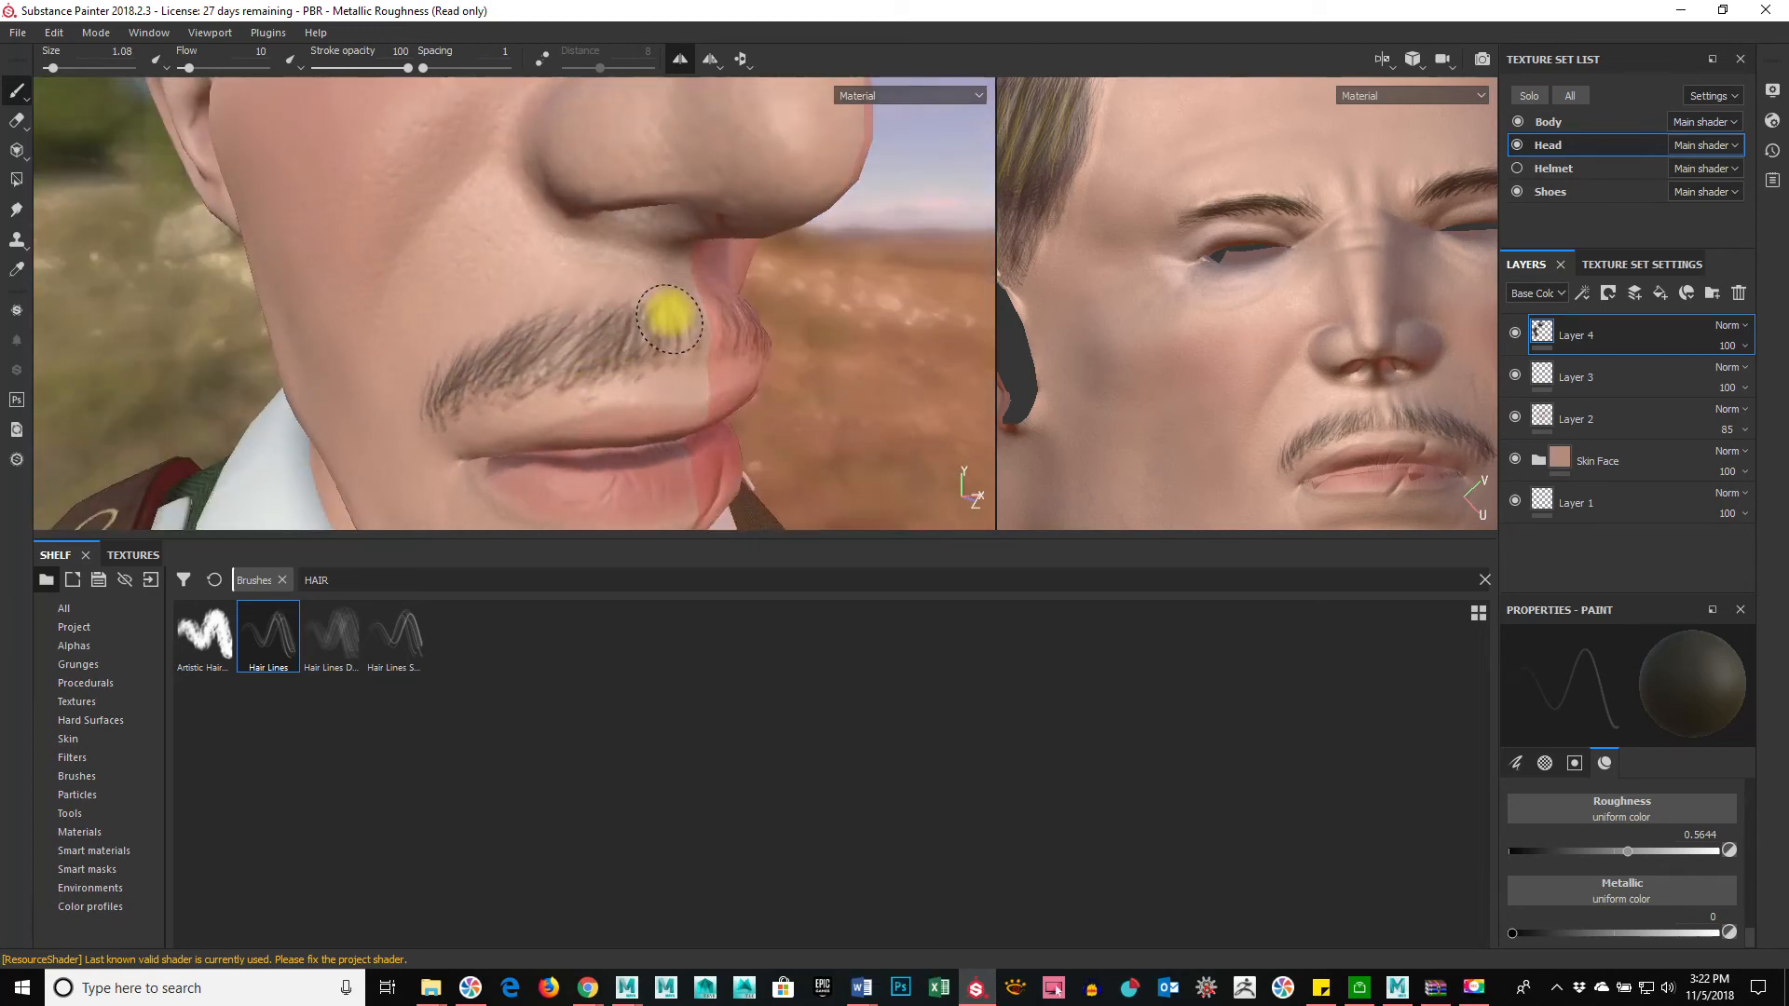
pyautogui.moveTo(649, 325)
pyautogui.mouseDown()
pyautogui.moveTo(569, 367)
pyautogui.moveTo(531, 335)
pyautogui.moveTo(472, 363)
pyautogui.mouseUp()
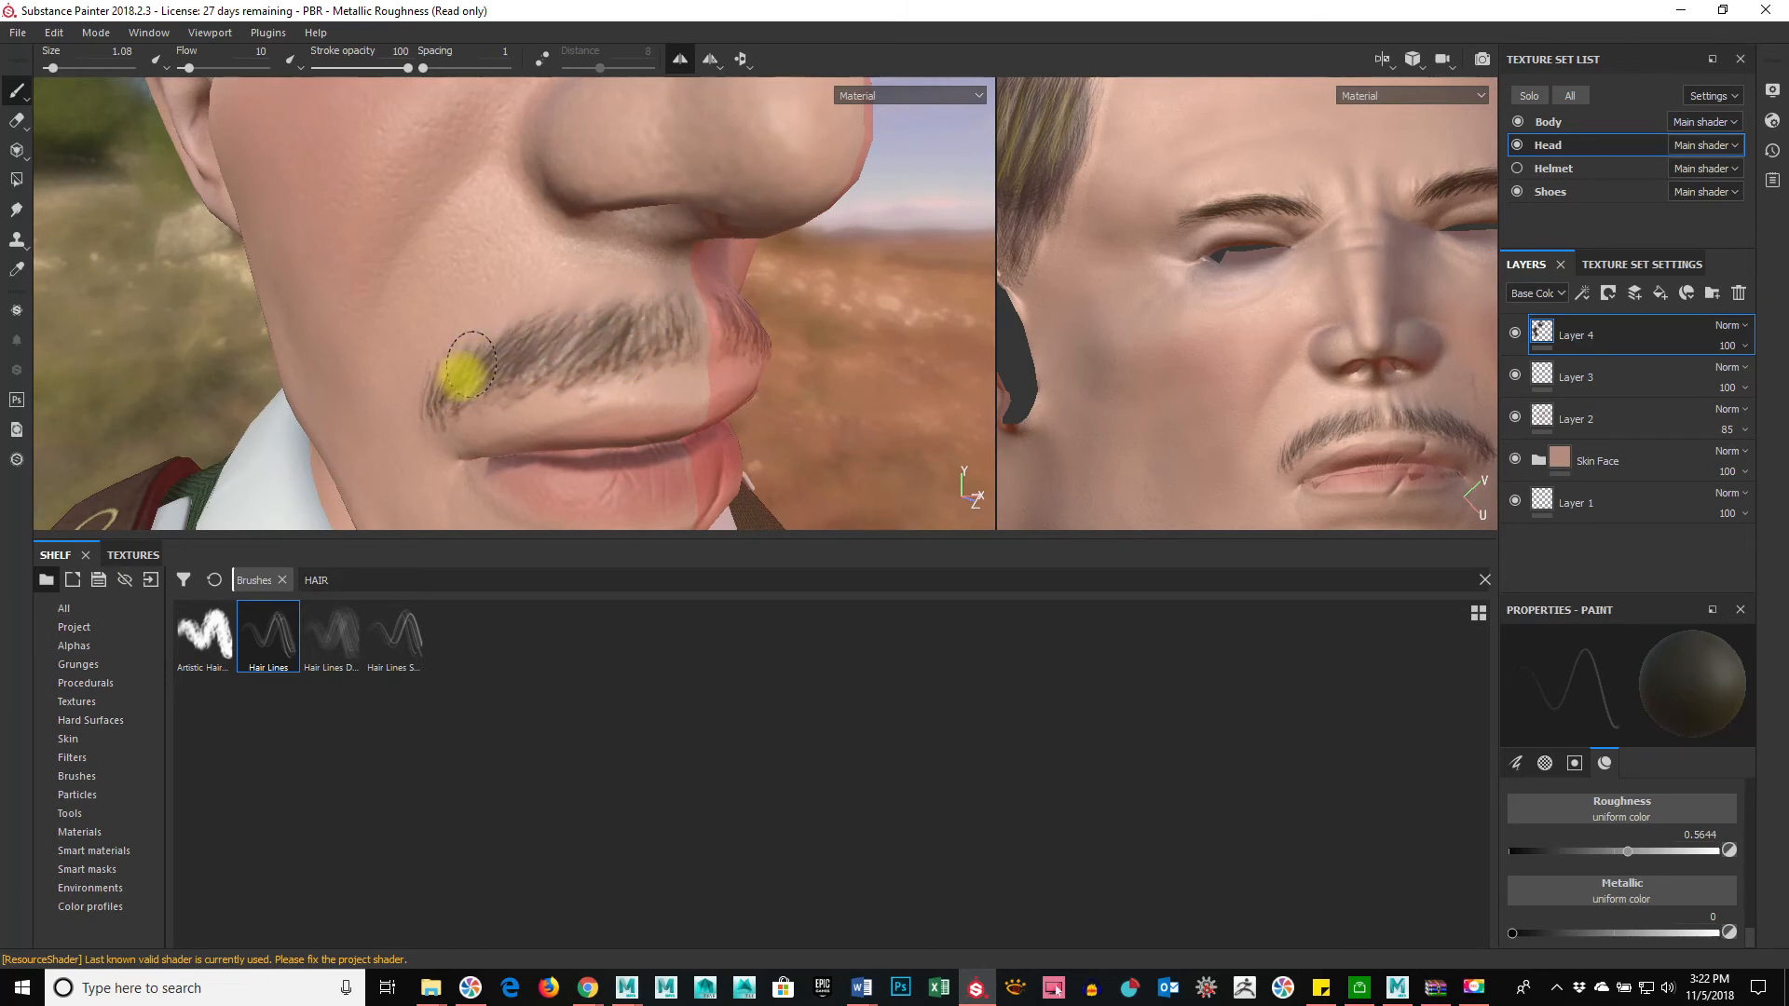
pyautogui.moveTo(672, 329)
pyautogui.mouseDown()
pyautogui.moveTo(617, 362)
pyautogui.moveTo(460, 371)
pyautogui.mouseUp()
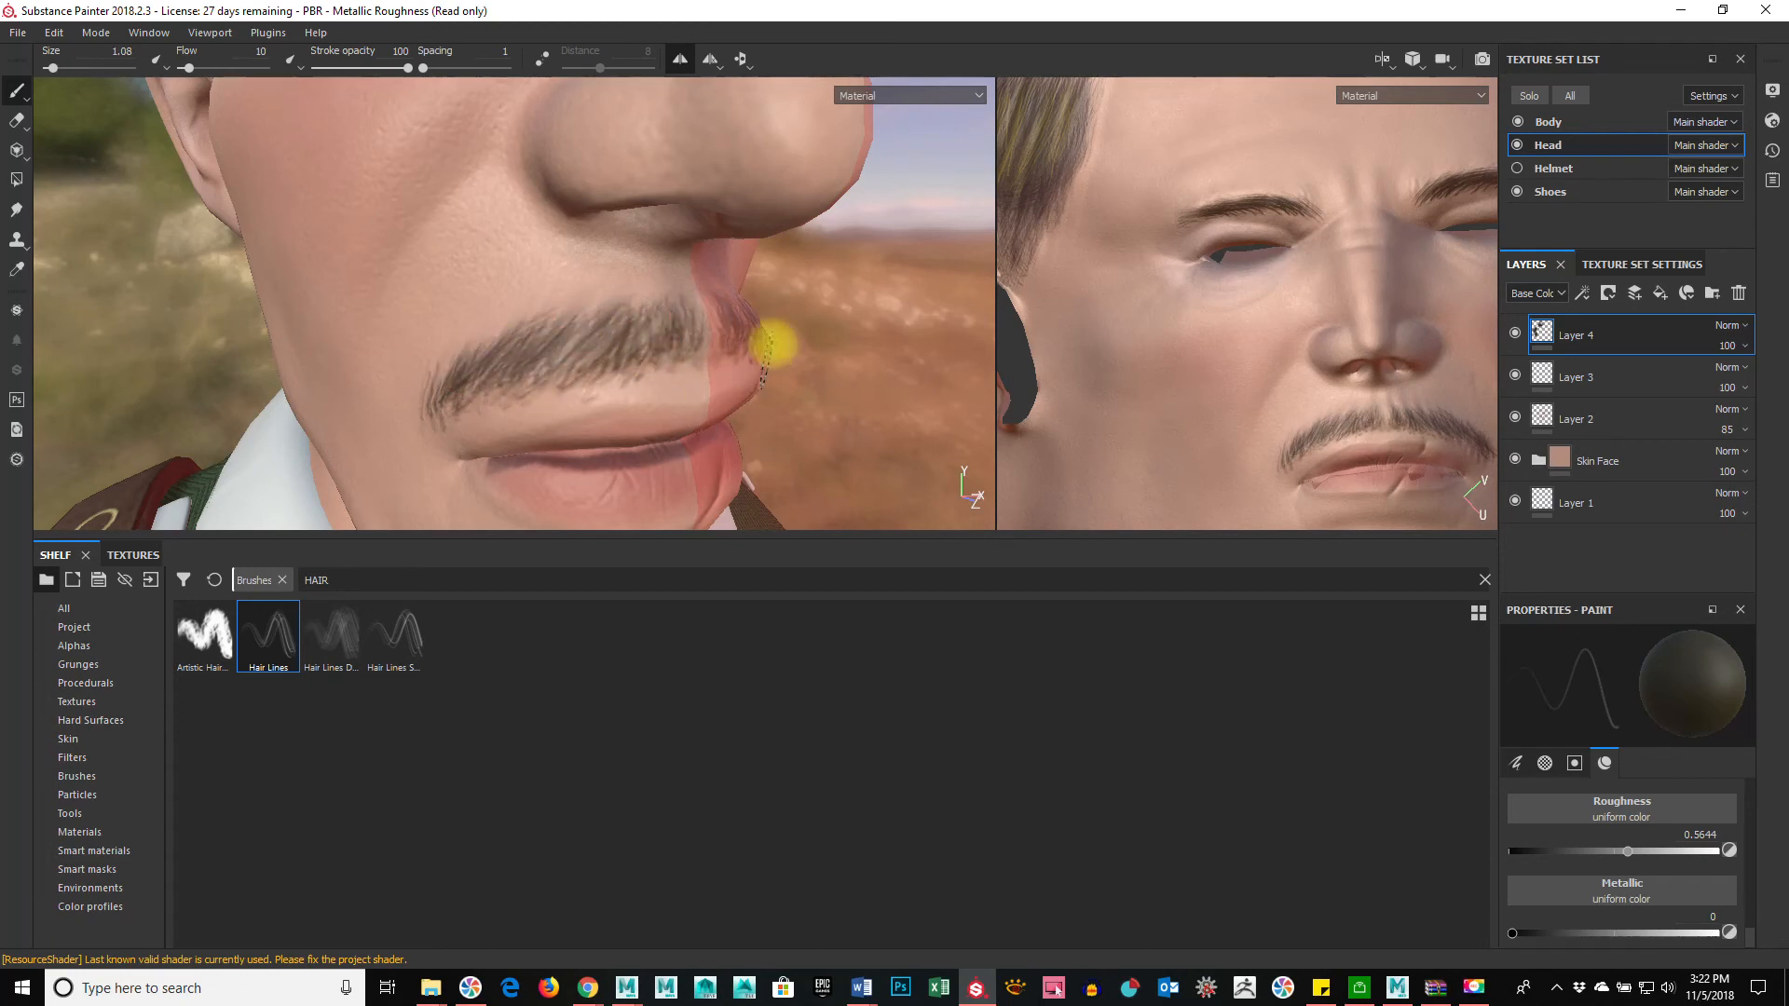
# Step: Load the blue Plastic Matte material into the brush and bring up its base color settings
pyautogui.keyDown('alt'); pyautogui.moveTo(767, 357); pyautogui.dragTo(246, 347, button='right'); pyautogui.keyUp('alt')
pyautogui.keyDown('alt'); pyautogui.moveTo(694, 373); pyautogui.dragTo(656, 377); pyautogui.keyUp('alt')
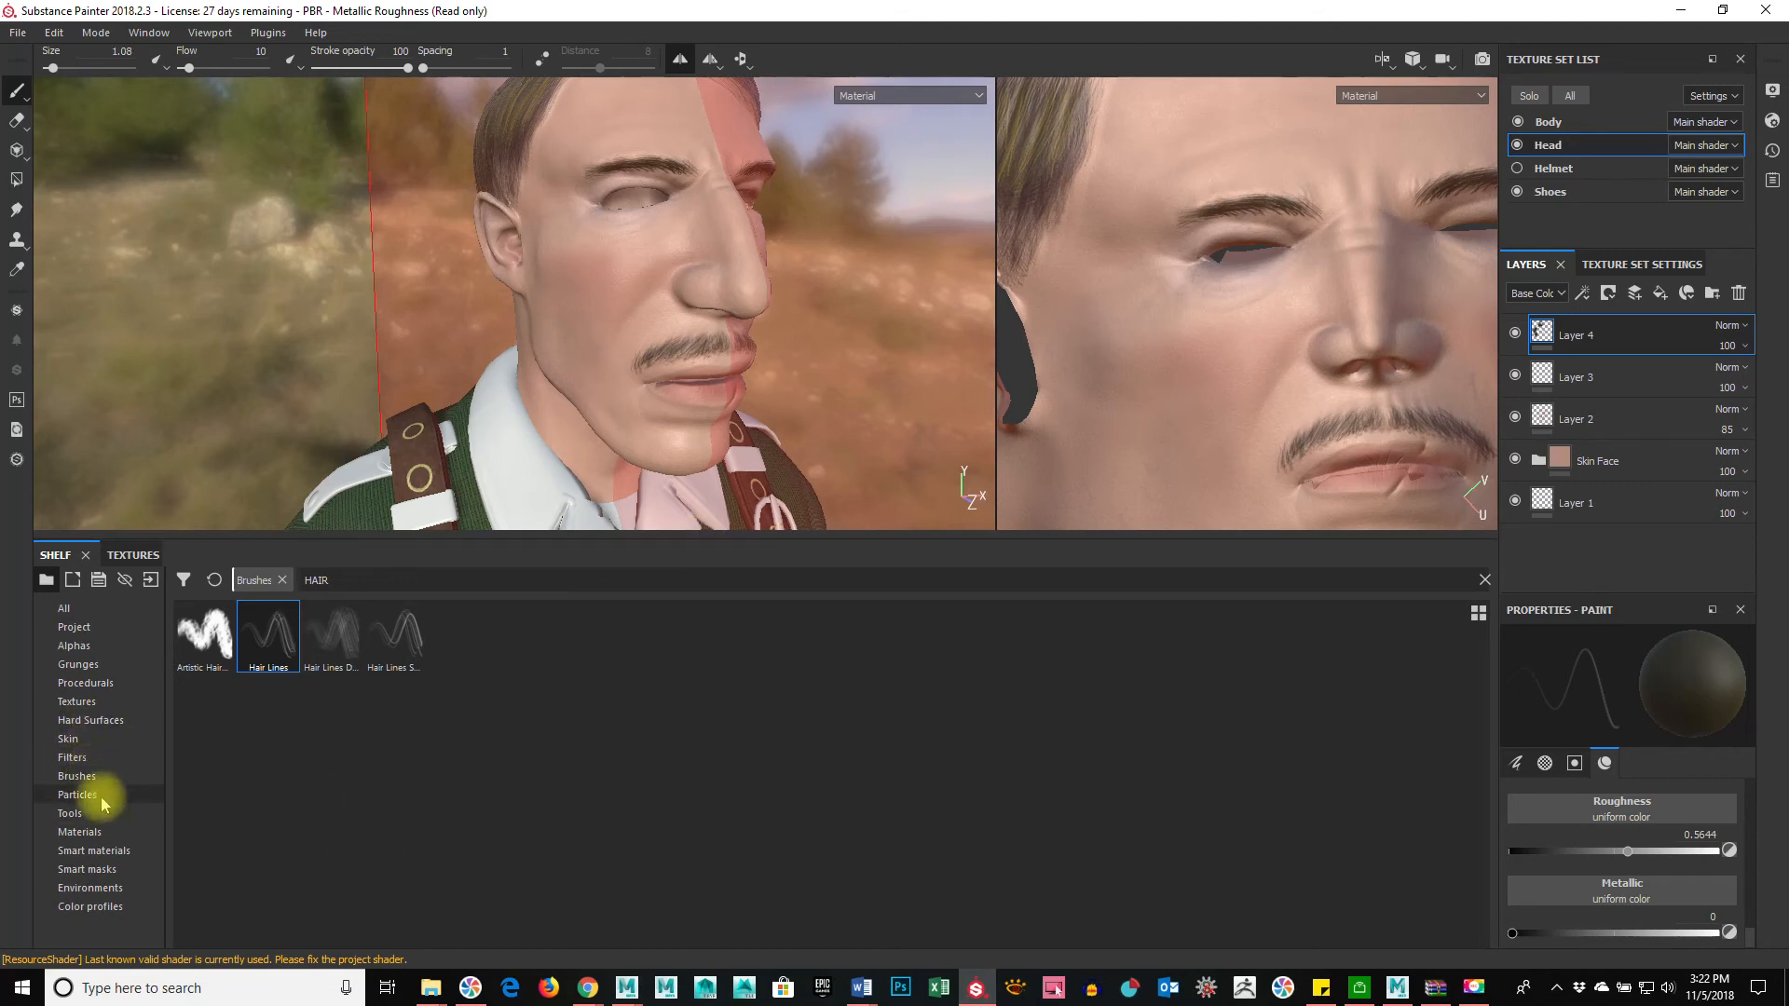
pyautogui.click(130, 831)
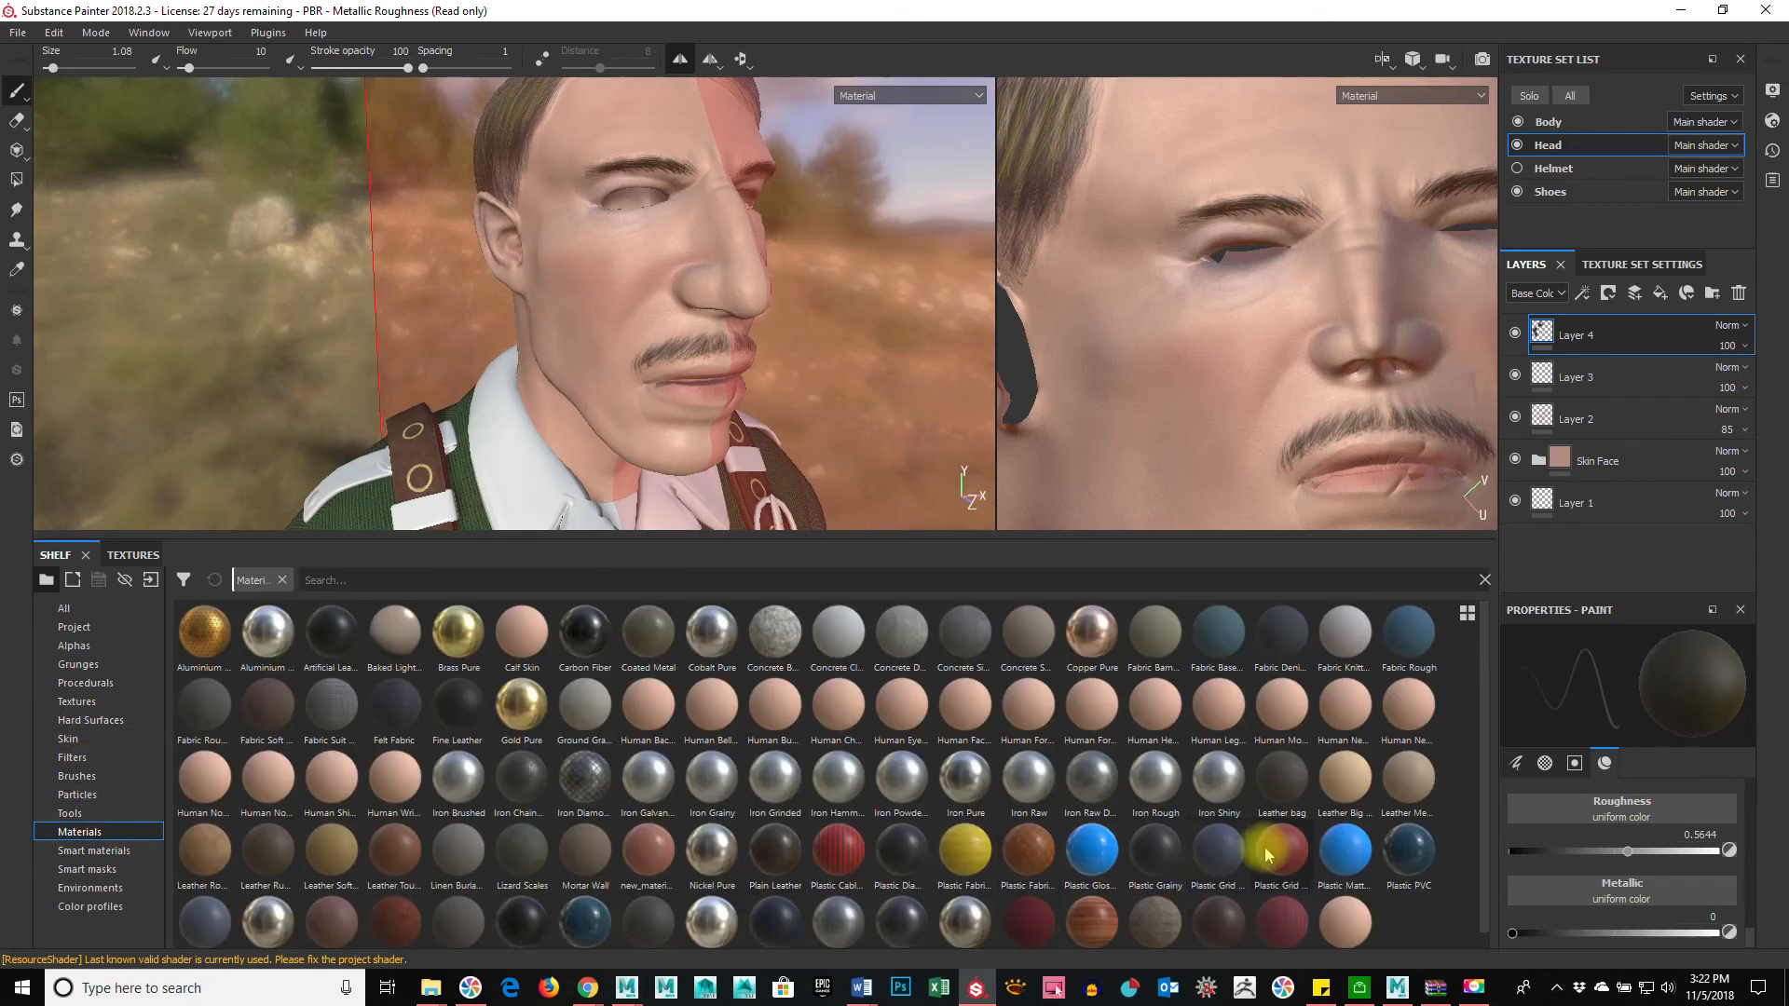
pyautogui.click(1351, 857)
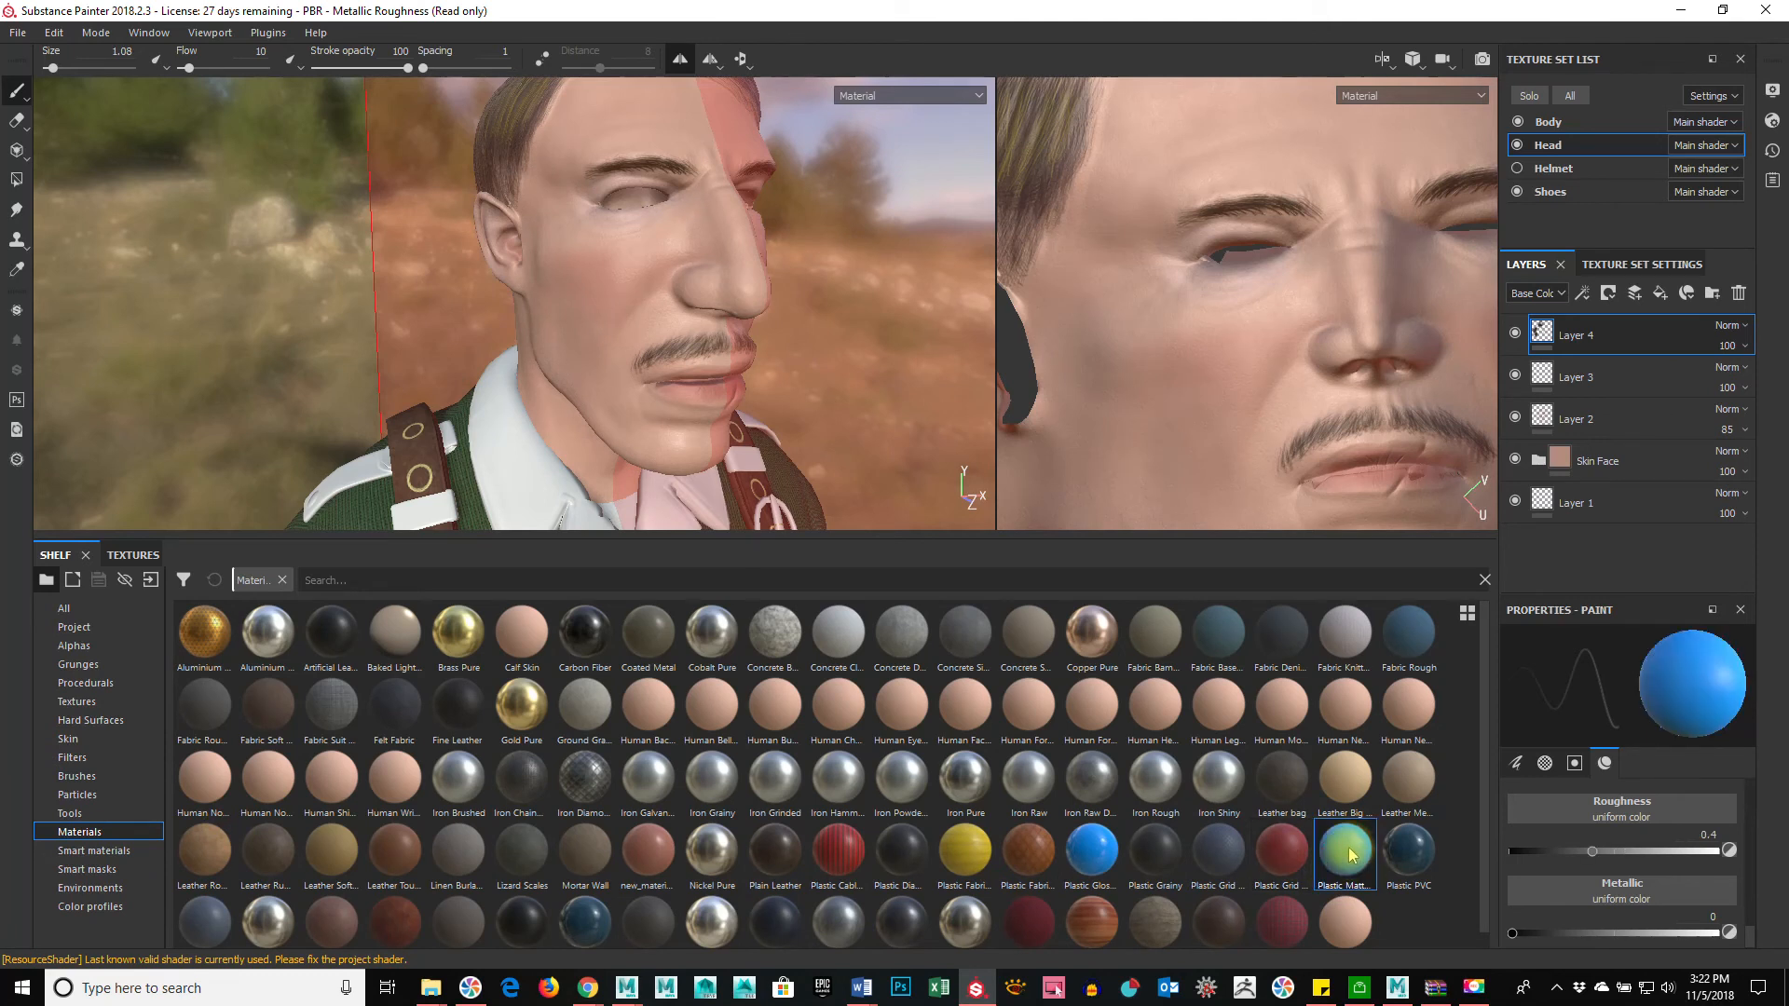
pyautogui.scroll(3, 1637, 811)
pyautogui.click(1579, 927)
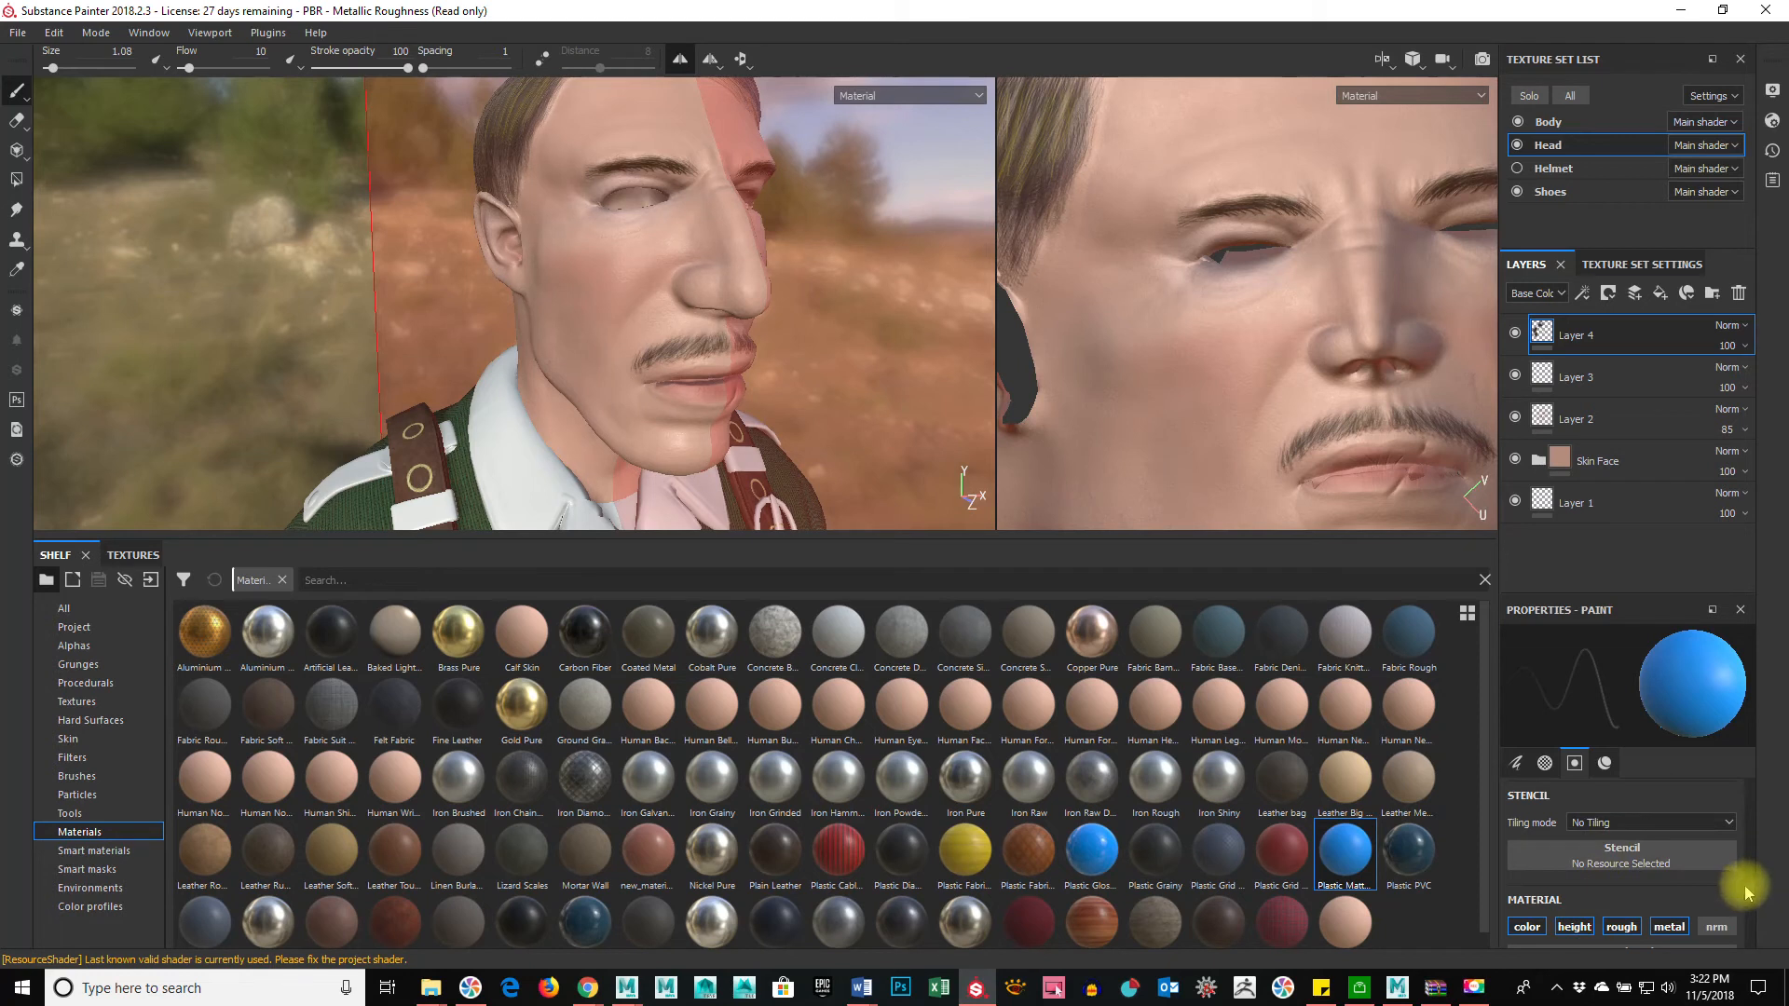
pyautogui.scroll(-4, 1747, 894)
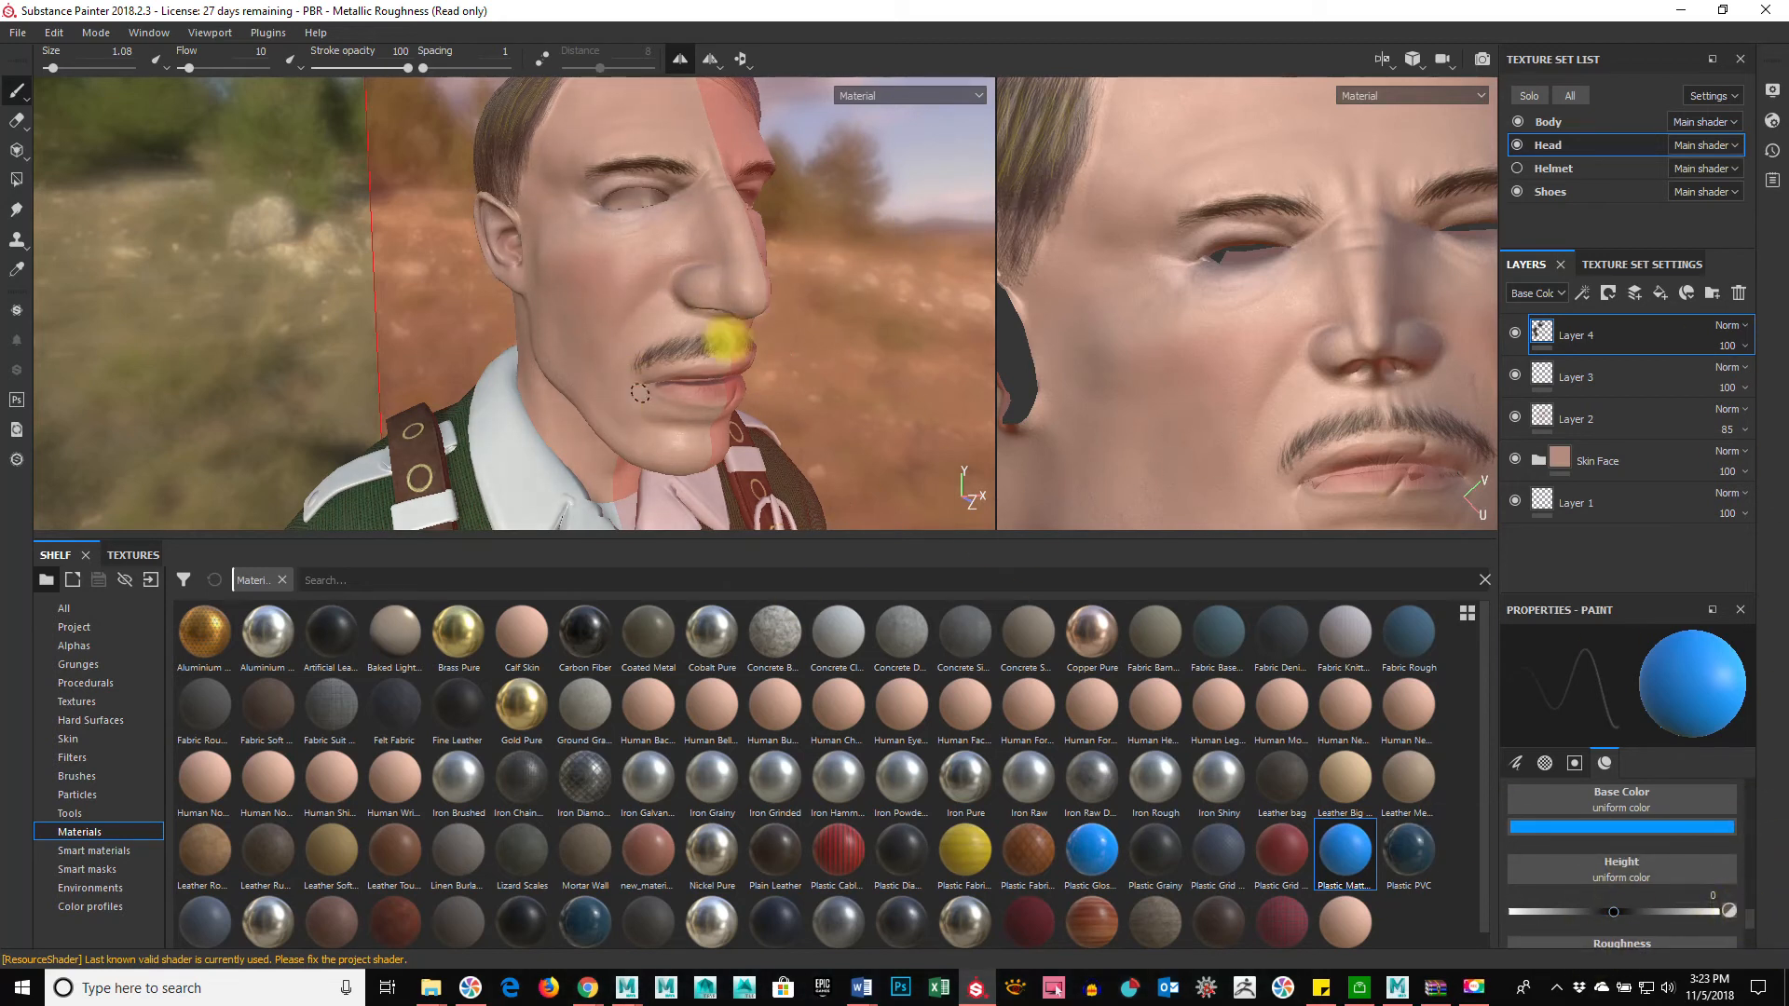
# Step: Set the paint material's base color to a dark brown of R 0.027, G 0.012, B 0.002
pyautogui.click(1668, 827)
pyautogui.moveTo(1705, 697); pyautogui.dragTo(1691, 790)
pyautogui.click(1599, 760)
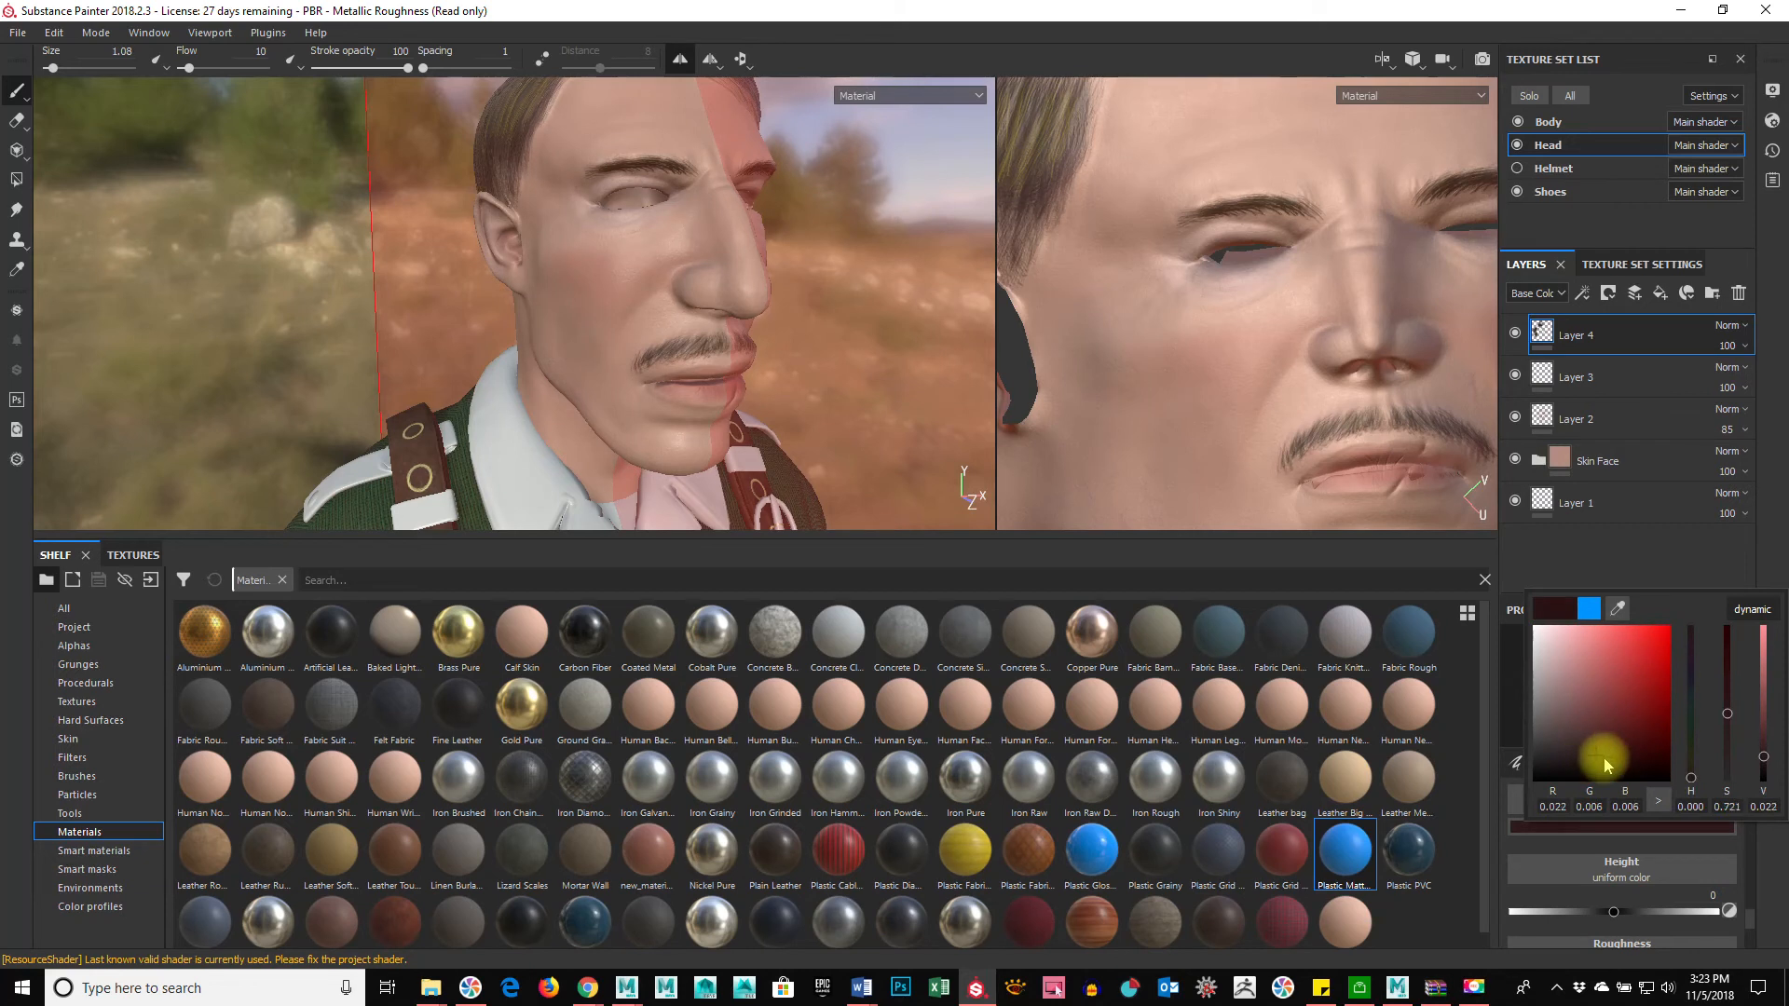
pyautogui.click(1607, 763)
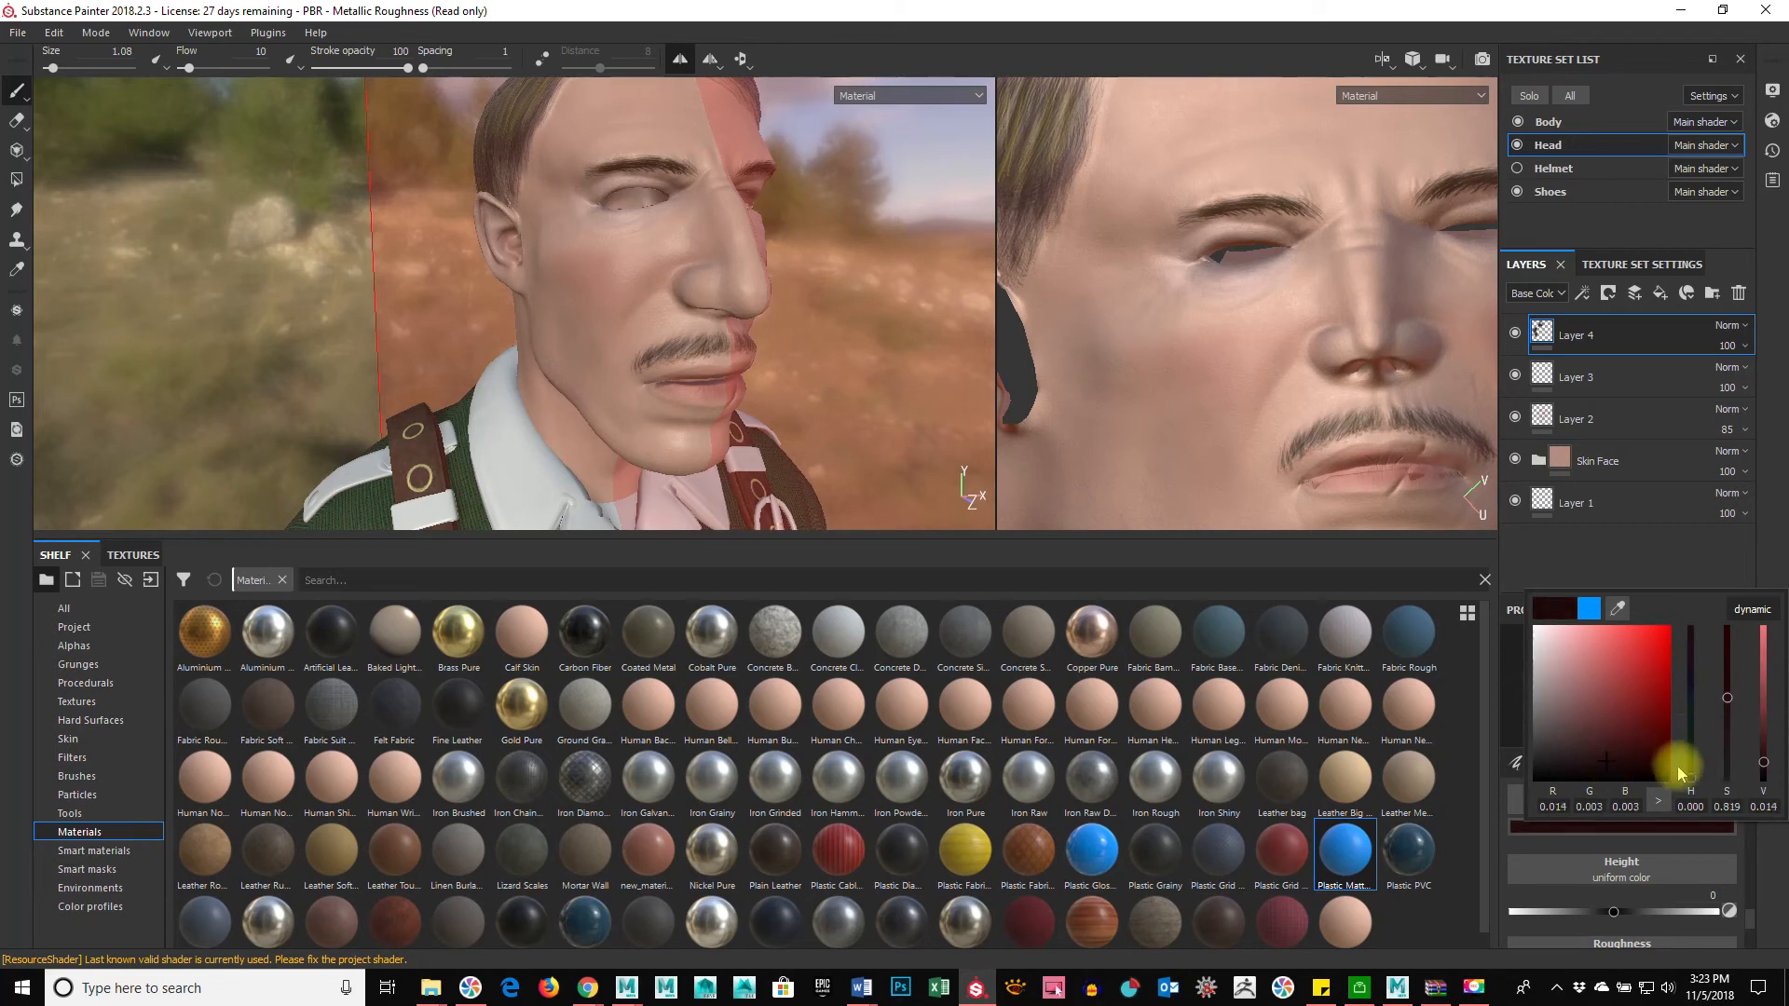
pyautogui.moveTo(1694, 787); pyautogui.dragTo(1692, 774)
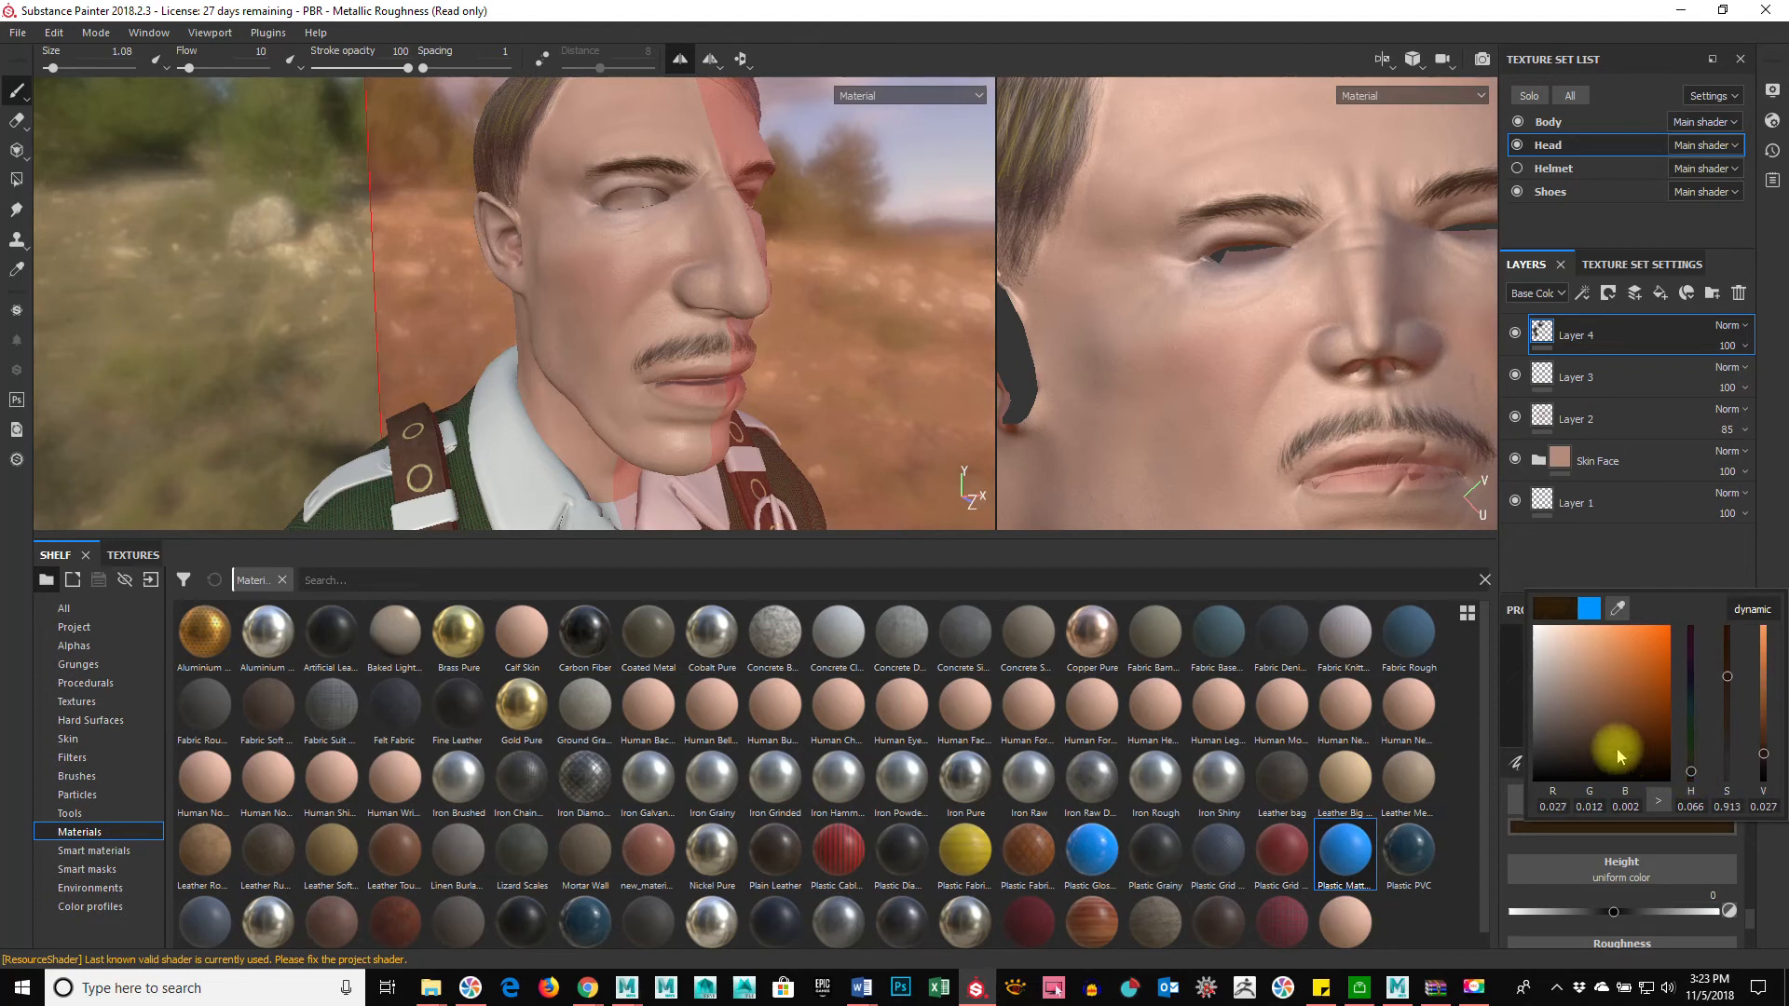
# Step: Search the shelf's brushes for HAIR
pyautogui.keyDown('alt'); pyautogui.moveTo(408, 359); pyautogui.dragTo(1429, 403, button='right'); pyautogui.keyUp('alt')
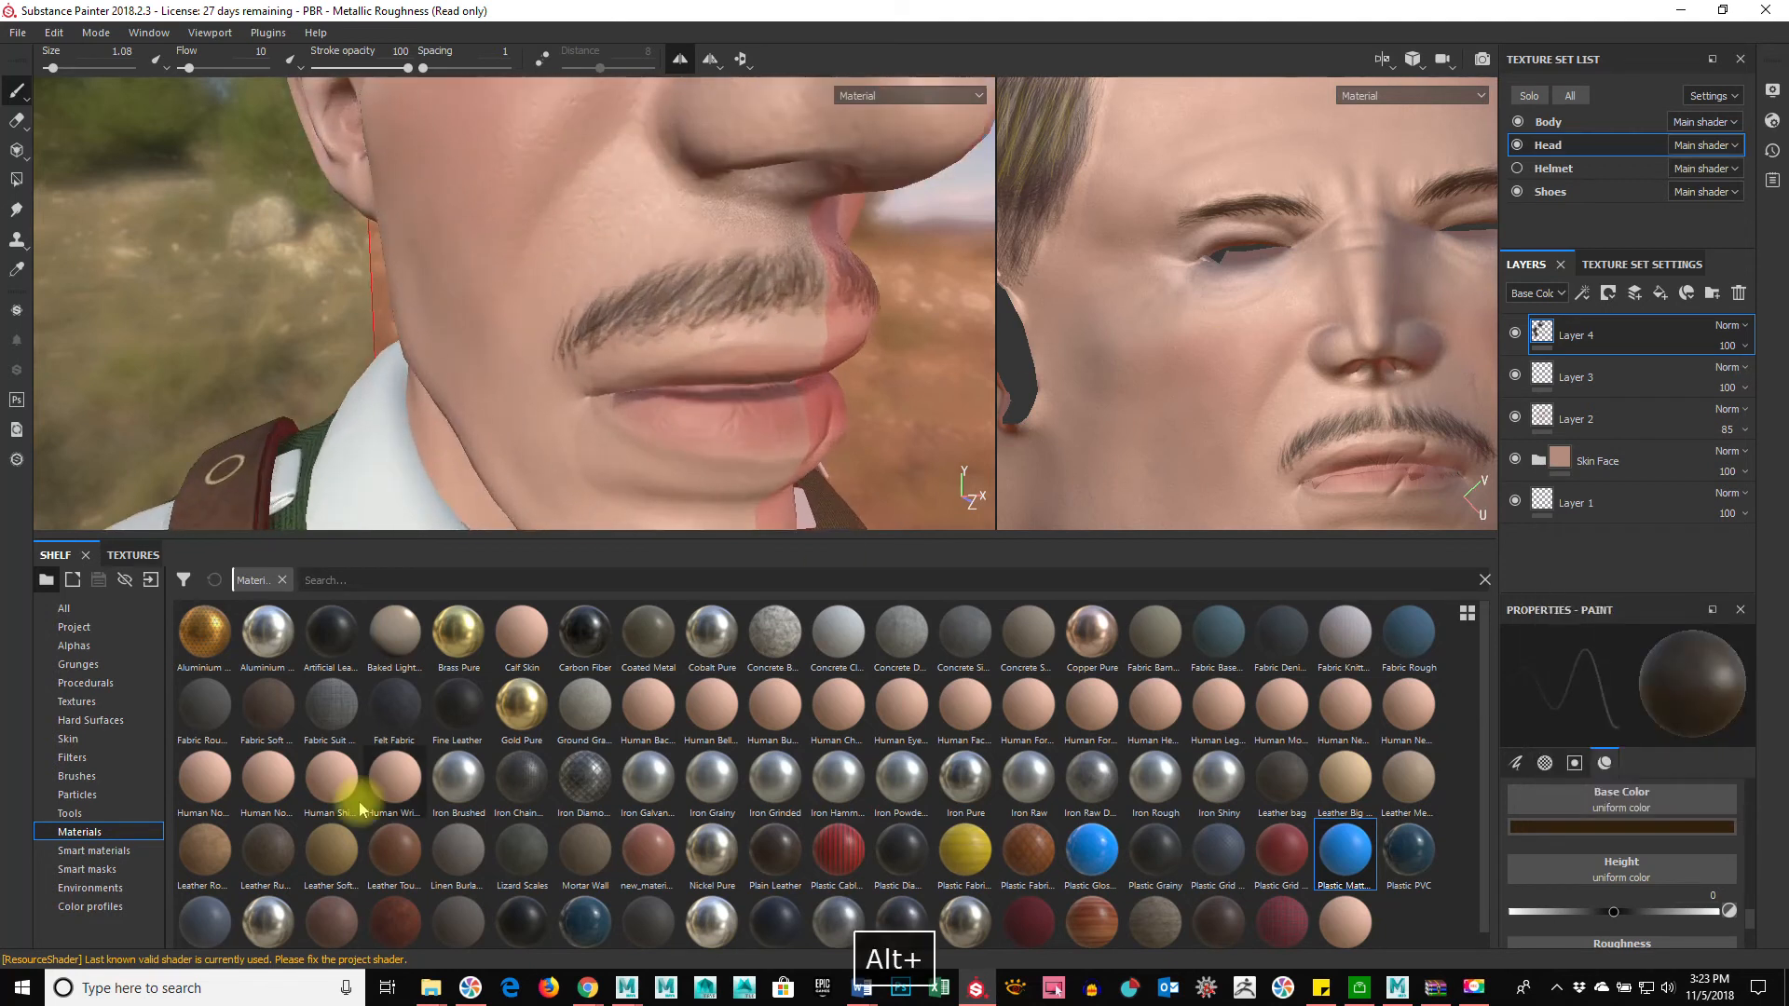
pyautogui.click(75, 775)
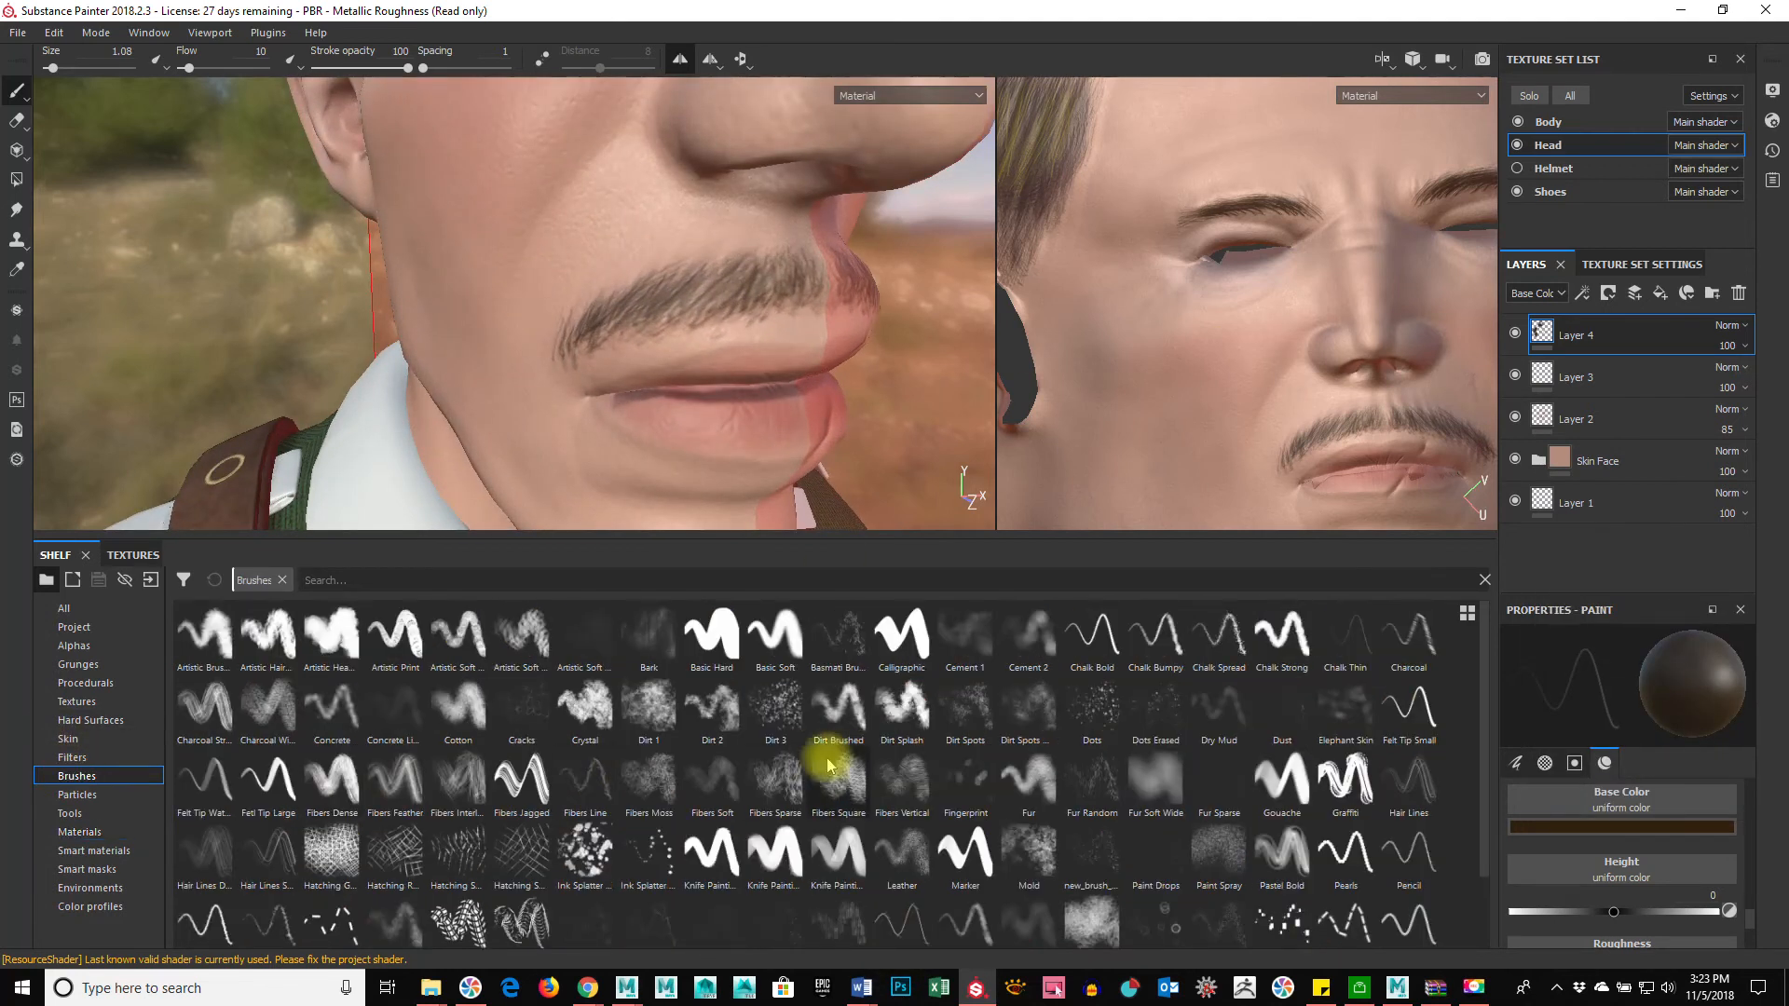
pyautogui.click(444, 580)
pyautogui.write('HAIR')
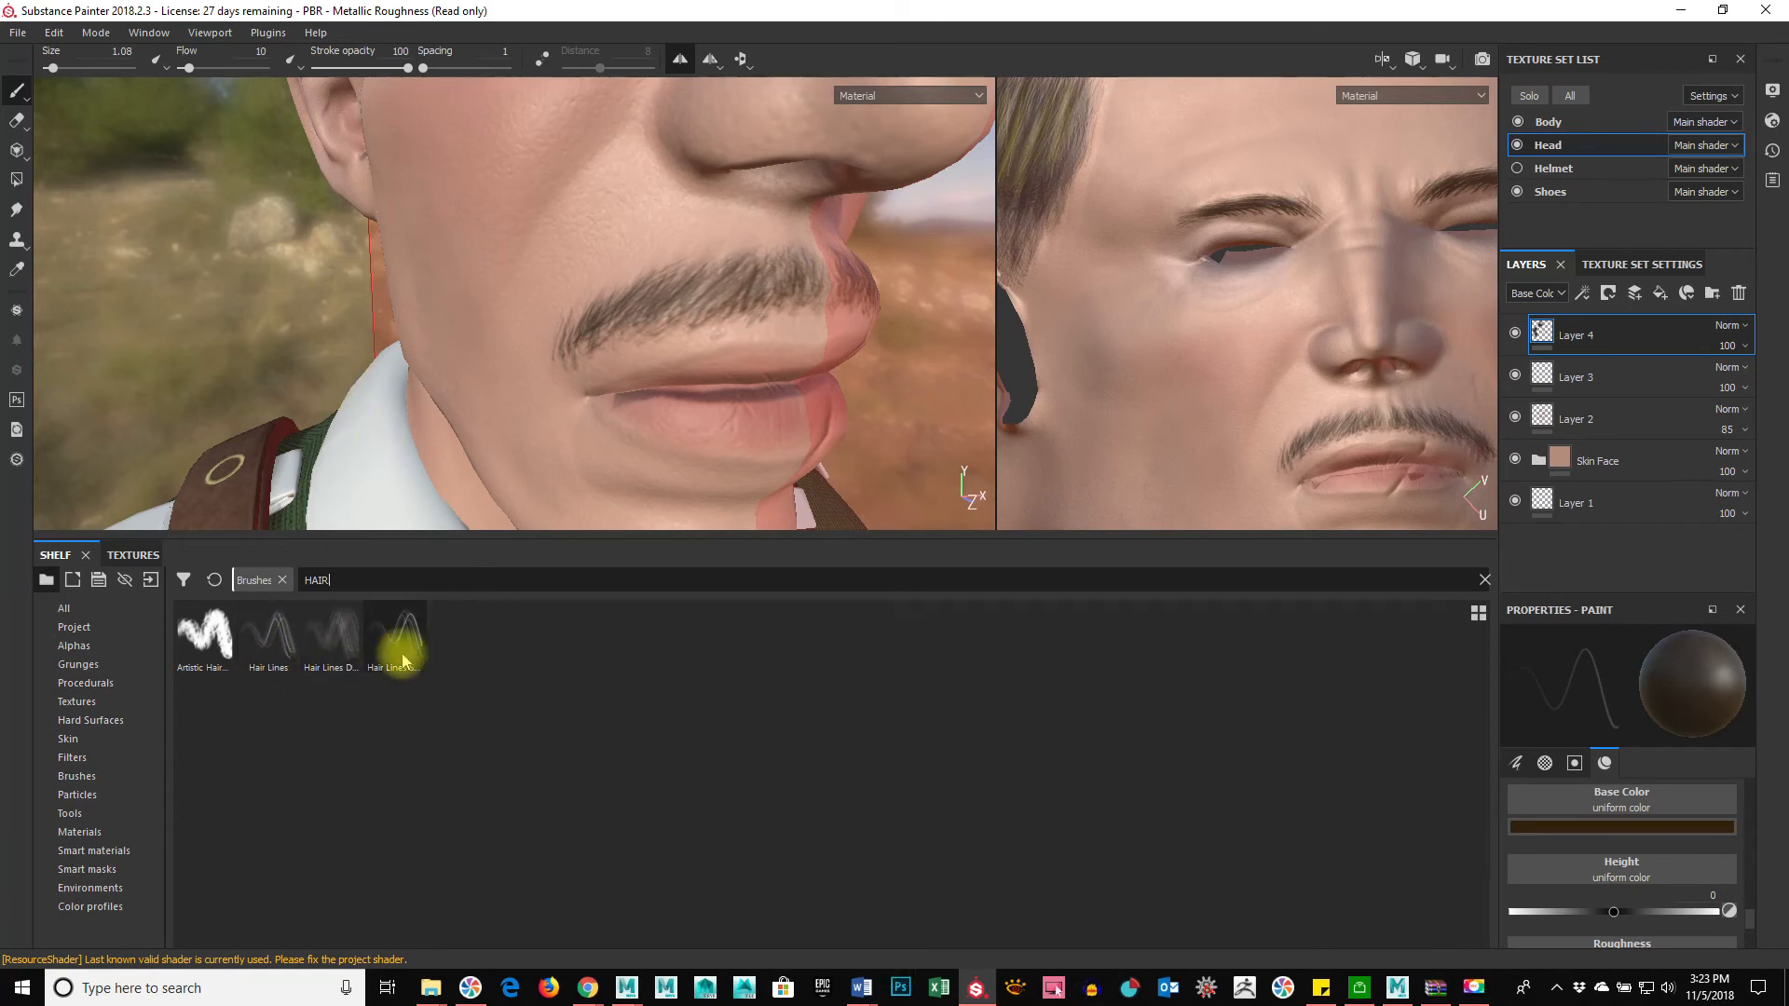
pyautogui.moveTo(264, 642)
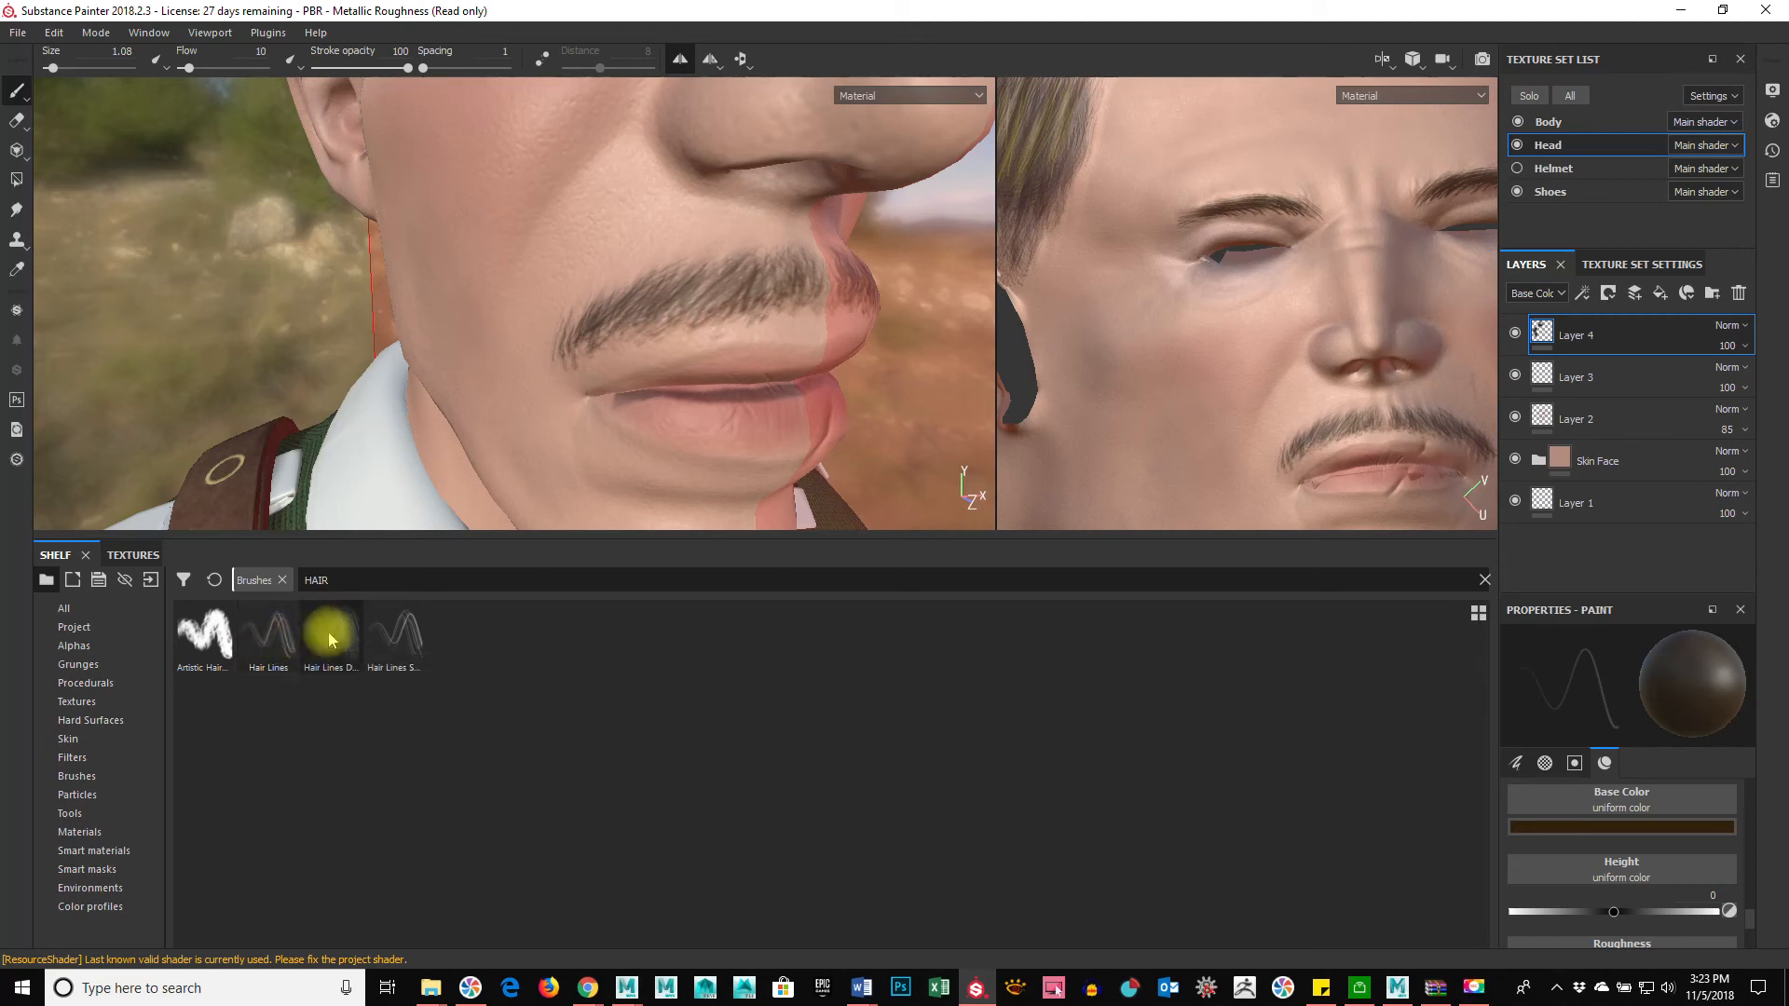
pyautogui.moveTo(343, 638)
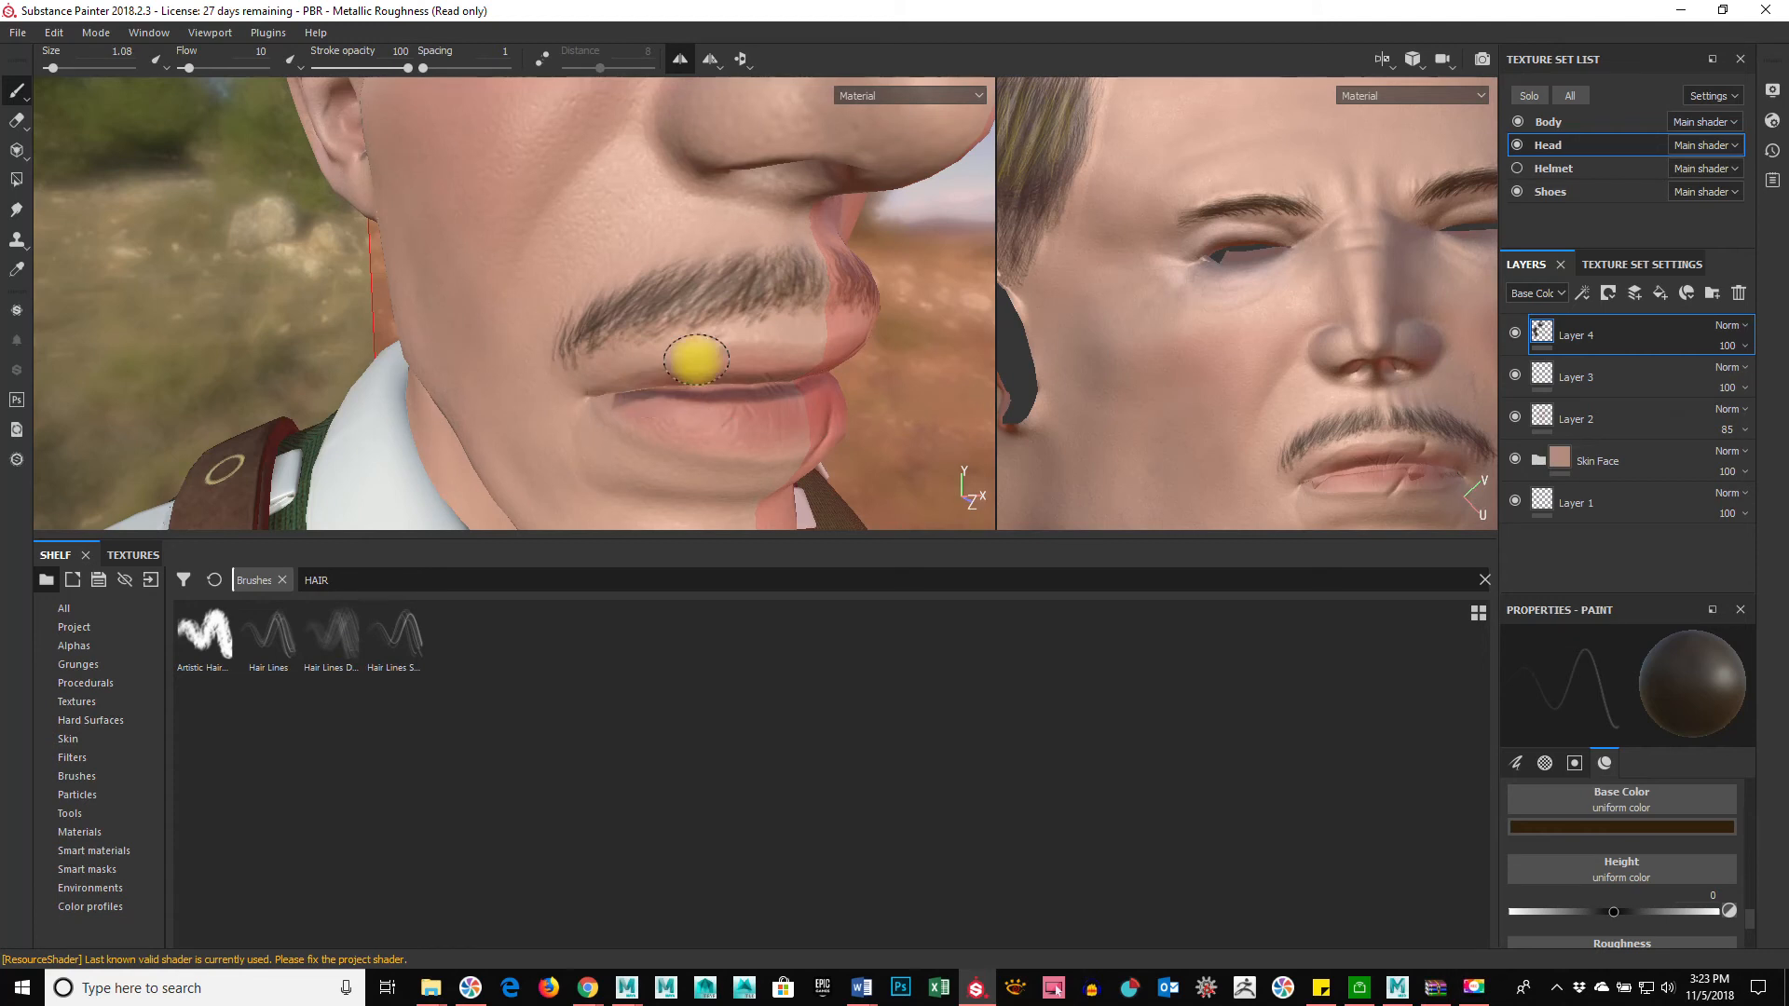
# Step: Raise the brush flow to 72, try a stroke on the moustache, and undo it
pyautogui.keyDown('alt'); pyautogui.moveTo(548, 354); pyautogui.dragTo(1053, 365, button='right'); pyautogui.keyUp('alt')
pyautogui.keyDown('alt'); pyautogui.moveTo(795, 295); pyautogui.dragTo(594, 279, button='middle'); pyautogui.keyUp('alt')
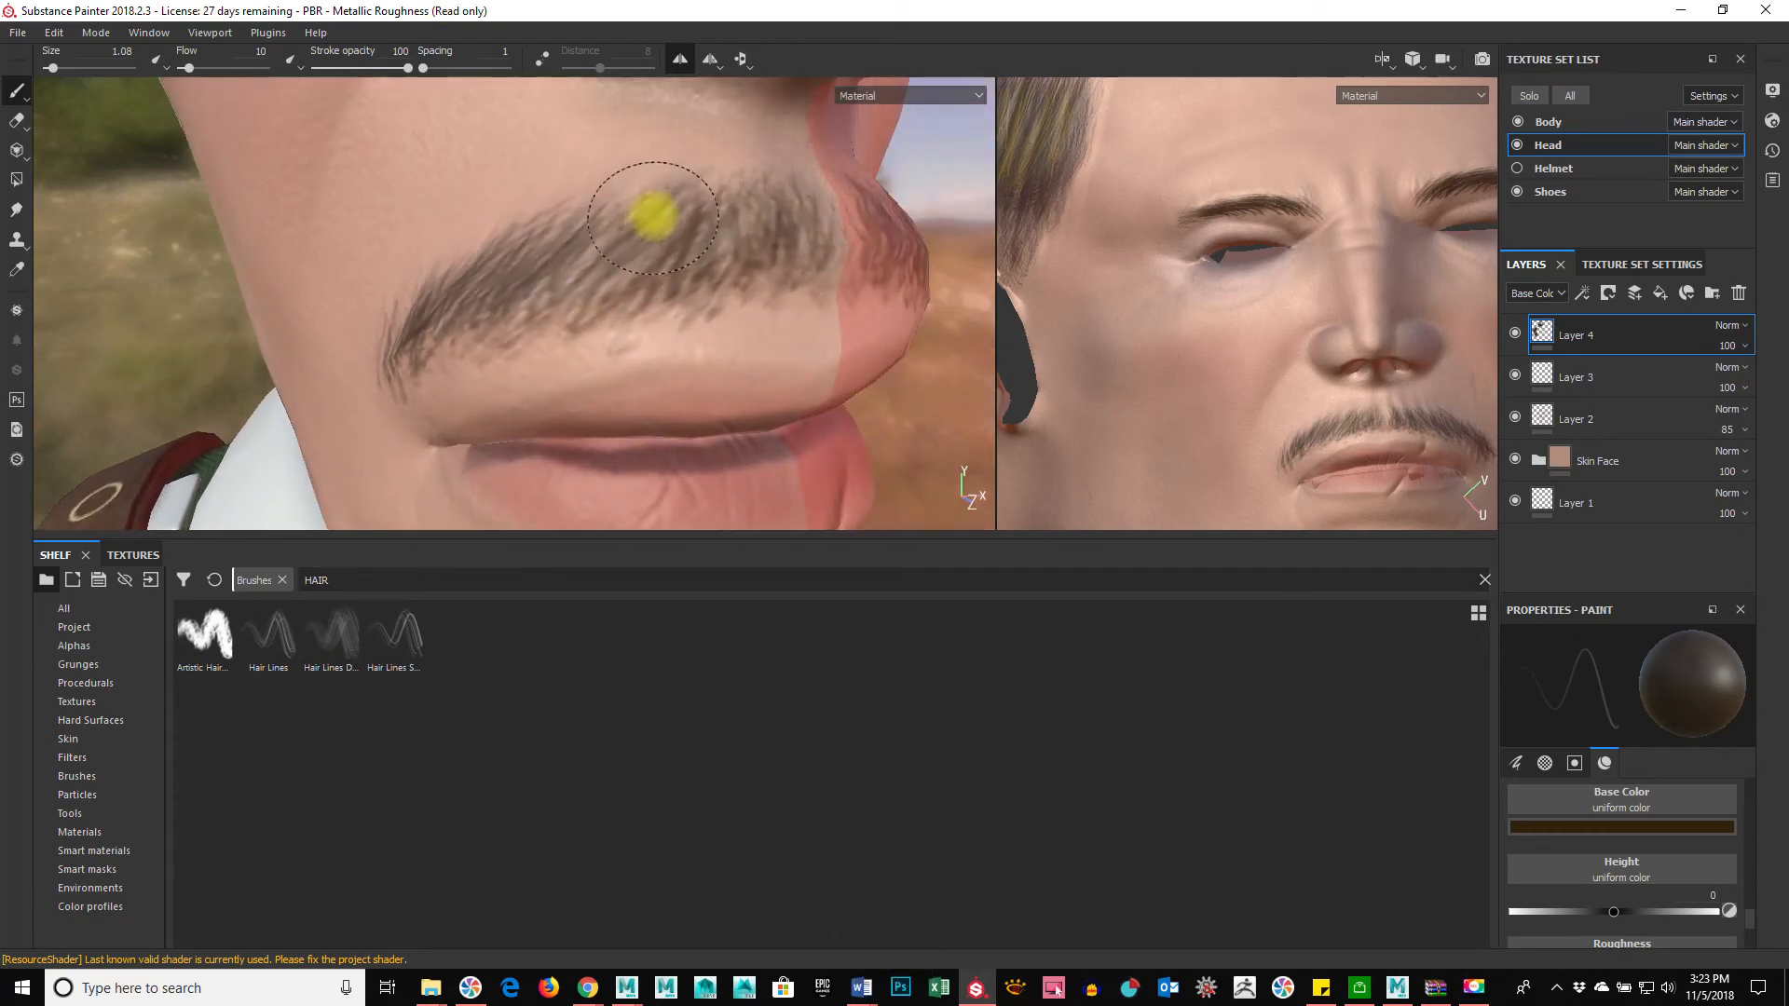
pyautogui.keyDown('ctrl'); pyautogui.moveTo(628, 279); pyautogui.dragTo(913, 292); pyautogui.keyUp('ctrl')
pyautogui.moveTo(664, 251); pyautogui.dragTo(643, 255)
pyautogui.hotkey('ctrl', 'z')
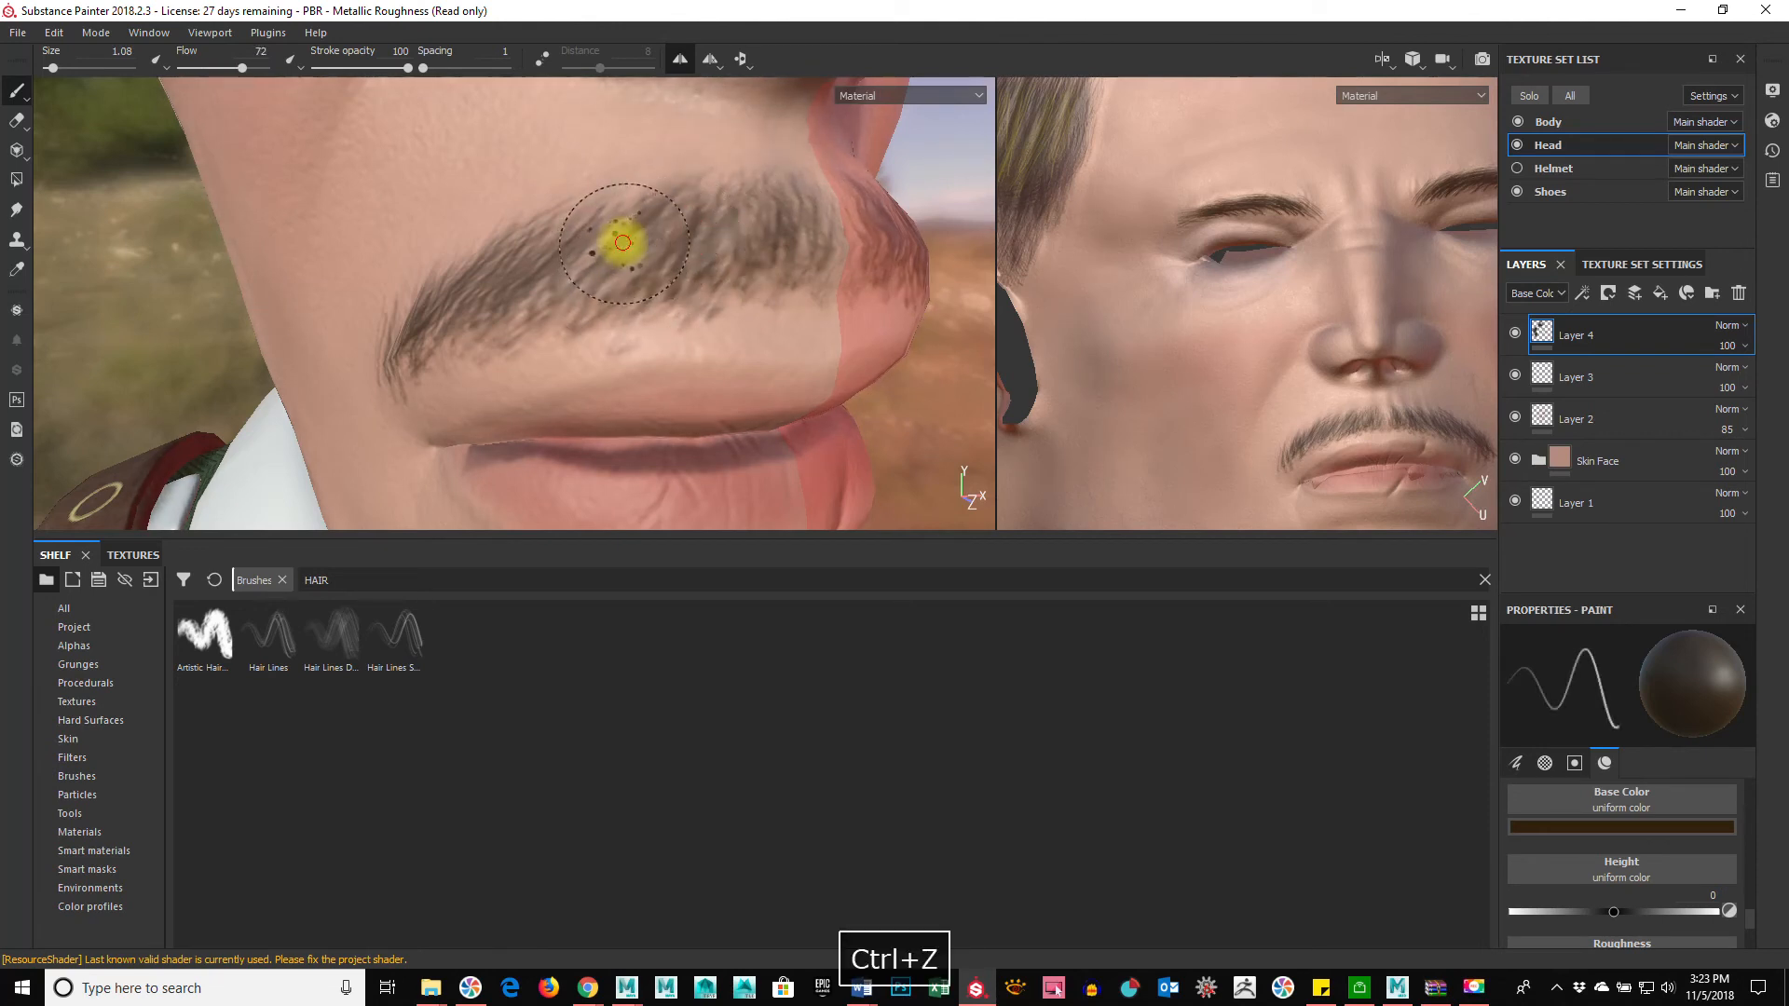
pyautogui.hotkey('ctrl', 'z')
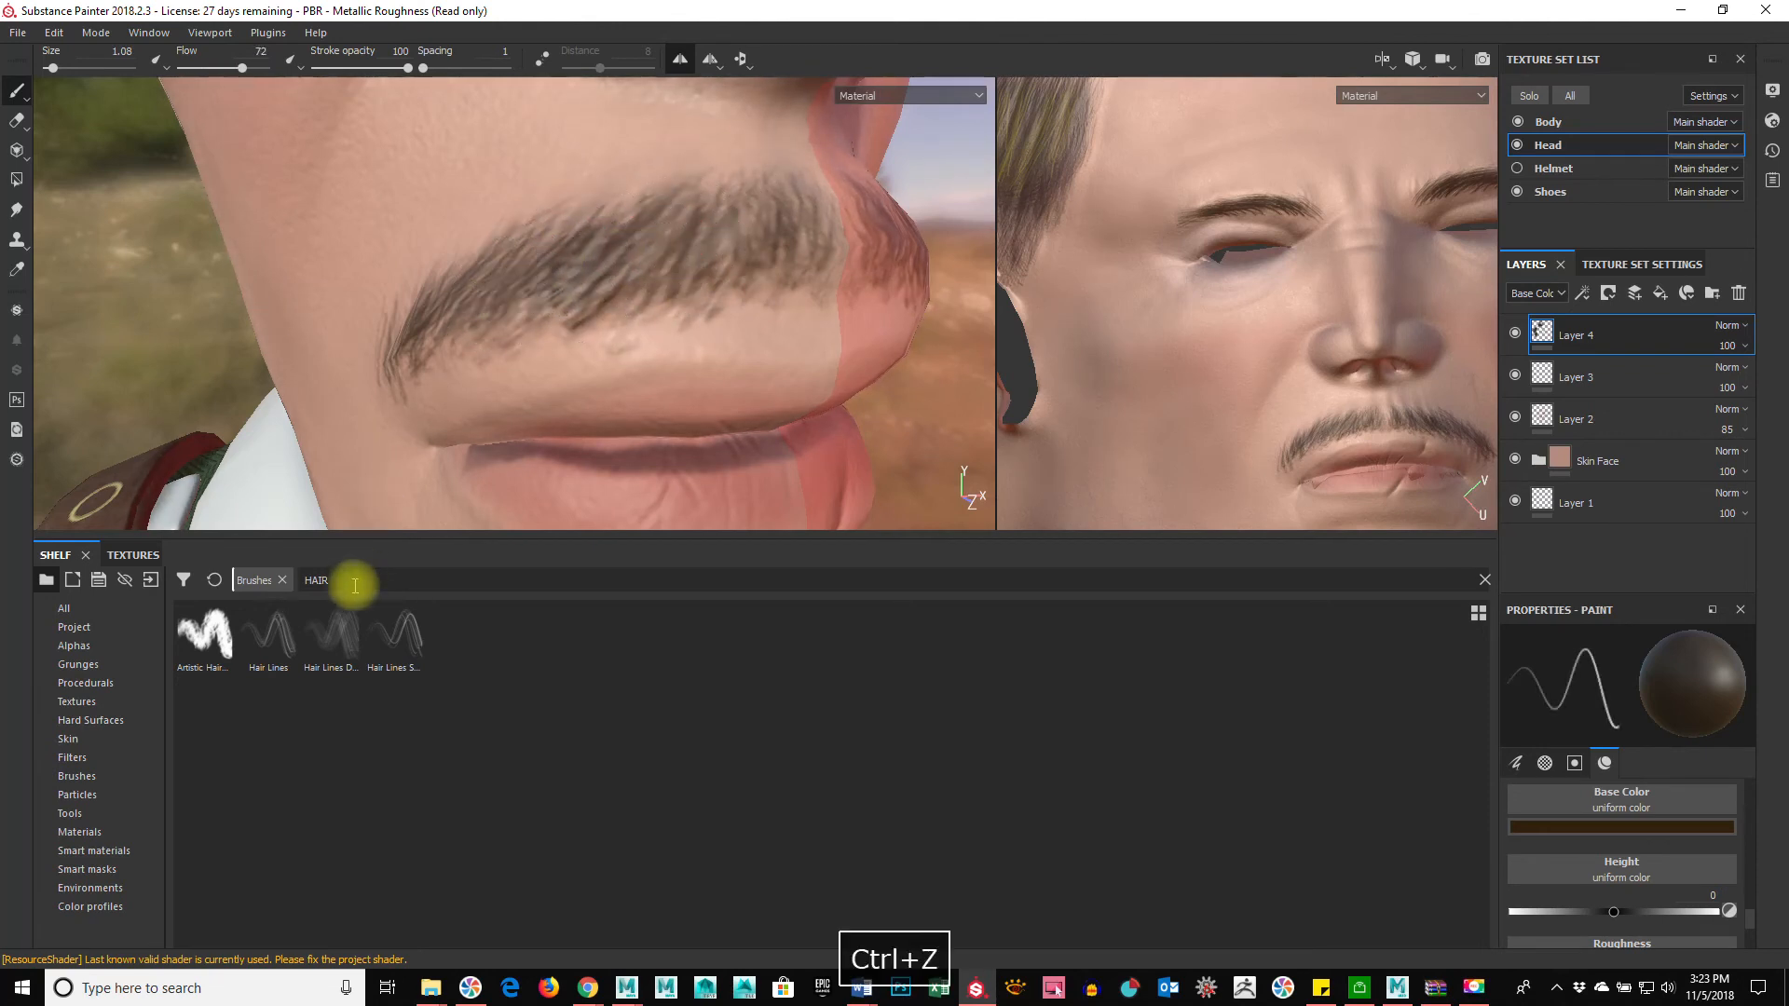
# Step: Choose the Hair Lines brush and set the paint material's roughness to 0.56
pyautogui.click(271, 636)
pyautogui.moveTo(657, 325)
pyautogui.keyDown('ctrl'); pyautogui.mouseDown(button='right')
pyautogui.moveTo(523, 351)
pyautogui.moveTo(552, 335)
pyautogui.mouseUp(button='right'); pyautogui.keyUp('ctrl')
pyautogui.scroll(6, 1690, 848)
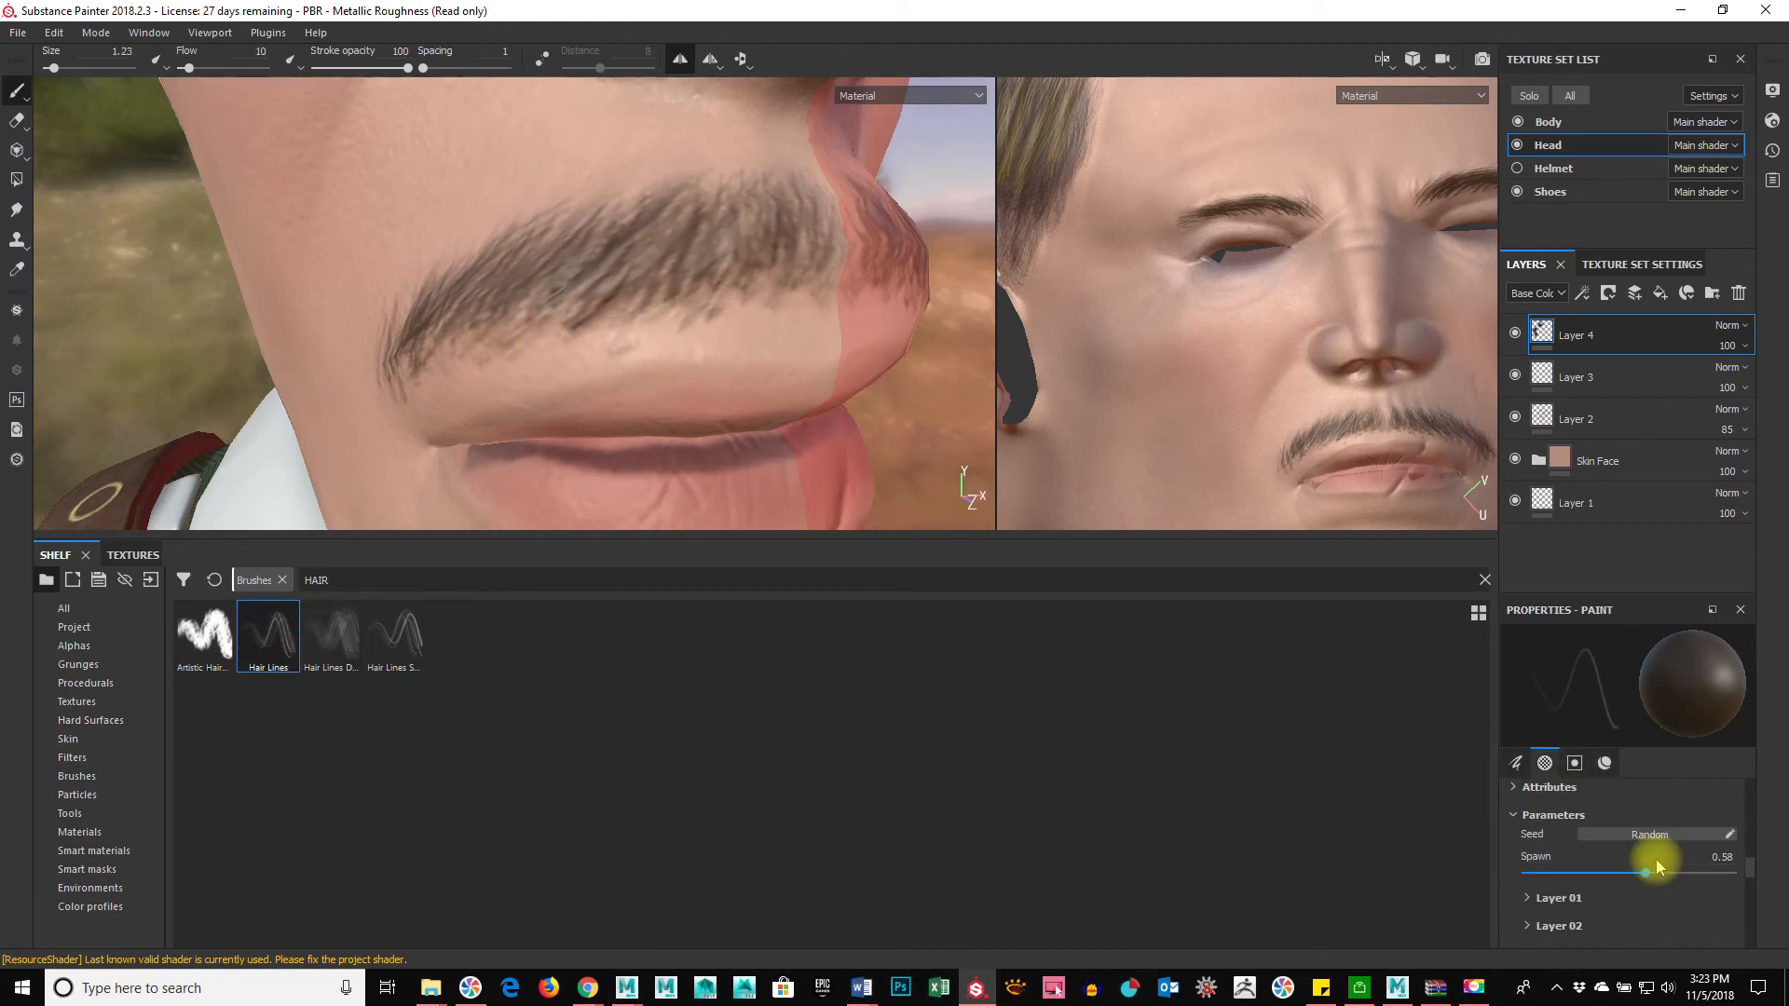
pyautogui.scroll(-10, 1683, 848)
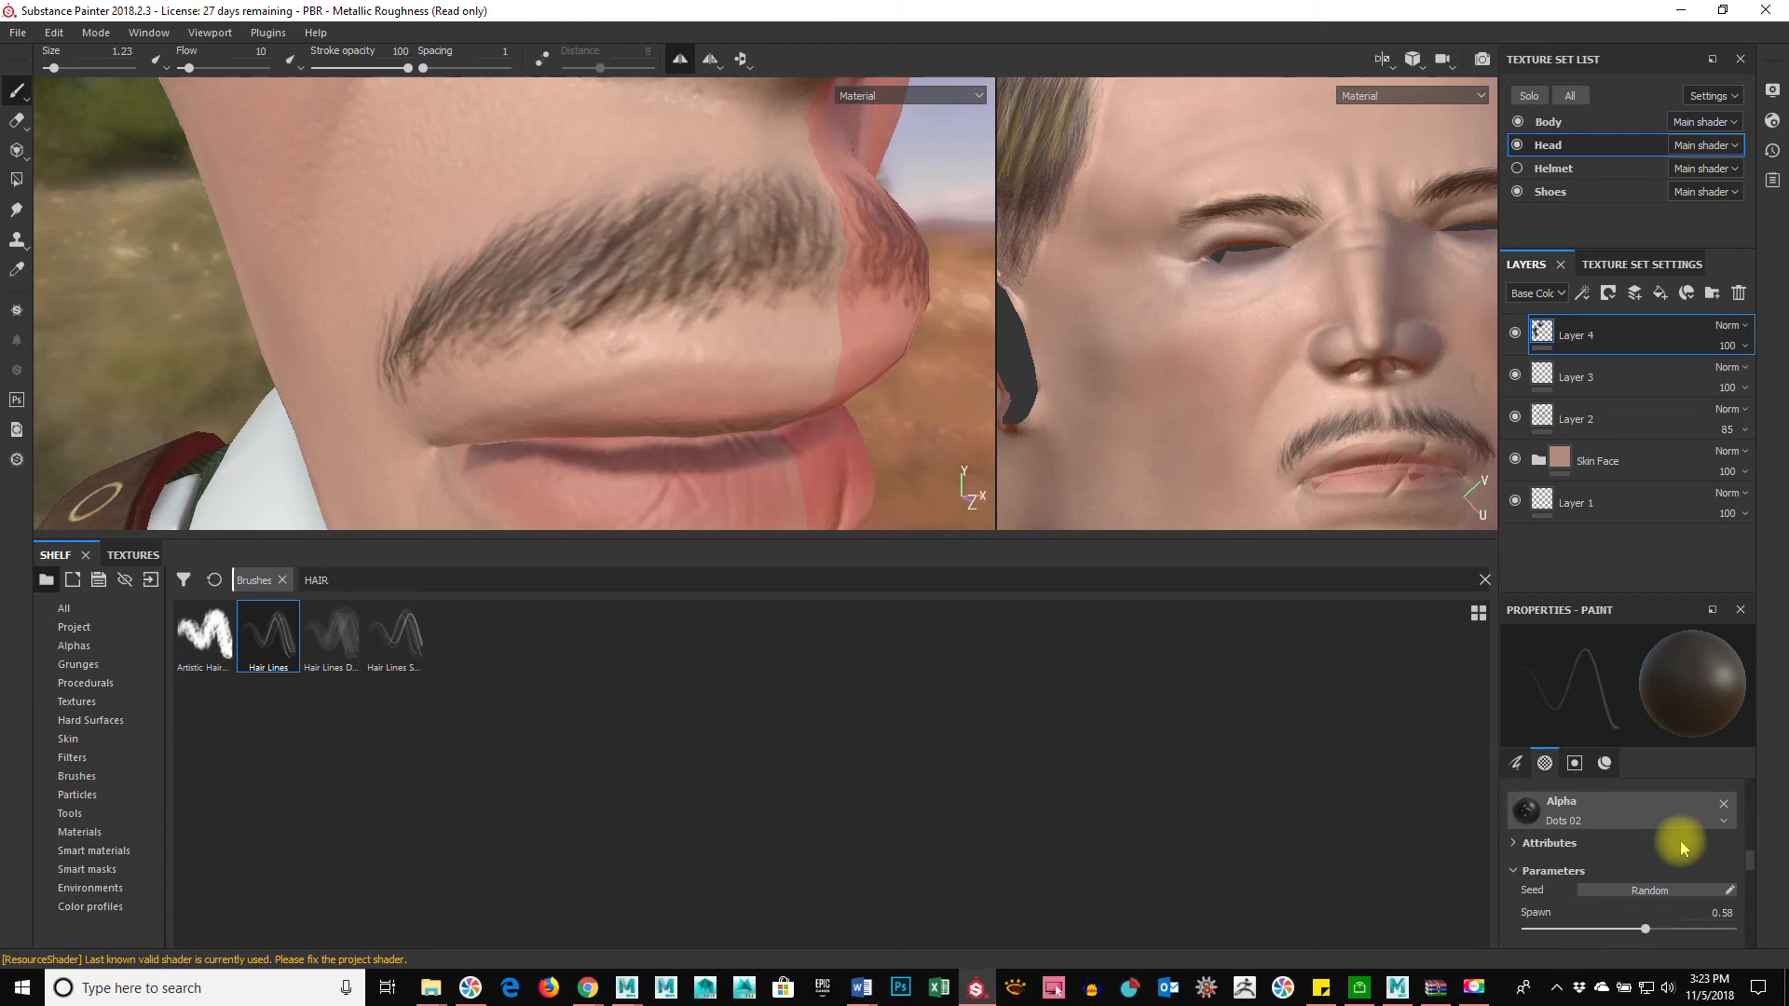
pyautogui.scroll(-3, 1683, 848)
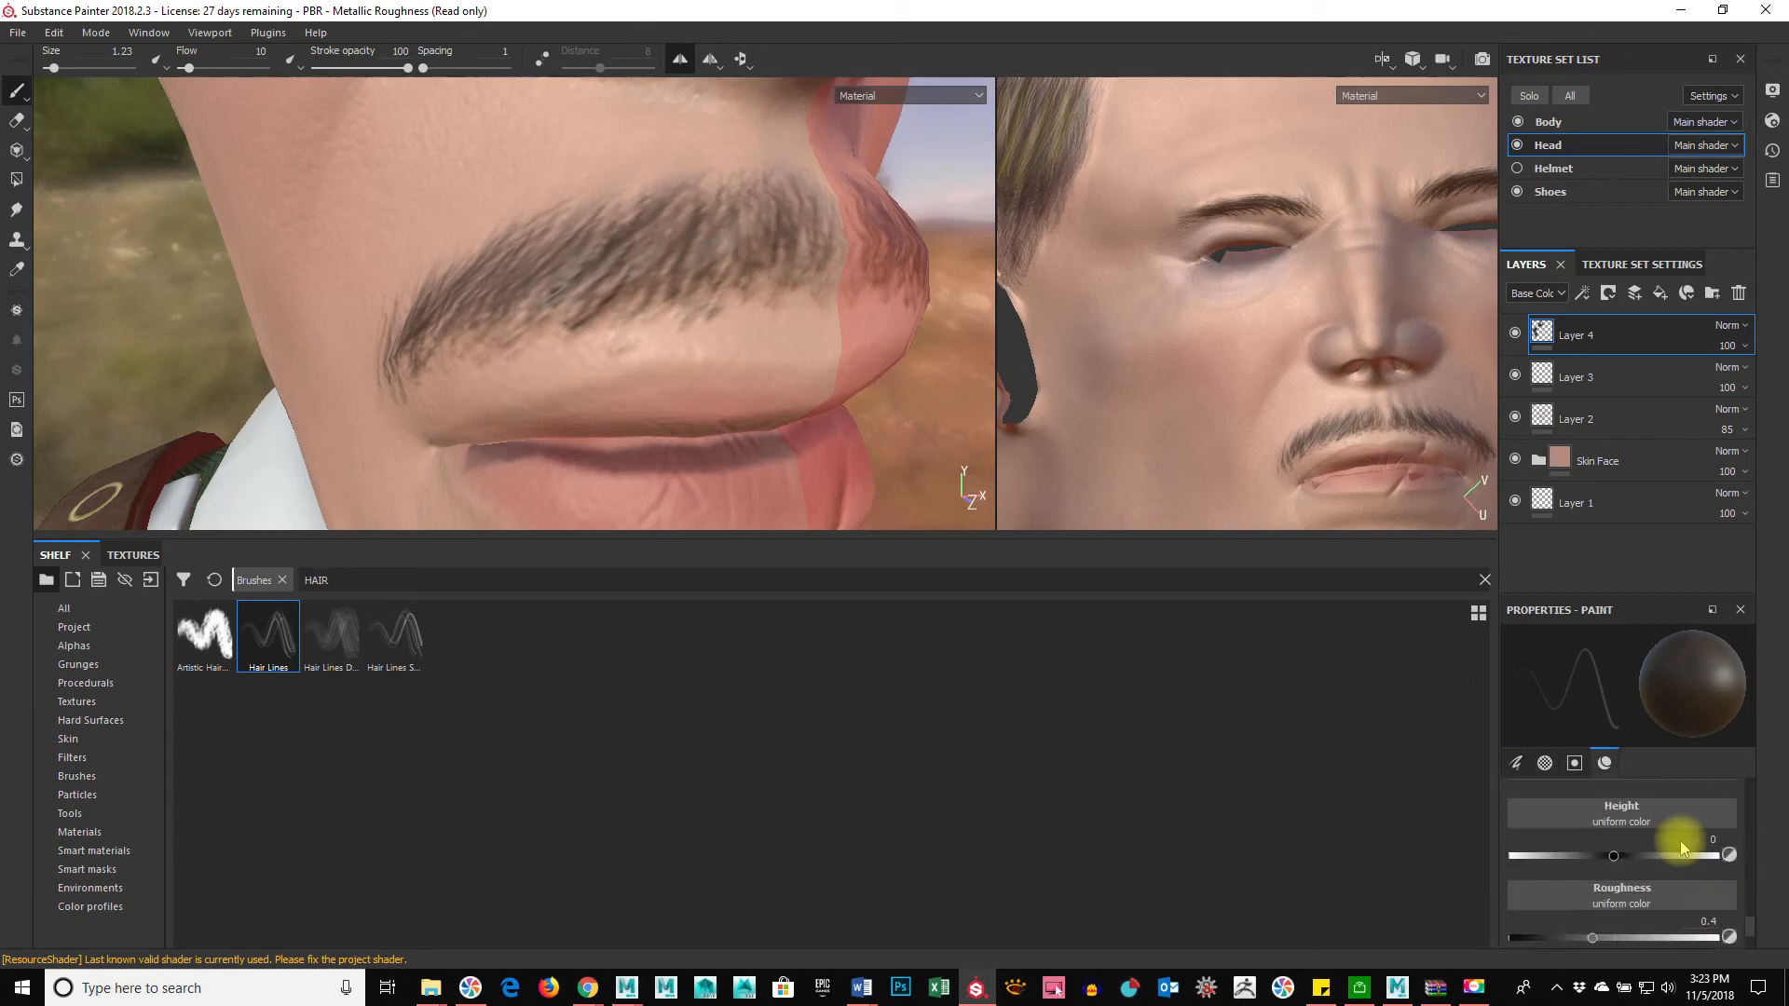
pyautogui.scroll(-1, 1615, 880)
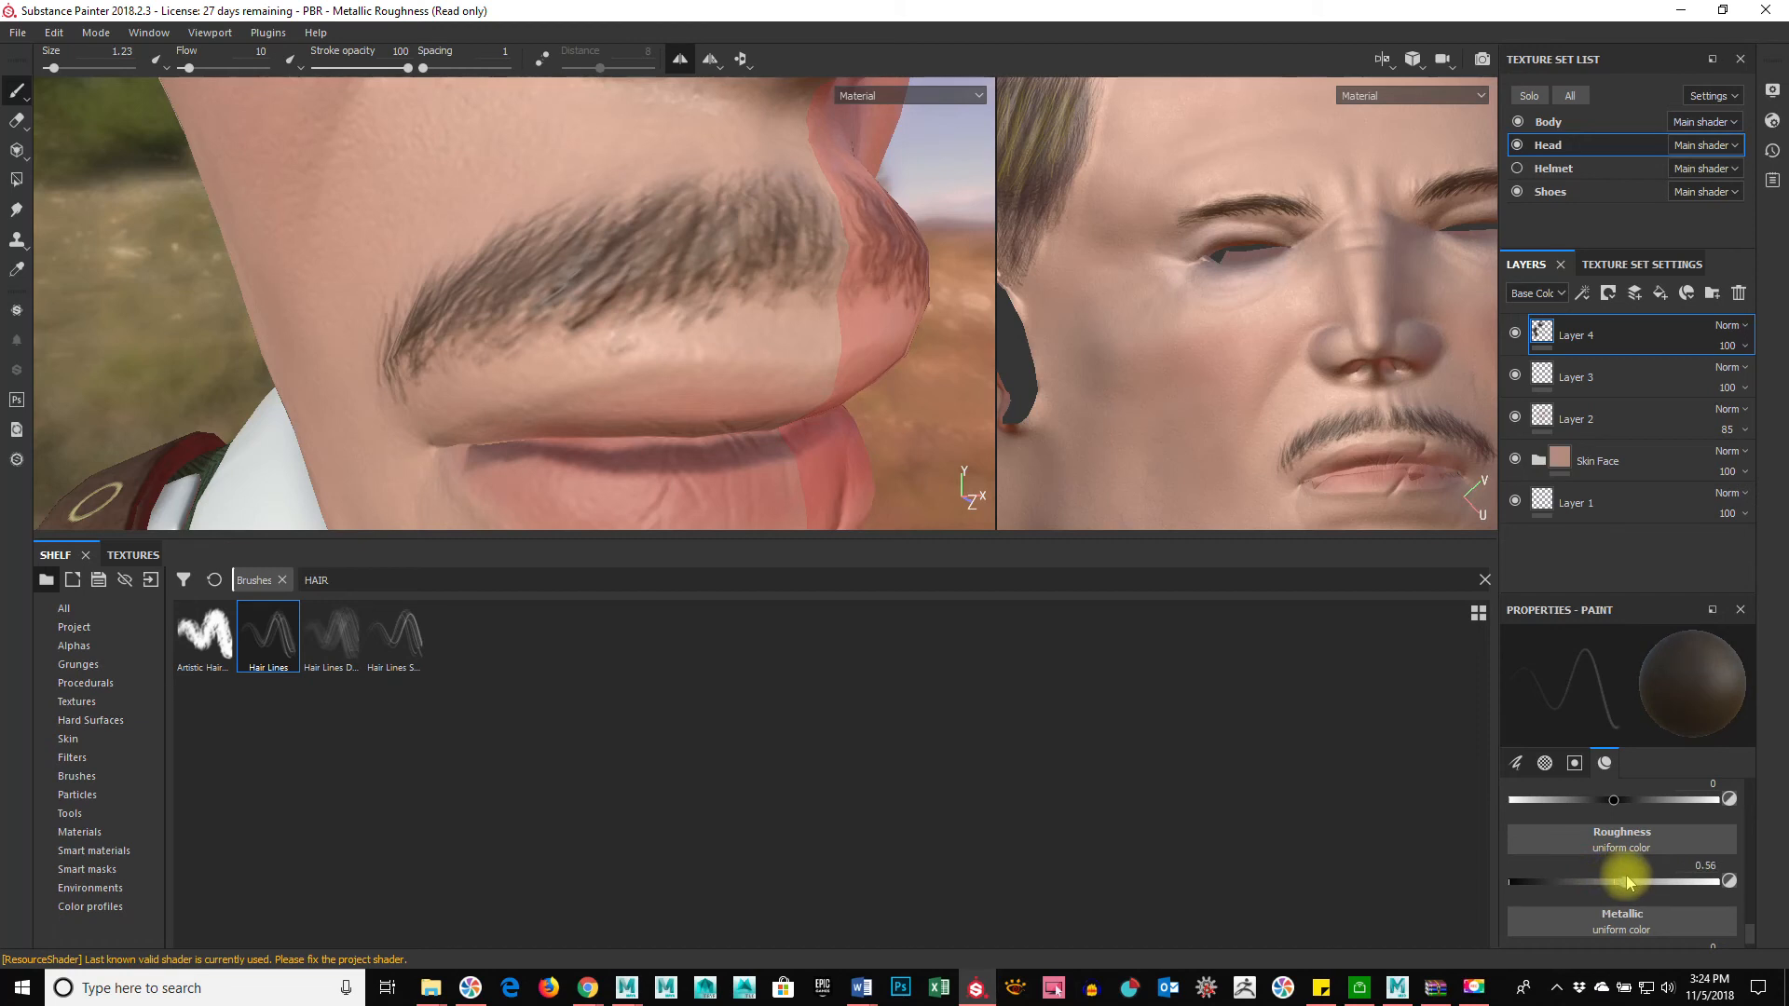
pyautogui.scroll(1, 1635, 876)
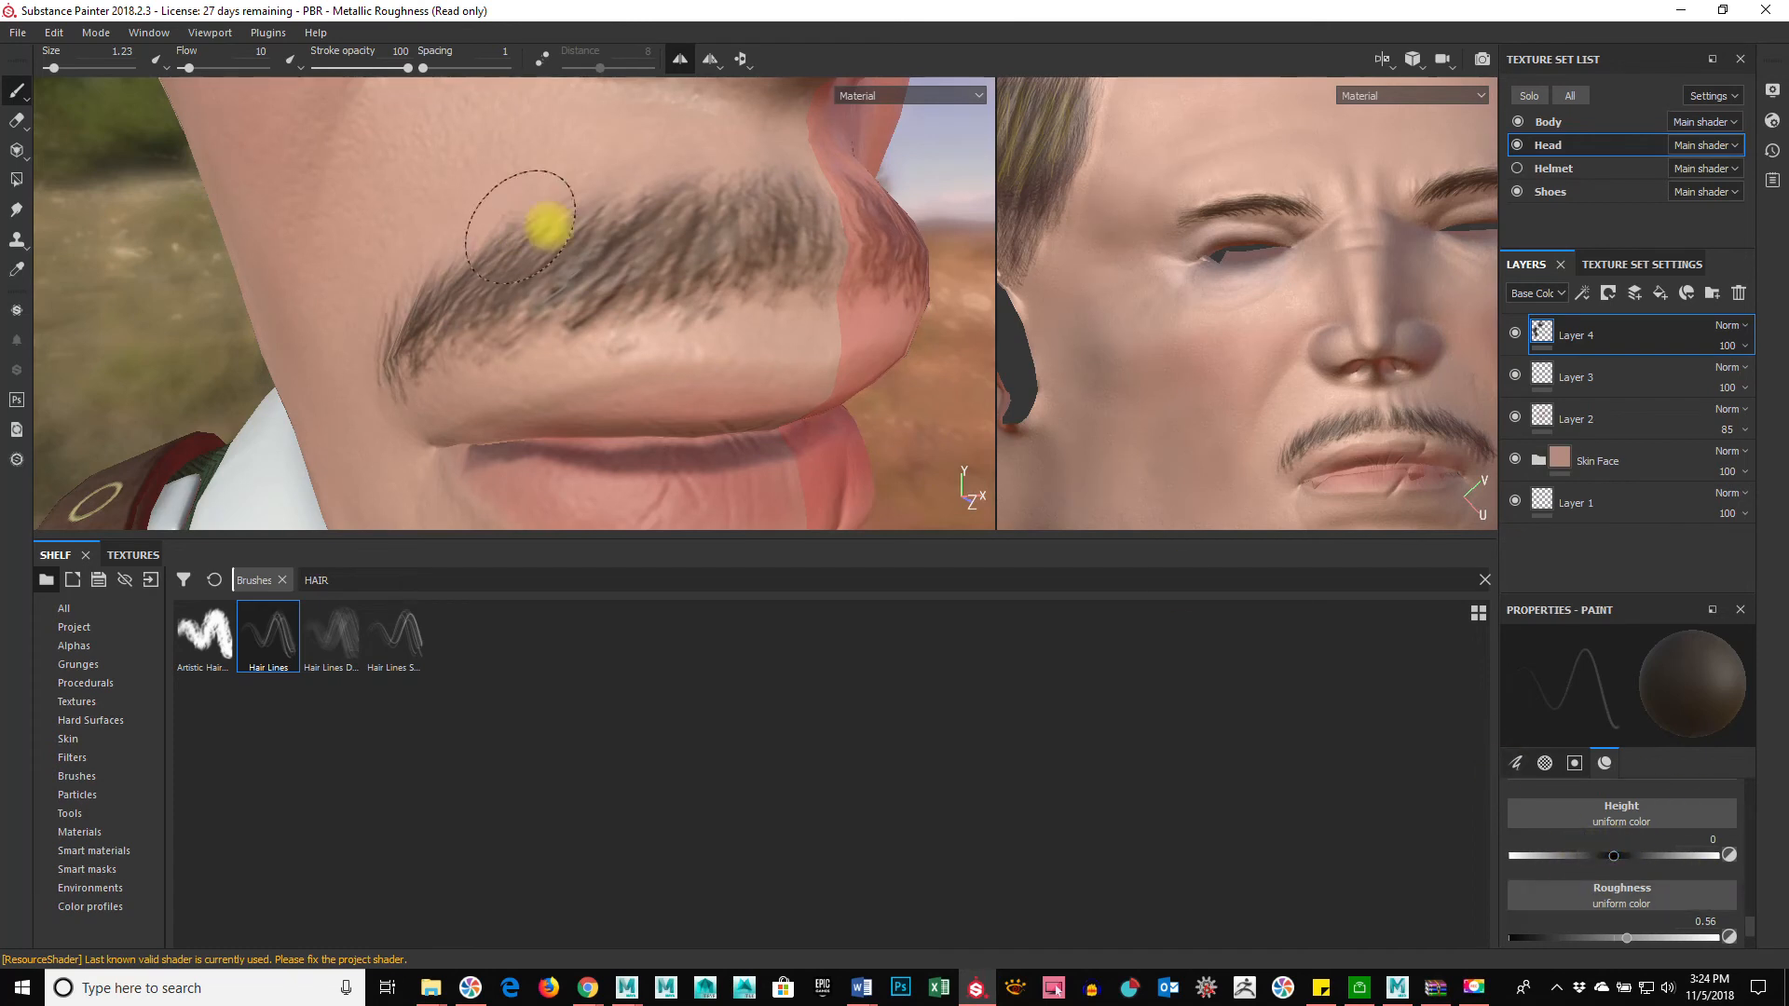
# Step: Raise the brush flow to 25, try hair strokes along the moustache, and undo them
pyautogui.keyDown('ctrl'); pyautogui.moveTo(718, 246); pyautogui.dragTo(775, 246, button='right'); pyautogui.keyUp('ctrl')
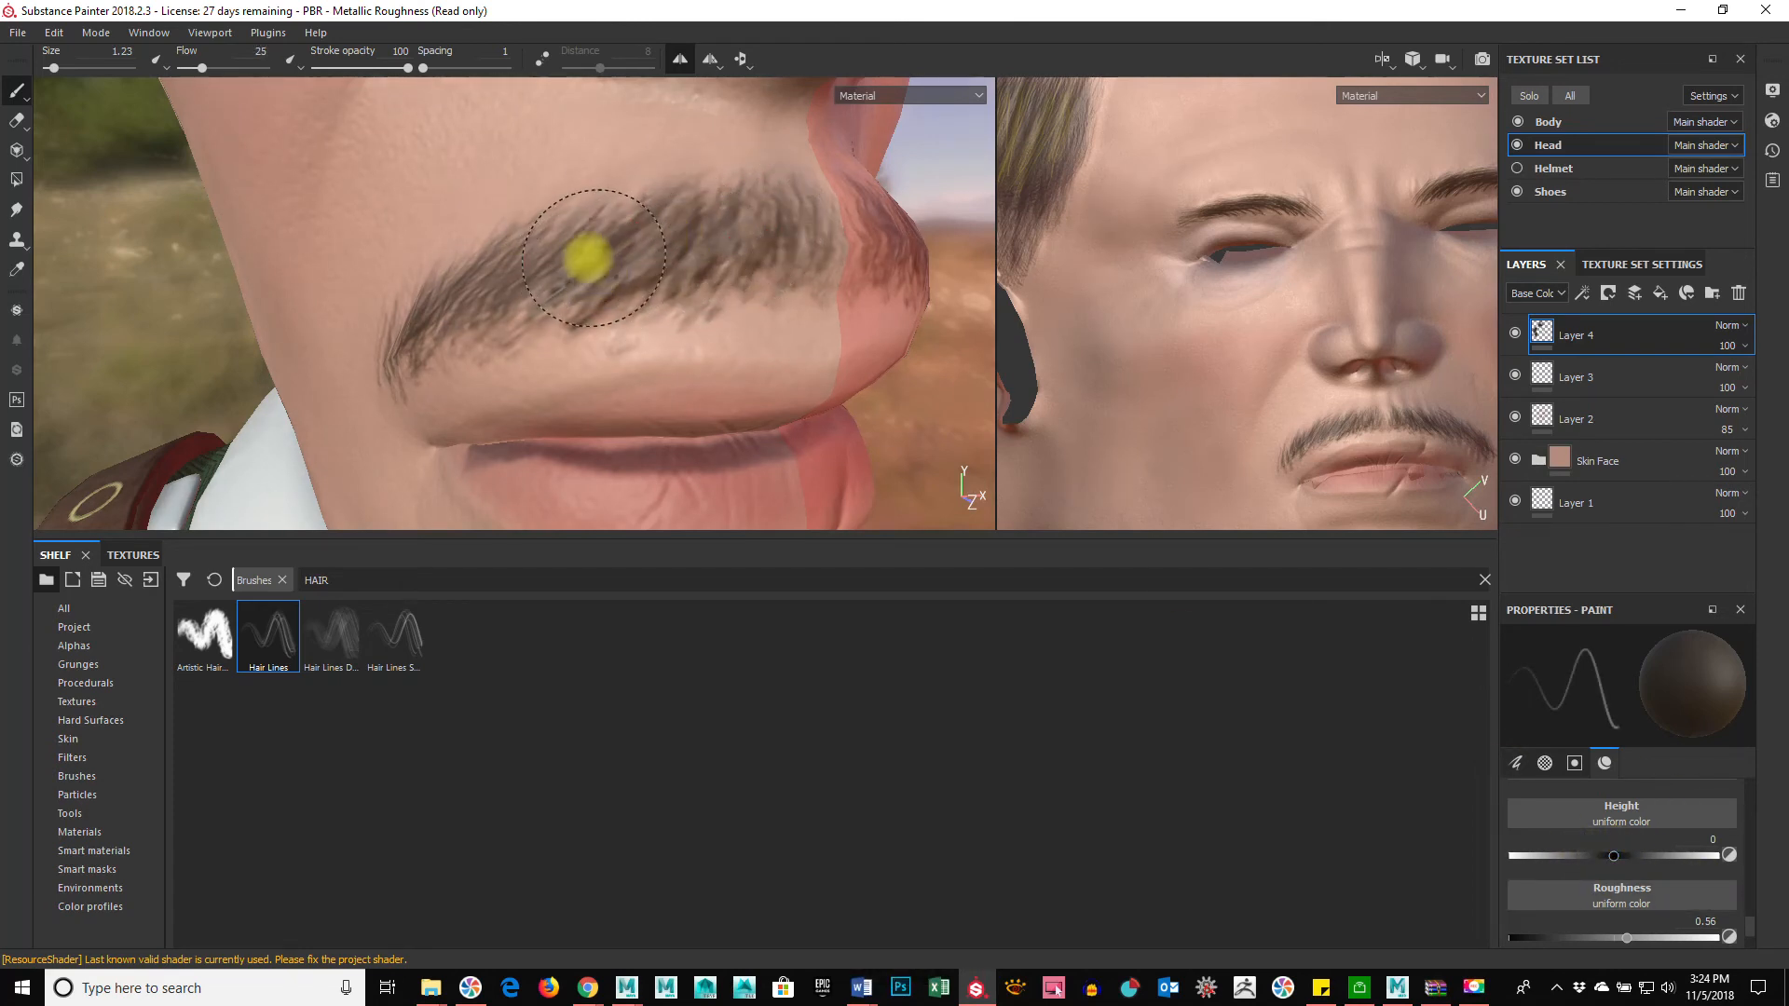
pyautogui.hotkey('ctrl', 'z')
pyautogui.hotkey('ctrl', 'z')
pyautogui.hotkey('ctrl', 'z')
pyautogui.hotkey('ctrl', 'z')
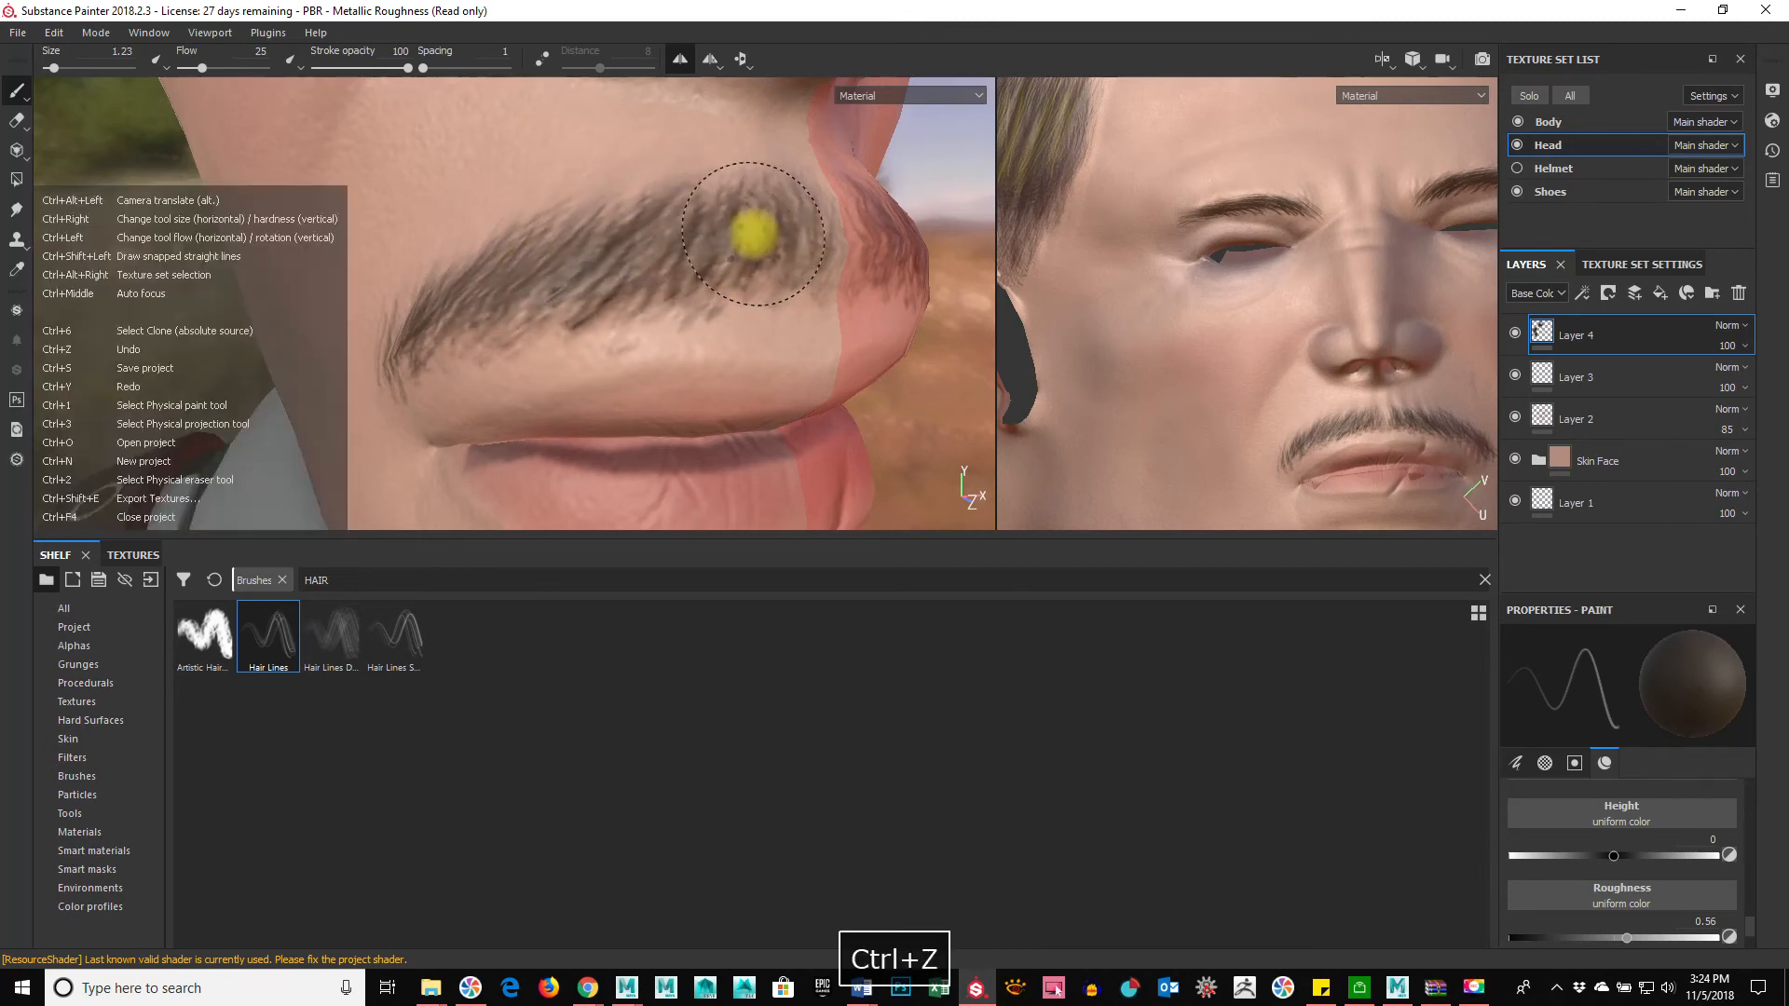
# Step: Set the paint height to 0.0133 and paint hair strokes on the moustache with brush size 0.76
pyautogui.keyDown('ctrl'); pyautogui.moveTo(737, 231); pyautogui.dragTo(724, 229, button='right'); pyautogui.keyUp('ctrl')
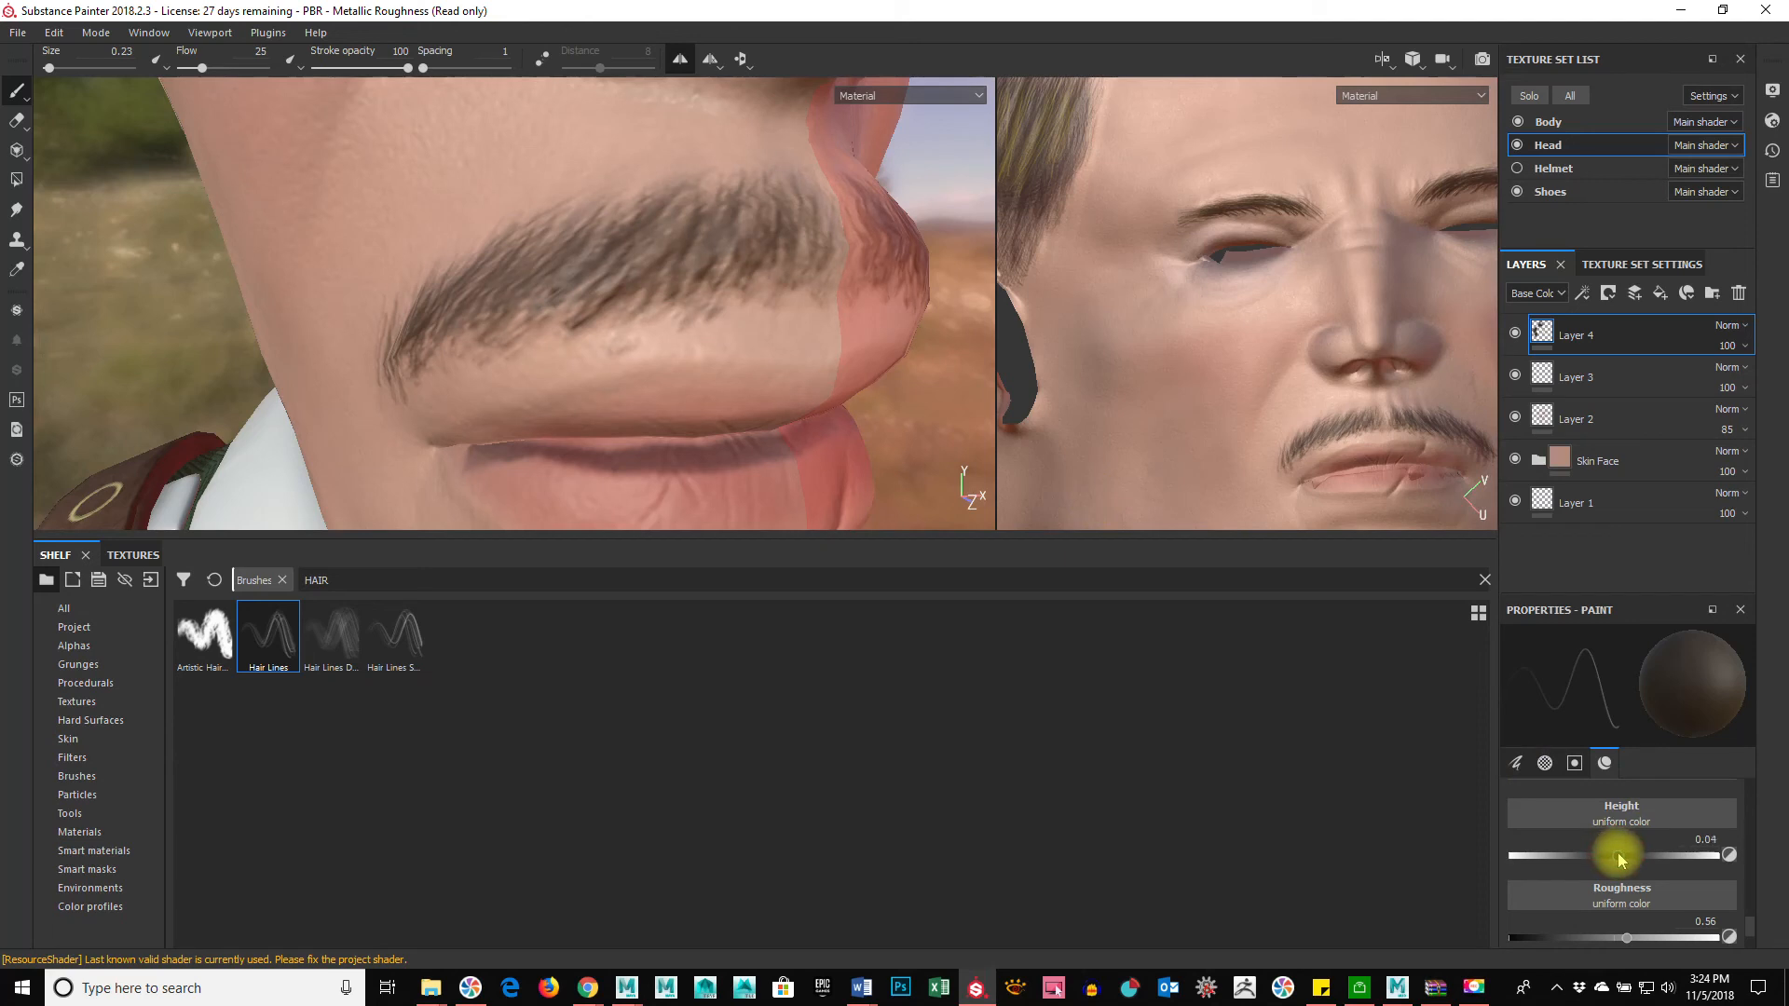
pyautogui.moveTo(1615, 857); pyautogui.dragTo(1616, 855)
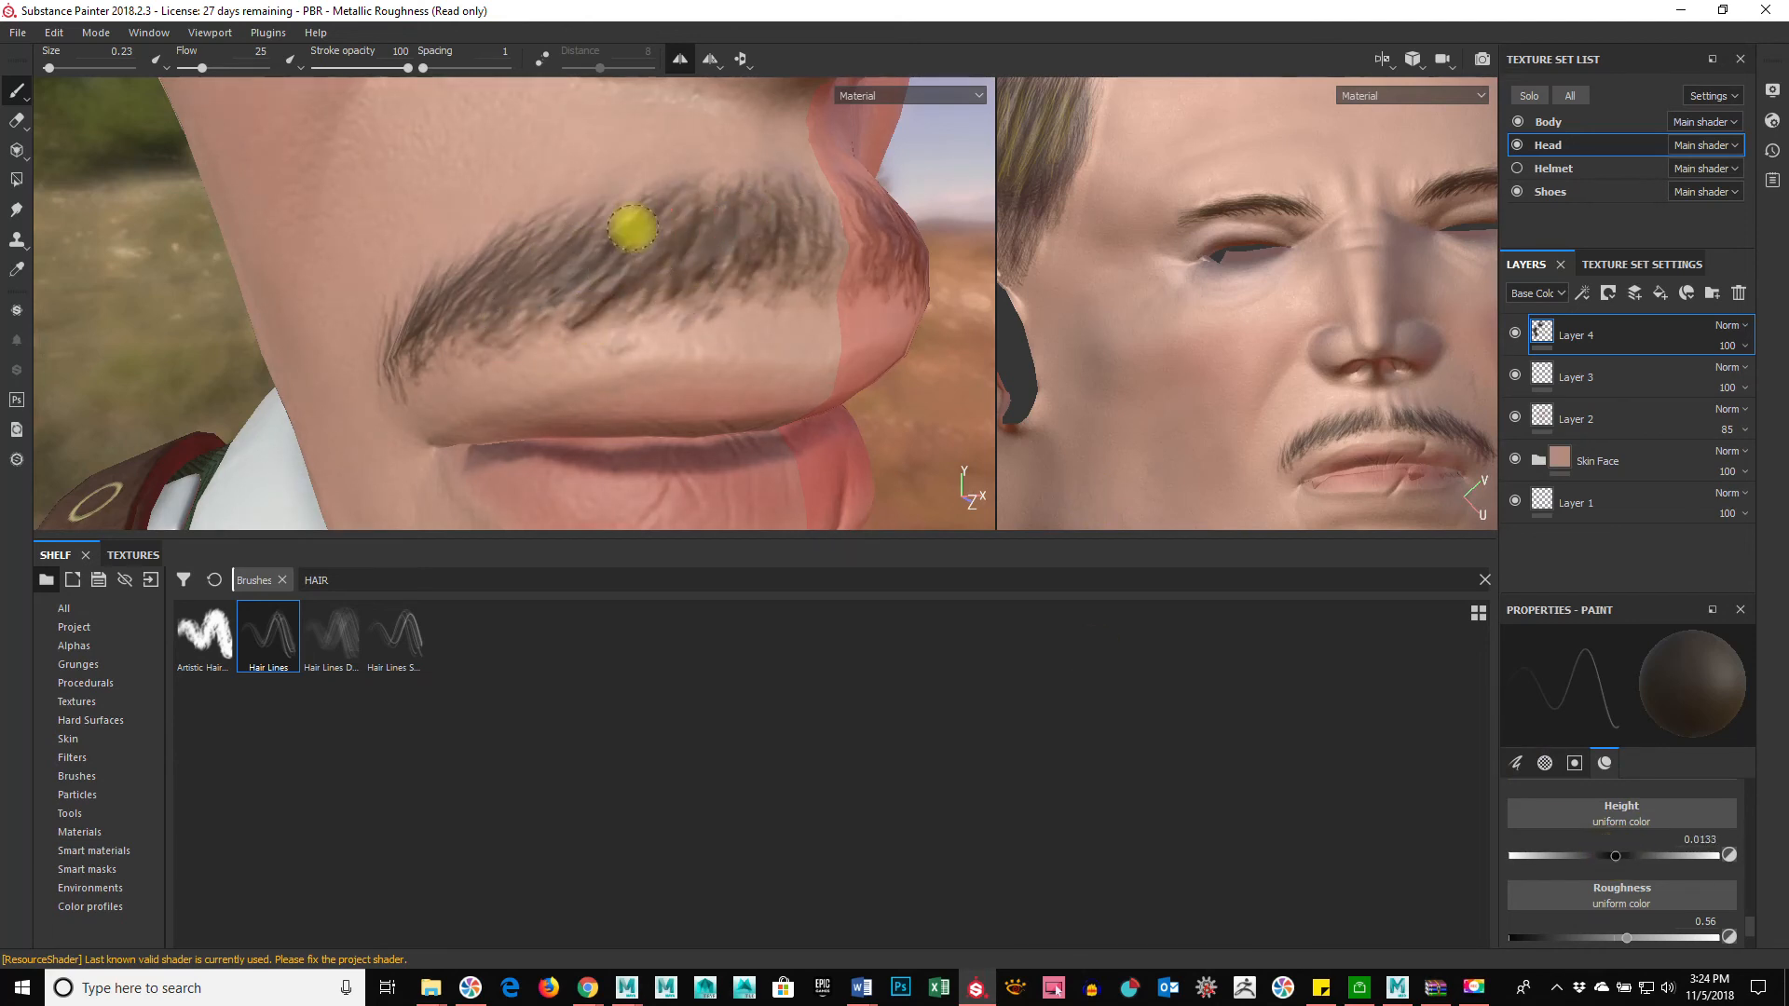
pyautogui.keyDown('ctrl'); pyautogui.moveTo(607, 256); pyautogui.dragTo(631, 240, button='right'); pyautogui.keyUp('ctrl')
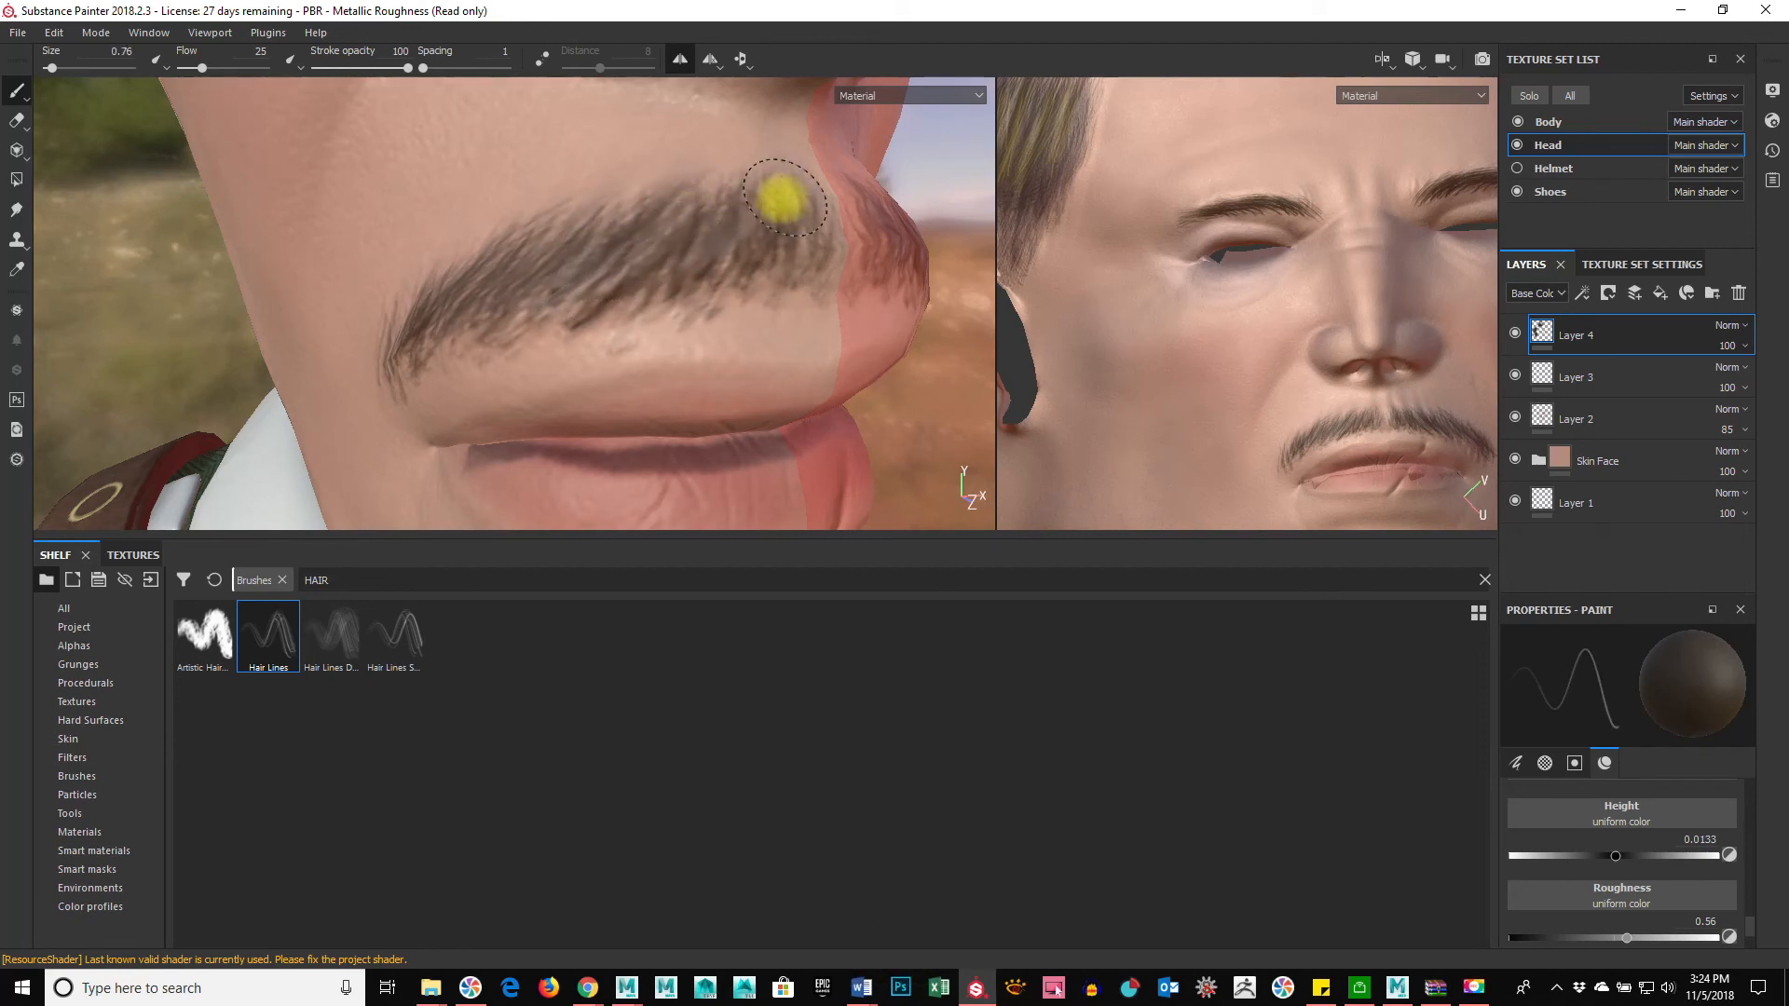
pyautogui.moveTo(761, 213)
pyautogui.mouseDown()
pyautogui.moveTo(727, 246)
pyautogui.moveTo(683, 245)
pyautogui.mouseUp()
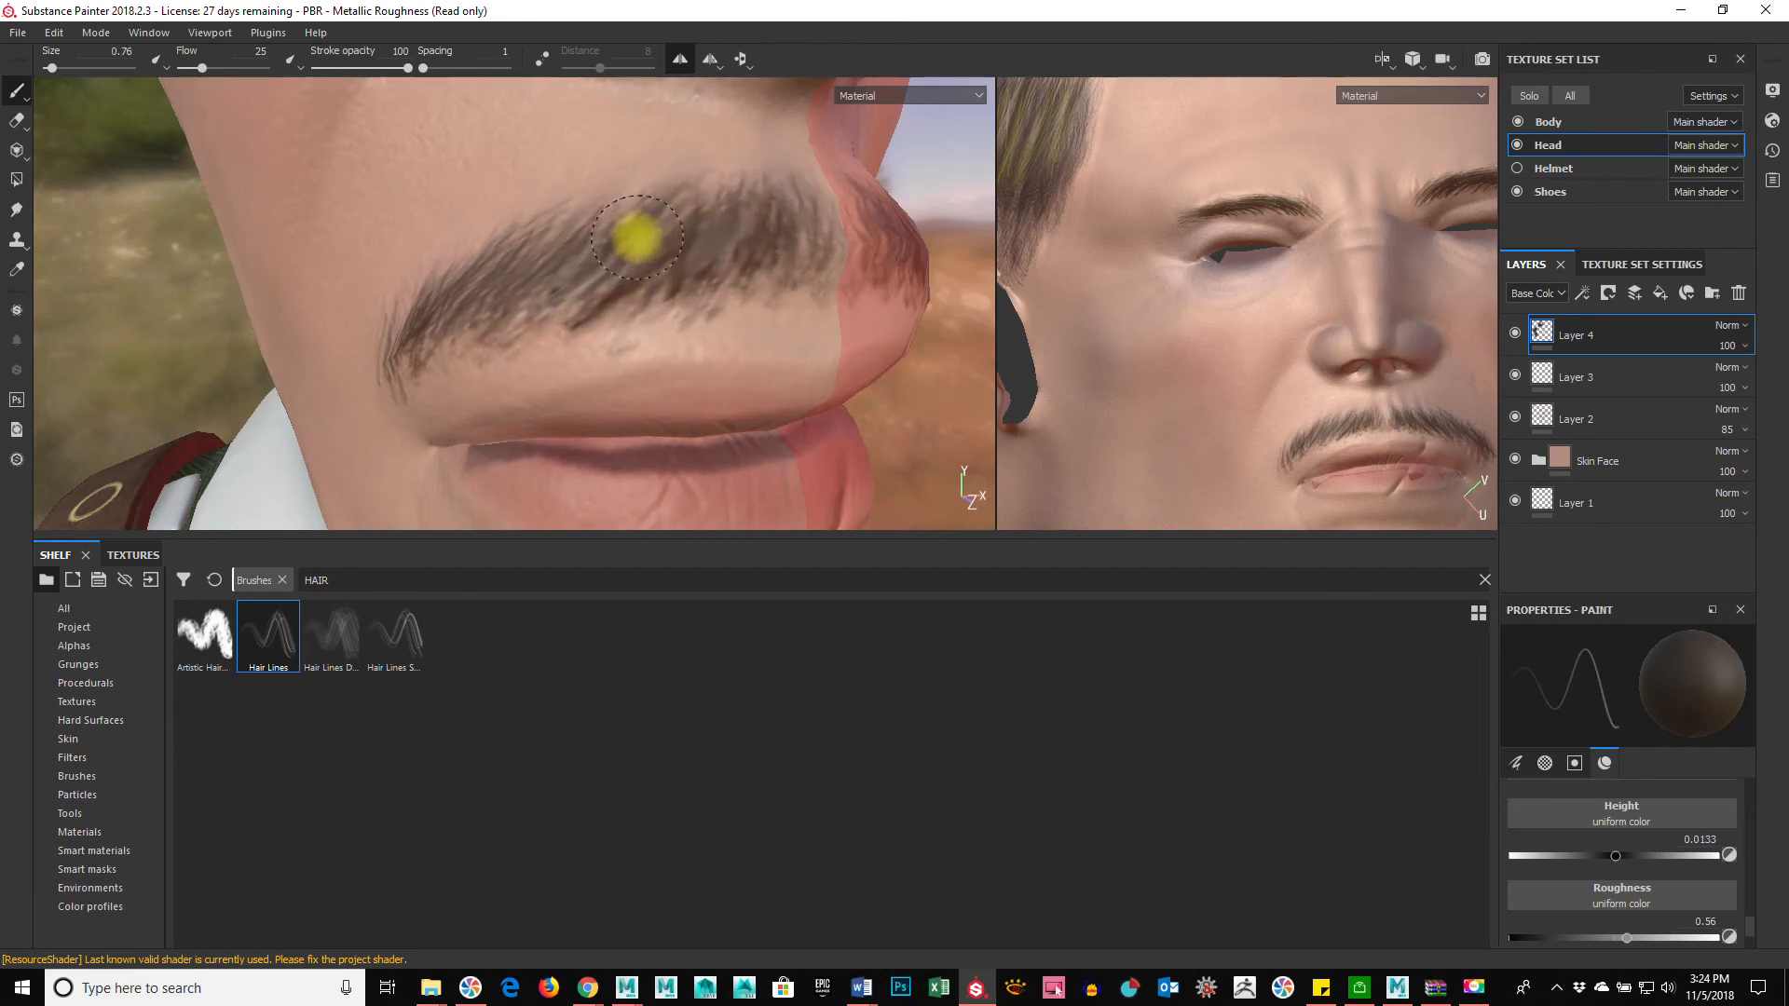
# Step: Paint denser dark hairs along the moustache at flow 43, using brush sizes 1.08 and 0.68 and undoing a stray stroke
pyautogui.keyDown('ctrl'); pyautogui.moveTo(548, 288); pyautogui.dragTo(554, 273, button='right'); pyautogui.keyUp('ctrl')
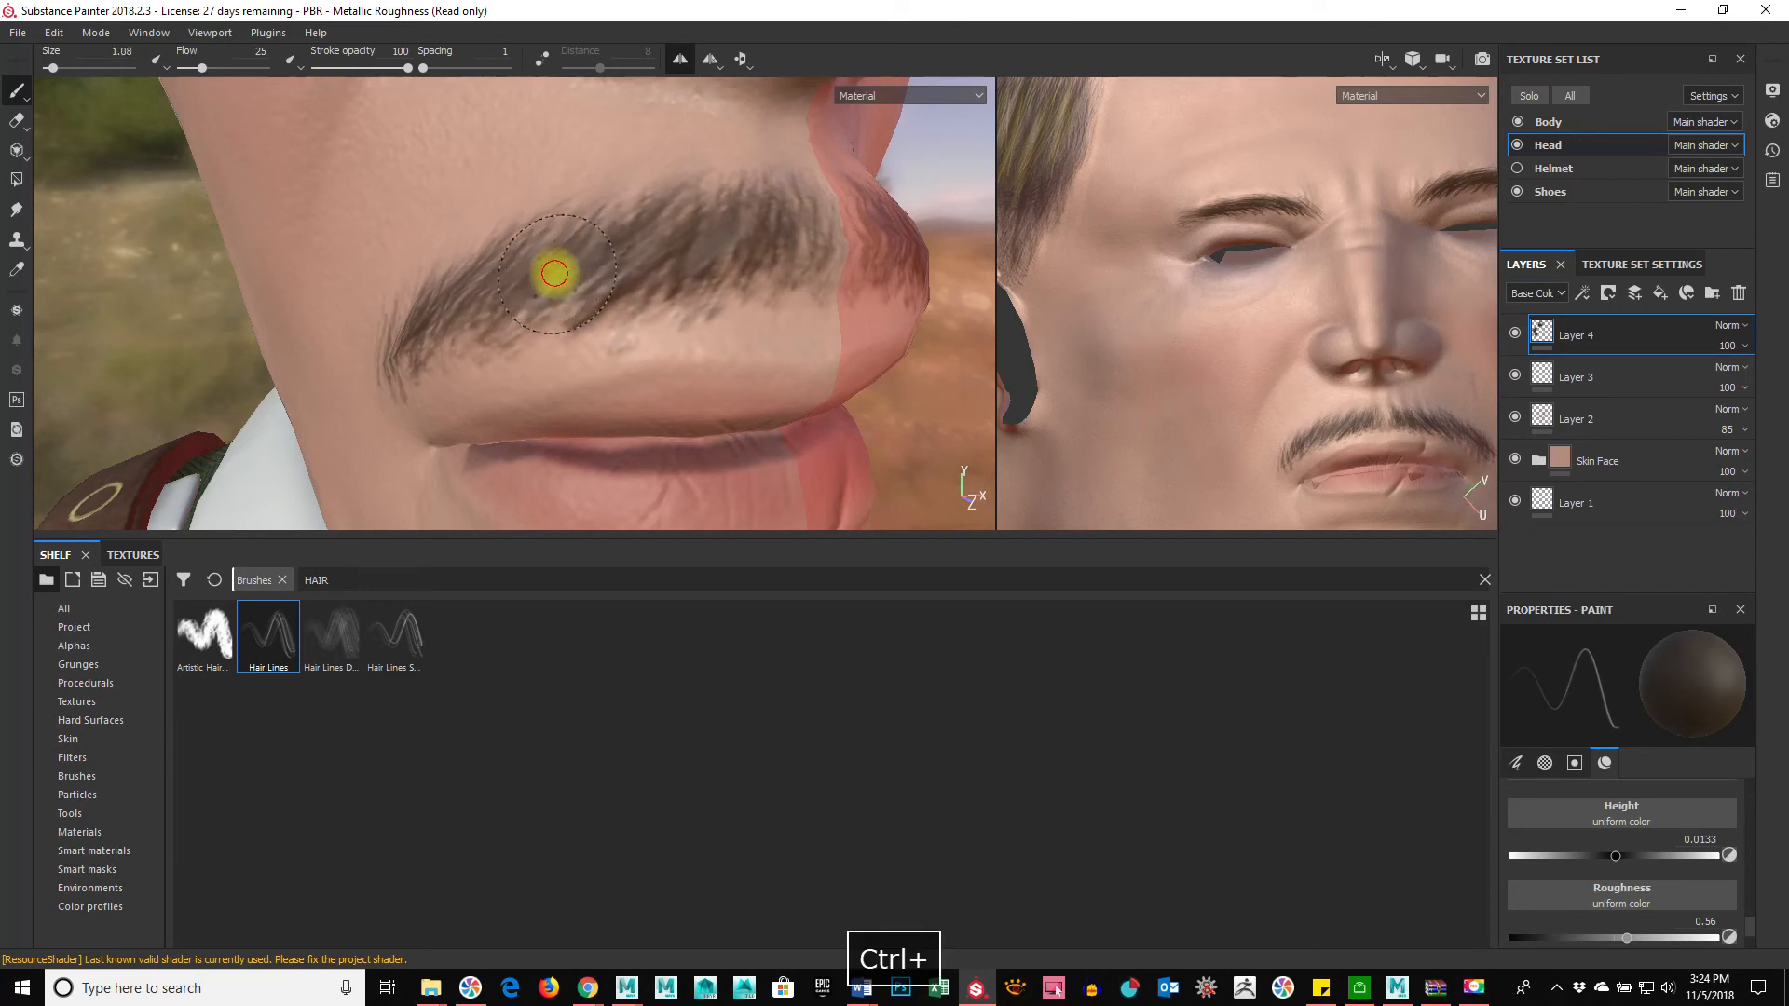
pyautogui.keyDown('ctrl'); pyautogui.moveTo(574, 270); pyautogui.dragTo(626, 269); pyautogui.keyUp('ctrl')
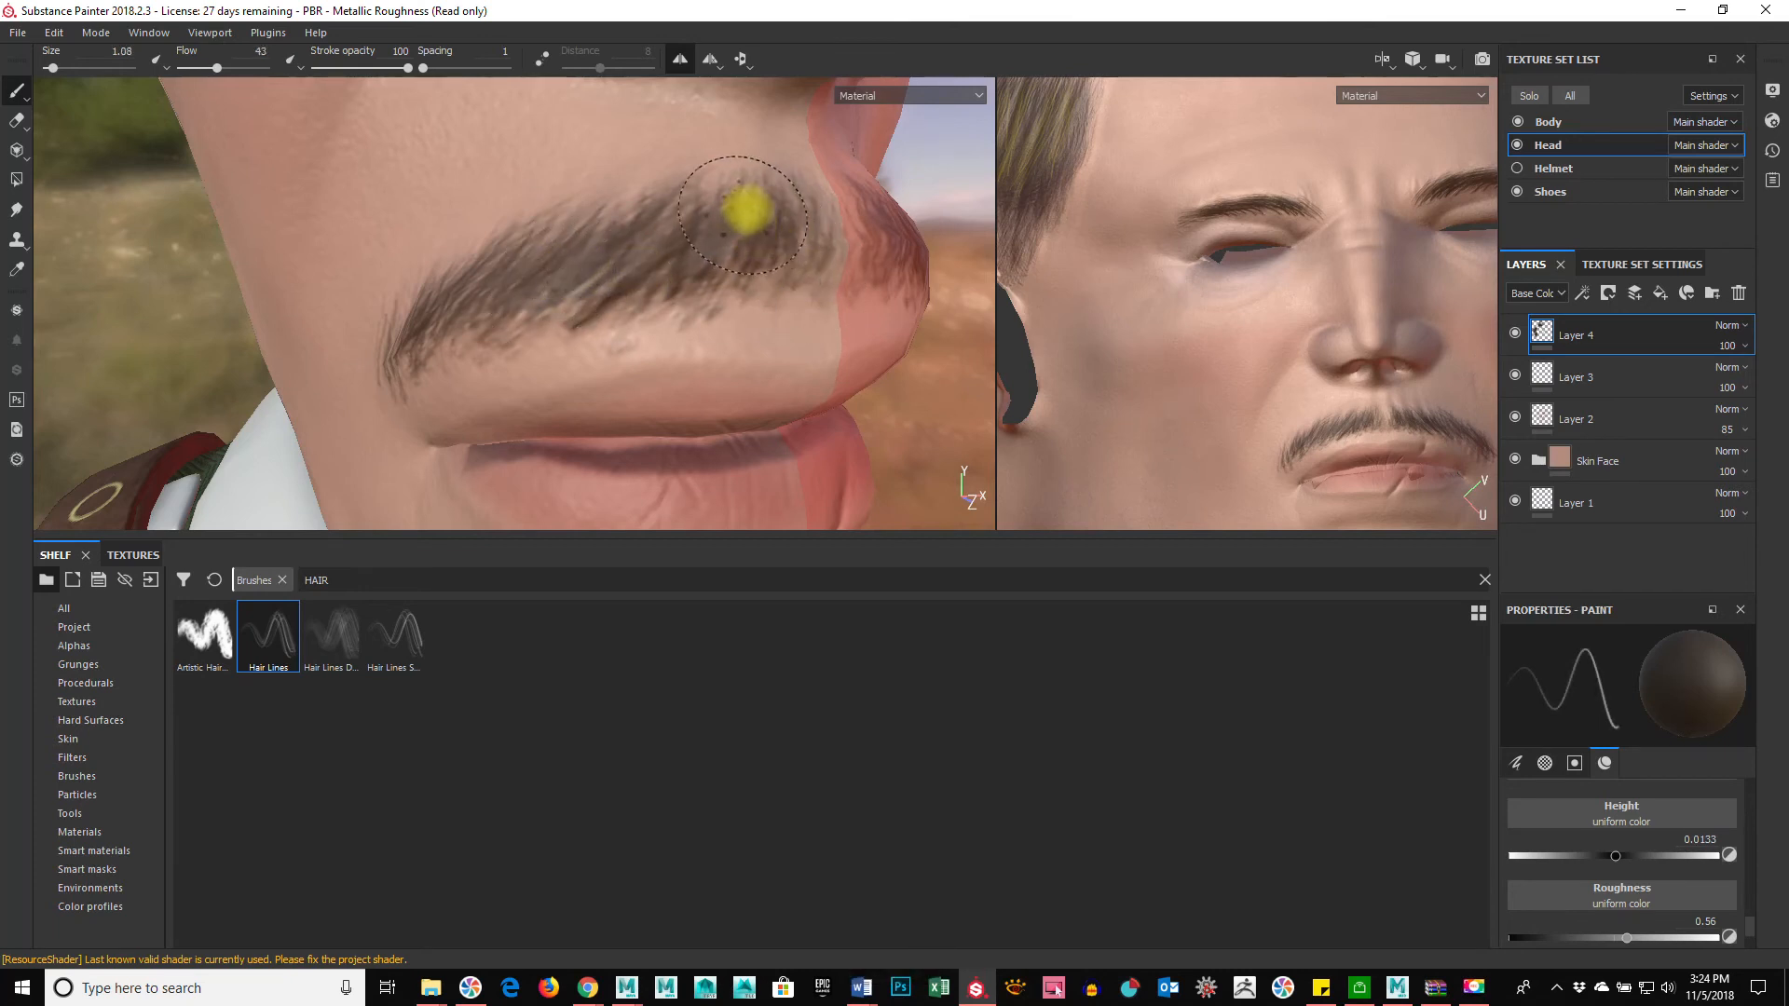
pyautogui.moveTo(761, 216)
pyautogui.mouseDown()
pyautogui.moveTo(723, 279)
pyautogui.moveTo(584, 281)
pyautogui.mouseUp()
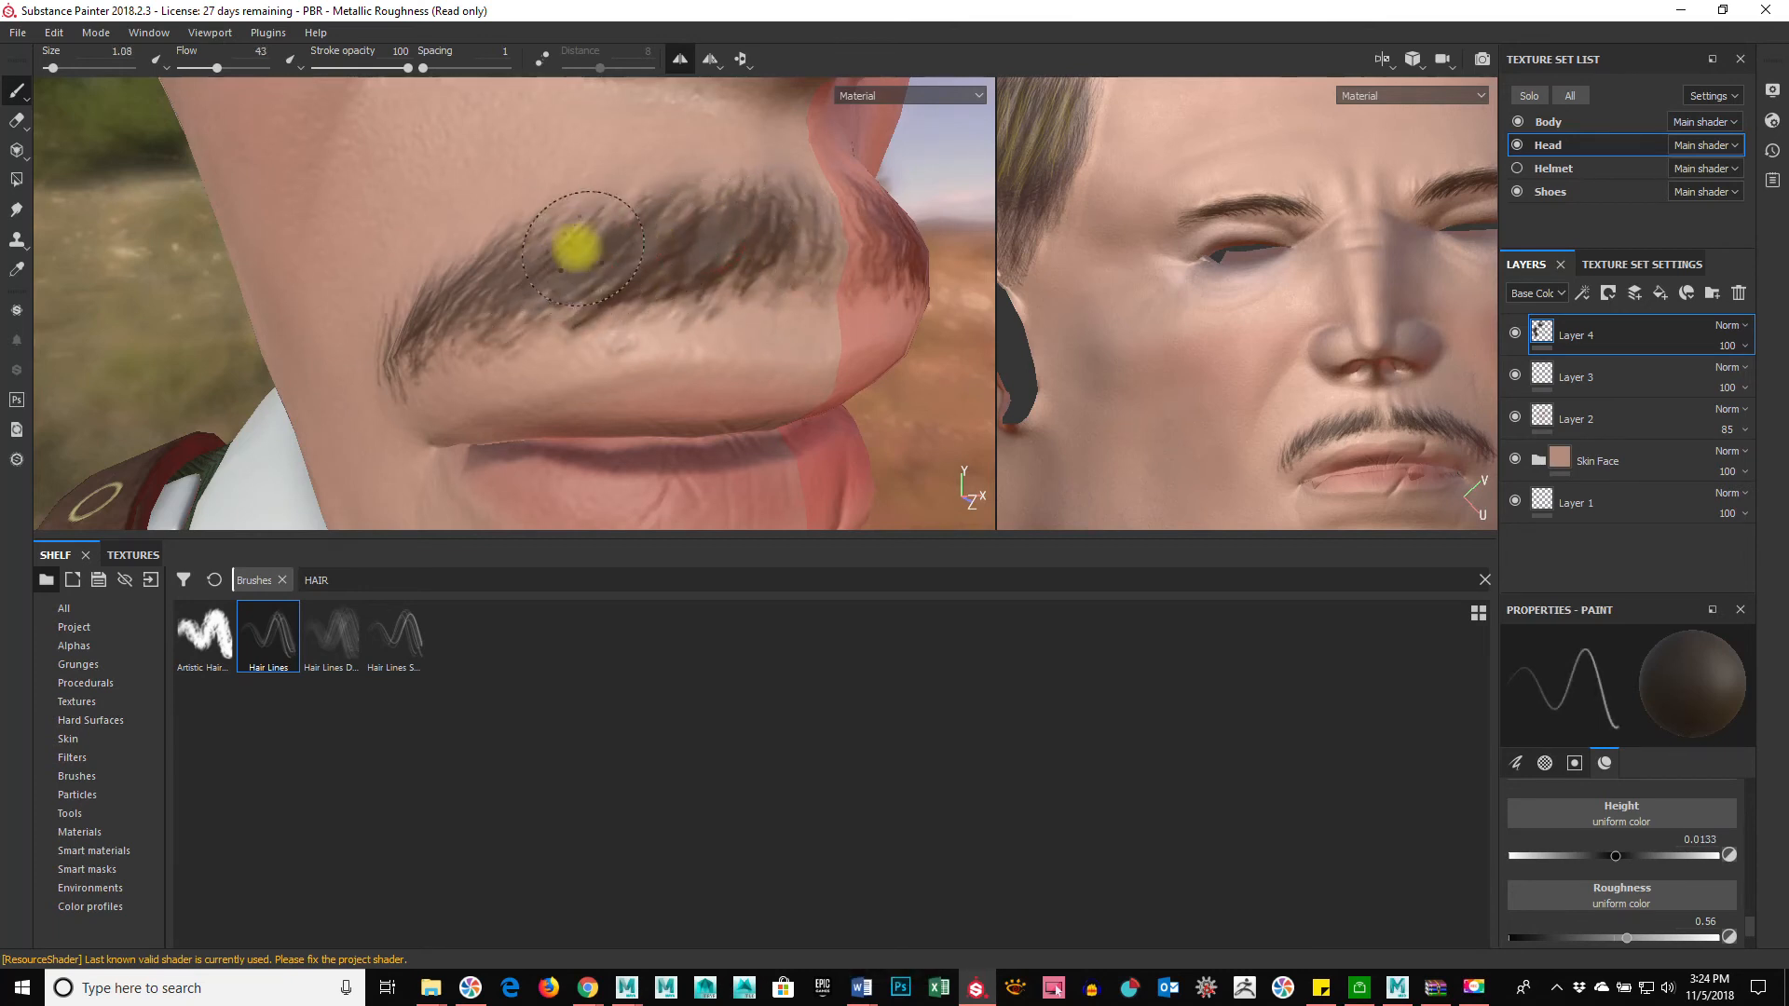
pyautogui.moveTo(820, 351)
pyautogui.keyDown('alt'); pyautogui.mouseDown()
pyautogui.moveTo(216, 399)
pyautogui.moveTo(506, 410)
pyautogui.moveTo(731, 388)
pyautogui.moveTo(295, 387)
pyautogui.mouseUp(); pyautogui.keyUp('alt')
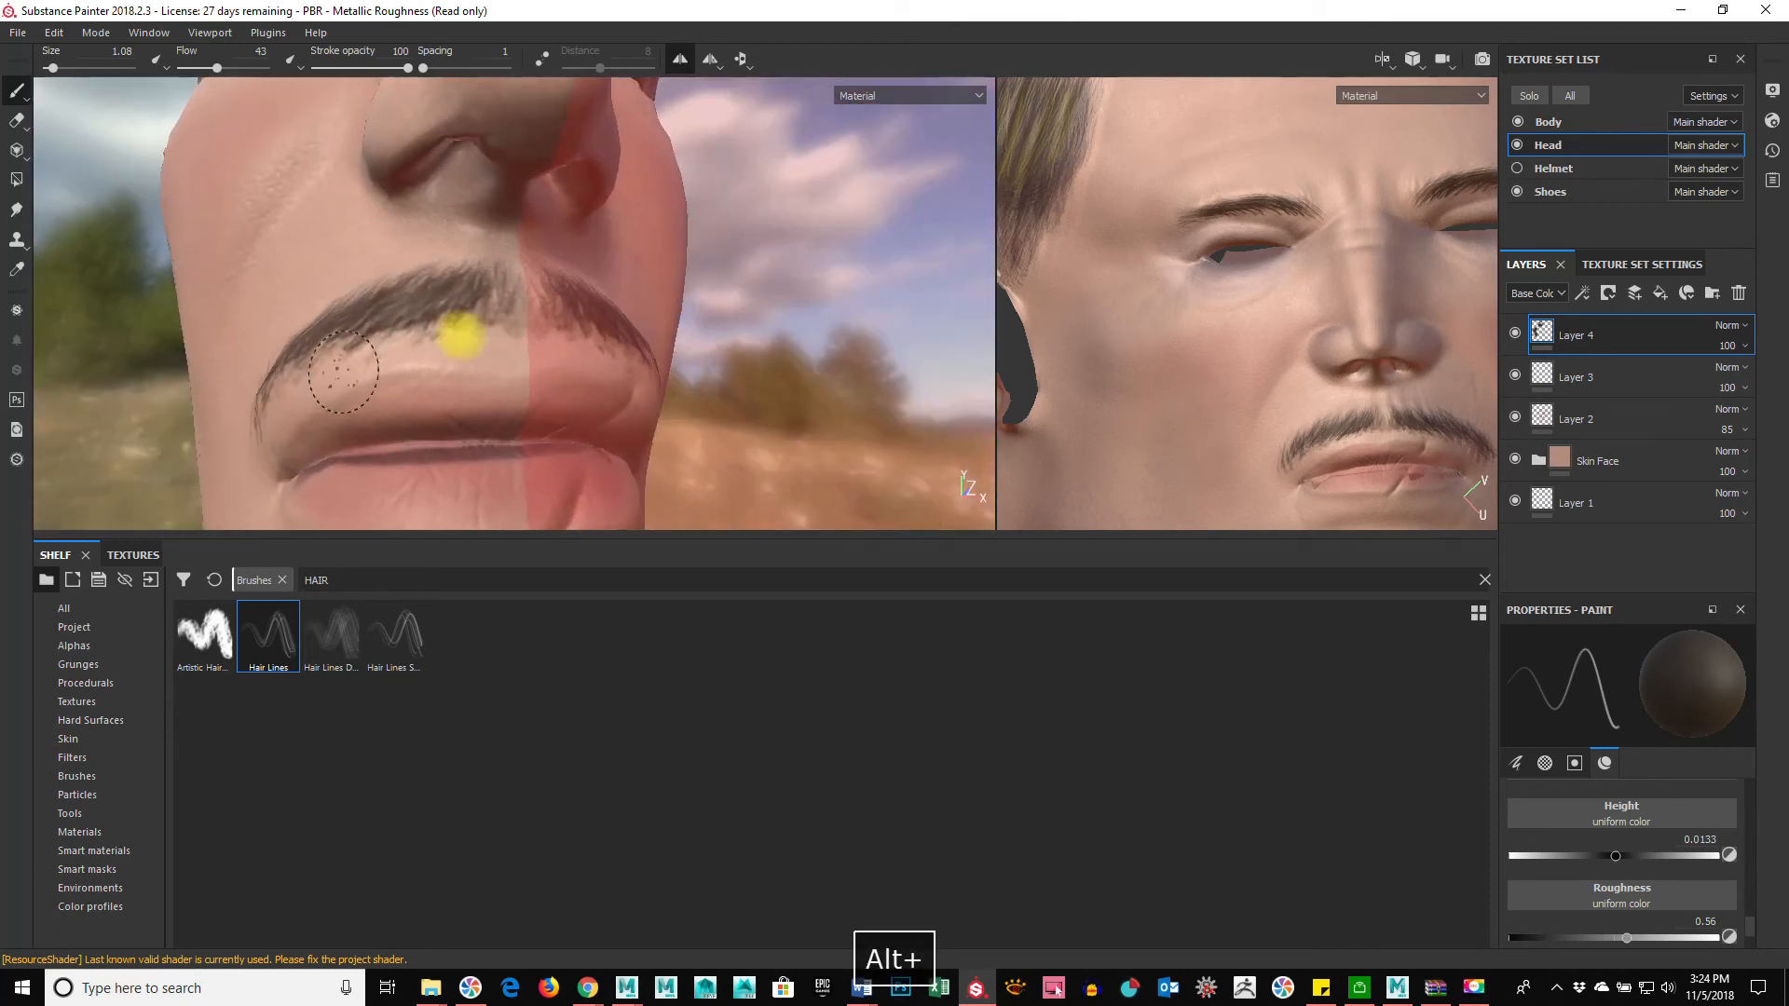
pyautogui.hotkey('ctrl', 'z')
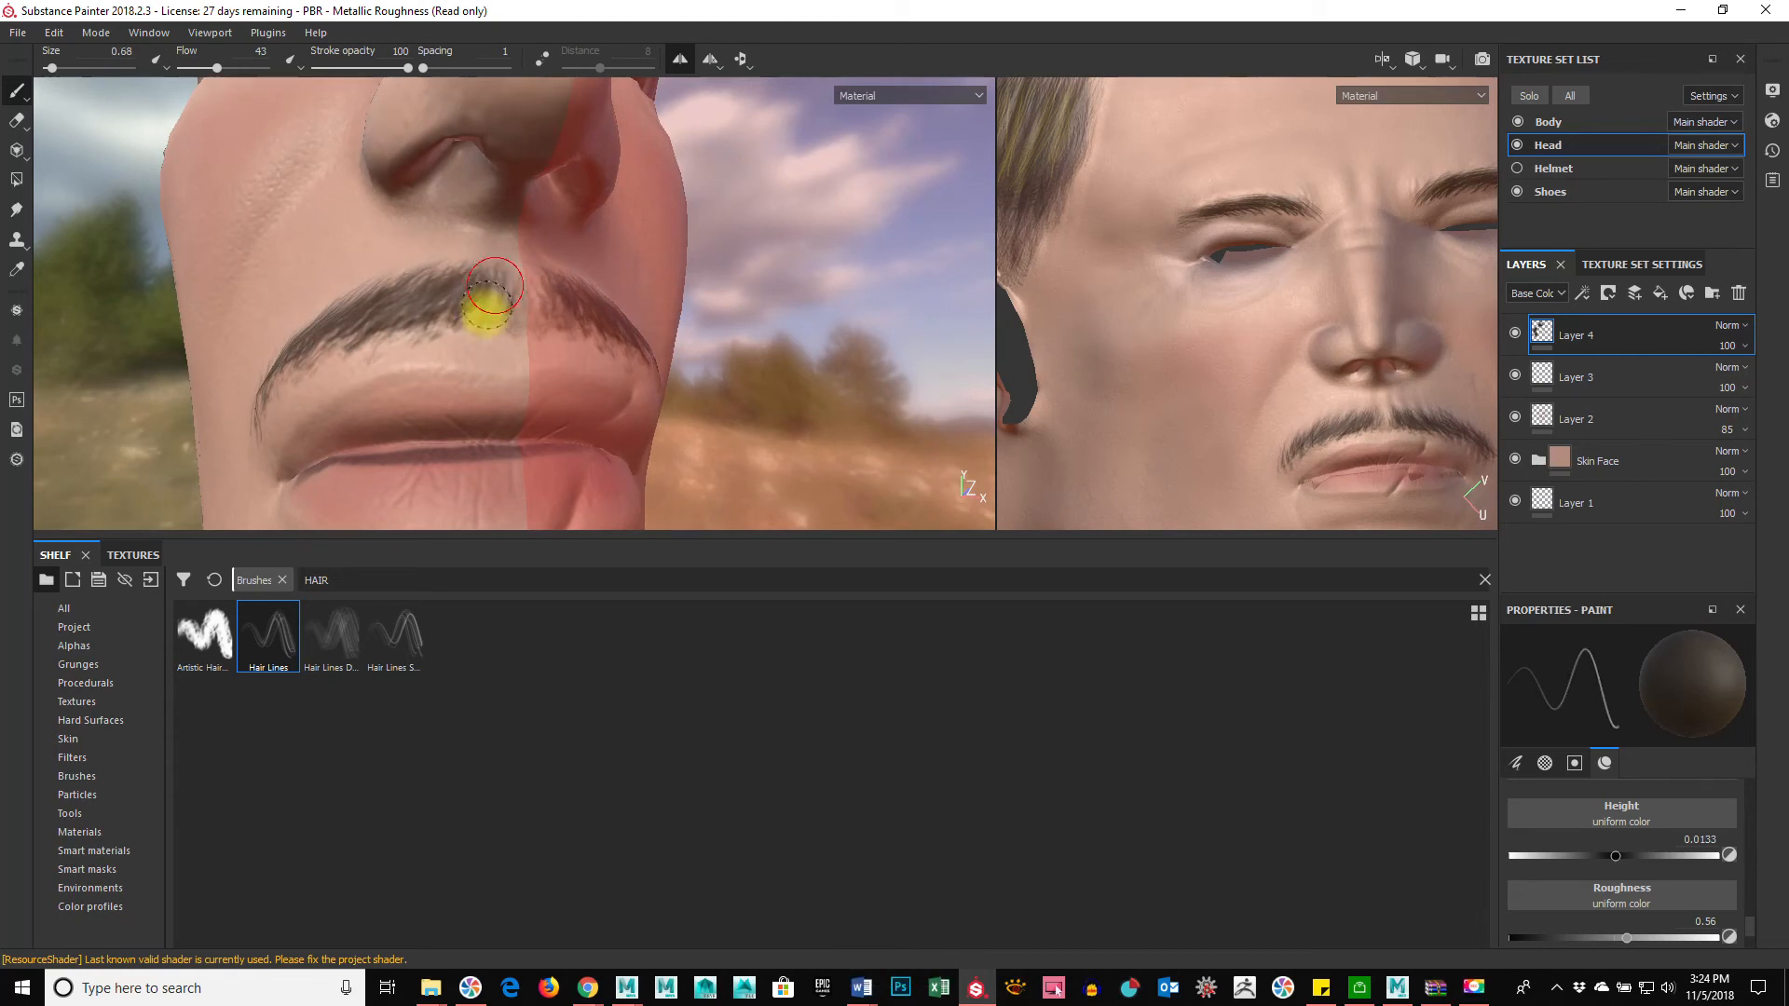
pyautogui.keyDown('alt'); pyautogui.moveTo(483, 289); pyautogui.dragTo(259, 392); pyautogui.keyUp('alt')
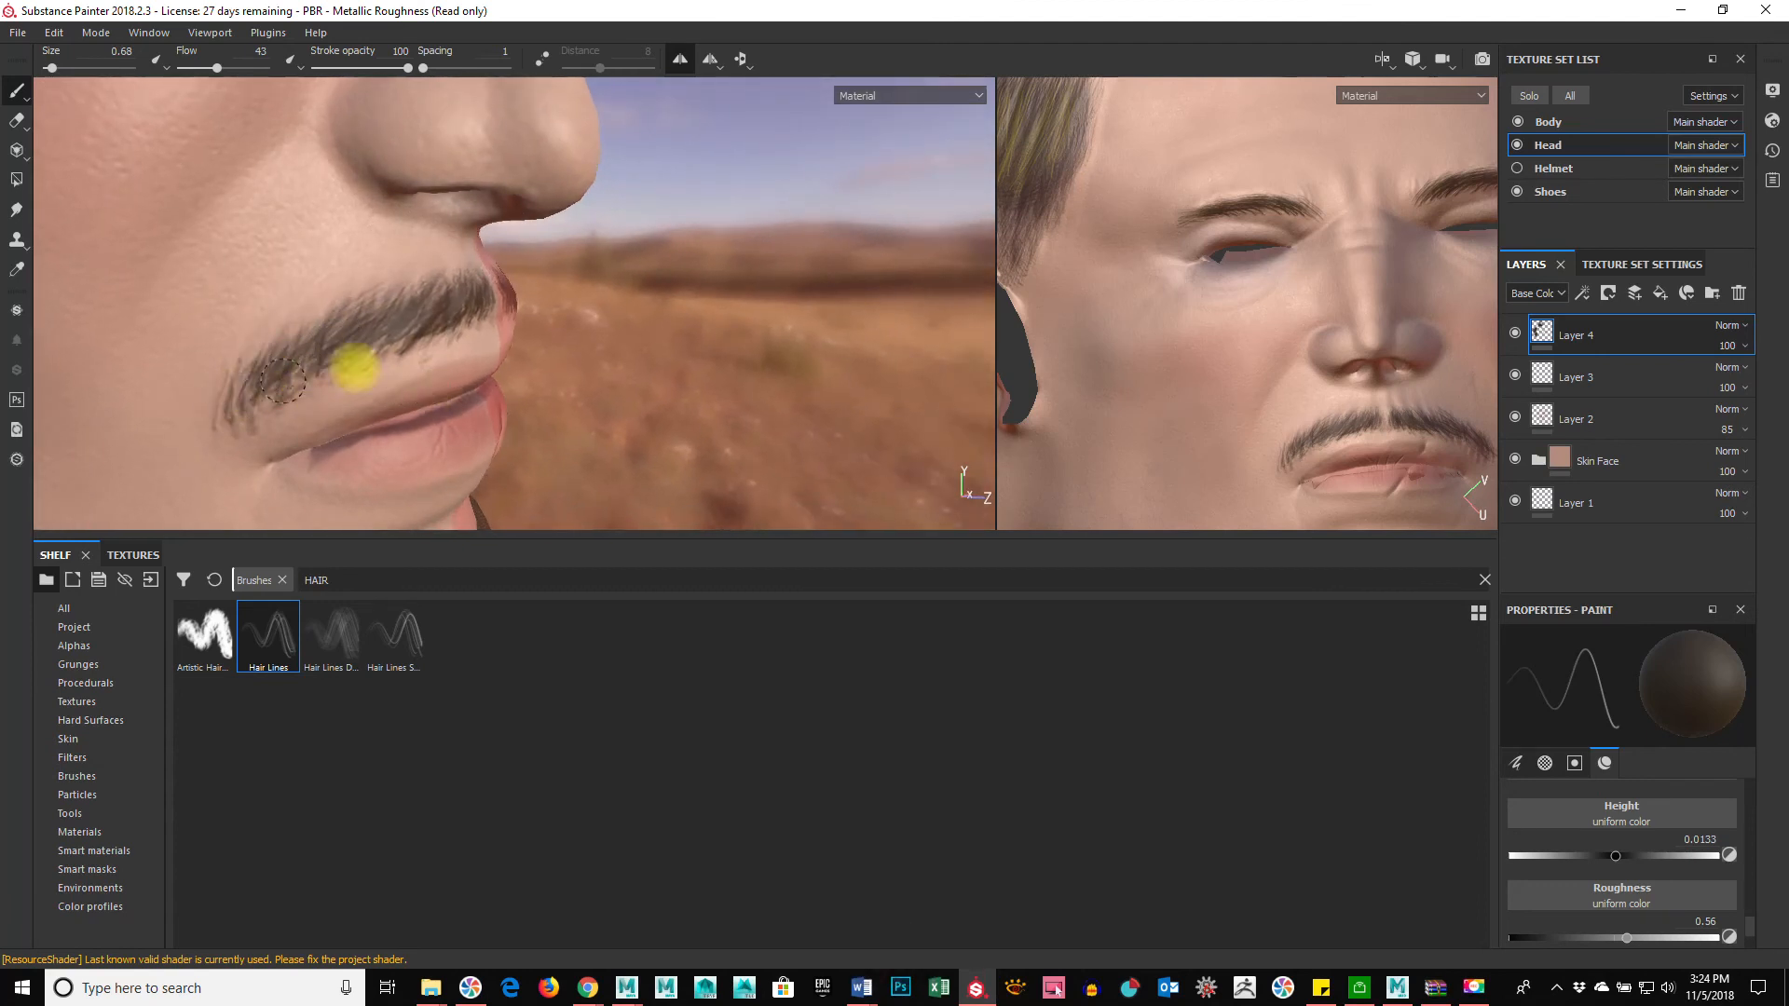
# Step: Set the brush to size 1.65 and flow 15, try a stroke on the chin, and undo it
pyautogui.keyDown('alt'); pyautogui.moveTo(503, 412); pyautogui.dragTo(418, 323); pyautogui.keyUp('alt')
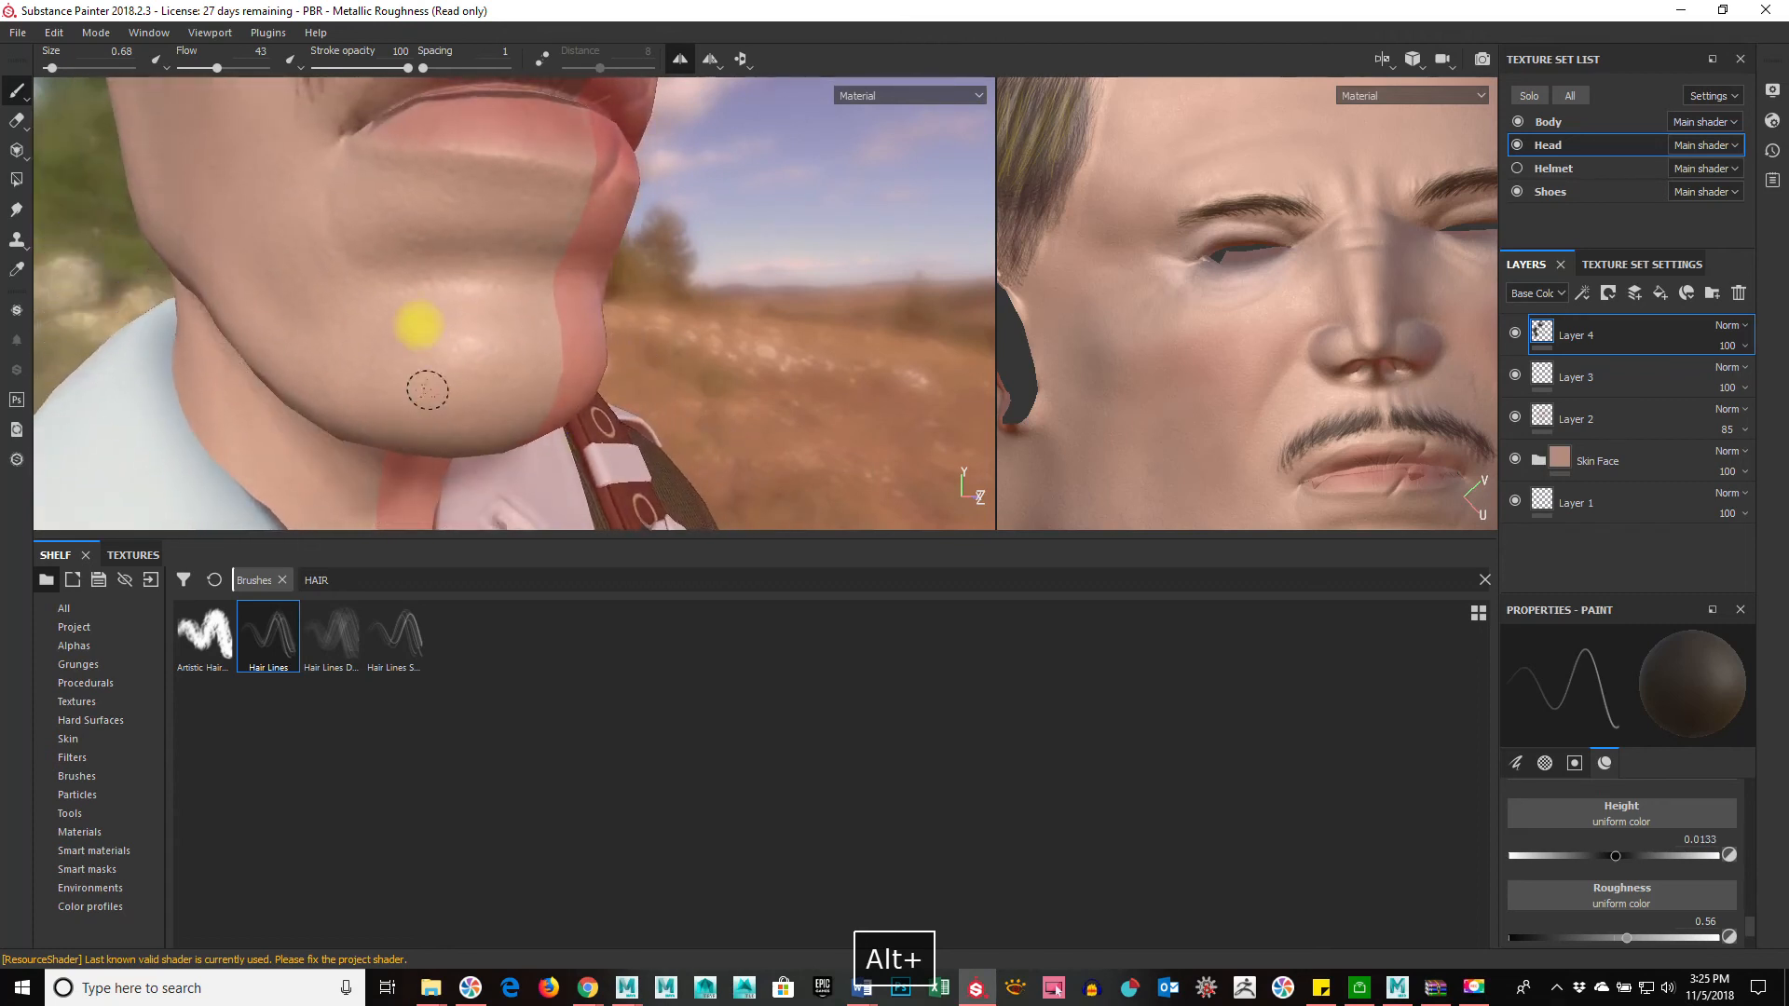
pyautogui.moveTo(480, 404)
pyautogui.keyDown('alt'); pyautogui.mouseDown()
pyautogui.moveTo(511, 379)
pyautogui.moveTo(485, 401)
pyautogui.mouseUp(); pyautogui.keyUp('alt')
pyautogui.keyDown('ctrl'); pyautogui.moveTo(418, 384); pyautogui.dragTo(427, 383, button='right'); pyautogui.keyUp('ctrl')
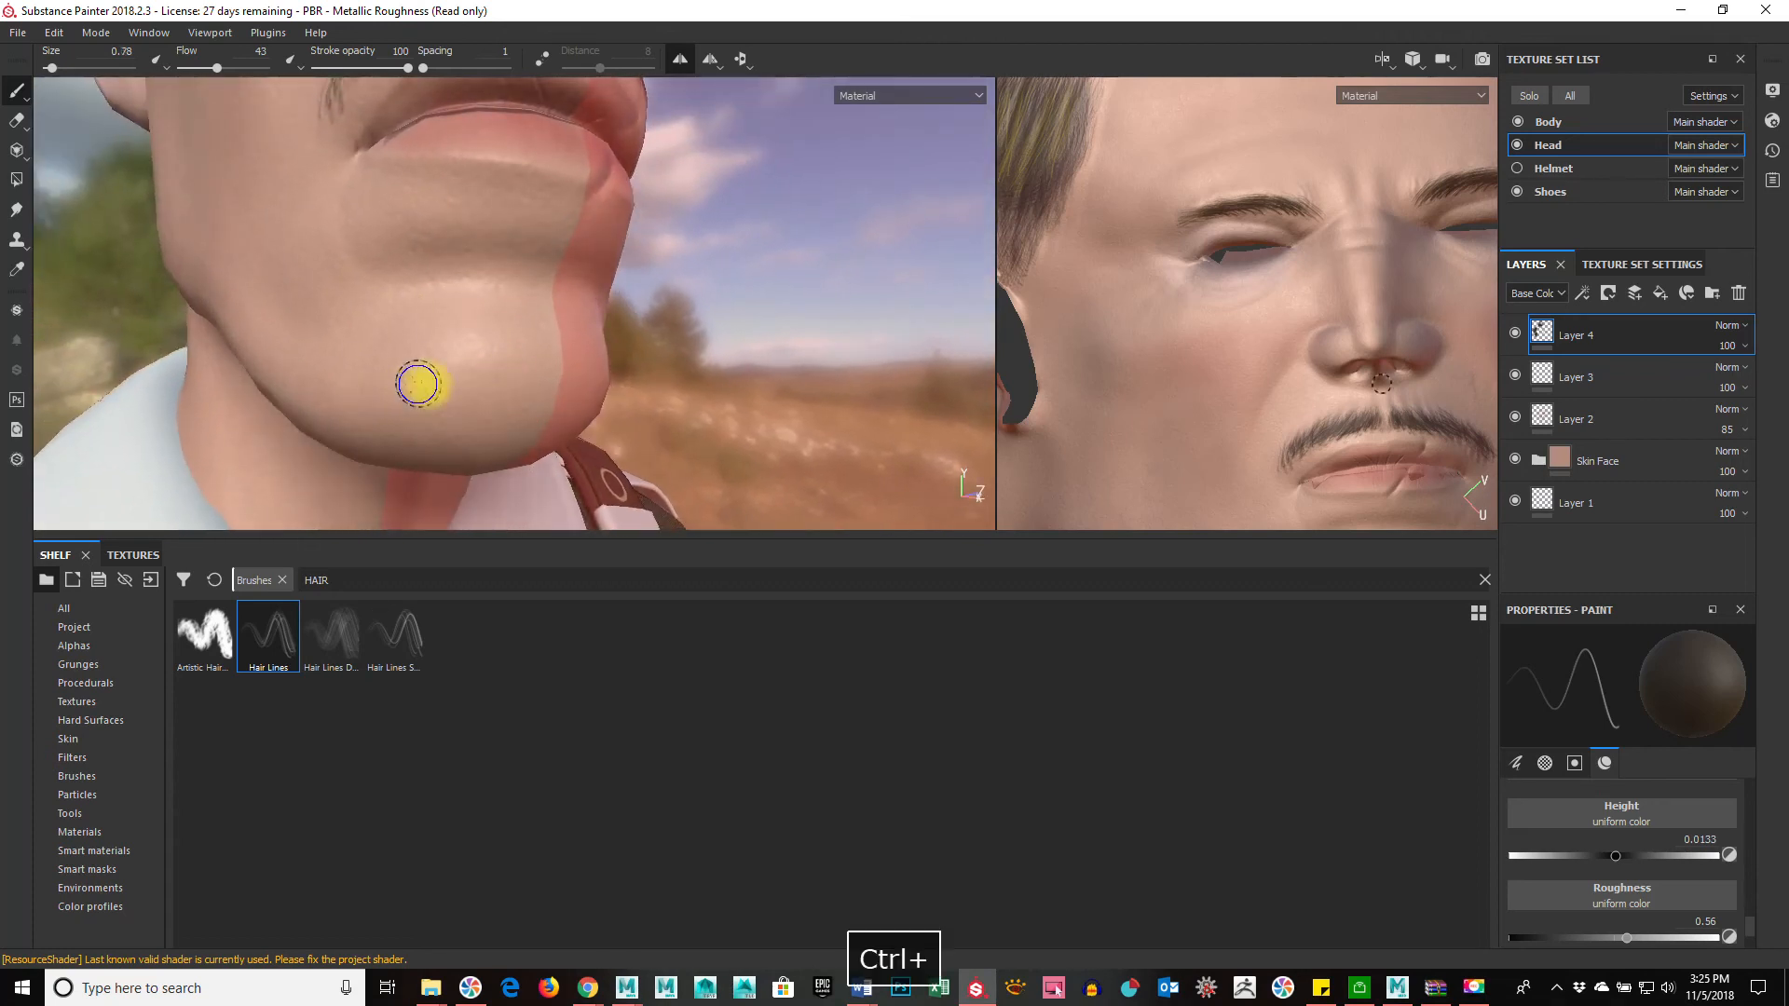
pyautogui.keyDown('ctrl'); pyautogui.moveTo(418, 383); pyautogui.dragTo(428, 369); pyautogui.keyUp('ctrl')
pyautogui.hotkey('ctrl', 'z')
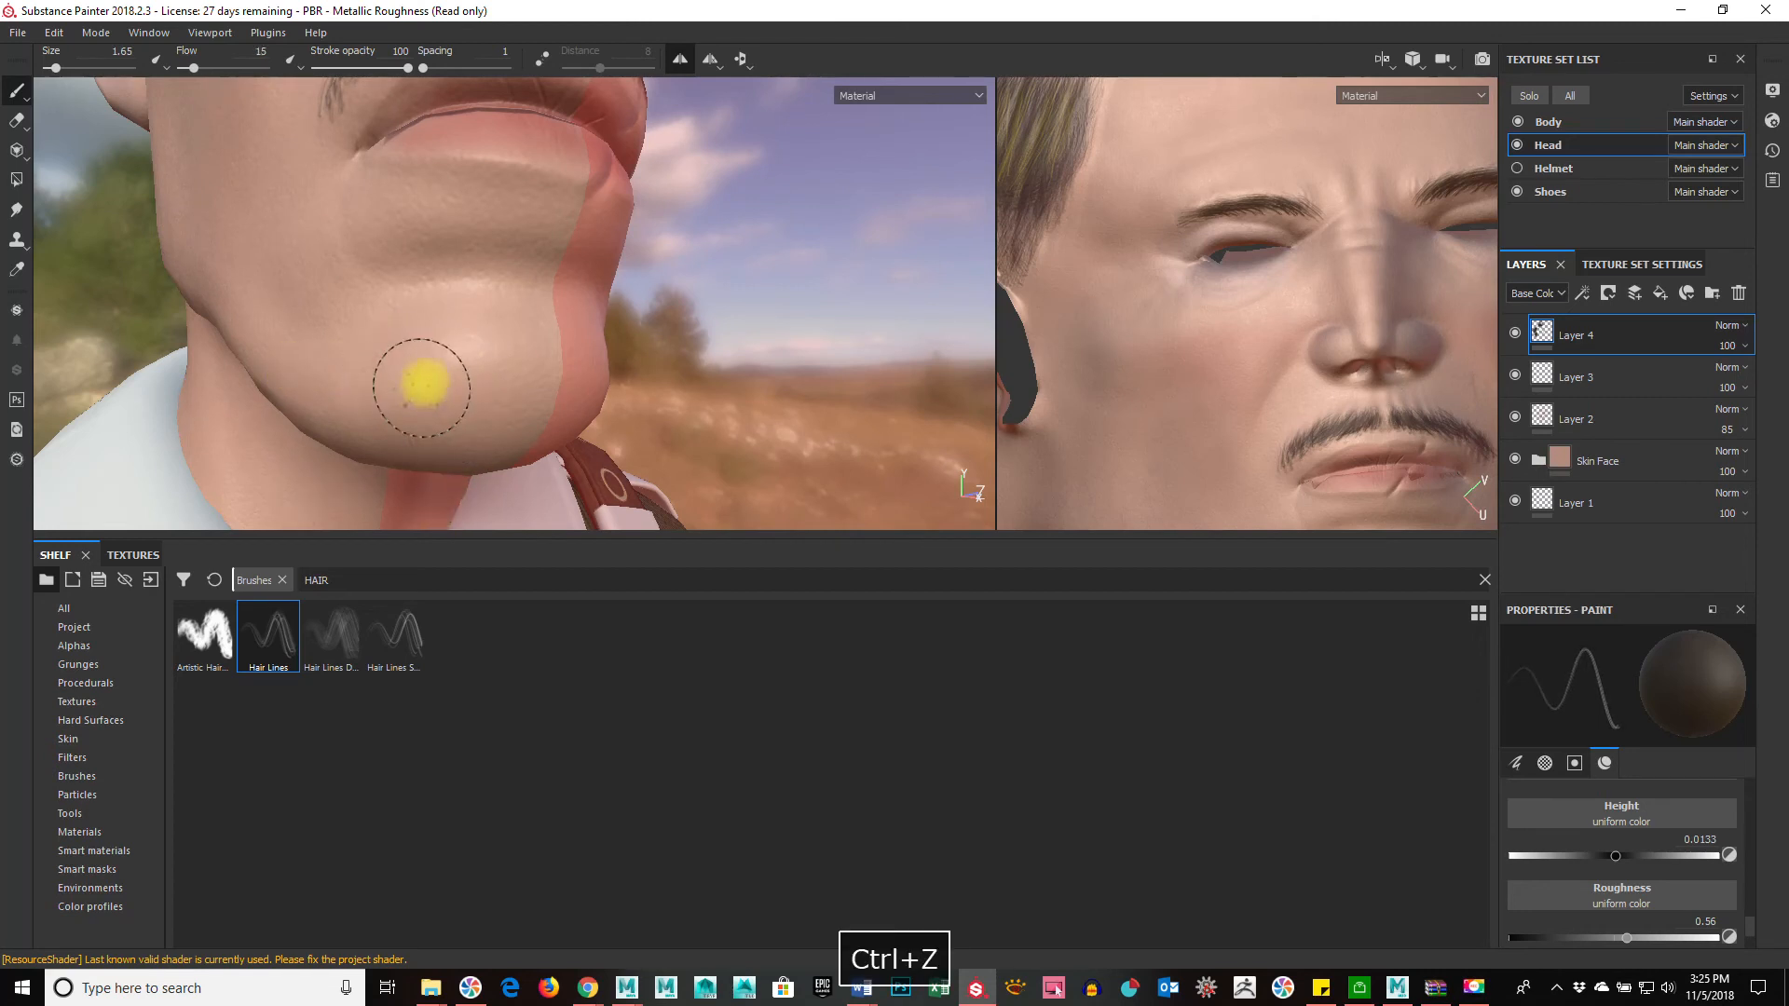
# Step: Set the brush alignment to UV
pyautogui.scroll(4, 1621, 848)
pyautogui.scroll(4, 1629, 850)
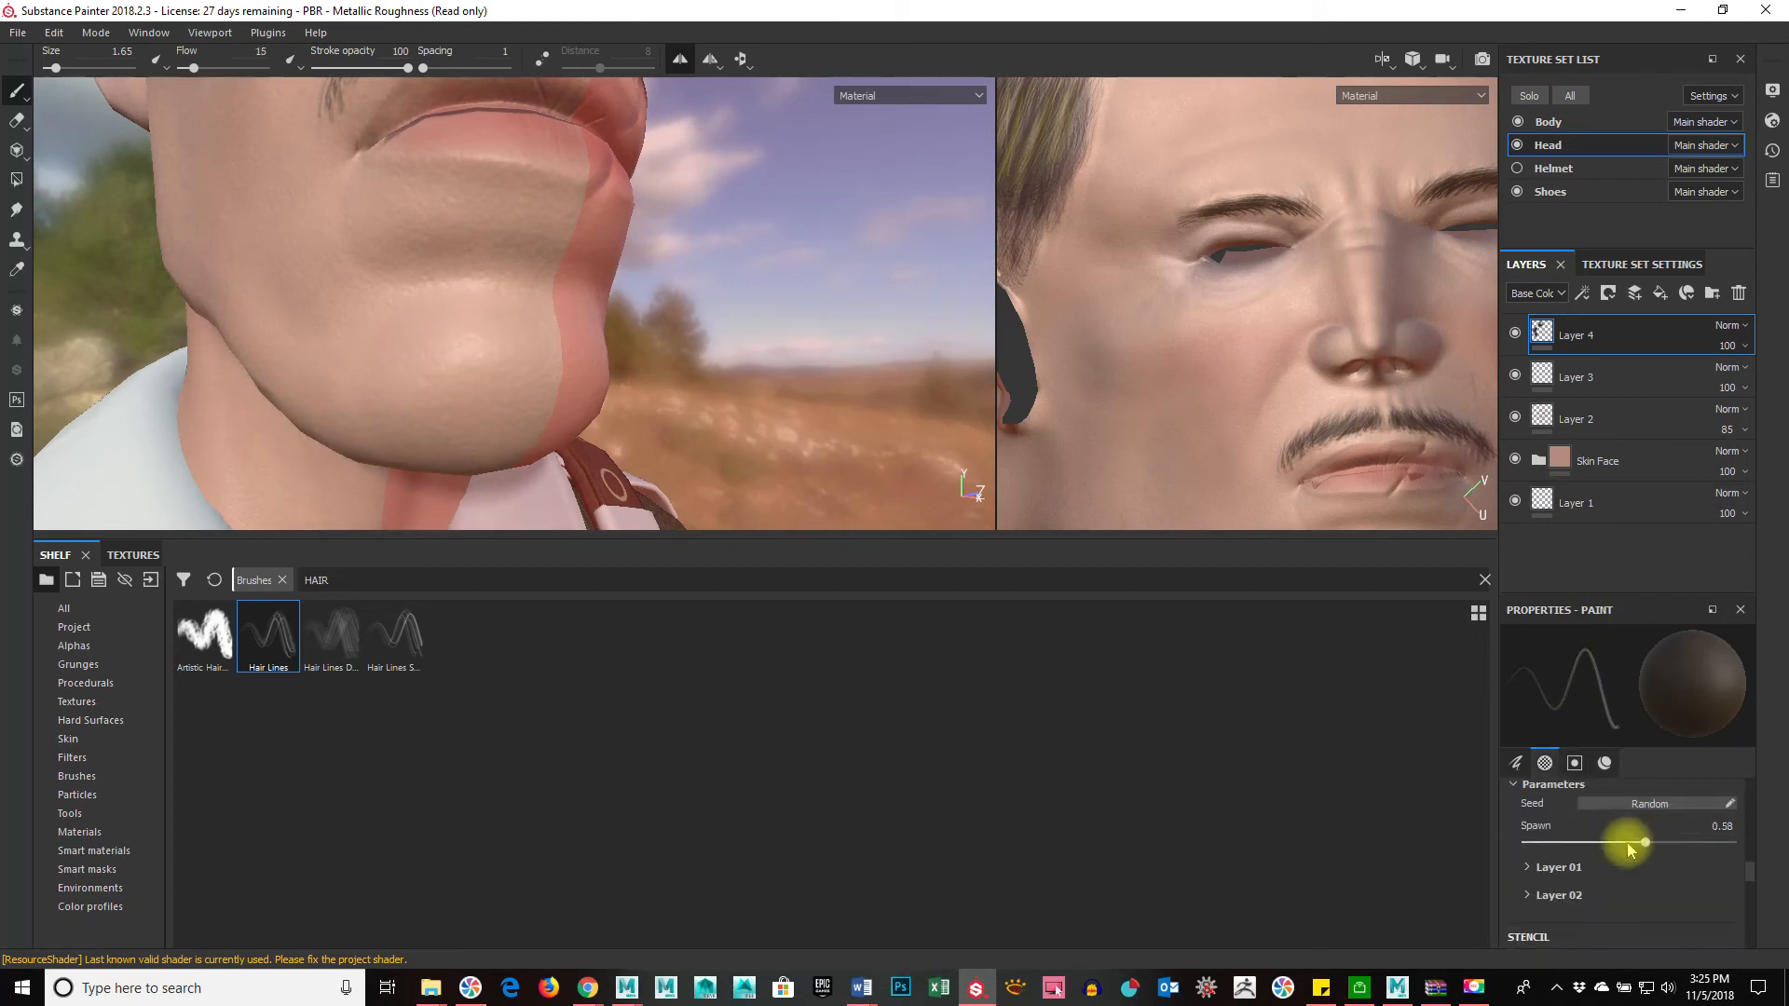
pyautogui.scroll(5, 1629, 850)
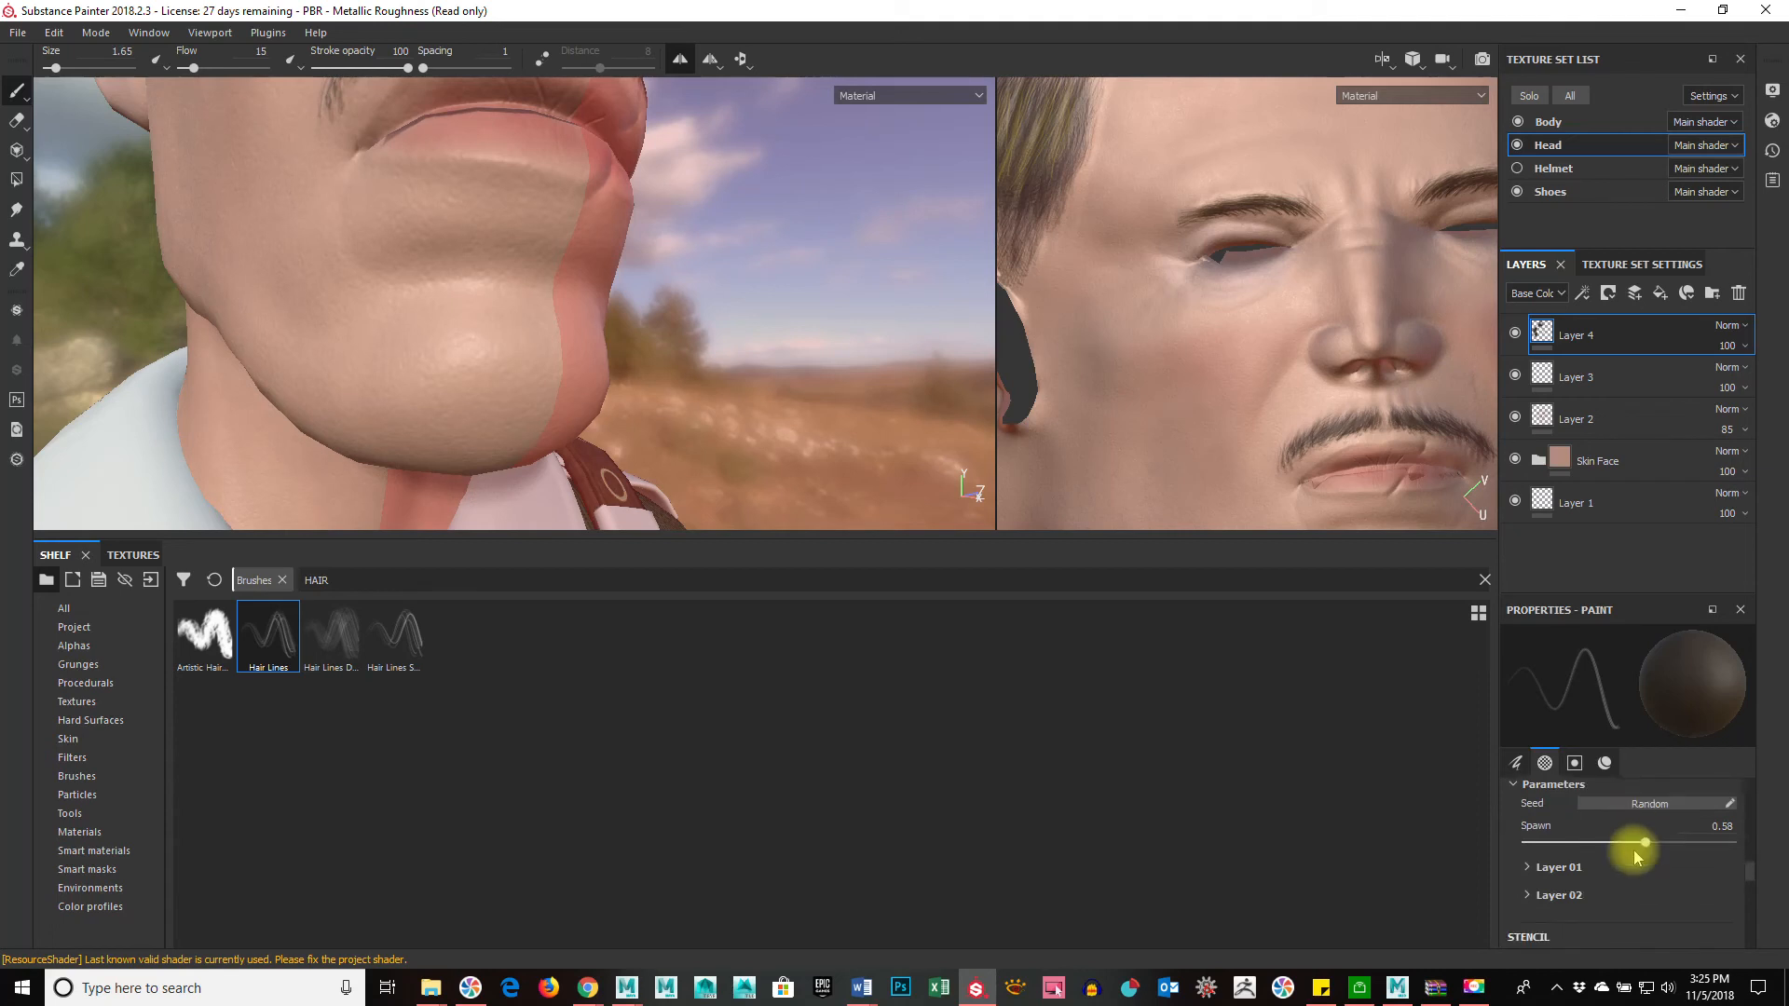
pyautogui.click(1647, 861)
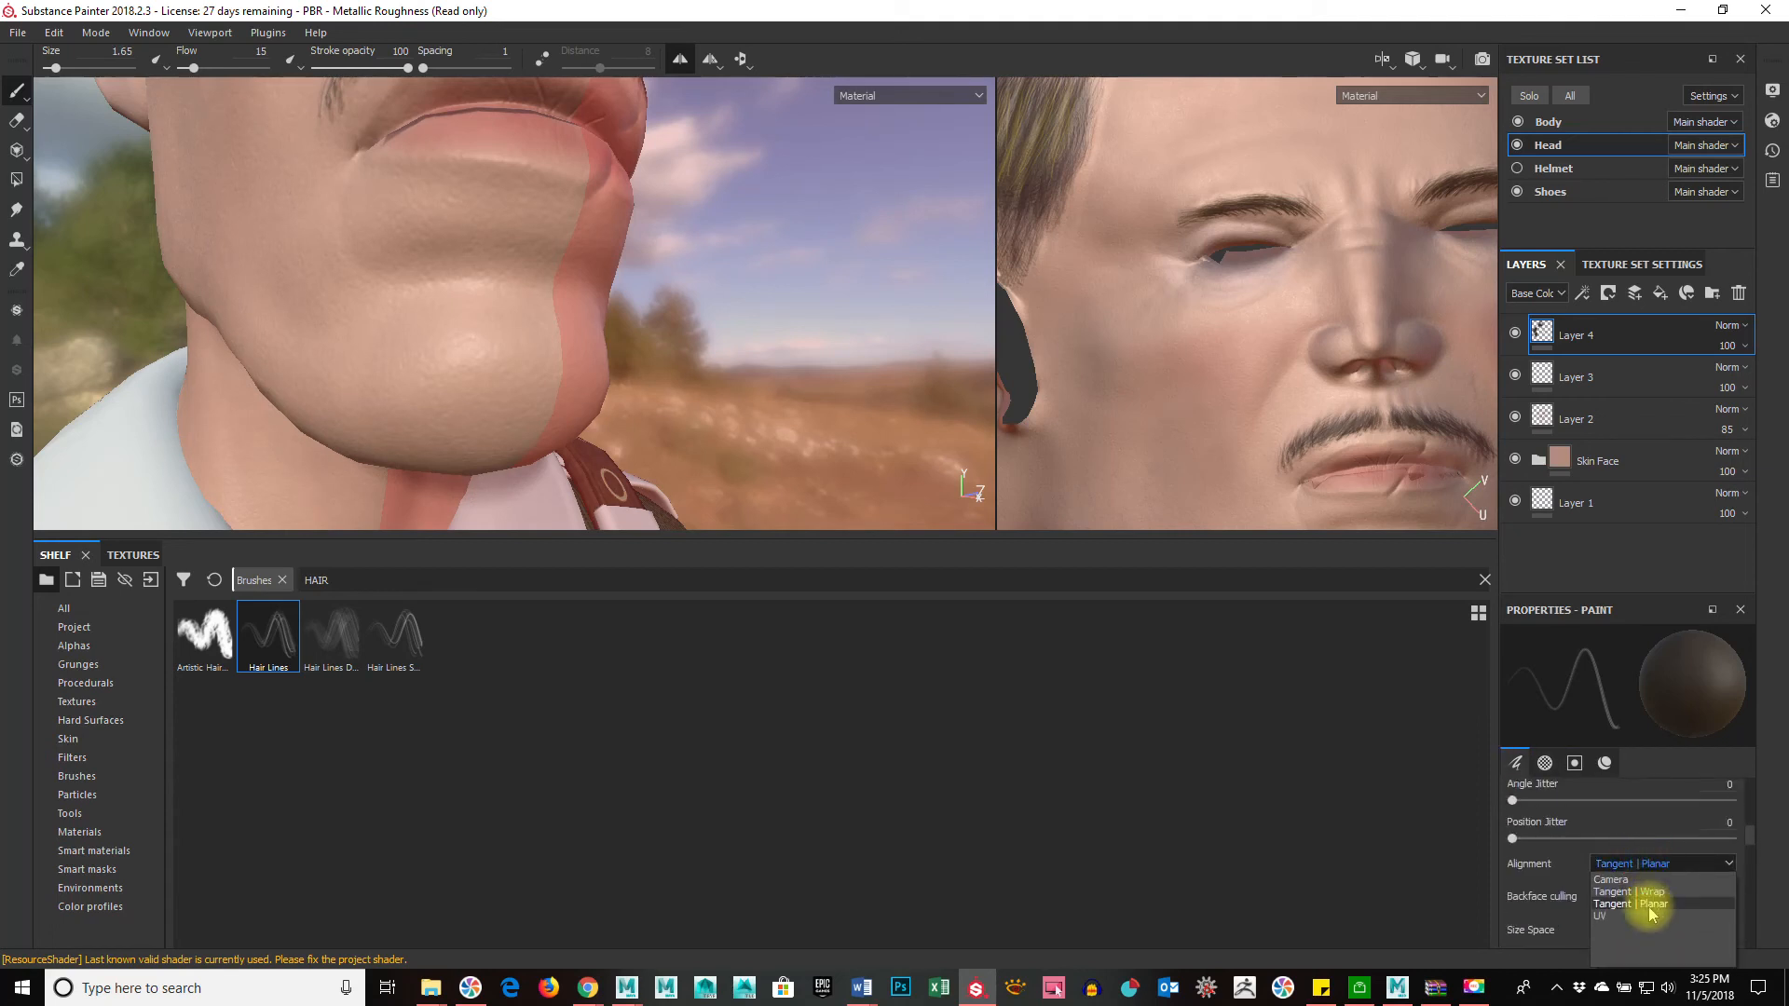
pyautogui.click(1642, 919)
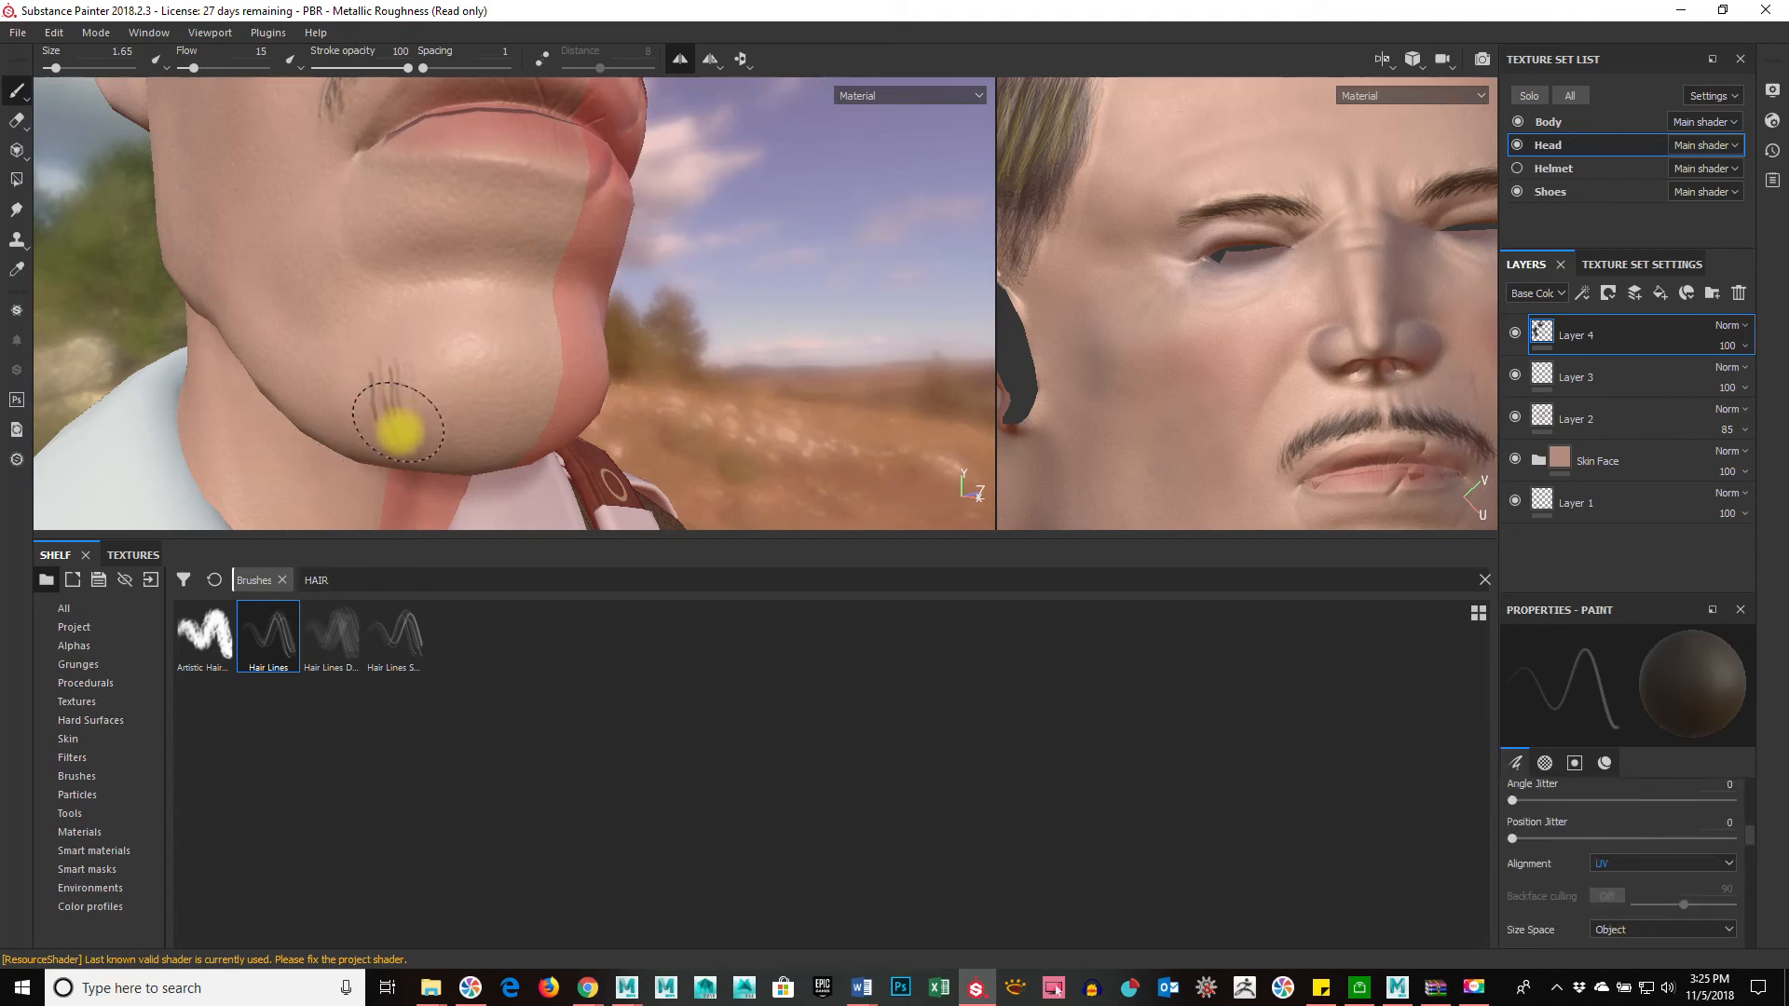
# Step: Paint goatee hairs across the chin with brush sizes 1.65 and 1.86, lowering the flow from 15 to 3
pyautogui.moveTo(452, 380)
pyautogui.mouseDown()
pyautogui.moveTo(479, 372)
pyautogui.moveTo(519, 448)
pyautogui.moveTo(535, 404)
pyautogui.moveTo(494, 410)
pyautogui.moveTo(512, 420)
pyautogui.mouseUp()
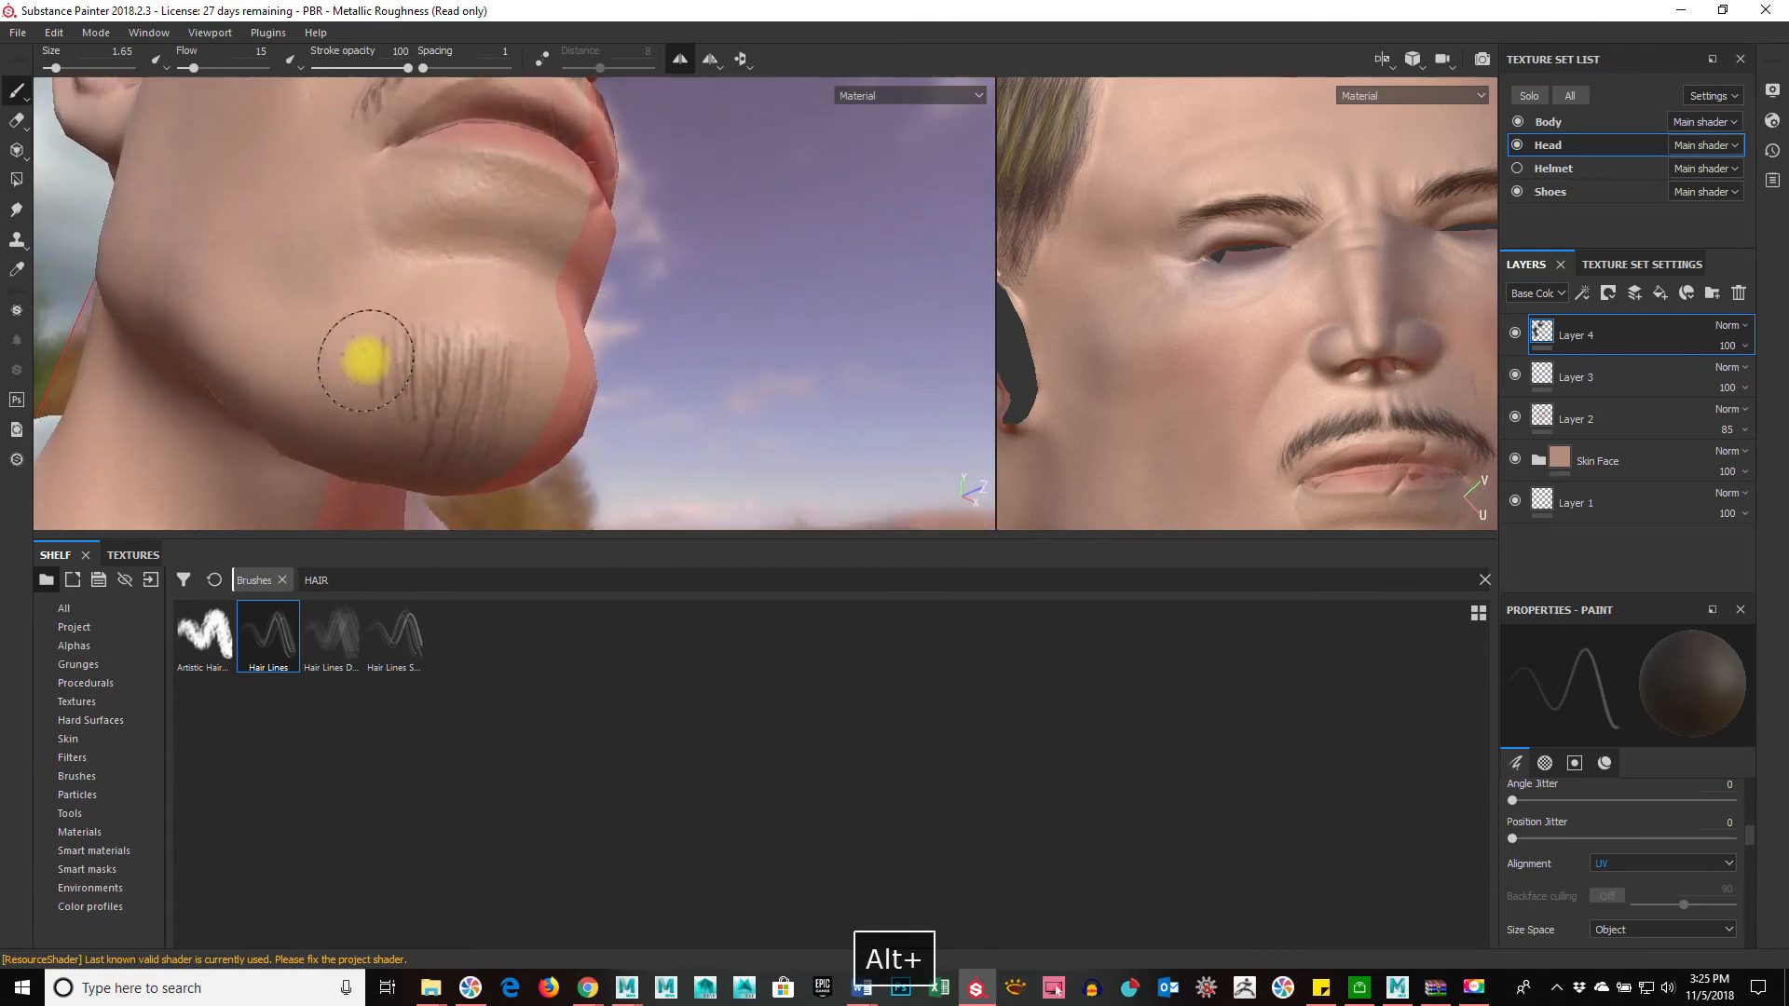
pyautogui.moveTo(377, 361)
pyautogui.keyDown('ctrl'); pyautogui.mouseDown()
pyautogui.moveTo(426, 439)
pyautogui.moveTo(355, 372)
pyautogui.moveTo(411, 348)
pyautogui.moveTo(531, 439)
pyautogui.moveTo(511, 448)
pyautogui.moveTo(525, 418)
pyautogui.mouseUp(); pyautogui.keyUp('ctrl')
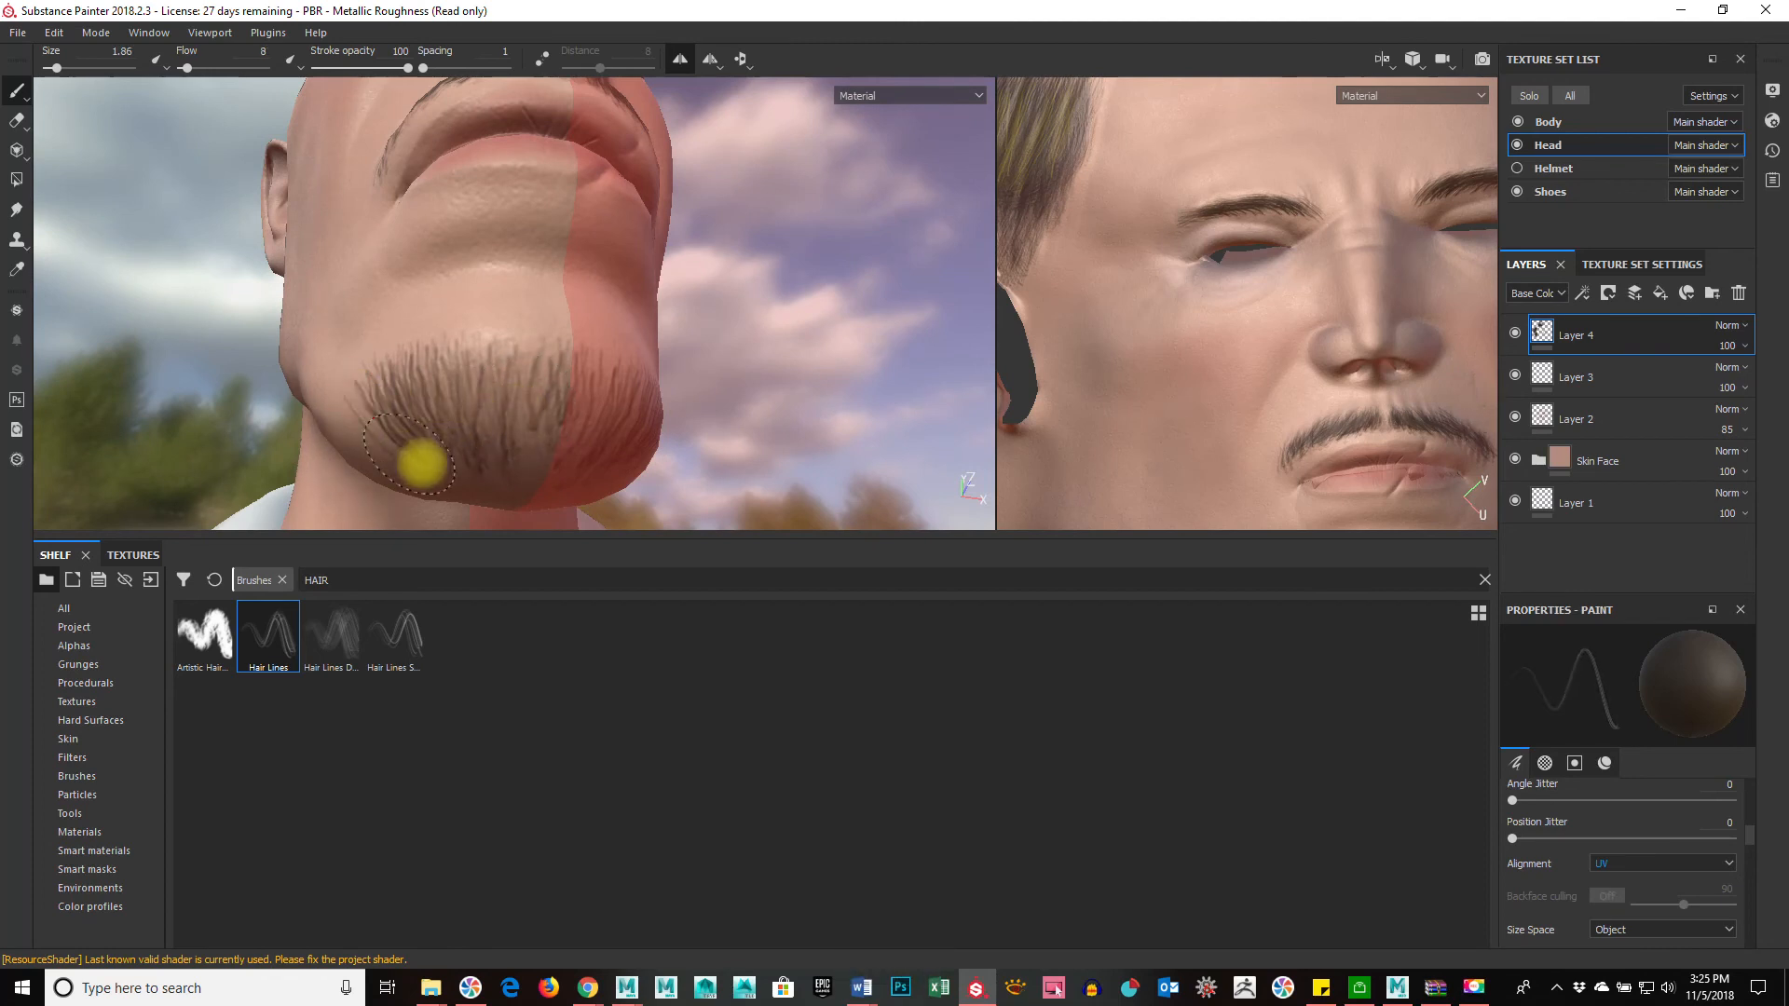
pyautogui.keyDown('ctrl'); pyautogui.moveTo(394, 406); pyautogui.dragTo(448, 403); pyautogui.keyUp('ctrl')
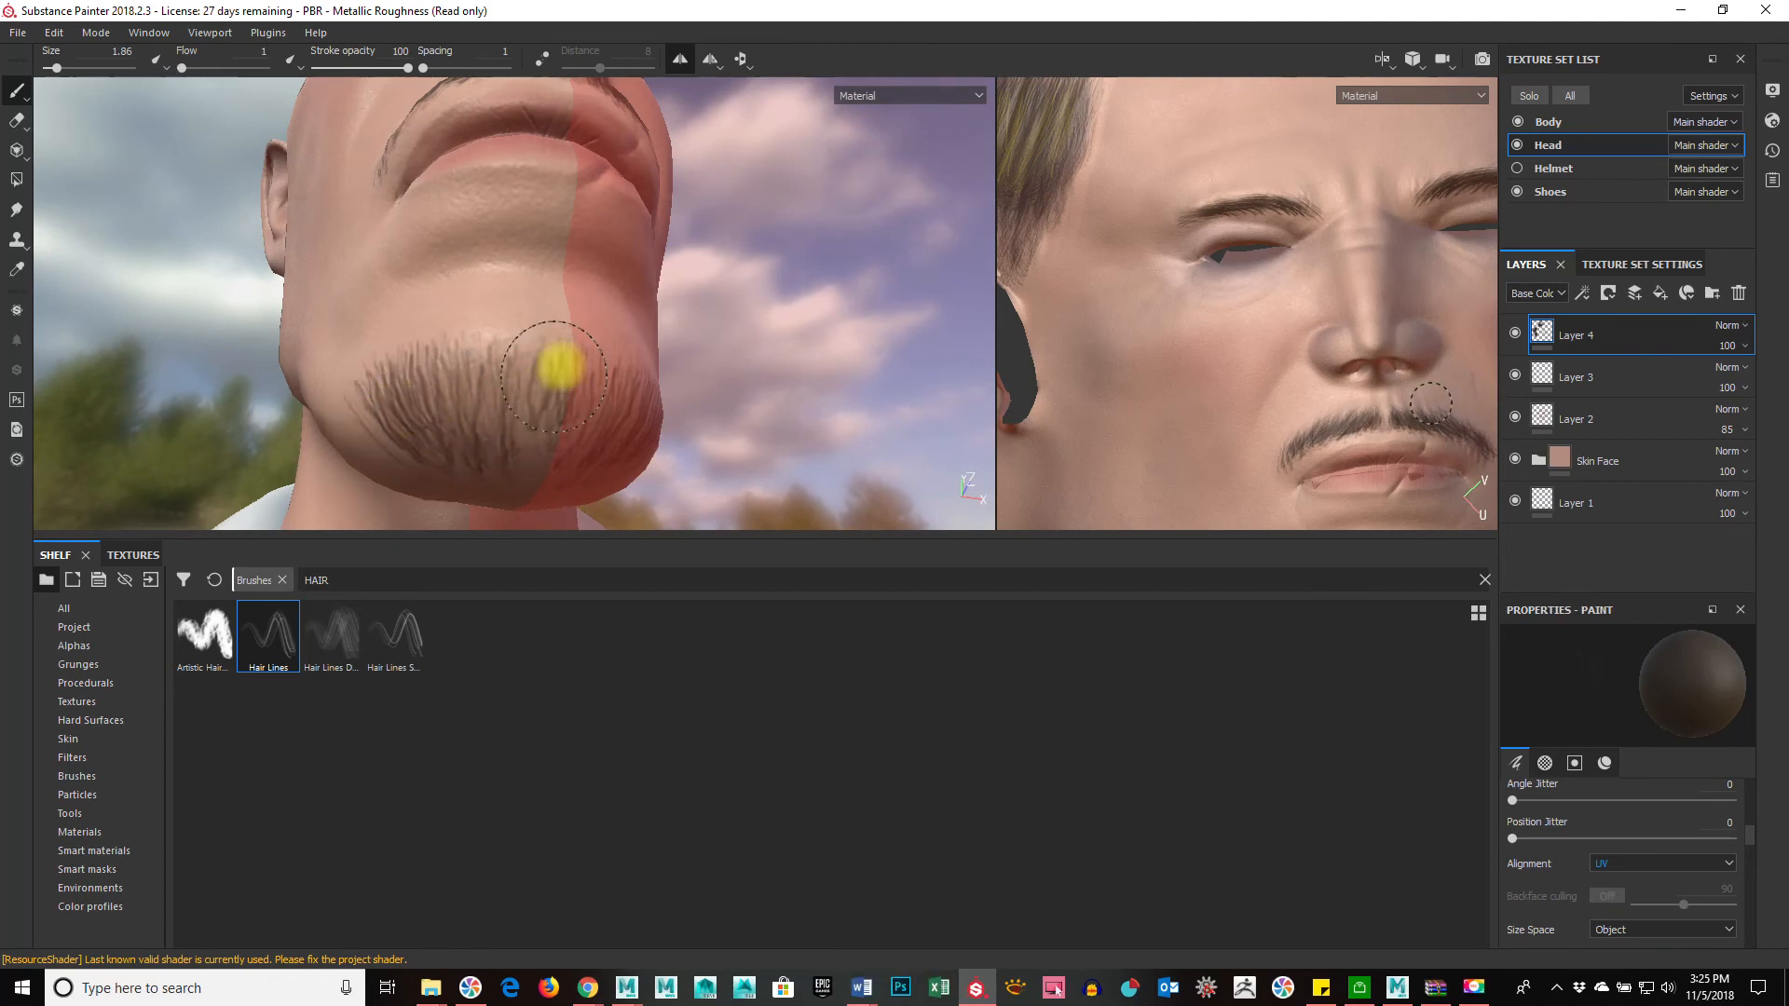
pyautogui.keyDown('alt'); pyautogui.moveTo(478, 392); pyautogui.dragTo(531, 399); pyautogui.keyUp('alt')
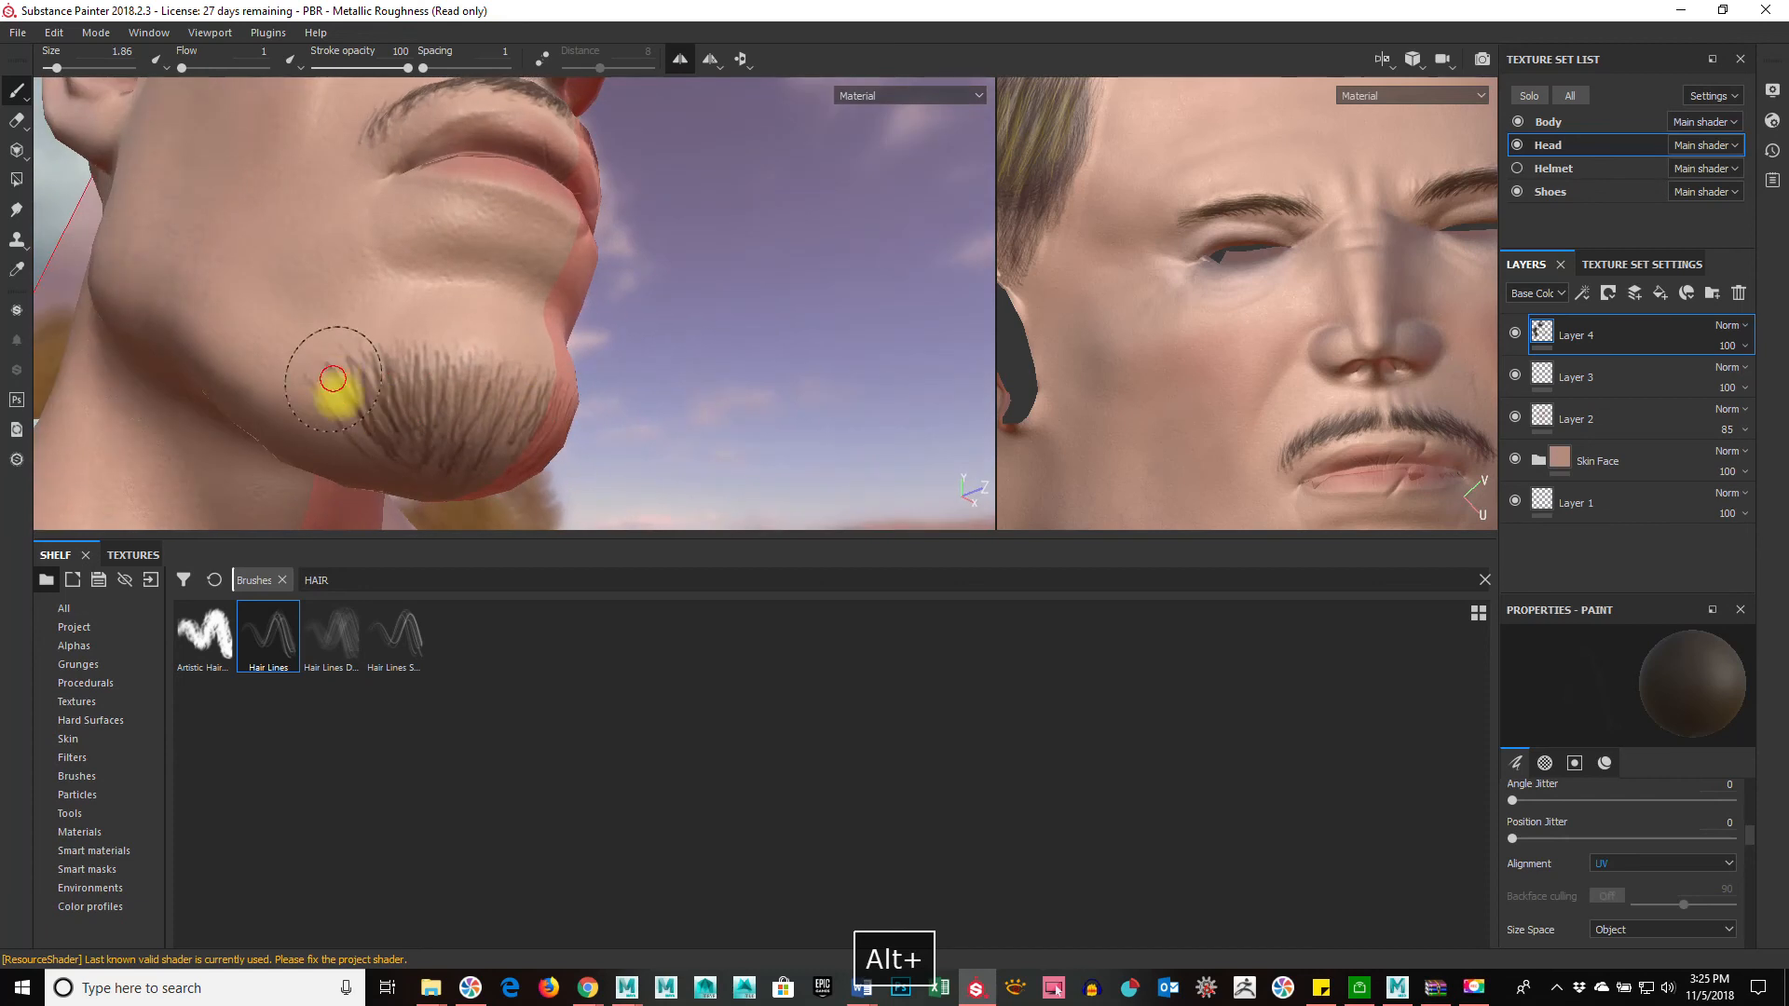
pyautogui.keyDown('ctrl'); pyautogui.moveTo(329, 399); pyautogui.dragTo(391, 460); pyautogui.keyUp('ctrl')
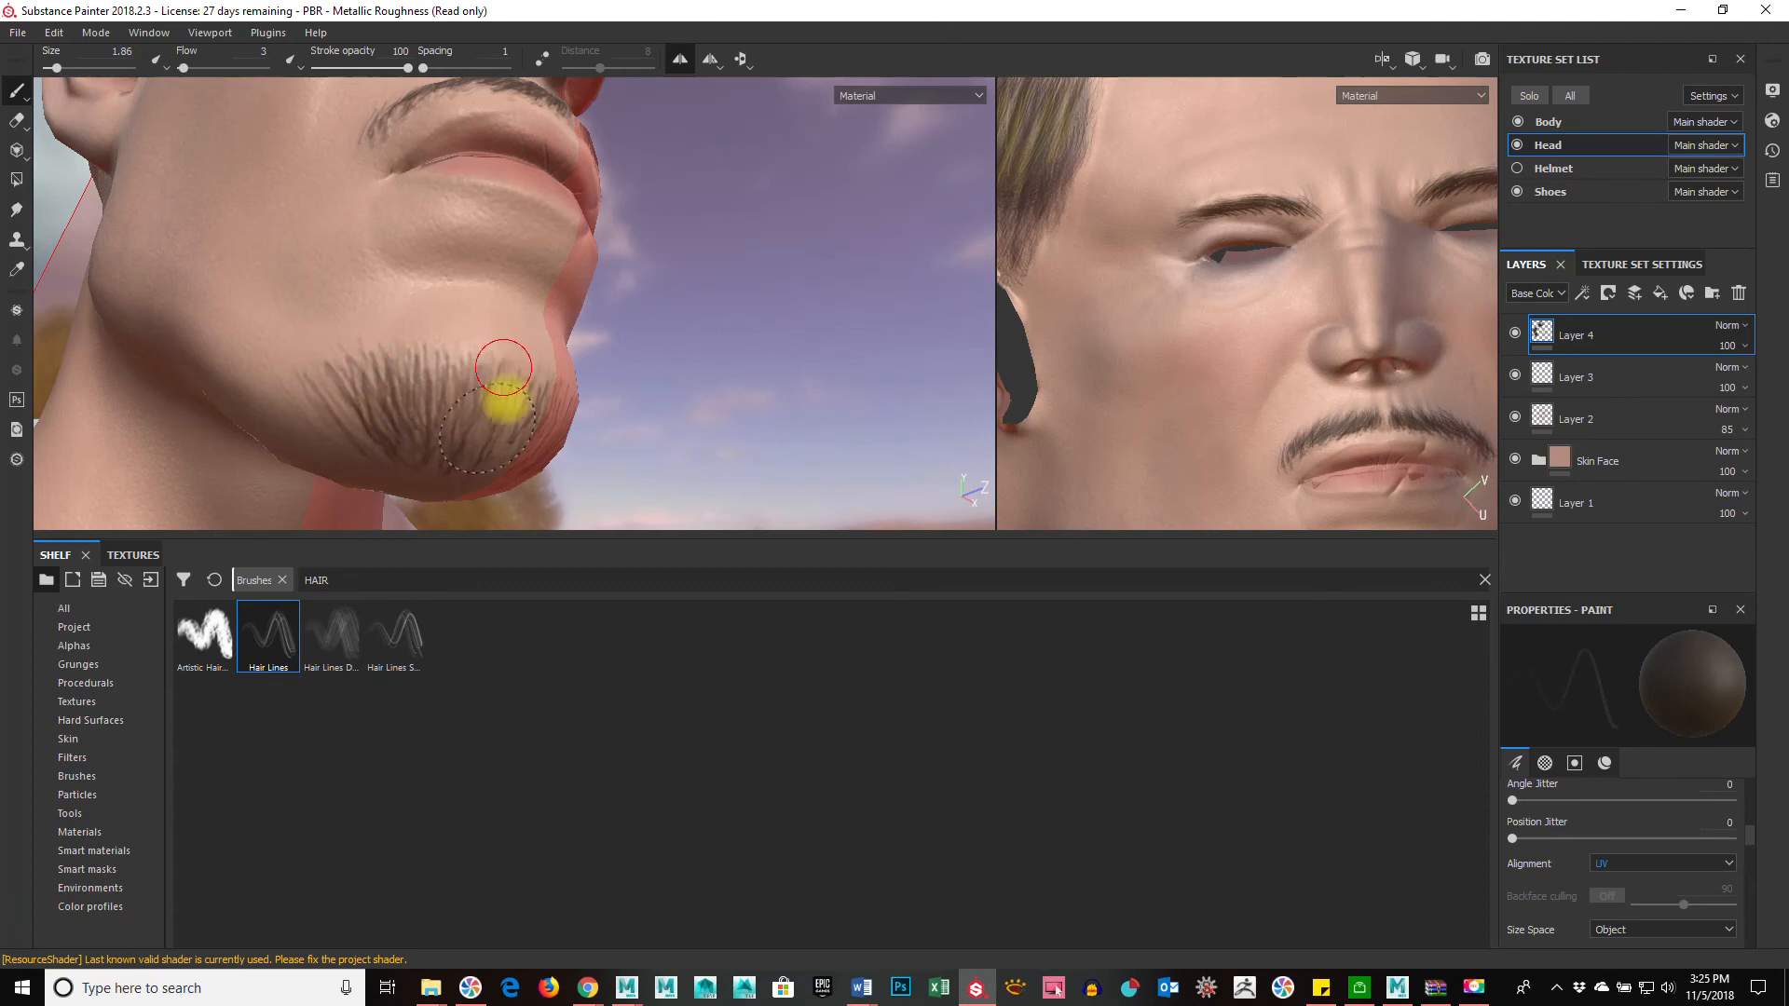
# Step: Fill in the goatee's edges and the underside of the chin with fine hairs at brush size 1.18 and flow 3
pyautogui.keyDown('ctrl'); pyautogui.moveTo(532, 371); pyautogui.dragTo(525, 371, button='right'); pyautogui.keyUp('ctrl')
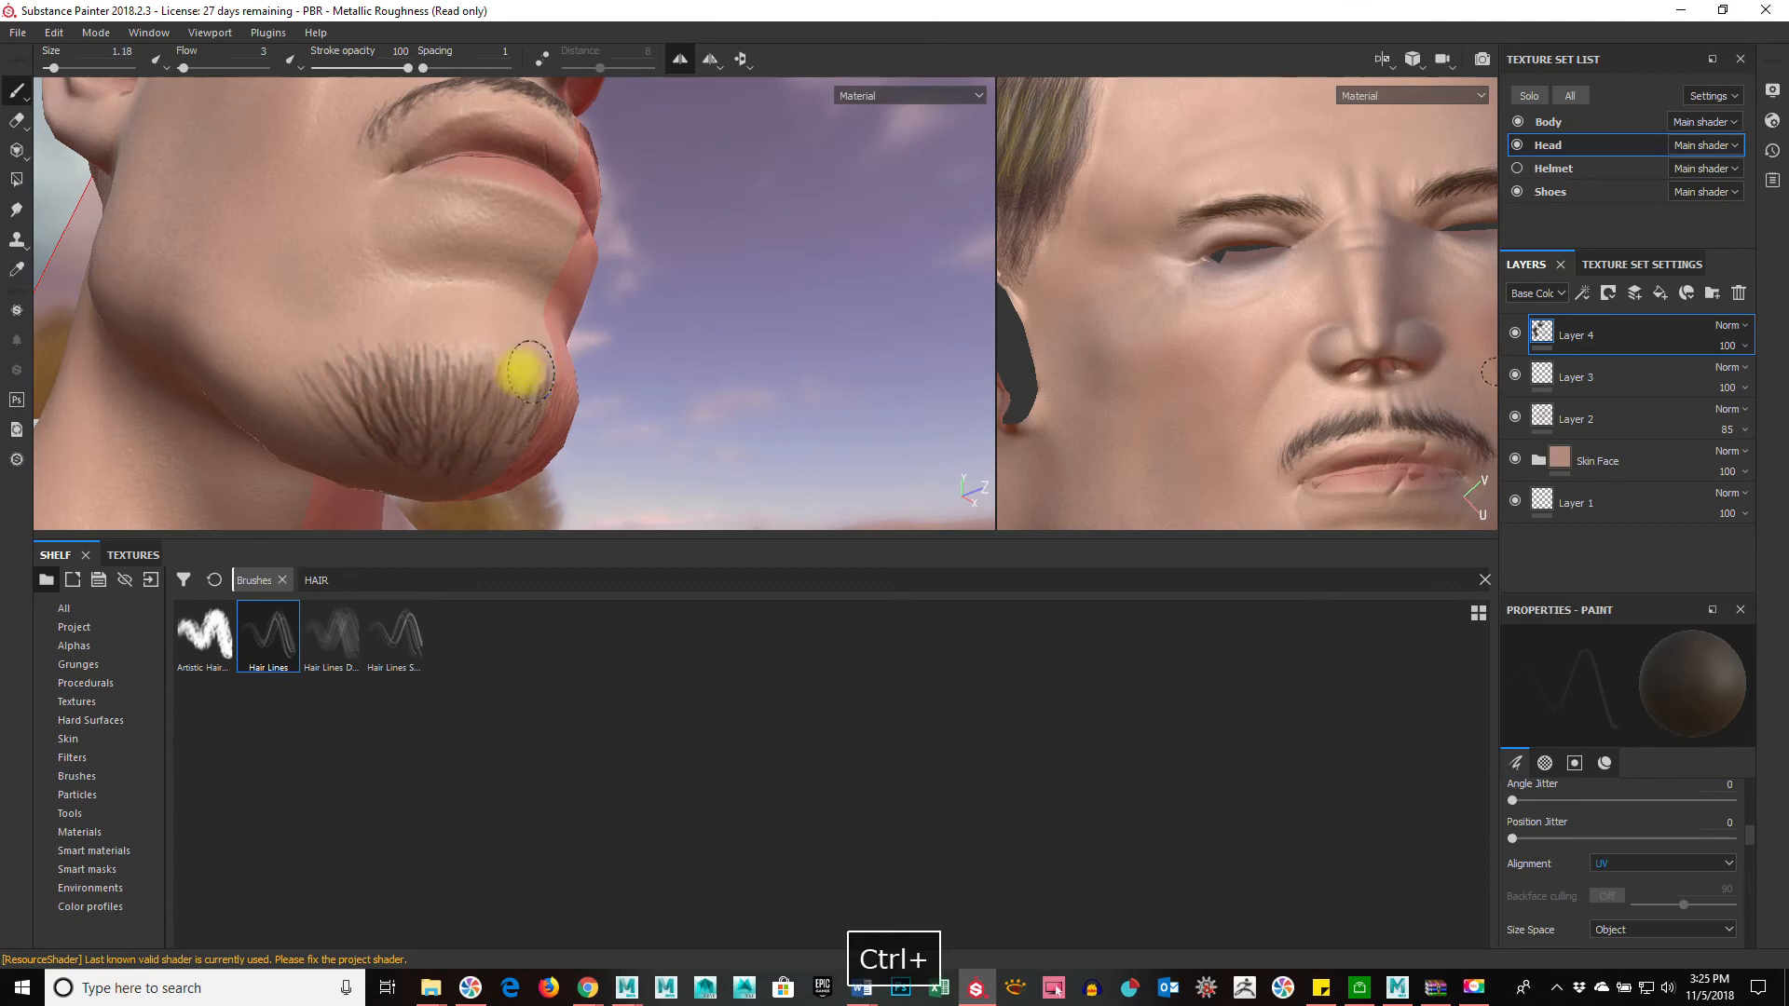
pyautogui.moveTo(522, 440)
pyautogui.keyDown('alt'); pyautogui.mouseDown()
pyautogui.moveTo(367, 439)
pyautogui.moveTo(563, 360)
pyautogui.moveTo(464, 385)
pyautogui.moveTo(336, 379)
pyautogui.moveTo(369, 348)
pyautogui.mouseUp(); pyautogui.keyUp('alt')
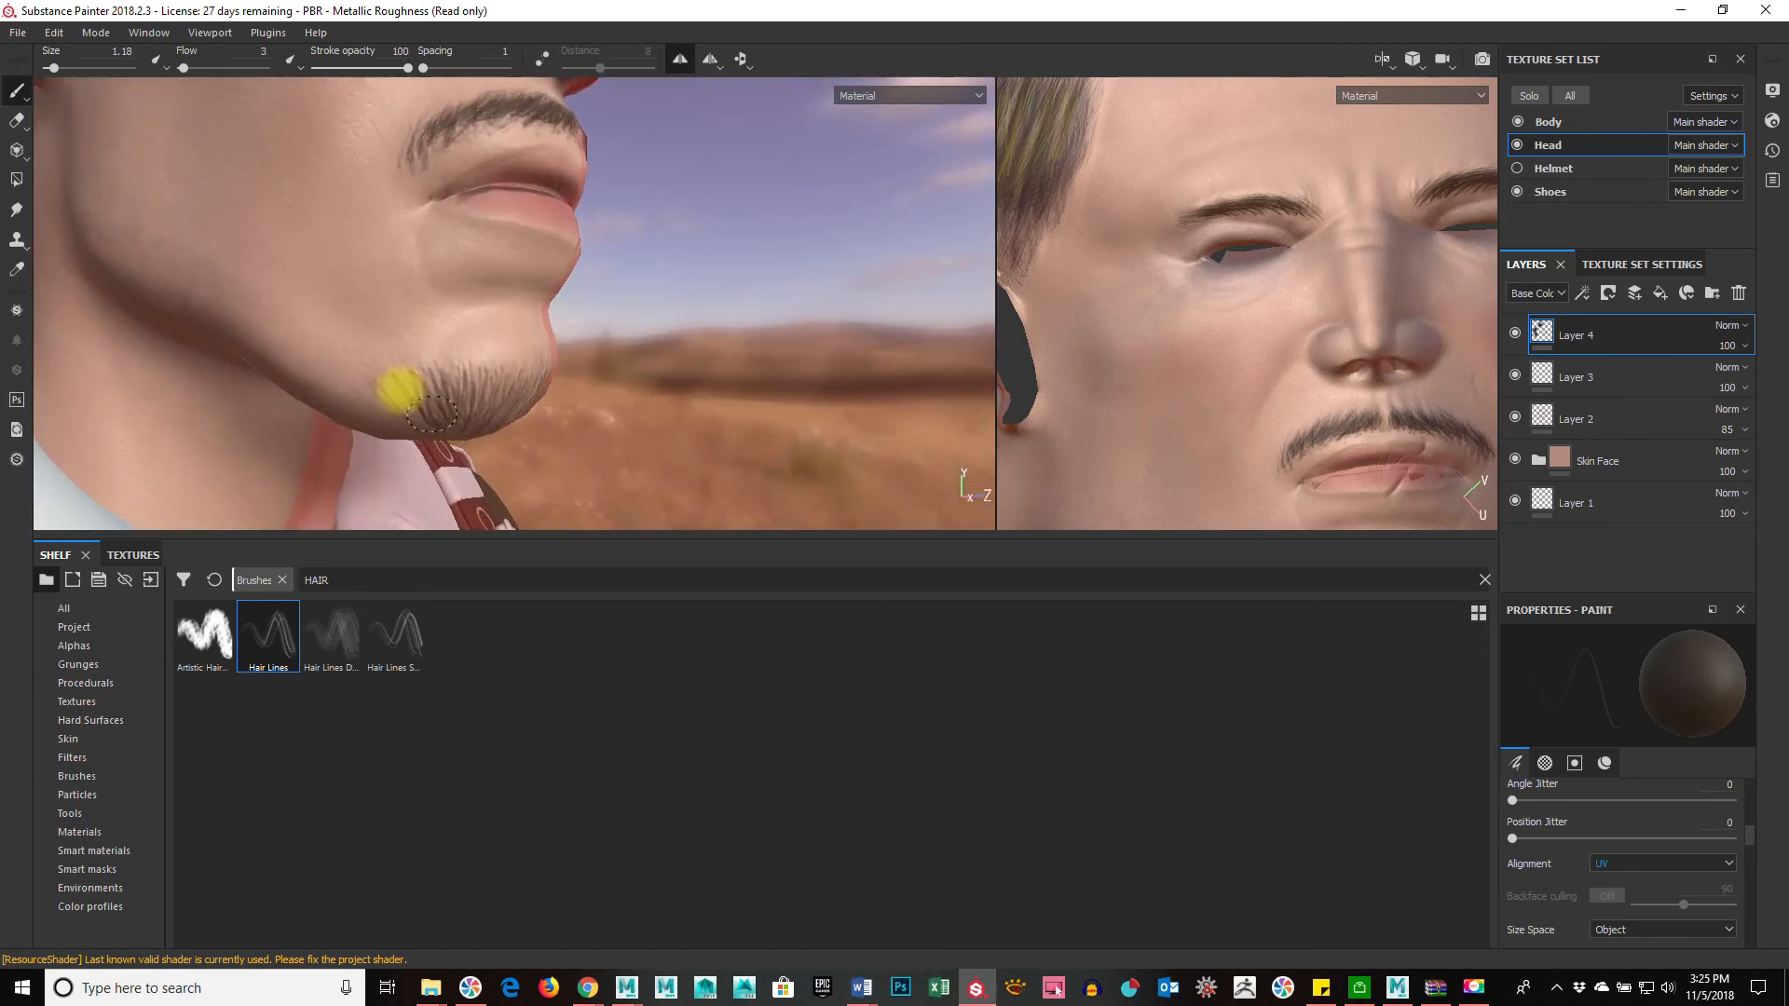
pyautogui.moveTo(562, 397)
pyautogui.keyDown('alt'); pyautogui.mouseDown()
pyautogui.moveTo(619, 372)
pyautogui.moveTo(576, 391)
pyautogui.mouseUp(); pyautogui.keyUp('alt')
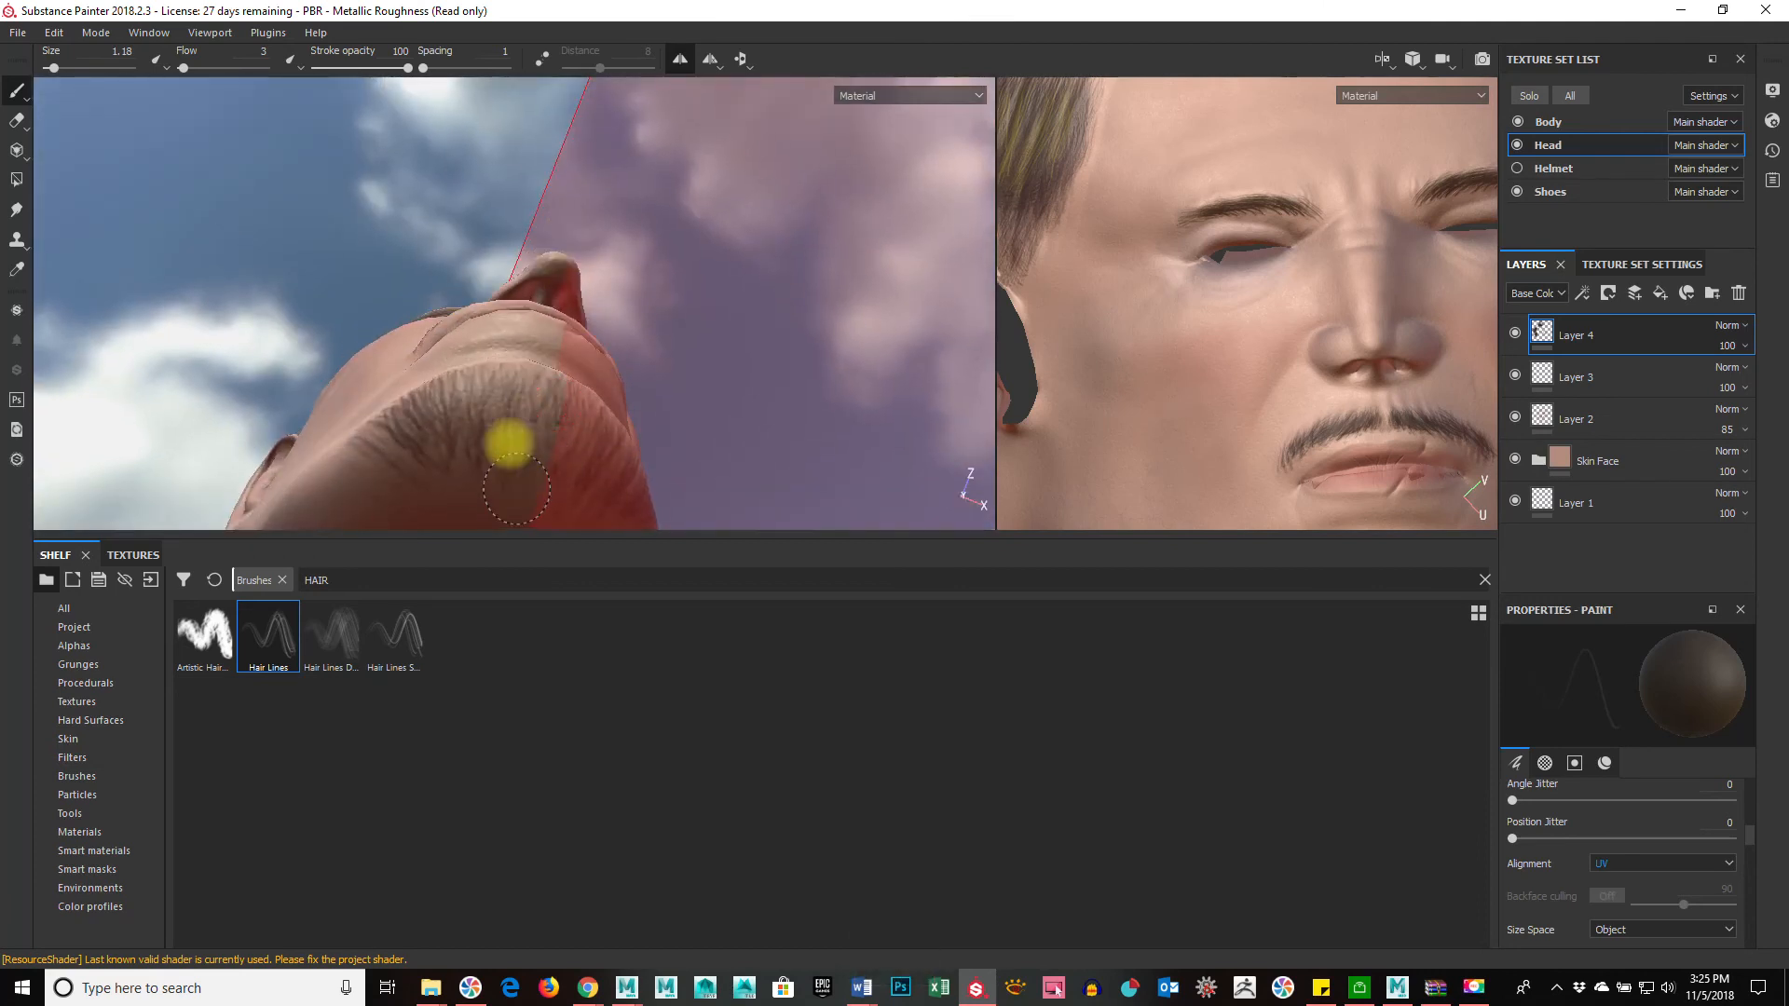
pyautogui.keyDown('alt'); pyautogui.moveTo(759, 388); pyautogui.dragTo(639, 364); pyautogui.keyUp('alt')
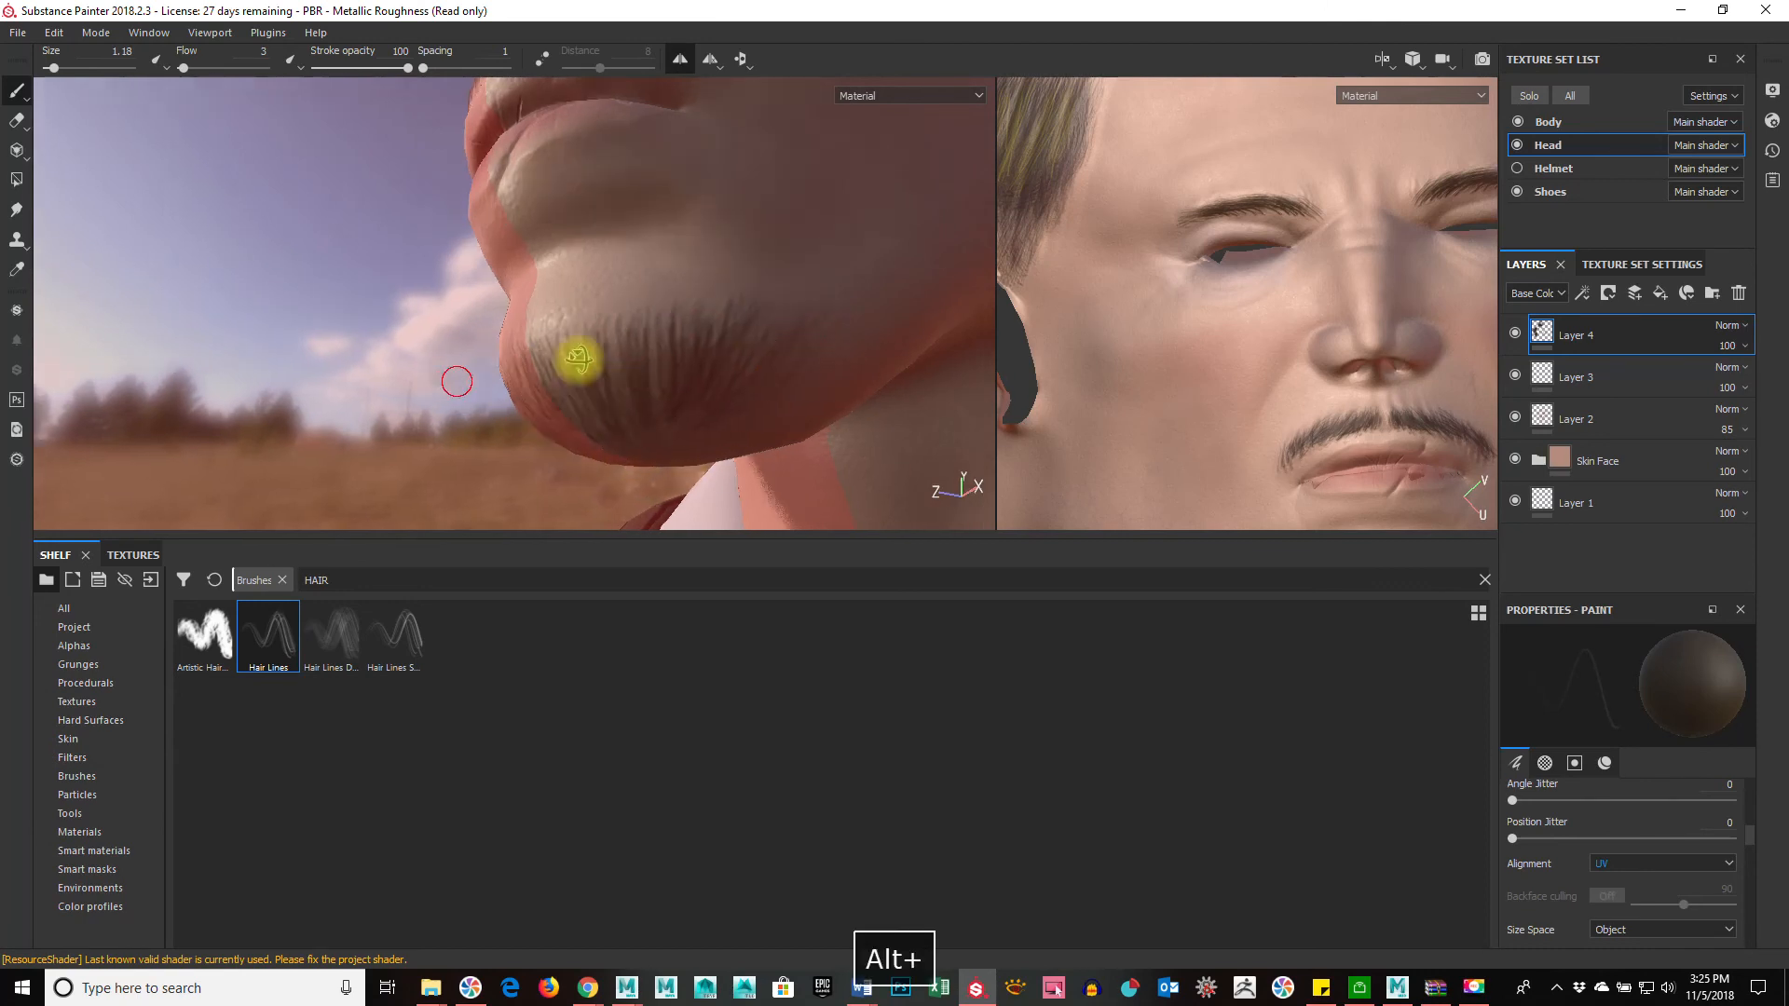
pyautogui.keyDown('alt'); pyautogui.moveTo(451, 379); pyautogui.dragTo(619, 350); pyautogui.keyUp('alt')
# Step: Set the hair brush's height to 0.0756 in its material settings
pyautogui.keyDown('ctrl'); pyautogui.moveTo(488, 403); pyautogui.dragTo(441, 396, button='right'); pyautogui.keyUp('ctrl')
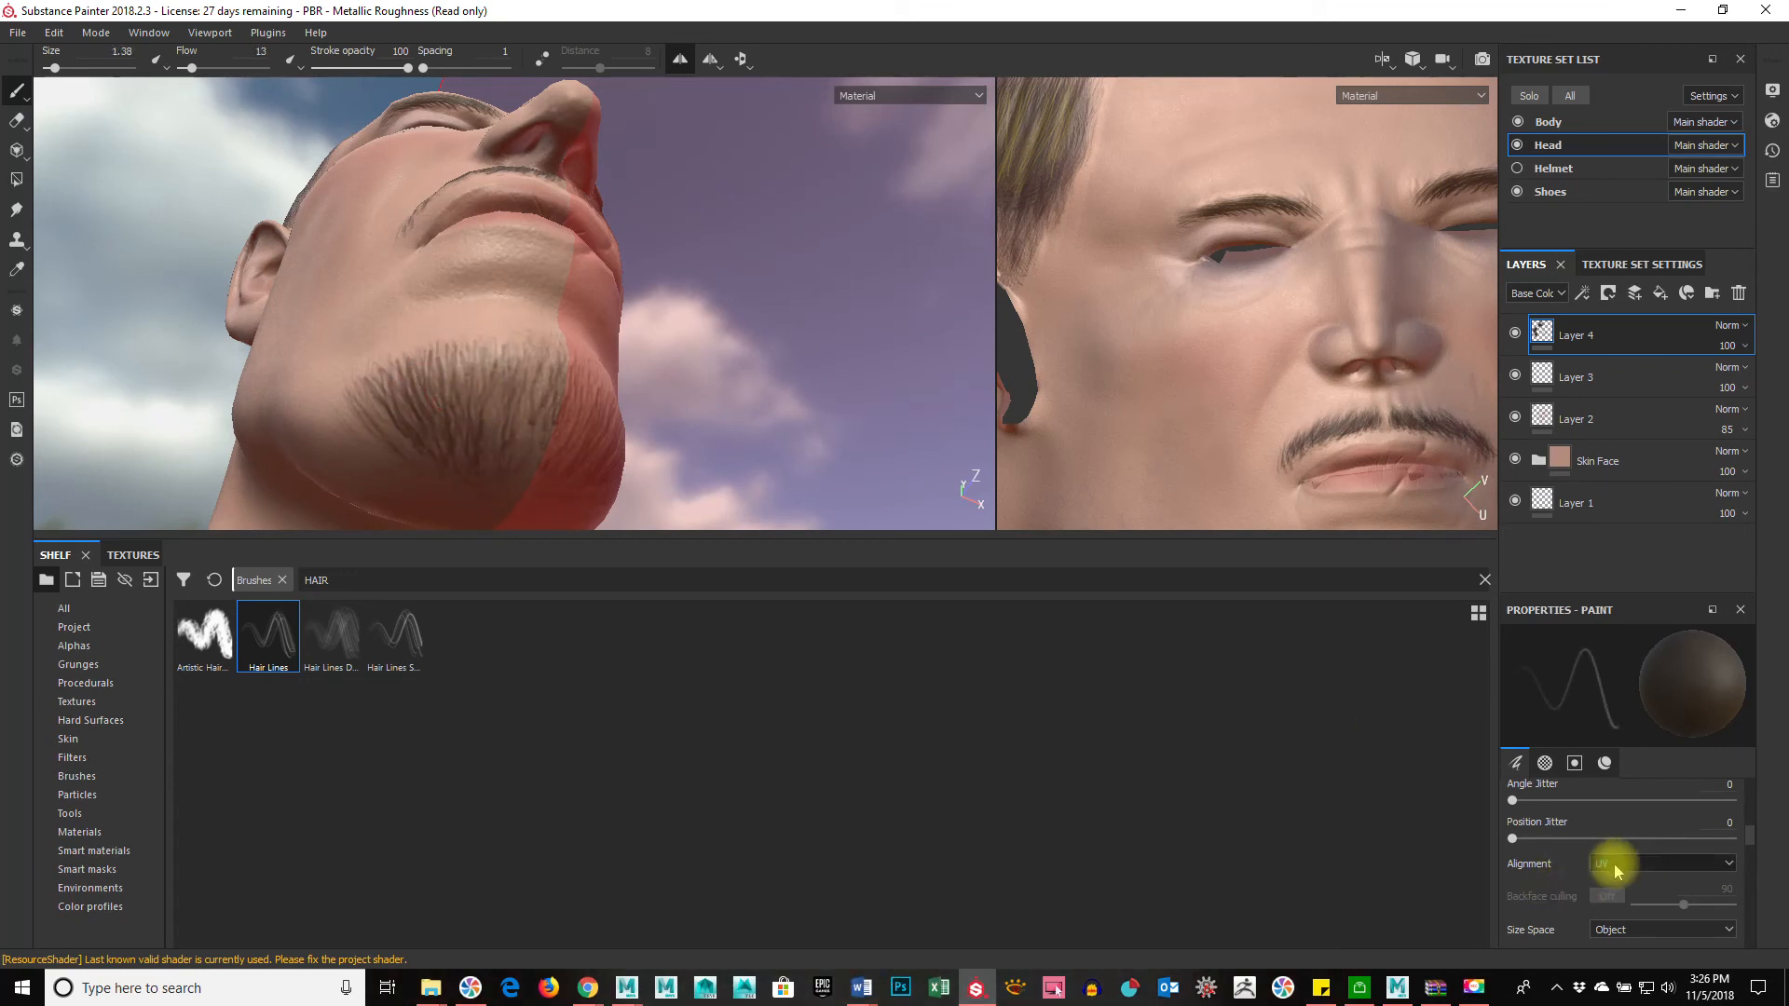
pyautogui.scroll(-5, 1658, 869)
pyautogui.scroll(-6, 1658, 868)
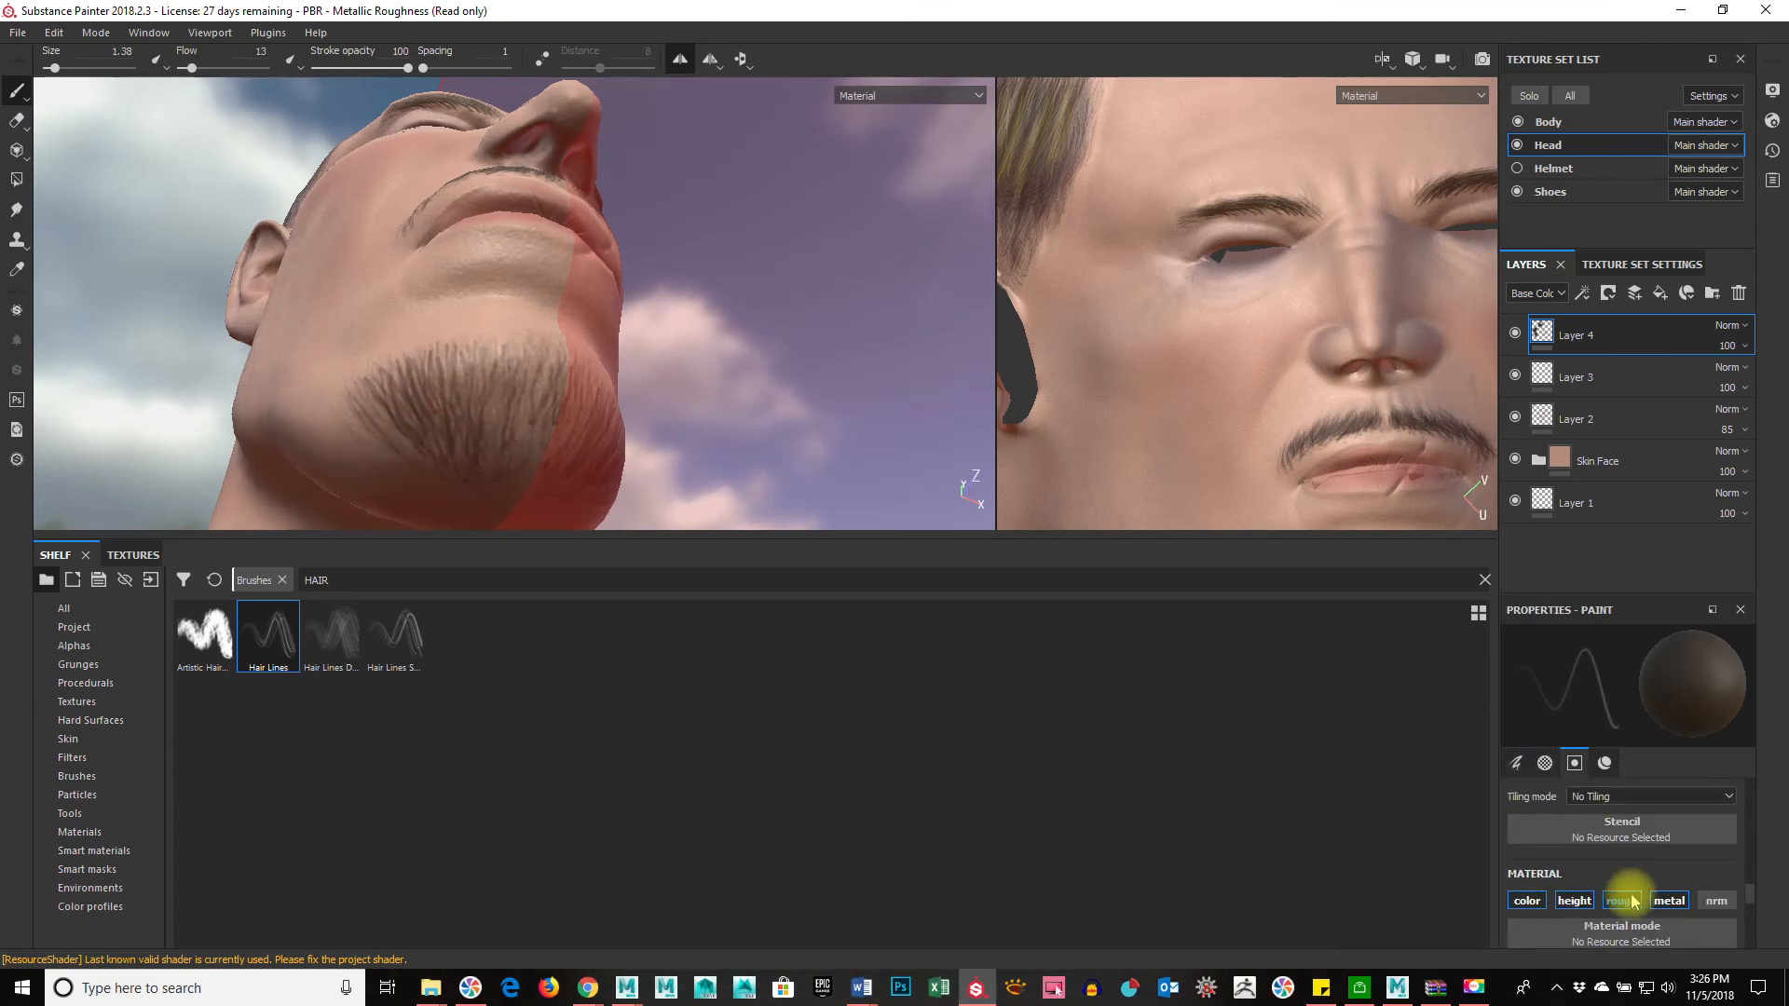
pyautogui.scroll(-1, 1632, 900)
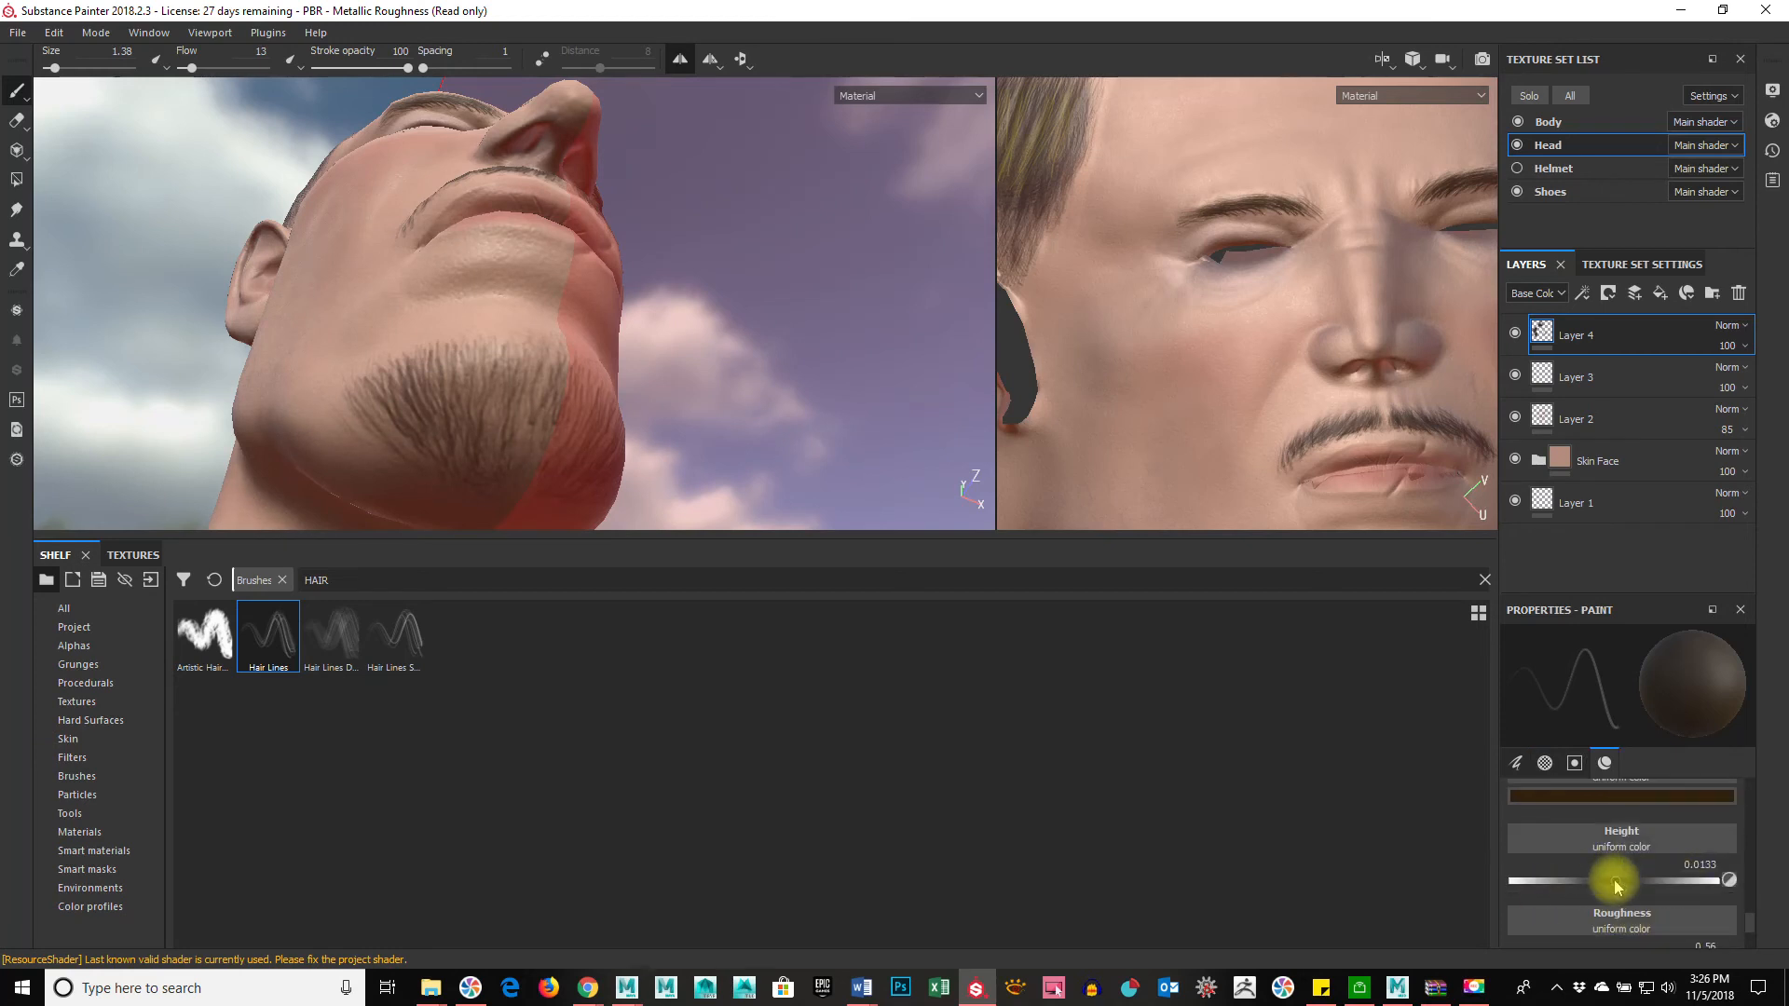
pyautogui.click(1620, 881)
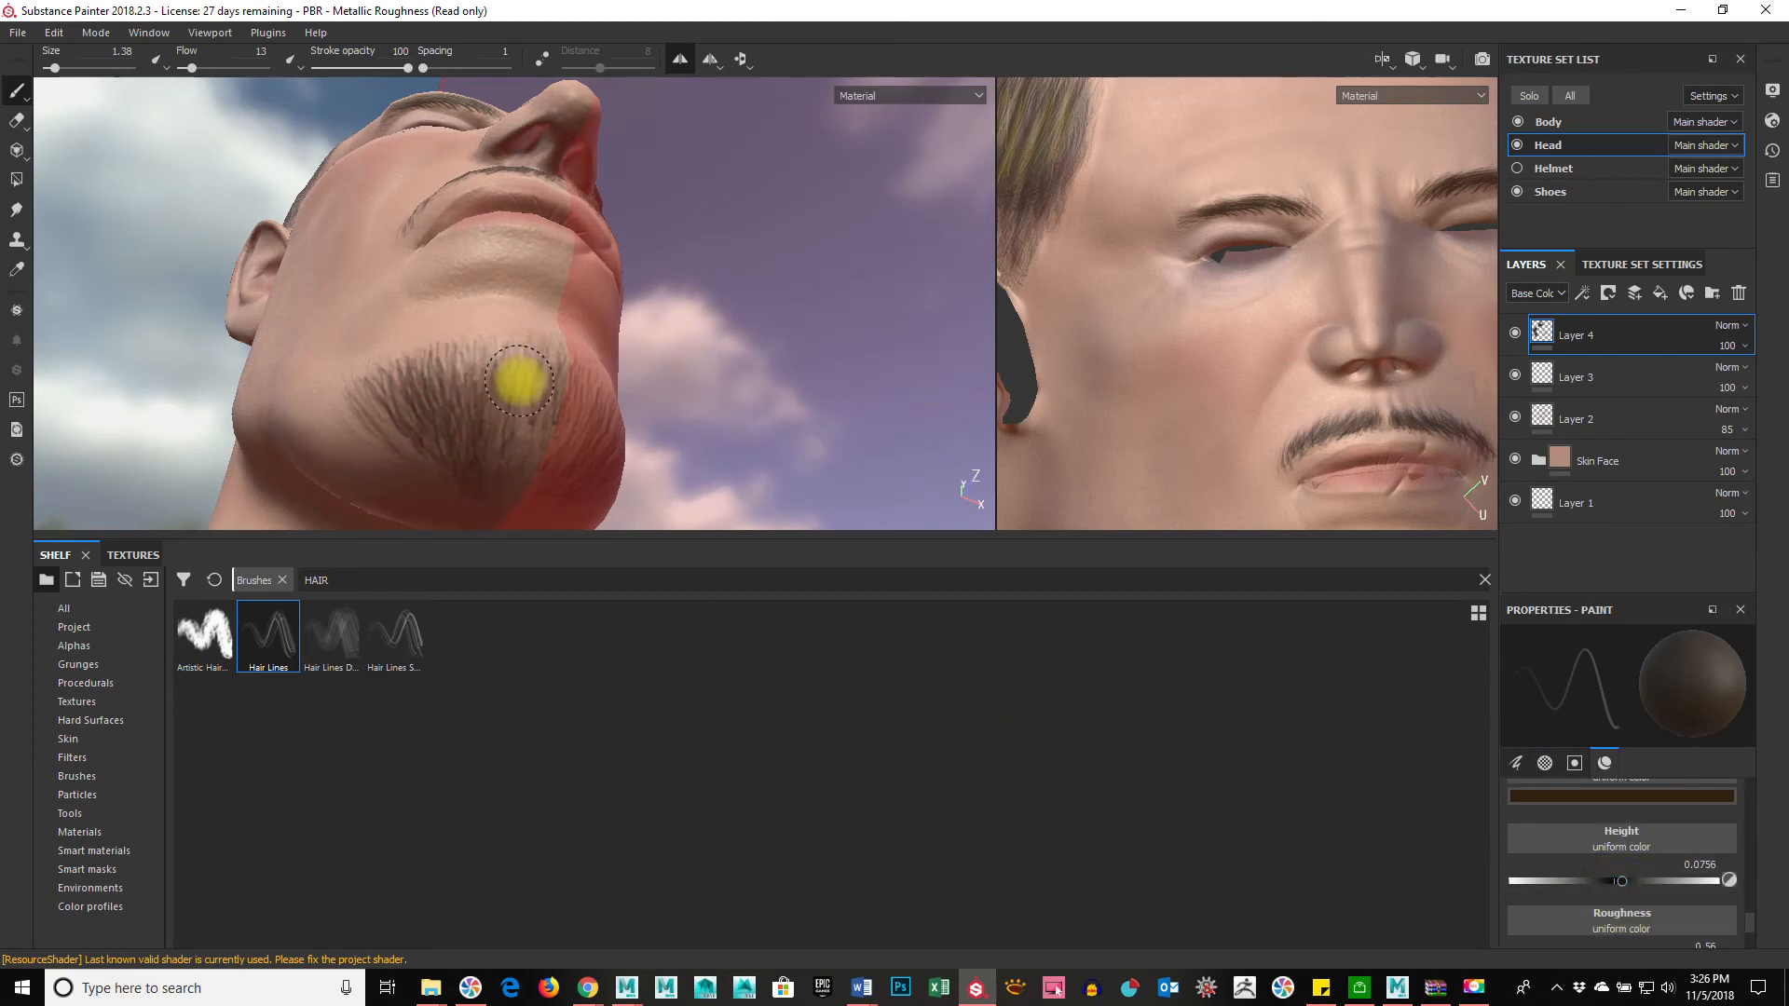
# Step: Paint raised goatee hairs across the chin and its underside at brush size 1.28 and flow 19
pyautogui.press('ctrl')
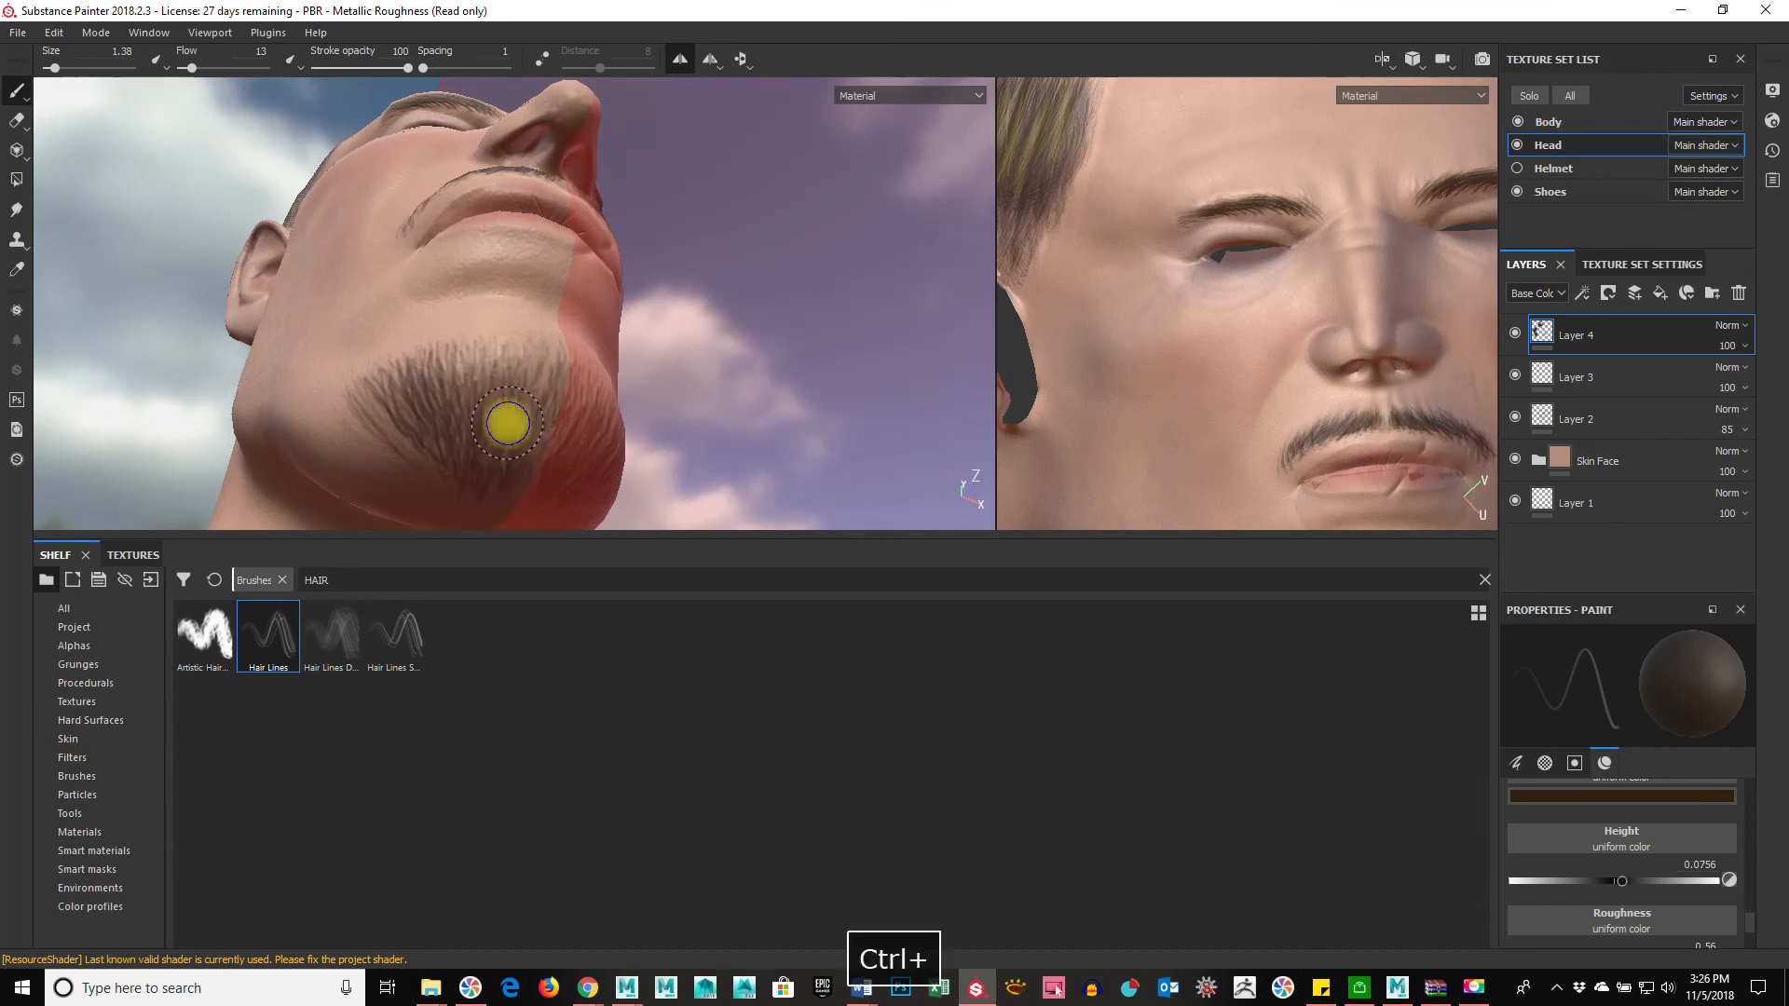
pyautogui.keyDown('ctrl'); pyautogui.moveTo(507, 424); pyautogui.dragTo(480, 424, button='right'); pyautogui.keyUp('ctrl')
pyautogui.keyDown('ctrl'); pyautogui.moveTo(538, 425); pyautogui.dragTo(543, 424); pyautogui.keyUp('ctrl')
pyautogui.moveTo(373, 407)
pyautogui.mouseDown()
pyautogui.moveTo(413, 475)
pyautogui.moveTo(471, 492)
pyautogui.mouseUp()
pyautogui.moveTo(463, 420); pyautogui.dragTo(479, 504)
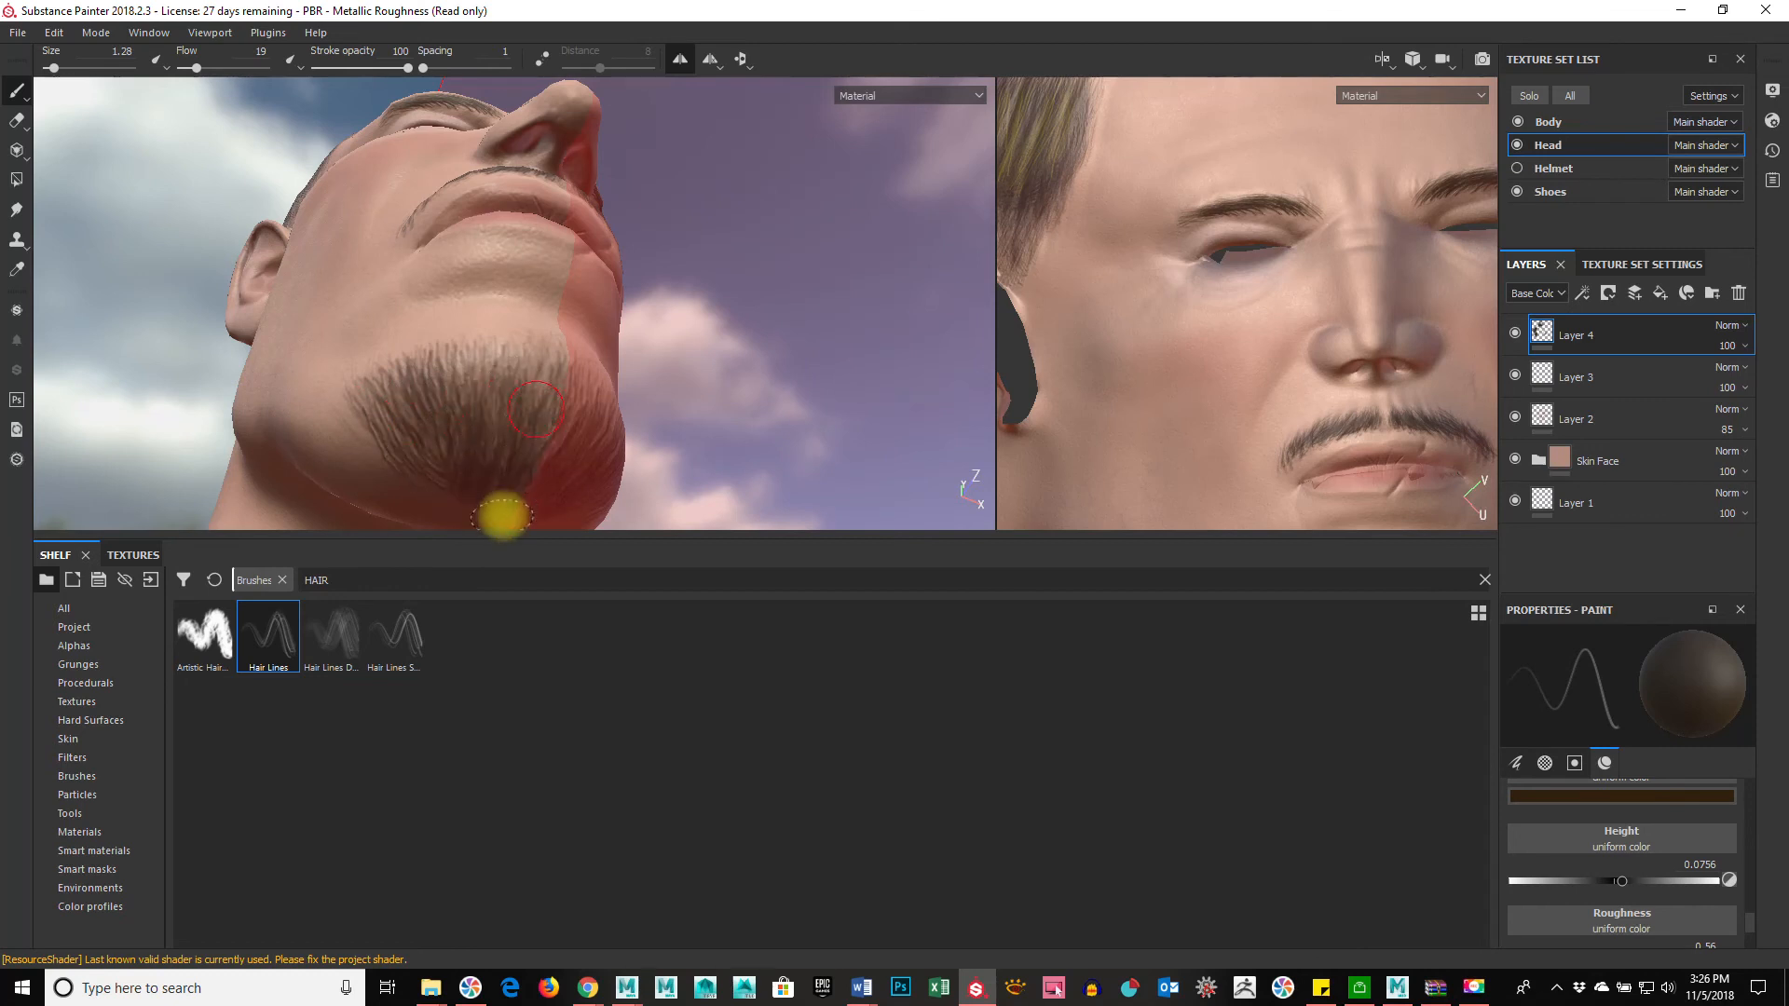
pyautogui.moveTo(552, 408)
pyautogui.mouseDown()
pyautogui.moveTo(532, 496)
pyautogui.moveTo(500, 495)
pyautogui.moveTo(556, 379)
pyautogui.moveTo(459, 351)
pyautogui.moveTo(566, 411)
pyautogui.mouseUp()
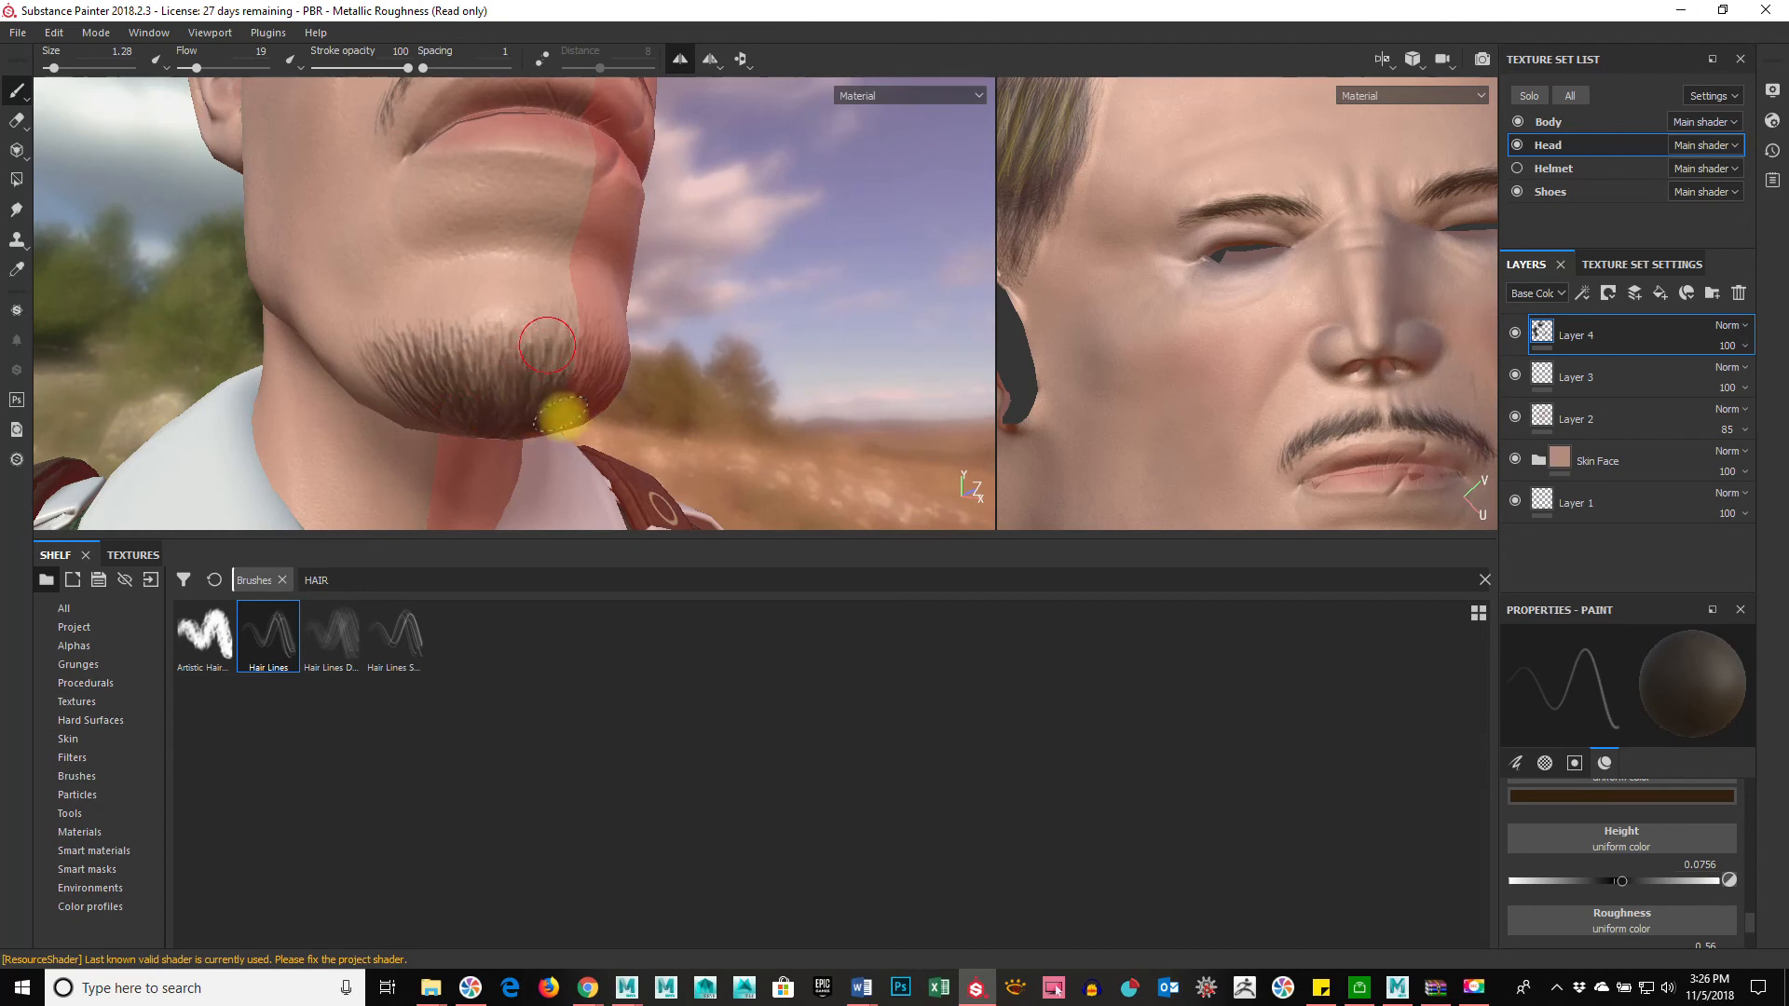
# Step: Paint hairs along the goatee's upper and side edges at flow 13, with brush sizes 1.26 and 0.98
pyautogui.keyDown('ctrl'); pyautogui.moveTo(538, 381); pyautogui.dragTo(535, 382, button='right'); pyautogui.keyUp('ctrl')
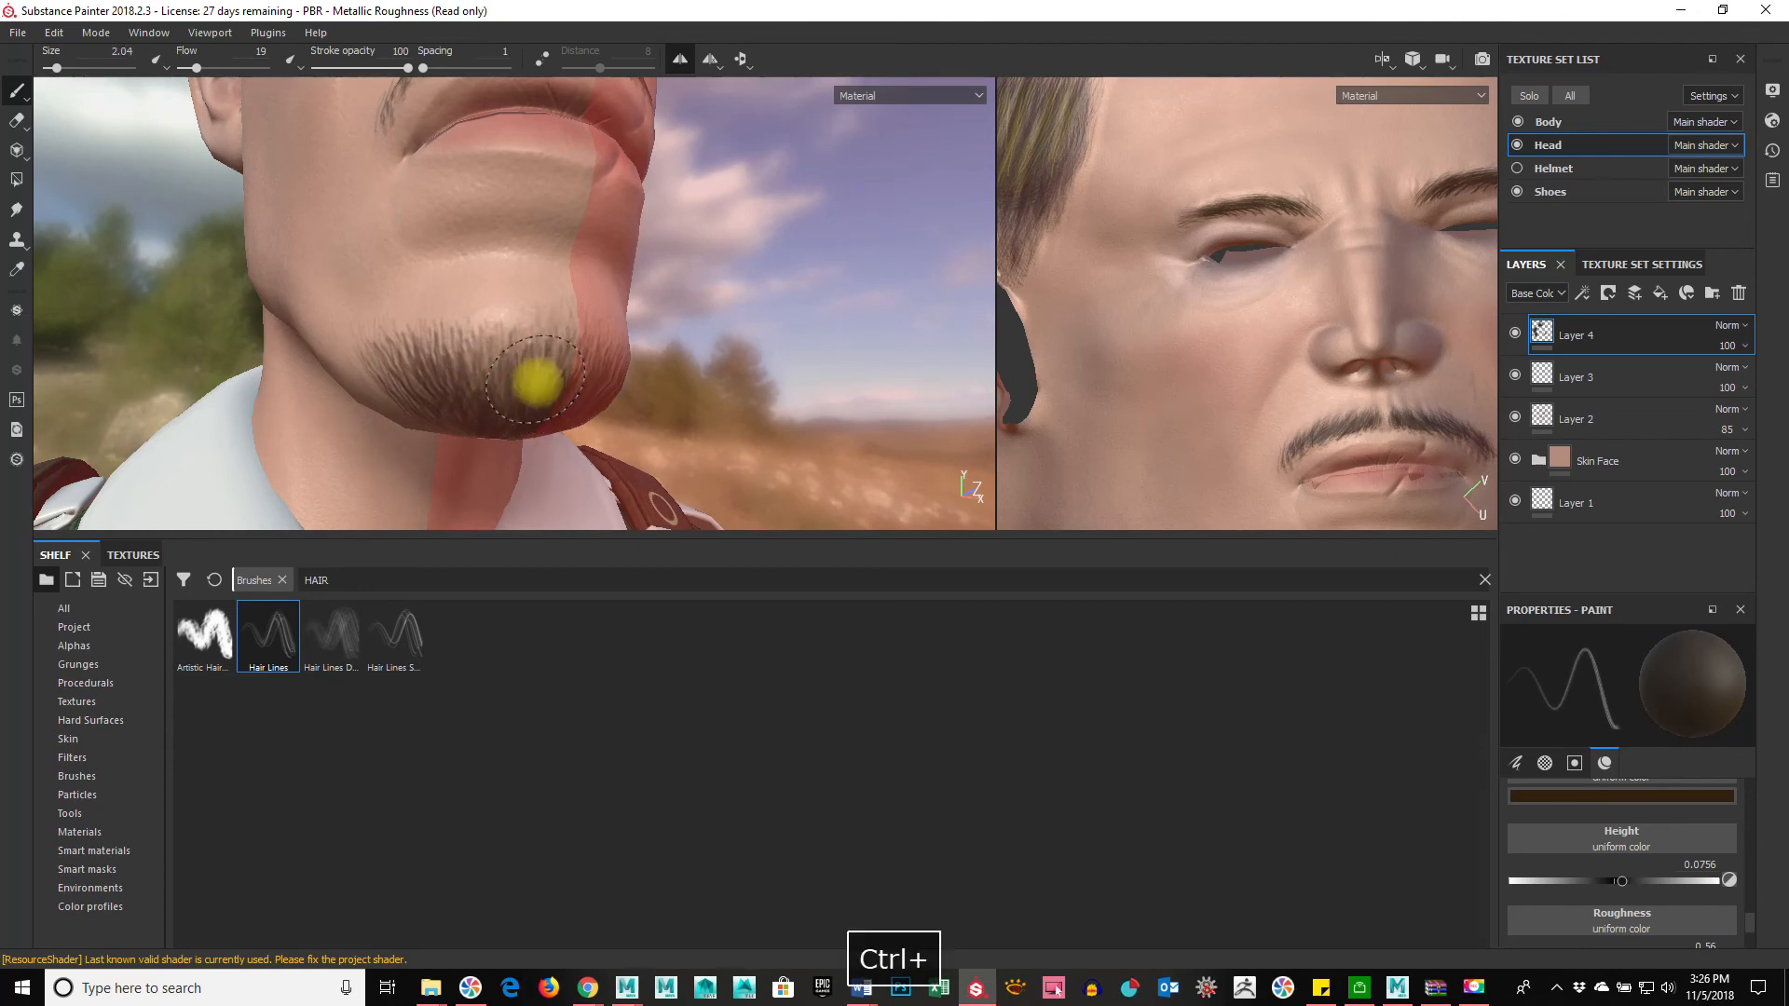
pyautogui.keyDown('ctrl'); pyautogui.moveTo(536, 379); pyautogui.dragTo(532, 380); pyautogui.keyUp('ctrl')
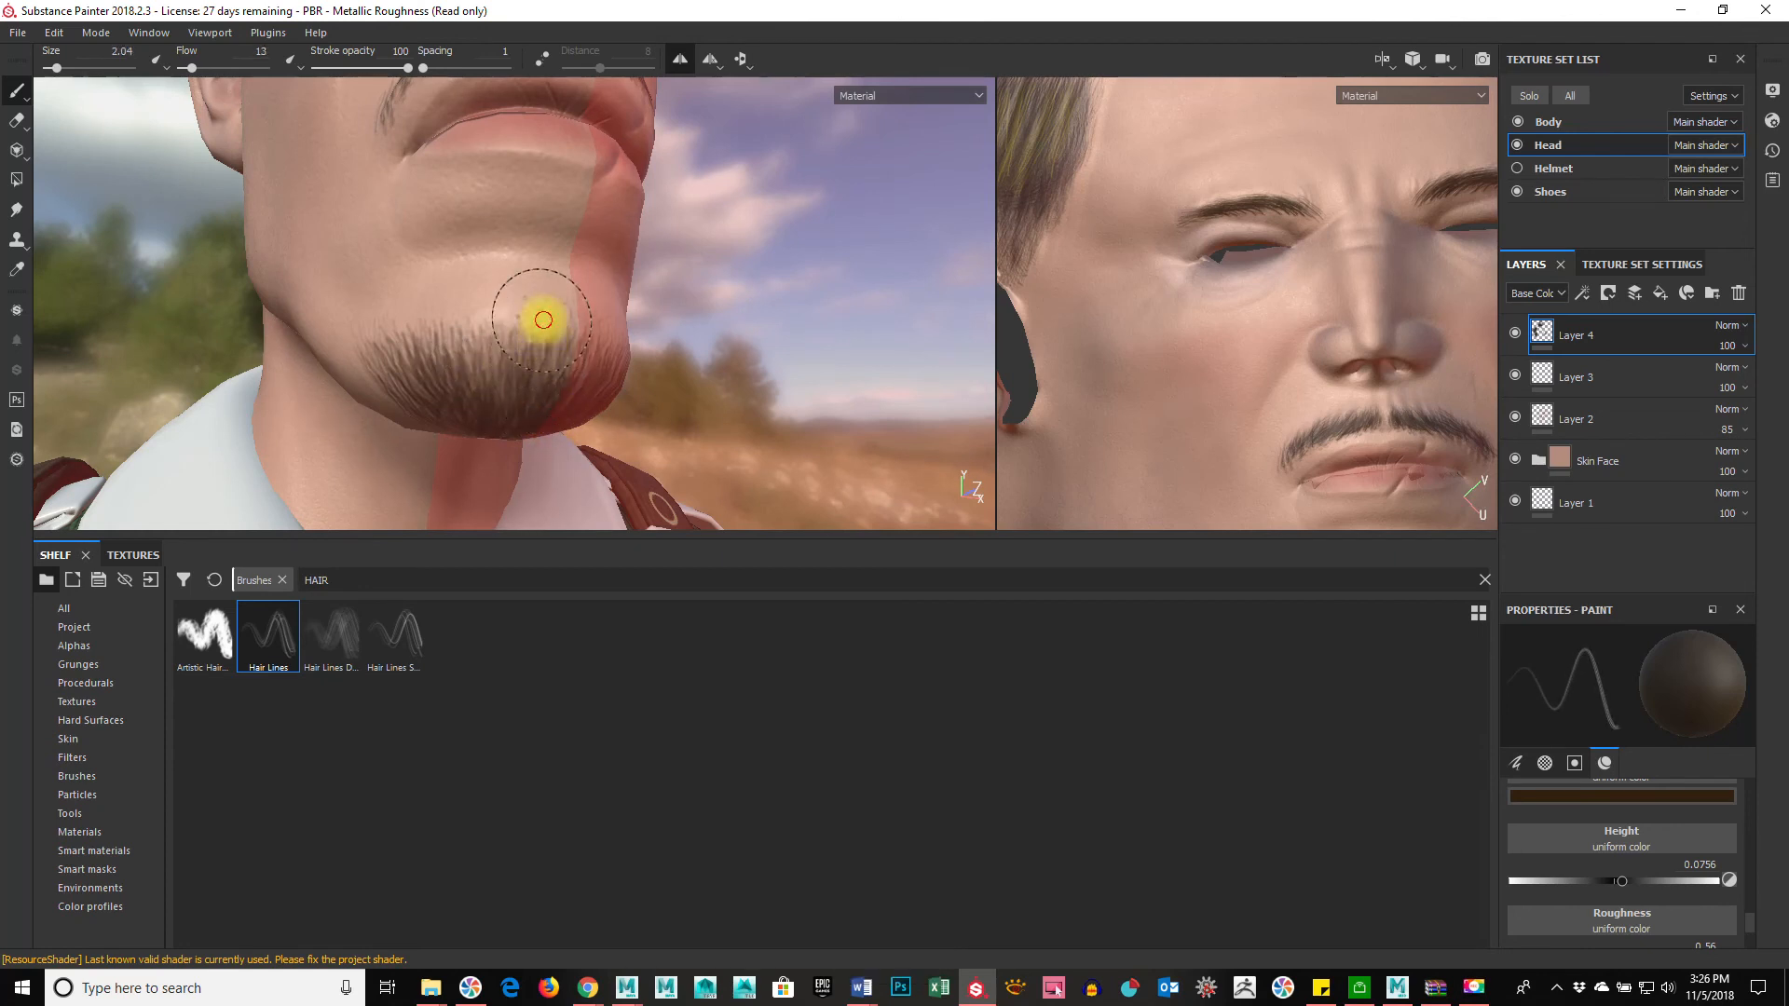
pyautogui.hotkey('ctrl', 'z')
pyautogui.keyDown('ctrl'); pyautogui.moveTo(550, 365); pyautogui.dragTo(545, 364, button='right'); pyautogui.keyUp('ctrl')
pyautogui.moveTo(564, 318); pyautogui.dragTo(556, 345)
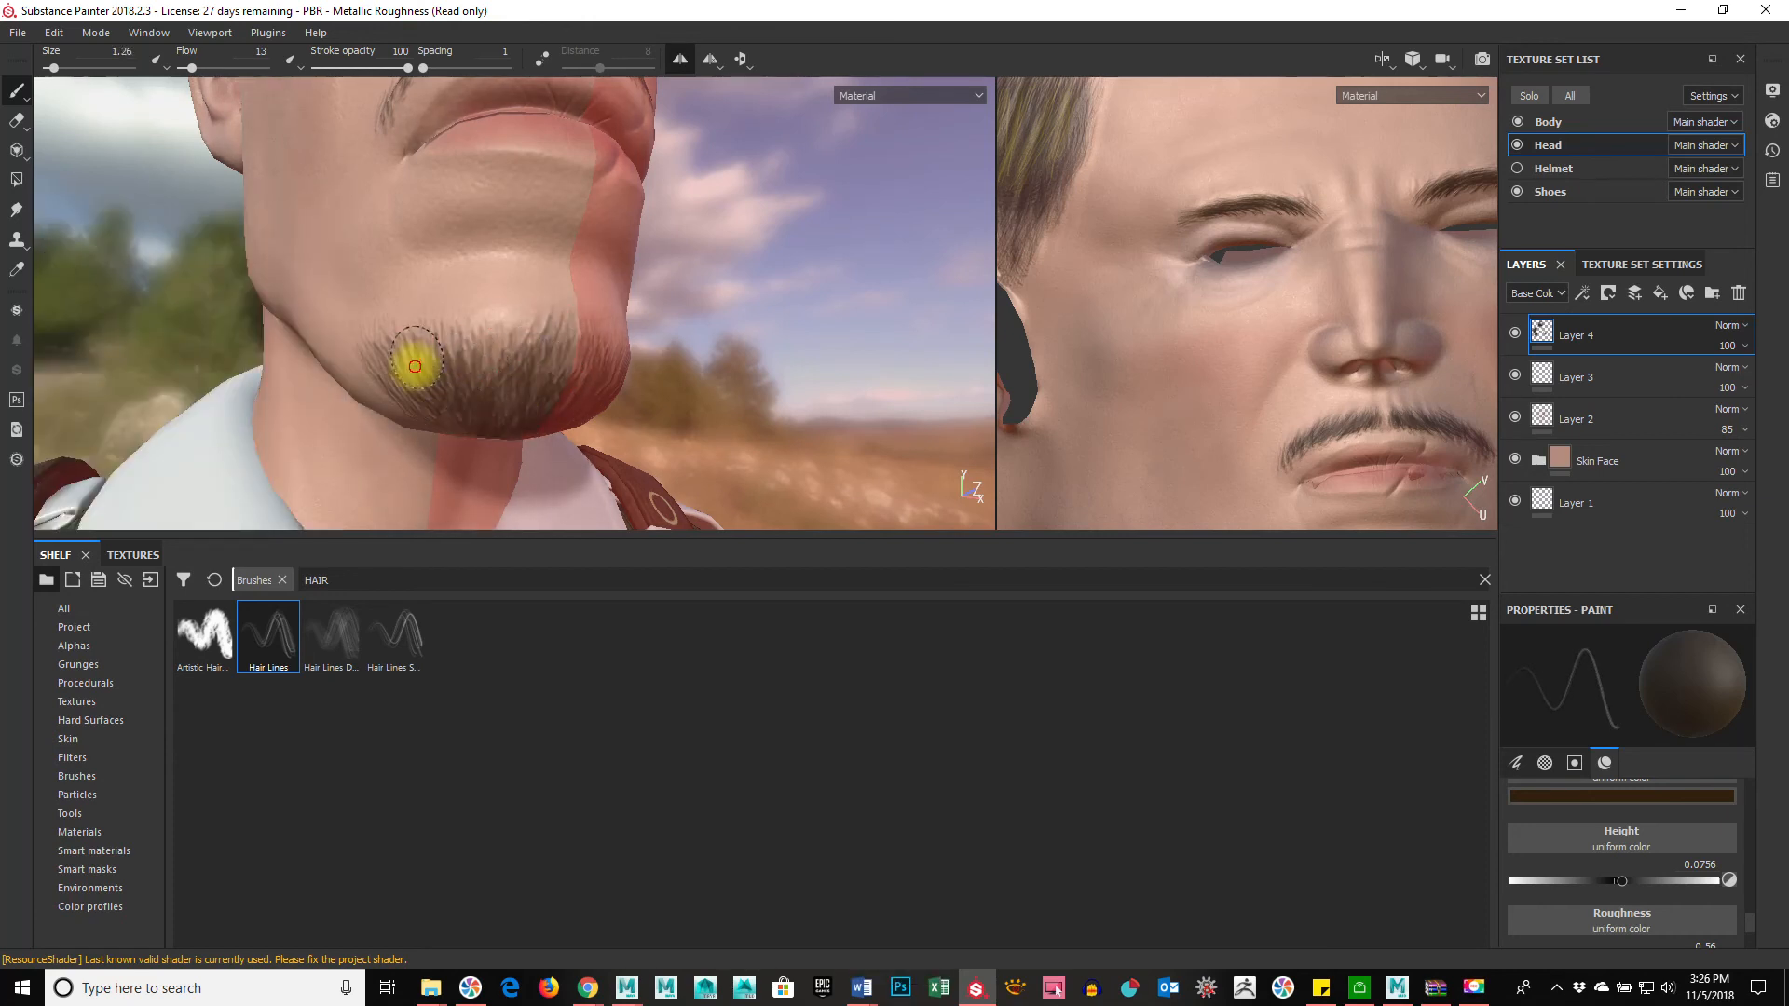
pyautogui.keyDown('ctrl'); pyautogui.moveTo(393, 342); pyautogui.dragTo(389, 345, button='right'); pyautogui.keyUp('ctrl')
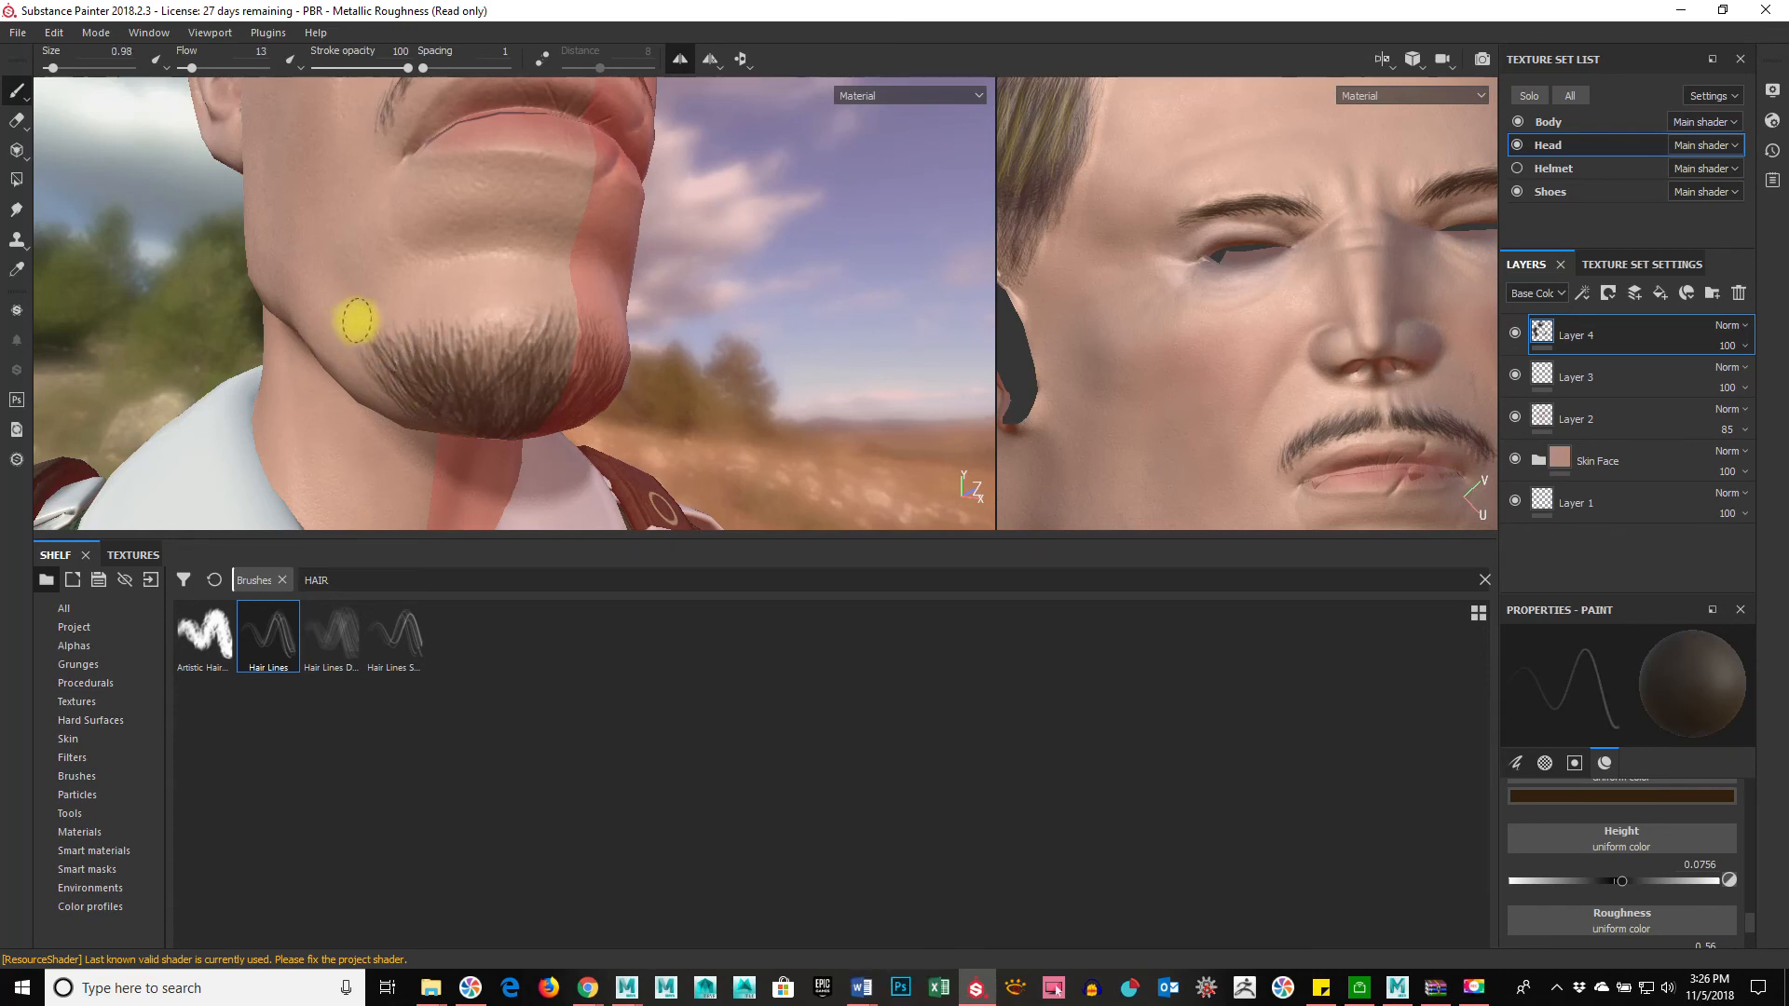
# Step: Turn off symmetry and inspect the goatee and moustache from the front and side
pyautogui.keyDown('alt'); pyautogui.moveTo(476, 421); pyautogui.dragTo(851, 288); pyautogui.keyUp('alt')
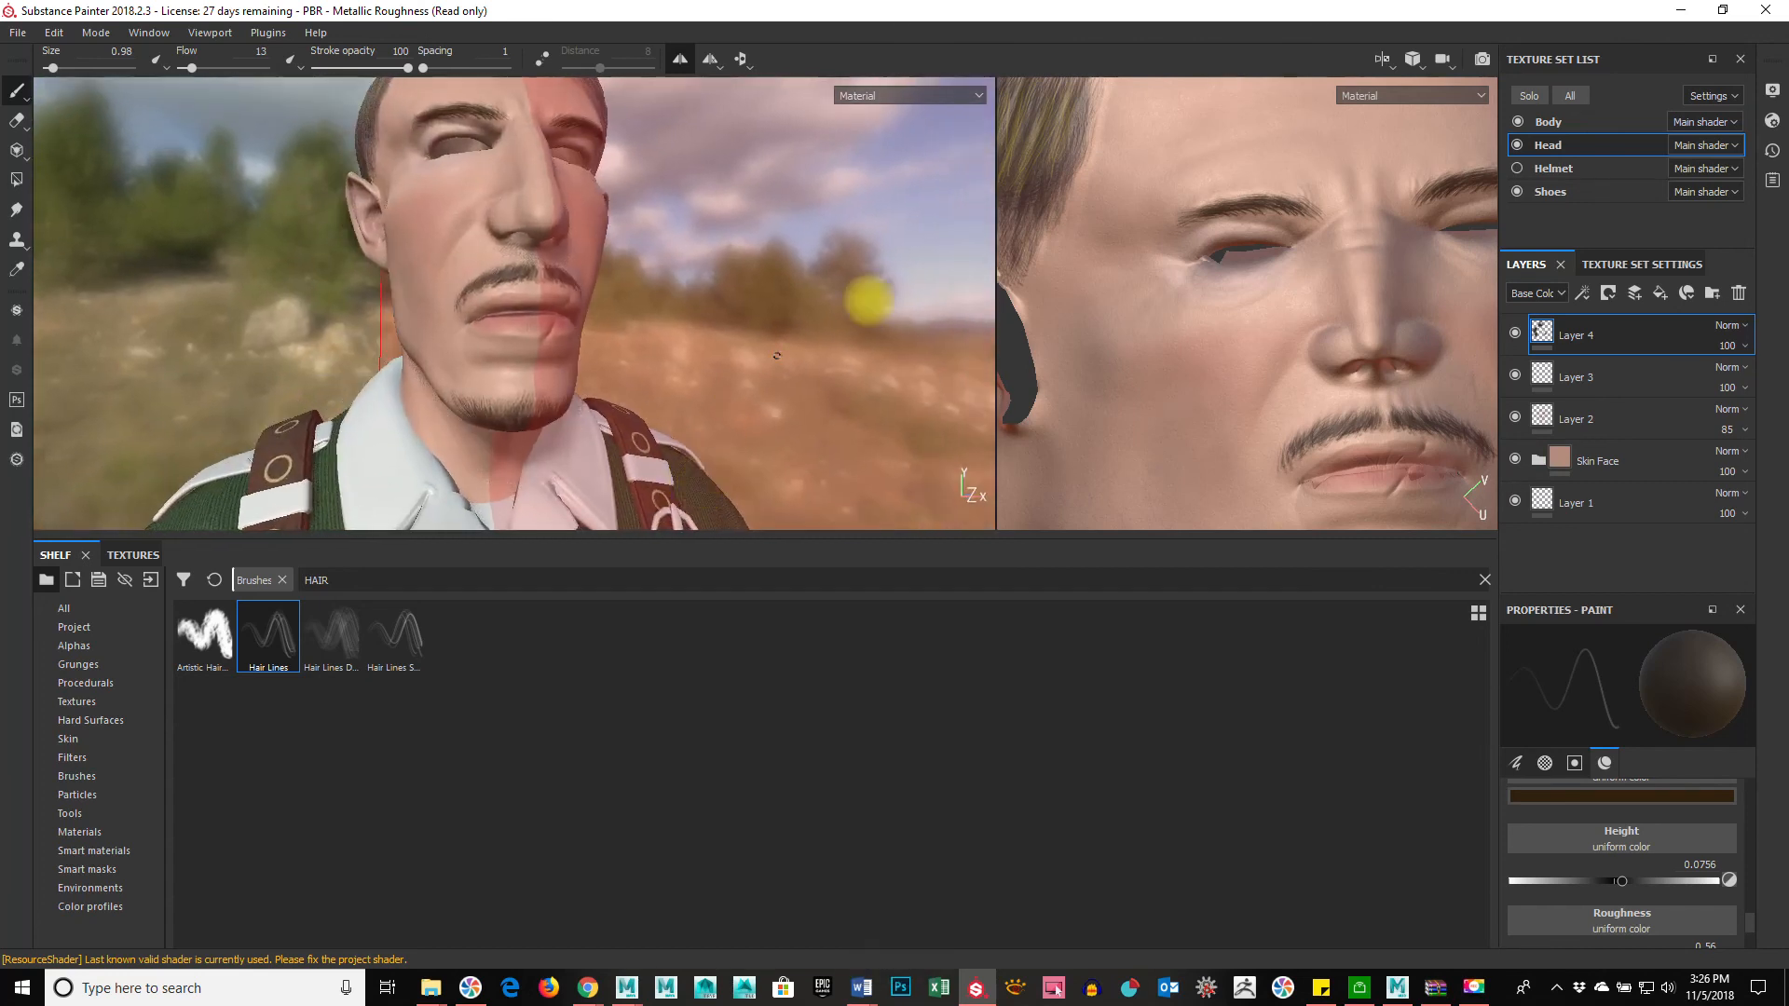
pyautogui.click(680, 59)
pyautogui.keyDown('alt'); pyautogui.moveTo(688, 127); pyautogui.dragTo(717, 429); pyautogui.keyUp('alt')
pyautogui.keyDown('alt'); pyautogui.moveTo(596, 423); pyautogui.dragTo(849, 464, button='right'); pyautogui.keyUp('alt')
pyautogui.keyDown('alt'); pyautogui.moveTo(630, 471); pyautogui.dragTo(734, 475, button='middle'); pyautogui.keyUp('alt')
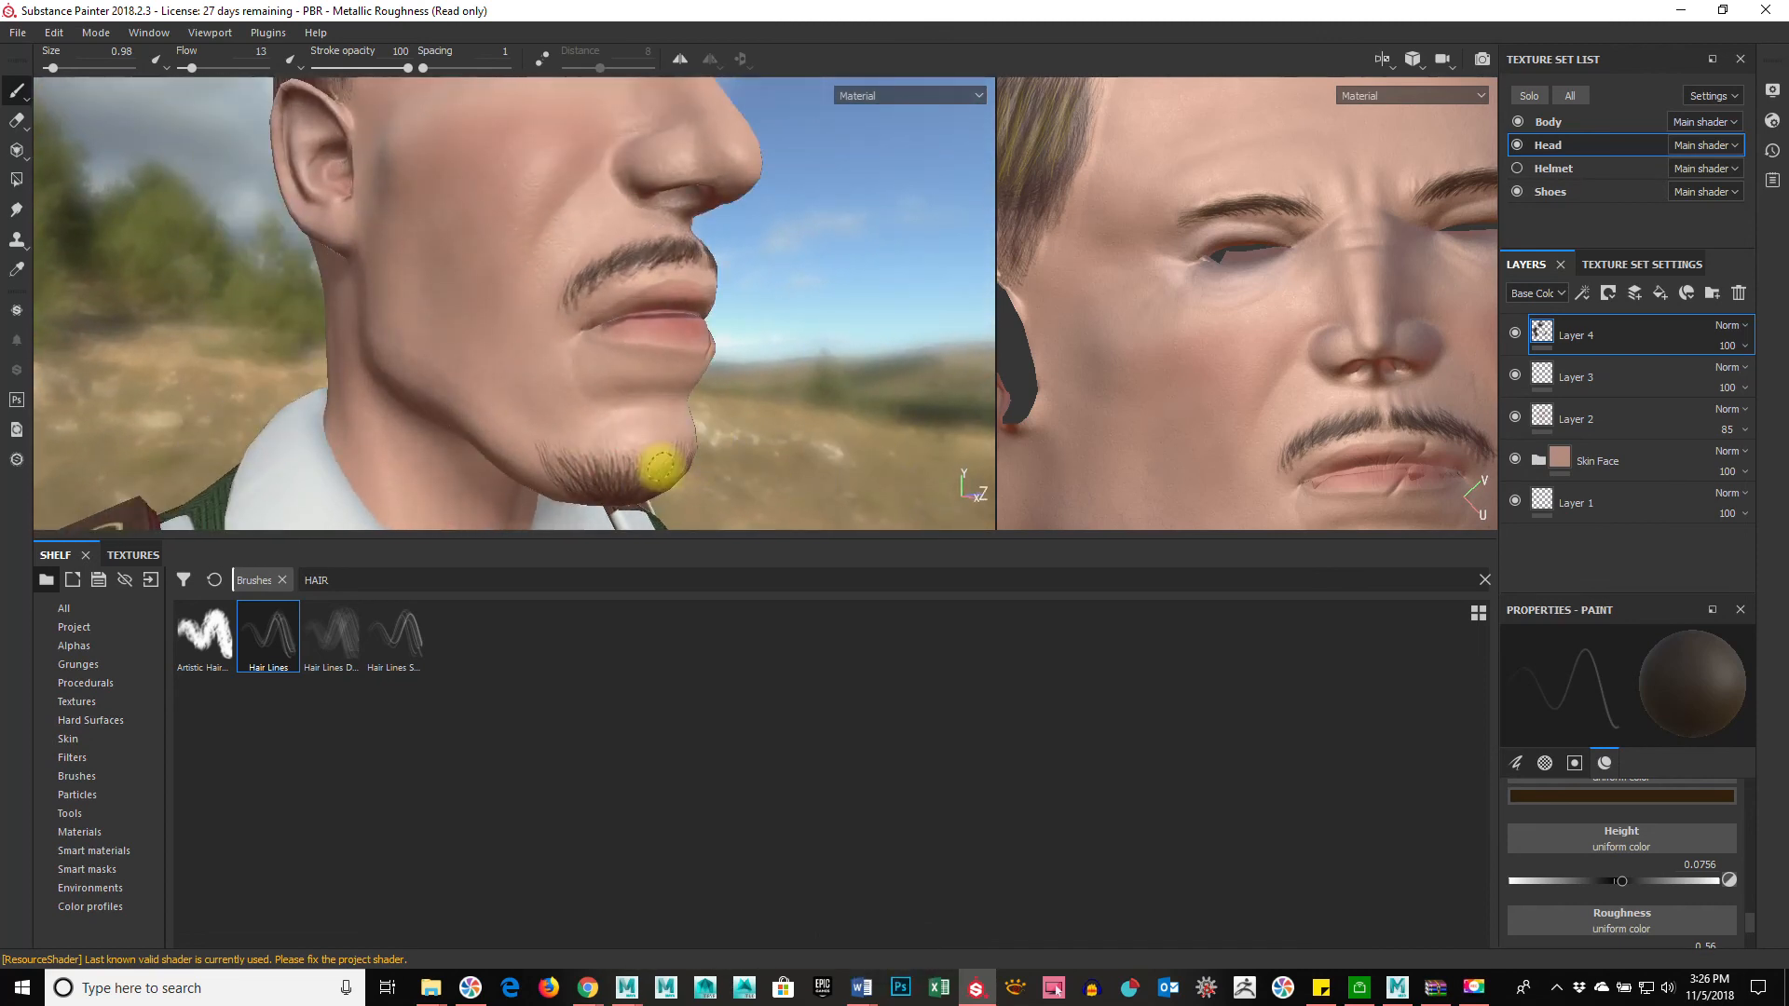
pyautogui.keyDown('alt'); pyautogui.moveTo(339, 411); pyautogui.dragTo(490, 390); pyautogui.keyUp('alt')
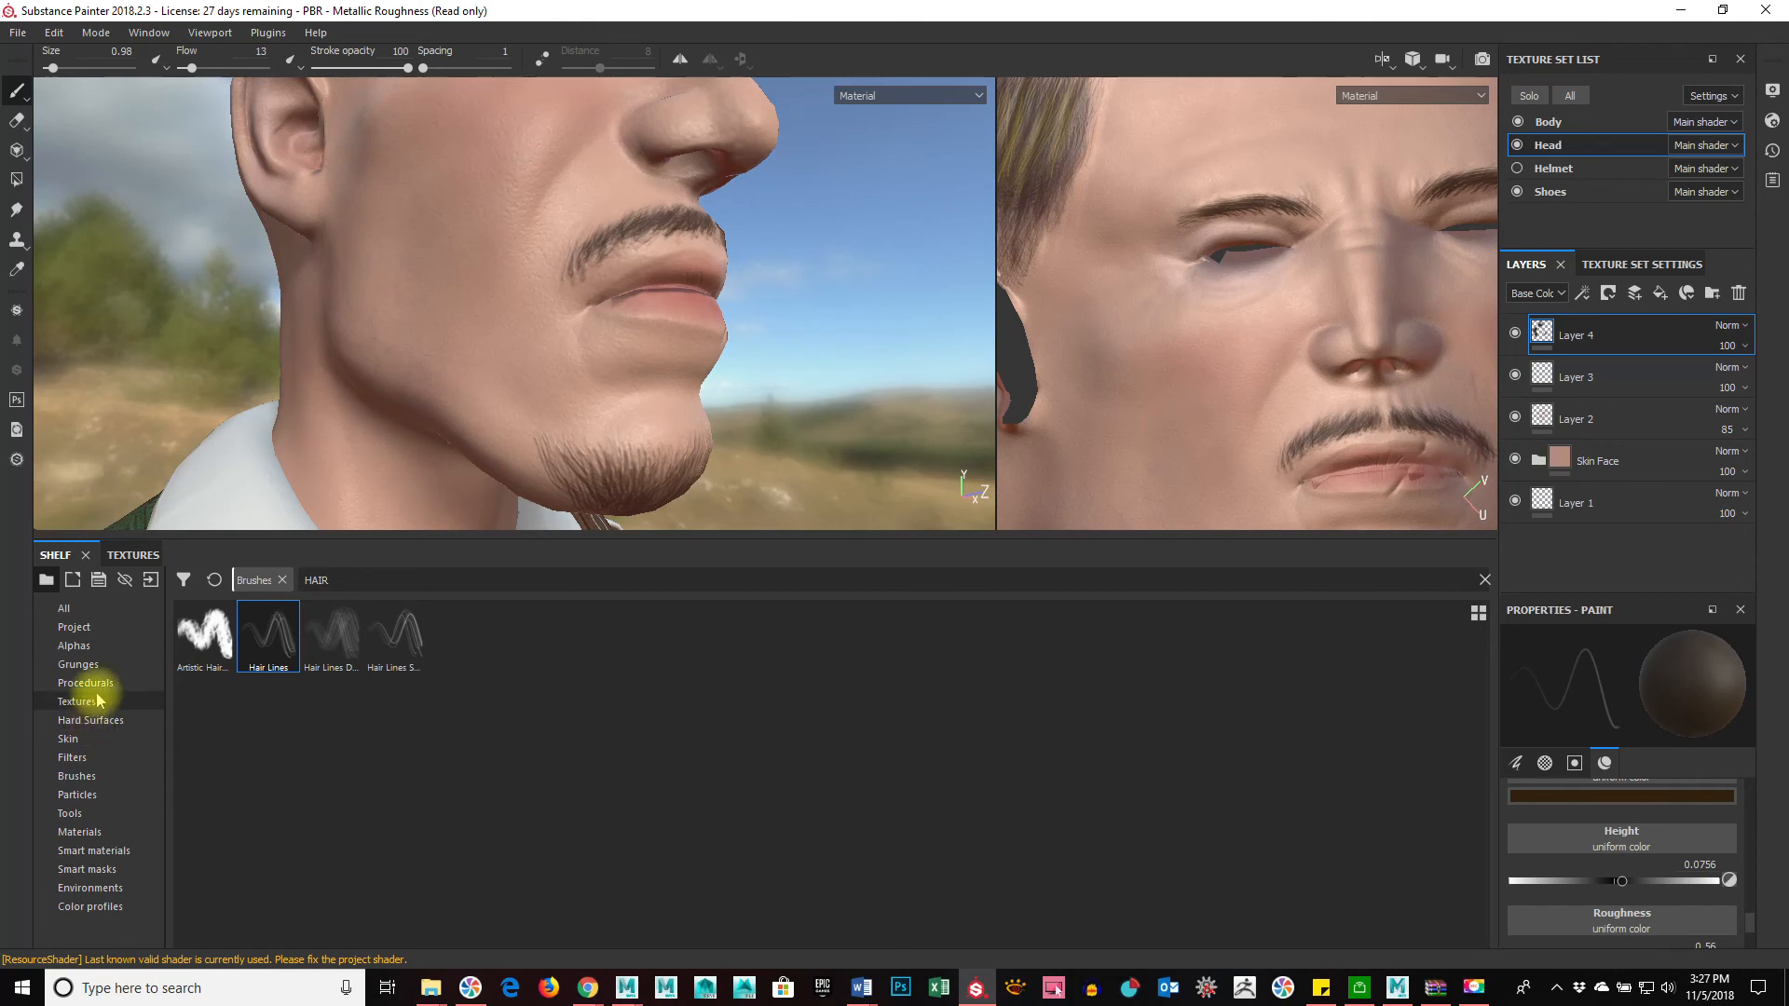
# Step: Browse the shelf's alphas, skin and materials for a resource to use on the jaw
pyautogui.click(112, 646)
pyautogui.keyDown('alt'); pyautogui.moveTo(519, 428); pyautogui.dragTo(653, 424); pyautogui.keyUp('alt')
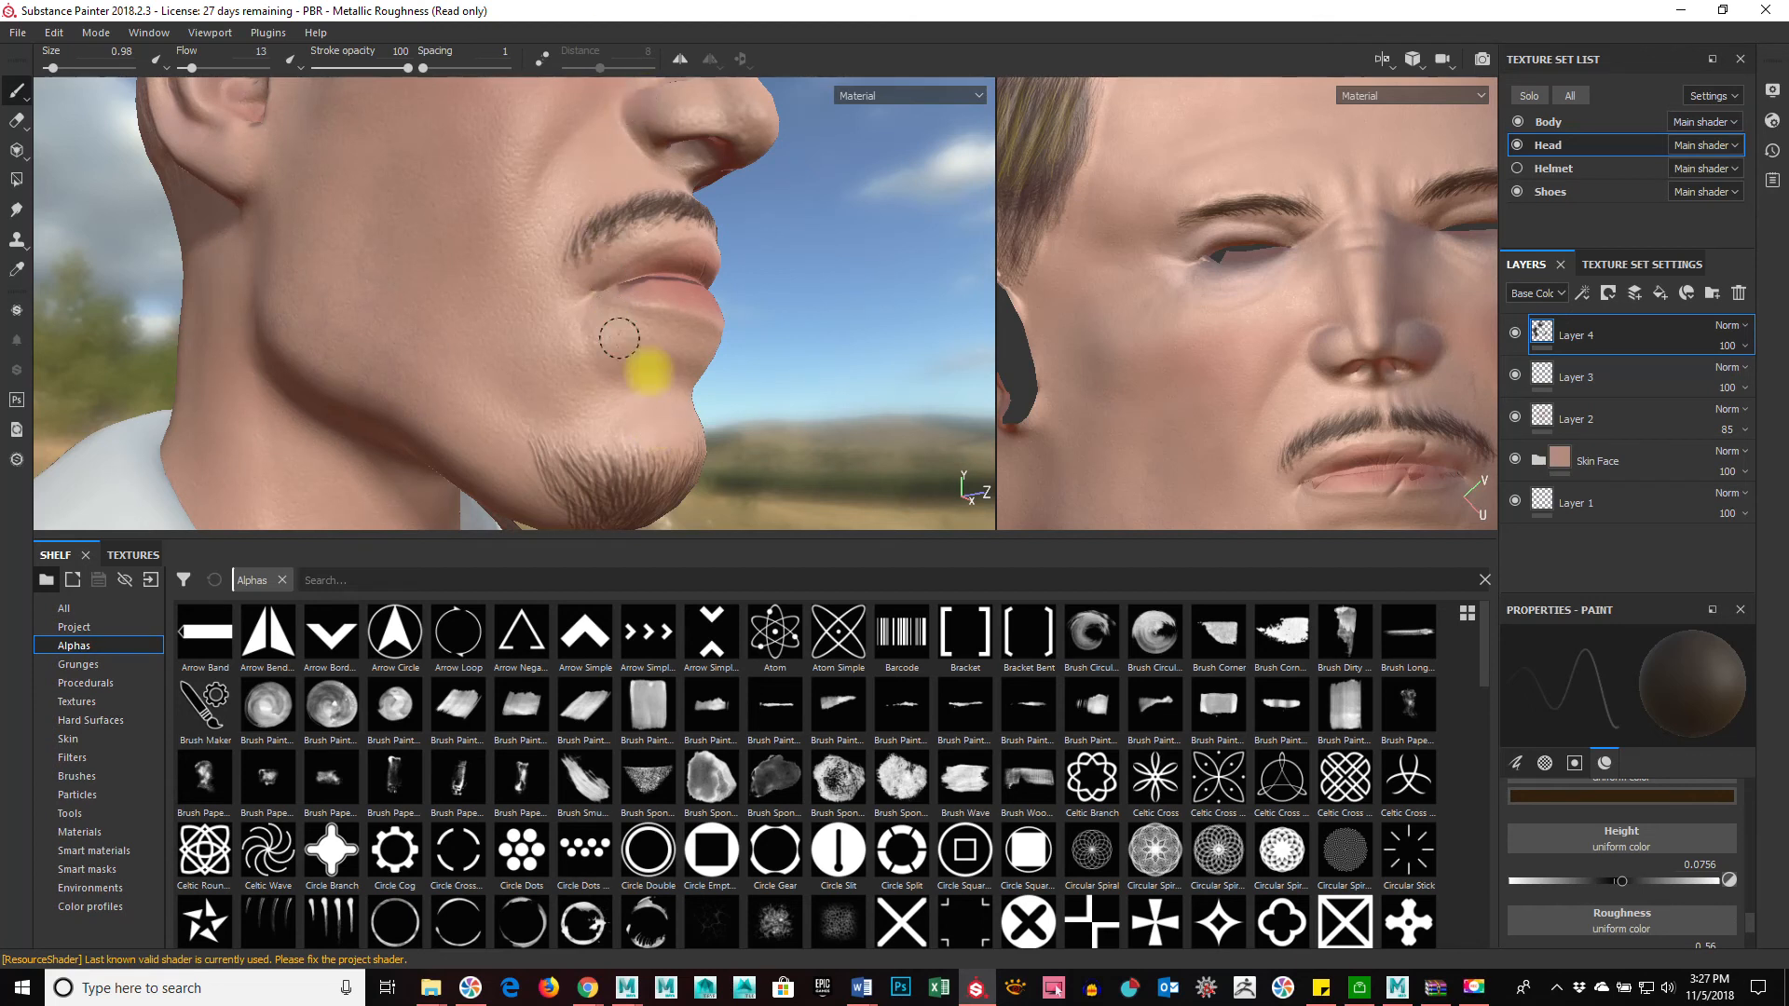
pyautogui.keyDown('alt'); pyautogui.moveTo(743, 436); pyautogui.dragTo(562, 391); pyautogui.keyUp('alt')
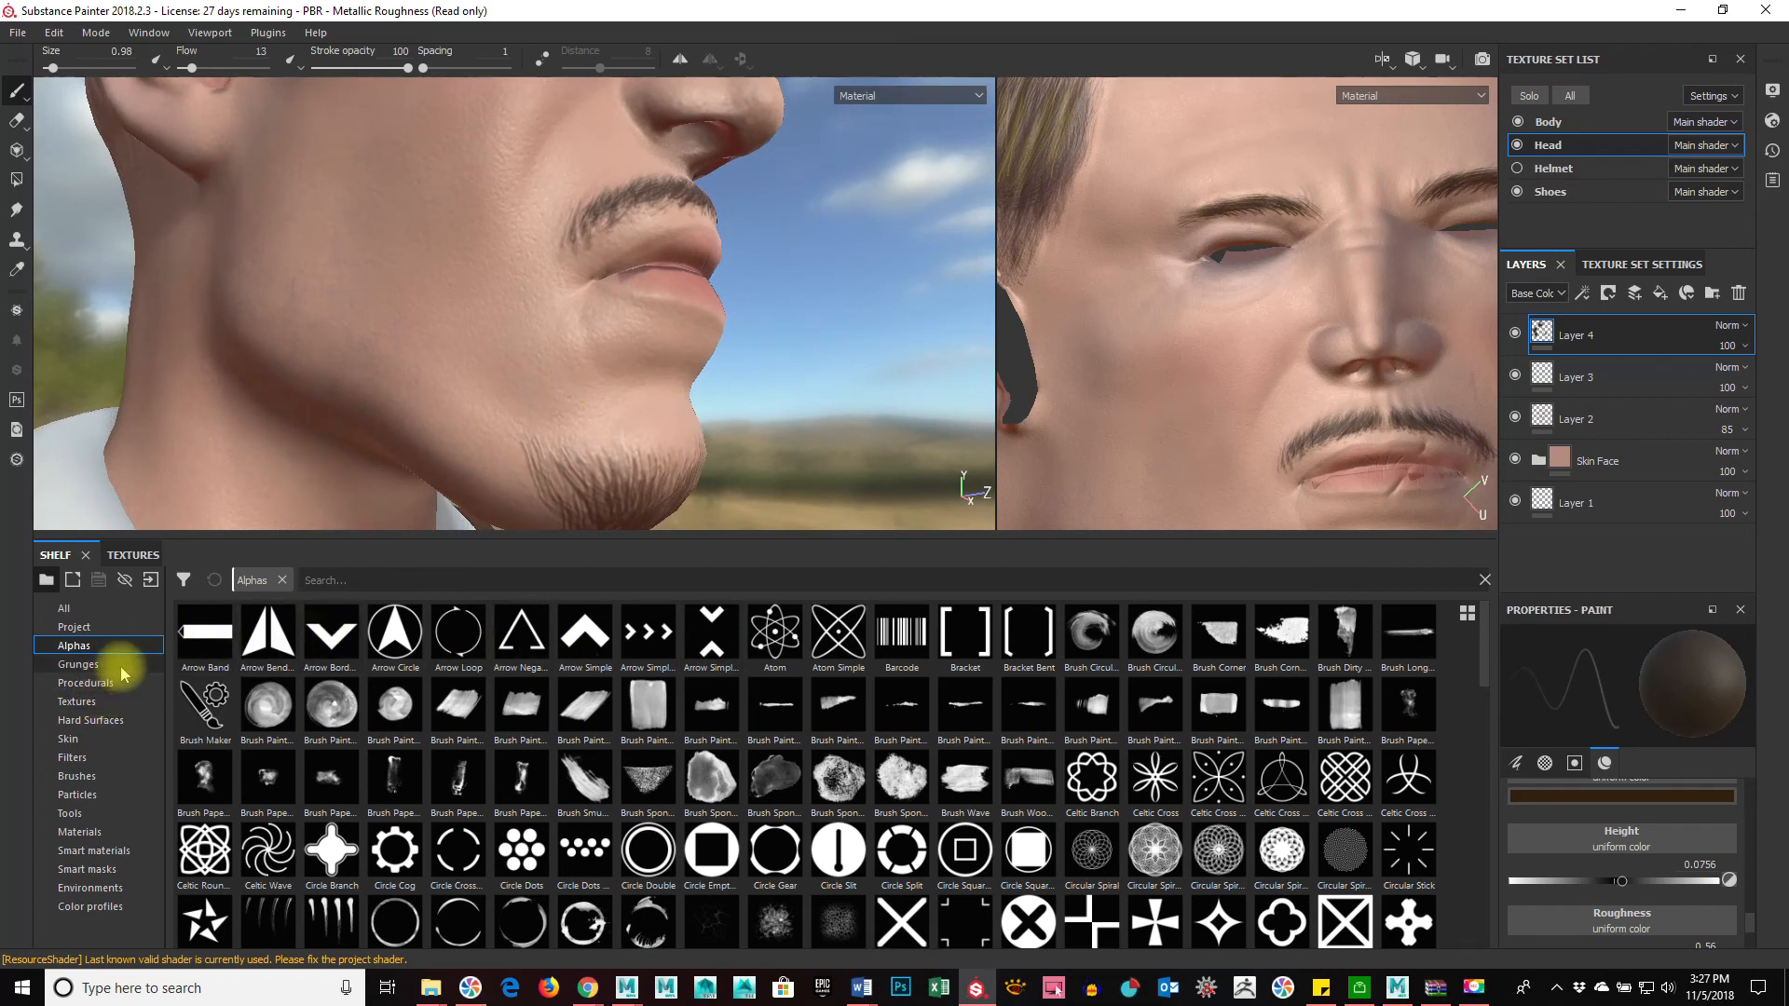
pyautogui.click(94, 738)
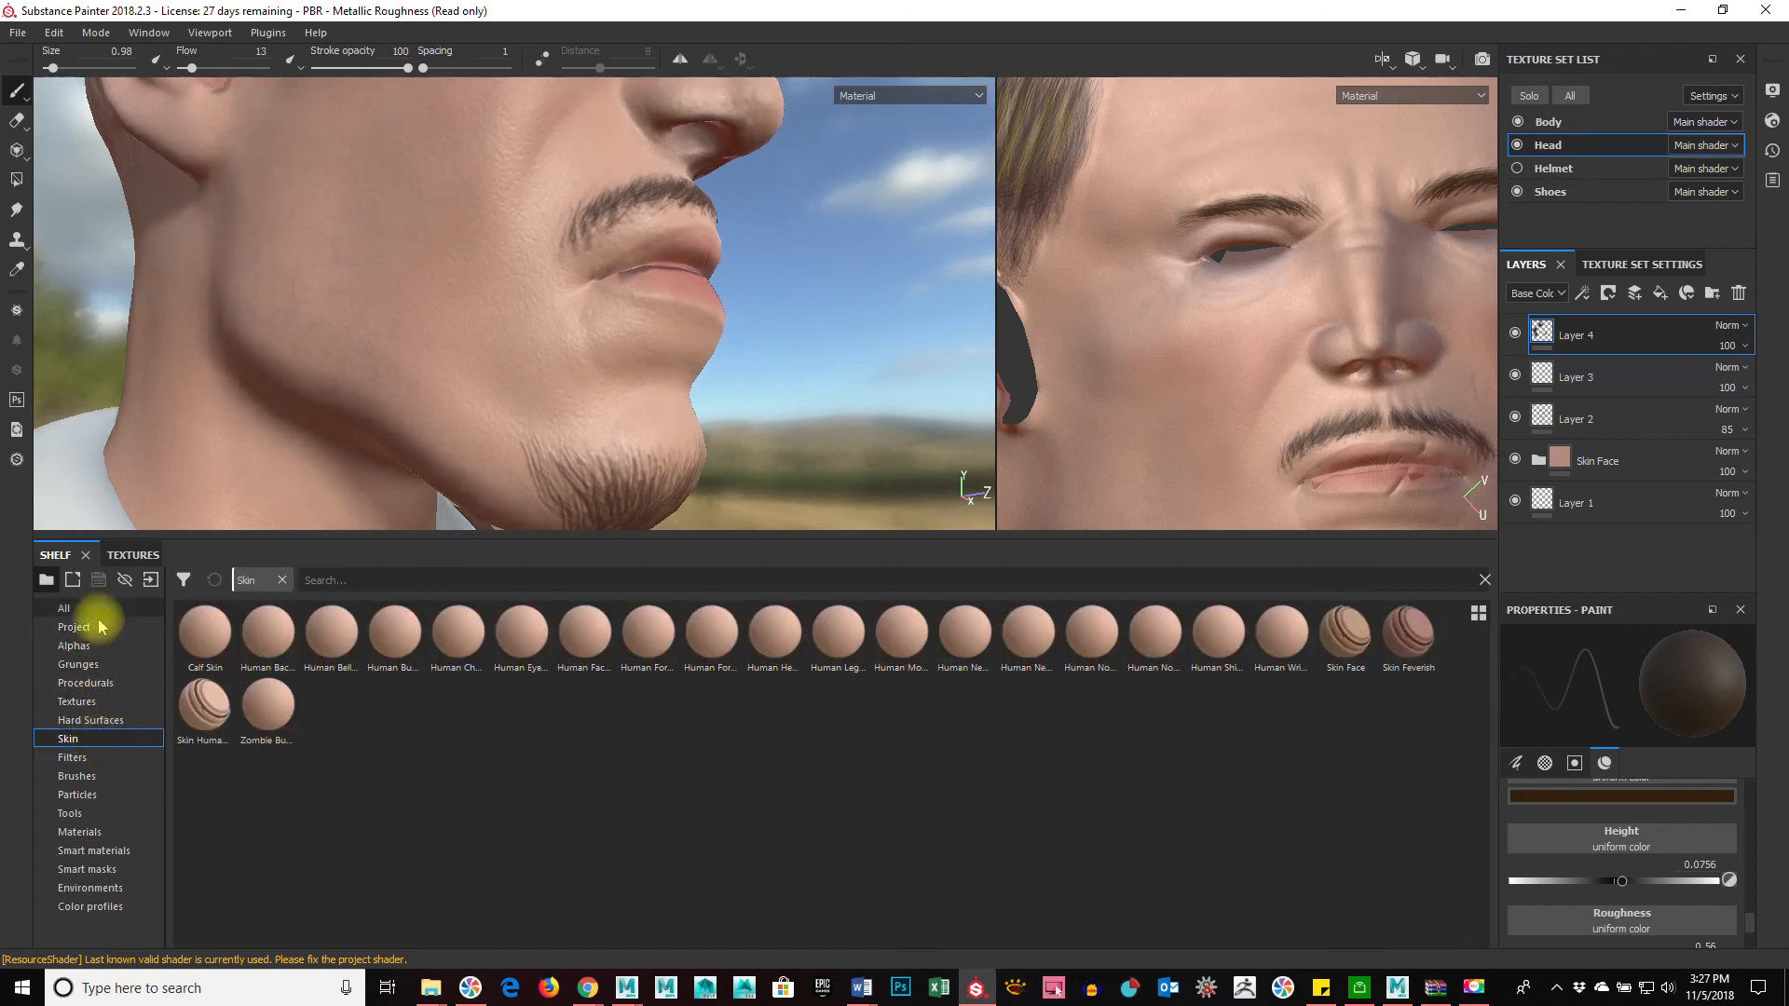
pyautogui.click(82, 832)
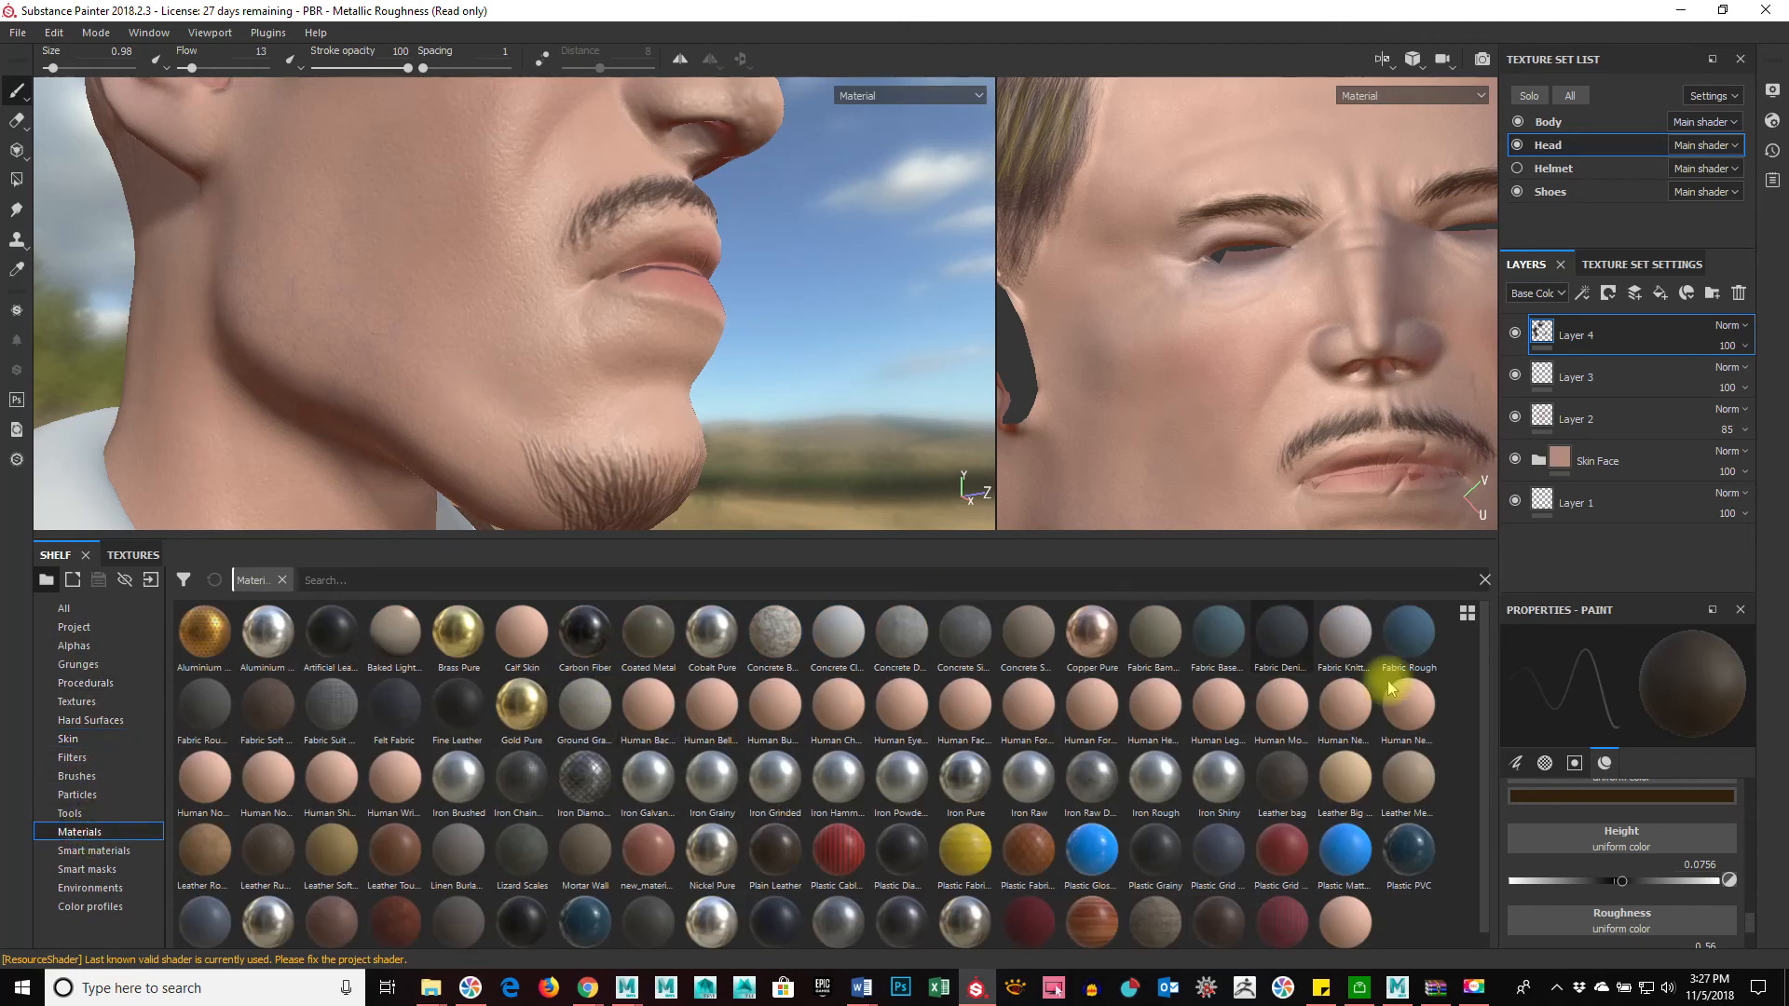
pyautogui.click(1615, 797)
# Step: Toggle Layer 2 off and on to check its content, and add a new paint layer directly above it
pyautogui.click(1576, 382)
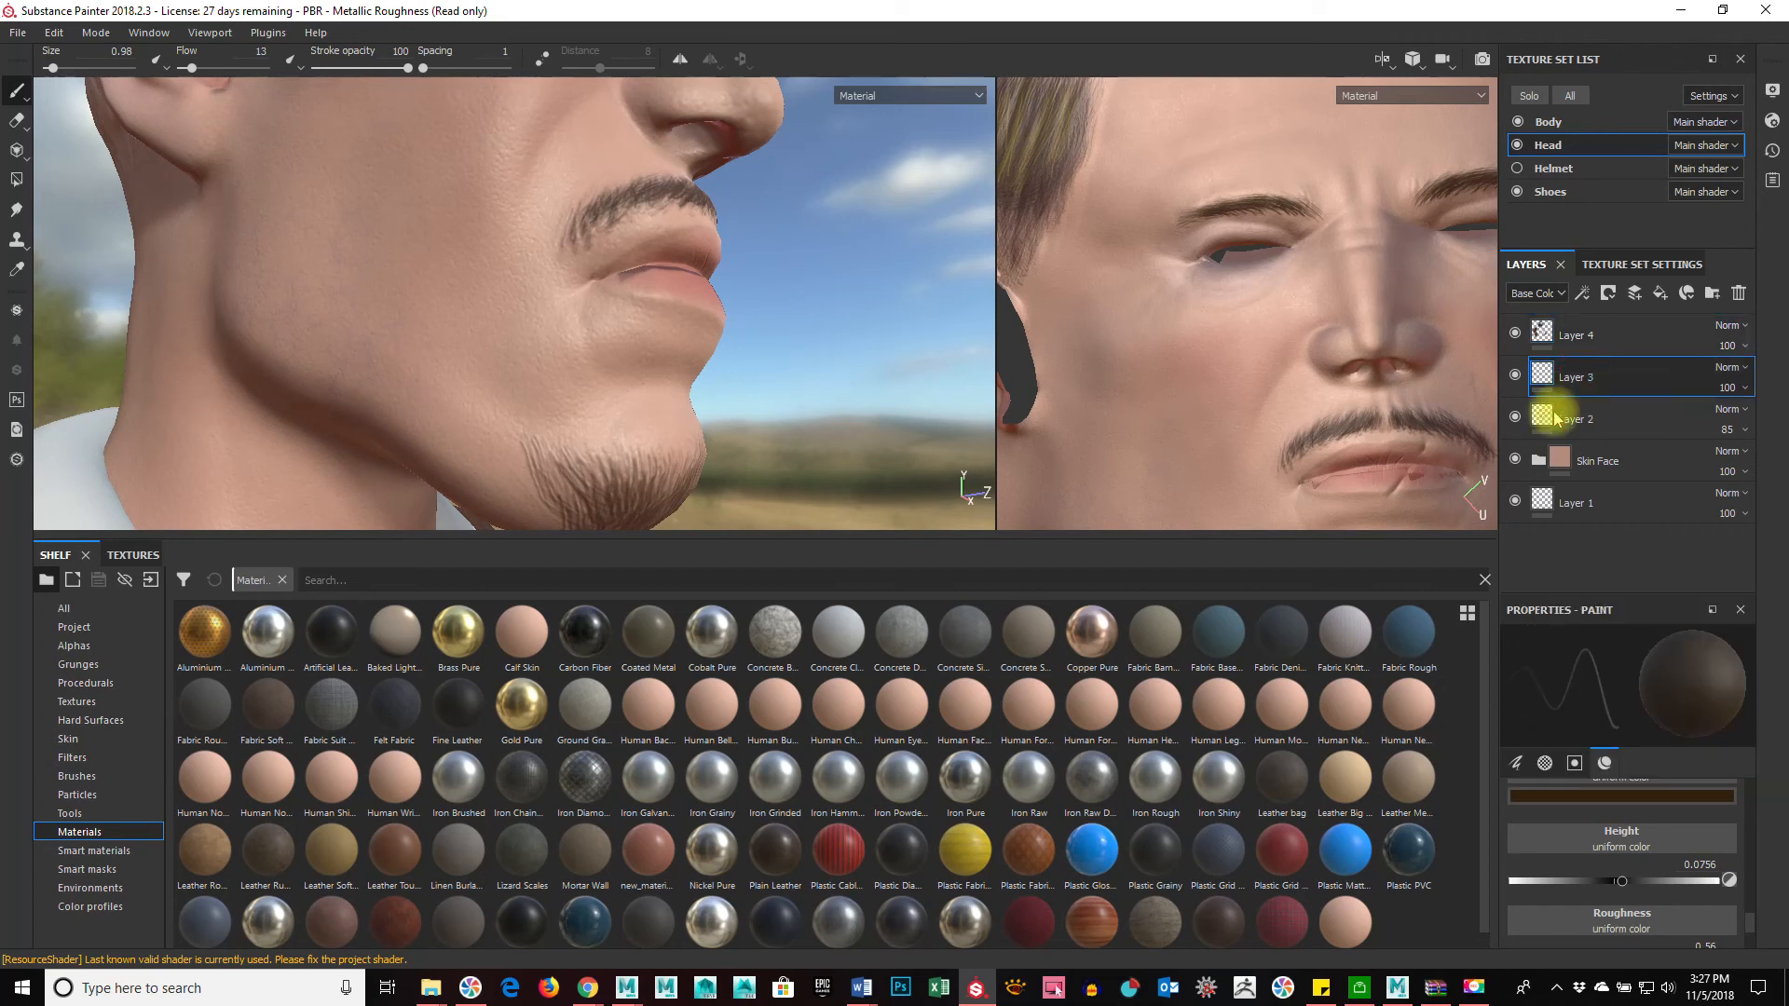
pyautogui.click(1517, 417)
pyautogui.click(1517, 417)
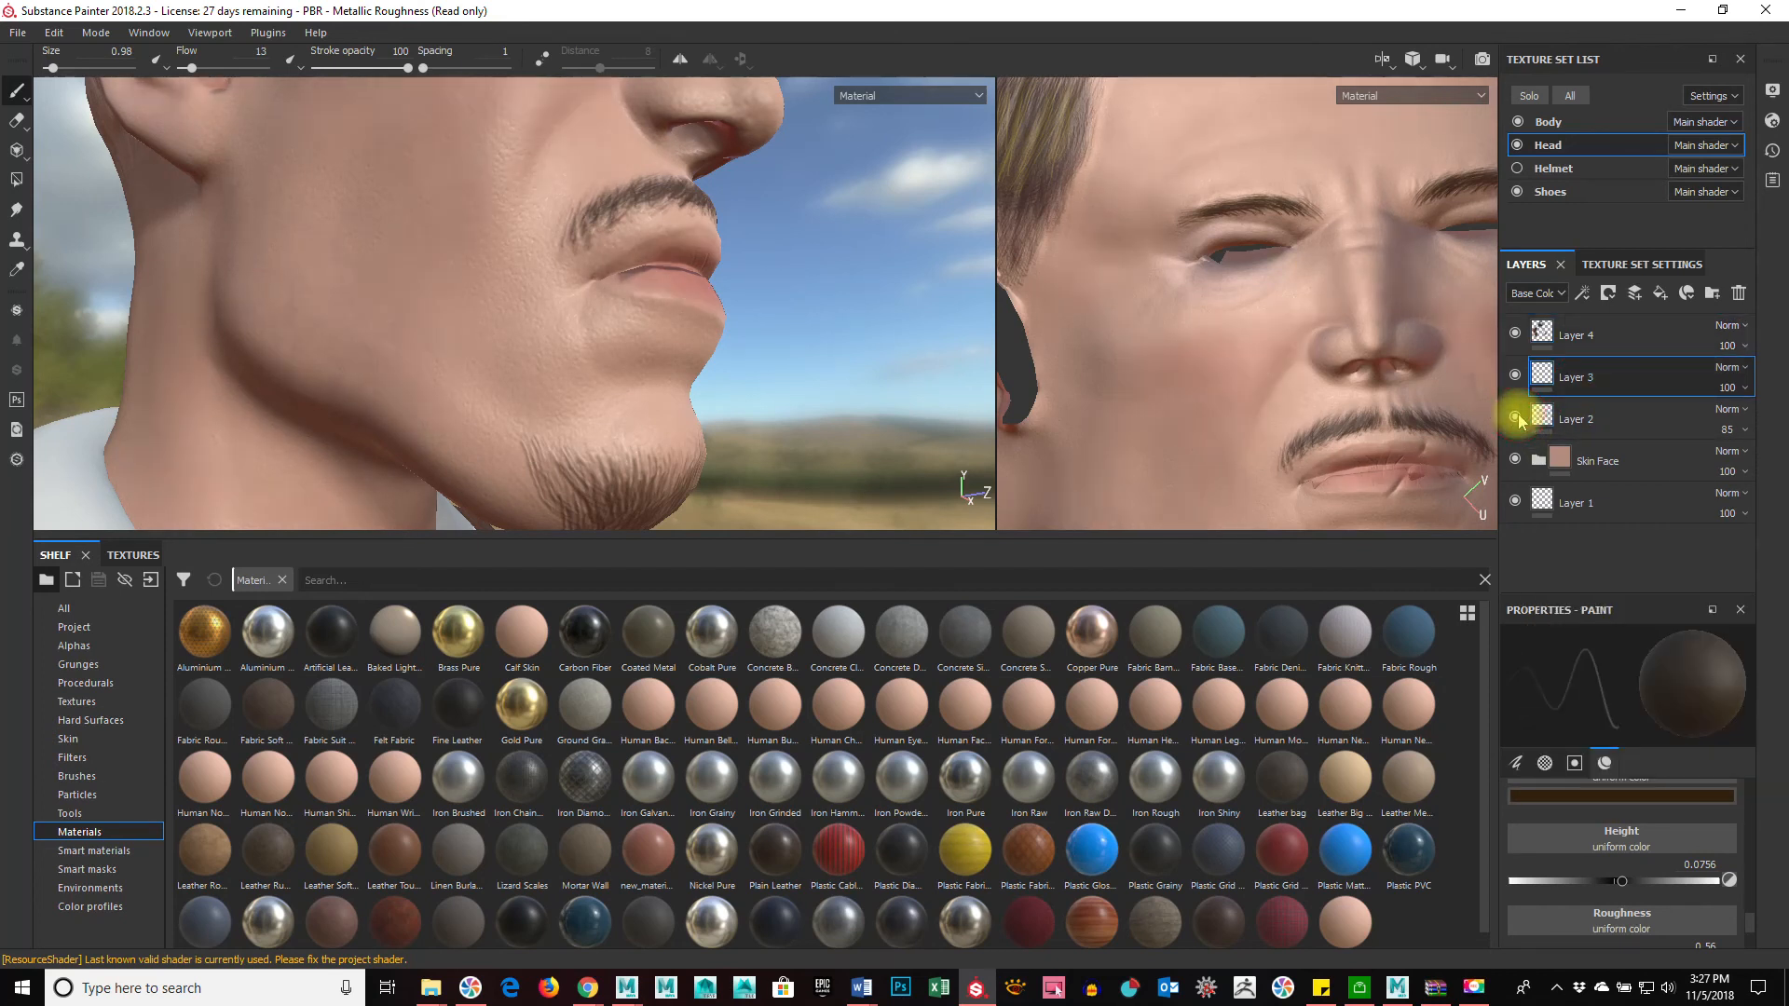
pyautogui.click(1581, 424)
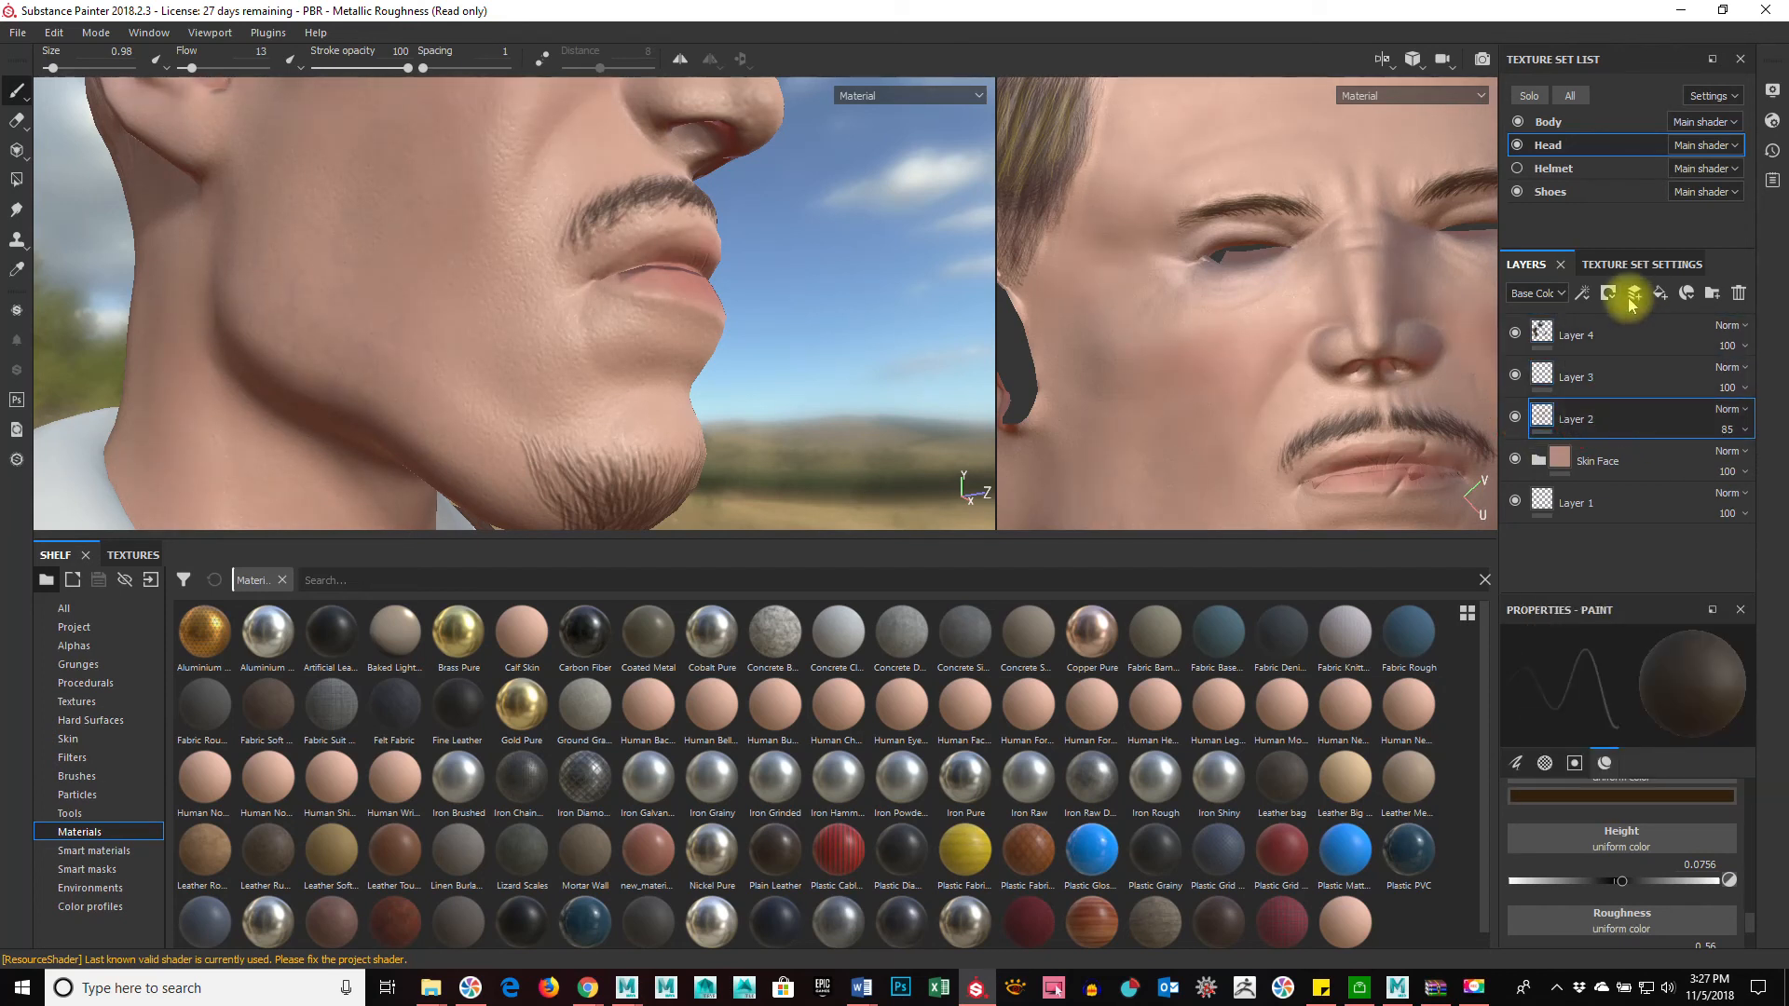
pyautogui.click(1634, 297)
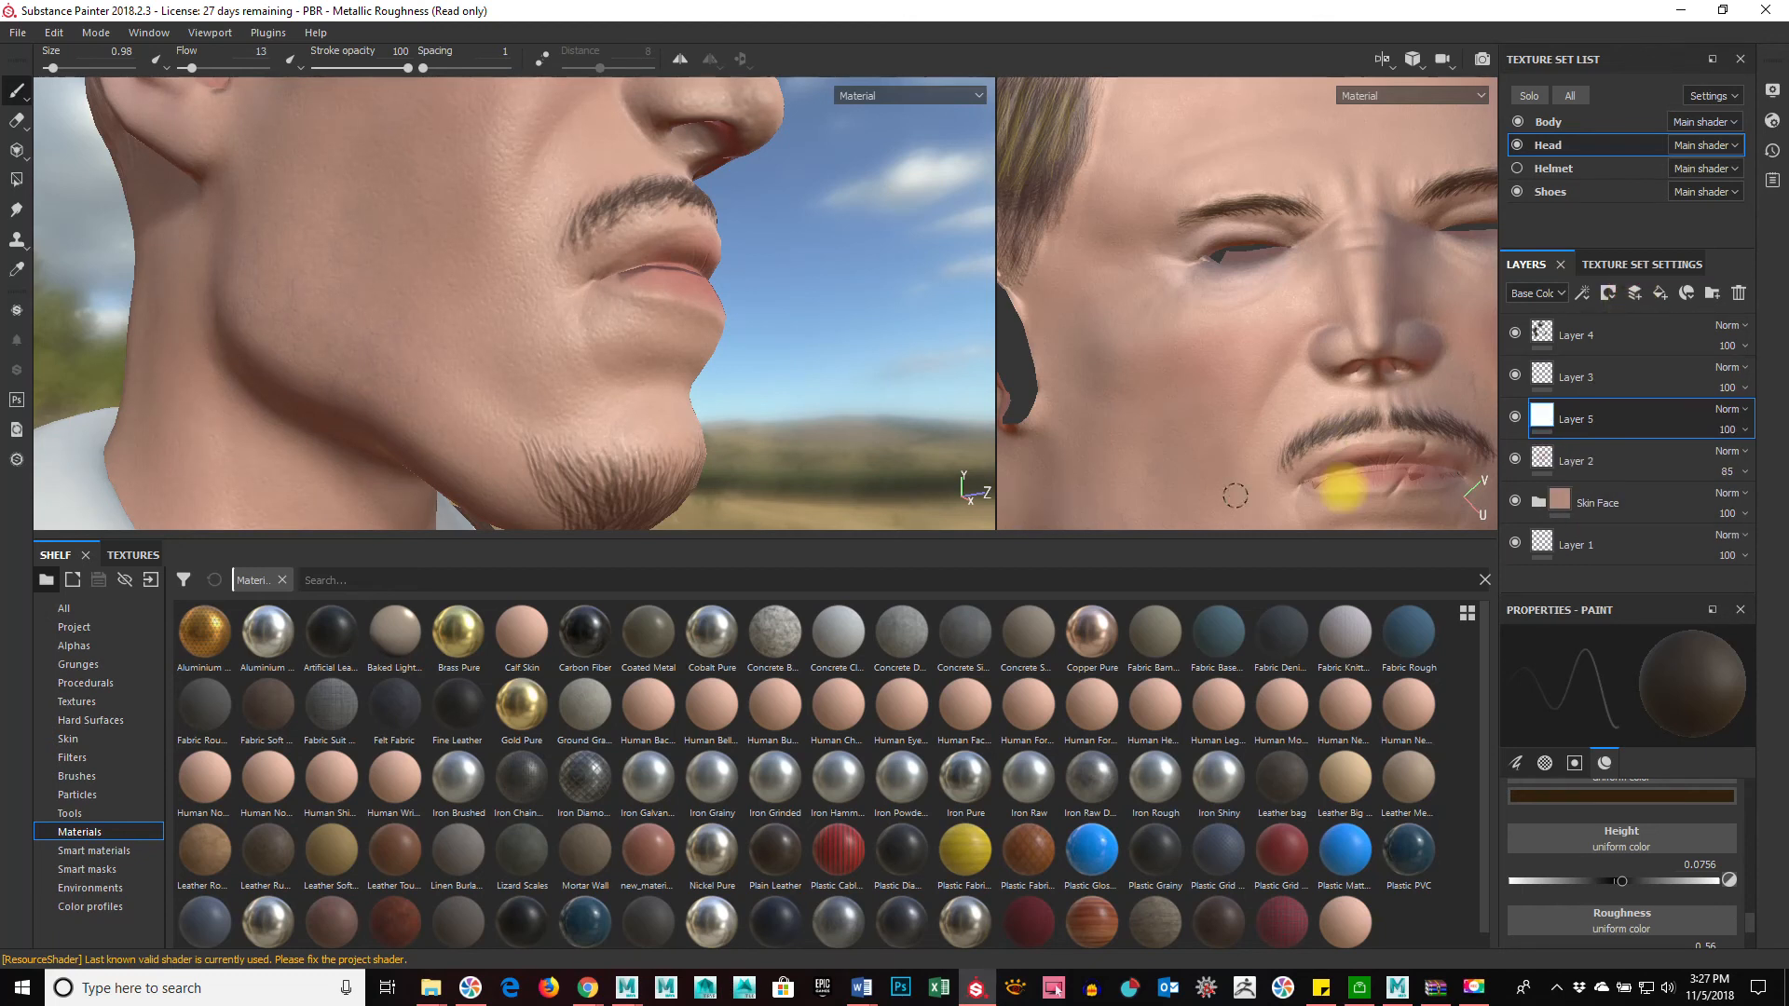
pyautogui.hotkey('ctrl', 'z')
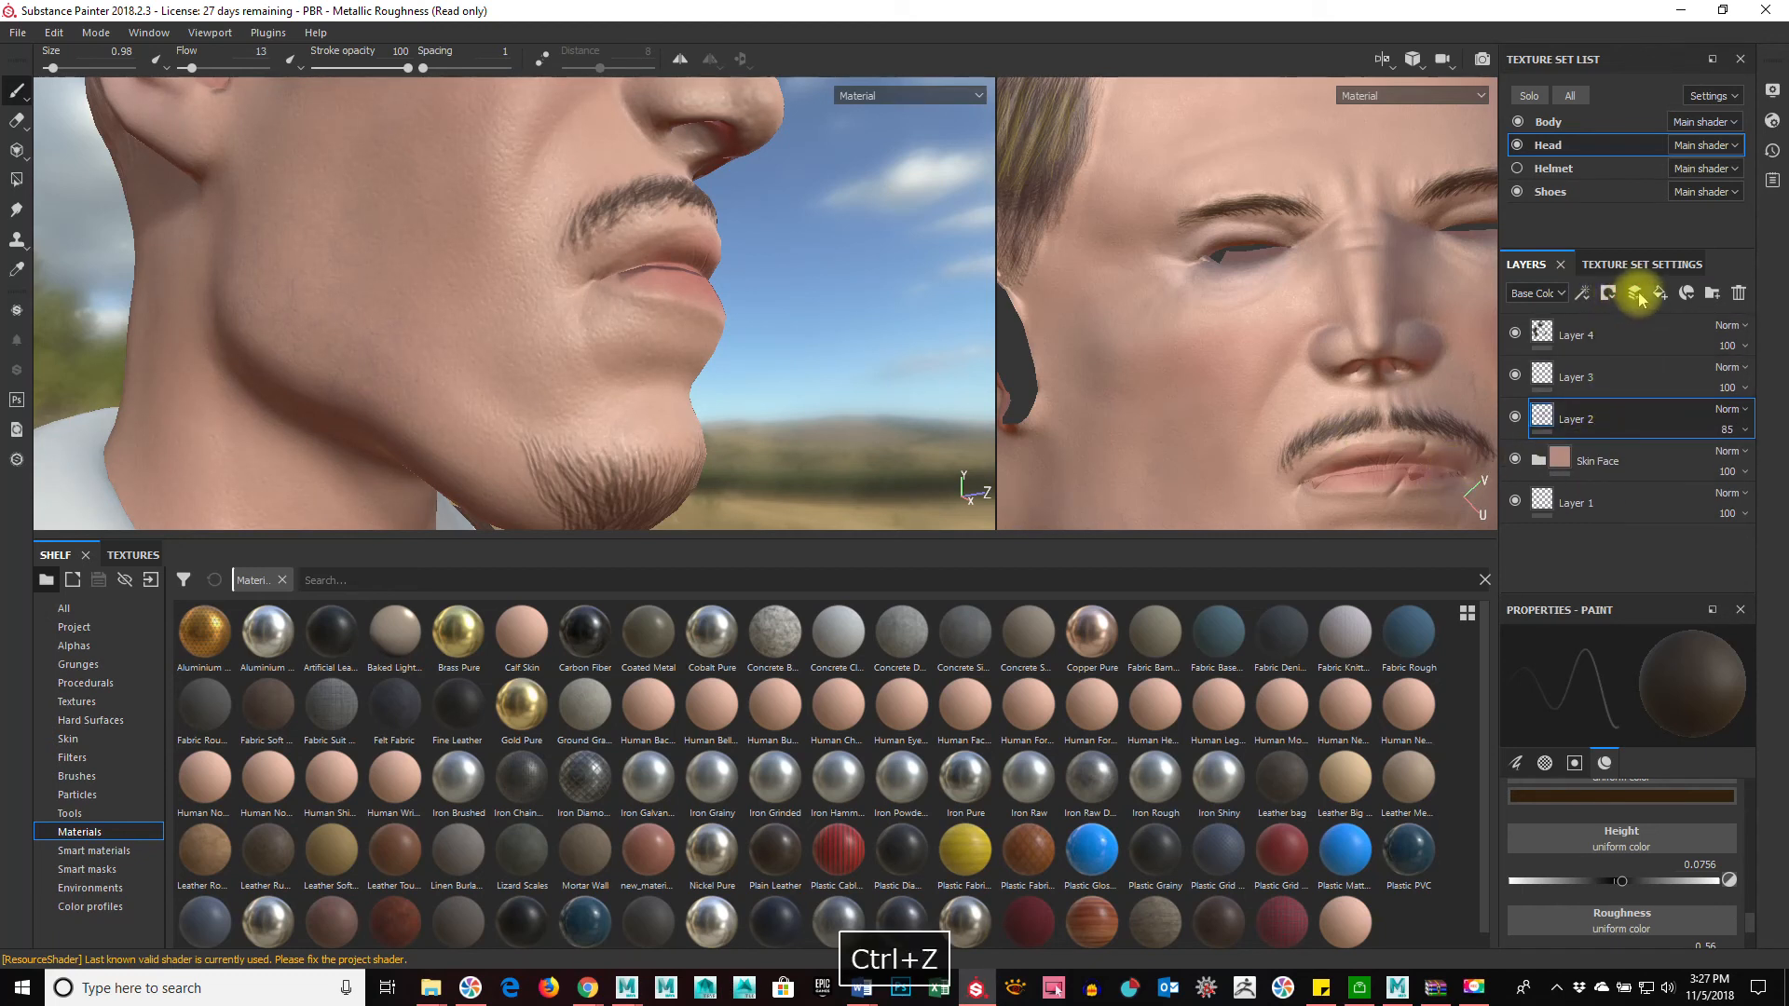
pyautogui.click(1636, 295)
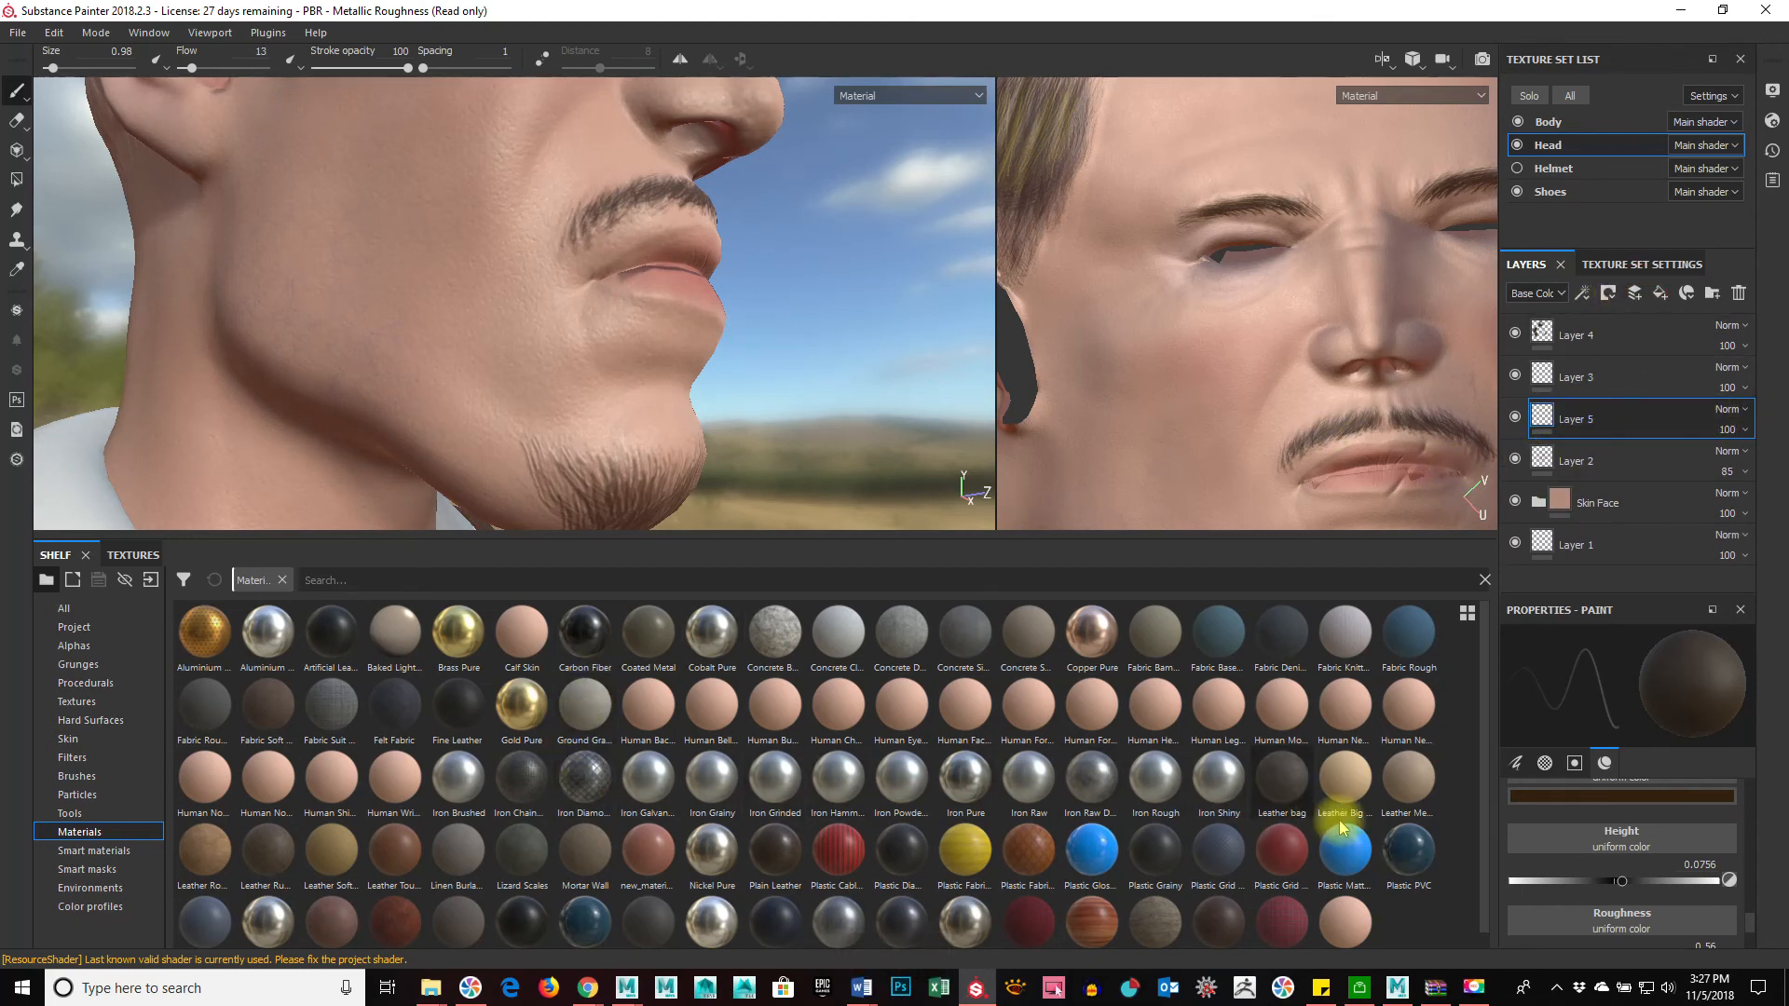
# Step: Load the Plastic Matte material into the brush and set its base colour to pale pink (R 0.649, G 0.466, B 0.466)
pyautogui.click(1347, 855)
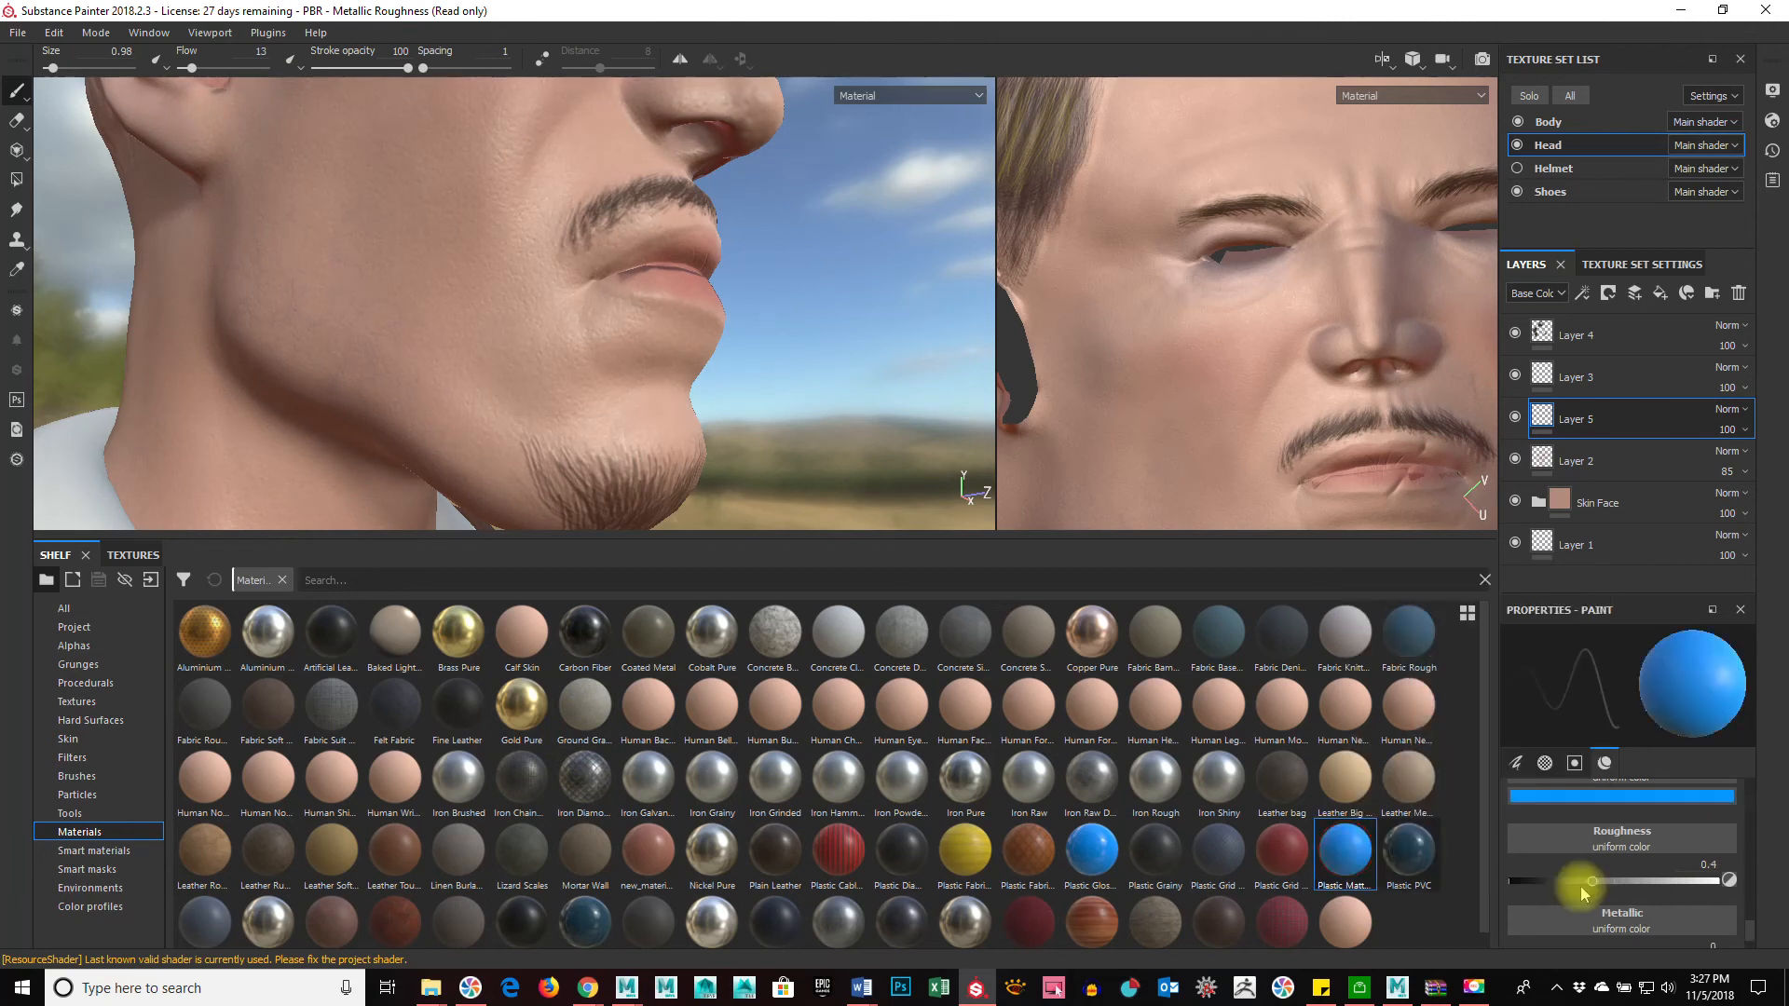
pyautogui.click(1656, 792)
pyautogui.moveTo(1590, 659); pyautogui.dragTo(1537, 636)
pyautogui.moveTo(1694, 660); pyautogui.dragTo(1694, 757)
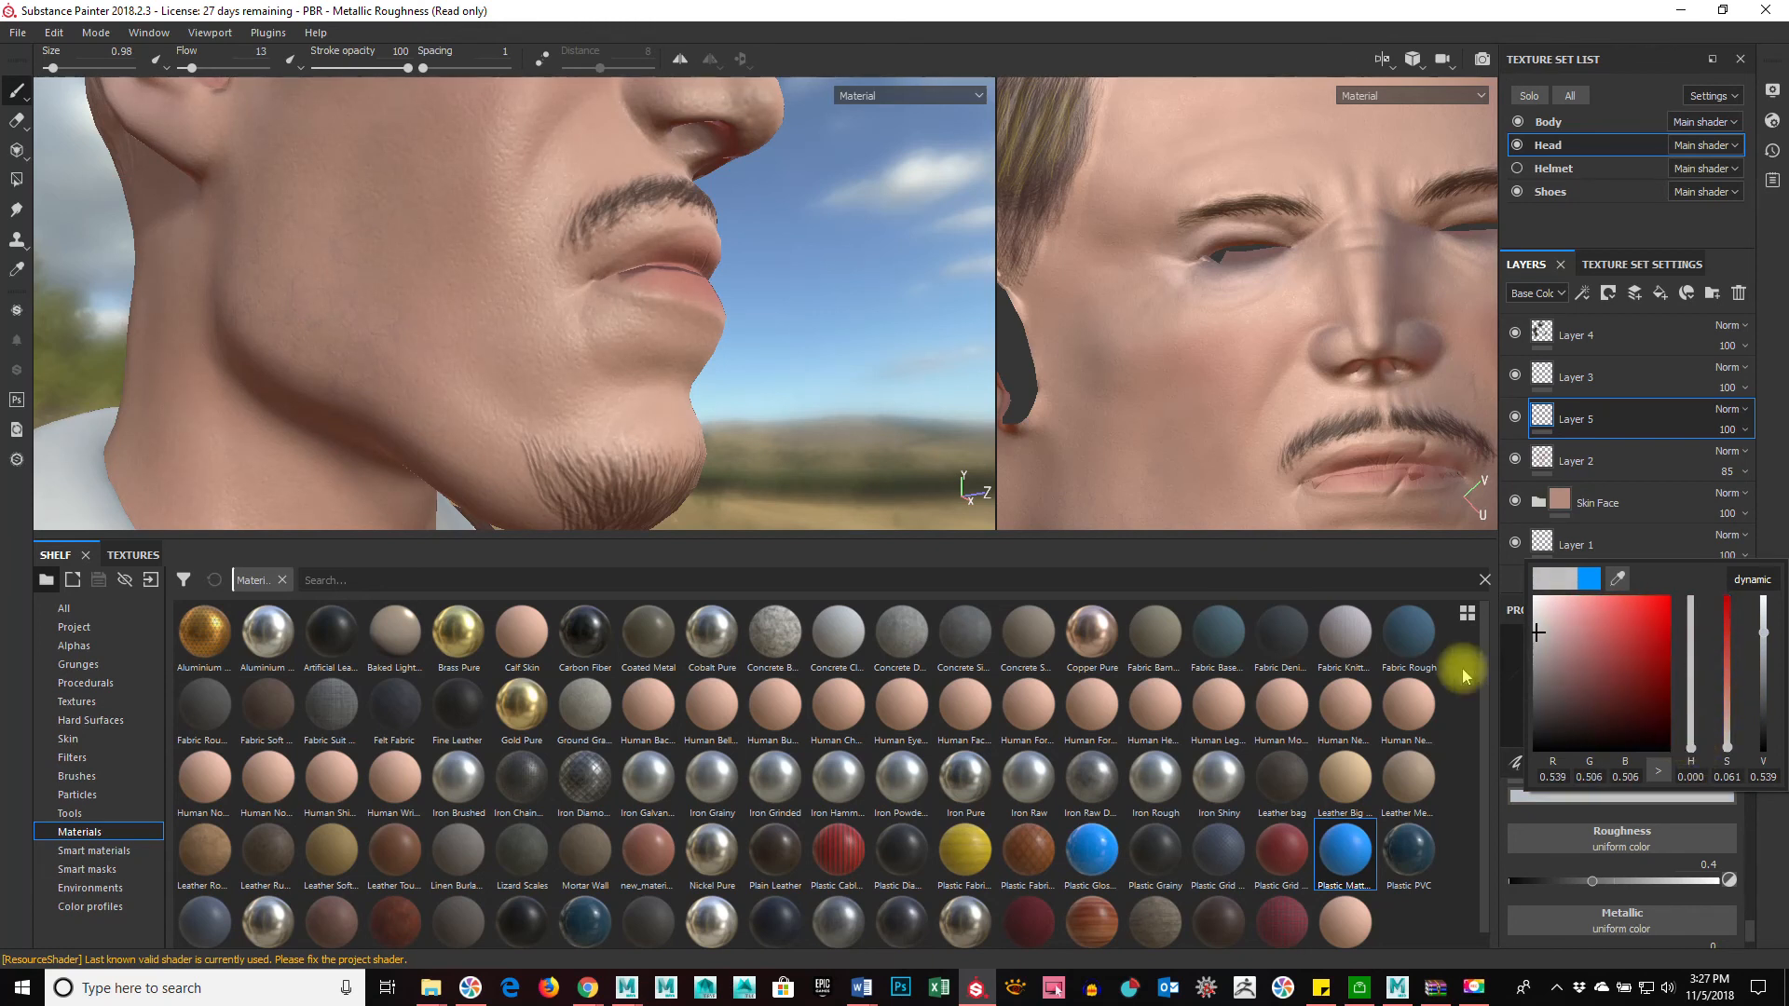
pyautogui.click(1539, 665)
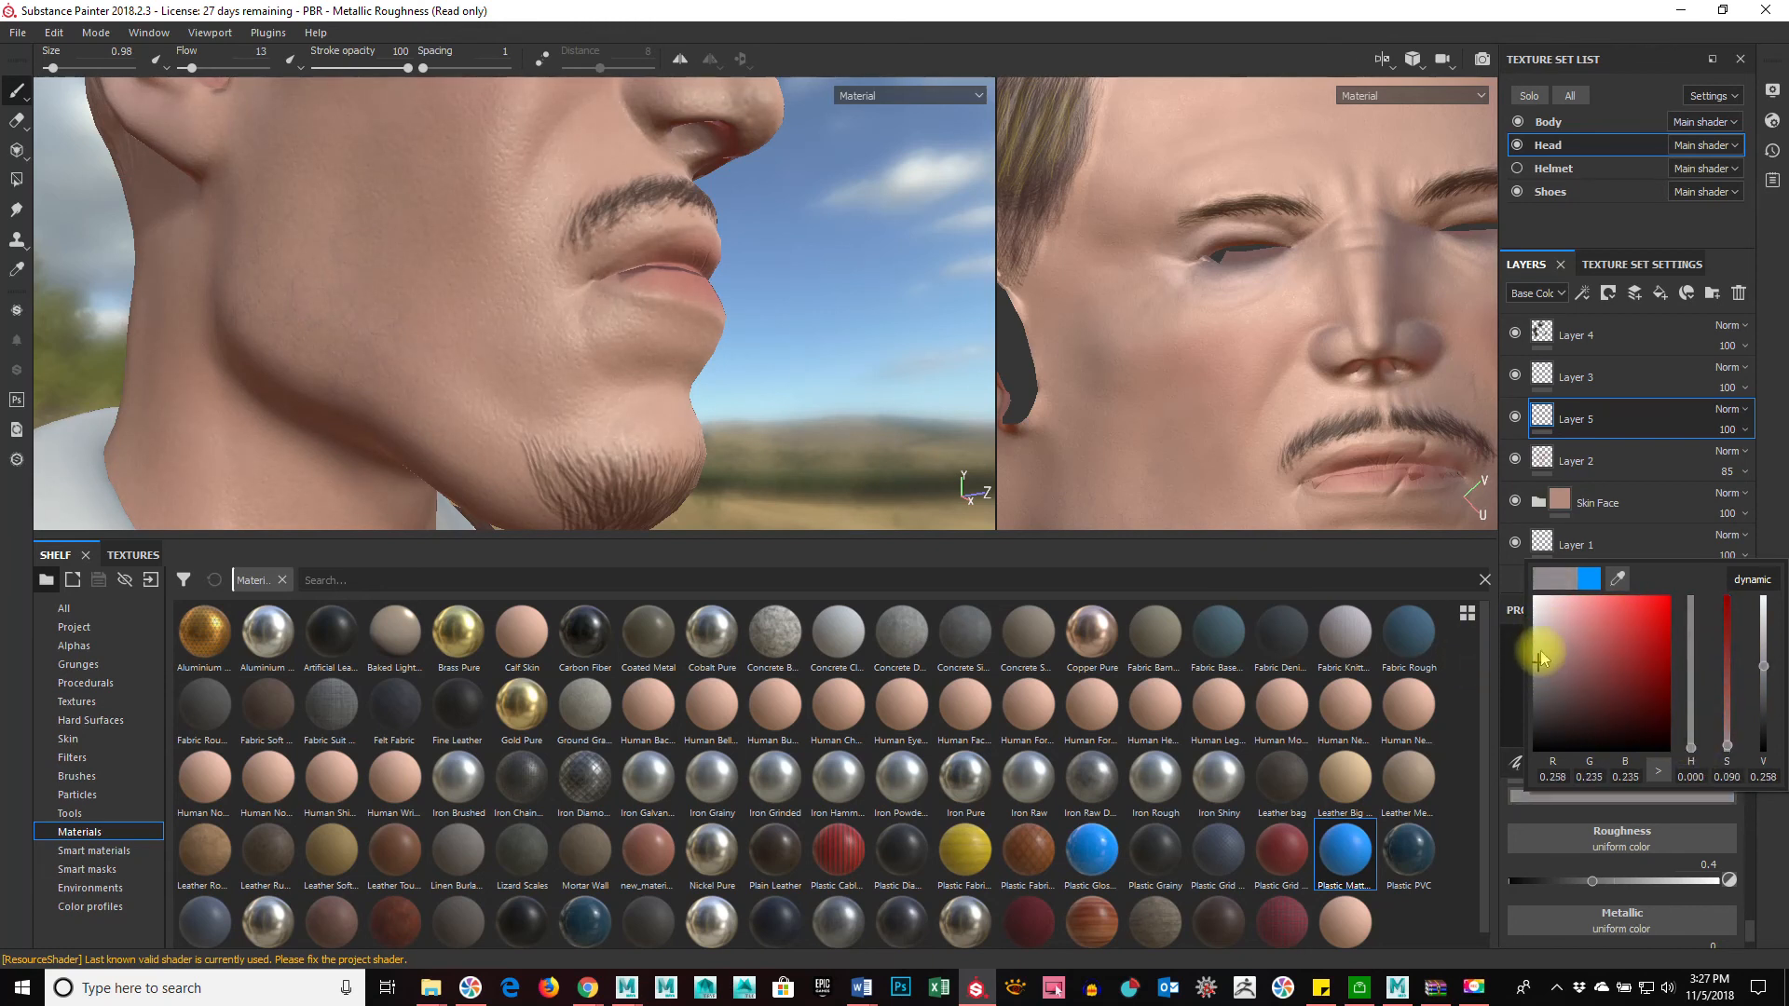
pyautogui.moveTo(1540, 659); pyautogui.dragTo(1548, 623)
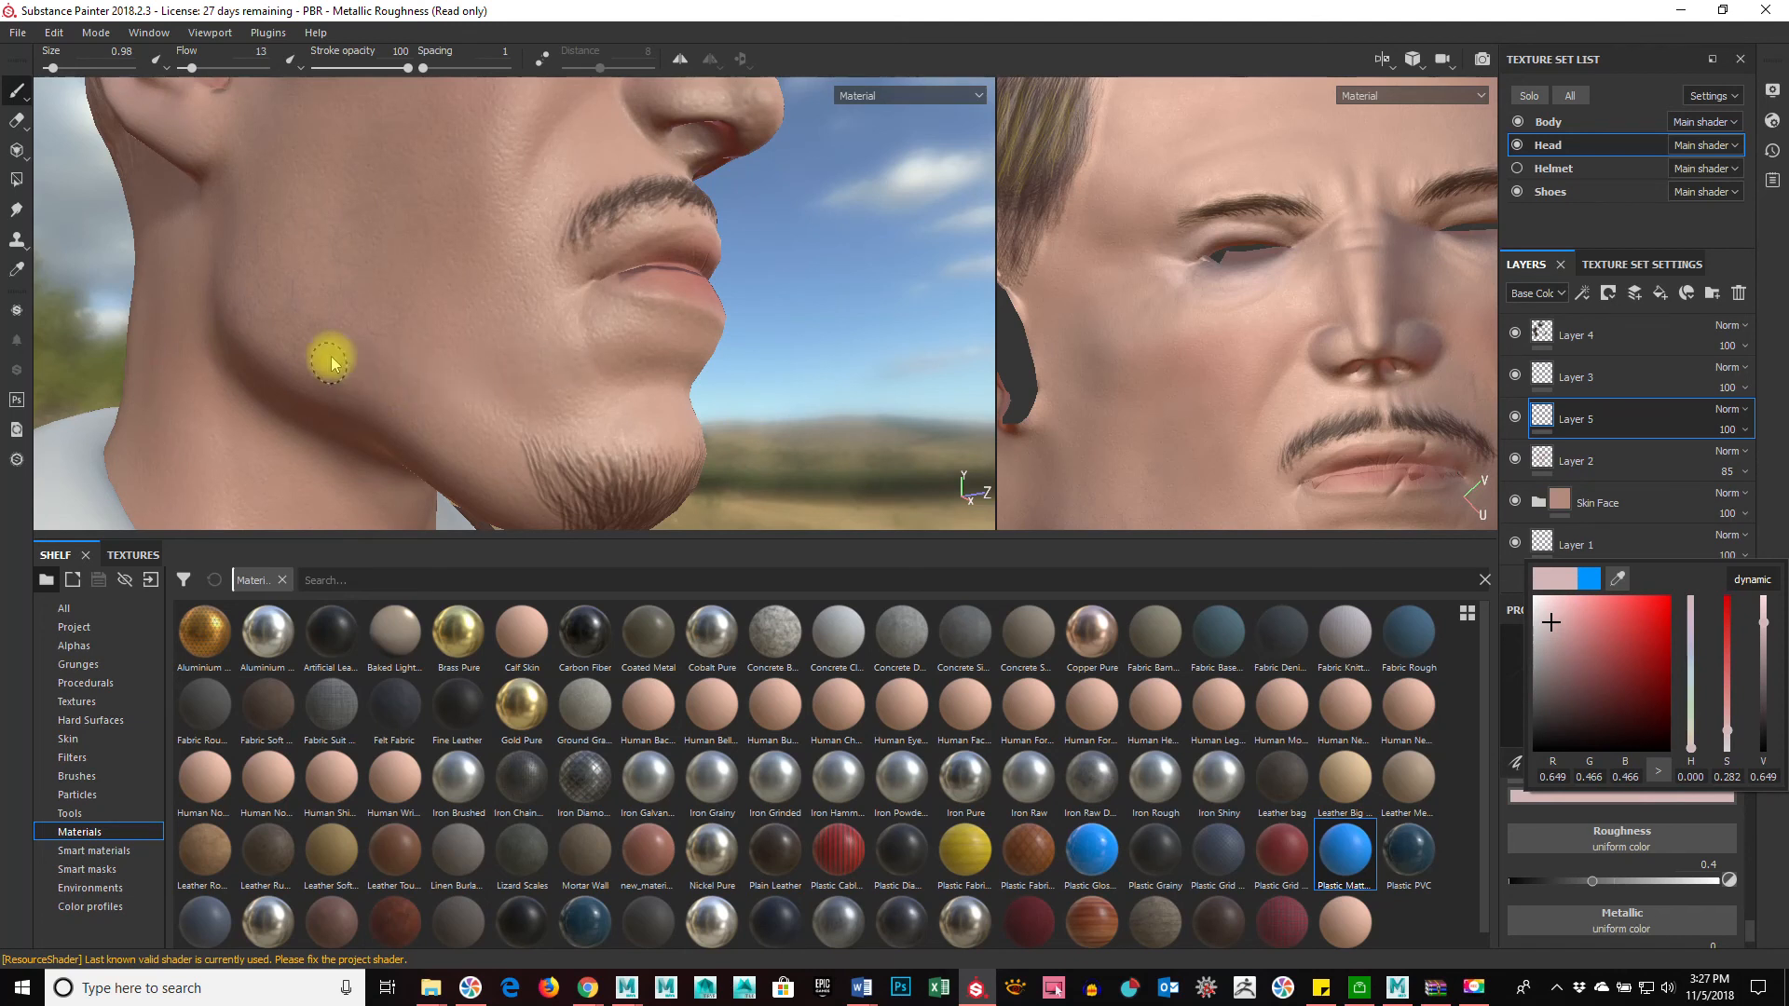
# Step: Choose the Dirt 1 brush, try a stroke along the jaw and undo it
pyautogui.click(78, 776)
pyautogui.click(649, 717)
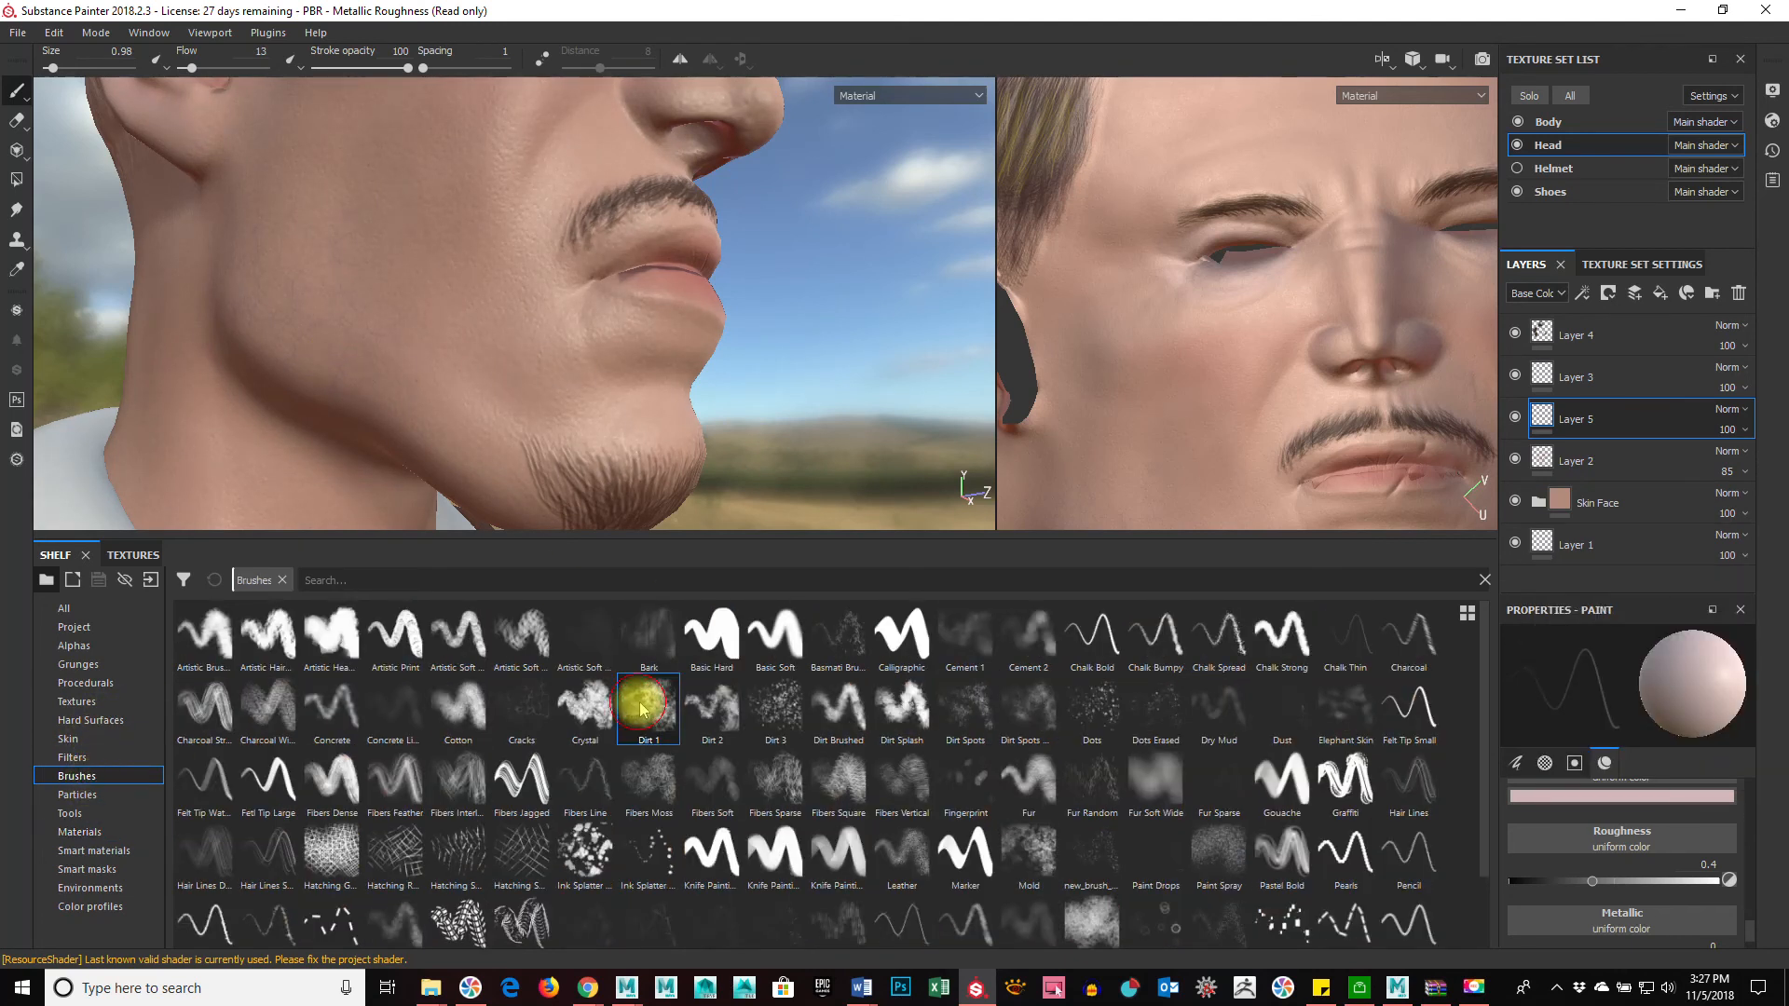
pyautogui.keyDown('ctrl'); pyautogui.moveTo(370, 355); pyautogui.dragTo(241, 375, button='right'); pyautogui.keyUp('ctrl')
pyautogui.moveTo(297, 326)
pyautogui.mouseDown()
pyautogui.moveTo(475, 399)
pyautogui.moveTo(504, 359)
pyautogui.mouseUp()
pyautogui.hotkey('ctrl', 'z')
# Step: Set the Dirt 1 brush to size 2.66, flow 82 and stroke opacity 15
pyautogui.keyDown('ctrl'); pyautogui.moveTo(366, 365); pyautogui.dragTo(362, 365, button='right'); pyautogui.keyUp('ctrl')
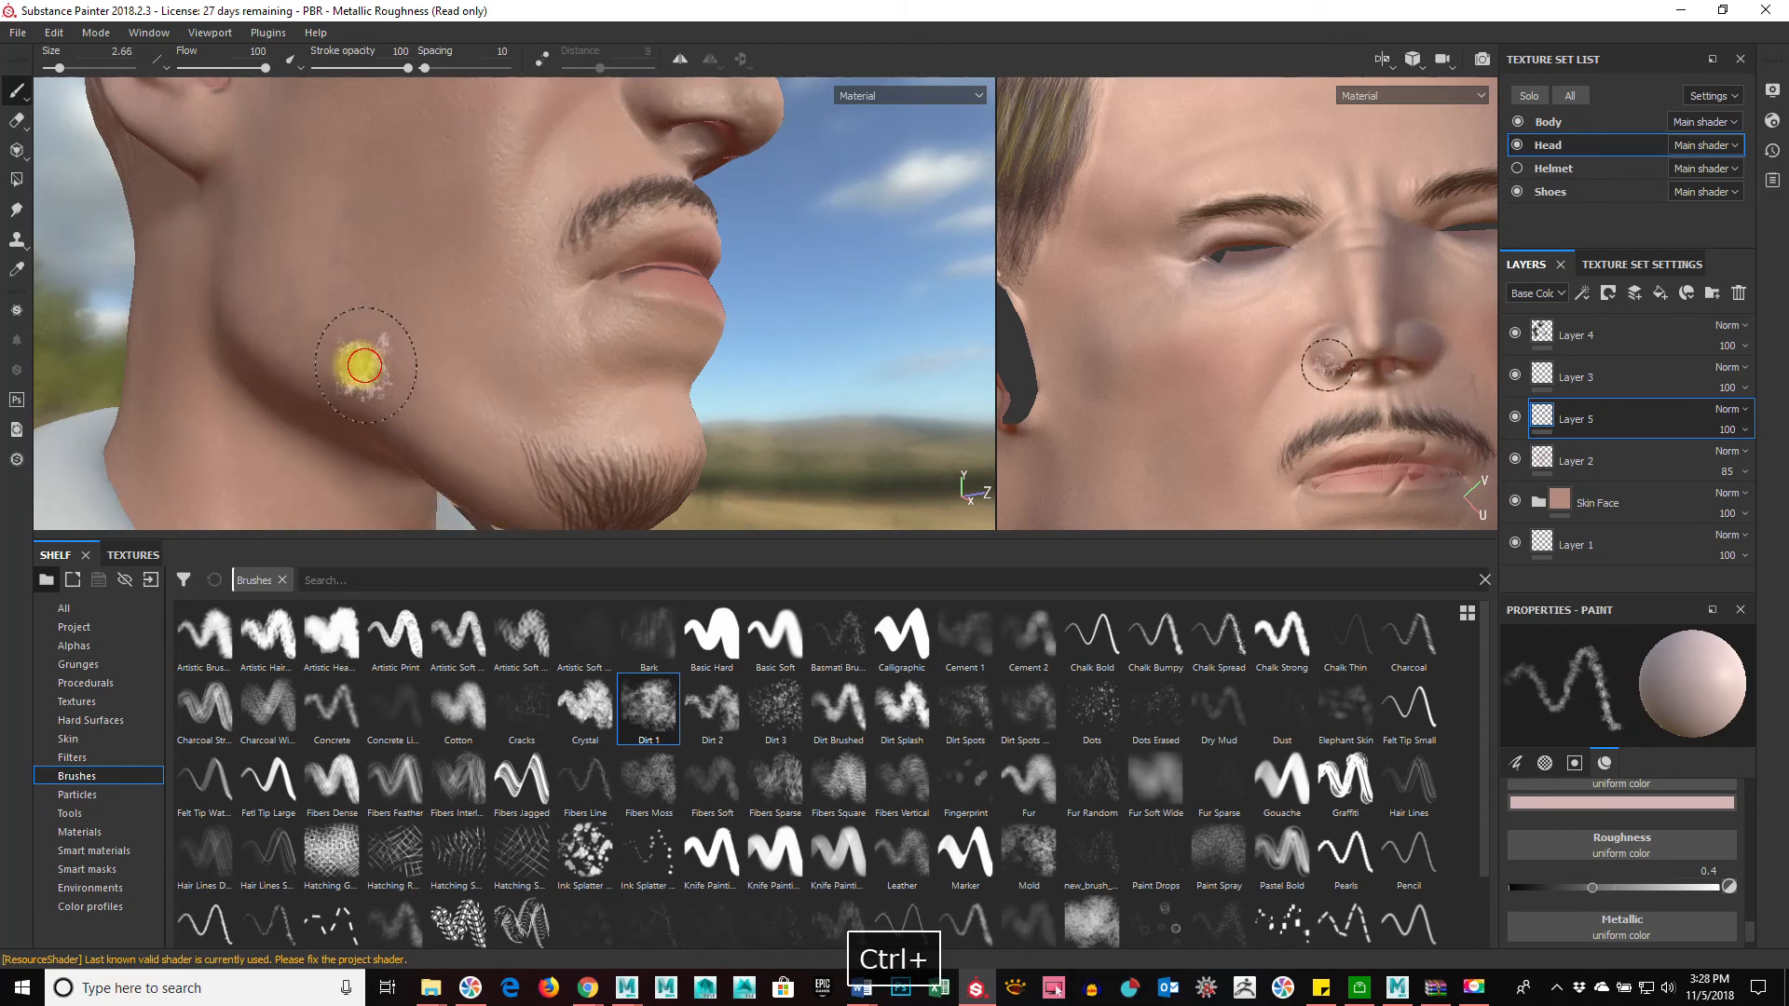
pyautogui.keyDown('ctrl'); pyautogui.moveTo(279, 386); pyautogui.dragTo(285, 384); pyautogui.keyUp('ctrl')
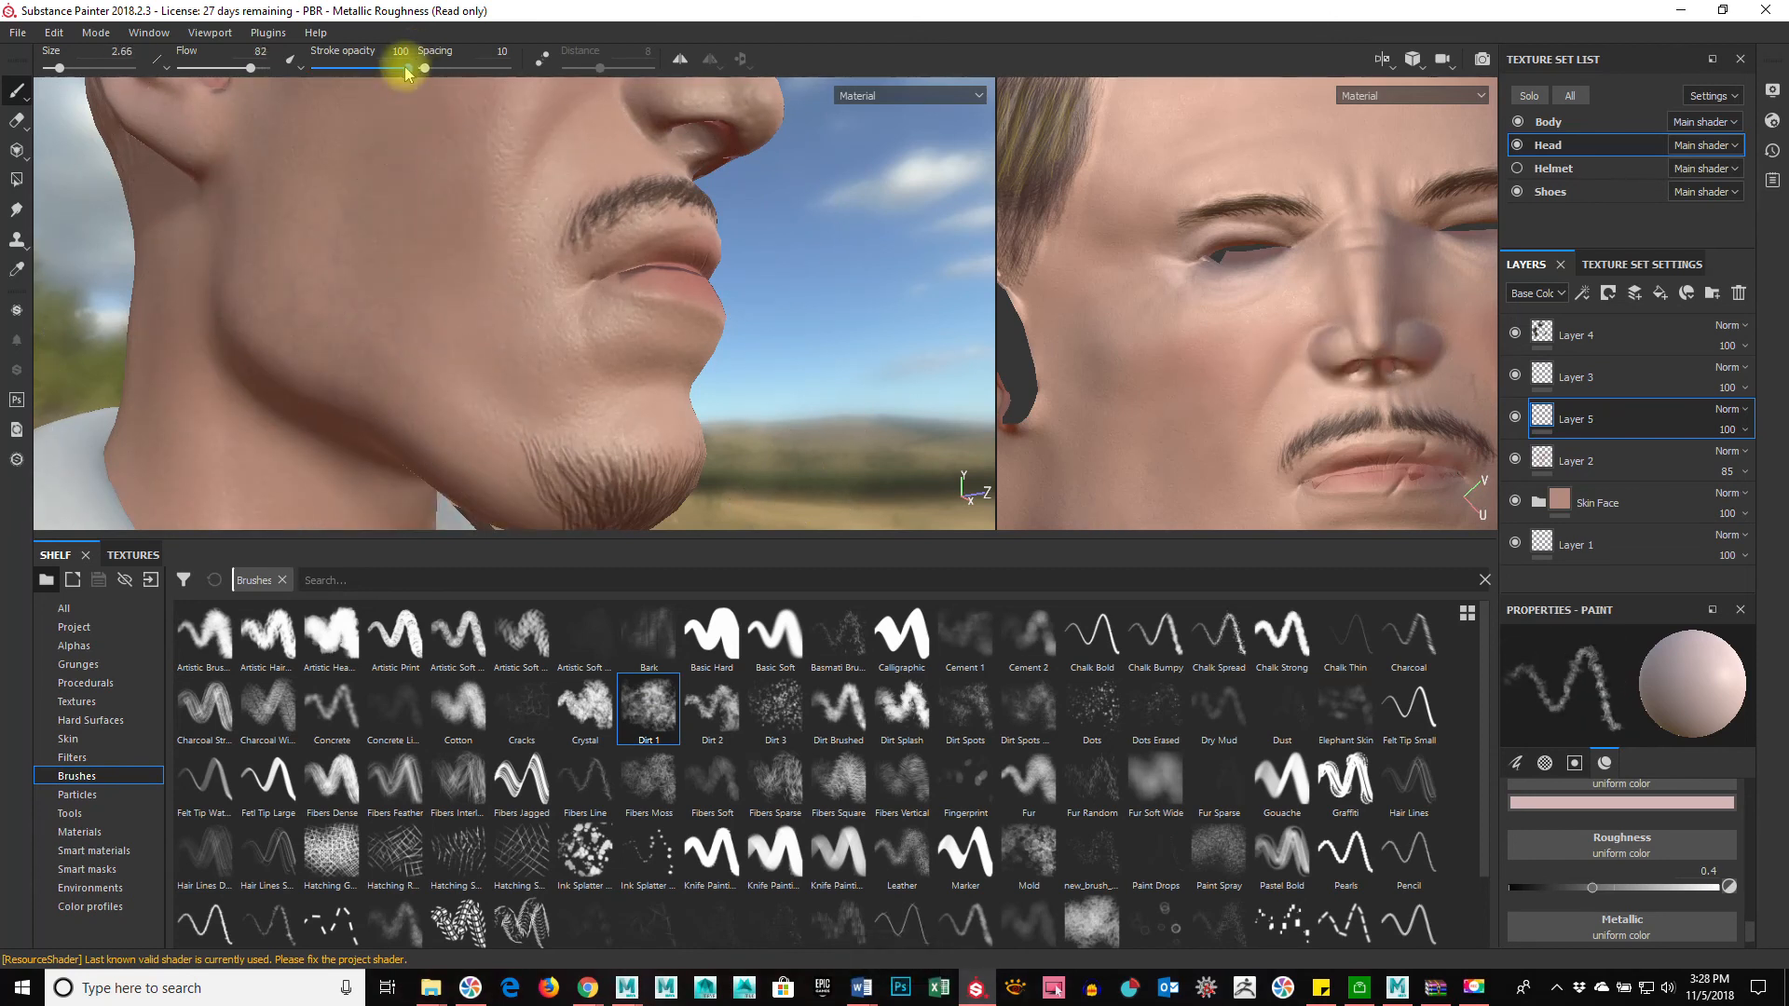
pyautogui.moveTo(405, 68); pyautogui.dragTo(318, 85)
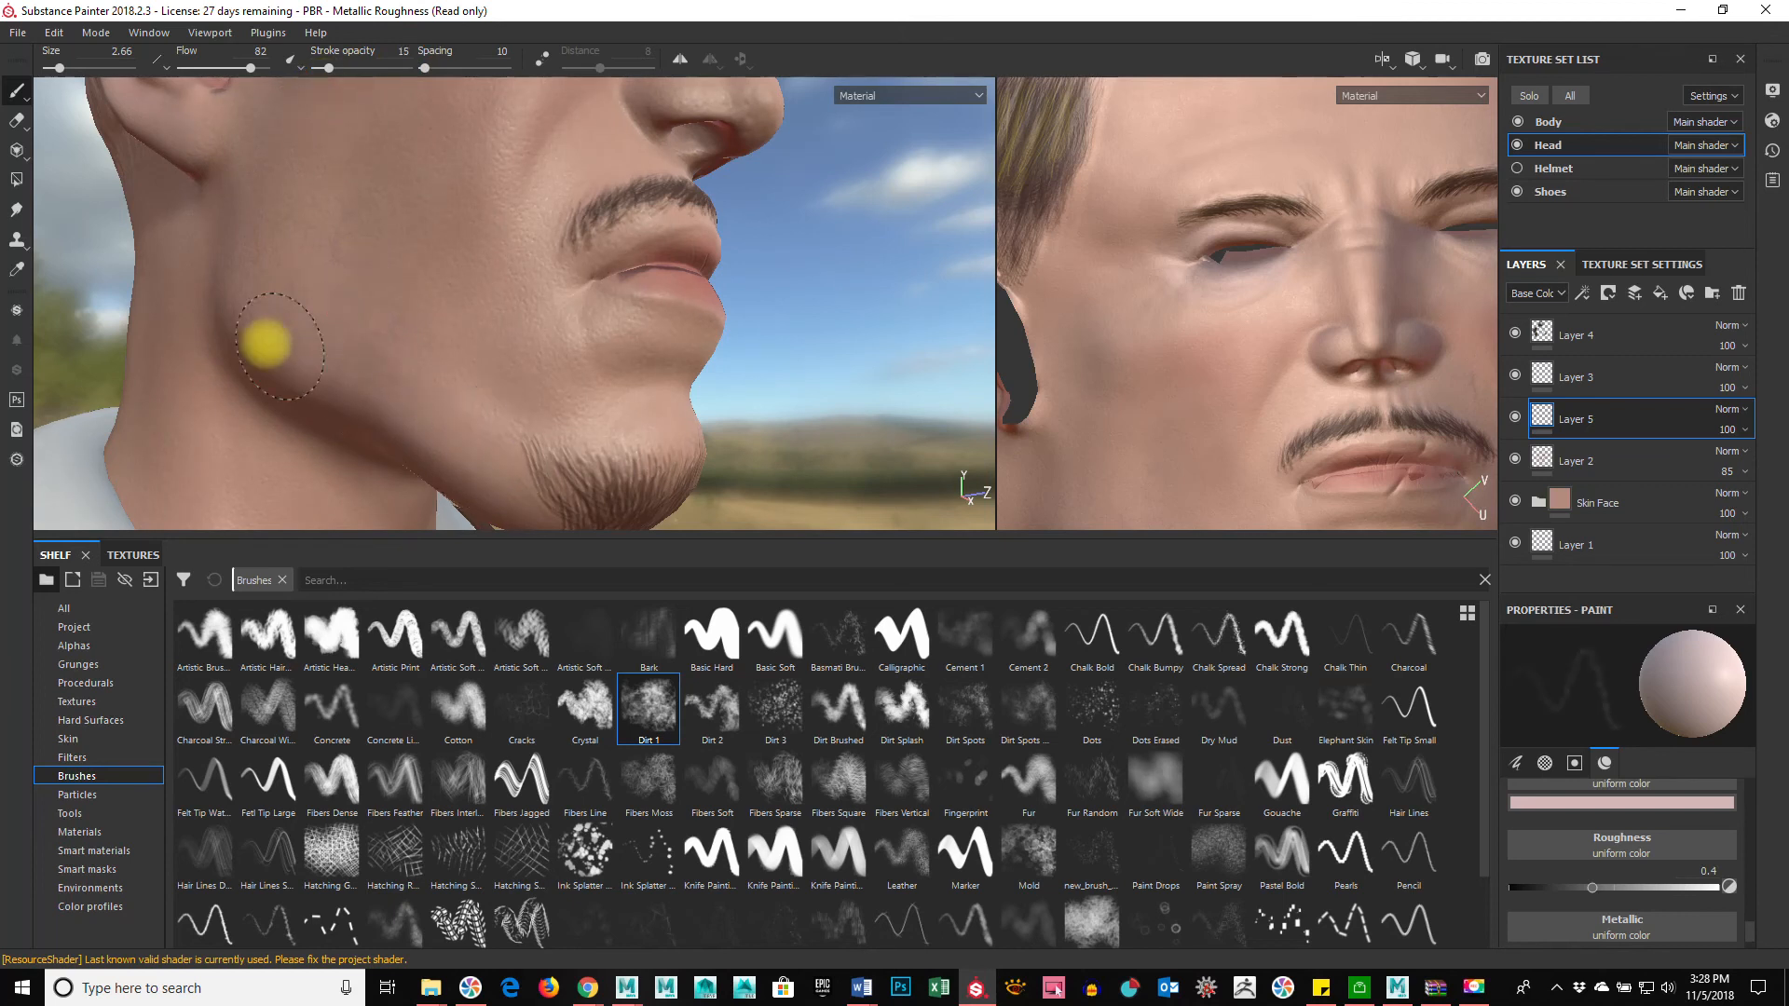
# Step: Examine the jawline and cheek up close from the side and from slightly below
pyautogui.keyDown('alt'); pyautogui.moveTo(431, 360); pyautogui.dragTo(686, 404, button='right'); pyautogui.keyUp('alt')
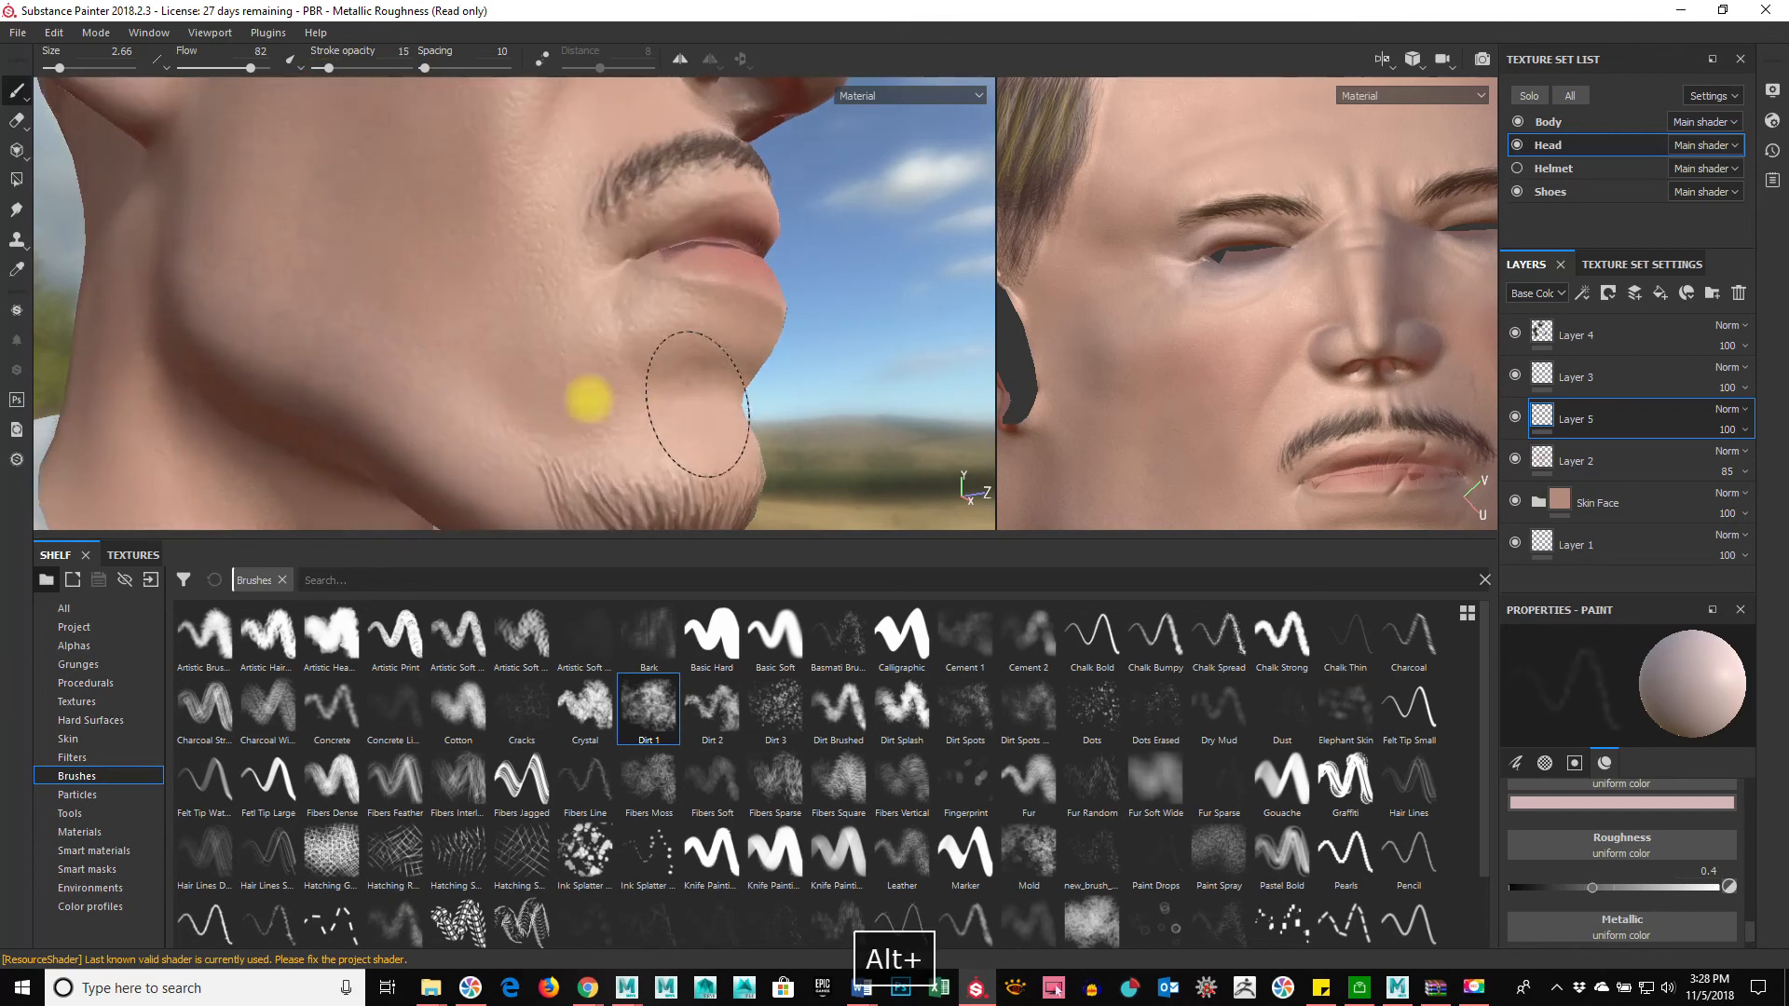
pyautogui.keyDown('alt'); pyautogui.moveTo(687, 403); pyautogui.dragTo(551, 396, button='middle'); pyautogui.keyUp('alt')
pyautogui.keyDown('alt'); pyautogui.moveTo(551, 395); pyautogui.dragTo(559, 337); pyautogui.keyUp('alt')
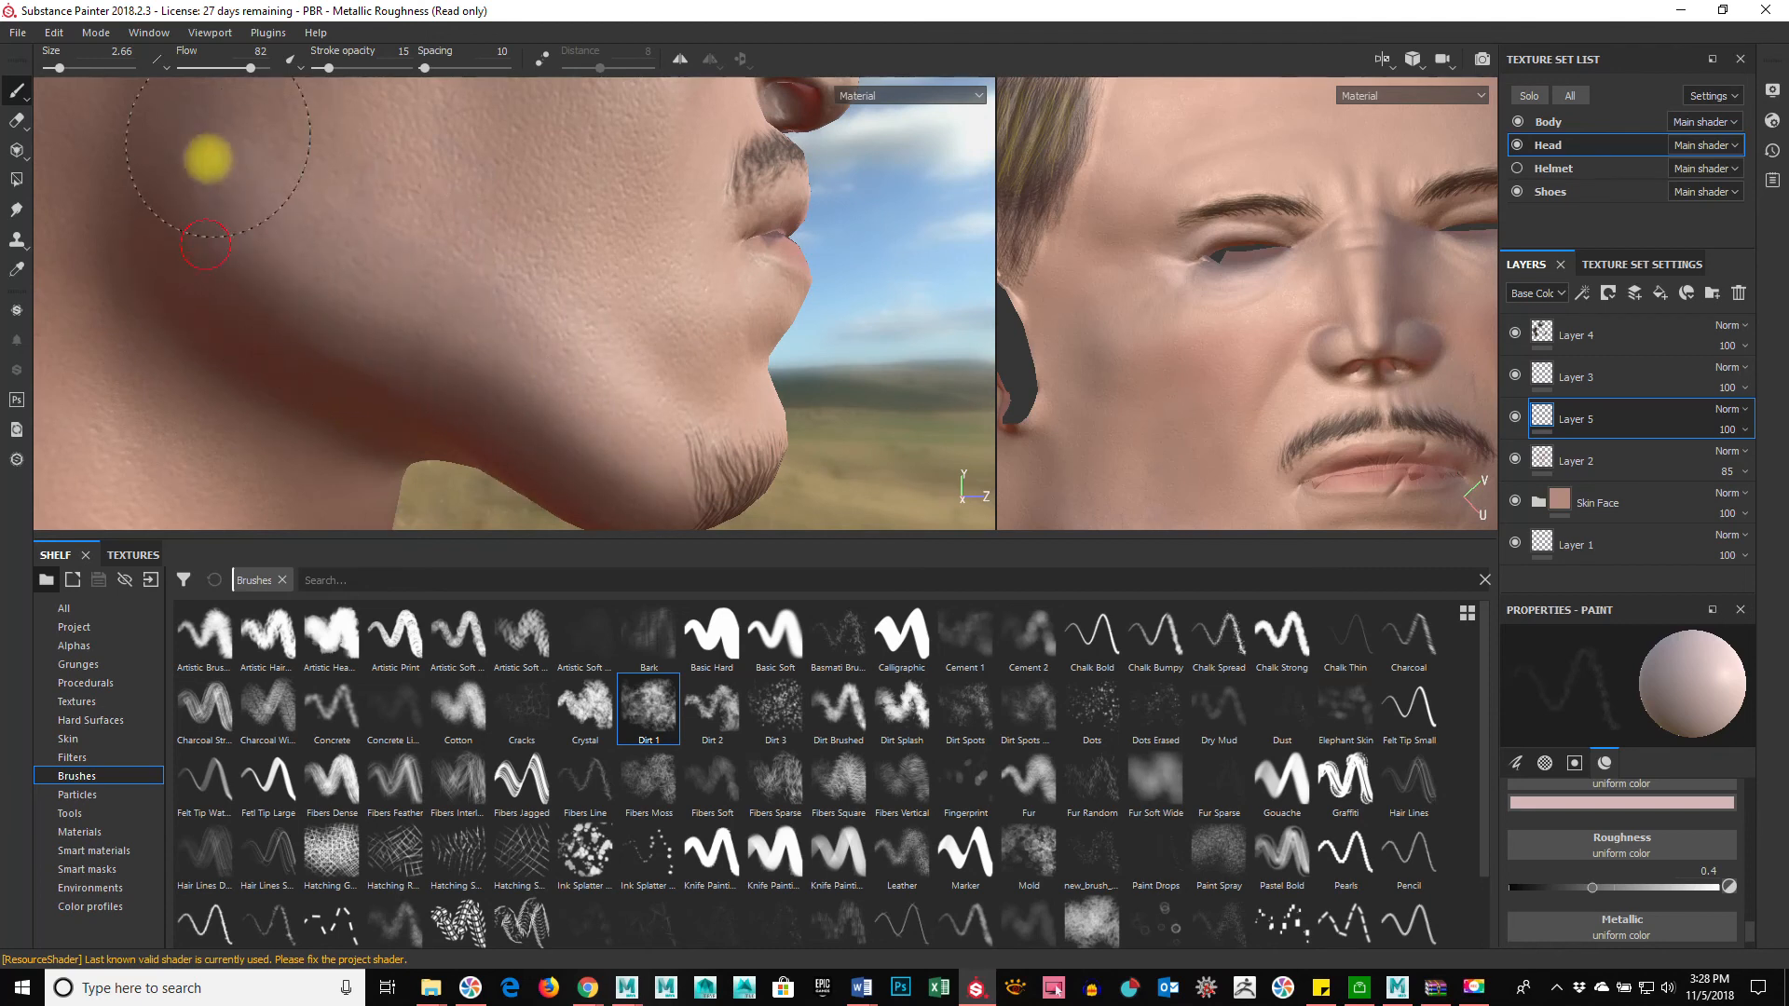
pyautogui.keyDown('alt'); pyautogui.moveTo(600, 400); pyautogui.dragTo(444, 292); pyautogui.keyUp('alt')
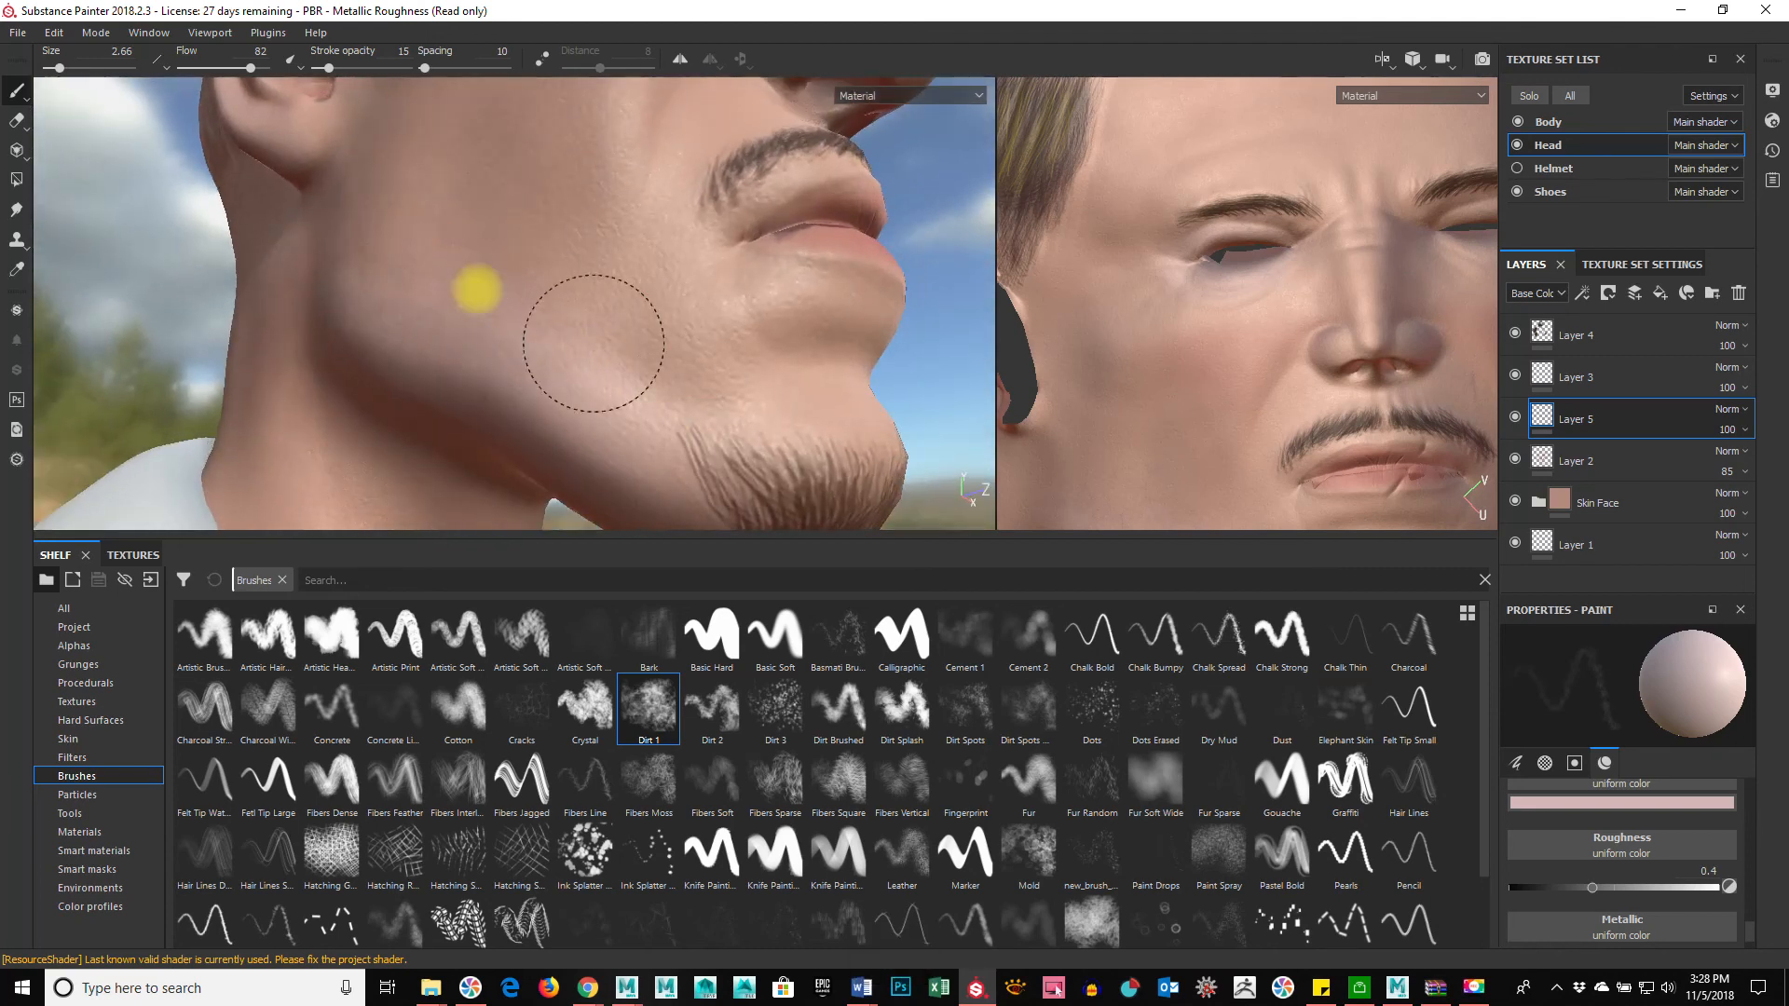
# Step: Undo the last stroke on the jaw and set the Dirt 1 brush to size 2.48 and flow 45
pyautogui.hotkey('ctrl', 'z')
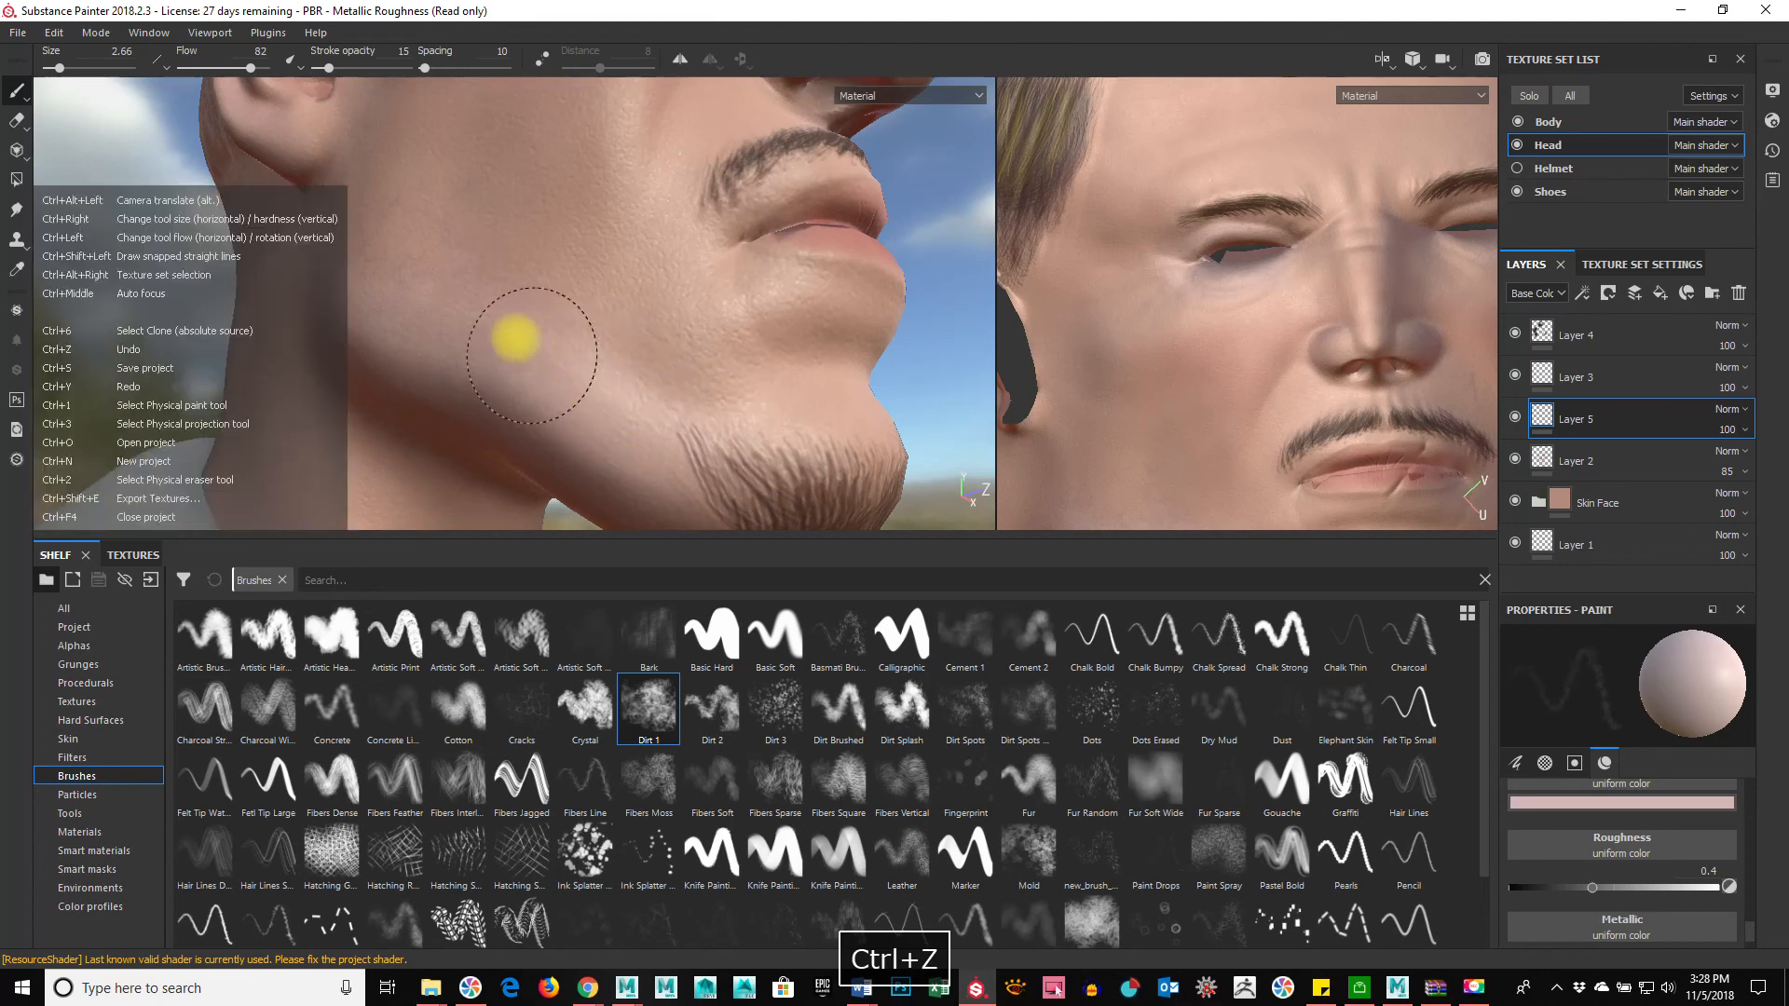
pyautogui.keyDown('ctrl'); pyautogui.moveTo(465, 310); pyautogui.dragTo(629, 363); pyautogui.keyUp('ctrl')
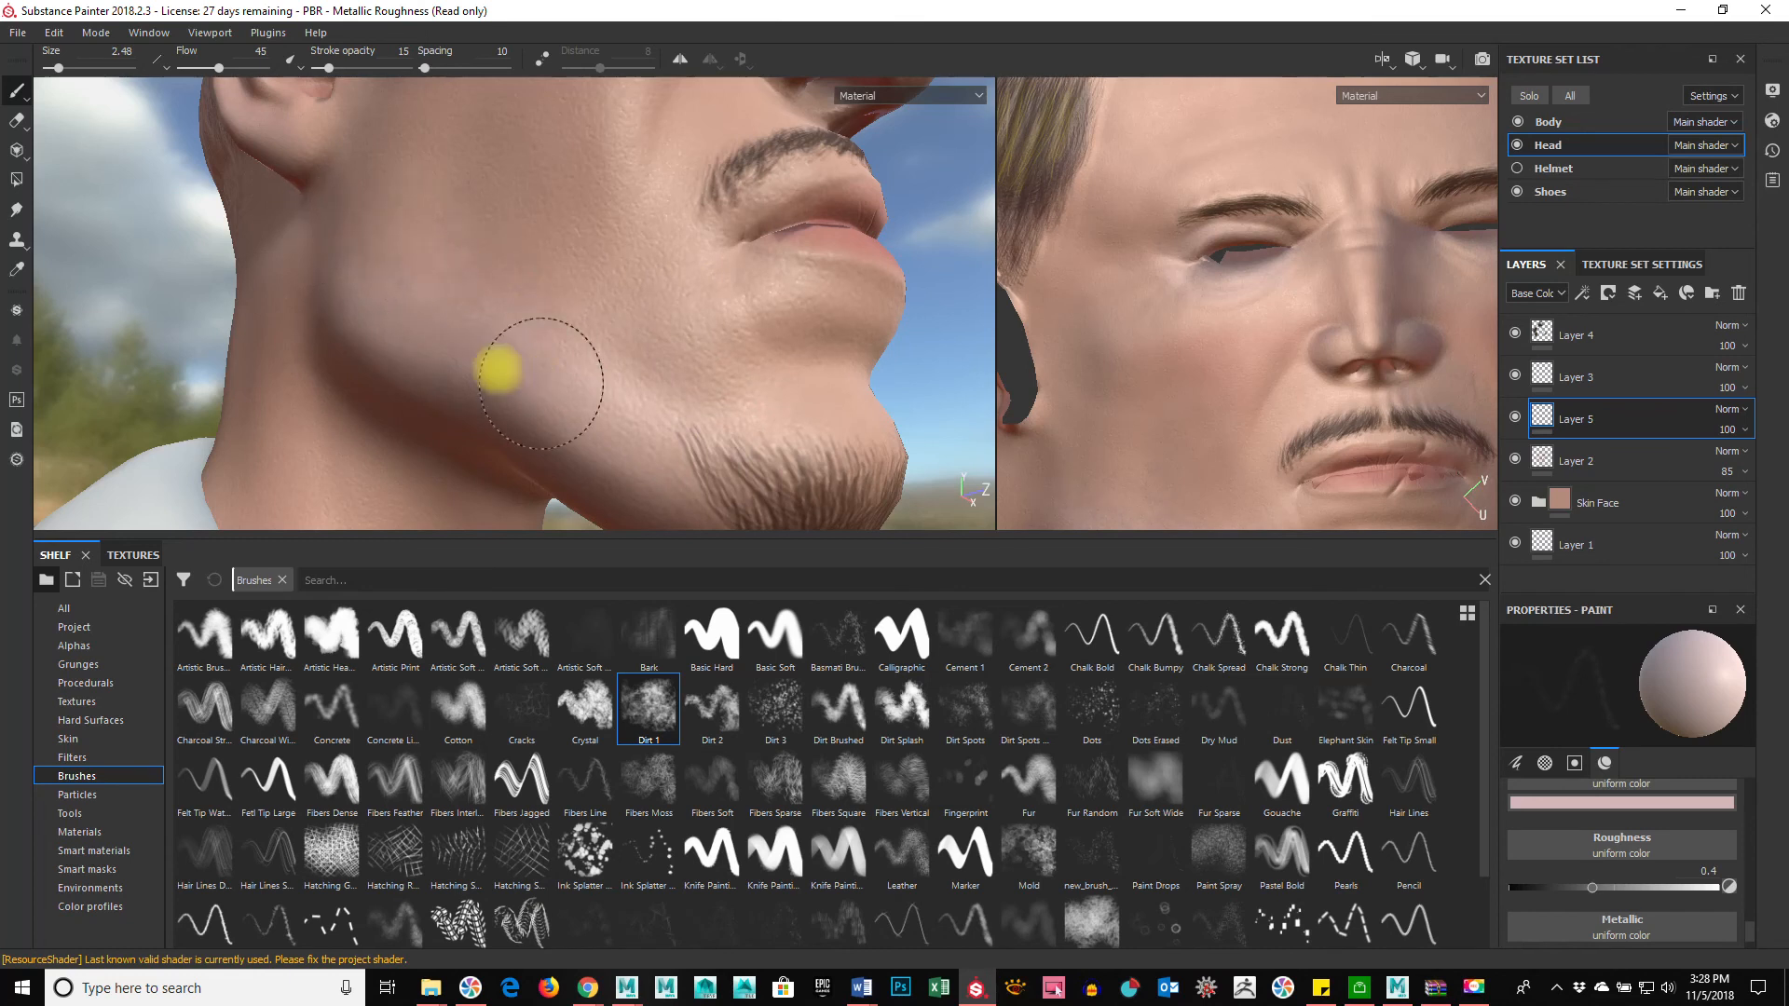
pyautogui.keyDown('alt'); pyautogui.moveTo(651, 415); pyautogui.dragTo(403, 240); pyautogui.keyUp('alt')
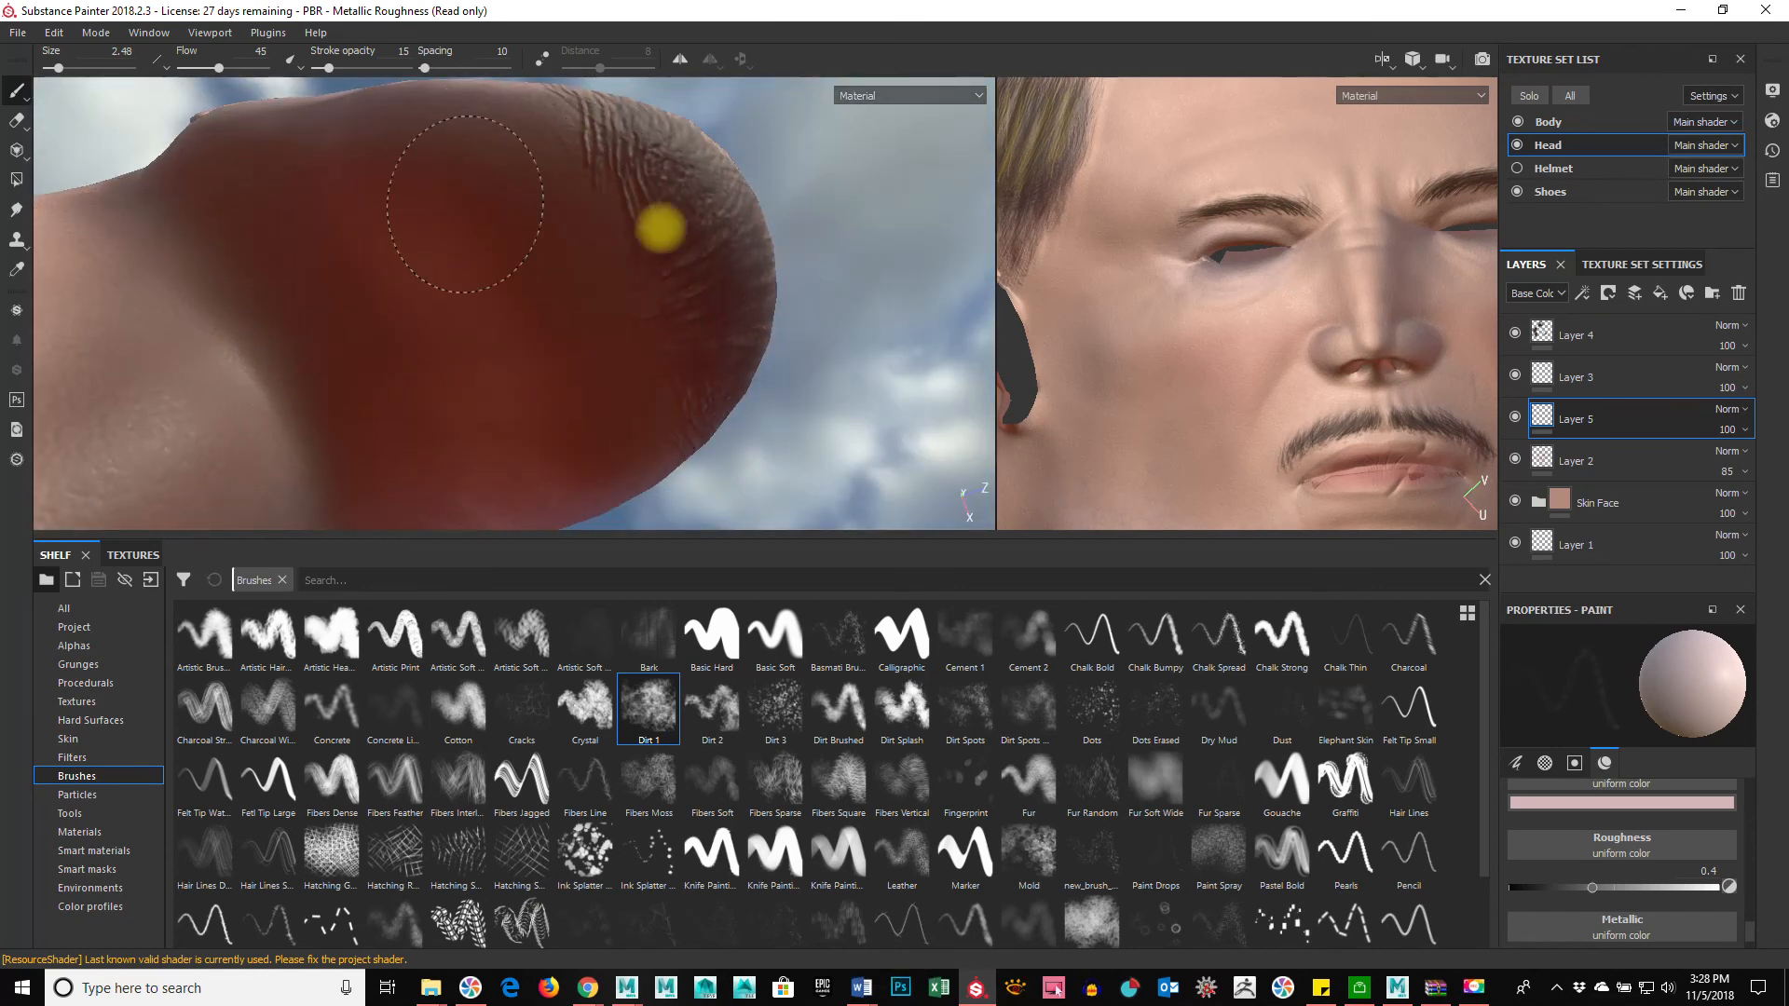
pyautogui.keyDown('alt'); pyautogui.moveTo(639, 292); pyautogui.dragTo(601, 341); pyautogui.keyUp('alt')
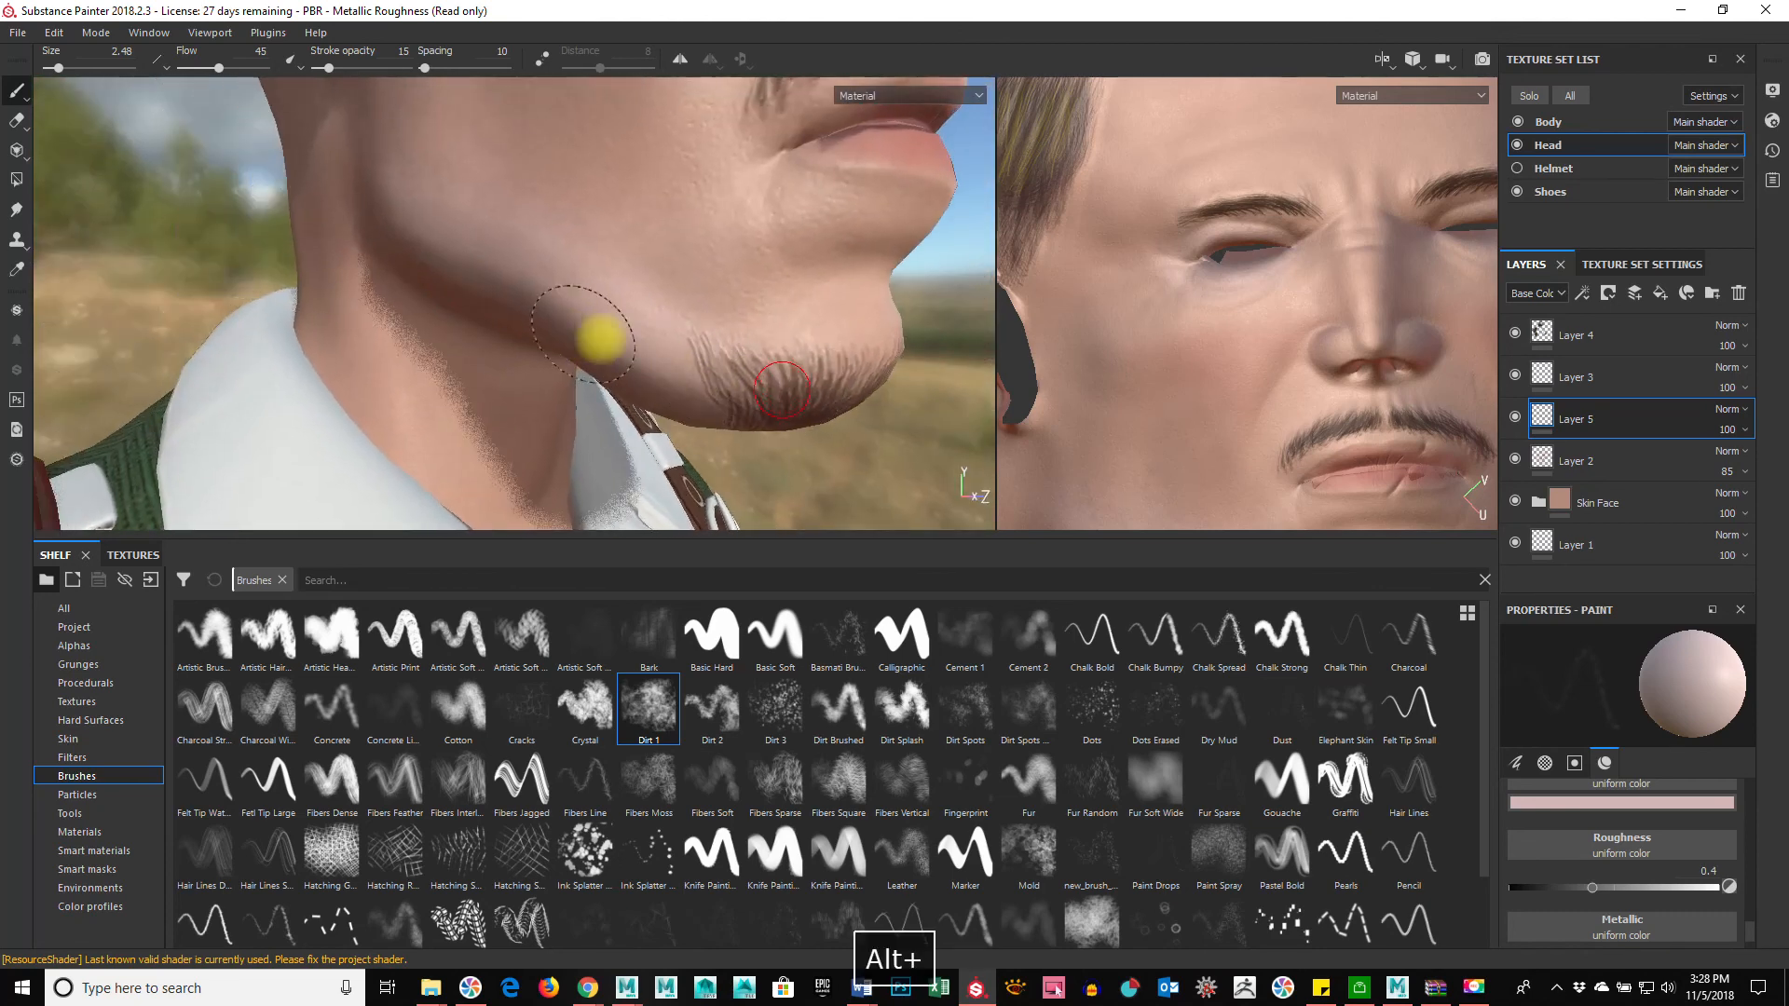
pyautogui.keyDown('alt'); pyautogui.moveTo(759, 347); pyautogui.dragTo(596, 522); pyautogui.keyUp('alt')
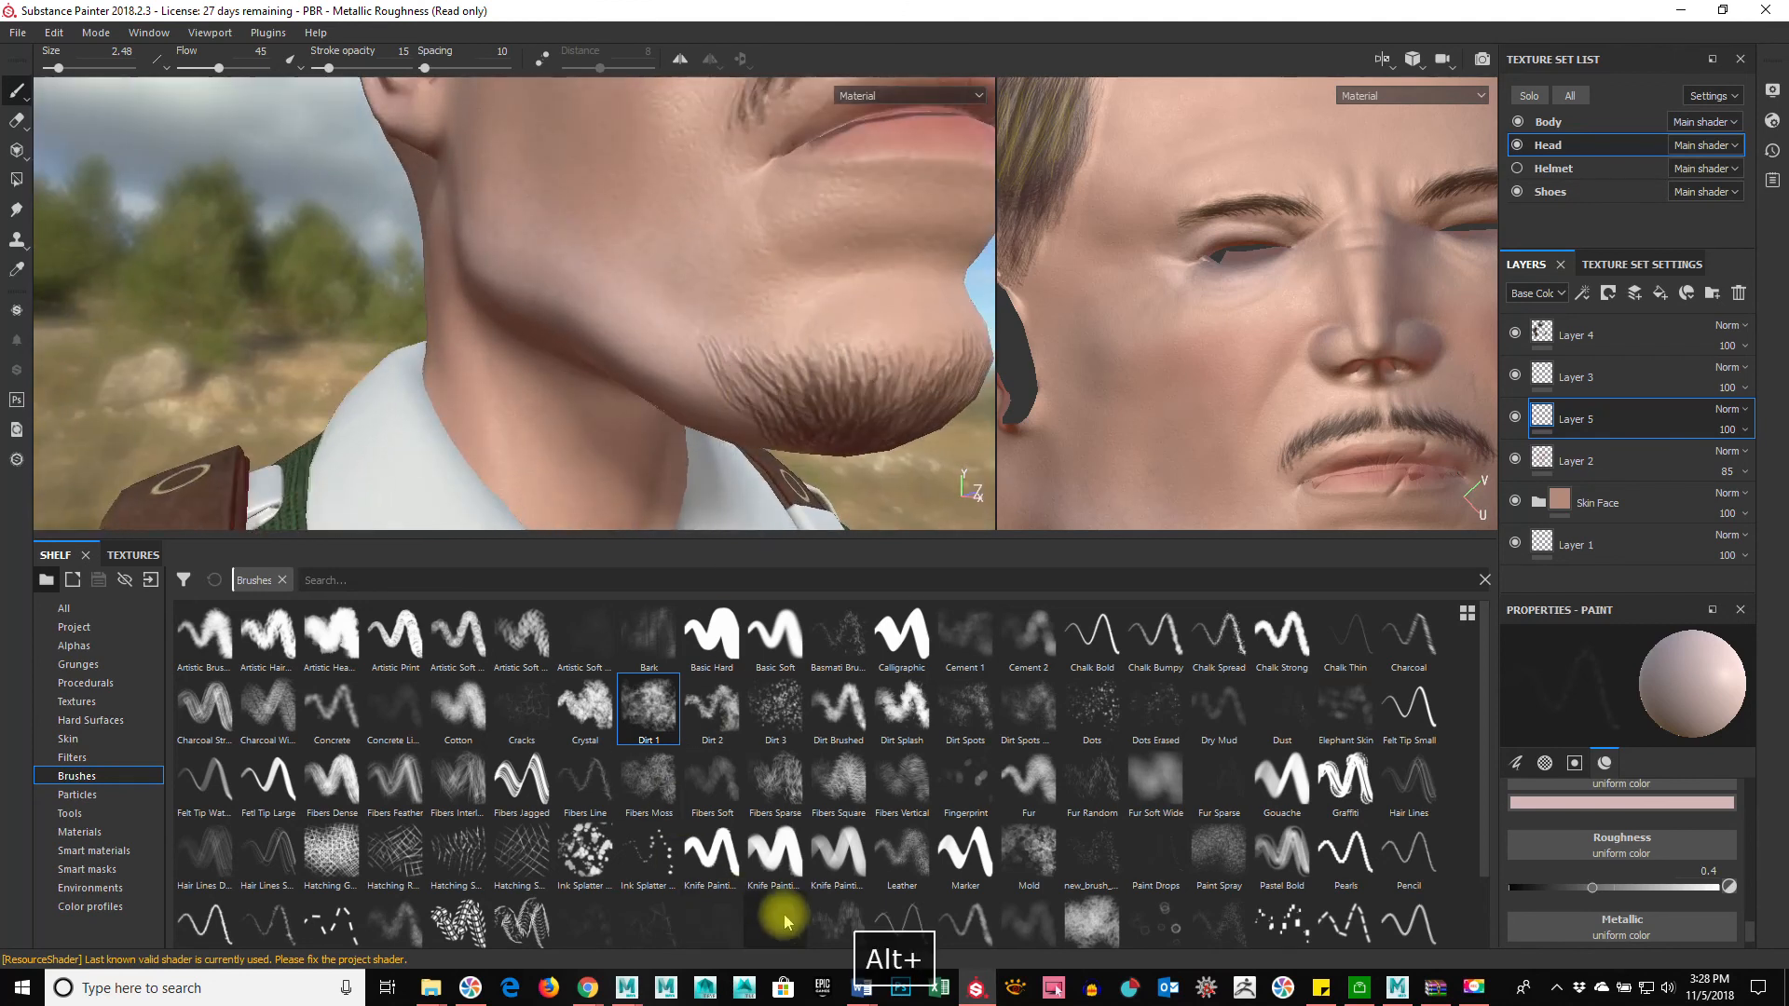
# Step: Search the brush shelf for dots and choose the Dots brush
pyautogui.click(508, 579)
pyautogui.write('DOTS')
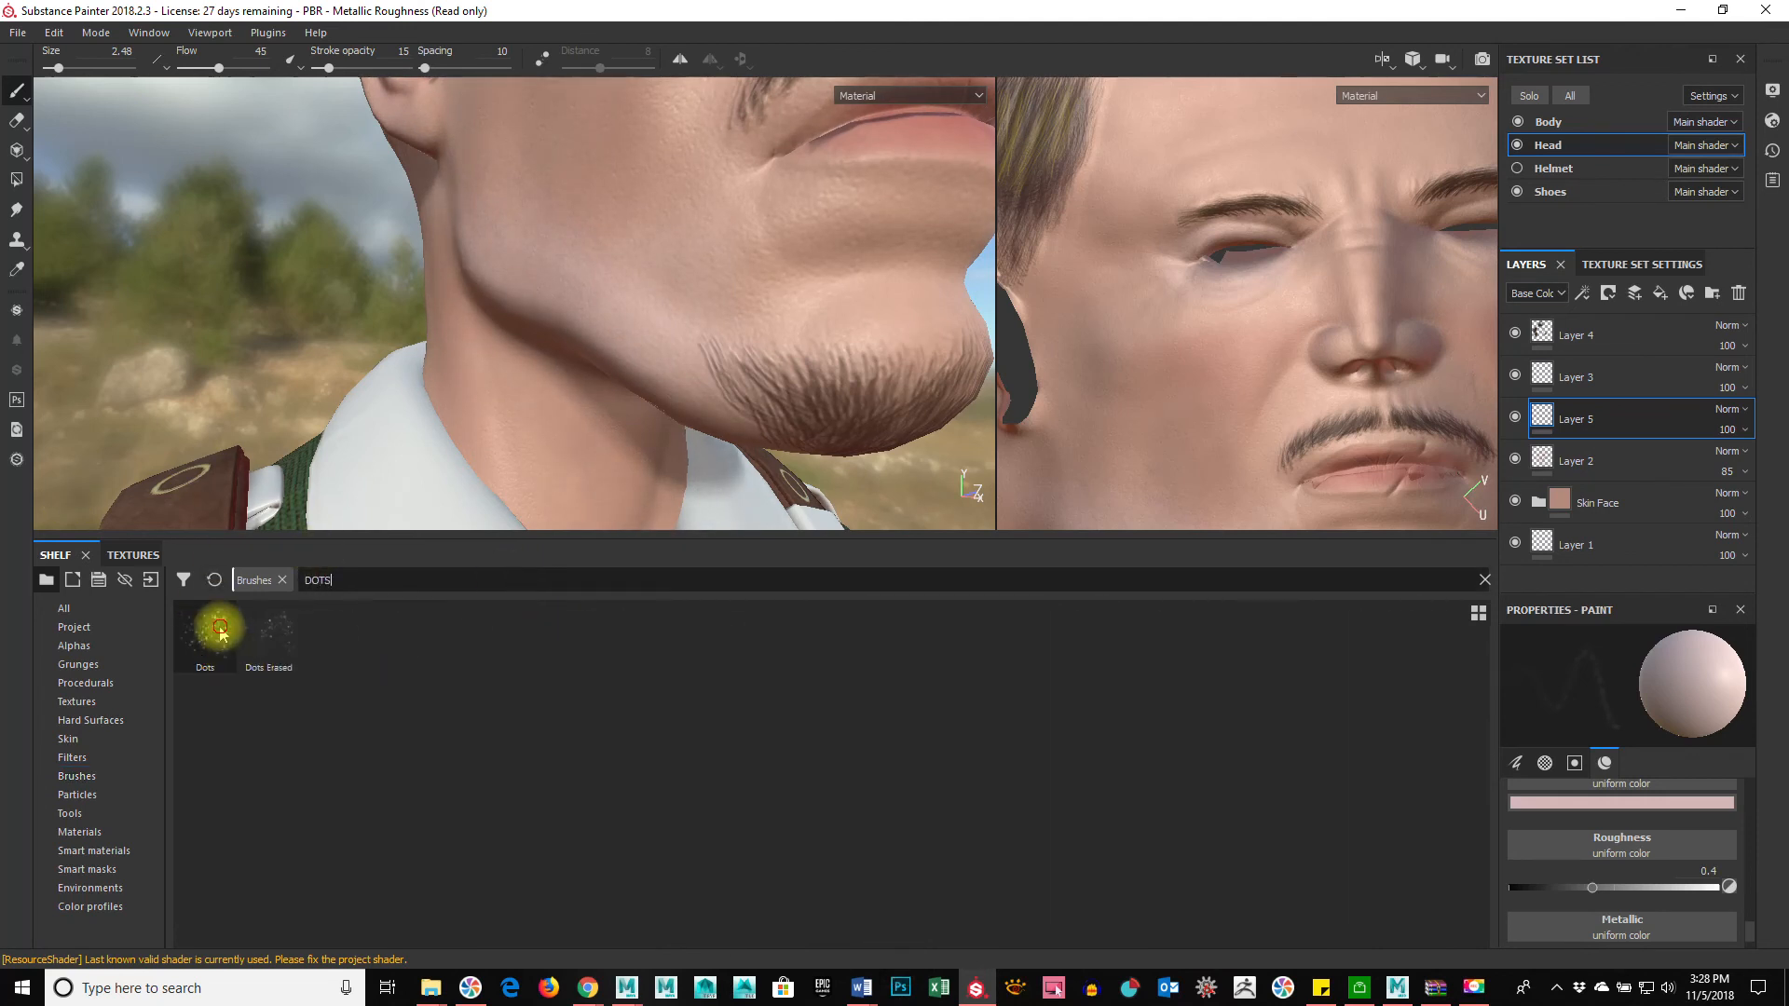
pyautogui.click(220, 633)
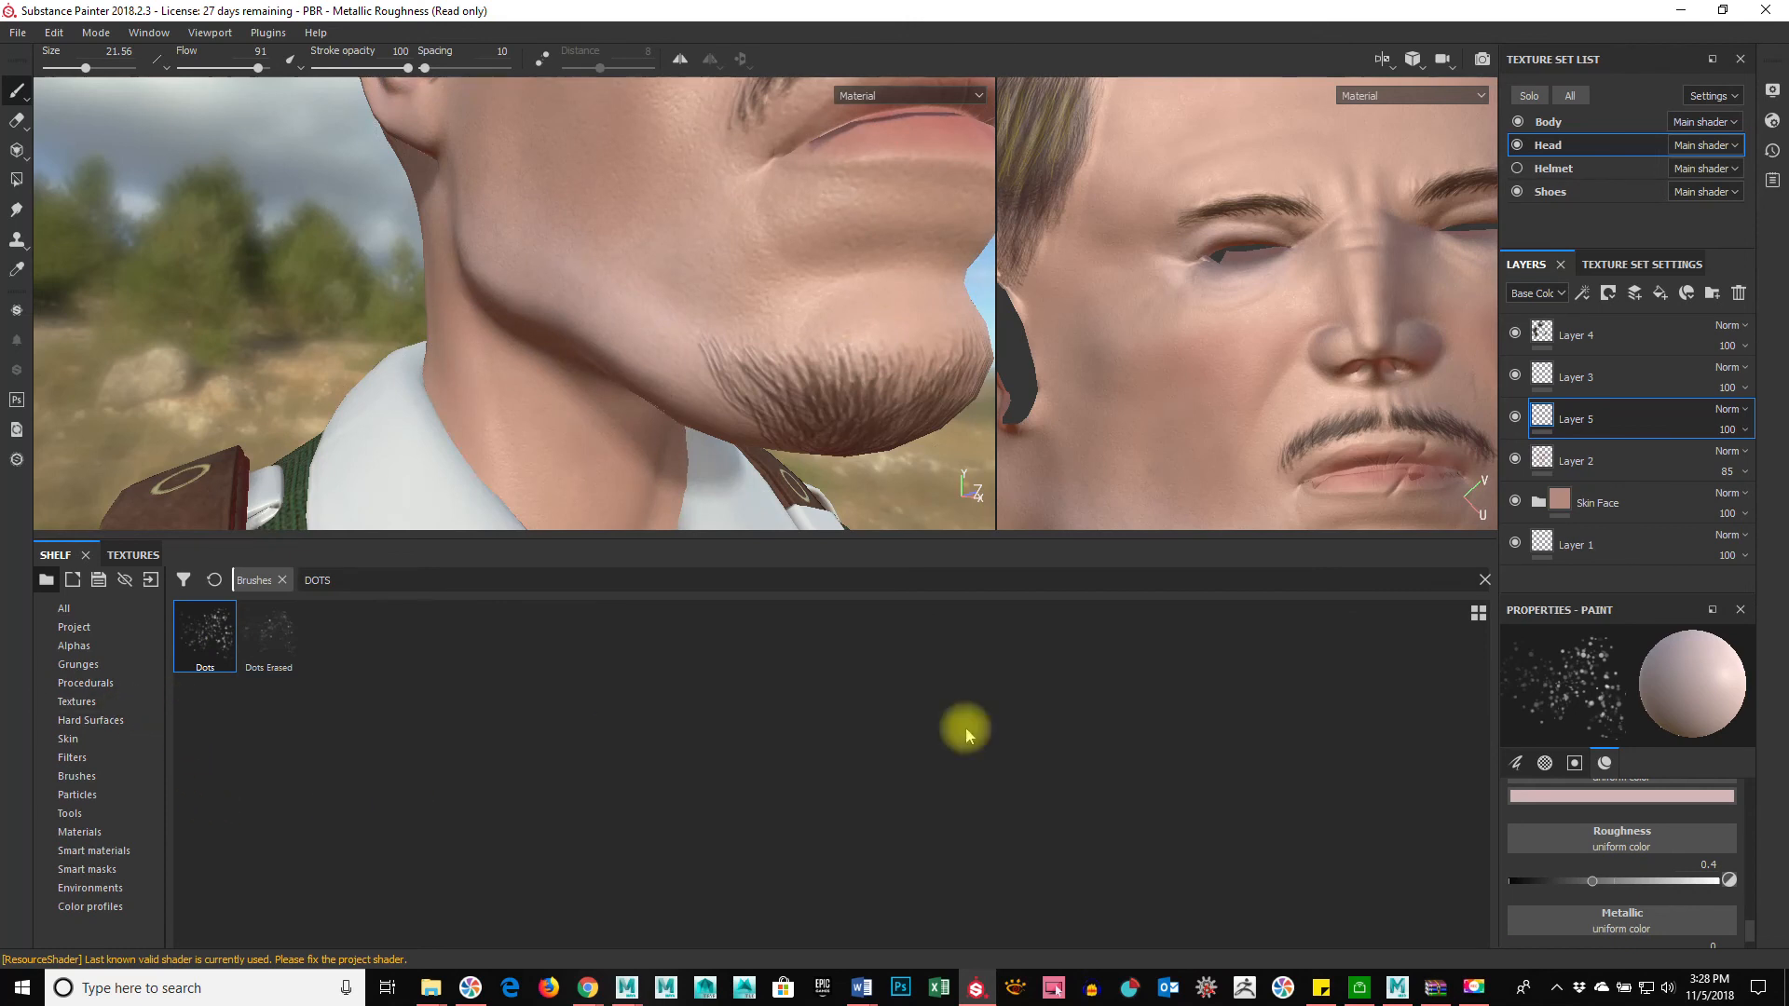
# Step: Set the base colour to black, reduce the Dots brush to size 3.05, try a stroke on the jaw and undo it
pyautogui.click(1683, 797)
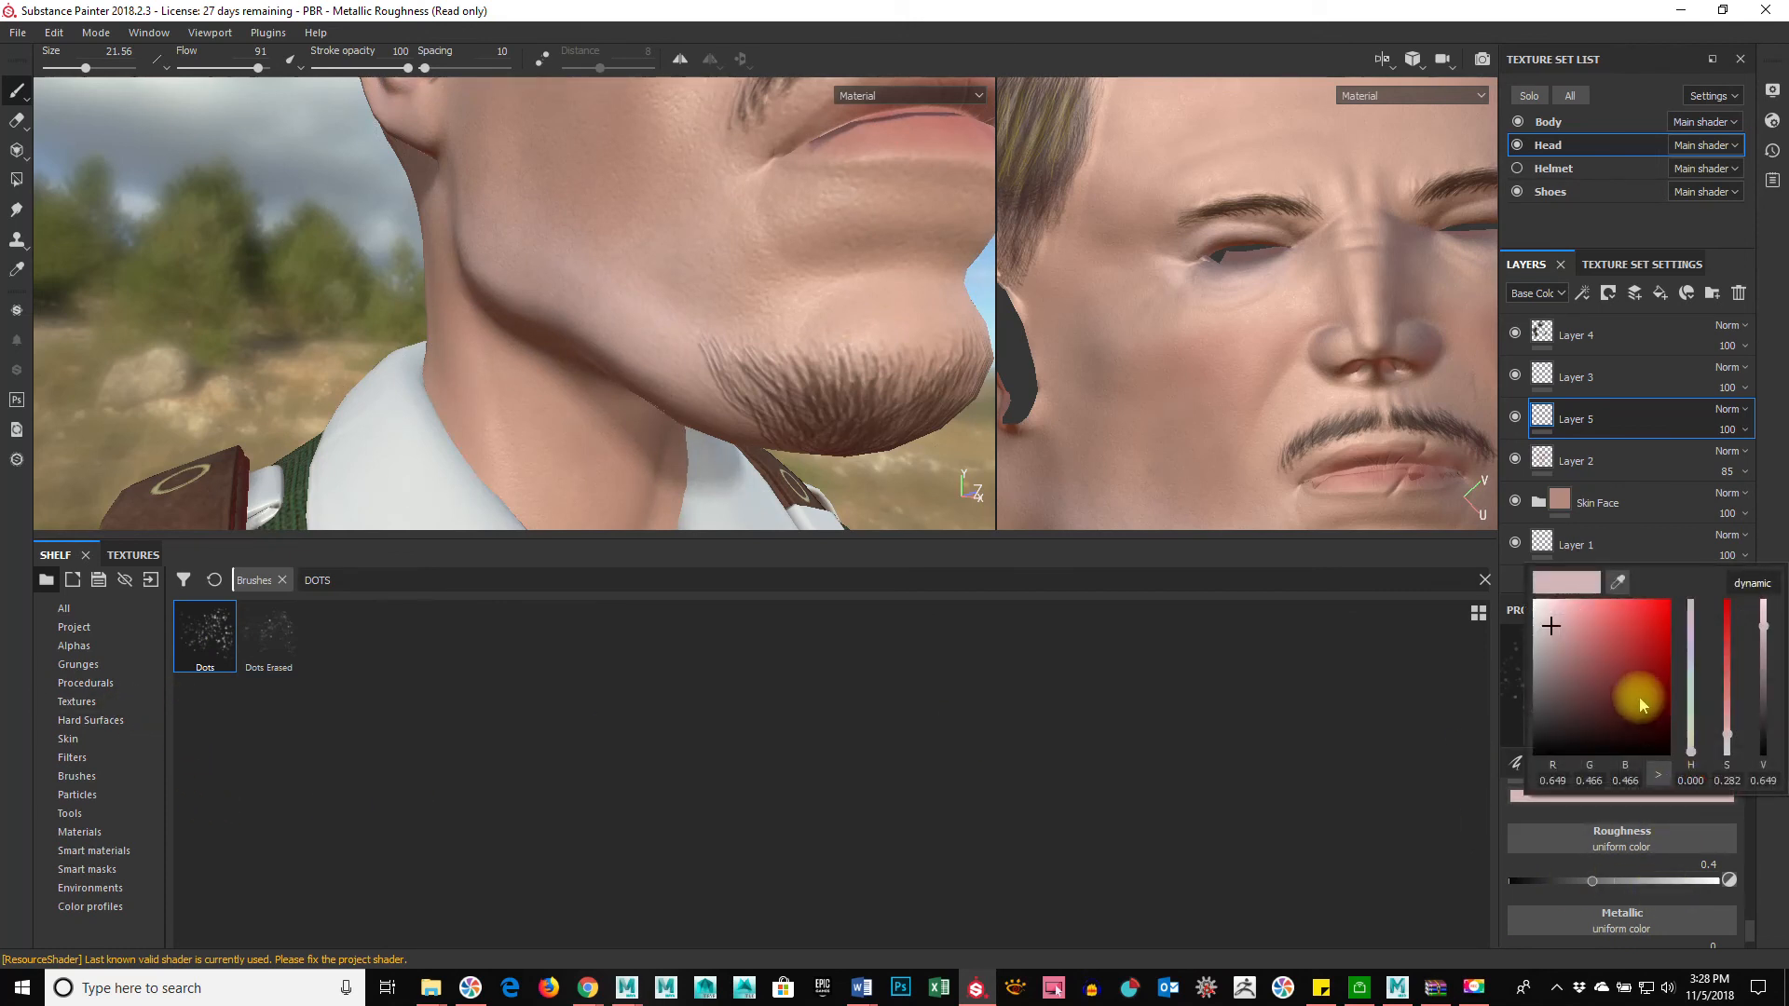
pyautogui.click(1589, 717)
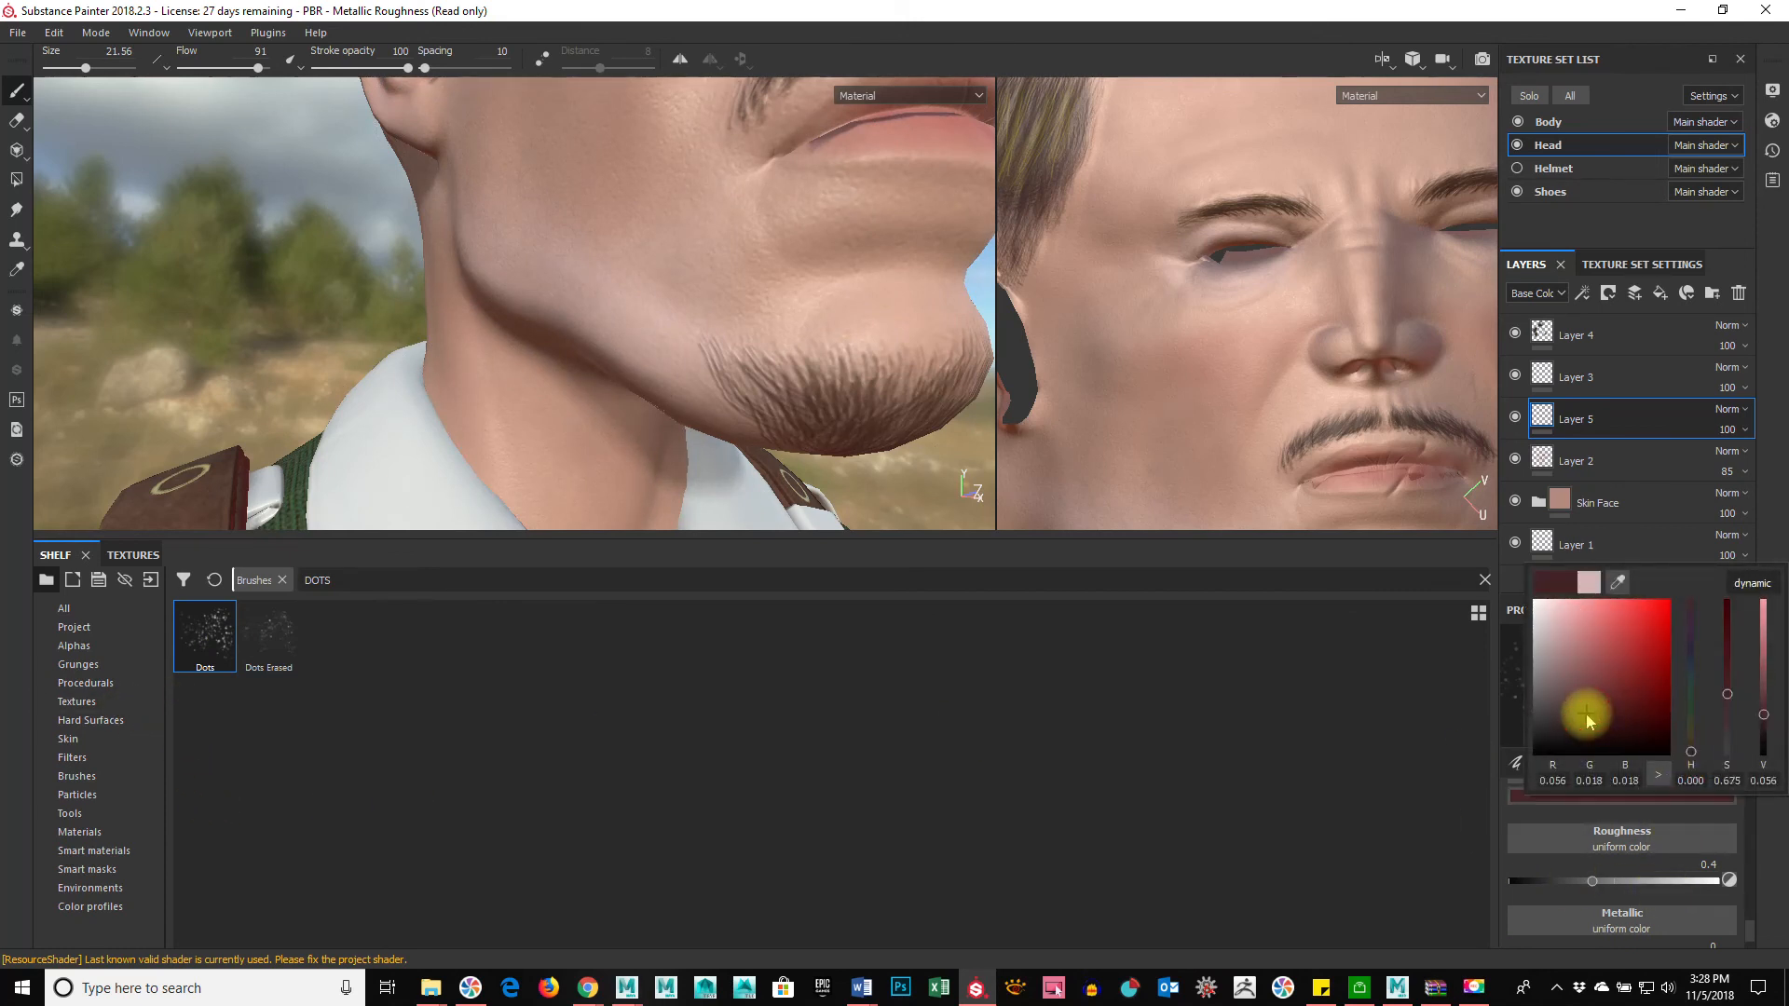
pyautogui.click(1693, 757)
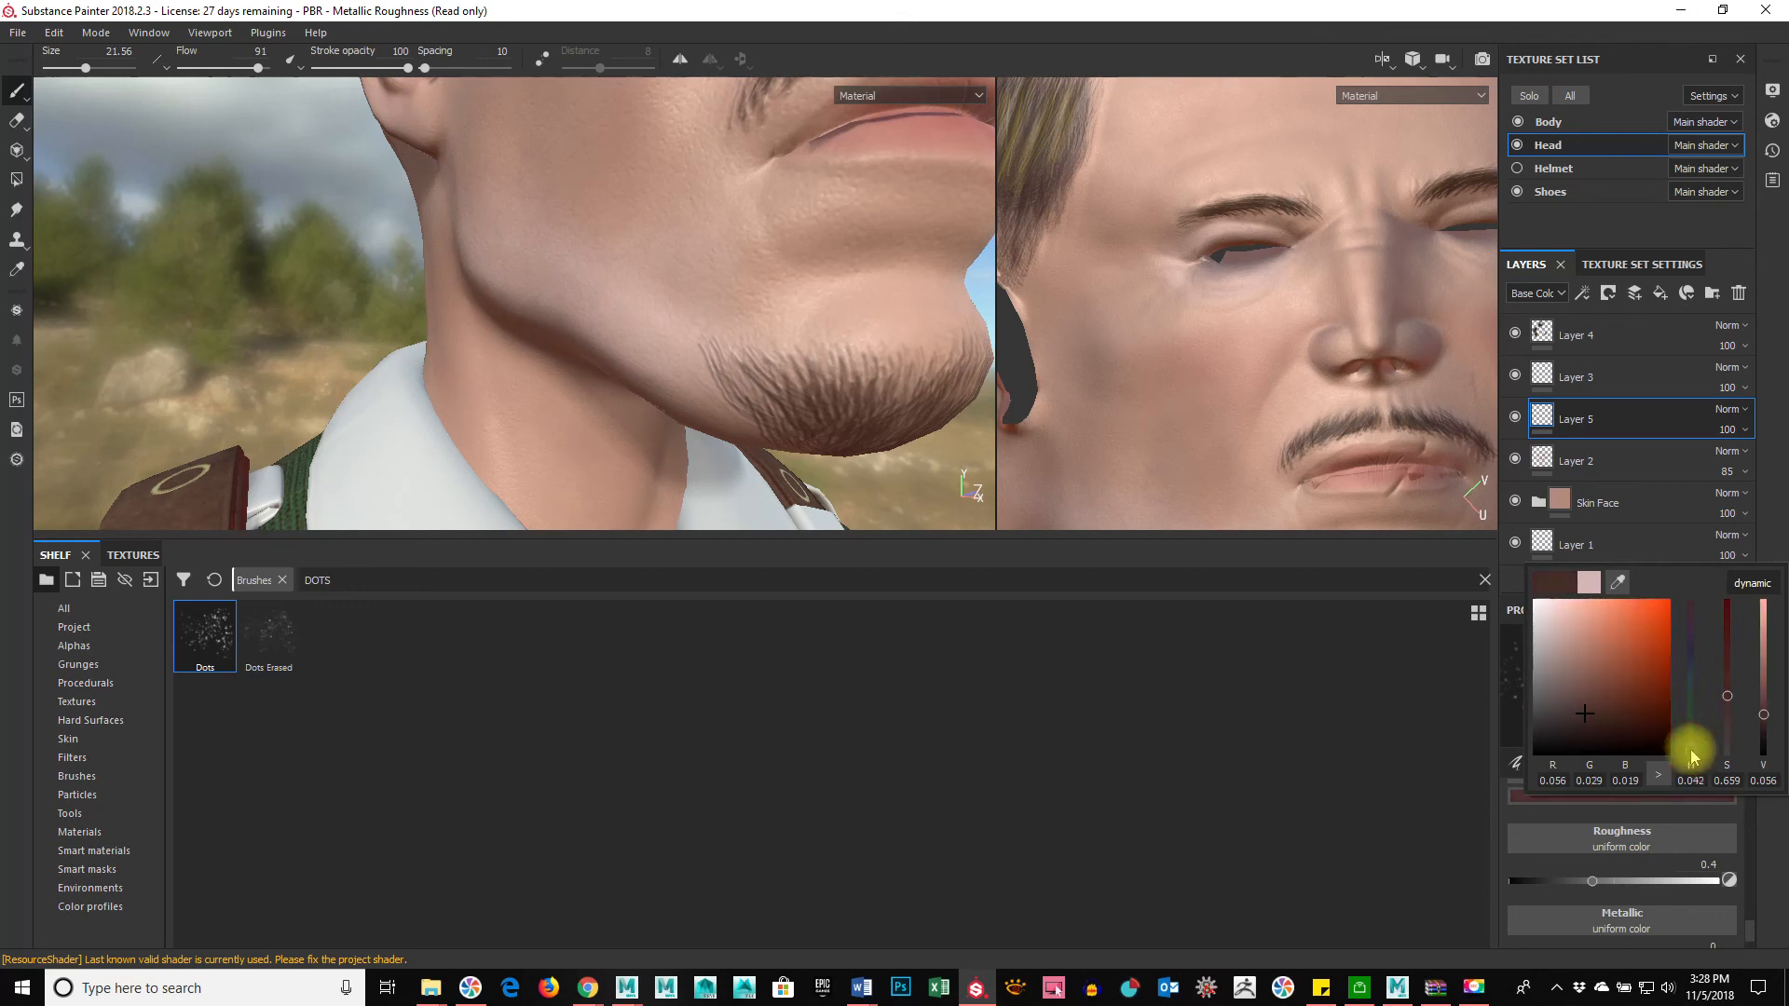
pyautogui.moveTo(1694, 758); pyautogui.dragTo(1646, 787)
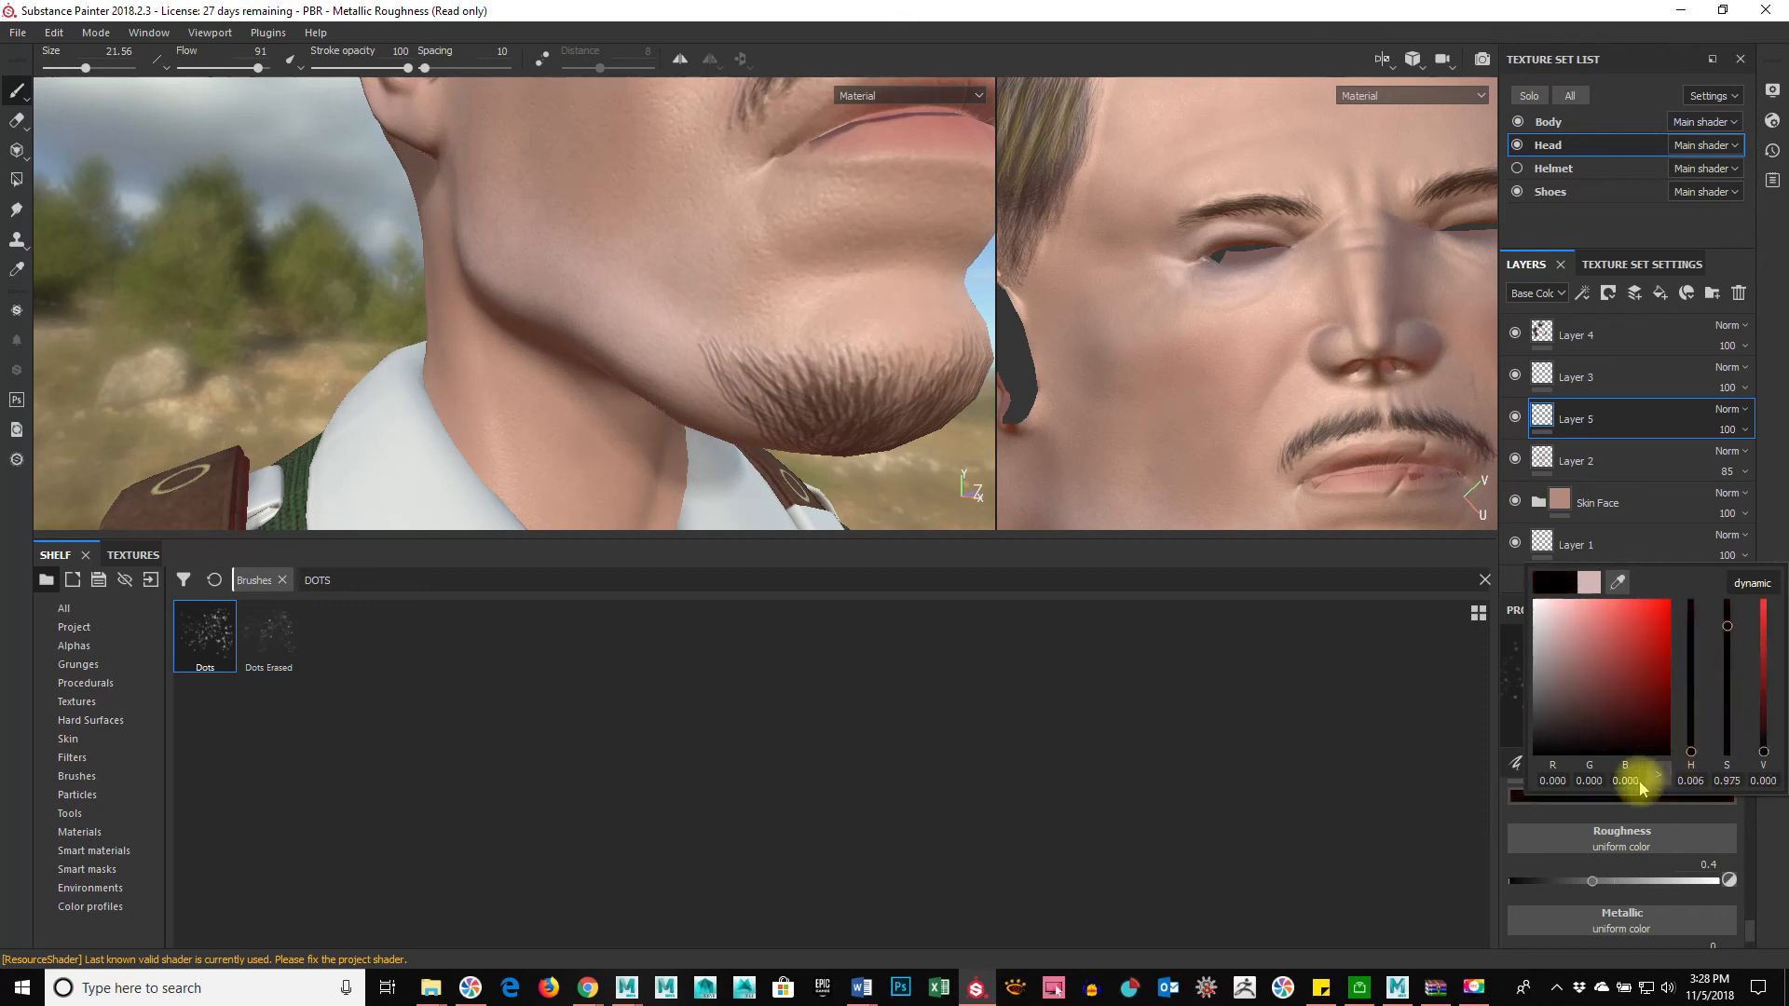
pyautogui.keyDown('ctrl'); pyautogui.moveTo(586, 300); pyautogui.dragTo(475, 331, button='right'); pyautogui.keyUp('ctrl')
pyautogui.moveTo(559, 270)
pyautogui.mouseDown()
pyautogui.moveTo(718, 292)
pyautogui.moveTo(596, 384)
pyautogui.moveTo(651, 308)
pyautogui.moveTo(652, 348)
pyautogui.mouseUp()
pyautogui.hotkey('ctrl', 'z')
# Step: Set the base colour to dark brown (R 0.020, G 0.007, B 0.001) and the Dots brush to size 2.1 and flow 65
pyautogui.click(1650, 795)
pyautogui.moveTo(1606, 741)
pyautogui.mouseDown()
pyautogui.moveTo(1693, 743)
pyautogui.moveTo(1597, 711)
pyautogui.moveTo(1624, 732)
pyautogui.mouseUp()
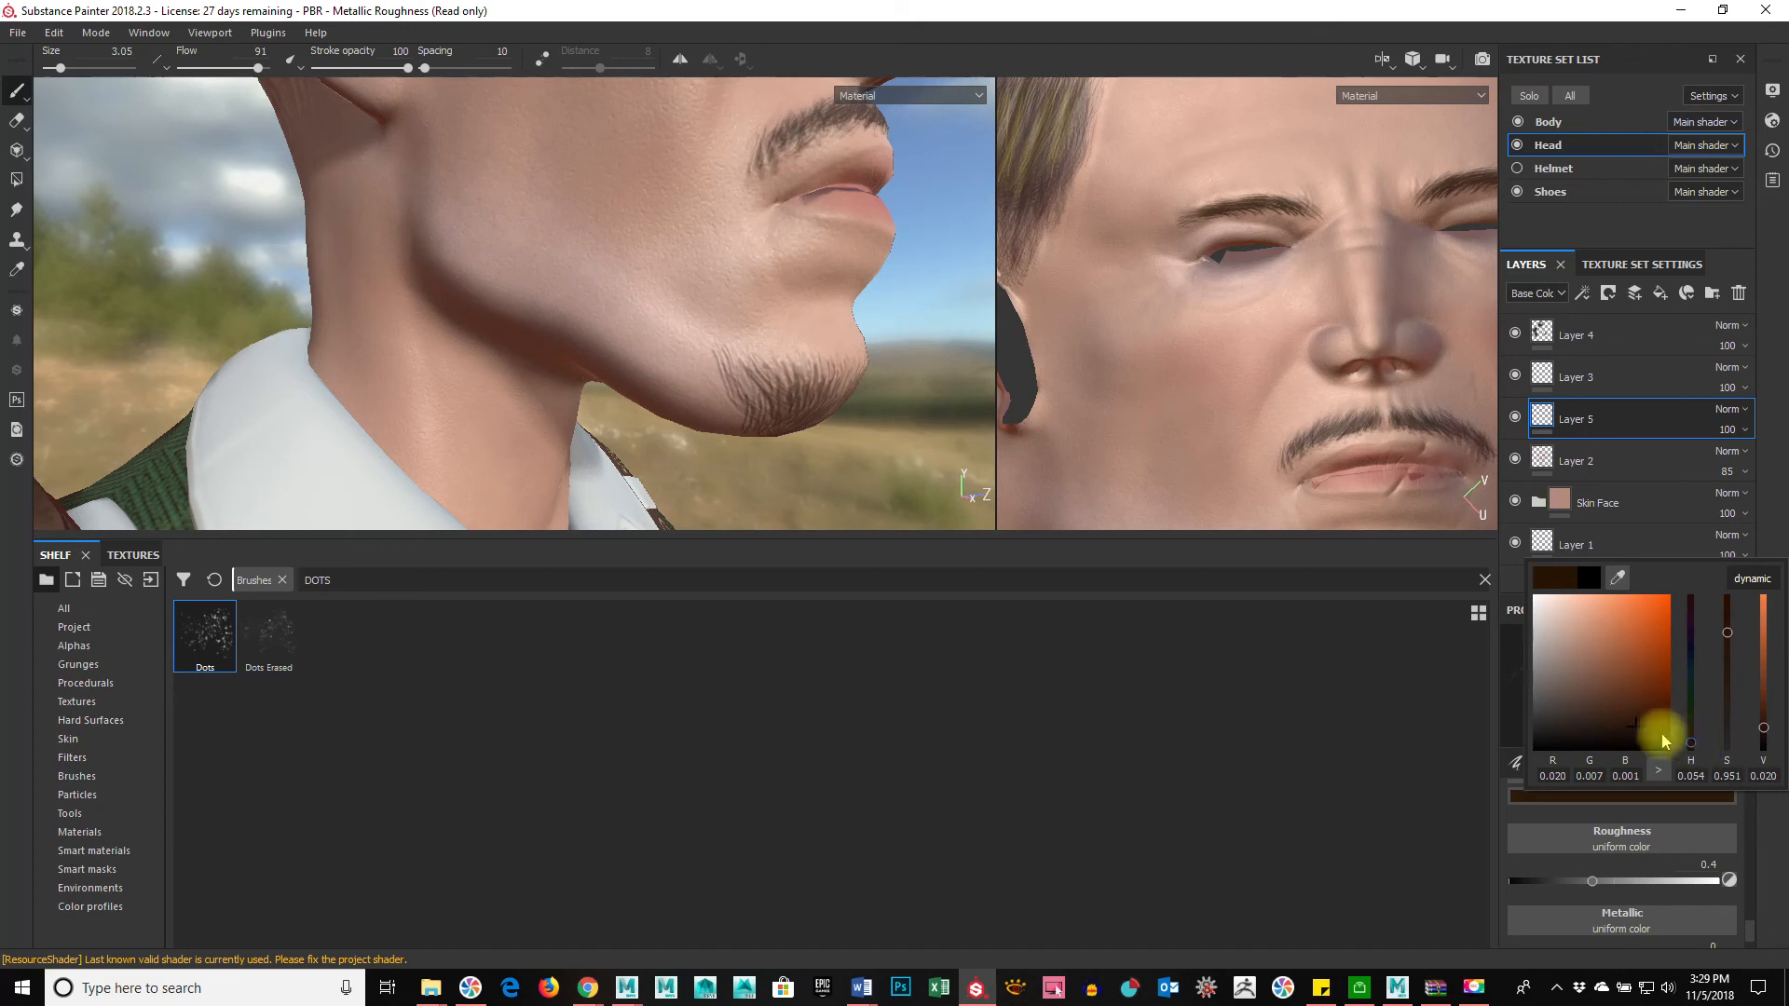
pyautogui.keyDown('ctrl'); pyautogui.moveTo(602, 290); pyautogui.dragTo(593, 290, button='right'); pyautogui.keyUp('ctrl')
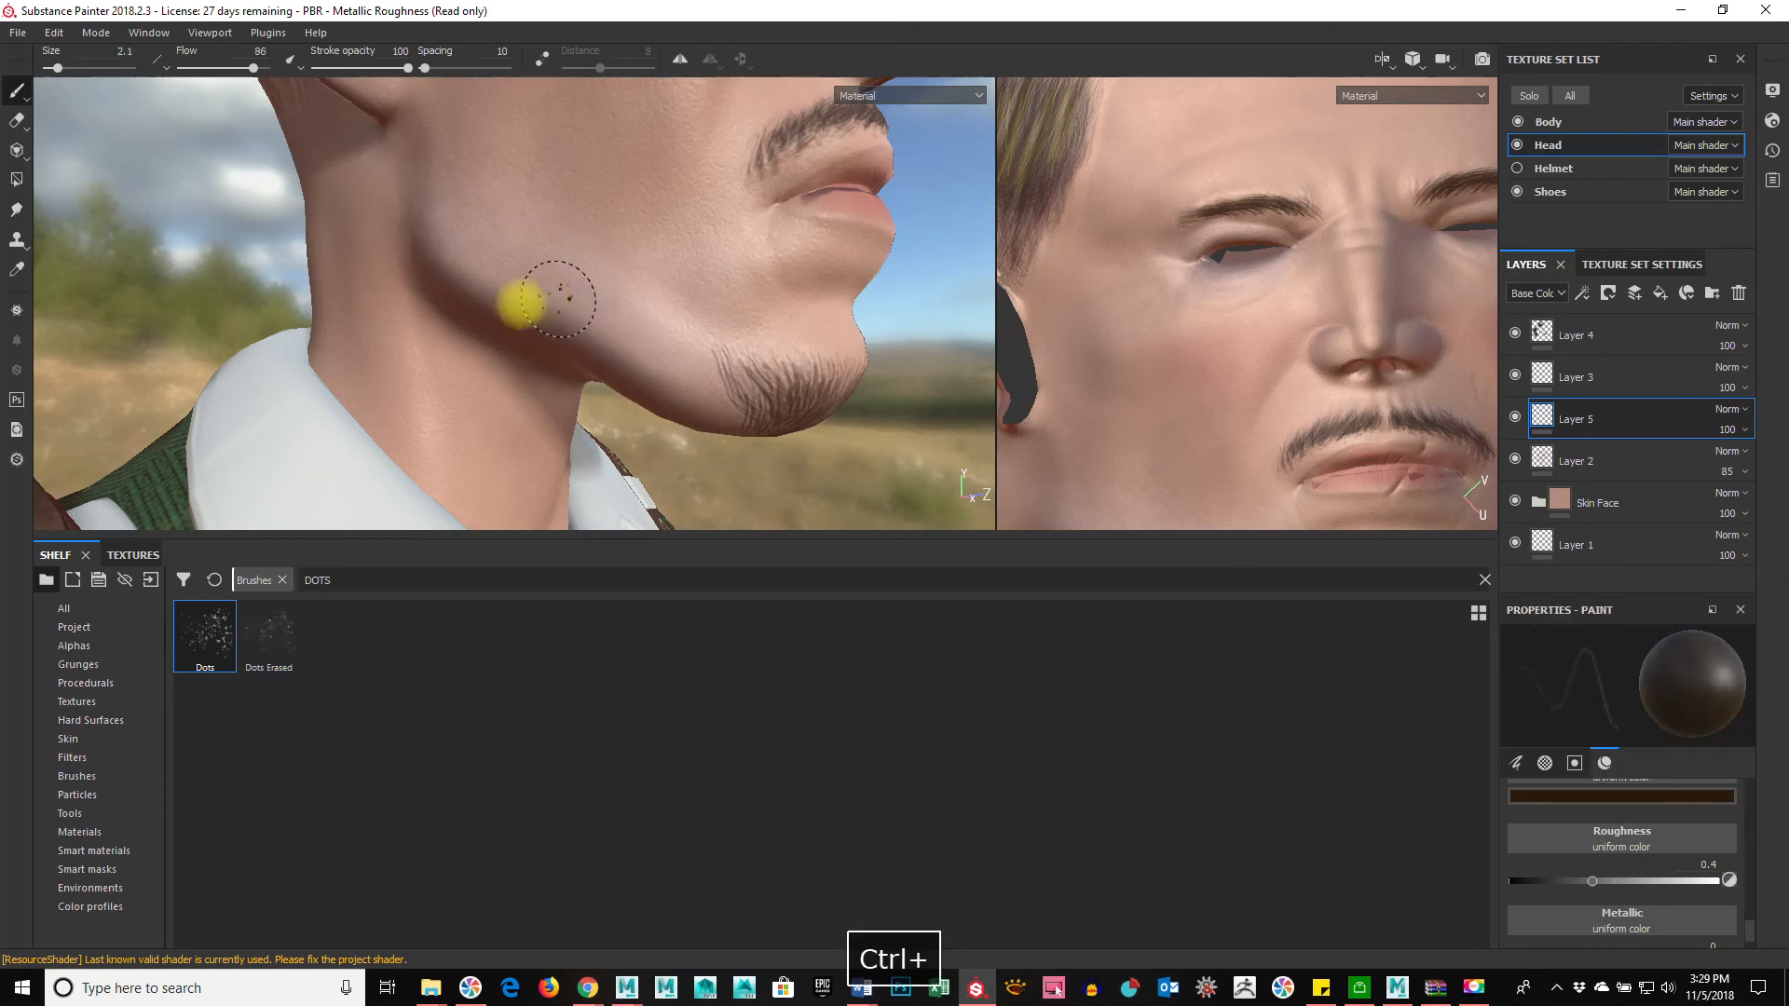
pyautogui.keyDown('ctrl'); pyautogui.moveTo(444, 328); pyautogui.dragTo(440, 328); pyautogui.keyUp('ctrl')
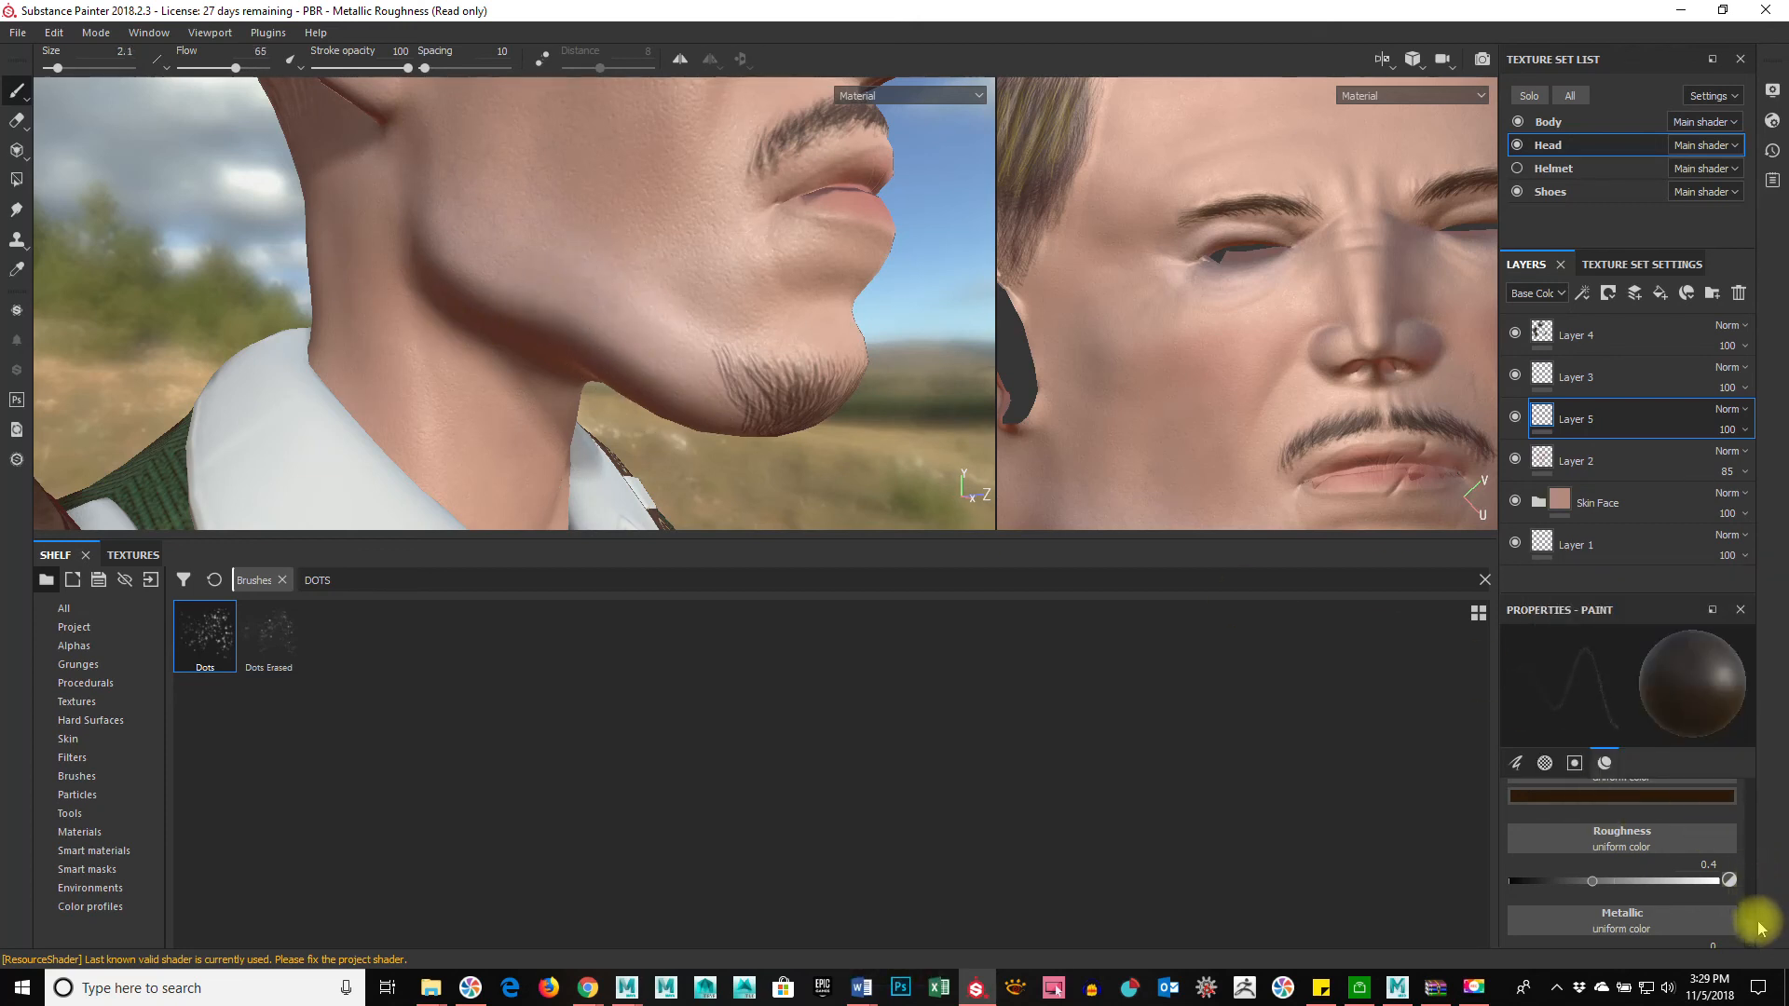
# Step: Enable the brush's height channel at -0.0844 and set its roughness to 0.8578
pyautogui.scroll(2, 1665, 830)
pyautogui.click(1568, 792)
pyautogui.scroll(-2, 1679, 859)
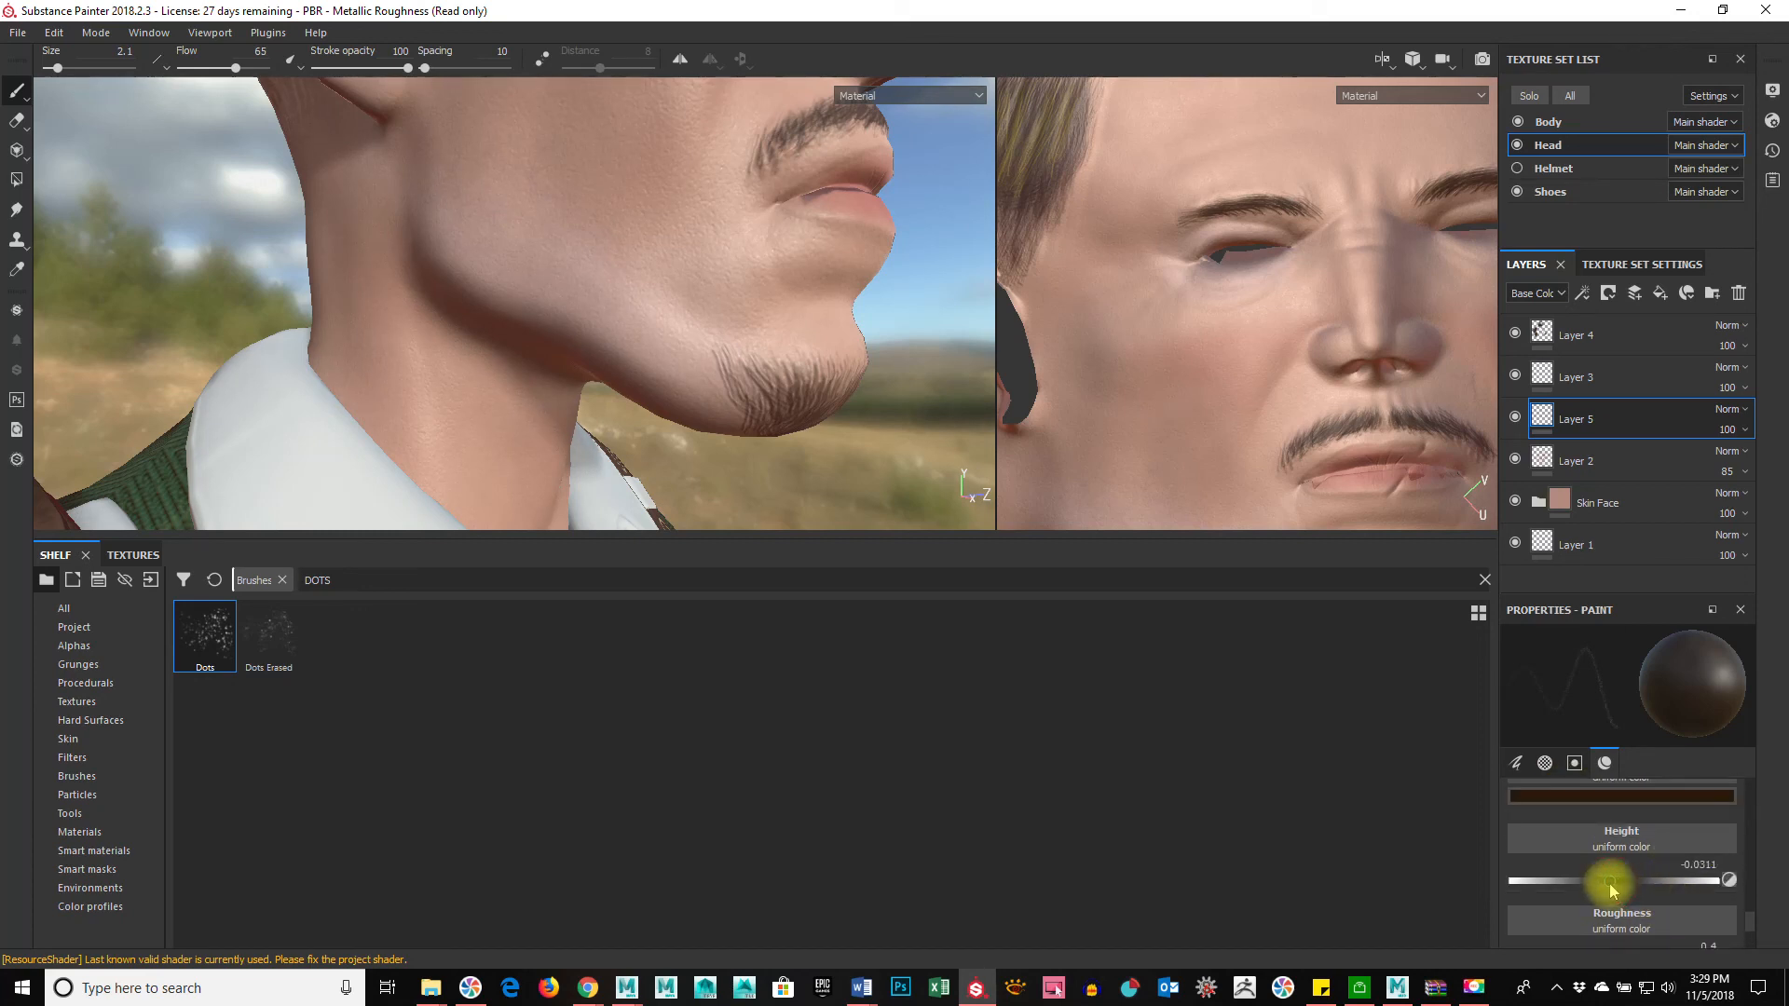
pyautogui.scroll(-2, 1609, 890)
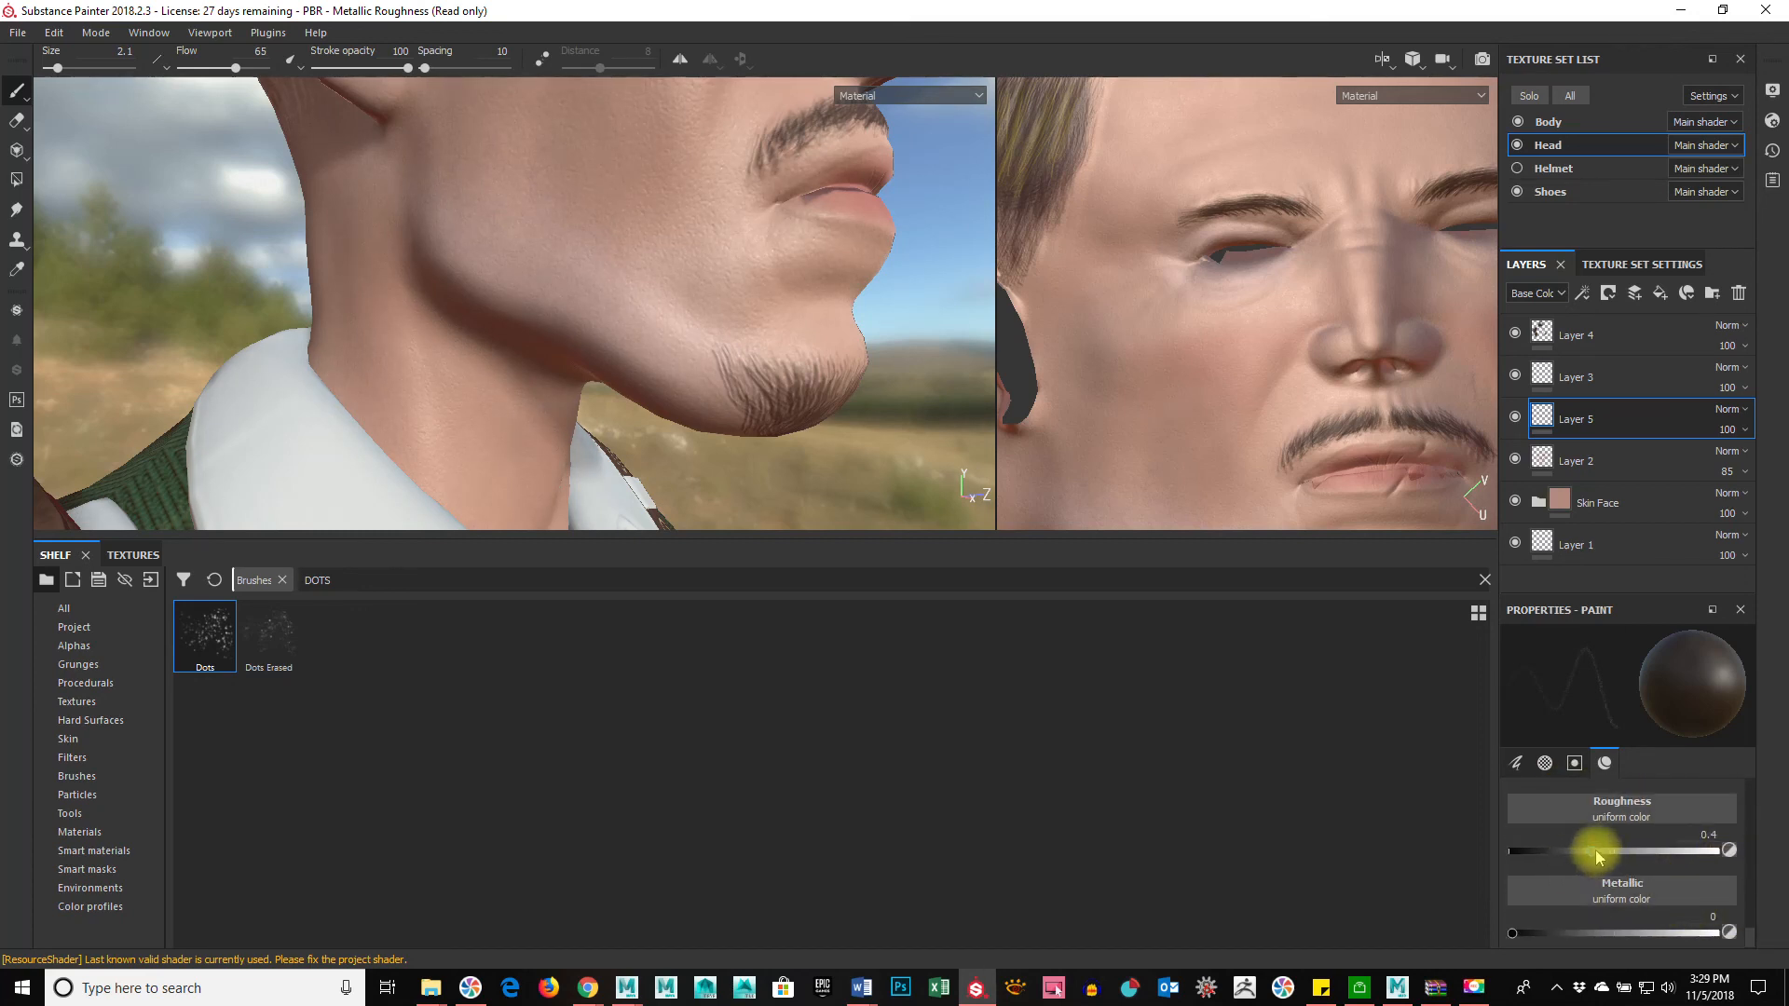
pyautogui.moveTo(1596, 854); pyautogui.dragTo(1691, 851)
# Step: Try a Dots stroke along the jawline at flow 65 and undo it
pyautogui.keyDown('alt'); pyautogui.moveTo(894, 401); pyautogui.dragTo(536, 268); pyautogui.keyUp('alt')
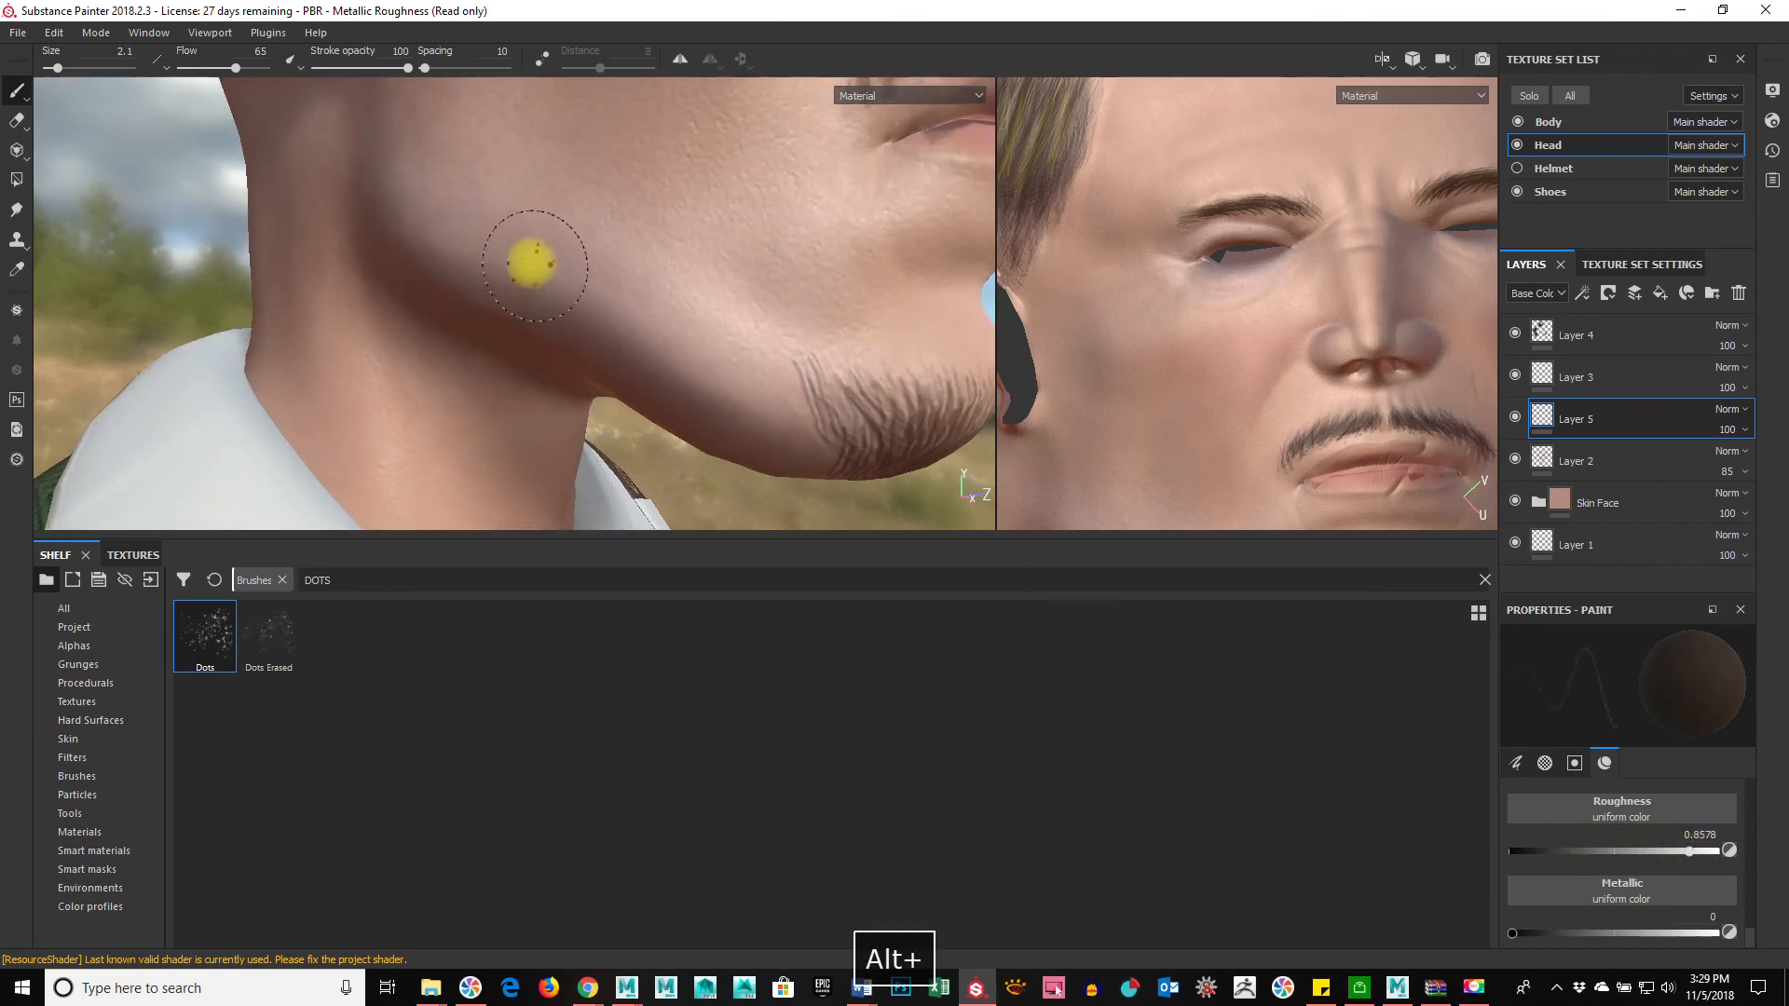
pyautogui.moveTo(640, 300); pyautogui.dragTo(739, 380)
pyautogui.hotkey('ctrl', 'z')
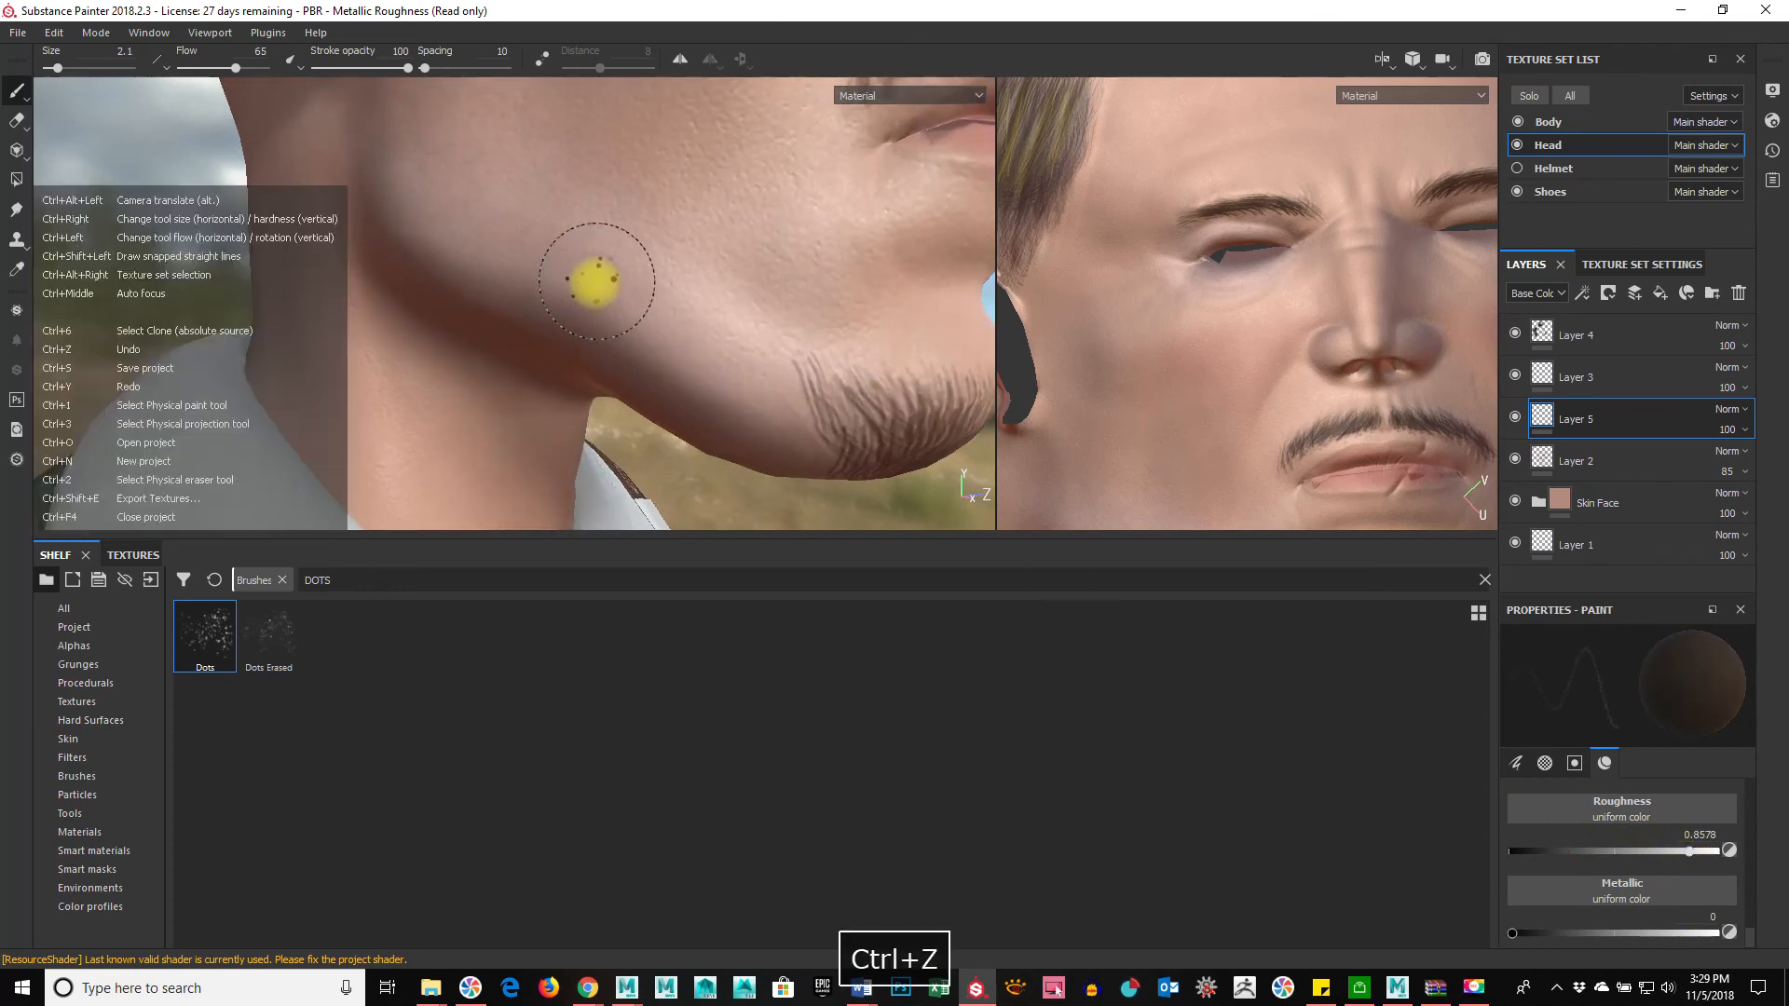
# Step: Lower the Dots brush flow to 13 and paint fine stubble along the jaw and lower cheek
pyautogui.keyDown('ctrl'); pyautogui.moveTo(596, 281); pyautogui.dragTo(590, 280); pyautogui.keyUp('ctrl')
pyautogui.keyDown('ctrl'); pyautogui.moveTo(494, 315); pyautogui.dragTo(424, 355); pyautogui.keyUp('ctrl')
pyautogui.moveTo(468, 198)
pyautogui.mouseDown()
pyautogui.moveTo(467, 257)
pyautogui.moveTo(579, 242)
pyautogui.moveTo(811, 388)
pyautogui.moveTo(739, 411)
pyautogui.moveTo(523, 327)
pyautogui.moveTo(538, 309)
pyautogui.moveTo(436, 220)
pyautogui.moveTo(481, 181)
pyautogui.moveTo(387, 220)
pyautogui.moveTo(432, 120)
pyautogui.moveTo(387, 228)
pyautogui.moveTo(485, 184)
pyautogui.moveTo(826, 340)
pyautogui.moveTo(772, 267)
pyautogui.moveTo(799, 201)
pyautogui.mouseUp()
pyautogui.keyDown('ctrl'); pyautogui.click(675, 261); pyautogui.keyUp('ctrl')
pyautogui.moveTo(878, 288)
pyautogui.keyDown('alt'); pyautogui.mouseDown()
pyautogui.moveTo(703, 404)
pyautogui.moveTo(463, 283)
pyautogui.moveTo(455, 320)
pyautogui.moveTo(484, 298)
pyautogui.mouseUp(); pyautogui.keyUp('alt')
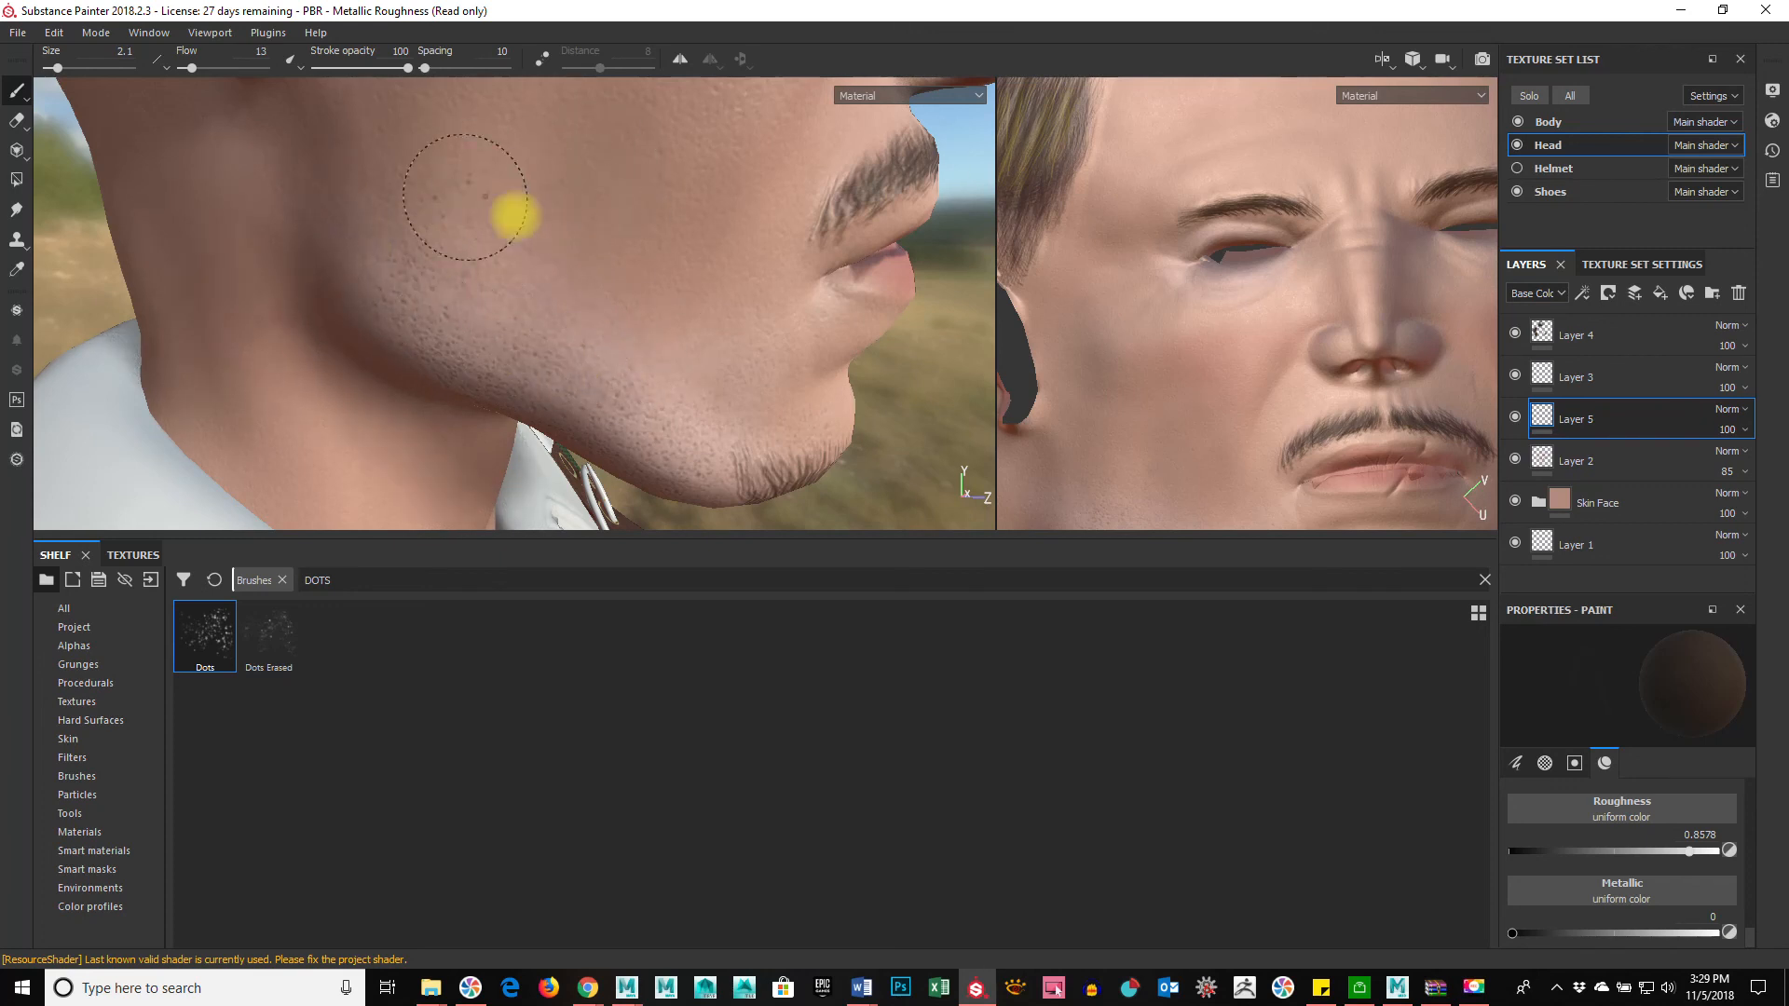
# Step: Reduce the Dots brush to size 1.62 and paint stubble around the mouth and chin
pyautogui.moveTo(802, 401)
pyautogui.keyDown('alt'); pyautogui.mouseDown()
pyautogui.moveTo(863, 376)
pyautogui.moveTo(677, 286)
pyautogui.mouseUp(); pyautogui.keyUp('alt')
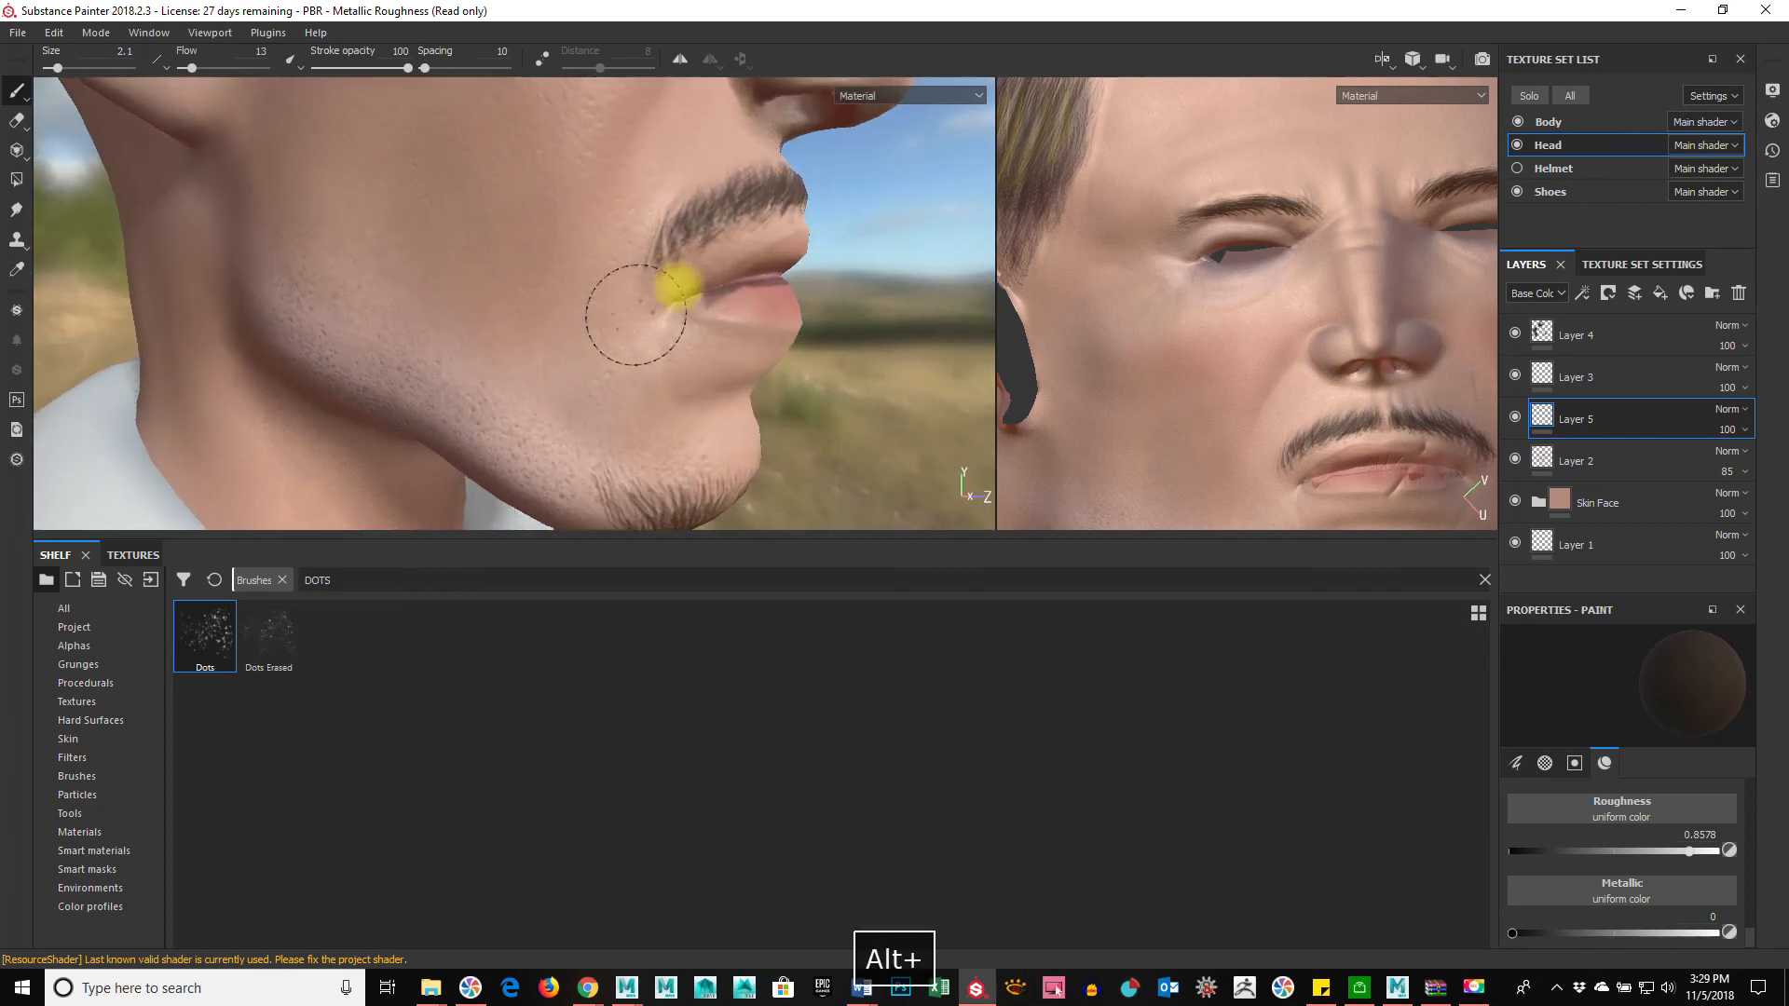
pyautogui.keyDown('ctrl'); pyautogui.moveTo(655, 259); pyautogui.dragTo(650, 261, button='right'); pyautogui.keyUp('ctrl')
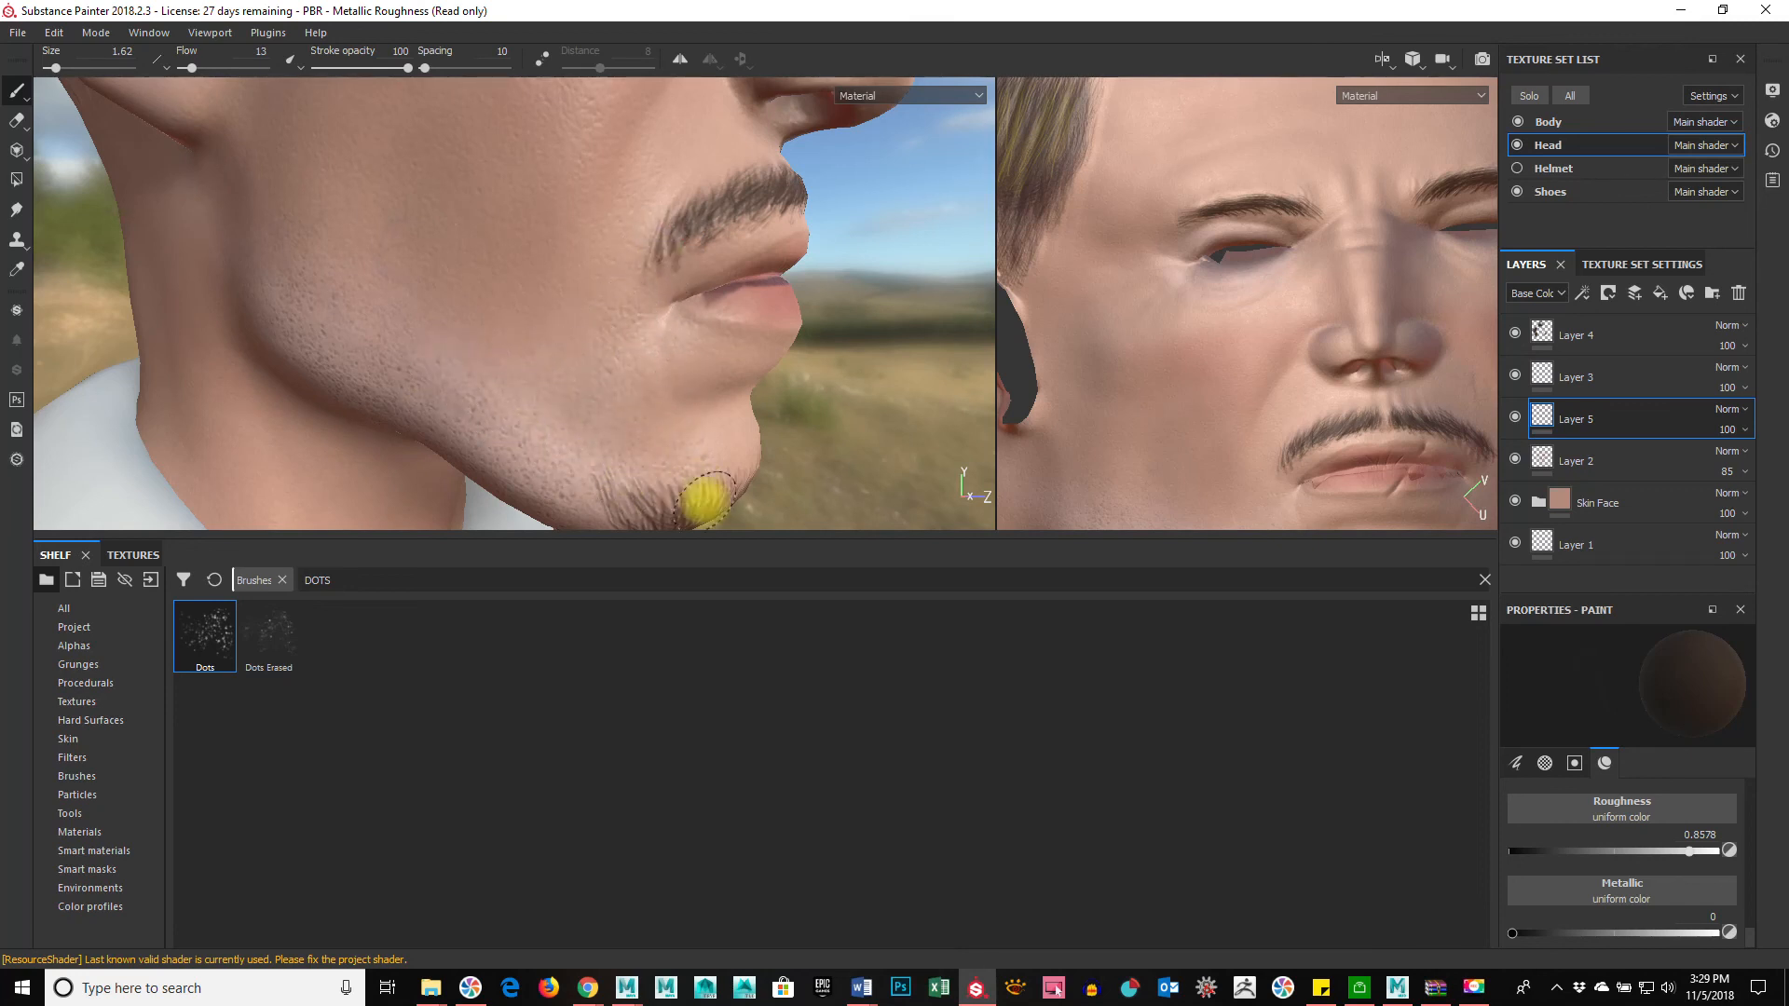
pyautogui.keyDown('alt'); pyautogui.moveTo(627, 432); pyautogui.dragTo(691, 320); pyautogui.keyUp('alt')
# Step: Rotate the environment lighting and paint stubble along the opposite jaw and cheek with the Dots brush at sizes 3.22 and 2.06
pyautogui.keyDown('shift'); pyautogui.moveTo(307, 232); pyautogui.dragTo(345, 244, button='right'); pyautogui.keyUp('shift')
pyautogui.moveTo(736, 205)
pyautogui.keyDown('ctrl'); pyautogui.mouseDown(button='right')
pyautogui.moveTo(886, 192)
pyautogui.moveTo(891, 232)
pyautogui.moveTo(926, 192)
pyautogui.moveTo(932, 223)
pyautogui.mouseUp(button='right'); pyautogui.keyUp('ctrl')
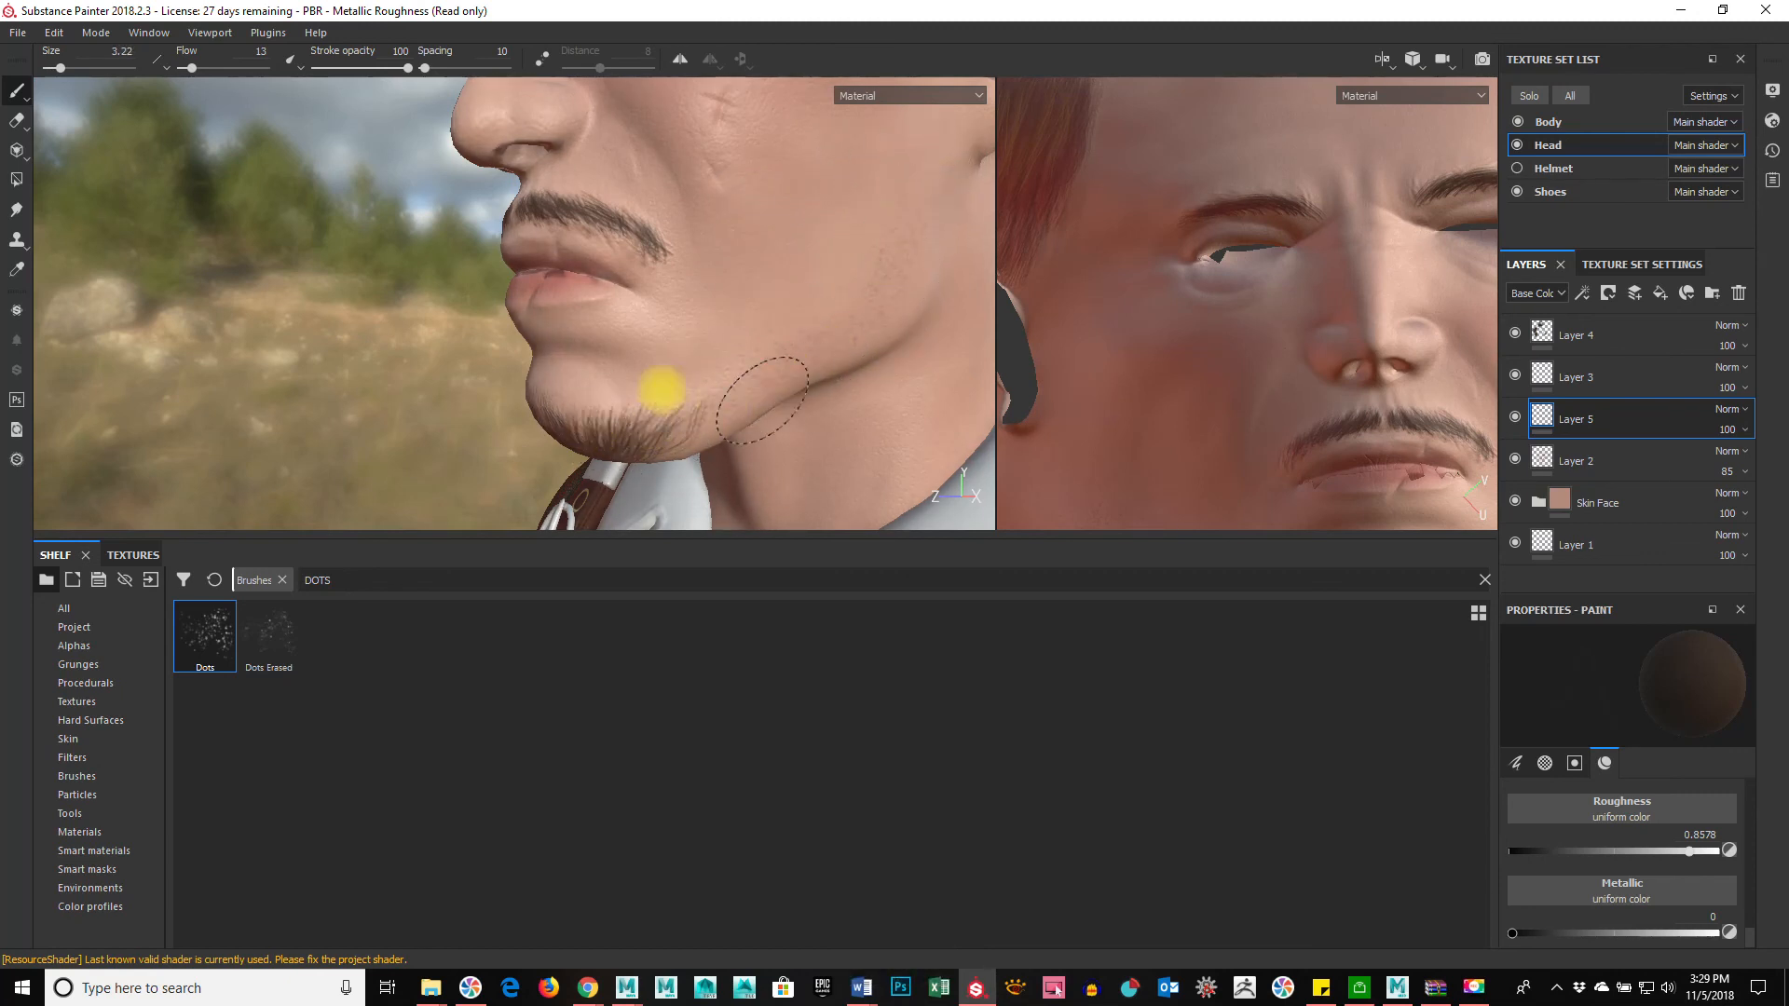
pyautogui.keyDown('ctrl'); pyautogui.moveTo(691, 319); pyautogui.dragTo(652, 319, button='right'); pyautogui.keyUp('ctrl')
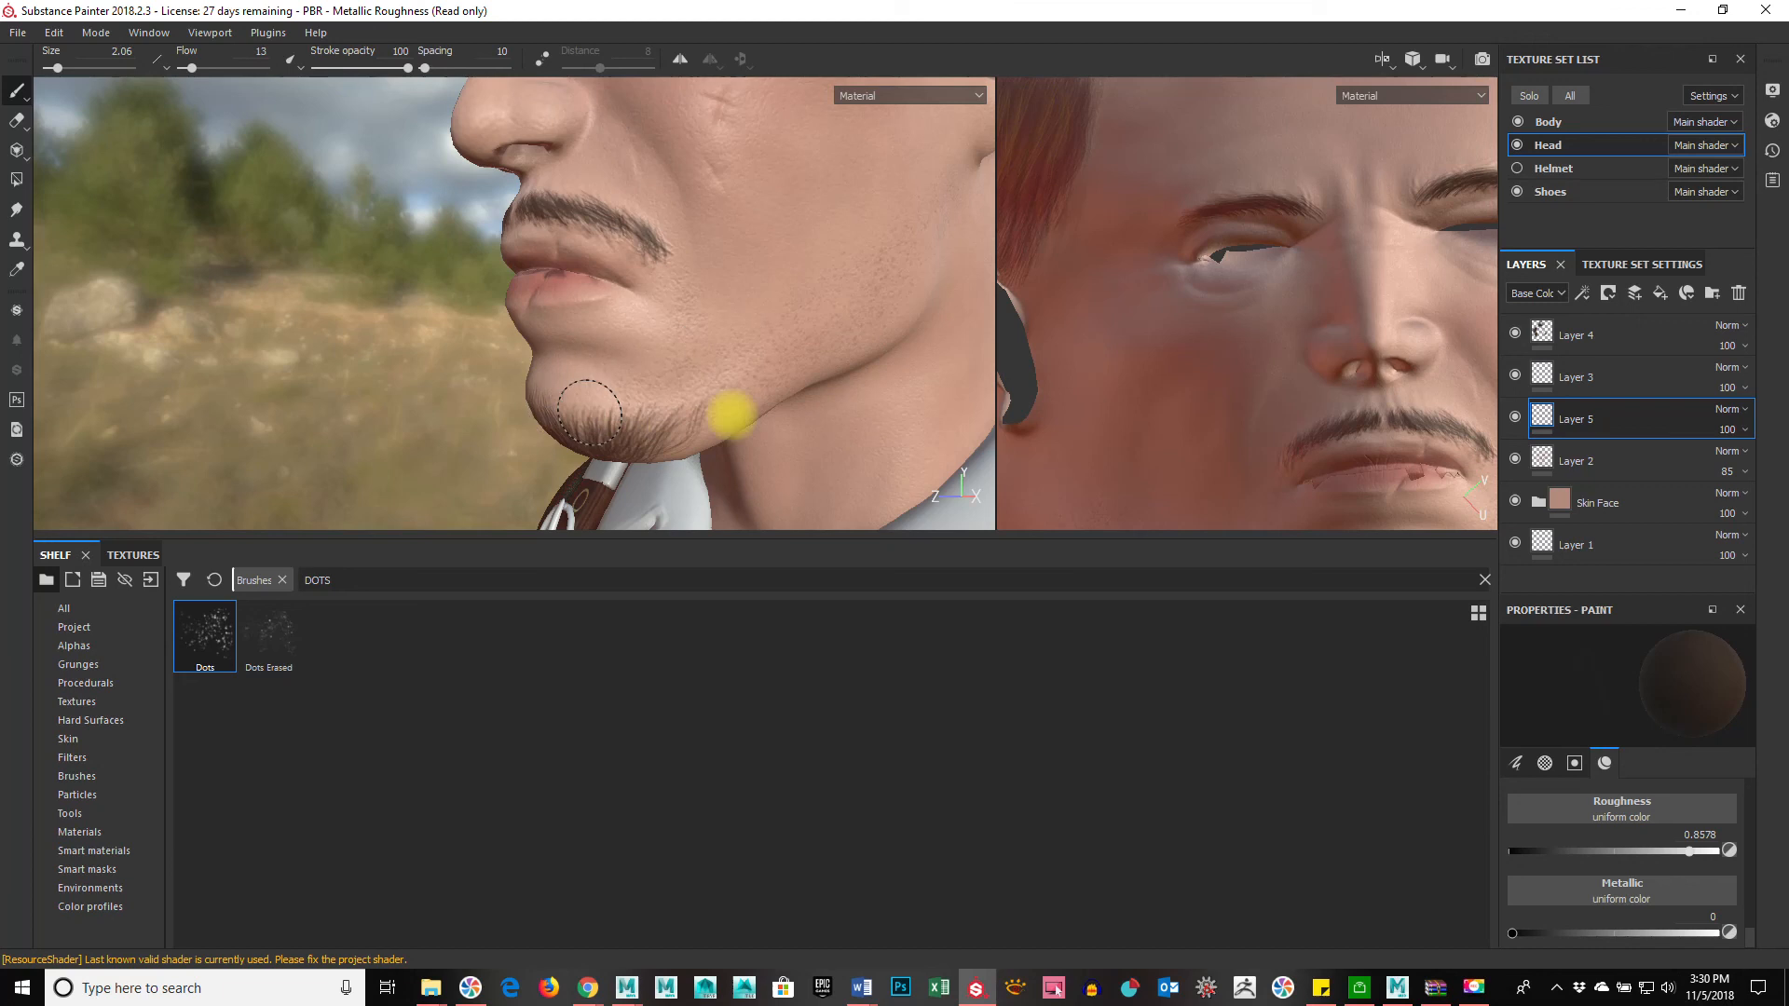
pyautogui.keyDown('alt'); pyautogui.moveTo(917, 396); pyautogui.dragTo(849, 296); pyautogui.keyUp('alt')
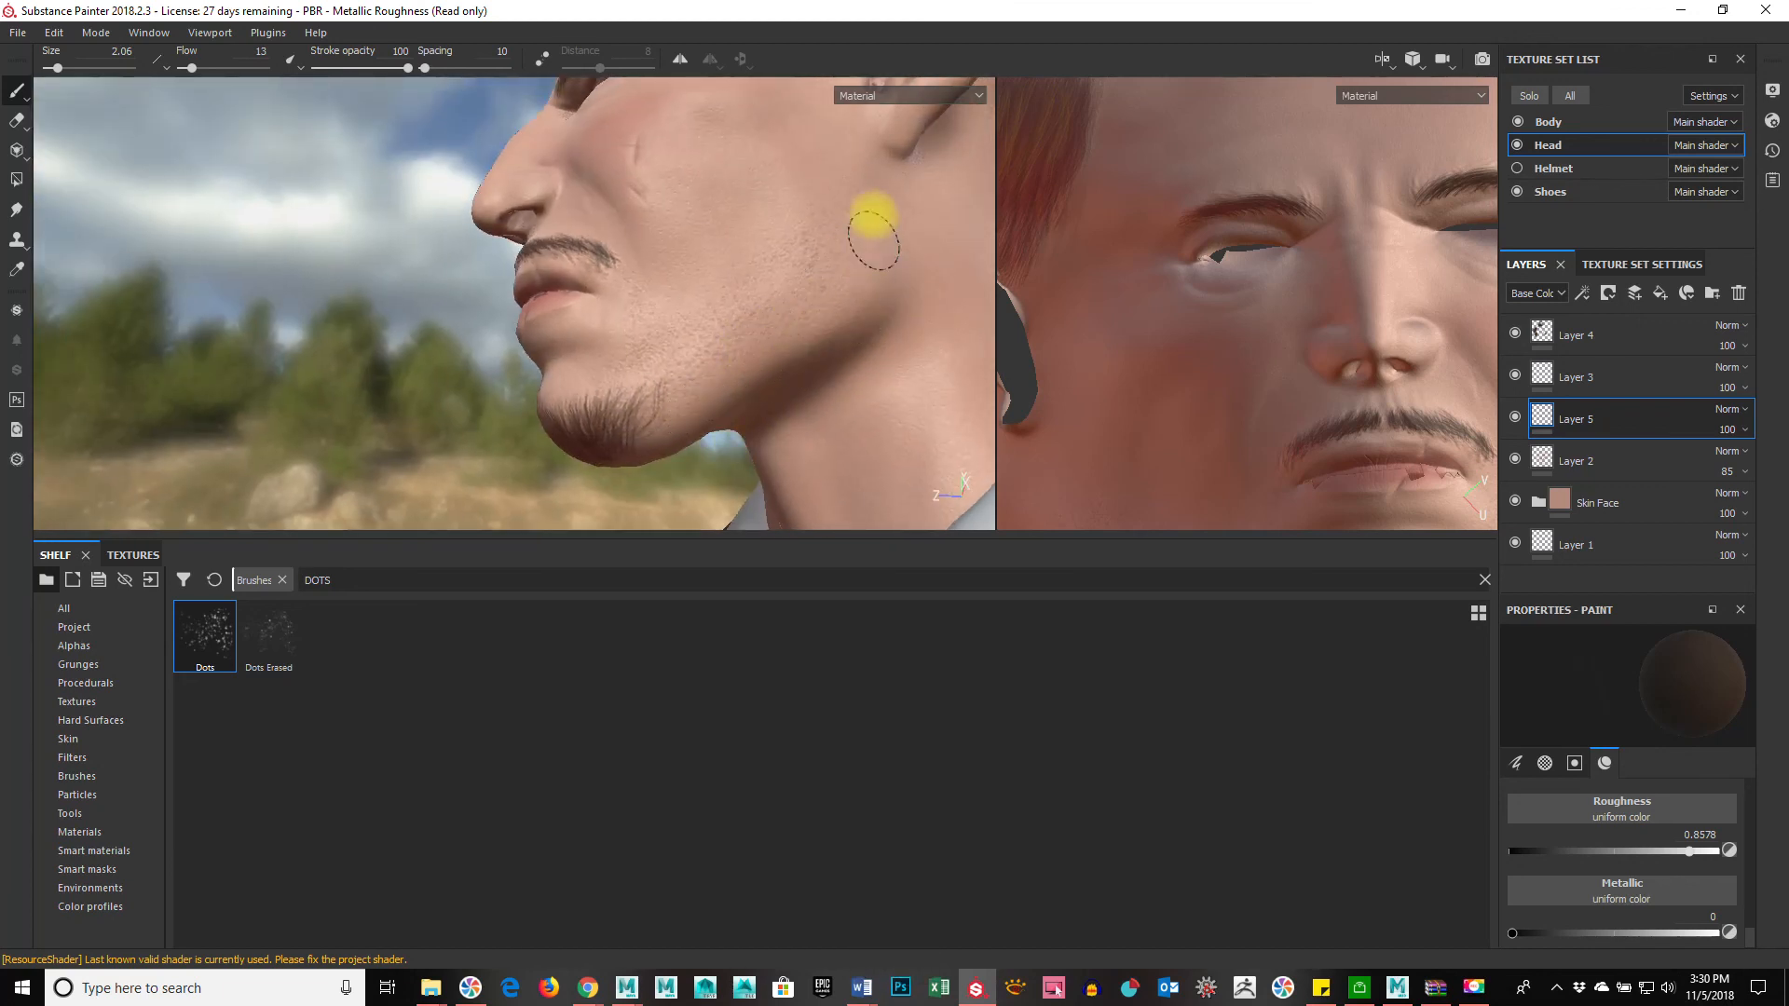
# Step: Rotate the environment lighting and examine the face from the front and side
pyautogui.keyDown('alt'); pyautogui.moveTo(755, 354); pyautogui.dragTo(687, 399); pyautogui.keyUp('alt')
pyautogui.keyDown('shift'); pyautogui.moveTo(687, 399); pyautogui.dragTo(942, 288, button='right'); pyautogui.keyUp('shift')
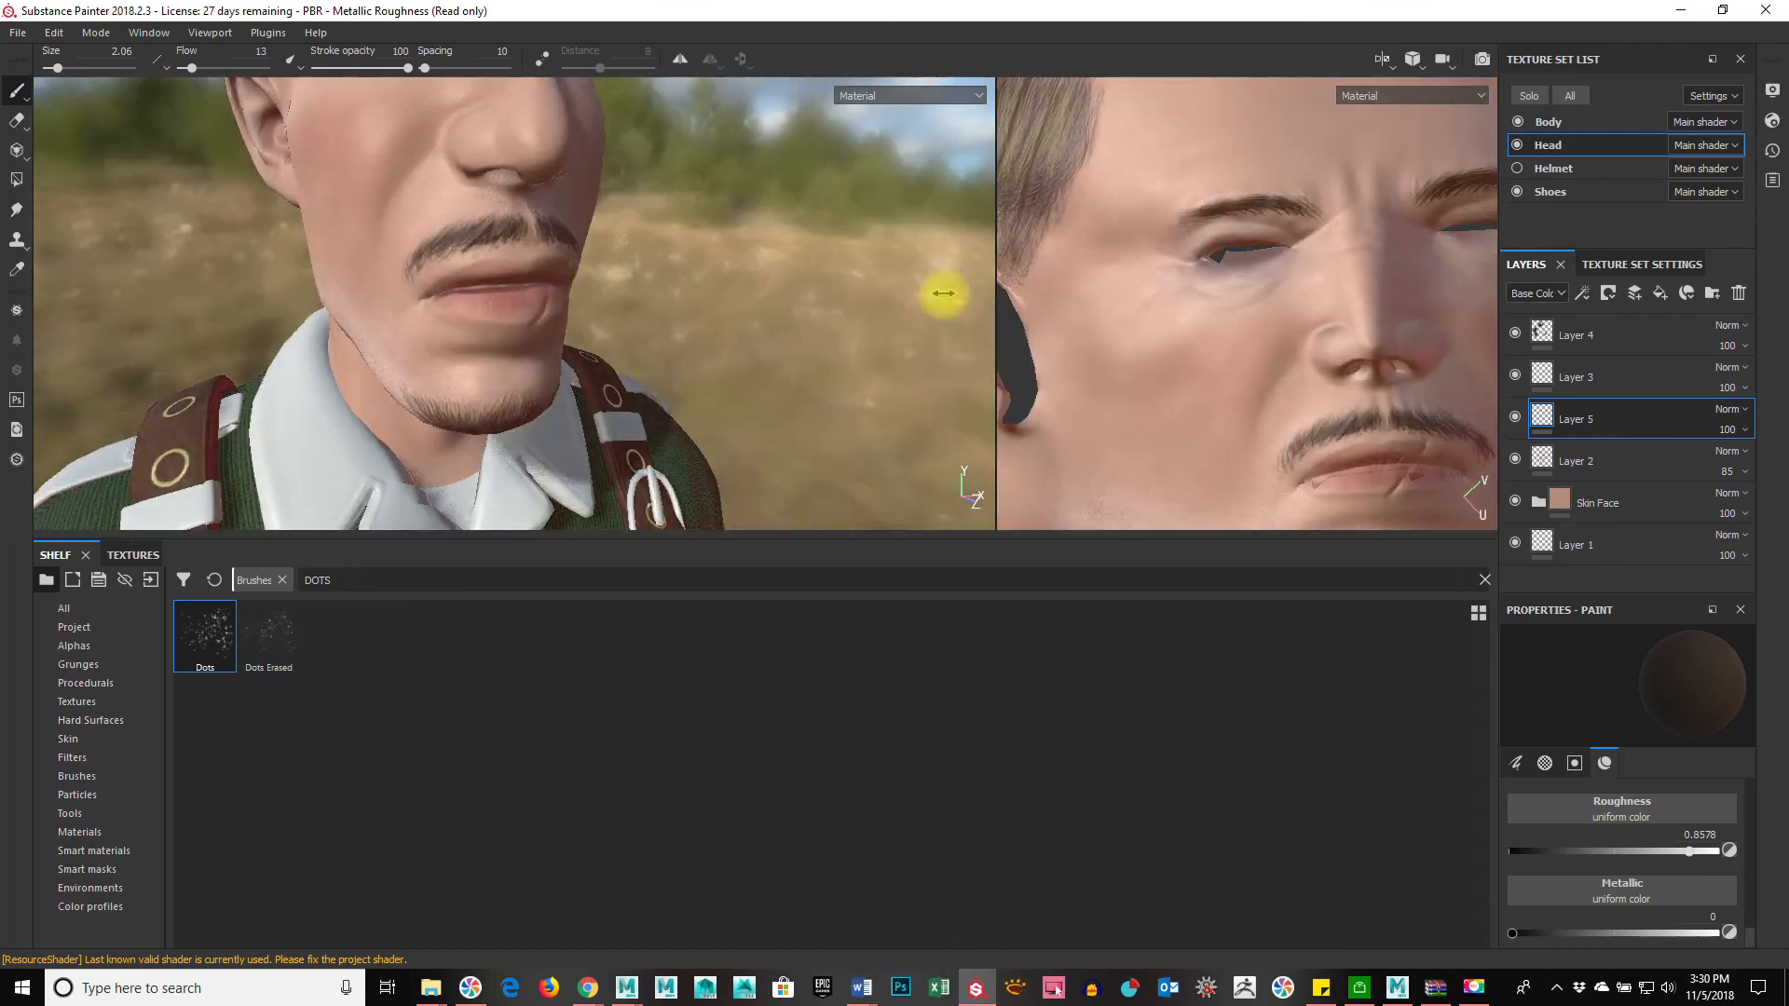
pyautogui.keyDown('alt'); pyautogui.moveTo(783, 299); pyautogui.dragTo(1160, 294); pyautogui.keyUp('alt')
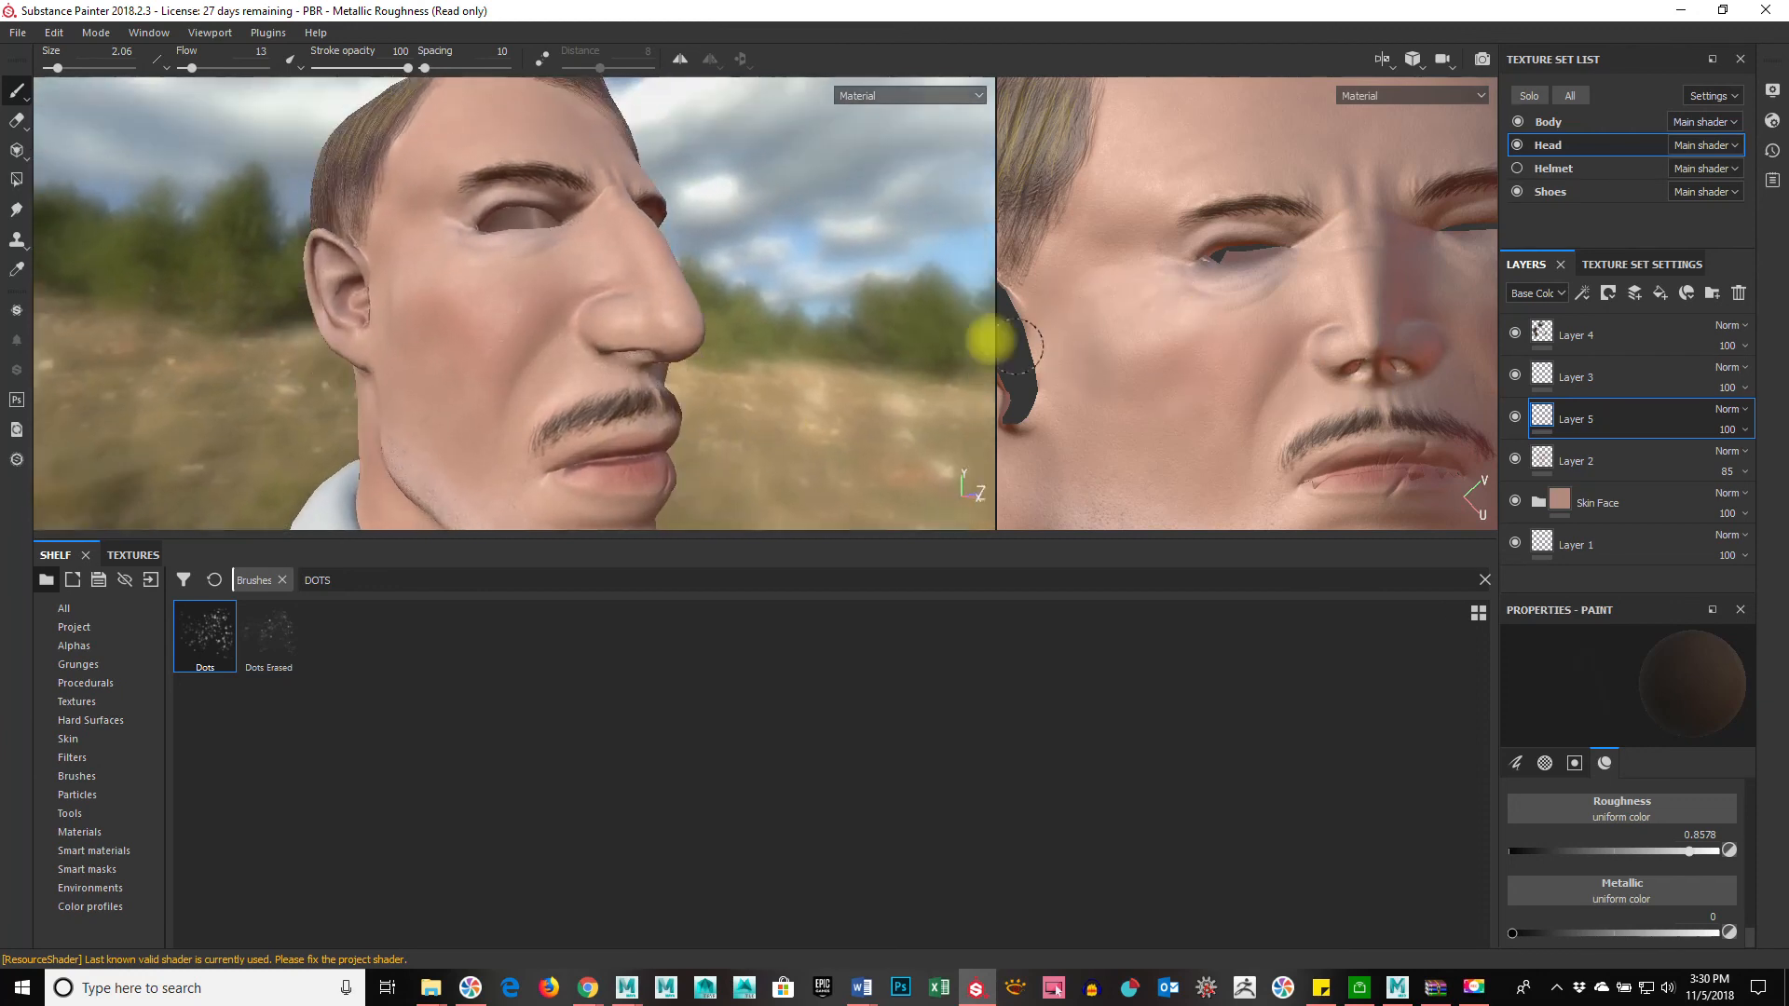
# Step: Enlarge the viewports, examine the stubble across the unwrapped face in the 2D view, and widen the 3D view again
pyautogui.moveTo(996, 330); pyautogui.dragTo(416, 317)
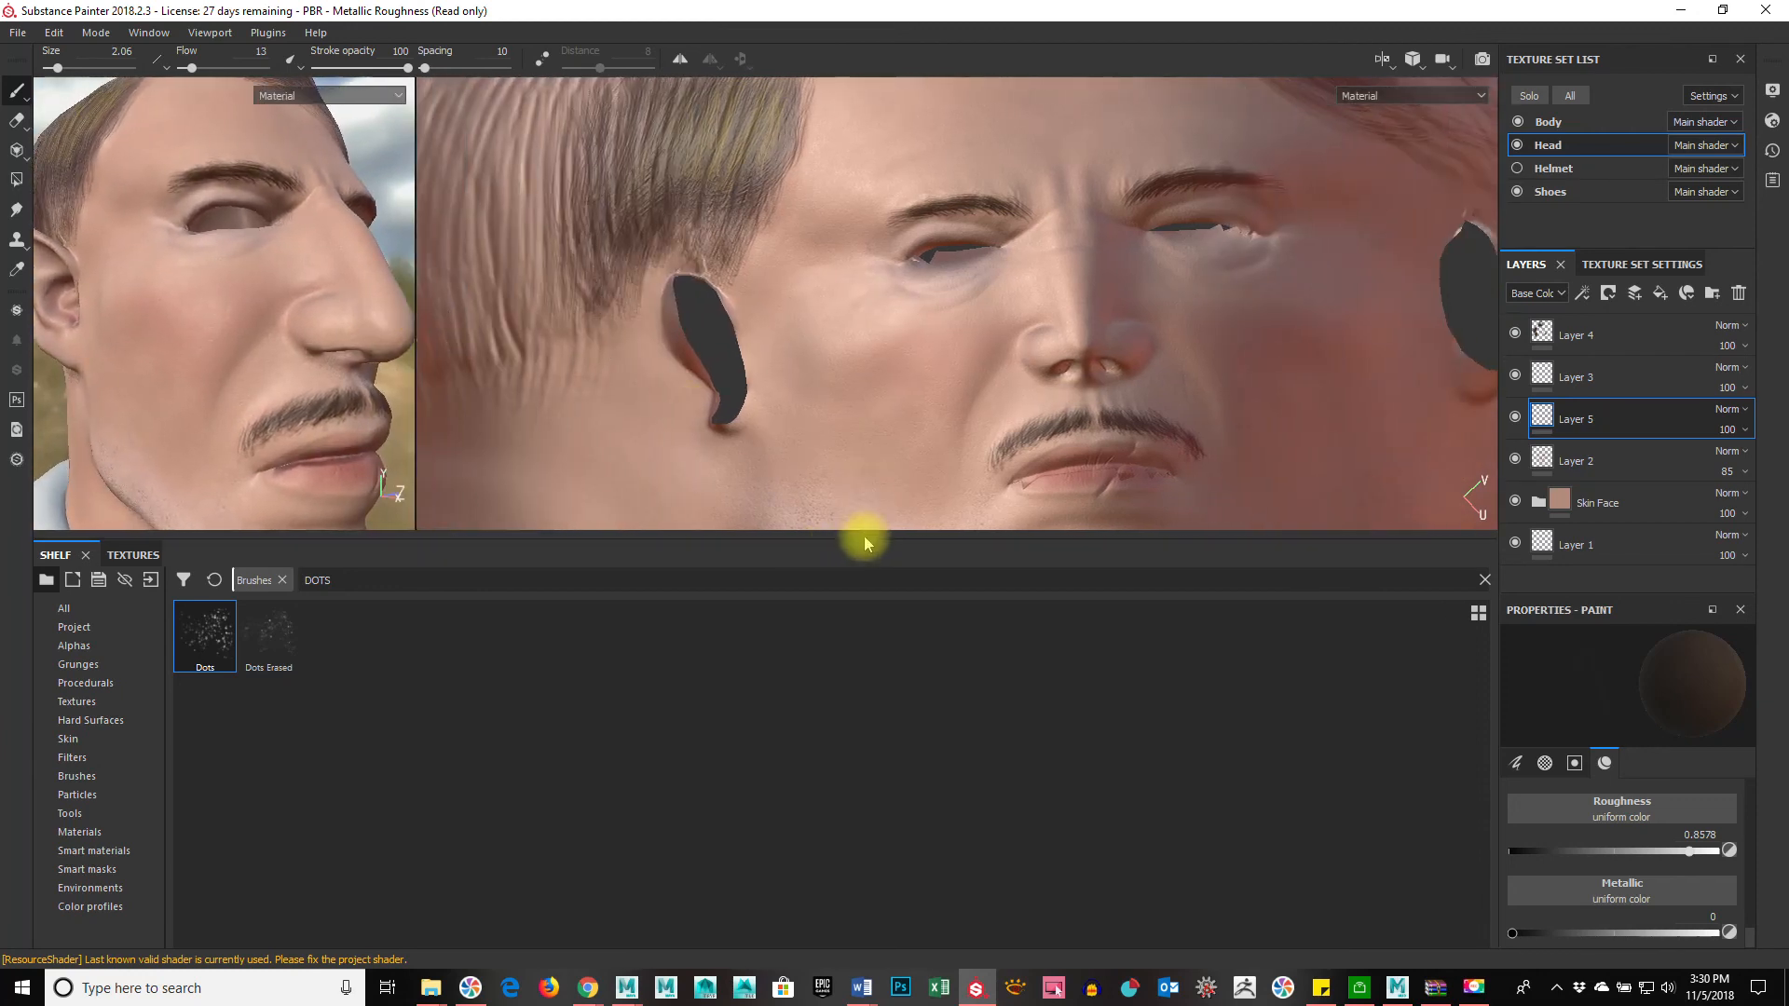
pyautogui.moveTo(865, 540); pyautogui.dragTo(1016, 680)
pyautogui.keyDown('alt'); pyautogui.moveTo(1034, 623); pyautogui.dragTo(919, 460, button='middle'); pyautogui.keyUp('alt')
pyautogui.keyDown('alt'); pyautogui.moveTo(1123, 448); pyautogui.dragTo(1212, 452, button='right'); pyautogui.keyUp('alt')
pyautogui.keyDown('alt'); pyautogui.moveTo(1212, 452); pyautogui.dragTo(1218, 607); pyautogui.keyUp('alt')
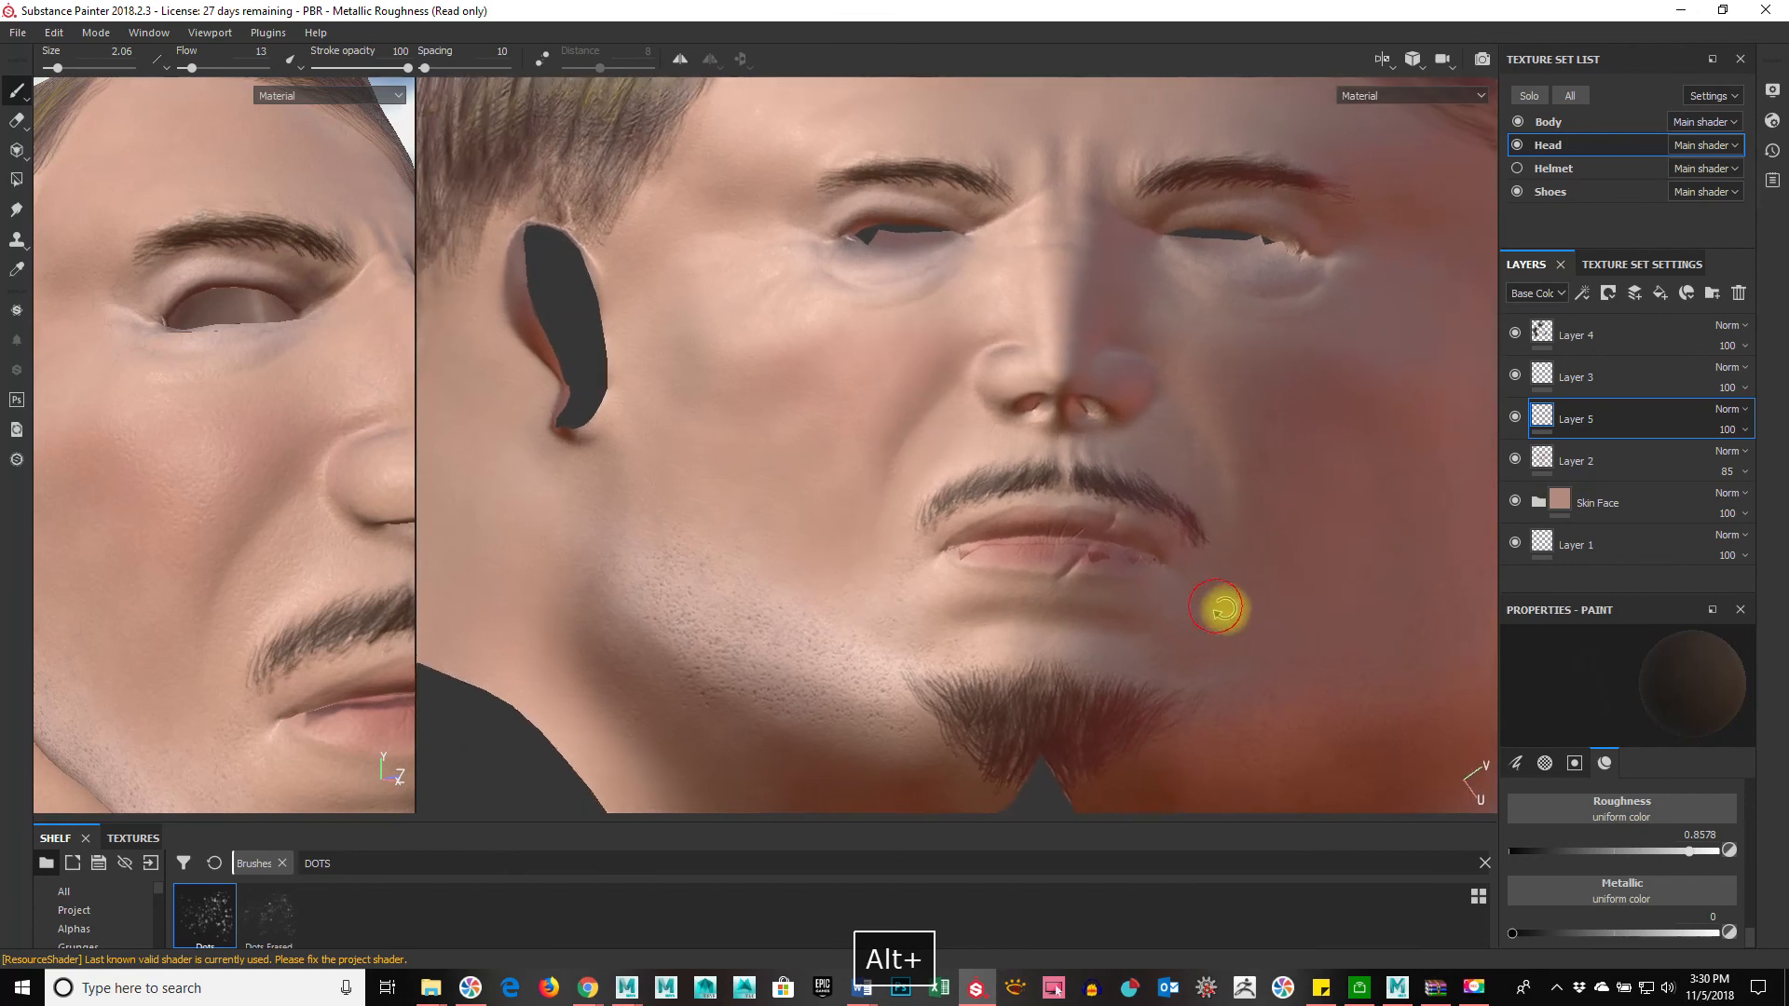
pyautogui.keyDown('alt'); pyautogui.moveTo(1058, 607); pyautogui.dragTo(970, 628, button='middle'); pyautogui.keyUp('alt')
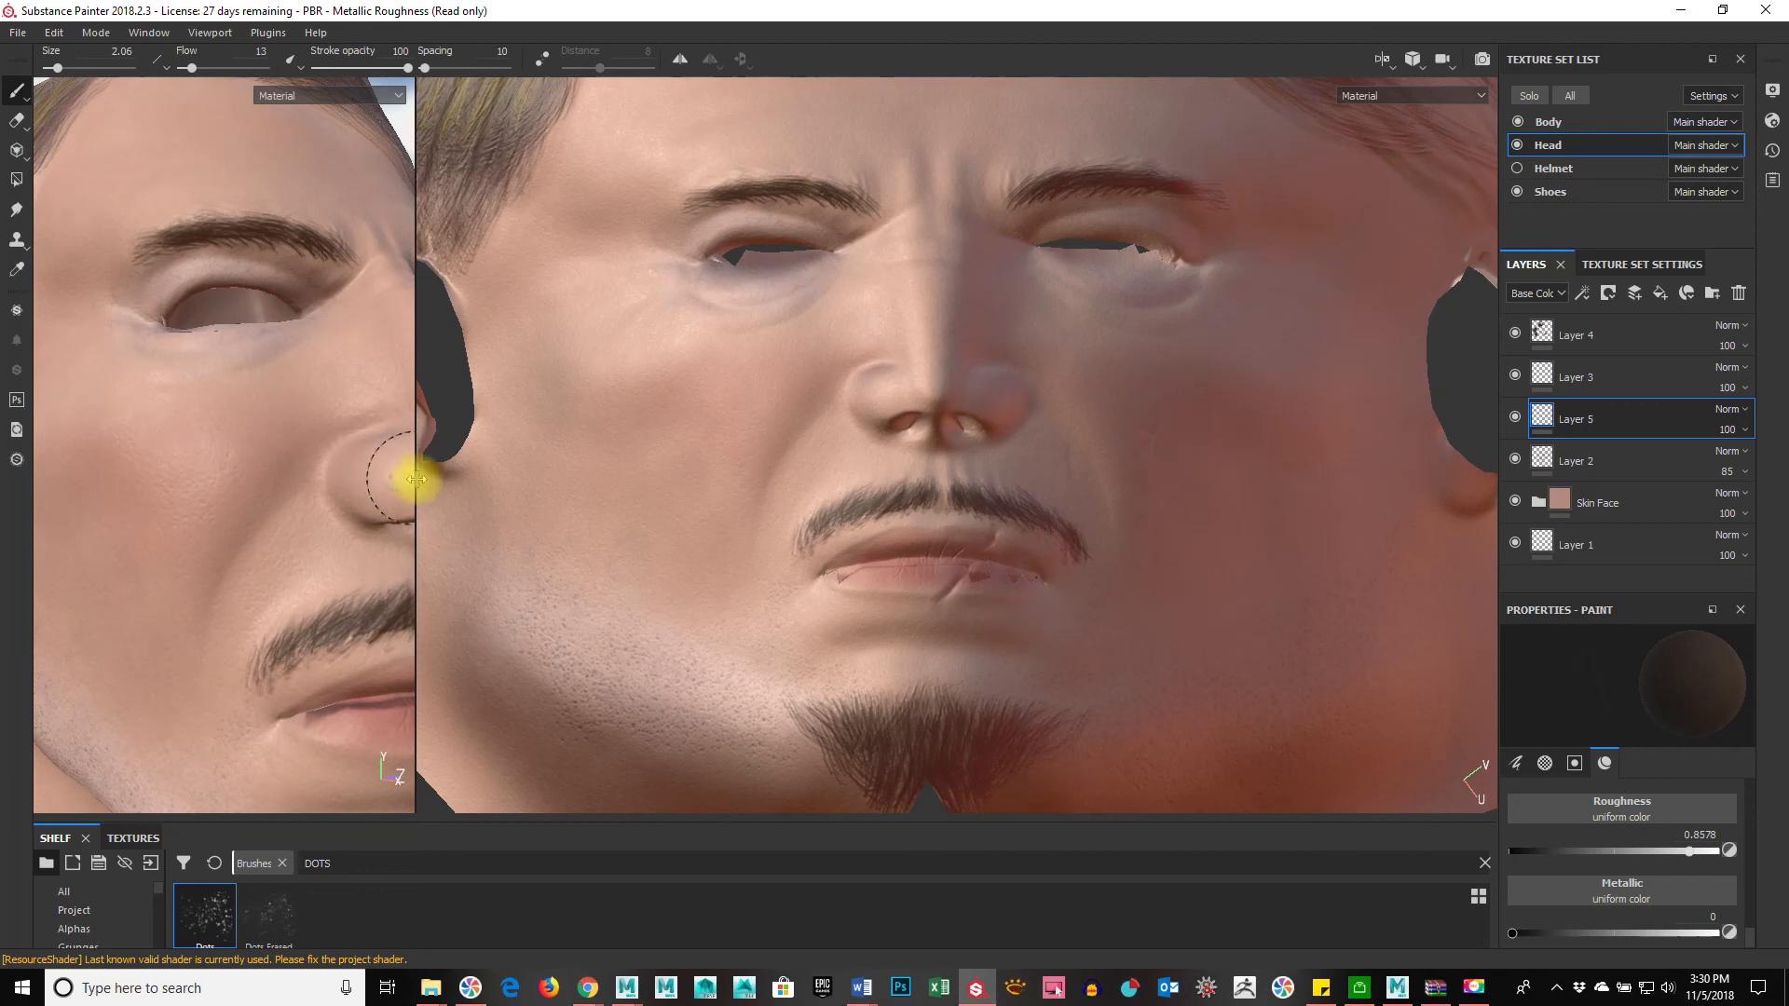
pyautogui.moveTo(415, 481); pyautogui.dragTo(1079, 495)
pyautogui.keyDown('alt'); pyautogui.moveTo(851, 621); pyautogui.dragTo(731, 723); pyautogui.keyUp('alt')
# Step: Add a paint layer above Layer 4 and set the brush material to pale beige (R 0.704, G 0.523, B 0.436) with height 0.1911
pyautogui.click(1631, 345)
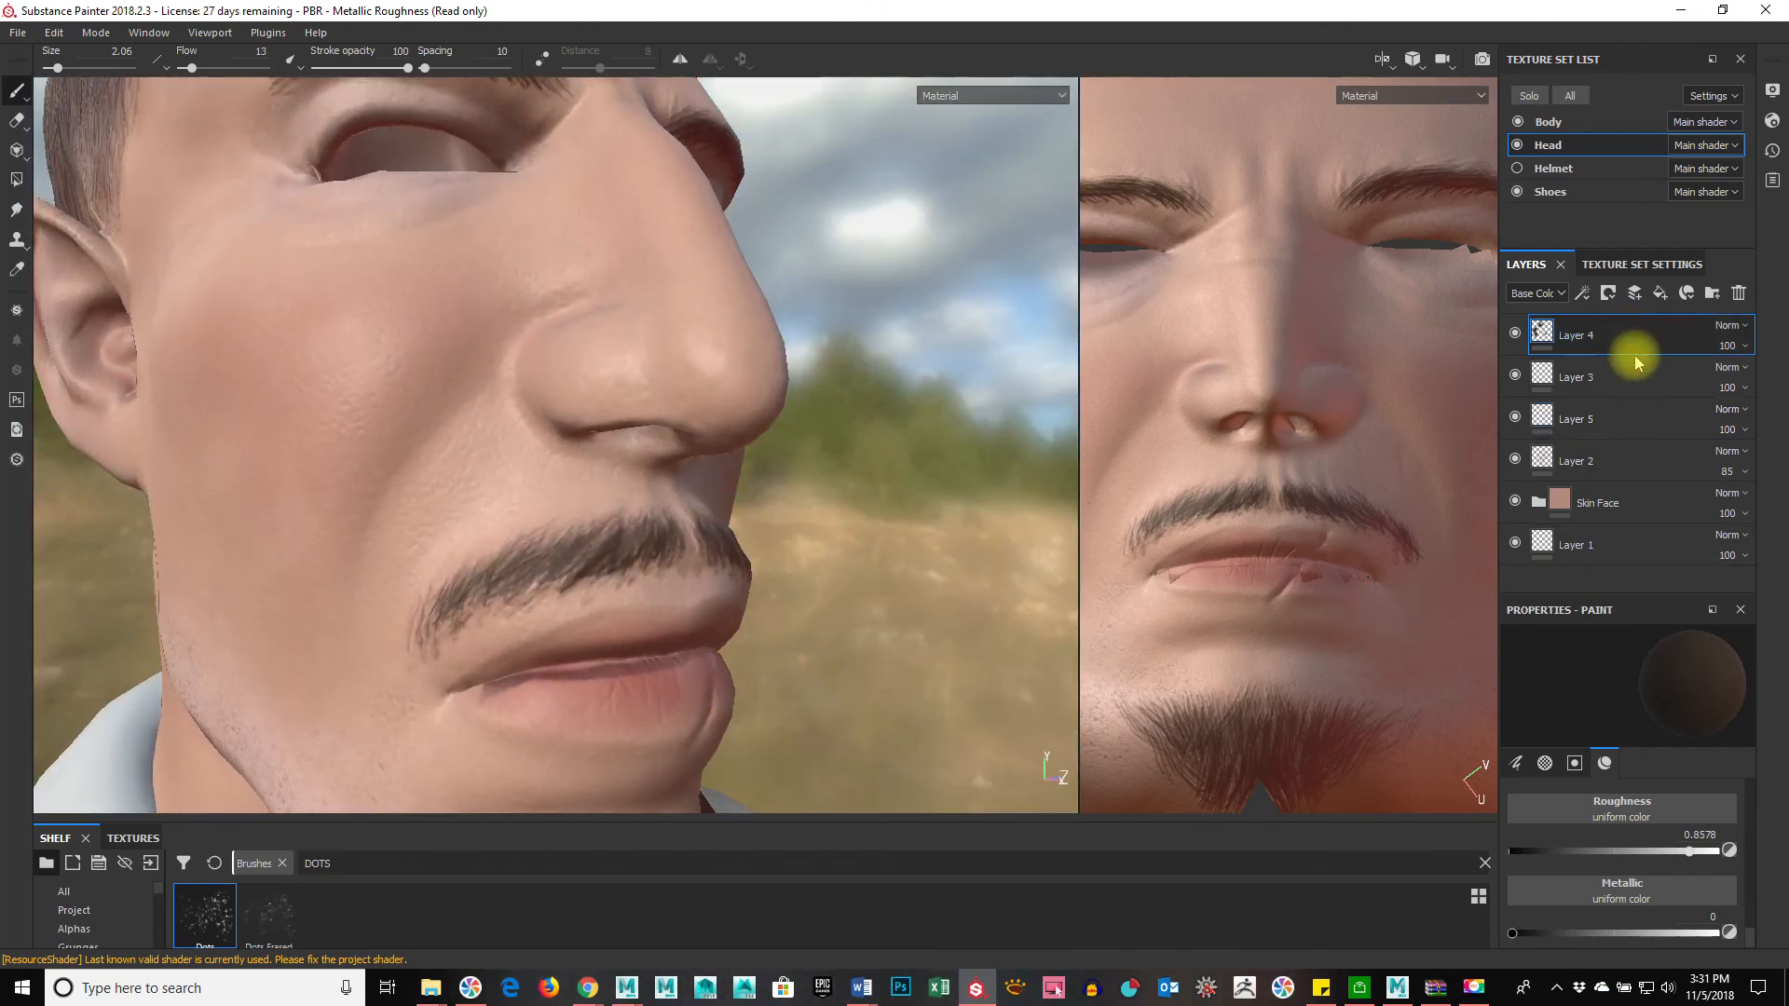
pyautogui.click(1631, 294)
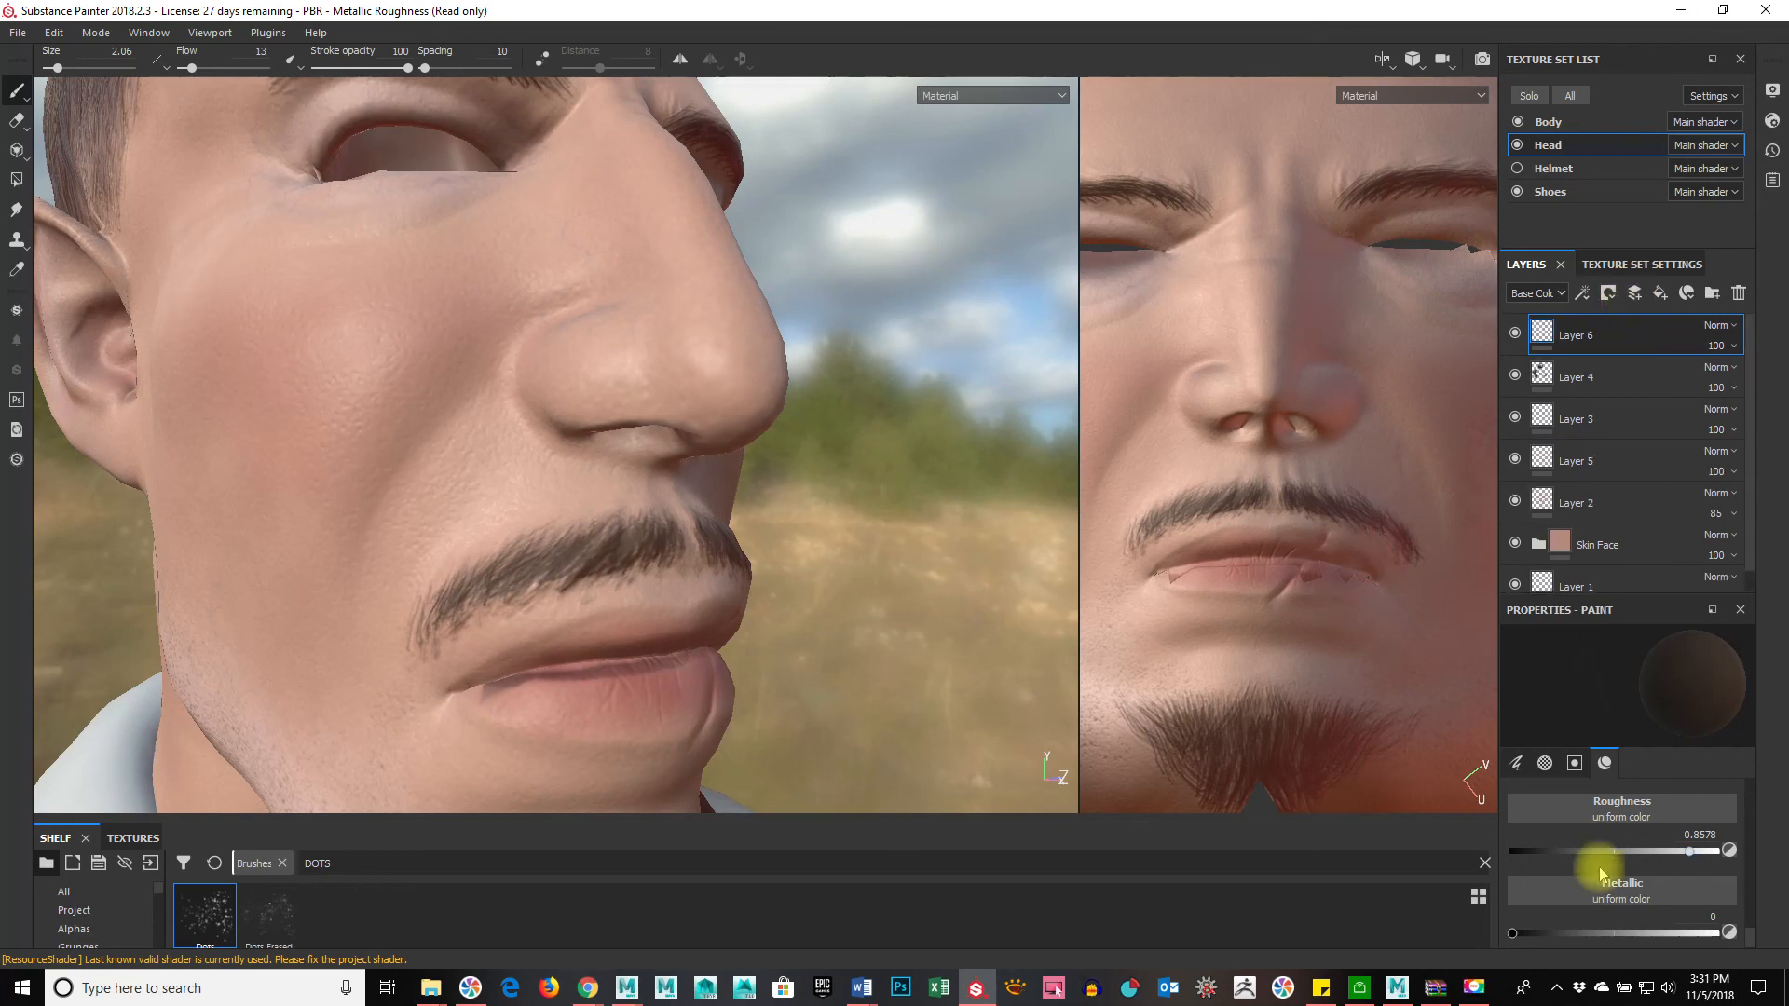
pyautogui.scroll(3, 1668, 876)
pyautogui.scroll(-2, 1687, 878)
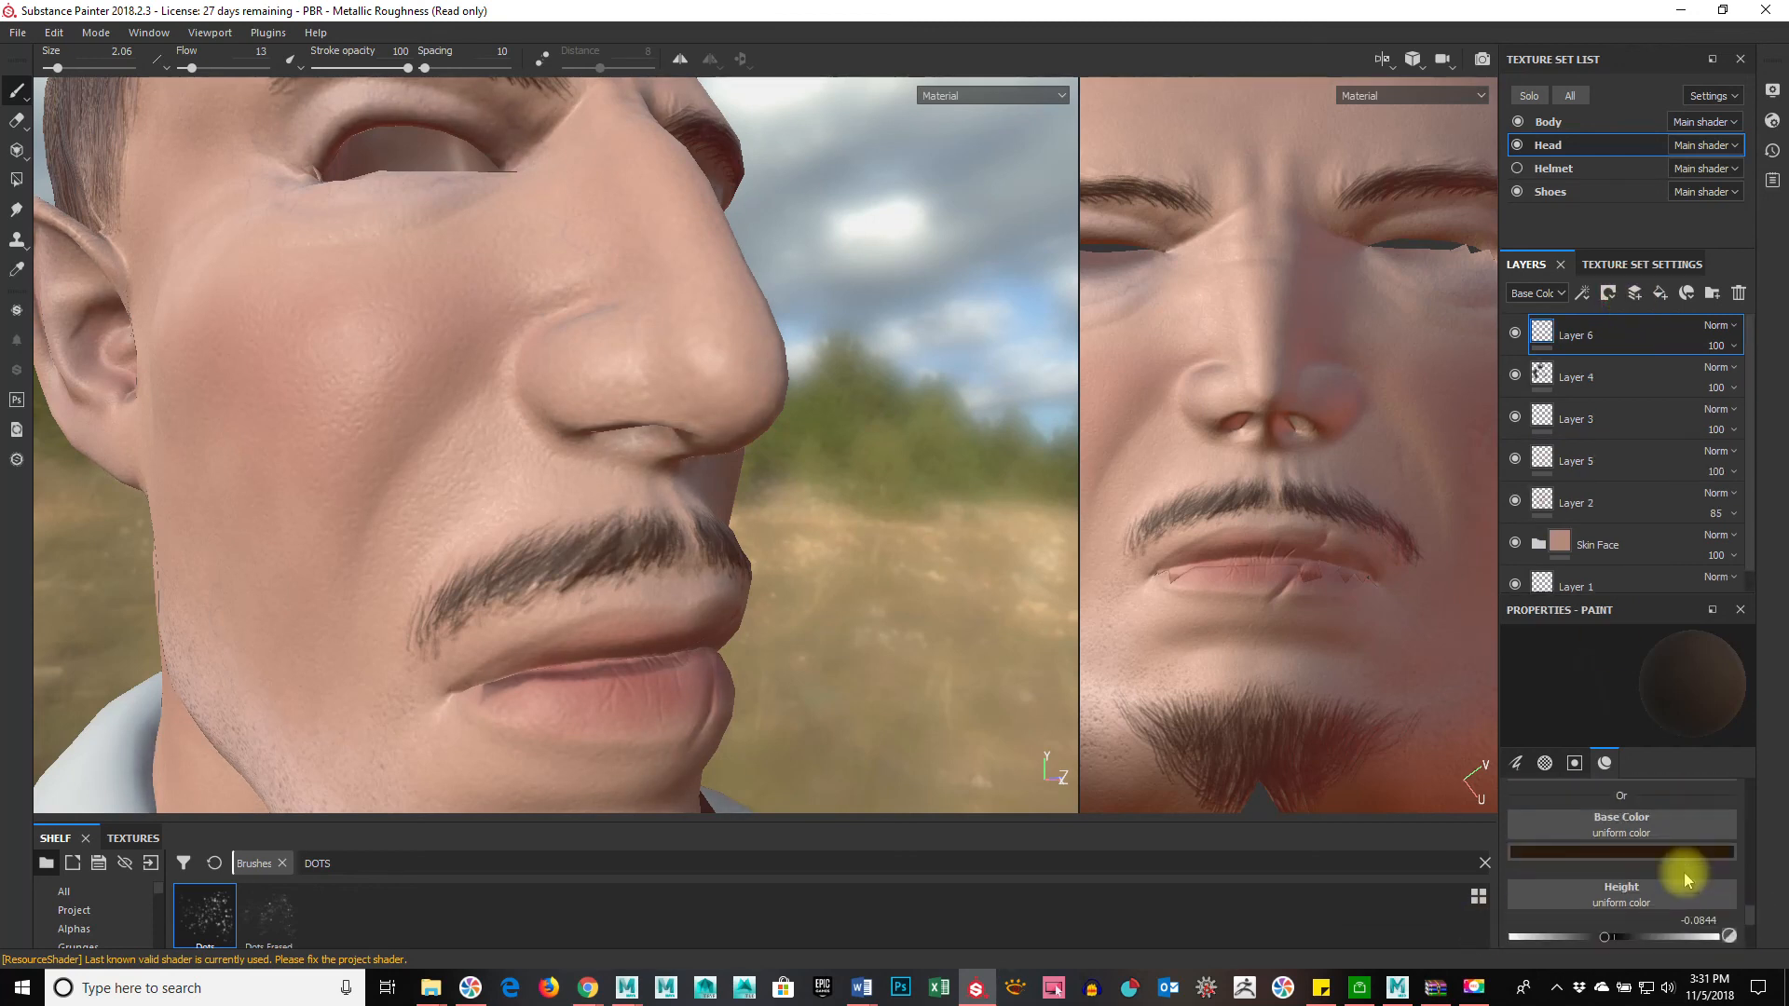
pyautogui.click(1683, 858)
pyautogui.moveTo(1641, 760); pyautogui.dragTo(1623, 729)
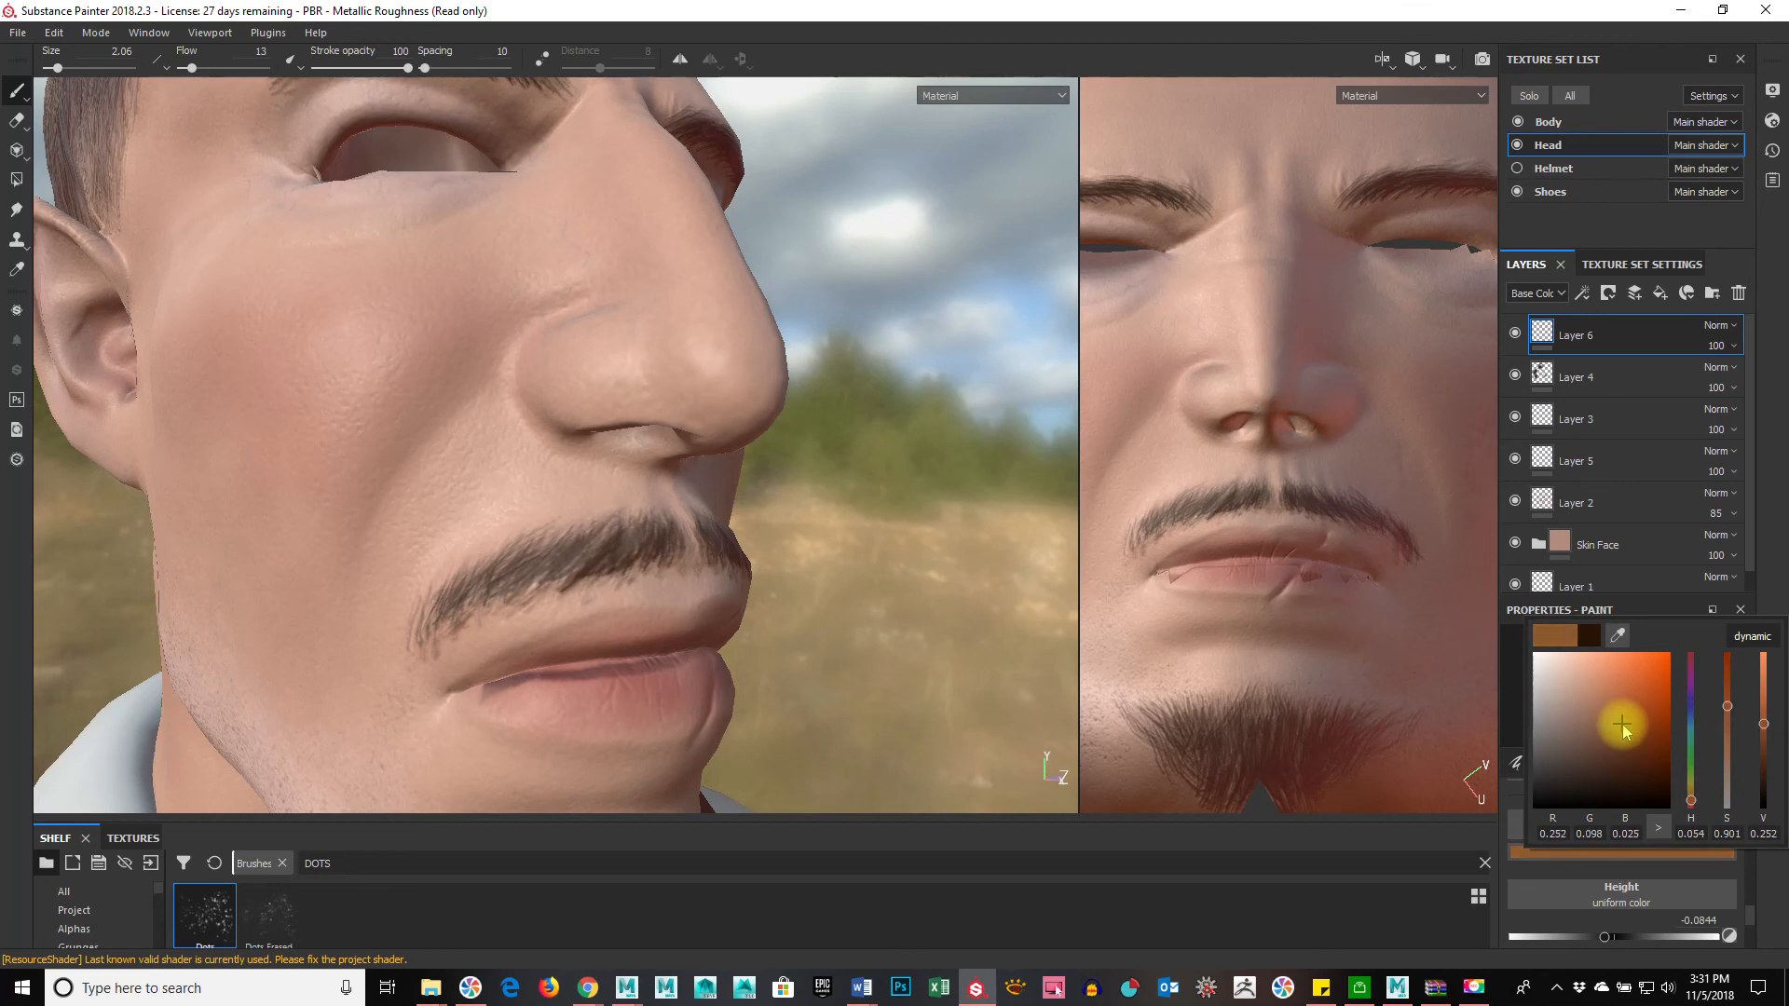
pyautogui.moveTo(1619, 726); pyautogui.dragTo(1561, 680)
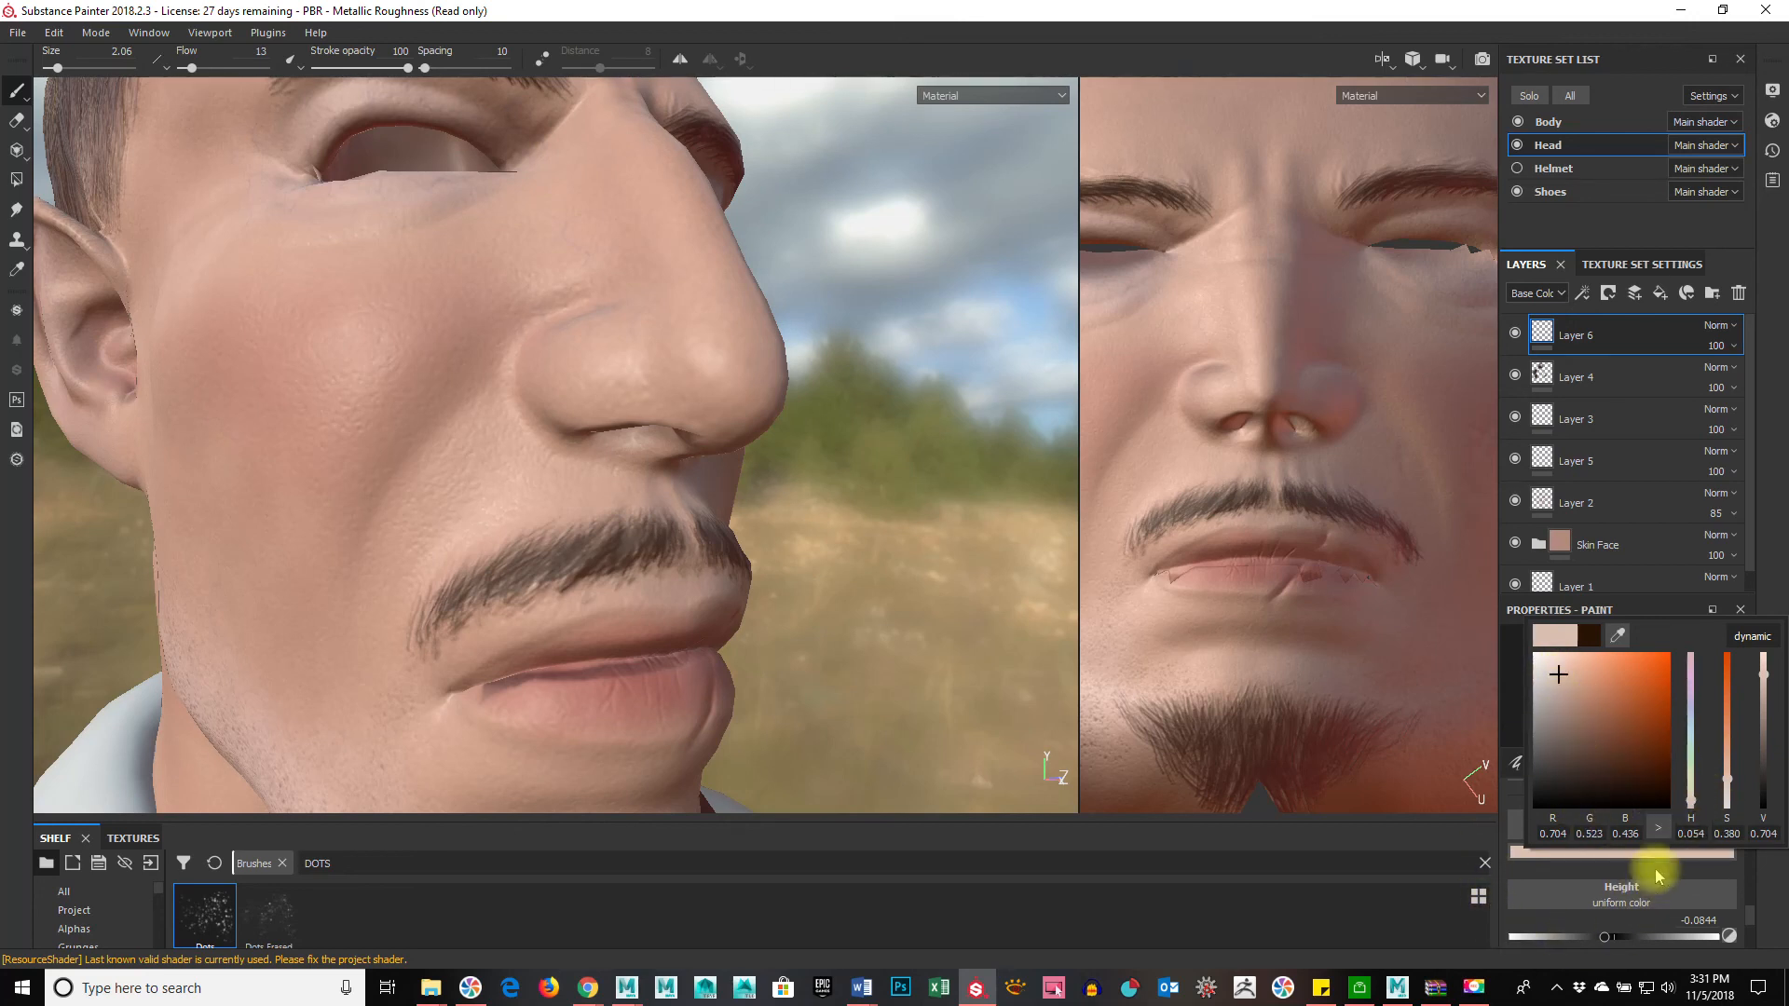
pyautogui.click(1694, 894)
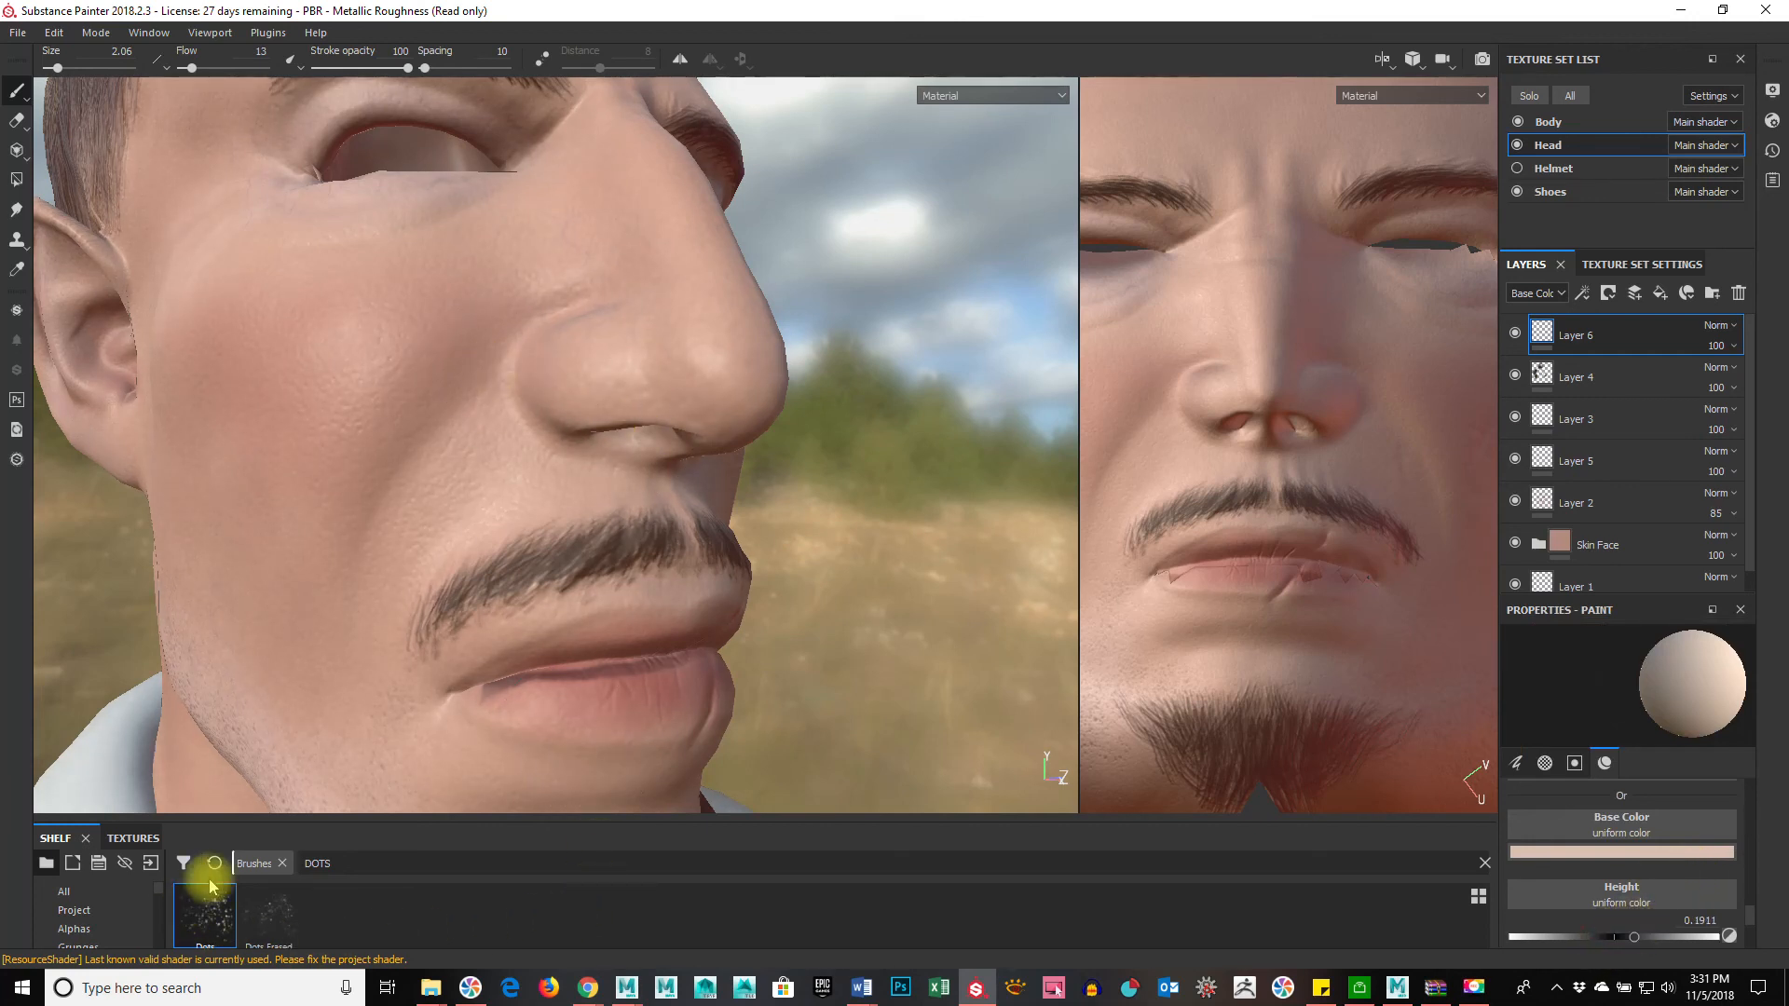
# Step: Enlarge the shelf, list all brushes and choose the Fibers Line brush for the cheek
pyautogui.moveTo(294, 822); pyautogui.dragTo(290, 775)
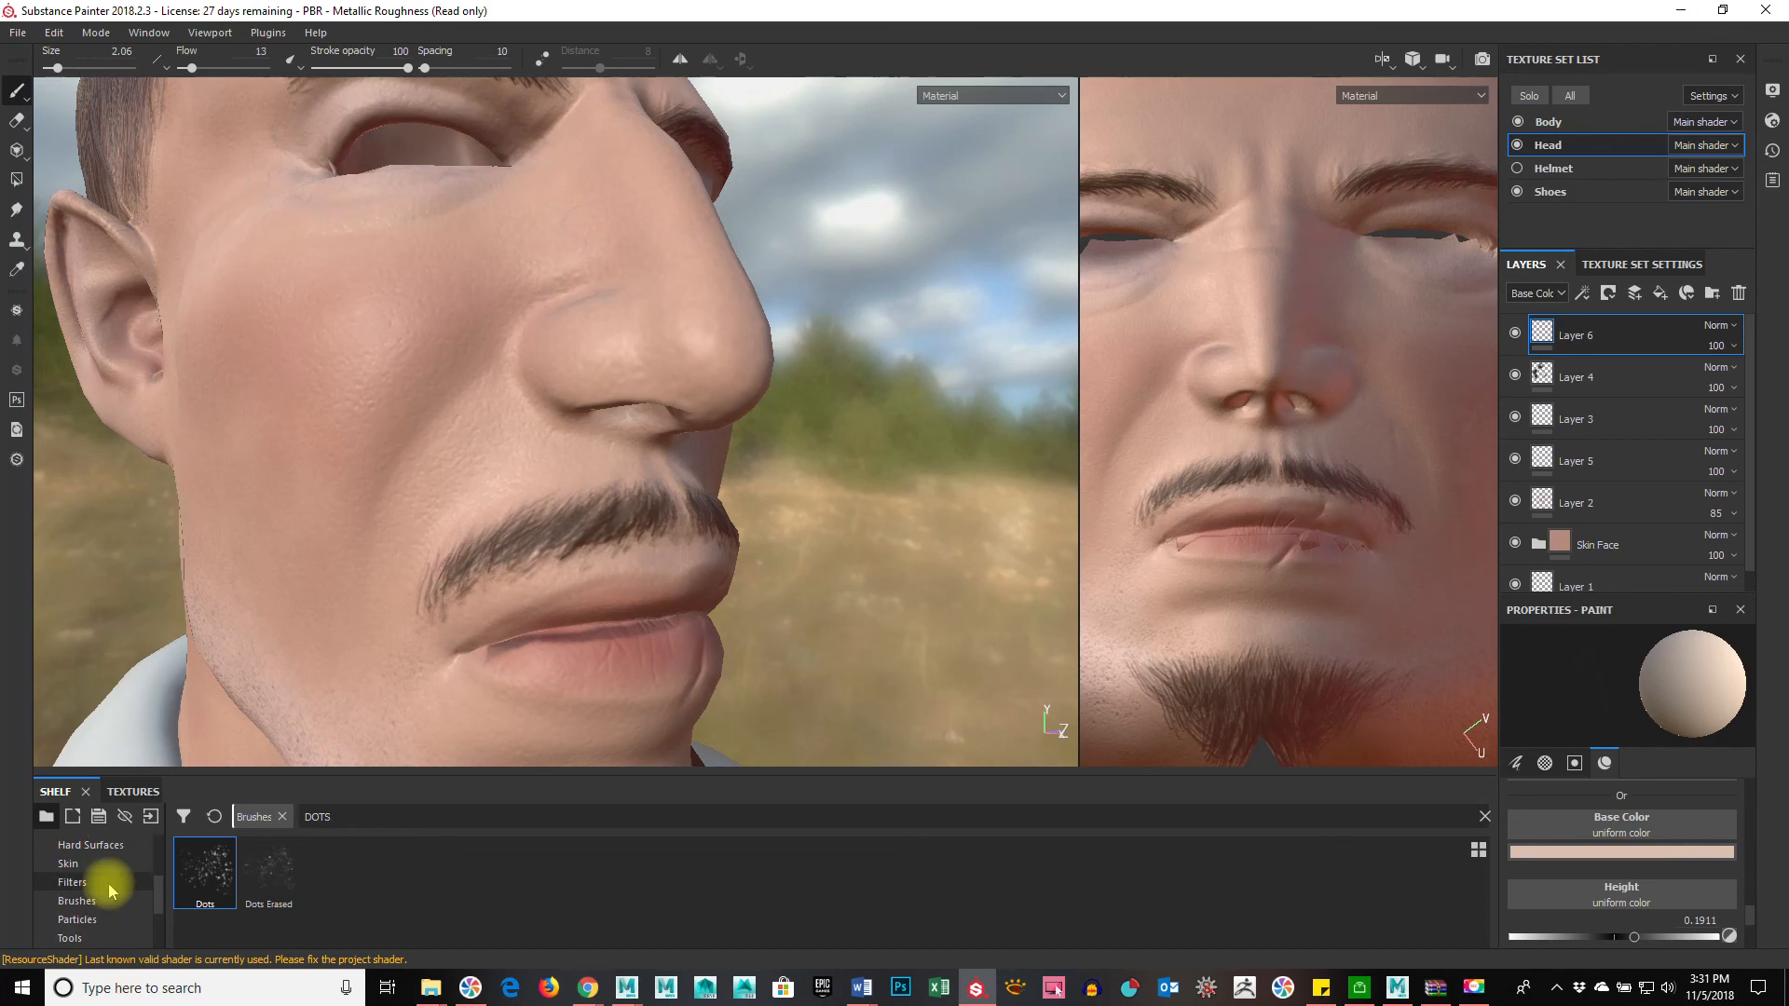
pyautogui.click(110, 843)
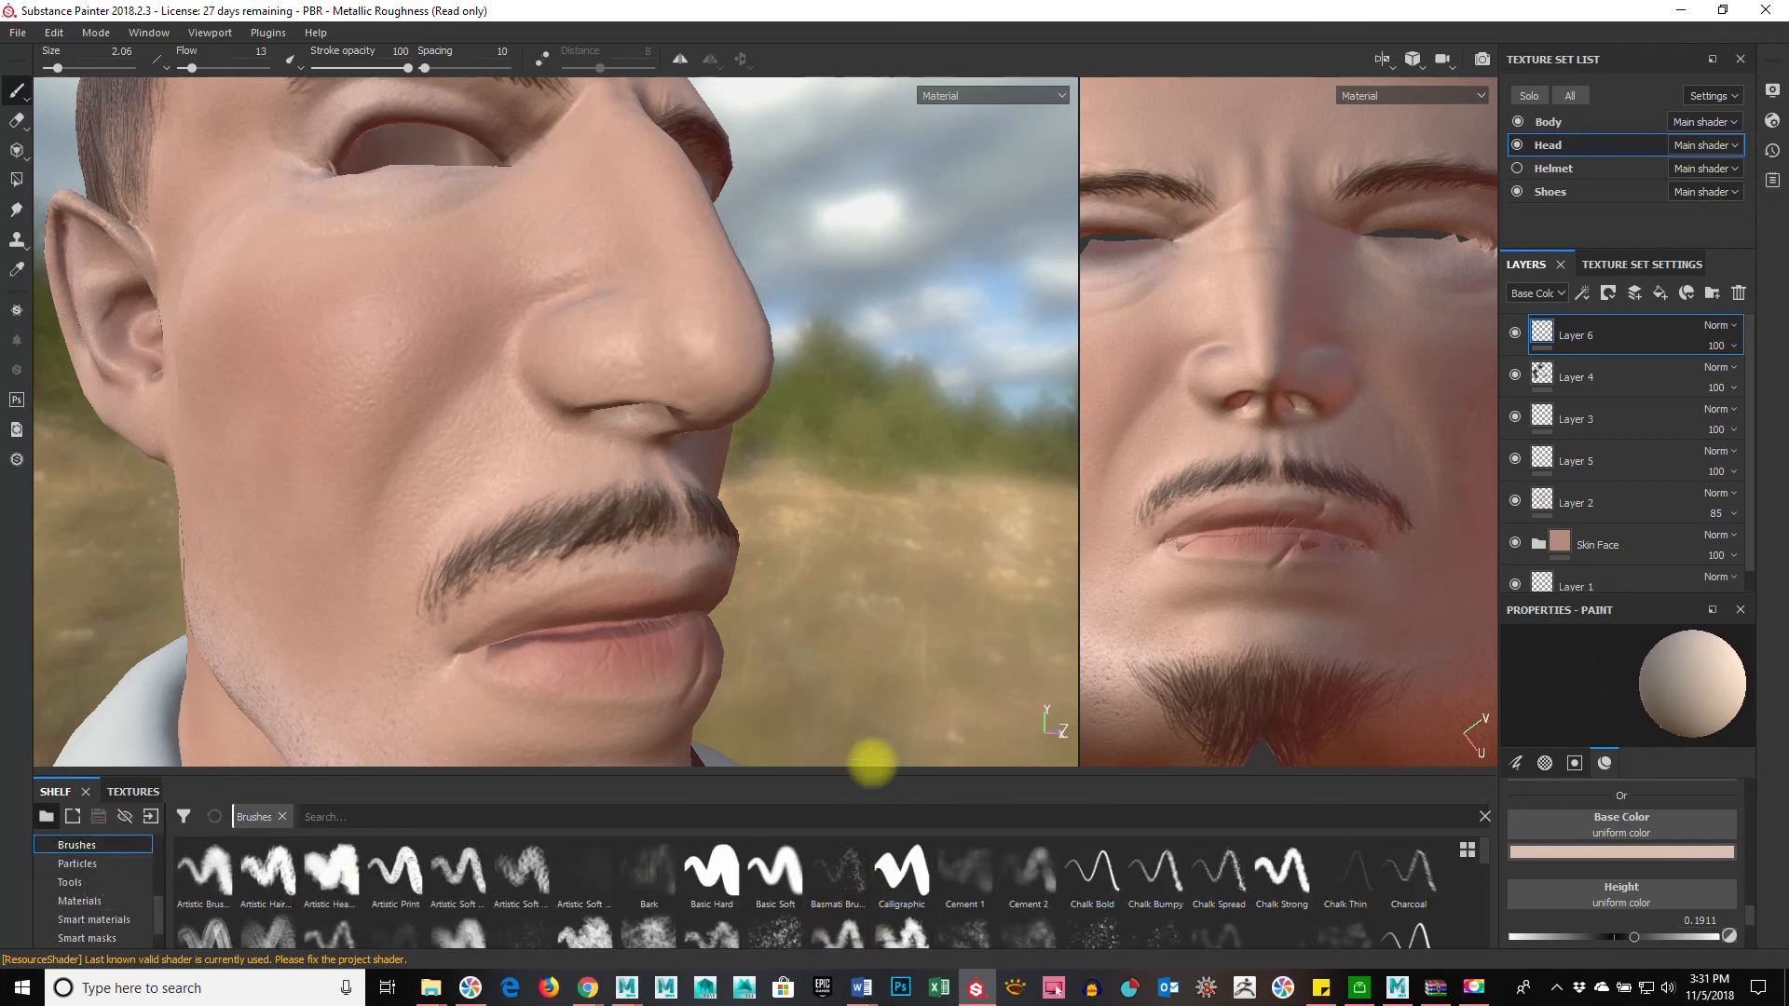
pyautogui.moveTo(871, 774); pyautogui.dragTo(868, 619)
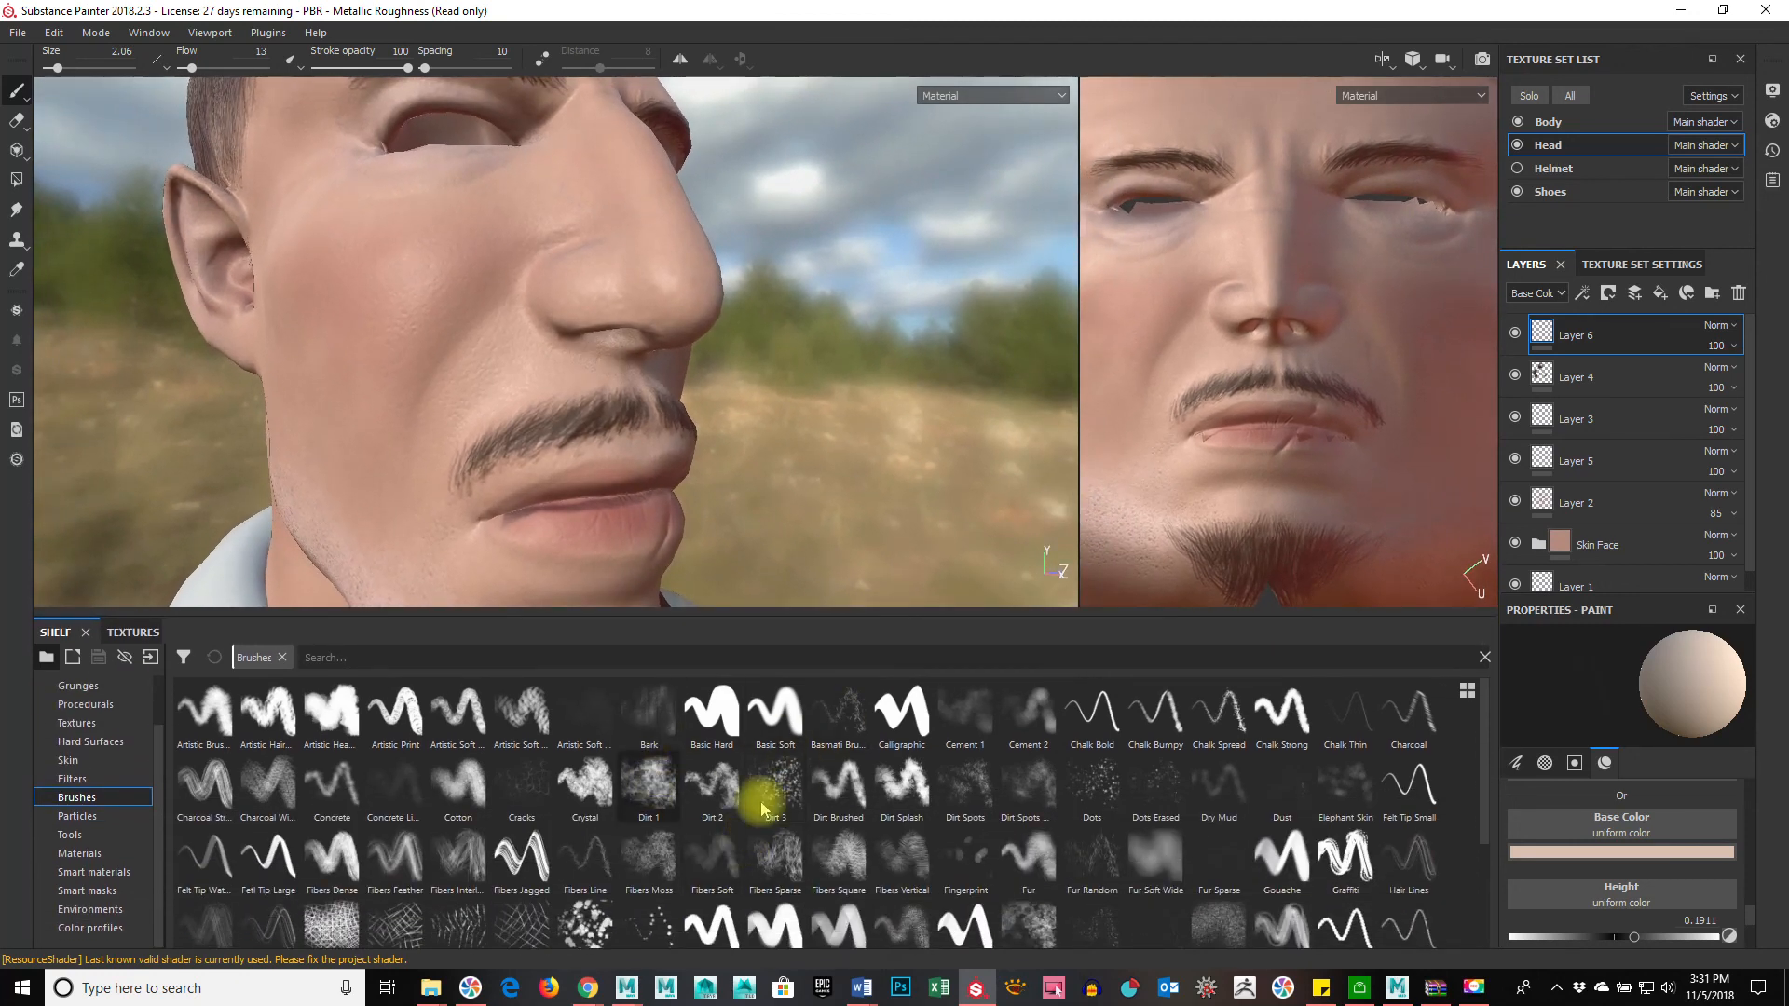
pyautogui.click(585, 856)
pyautogui.keyDown('alt'); pyautogui.moveTo(419, 272); pyautogui.dragTo(414, 312); pyautogui.keyUp('alt')
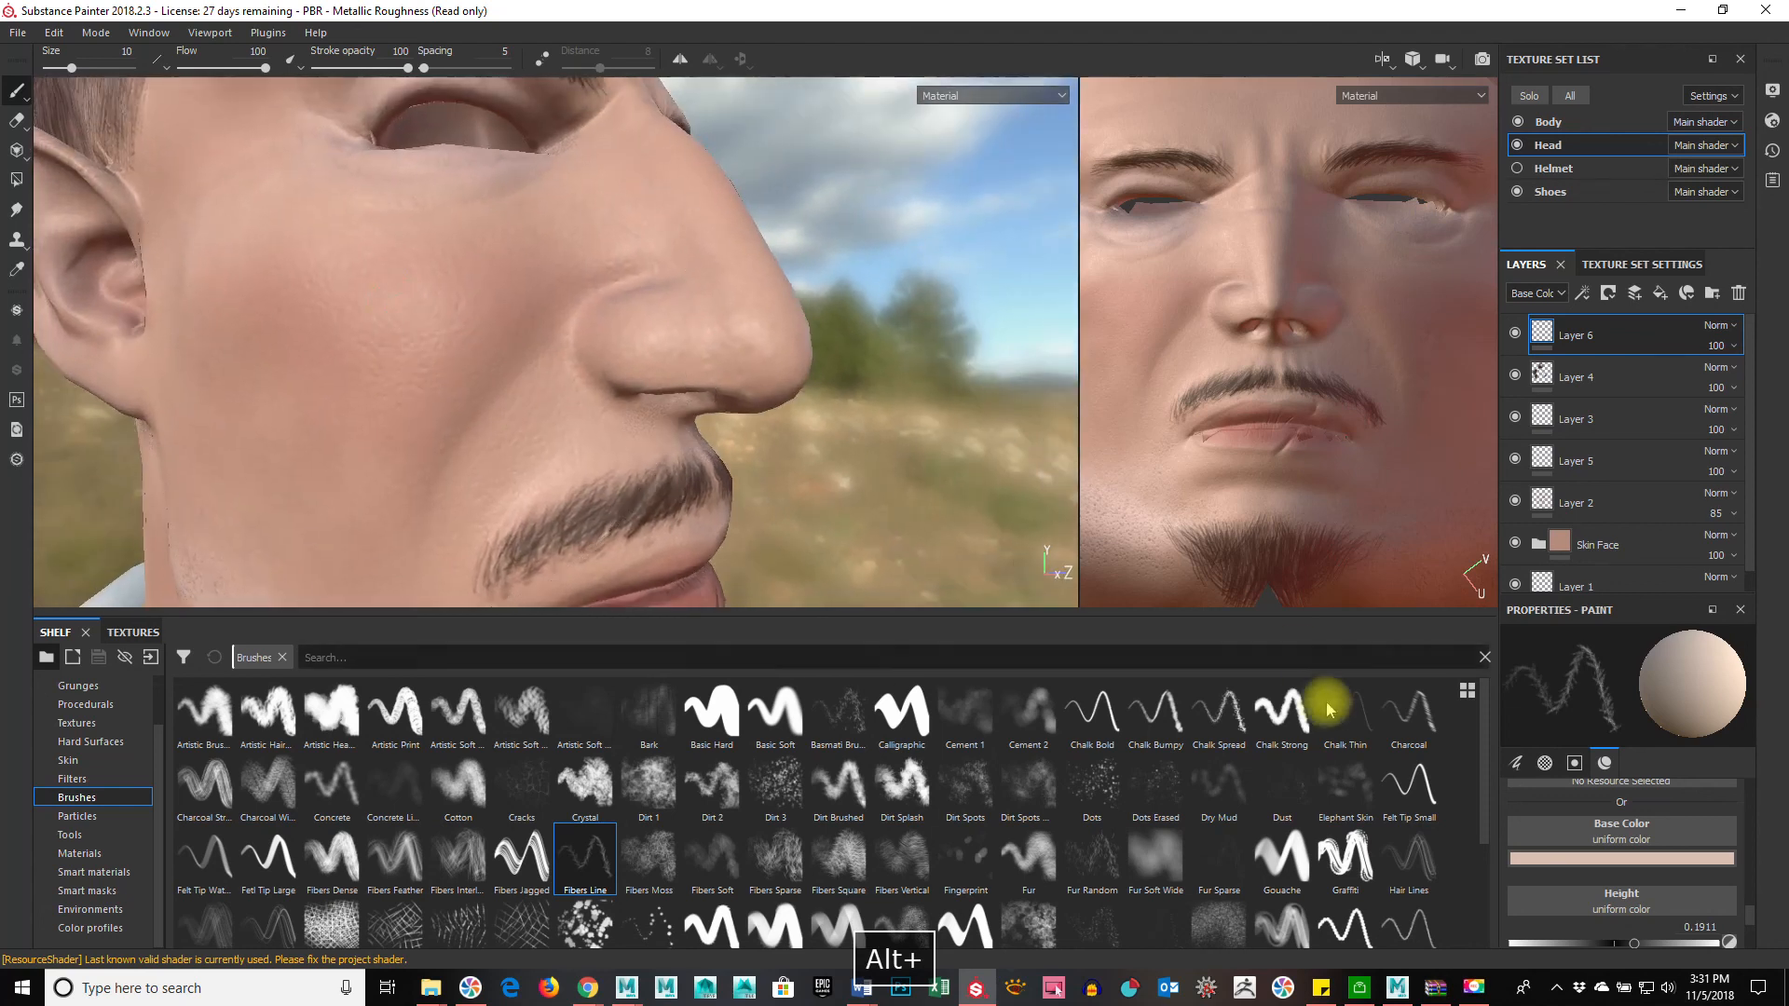
# Step: Set the brush roughness to 0.4222 and size to 4.17, then try a stroke on the cheek and undo it
pyautogui.scroll(-1, 1655, 897)
pyautogui.scroll(-1, 1654, 897)
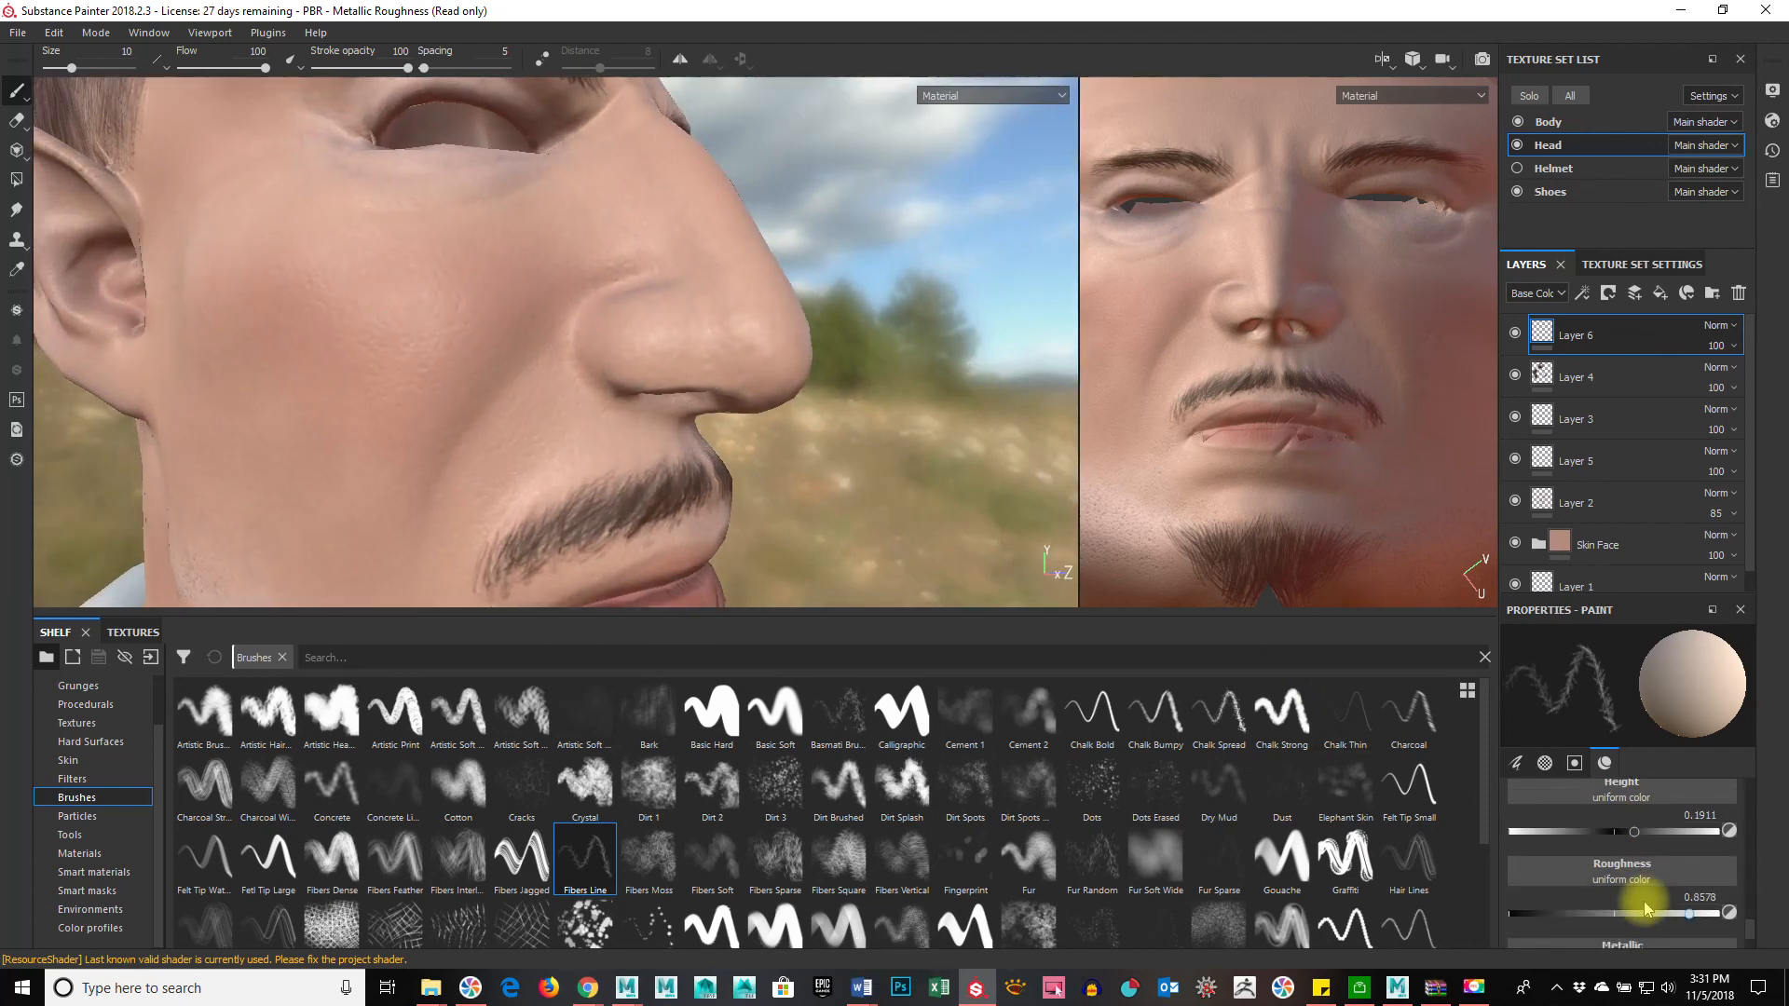
pyautogui.moveTo(1659, 916); pyautogui.dragTo(1591, 908)
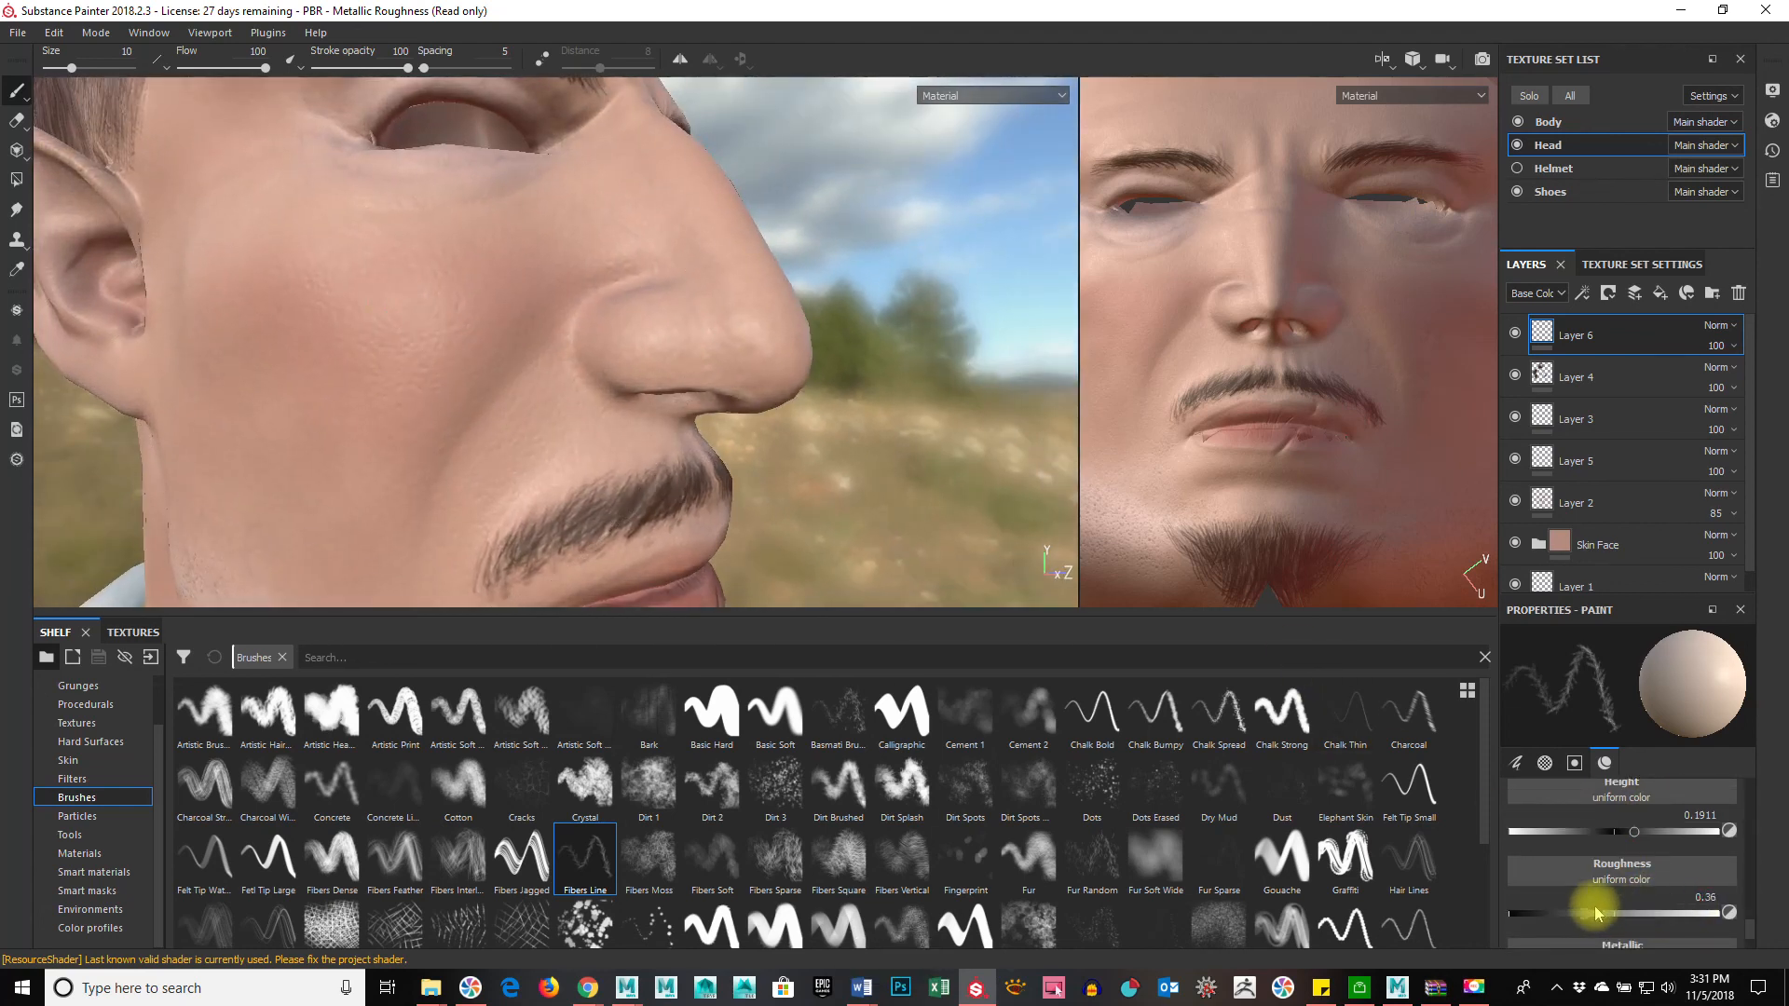
pyautogui.moveTo(391, 348)
pyautogui.keyDown('ctrl'); pyautogui.mouseDown(button='right')
pyautogui.moveTo(351, 339)
pyautogui.moveTo(399, 315)
pyautogui.mouseUp(button='right'); pyautogui.keyUp('ctrl')
pyautogui.keyDown('alt'); pyautogui.moveTo(511, 395); pyautogui.dragTo(743, 408, button='right'); pyautogui.keyUp('alt')
pyautogui.keyDown('alt'); pyautogui.moveTo(743, 407); pyautogui.dragTo(643, 392); pyautogui.keyUp('alt')
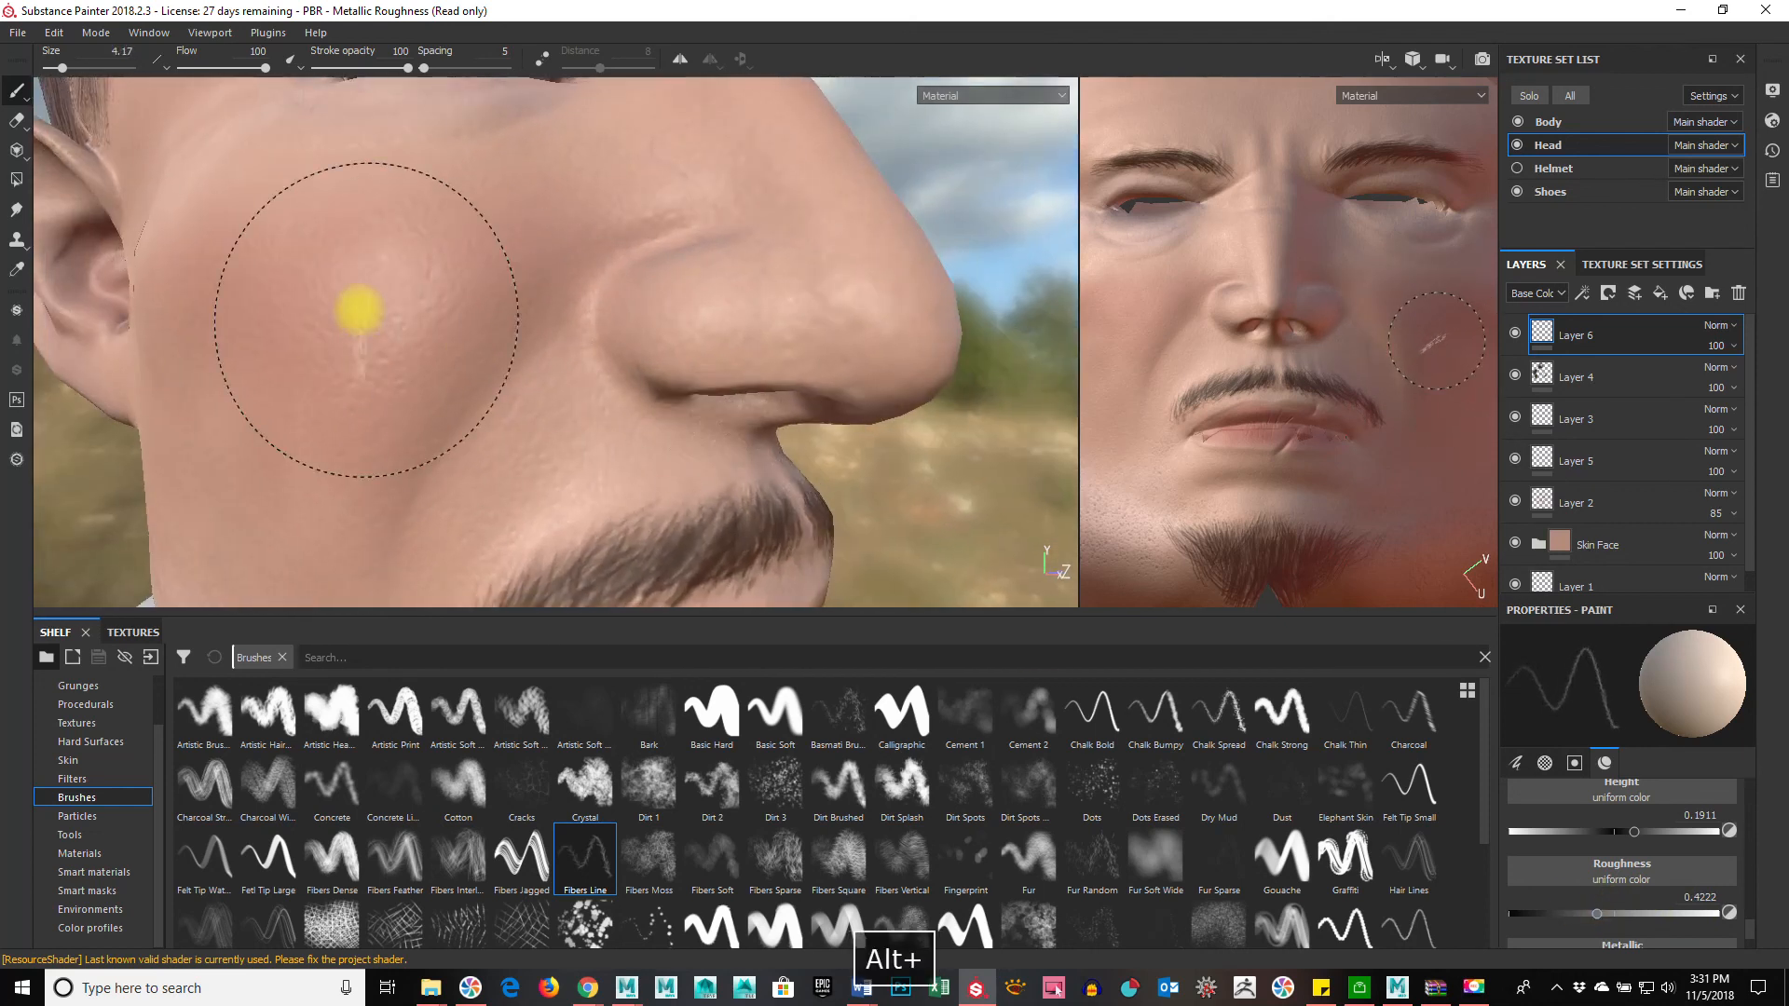
pyautogui.moveTo(393, 242)
pyautogui.mouseDown()
pyautogui.moveTo(375, 293)
pyautogui.moveTo(406, 344)
pyautogui.moveTo(449, 343)
pyautogui.mouseUp()
pyautogui.hotkey('ctrl', 'z')
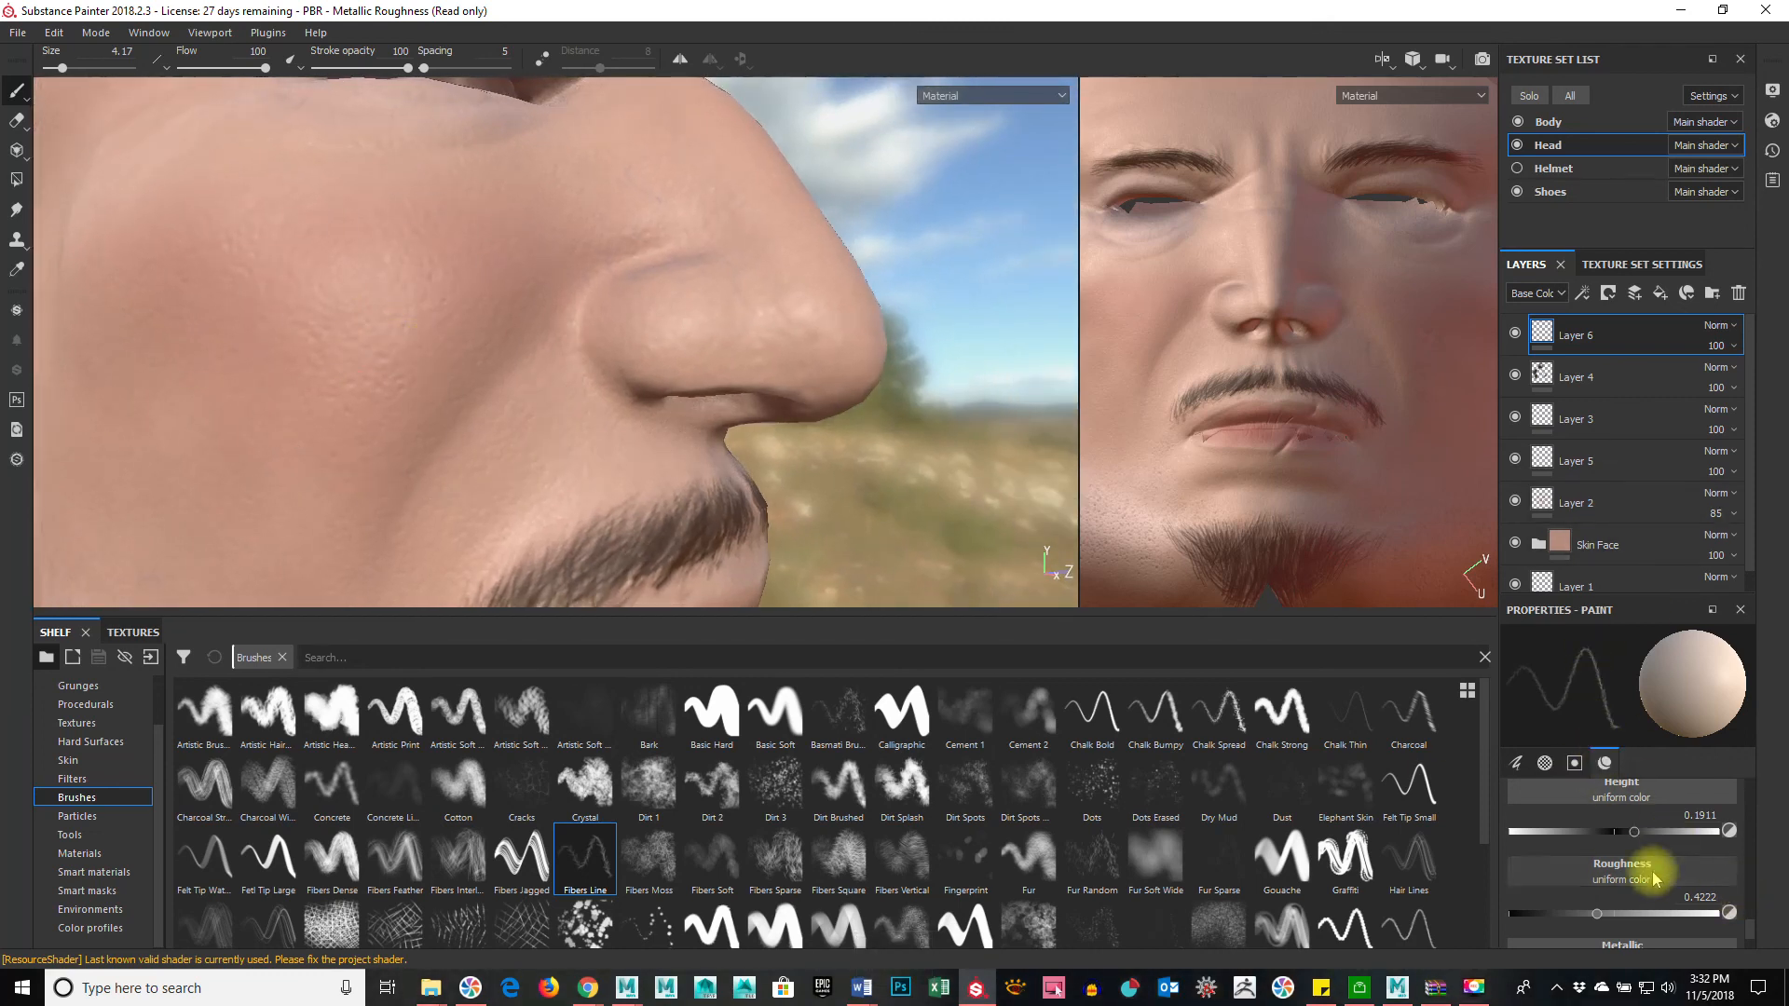
# Step: Set the brush's Angle Jitter to 18 and paint a raised scar down the cheek below the outer corner of the eye
pyautogui.scroll(5, 1641, 858)
pyautogui.scroll(3, 1667, 853)
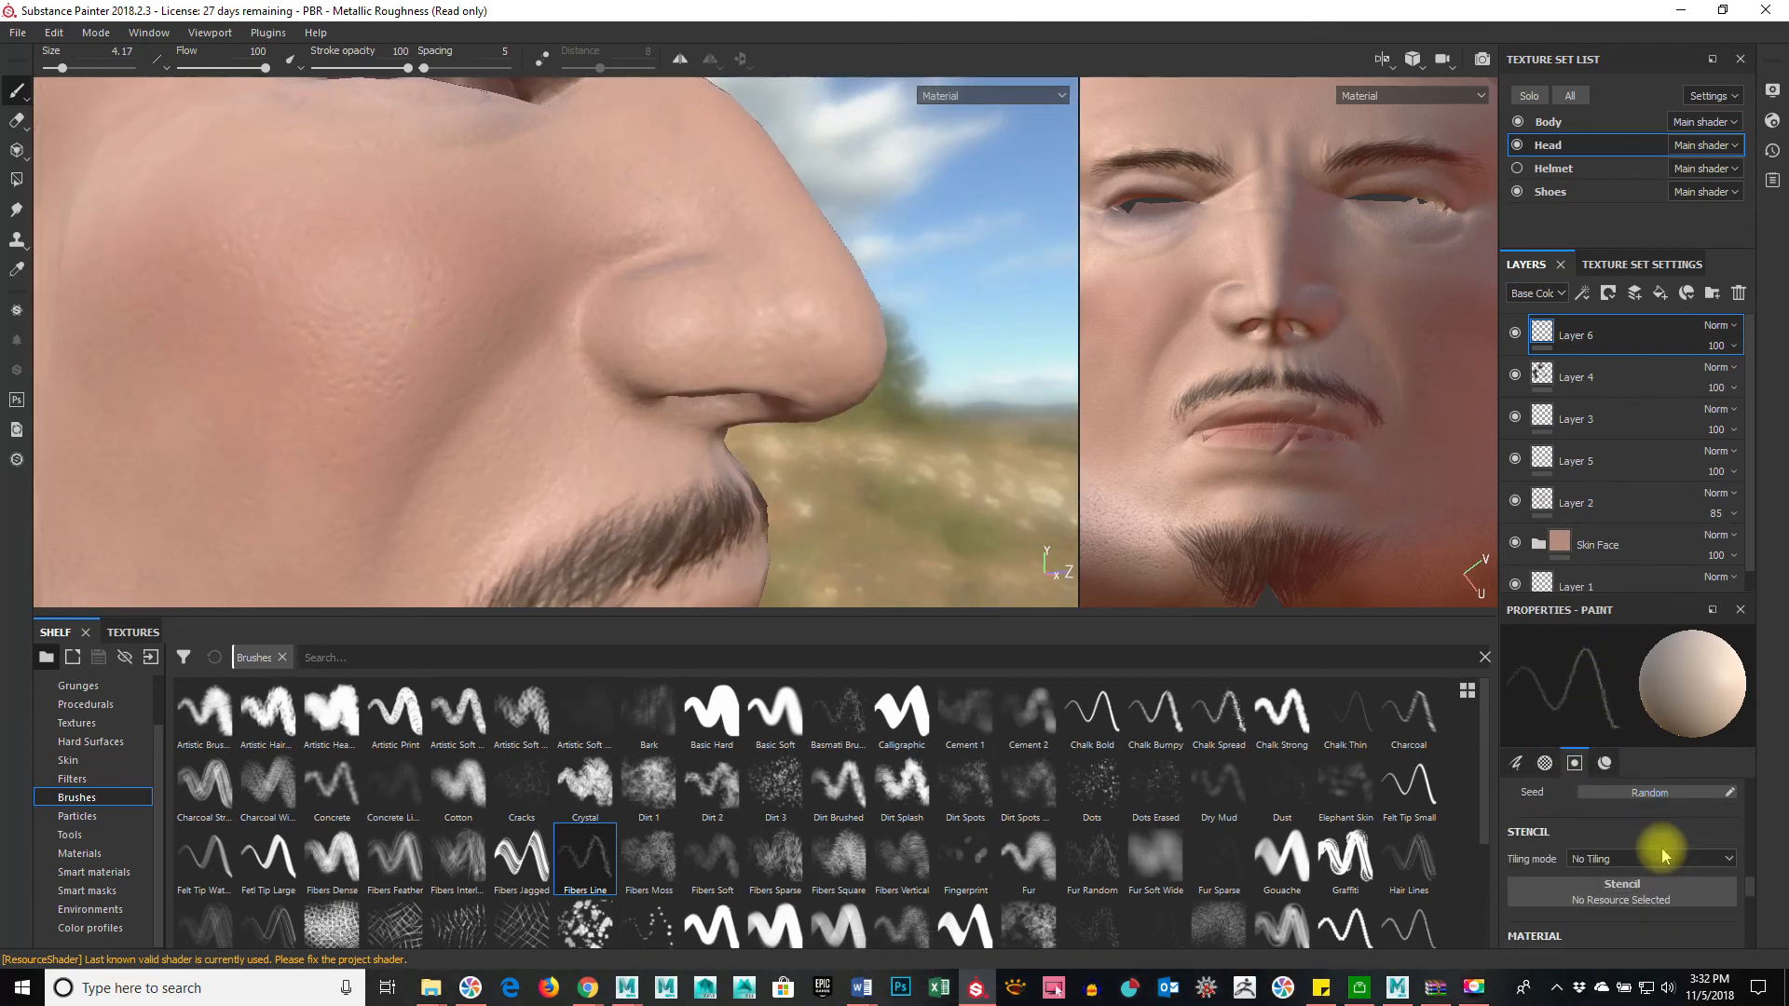
pyautogui.scroll(3, 1663, 862)
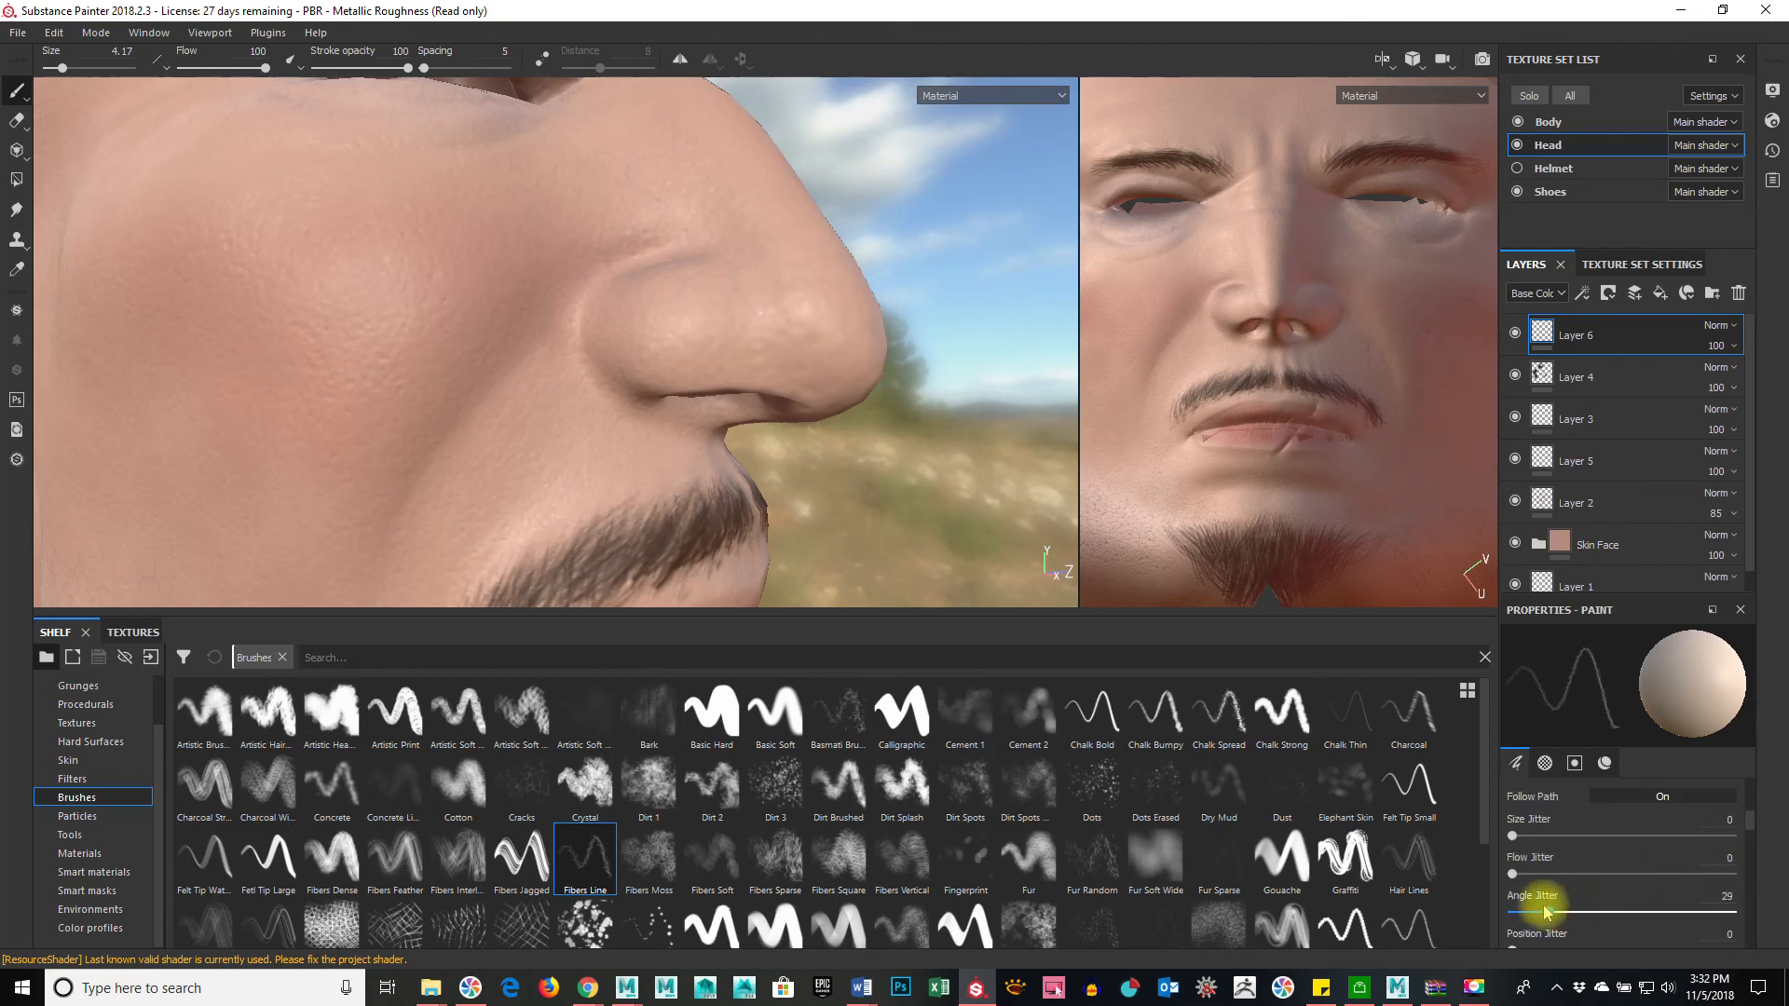
pyautogui.moveTo(1536, 912); pyautogui.dragTo(1533, 911)
pyautogui.moveTo(338, 149); pyautogui.dragTo(231, 386)
pyautogui.keyDown('alt'); pyautogui.moveTo(410, 441); pyautogui.dragTo(205, 457, button='right'); pyautogui.keyUp('alt')
pyautogui.moveTo(566, 493)
pyautogui.keyDown('alt'); pyautogui.mouseDown()
pyautogui.moveTo(512, 531)
pyautogui.moveTo(456, 467)
pyautogui.mouseUp(); pyautogui.keyUp('alt')
pyautogui.keyDown('alt'); pyautogui.moveTo(659, 460); pyautogui.dragTo(718, 467, button='right'); pyautogui.keyUp('alt')
pyautogui.moveTo(719, 466)
pyautogui.keyDown('alt'); pyautogui.mouseDown()
pyautogui.moveTo(641, 491)
pyautogui.moveTo(742, 475)
pyautogui.mouseUp(); pyautogui.keyUp('alt')
pyautogui.keyDown('alt'); pyautogui.moveTo(714, 473); pyautogui.dragTo(711, 550, button='middle'); pyautogui.keyUp('alt')
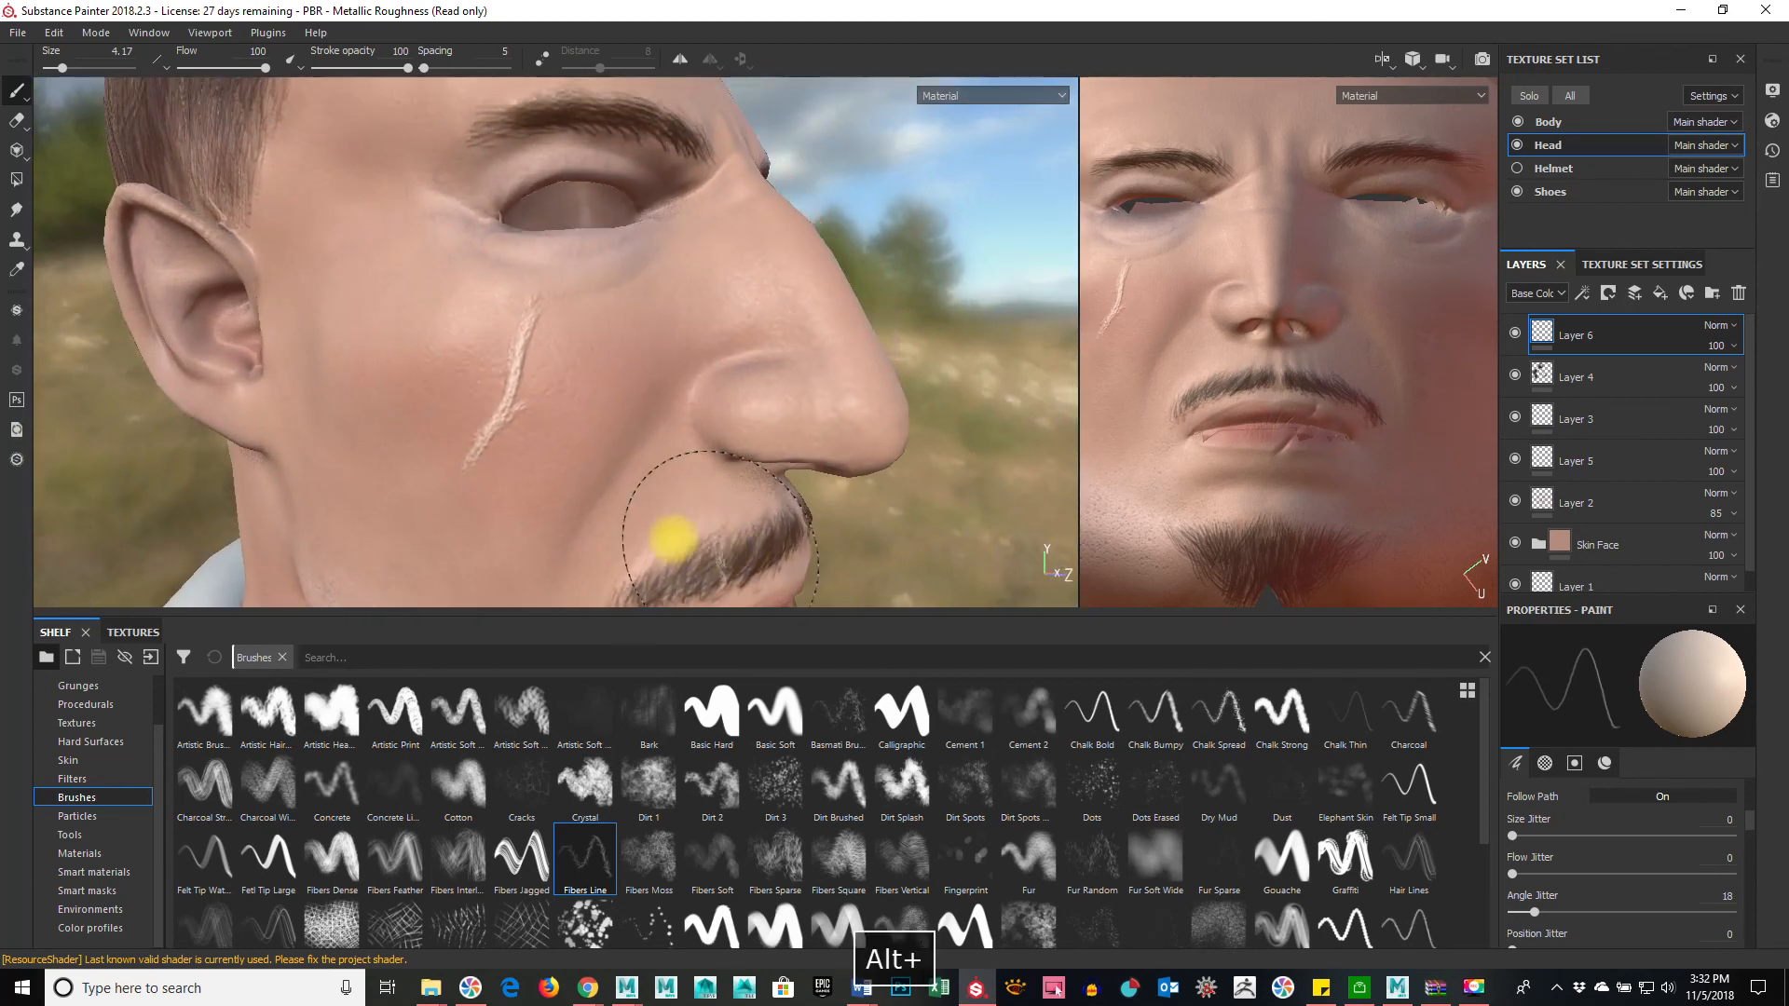
# Step: Reduce the brush size to 2.97 and paint a raised scar across the eyebrow above the scarred cheek
pyautogui.keyDown('alt'); pyautogui.moveTo(580, 462); pyautogui.dragTo(831, 453, button='right'); pyautogui.keyUp('alt')
pyautogui.keyDown('alt'); pyautogui.moveTo(723, 467); pyautogui.dragTo(667, 447); pyautogui.keyUp('alt')
pyautogui.keyDown('ctrl'); pyautogui.moveTo(557, 420); pyautogui.dragTo(542, 420, button='right'); pyautogui.keyUp('ctrl')
pyautogui.keyDown('alt'); pyautogui.moveTo(399, 454); pyautogui.dragTo(742, 423, button='right'); pyautogui.keyUp('alt')
pyautogui.keyDown('alt'); pyautogui.moveTo(695, 487); pyautogui.dragTo(312, 448, button='right'); pyautogui.keyUp('alt')
pyautogui.keyDown('alt'); pyautogui.moveTo(447, 452); pyautogui.dragTo(753, 526); pyautogui.keyUp('alt')
pyautogui.keyDown('alt'); pyautogui.moveTo(770, 535); pyautogui.dragTo(727, 599, button='middle'); pyautogui.keyUp('alt')
pyautogui.keyDown('alt'); pyautogui.moveTo(634, 440); pyautogui.dragTo(1102, 441, button='right'); pyautogui.keyUp('alt')
pyautogui.keyDown('alt'); pyautogui.moveTo(716, 395); pyautogui.dragTo(466, 561, button='middle'); pyautogui.keyUp('alt')
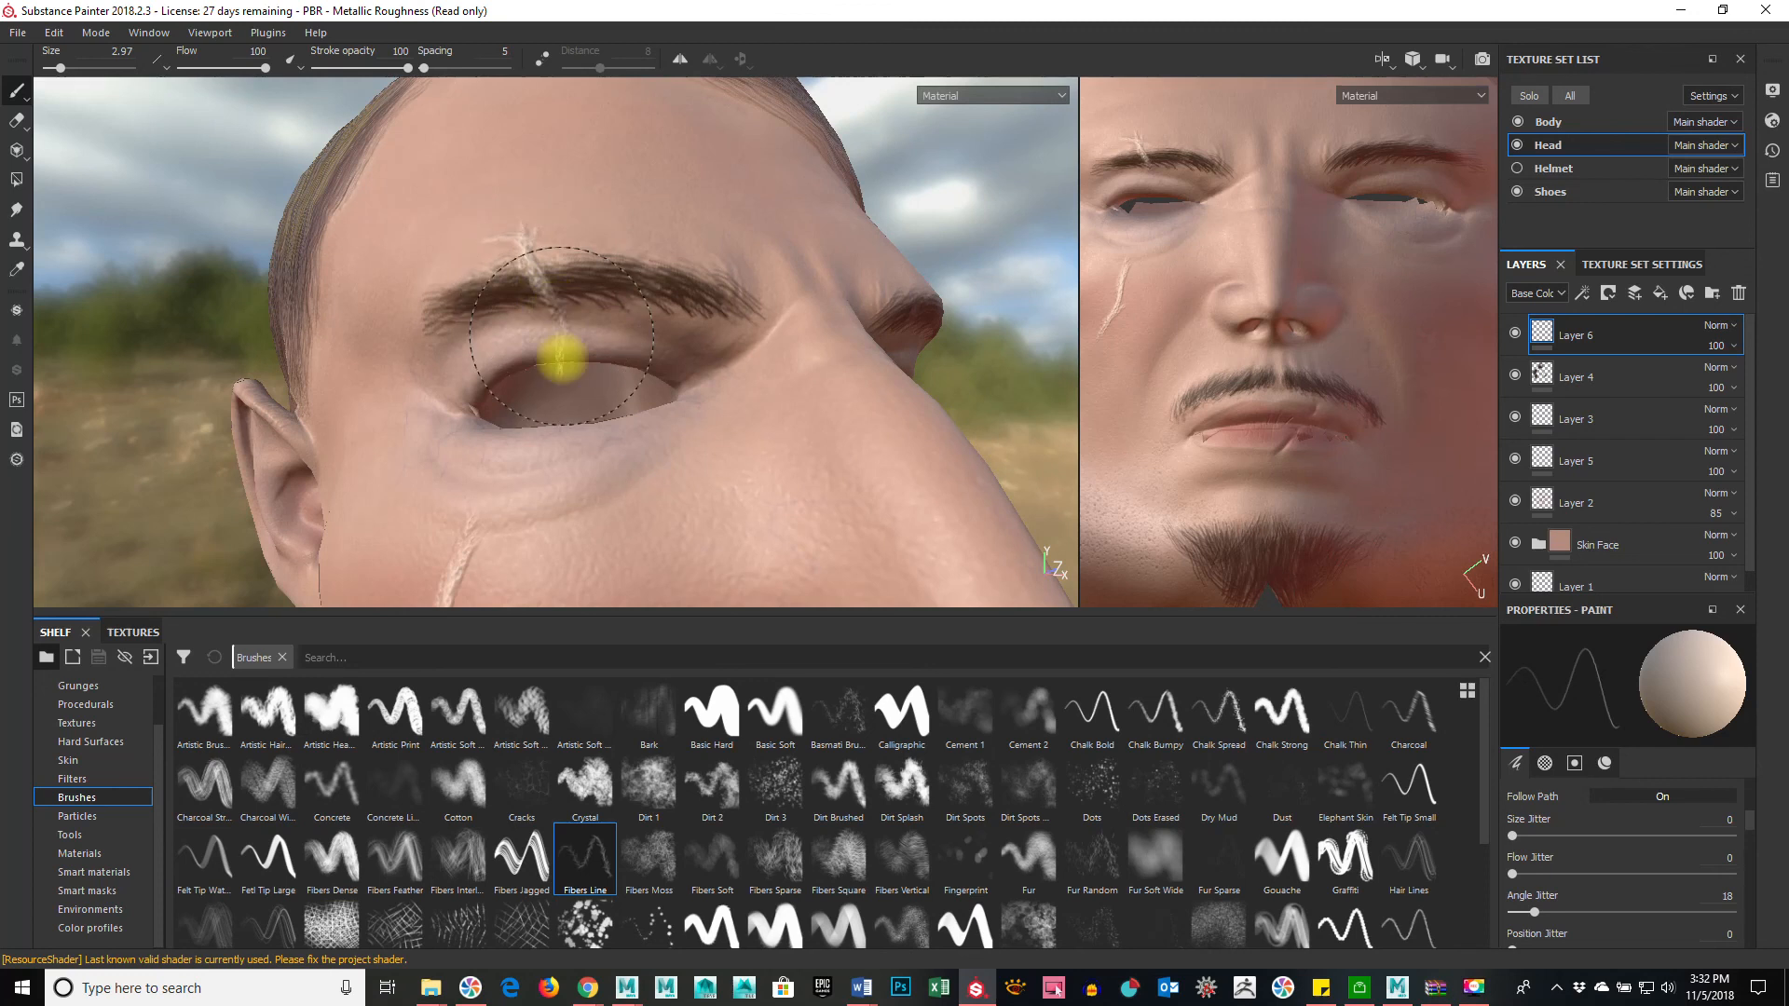
# Step: Continue the eyebrow scar below the eye with a short raised scar on the lower lid
pyautogui.keyDown('alt'); pyautogui.moveTo(800, 487); pyautogui.dragTo(568, 499, button='right'); pyautogui.keyUp('alt')
pyautogui.keyDown('alt'); pyautogui.moveTo(707, 501); pyautogui.dragTo(620, 545); pyautogui.keyUp('alt')
pyautogui.keyDown('alt'); pyautogui.moveTo(911, 500); pyautogui.dragTo(466, 508, button='right'); pyautogui.keyUp('alt')
pyautogui.keyDown('alt'); pyautogui.moveTo(507, 539); pyautogui.dragTo(770, 475); pyautogui.keyUp('alt')
pyautogui.keyDown('alt'); pyautogui.moveTo(736, 508); pyautogui.dragTo(799, 523, button='right'); pyautogui.keyUp('alt')
pyautogui.keyDown('alt'); pyautogui.moveTo(512, 411); pyautogui.dragTo(634, 413, button='right'); pyautogui.keyUp('alt')
# Step: Refine the cheek scar with a small branch and soft strokes along it, using size 4.59, flow 30 and Angle Jitter 0
pyautogui.moveTo(549, 415)
pyautogui.keyDown('alt'); pyautogui.mouseDown(button='middle')
pyautogui.moveTo(661, 449)
pyautogui.moveTo(736, 437)
pyautogui.mouseUp(button='middle'); pyautogui.keyUp('alt')
pyautogui.keyDown('alt'); pyautogui.moveTo(503, 443); pyautogui.dragTo(1057, 468, button='right'); pyautogui.keyUp('alt')
pyautogui.keyDown('ctrl'); pyautogui.moveTo(782, 316); pyautogui.dragTo(807, 325, button='right'); pyautogui.keyUp('ctrl')
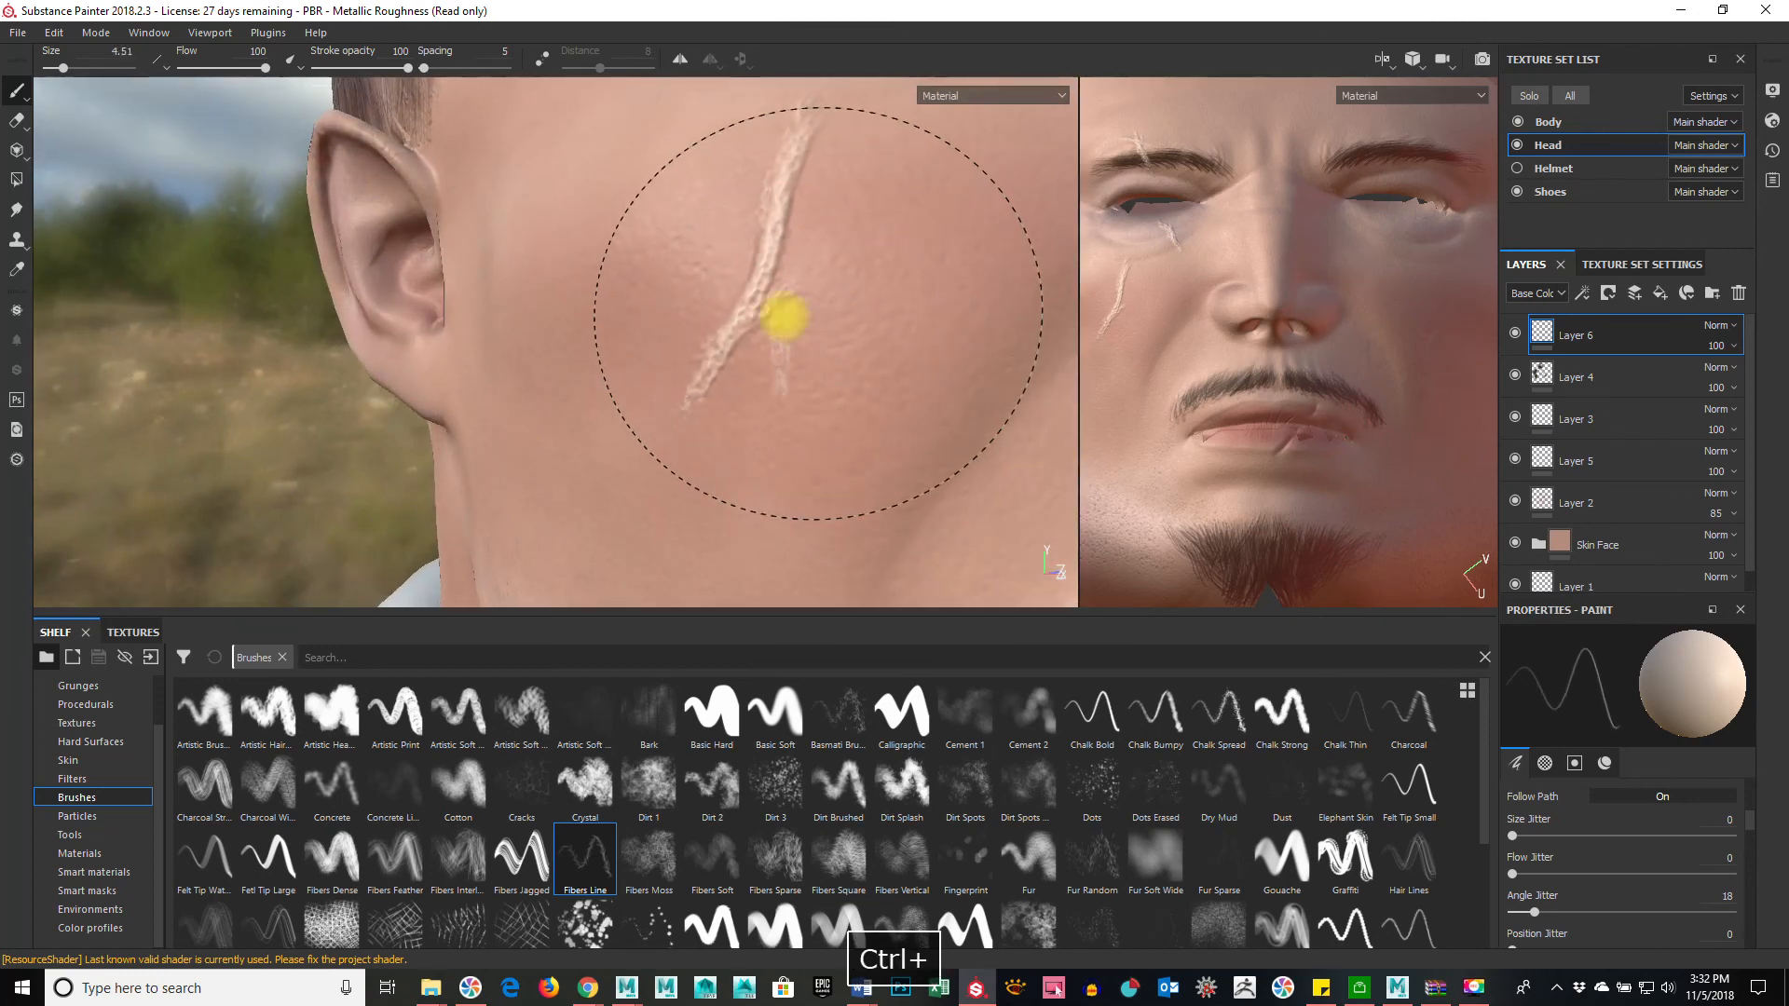
pyautogui.keyDown('ctrl'); pyautogui.moveTo(447, 341); pyautogui.dragTo(461, 342); pyautogui.keyUp('ctrl')
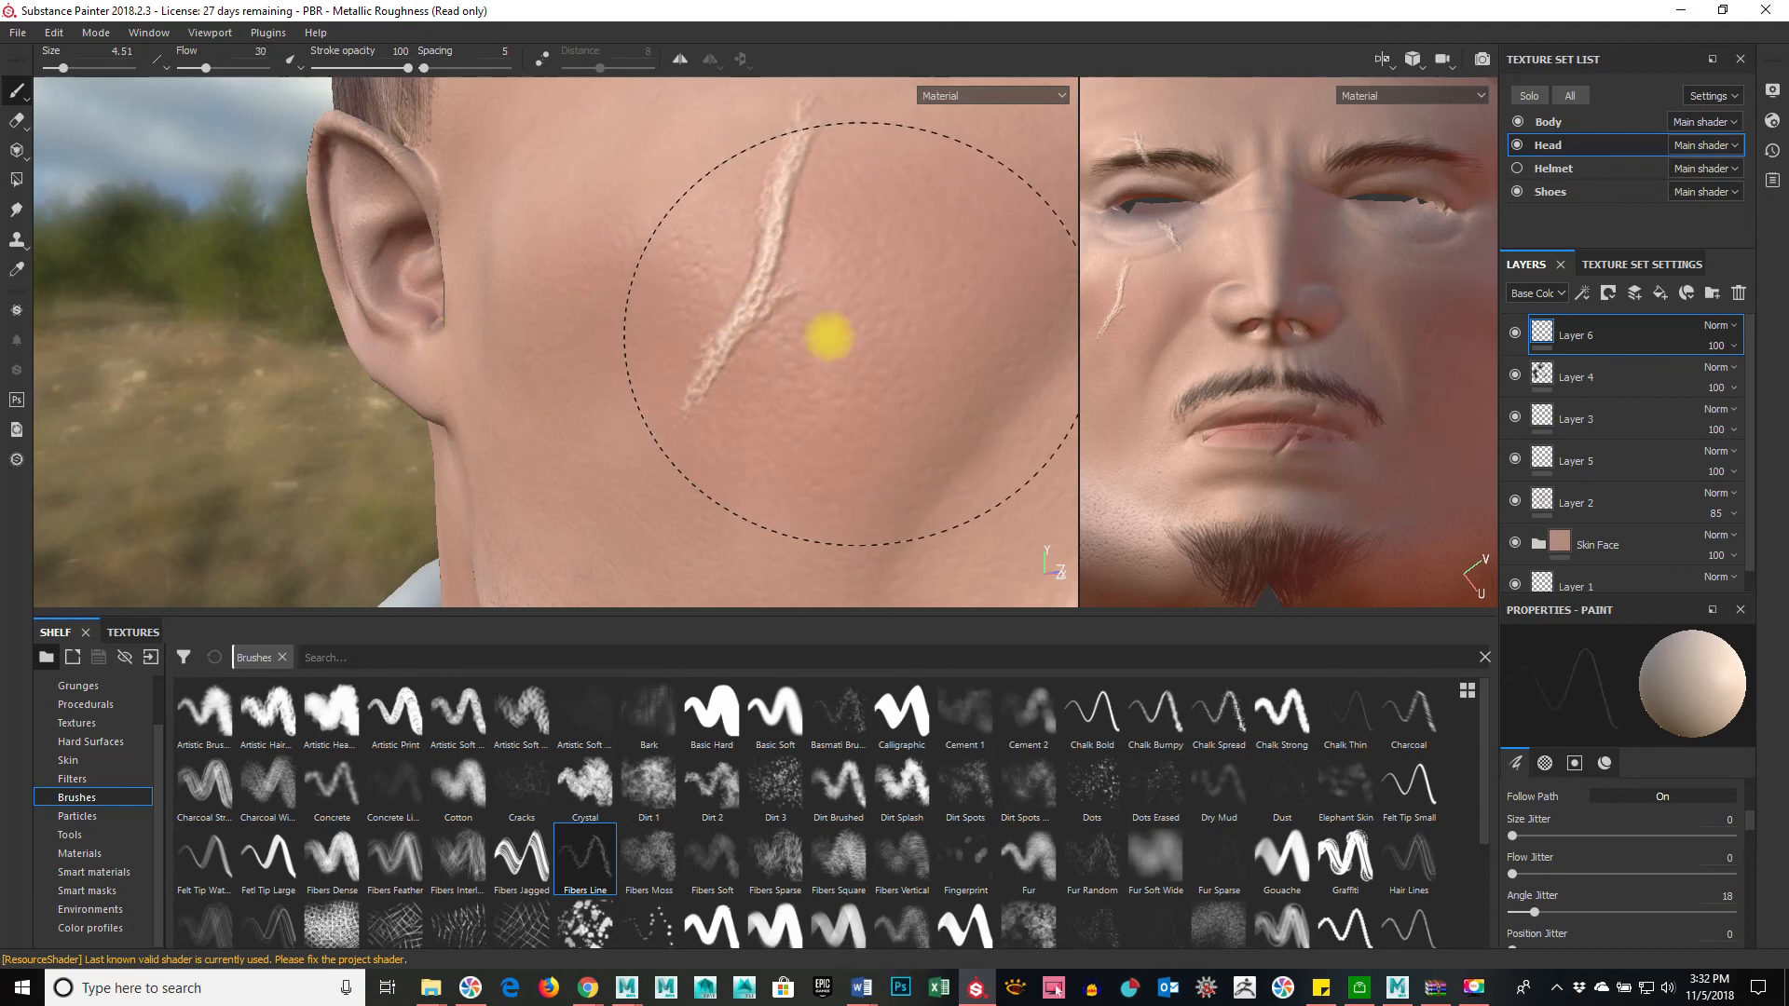
pyautogui.hotkey('ctrl', 'z')
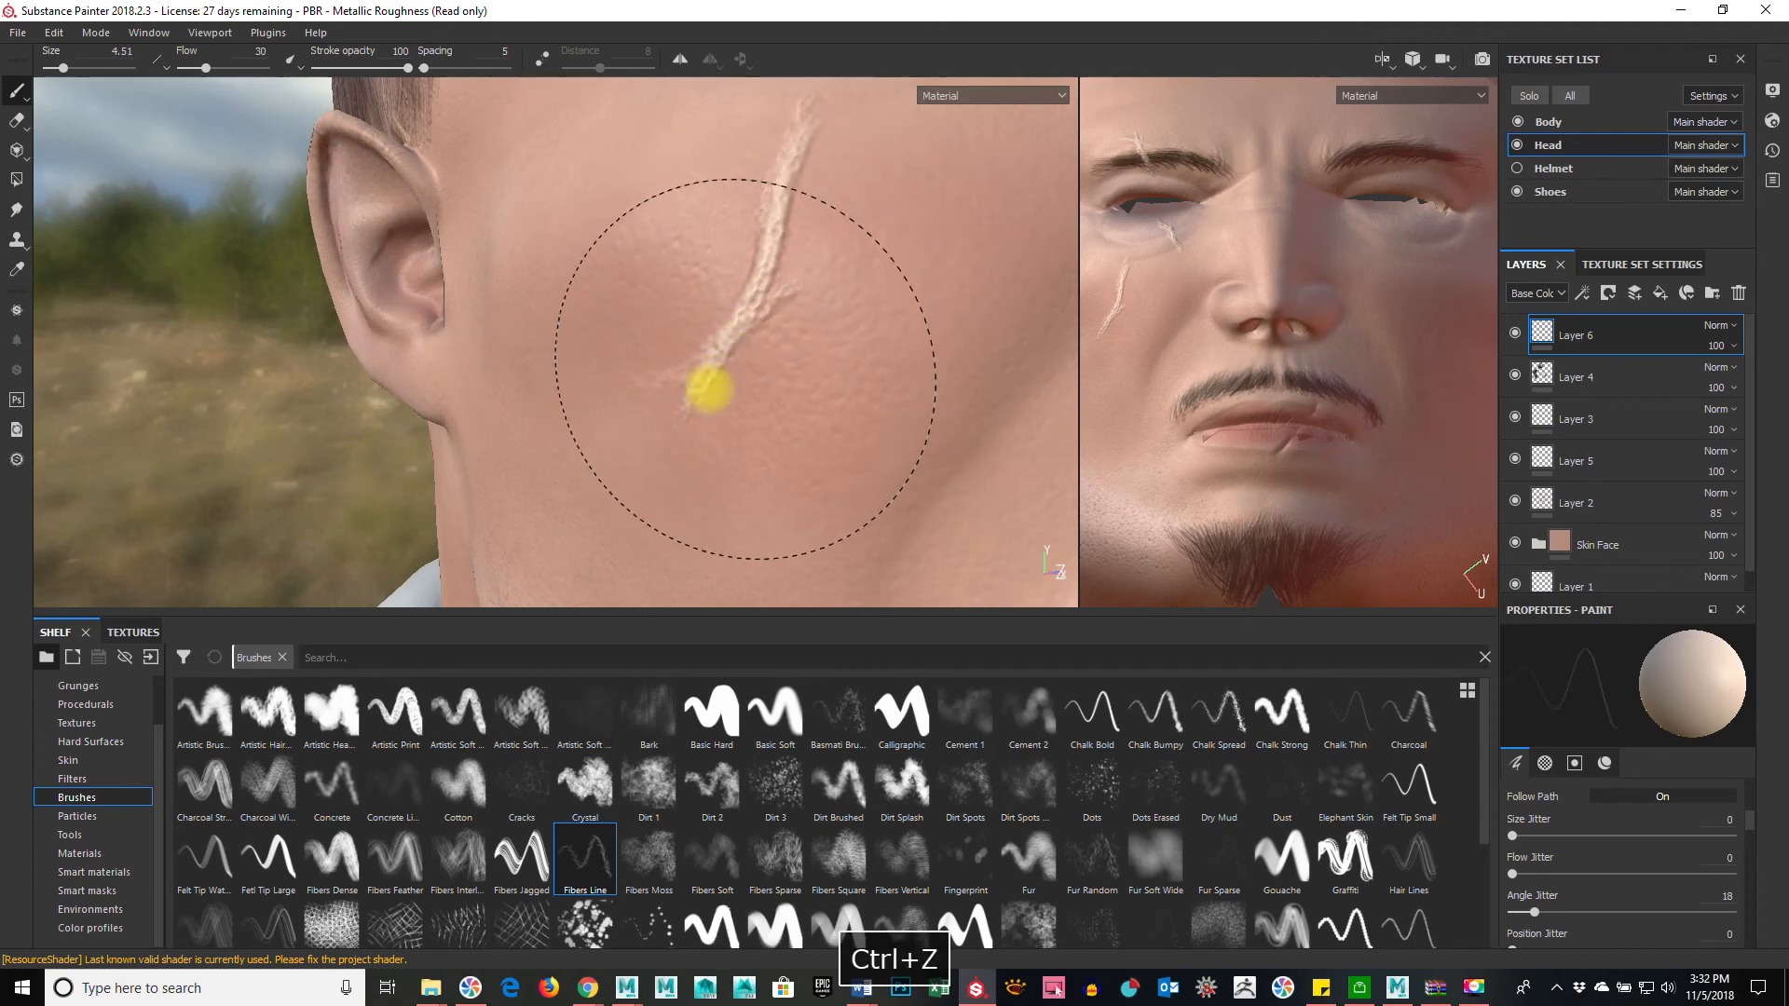
pyautogui.keyDown('ctrl'); pyautogui.moveTo(809, 371); pyautogui.dragTo(789, 371, button='right'); pyautogui.keyUp('ctrl')
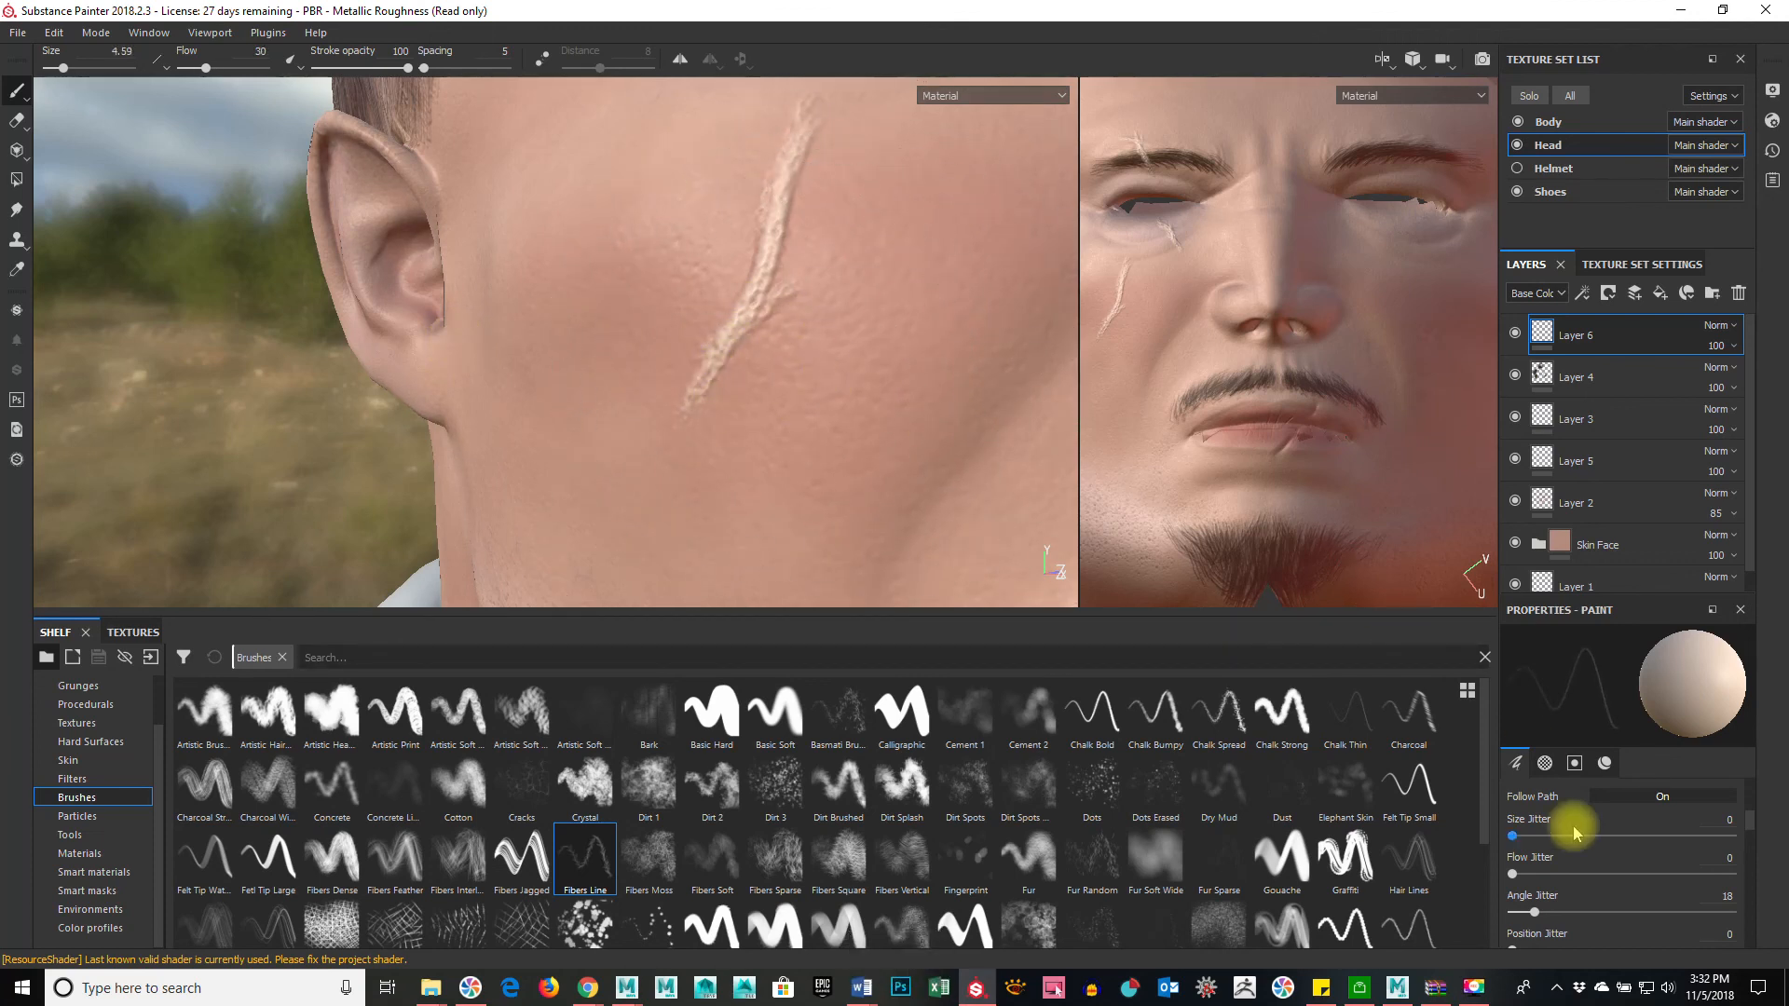
pyautogui.moveTo(1531, 913); pyautogui.dragTo(1501, 907)
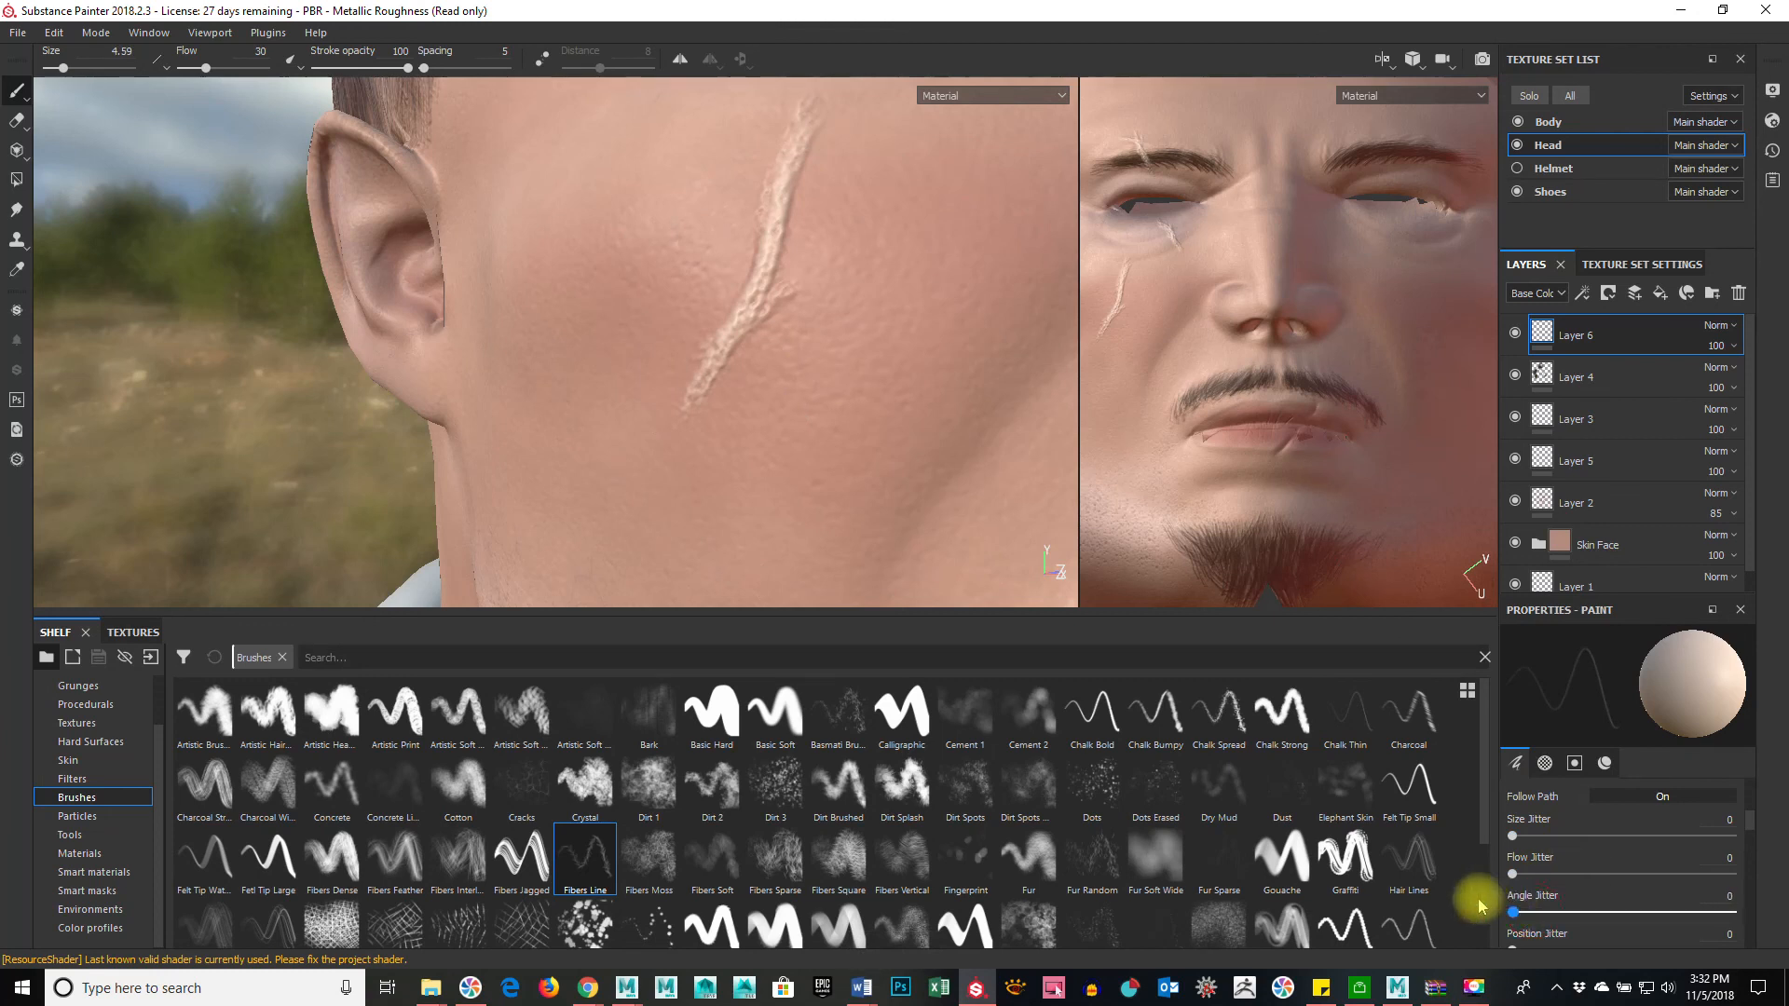
pyautogui.moveTo(692, 371)
pyautogui.mouseDown()
pyautogui.moveTo(739, 320)
pyautogui.moveTo(822, 110)
pyautogui.mouseUp()
pyautogui.moveTo(909, 392)
pyautogui.keyDown('alt'); pyautogui.mouseDown()
pyautogui.moveTo(667, 420)
pyautogui.moveTo(962, 439)
pyautogui.moveTo(883, 484)
pyautogui.moveTo(725, 502)
pyautogui.moveTo(911, 540)
pyautogui.moveTo(679, 540)
pyautogui.mouseUp(); pyautogui.keyUp('alt')
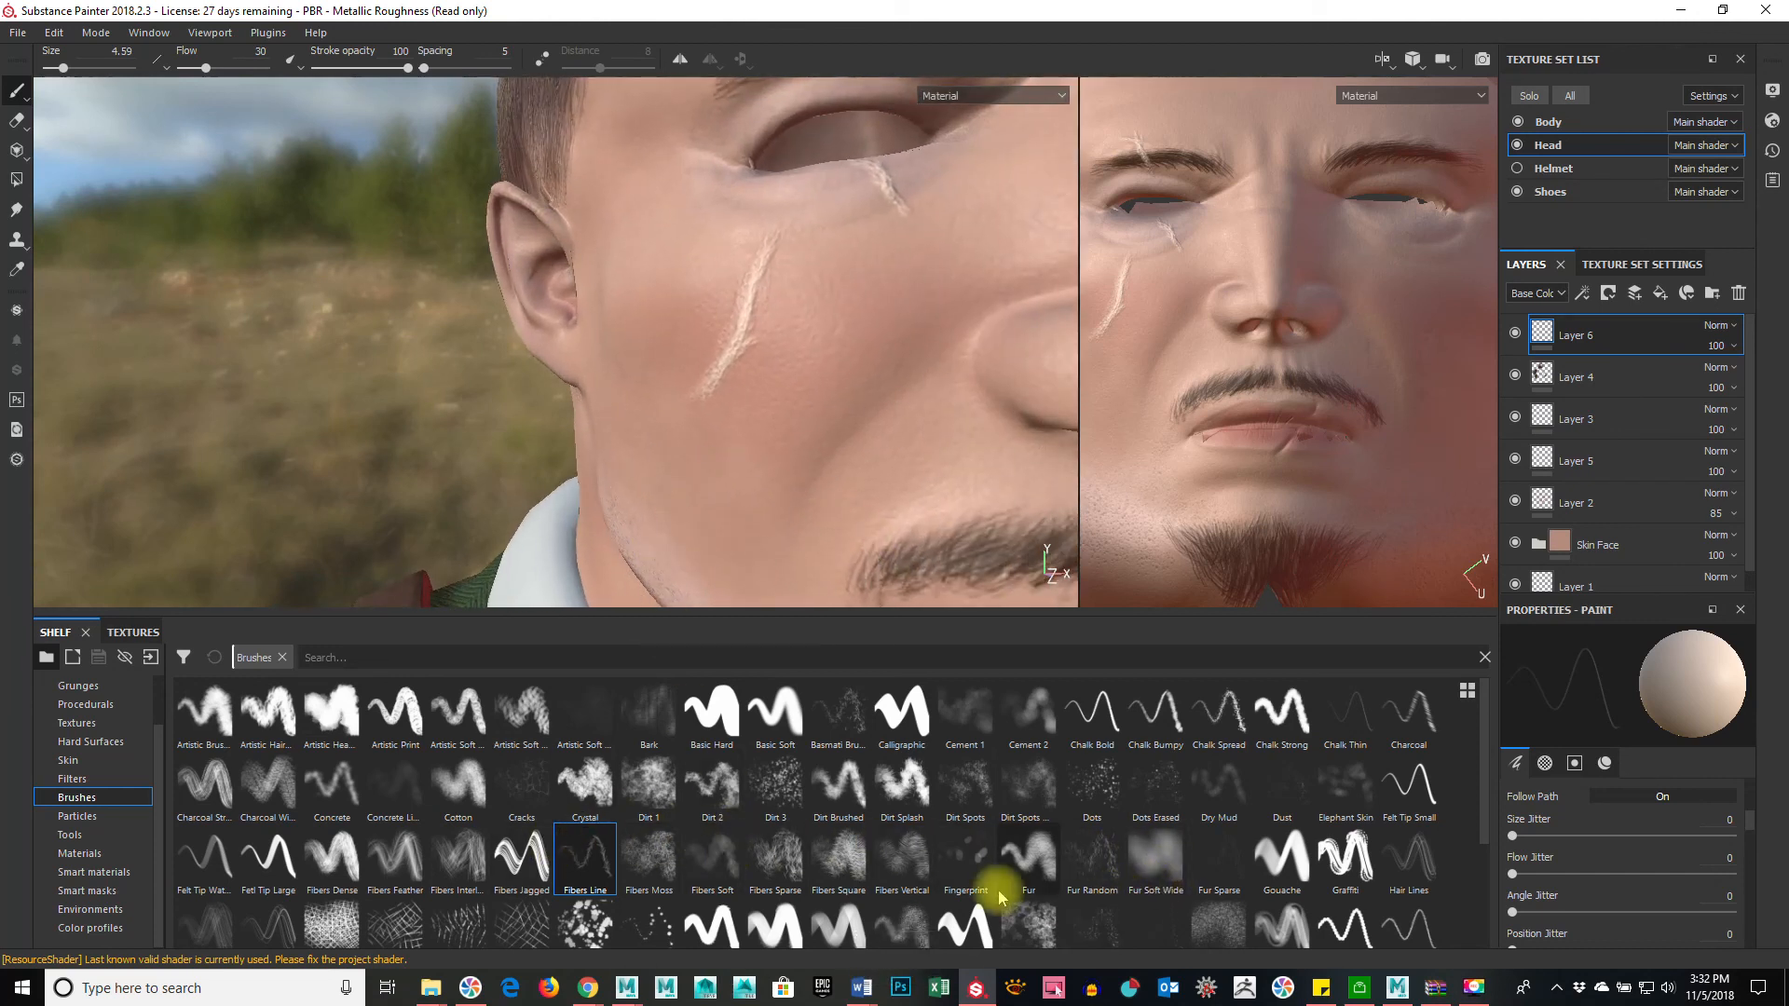
# Step: Choose the Sharp Line brush, set its size to 2.96 and try a short scar on the lower cheek
pyautogui.scroll(-2, 1007, 888)
pyautogui.click(902, 843)
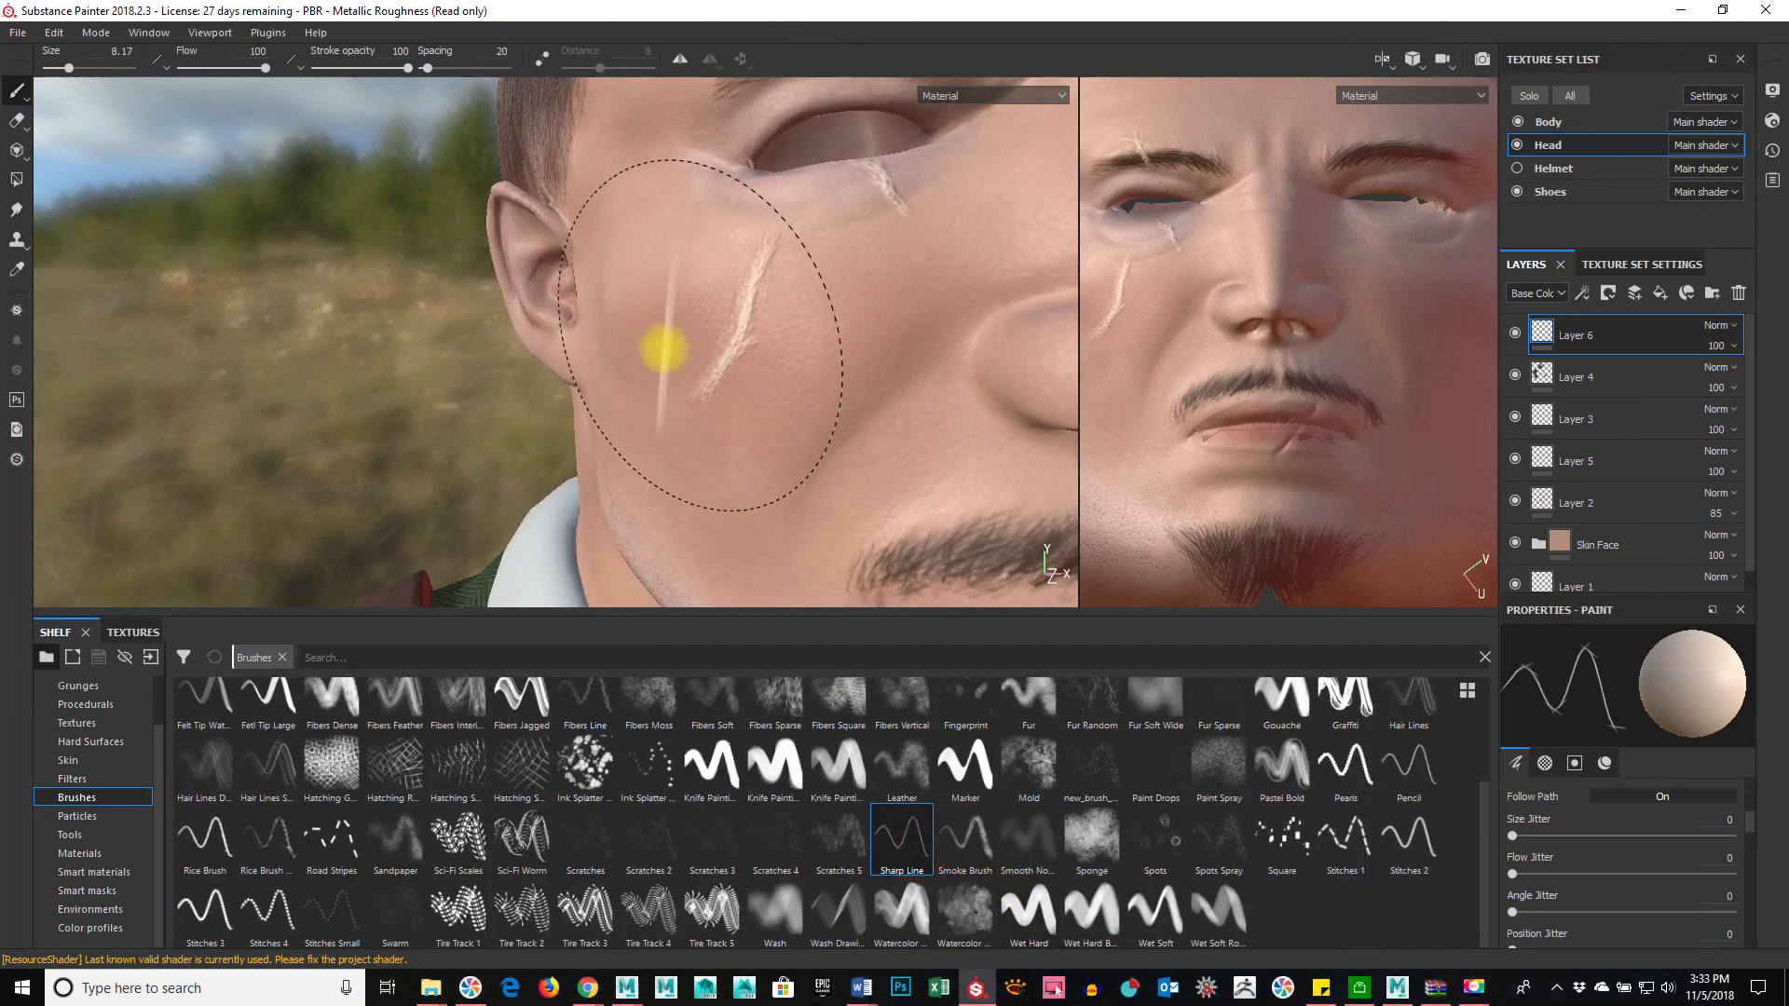
pyautogui.moveTo(720, 358)
pyautogui.keyDown('ctrl'); pyautogui.mouseDown(button='right')
pyautogui.moveTo(671, 351)
pyautogui.moveTo(707, 339)
pyautogui.moveTo(719, 360)
pyautogui.mouseUp(button='right'); pyautogui.keyUp('ctrl')
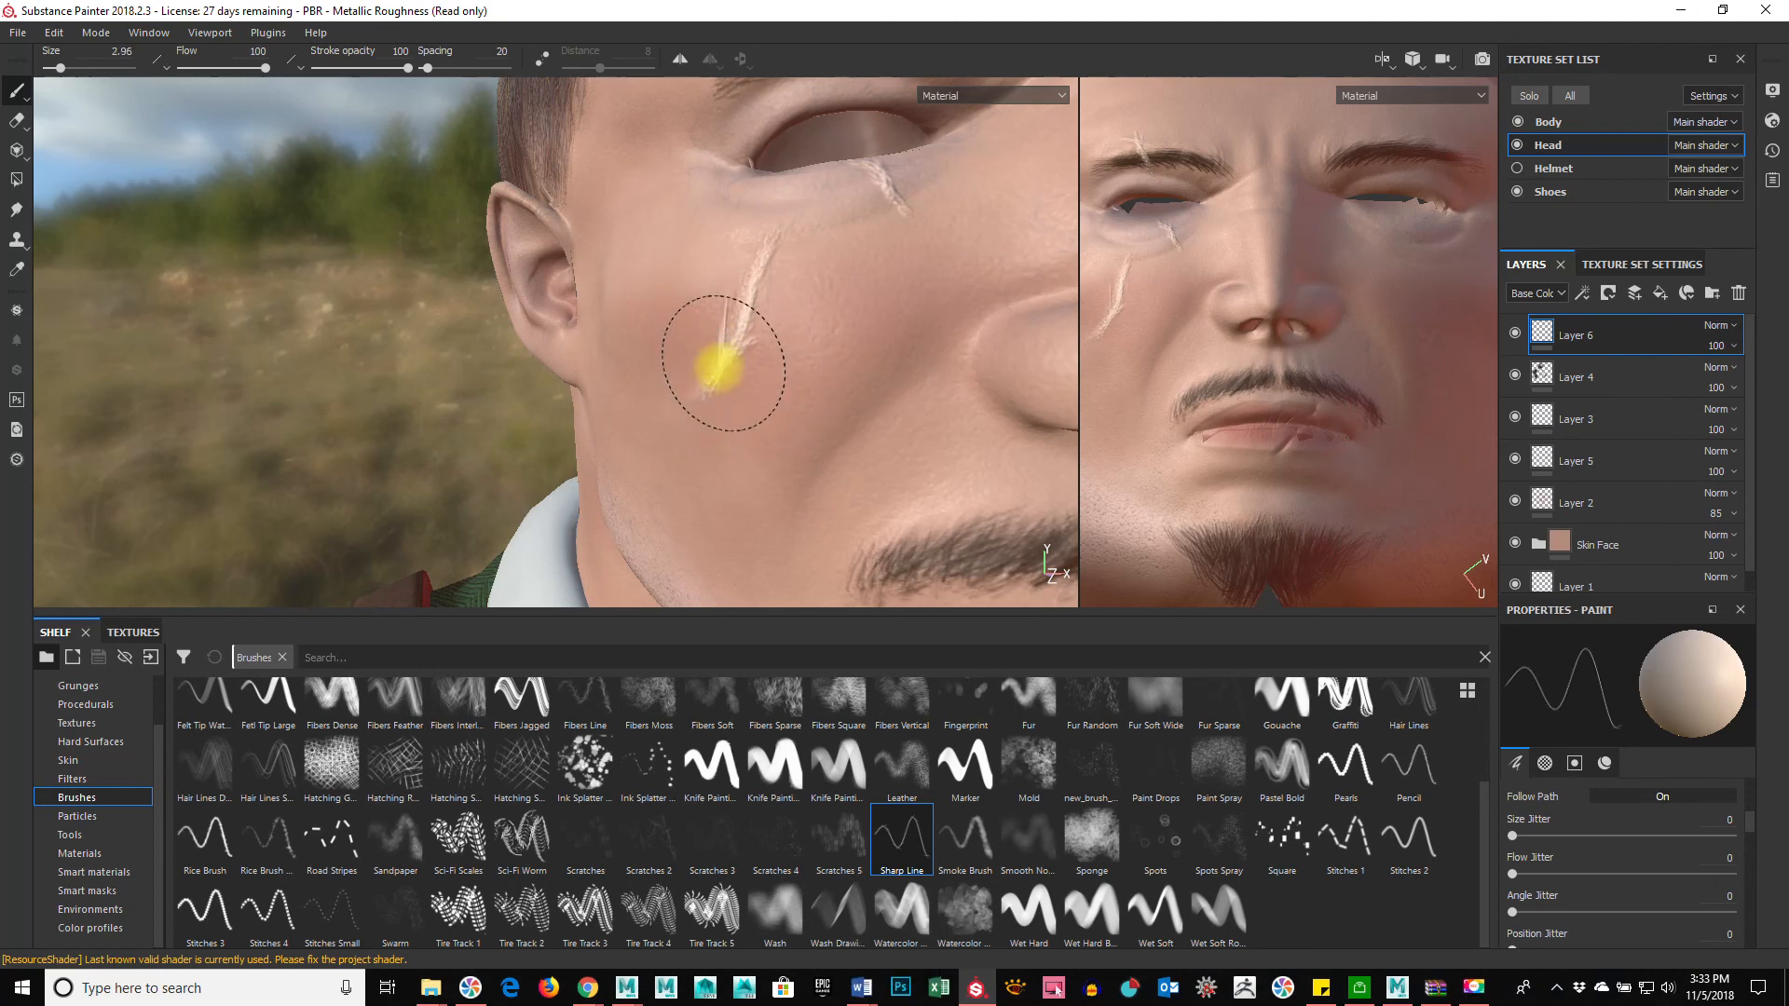
pyautogui.moveTo(696, 484)
pyautogui.keyDown('alt'); pyautogui.mouseDown()
pyautogui.moveTo(777, 435)
pyautogui.moveTo(755, 443)
pyautogui.mouseUp(); pyautogui.keyUp('alt')
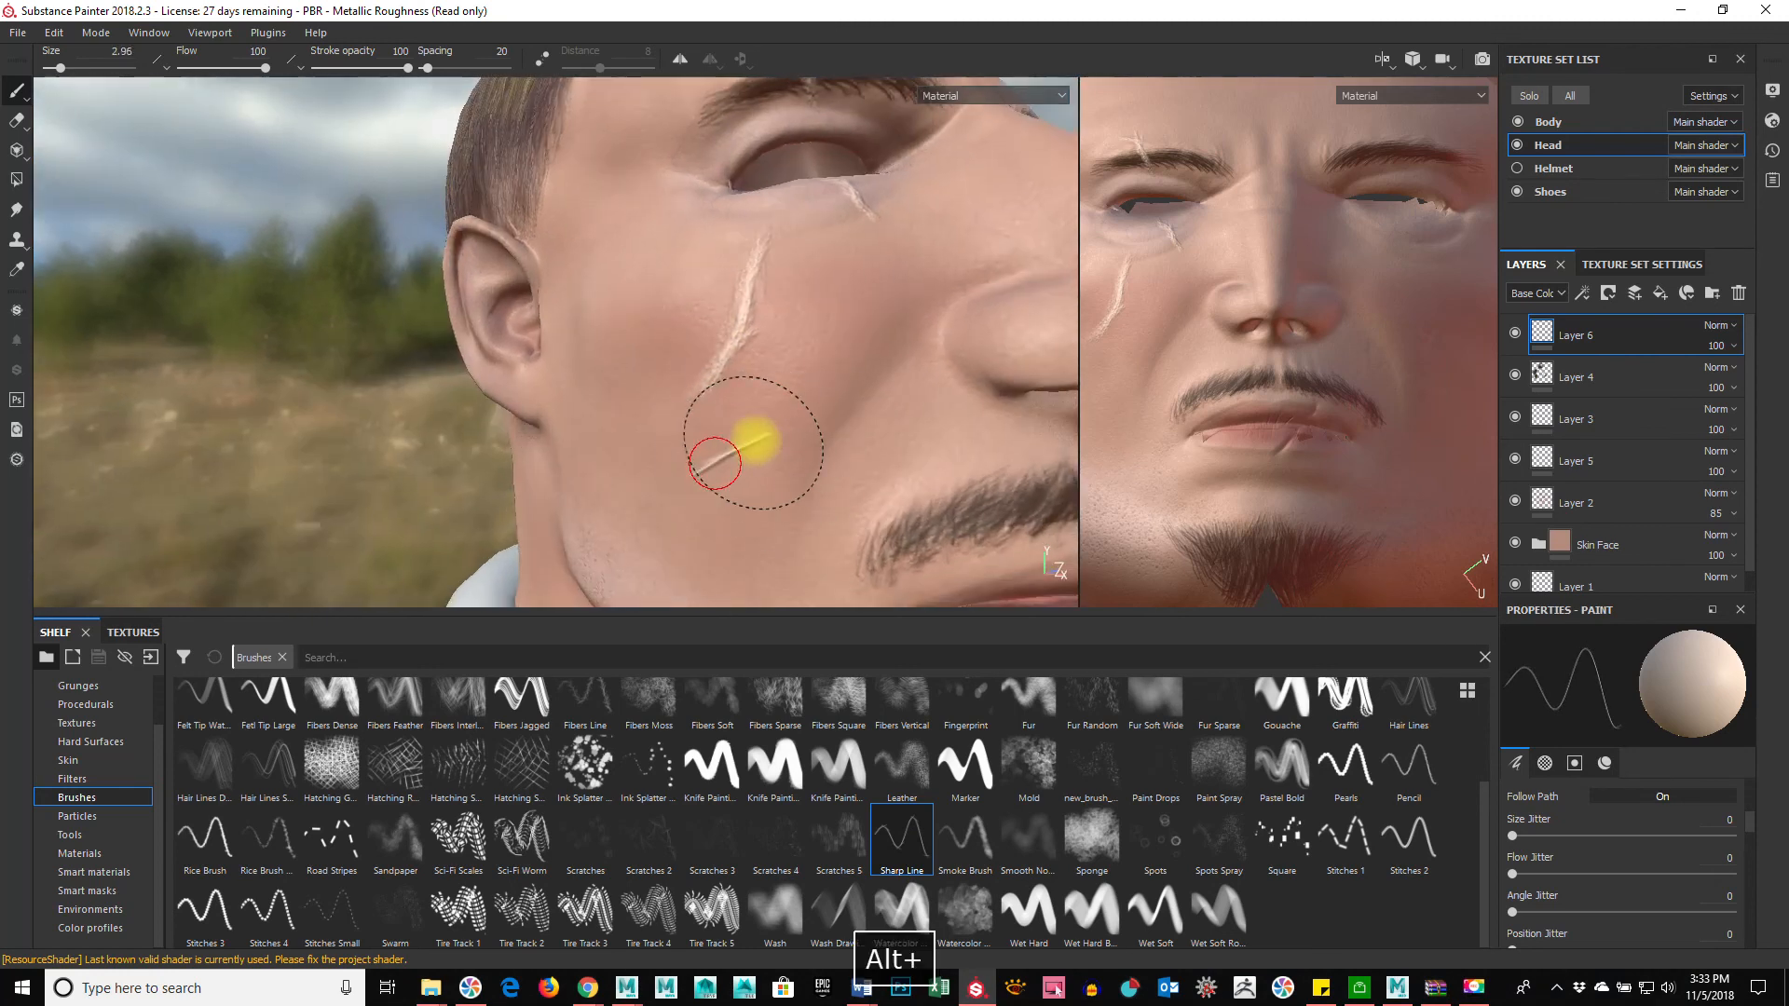
pyautogui.keyDown('alt'); pyautogui.moveTo(936, 468); pyautogui.dragTo(786, 511); pyautogui.keyUp('alt')
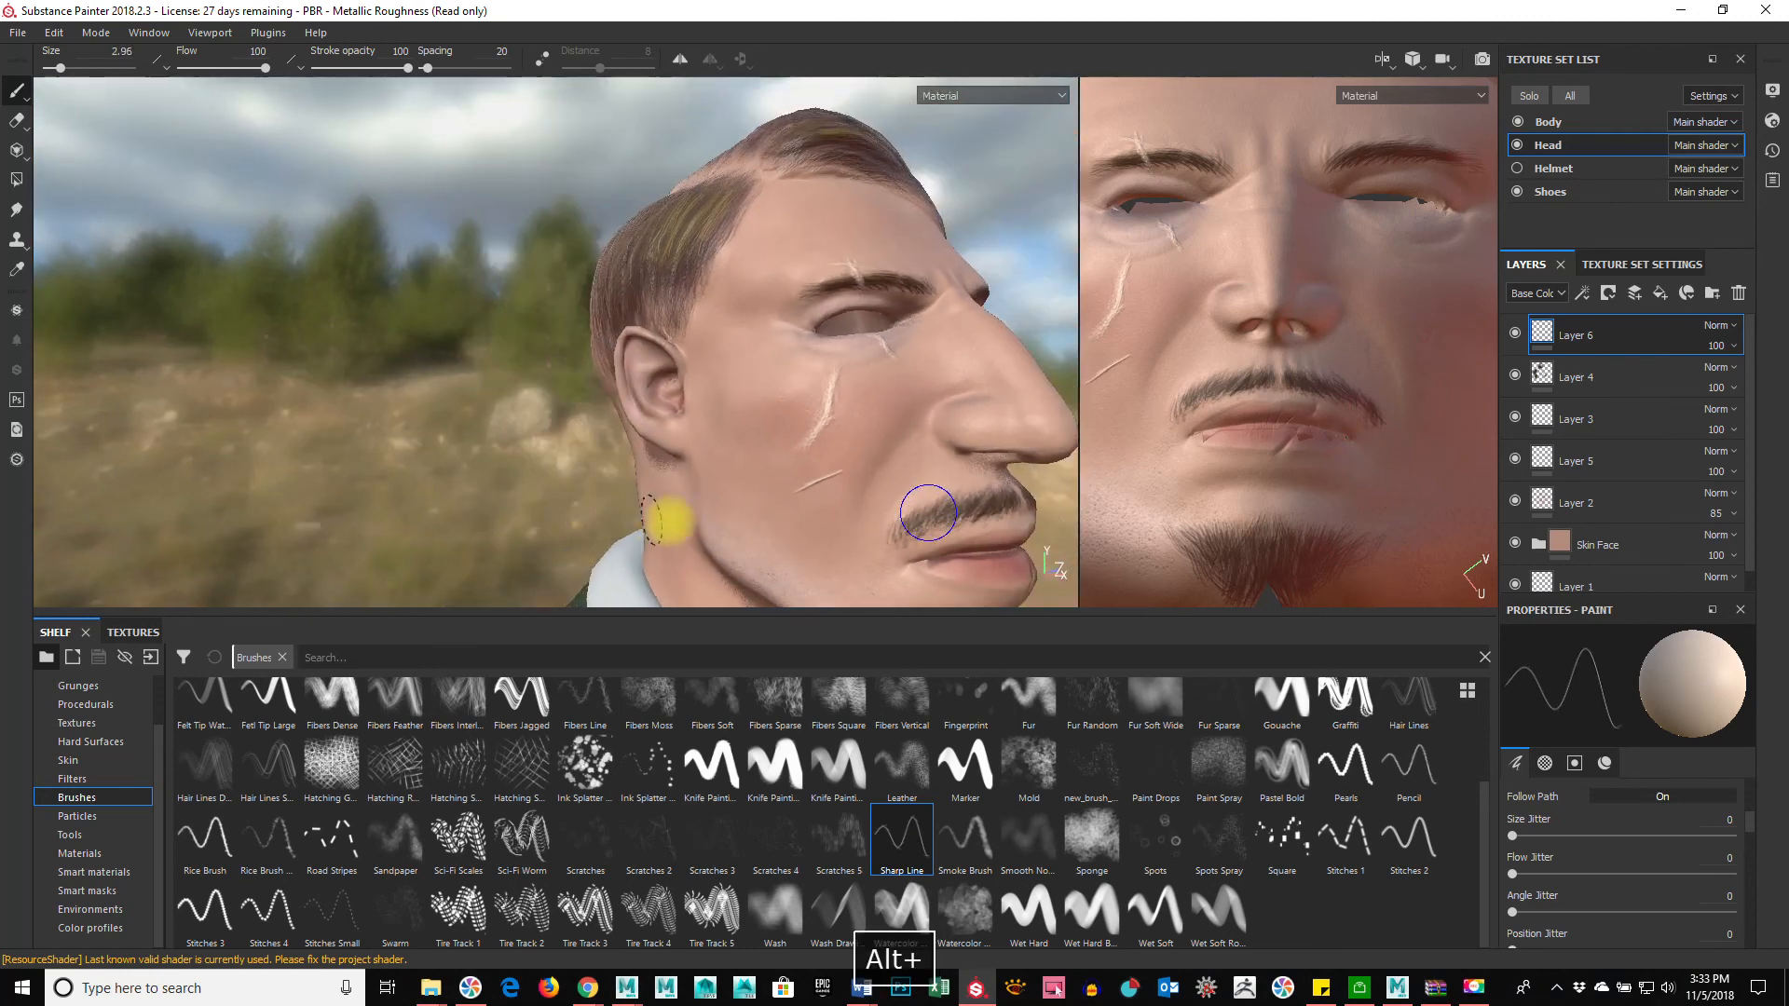
pyautogui.moveTo(898, 468)
pyautogui.keyDown('alt'); pyautogui.mouseDown()
pyautogui.moveTo(802, 416)
pyautogui.moveTo(810, 404)
pyautogui.moveTo(611, 479)
pyautogui.mouseUp(); pyautogui.keyUp('alt')
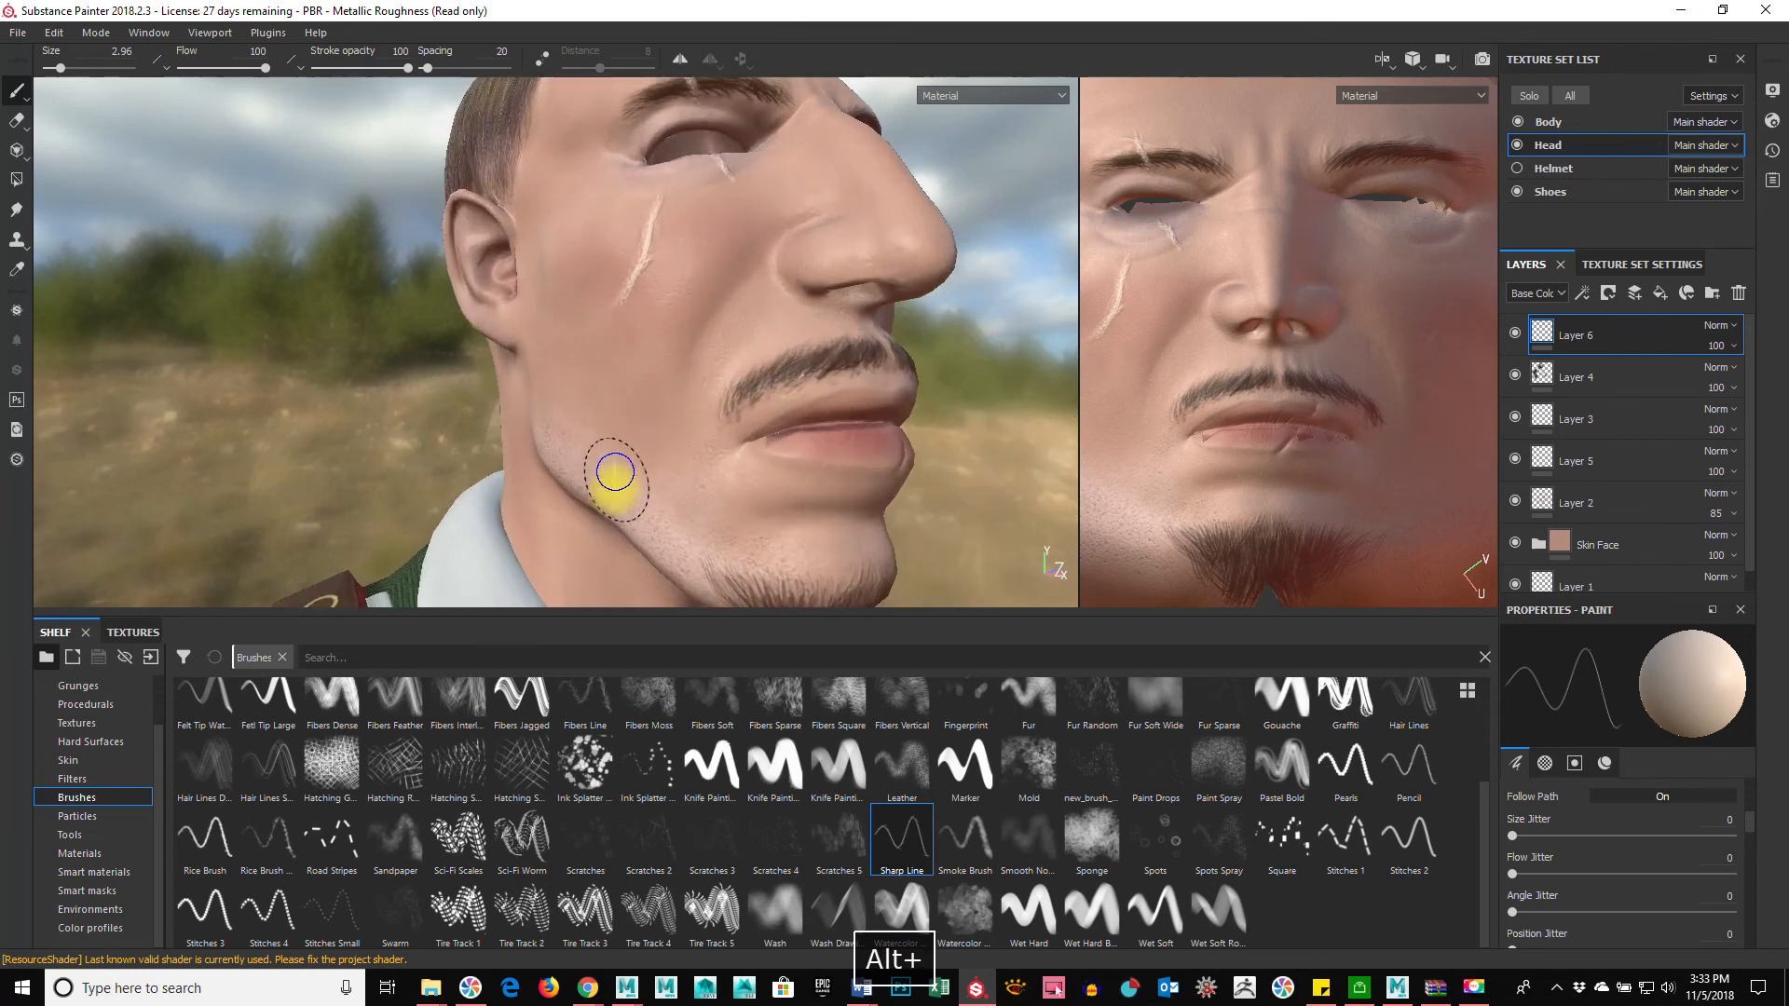
# Step: Paint a thin scar on the jaw beside the goatee with the Sharp Line brush at size 3.76 and flow 89
pyautogui.keyDown('ctrl'); pyautogui.moveTo(611, 479); pyautogui.dragTo(638, 496, button='right'); pyautogui.keyUp('ctrl')
pyautogui.moveTo(627, 477)
pyautogui.mouseDown()
pyautogui.moveTo(701, 559)
pyautogui.moveTo(774, 563)
pyautogui.mouseUp()
pyautogui.hotkey('ctrl', 'z')
pyautogui.keyDown('ctrl'); pyautogui.moveTo(652, 506); pyautogui.dragTo(661, 531); pyautogui.keyUp('ctrl')
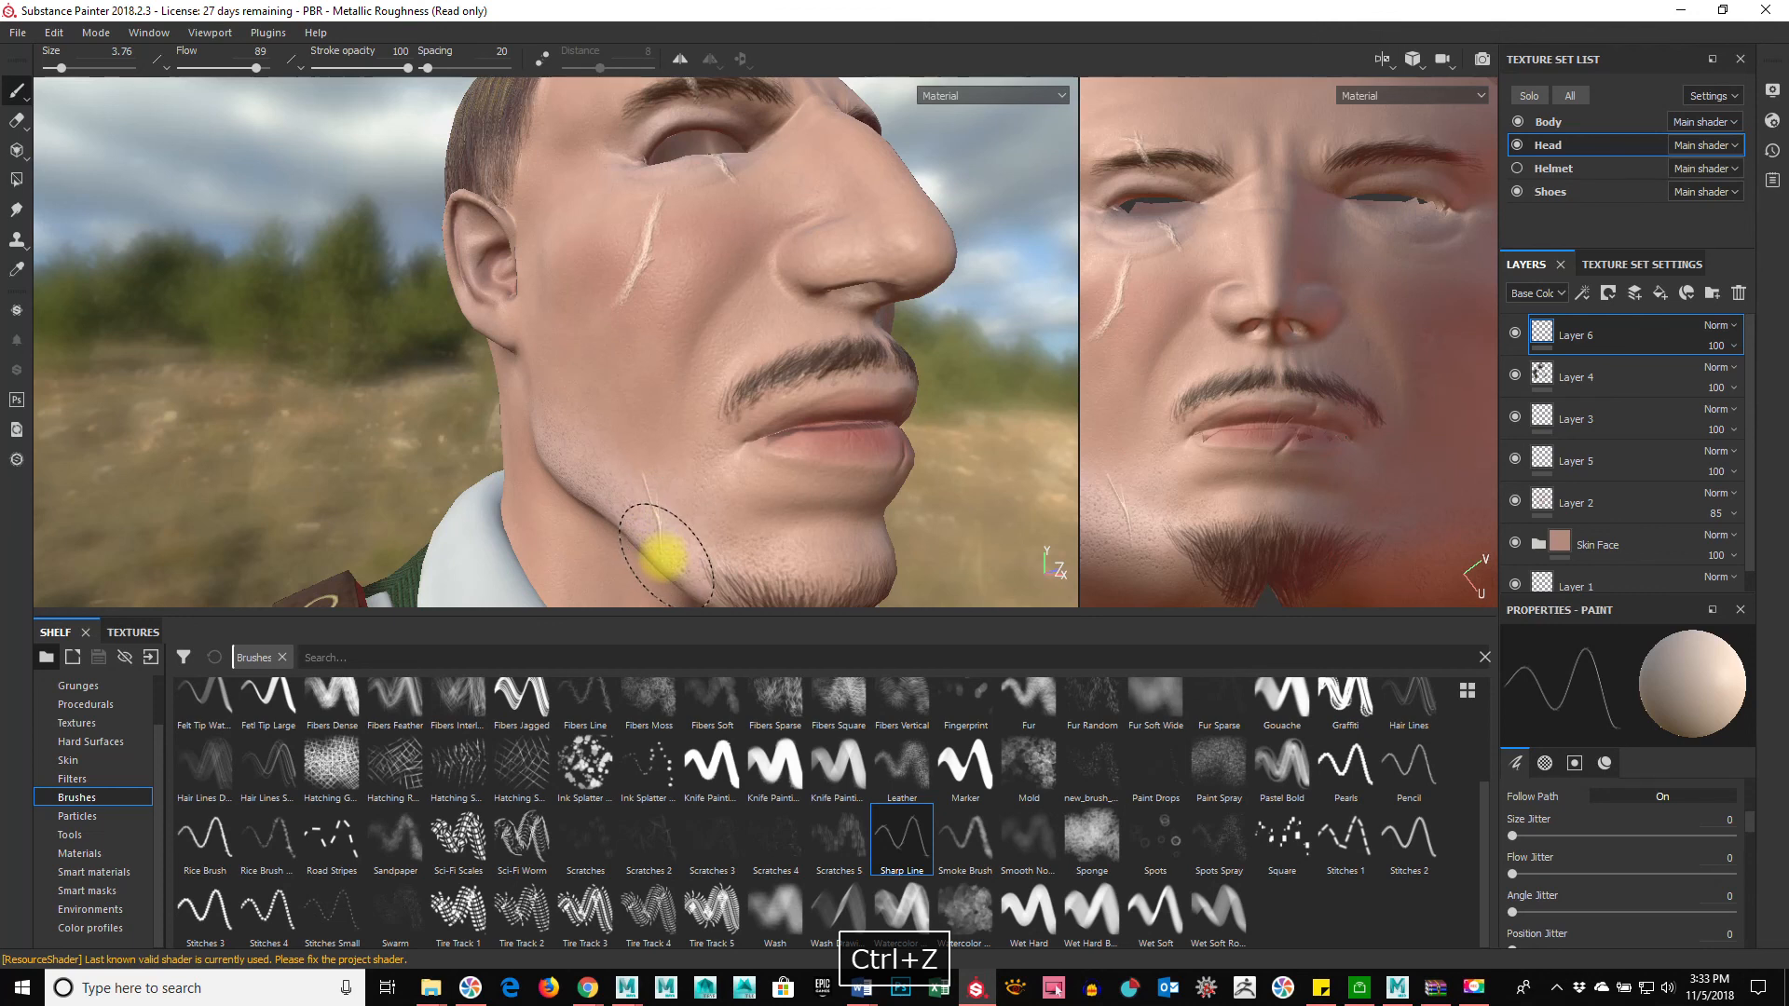
pyautogui.keyDown('alt'); pyautogui.moveTo(899, 479); pyautogui.dragTo(973, 527); pyautogui.keyUp('alt')
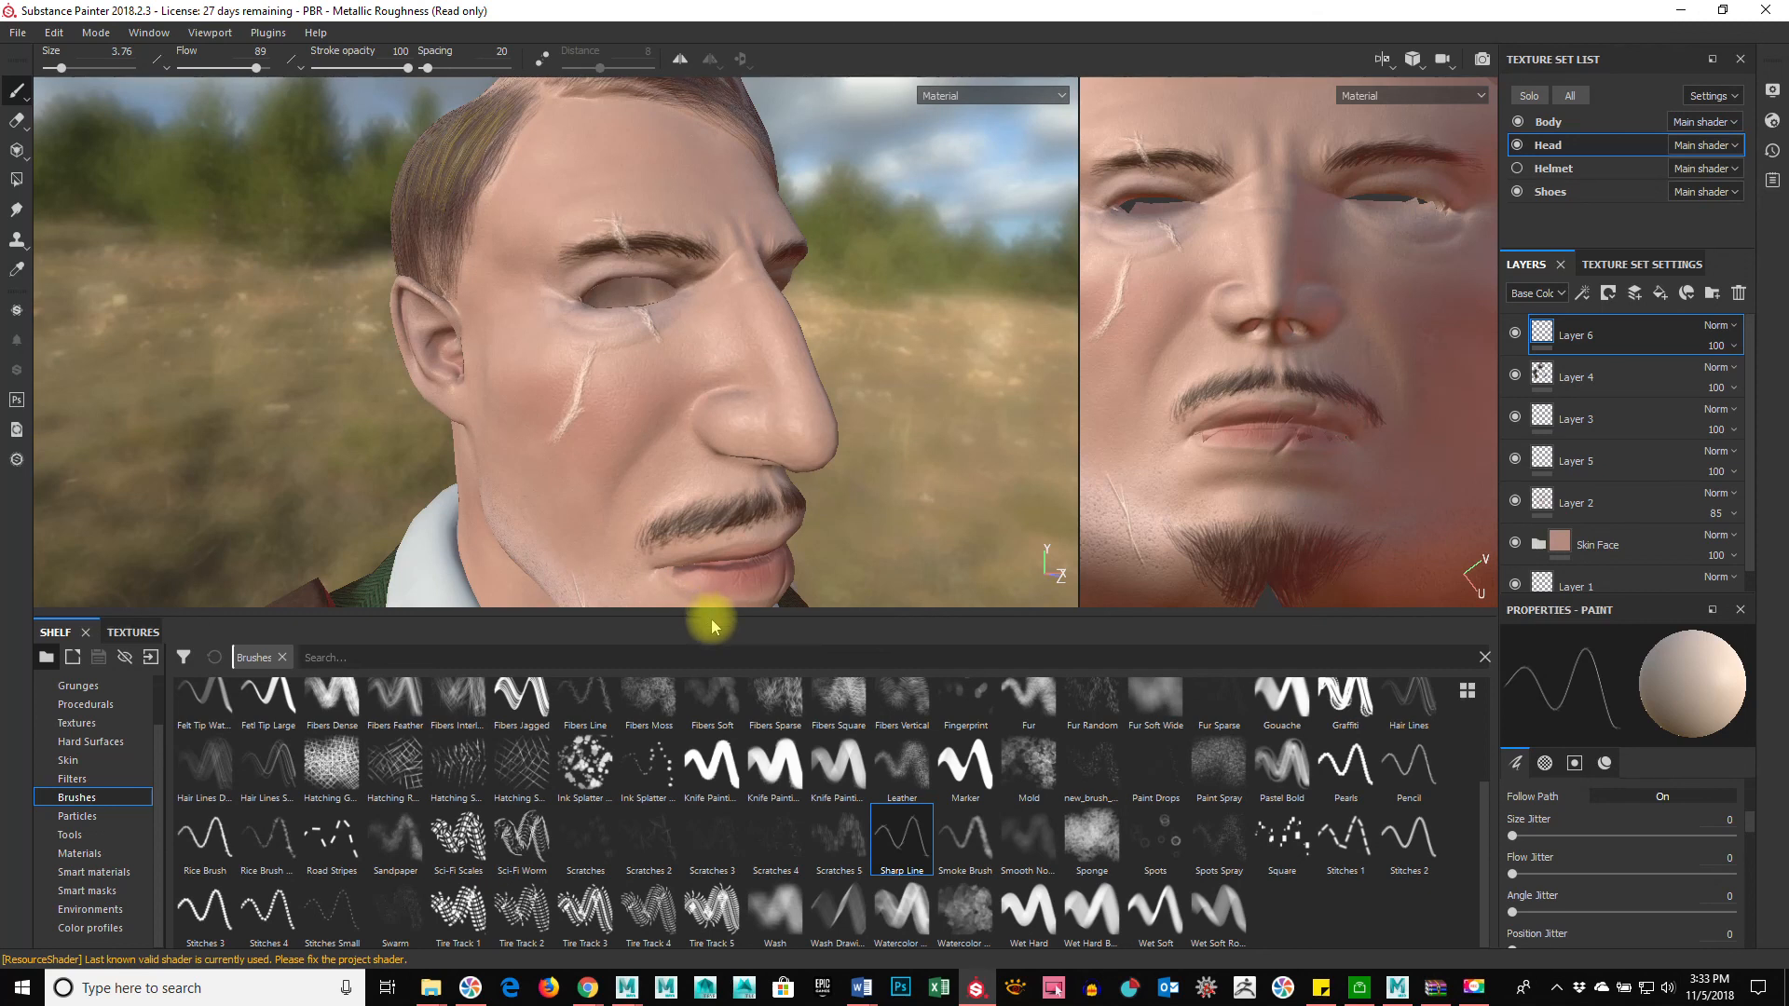
# Step: Enlarge the viewports and examine the scarred face, the uniform, and the unpainted pouches and tubes at the waist
pyautogui.moveTo(712, 616); pyautogui.dragTo(718, 798)
pyautogui.moveTo(911, 579)
pyautogui.keyDown('alt'); pyautogui.mouseDown()
pyautogui.moveTo(373, 613)
pyautogui.moveTo(683, 679)
pyautogui.moveTo(355, 663)
pyautogui.moveTo(799, 711)
pyautogui.moveTo(680, 454)
pyautogui.moveTo(962, 590)
pyautogui.moveTo(870, 567)
pyautogui.mouseUp(); pyautogui.keyUp('alt')
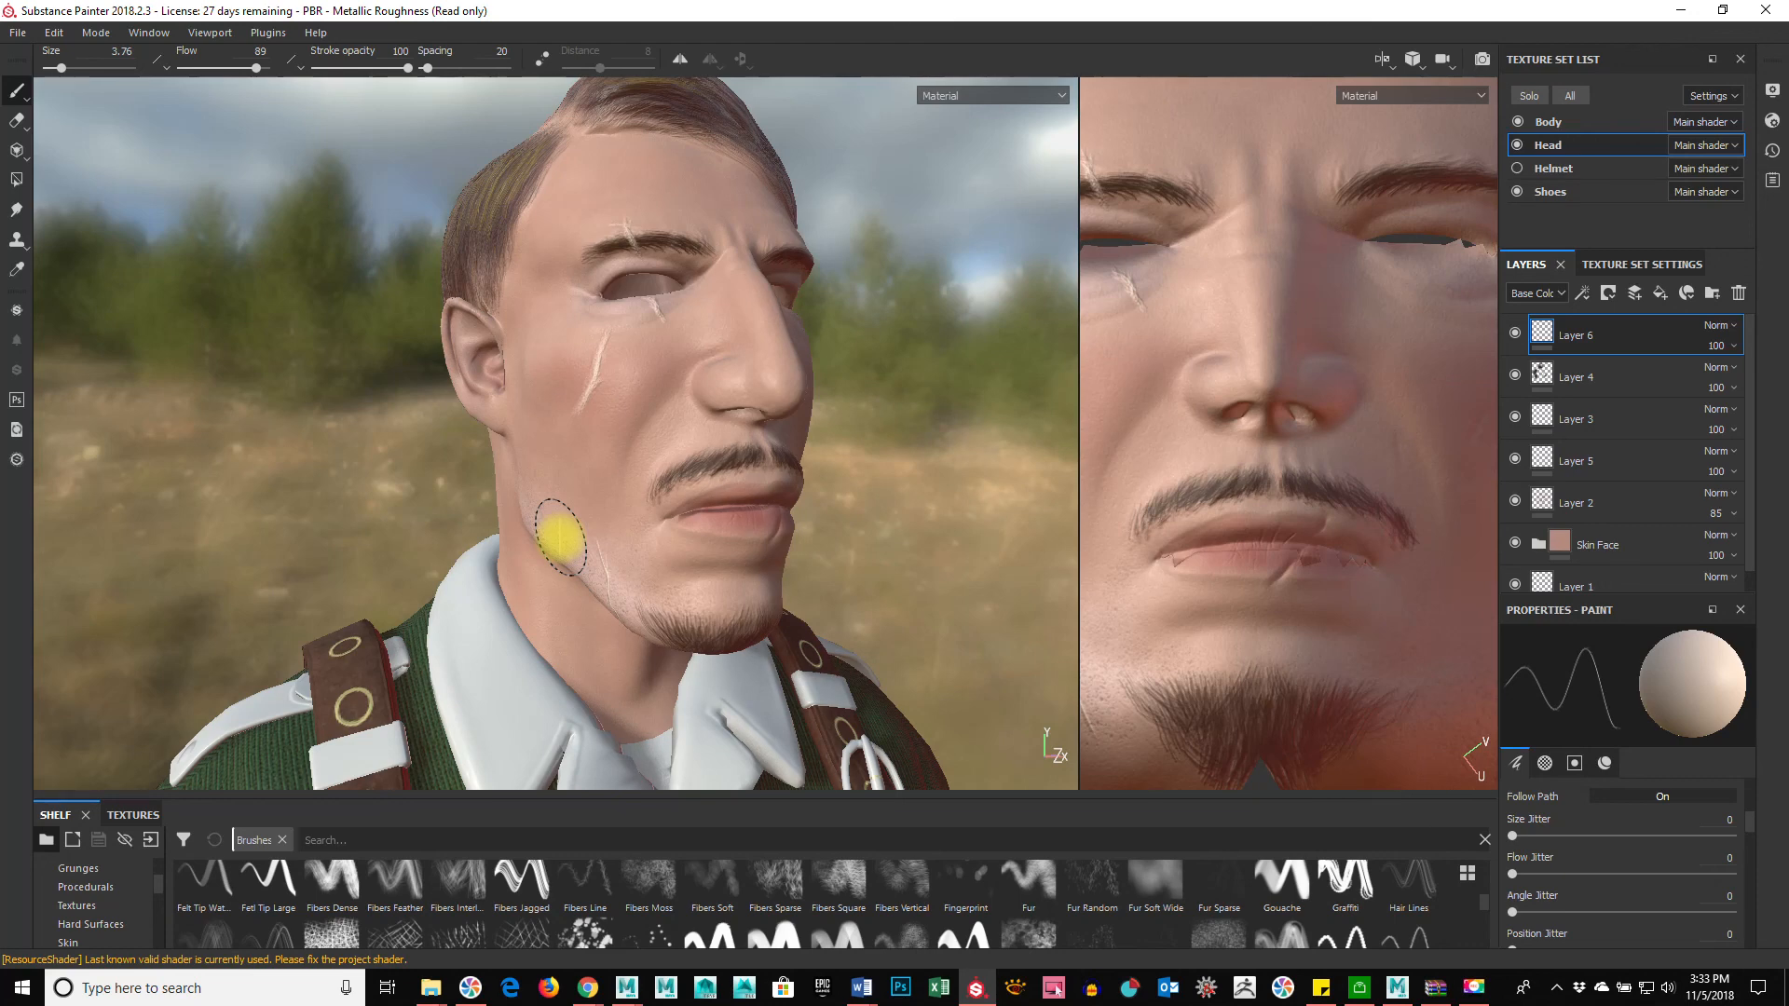
pyautogui.keyDown('alt'); pyautogui.moveTo(741, 604); pyautogui.dragTo(797, 262); pyautogui.keyUp('alt')
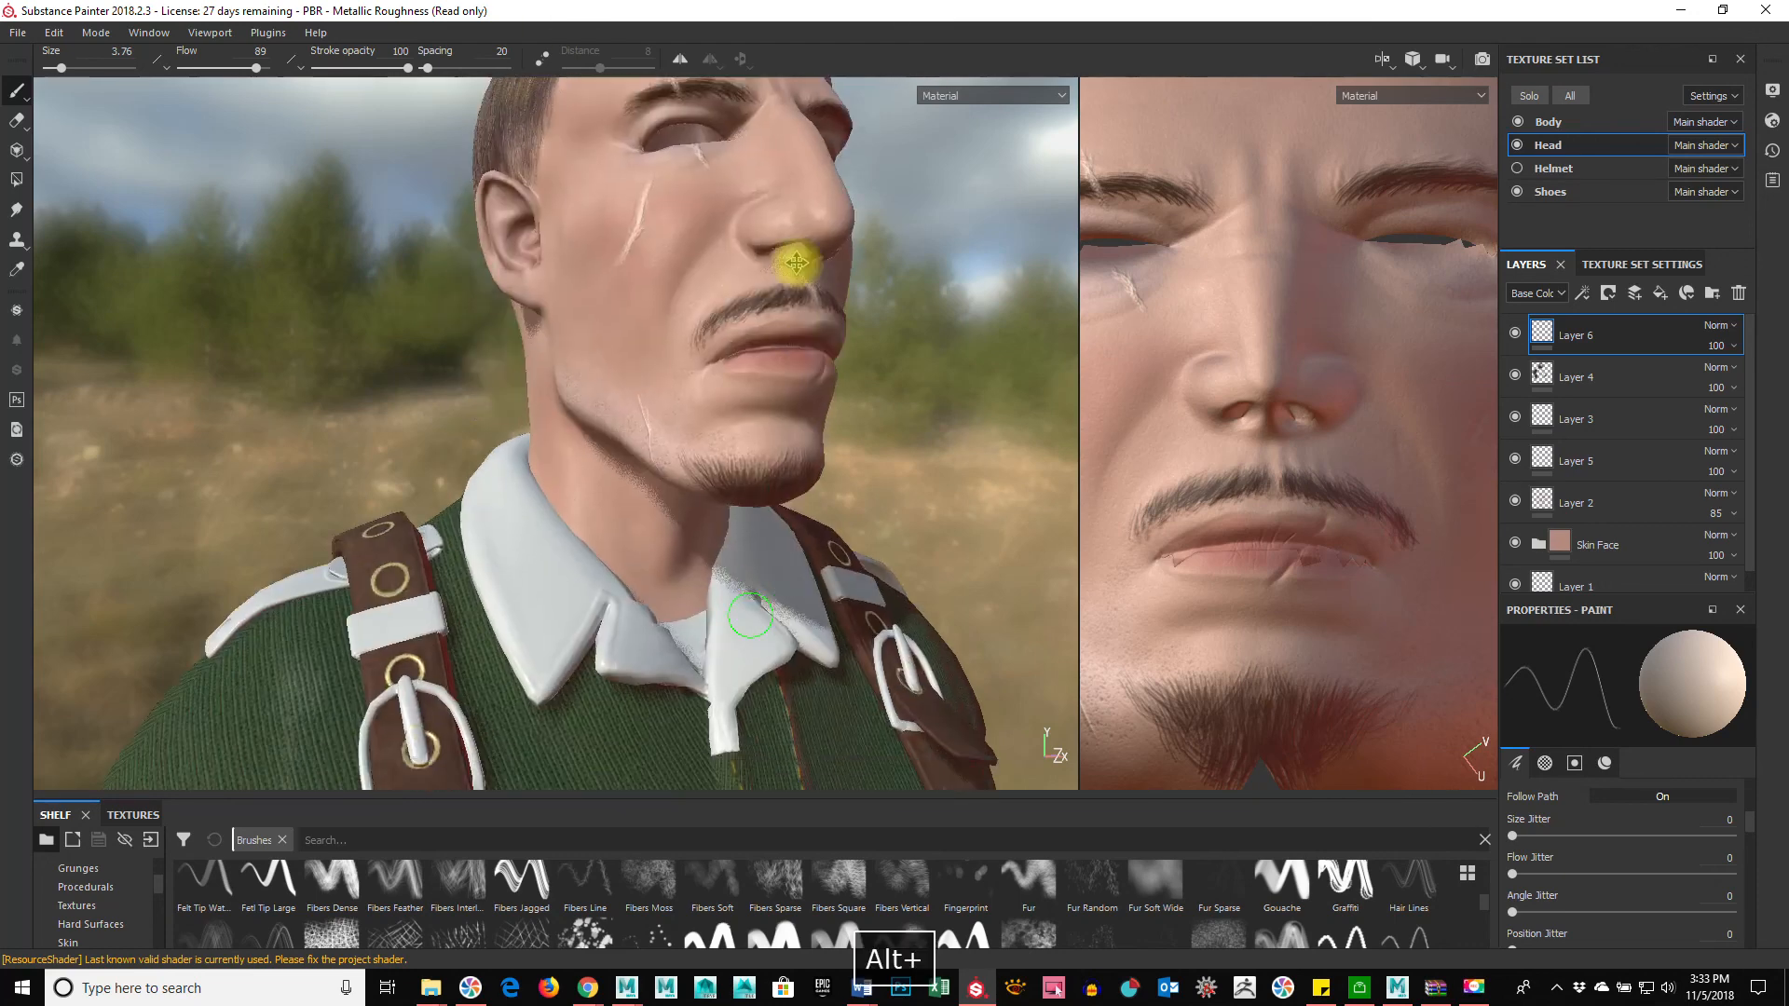
pyautogui.keyDown('alt'); pyautogui.moveTo(797, 263); pyautogui.dragTo(652, 232, button='middle'); pyautogui.keyUp('alt')
pyautogui.keyDown('alt'); pyautogui.moveTo(652, 282); pyautogui.dragTo(703, 336); pyautogui.keyUp('alt')
pyautogui.keyDown('alt'); pyautogui.moveTo(652, 585); pyautogui.dragTo(852, 200, button='middle'); pyautogui.keyUp('alt')
pyautogui.keyDown('alt'); pyautogui.moveTo(876, 488); pyautogui.dragTo(335, 490, button='right'); pyautogui.keyUp('alt')
pyautogui.keyDown('alt'); pyautogui.moveTo(335, 489); pyautogui.dragTo(579, 483); pyautogui.keyUp('alt')
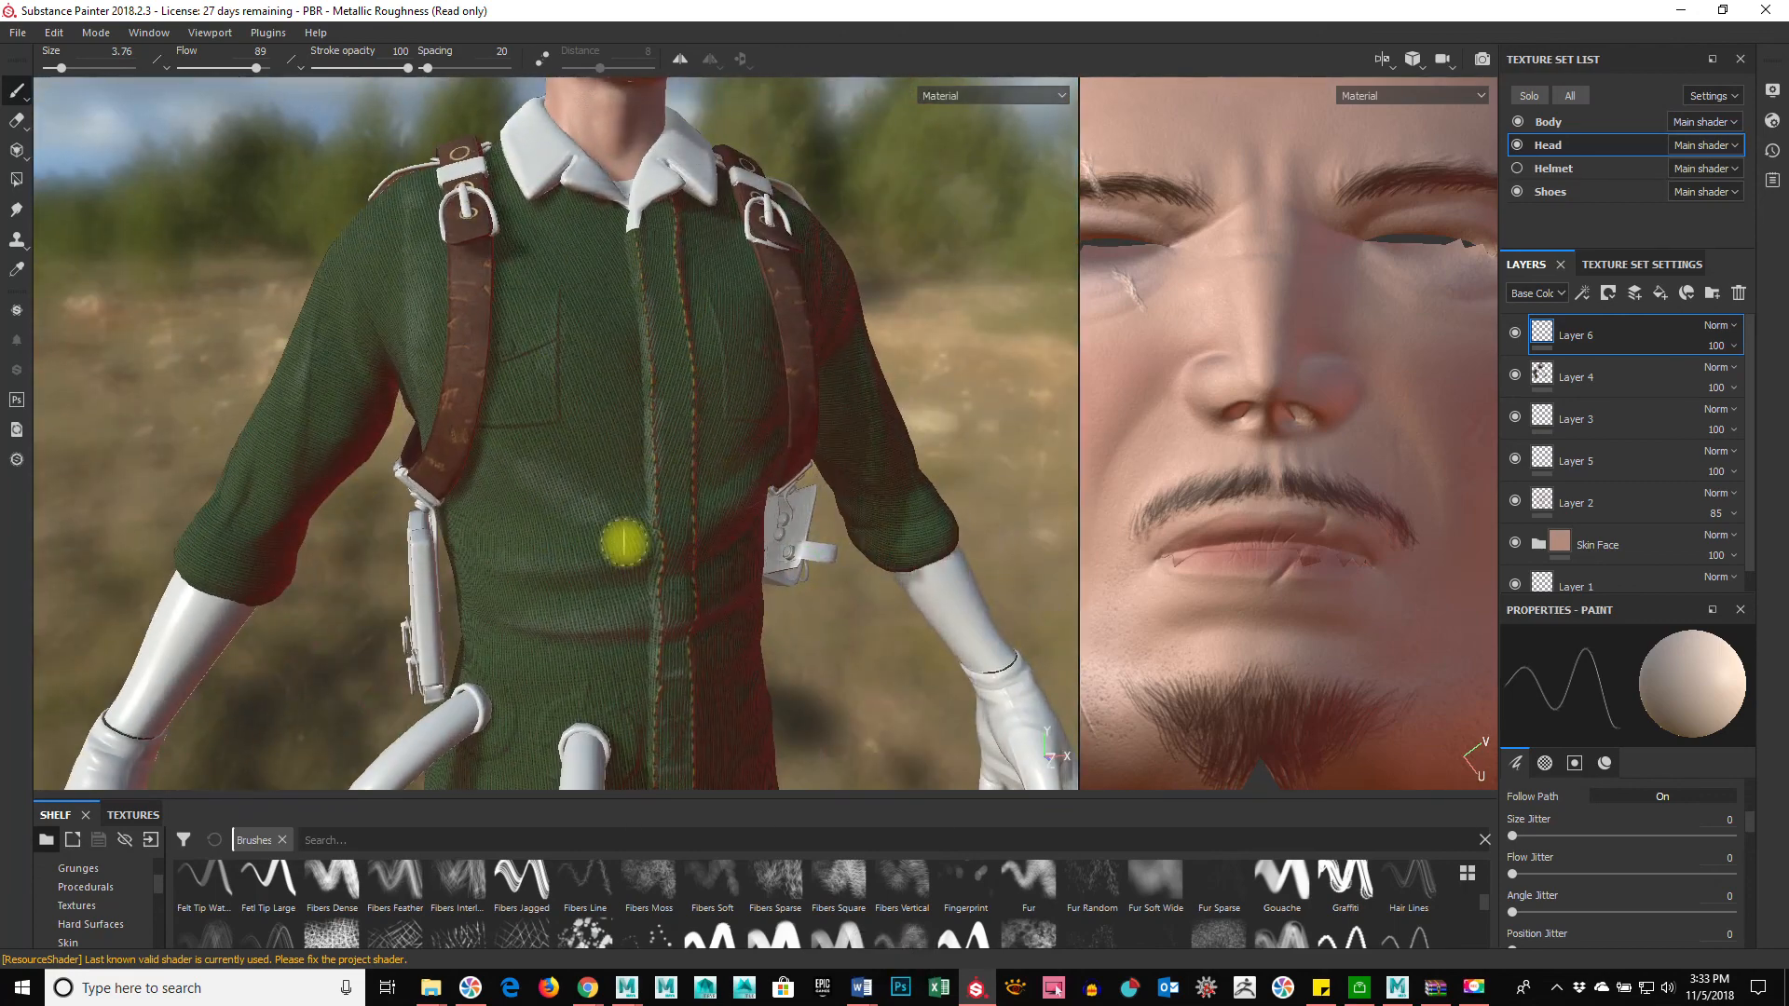
pyautogui.keyDown('alt'); pyautogui.moveTo(591, 502); pyautogui.dragTo(1176, 551, button='right'); pyautogui.keyUp('alt')
pyautogui.keyDown('alt'); pyautogui.moveTo(620, 484); pyautogui.dragTo(688, 460); pyautogui.keyUp('alt')
pyautogui.keyDown('alt'); pyautogui.moveTo(294, 563); pyautogui.dragTo(540, 289, button='middle'); pyautogui.keyUp('alt')
pyautogui.keyDown('alt'); pyautogui.moveTo(549, 359); pyautogui.dragTo(831, 355); pyautogui.keyUp('alt')
pyautogui.keyDown('alt'); pyautogui.moveTo(523, 487); pyautogui.dragTo(761, 441, button='right'); pyautogui.keyUp('alt')
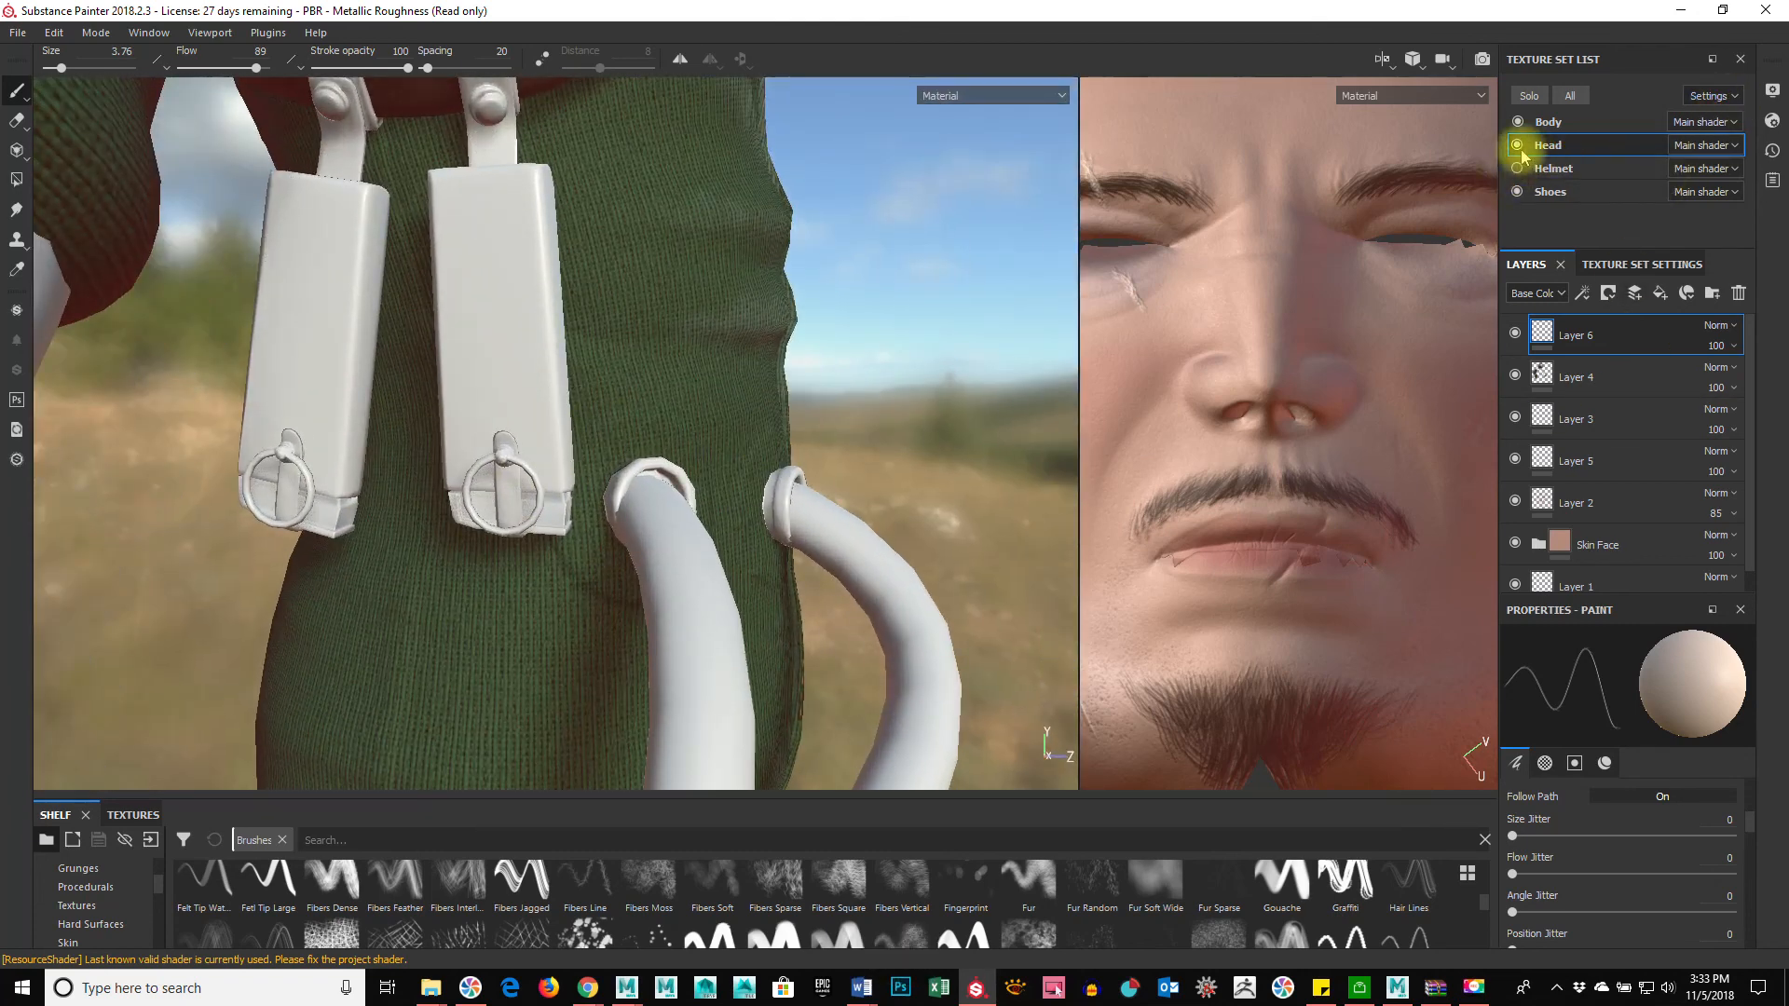
# Step: Hide and show the Body texture set to check its parts, and make it the active texture set
pyautogui.click(1517, 121)
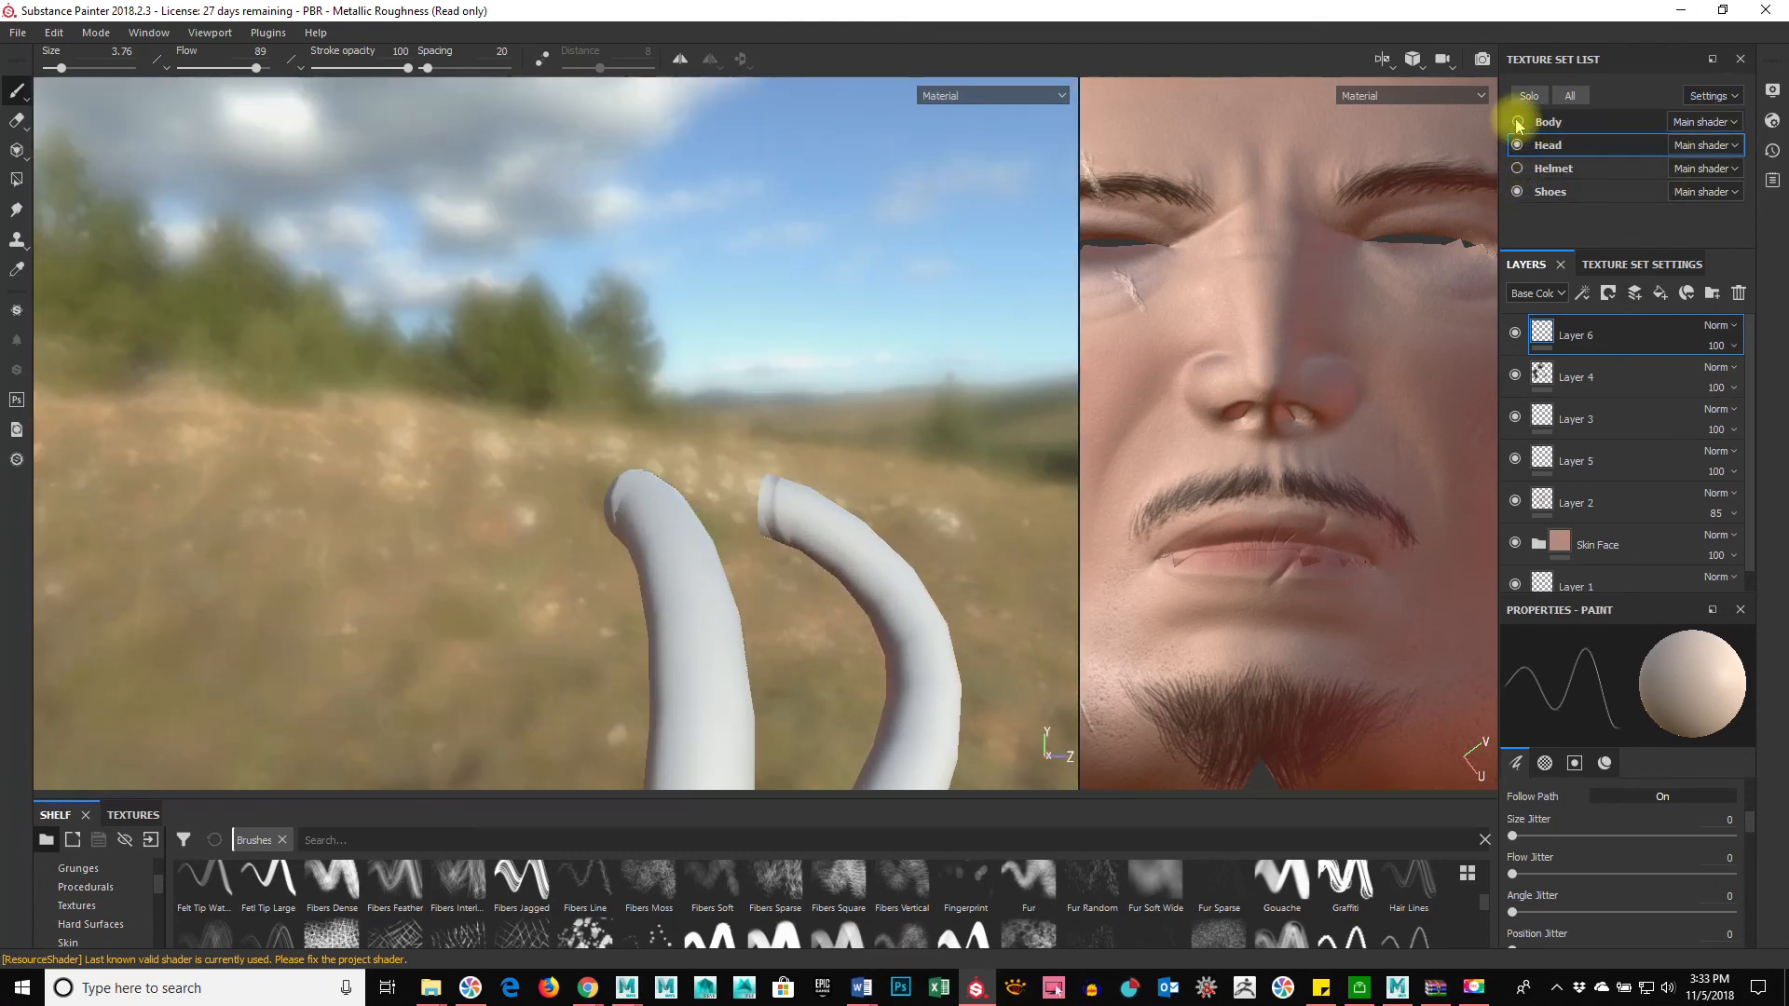
pyautogui.click(1517, 122)
pyautogui.click(1549, 123)
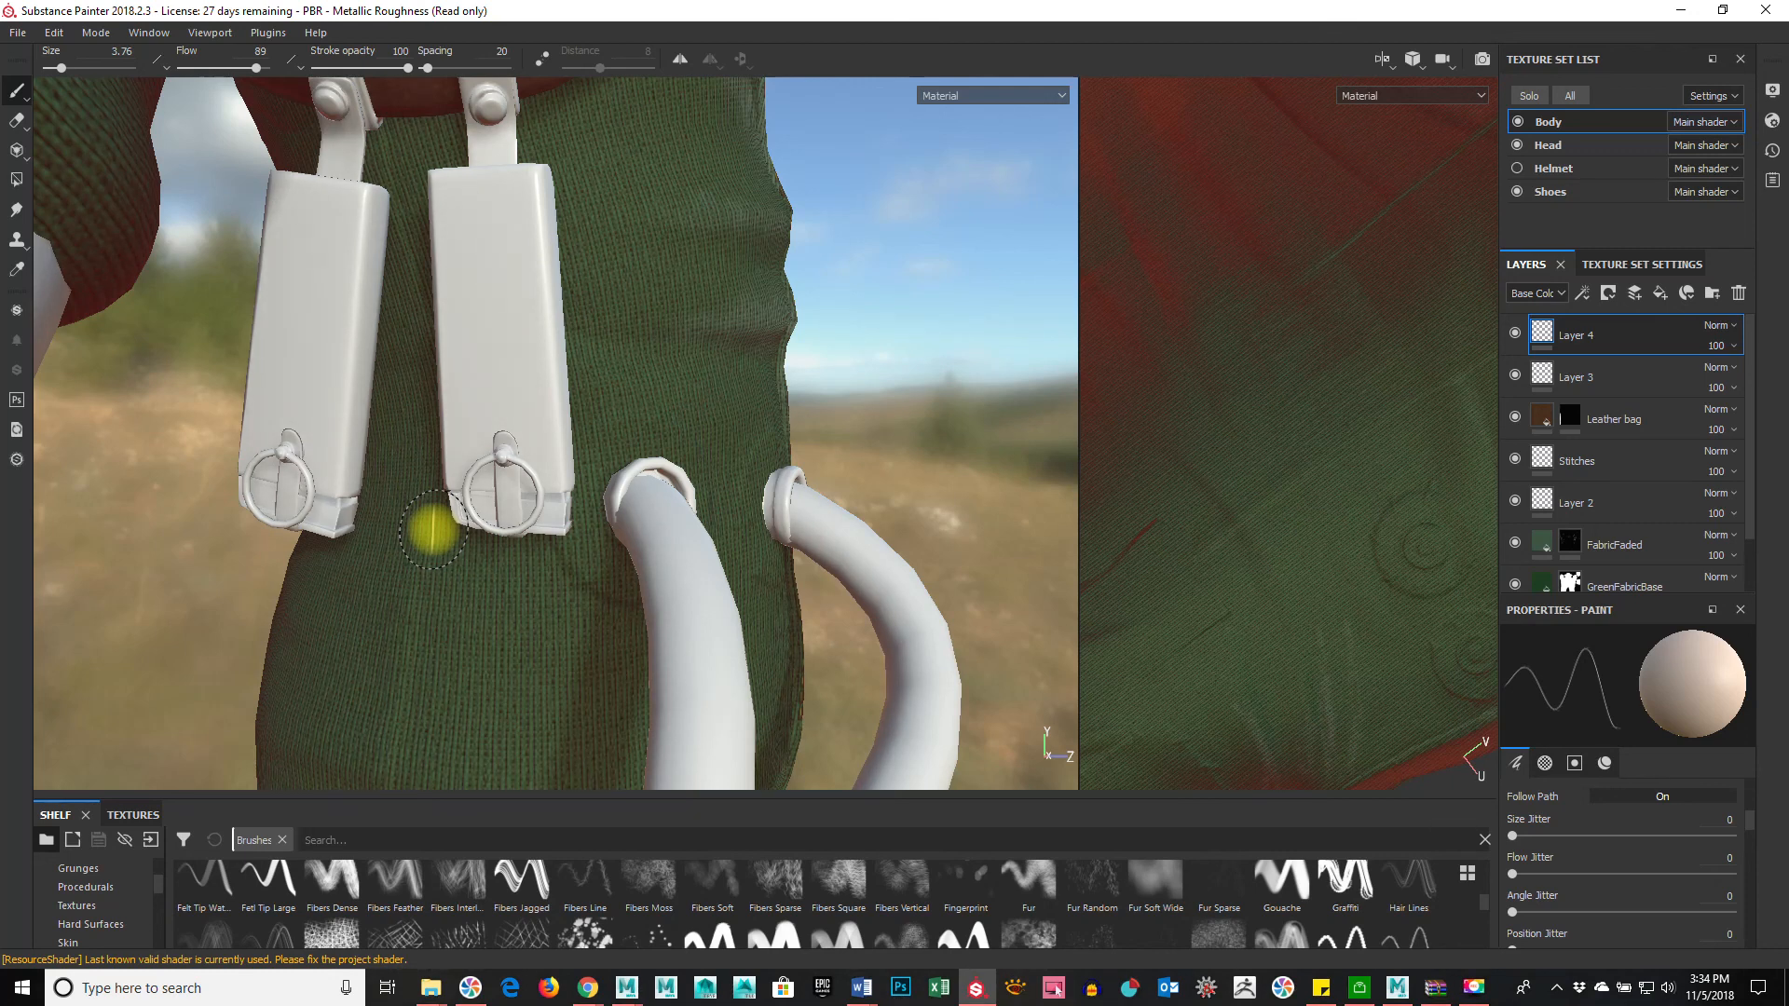
# Step: Examine the white pouches and tubes at the waist from several angles and enlarge the brush shelf
pyautogui.moveTo(895, 376)
pyautogui.keyDown('alt'); pyautogui.mouseDown()
pyautogui.moveTo(795, 344)
pyautogui.moveTo(918, 370)
pyautogui.moveTo(846, 375)
pyautogui.moveTo(899, 401)
pyautogui.mouseUp(); pyautogui.keyUp('alt')
pyautogui.keyDown('alt'); pyautogui.moveTo(771, 455); pyautogui.dragTo(918, 454, button='middle'); pyautogui.keyUp('alt')
pyautogui.keyDown('alt'); pyautogui.moveTo(918, 454); pyautogui.dragTo(848, 451); pyautogui.keyUp('alt')
pyautogui.keyDown('alt'); pyautogui.moveTo(845, 452); pyautogui.dragTo(976, 453, button='right'); pyautogui.keyUp('alt')
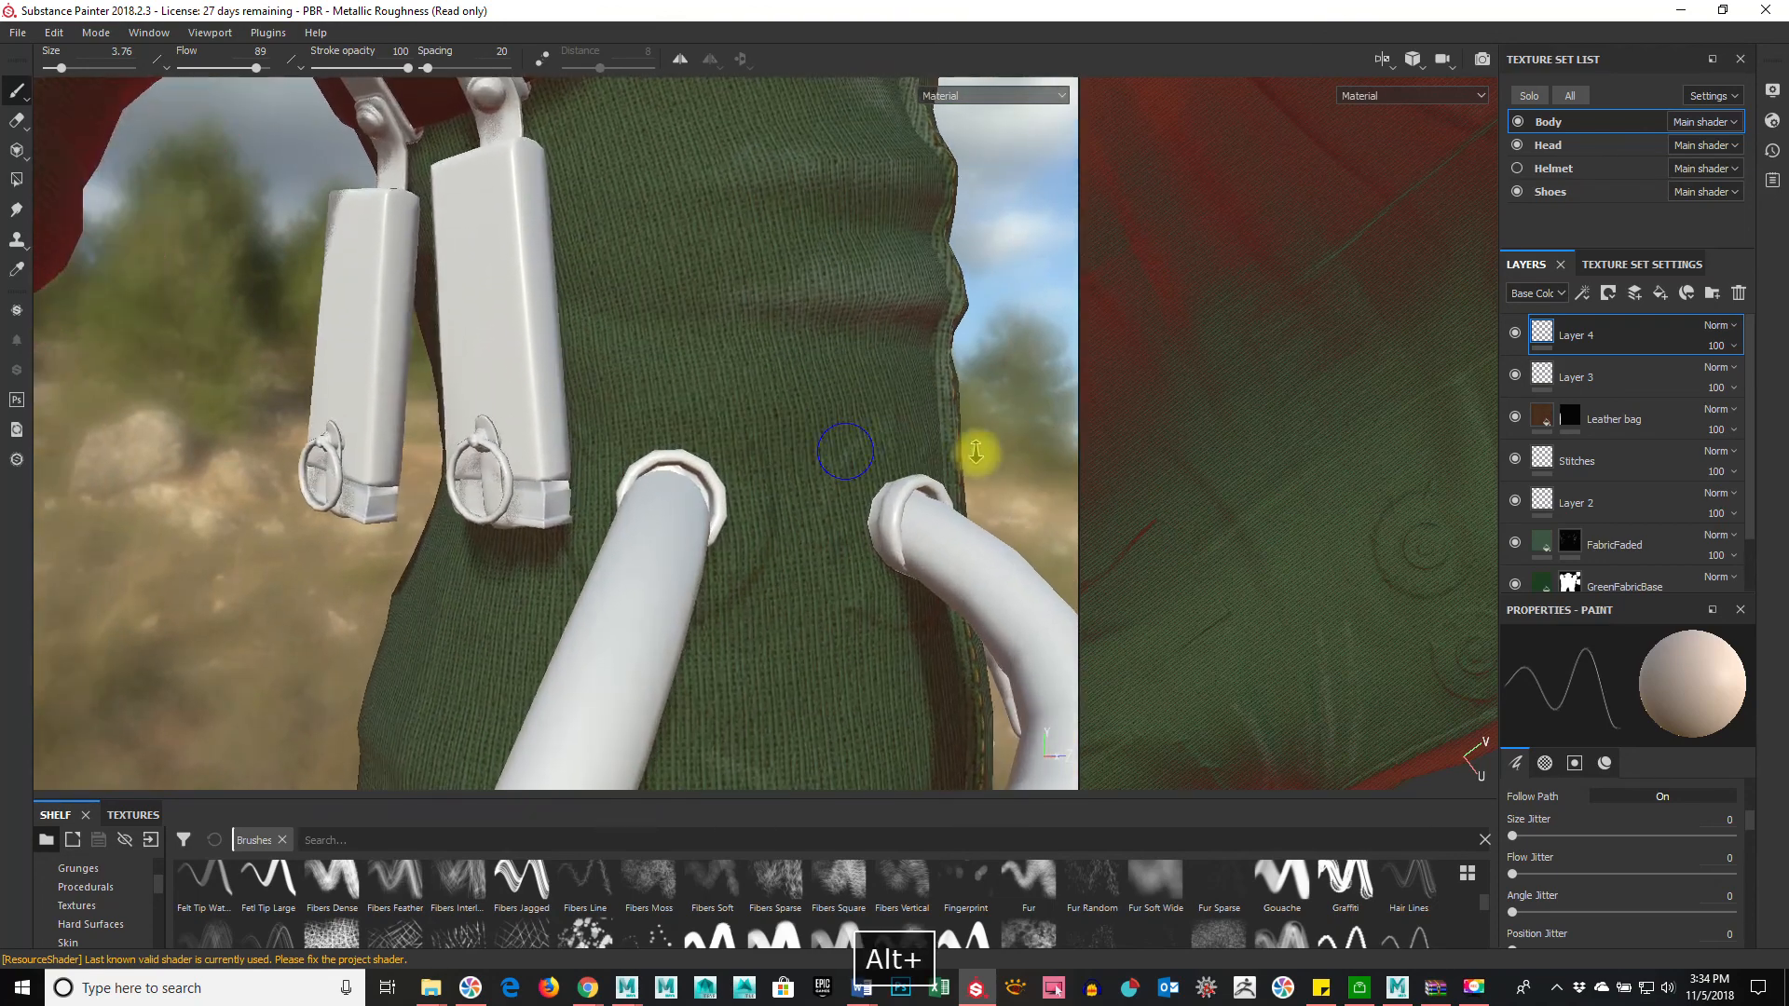
pyautogui.keyDown('alt'); pyautogui.moveTo(727, 446); pyautogui.dragTo(788, 447, button='right'); pyautogui.keyUp('alt')
pyautogui.keyDown('alt'); pyautogui.moveTo(711, 447); pyautogui.dragTo(770, 444); pyautogui.keyUp('alt')
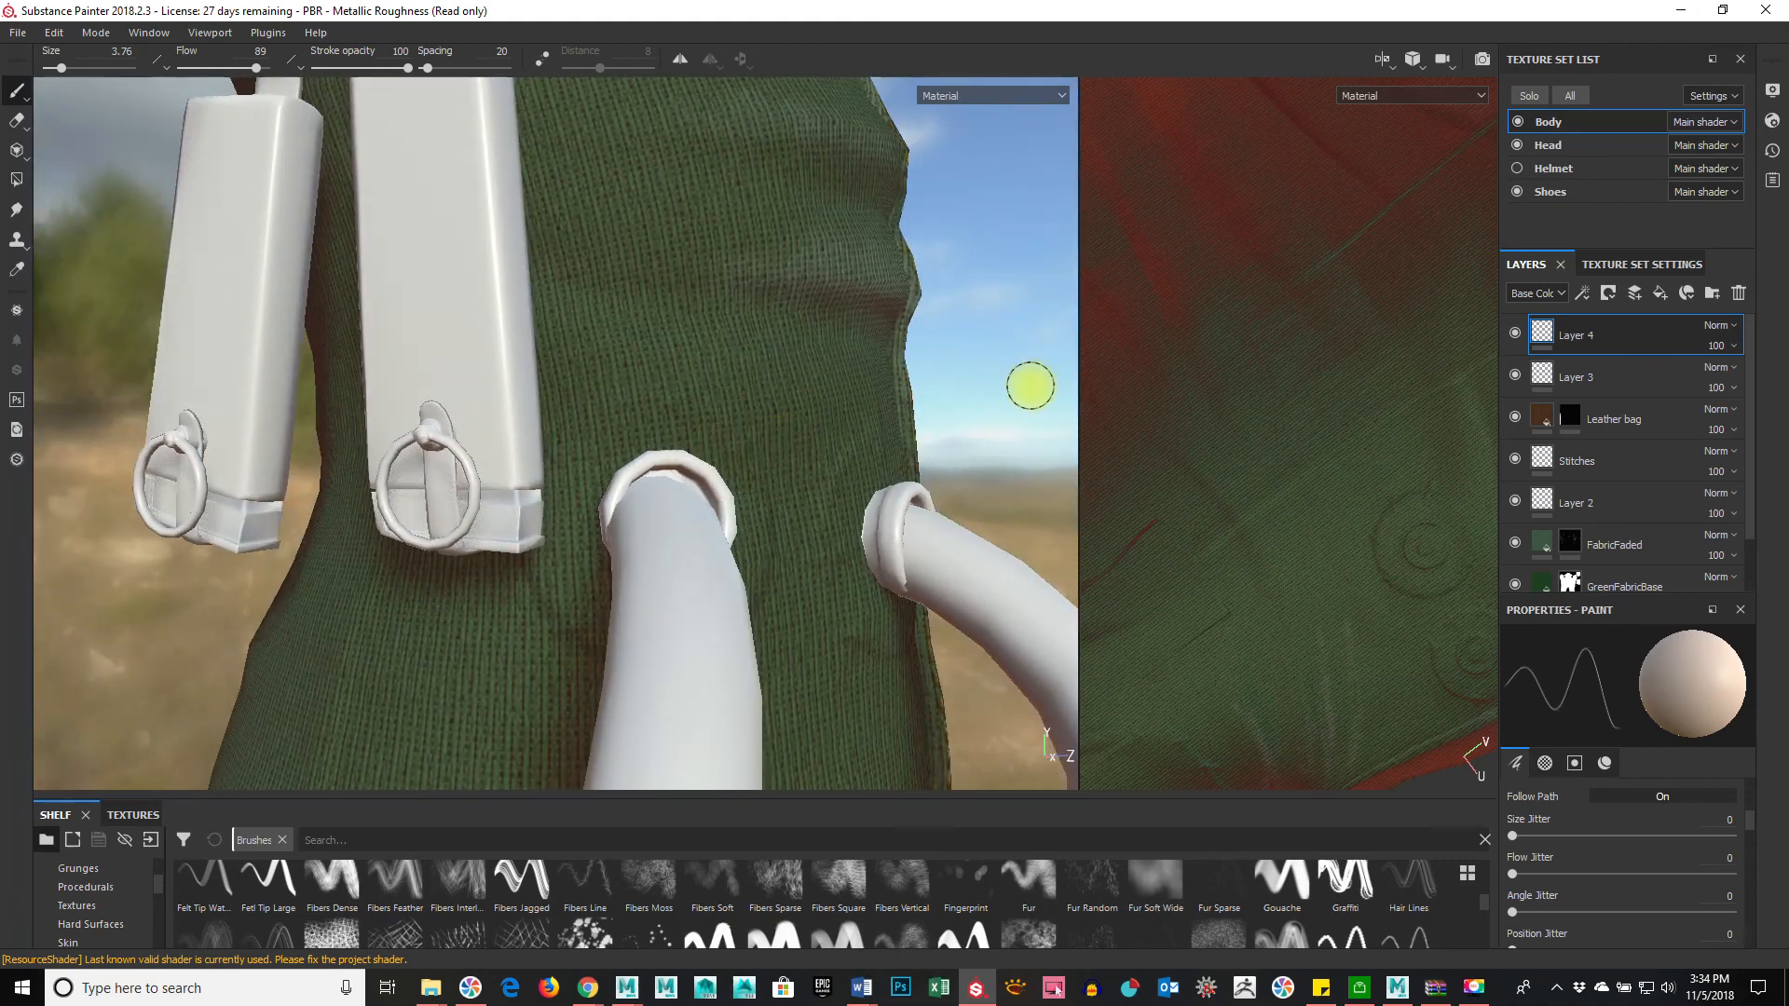
pyautogui.keyDown('alt'); pyautogui.moveTo(1031, 385); pyautogui.dragTo(990, 942); pyautogui.keyUp('alt')
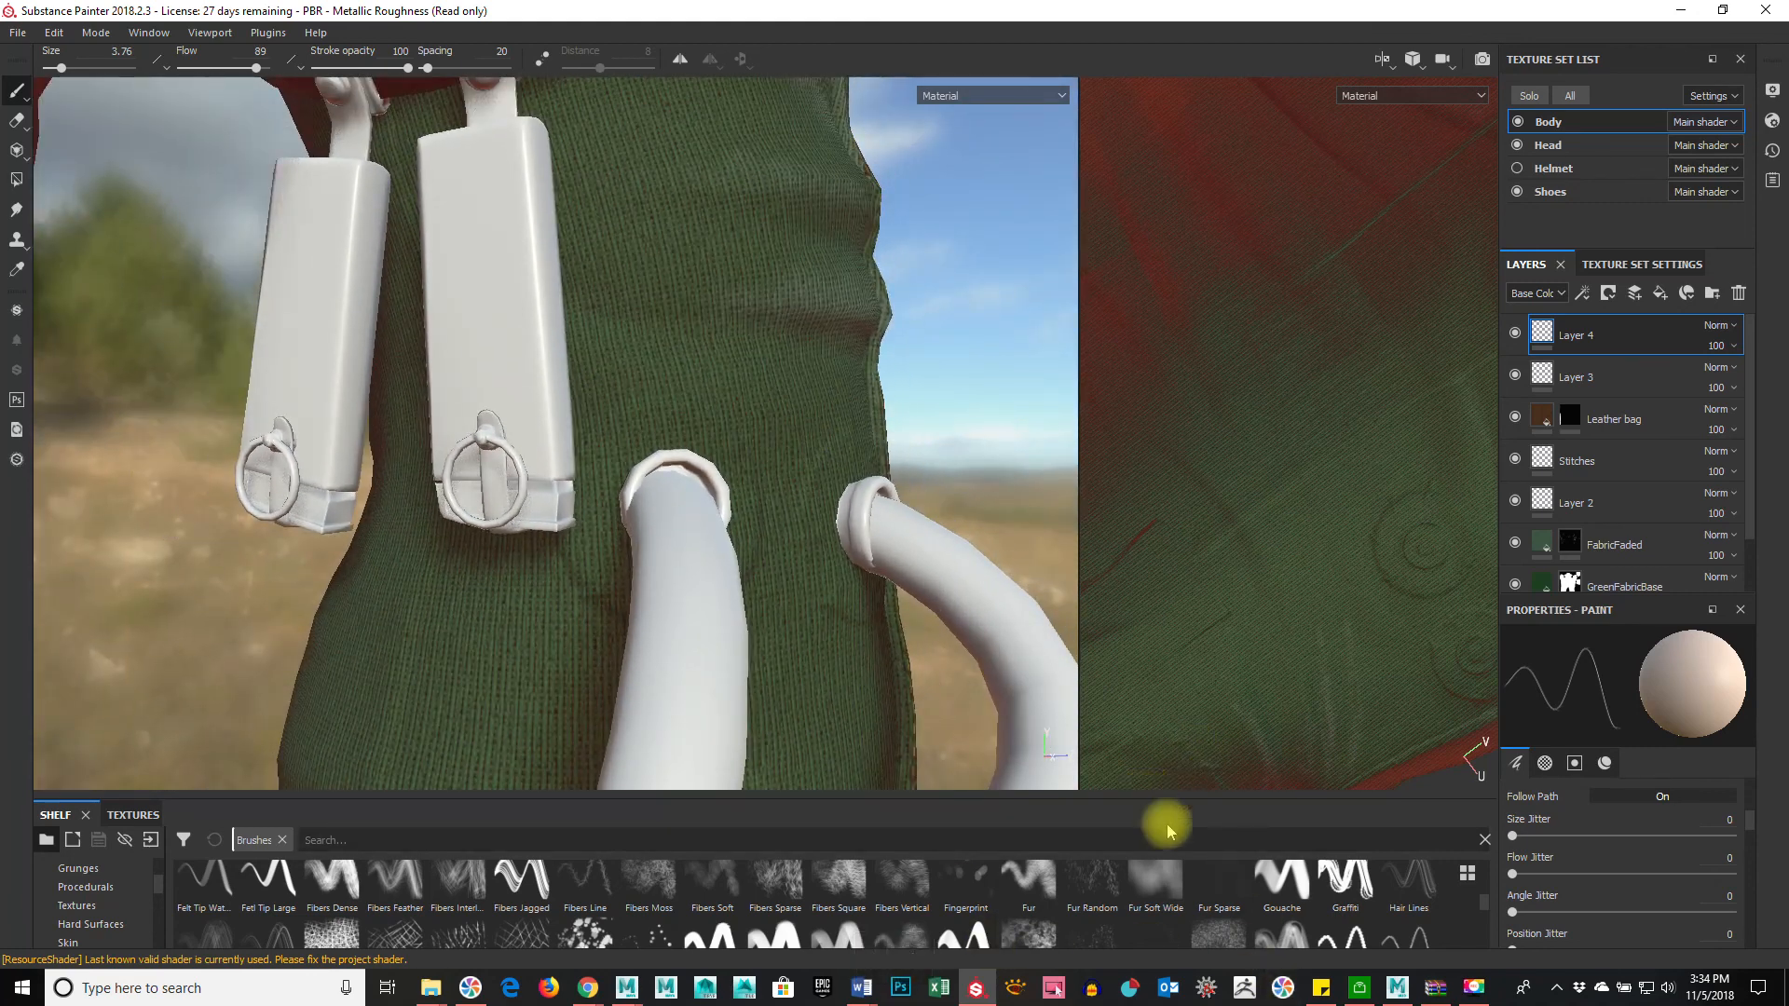
pyautogui.moveTo(1173, 800); pyautogui.dragTo(1162, 636)
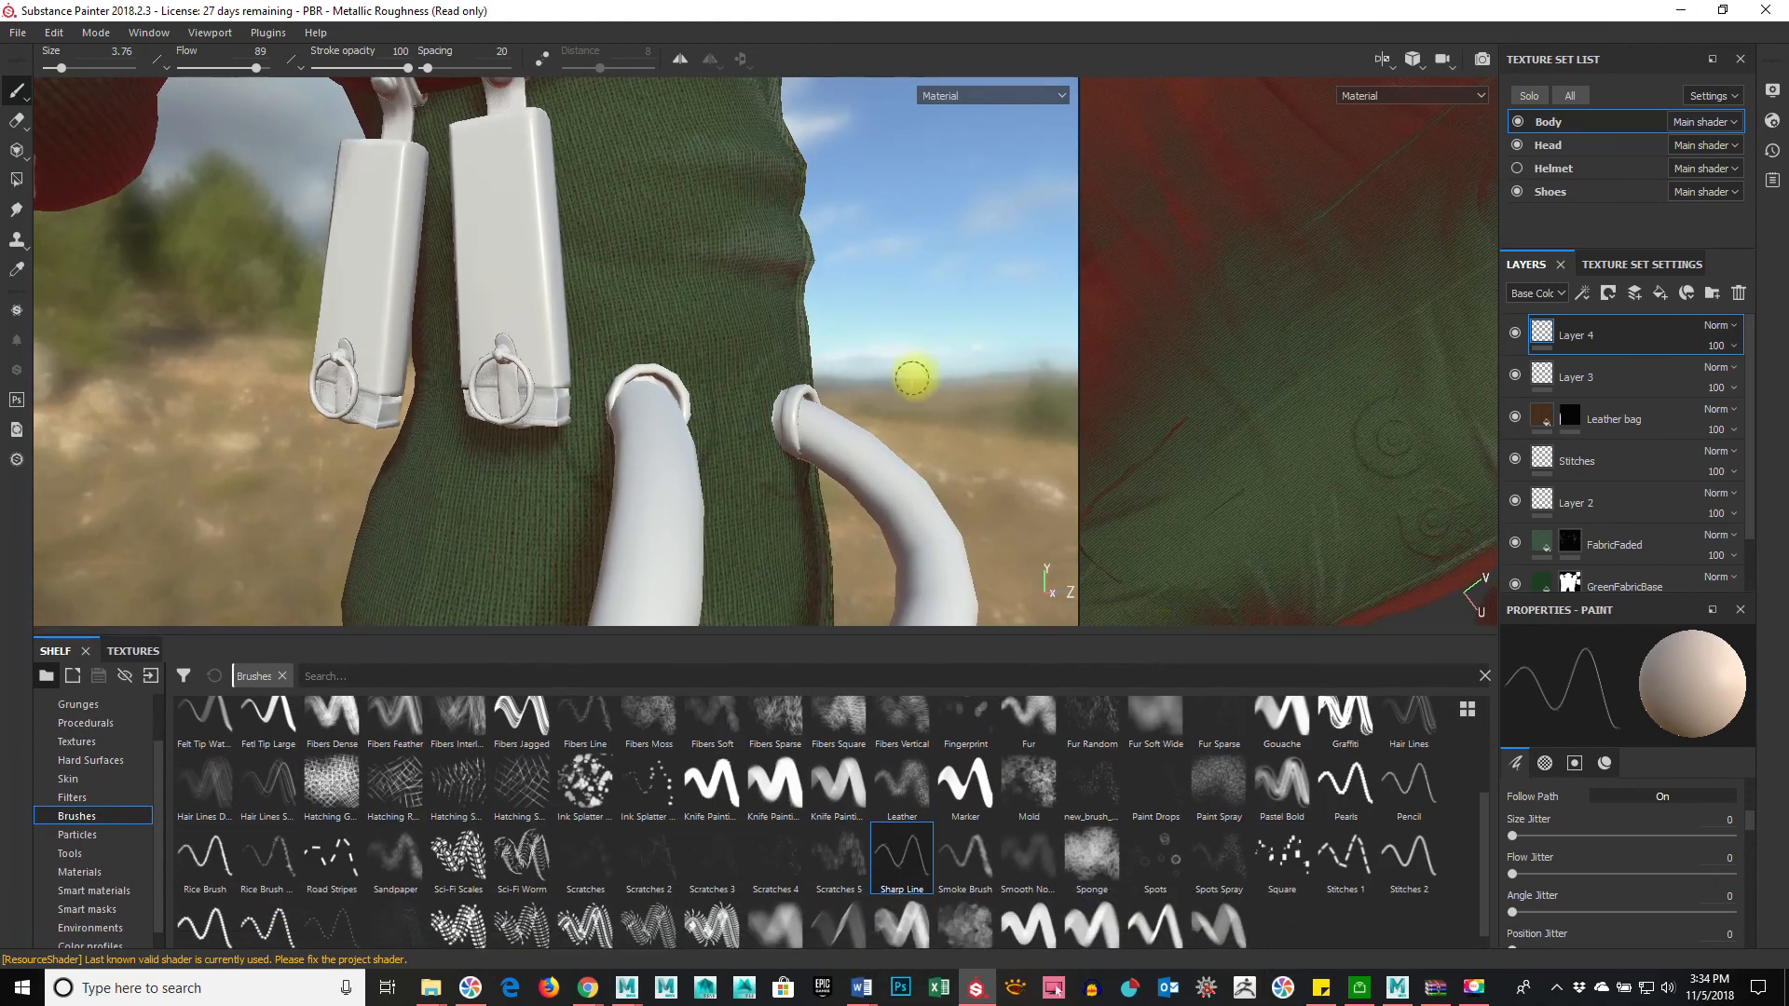